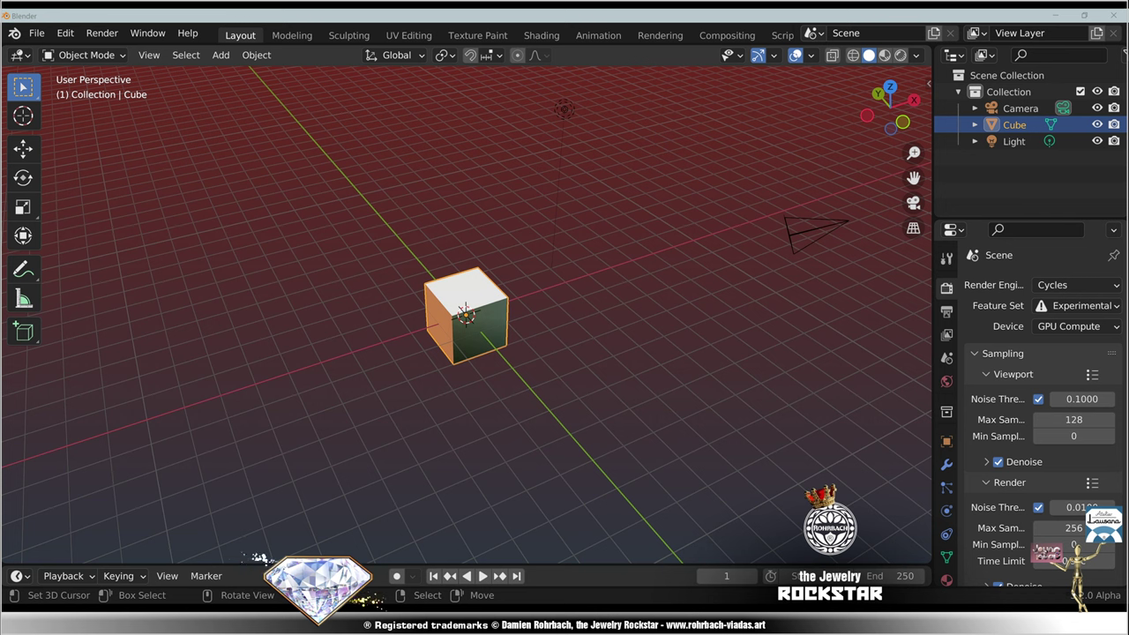
Step: Delete the default cube and the default light from the scene
key(Delete)
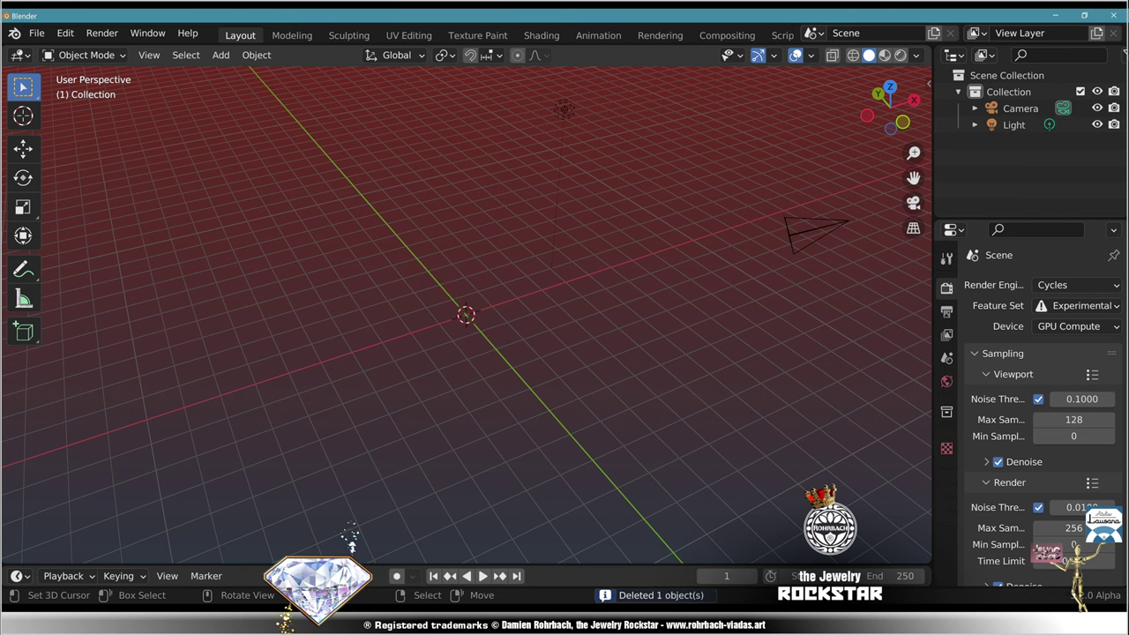
right_click(564, 109)
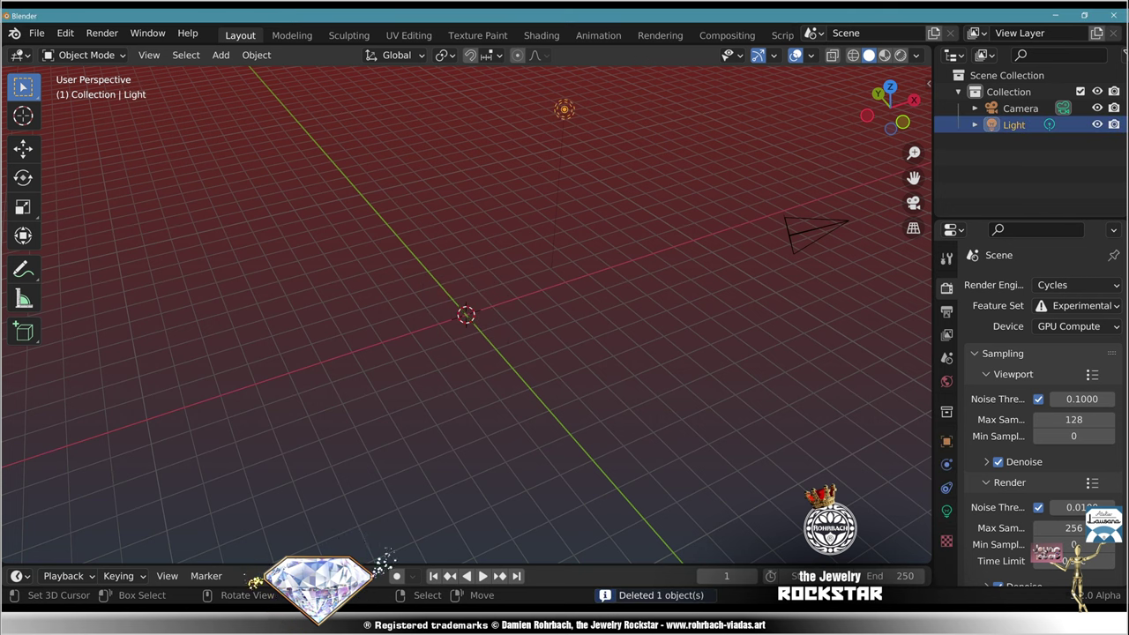
key(Delete)
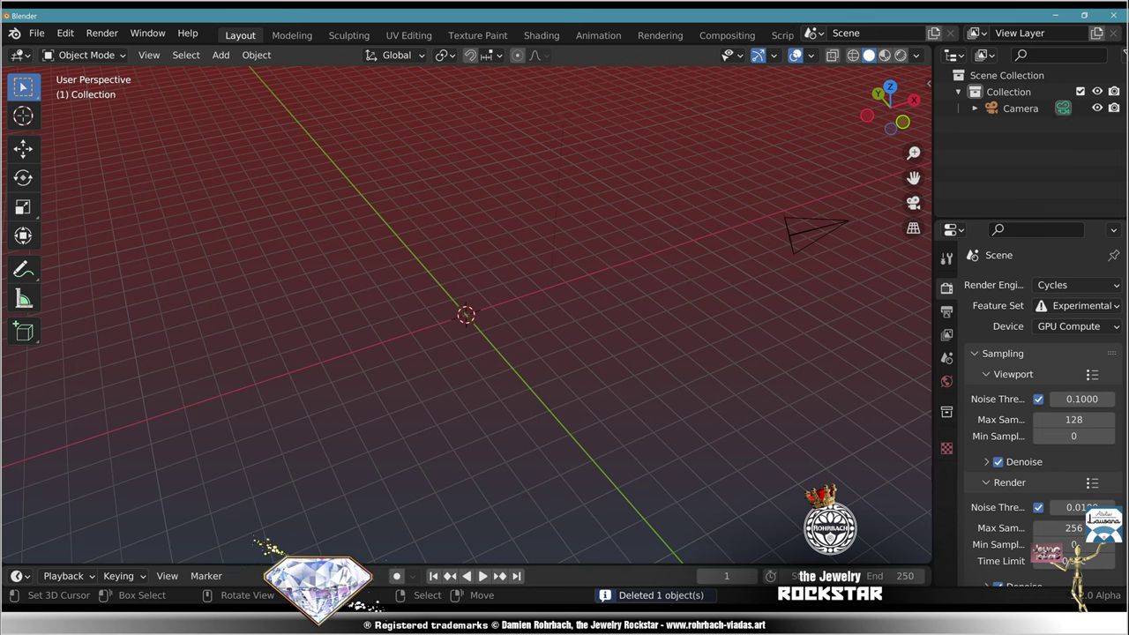
Step: Import the ring model into the scene as a Wavefront OBJ file
click(36, 33)
mouse_move(64, 256)
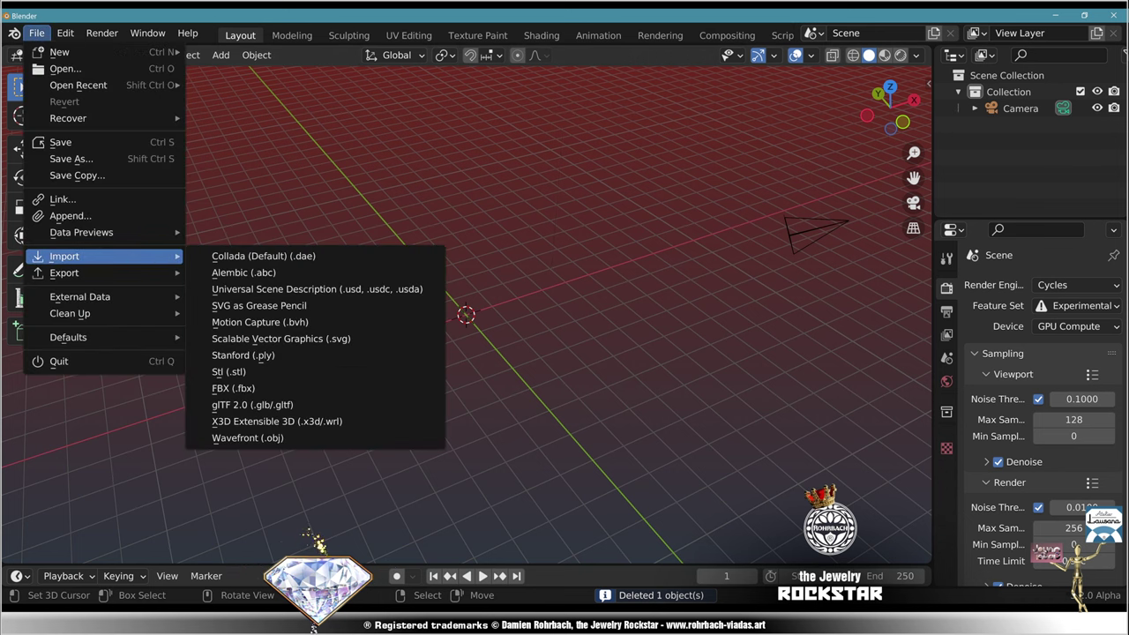
click(247, 437)
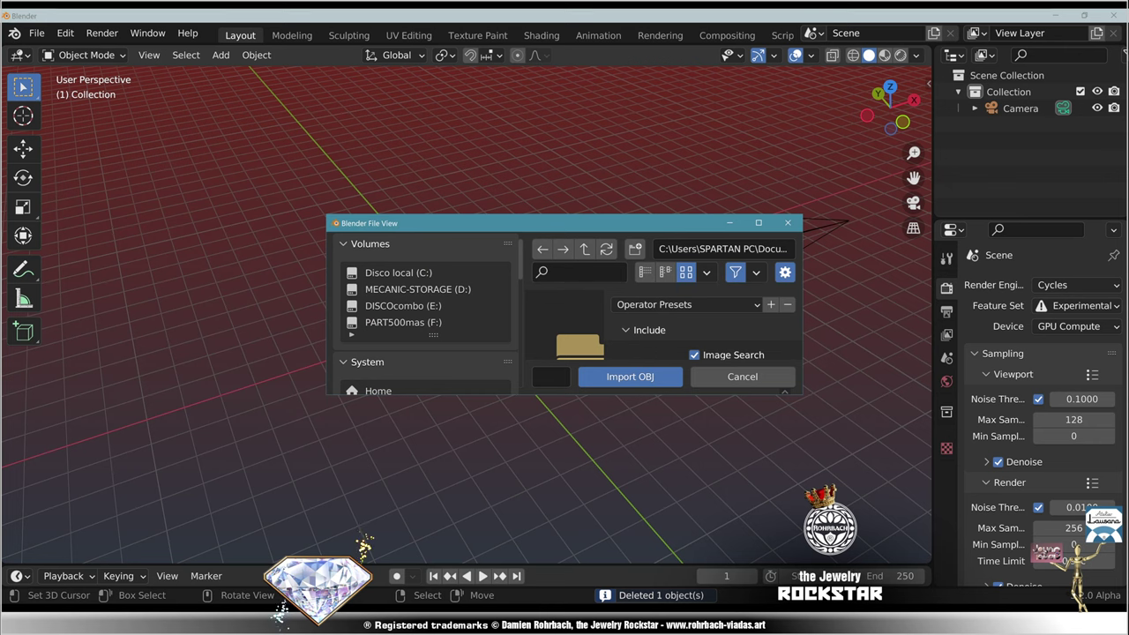
key(Escape)
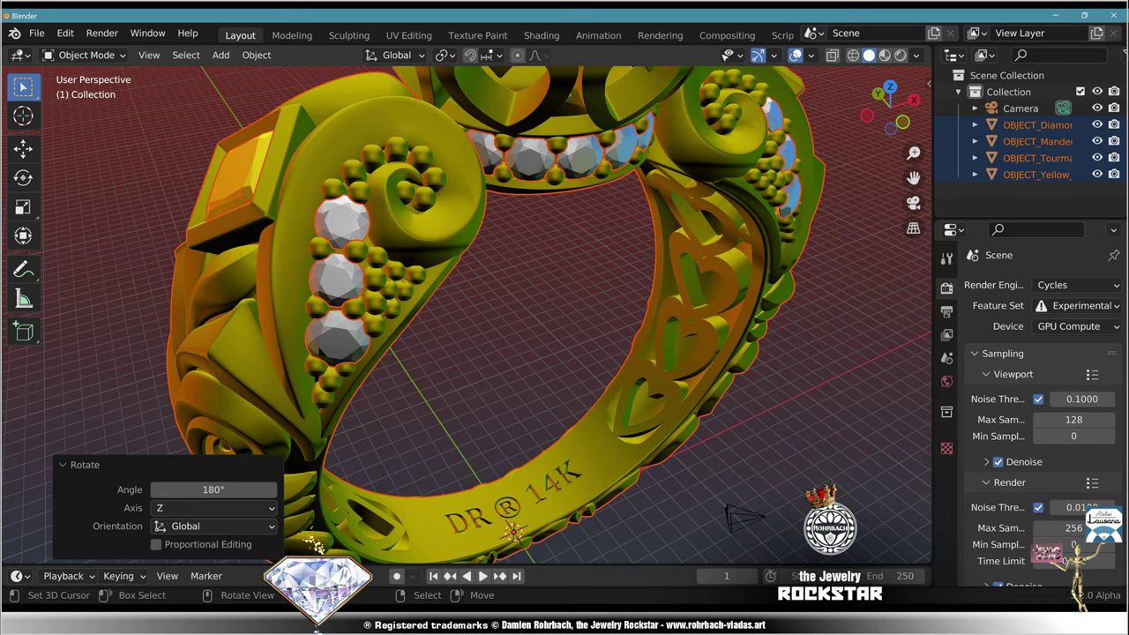
Step: Select the yellow gold ring body and open the mesh operations in Edit Mode
click(432, 231)
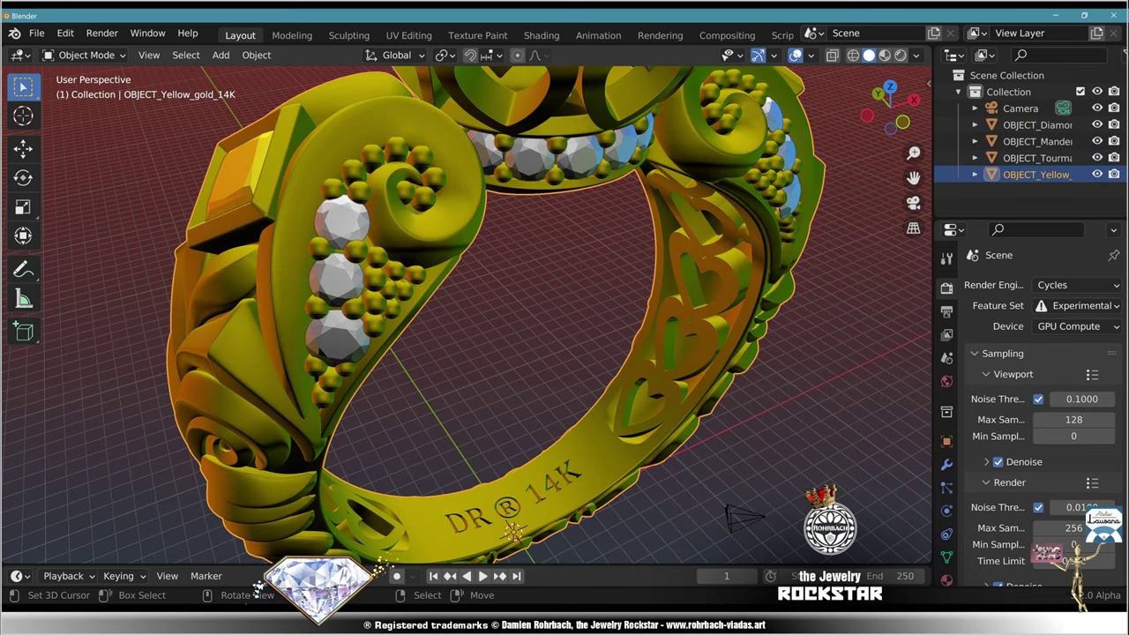
key(Tab)
click(306, 55)
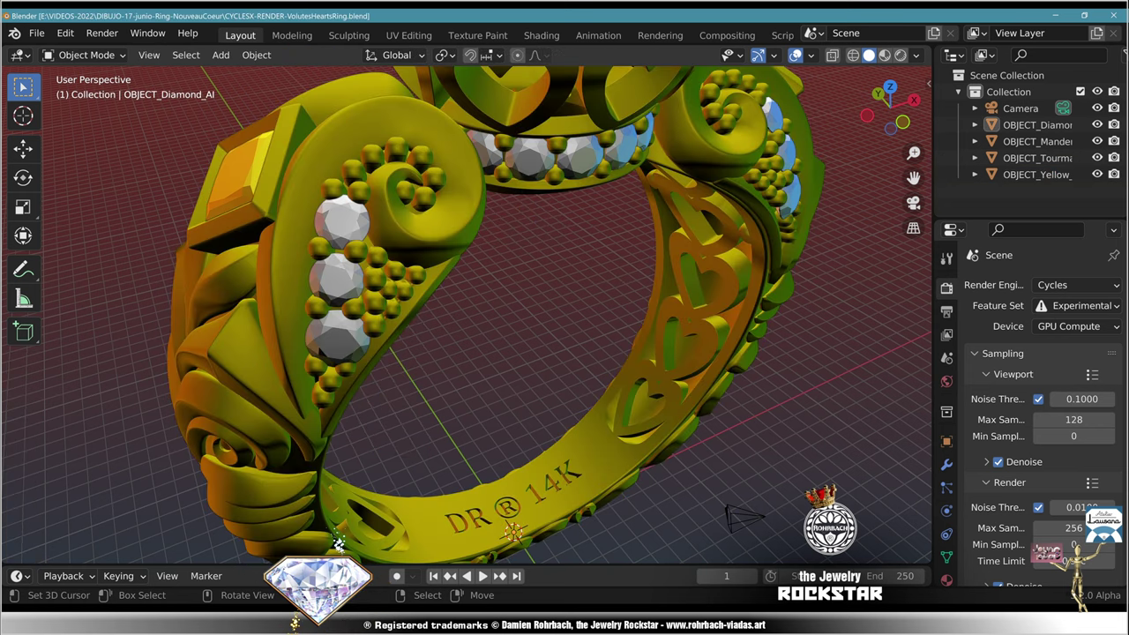
Step: Place the 3D cursor on empty space in front of the ring and add a mesh circle there
scroll(467, 315, down, 3)
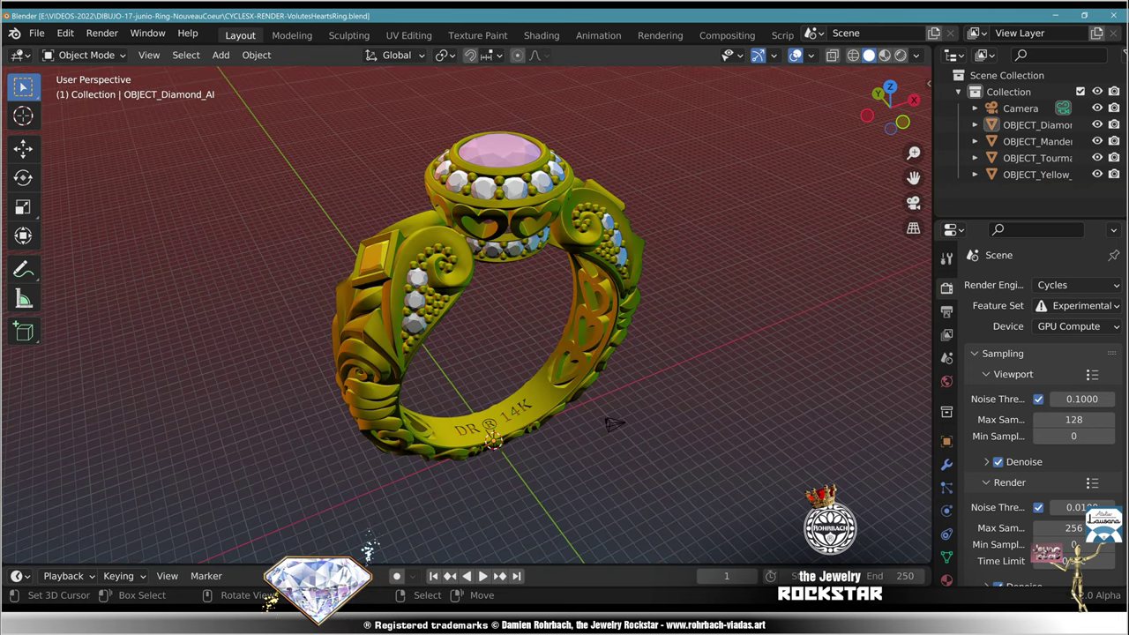
mouse_move(467, 315)
middle_down()
mouse_move(410, 300)
mouse_move(331, 331)
mouse_move(462, 330)
middle_up()
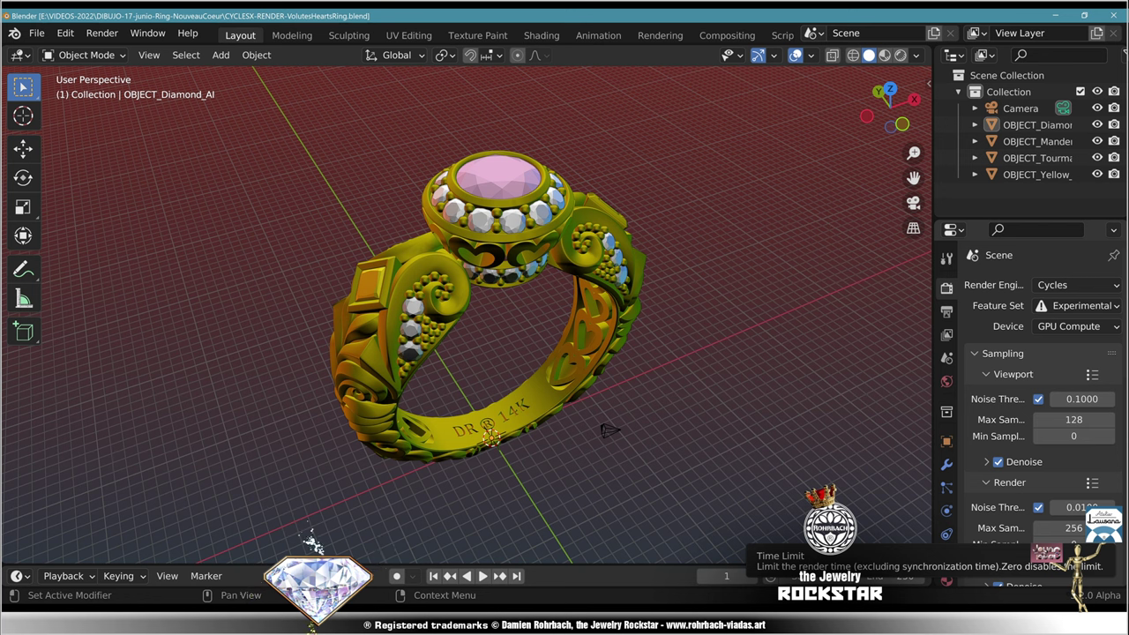
shift+right_click(882, 538)
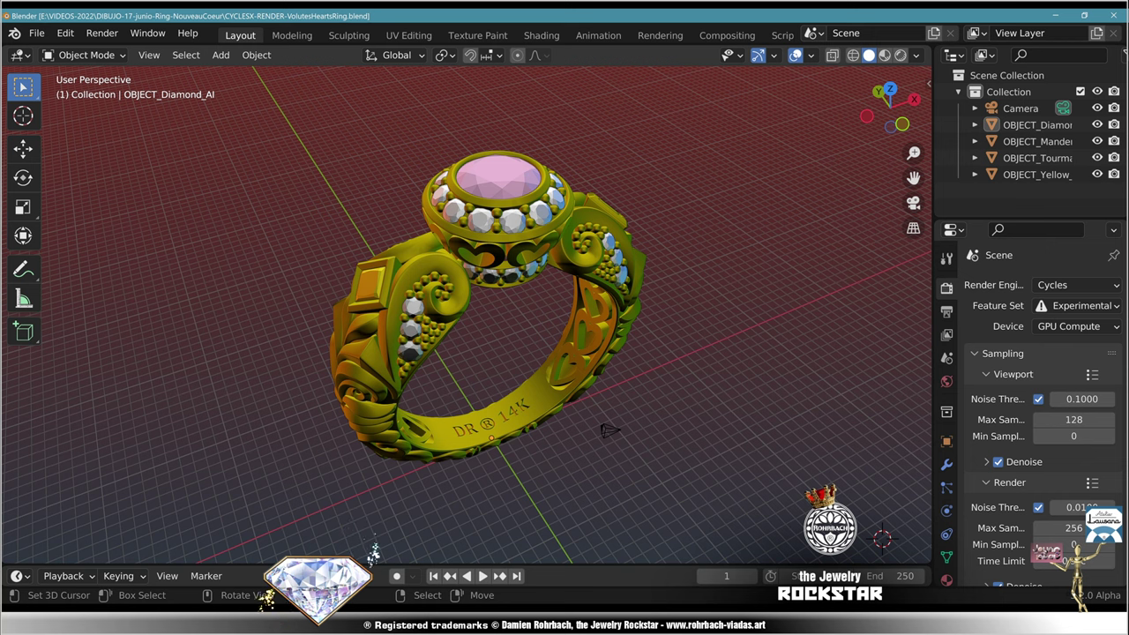
click(220, 54)
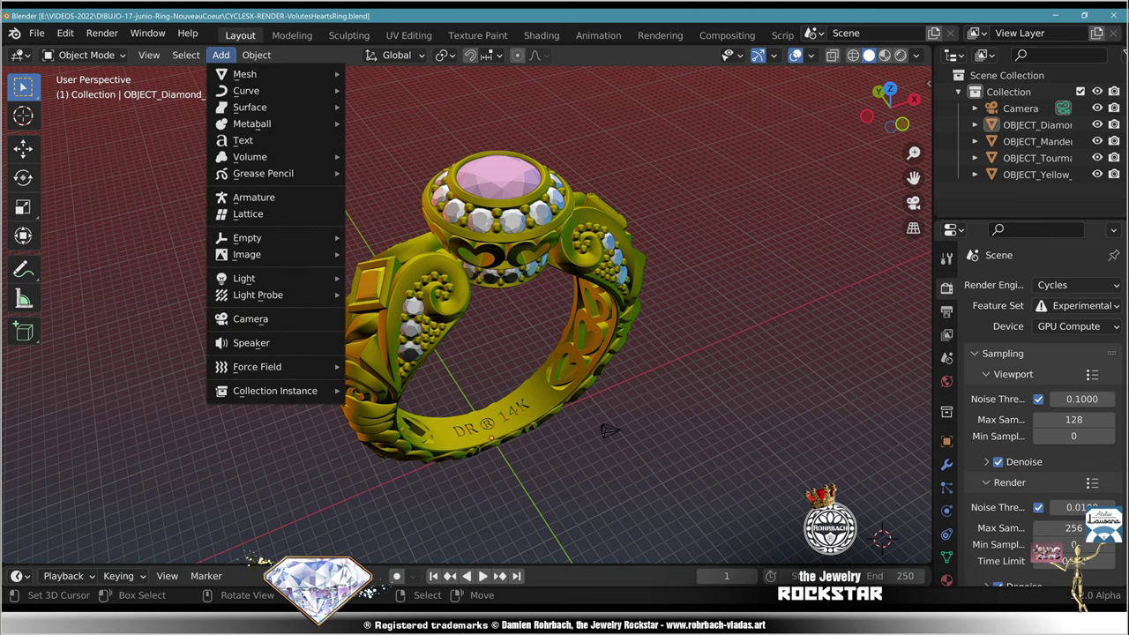
mouse_move(255, 74)
click(396, 107)
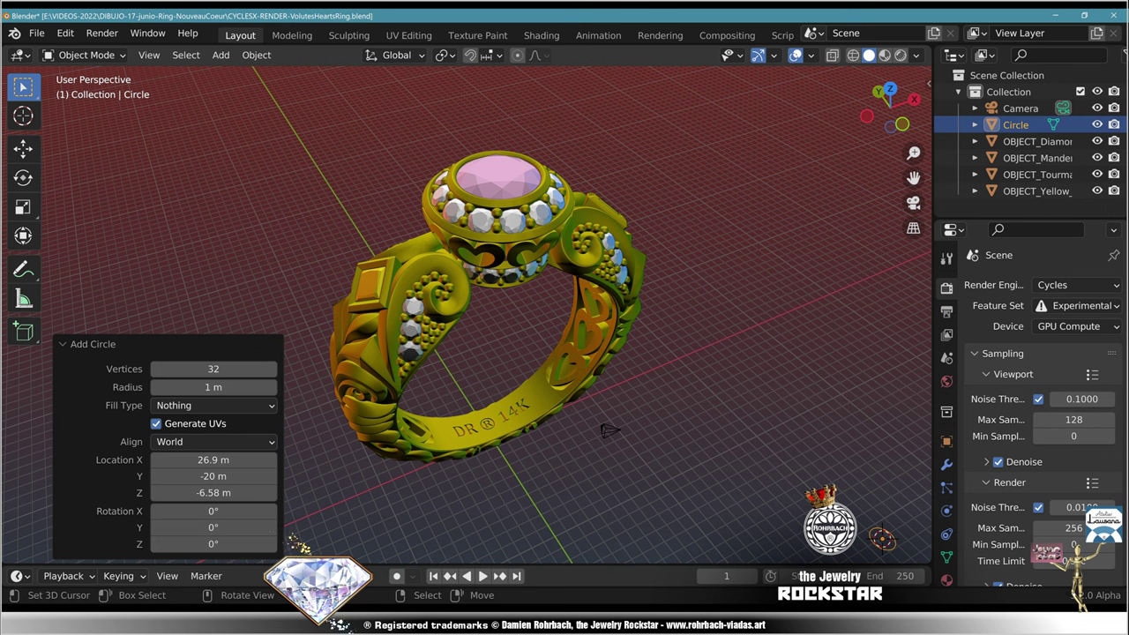
Step: Set the new circle to 200 vertices with a radius of 3 m
click(213, 370)
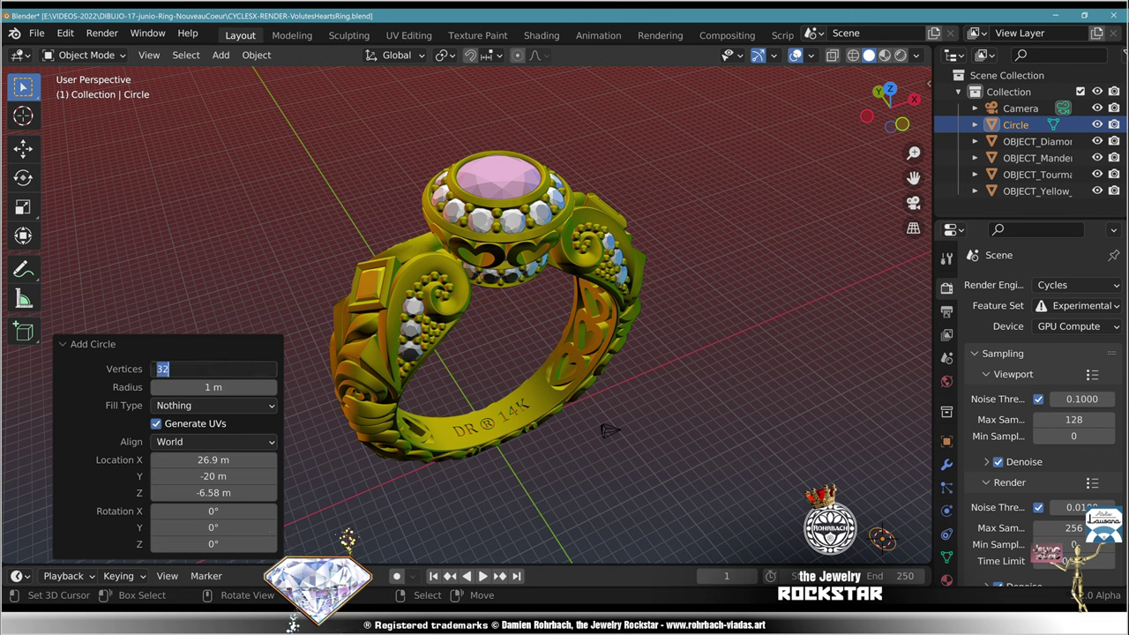
text(200)
key(Return)
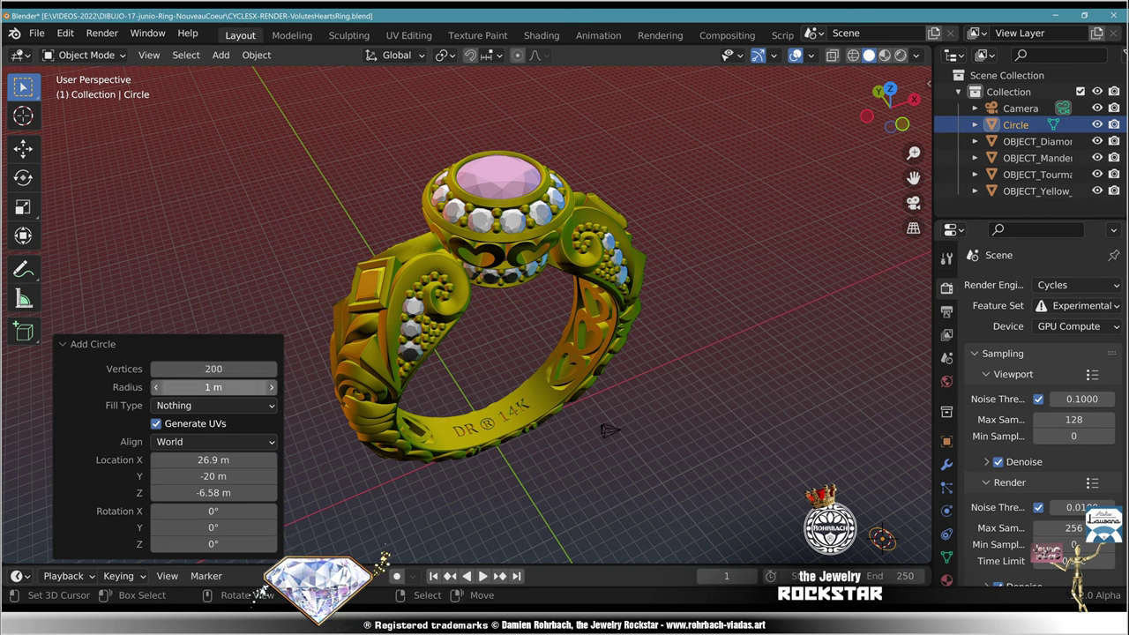
click(214, 388)
text(3)
key(Return)
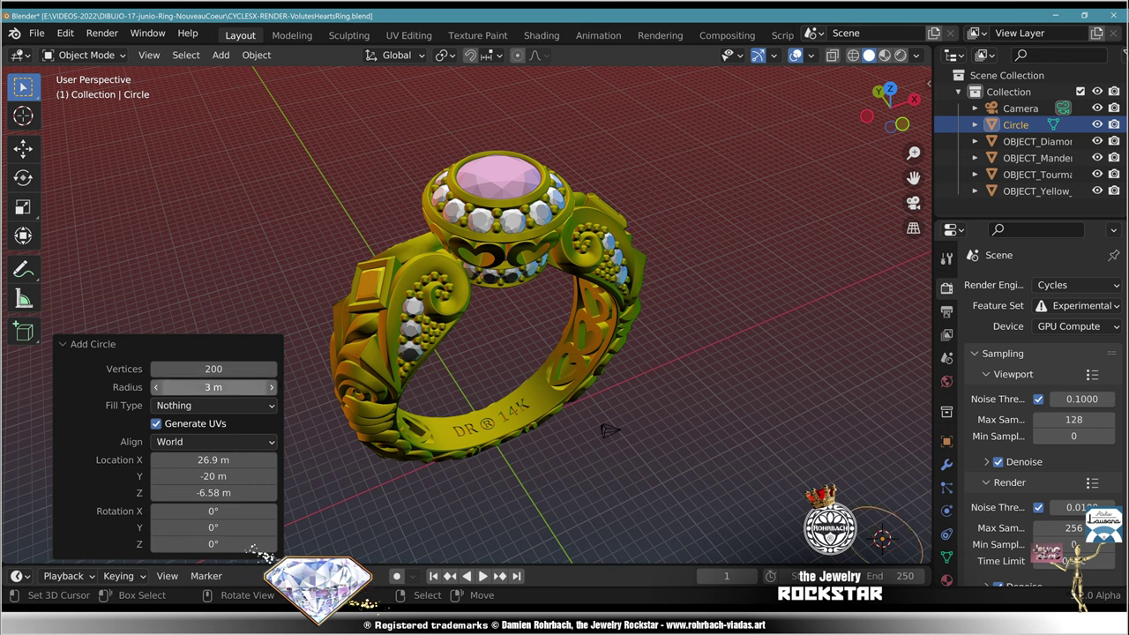
Step: Reset the circle's location to the world origin and scale it up to about 39.3 m across
key(n)
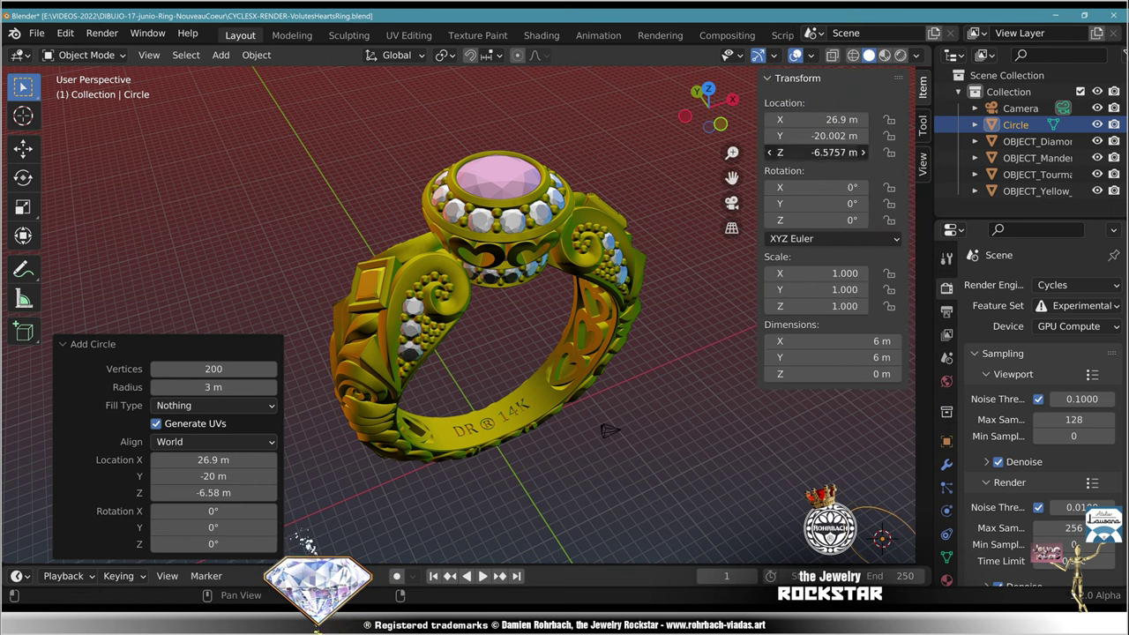
key(alt+g)
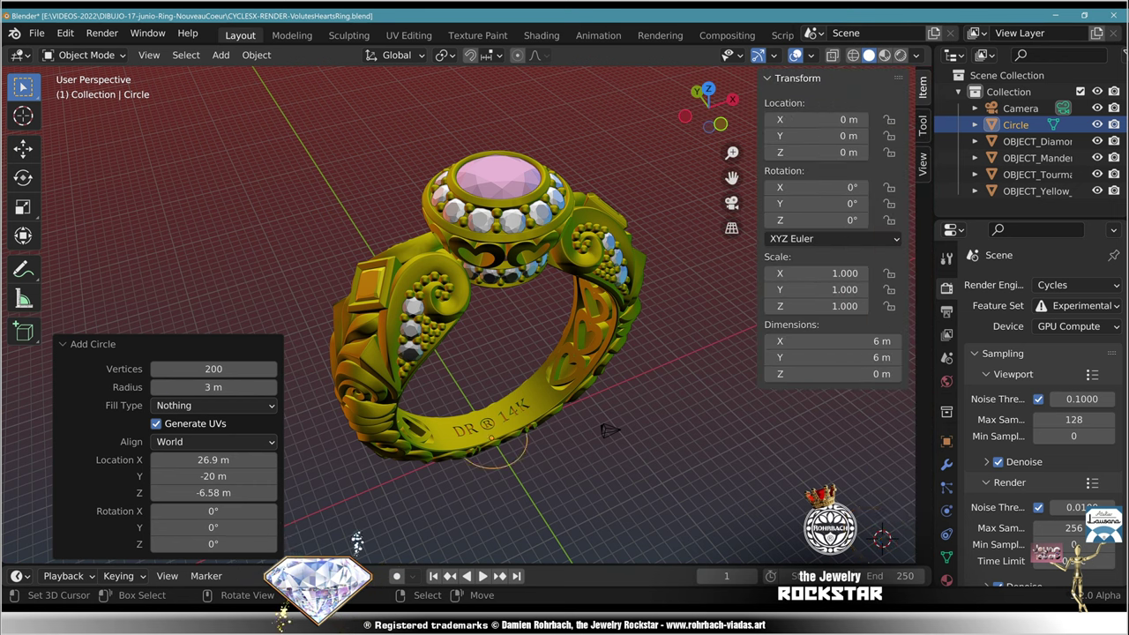
key(s)
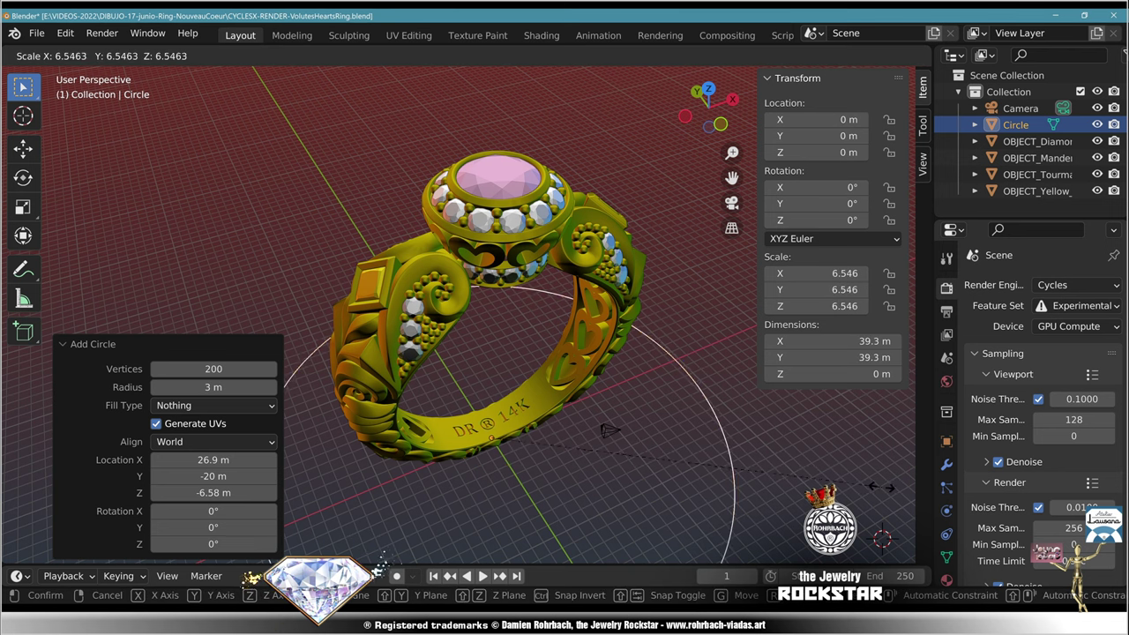
click(886, 468)
Step: Enlarge the circle under the ring to about 45.5 m across and save the file
scroll(882, 465, down, 4)
shift+middle_drag(882, 465, 807, 391)
middle_drag(644, 371, 618, 348)
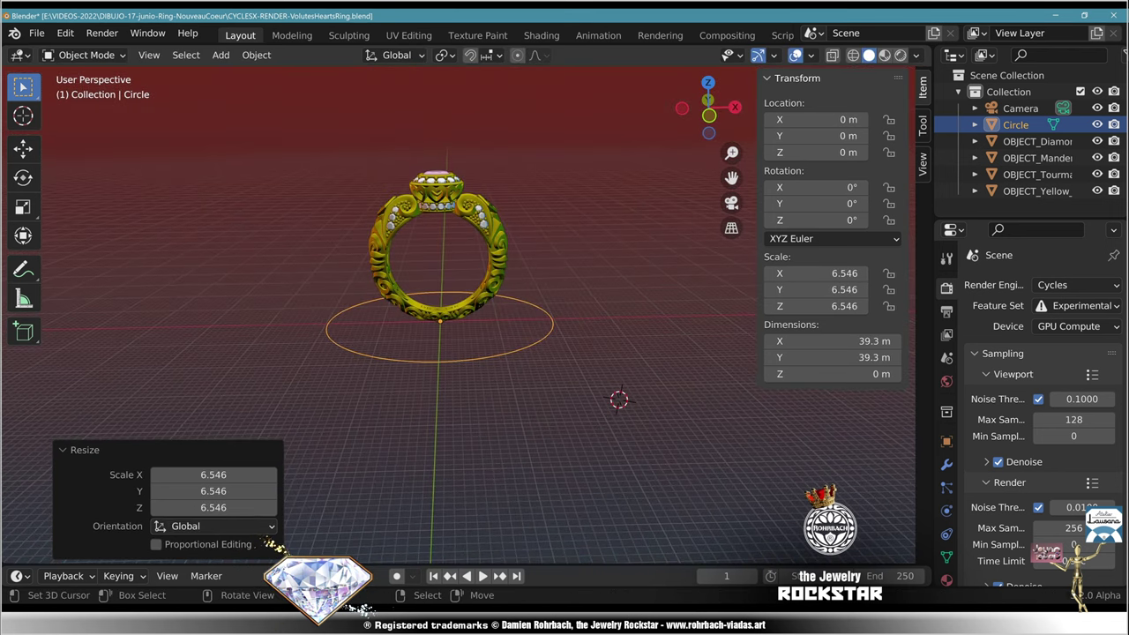
key(s)
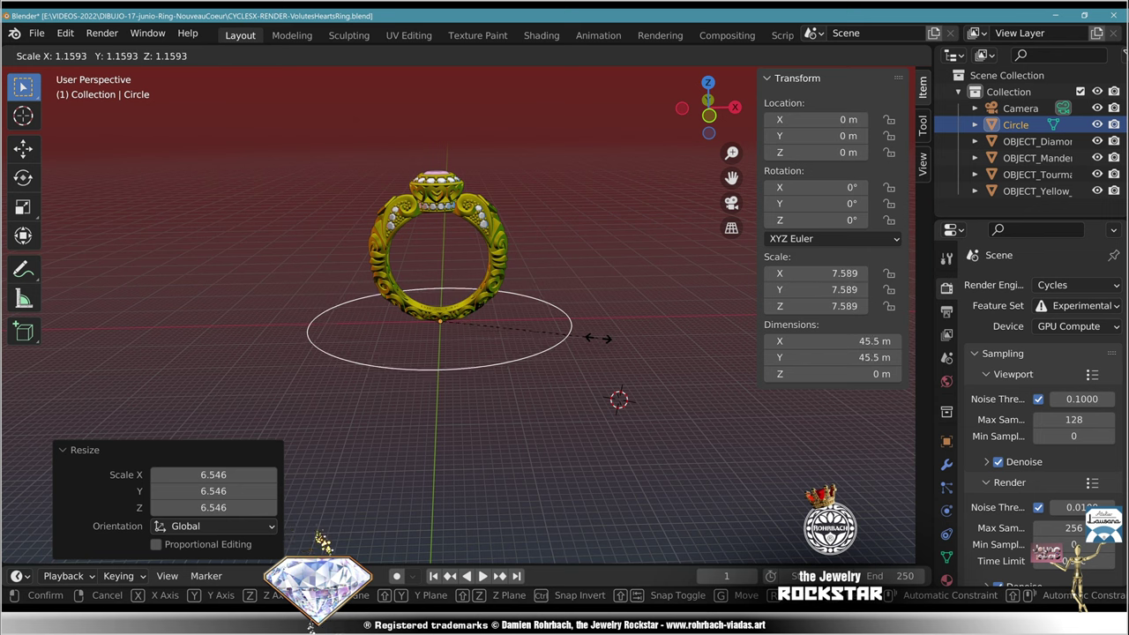
click(597, 337)
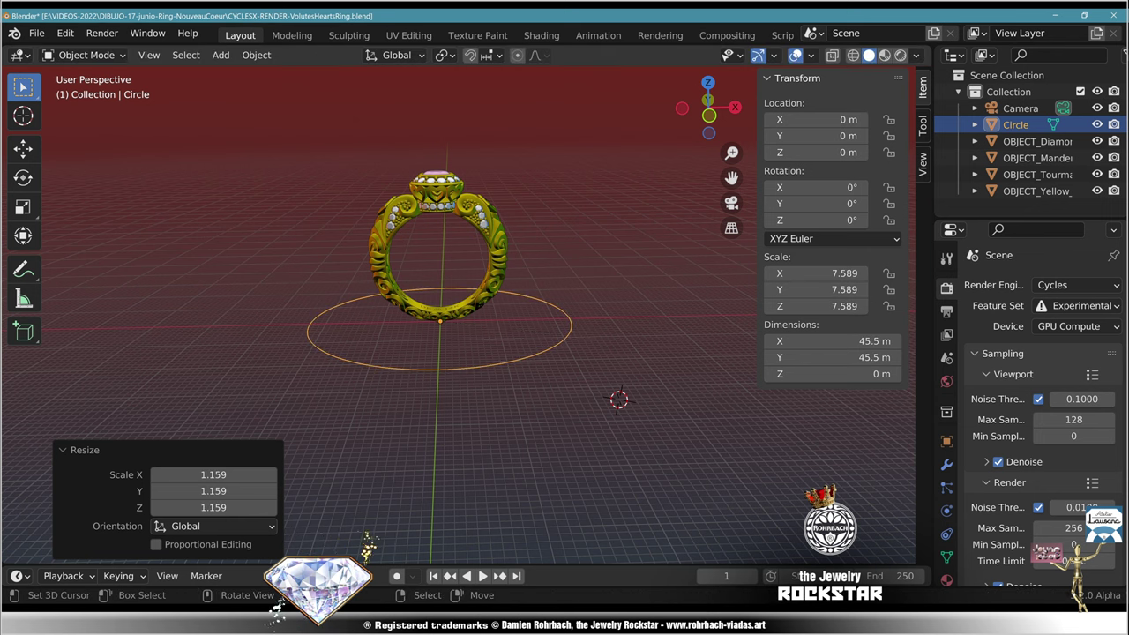
key(ctrl+s)
Step: Fill the circle with a face and extrude it about 3.74 m downward along Z into a disc
key(Tab)
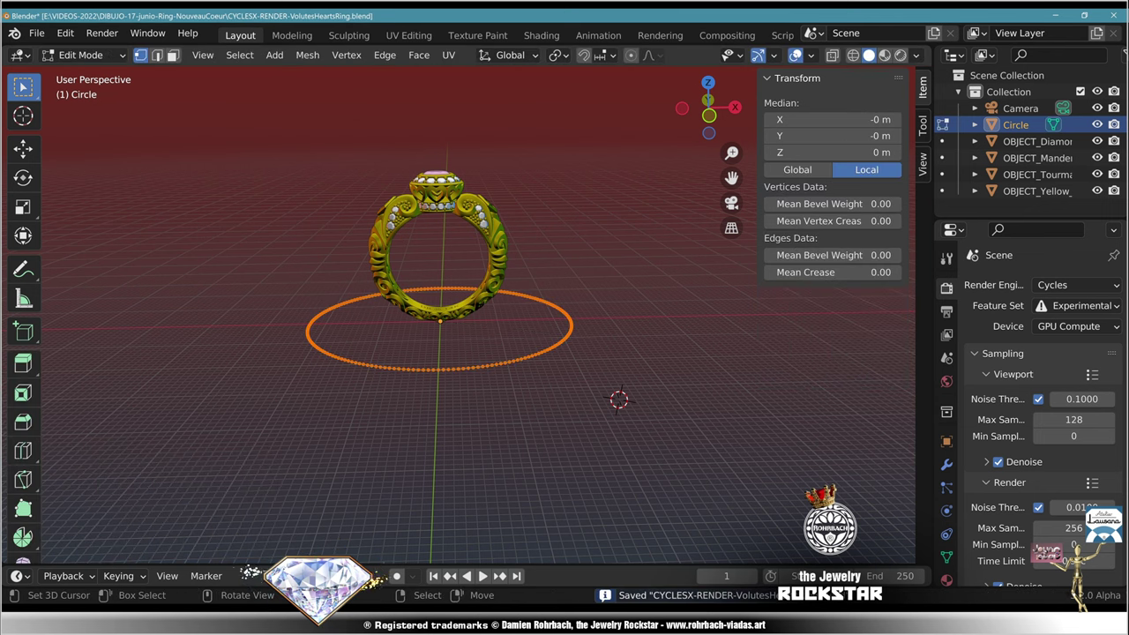
key(f)
key(e)
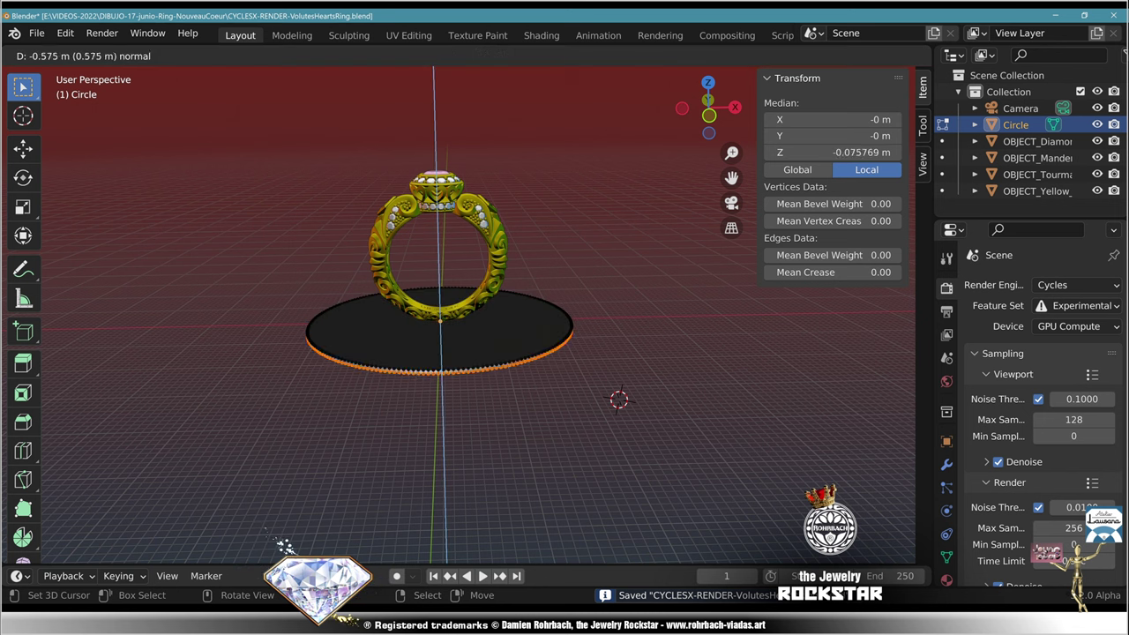
key(z)
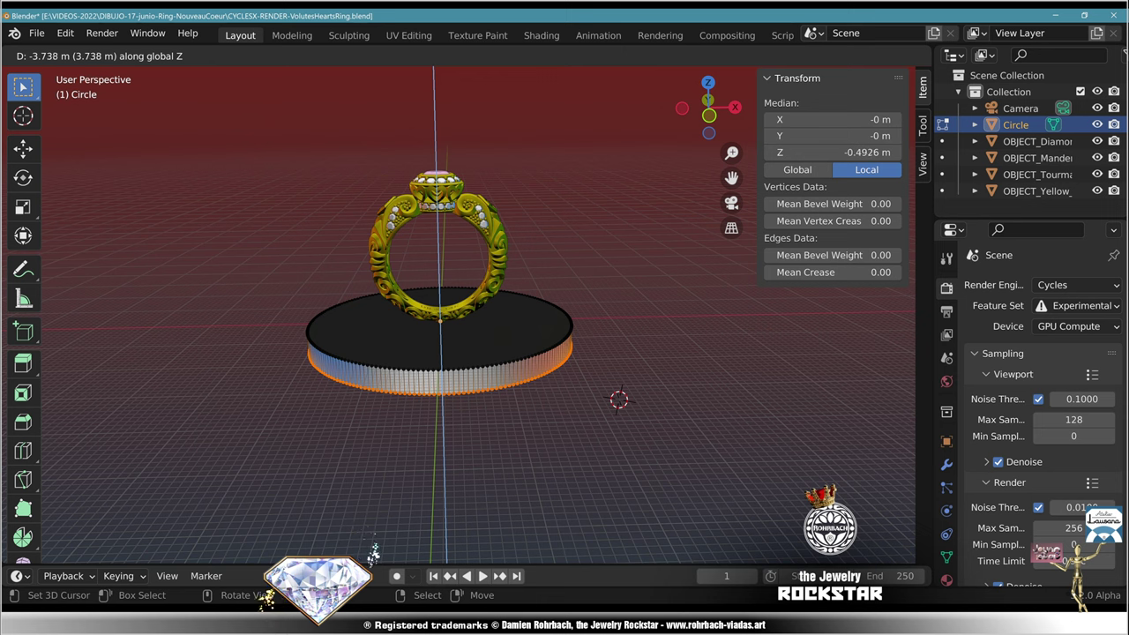
key(Return)
Step: Recalculate all of the disc's normals to the outside and apply all transforms to the object
key(a)
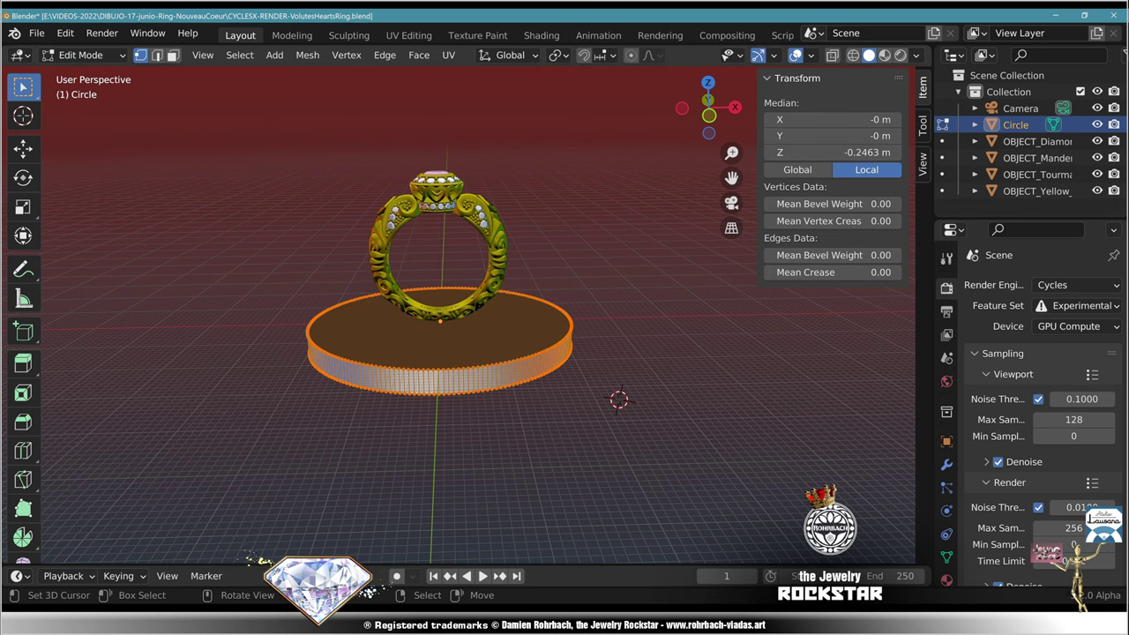
click(307, 55)
mouse_move(344, 326)
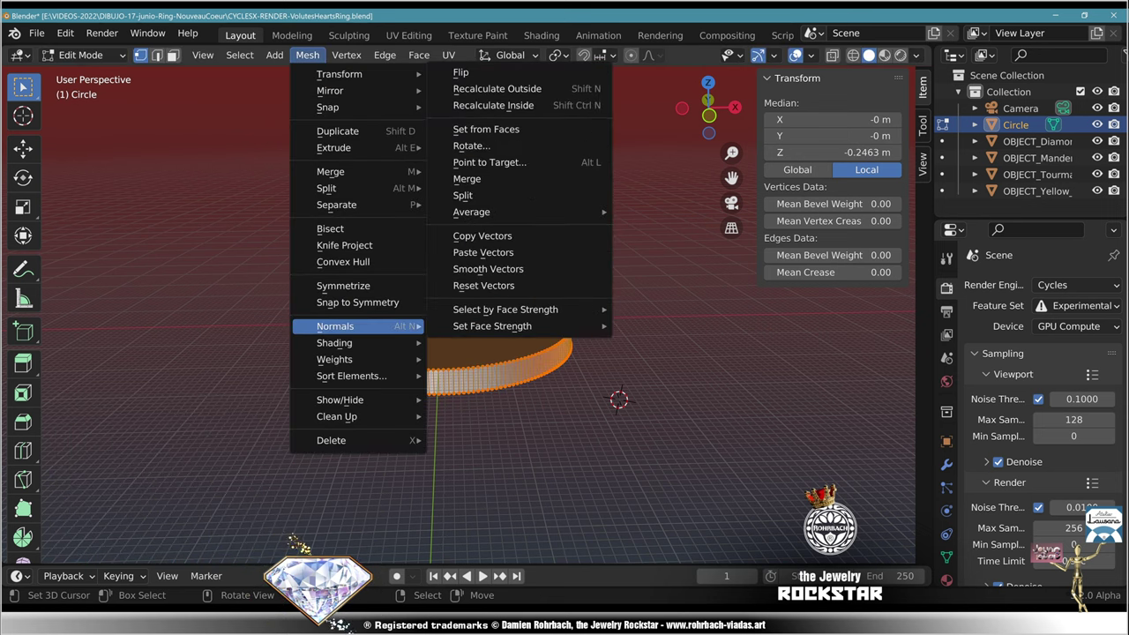
click(496, 88)
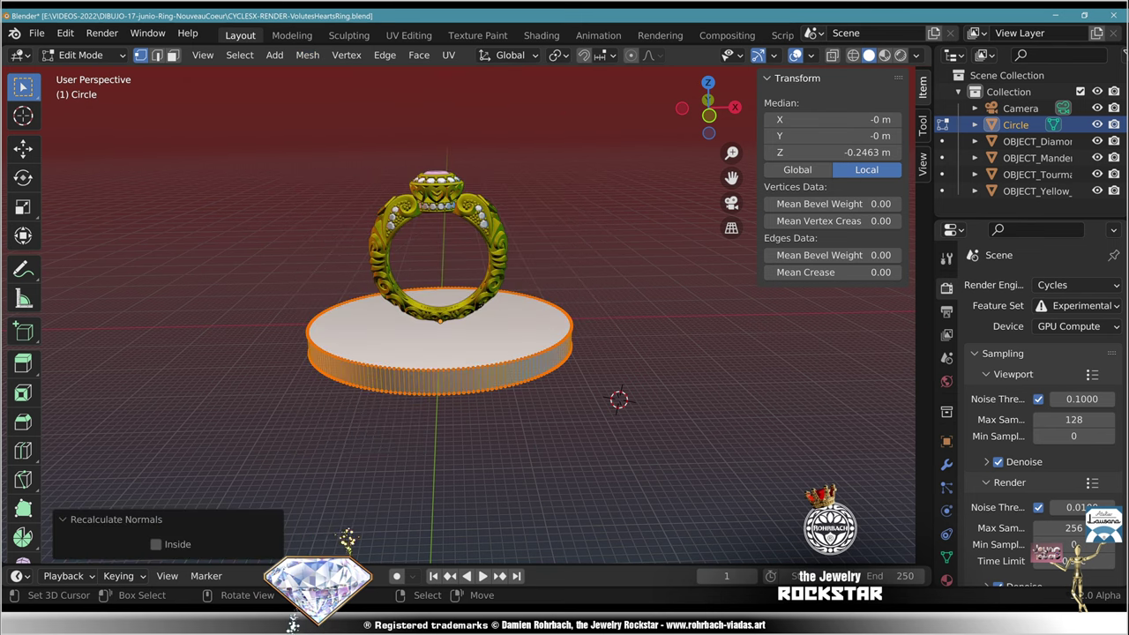
key(Tab)
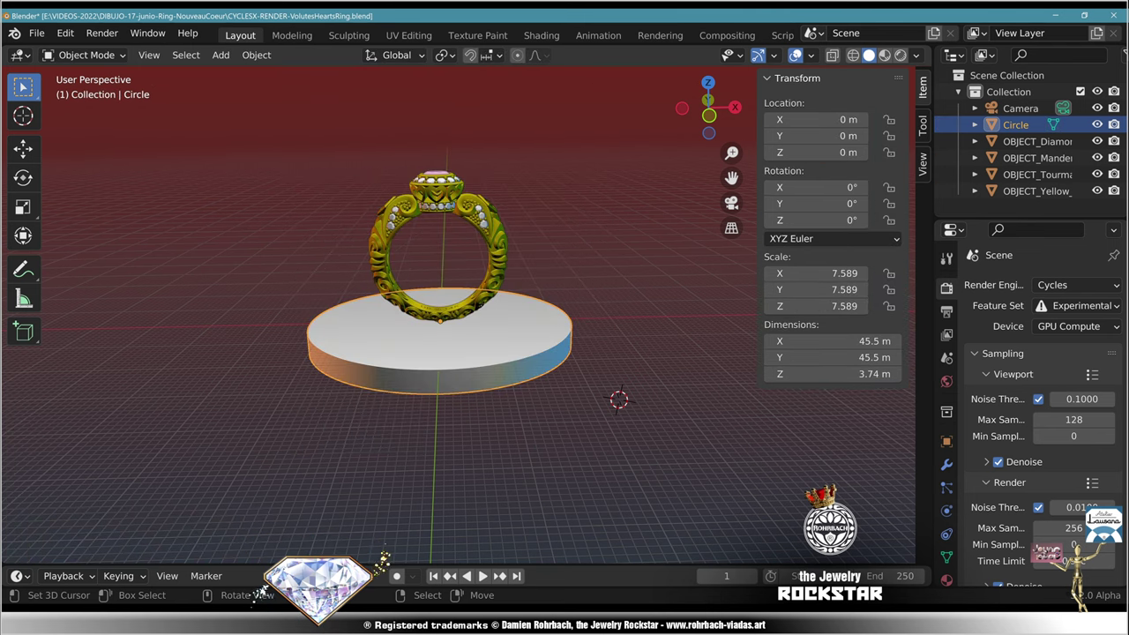
key(ctrl+a)
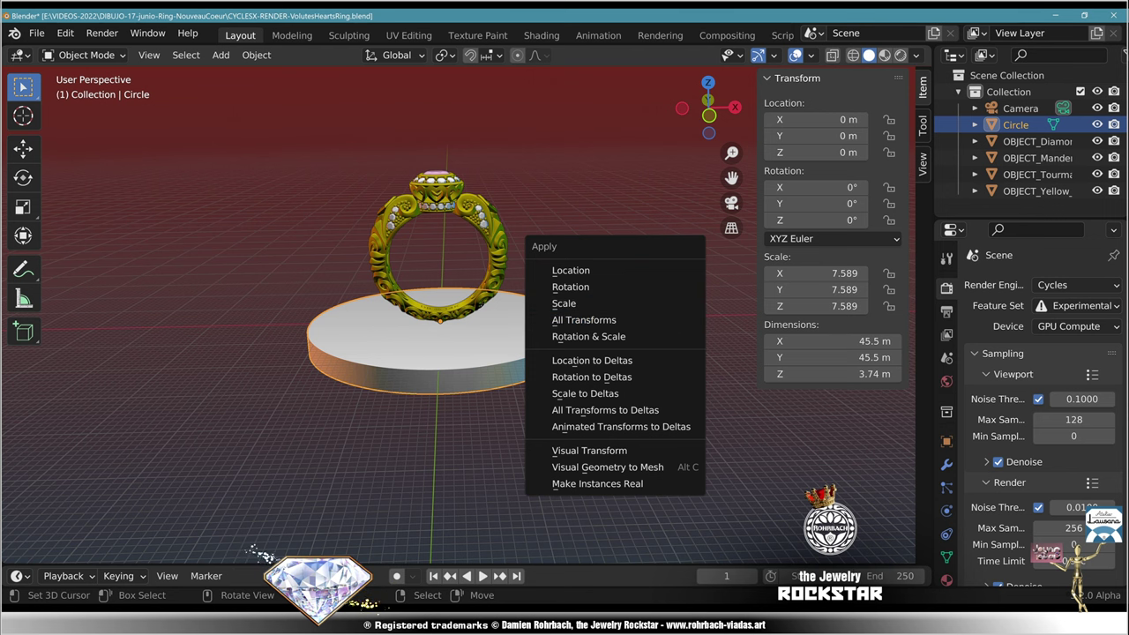
click(584, 319)
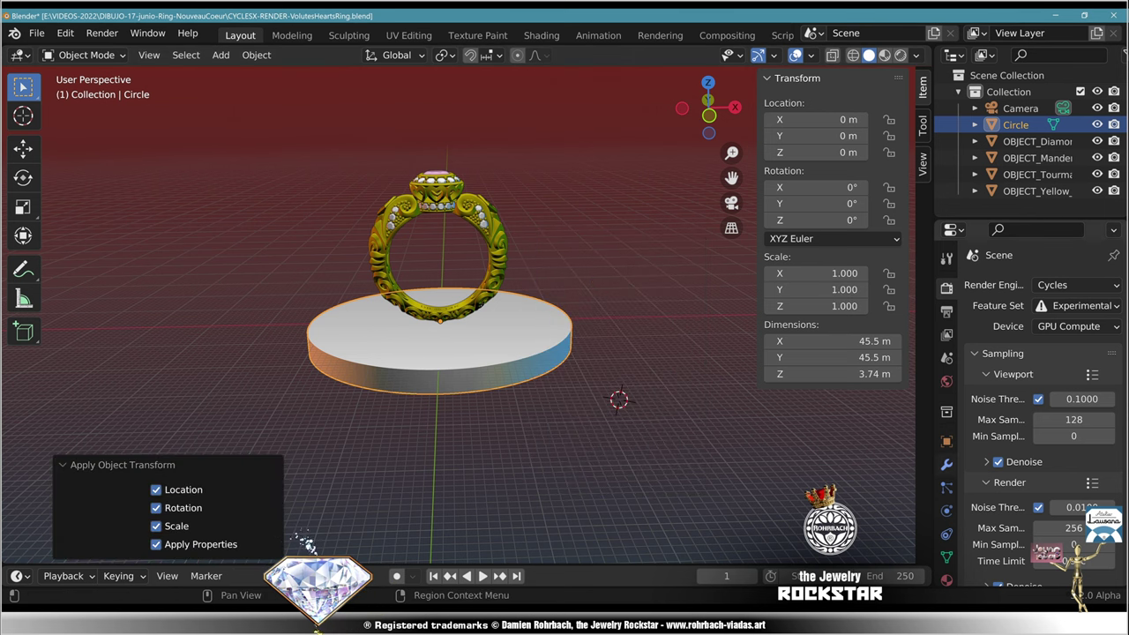
Step: Add a Bevel modifier to the disc and set its amount to 0.3 m
click(947, 465)
click(1014, 285)
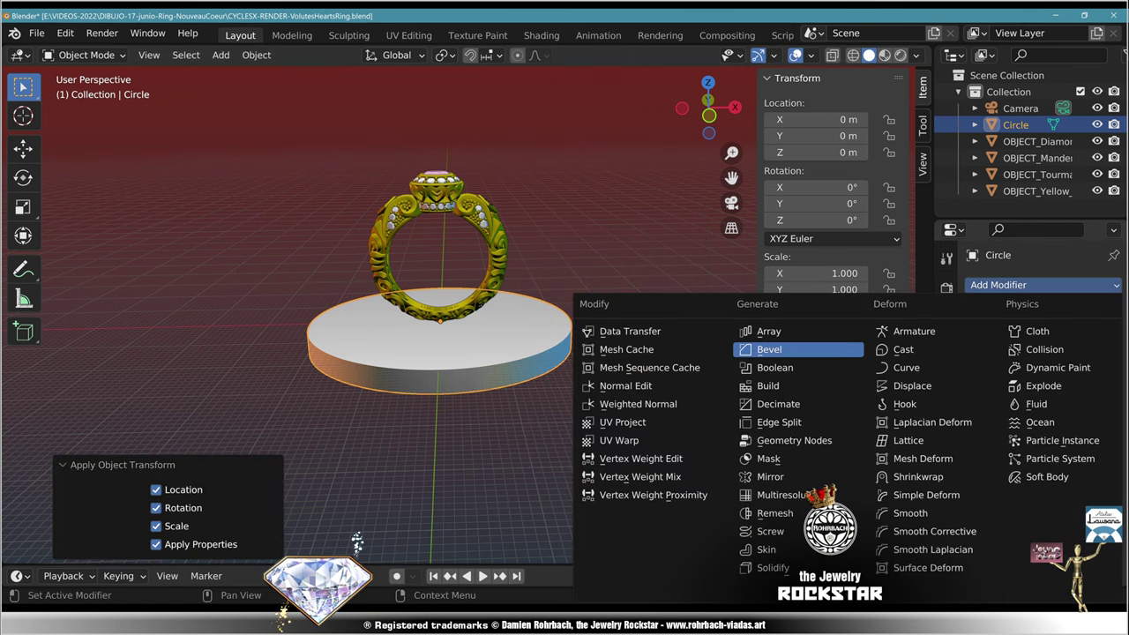
click(776, 349)
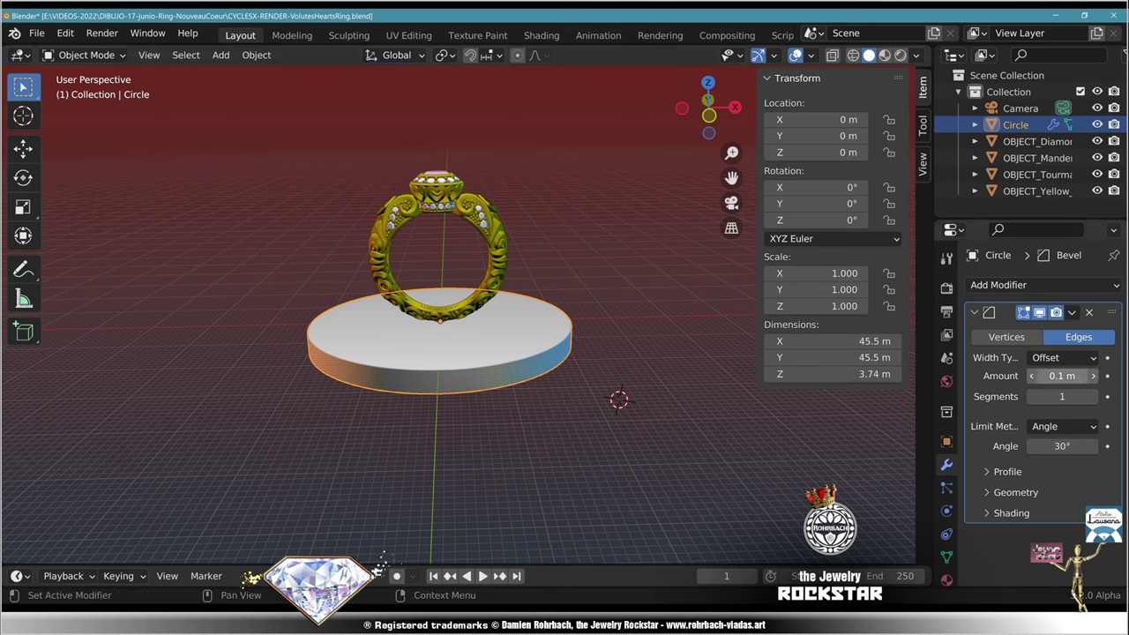
double_click(1062, 376)
text(.5)
key(Return)
click(1062, 376)
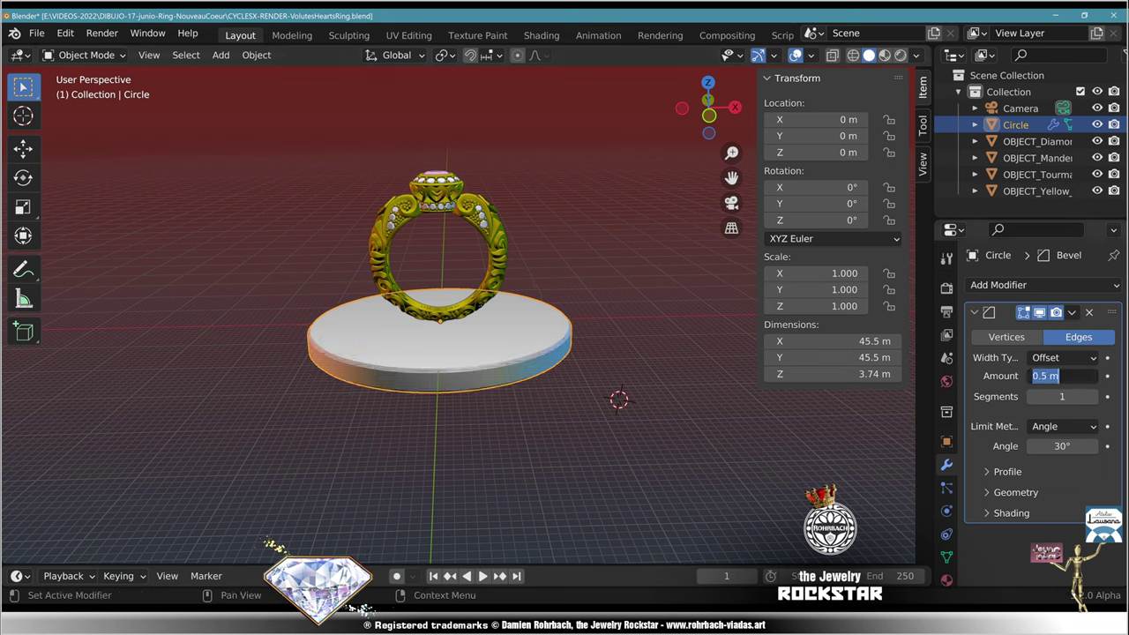
text(0.3)
key(Return)
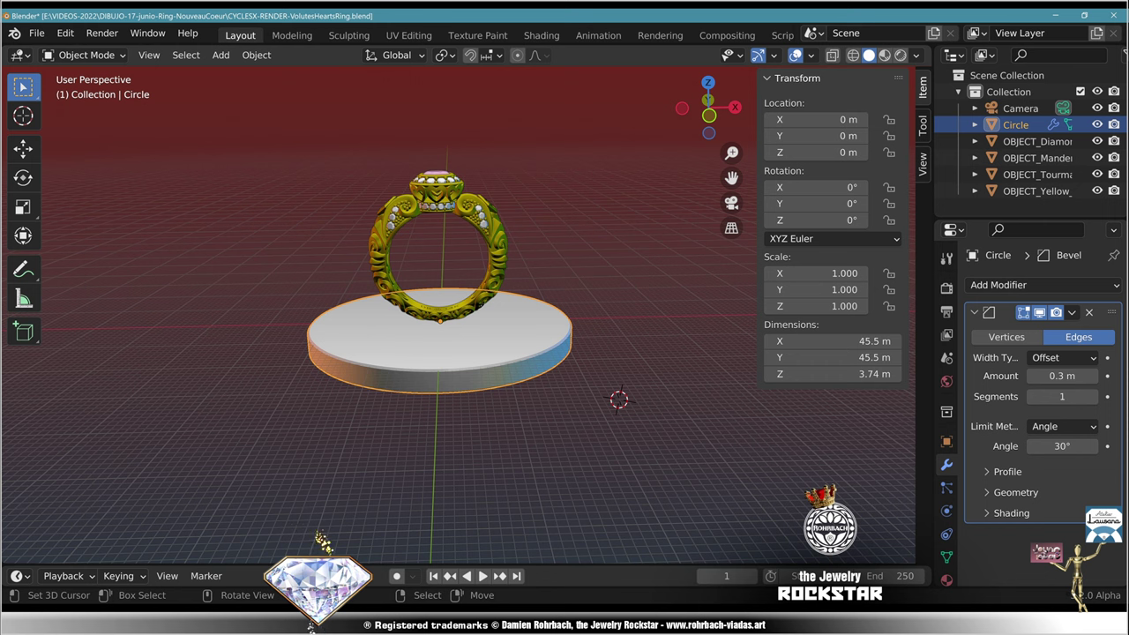
Step: Set the disc's Bevel modifier to 2 segments and save the file
click(1062, 397)
text(2)
key(Return)
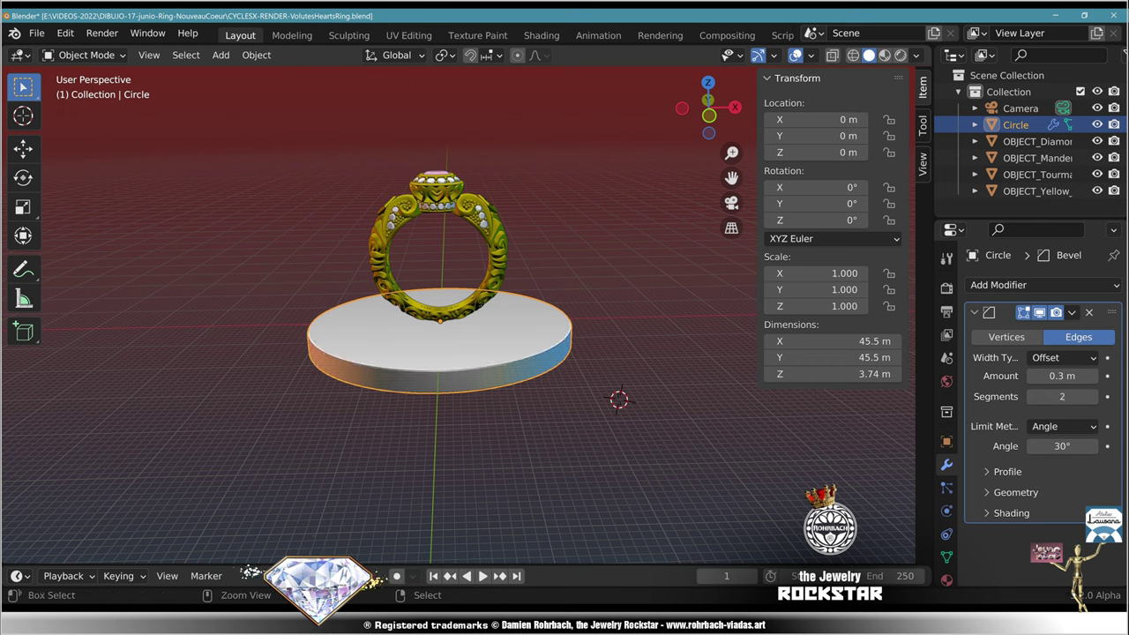
key(ctrl+s)
Step: Create a new material on the disc and name it LEATHER
click(947, 581)
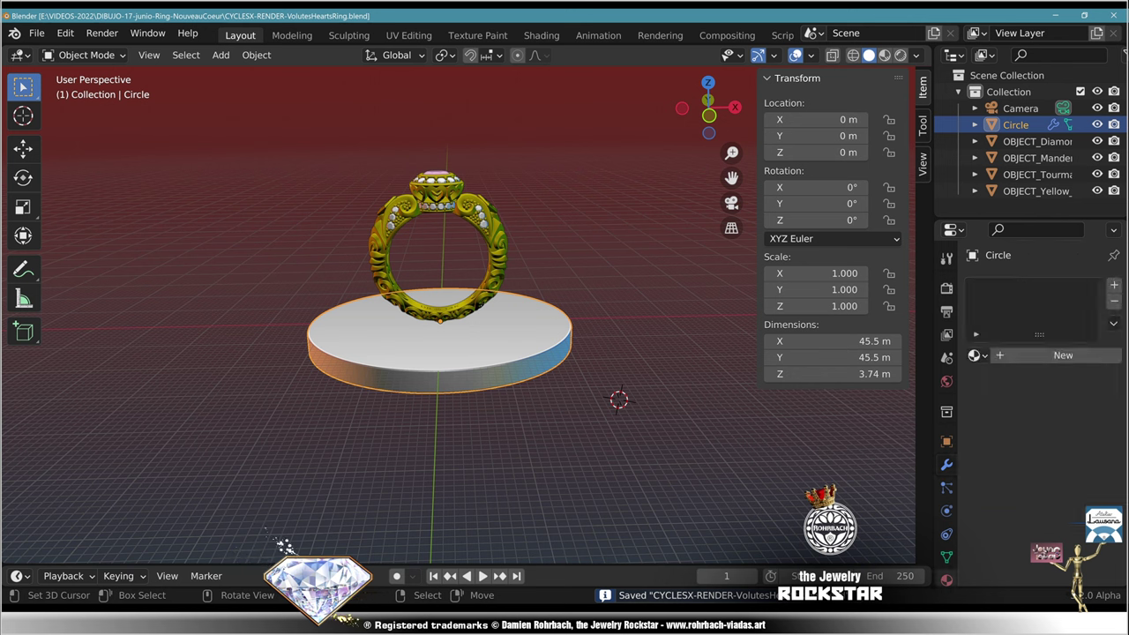
click(1065, 355)
click(1014, 356)
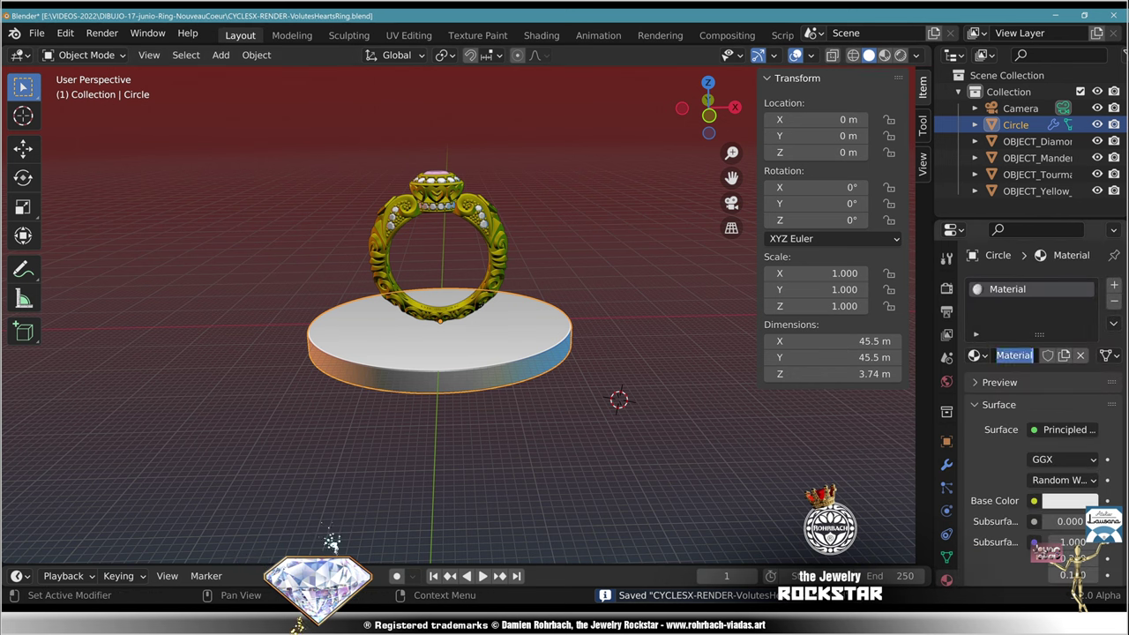
text(LEATHE)
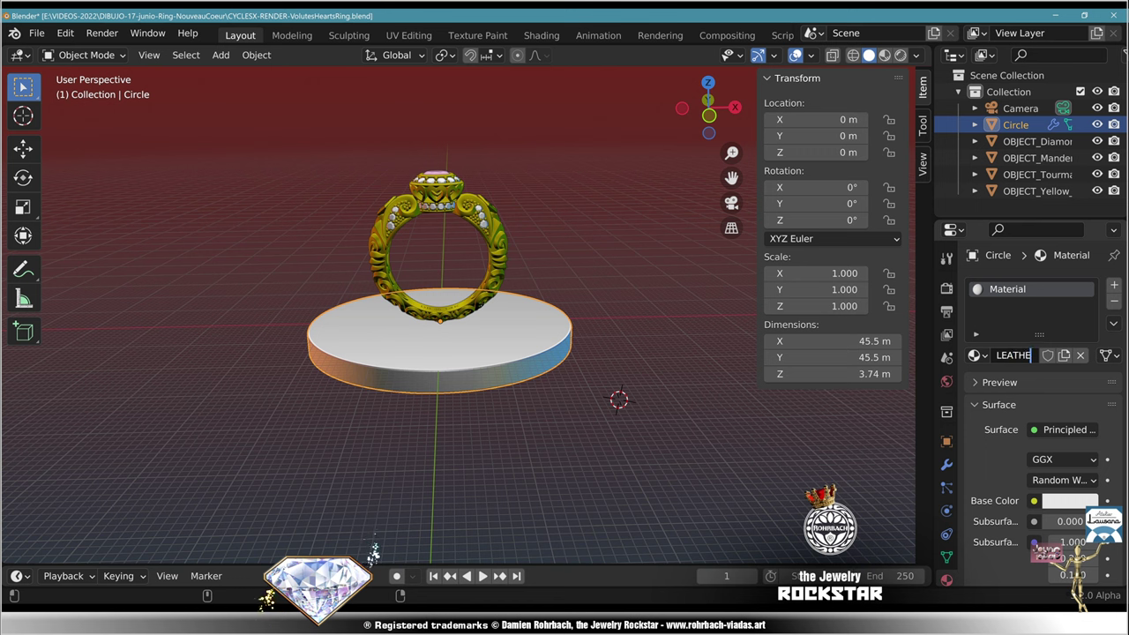
text(R)
key(Return)
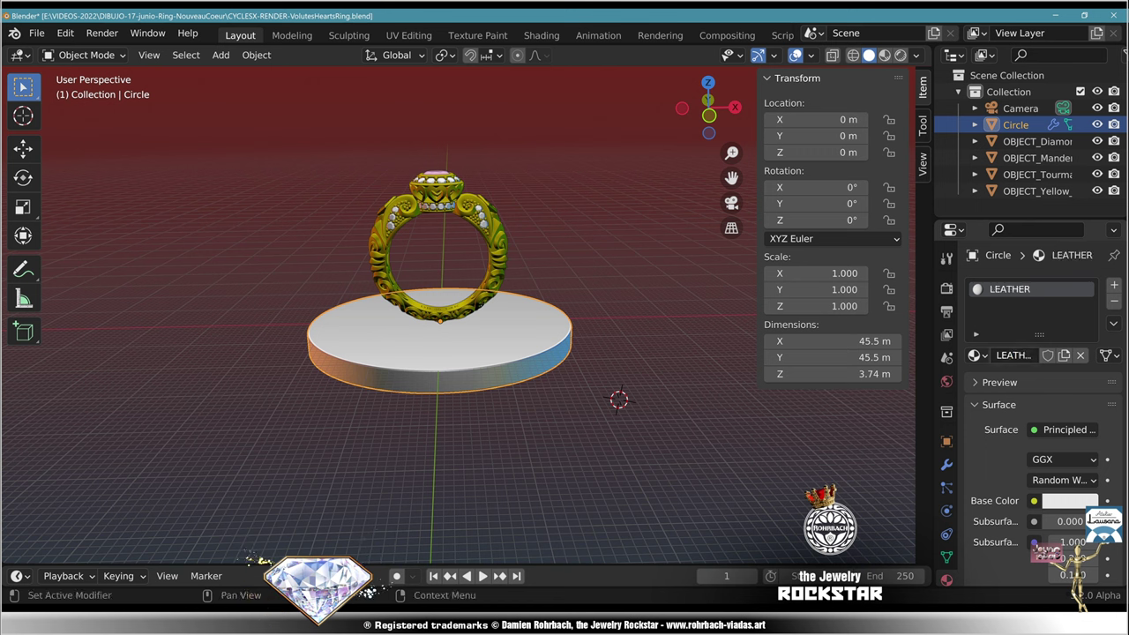
Step: Darken the LEATHER material's viewport display colour to near black and save the file
scroll(1070, 344, down, 15)
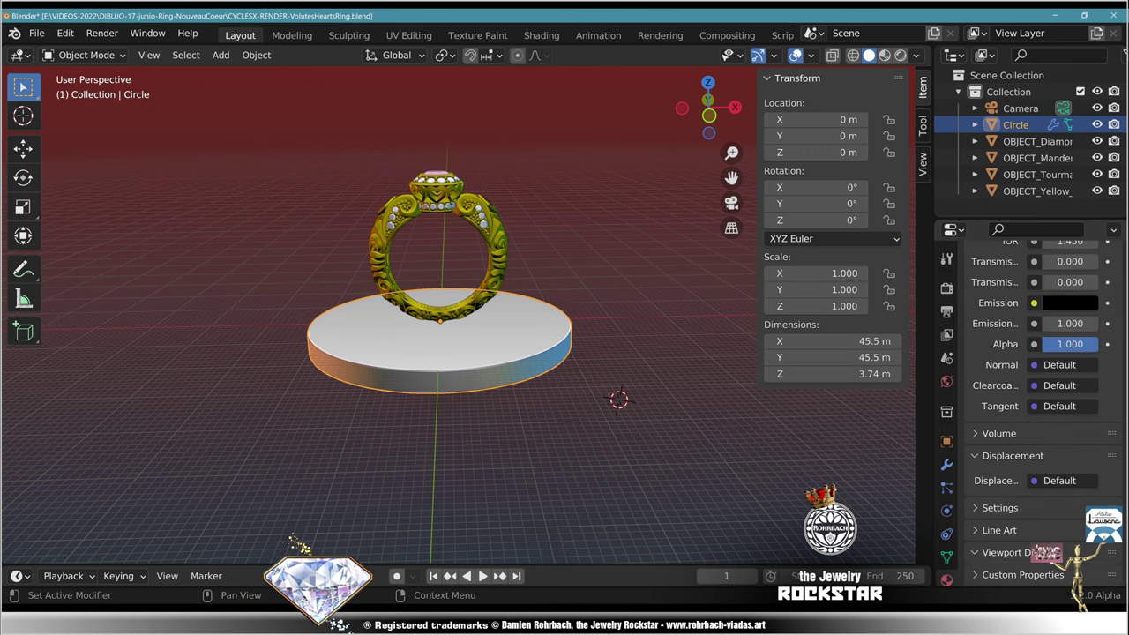
click(1060, 578)
drag(1085, 350, 1085, 443)
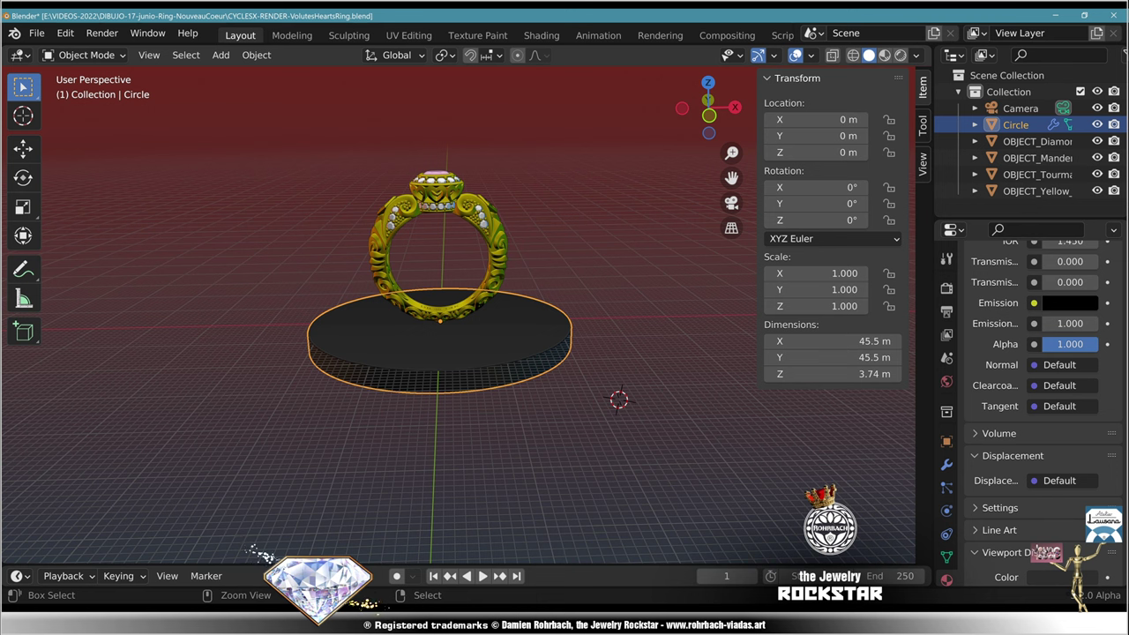
key(ctrl+s)
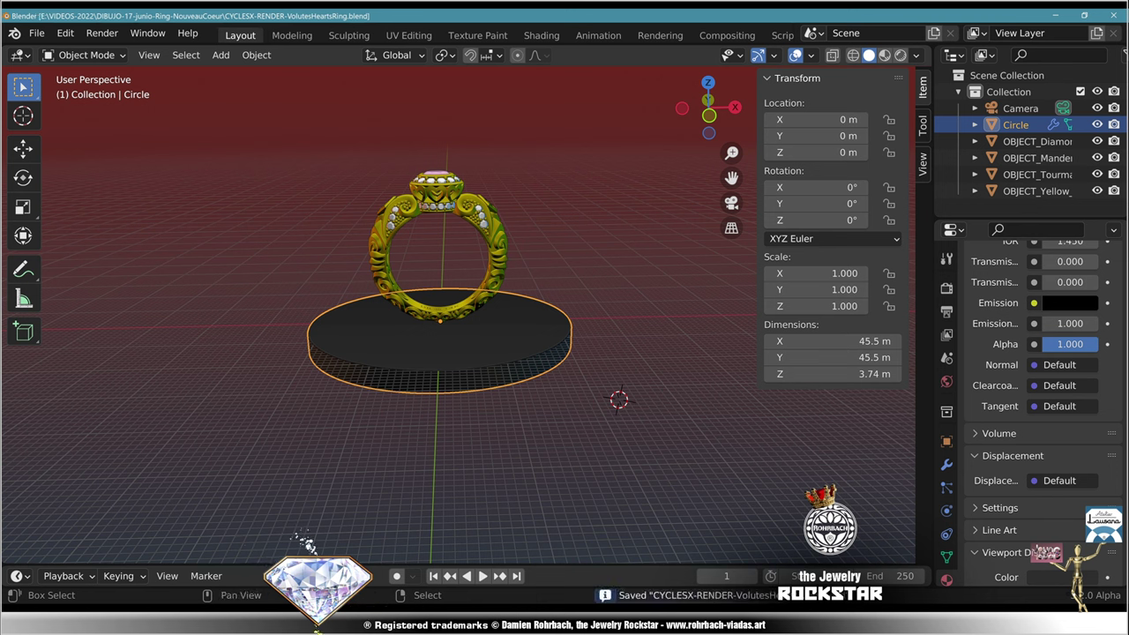
Step: Duplicate the disc in place and delete the lower circle of vertices from the copy
key(shift+d)
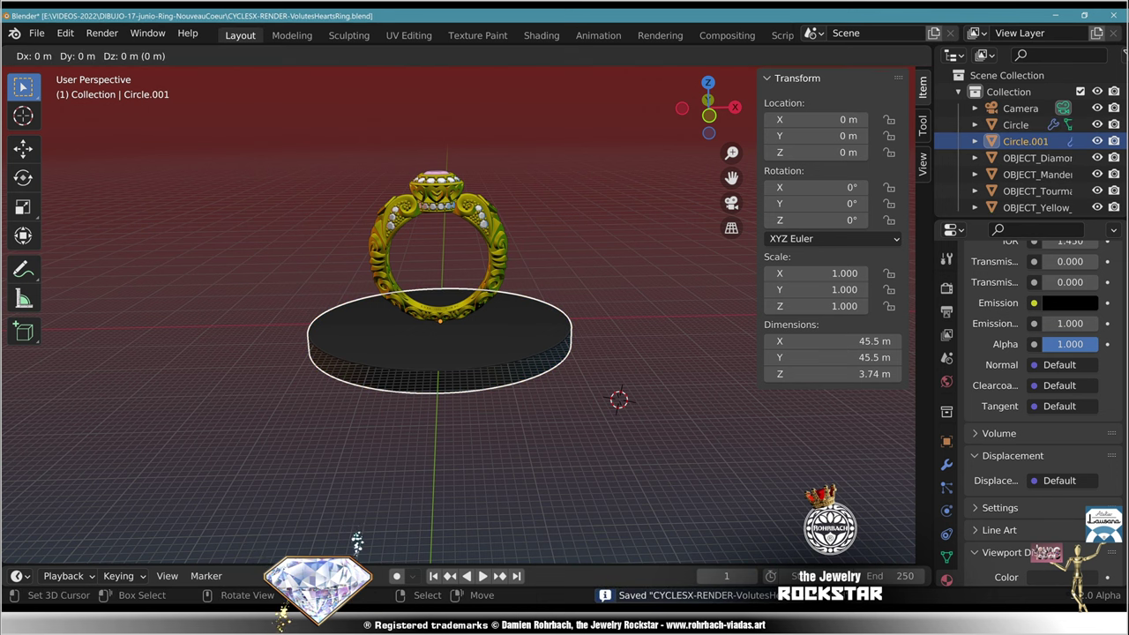
key(Escape)
key(Tab)
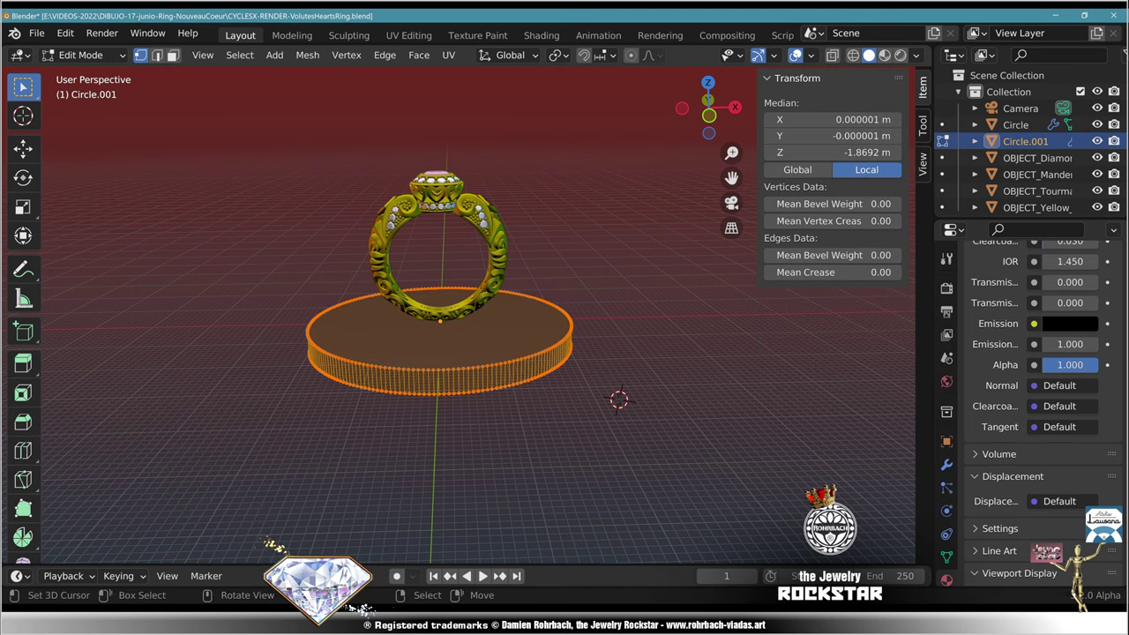
key(KP_1)
key(alt+z)
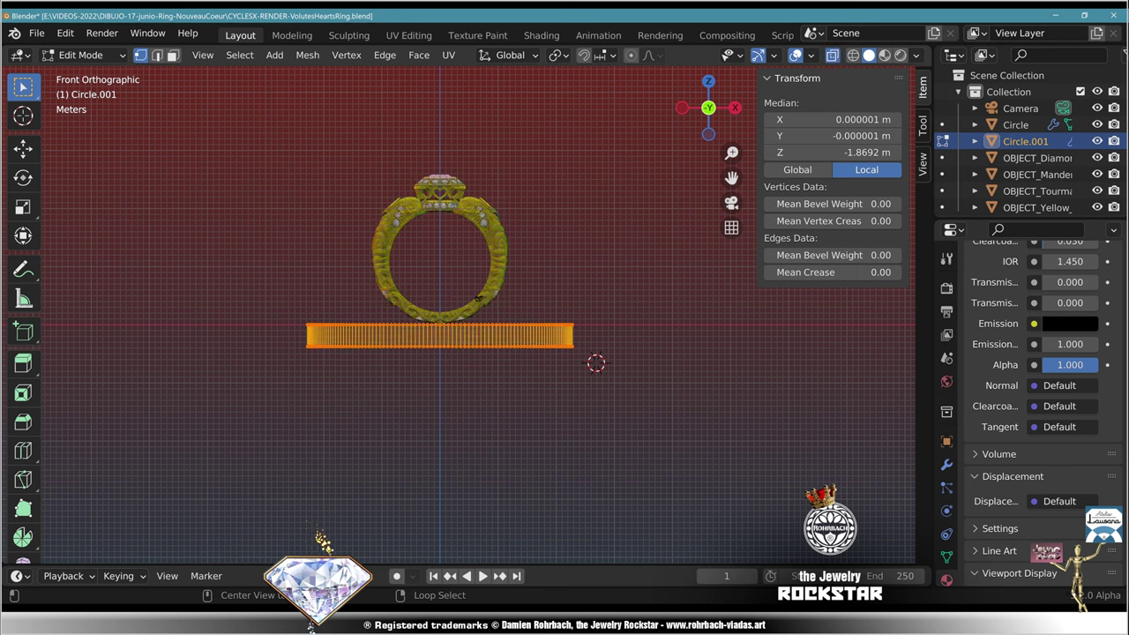
key(alt+a)
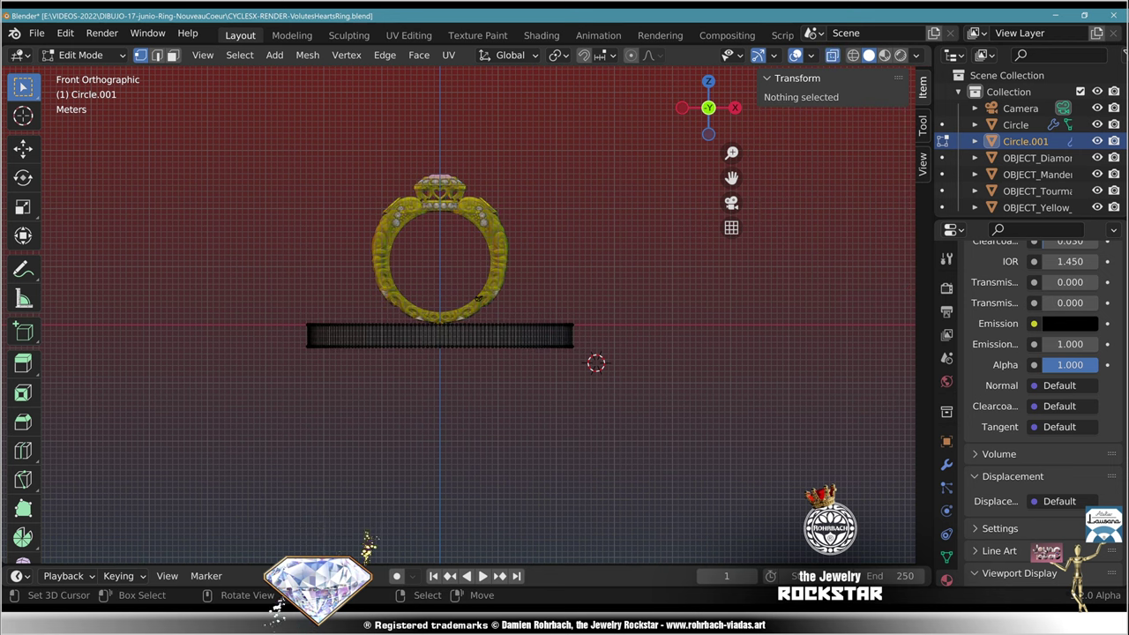
drag(299, 322, 598, 362)
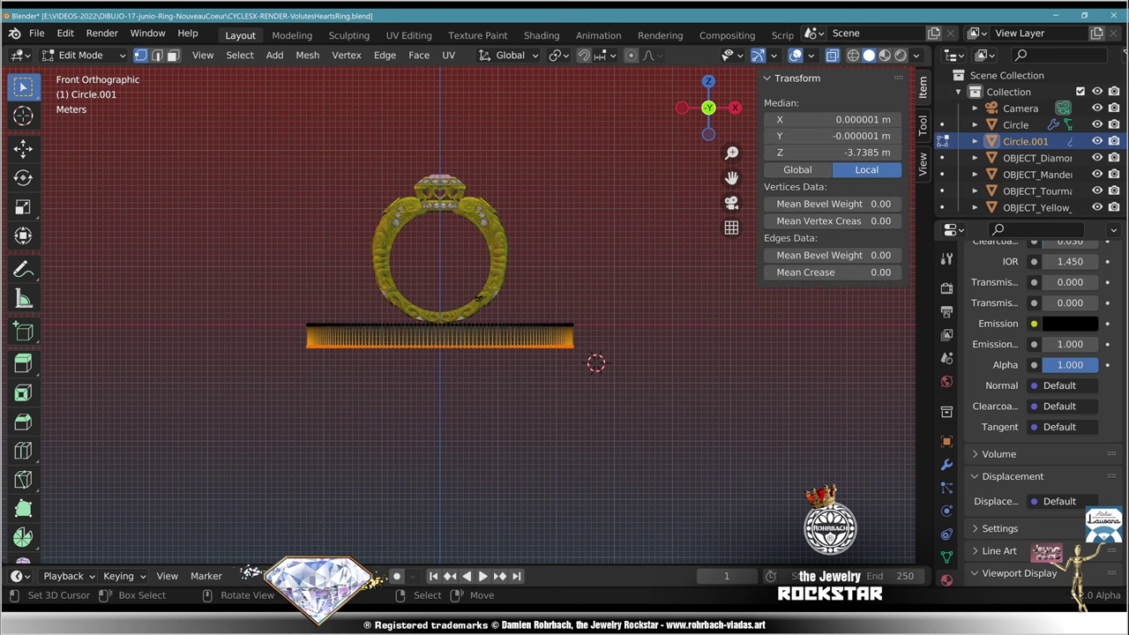
key(x)
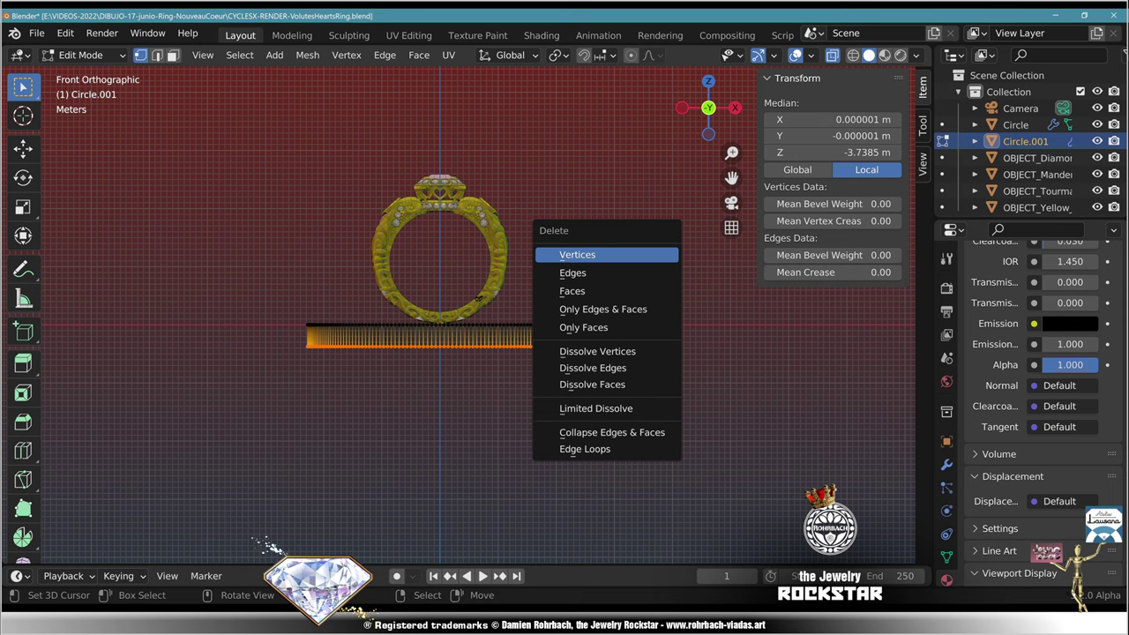
key(Return)
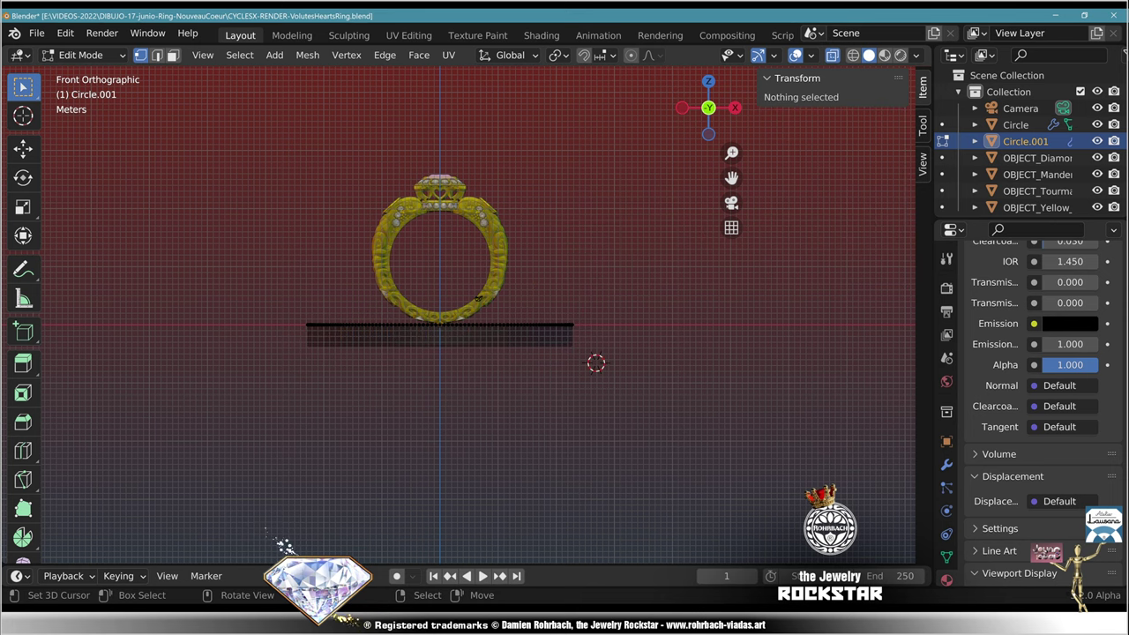
Step: Delete only the face of the copied circle, keeping its edge loop
middle_drag(289, 542, 302, 542)
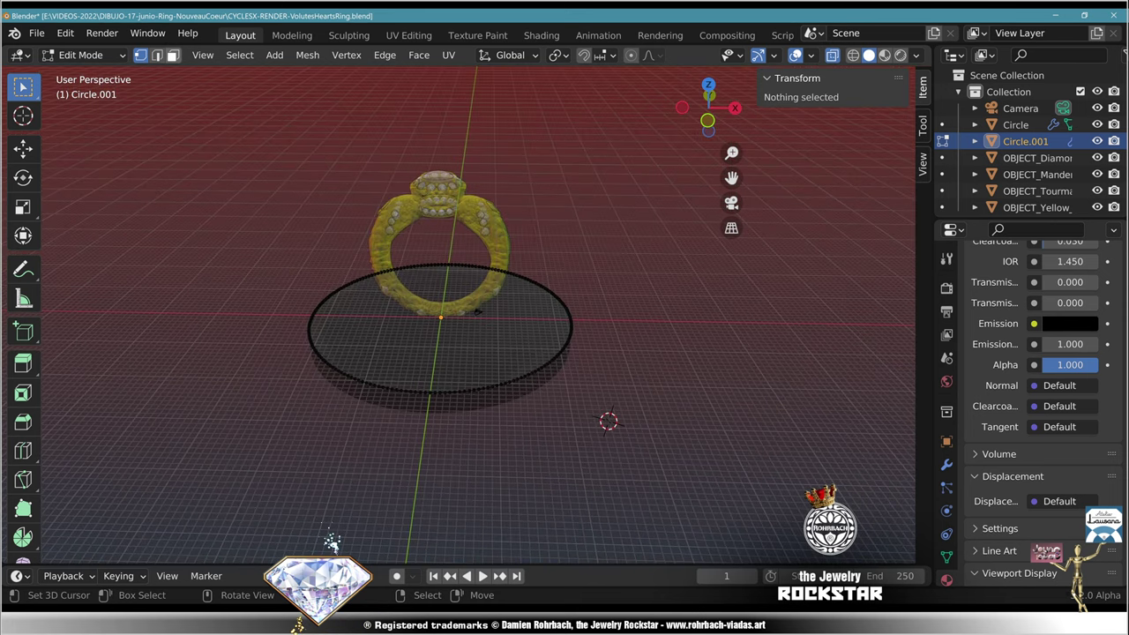
key(a)
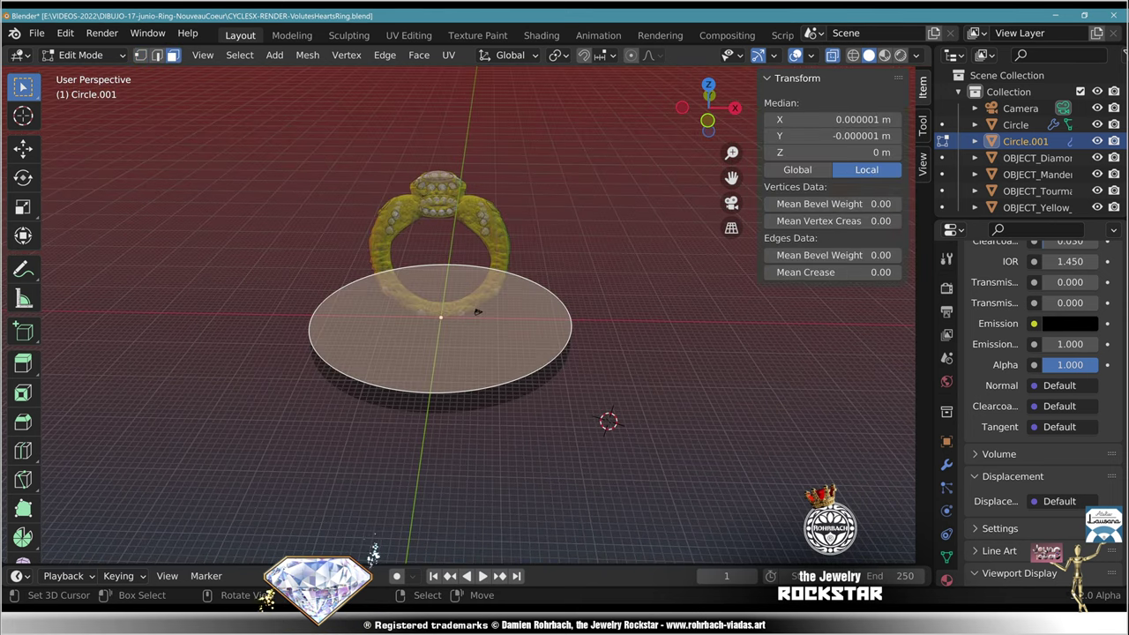
key(x)
key(Down)
key(Down)
key(Down)
key(Down)
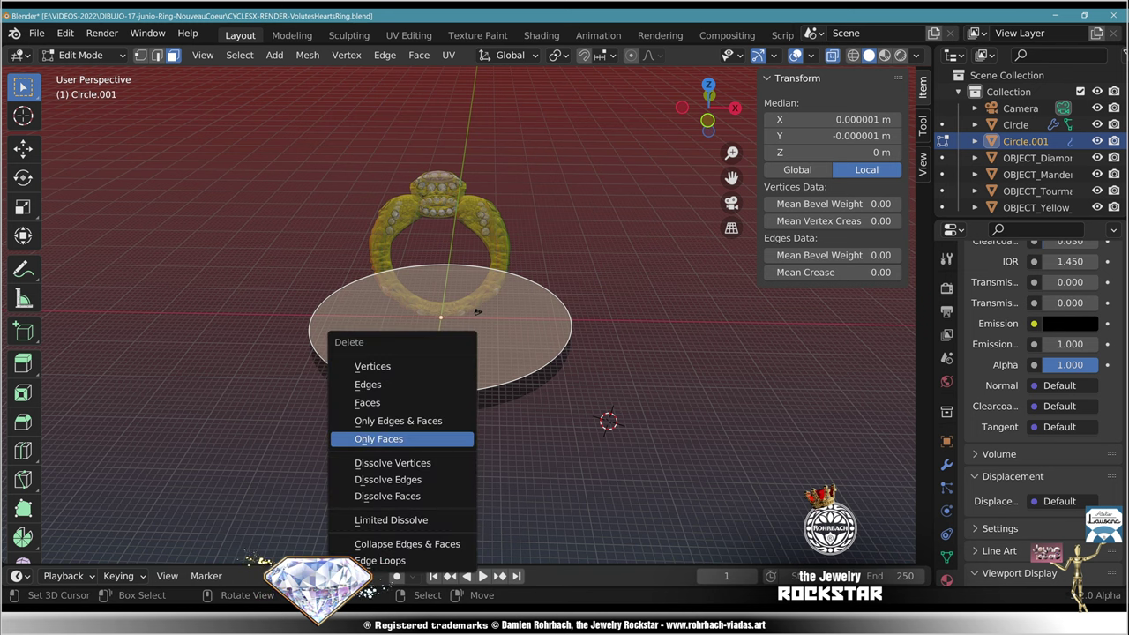
key(Return)
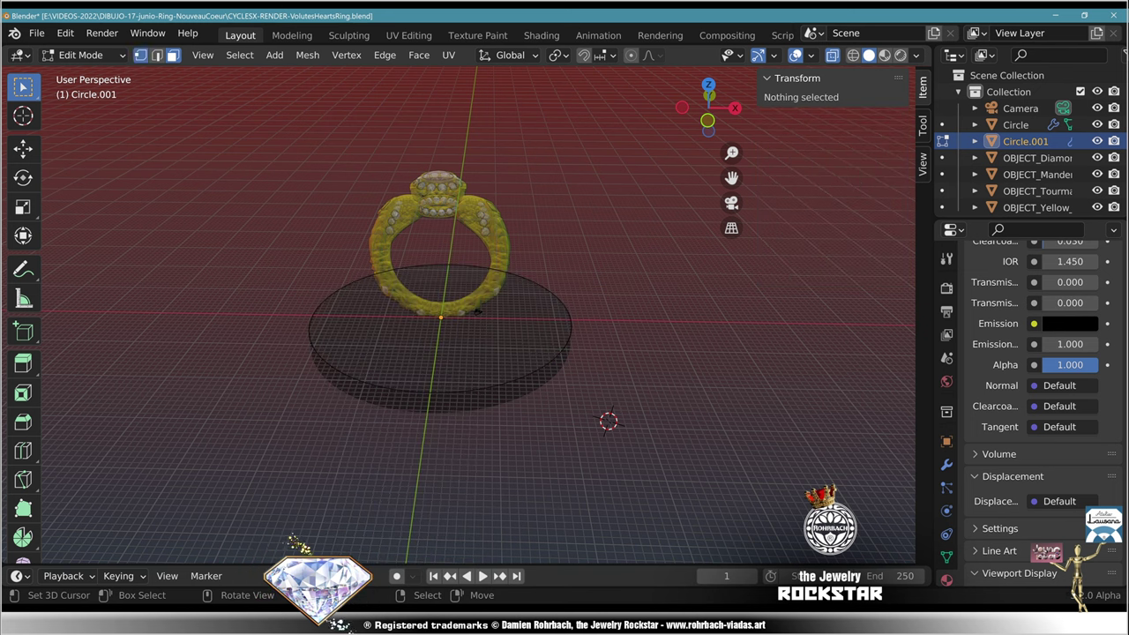
Step: Select the whole edge loop and scale it up slightly to about 1.008 in top view
key(a)
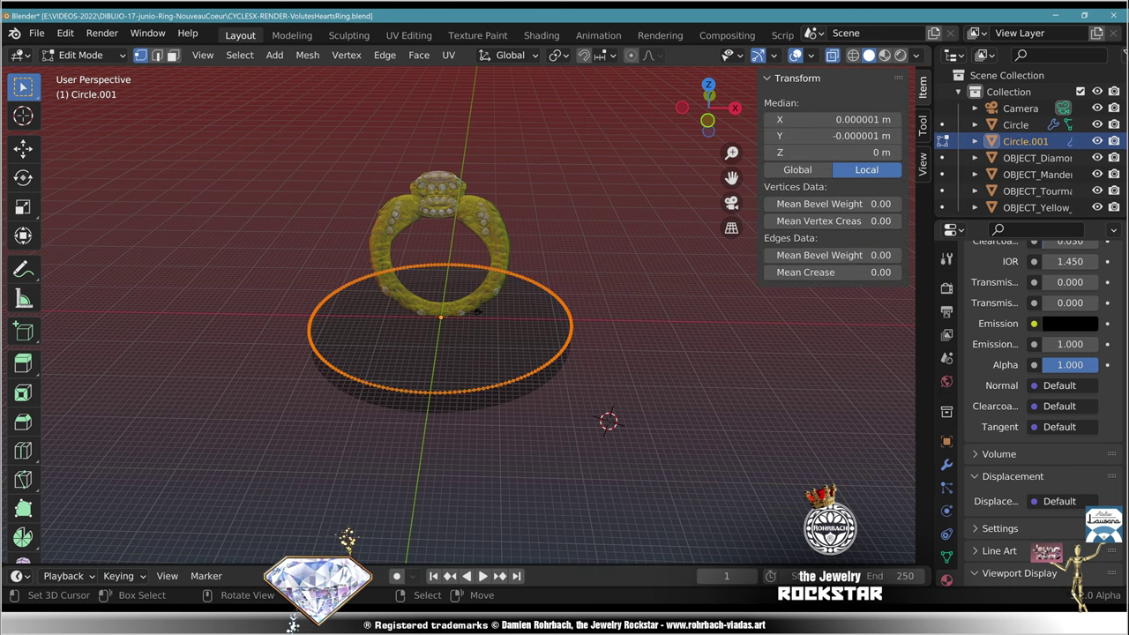
scroll(481, 309, up, 3)
key(KP_7)
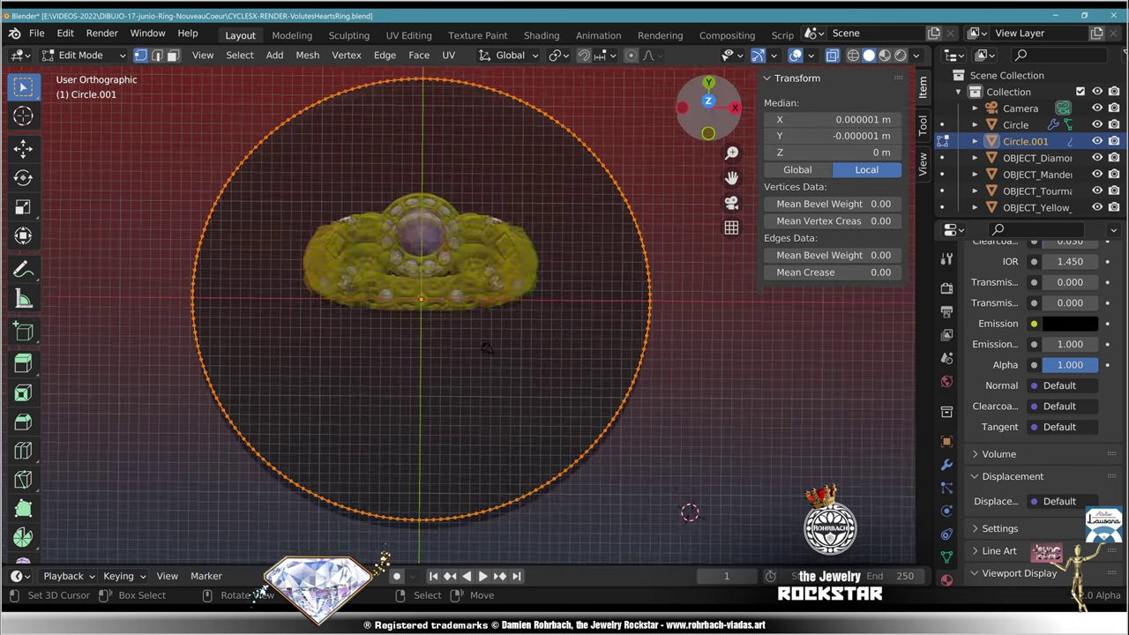
shift+middle_drag(529, 352, 442, 358)
key(s)
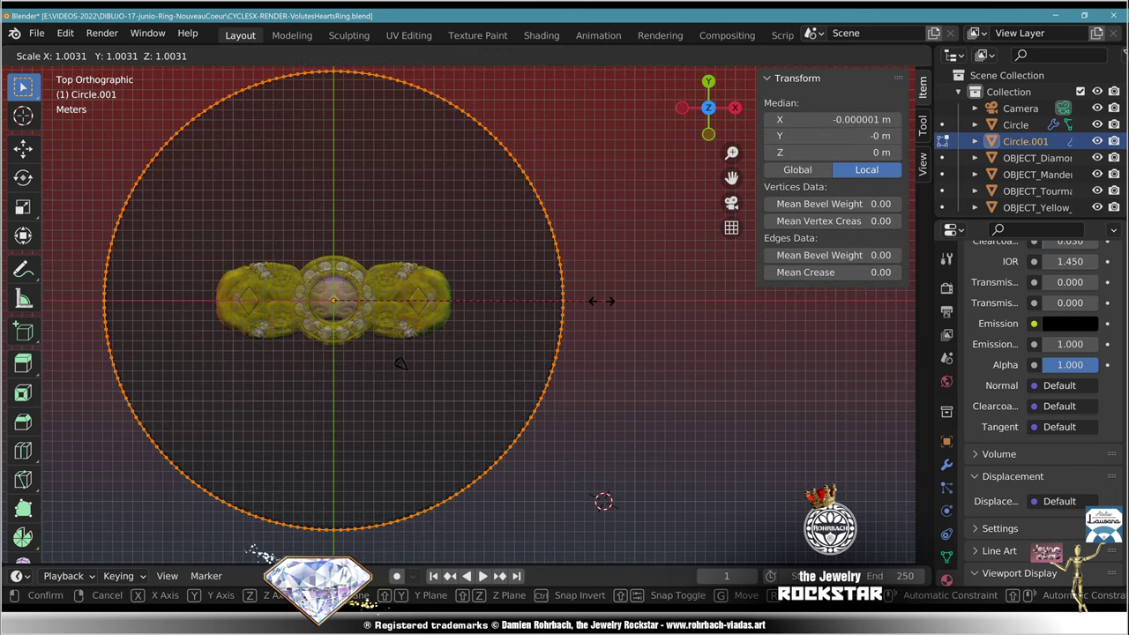
click(399, 363)
Step: Extrude the edge loop in place and scale the new loop outward into a flat ring about 56.2 m across
key(e)
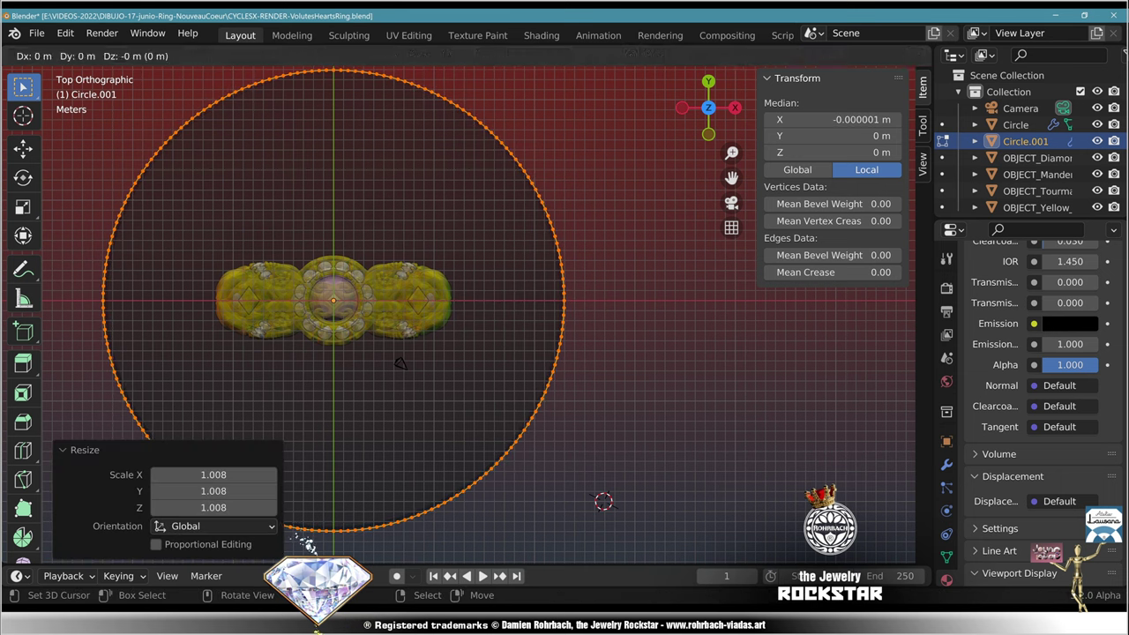
click(400, 363)
key(s)
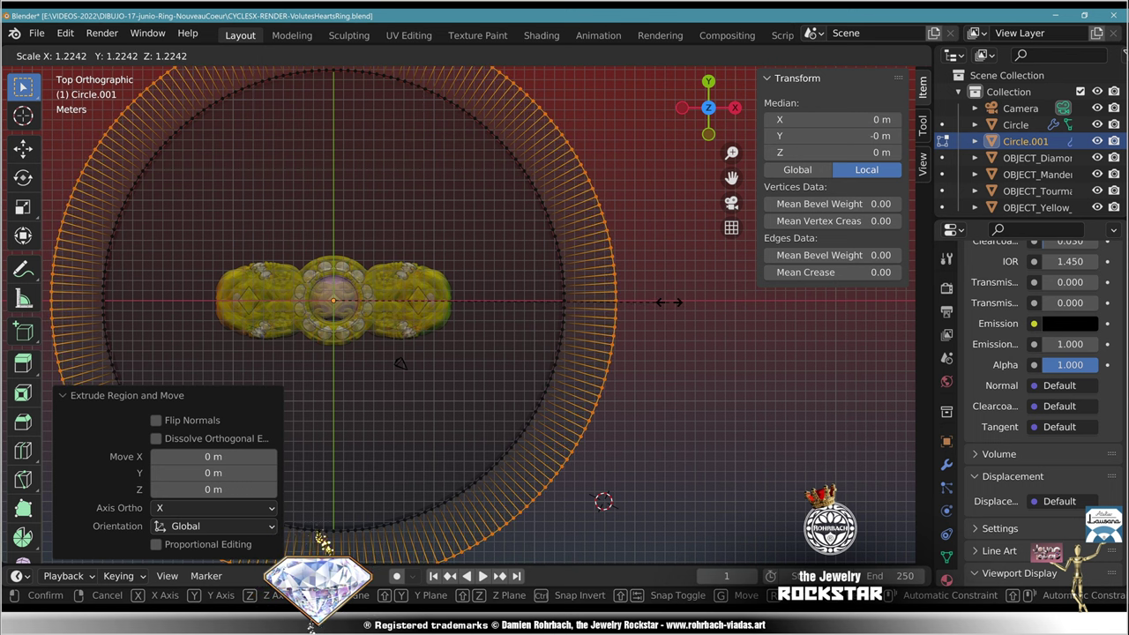
click(669, 301)
Step: Move the flat ring about 0.41 m down along Z
middle_drag(400, 363, 399, 300)
key(g)
key(z)
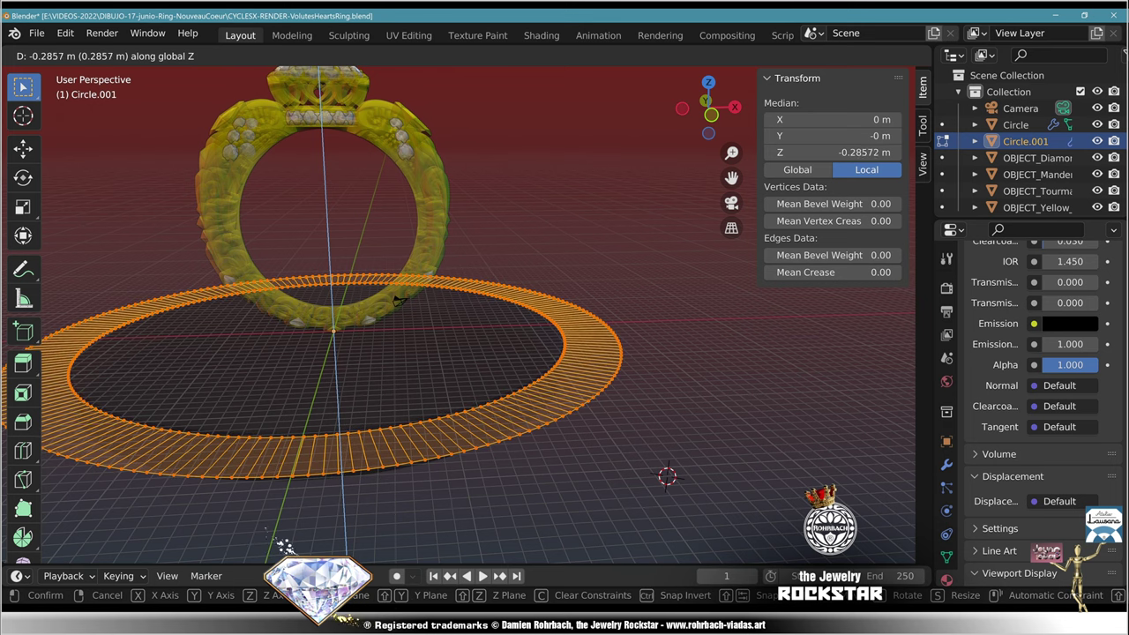
click(295, 545)
key(z)
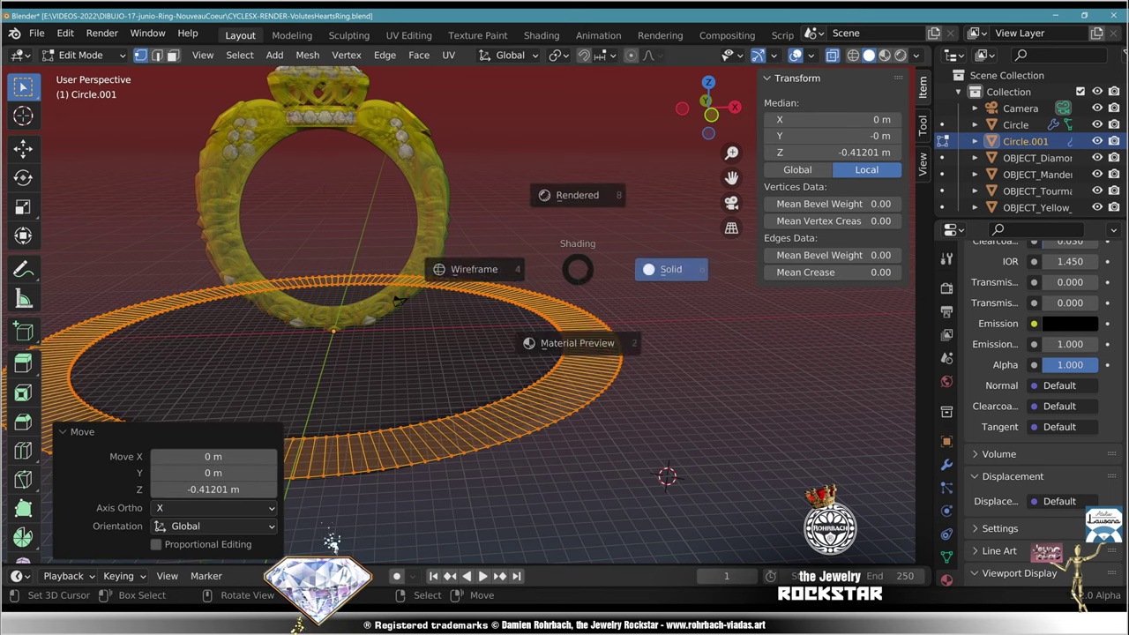
key(Escape)
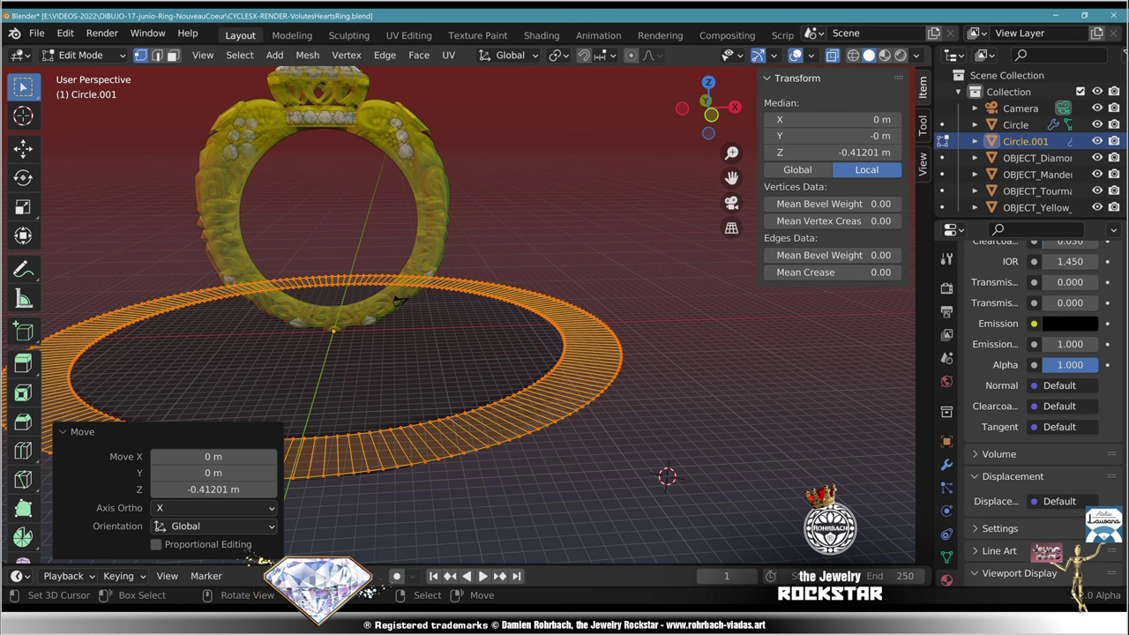
Step: Extrude the flat ring about 5.54 m downward into a thick rim and return to Object Mode
key(e)
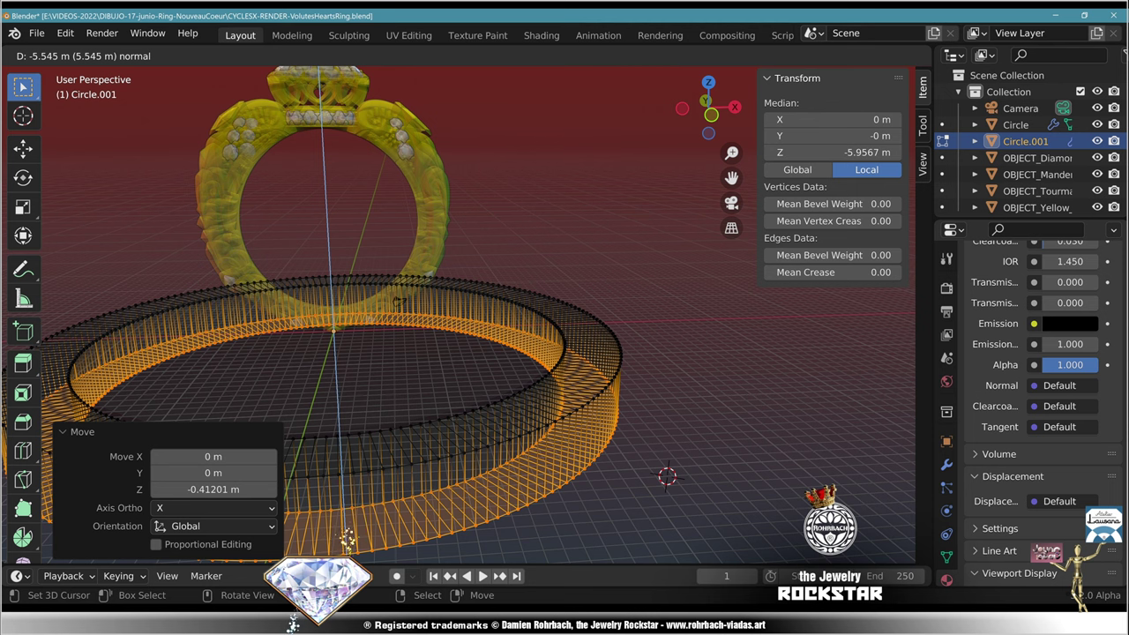
key(Return)
middle_drag(494, 353, 449, 345)
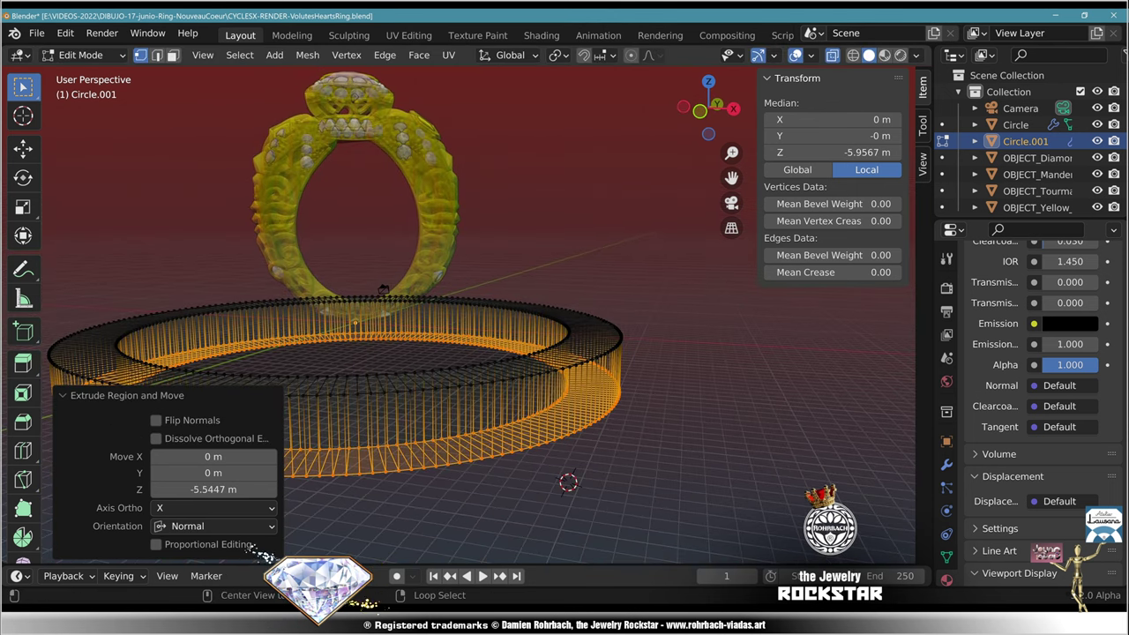
key(Tab)
middle_drag(294, 545, 344, 541)
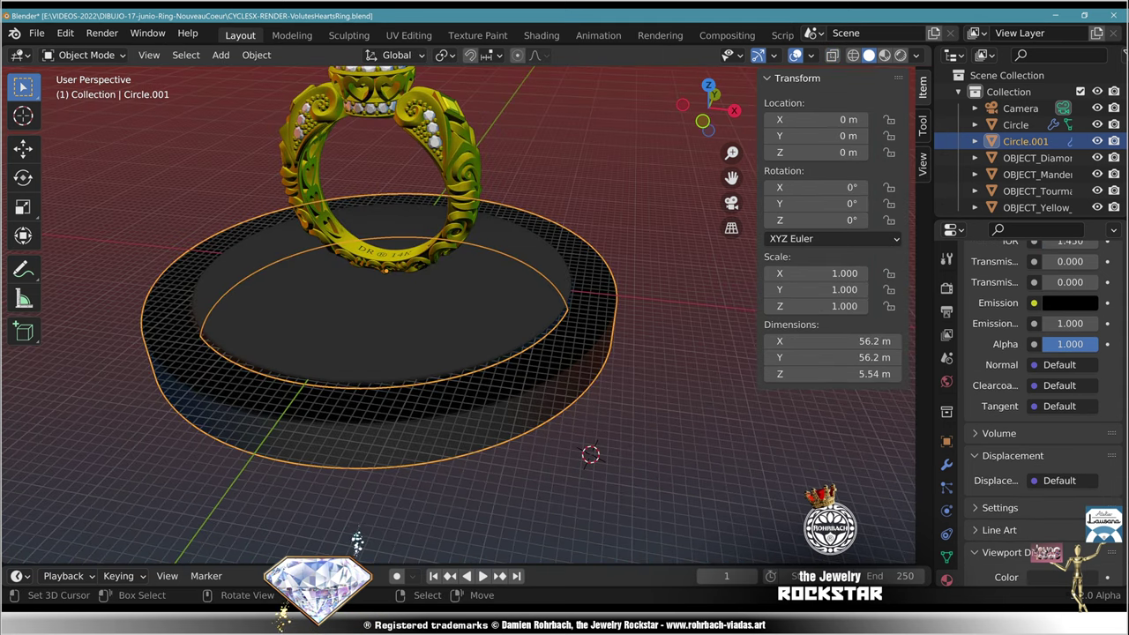
Step: Make the outer rim's material a single-user copy, rename it ROCK and save the file
scroll(947, 458, down, 2)
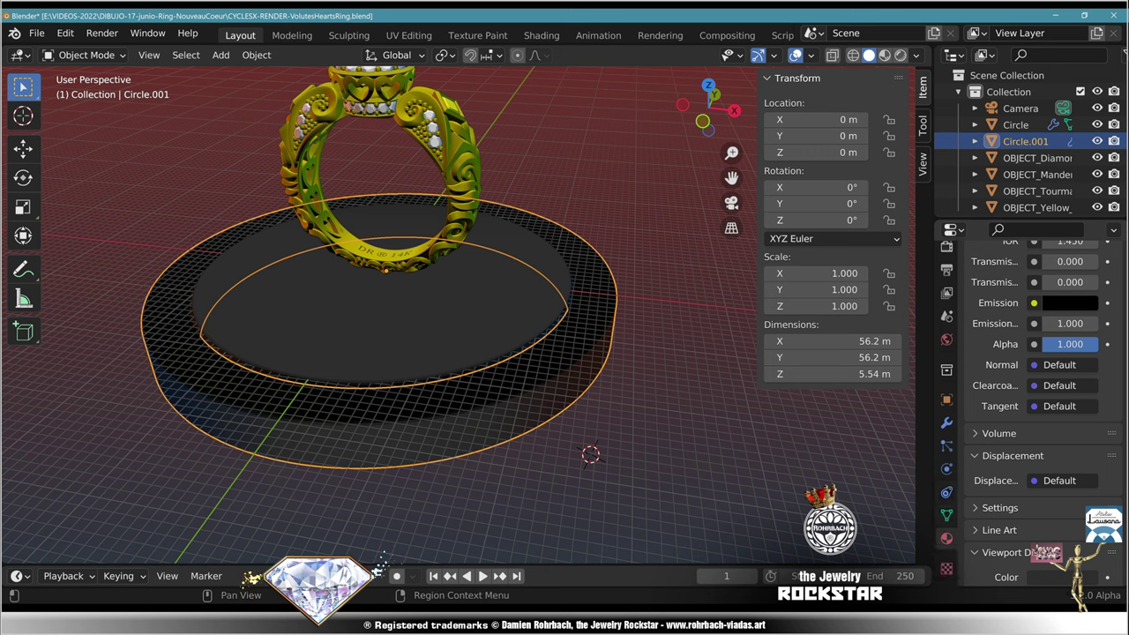
scroll(1027, 397, up, 15)
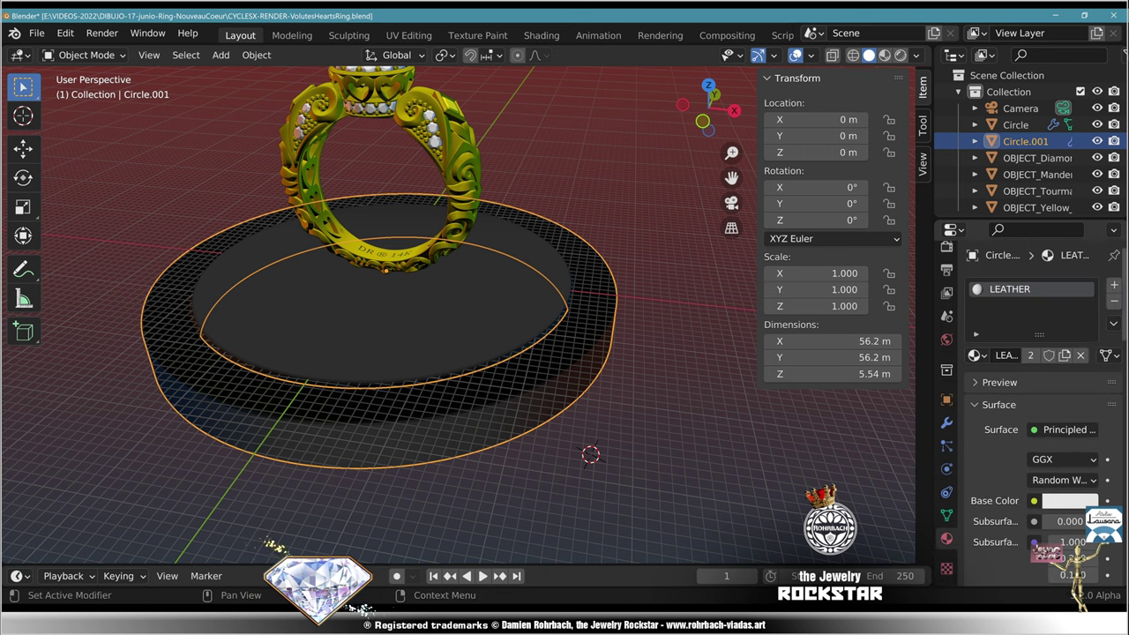
click(1030, 355)
double_click(1011, 356)
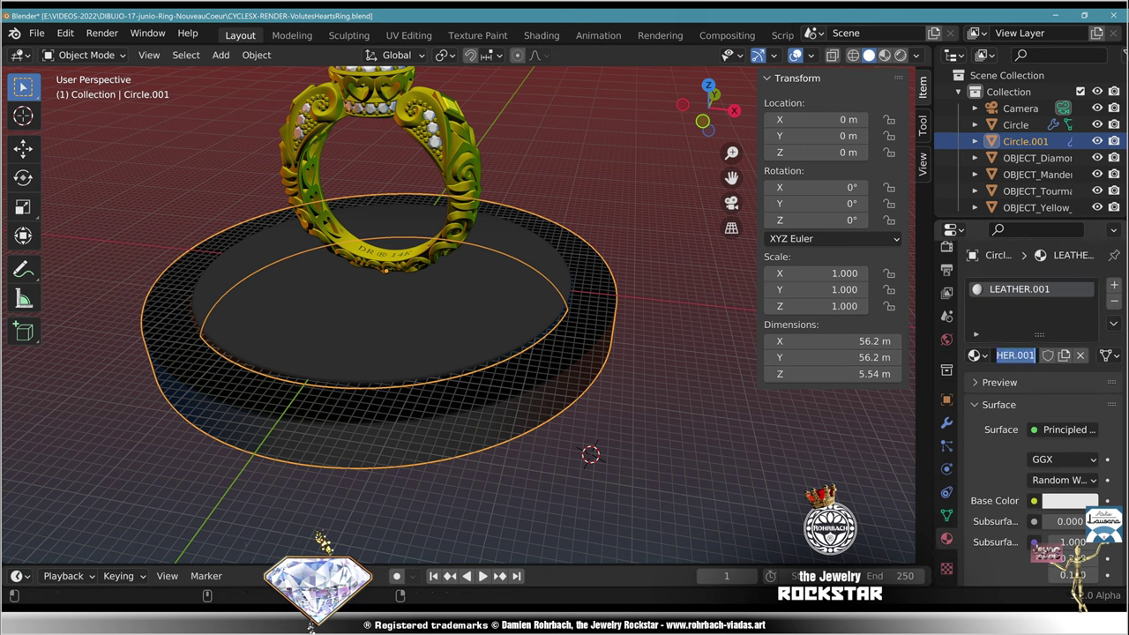
text(ROCK)
key(Return)
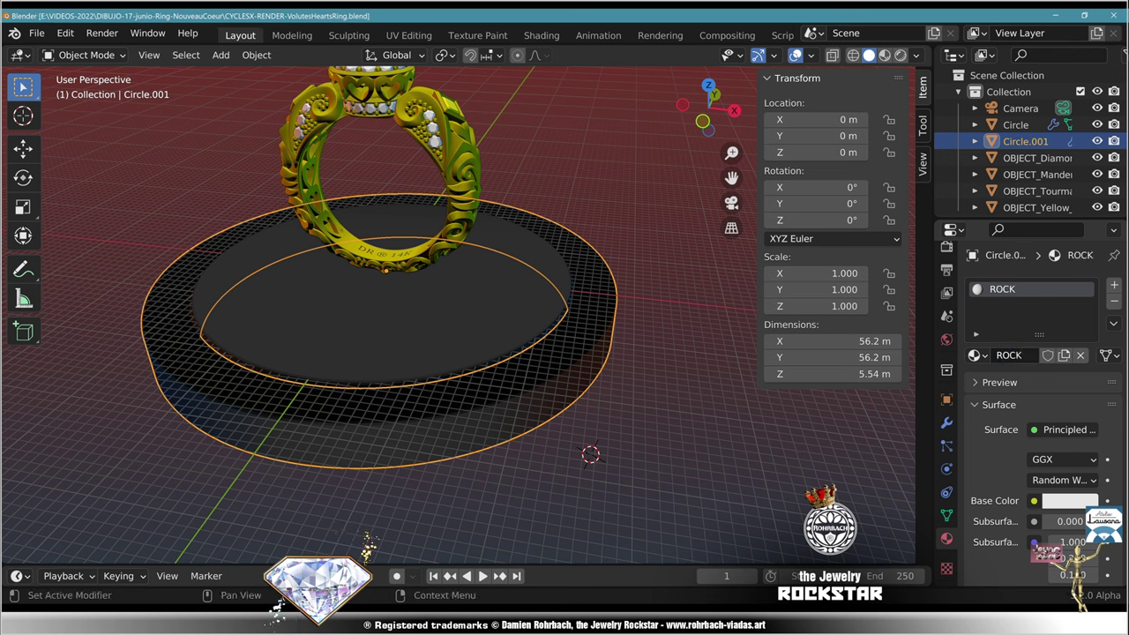
key(ctrl+s)
scroll(1032, 397, down, 15)
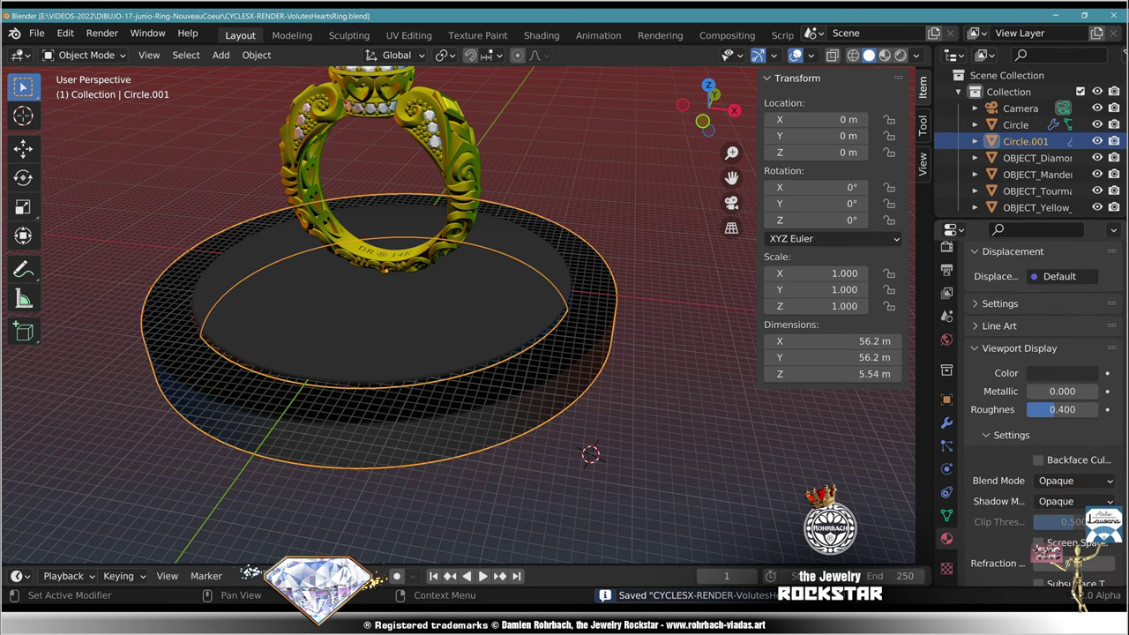
Step: Lighten the ROCK material's viewport colour to about 0.353 grey, and recalculate all the rim's normals to face outside
click(1062, 316)
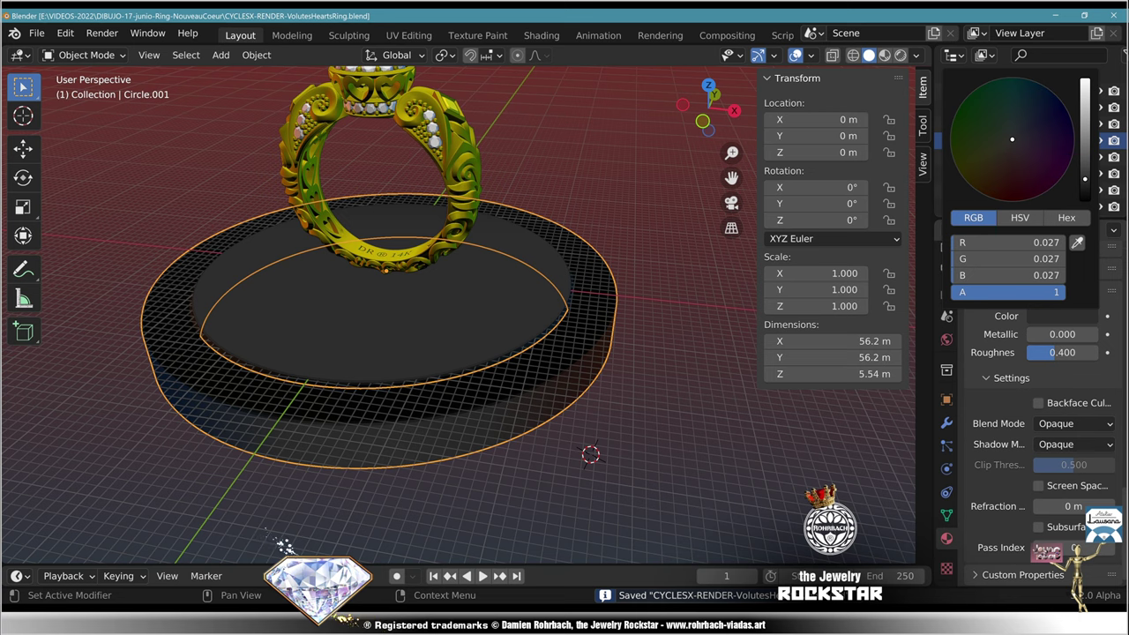
drag(1085, 178, 1085, 123)
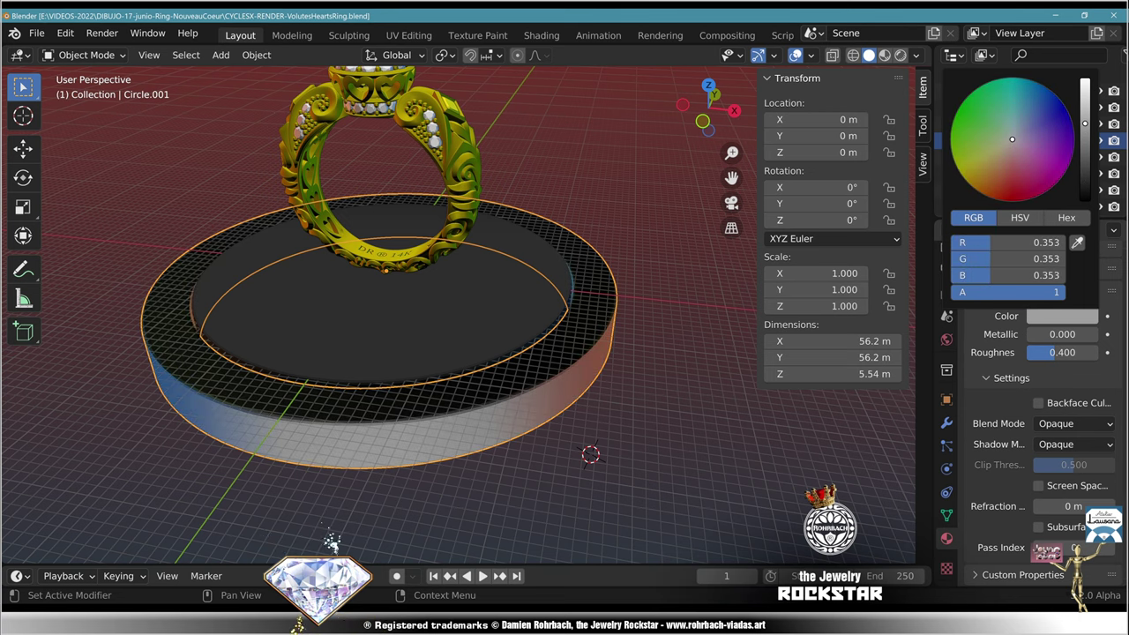
key(Tab)
key(a)
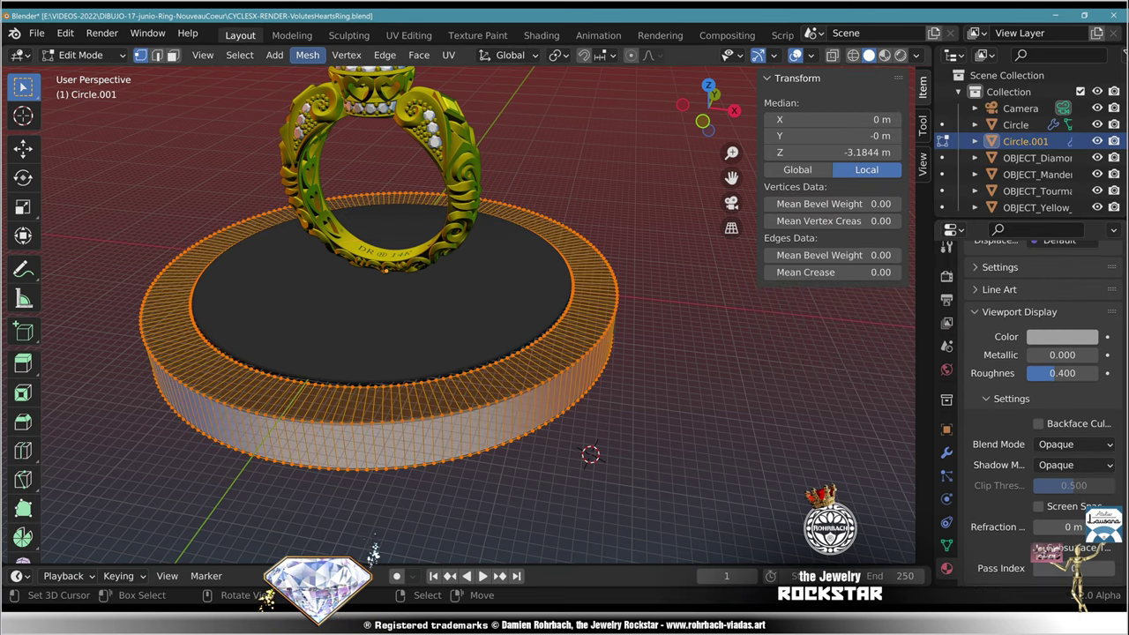
click(307, 55)
mouse_move(335, 327)
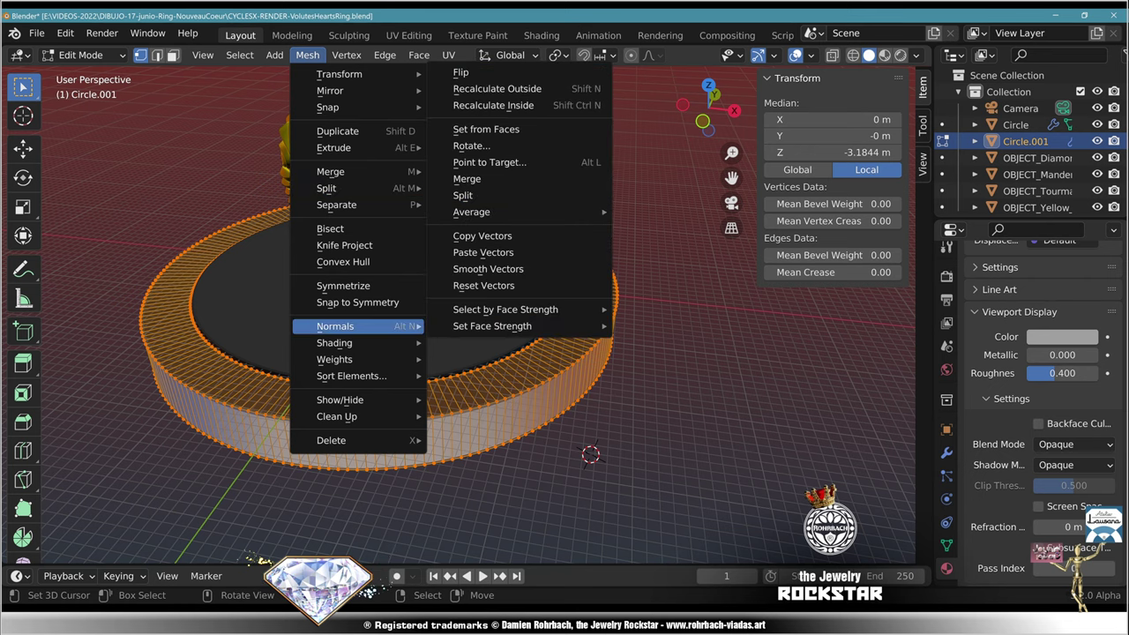
click(497, 89)
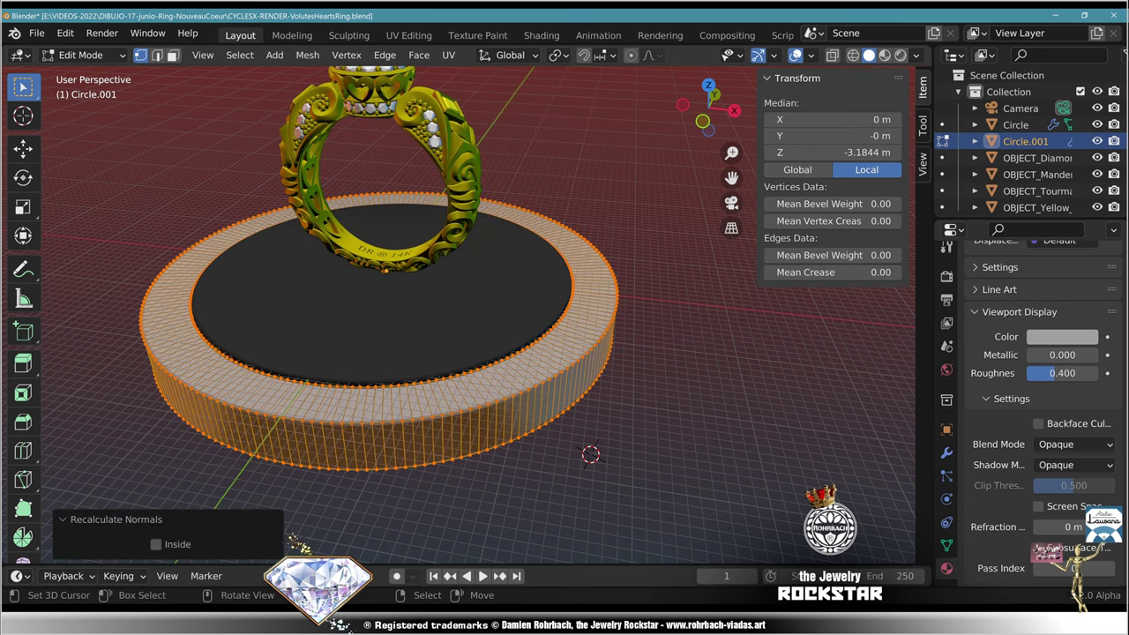
key(Tab)
key(alt+a)
Step: Hide the floor grid in the viewport overlays and save the file
middle_drag(497, 265, 388, 222)
middle_drag(424, 335, 415, 414)
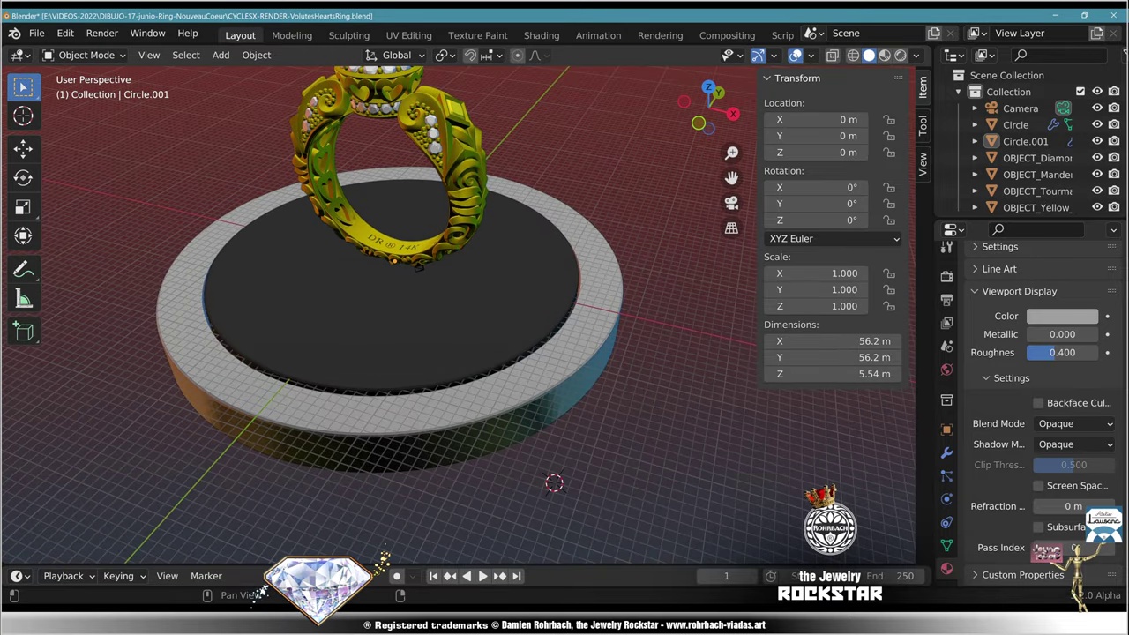
click(811, 55)
click(763, 134)
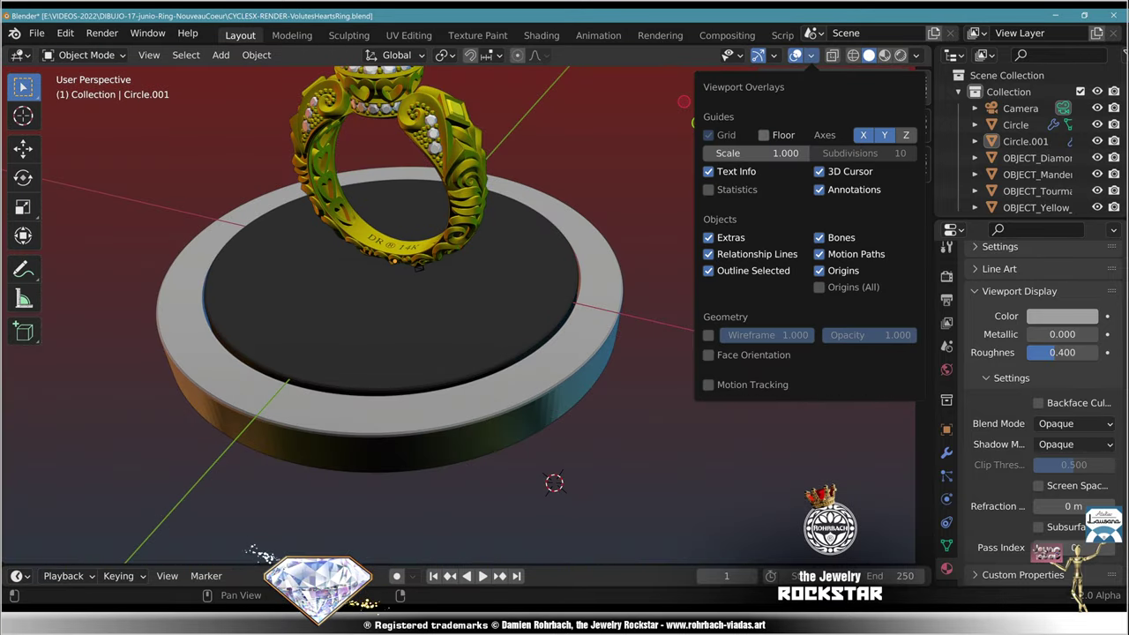
key(ctrl+s)
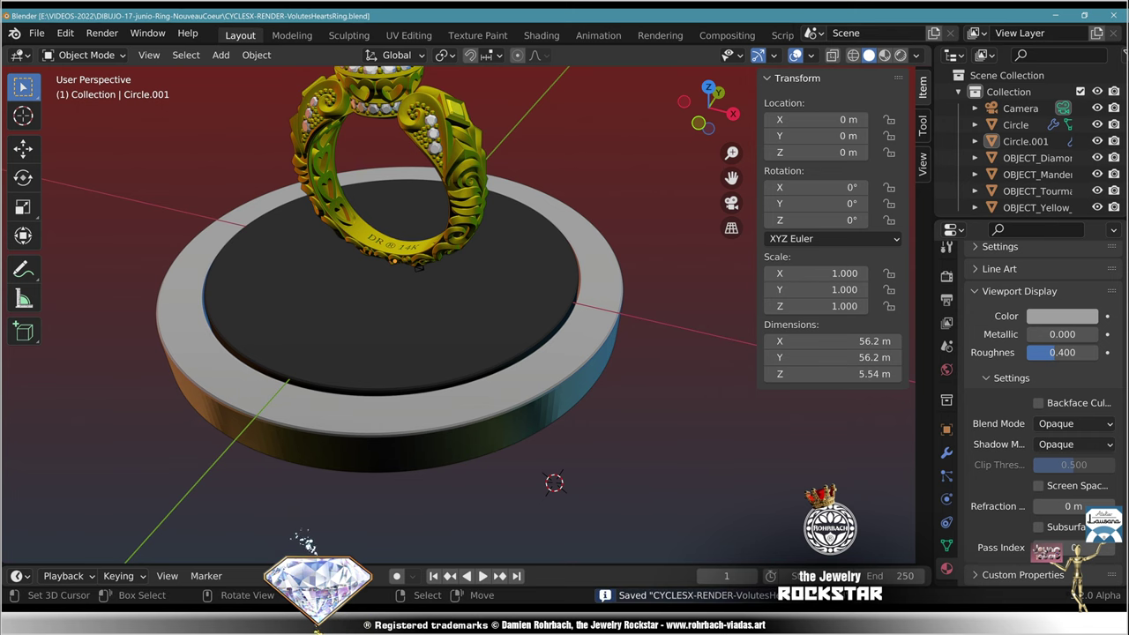
Step: Frame the ring and its base in a wider perspective view and align the camera to that view
scroll(468, 300, down, 2)
middle_drag(467, 299, 485, 310)
middle_drag(331, 540, 404, 551)
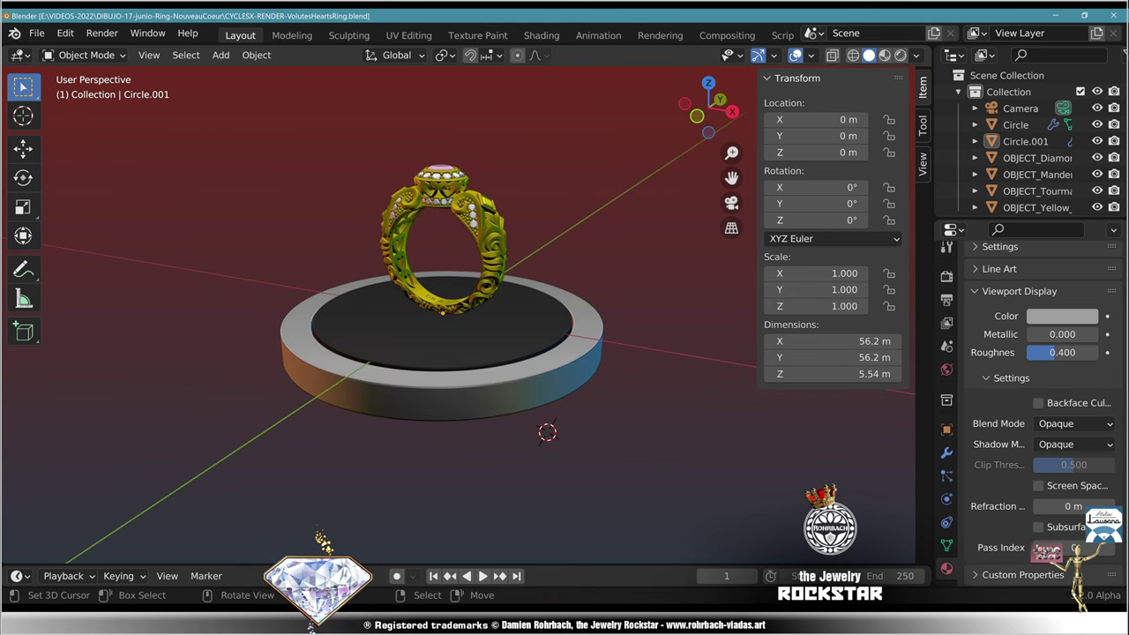
key(KP_0)
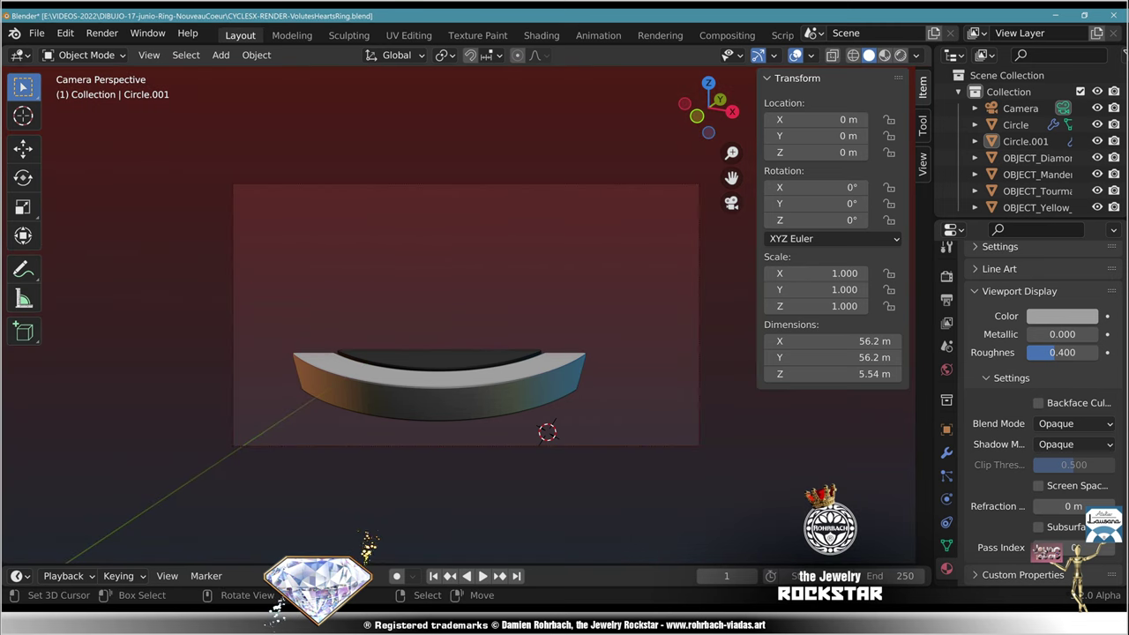
Step: Set the camera's clip end to 12000 m and move it about -3.9 m in X and 6.4 m in Y, view-oriented
click(1020, 108)
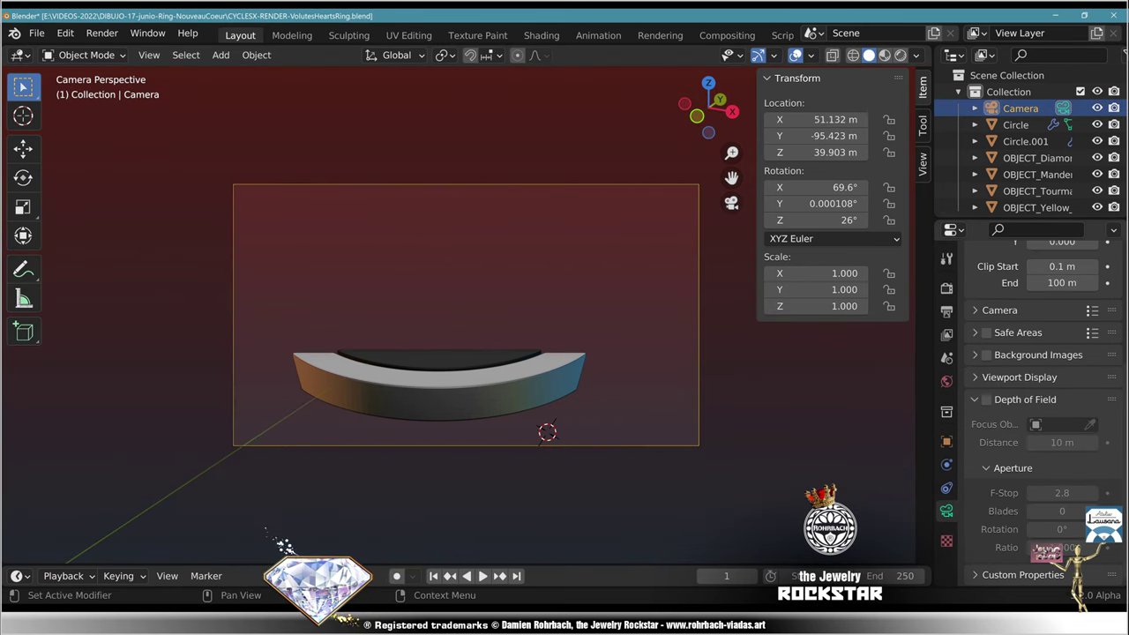
click(1062, 283)
text(12000)
key(Return)
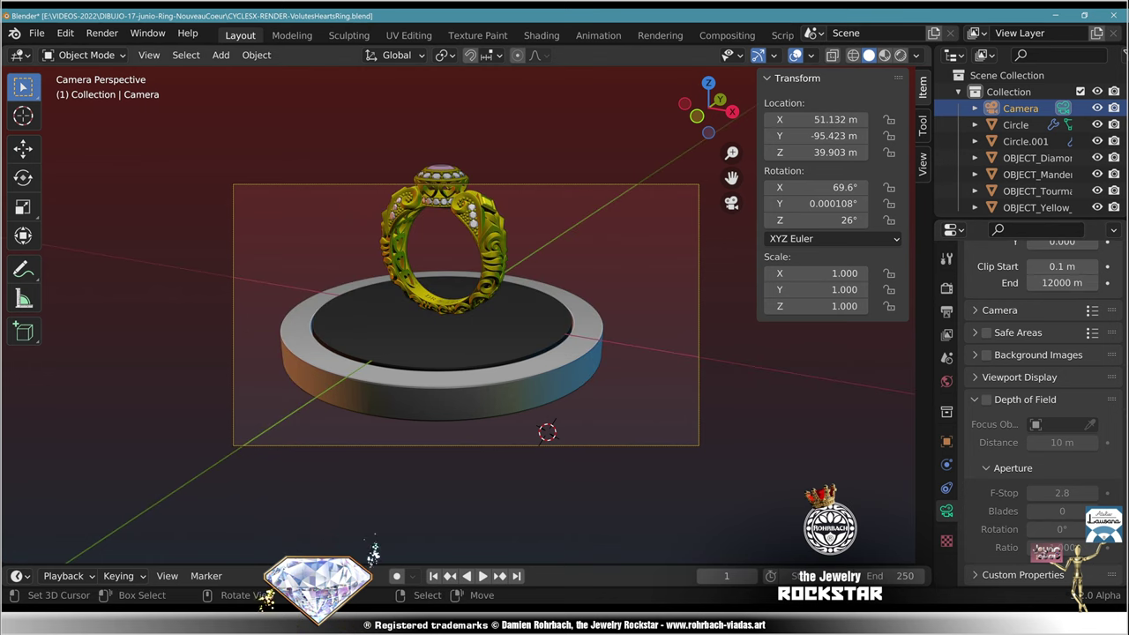
key(g)
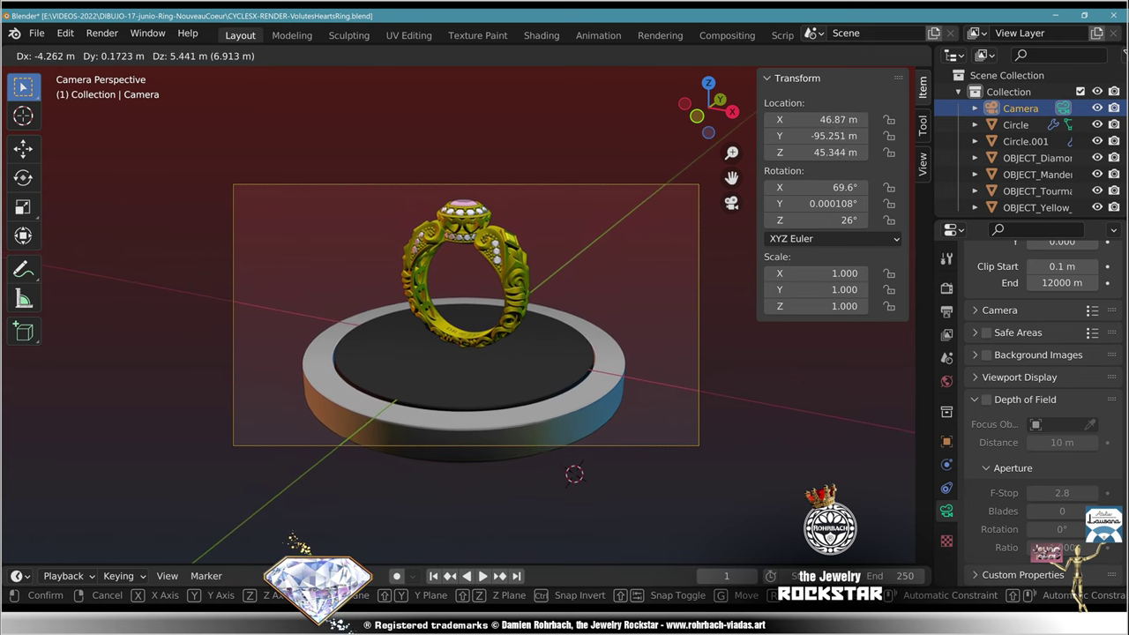
key(Return)
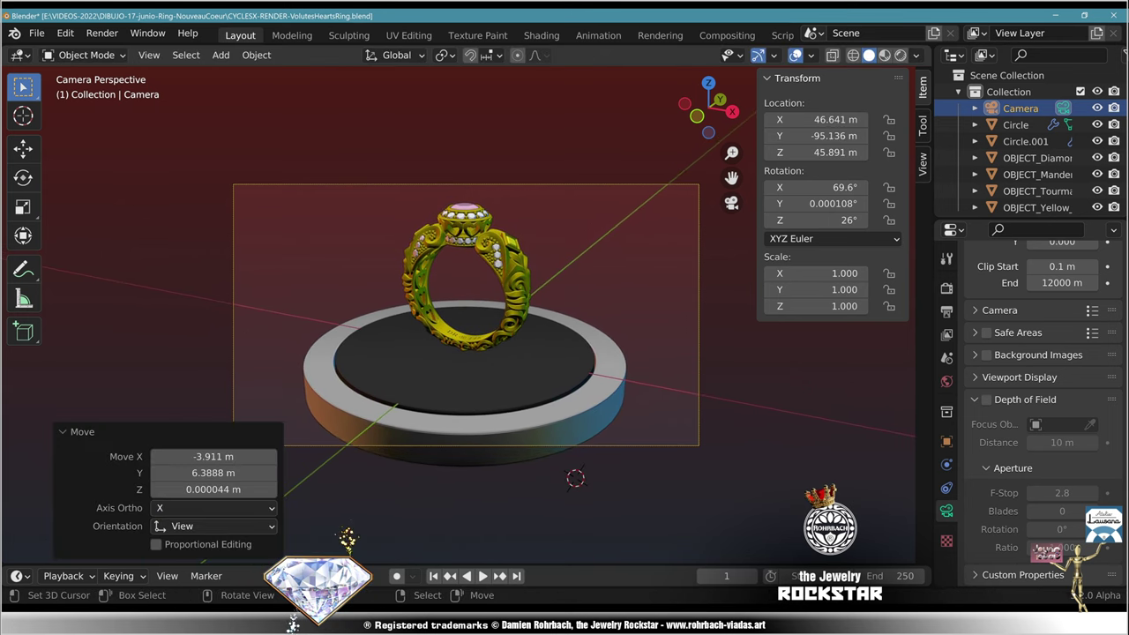
Step: Scale the leather disc and the rock rim together to about 0.578 and save the file
right_click(494, 379)
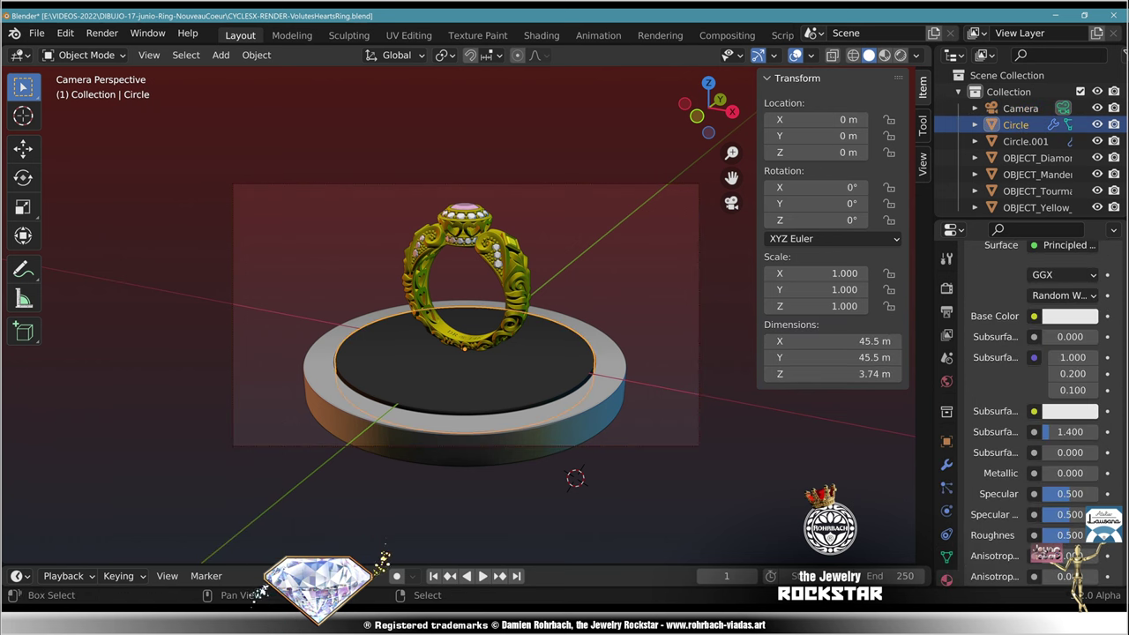
shift+right_click(494, 426)
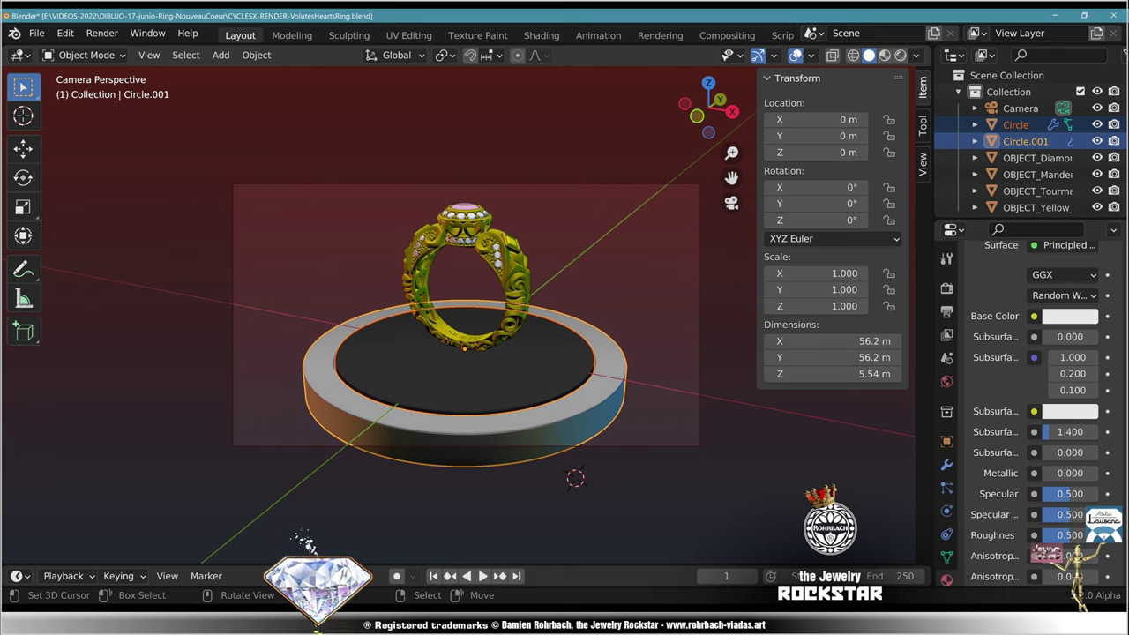
key(s)
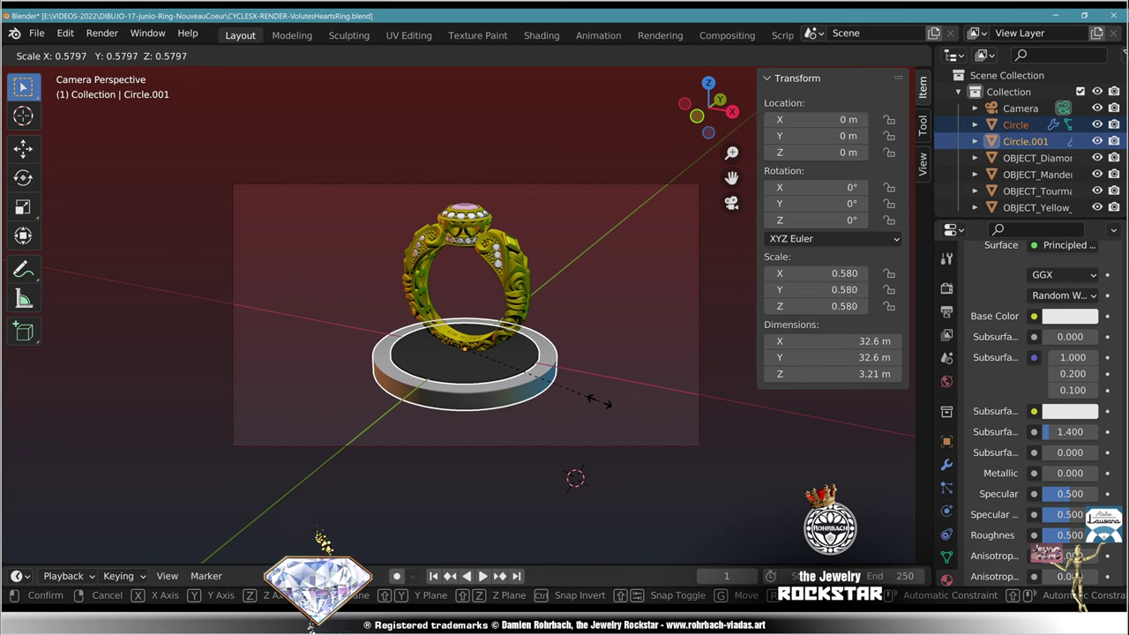
click(599, 401)
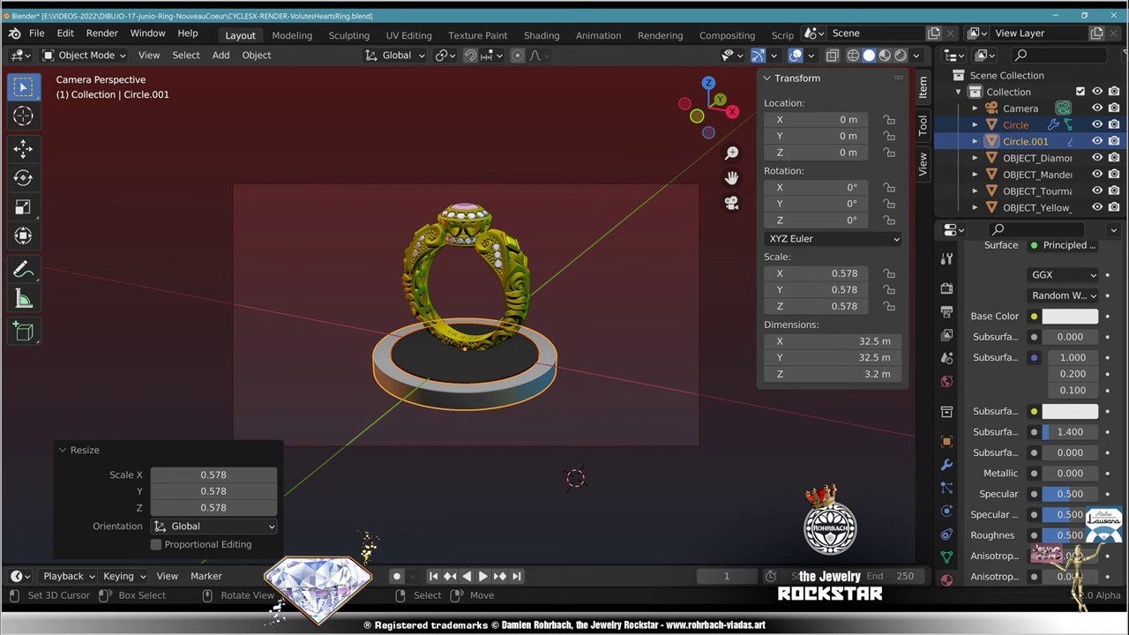
scroll(582, 397, up, 3)
shift+middle_drag(582, 397, 578, 234)
mouse_move(578, 353)
middle_down()
mouse_move(587, 209)
mouse_move(613, 284)
mouse_move(595, 262)
mouse_move(608, 300)
mouse_move(563, 340)
middle_up()
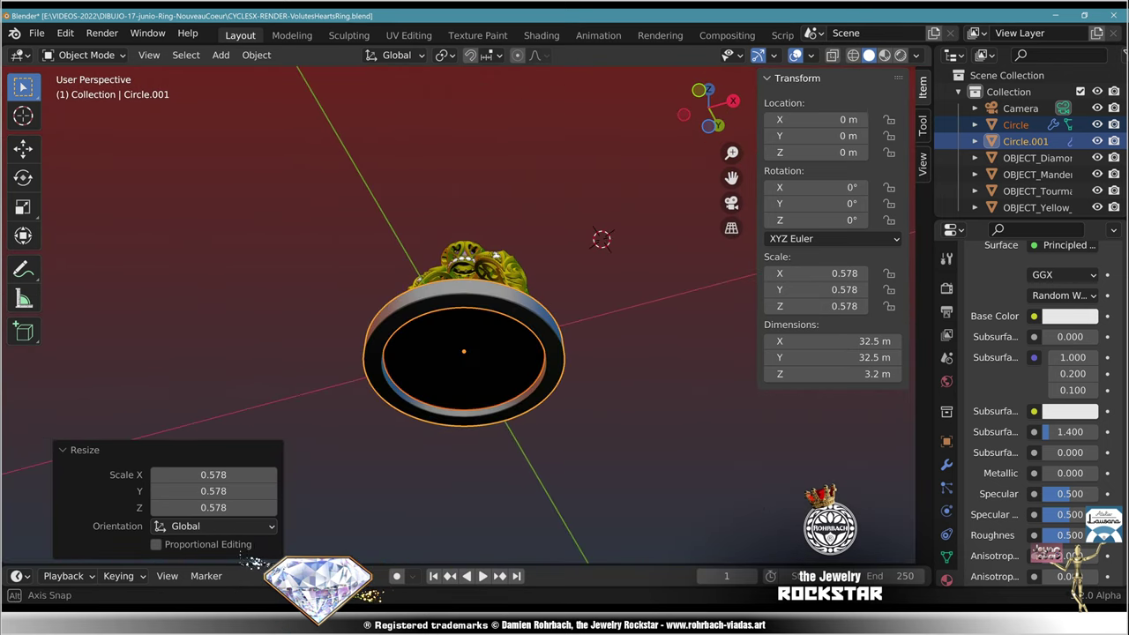
scroll(613, 284, up, 6)
scroll(584, 319, down, 5)
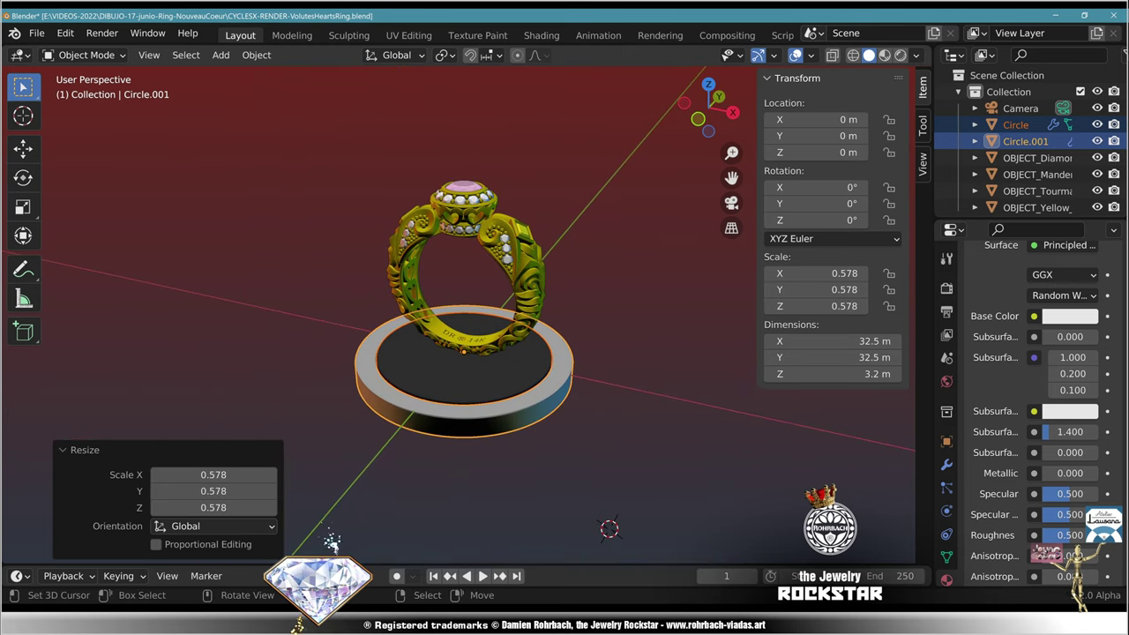
key(KP_0)
scroll(348, 538, down, 2)
scroll(362, 537, up, 2)
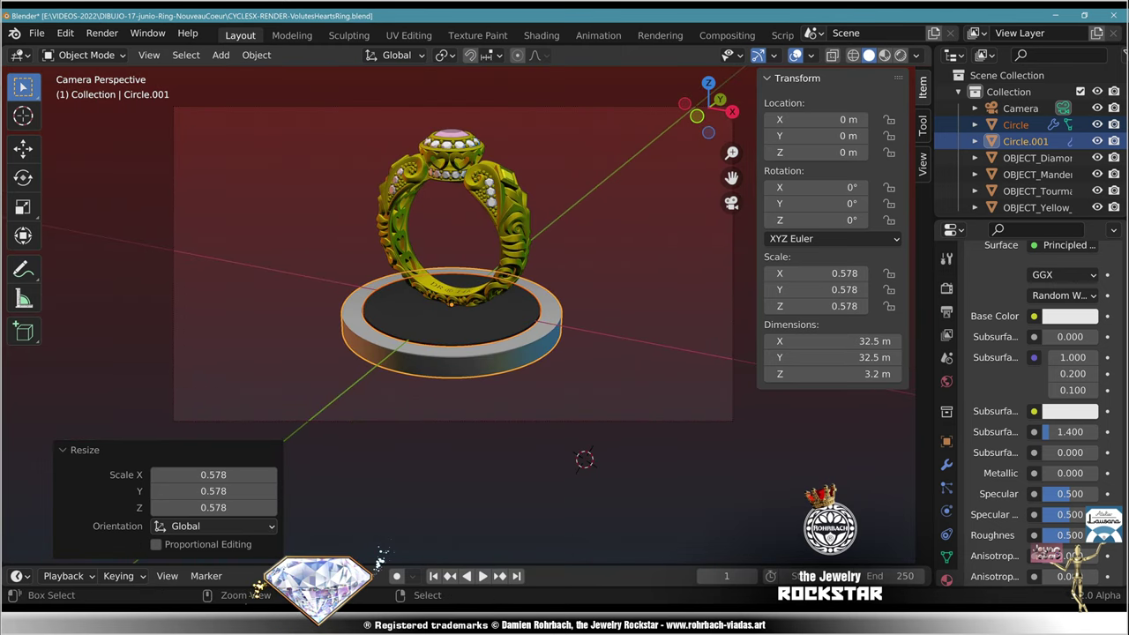
key(ctrl+s)
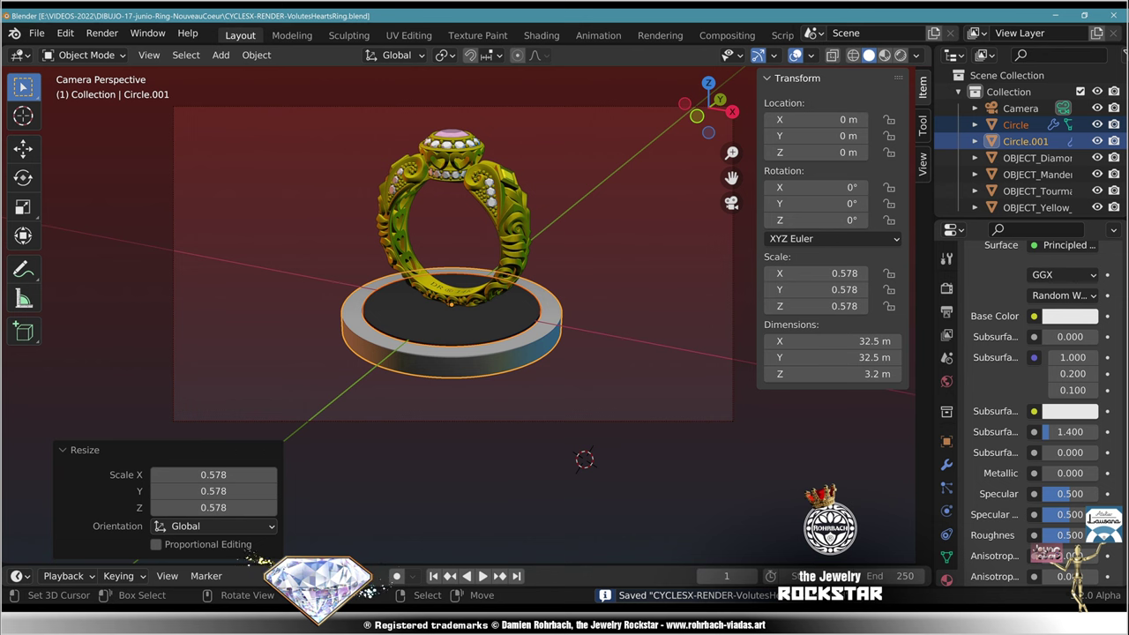
Step: Set the camera's viewport display size to 150 m
click(1020, 109)
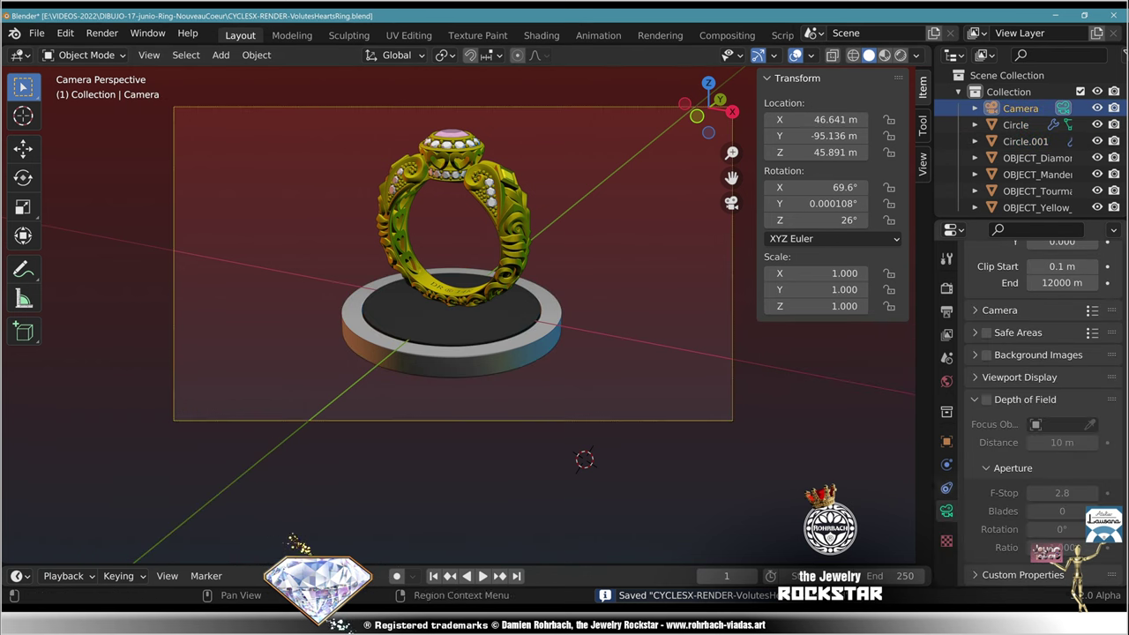
click(1020, 376)
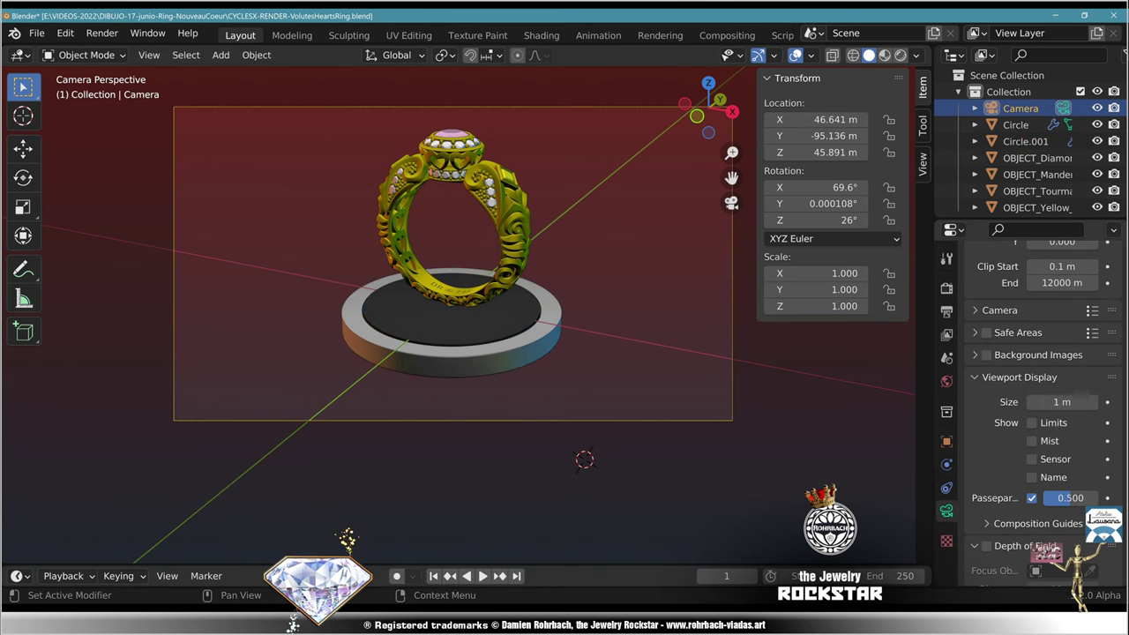
click(1063, 402)
text(150)
key(Return)
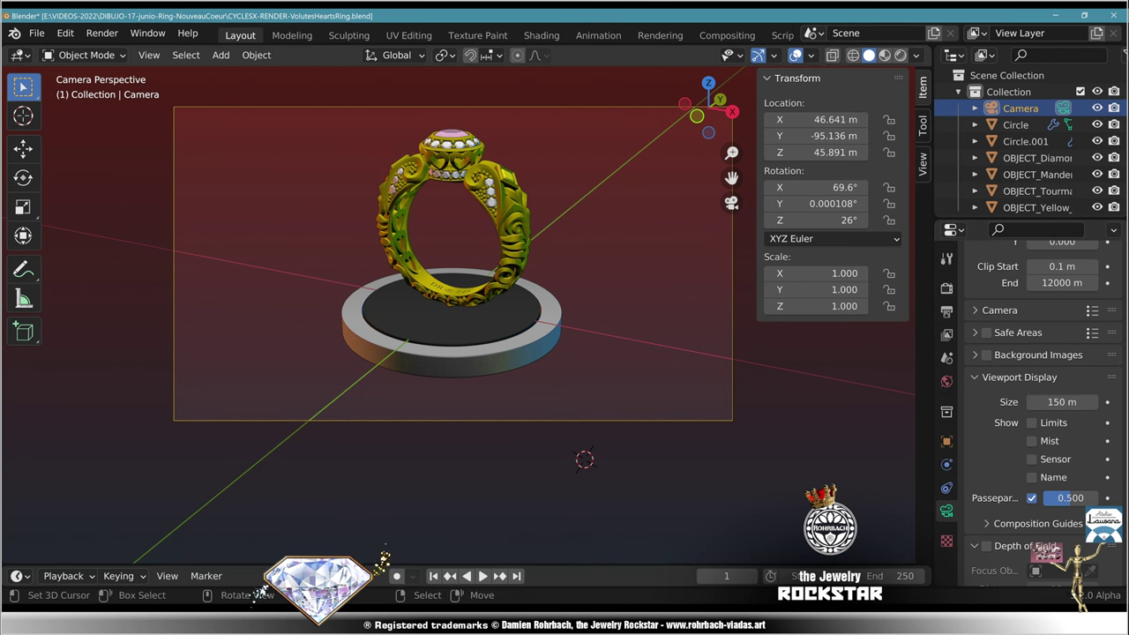
Step: Move the camera closer to the ring by about -4.5 m in X and 11.9 m in Y, then lower it about 3.3 m within its view
key(KP_7)
key(g)
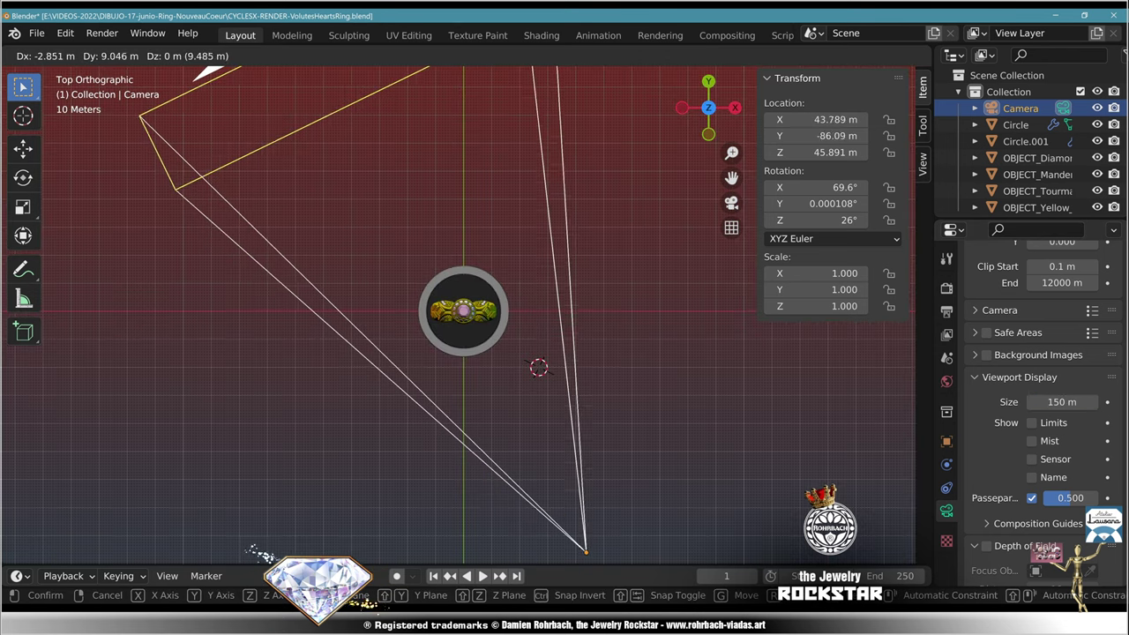
key(Return)
key(KP_0)
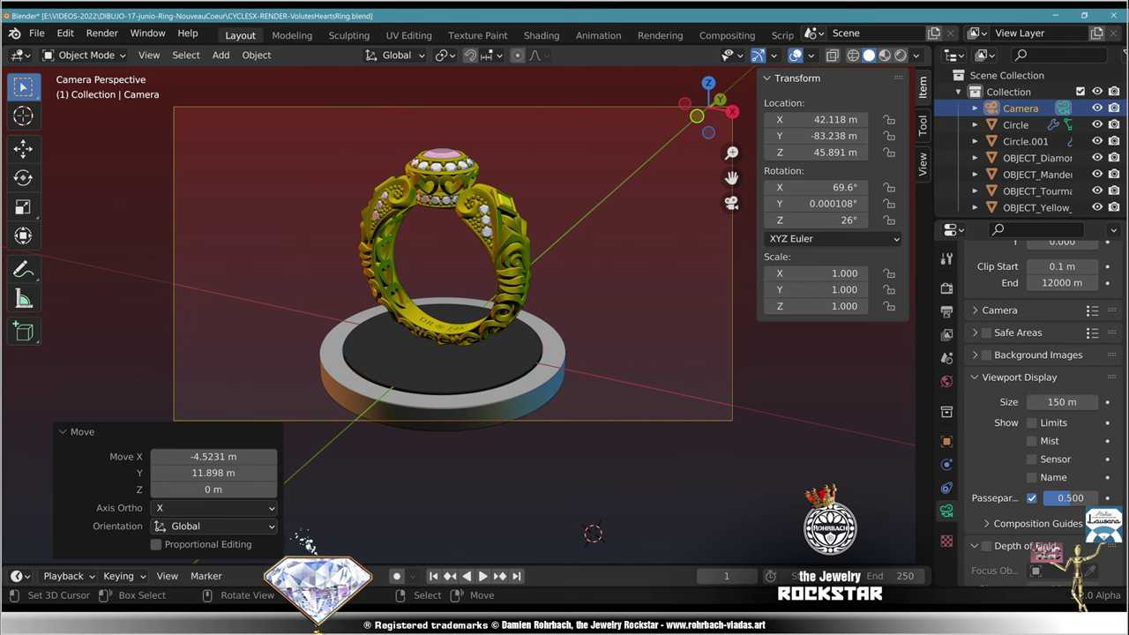
key(g)
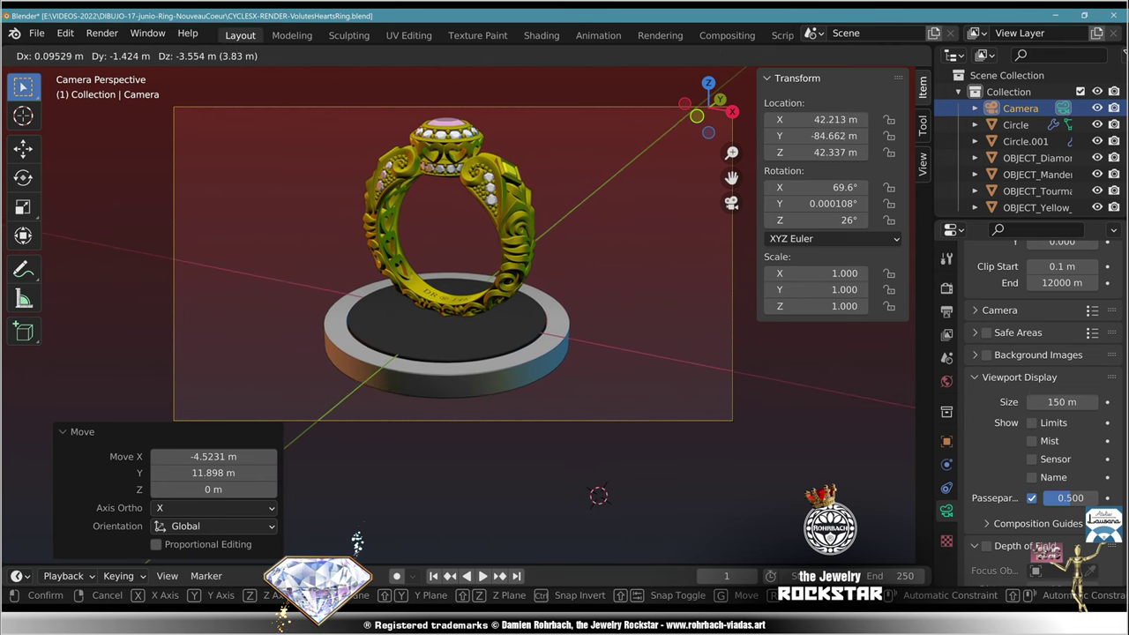
key(Return)
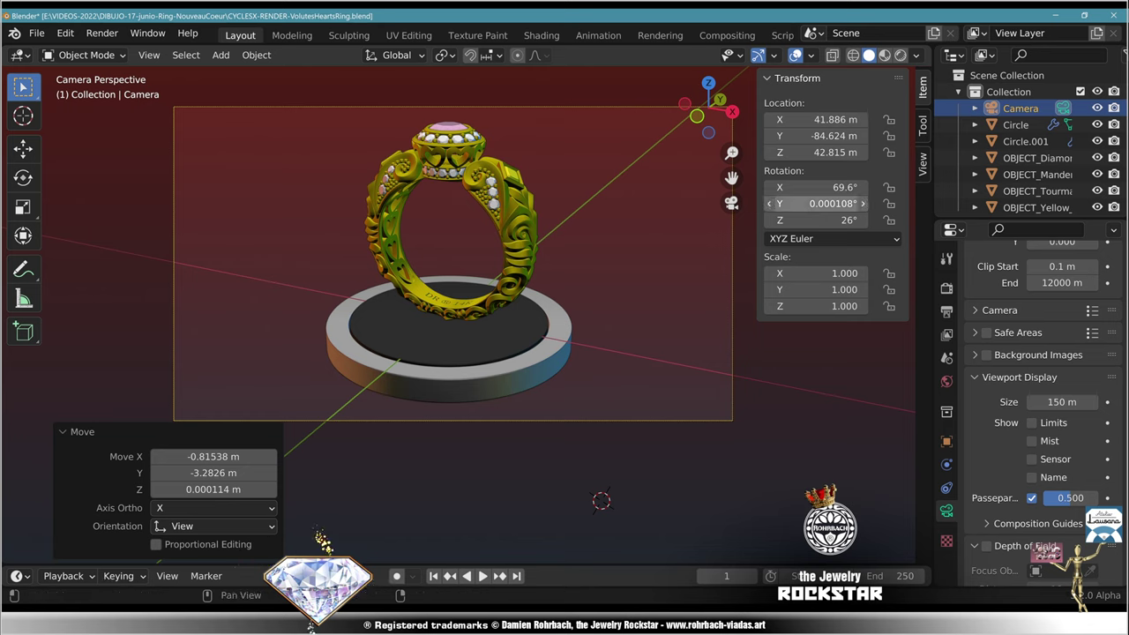
Step: Set the camera's Y rotation to 0°
click(816, 203)
text(0)
key(Return)
Step: Set the camera's X rotation to 58° and move it about 19.7 m upward within its view to reframe the ring and base
click(816, 187)
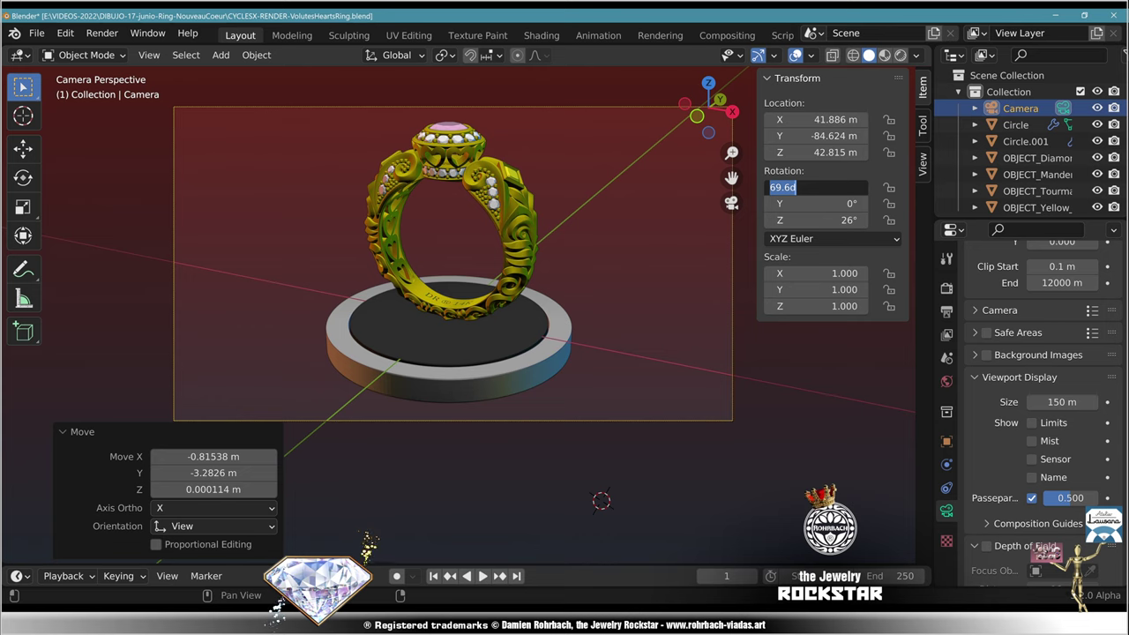
text(66.2)
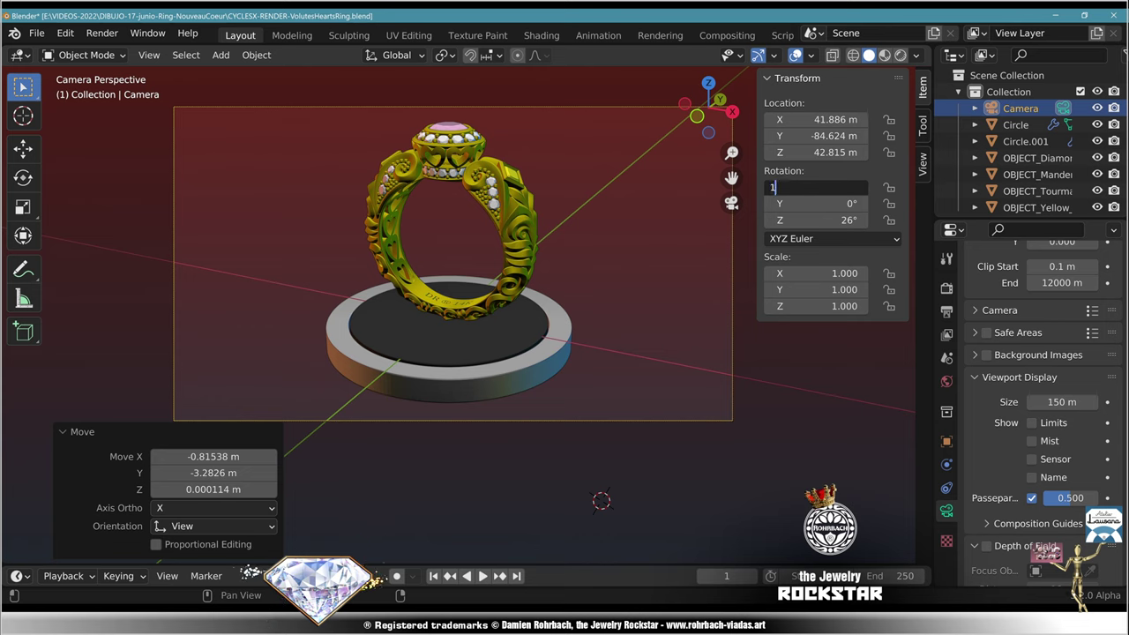
key(Return)
drag(815, 187, 781, 187)
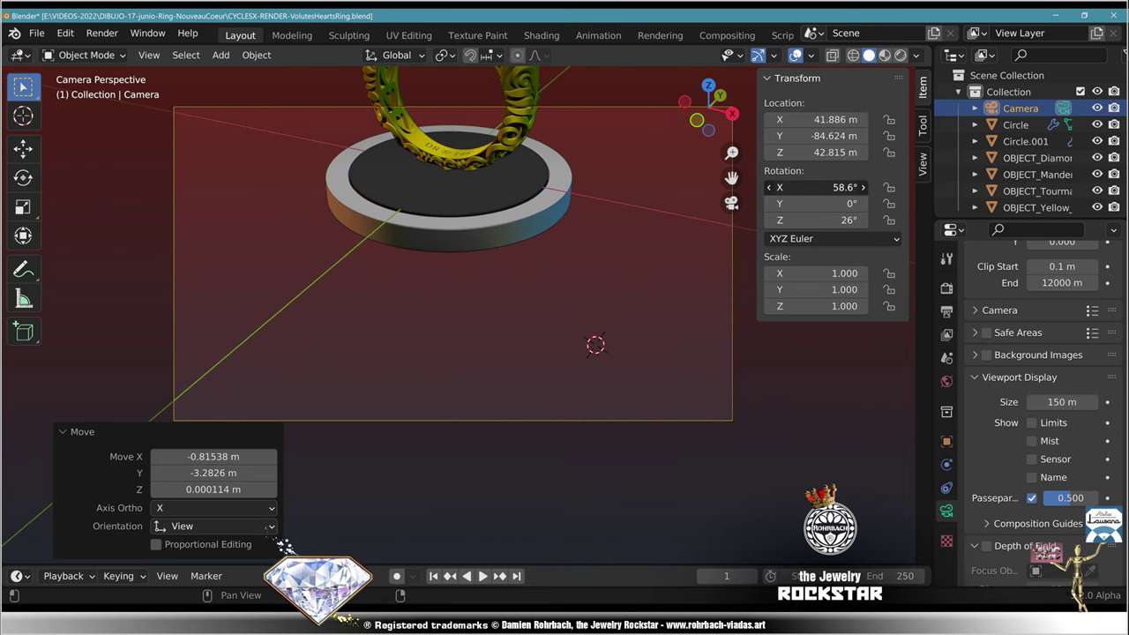
double_click(821, 187)
text(58)
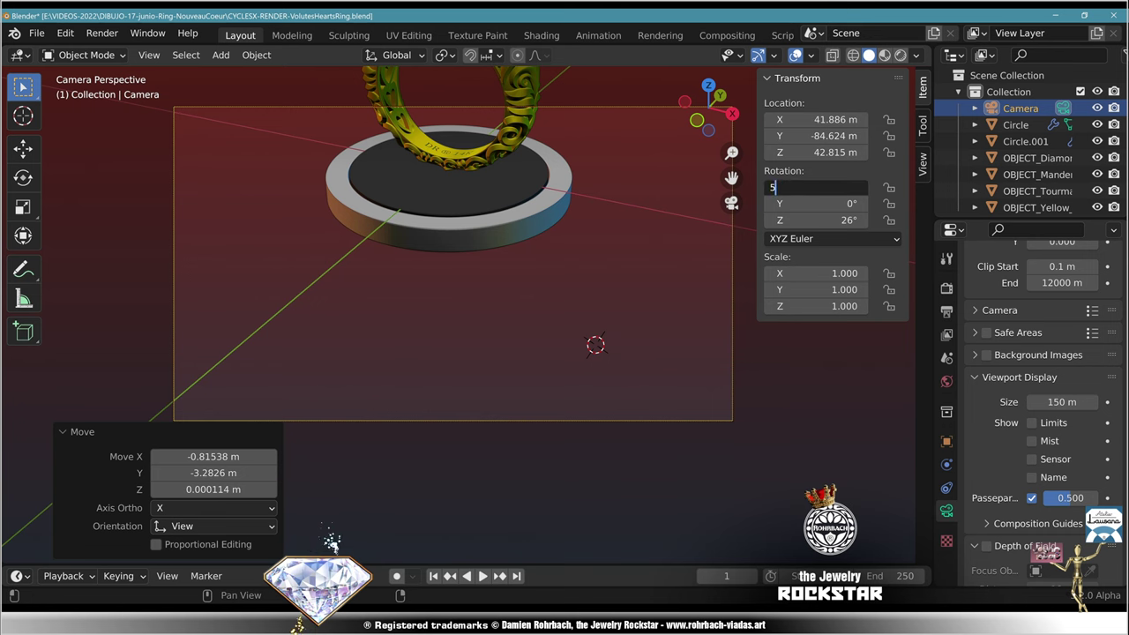
key(Return)
key(g)
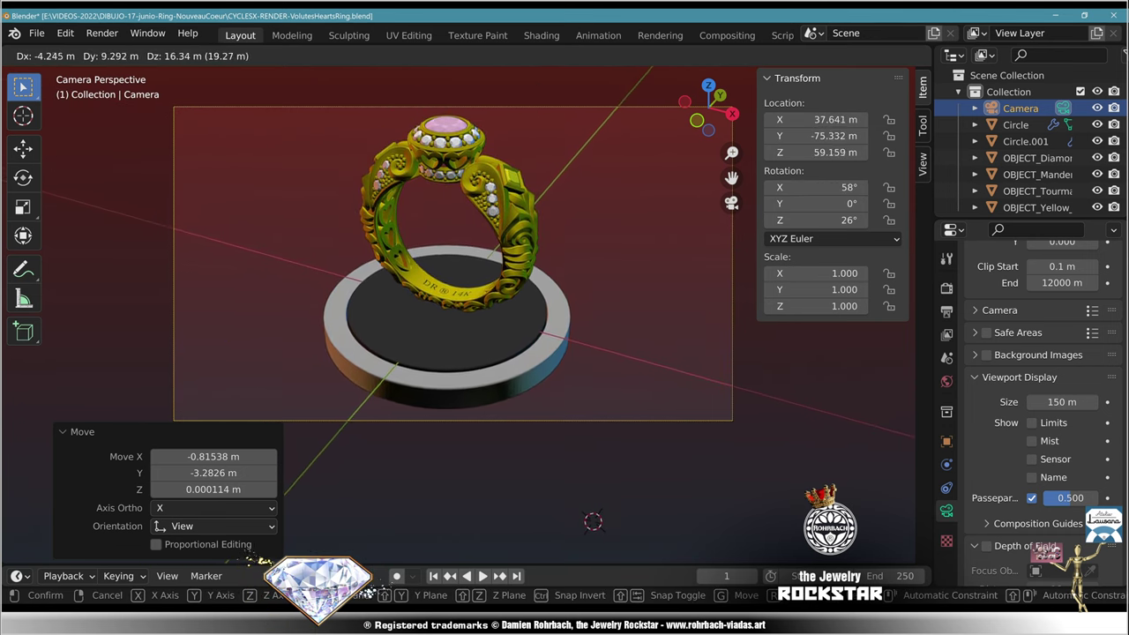
key(Return)
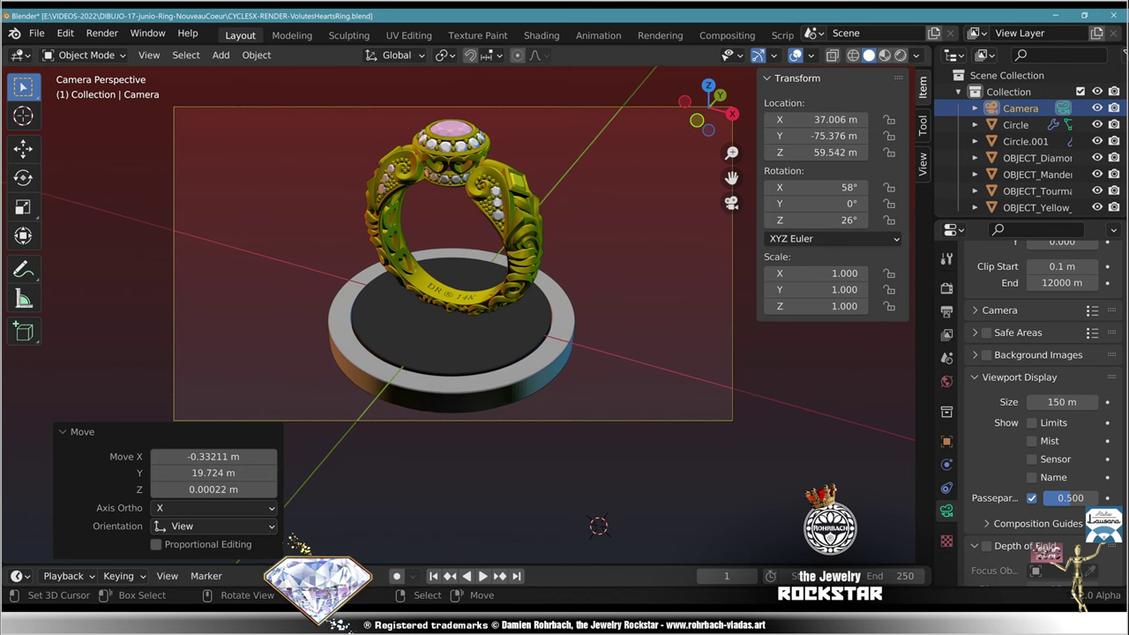
Step: Nudge the camera about 0.6 m in X and 0.3 m in Y, and save the file
key(ctrl+s)
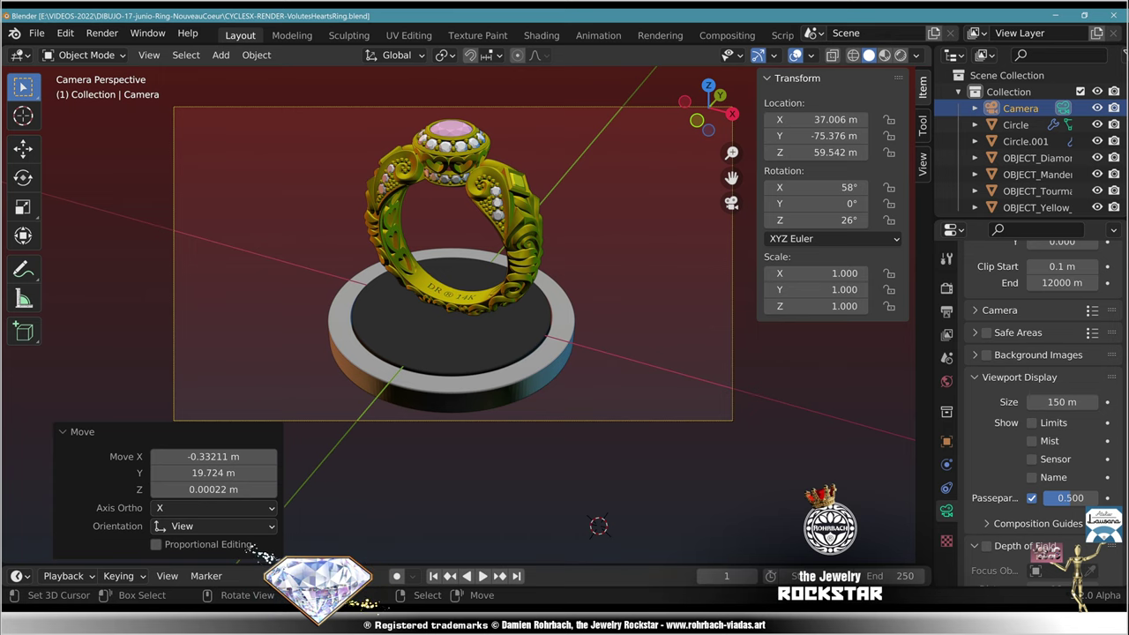
key(g)
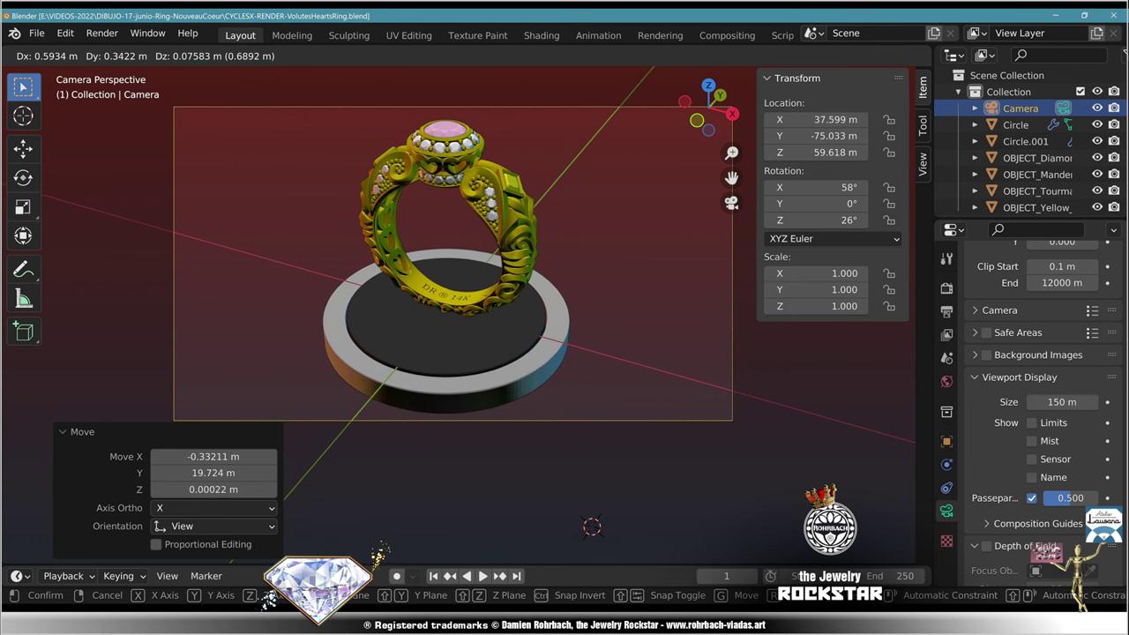
key(Return)
key(ctrl+s)
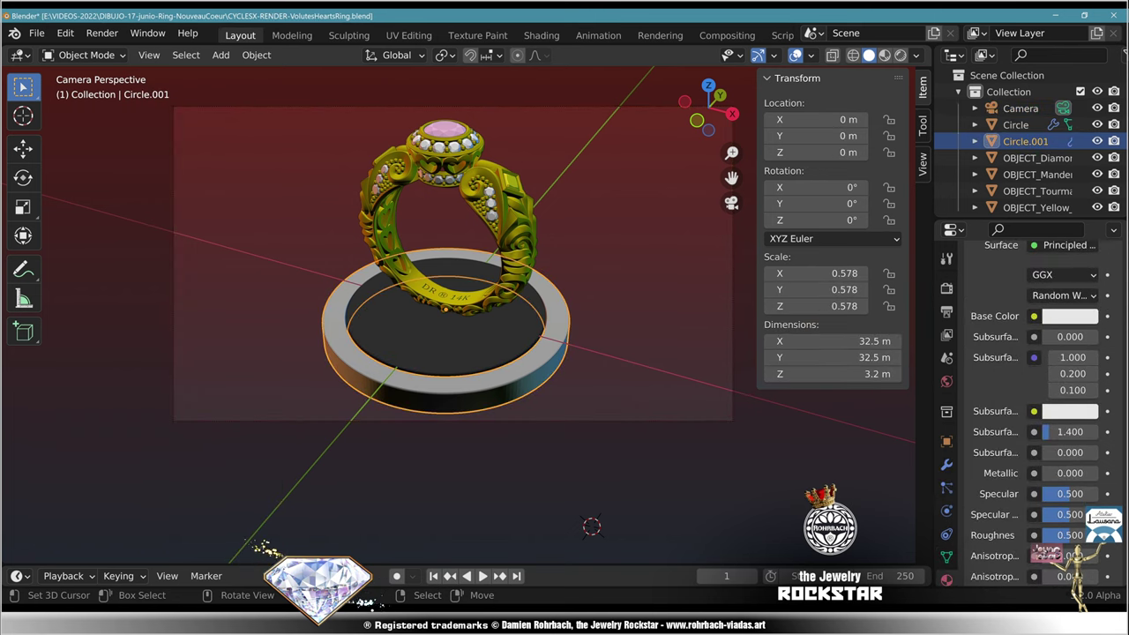
Step: Duplicate the base's outer rim in place and scale the copy up by about 3.283
key(shift+d)
key(Escape)
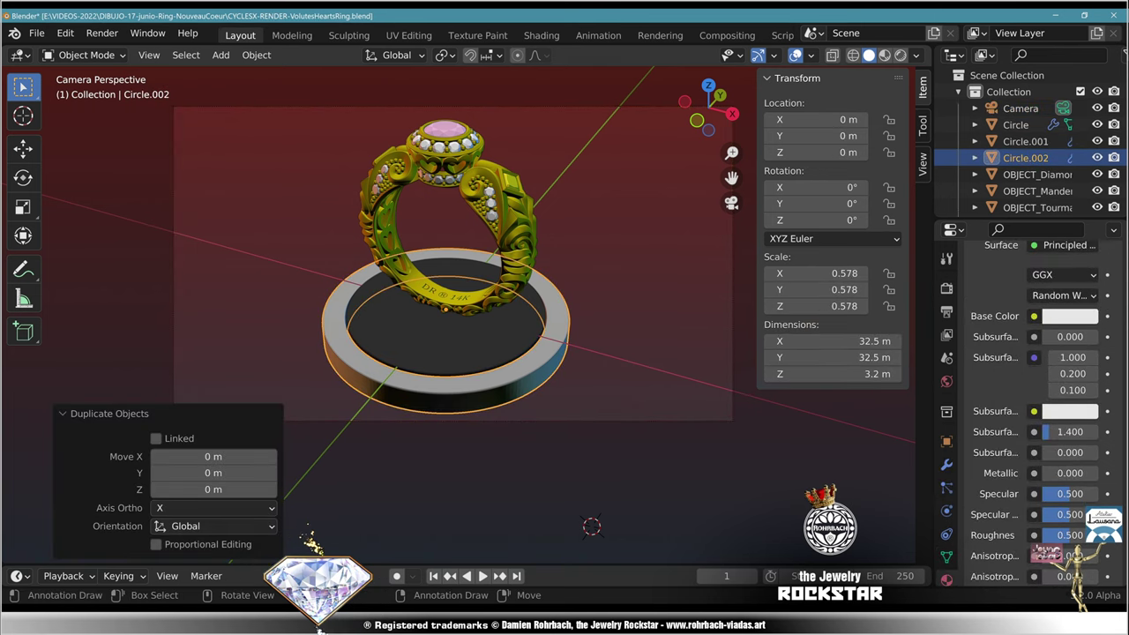
key(s)
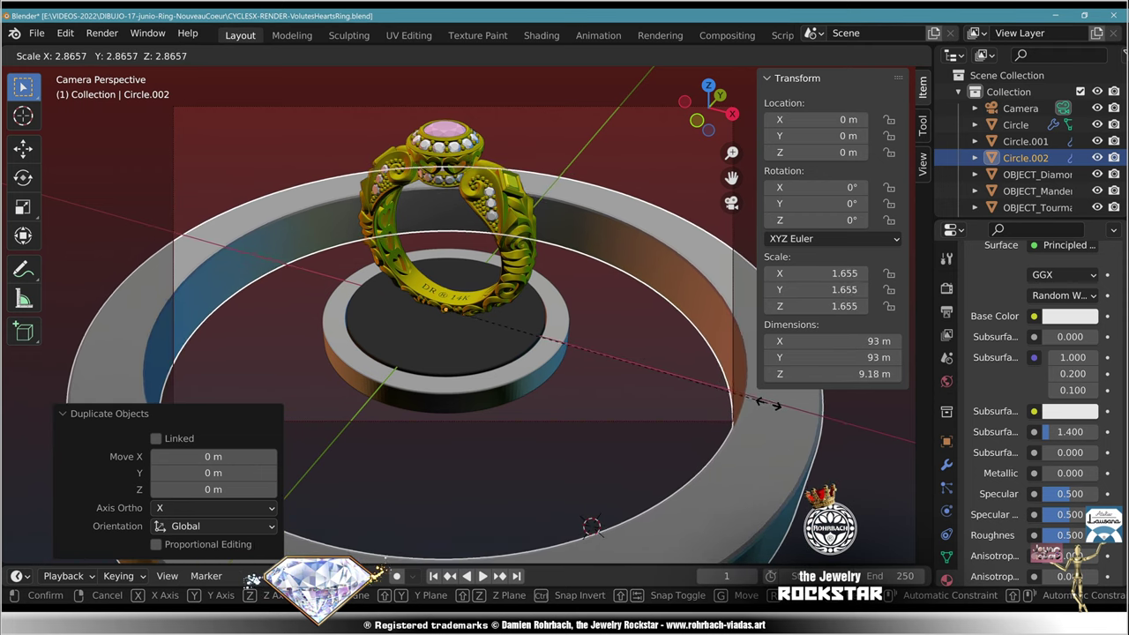
click(811, 424)
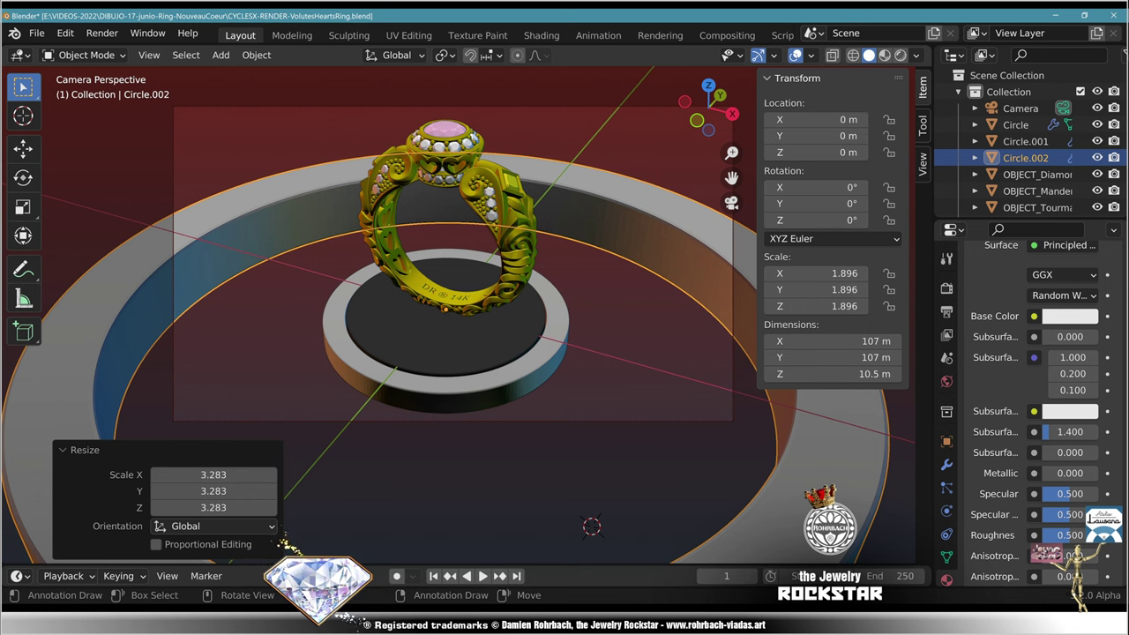
Step: Delete all vertices of the enlarged rim copy except its lower inner edge loop
key(Tab)
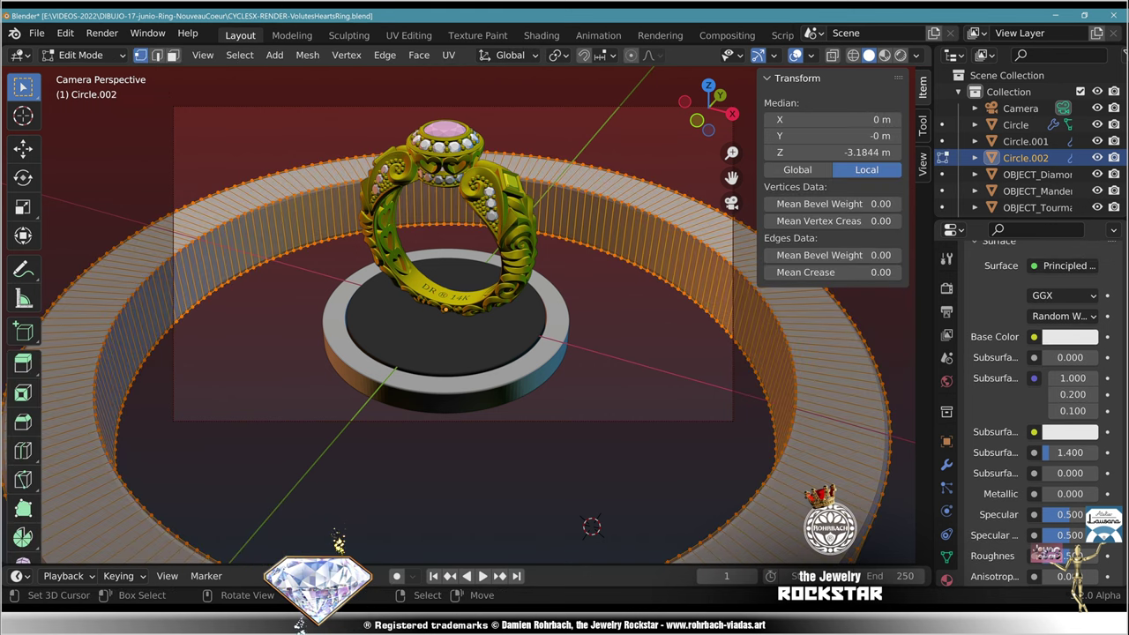
click(602, 249)
scroll(603, 248, down, 1)
middle_drag(602, 249, 810, 262)
ctrl+click(731, 419)
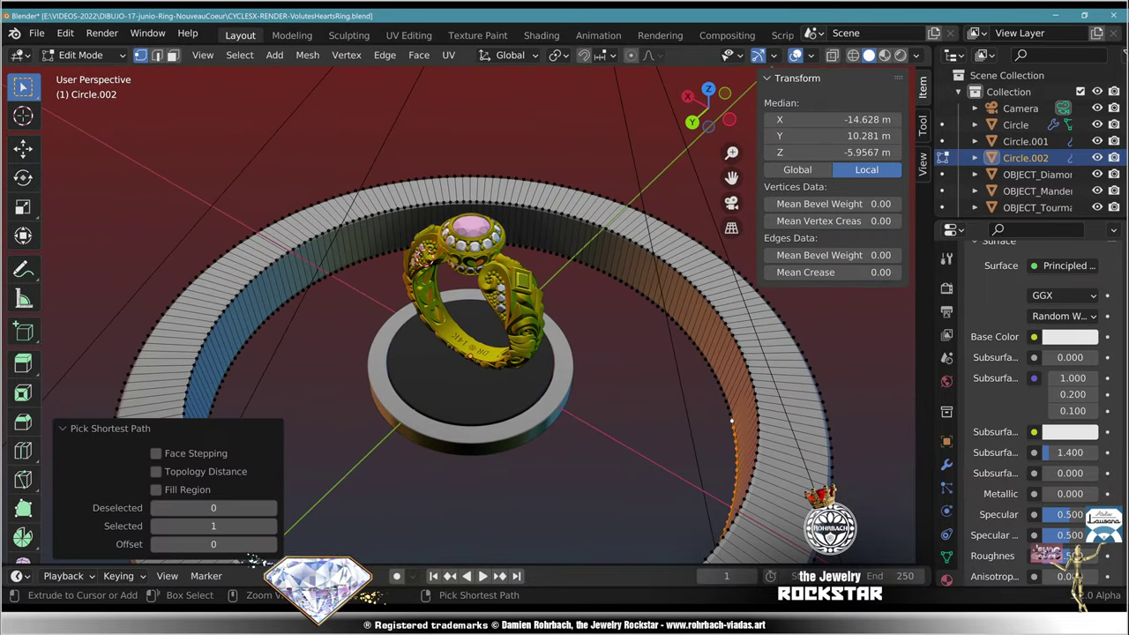
ctrl+click(546, 244)
middle_drag(546, 244, 415, 246)
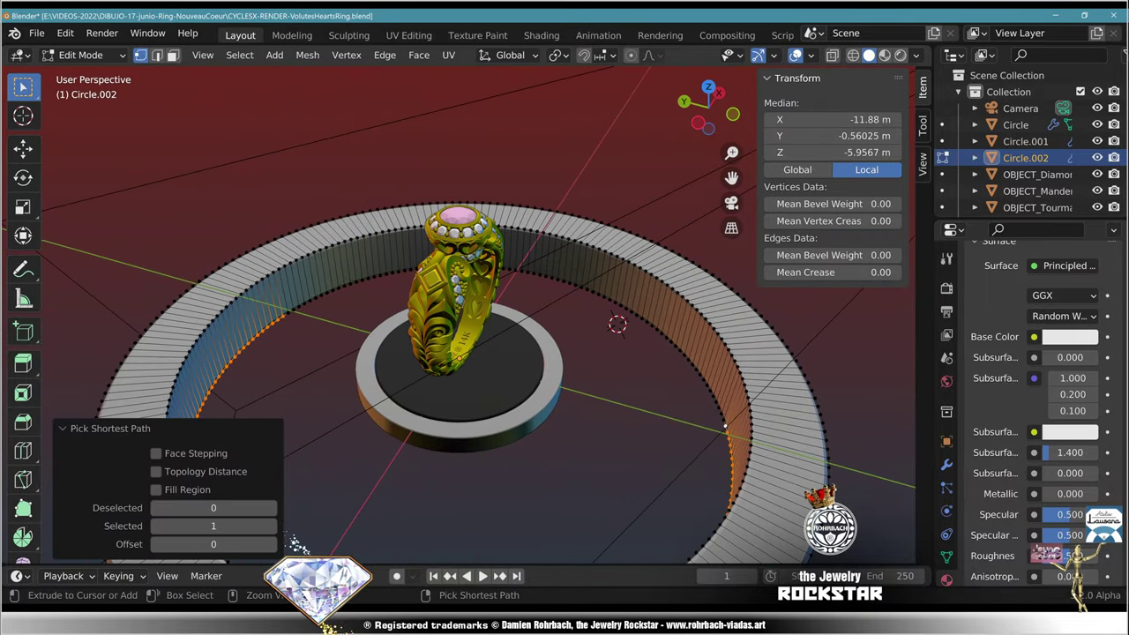
ctrl+click(273, 322)
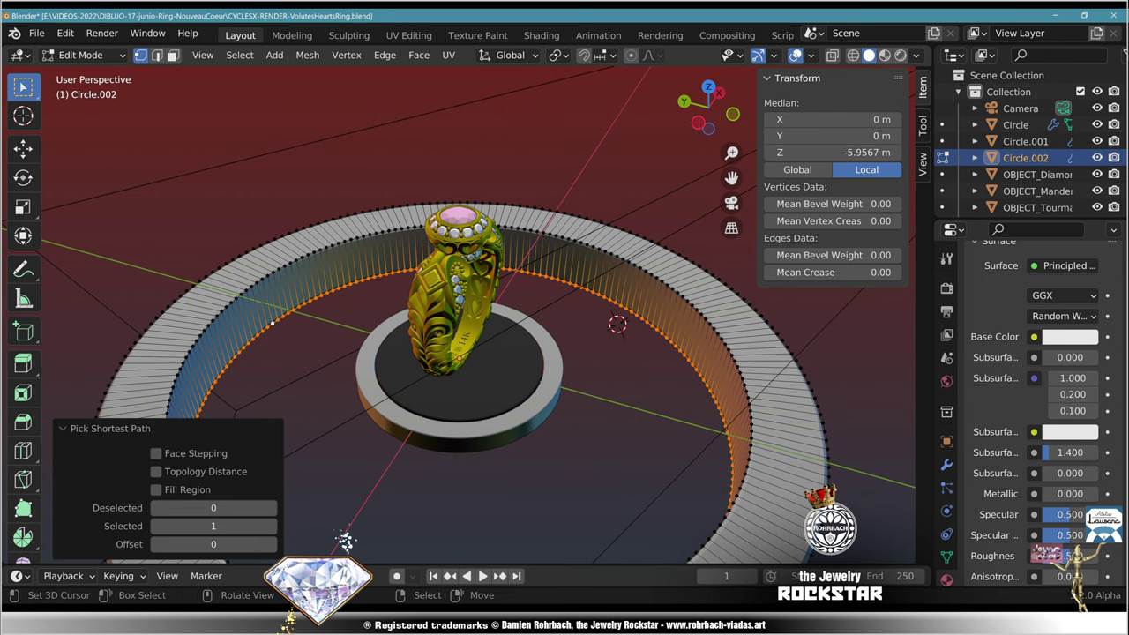
key(a)
key(x)
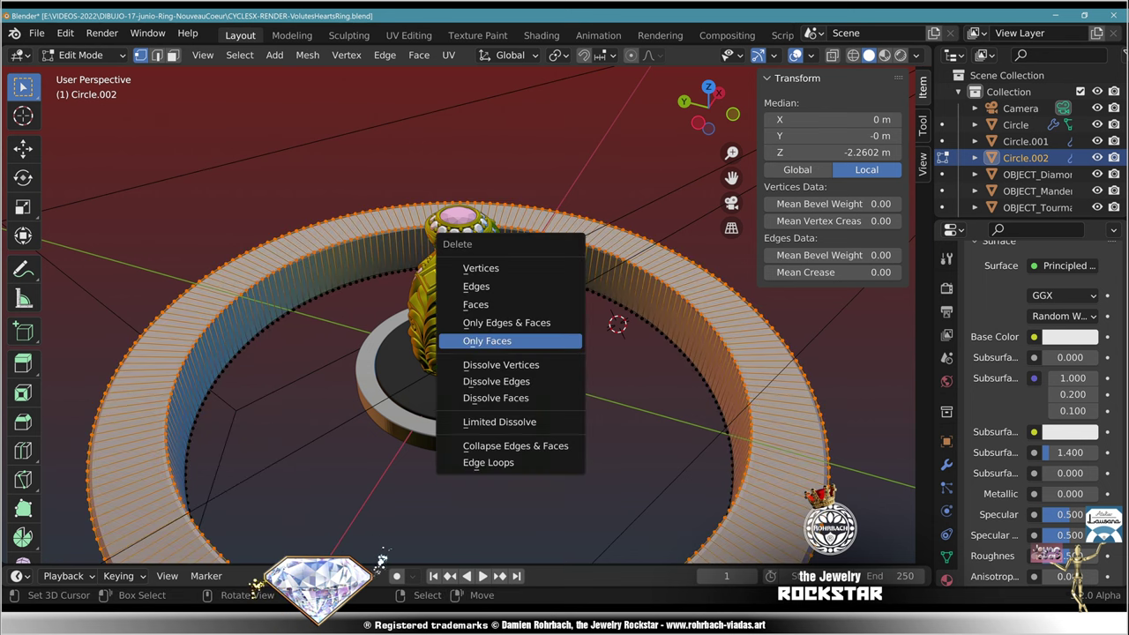
click(481, 268)
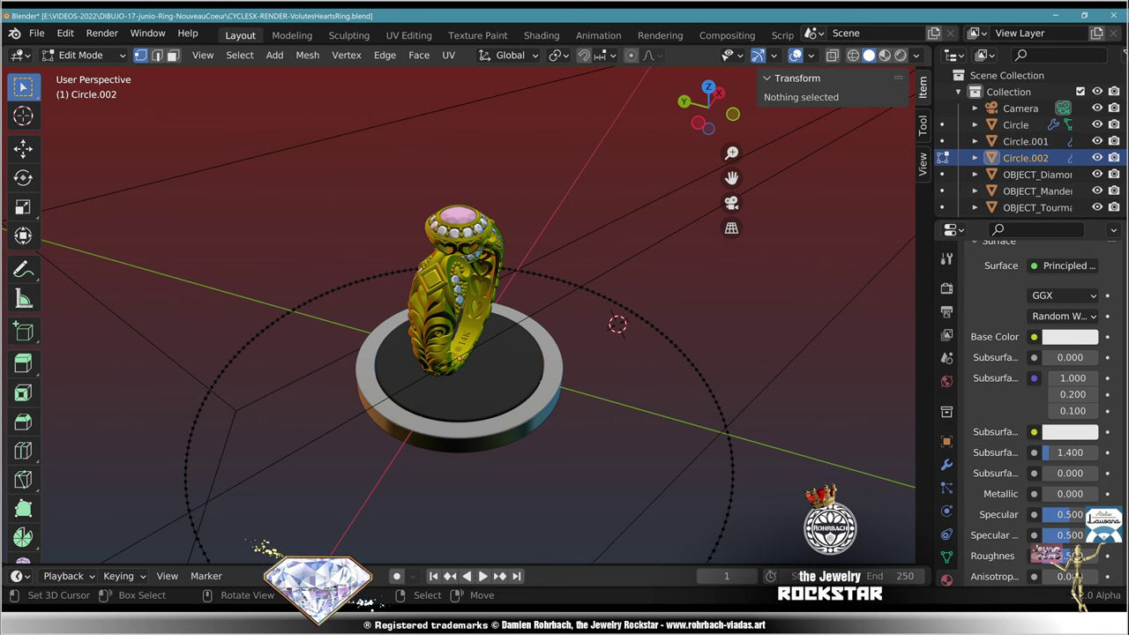
Step: Raise the remaining circular edge loop about 13.5 m along Z
key(KP_0)
key(a)
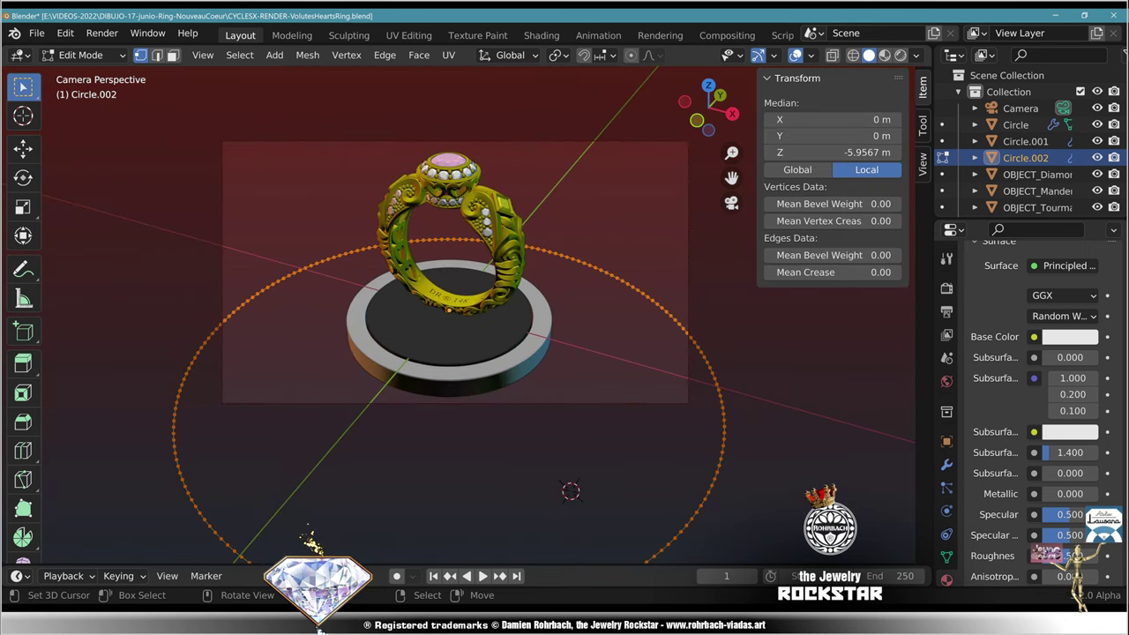
key(g)
key(z)
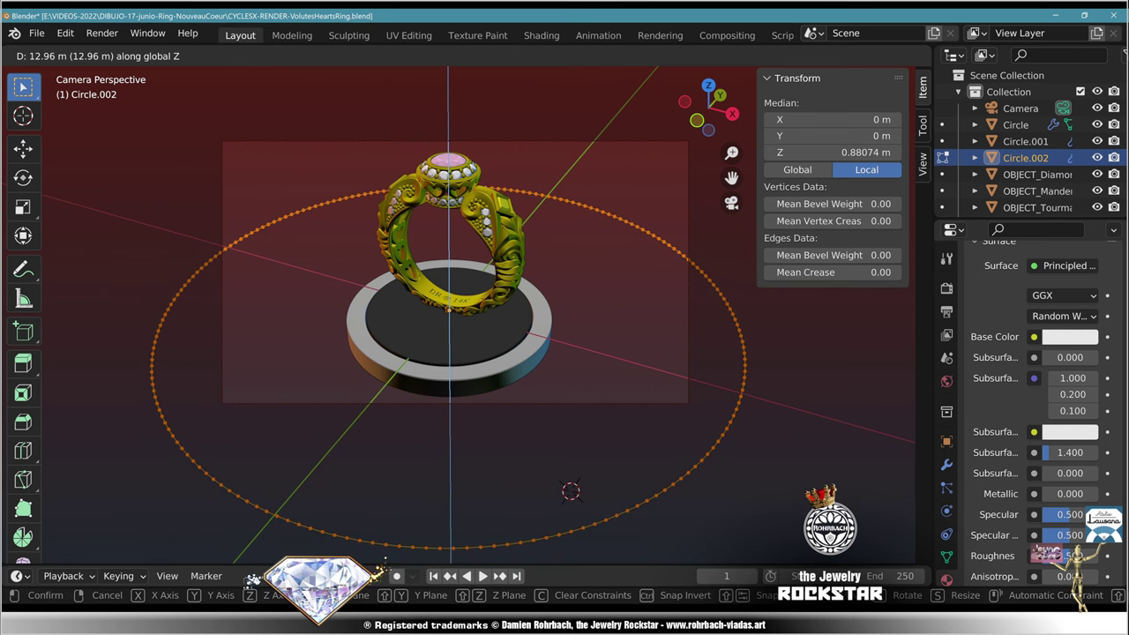
key(Return)
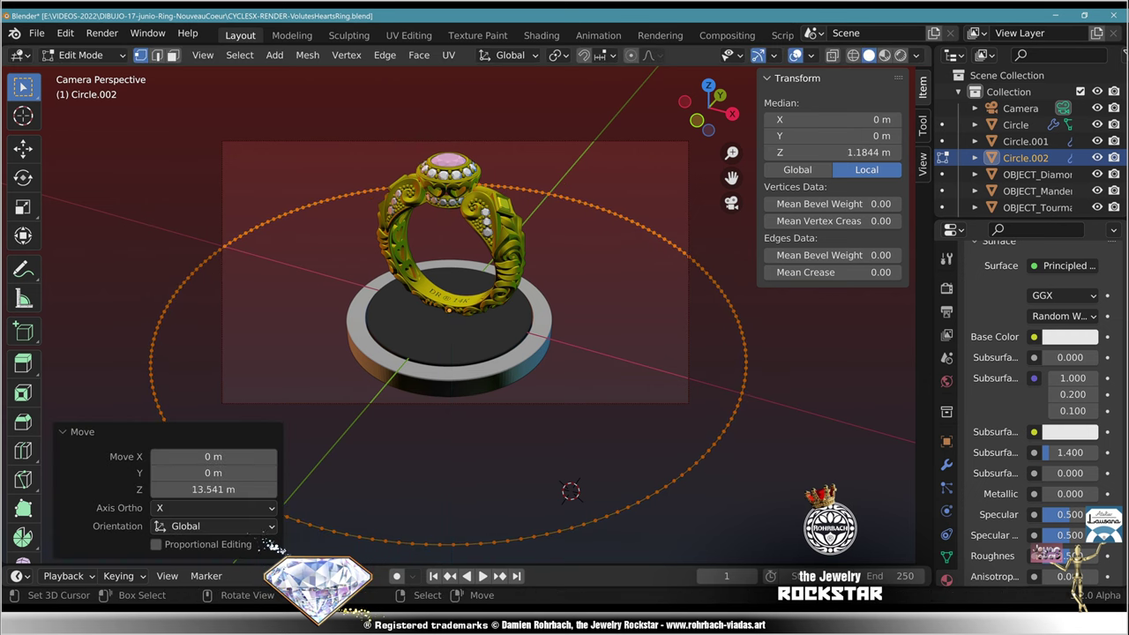
Step: Extrude the edge loop about 32.4 m downward along Z and fill the bottom with a face
key(e)
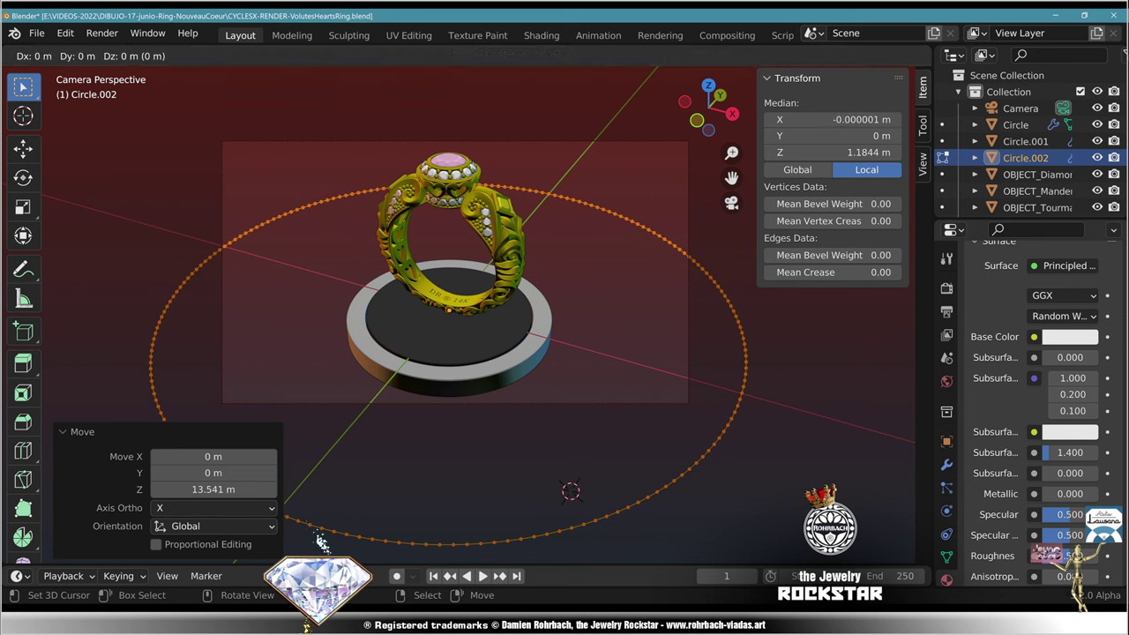
key(z)
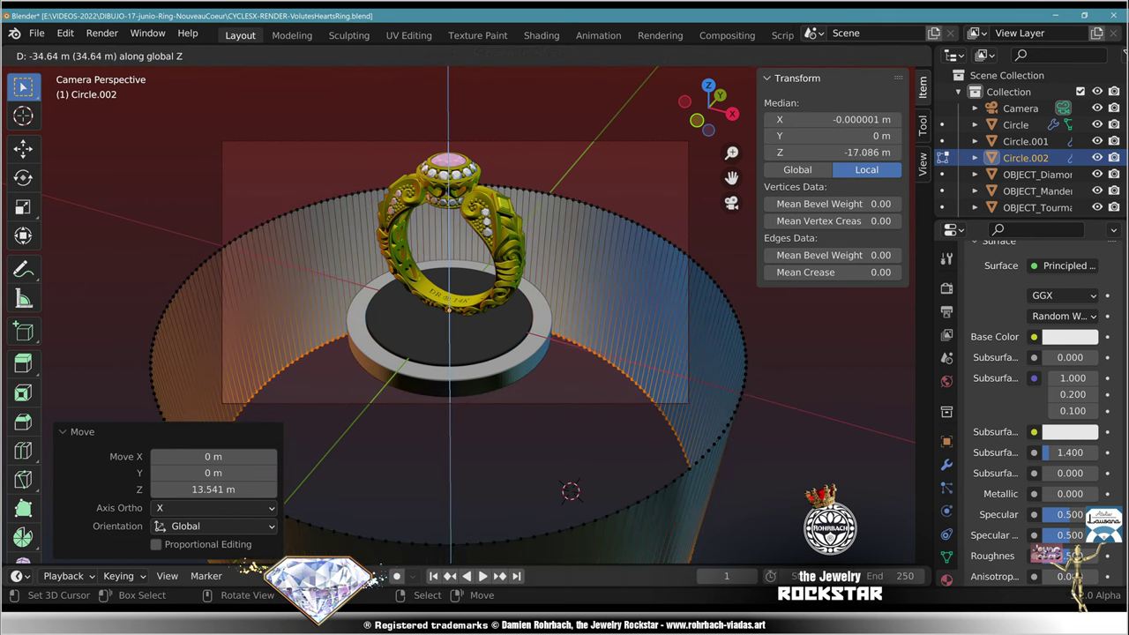
key(Return)
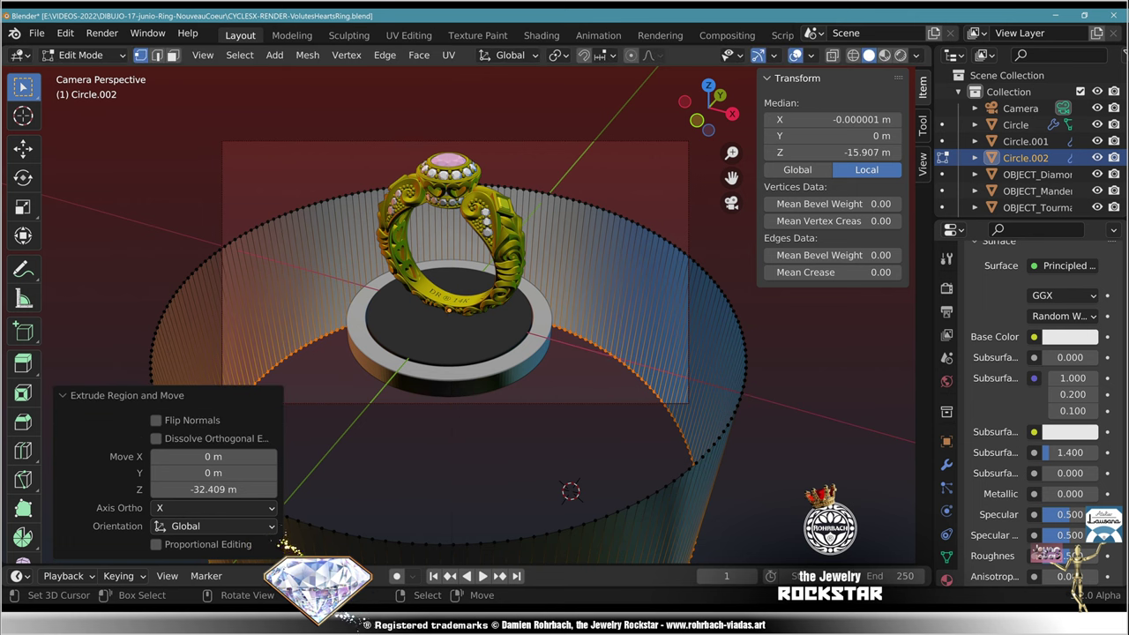
key(f)
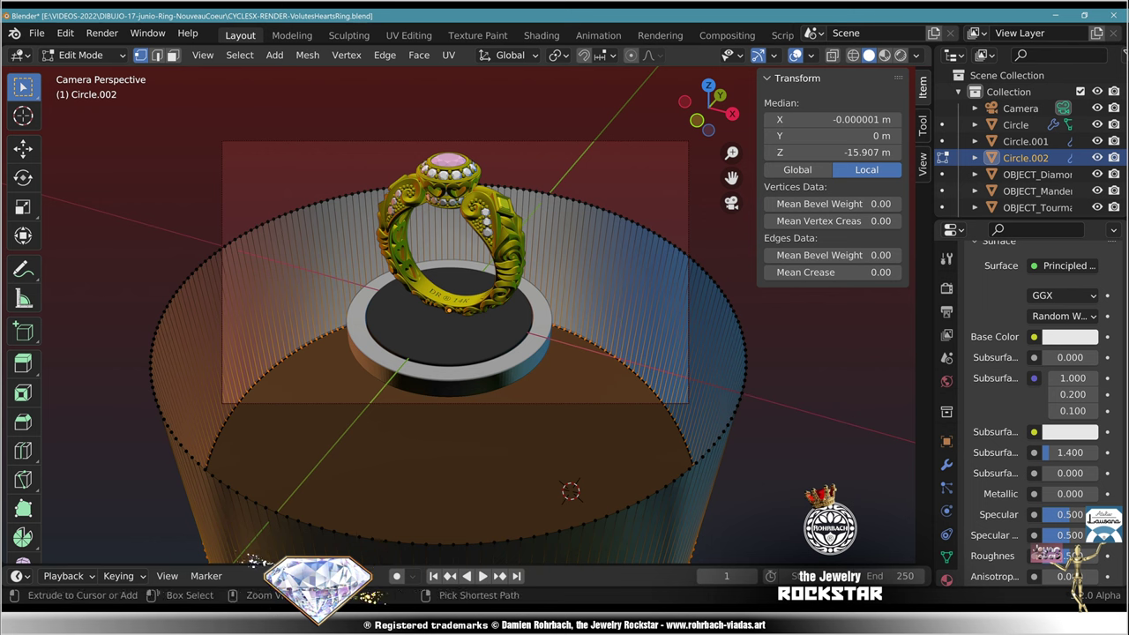
Step: Try to extrude the cylinder's upper edge loop in place and scale it outward by about 9.3, then undo the scaling
key(ctrl+i)
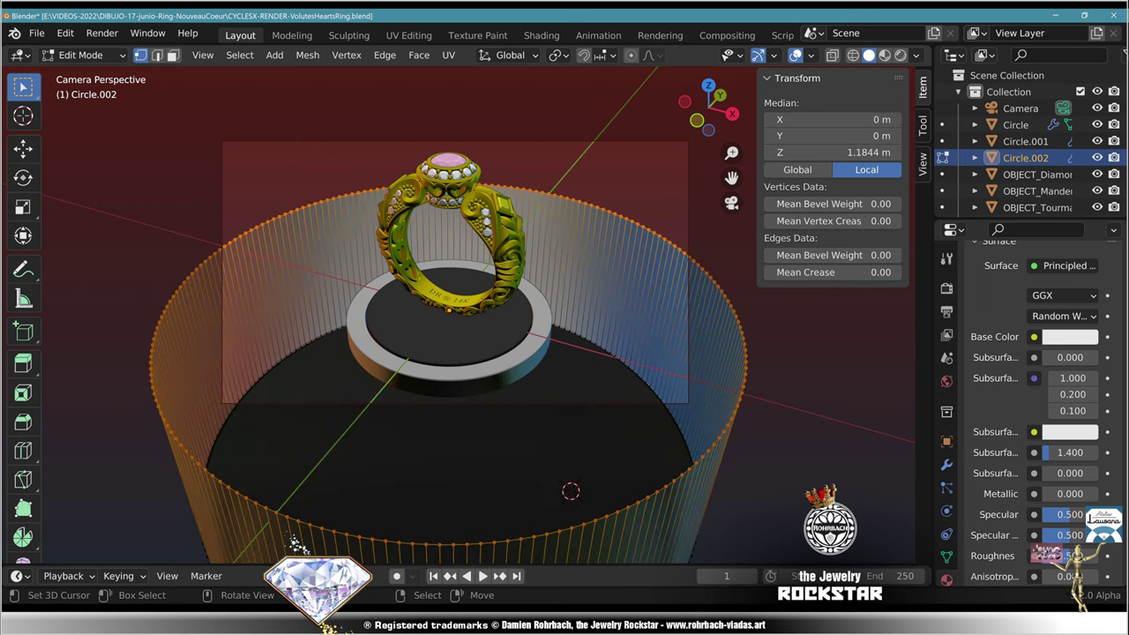
key(e)
key(Escape)
key(KP_1)
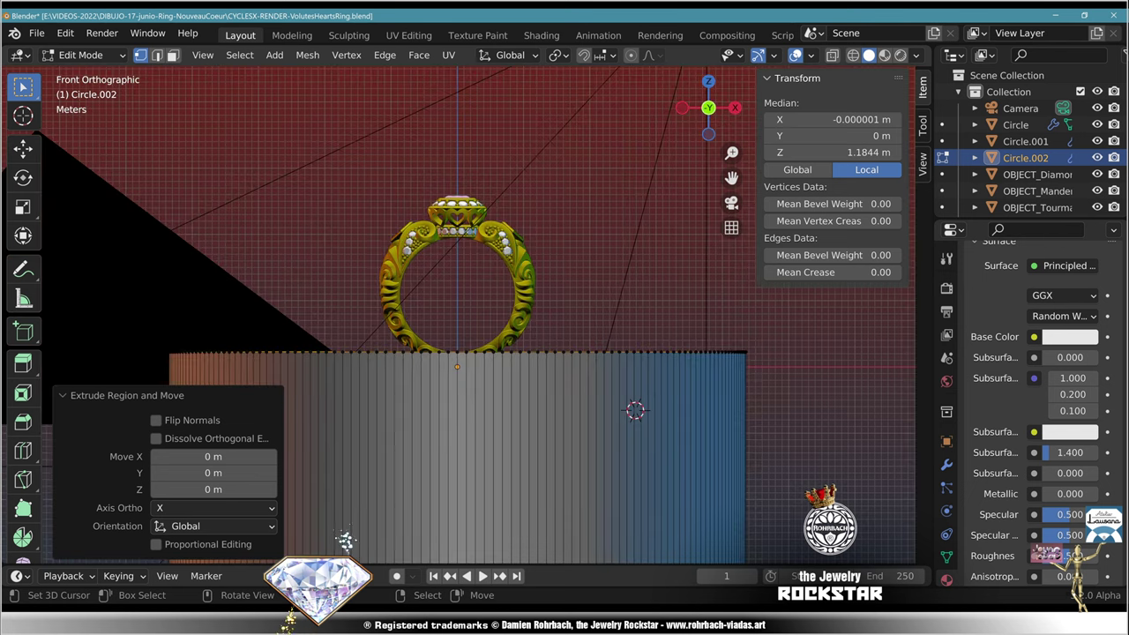
key(s)
click(635, 411)
middle_drag(635, 411, 538, 393)
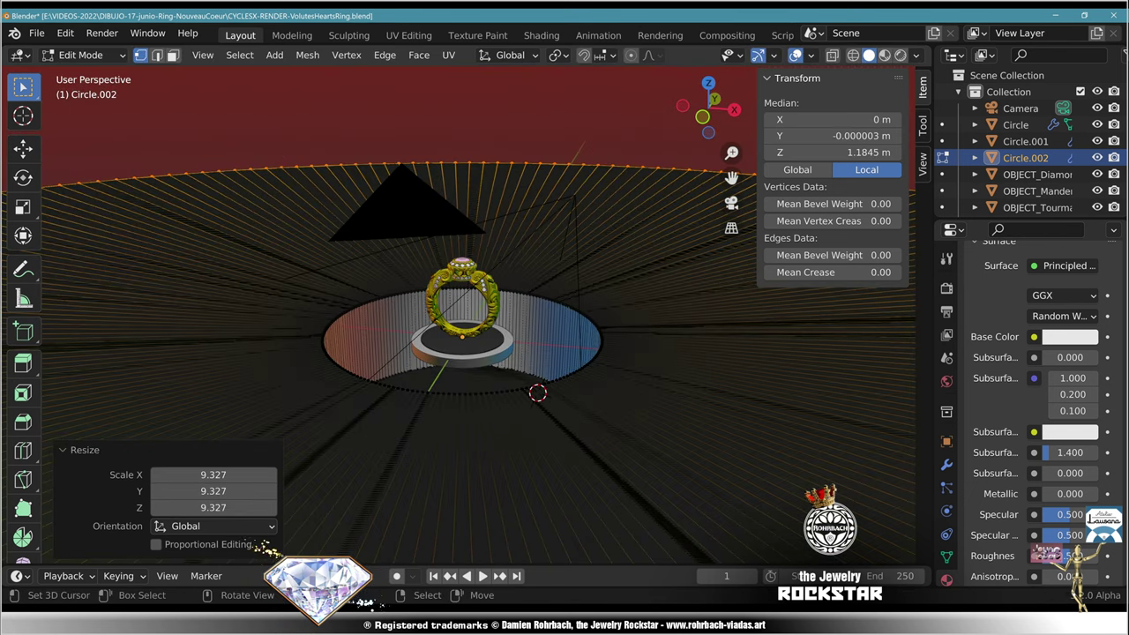
key(ctrl+z)
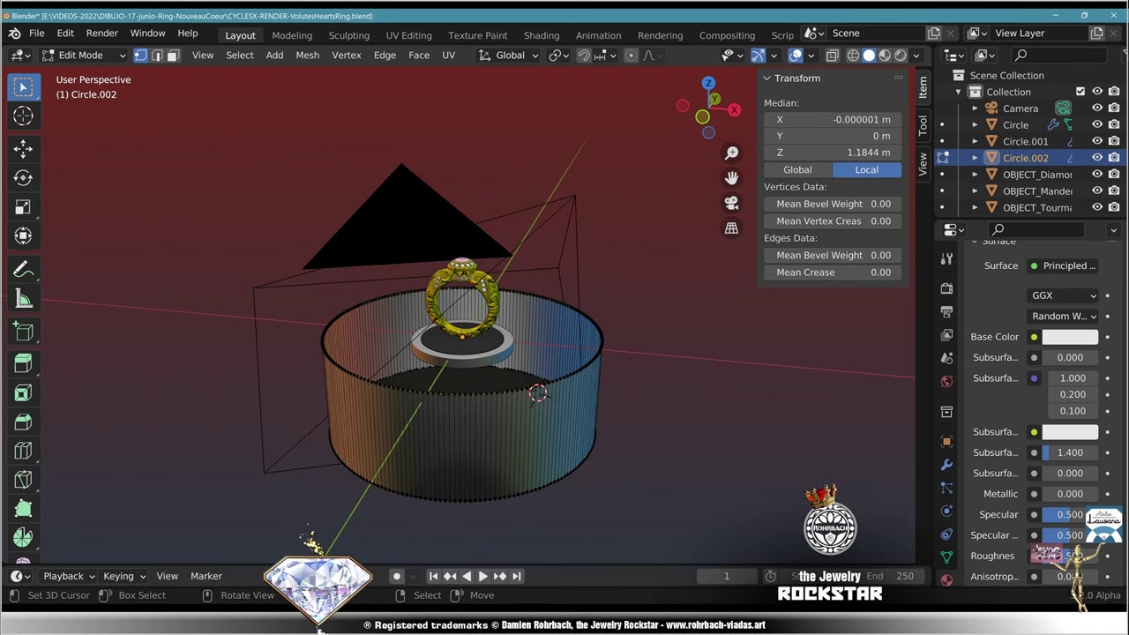
Step: Reselect only the cylinder's upper edge loop with X-ray display turned on
key(ctrl)
key(ctrl+l)
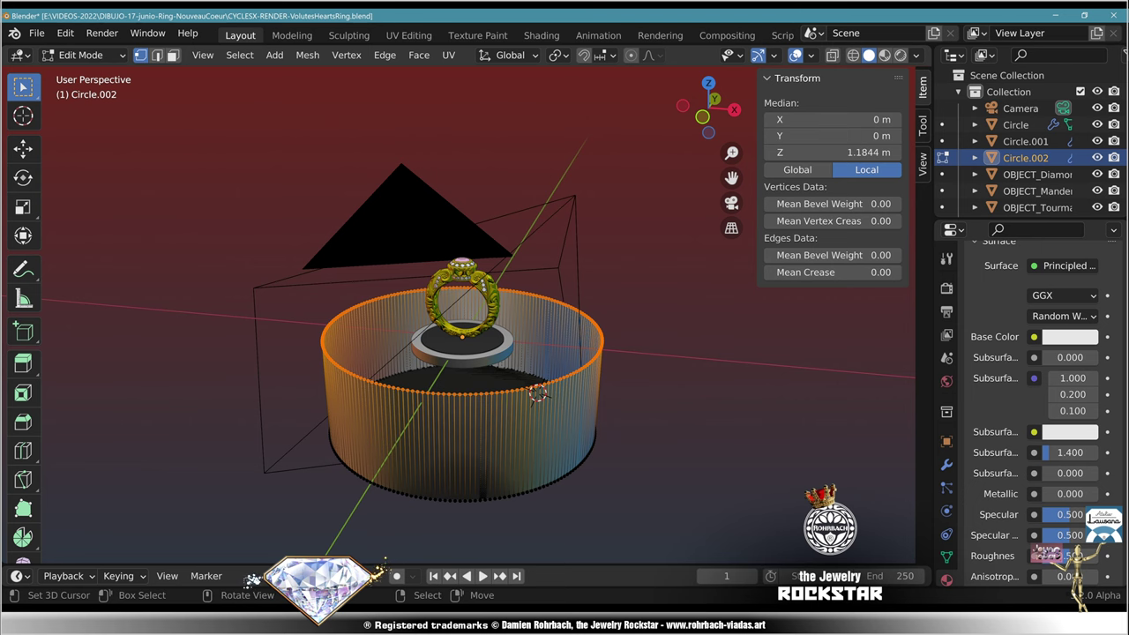
middle_drag(494, 371, 485, 381)
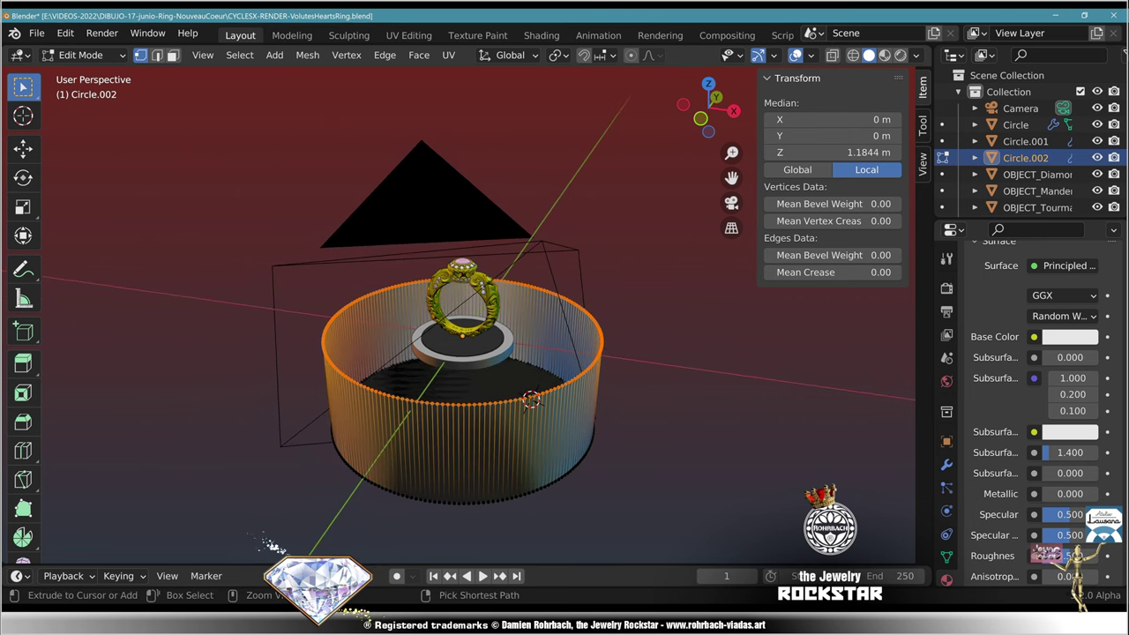
key(ctrl+i)
key(ctrl+i)
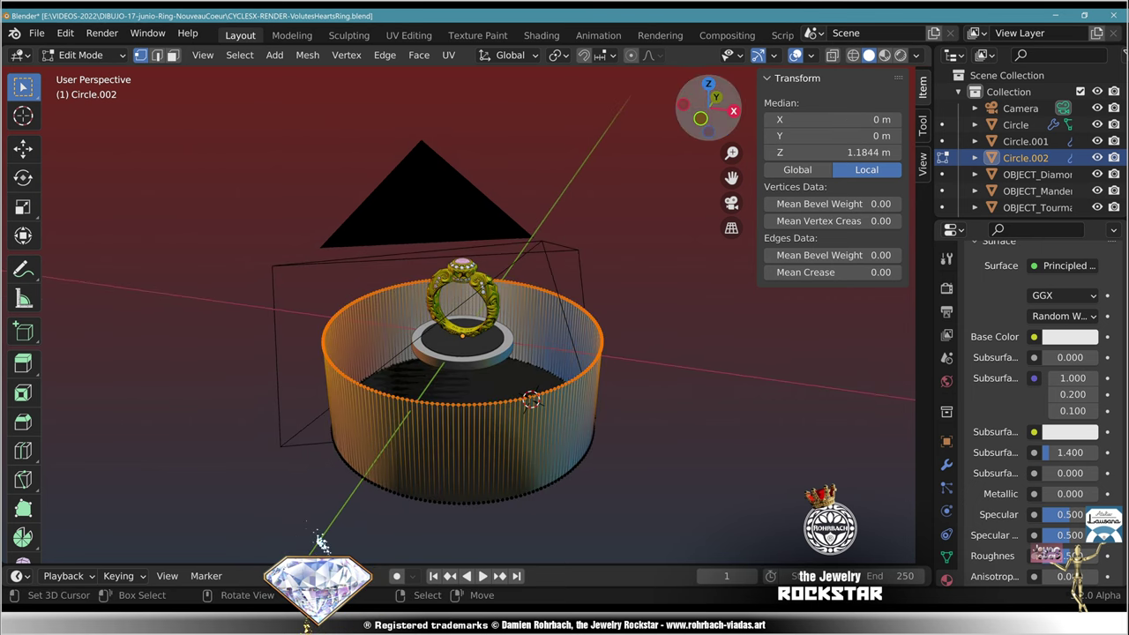
click(700, 118)
key(alt+z)
key(alt+a)
key(b)
drag(280, 312, 649, 354)
click(708, 108)
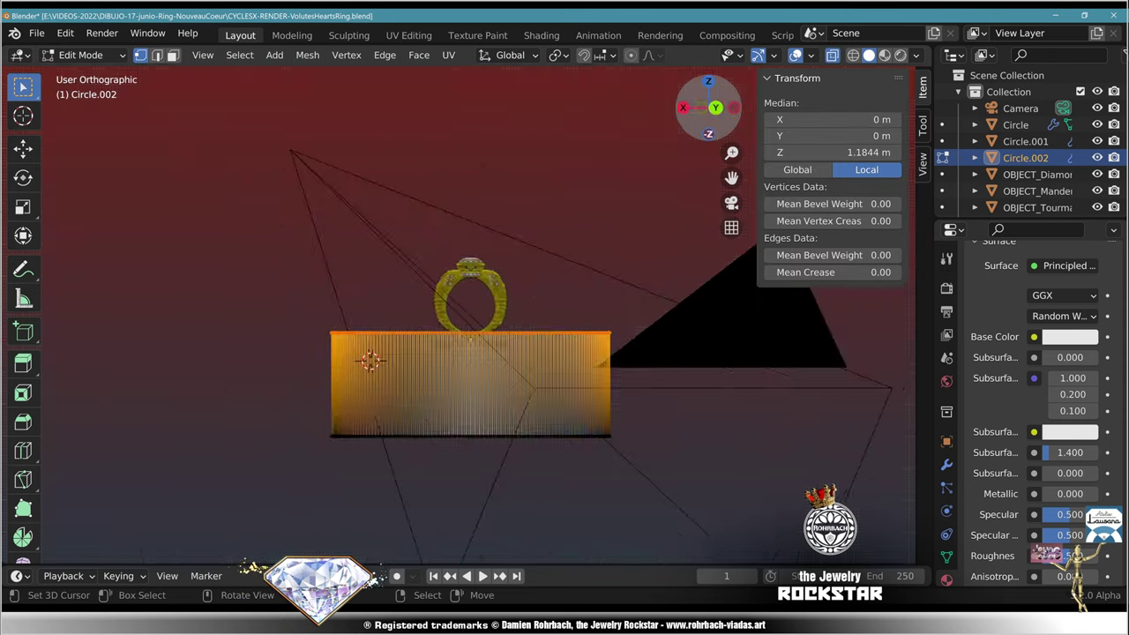
middle_drag(600, 247, 592, 276)
Step: Extrude the upper edge loop in place and scale it outward by about 2.616 to form a wide flange
key(e)
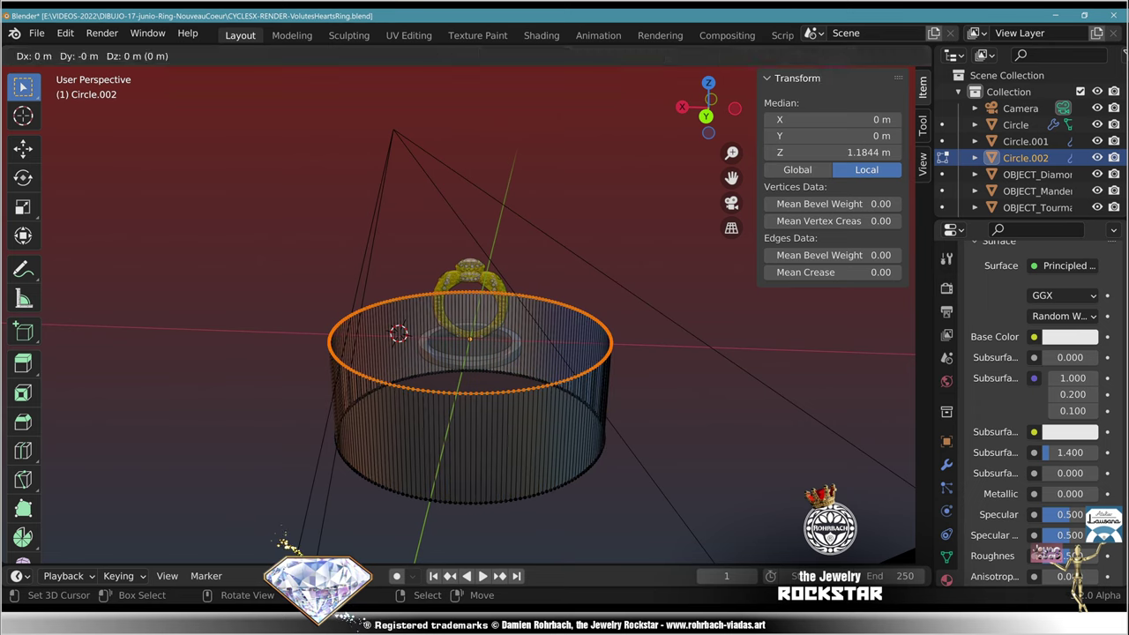
key(Escape)
click(706, 116)
key(s)
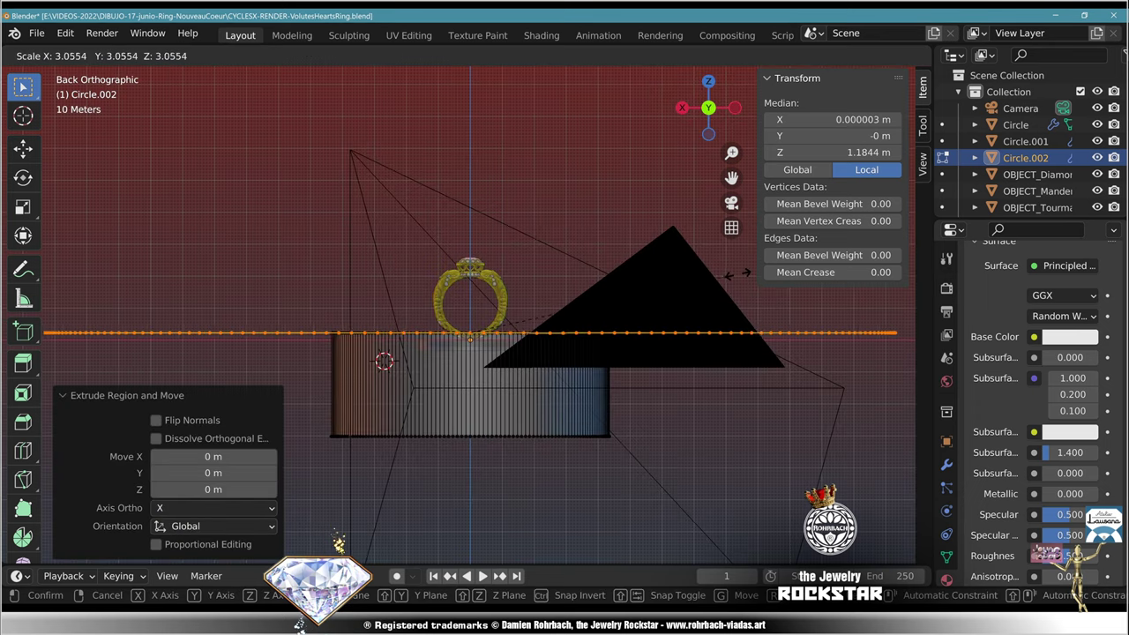
click(697, 280)
middle_drag(697, 280, 695, 332)
key(KP_0)
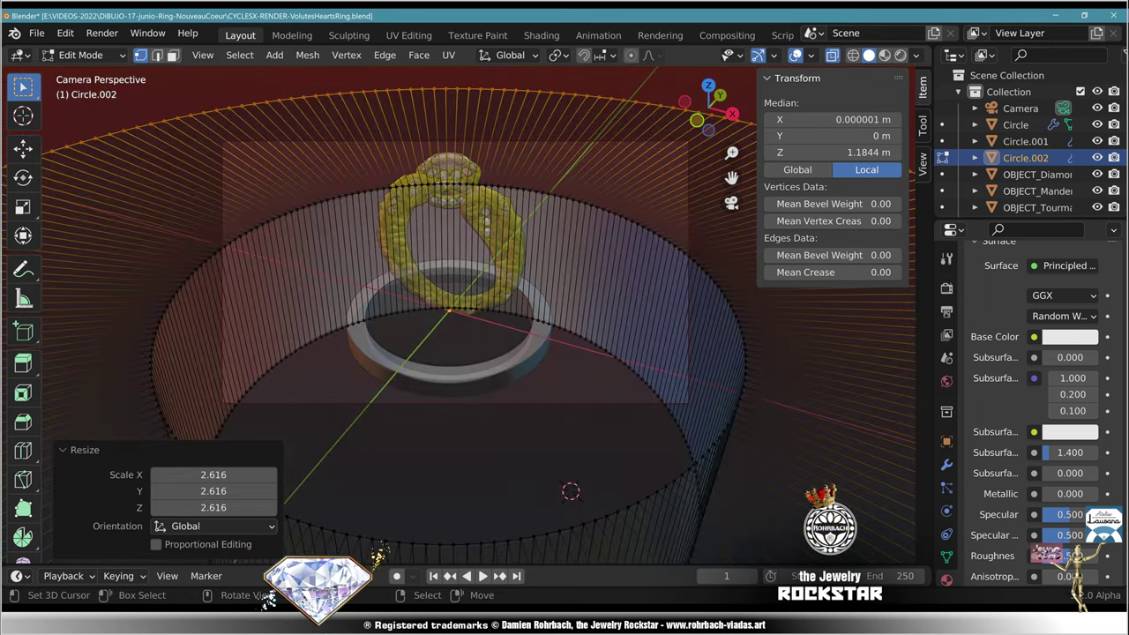
Step: Set the flange resize's Z scale to 1 and turn off X-ray display
key(s)
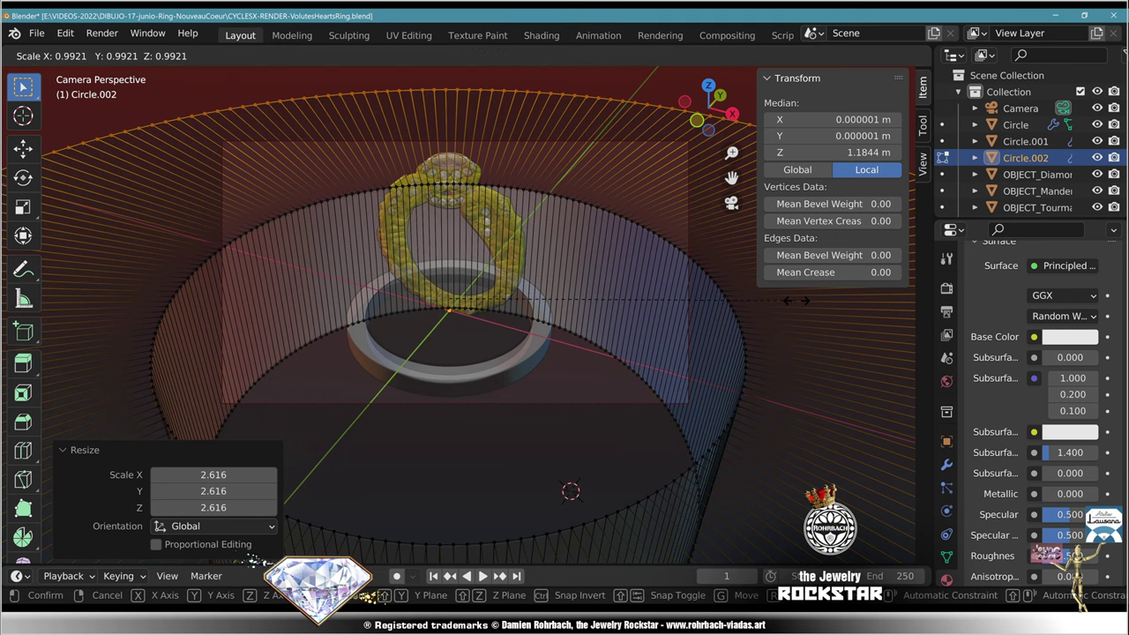
key(Escape)
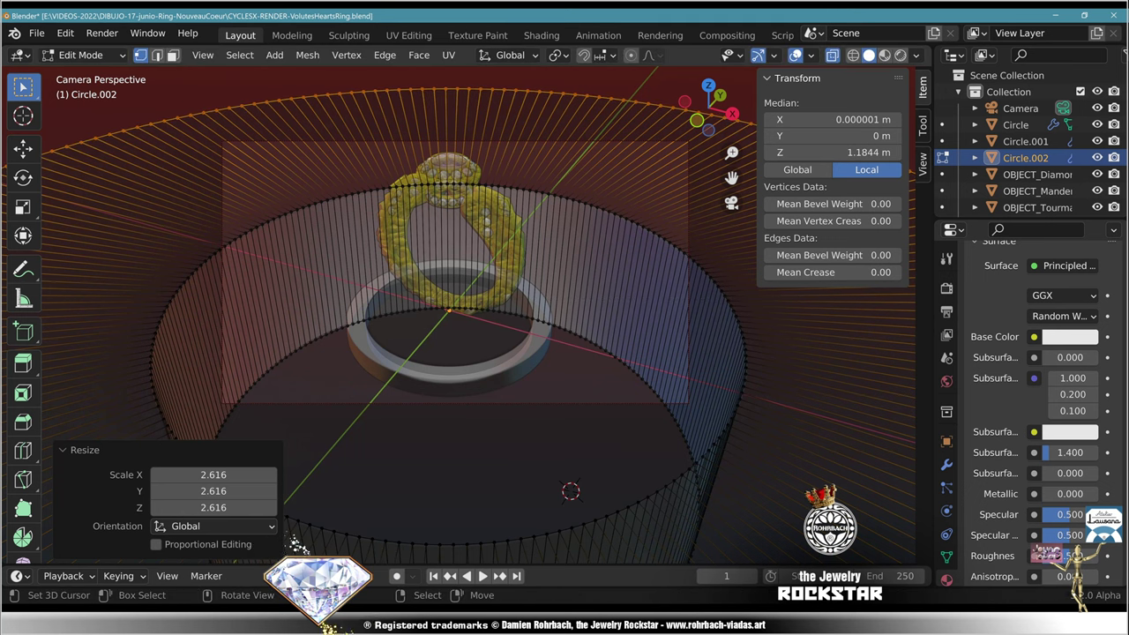
click(213, 508)
text(1)
key(Return)
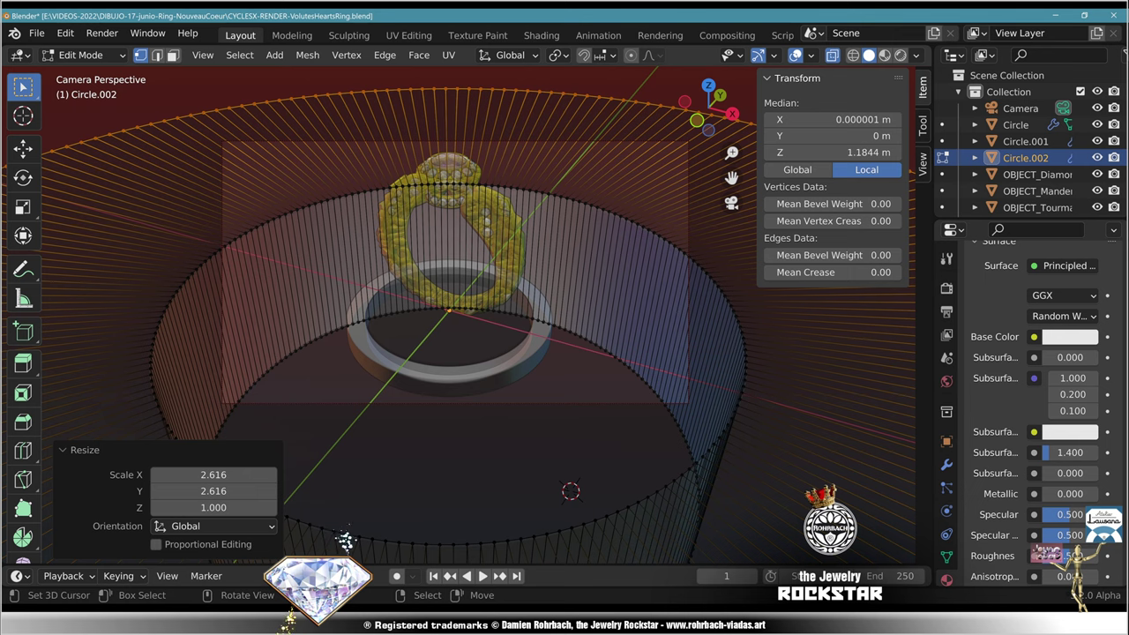
key(alt+z)
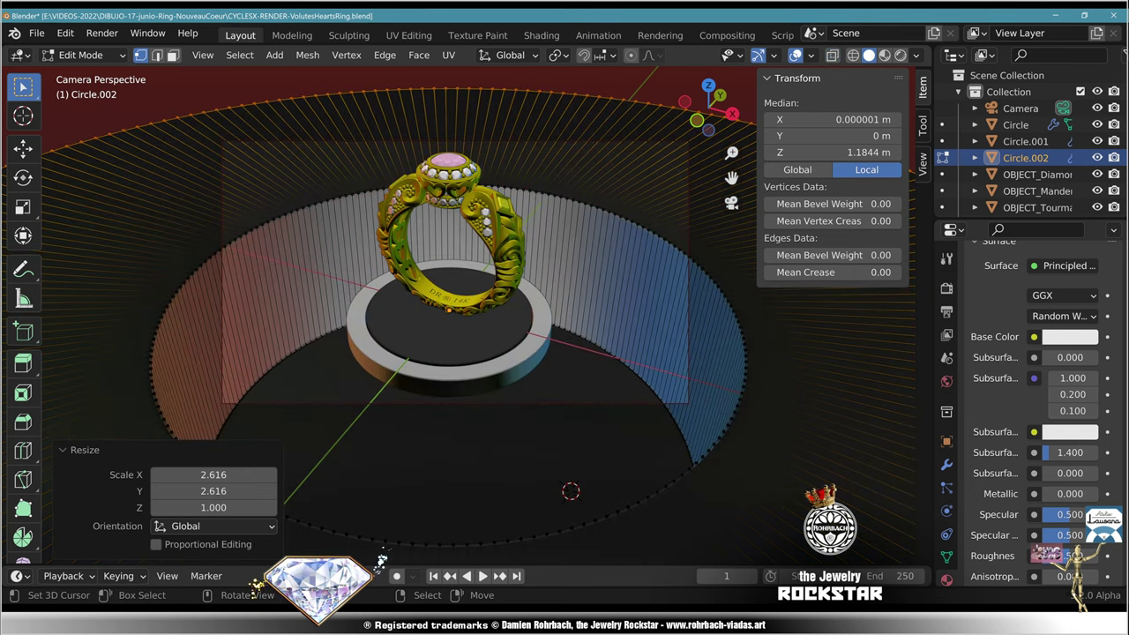
Step: Recalculate the normals of the entire flanged recess mesh and return to Object Mode
scroll(464, 315, down, 2)
key(a)
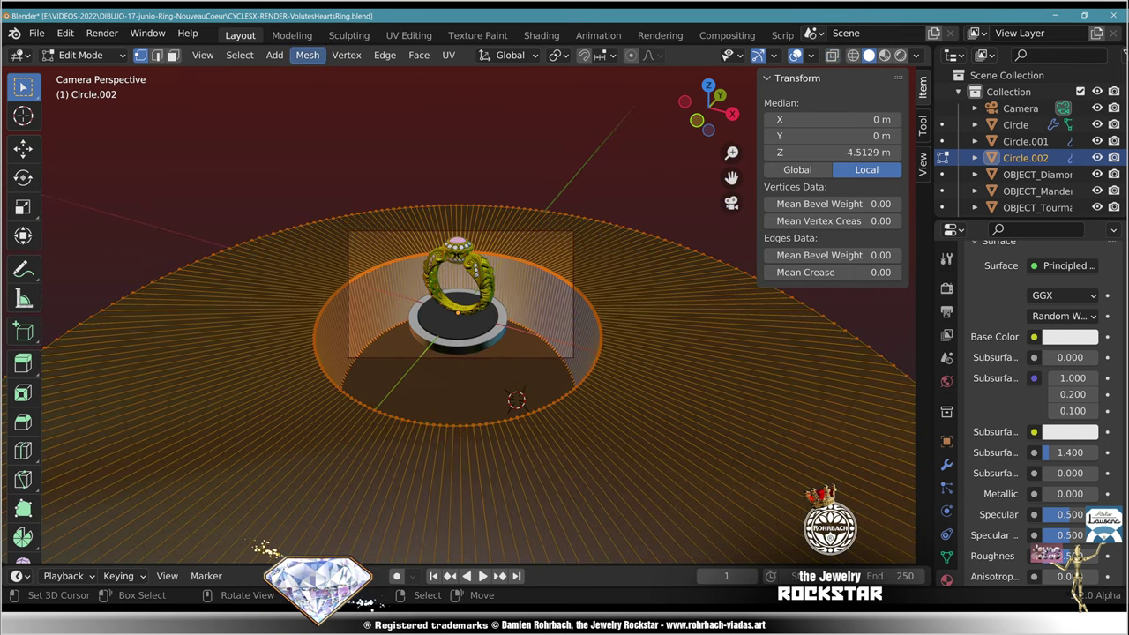
click(307, 55)
mouse_move(339, 326)
click(497, 88)
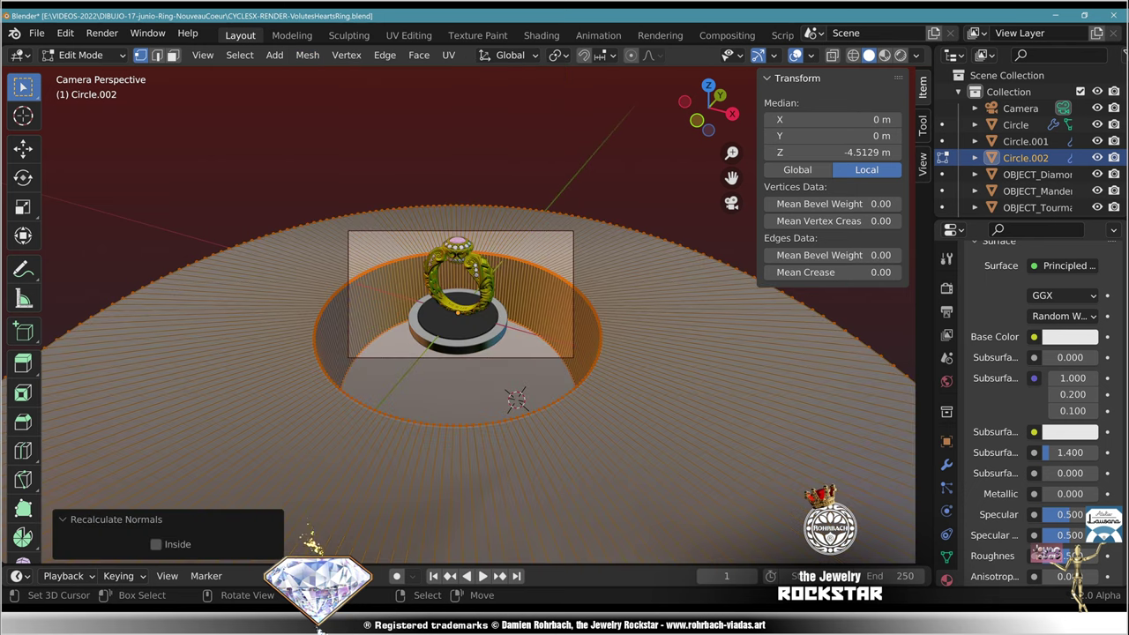
scroll(459, 317, up, 3)
key(Tab)
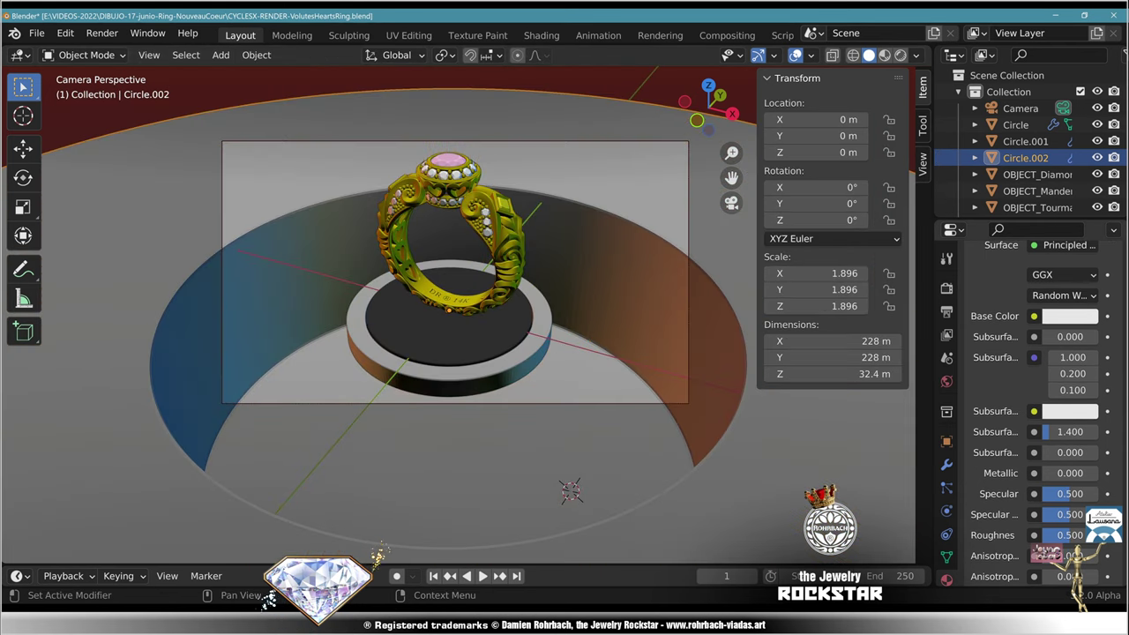
Step: Make the recess's ROCK material a single-user copy, rename it SURROUNDINGS, and save the file
scroll(1032, 397, up, 5)
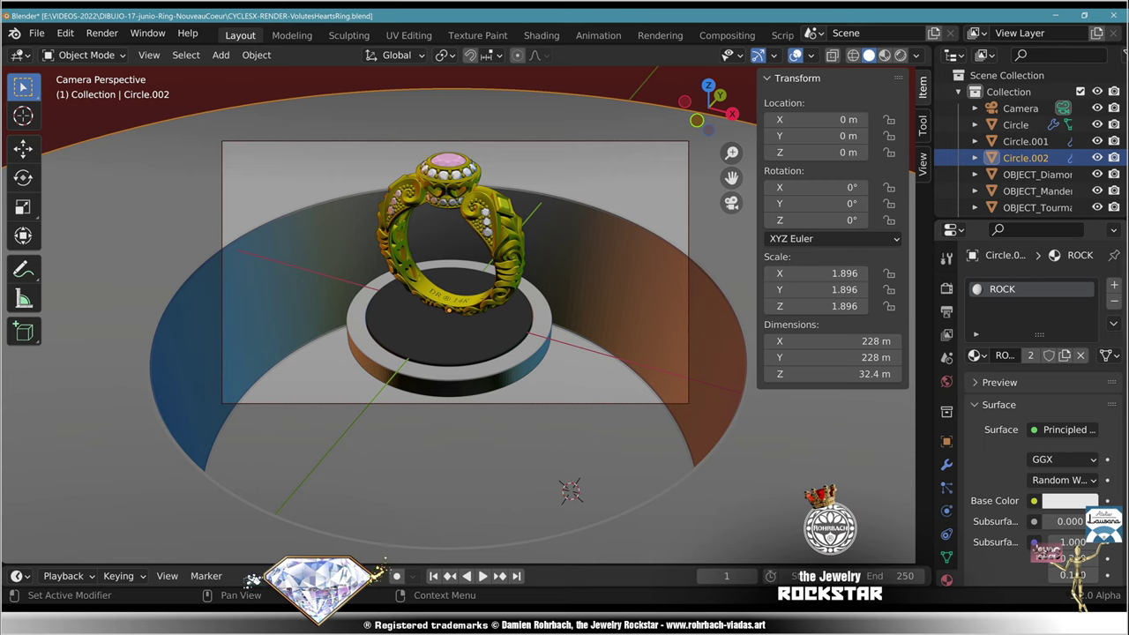
click(1065, 356)
double_click(1015, 356)
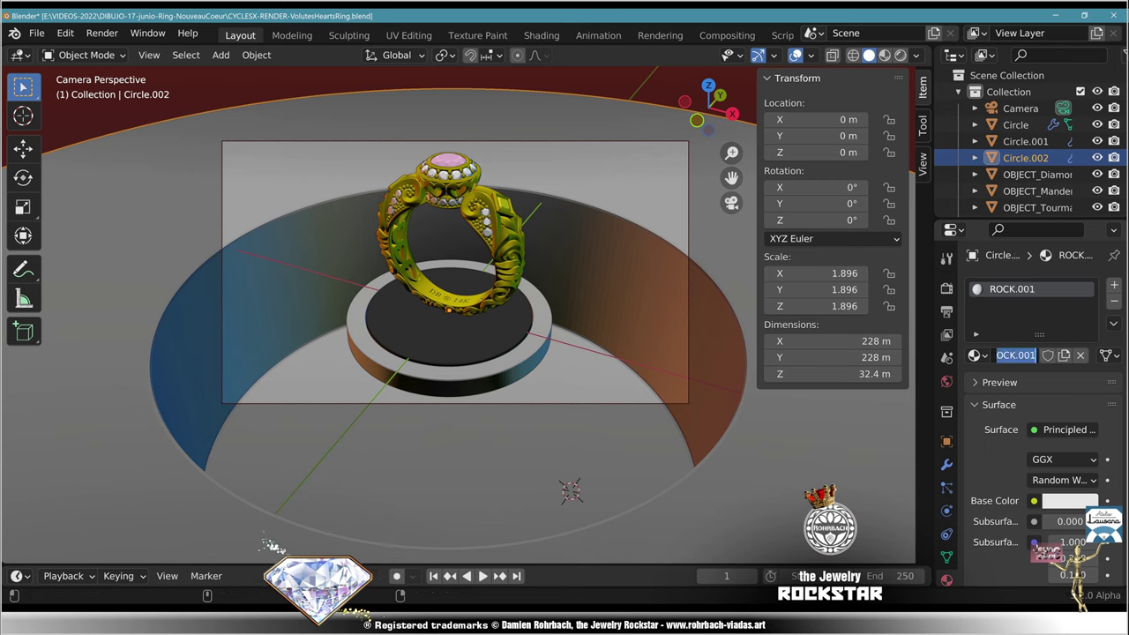
text(ROUND)
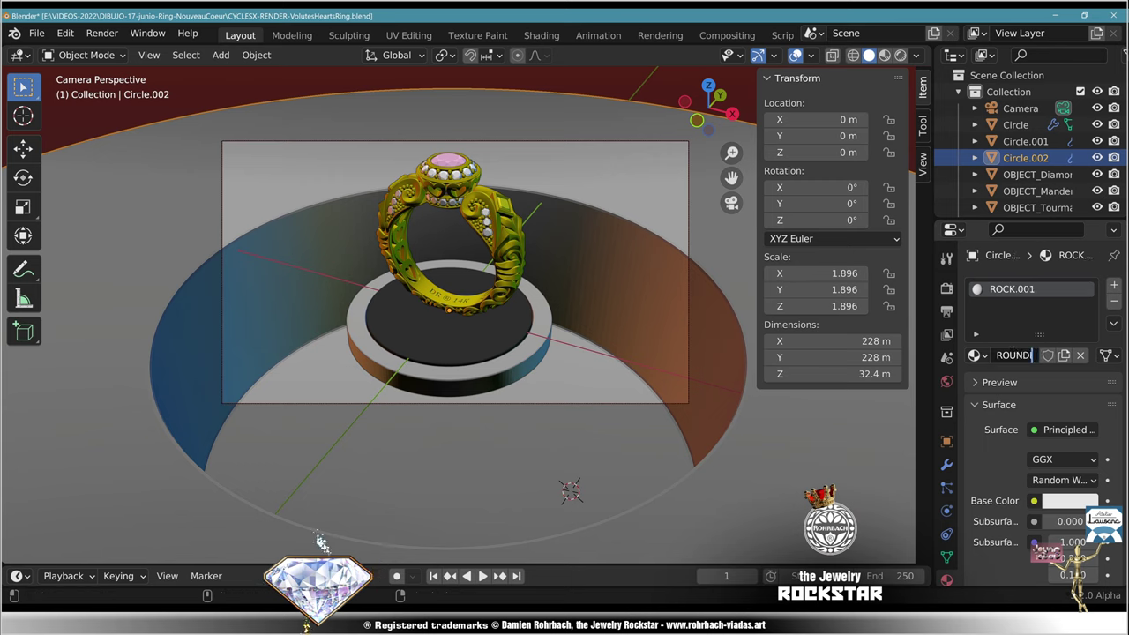
text(INGS)
key(Return)
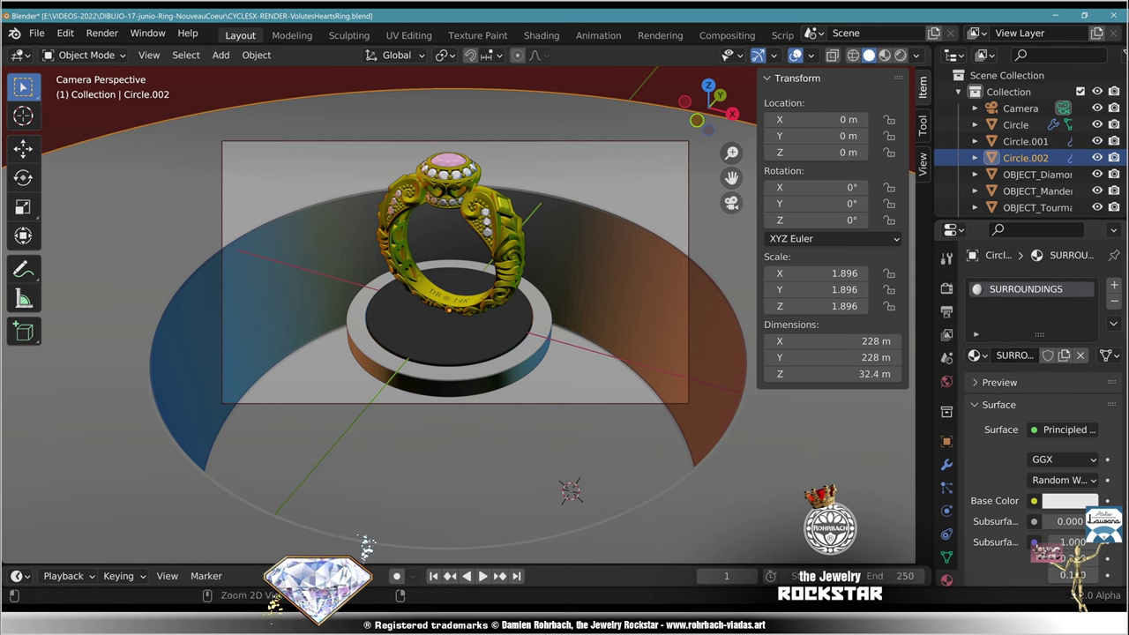
key(ctrl+s)
Step: Change the SURROUNDINGS material's viewport display color to a warm beige
scroll(1041, 397, down, 12)
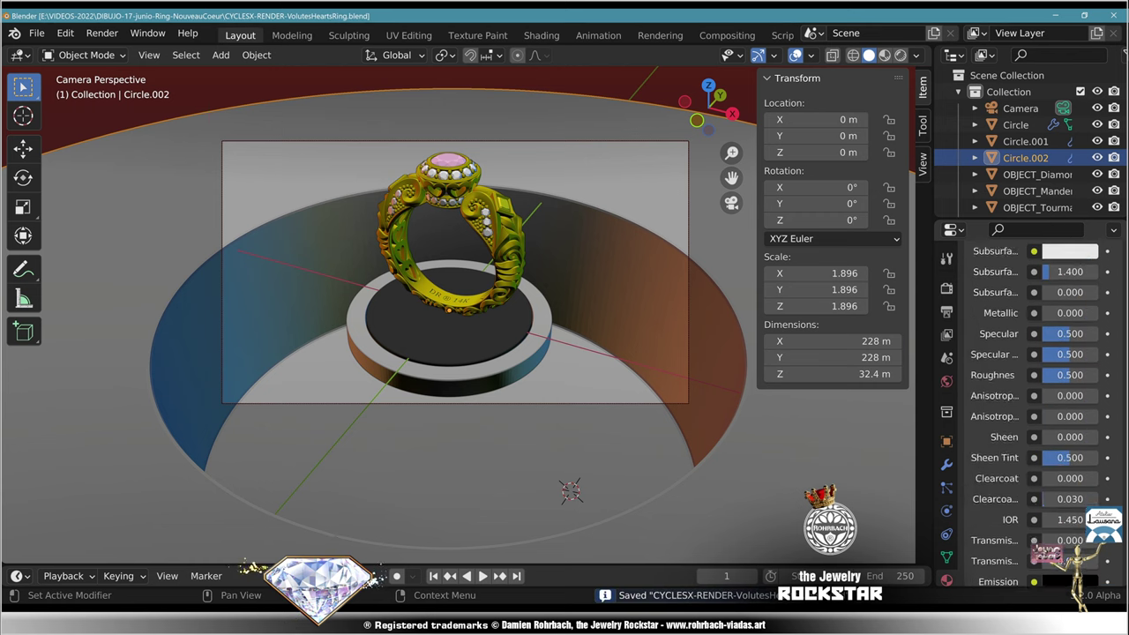
scroll(1041, 397, down, 6)
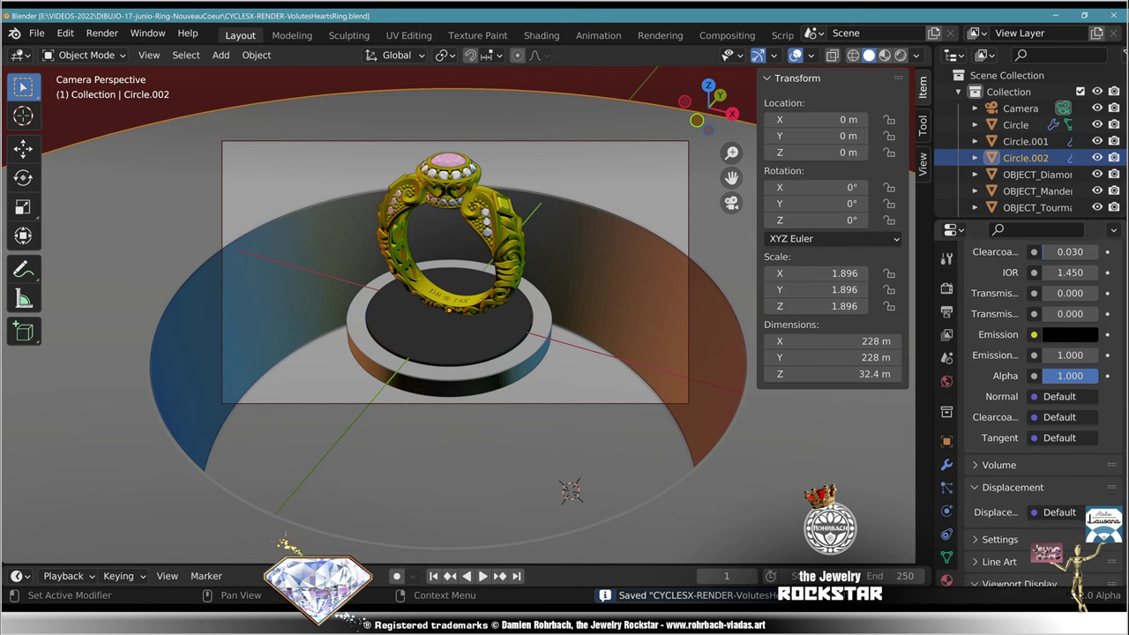
click(1062, 405)
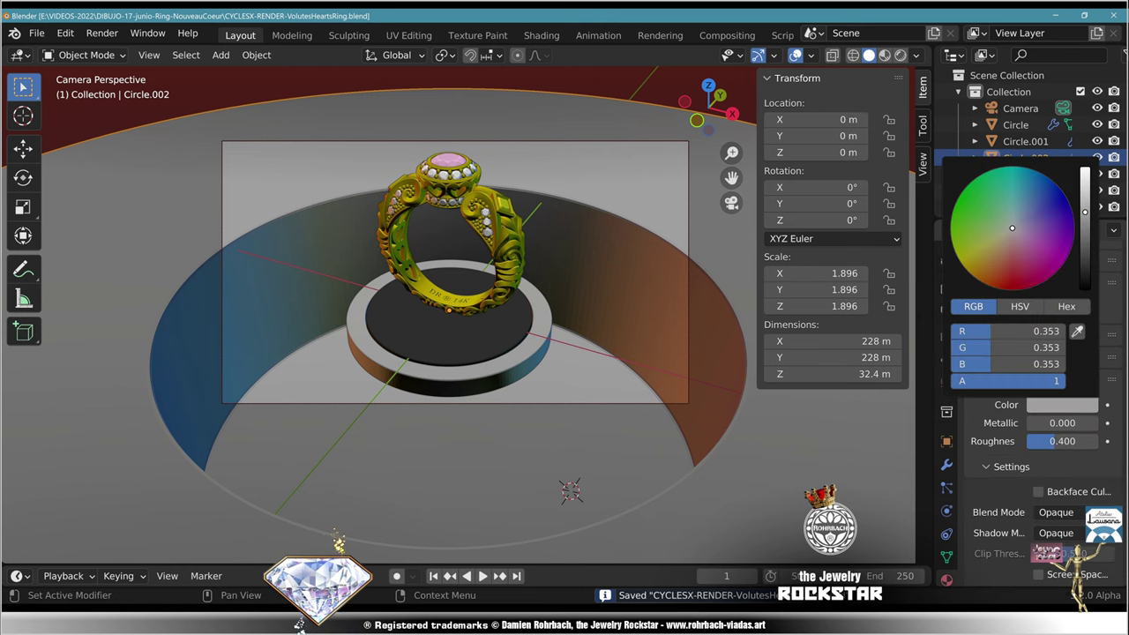
drag(1012, 231, 1005, 237)
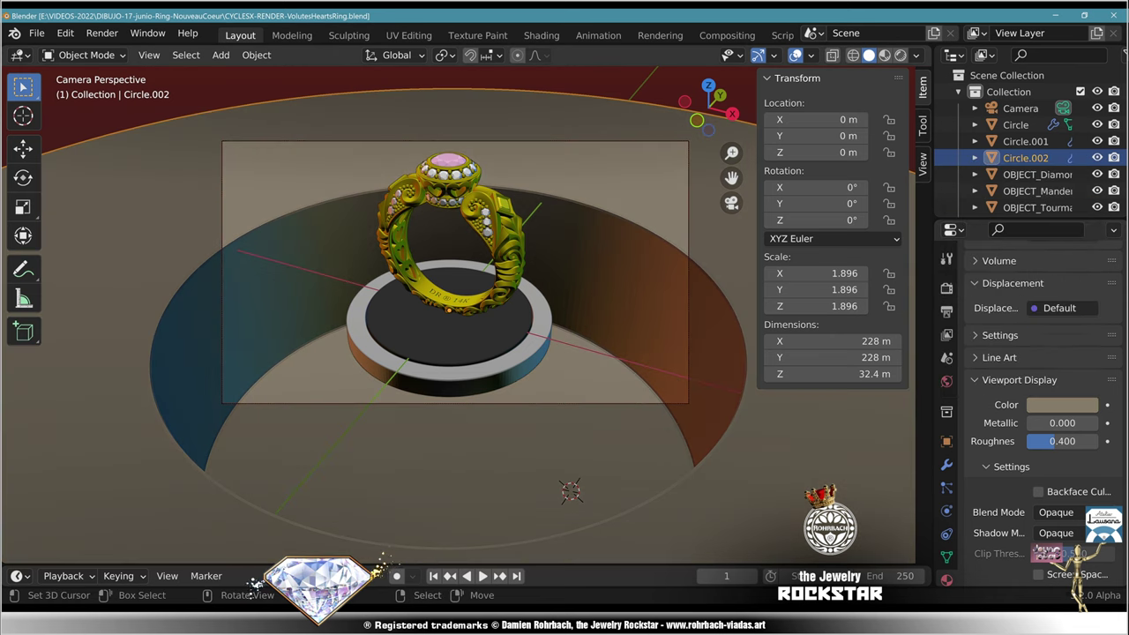
Step: Duplicate the flanged recess in place and rotate the copy 180° in the front view
key(KP_1)
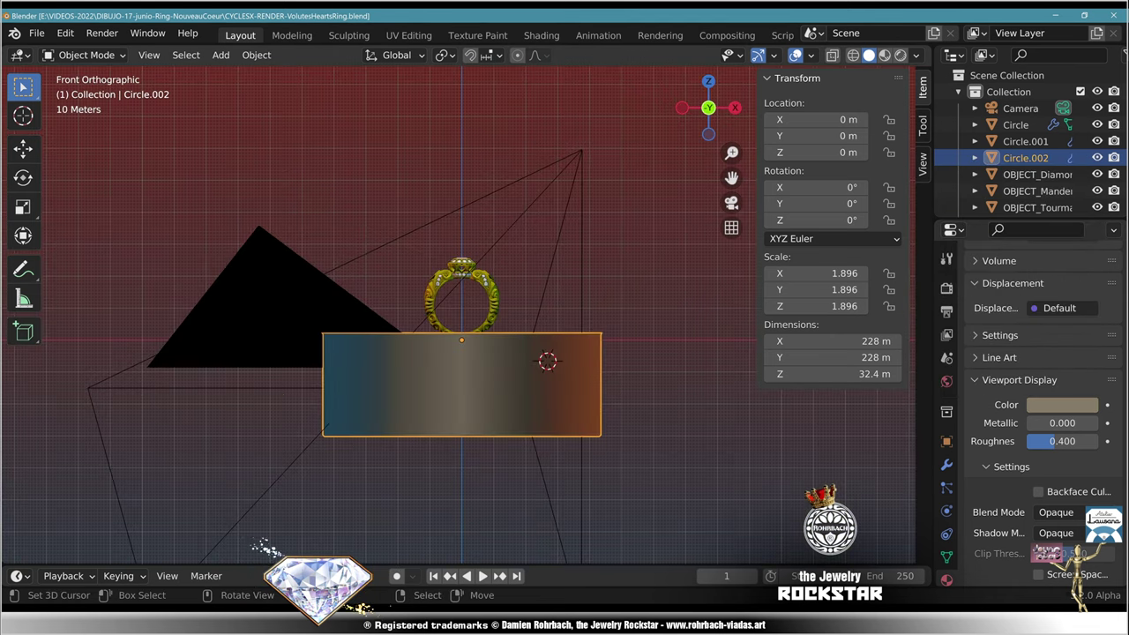
key(shift+d)
key(Escape)
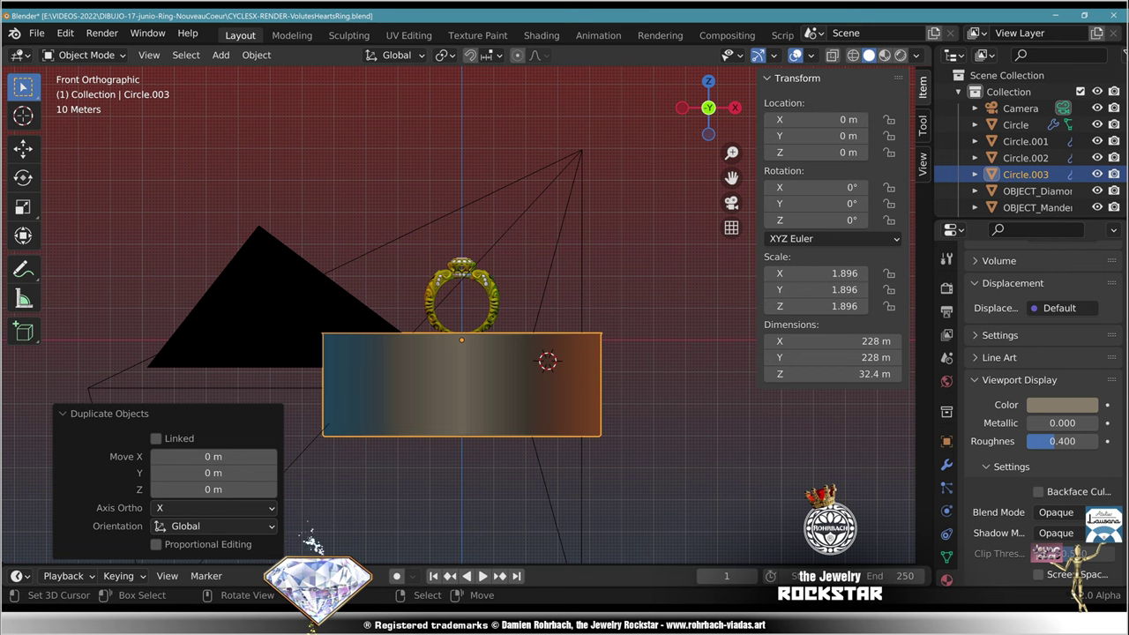
key(r)
key(Return)
click(213, 490)
text(180)
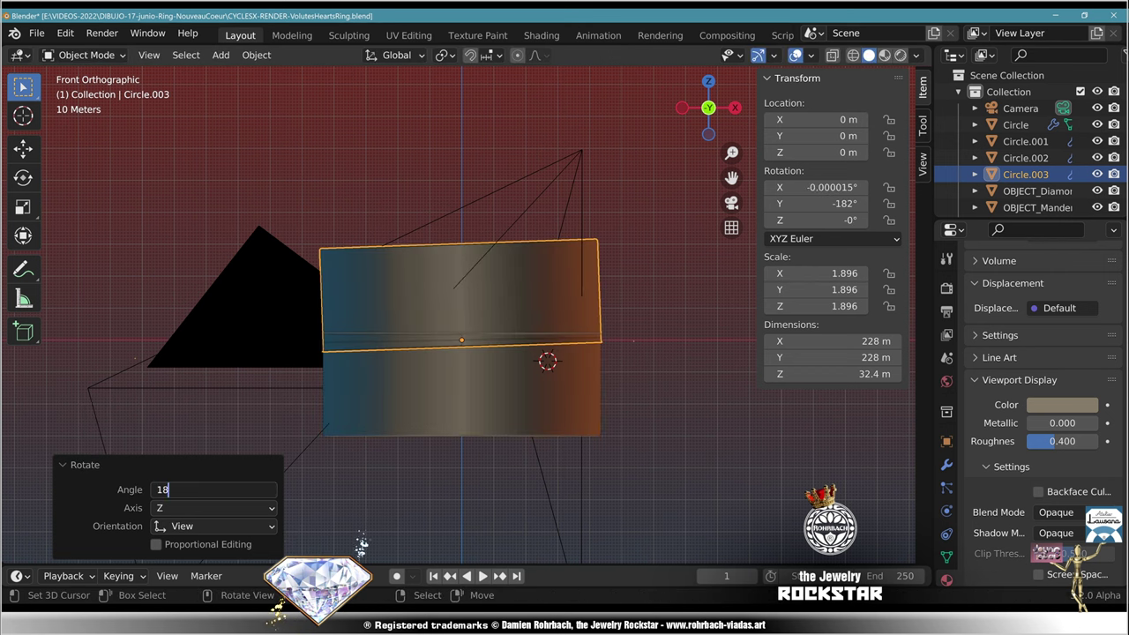
key(Return)
Step: Move the flipped copy up about 9.3 m along Z and check it through the camera
key(g)
key(z)
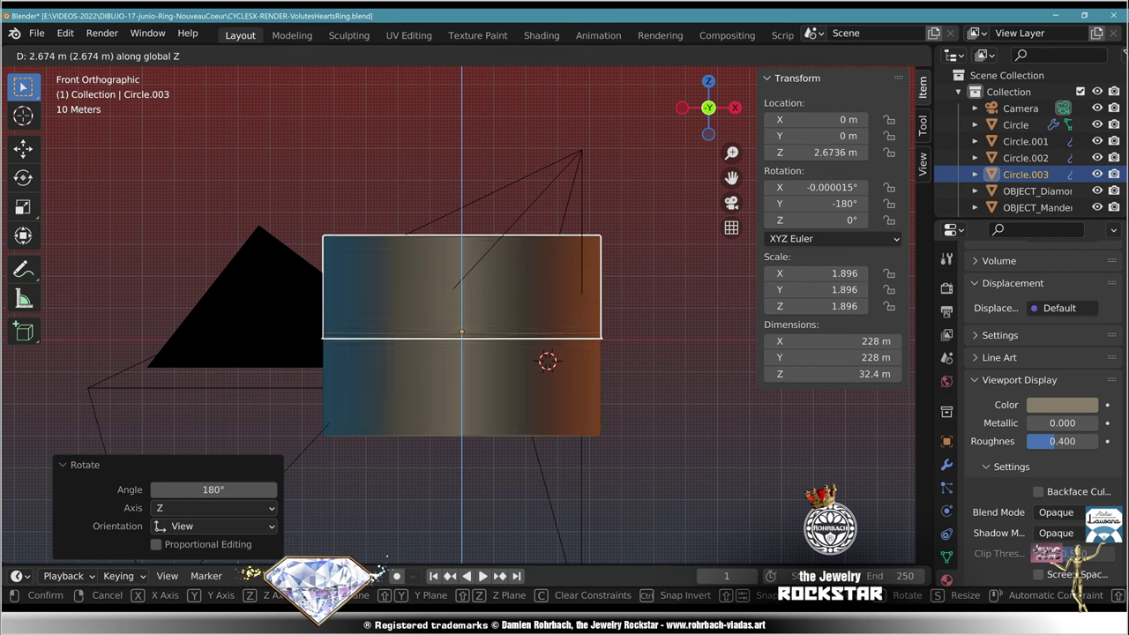
key(Return)
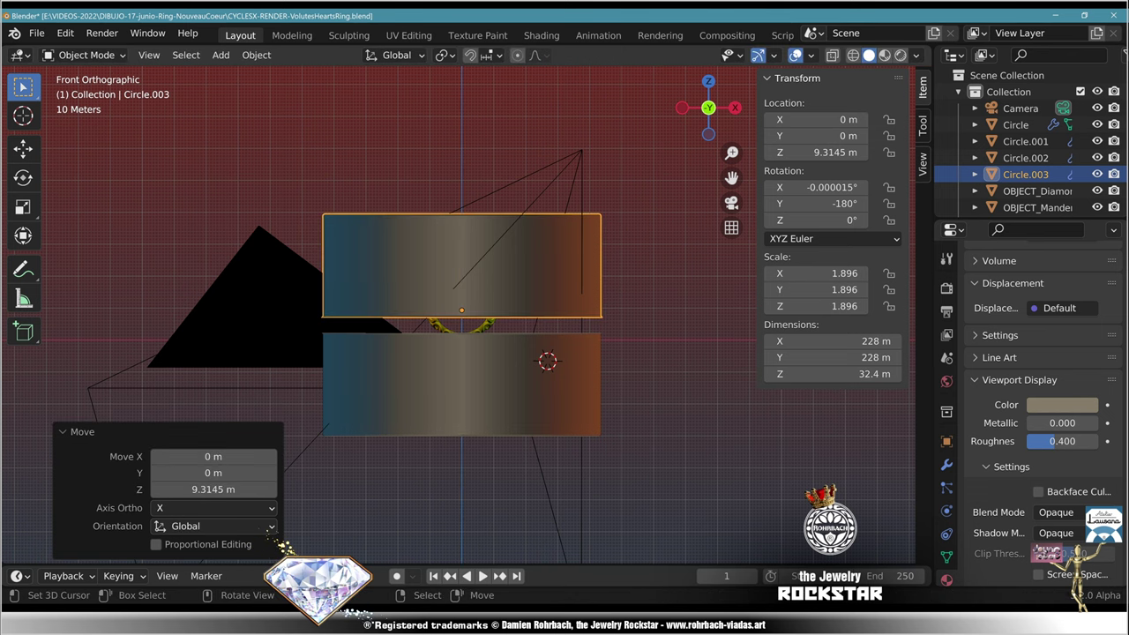
key(KP_0)
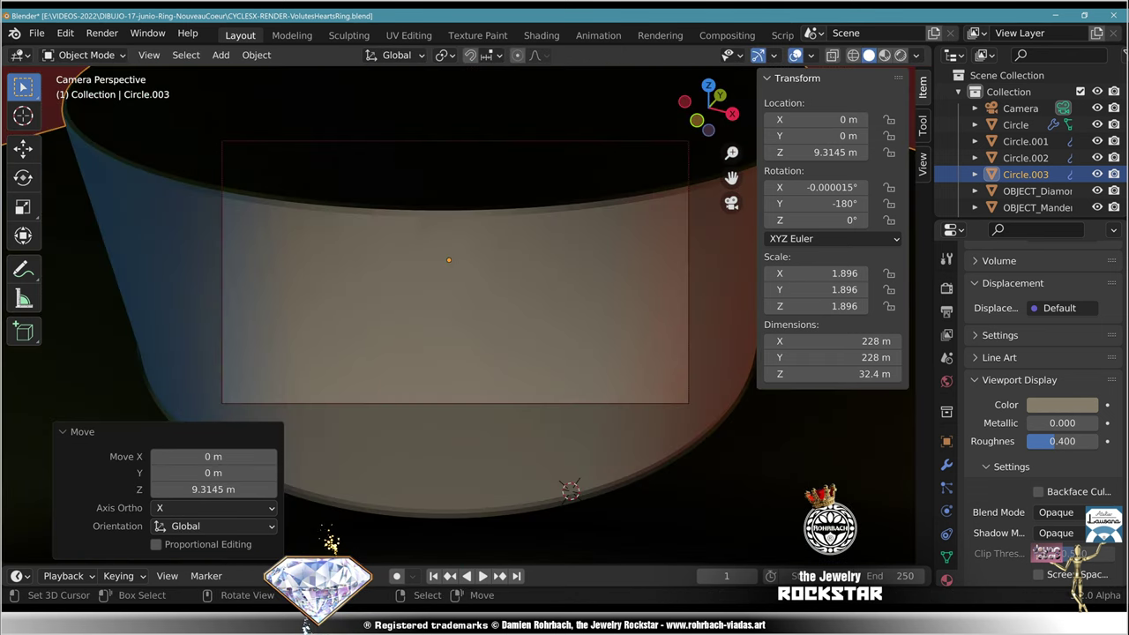
scroll(455, 291, down, 4)
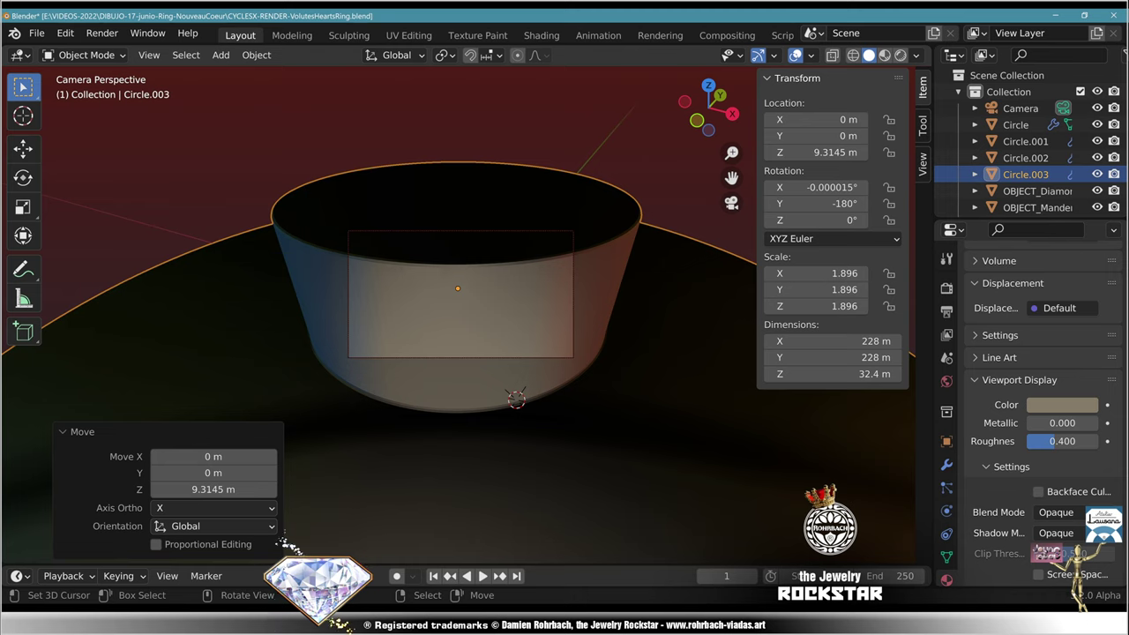
Step: Select only the camera-side half of the flipped copy's vertices from the top view in Edit Mode, with X-ray display on
key(KP_7)
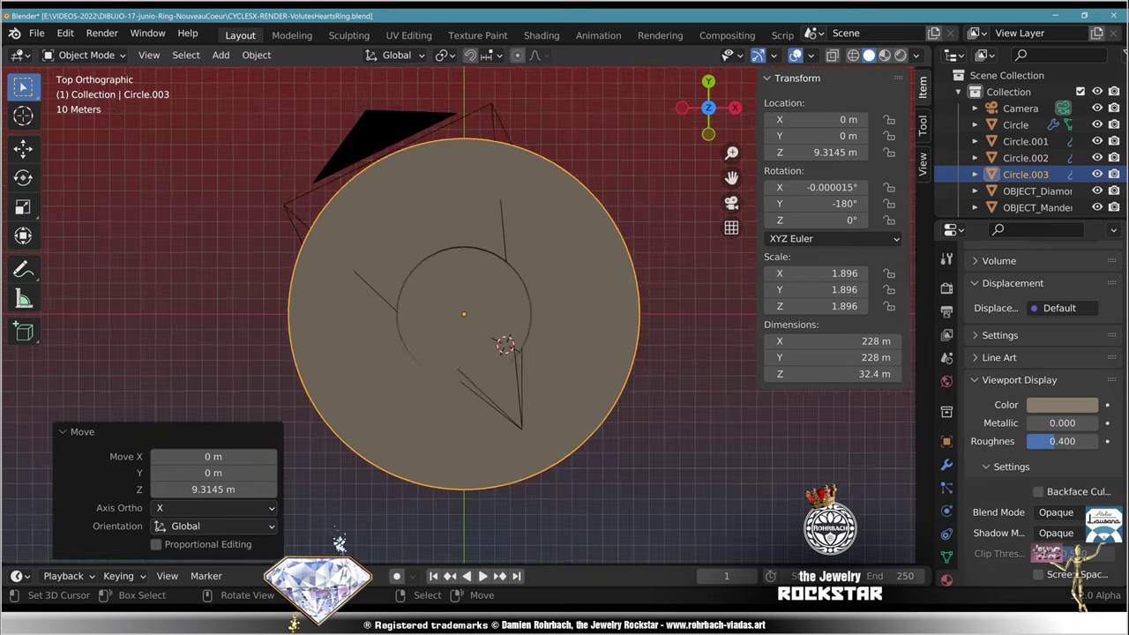
key(Tab)
scroll(464, 314, up, 2)
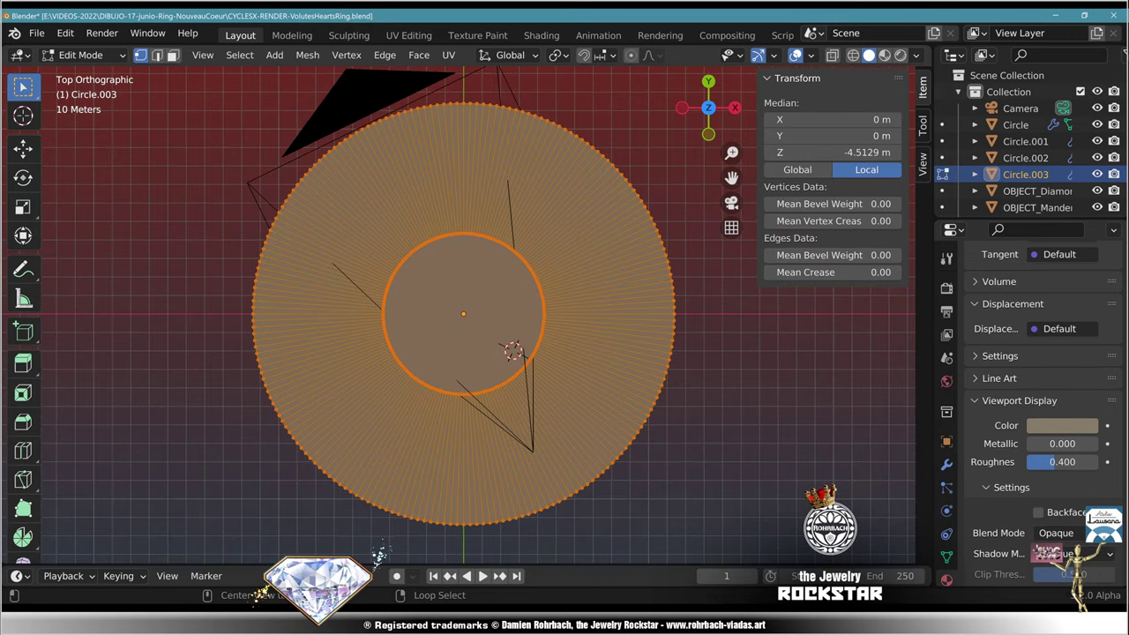
key(alt+z)
shift+middle_drag(464, 314, 464, 212)
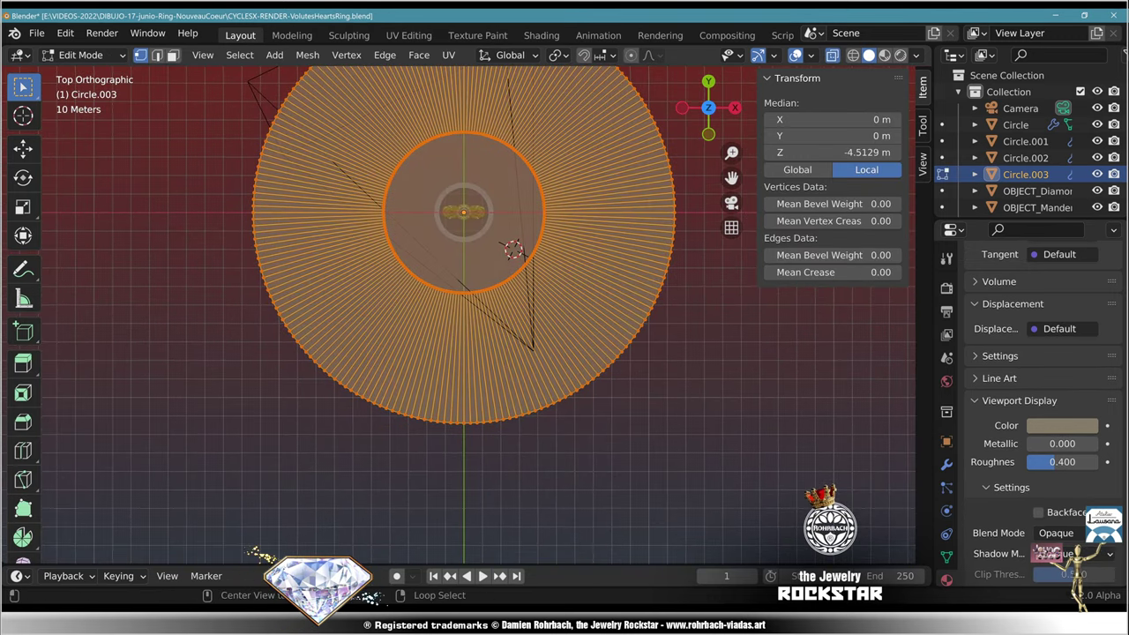
key(alt+a)
key(n)
key(m)
key(Escape)
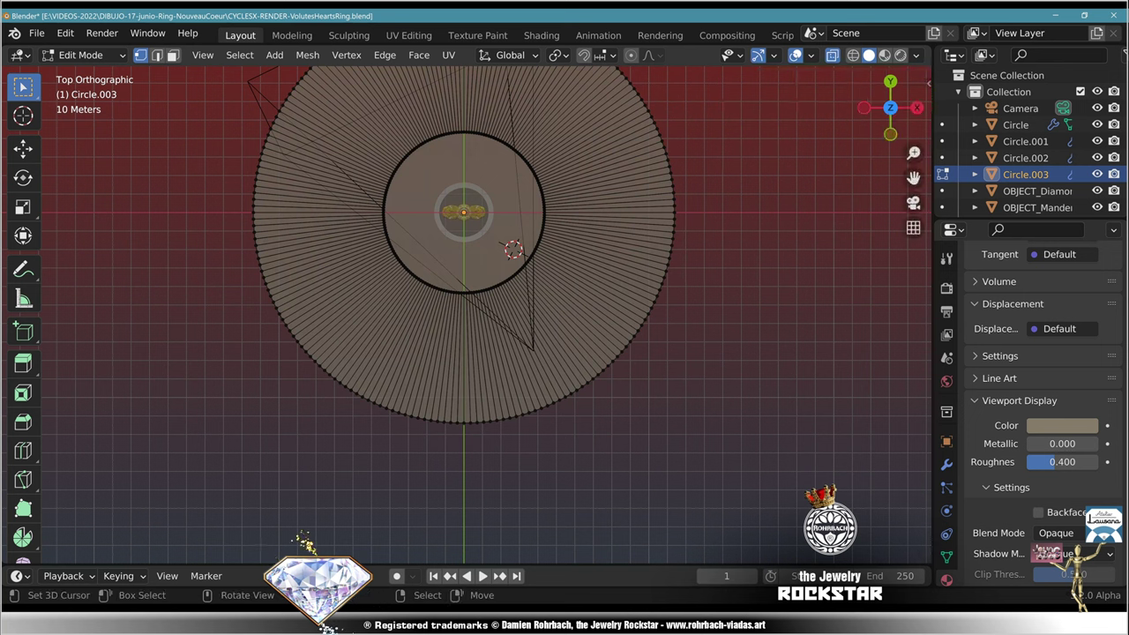
key(b)
drag(156, 474, 566, 341)
key(b)
drag(168, 474, 837, 214)
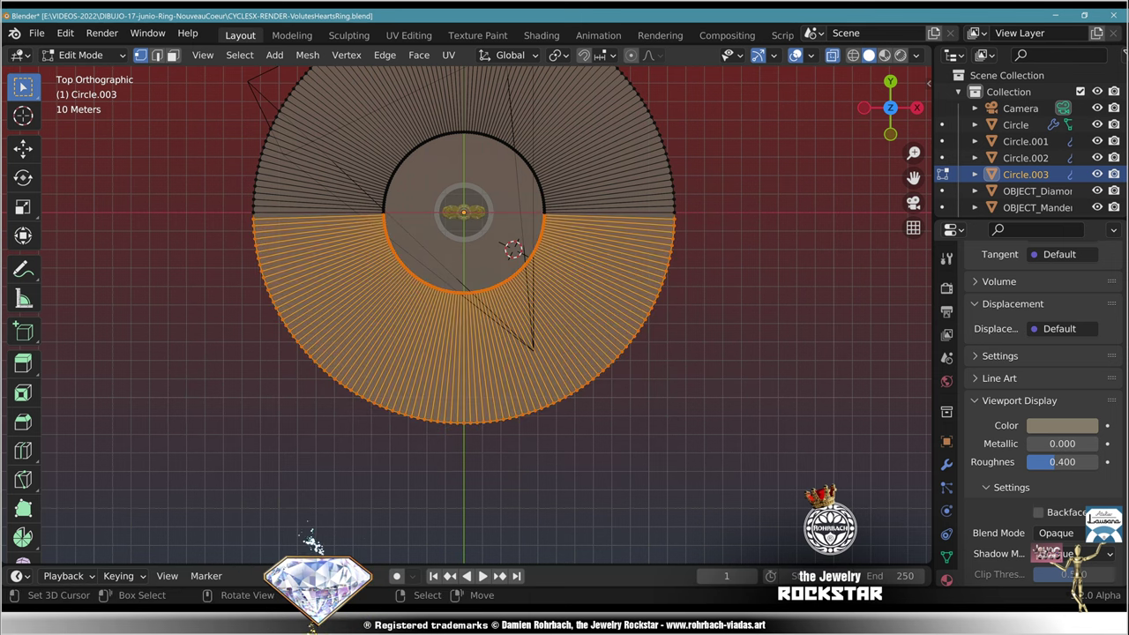
Step: Try deleting the selected half of the flipped copy and check it through the camera, then undo the deletion
key(x)
key(Return)
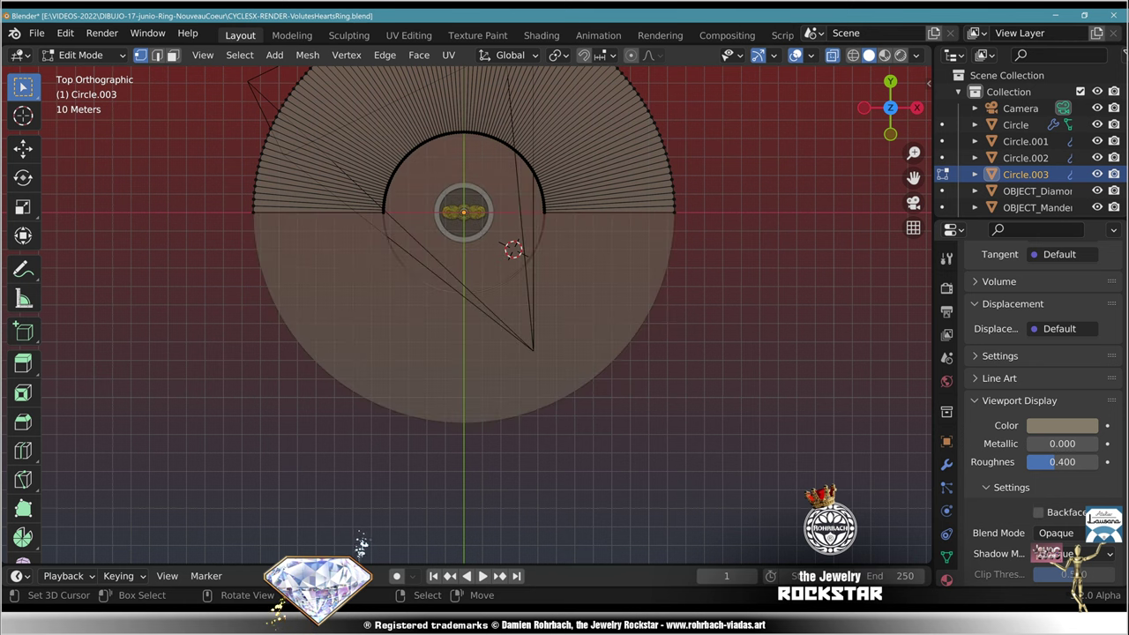
key(KP_0)
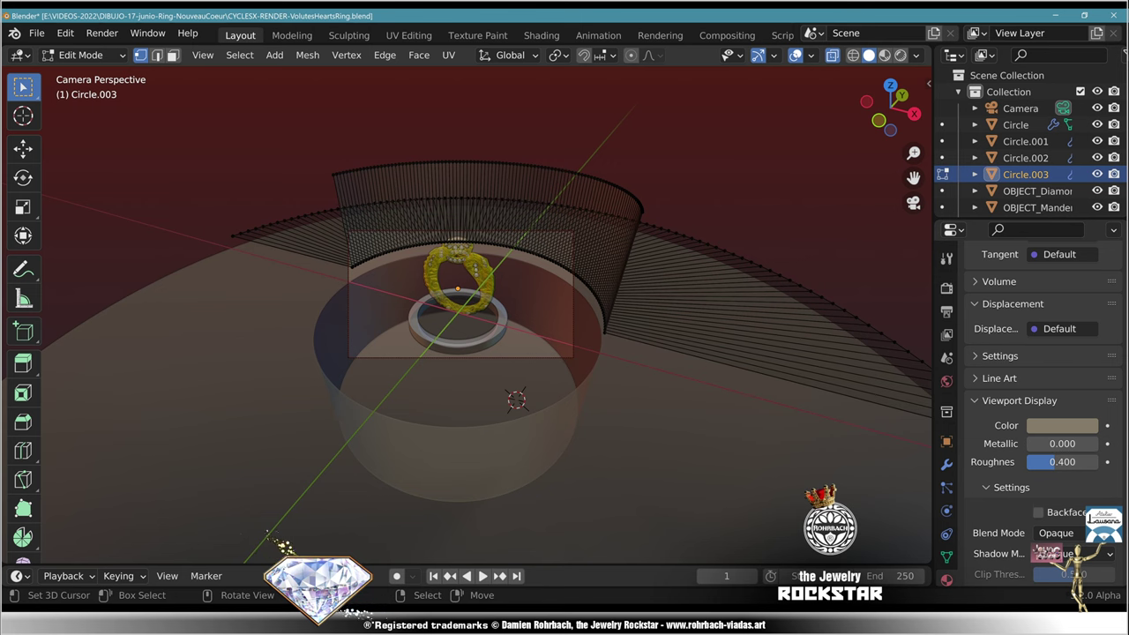
key(ctrl)
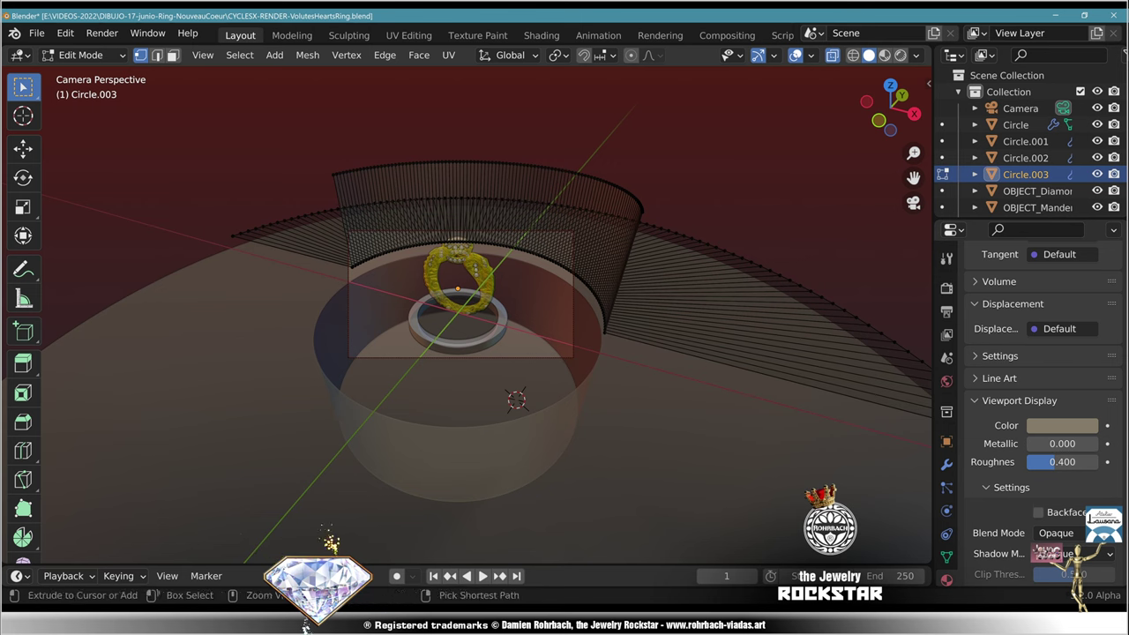
key(a)
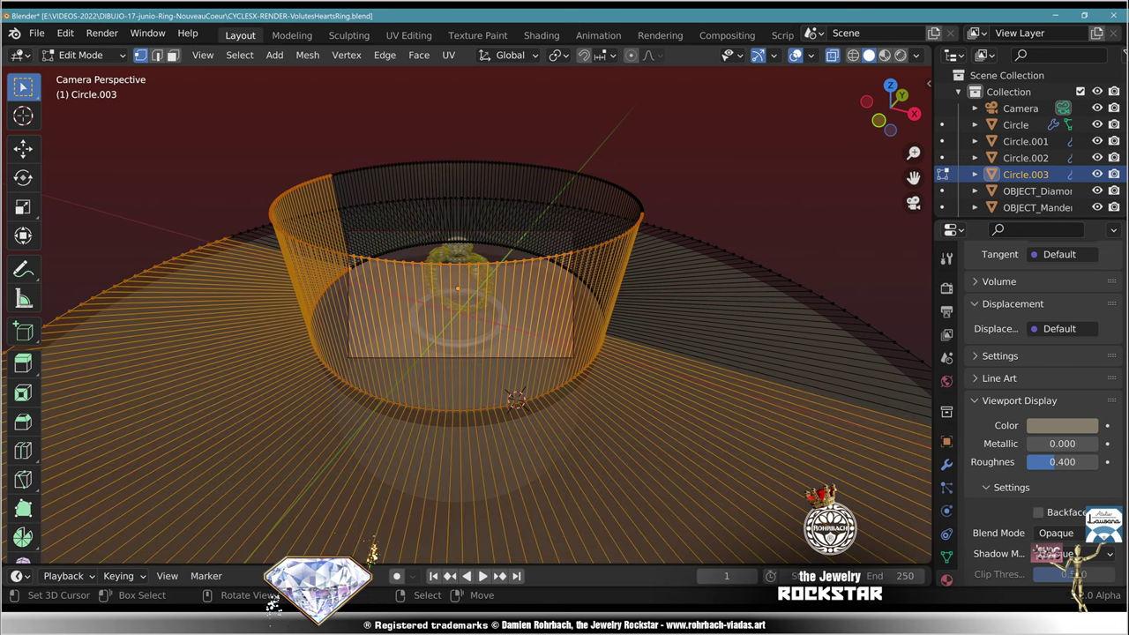
Step: Deselect a few vertex columns at the wall end of the selection with Circle Select, so slightly more wall stays behind the ring
middle_drag(547, 326, 468, 304)
key(c)
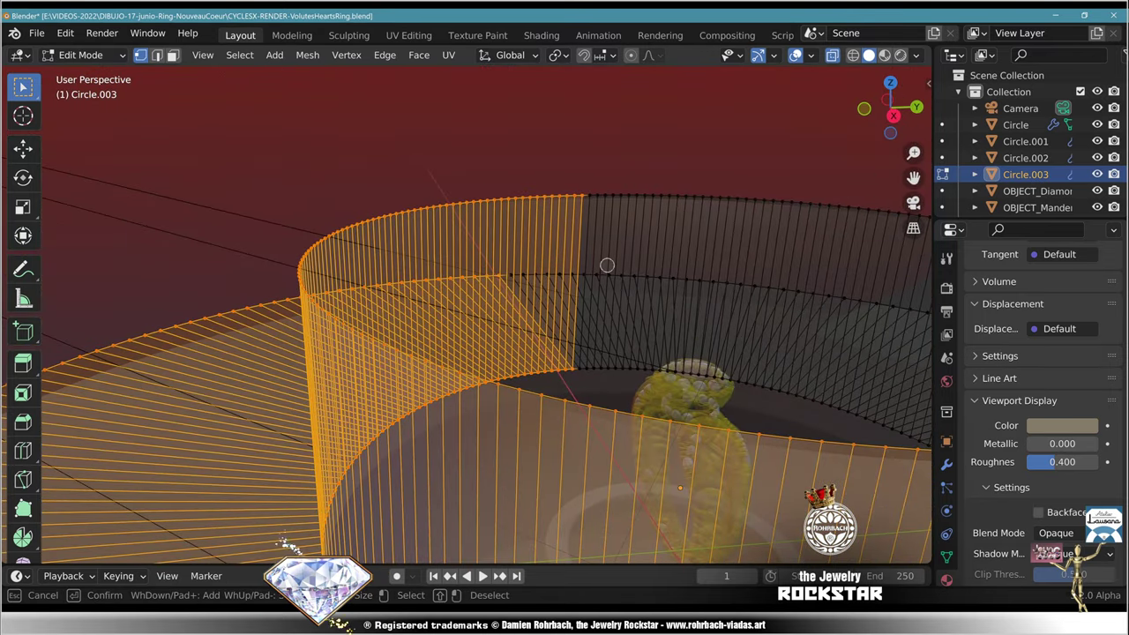
key(Escape)
middle_drag(498, 206, 513, 220)
key(c)
scroll(553, 235, down, 17)
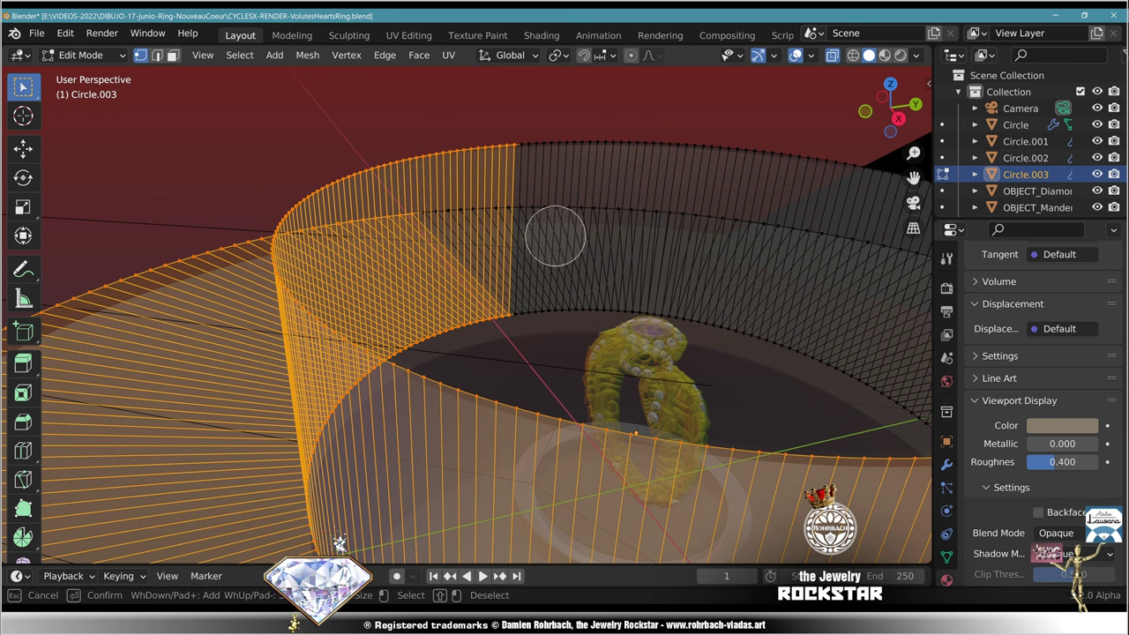
click(541, 165)
mouse_move(540, 152)
shift+mouse_down()
mouse_move(542, 132)
mouse_move(580, 164)
mouse_move(538, 271)
shift+mouse_up()
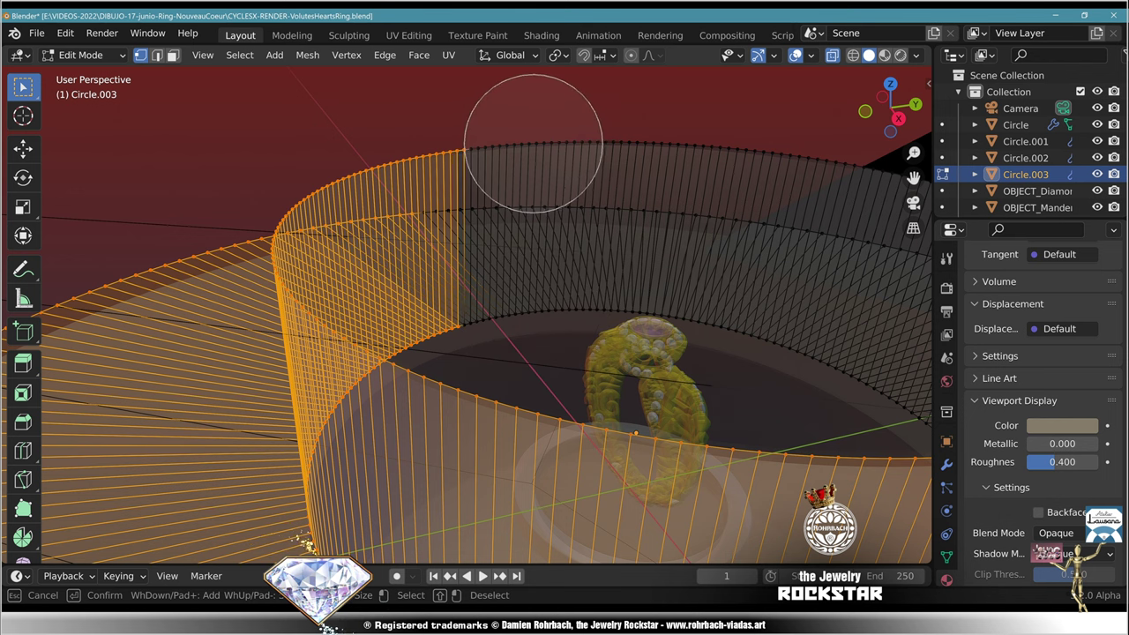
shift+click(531, 141)
key(Escape)
middle_drag(521, 291, 652, 370)
key(KP_0)
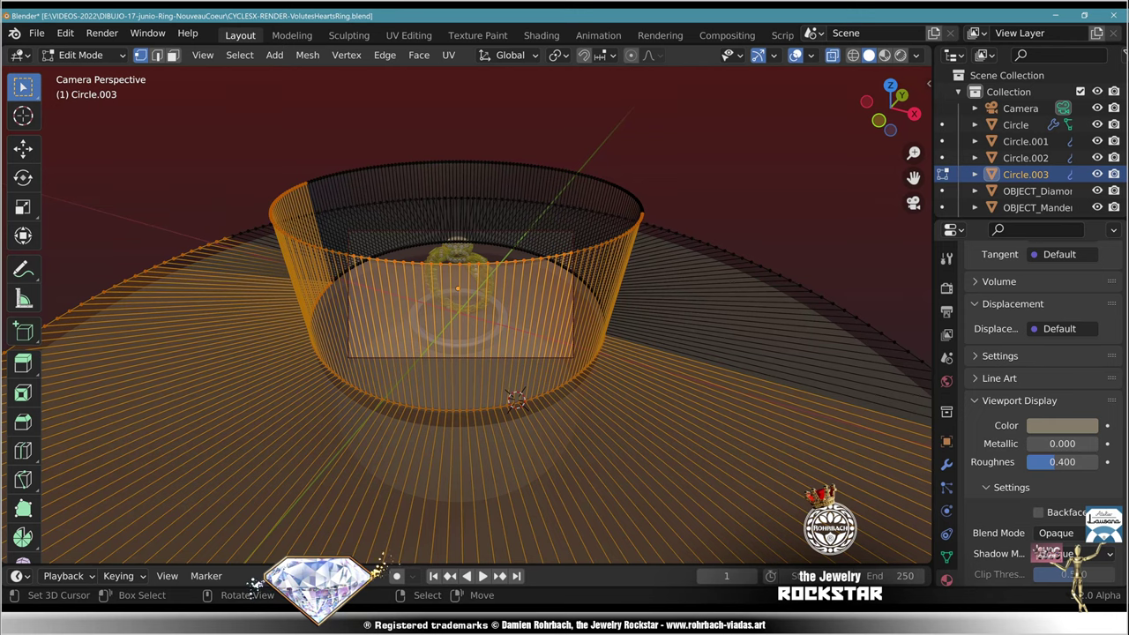
Step: Delete the selected vertices of the flipped copy, turn off X-ray display, and inspect the remaining back wall
scroll(466, 315, up, 3)
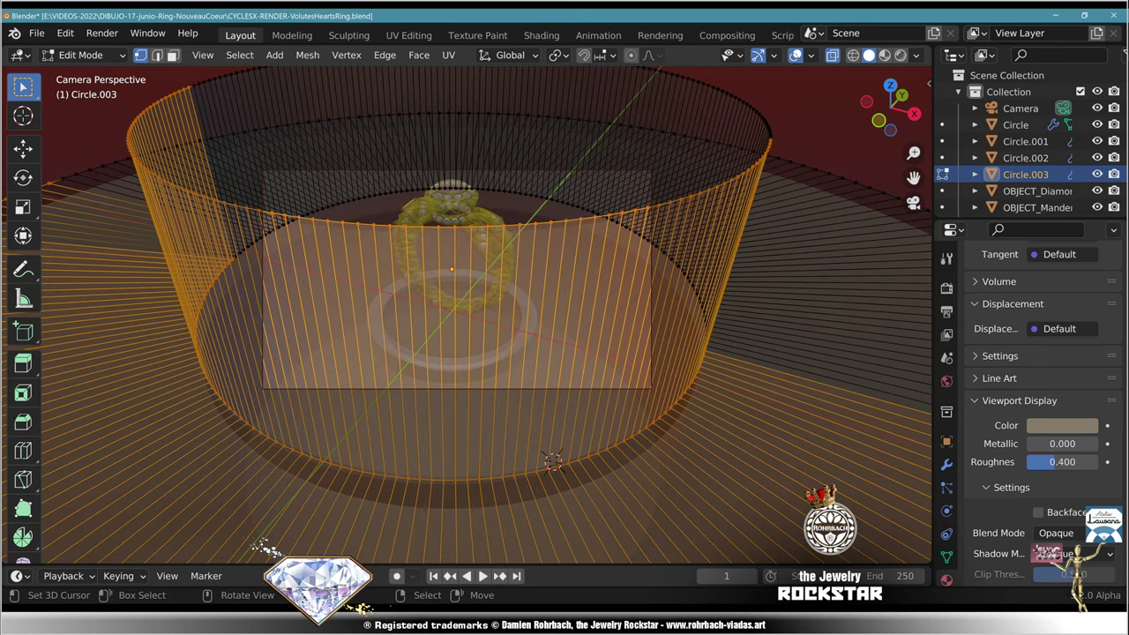
key(x)
key(Return)
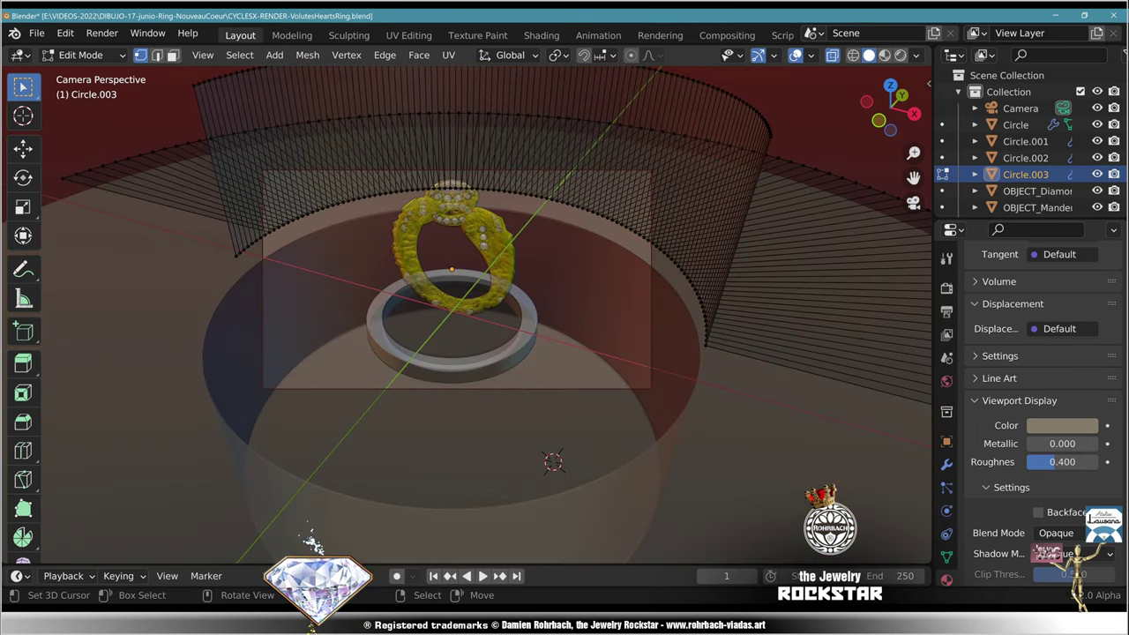
key(alt+z)
middle_drag(476, 353, 501, 283)
middle_drag(385, 558, 395, 499)
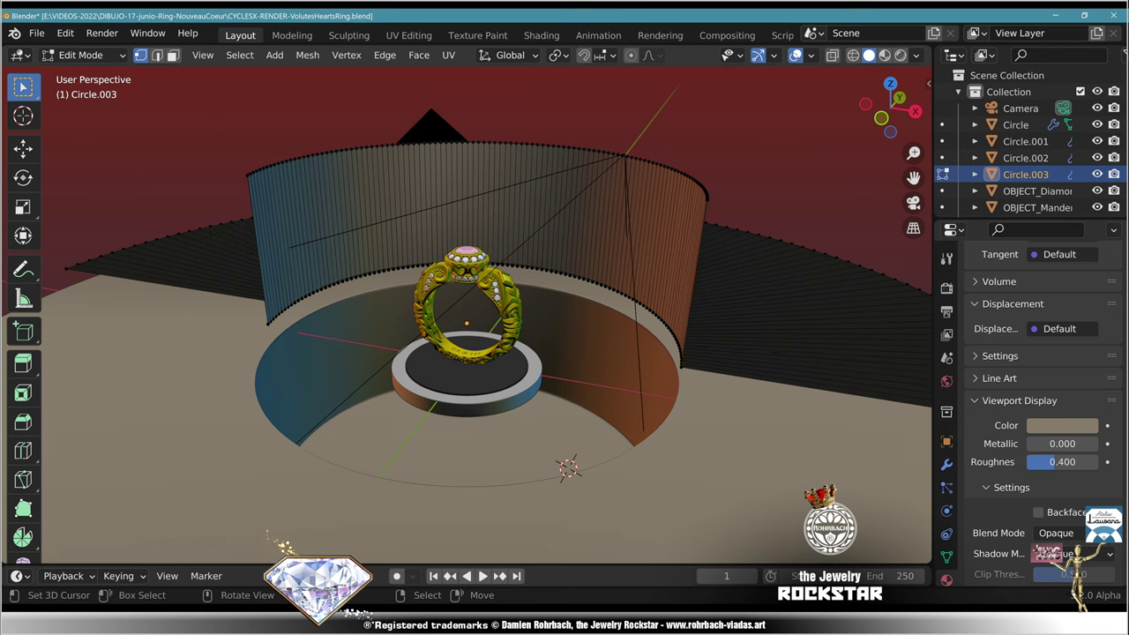
key(KP_0)
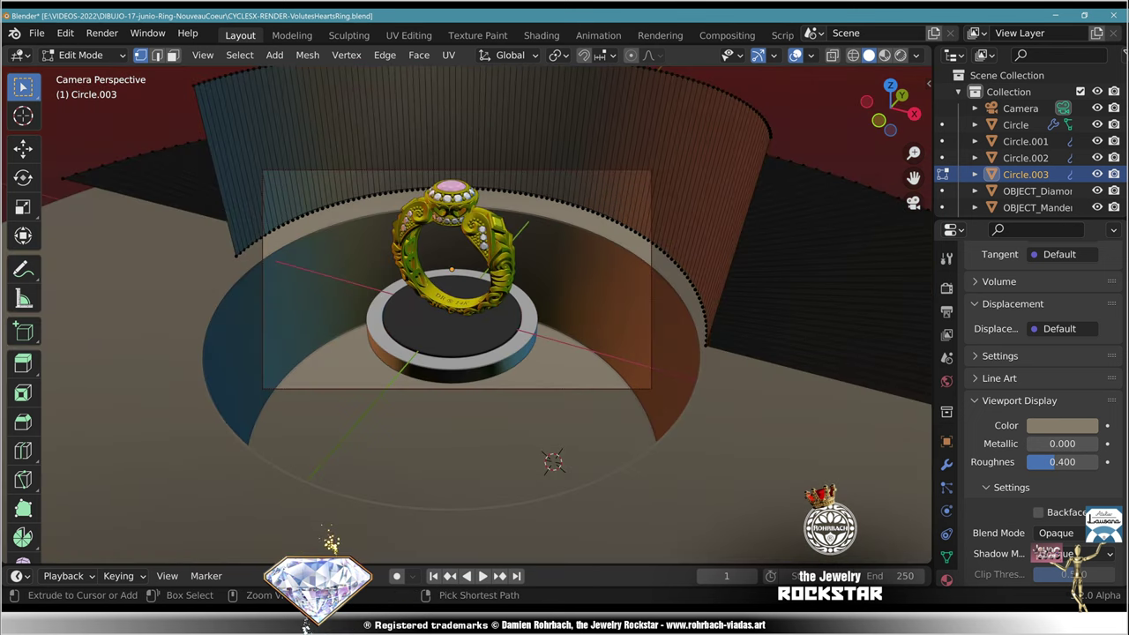
Step: Save the file, return to Object Mode, and show the transform properties of the large flanged recess
key(ctrl+s)
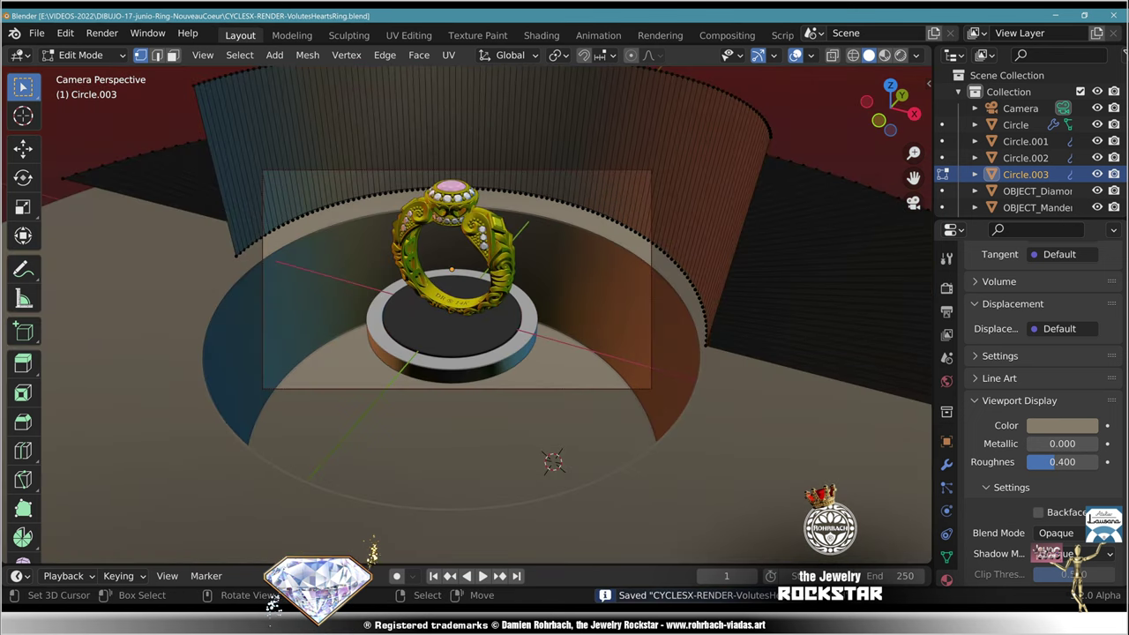
key(Tab)
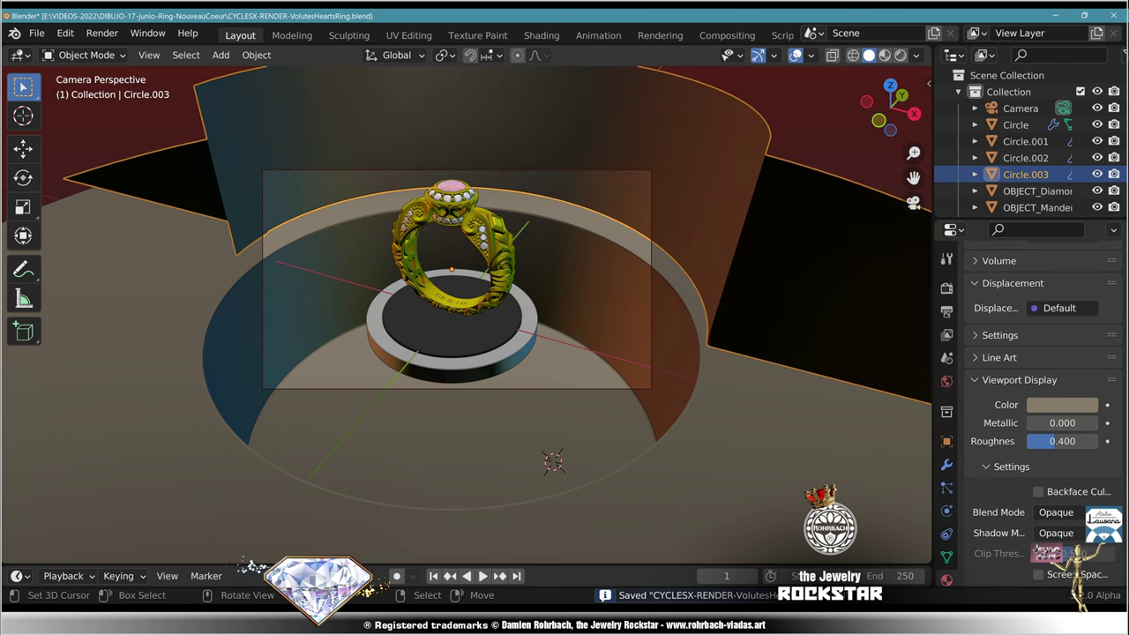
click(758, 415)
key(n)
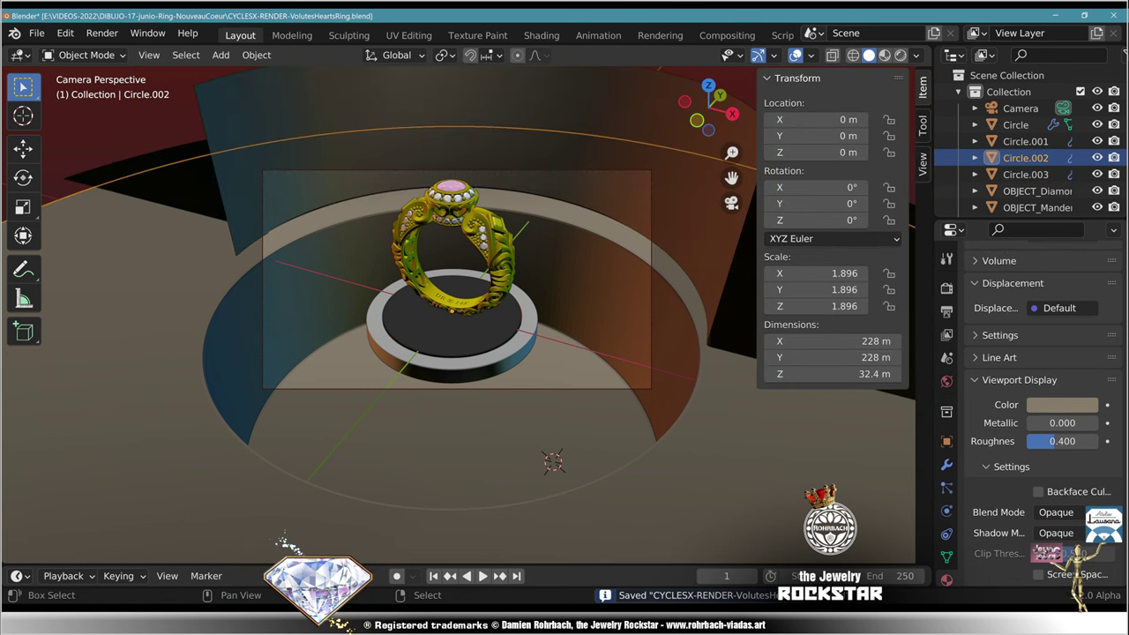
scroll(715, 413, up, 5)
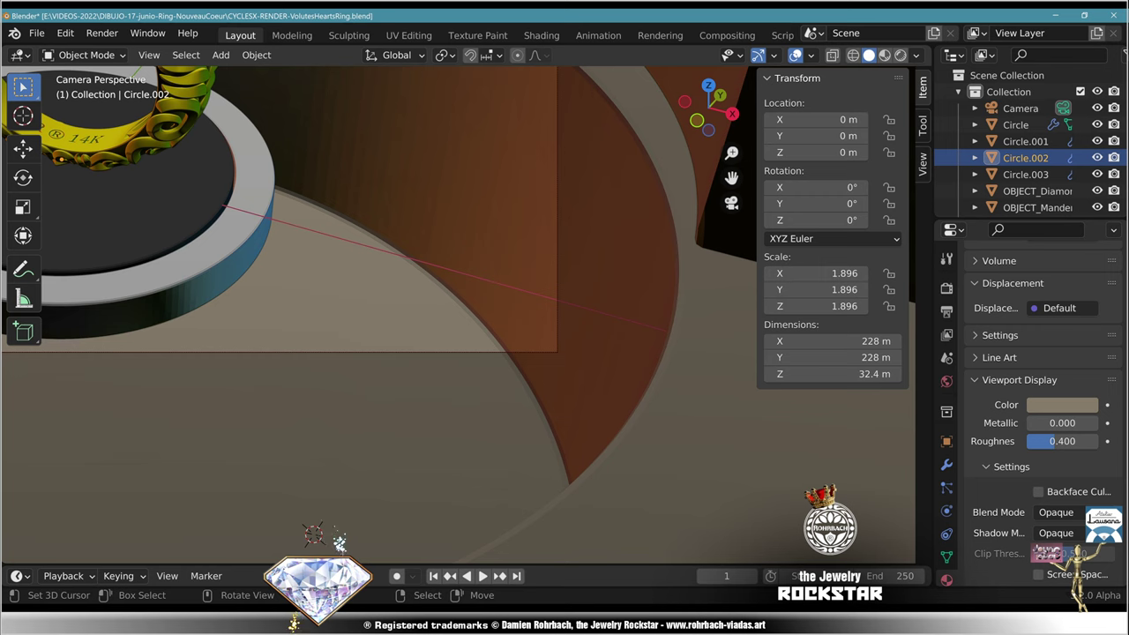
scroll(340, 540, down, 8)
scroll(370, 549, up, 3)
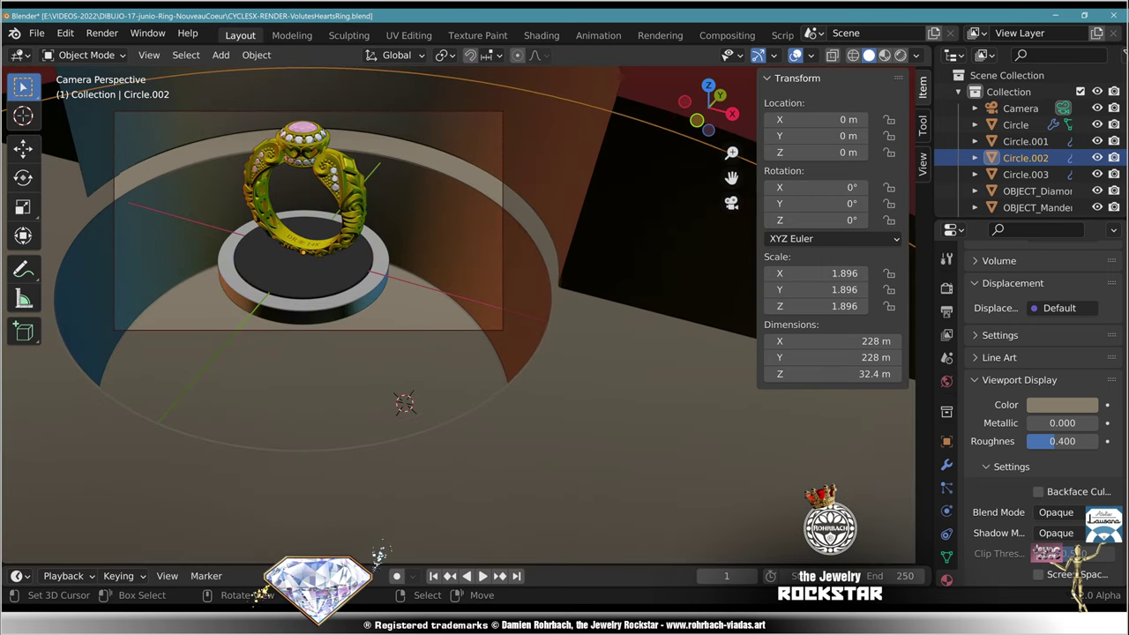
Step: Select the complete inner edge loop on the underside of the ring base's rim in Edit Mode
click(375, 287)
middle_drag(375, 287, 423, 238)
scroll(424, 238, up, 1)
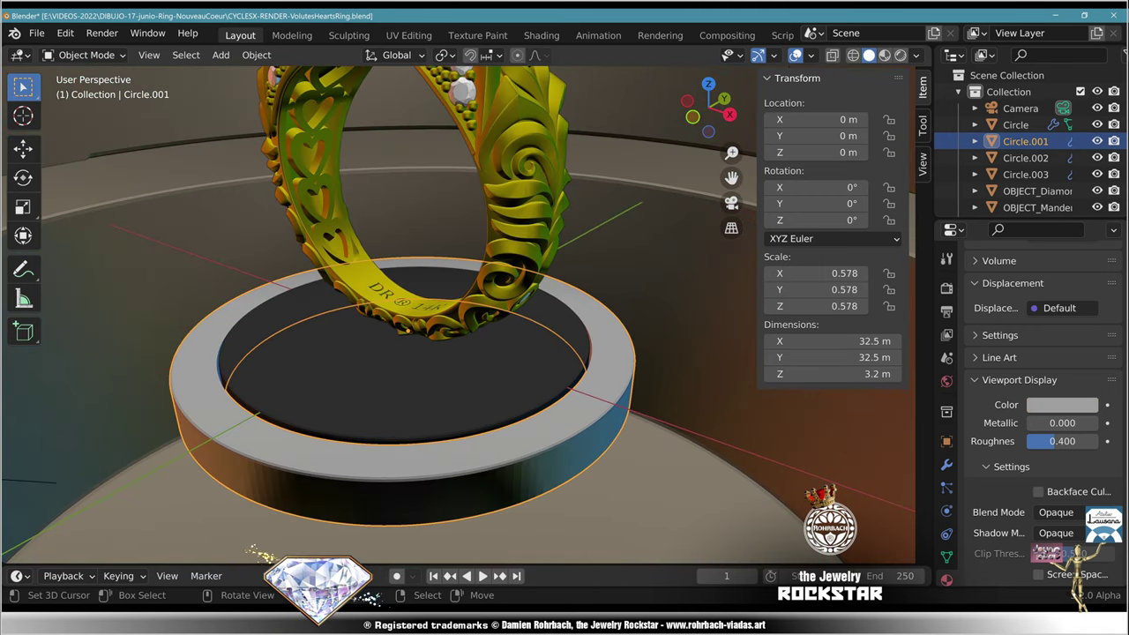
key(Tab)
middle_drag(428, 379, 441, 264)
key(alt+a)
click(541, 421)
ctrl+click(695, 288)
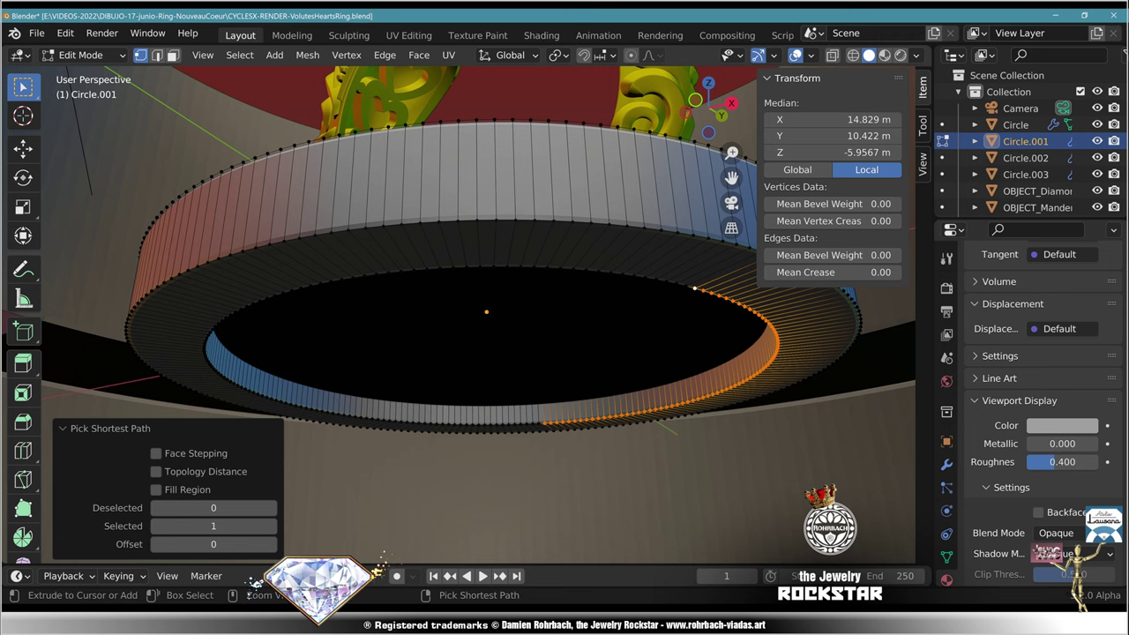
ctrl+click(237, 384)
ctrl+click(542, 422)
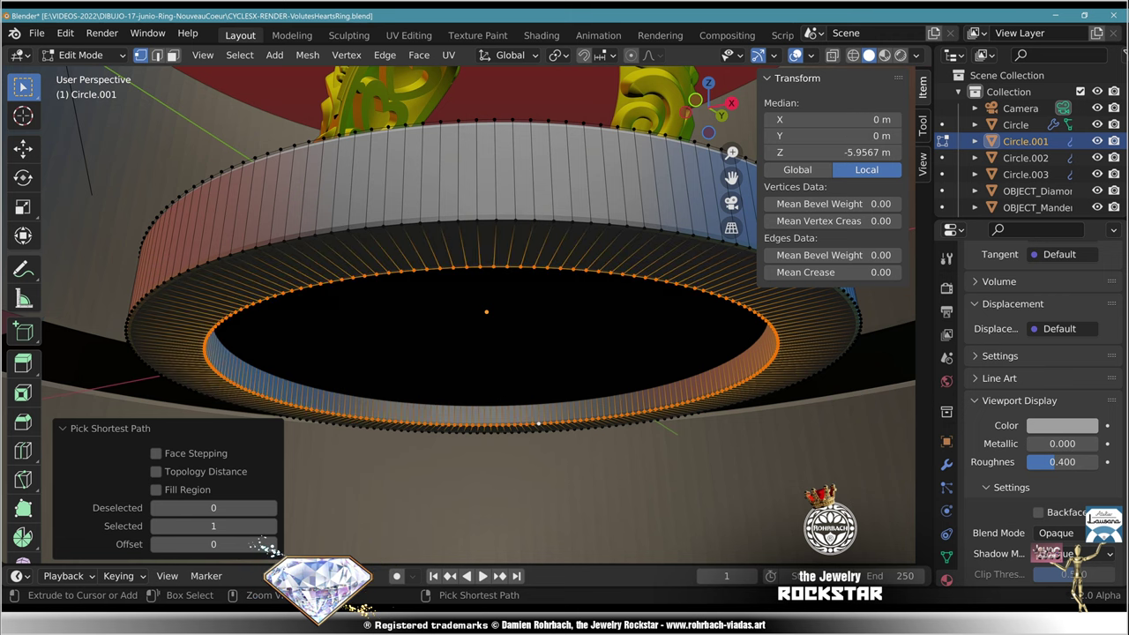
Step: Extrude the selected underside loop about 32.3 m straight down along global Z to form a pedestal column
scroll(477, 313, down, 3)
scroll(477, 313, up, 8)
scroll(302, 544, down, 8)
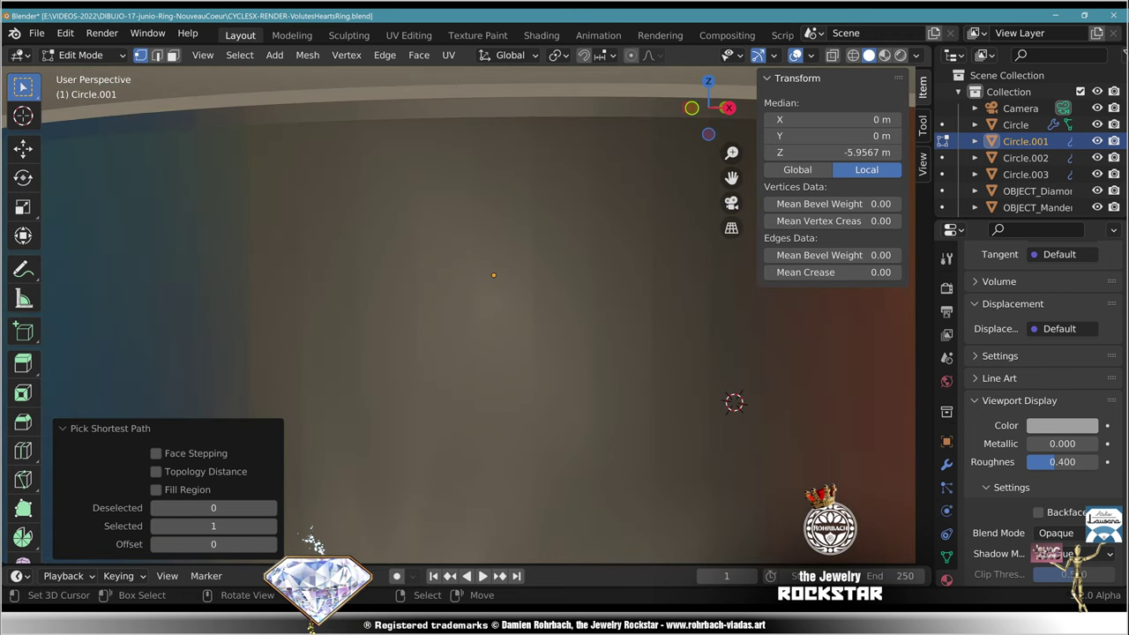
key(g)
key(z)
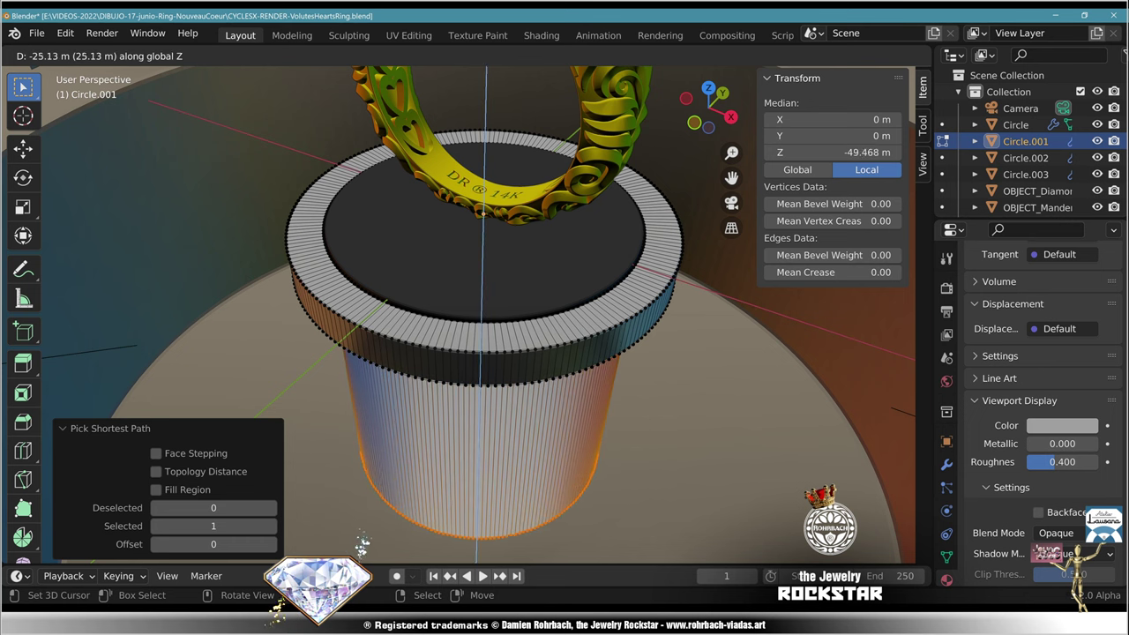
click(380, 556)
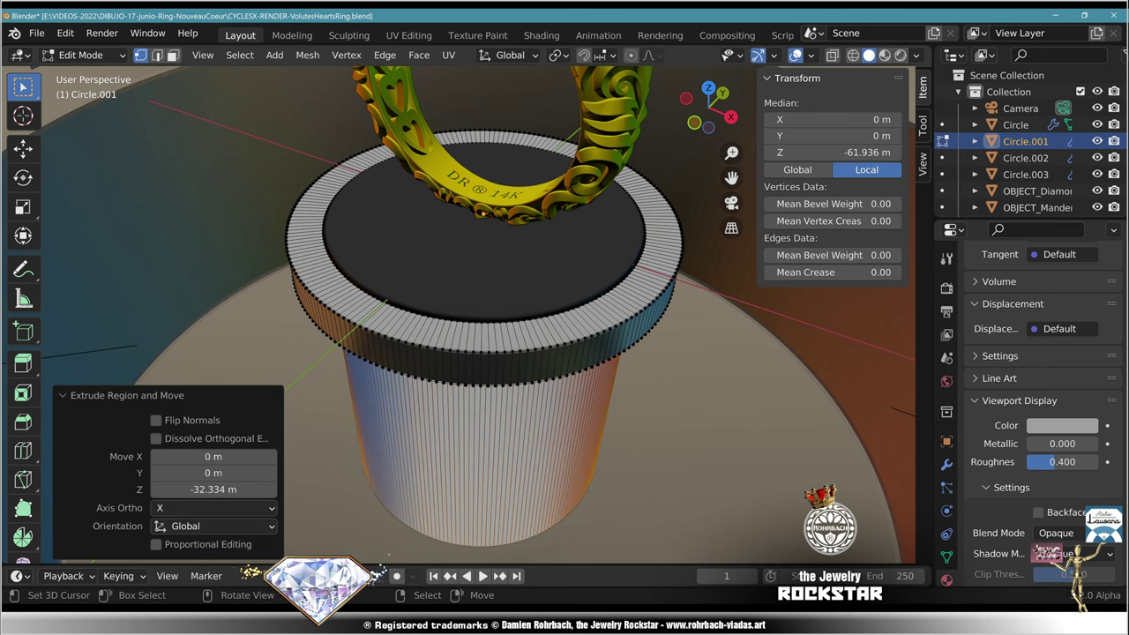
Step: Return to the camera view in Object Mode with nothing selected, and save the file
scroll(459, 315, down, 3)
key(KP_0)
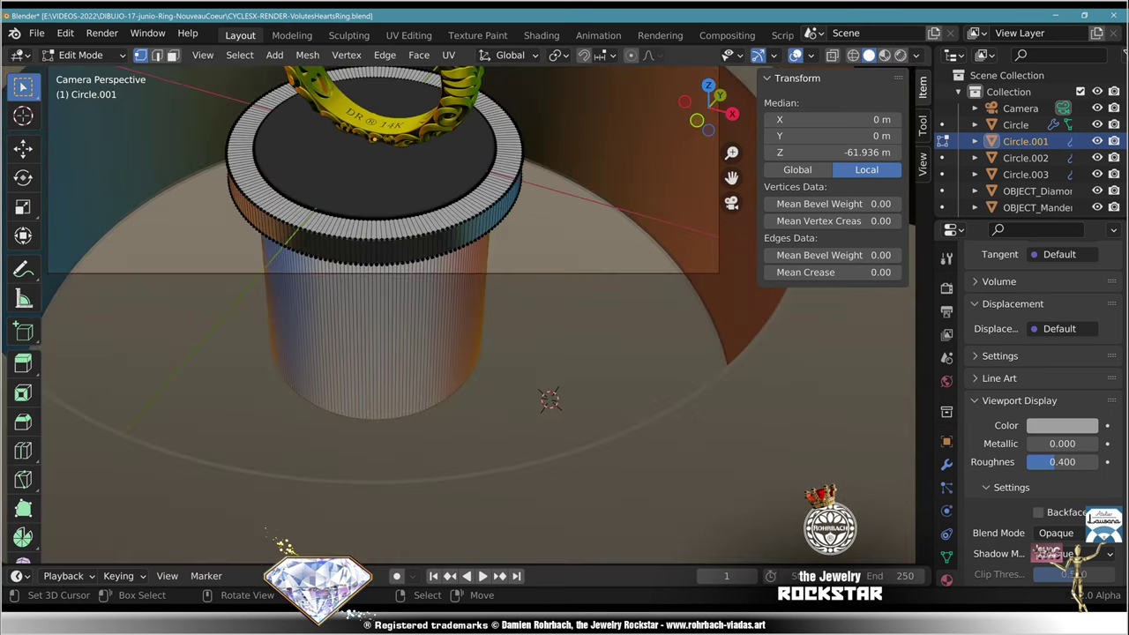
scroll(458, 315, down, 4)
scroll(459, 314, up, 4)
key(Tab)
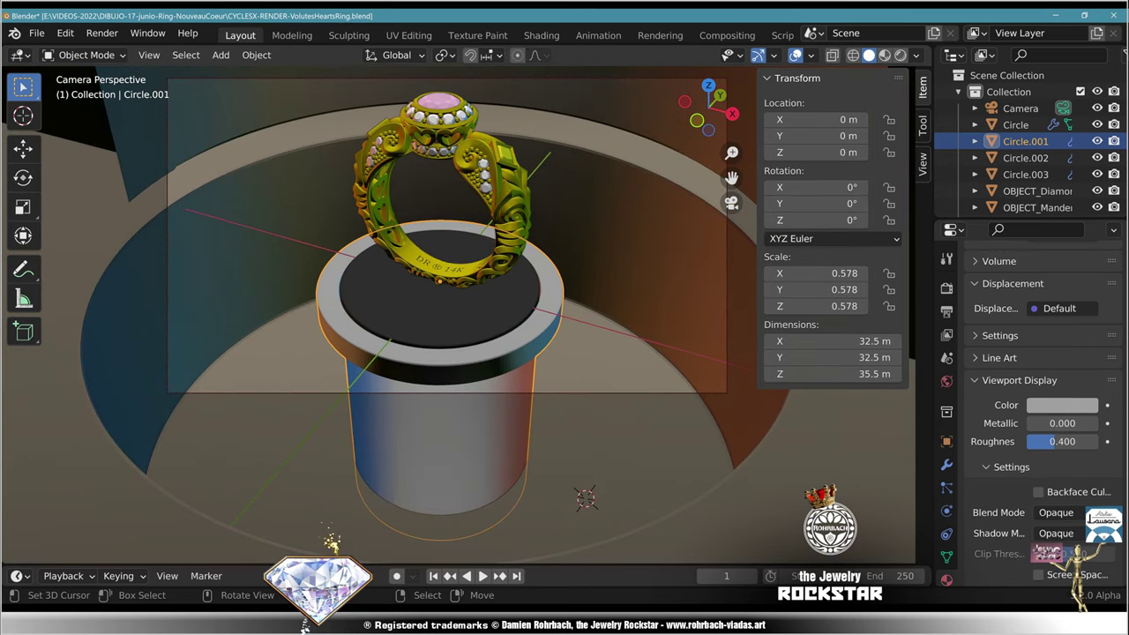
key(alt+a)
key(ctrl+s)
scroll(459, 314, down, 3)
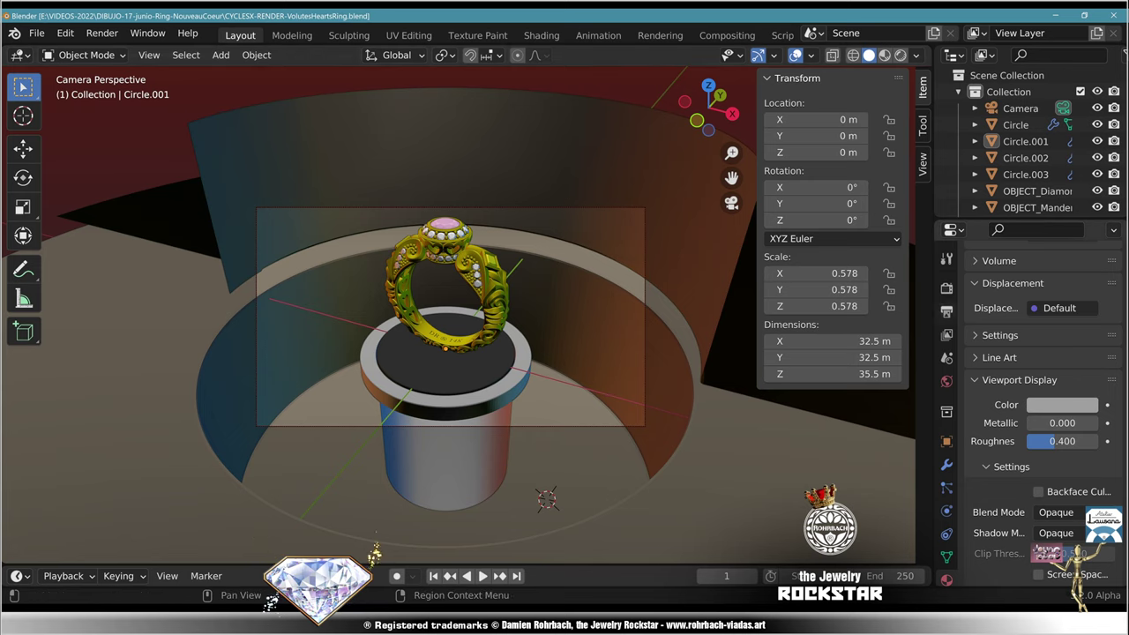
Step: Set the render output's vertical resolution to 1920 px for a square camera frame
click(946, 312)
drag(1125, 459, 1125, 427)
scroll(1074, 397, up, 8)
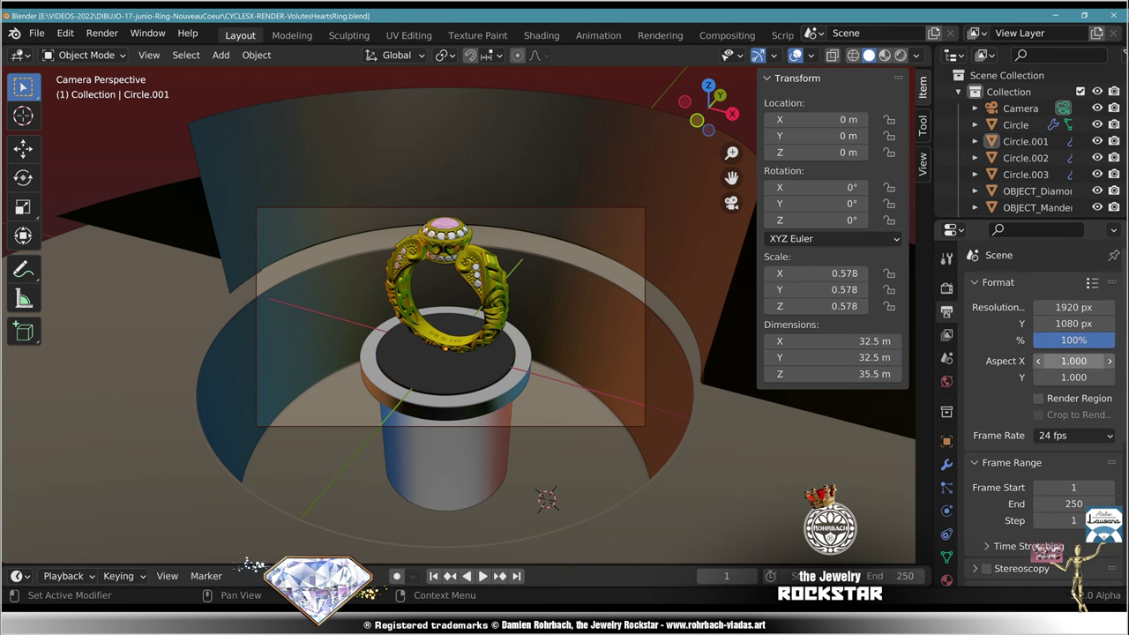
double_click(1074, 324)
text(1920)
key(Return)
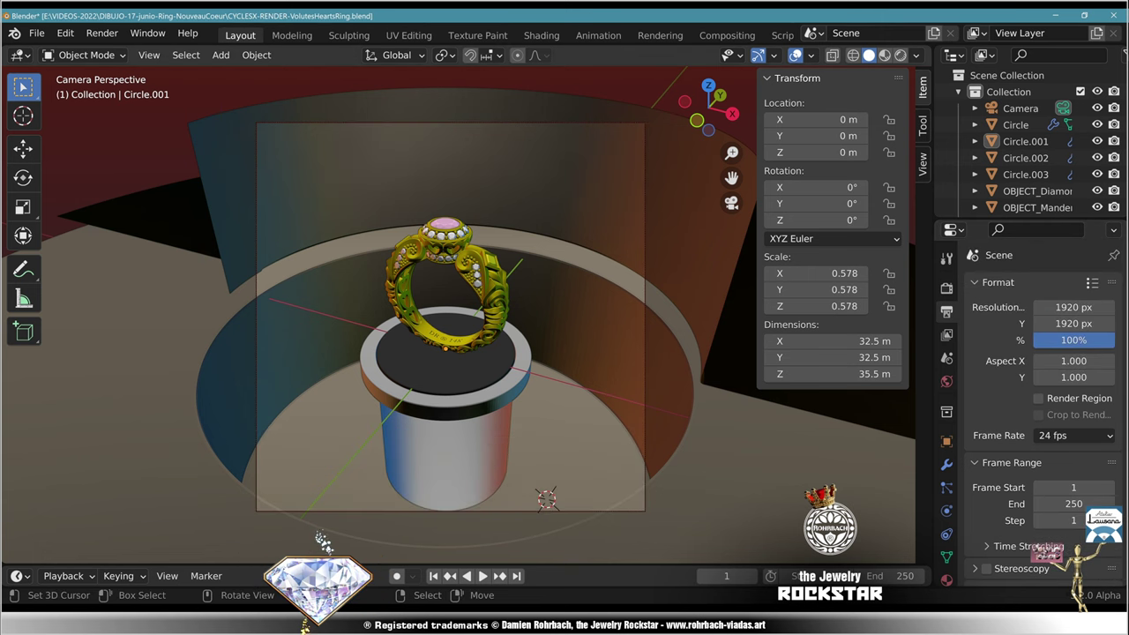
Step: Move the camera closer to the ring from the top view, about -10.24 m in X and 23.47 m in Y
click(1021, 108)
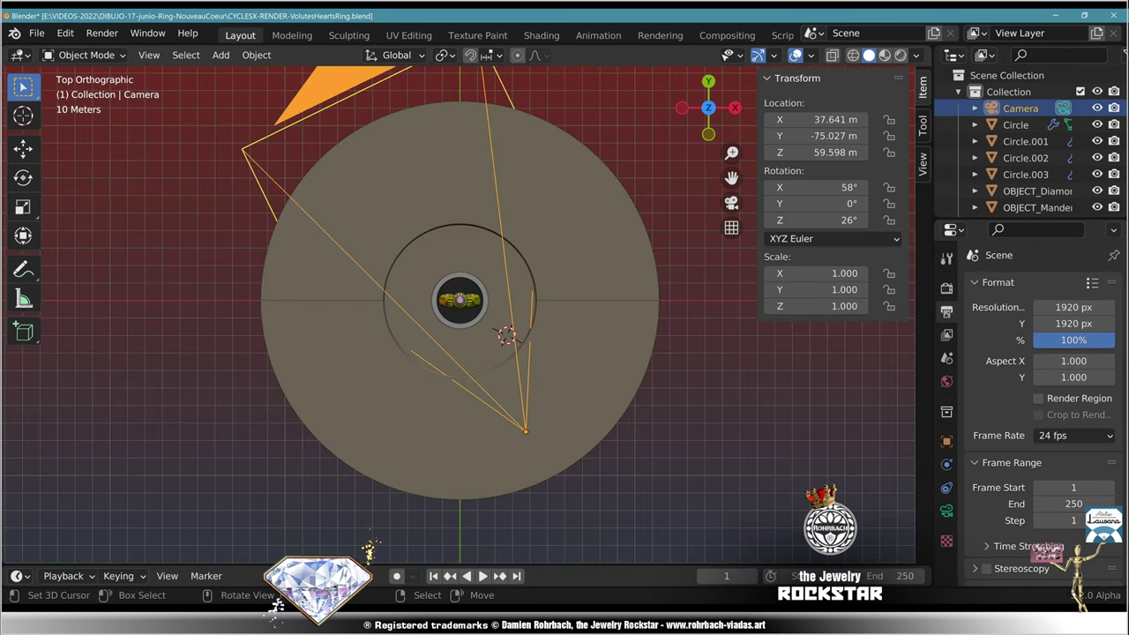
key(g)
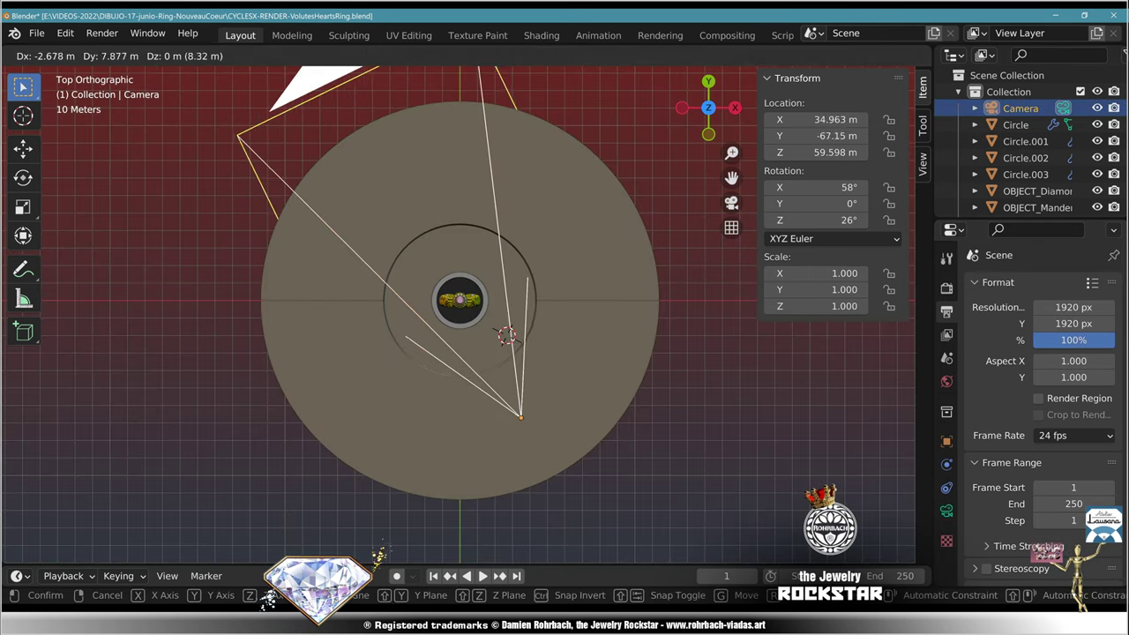
click(510, 334)
key(KP_0)
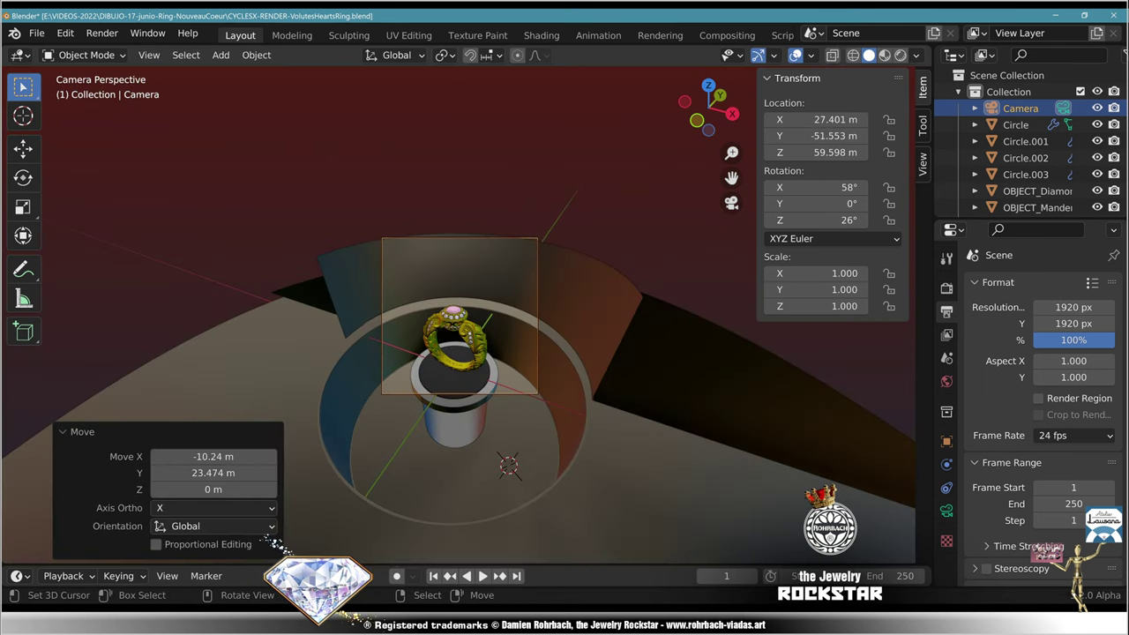
Step: Reframe the ring through the camera by moving it about -1.58 m in view X and -11.08 m in view Y, and save the file
key(g)
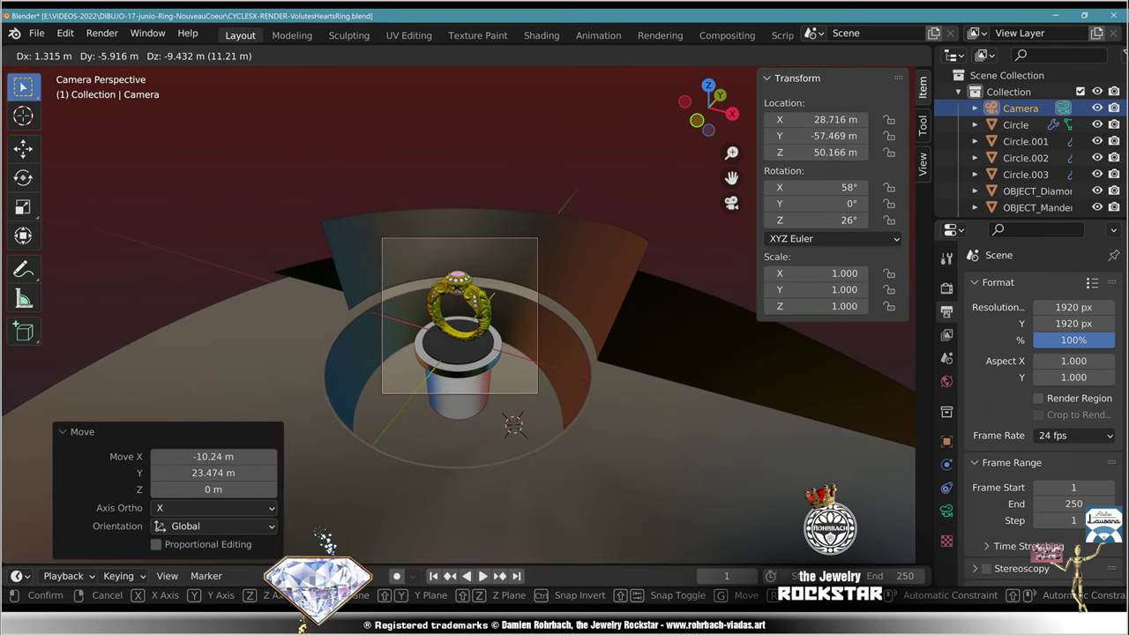
key(Return)
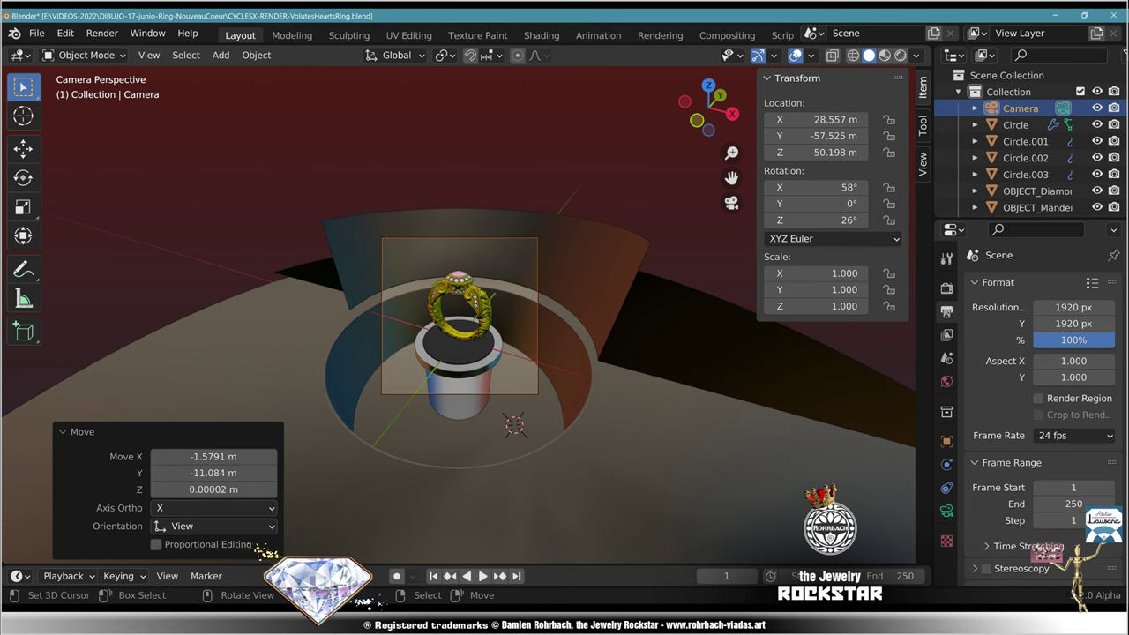
scroll(465, 315, up, 5)
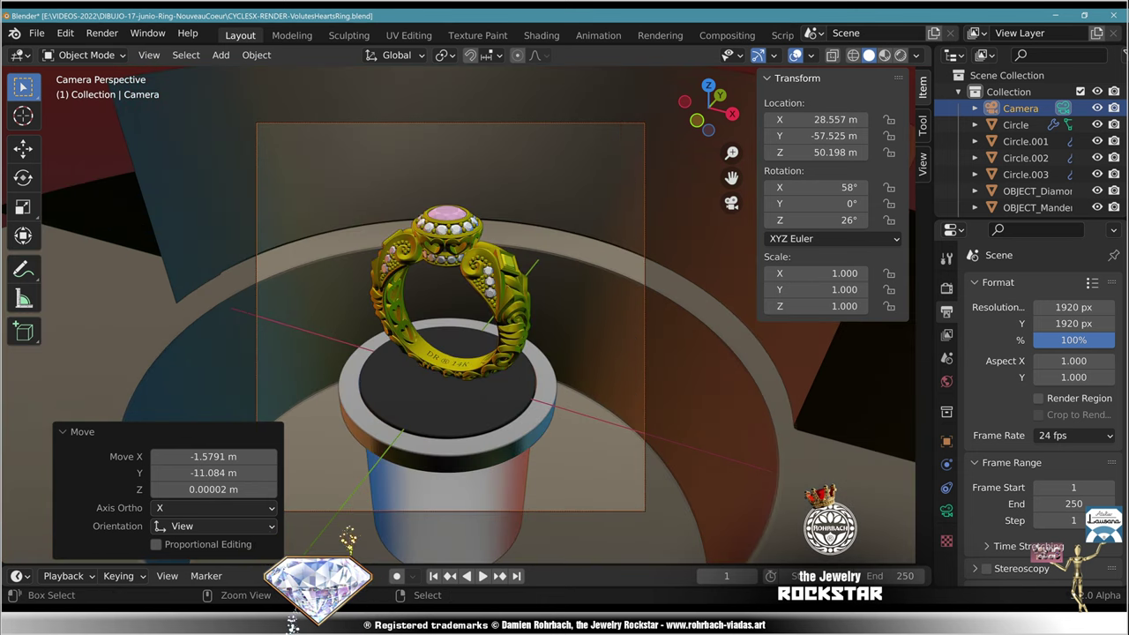
key(ctrl+s)
scroll(458, 317, down, 3)
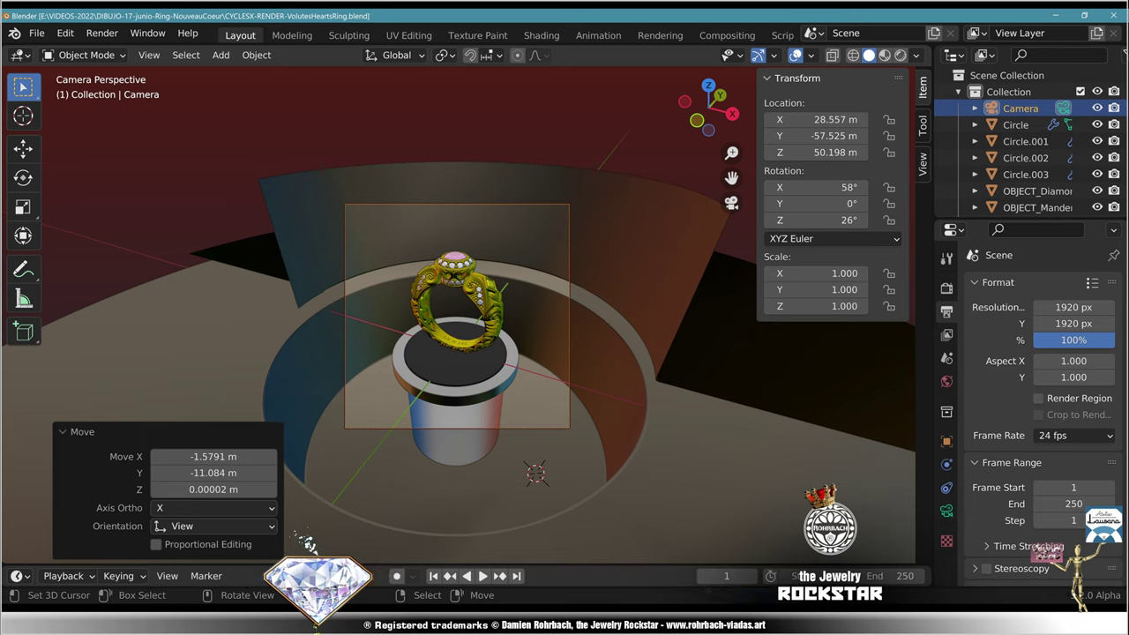
Step: Select the back wall's lower edge vertices from one end to the other as a shortest path in Edit Mode
click(319, 537)
key(Tab)
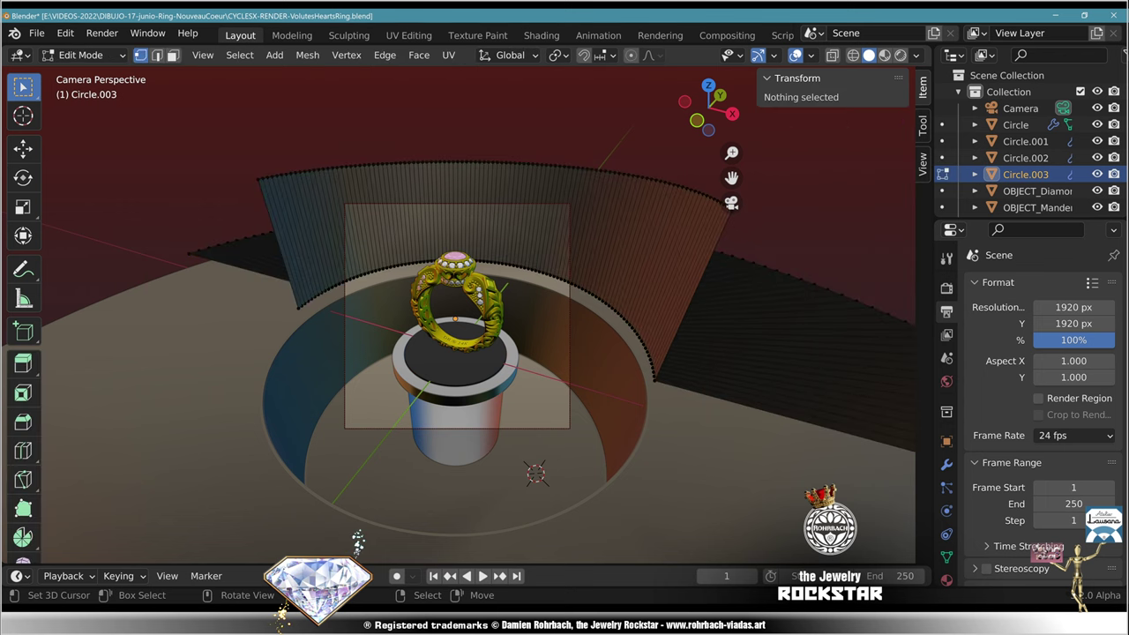
right_click(654, 380)
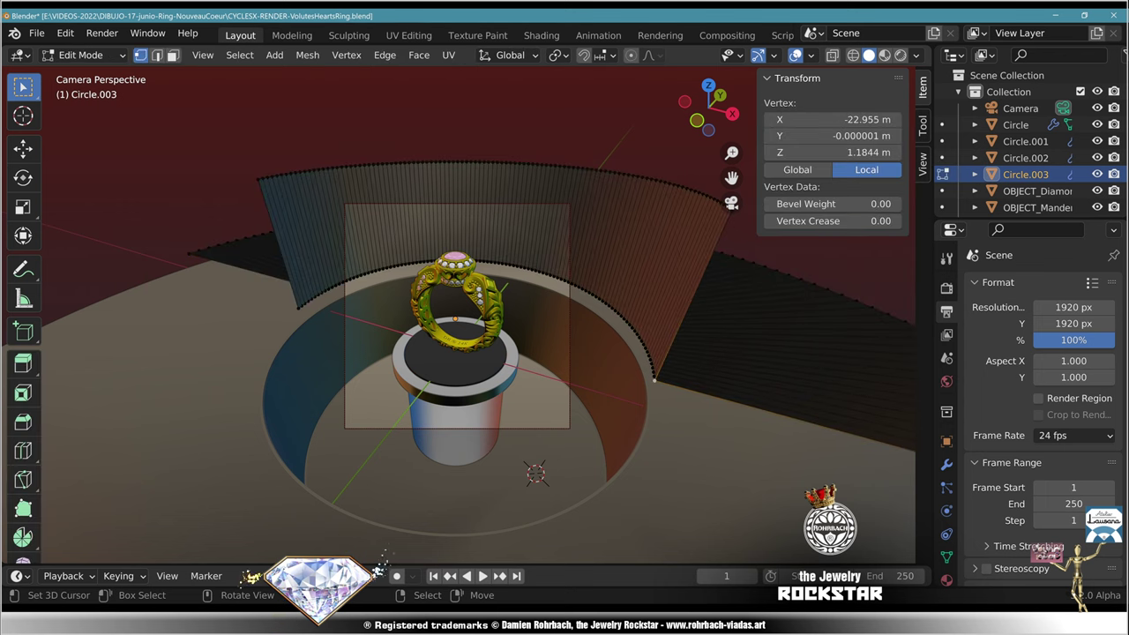
ctrl+click(298, 307)
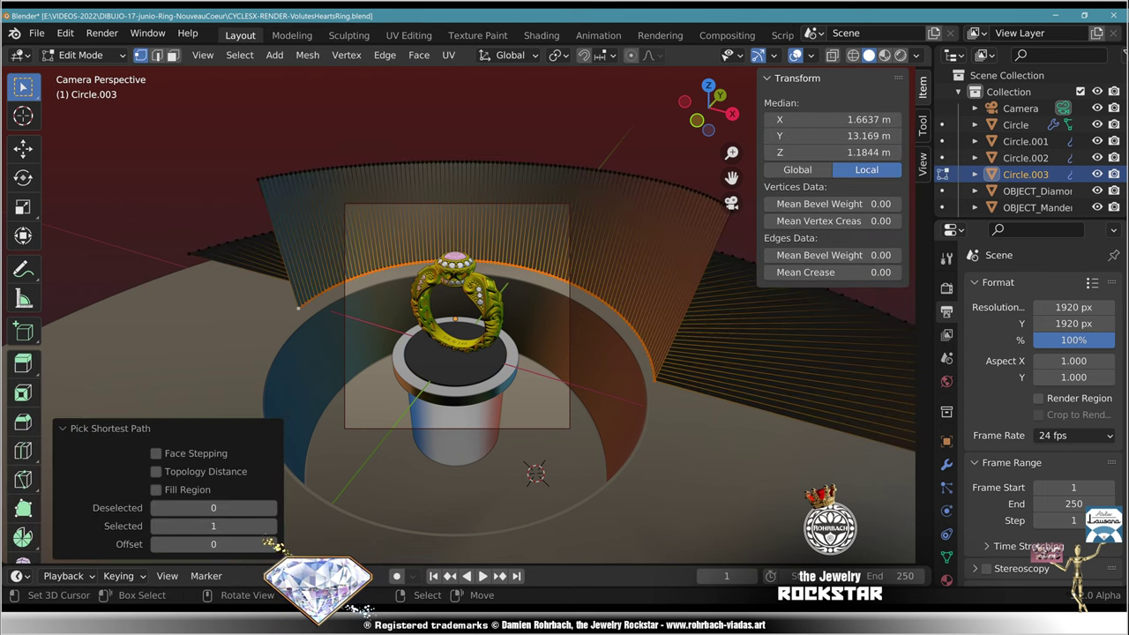
Step: Duplicate the selected lower edge in place, separate it into its own object, and select that object in Object Mode
key(shift+d)
key(Escape)
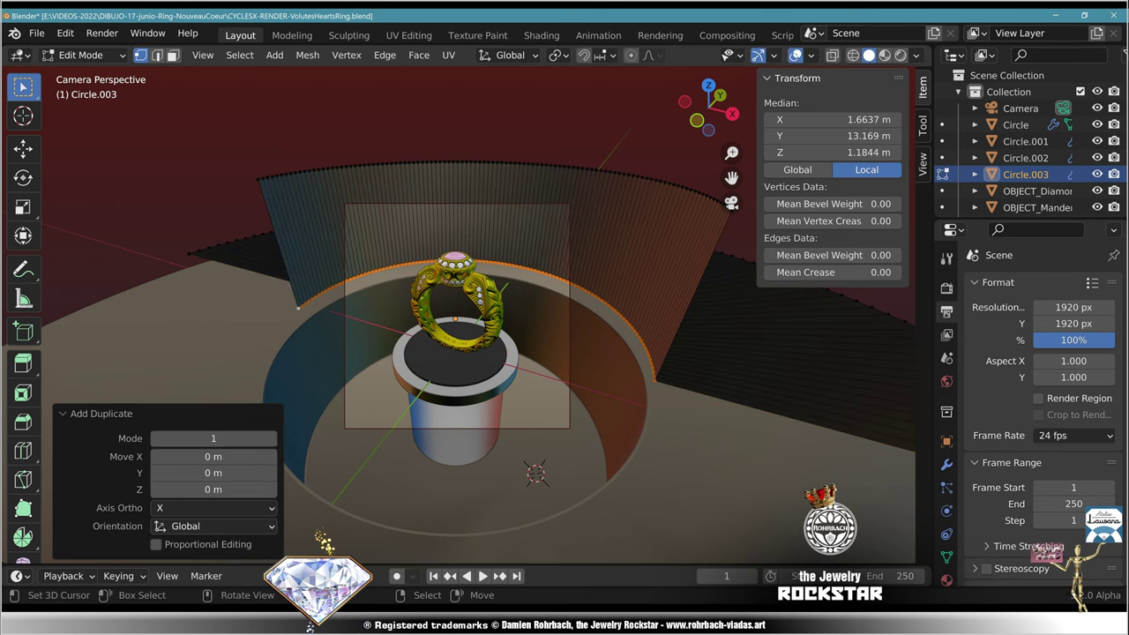
key(p)
click(419, 245)
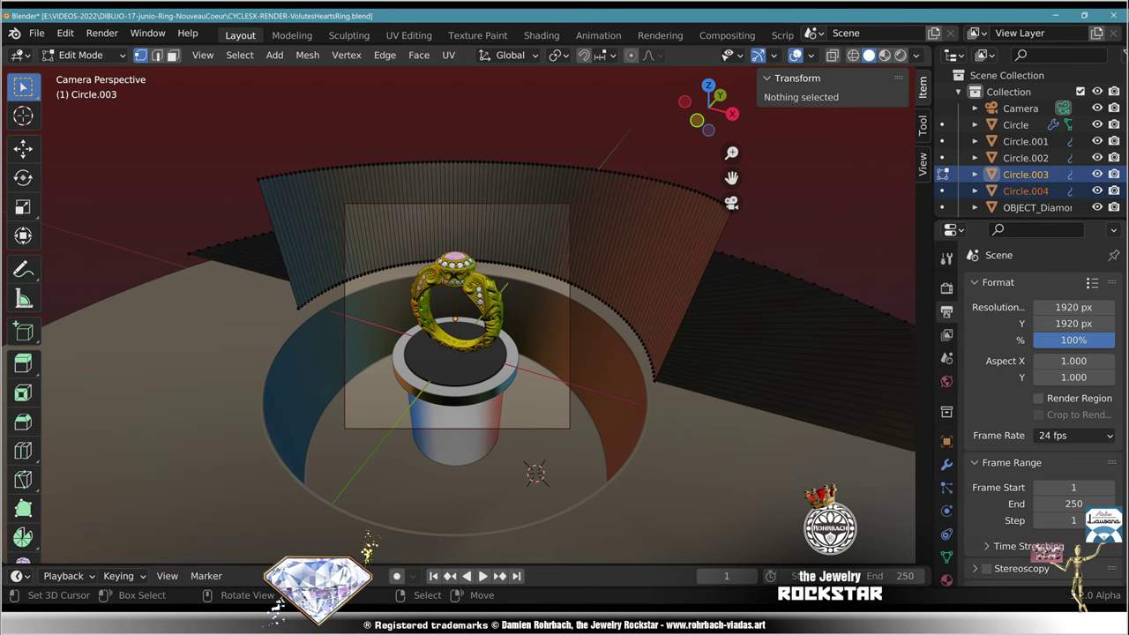
key(Tab)
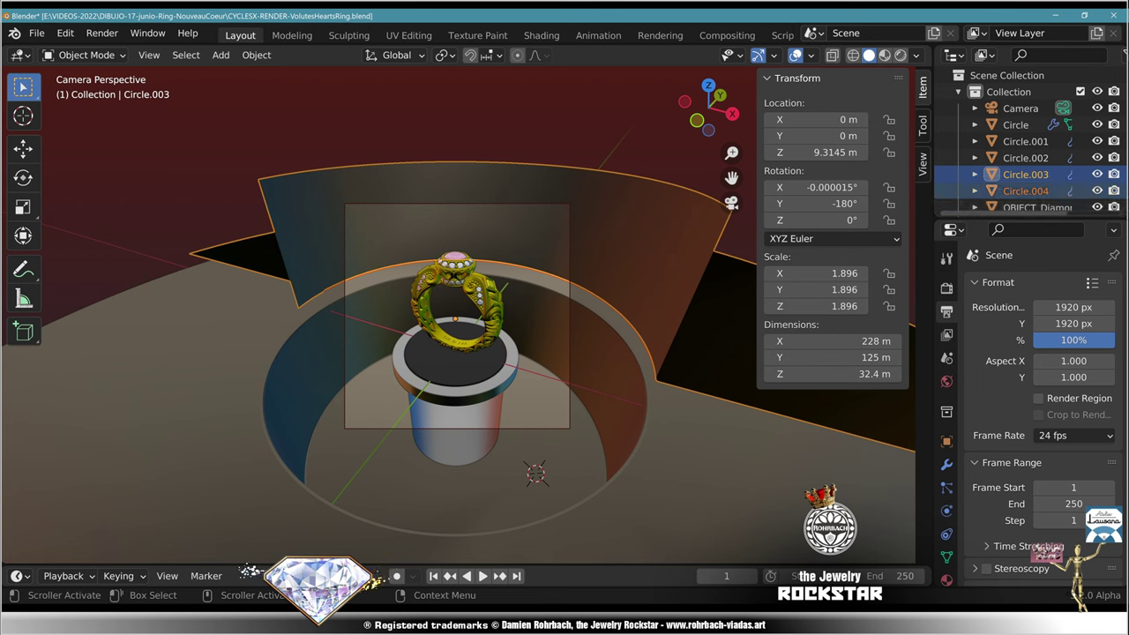
click(1025, 191)
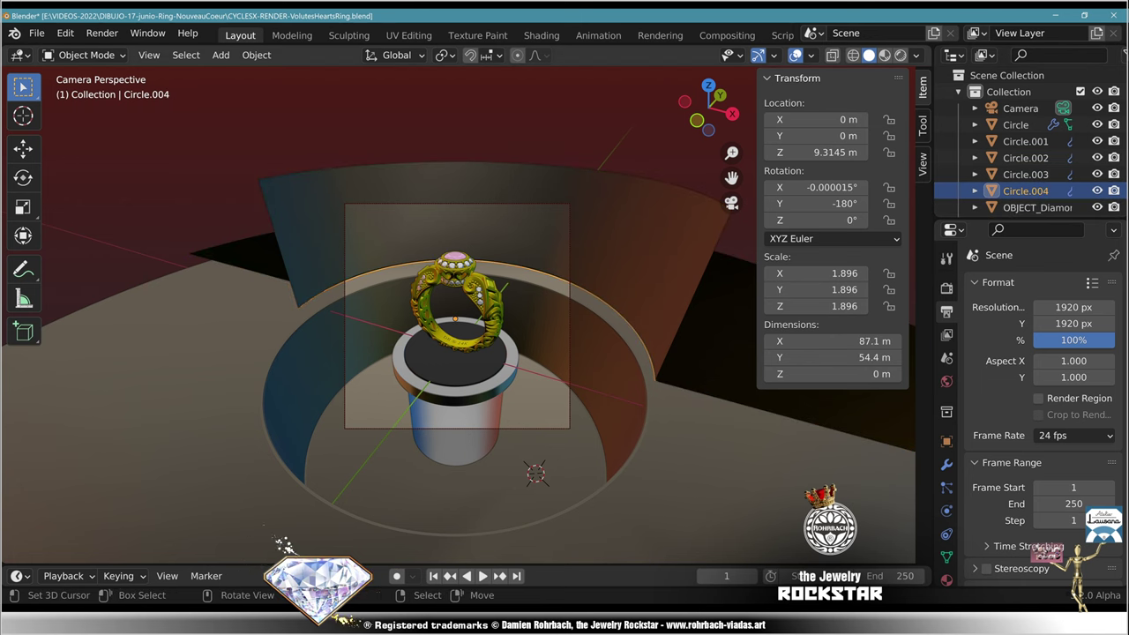
Step: Extrude the separated arc in place from the top view and scale the new vertices inward to form a narrow flat strip
key(Tab)
key(a)
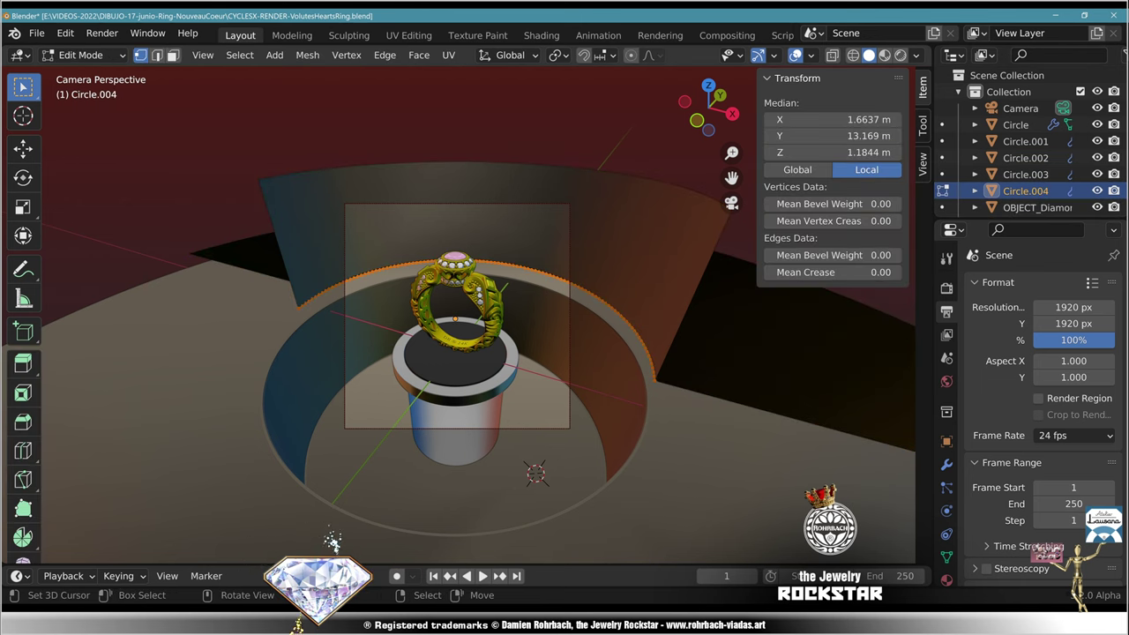
key(KP_7)
scroll(458, 315, up, 5)
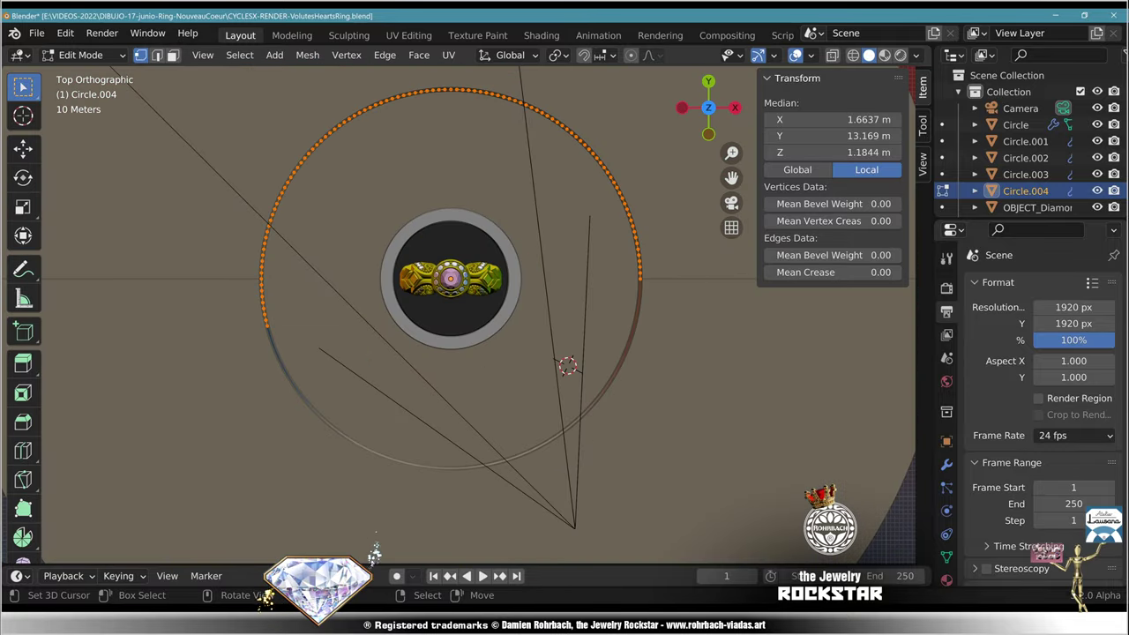
key(e)
key(Escape)
key(s)
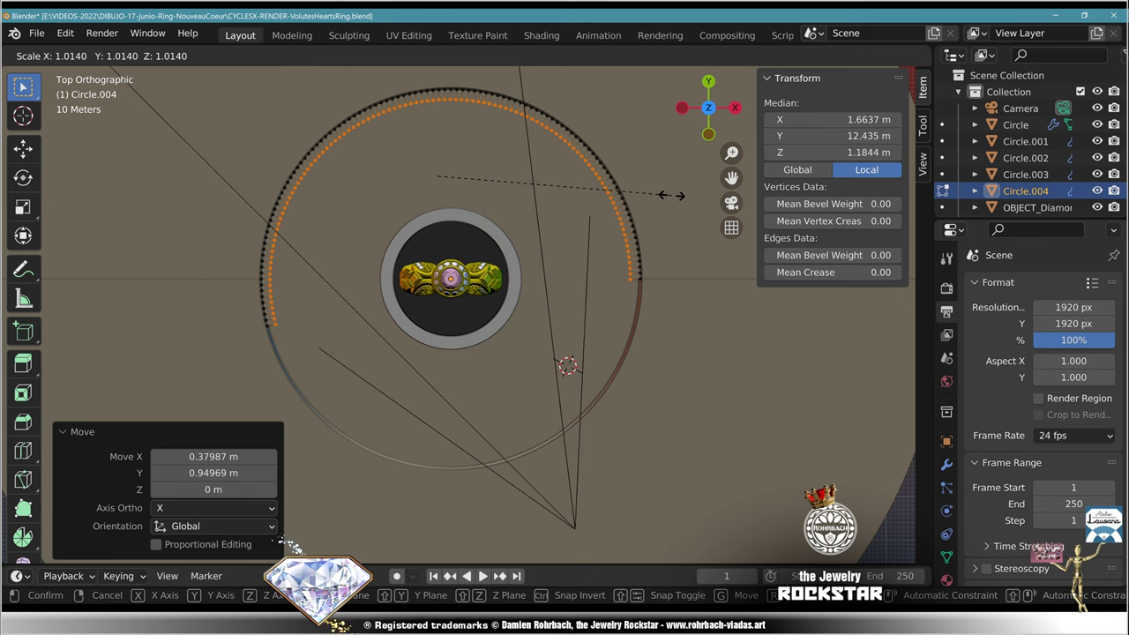
click(680, 202)
Step: Select the whole arc strip and extrude it upward along its normal to give it thickness
key(a)
middle_drag(671, 229, 630, 130)
key(e)
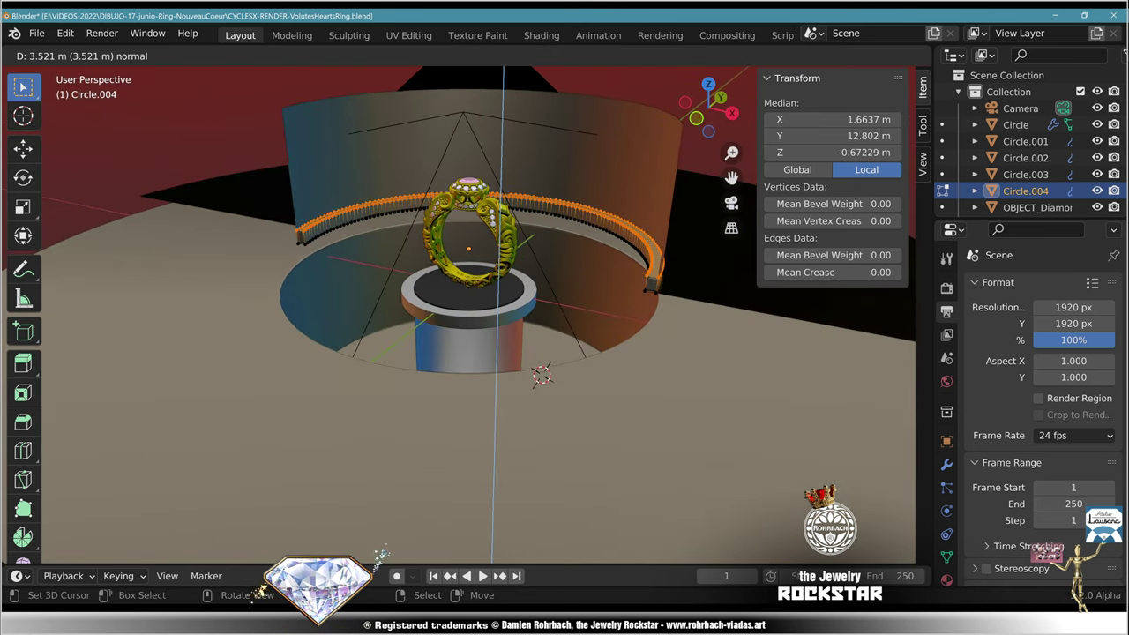
click(630, 120)
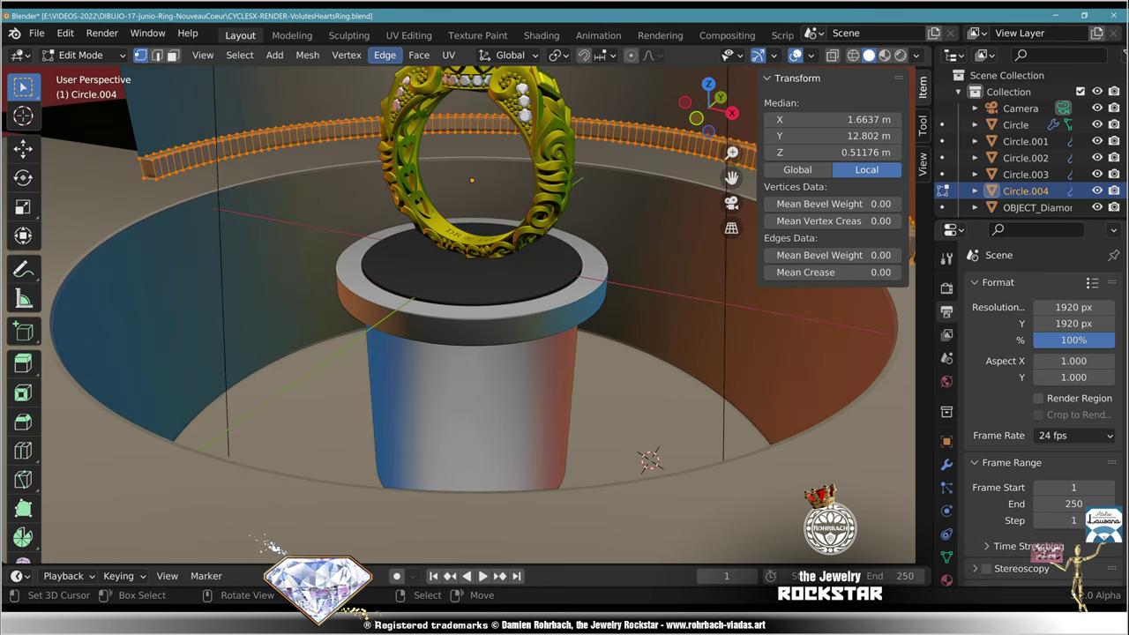
Step: Recalculate the normals of the selected arc strip's mesh to face outside
click(307, 54)
mouse_move(353, 343)
mouse_move(336, 326)
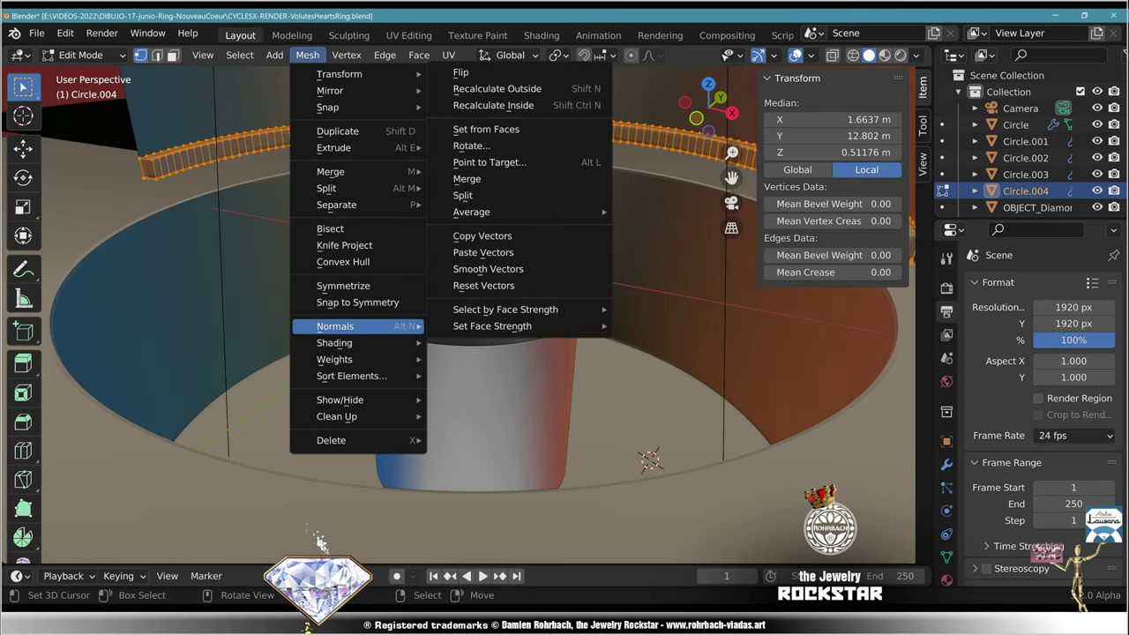
click(480, 88)
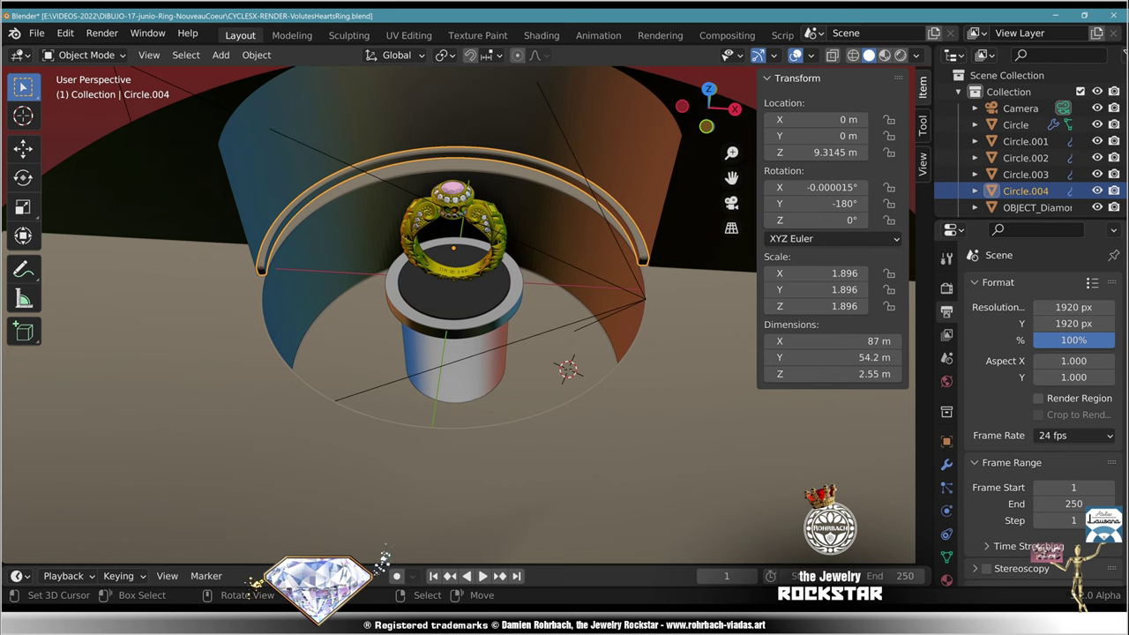
Step: Apply smooth shading to the arc strip and to the back wall in Object Mode
key(KP_0)
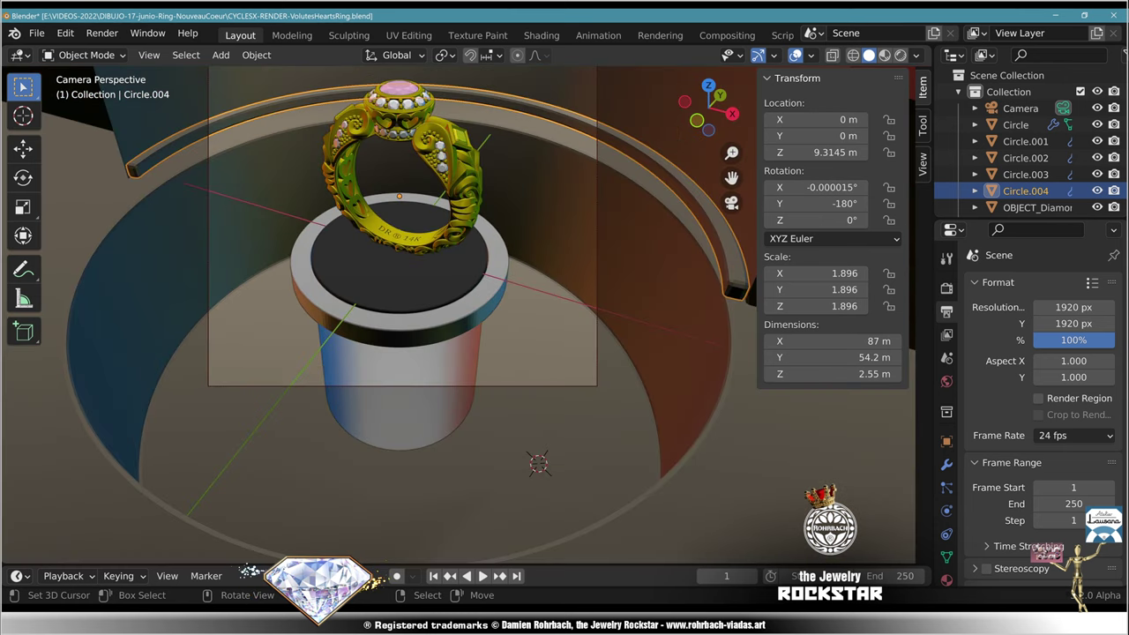
click(257, 55)
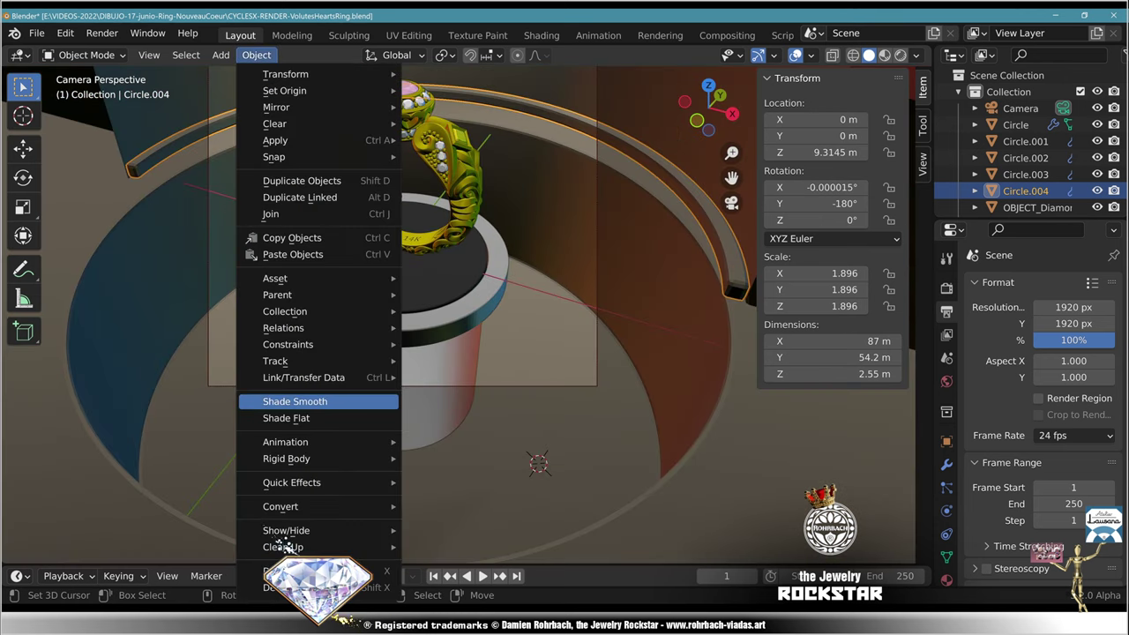
click(300, 402)
right_click(198, 96)
click(257, 55)
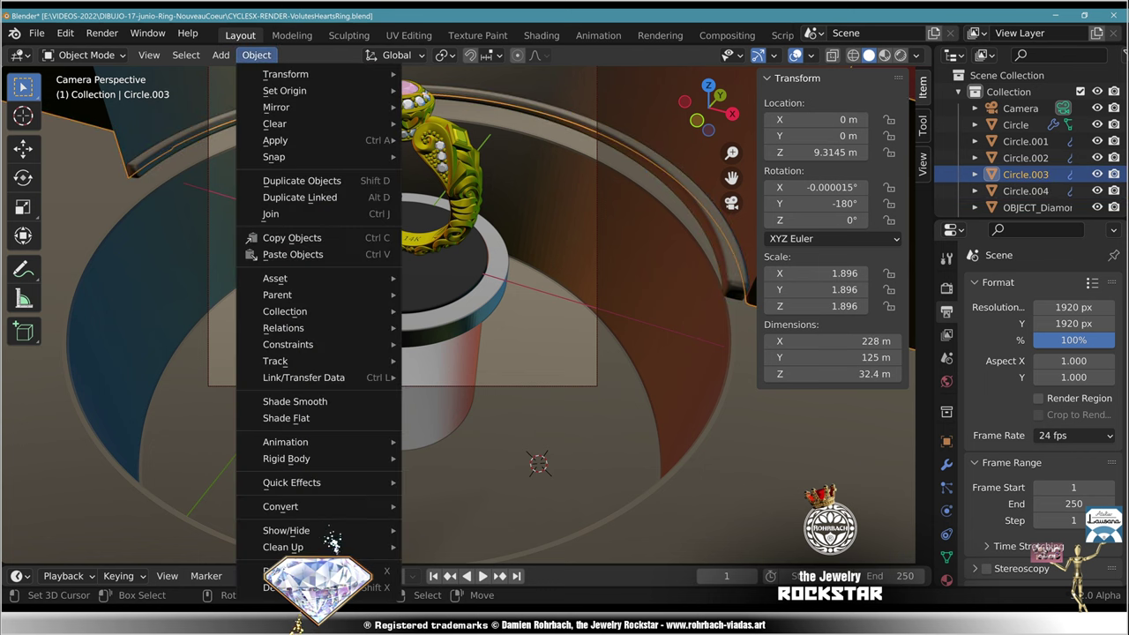
click(300, 402)
Step: Apply smooth shading to the recessed floor, the pedestal and the dark disc on its top
click(1026, 157)
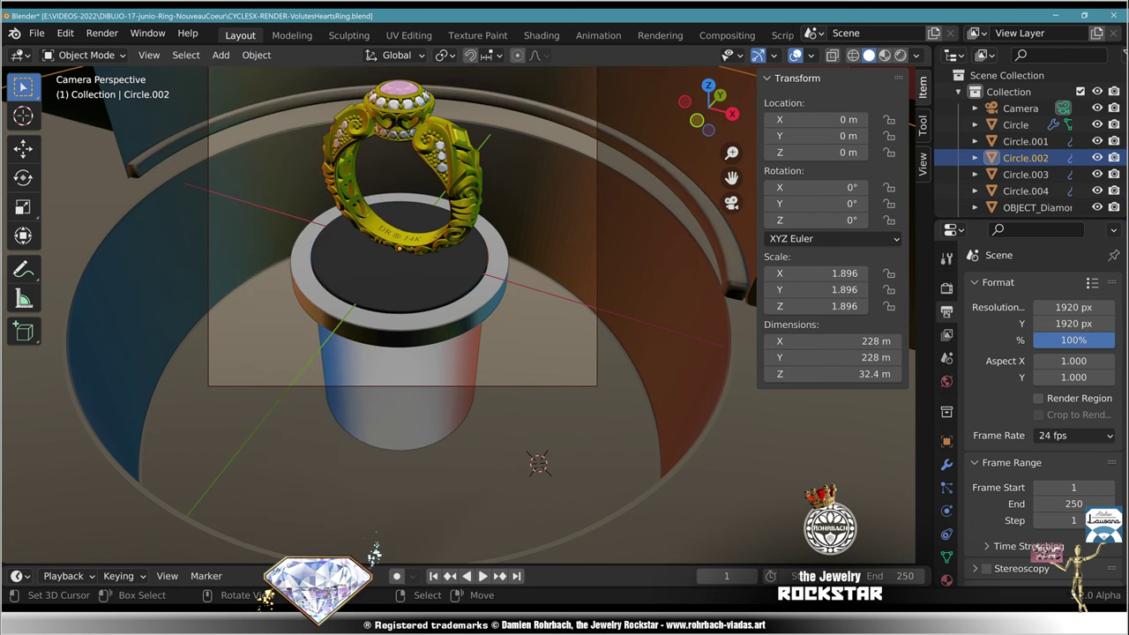
click(256, 54)
click(300, 401)
right_click(388, 375)
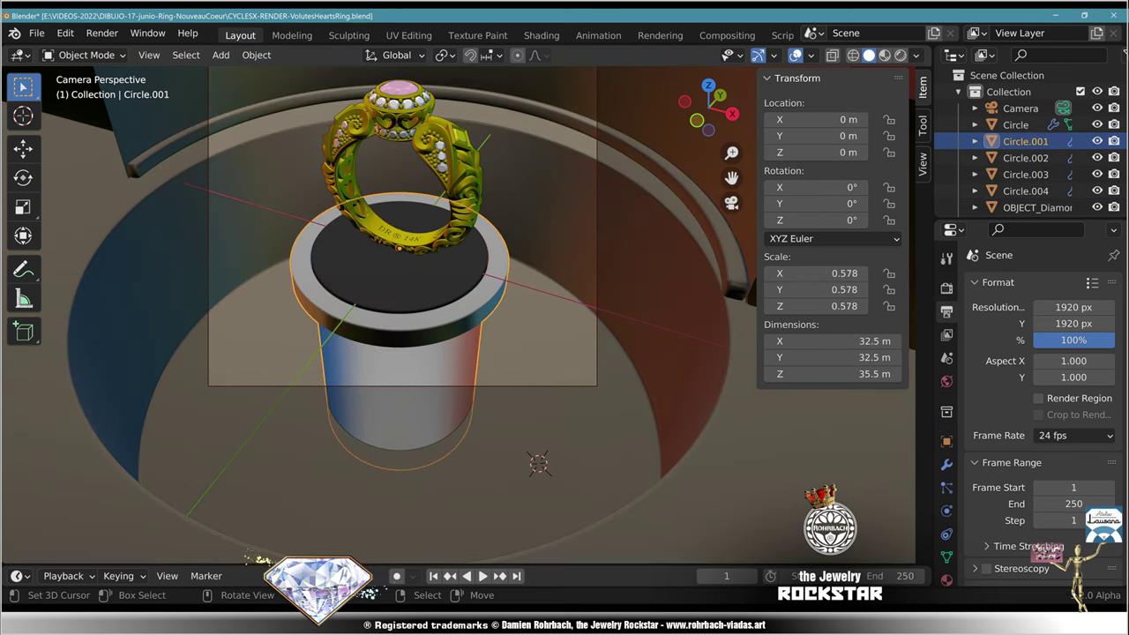
click(257, 54)
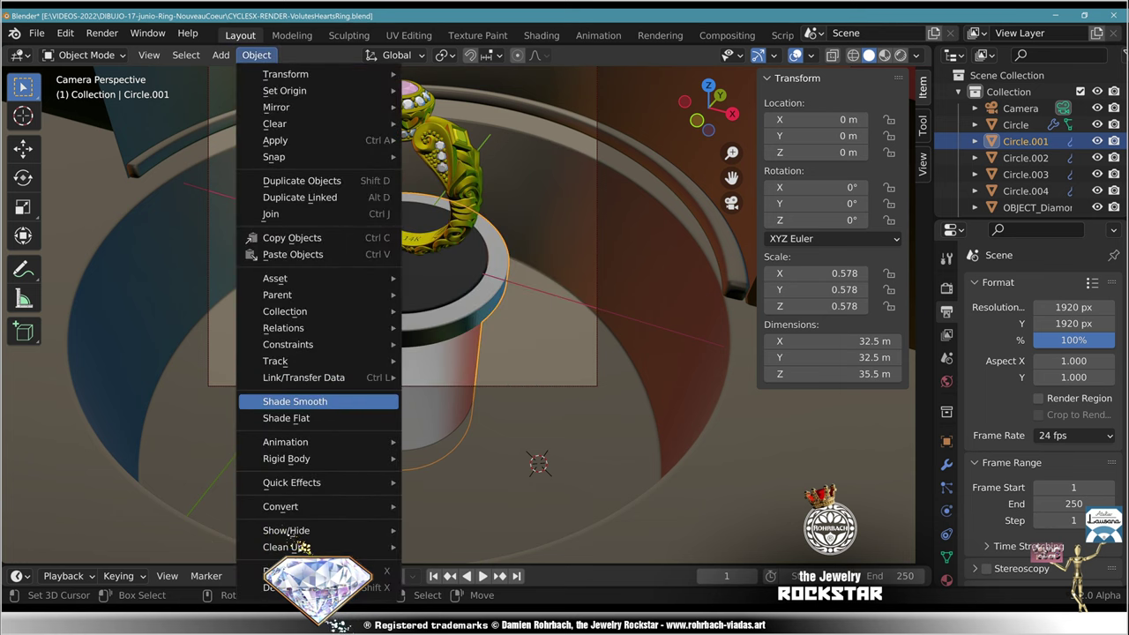
click(301, 397)
click(1015, 124)
click(256, 54)
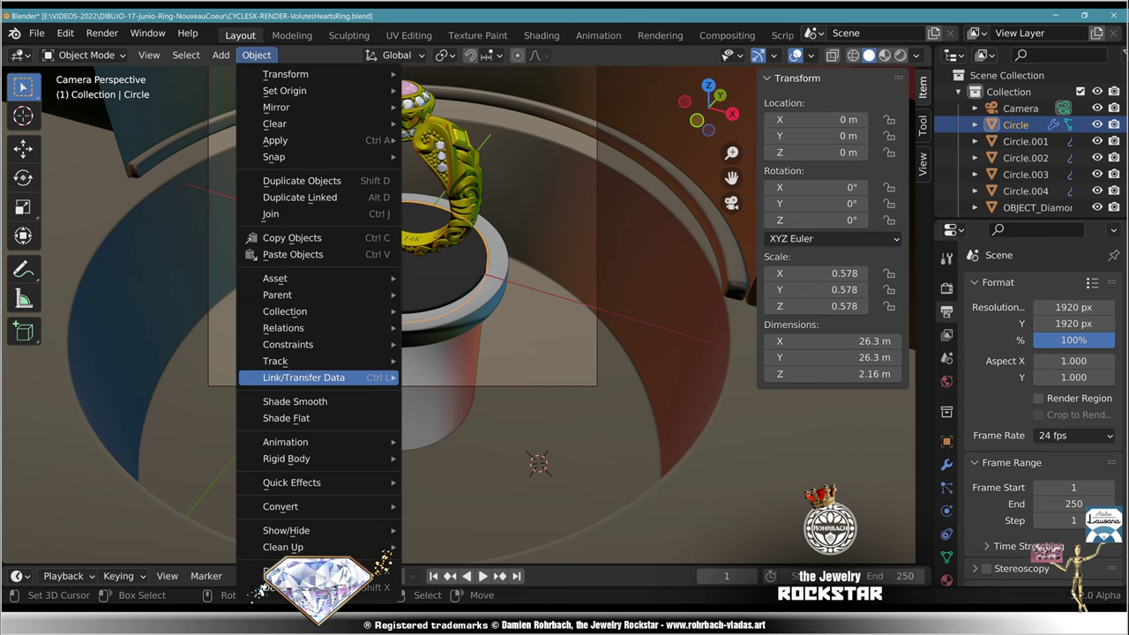
click(295, 401)
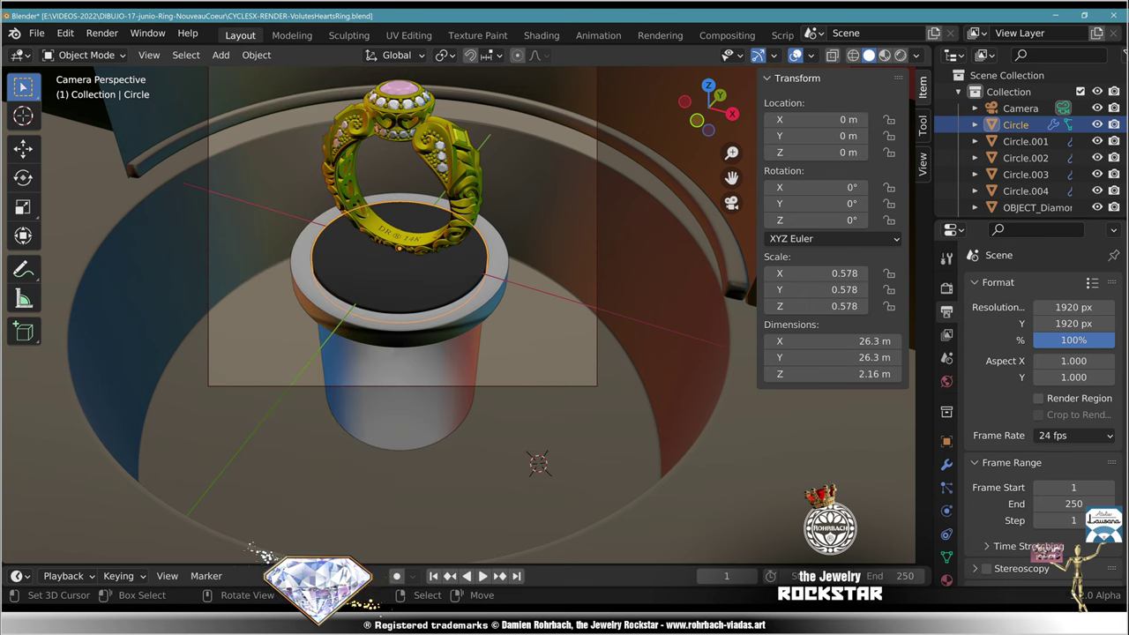
Step: Duplicate the arc trim about 8.9 m down along Z, and duplicate that copy about 29.3 m further down along Z
right_click(231, 109)
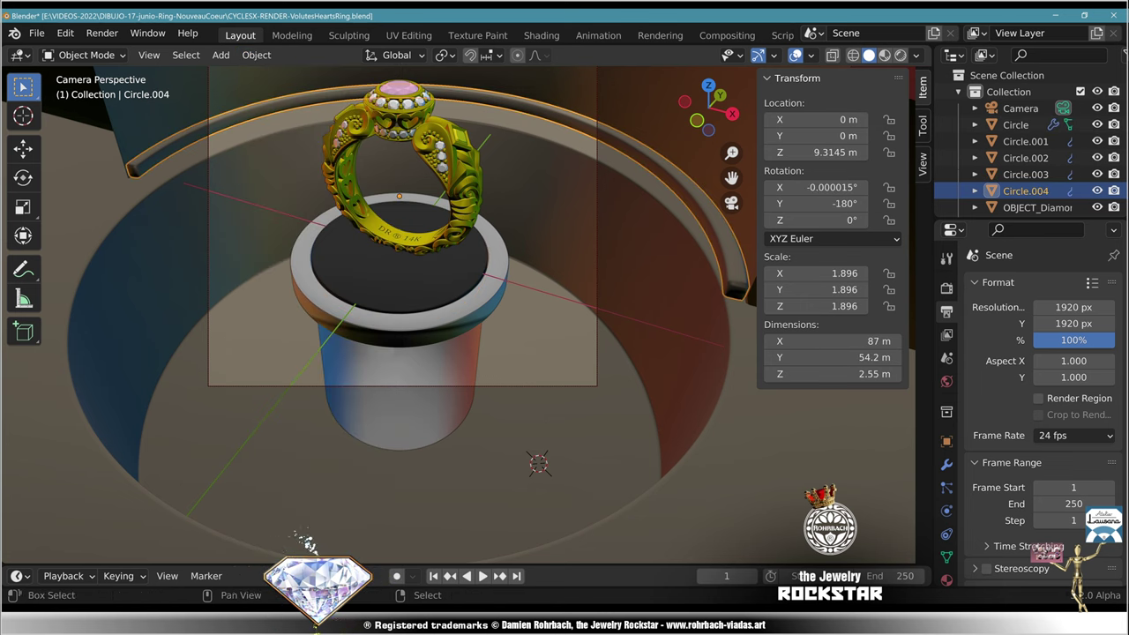
key(shift+d)
key(z)
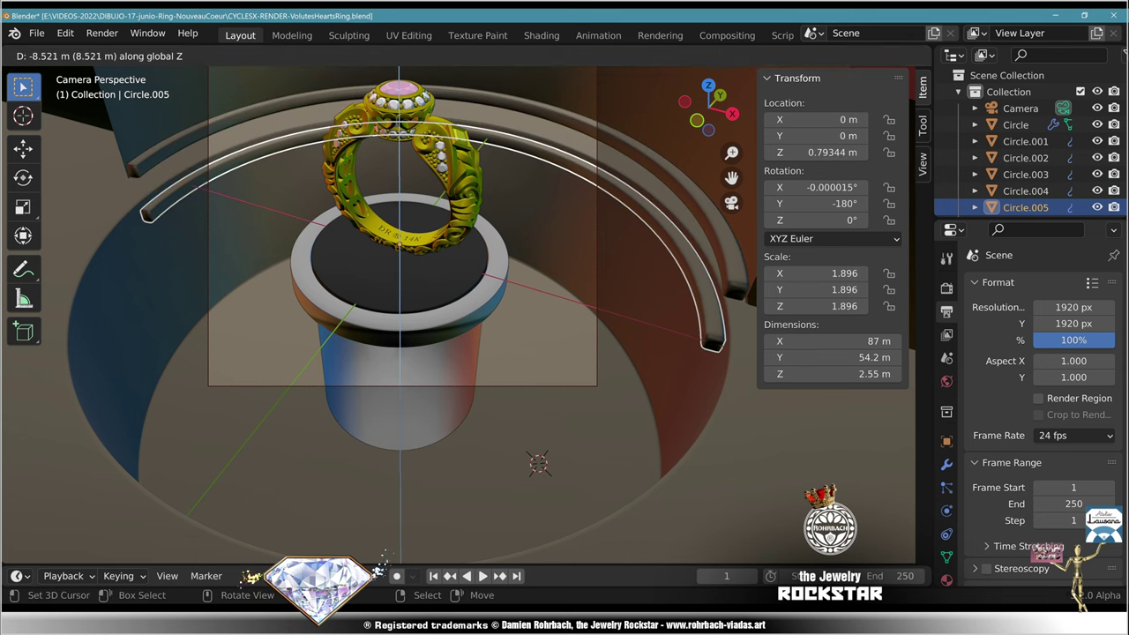
key(Return)
key(shift+d)
key(z)
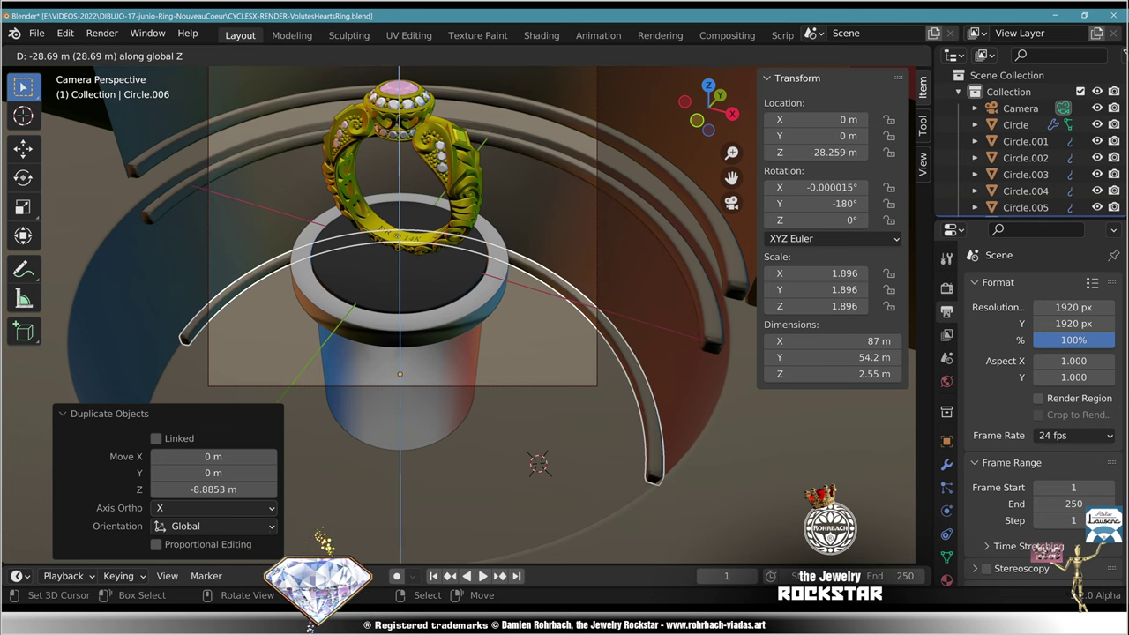
key(Return)
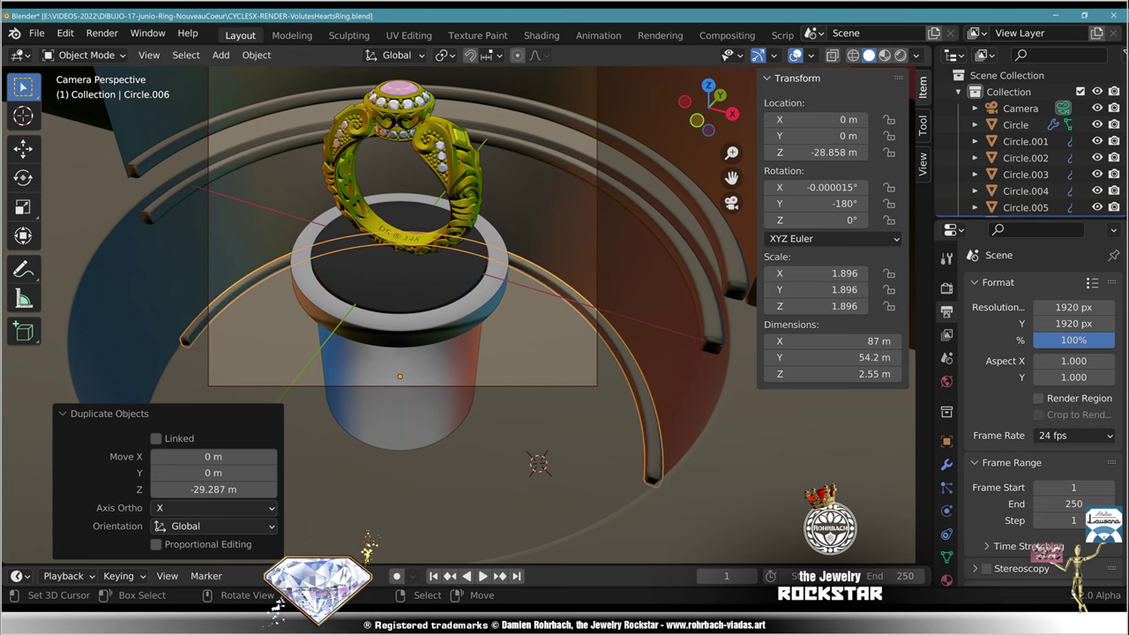
key(alt+a)
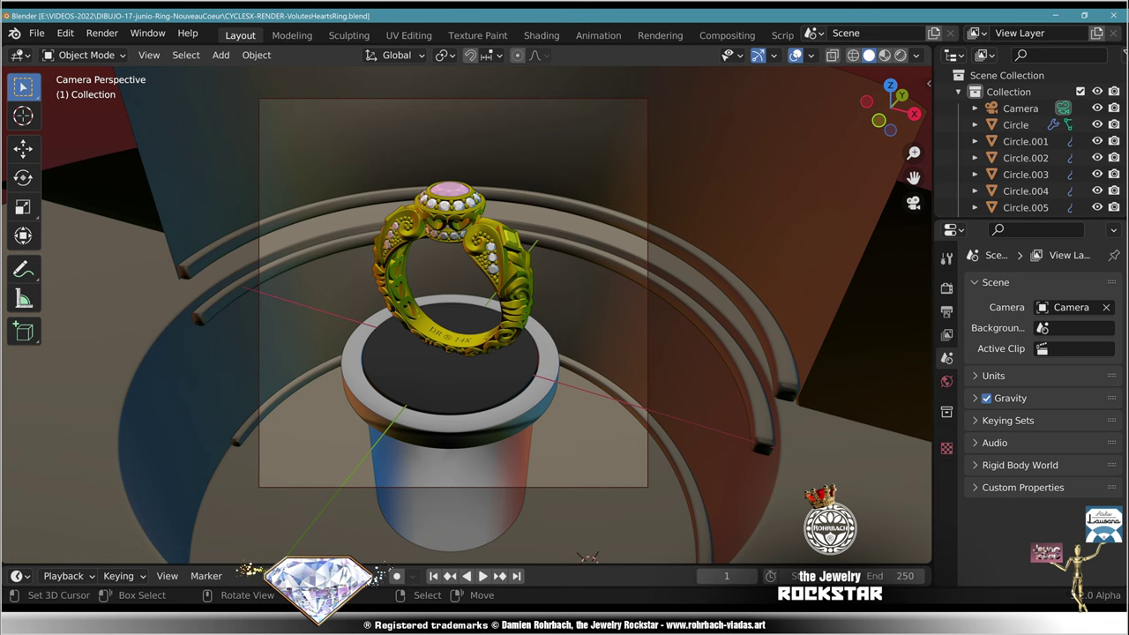
Step: Inset the round bottom face of the floor's recess with a thickness of about 7.48 m
right_click(829, 450)
key(Tab)
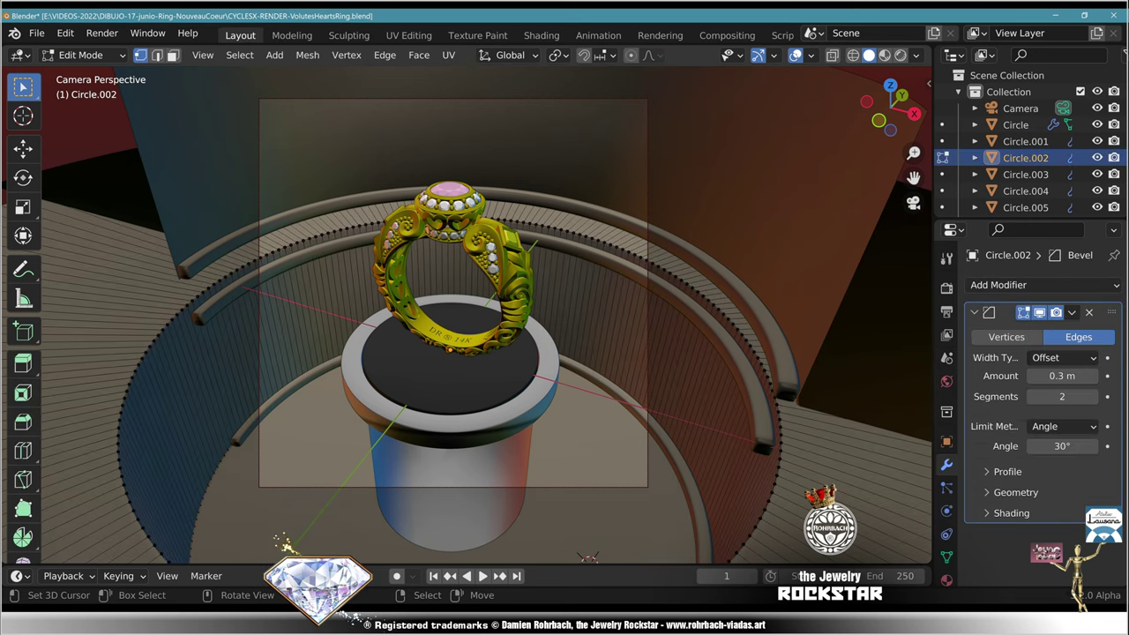
key(3)
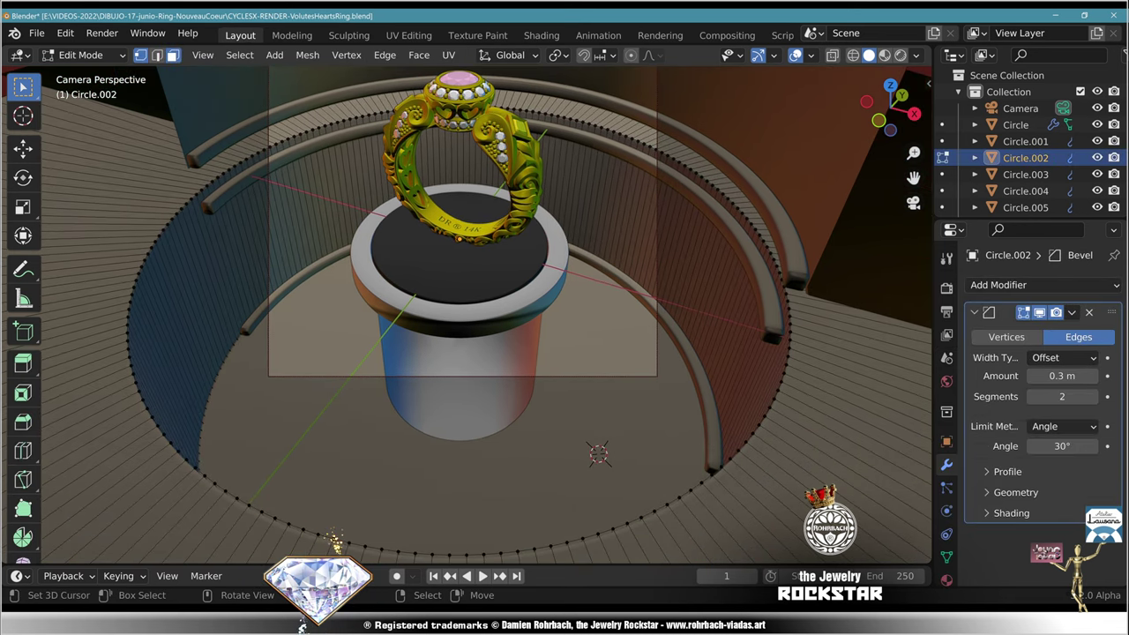
click(357, 538)
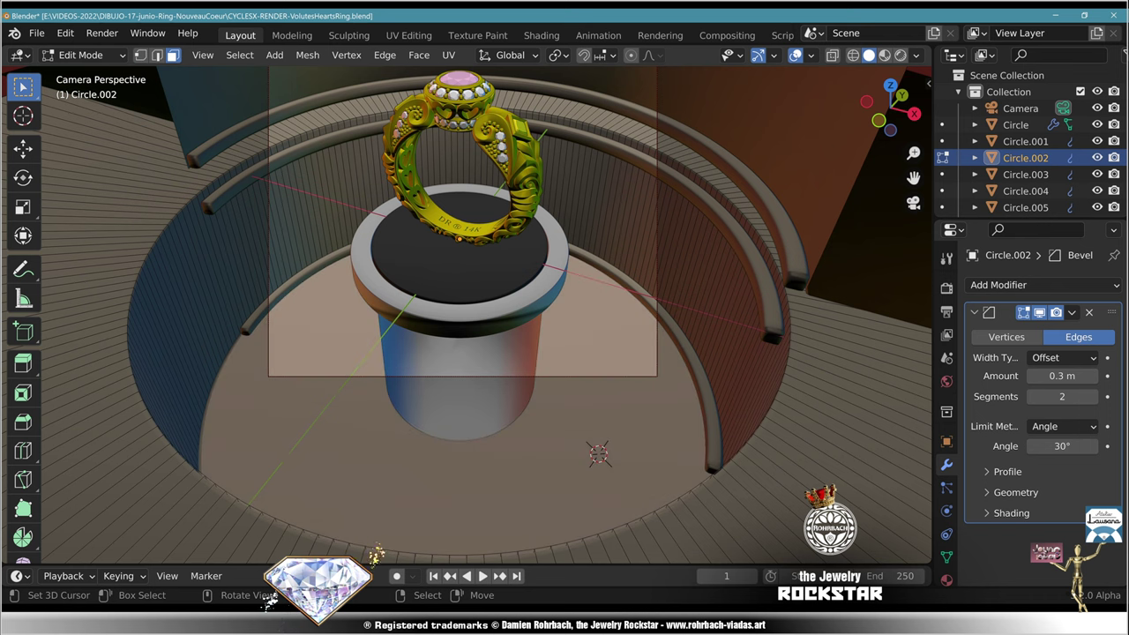
key(i)
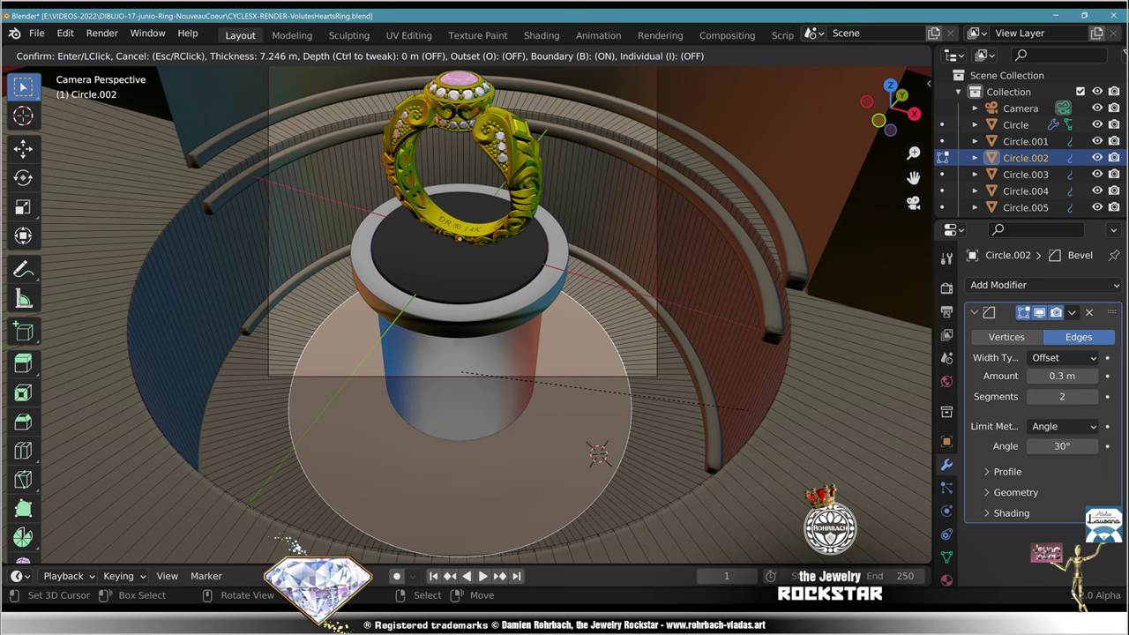
click(747, 410)
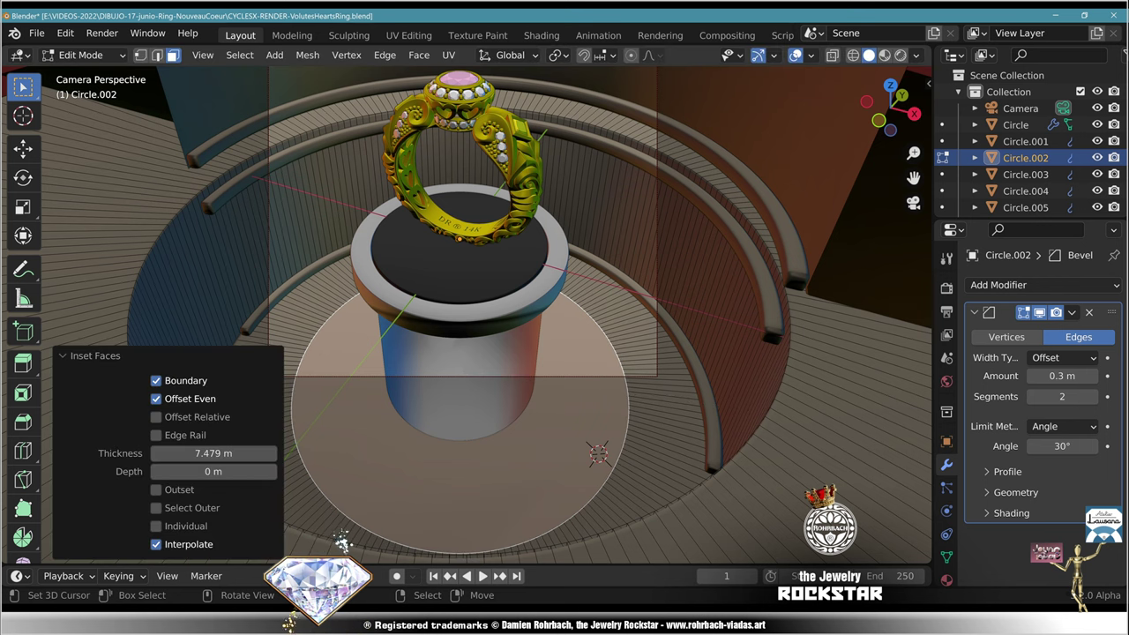
Step: Extrude the inset face about 15 m down along Z, and move it back up by about 2 m
middle_drag(747, 410, 805, 103)
scroll(787, 192, down, 2)
key(alt+z)
key(e)
key(z)
key(z)
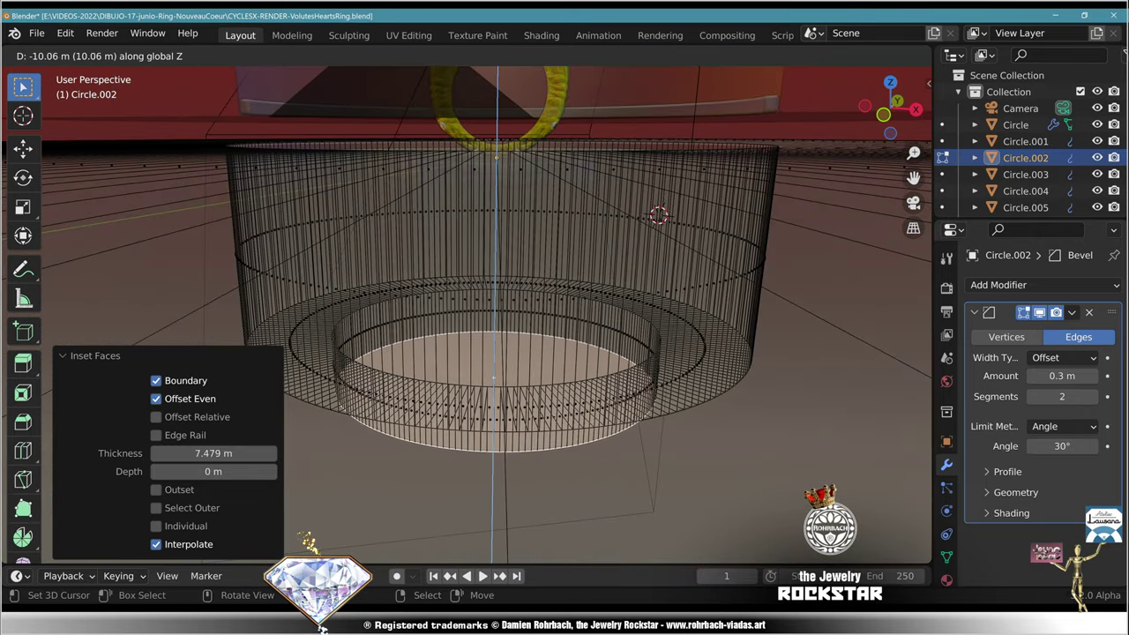
key(Return)
key(KP_0)
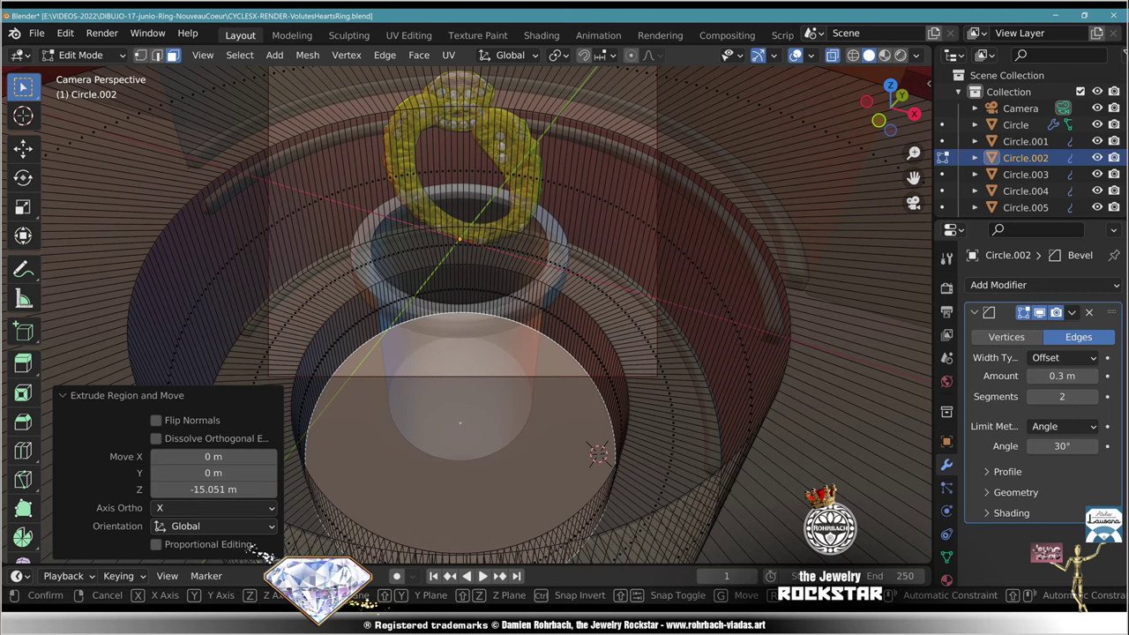
key(g)
key(z)
key(Return)
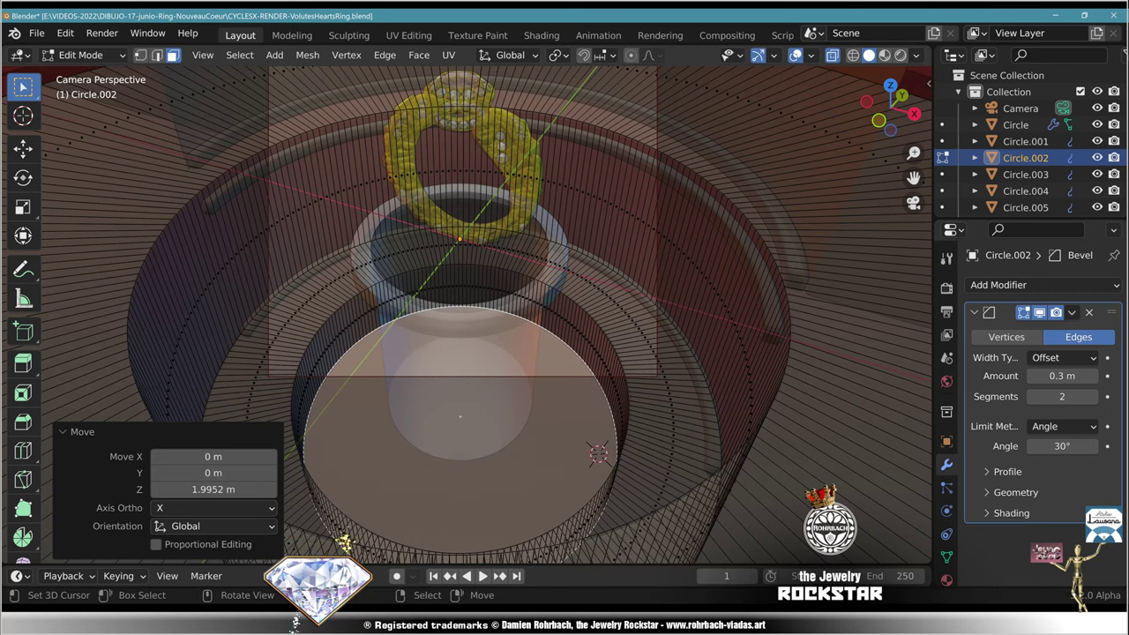
Step: Inset the lowered face by about 1.97 m, raise it about 9.9 m along Z as a central platform, and save the file
key(i)
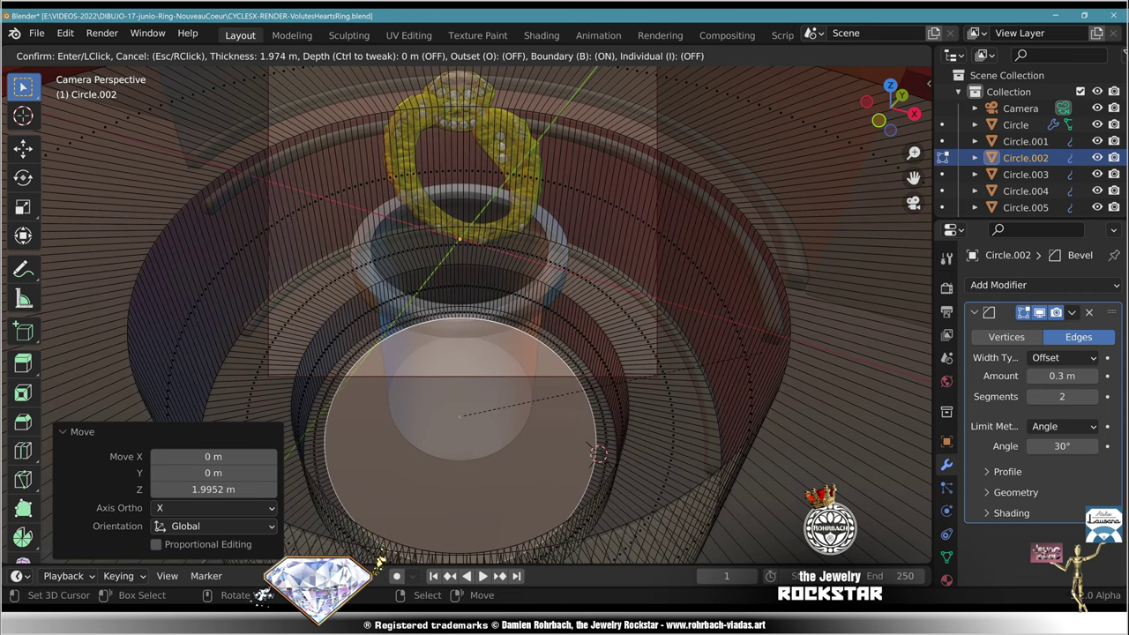
key(Return)
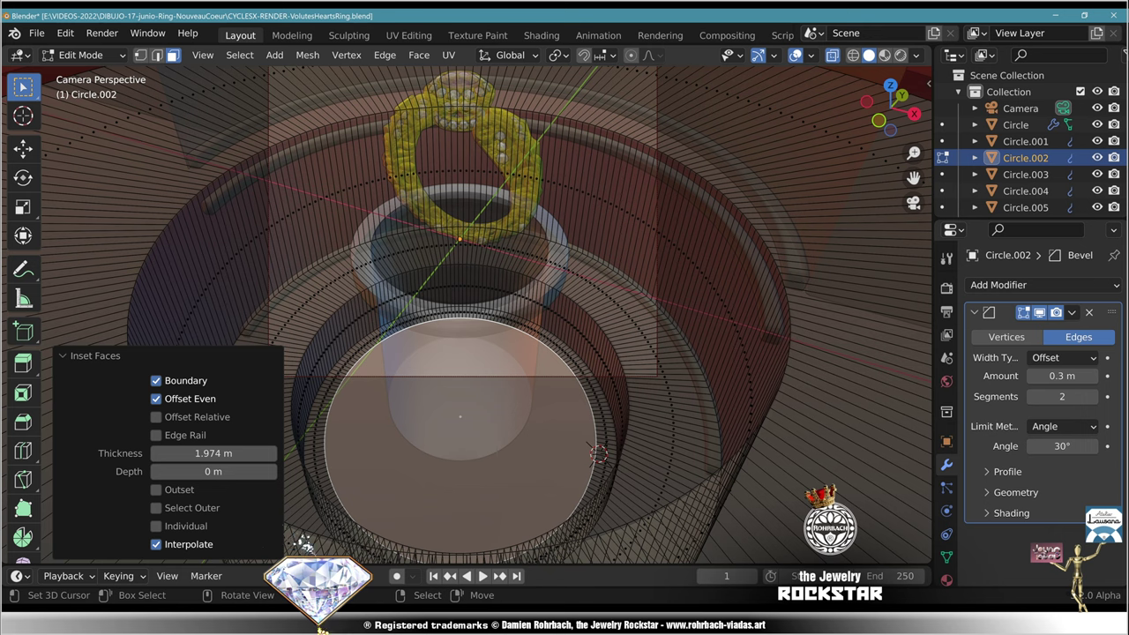
key(g)
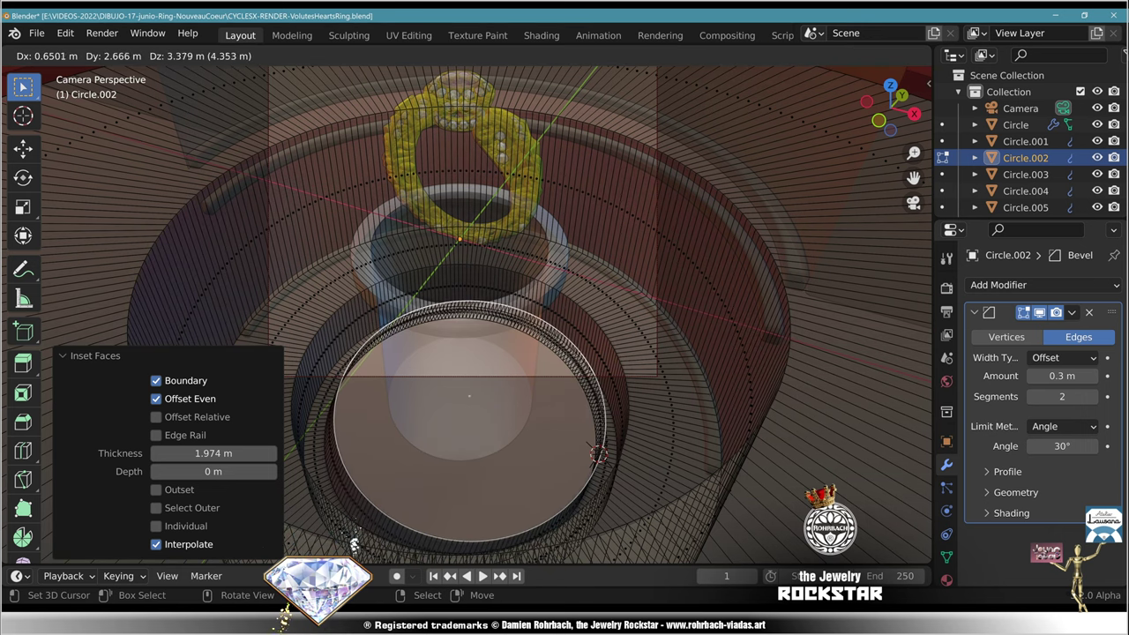
key(z)
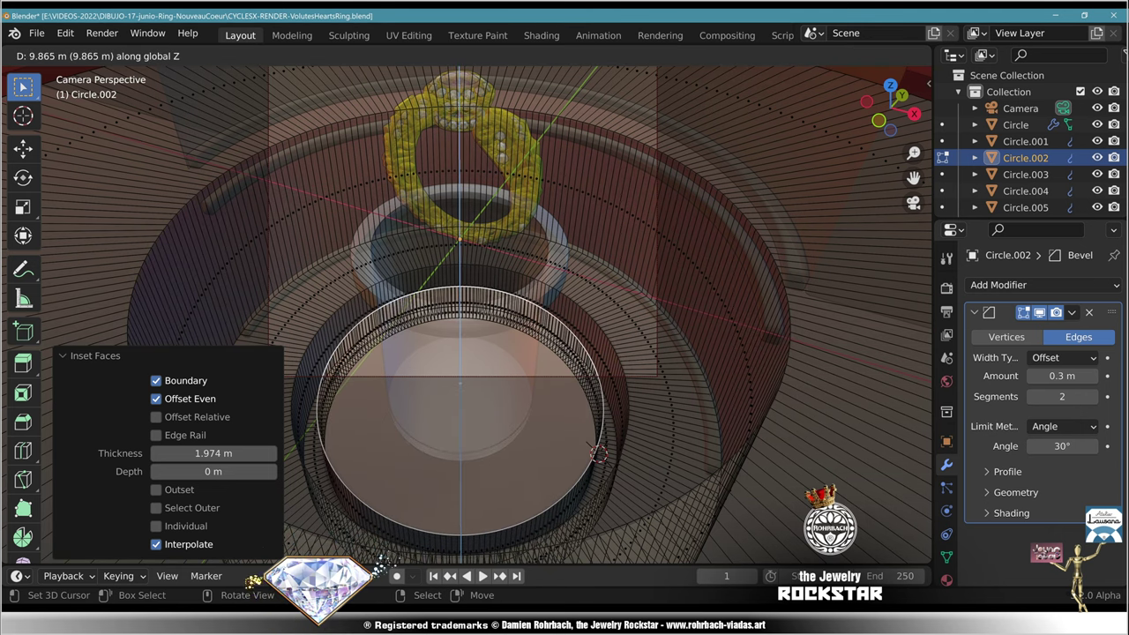
click(598, 454)
key(Tab)
key(alt+z)
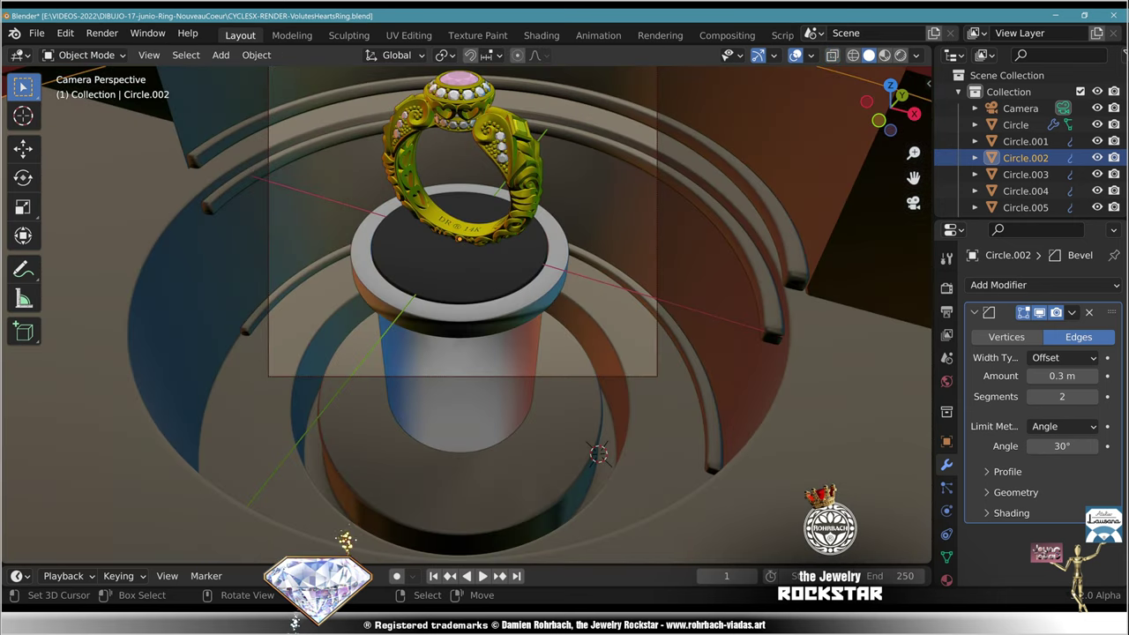
key(ctrl+s)
Step: Select the full ring of faces forming the groove floor around the central platform, using shortest paths from the top view
scroll(374, 553, down, 3)
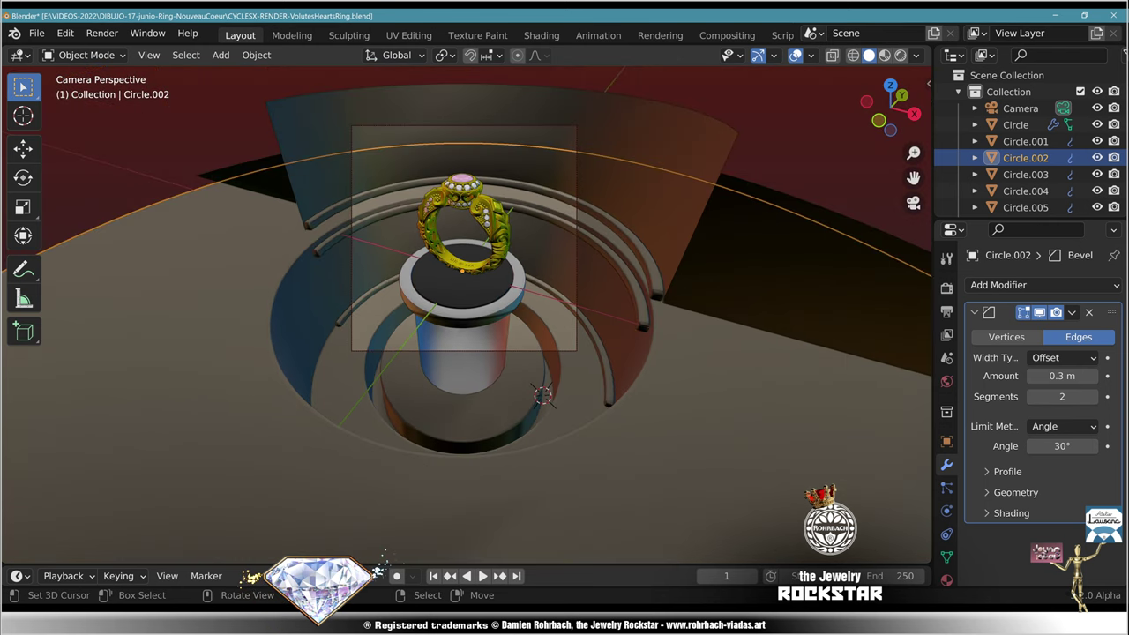
key(Tab)
key(KP_7)
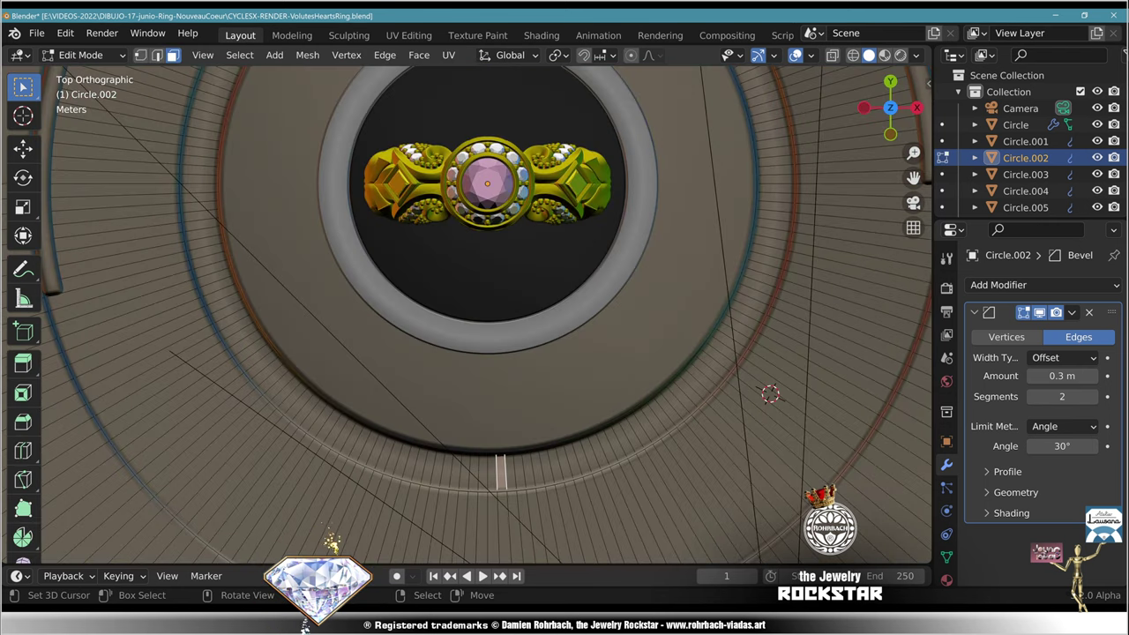
scroll(327, 545, down, 3)
scroll(357, 545, up, 4)
ctrl+click(607, 294)
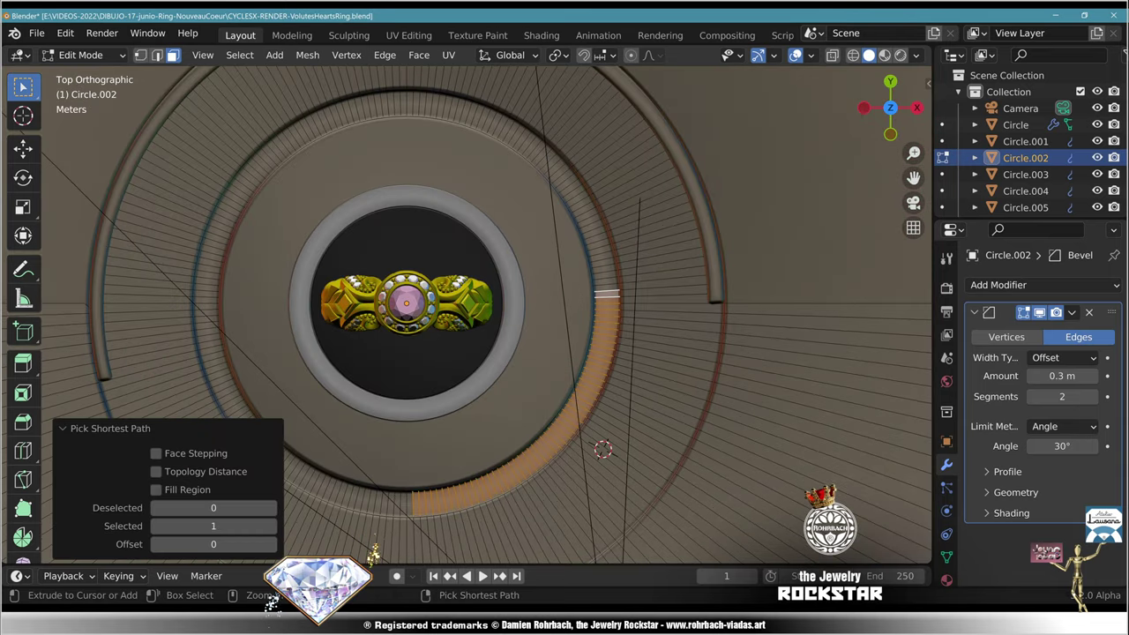
ctrl+click(499, 127)
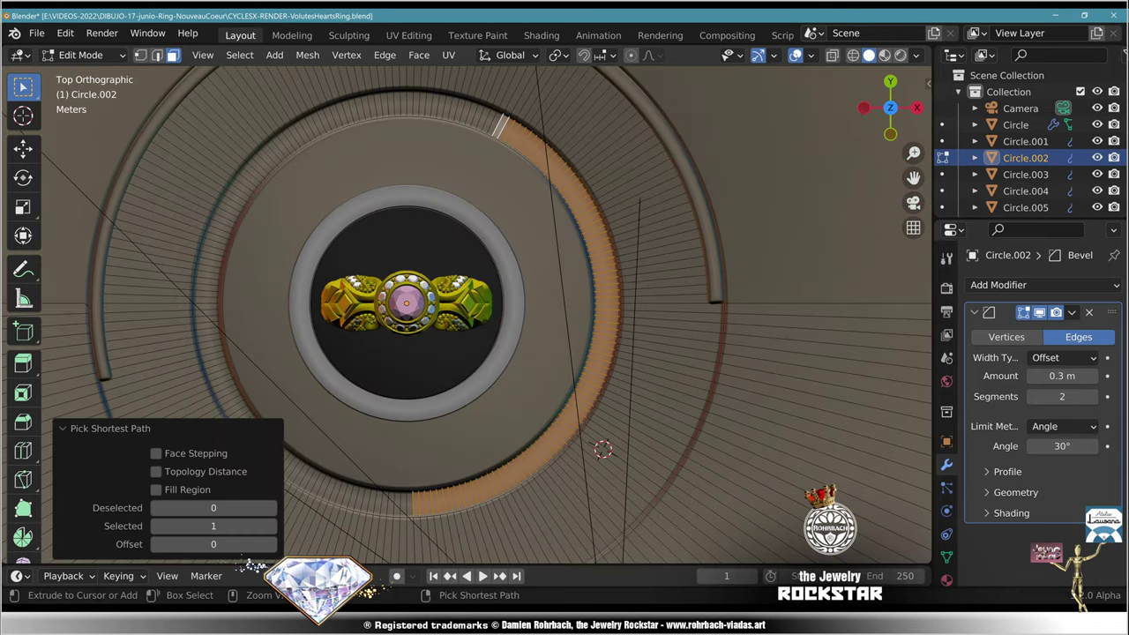
ctrl+click(214, 244)
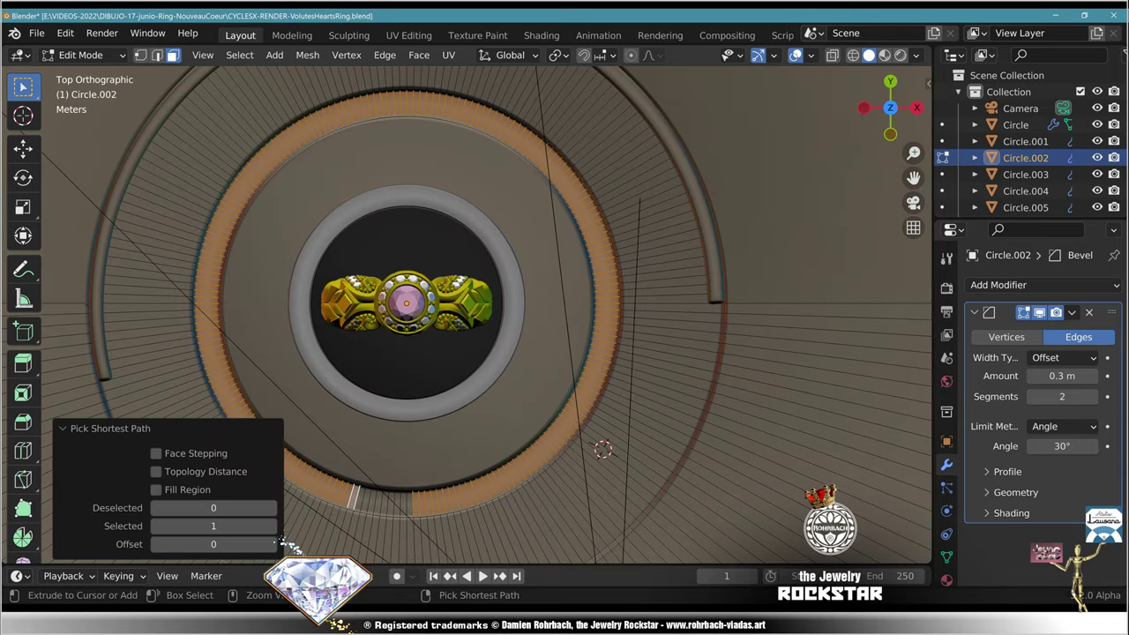
ctrl+right_click(410, 503)
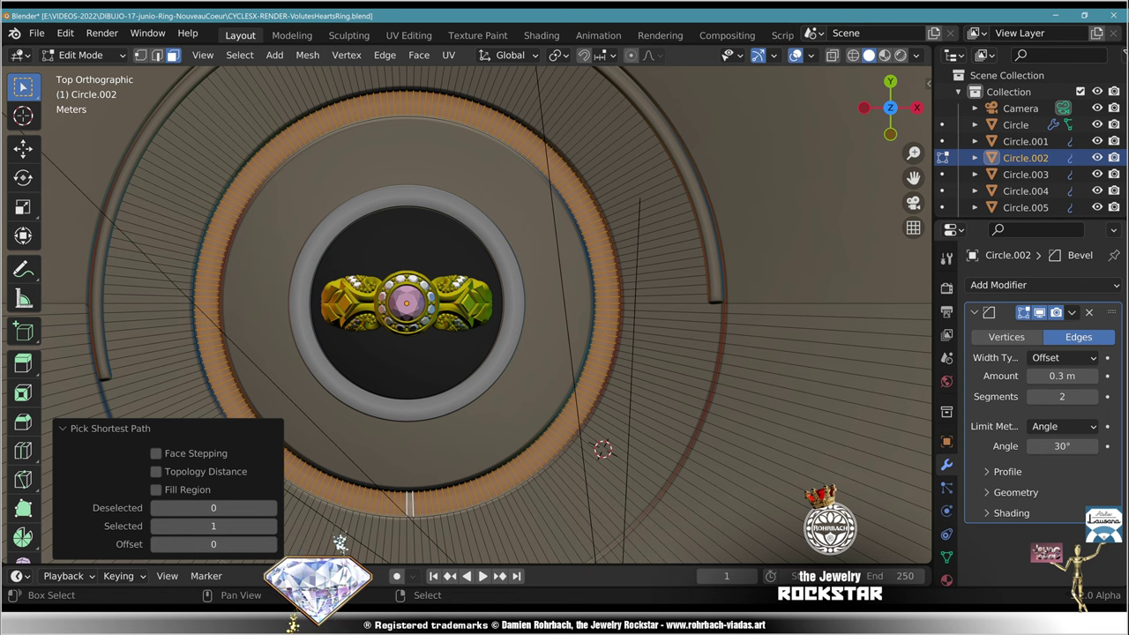
Step: Duplicate the selected groove-floor faces in place, separate them into their own object, and select that ring object
key(shift+d)
key(Escape)
key(p)
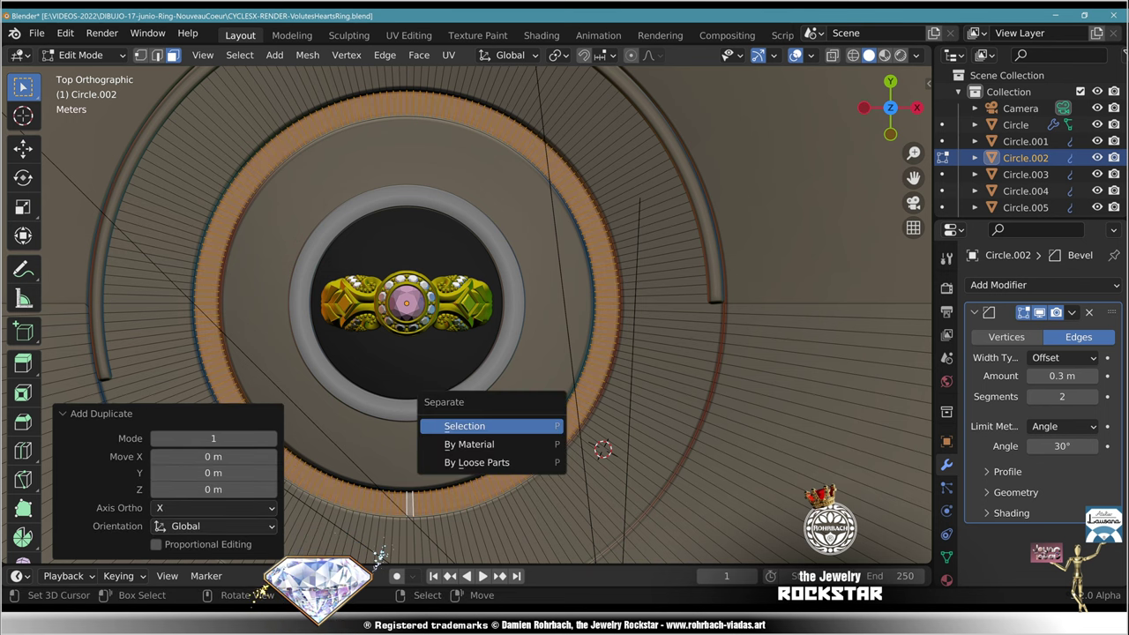
click(536, 426)
key(Tab)
right_click(547, 440)
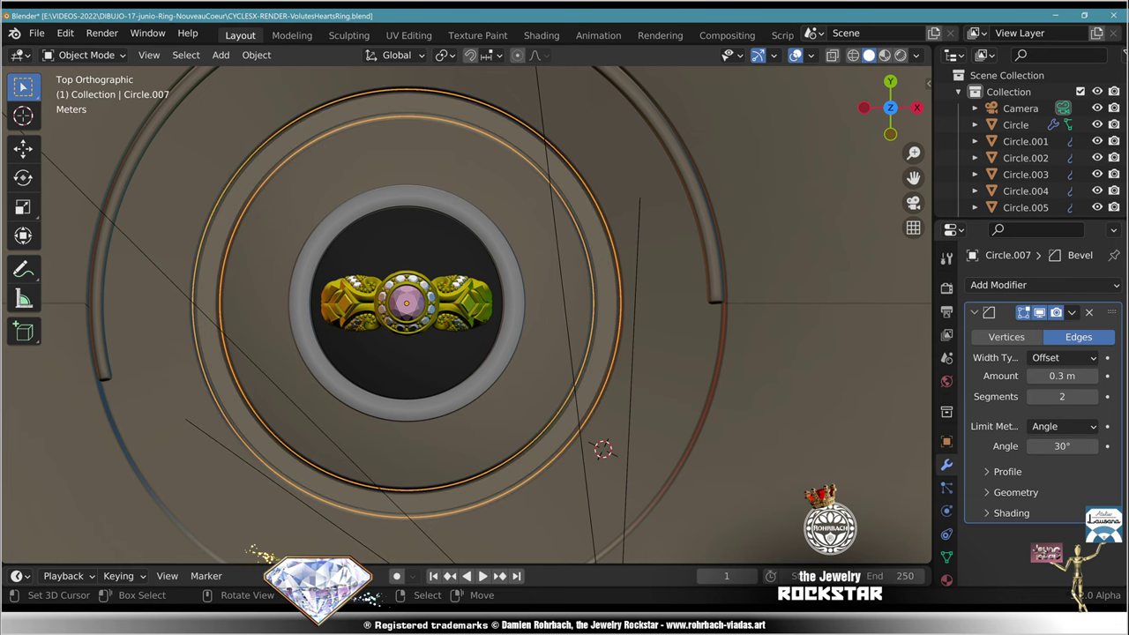
Step: Extrude all faces of the separated groove ring about 5.16 m along their normal to give it thickness
scroll(546, 439, down, 4)
mouse_move(547, 439)
middle_down()
mouse_move(547, 356)
mouse_move(549, 432)
middle_up()
scroll(547, 355, up, 4)
key(Tab)
scroll(547, 441, up, 3)
key(a)
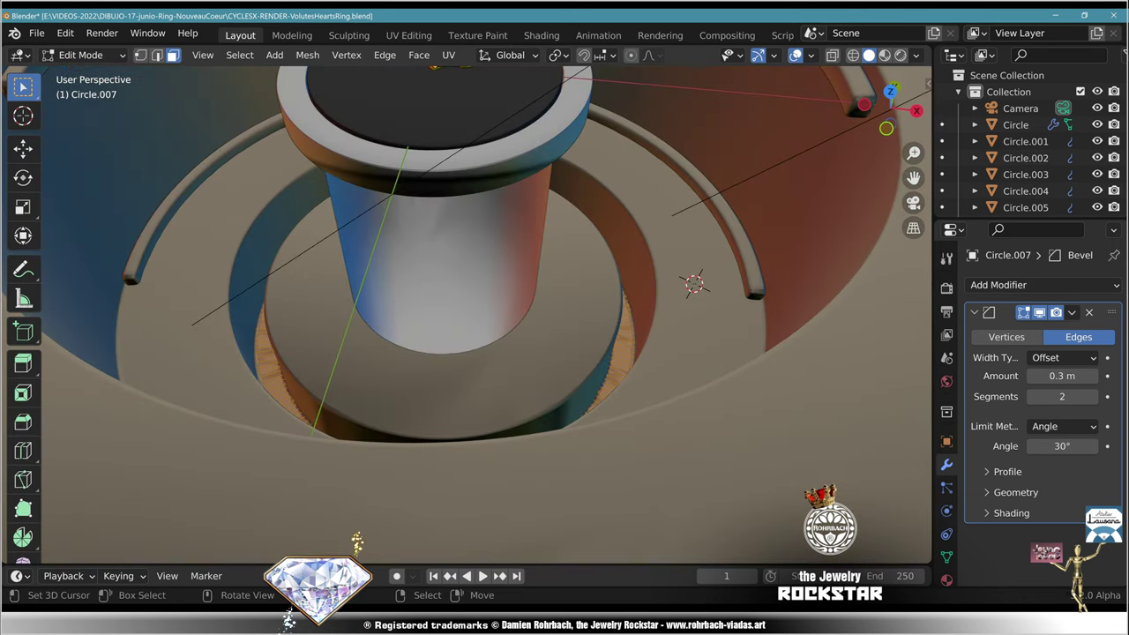
key(e)
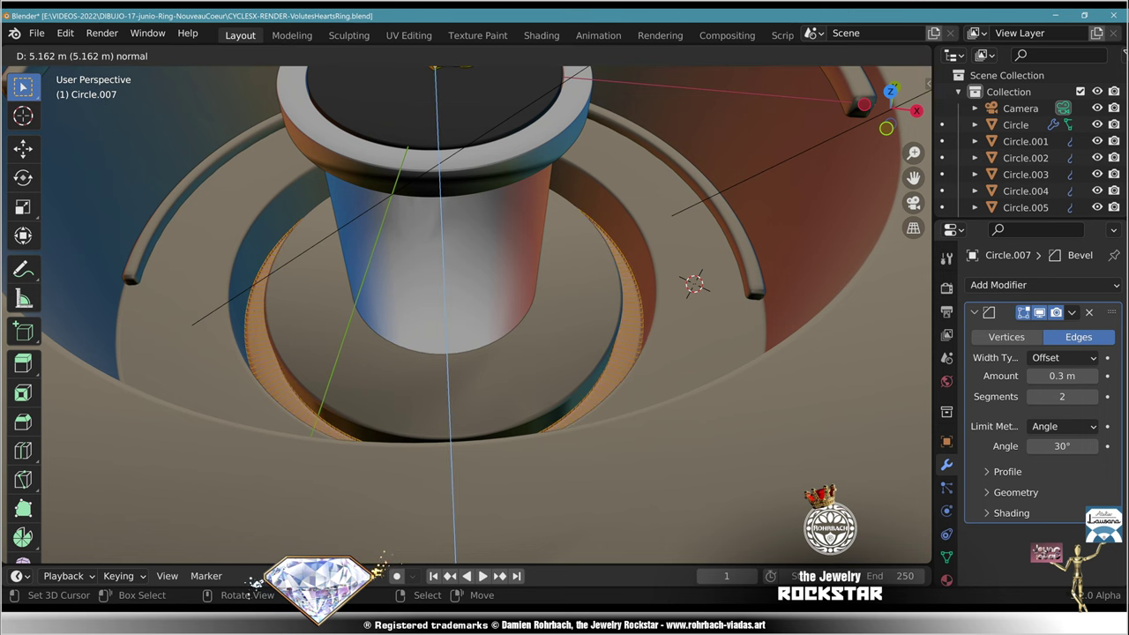
click(547, 380)
middle_drag(547, 379, 566, 404)
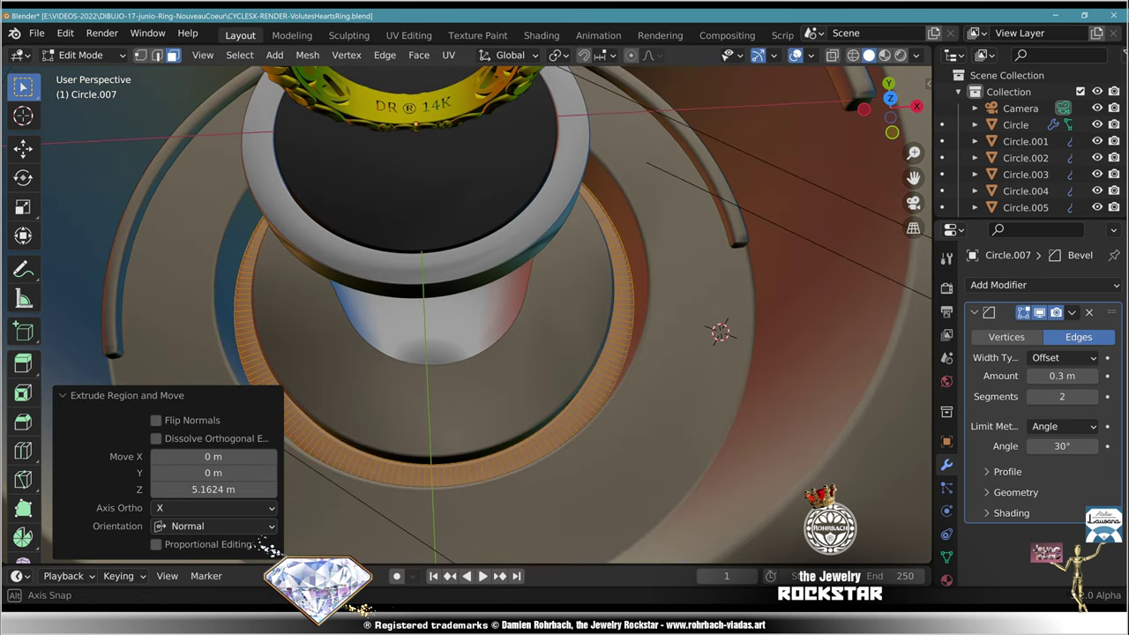
key(Tab)
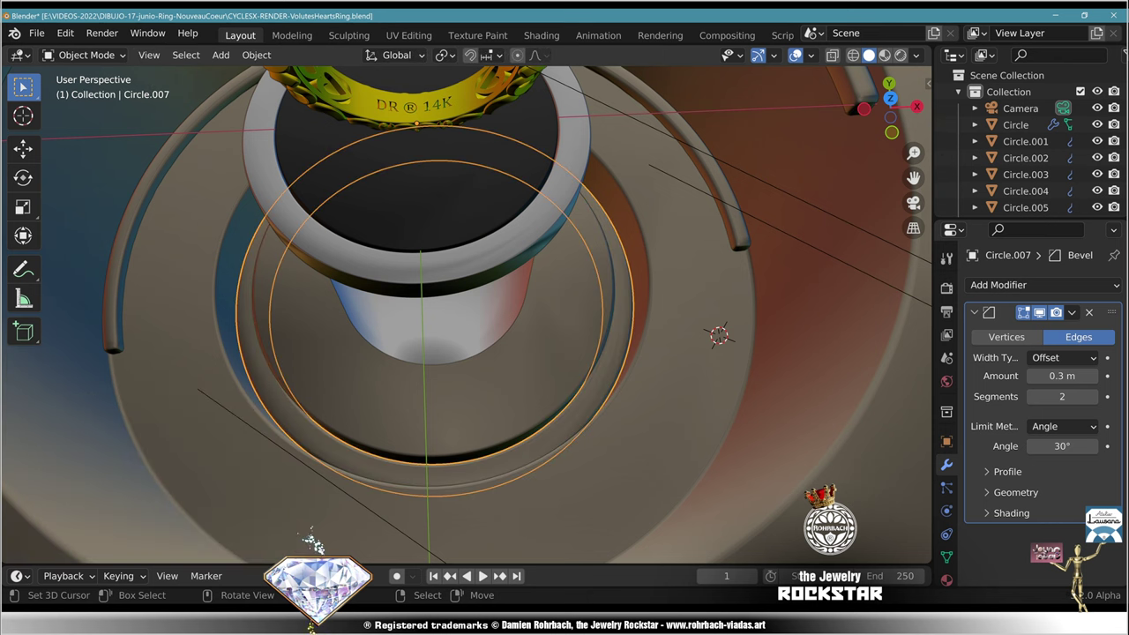
Step: Make the ring's SURROUNDINGS material a single-user copy, rename it NEON-light, and save the file
click(947, 579)
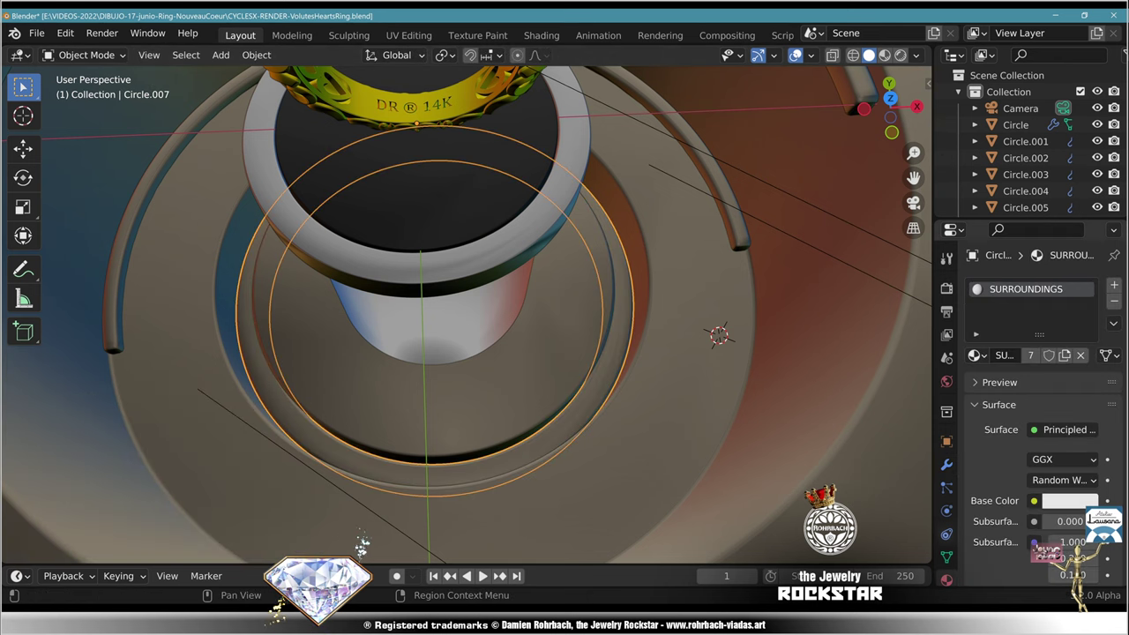
click(1030, 355)
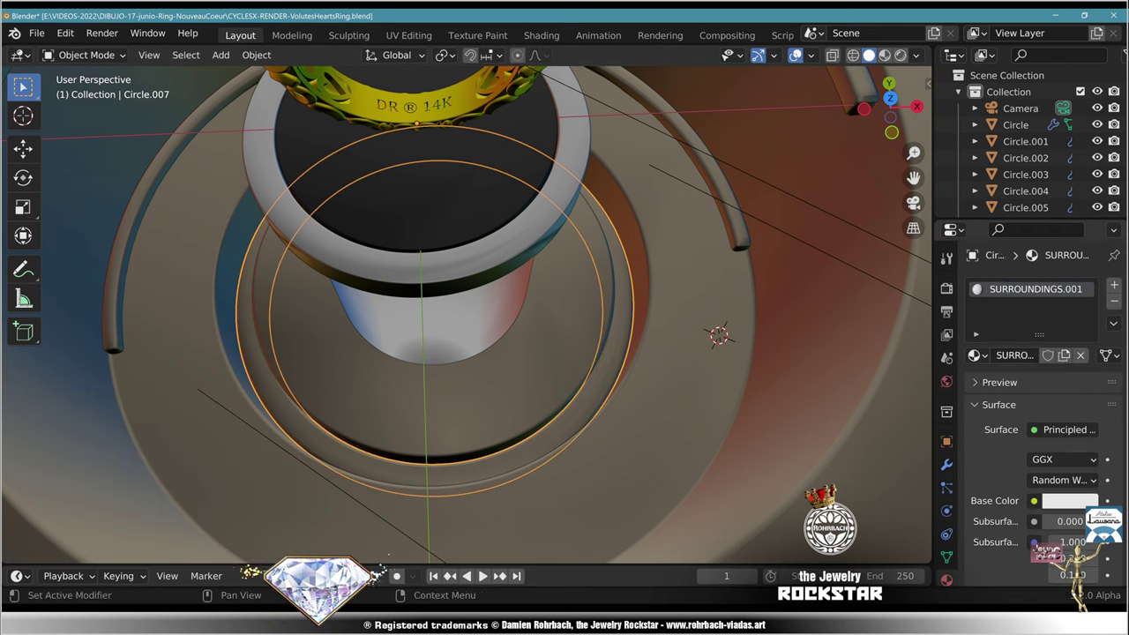
double_click(1023, 356)
text(NEO)
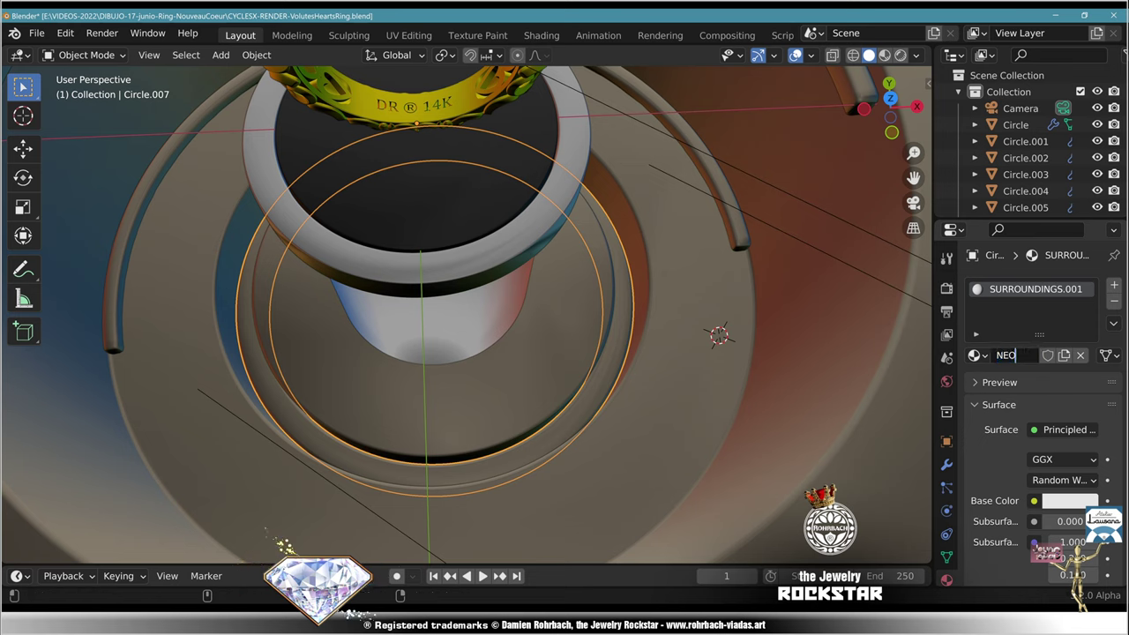
text(N-ligh)
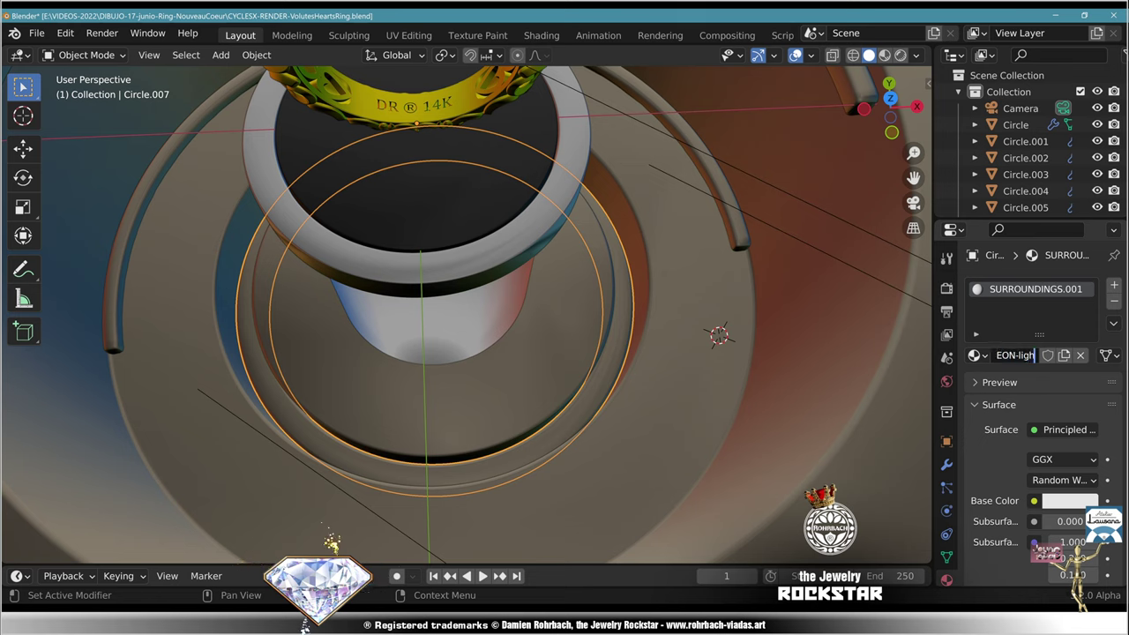
text(t)
key(Return)
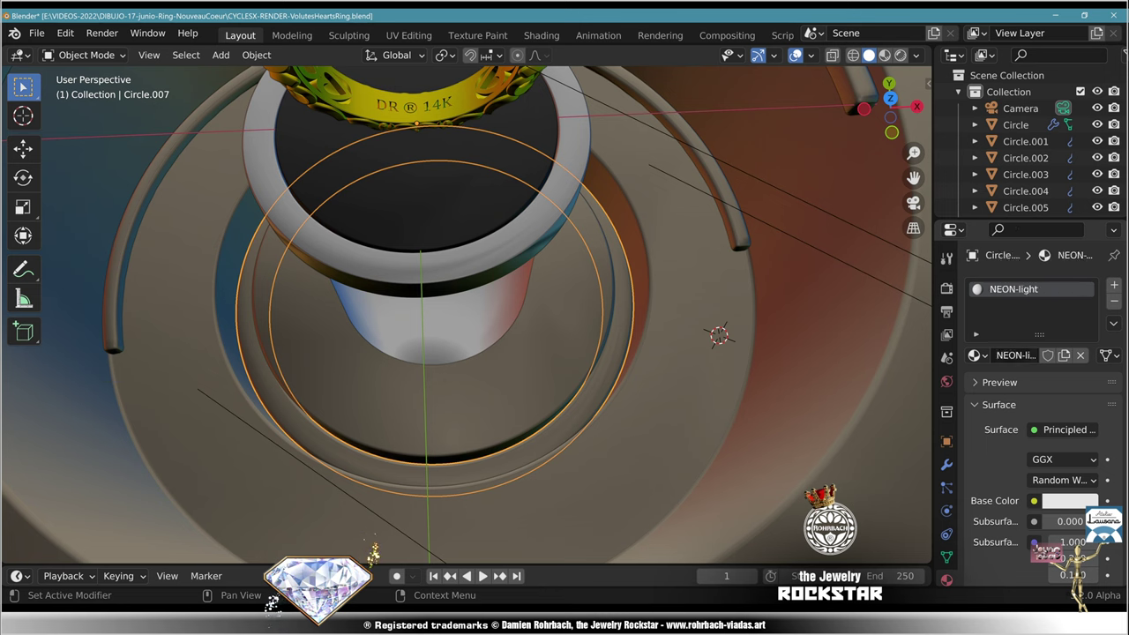
key(ctrl+s)
Step: Set the NEON-light material's viewport display color to a light blue of R 0.323, G 0.467, B 0.585
scroll(1040, 397, down, 10)
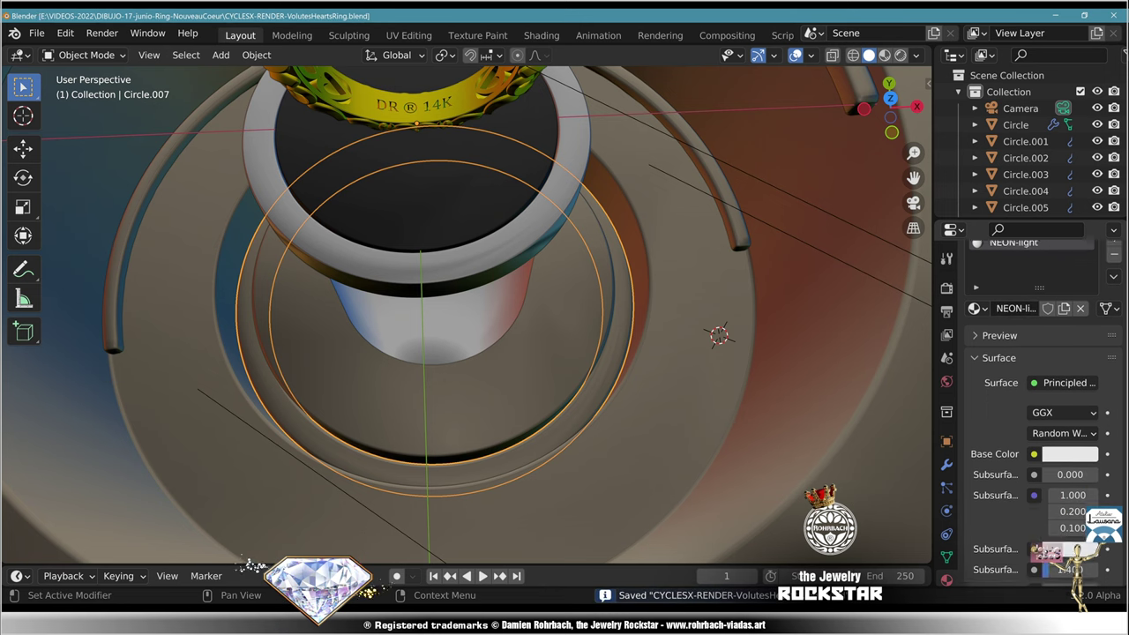
scroll(1041, 397, down, 7)
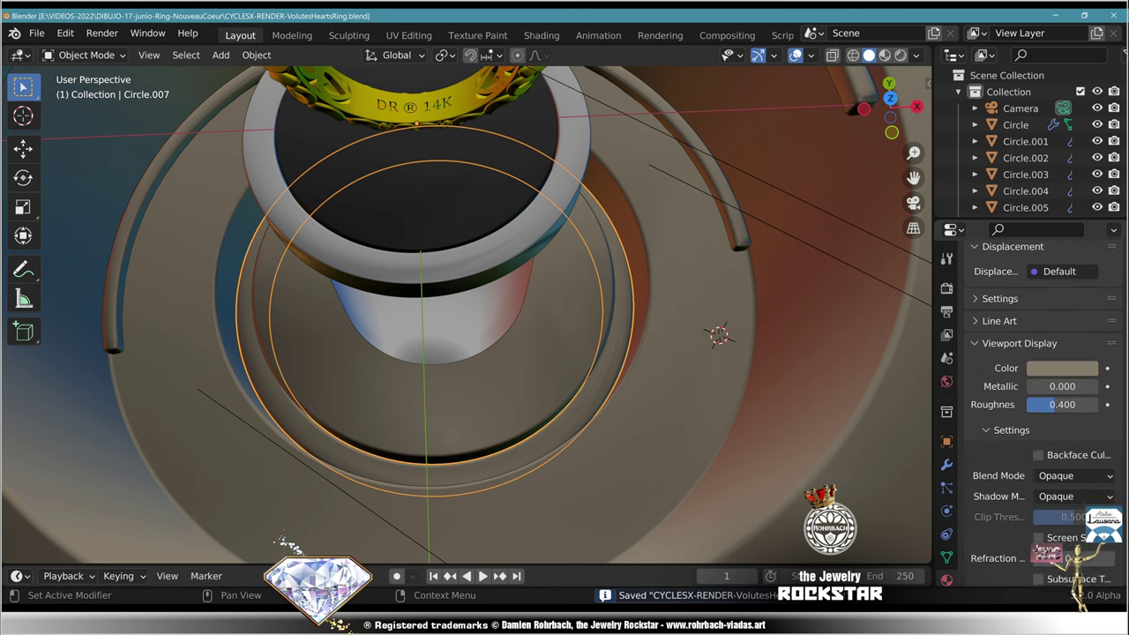
click(1062, 356)
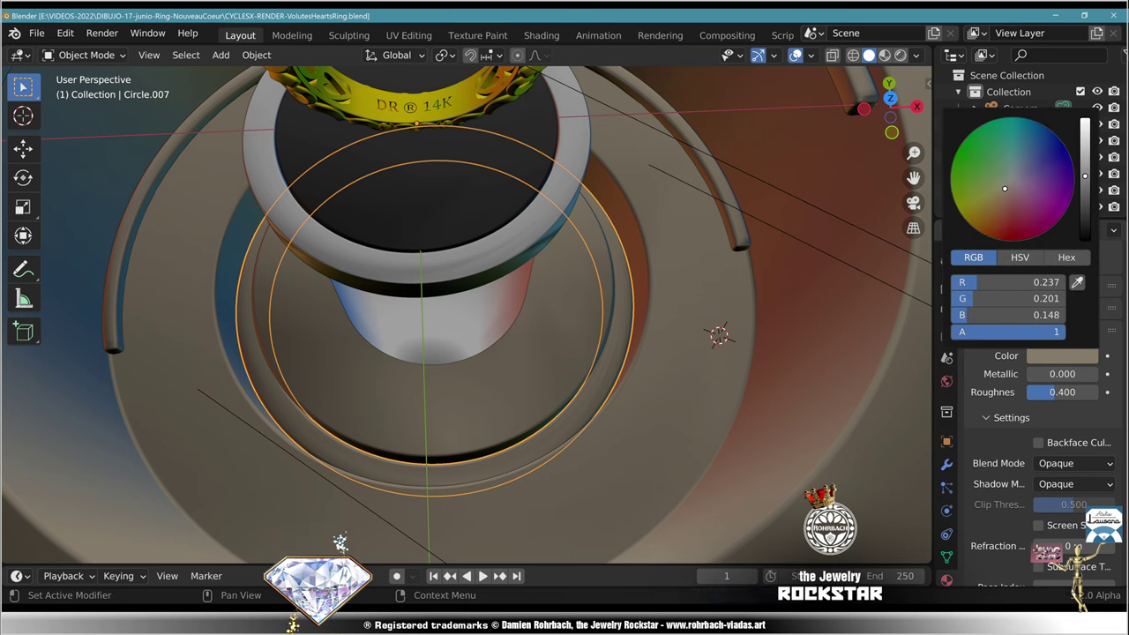
click(1017, 165)
drag(1018, 165, 1019, 166)
drag(1085, 177, 1085, 143)
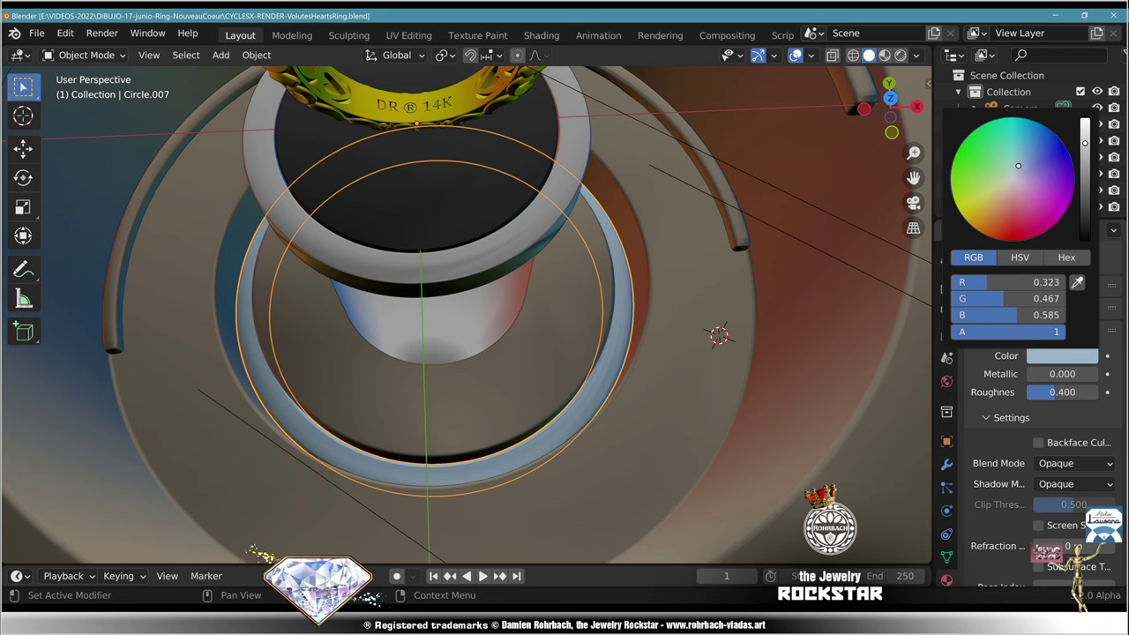
Step: Duplicate the light-blue neon ring in place and raise the copy about 40 m along Z
scroll(564, 326, down, 3)
middle_drag(564, 326, 536, 290)
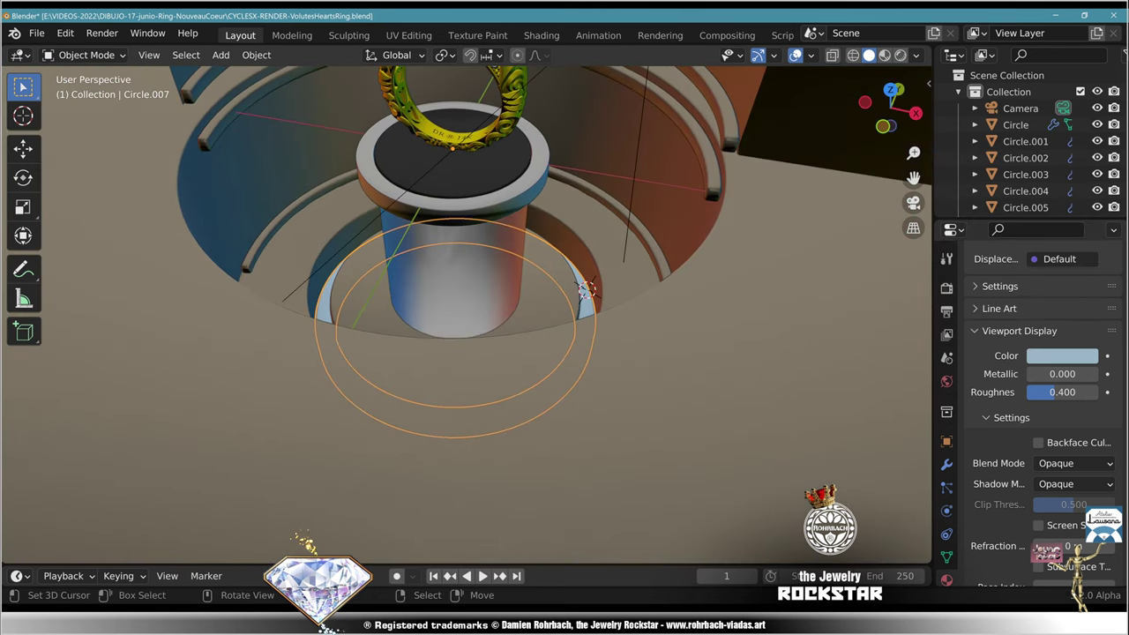
scroll(468, 326, down, 1)
middle_drag(467, 327, 468, 304)
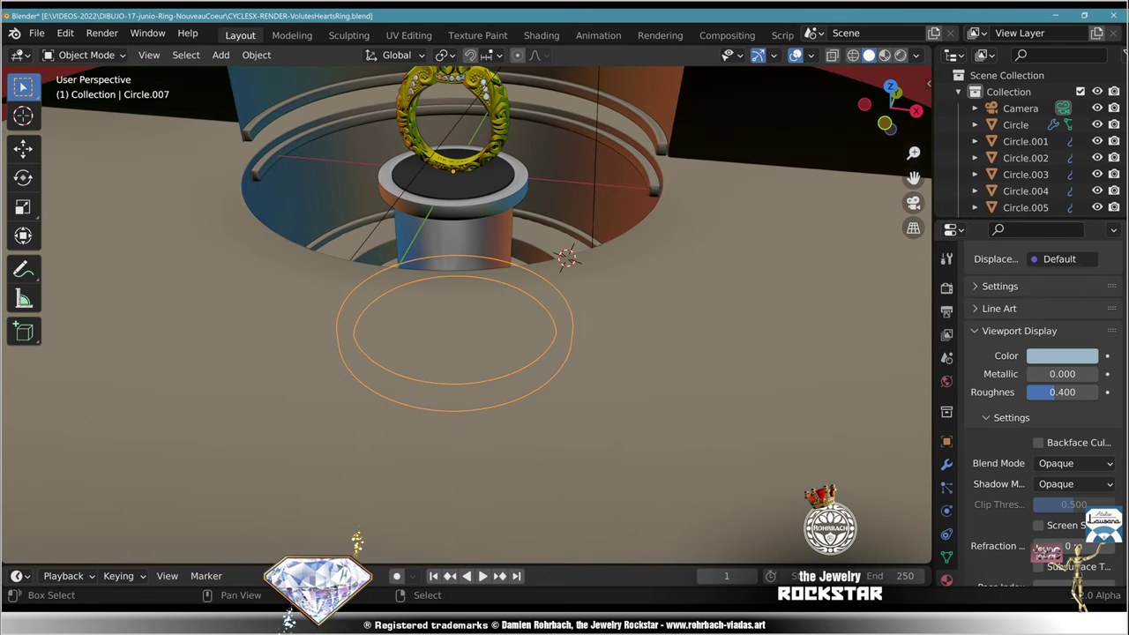
key(shift+d)
key(Escape)
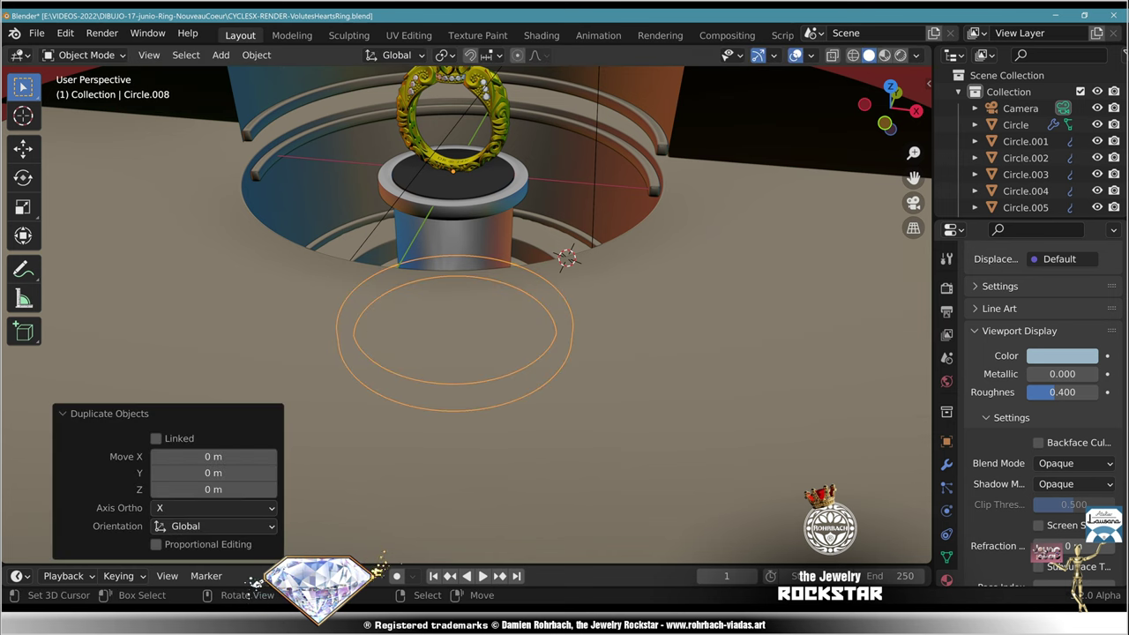
key(g)
key(z)
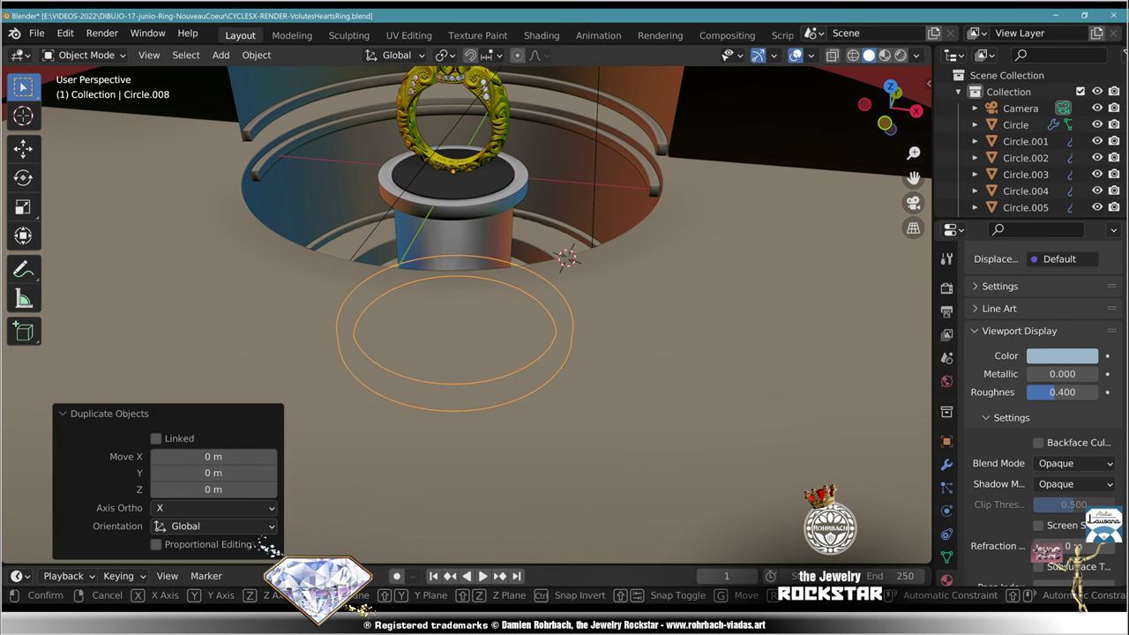
key(Return)
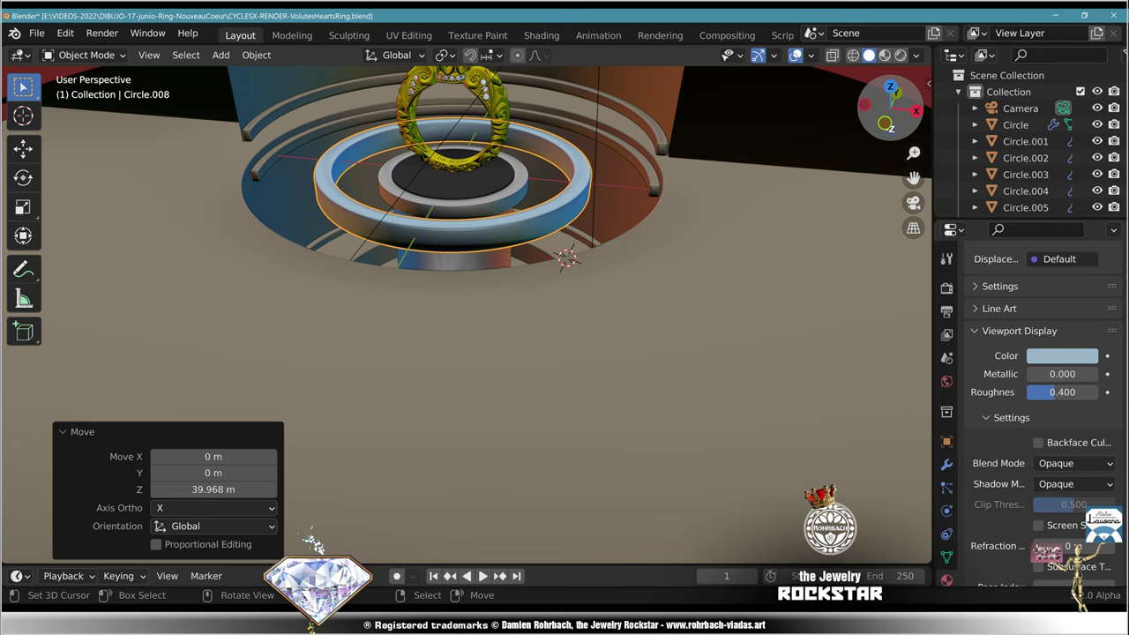
Step: Raise the duplicated neon ring about another 5.6 m along Z, working from the back view
key(ctrl+KP_7)
click(890, 134)
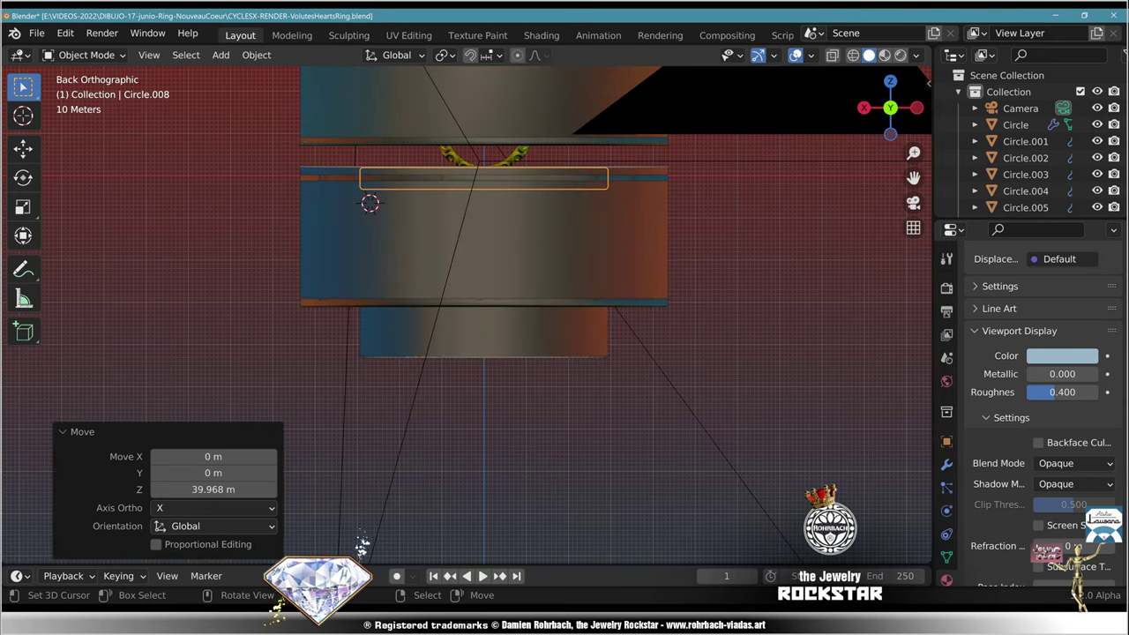
shift+middle_drag(759, 221, 751, 368)
scroll(750, 368, up, 2)
key(g)
key(z)
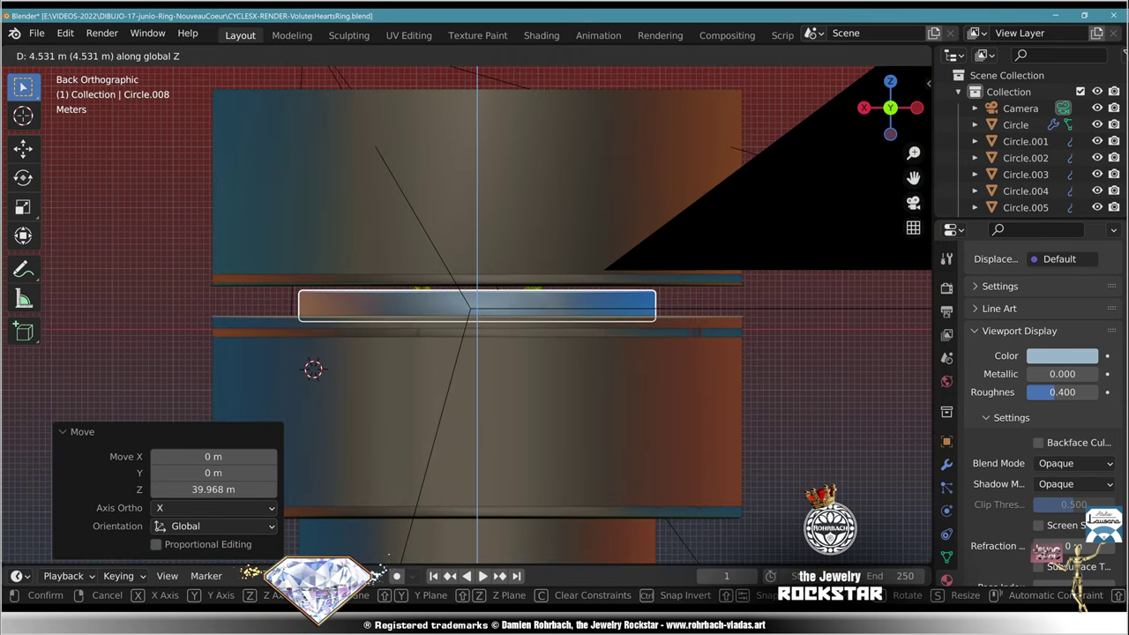
key(Return)
Step: Set the duplicated ring's origin to its geometry and scale the ring up uniformly by about 1.63
key(s)
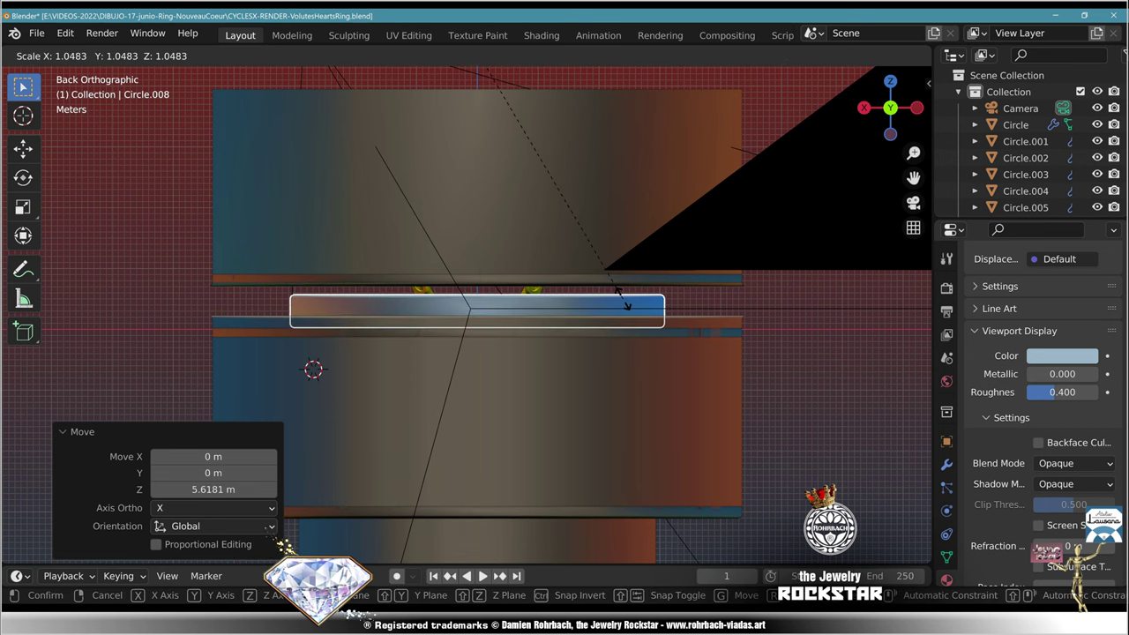
key(Escape)
click(256, 54)
mouse_move(291, 86)
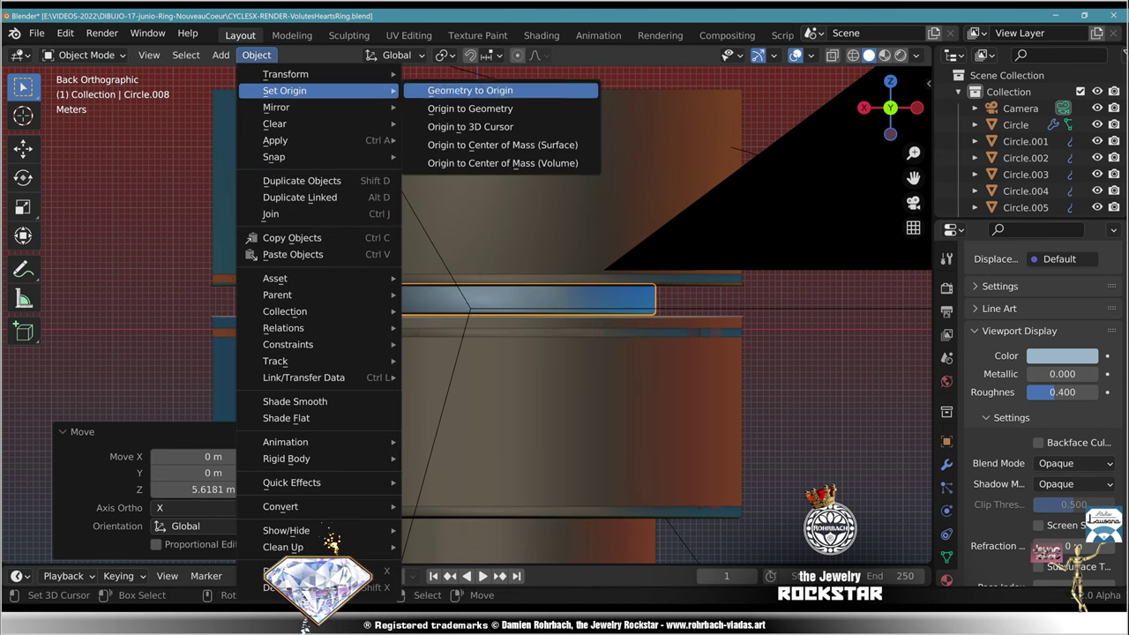
click(473, 109)
key(s)
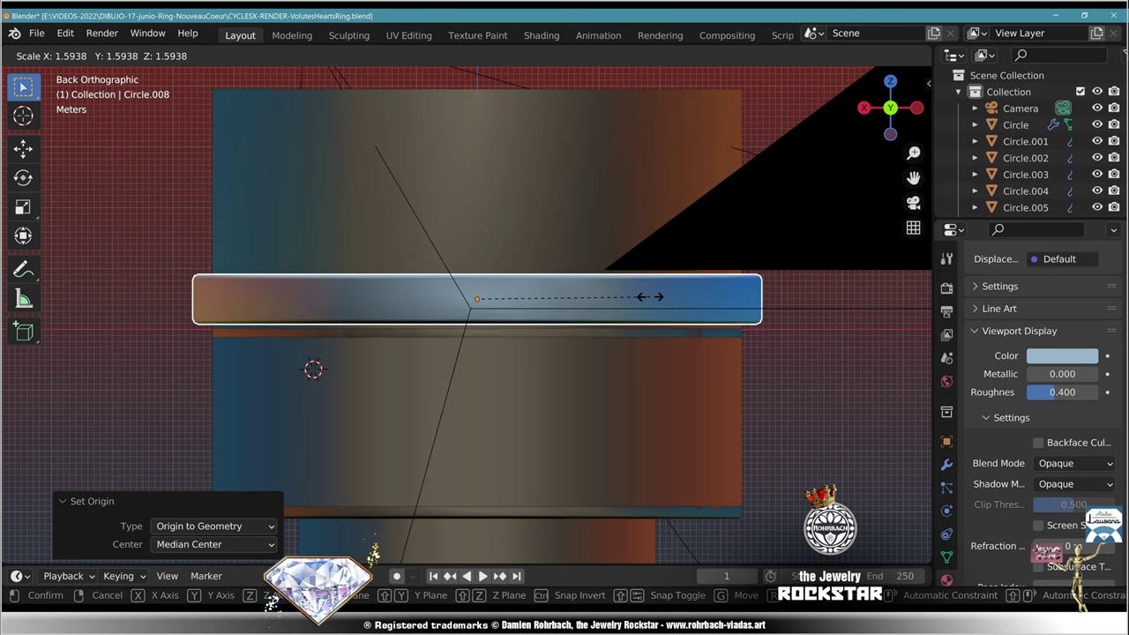
key(Return)
Step: Enlarge the upper neon ring by a further factor of about 1.19, and flatten it along Z to about 0.375
key(KP_0)
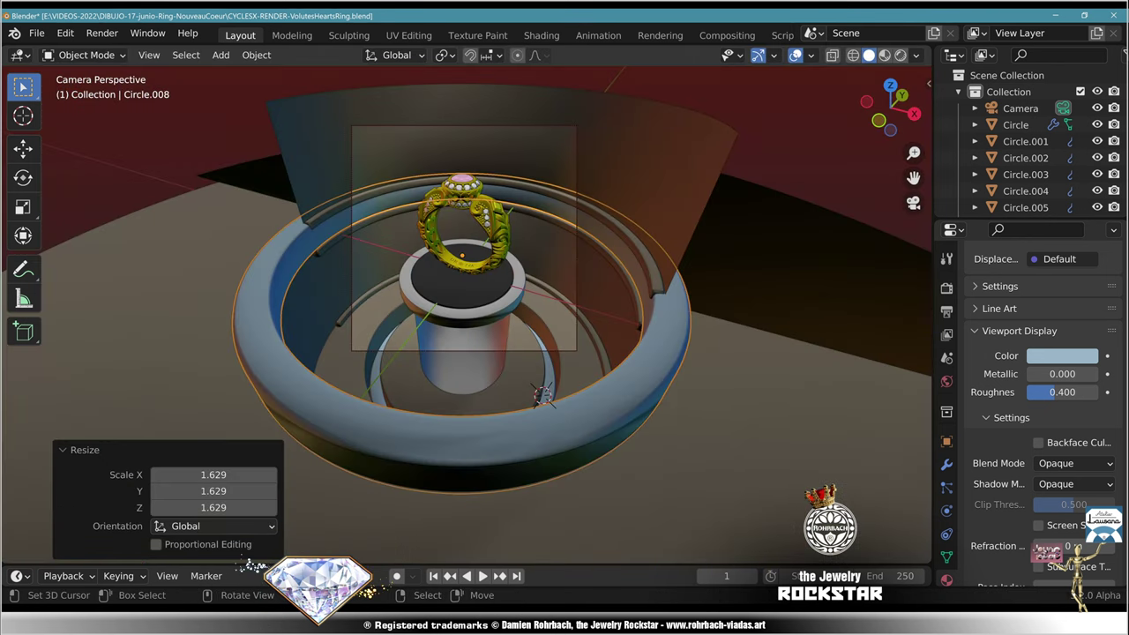
key(s)
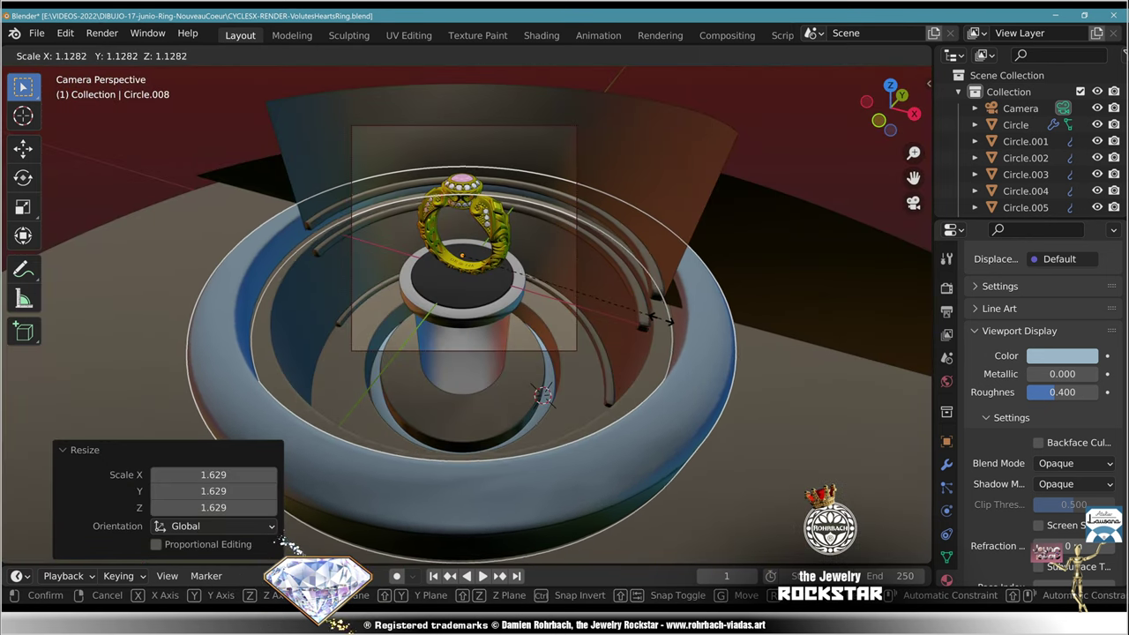
key(Return)
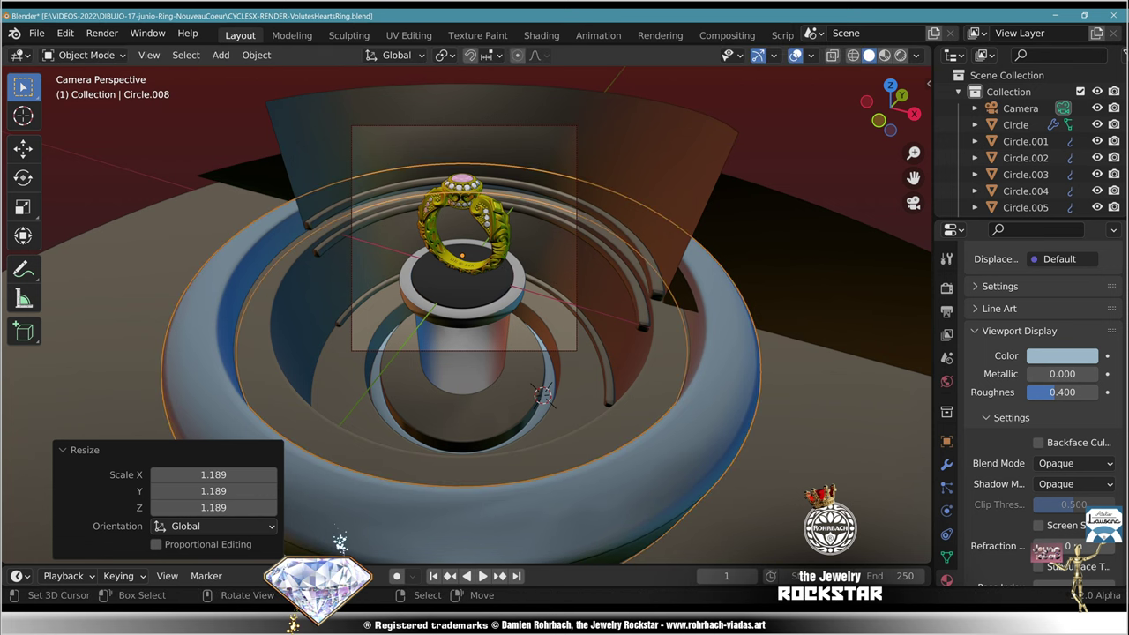
key(KP_1)
key(s)
key(z)
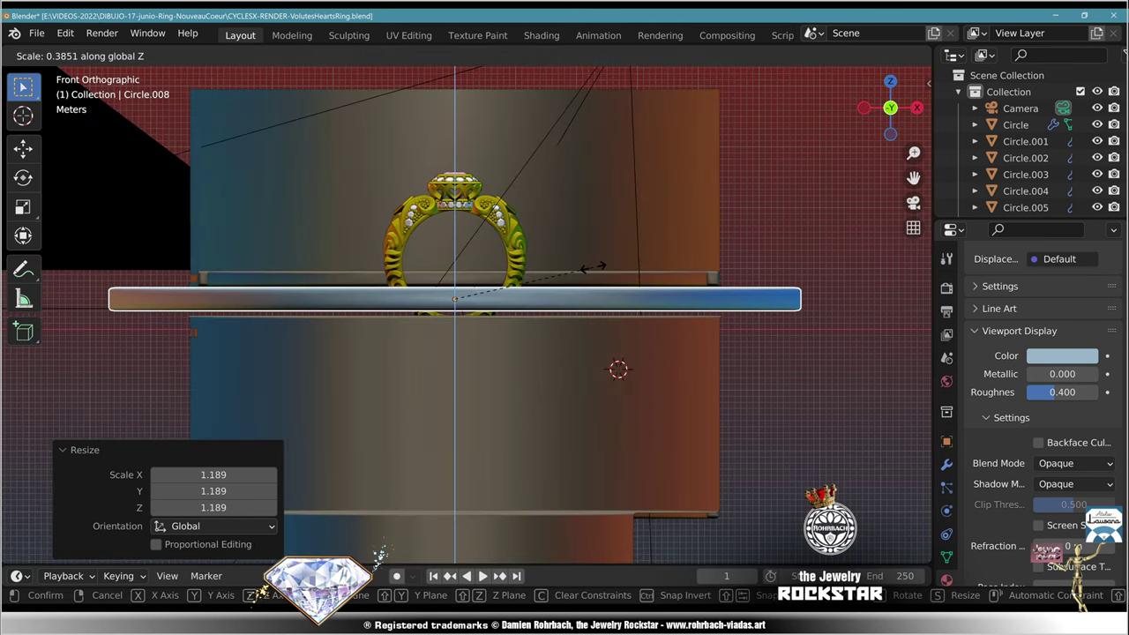
key(Return)
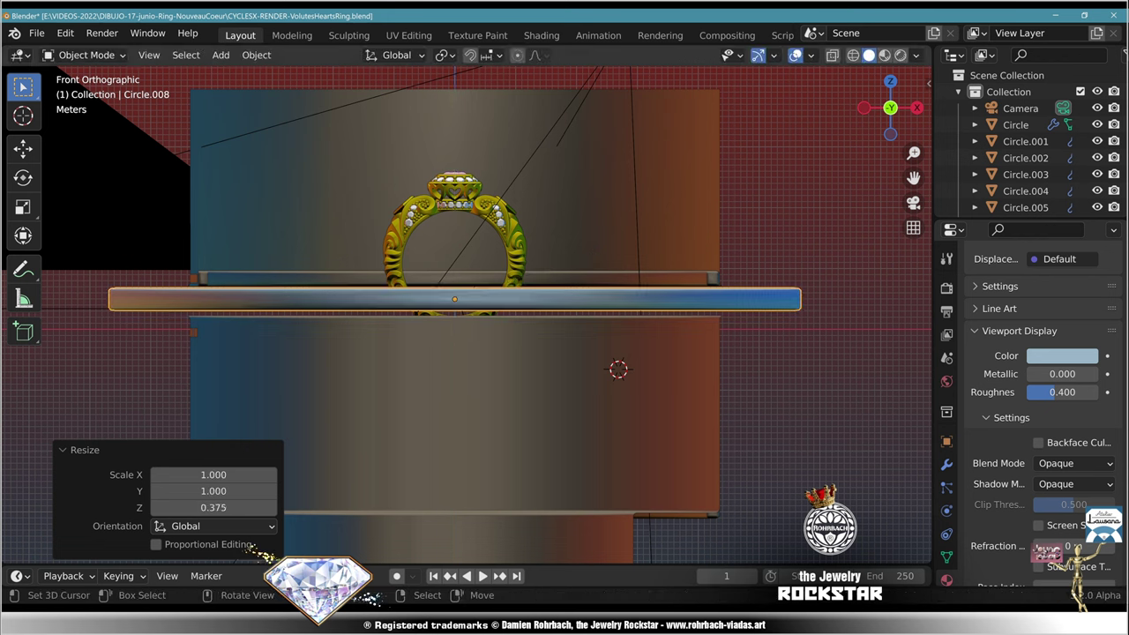
Step: Lower the upper neon ring about 0.27 m along Z and scale it down uniformly to about 0.93, judging it from the camera view
key(g)
key(z)
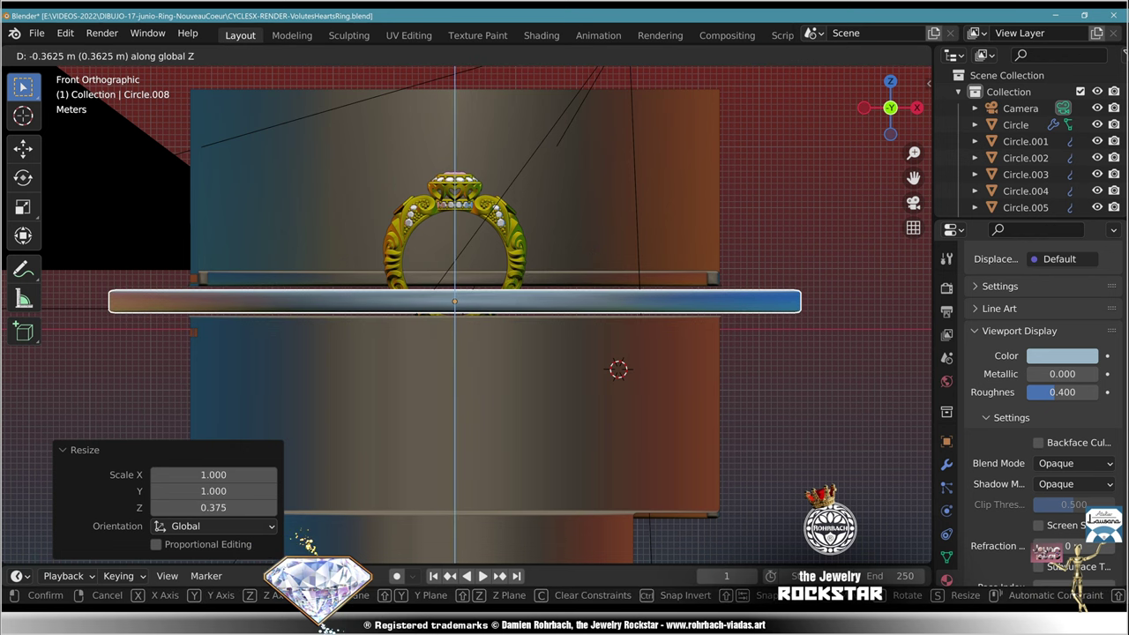
key(Return)
middle_drag(494, 309, 465, 334)
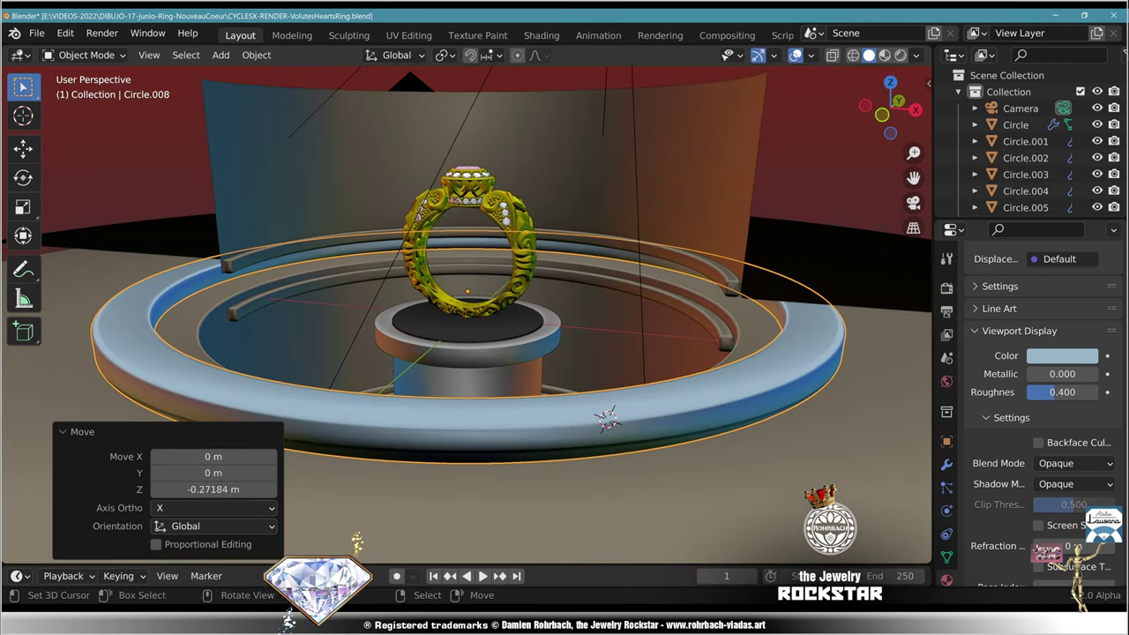
key(KP_0)
scroll(464, 318, up, 1)
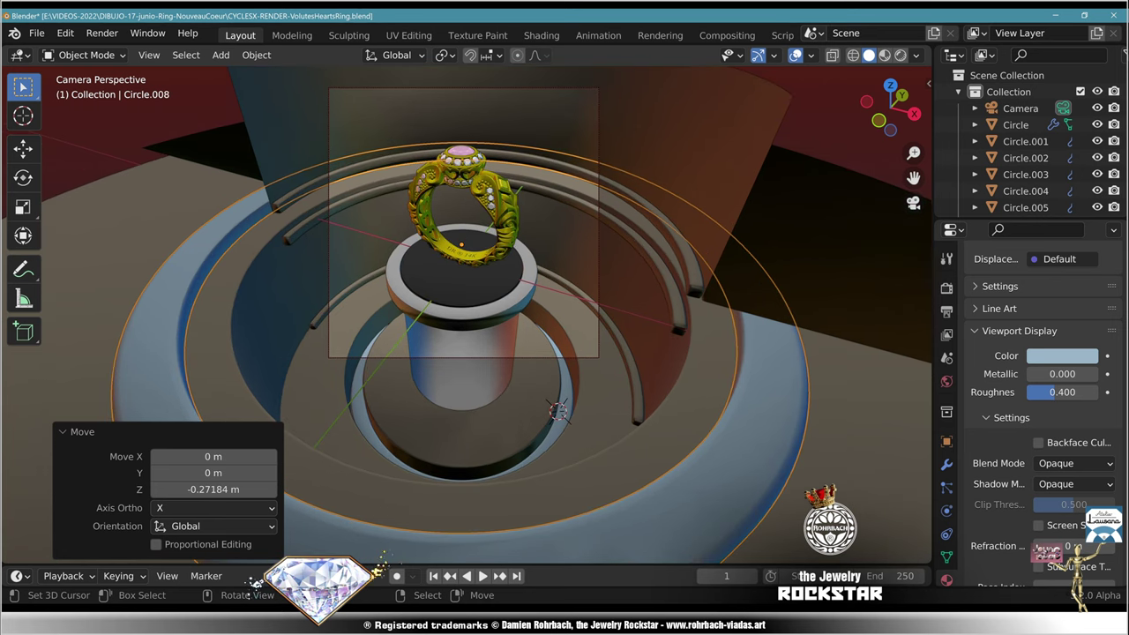
key(s)
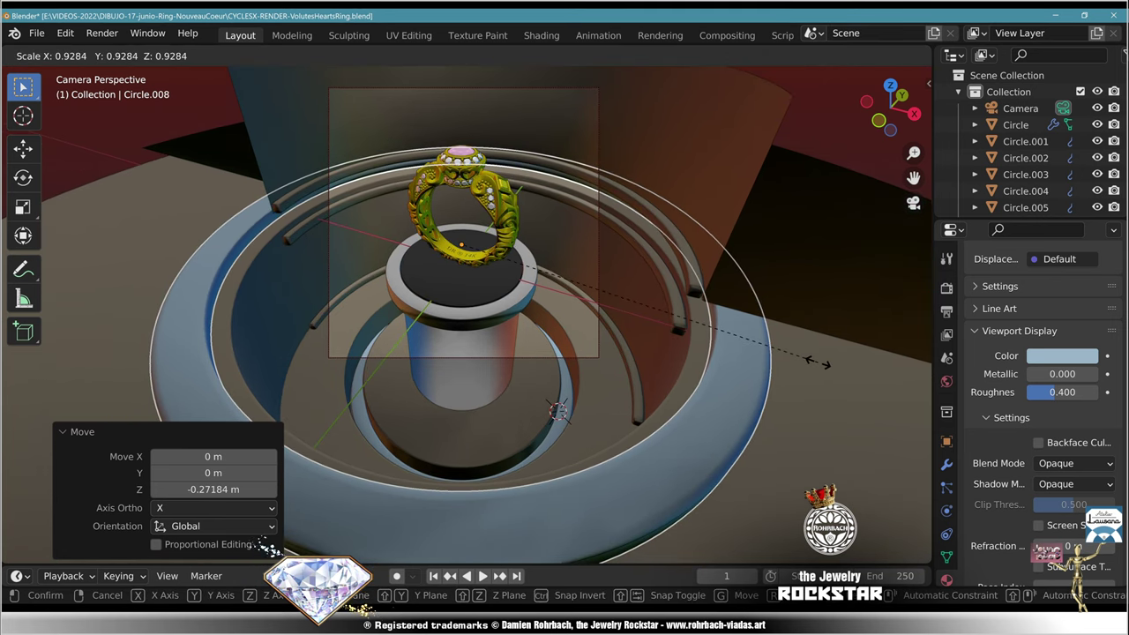
click(816, 361)
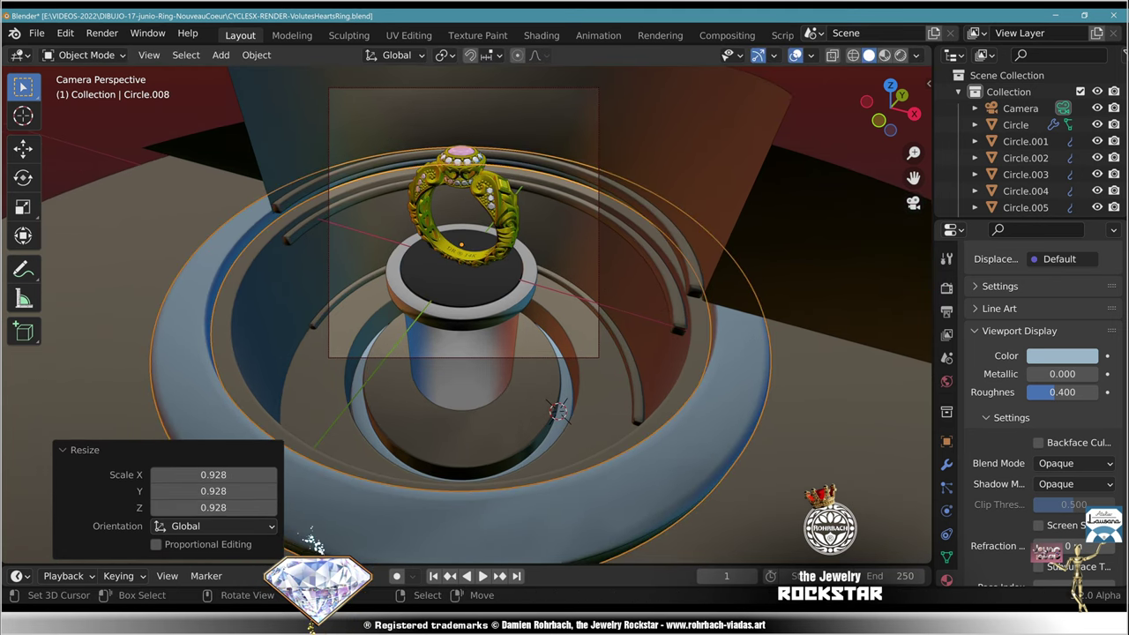
Step: Deselect everything, save the file, and preview the framed ring in rendered shading with the viewport overlays hidden
key(alt+a)
key(ctrl+s)
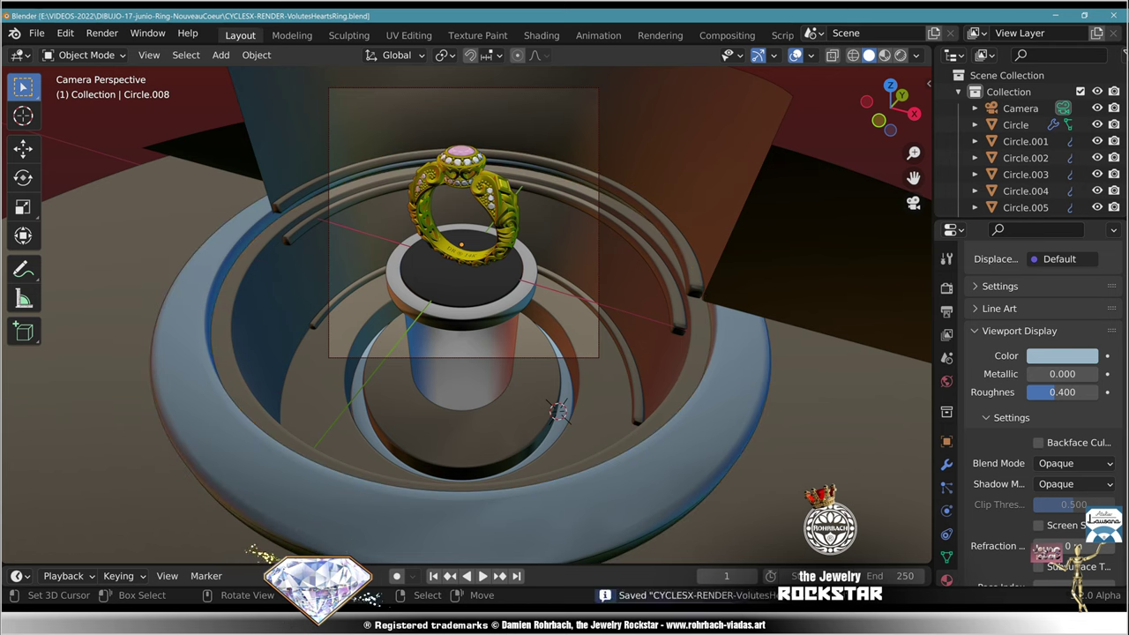
shift+middle_drag(466, 300, 486, 391)
scroll(461, 367, up, 1)
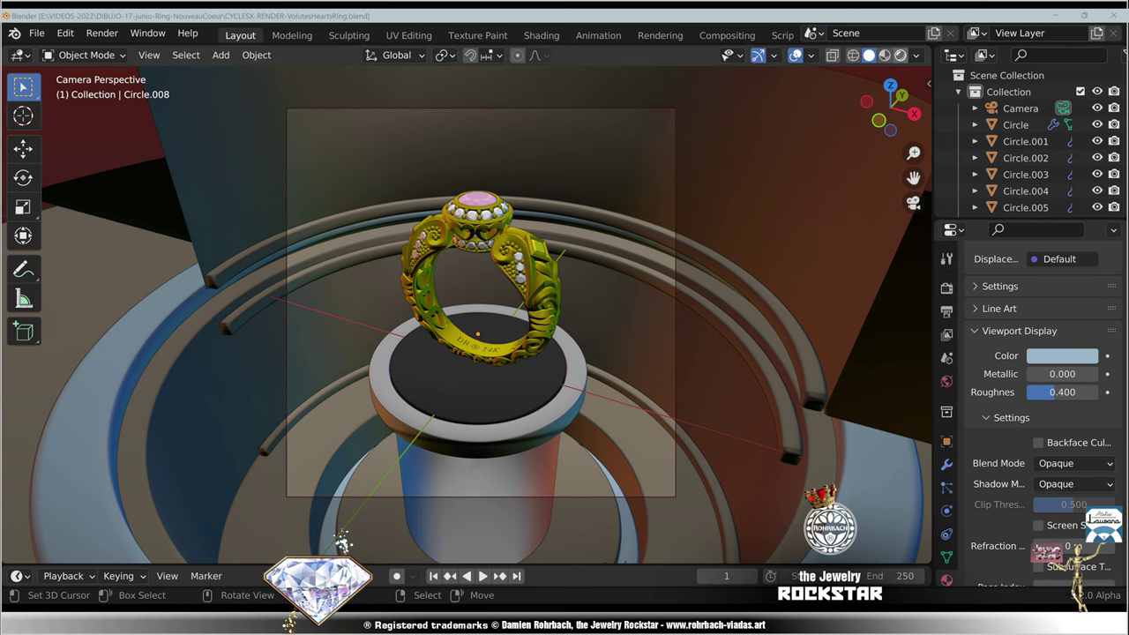
key(shift+z)
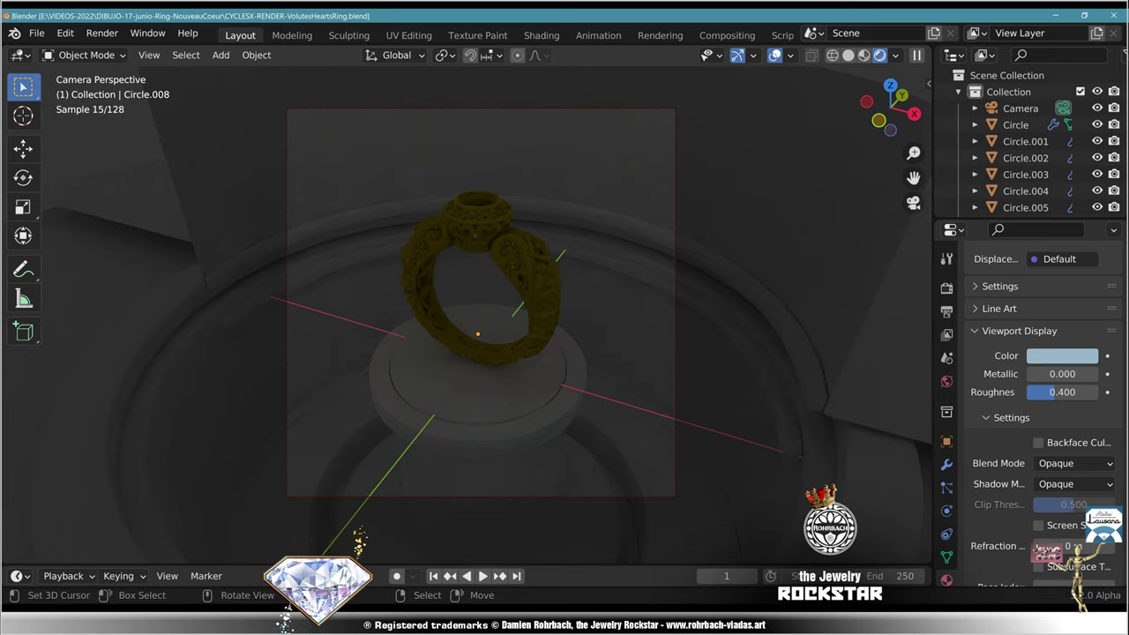
click(775, 55)
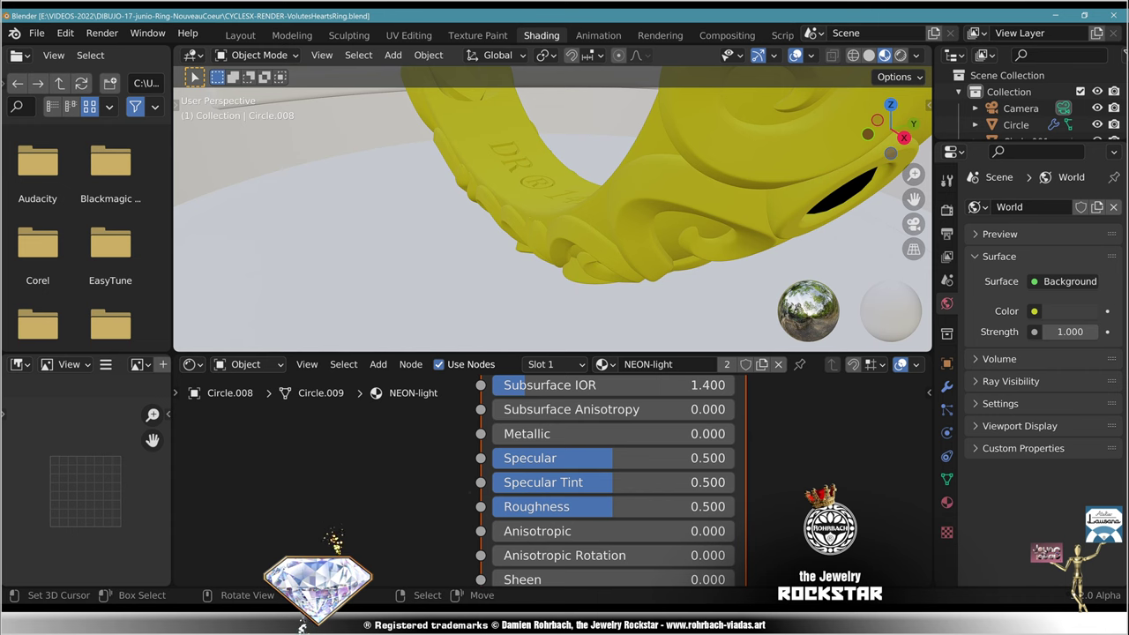
Step: Set the Shading workspace's 3D view to the camera view with rendered shading
key(KP_0)
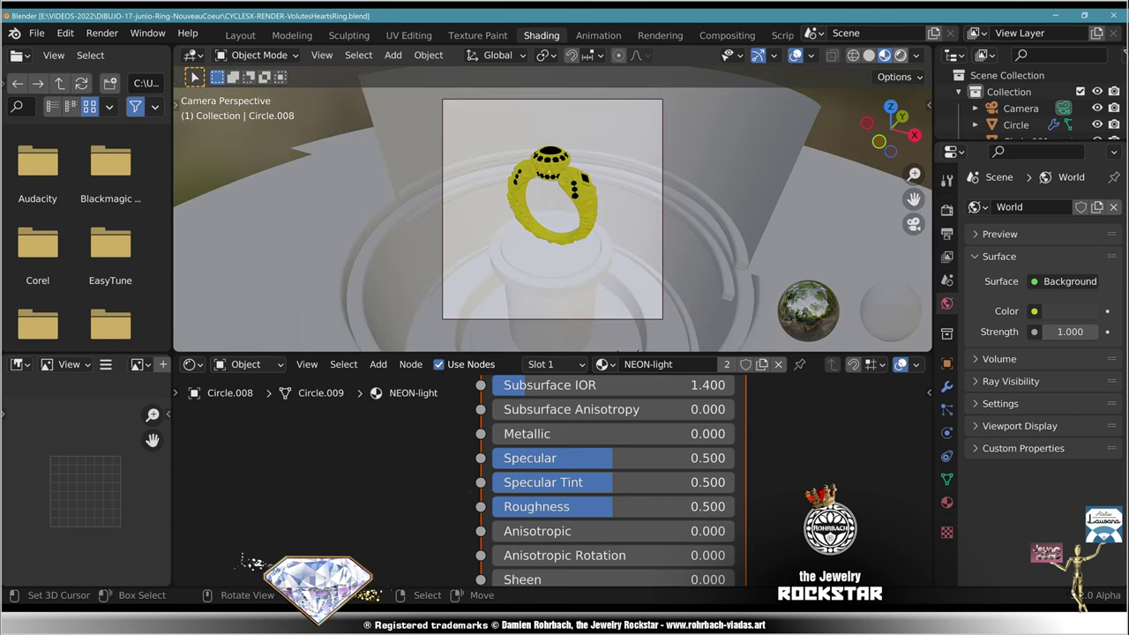
click(901, 56)
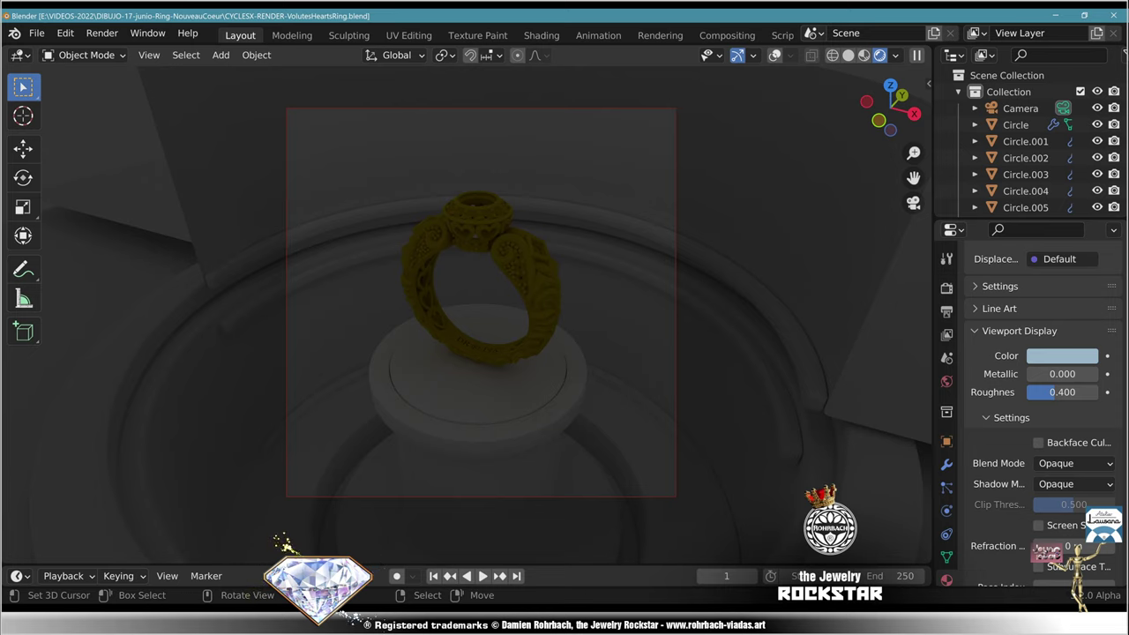
Step: Assign an Environment Texture to the World background color
click(947, 382)
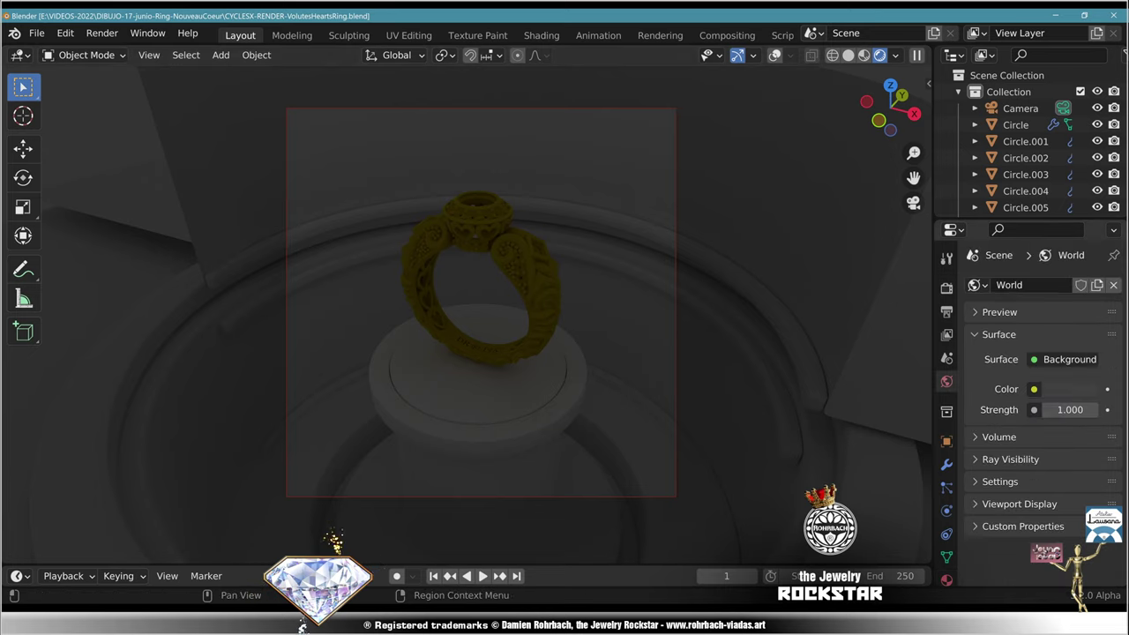
click(1034, 389)
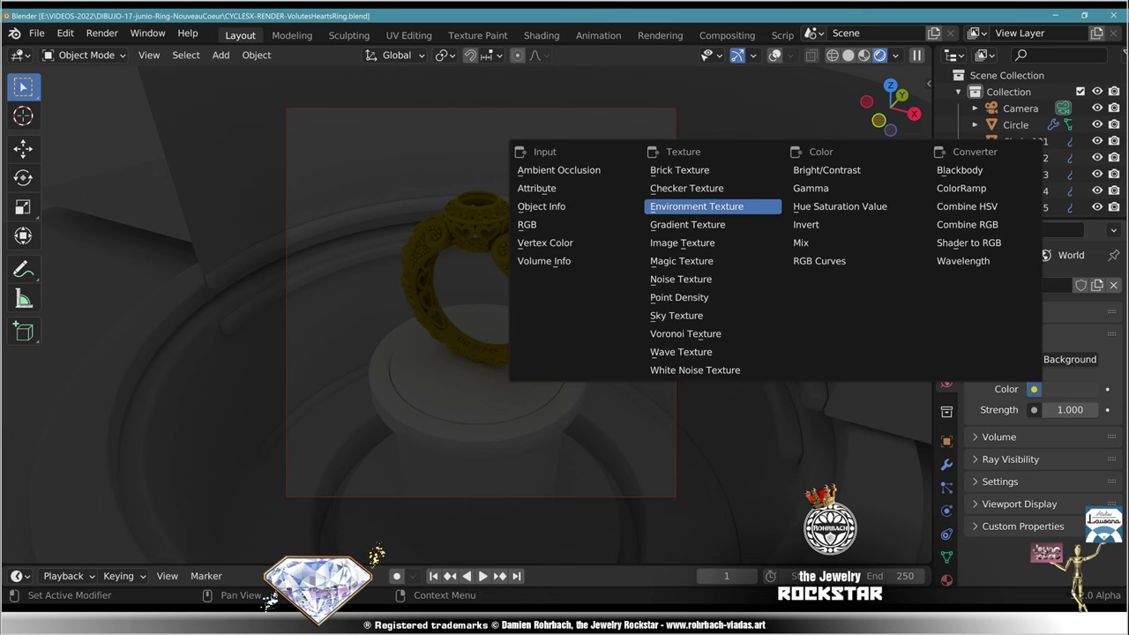
click(697, 207)
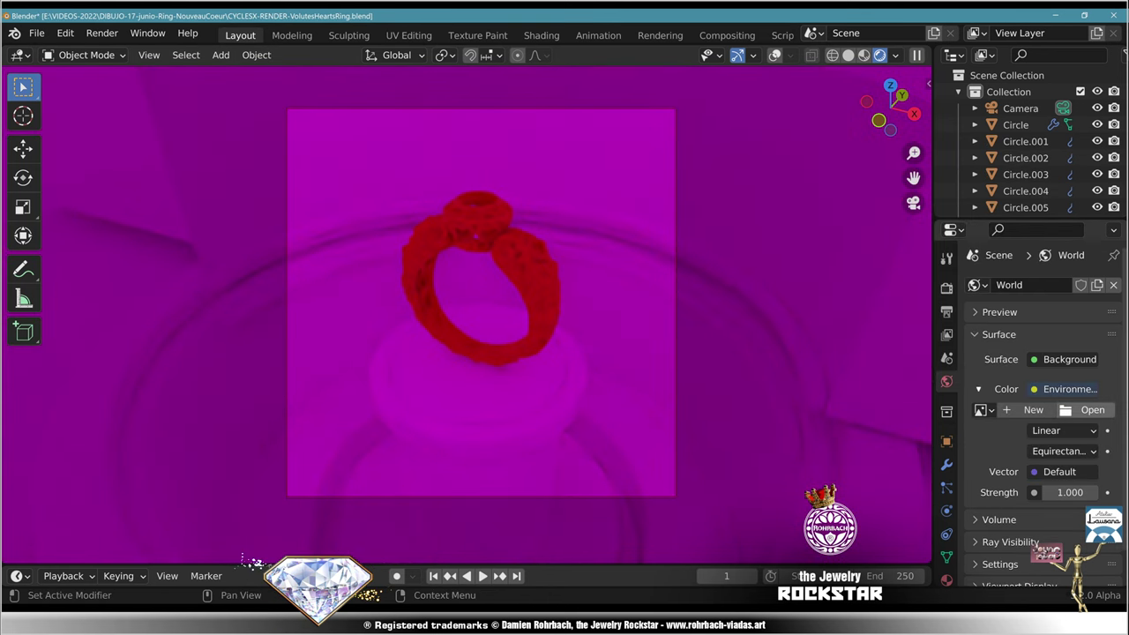
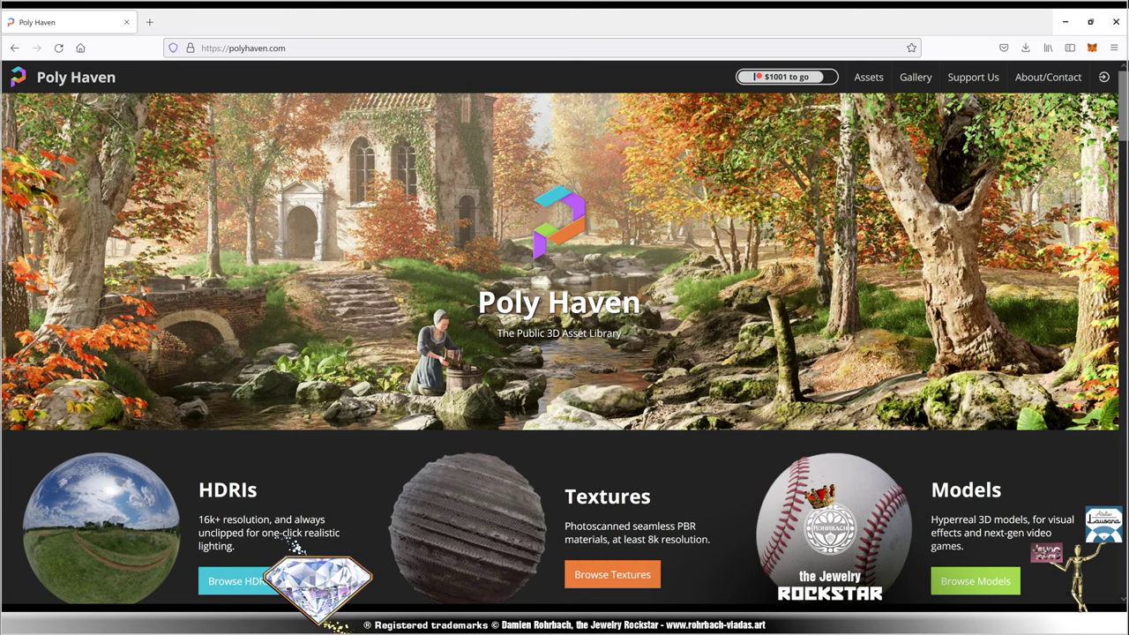
Step: Switch to the Poly Haven website in the browser and open its HDRIs collection
scroll(296, 547, down, 3)
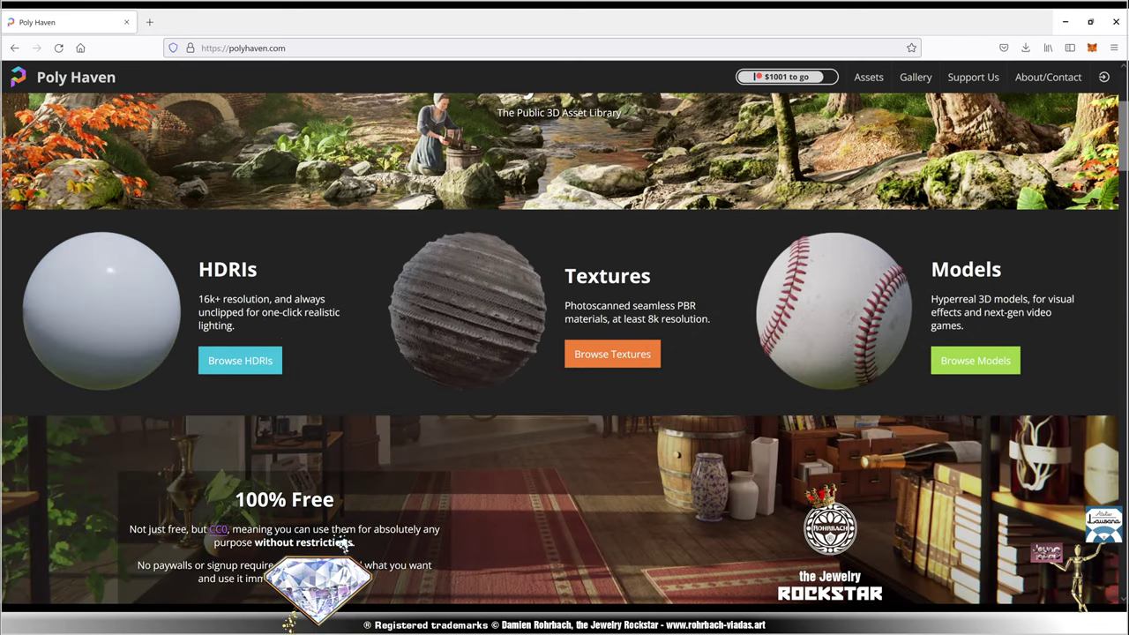
click(240, 360)
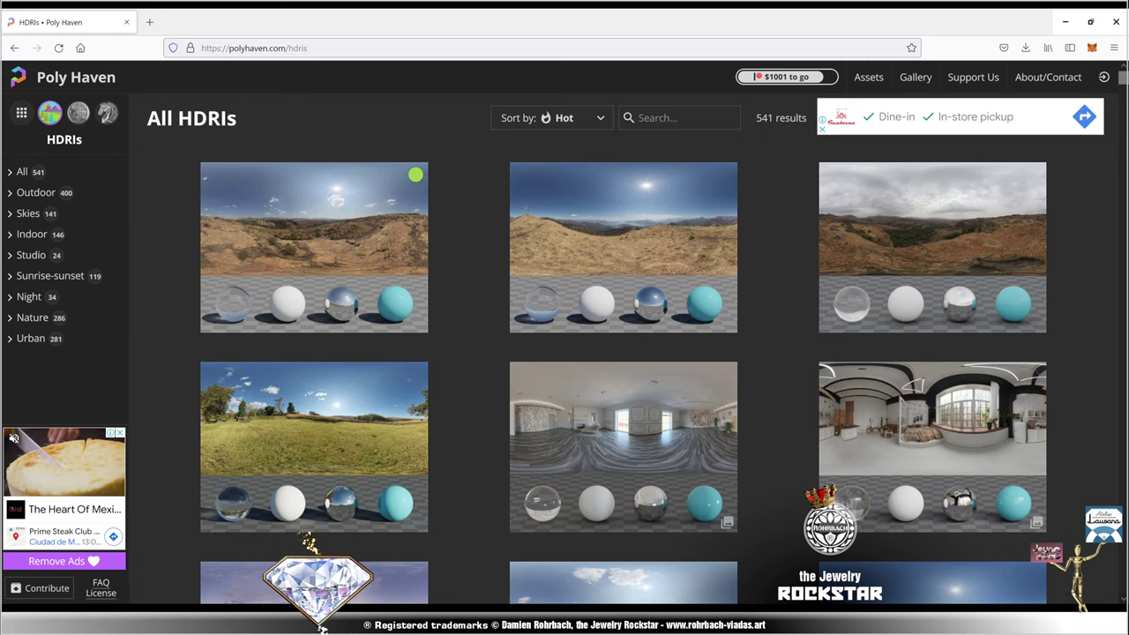
Step: Browse the HDRIs for an indoor studio environment and download Christmas Photo Studio 04 as a 4K EXR
scroll(622, 353, down, 10)
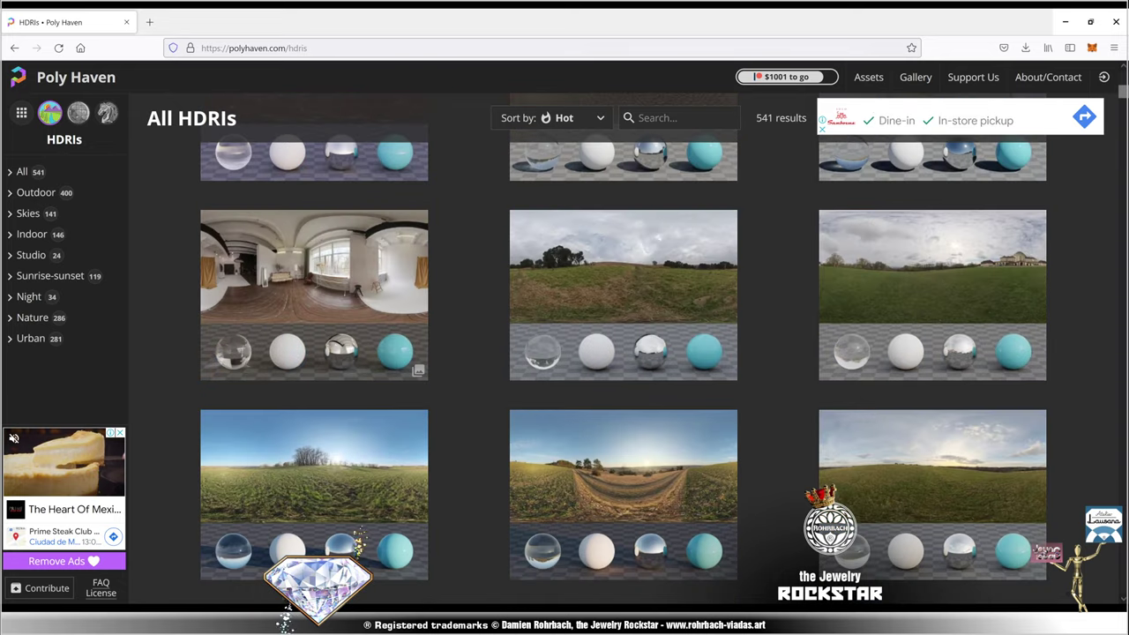
scroll(623, 353, down, 4)
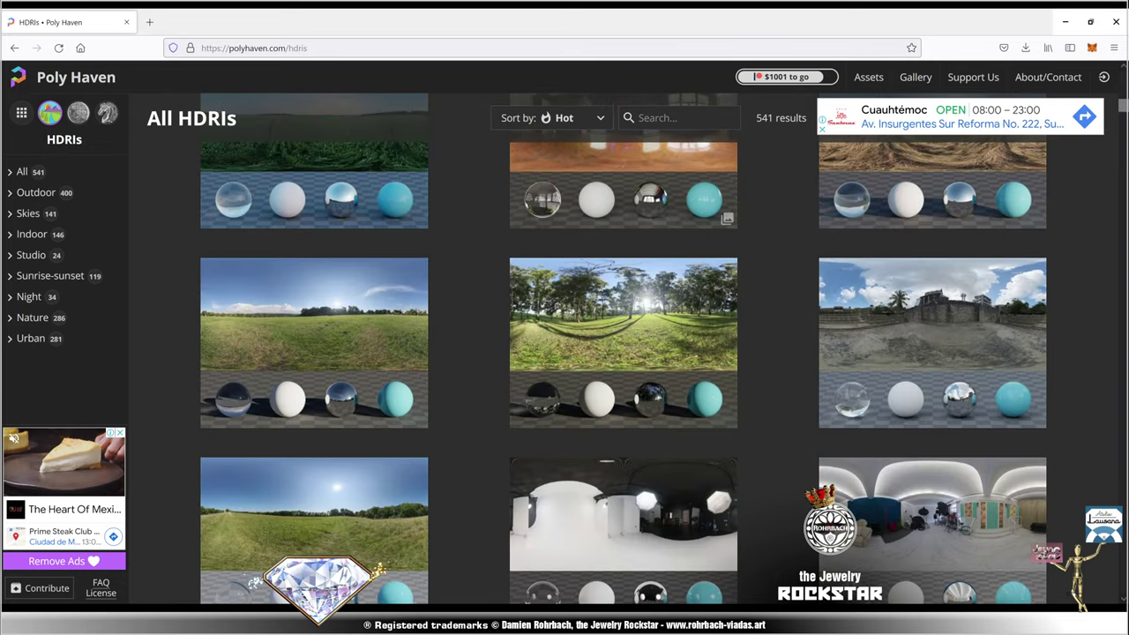
scroll(623, 353, down, 4)
scroll(623, 353, down, 4)
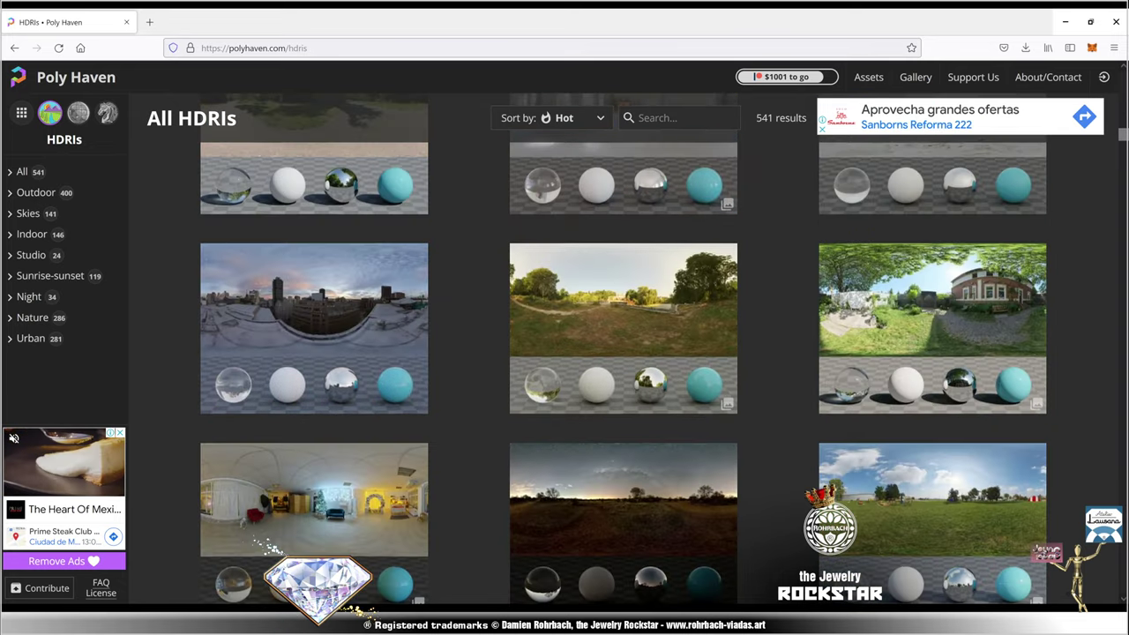
scroll(623, 353, down, 4)
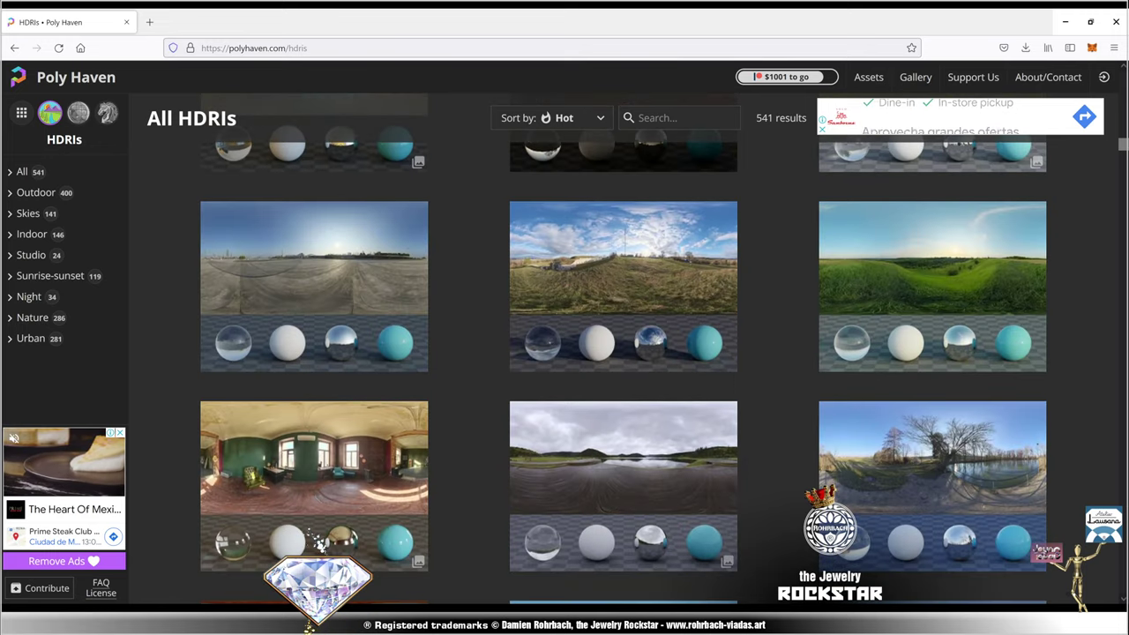
scroll(623, 353, down, 4)
scroll(622, 353, down, 4)
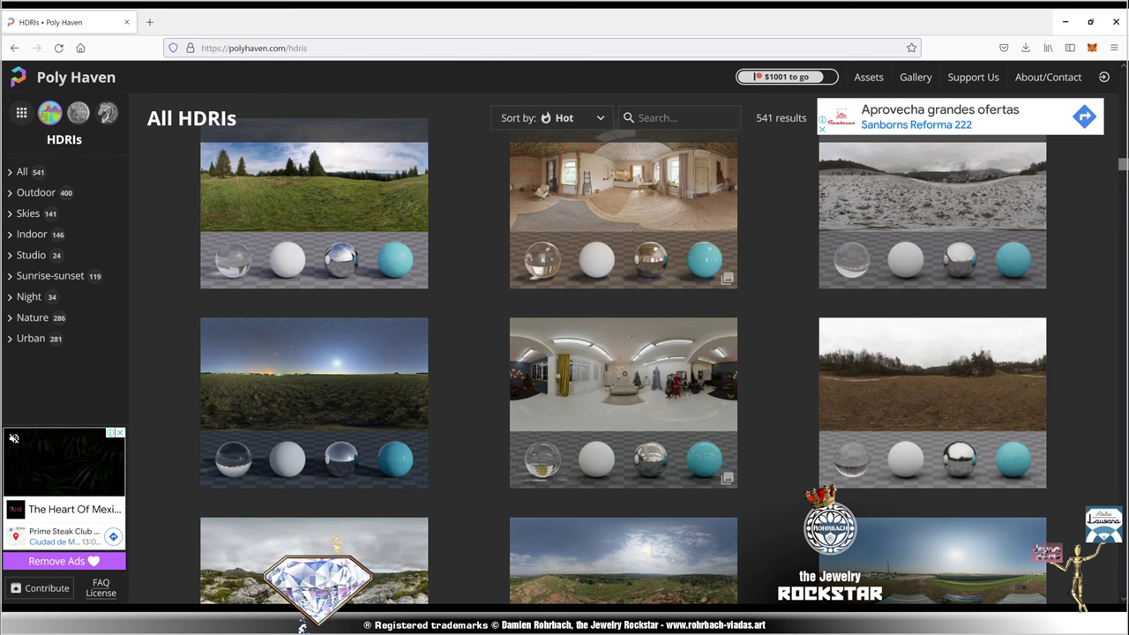
scroll(301, 624, down, 5)
scroll(273, 609, up, 5)
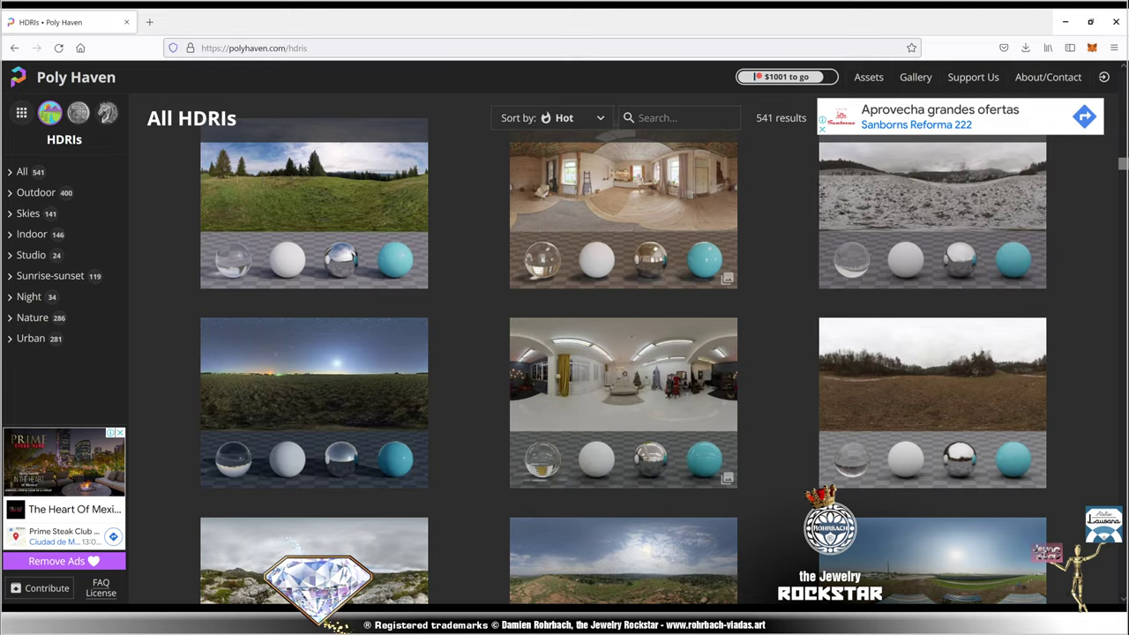
scroll(335, 625, down, 5)
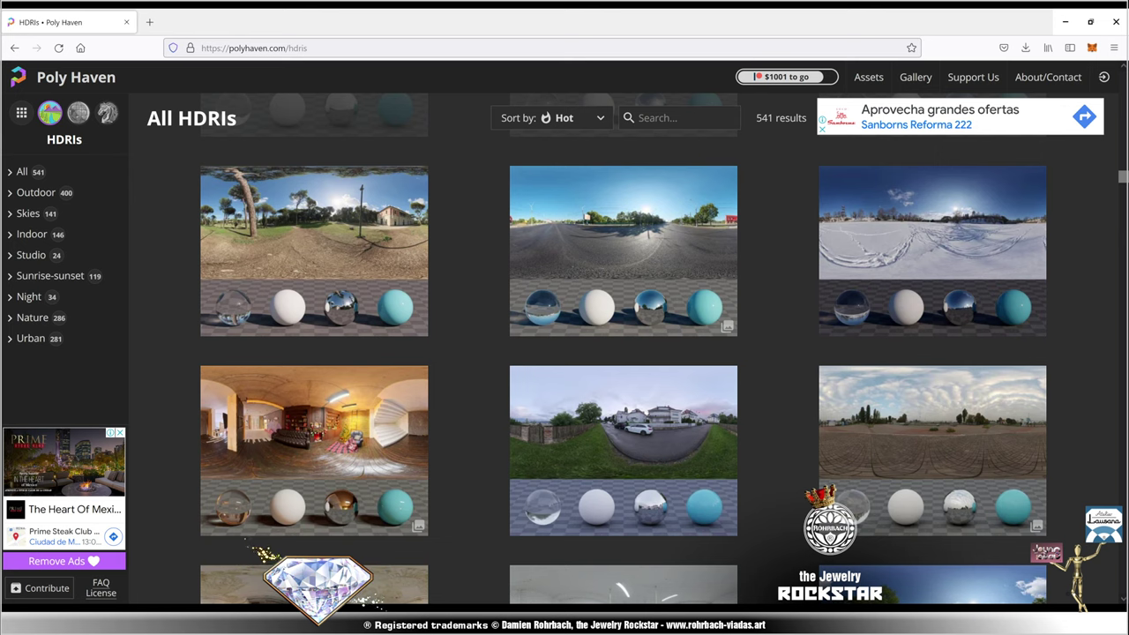
scroll(361, 609, down, 4)
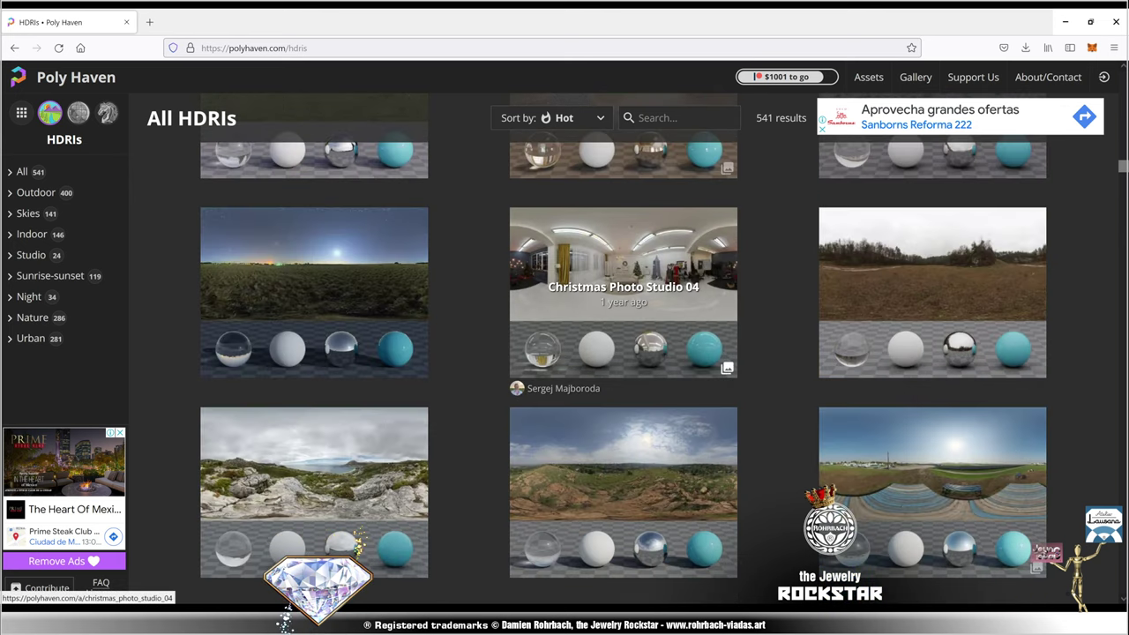
click(624, 282)
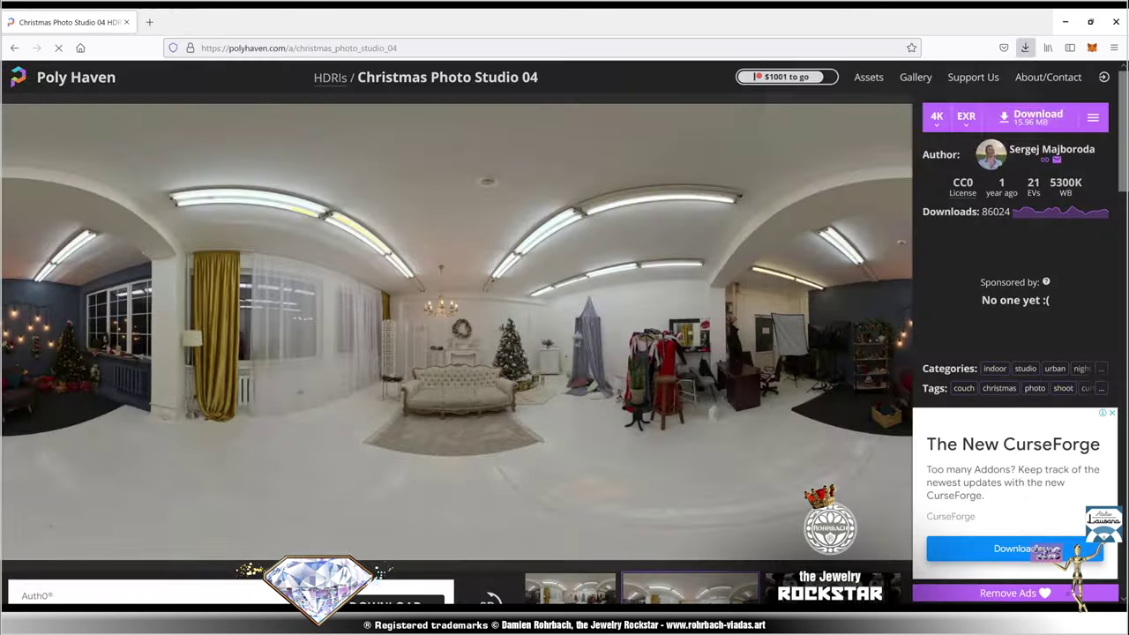
click(1038, 118)
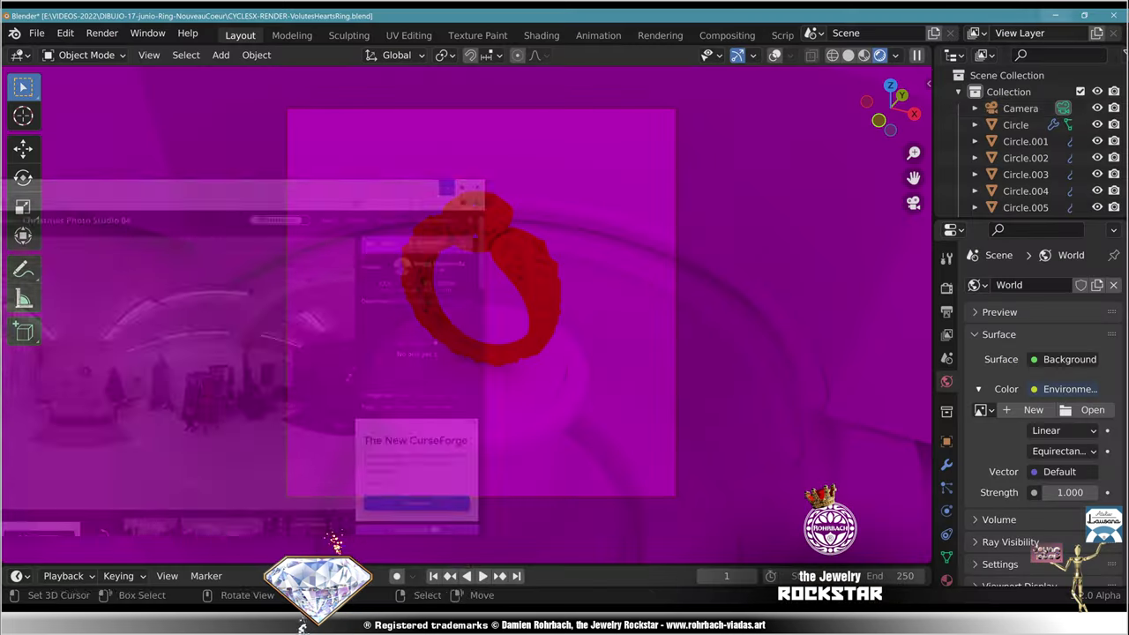
Step: Switch to Blender, load christmas_photo_studio_04_4k.exr from the Downloads folder as the World environment image, and save the file
click(1092, 410)
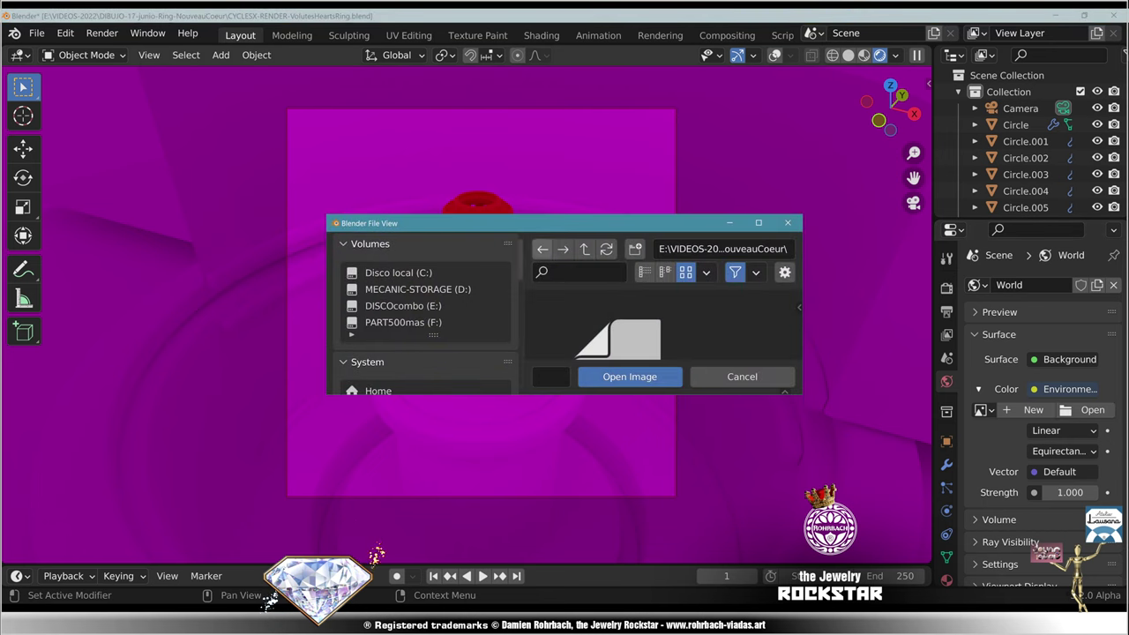
click(758, 223)
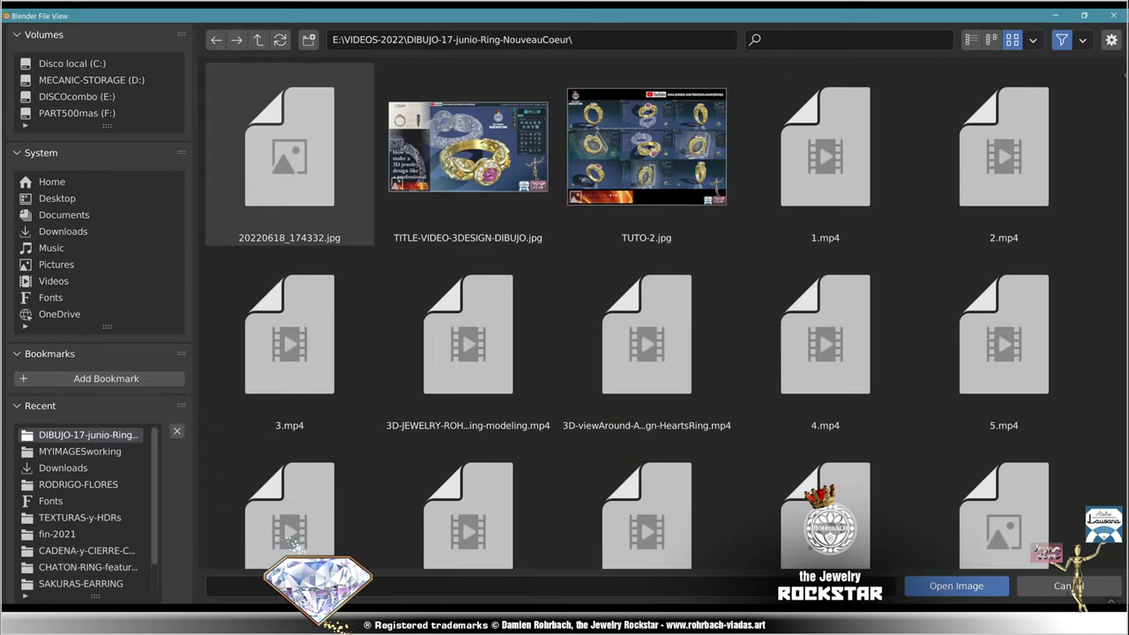
click(64, 231)
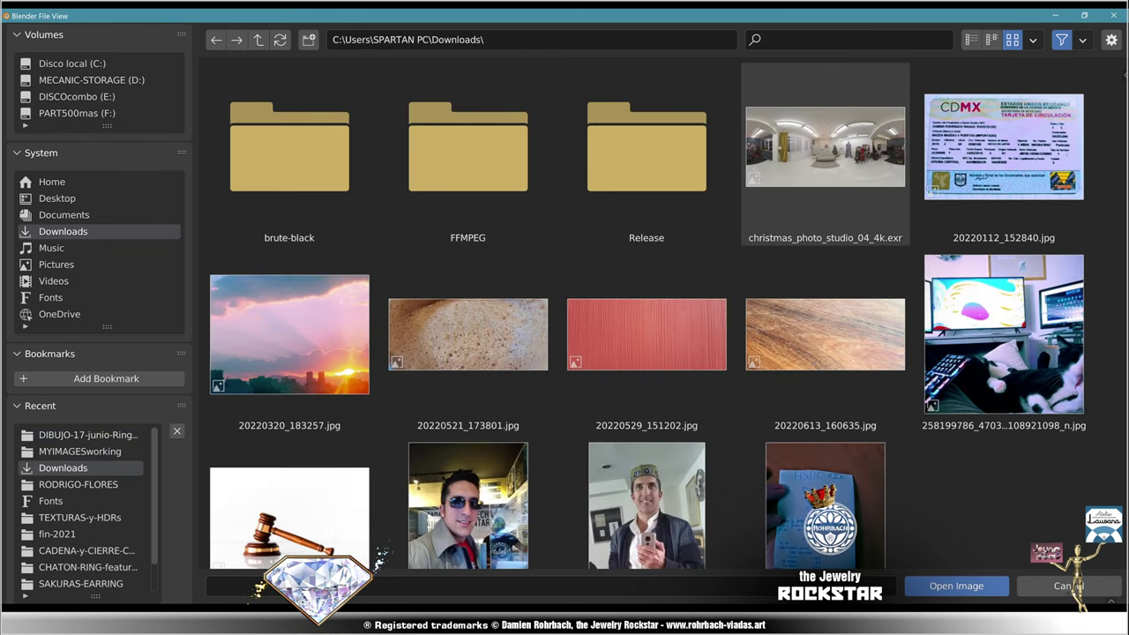
double_click(825, 158)
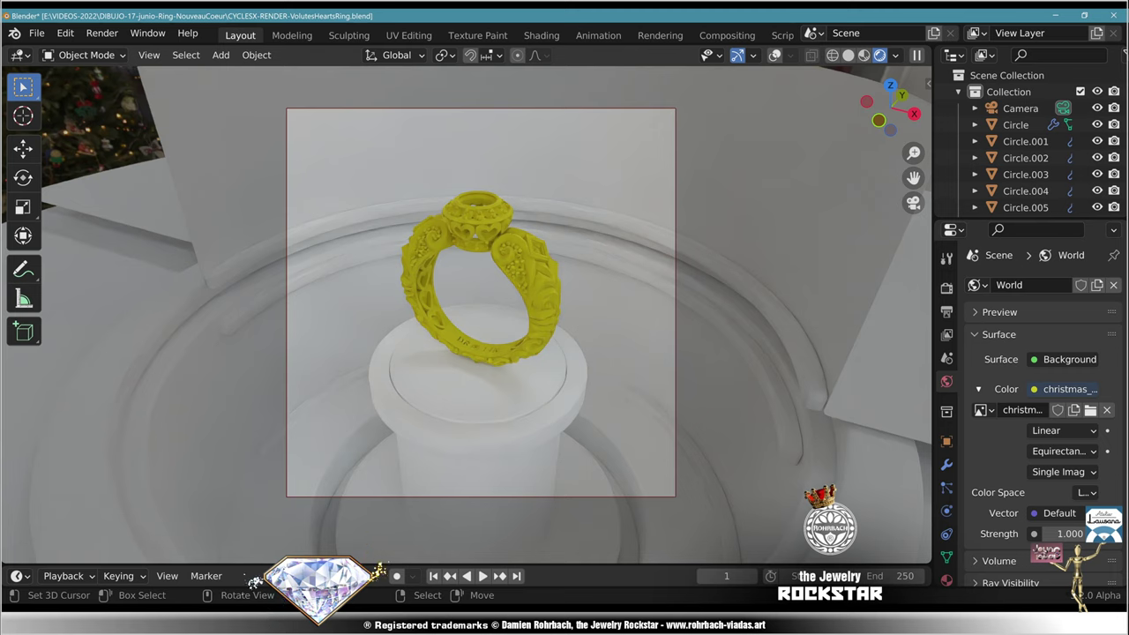
key(ctrl+s)
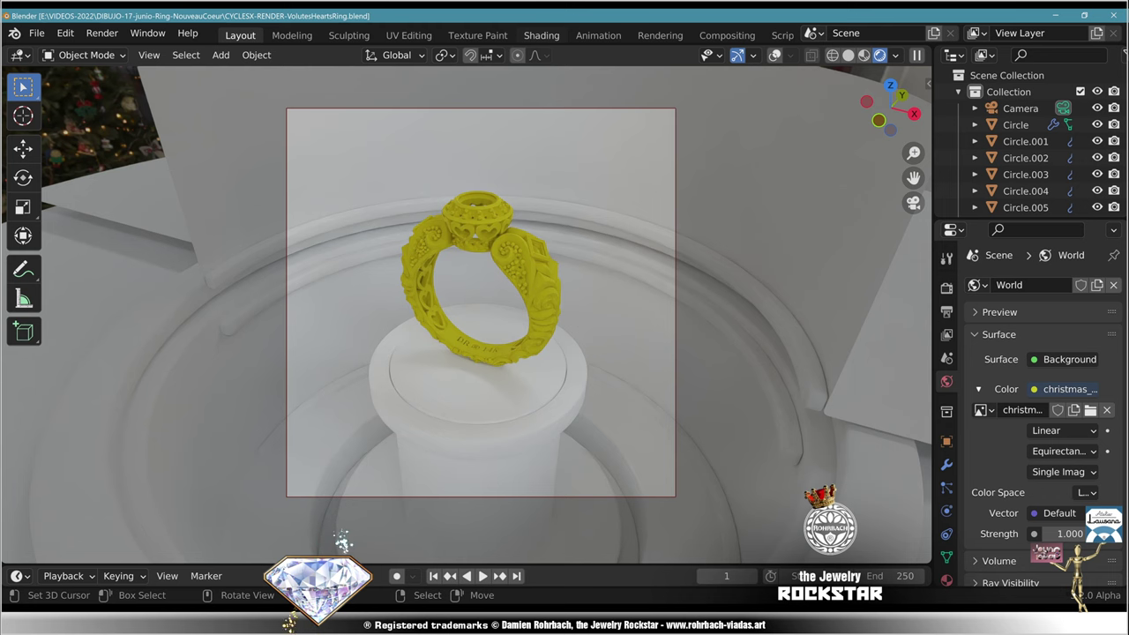
Step: In the Shading workspace, set the ring's Yellow_gold_14K material to Metallic 1, Specular 1, Specular Tint 1 and Roughness 0.1
click(542, 35)
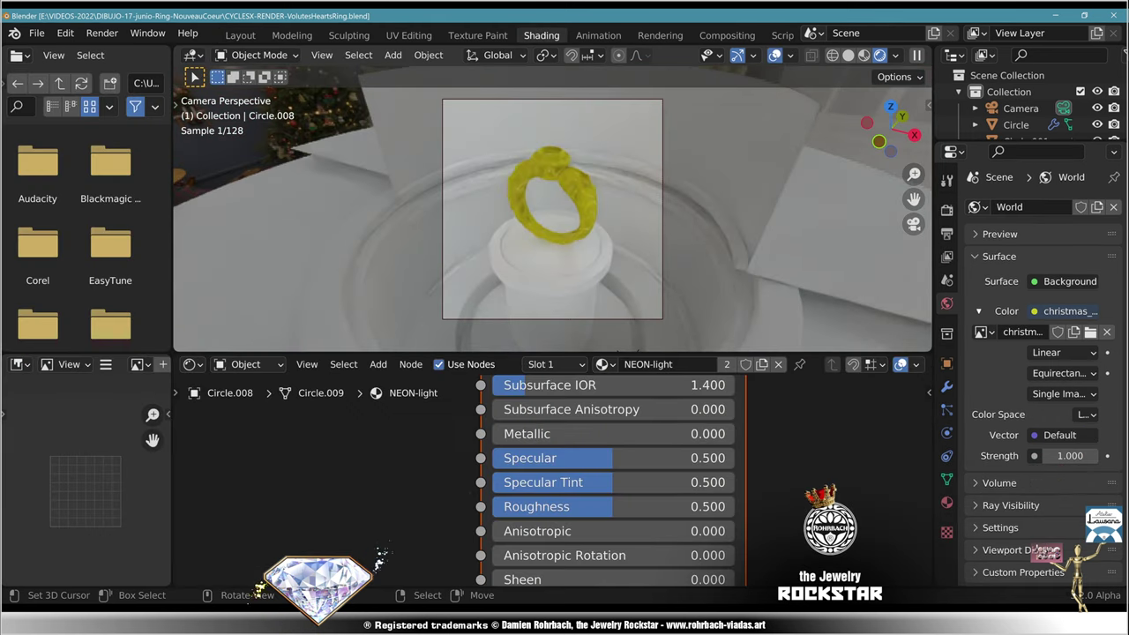
scroll(608, 212, up, 3)
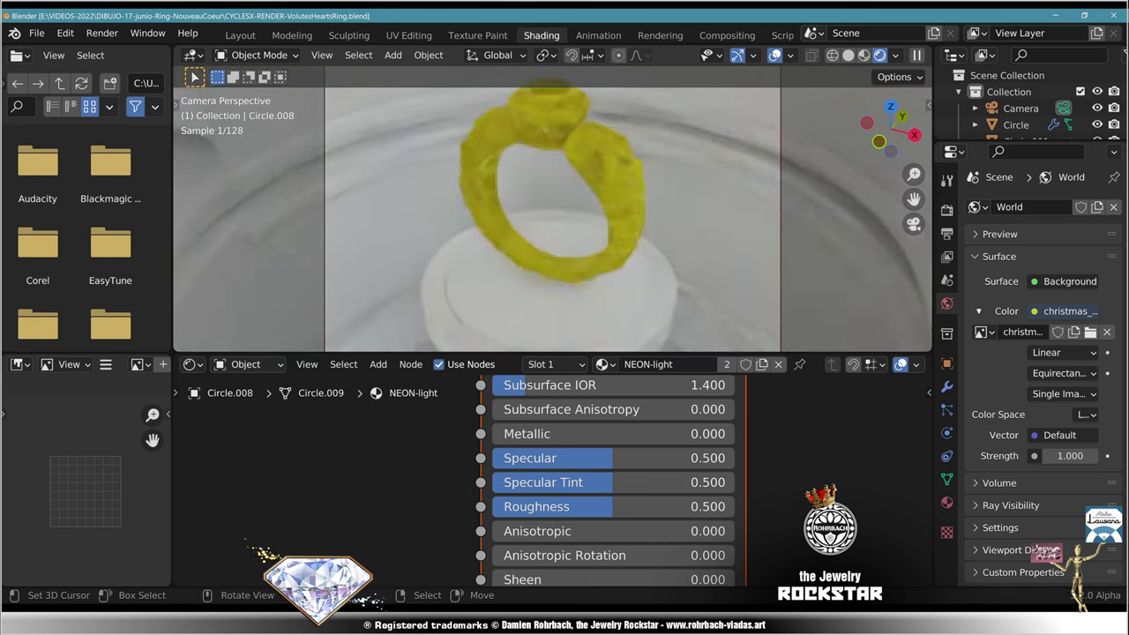
click(620, 205)
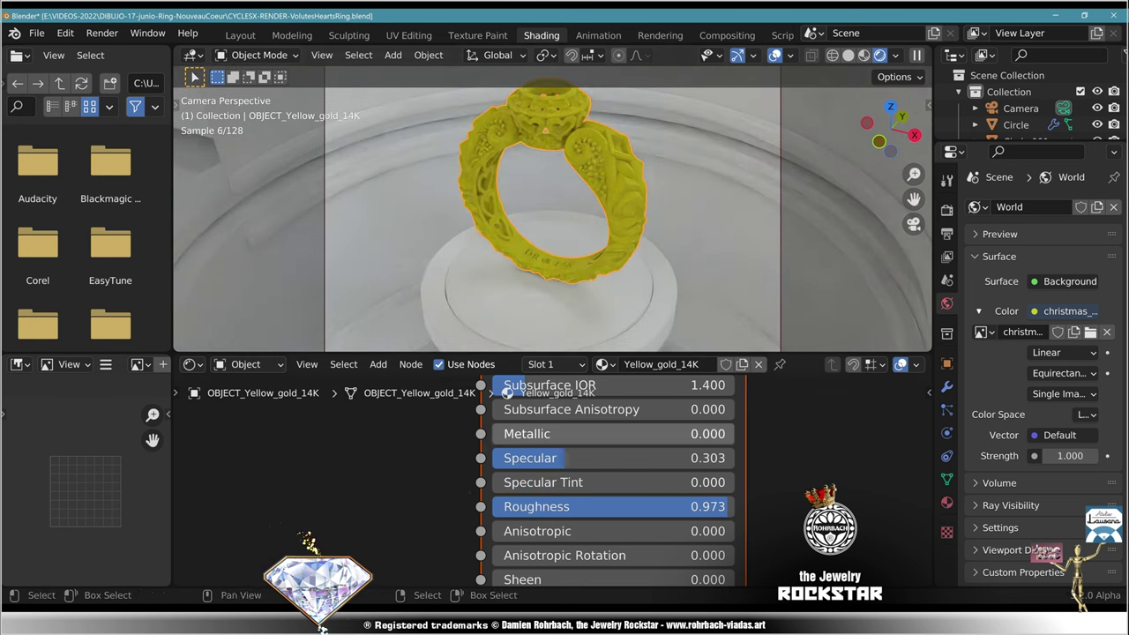
mouse_move(613, 434)
middle_down()
mouse_move(543, 563)
mouse_move(559, 586)
mouse_move(593, 431)
middle_up()
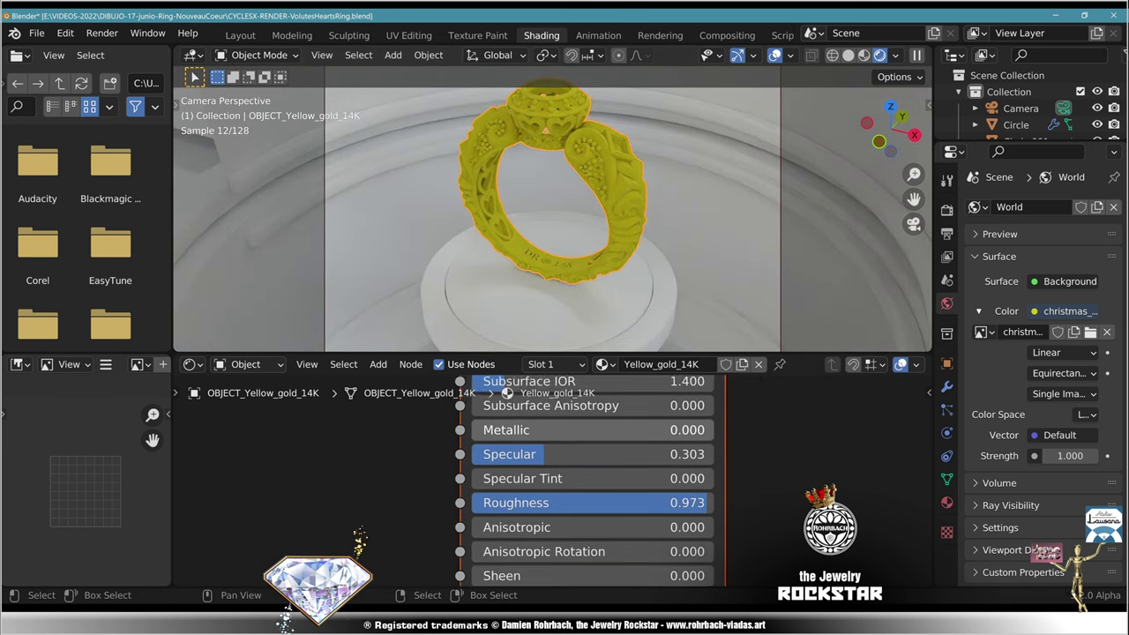
click(593, 430)
text(1)
key(Return)
drag(593, 455, 593, 479)
text(1)
key(Return)
click(592, 503)
text(0.1)
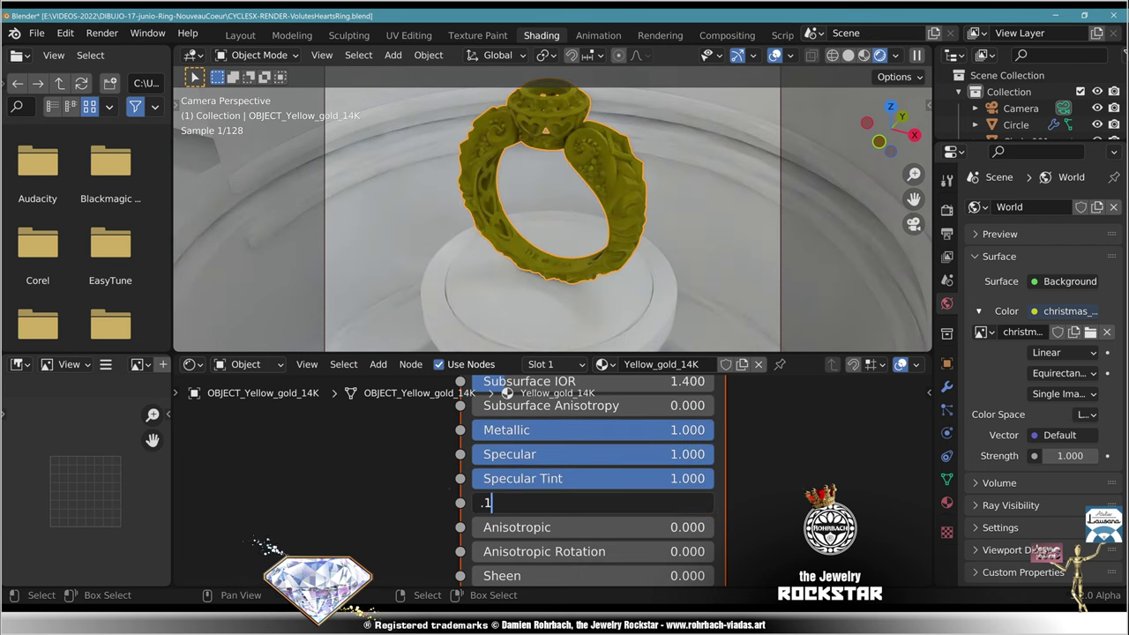
key(Return)
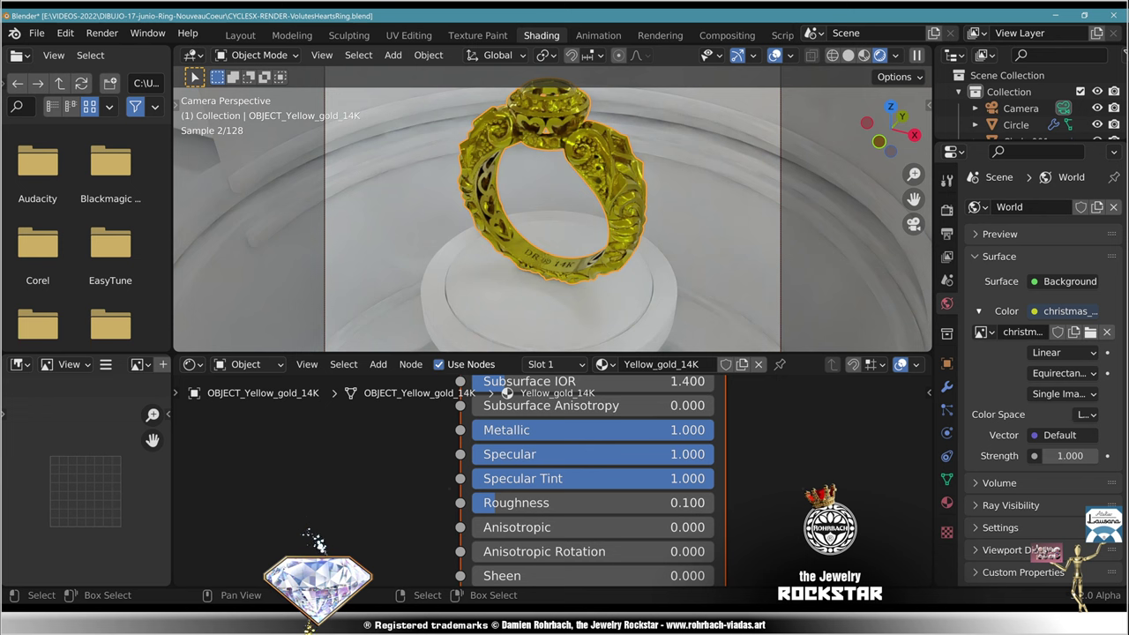
Step: Change the Yellow_gold_14K material's Base Color to a brighter, less saturated warm gold
middle_drag(593, 423, 614, 574)
click(665, 435)
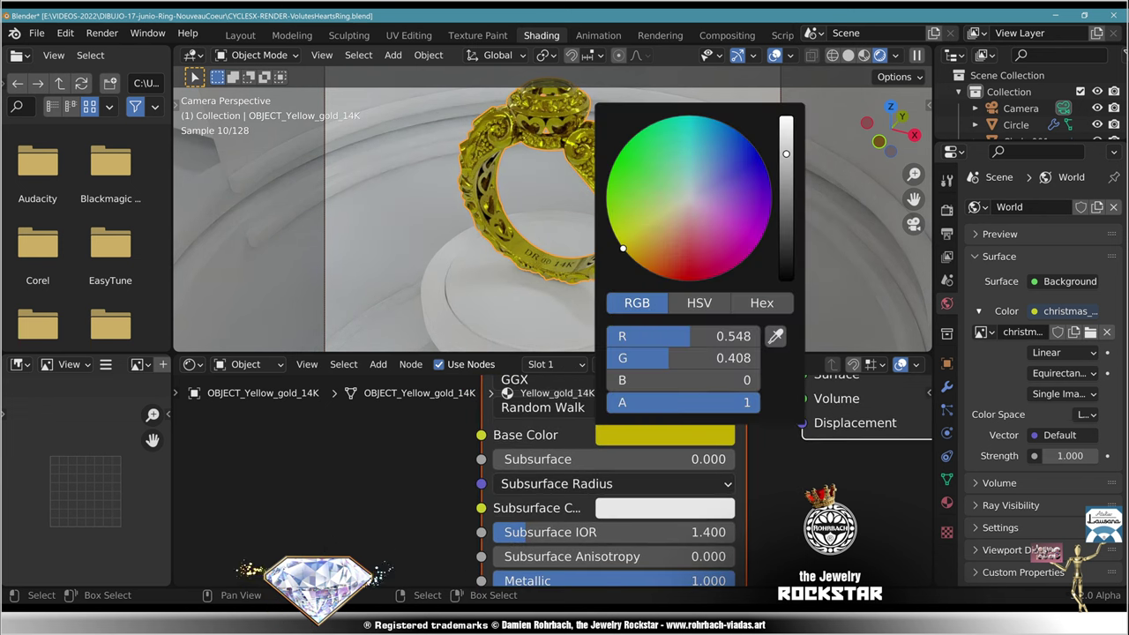
drag(623, 248, 654, 238)
drag(786, 153, 786, 130)
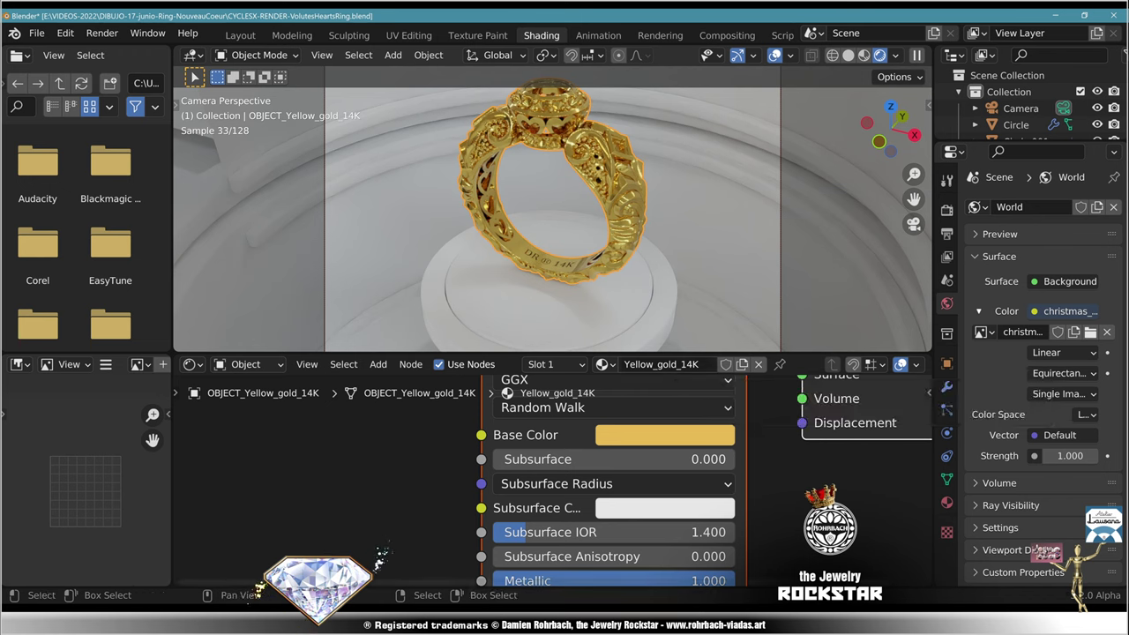
Step: In the Cycles Light Paths settings, set every Max Bounces value, from Total to Transparent, to 46
click(947, 210)
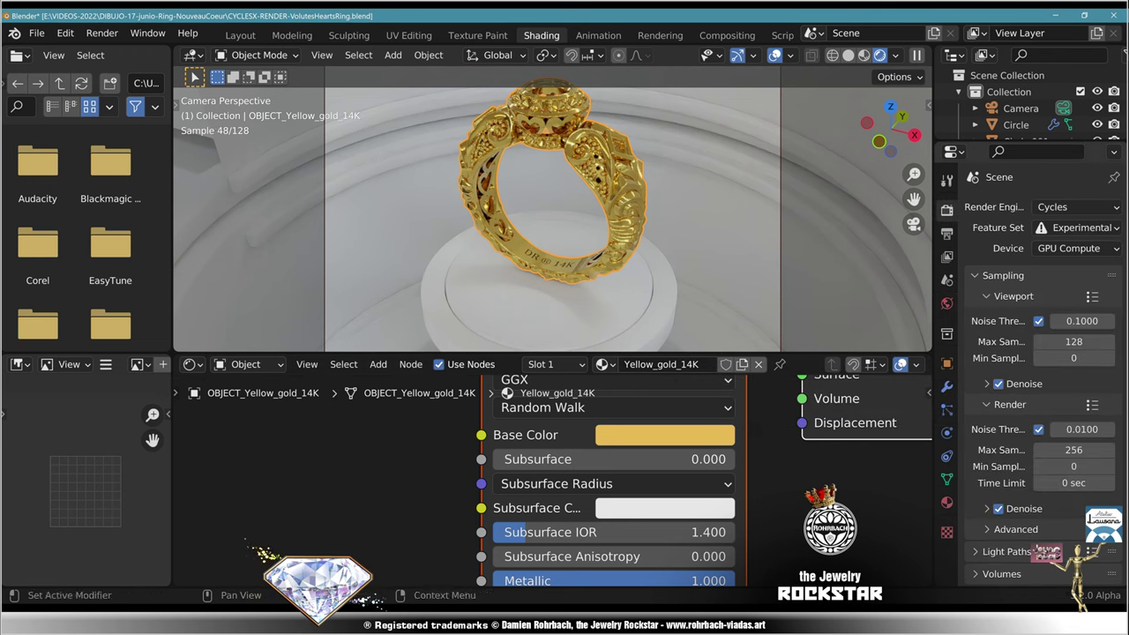
scroll(1043, 379, down, 9)
click(1006, 330)
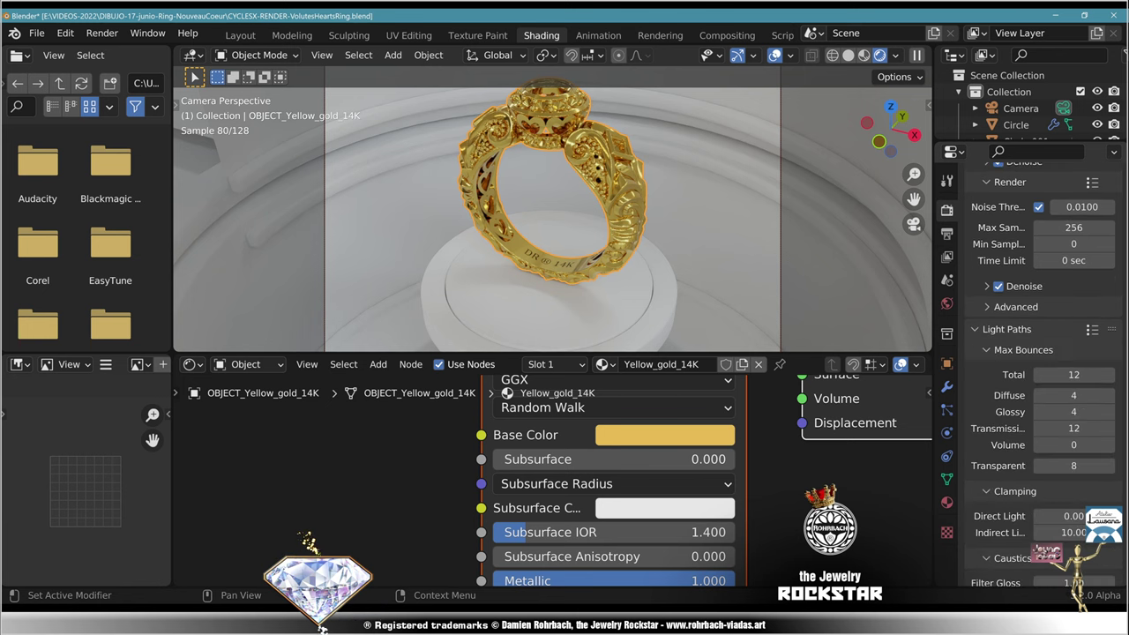
drag(1073, 375, 1104, 465)
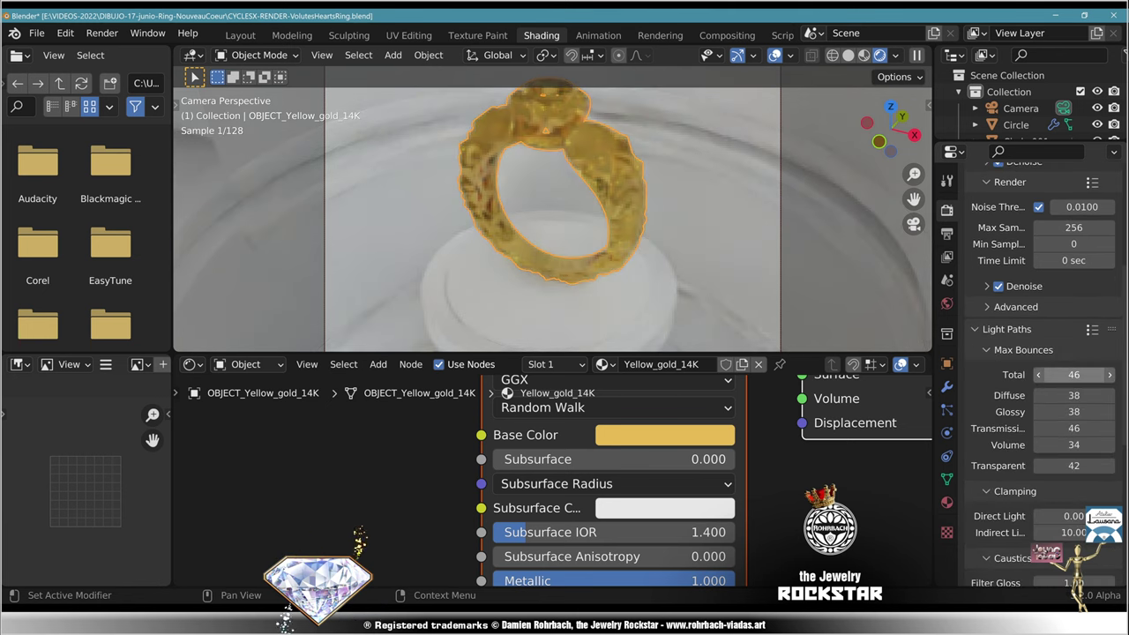
drag(1074, 375, 1110, 466)
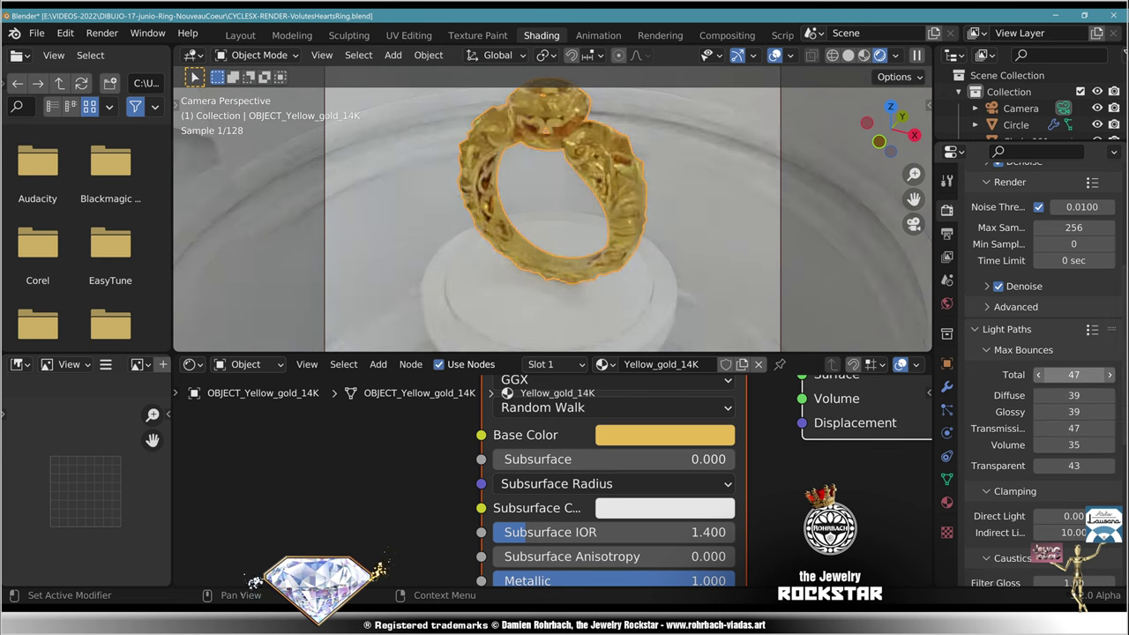
drag(1110, 375, 1080, 466)
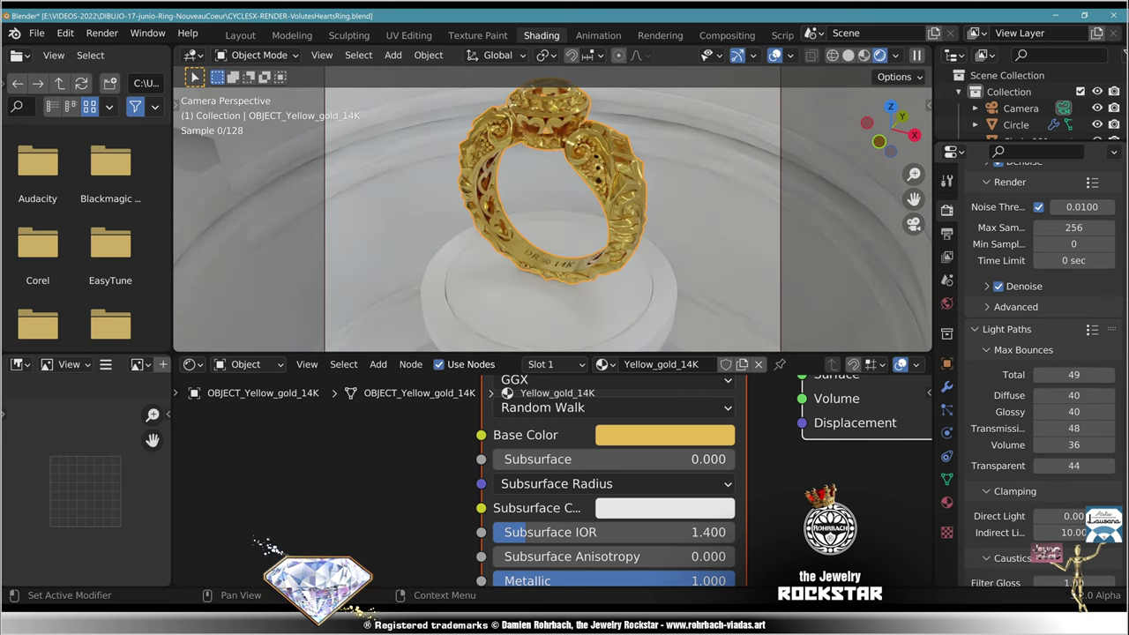
drag(1073, 375, 1074, 466)
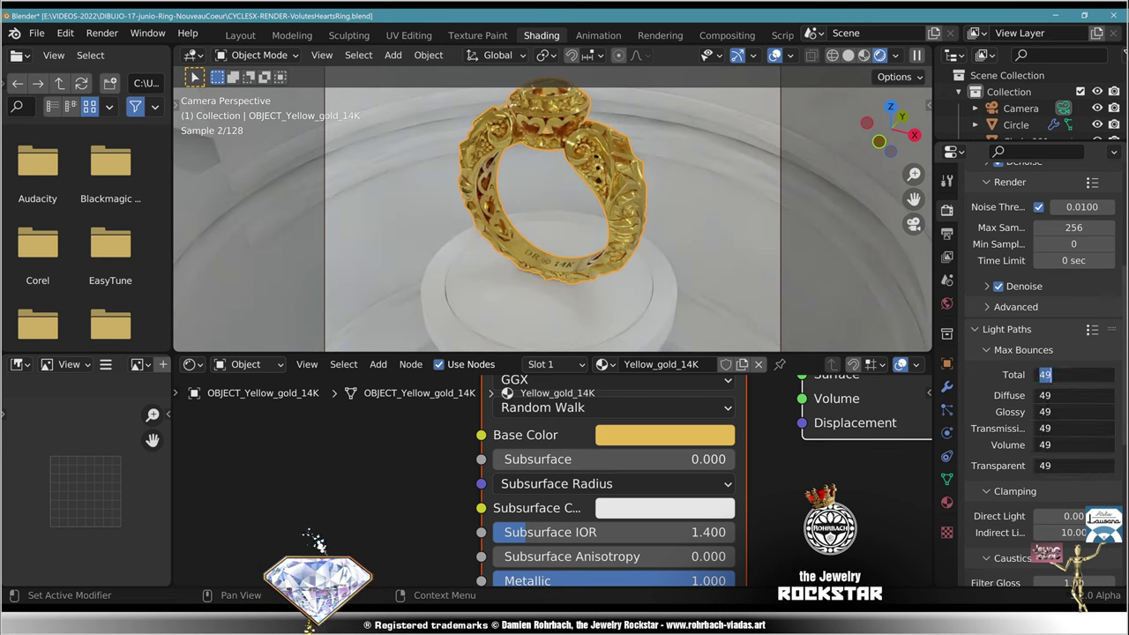
text(46)
key(Return)
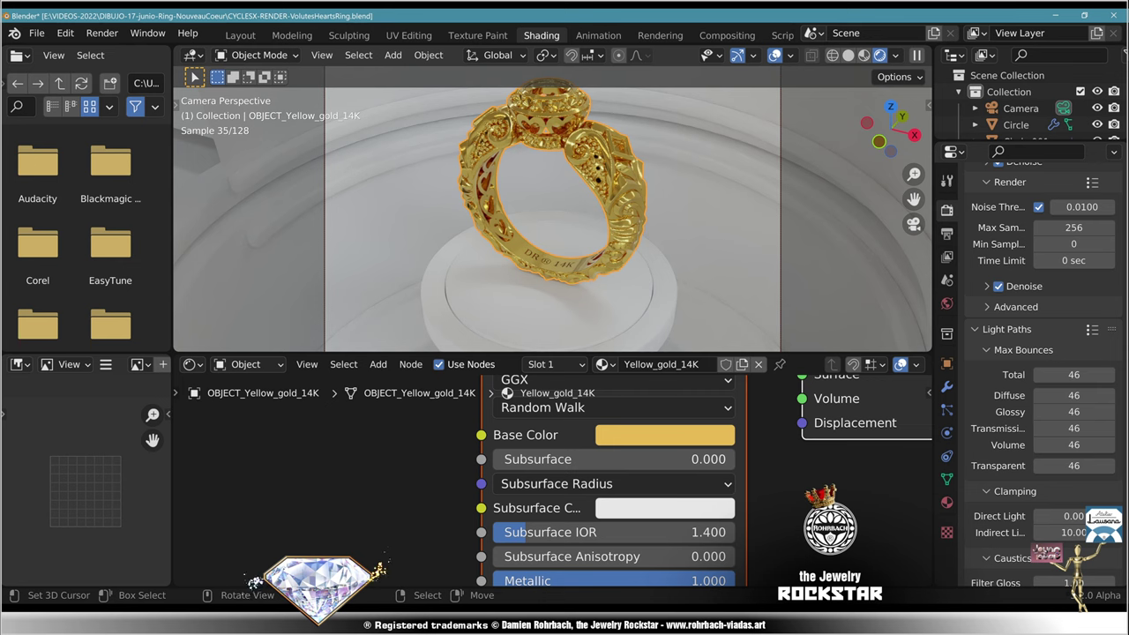
Step: Unlink the Christmas studio image from the World environment texture, purge the unused data-blocks, and save the file
shift+middle_drag(552, 212, 521, 237)
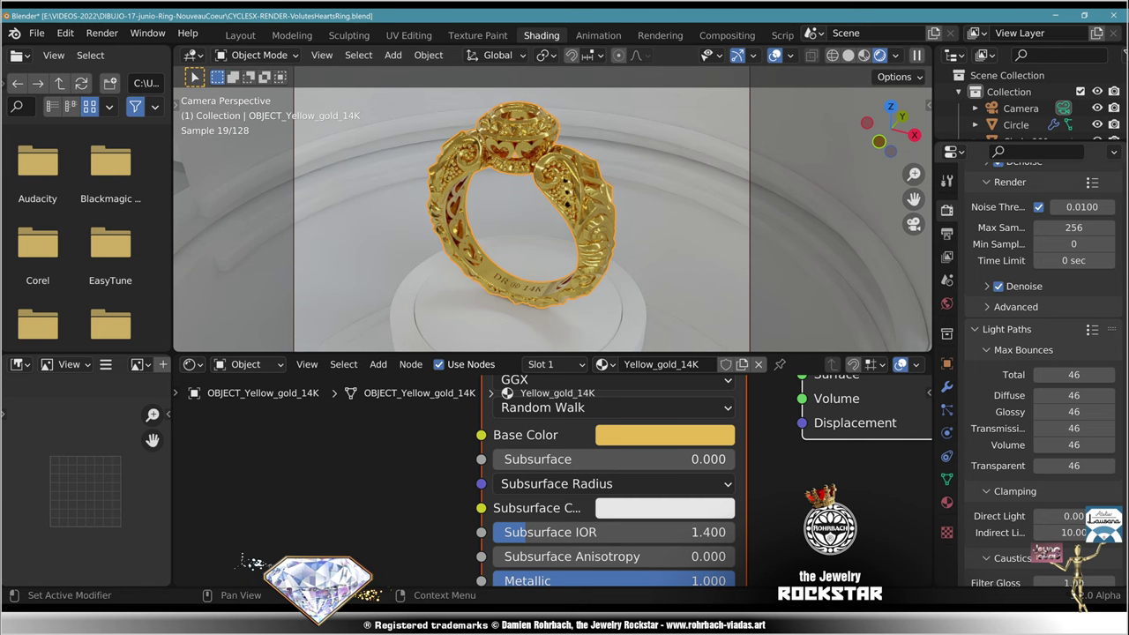
click(946, 303)
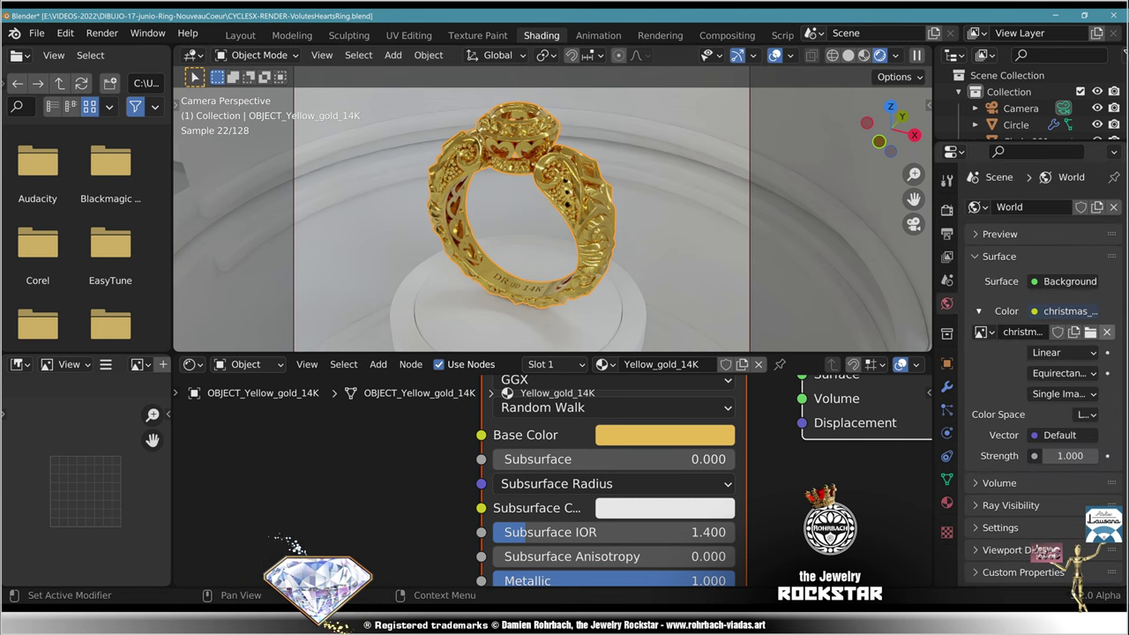
click(1107, 332)
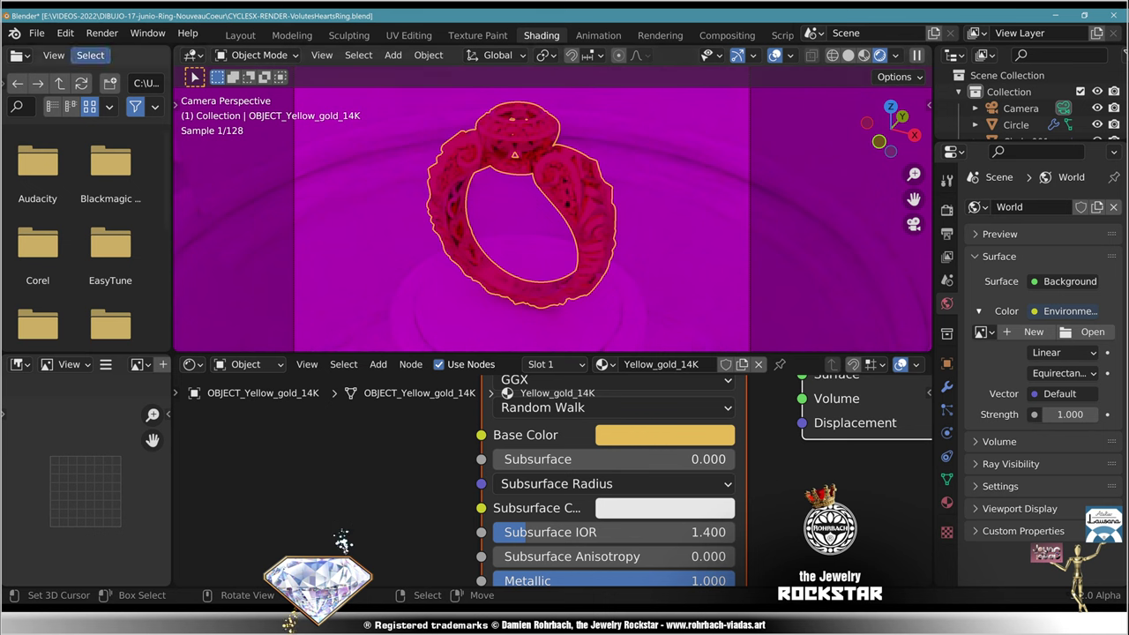
click(36, 32)
mouse_move(97, 314)
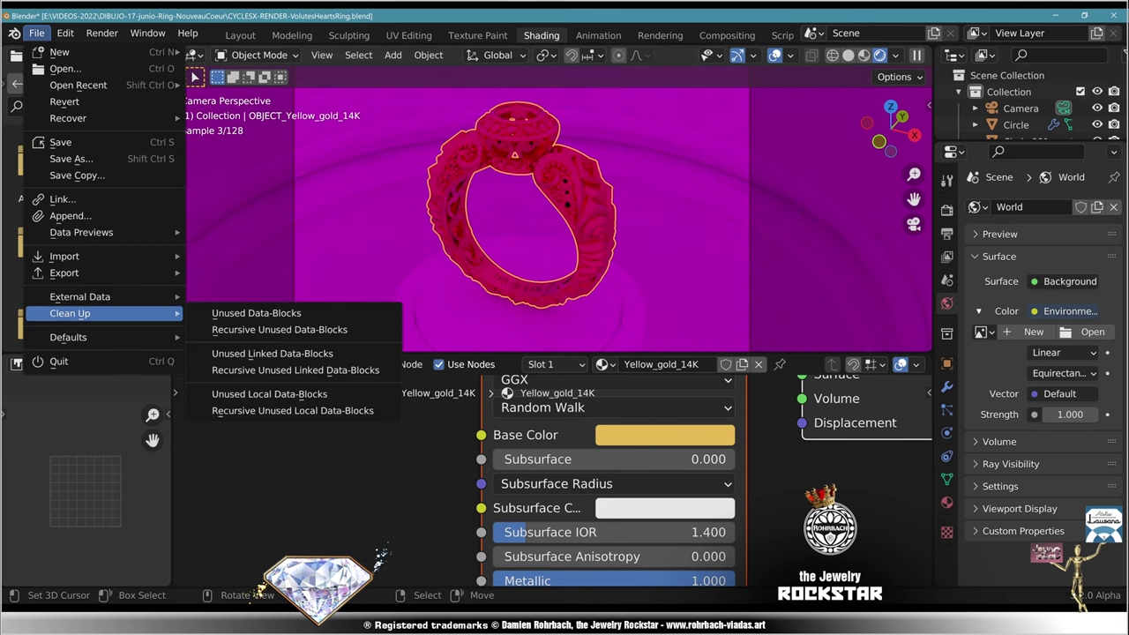
click(256, 313)
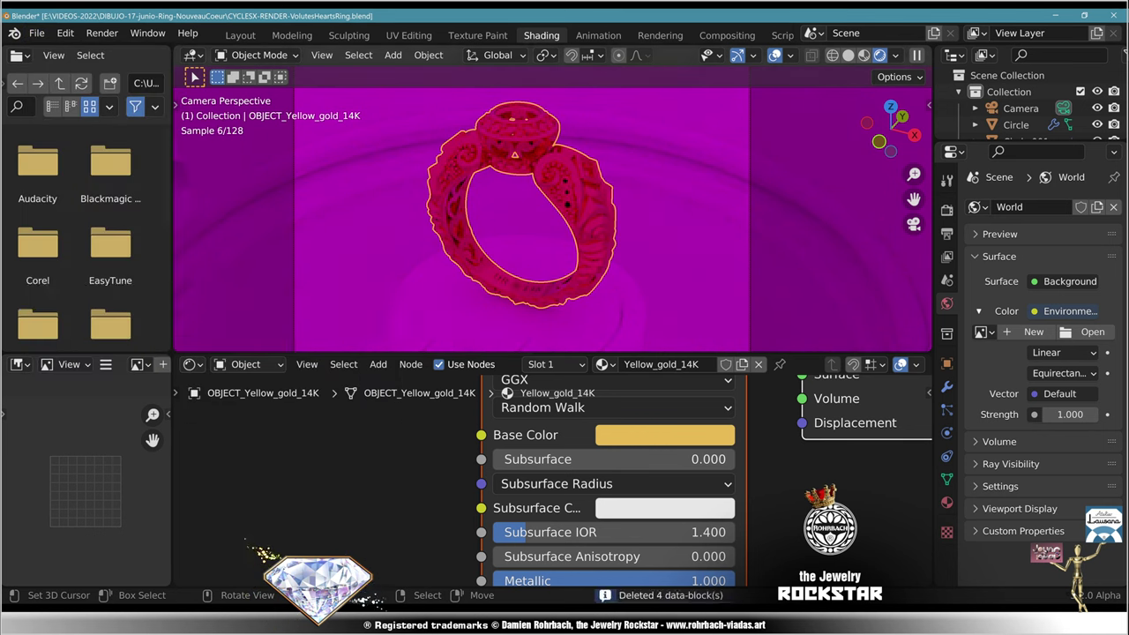
key(ctrl+s)
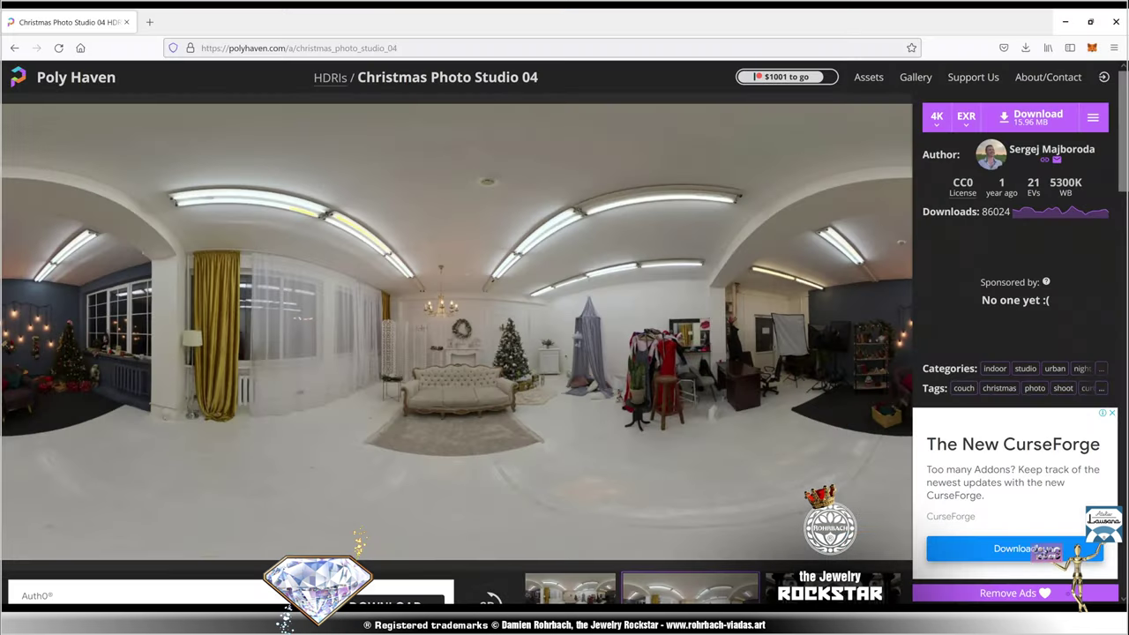
Step: Switch to the browser, browse the Poly Haven HDRIs for another studio environment, and open Brown Photostudio 02
click(14, 48)
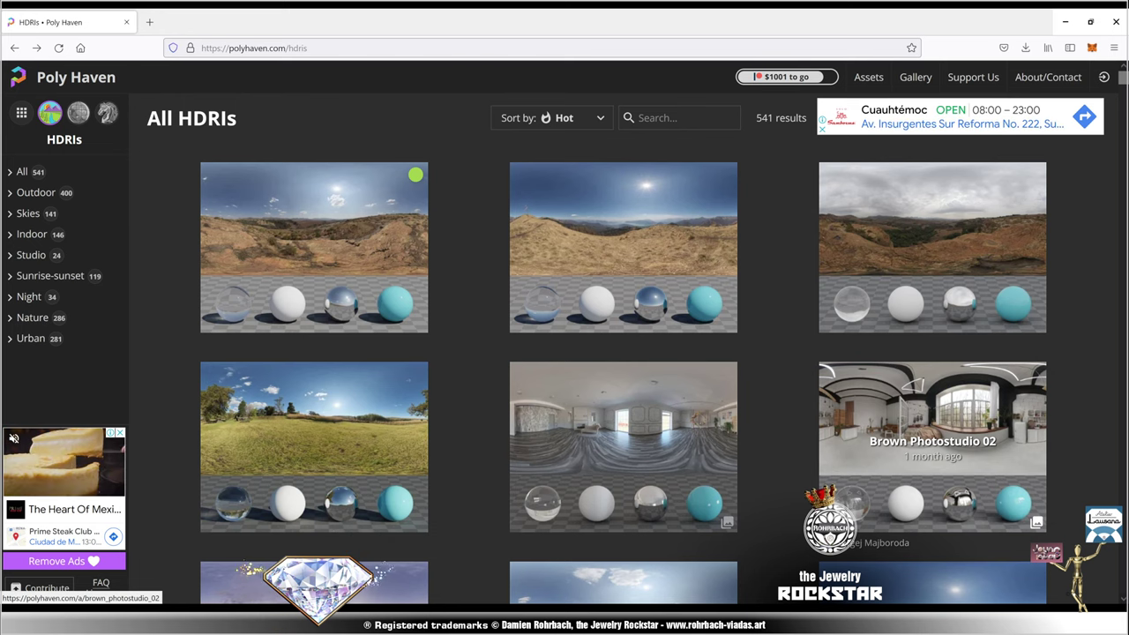
scroll(932, 424, down, 2)
scroll(932, 388, down, 10)
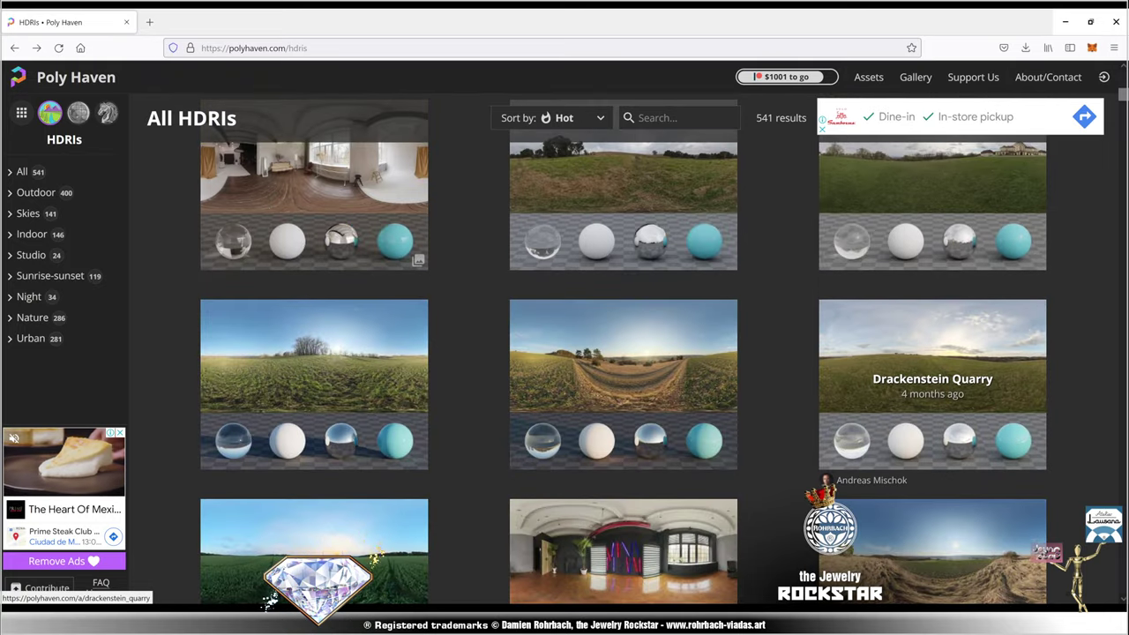
scroll(933, 388, down, 5)
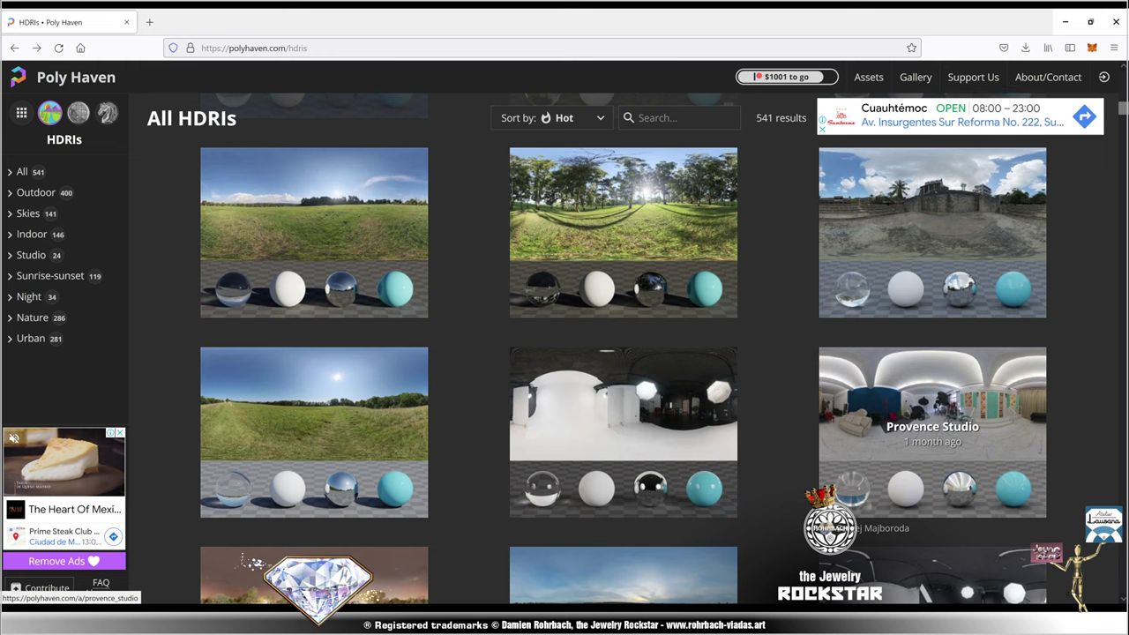
scroll(624, 424, down, 3)
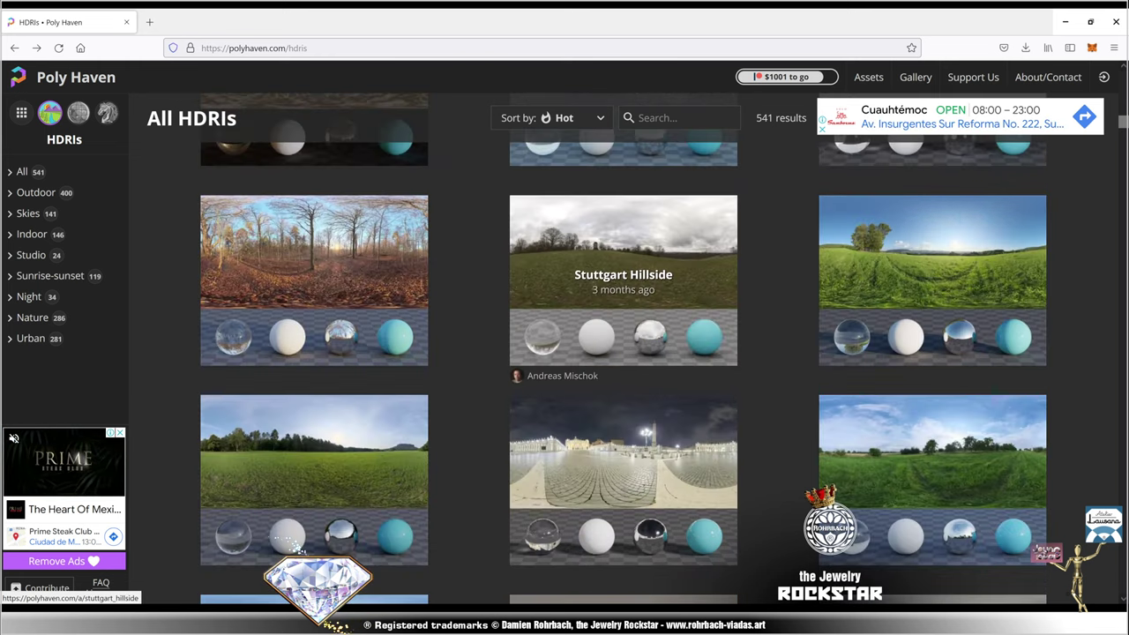
scroll(624, 423, down, 3)
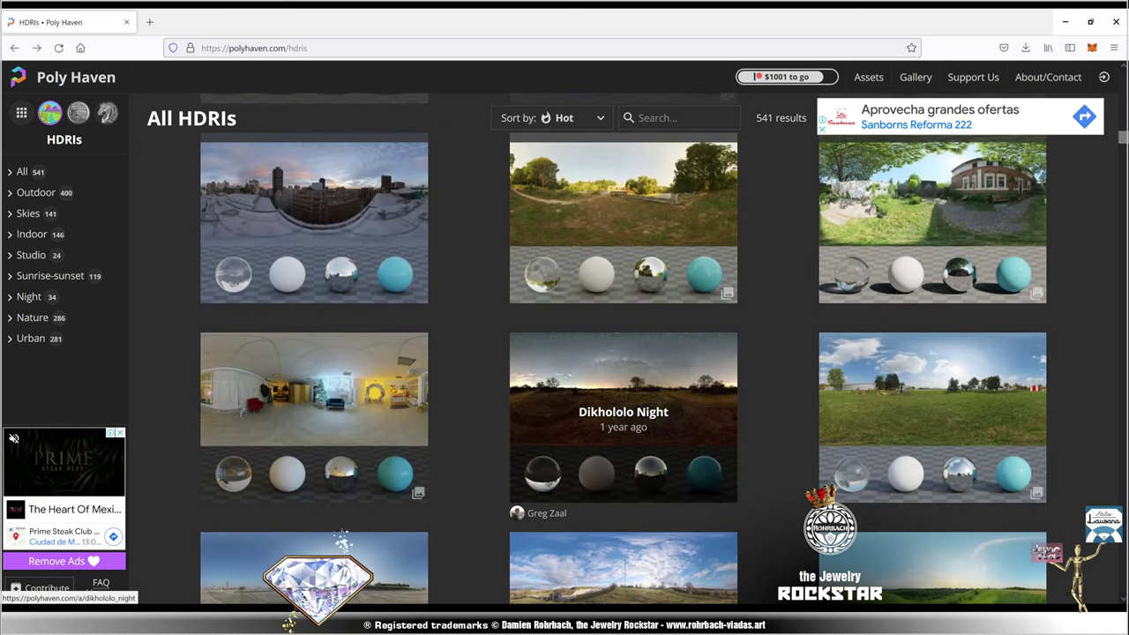
scroll(623, 344, down, 6)
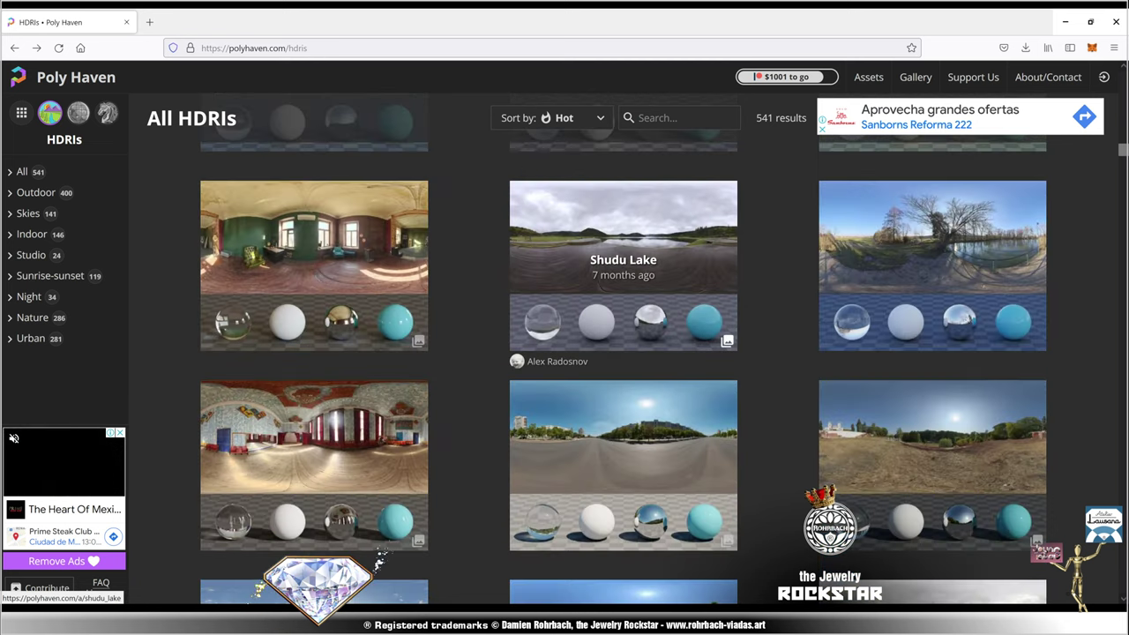
scroll(623, 264, down, 8)
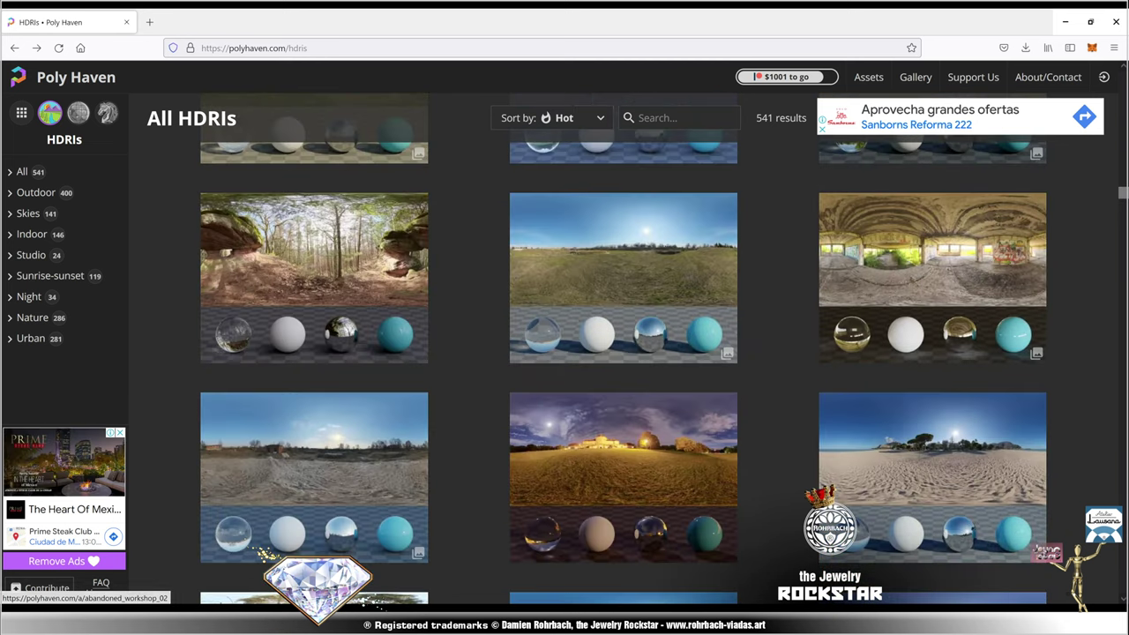
scroll(623, 353, down, 10)
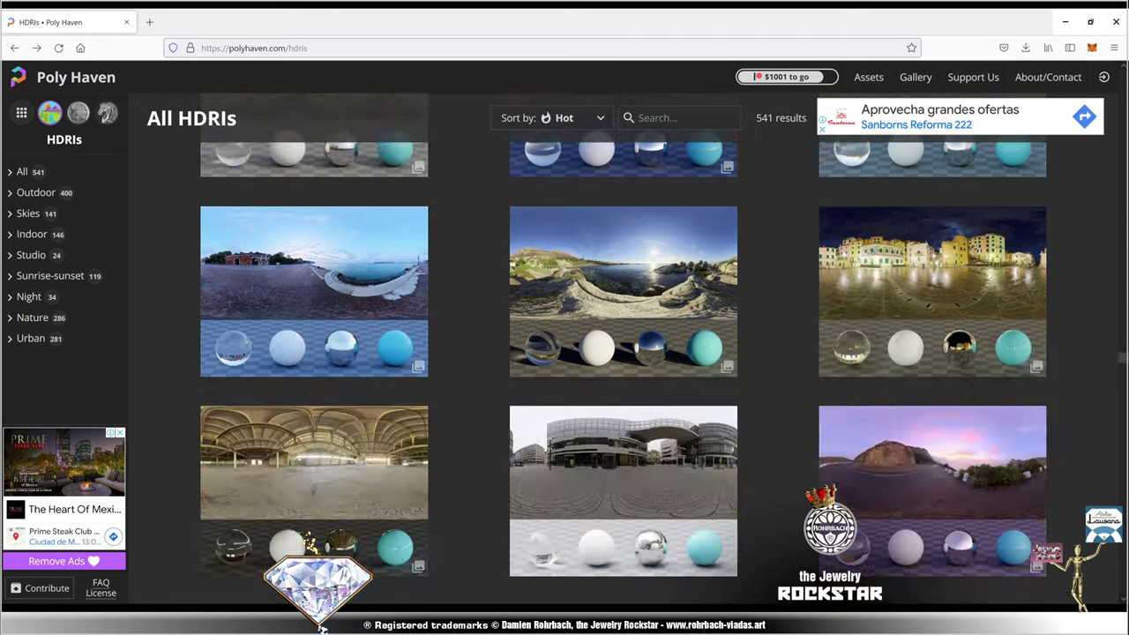
scroll(622, 353, down, 3)
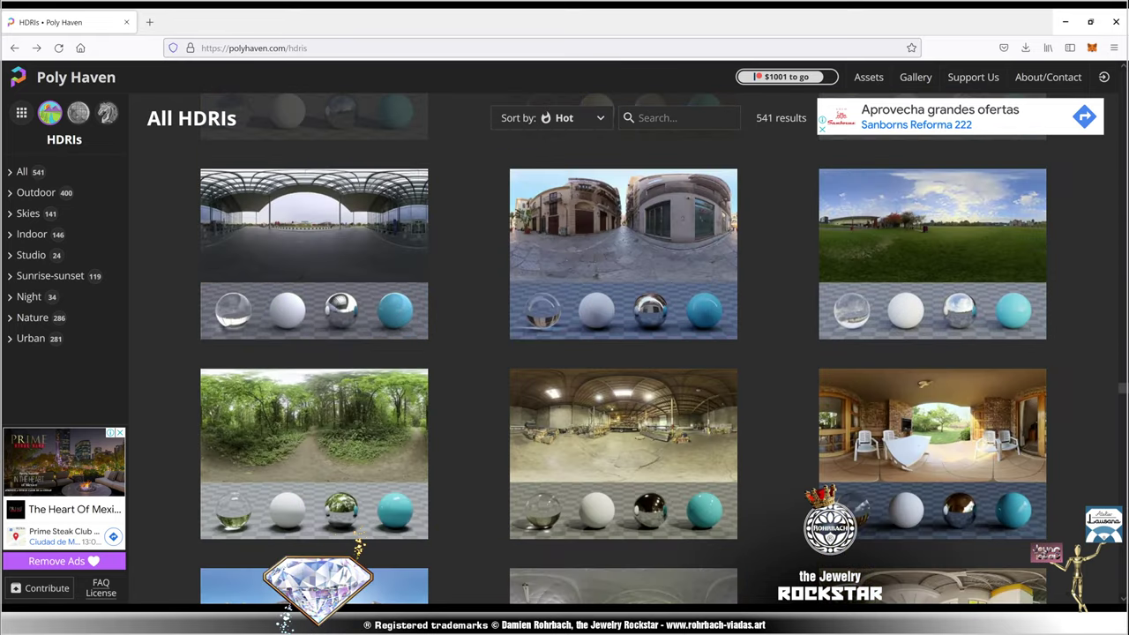
scroll(623, 352, down, 5)
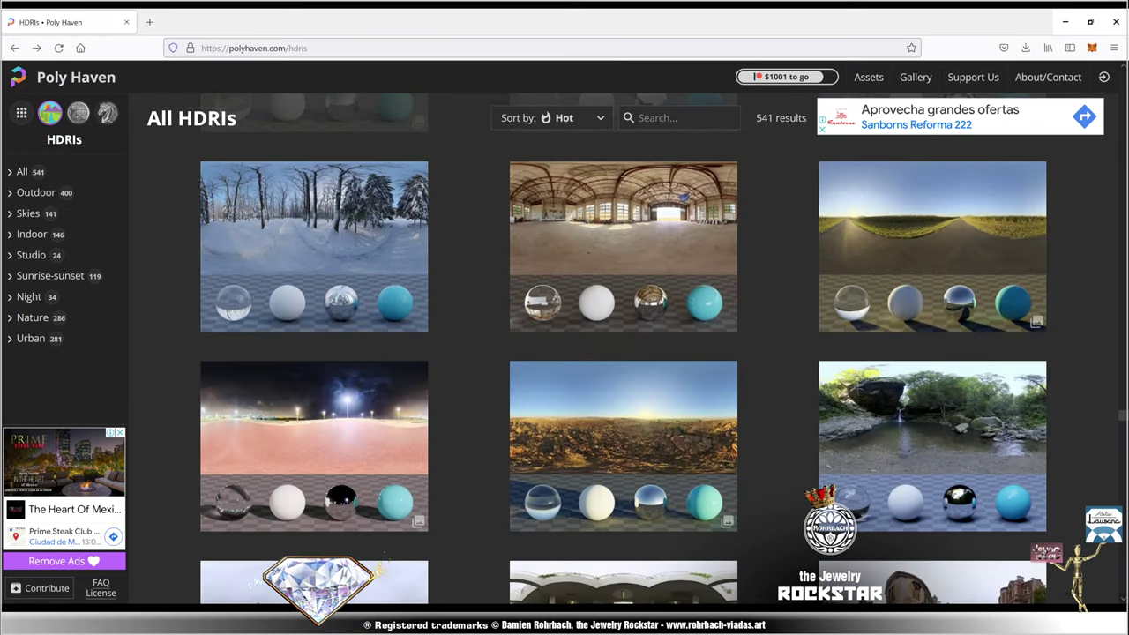
drag(1122, 414, 1122, 76)
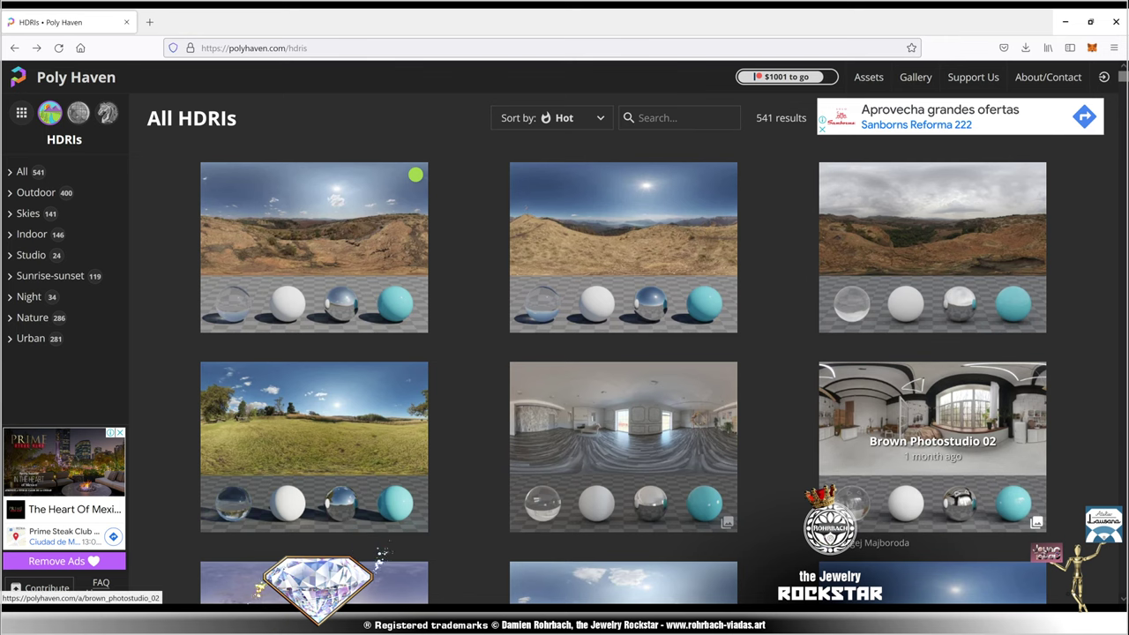
click(932, 424)
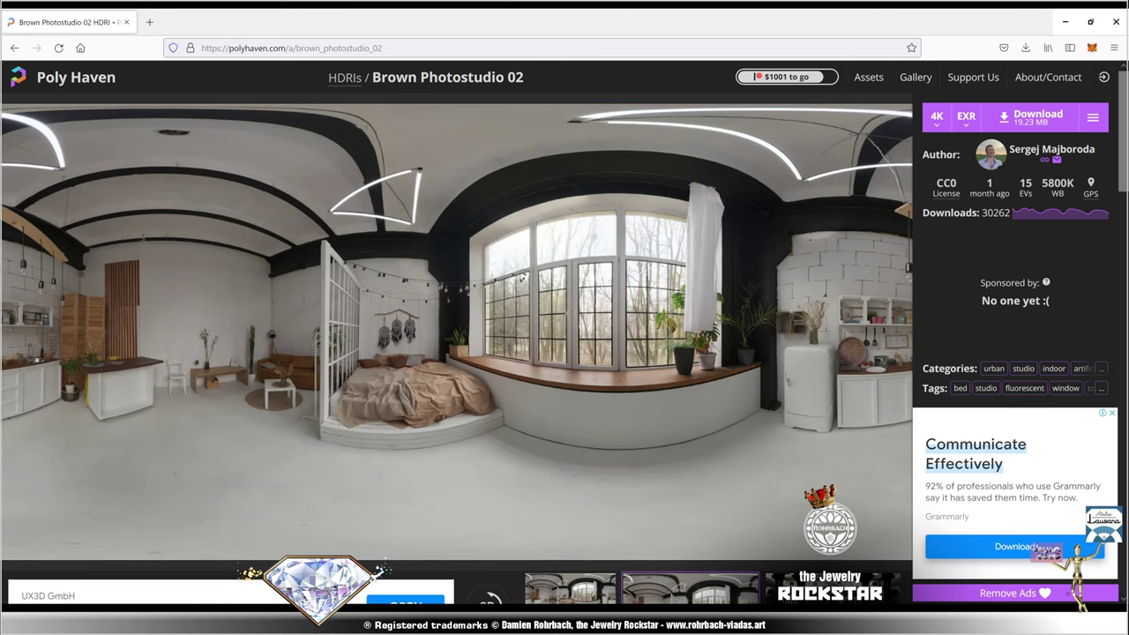
Step: Read the CC0 asset license terms on commercial use, attribution and redistribution, and return to the HDRI page
click(947, 193)
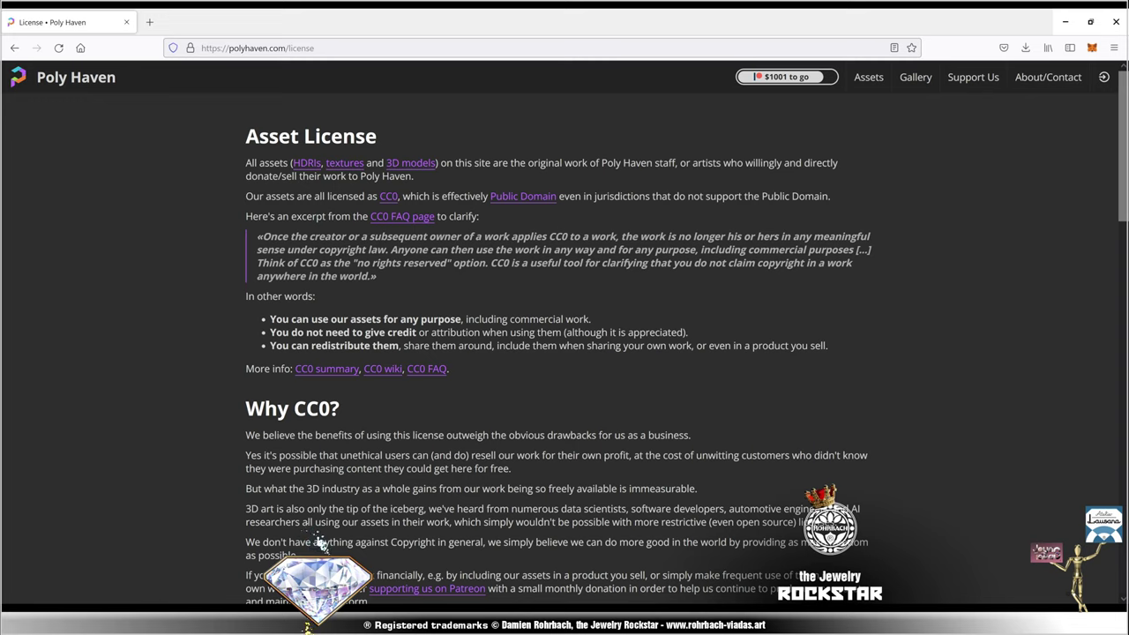
drag(365, 332, 555, 333)
click(554, 333)
double_click(456, 333)
click(274, 542)
key(alt+Left)
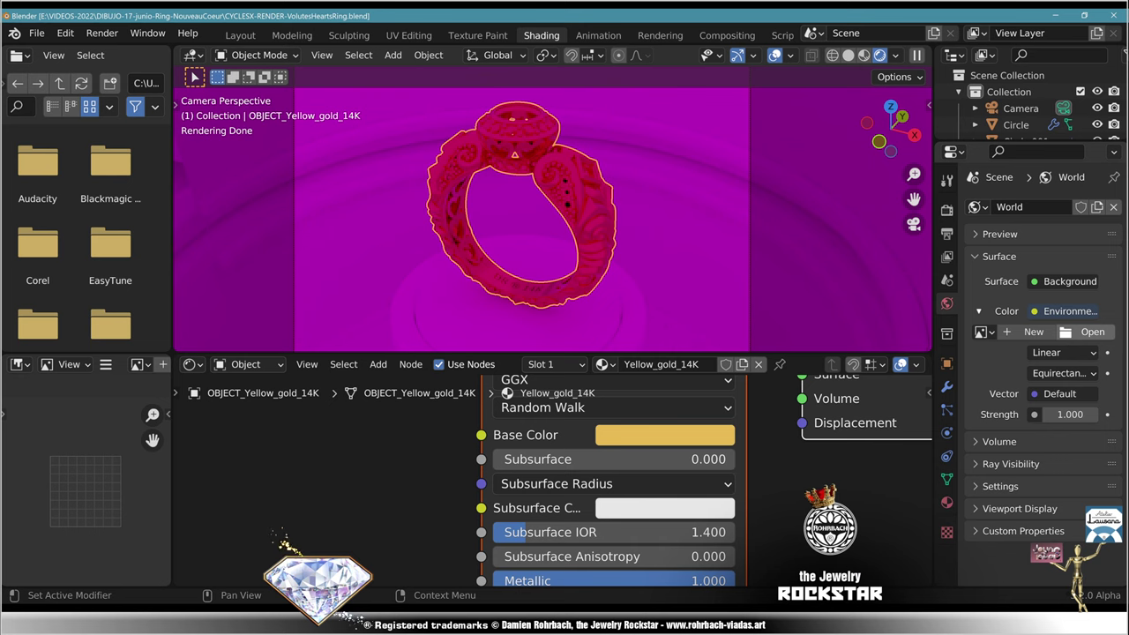
Step: Switch to Blender and load the brown_photostudio_02 HDRI as the World environment image
click(1087, 332)
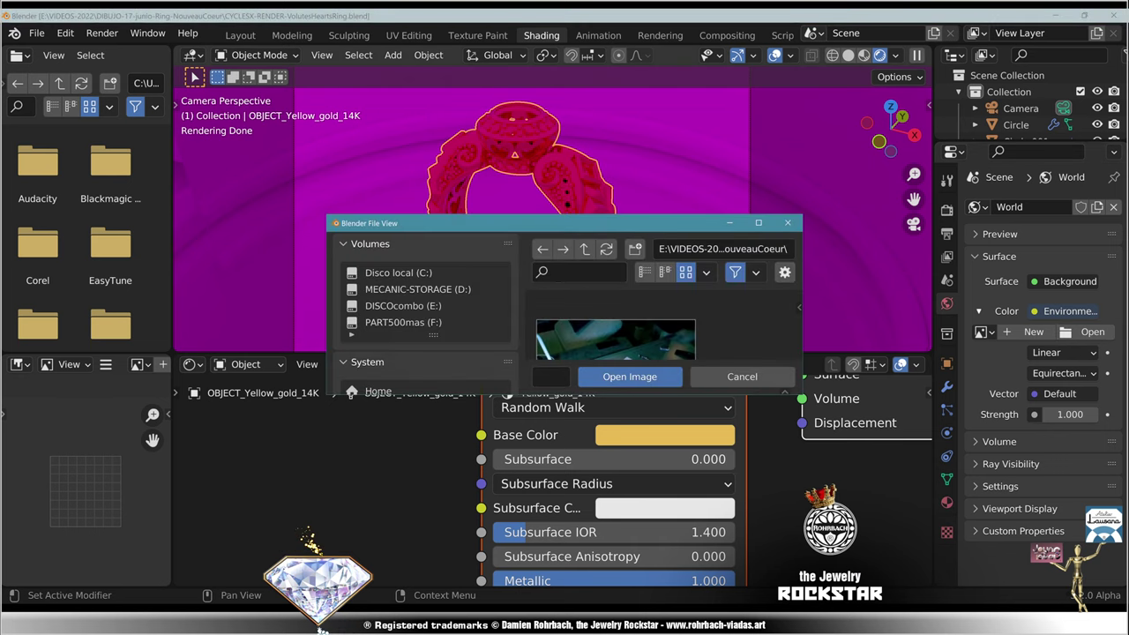
click(761, 221)
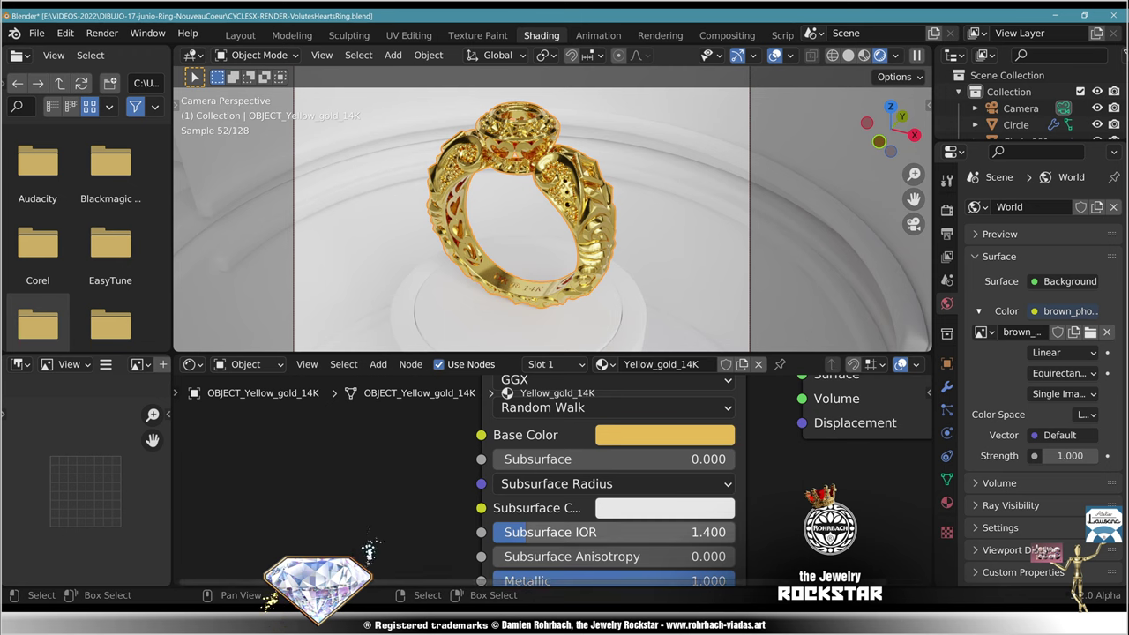
Step: Set the Specular Tint of the ring's Yellow_gold_14K material to 0
middle_drag(583, 561, 549, 392)
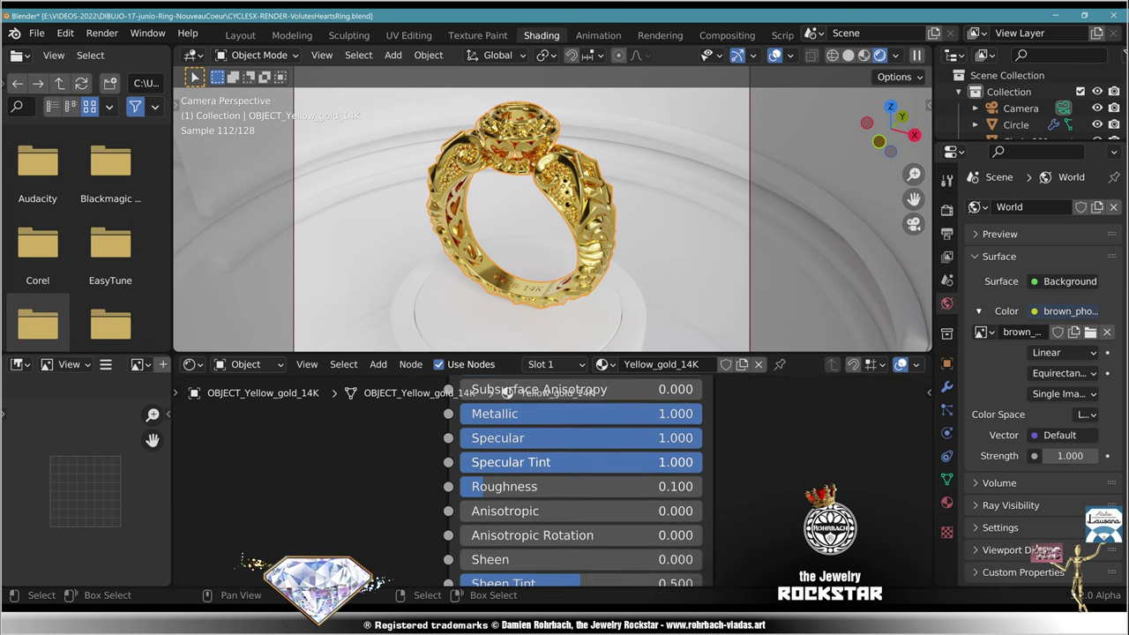
double_click(549, 462)
text(0)
key(Return)
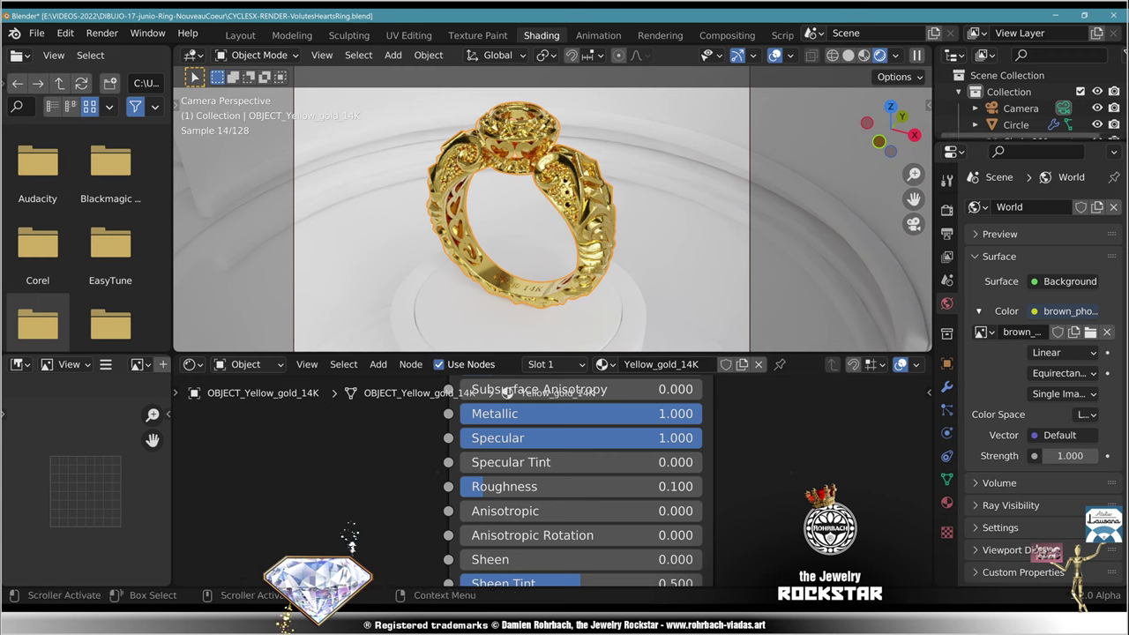
Step: Enlarge the Outliner, select OBJECT_Tourmaline_AI, and set its Tourmaline_AI material to Roughness 0 and Specular Tint 1
scroll(1028, 102, down, 3)
scroll(1028, 102, down, 2)
drag(1027, 140, 1028, 404)
click(1037, 306)
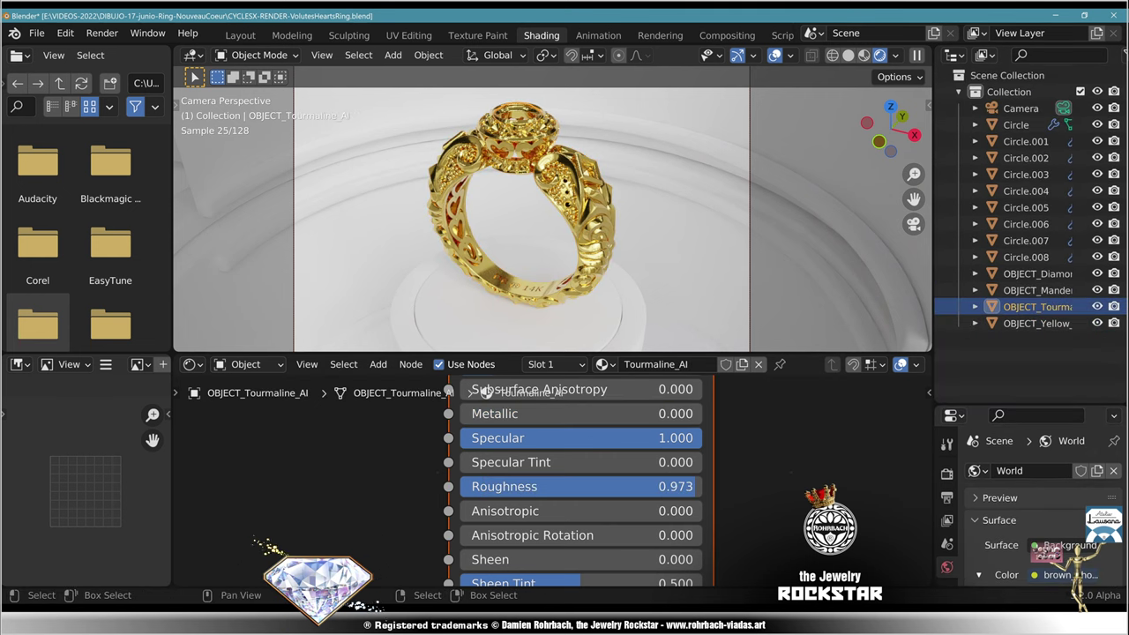
click(582, 486)
text(0)
key(Return)
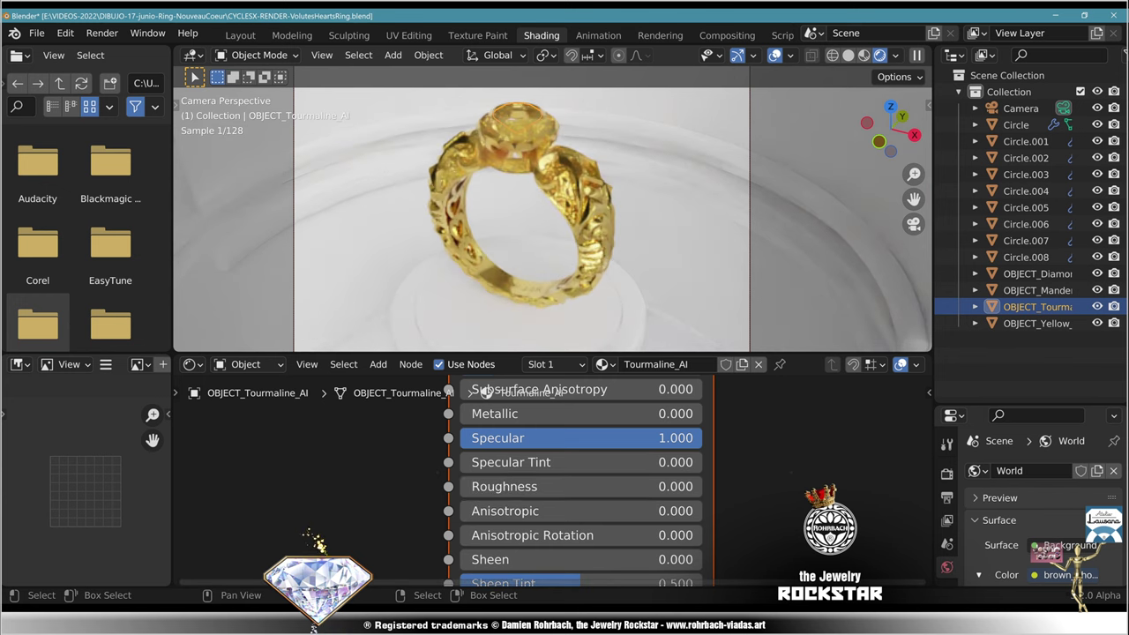
click(582, 462)
text(1)
key(Return)
Step: Set the Tourmaline_AI material's Transmission to 1, IOR to 1.72 and Alpha to 1
middle_drag(583, 462, 597, 283)
click(582, 501)
text(1)
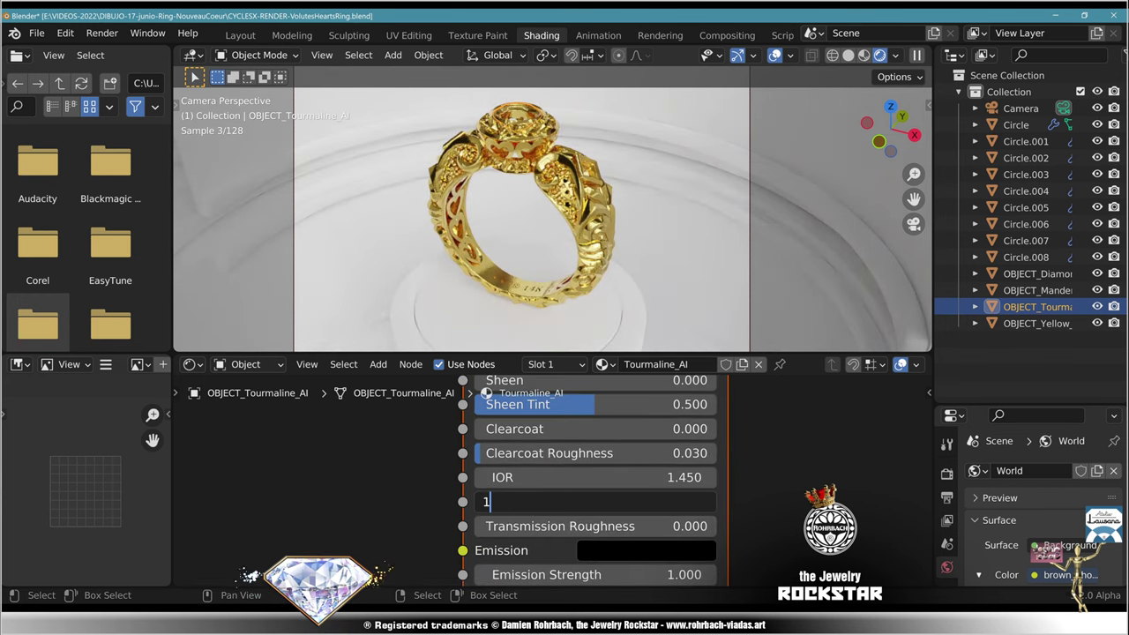
key(Return)
click(583, 477)
text(1.72)
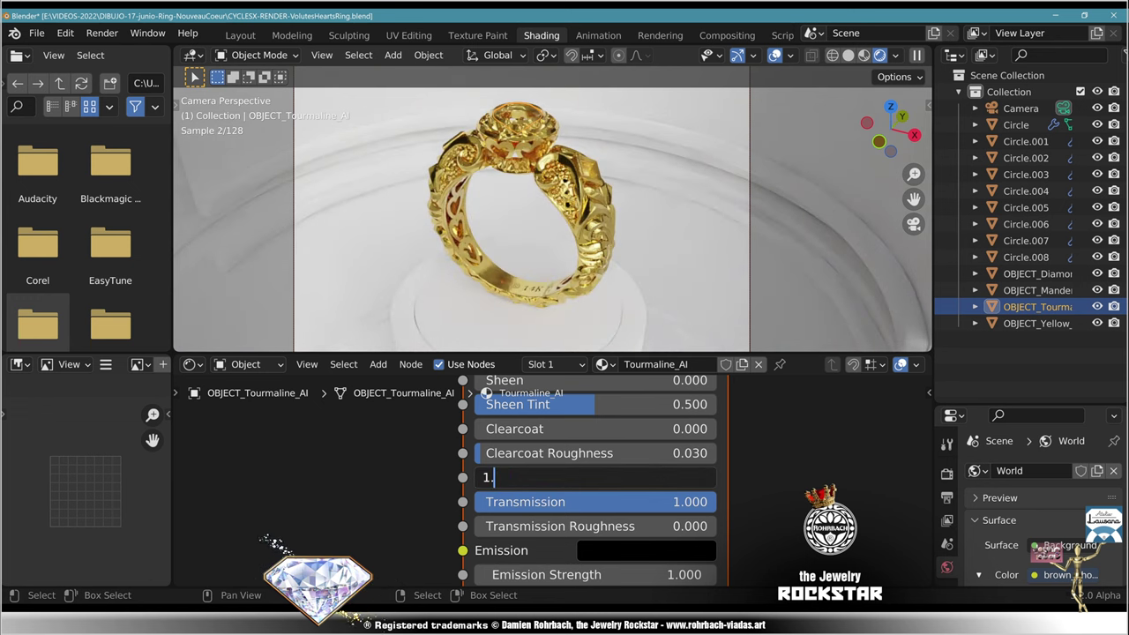
key(Return)
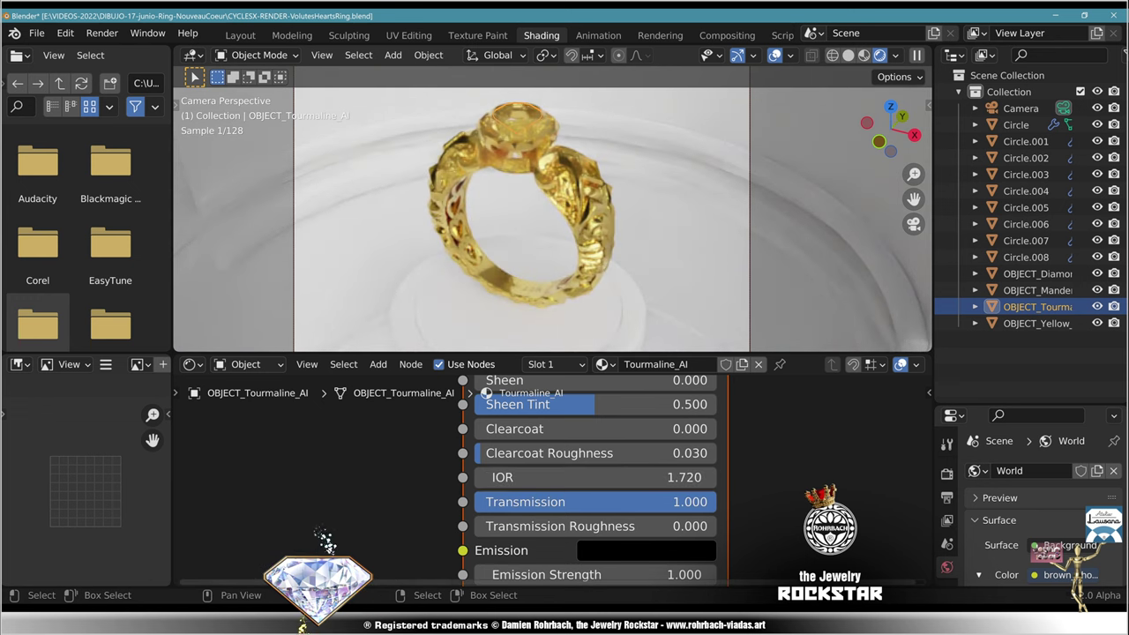
scroll(352, 545, down, 3)
click(583, 516)
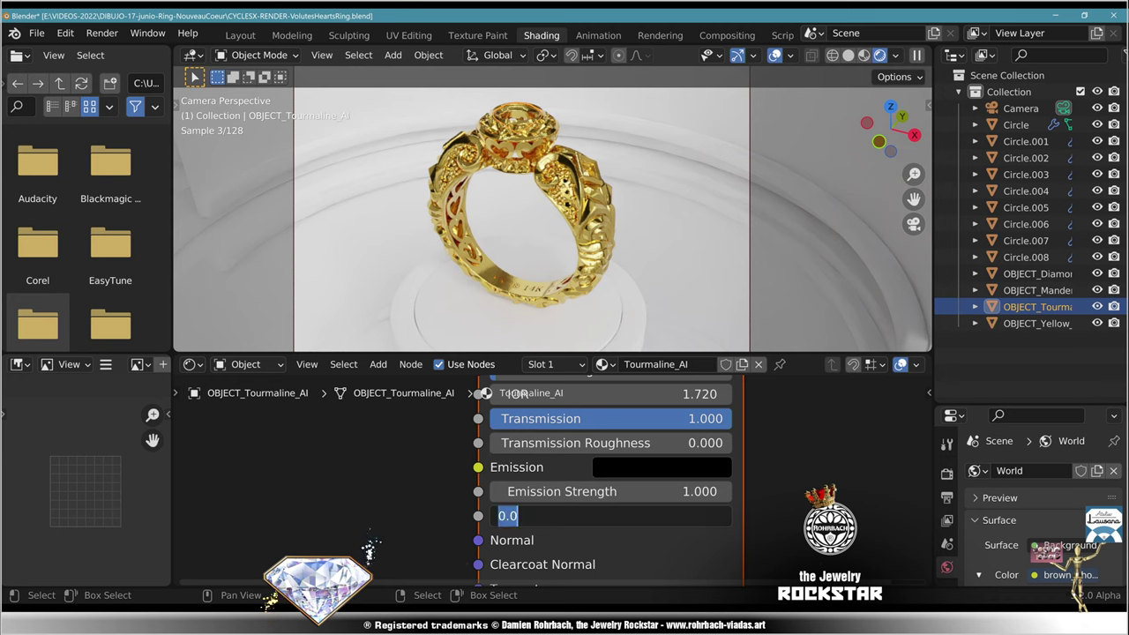
text(1)
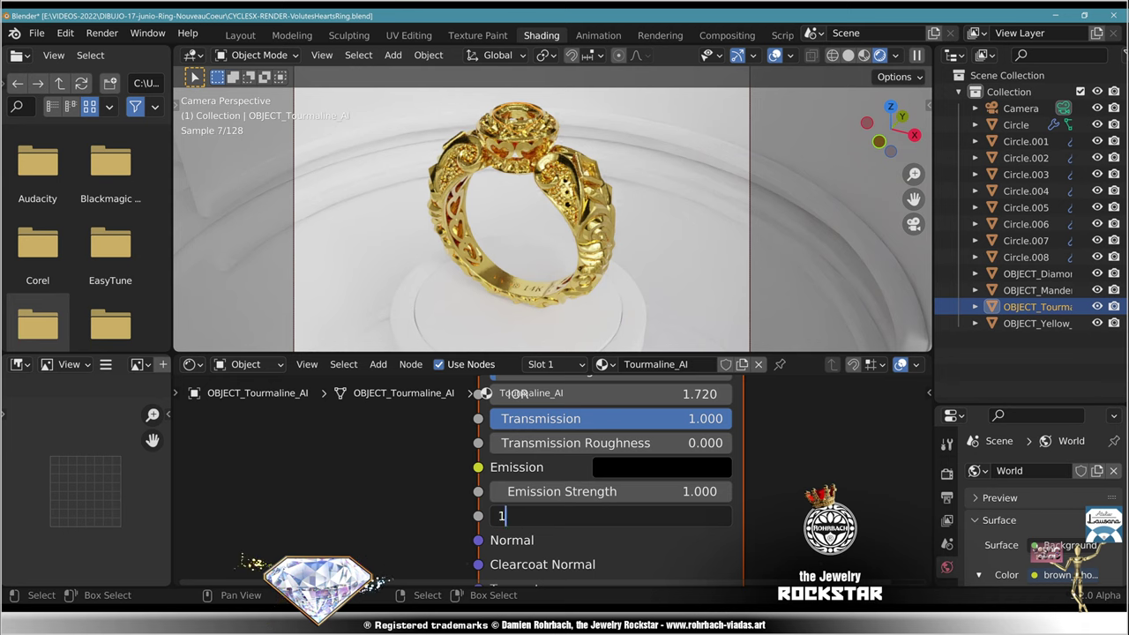
key(Return)
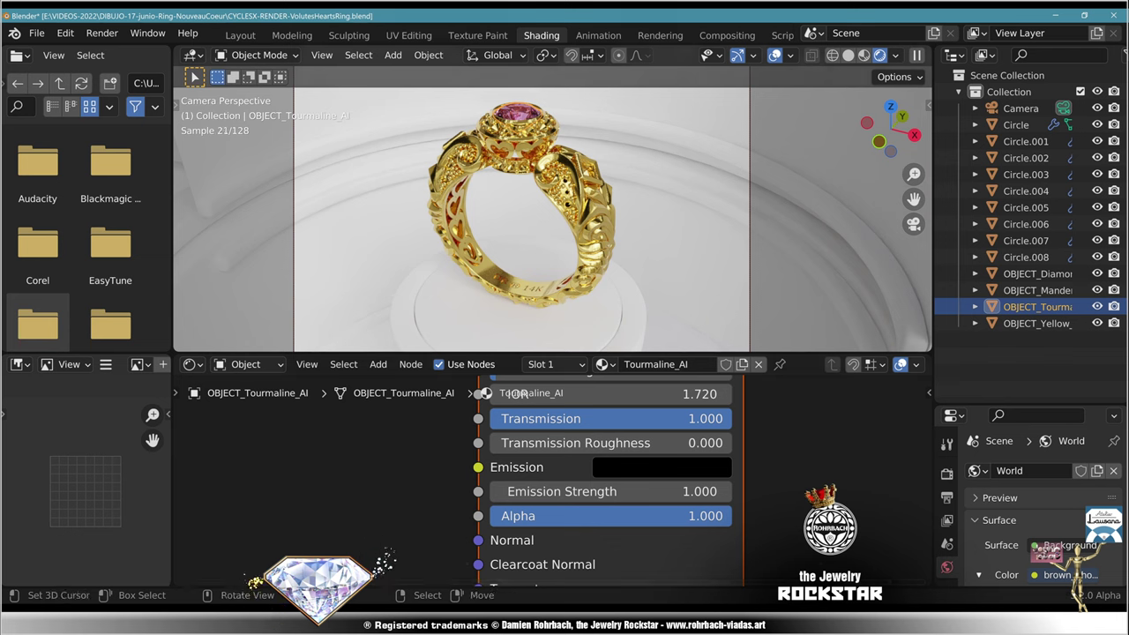
Step: Select the mandarin garnet object and set its Manderain_Garnet material to IOR 1.85, Transmission 1 and Alpha 1
shift+middle_drag(547, 177, 578, 266)
scroll(552, 211, up, 5)
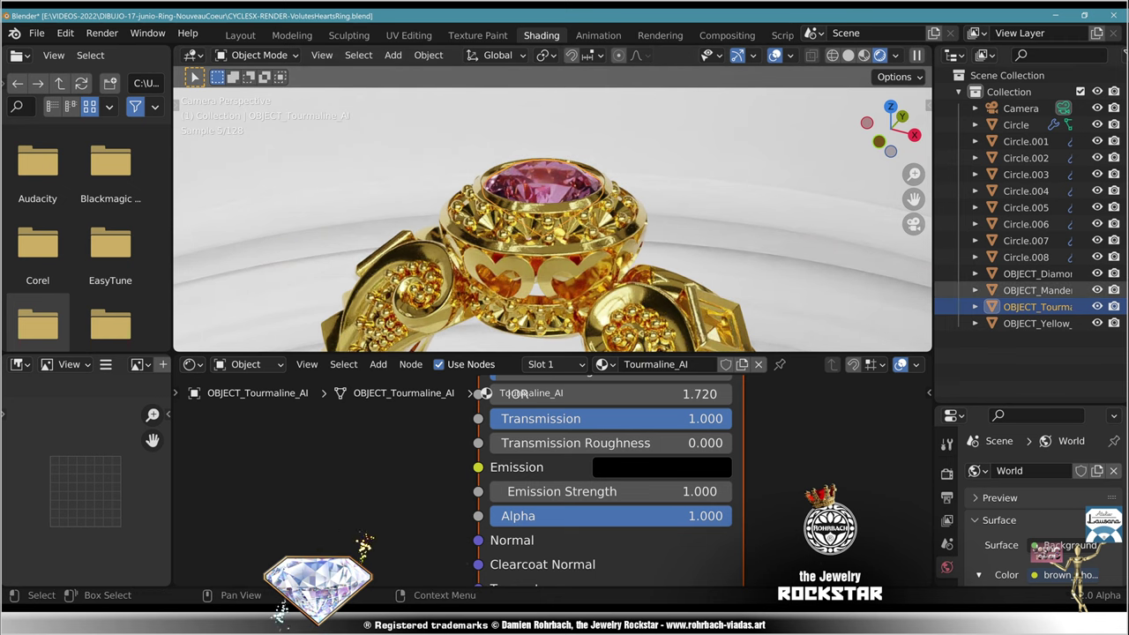
click(1037, 290)
middle_drag(610, 510, 615, 549)
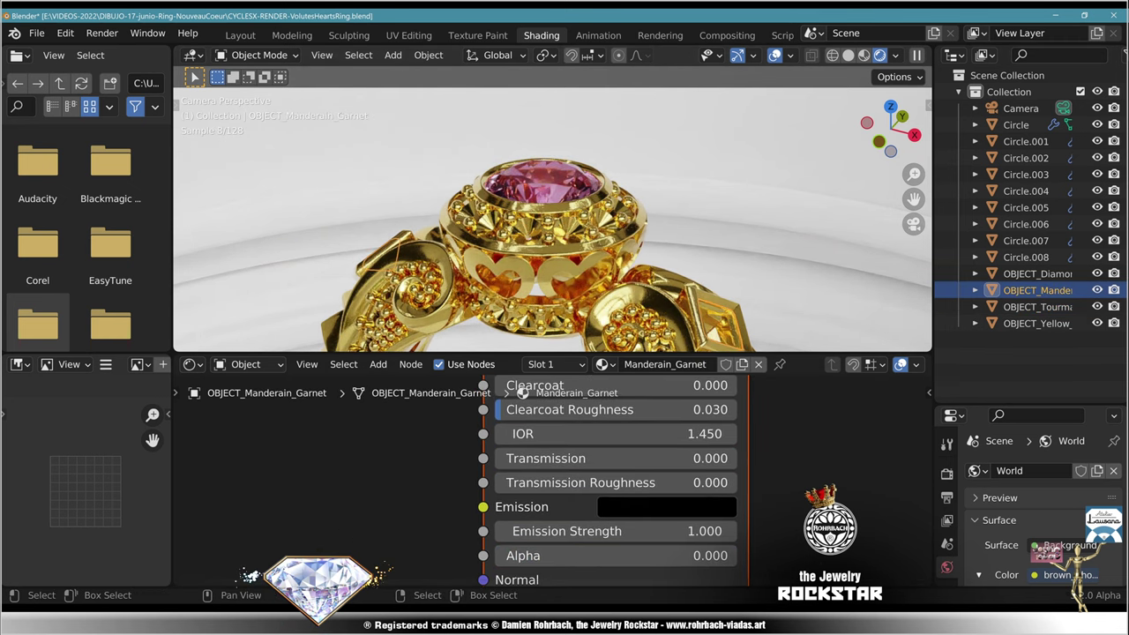
click(616, 434)
text(1.)
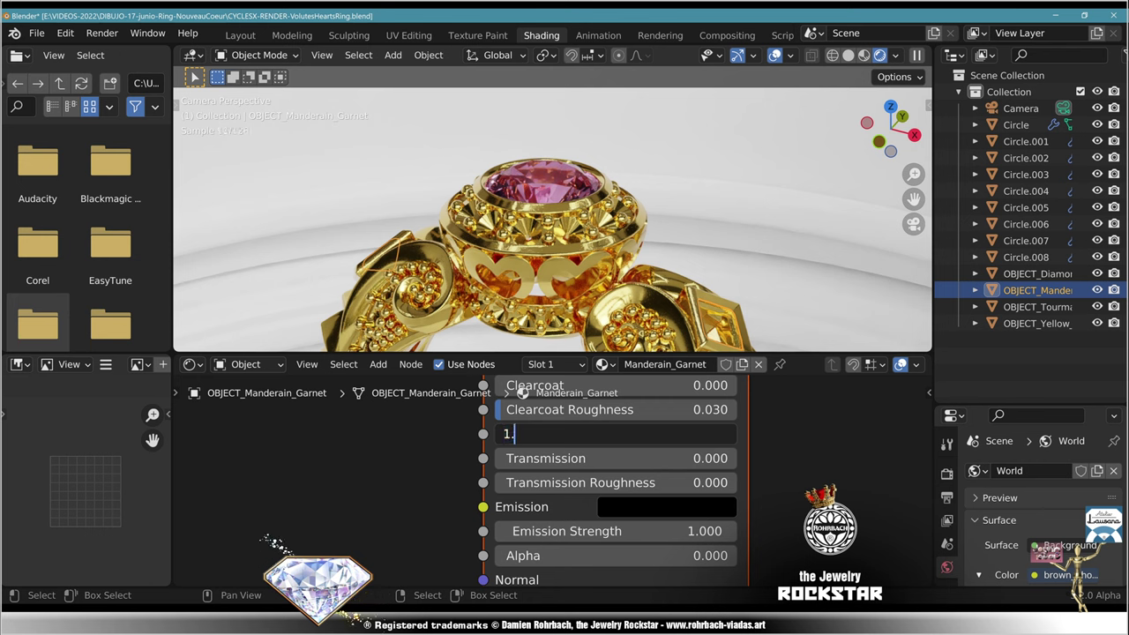
text(85)
key(Return)
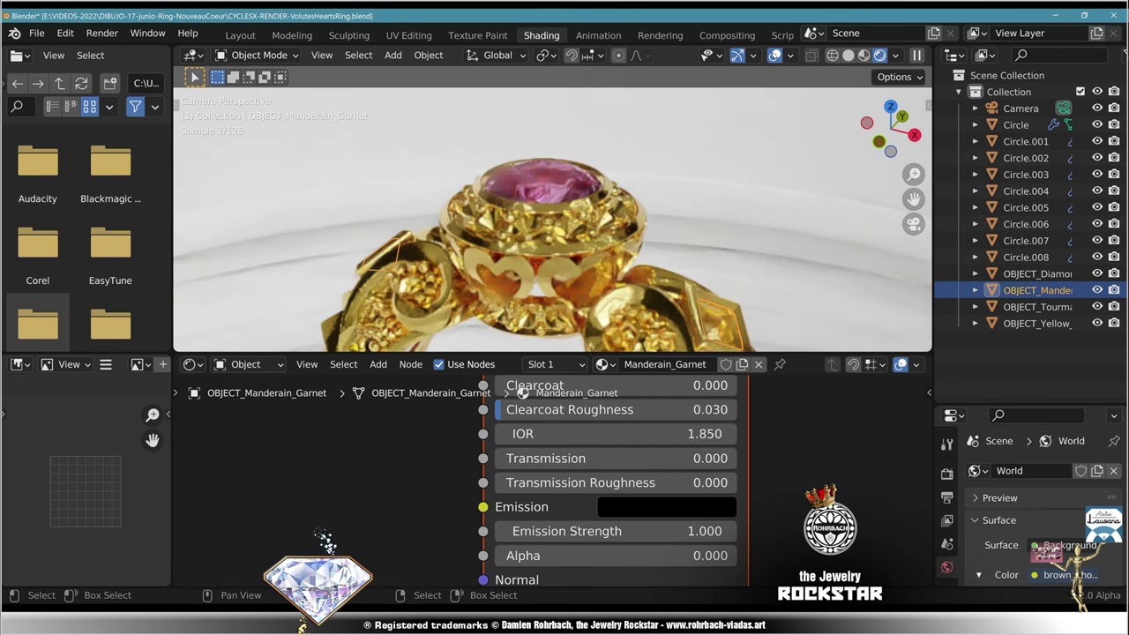
click(616, 459)
text(1)
key(Return)
click(616, 556)
text(1)
key(Return)
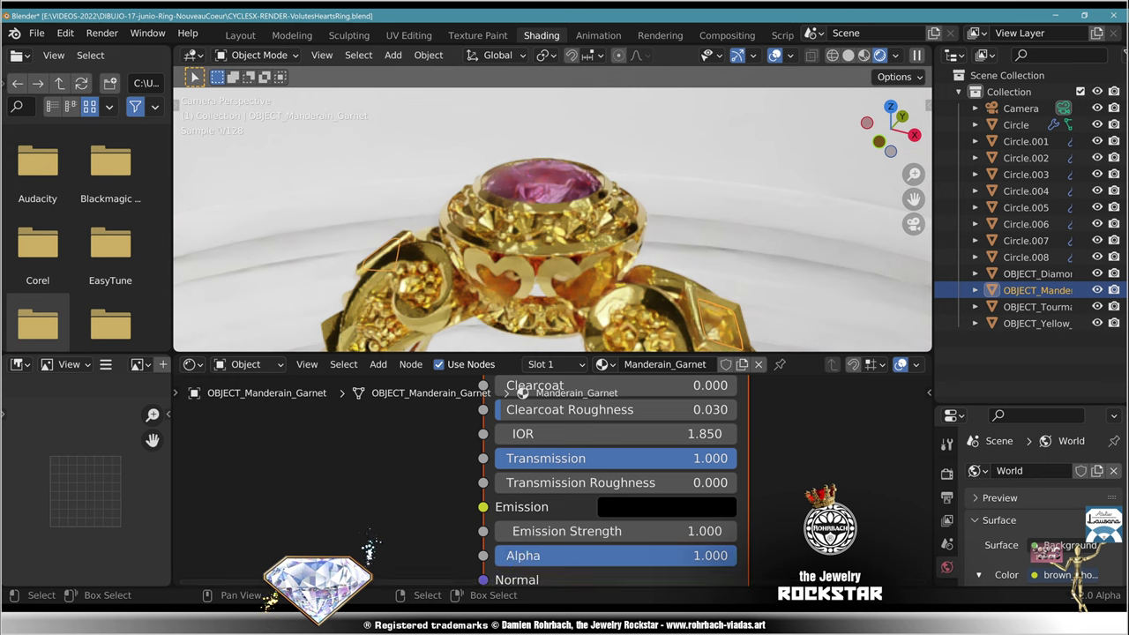
Step: Set the Manderain_Garnet material's Roughness to 0 and both Specular and Specular Tint to 1
scroll(591, 474, up, 1)
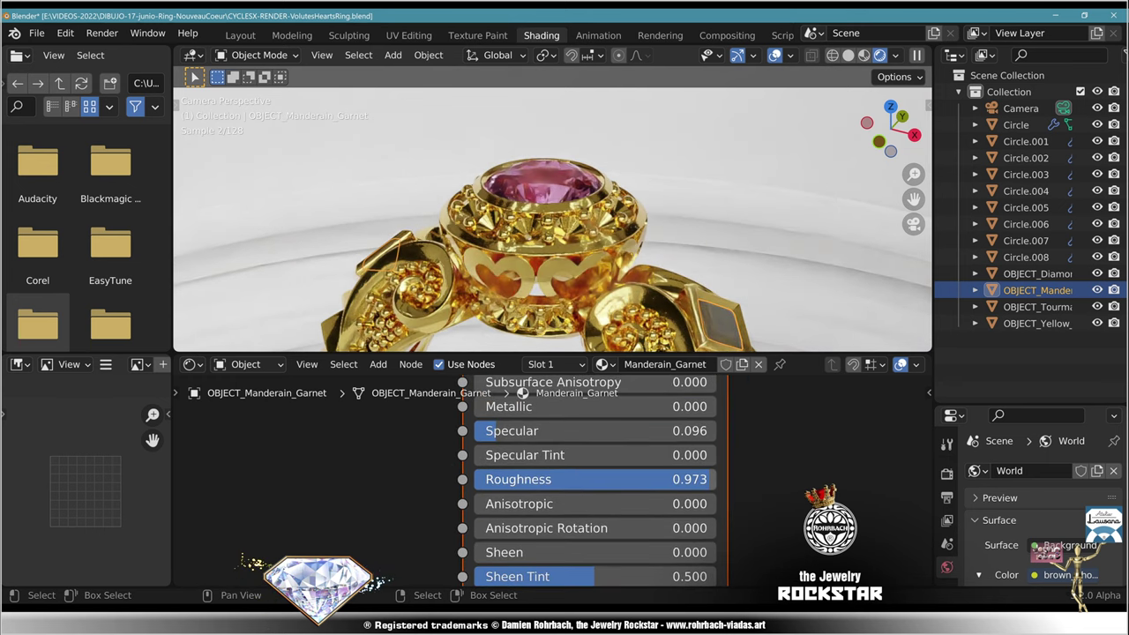
click(591, 474)
text(0)
key(Return)
drag(591, 431, 591, 456)
text(1)
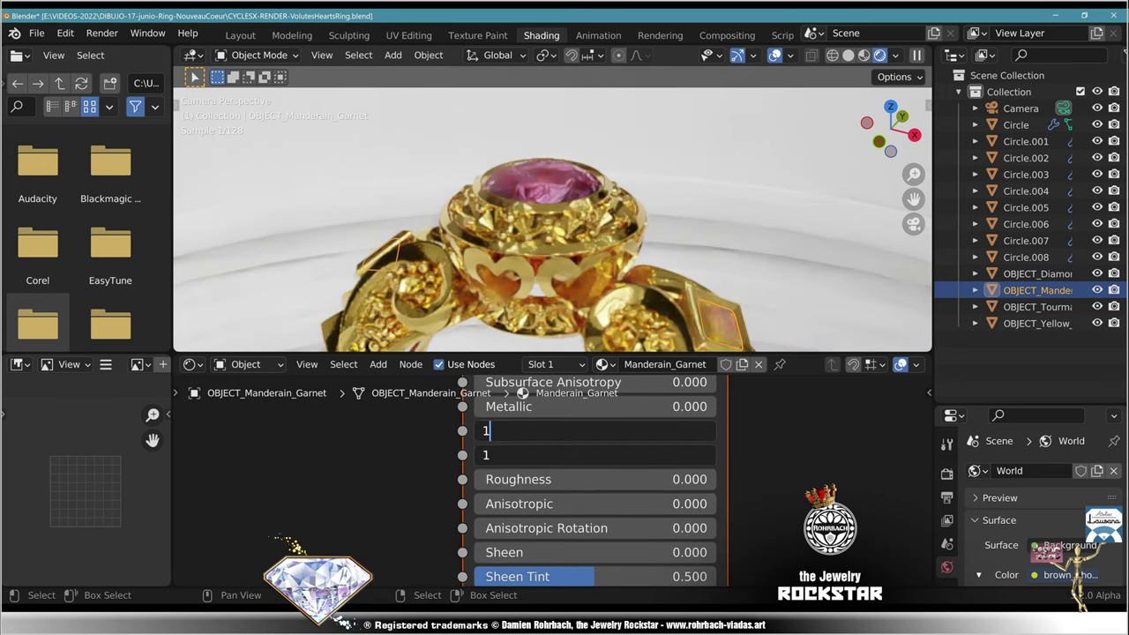
key(Return)
Step: Change the Manderain_Garnet material's Base Color to a light orange
shift+middle_drag(565, 273, 441, 123)
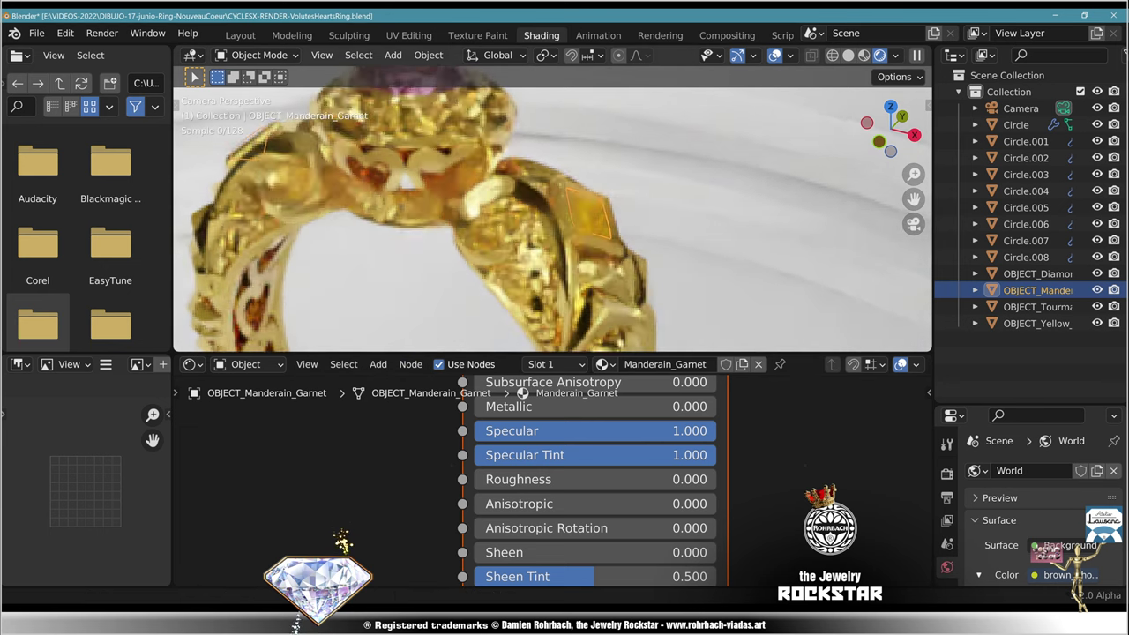
scroll(553, 209, up, 3)
scroll(553, 209, up, 2)
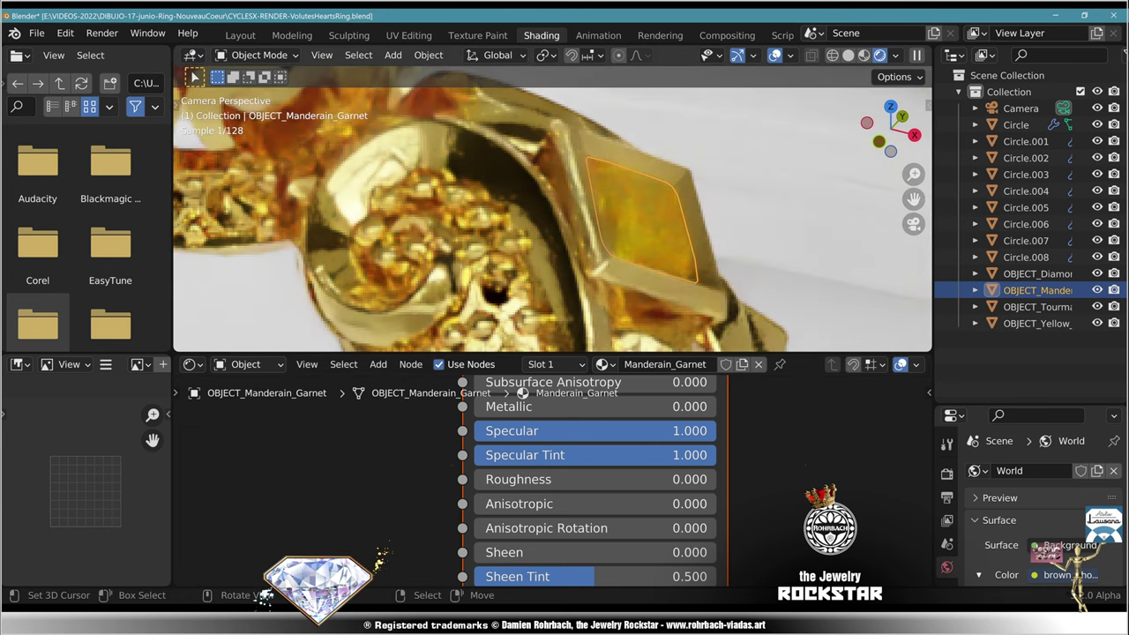
middle_drag(565, 393, 569, 614)
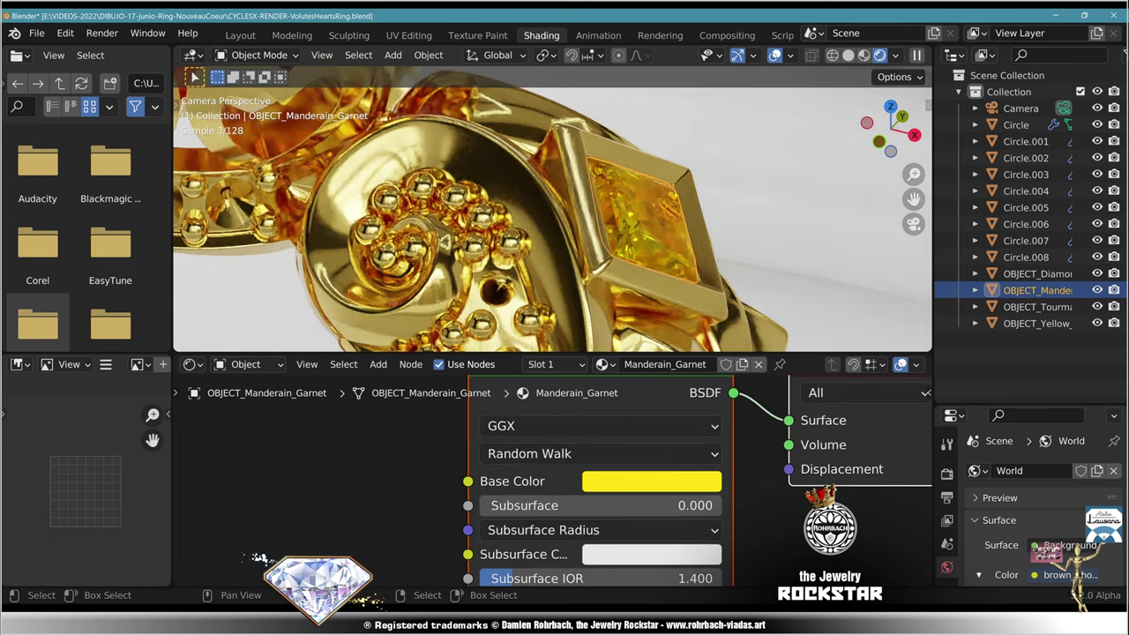
click(651, 481)
click(636, 290)
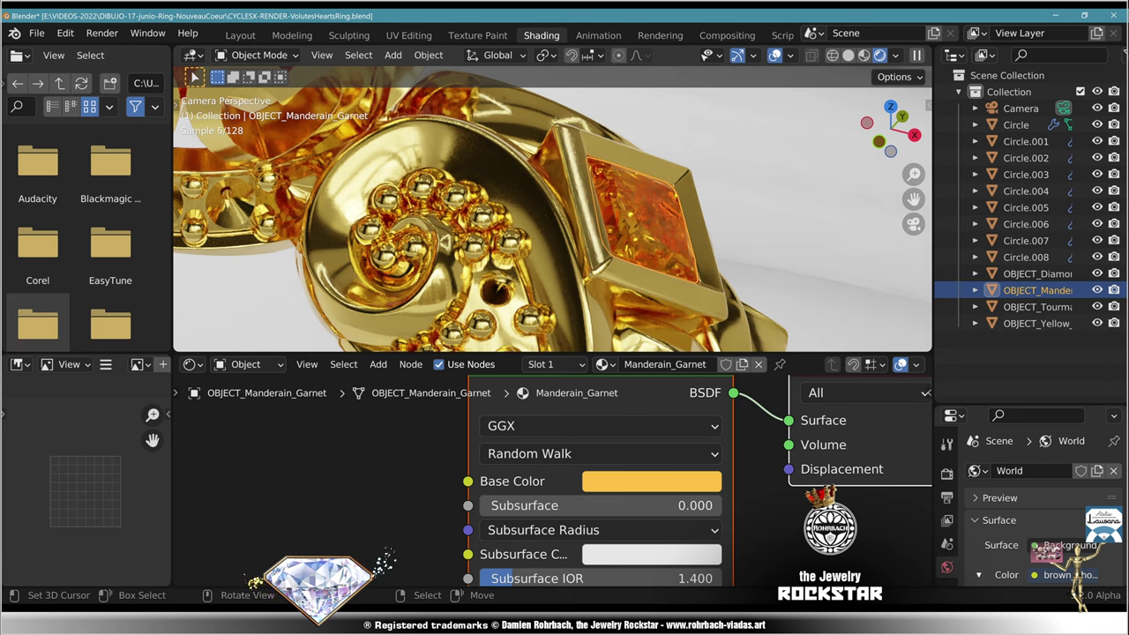
Step: Select OBJECT_Diamond_AI, set its Diamond_AI material's Roughness to 0, and edit Specular and Specular Tint together
click(1038, 274)
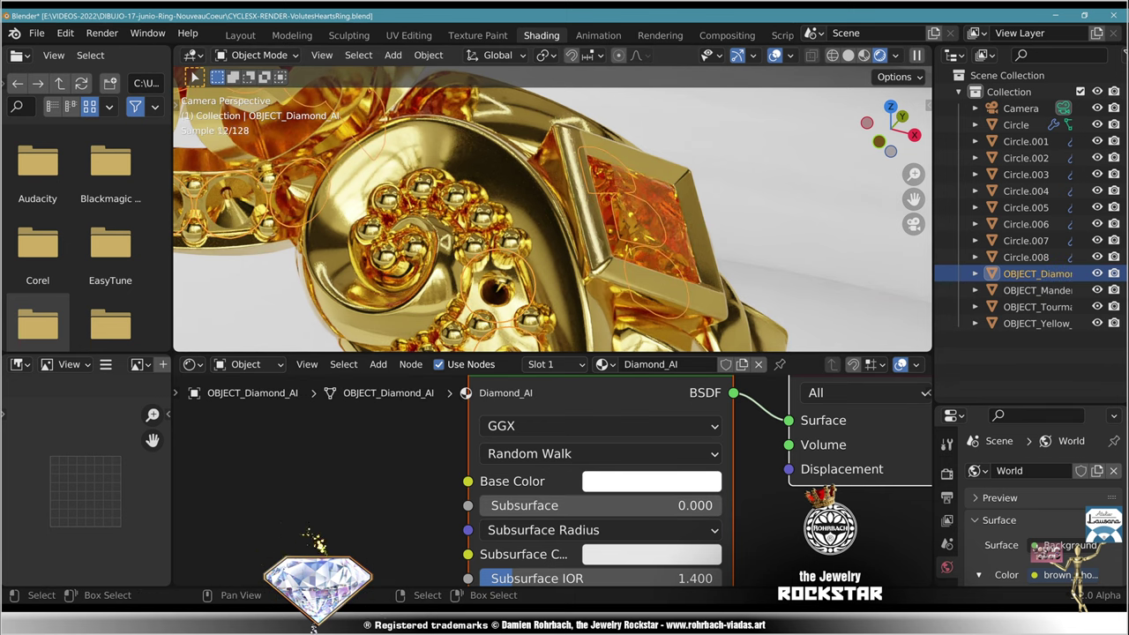
scroll(553, 209, down, 4)
shift+middle_drag(530, 242, 580, 172)
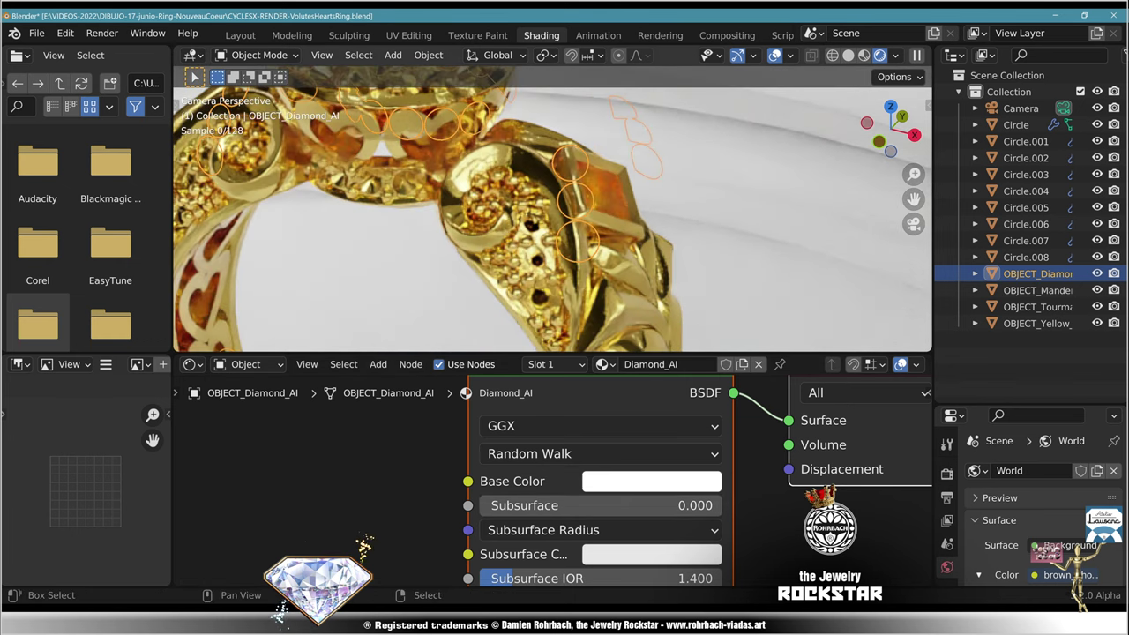
middle_drag(564, 494, 582, 410)
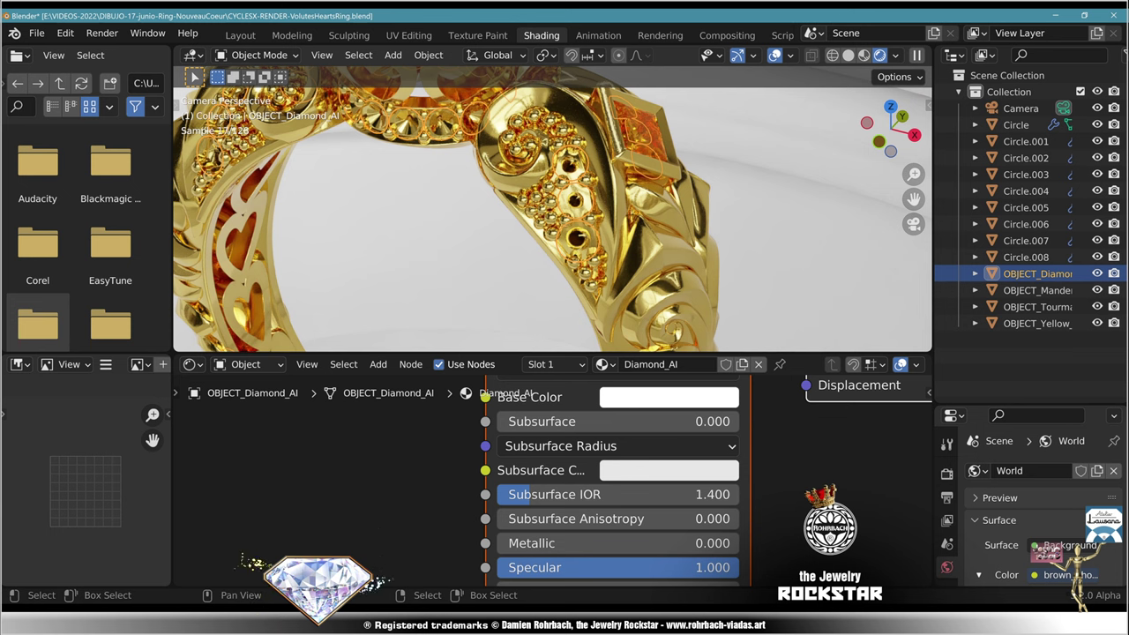
mouse_move(573, 481)
middle_down()
mouse_move(556, 443)
mouse_move(569, 471)
middle_up()
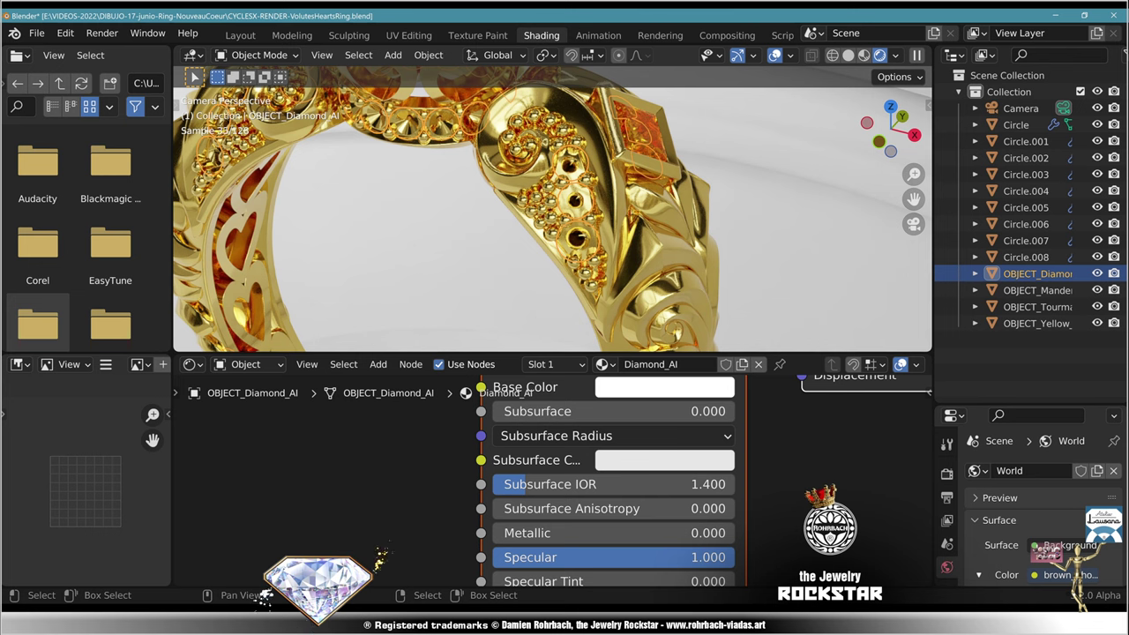
shift+scroll(609, 481, down, 3)
shift+scroll(609, 481, up, 1)
shift+scroll(608, 481, down, 2)
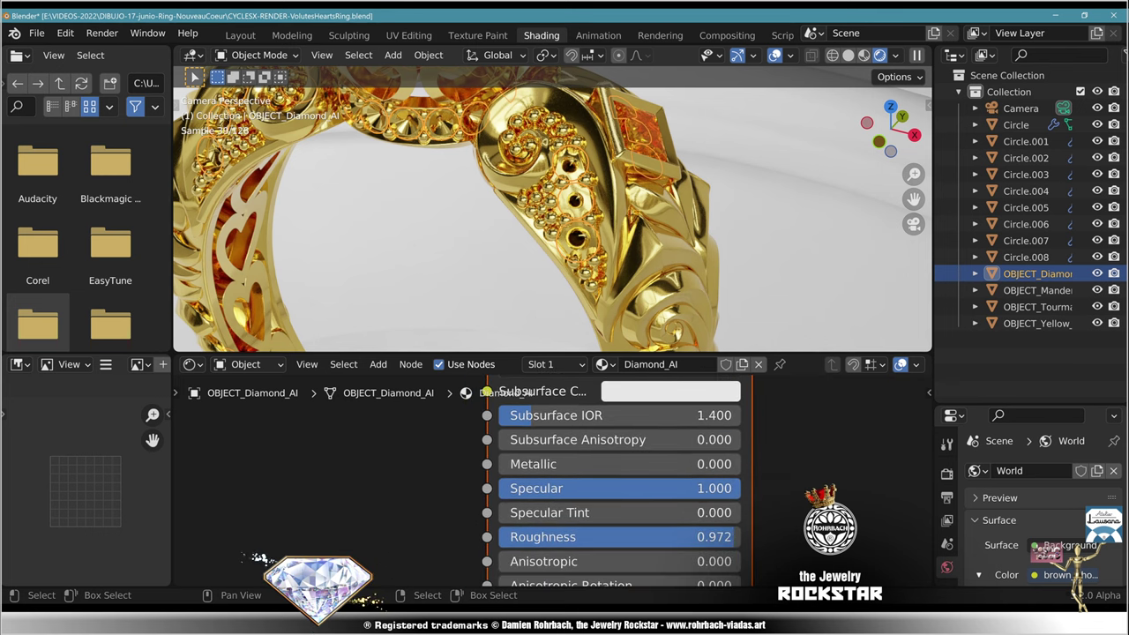
shift+scroll(609, 481, down, 3)
double_click(609, 481)
text(0)
key(Return)
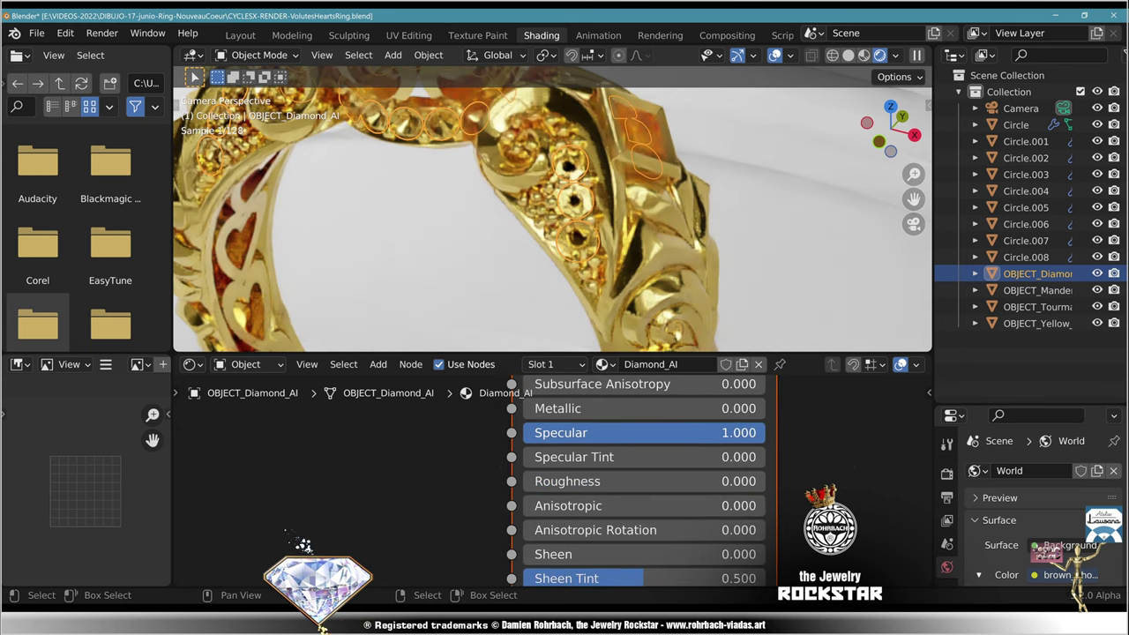
drag(609, 433, 608, 457)
key(Return)
Step: Set the Diamond_AI material's IOR to 2.418 and Transmission to 1
middle_drag(609, 529, 600, 351)
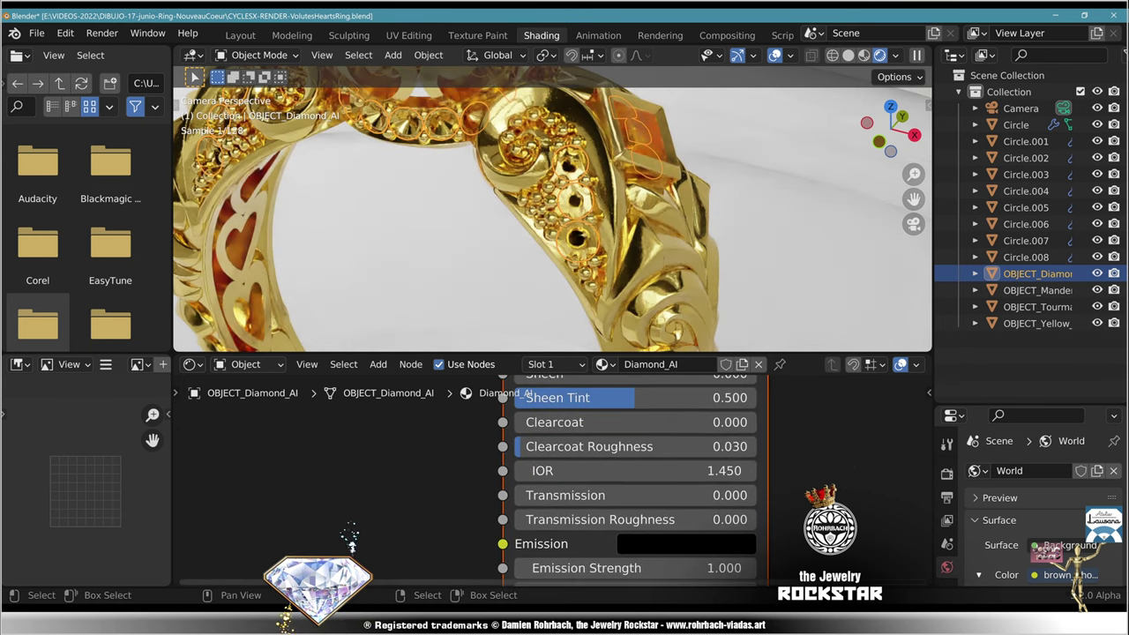
double_click(609, 471)
text(2.418)
key(Return)
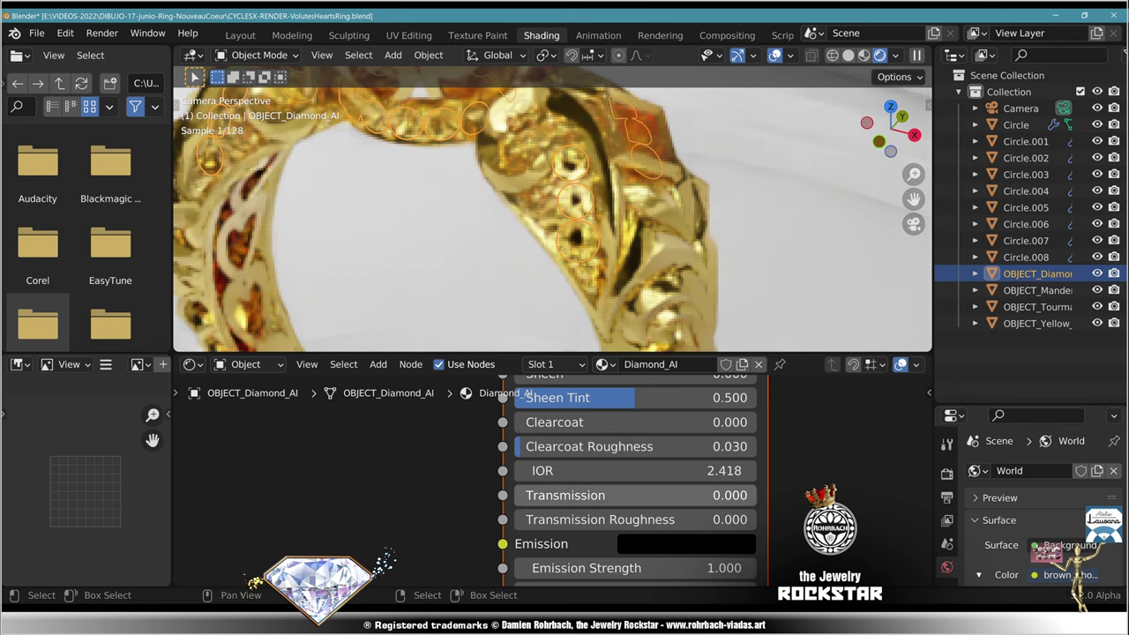
double_click(609, 496)
text(1)
key(Return)
Step: Set the Diamond_AI material's Alpha to 1 and save the Blender file
middle_drag(609, 496, 595, 427)
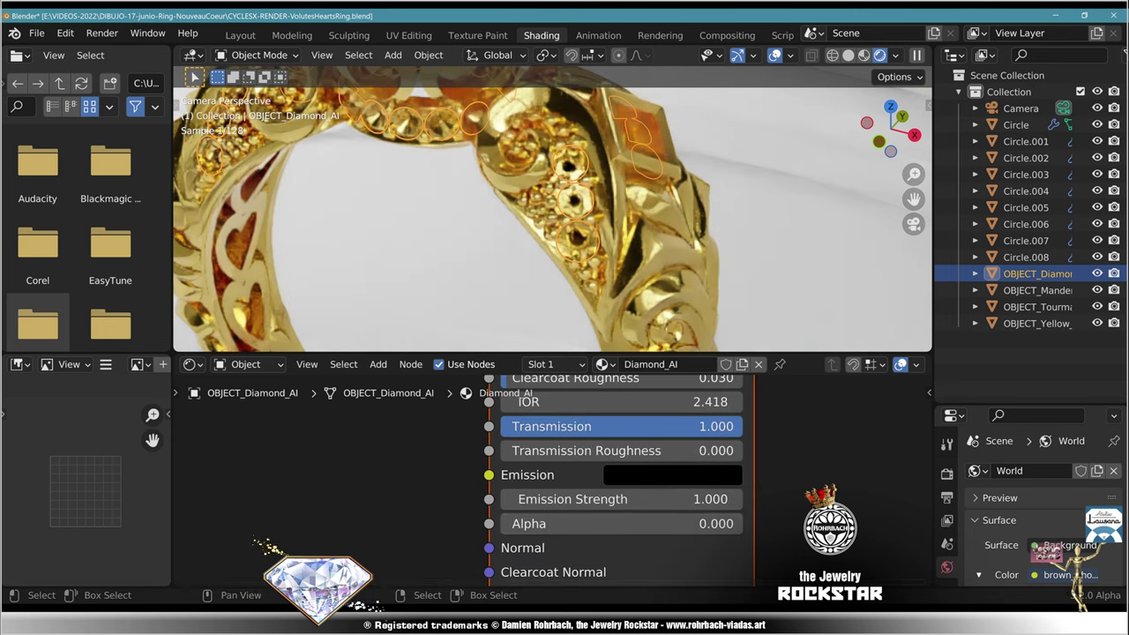
double_click(600, 524)
text(1)
key(Return)
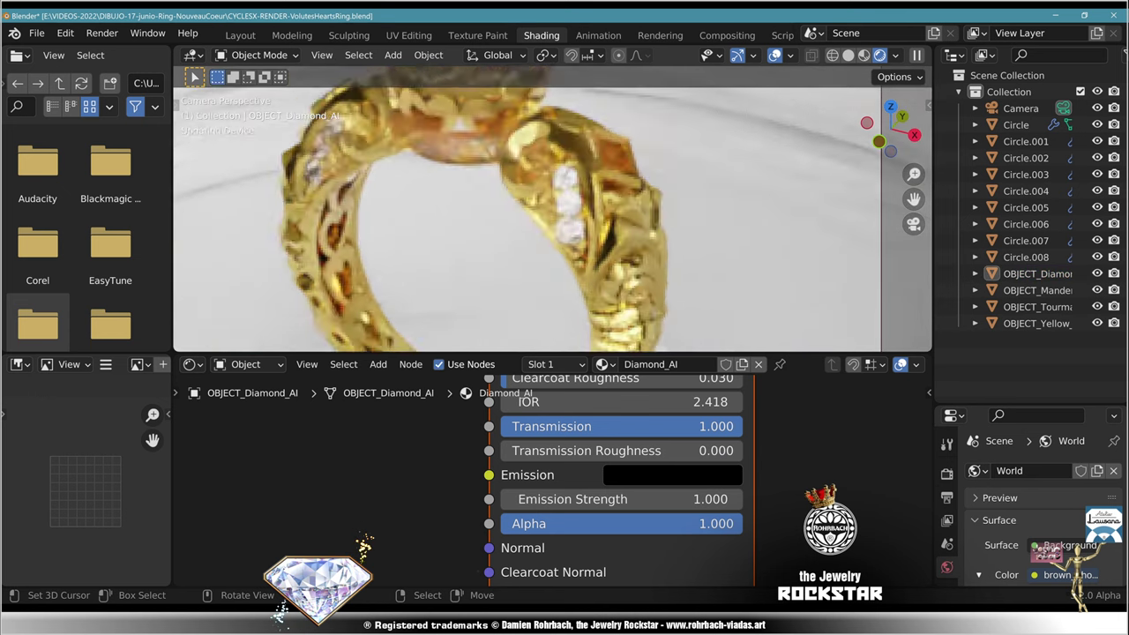
key(ctrl+s)
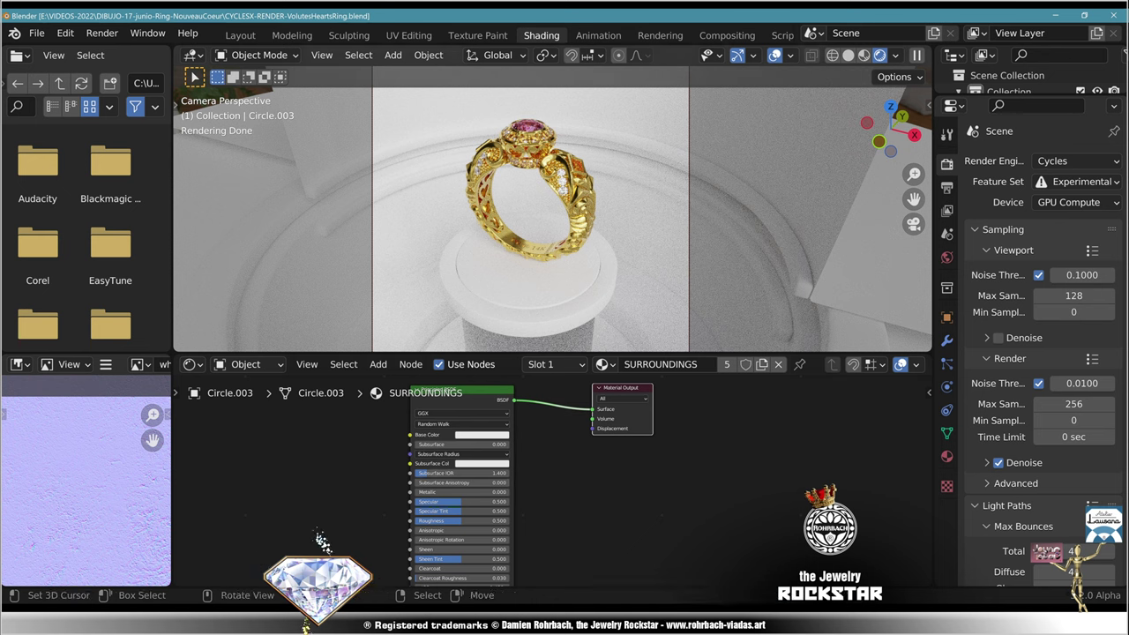
Step: Select Circle.002 and add an Image Texture node to its SURROUNDINGS material, placed on the input side of the Principled BSDF
right_click(529, 302)
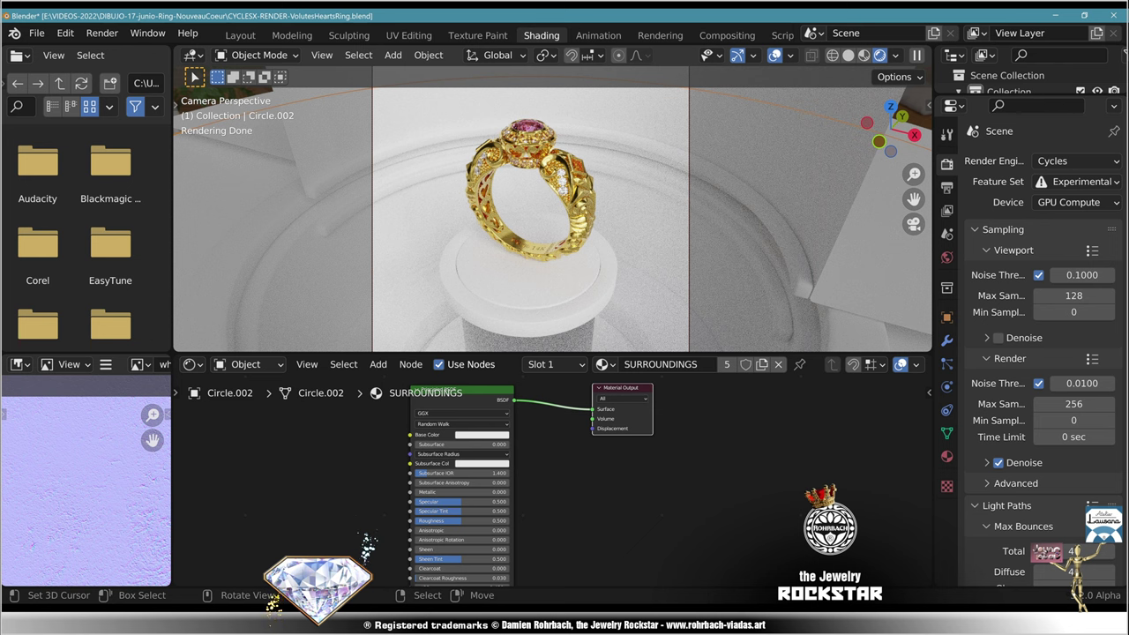
middle_drag(423, 458, 554, 472)
scroll(554, 474, up, 5)
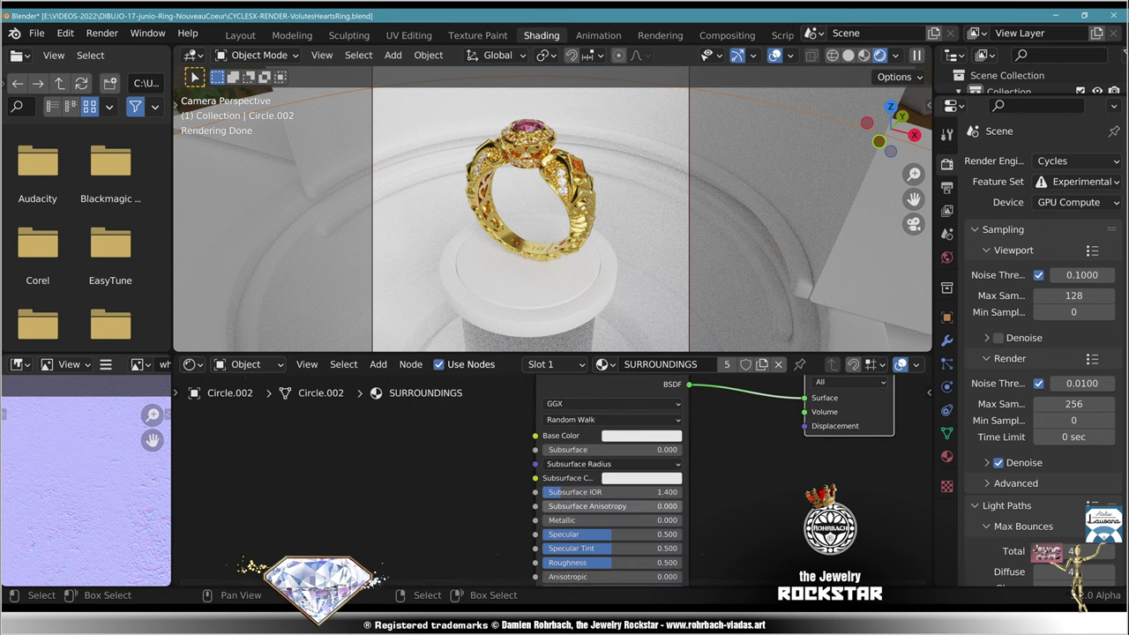
click(378, 364)
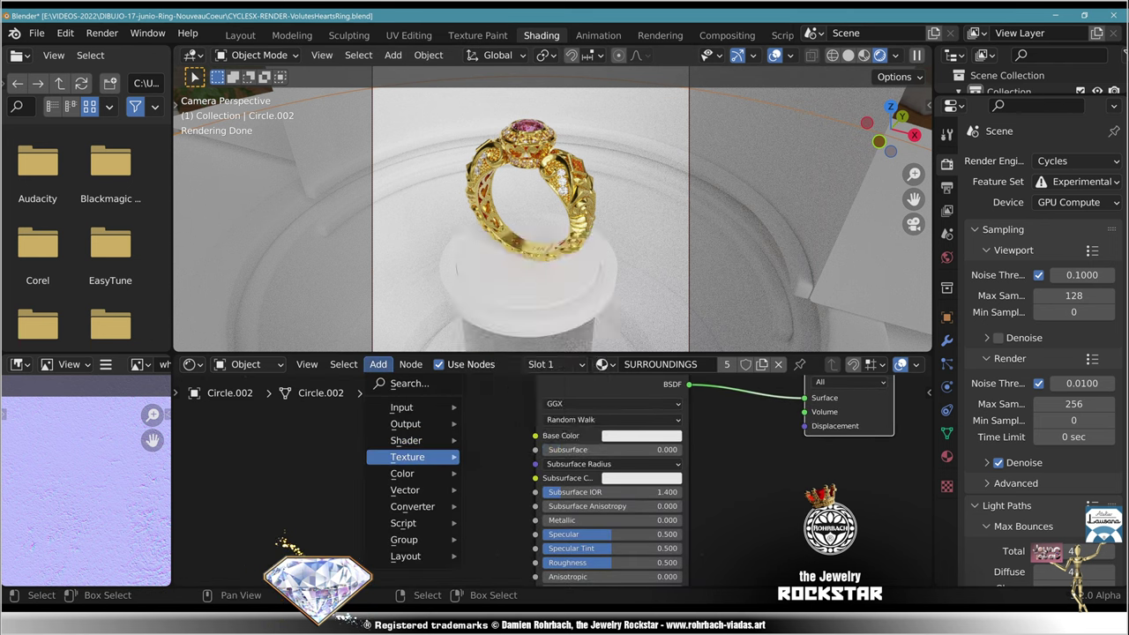
mouse_move(407, 456)
click(520, 326)
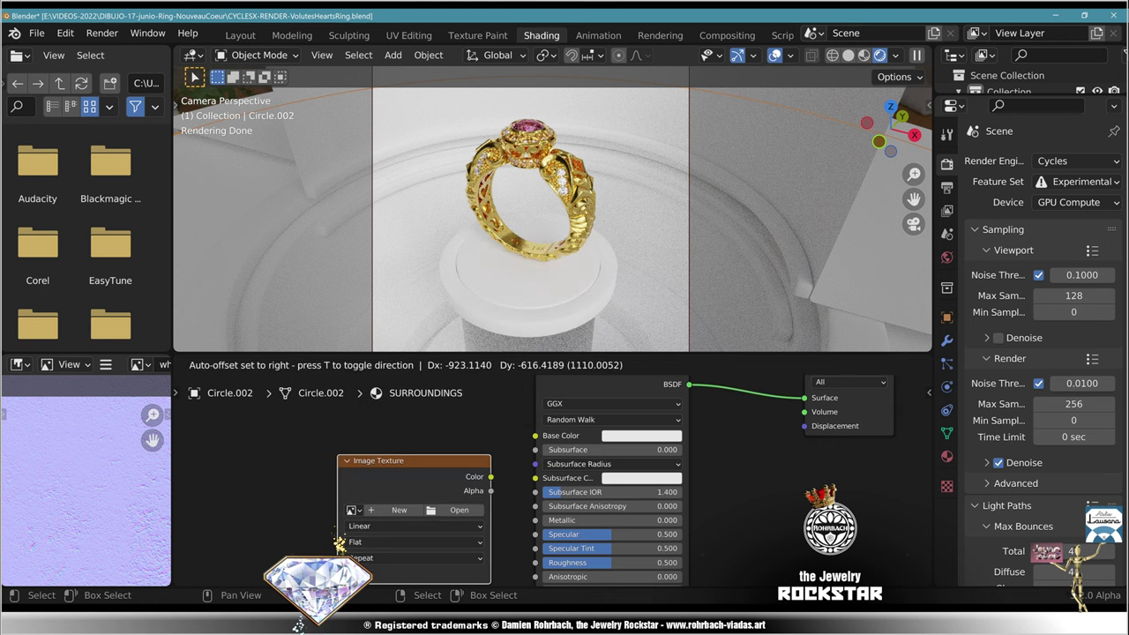
click(271, 434)
middle_drag(271, 434, 466, 447)
drag(529, 452, 468, 423)
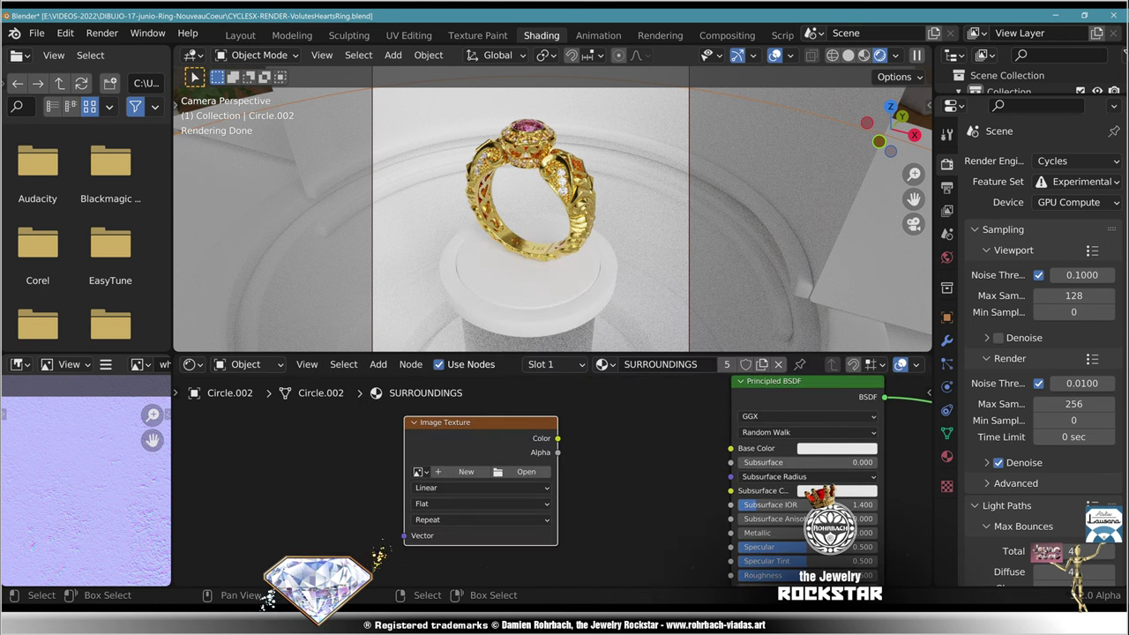
Step: Link the Image Texture's color to the Principled BSDF's base color and browse the TEXTURAS-y-HDRs folder for its image
drag(557, 439, 730, 448)
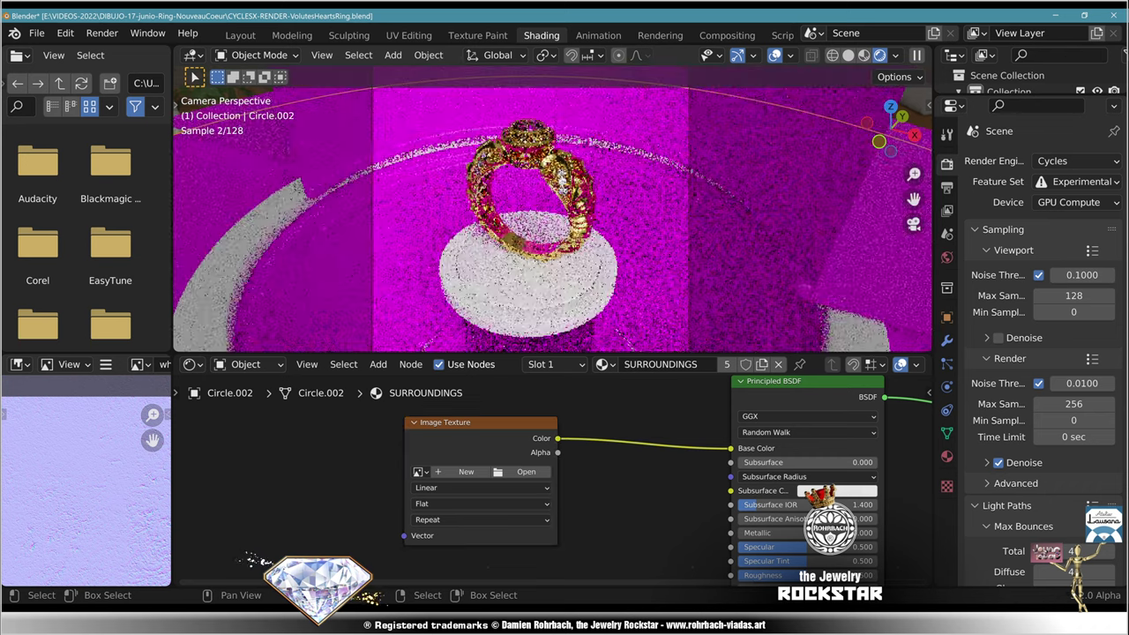
click(522, 472)
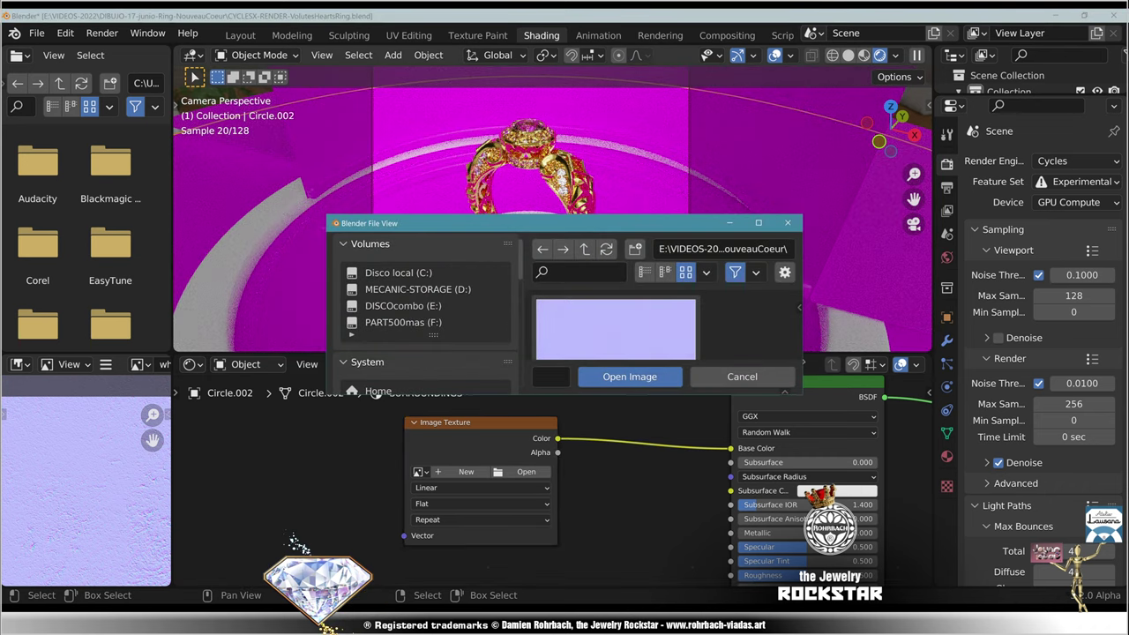
double_click(522, 223)
click(81, 518)
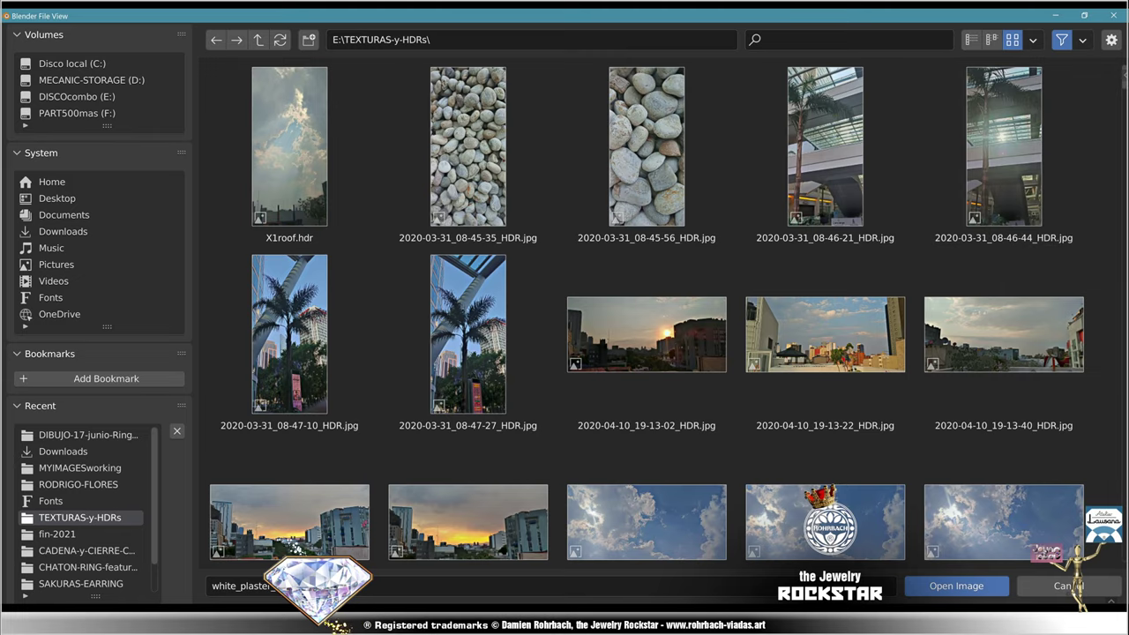
Step: Find the cracked-surface photo IMG_20201005_135530862.jpg in the texture folder and load it into the Image Texture node
scroll(329, 545, down, 15)
scroll(328, 545, up, 5)
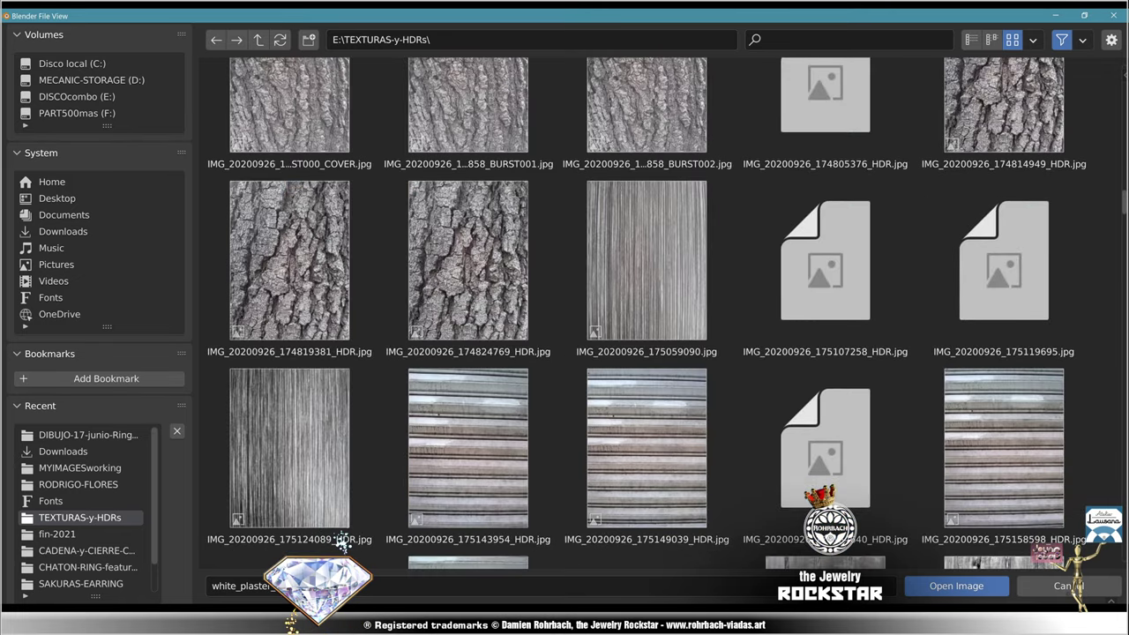
scroll(342, 544, down, 15)
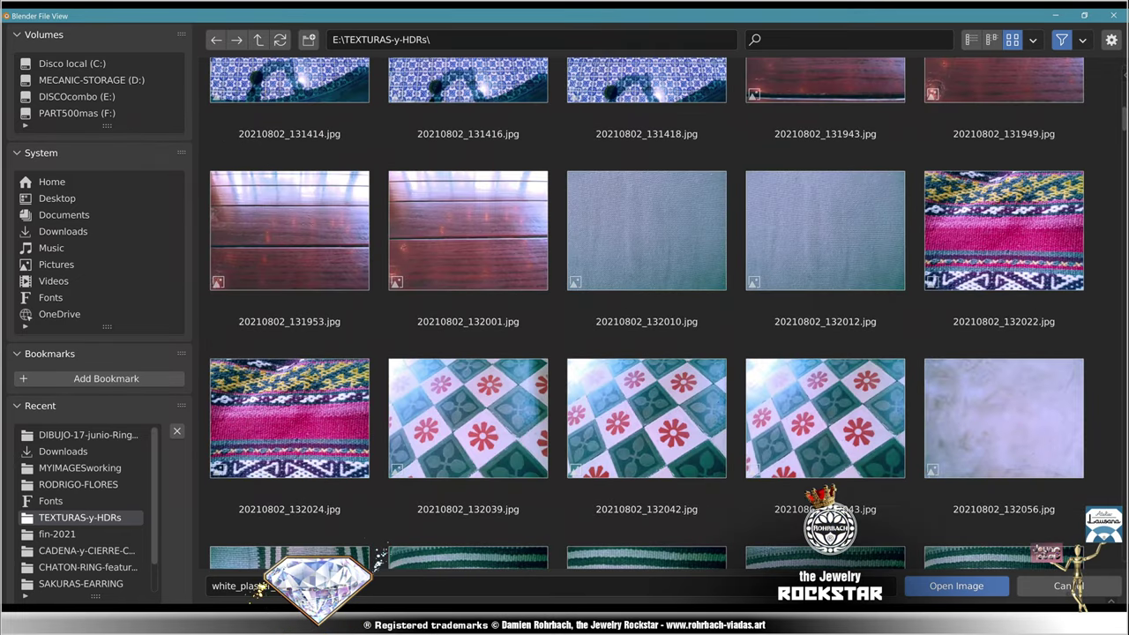
scroll(342, 545, up, 15)
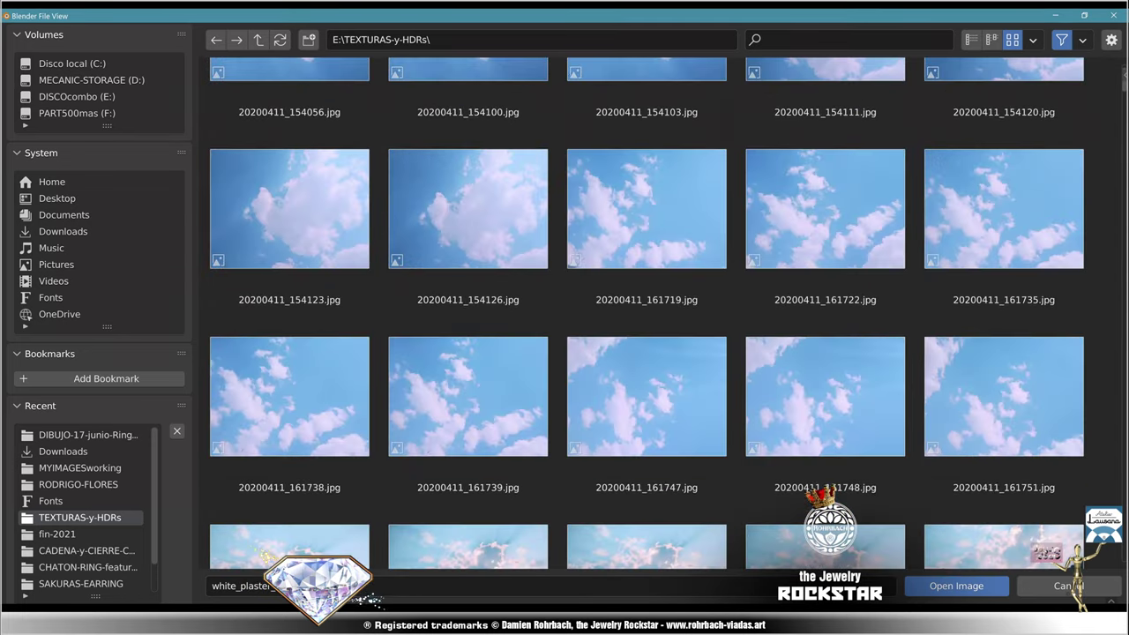
scroll(342, 545, up, 5)
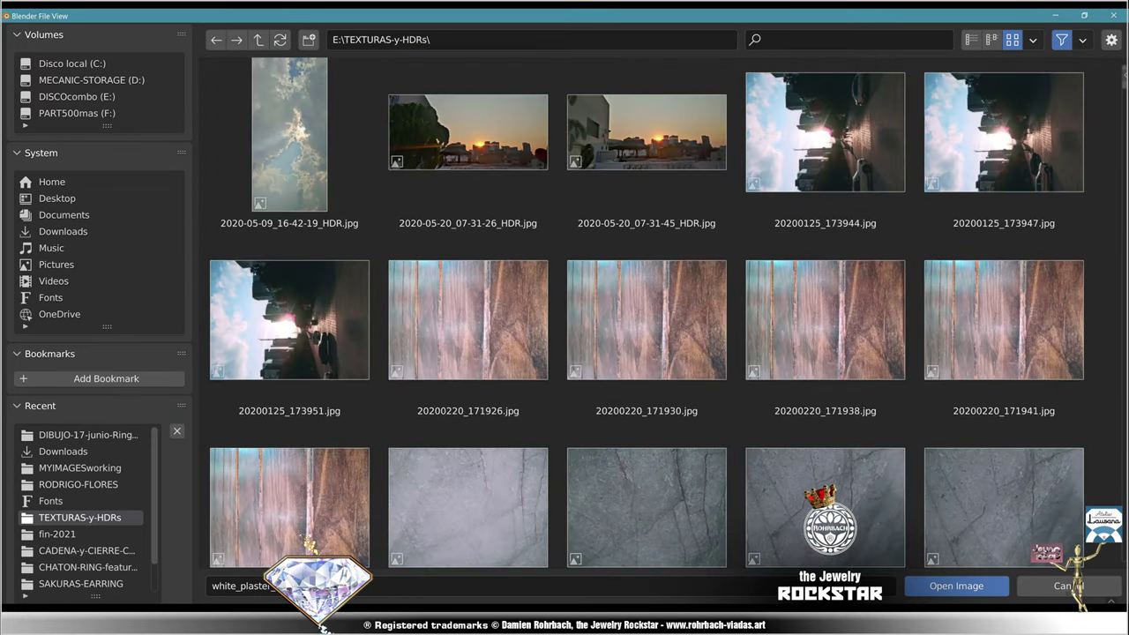
scroll(342, 544, down, 20)
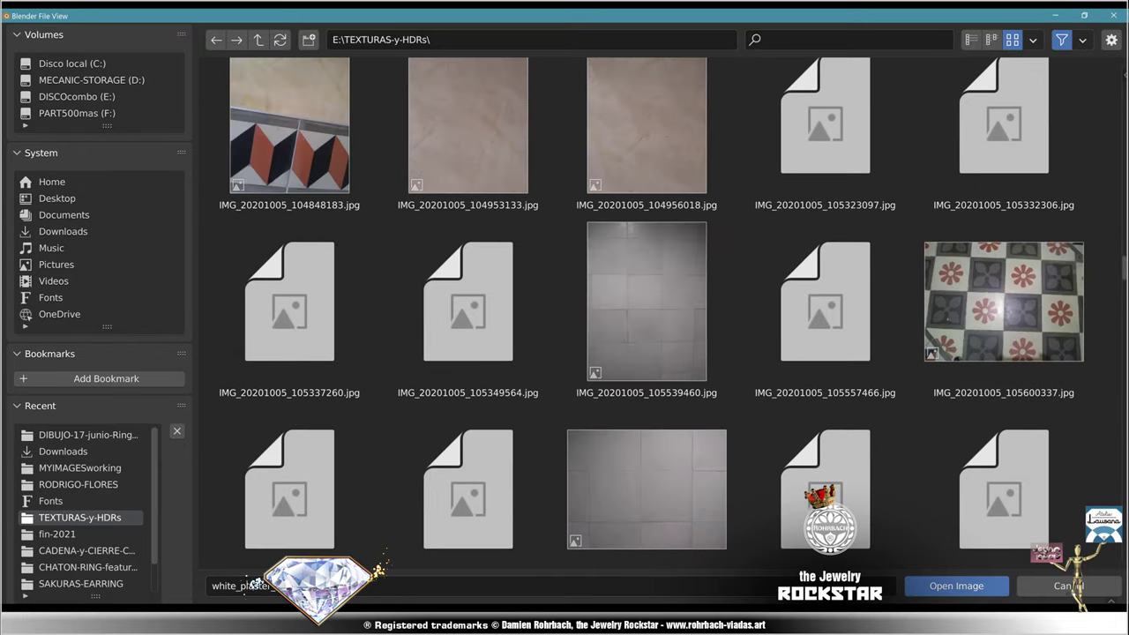
scroll(648, 314, up, 15)
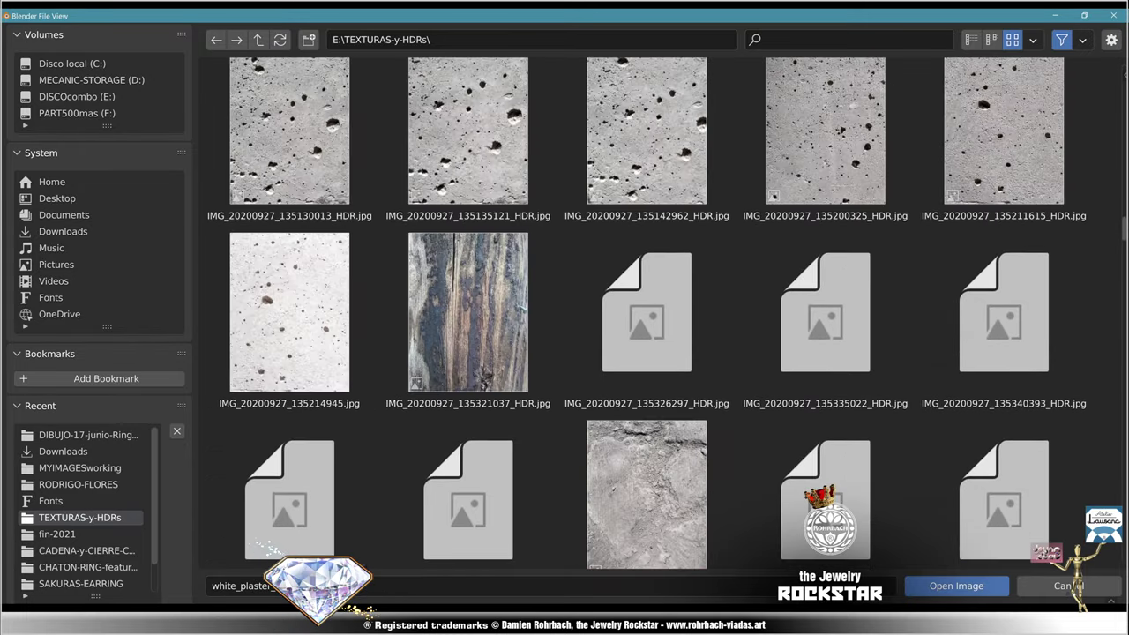
scroll(648, 313, up, 15)
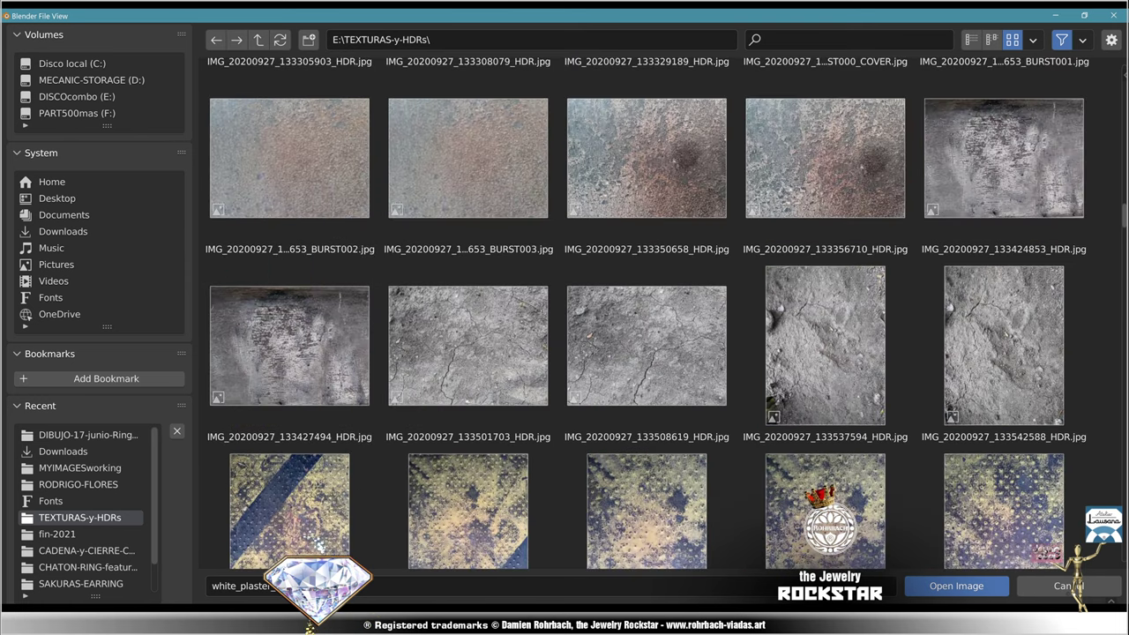
scroll(649, 313, up, 5)
scroll(649, 313, up, 20)
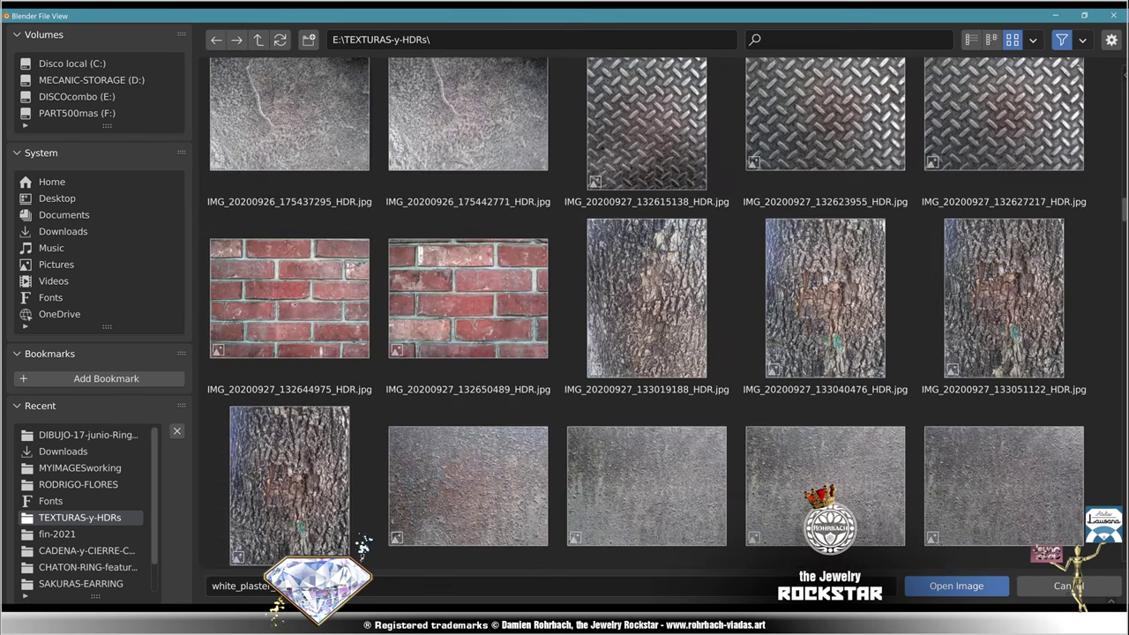
scroll(649, 313, up, 20)
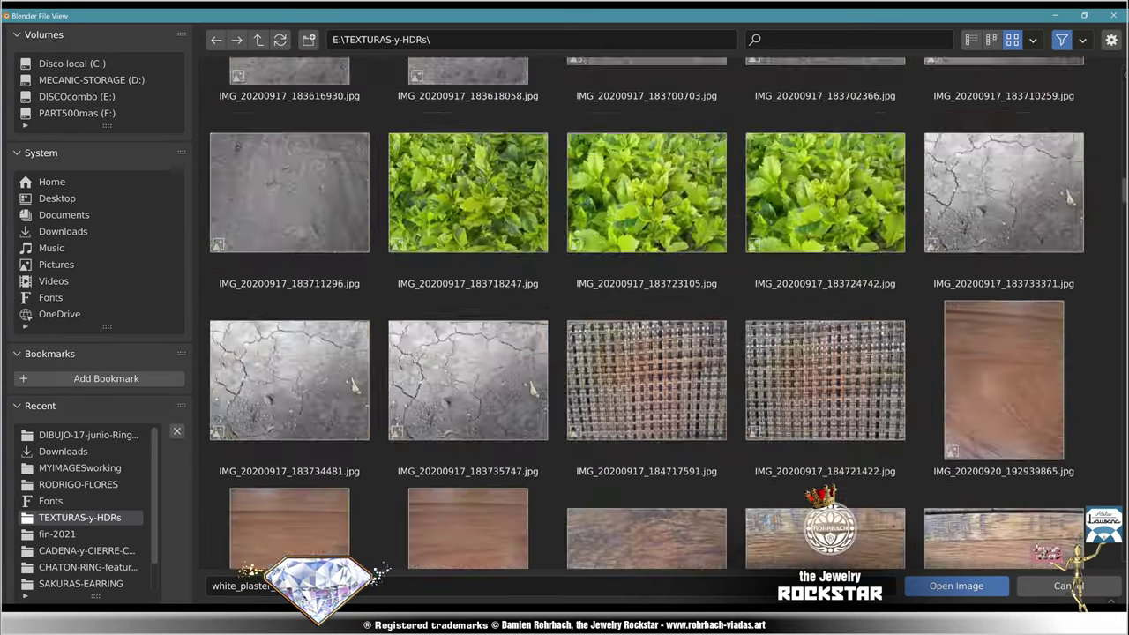
scroll(649, 314, up, 8)
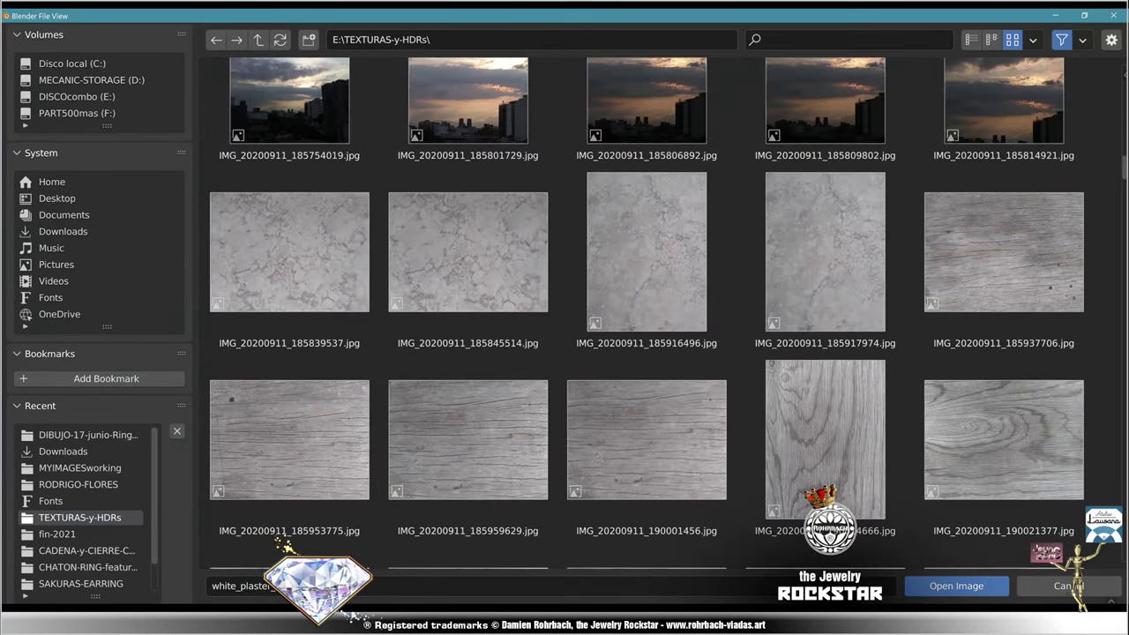
drag(1125, 167, 1124, 447)
scroll(648, 313, down, 10)
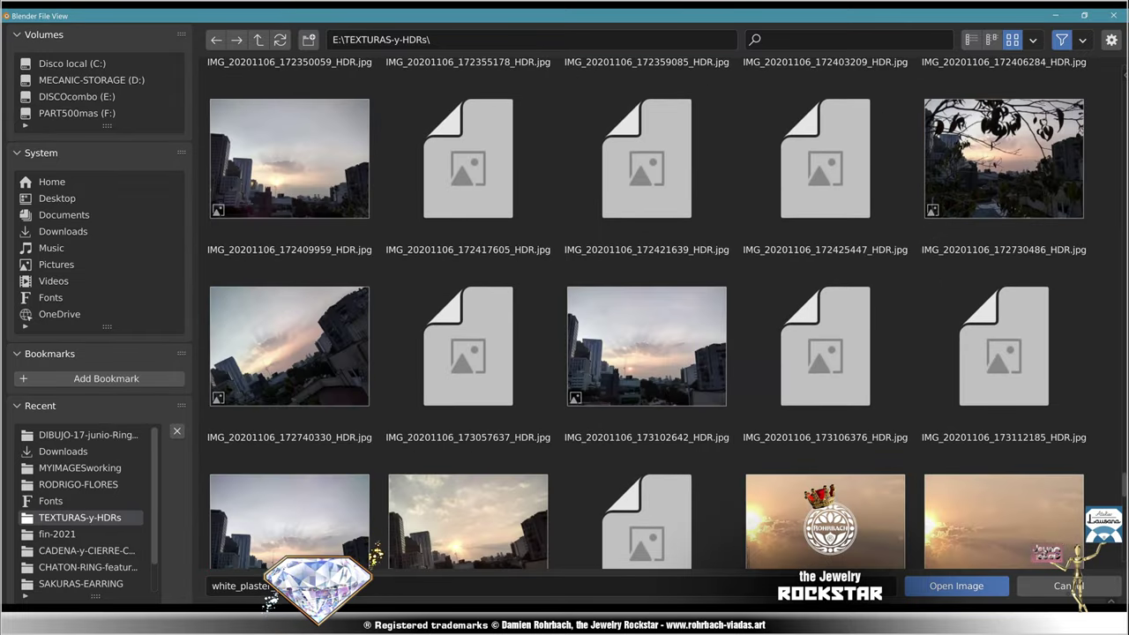
scroll(648, 313, up, 15)
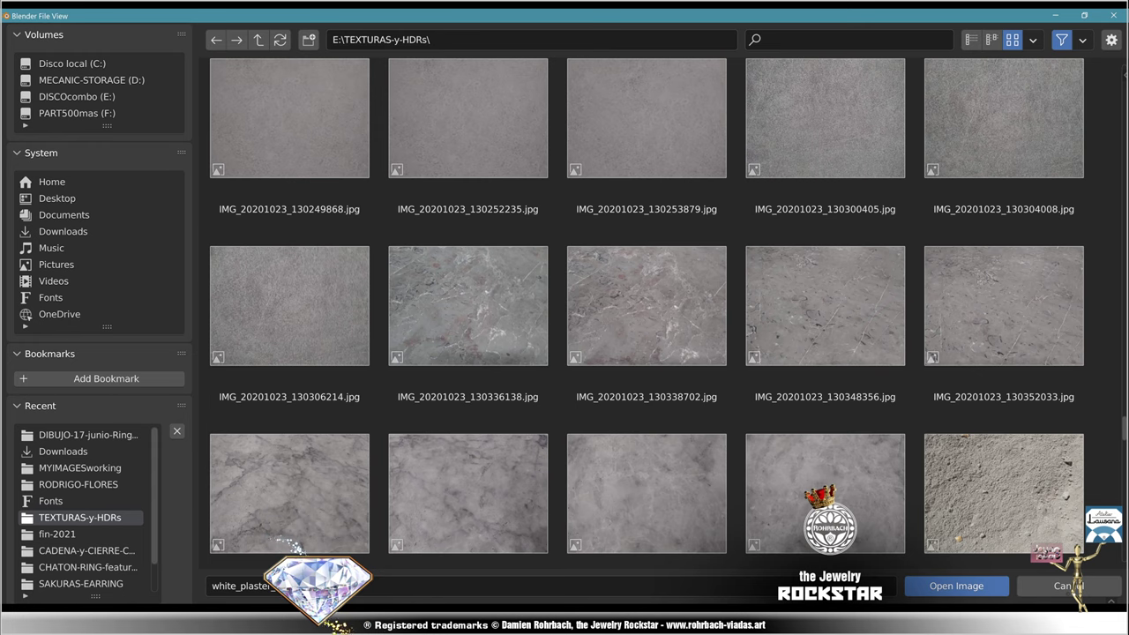
scroll(649, 313, up, 10)
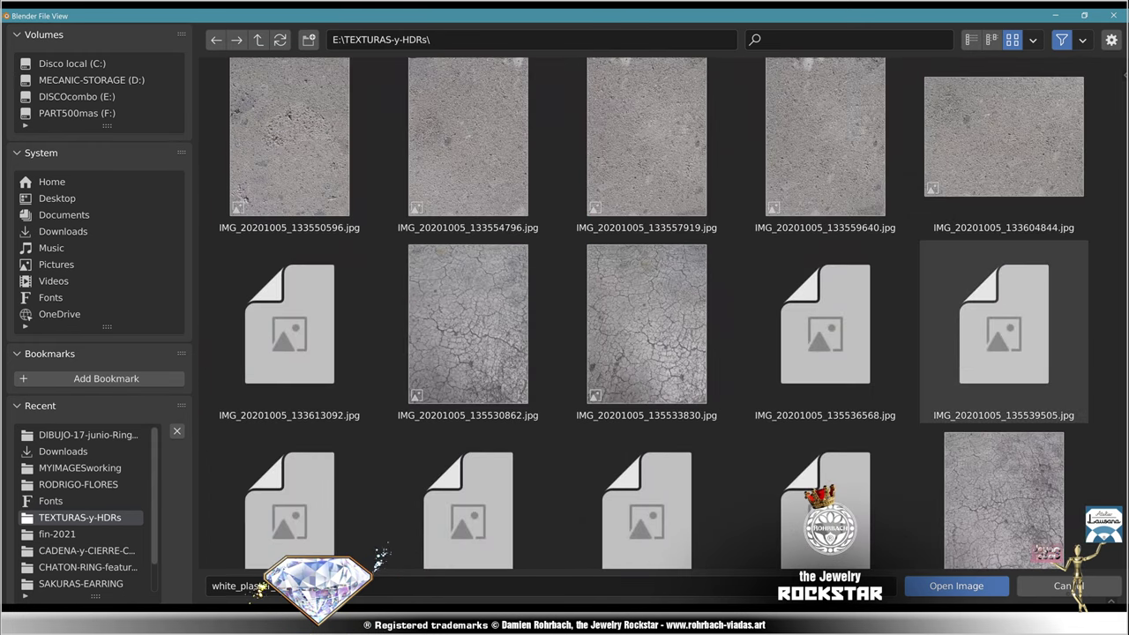
double_click(467, 324)
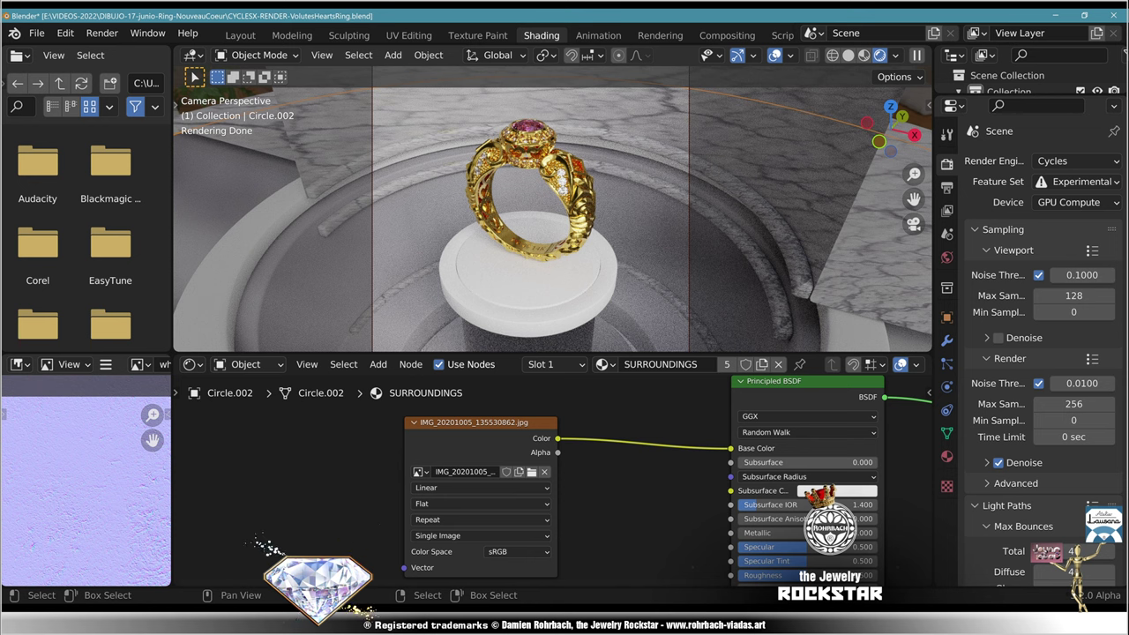
Step: Set the image texture's projection to Box with a blend of 1.000
click(482, 503)
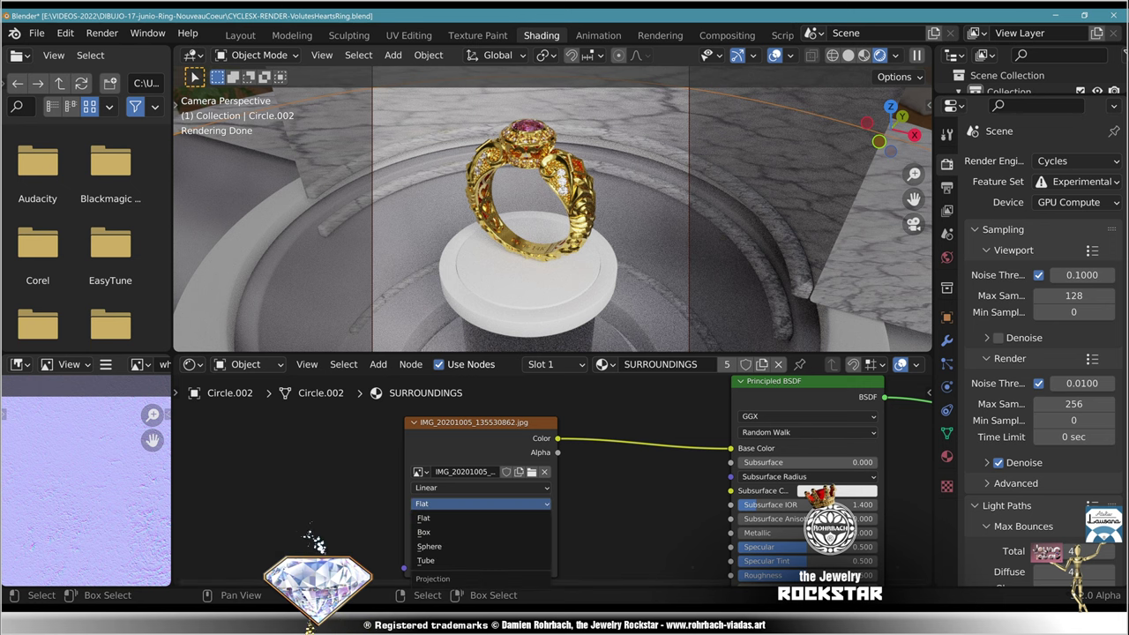
click(422, 532)
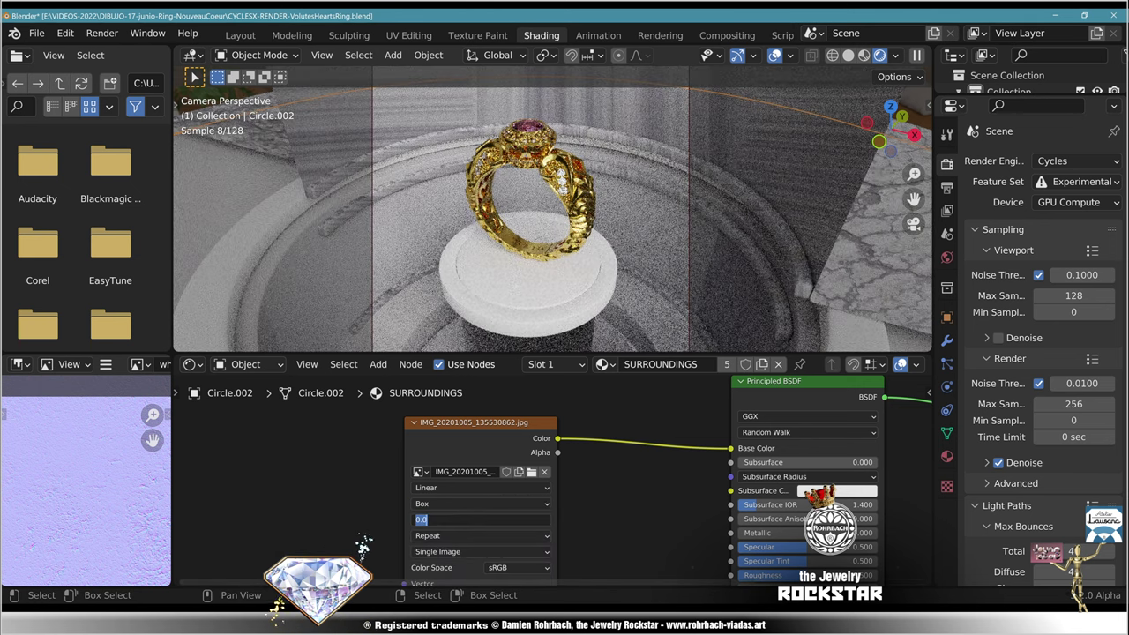
key(Return)
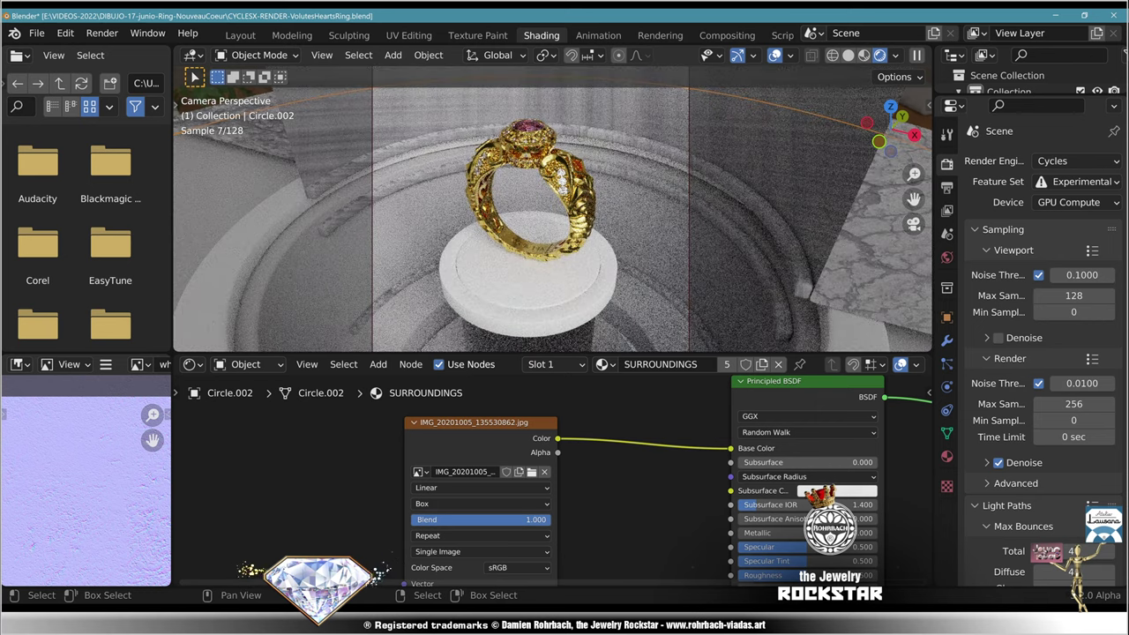
Step: Inspect the complete UV layout of Circle.003 over the cracked texture, then return to the shading workspace
right_click(854, 256)
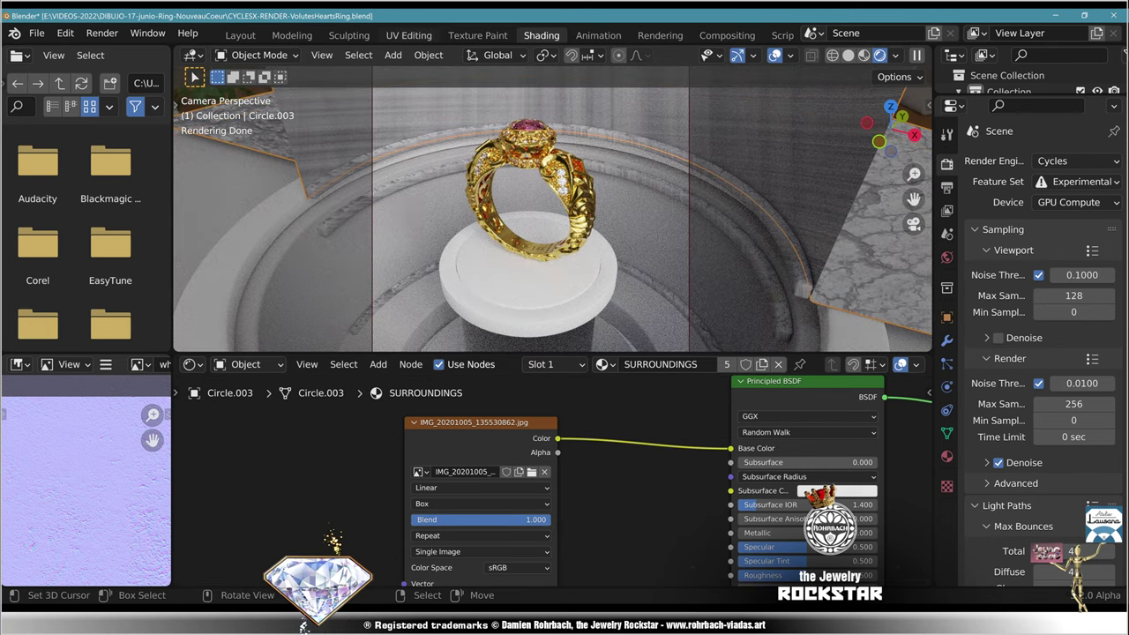
click(408, 36)
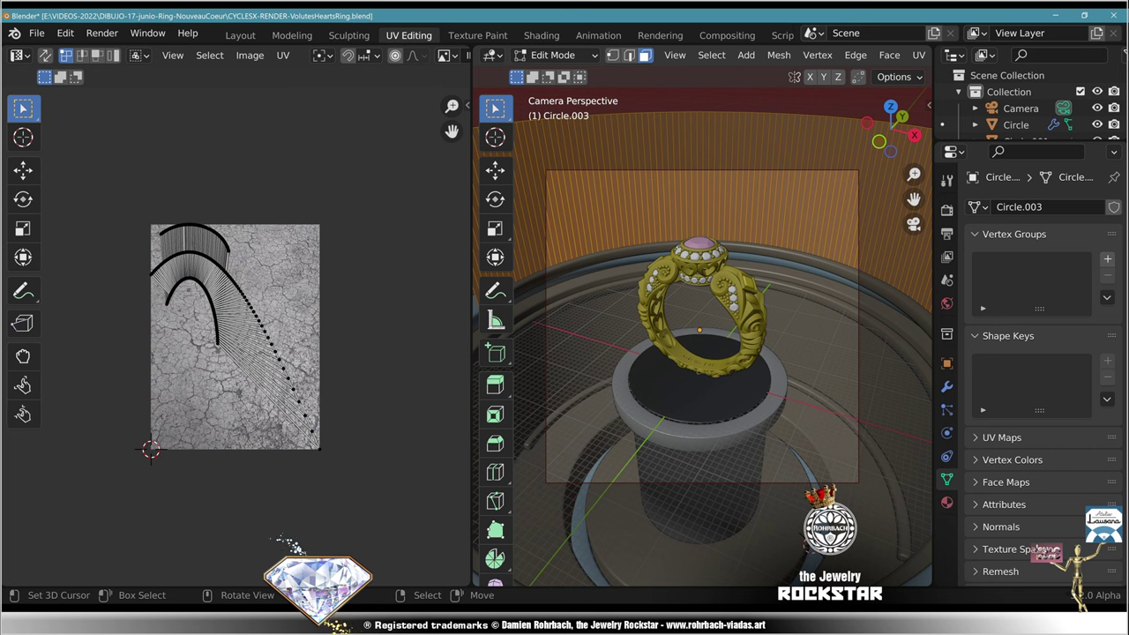
key(a)
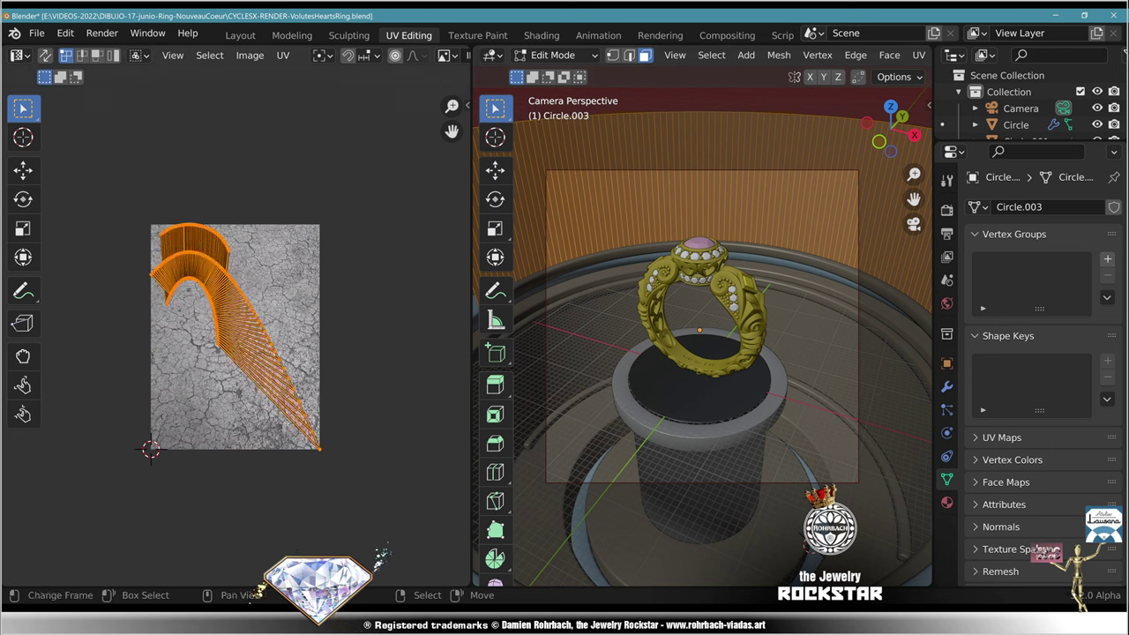
shift+right_click(351, 285)
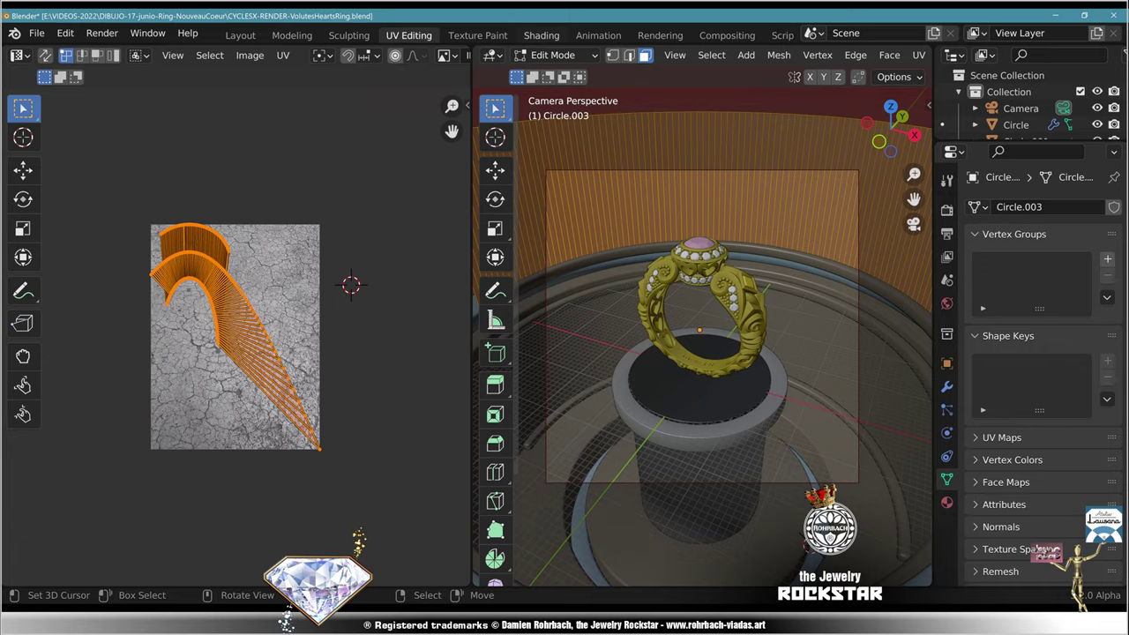
click(542, 35)
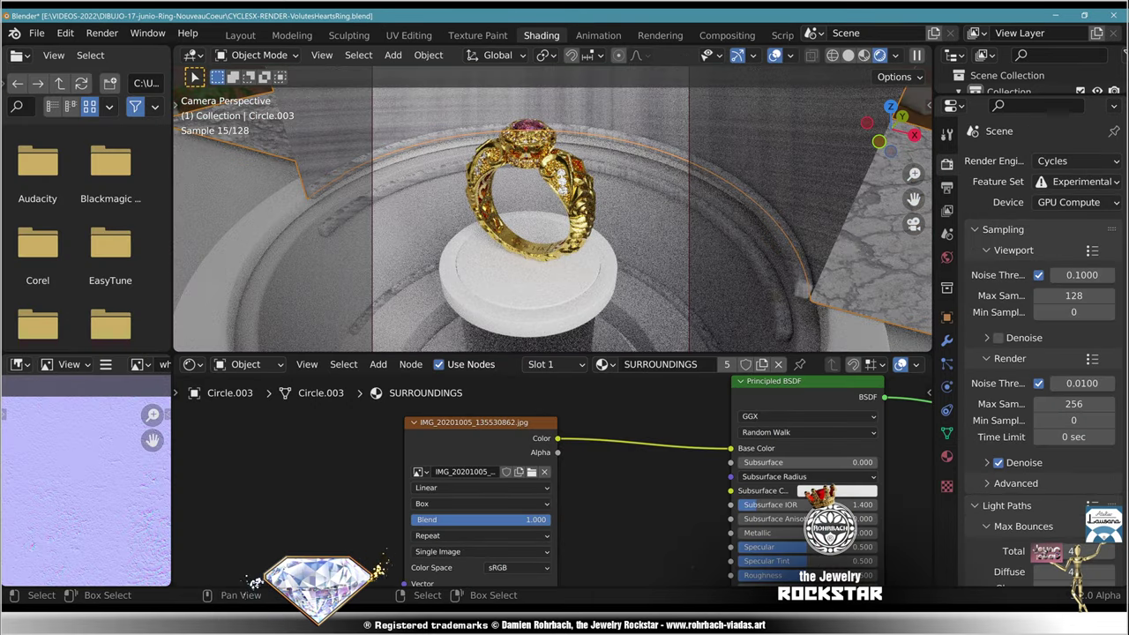
Step: Add a Texture Coordinate node and connect its Generated output to the Image Texture's vector input
middle_drag(582, 511, 705, 484)
click(378, 364)
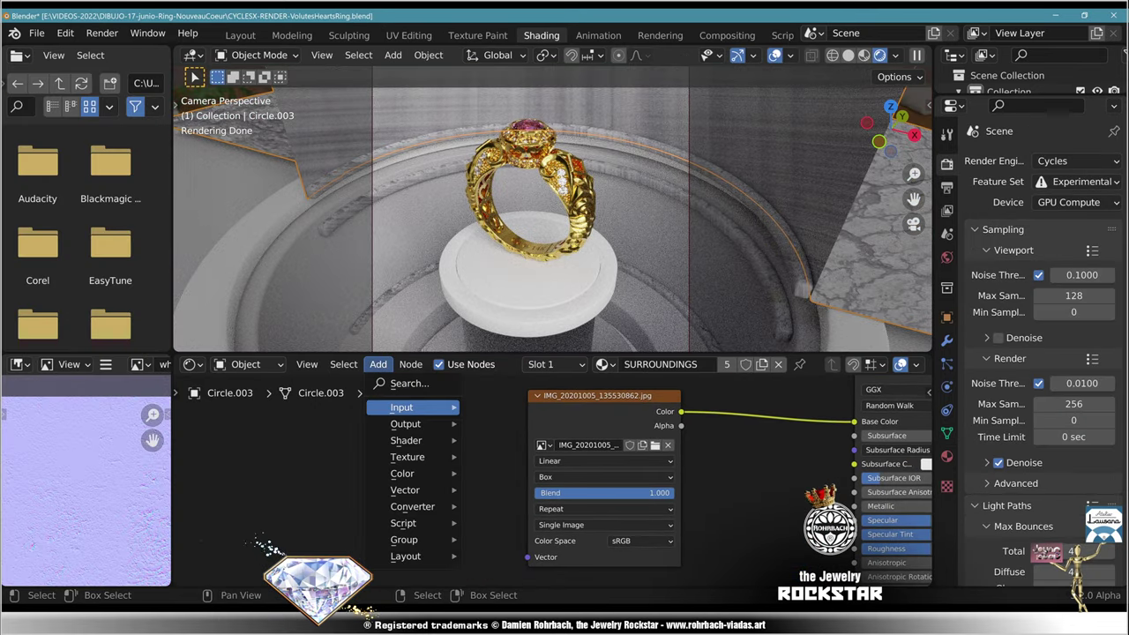
mouse_move(405, 408)
click(518, 281)
click(333, 494)
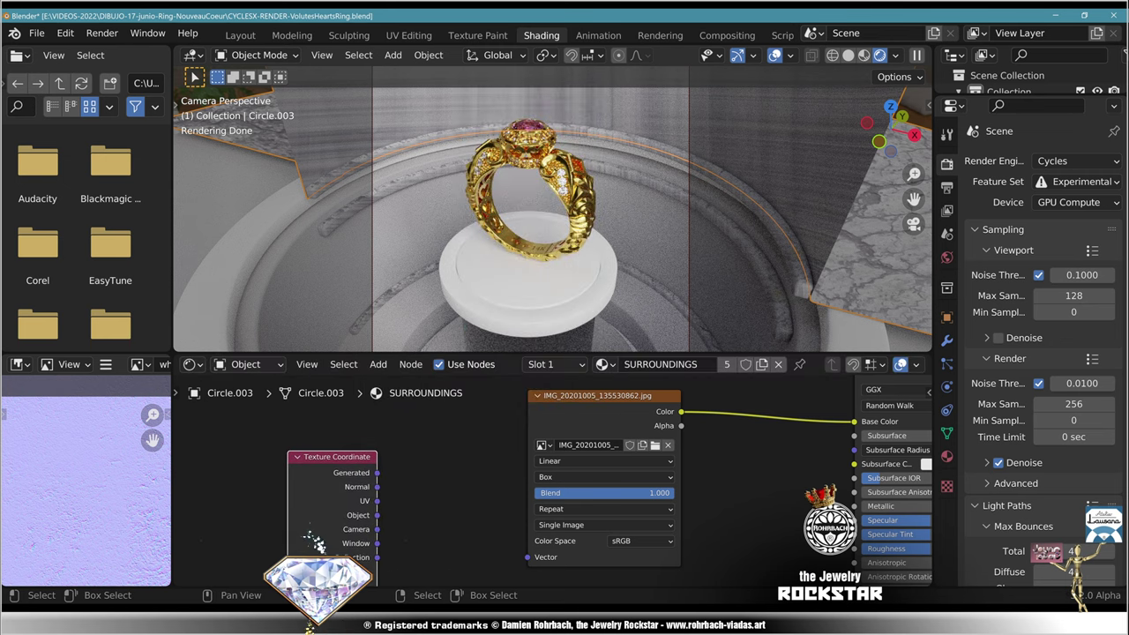
drag(378, 473, 527, 499)
middle_drag(527, 499, 338, 567)
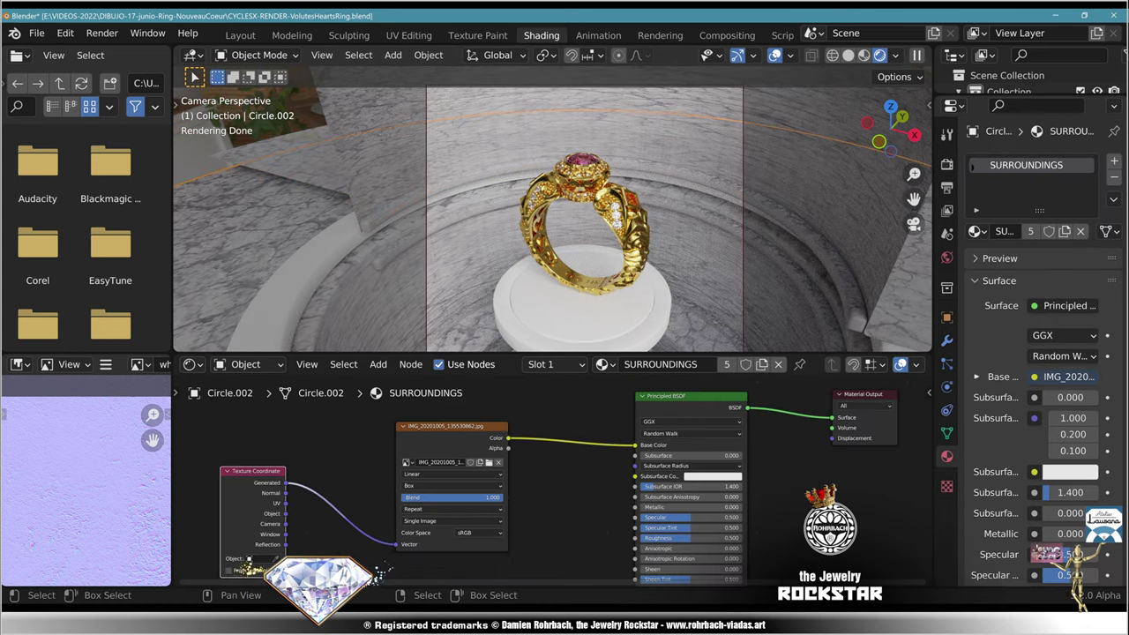
Step: Insert a Mapping node on the link between the Texture Coordinate and Image Texture nodes
middle_drag(494, 520, 592, 483)
click(379, 365)
mouse_move(406, 491)
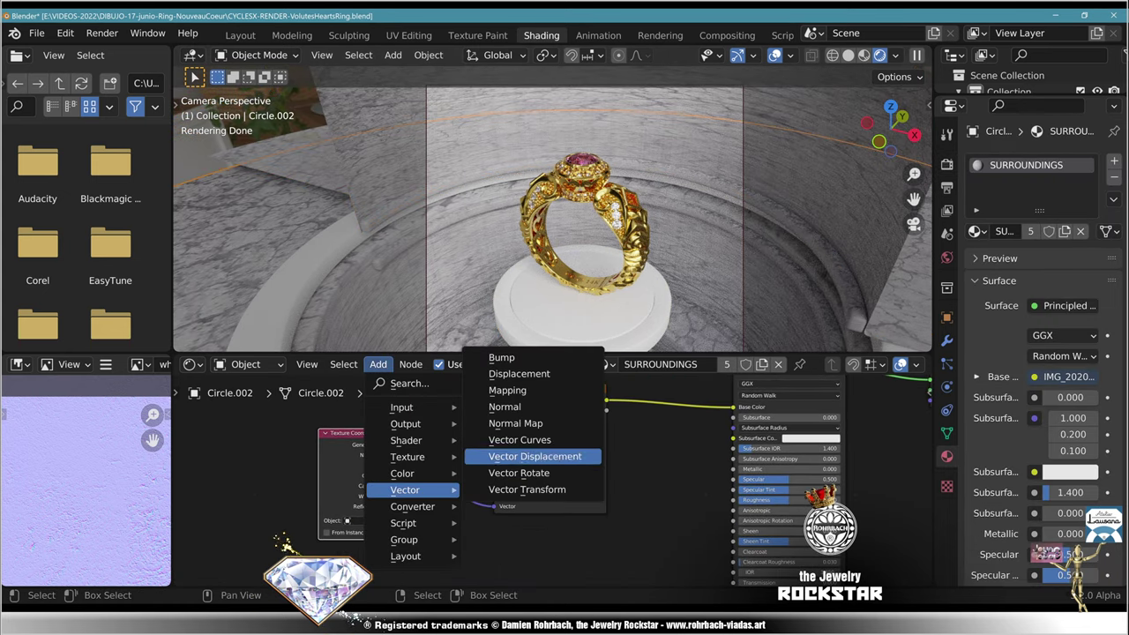
click(510, 390)
click(445, 436)
middle_drag(447, 452, 504, 323)
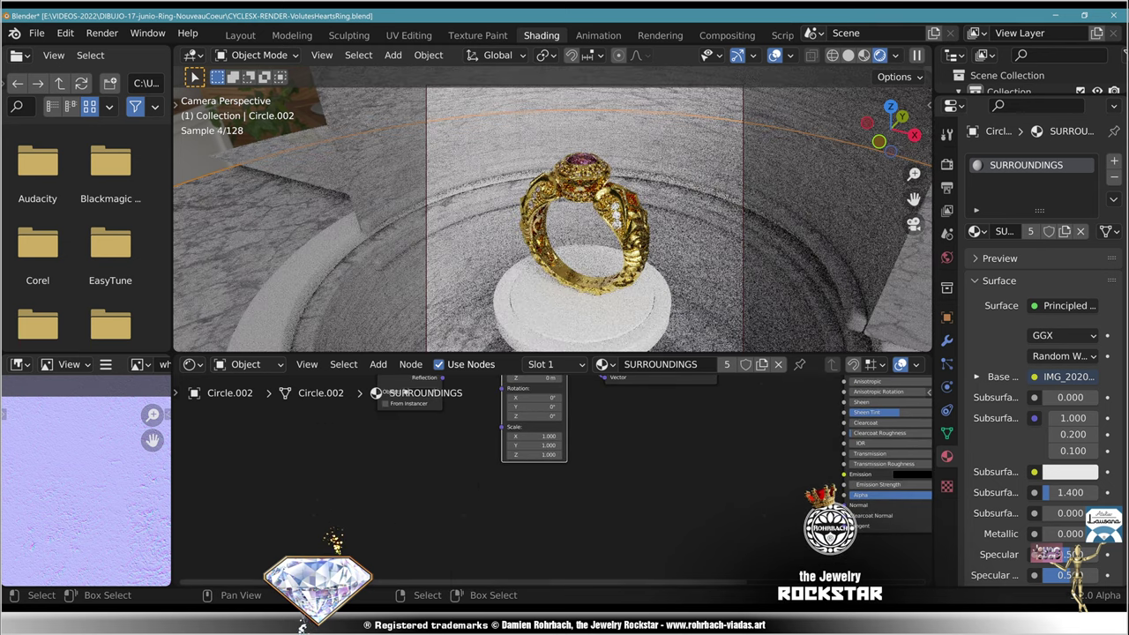
Step: Try Z scale values of 0.5, 0.1 and 0.3 on the Mapping node
scroll(563, 417, up, 5)
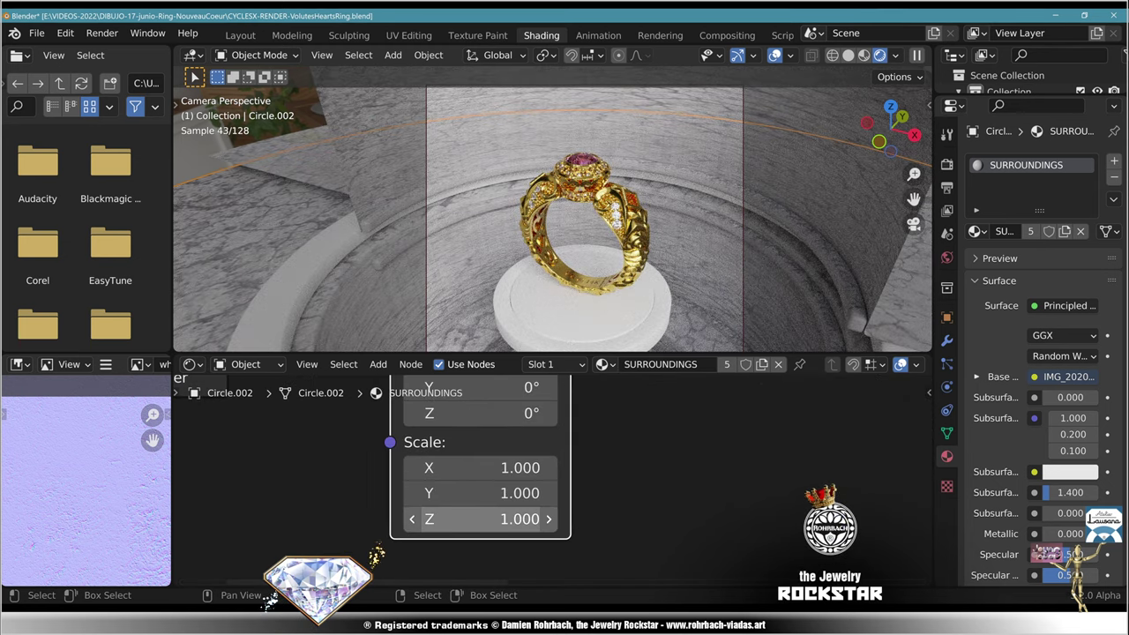
click(481, 519)
text(.5)
key(Return)
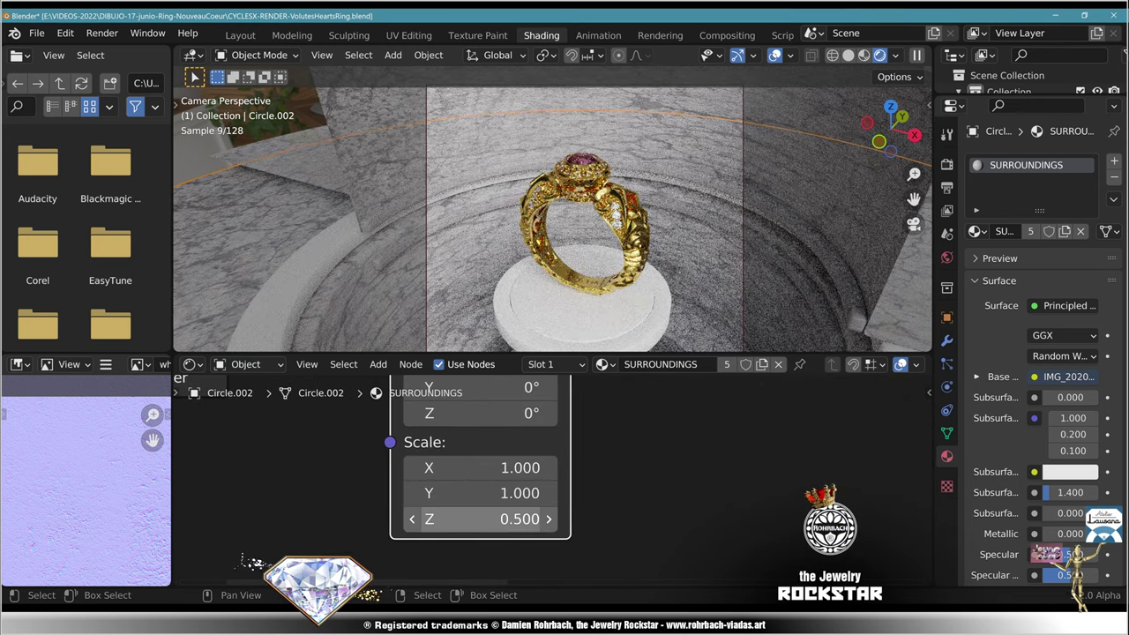
click(480, 518)
text(.1)
key(Return)
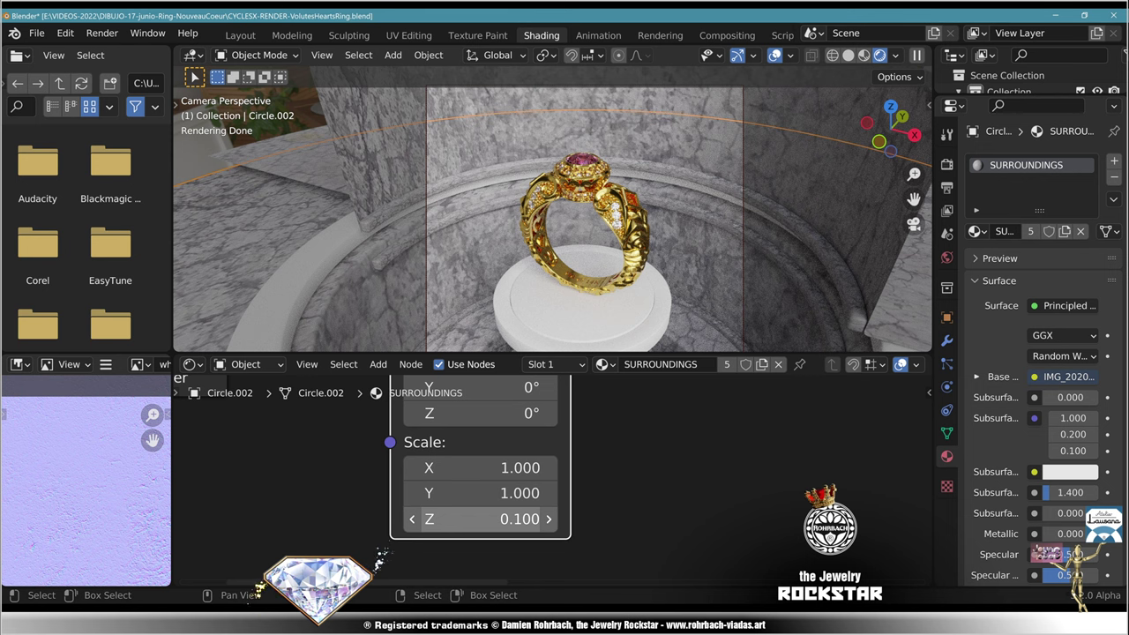
click(481, 519)
text(.3)
key(Return)
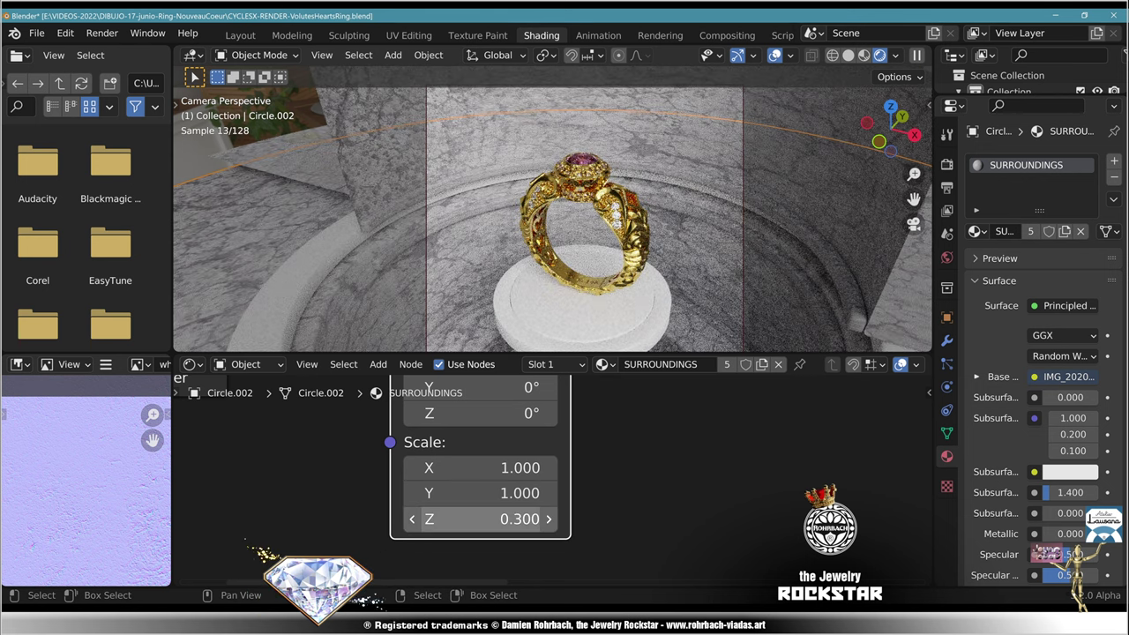
Step: Set the Mapping node's Z scale to 0.2
click(481, 519)
text(.2)
key(Return)
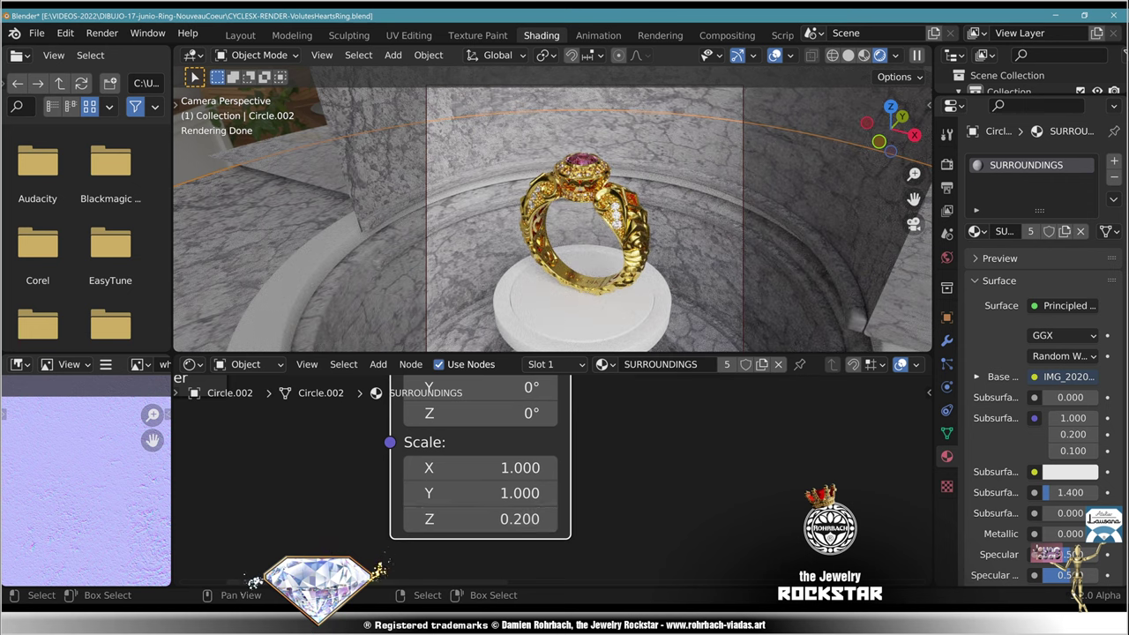
Step: Move the Image Texture node lower and connect its Color output to the Principled BSDF's Normal input
scroll(551, 479, down, 2)
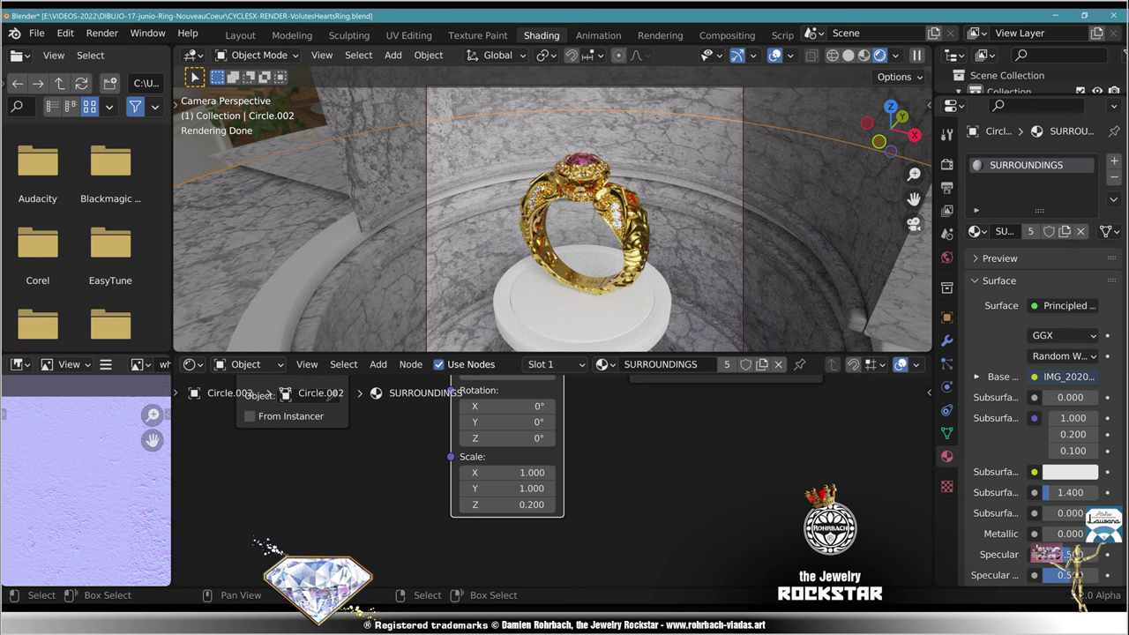
middle_drag(618, 441, 369, 530)
scroll(553, 481, down, 8)
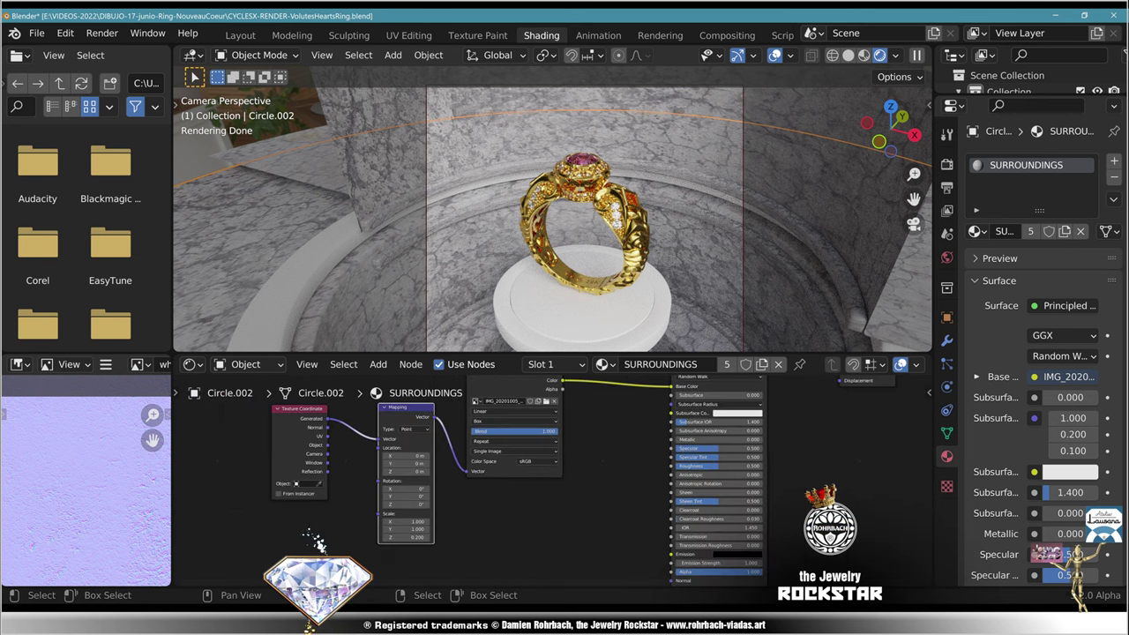
middle_drag(552, 481, 502, 524)
drag(470, 415, 473, 453)
scroll(356, 541, up, 3)
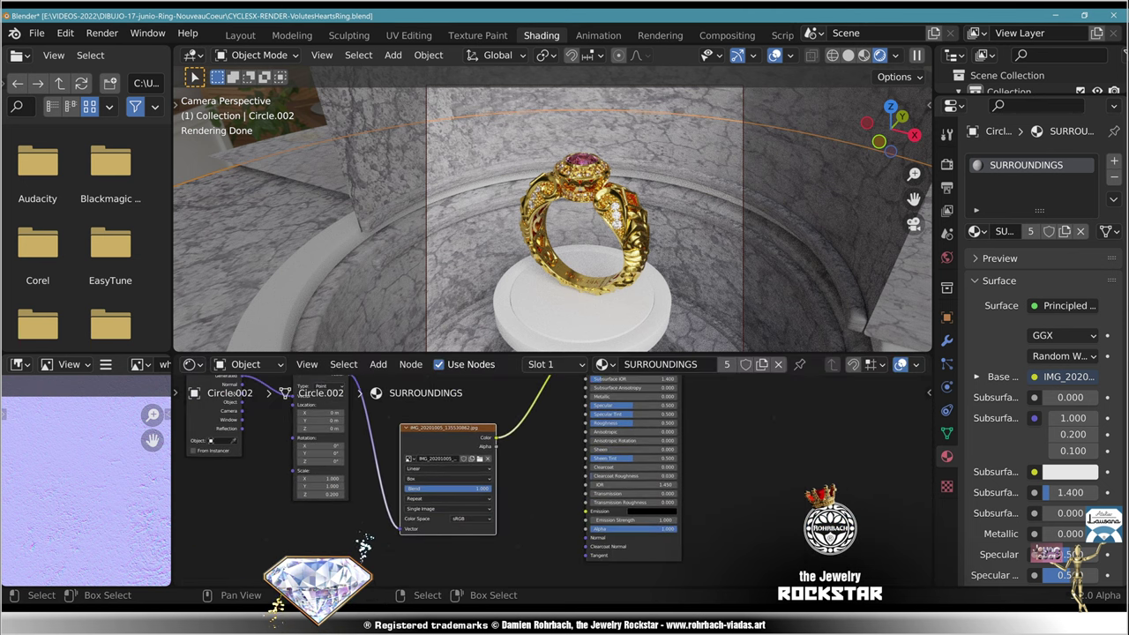
drag(463, 459, 602, 530)
Step: Insert a Bump node on the link between the image's Color output and the Normal input, with Strength 0.3
click(378, 365)
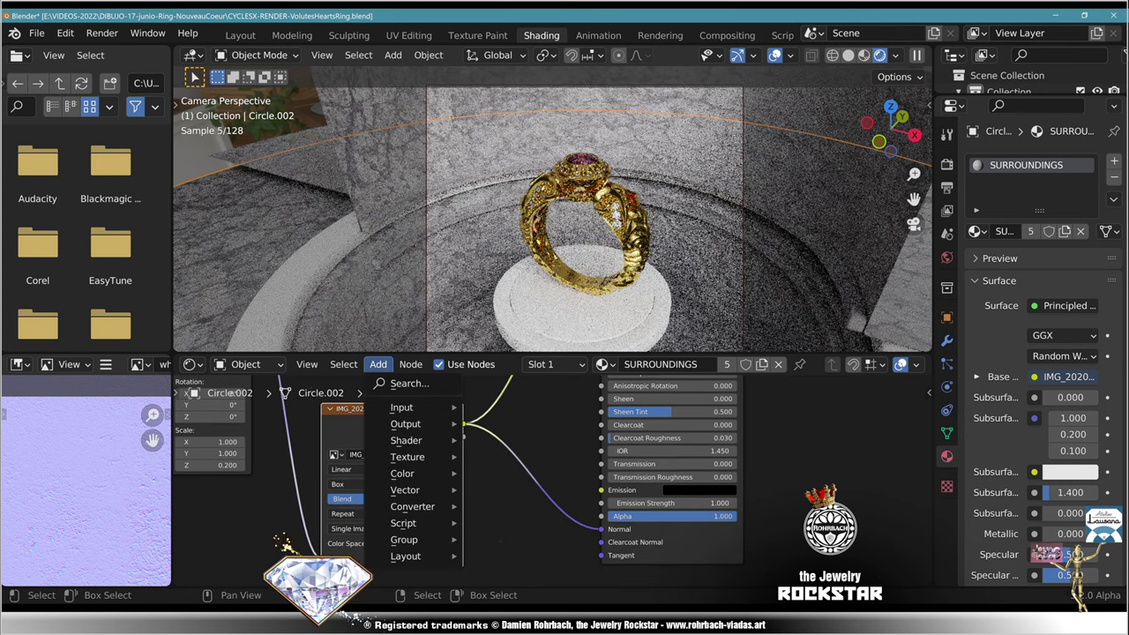
mouse_move(405, 489)
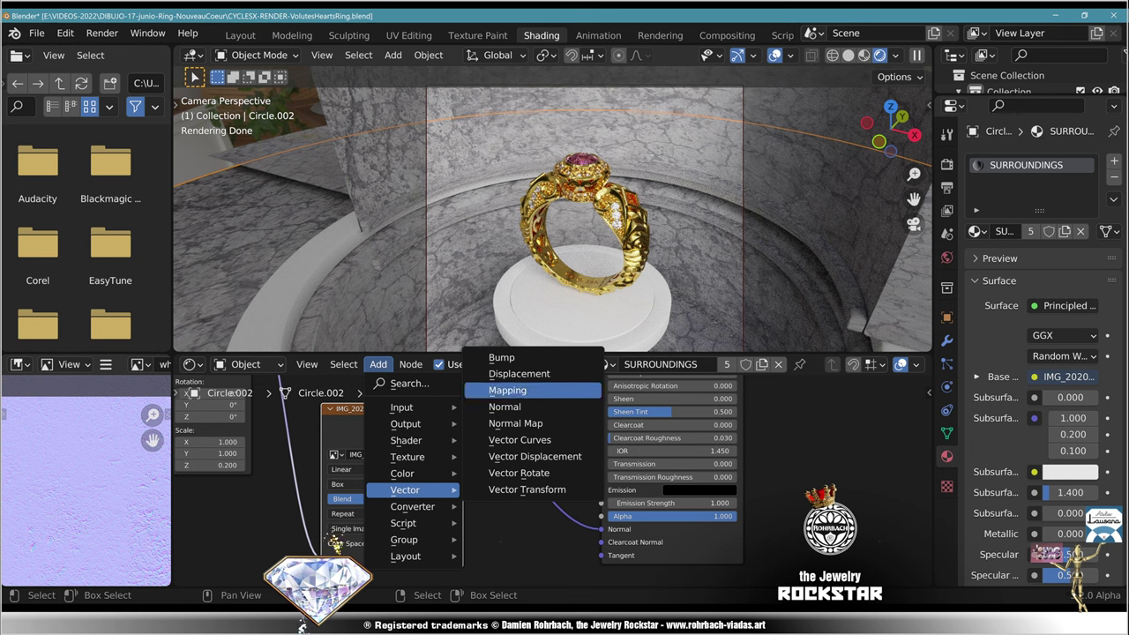
click(501, 357)
click(562, 494)
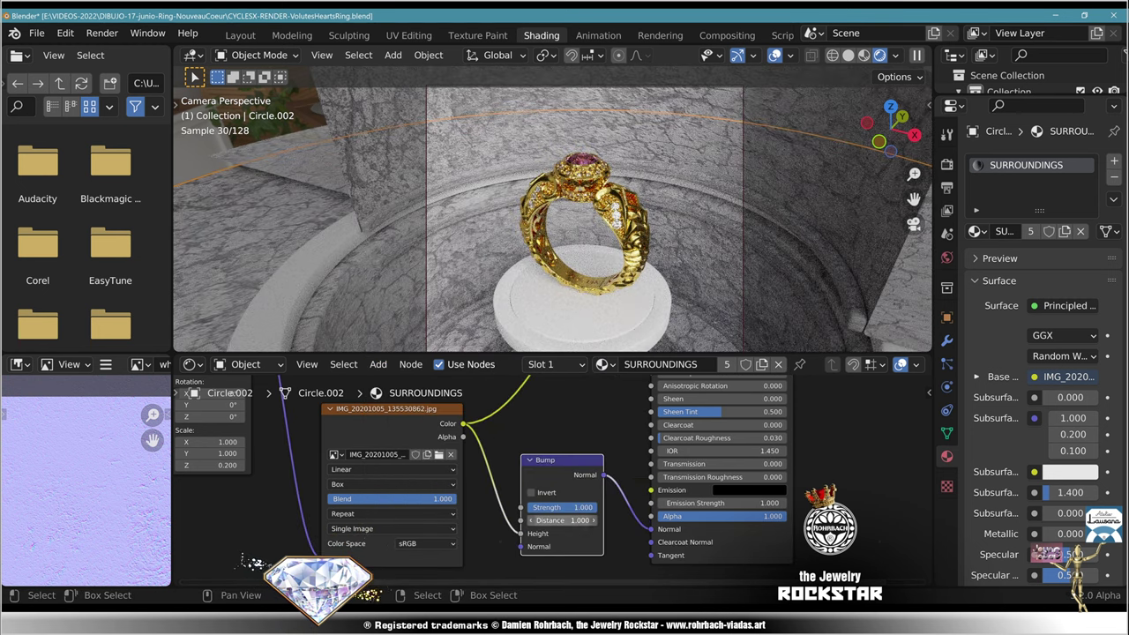
double_click(563, 508)
text(.3)
key(Return)
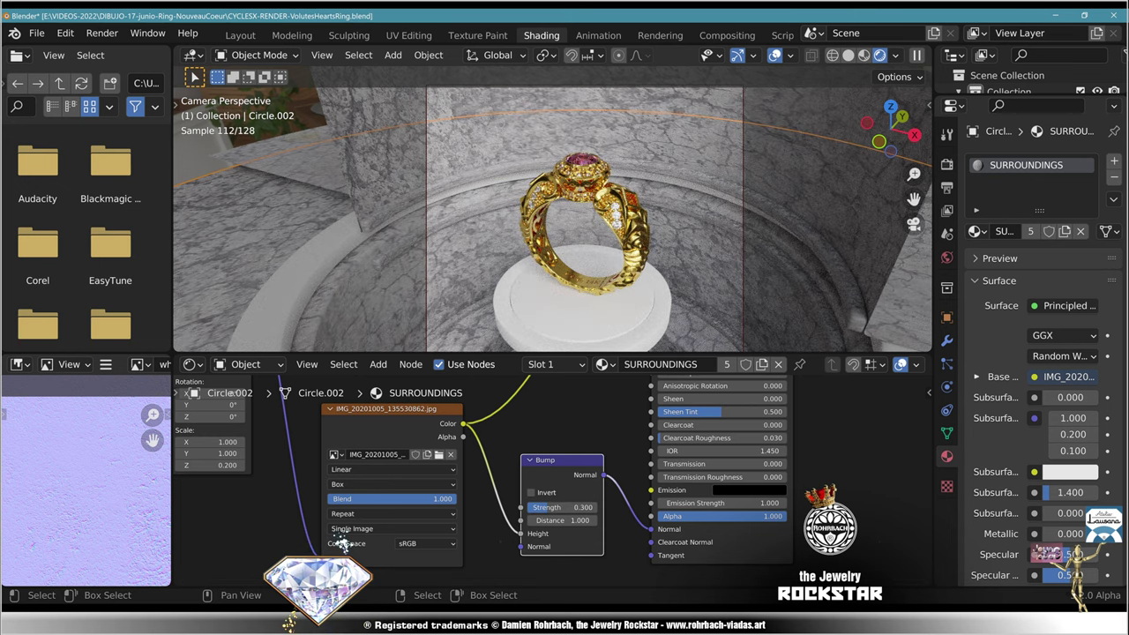
Step: Insert an Ambient Occlusion node on the link from the image texture to Base Color and set its Distance to 25
middle_drag(494, 410, 547, 568)
click(377, 364)
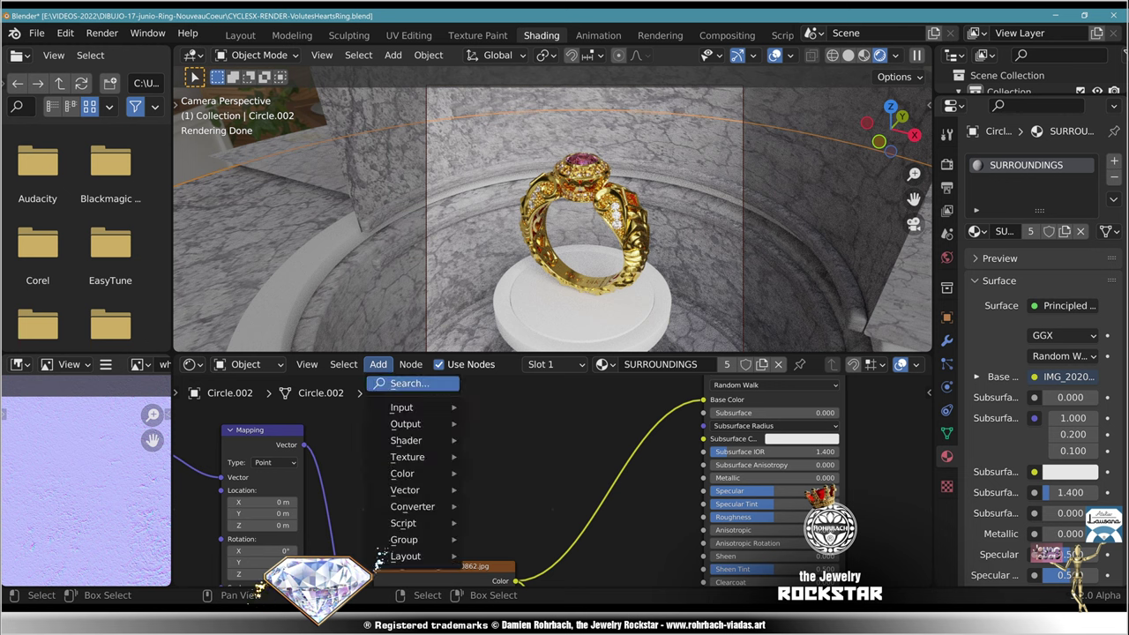
mouse_move(401, 407)
click(530, 93)
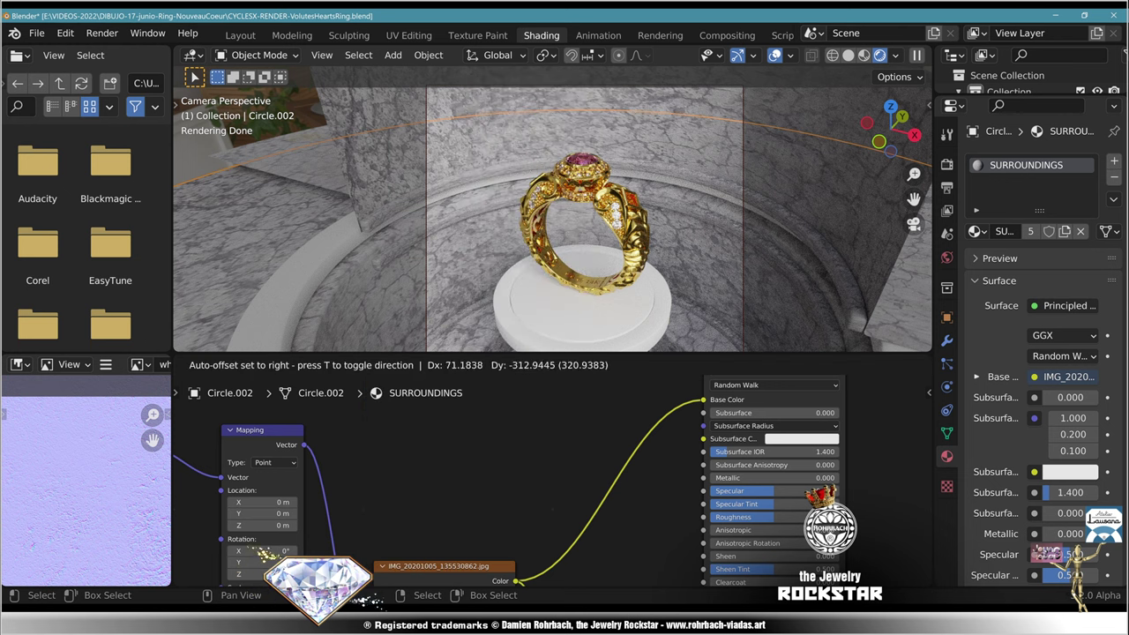
click(571, 415)
scroll(554, 481, up, 2)
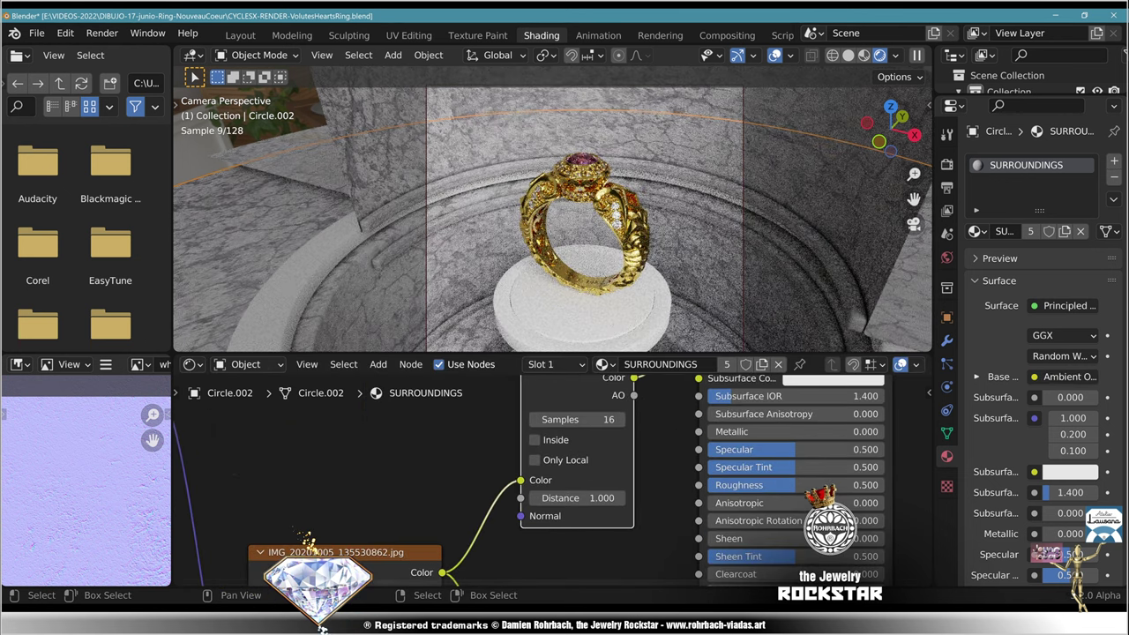
click(577, 498)
text(25)
key(Return)
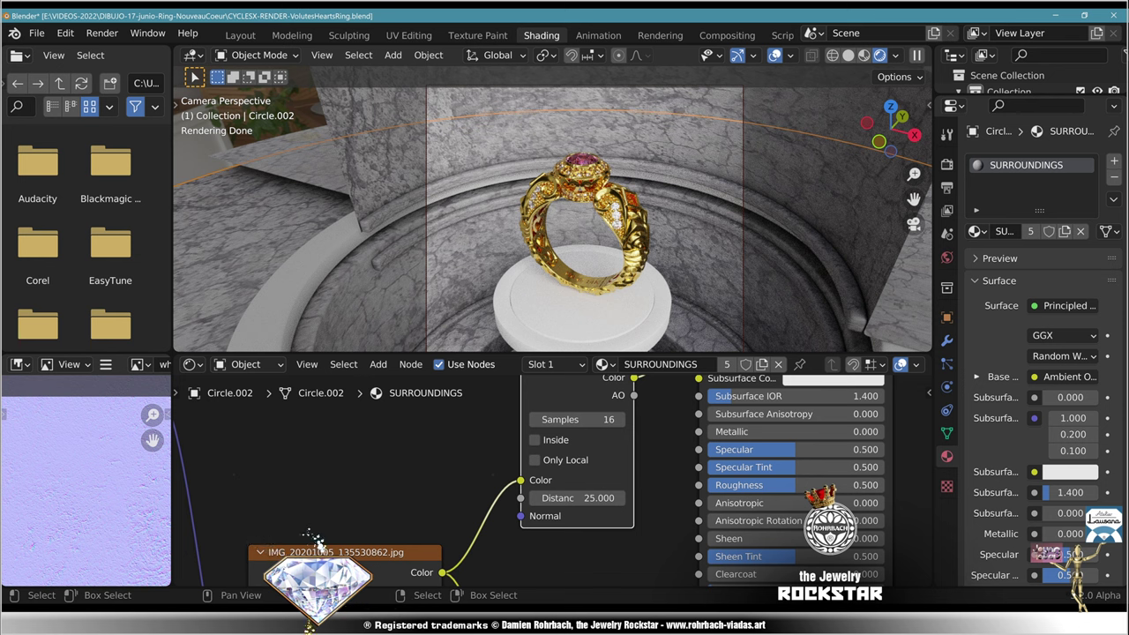
Step: Set the SURROUNDINGS material's surface displacement method to Bump Only
scroll(1041, 353, down, 15)
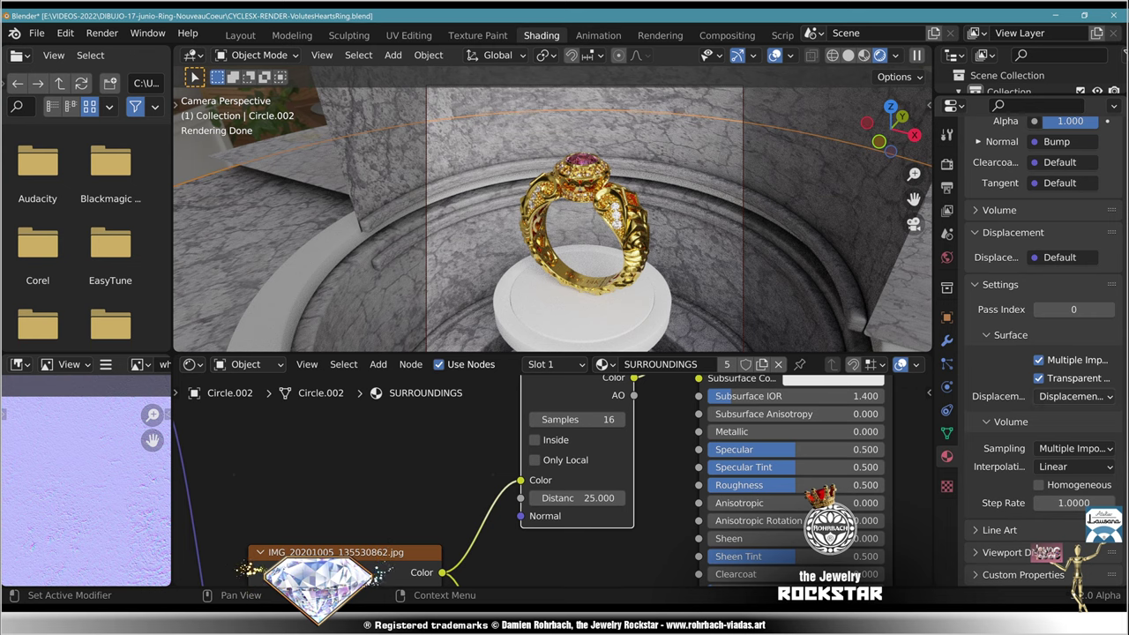
click(1074, 396)
click(996, 397)
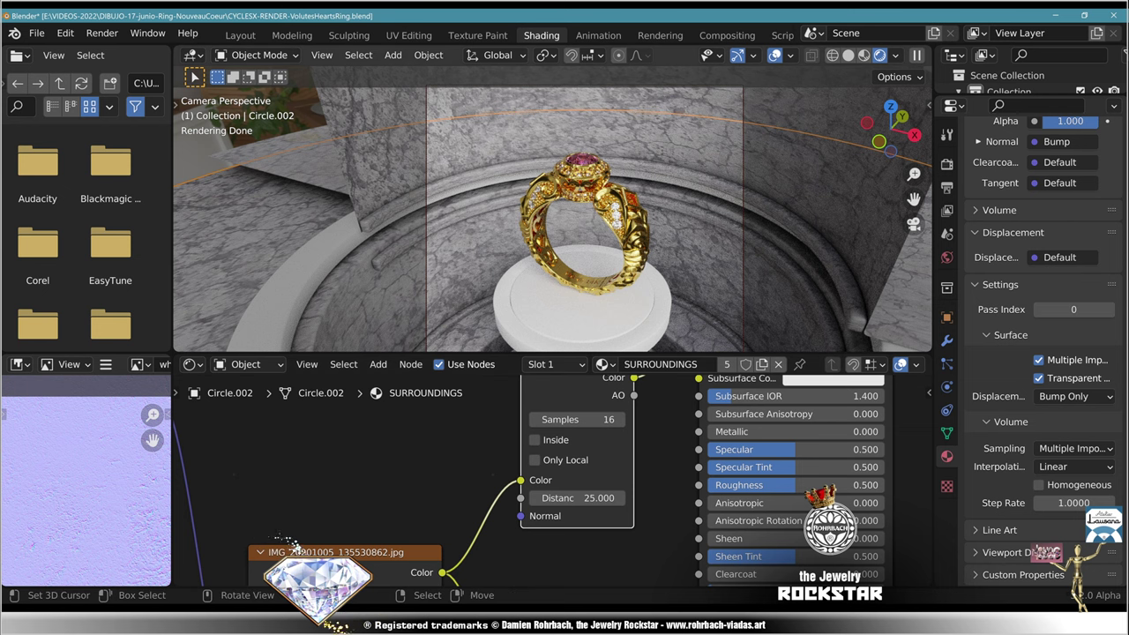
Step: Select the curved backdrop object Circle.003 and make its SURROUNDINGS material a single-user copy
scroll(554, 209, down, 1)
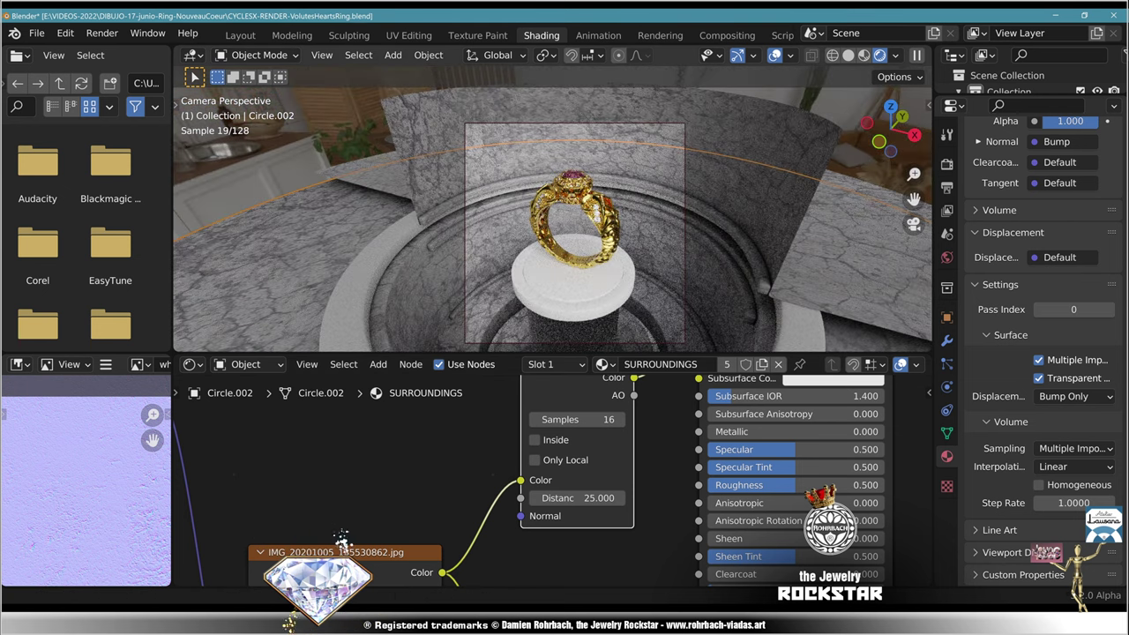
shift+middle_drag(575, 233, 571, 223)
click(737, 163)
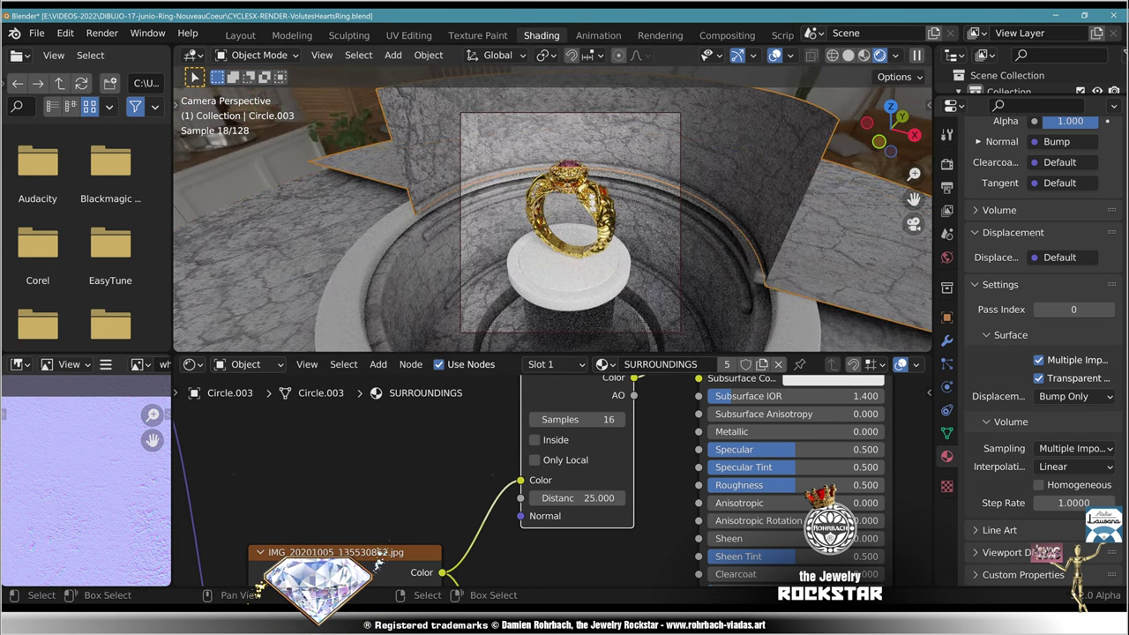
click(727, 365)
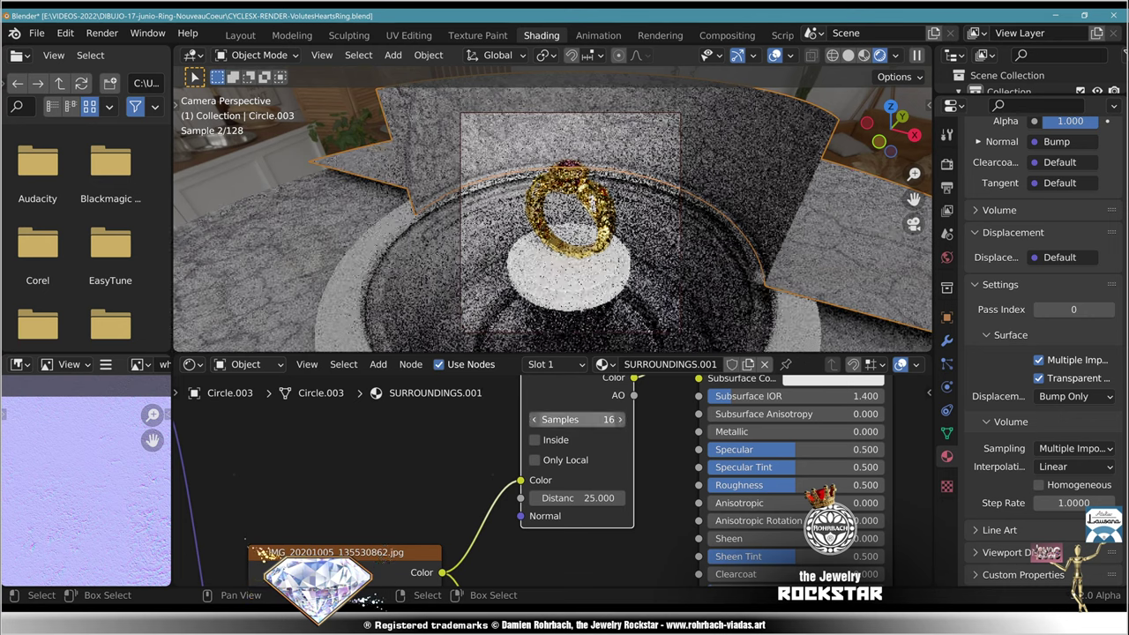
Step: Rename the copied material SURROUNDINGS-TOP and save the file
middle_drag(667, 450, 661, 495)
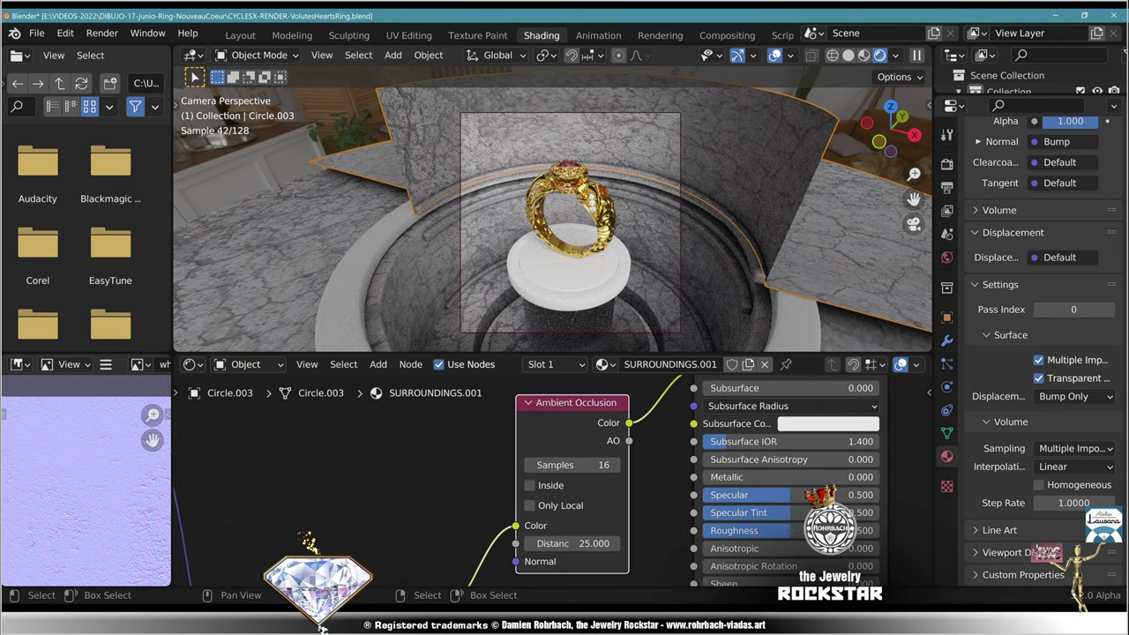
click(670, 364)
drag(719, 364, 697, 364)
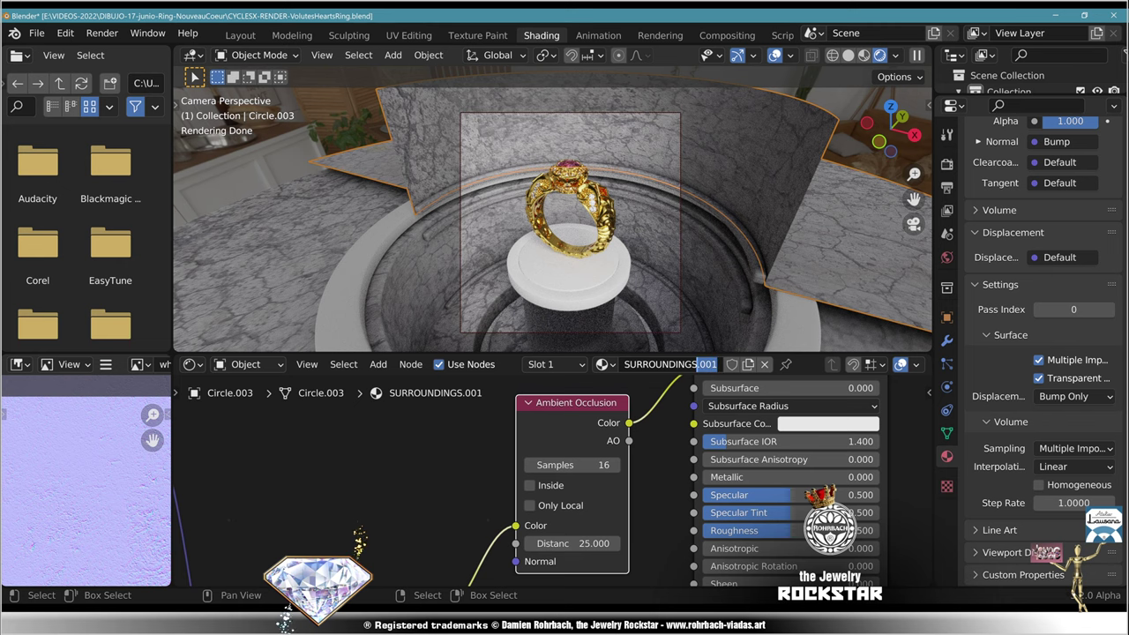
text(-TOP)
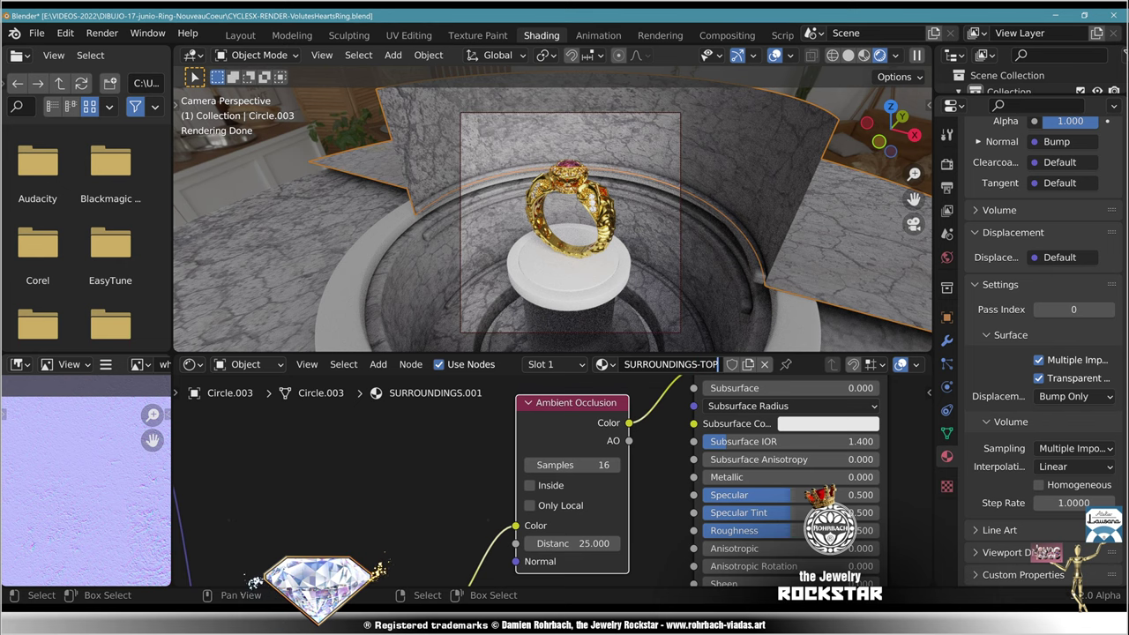
key(Return)
key(ctrl+s)
Step: Replace the Image Texture node's picture with the grey concrete photo IMG_20201005_113004940.jpg from the TEXTURAS-y-HDRs folder
key(Home)
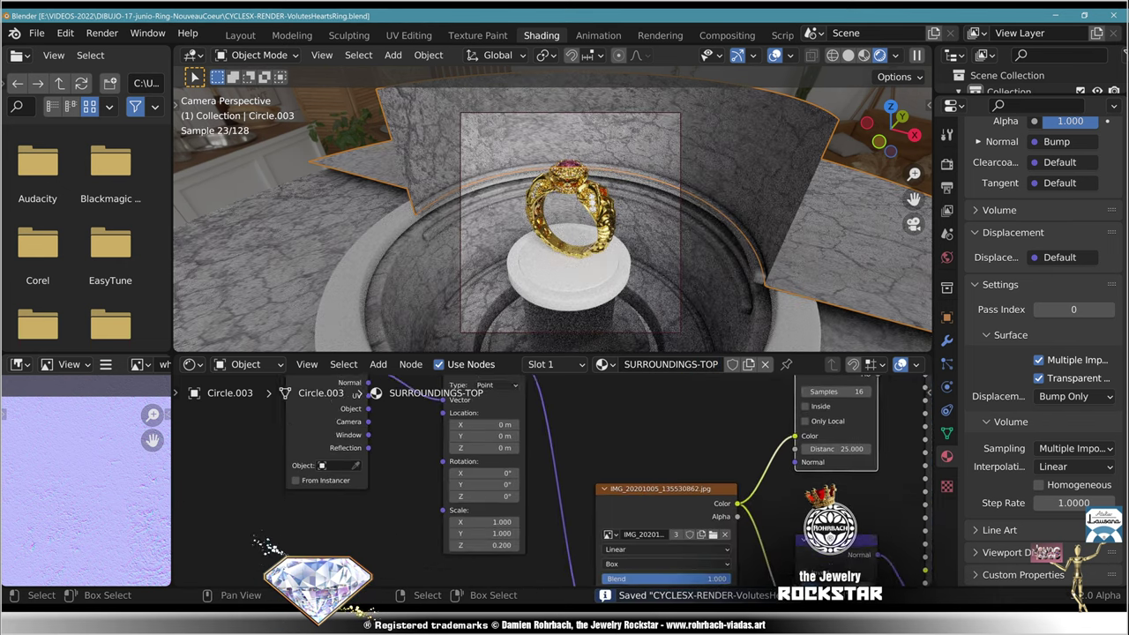
middle_drag(598, 519, 556, 475)
scroll(556, 474, up, 5)
click(727, 499)
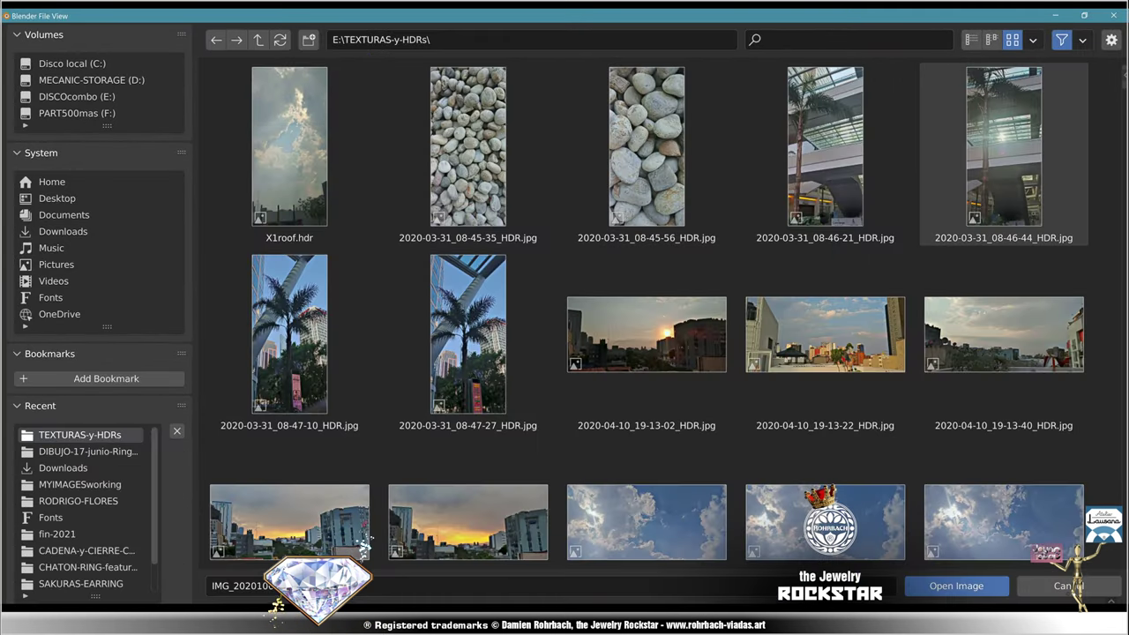
scroll(646, 309, down, 10)
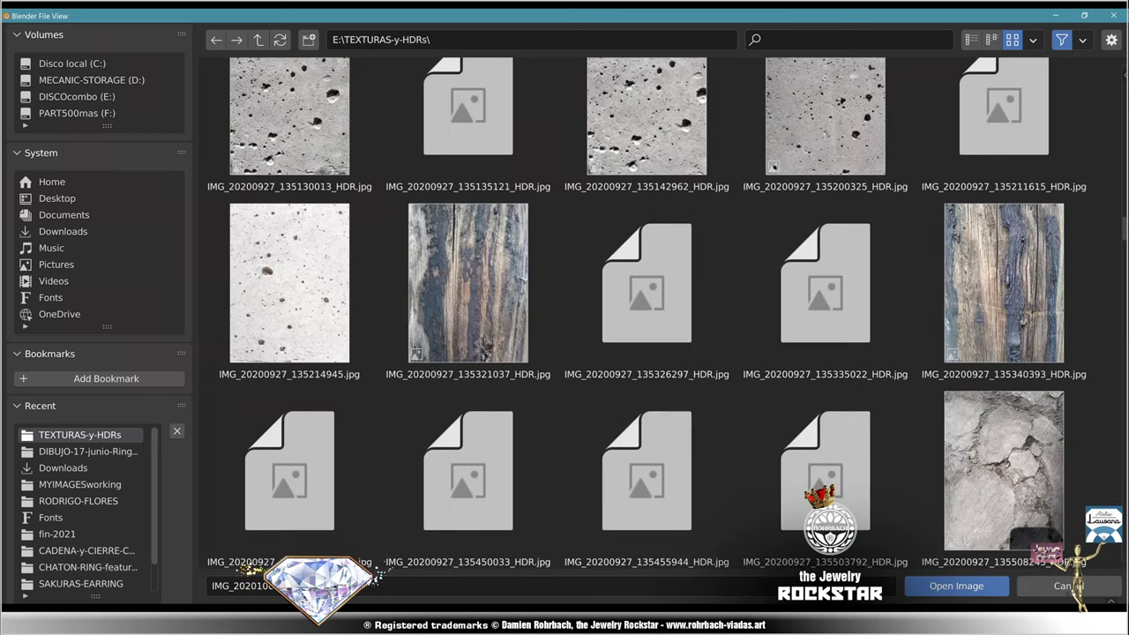
scroll(646, 309, down, 5)
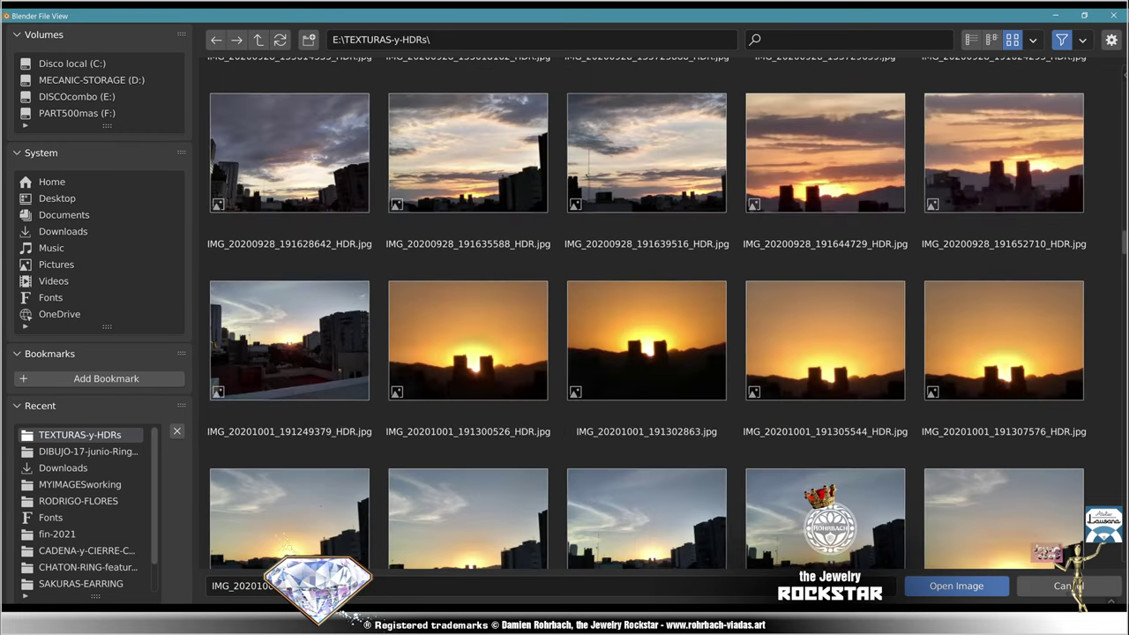
scroll(646, 309, up, 4)
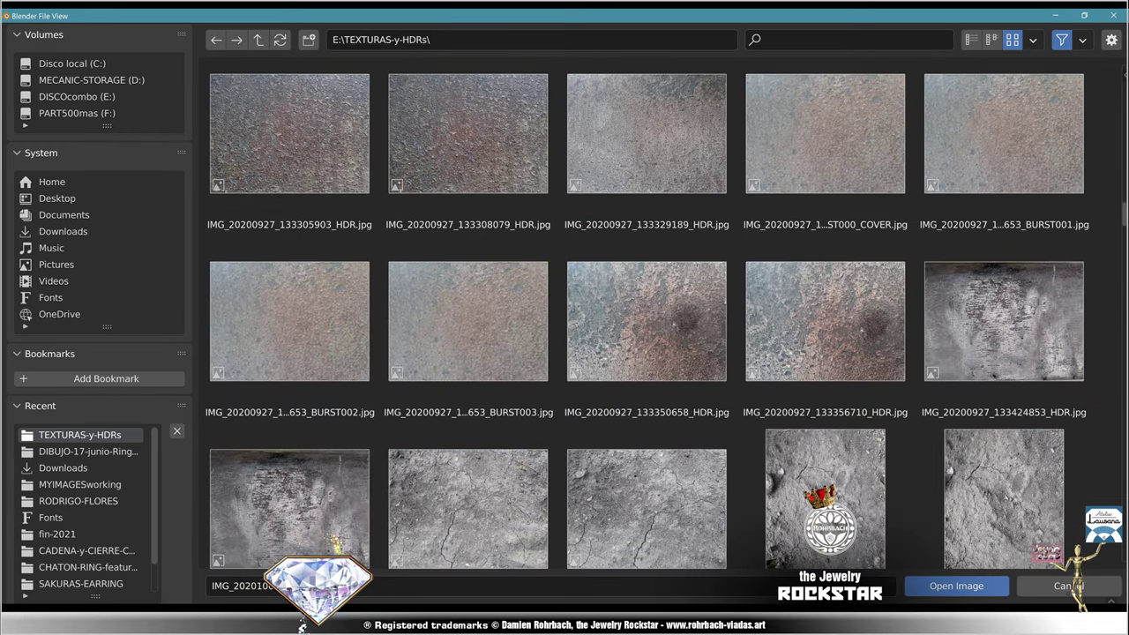
scroll(646, 308, up, 10)
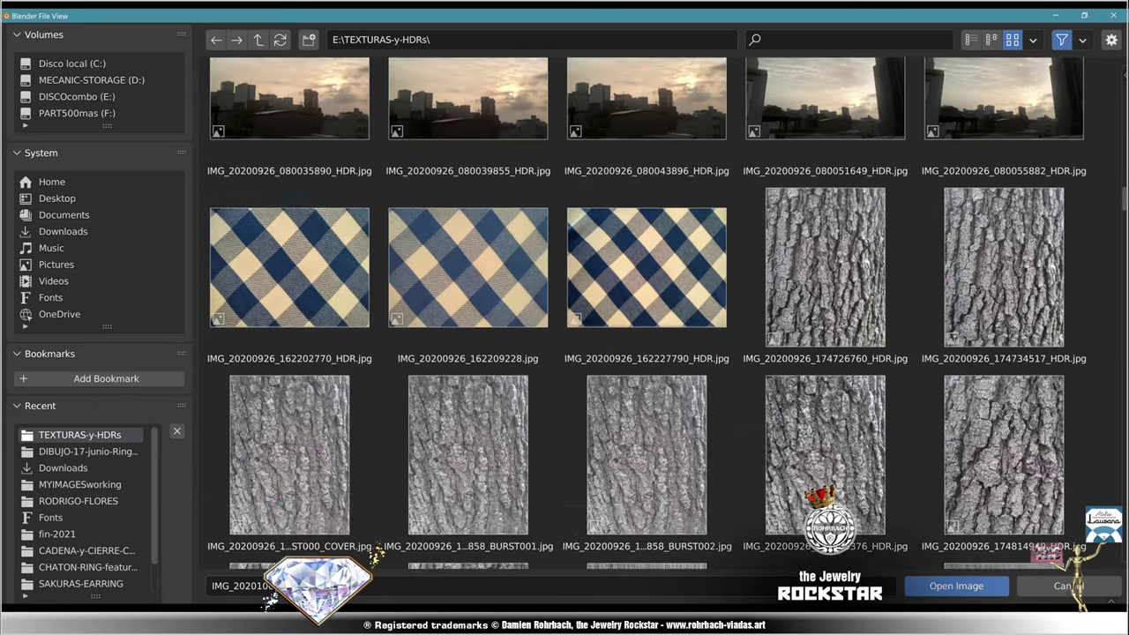
scroll(647, 309, up, 10)
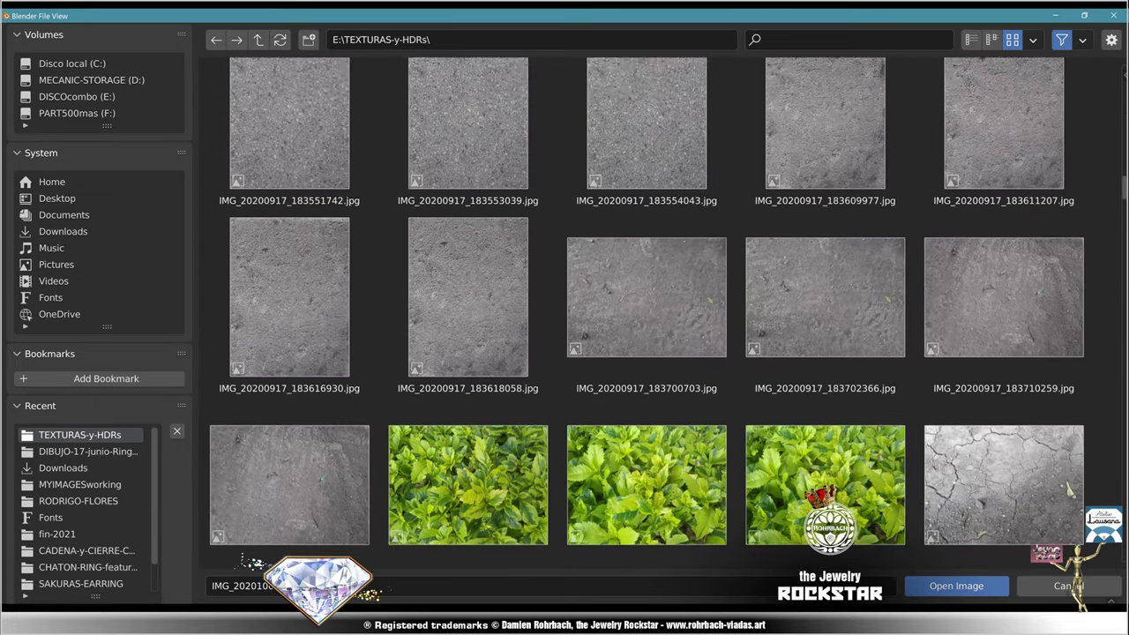
scroll(646, 308, up, 10)
scroll(646, 309, down, 20)
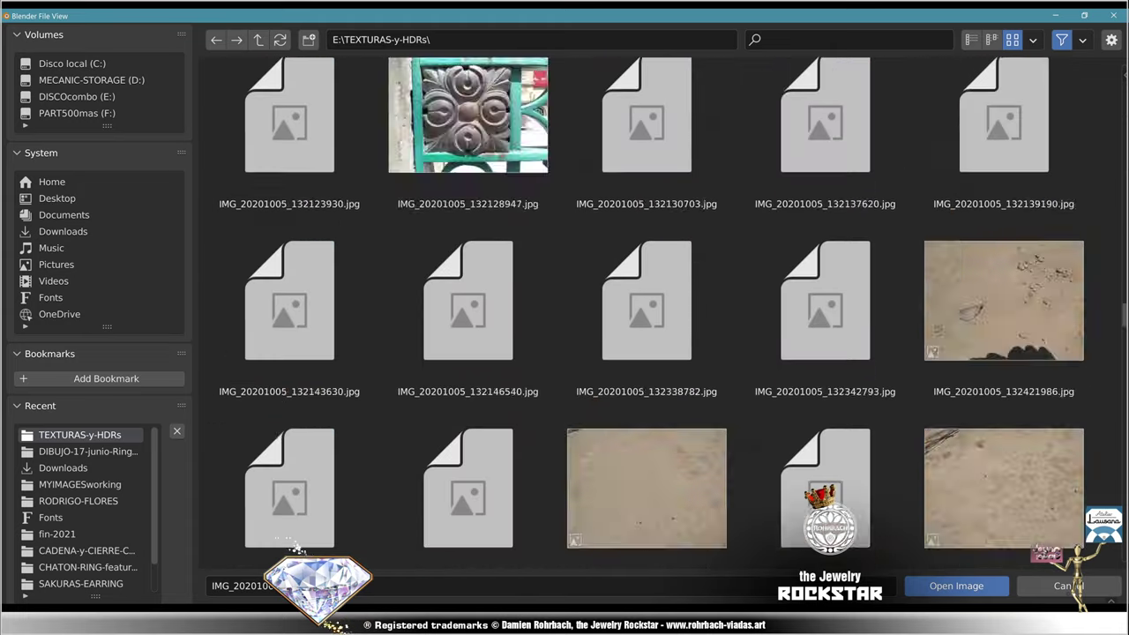
scroll(646, 309, up, 15)
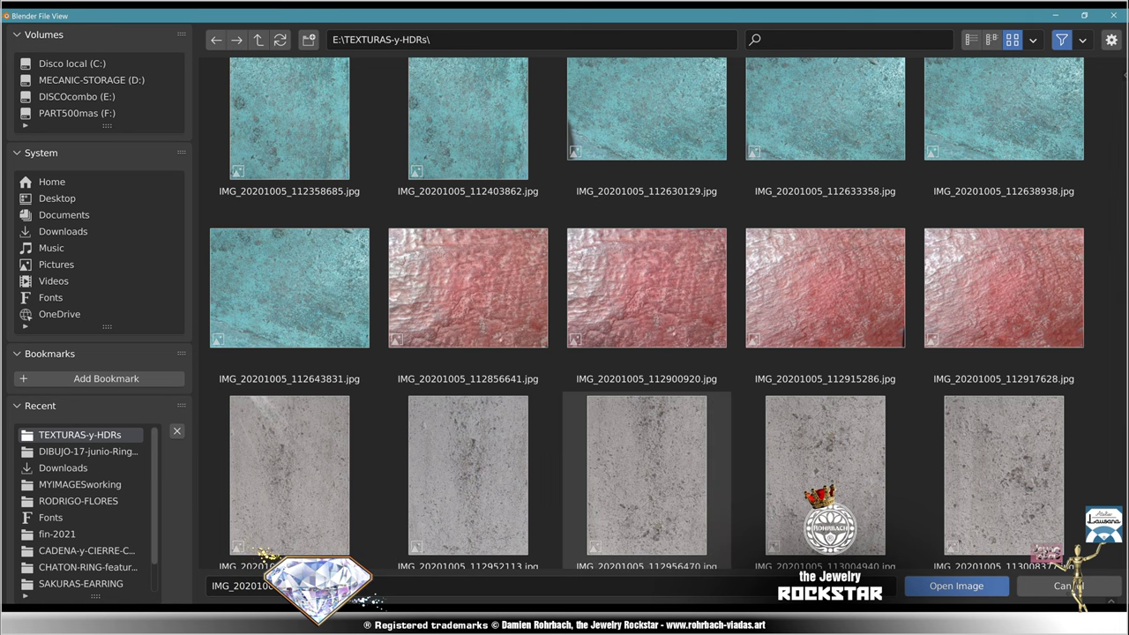
double_click(825, 476)
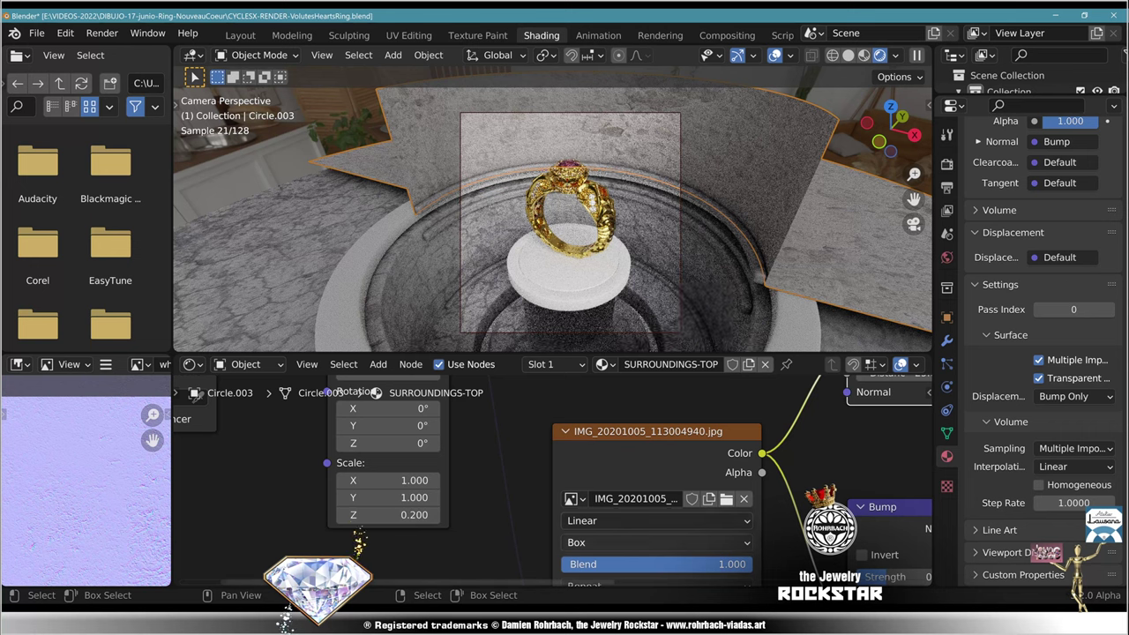
Step: Set the X, Y and Z scale of the SURROUNDINGS-TOP Mapping node to 2
scroll(545, 476, down, 3)
middle_drag(461, 489, 554, 478)
scroll(556, 479, up, 4)
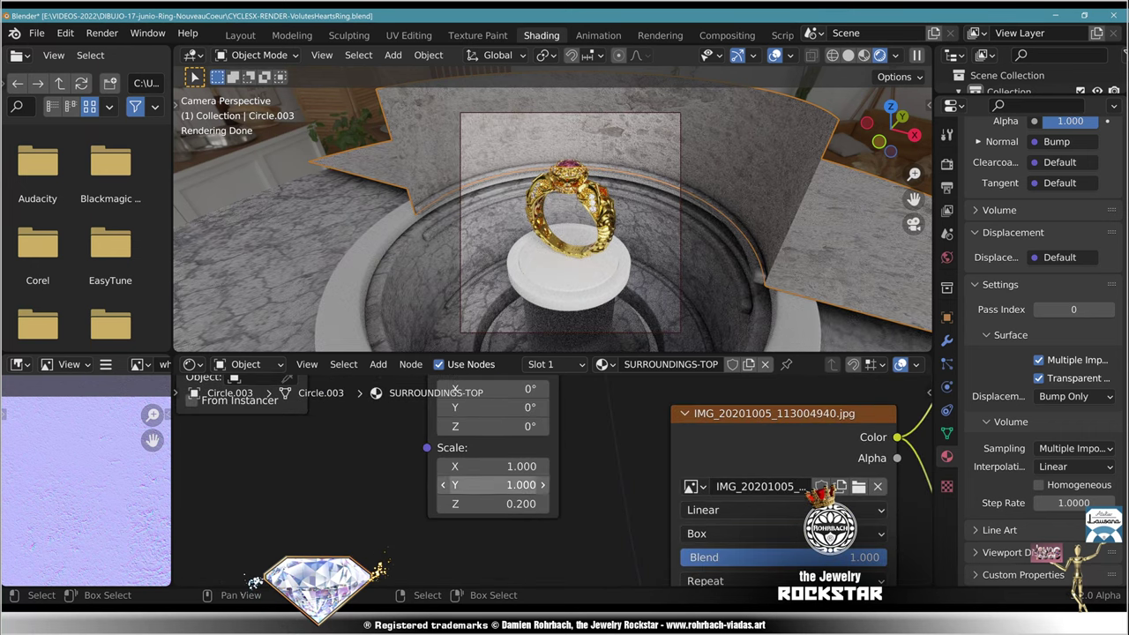
drag(494, 465, 494, 504)
text(2)
key(Return)
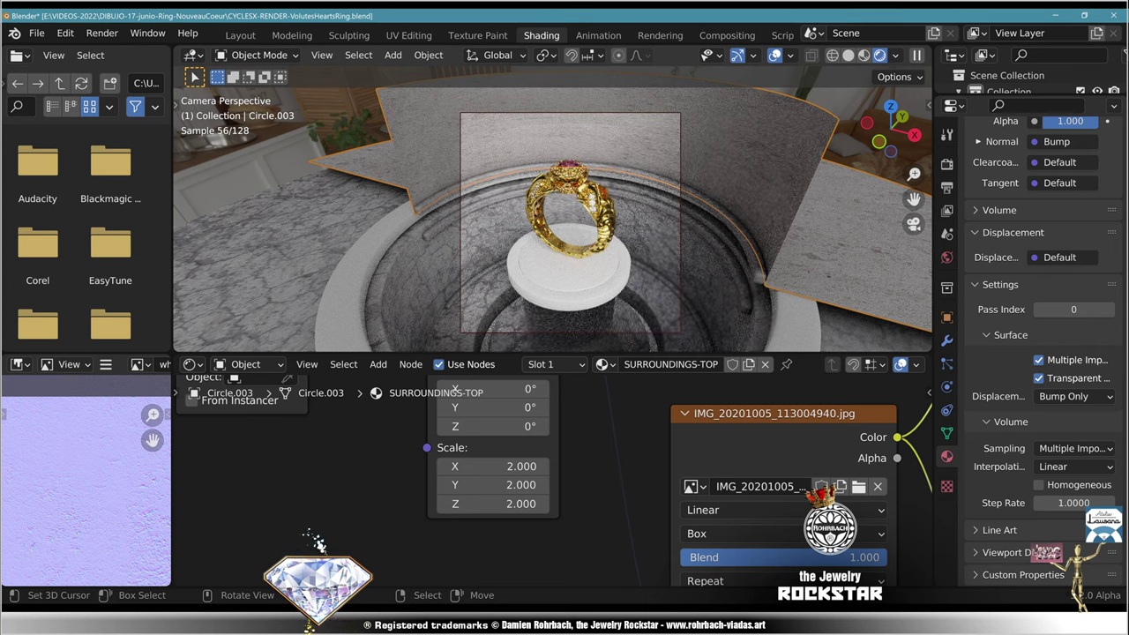
Step: Try an X scale of 3 on the SURROUNDINGS-TOP Mapping node, then set it to 4
scroll(552, 480, down, 3)
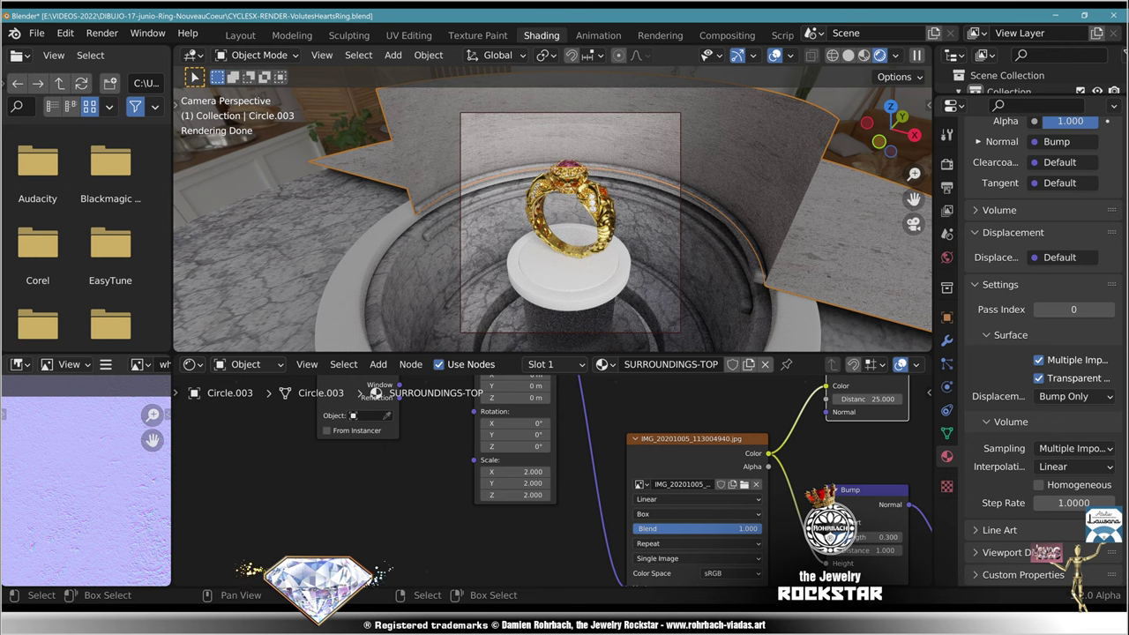
scroll(529, 480, up, 4)
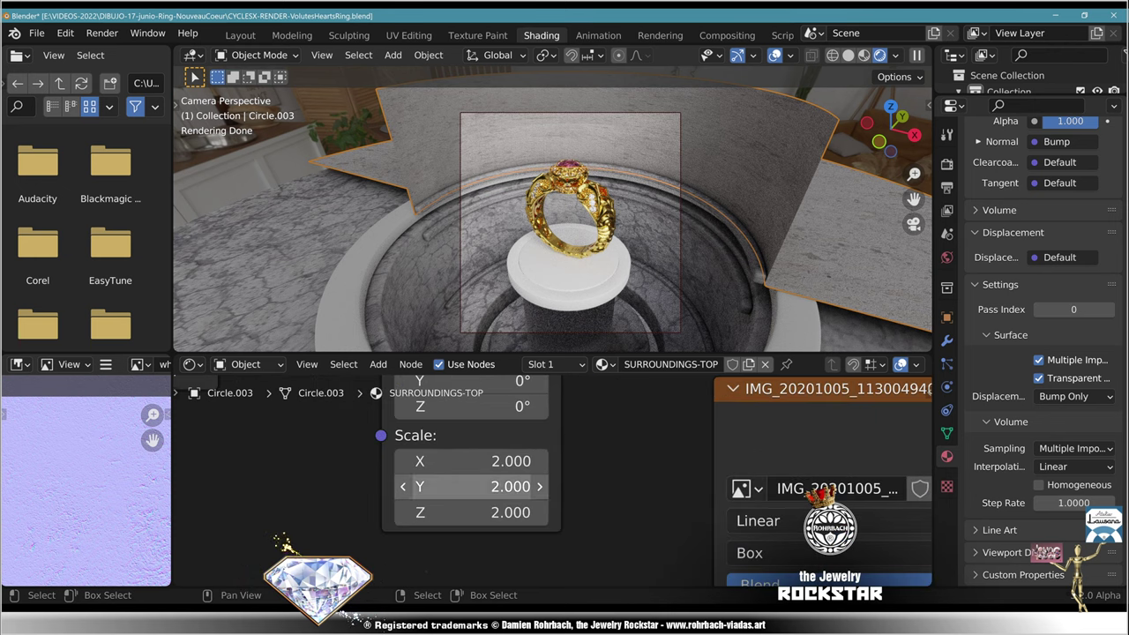
double_click(467, 460)
text(3)
key(Return)
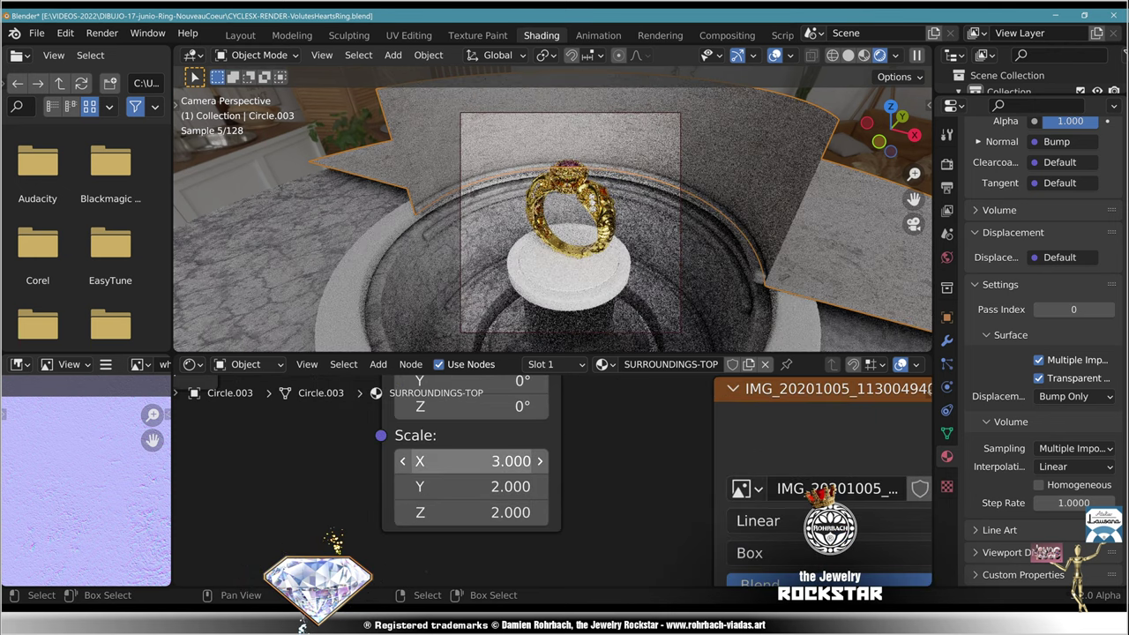
double_click(467, 461)
text(4)
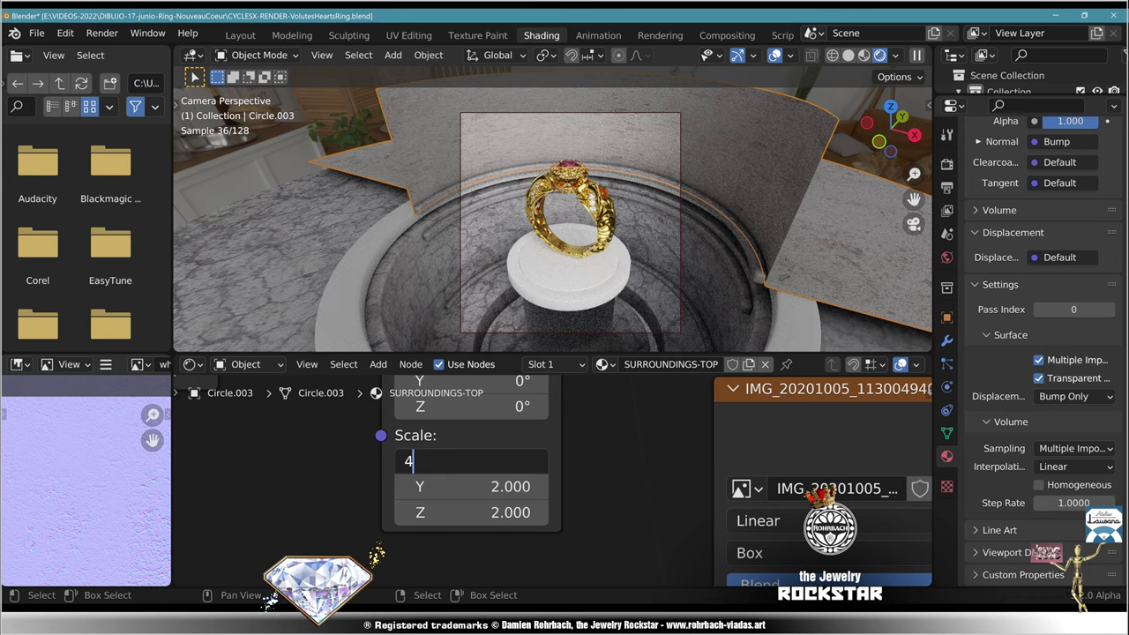
key(Return)
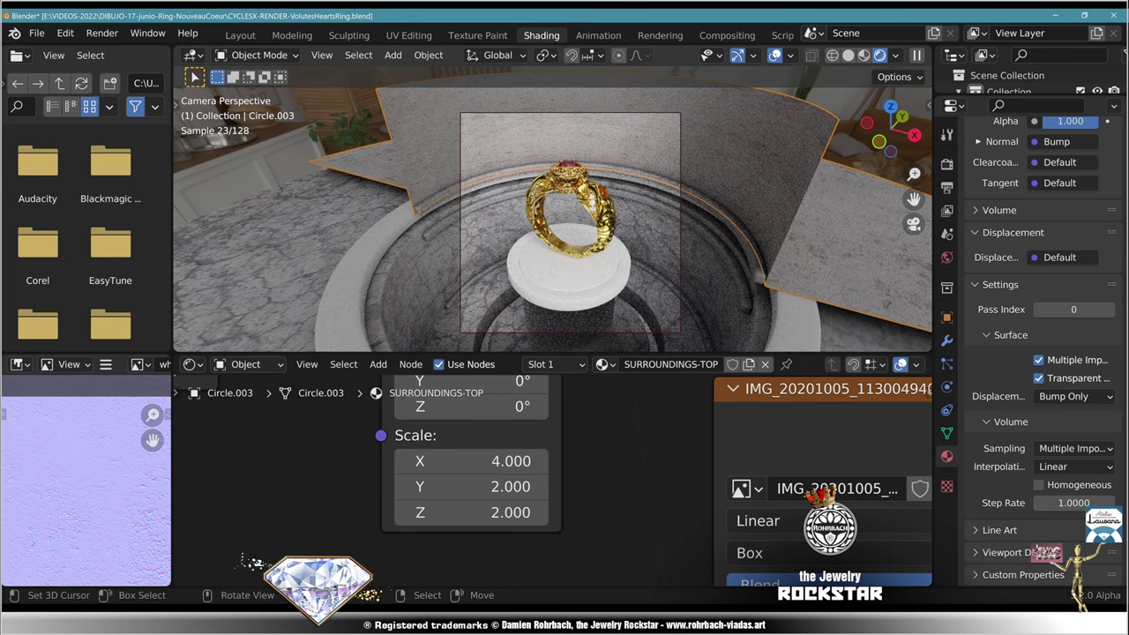
Step: Set the Mapping node's Y scale to 4 and, after trying 4 for Z as well, its Z scale to 1
scroll(553, 209, up, 4)
shift+middle_drag(553, 209, 554, 302)
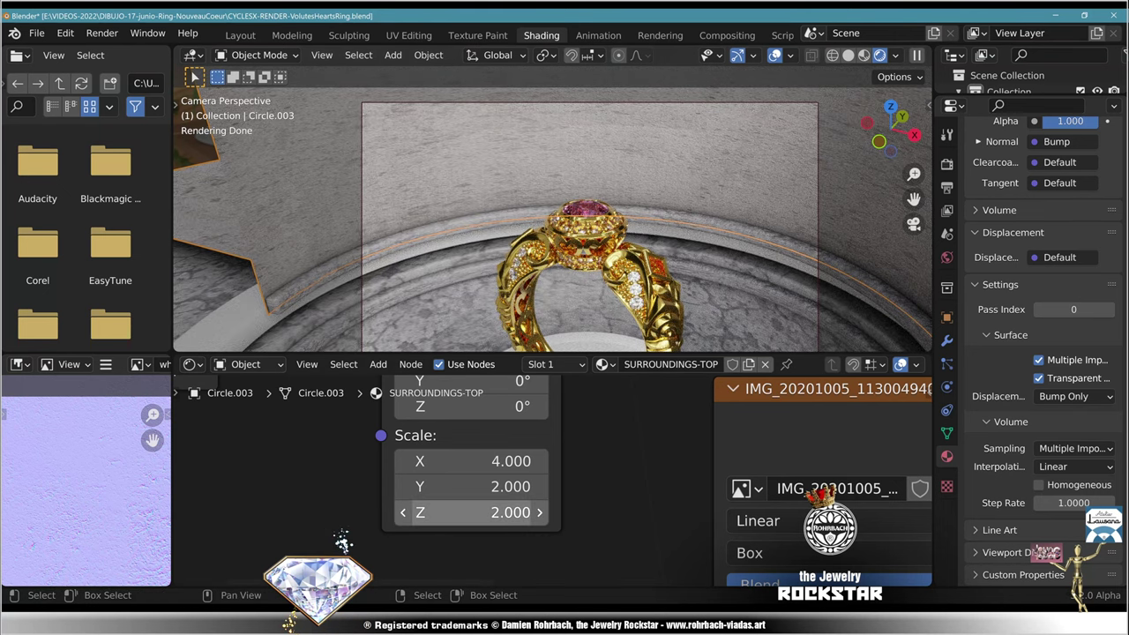
drag(477, 487, 476, 512)
text(4)
key(Return)
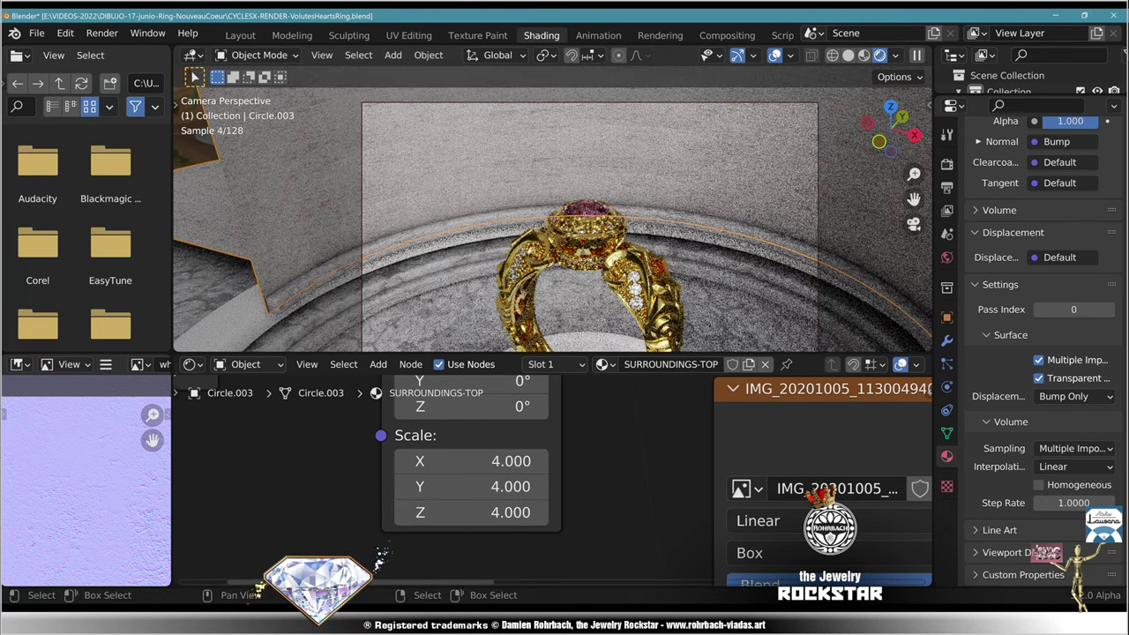
click(472, 512)
text(1)
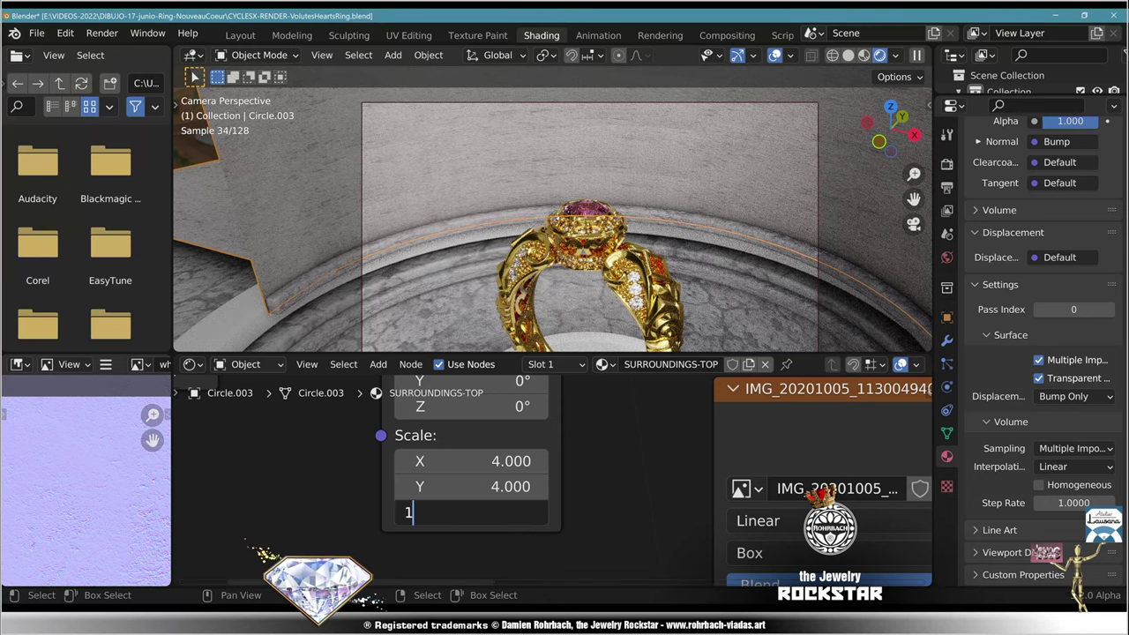
key(Return)
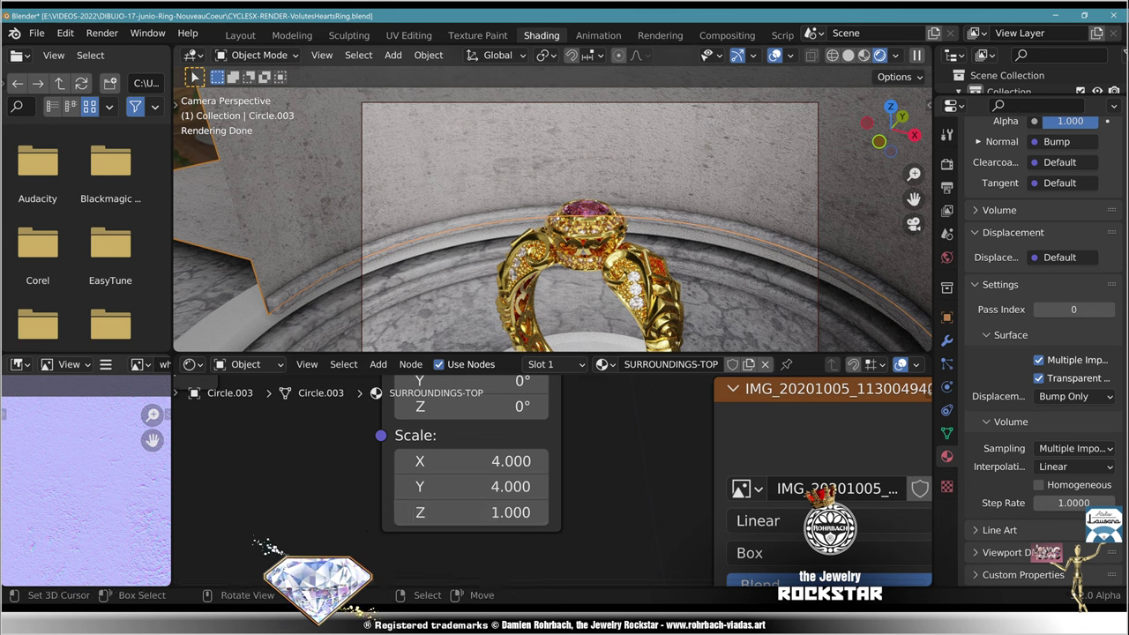
Step: Assign the SURROUNDINGS-TOP material to Circle.004, the narrow curved ledge at the foot of the backdrop
click(794, 235)
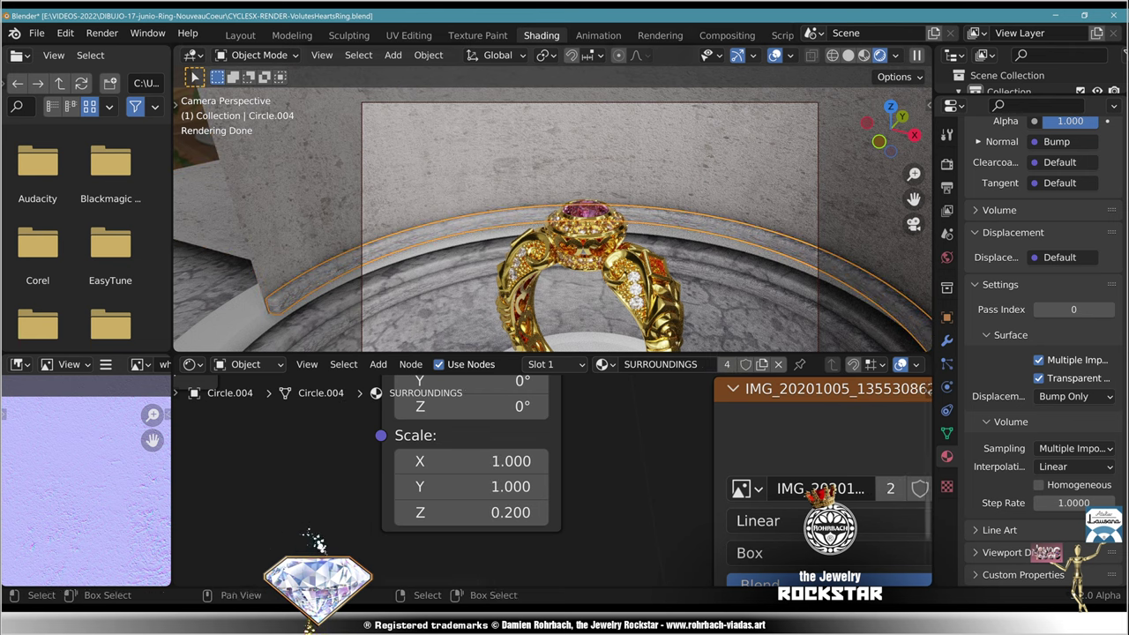
scroll(1043, 353, up, 10)
scroll(1043, 353, up, 3)
scroll(1043, 353, up, 12)
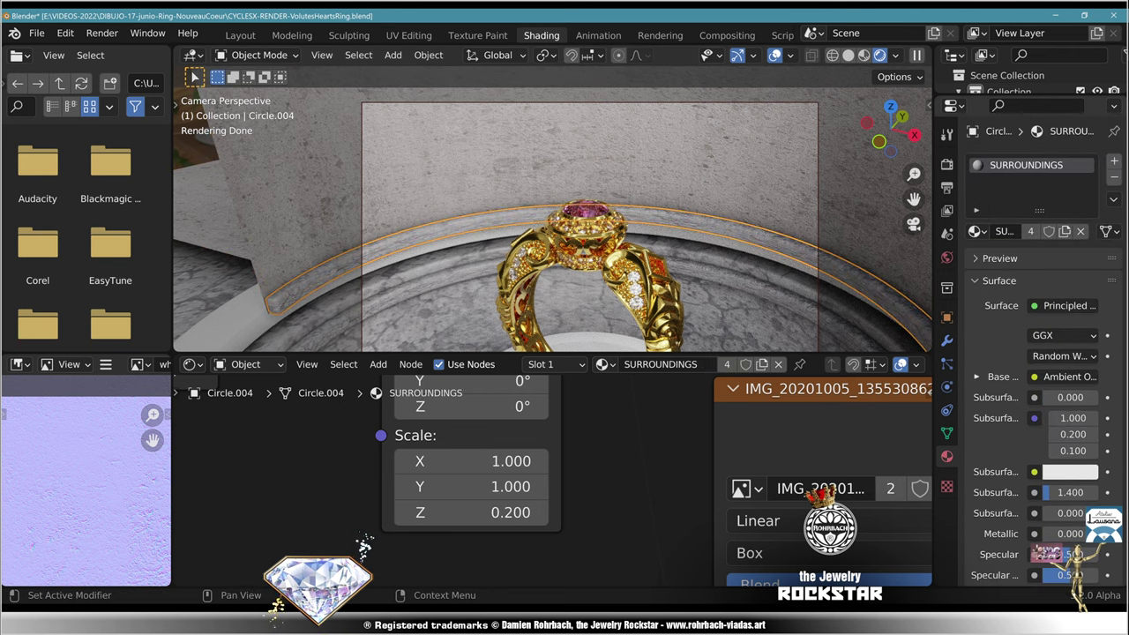
click(974, 231)
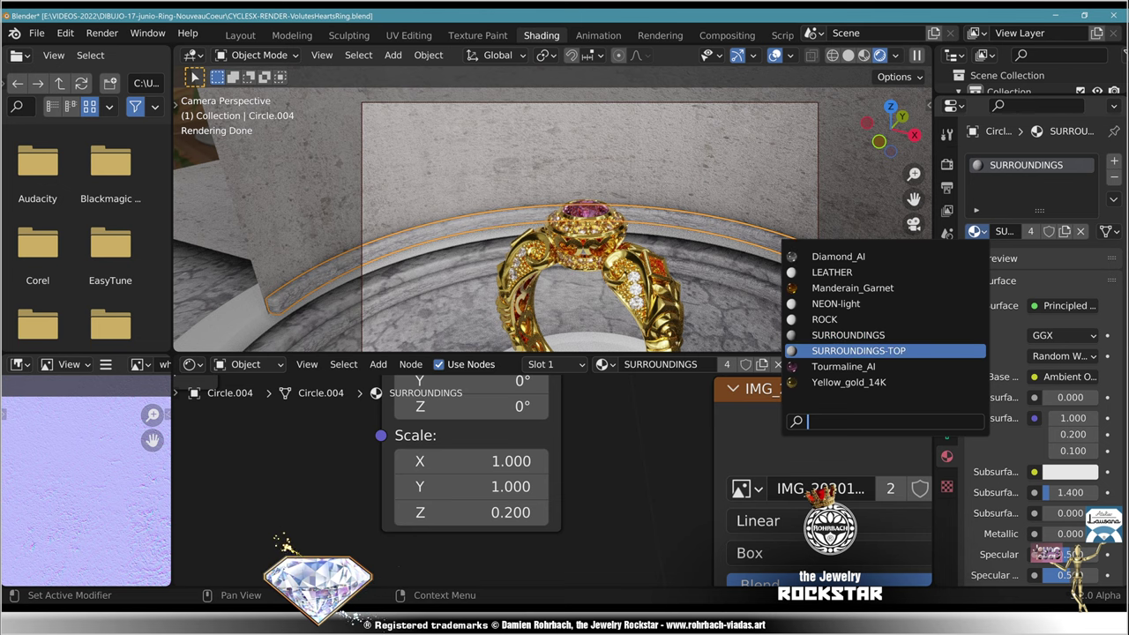
click(849, 350)
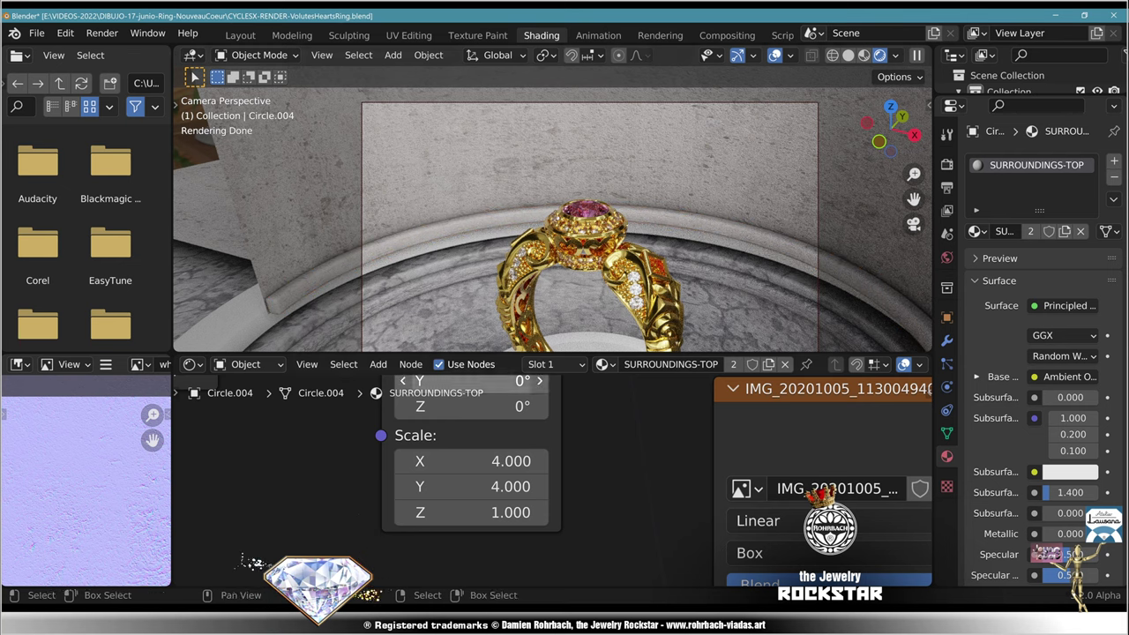
Step: Enlarge the outer NEON-light ring Circle.008 uniformly in two passes, the second by a factor of about 1.05
right_click(233, 323)
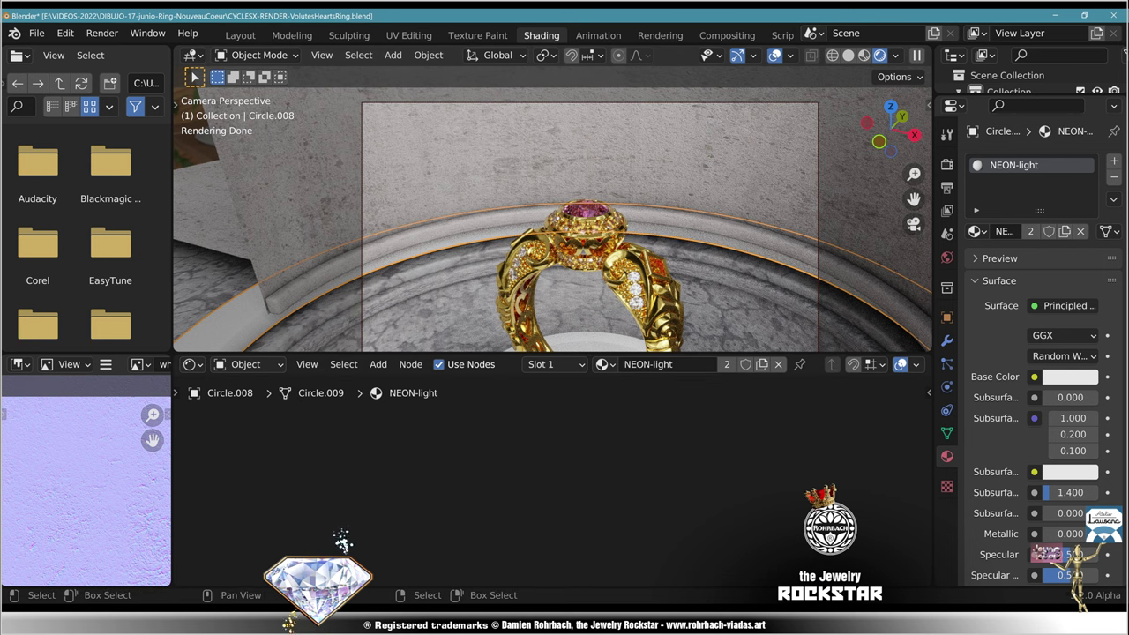
shift+middle_drag(564, 309, 556, 174)
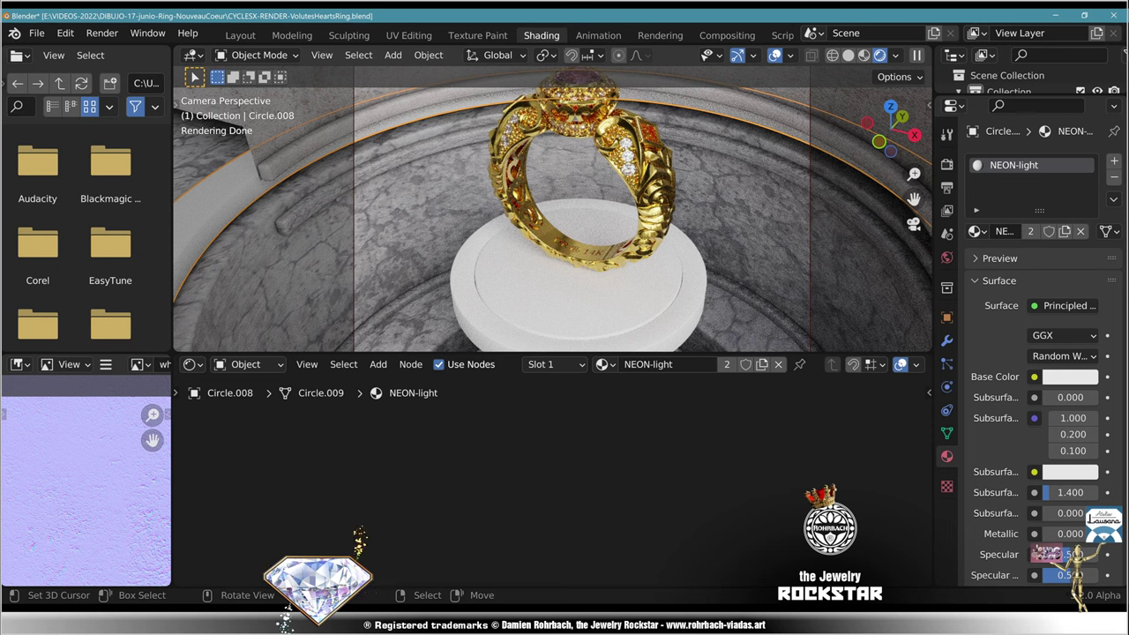
key(shift+z)
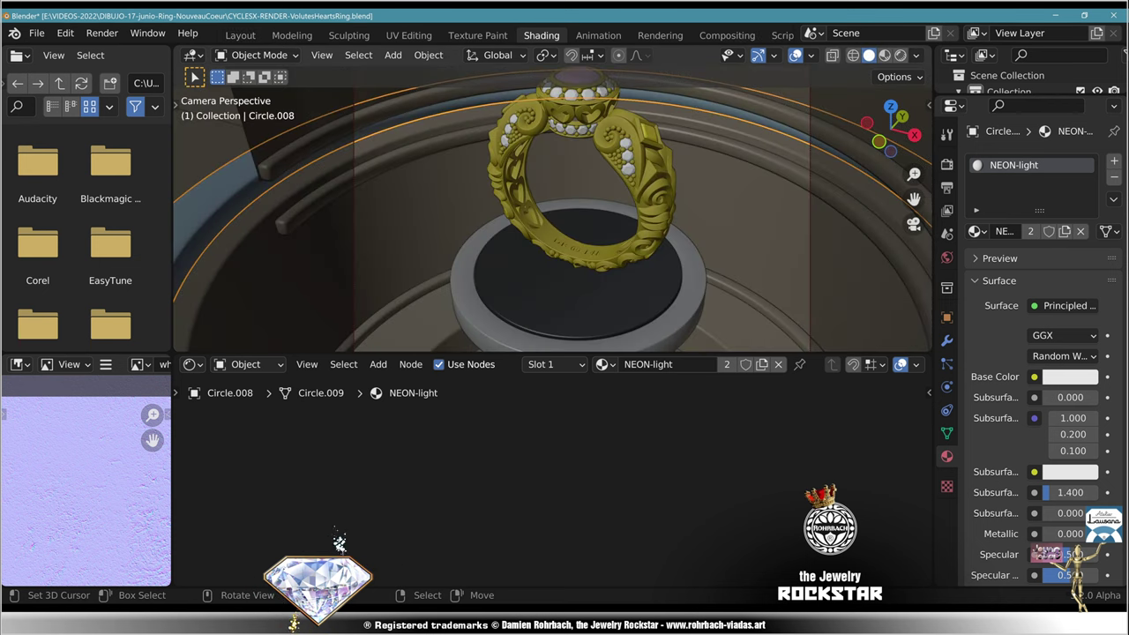
key(KP_7)
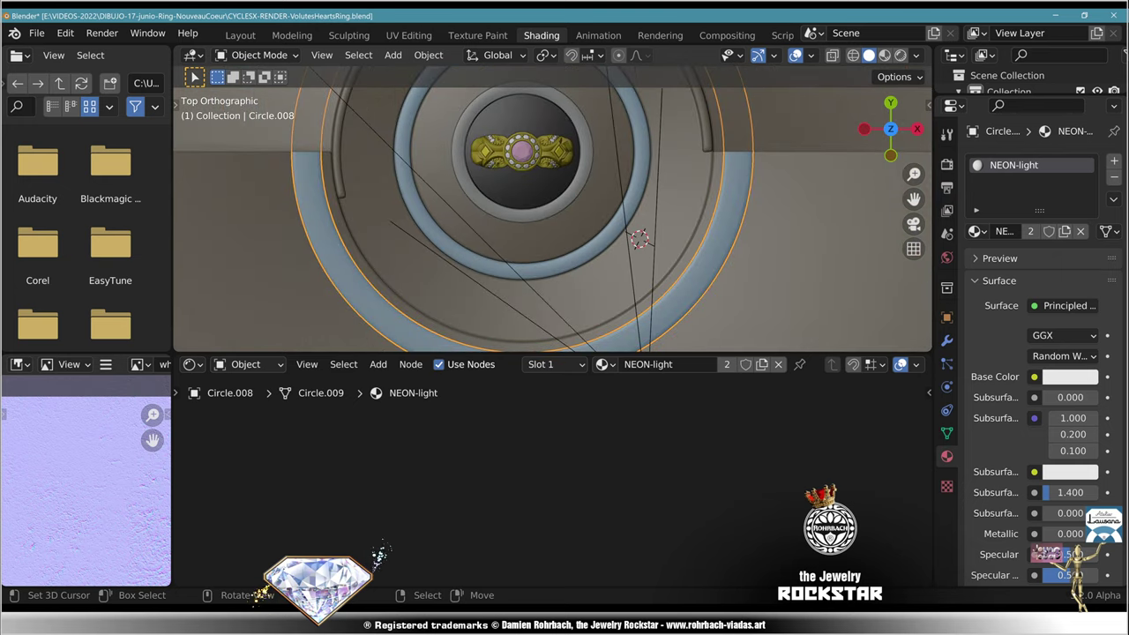
key(s)
key(Return)
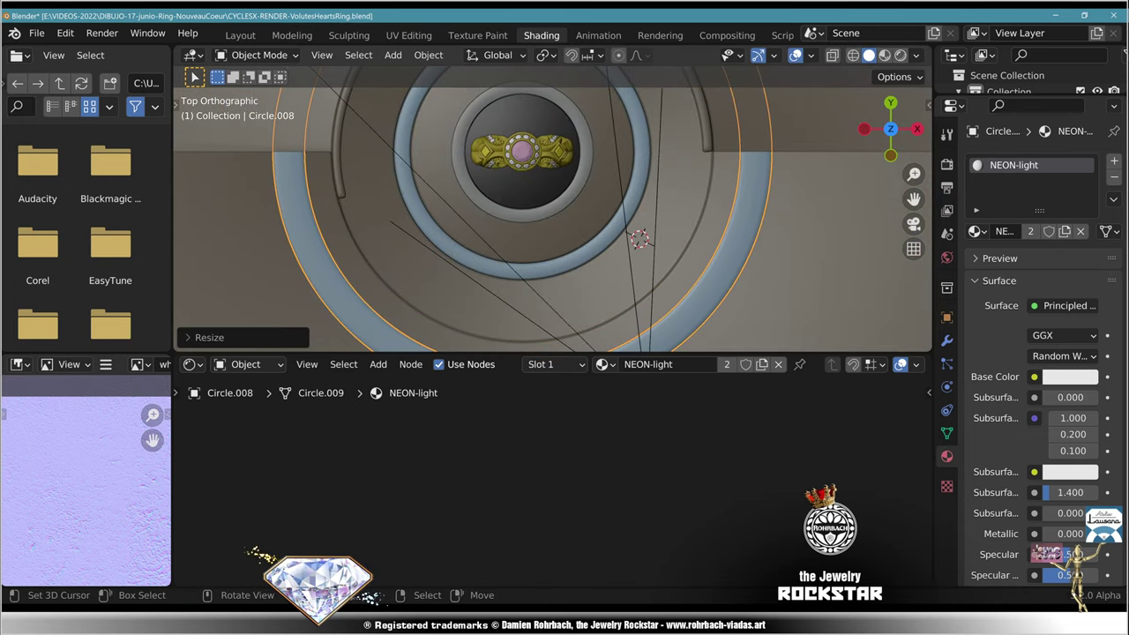
key(KP_0)
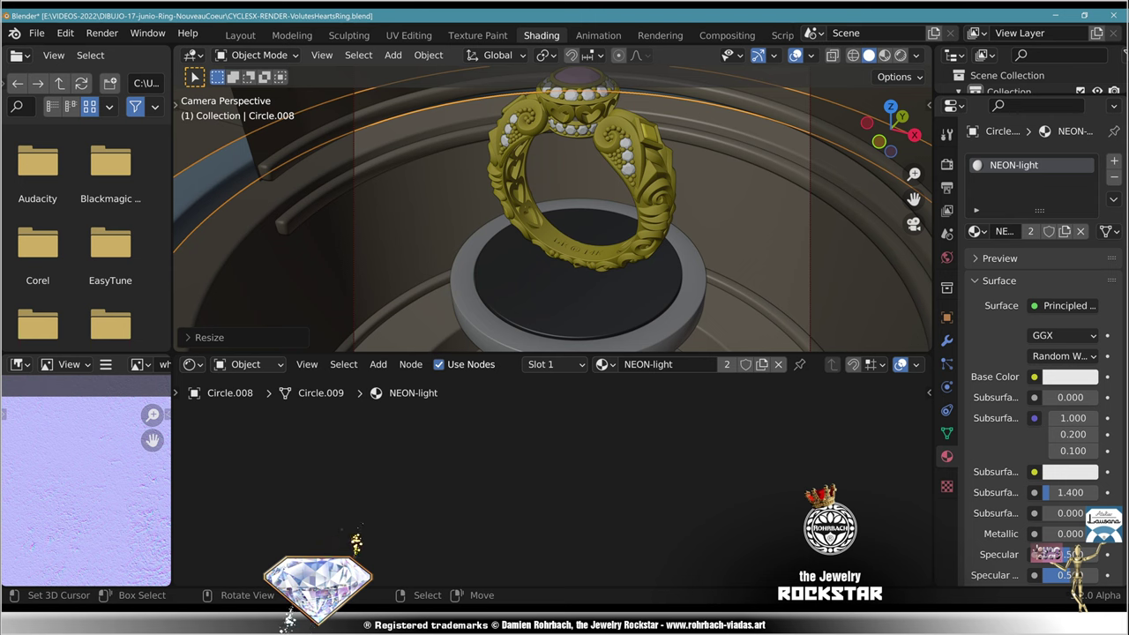
key(s)
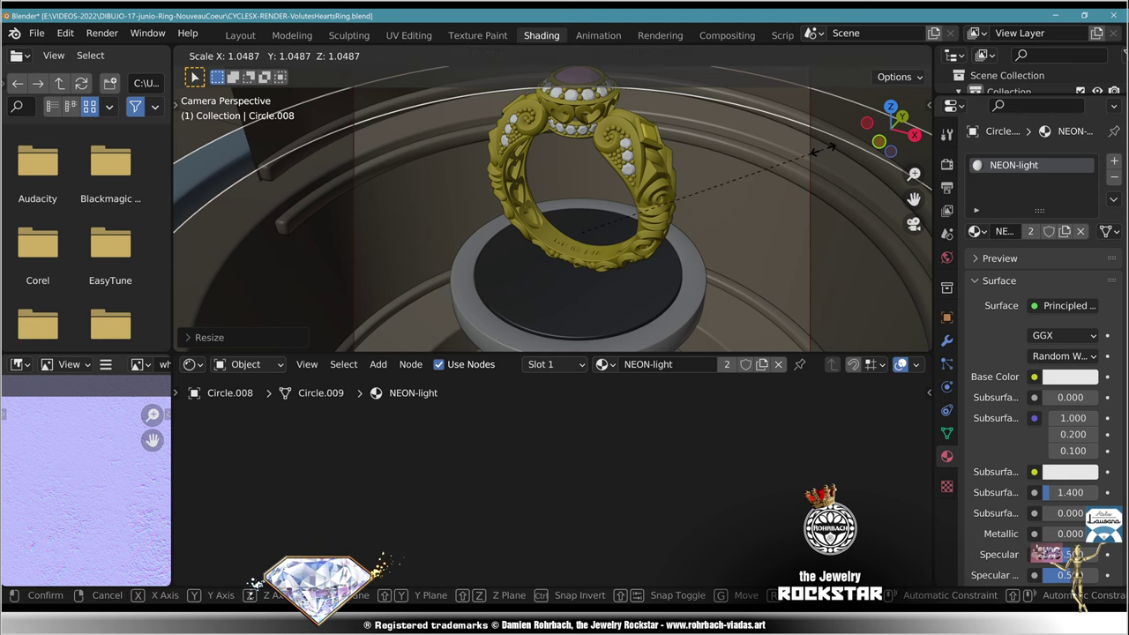
key(Return)
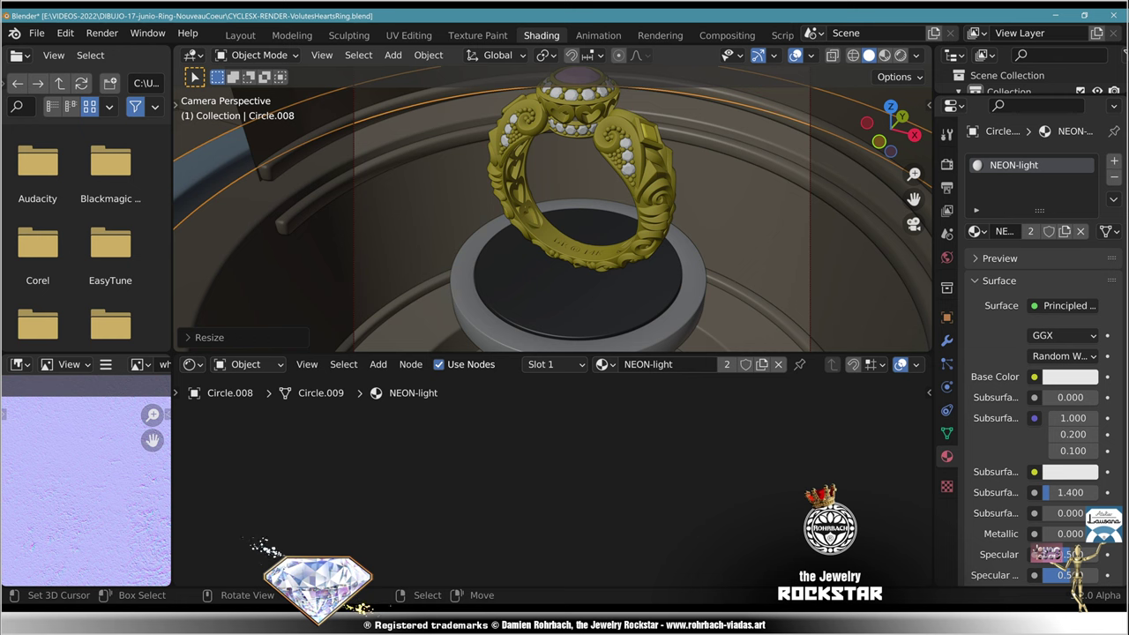
Step: Flatten the NEON-light ring along the global Z axis to a factor of about 0.91
key(KP_1)
scroll(660, 308, up, 4)
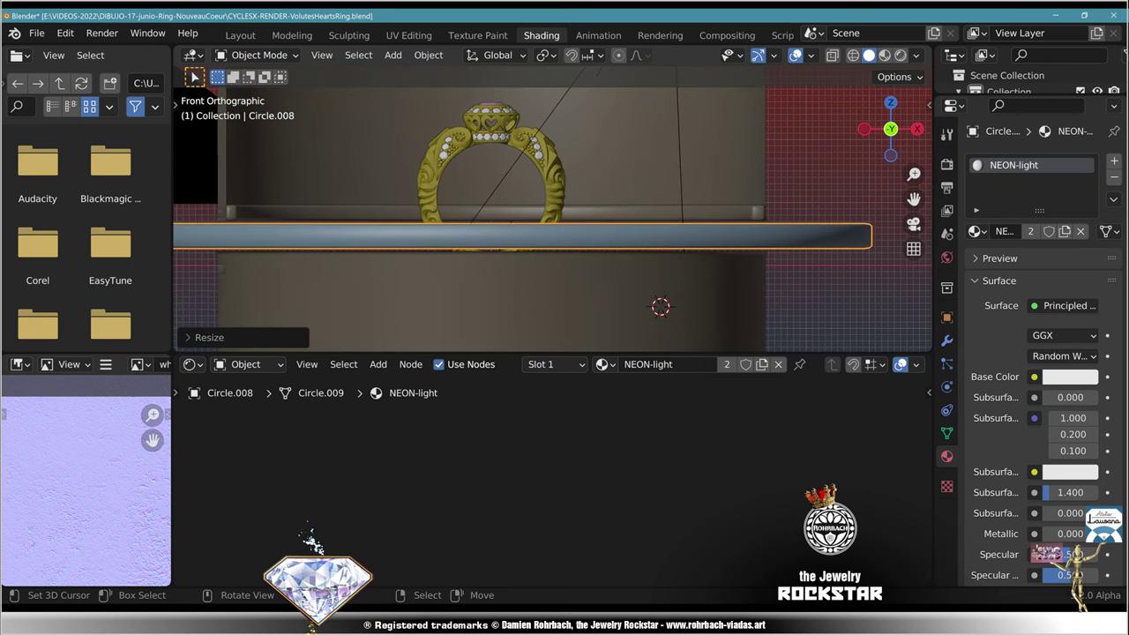
key(s)
key(z)
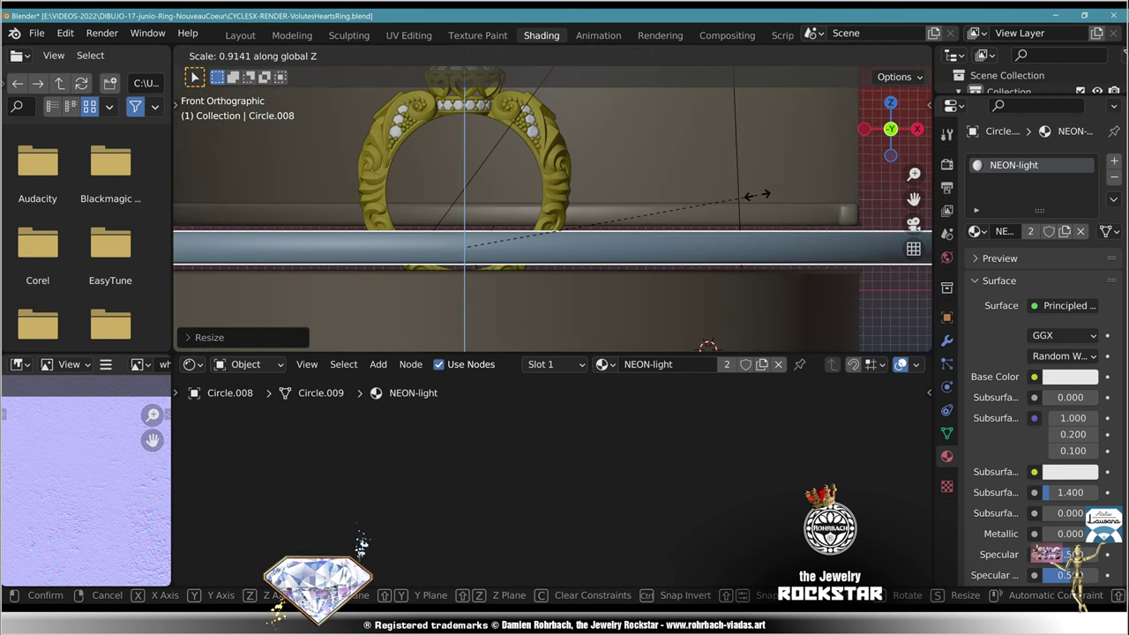
key(Return)
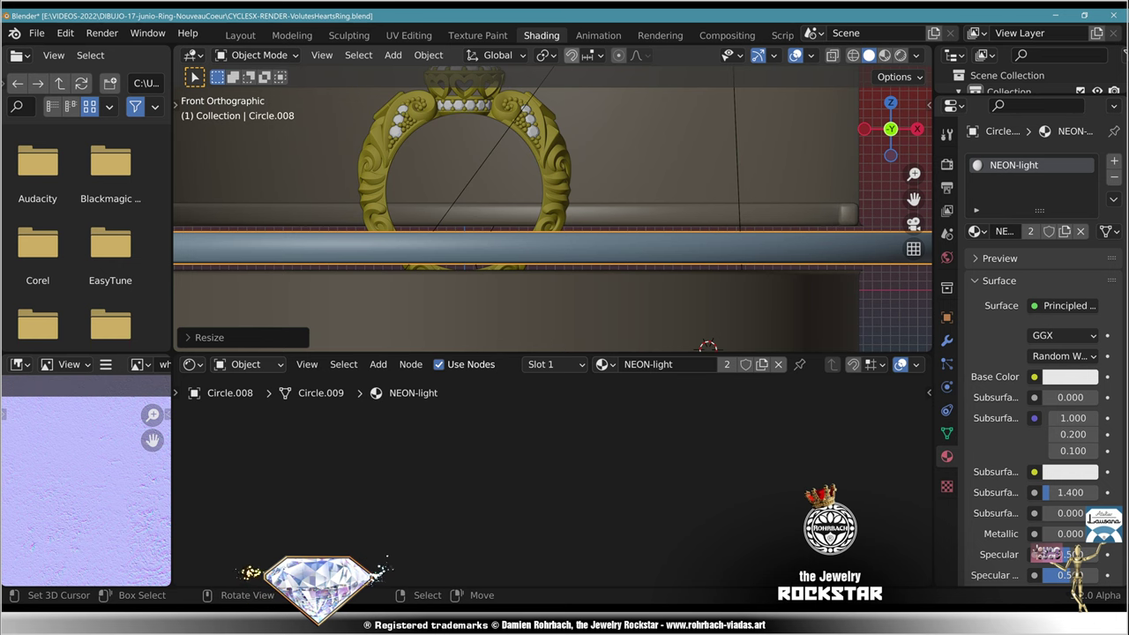
Step: Deselect everything in the camera view and save the file
key(KP_0)
scroll(553, 209, down, 4)
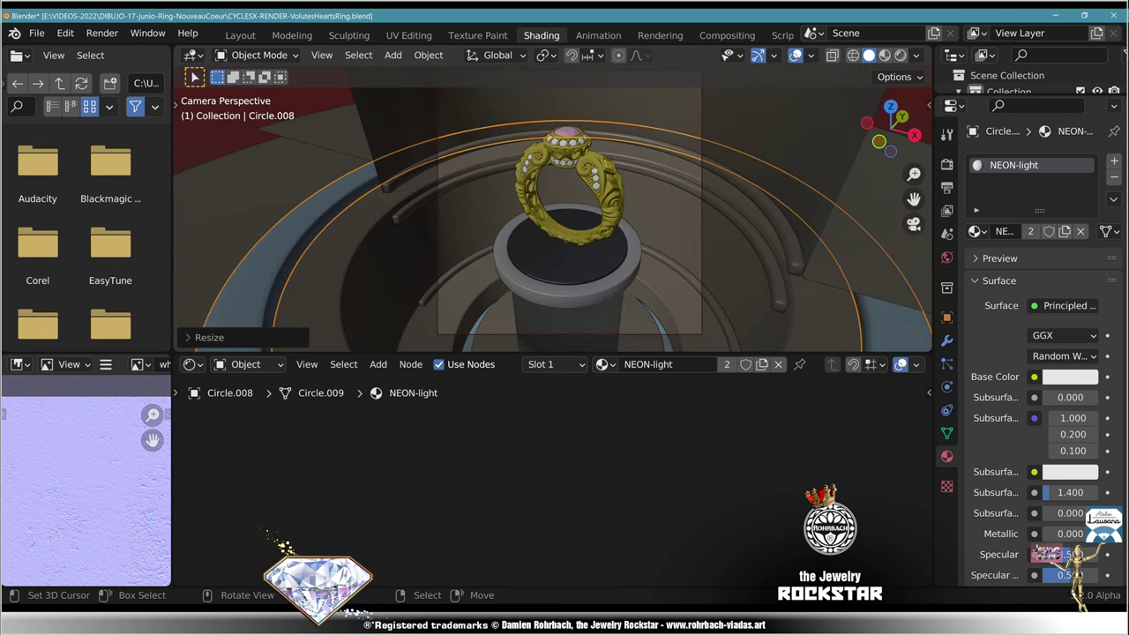
scroll(553, 209, up, 4)
key(alt+a)
scroll(553, 209, down, 4)
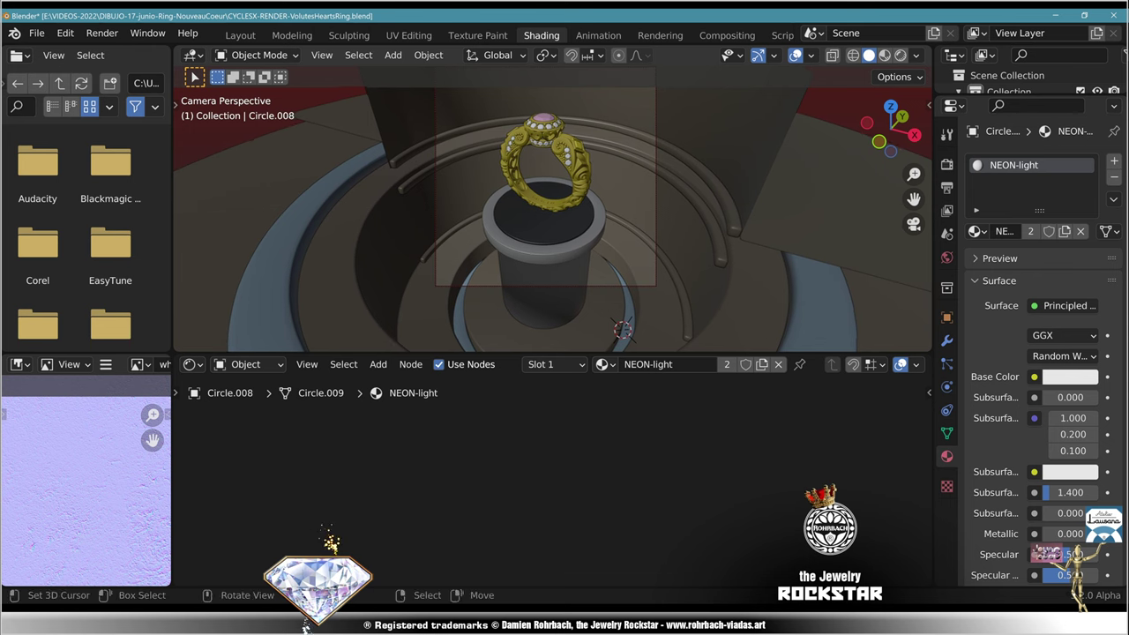
key(ctrl+s)
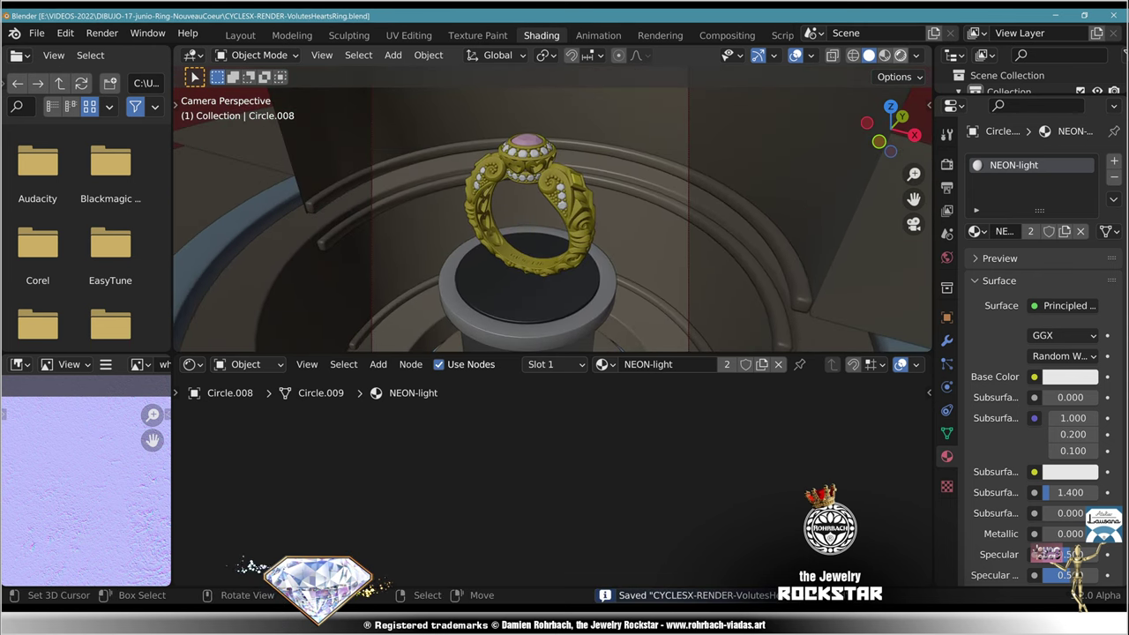
Step: Show the camera view in rendered shading and select Circle.005, the inner curved moulding behind the ring
key(shift+z)
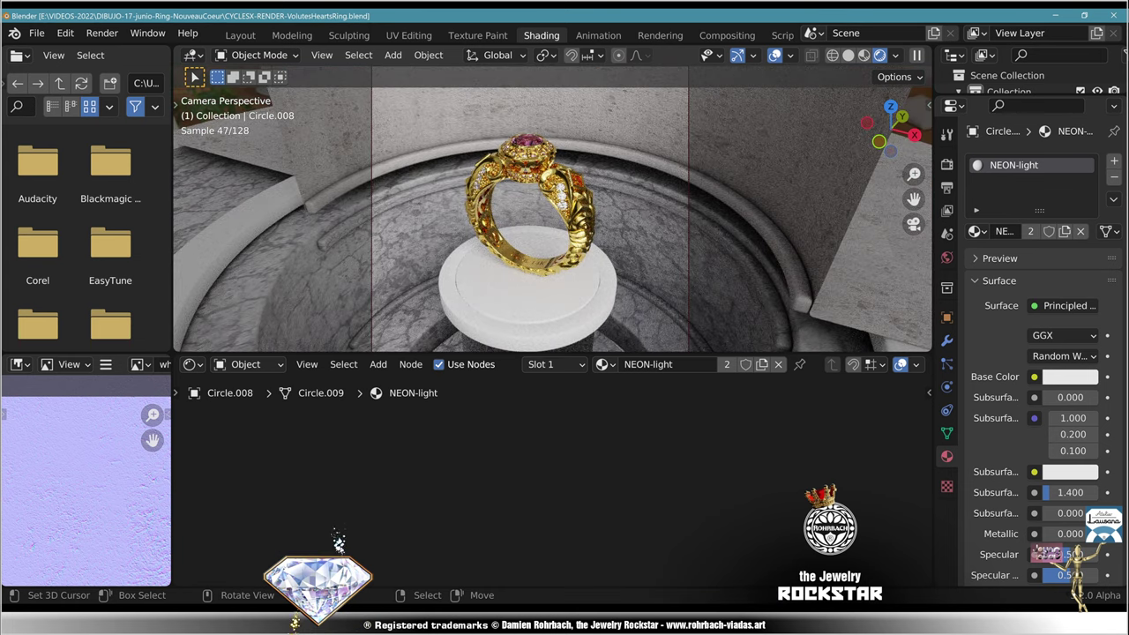
right_click(746, 254)
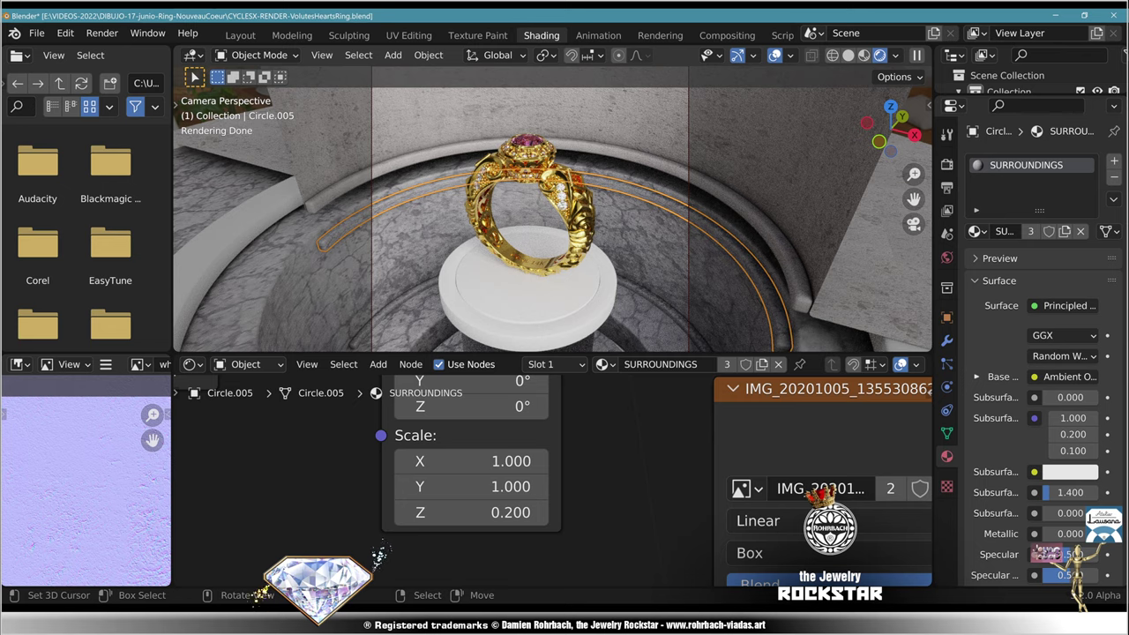
scroll(554, 210, up, 2)
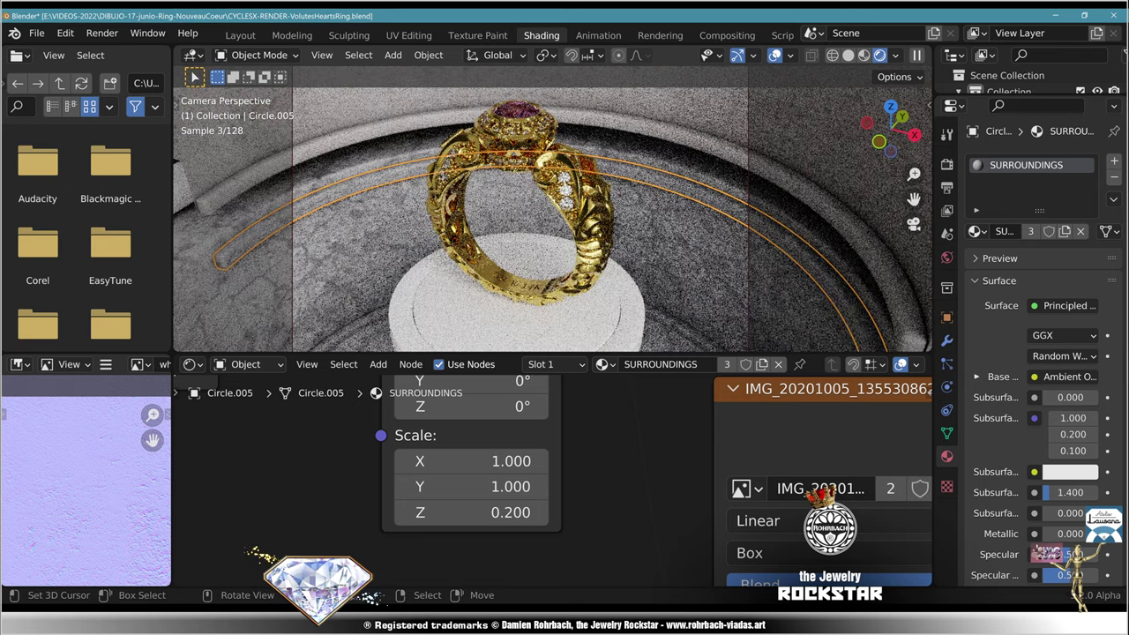
scroll(553, 210, down, 1)
shift+middle_drag(553, 210, 549, 168)
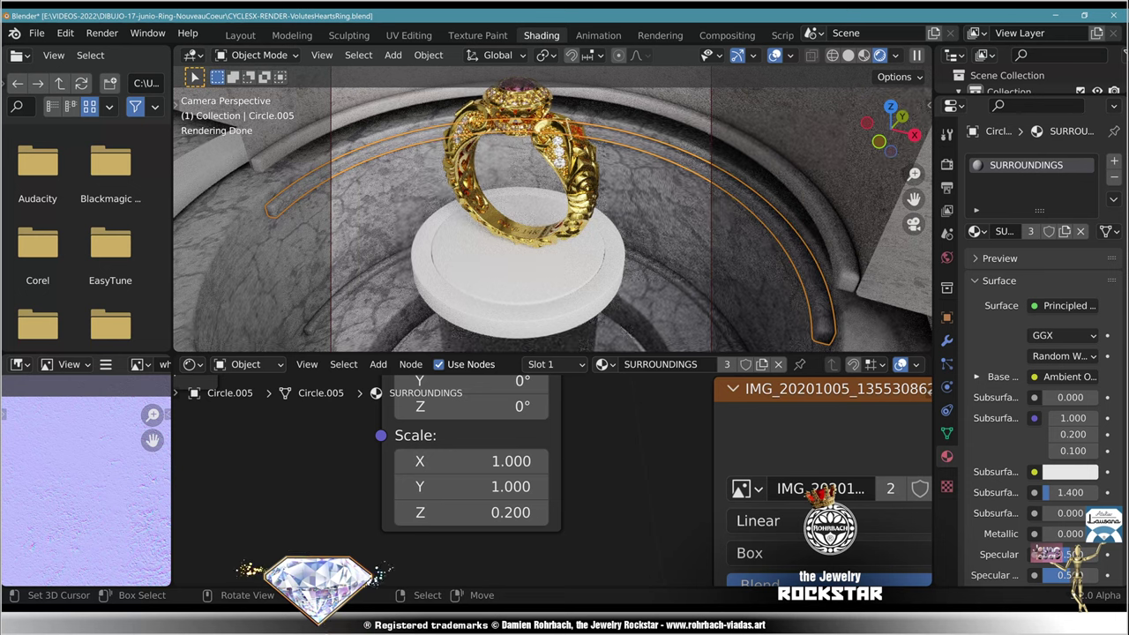
Step: Unwrap the faces of Circle.005 with Smart UV Project at a 66° angle limit and correct aspect
key(space)
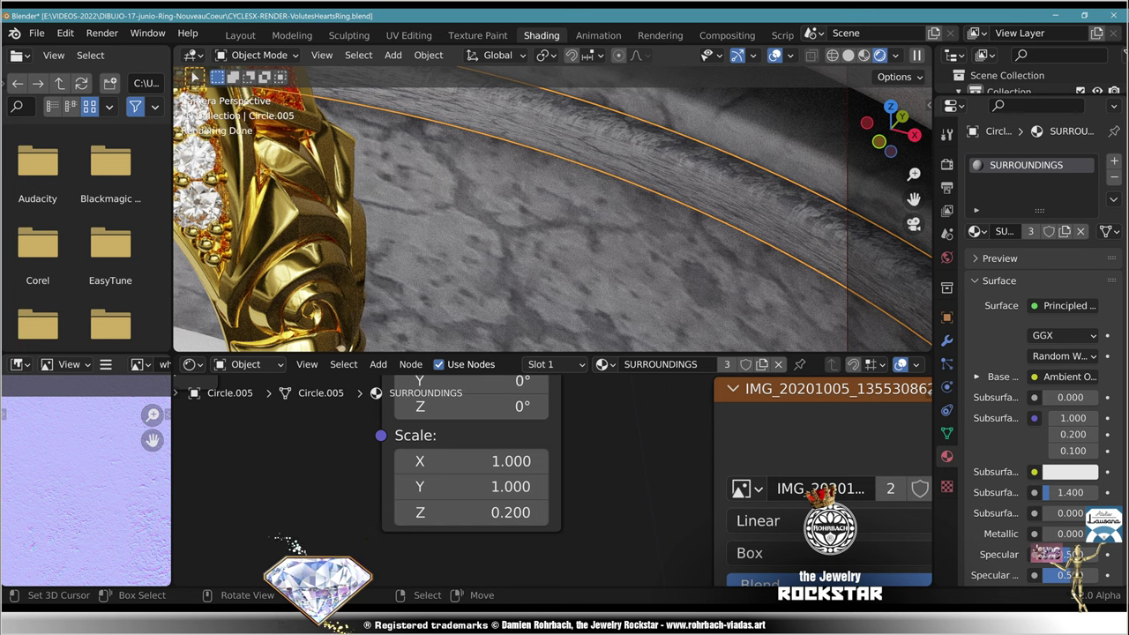
click(392, 55)
click(408, 35)
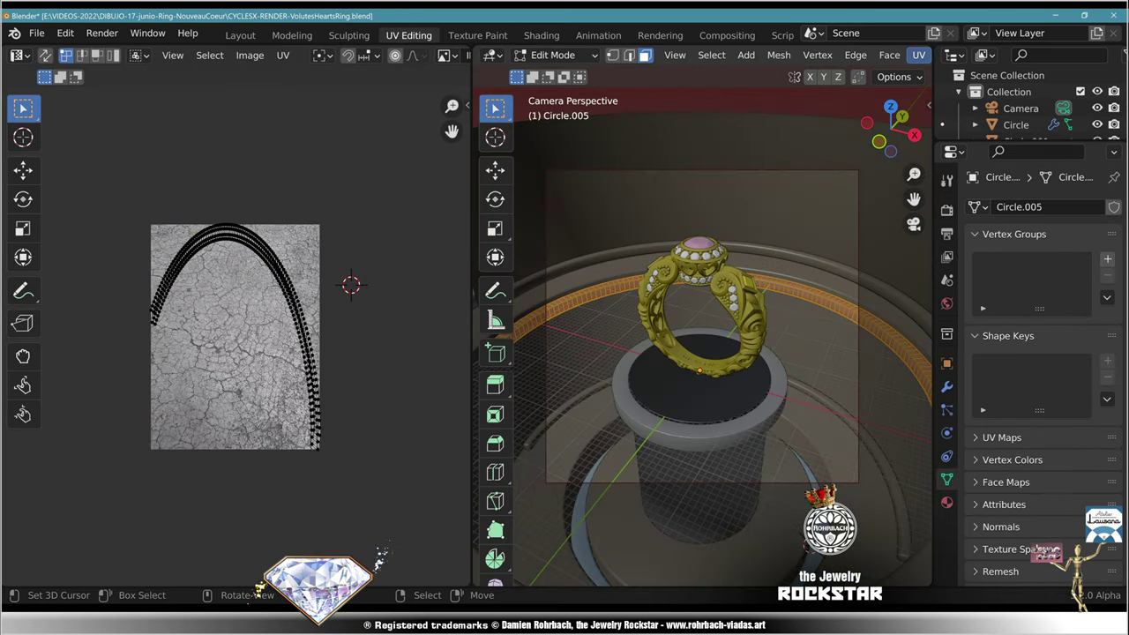
click(918, 55)
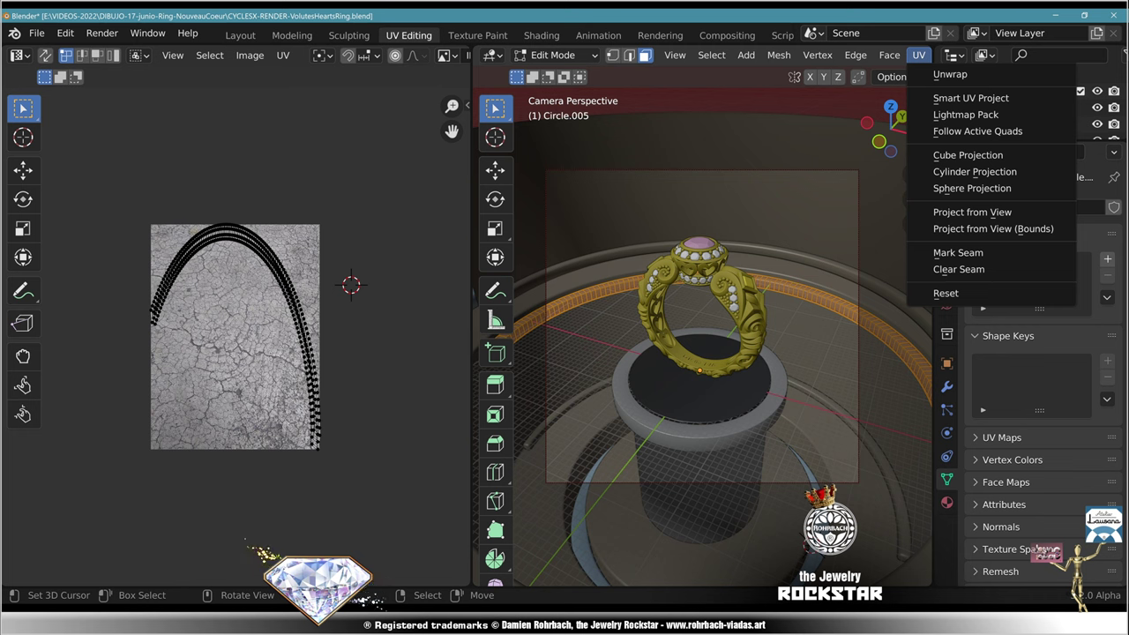
click(971, 98)
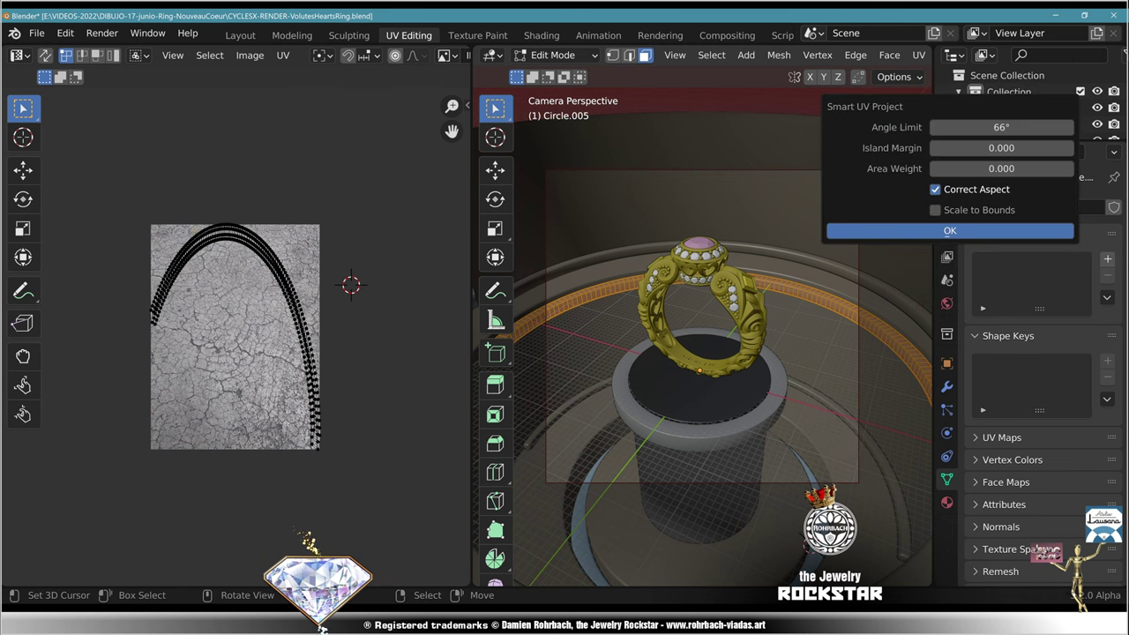
key(Return)
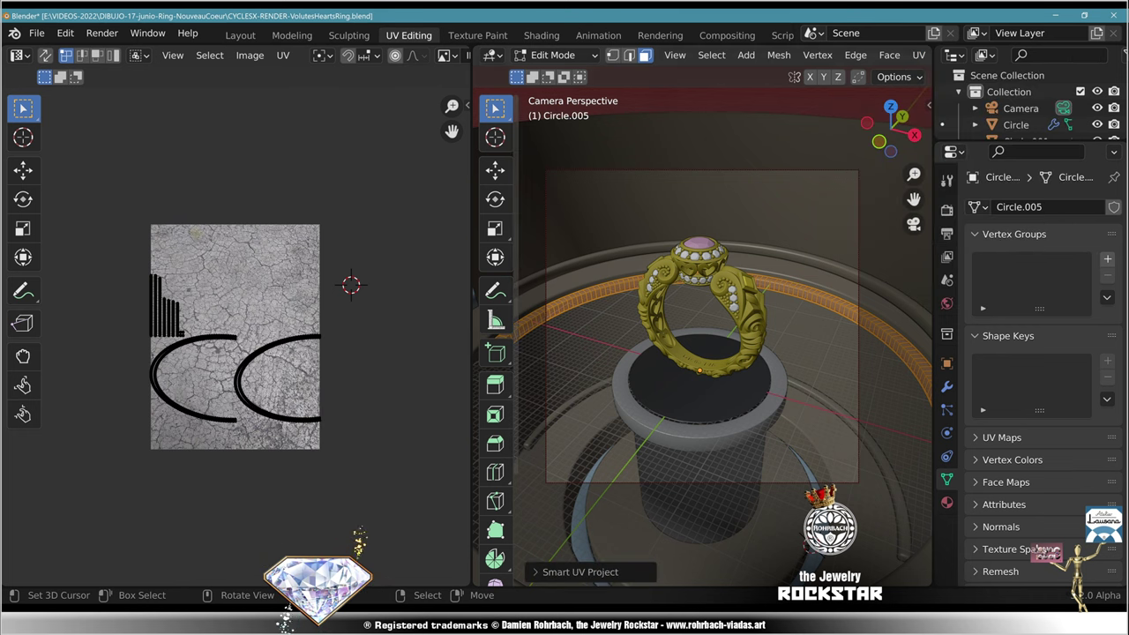
Step: Select all UV islands of Circle.005, enable Constrain to Image Bounds and scale the islands up on the cracked-ground image
scroll(236, 337, up, 1)
key(a)
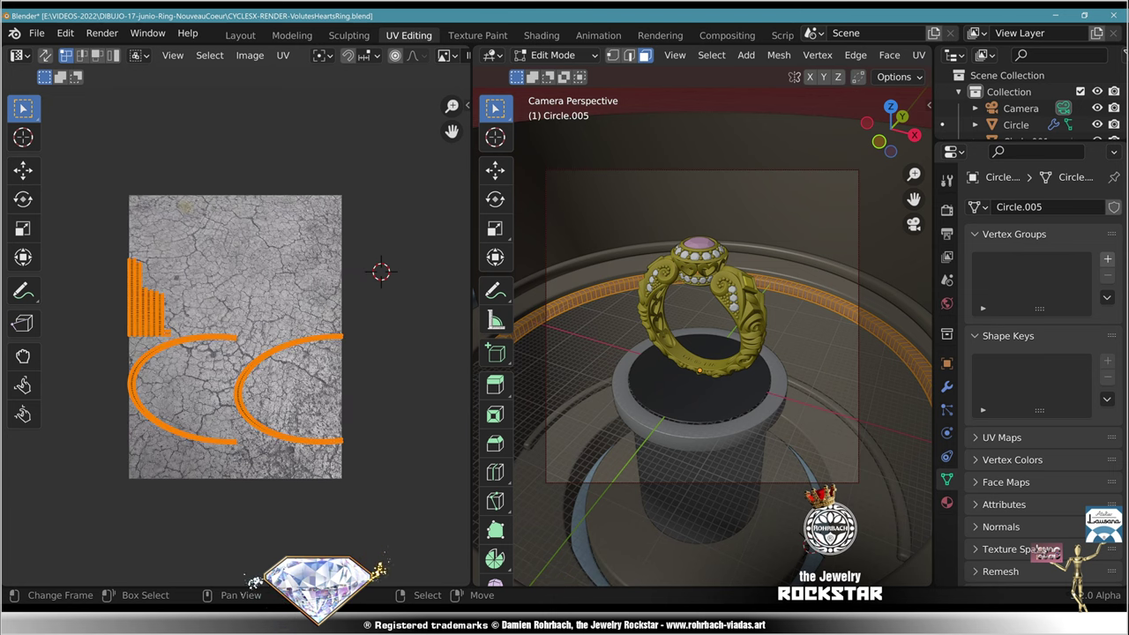
click(282, 56)
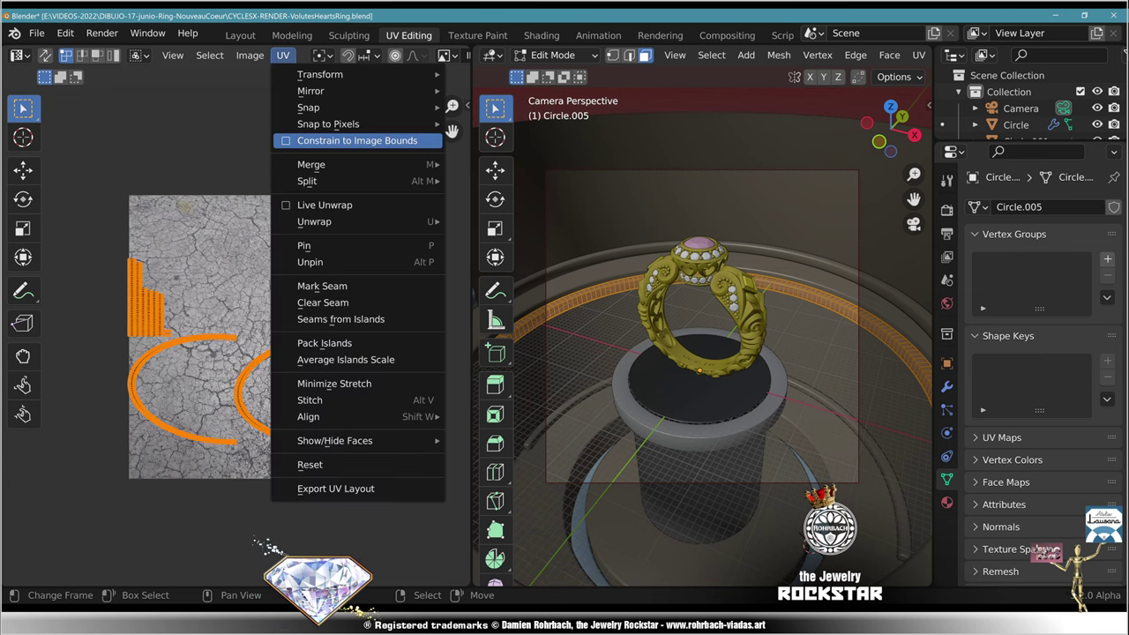
click(353, 141)
key(s)
click(311, 540)
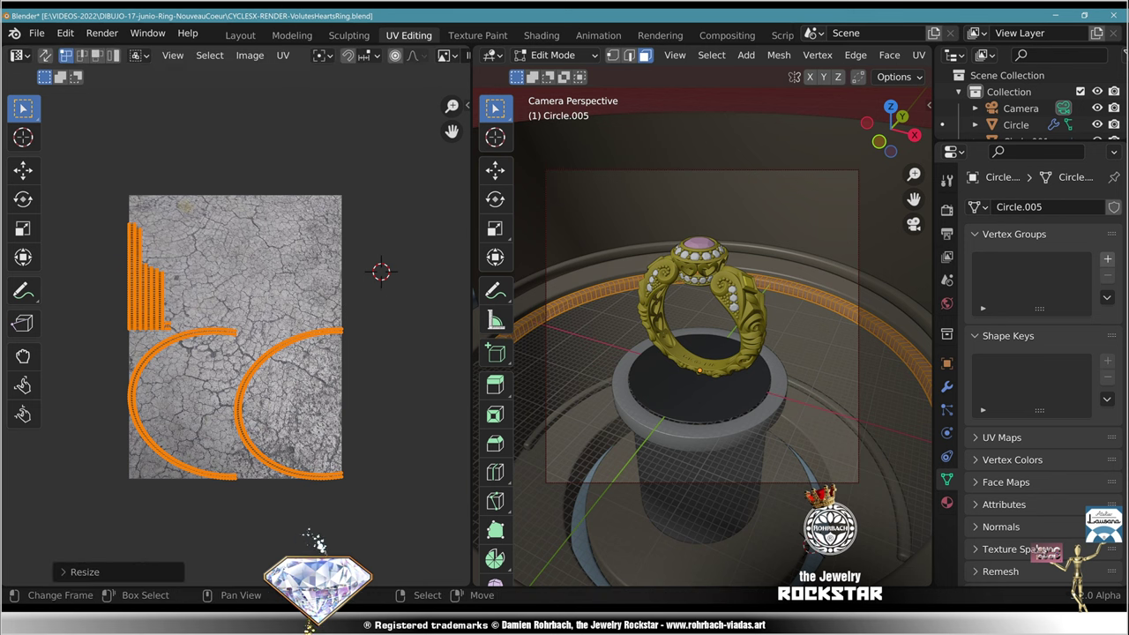
Step: Move the UV islands up by about 0.027, enlarge them by a factor of about 1.21 and save the file
key(h)
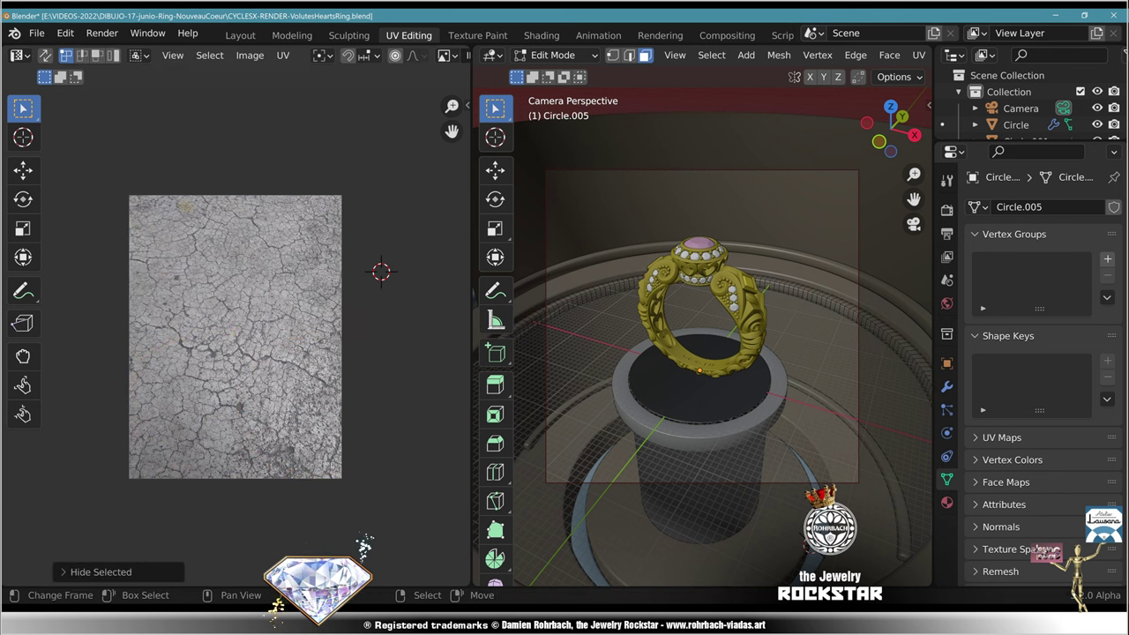
key(alt+h)
key(g)
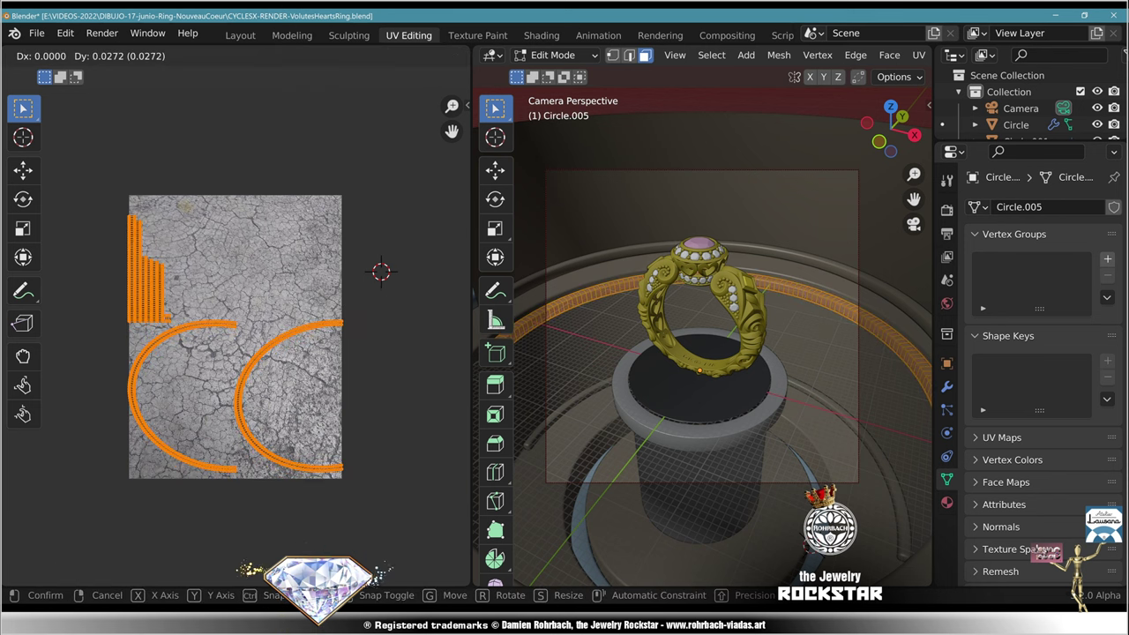
key(Return)
key(s)
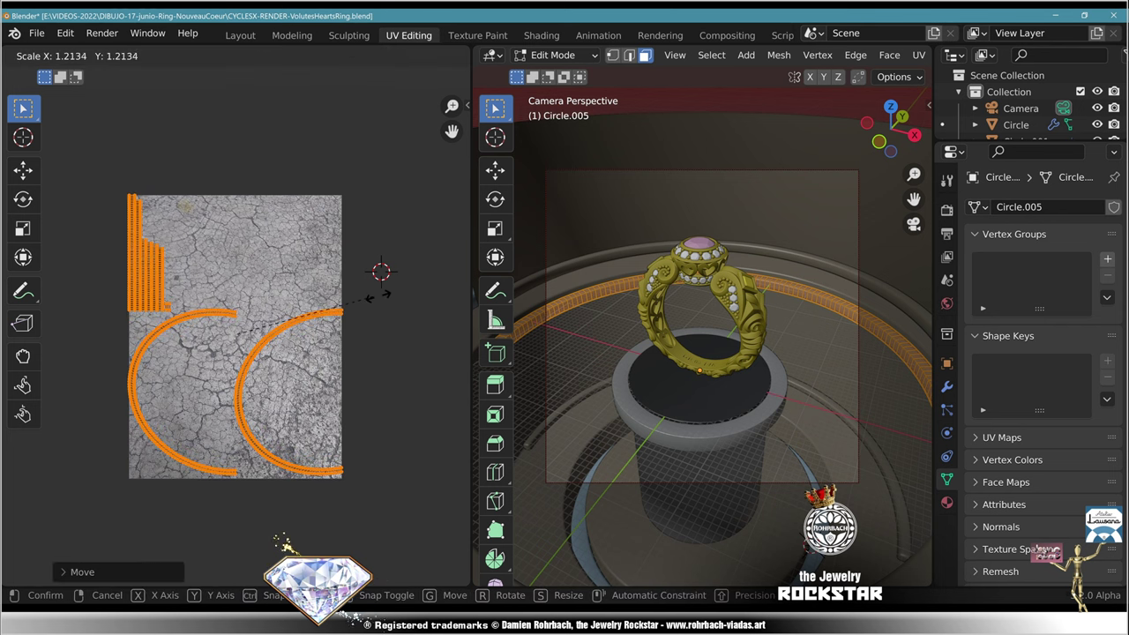
key(Return)
key(ctrl+s)
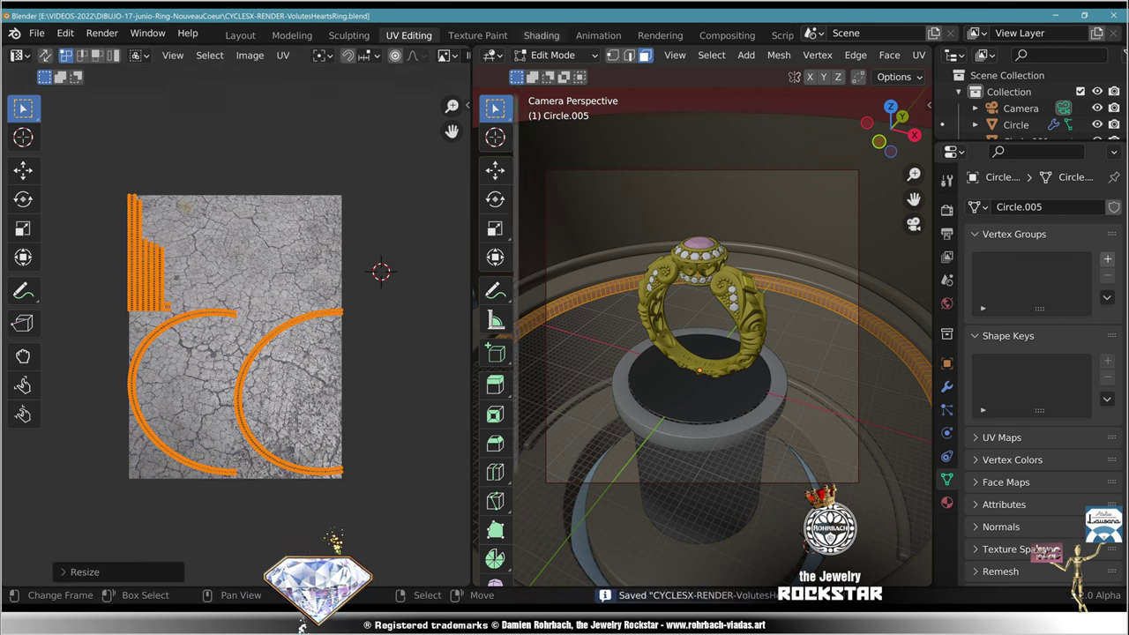
Step: Connect the Texture Coordinate node's UV output to the Mapping node's Vector input in the SURROUNDINGS material
click(541, 35)
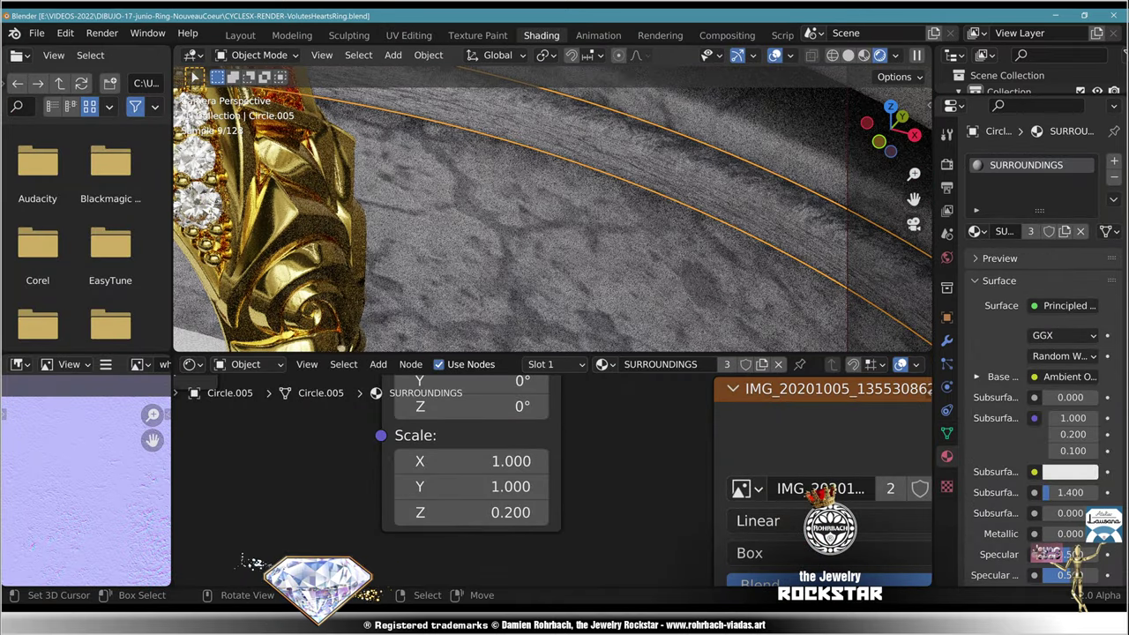
scroll(550, 547, down, 4)
middle_drag(549, 529, 507, 555)
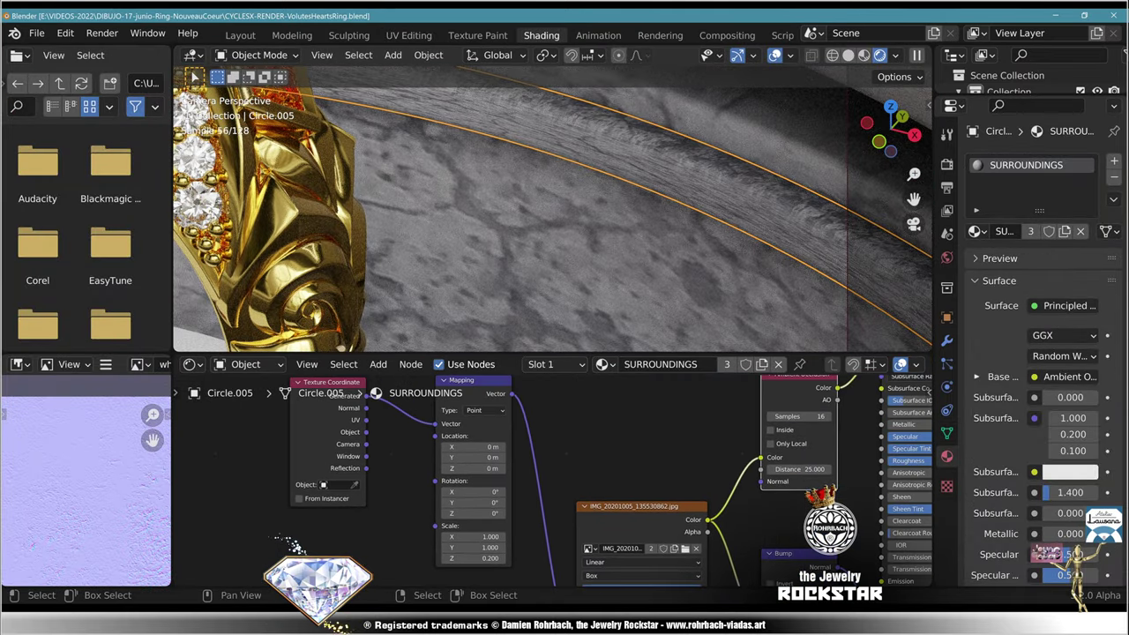
scroll(553, 209, down, 4)
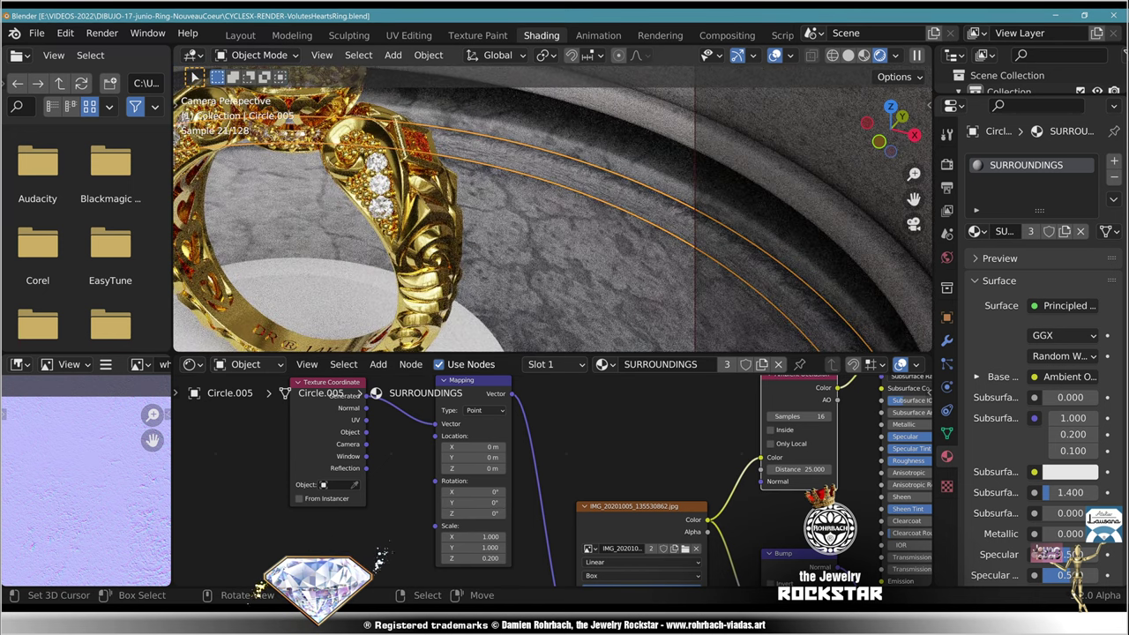
middle_drag(547, 459, 604, 494)
drag(424, 455, 493, 459)
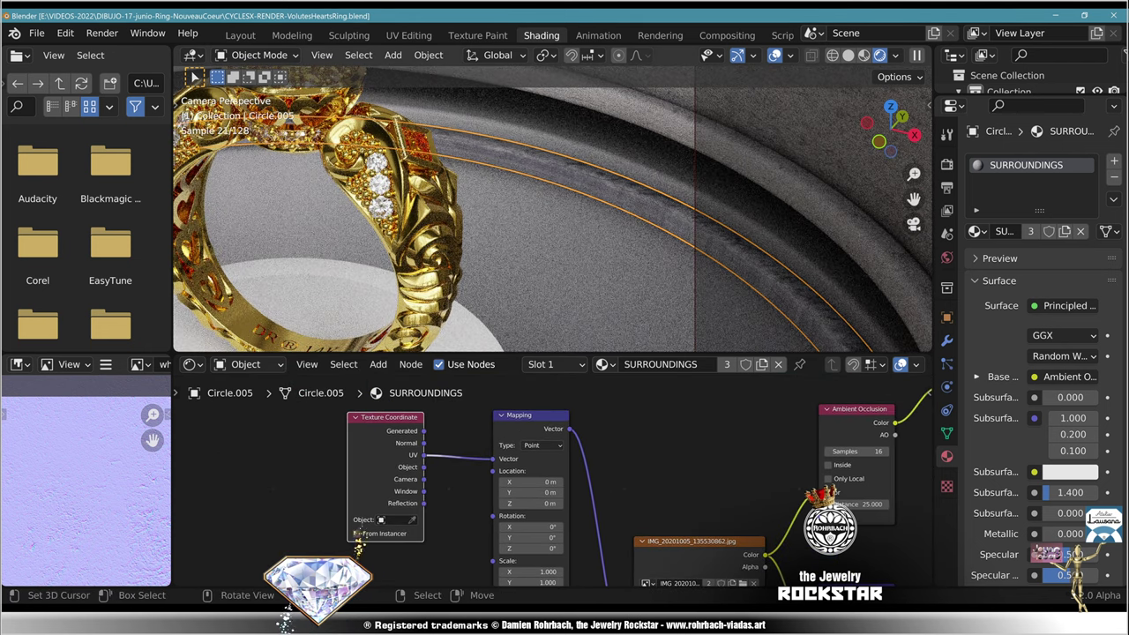
Step: Set the projection of the IMG_20201005_135530862.jpg texture node to Flat and check the rendered moulding
scroll(553, 210, up, 2)
middle_drag(670, 565, 522, 417)
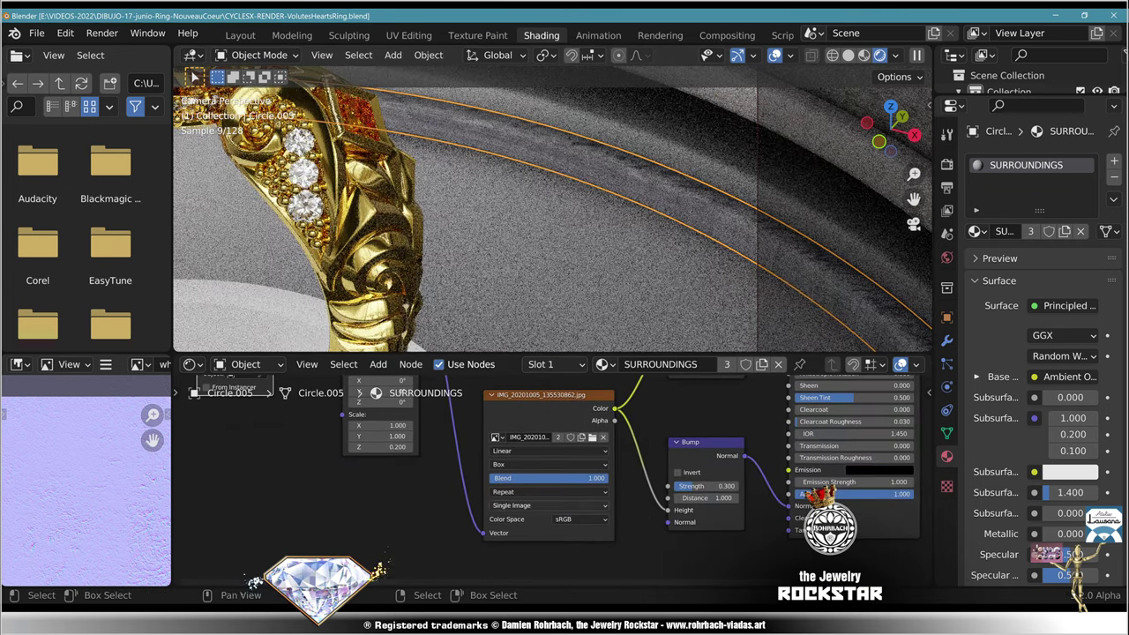
scroll(552, 478, up, 4)
click(549, 459)
click(481, 475)
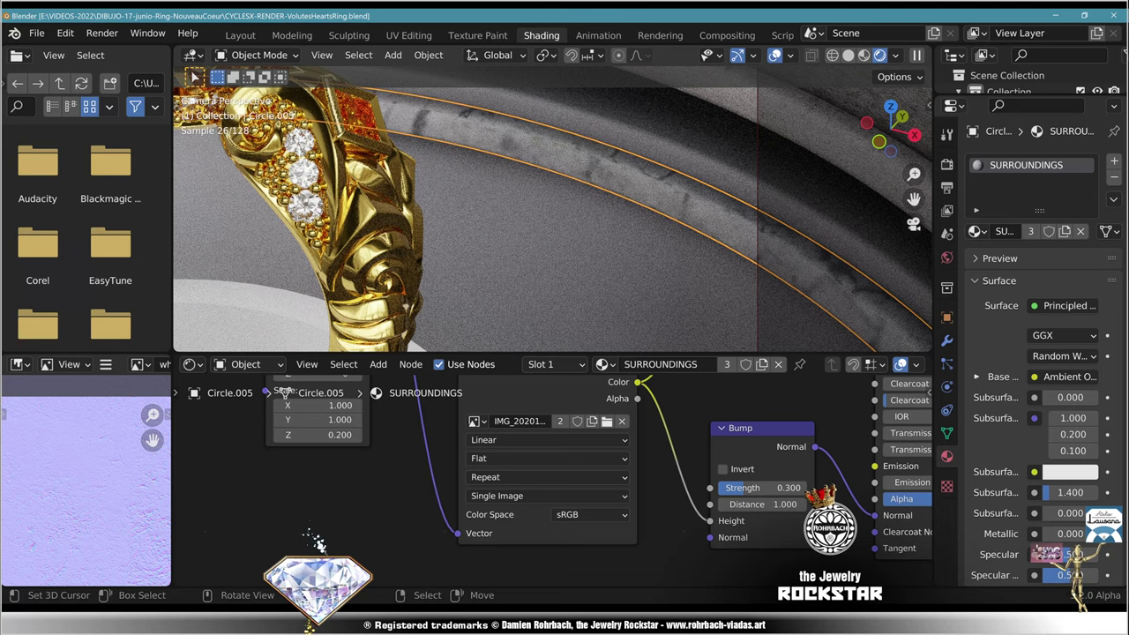
scroll(553, 209, down, 5)
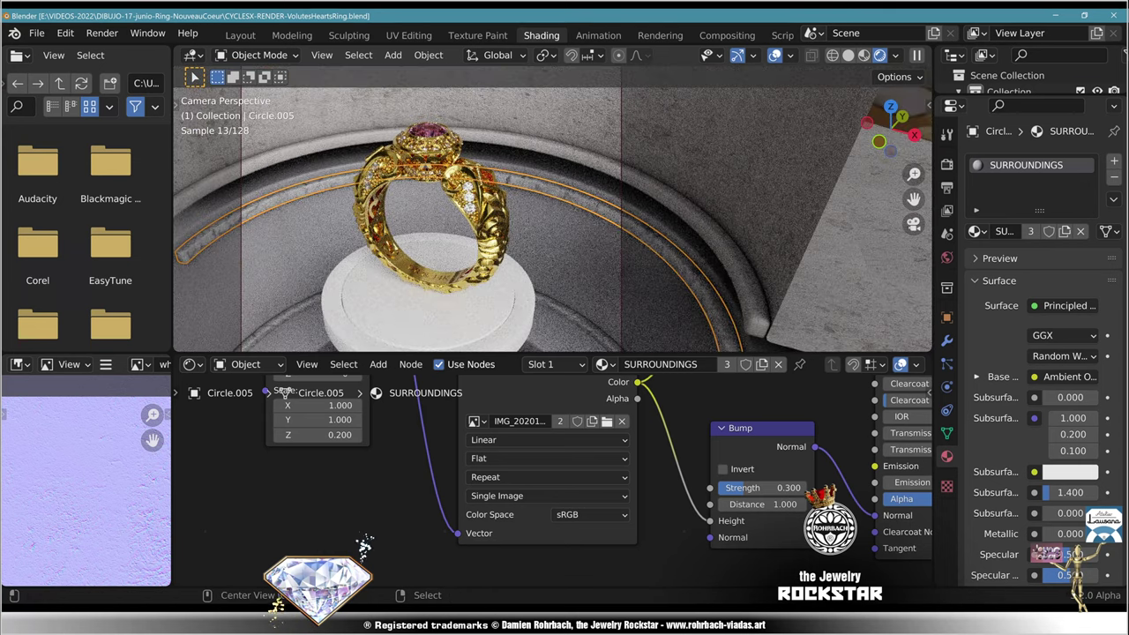
scroll(553, 209, up, 5)
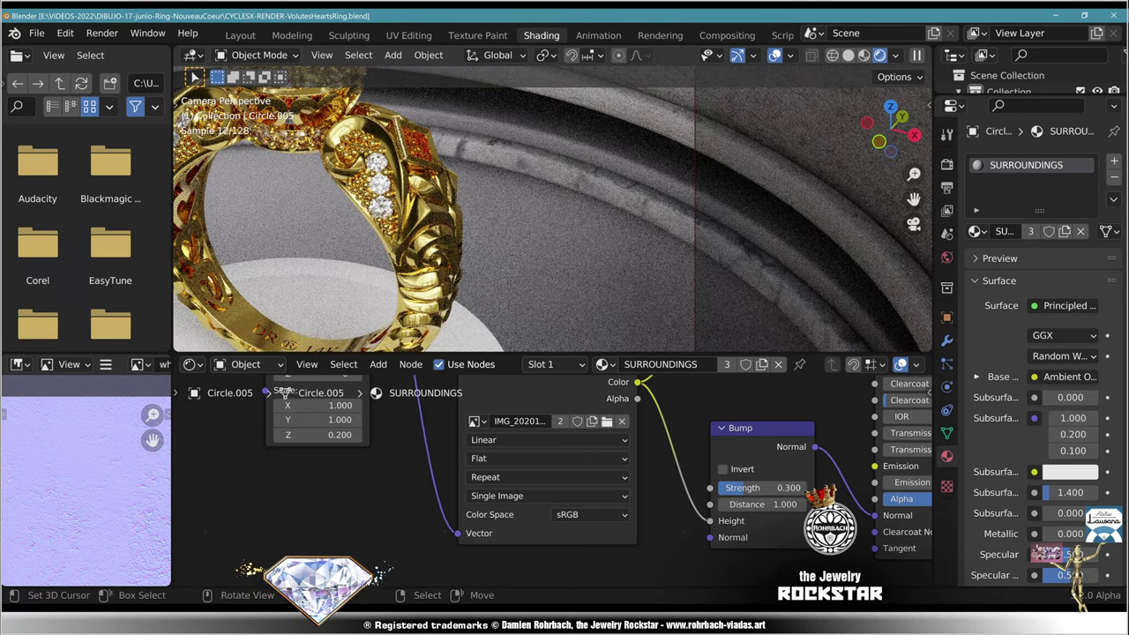
scroll(552, 209, up, 3)
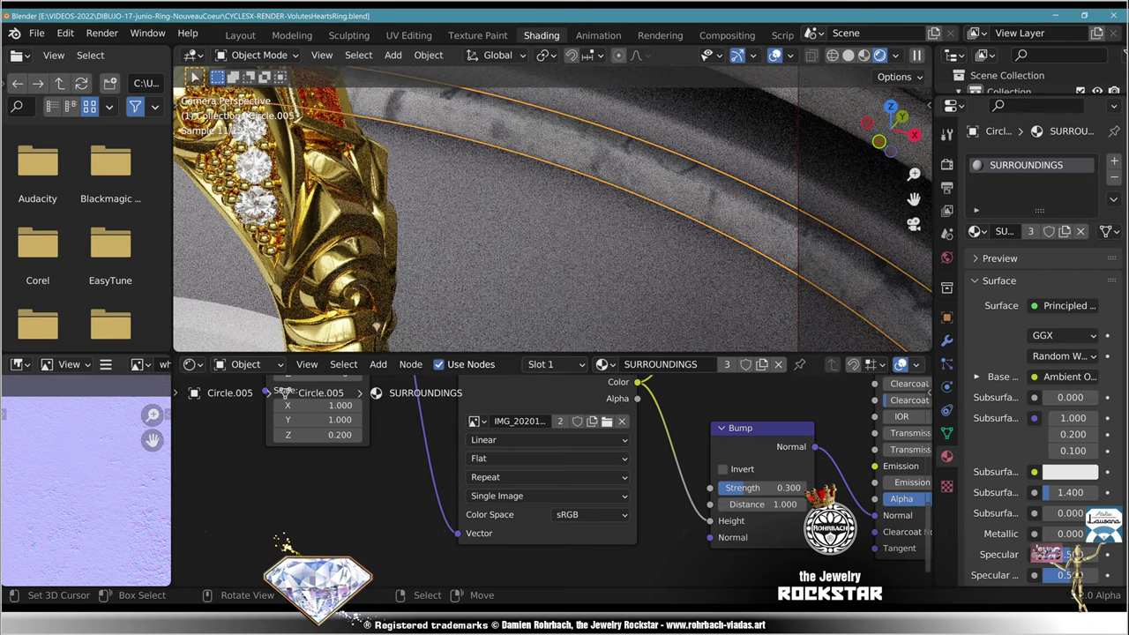
Step: Set the Bevel modifier amount of Circle.005 to 0.1 m
click(947, 340)
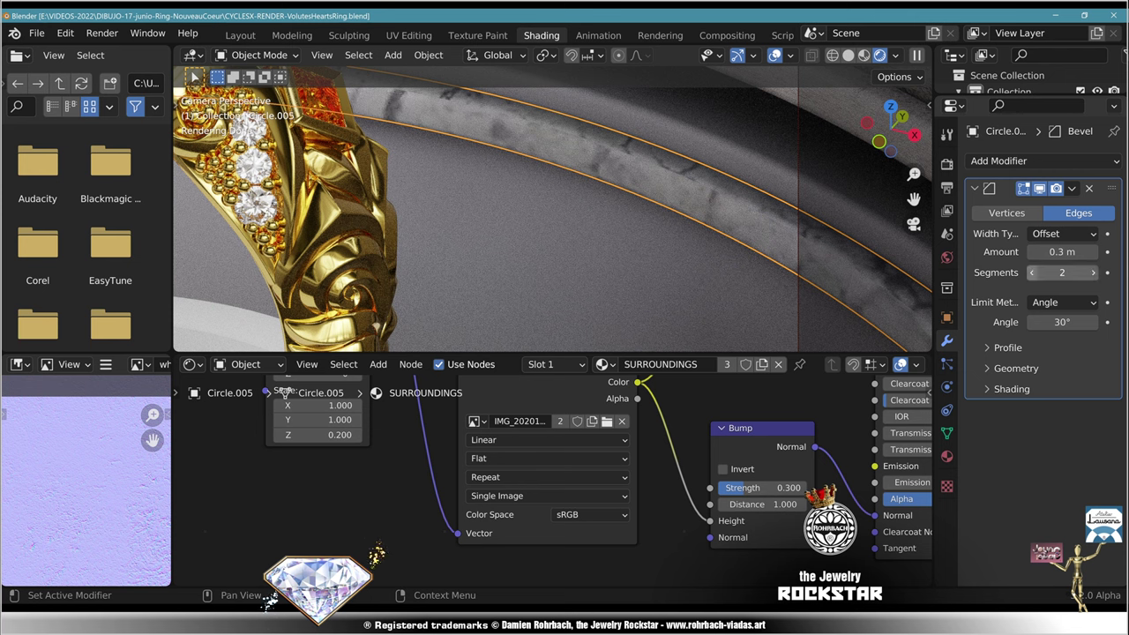
click(1033, 252)
click(1033, 252)
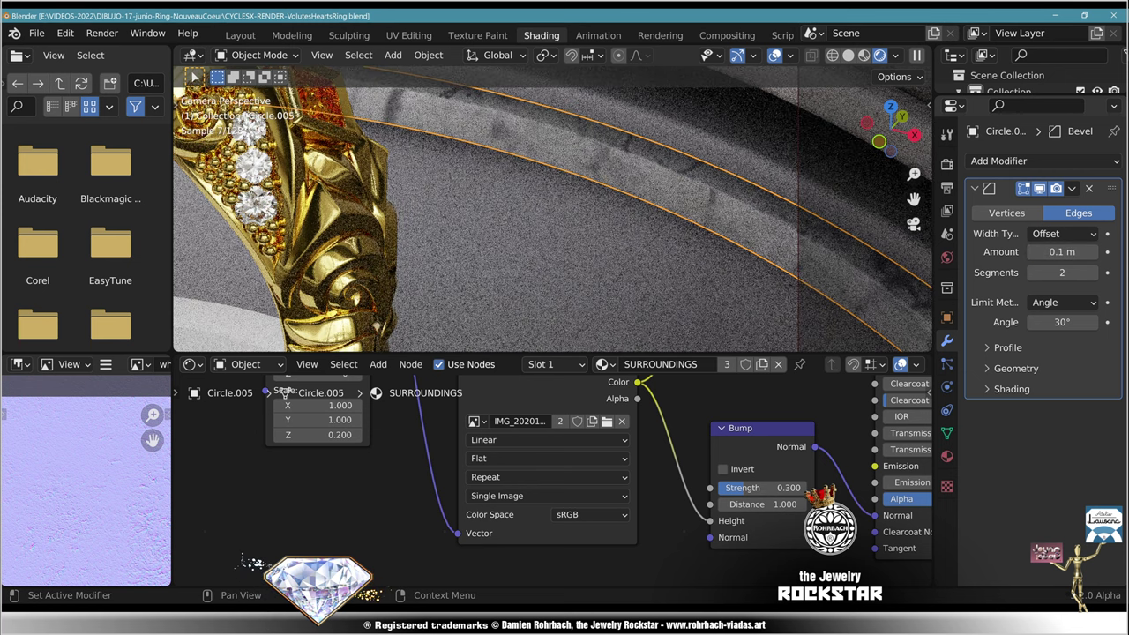
Step: Enable Auto Smooth at 30° in the normals settings of Circle.005
click(947, 432)
click(947, 341)
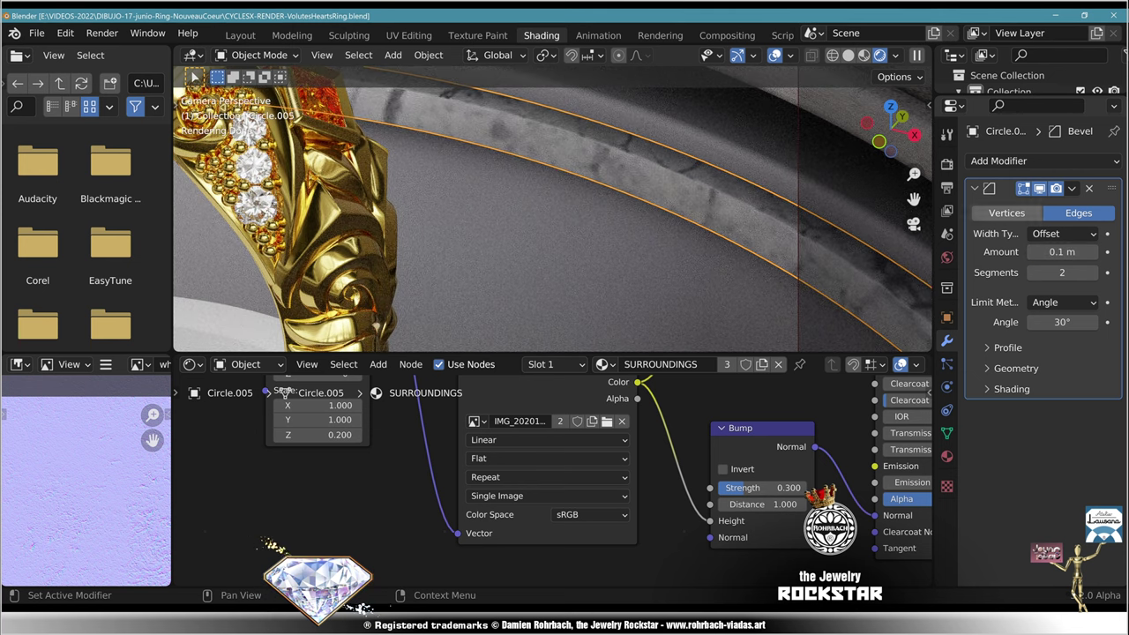
click(946, 433)
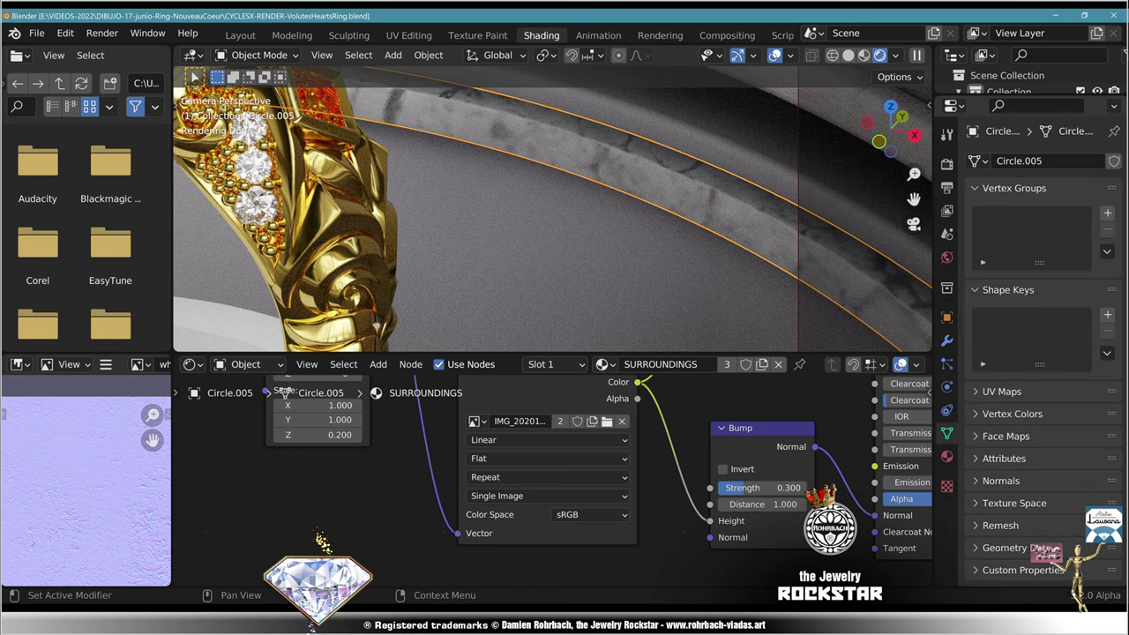
click(1001, 481)
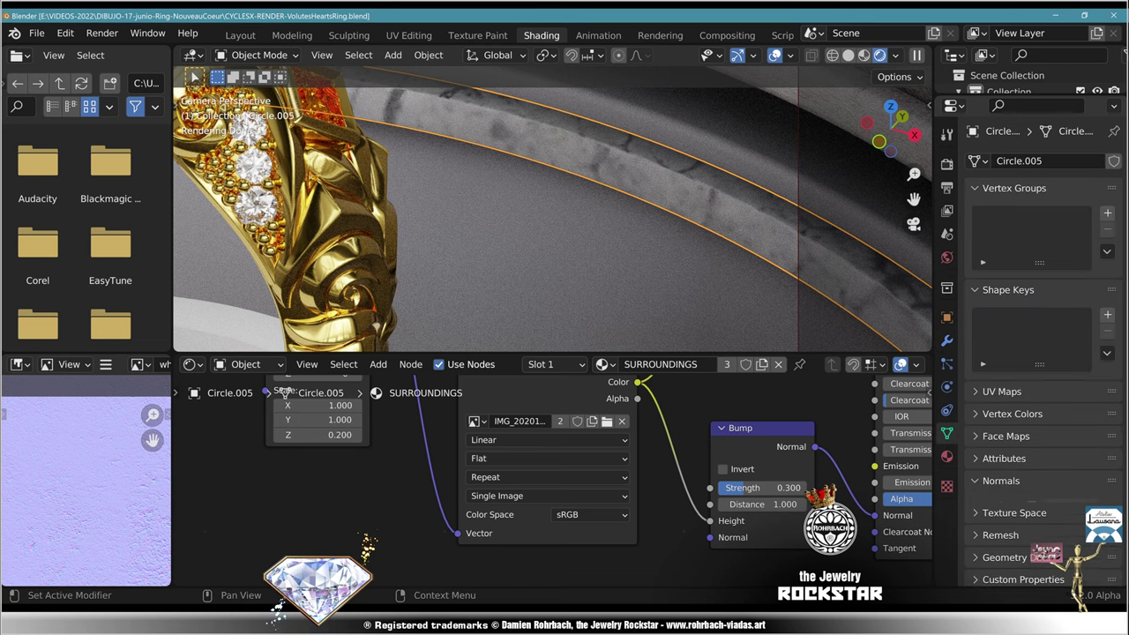
click(1032, 506)
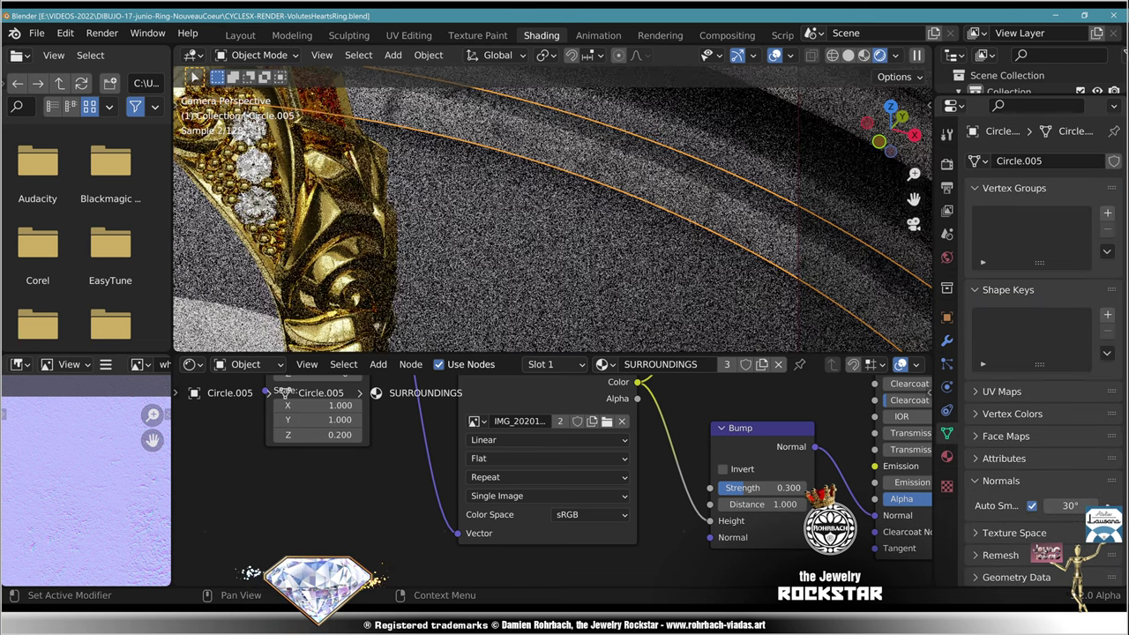
Step: Set the Bevel modifier amount of Circle.005 to 0.2 m
click(946, 340)
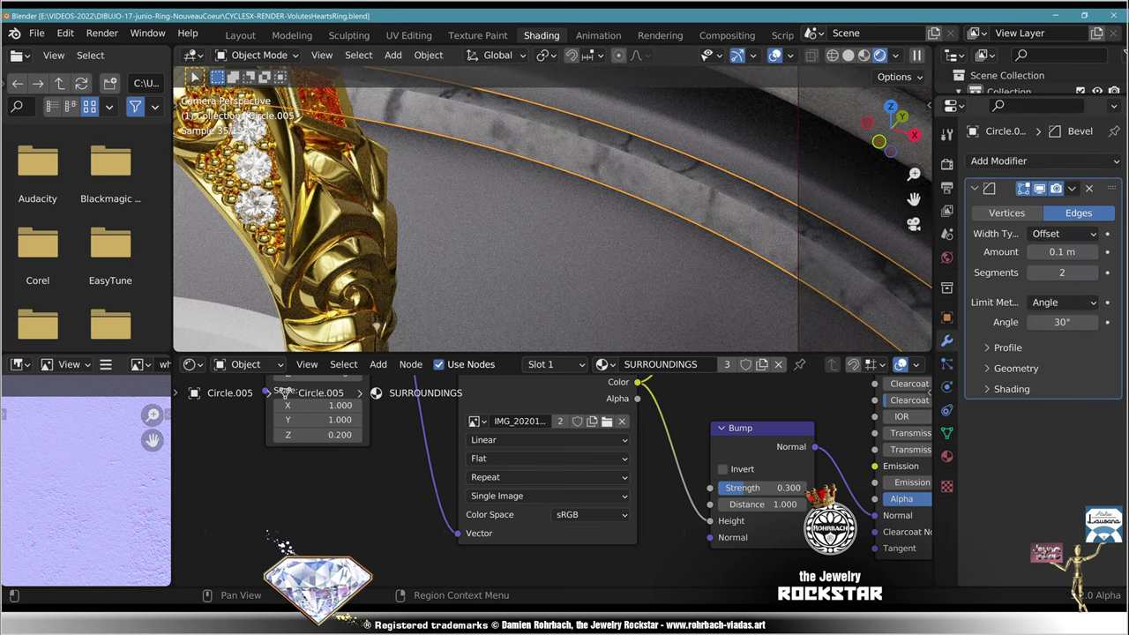
click(1062, 252)
text(.2)
key(Return)
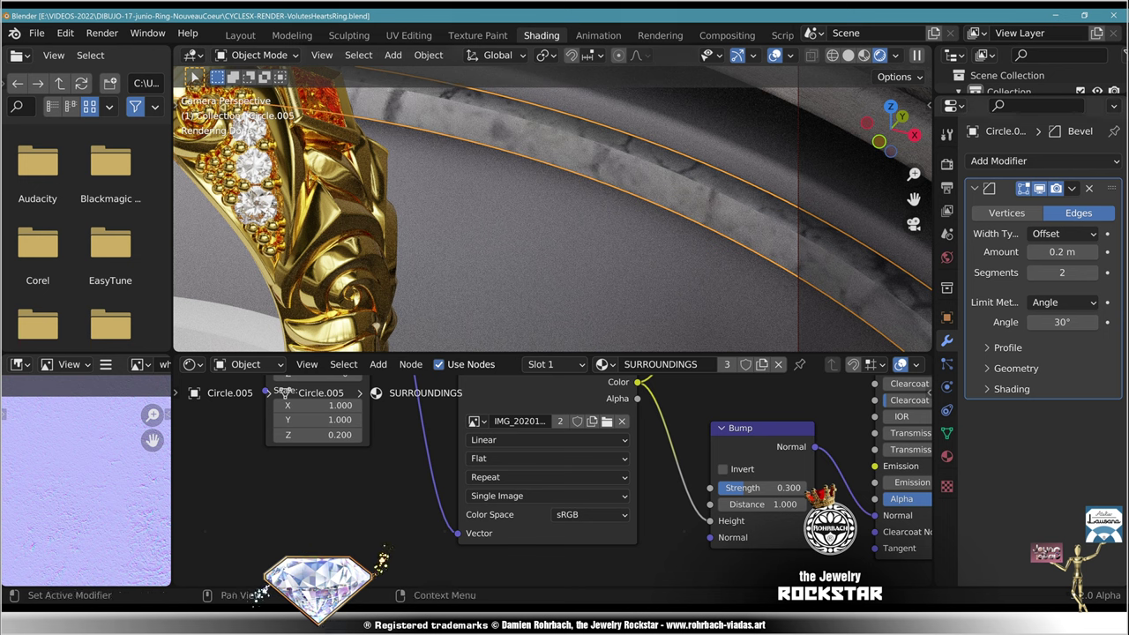
middle_drag(653, 459, 650, 536)
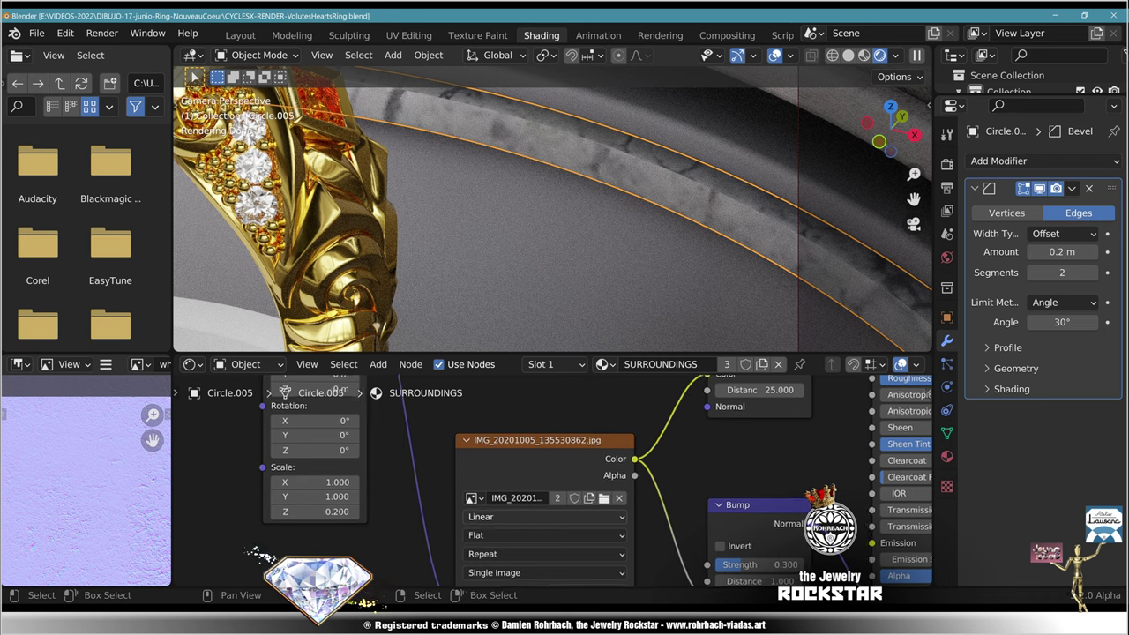
middle_drag(565, 472, 678, 524)
scroll(677, 524, down, 5)
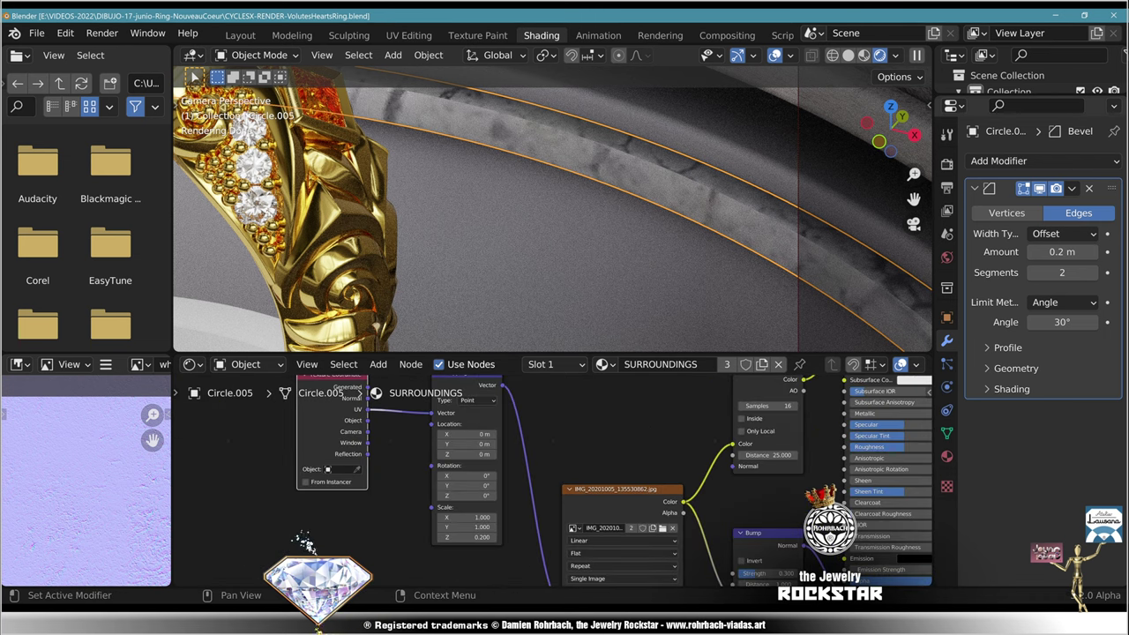
Step: Apply a Cube Projection to the UVs of the large circular surface Circle.002 in the UV Editing workspace
scroll(336, 538, up, 2)
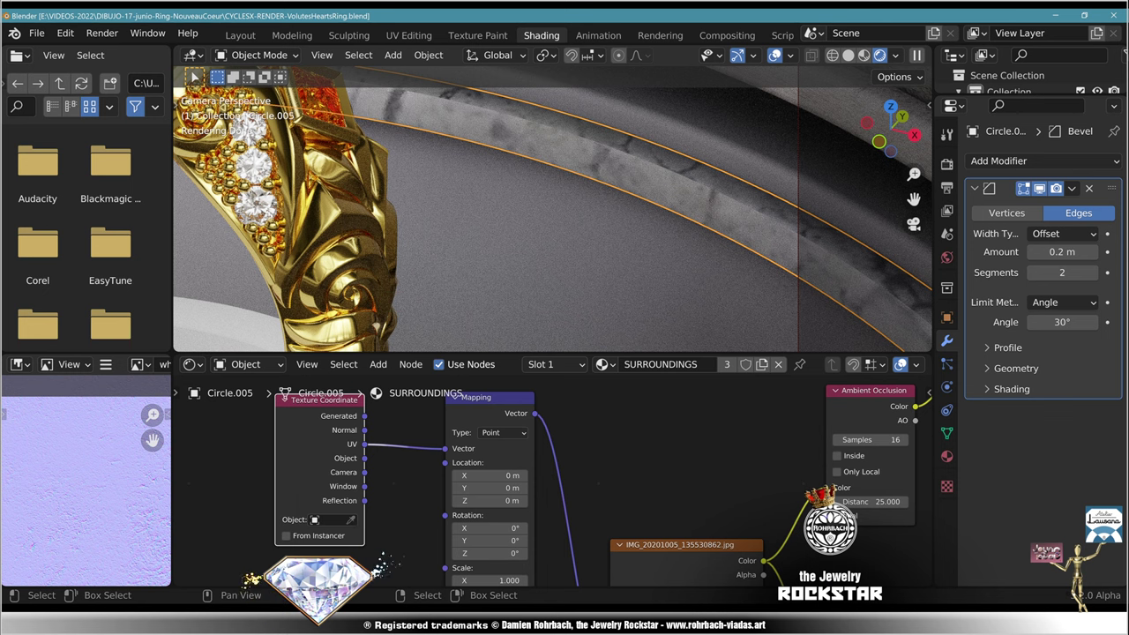
scroll(553, 211, down, 10)
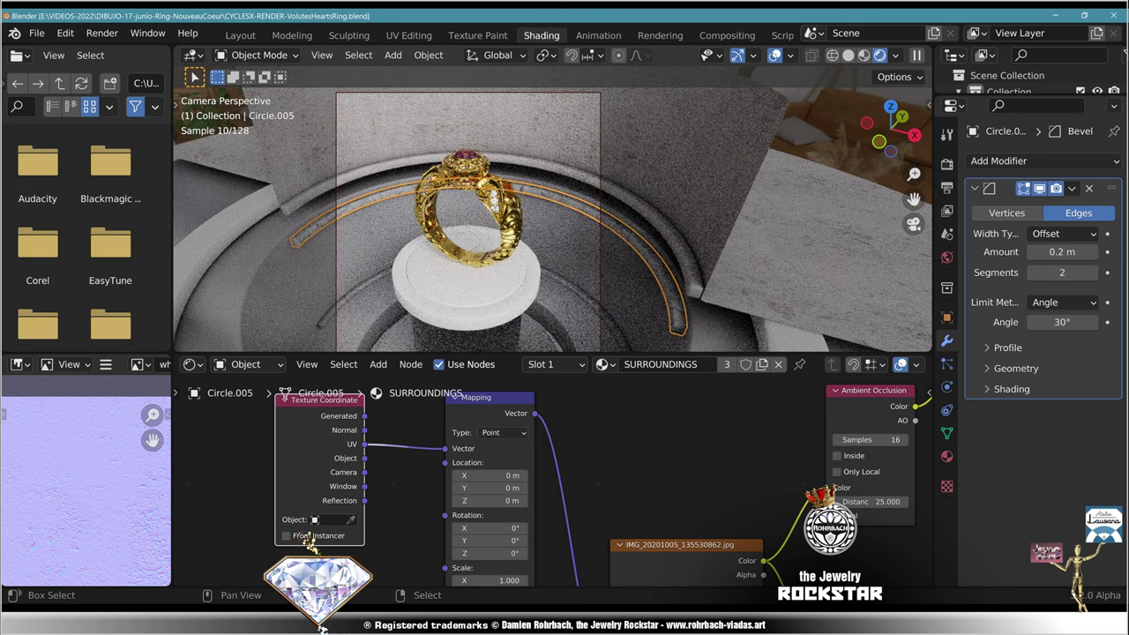
shift+middle_drag(553, 211, 659, 178)
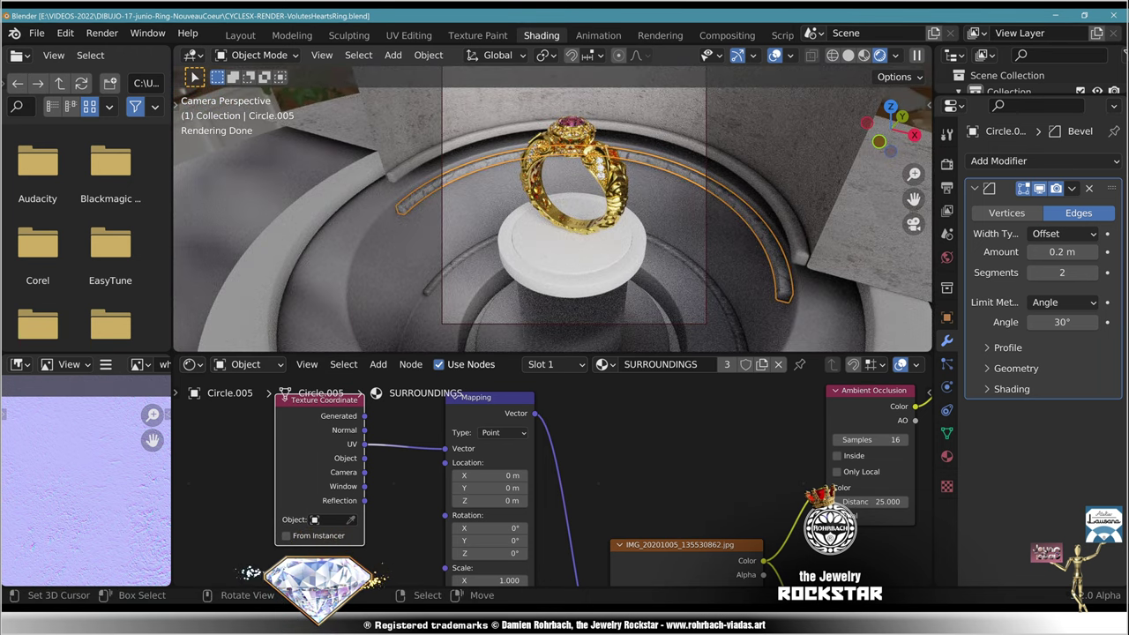
click(830, 300)
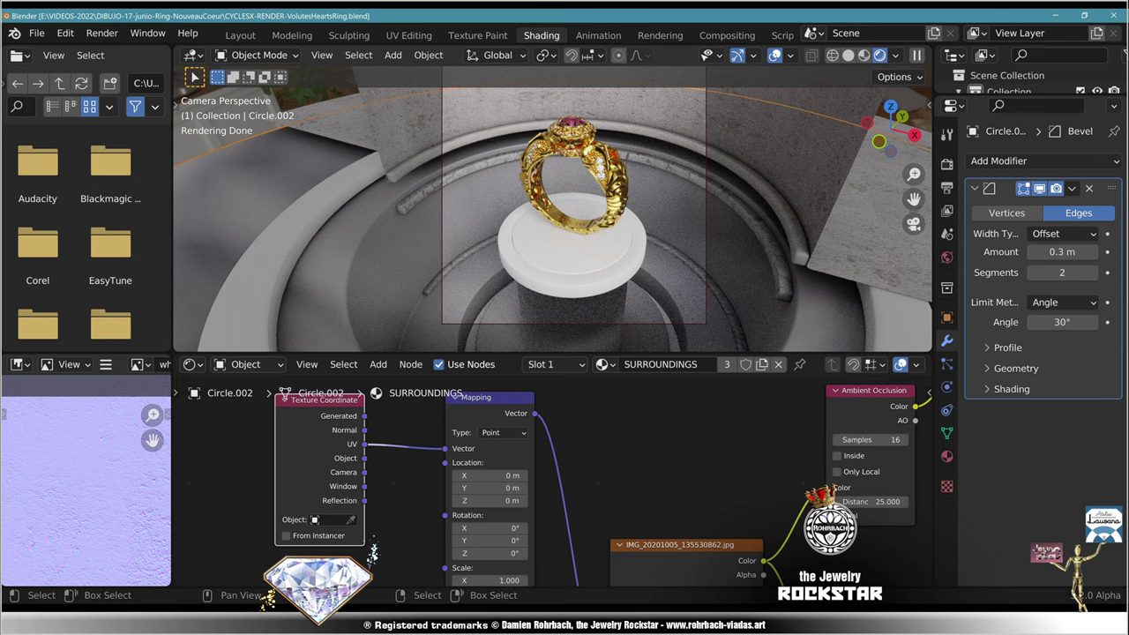
key(Tab)
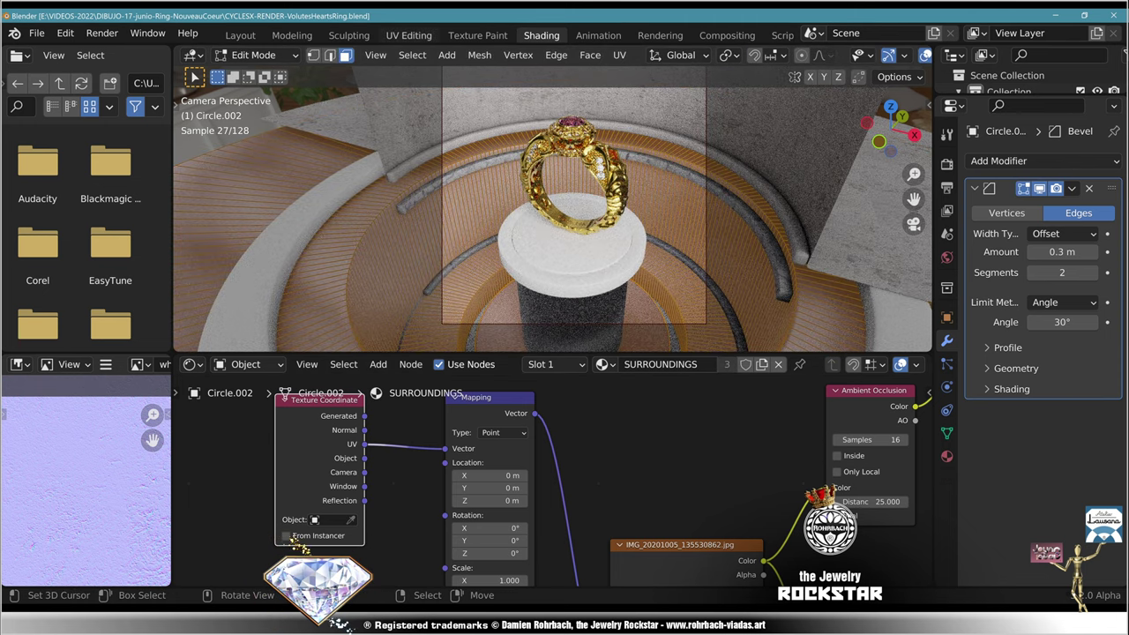
click(409, 36)
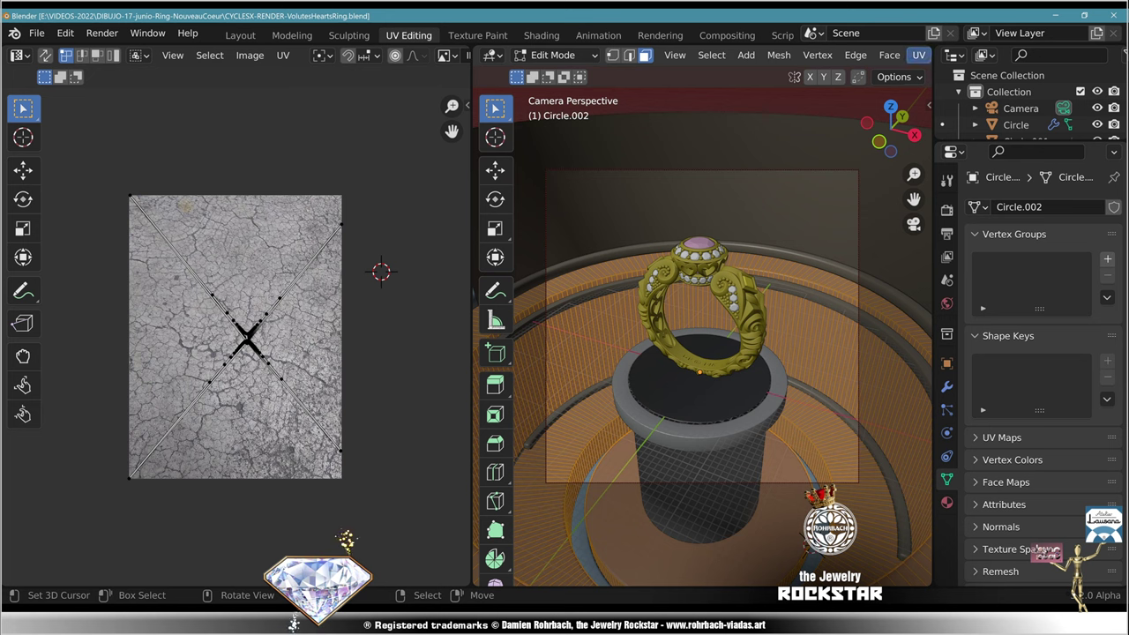
click(918, 55)
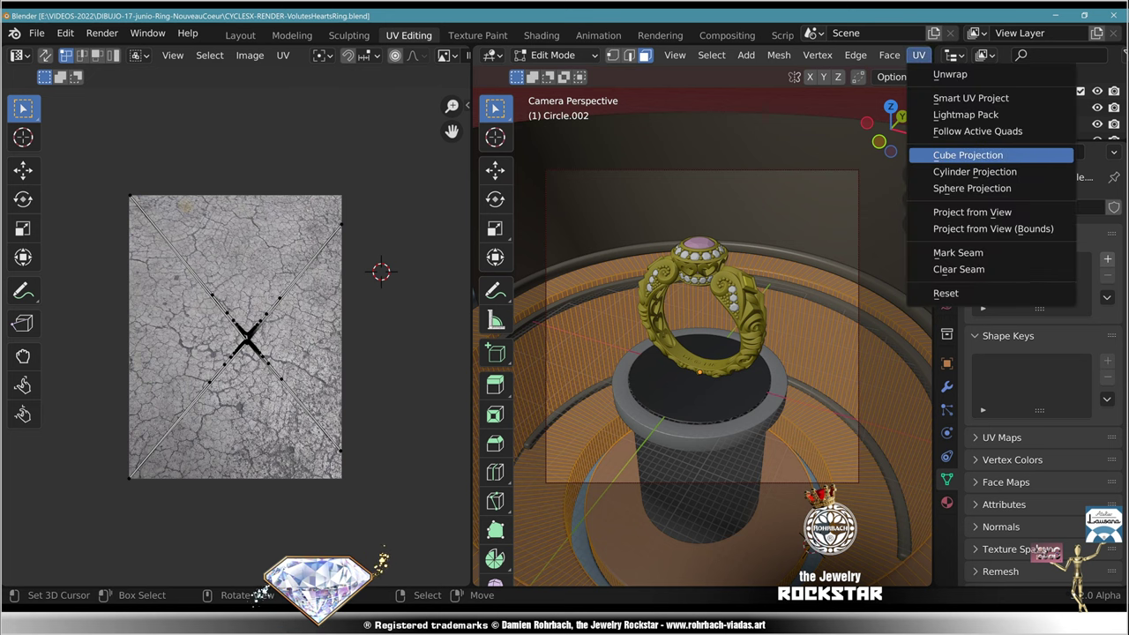
click(967, 154)
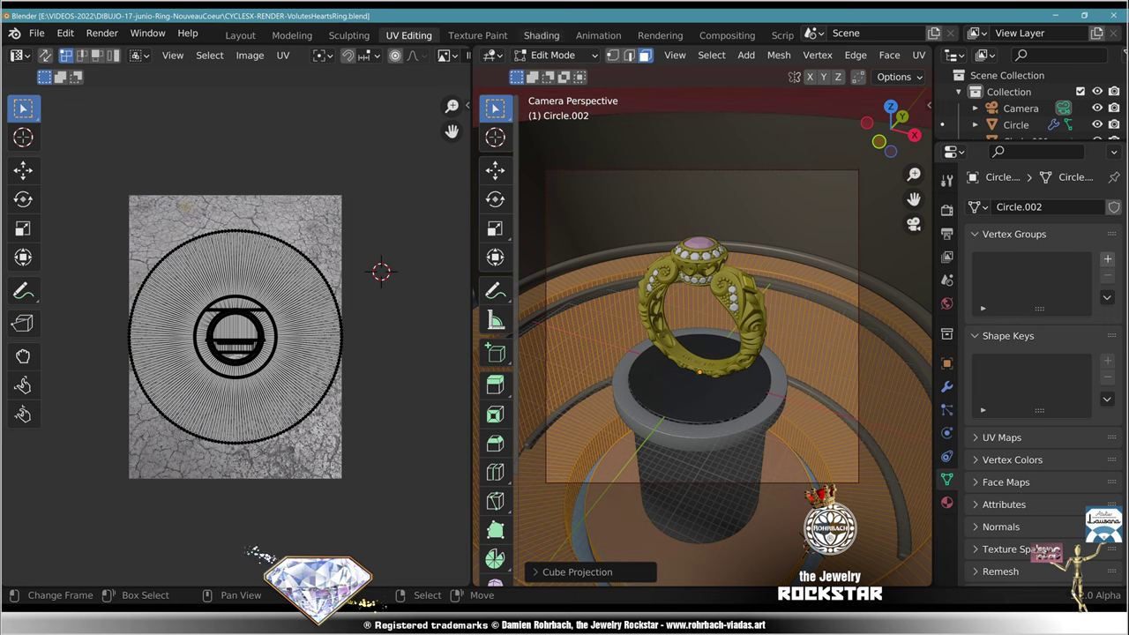
key(Tab)
Step: Try a Cube Projection on the UVs of the curved moulding Circle.005
click(838, 307)
key(Tab)
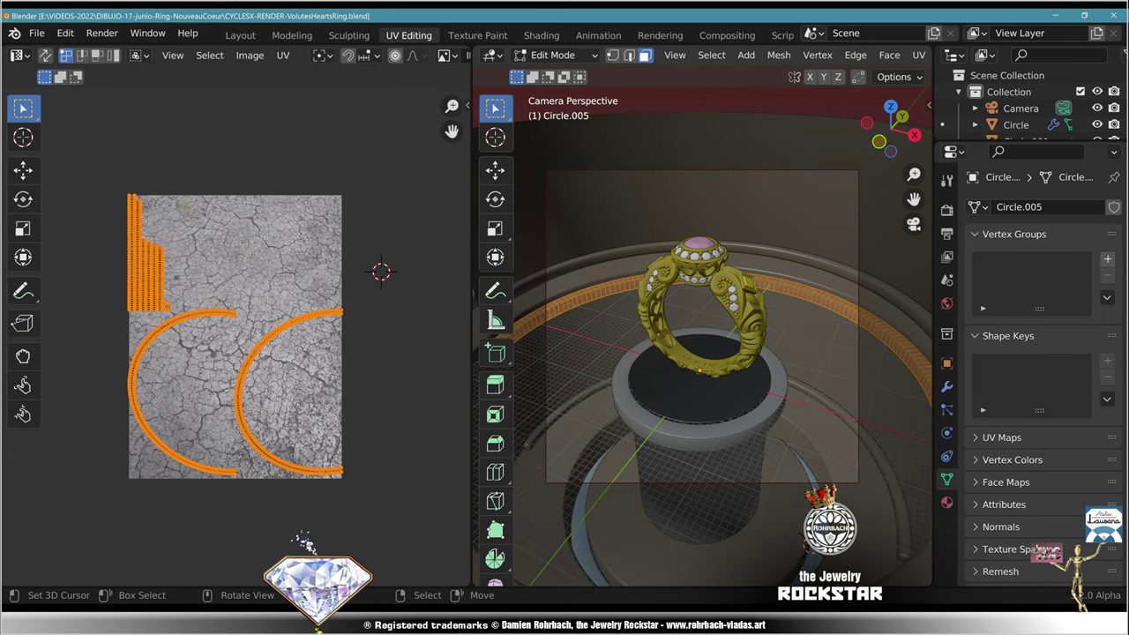
click(918, 55)
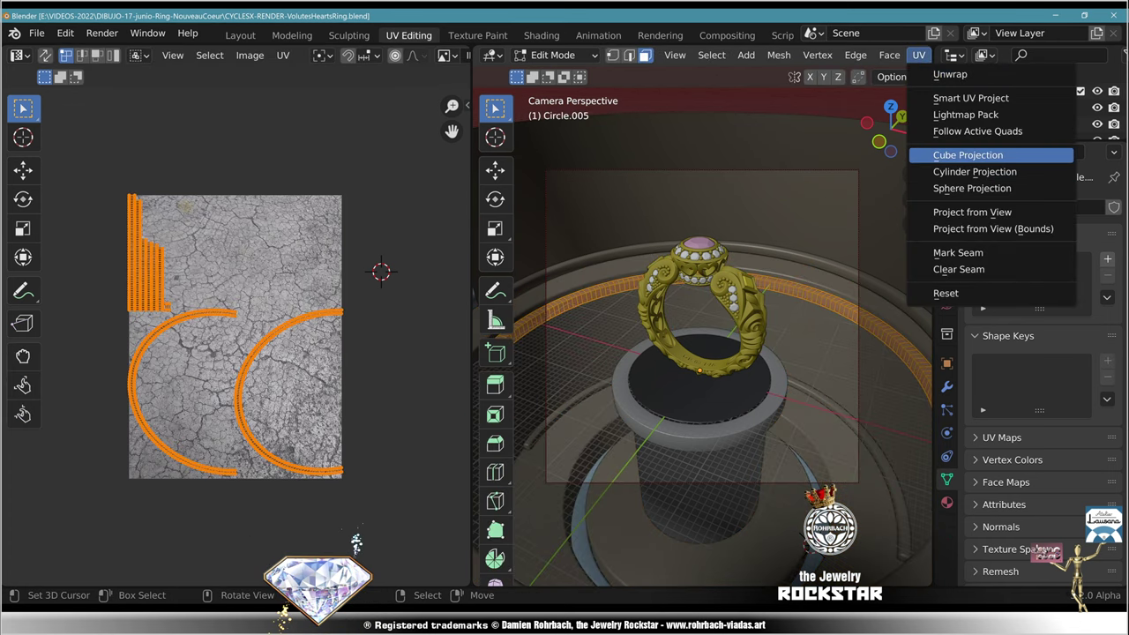
click(967, 154)
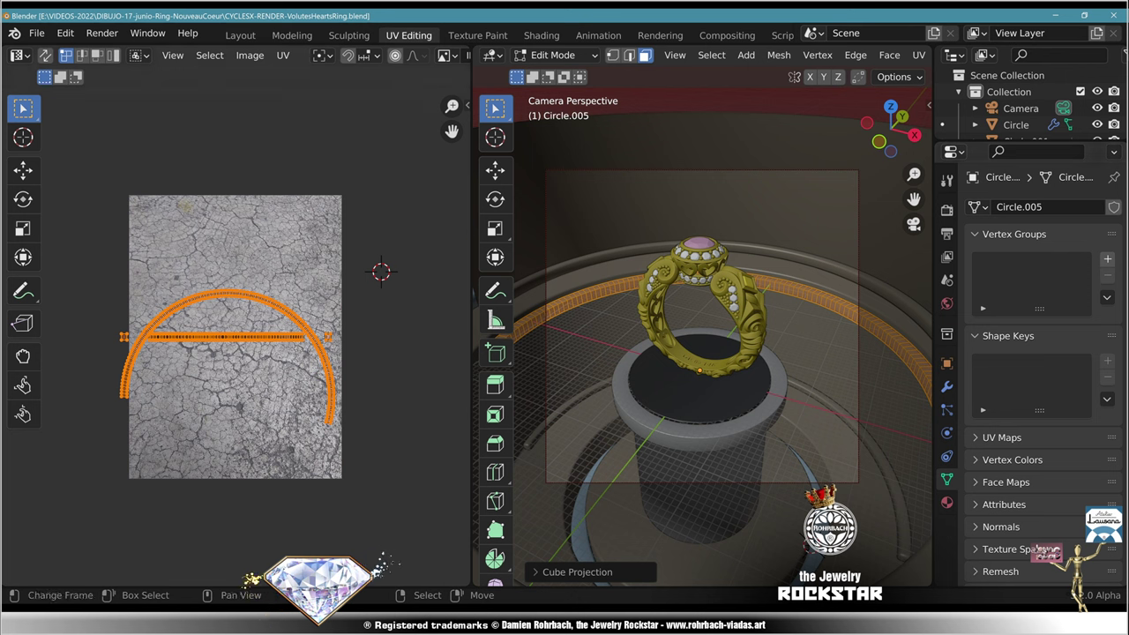
key(ctrl+p)
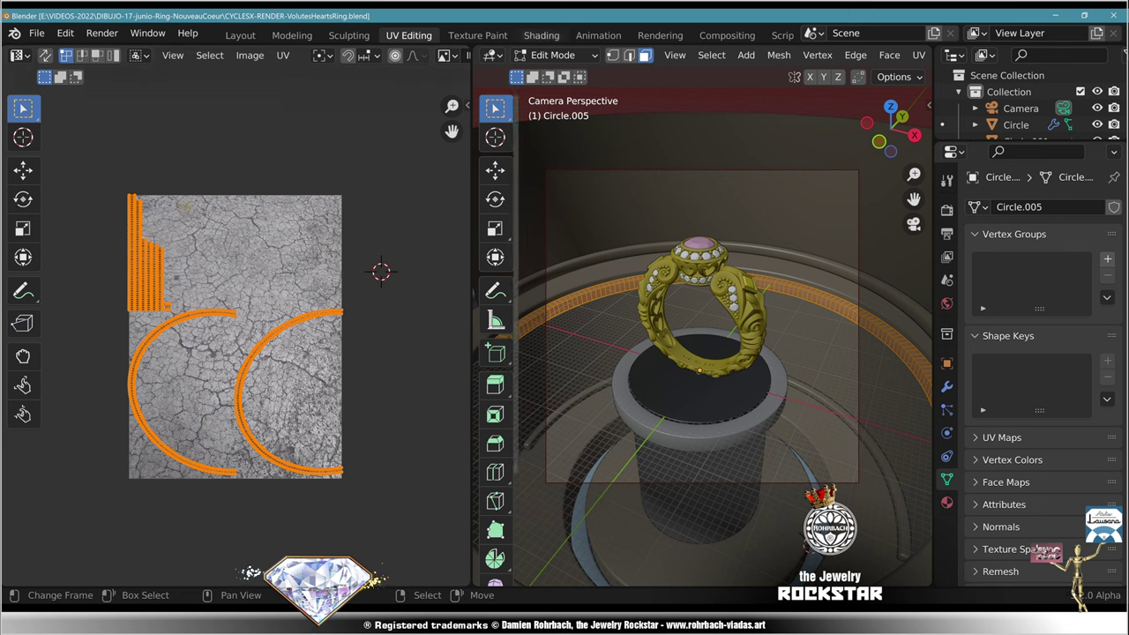
Step: Return to the Shading workspace and set the Mapping node's X and Y scale to 1.5 in the SURROUNDINGS material of Circle.002
click(541, 36)
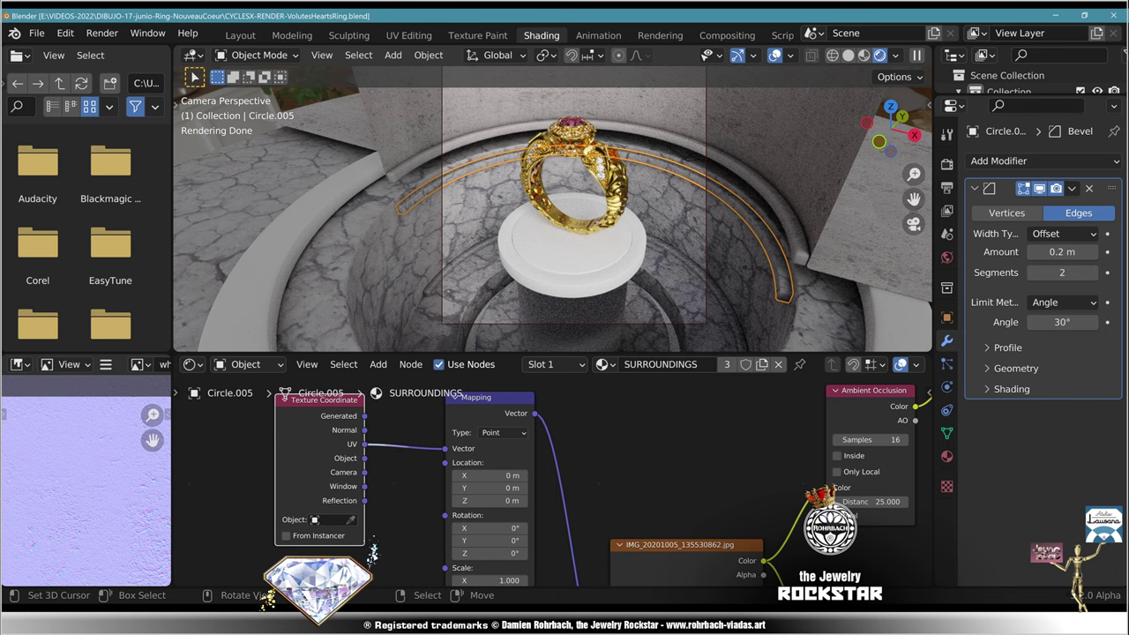
click(706, 264)
scroll(549, 474, down, 3)
middle_drag(549, 475, 571, 388)
scroll(317, 578, up, 4)
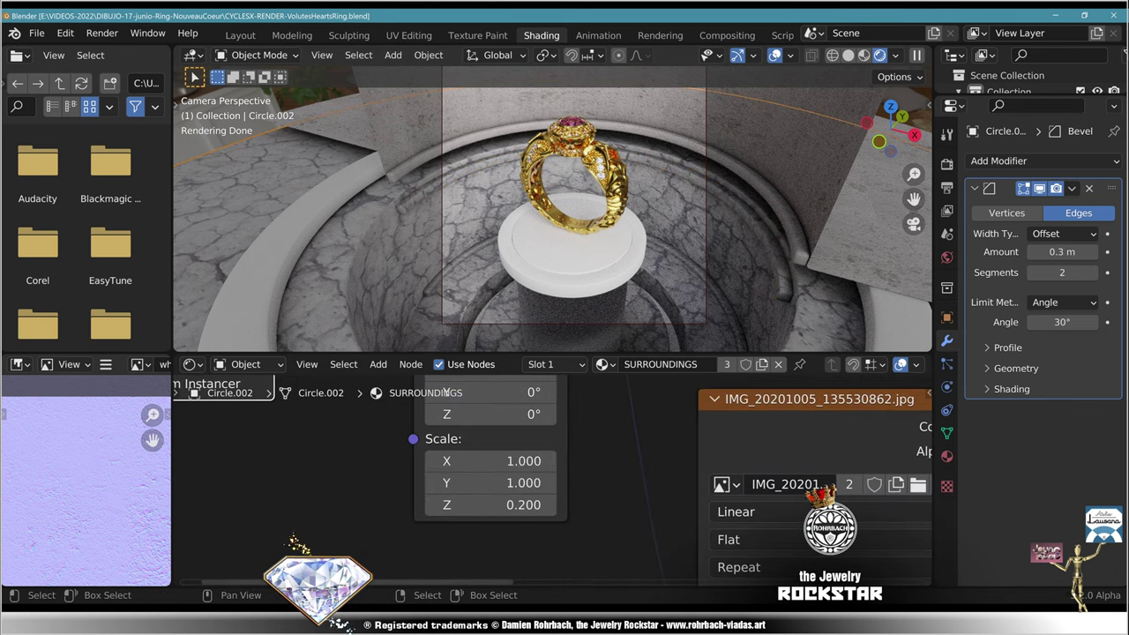
drag(481, 457, 481, 484)
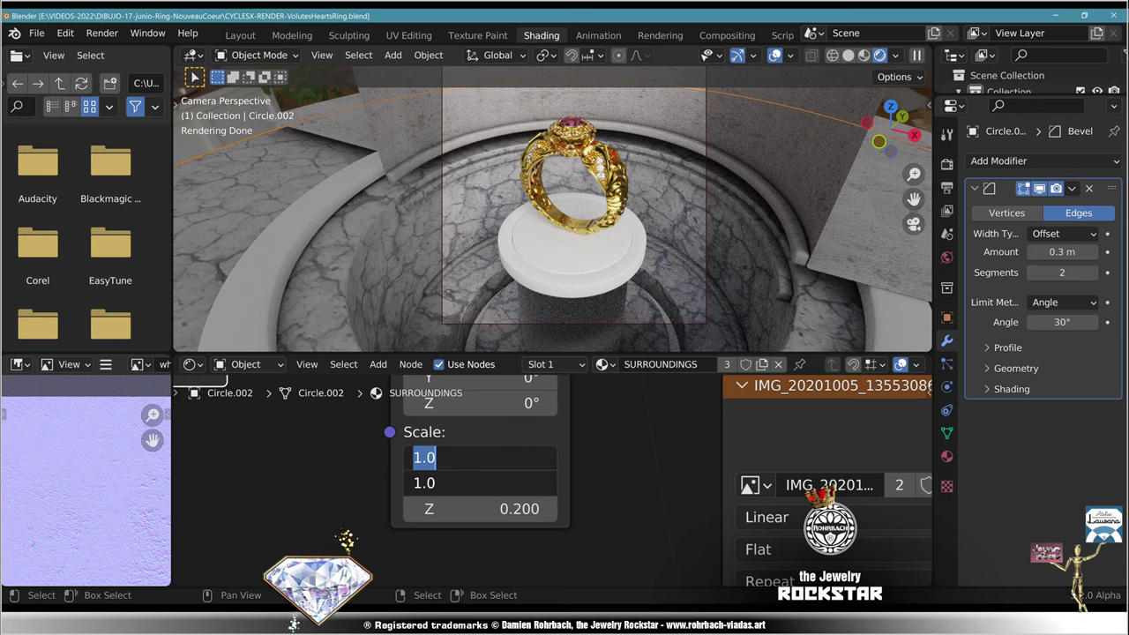
text(1.5)
key(Return)
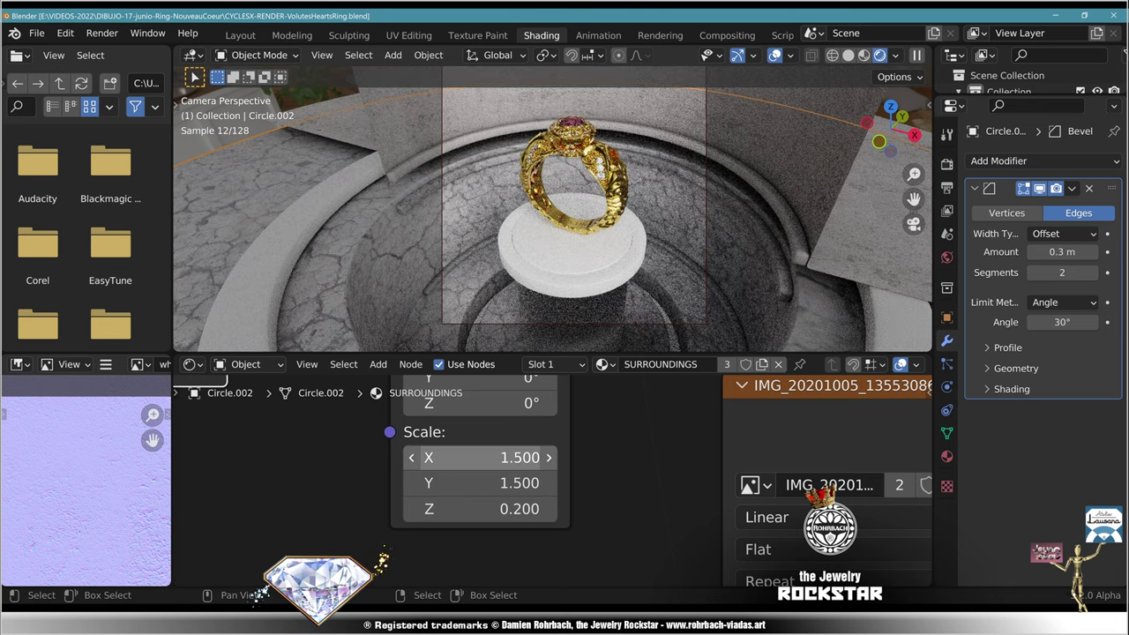
Step: Try X and Y scales of 0.5 and 2 on the Mapping node of the SURROUNDINGS material
drag(476, 457, 476, 482)
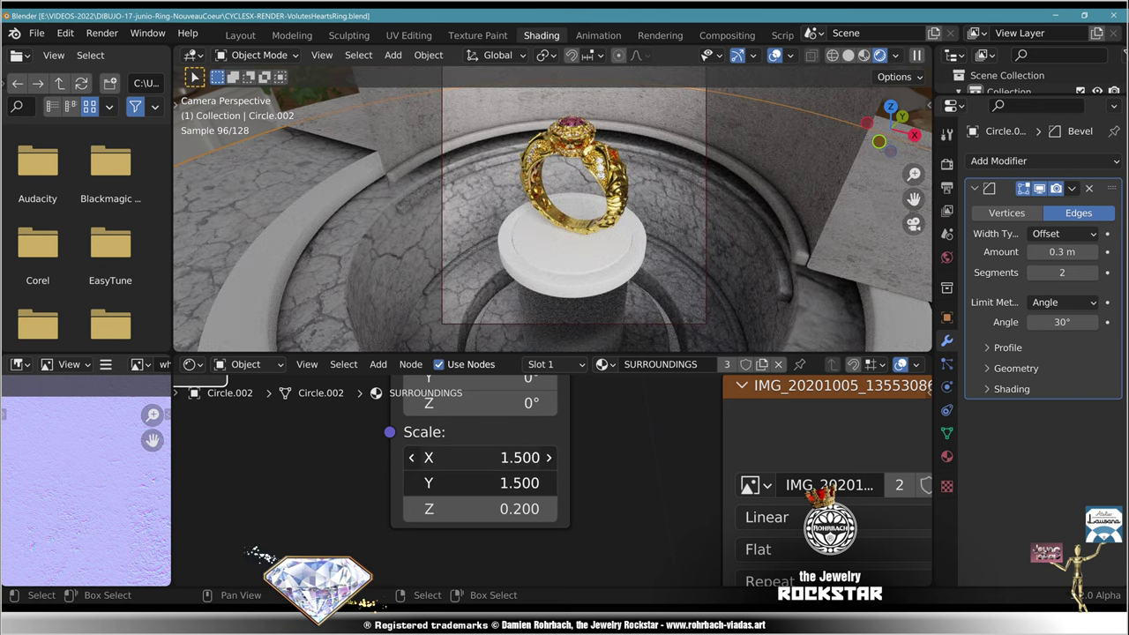
text(.5)
key(Return)
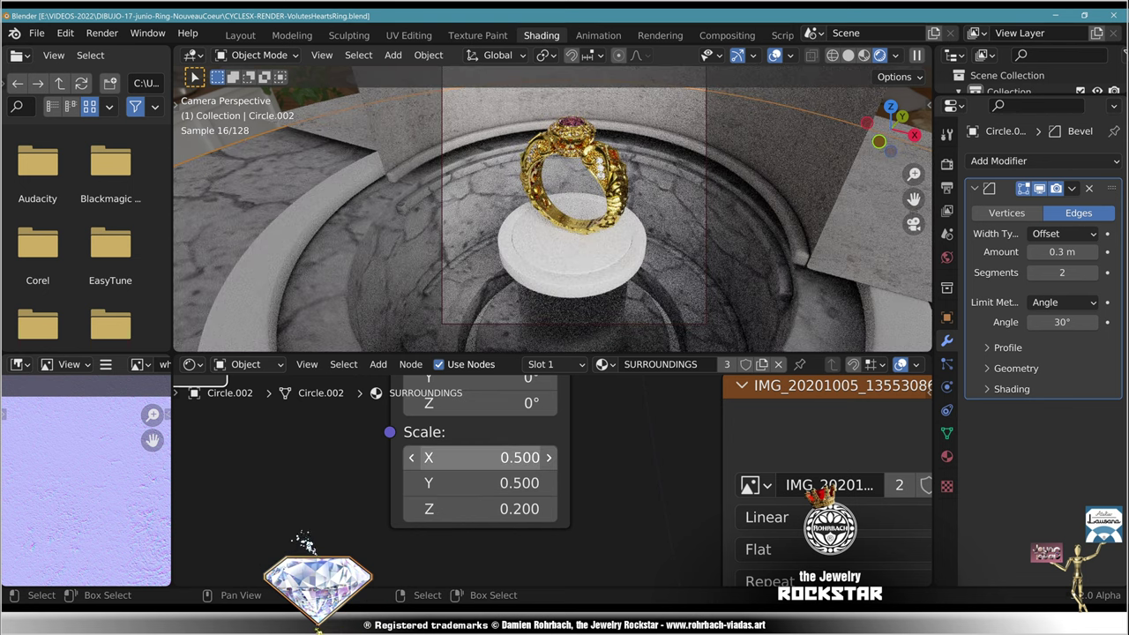
drag(476, 457, 477, 482)
text(2)
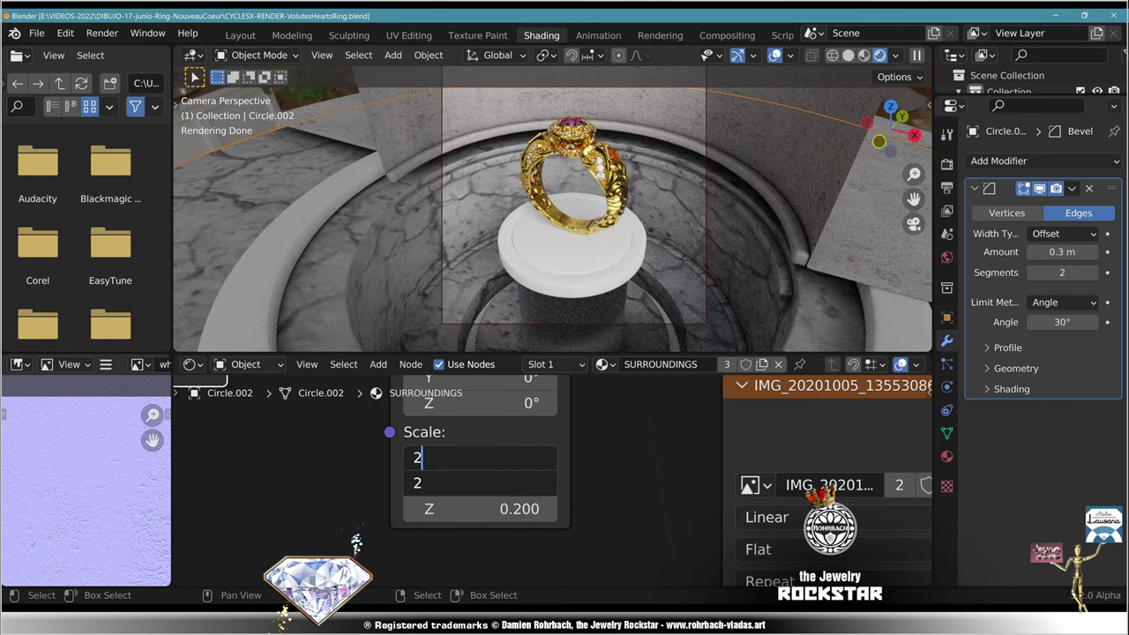
key(Return)
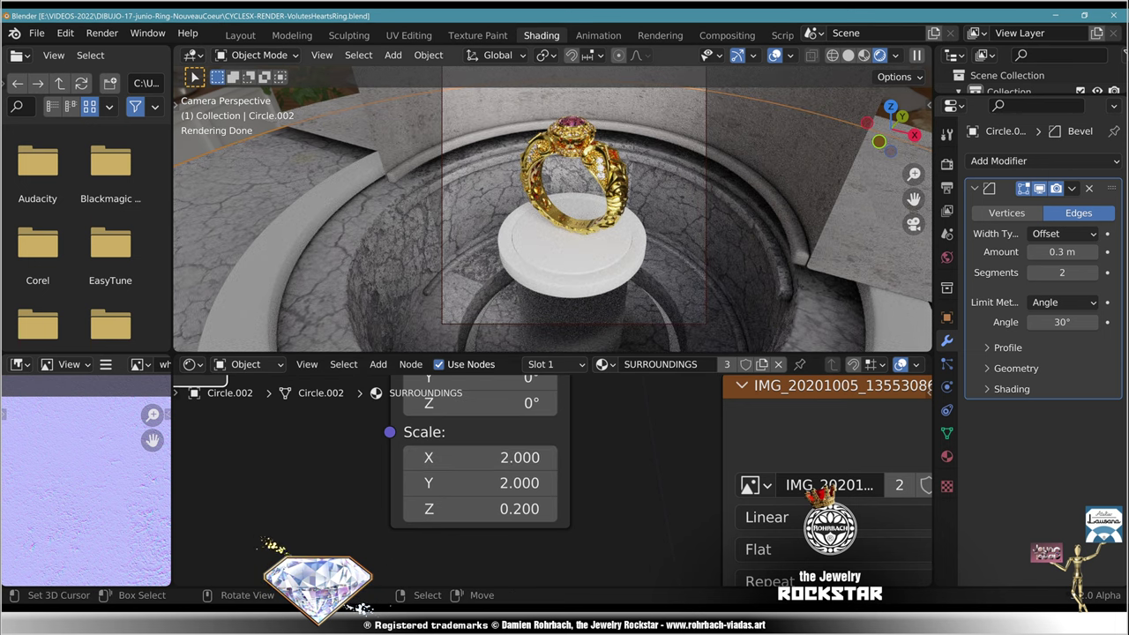
Step: Set the X and Y scale of the SURROUNDINGS Mapping node to 1.75
scroll(553, 209, up, 3)
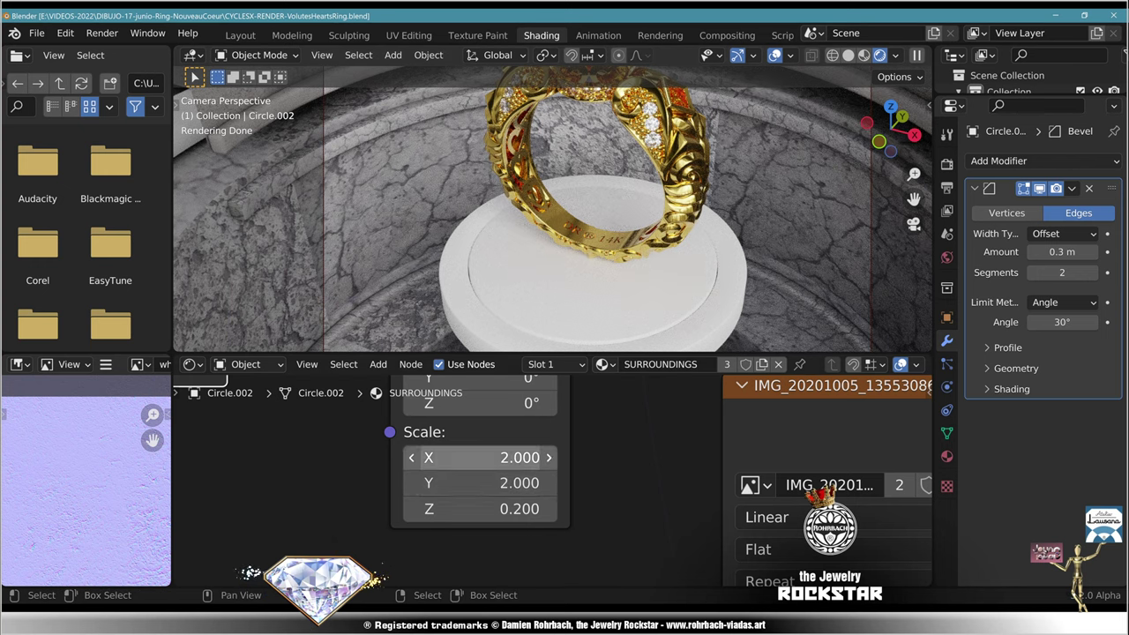
text(1.5)
drag(481, 457, 481, 483)
key(Return)
text(1.75)
key(Return)
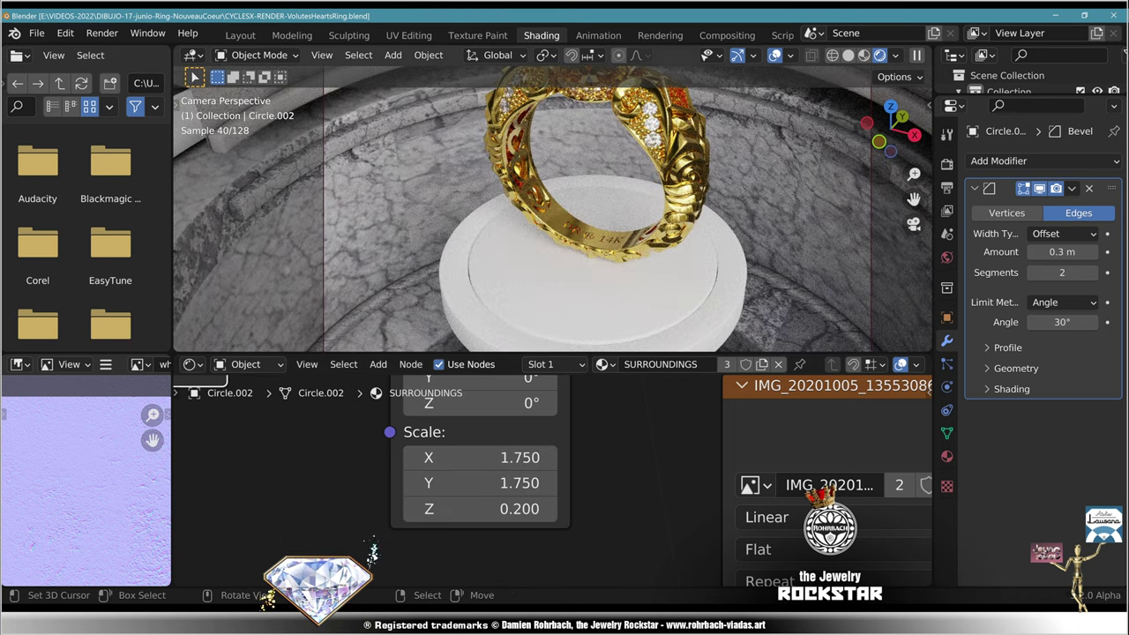
Step: Rotate the SURROUNDINGS texture by 9.4° about Z in the Mapping node and check the rendered scene
middle_drag(618, 441, 621, 486)
mouse_move(496, 423)
middle_down()
mouse_move(521, 524)
mouse_move(503, 439)
middle_up()
middle_drag(540, 528, 540, 523)
drag(498, 484, 579, 485)
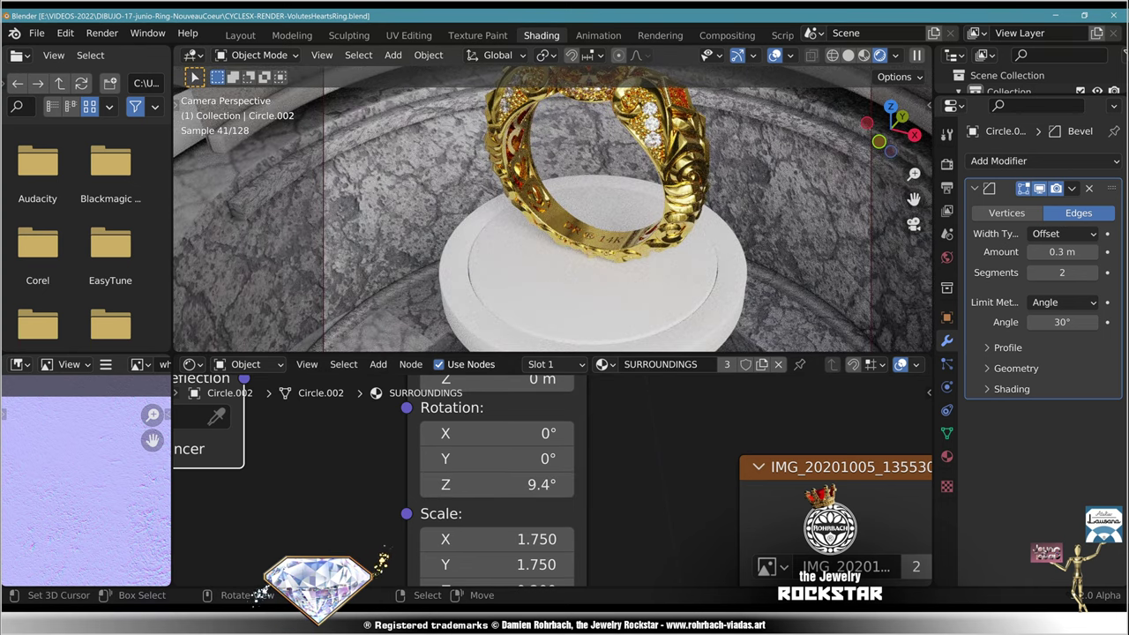
scroll(553, 209, down, 4)
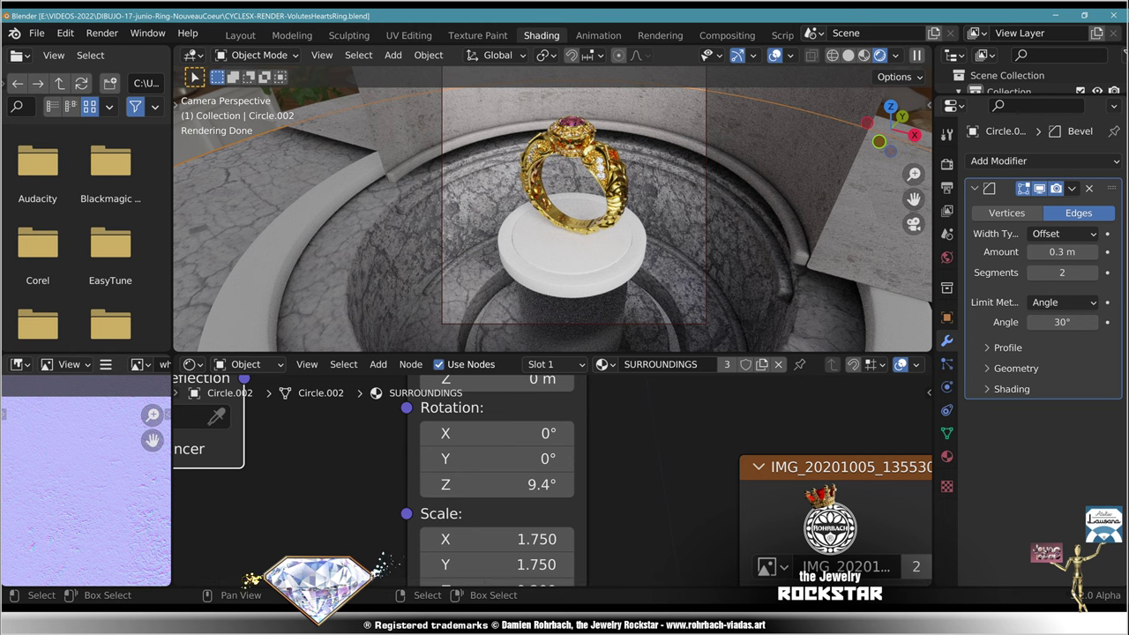
Step: Replace the image in the SURROUNDINGS texture node with IMG_20201012_145435394.jpg from the TEXTURAS-y-HDRs folder
middle_drag(847, 529, 533, 487)
shift+click(709, 525)
click(709, 524)
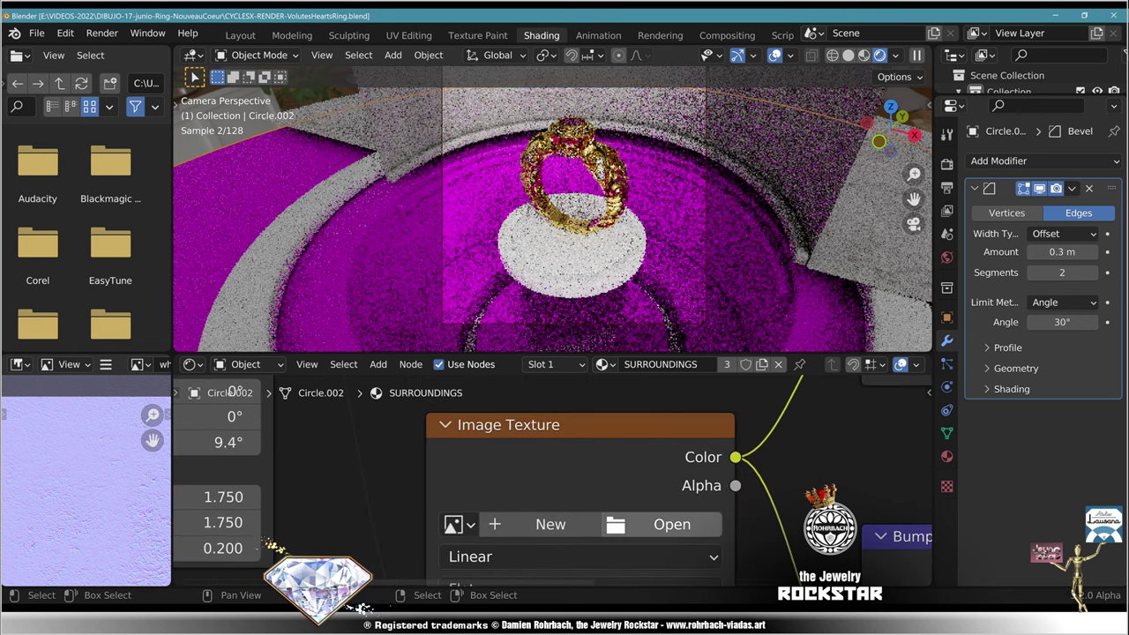
click(668, 524)
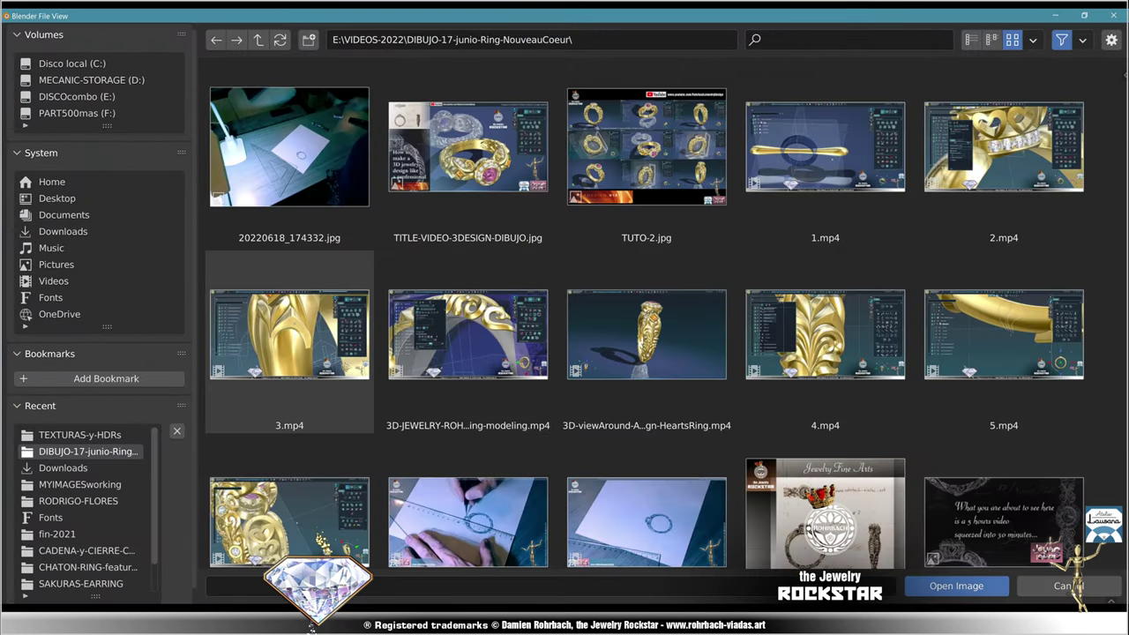
click(80, 435)
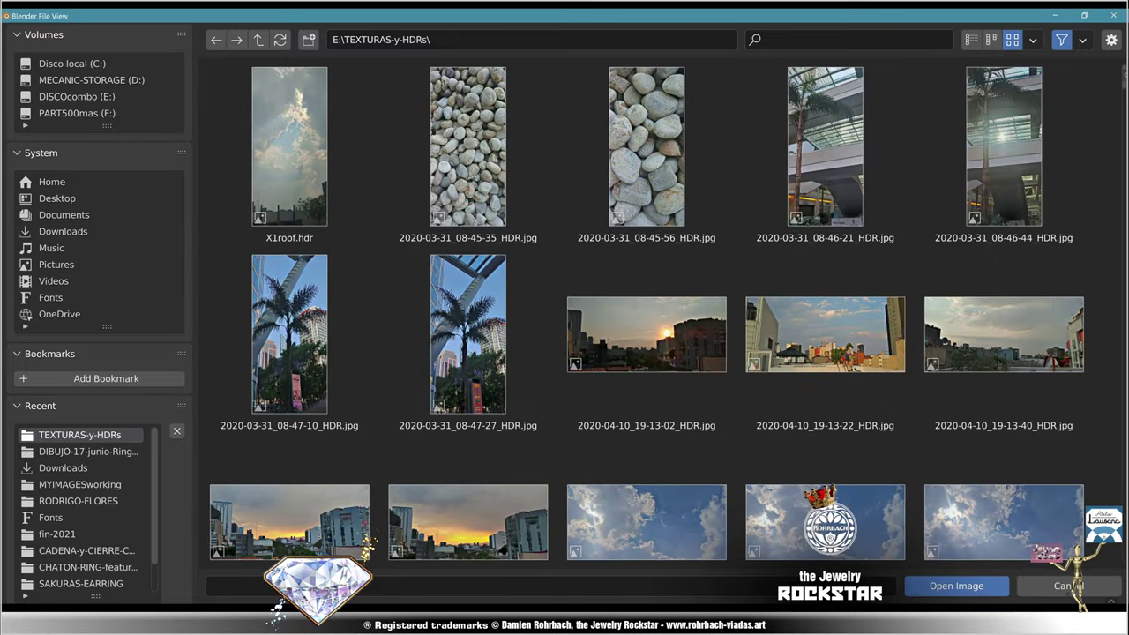
scroll(647, 318, down, 15)
scroll(646, 318, down, 15)
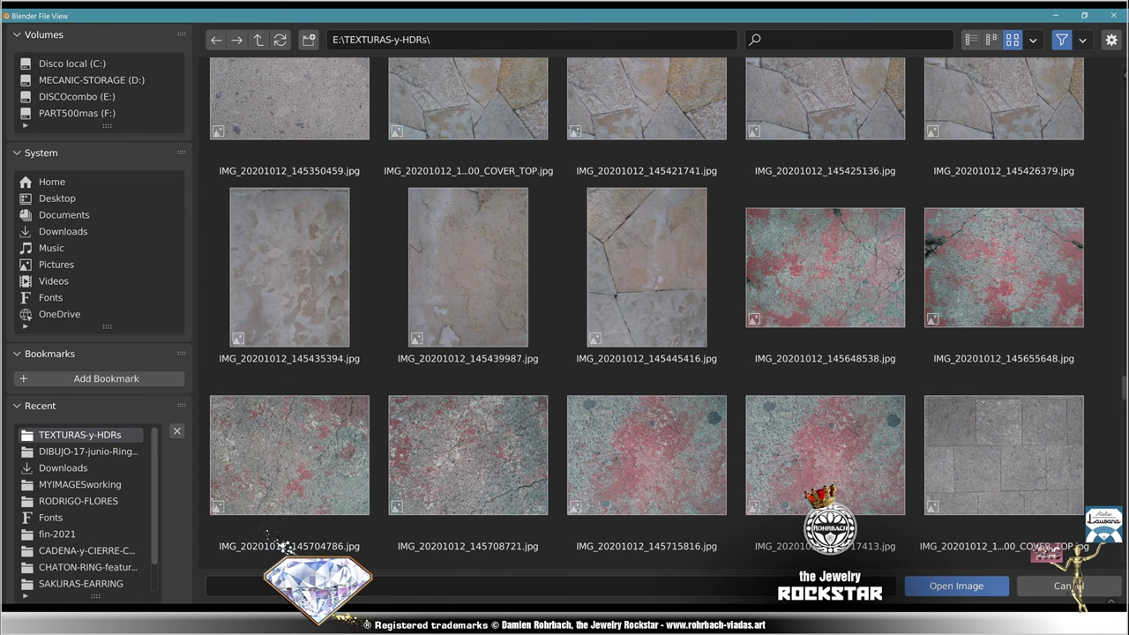
scroll(646, 318, up, 15)
scroll(647, 318, down, 15)
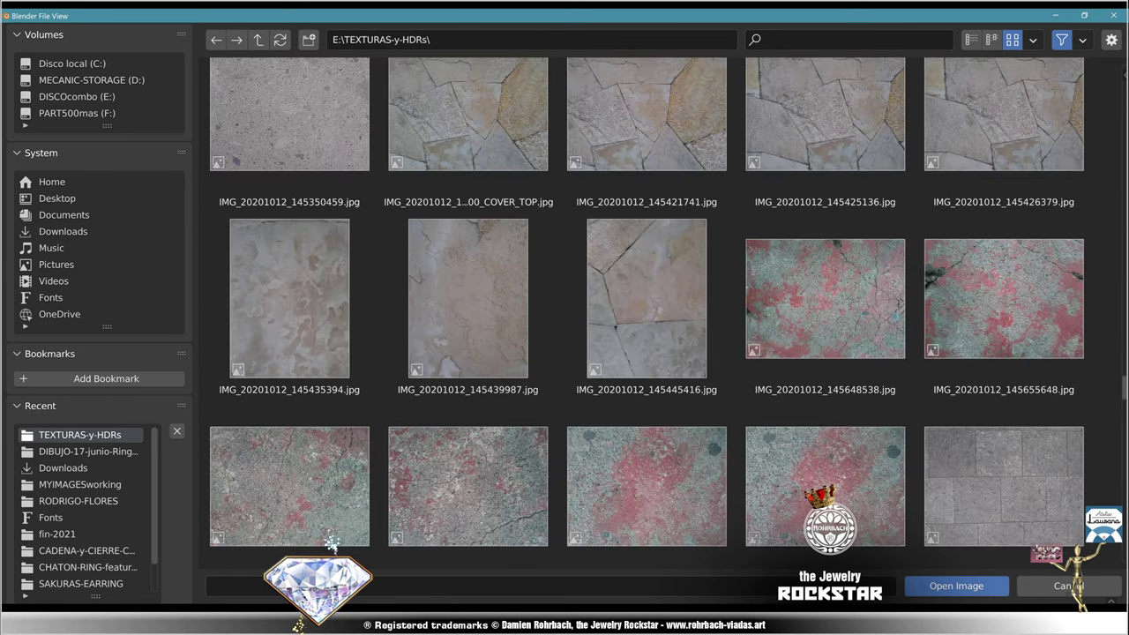
double_click(289, 298)
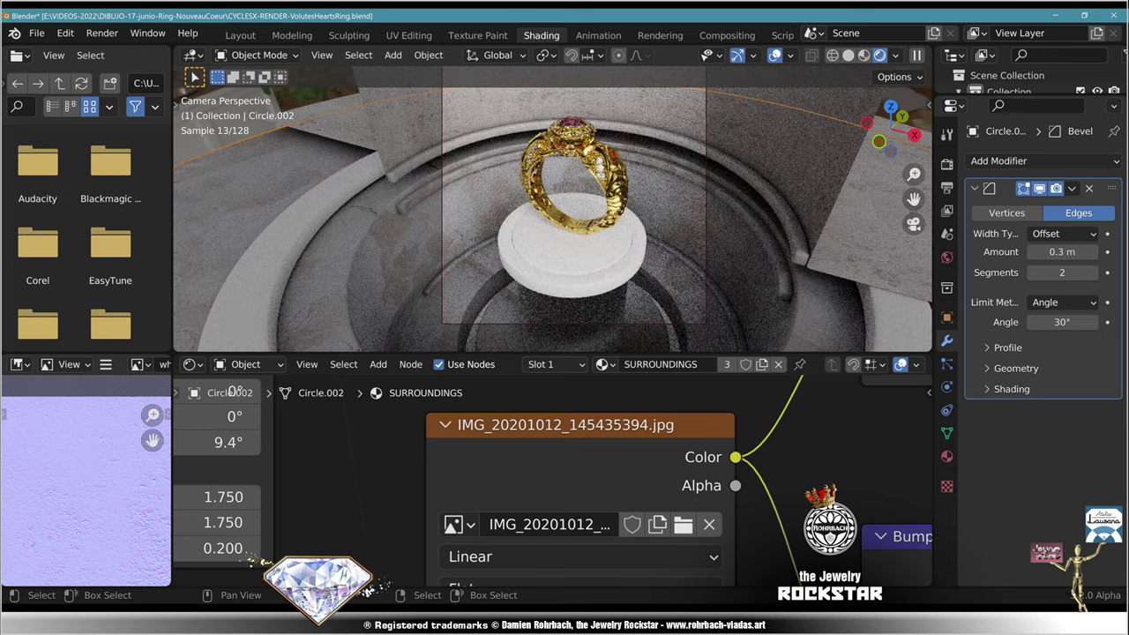
Step: Set the Mapping node's scale to 3 on all three axes for the new stone texture
middle_drag(494, 489, 694, 428)
scroll(380, 483, up, 2)
drag(375, 429, 374, 489)
text(3)
key(Return)
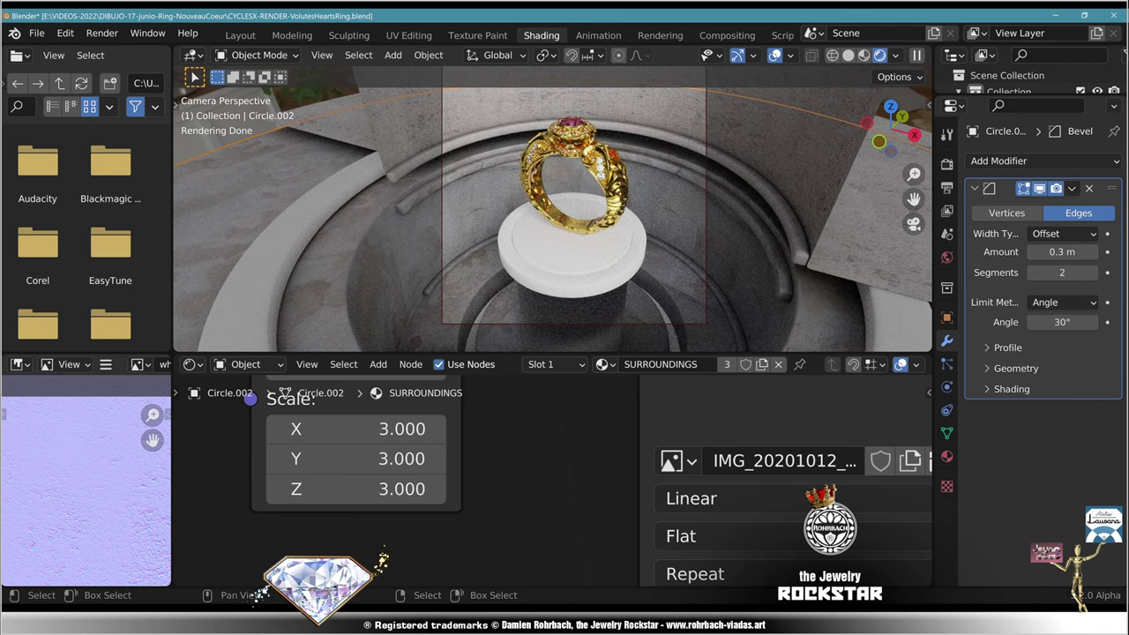
Step: Set the X, Y and Z scale of the Mapping node to 5
drag(353, 429, 353, 488)
text(5)
key(Return)
scroll(553, 480, down, 4)
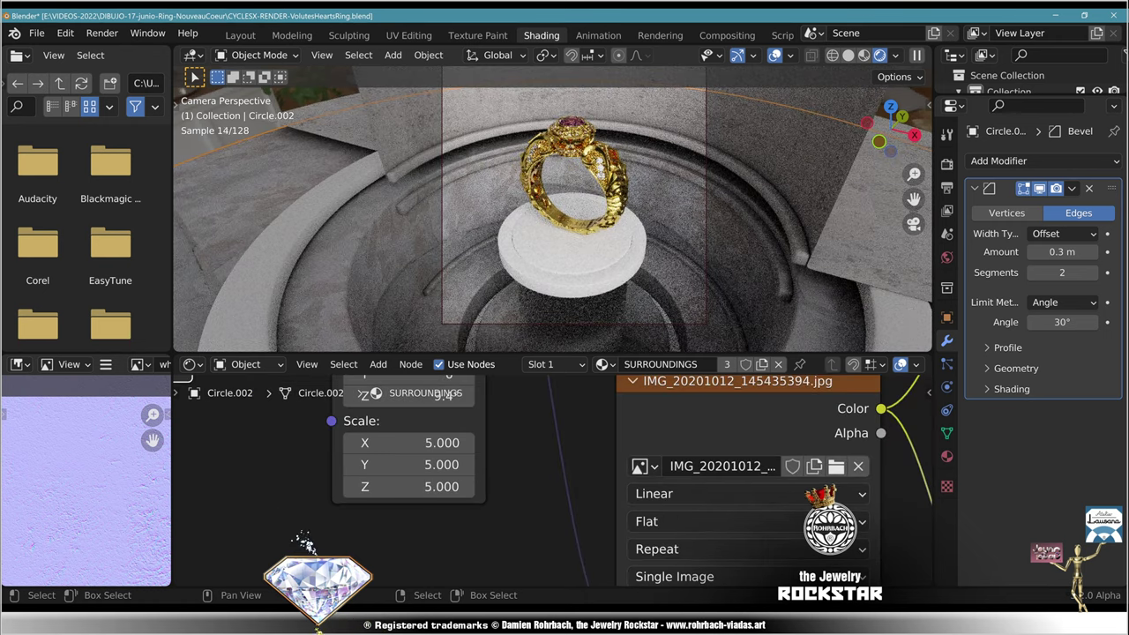
Step: Move the Texture Coordinate node away from the Mapping node and reset the Mapping Z rotation to 0°
middle_drag(529, 490, 577, 553)
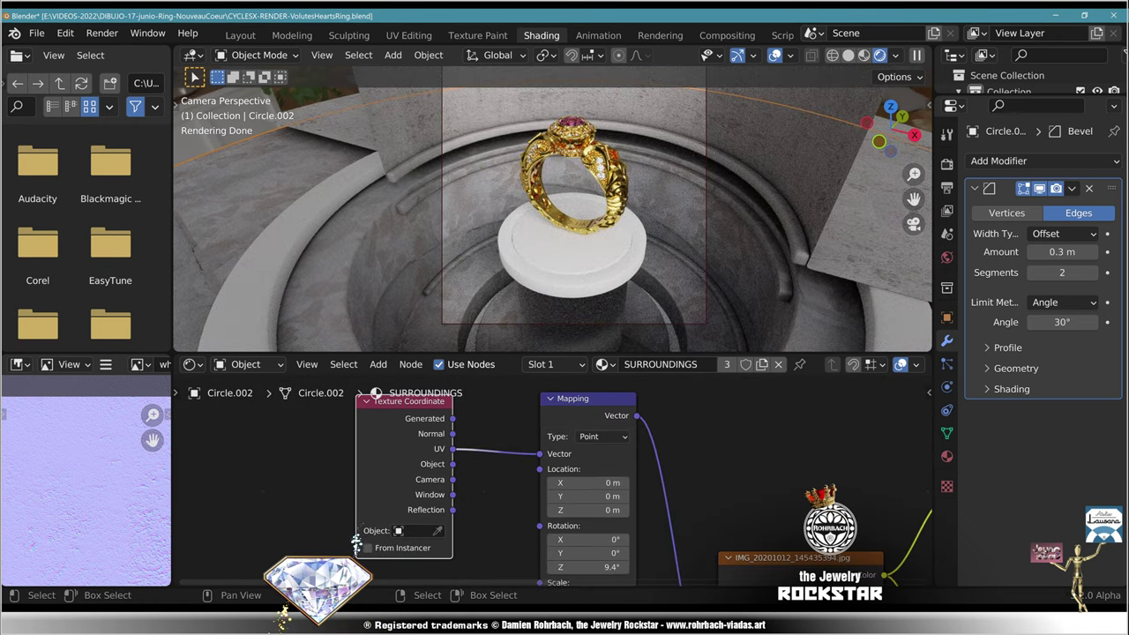
drag(407, 403, 373, 438)
scroll(553, 211, up, 4)
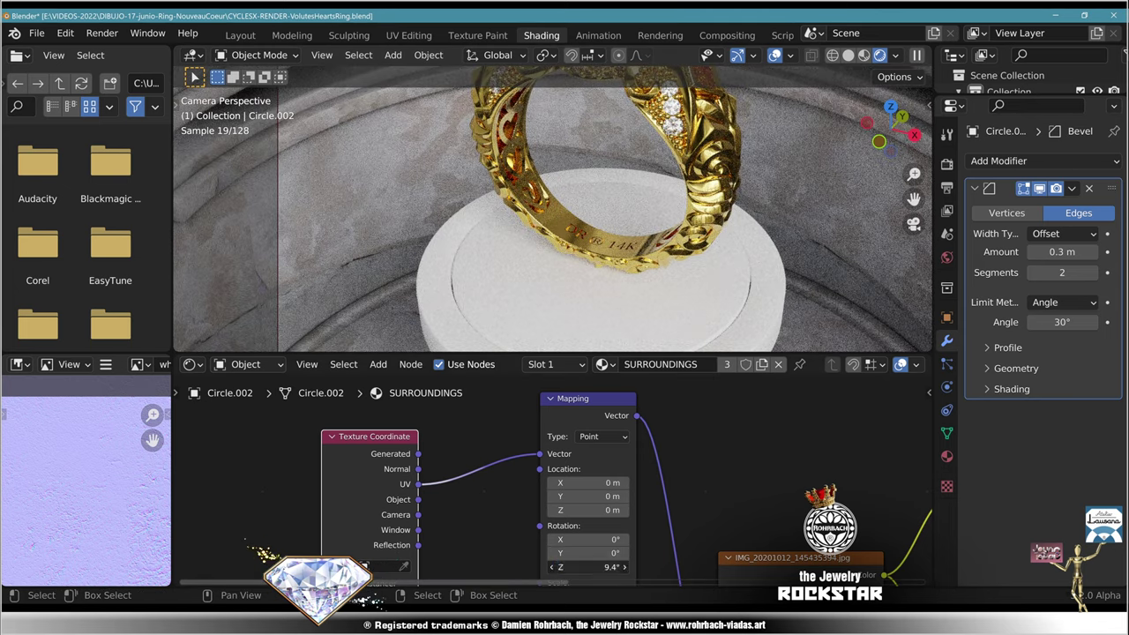
key(Escape)
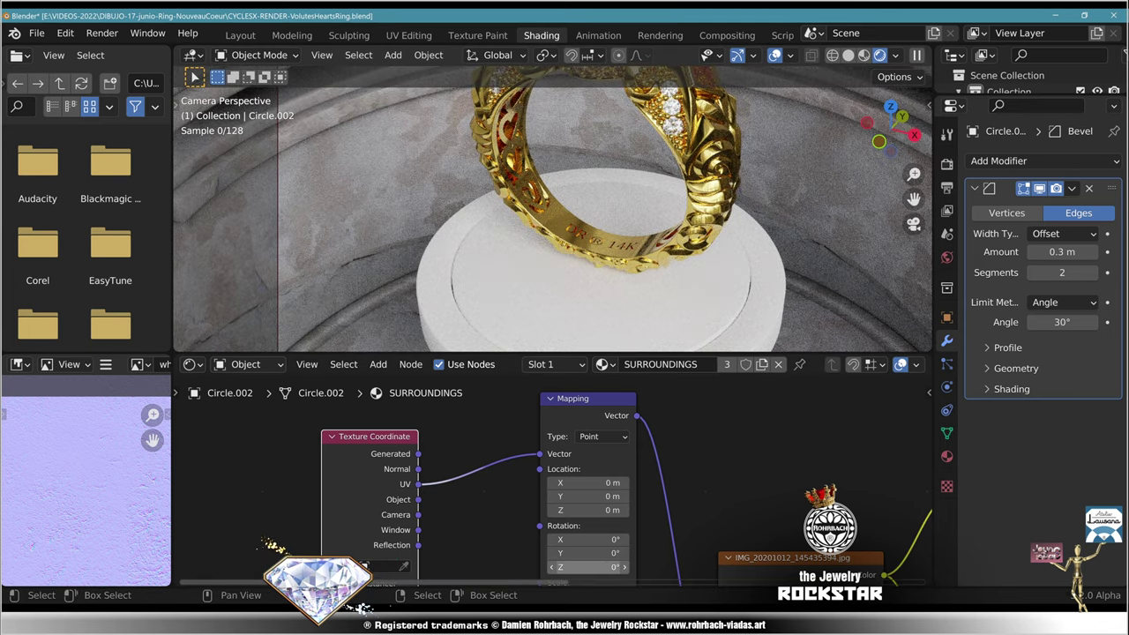
Step: Set the Mapping node's Z rotation to -21.5° for the SURROUNDINGS material and save the file
drag(588, 567, 579, 567)
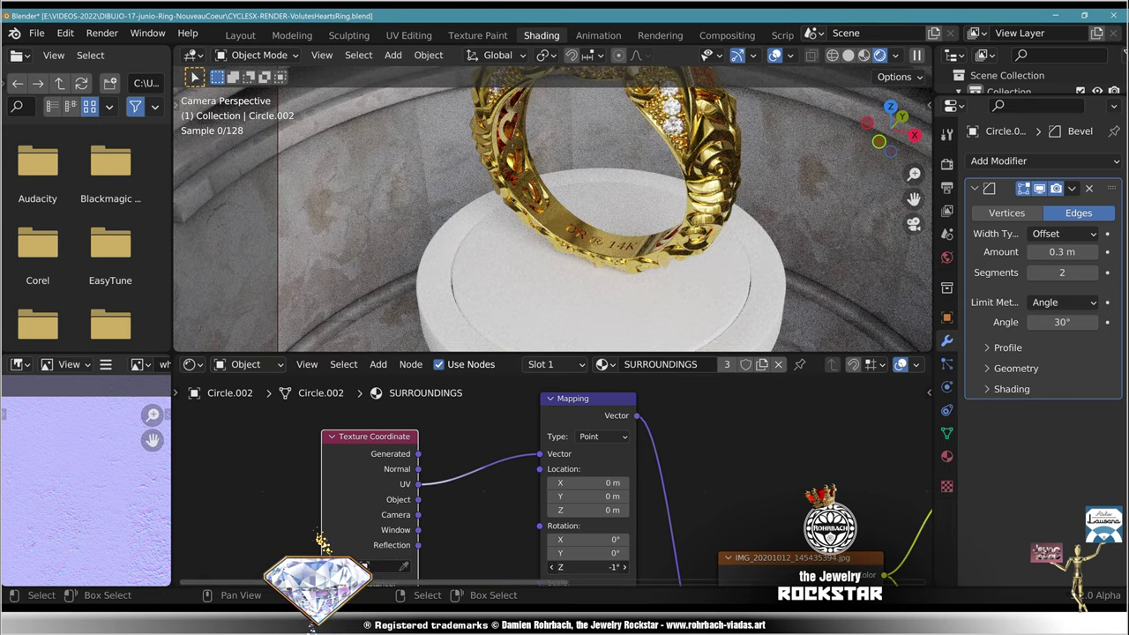
ctrl+scroll(586, 567, down, 7)
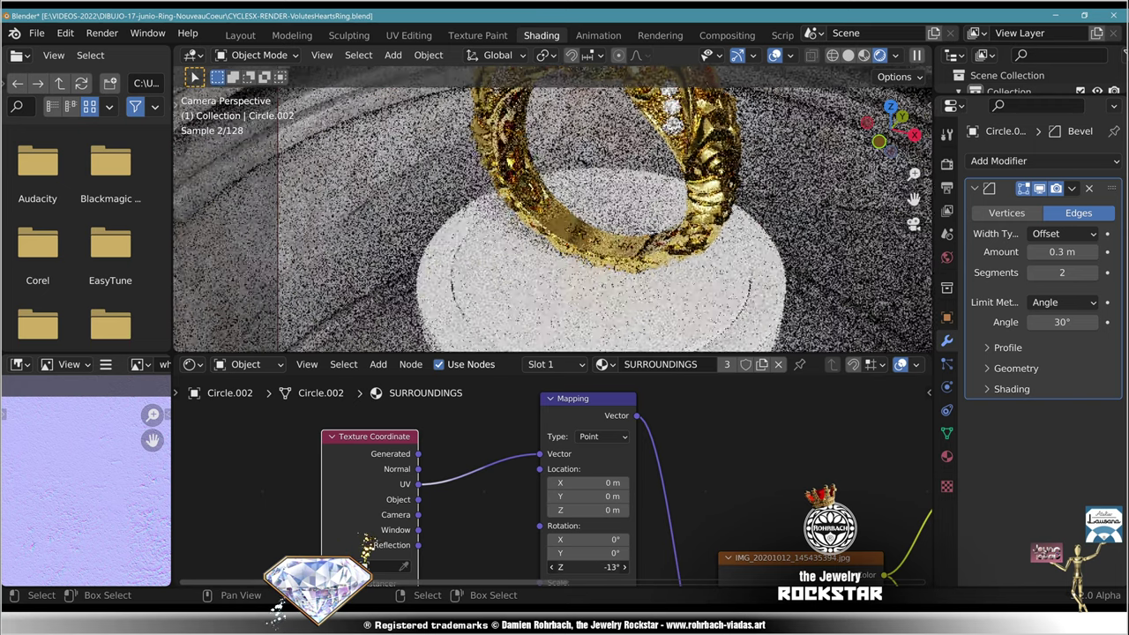
ctrl+scroll(587, 567, down, 3)
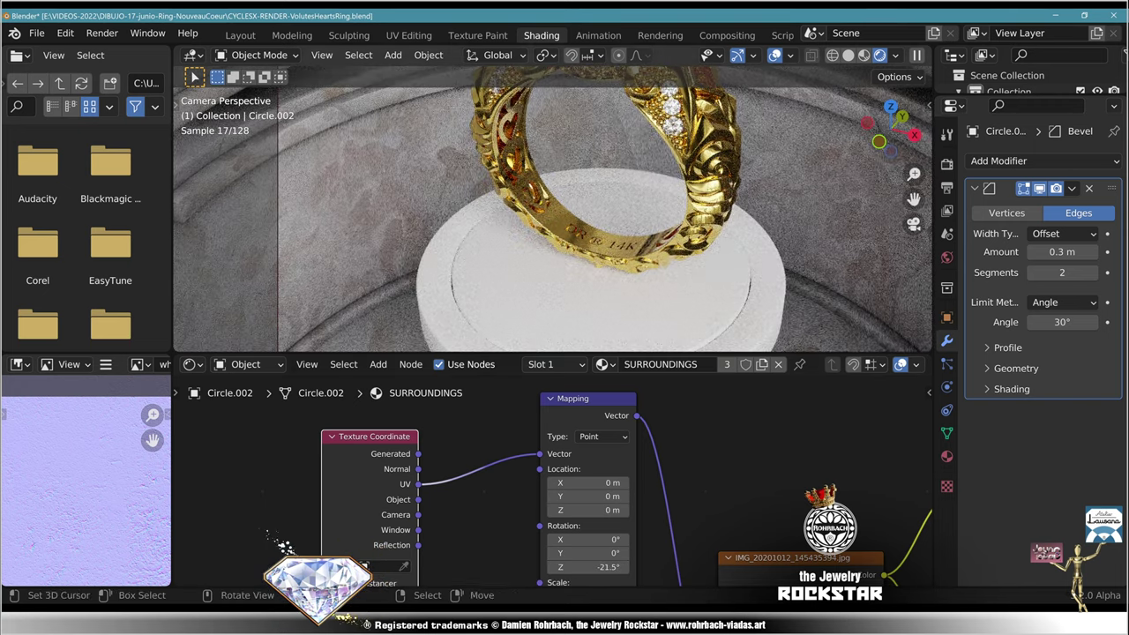
scroll(552, 209, down, 2)
shift+middle_drag(589, 251, 516, 210)
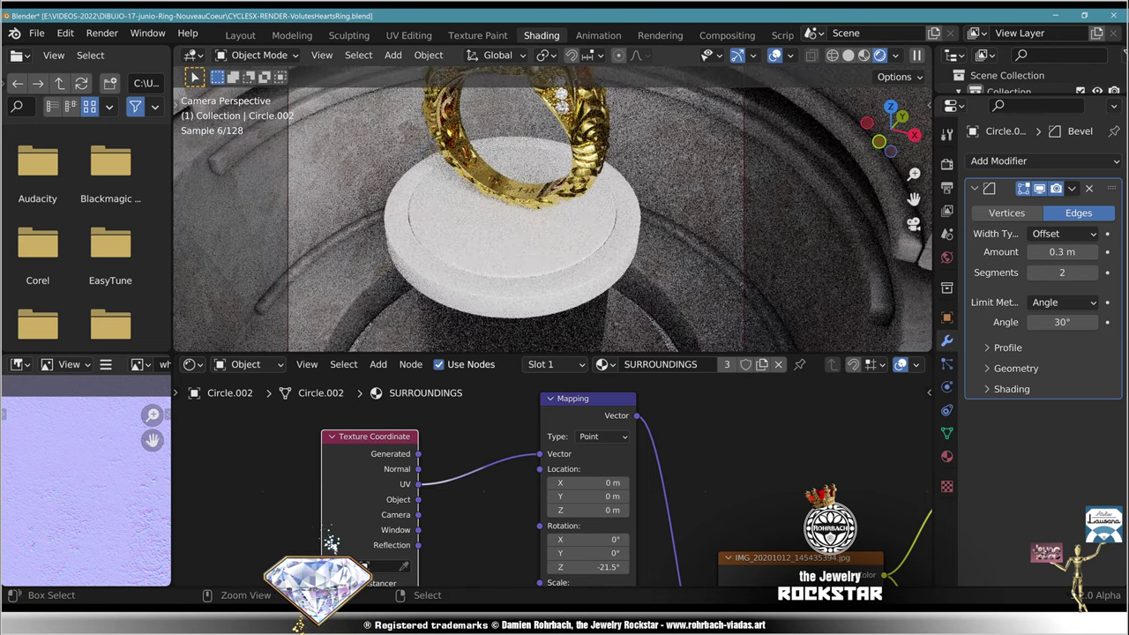
key(ctrl+s)
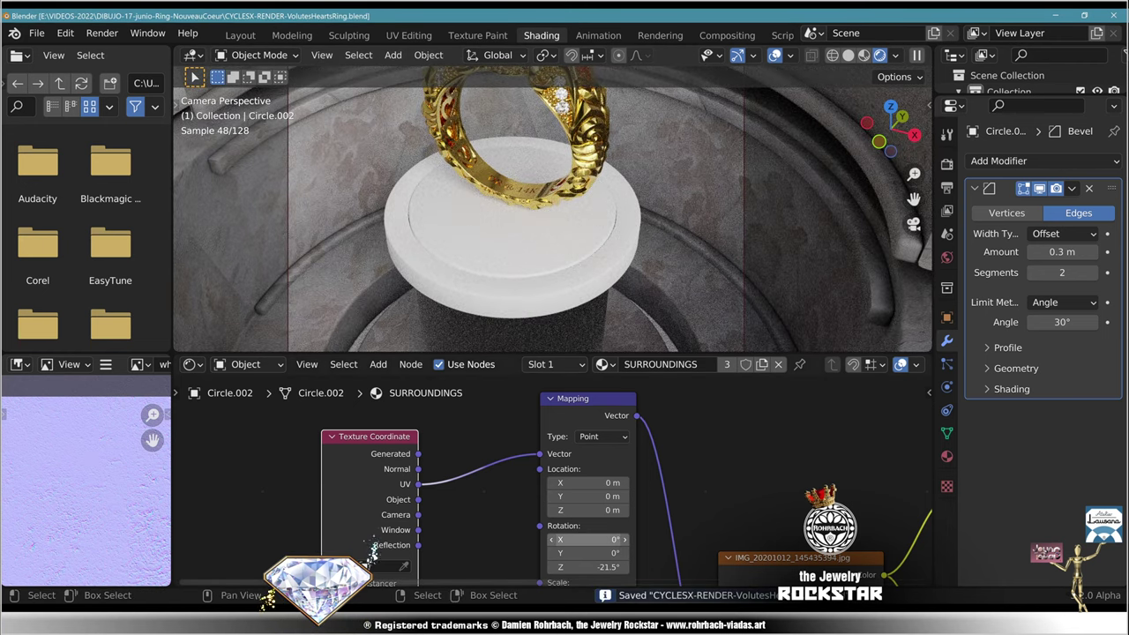
Step: Set the Mapping node's X rotation to 46.9° and reset its Z rotation to 0°
drag(587, 540, 626, 539)
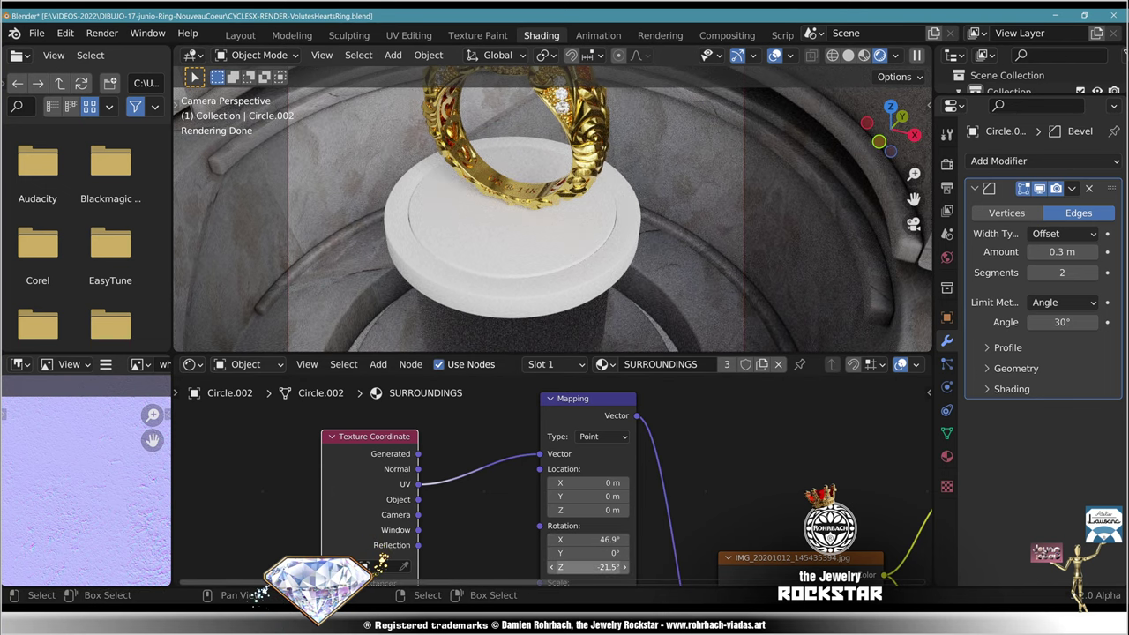
click(593, 567)
text(0)
key(Return)
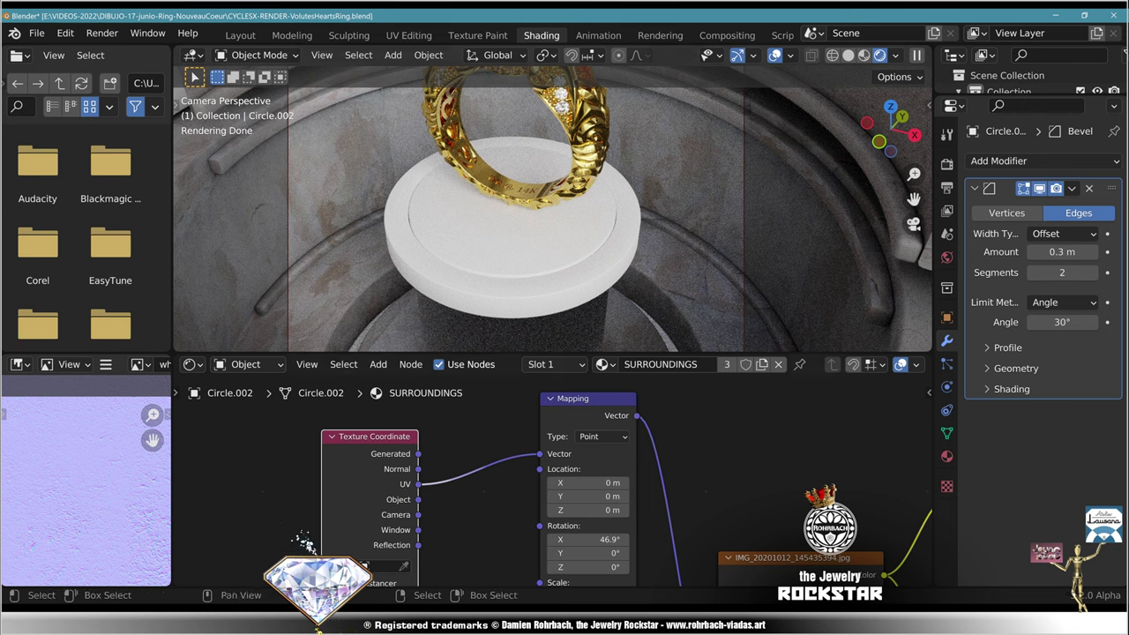
Step: Set the X, Y and Z scale of the SURROUNDINGS Mapping node to 7.7
middle_drag(494, 511, 578, 430)
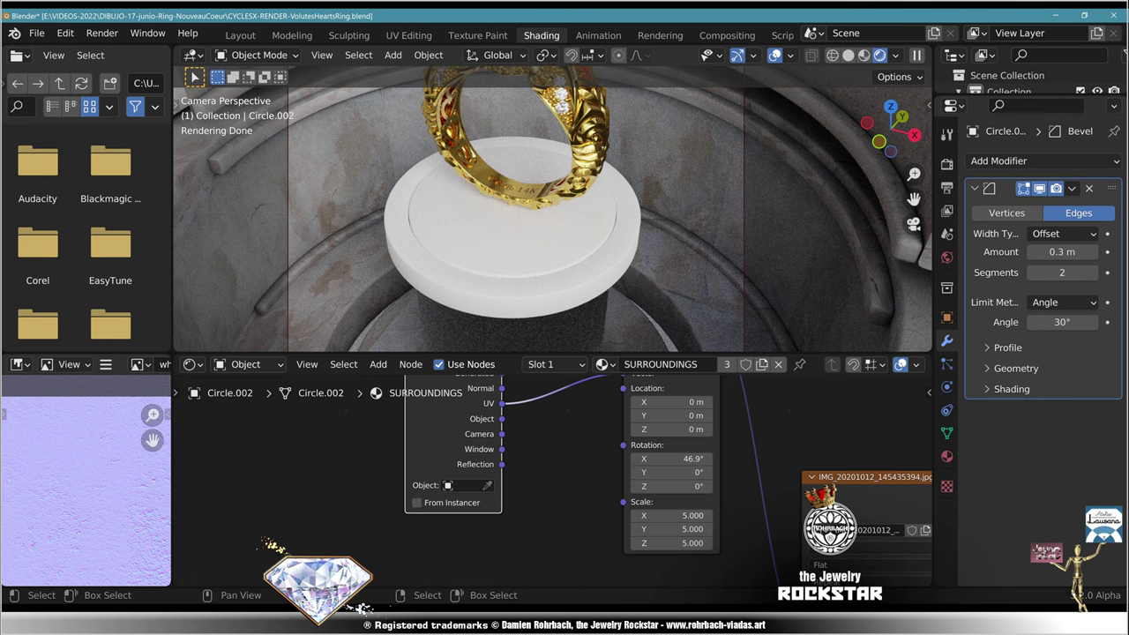
middle_drag(700, 527, 533, 494)
scroll(533, 494, up, 3)
drag(528, 482, 527, 517)
text(7)
key(Return)
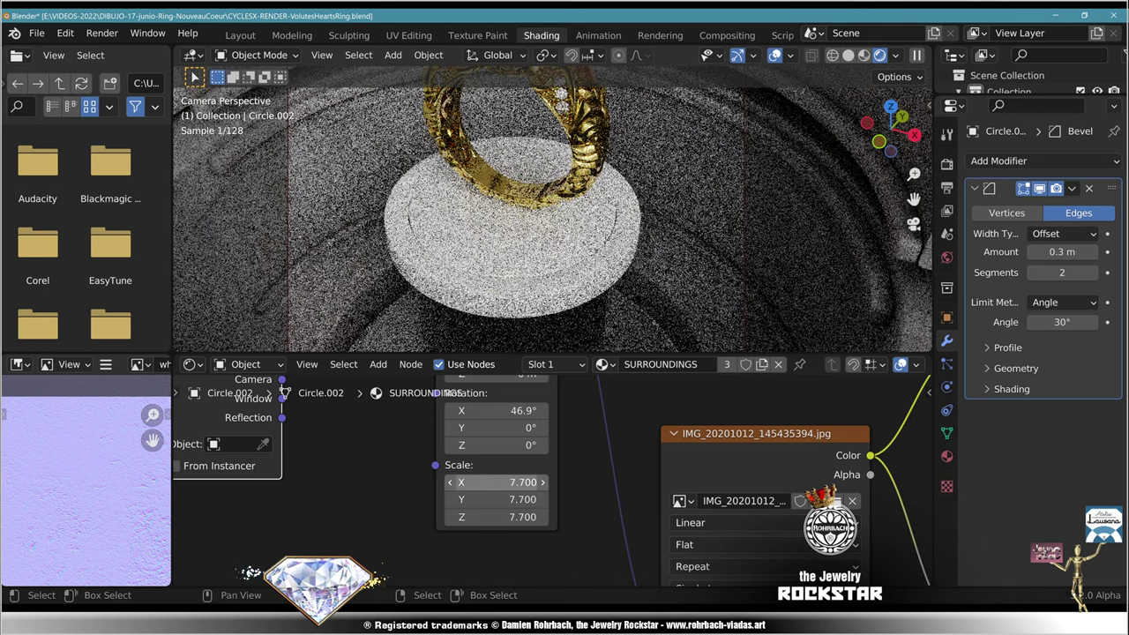
Step: Set the Mapping node's scale to 20 on all three axes and reset its X rotation to 0°
drag(494, 483, 494, 518)
text(20)
key(Return)
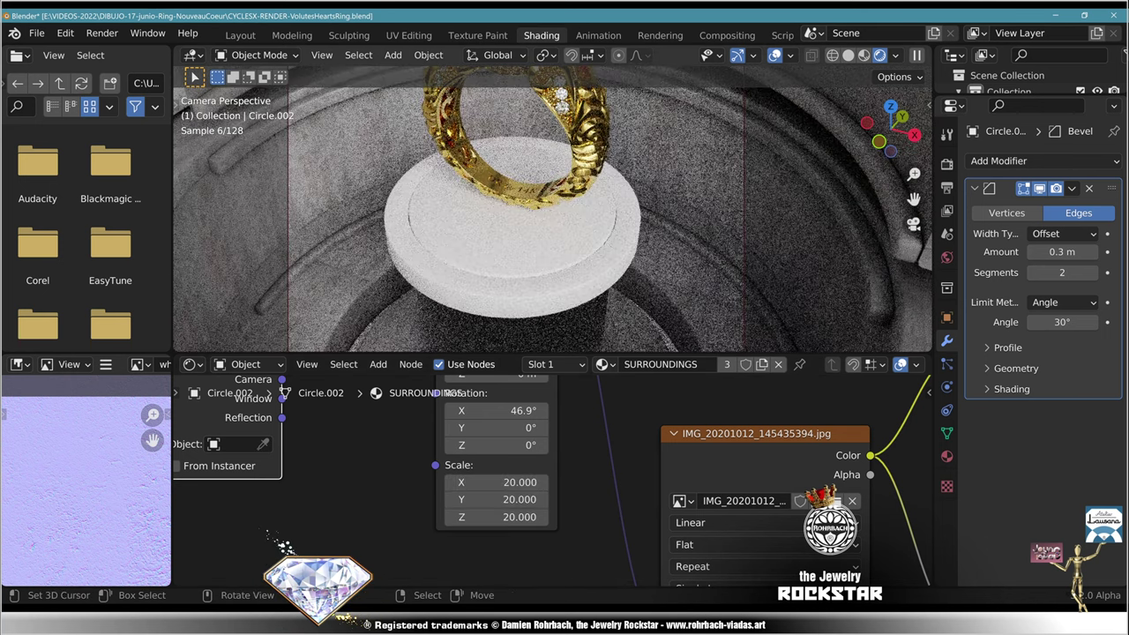
double_click(495, 411)
text(0)
key(Return)
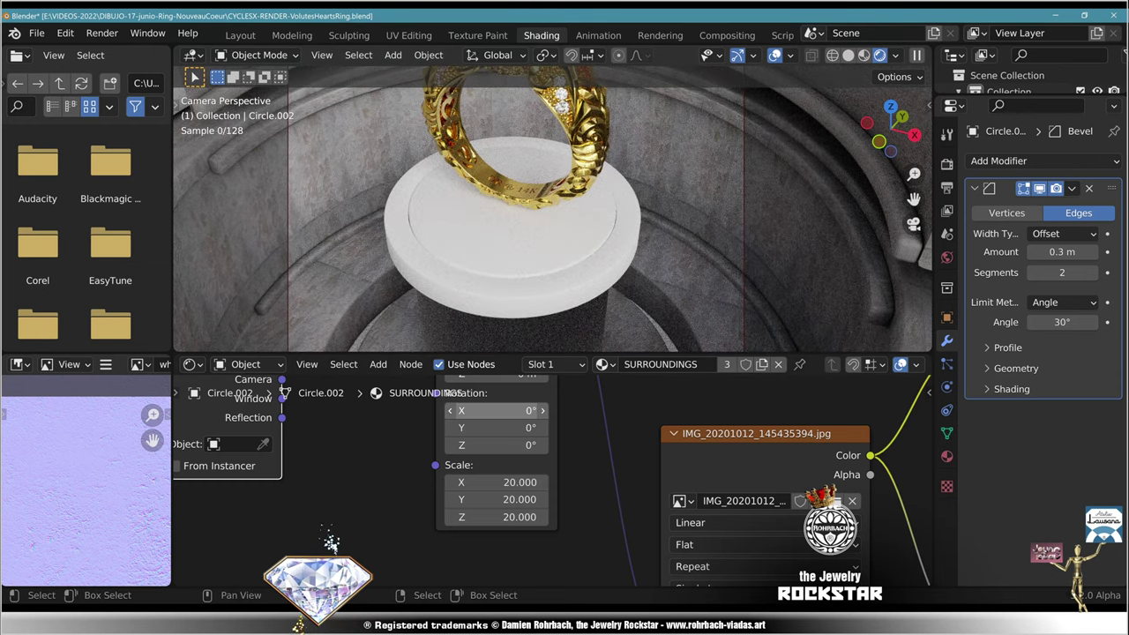
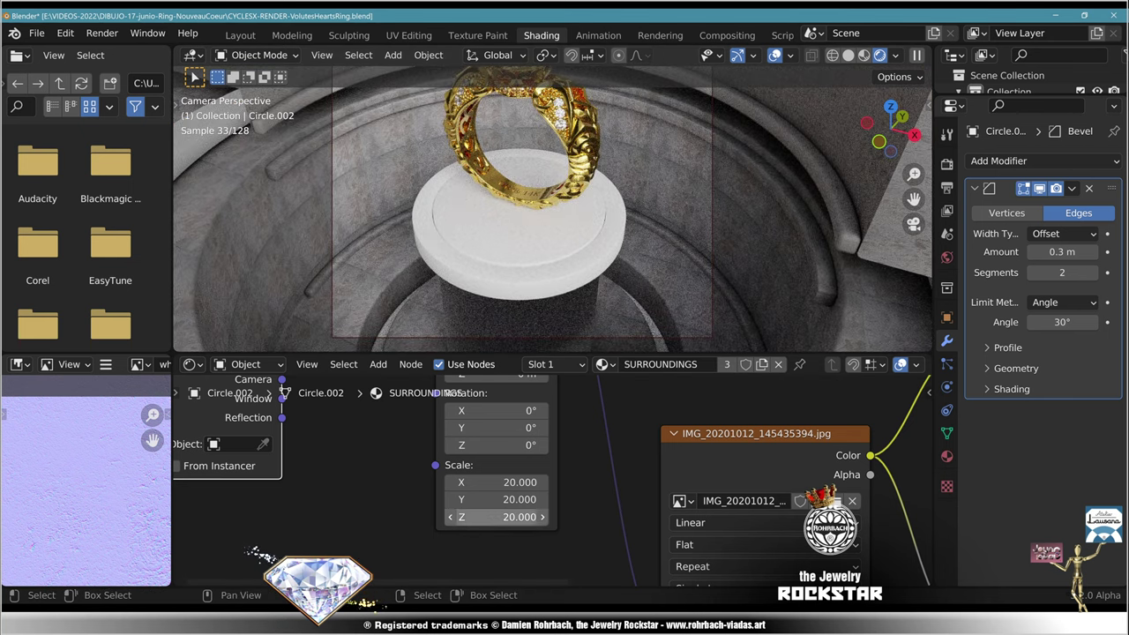
Step: Set the X, Y and Z scale of the SURROUNDINGS Mapping node to 1
drag(497, 483, 497, 517)
text(1)
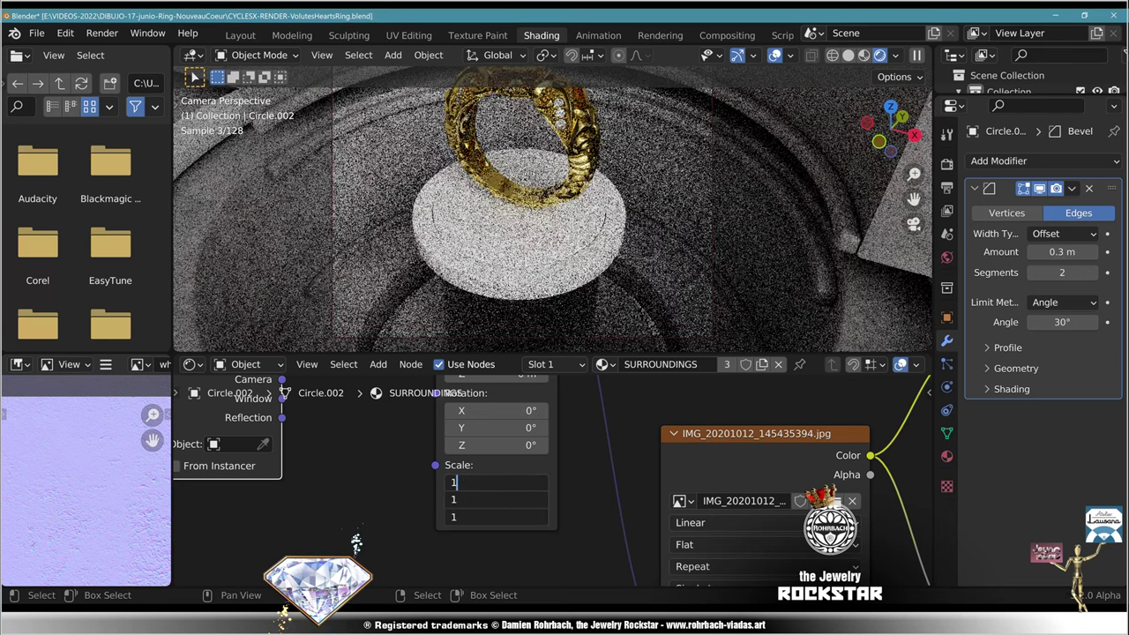
key(Return)
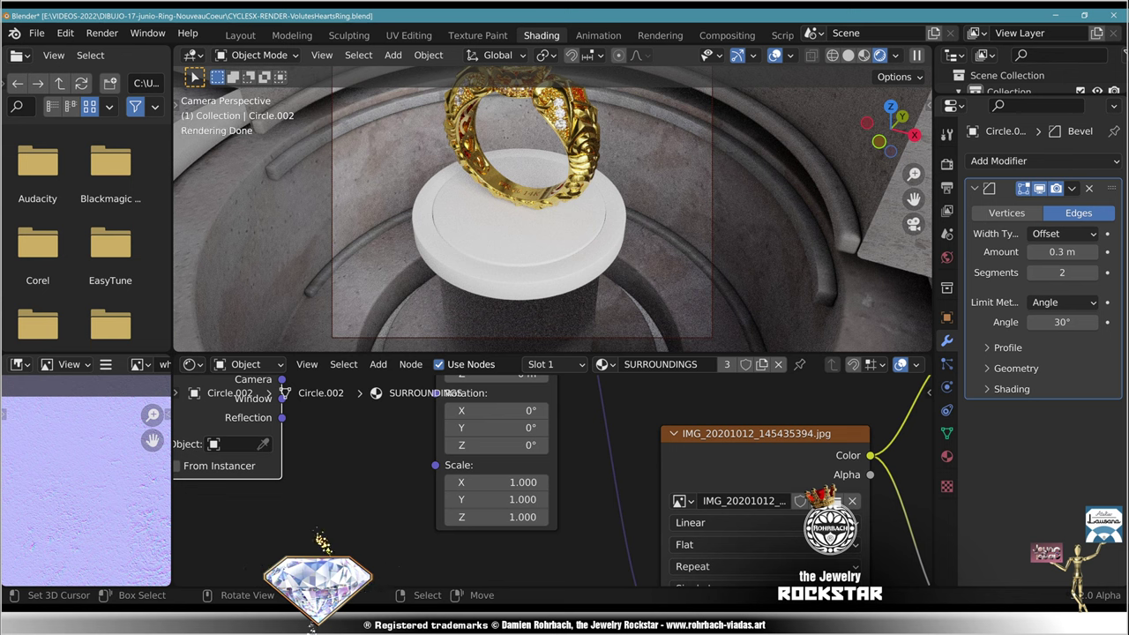
Step: Select the Circle.003 backdrop wall that uses the SURROUNDINGS-TOP material and save the file
scroll(573, 482, down, 3)
middle_drag(573, 483, 225, 431)
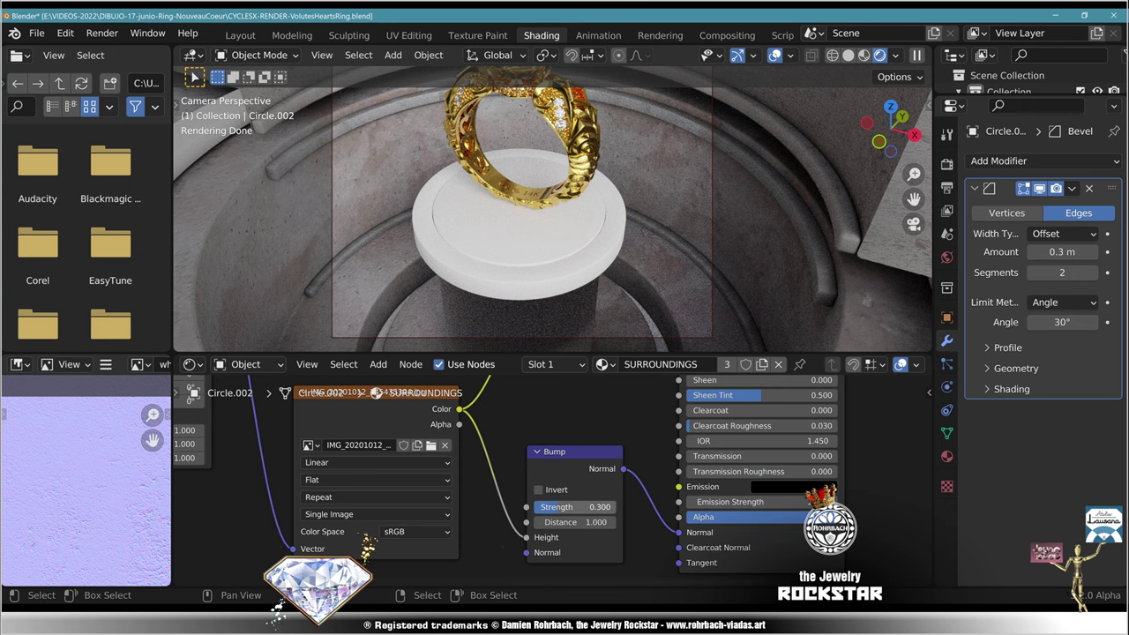
middle_drag(530, 386, 548, 581)
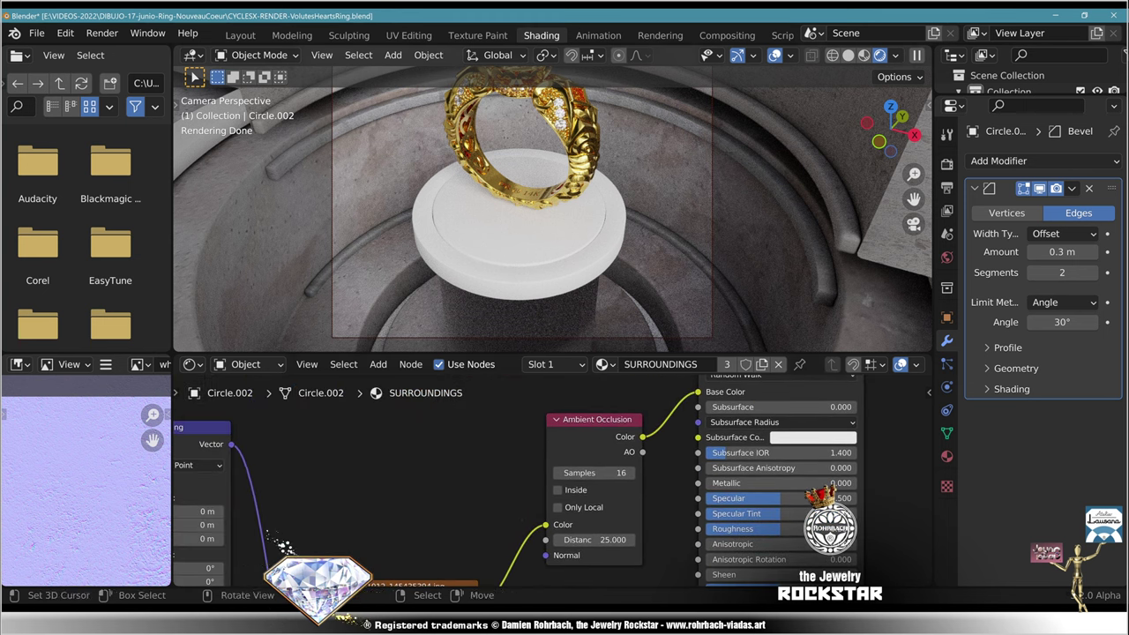
shift+middle_drag(530, 177, 583, 294)
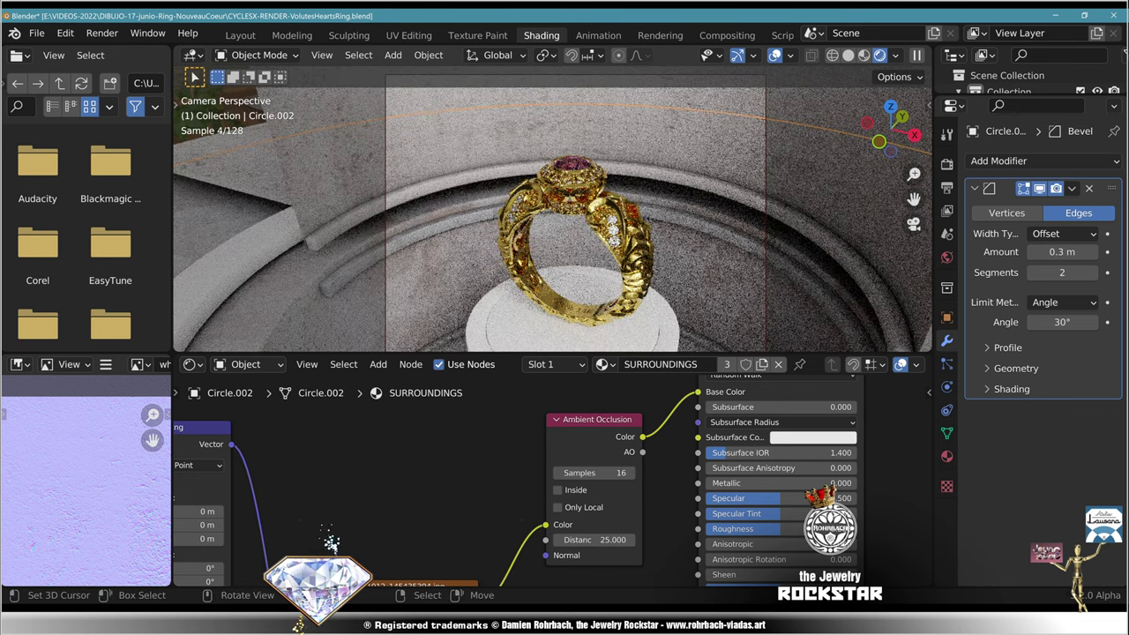
right_click(706, 155)
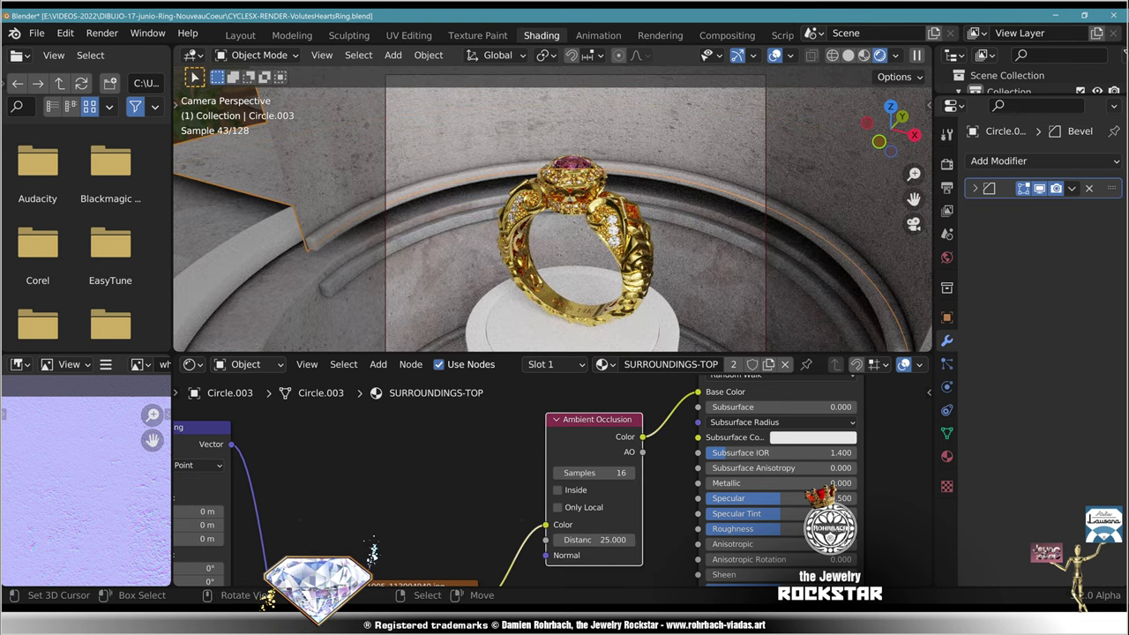
key(ctrl+s)
Step: Set the Y scale of the SURROUNDINGS-TOP Mapping node to 3
middle_drag(459, 512, 676, 411)
middle_drag(469, 567, 562, 497)
scroll(562, 497, up, 4)
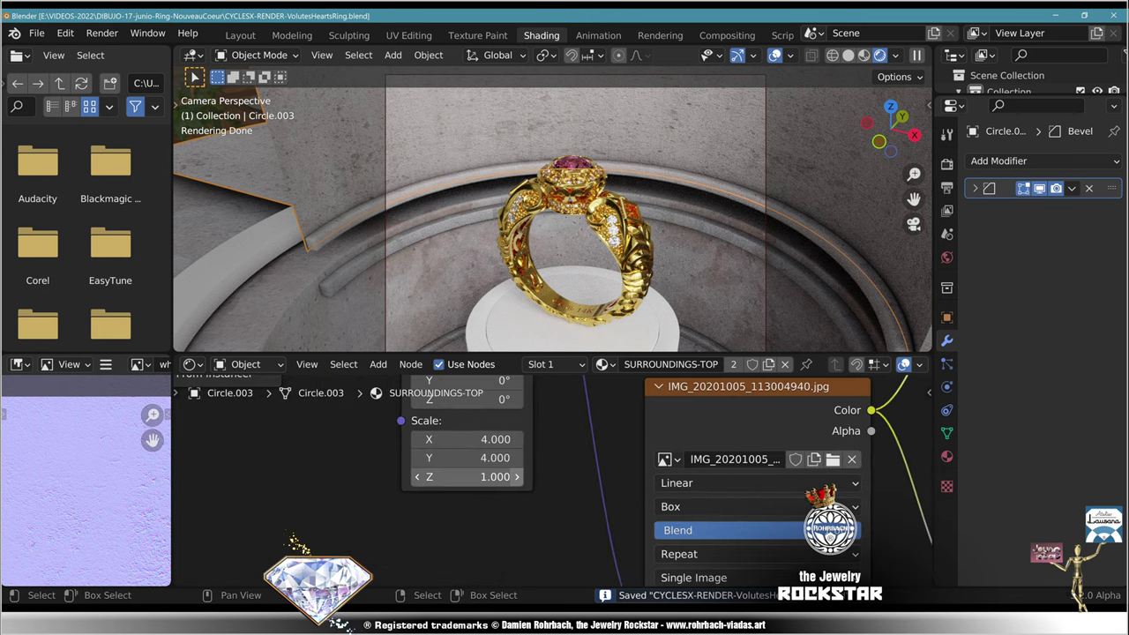
click(469, 458)
text(3)
key(Return)
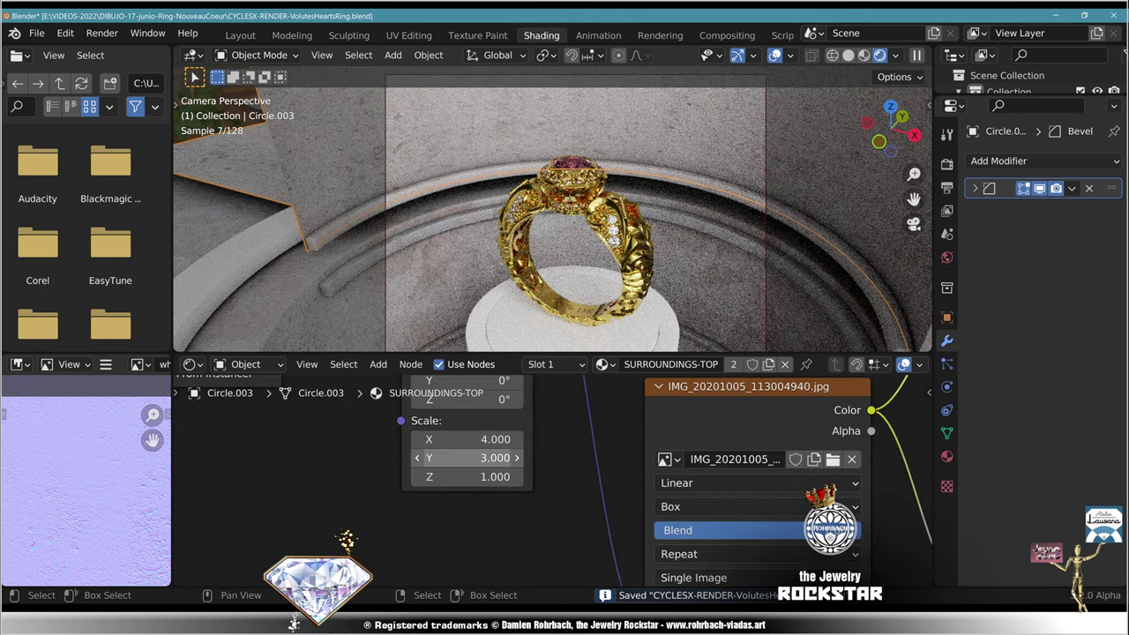
Step: Set the SURROUNDINGS-TOP Mapping node's Y scale to 4 and its X scale to 6
click(467, 458)
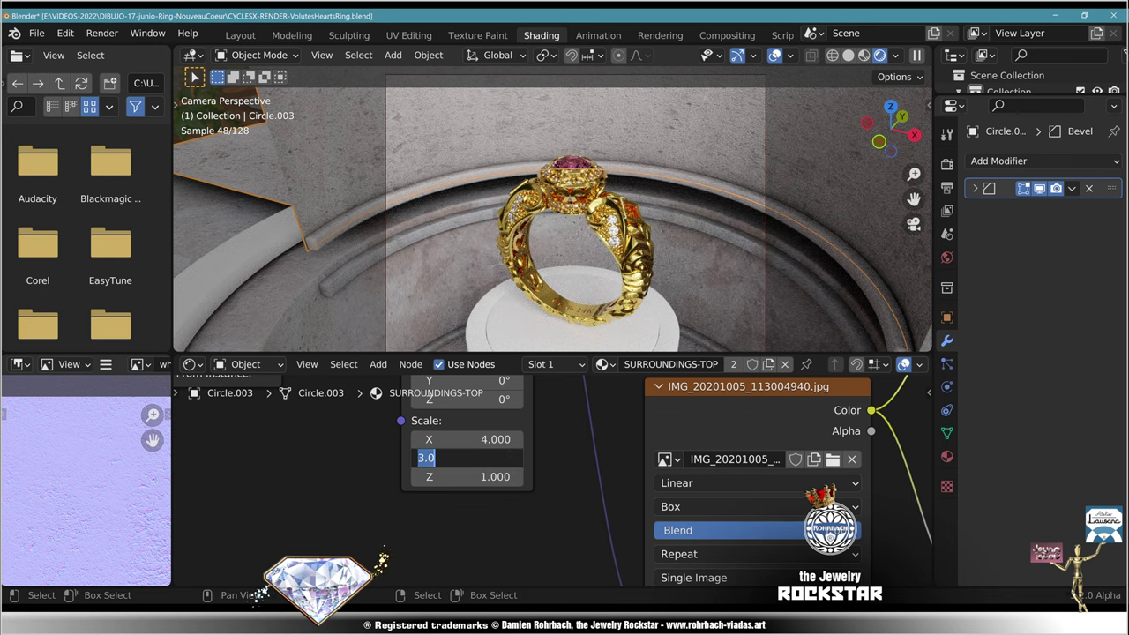
text(4)
key(Return)
click(467, 439)
text(6)
key(Return)
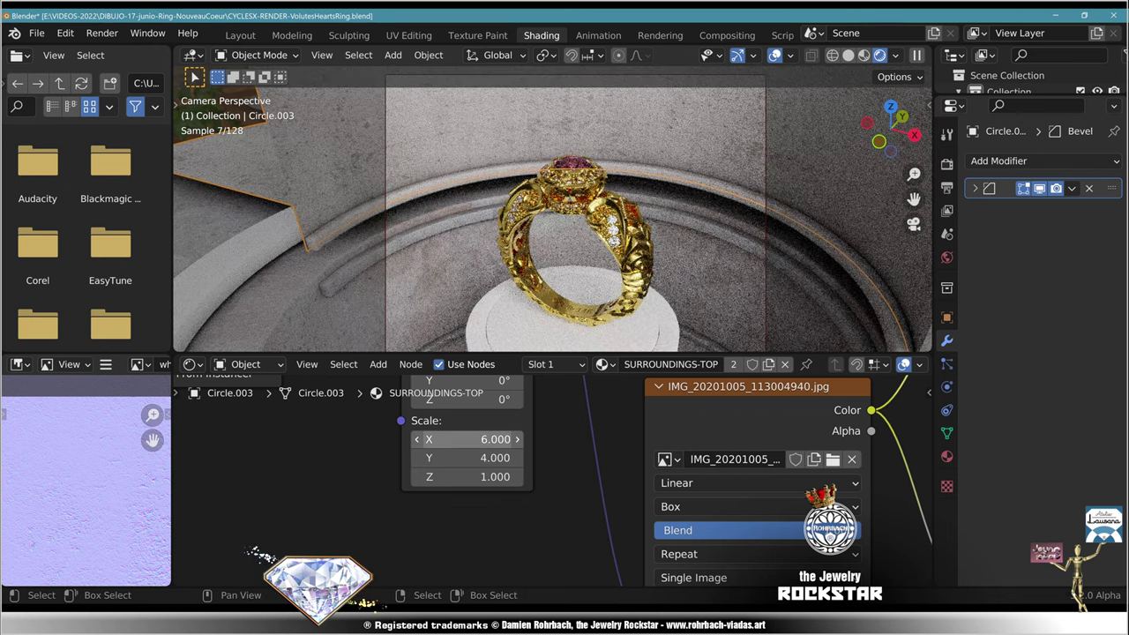
Step: Select the curved rim behind the ring and connect the Texture Coordinate node's UV output to the Mapping node's Vector input in SURROUNDINGS-TOP
scroll(547, 230, up, 2)
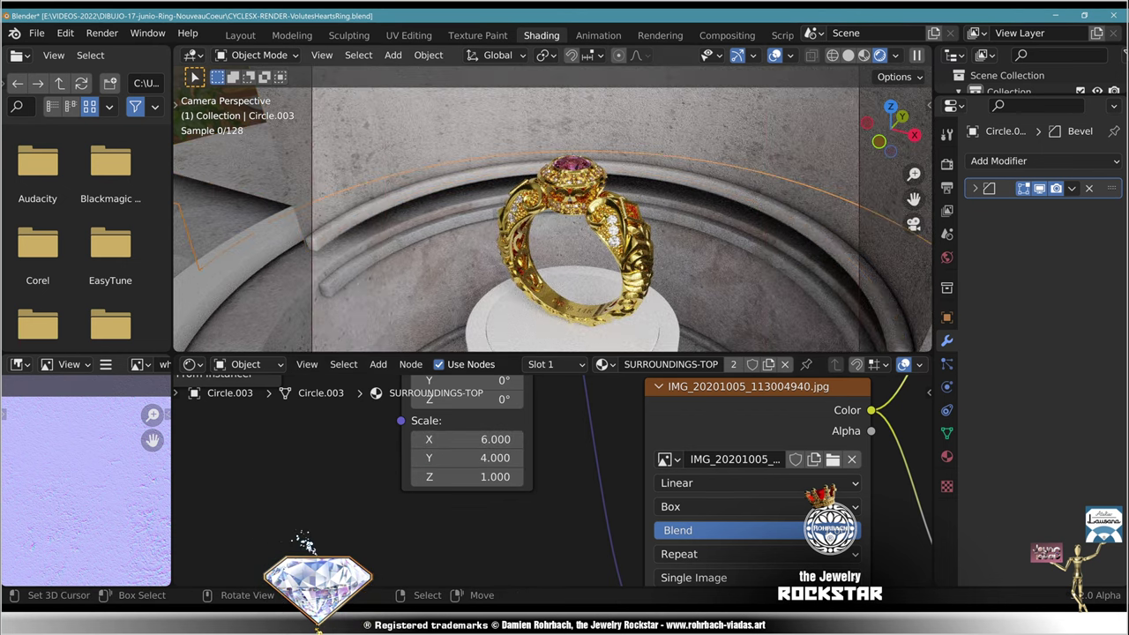
shift+middle_drag(547, 221, 530, 287)
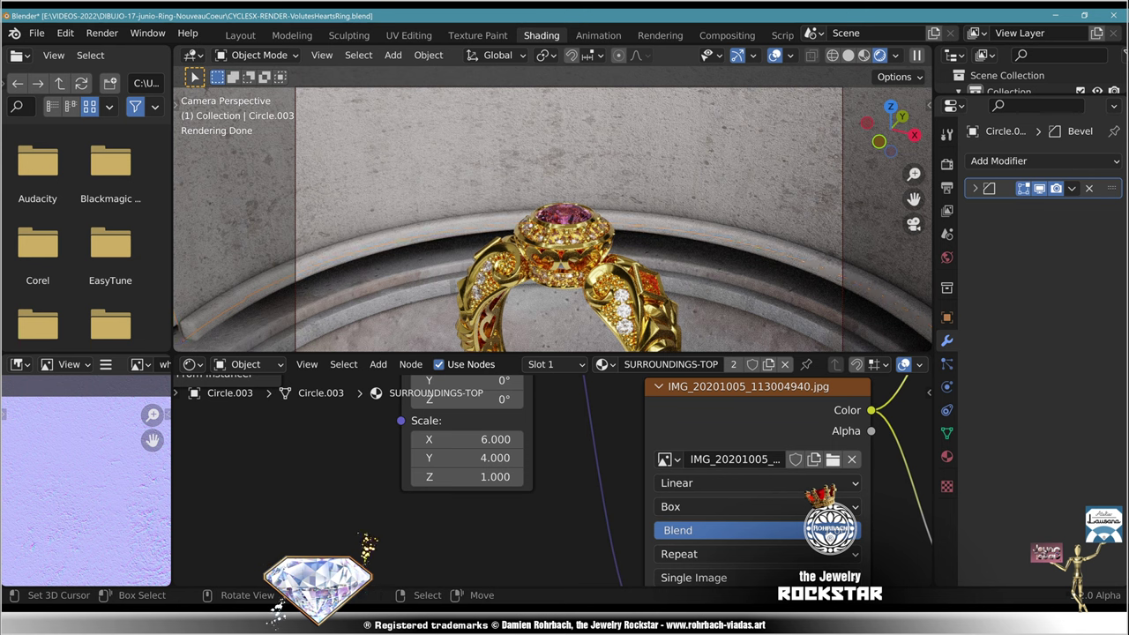
right_click(706, 231)
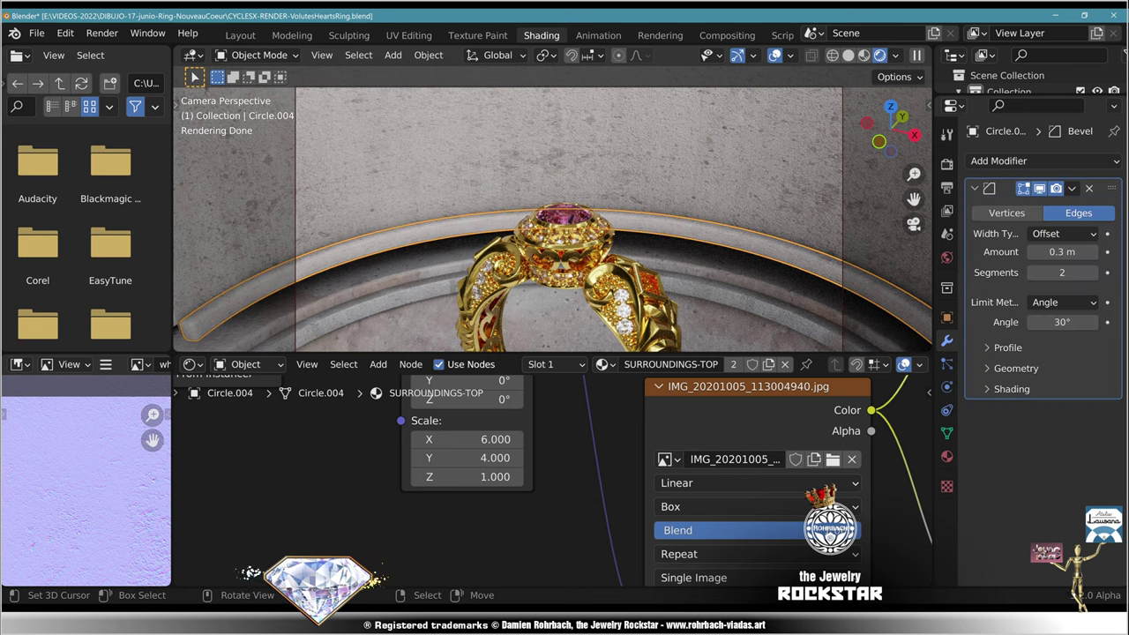
scroll(490, 472, down, 5)
middle_drag(489, 452, 538, 574)
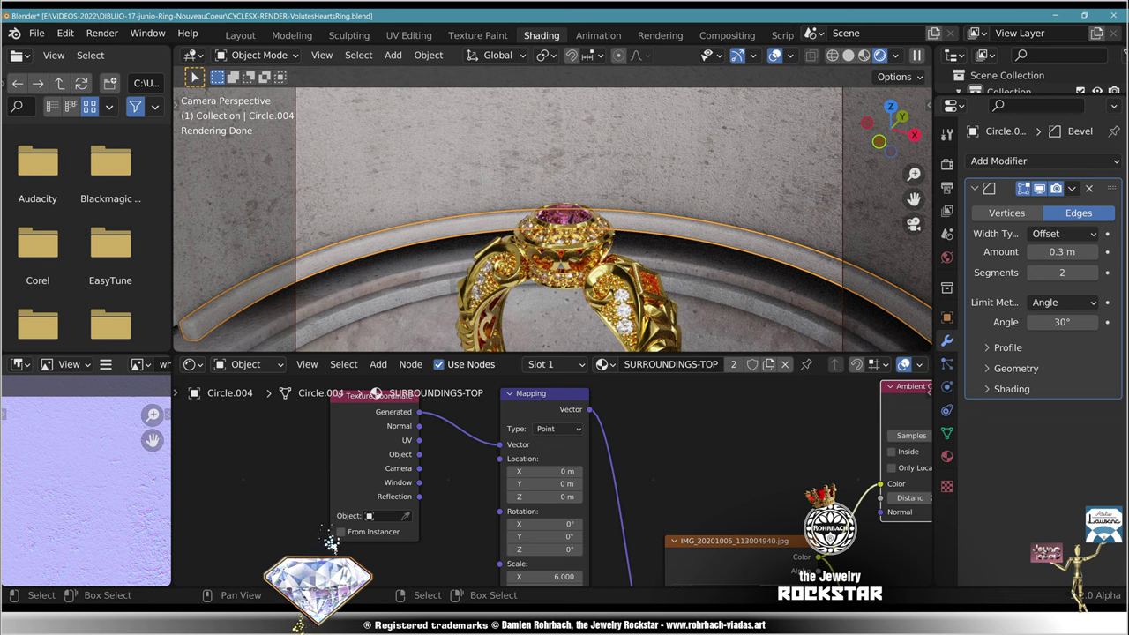
right_click(707, 238)
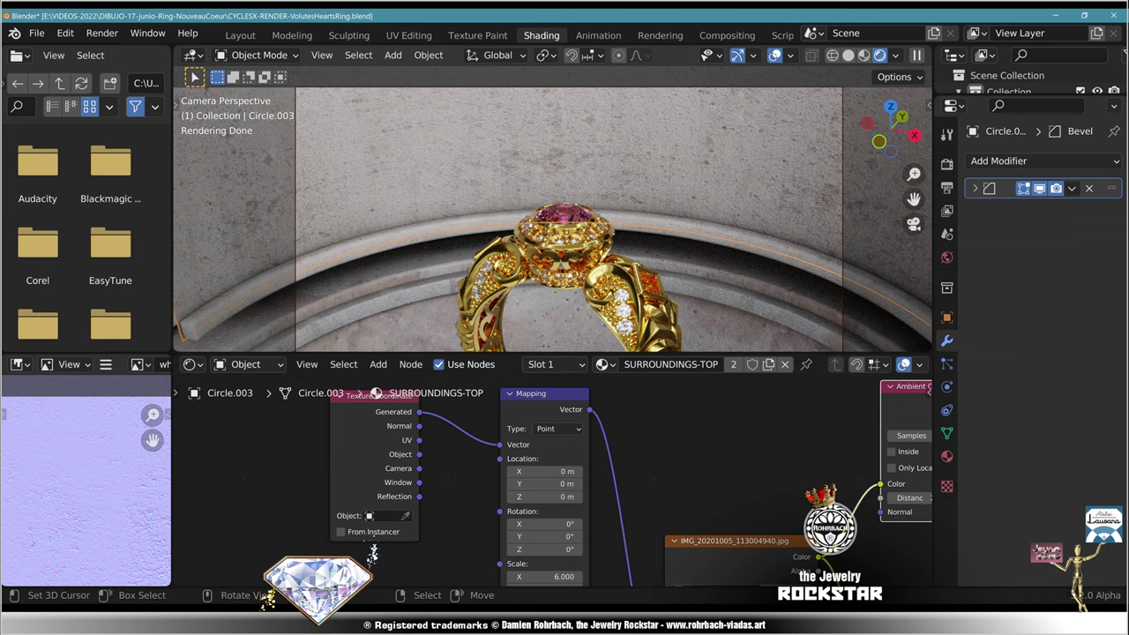
right_click(707, 233)
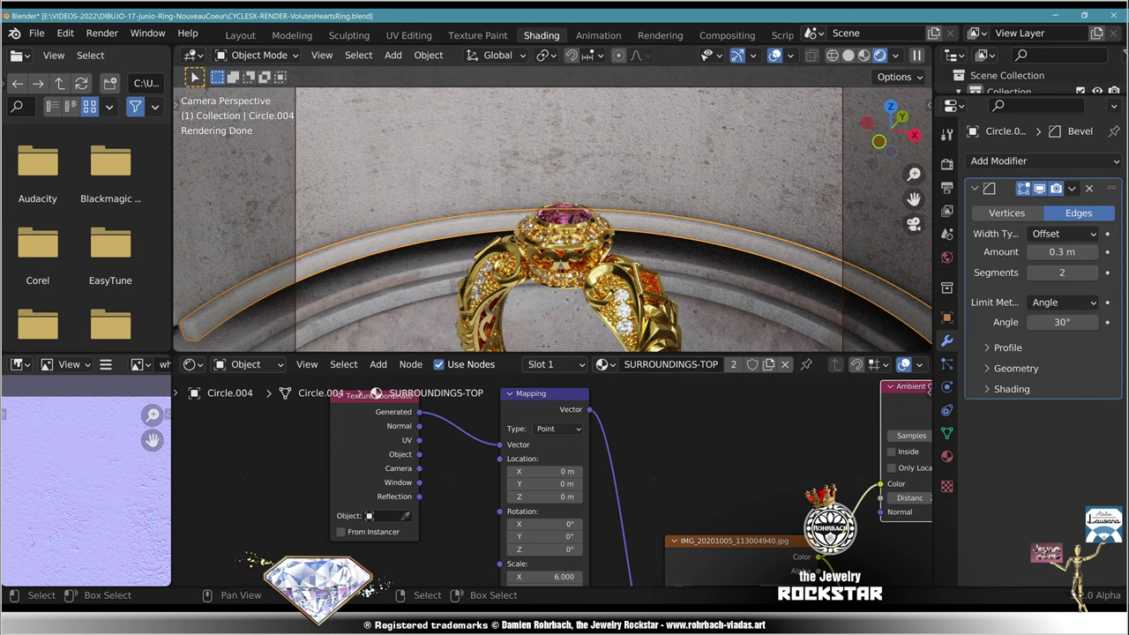
drag(420, 440, 500, 444)
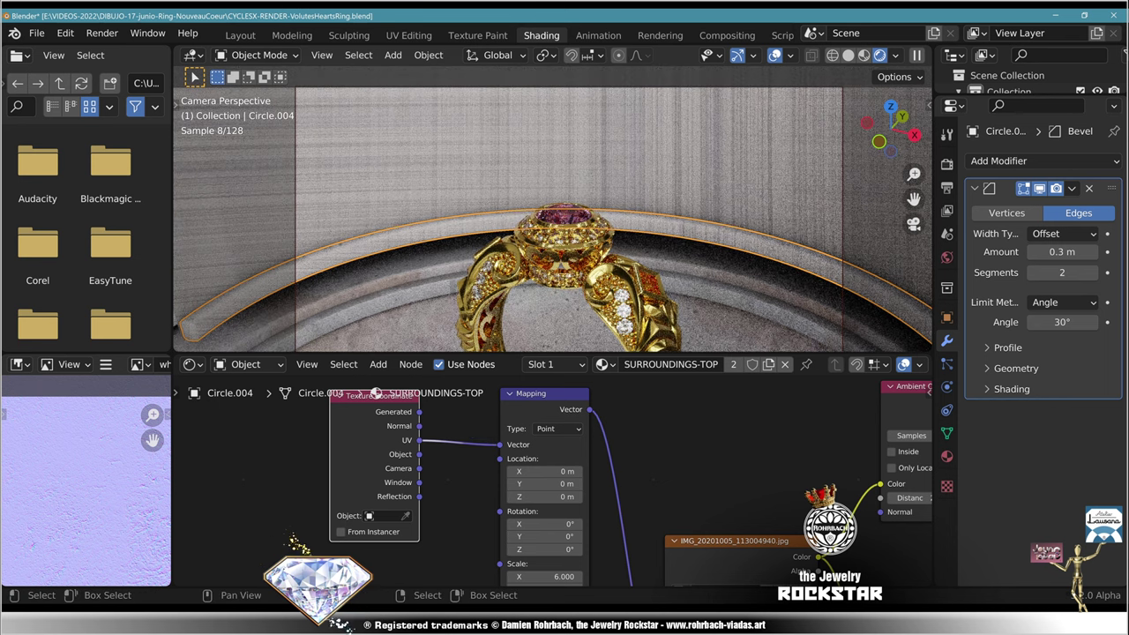
Step: Select the Circle.003 backdrop wall, switch to UV editing and unwrap its faces with Cube Projection
scroll(706, 198, down, 3)
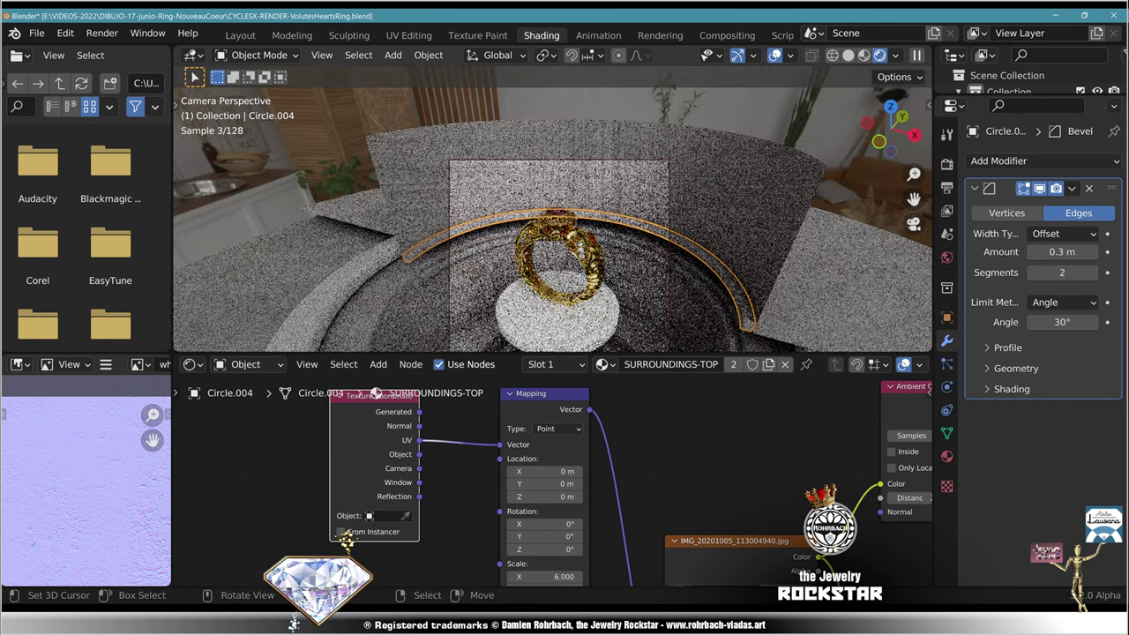
right_click(705, 199)
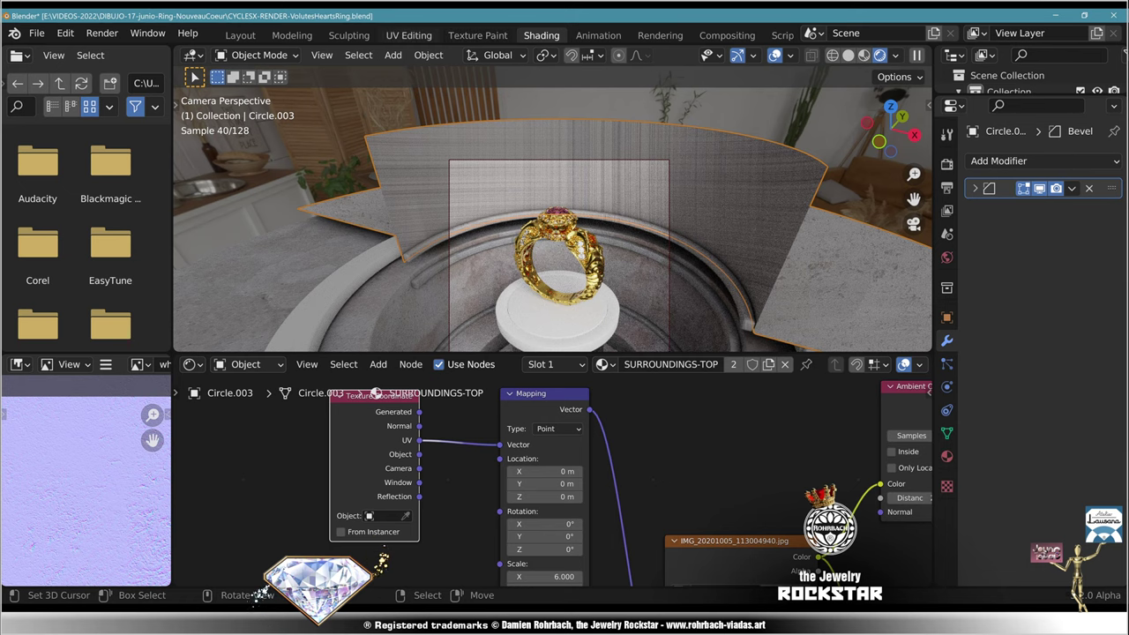
click(408, 35)
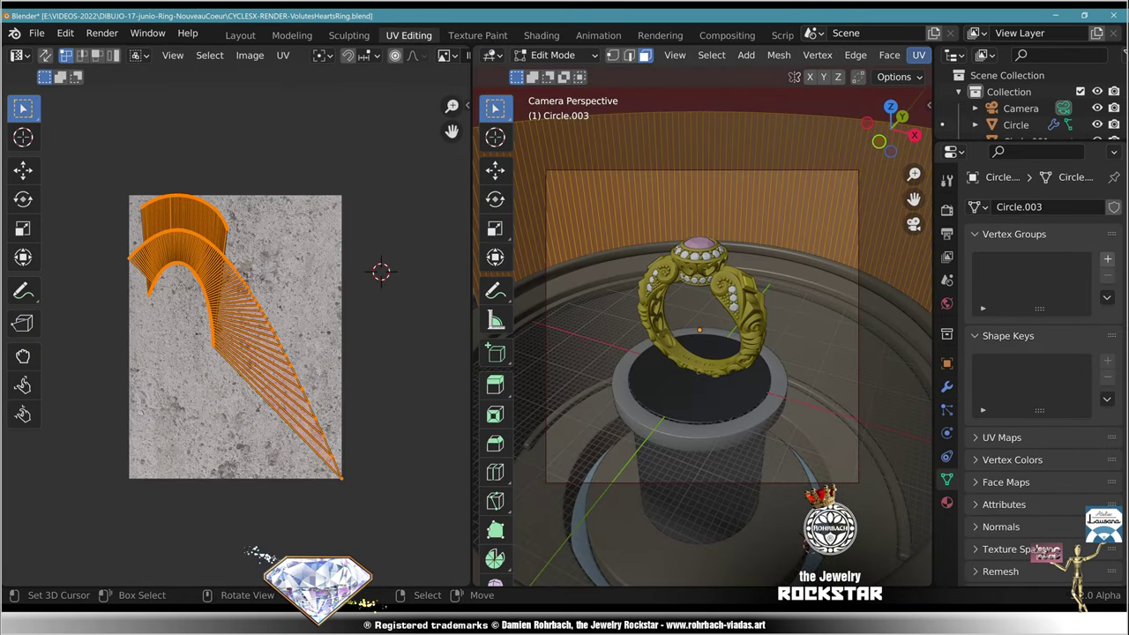
click(918, 55)
click(968, 155)
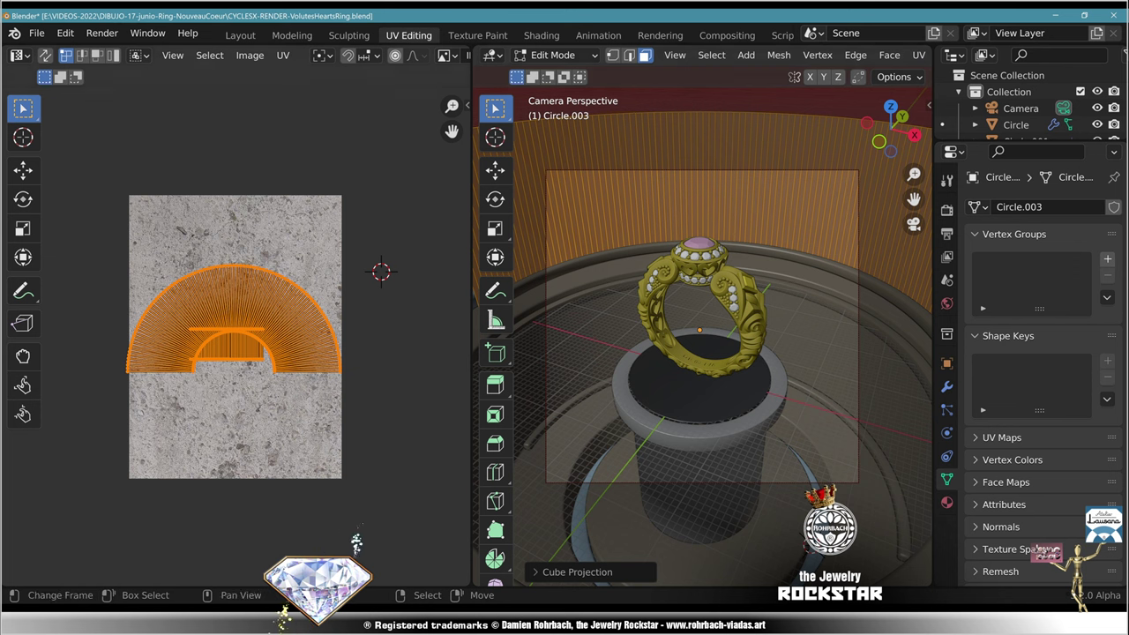
Step: Rotate the Circle.003 backdrop's UVs counterclockwise, enlarge them about 1.4 times and position them to fill the stone image
key(r)
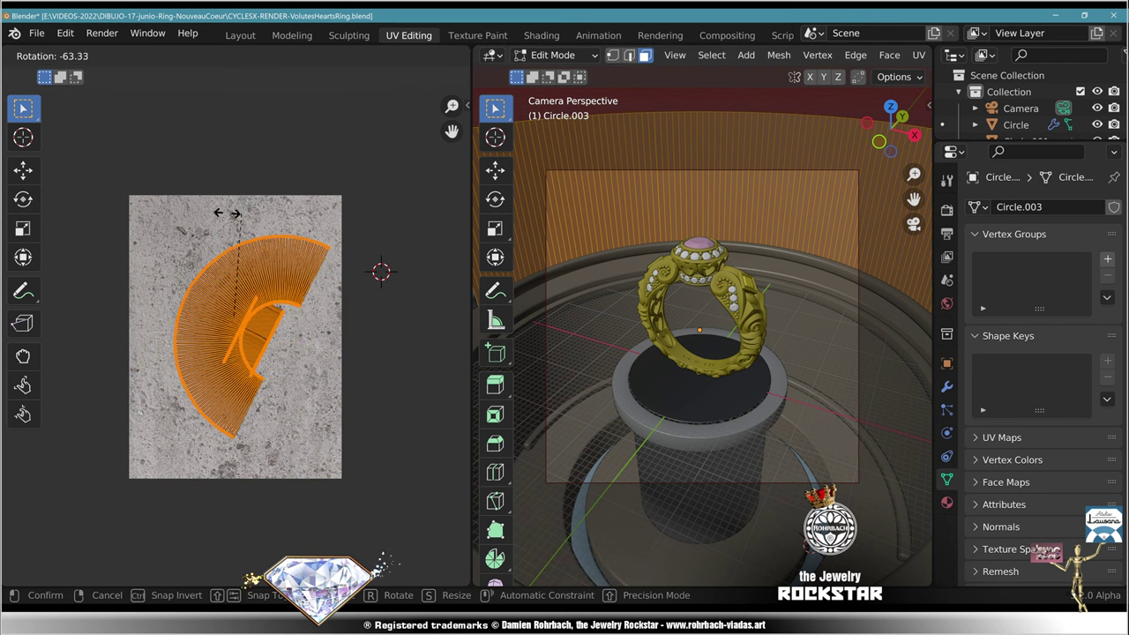
click(227, 213)
key(g)
click(315, 273)
key(s)
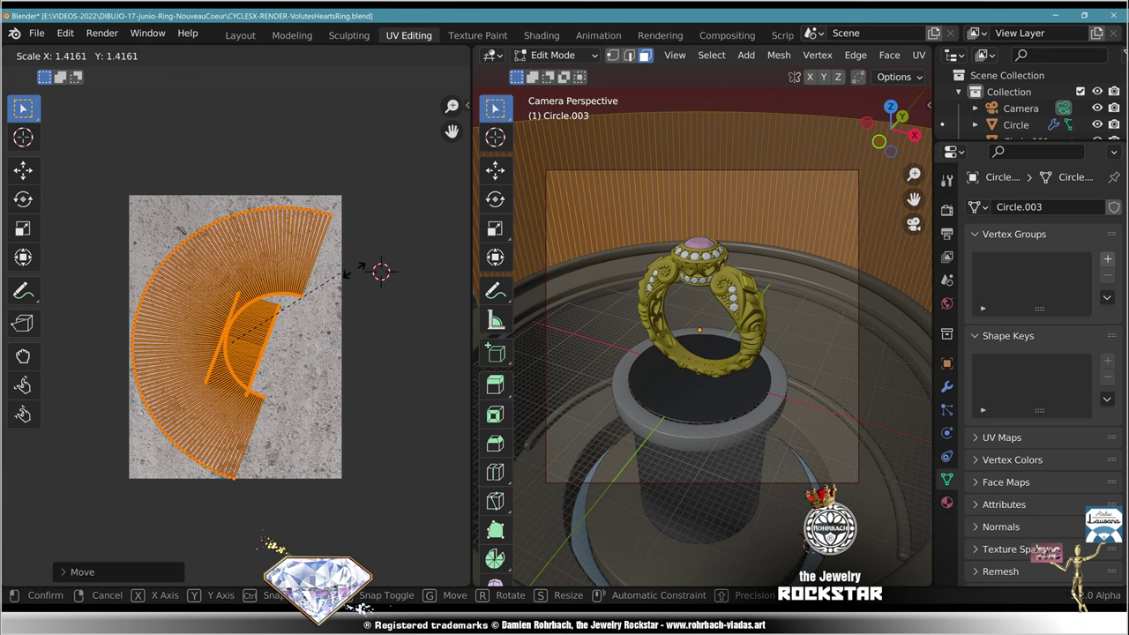
click(381, 272)
key(g)
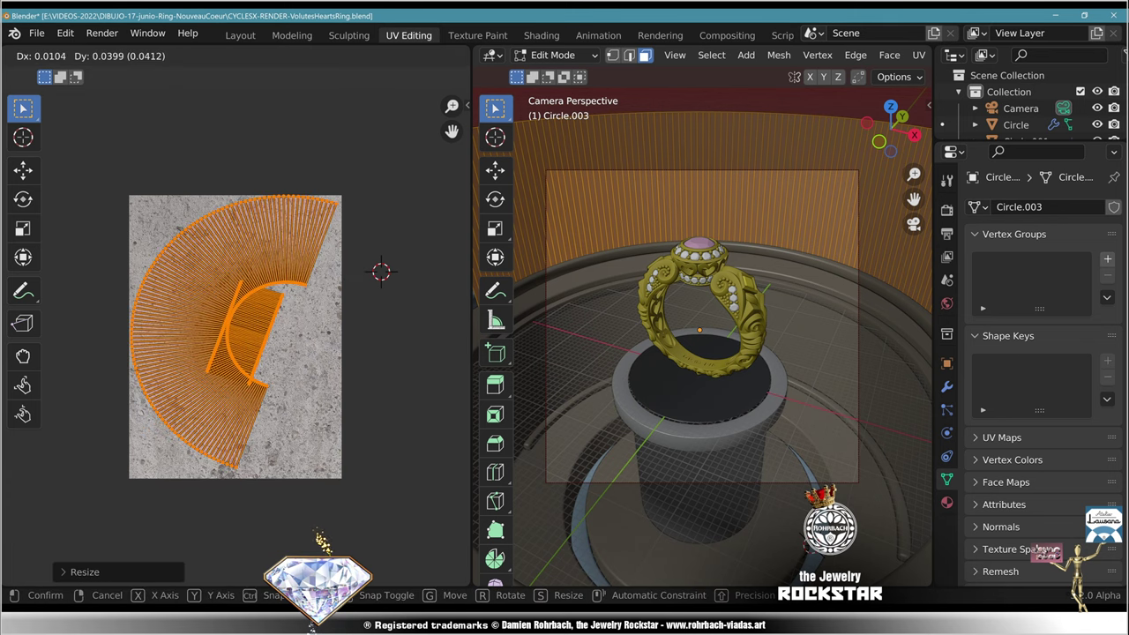
key(Return)
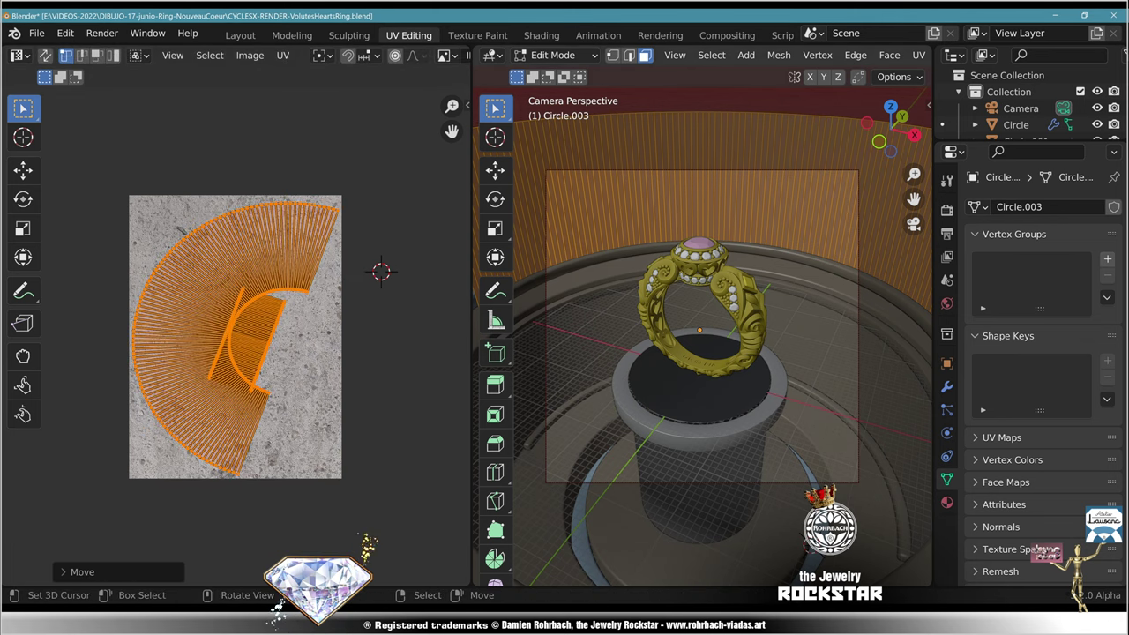
Step: Select the curved rim Circle.004 behind the ring and unwrap its faces with Smart UV Project at a 66° angle limit
key(Tab)
click(573, 266)
key(Tab)
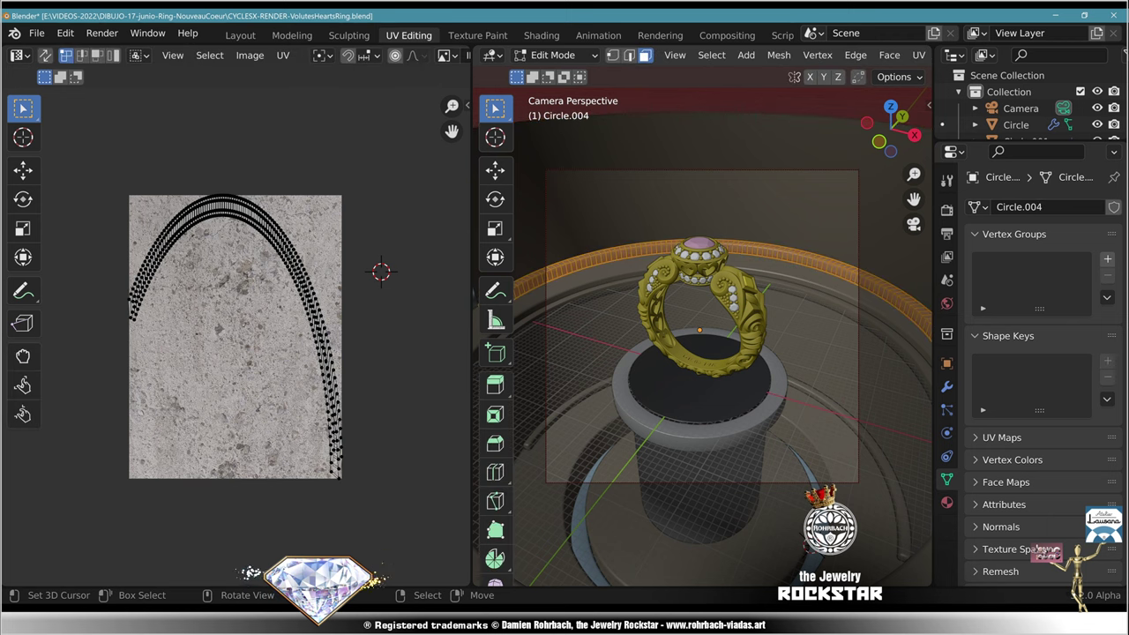
click(918, 55)
click(988, 98)
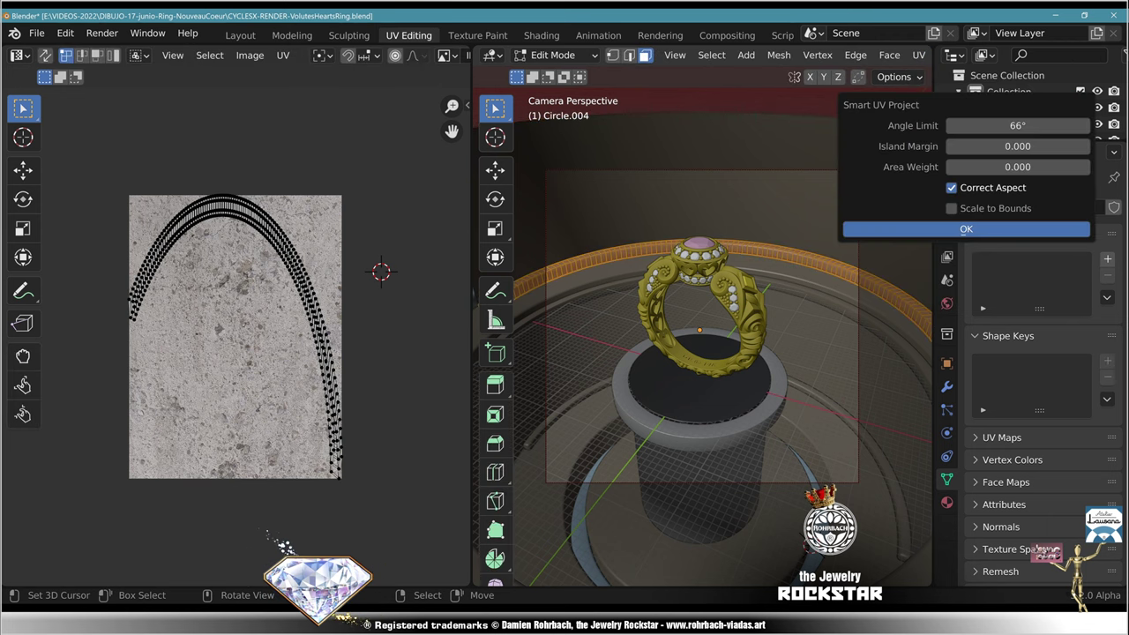
key(Return)
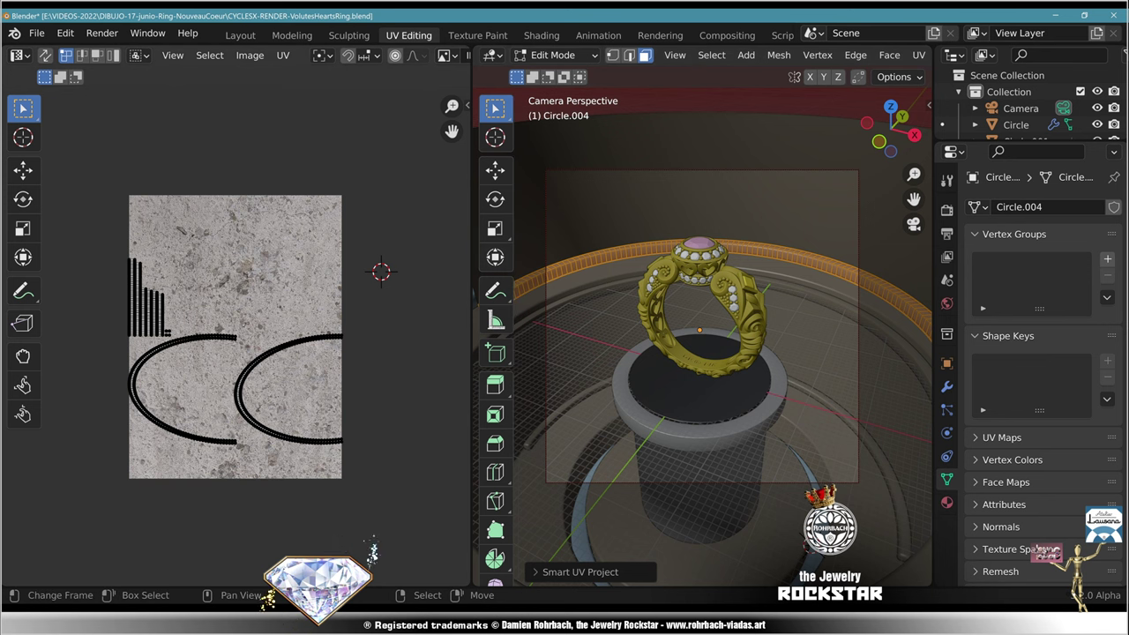
Step: Move and enlarge all of the Circle.004 rim's UVs to span the stone image, and save the file
key(a)
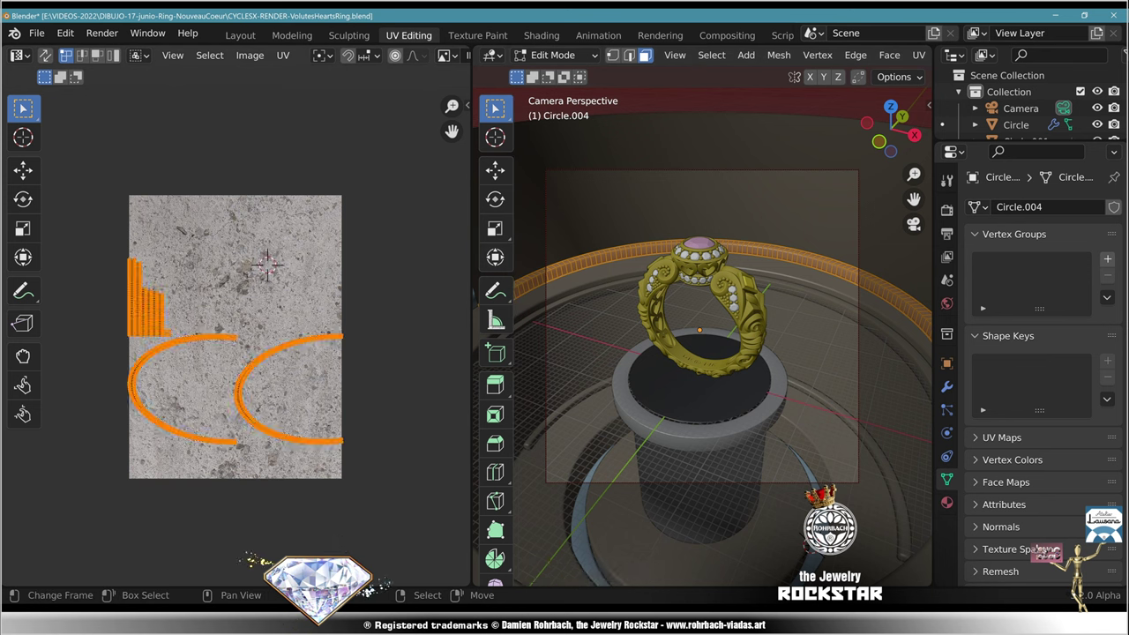
key(g)
click(338, 296)
key(s)
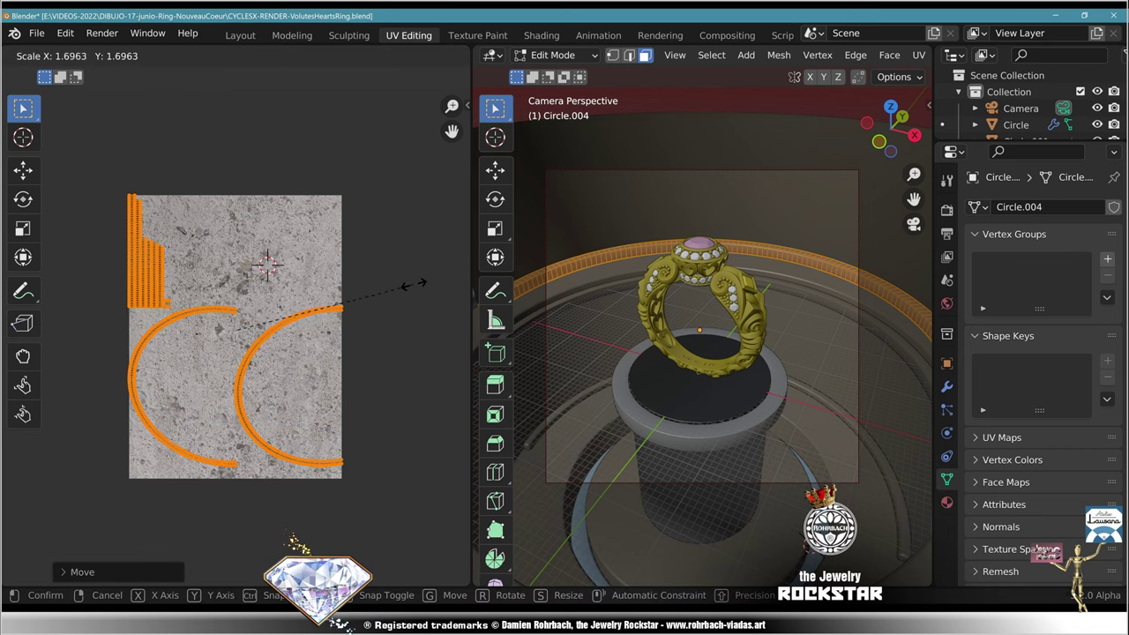
key(Return)
key(ctrl+s)
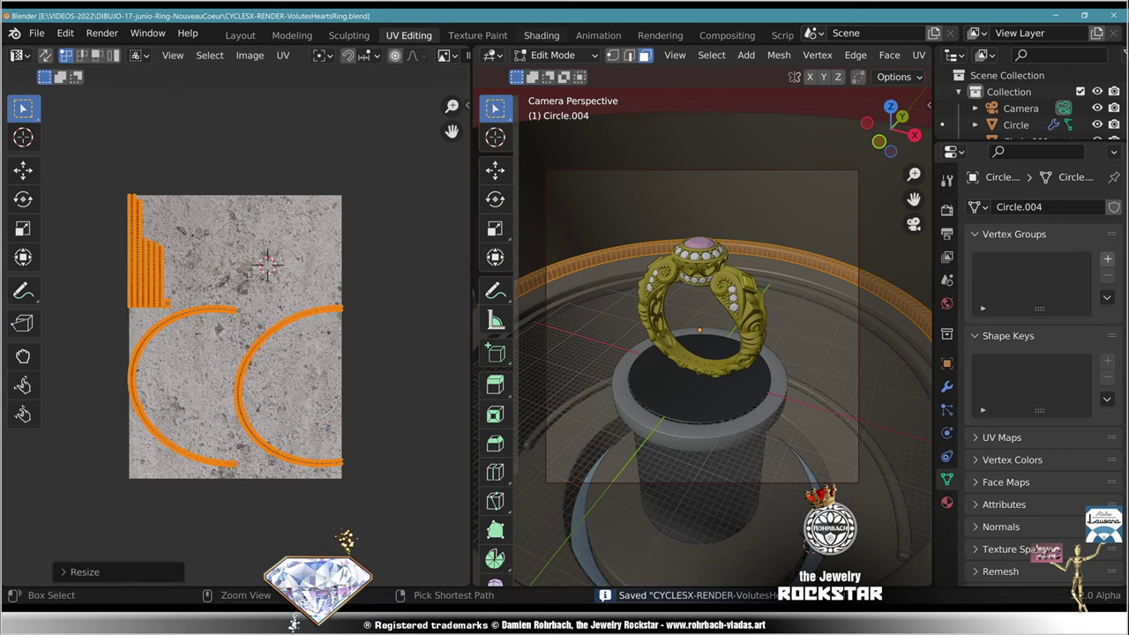
Step: Return to the Shading workspace and set the SURROUNDINGS-TOP stone image texture's projection to Flat
click(541, 36)
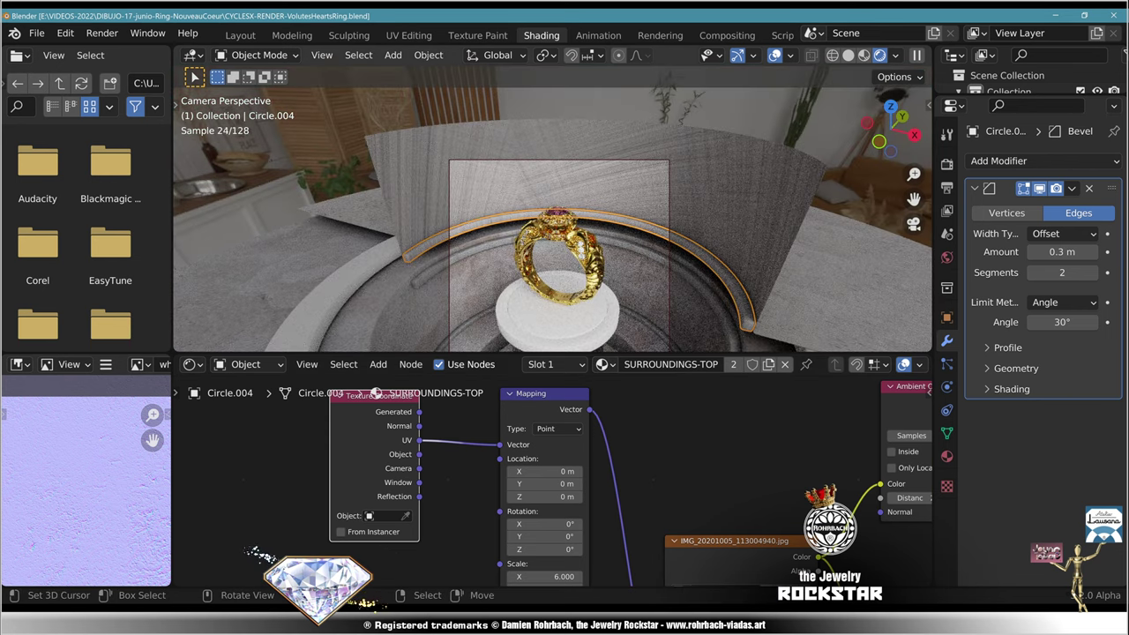
scroll(556, 484, up, 3)
scroll(555, 484, down, 4)
middle_drag(710, 507, 551, 494)
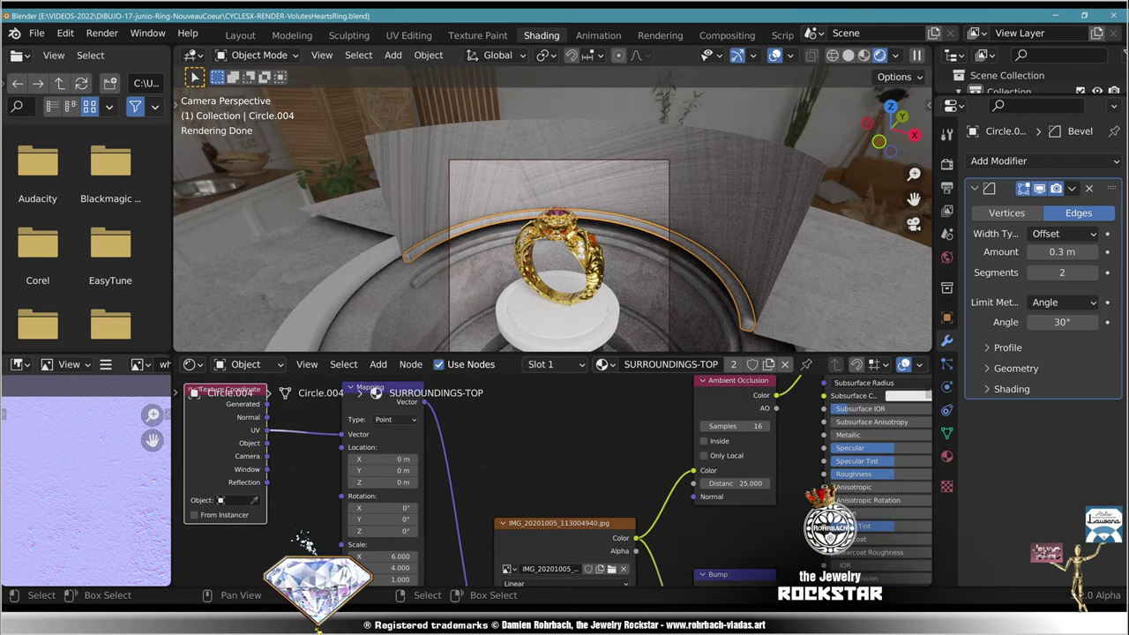
drag(566, 549, 552, 445)
scroll(556, 482, up, 5)
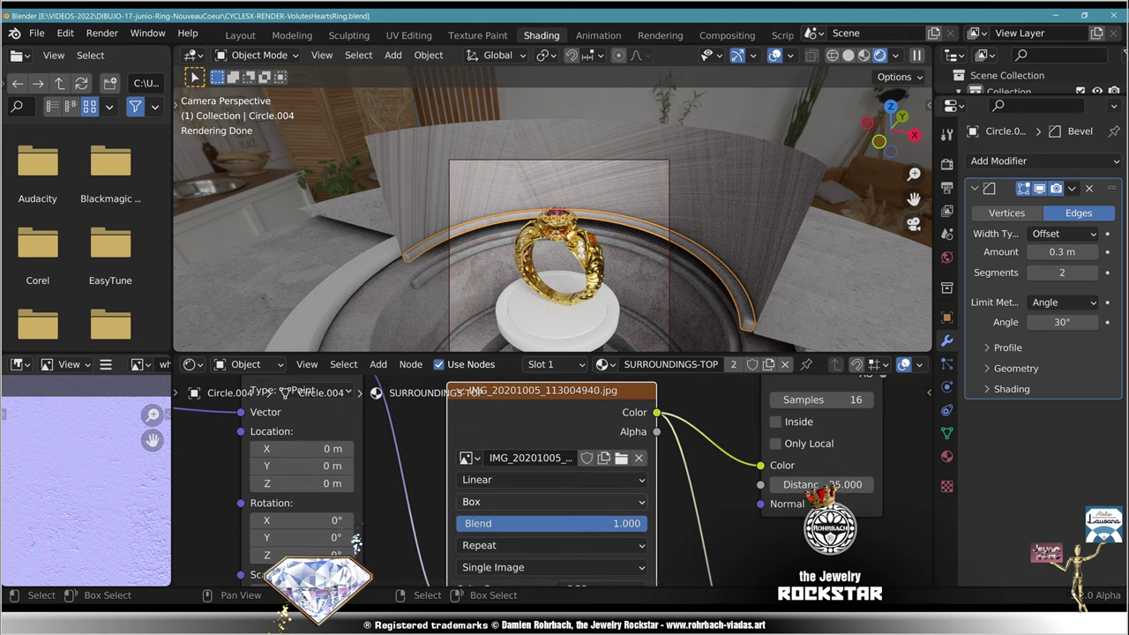
click(551, 501)
click(529, 482)
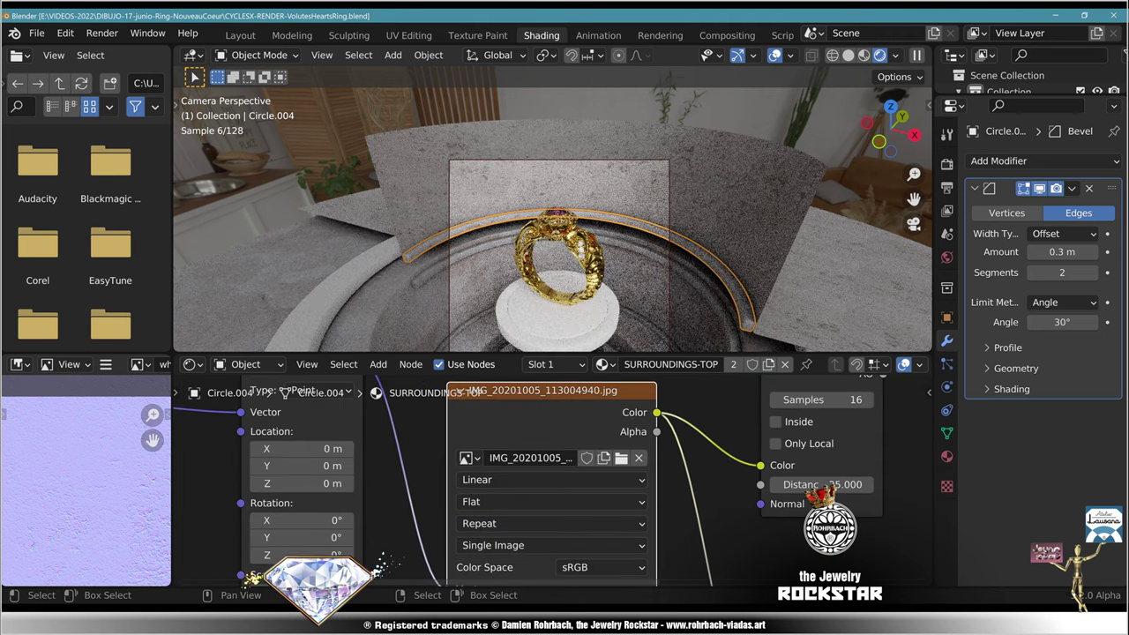
Step: Set the X, Y and Z scale of the SURROUNDINGS-TOP Mapping node to 5
scroll(554, 209, up, 5)
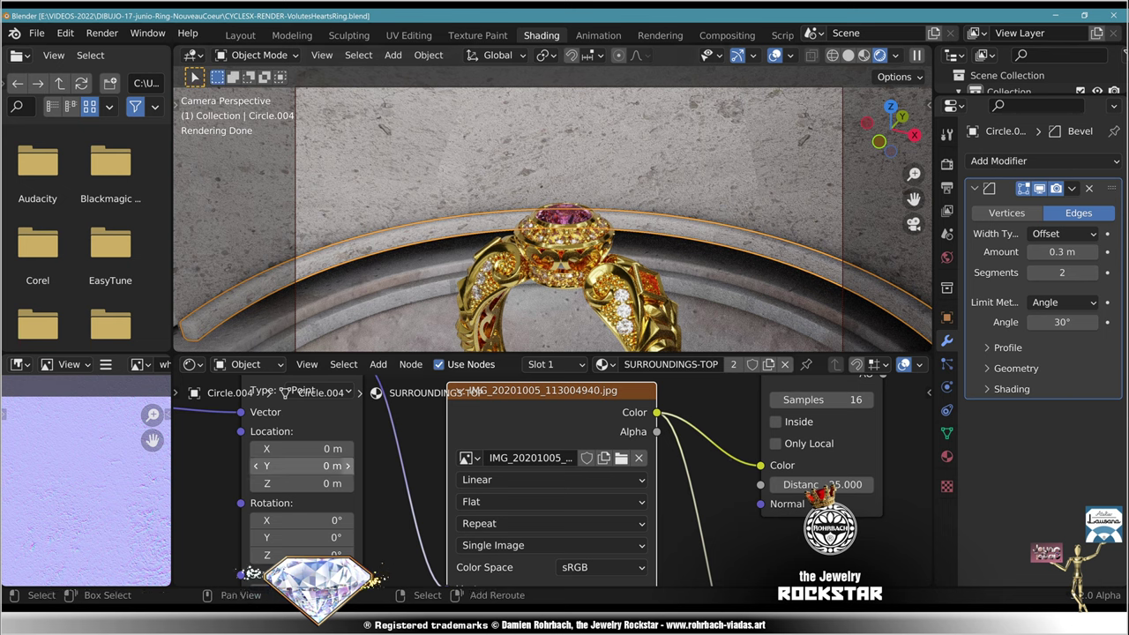
middle_drag(307, 483, 633, 447)
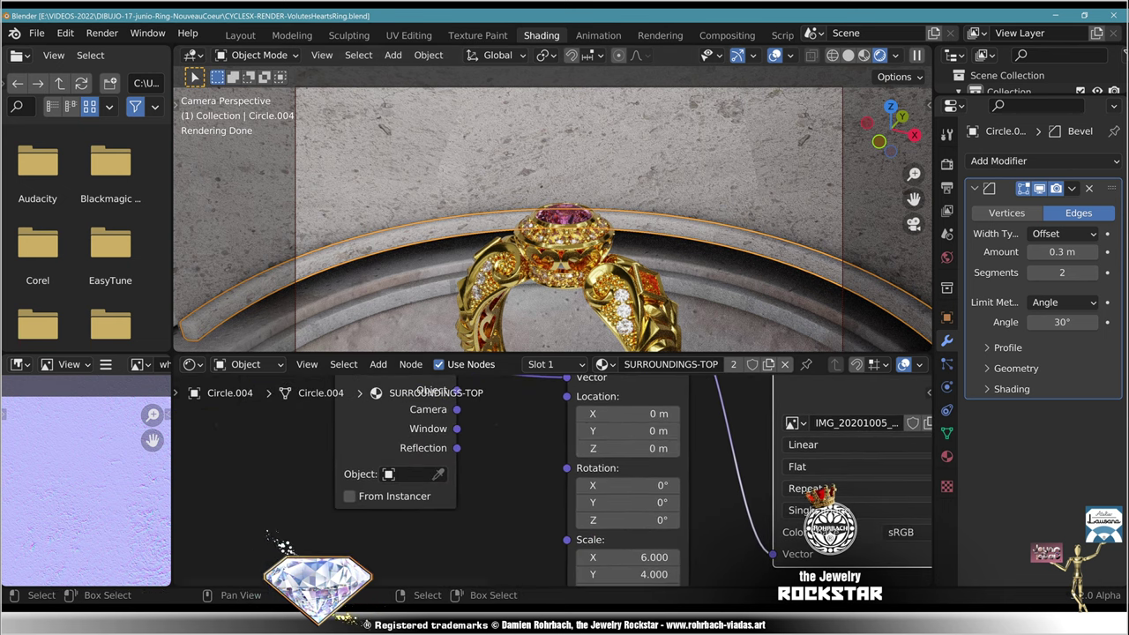
middle_drag(610, 568, 559, 474)
scroll(558, 474, up, 2)
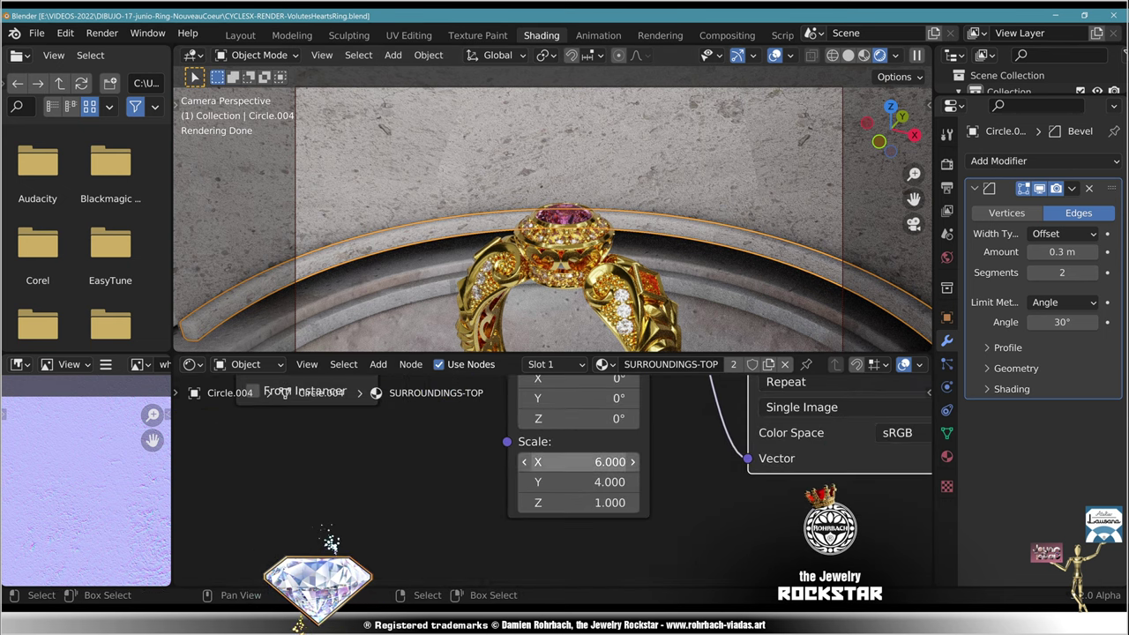
drag(608, 461, 609, 502)
text(5)
key(Return)
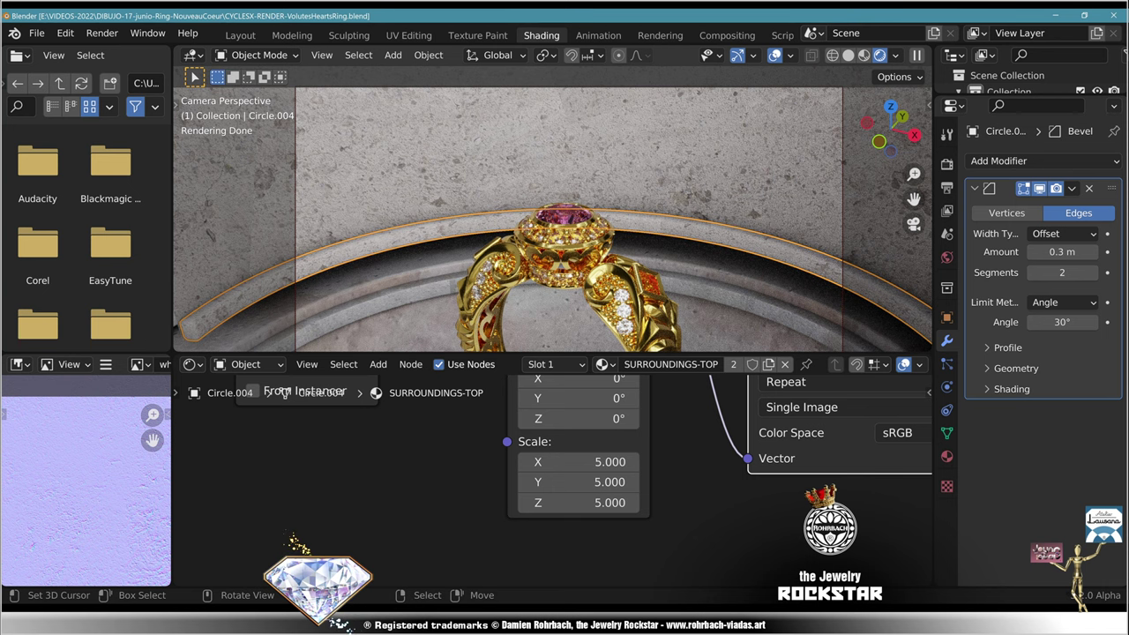
Step: Clear the selection, frame the ring and its pedestal in the rendered view, and save the file
key(alt+a)
scroll(560, 213, down, 3)
shift+middle_drag(559, 213, 516, 133)
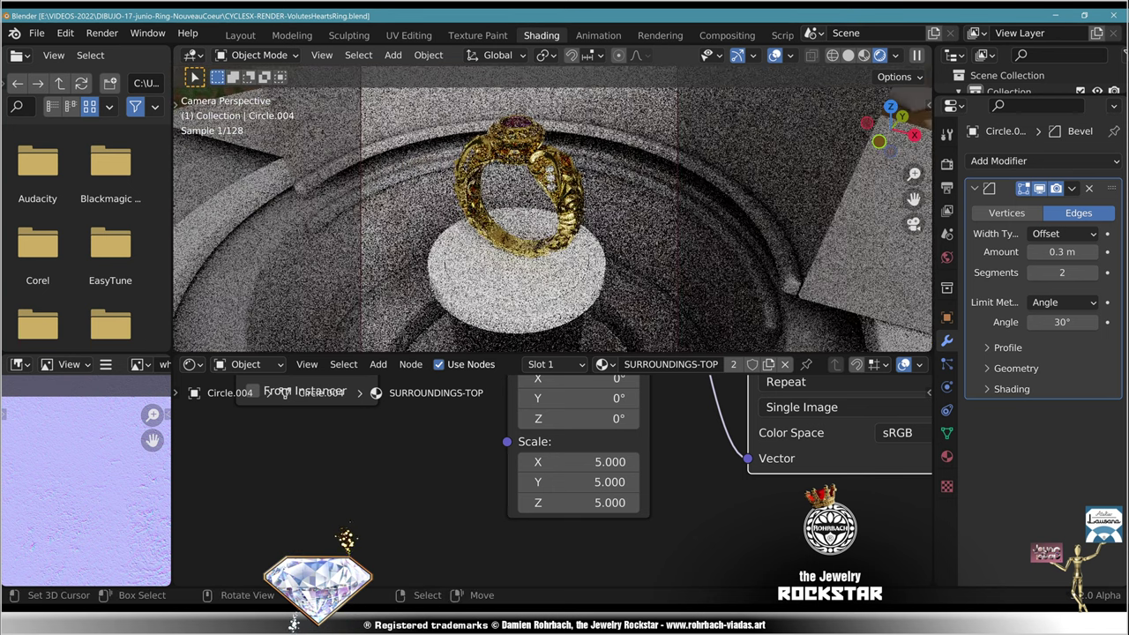
key(Right)
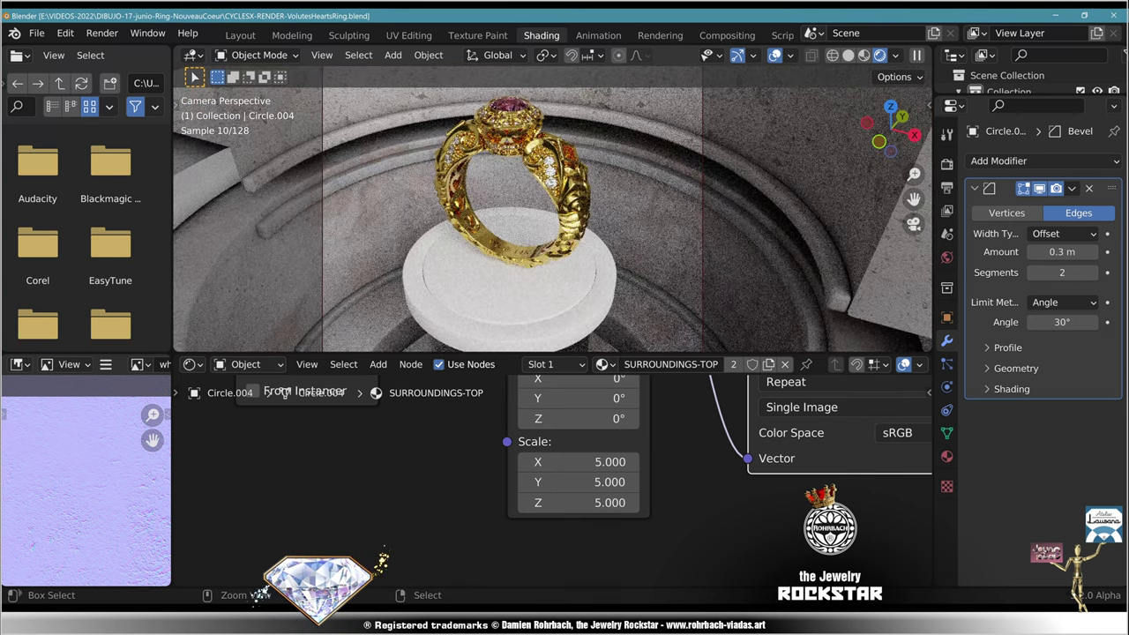
key(ctrl+s)
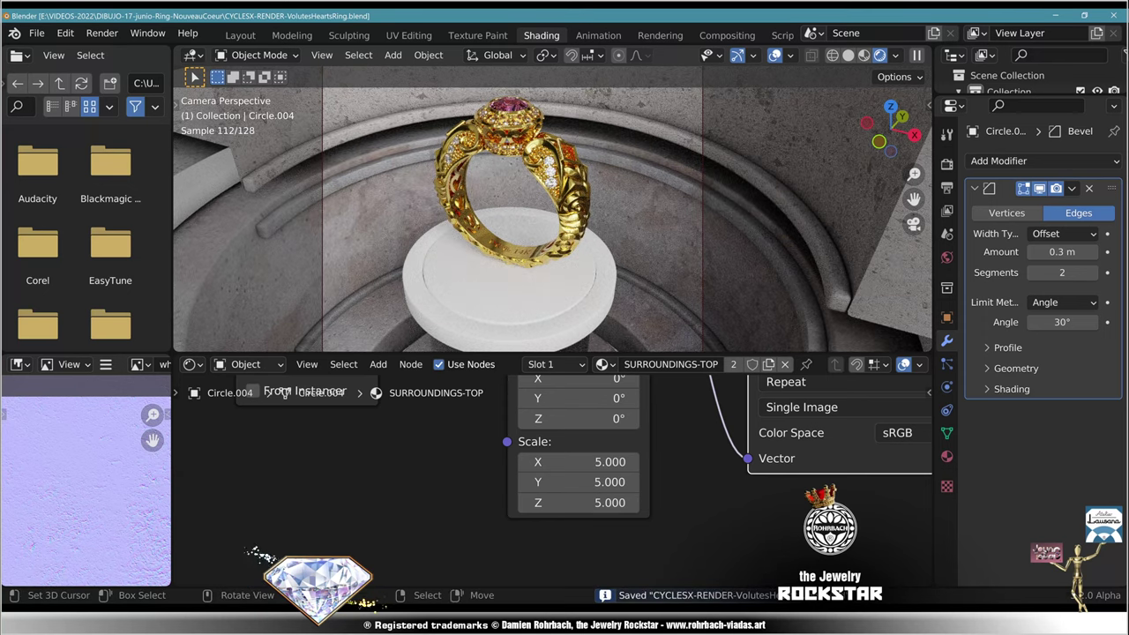
Step: Inspect the backdrop, the circular basin and the thin rim around the ring, selecting each to check its material
click(723, 155)
click(736, 190)
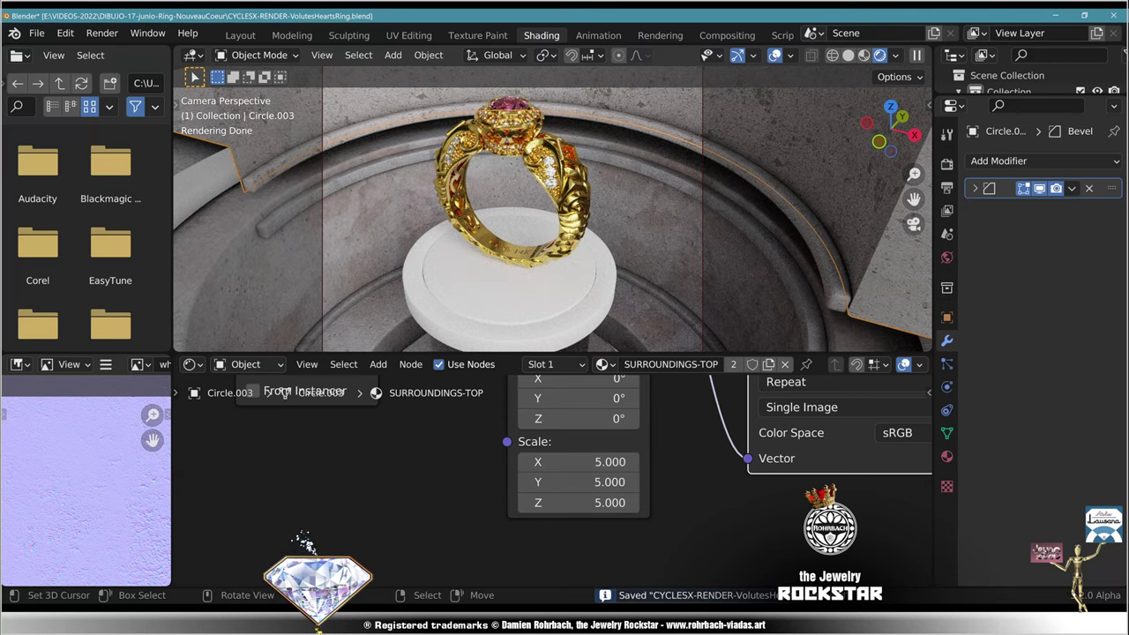
click(743, 219)
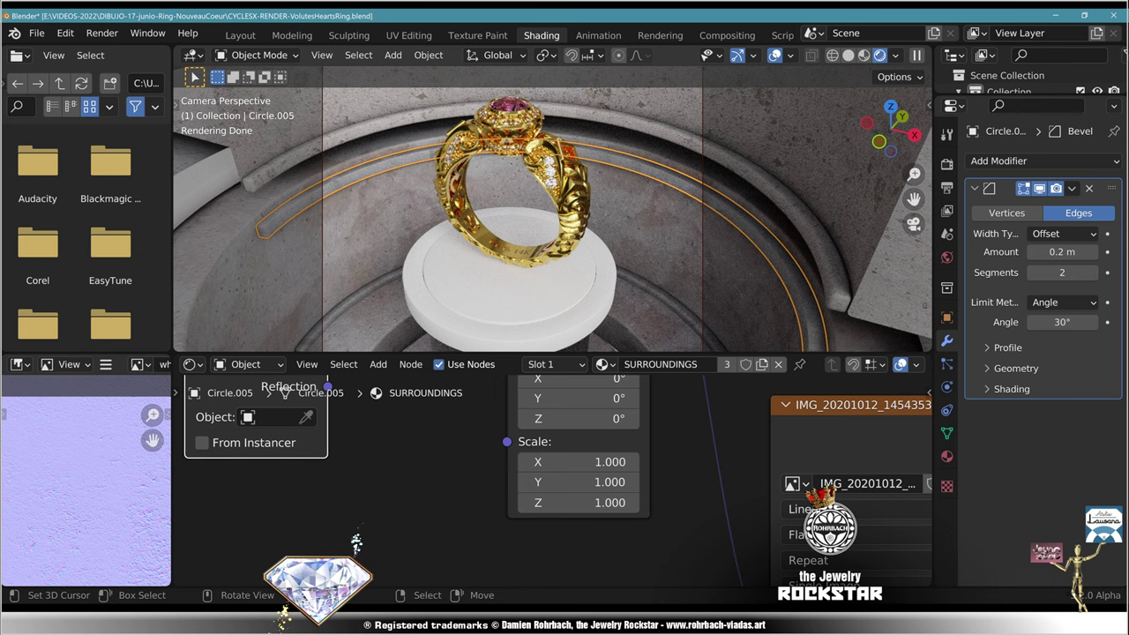
click(716, 251)
click(743, 221)
shift+middle_drag(744, 221, 715, 271)
click(692, 296)
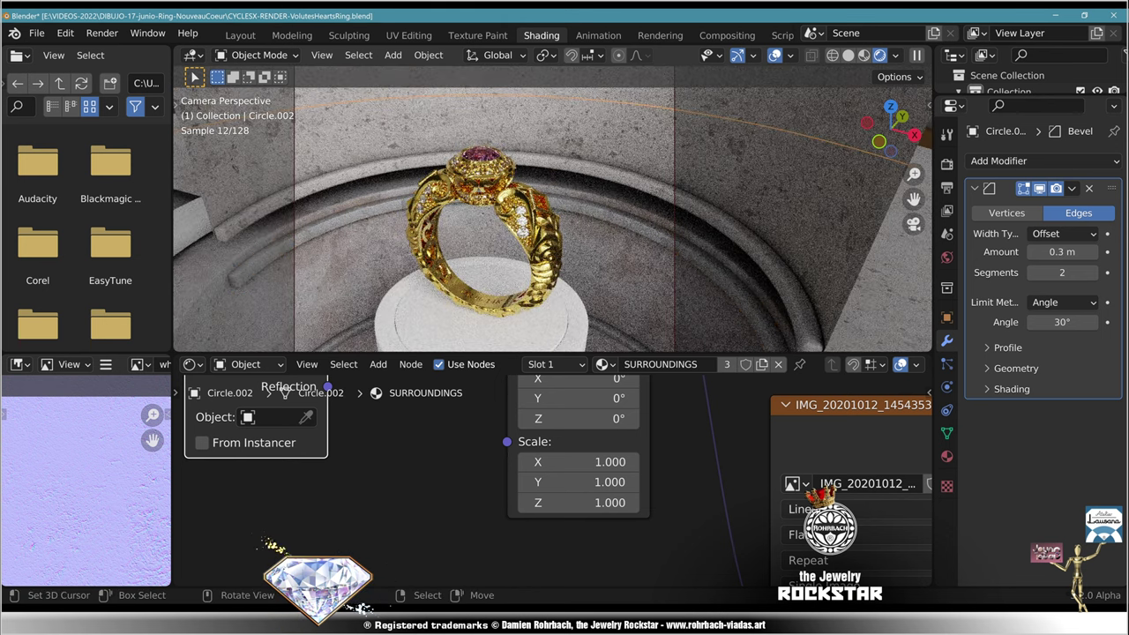
scroll(692, 295, down, 2)
shift+middle_drag(692, 295, 756, 259)
scroll(756, 258, up, 3)
Step: Save the file and delete the thin rim Circle.005 on the basin wall behind the ring
click(772, 122)
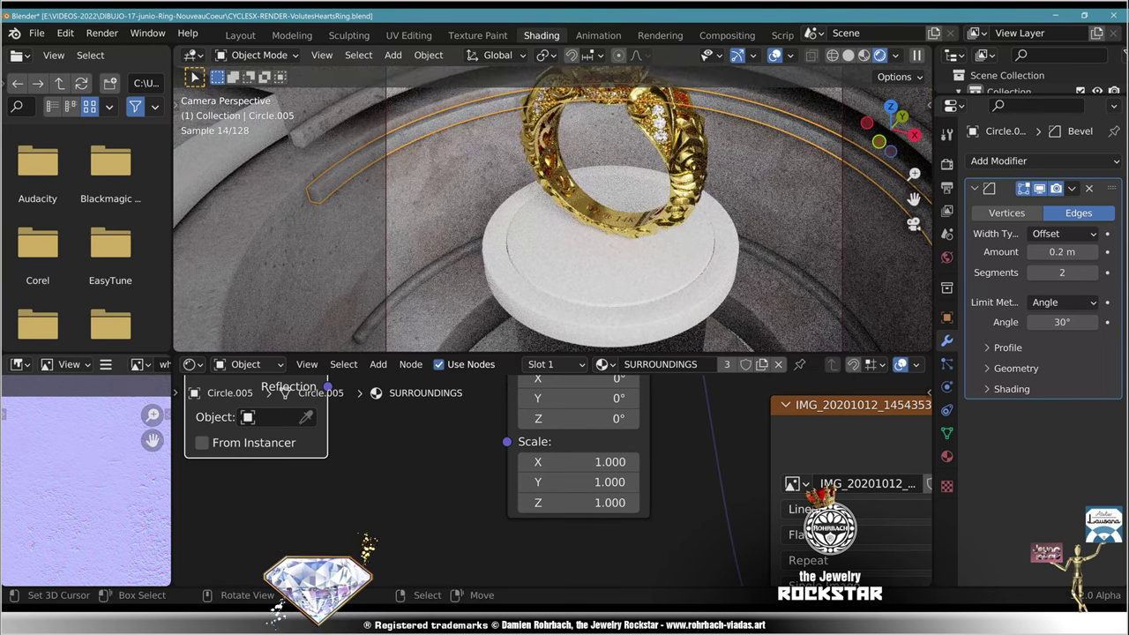
key(ctrl+s)
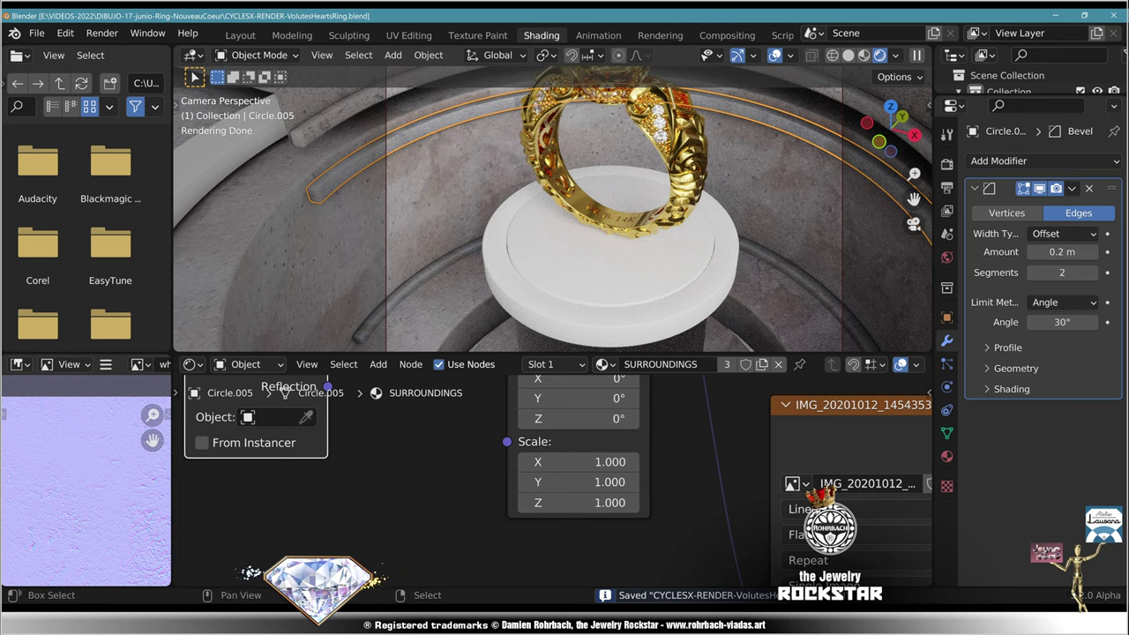
shift+middle_drag(772, 122, 584, 196)
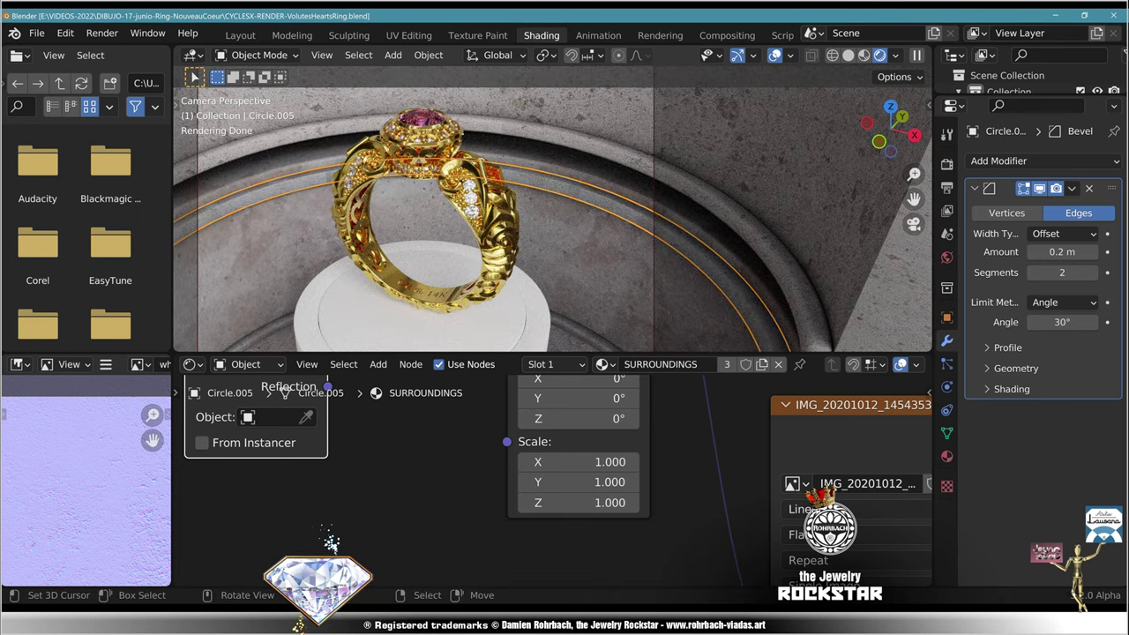
key(Delete)
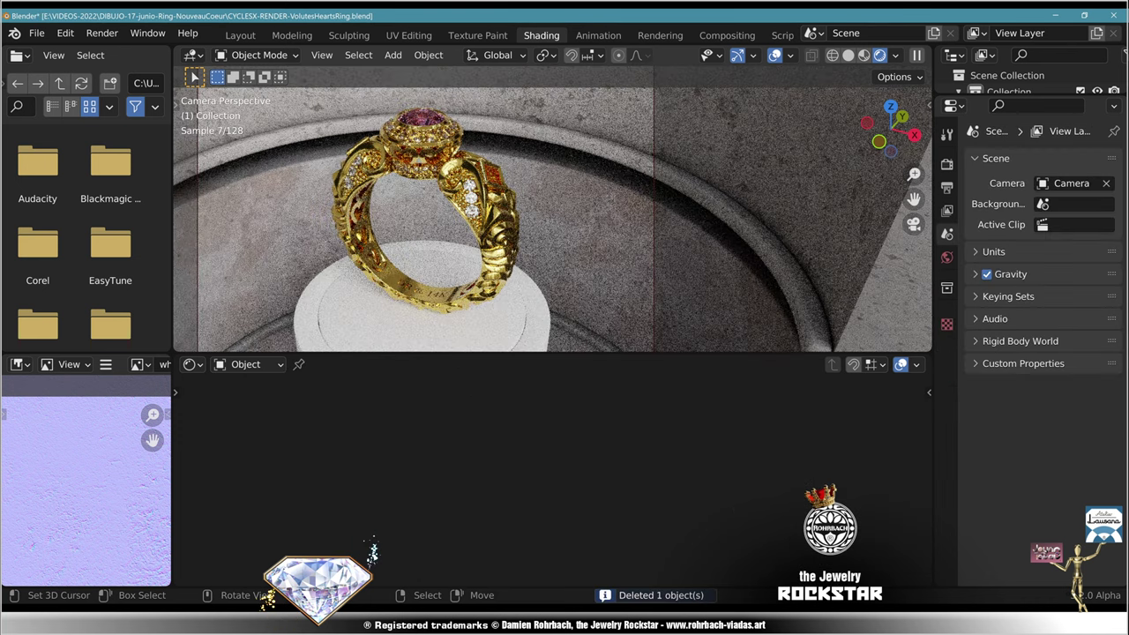
scroll(552, 209, down, 2)
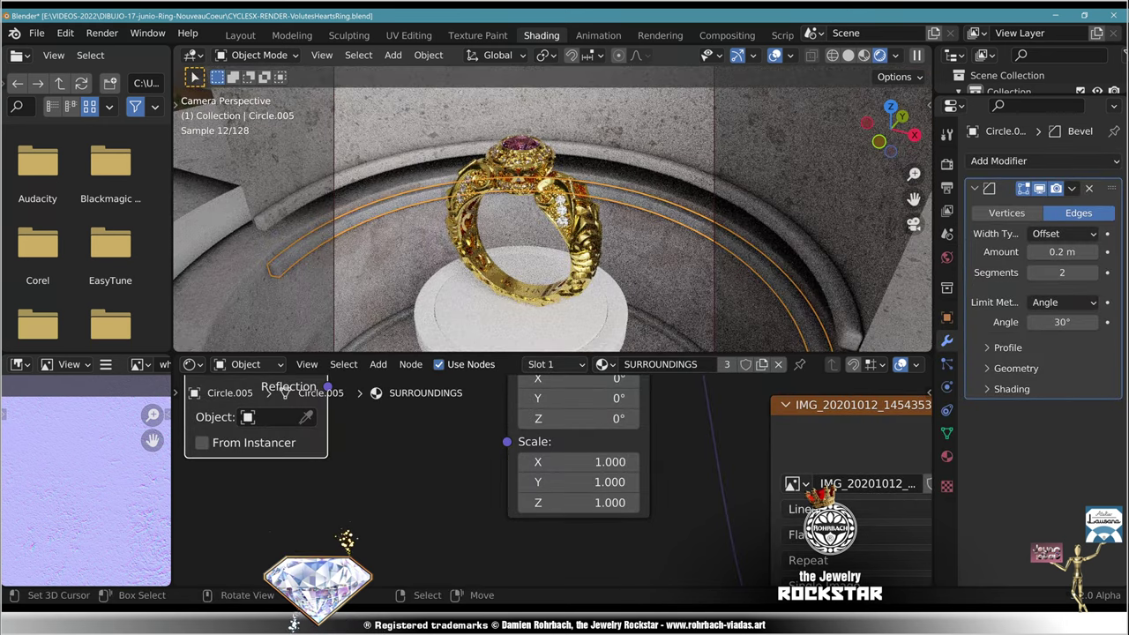
key(Delete)
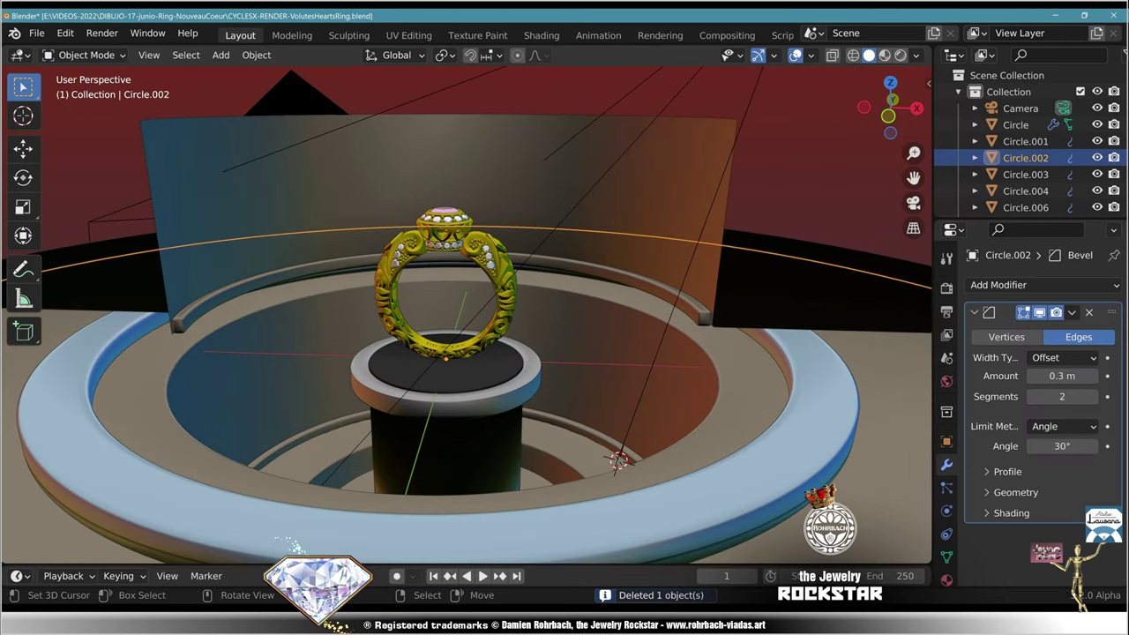
Step: Edit the Circle.002 basin and add a loop cut around its inner wall just below the upper edge
key(Tab)
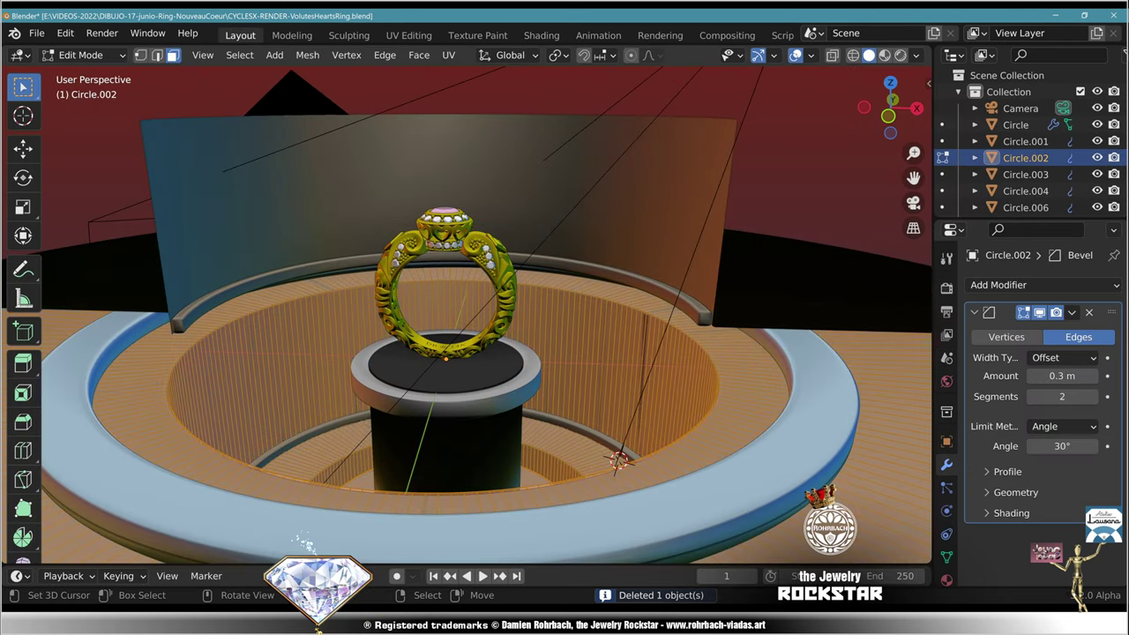
scroll(468, 315, up, 2)
key(ctrl+r)
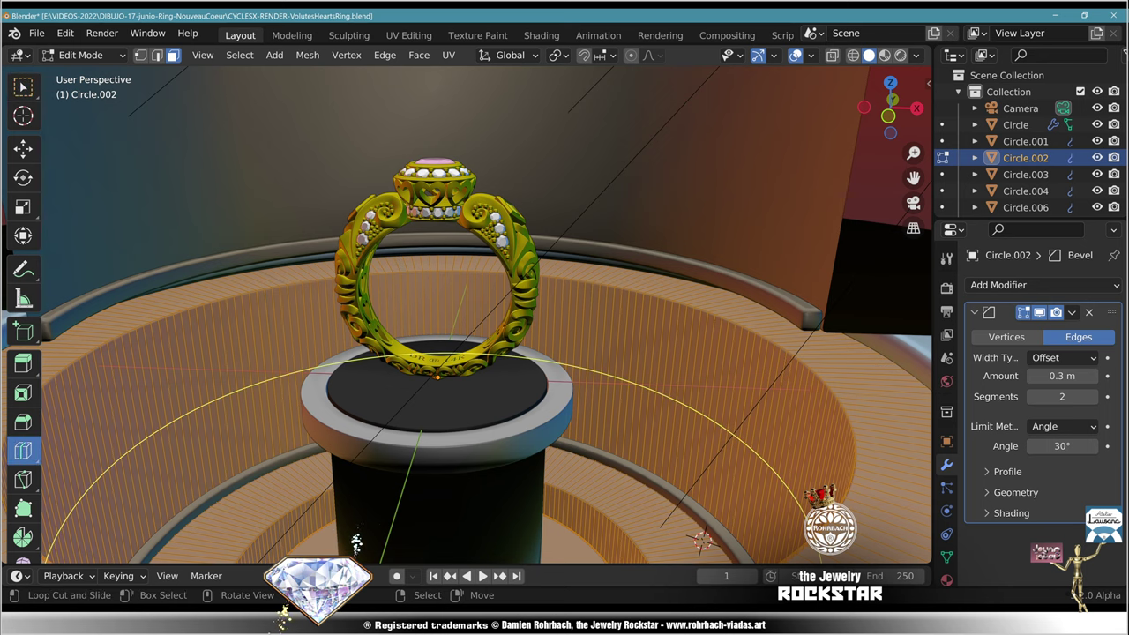
drag(750, 422, 754, 331)
click(751, 331)
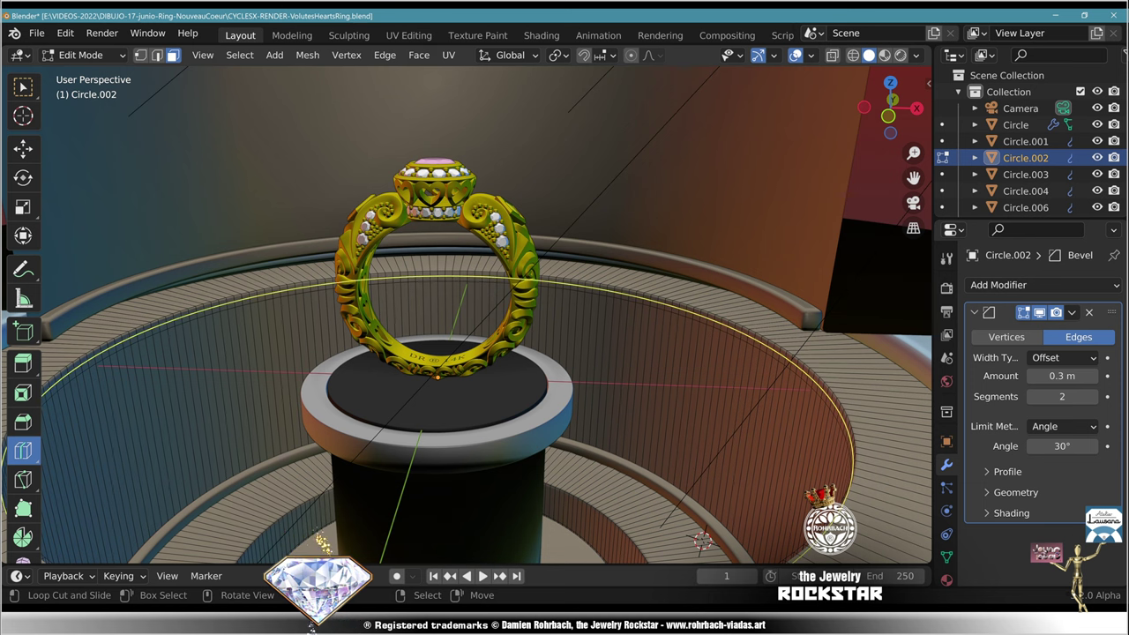
Step: Select the full ring of narrow faces between the loop cut and the upper edge around the basin's inner wall
click(24, 149)
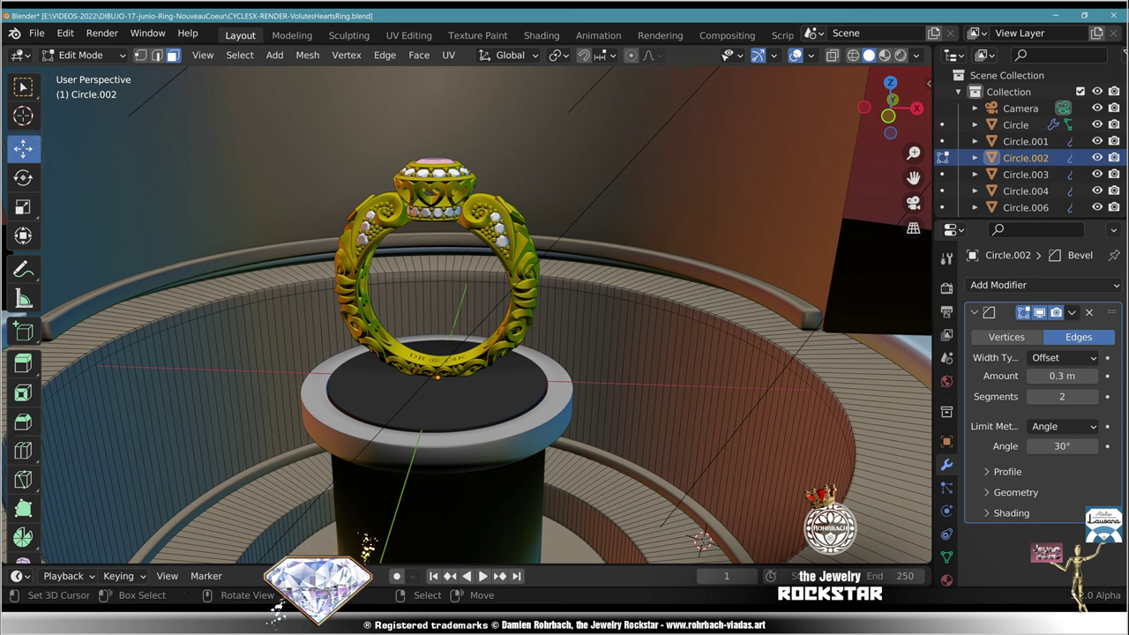
ctrl+click(737, 328)
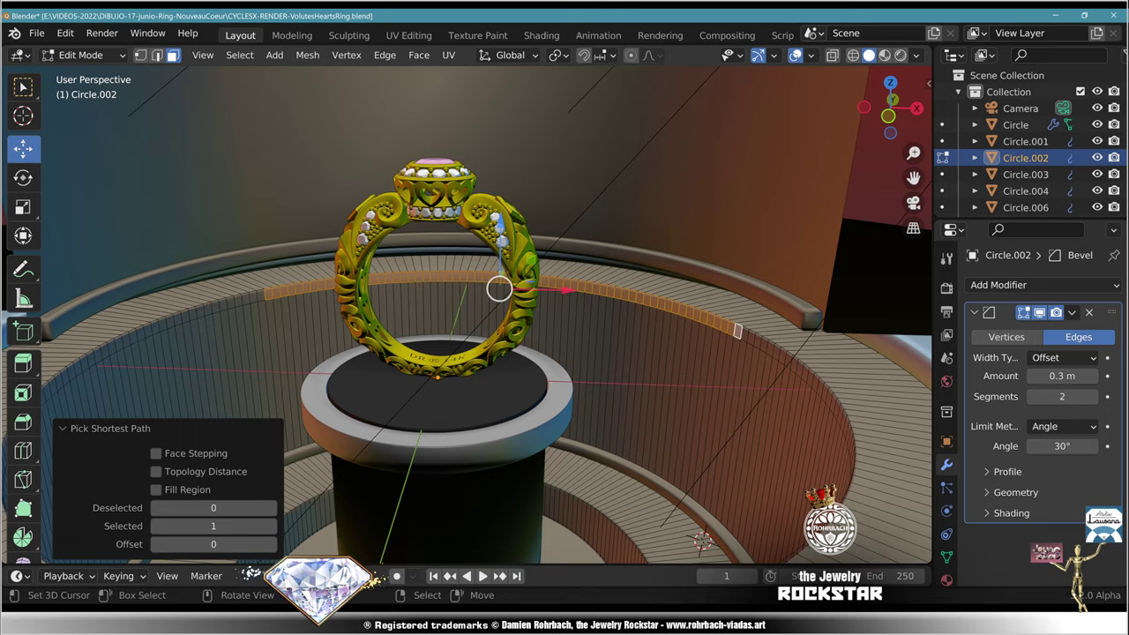
middle_drag(737, 328, 913, 407)
ctrl+click(688, 184)
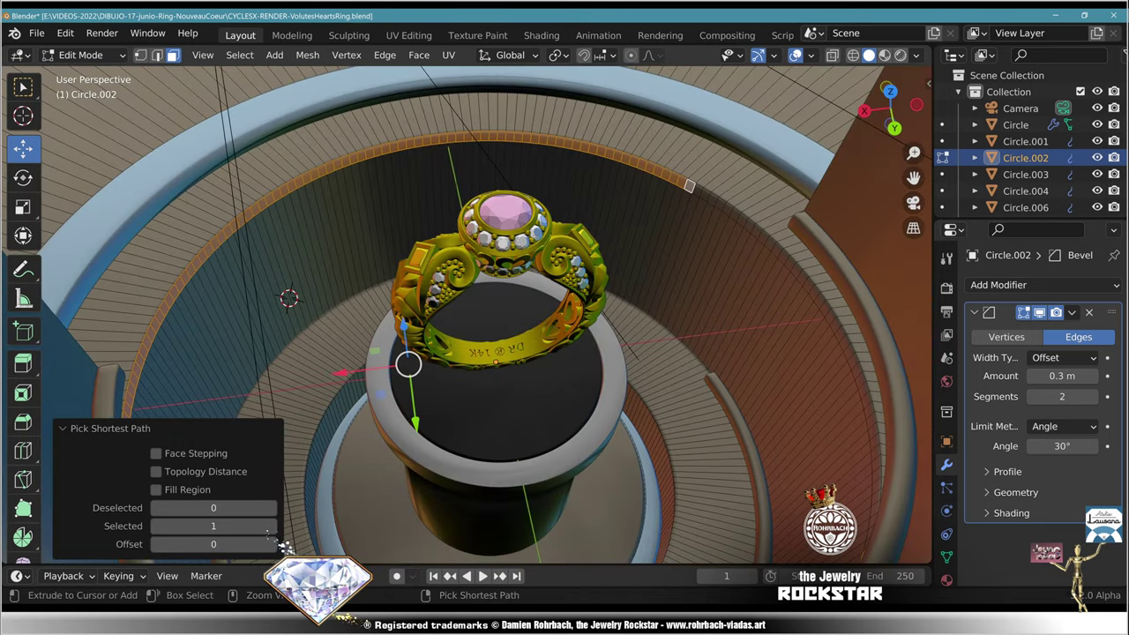
middle_drag(688, 187, 869, 190)
ctrl+click(504, 97)
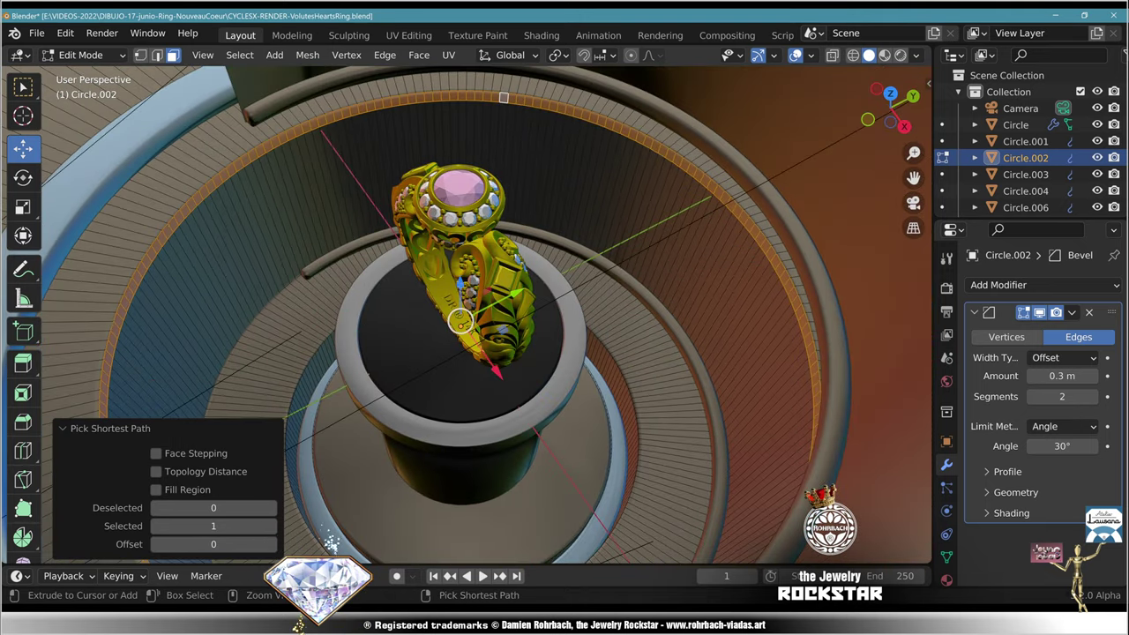
middle_drag(504, 96, 625, 76)
scroll(468, 315, up, 2)
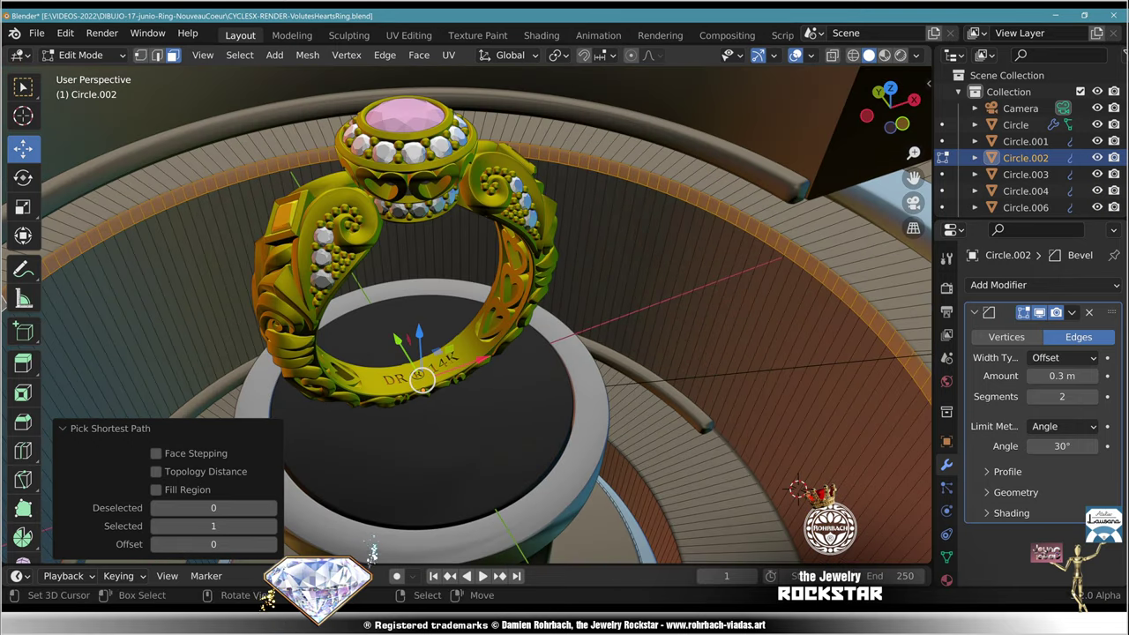
Step: Extrude the selected face ring in place and scale it inward to about 0.975, with the Z scale set to 1
key(e)
key(Escape)
middle_drag(422, 377, 431, 407)
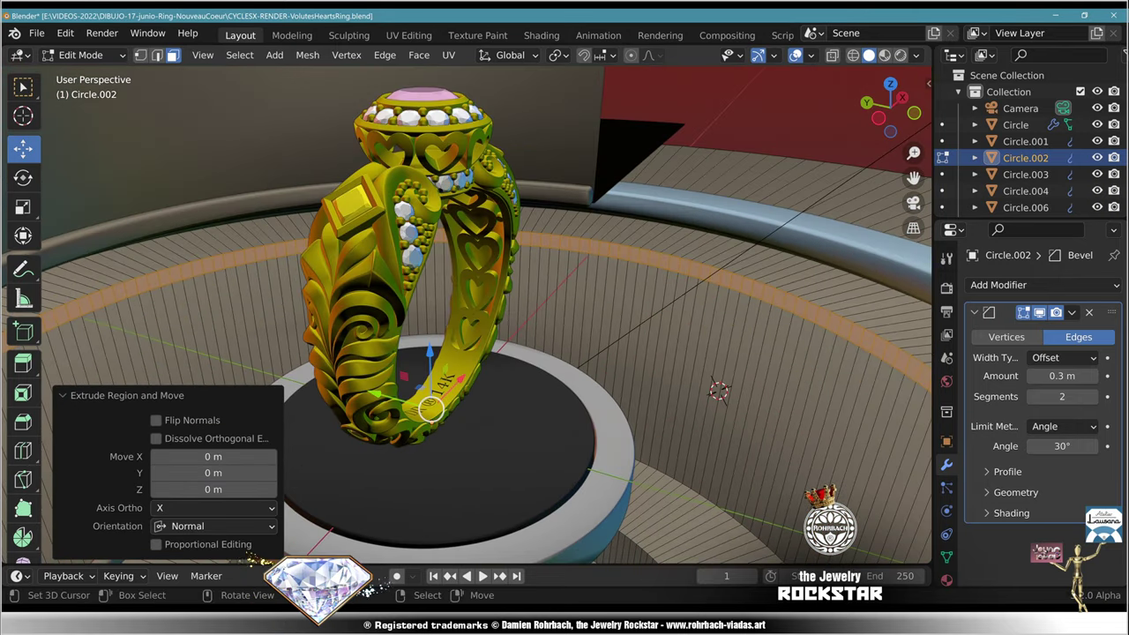
key(s)
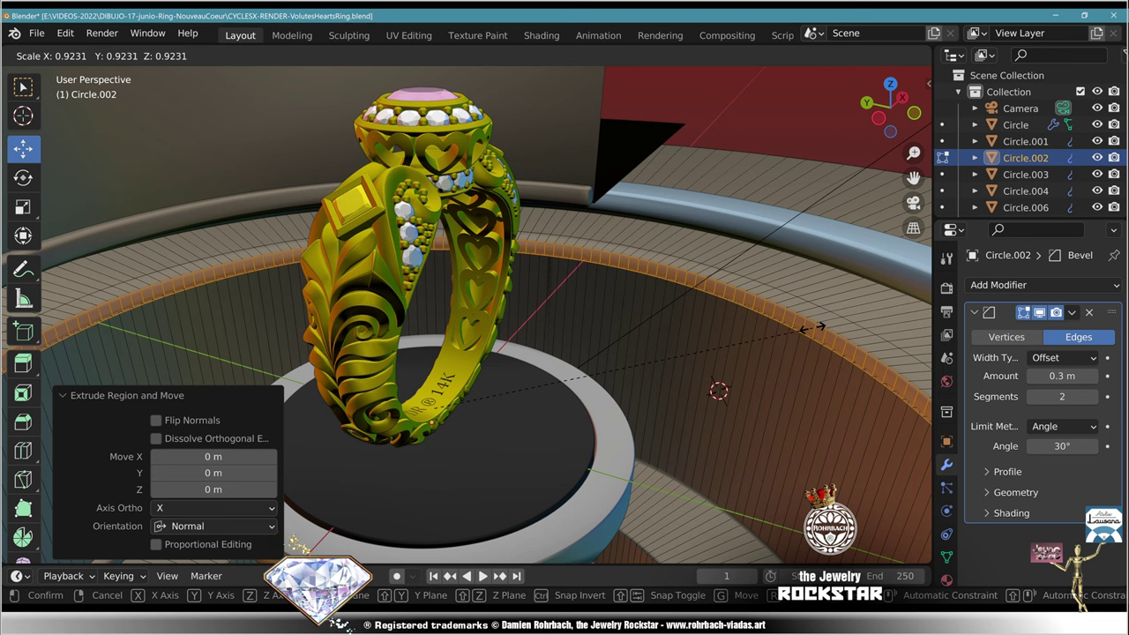
key(Return)
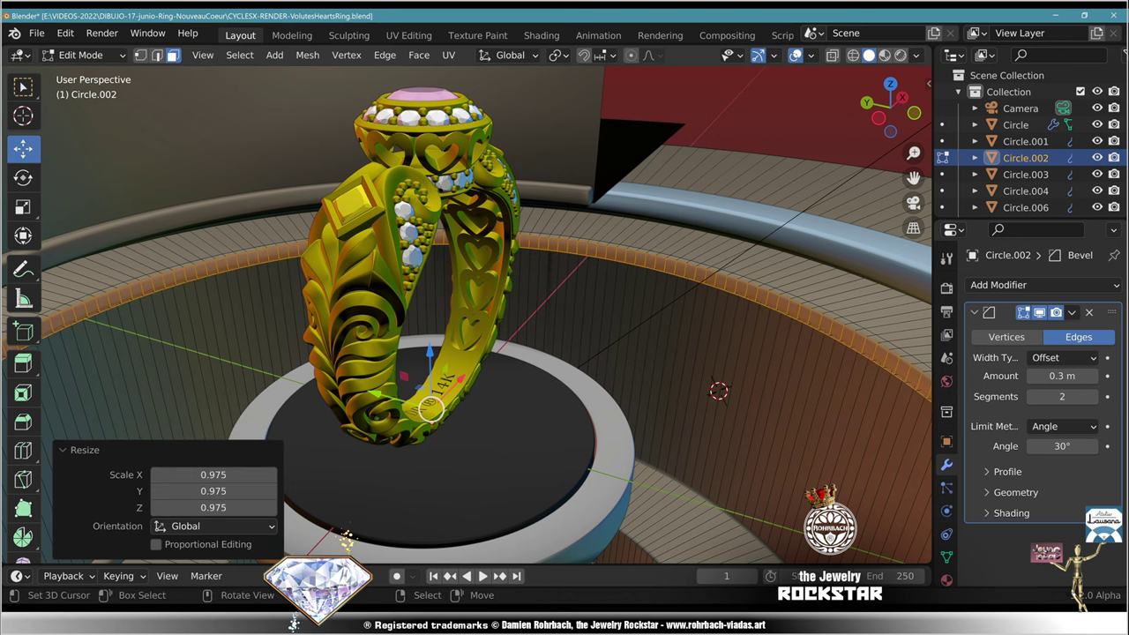
click(212, 507)
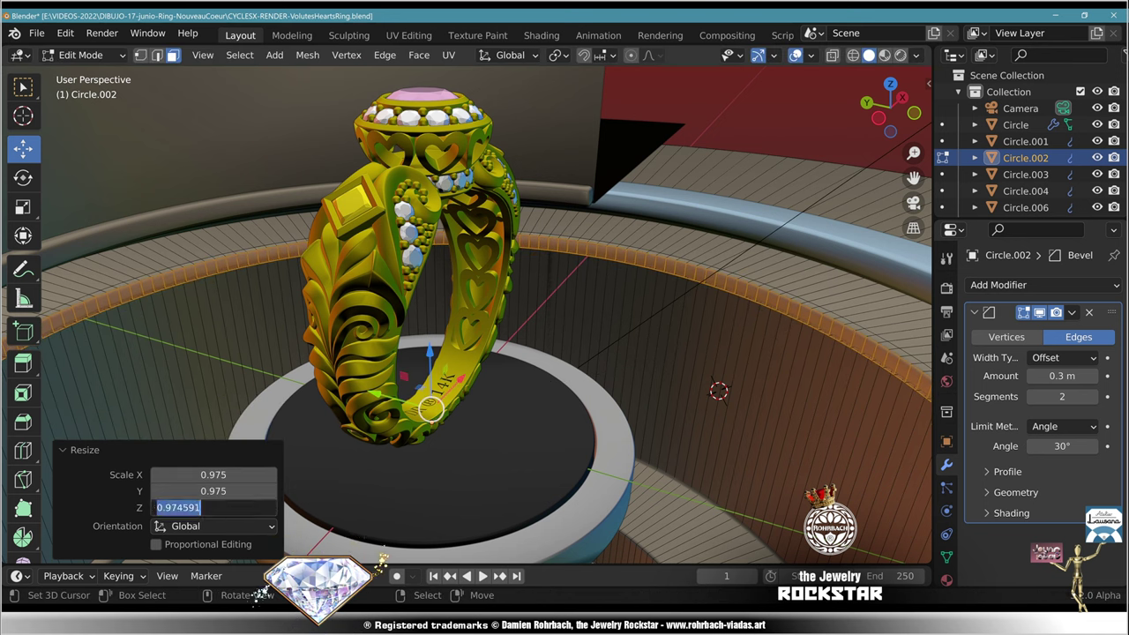
text(1)
key(Return)
Step: Set the X and Y scale of the extruded face ring to 0.96 to widen the ledge
middle_drag(564, 291, 428, 344)
shift+middle_drag(671, 335, 485, 309)
middle_drag(295, 547, 372, 554)
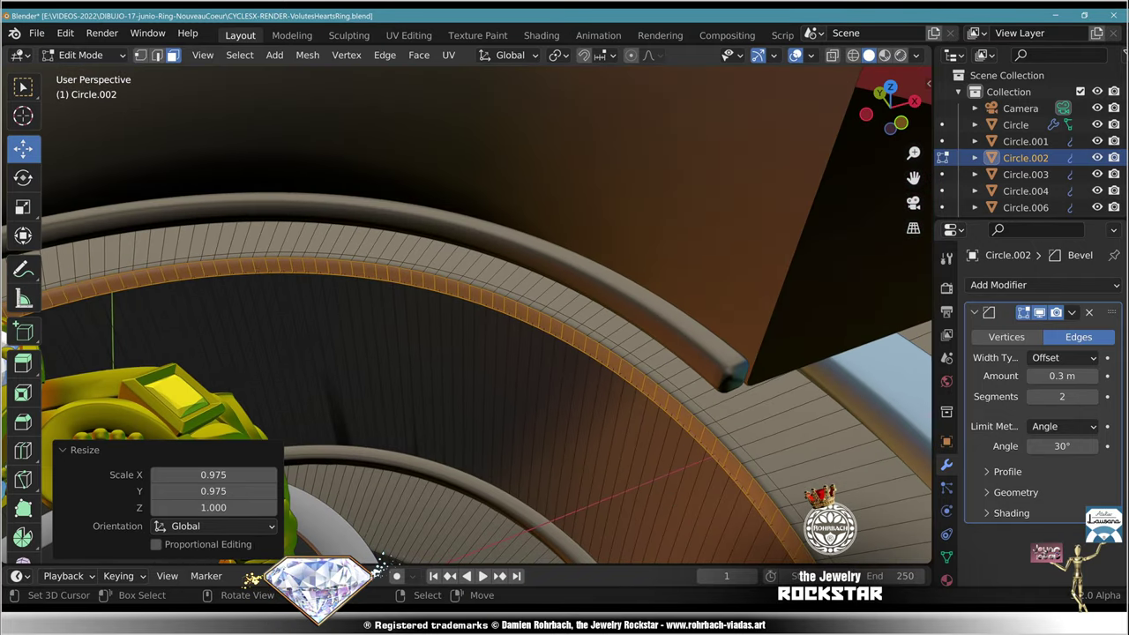
drag(212, 475, 211, 491)
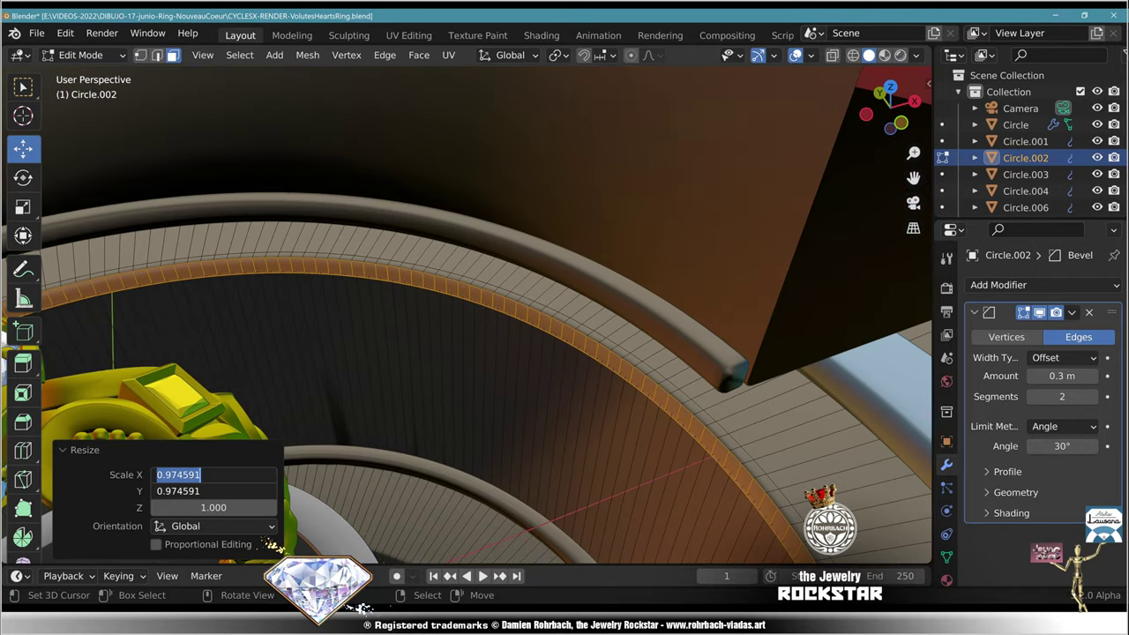
text(.96)
key(Return)
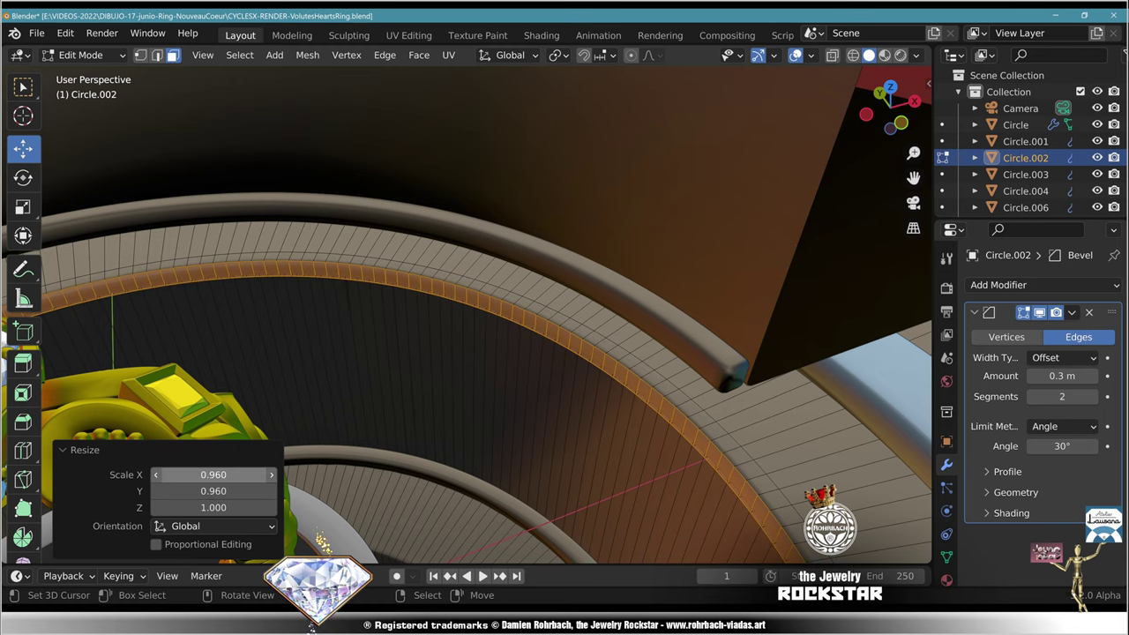
Step: Select the ring of faces on top of the new ledge and extrude it upward by about 0.79 m
click(534, 308)
middle_drag(535, 308, 706, 311)
ctrl+click(591, 302)
middle_drag(591, 302, 746, 319)
middle_drag(269, 547, 303, 544)
ctrl+click(524, 198)
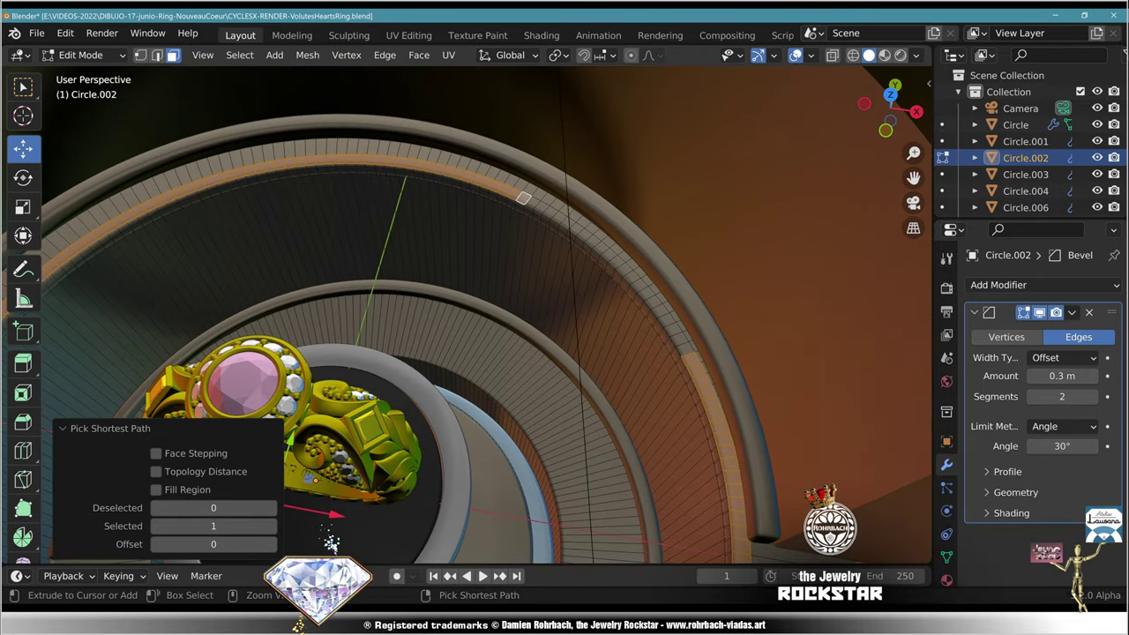
ctrl+click(686, 350)
middle_drag(685, 350, 667, 291)
key(e)
key(z)
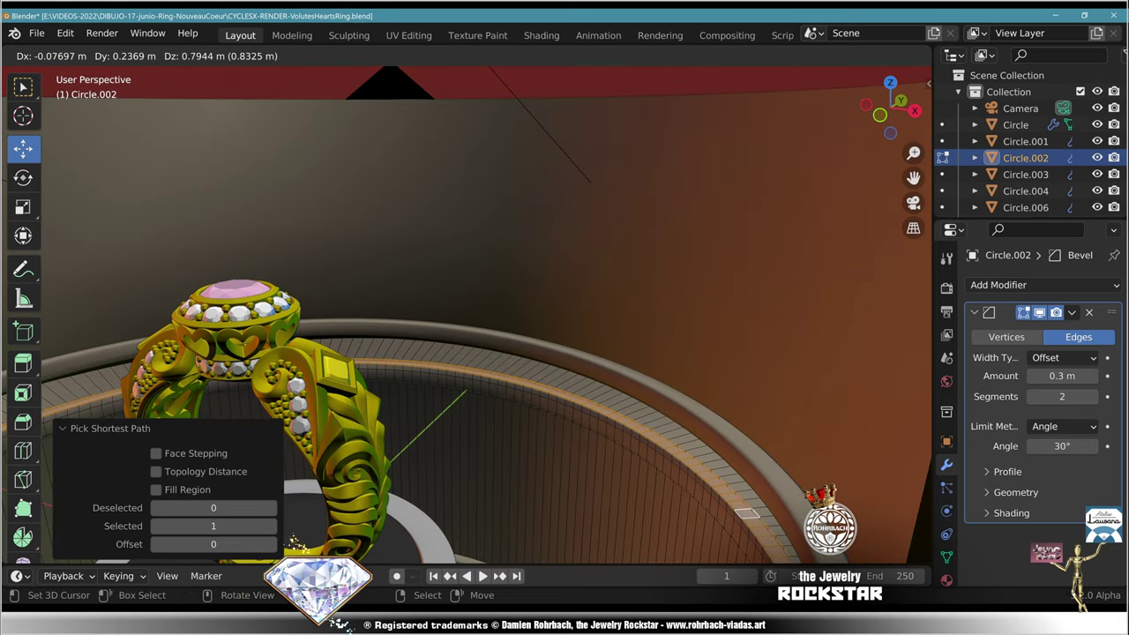
click(668, 286)
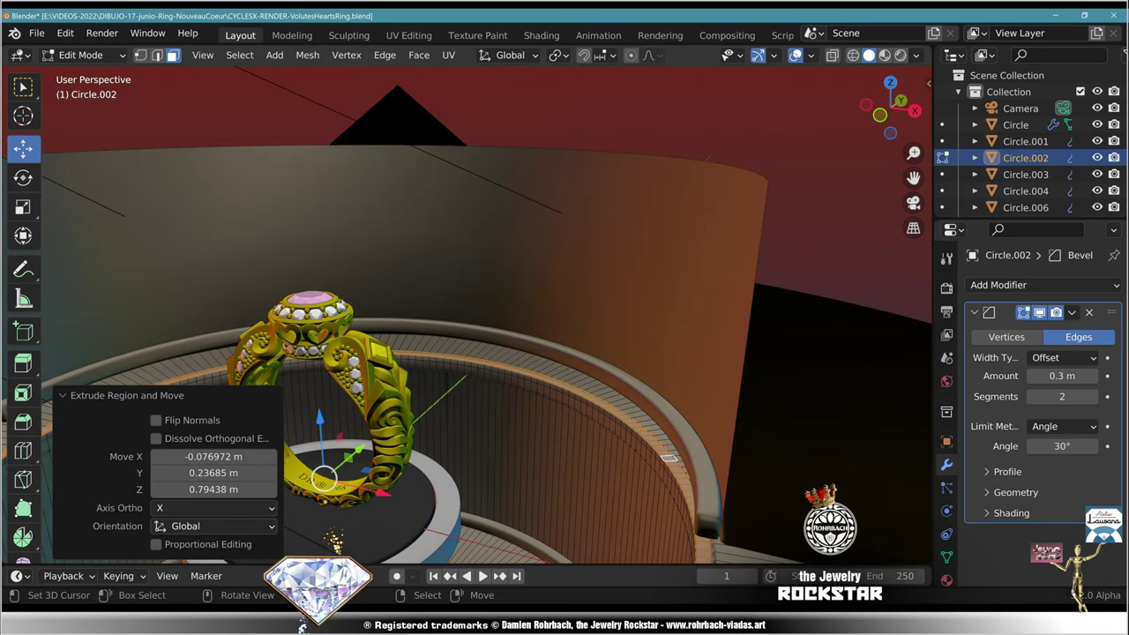
Step: Recalculate the normals of the whole basin mesh to the outside, and save the file from the camera view in Object Mode
key(ctrl+z)
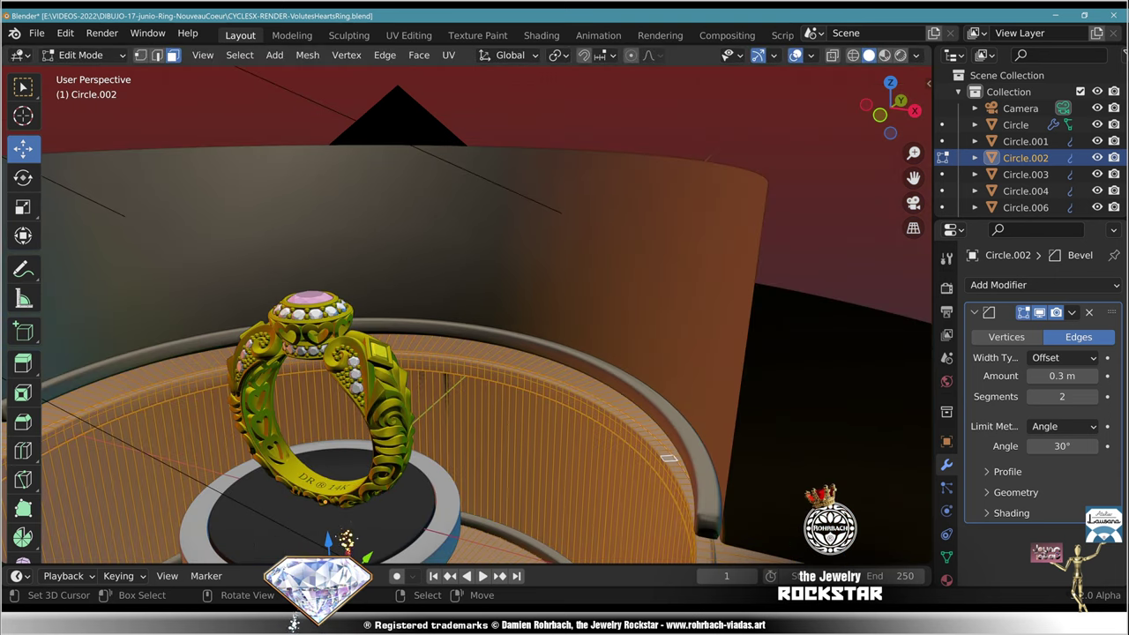
click(308, 56)
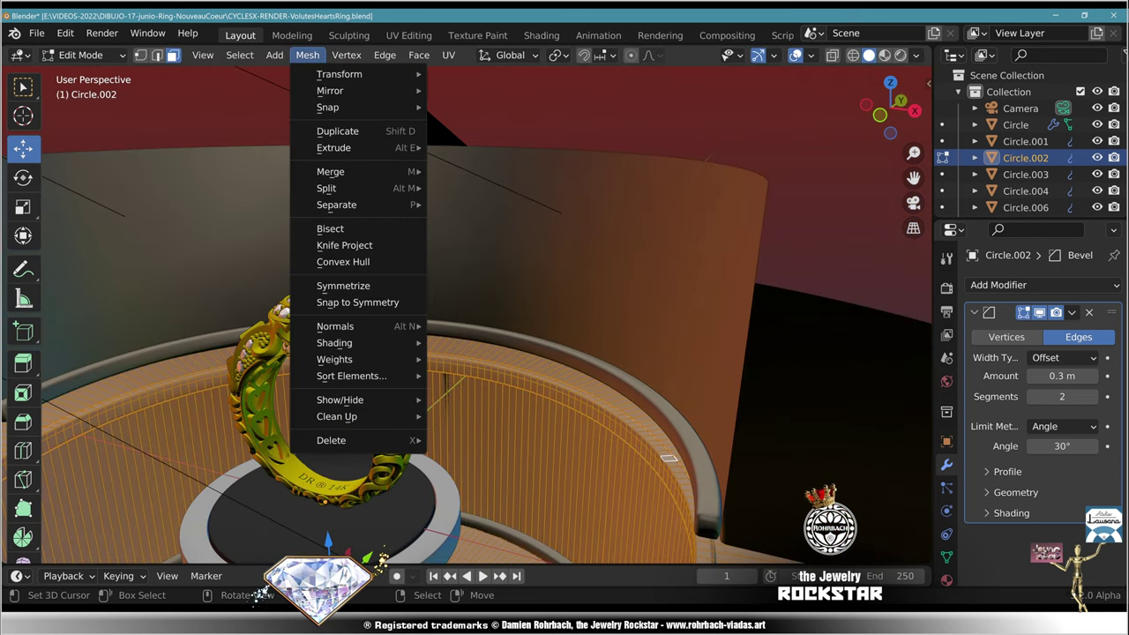
mouse_move(335, 326)
click(477, 89)
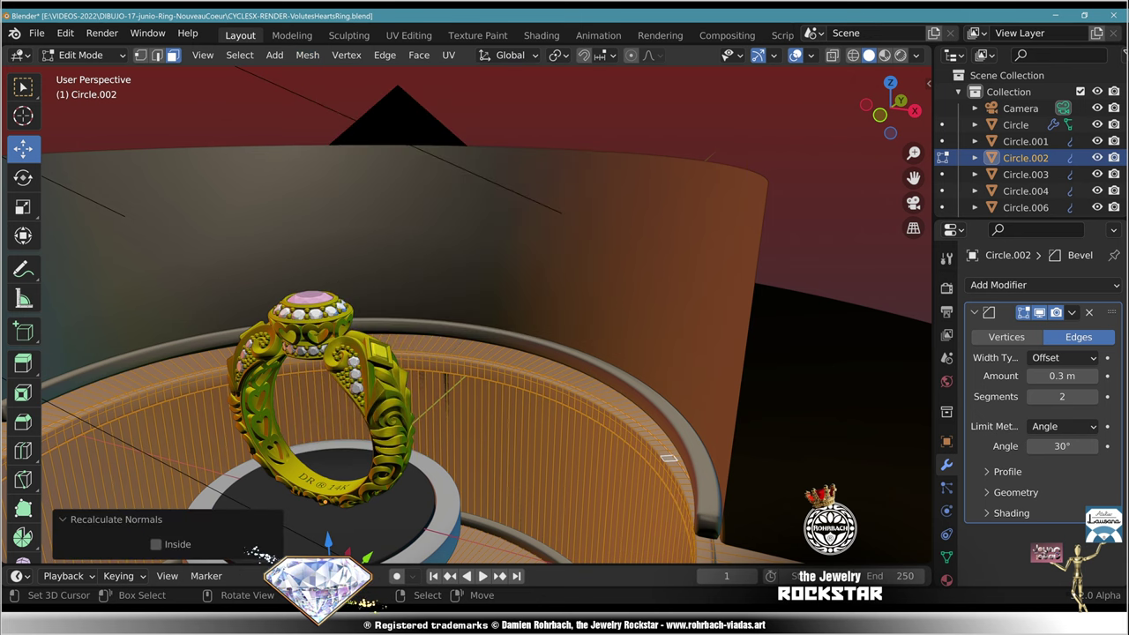
key(Tab)
middle_drag(494, 265, 494, 298)
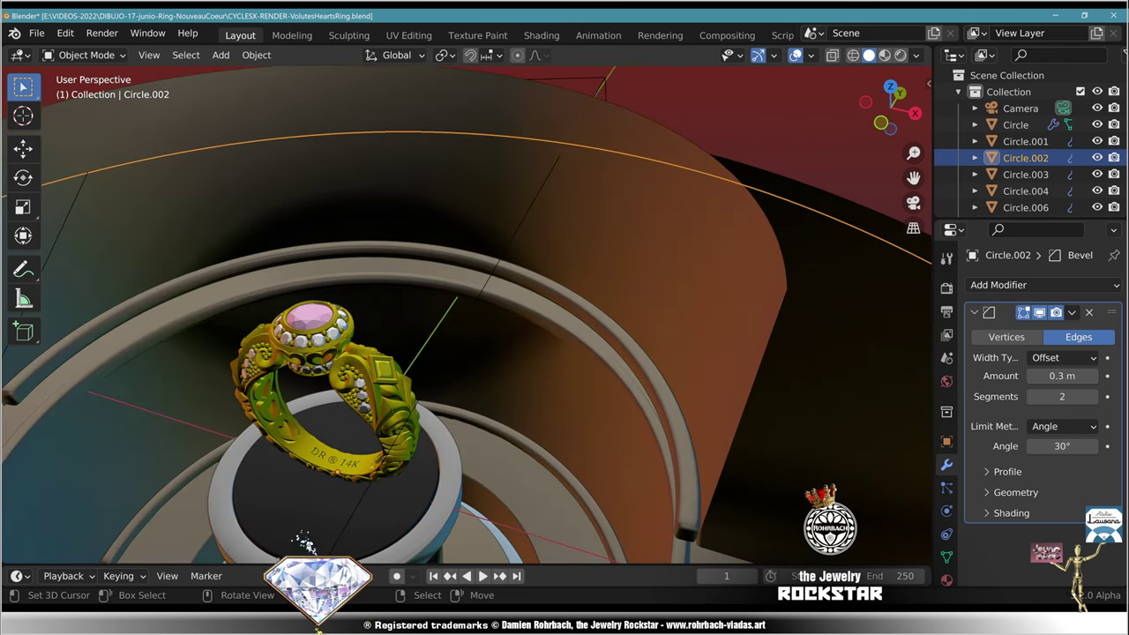
key(KP_0)
key(ctrl+s)
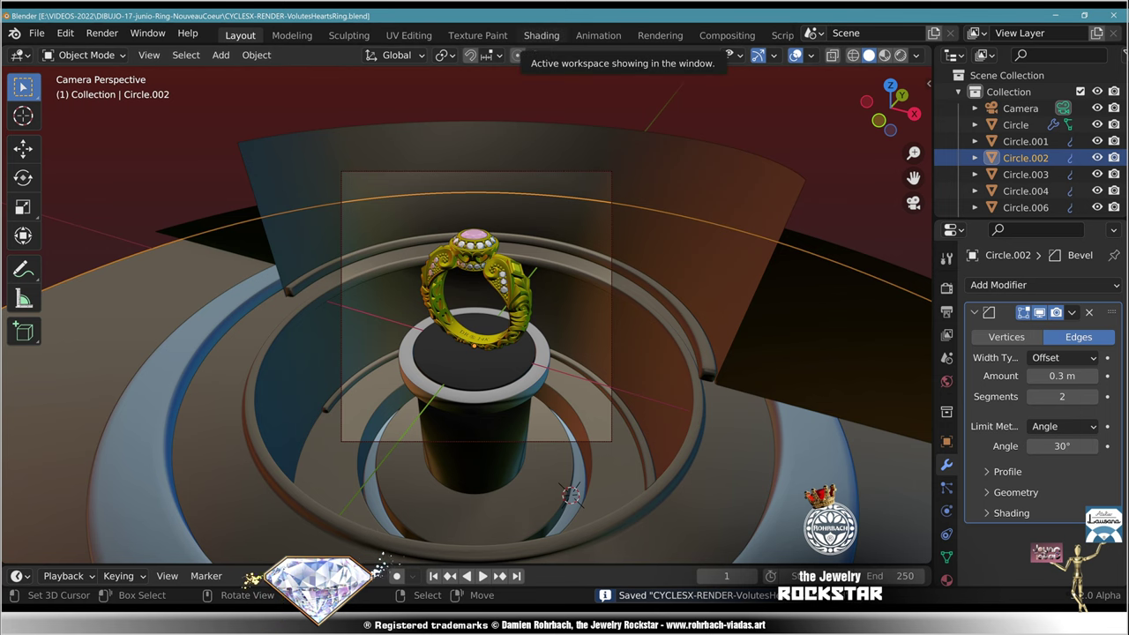
Step: Unwrap the whole Circle.002 mesh with Cube Projection in the UV Editing workspace and save the file
click(408, 36)
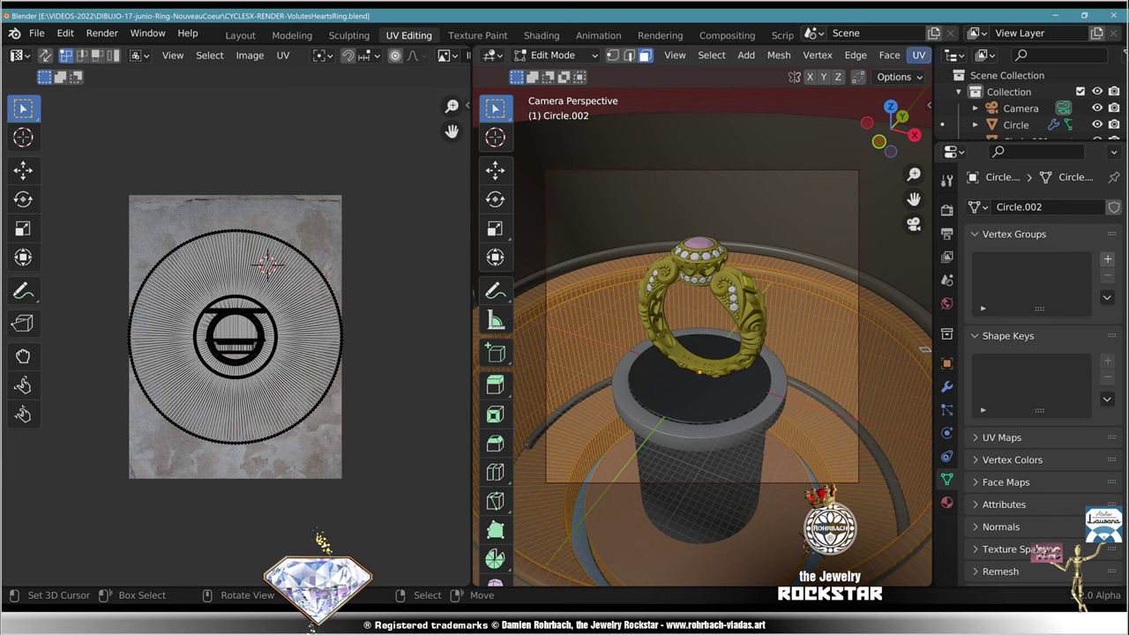
click(918, 54)
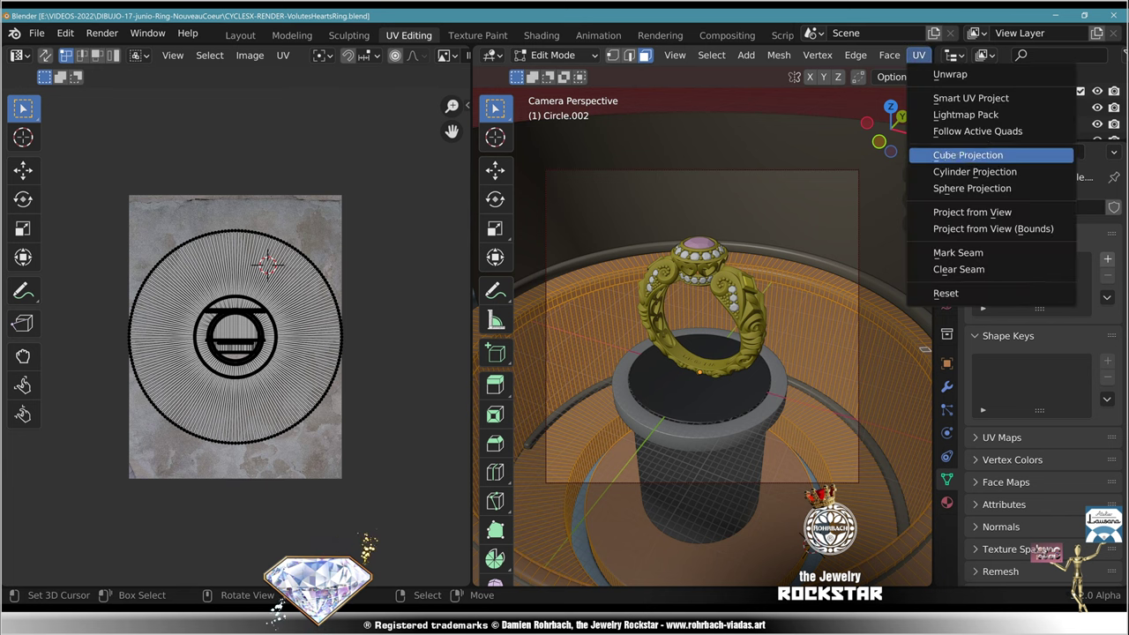
click(967, 155)
key(ctrl+s)
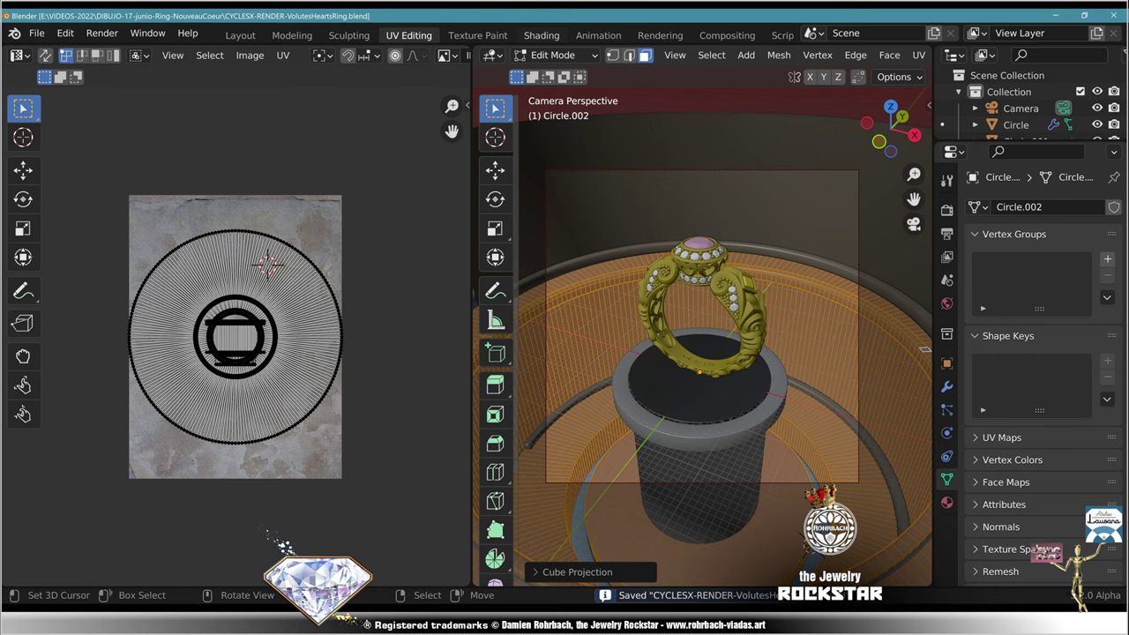
Step: Check the reworked basin in the Shading workspace's rendered camera view and save the file
click(542, 35)
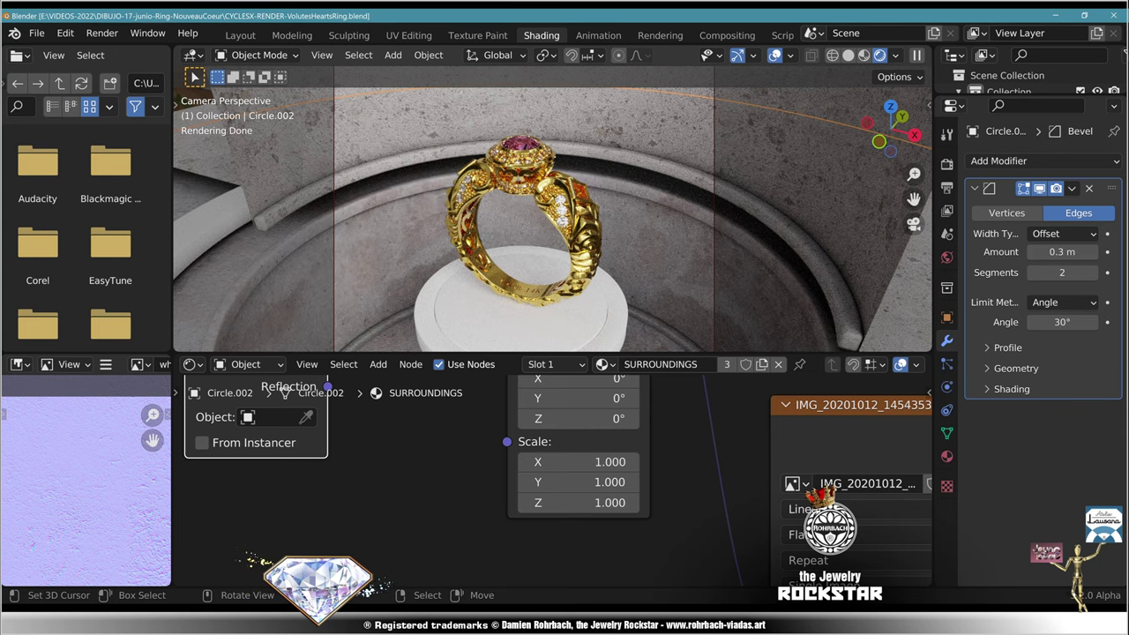
scroll(552, 209, down, 1)
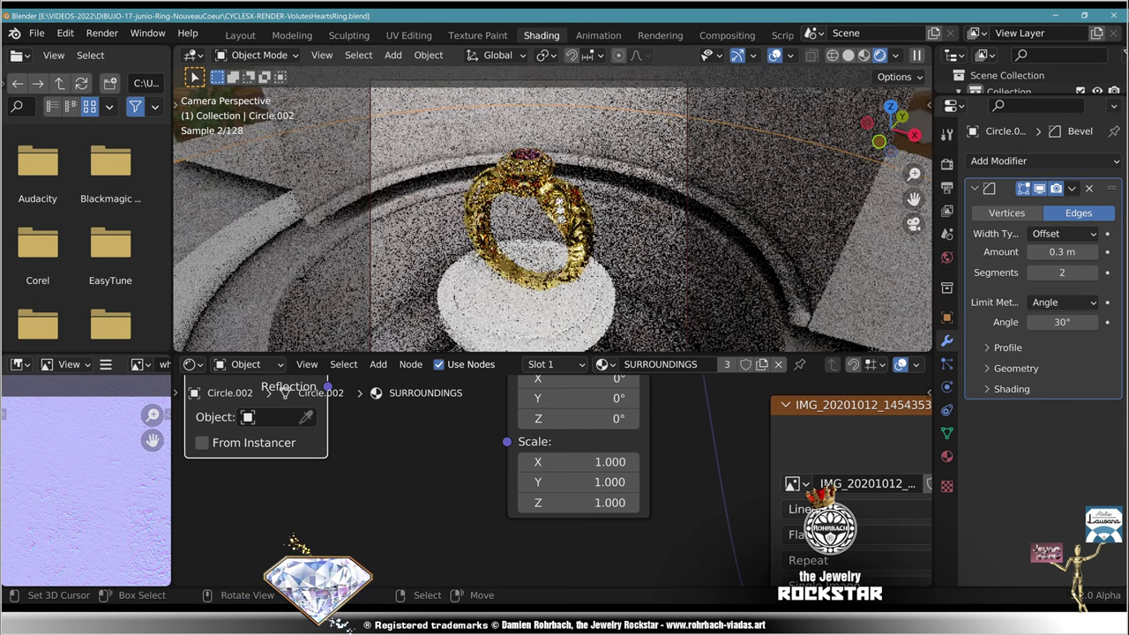
key(ctrl+s)
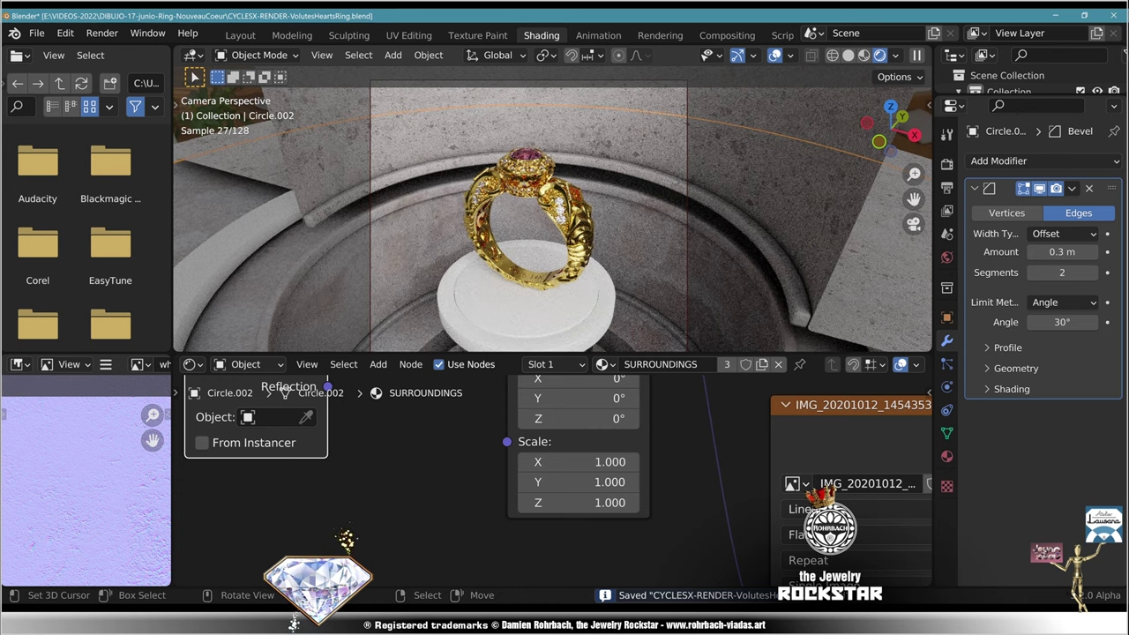
Step: Insert a Hue Saturation Value node between the stone image texture and the Color input of the node with Distance 25 in SURROUNDINGS
middle_drag(706, 477, 395, 512)
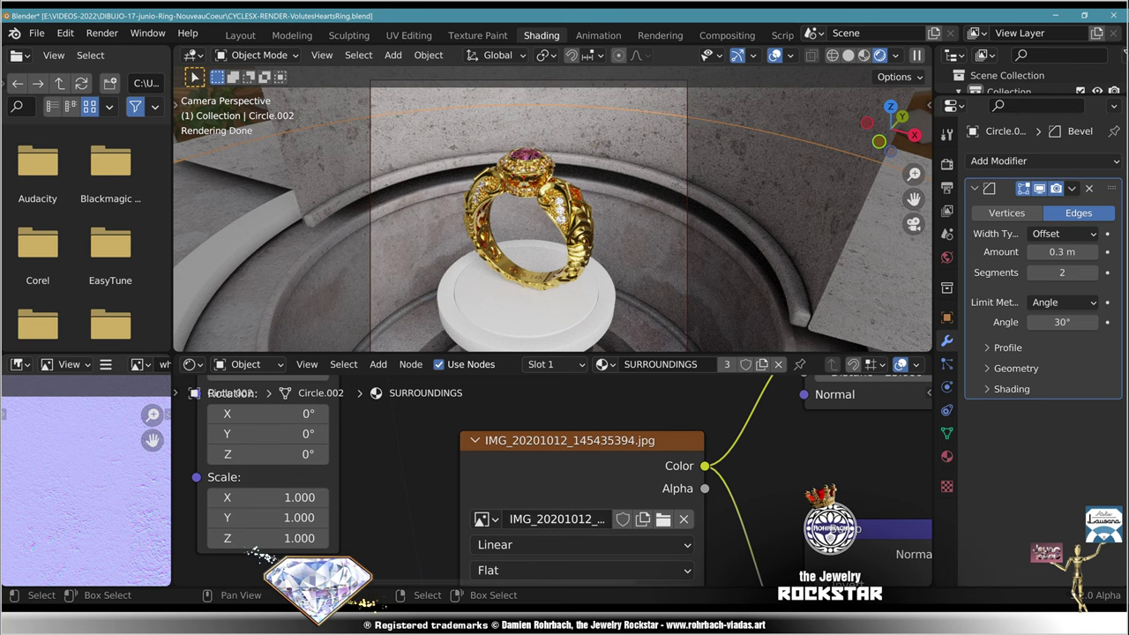
middle_drag(547, 414, 345, 540)
click(377, 364)
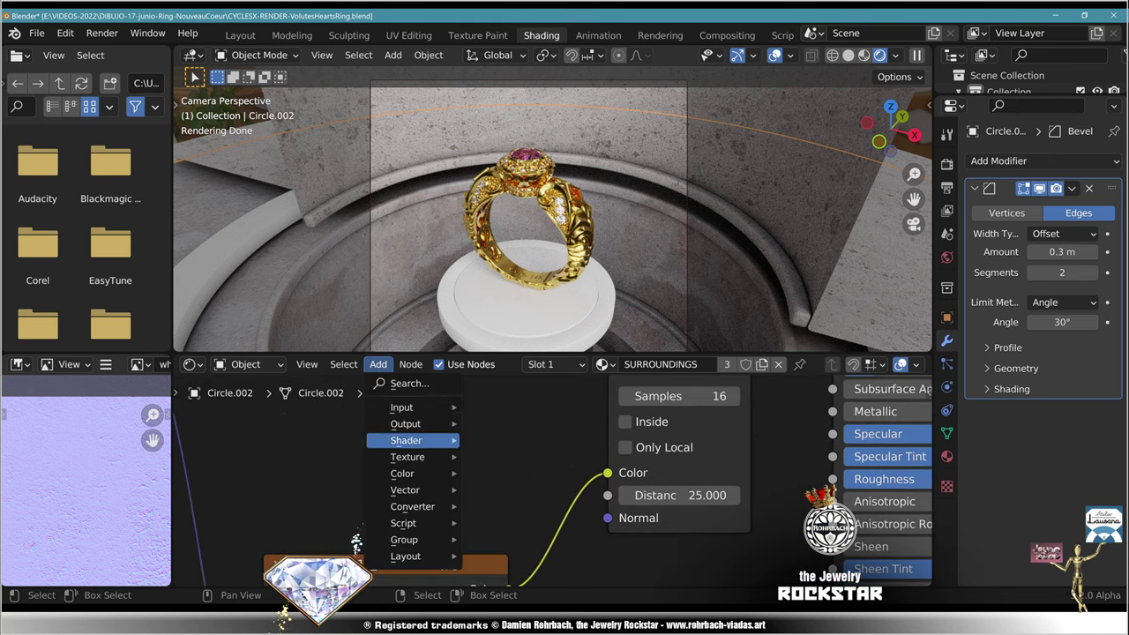
mouse_move(401, 473)
click(510, 408)
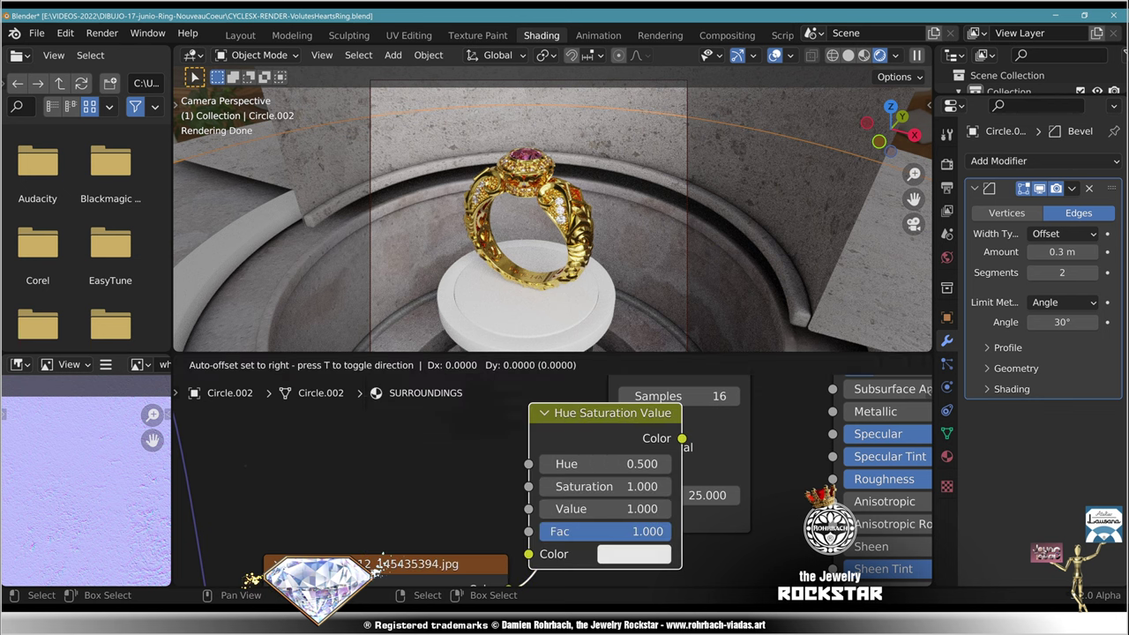
click(570, 468)
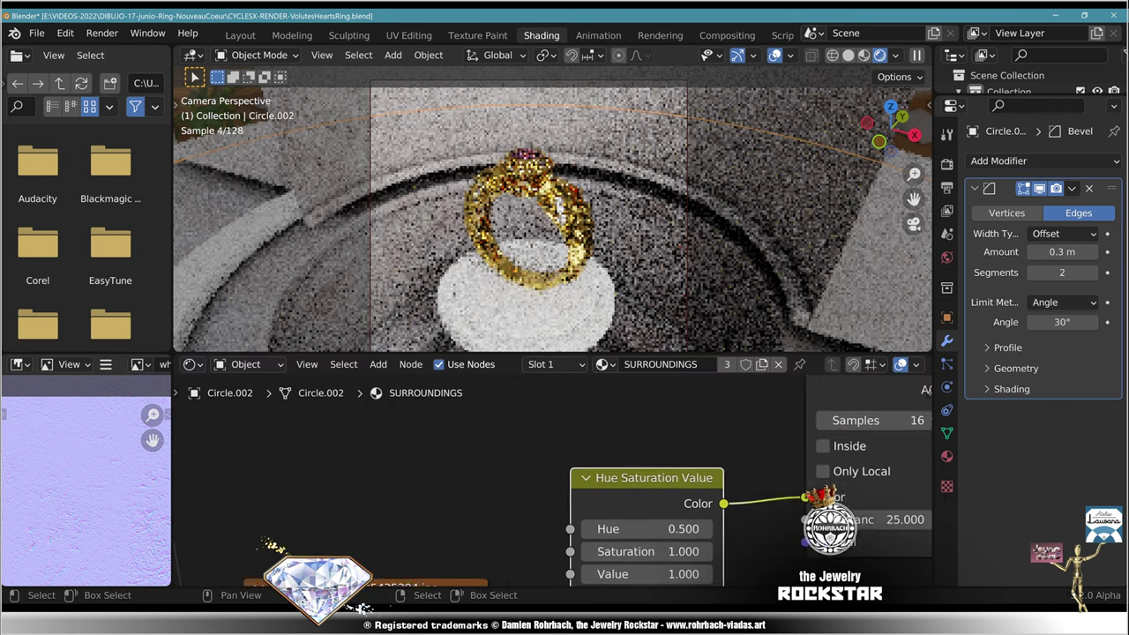
Step: Set the Value of the Hue Saturation Value node to 0.5 to darken the stone
middle_drag(578, 472, 353, 384)
scroll(415, 483, up, 4)
click(415, 483)
text(.5)
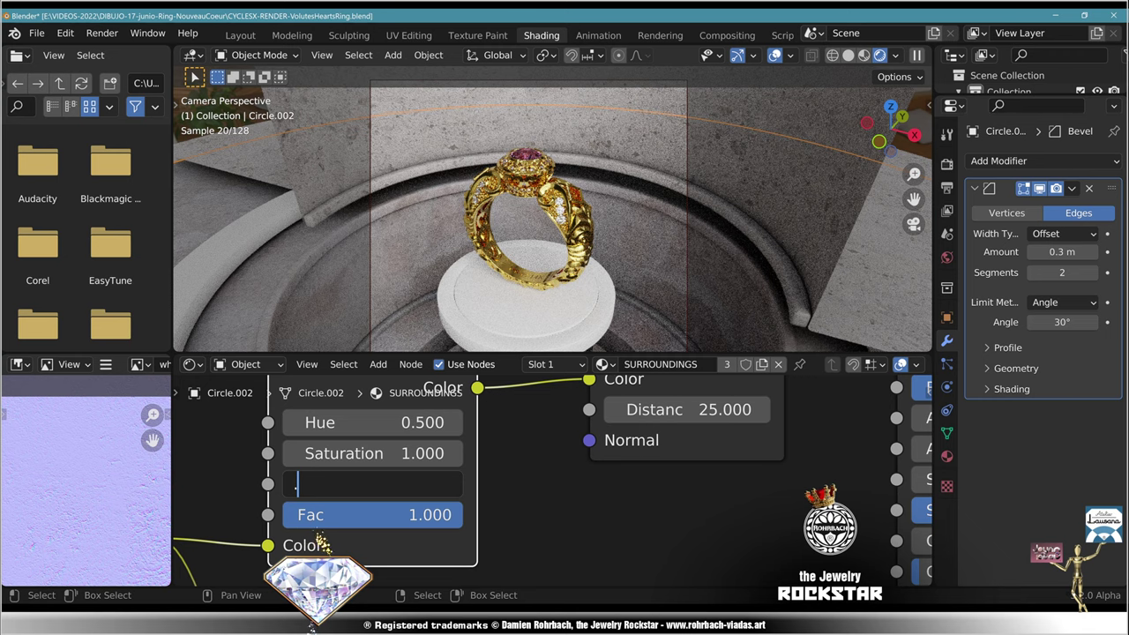
key(Return)
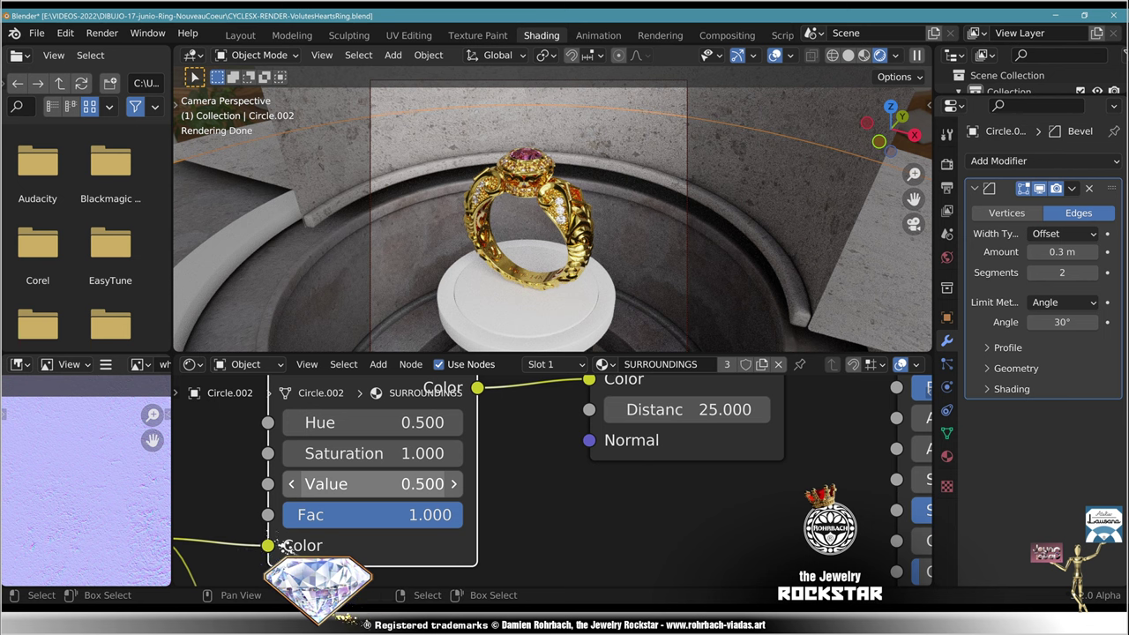
Step: Try Hue values of 0.6, 0.8, 1 and 0.1 on the Hue Saturation Value node of SURROUNDINGS
scroll(402, 484, down, 5)
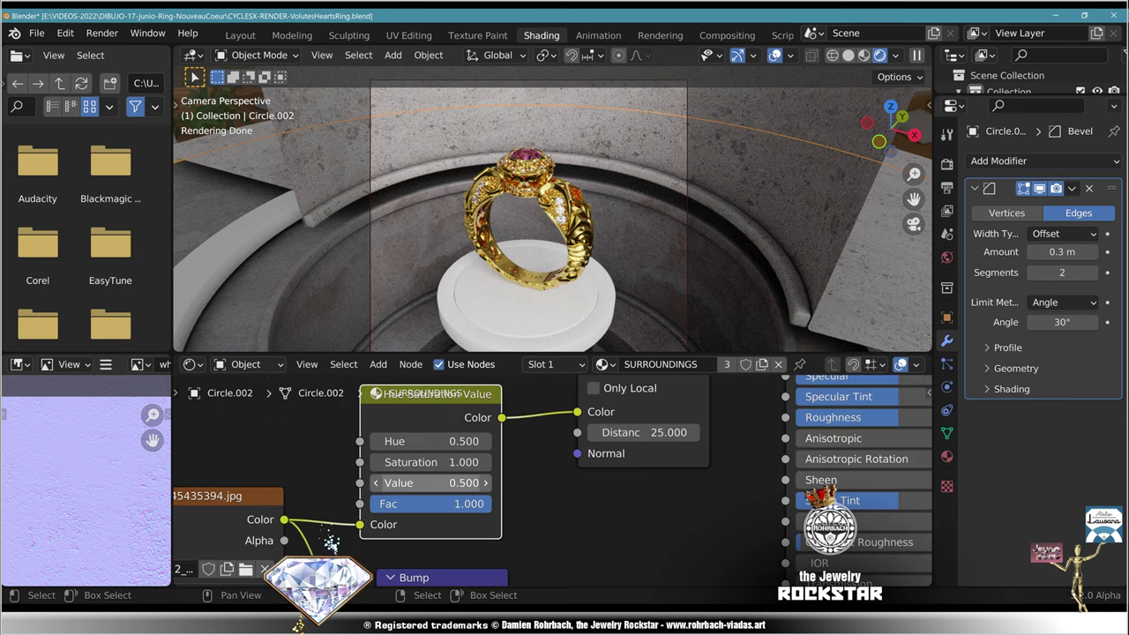
middle_drag(401, 485, 451, 494)
scroll(556, 480, up, 2)
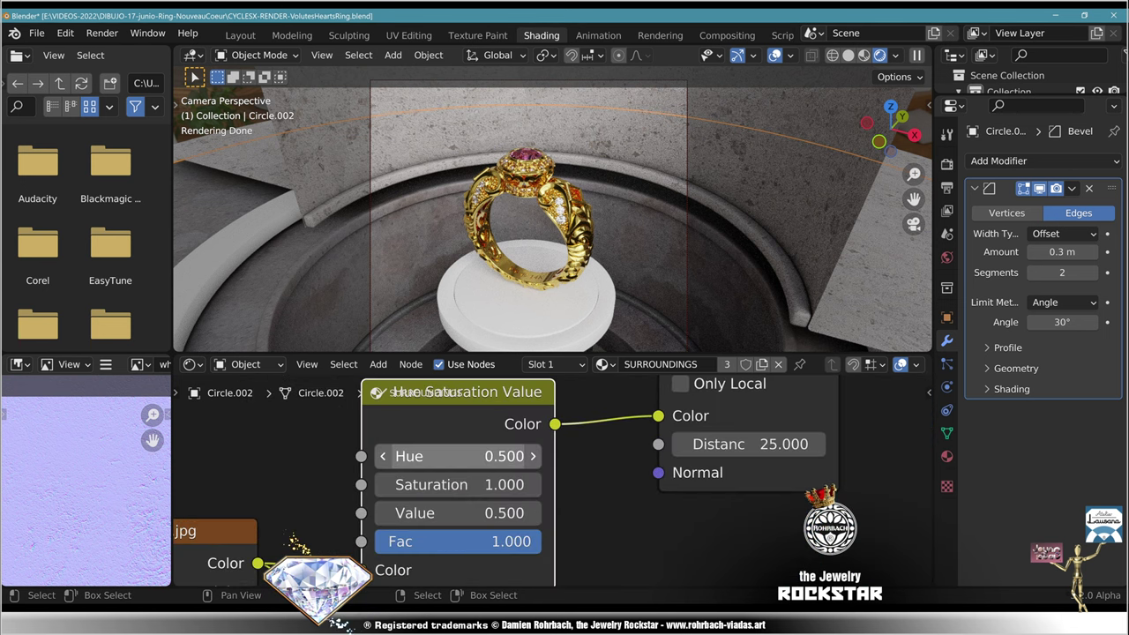
click(459, 456)
text(0.6)
key(Return)
click(459, 456)
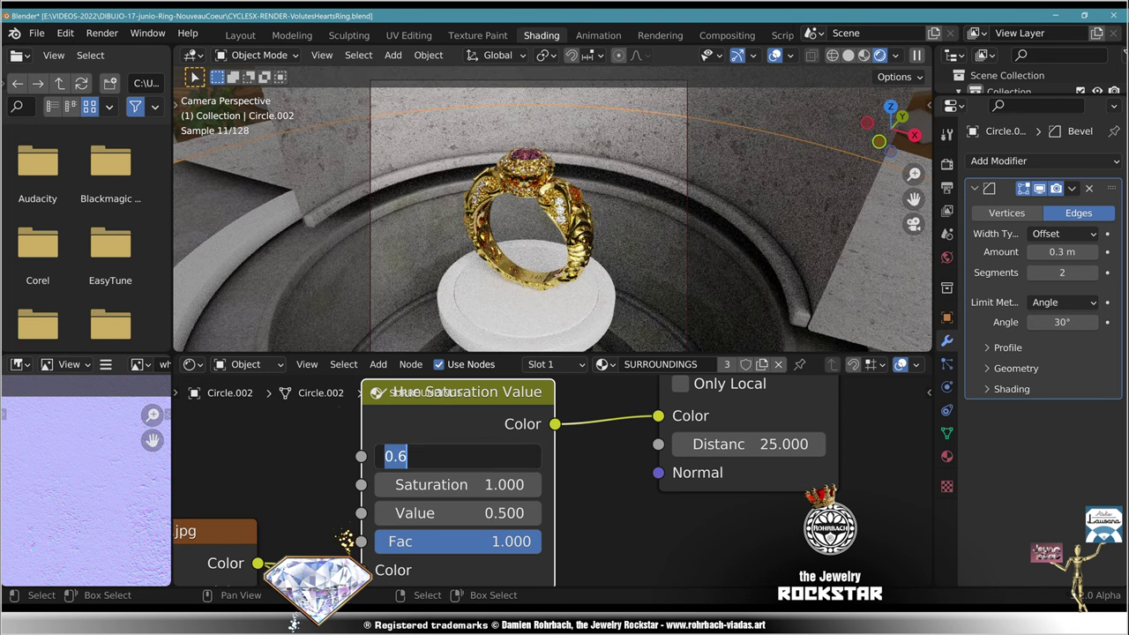
text(.8)
key(Return)
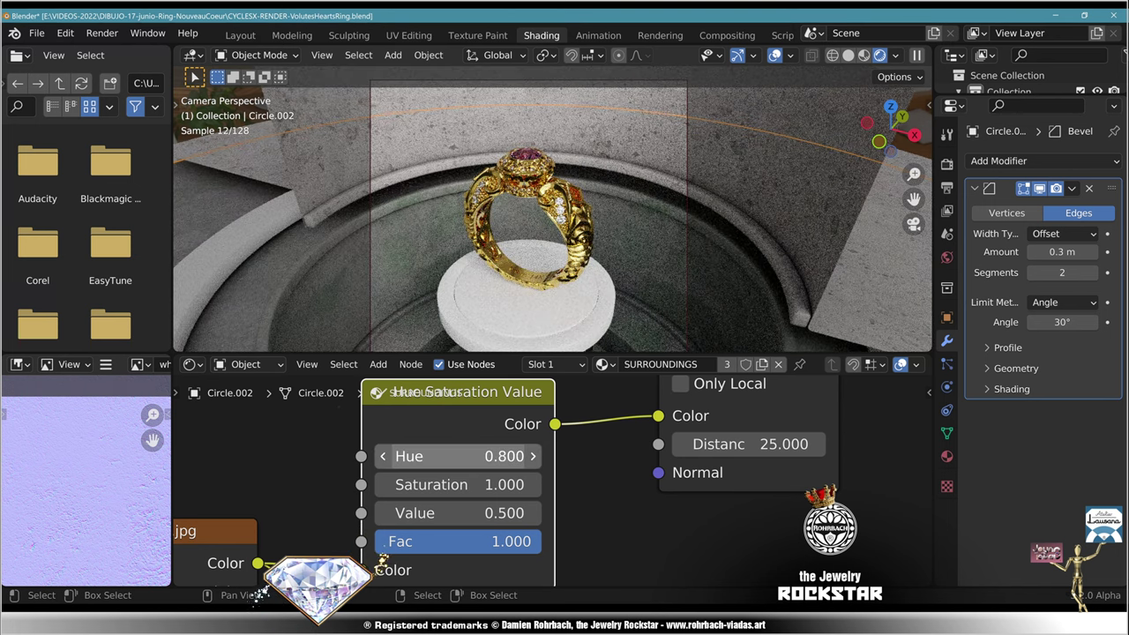
click(459, 456)
text(1)
key(Return)
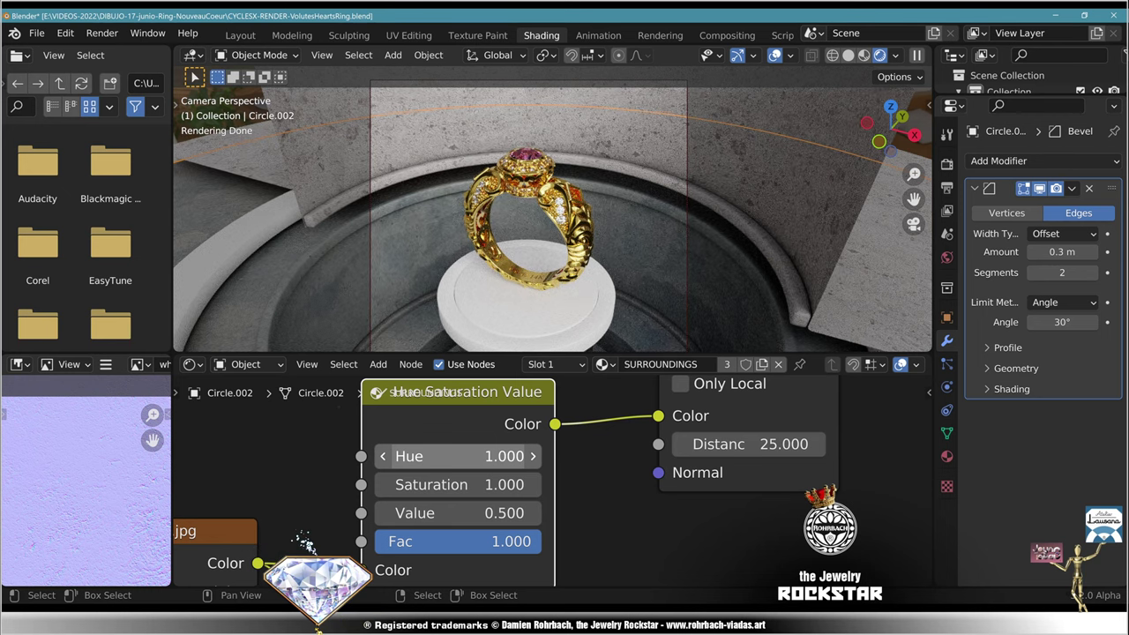
click(459, 456)
text(.1)
key(Return)
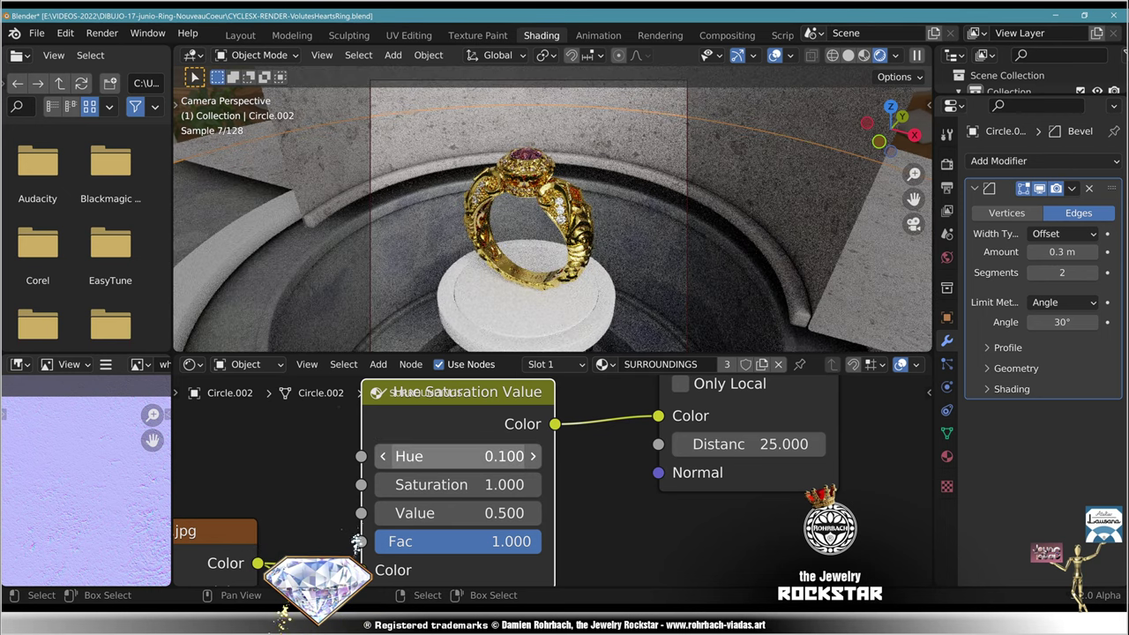
Step: Set the Hue Saturation Value node's Hue to 0 and Value to 0.2, and save the file
click(458, 456)
text(0)
key(Return)
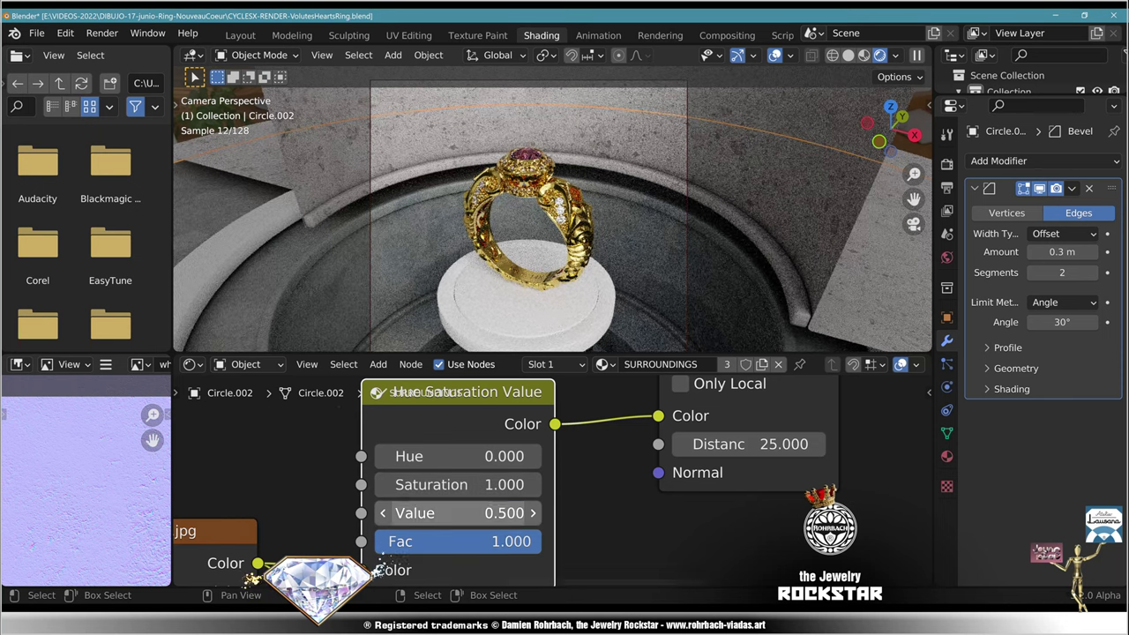
click(459, 512)
text(.2)
key(Return)
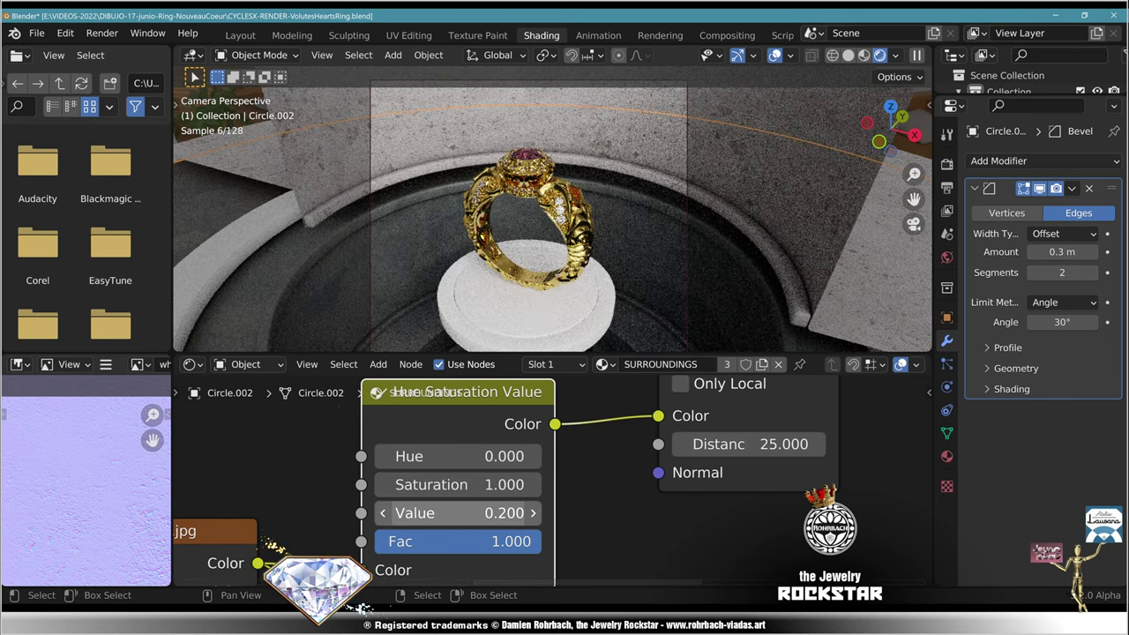
scroll(553, 211, down, 2)
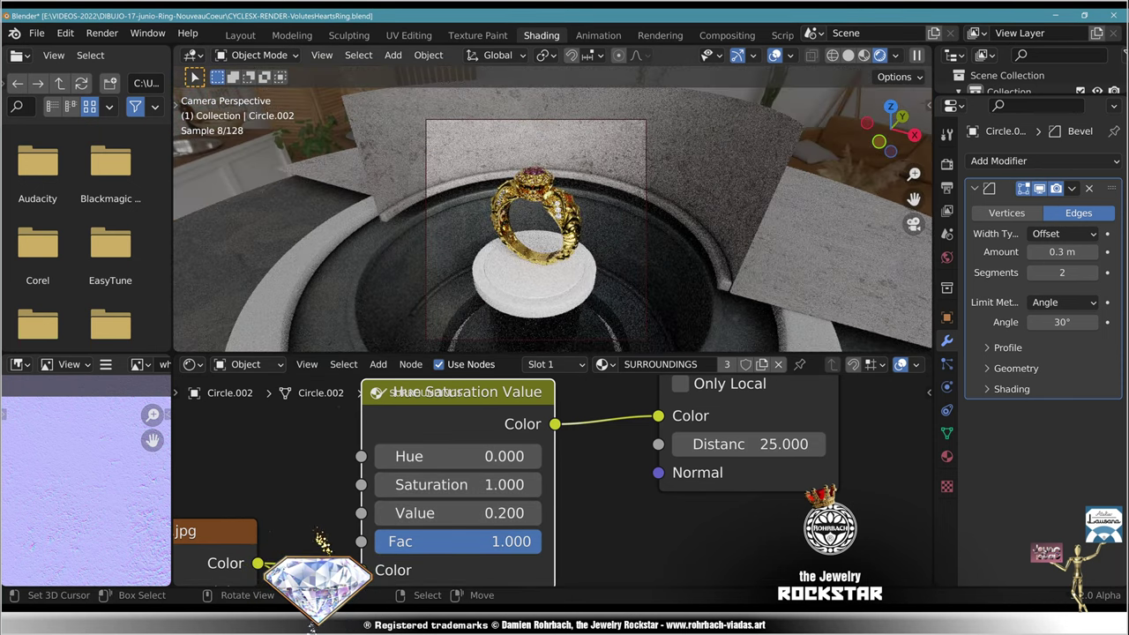
scroll(553, 212, up, 3)
key(ctrl+s)
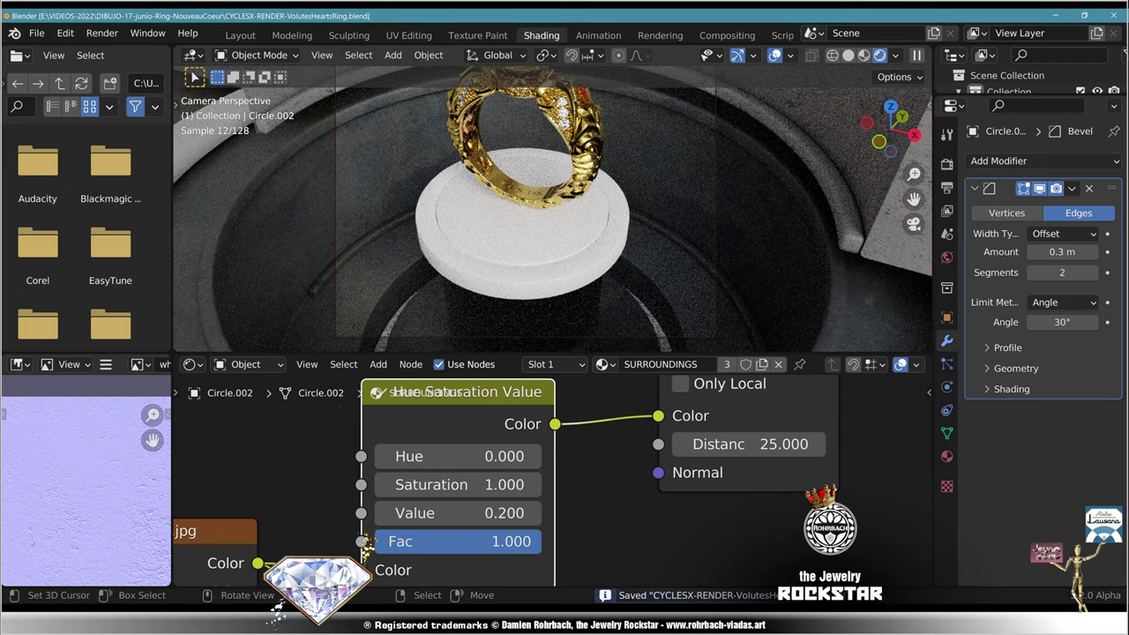
Step: Replace the nodes of the pedestal's ROCK material with a copy of the complete SURROUNDINGS node tree
click(528, 246)
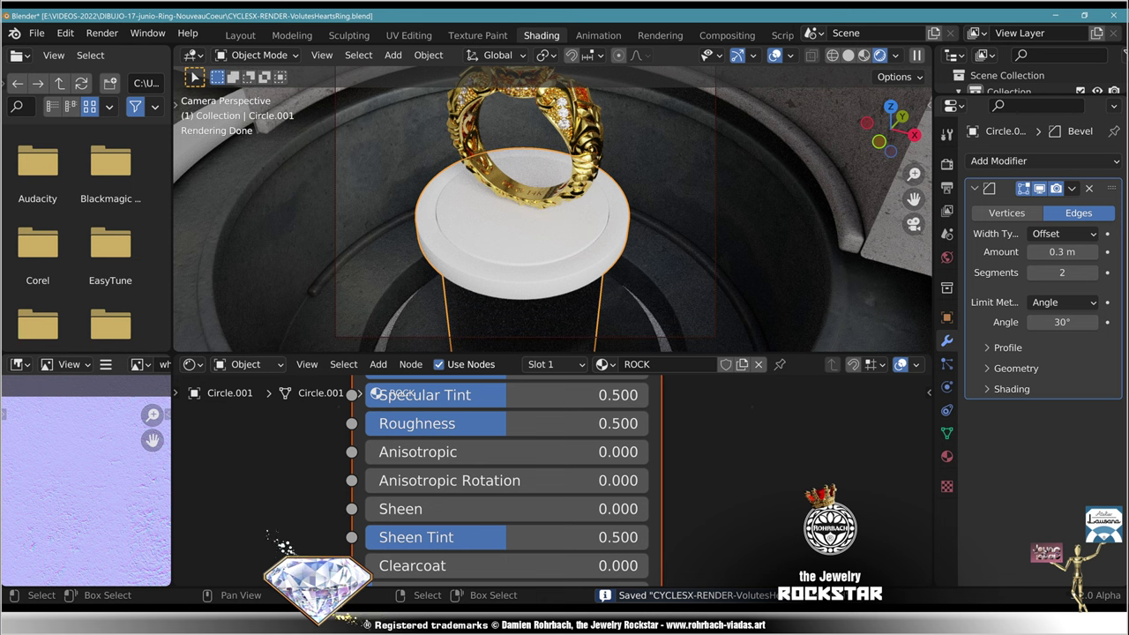
click(683, 239)
scroll(553, 481, down, 9)
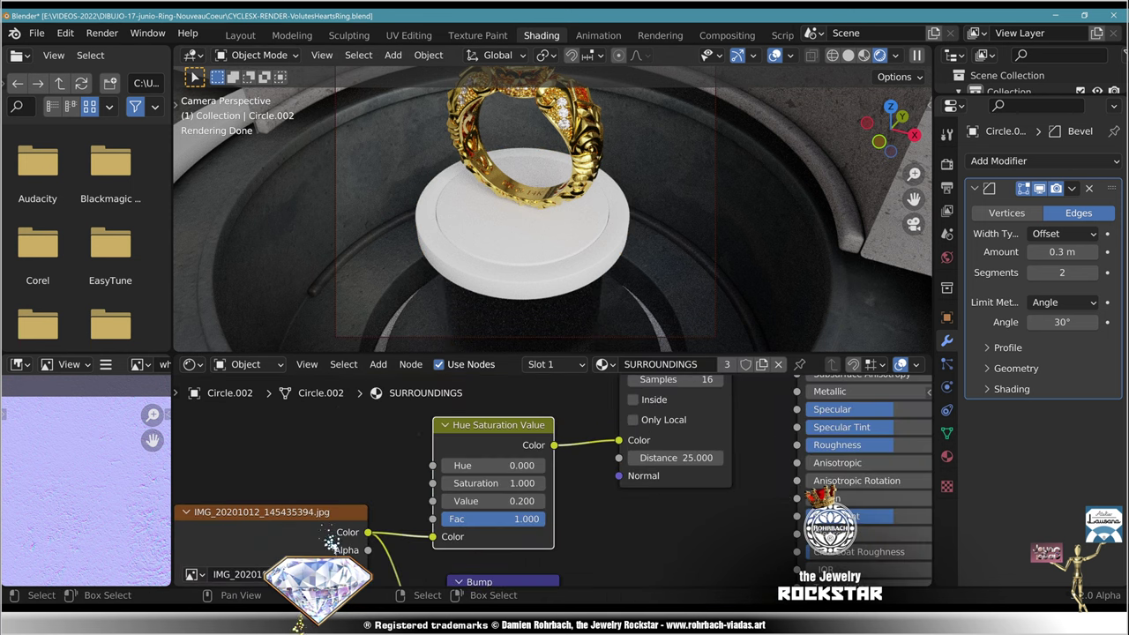
scroll(548, 478, down, 1)
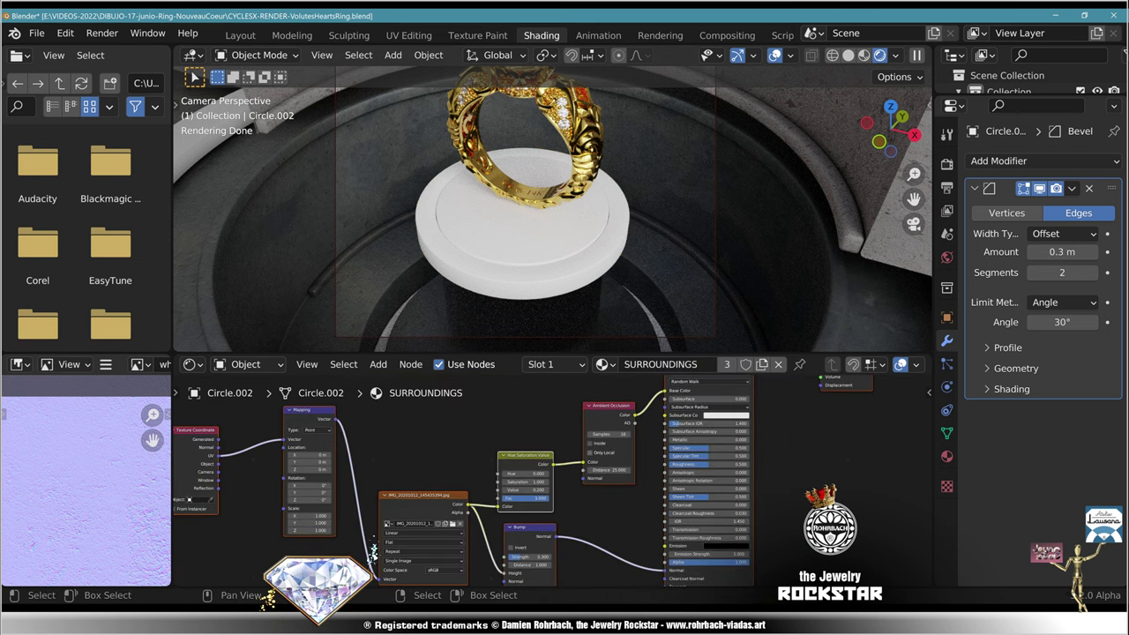
scroll(549, 478, down, 2)
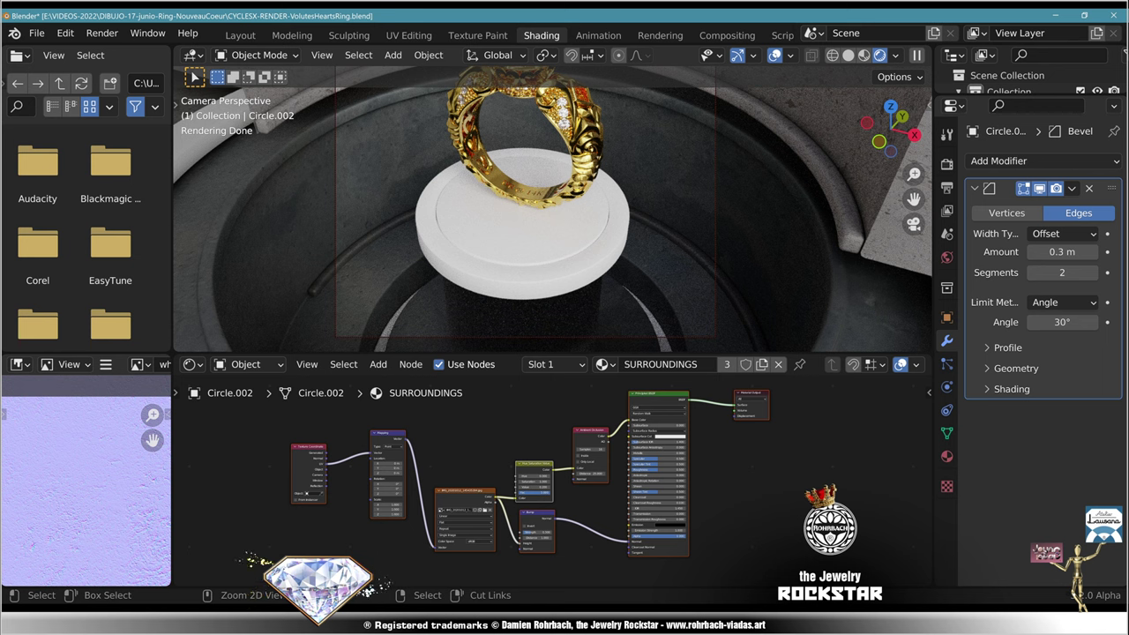
key(ctrl+shift+z)
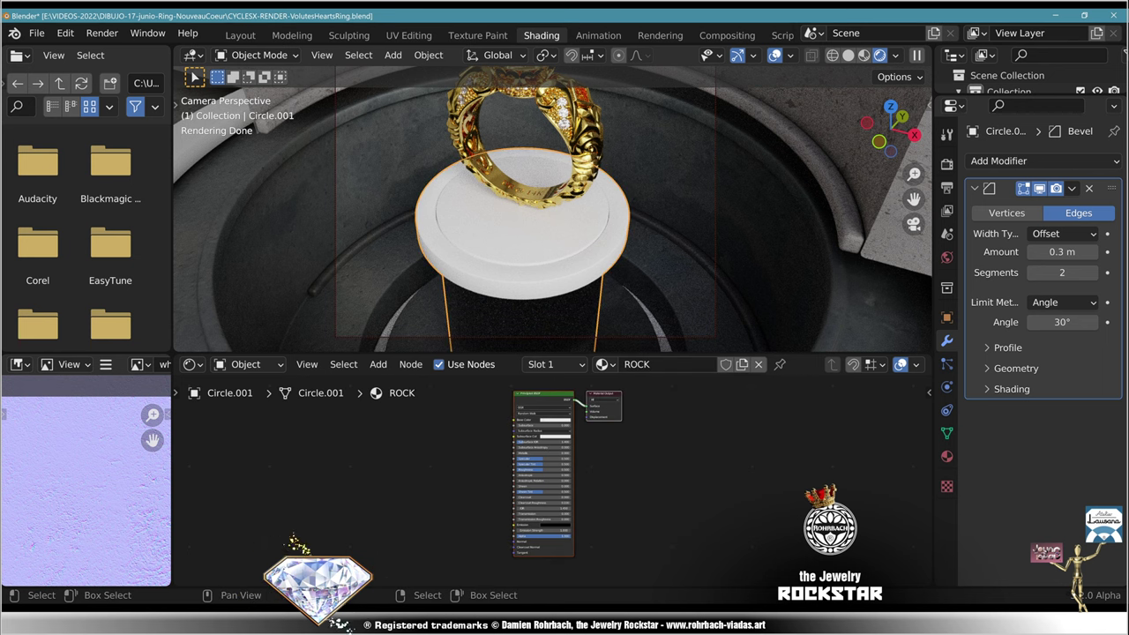
key(x)
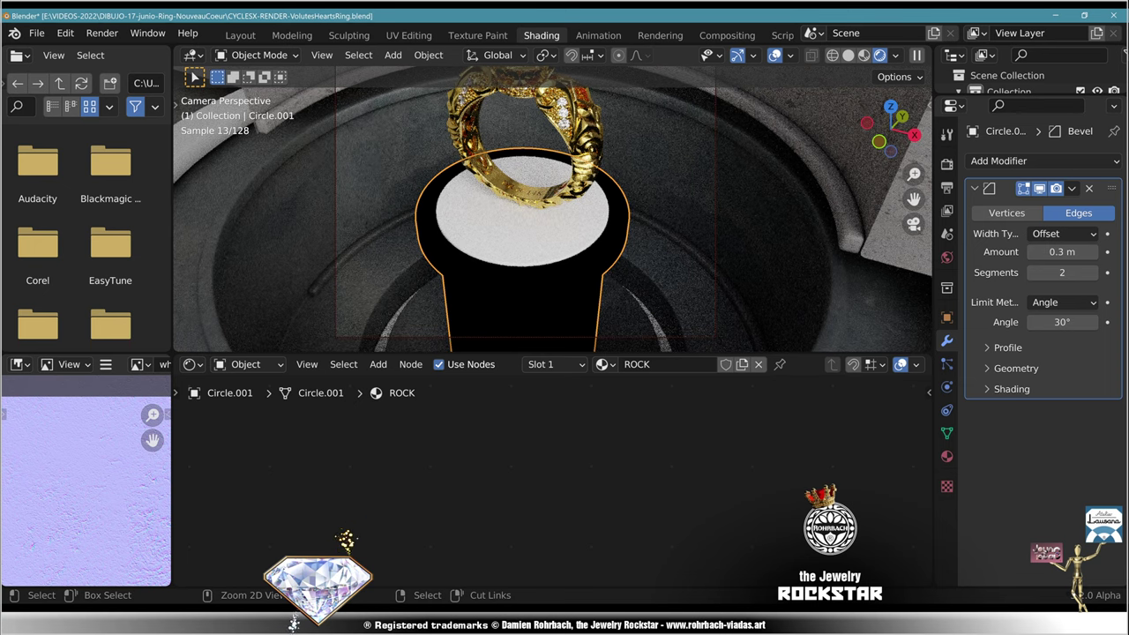
key(ctrl+z)
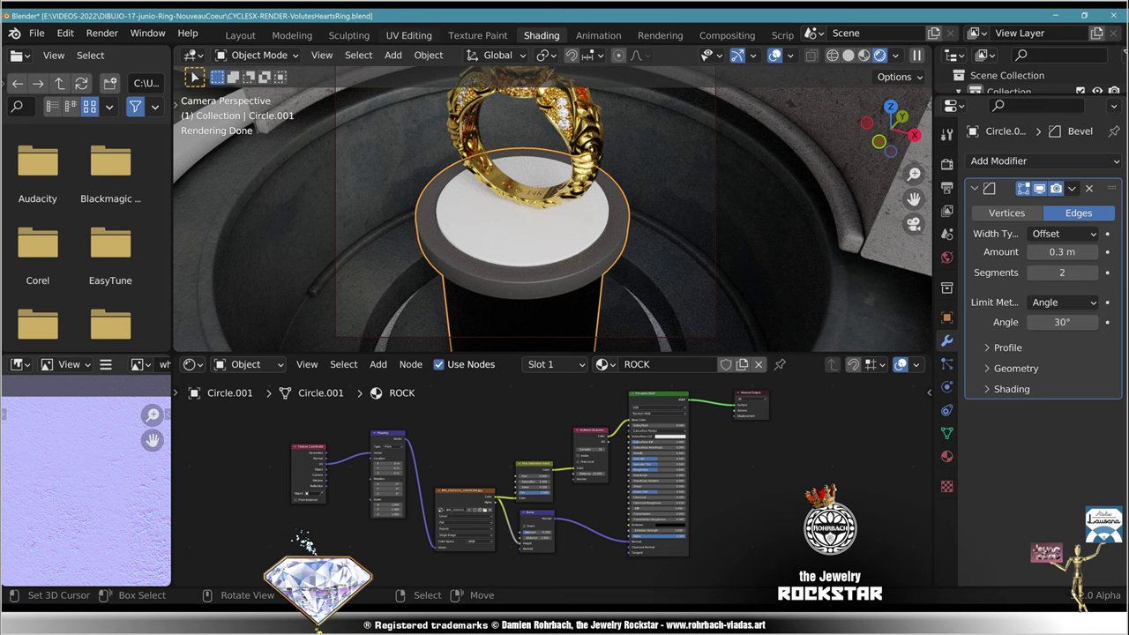
Step: Unwrap the pedestal mesh Circle.001 with Cube Projection in the UV Editing workspace
click(409, 35)
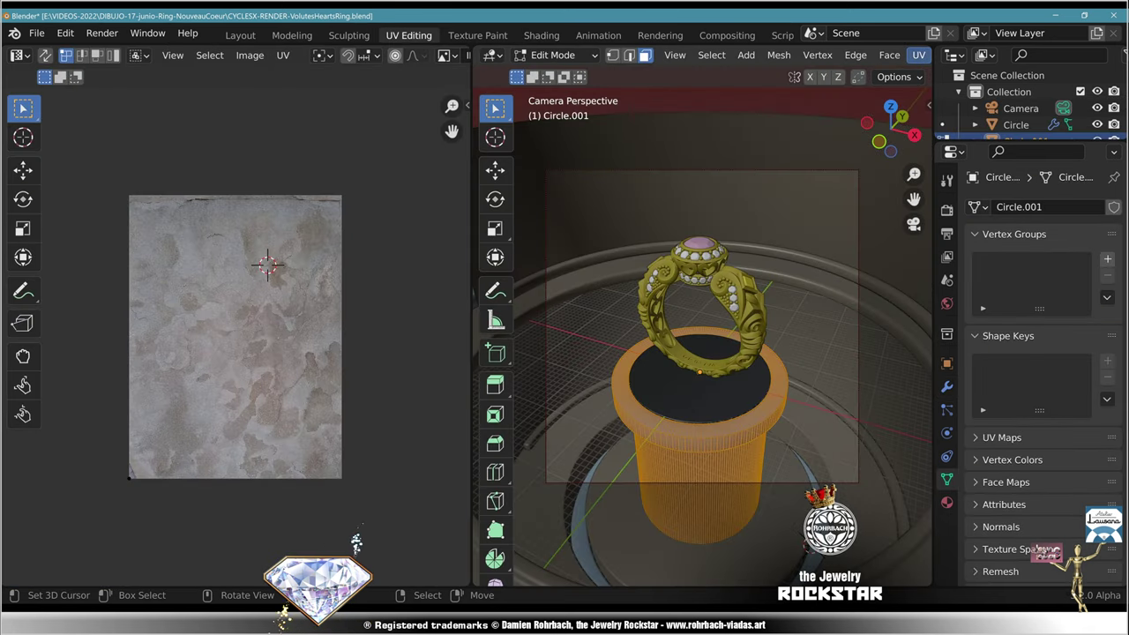
click(918, 55)
click(962, 155)
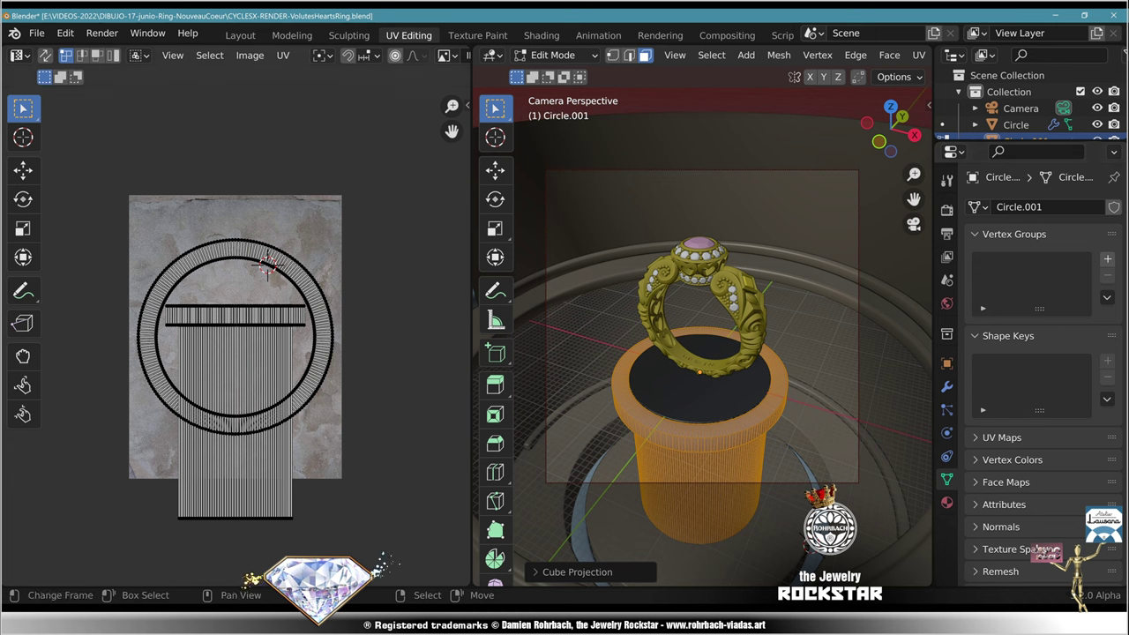
Step: Move the pedestal's whole UV layout up by about 0.16 so it lies within the stone image
key(a)
key(h)
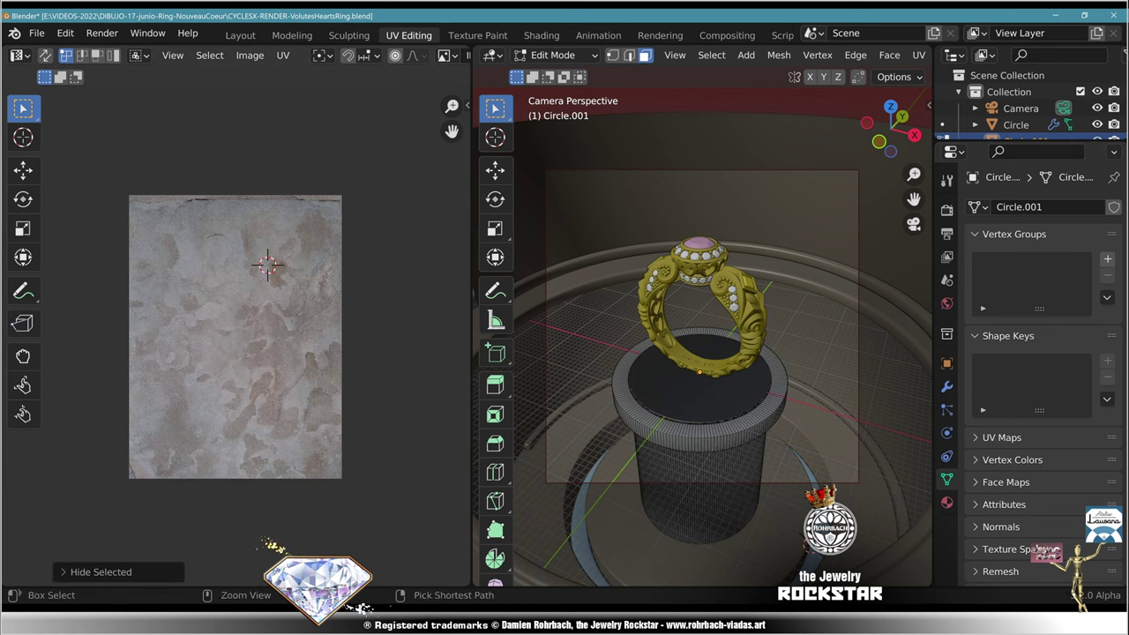
key(alt+h)
key(g)
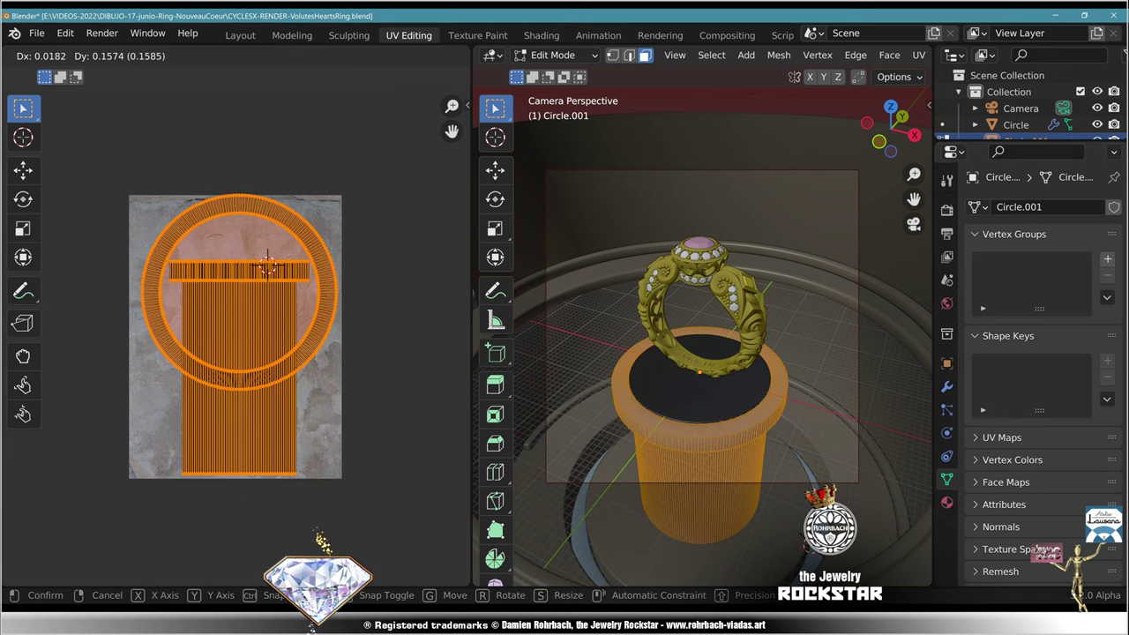
key(Return)
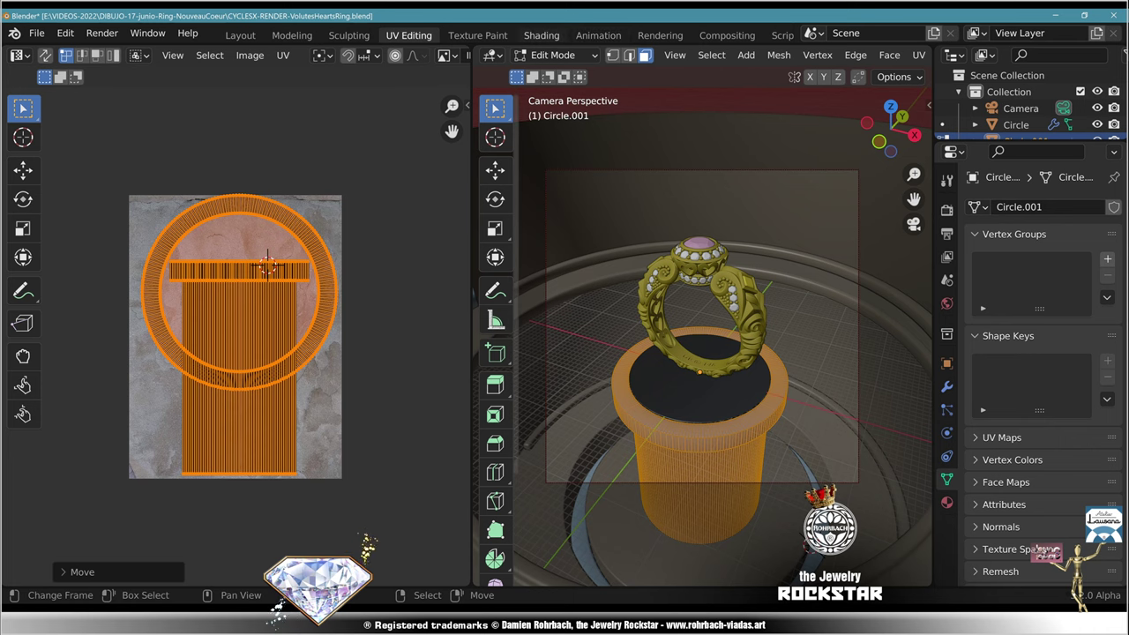
Step: Examine the retextured pedestal in the Shading workspace's rendered view, first isolated and again inside the basin, including its dark stem
click(542, 36)
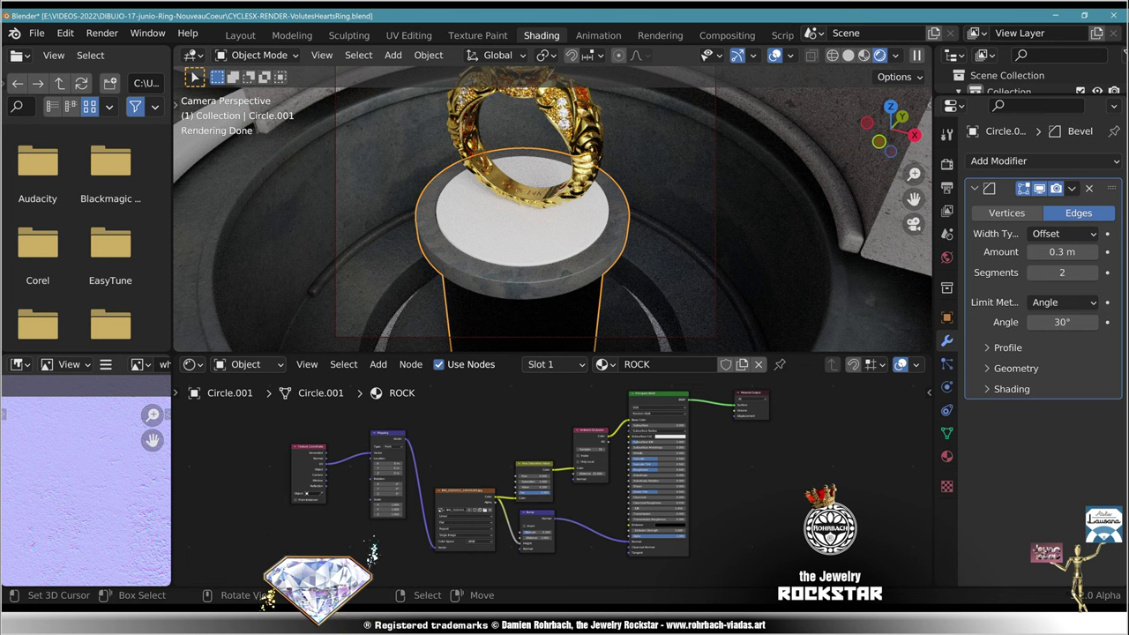
key(slash)
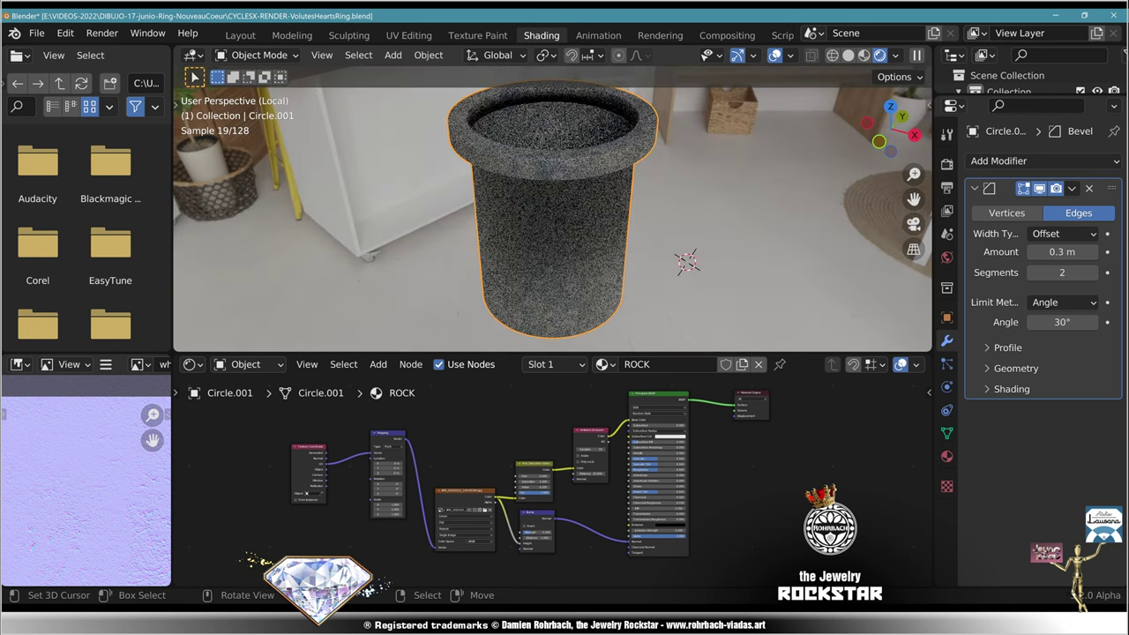
middle_drag(564, 256, 529, 313)
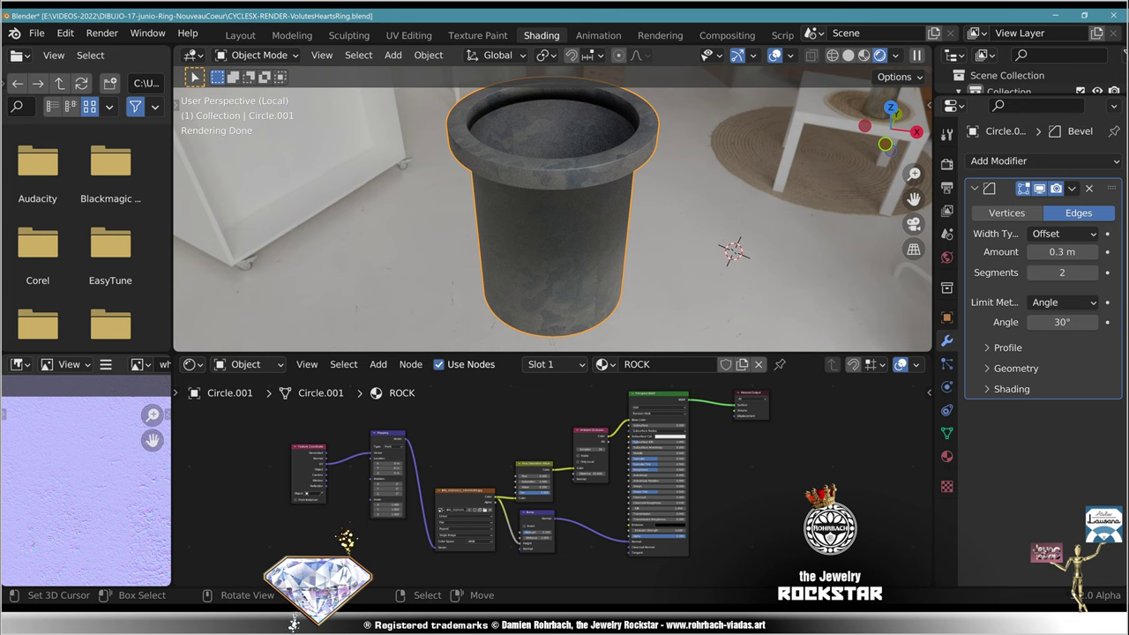
scroll(476, 194, up, 2)
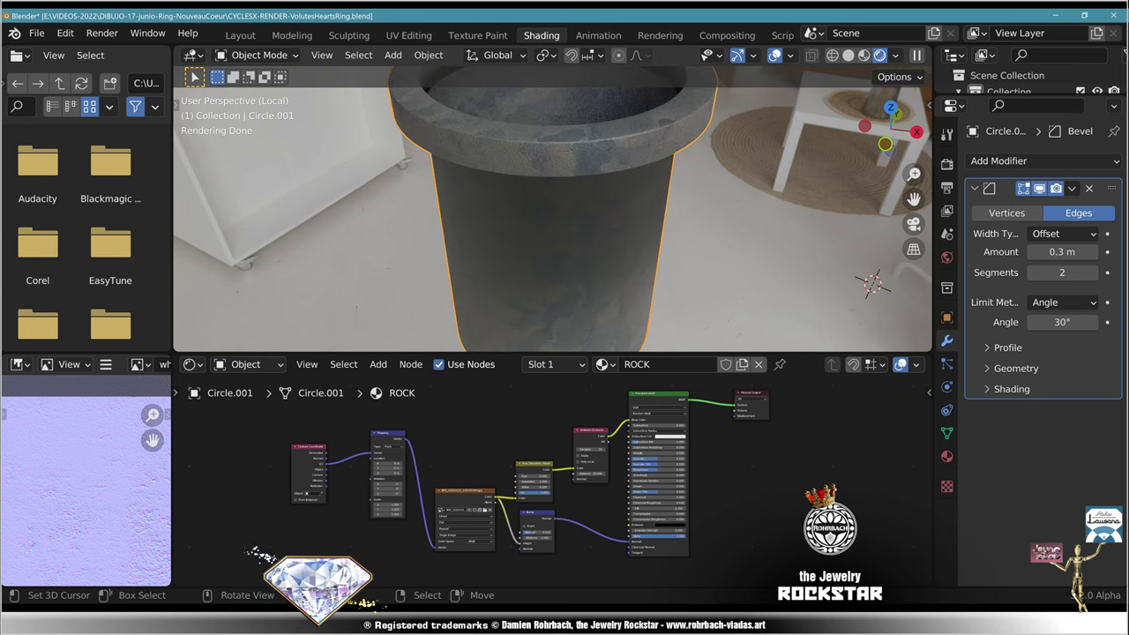
key(KP_Divide)
key(KP_0)
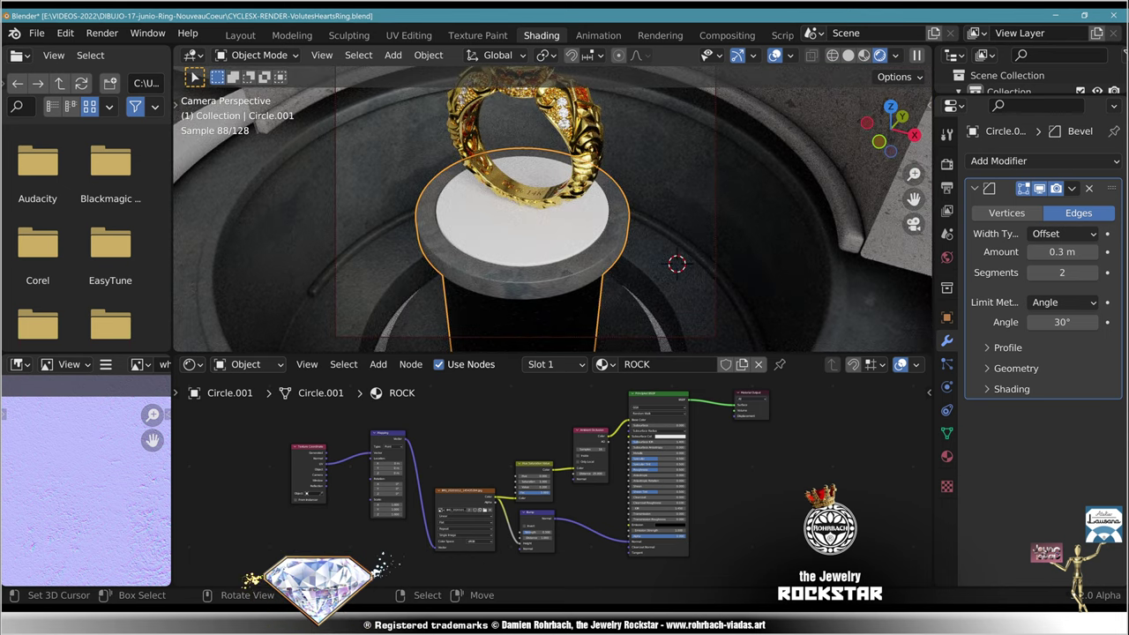
shift+middle_drag(547, 256, 546, 174)
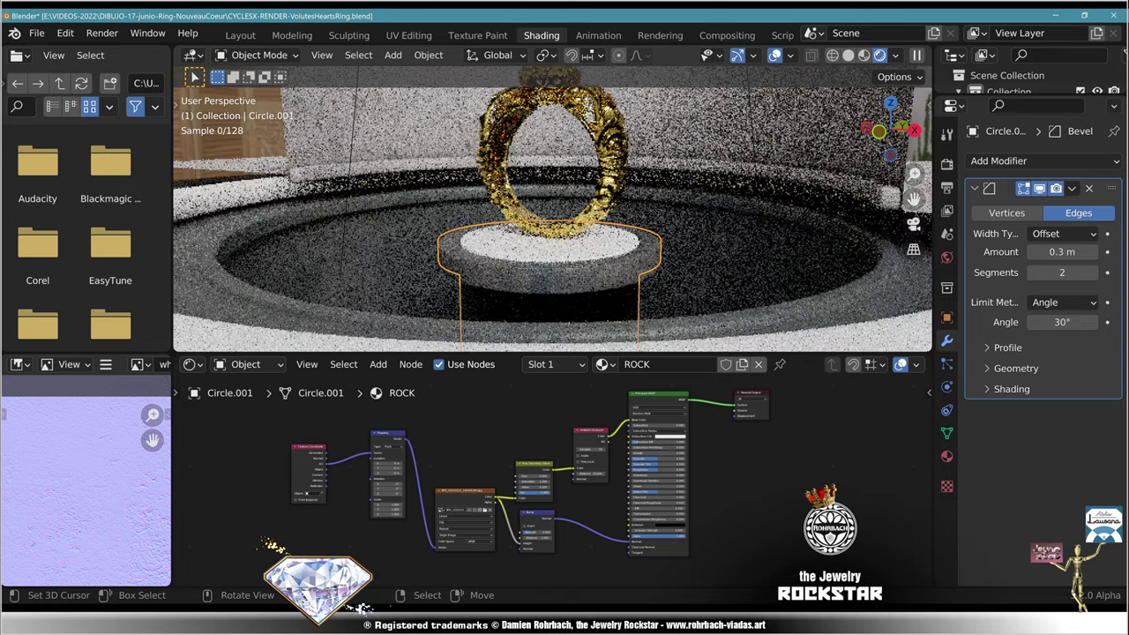
shift+middle_drag(573, 322, 520, 89)
middle_drag(564, 212, 540, 274)
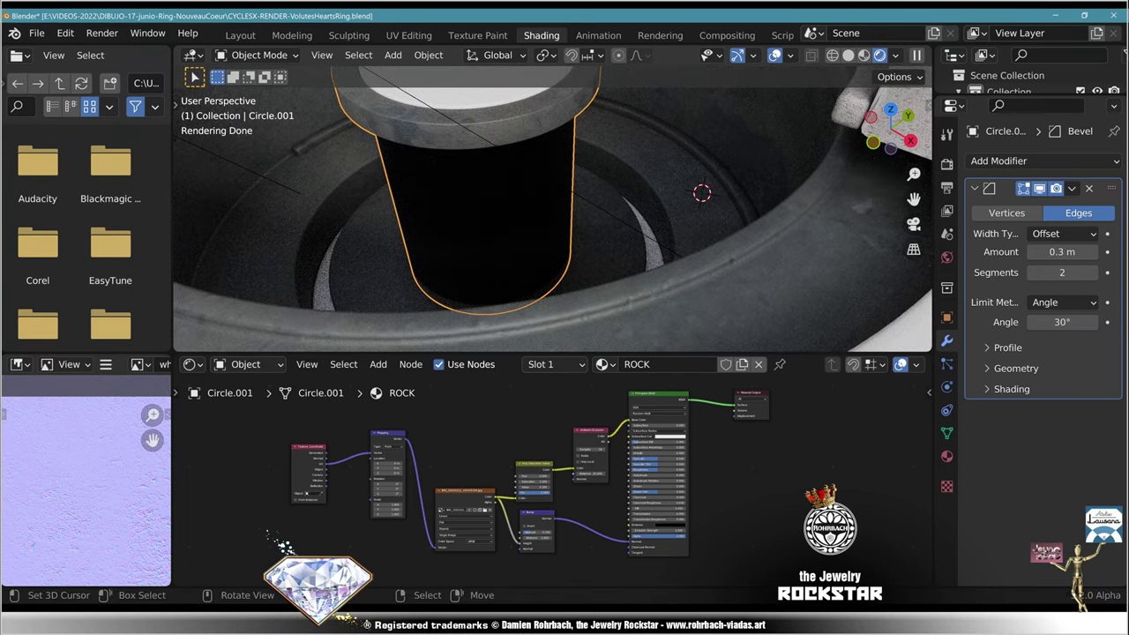
key(KP_0)
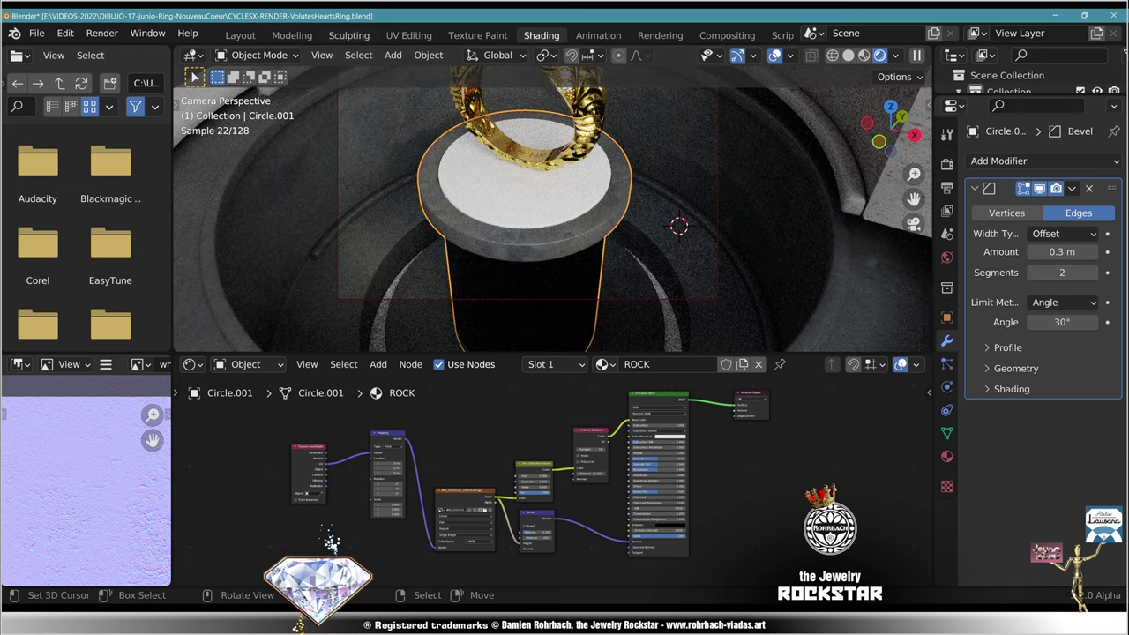
Step: Check the face orientation of the pedestal and basin in Solid shading, and switch the Face Orientation overlay back off
click(848, 55)
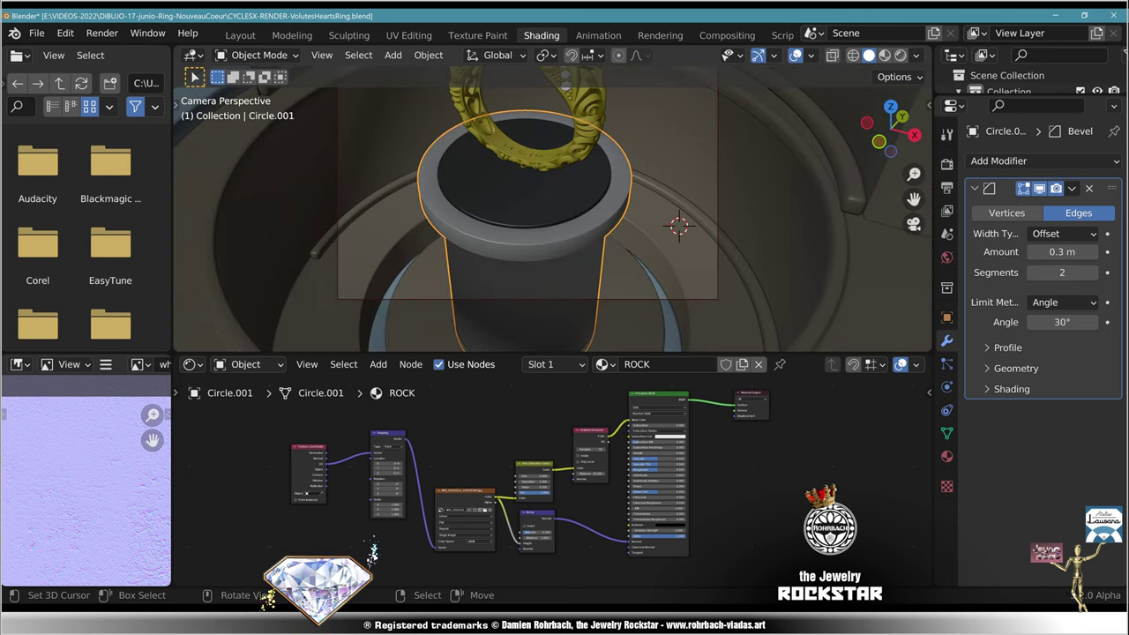
click(810, 55)
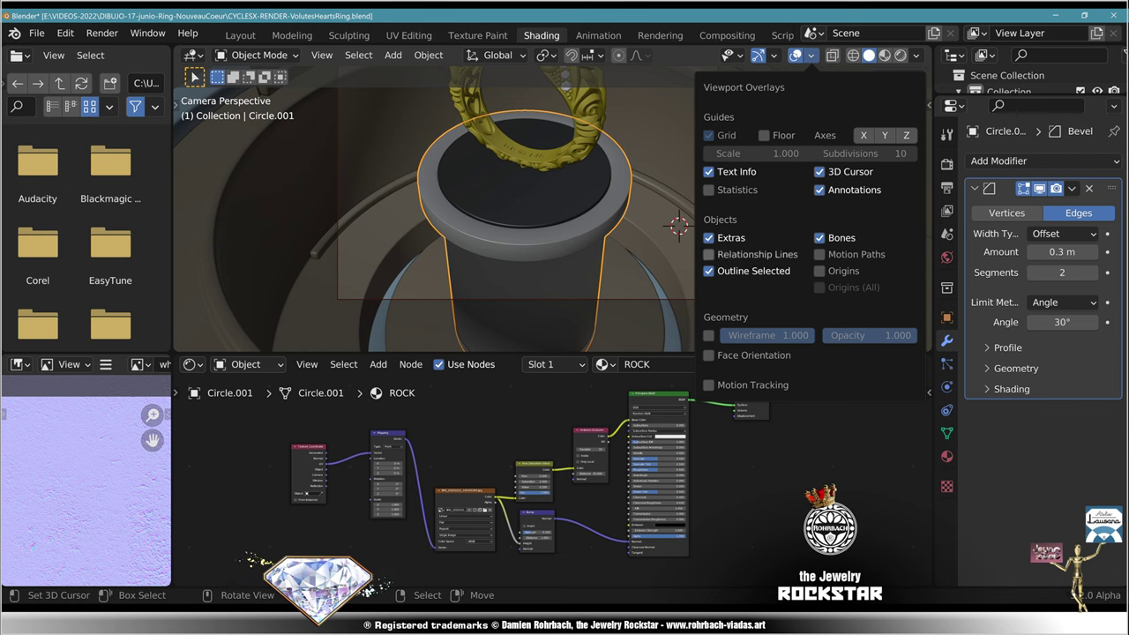
click(709, 354)
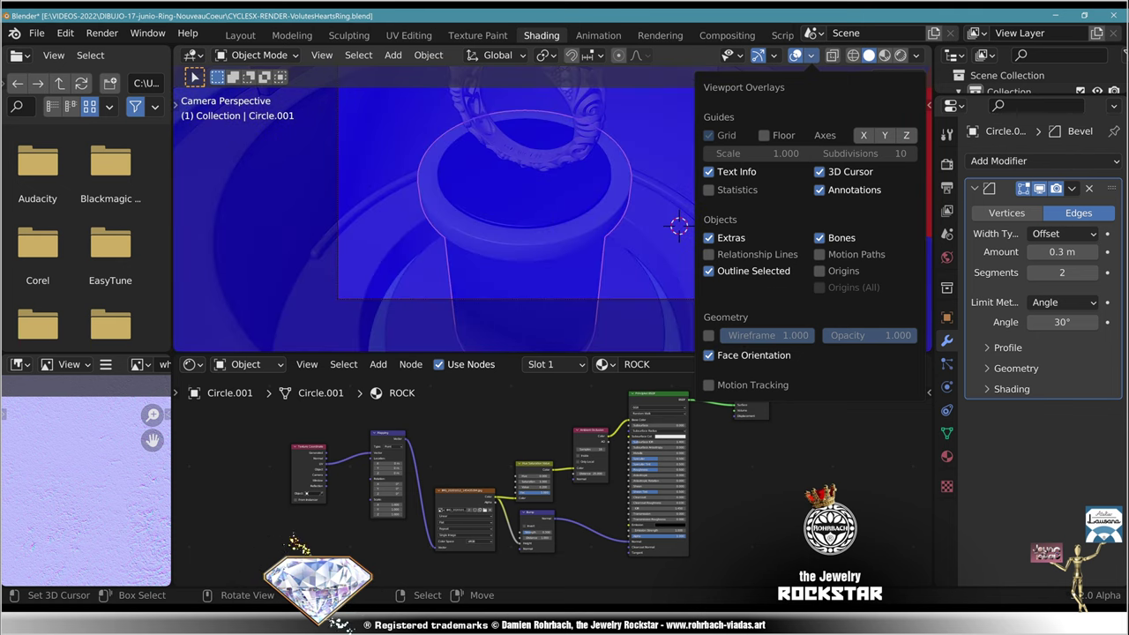
click(708, 356)
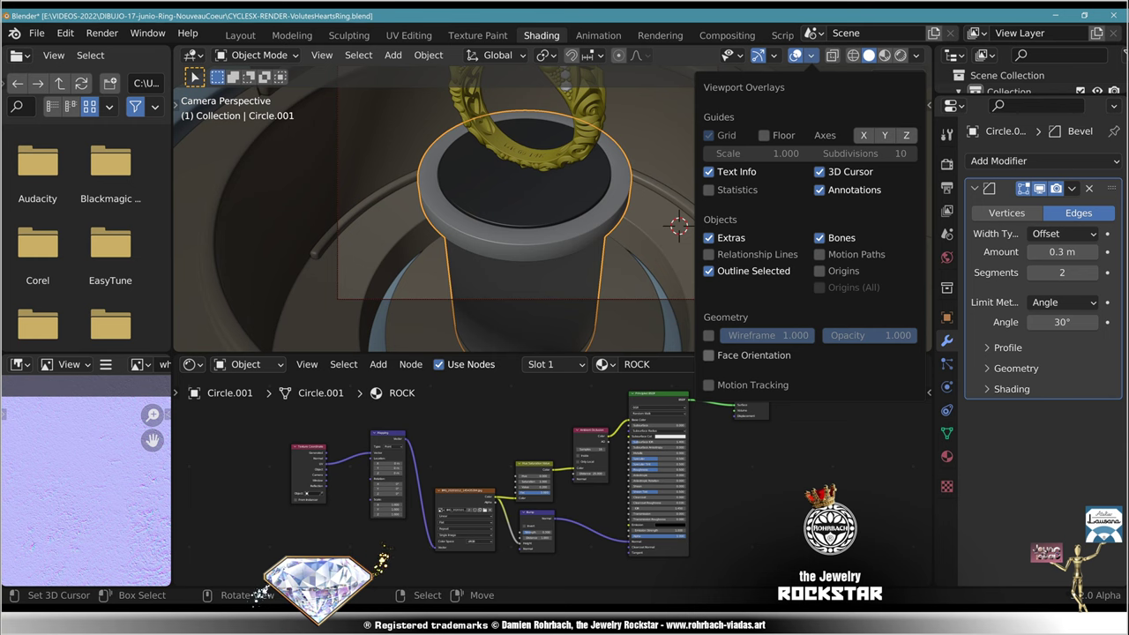
scroll(552, 204, down, 3)
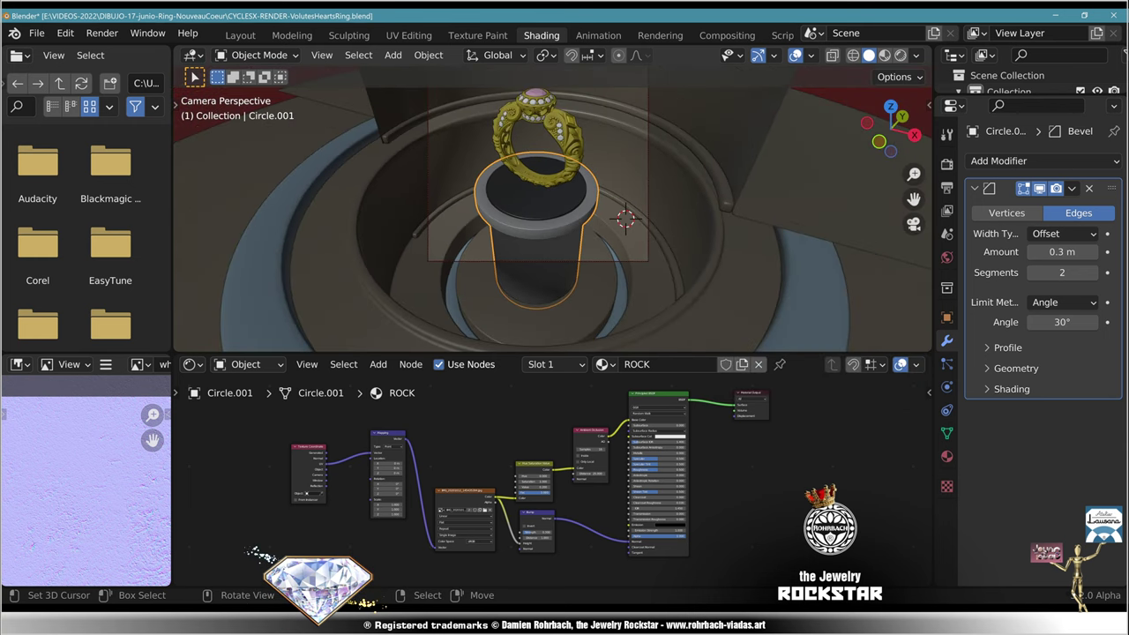
Step: Display the ring and pedestal in rendered shading and save the file
scroll(552, 208, up, 2)
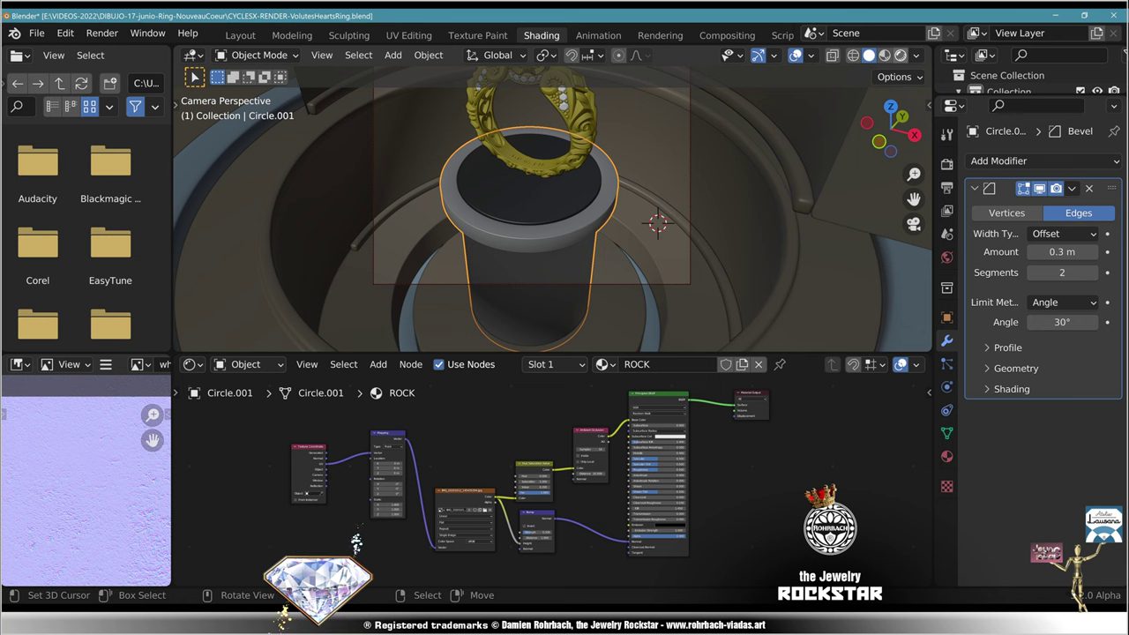
key(shift+z)
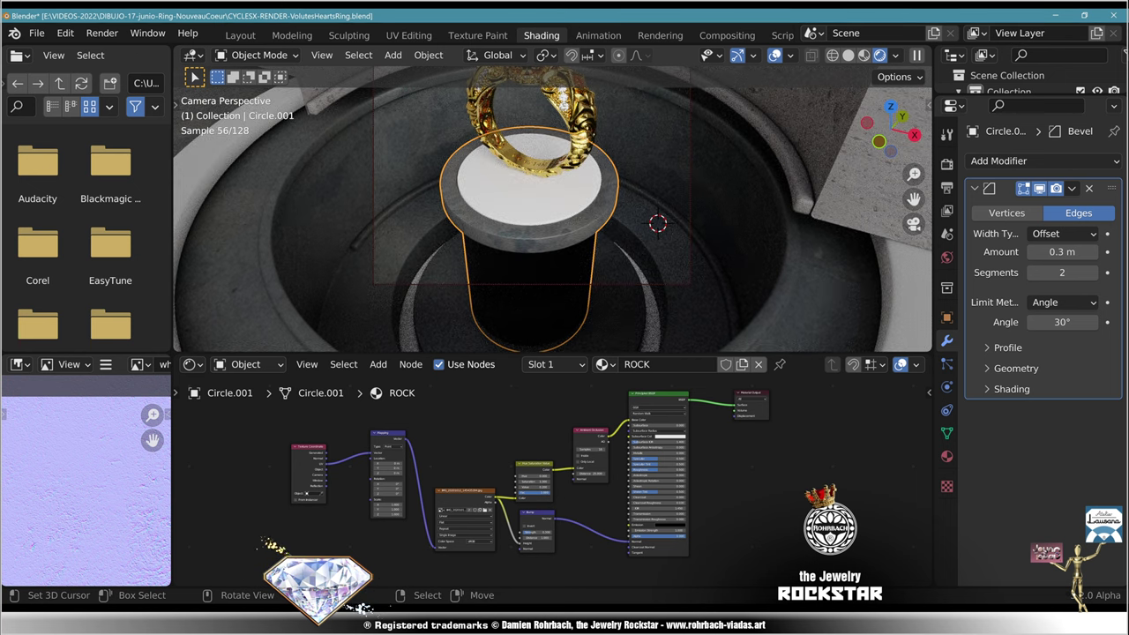
shift+middle_drag(553, 209, 568, 275)
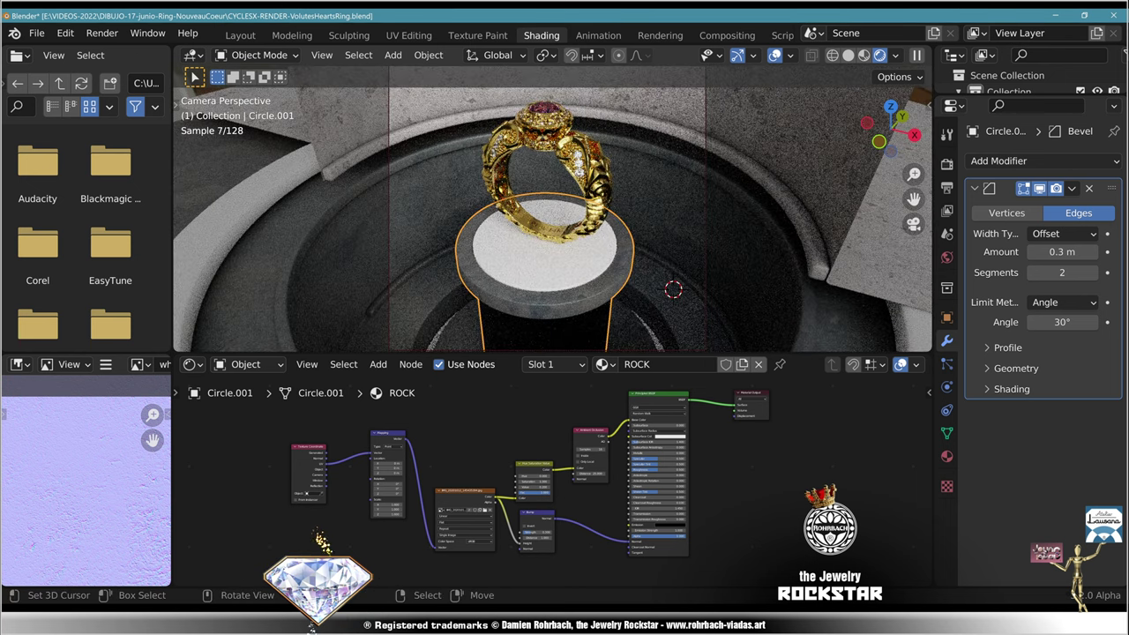
key(ctrl+s)
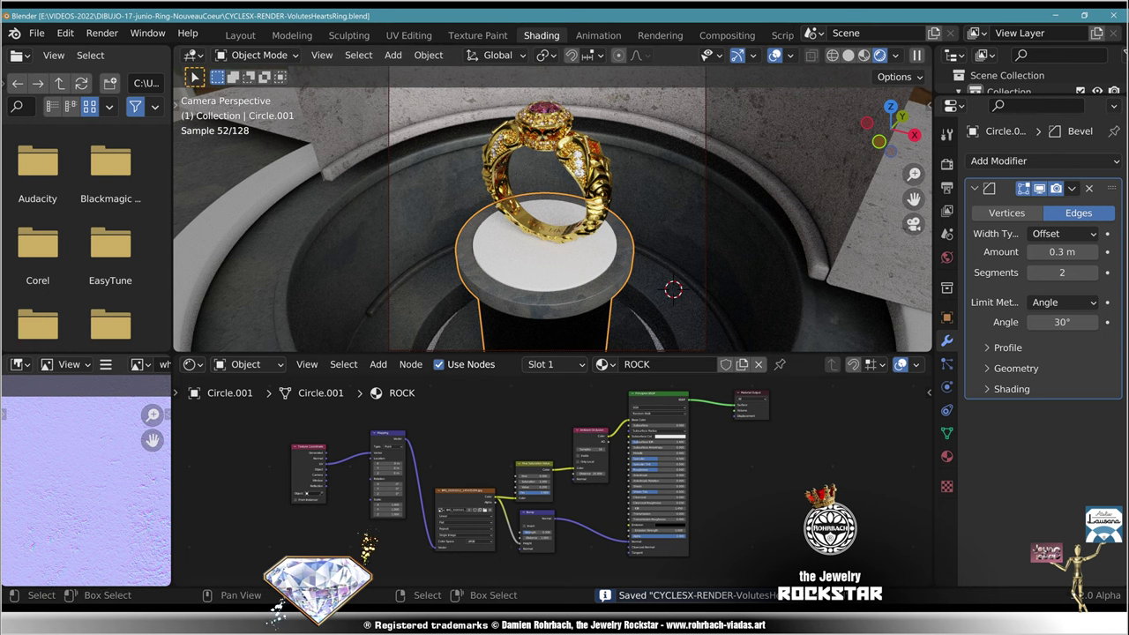
Step: Replace the ROCK material's image texture with the woven-pattern photo IMG_20201109_105909639.jpg from the TEXTURAS-y-HDRs folder
scroll(393, 530, up, 4)
shift+middle_drag(659, 485, 550, 480)
scroll(549, 480, up, 5)
click(432, 485)
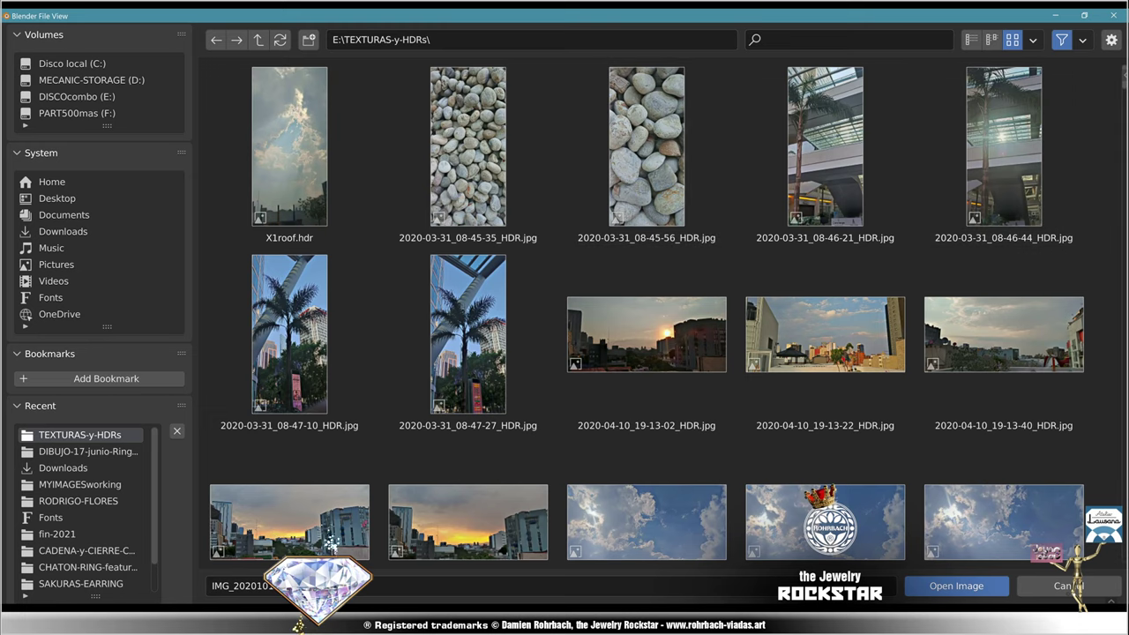
scroll(647, 309, down, 10)
scroll(647, 309, down, 10)
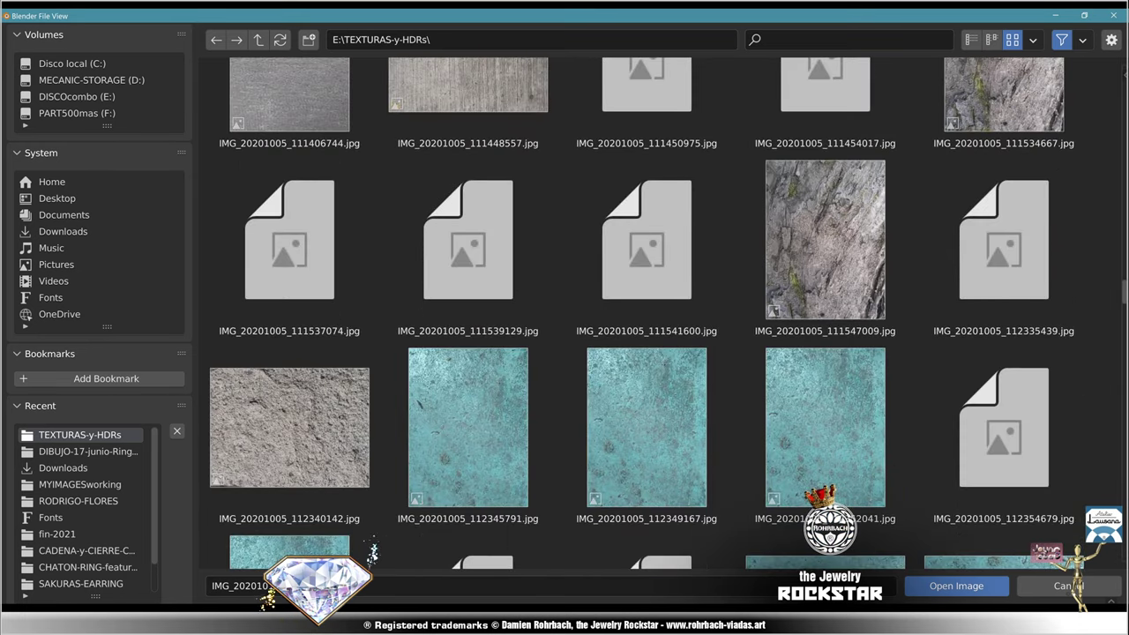
scroll(647, 309, down, 10)
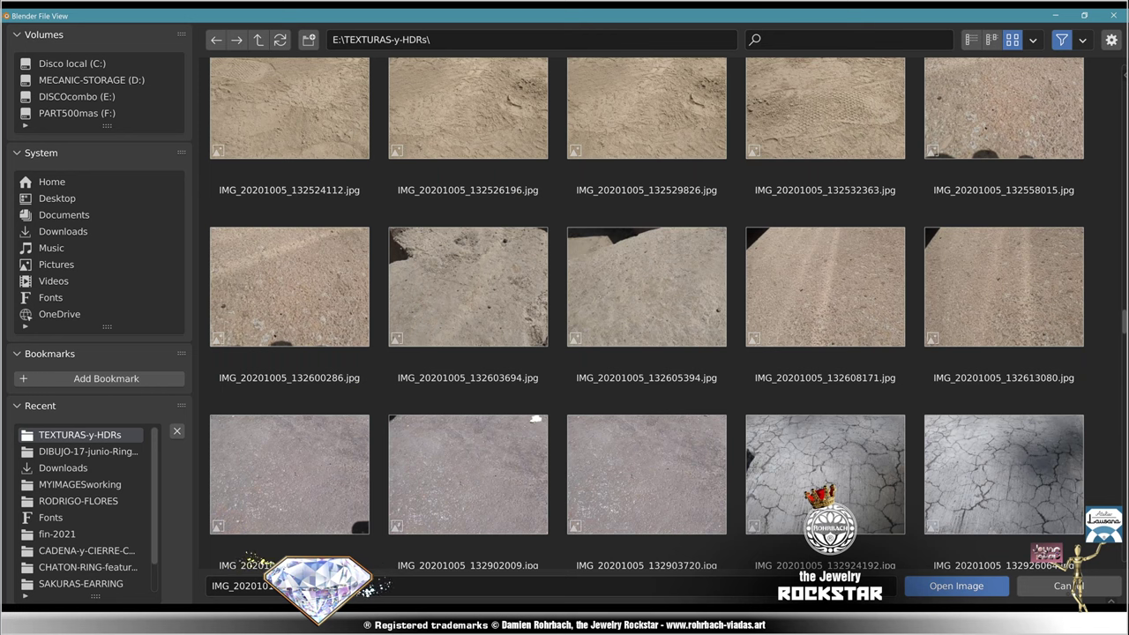
scroll(647, 309, down, 10)
scroll(647, 309, down, 10)
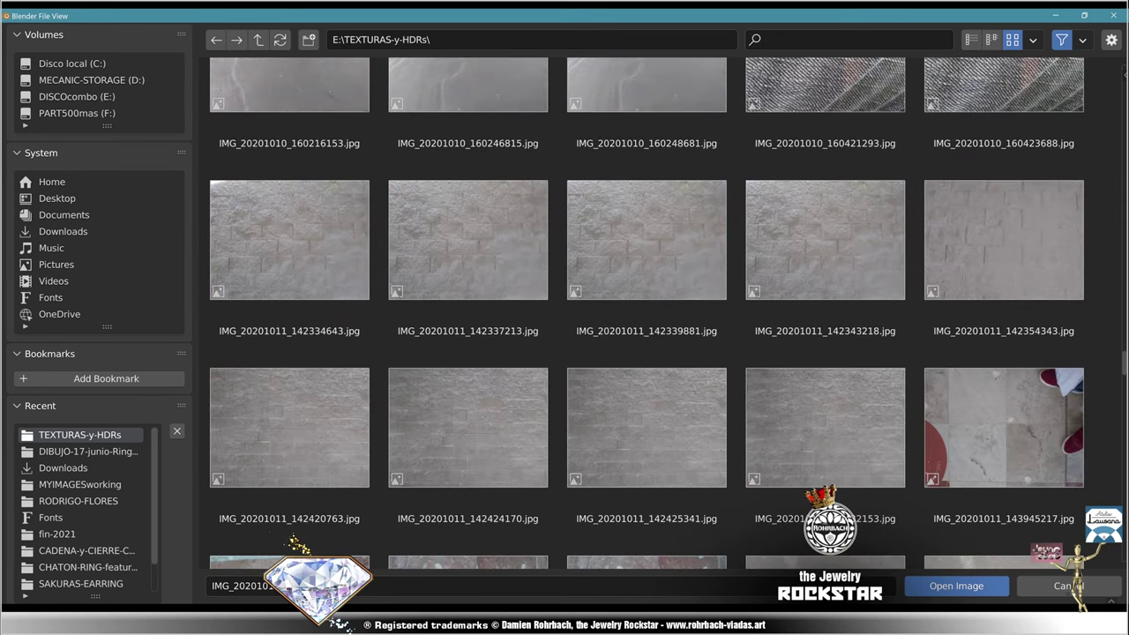
scroll(647, 309, down, 10)
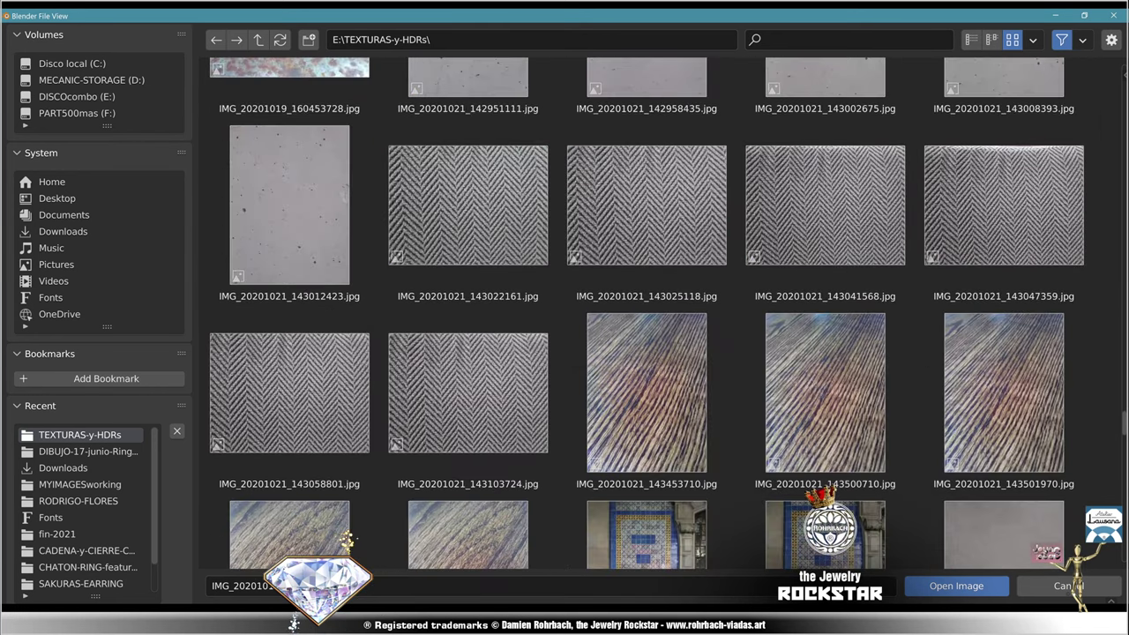
scroll(647, 308, down, 10)
scroll(646, 308, down, 10)
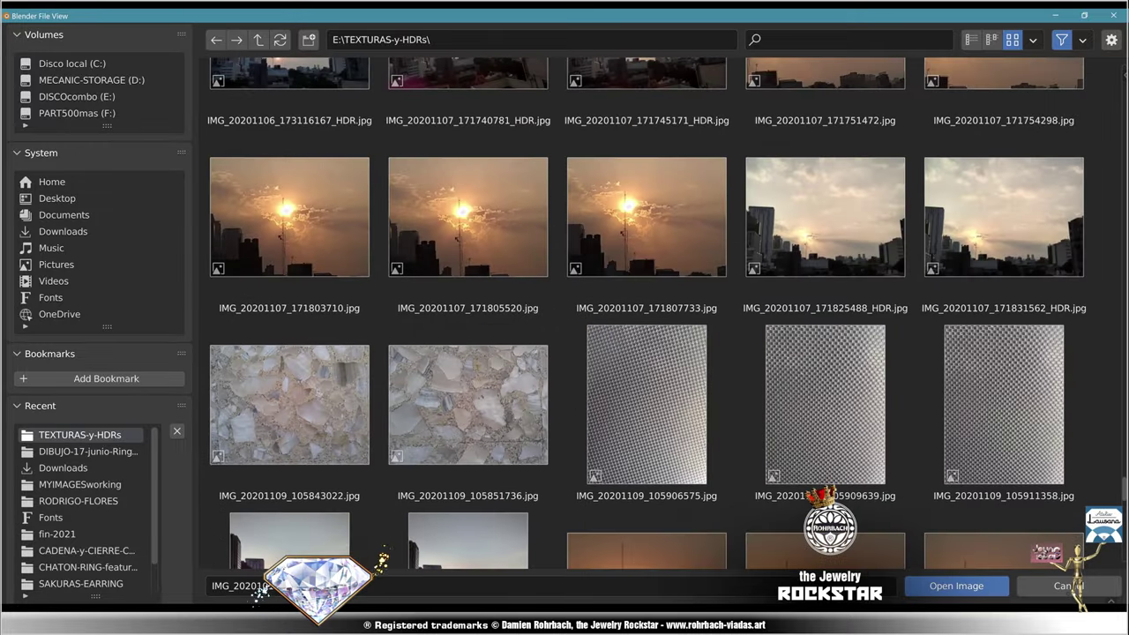
double_click(825, 373)
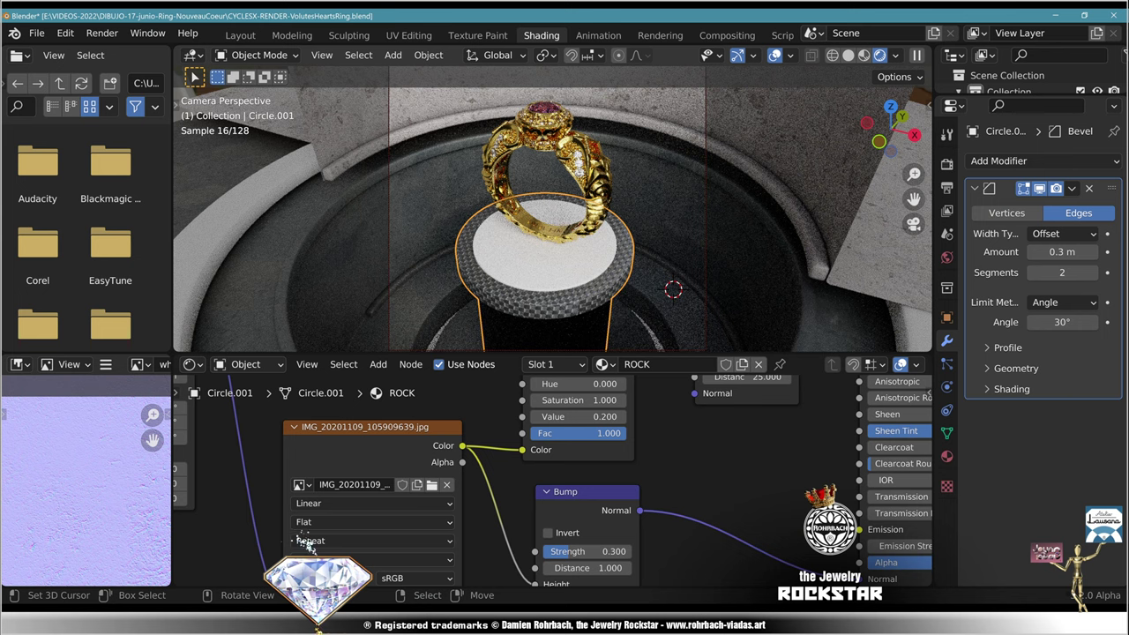
Step: Set the ROCK Mapping node's scale to 4 on all three axes
middle_drag(529, 529, 749, 484)
middle_drag(362, 453, 548, 475)
scroll(410, 498, up, 5)
scroll(547, 474, up, 4)
drag(547, 406, 546, 466)
text(4)
key(Return)
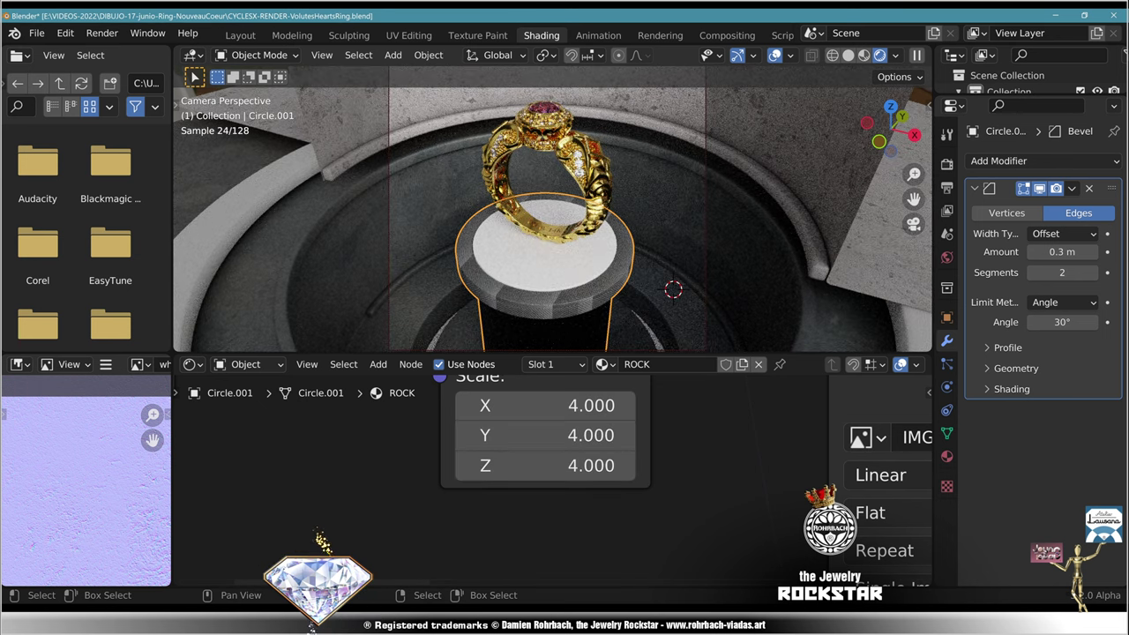
Step: Increase the Mapping scale uniformly on all axes, trying 5.3 and 5.9 before entering 50
drag(547, 406, 558, 466)
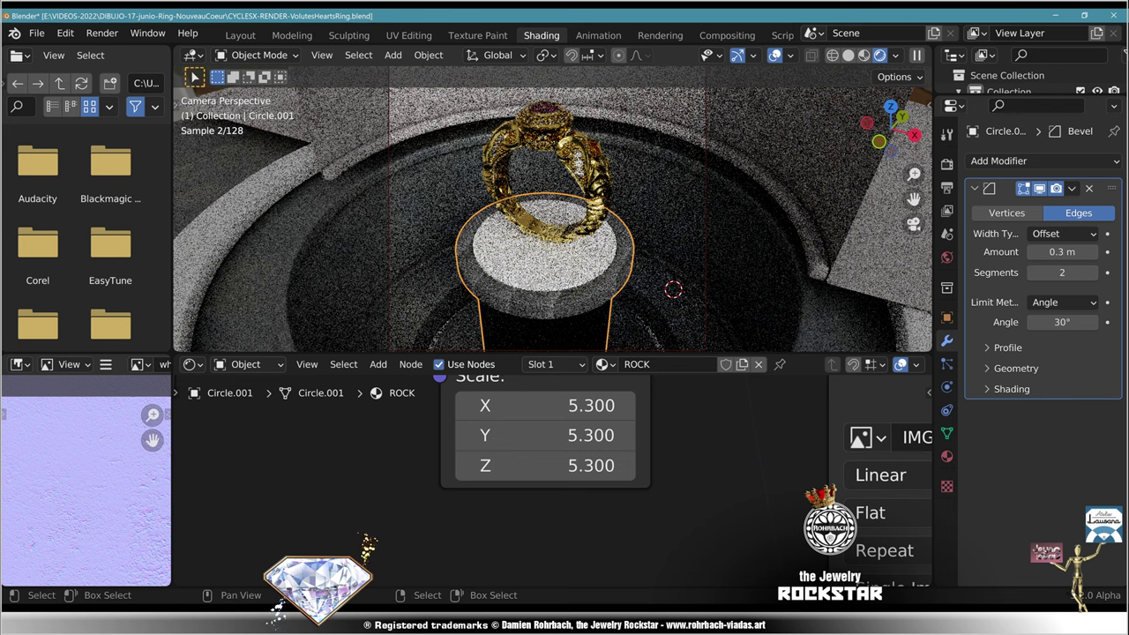
drag(529, 406, 529, 466)
text(5.9)
key(Return)
drag(529, 406, 530, 466)
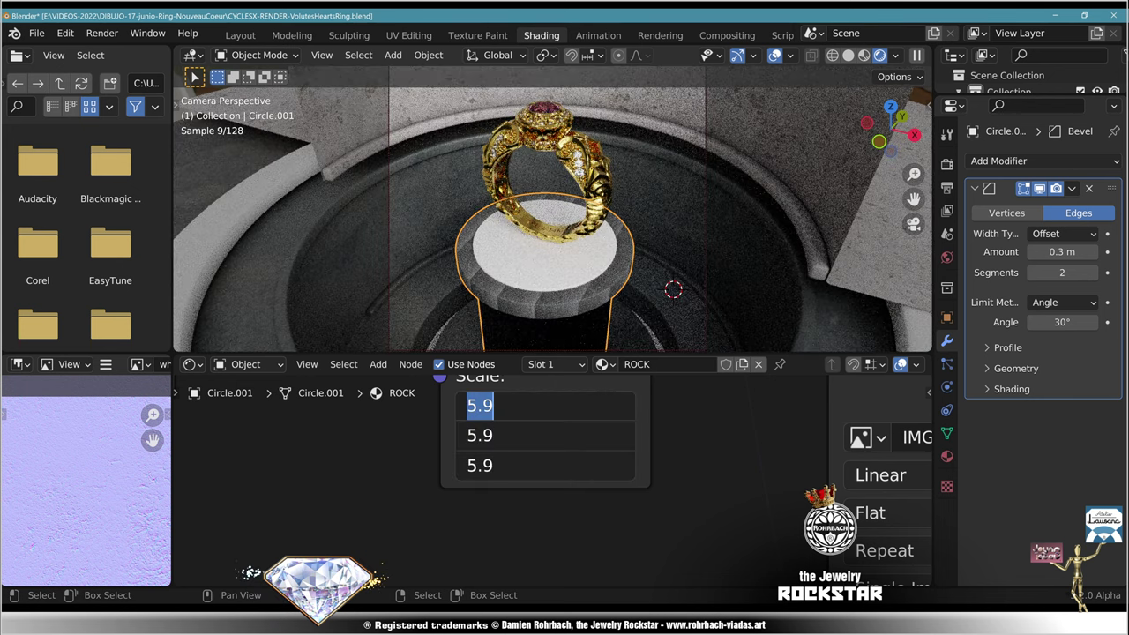
text(50)
key(Return)
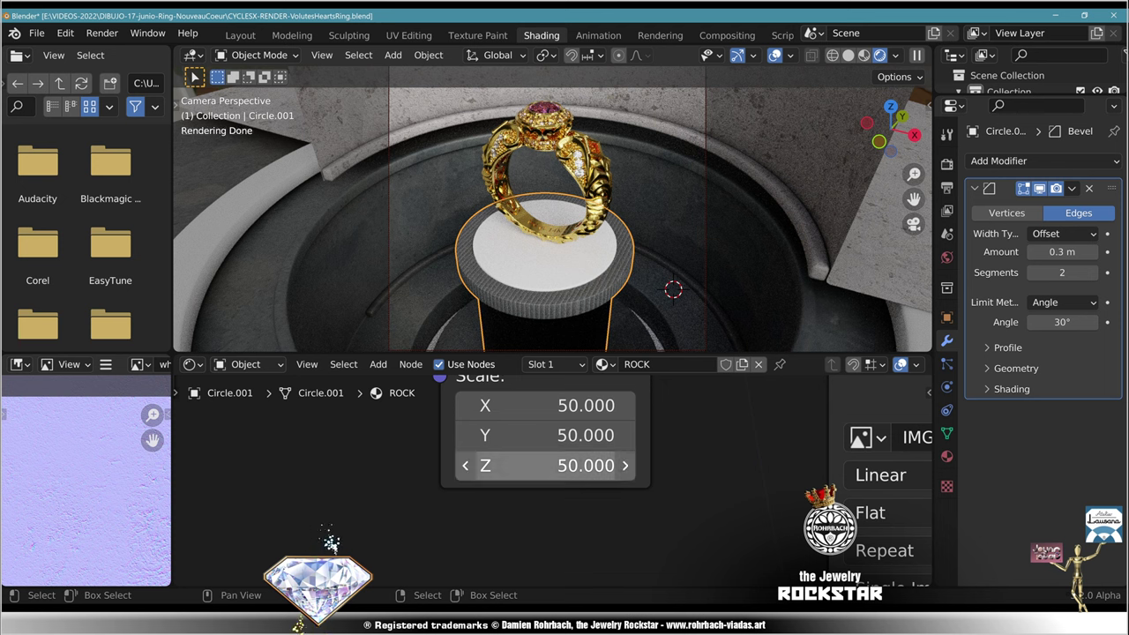
Step: Set the Mapping node's Z rotation to 45°
middle_drag(549, 415, 589, 528)
click(586, 485)
click(586, 456)
text(45)
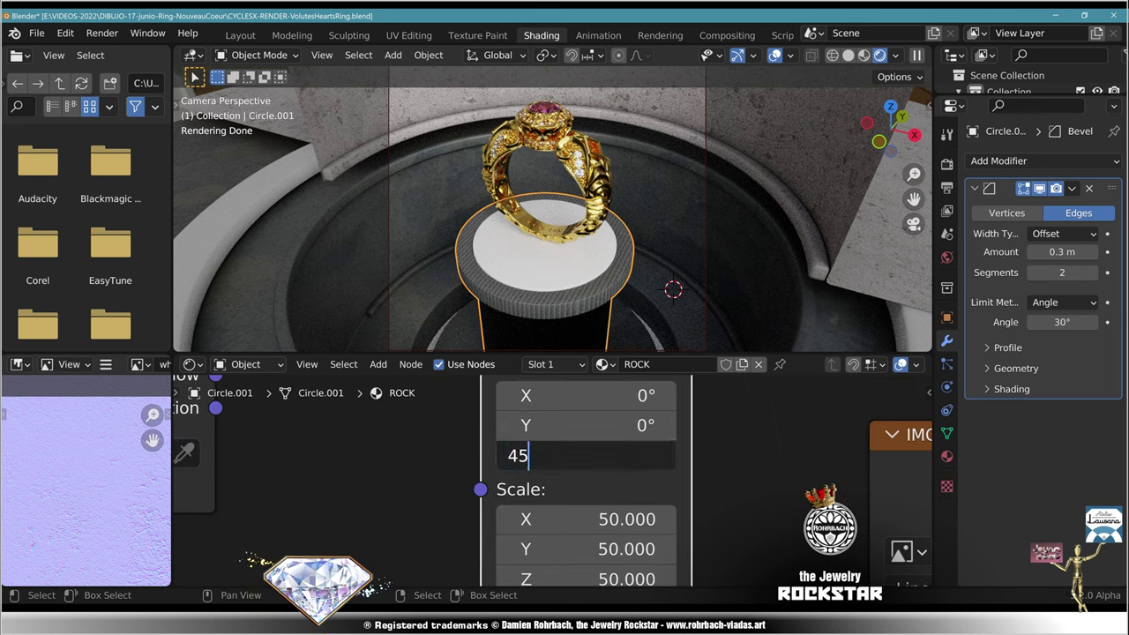
key(Return)
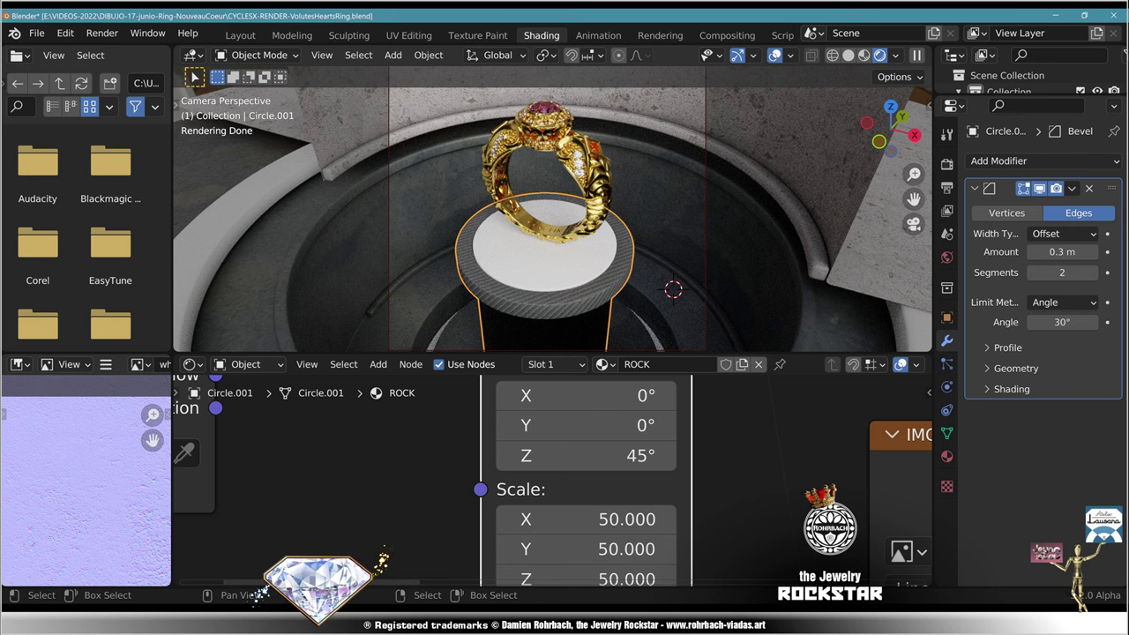
Step: Reset the Mapping node's scale to 1 on all axes and its Z rotation to 0°
middle_drag(590, 557, 529, 485)
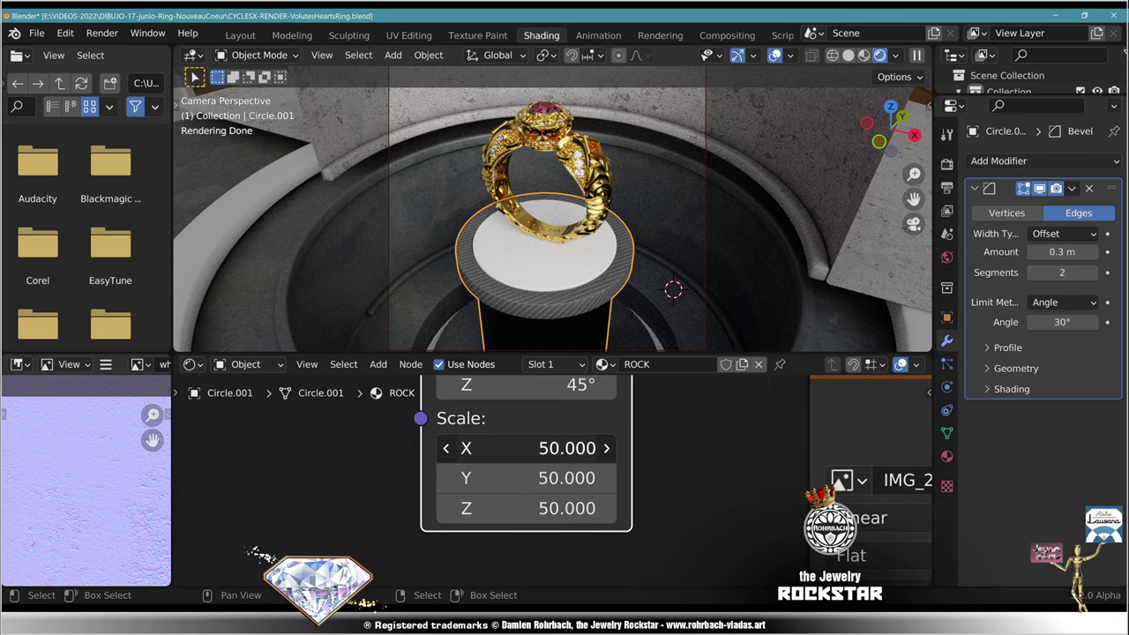
drag(533, 448, 533, 509)
text(1)
key(Return)
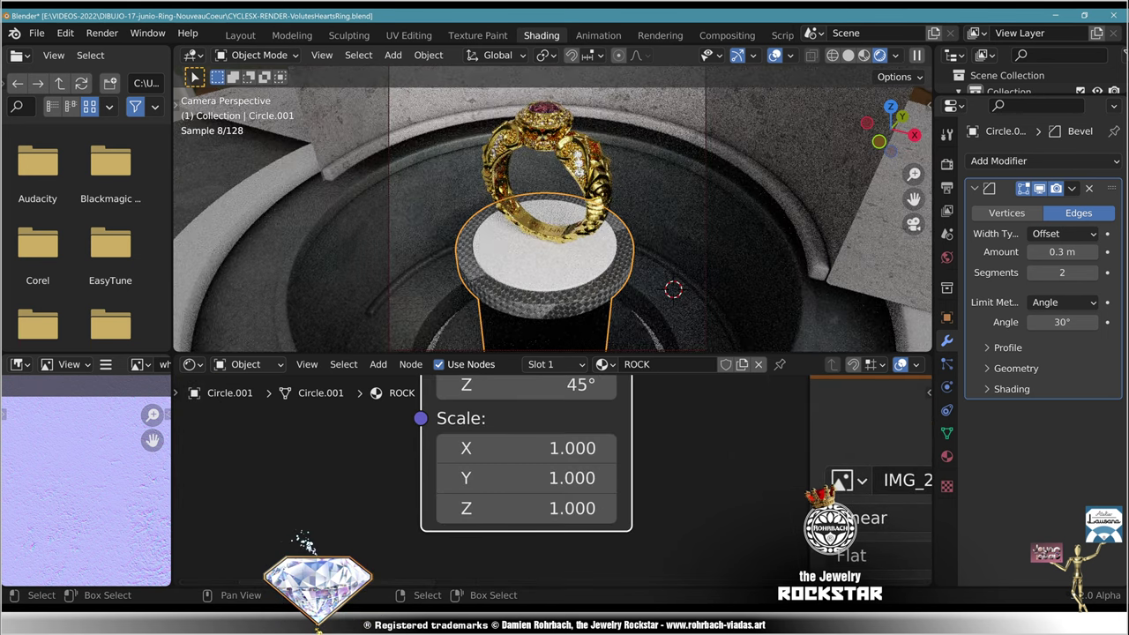
middle_drag(529, 459, 568, 522)
click(565, 447)
text(0)
key(Return)
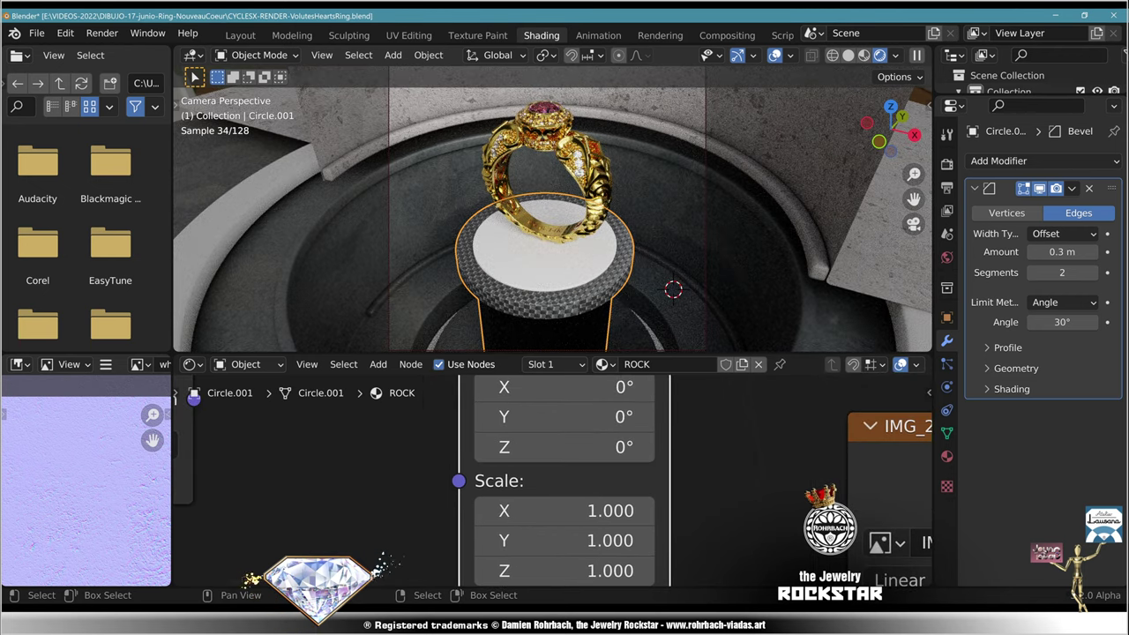
Step: Unlink the woven image from the ROCK Image Texture node and load IMG_20200908_153129284.jpg from the TEXTURAS-y-HDRs folder
middle_drag(794, 486, 300, 471)
click(683, 528)
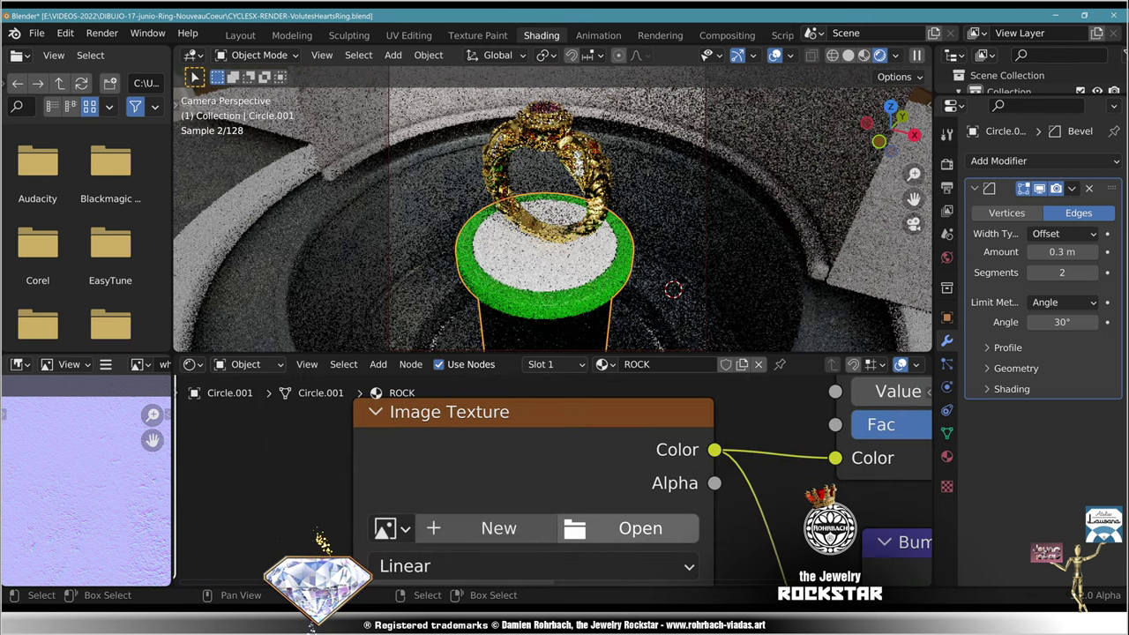
click(641, 529)
click(759, 223)
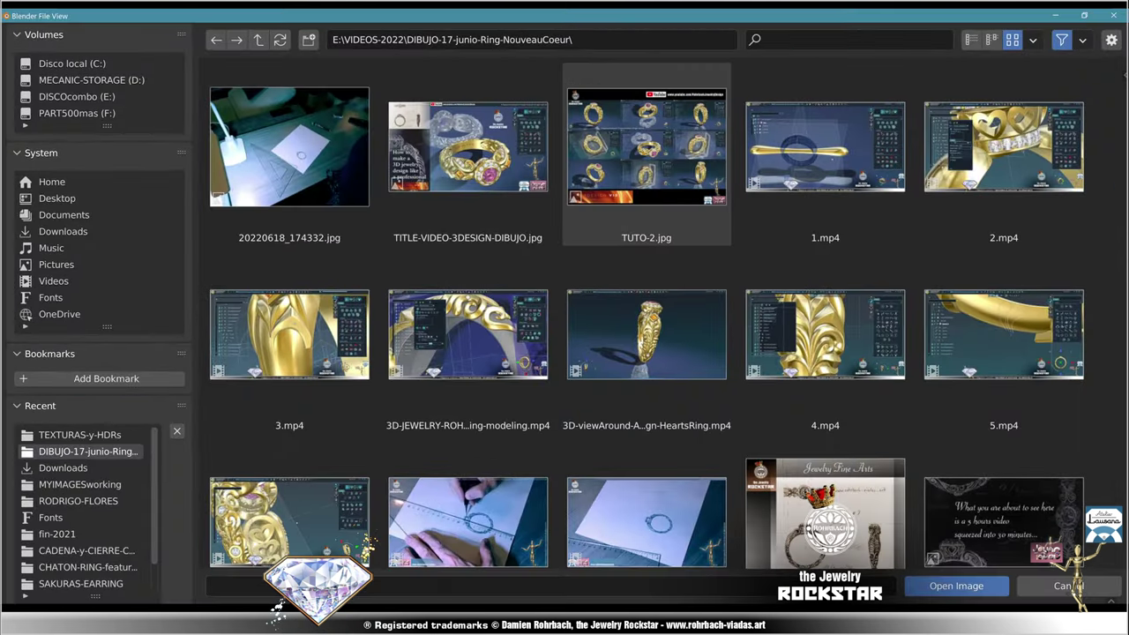
click(81, 435)
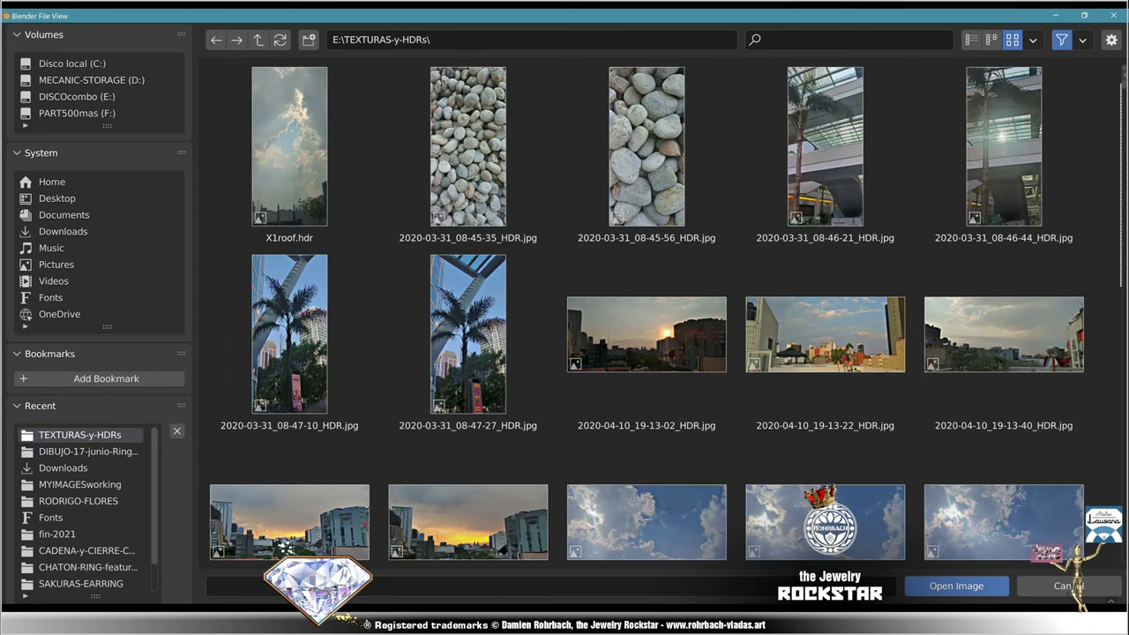
drag(1124, 78, 1124, 543)
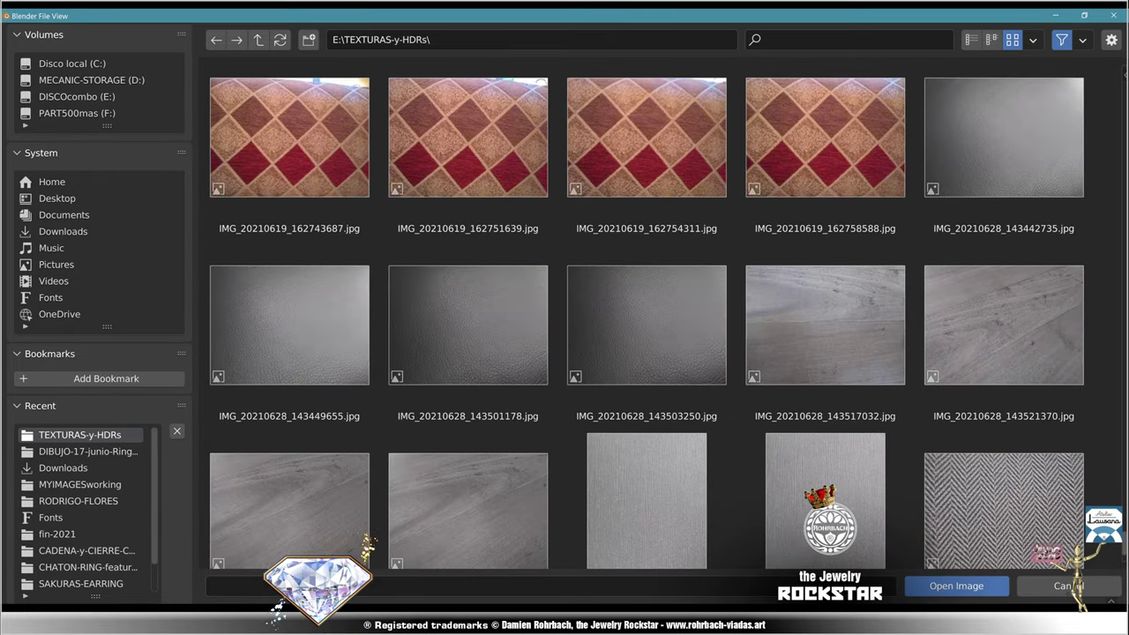
drag(1123, 543, 1124, 164)
double_click(834, 446)
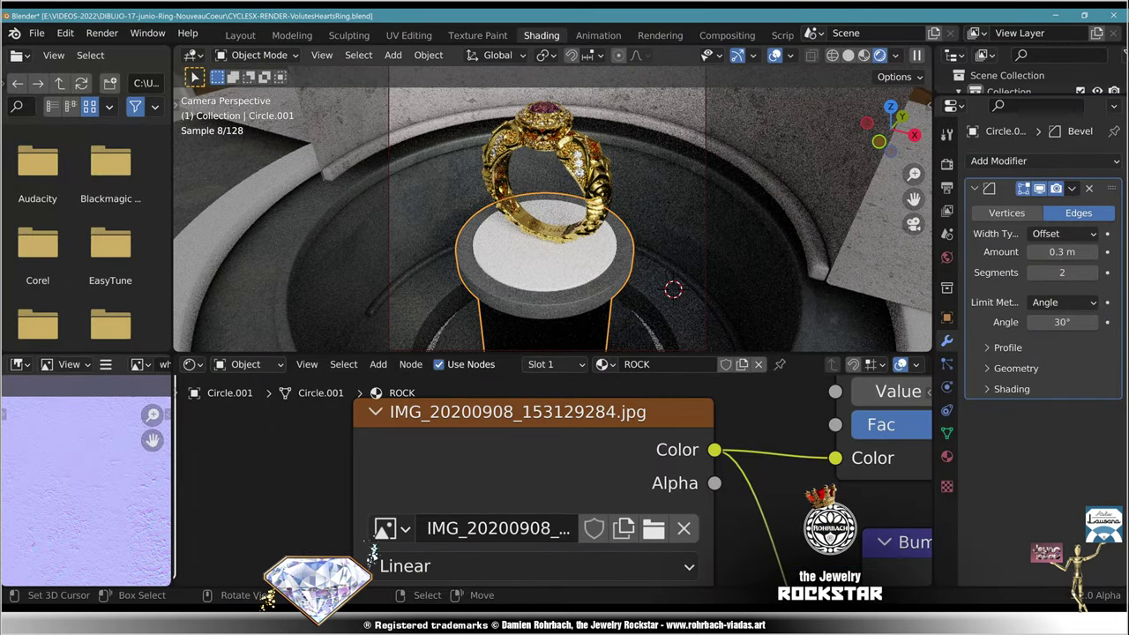
Step: Set the Value of ROCK's hue and saturation node to 1
middle_drag(777, 442, 394, 505)
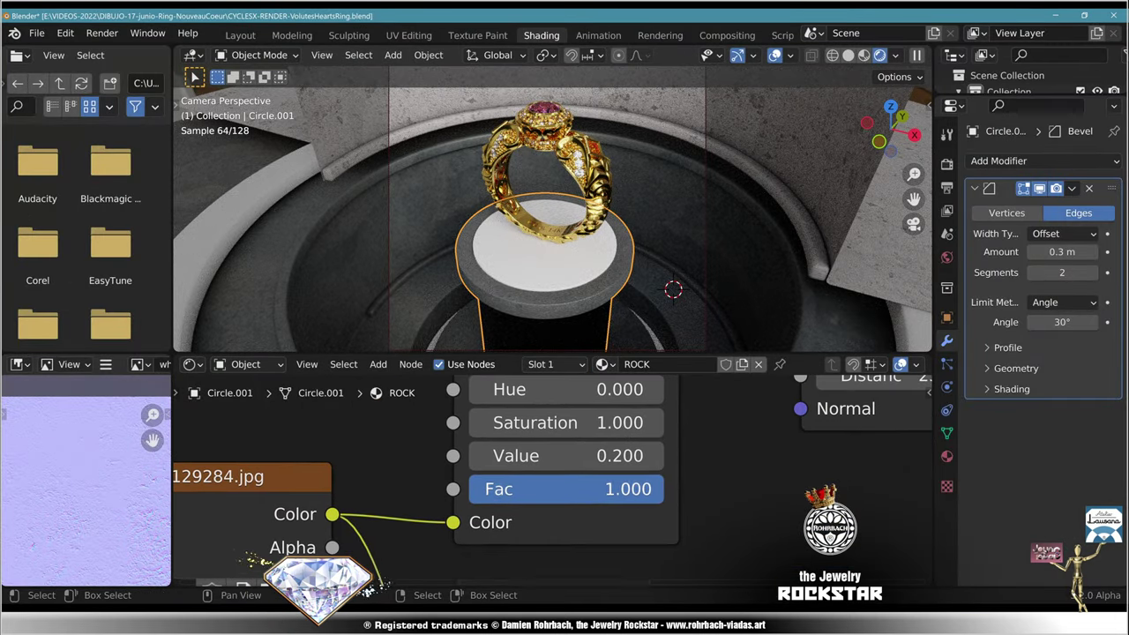
middle_drag(565, 455, 520, 505)
double_click(520, 504)
text(1)
key(Return)
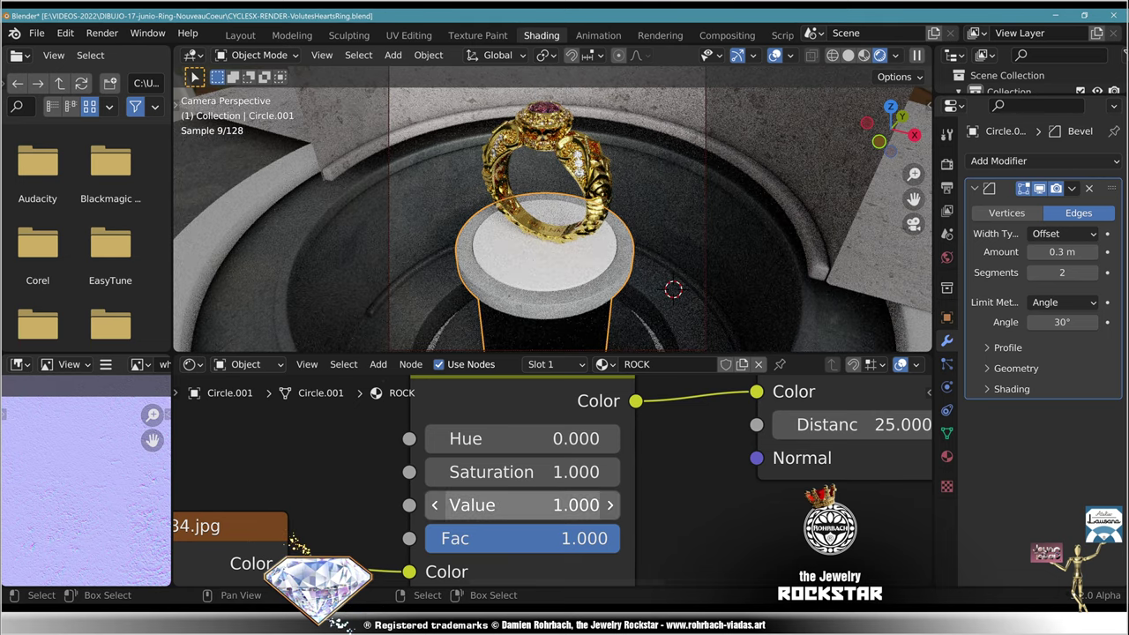
Step: Inspect the pedestal rim's stone texture up close in the rendered view, and save the file
scroll(552, 274, up, 2)
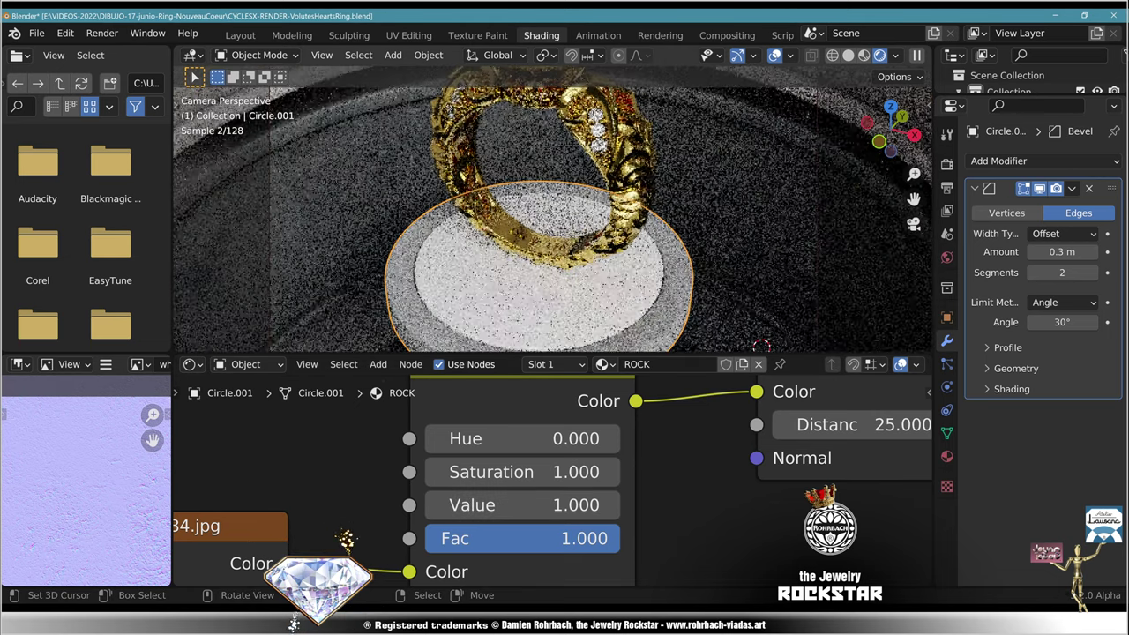
shift+middle_drag(552, 274, 524, 143)
scroll(524, 142, up, 4)
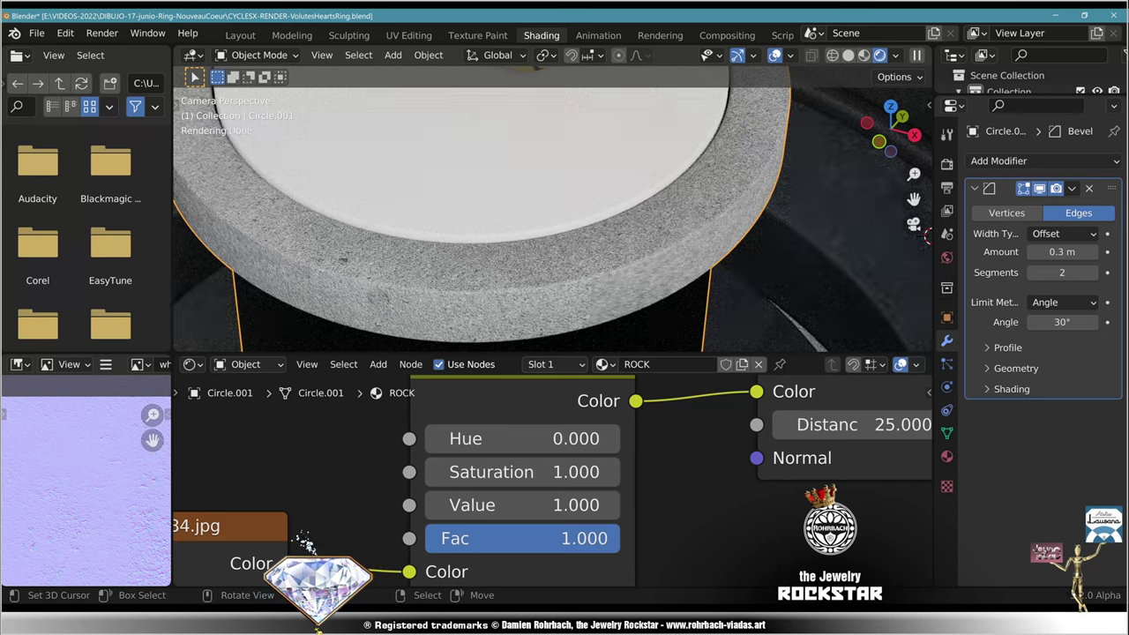
scroll(318, 542, down, 4)
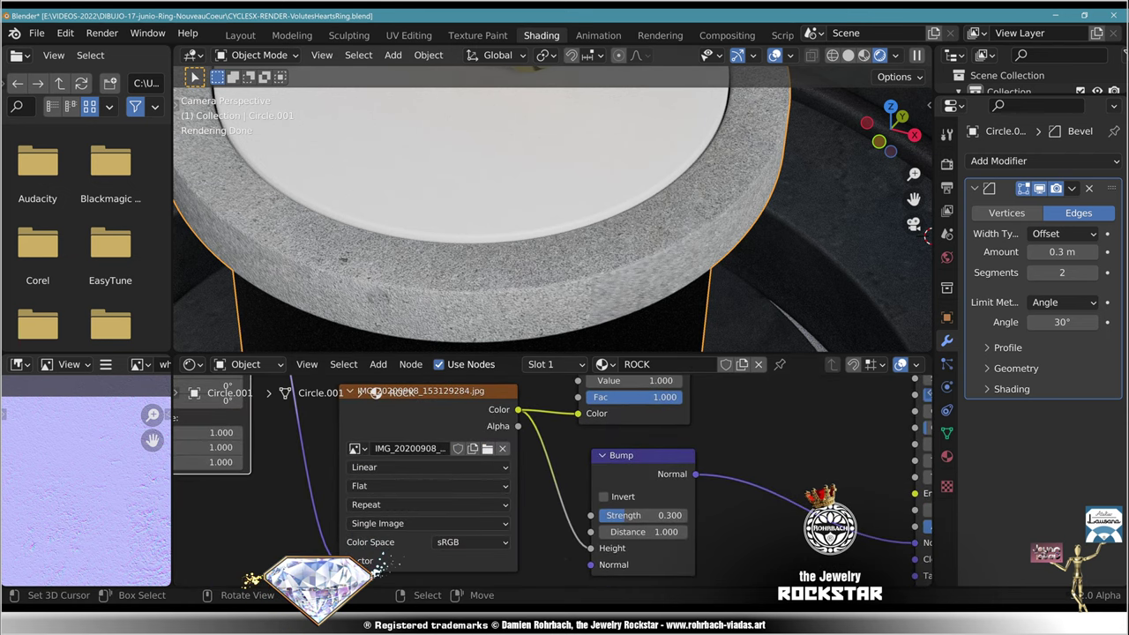
scroll(554, 212, down, 3)
key(ctrl+s)
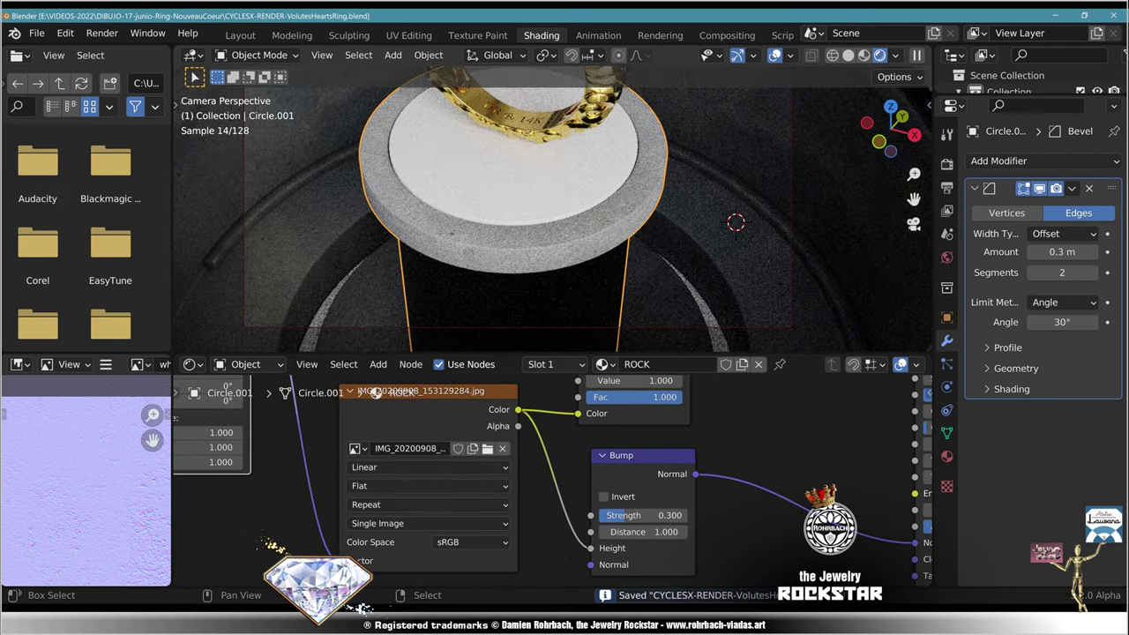
Step: Select the disc on top of the pedestal and delete all nodes of its LEATHER material
shift+middle_drag(529, 181, 552, 227)
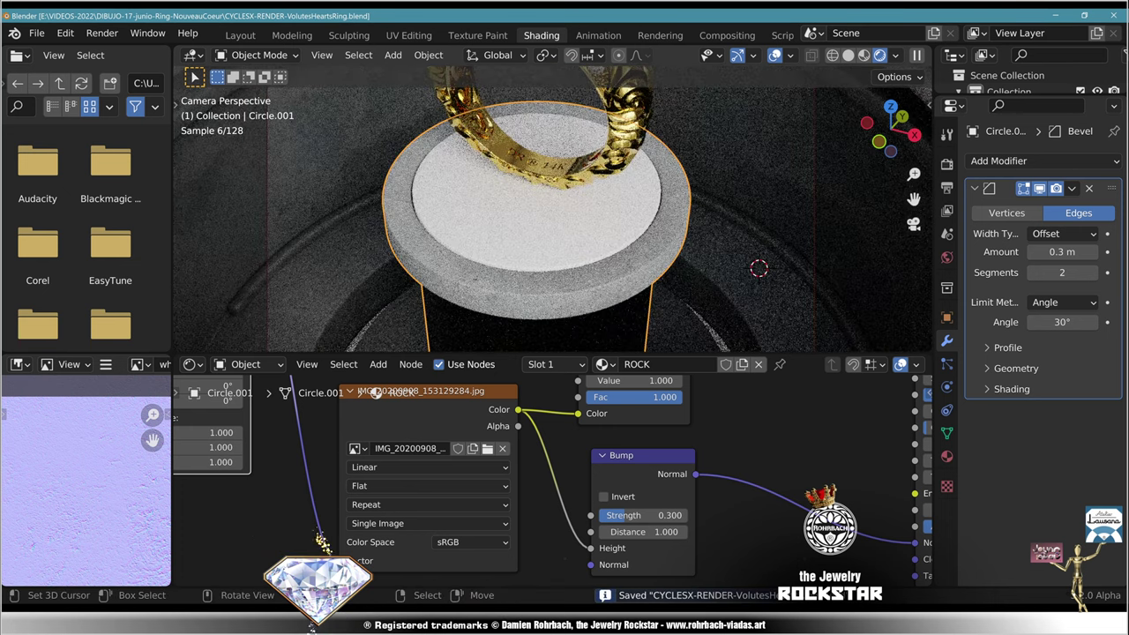
click(547, 228)
middle_drag(609, 481, 595, 552)
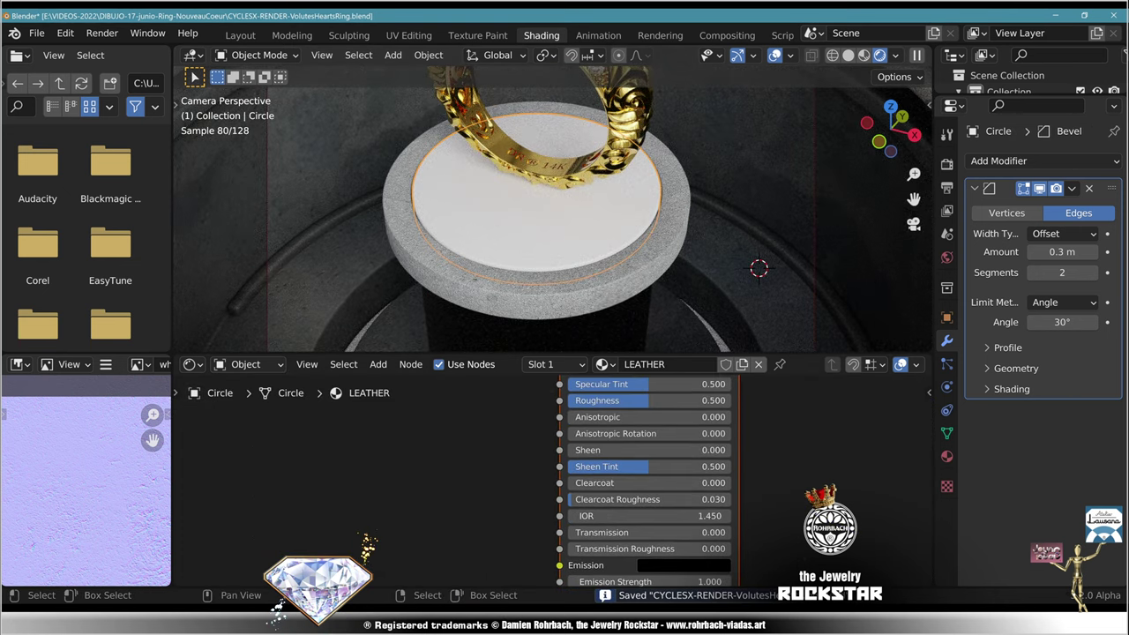
scroll(556, 482, down, 4)
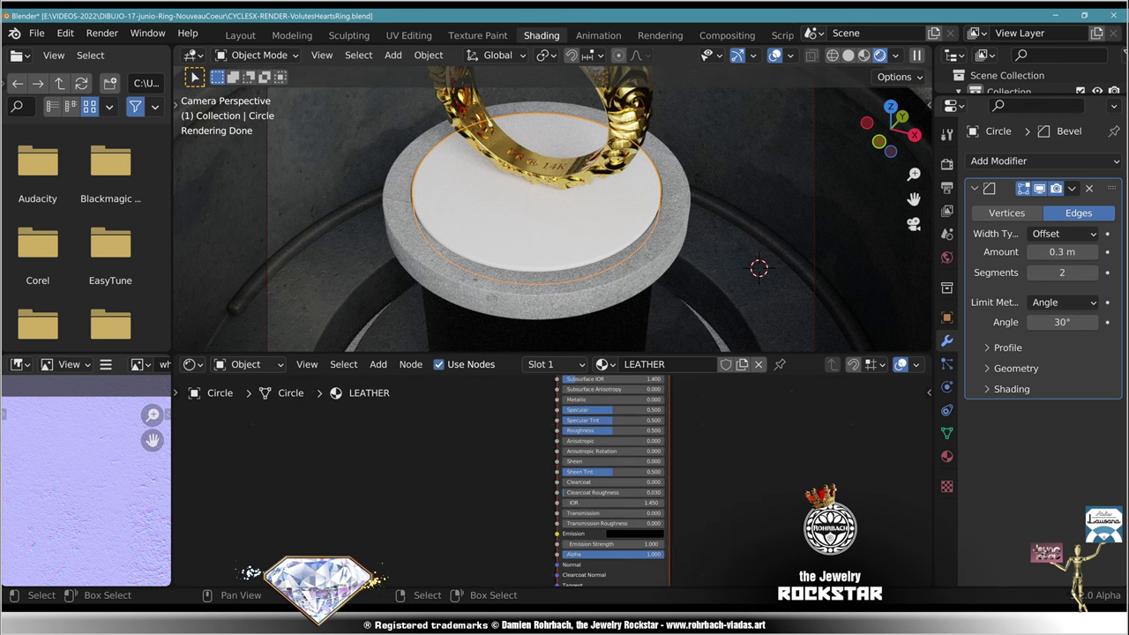
key(x)
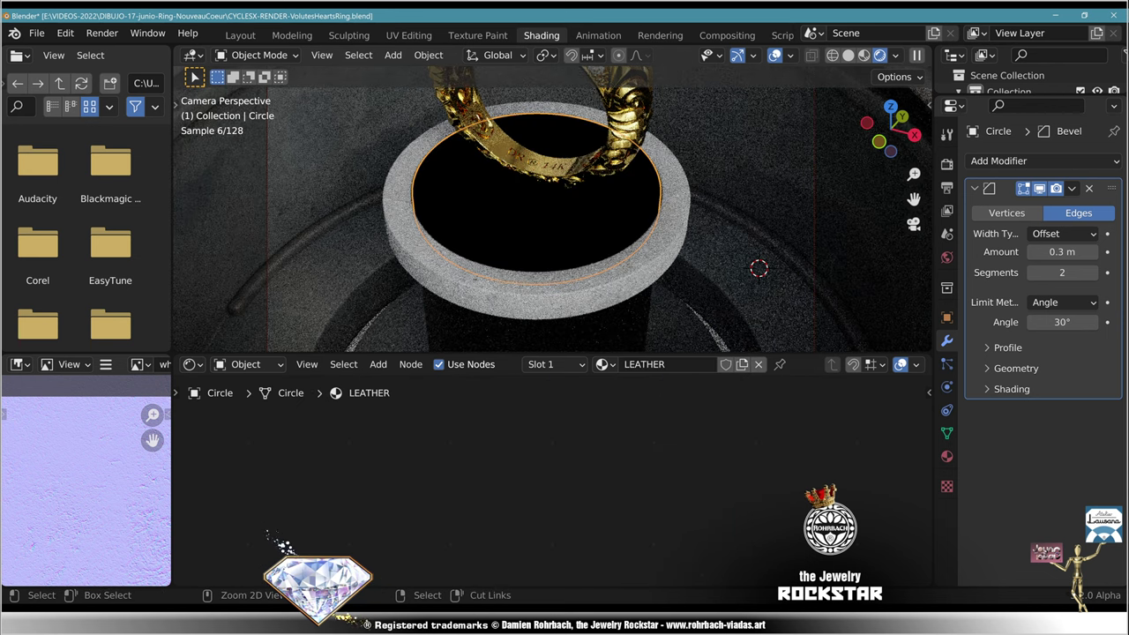
Step: Paste the copied image-texture node setup into the disc's empty LEATHER material and locate its Image Texture node
key(ctrl+v)
scroll(496, 533, up, 4)
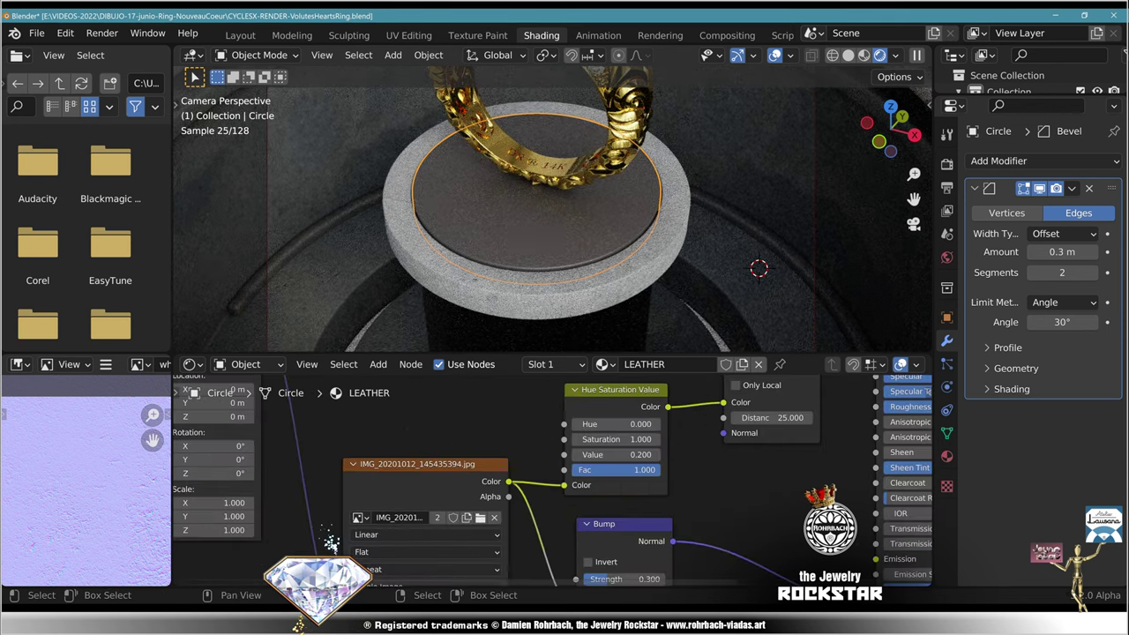
scroll(560, 479, up, 4)
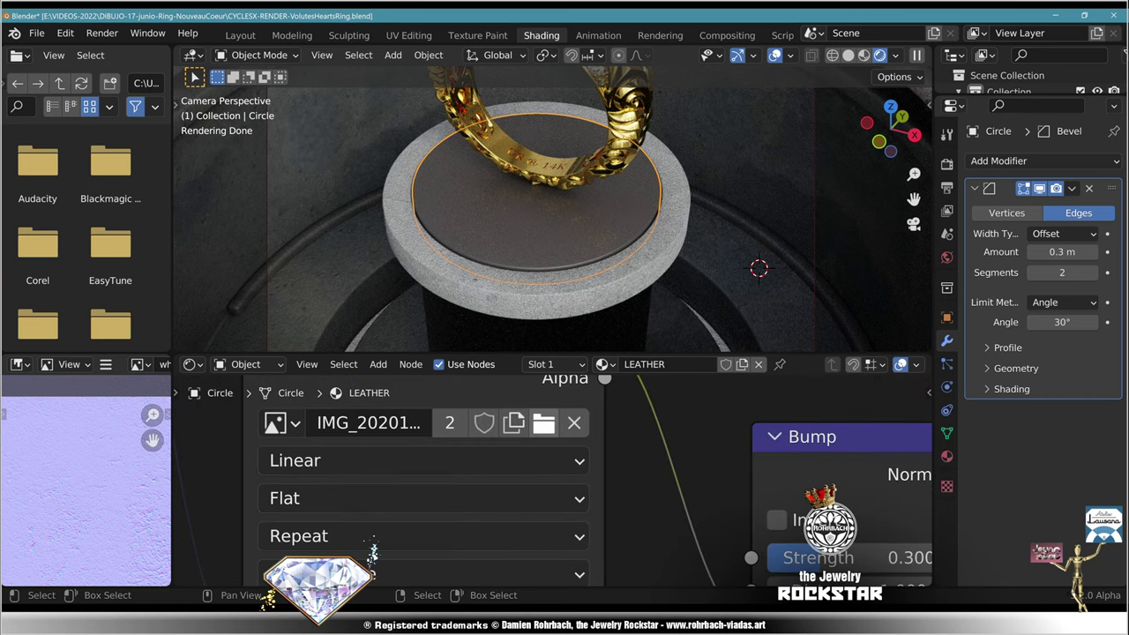
scroll(560, 479, down, 4)
middle_drag(908, 419, 477, 525)
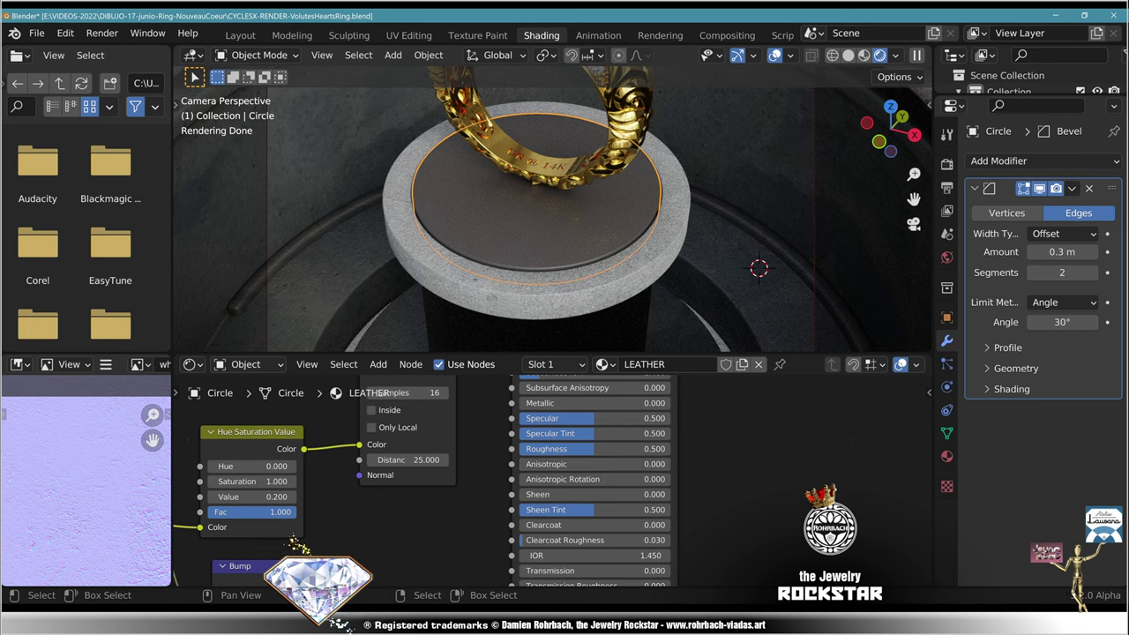
middle_drag(490, 441, 1031, 347)
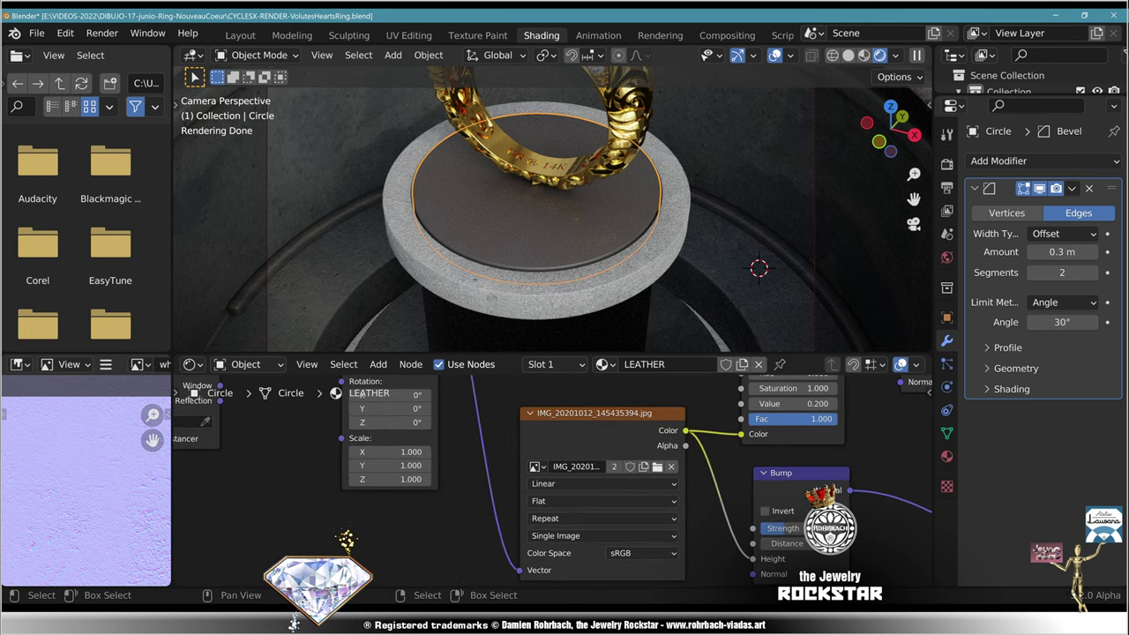
Step: Load IMG_20210628_143501178.jpg from the TEXTURAS-y-HDRs folder into the LEATHER Image Texture node
scroll(552, 481, up, 2)
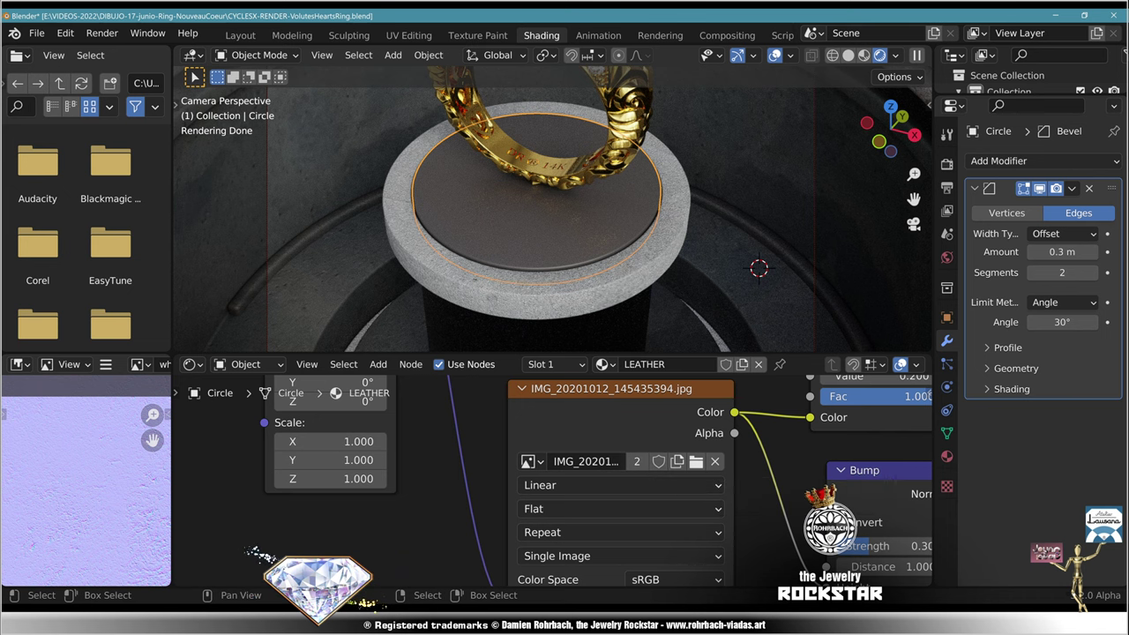
click(696, 462)
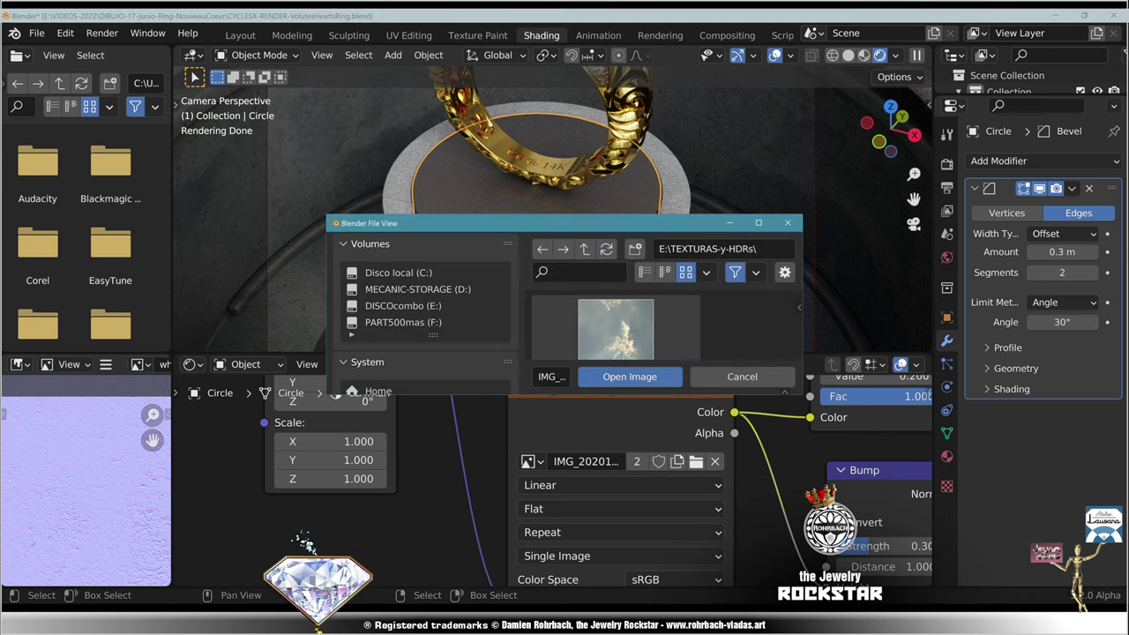
click(759, 223)
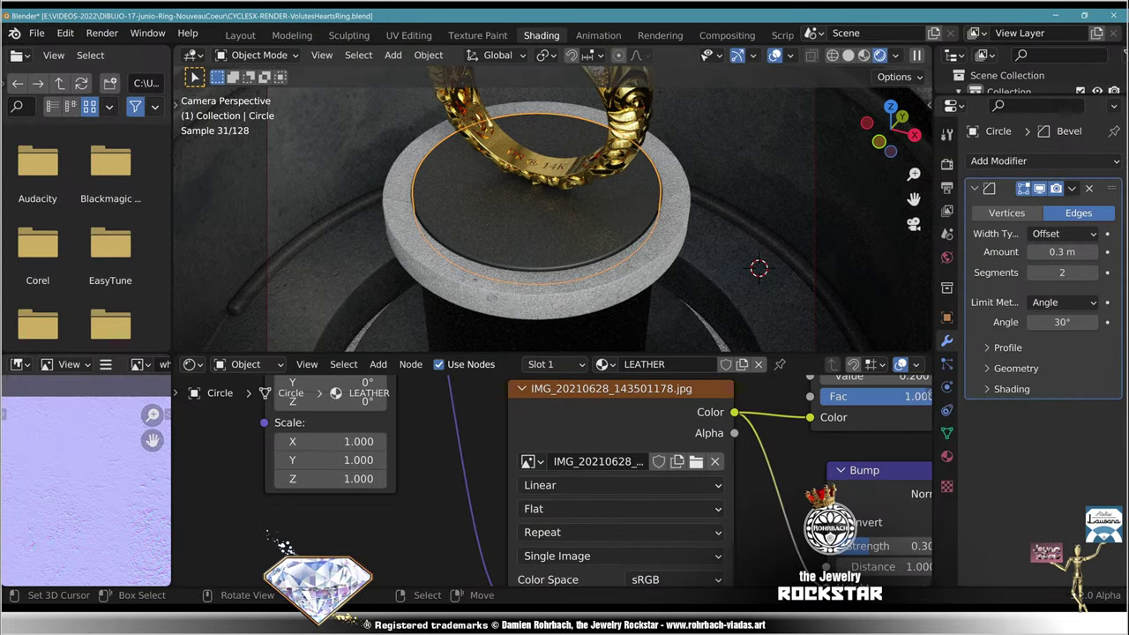
Step: Remap the disc's UVs in the UV Editing workspace, check the leather grain up close in the rendered view, and save the file
scroll(547, 203, up, 5)
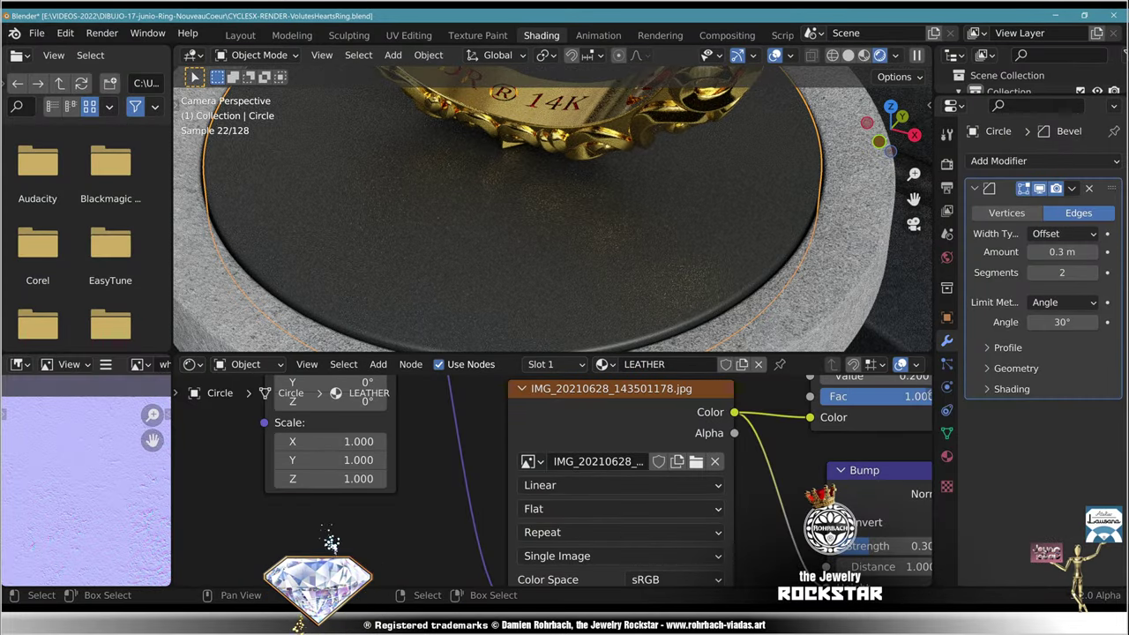
scroll(553, 209, up, 3)
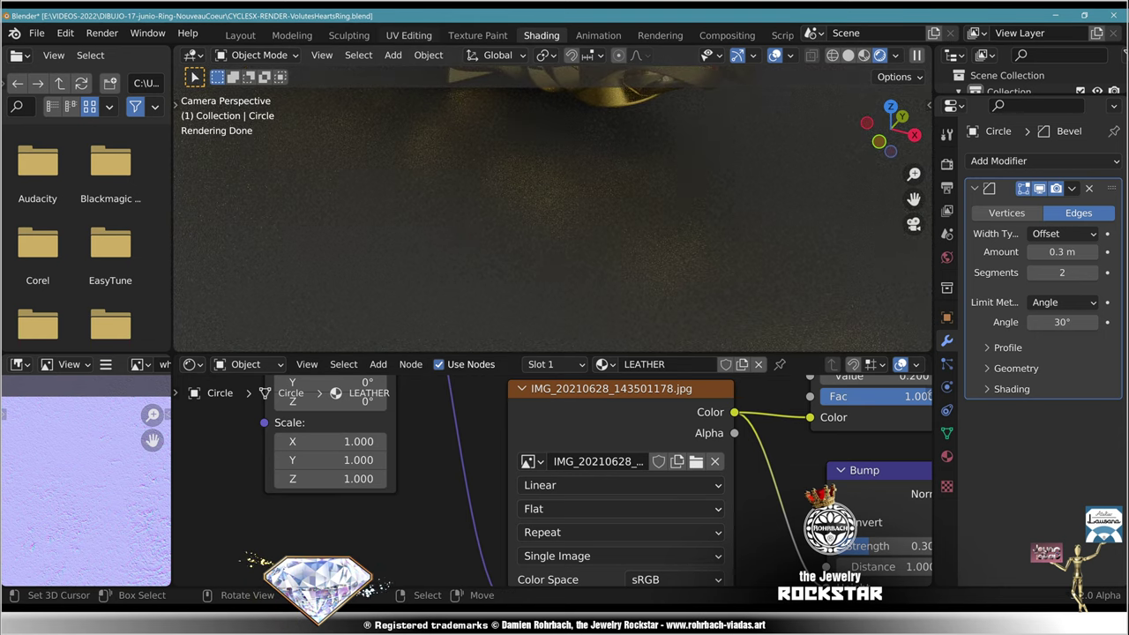
click(409, 35)
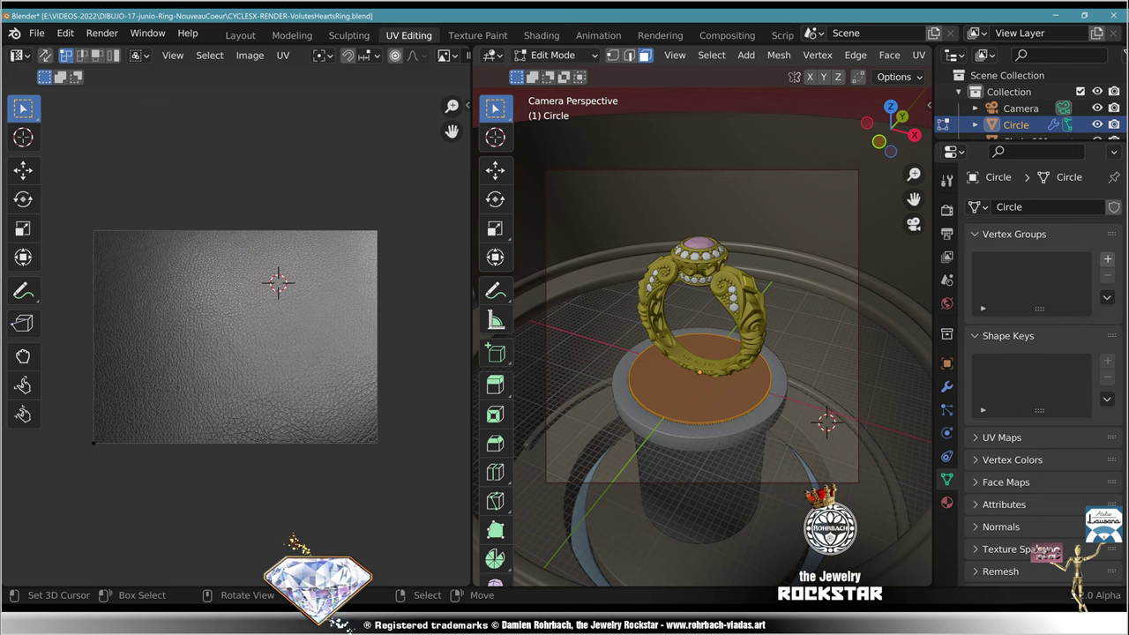
click(918, 55)
click(958, 154)
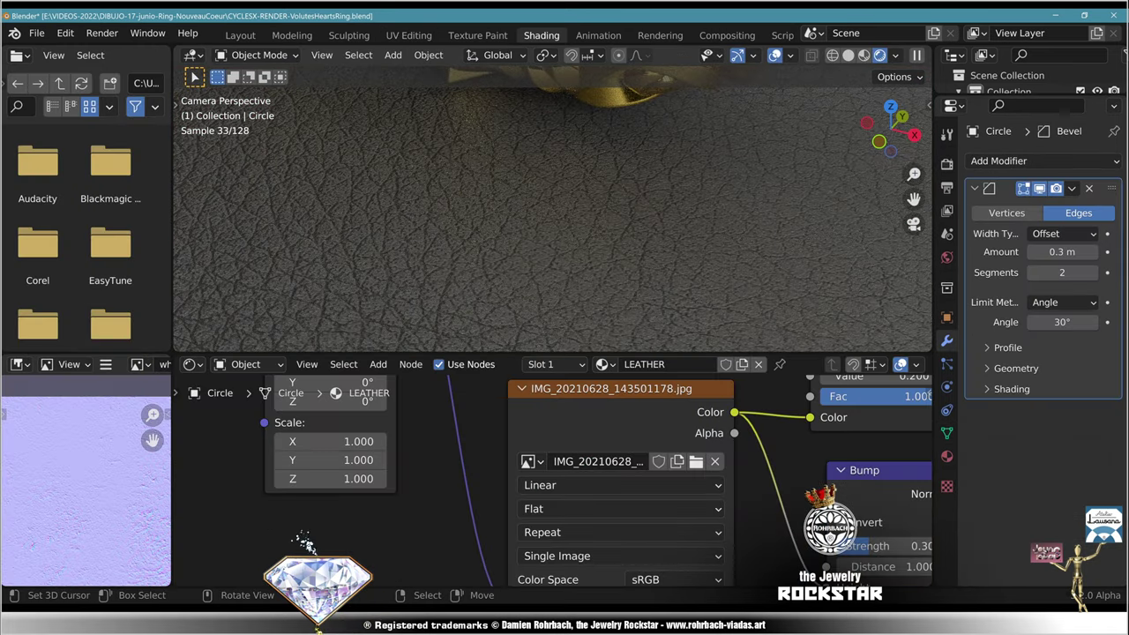
key(ctrl+s)
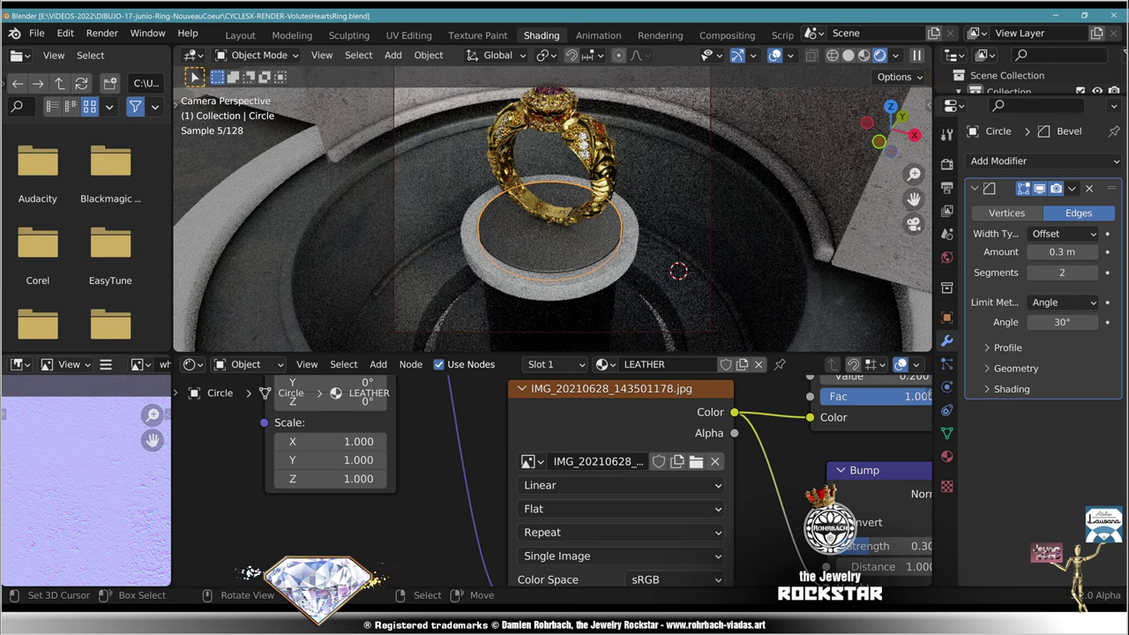
Step: Select the basin around the pedestal and bring its SURROUNDINGS Mapping node into view
click(283, 121)
middle_drag(340, 460, 503, 469)
middle_drag(456, 392, 474, 387)
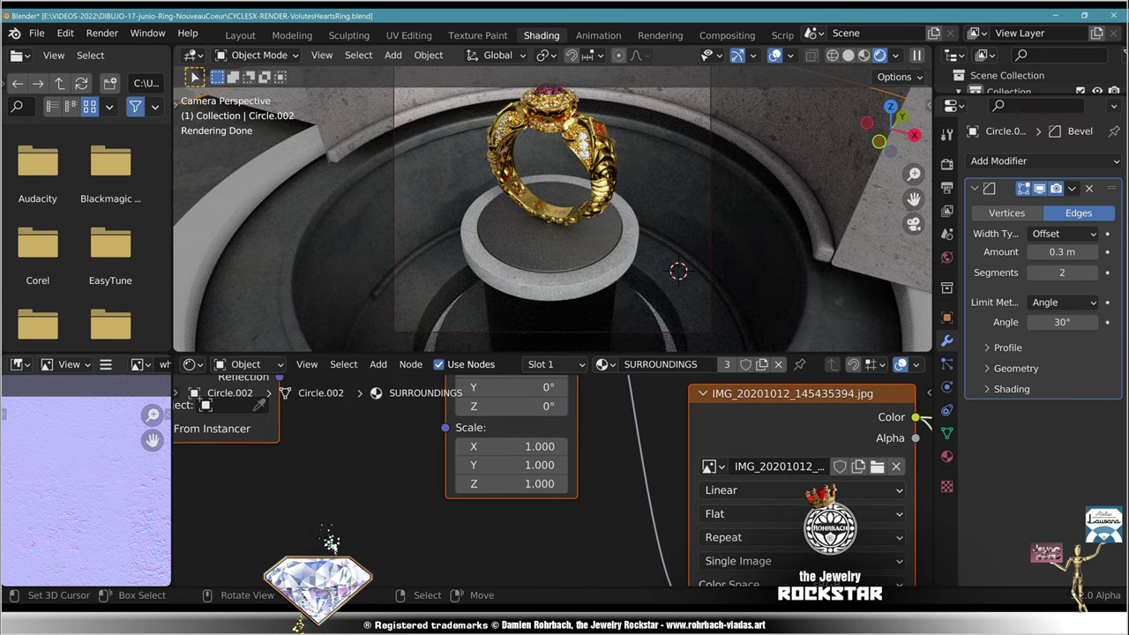
scroll(543, 539, up, 4)
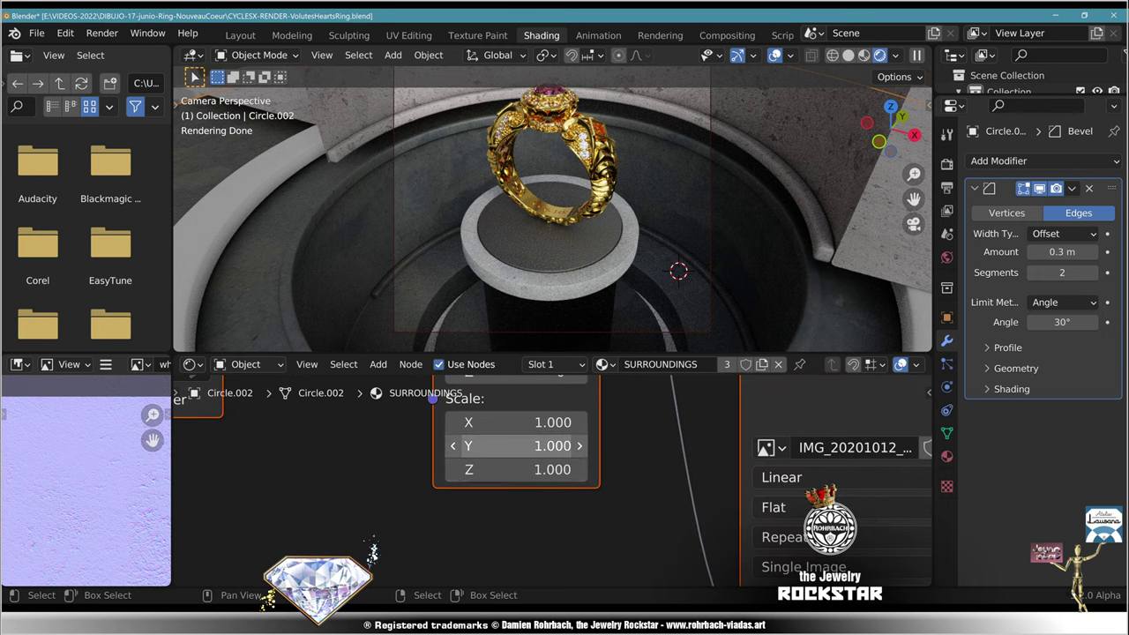
Step: Try a Z rotation of 40° on the SURROUNDINGS Mapping node, and reset it to 0°
click(543, 465)
text(40)
key(Return)
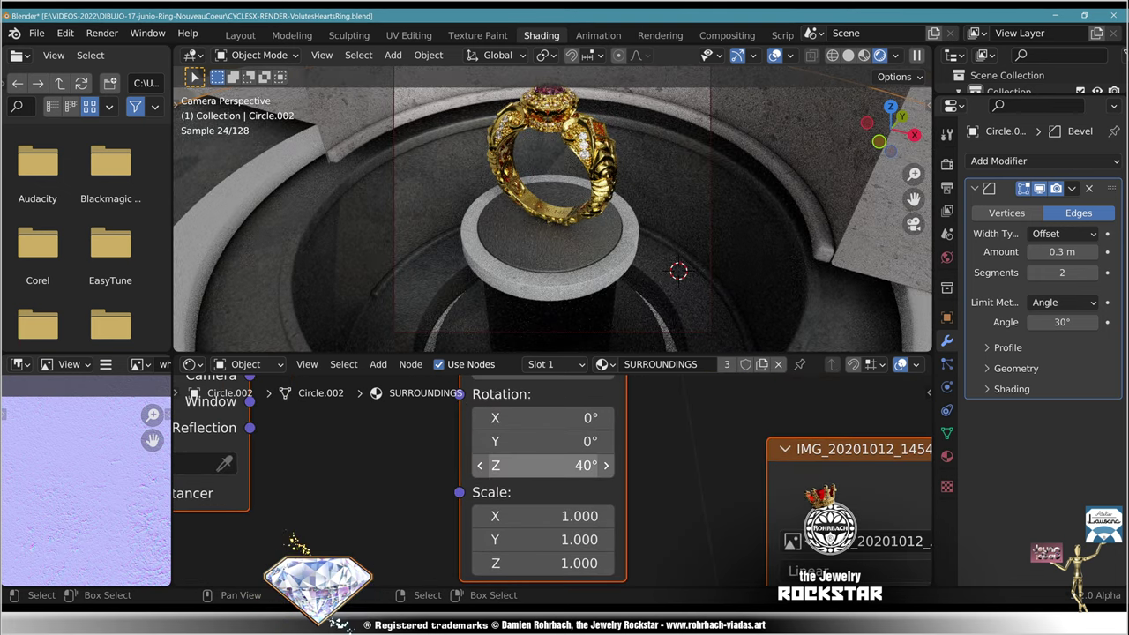
click(542, 465)
text(0)
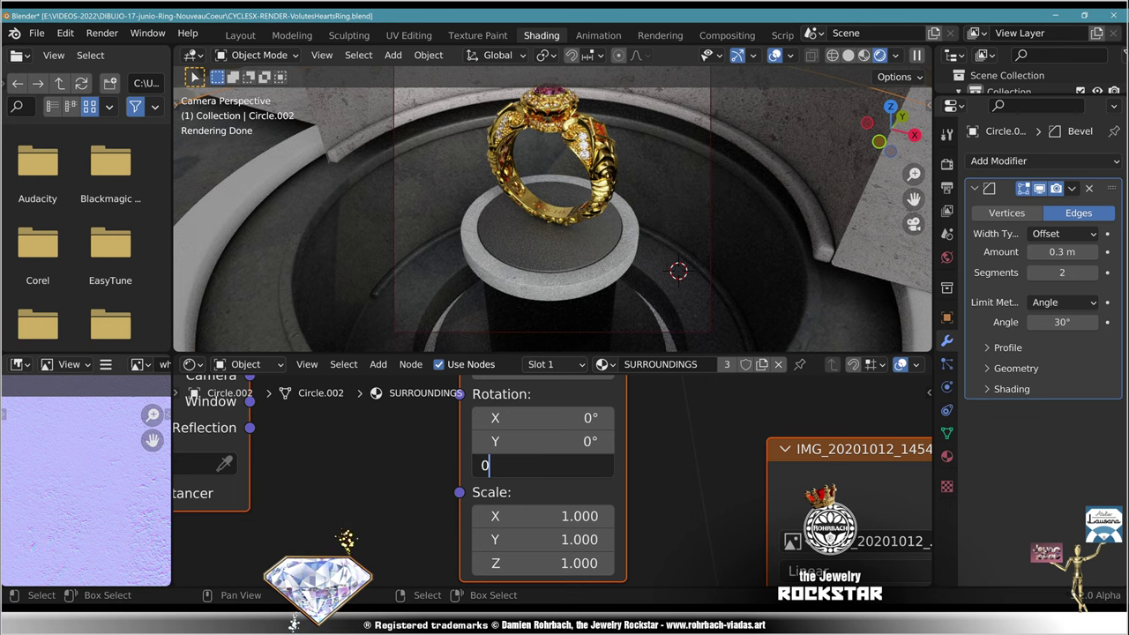
key(Return)
Step: Try uniform X, Y and Z scales of 1.5 and 2 on the SURROUNDINGS Mapping node
middle_drag(543, 516, 552, 447)
drag(551, 448, 551, 495)
text(1.5)
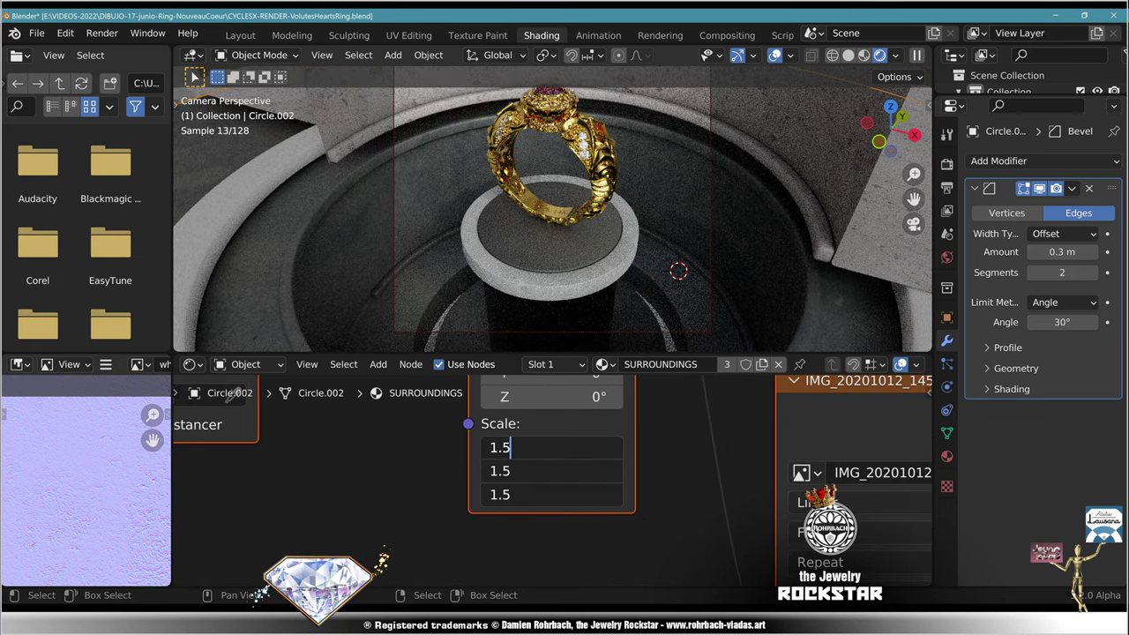
key(Return)
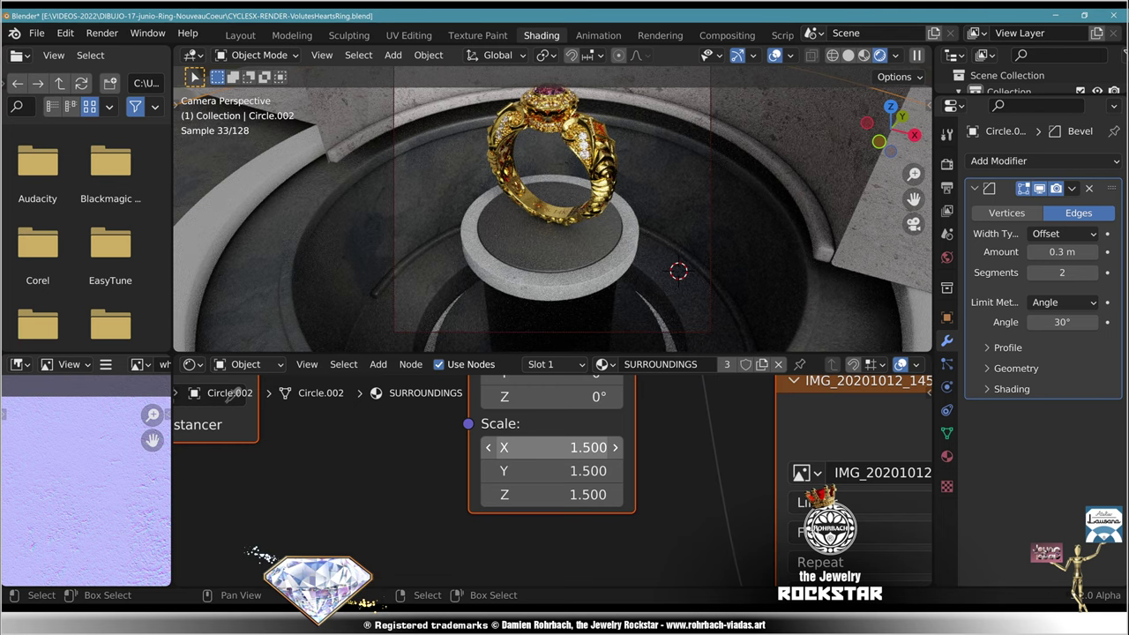
drag(551, 447, 551, 495)
text(2)
key(Return)
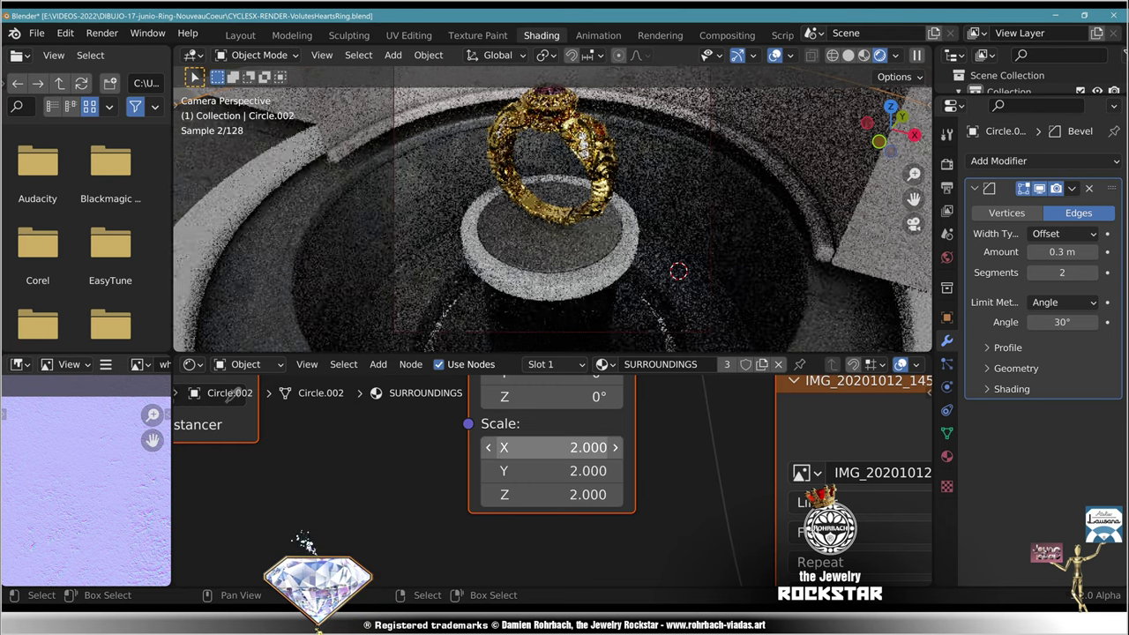
Step: Try a uniform scale of 1.75 on the SURROUNDINGS Mapping node, and return all three axes to 1.5
drag(551, 448, 552, 495)
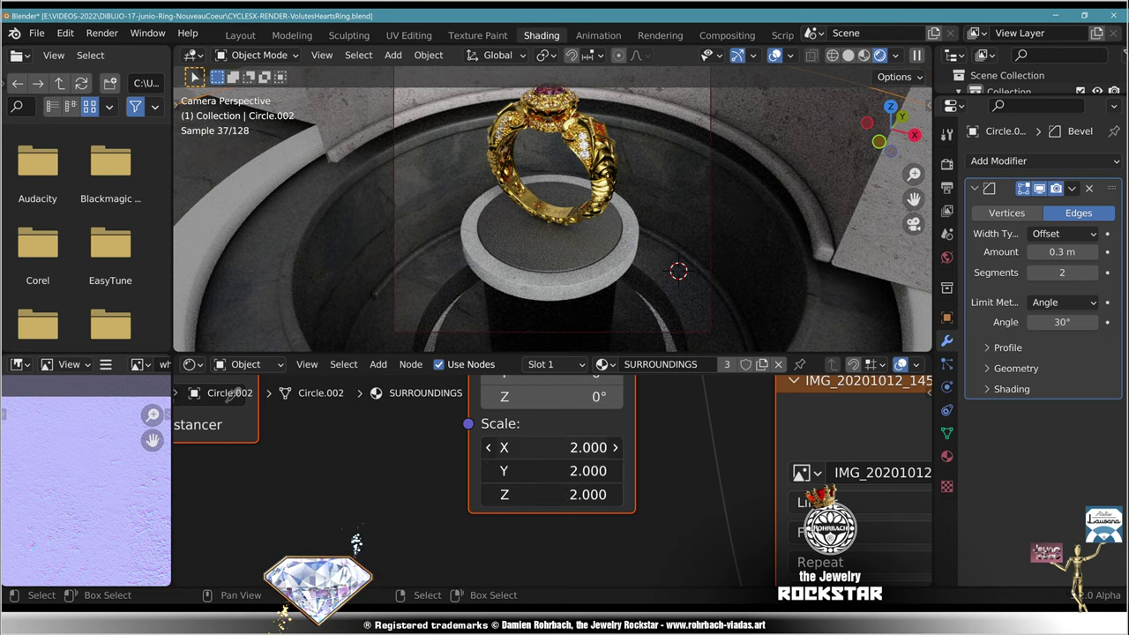
text(1.75)
key(Return)
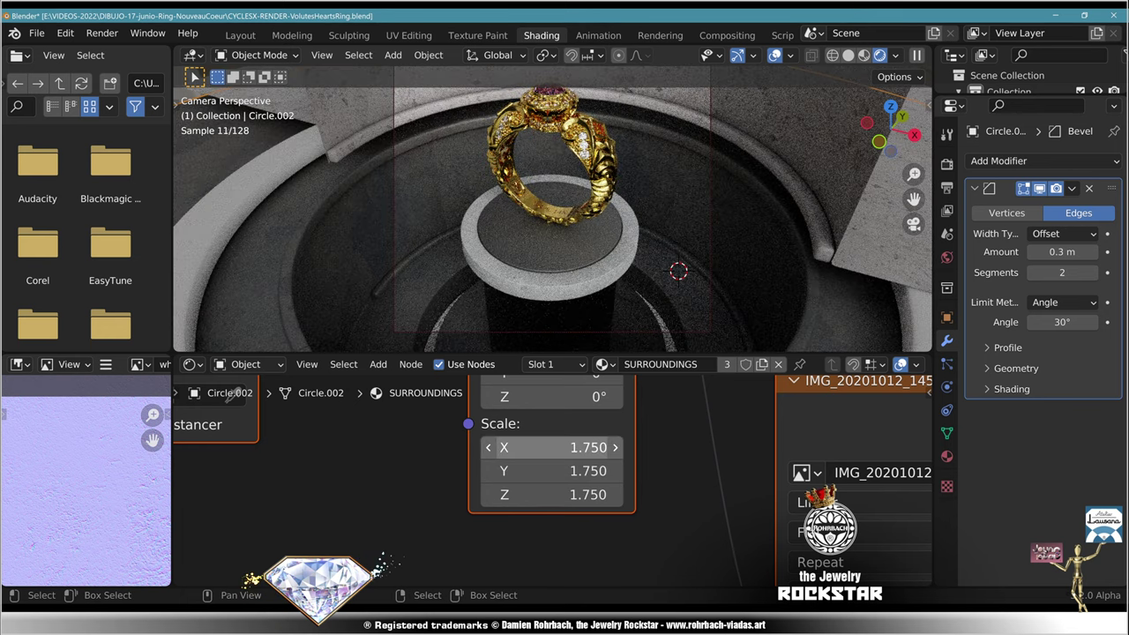
drag(547, 448, 547, 495)
text(1.5)
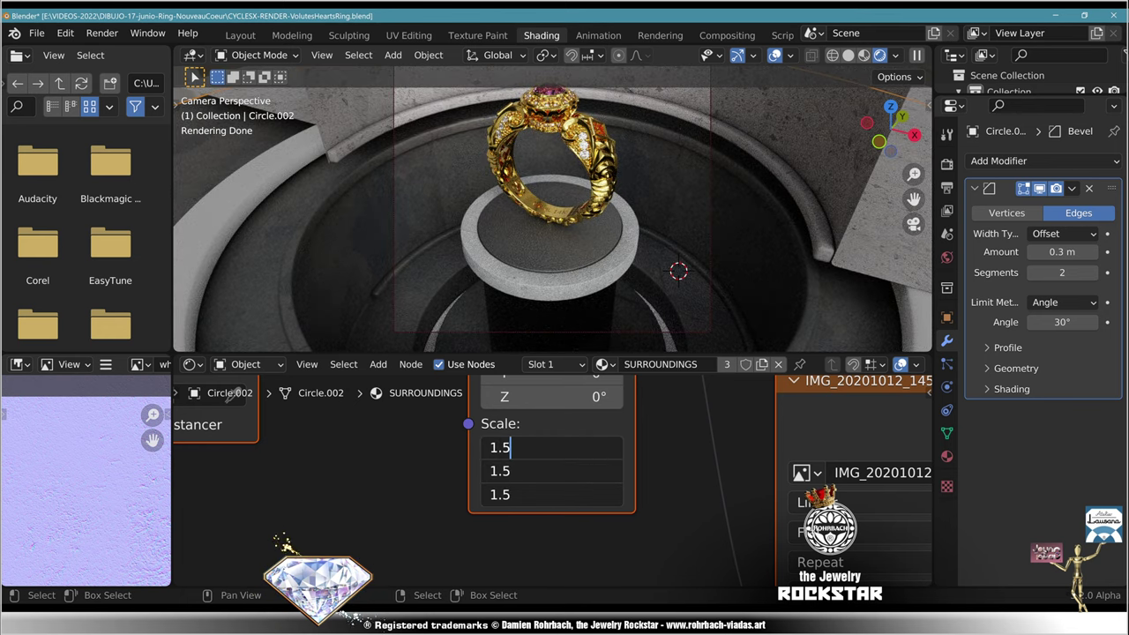
key(Return)
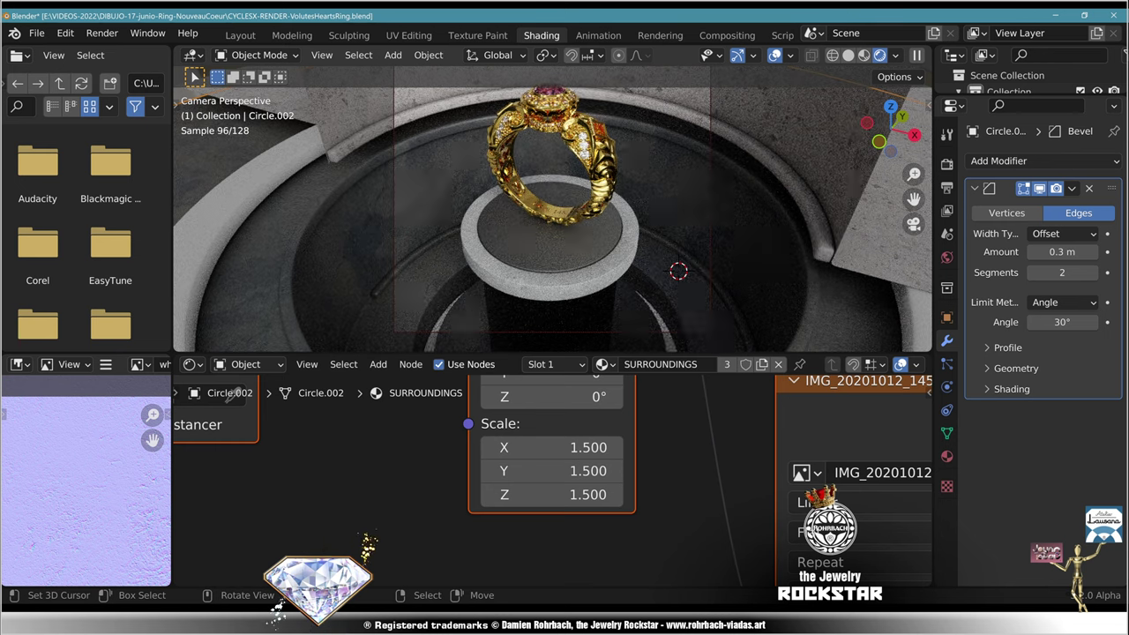
Step: Set the X rotation of the SURROUNDINGS Mapping node to 30°
middle_drag(531, 424, 551, 507)
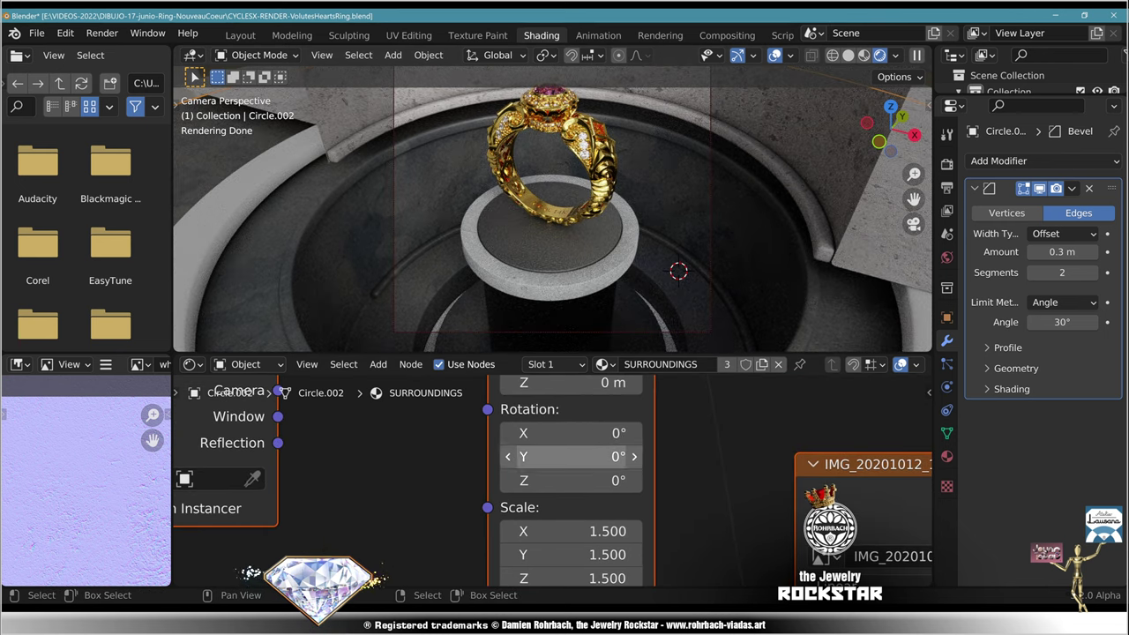
click(556, 433)
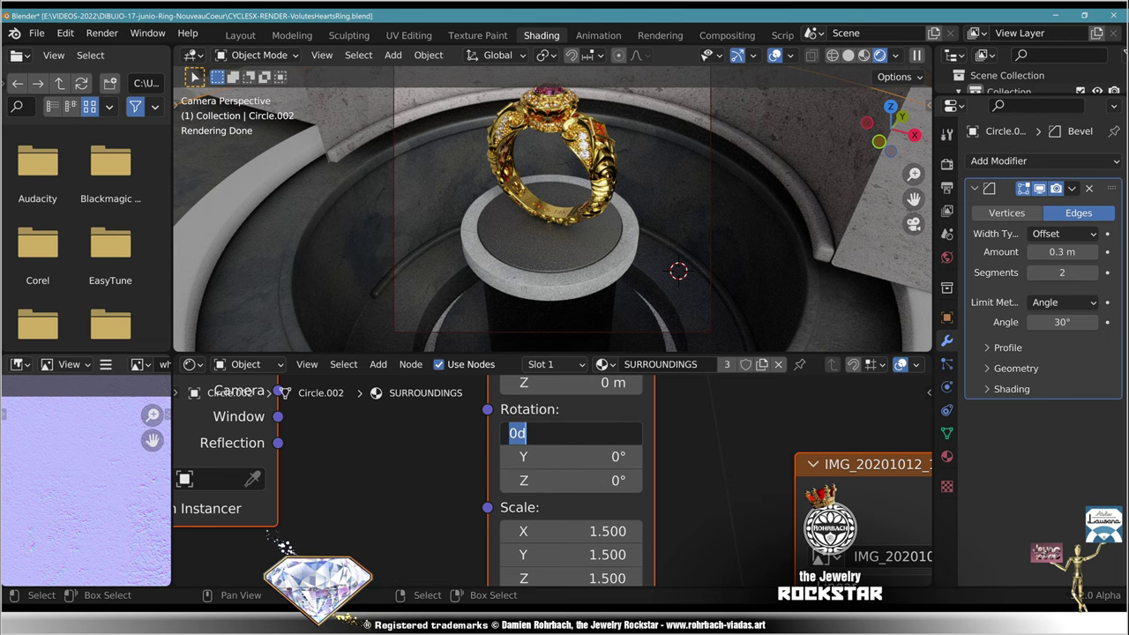
text(30)
key(Return)
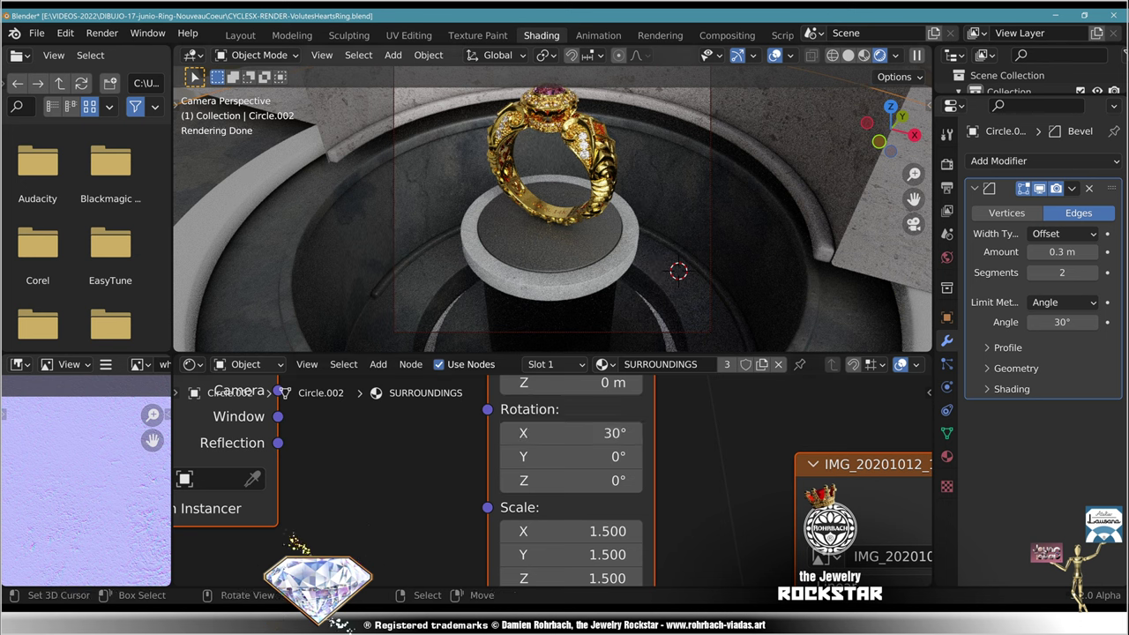
Step: Try a Y rotation of 30° on the SURROUNDINGS Mapping node, and reset it to 0°
double_click(571, 456)
text(30)
key(Return)
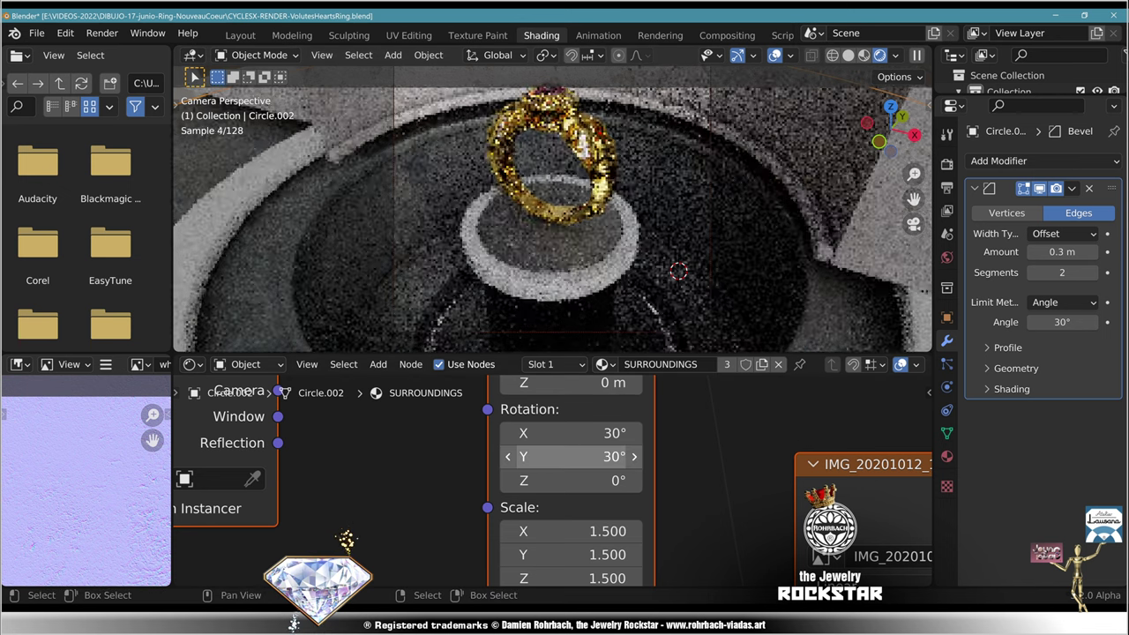
double_click(572, 456)
text(0)
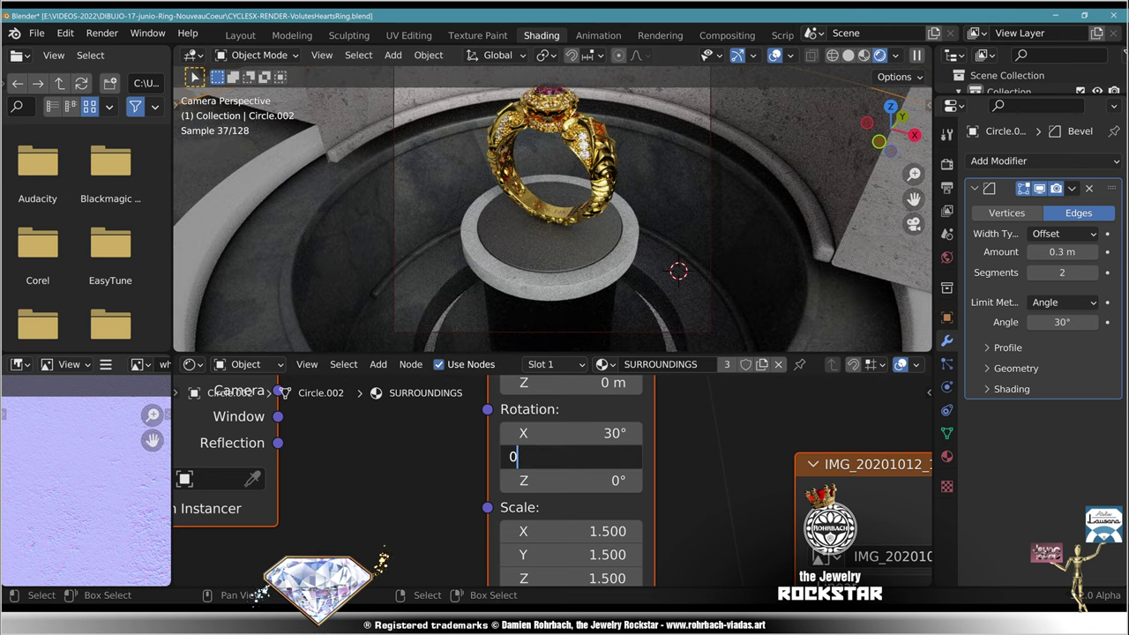
key(Return)
Step: Try Z rotations of 30°, 5° and -5° on the SURROUNDINGS Mapping node
double_click(572, 480)
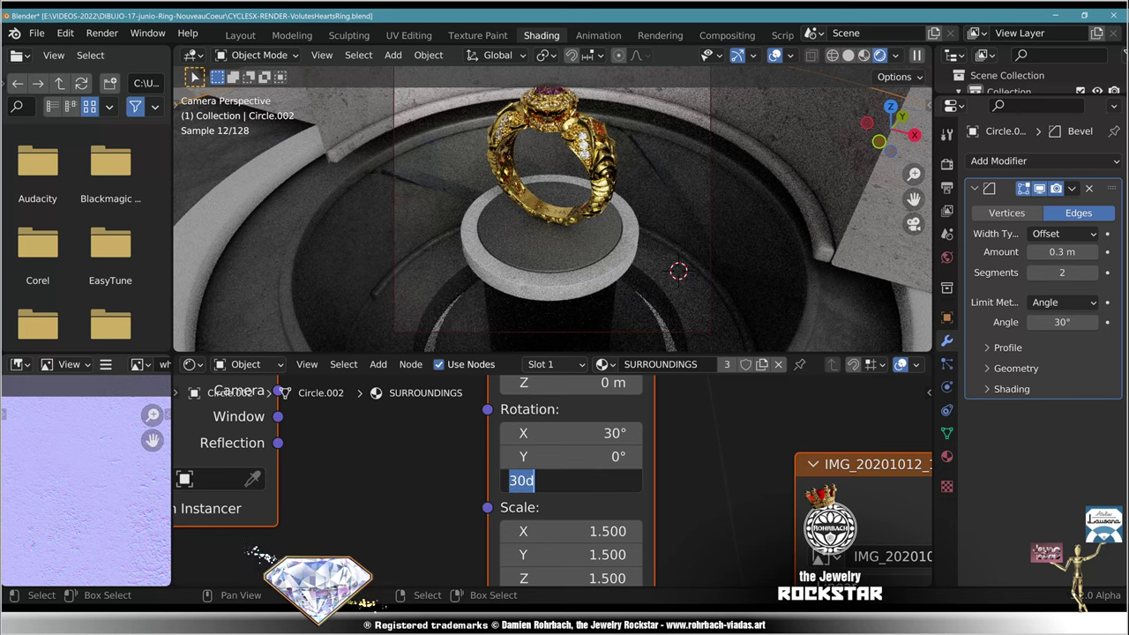
text(5)
key(Return)
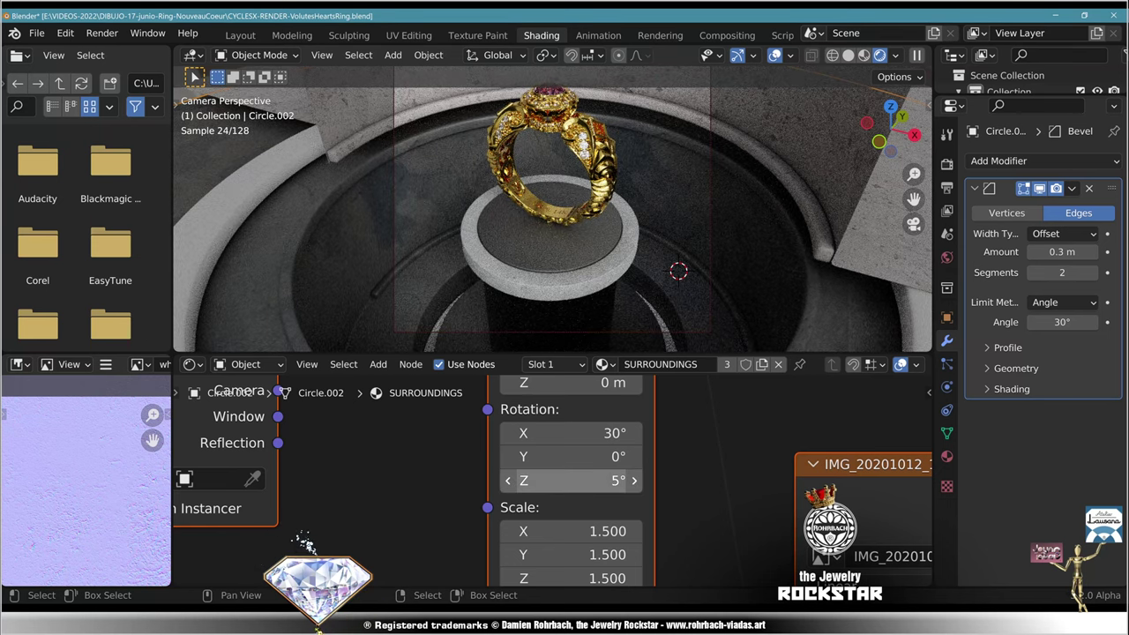
double_click(572, 480)
text(-5)
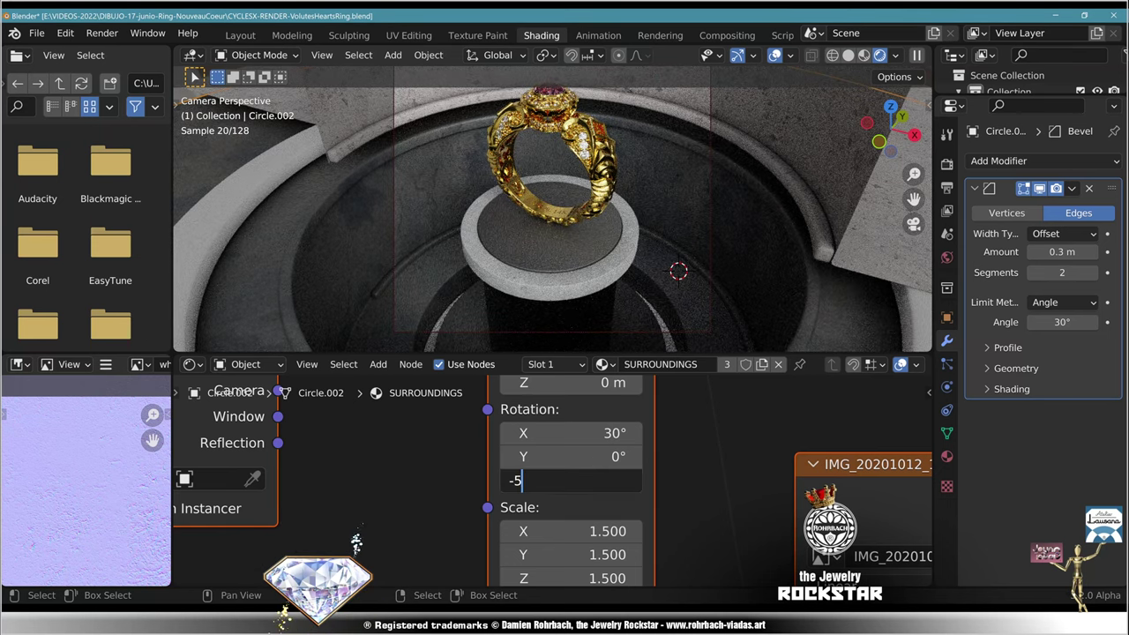
key(Return)
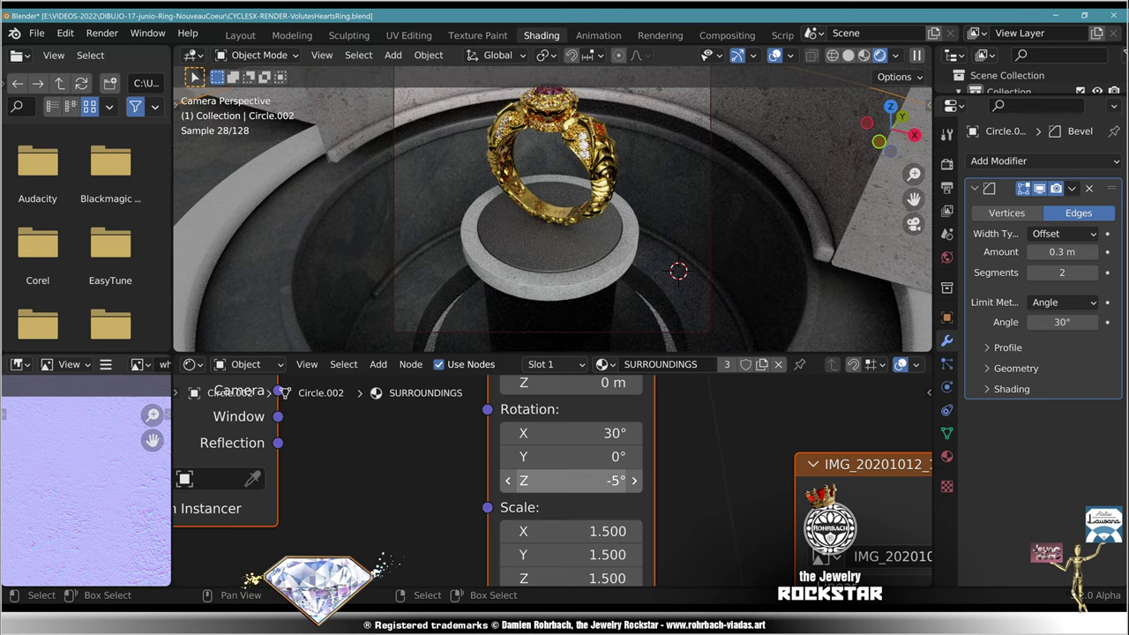
Step: Set the Z rotation of the SURROUNDINGS Mapping node to -2°
double_click(571, 480)
key(BackSpace)
text(-2)
key(Return)
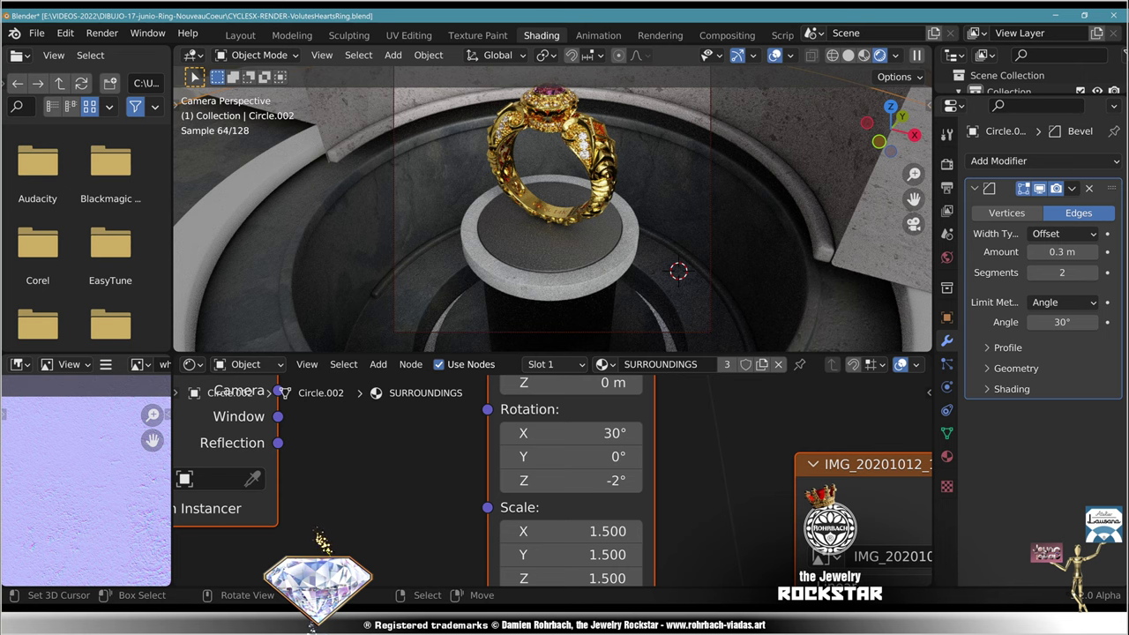
Step: Set the X, Y and Z scale of the SURROUNDINGS Mapping node to 1.3
middle_drag(574, 505, 557, 433)
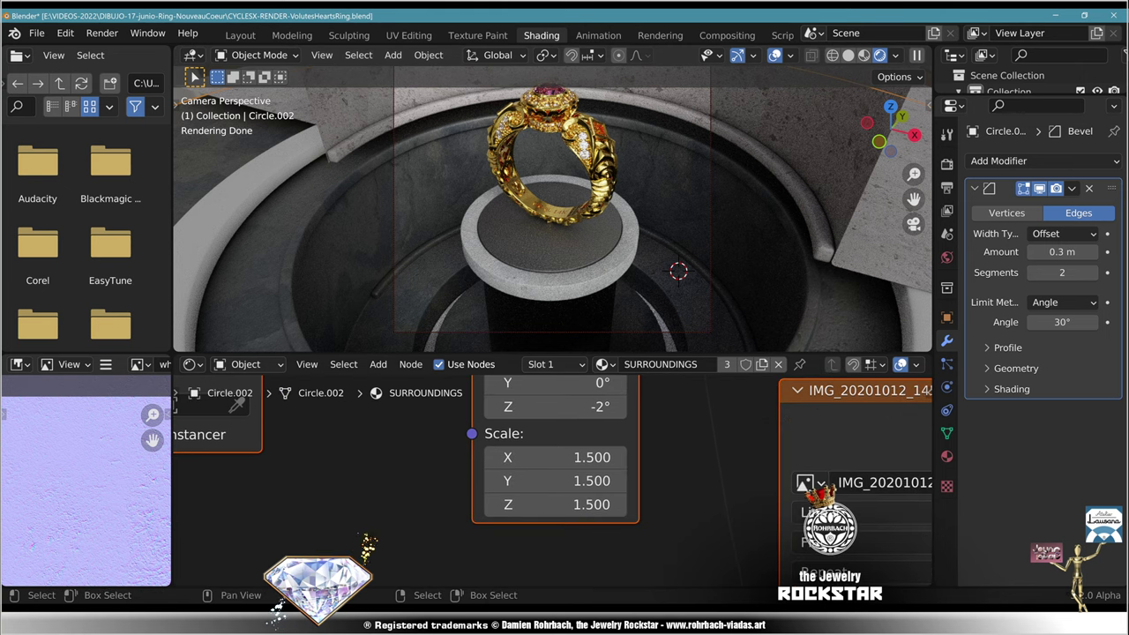
drag(557, 457, 557, 505)
text(1.3)
key(Return)
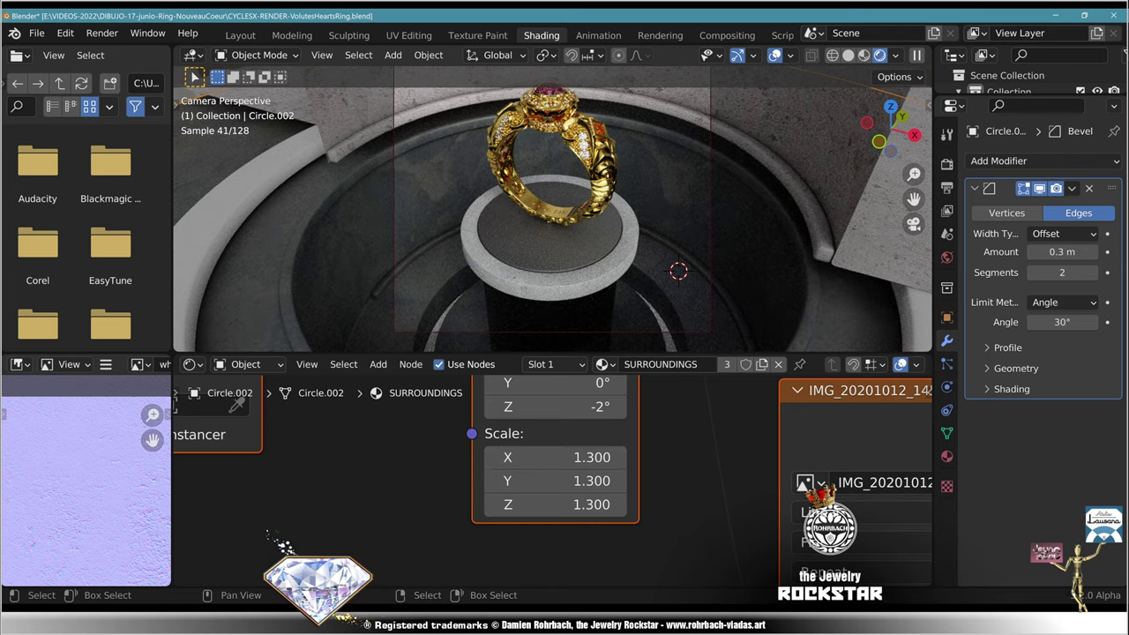
Step: Set the SURROUNDINGS Mapping node's X, Y and Z scale to 1.4 and its Z rotation to 0°
drag(556, 457, 556, 505)
text(1.4)
key(Return)
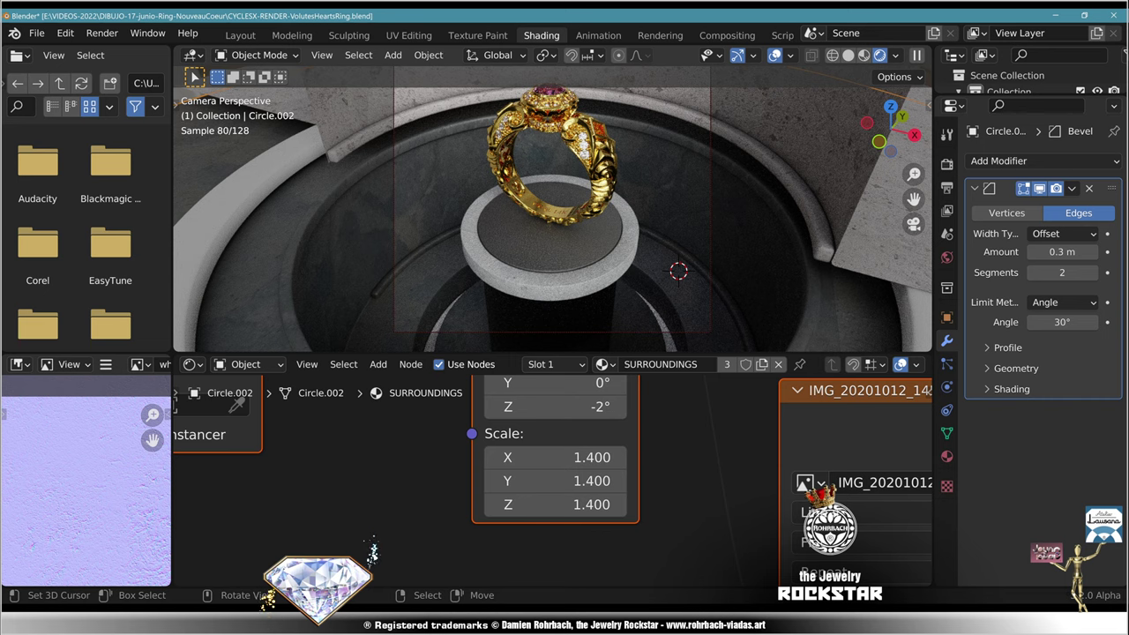
middle_drag(556, 458, 558, 531)
click(558, 481)
text(0)
key(Return)
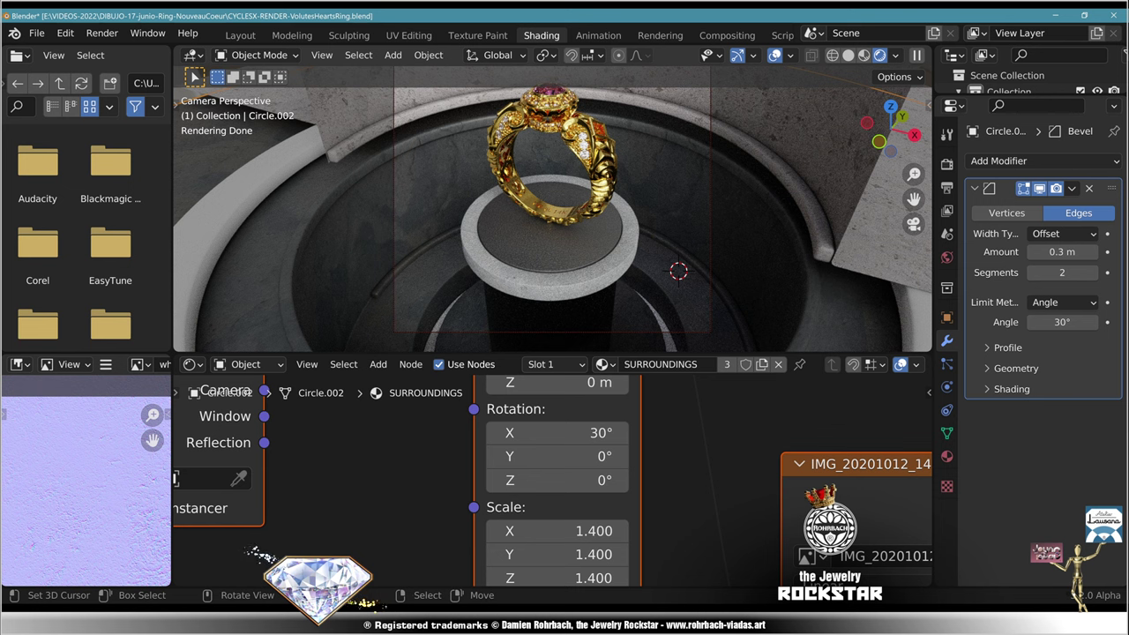
Step: Show the object transform values and apply the scale of the basin and the pedestal under the ring
key(n)
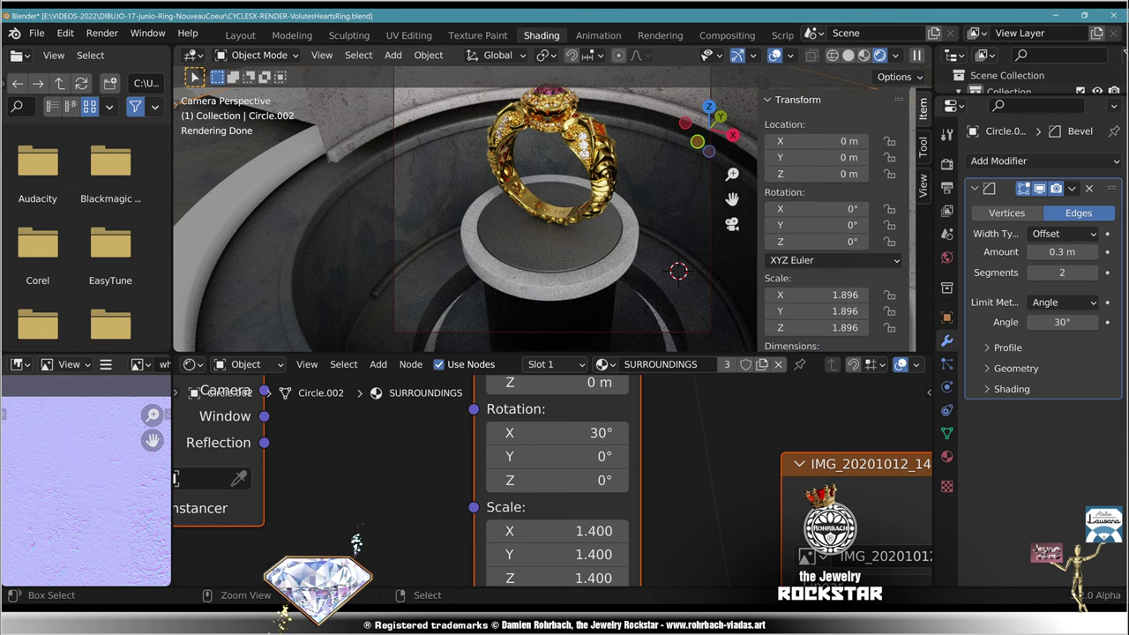
key(ctrl+a)
click(600, 217)
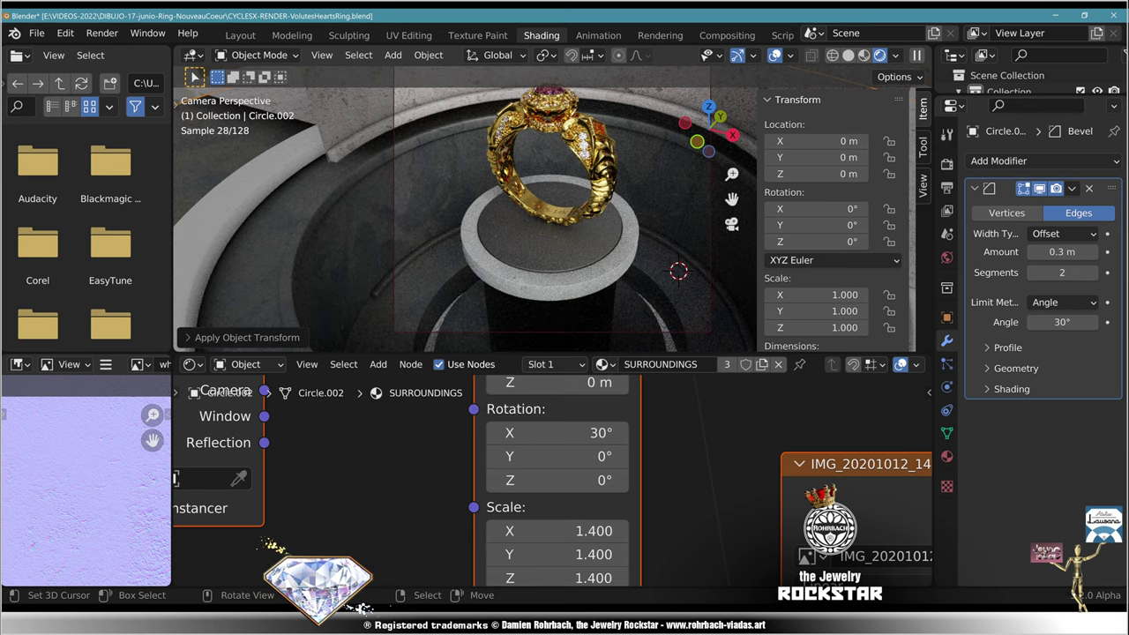
right_click(565, 287)
key(ctrl+a)
key(Return)
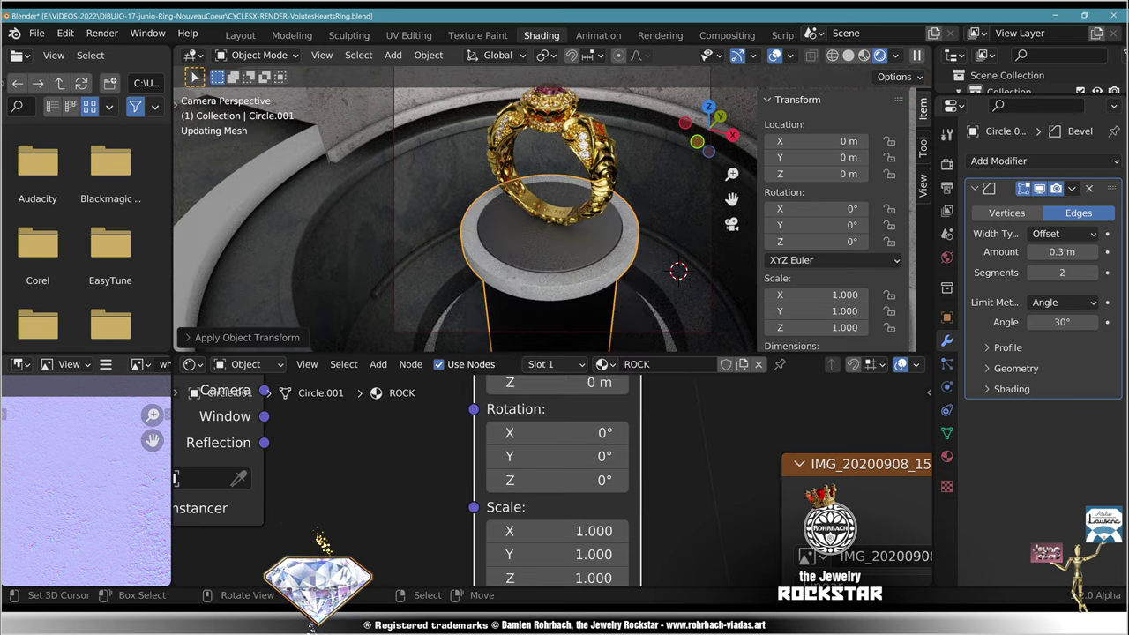
Step: Apply the scale of the leather disc and of the curved rim strip behind the ring
click(520, 238)
key(ctrl+a)
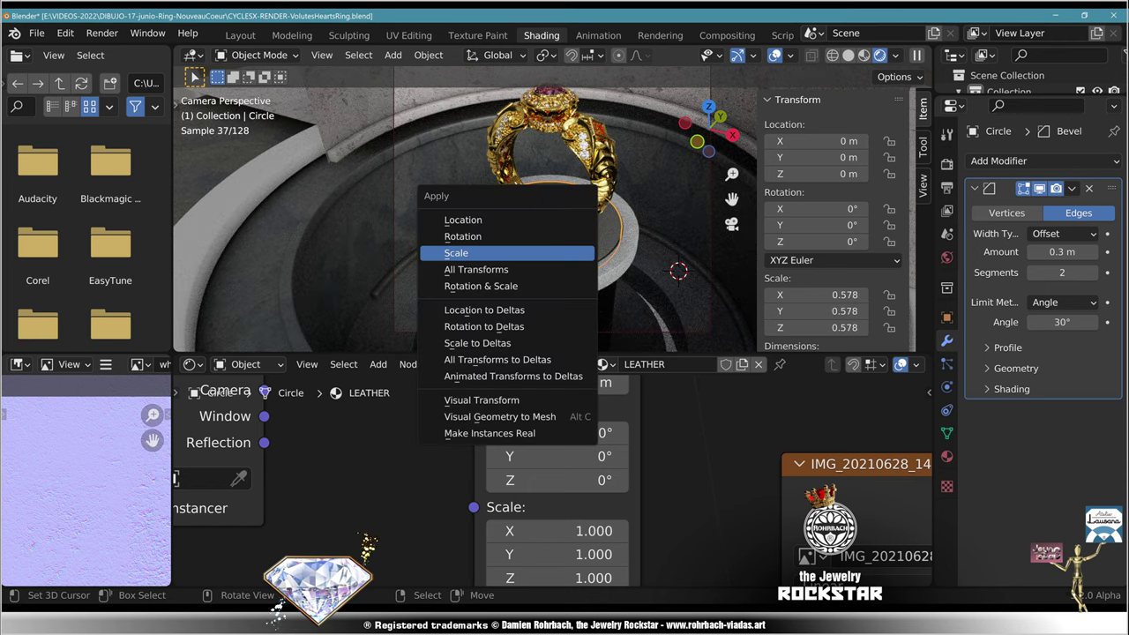
key(Return)
click(352, 154)
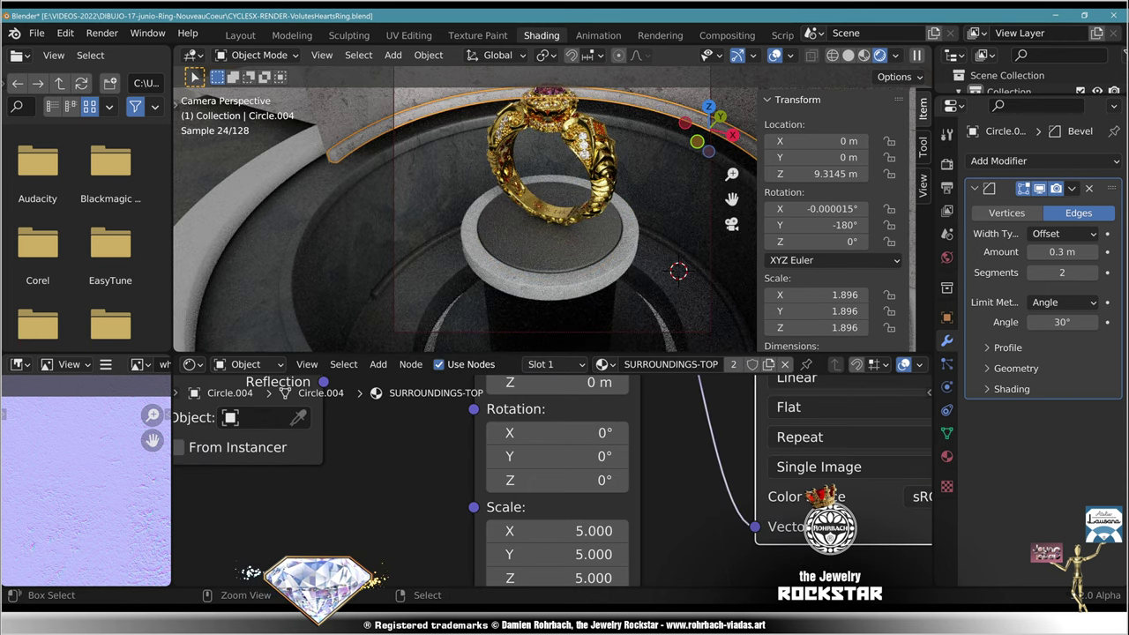
key(ctrl+a)
key(Return)
Step: Apply the scale of the thin curved strip inside the basin and of the flat slab surrounding the basin's top
click(427, 246)
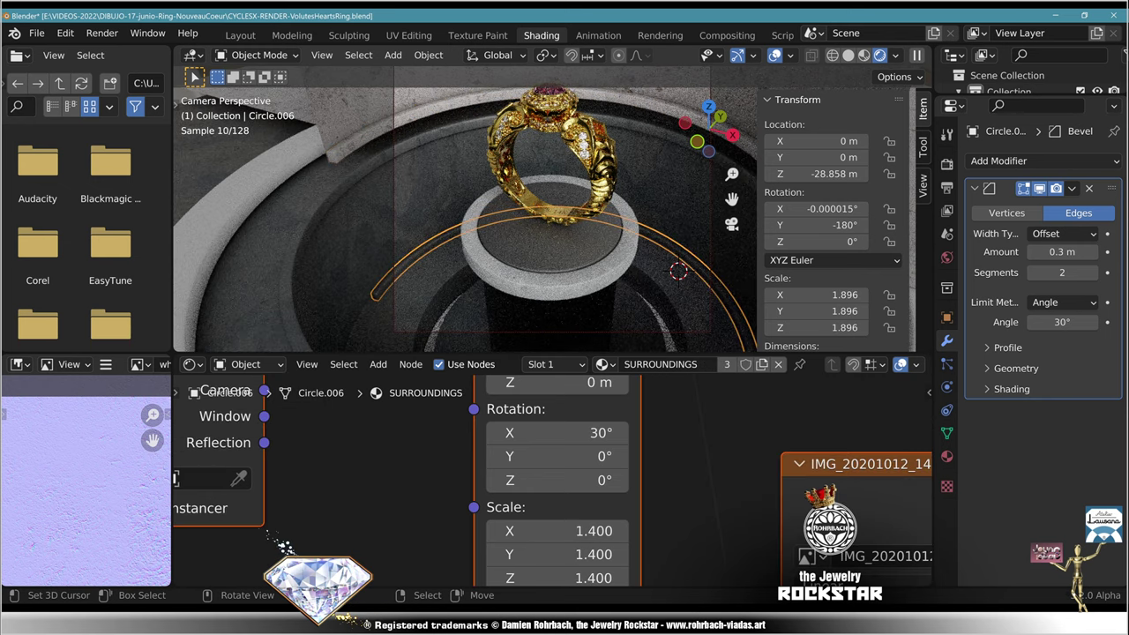
key(ctrl+a)
key(Return)
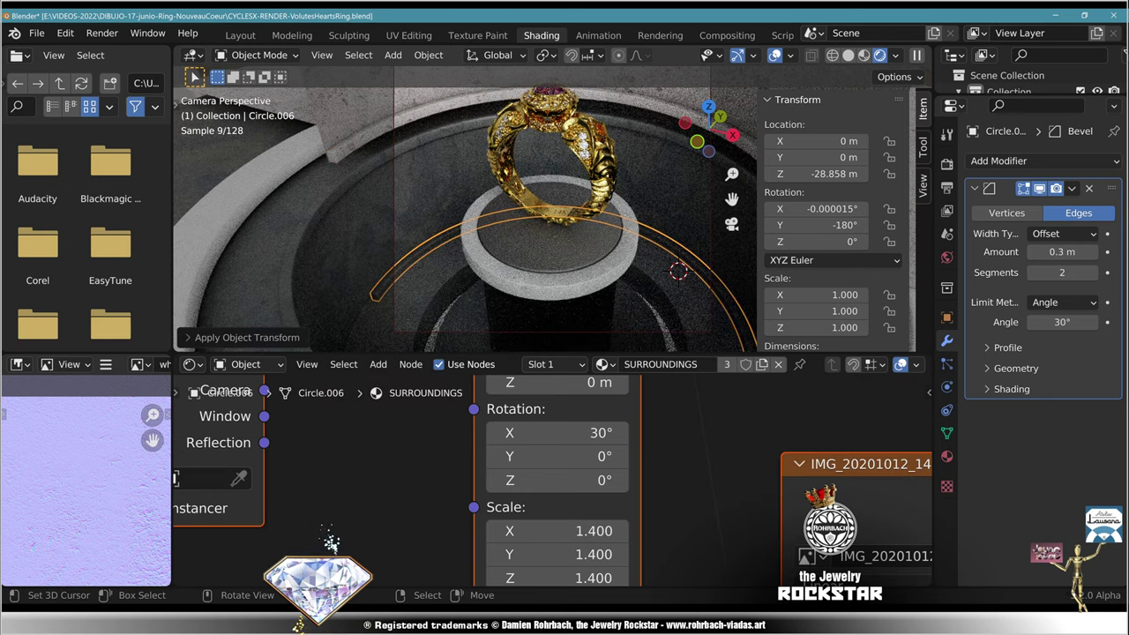
click(363, 116)
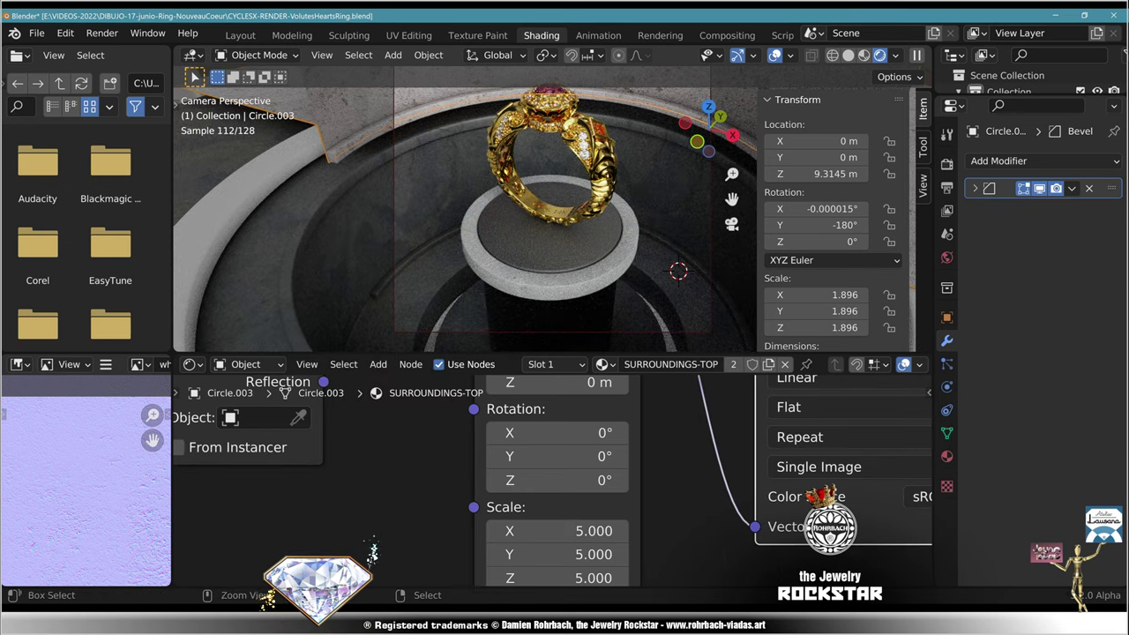
key(ctrl+a)
key(Return)
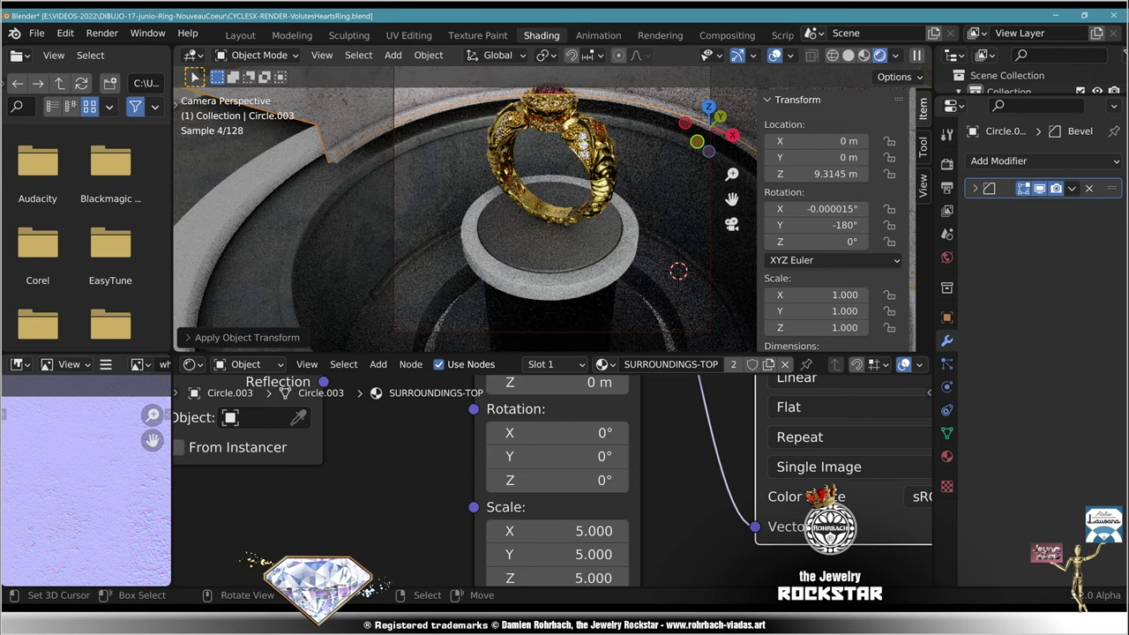
Step: Set the X rotation of the flat slab around the basin's top to 0°
click(816, 209)
text(0)
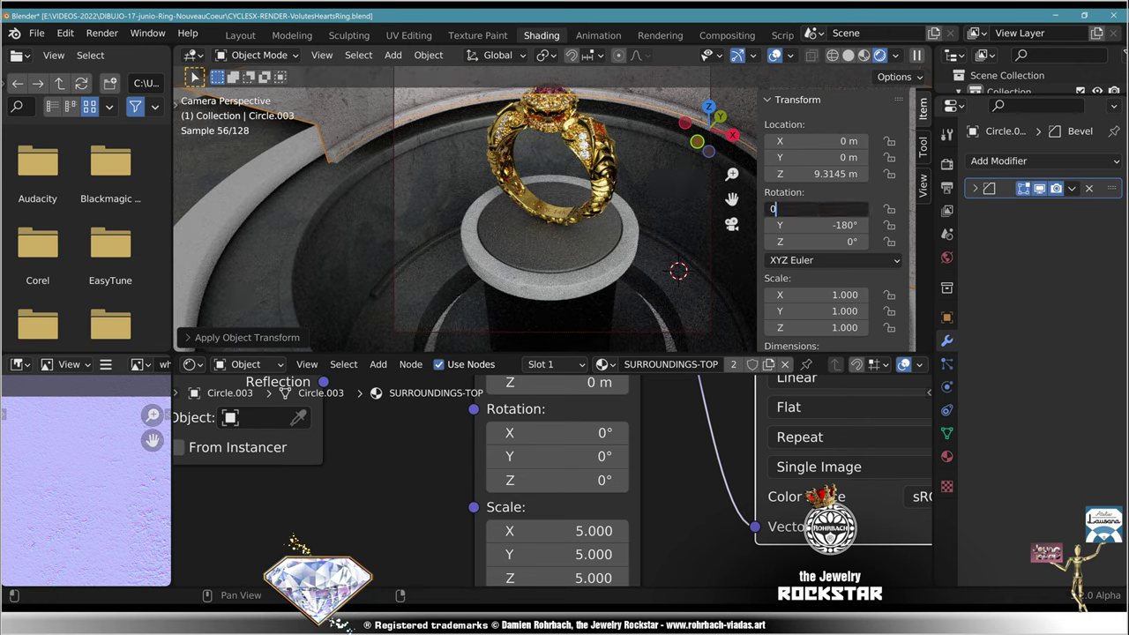
Step: Set the X rotation of Circle.003 and Circle.004 to 0°, select Circle.002, and save the file
key(Return)
right_click(375, 128)
click(816, 209)
text(0)
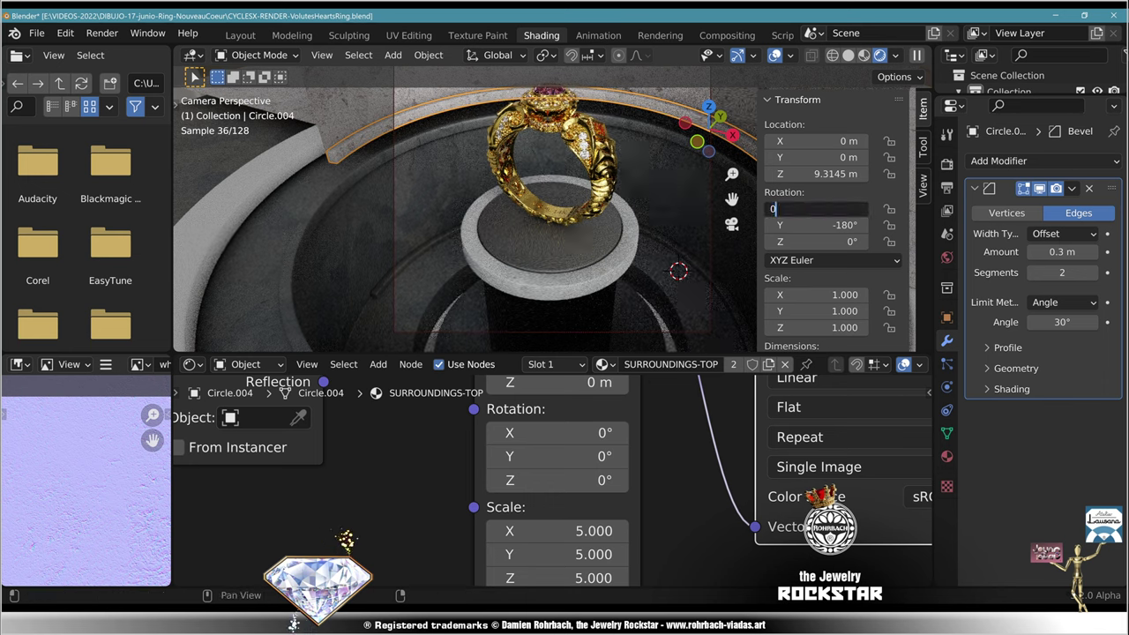
key(Return)
right_click(300, 164)
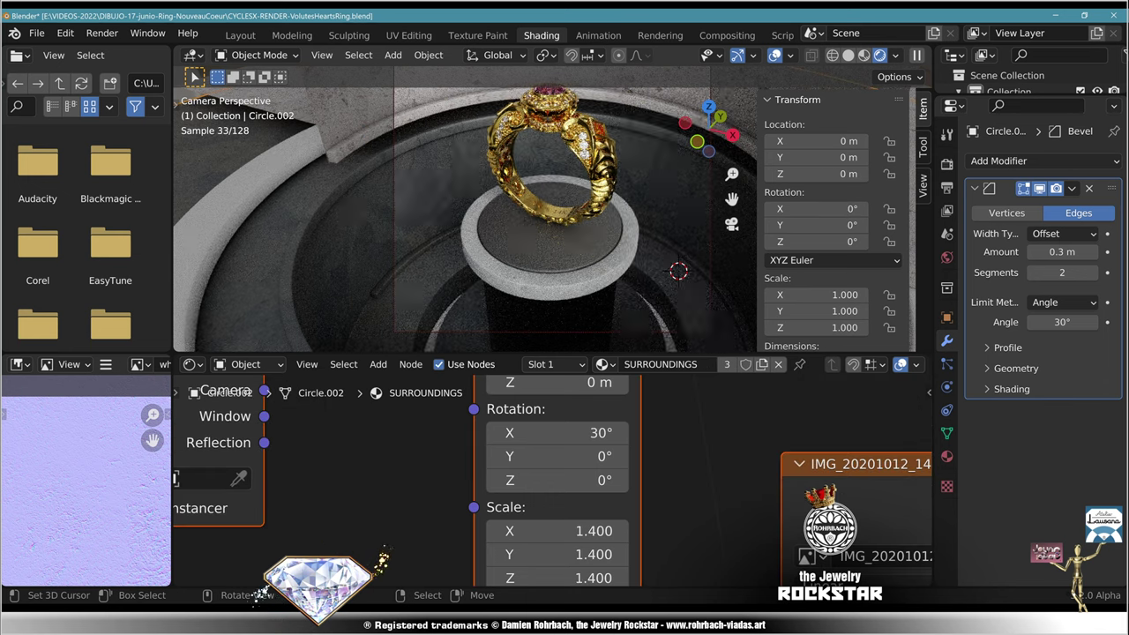
key(ctrl+s)
Step: Set the World background strength to 0 to remove the environment lighting
scroll(465, 209, down, 3)
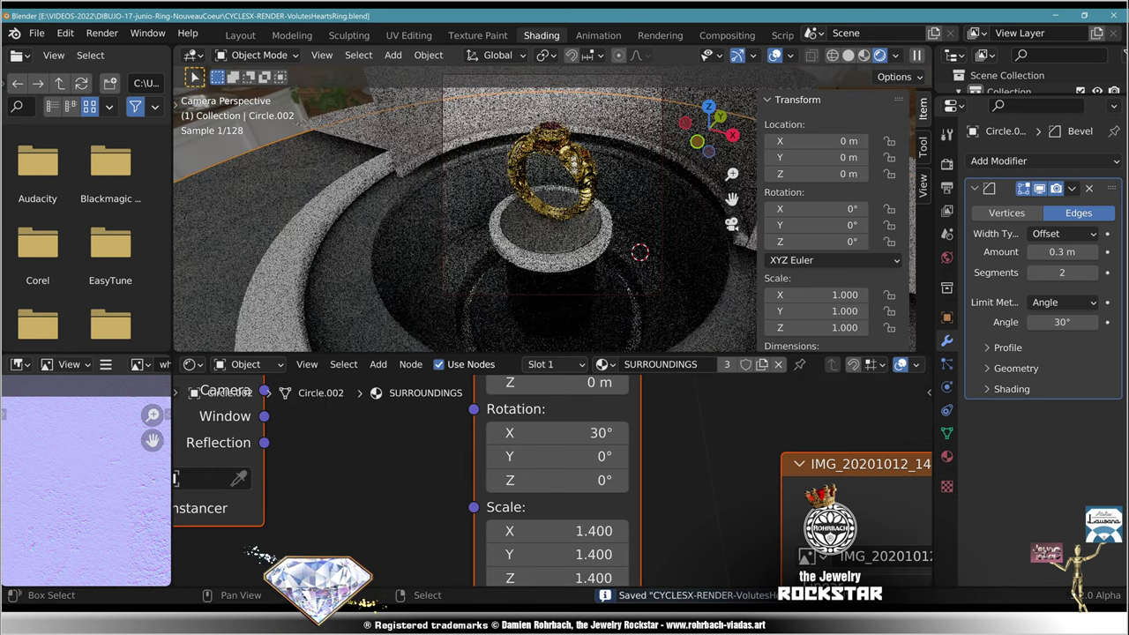
shift+middle_drag(465, 209, 453, 178)
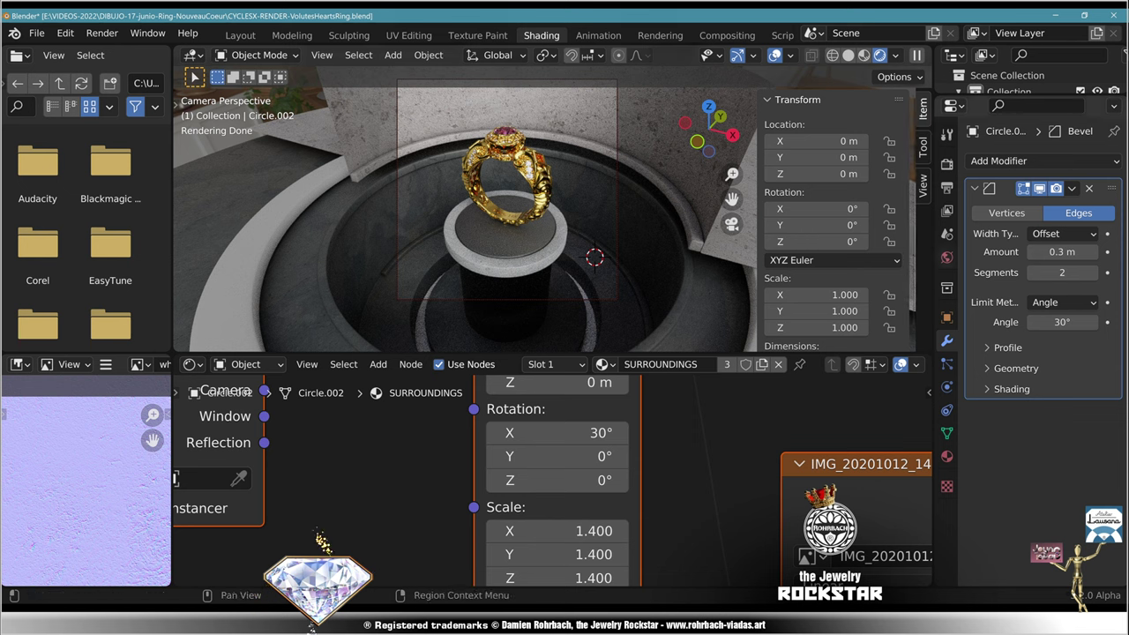
click(947, 258)
click(1069, 411)
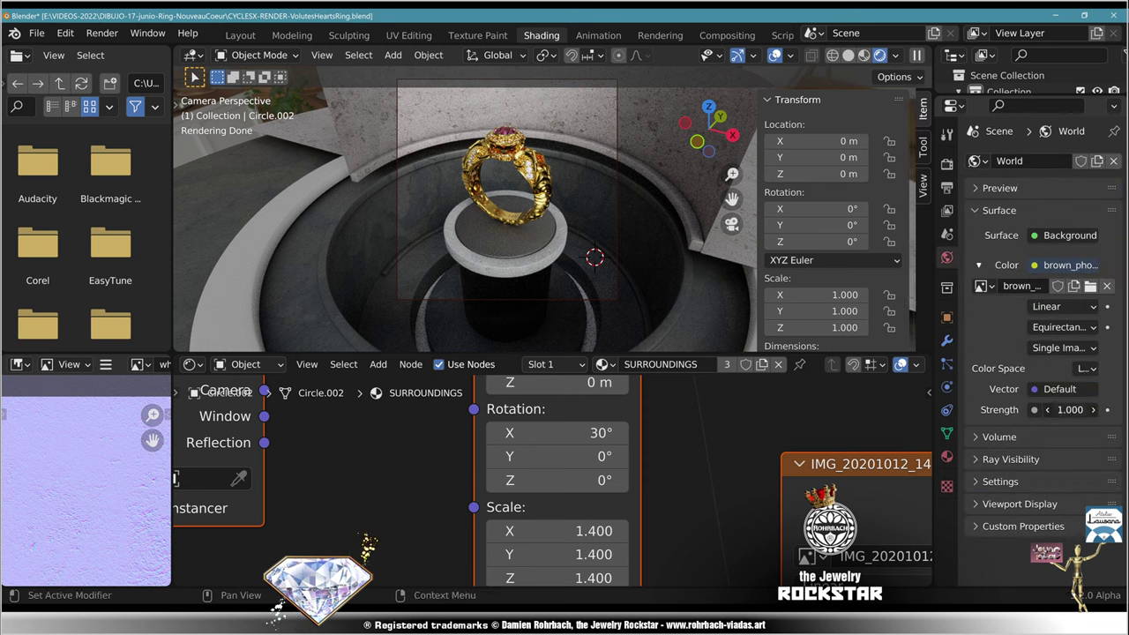
text(0)
key(Return)
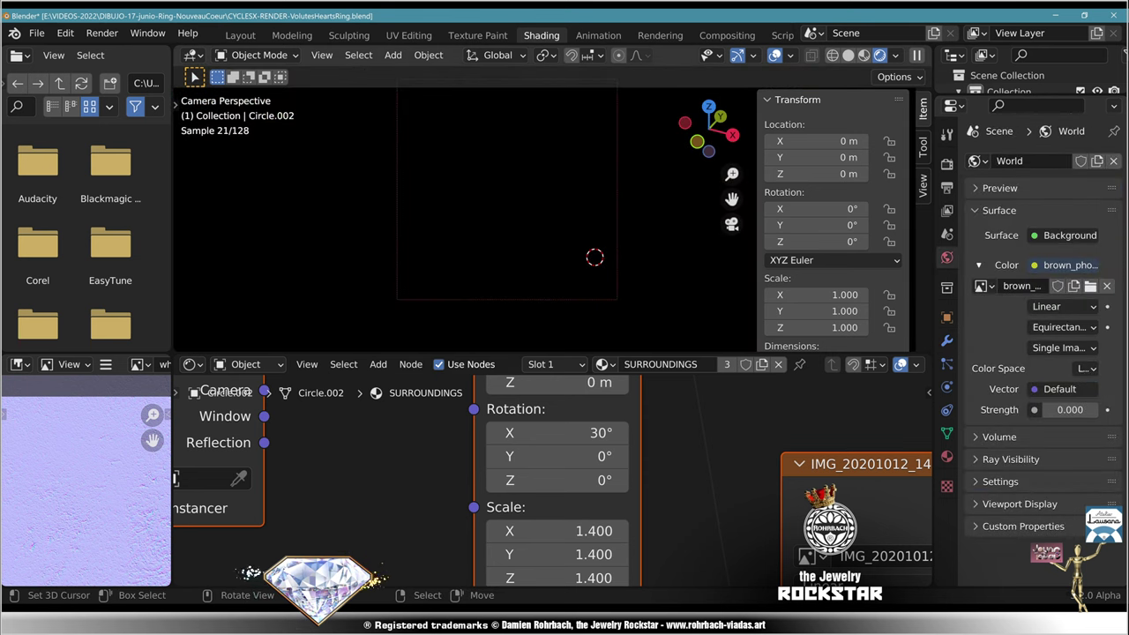
Step: Enlarge the object list, select the inner neon ring Circle.007 in solid shading, return to rendered shading, and save the file
drag(1032, 97, 1032, 397)
click(849, 55)
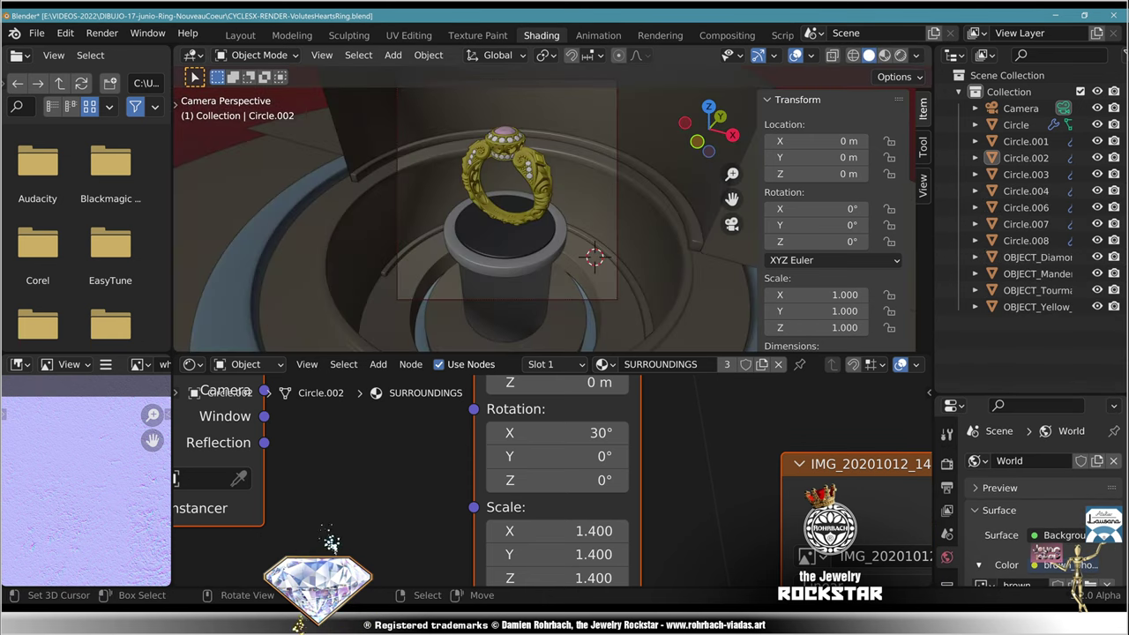
right_click(589, 313)
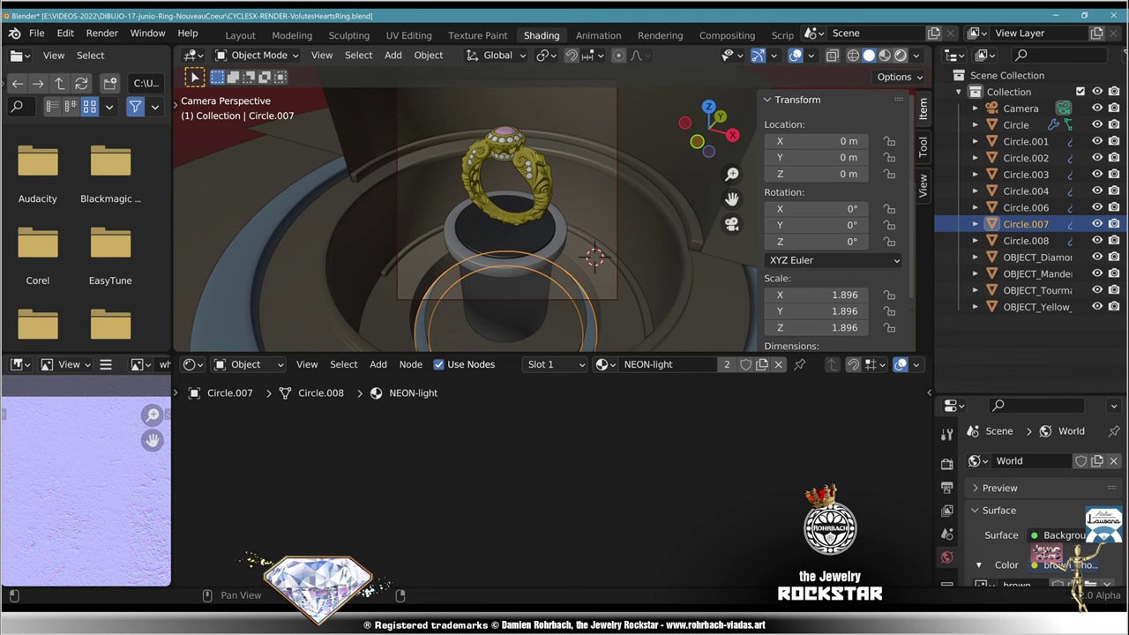
key(z)
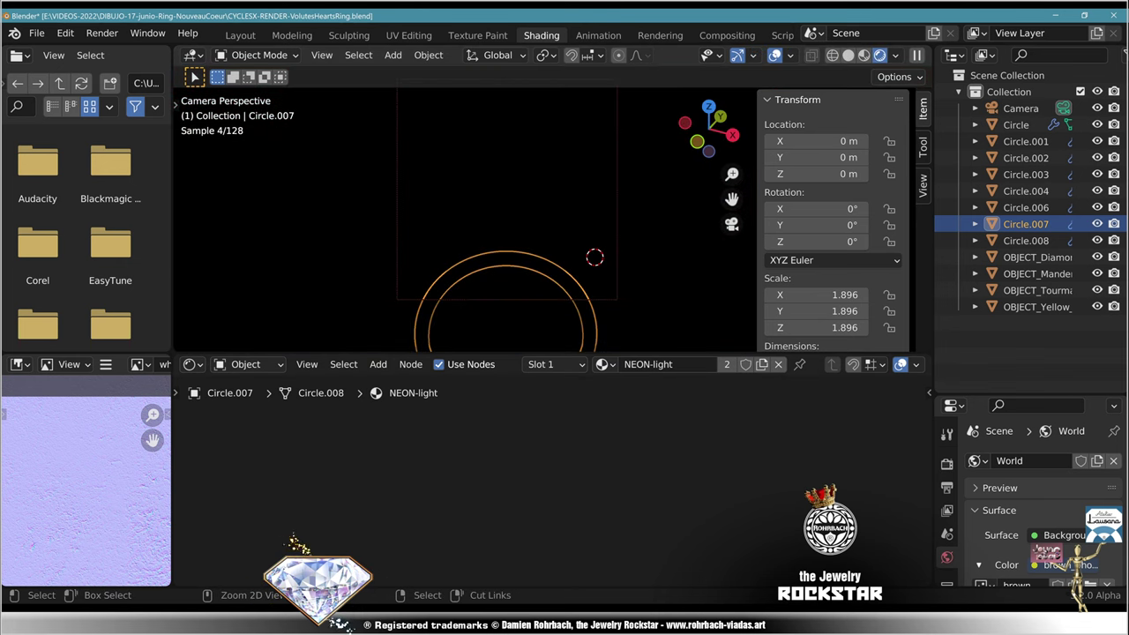
key(ctrl+s)
Step: Set the NEON-light material's emission colour to light blue with R 0.131, G 0.364 and B 1
middle_drag(794, 485, 307, 476)
scroll(254, 575, up, 6)
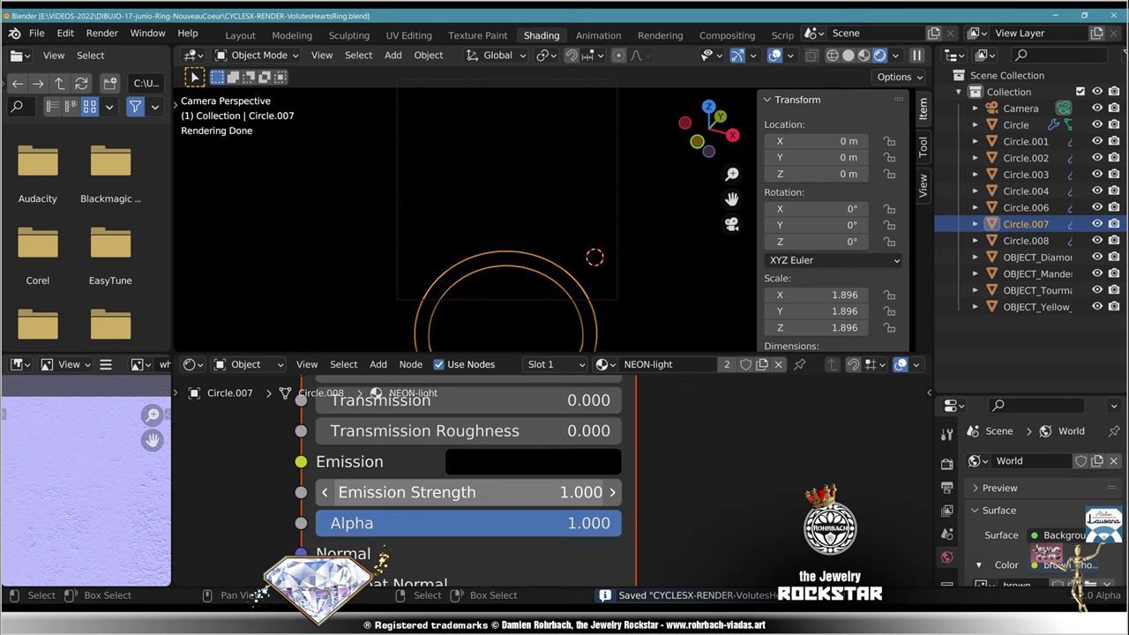
click(529, 459)
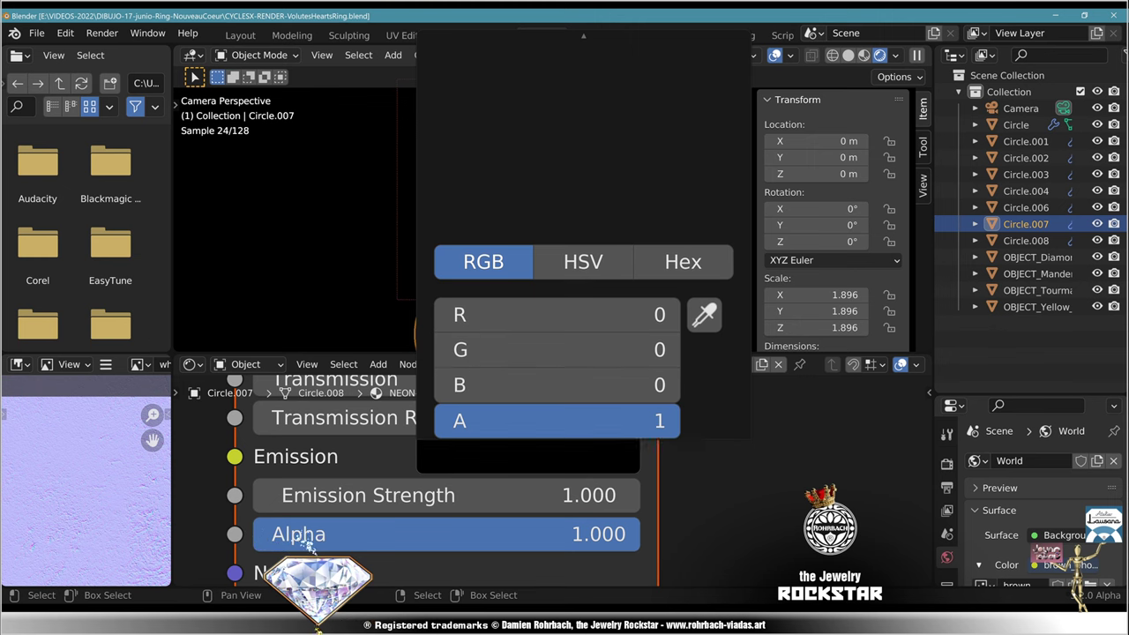
drag(721, 302, 722, 40)
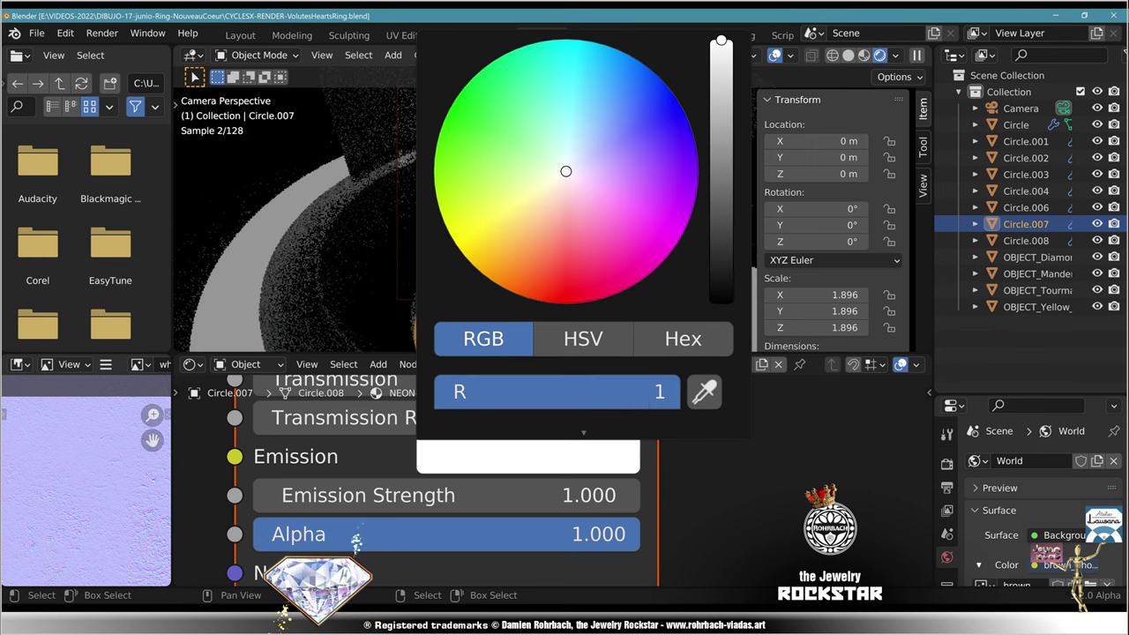
click(602, 126)
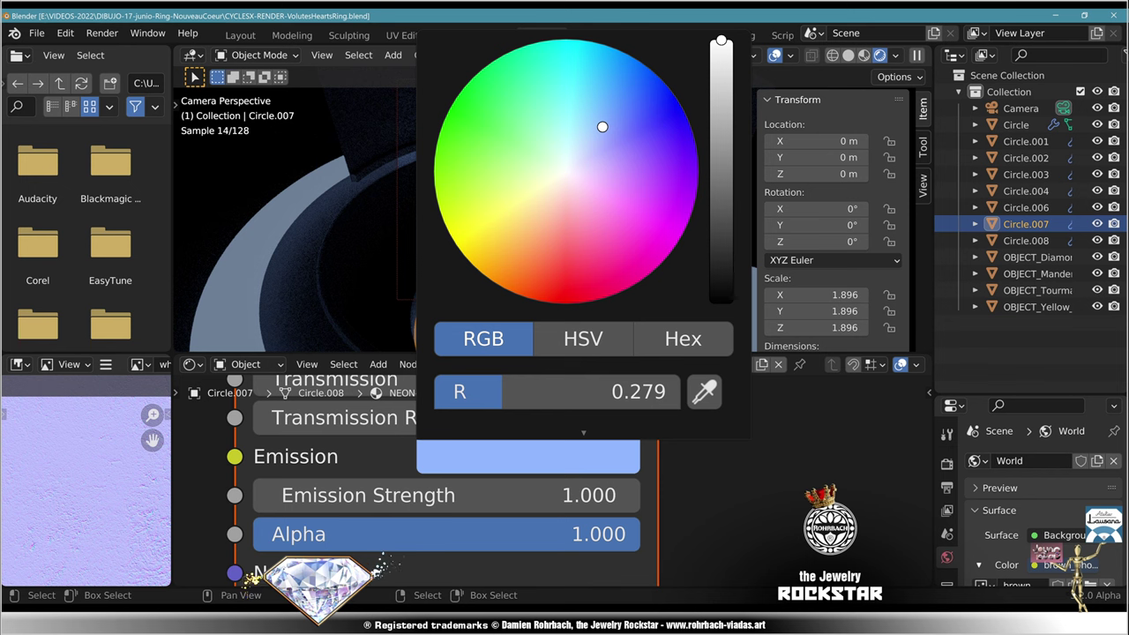
drag(602, 126, 613, 106)
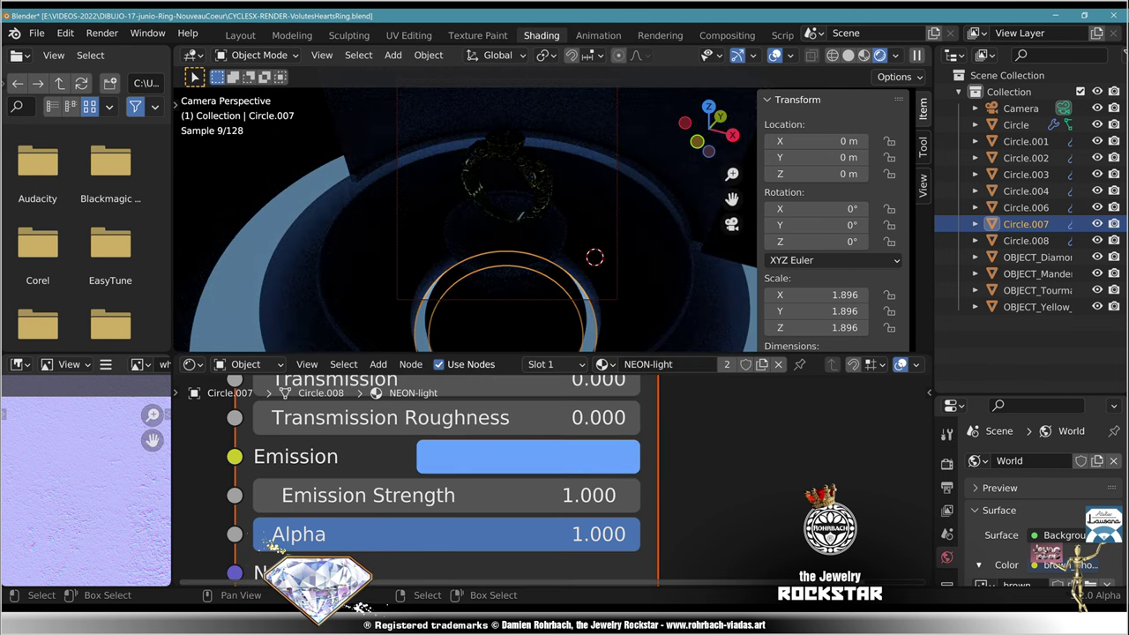
Step: Set the NEON-light material's emission strength to 250
double_click(370, 495)
text(250)
key(Return)
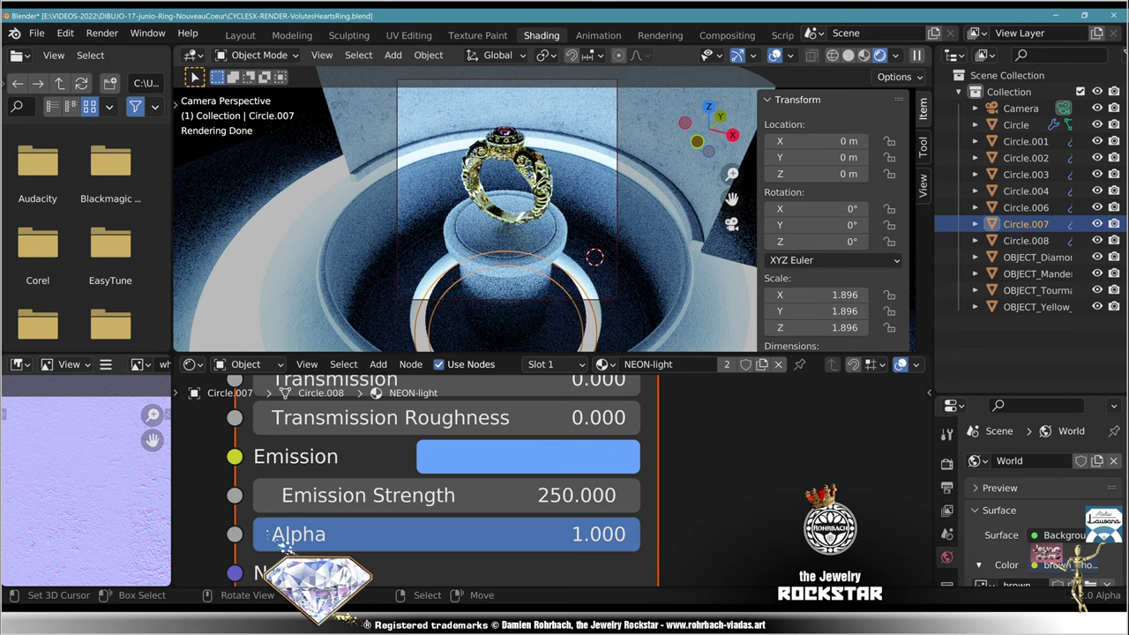
Step: Set the NEON-light material's emission strength to 50, deselect everything, and save the file
double_click(317, 504)
text(50)
key(Return)
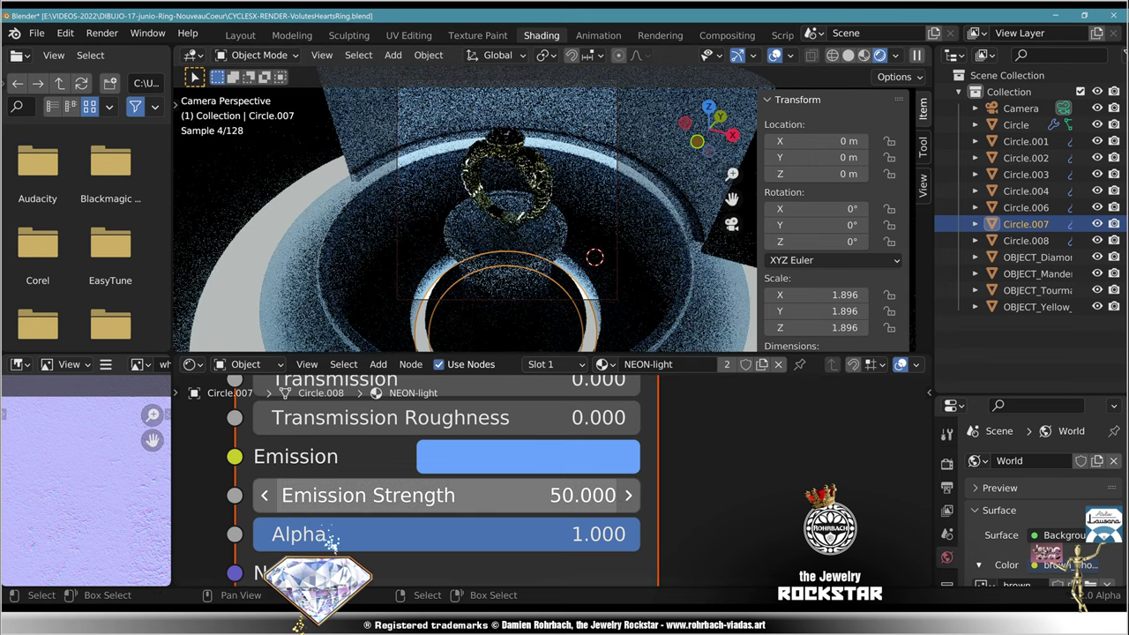
key(alt+a)
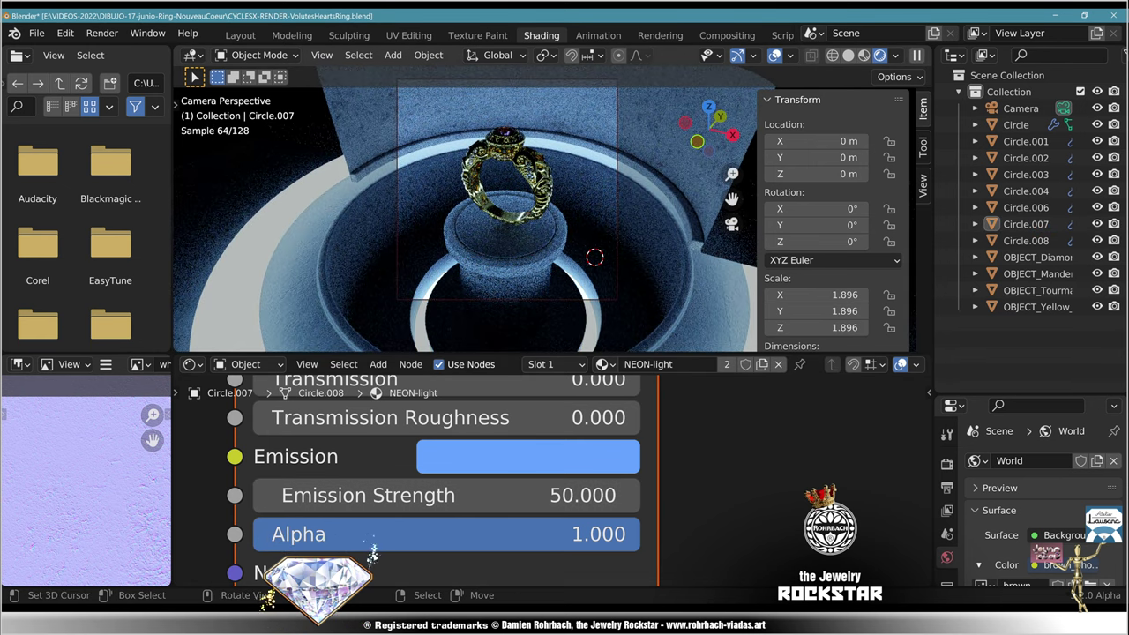
key(ctrl+s)
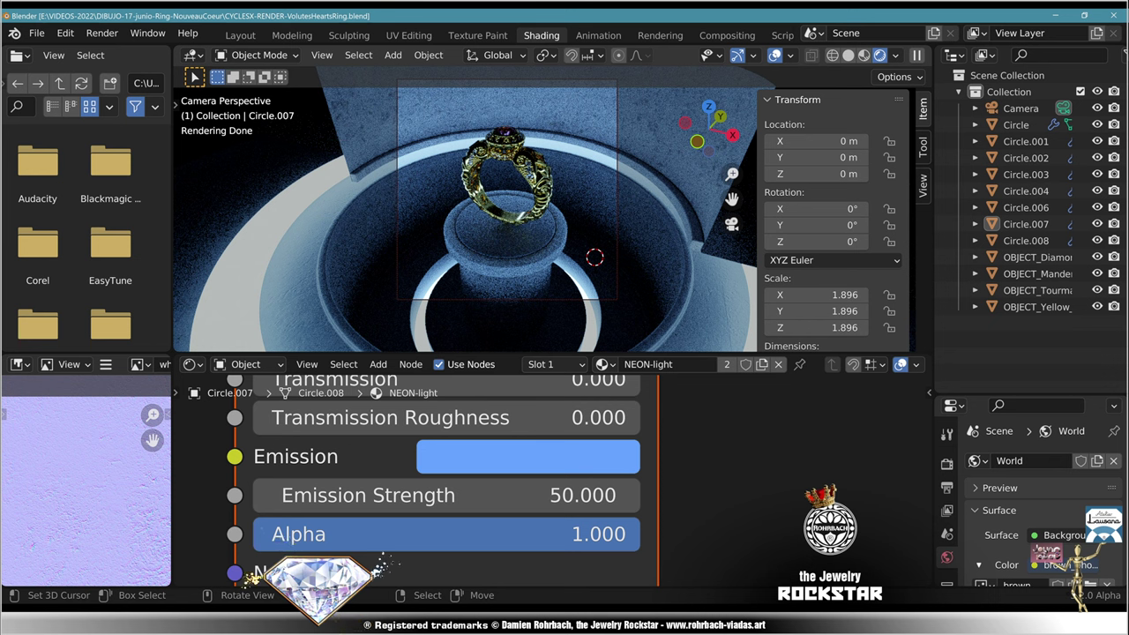
Step: Make a single-user copy of the neon material for Circle.007 and name it NEON-light-2
right_click(591, 305)
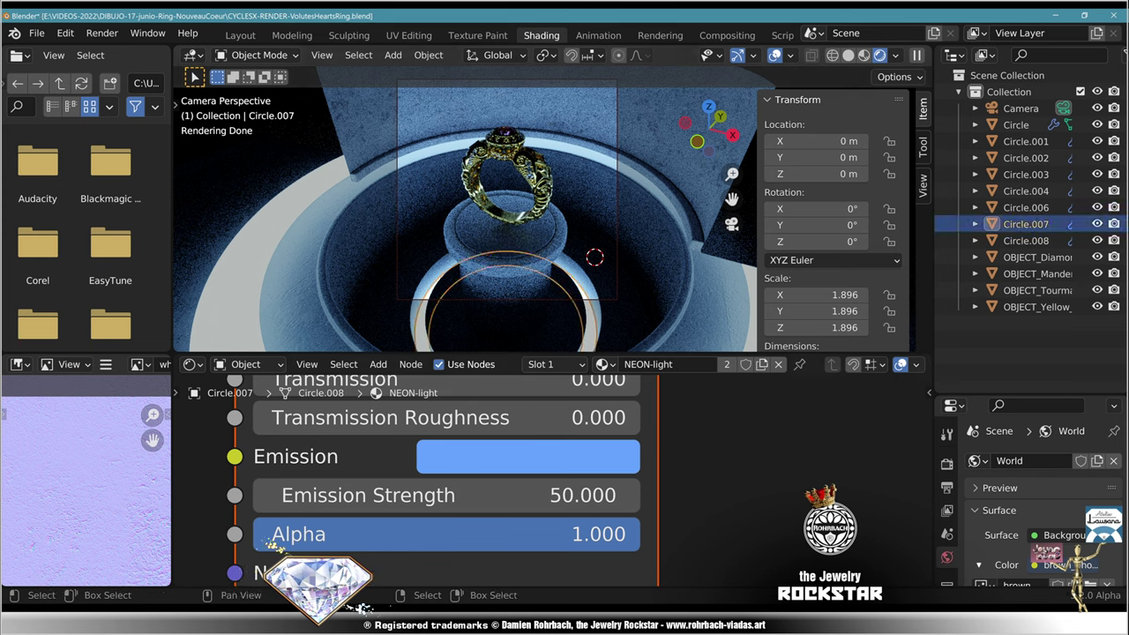
click(726, 365)
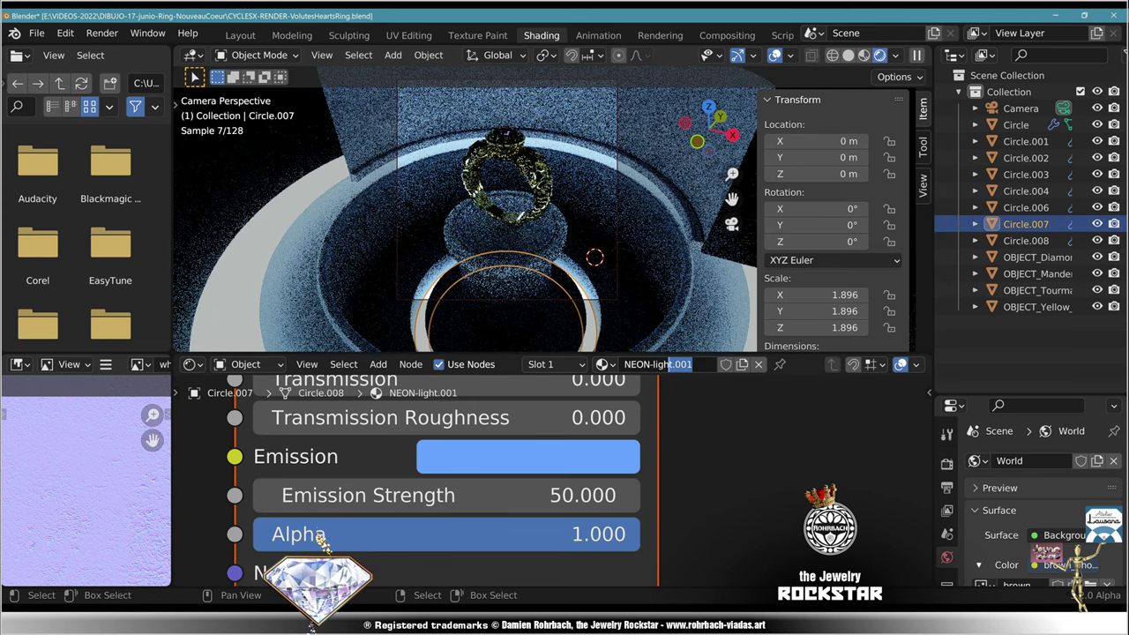
key(BackSpace)
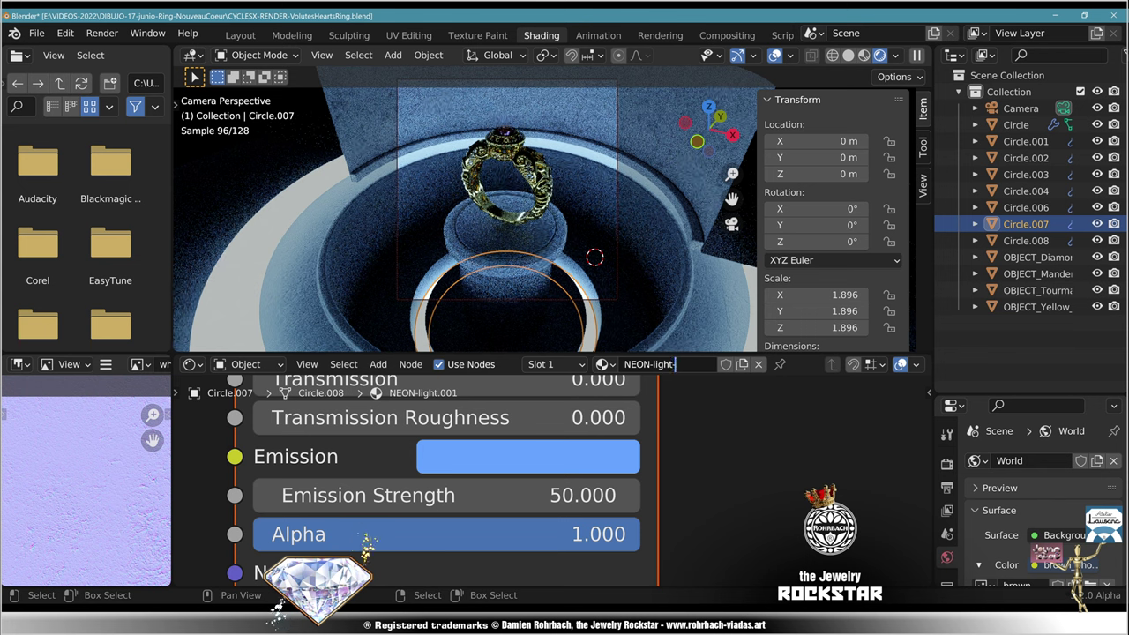
text(-2)
key(Return)
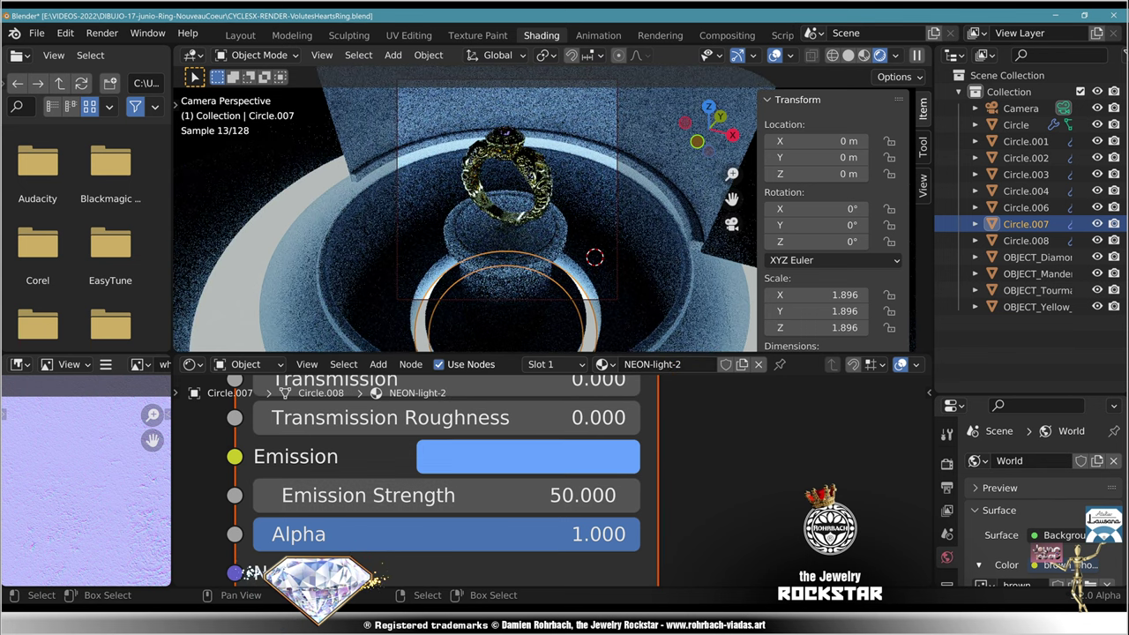
Step: Set the NEON-light-2 emission colour to orange-red, deselect the ring, and save the file
click(529, 457)
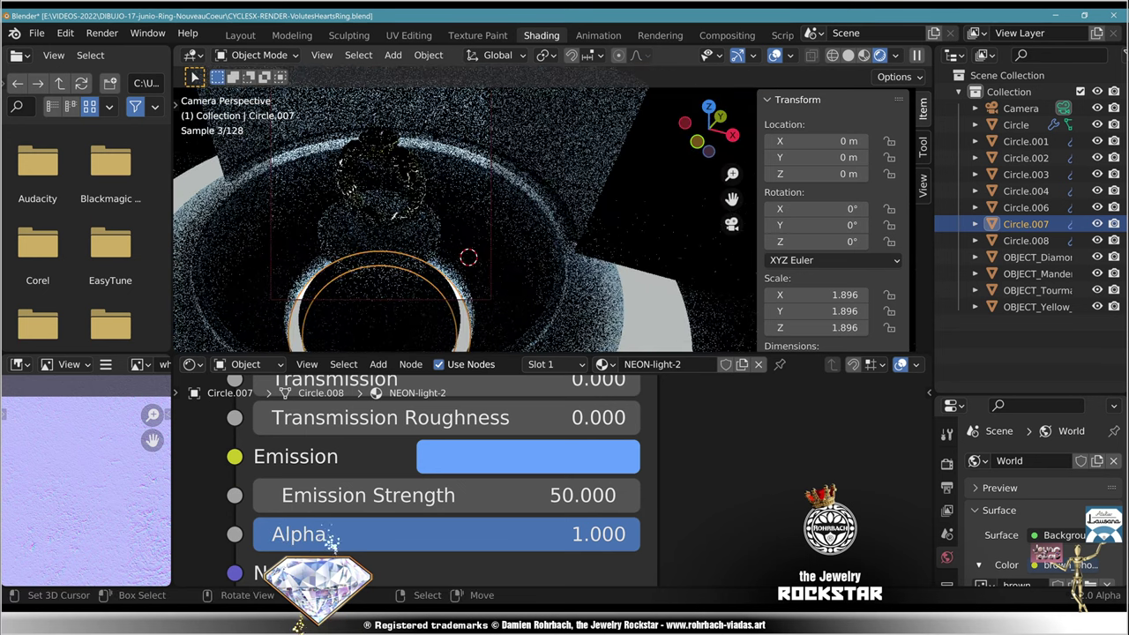
key(ctrl+s)
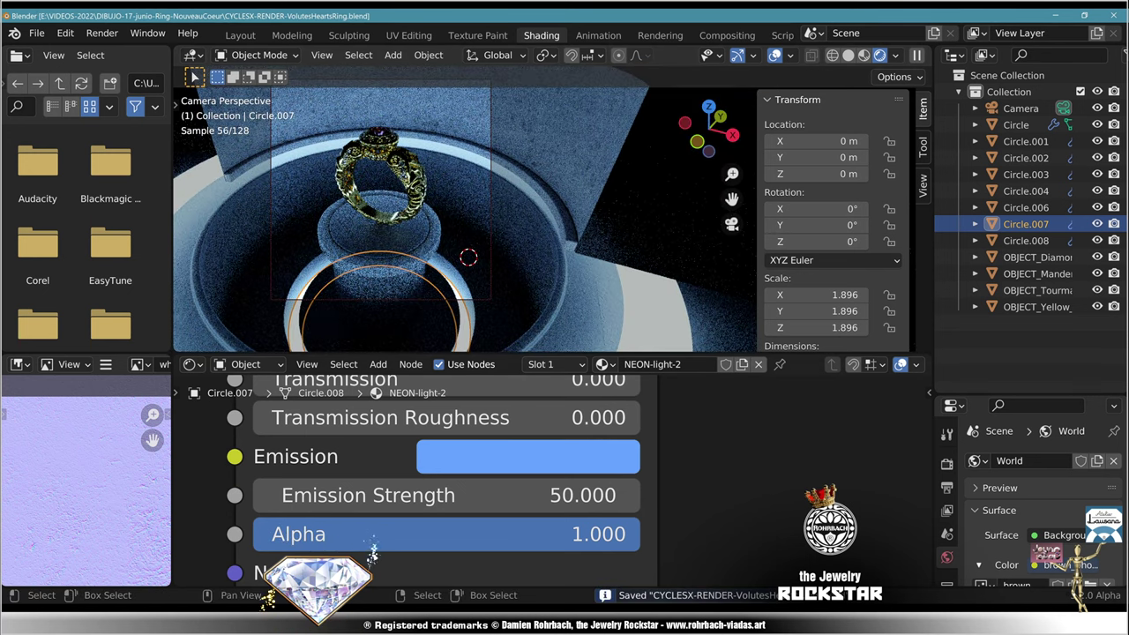
click(528, 457)
scroll(583, 236, up, 6)
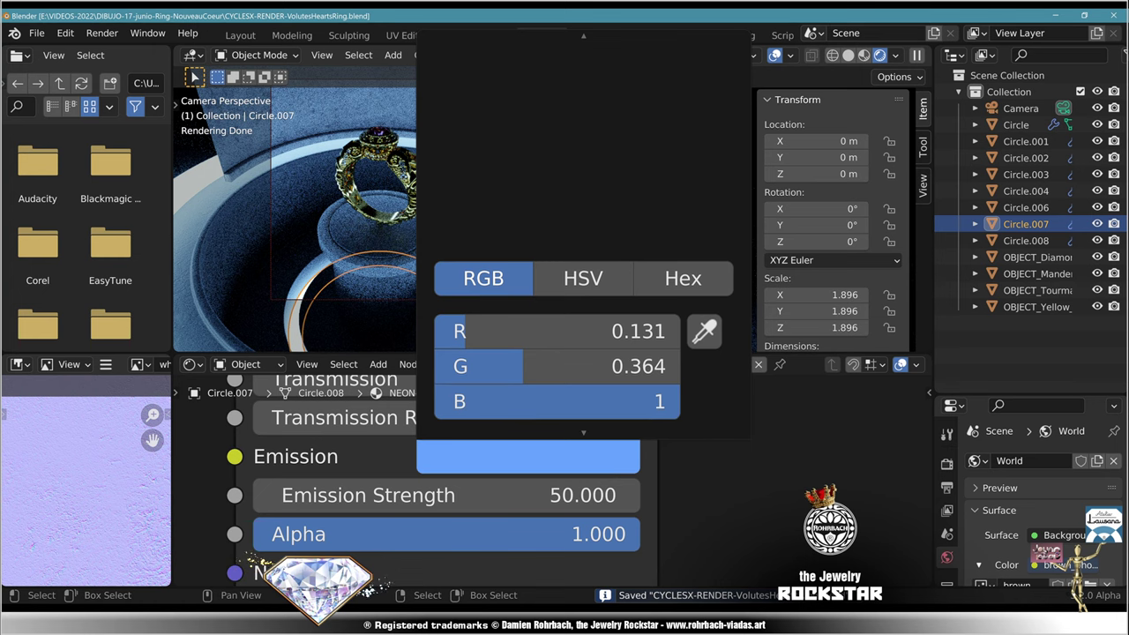
click(546, 266)
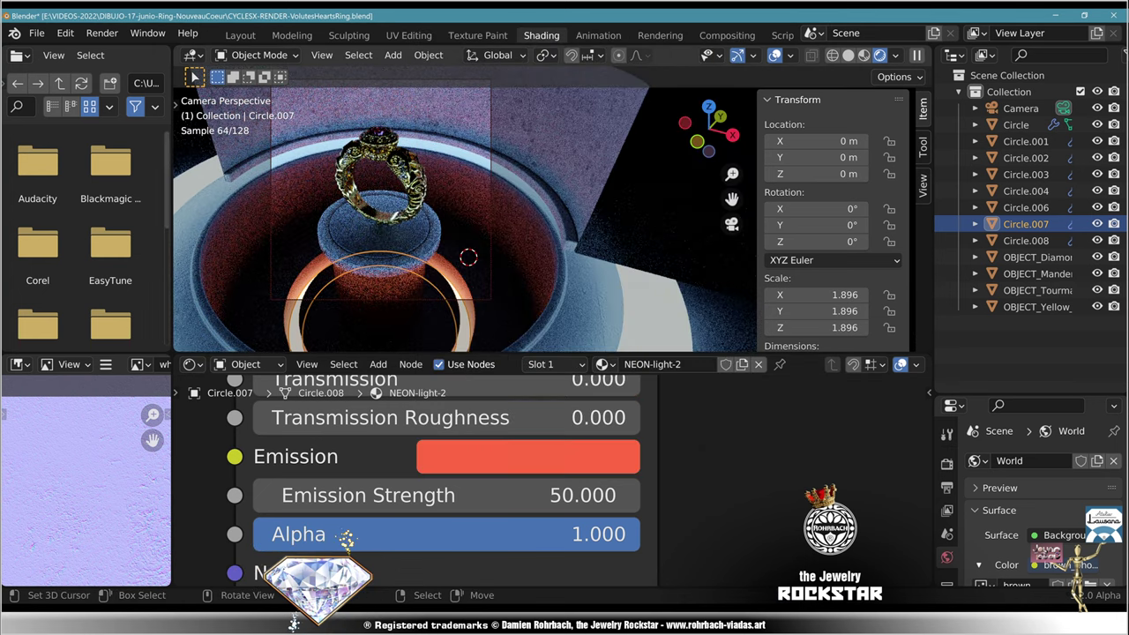
key(alt+a)
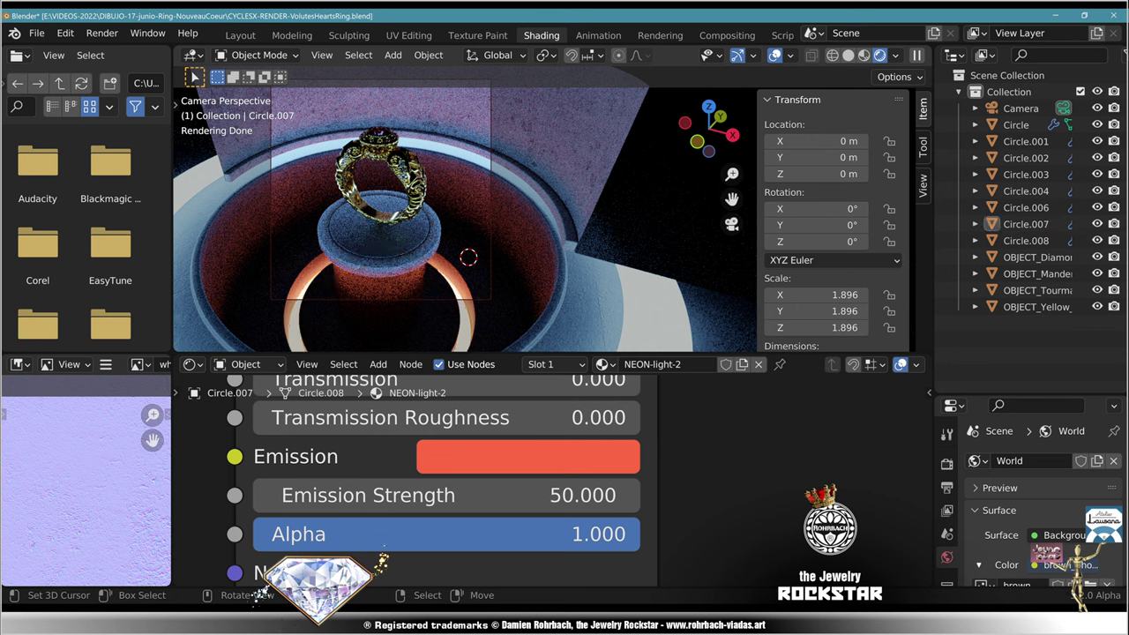
key(ctrl+s)
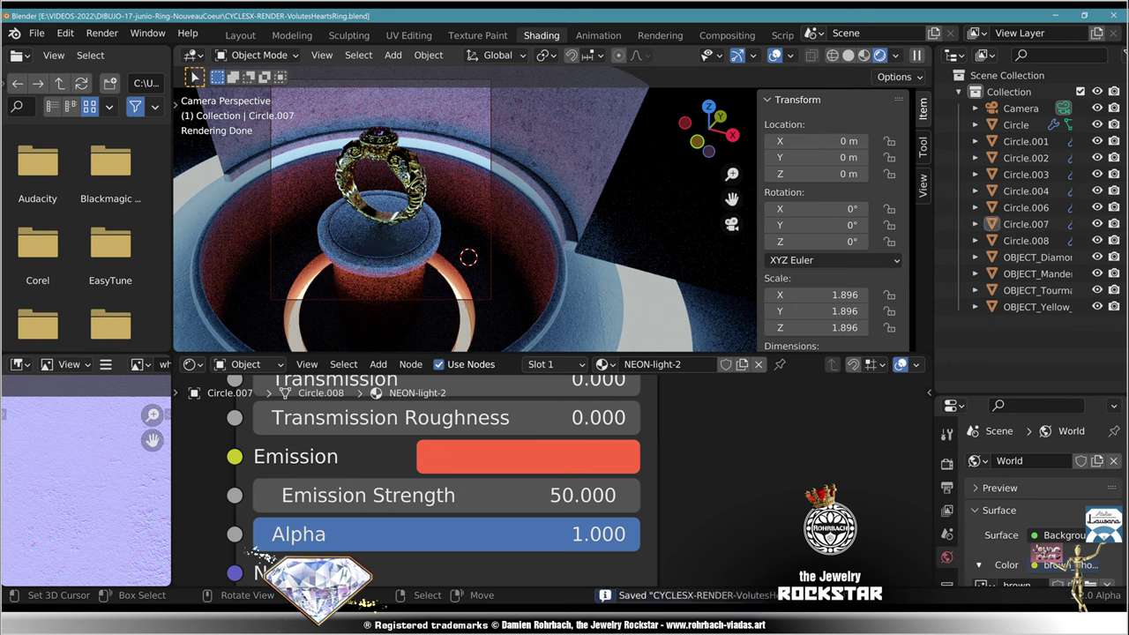
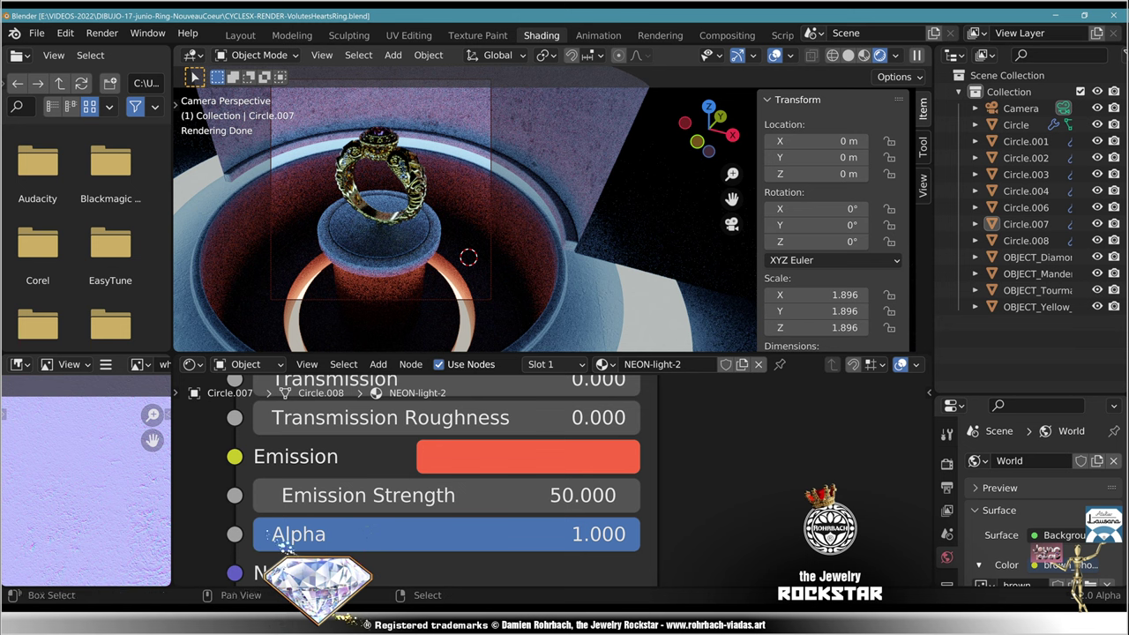
shift+middle_drag(397, 220, 520, 223)
key(ctrl+s)
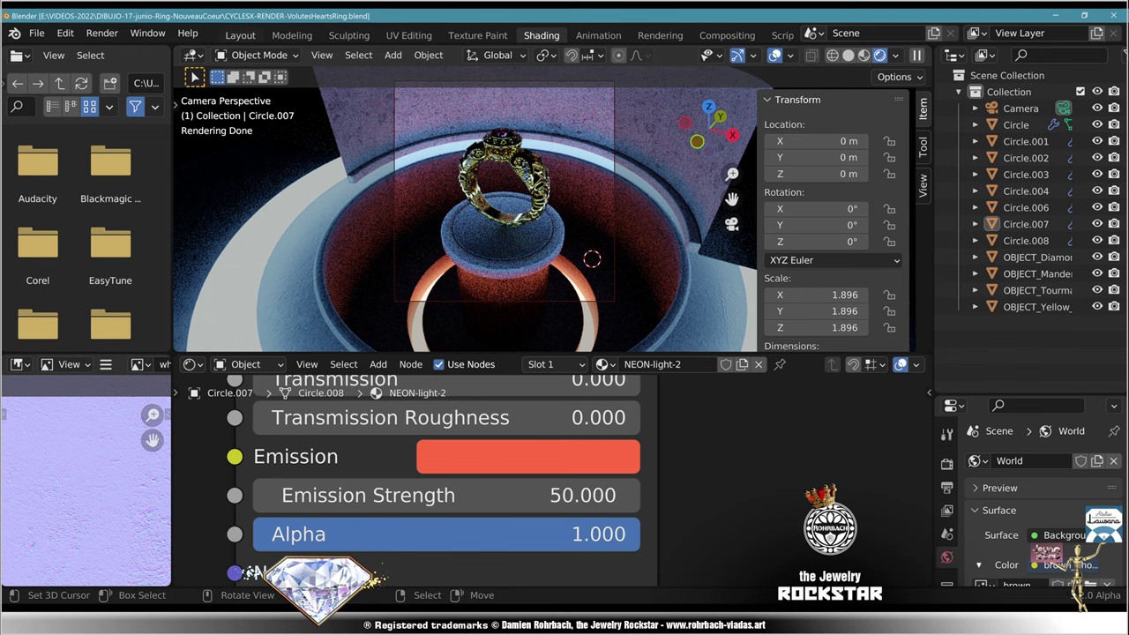
Step: In the Layout workspace's right orthographic view, place the 3D cursor just above the camera and add an area light there
click(240, 35)
key(KP_3)
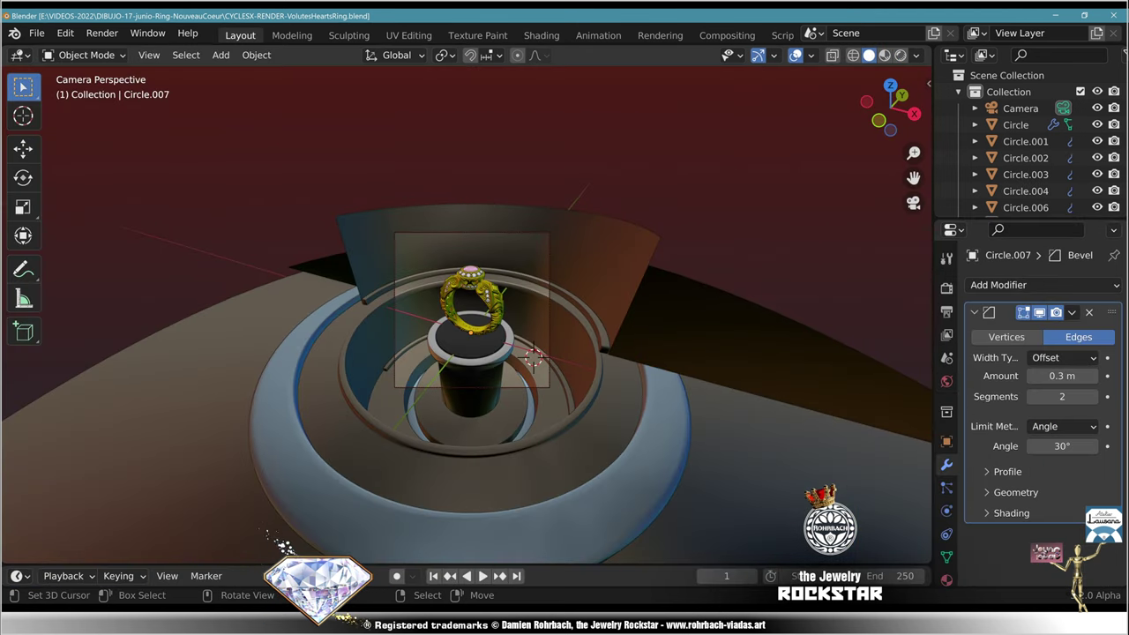
scroll(466, 315, down, 6)
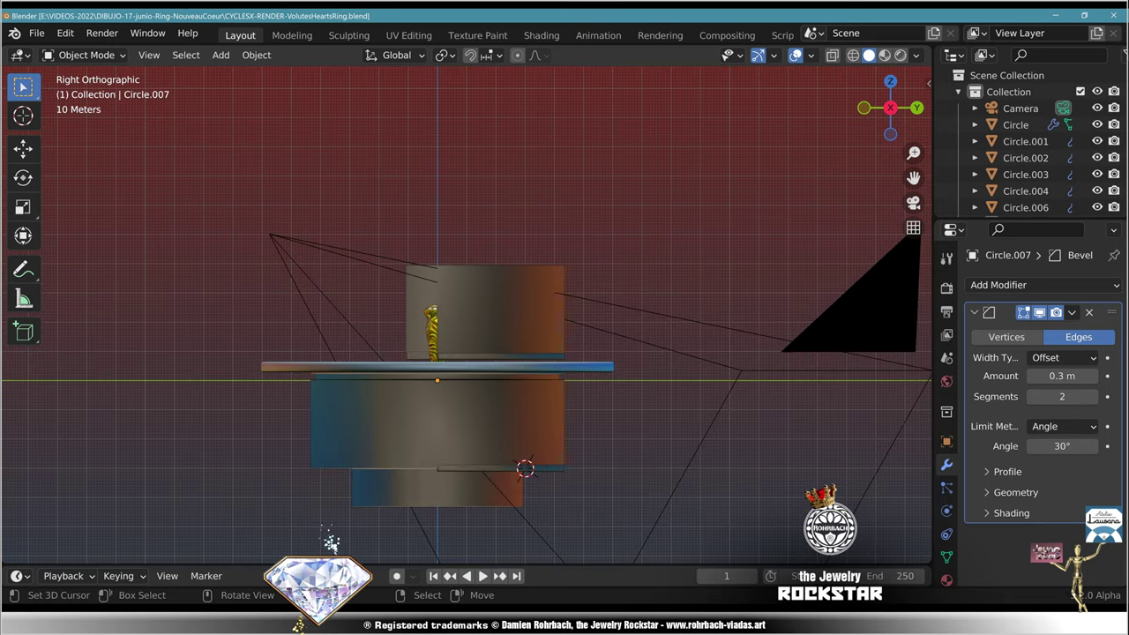
click(277, 212)
click(221, 55)
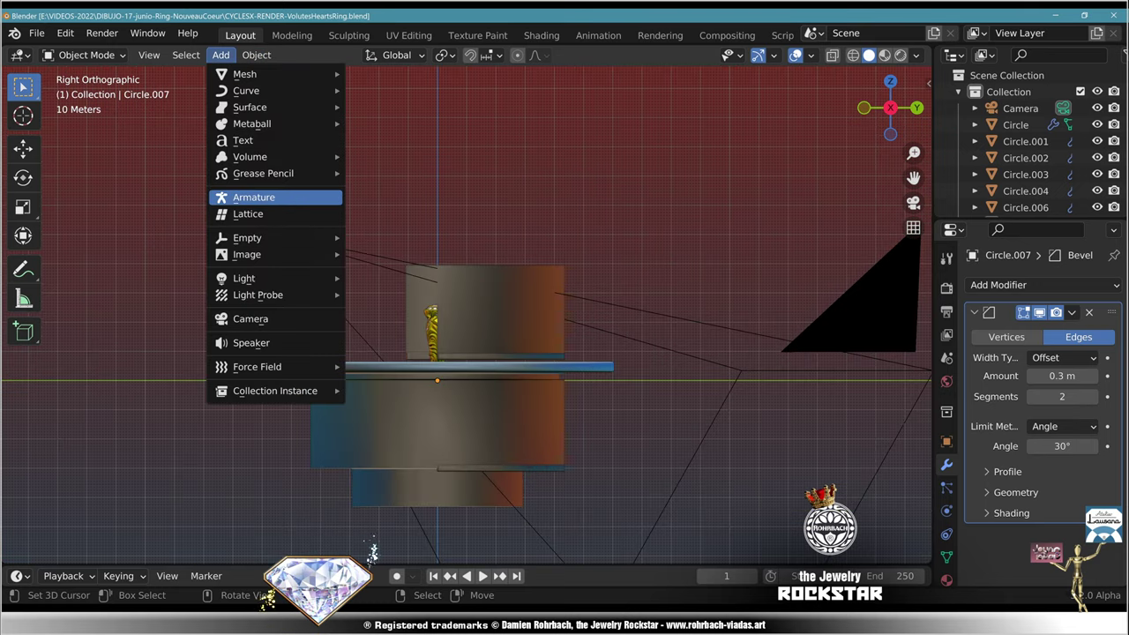
mouse_move(256, 278)
click(375, 333)
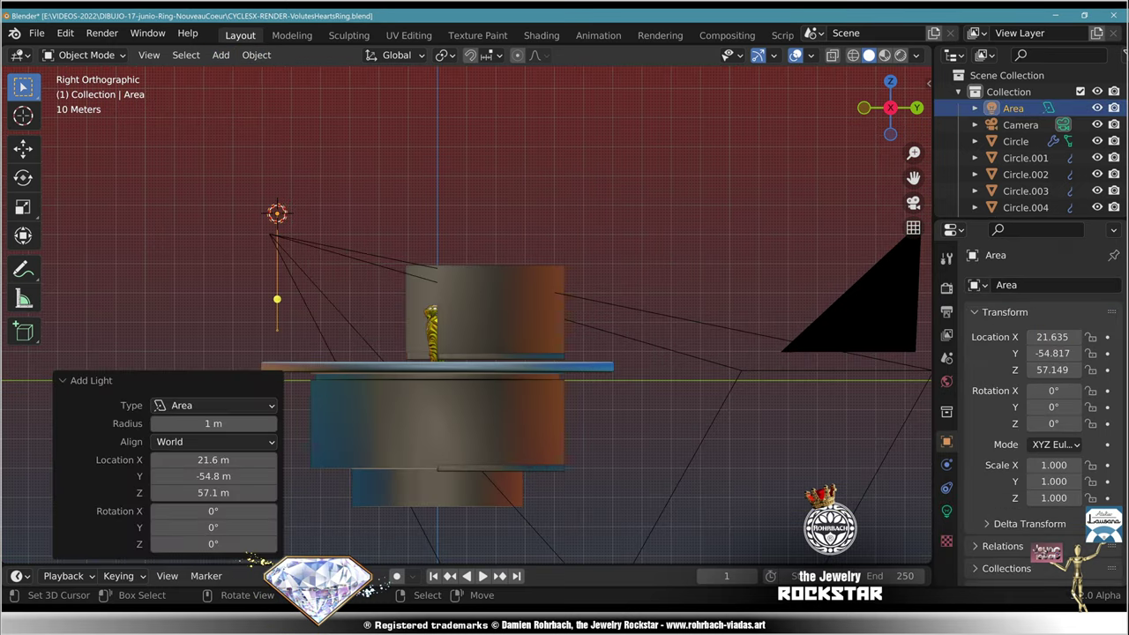
Step: Rotate the area light to about 95° on X in the right view and lower it to about Y -76 m, Z 8.7 m, facing the ring
key(r)
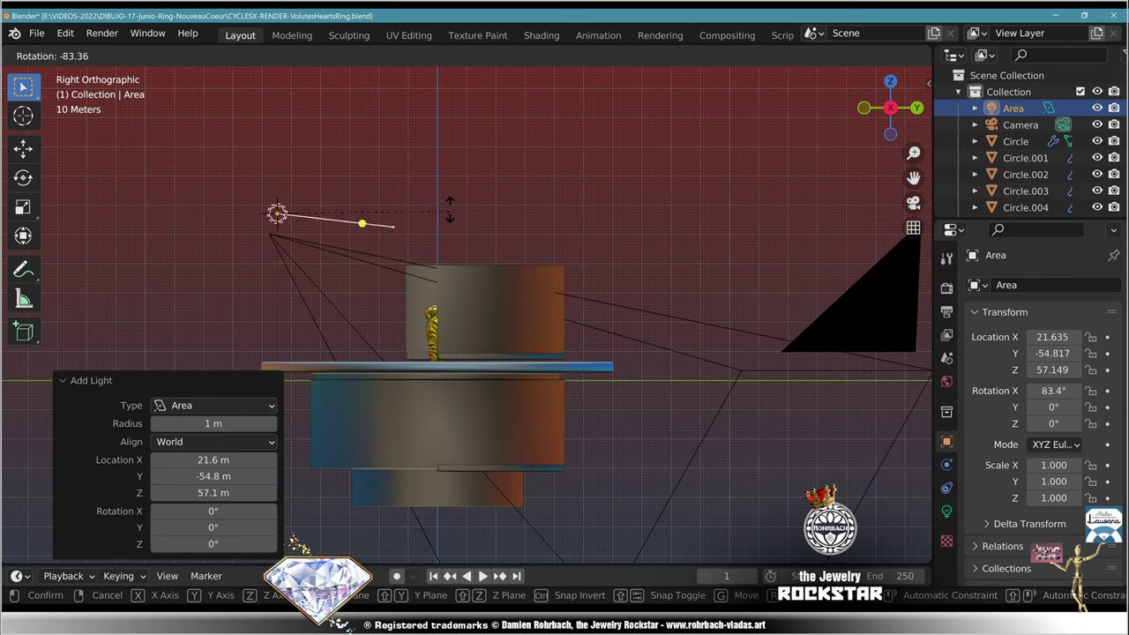
click(443, 162)
key(g)
click(444, 313)
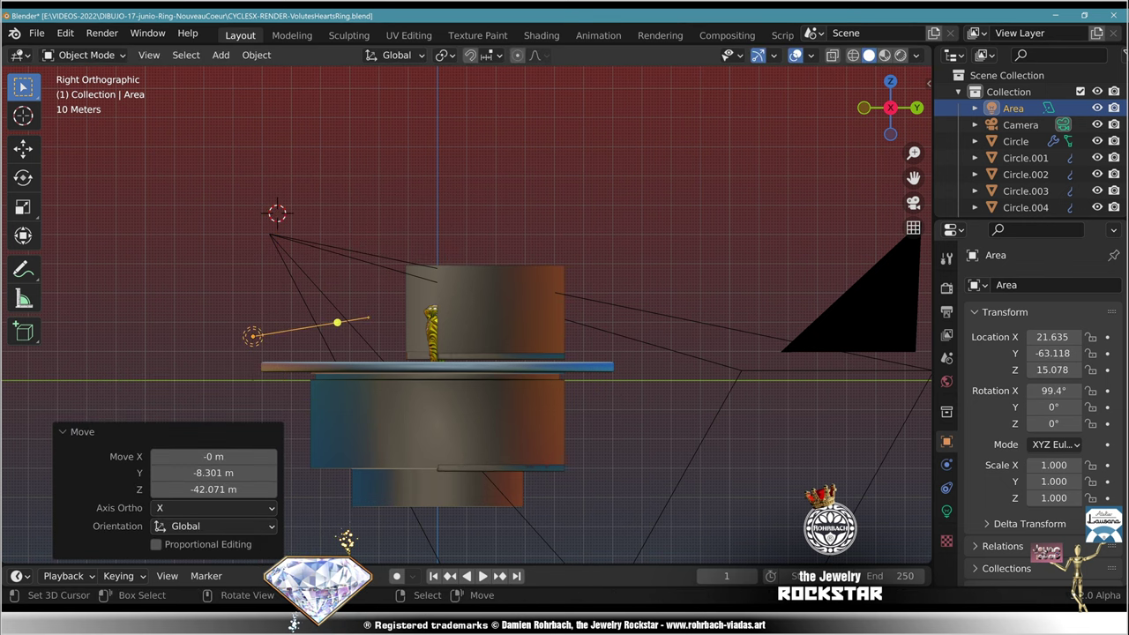
key(r)
click(443, 313)
key(g)
click(403, 332)
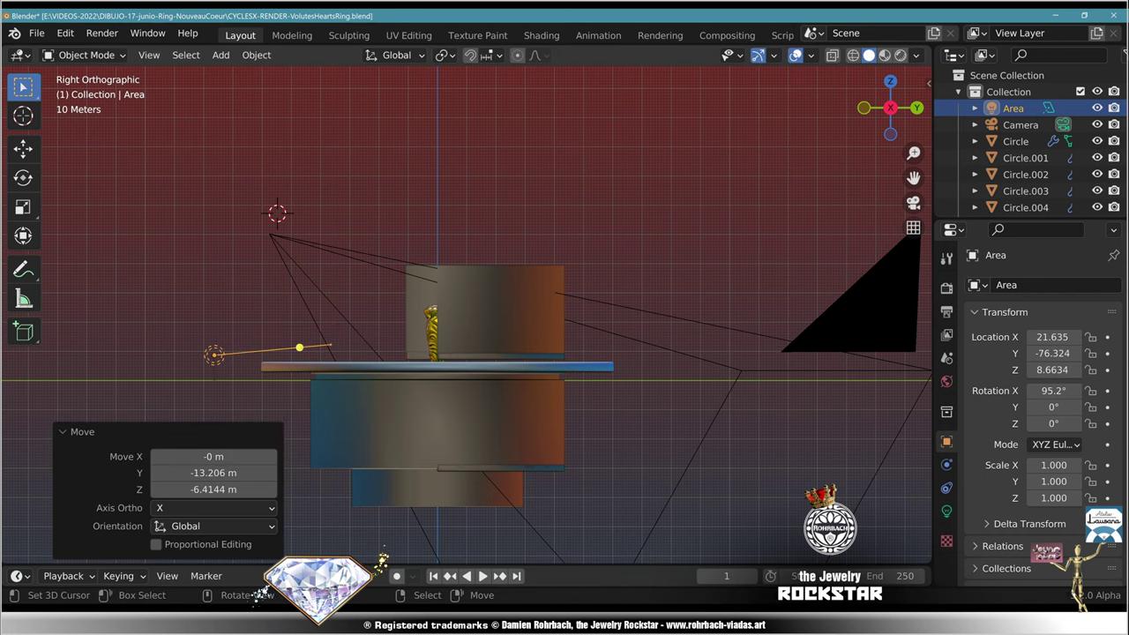
Step: In the top view, rotate the area light about 19.4° toward the ring and move it to about X -18.8 m, Y -69.9 m
middle_drag(403, 332, 556, 446)
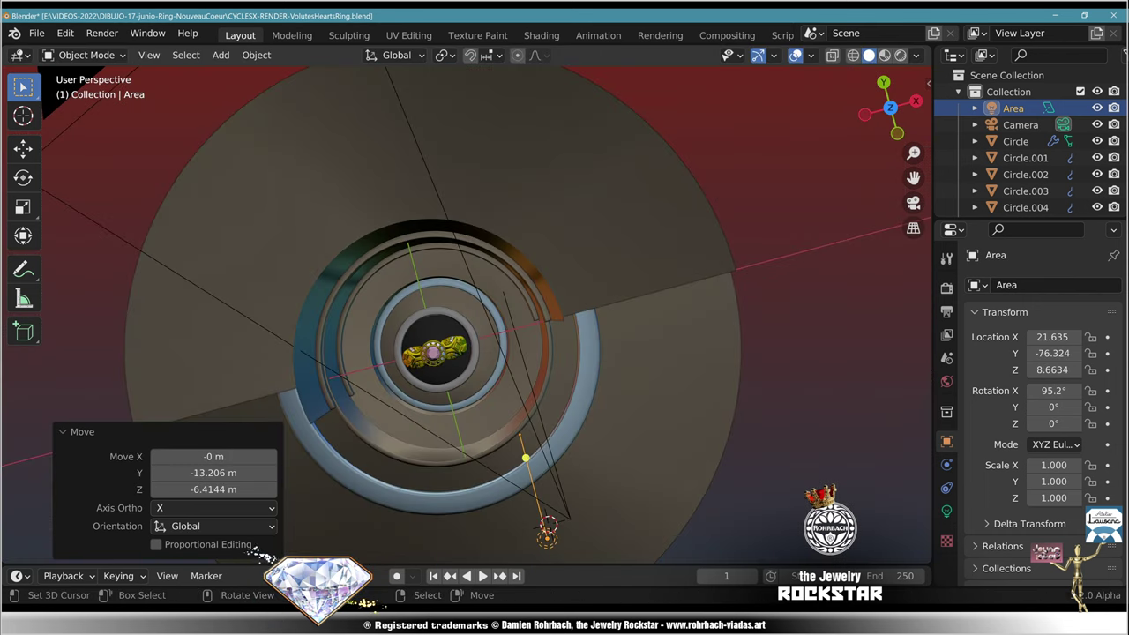
key(KP_7)
key(r)
click(607, 396)
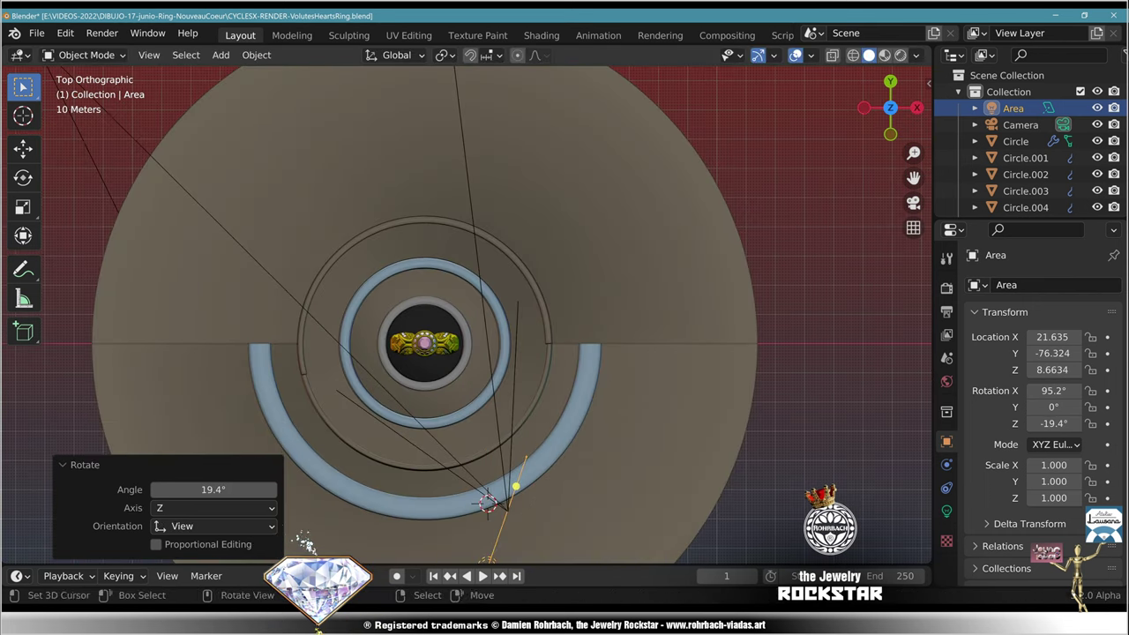
shift+middle_drag(607, 397, 662, 293)
key(g)
click(544, 276)
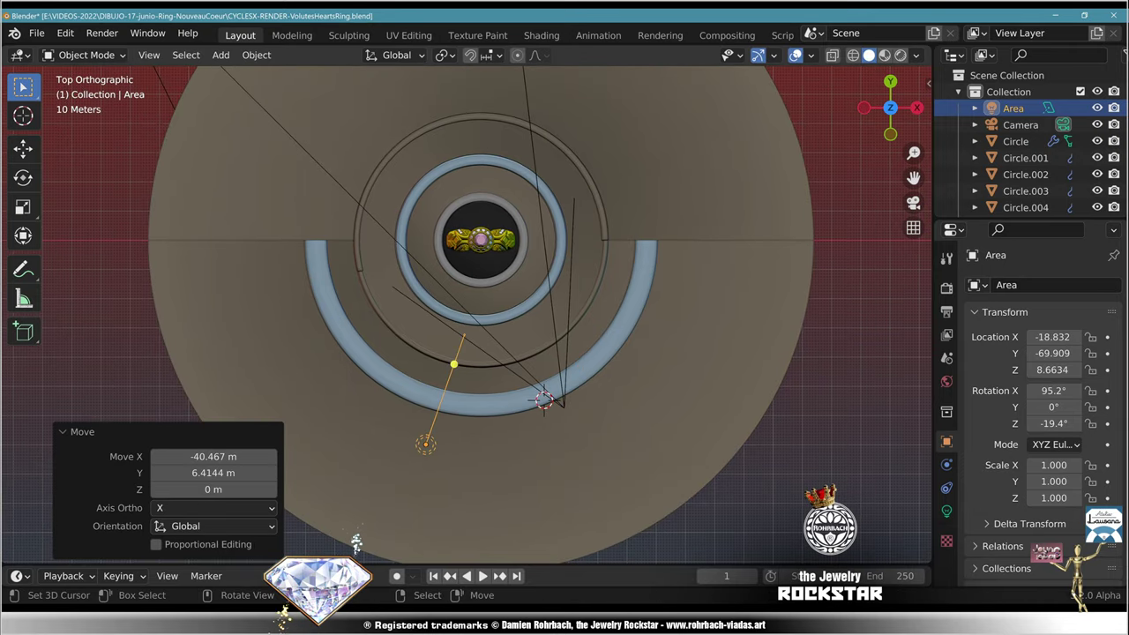
Step: Return to the camera view and set the area light's power to 8500 W
key(KP_0)
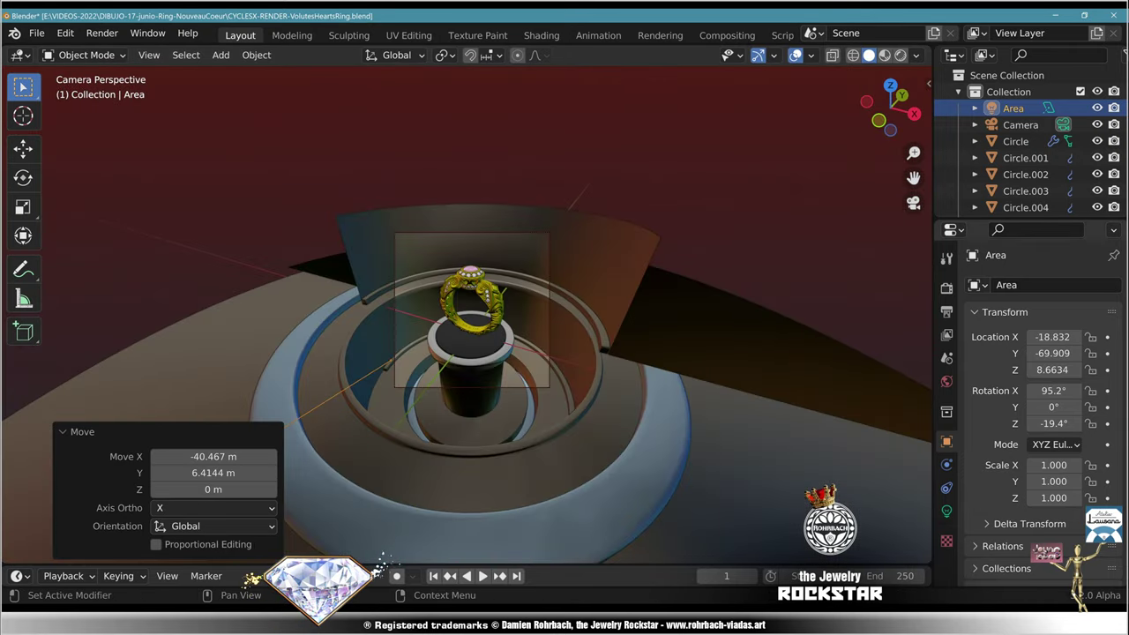
click(947, 512)
double_click(1062, 399)
text(8)
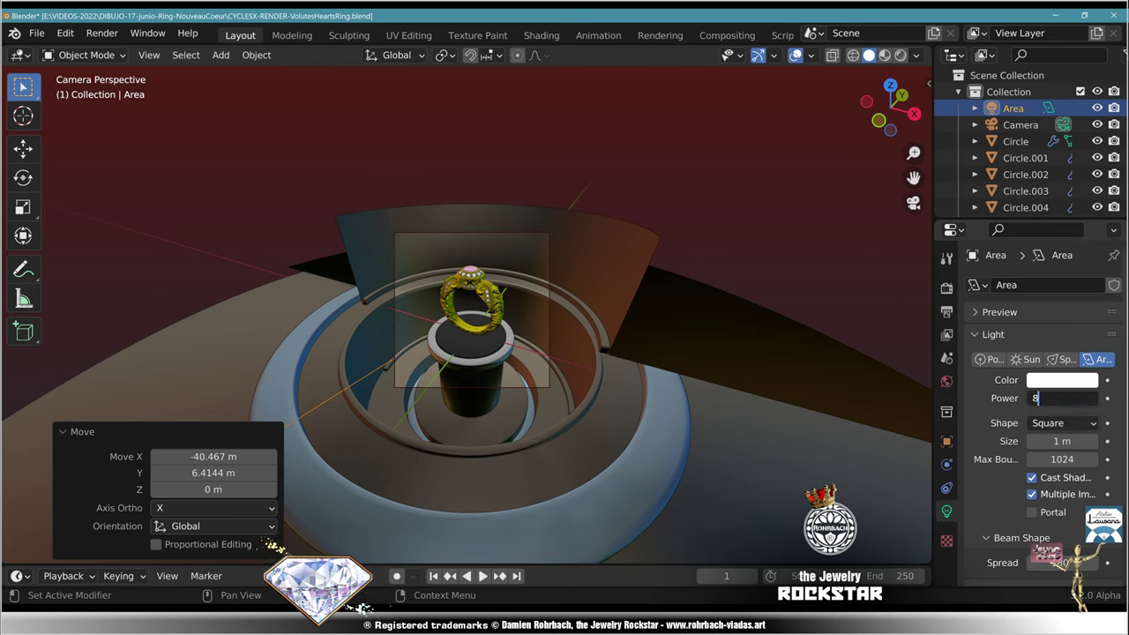
text(500)
key(Return)
Step: Change the area light's shape to Rectangle with a size of 50 m in X and 10 m in Y
click(1062, 422)
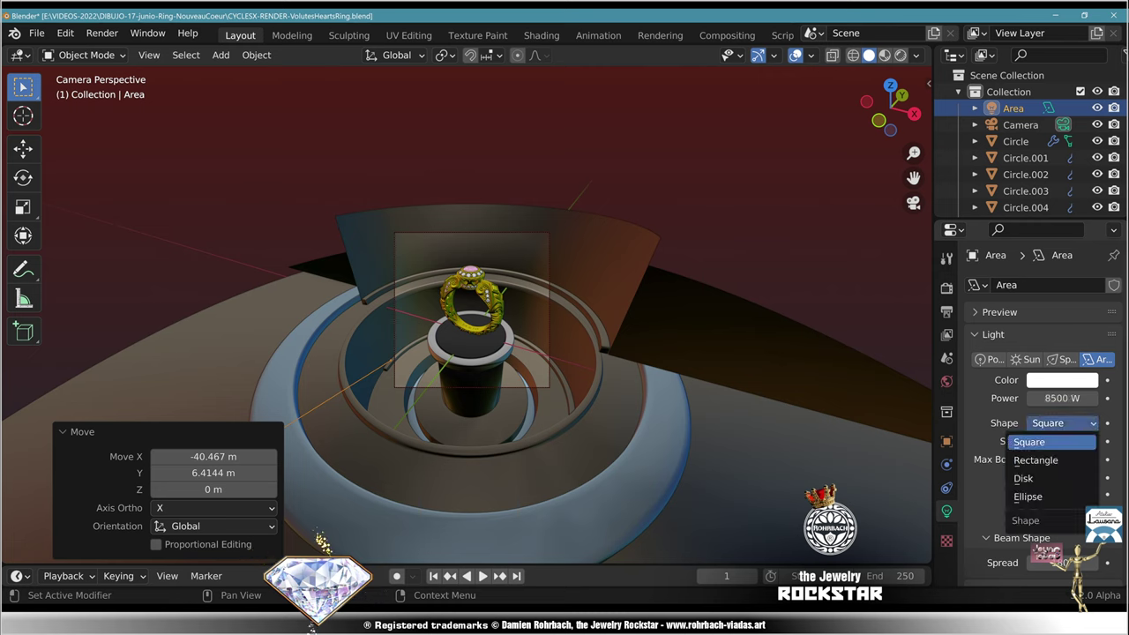
click(1036, 460)
double_click(1062, 441)
text(5)
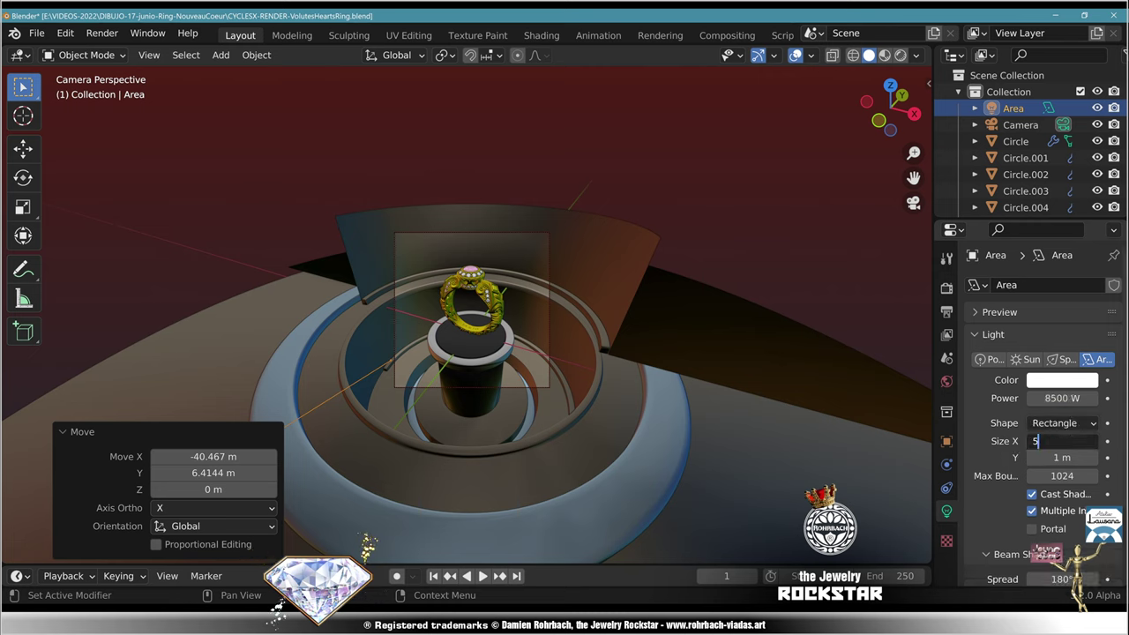
text(0)
key(Tab)
text(10)
key(Return)
Step: Enable nodes on the area light with emission strength 20 and show the rendered preview of the ring through the camera
scroll(1041, 397, down, 3)
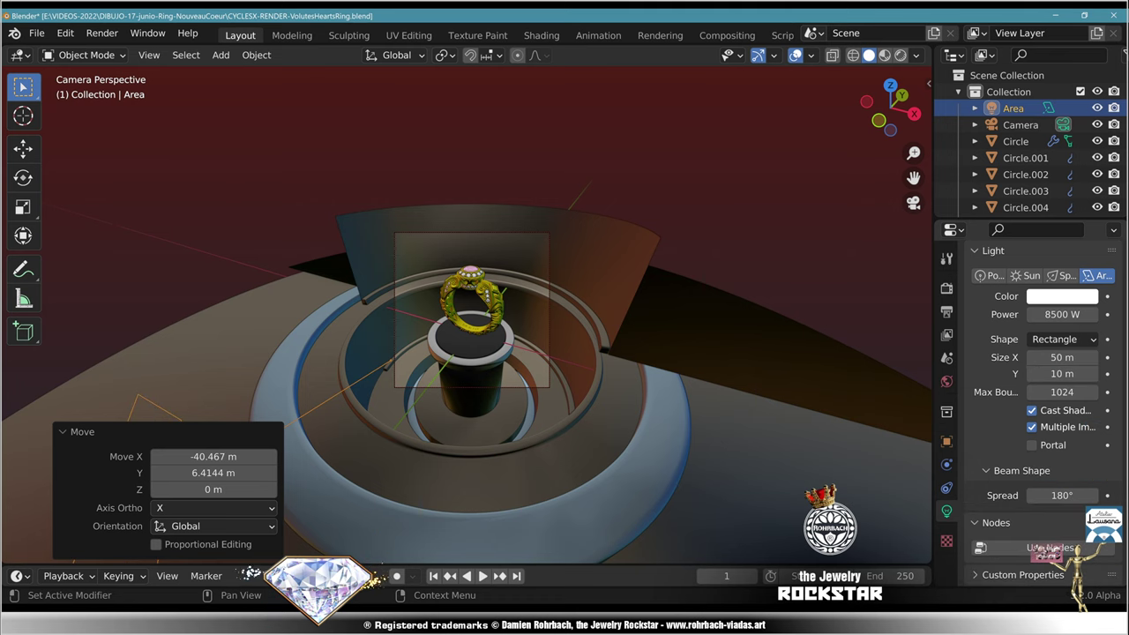
click(1044, 548)
scroll(1043, 547, down, 2)
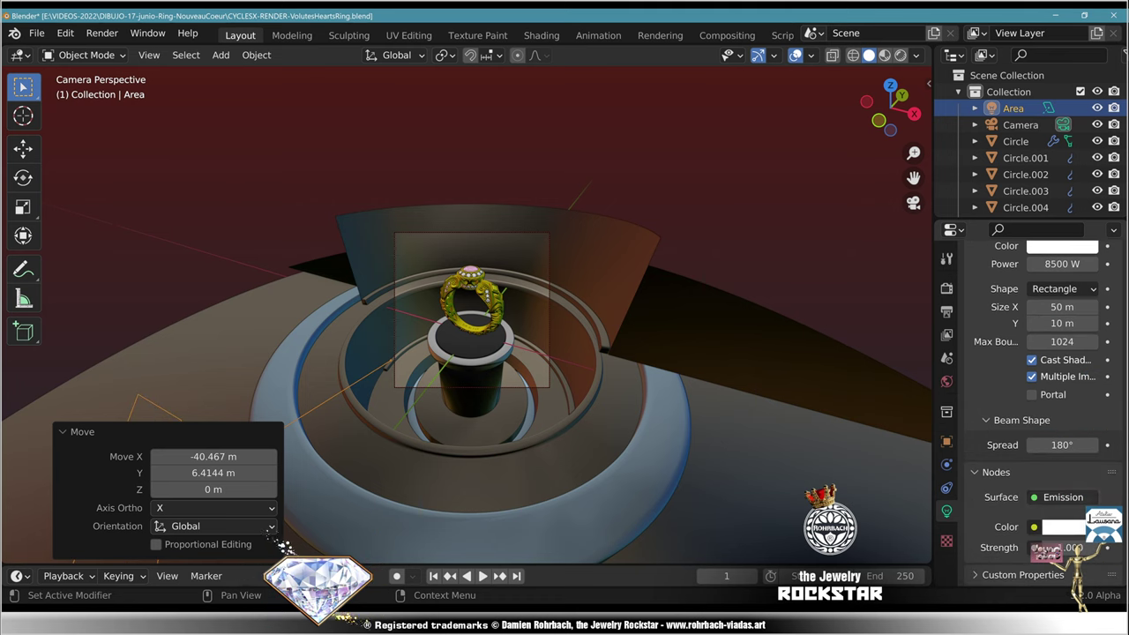
double_click(1068, 548)
text(20)
key(Return)
scroll(477, 318, up, 3)
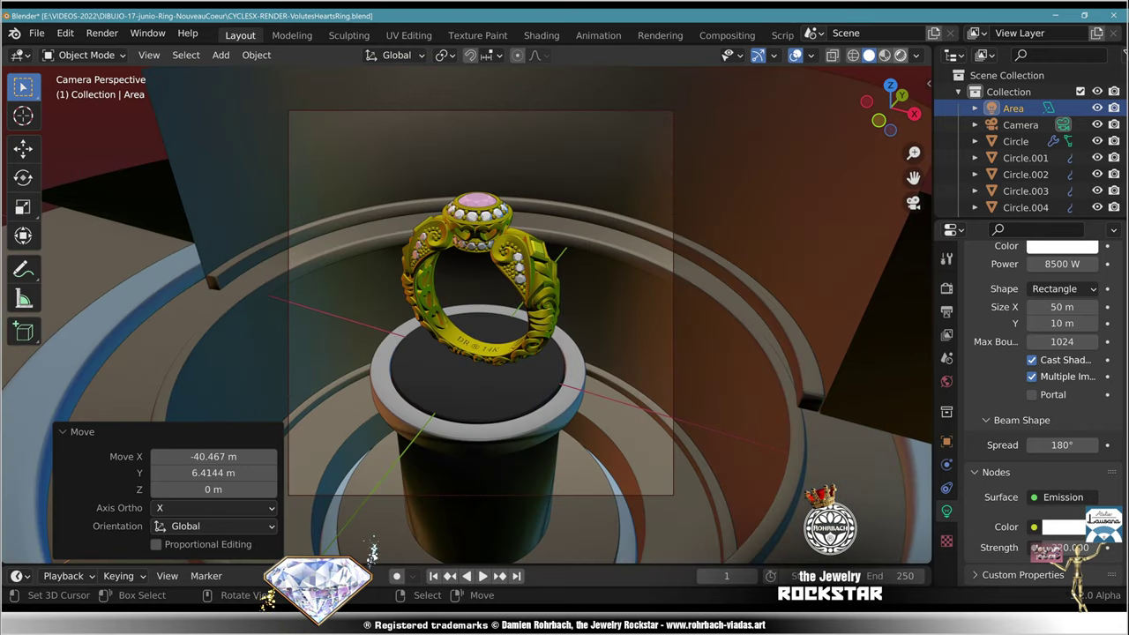
click(901, 56)
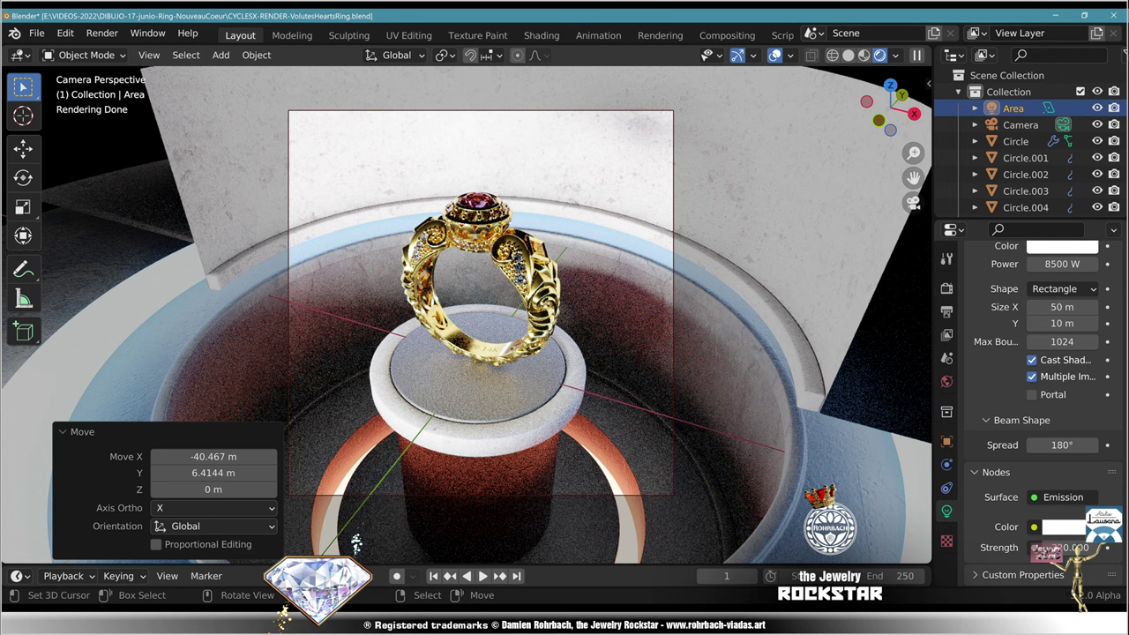
Step: In the right orthographic view, tilt the area light slightly downward toward the ring and raise it about 18.3 m
click(914, 113)
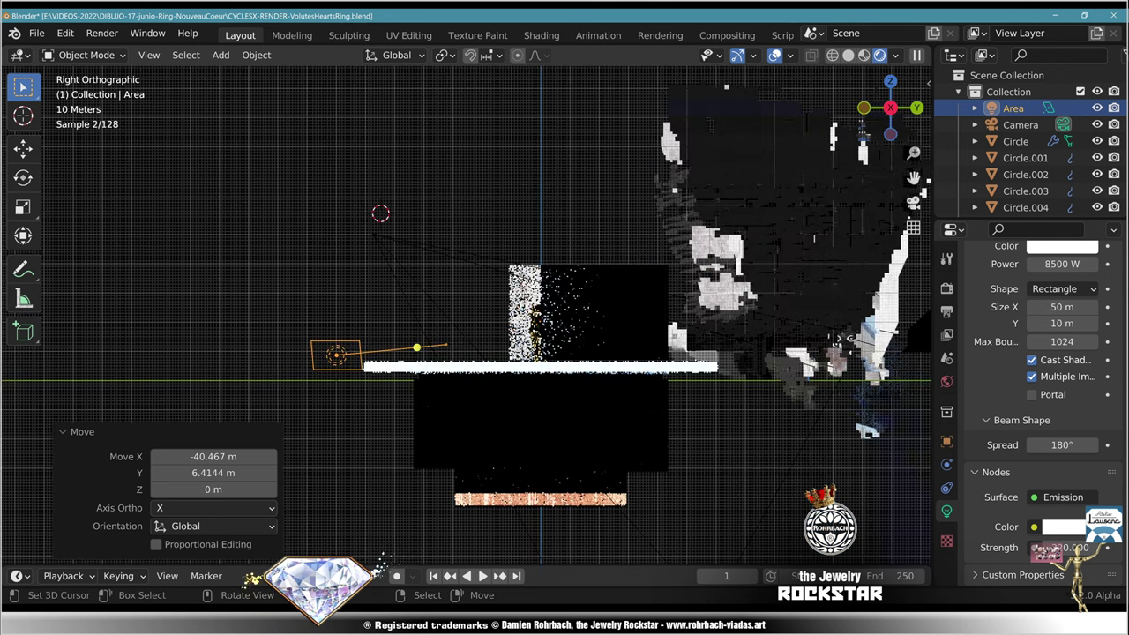
scroll(444, 305, up, 3)
key(r)
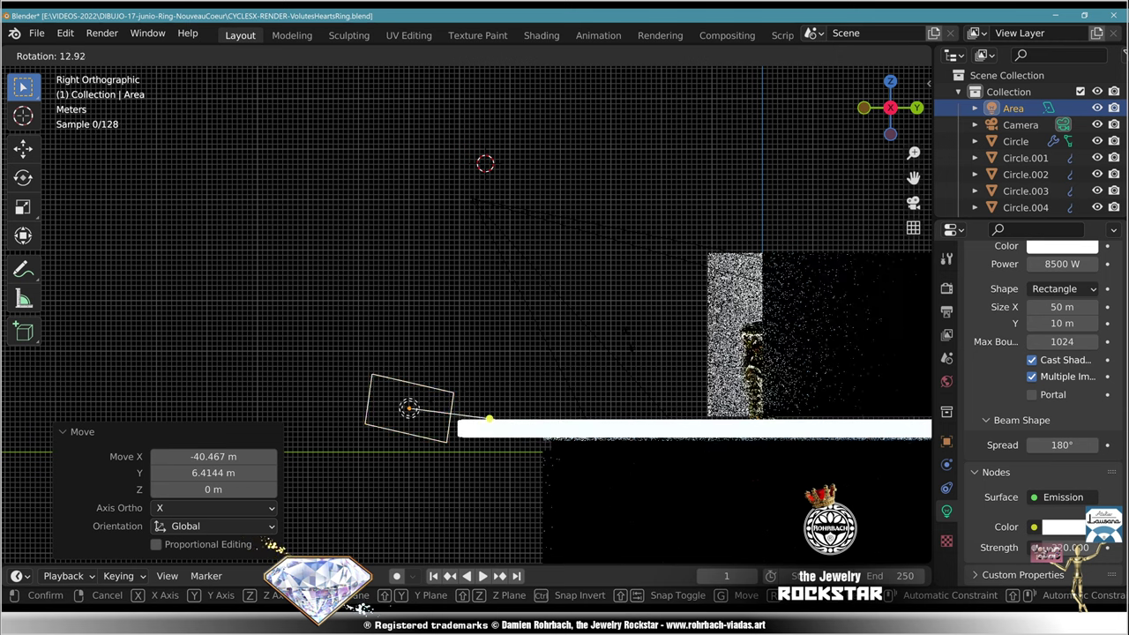
click(466, 316)
key(g)
key(Return)
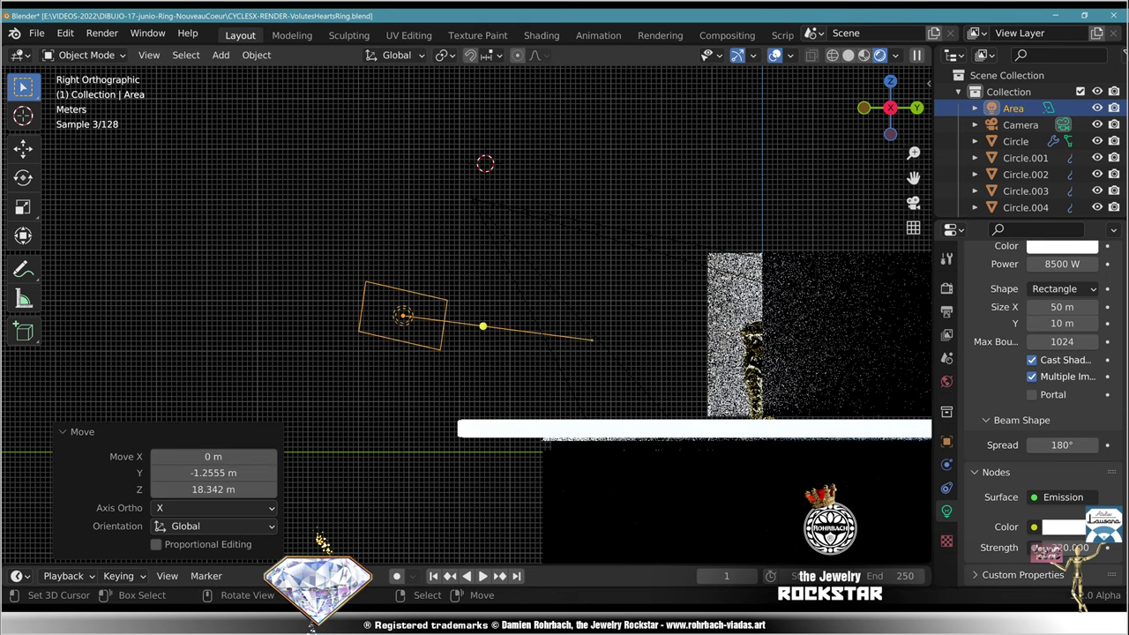
Step: Set the area light's exact rotation to X 83°, Y 0° and Z -20°
key(n)
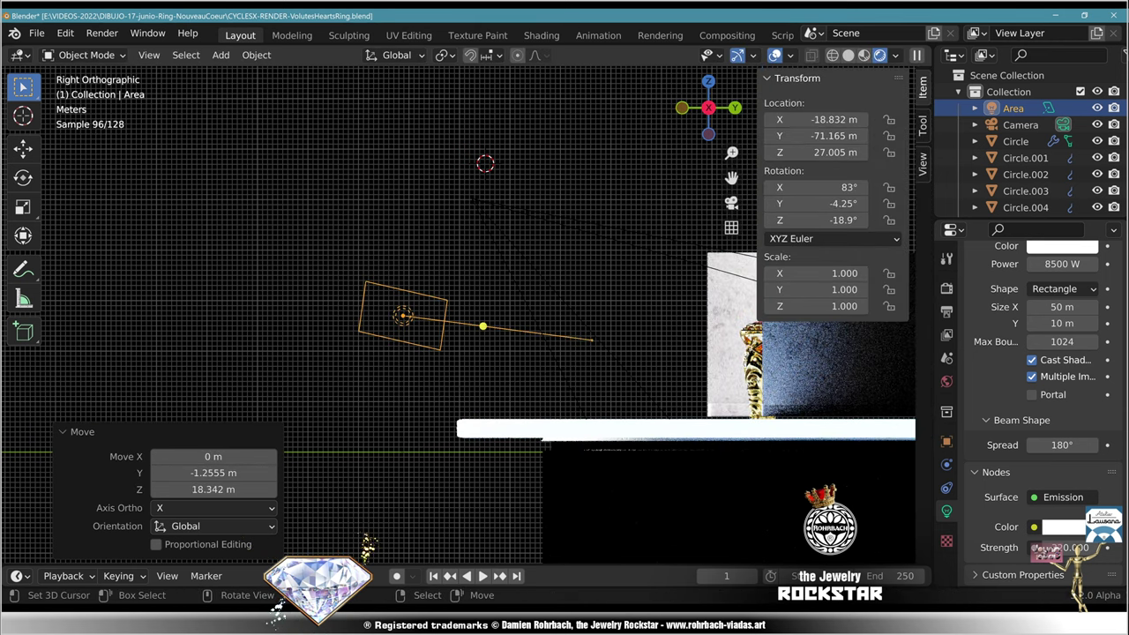
click(816, 204)
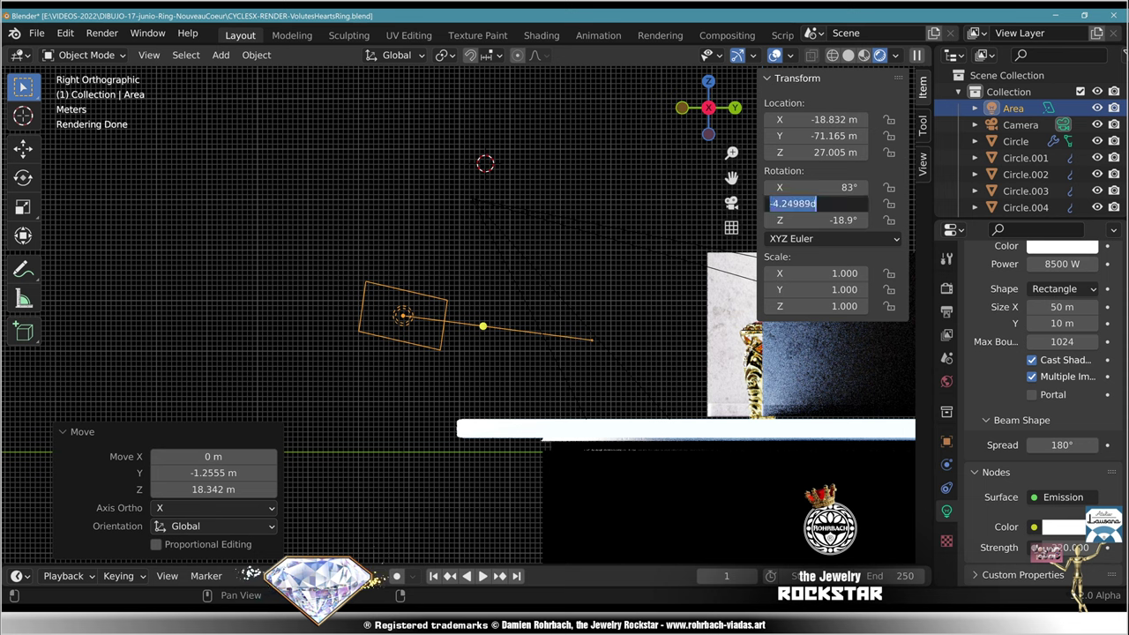
text(0)
key(Return)
click(816, 221)
text(-20)
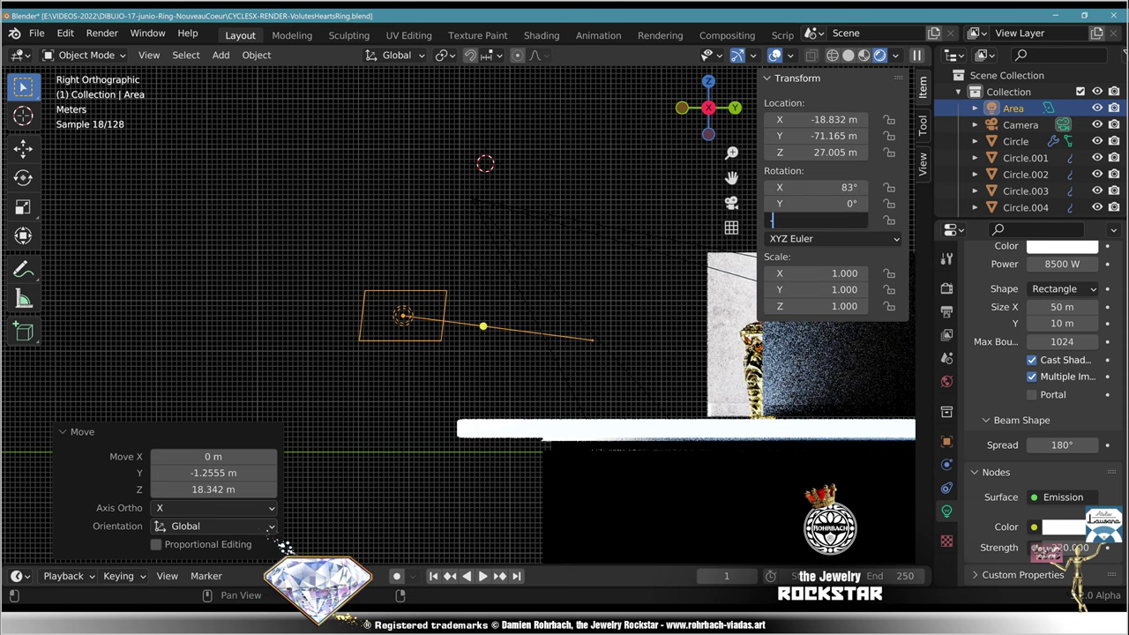
key(Return)
click(816, 188)
text(83)
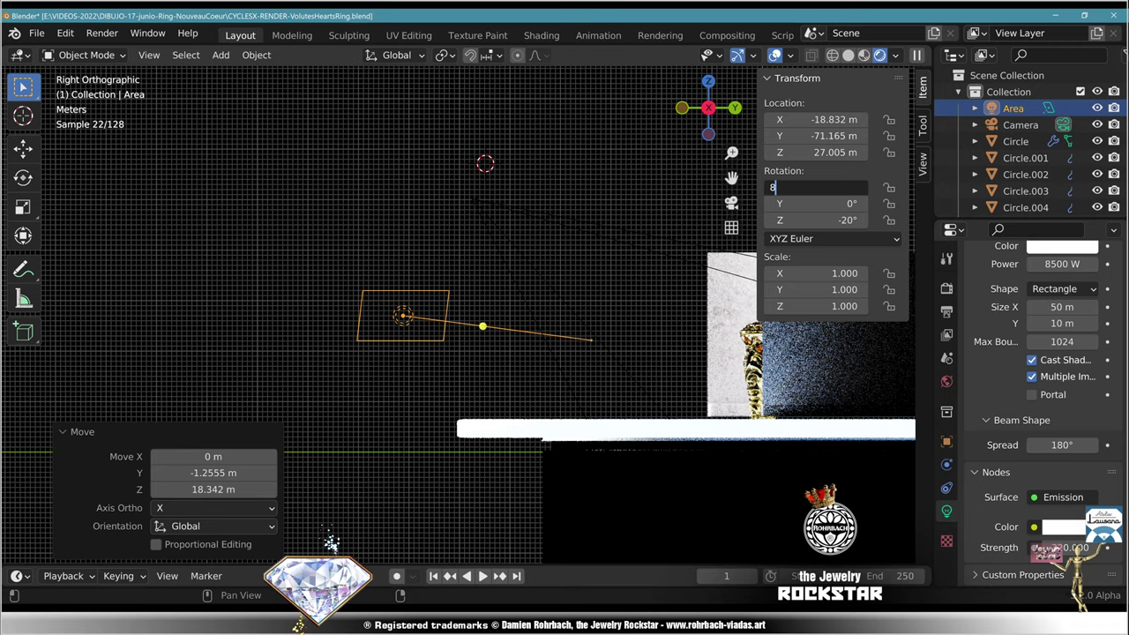
key(Return)
Step: Return to the camera view and set the area light's size to 3 m in both X and Y
middle_drag(533, 347, 615, 407)
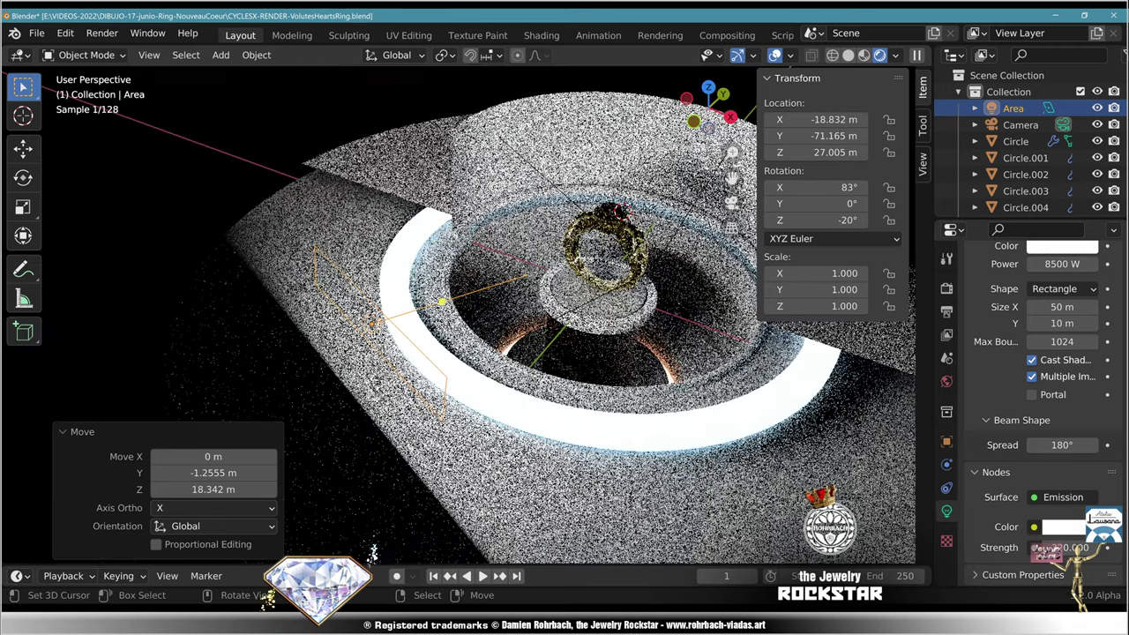
key(KP_0)
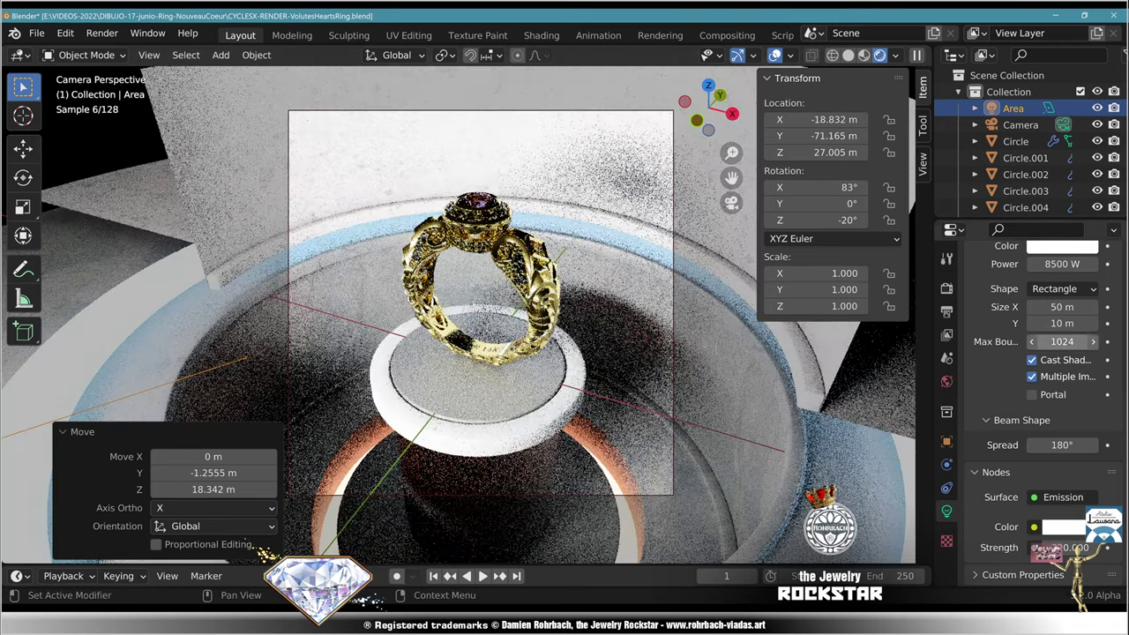
drag(1062, 307, 1062, 324)
text(3)
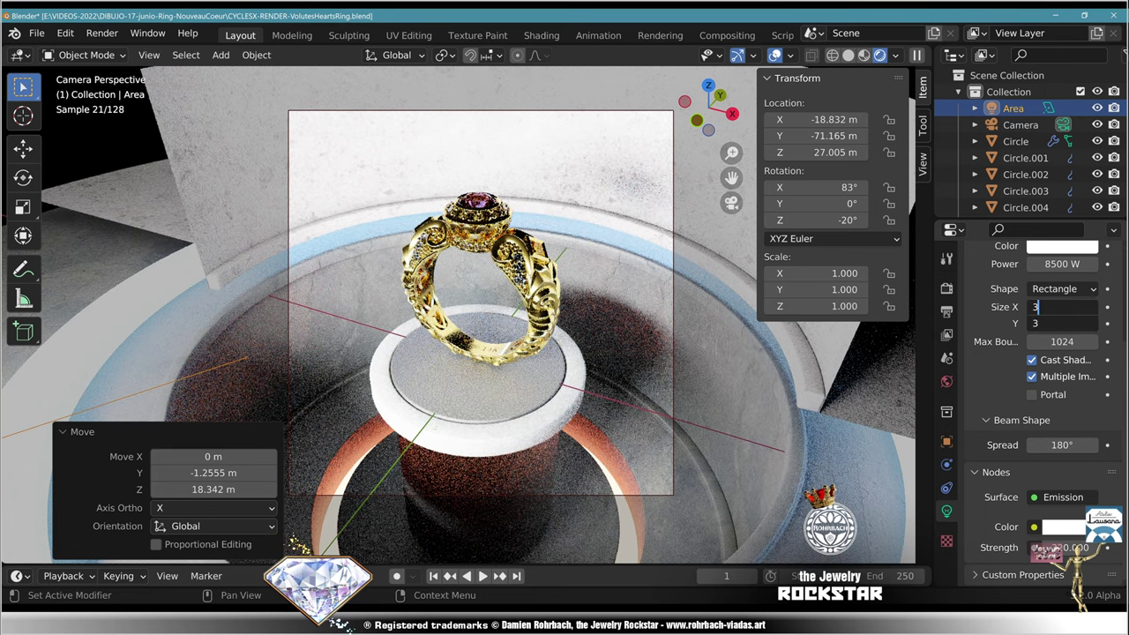
key(Return)
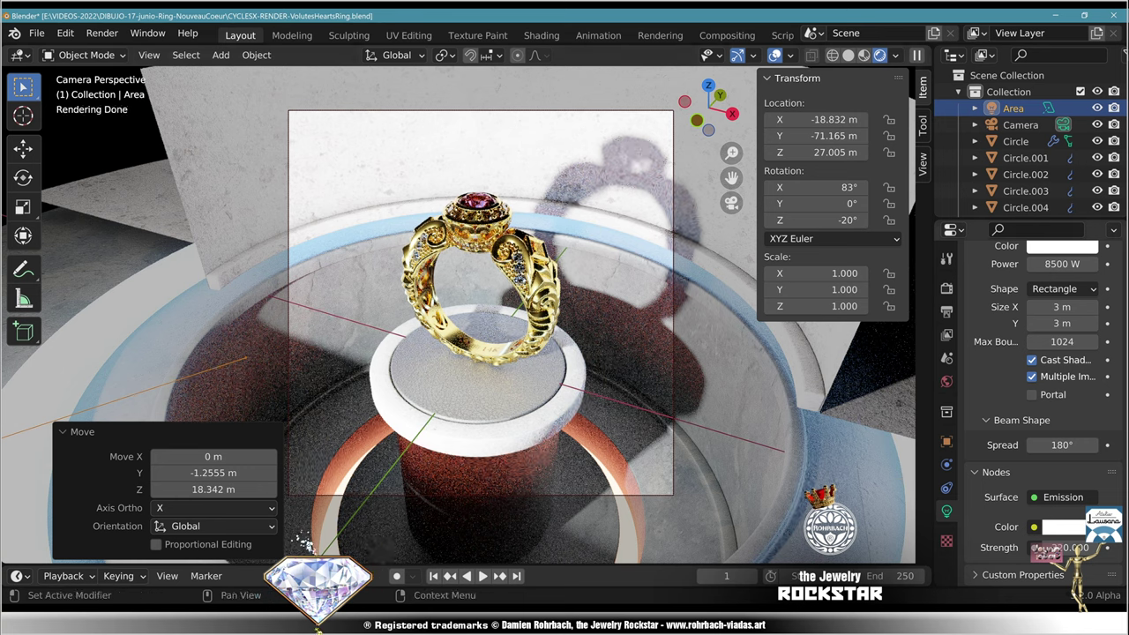
Step: Lower the area light's node emission strength and hide the viewport overlays
double_click(1069, 548)
text(10)
key(Return)
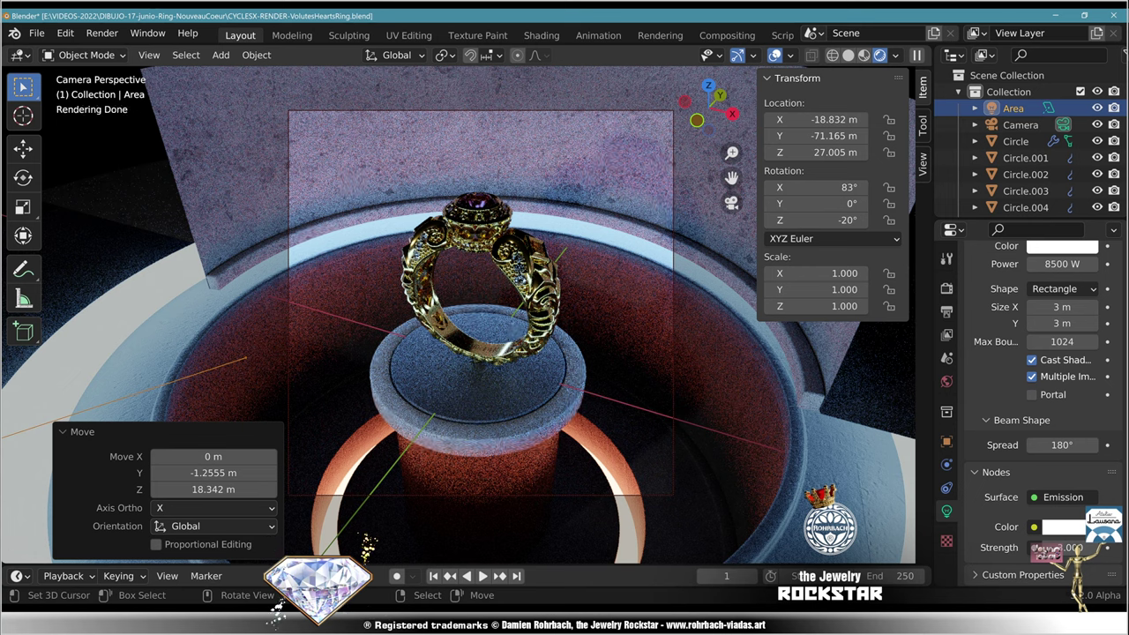
key(shift+alt+z)
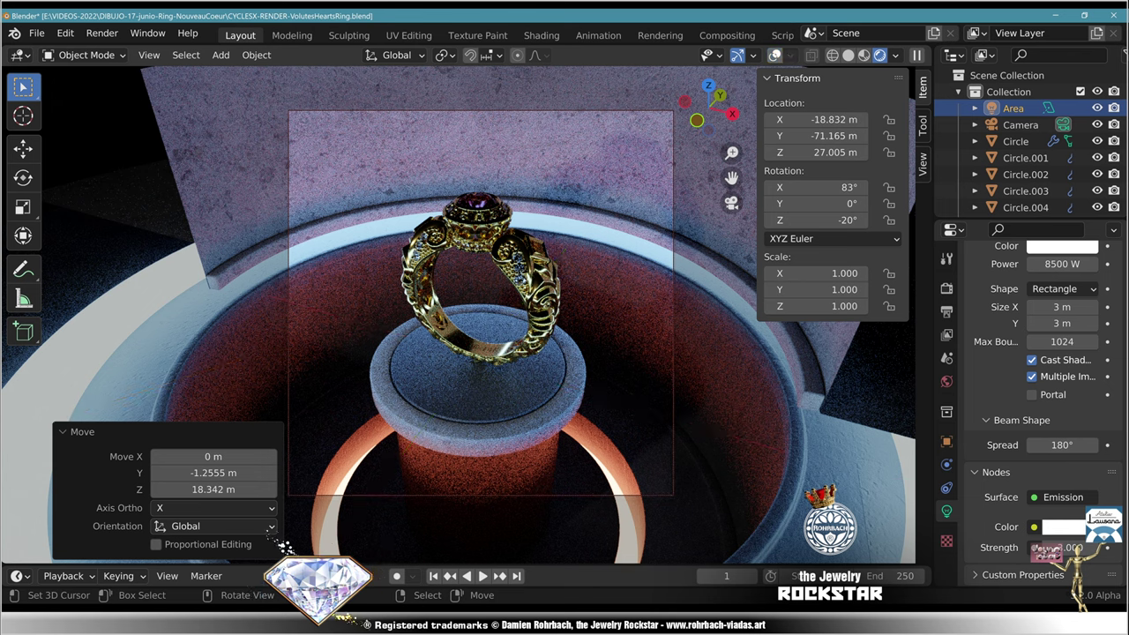
Step: Try a strength of 0.5 for the world's background image lighting and settle on 0.2
click(946, 382)
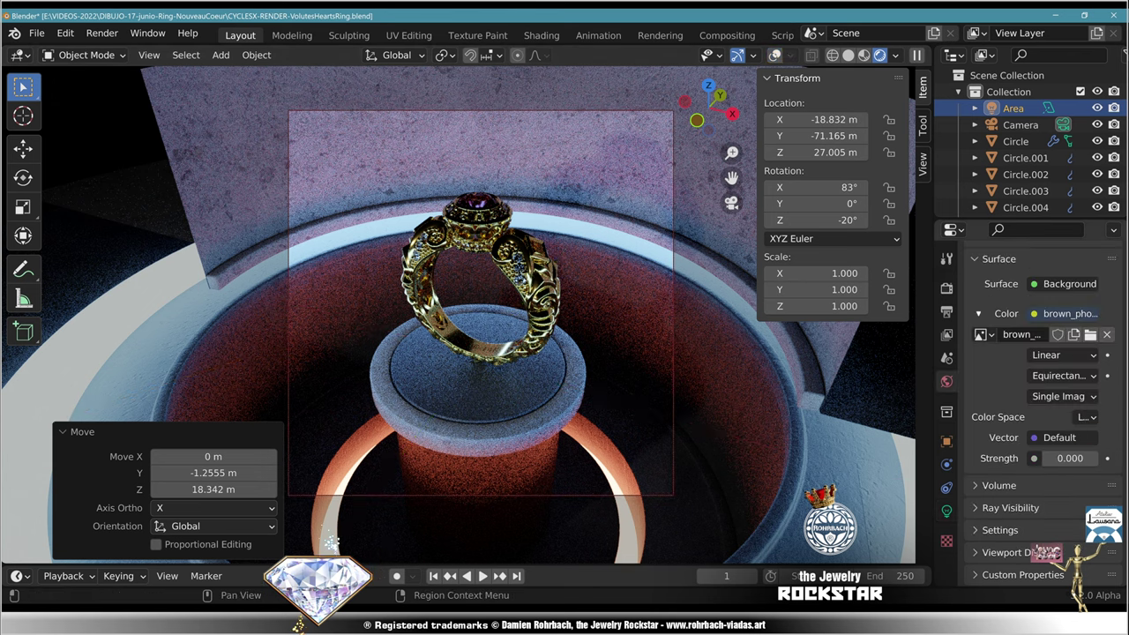
click(1071, 459)
text(0.5)
key(Return)
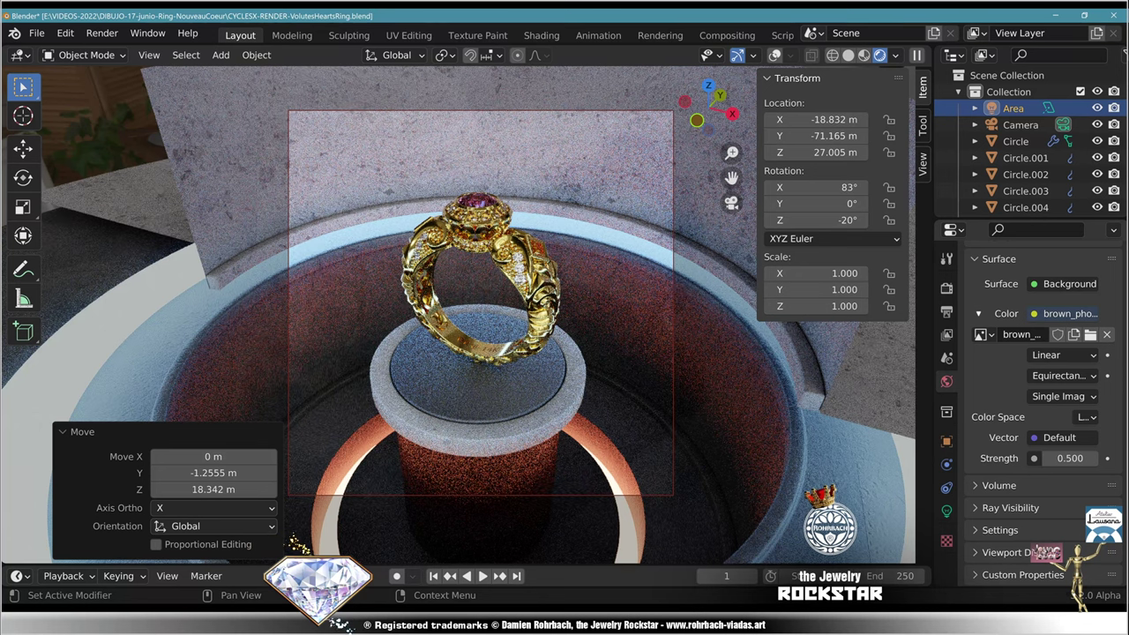
double_click(1070, 459)
text(.2)
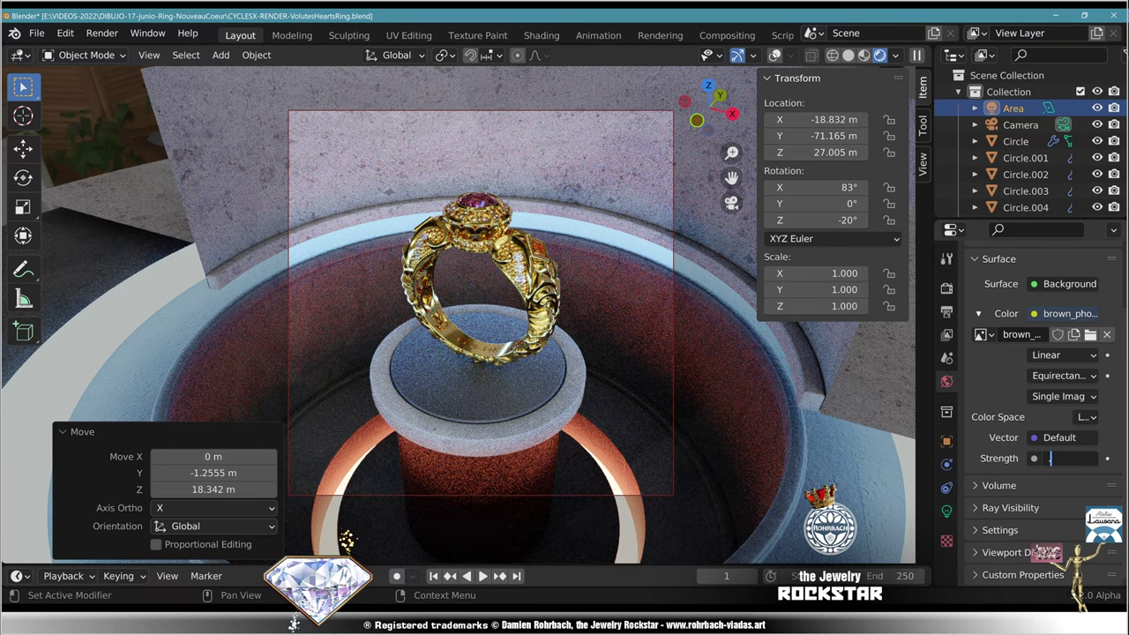
key(Return)
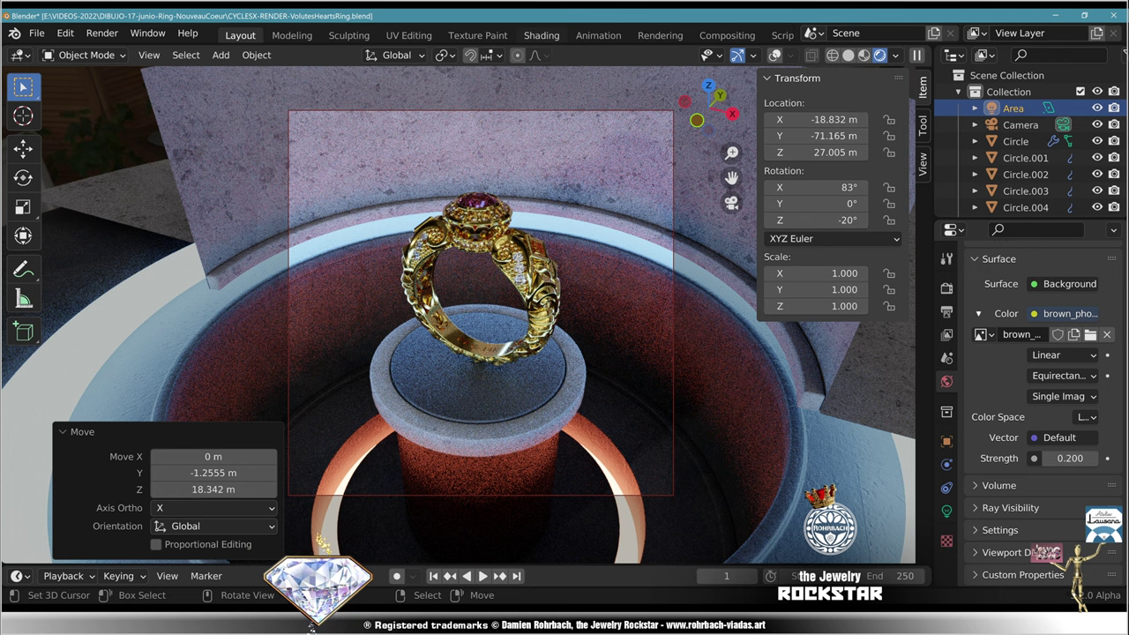
Step: In the Shading workspace, select Circle.002 and set its SURROUNDINGS material's Hue/Saturation node Value to 1
click(542, 35)
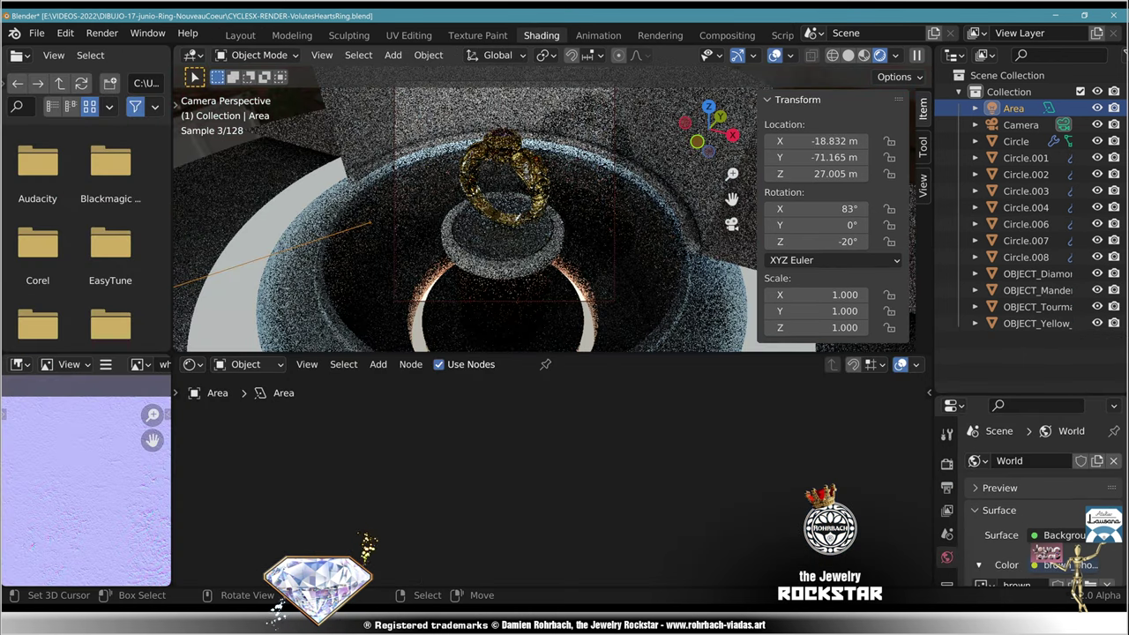
click(621, 291)
scroll(551, 482, down, 6)
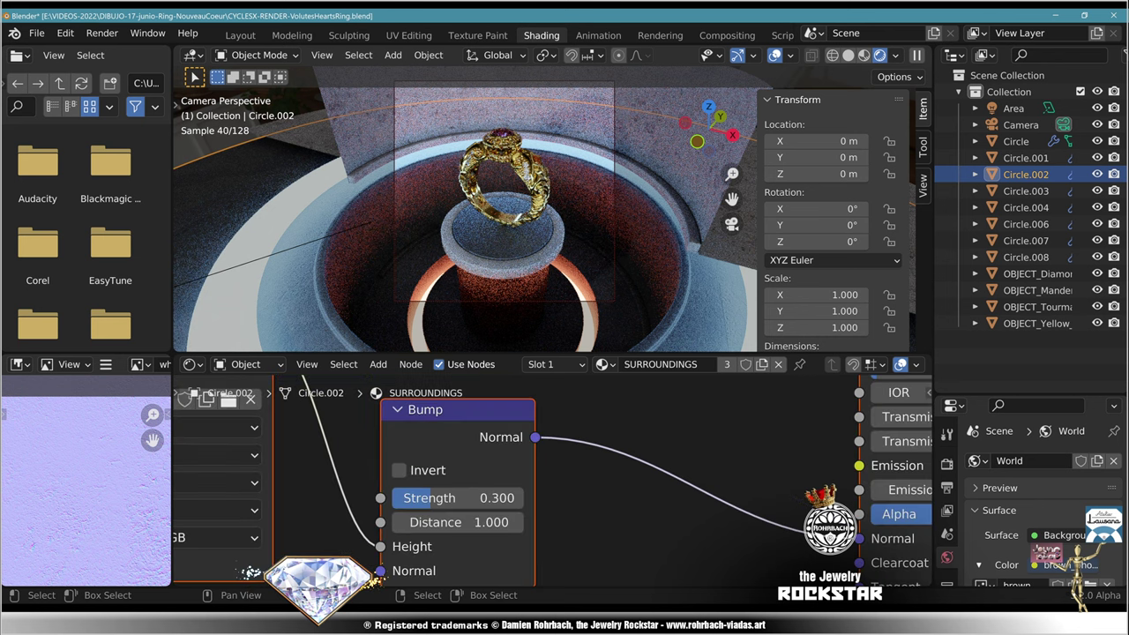
middle_drag(468, 388, 492, 500)
scroll(481, 472, up, 7)
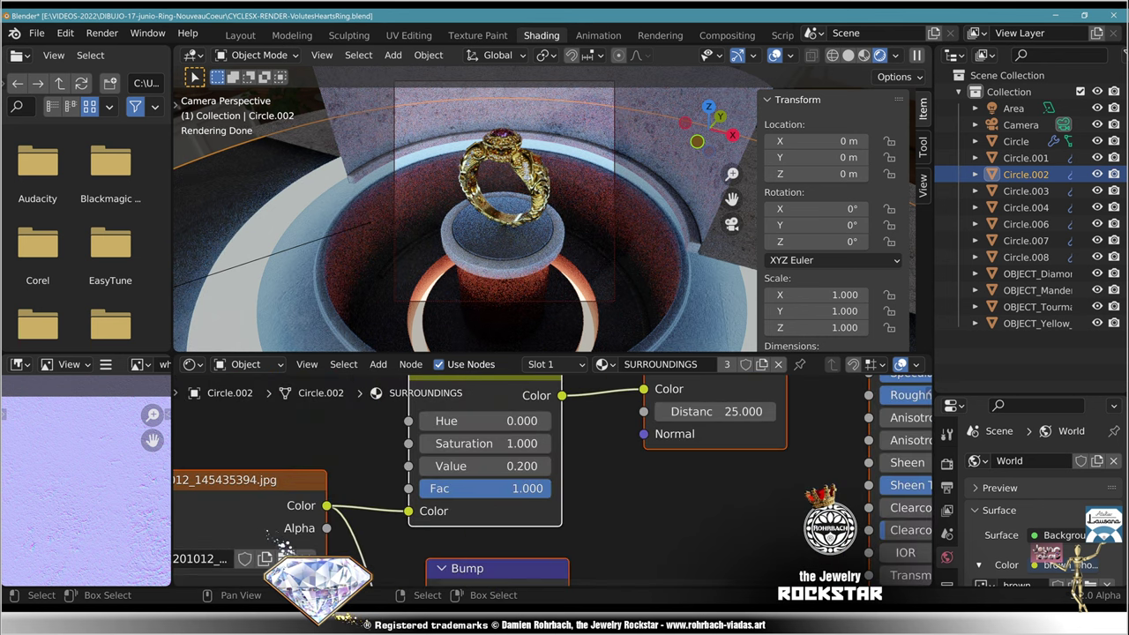
click(458, 461)
text(1)
key(Return)
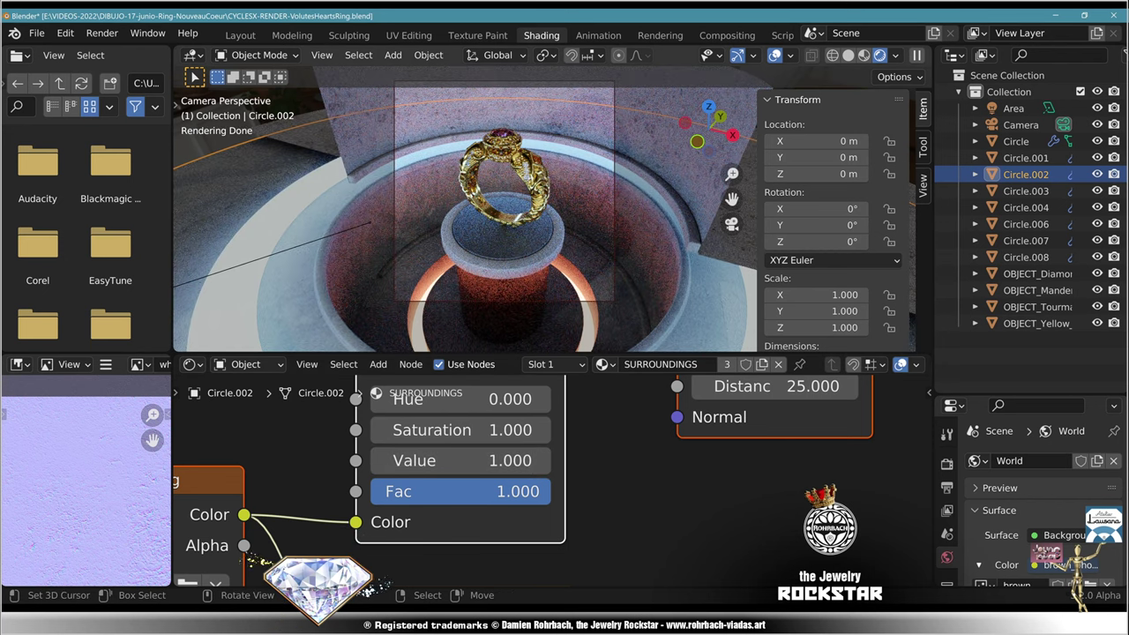
Step: Hide the 3D viewport's sidebar and save the file
scroll(494, 212, up, 8)
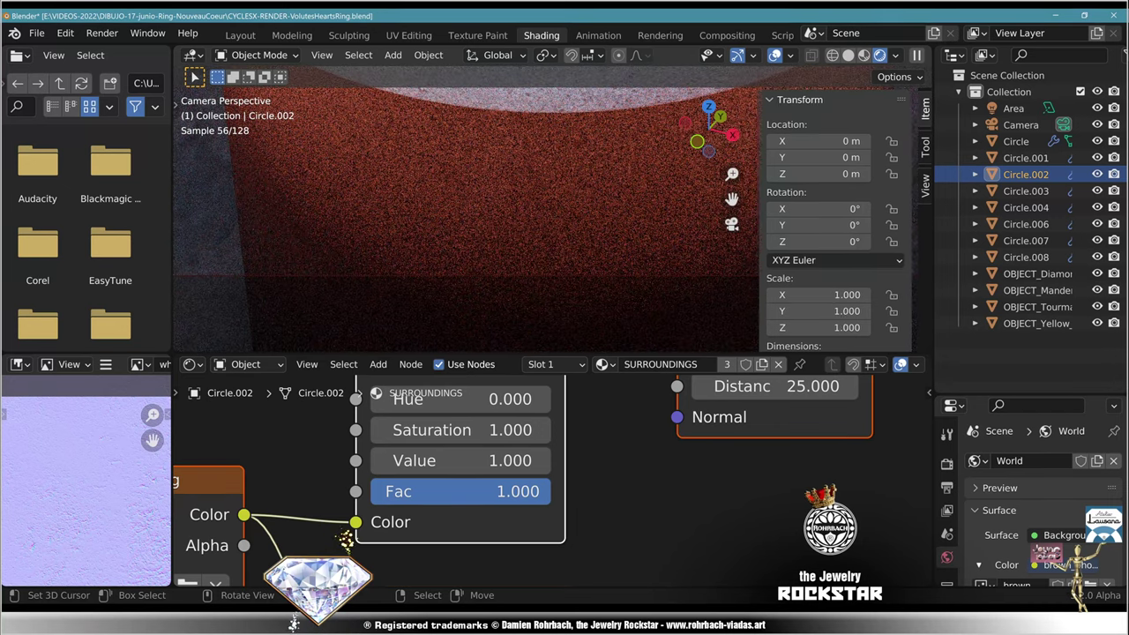
key(n)
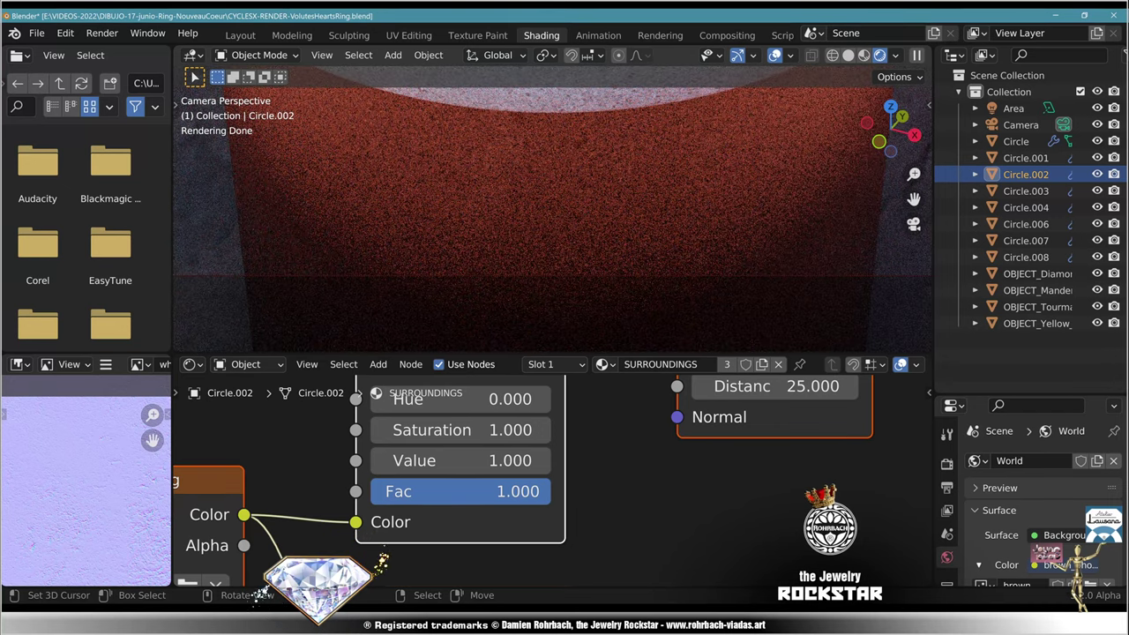
key(ctrl+s)
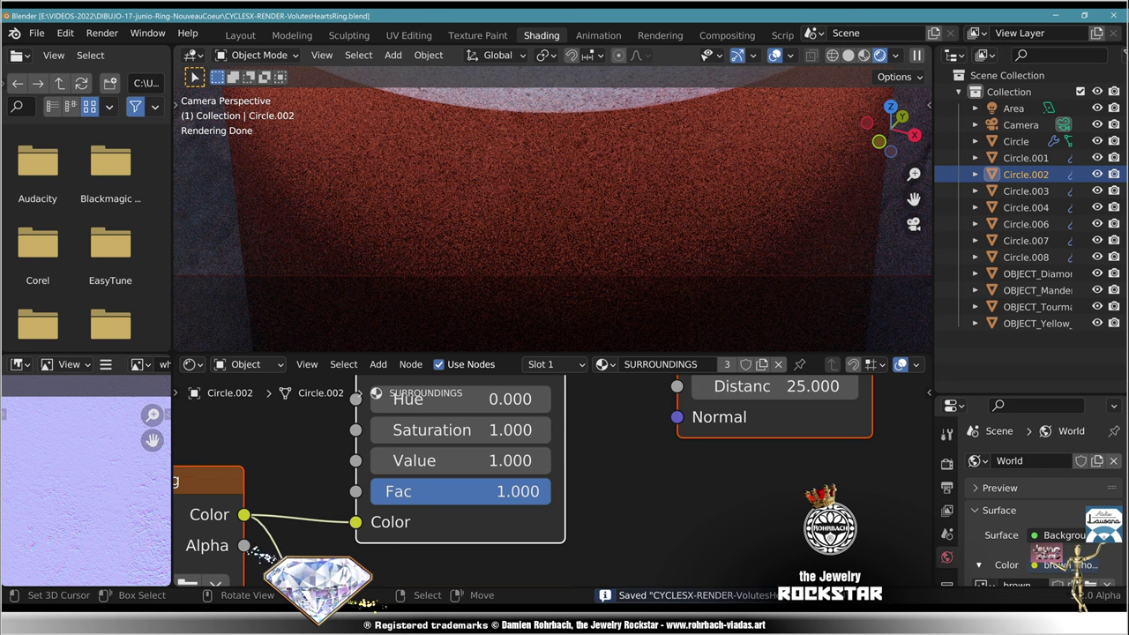
Step: Select Circle.003 and insert a Hue/Saturation node between the image texture and the Ambient Occlusion node of its SURROUNDINGS-TOP material
scroll(554, 212, down, 4)
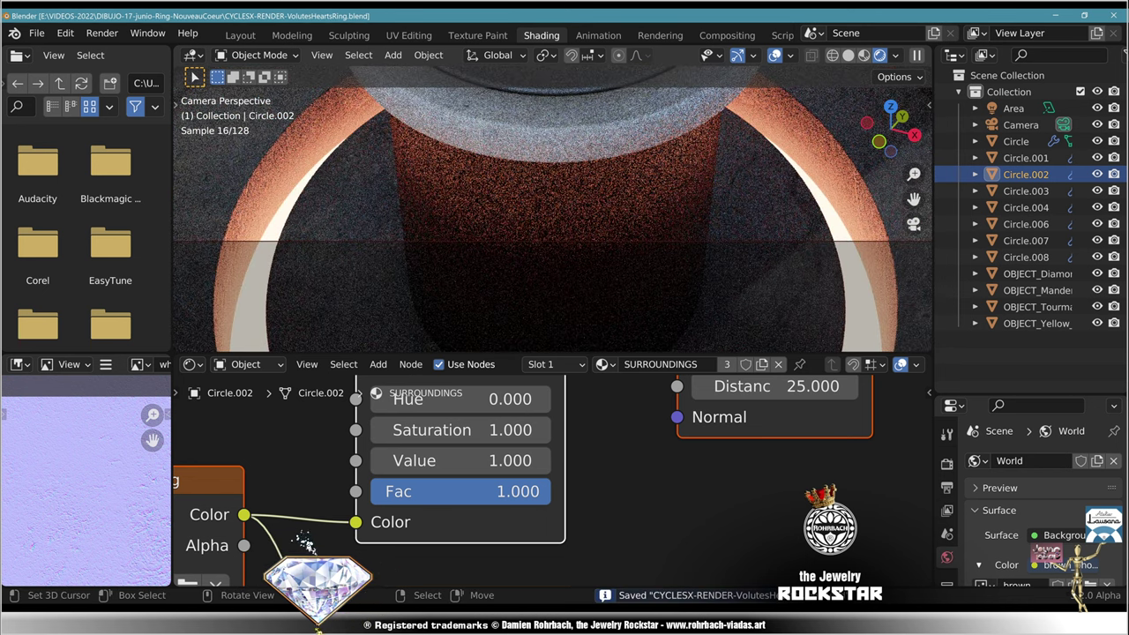
scroll(554, 212, down, 2)
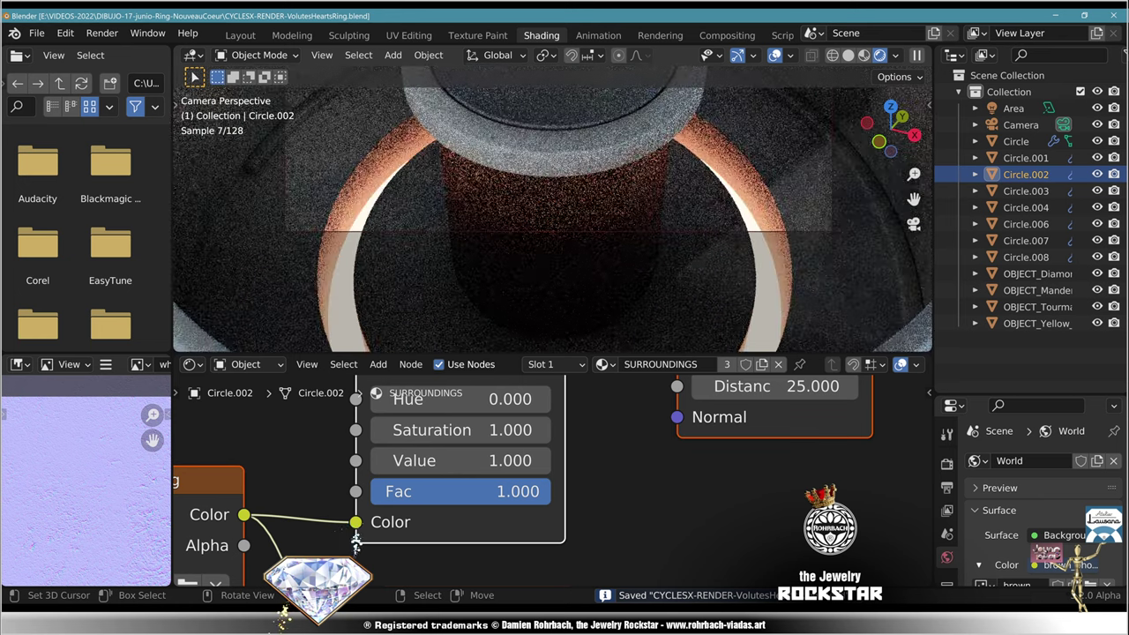
scroll(554, 211, down, 2)
shift+middle_drag(554, 212, 554, 250)
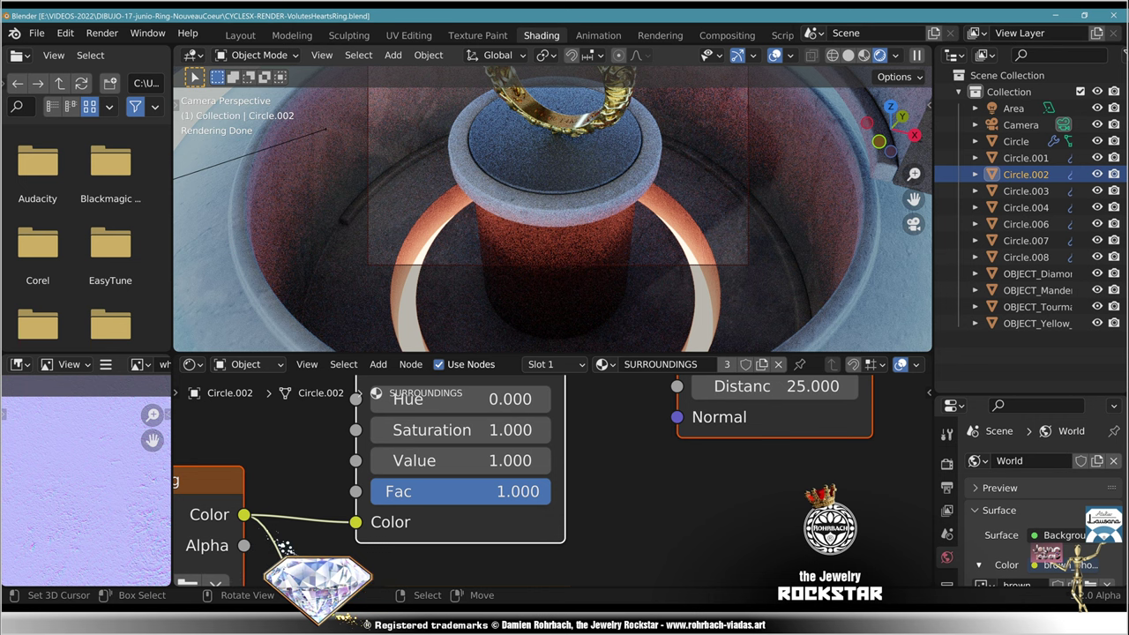
scroll(556, 212, down, 3)
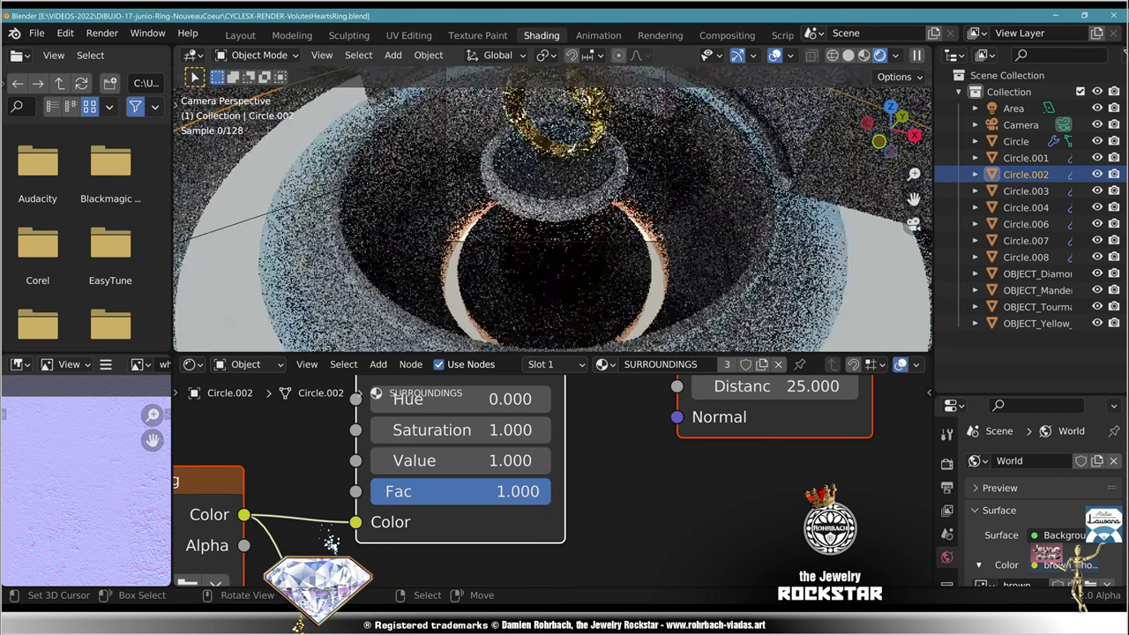
shift+middle_drag(555, 212, 540, 283)
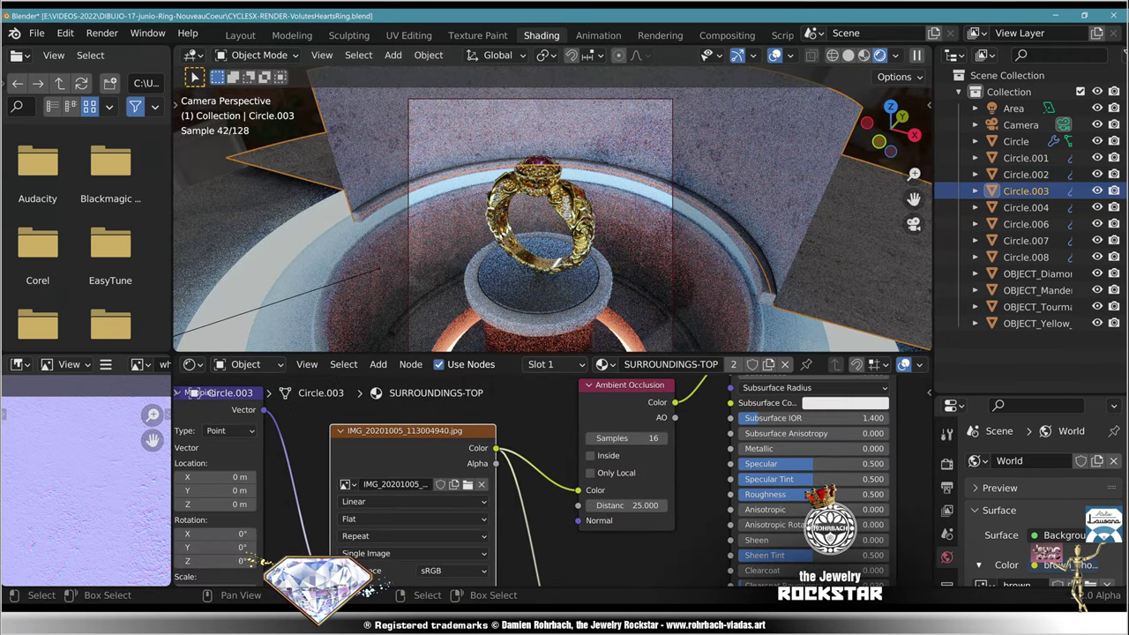
click(378, 365)
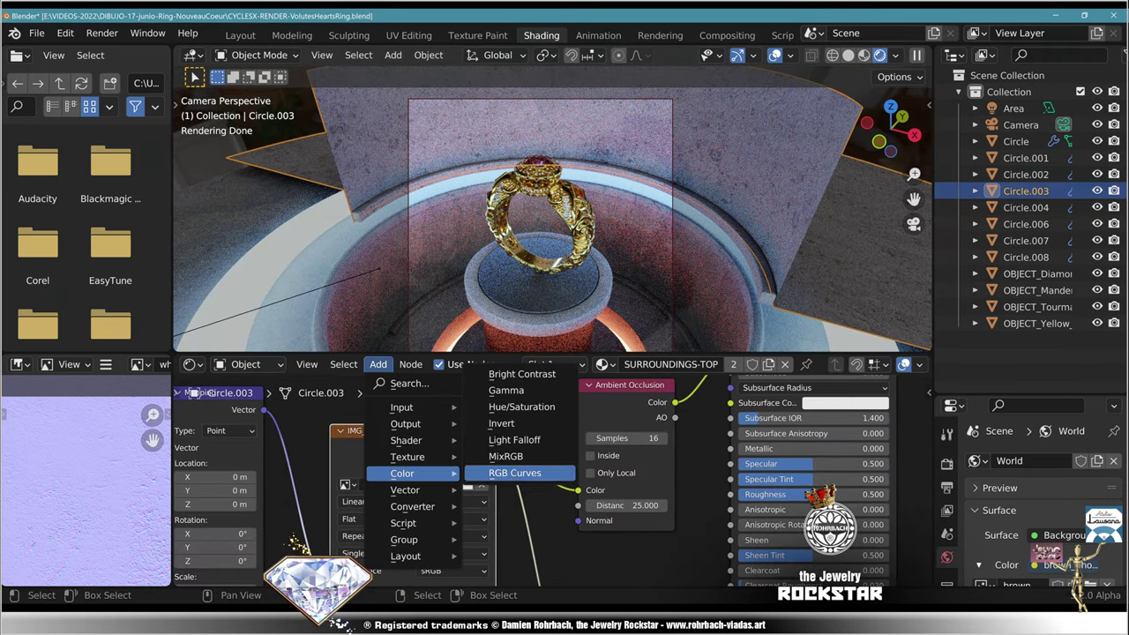
click(529, 408)
click(604, 450)
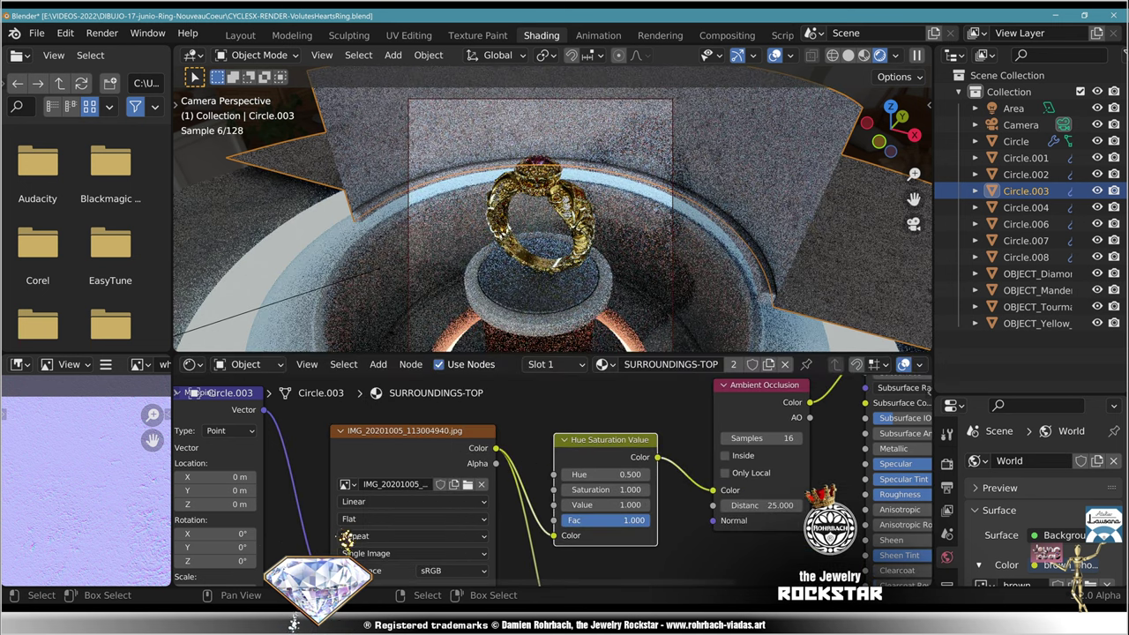
Step: Set the SURROUNDINGS-TOP Hue/Saturation node's Value to 0.2, clear the selection and save the file
double_click(606, 506)
text(.2)
key(Return)
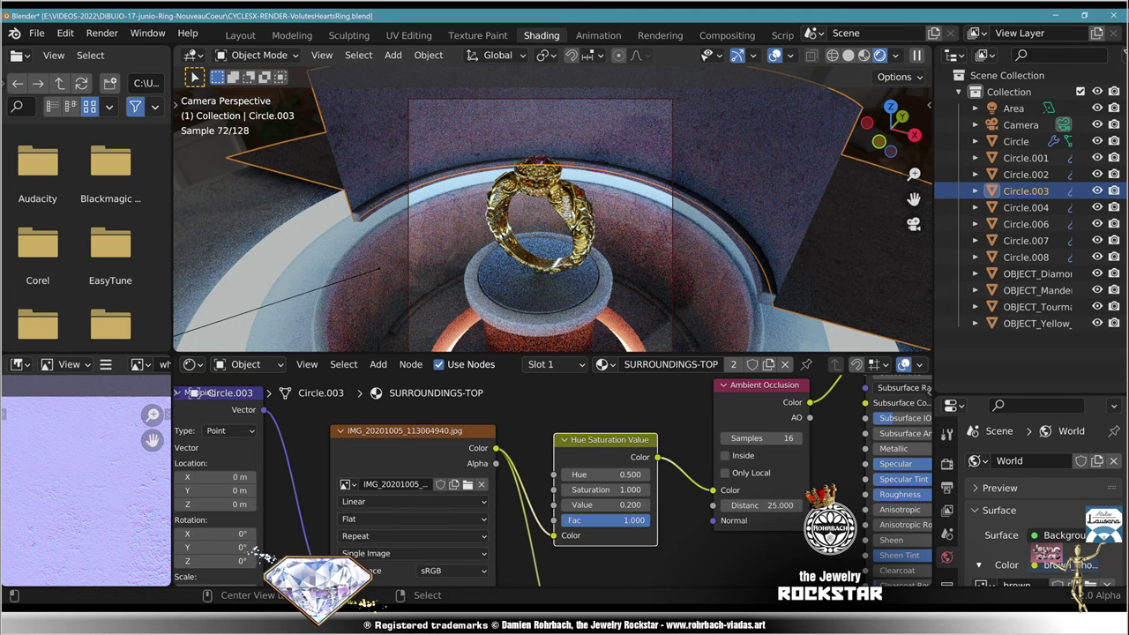
key(alt+a)
key(ctrl+s)
Step: Select the pedestal Circle.001 and set its ROCK material's Hue/Saturation node to Value 0.2 and Hue 0.5
shift+middle_drag(565, 265, 568, 200)
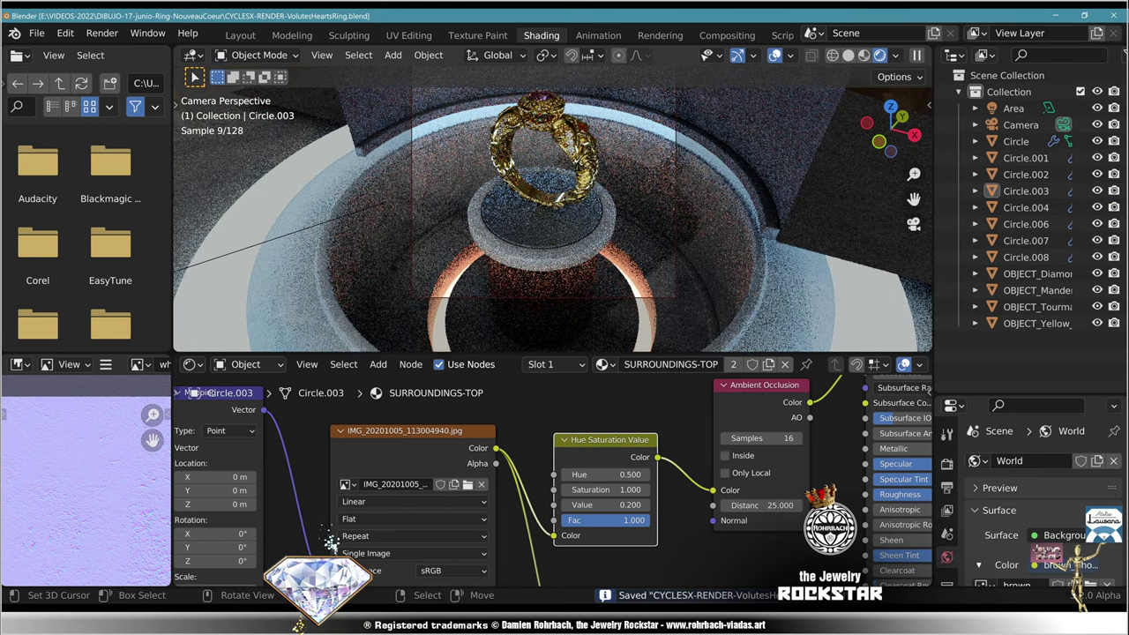
right_click(544, 280)
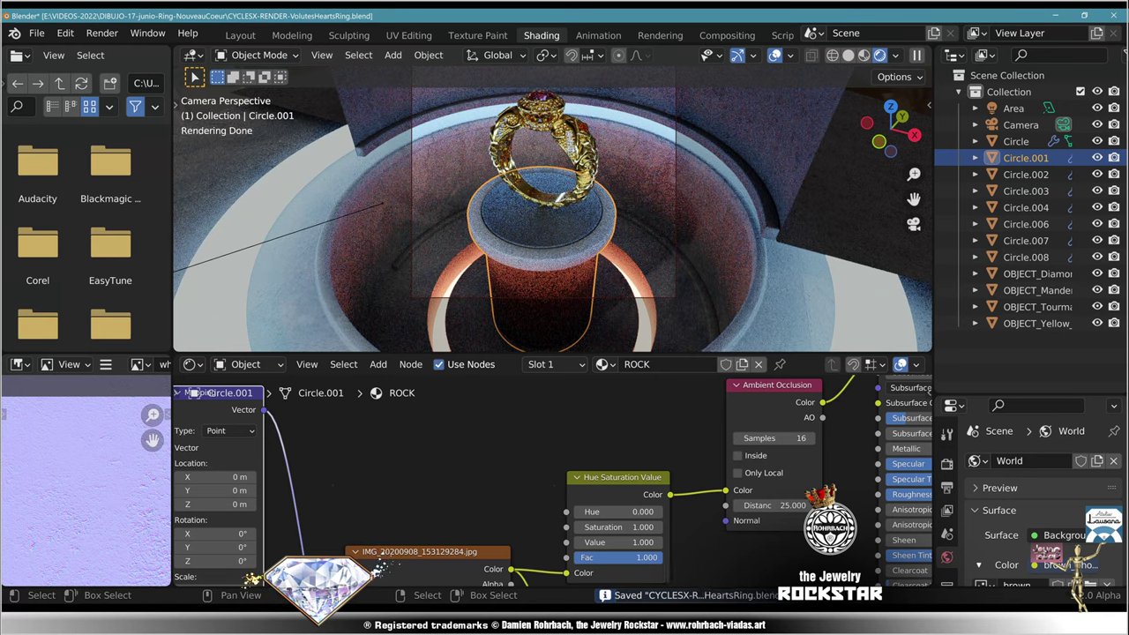
middle_drag(534, 512, 472, 417)
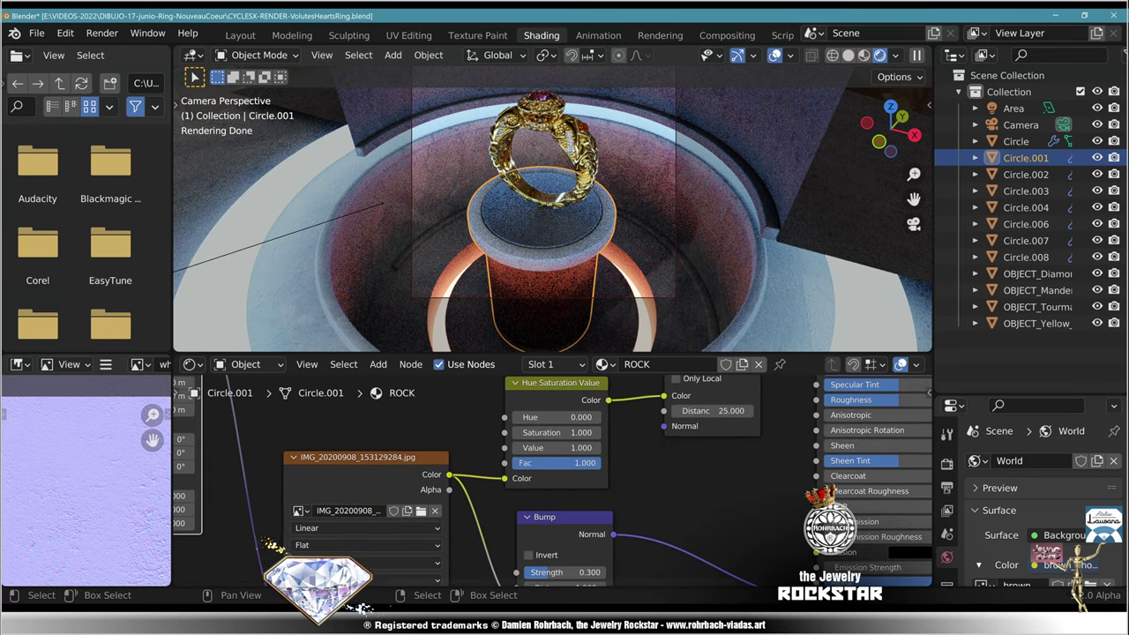
scroll(553, 467, up, 2)
click(558, 436)
text(.2)
key(Return)
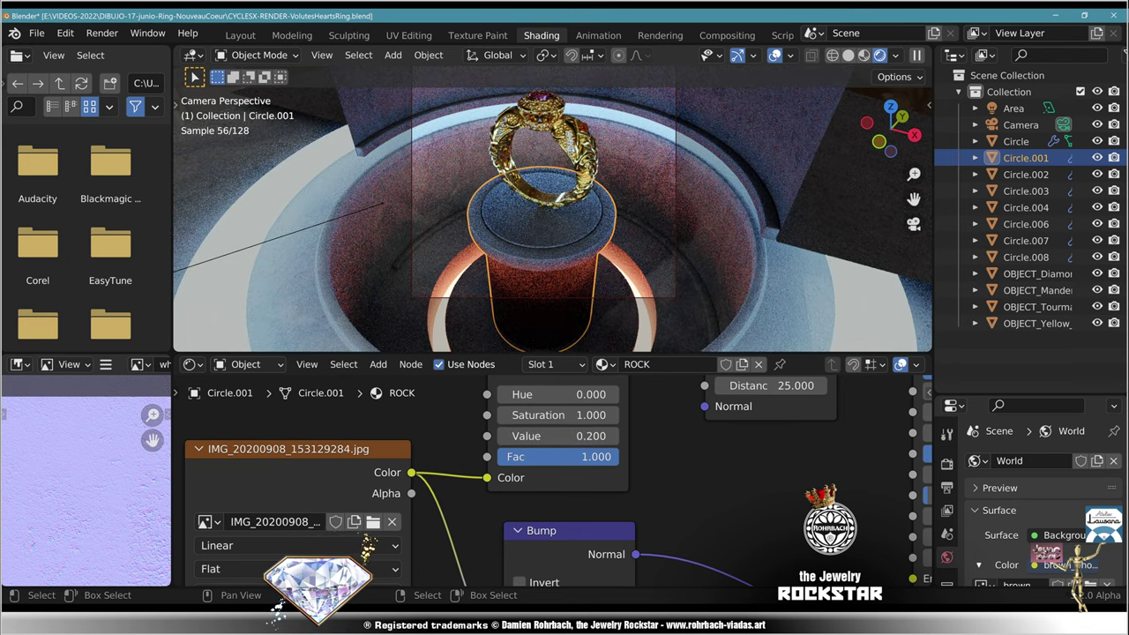
middle_drag(529, 467, 505, 530)
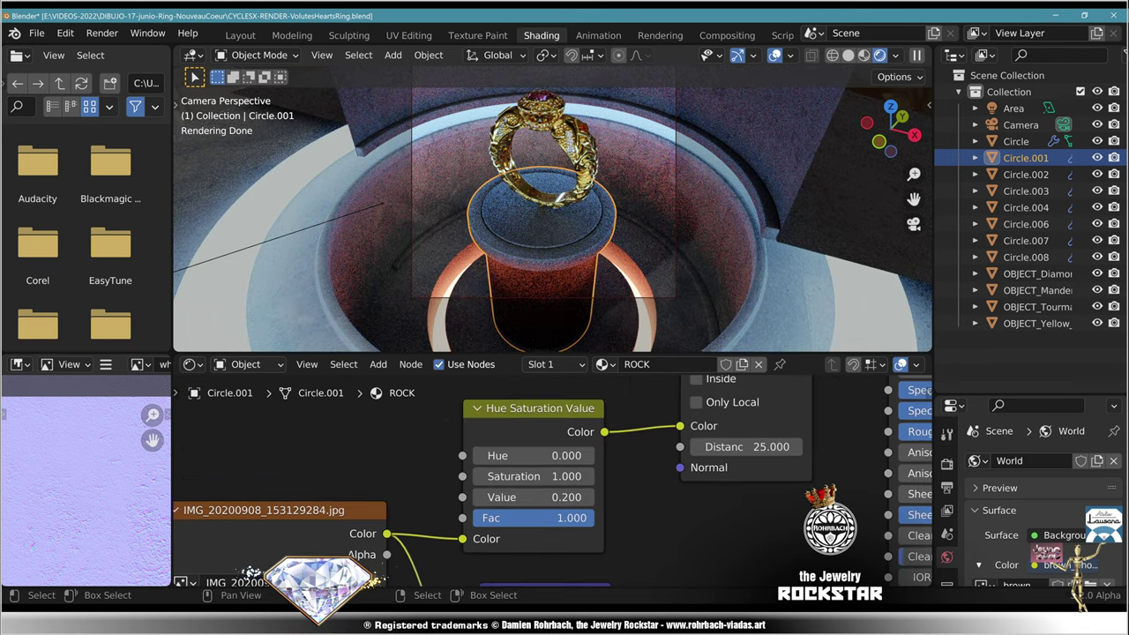
click(533, 455)
text(0.5)
key(Return)
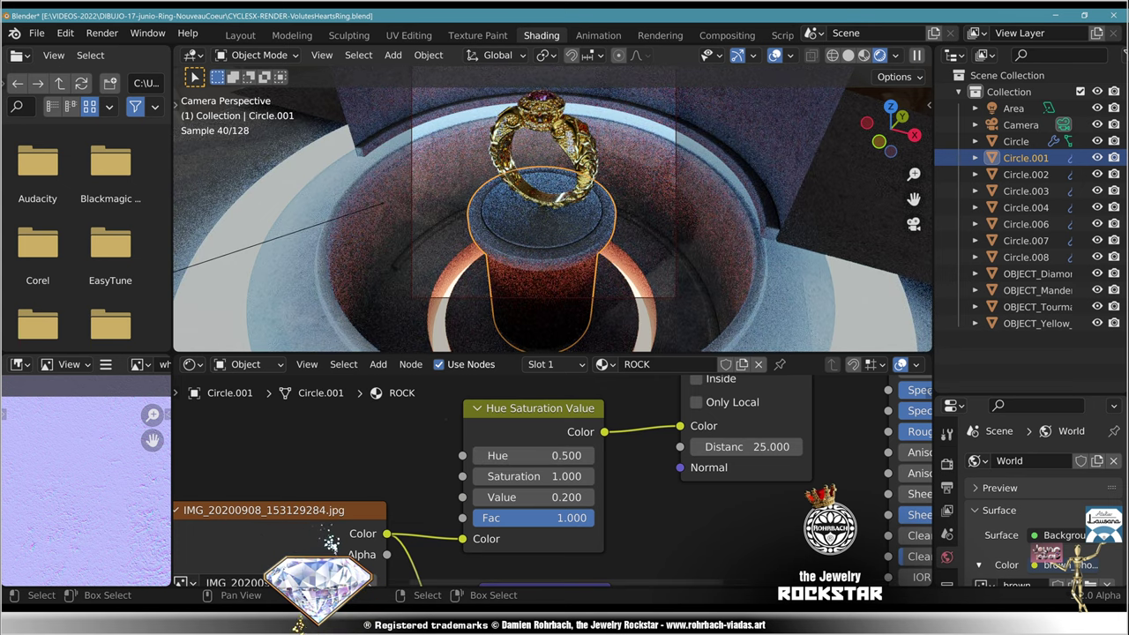
Step: Select the pedestal's inner disc and set its LEATHER Hue/Saturation node's Hue to 0.5, trying Saturation 0.1 and settling on 0.5
click(540, 231)
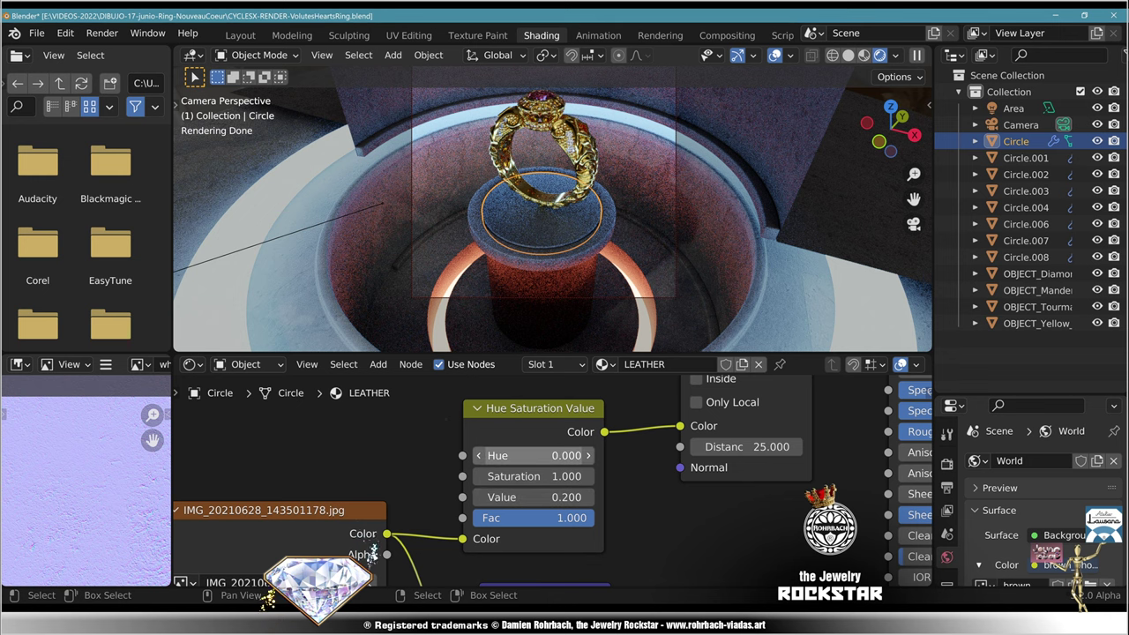
click(533, 455)
text(.5)
key(Return)
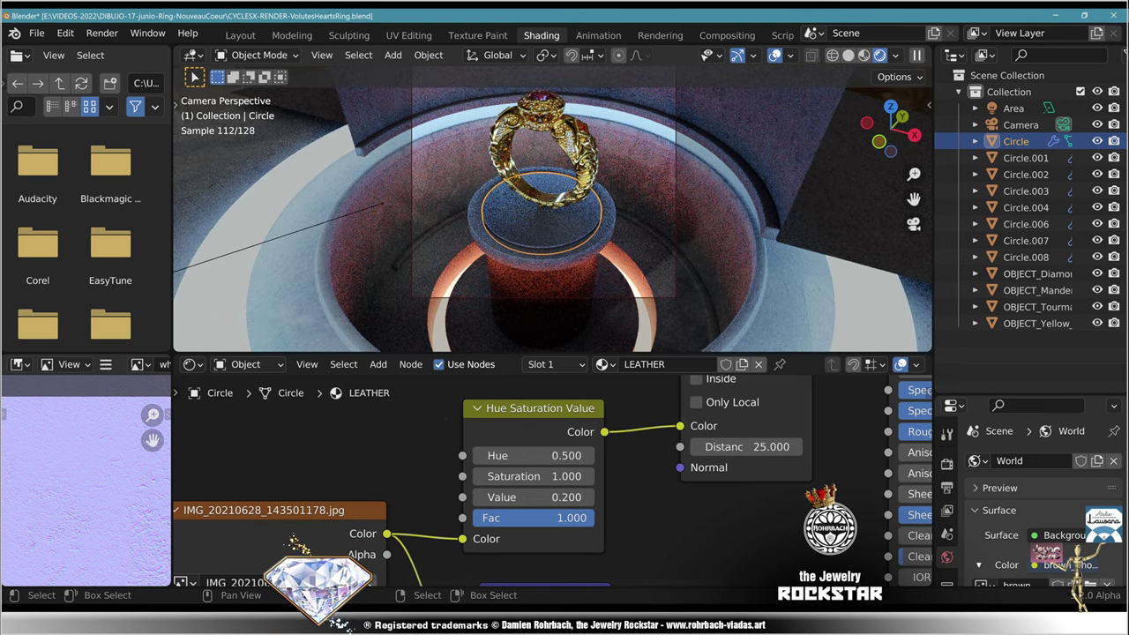
click(532, 477)
text(0.1)
key(Return)
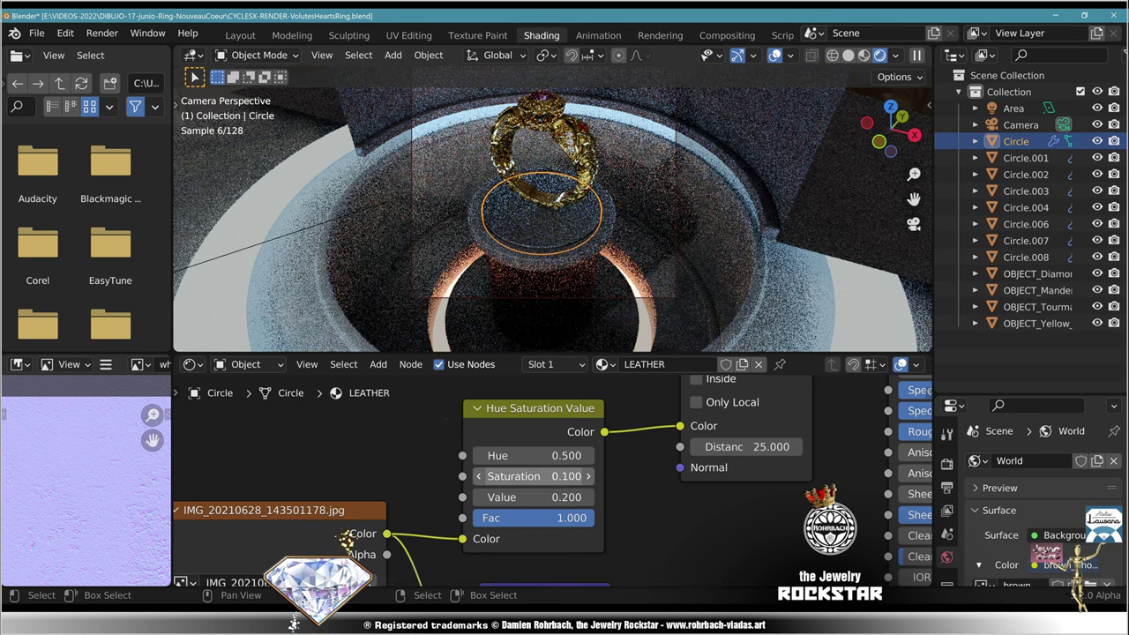
click(533, 477)
text(.5)
key(Return)
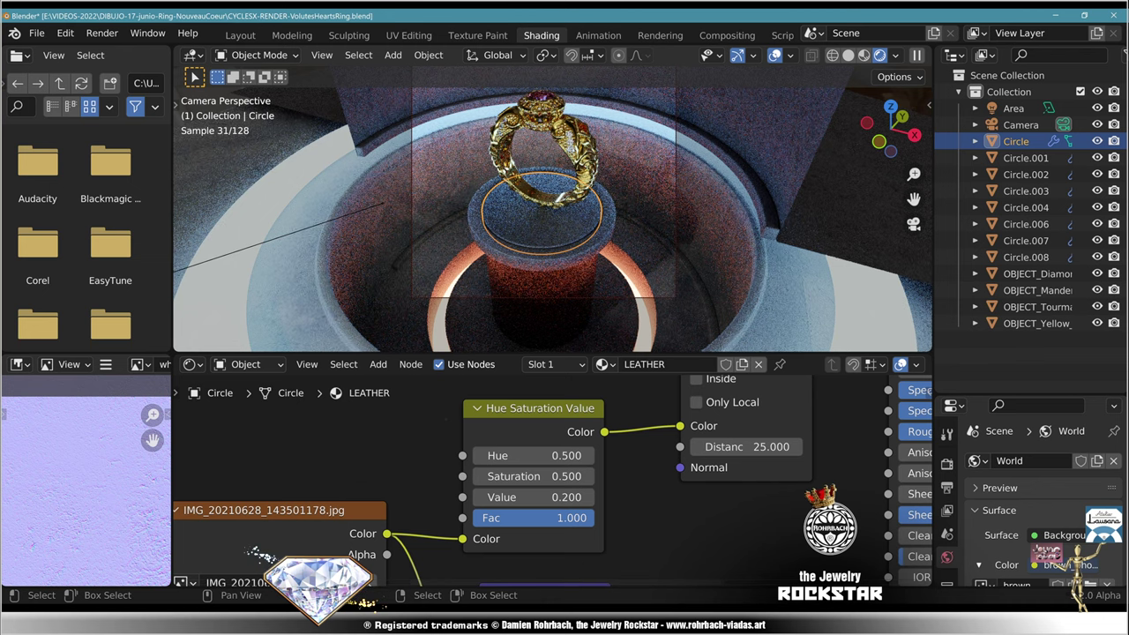
Step: Try 1 and 0.2 for the LEATHER Hue/Saturation node's Value and settle on 0.5, checking the leather up close
key(Return)
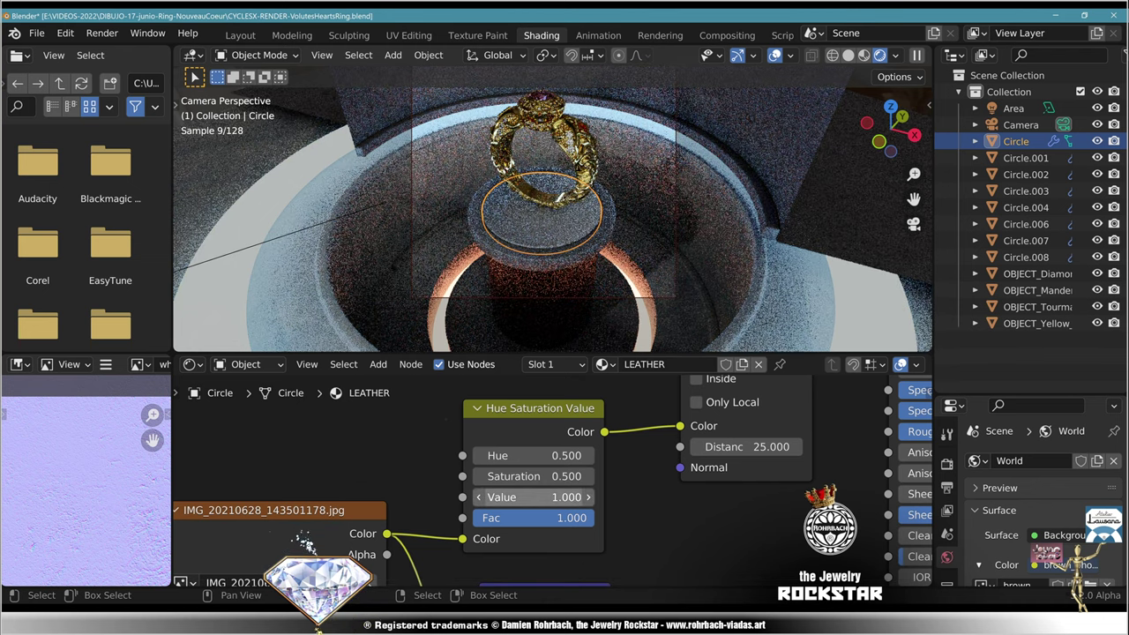
scroll(552, 212, up, 7)
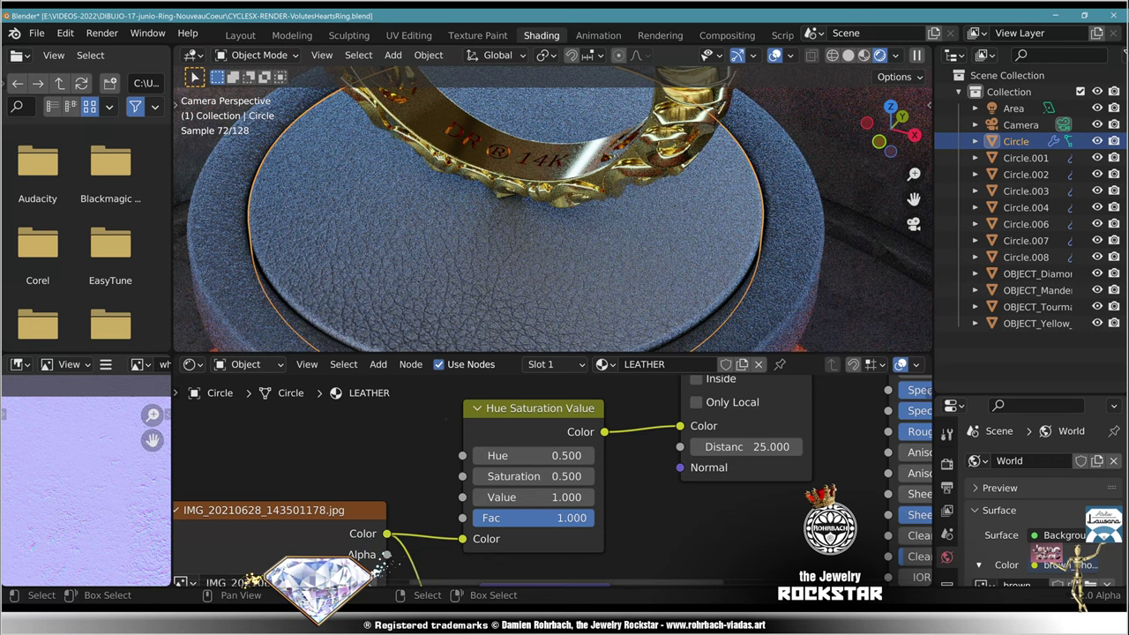
double_click(552, 498)
text(.2)
key(Return)
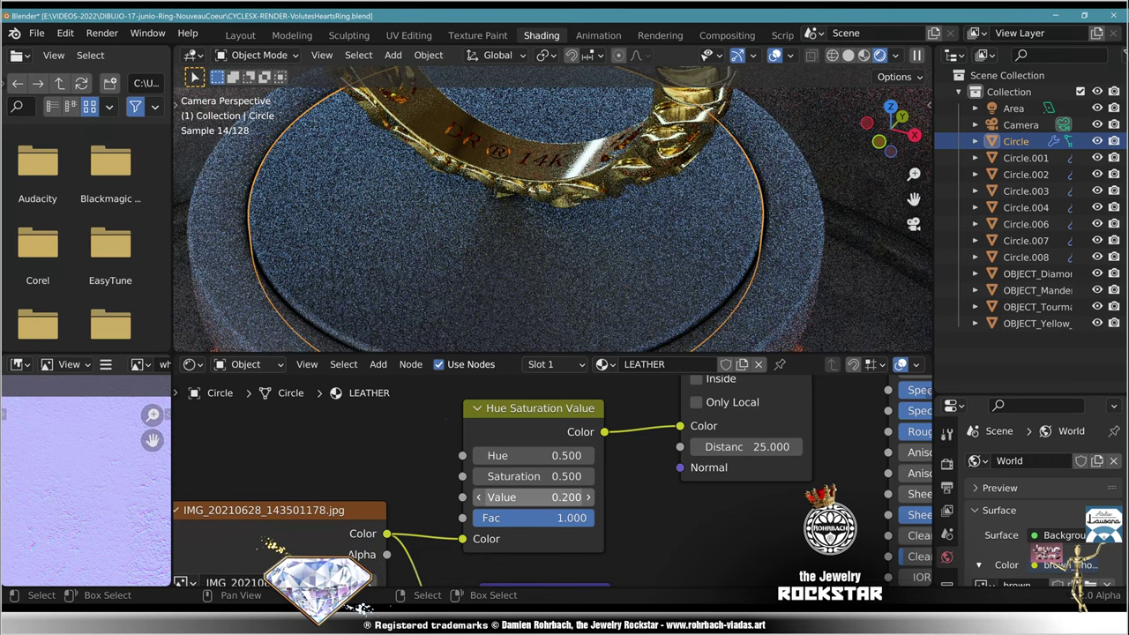
click(534, 497)
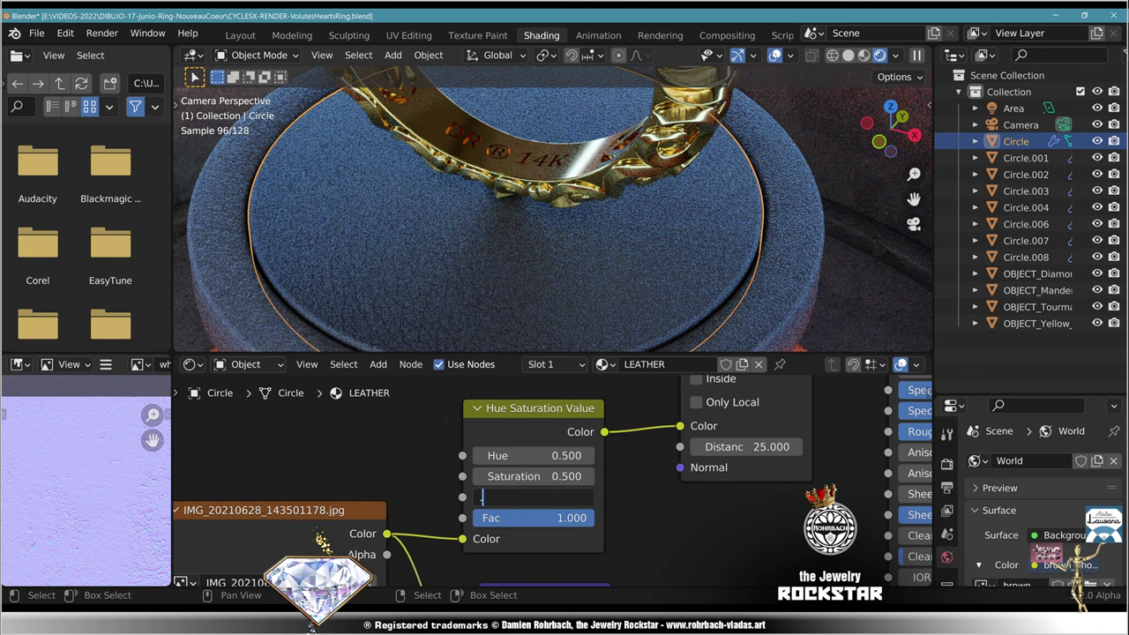
text(0.5)
key(Return)
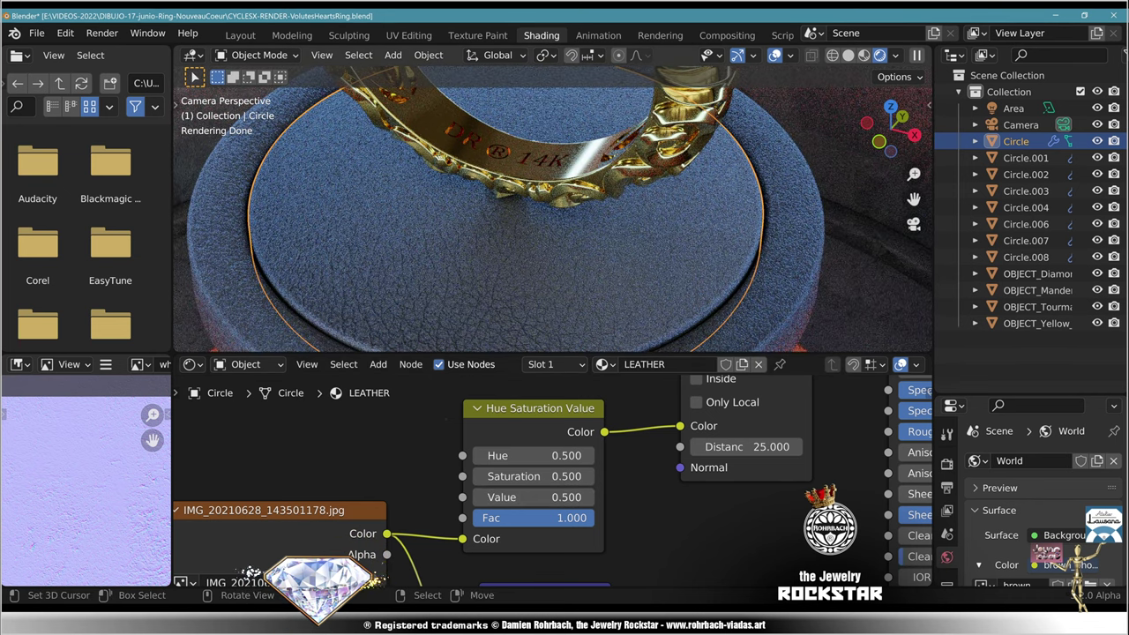
Step: Select Circle.001 and set its ROCK material's Mapping node scale to 0.6 on X, Y and Z
right_click(789, 256)
scroll(547, 481, down, 5)
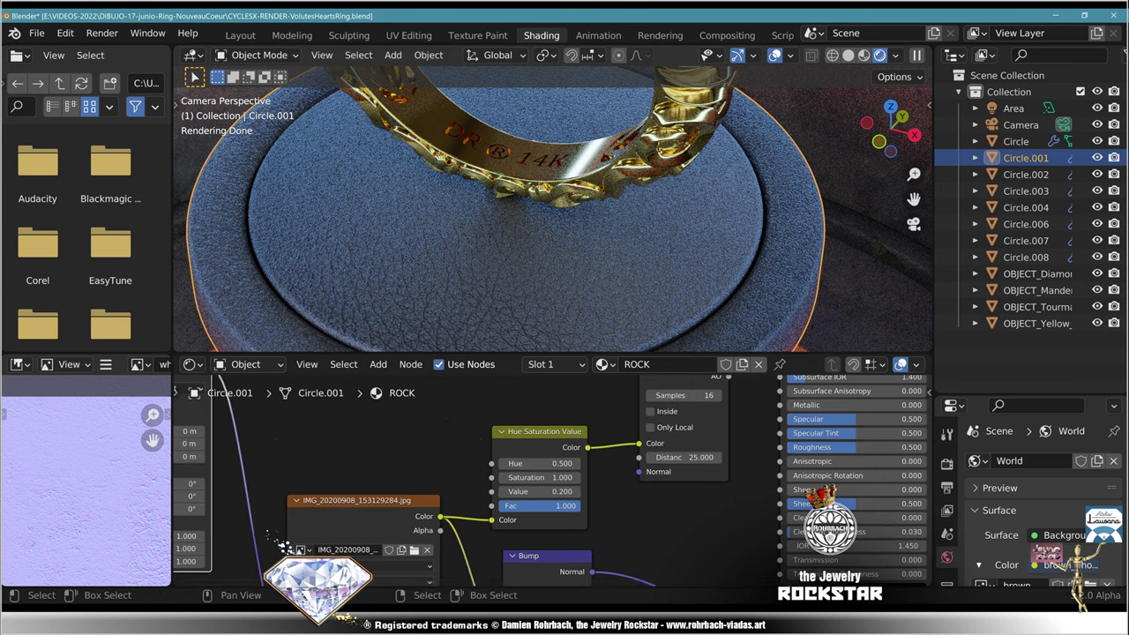
middle_drag(459, 521, 764, 405)
scroll(393, 389, up, 4)
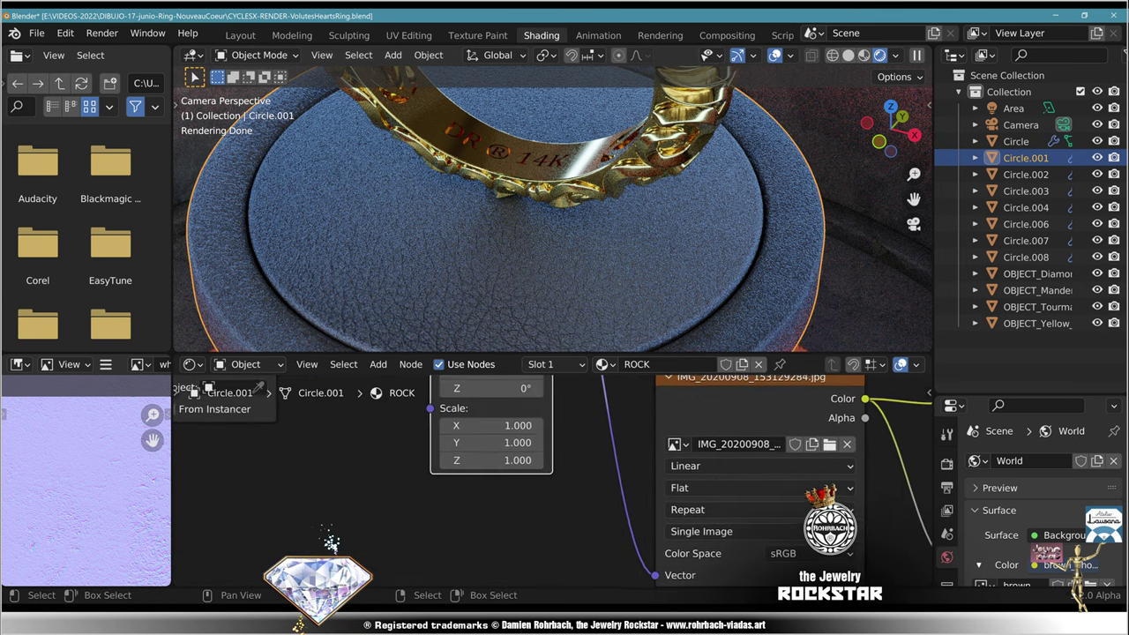
scroll(550, 502, up, 1)
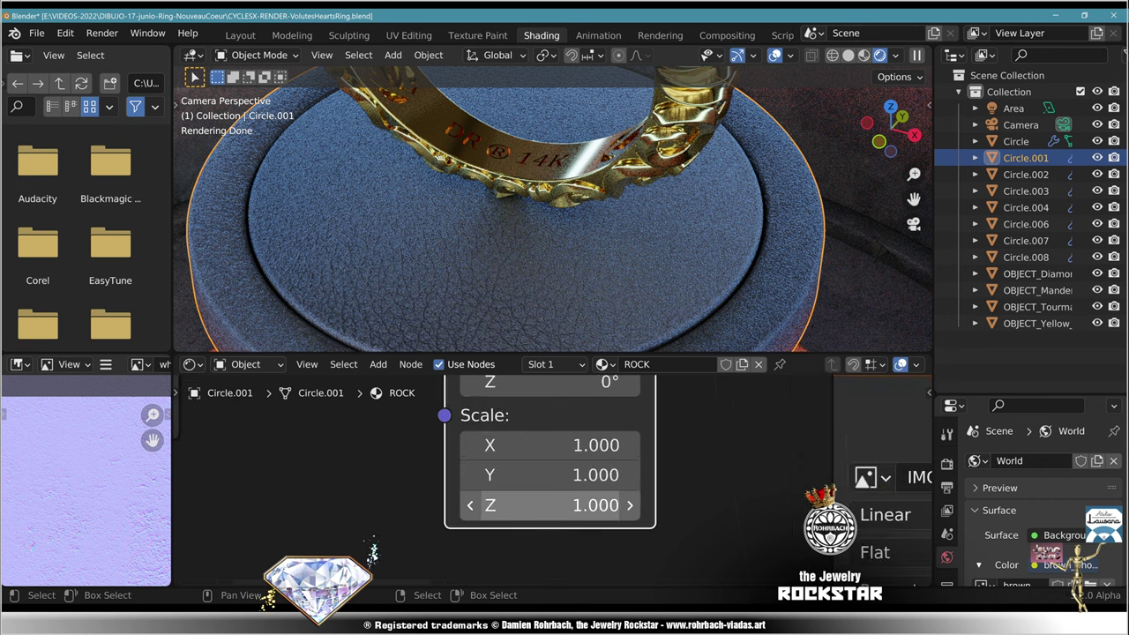
drag(551, 447, 551, 505)
text(.)
text(.6)
key(Return)
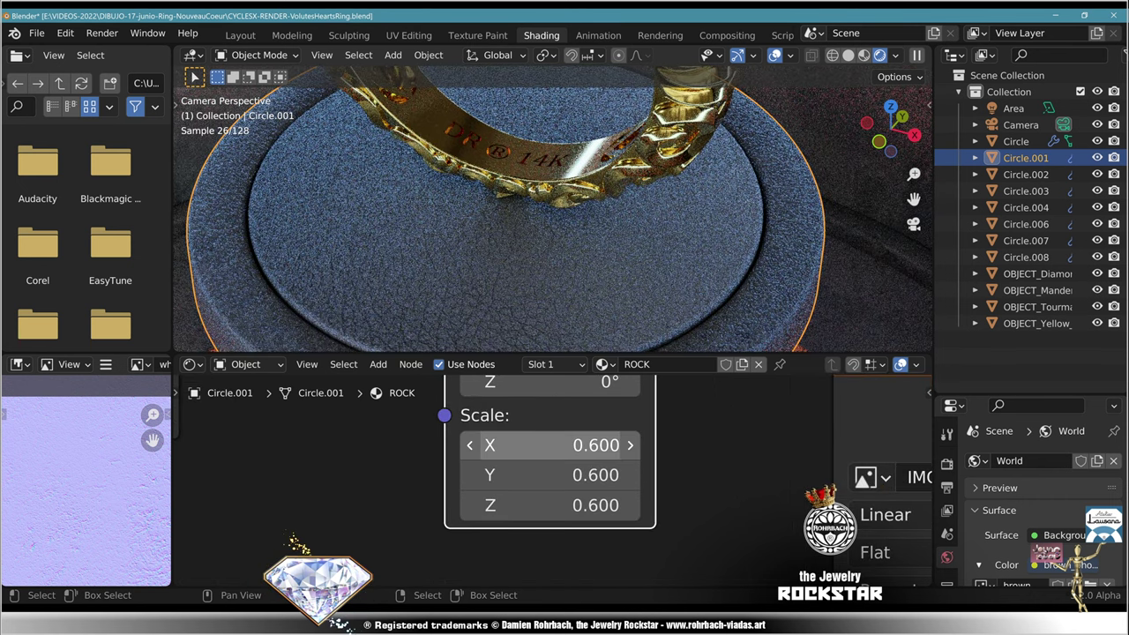
Step: Try a ROCK Mapping scale of 0.3 on all three axes and settle on 0.7
click(551, 445)
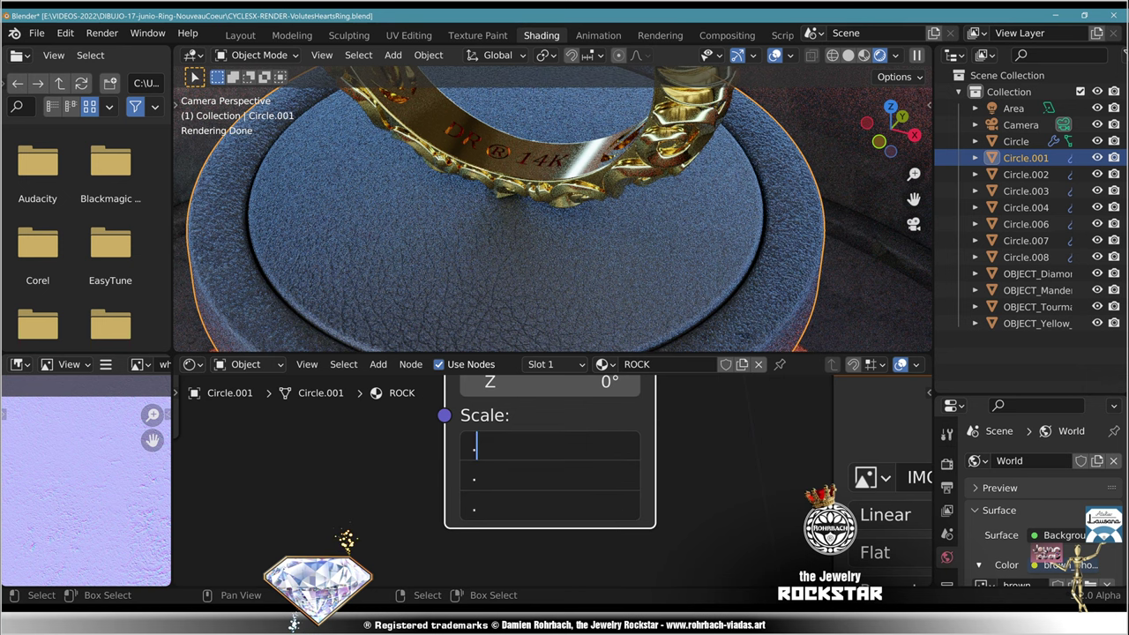
text(.3)
key(Return)
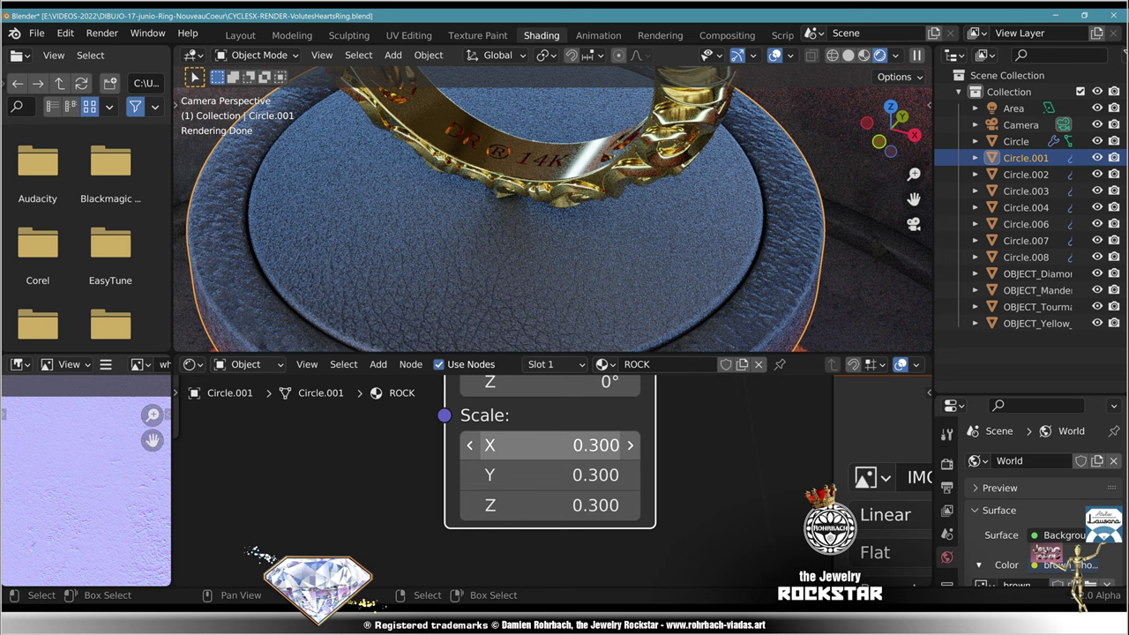
drag(552, 445, 551, 506)
text(.7)
key(Return)
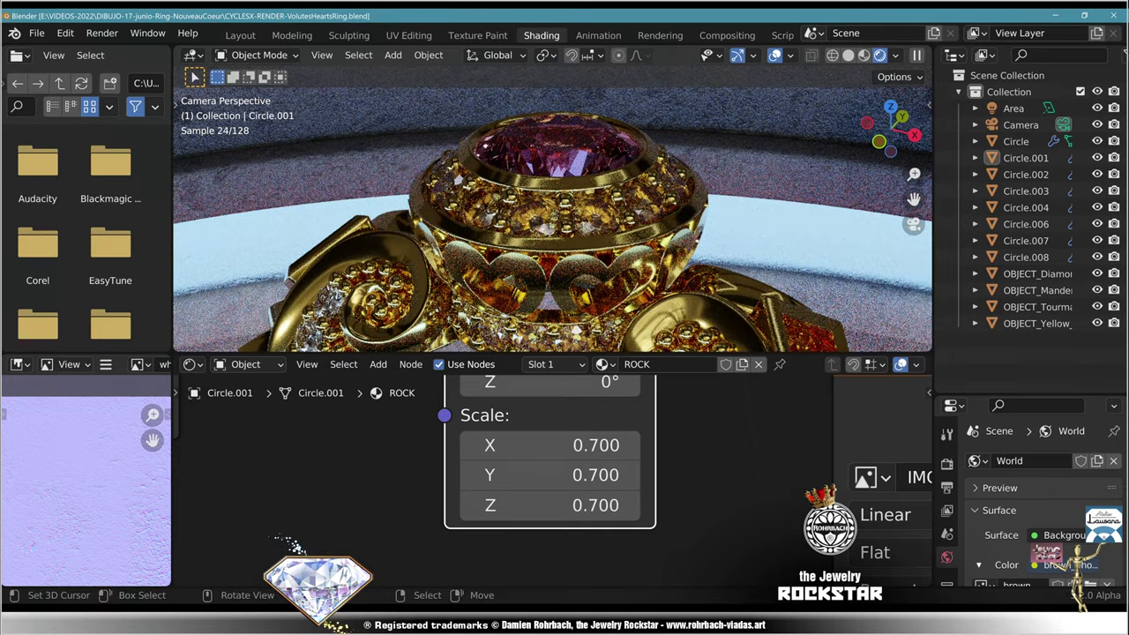
Step: Select the Area light and review its light settings, from power and size down to beam spread and emission nodes
click(1014, 109)
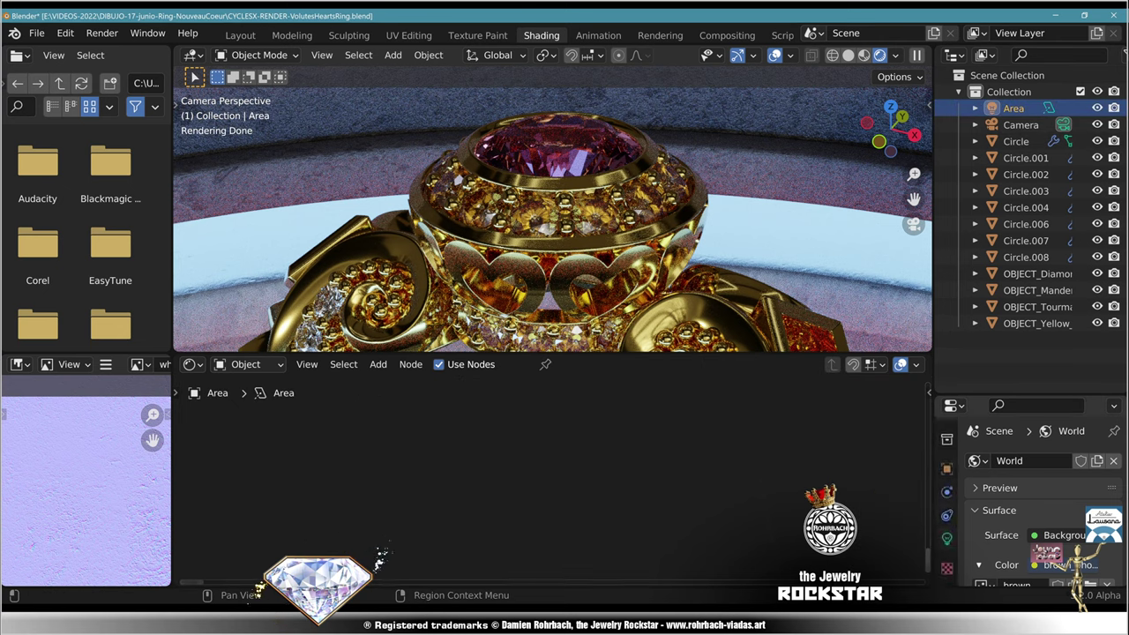
click(948, 539)
scroll(1041, 502, down, 4)
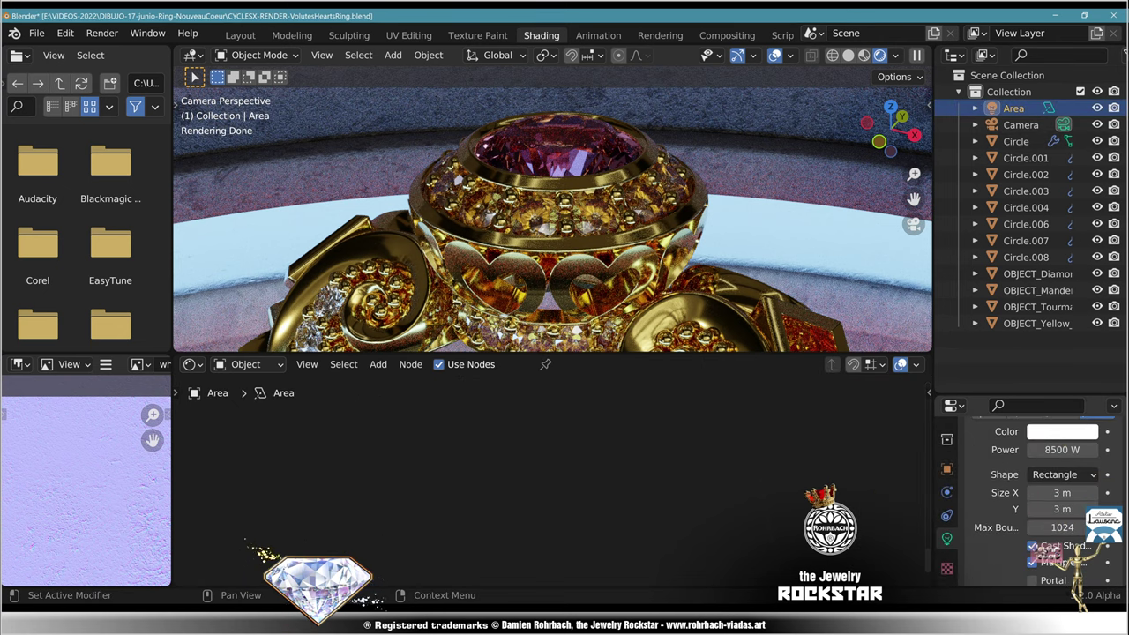
scroll(1027, 494, down, 5)
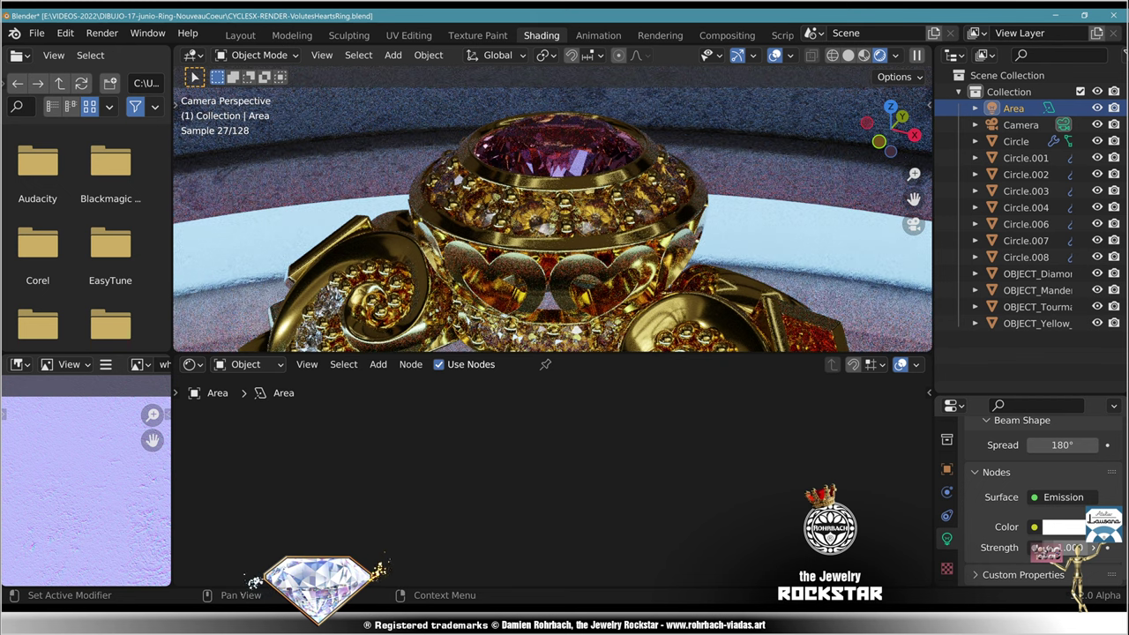
scroll(553, 212, down, 6)
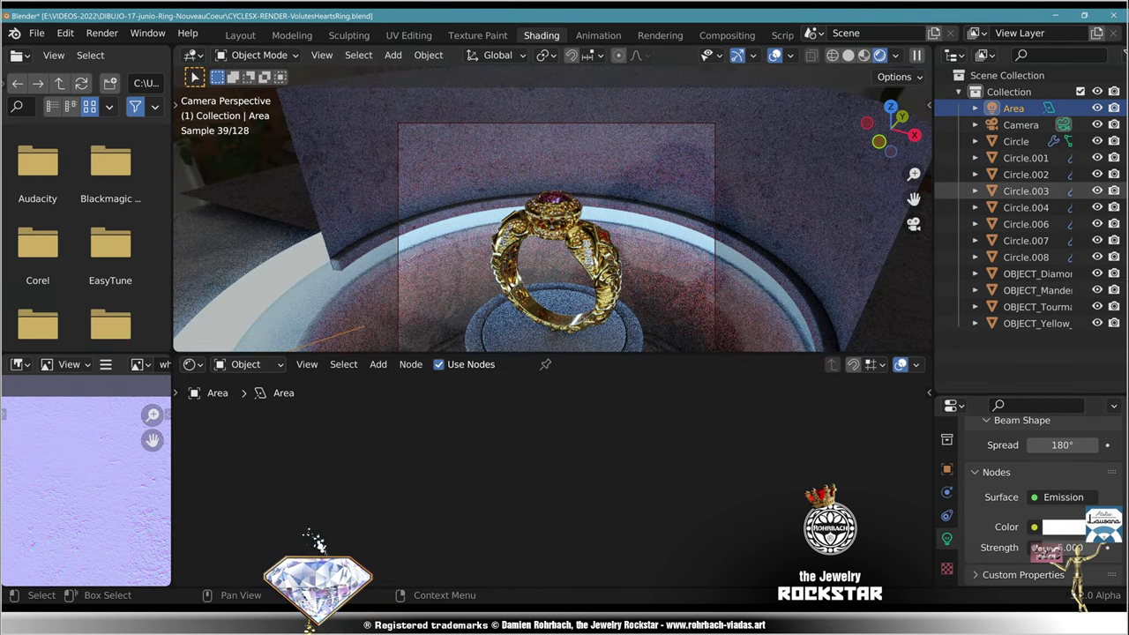
Step: Select the outer ring Circle.008 and set its NEON-light material's Emission Strength to 25
shift+middle_drag(554, 273, 550, 170)
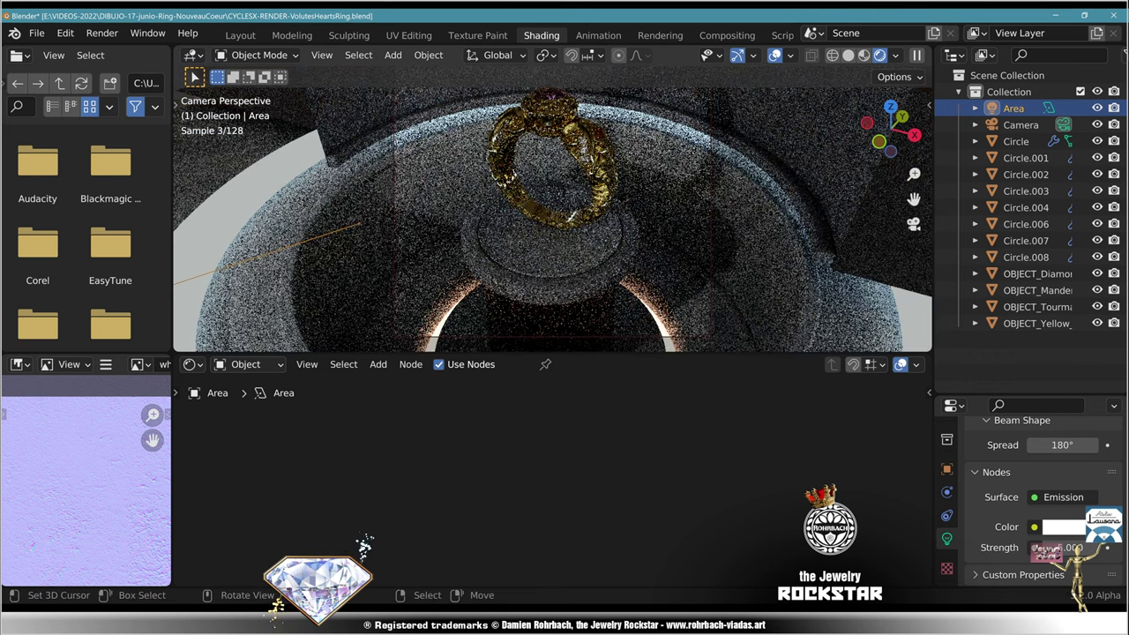
right_click(239, 216)
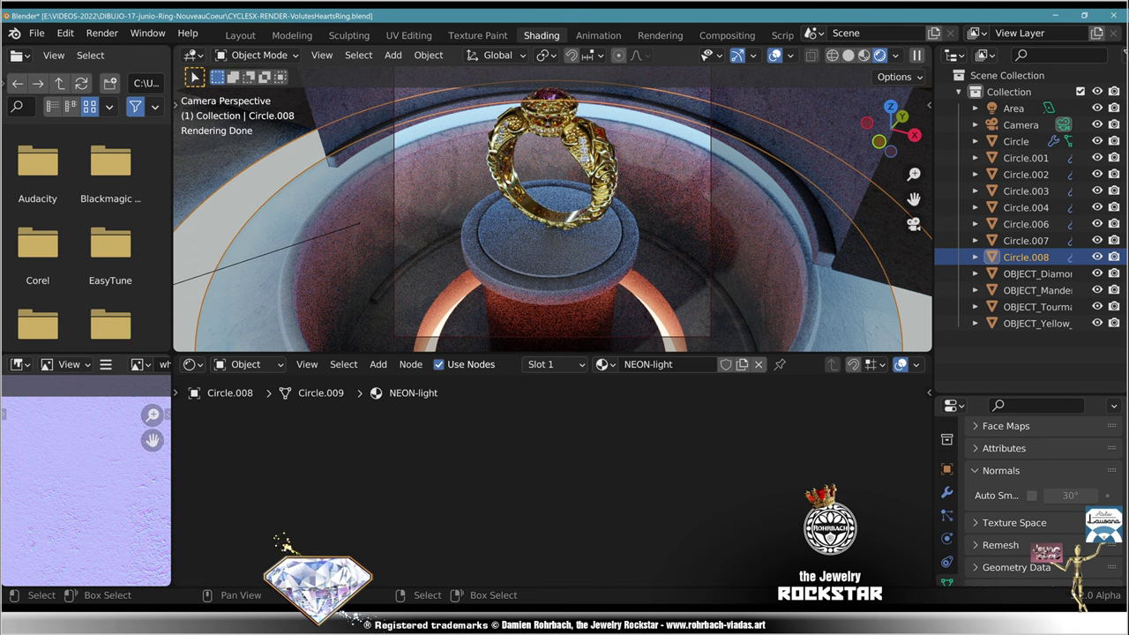
middle_drag(706, 494, 573, 494)
middle_drag(800, 512, 558, 478)
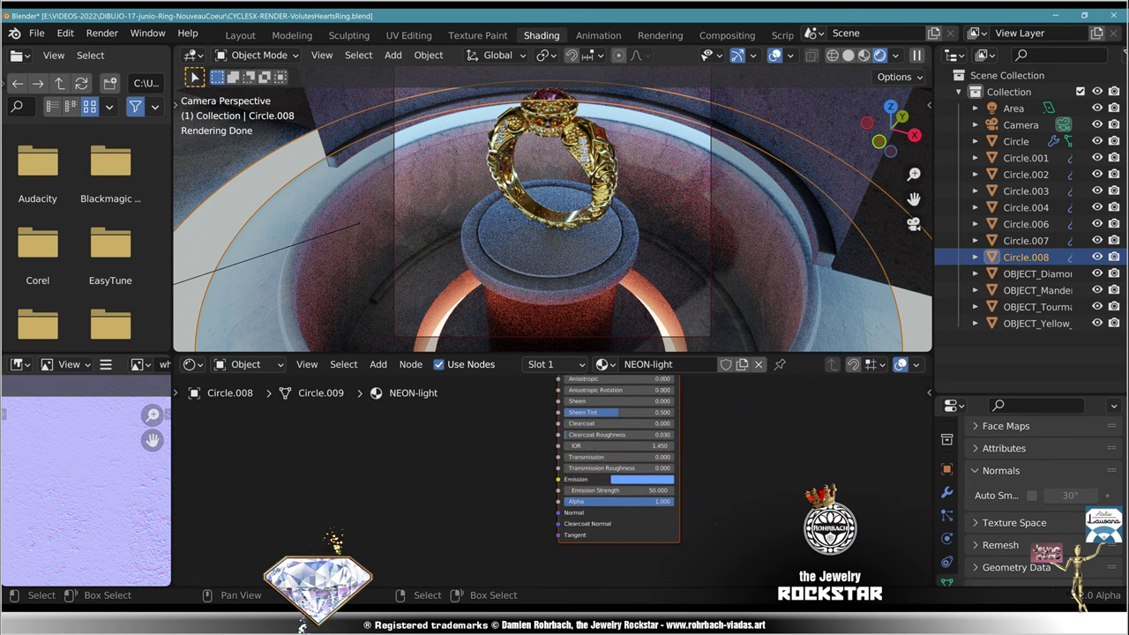
scroll(558, 477, up, 8)
click(692, 497)
text(25)
key(Return)
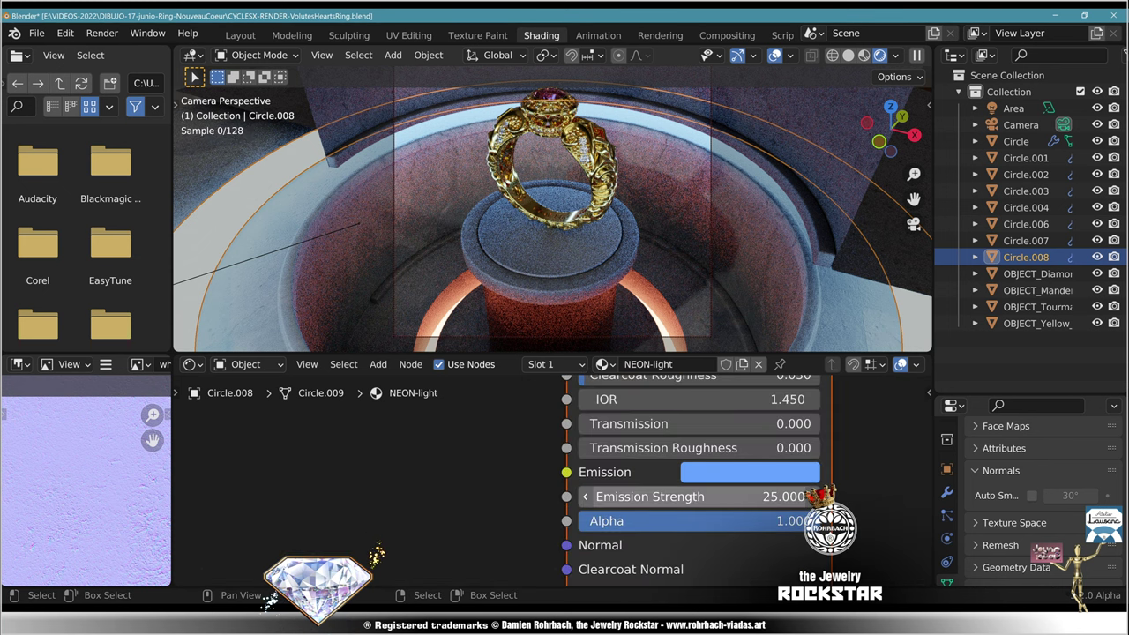
Step: Lower the NEON-light material's Emission Strength to 10
double_click(697, 497)
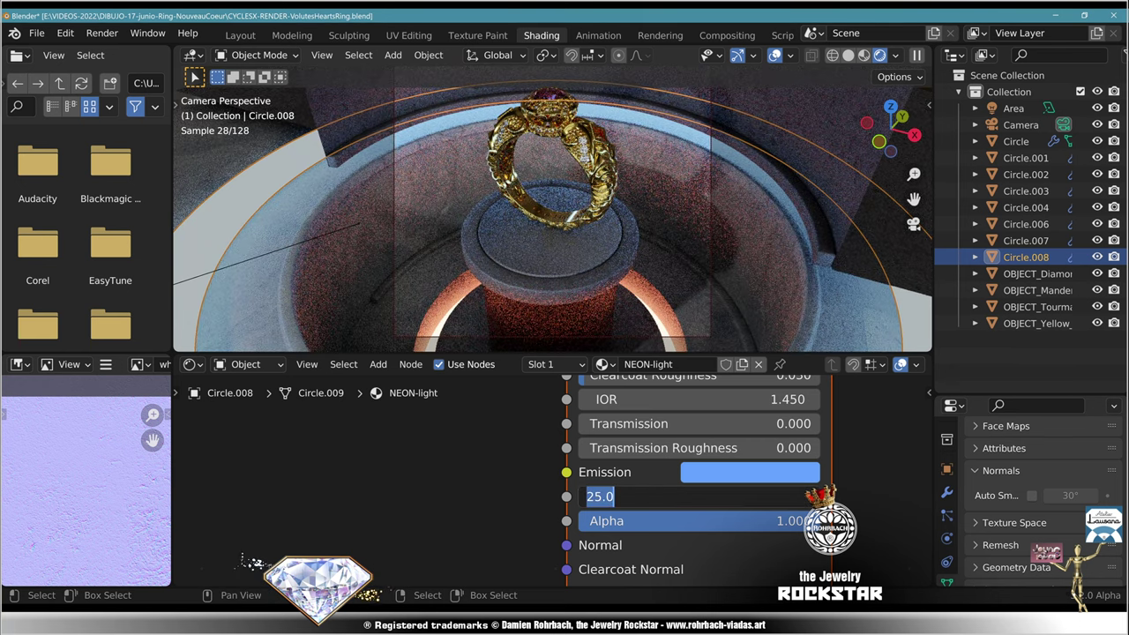
text(10)
key(Return)
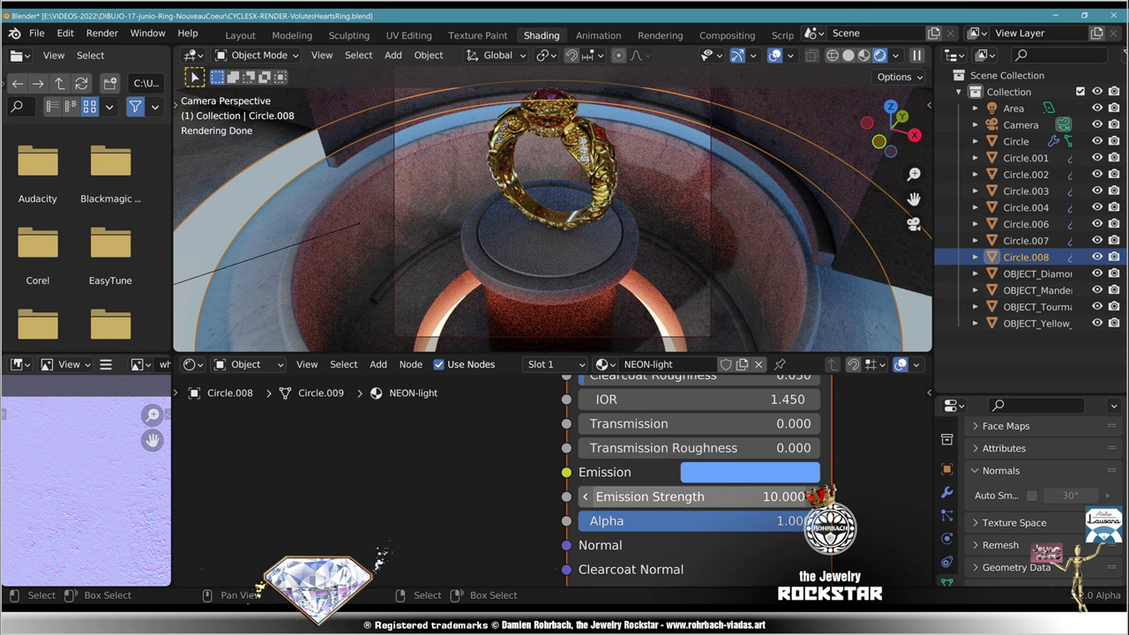
click(697, 497)
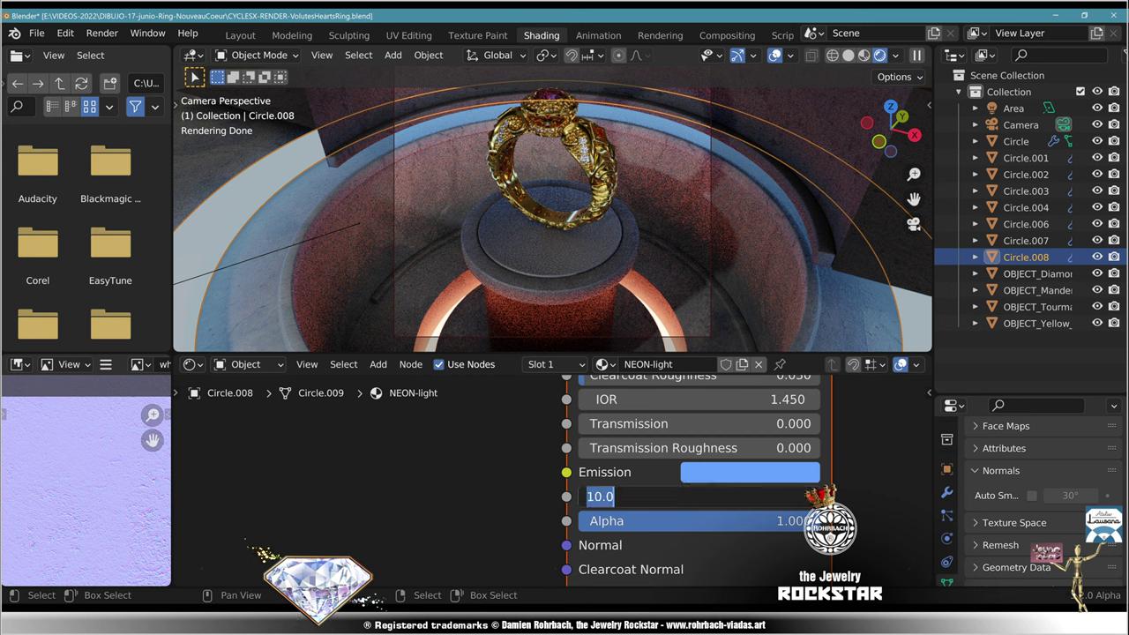
key(Return)
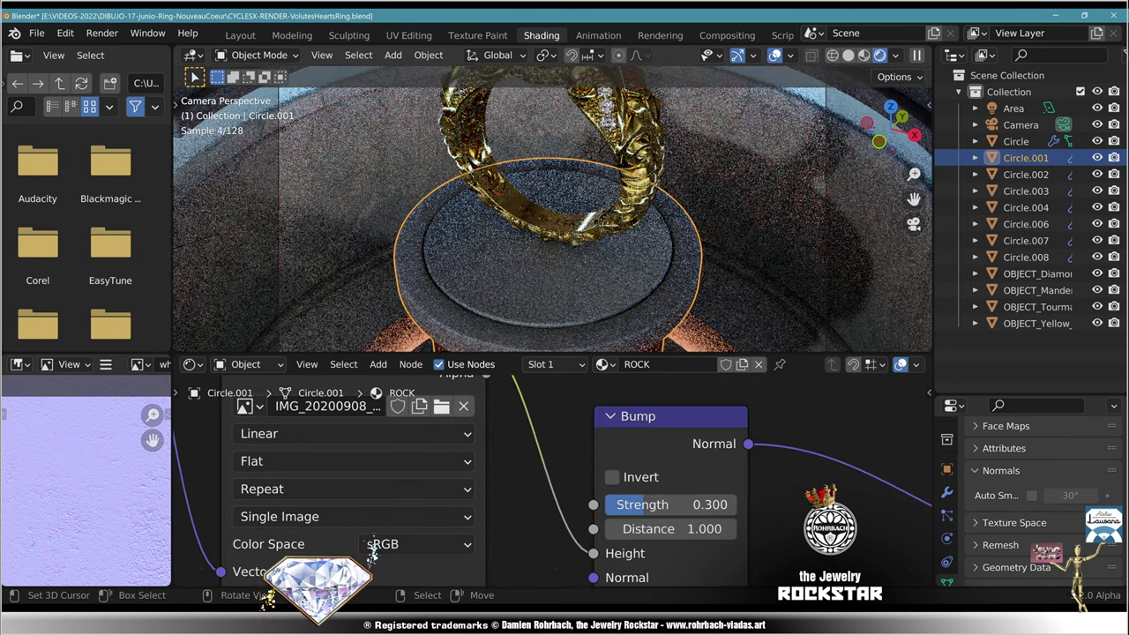
Step: Set Metallic to 1 in the ROCK material of the pedestal Circle.001
scroll(553, 480, down, 8)
middle_drag(737, 415, 412, 574)
scroll(532, 556, up, 3)
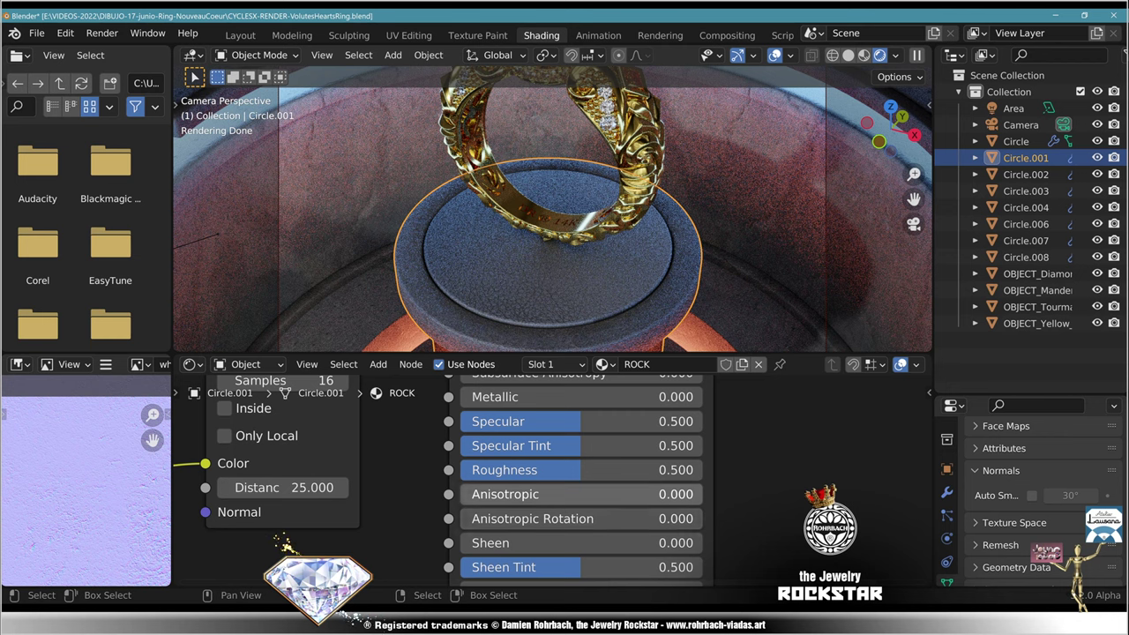
double_click(582, 397)
text(1)
key(Return)
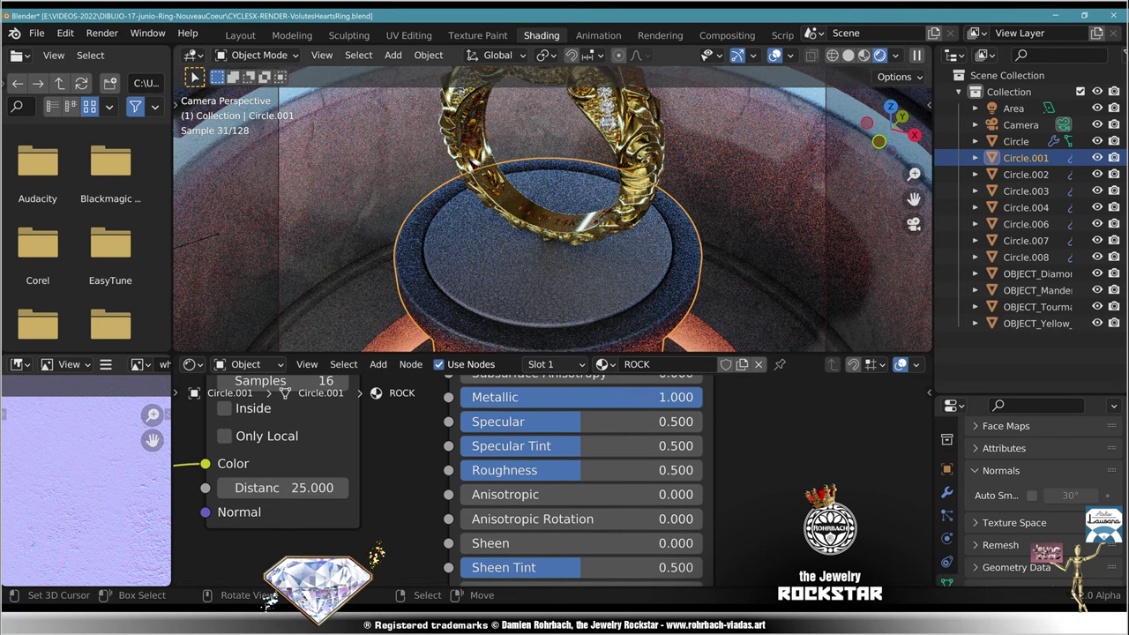
Step: Inspect the pedestal up close and reduce the ROCK material's Bump strength, trying 0.1 and settling on 0.05
shift+middle_drag(551, 274, 552, 146)
scroll(551, 209, up, 3)
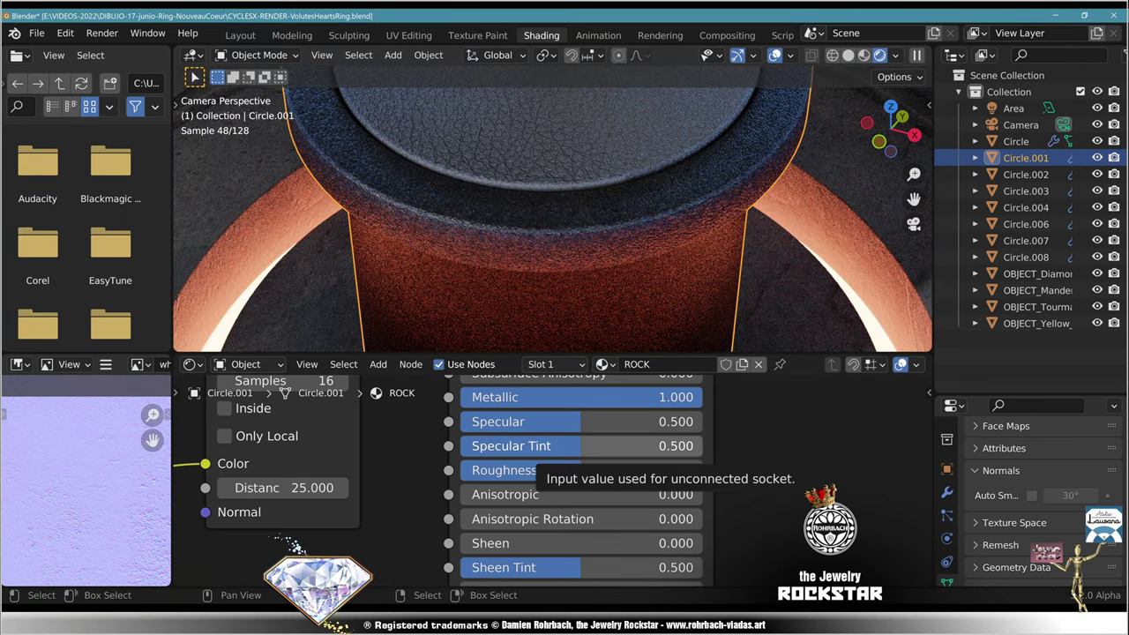
middle_drag(476, 518, 926, 267)
click(493, 491)
text(.1)
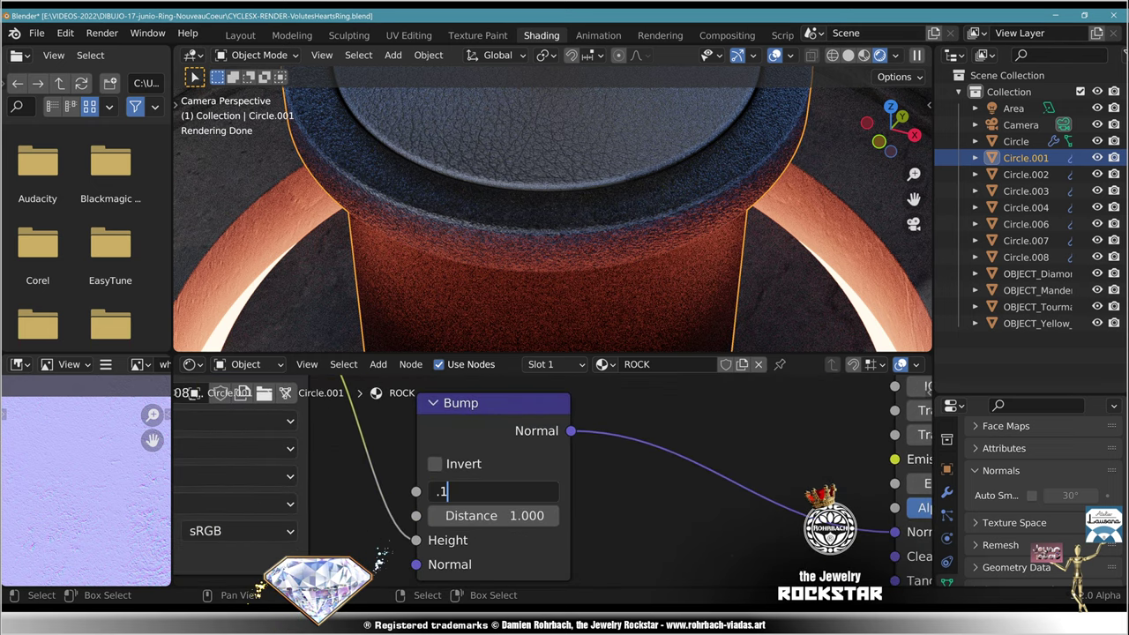
key(Return)
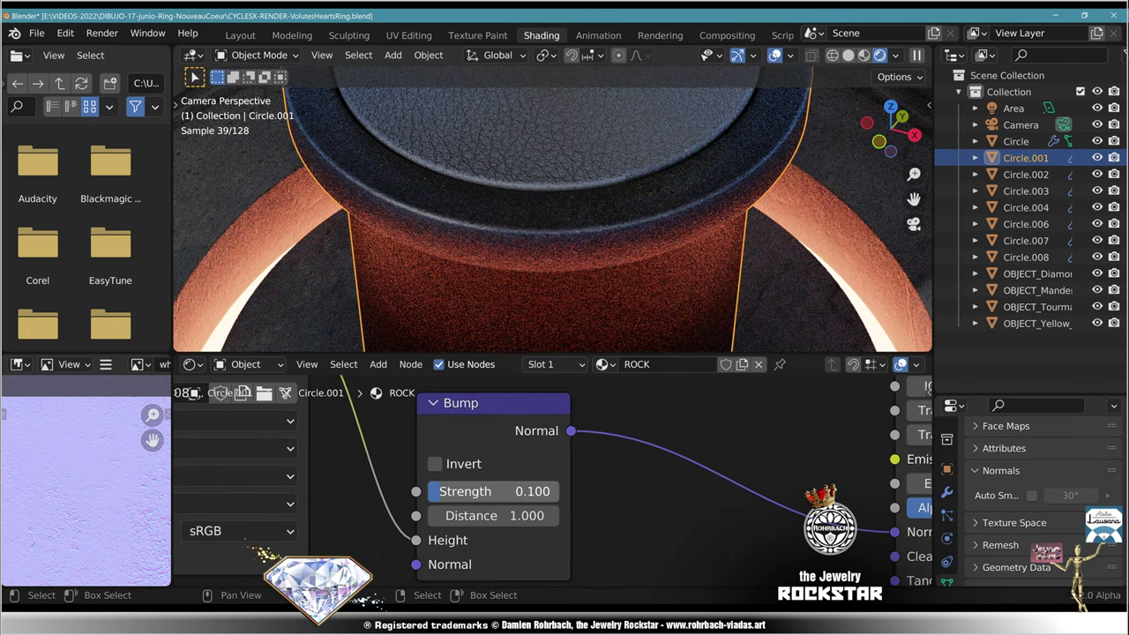
click(493, 491)
text(.05)
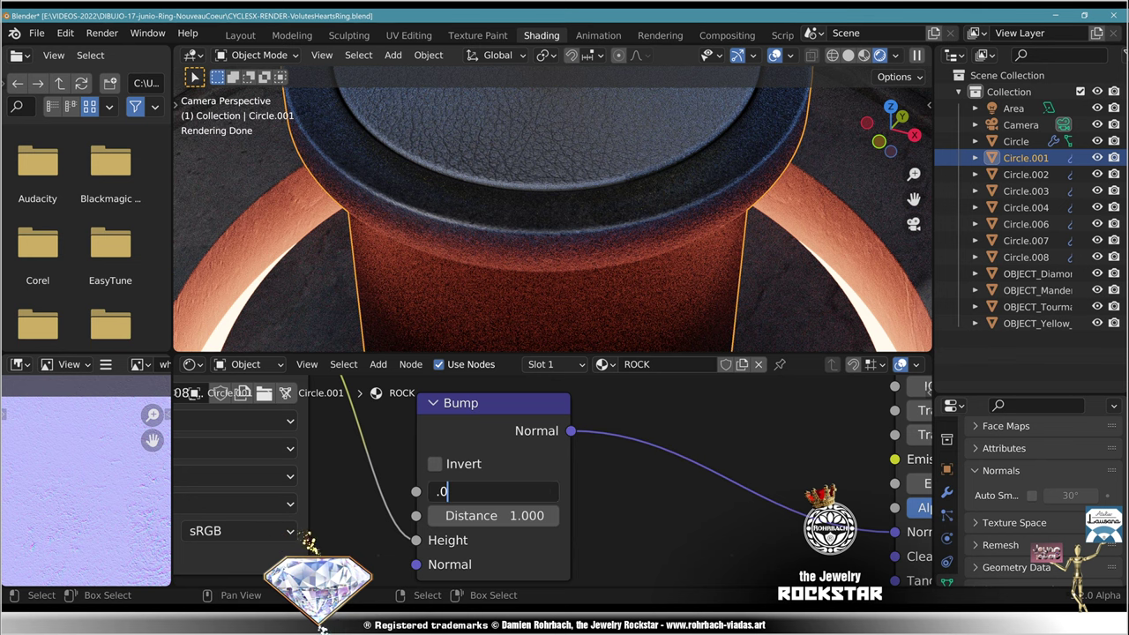
key(Return)
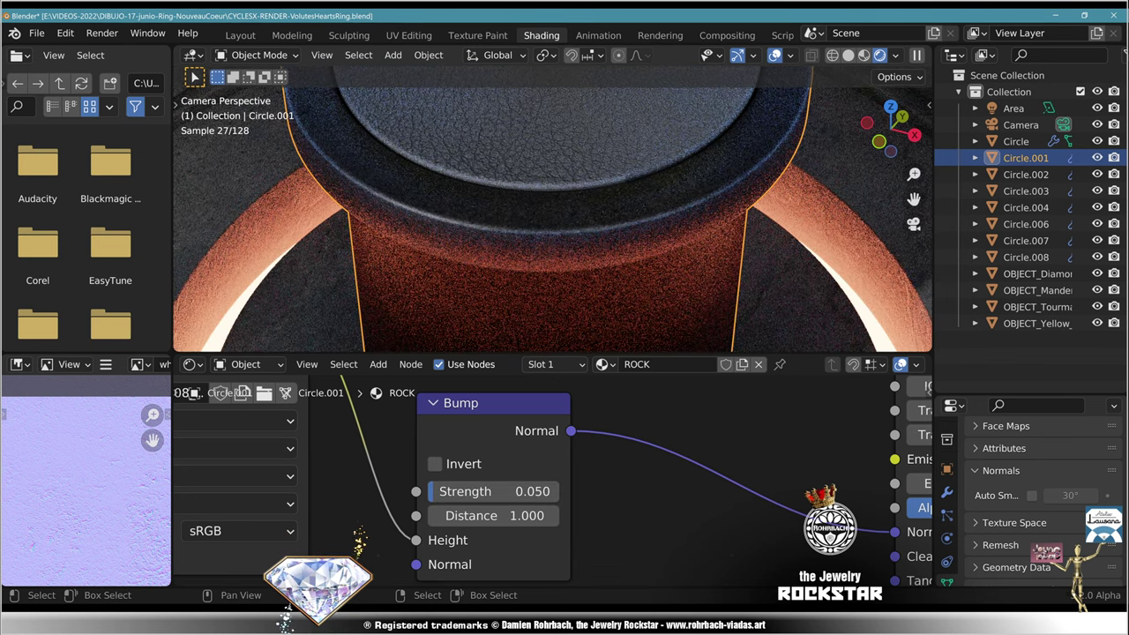
Step: Adjust the Bevel modifier amount on Circle.001, trying 0.1, 0.2 and 0.15 m and settling on 0.12 m
click(947, 492)
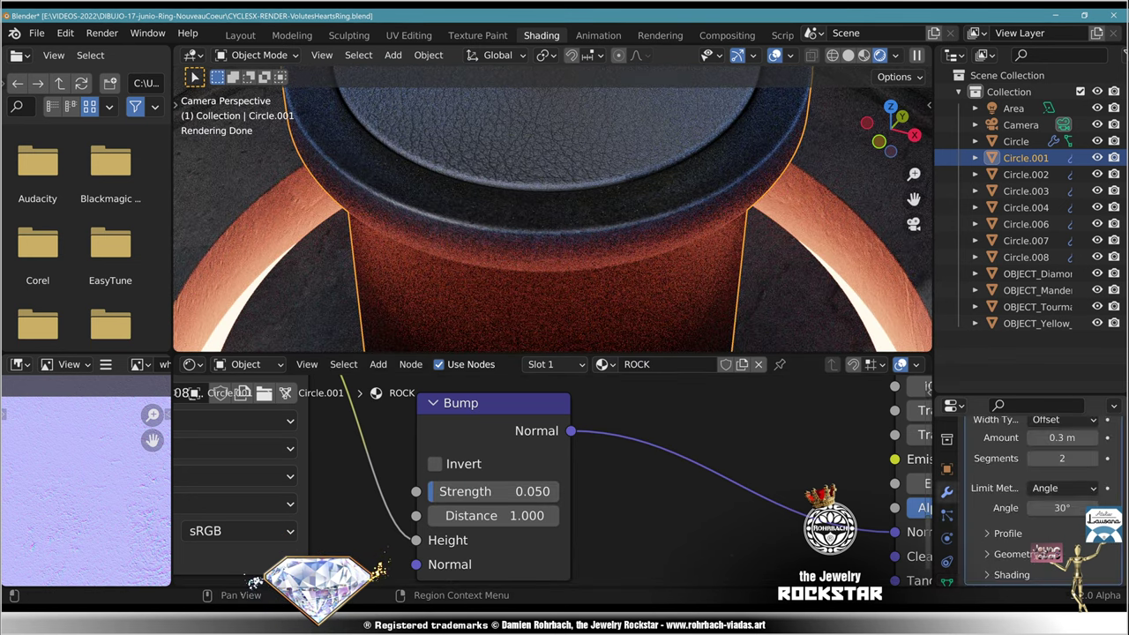
scroll(1062, 520, up, 3)
double_click(1062, 511)
text(.1)
key(Return)
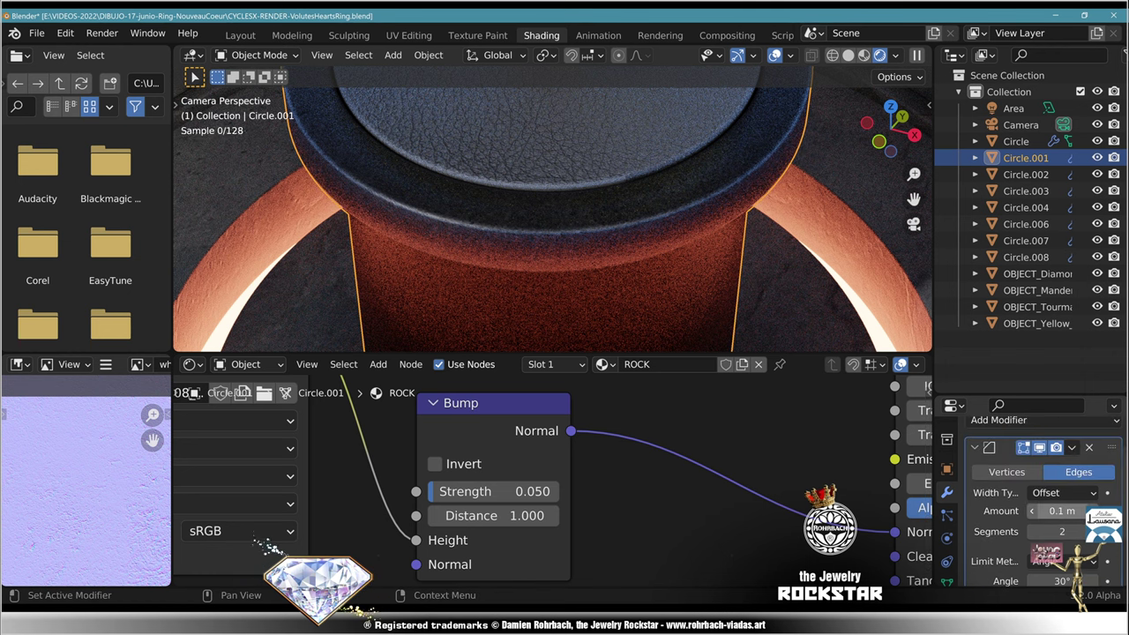
double_click(1062, 511)
text(.2)
key(Return)
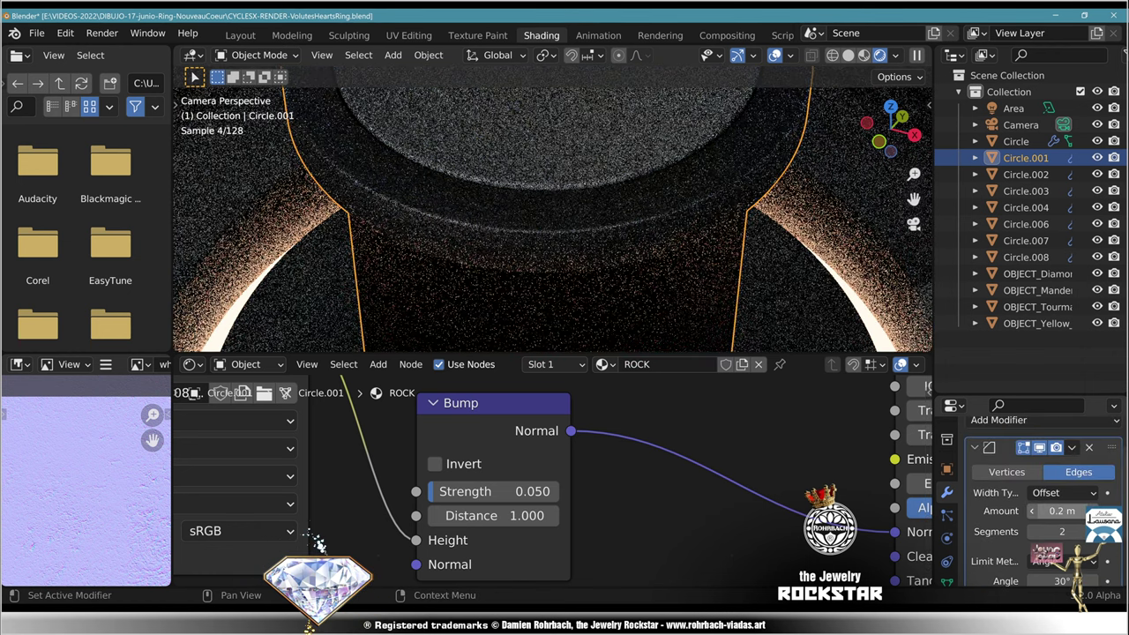
double_click(1062, 512)
key(Return)
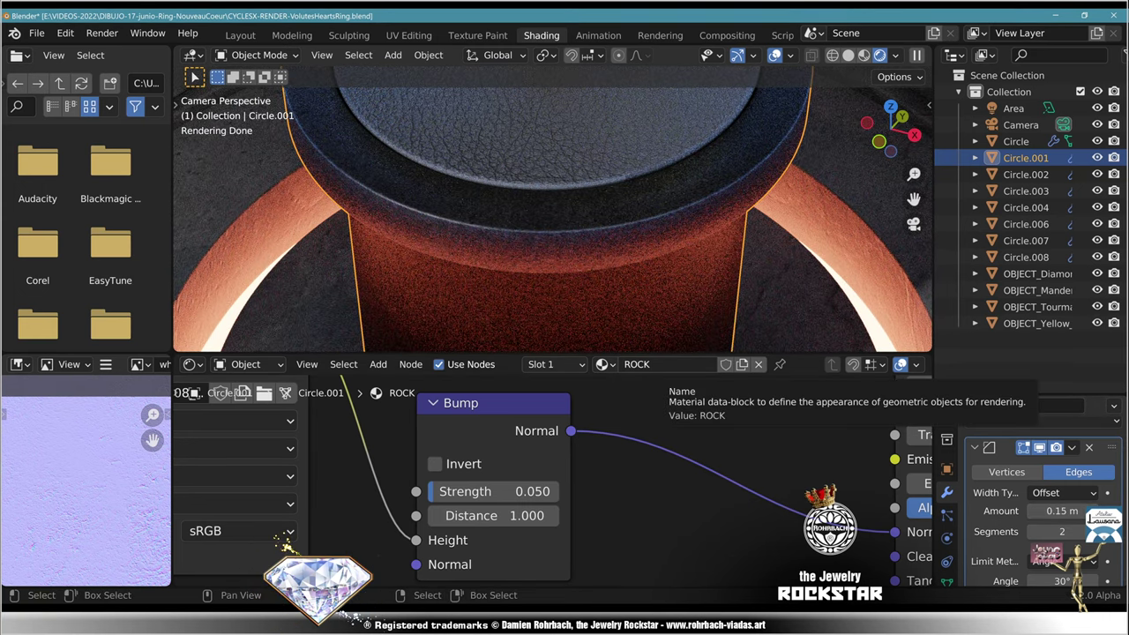
key(Return)
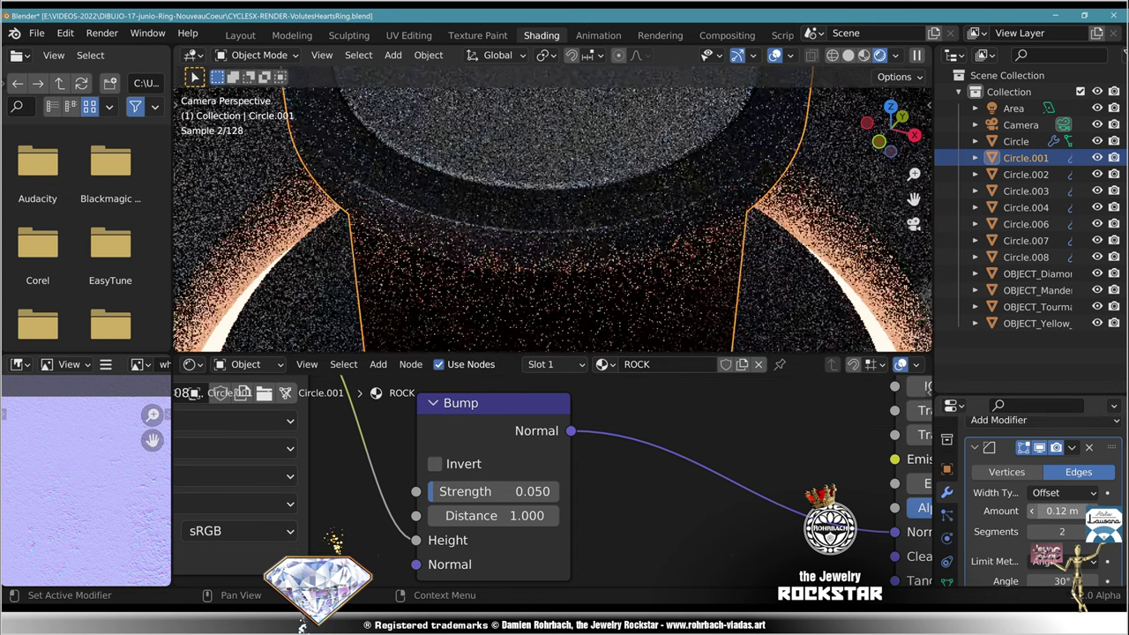
Step: Deselect everything in the scene and save the Blender file
scroll(552, 221, down, 3)
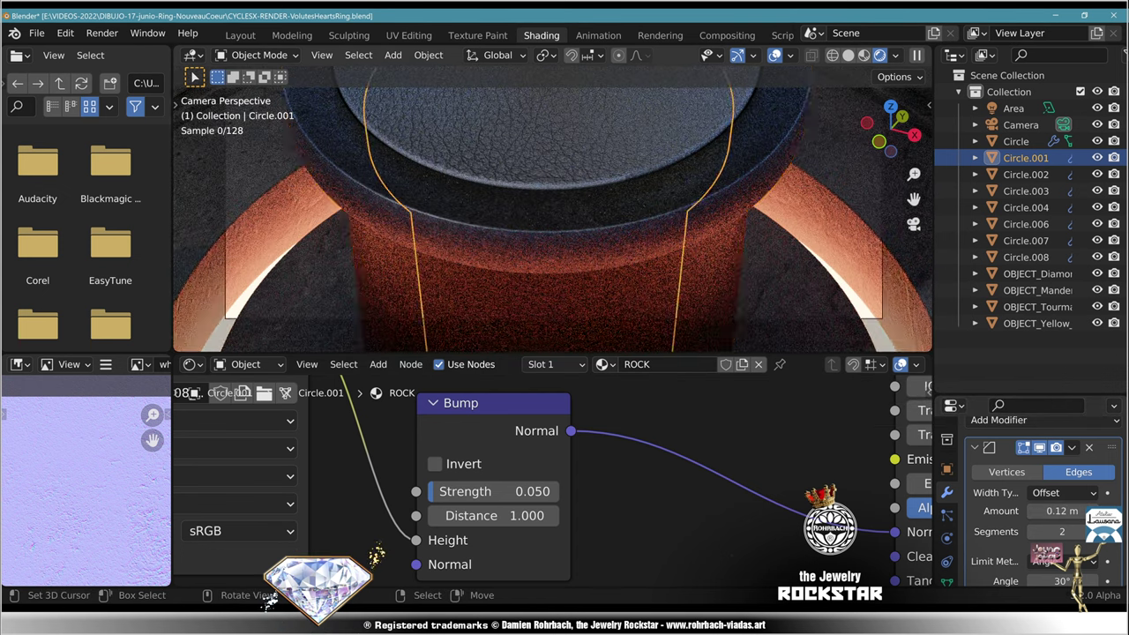
key(alt+a)
key(ctrl+s)
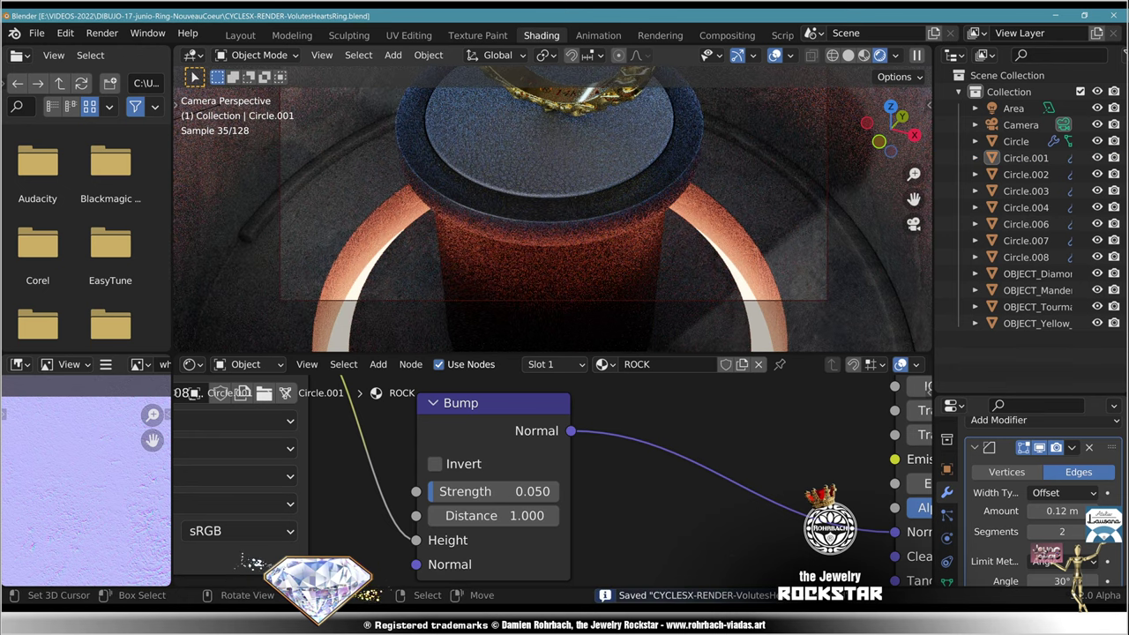
Step: Select Circle.002 around the pedestal and set its SURROUNDINGS material's Metallic to 1
scroll(552, 211, down, 1)
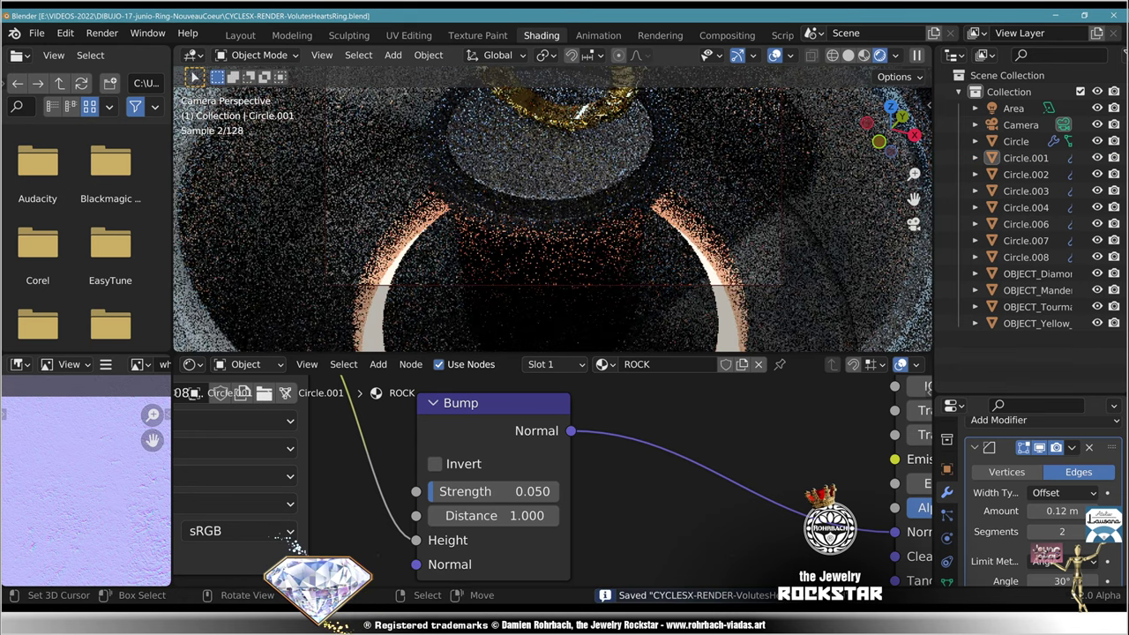
right_click(529, 231)
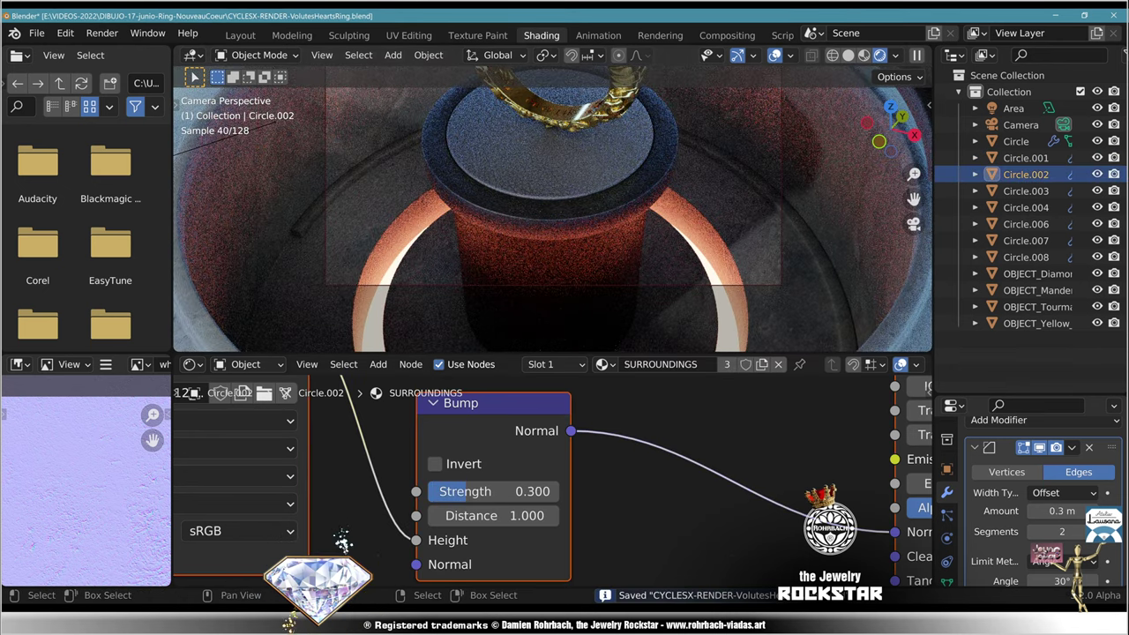
middle_drag(882, 413, 577, 482)
middle_drag(657, 428, 580, 548)
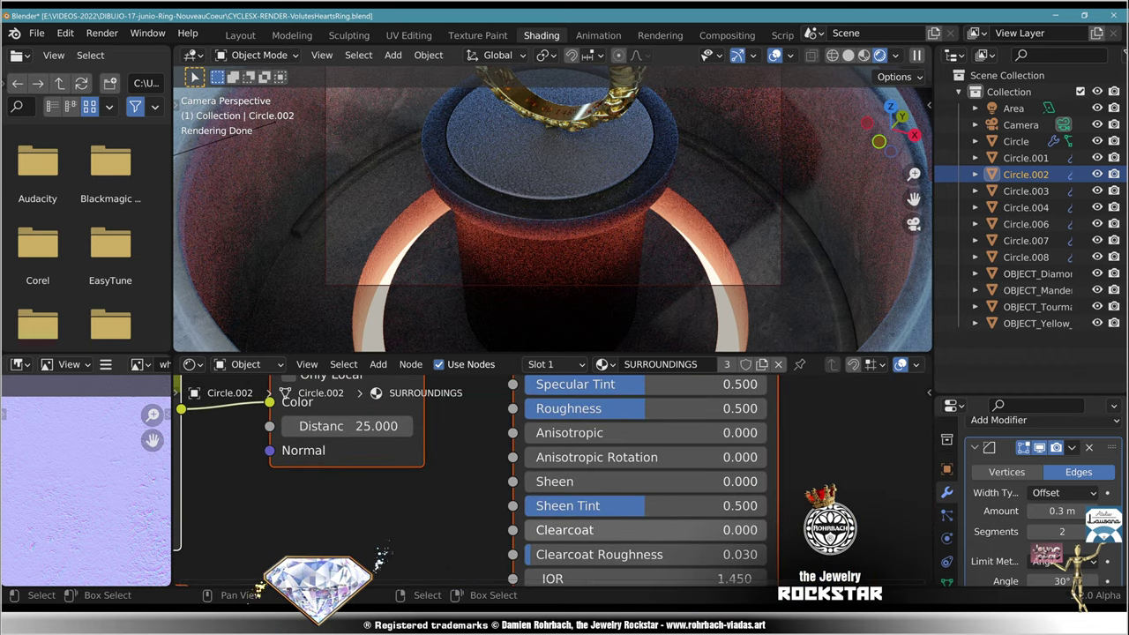
middle_drag(557, 506, 562, 543)
scroll(556, 484, up, 1)
click(573, 436)
text(1)
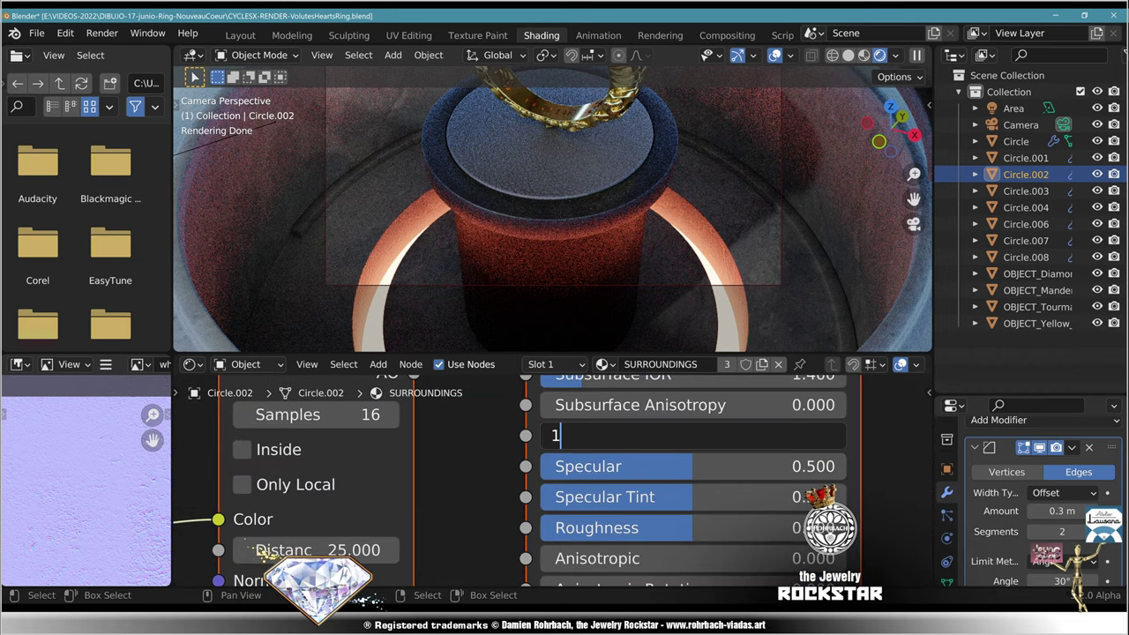
key(Return)
Step: Try a Metallic value of 0.5 for the SURROUNDINGS material and settle on 0.3
click(573, 436)
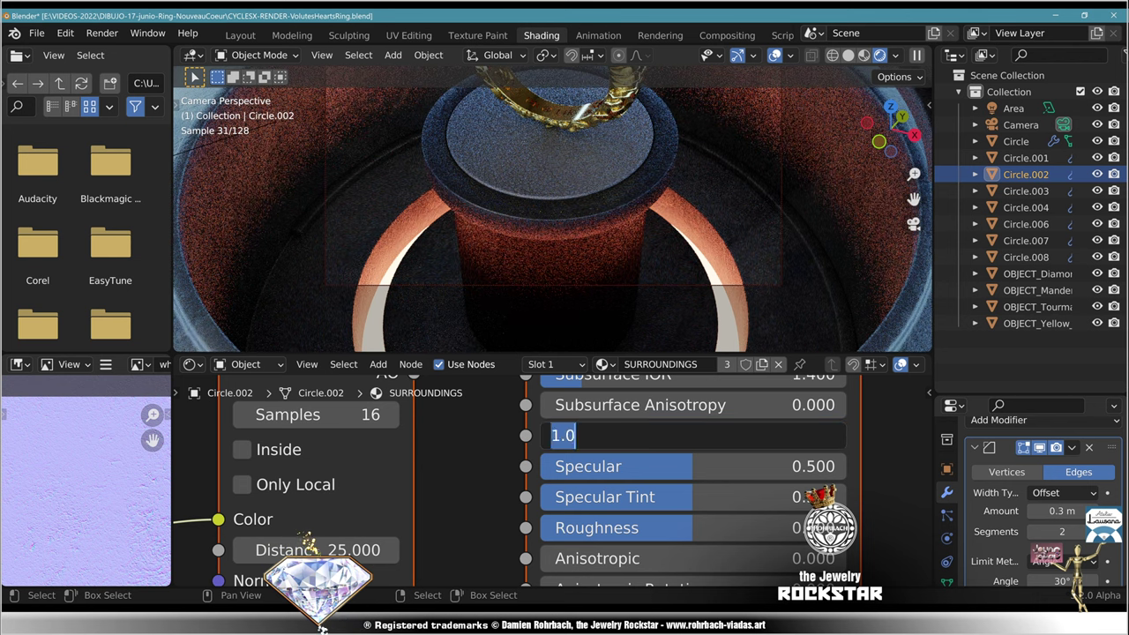
text(.5)
key(Return)
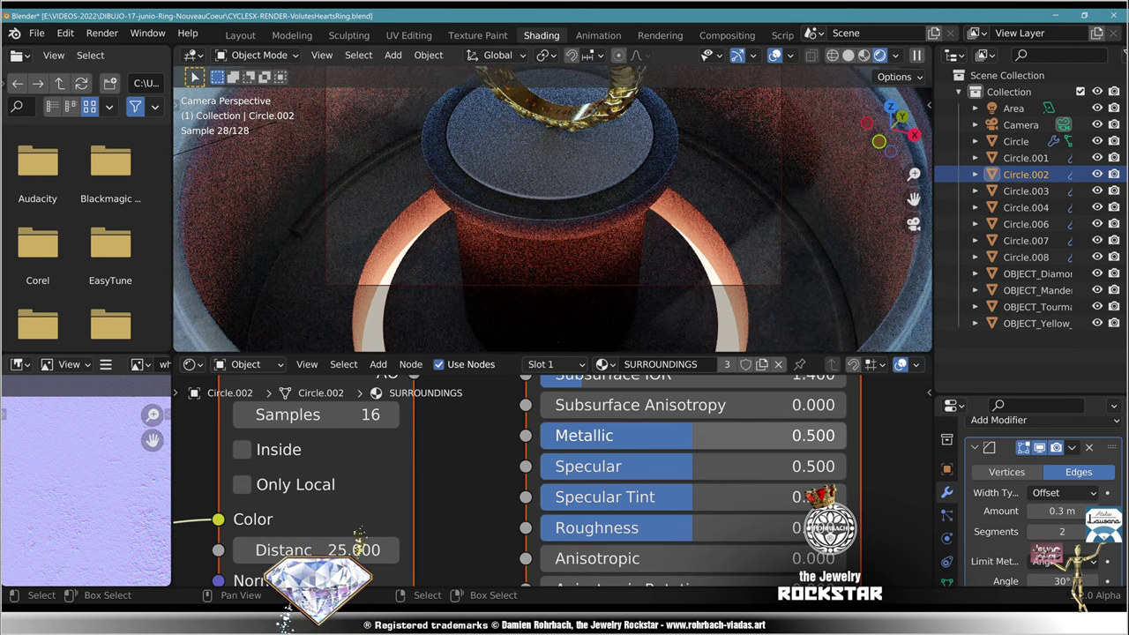
click(574, 436)
text(.3)
key(Return)
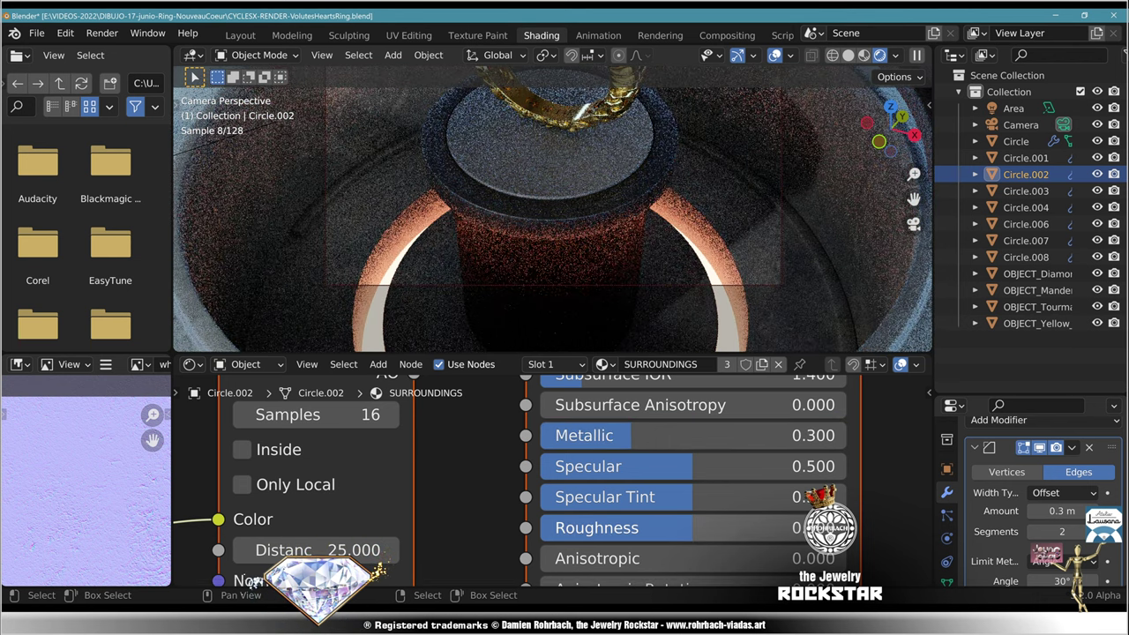
Step: Set the SURROUNDINGS material's Roughness to 0.3 and check the result around the ring
click(574, 528)
text(.3)
key(Return)
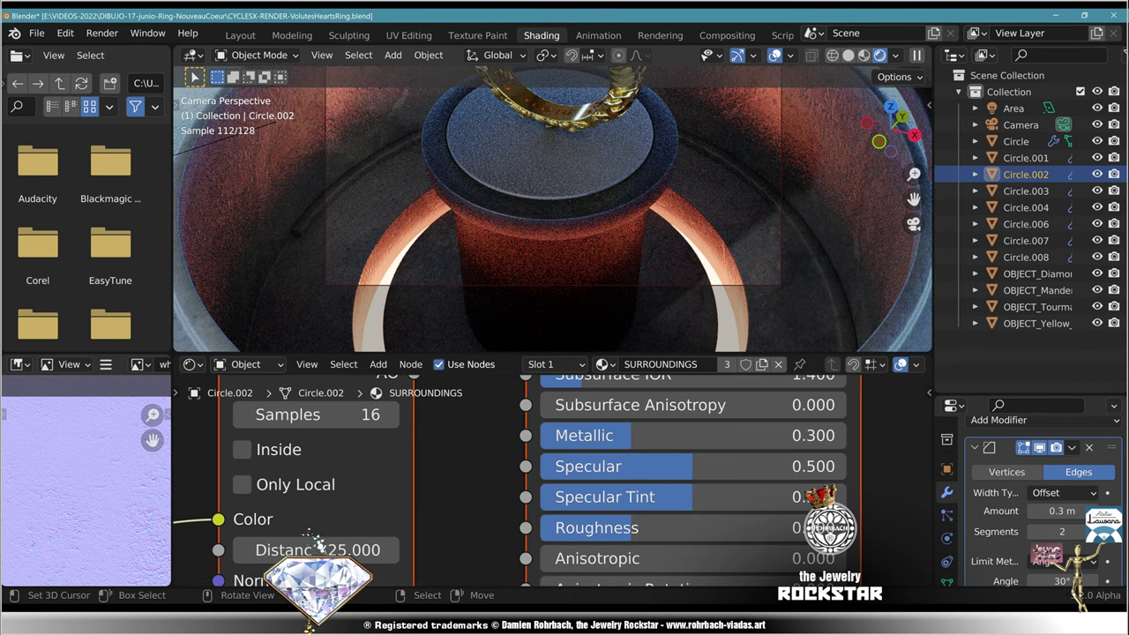
shift+middle_drag(564, 168, 562, 261)
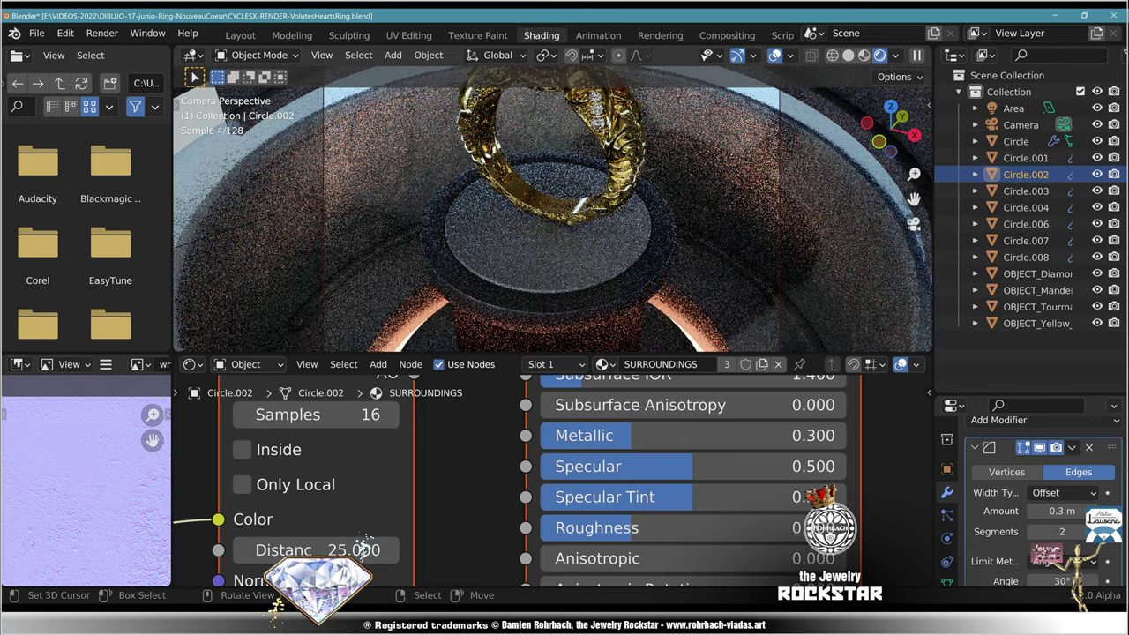
Step: Try a Bump Strength of 0.1 for the SURROUNDINGS material, settle on 0.03 and save the file
key(ctrl+s)
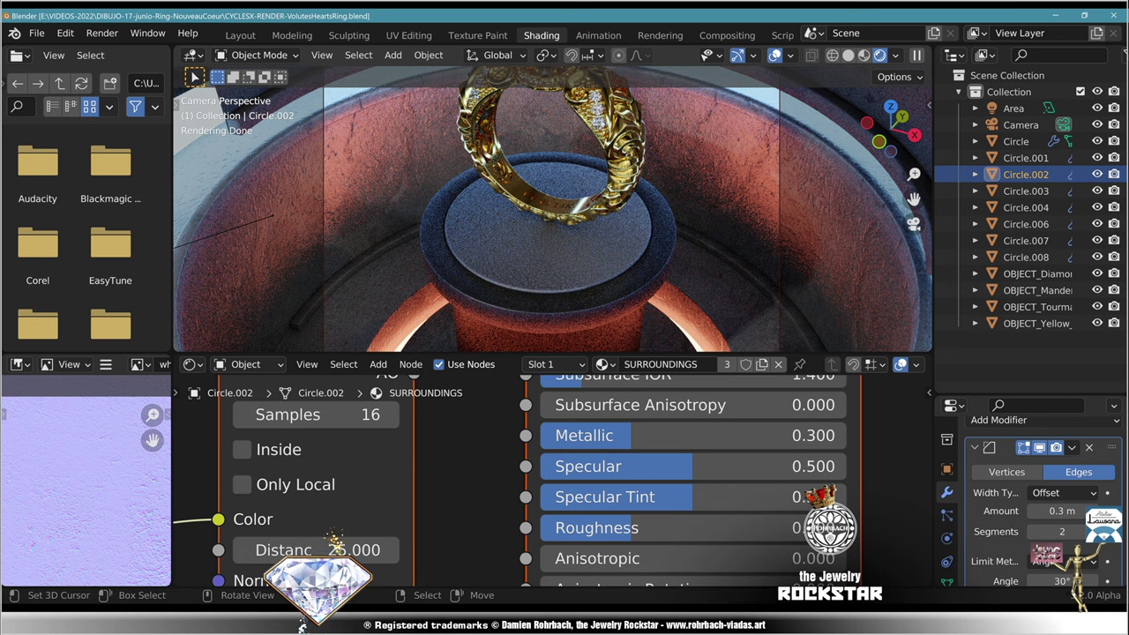
scroll(553, 208, up, 3)
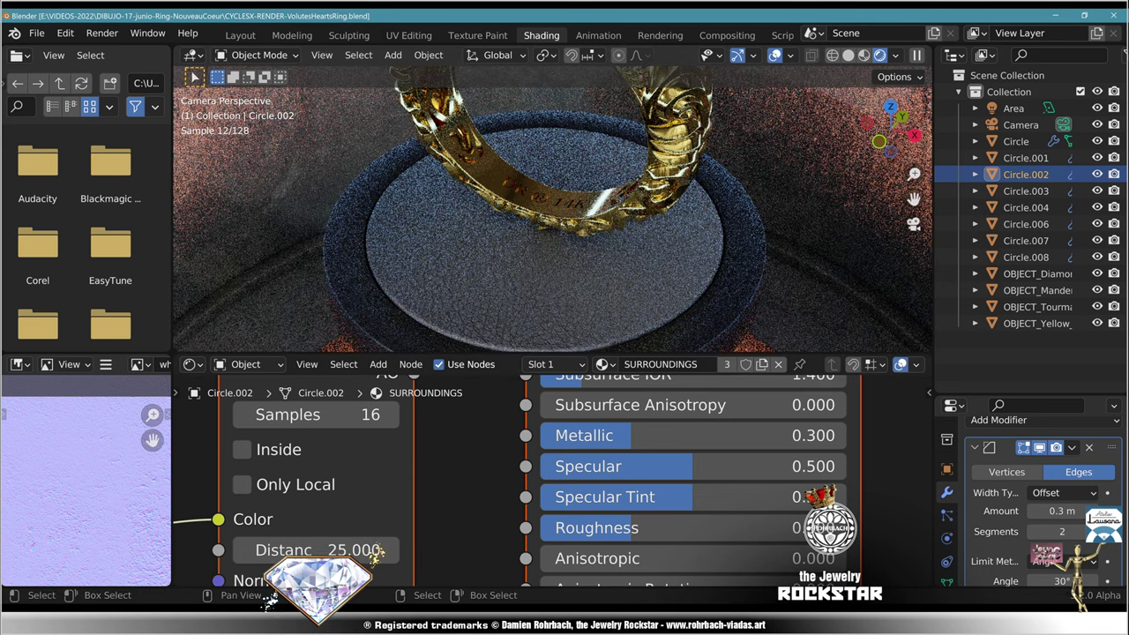
middle_drag(423, 569, 626, 375)
scroll(552, 481, down, 3)
middle_drag(553, 481, 713, 390)
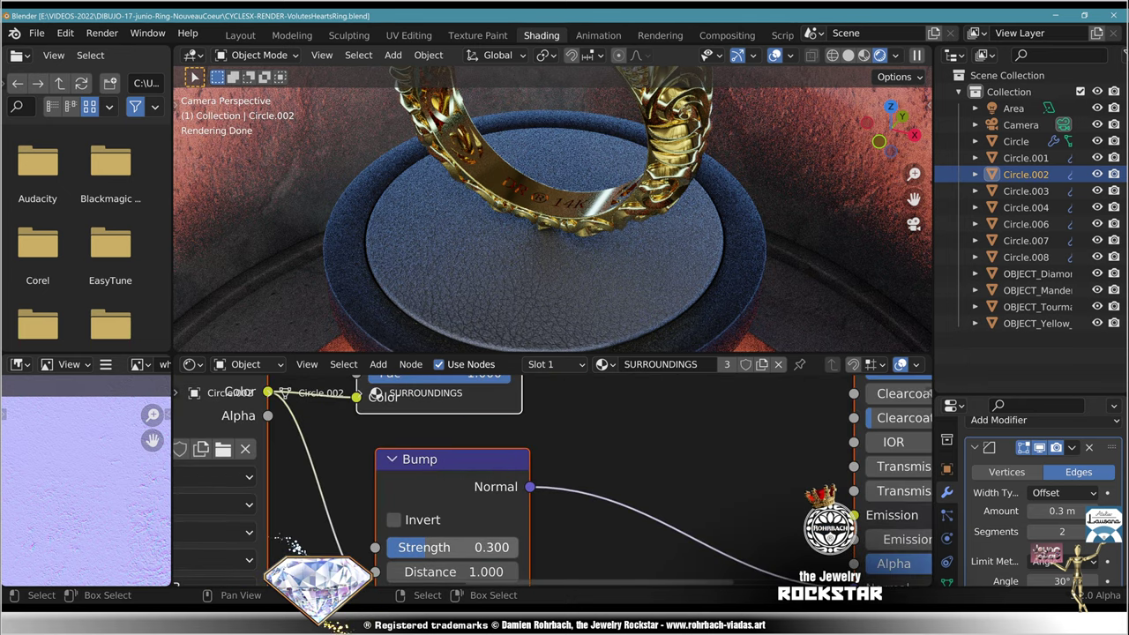
double_click(450, 548)
text(.1)
key(Return)
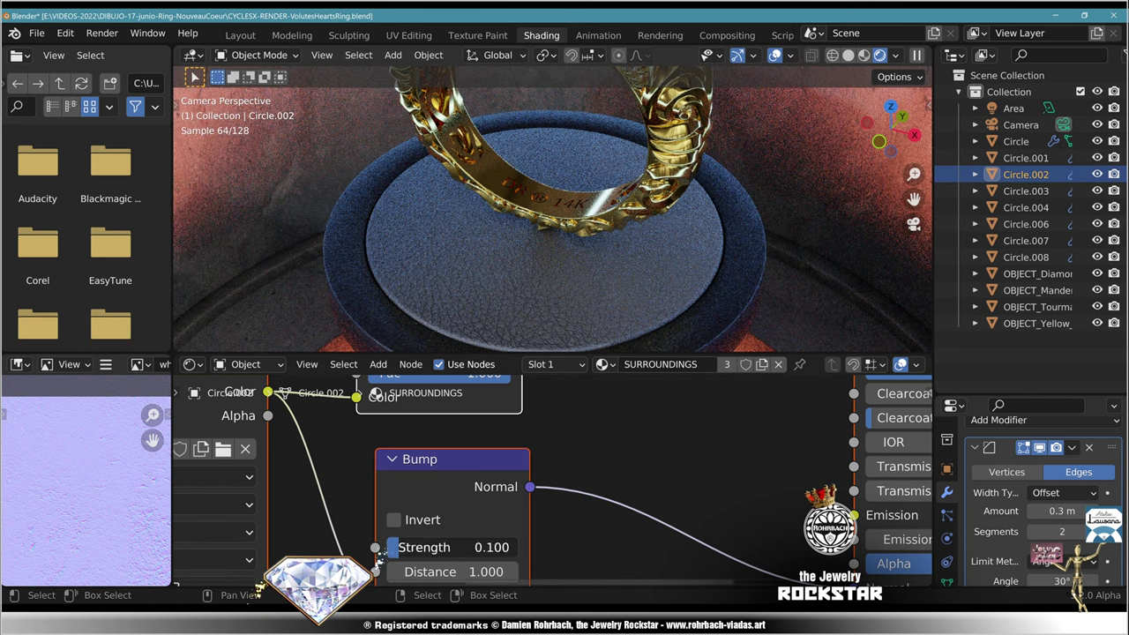
double_click(415, 548)
text(.03)
key(Return)
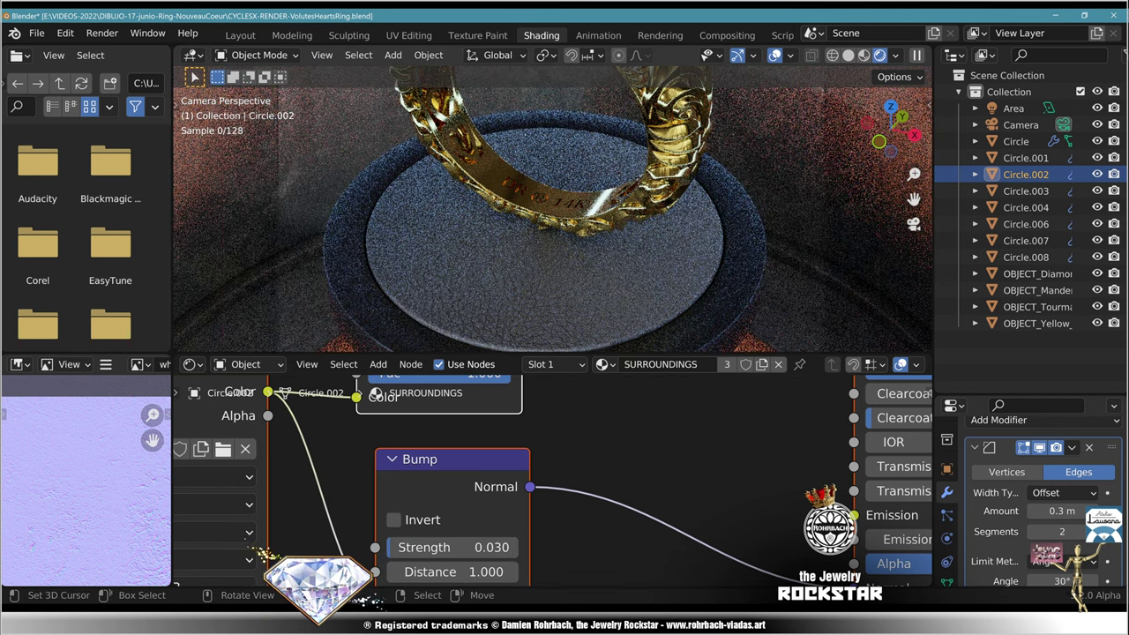
ctrl+middle_drag(564, 176, 564, 240)
key(ctrl+s)
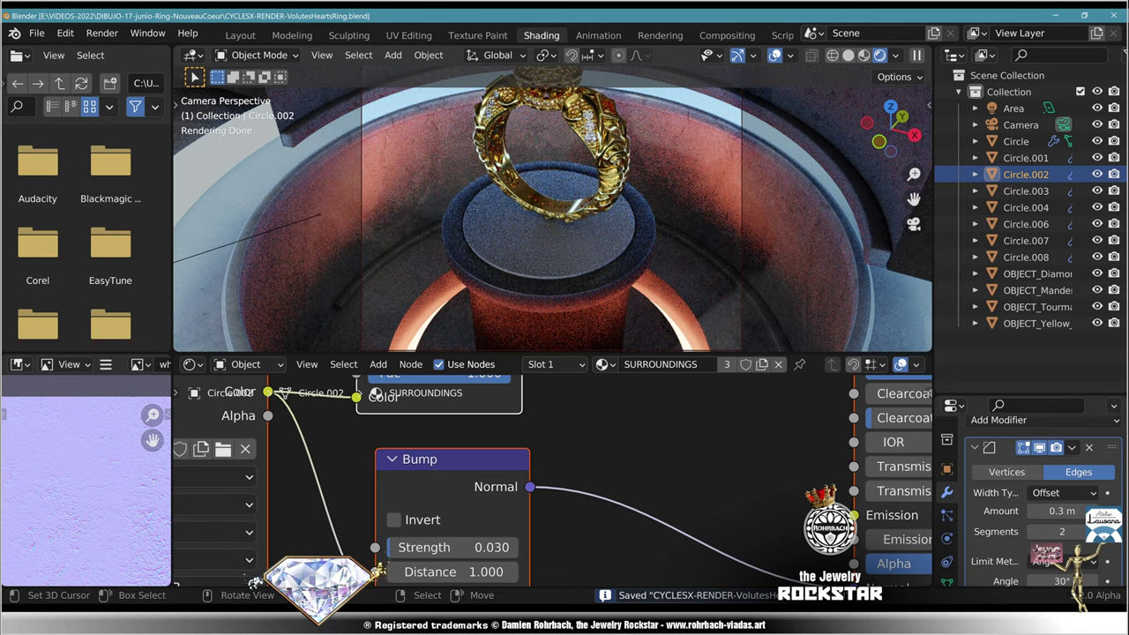
Step: Select the disc under the ring and set its LEATHER material's Metallic to 1
right_click(548, 247)
middle_drag(617, 397, 336, 575)
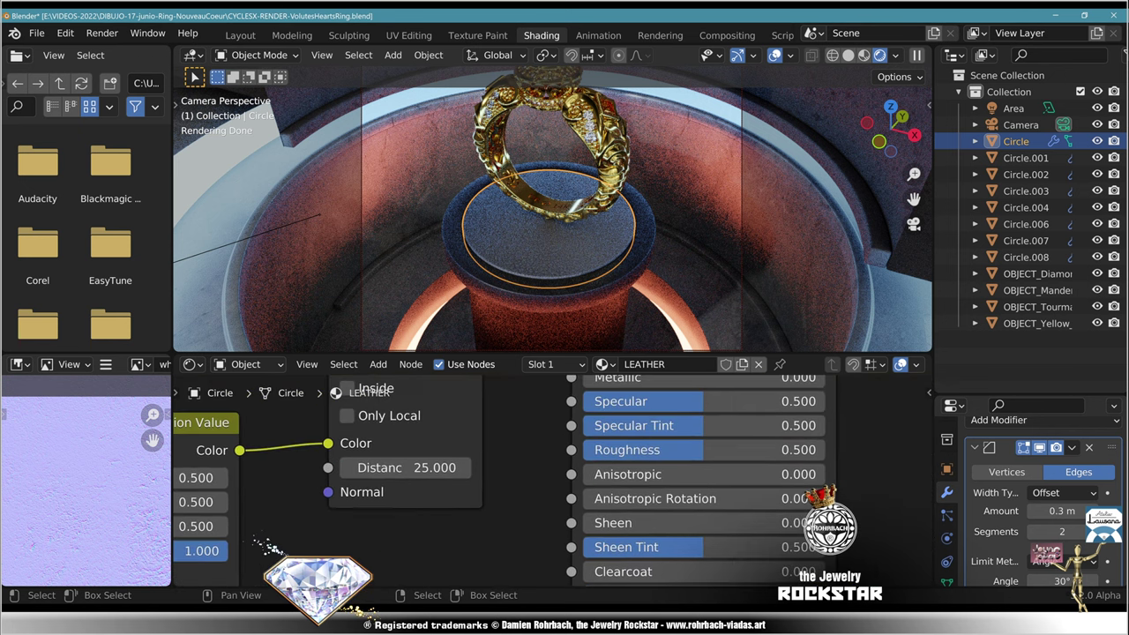
middle_drag(705, 427, 628, 490)
drag(600, 442, 820, 442)
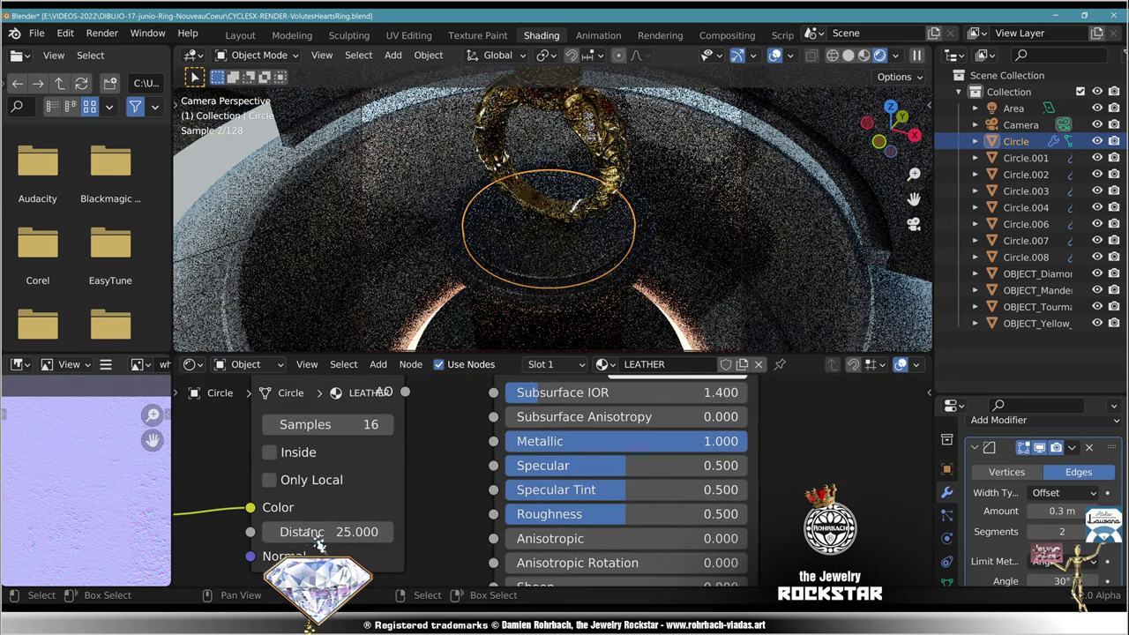
Step: Set the Value of the LEATHER material's Hue Saturation Value node to 1
middle_drag(547, 476, 807, 411)
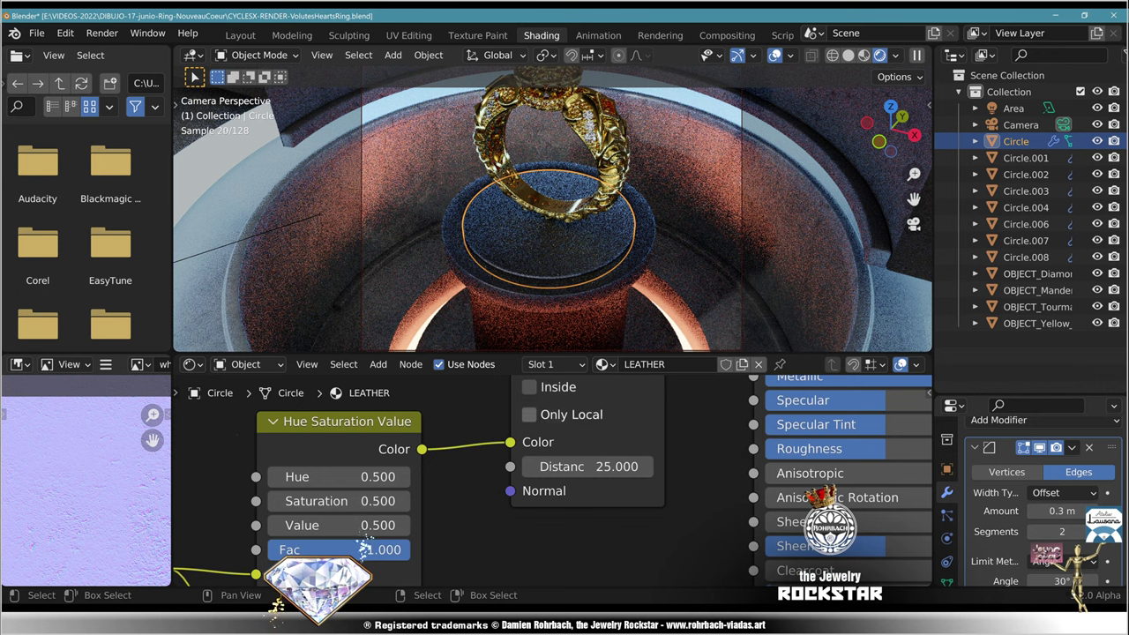
double_click(366, 527)
text(1)
key(Return)
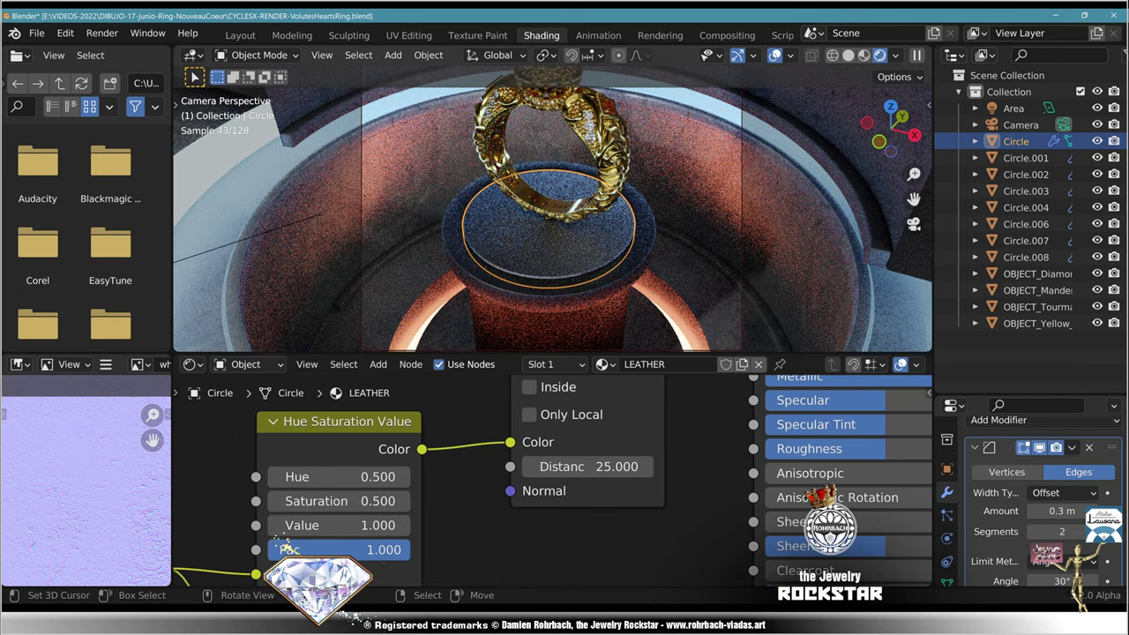
Step: Set the LEATHER material's Roughness to 0.1, deselect everything and save the file
middle_drag(723, 474, 564, 429)
double_click(715, 404)
text(.)
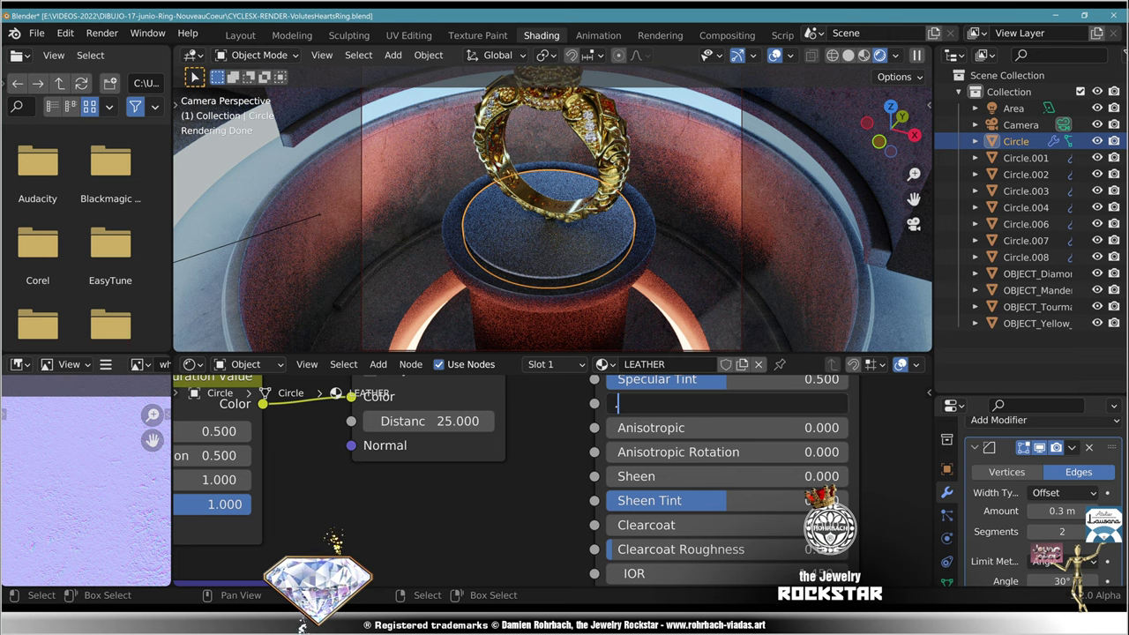
text(0.1)
key(Return)
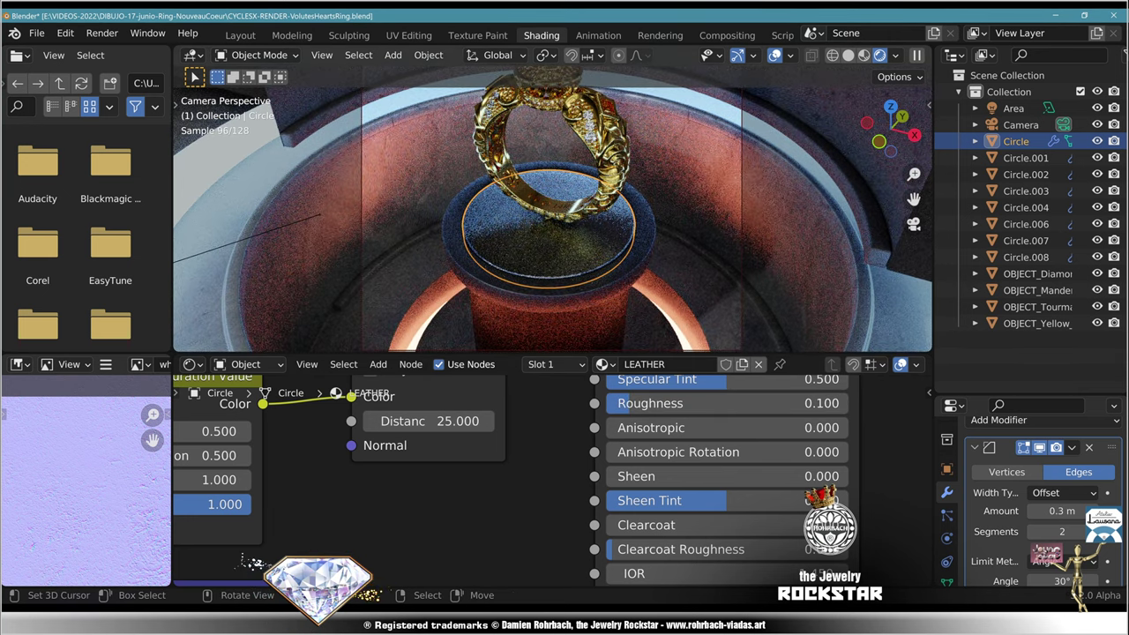
key(alt+a)
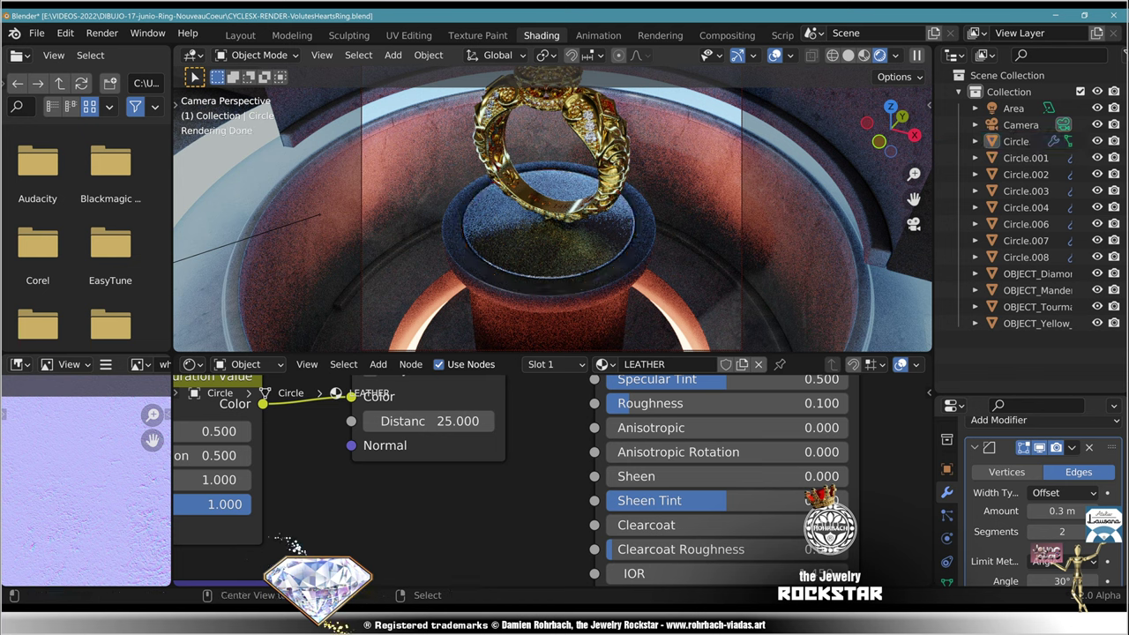
key(ctrl+s)
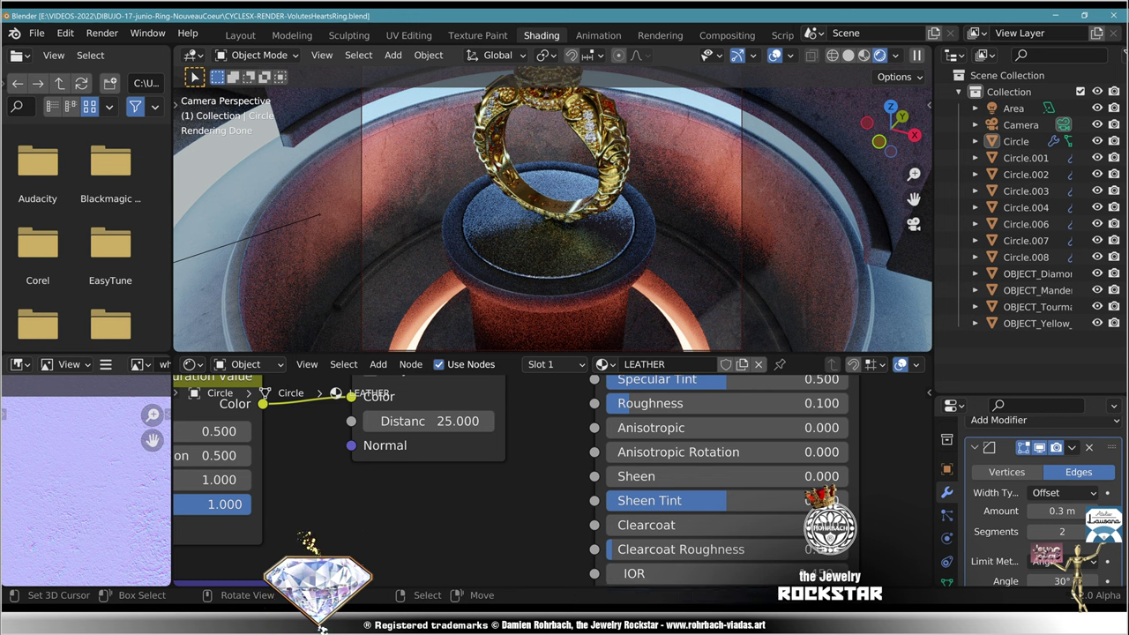
Step: Select Circle.003 behind the ring and try a Metallic value of 0.5 for its SURROUNDINGS-TOP material
scroll(541, 232, down, 3)
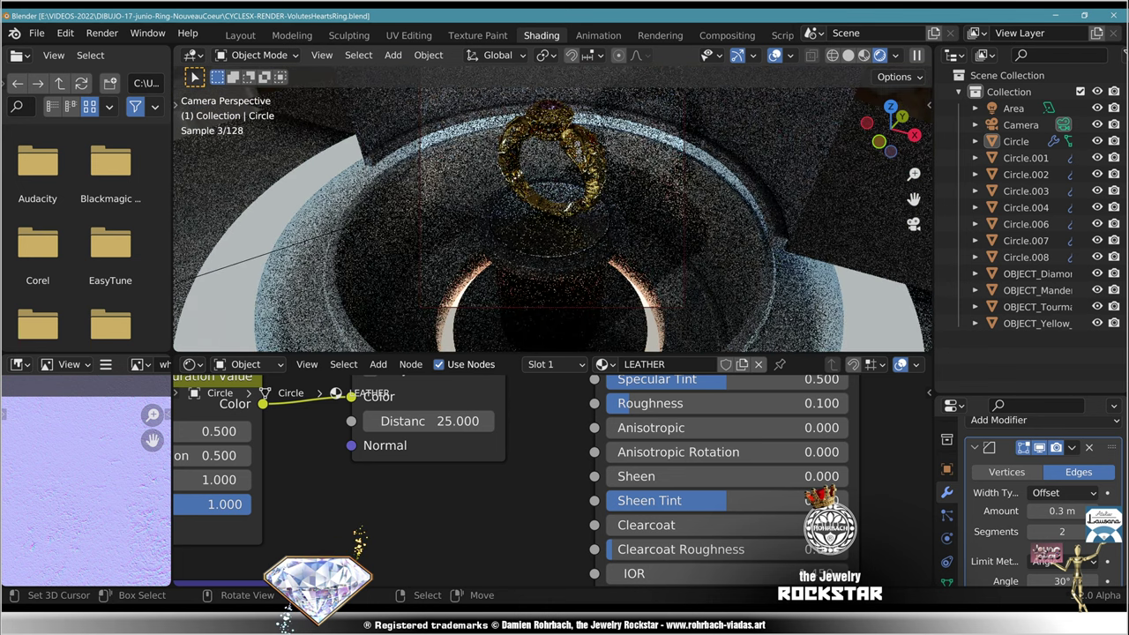
scroll(542, 233, up, 1)
key(space)
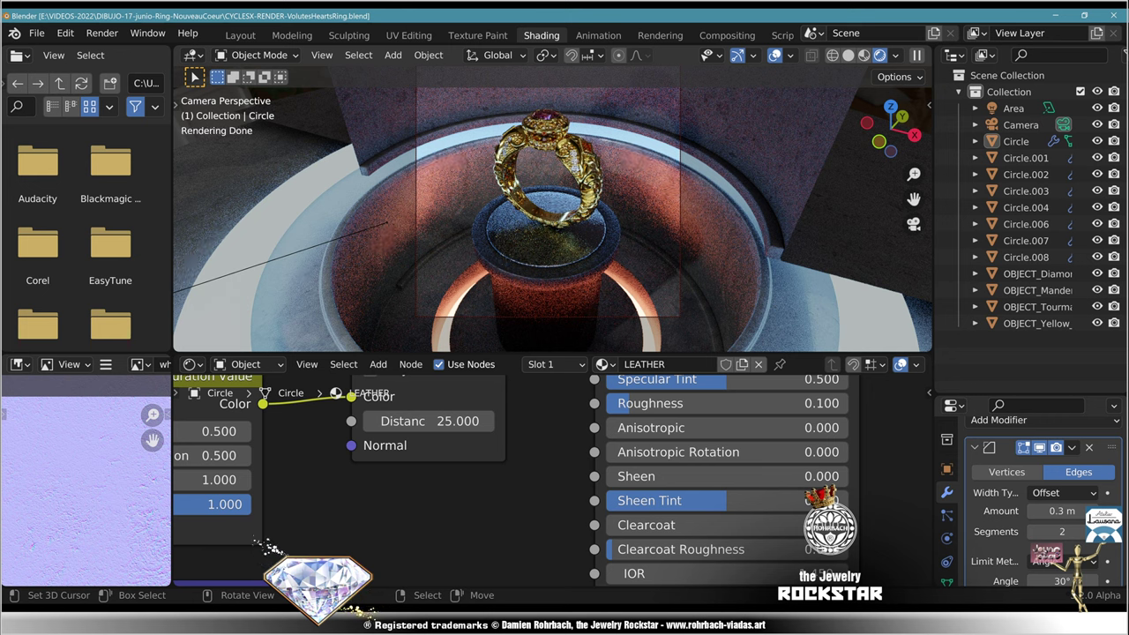
click(741, 123)
middle_drag(708, 427, 649, 506)
double_click(649, 410)
text(.5)
key(Return)
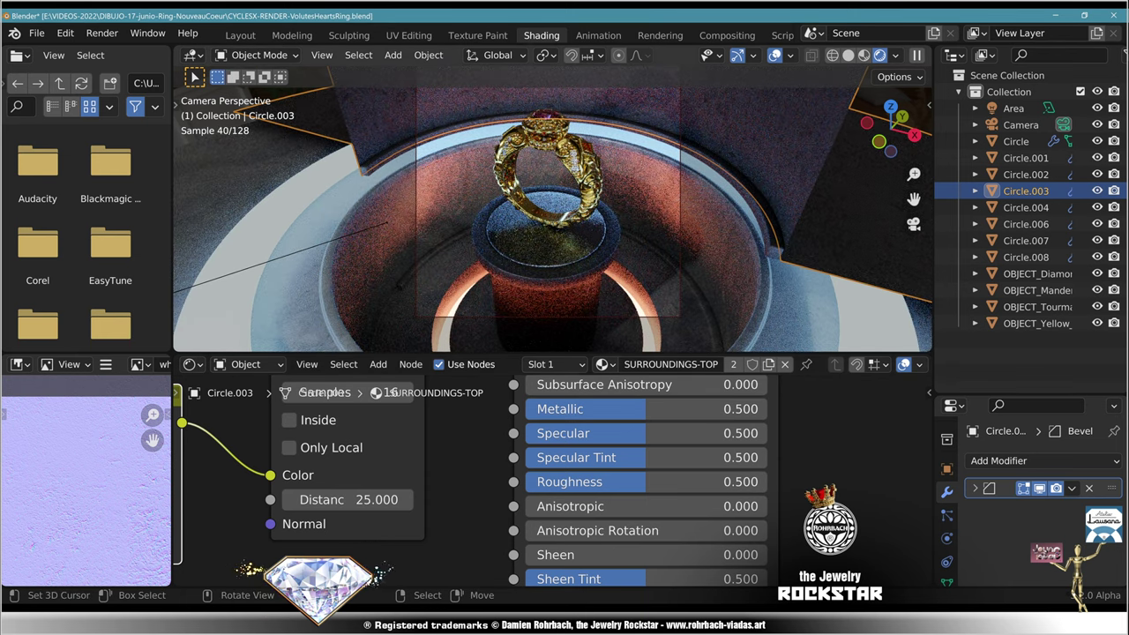
Step: Compare with Circle.002's SURROUNDINGS material, then set Metallic to 0.3 for the SURROUNDINGS-TOP material on Circle.003
right_click(680, 295)
right_click(707, 287)
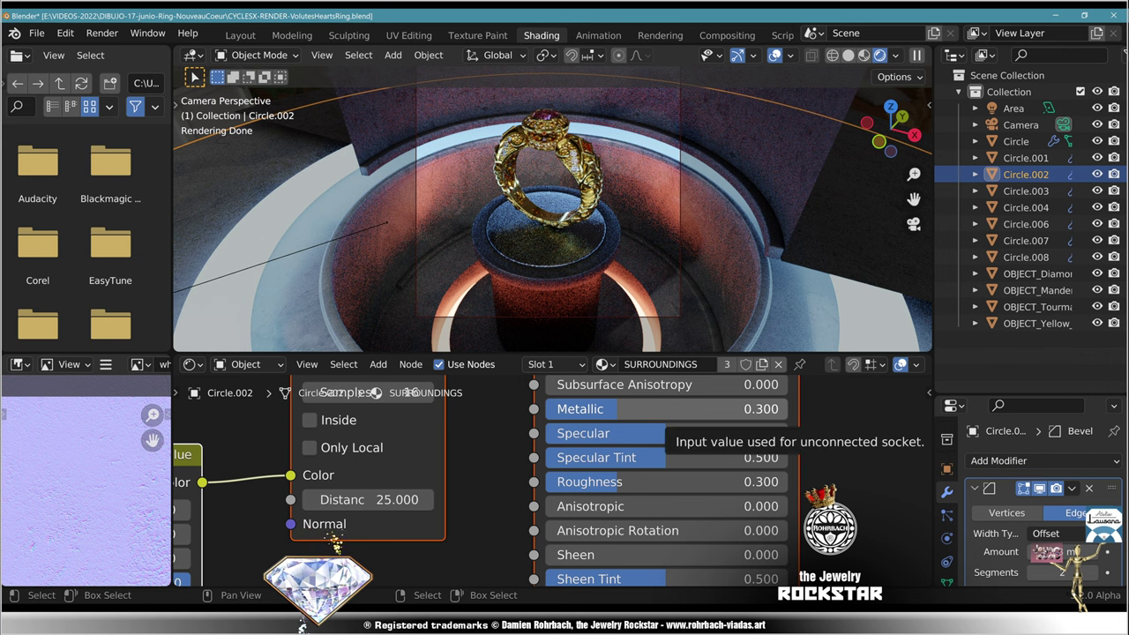
right_click(780, 207)
double_click(670, 409)
text(.3)
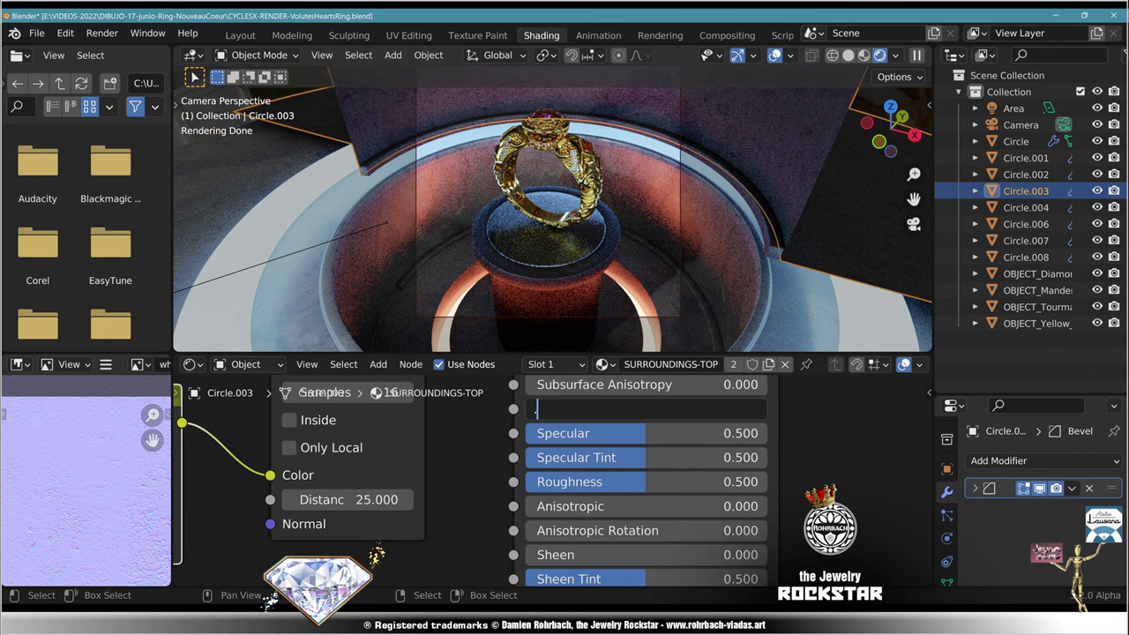
key(Return)
Step: Set the SURROUNDINGS-TOP material's Roughness to 0.3 and save the file
double_click(671, 482)
text(.3)
key(Return)
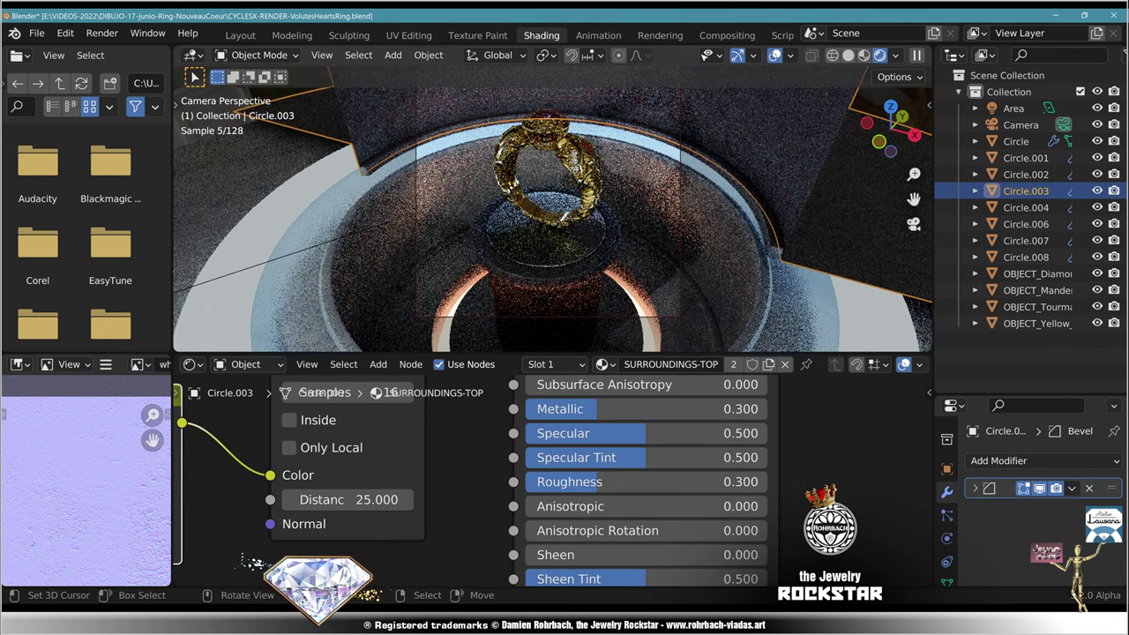
key(ctrl+s)
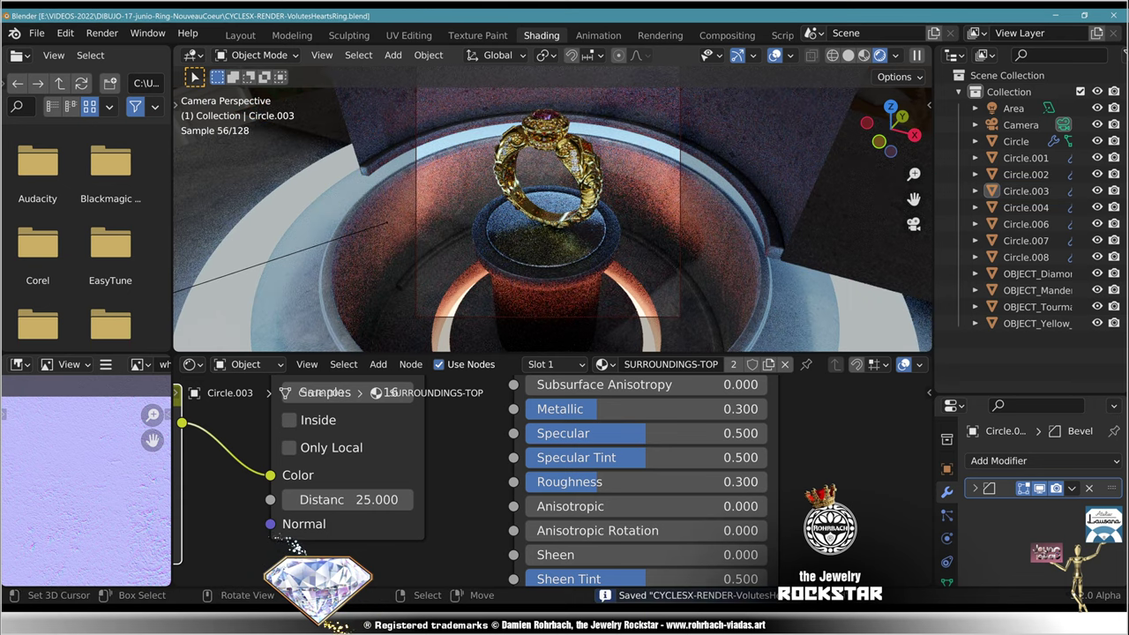
Step: Check the Bump node of Circle.002, set the SURROUNDINGS-TOP material's Bump Strength on Circle.003 to 0.03 and save the file
right_click(838, 207)
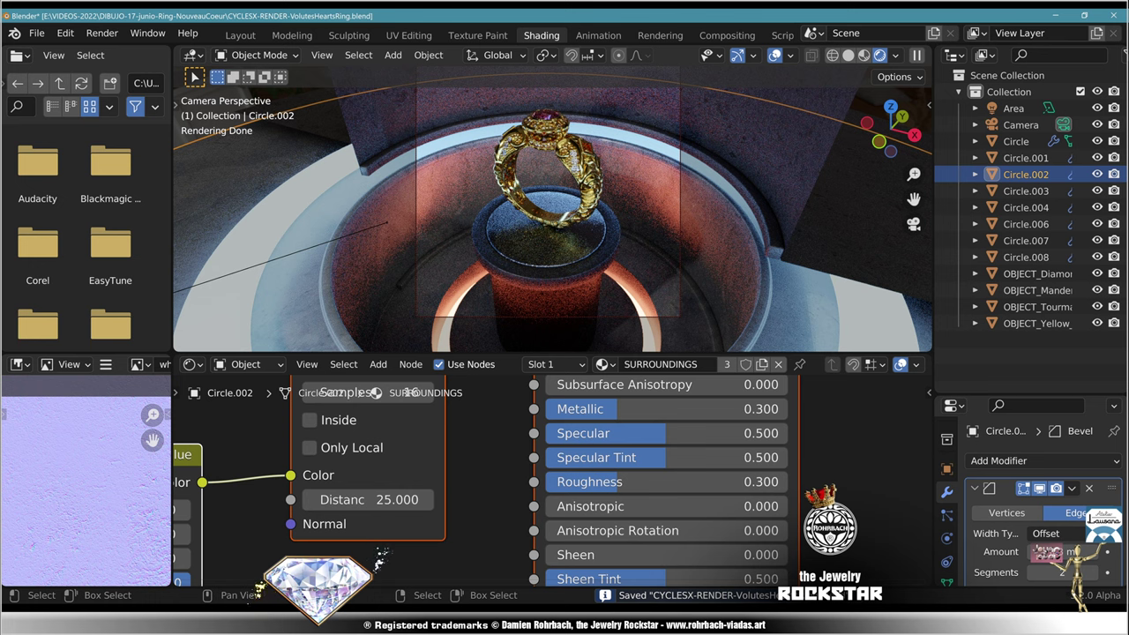
middle_drag(370, 547, 860, 271)
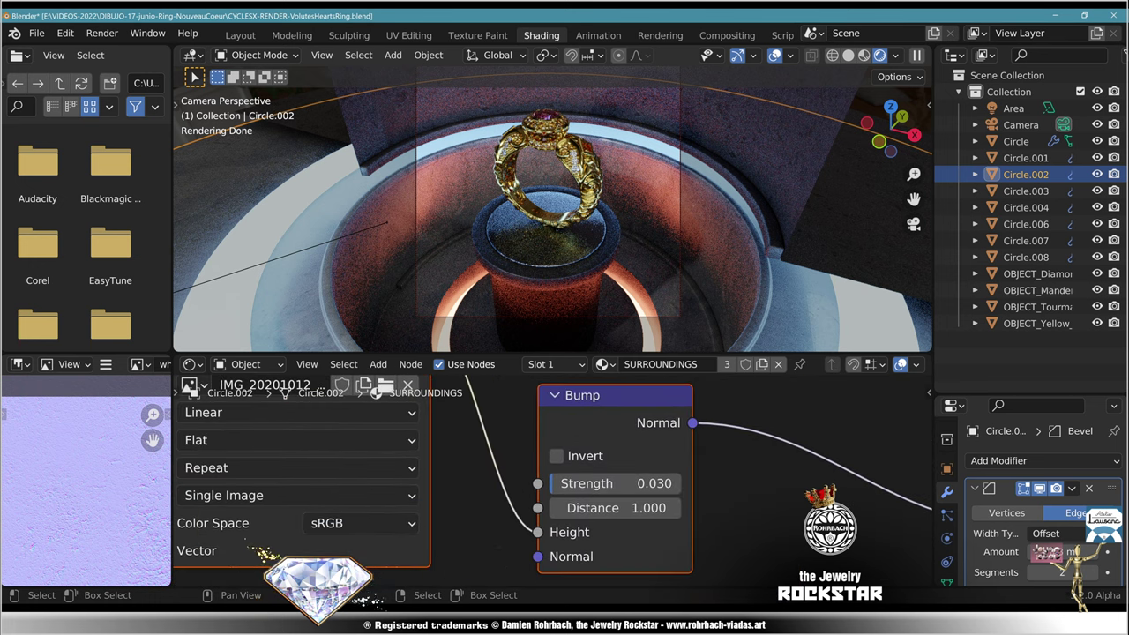
right_click(816, 189)
click(615, 483)
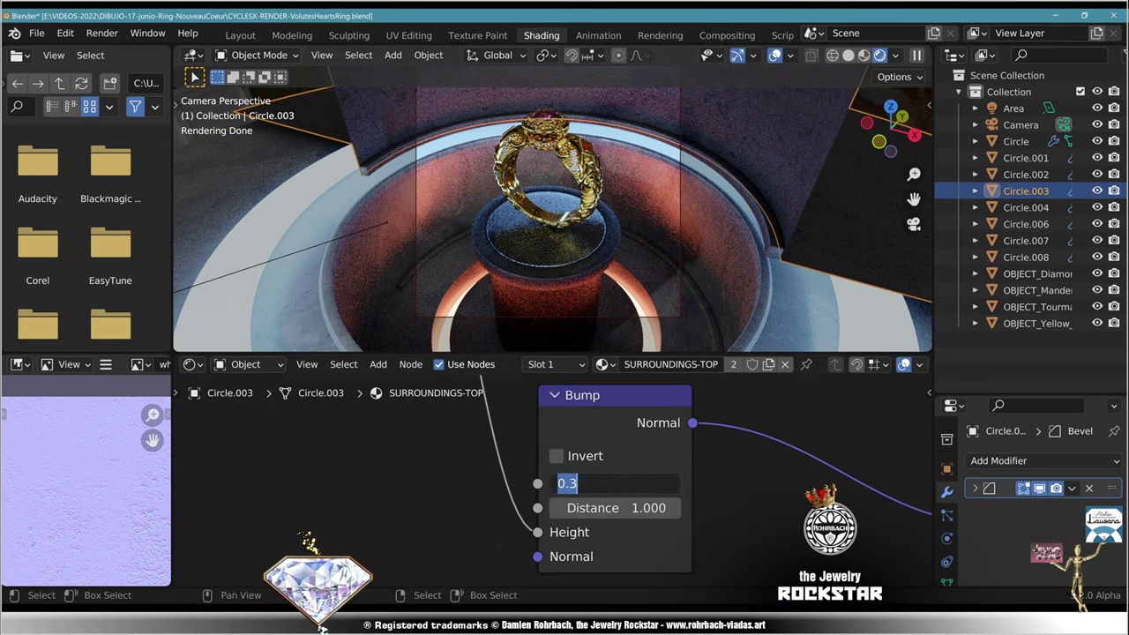
text(0.03)
key(Return)
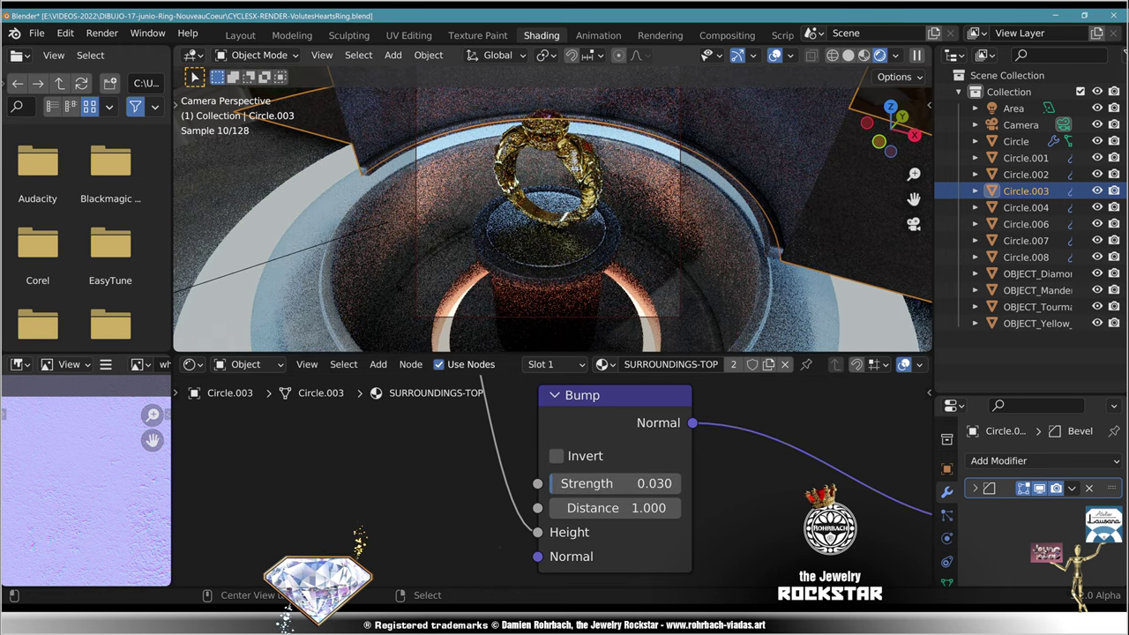
key(alt+a)
key(ctrl+s)
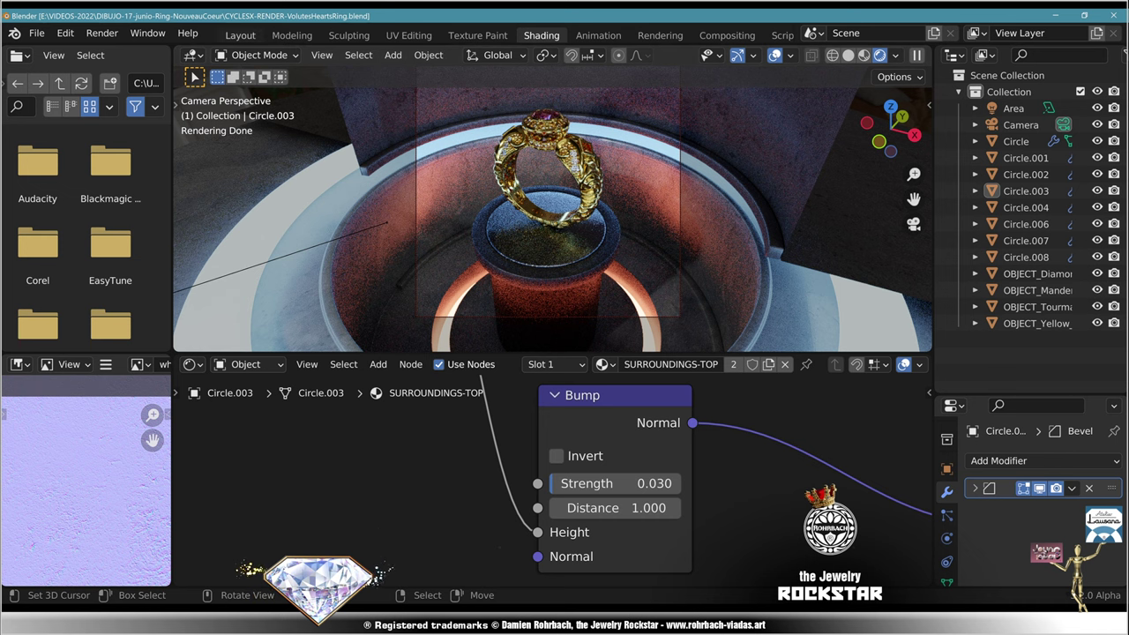
Step: Isolate the pedestal Circle.001 in the Layout workspace and enable Auto Smooth for its normals
click(240, 35)
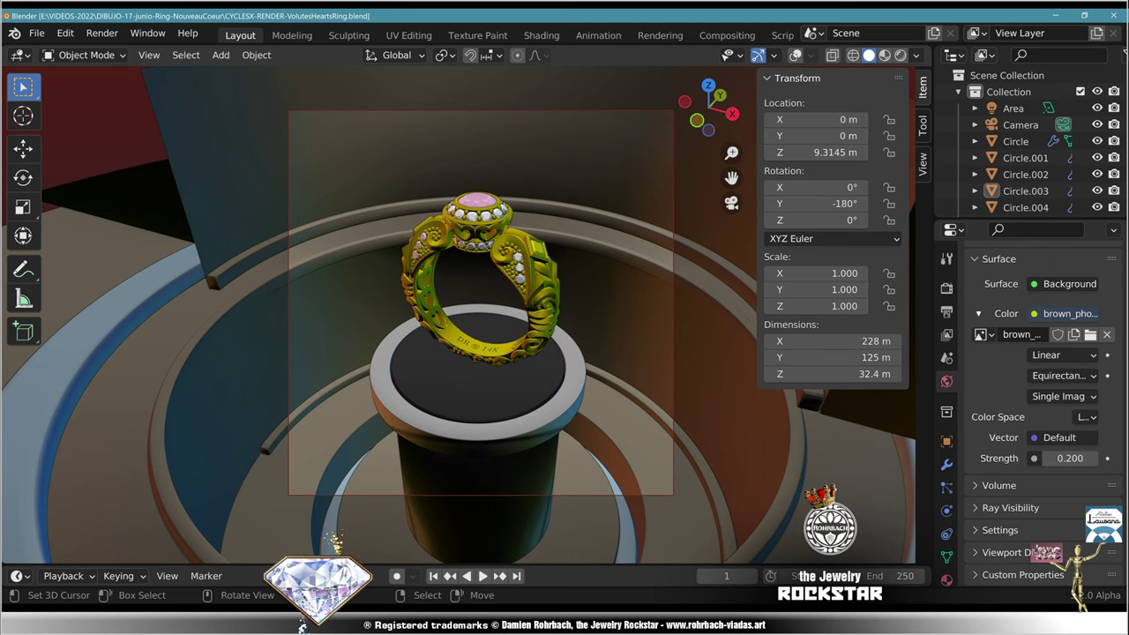
shift+middle_drag(481, 423, 516, 247)
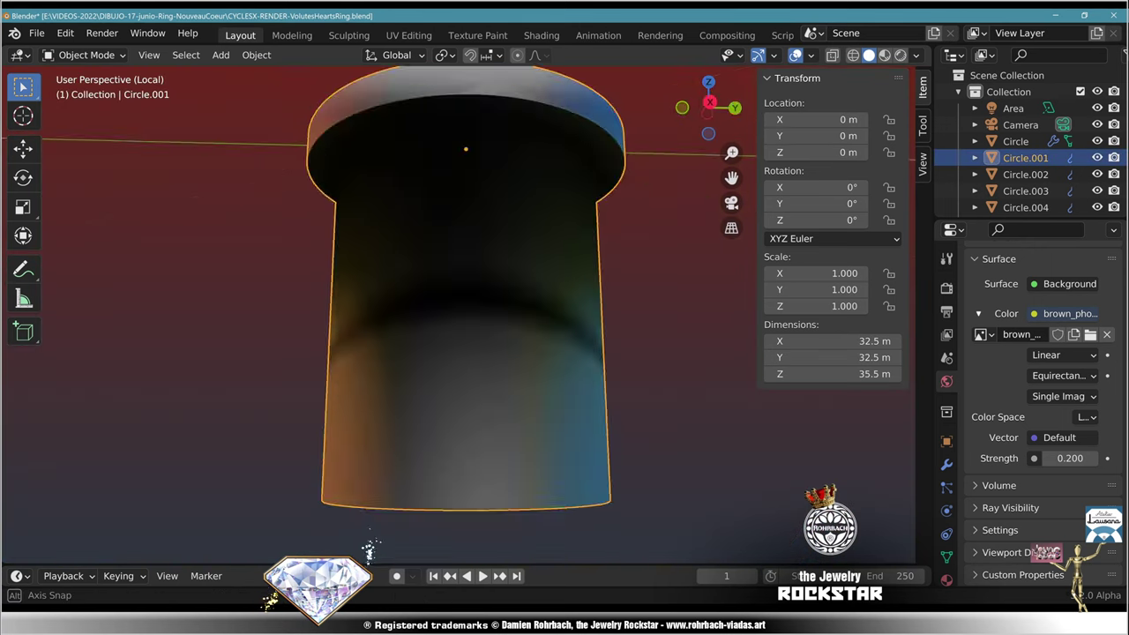
middle_drag(494, 318, 480, 221)
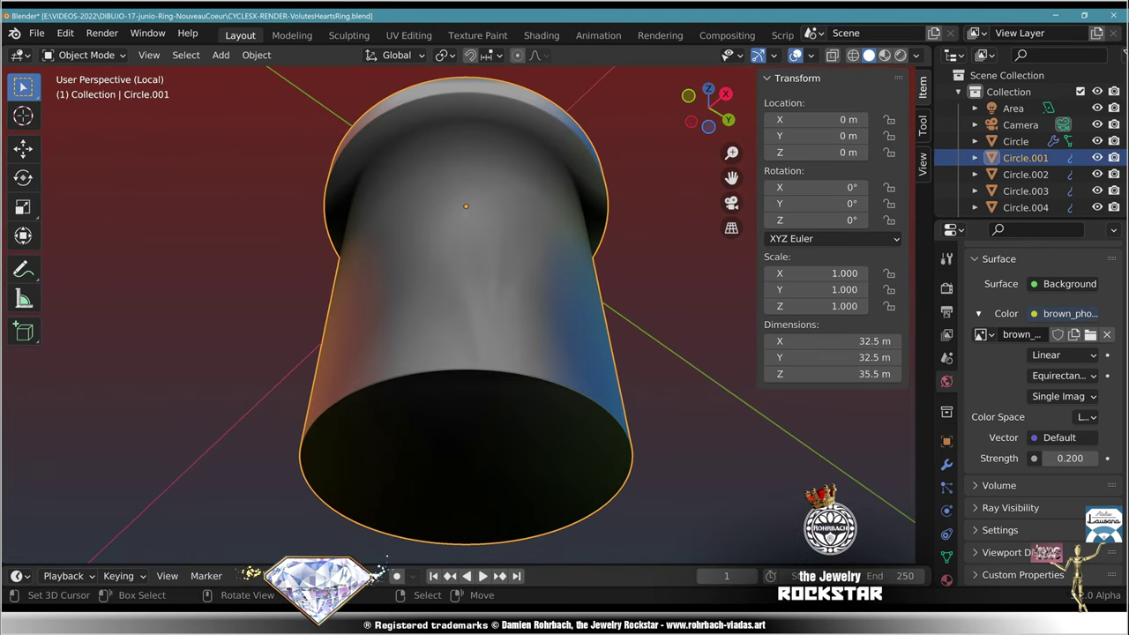
click(946, 557)
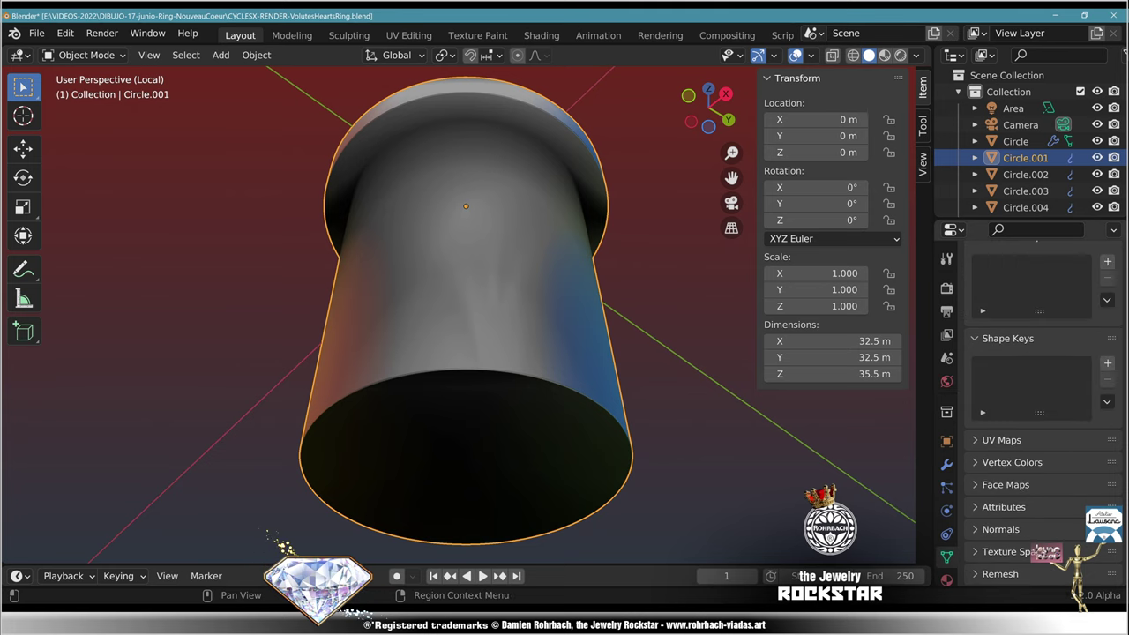
click(1001, 529)
scroll(1028, 476, down, 2)
click(1032, 499)
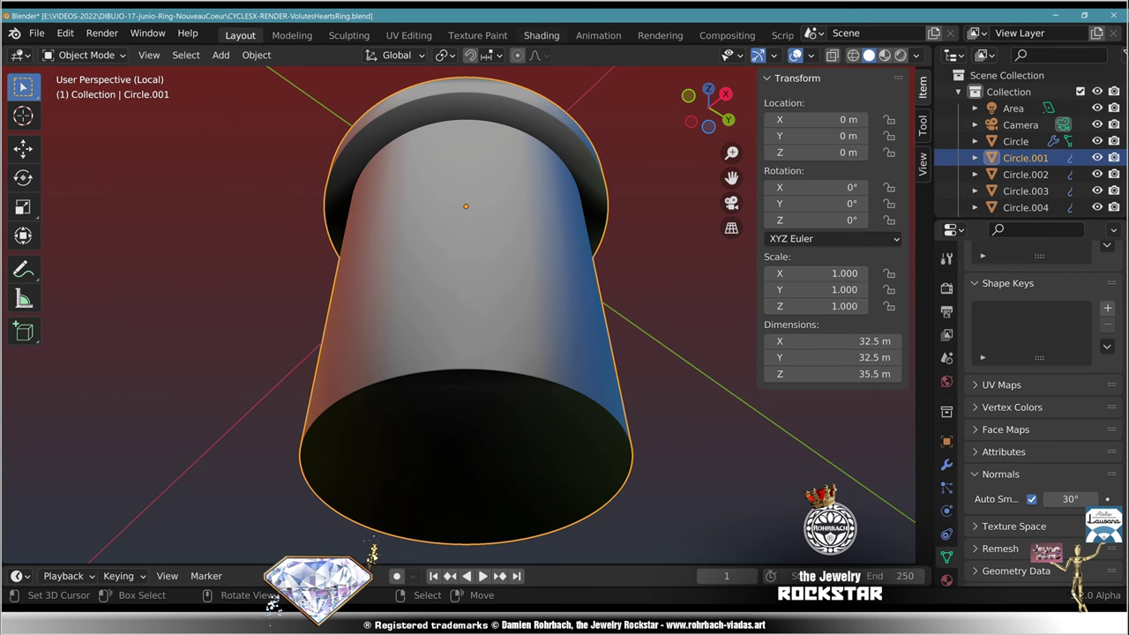
Step: Check the pedestal in the Shading workspace, save the file and bring back the full scene in the Layout workspace
click(541, 36)
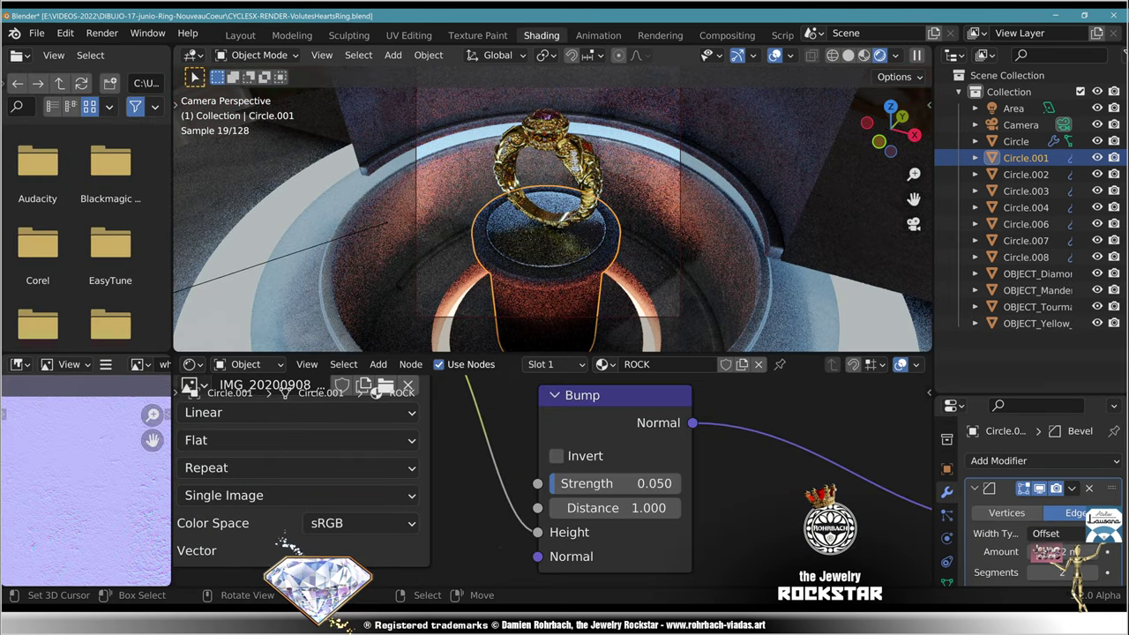
key(alt+a)
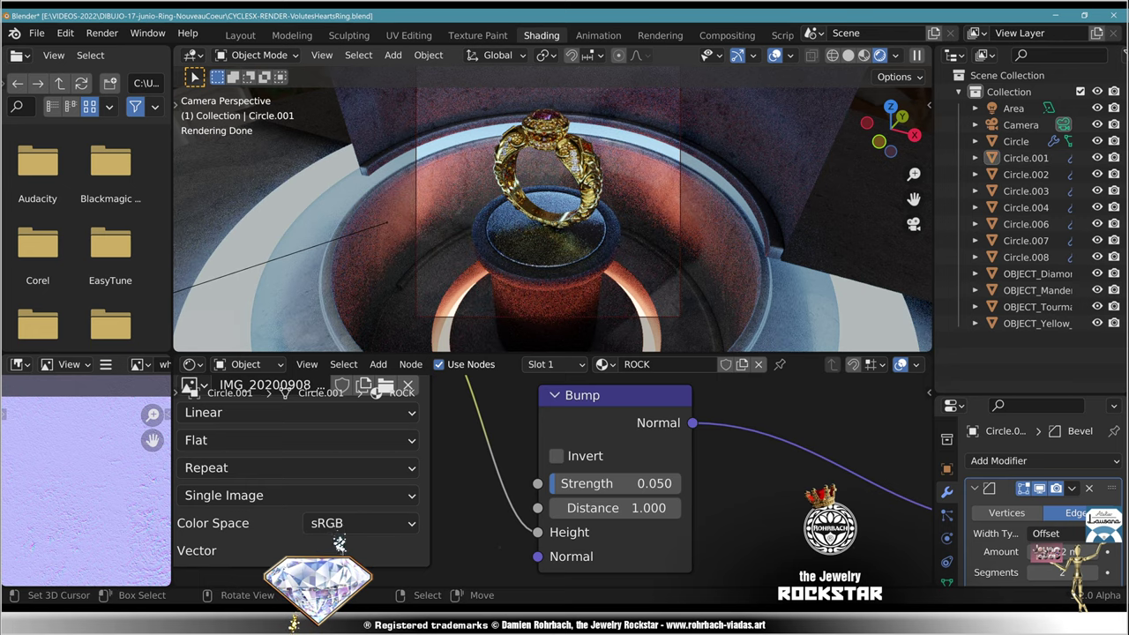
shift+middle_drag(547, 273, 644, 141)
key(ctrl+s)
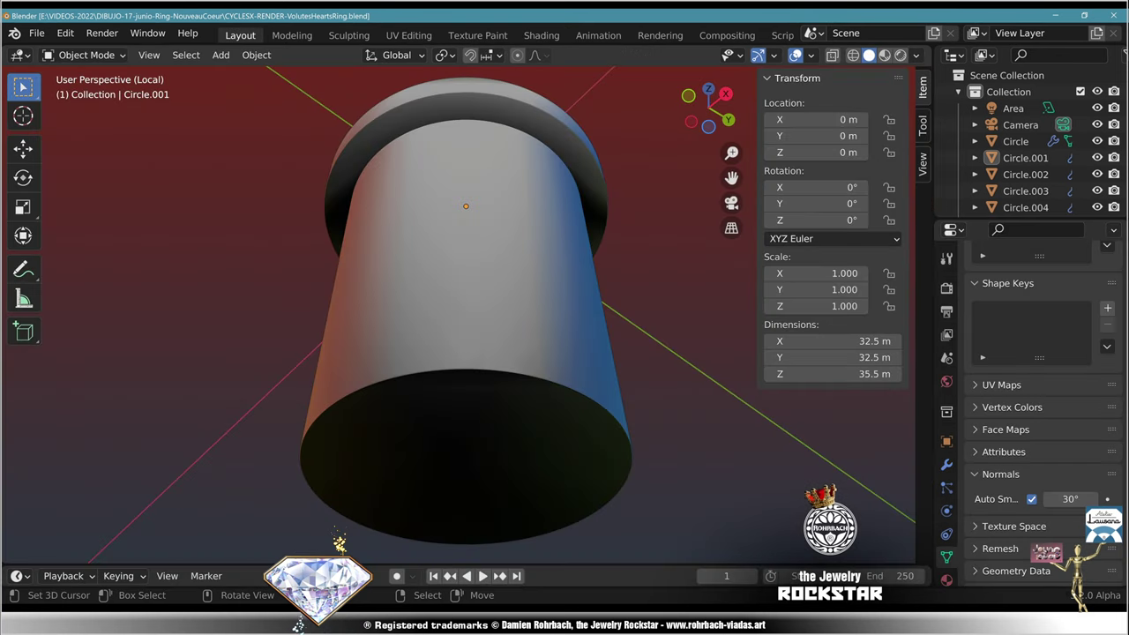
key(KP_Divide)
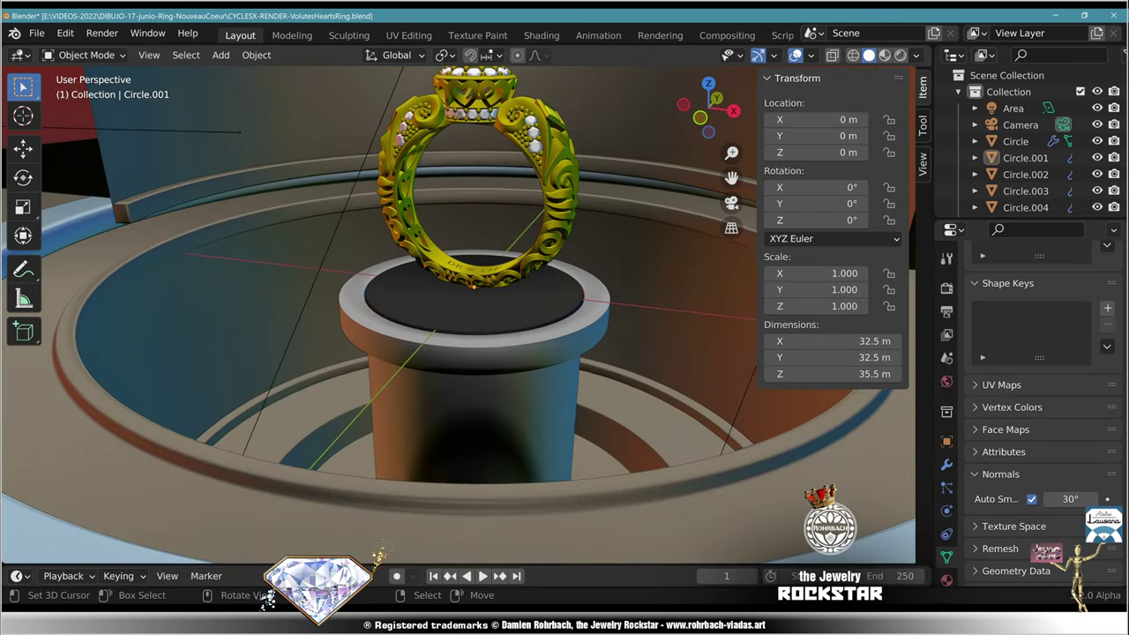
Step: Examine the whole display scene through the camera in solid and rendered shading
middle_drag(459, 309, 548, 338)
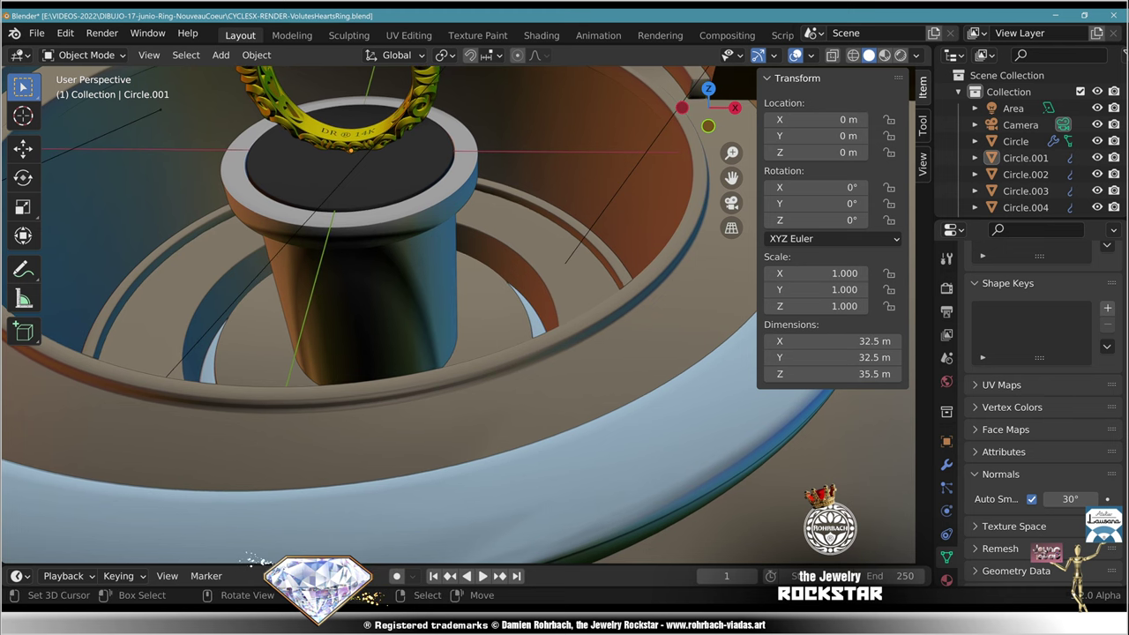
scroll(459, 315, down, 5)
shift+middle_drag(459, 309, 526, 365)
scroll(459, 315, up, 3)
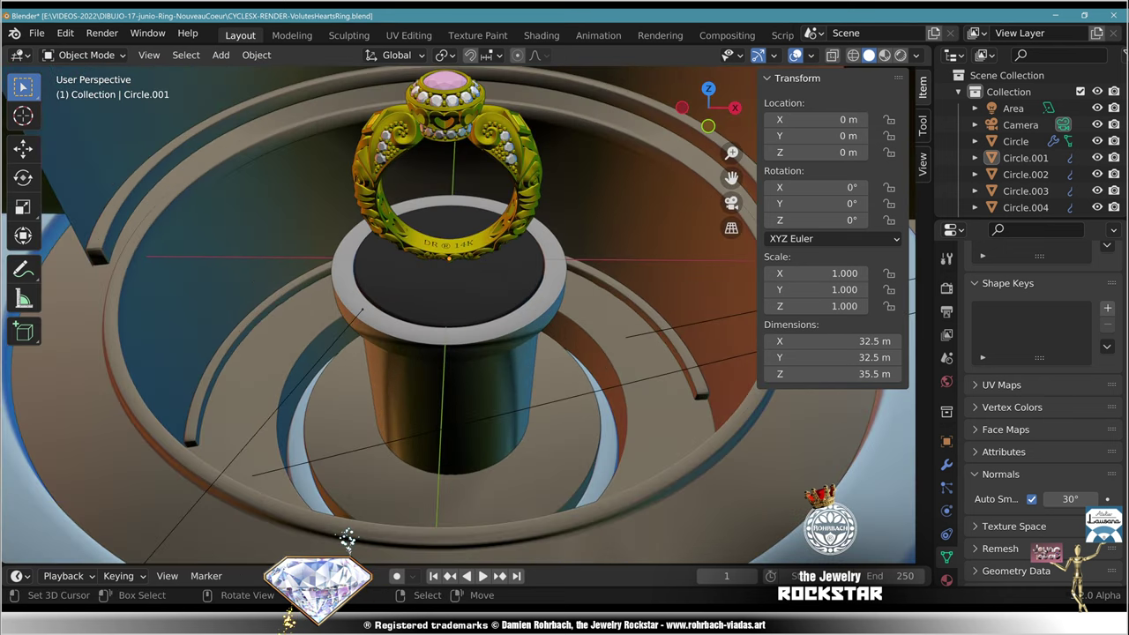
shift+middle_drag(458, 309, 497, 365)
key(KP_0)
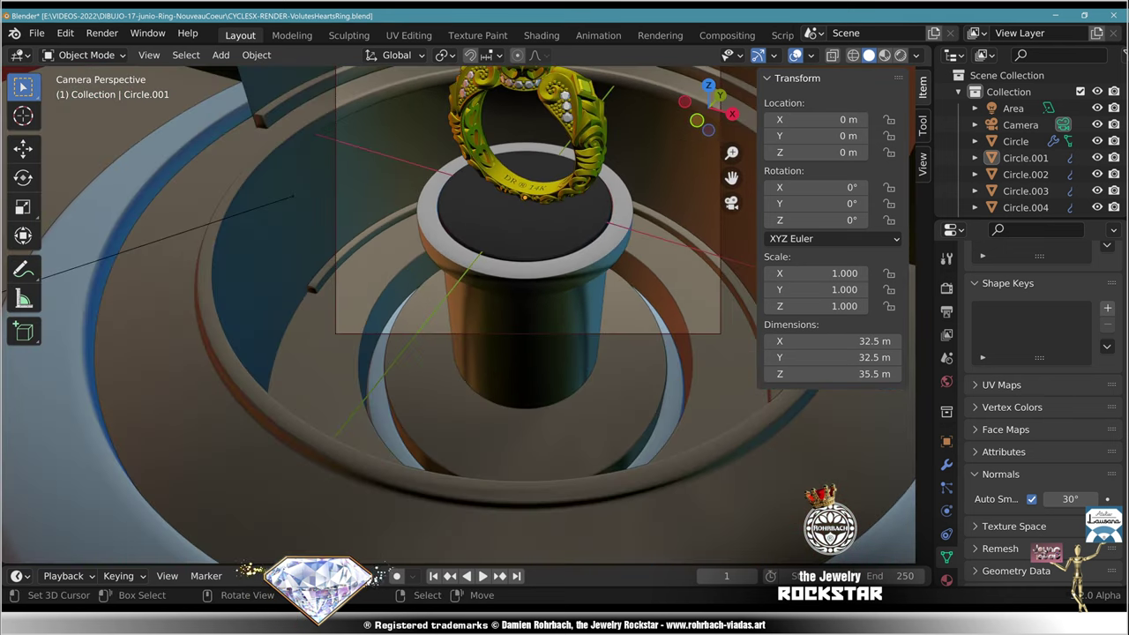
scroll(498, 273, up, 4)
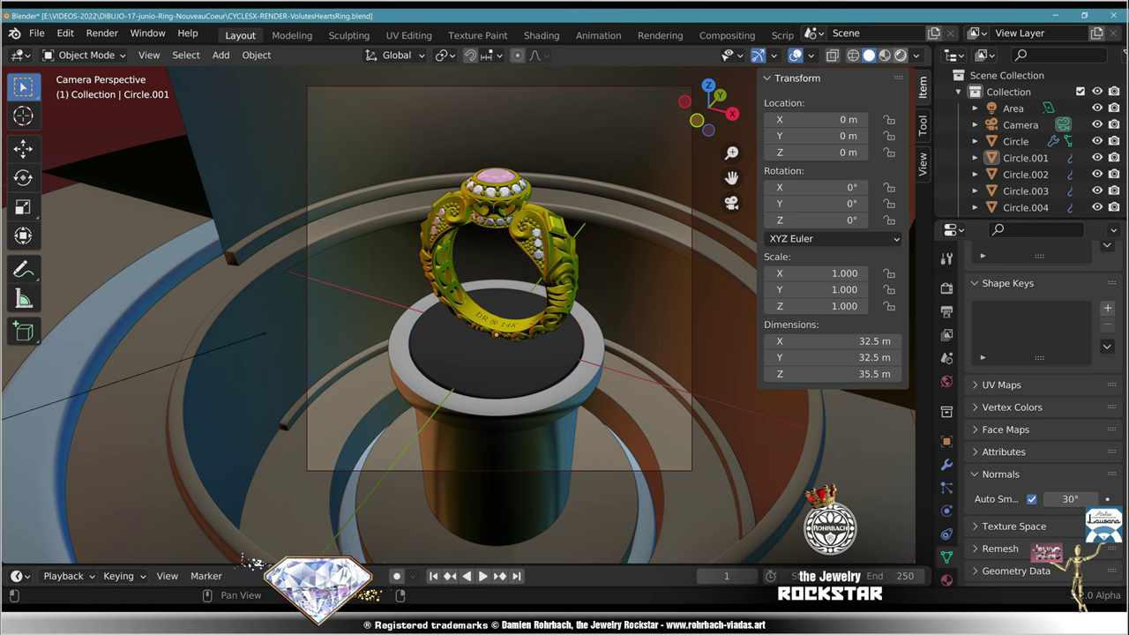
key(shift+z)
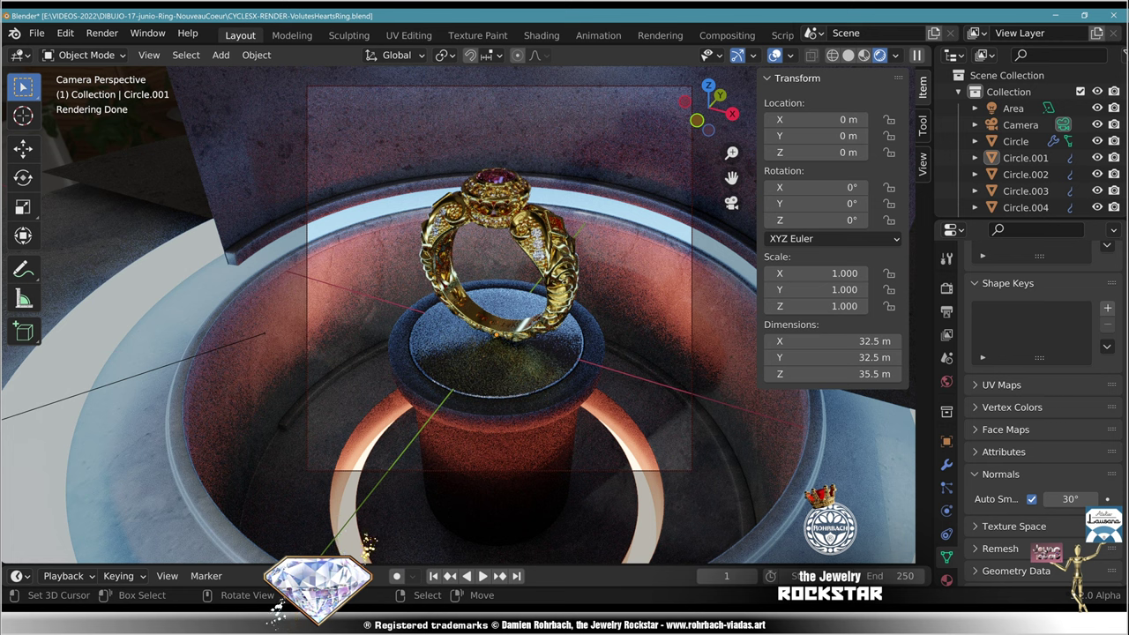
click(848, 55)
Step: Add 12 horizontal loop cuts around the shaft of the pedestal Circle.001 in Edit Mode
right_click(496, 442)
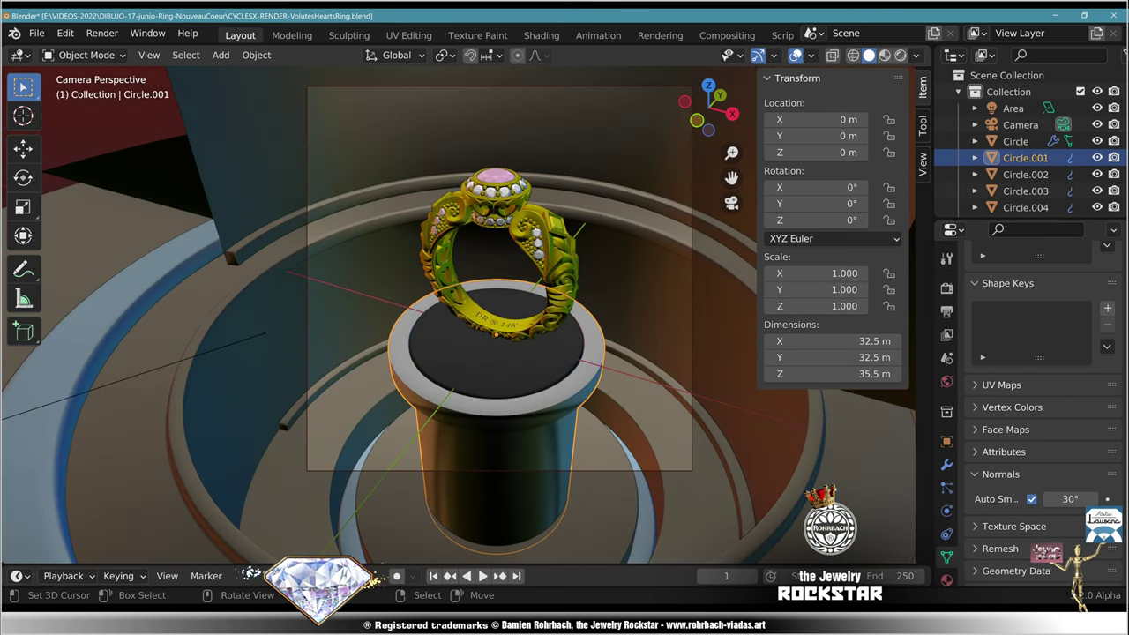
key(KP_Divide)
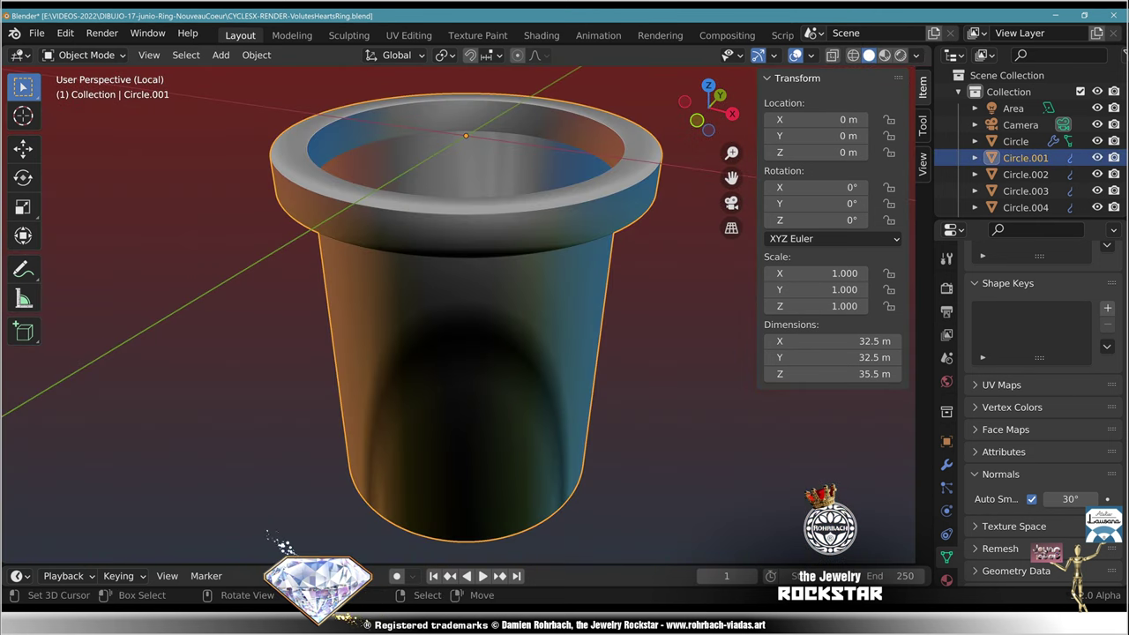
key(KP_Divide)
key(KP_0)
key(Tab)
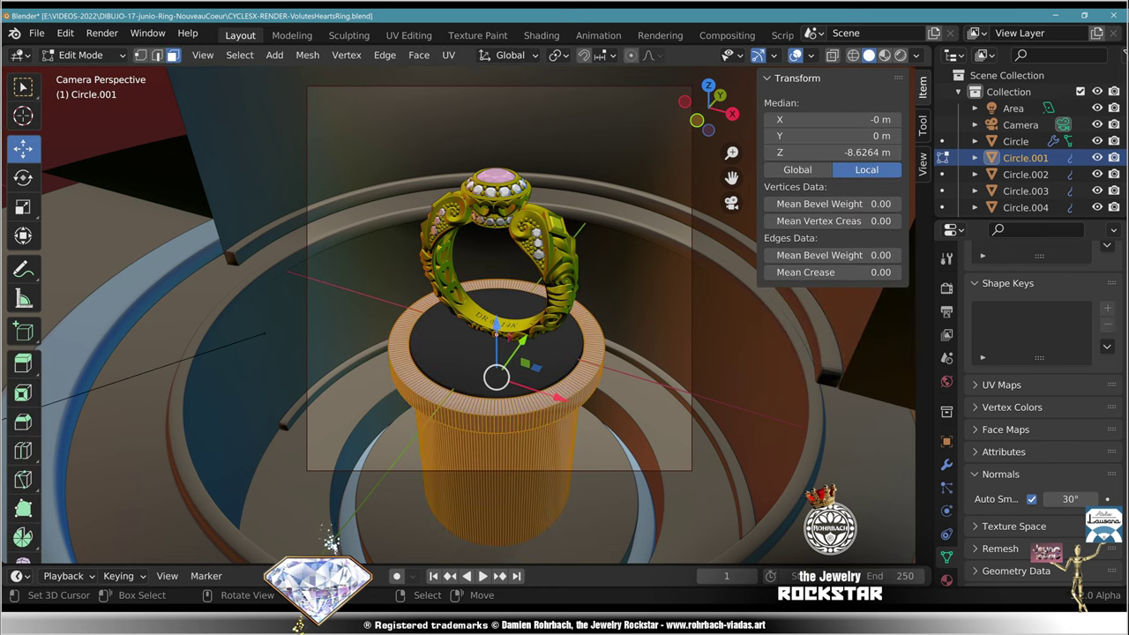
click(23, 451)
drag(507, 486, 508, 440)
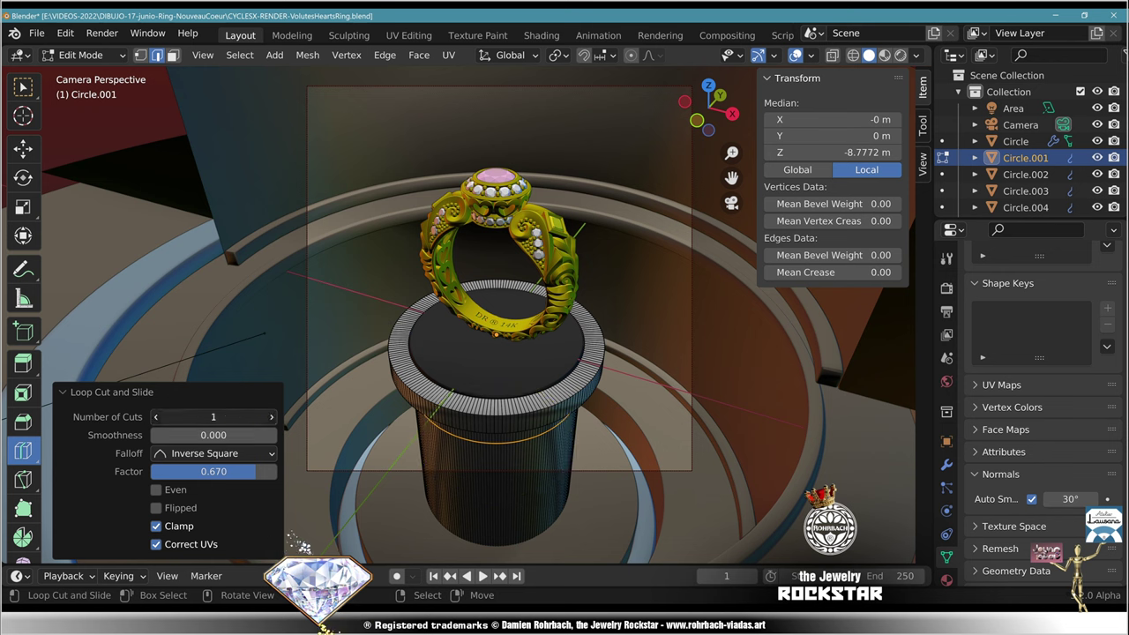
key(Return)
click(214, 417)
text(12)
key(Return)
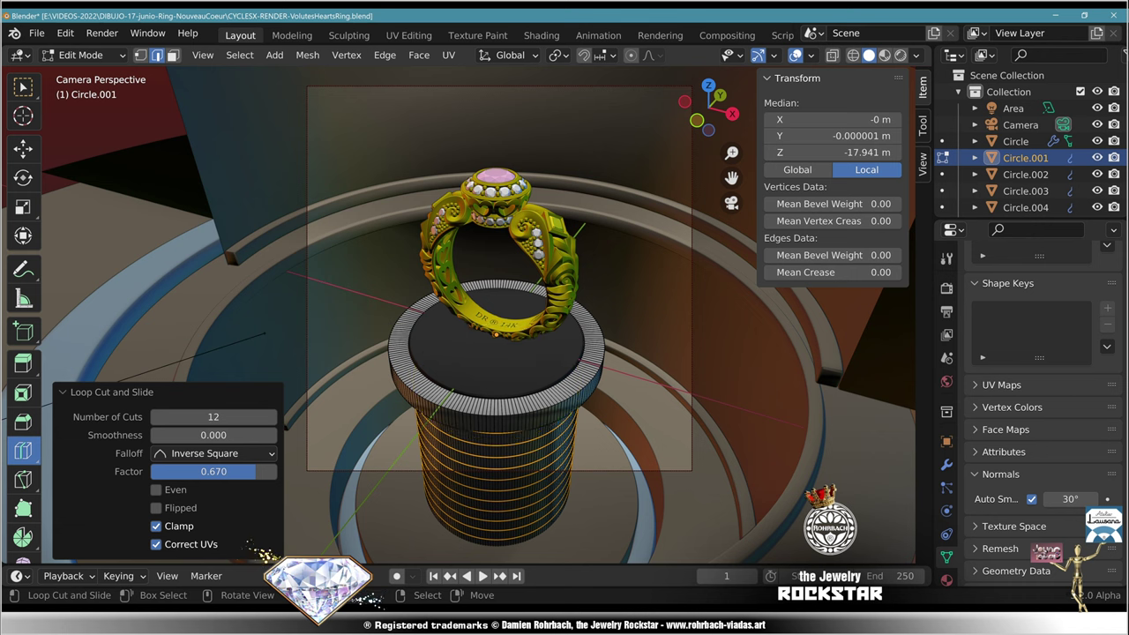
Step: In a front X-ray view, select only the vertices of the third and fourth loop cuts below the pedestal's rim
click(23, 148)
shift+middle_drag(496, 418, 489, 268)
key(KP_1)
scroll(459, 315, up, 1)
key(alt+z)
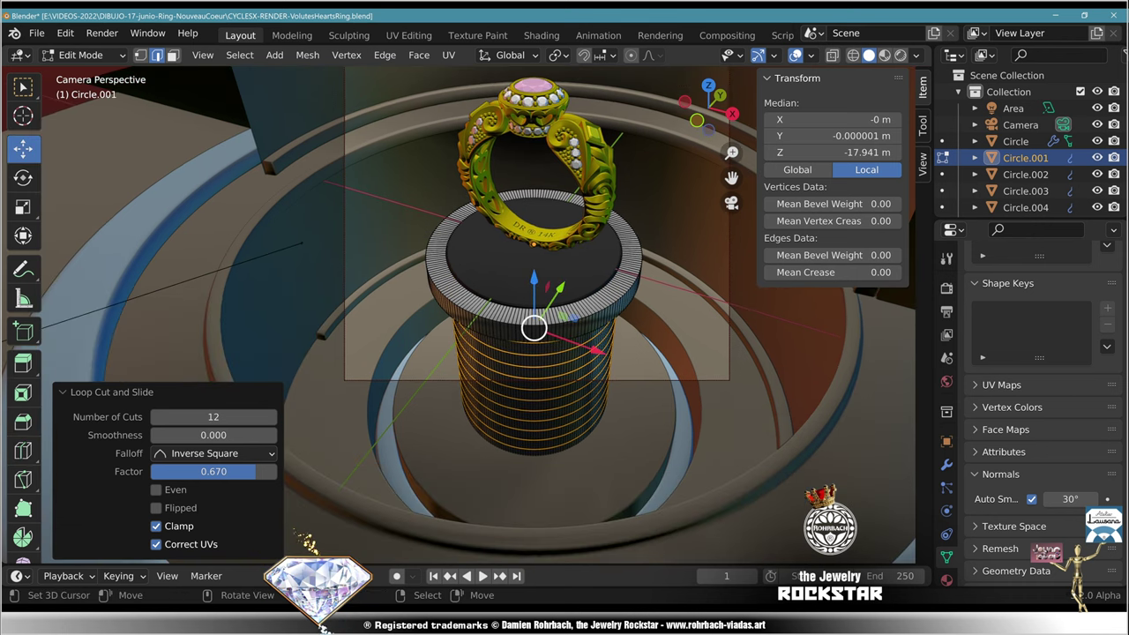
key(alt+a)
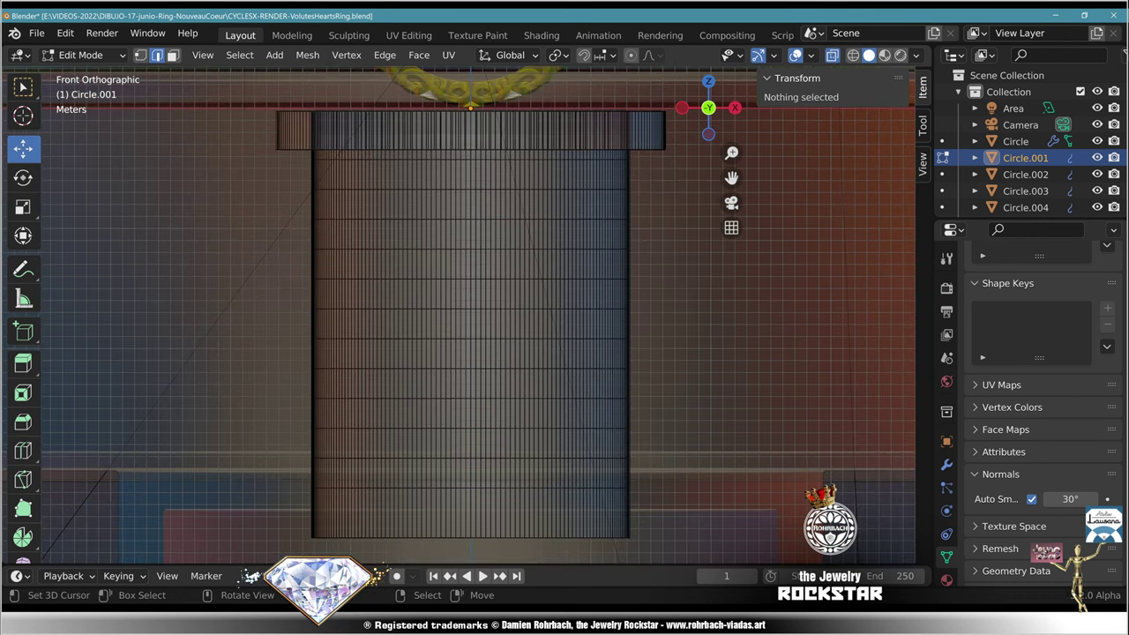
key(1)
key(b)
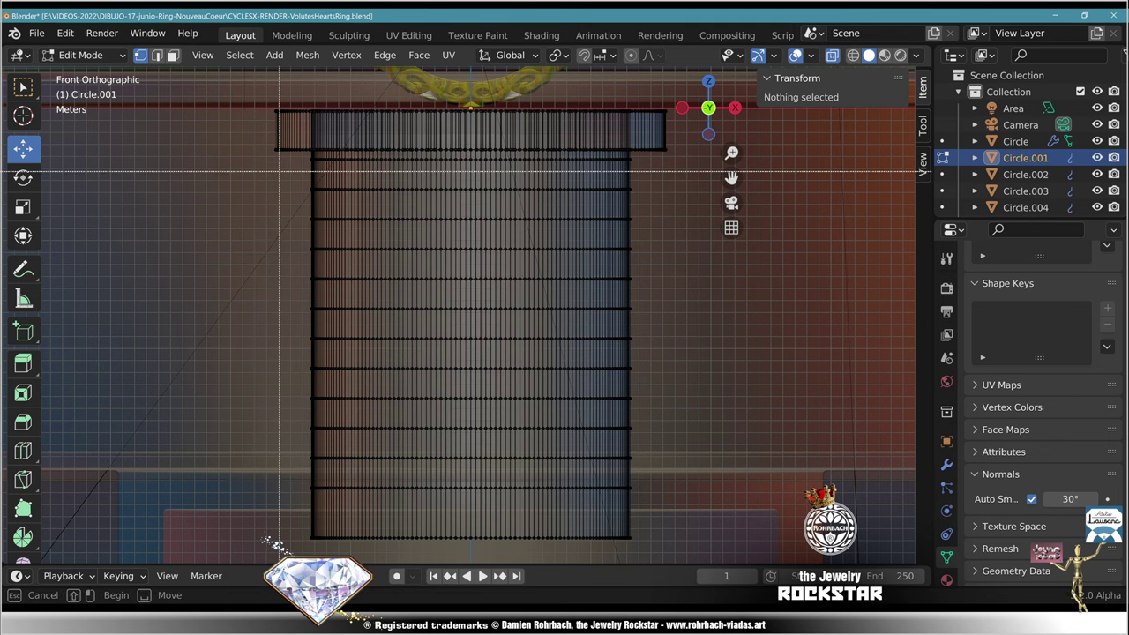
drag(279, 170, 656, 229)
middle_drag(656, 229, 619, 275)
key(KP_0)
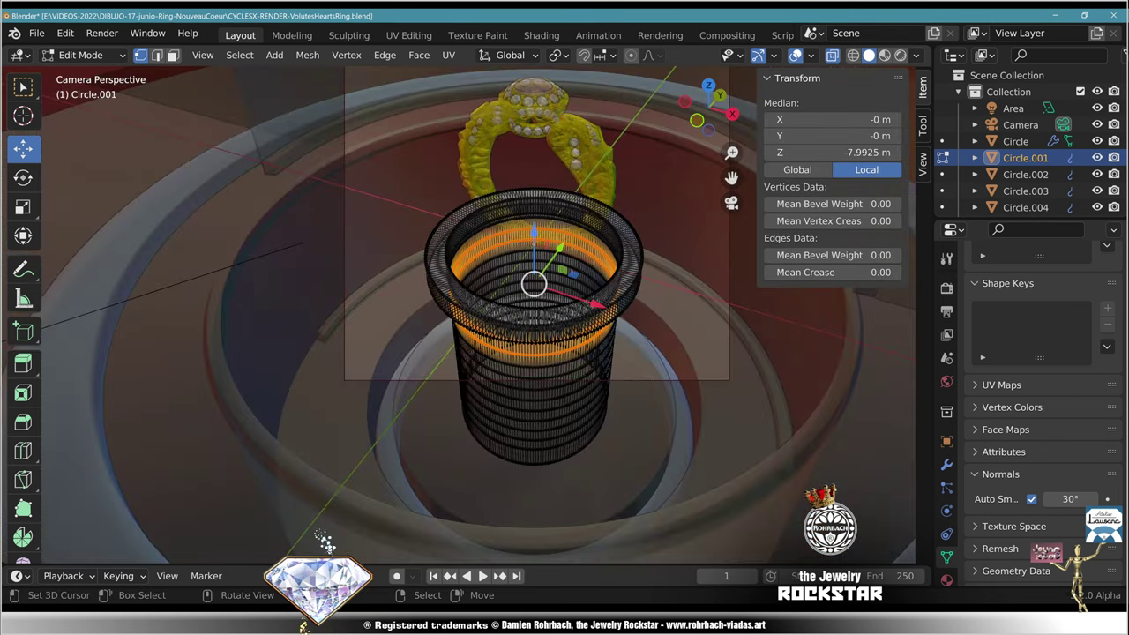
key(KP_1)
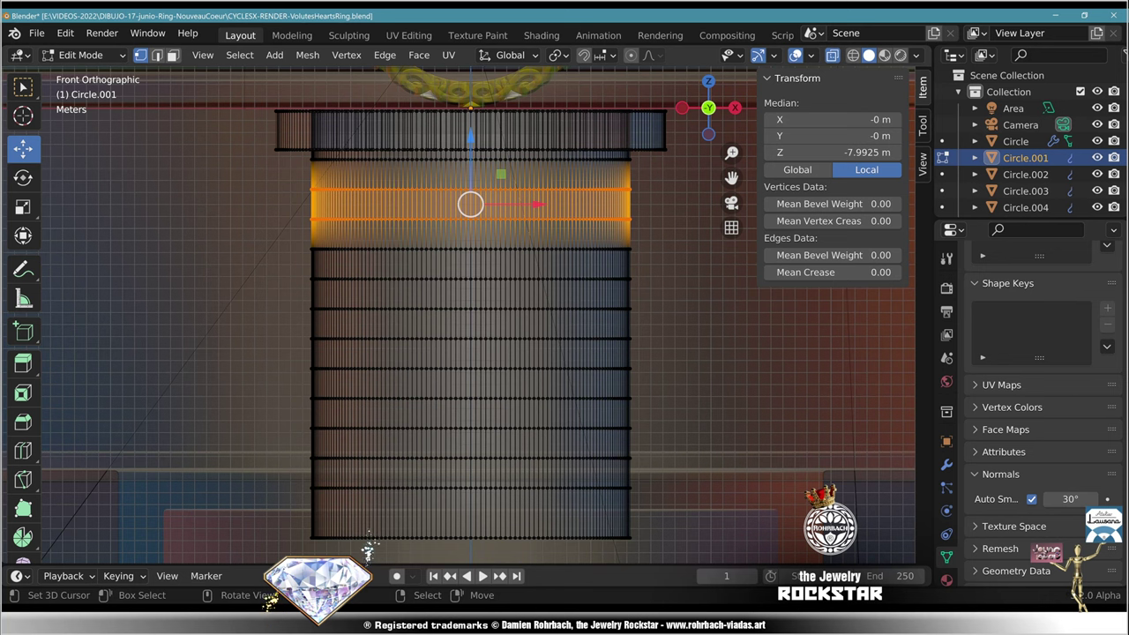
key(alt+a)
drag(279, 207, 660, 254)
key(KP_0)
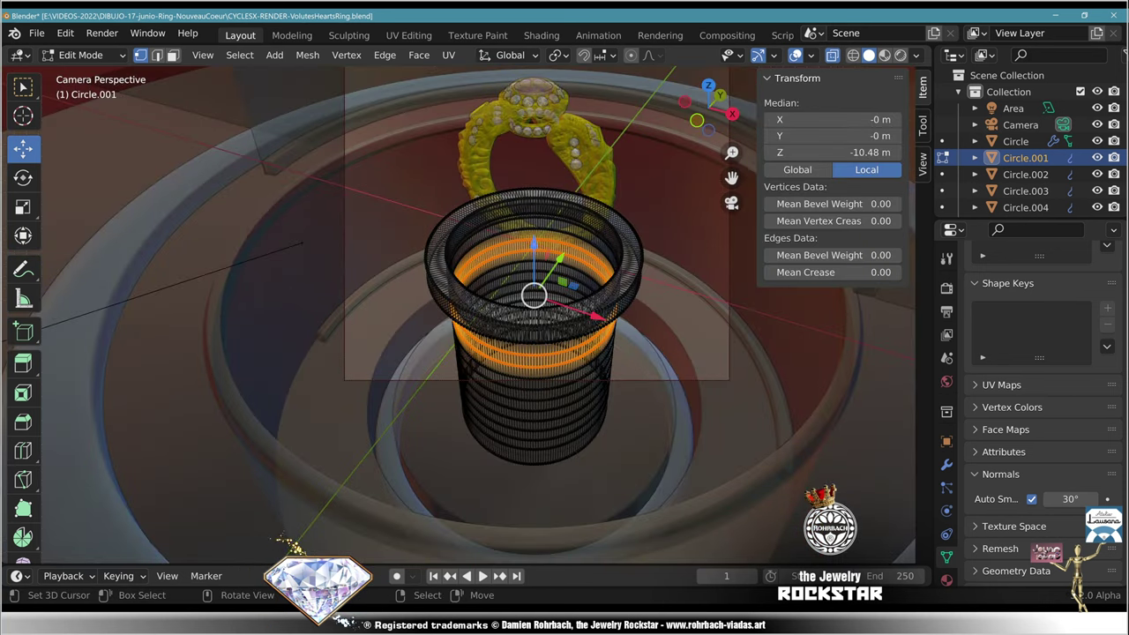
key(KP_1)
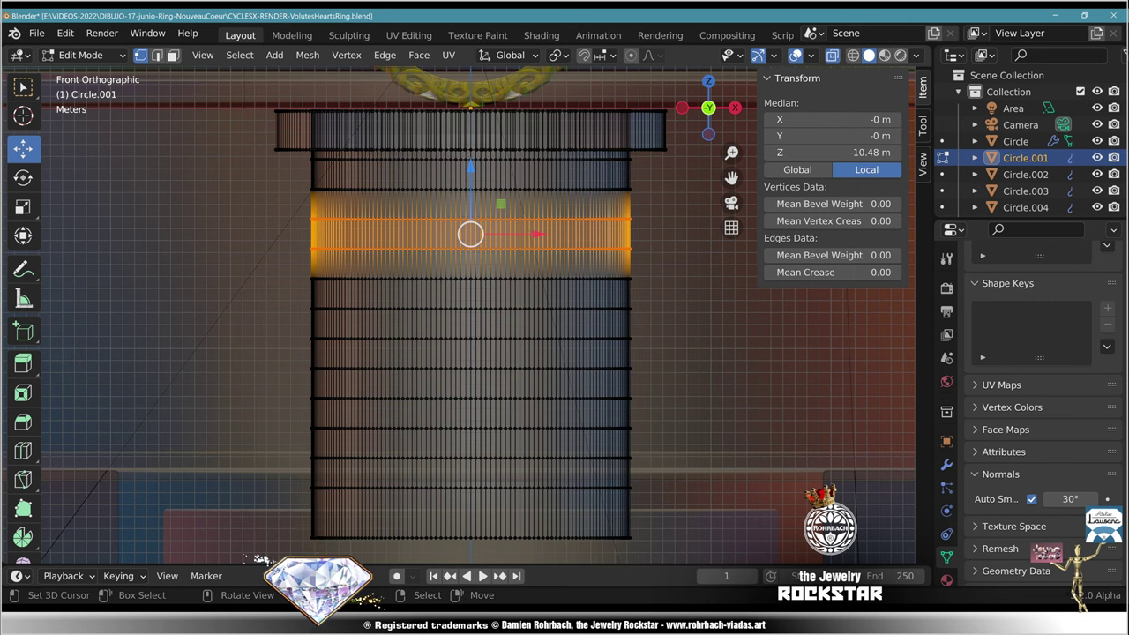
Step: Extrude the selected band in place, scale it to 1.12 in X and Y and 1 in Z, and check it through the camera
key(e)
key(Escape)
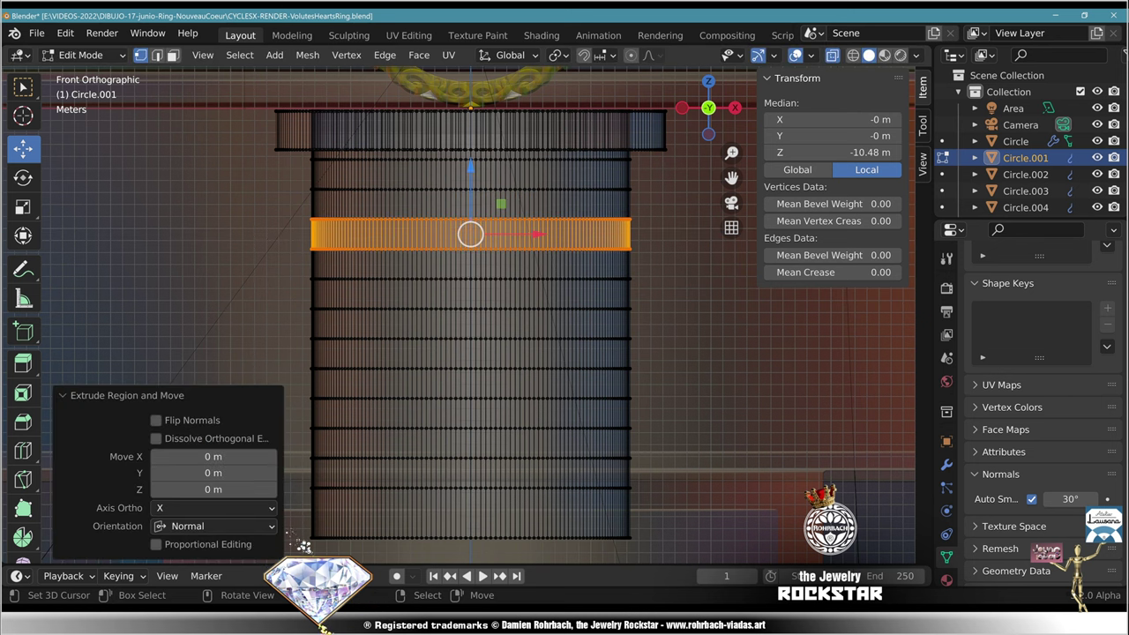
key(s)
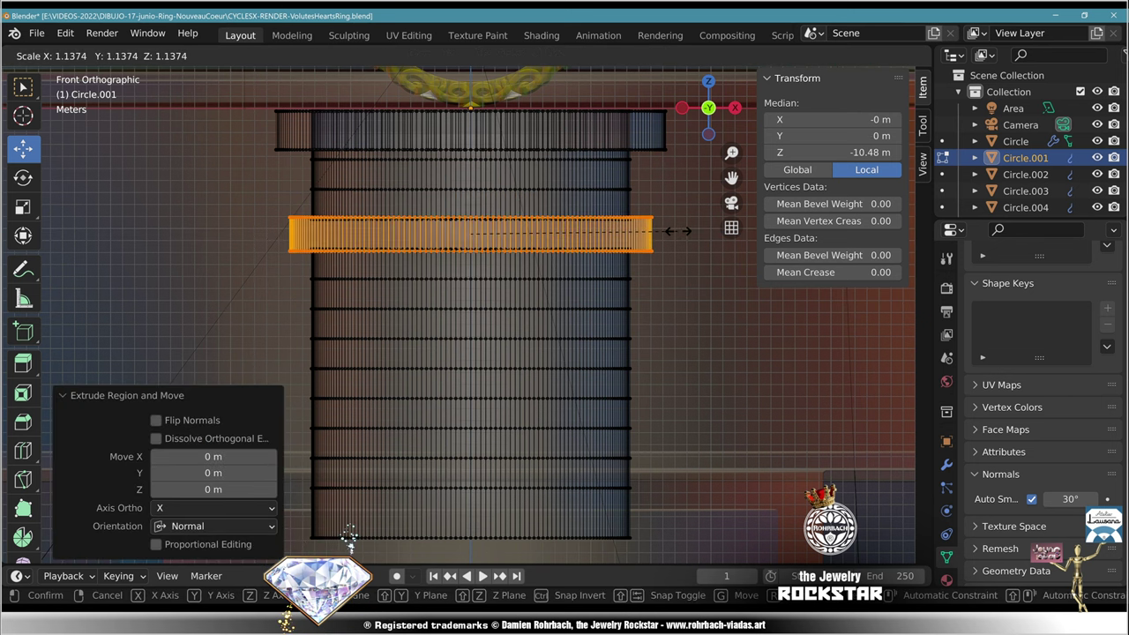
click(357, 542)
drag(214, 475, 214, 508)
text(1.)
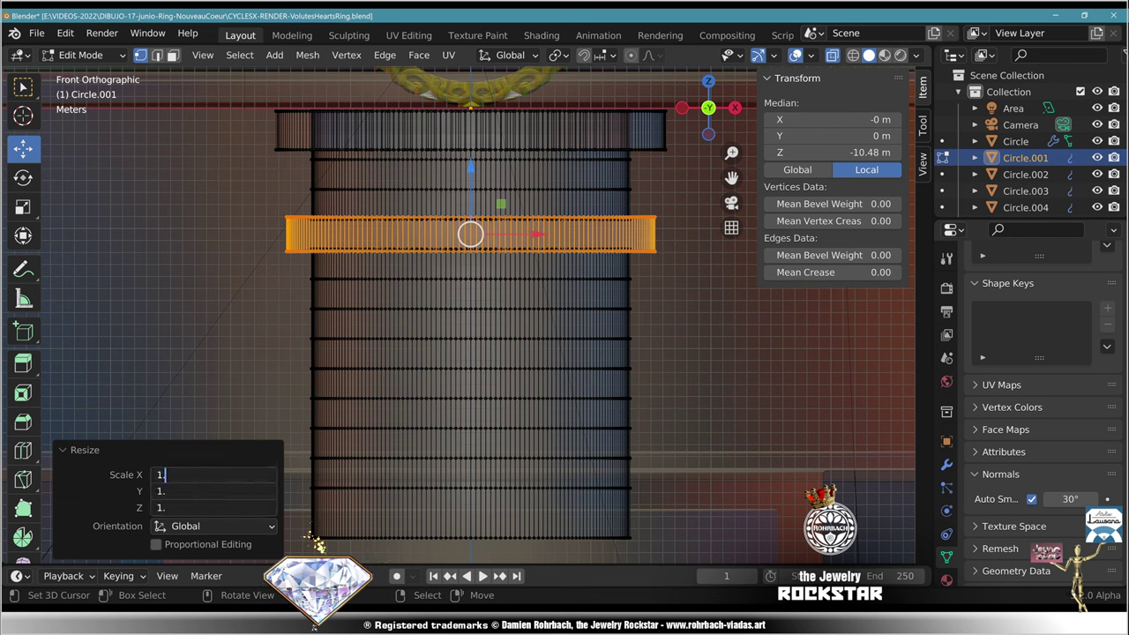
text(12)
key(Return)
click(214, 508)
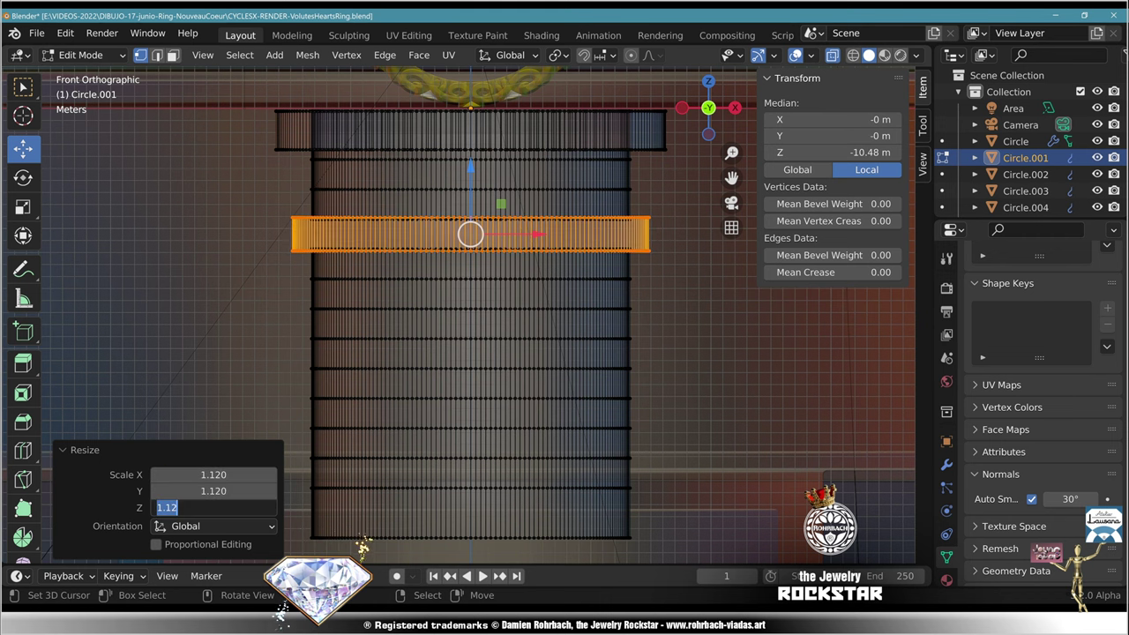
text(1)
key(Return)
key(KP_0)
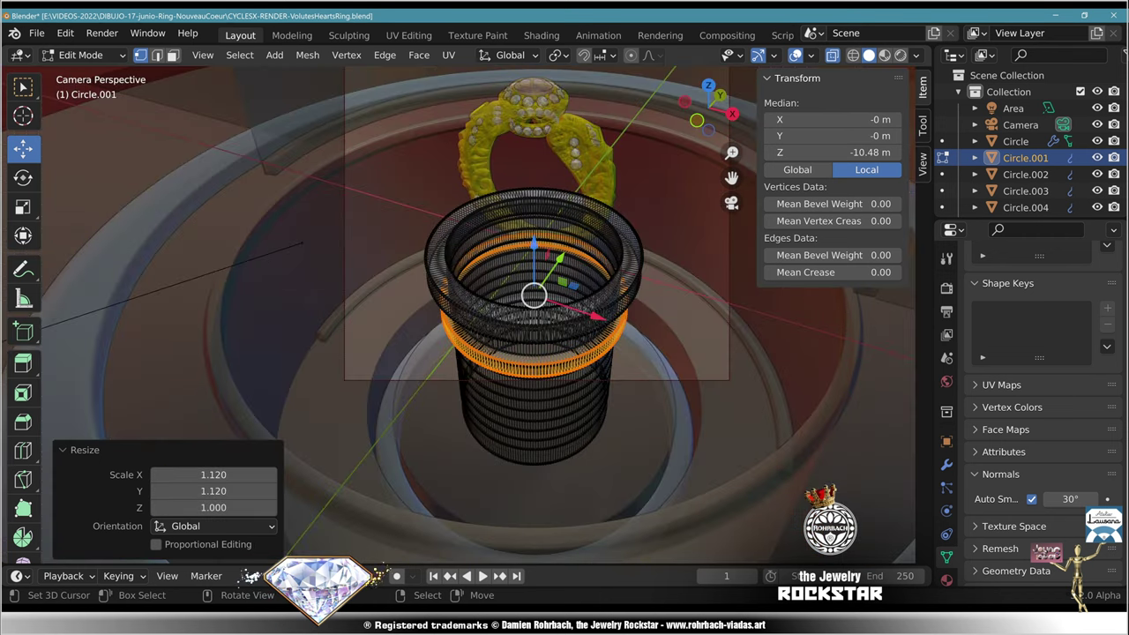
key(alt+z)
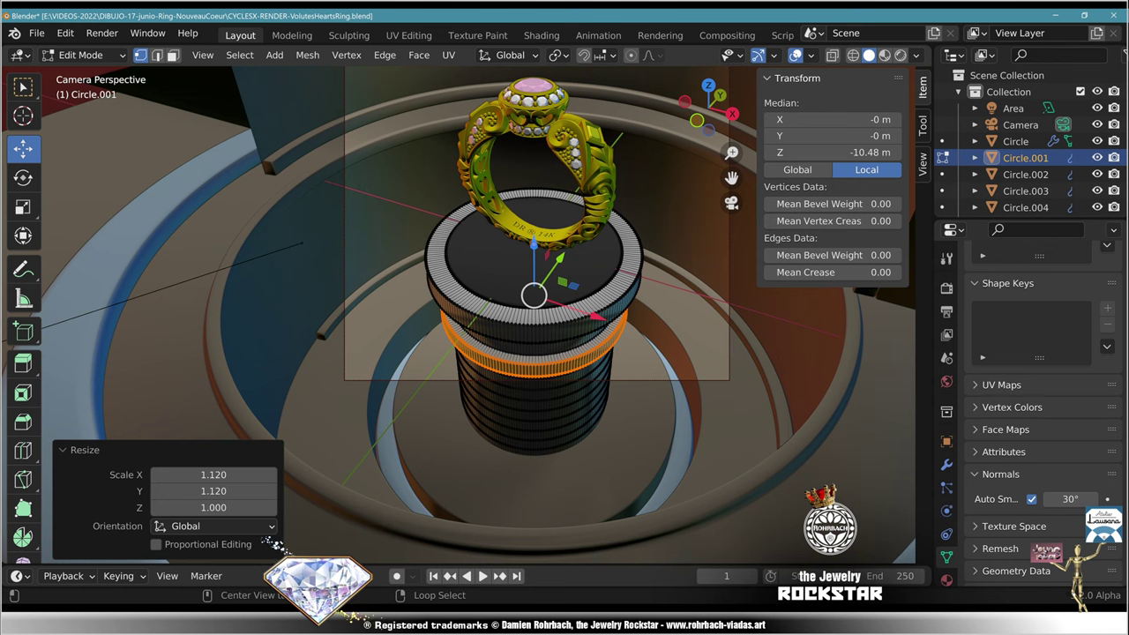
Step: Extrude the band between the fifth and sixth loop cuts in place and scale it to 1.12 in X and Y and 1 in Z
key(KP_1)
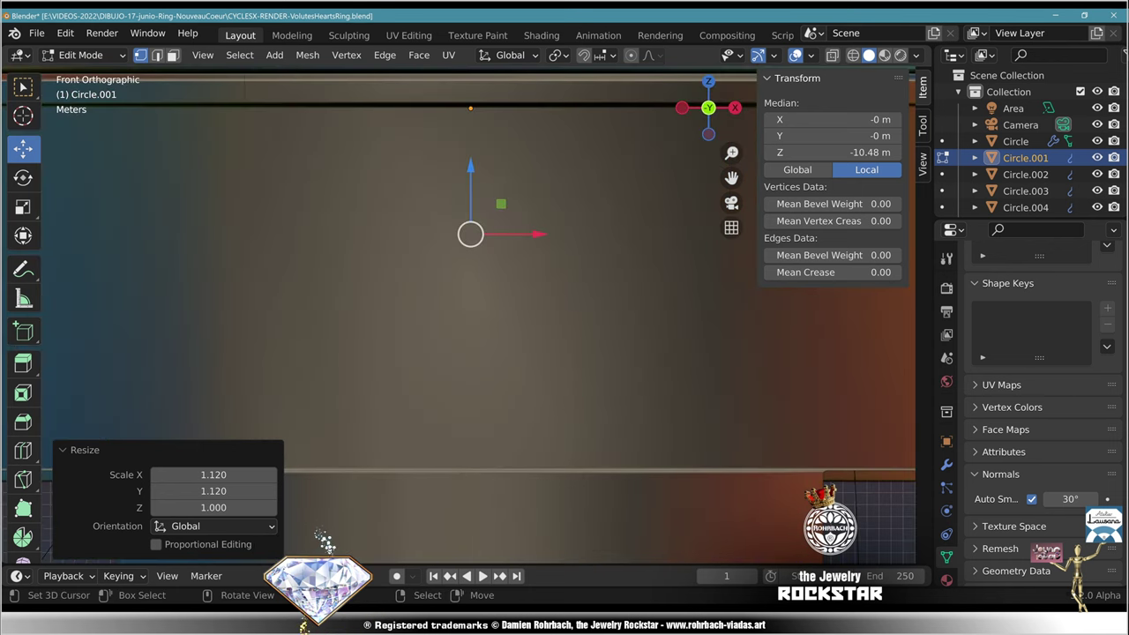
key(alt+z)
key(alt+a)
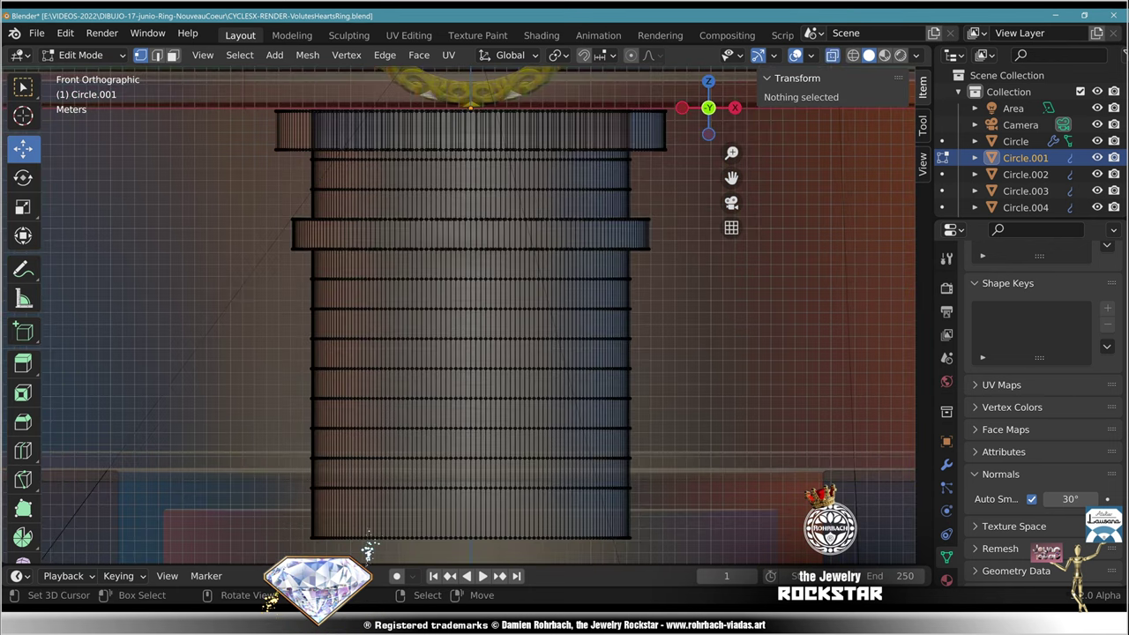
drag(277, 273, 649, 317)
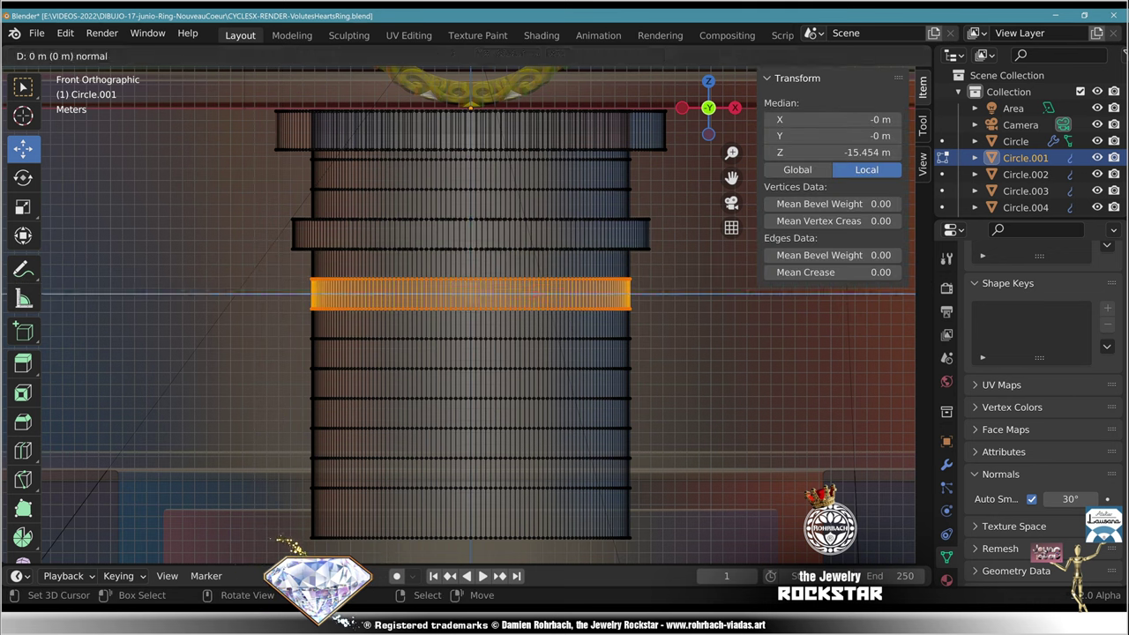
key(e)
key(Escape)
key(s)
click(685, 295)
drag(213, 475, 213, 508)
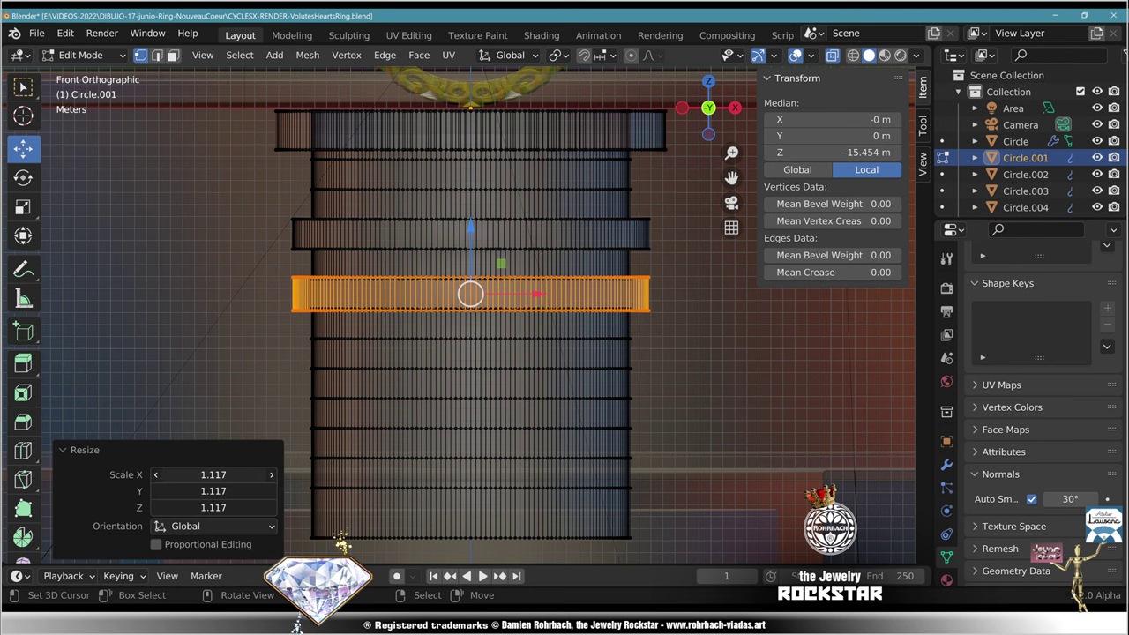
text(1.12)
key(Return)
click(213, 508)
text(1)
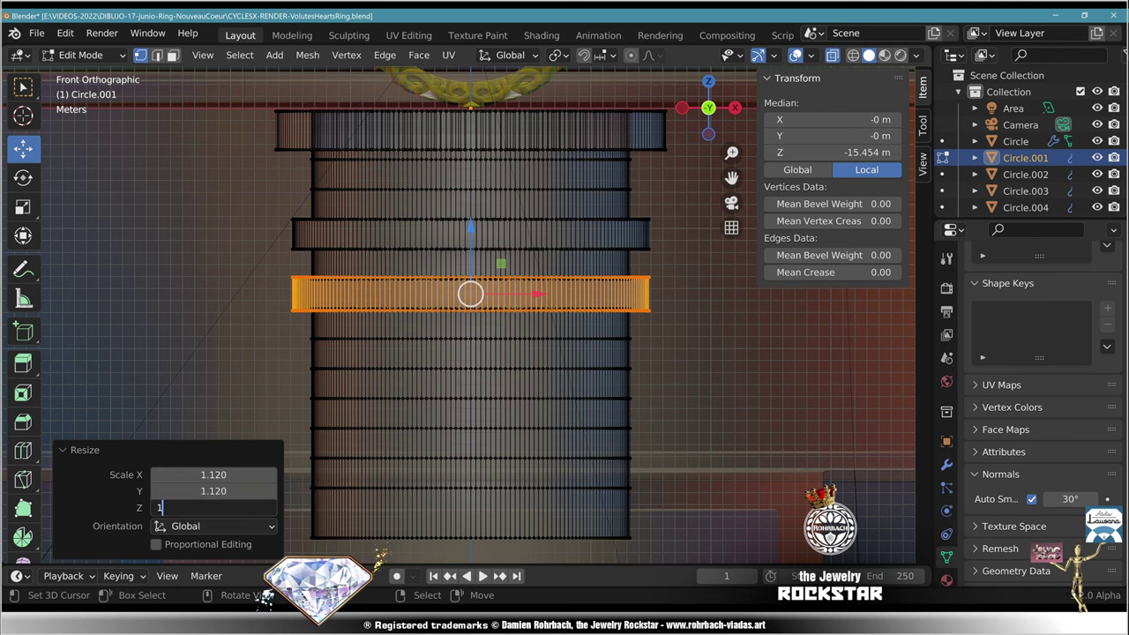
key(Return)
Step: Check the two raised bands through the camera and undo the extrusion and scaling of the lower one
key(KP_0)
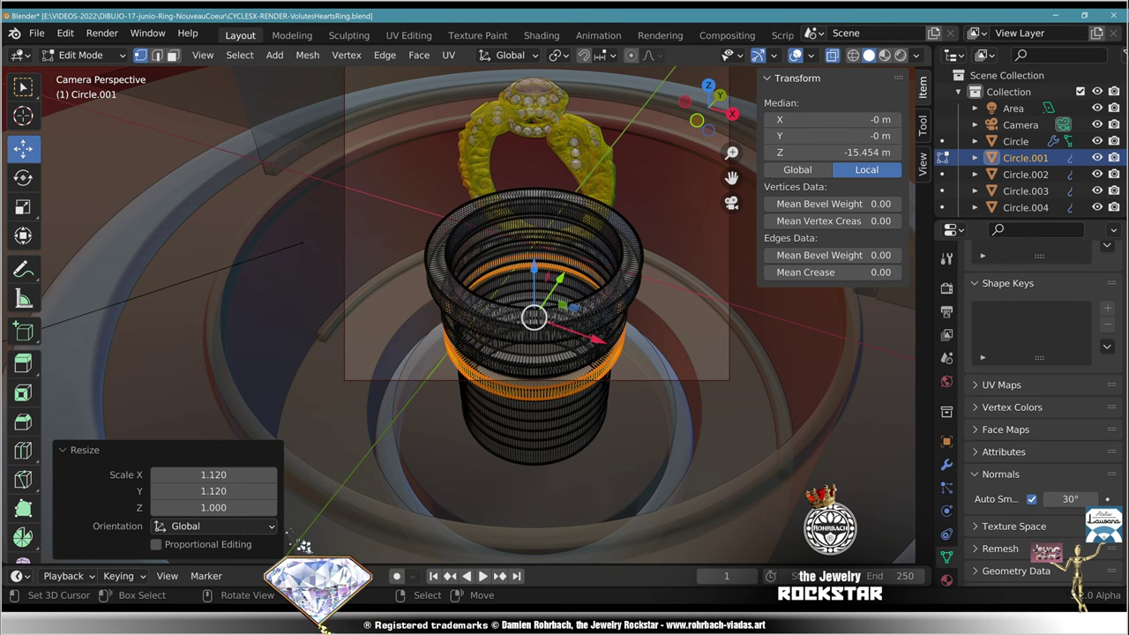
scroll(533, 317, up, 2)
shift+middle_drag(585, 320, 560, 224)
key(alt+z)
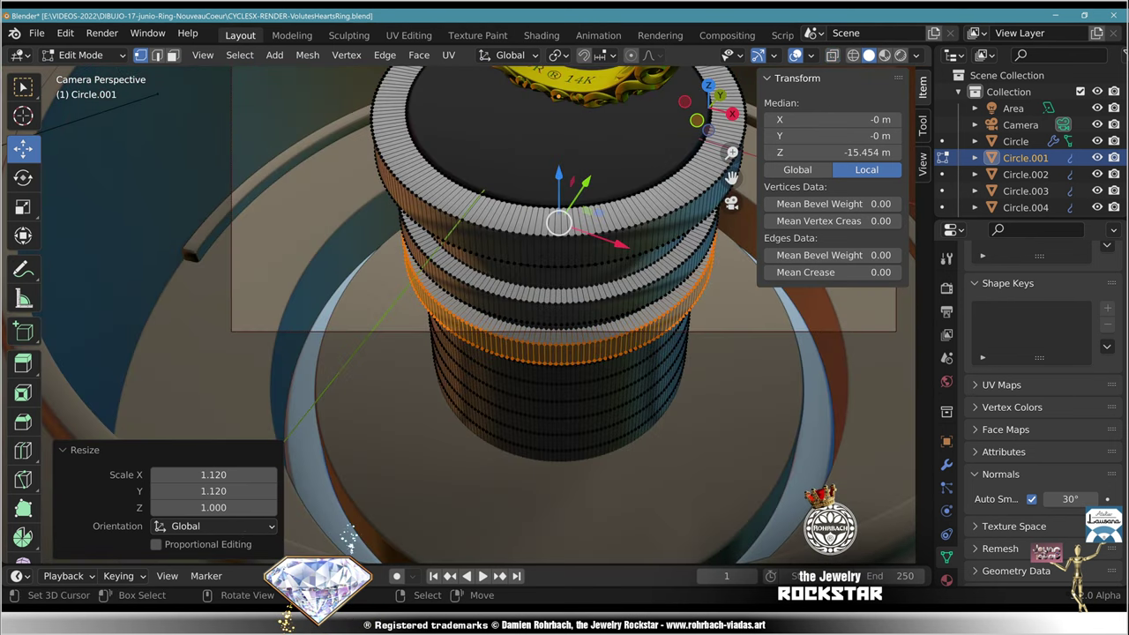
scroll(349, 534, up, 3)
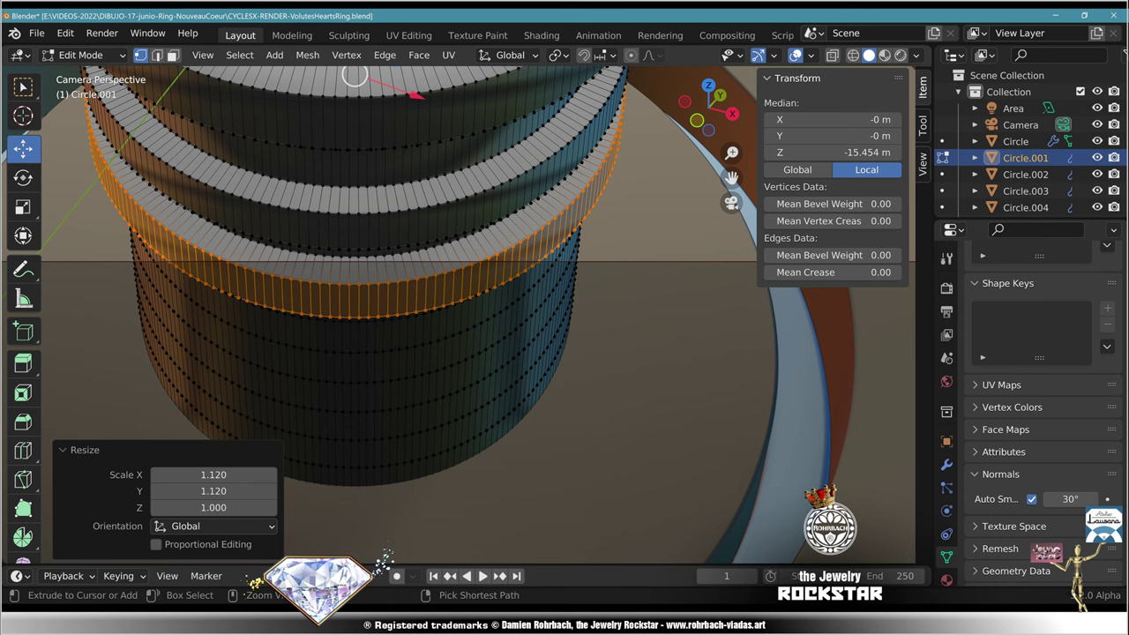
key(ctrl+z)
Step: In a front X-ray view, select only the vertices of the sixth and seventh loop cuts below the pedestal's rim
key(KP_1)
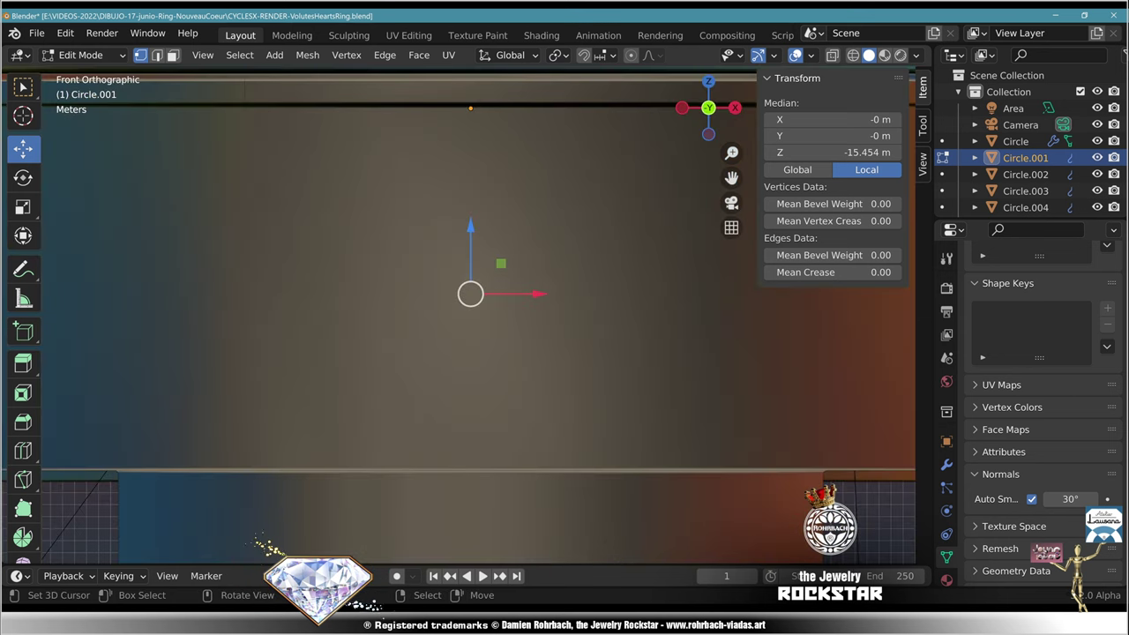
key(alt+z)
key(alt+a)
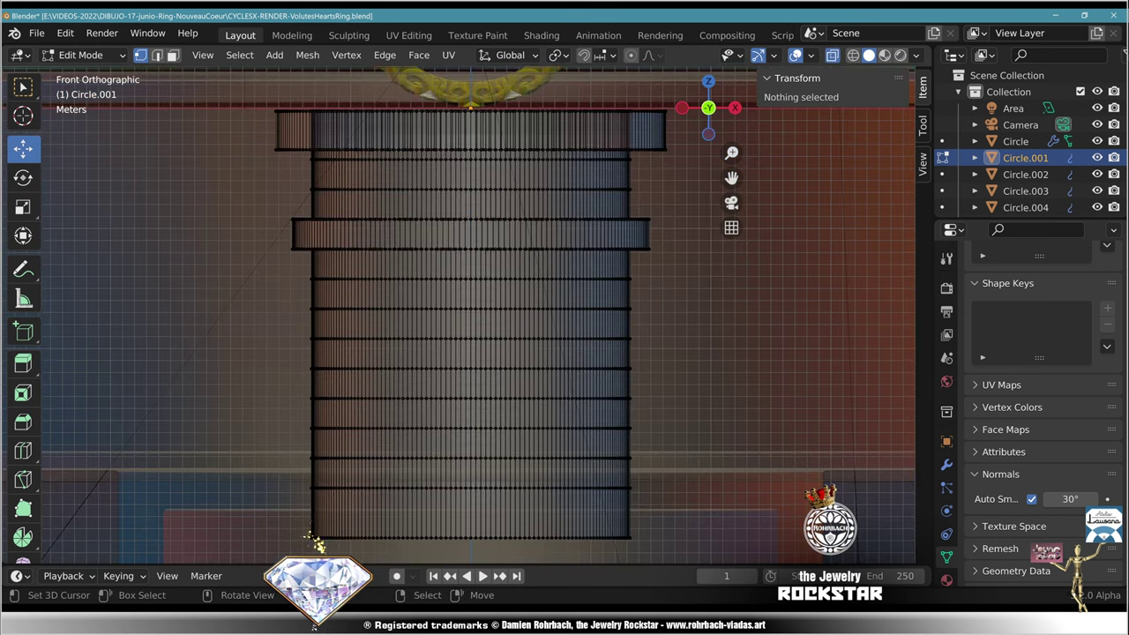
drag(290, 302, 654, 352)
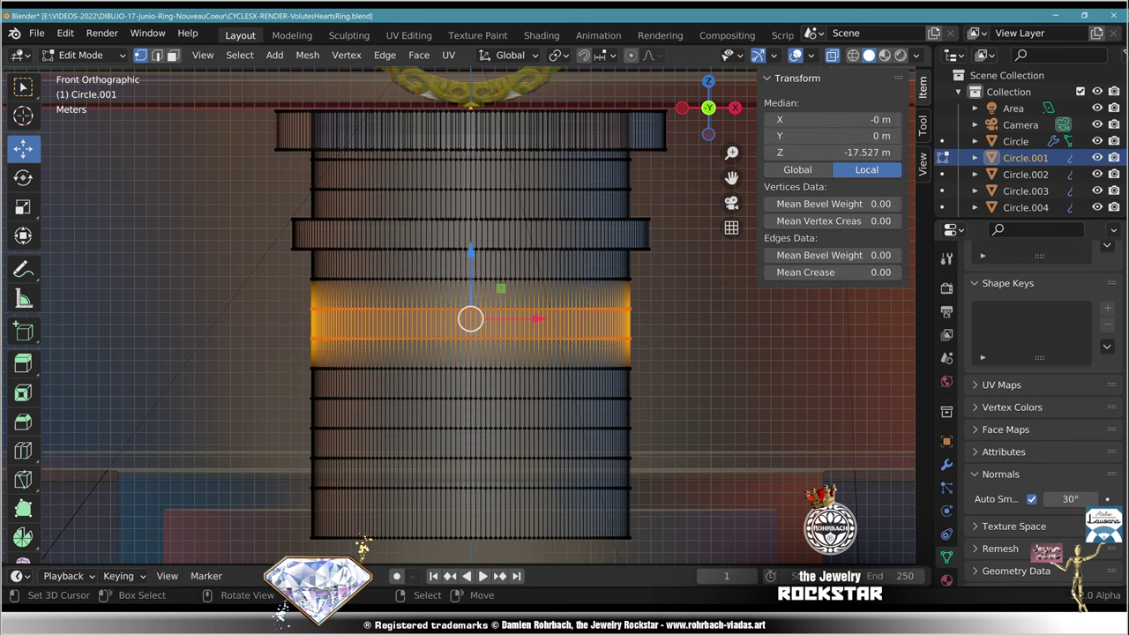
Step: Extrude the selected band in place and scale it to 1.12 in X and Y and 1 in Z
key(e)
key(Escape)
key(s)
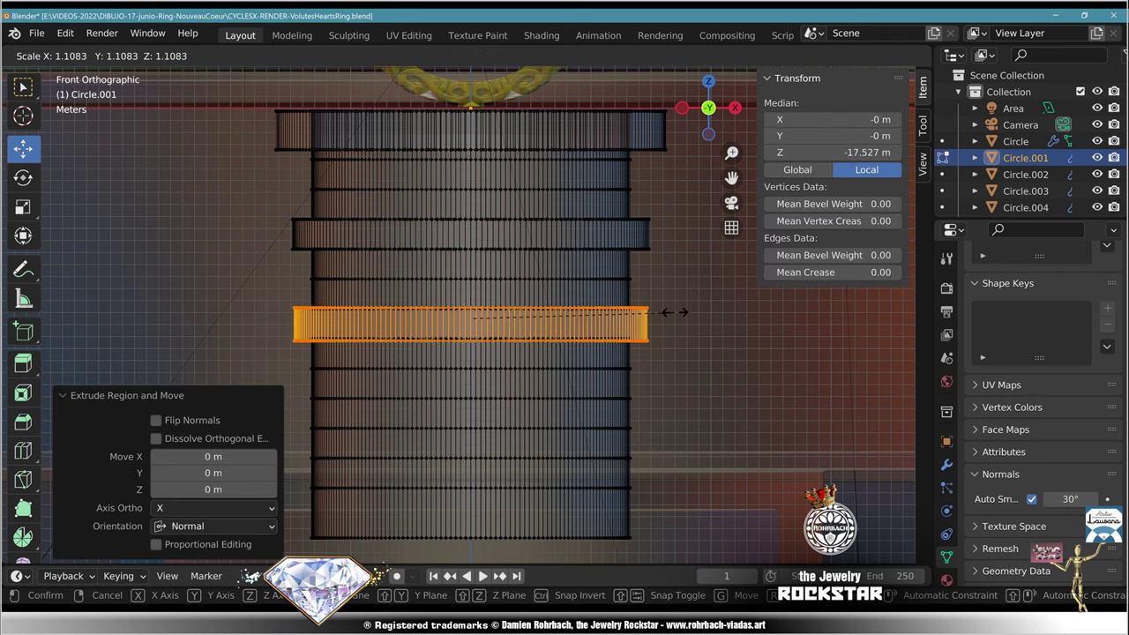
click(668, 313)
drag(214, 474, 213, 508)
text(1.12)
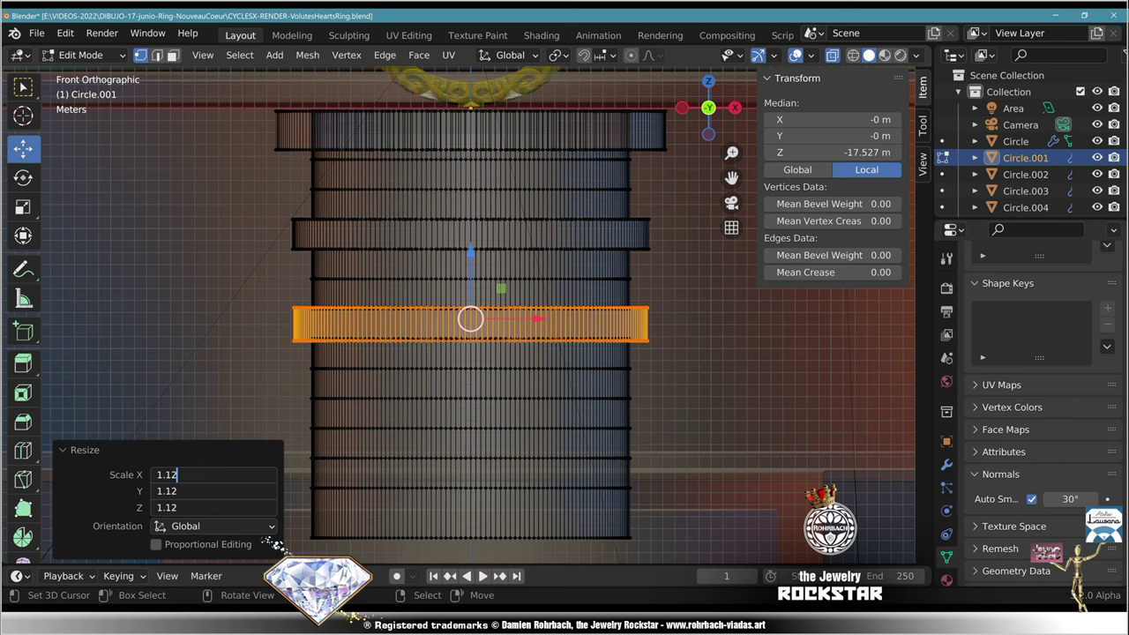
key(Return)
click(213, 508)
text(1)
key(Return)
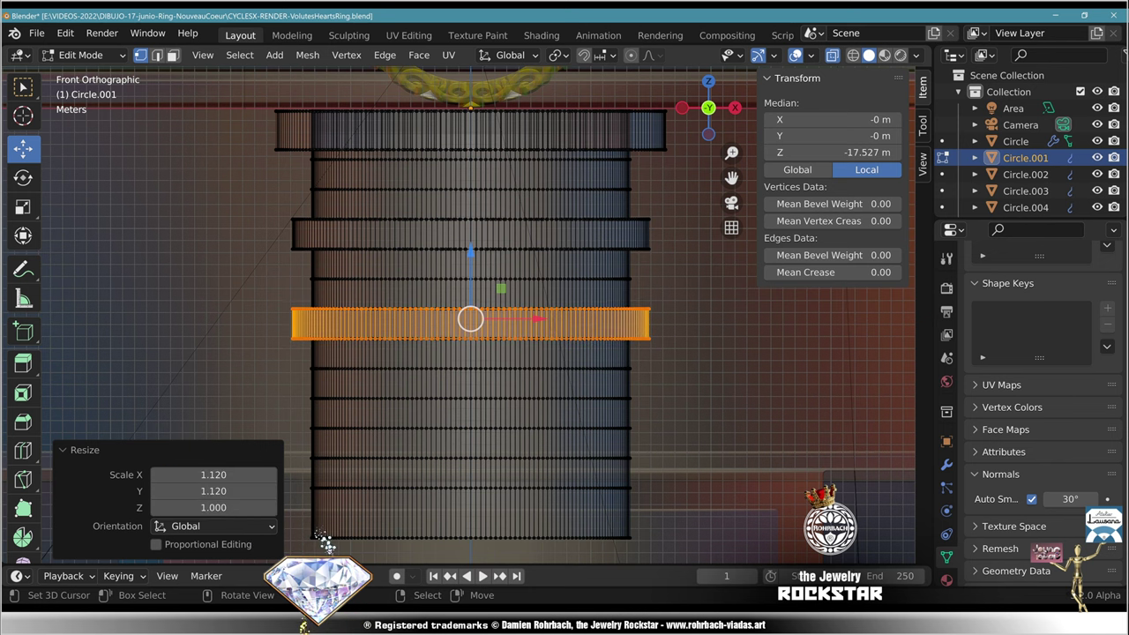
Step: Check both raised bands through the camera in Object Mode with X-ray off and save the file
key(KP_0)
key(alt+a)
scroll(458, 314, down, 3)
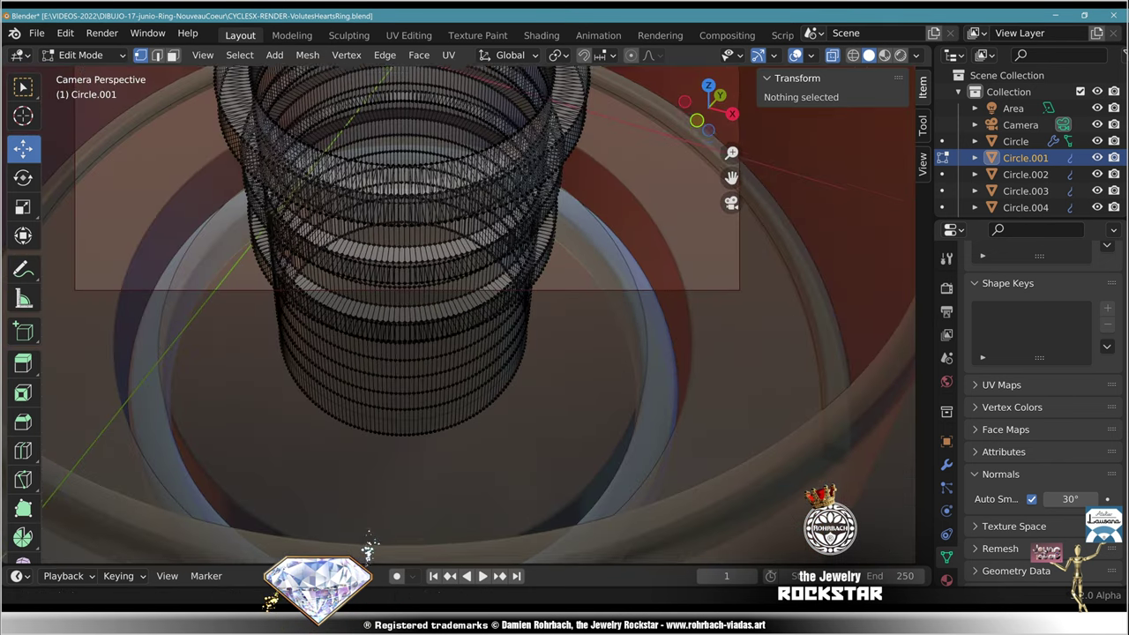
shift+middle_drag(459, 314, 482, 369)
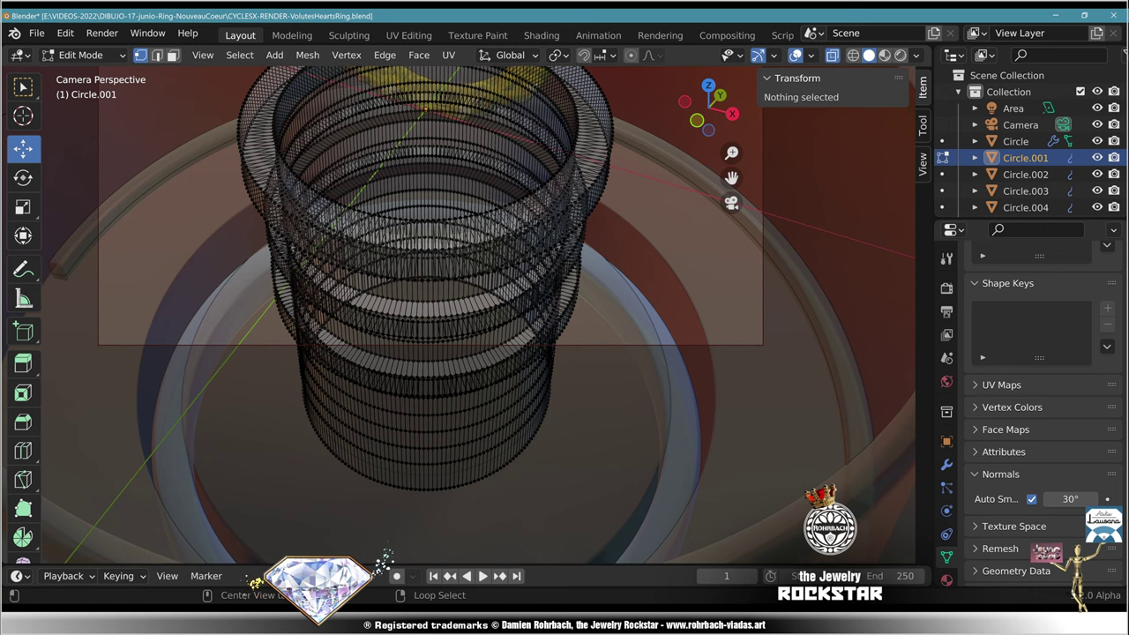
key(Tab)
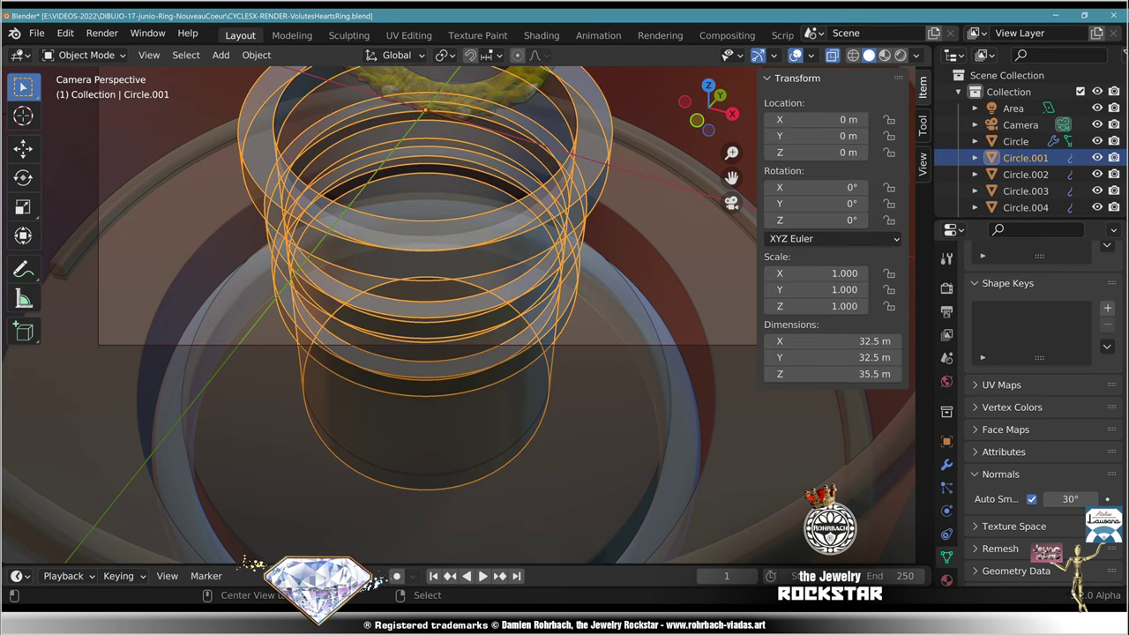
key(alt+a)
shift+middle_drag(458, 314, 499, 396)
key(alt+z)
scroll(459, 317, down, 2)
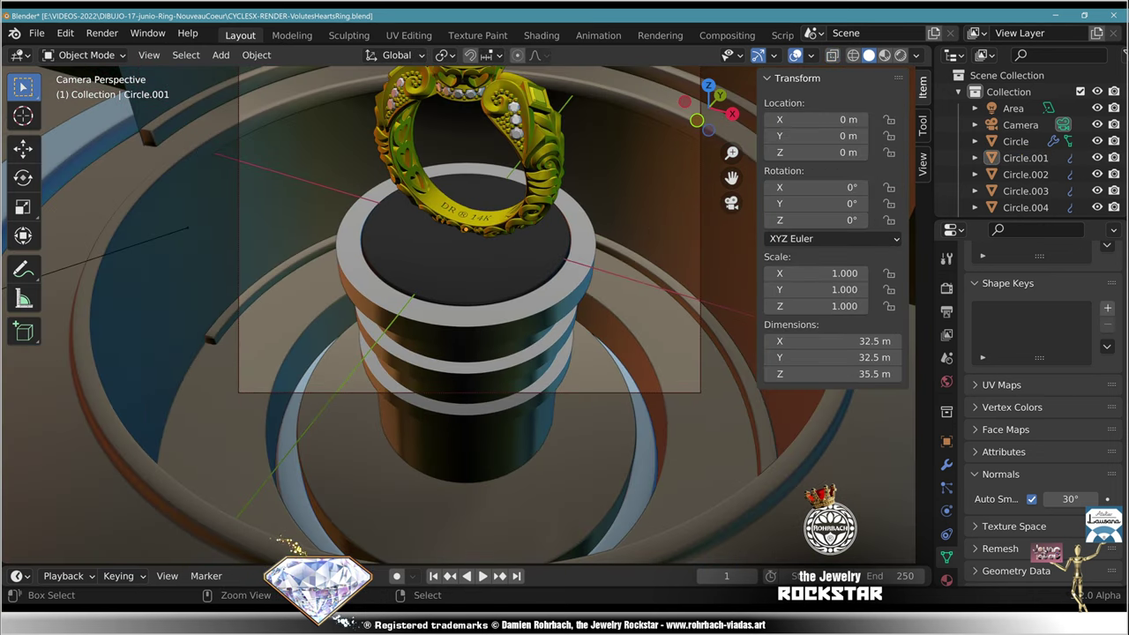
key(ctrl+s)
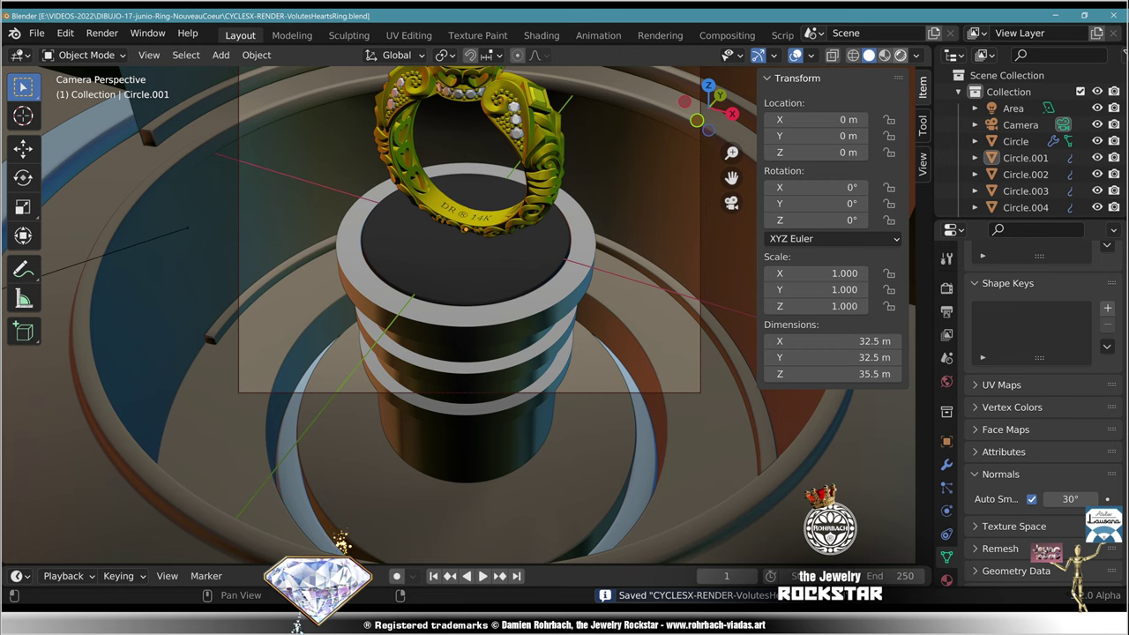
Step: Preview the scene in rendered shading and examine the pedestal's raised bands beneath the ring
click(900, 56)
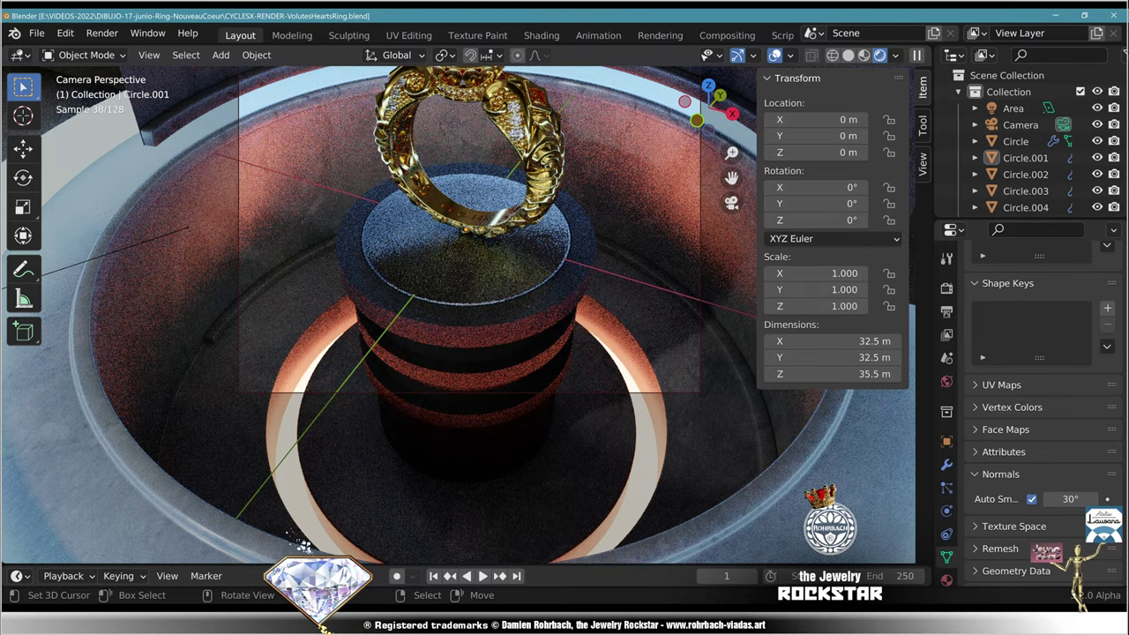
scroll(467, 300, down, 2)
shift+middle_drag(470, 282, 461, 331)
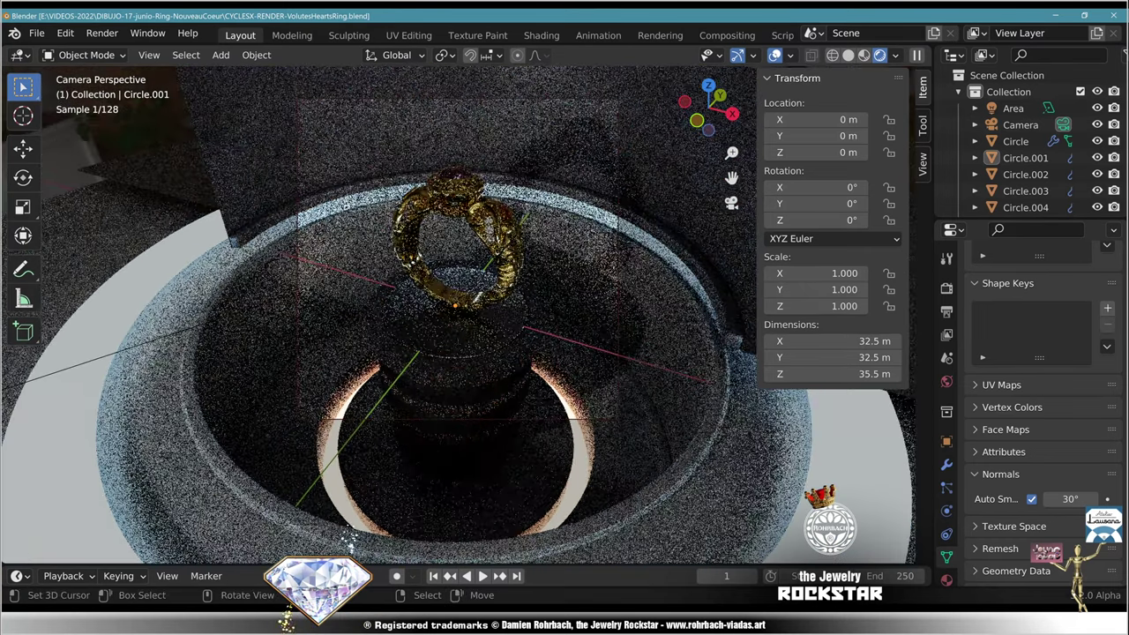
scroll(461, 326, up, 1)
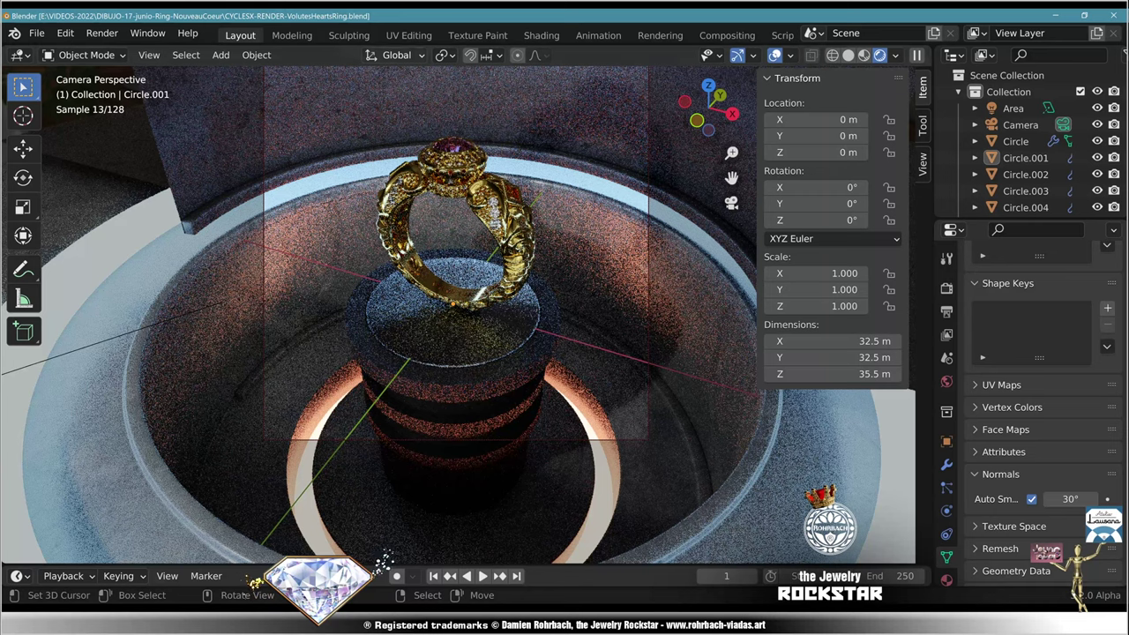
Step: Select the pedestal and apply Cube Projection to its entire mesh in the UV Editing workspace
click(459, 385)
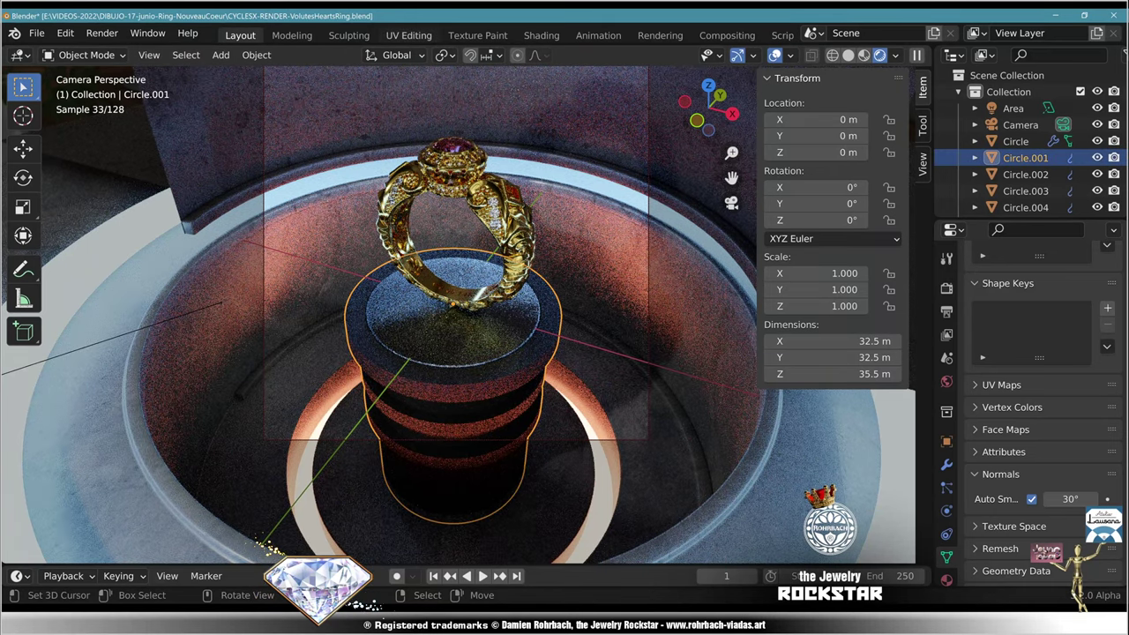
click(409, 35)
key(a)
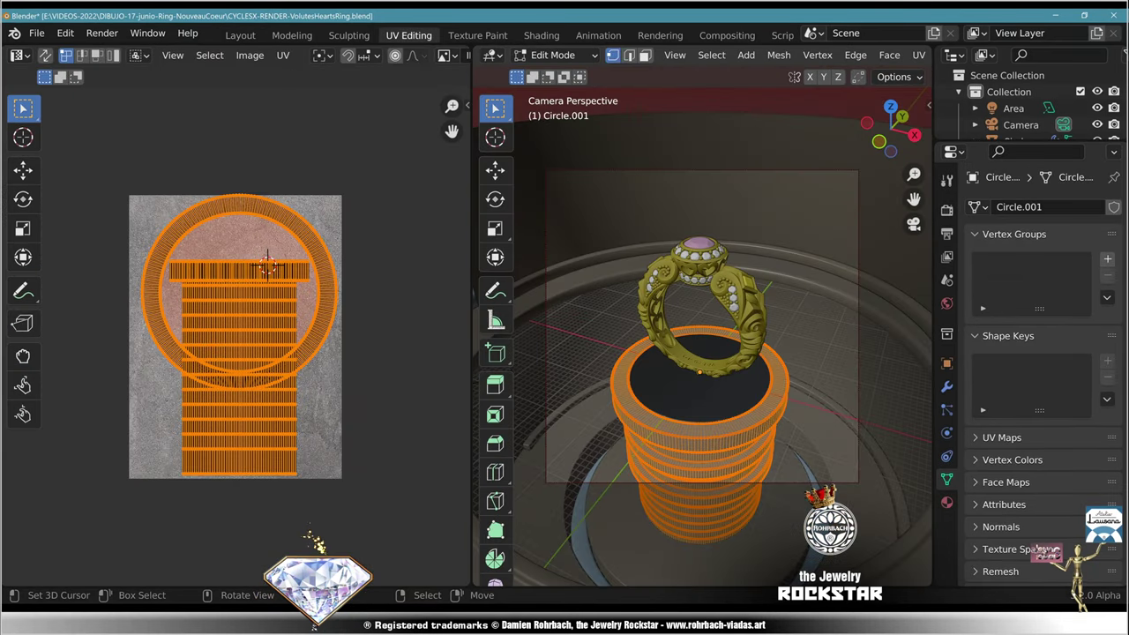
click(918, 54)
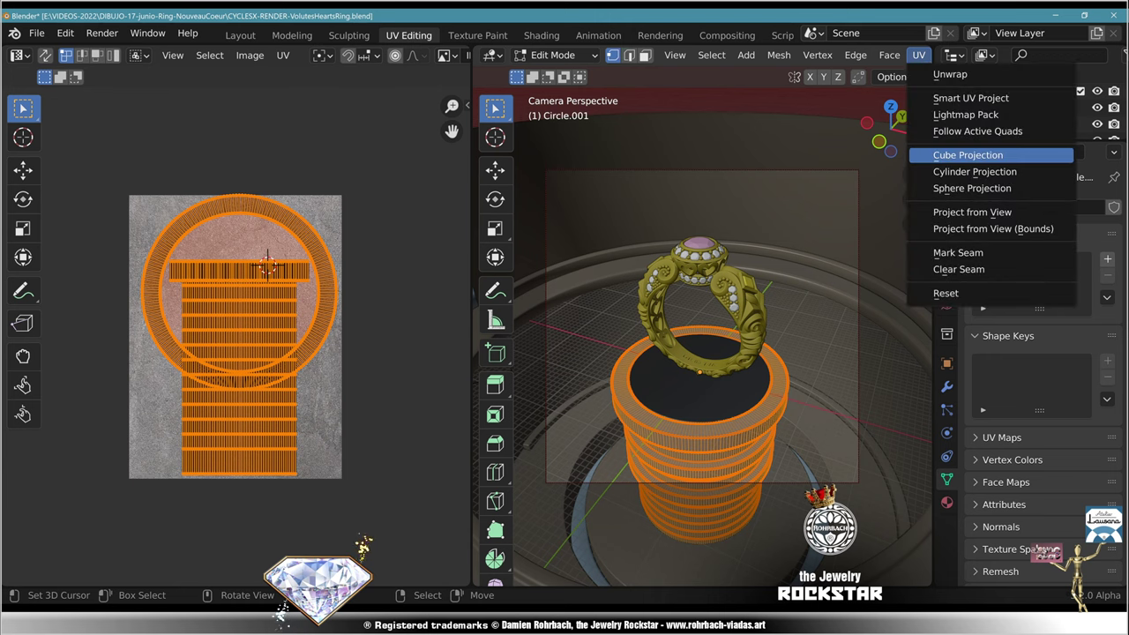
click(970, 154)
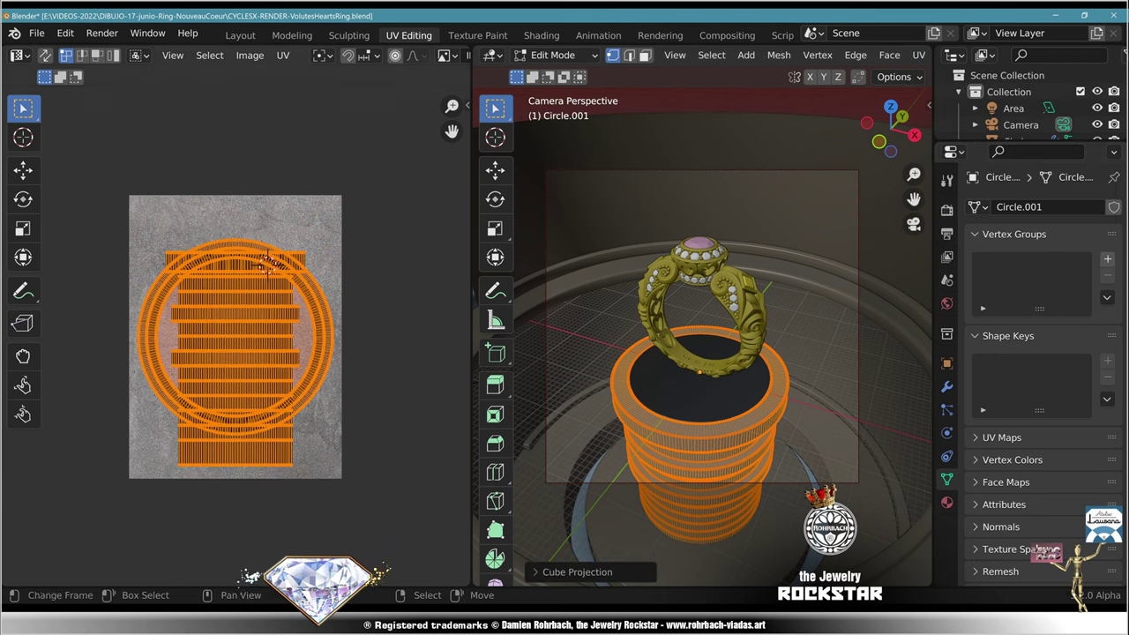
Step: Try enlarging the pedestal's UV layout over the rock texture, shifting it upward and stretching it slightly in Y
key(s)
click(367, 239)
key(g)
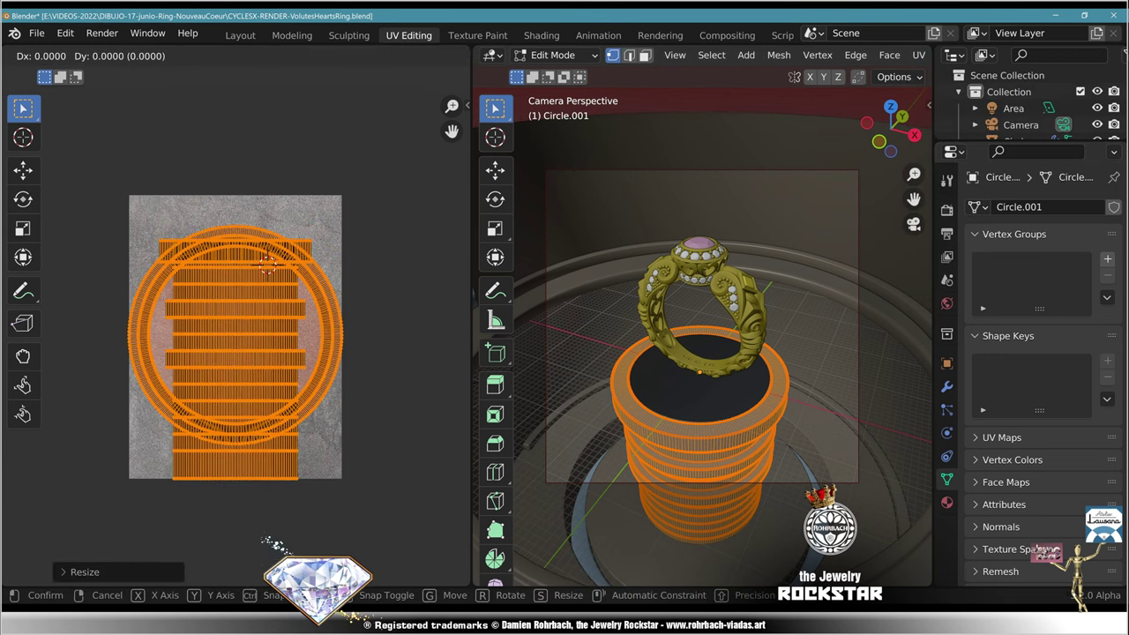
click(366, 304)
key(s)
key(y)
click(376, 307)
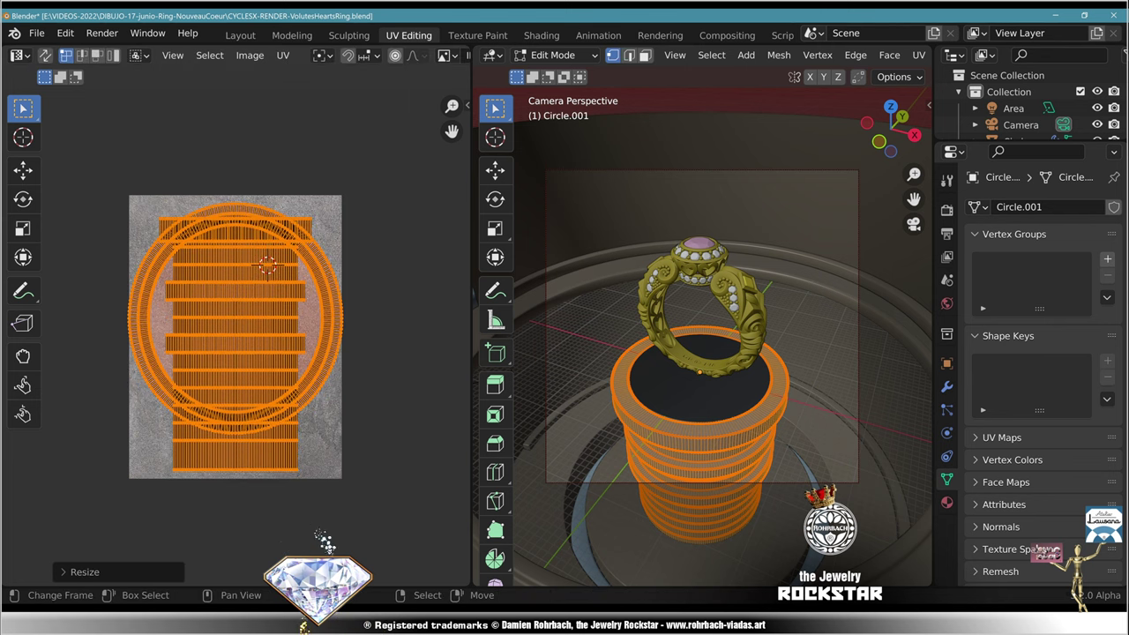
Step: Save the file and reapply Cube Projection to the pedestal's UVs
key(ctrl+s)
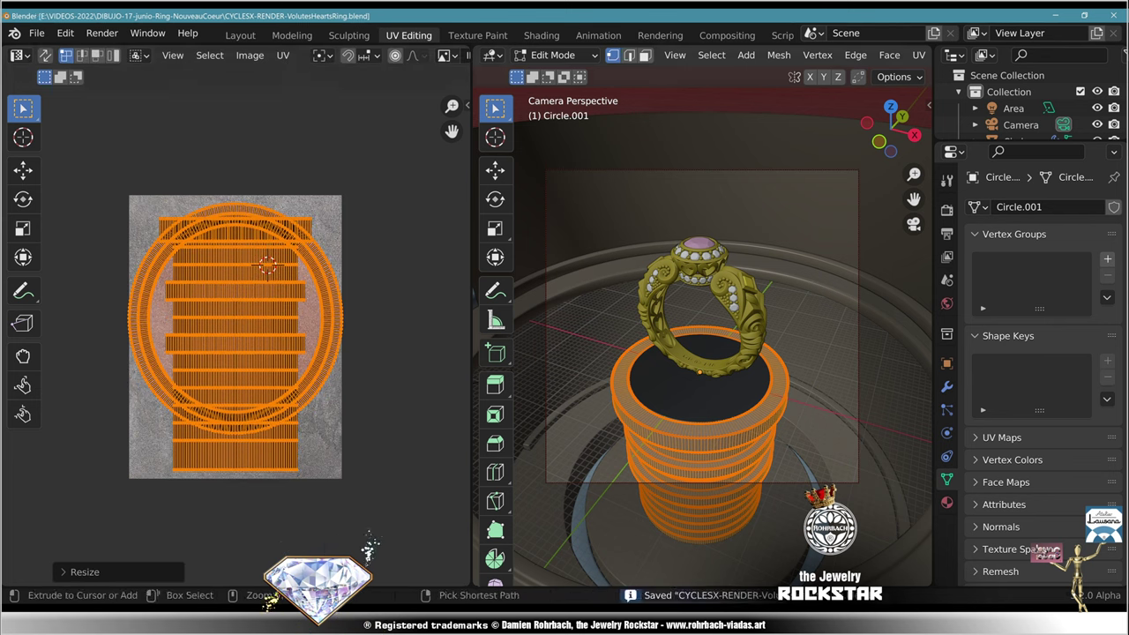
click(918, 55)
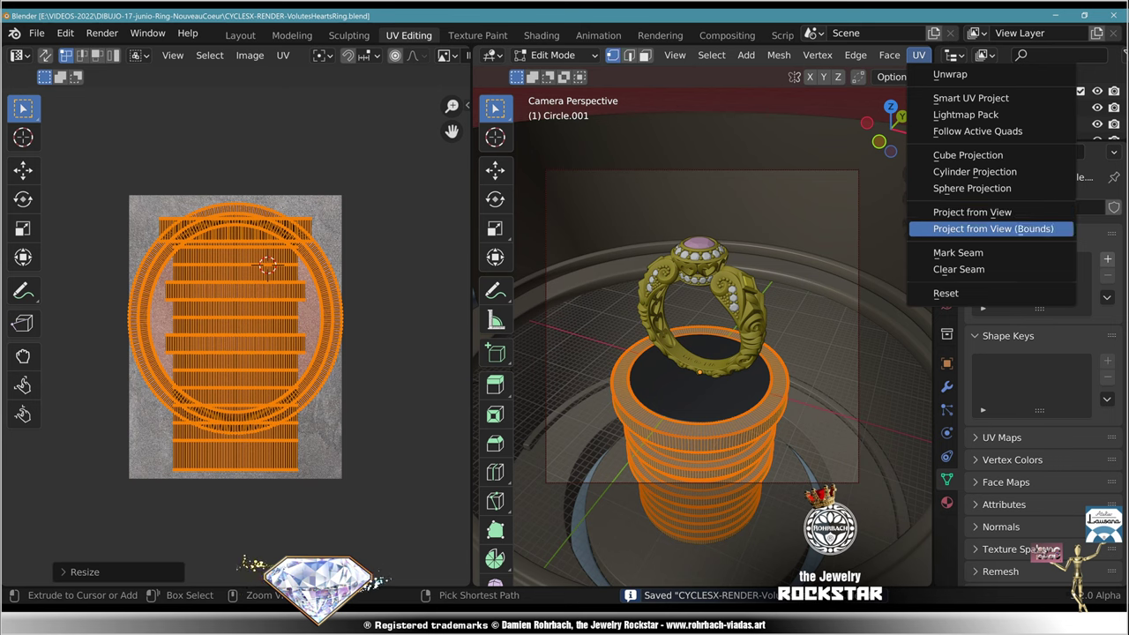
click(968, 154)
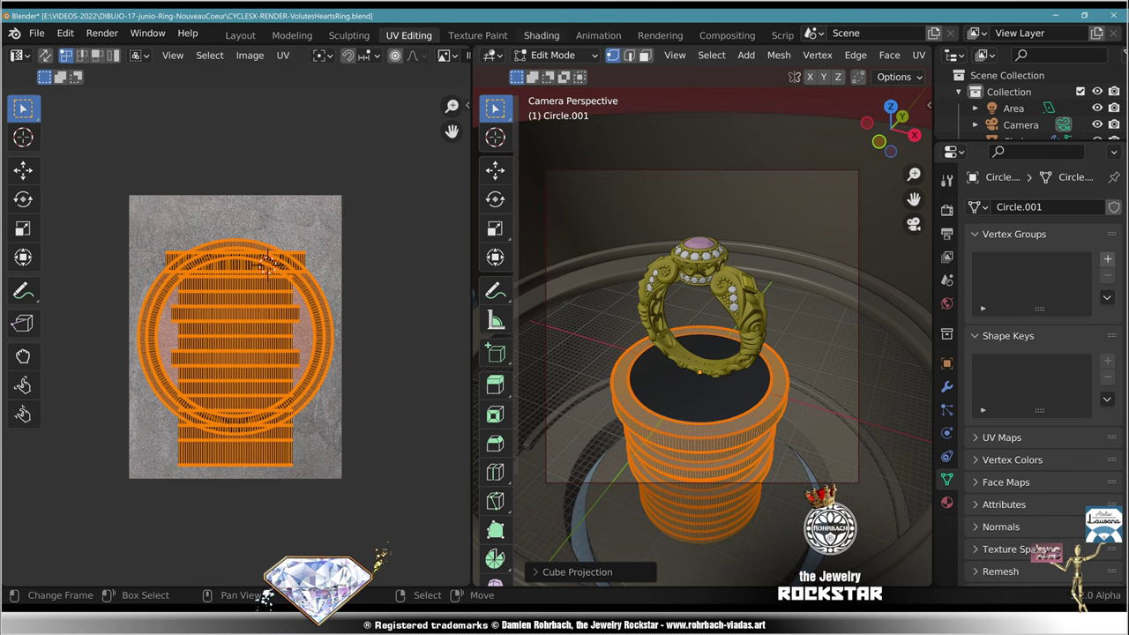
Step: In the Shading workspace, examine the rendered band edges up close and enlarge the properties area to show the pedestal's full Bevel modifier settings
click(542, 35)
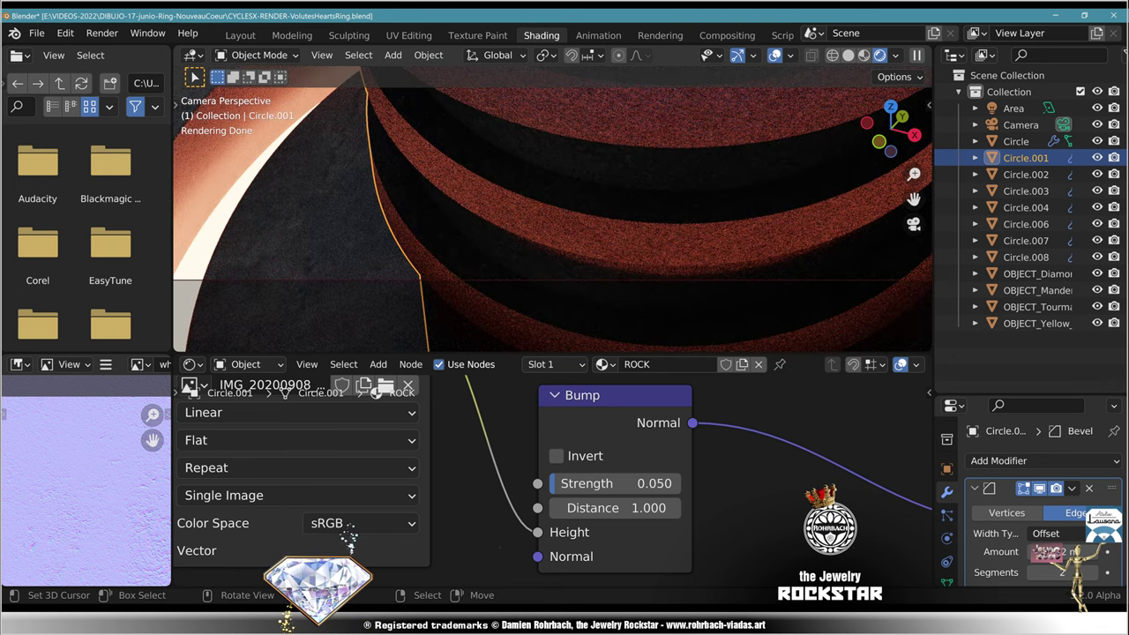
scroll(553, 209, down, 3)
scroll(552, 209, up, 5)
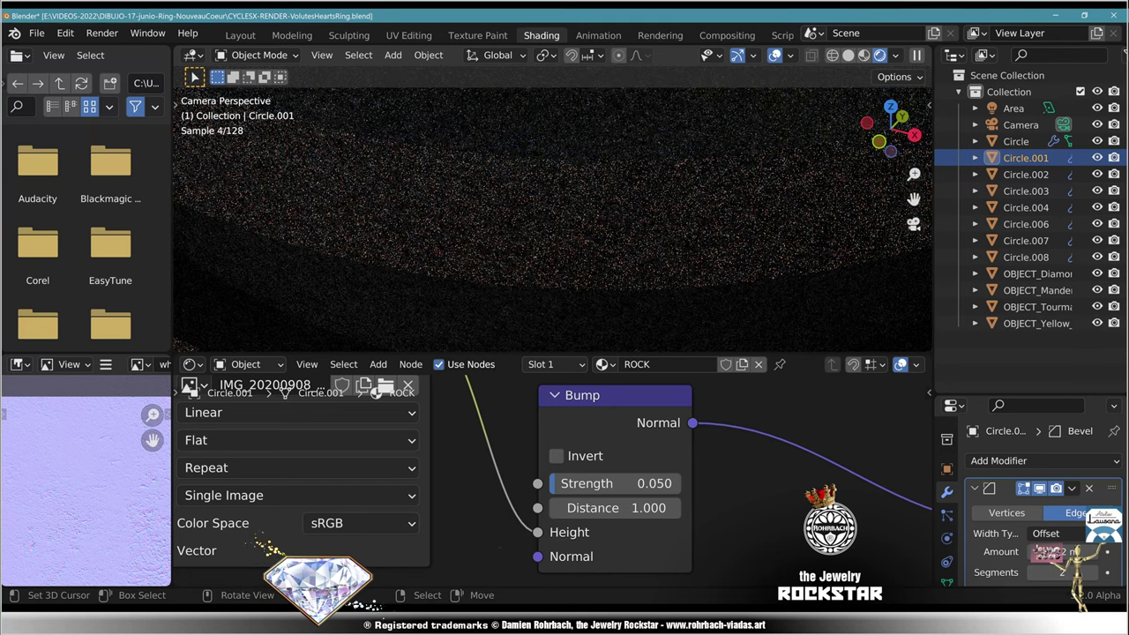
key(space)
key(n)
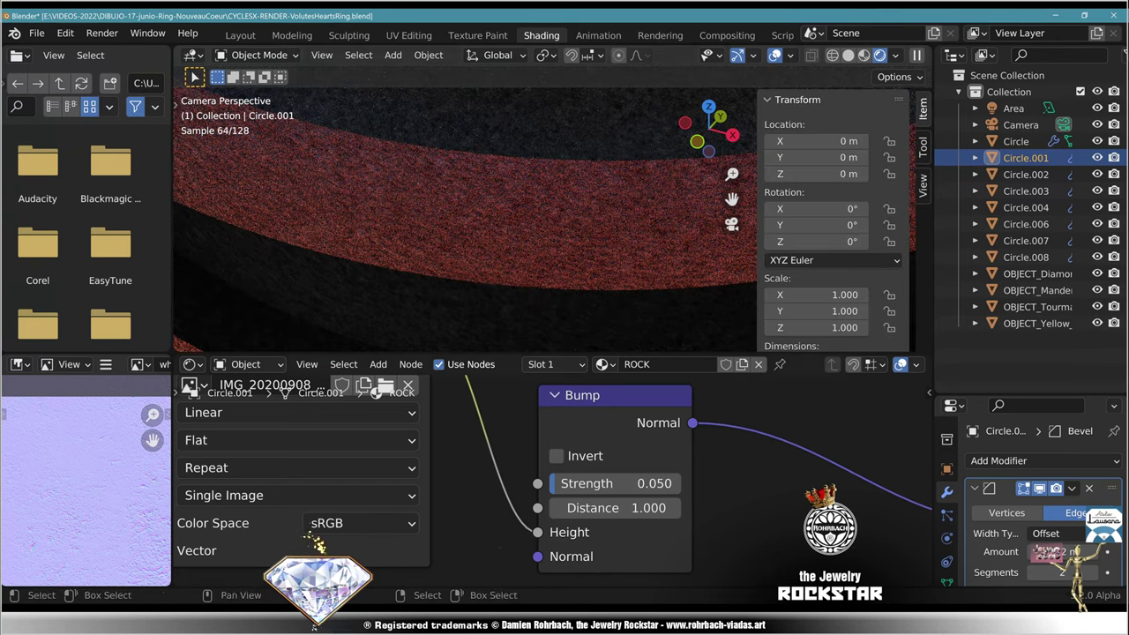
drag(1029, 394, 1029, 236)
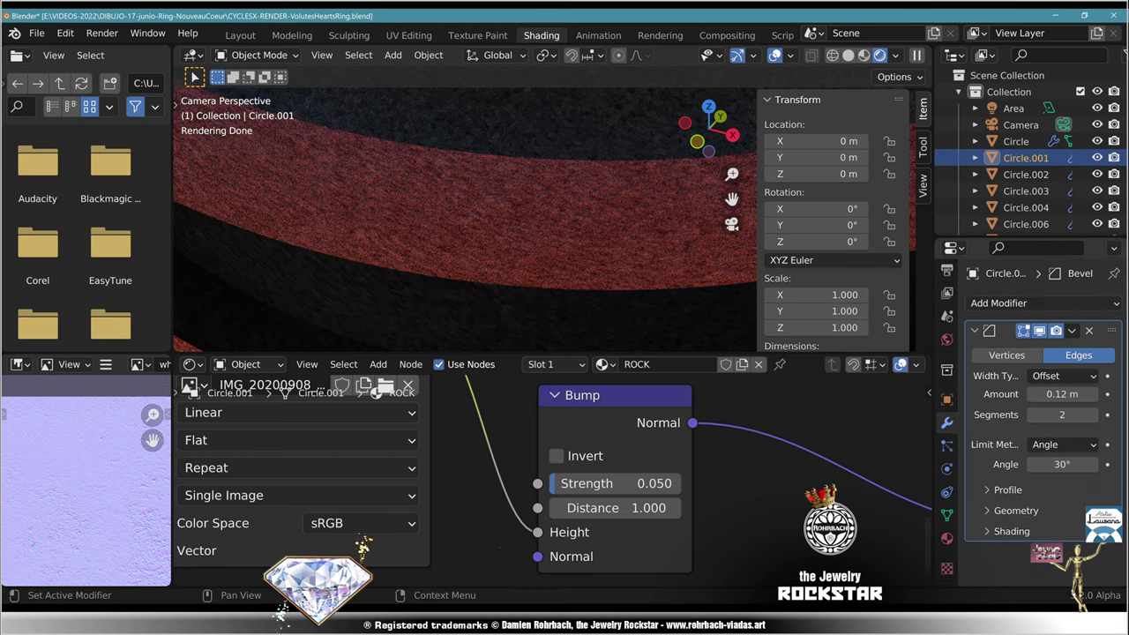
scroll(538, 212, down, 4)
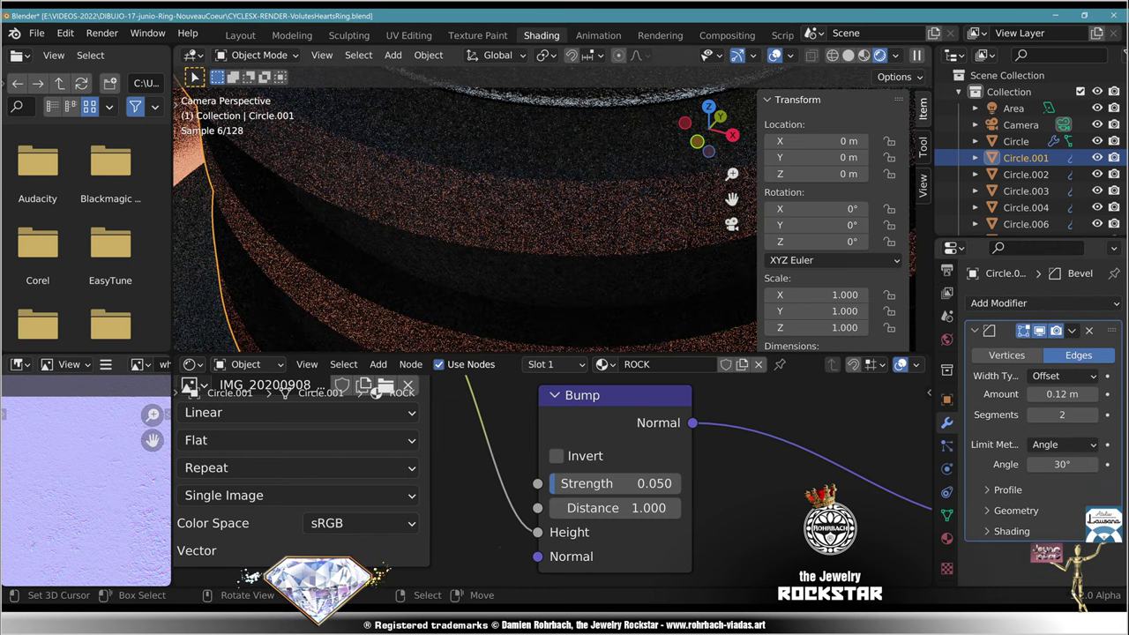
Step: Isolate the pedestal in local view, inspect its rim and band edges in solid shading, and save the file
key(KP_Divide)
scroll(538, 212, up, 3)
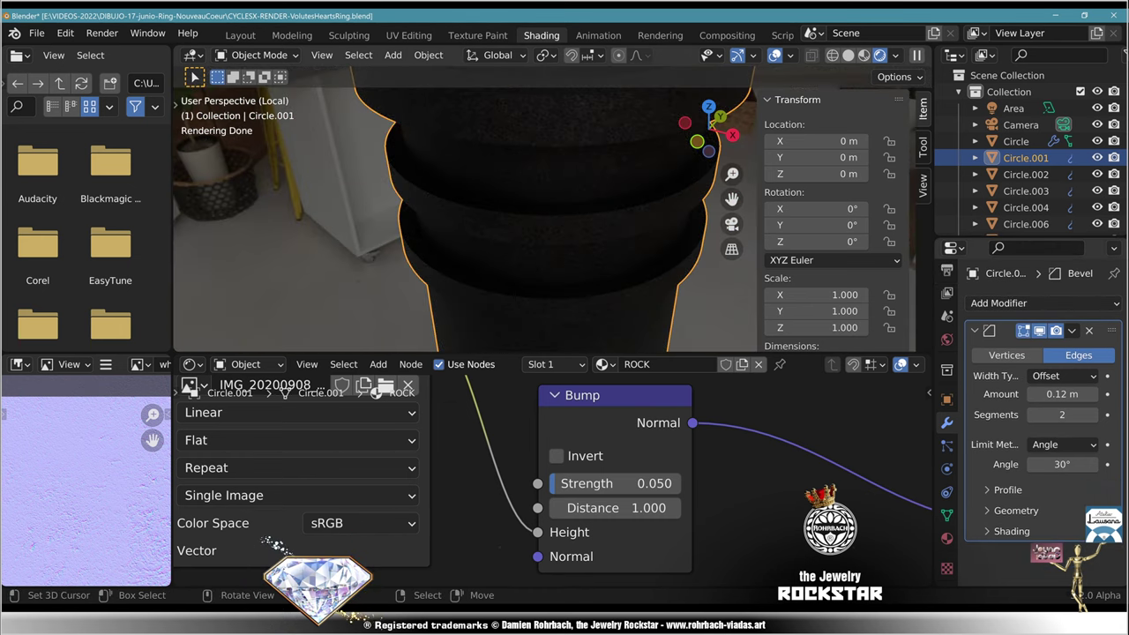
click(847, 56)
shift+middle_drag(556, 124, 480, 295)
scroll(538, 212, up, 4)
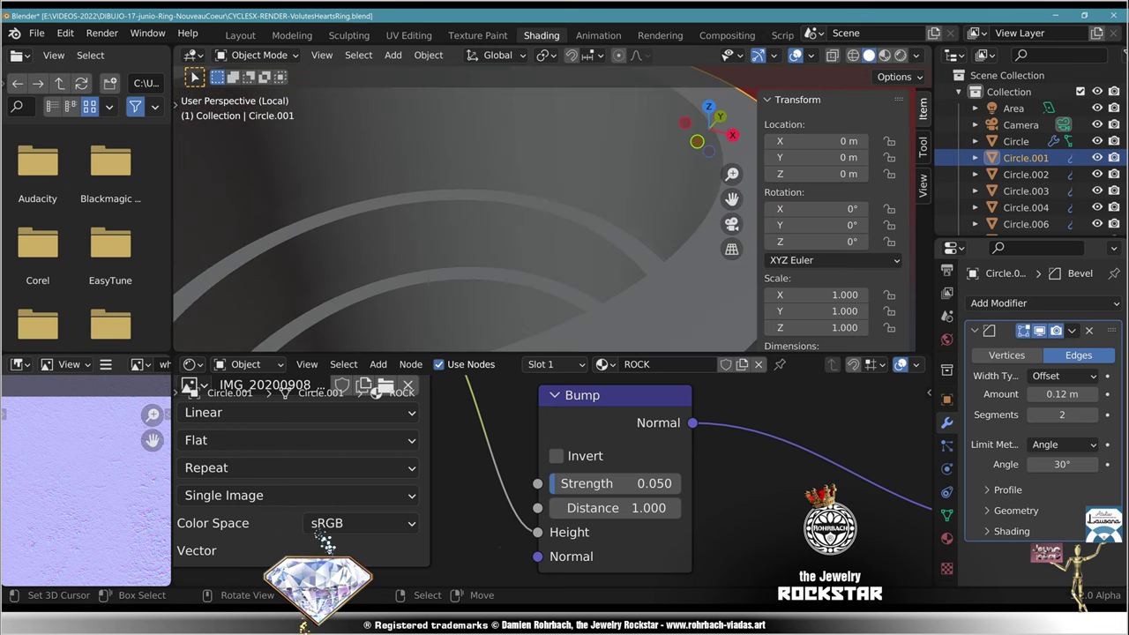
shift+middle_drag(671, 176, 397, 229)
scroll(538, 211, up, 2)
key(ctrl+s)
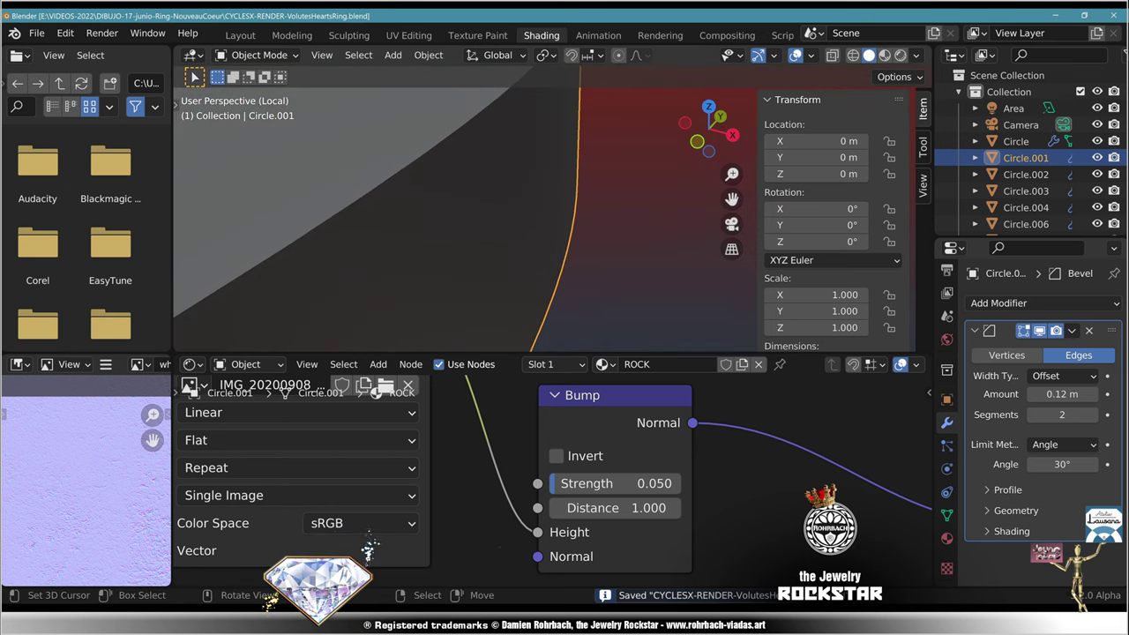
middle_drag(494, 176, 441, 229)
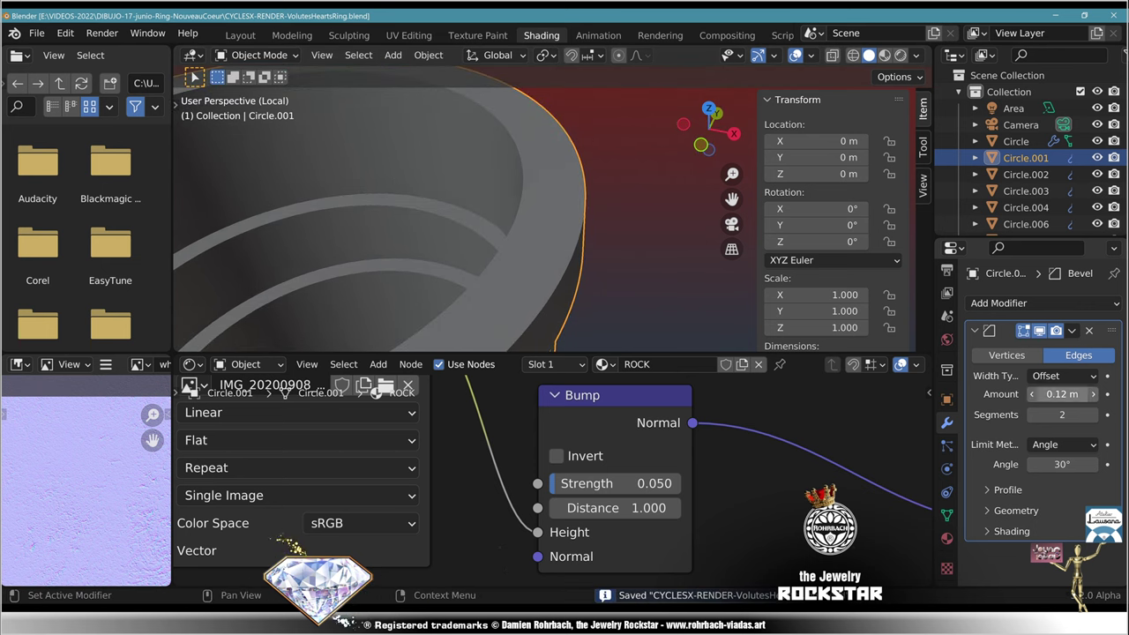
Step: Set the pedestal's Bevel modifier amount to 0.12 m and turn off Clamp Overlap in its geometry settings
click(1063, 394)
text(0.5)
key(Return)
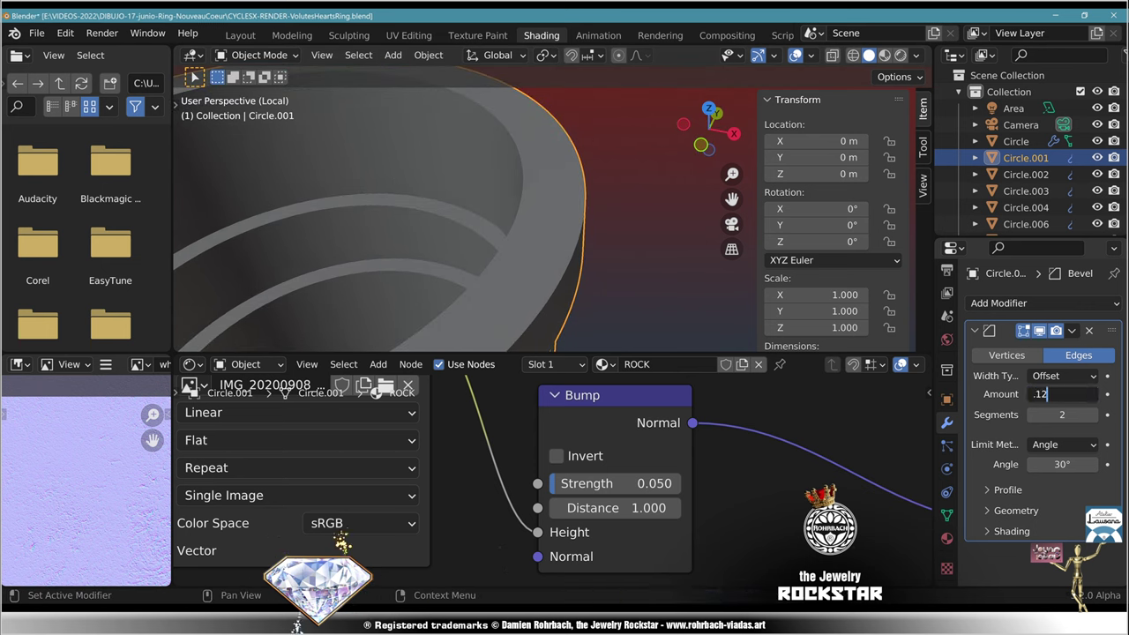
key(Return)
click(1014, 511)
scroll(1014, 511, down, 3)
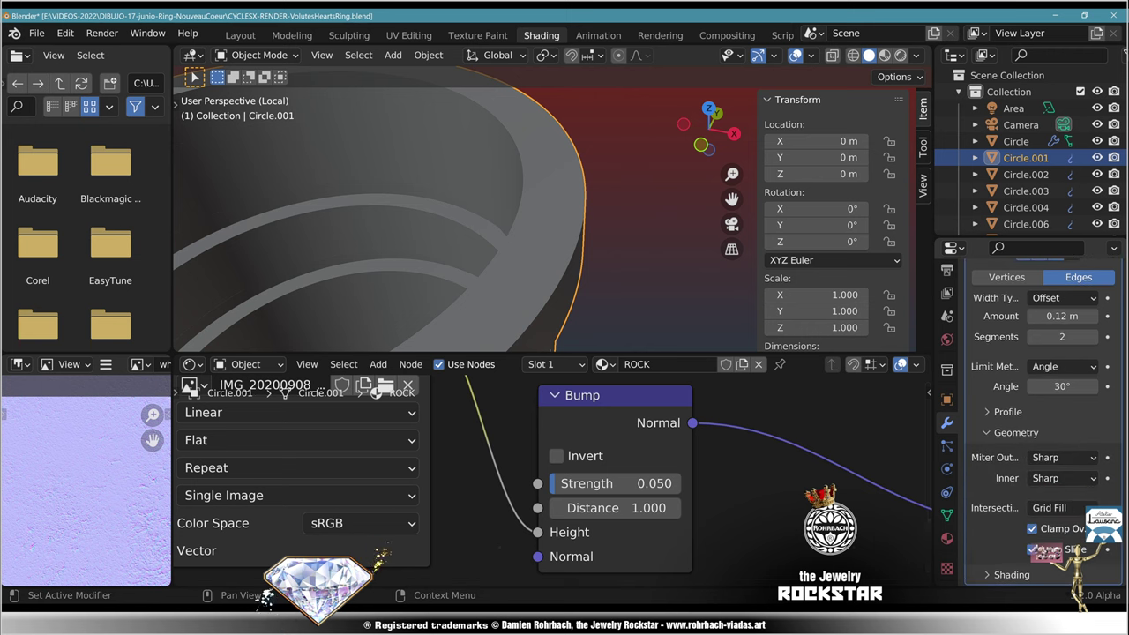
click(1032, 528)
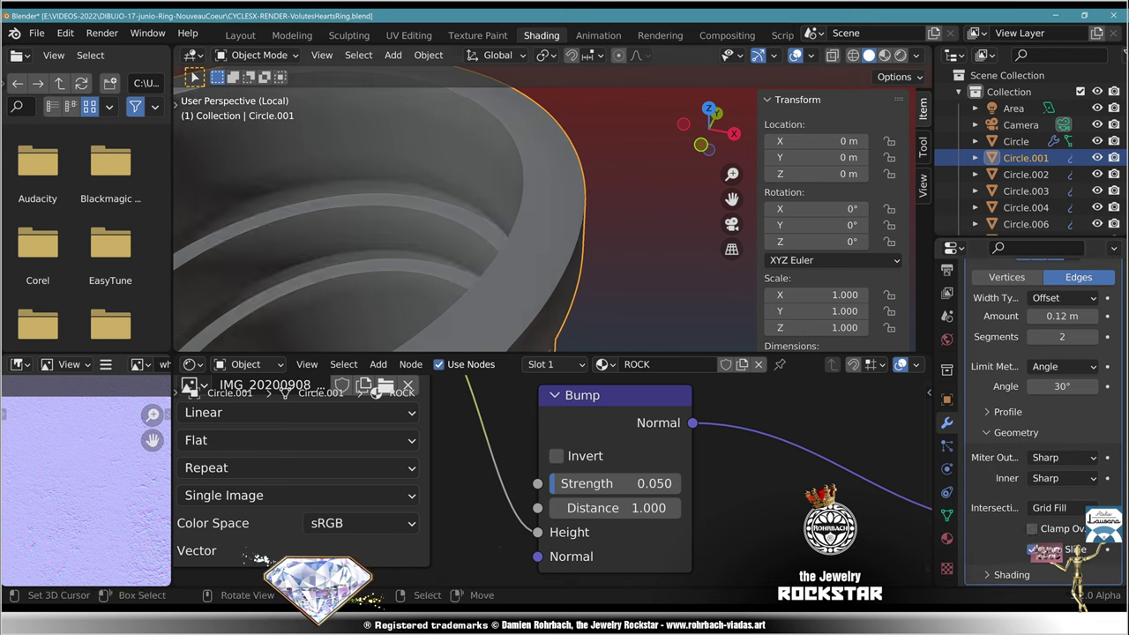
Step: Set the pedestal's Bevel modifier to 3 segments with an amount of 0.3 m
drag(1062, 316, 1126, 316)
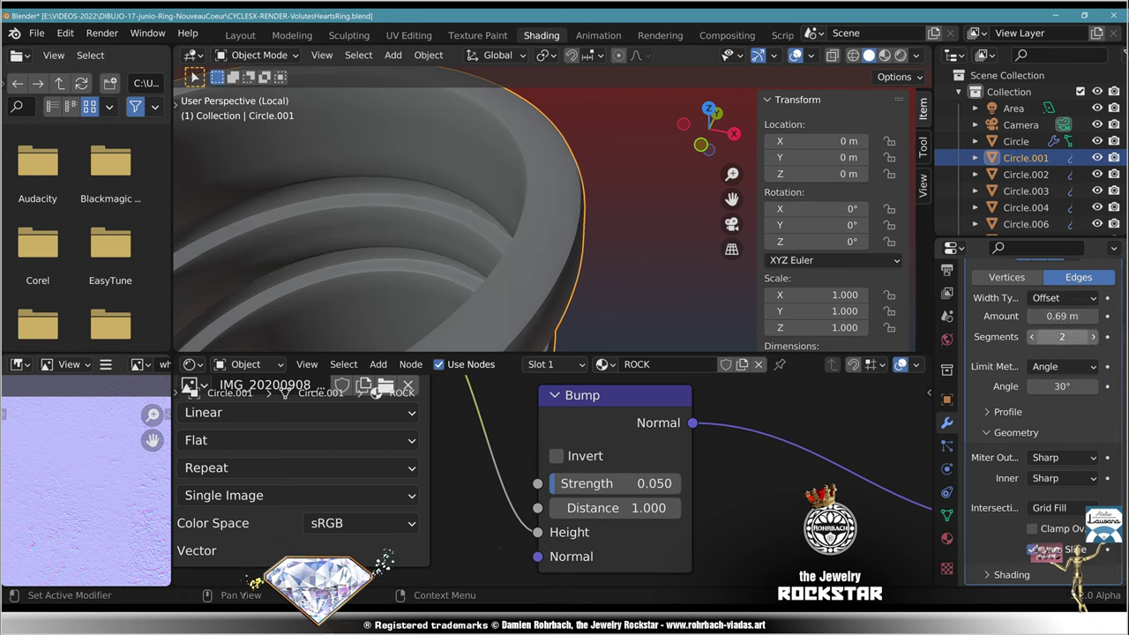
click(1093, 336)
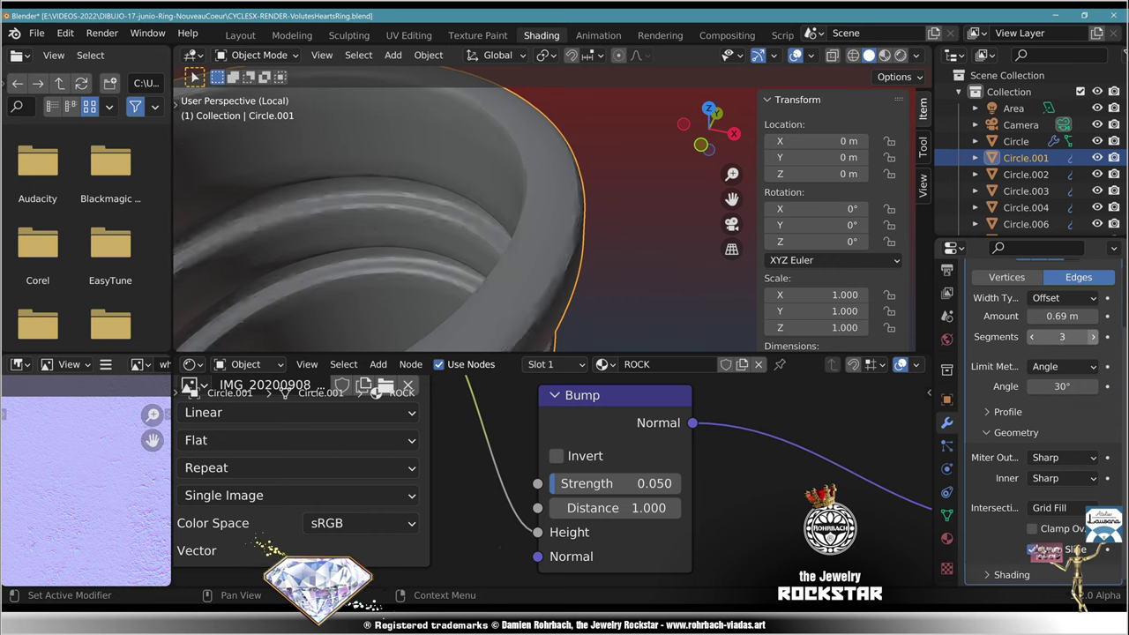
click(1062, 315)
text(0.2)
key(Return)
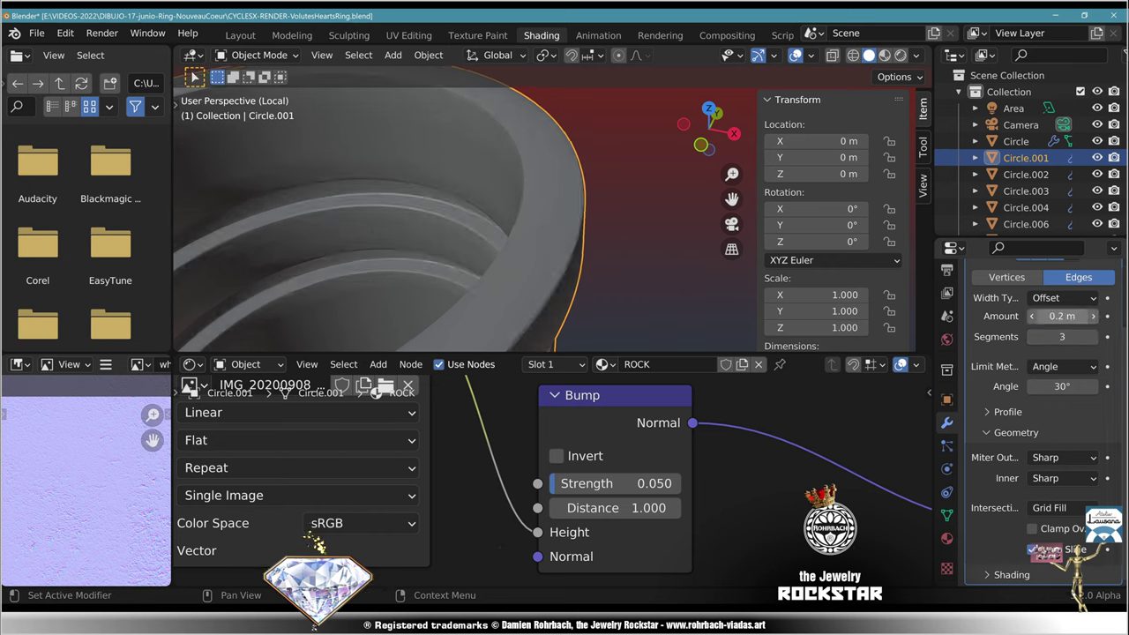
click(1062, 316)
text(.3)
key(Return)
scroll(553, 210, down, 4)
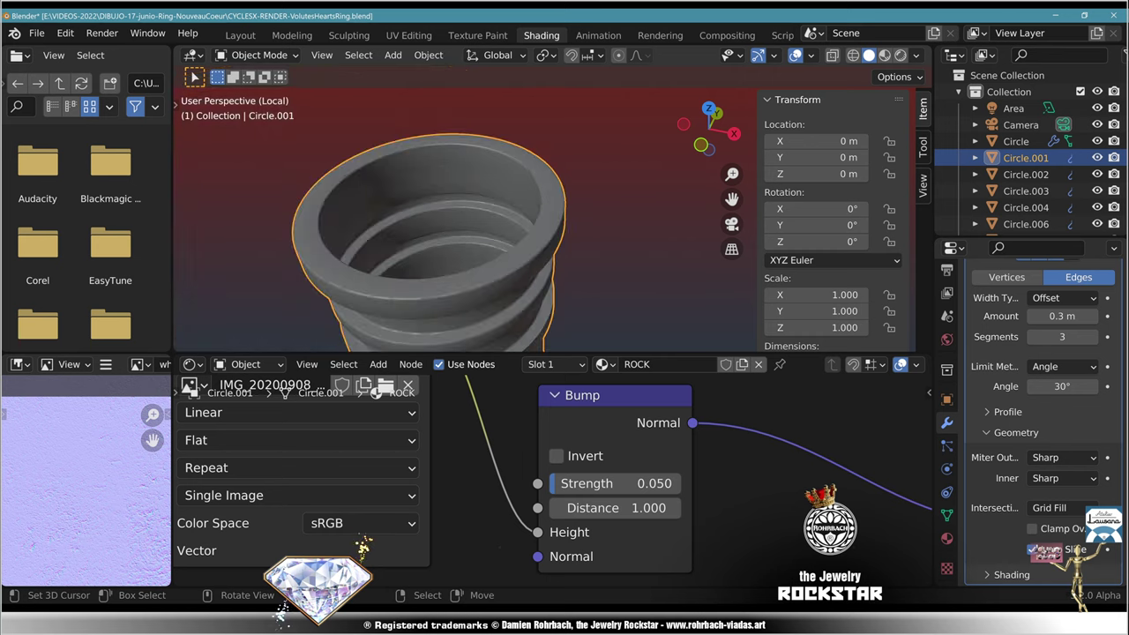
Step: Switch to the camera view, save the file and reframe the pedestal's rim and bands
key(KP_0)
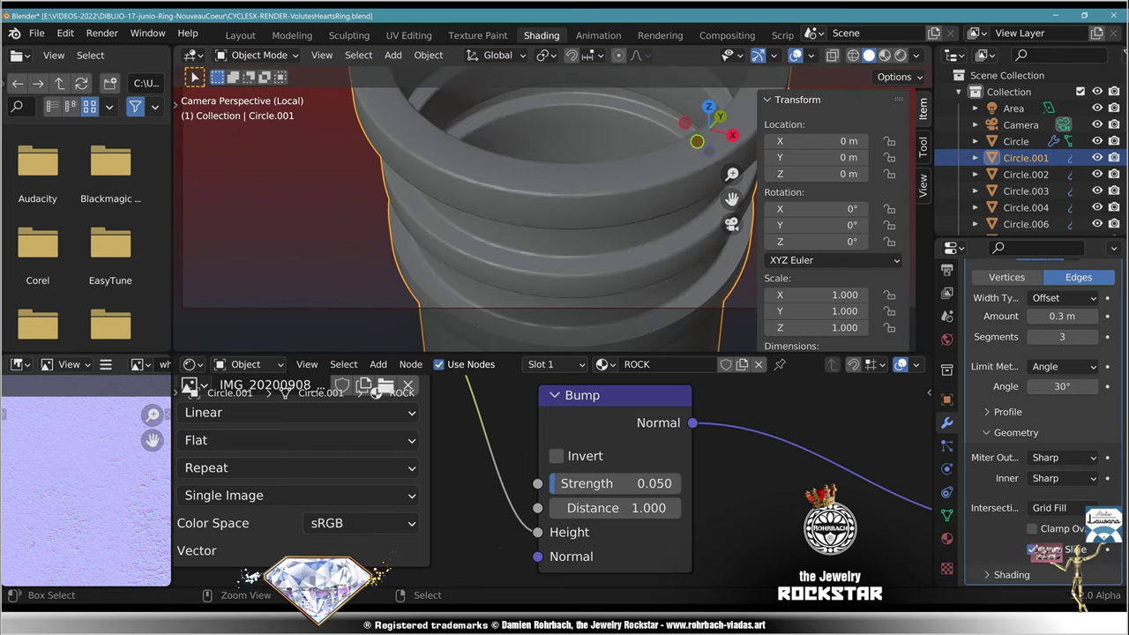
key(ctrl+s)
scroll(554, 210, down, 2)
shift+middle_drag(553, 210, 504, 261)
scroll(504, 261, up, 1)
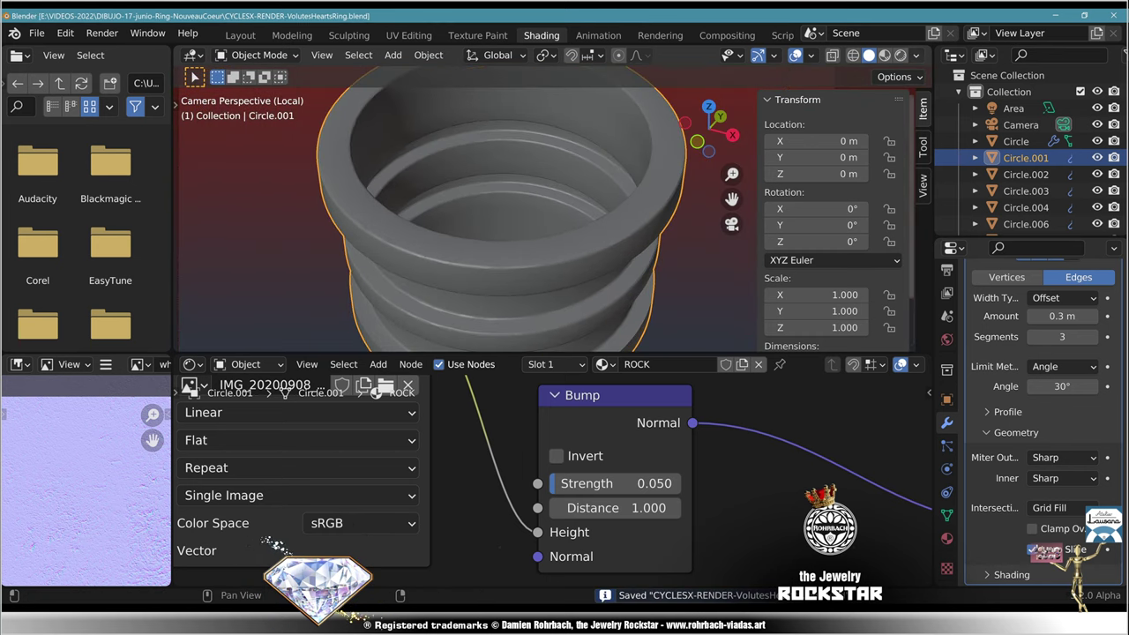
Step: Show the scene in rendered shading, leave local view, deselect everything and save the file
click(900, 56)
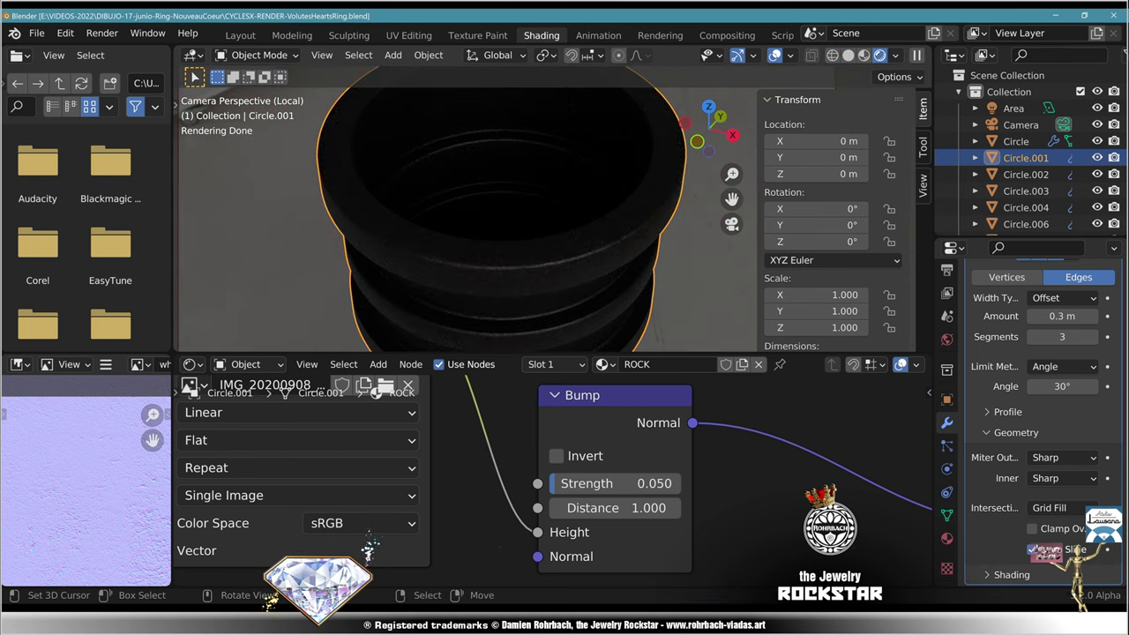
key(KP_Divide)
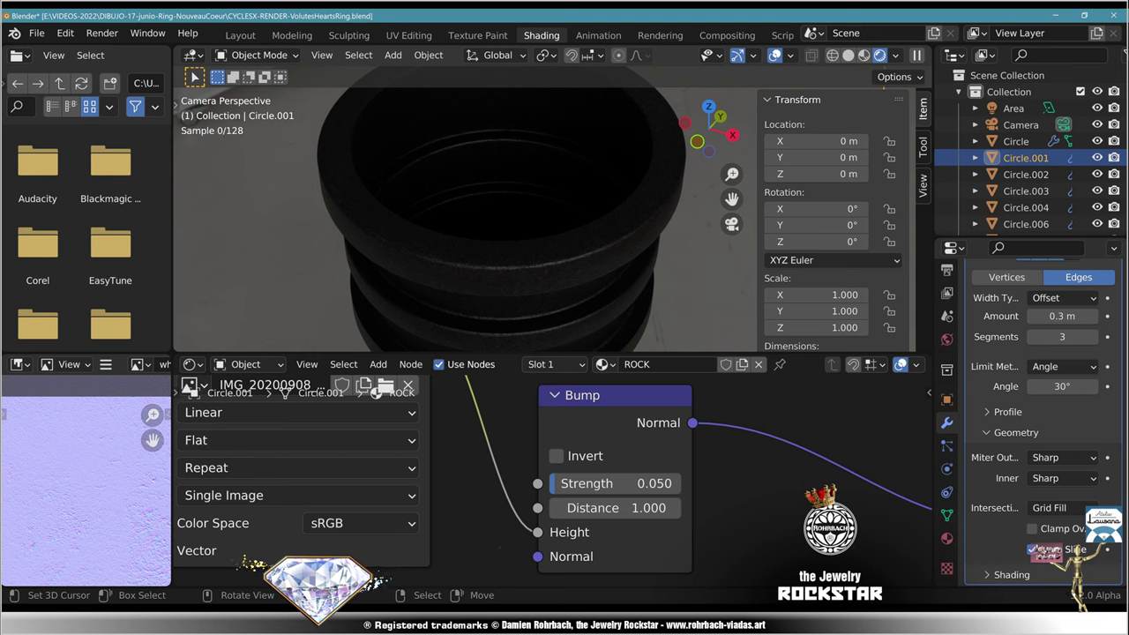
scroll(494, 220, down, 3)
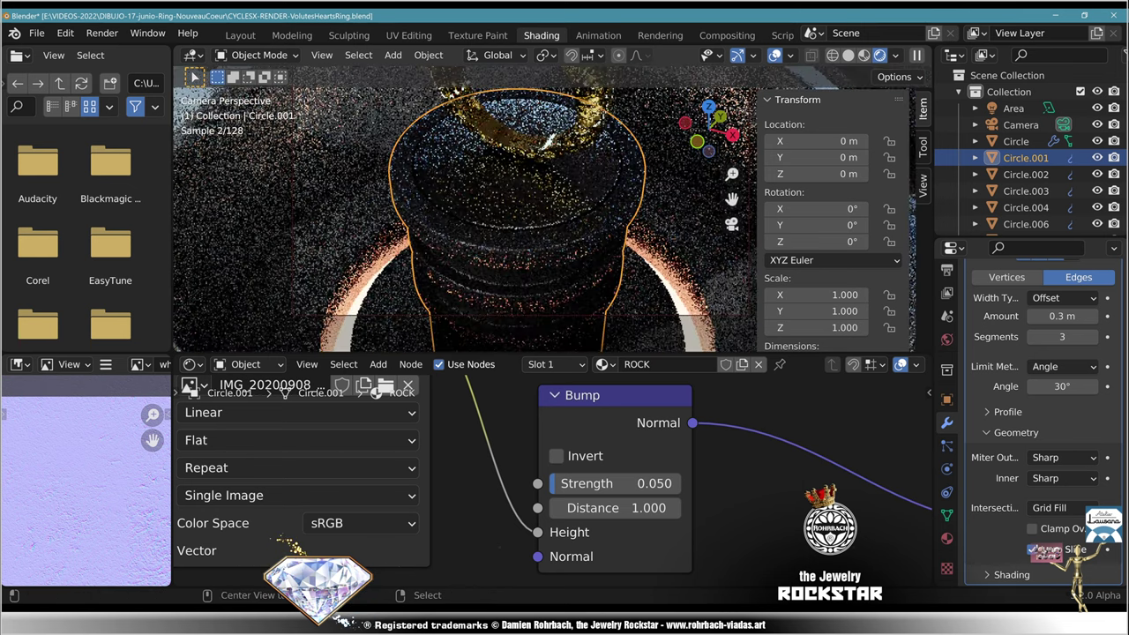
key(alt+a)
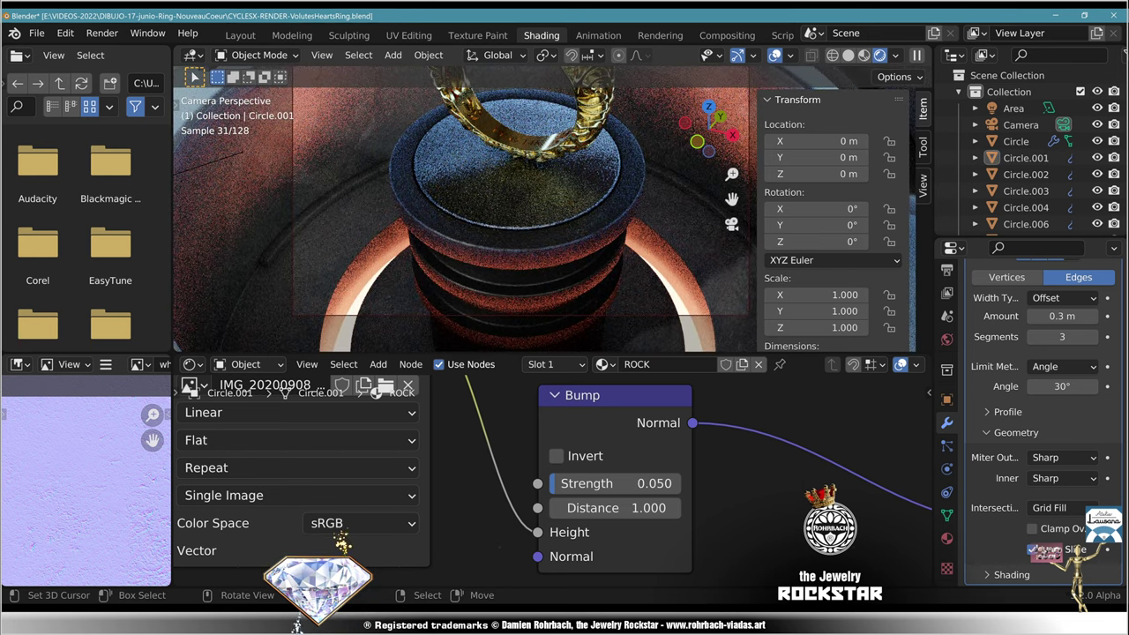
key(ctrl+s)
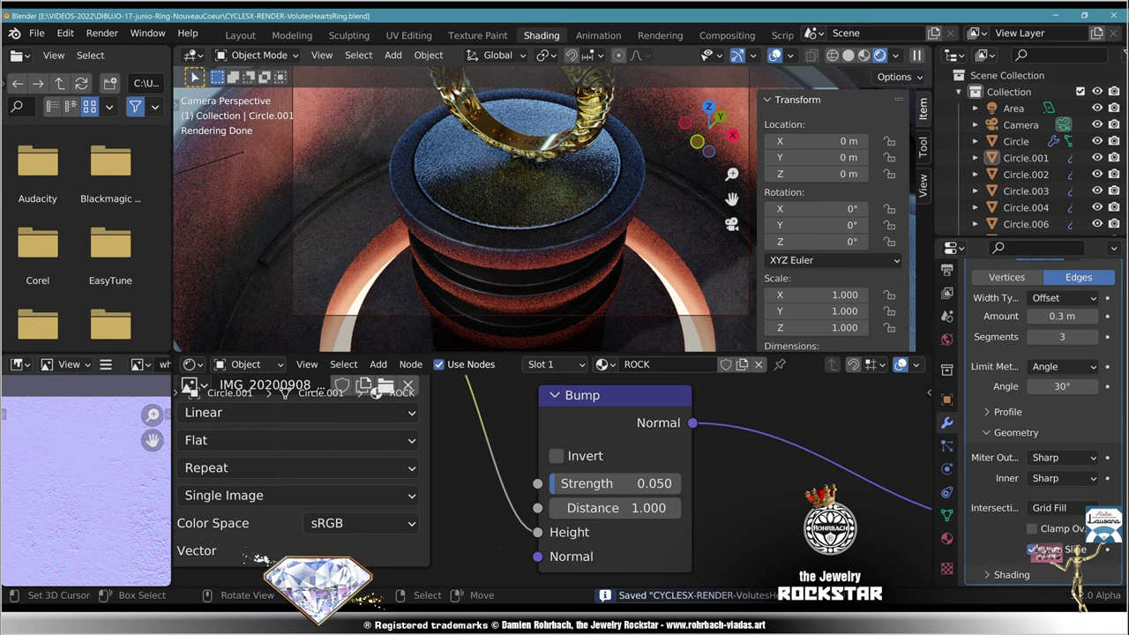
scroll(529, 211, down, 3)
shift+middle_drag(547, 203, 503, 233)
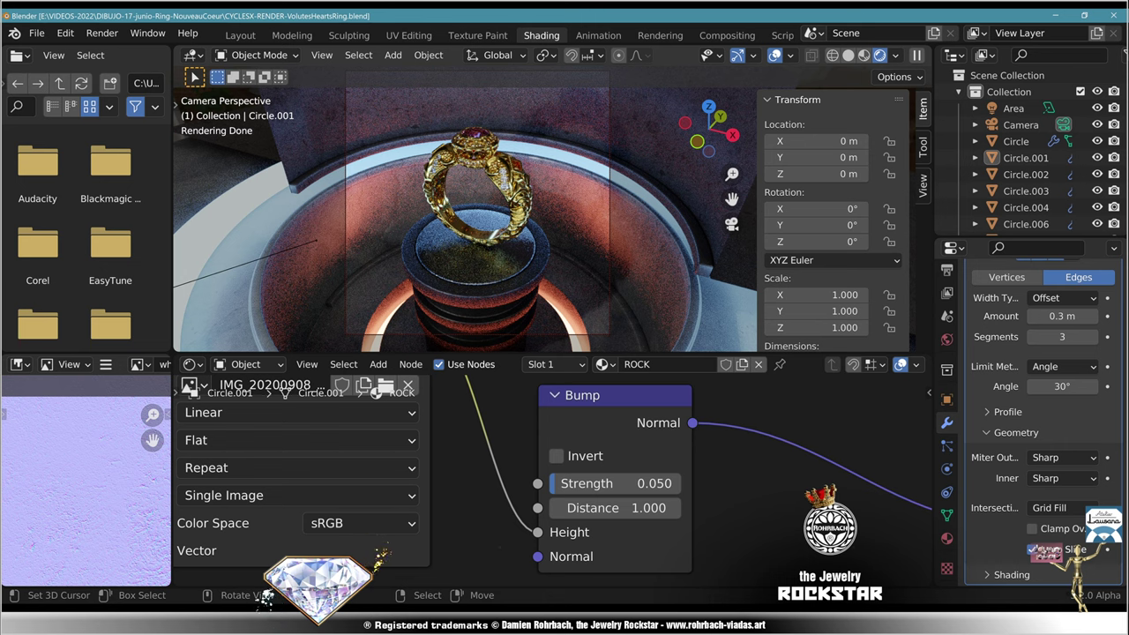
Step: Select the large base surrounding the pedestal and examine its edges around the light ring in solid shading
shift+middle_drag(477, 265, 482, 136)
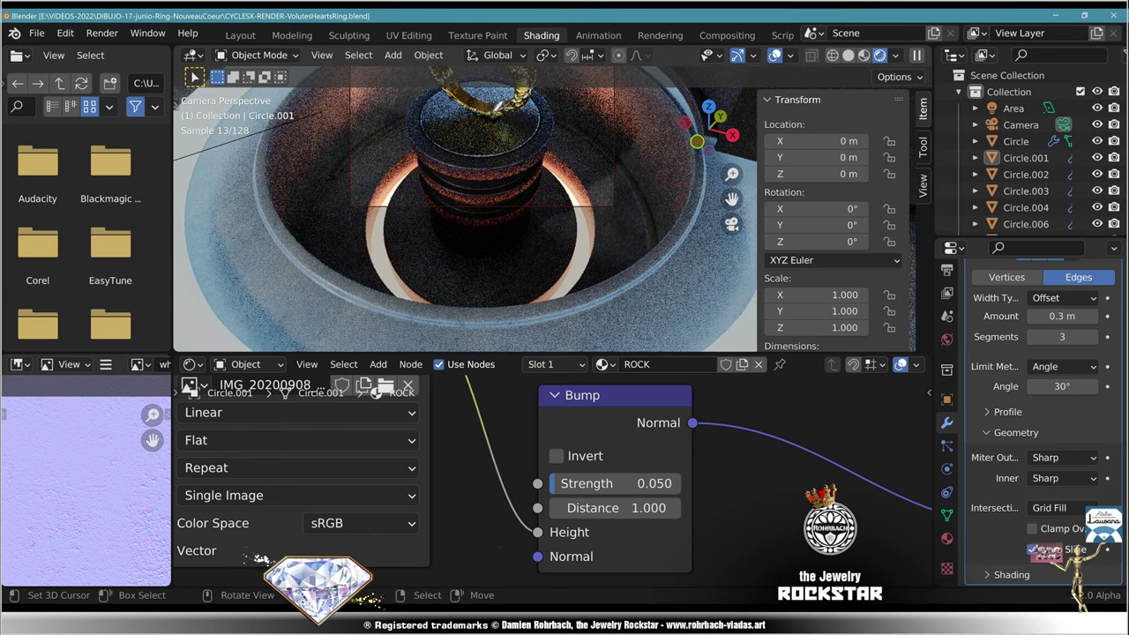
right_click(477, 324)
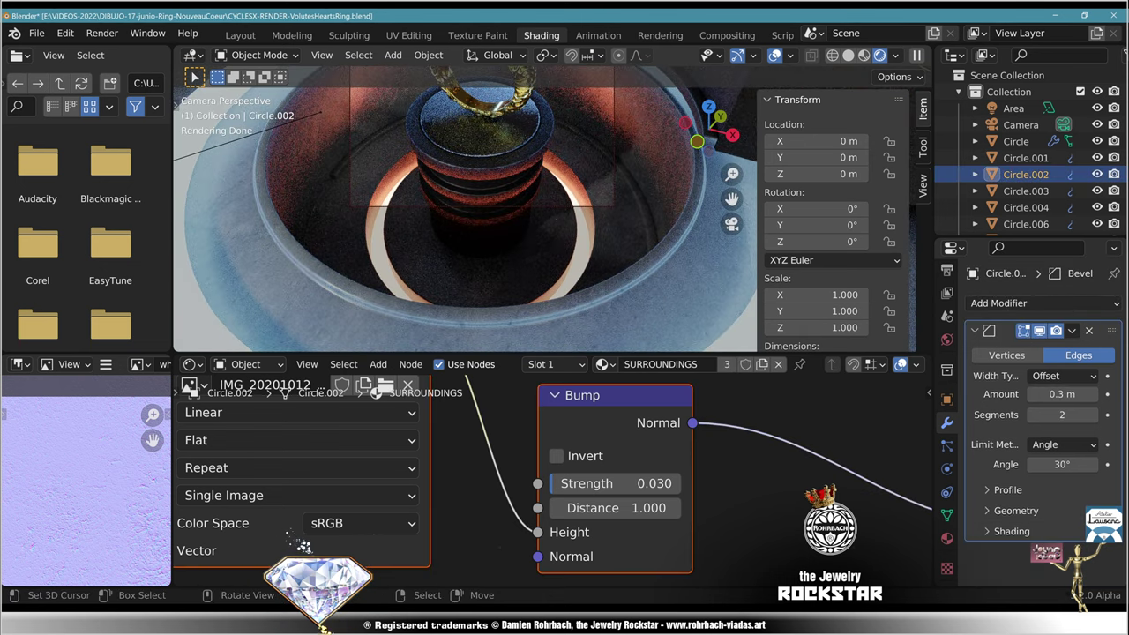
click(848, 55)
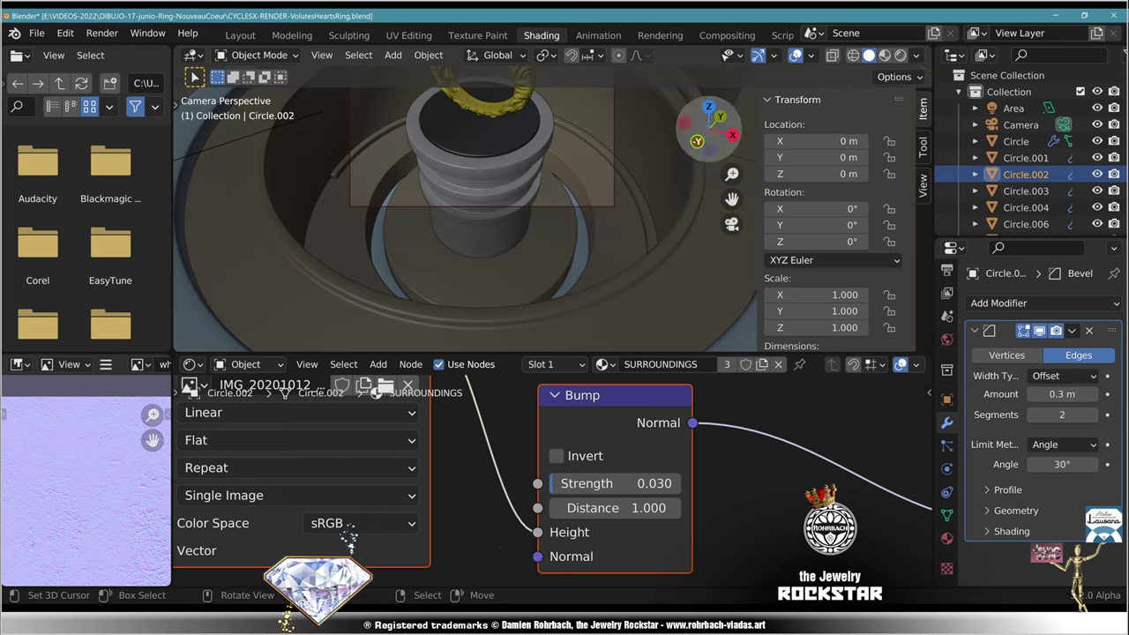
scroll(531, 211, up, 3)
shift+middle_drag(531, 211, 379, 145)
scroll(379, 146, up, 4)
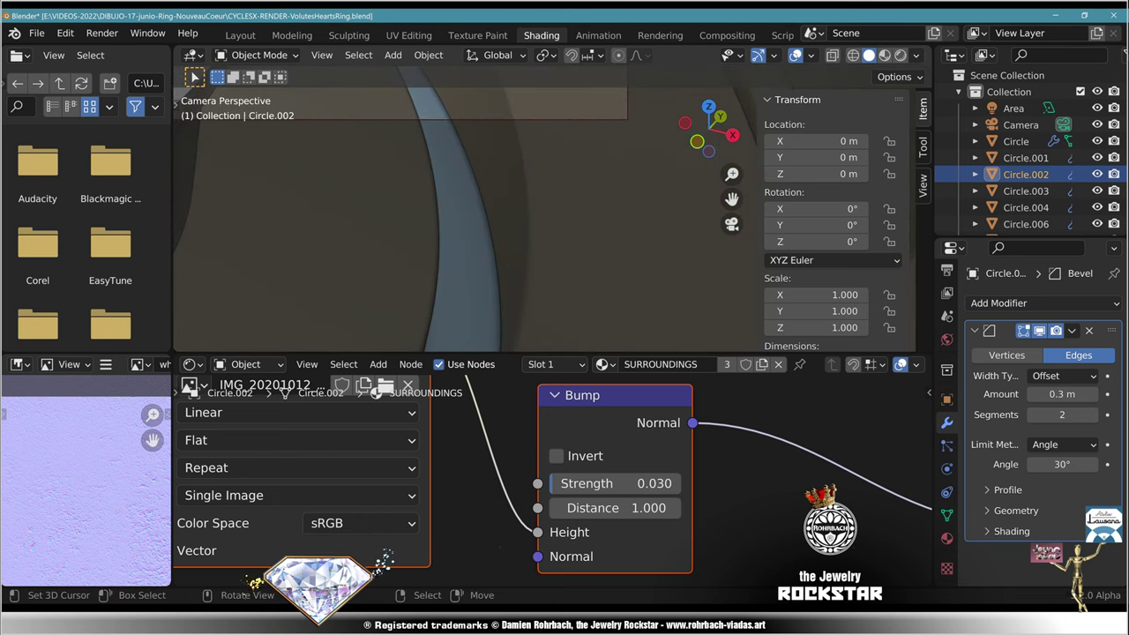
scroll(458, 203, down, 5)
shift+middle_drag(459, 203, 475, 255)
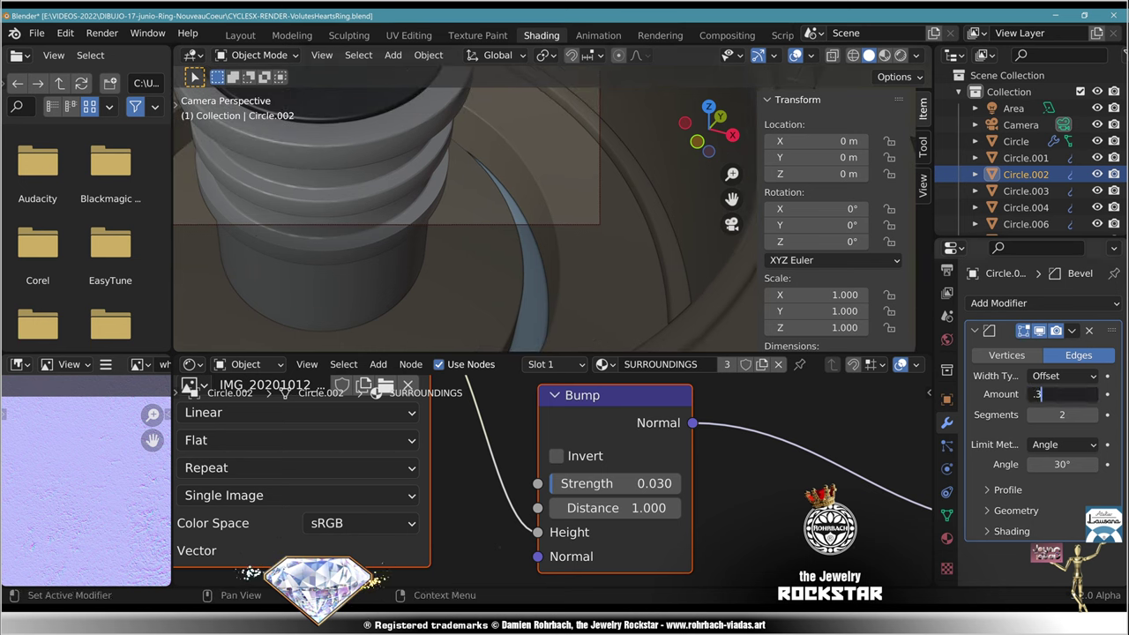
Step: In the surrounding base's Bevel modifier, expand the geometry settings, set the amount to 0.5 m and save the file
click(1032, 511)
click(1032, 511)
click(1032, 511)
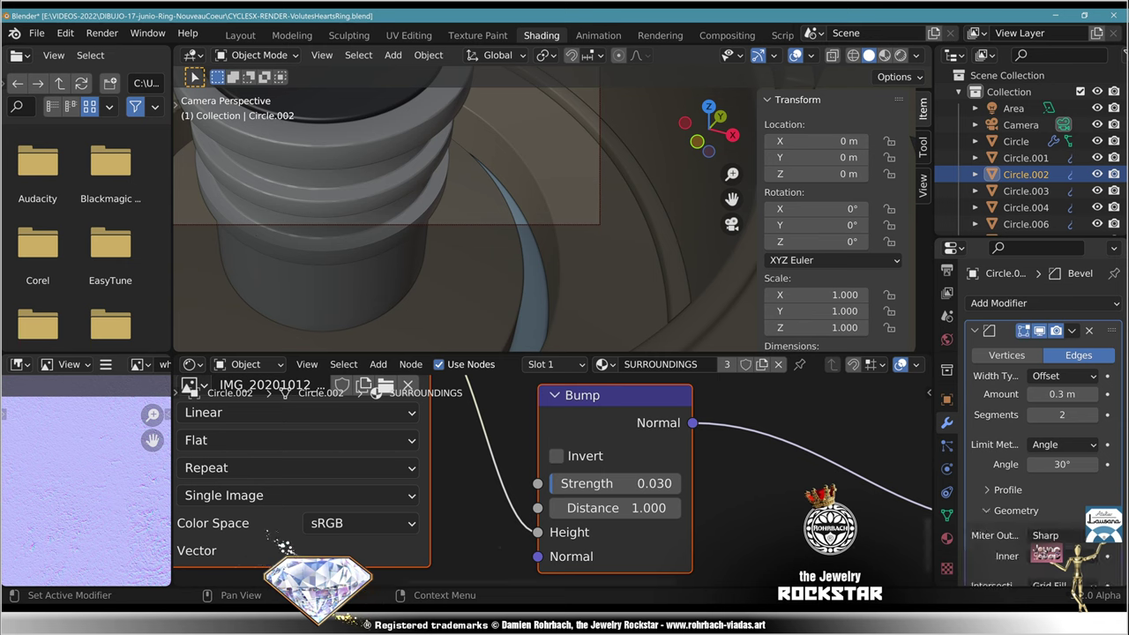
scroll(1032, 510, down, 3)
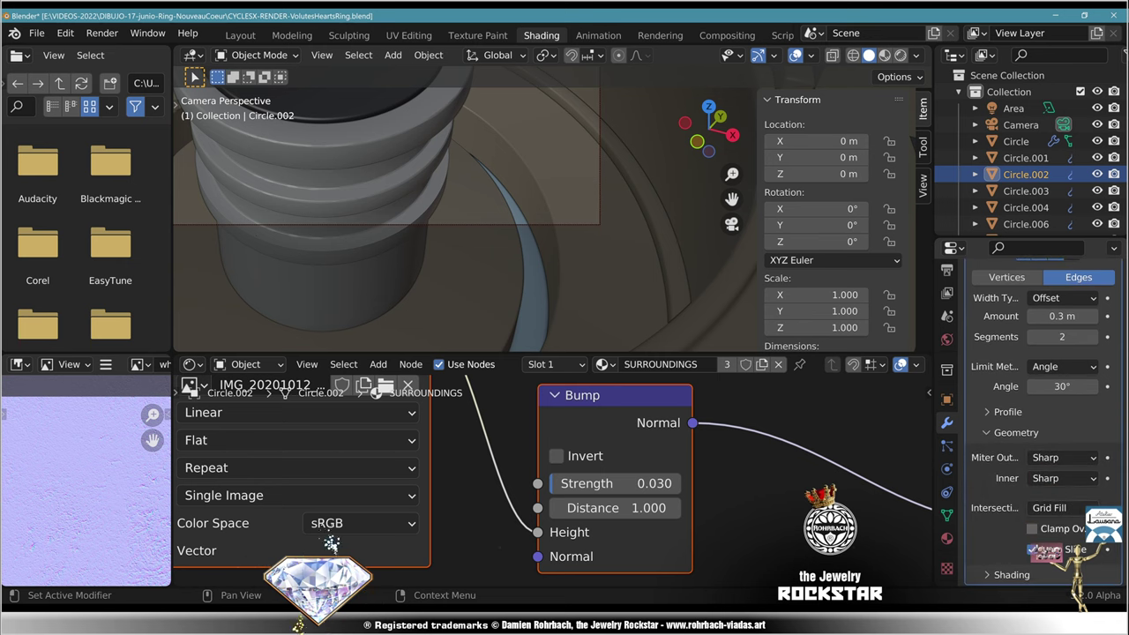
drag(1063, 317, 1086, 316)
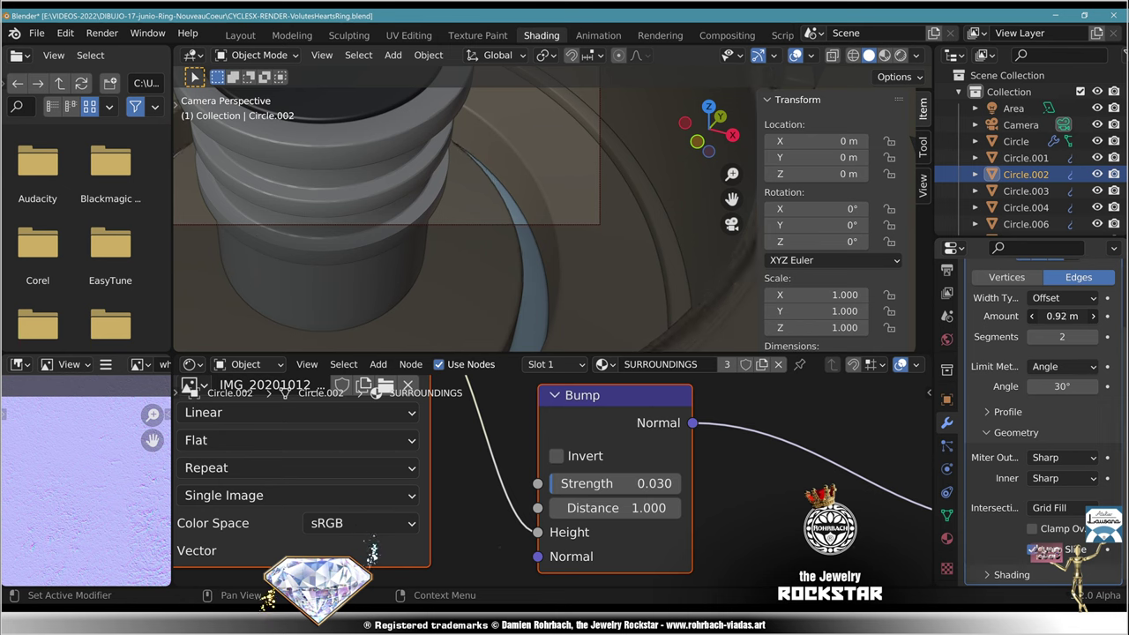
click(1063, 316)
text(.0.5)
key(Return)
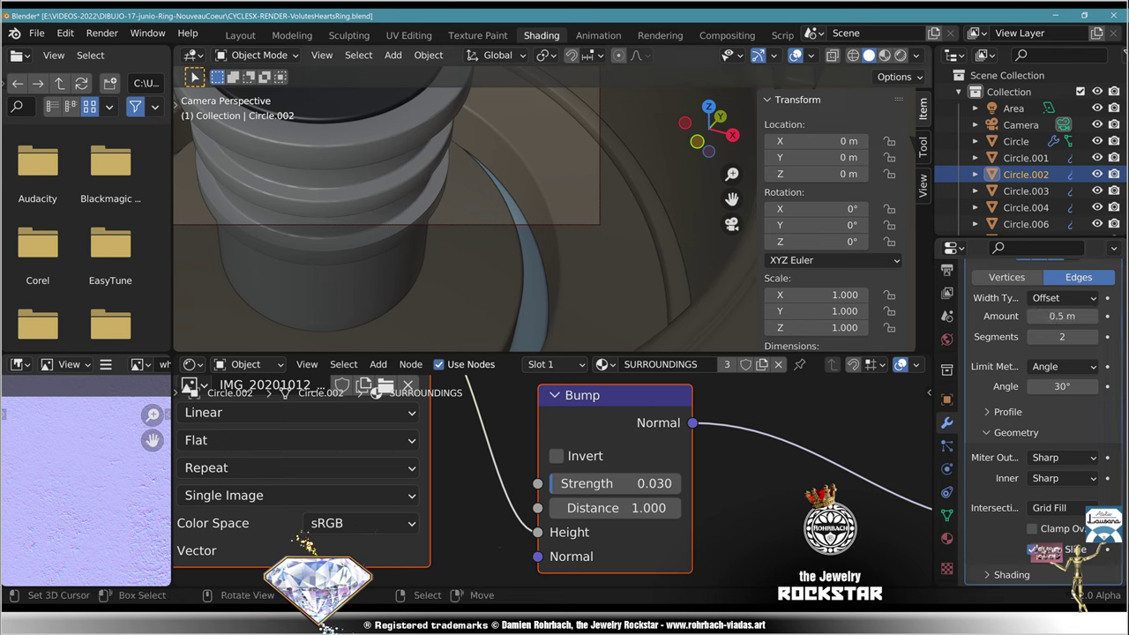
scroll(1041, 423, up, 3)
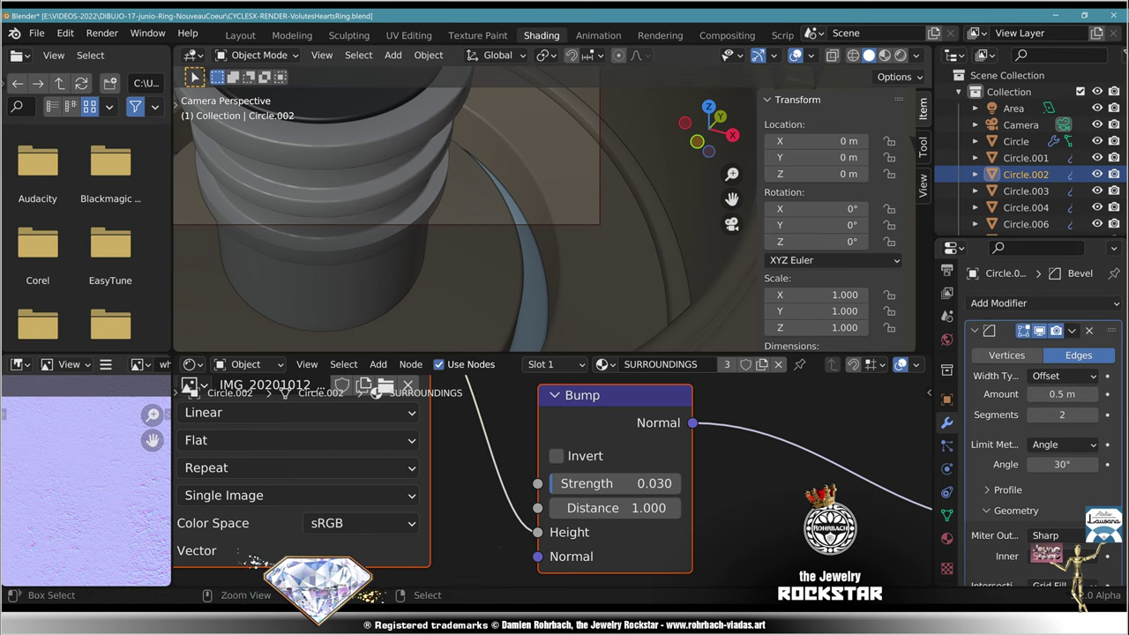
key(ctrl+s)
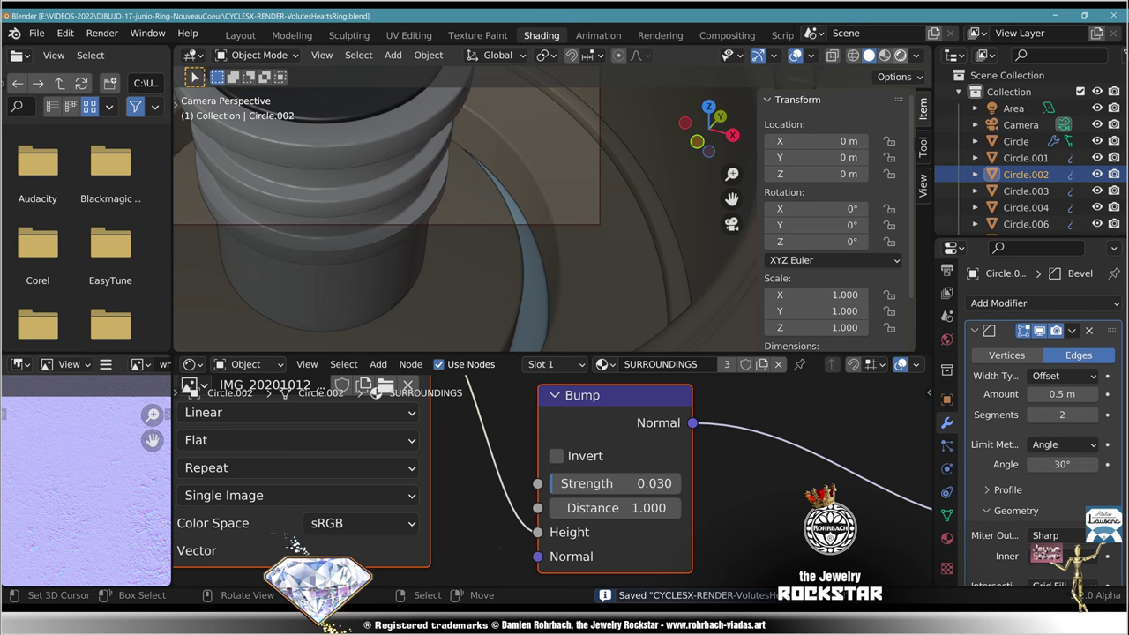
Step: In rendered shading, try bevel amounts of 1 m and 0.1 m on the surrounding base, then set 0.4 m
click(901, 55)
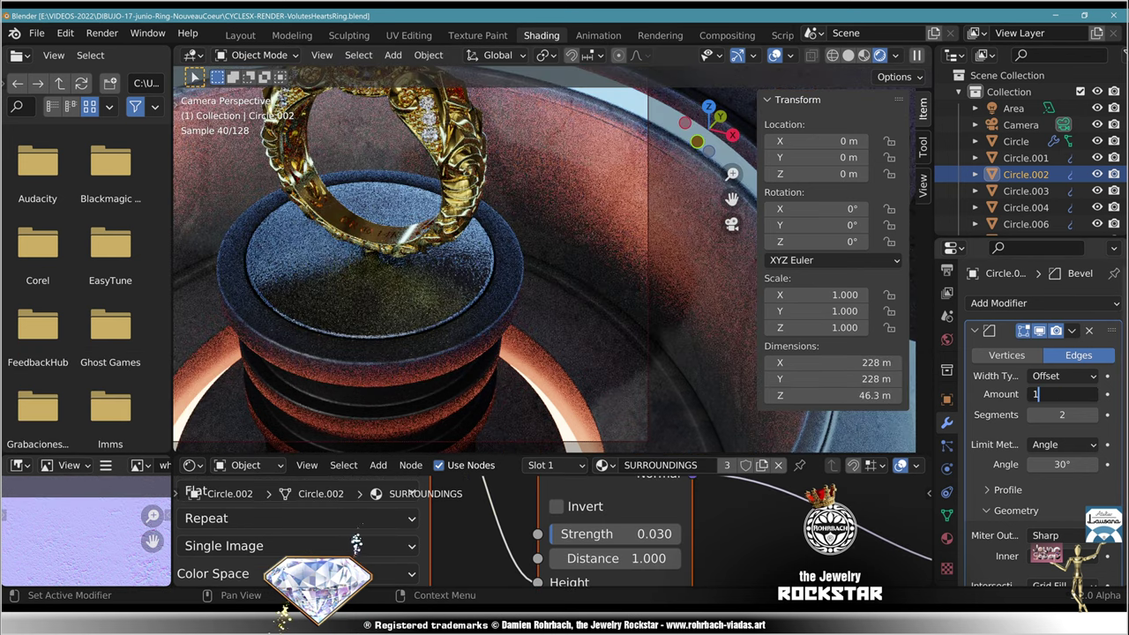
click(1093, 395)
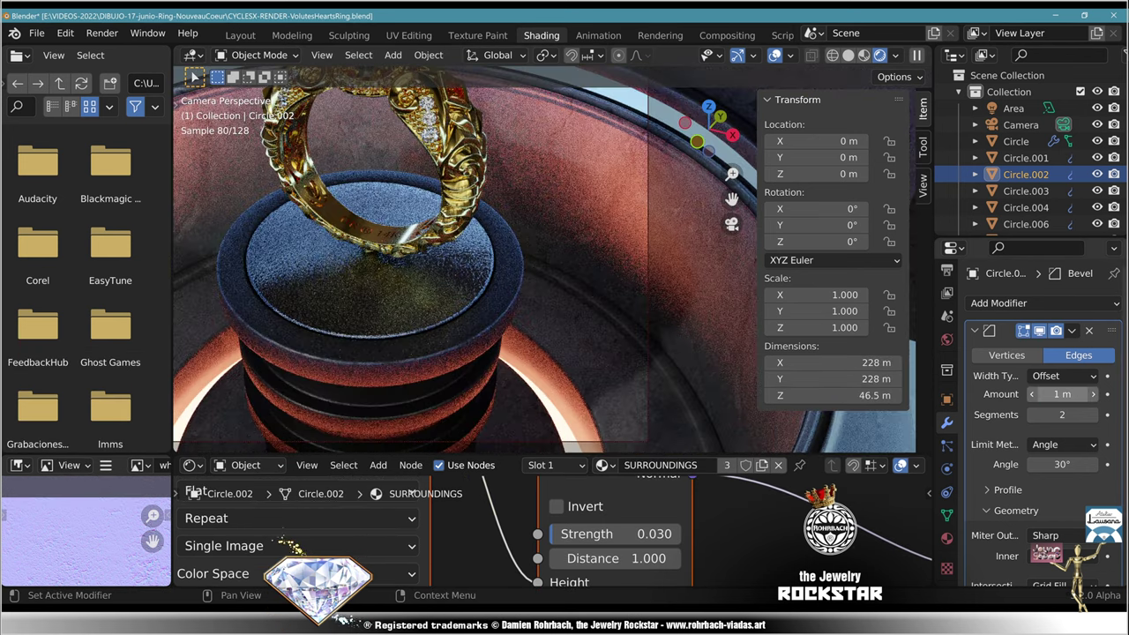
click(1063, 394)
text(0.1)
key(Return)
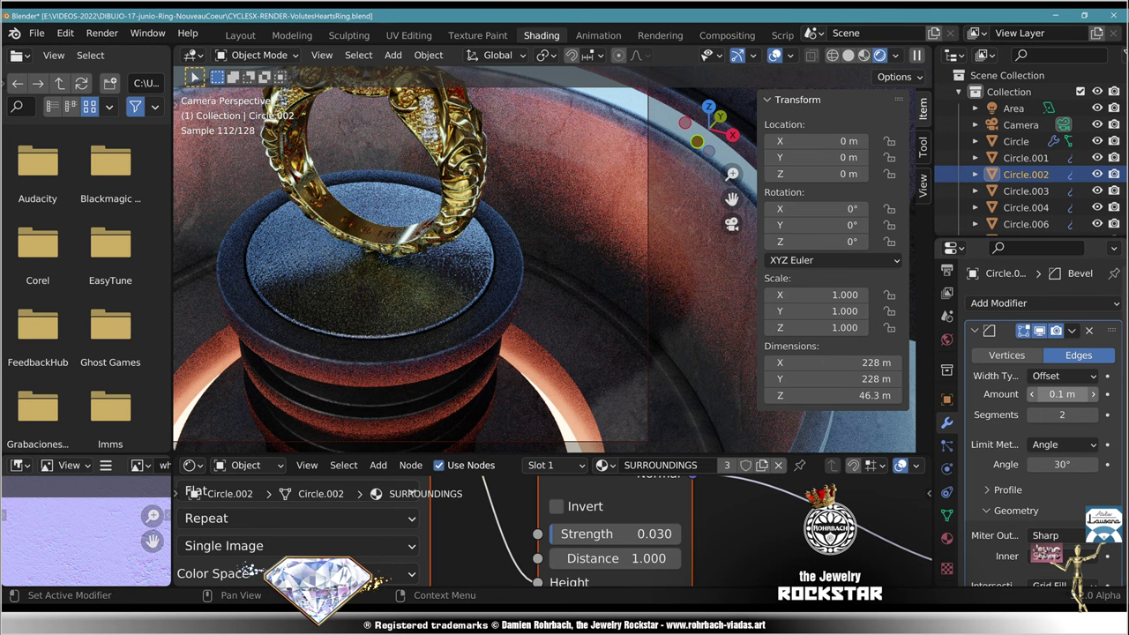
double_click(1062, 394)
text(.4)
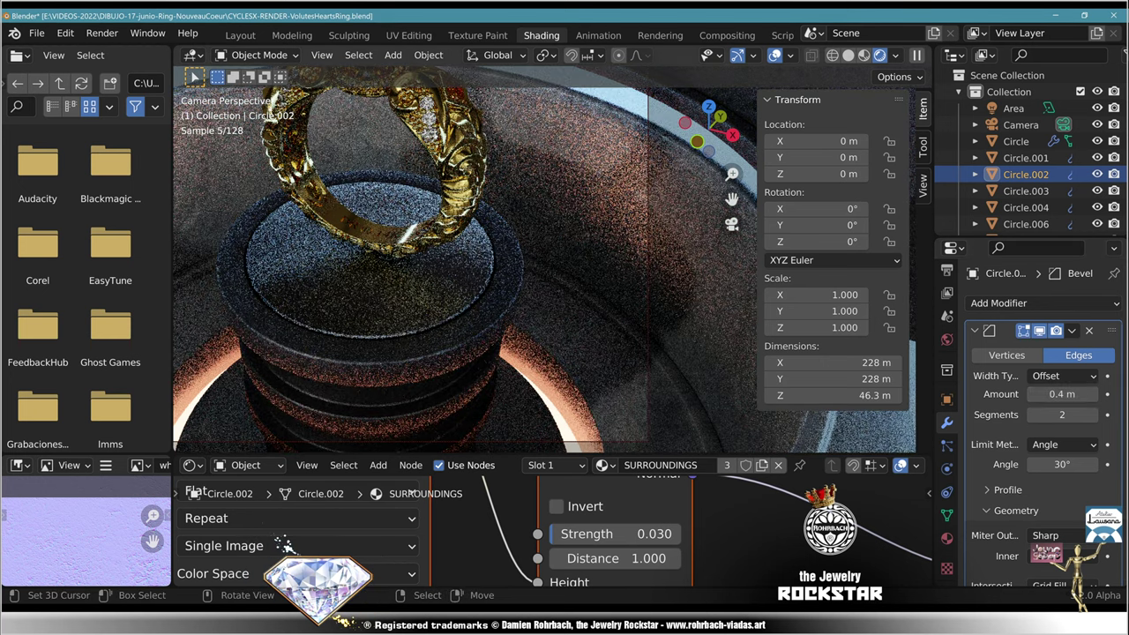
Step: In solid shading, enter Edit Mode on the surrounding base and select the central disc face beneath the pedestal
shift+middle_drag(546, 352, 492, 196)
scroll(493, 229, up, 4)
scroll(545, 265, up, 3)
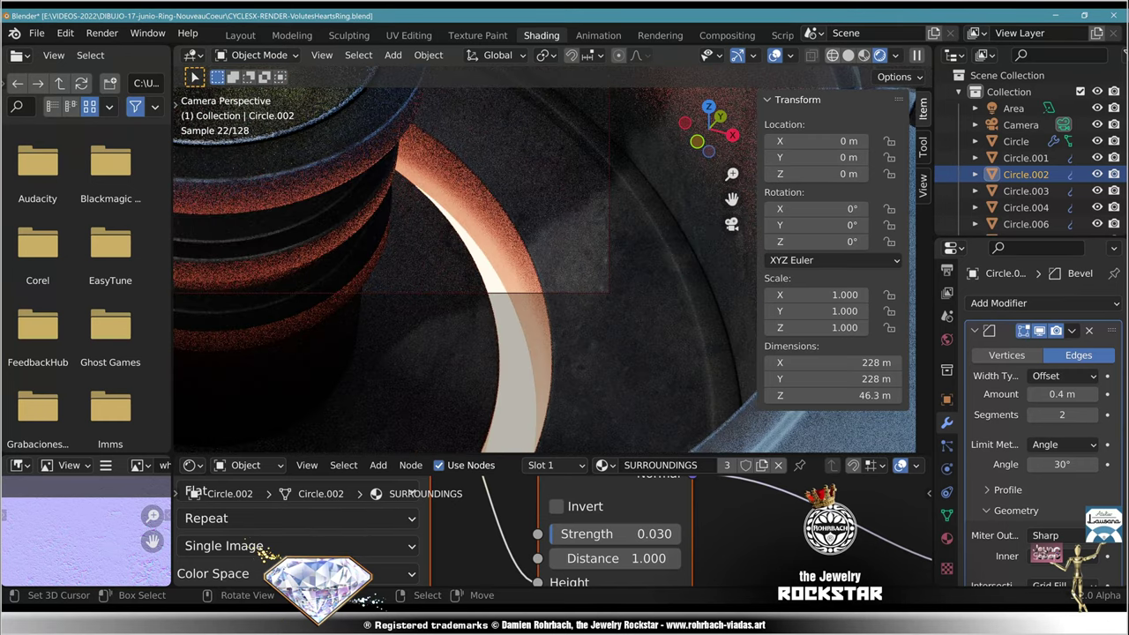
click(833, 54)
click(869, 55)
middle_drag(530, 230, 535, 330)
scroll(535, 256, up, 4)
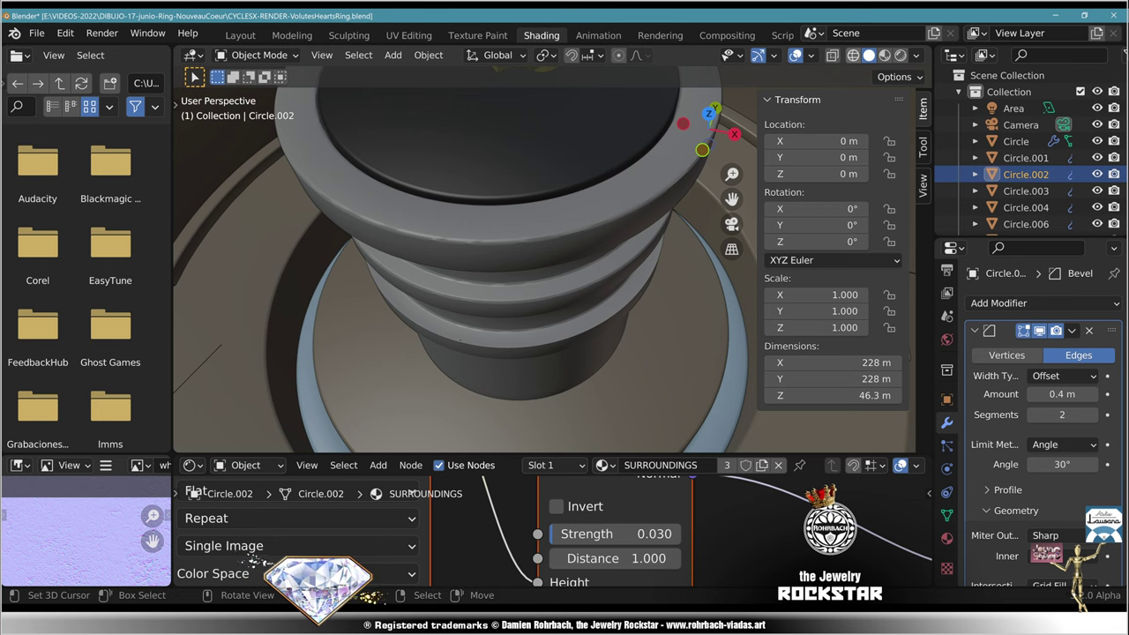
key(Tab)
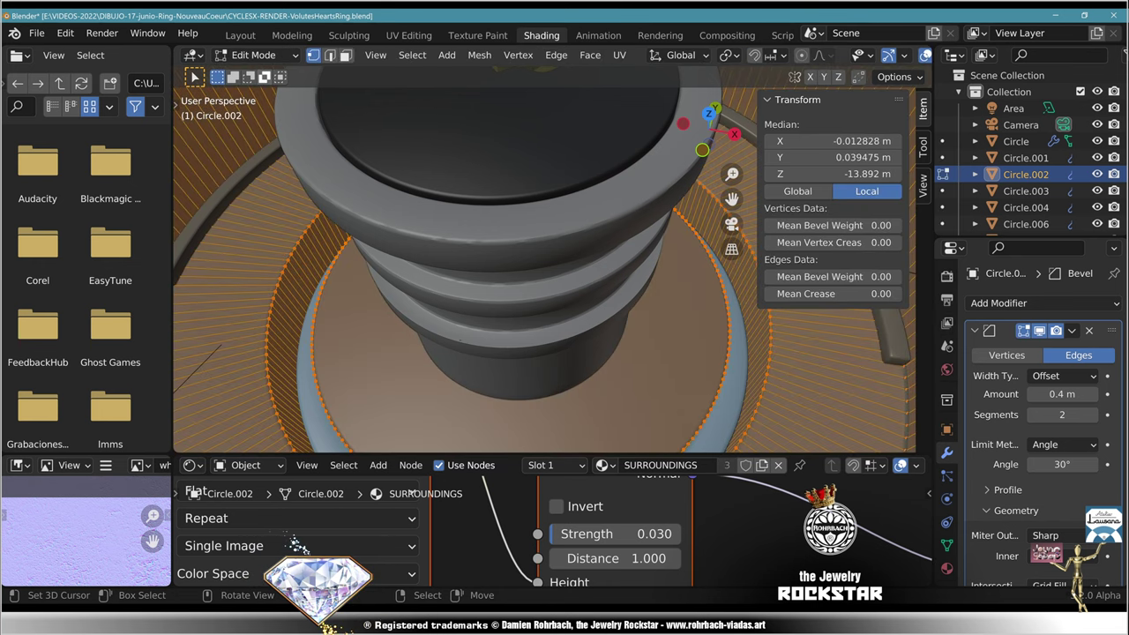
click(345, 55)
click(389, 379)
middle_drag(388, 379, 425, 388)
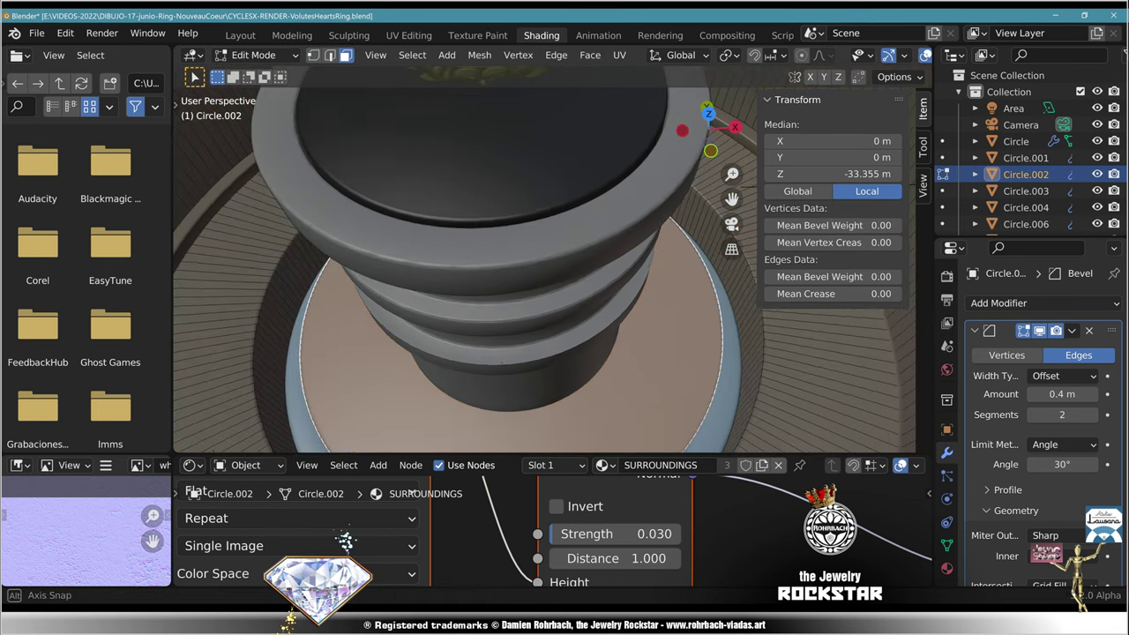
middle_drag(547, 256, 556, 225)
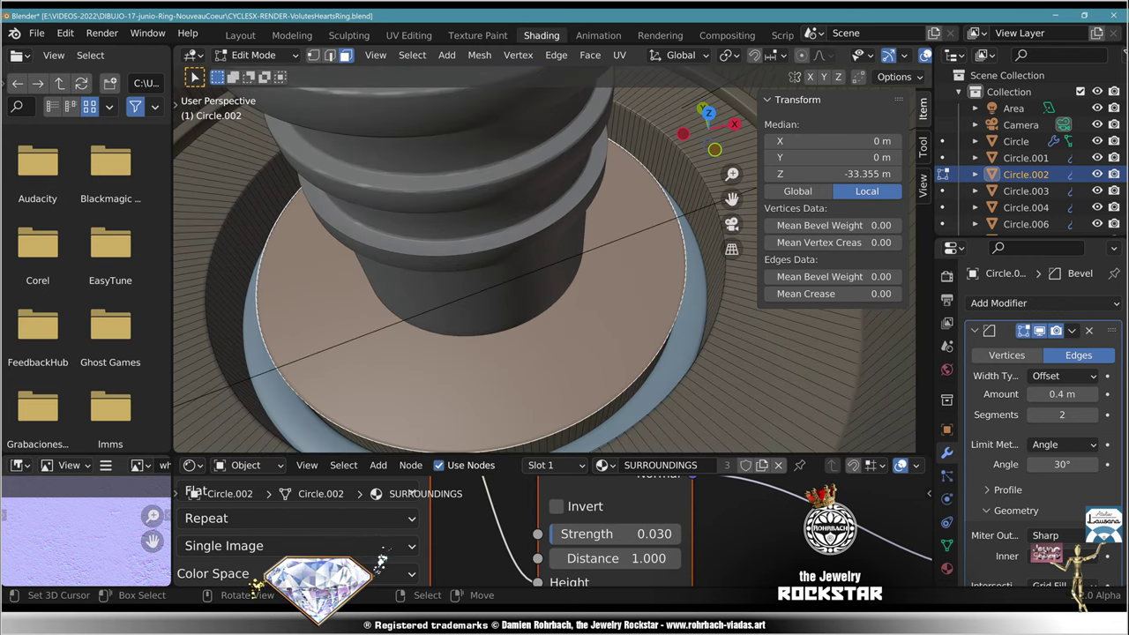
Step: Inset the central disc face and extrude the inner face about 1.9 m downward
key(i)
key(Return)
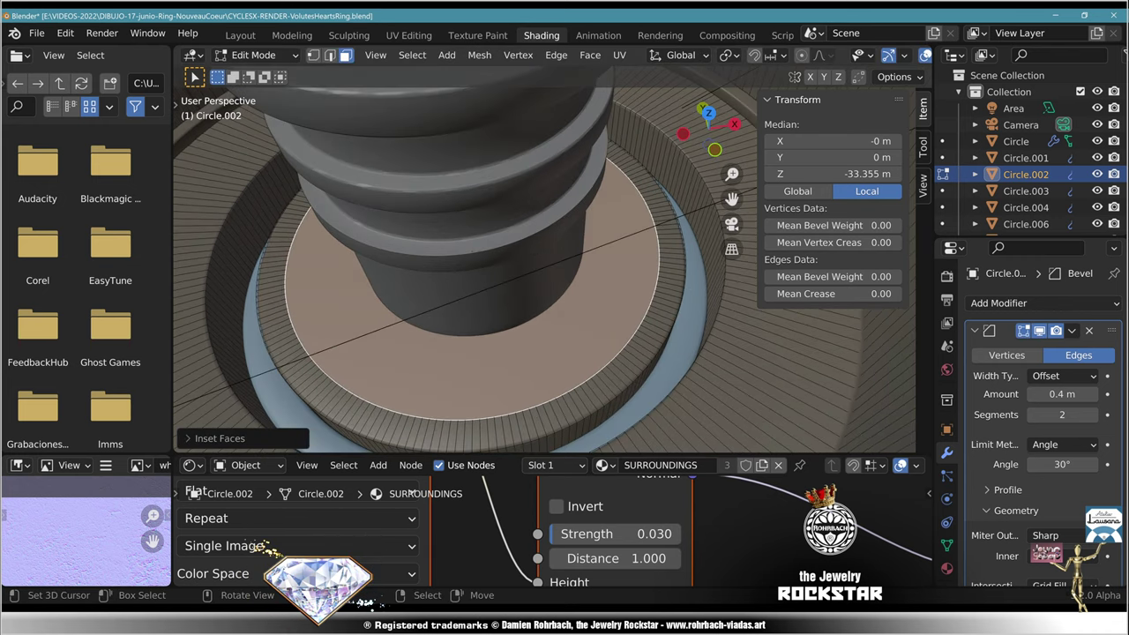
key(e)
key(Return)
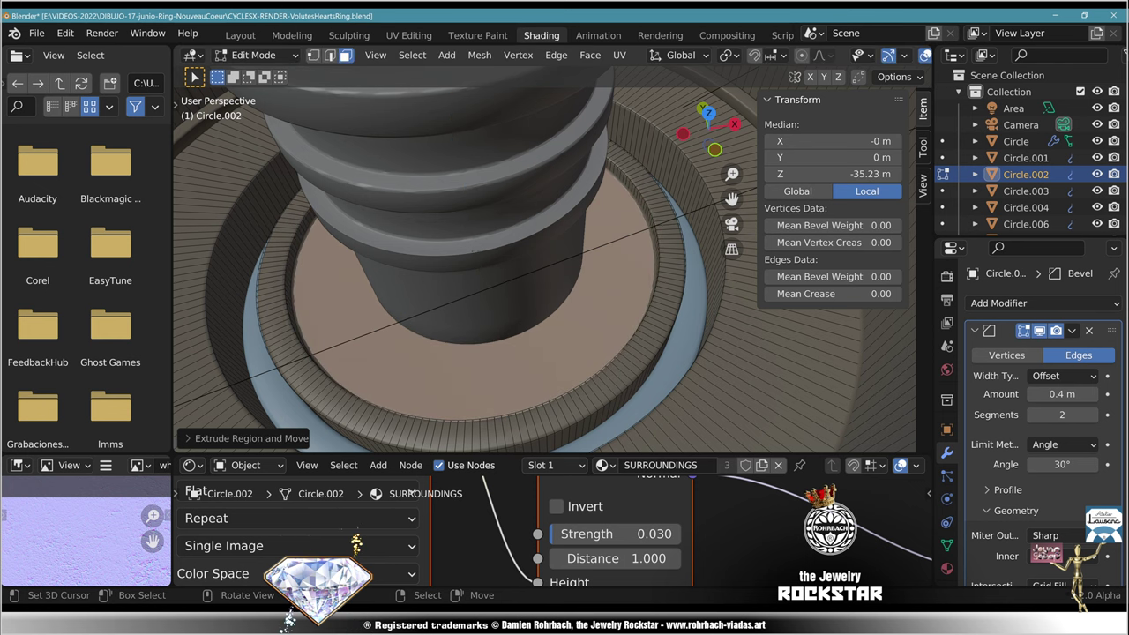
Step: Inset the central disc face slightly, extrude it about 5.1 m upward, and save the file in camera view
key(i)
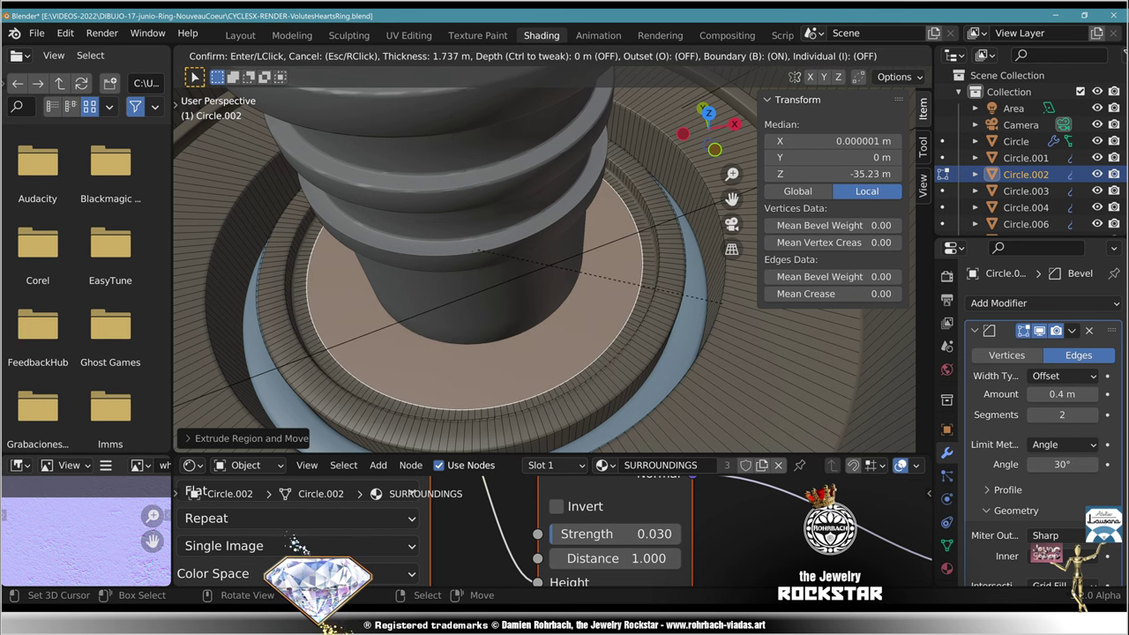
key(Return)
key(e)
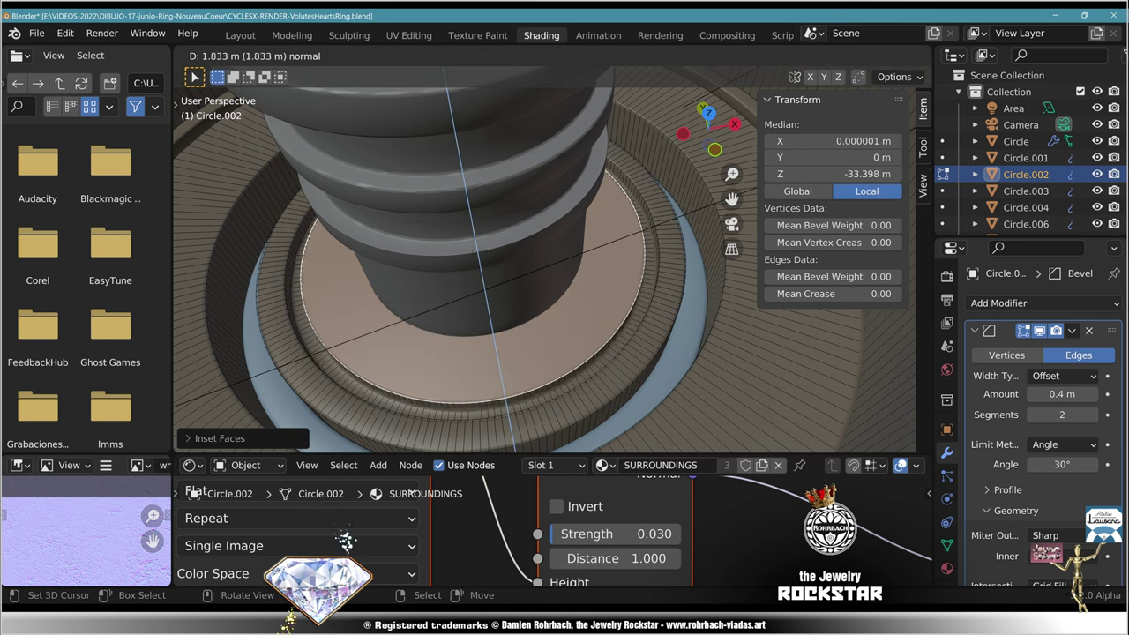
key(Return)
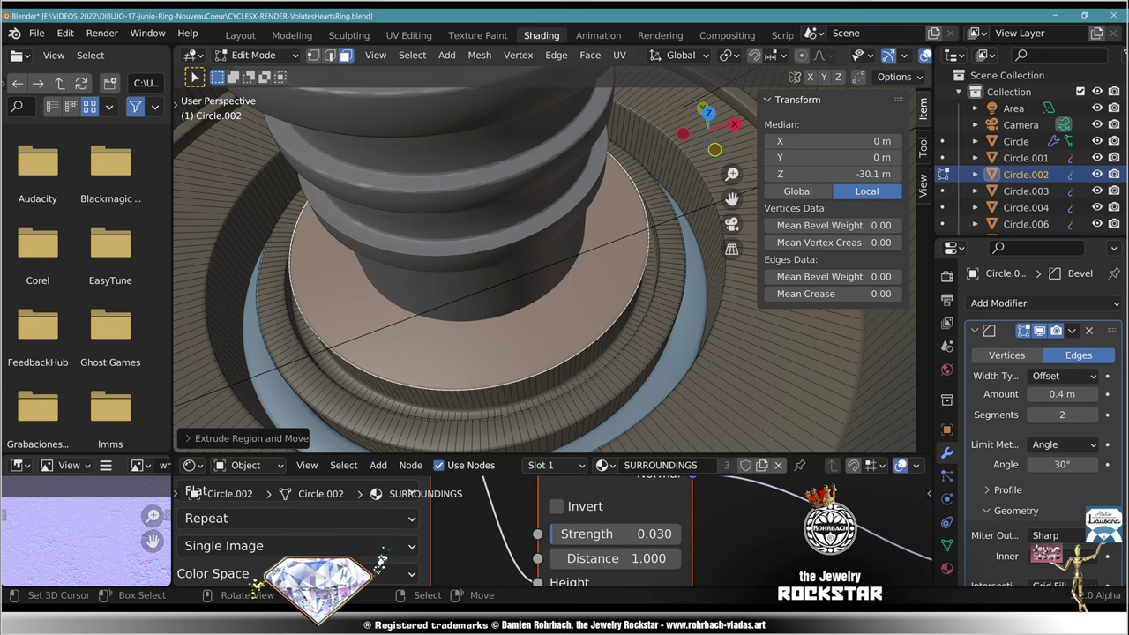
key(Tab)
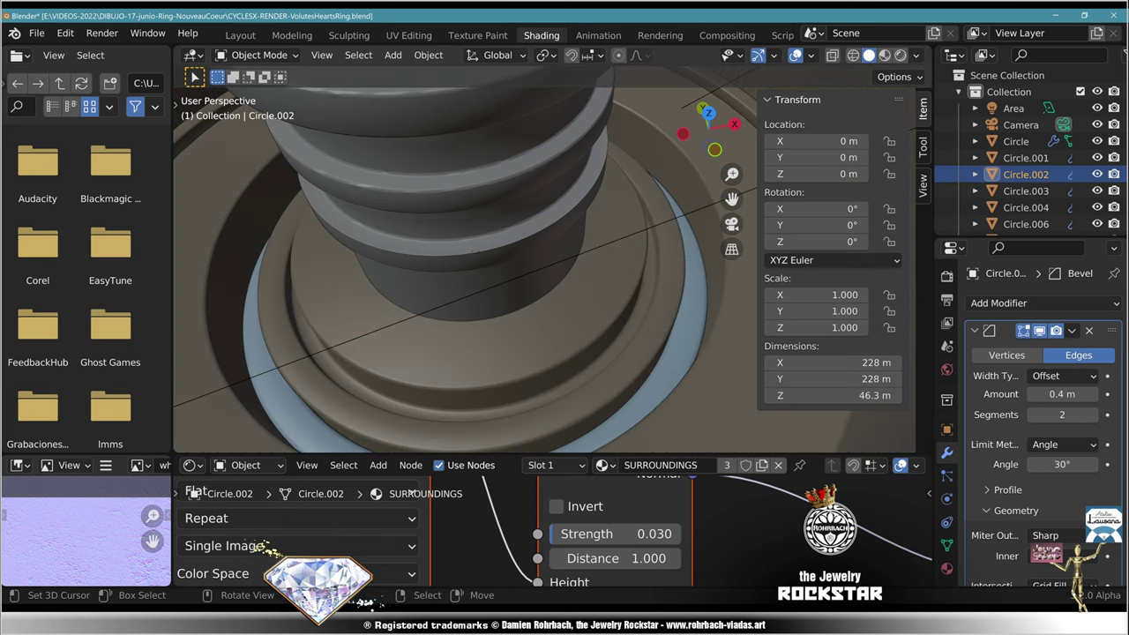
key(KP_0)
key(ctrl+s)
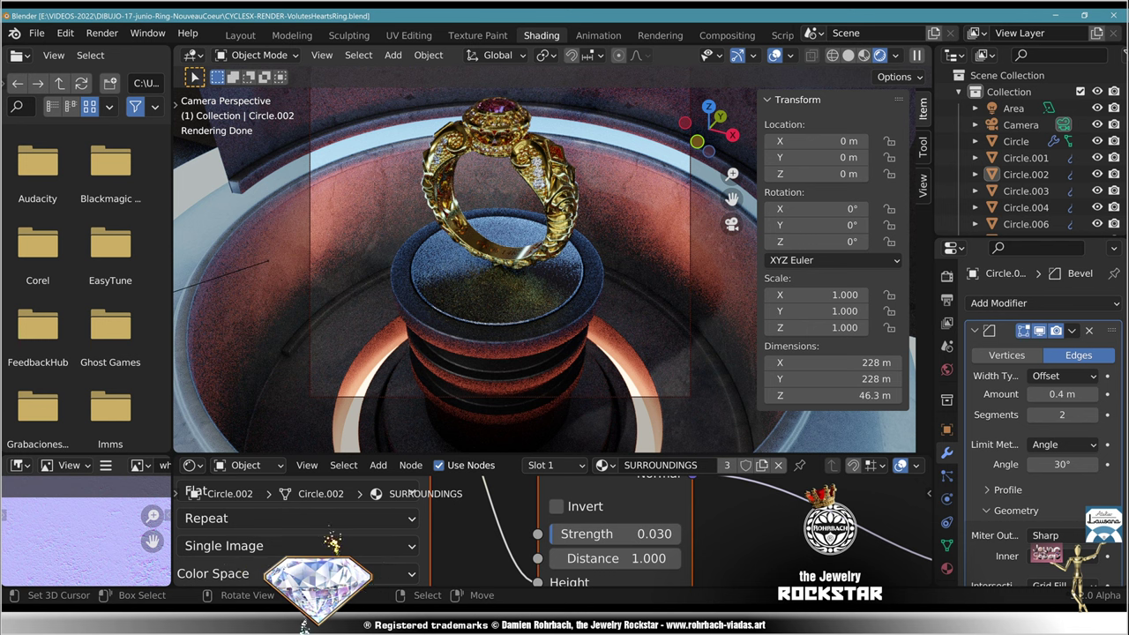
Step: In the Layout workspace, add one loop cut around the surrounding base's flat floor ring, slid to a factor of about 0.71
right_click(353, 220)
key(Tab)
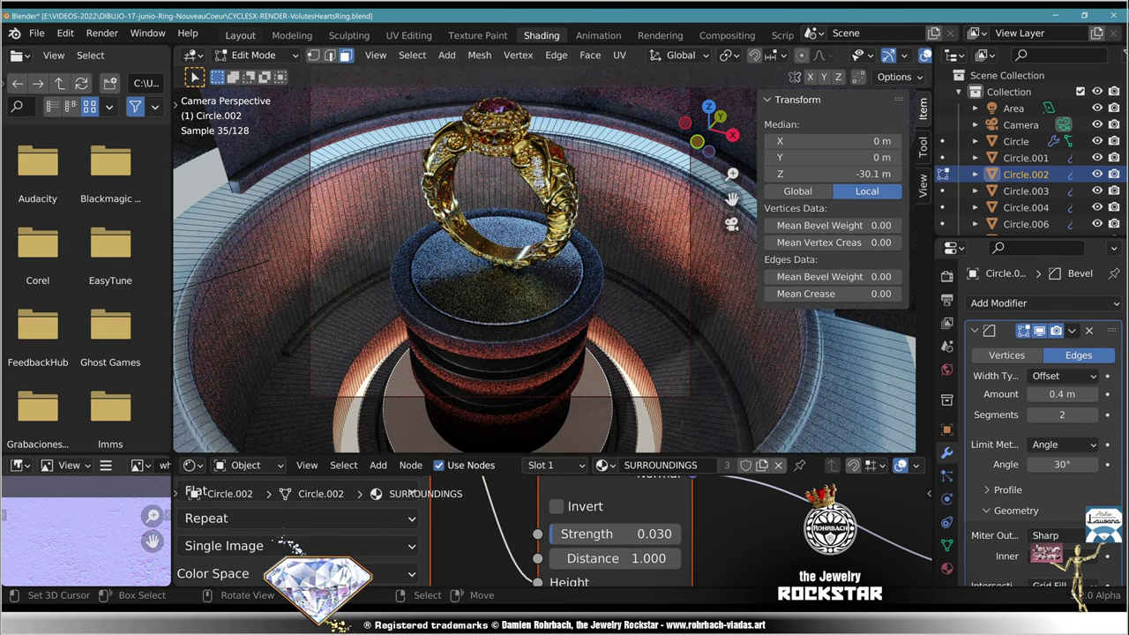
click(240, 35)
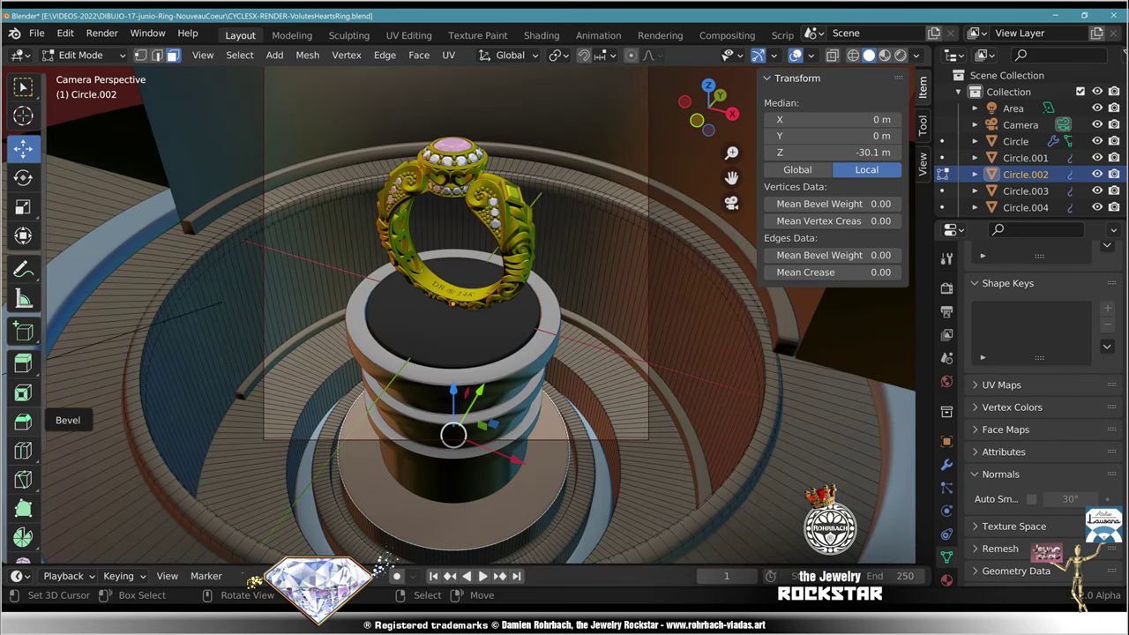
click(23, 451)
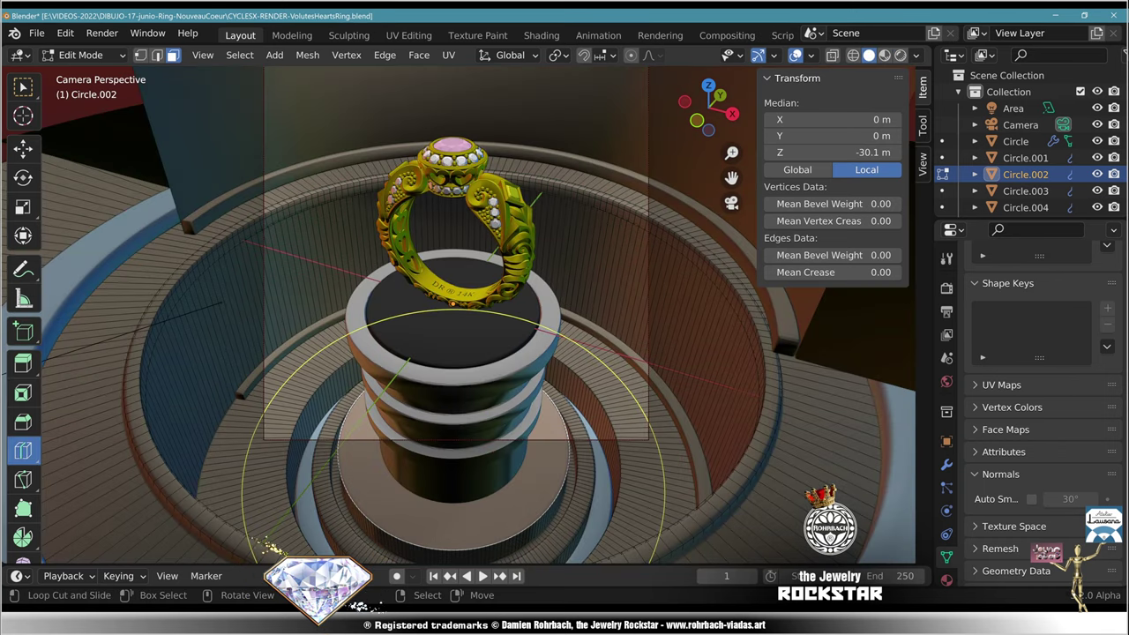
drag(637, 430, 613, 428)
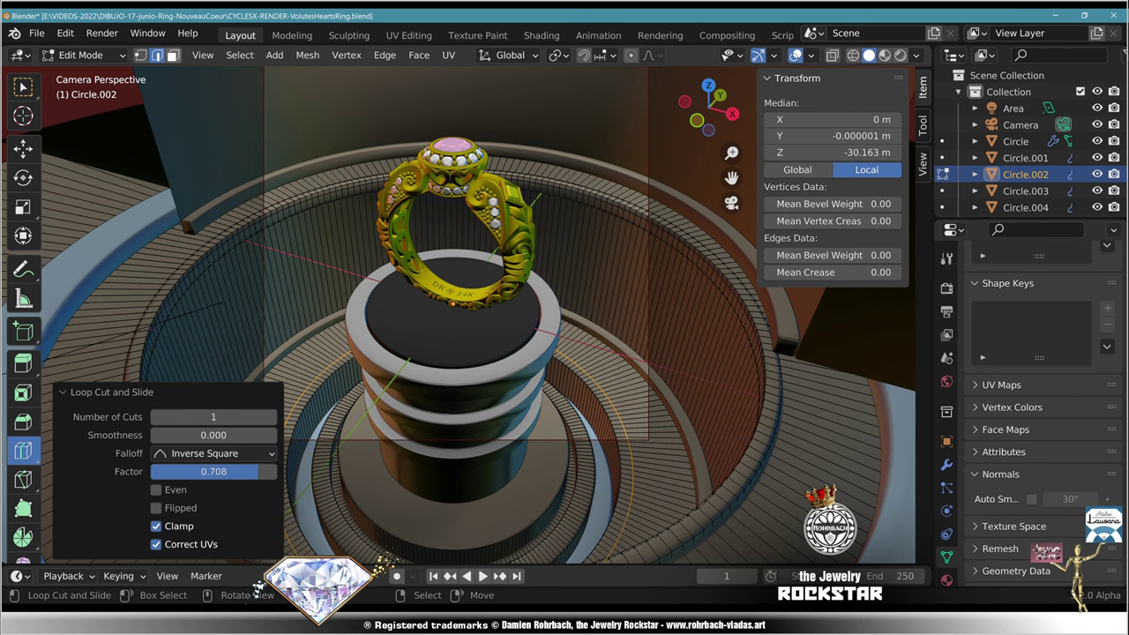
Step: Select the complete narrow band of faces along the floor ring's inner edge, using shortest-path selection in face mode
key(3)
shift+middle_drag(613, 429, 562, 309)
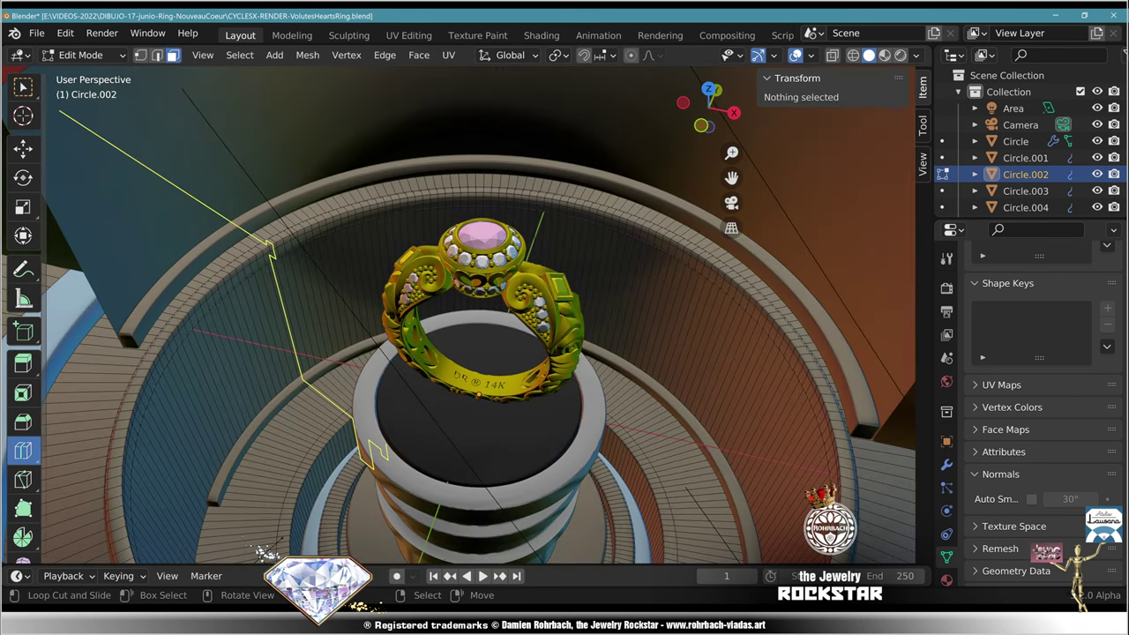
click(23, 149)
shift+middle_drag(423, 379, 314, 252)
middle_drag(565, 300, 586, 310)
click(627, 308)
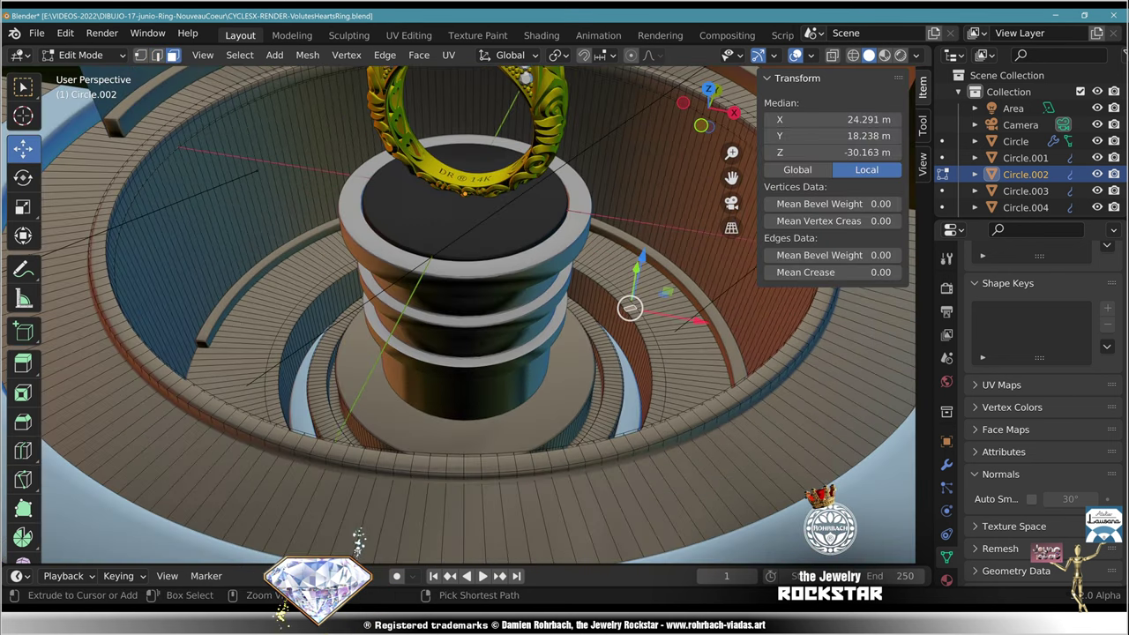
ctrl+click(304, 310)
middle_drag(305, 310, 278, 278)
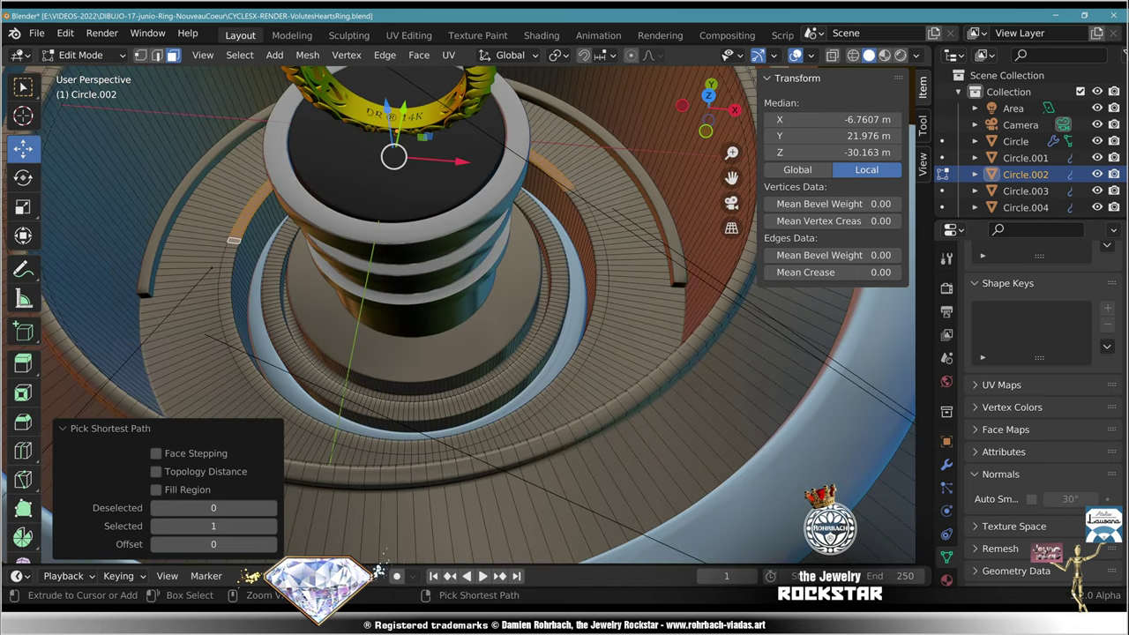
ctrl+click(493, 429)
ctrl+right_click(573, 189)
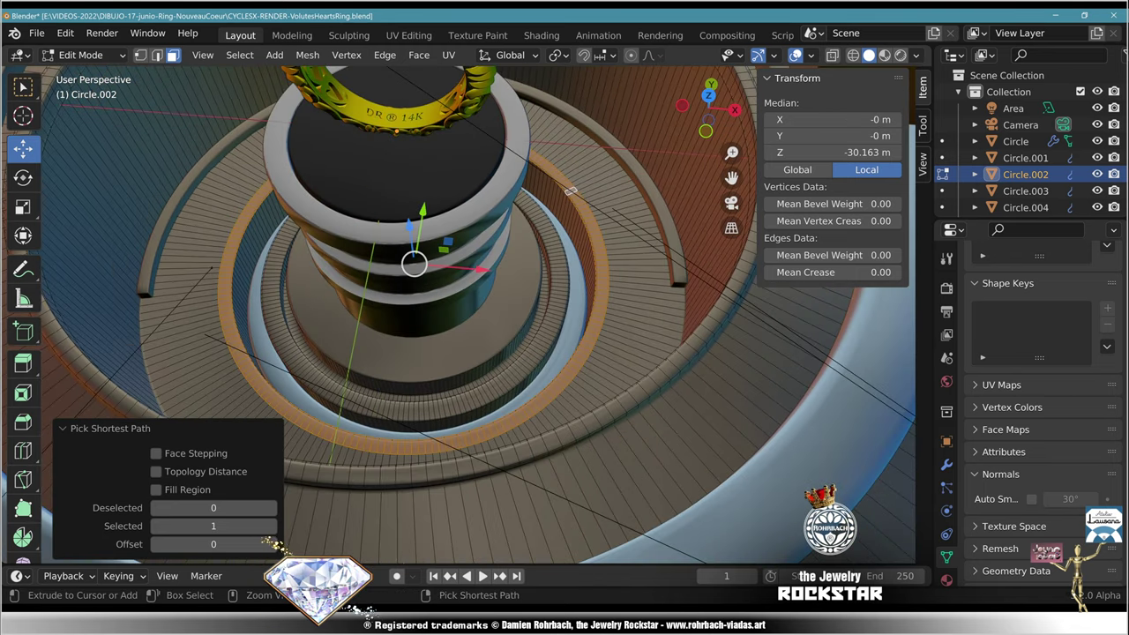
middle_drag(573, 188, 573, 158)
Step: Extrude the selected inner band 1.5 m upward and return to Object Mode
key(e)
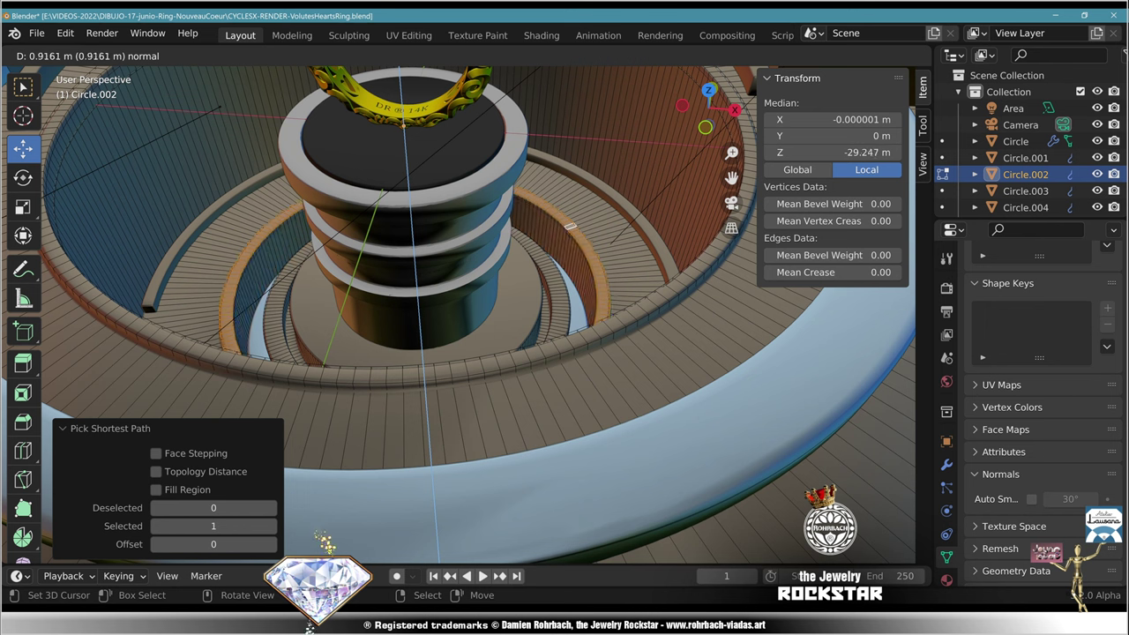
click(571, 223)
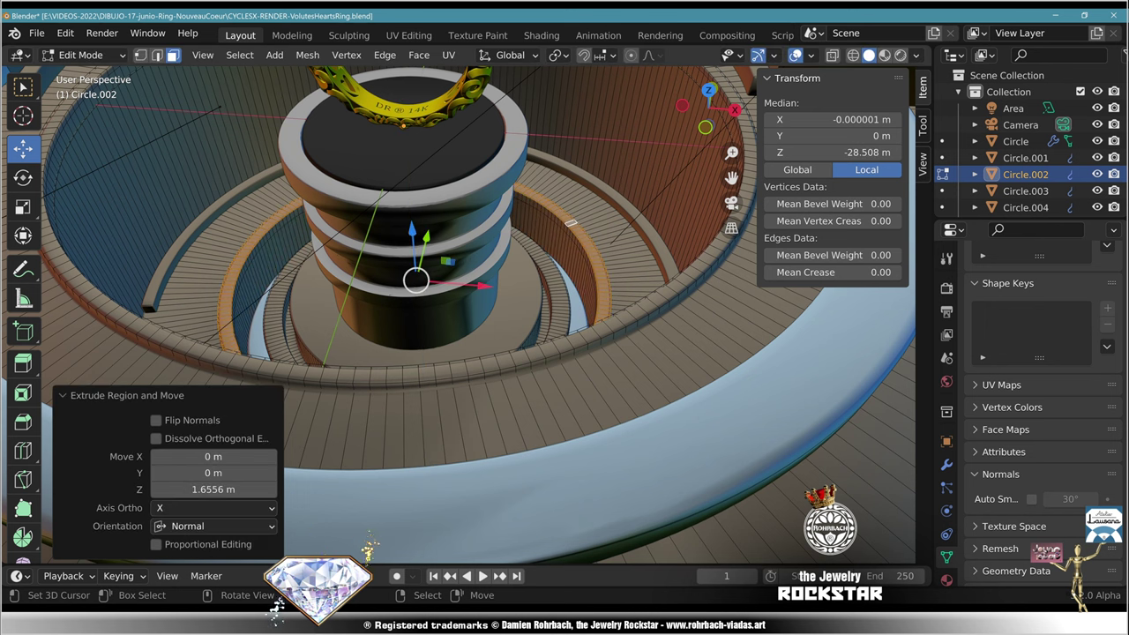
double_click(213, 490)
text(1.5)
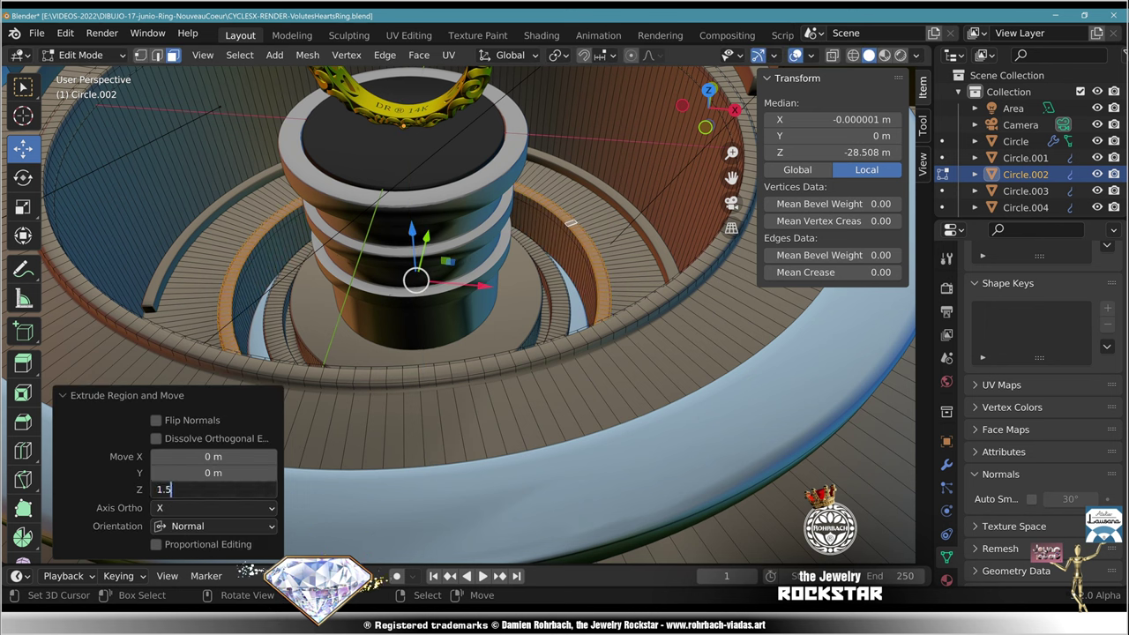
key(Return)
key(Tab)
Step: Select the half-circle rail Circle.006 on the base floor and hide it in the viewport and in renders
click(639, 226)
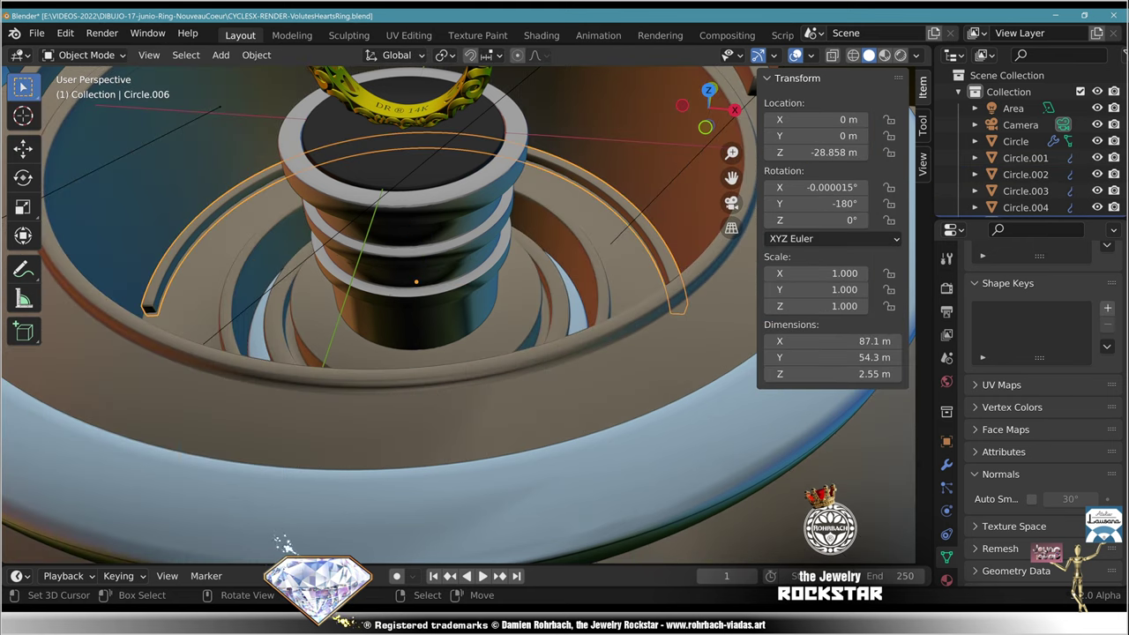
drag(1041, 217, 1045, 396)
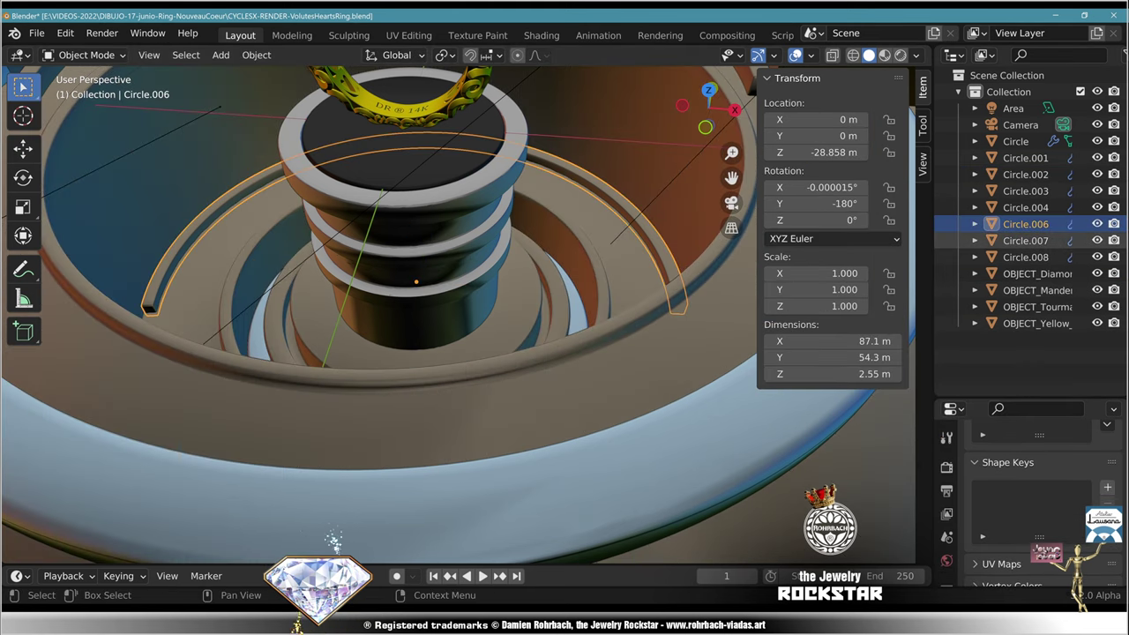
click(1097, 225)
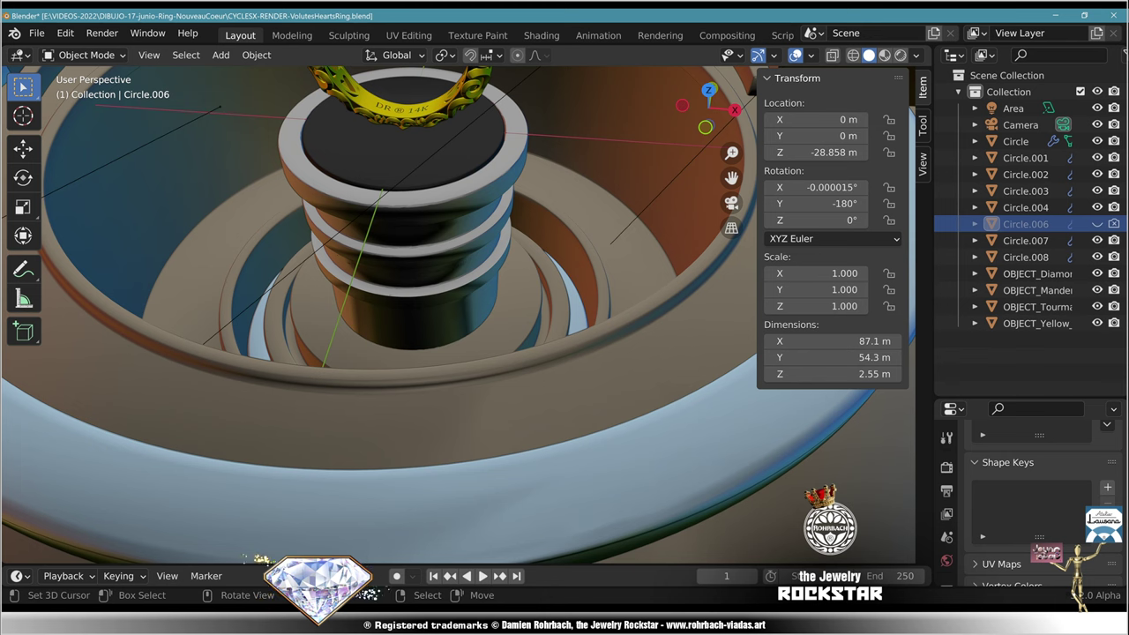
Step: In Edit Mode on the surrounding base, add a loop cut near the floor ring's outer edge at a factor of about -0.62
click(617, 231)
key(Tab)
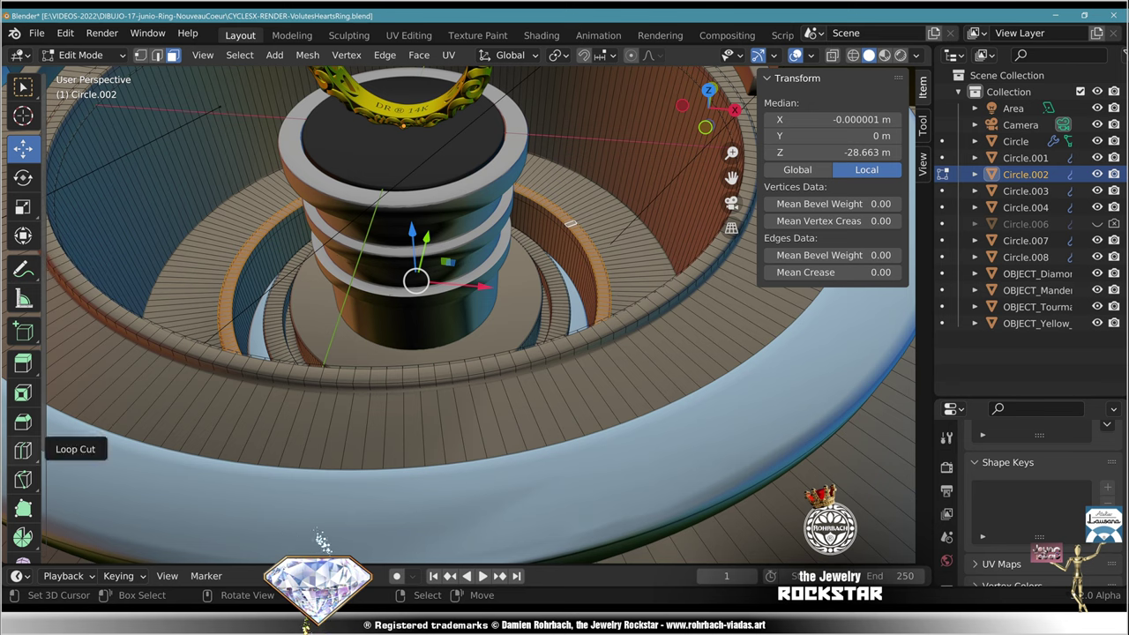
click(23, 450)
drag(626, 231, 651, 230)
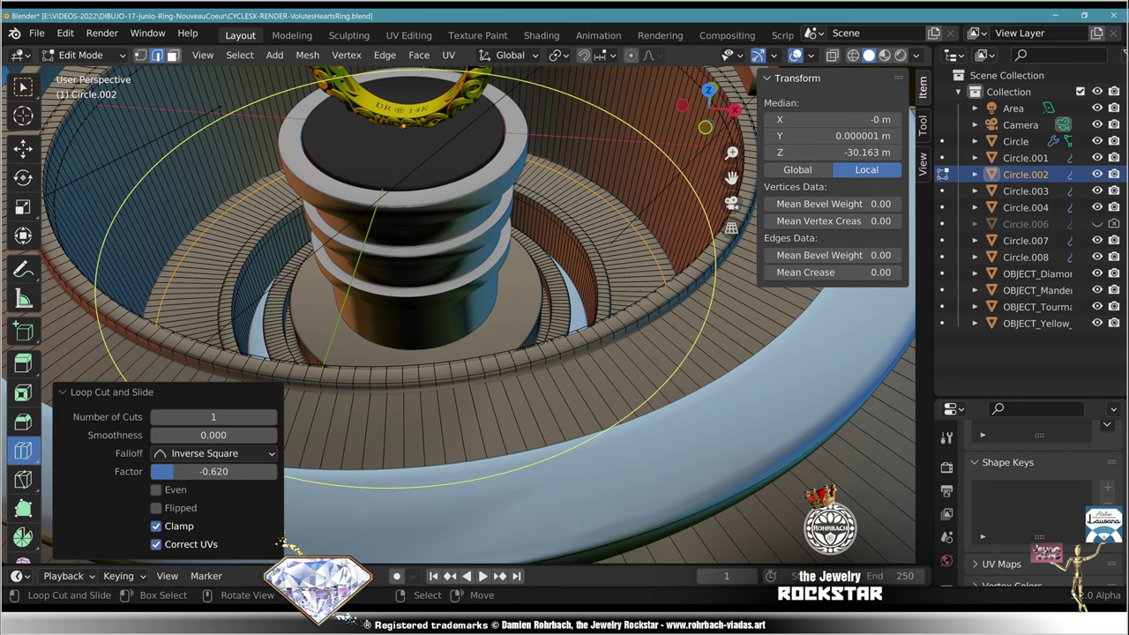
Step: Select the complete band of faces along the floor ring's outer edge and save the file
key(alt+a)
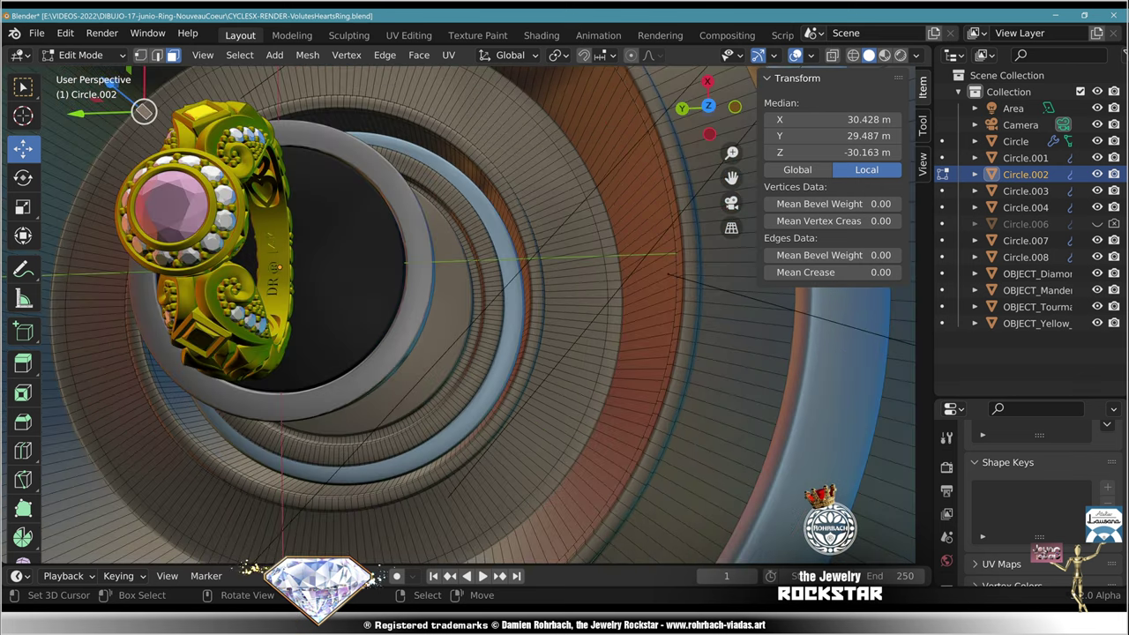
ctrl+click(176, 141)
key(ctrl+z)
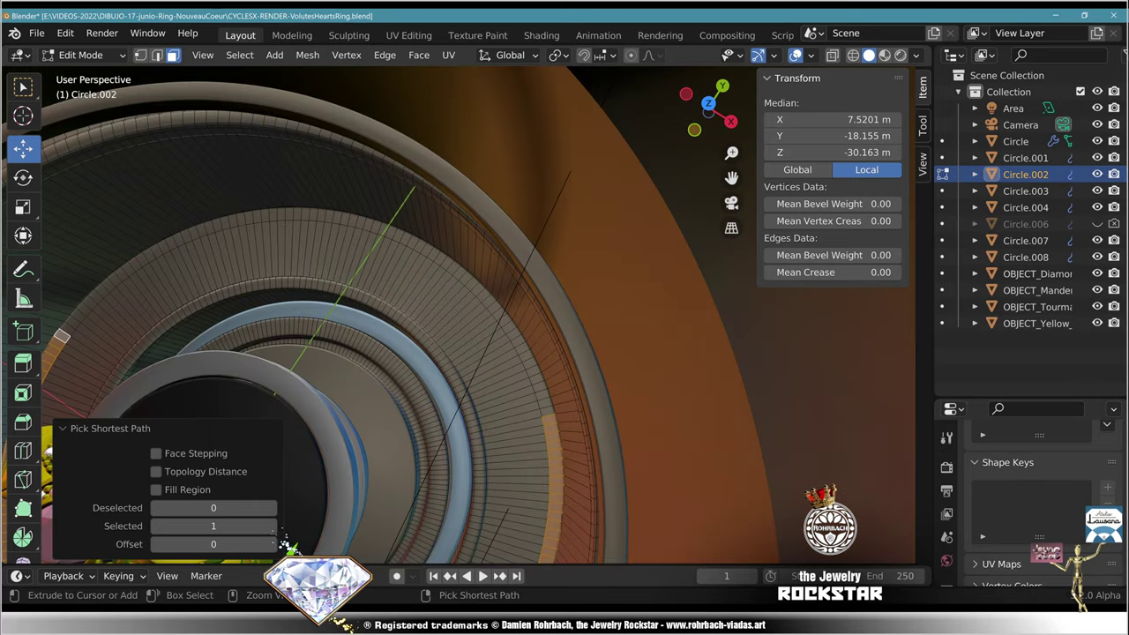
ctrl+click(412, 241)
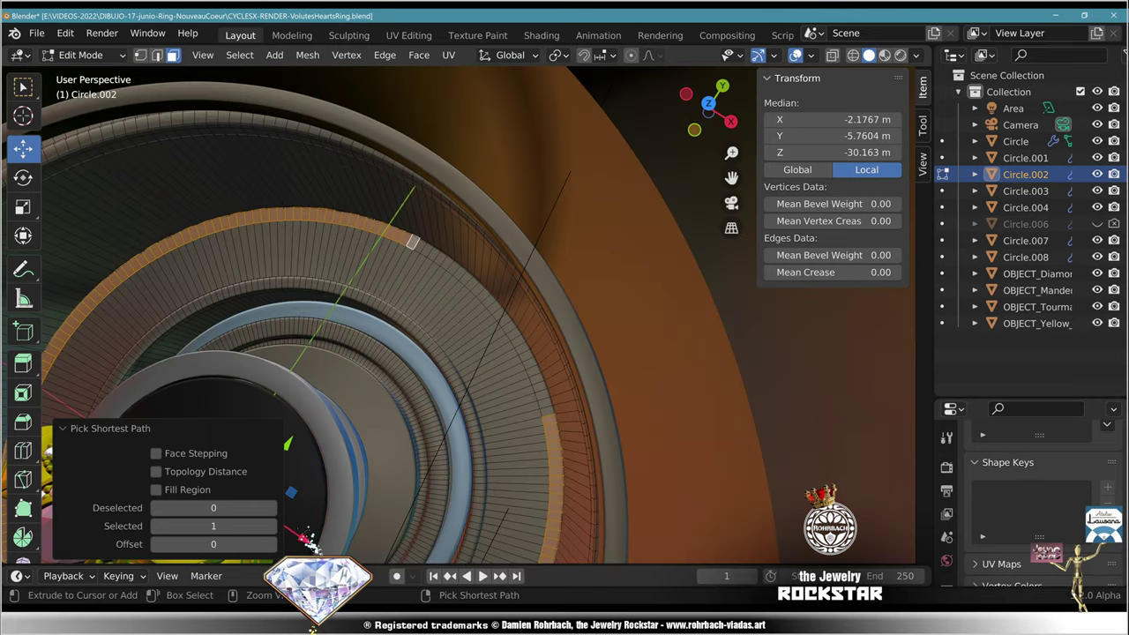
key(ctrl+s)
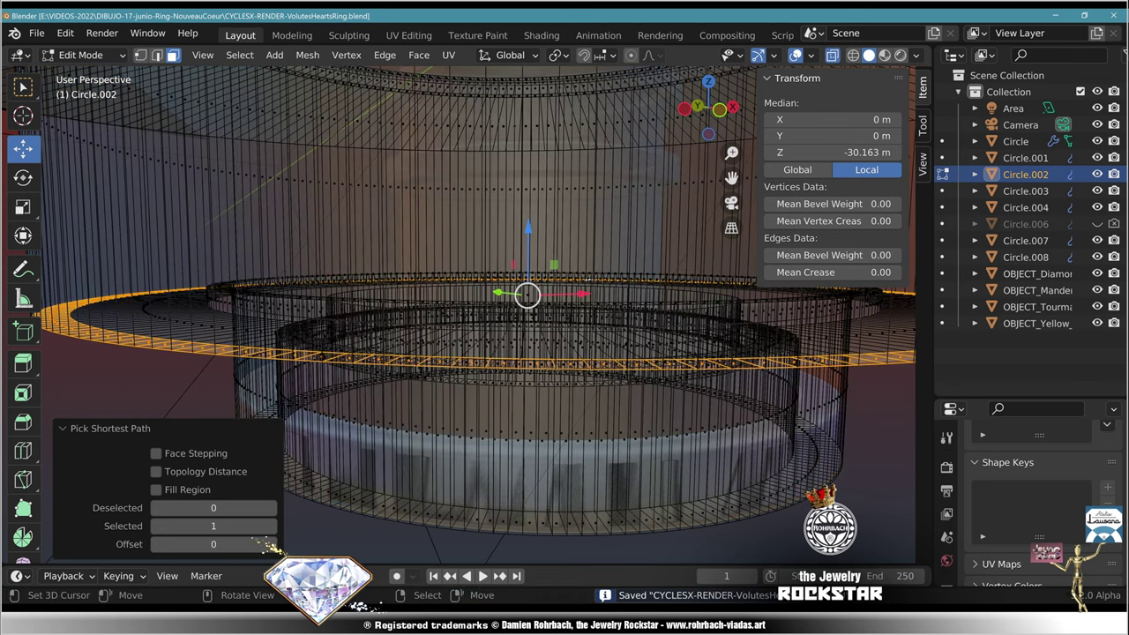
Step: Extrude the selected outer band about 1.5 m upward, then leave Edit Mode and turn off X-ray
key(alt+z)
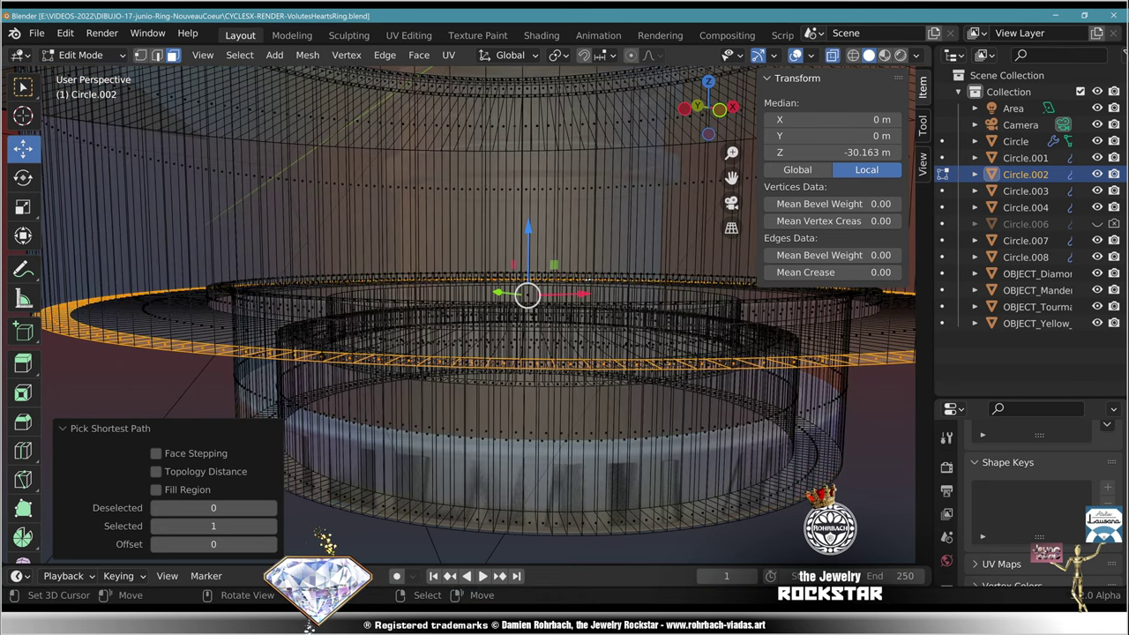
key(g)
key(z)
key(z)
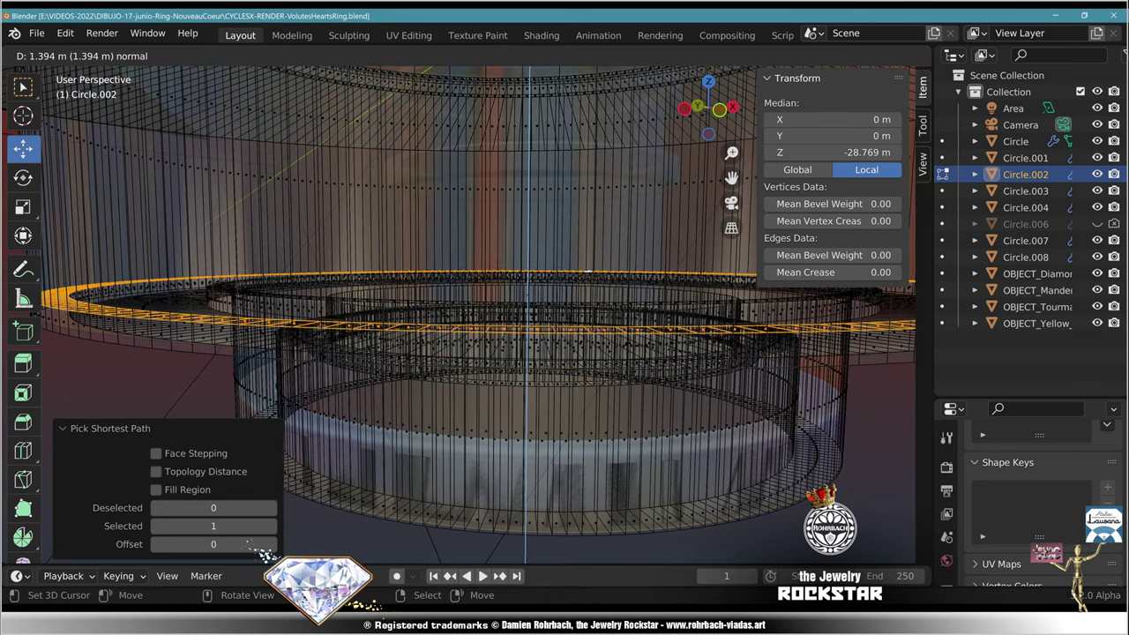
click(588, 271)
scroll(589, 271, down, 3)
middle_drag(617, 221, 595, 268)
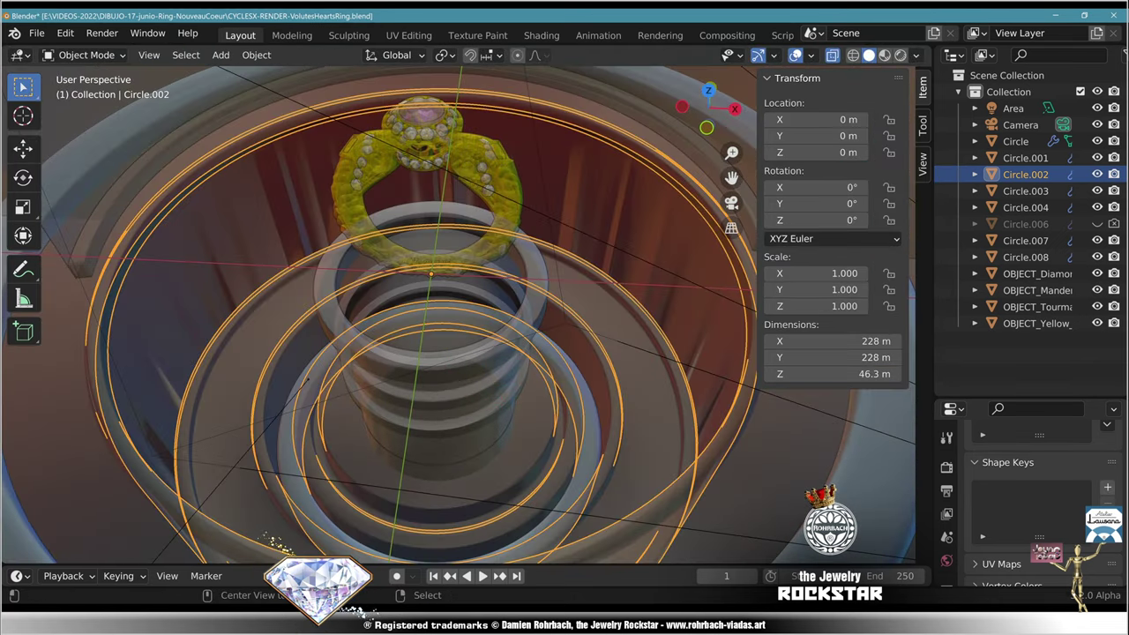
key(alt+z)
Step: Examine the ring and the raised base rims through the camera in rendered shading
click(900, 56)
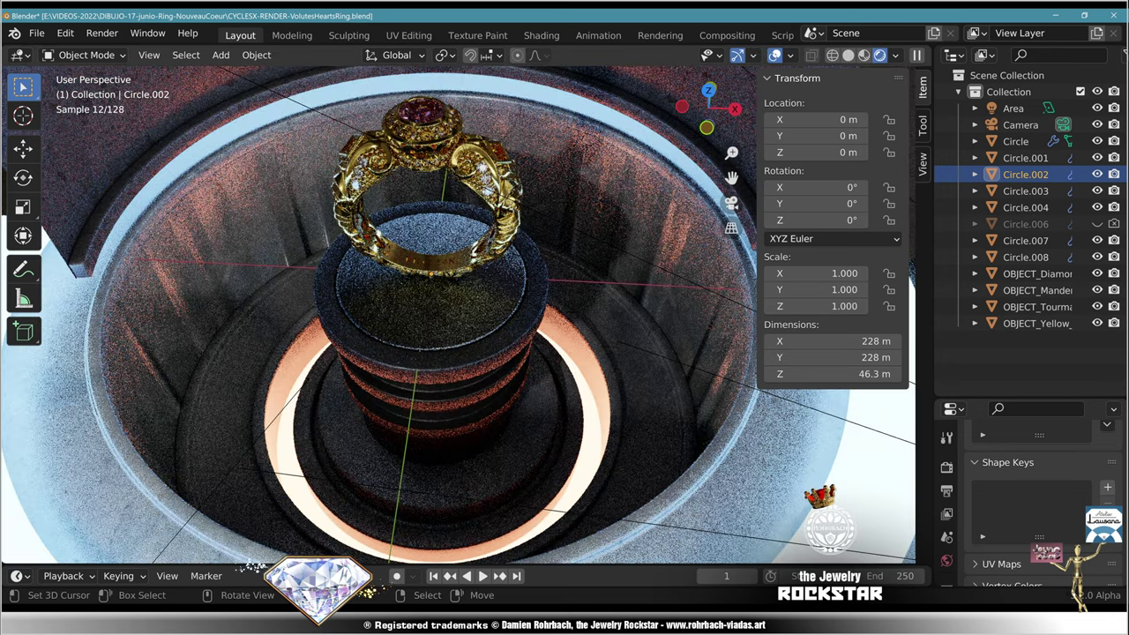
key(KP_0)
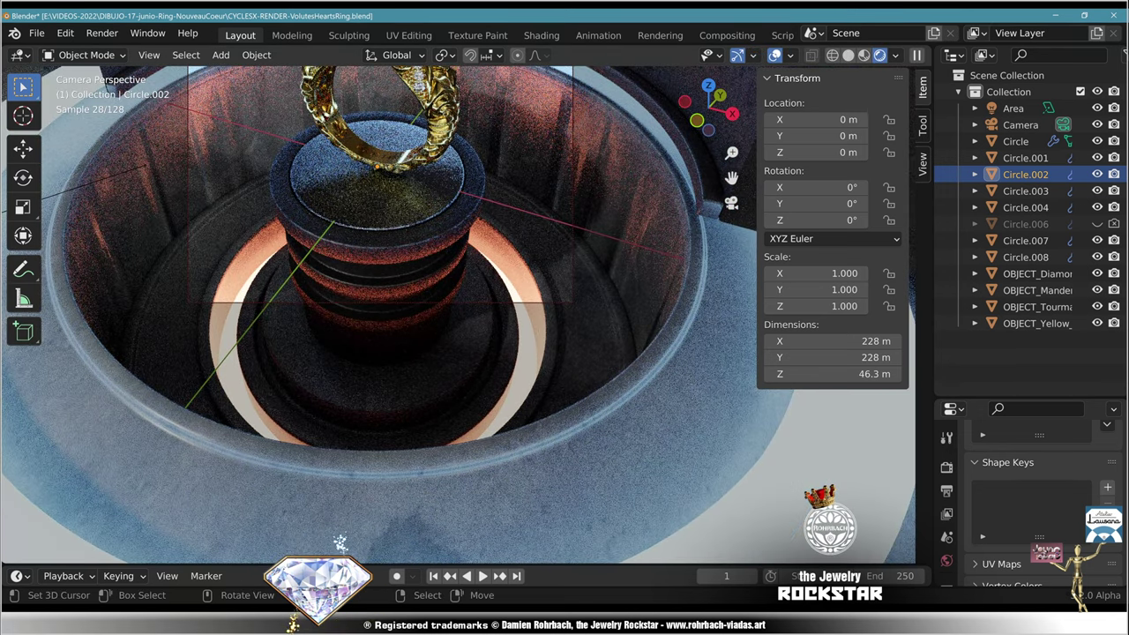
shift+middle_drag(458, 256, 445, 420)
scroll(445, 419, up, 2)
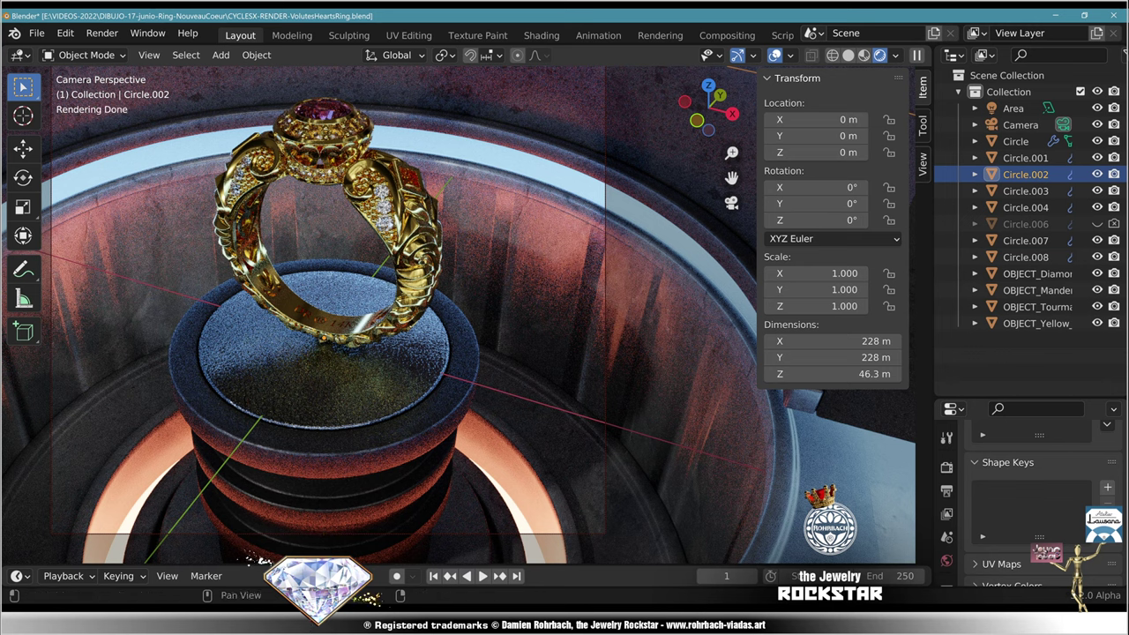
Step: Return to solid shading, enter Edit Mode on the surrounding base and isolate it in local view
click(848, 56)
key(Tab)
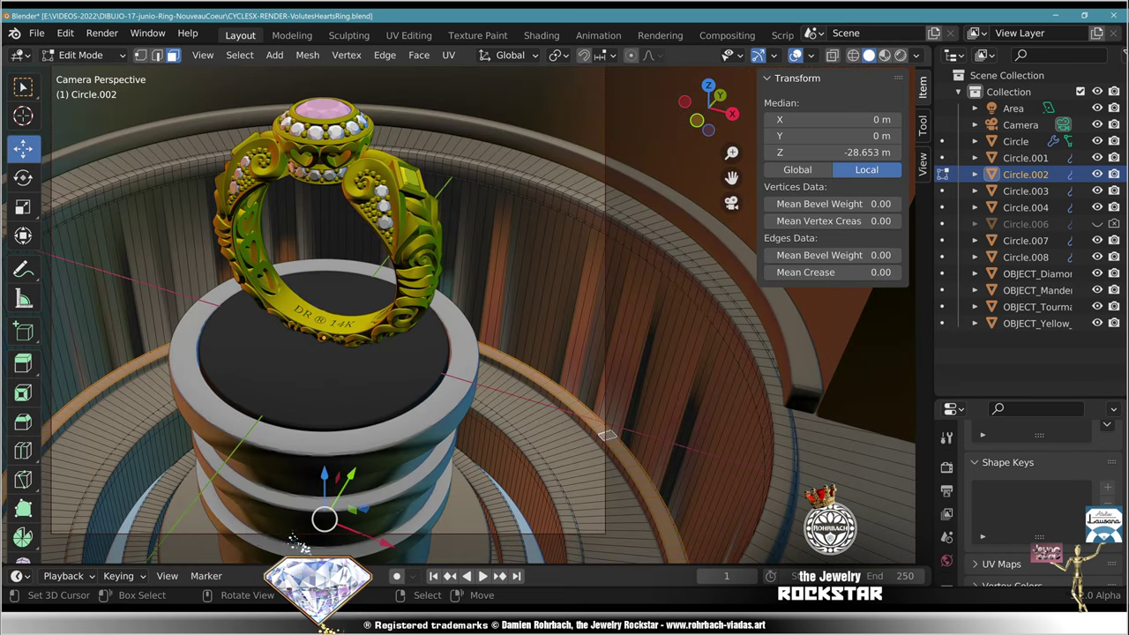
shift+middle_drag(564, 309, 623, 198)
click(697, 120)
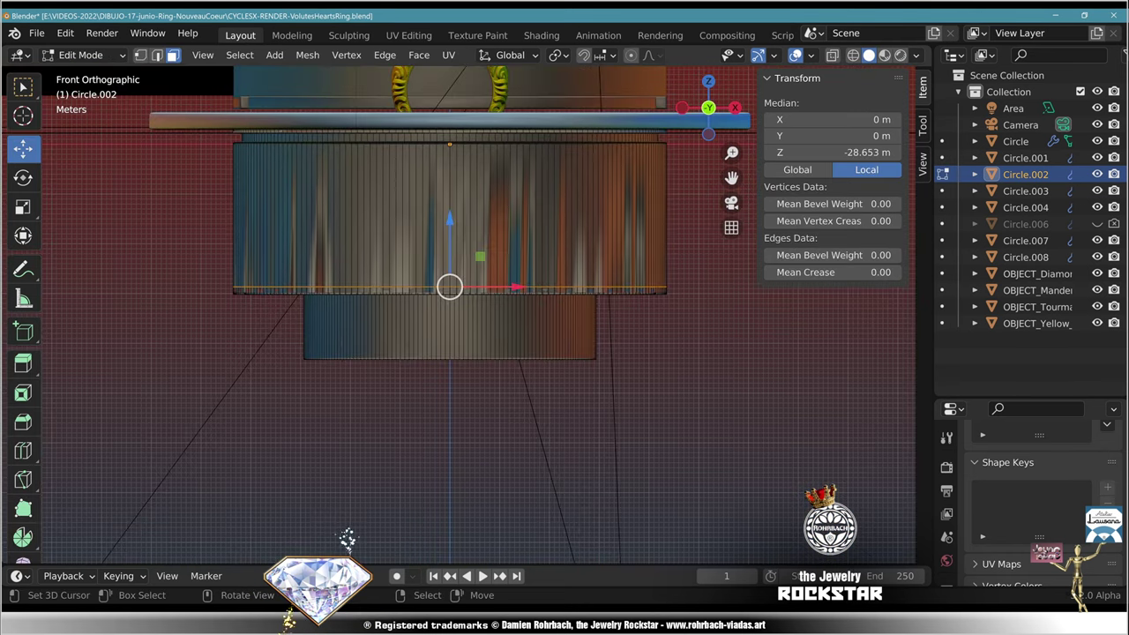
scroll(349, 538, up, 4)
middle_drag(369, 544, 378, 554)
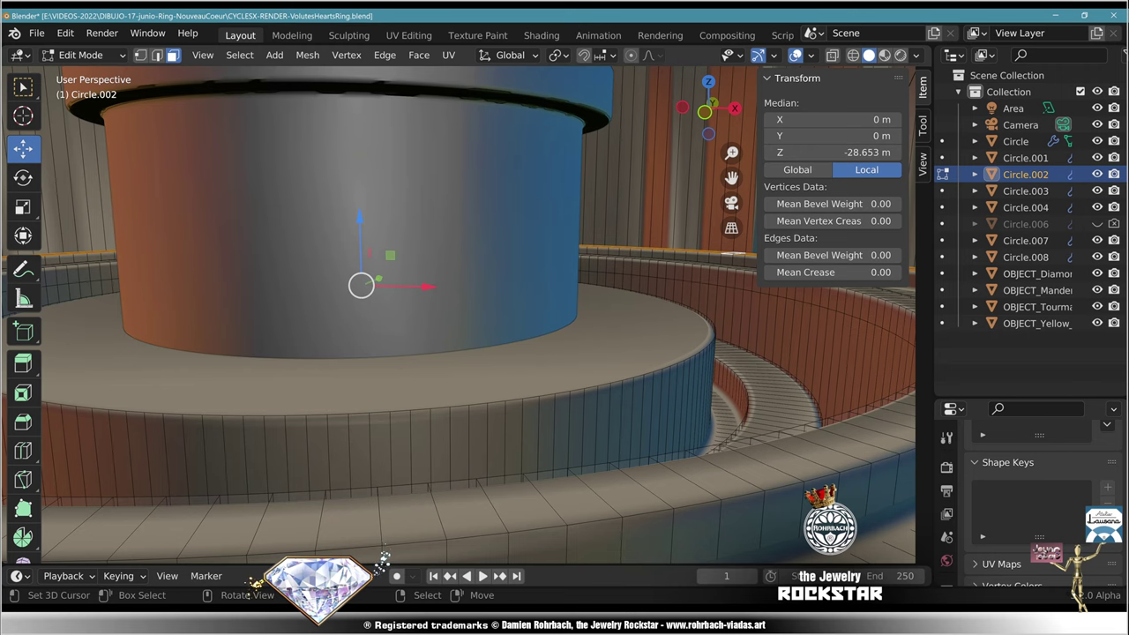
key(KP_Divide)
middle_drag(458, 315, 473, 355)
scroll(459, 315, up, 8)
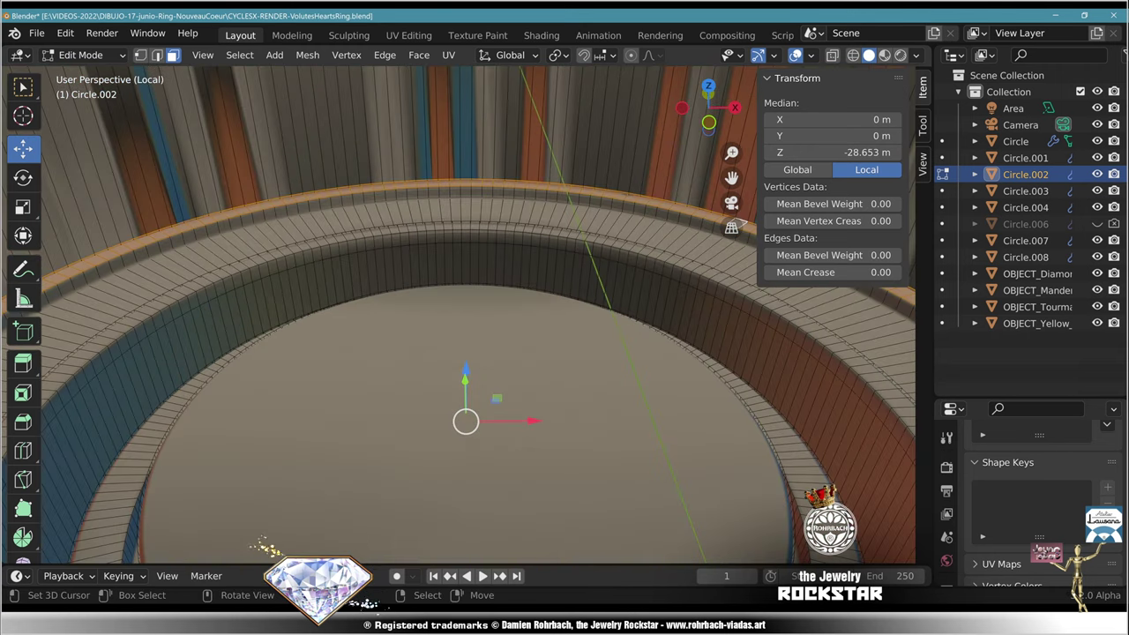
Step: Switch to vertex selection and select the vertices along part of the lower outer edge loop of the base wall
click(141, 55)
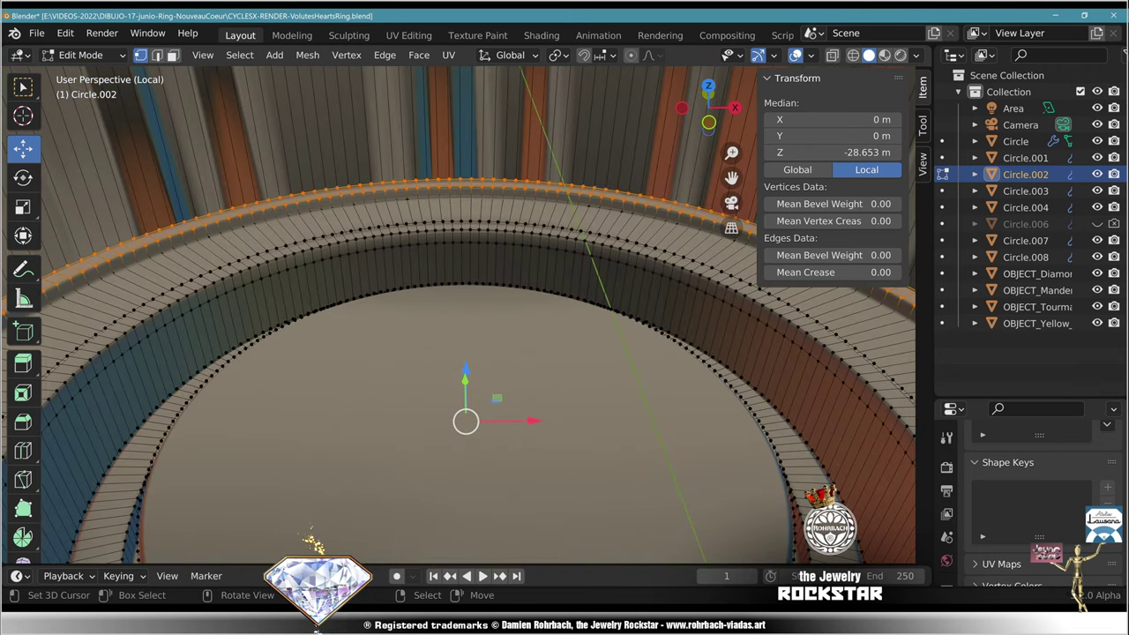
shift+middle_drag(353, 370, 498, 216)
middle_drag(328, 540, 381, 564)
click(240, 154)
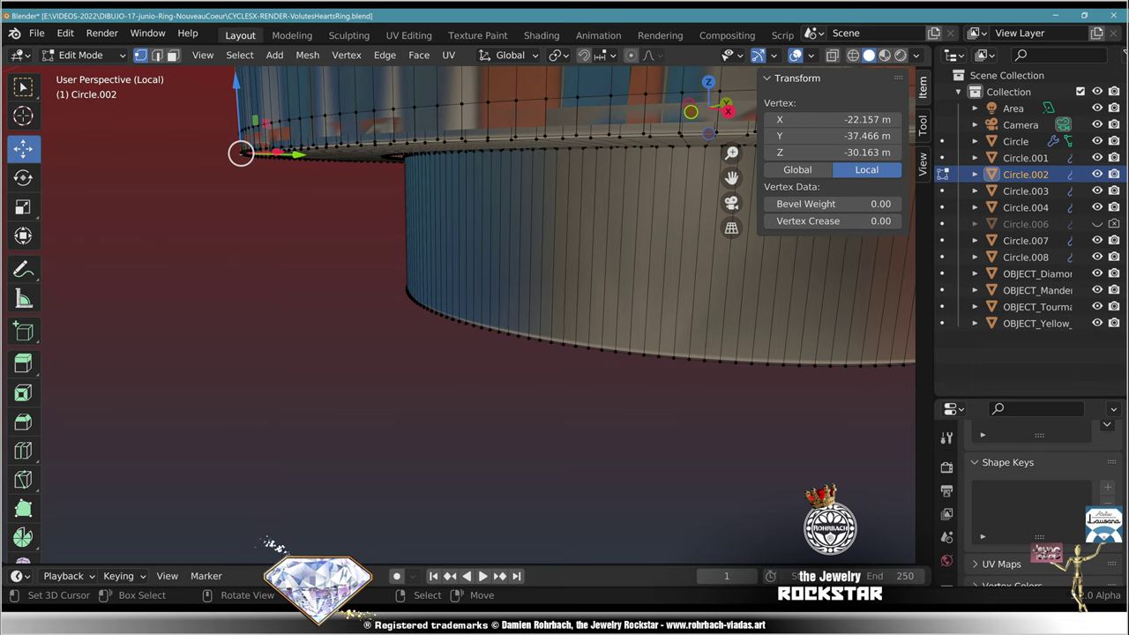
shift+middle_drag(564, 265, 194, 323)
ctrl+click(620, 205)
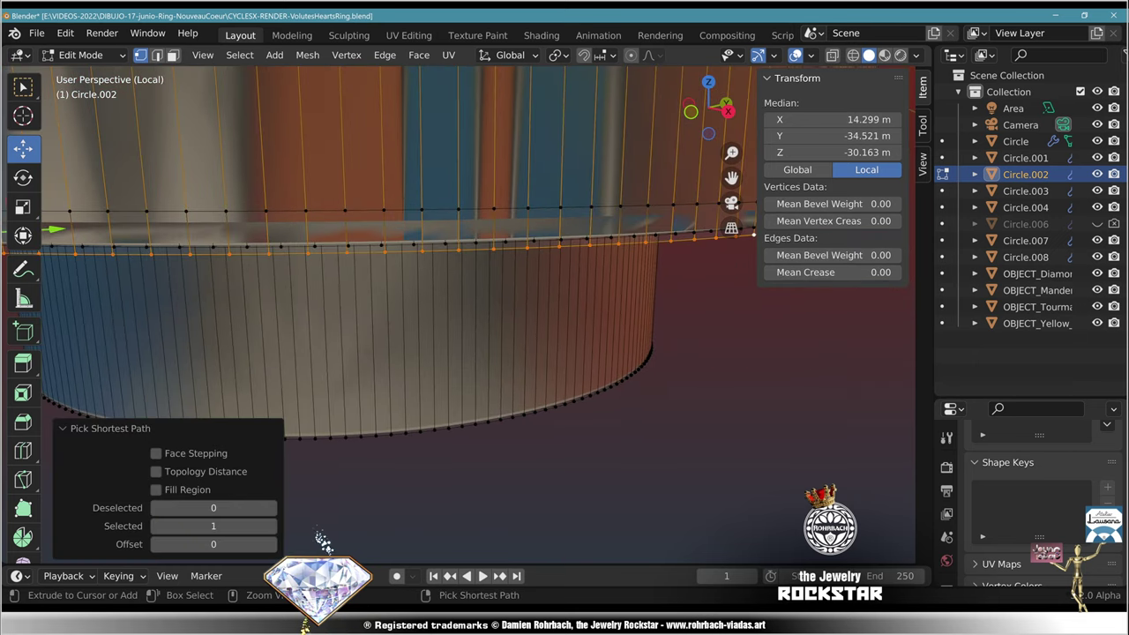
middle_drag(617, 212, 350, 226)
scroll(410, 212, down, 3)
ctrl+click(768, 341)
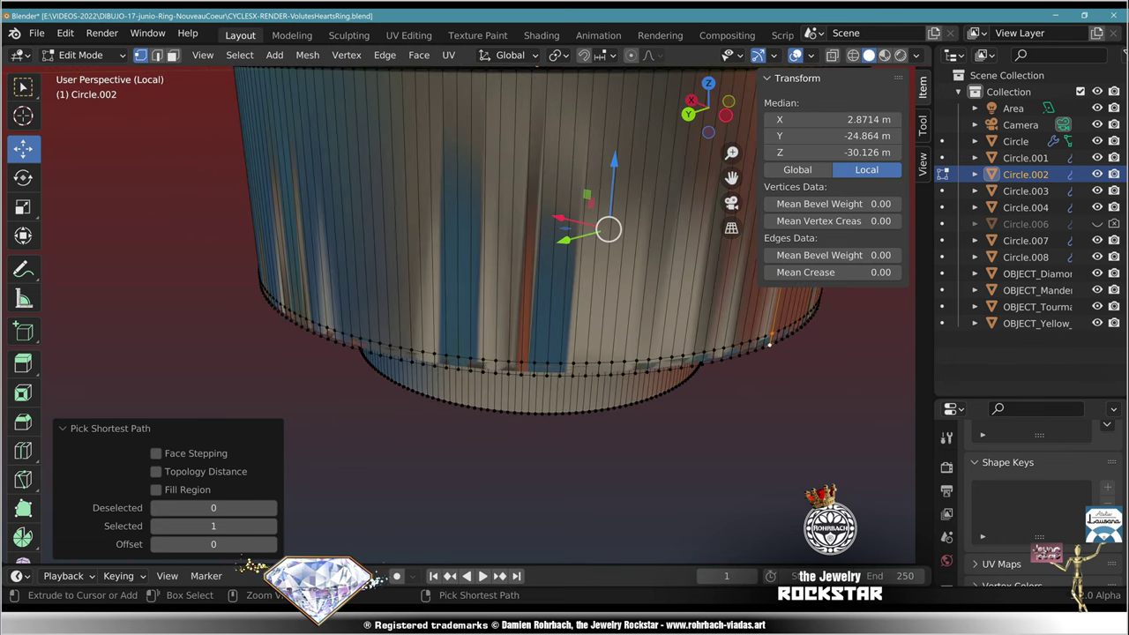
middle_drag(769, 341, 849, 333)
key(ctrl+z)
ctrl+click(328, 540)
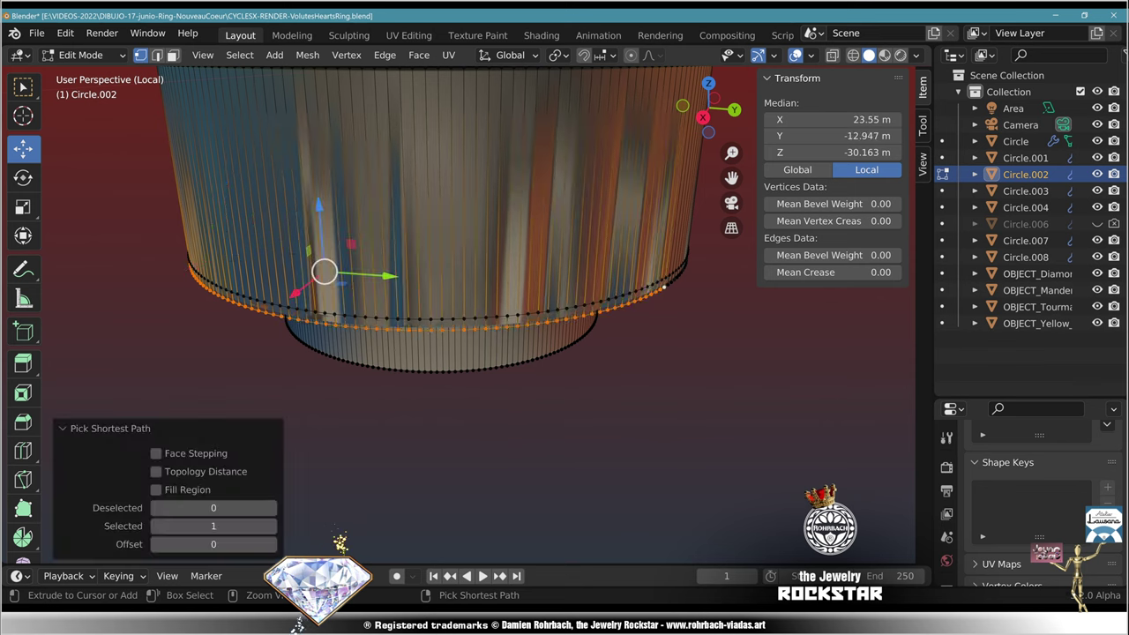
Step: Extend the vertex selection around the rest of the base wall's lower outer edge to complete the loop
key(KP_Decimal)
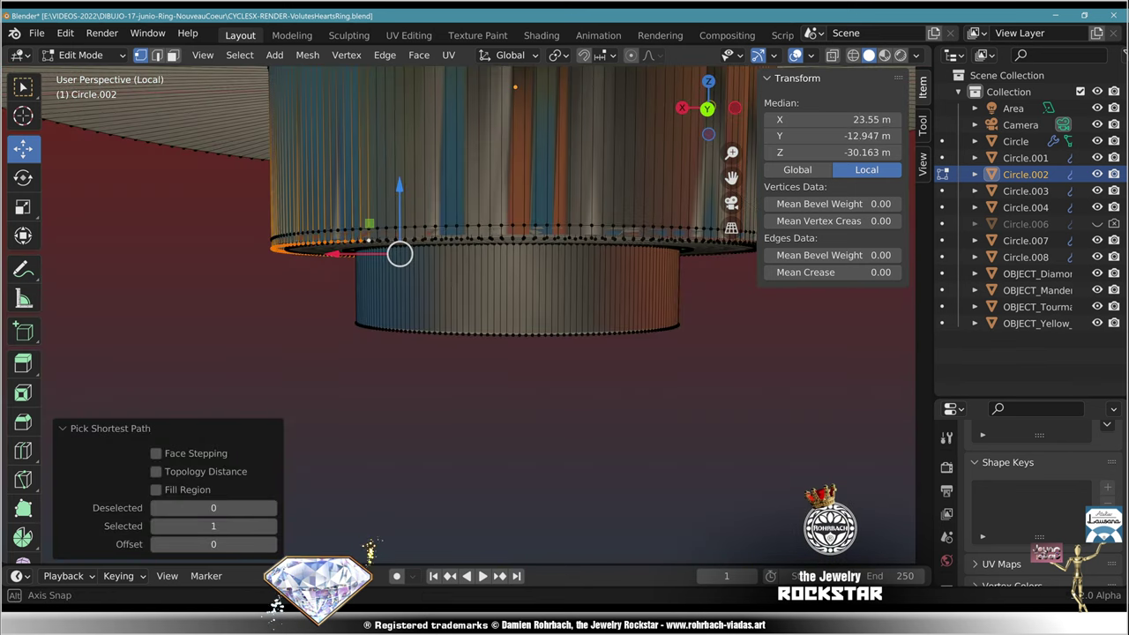
middle_drag(389, 291, 344, 314)
shift+middle_drag(565, 291, 424, 320)
ctrl+click(625, 315)
middle_drag(624, 315, 480, 323)
ctrl+click(679, 336)
middle_drag(679, 336, 631, 339)
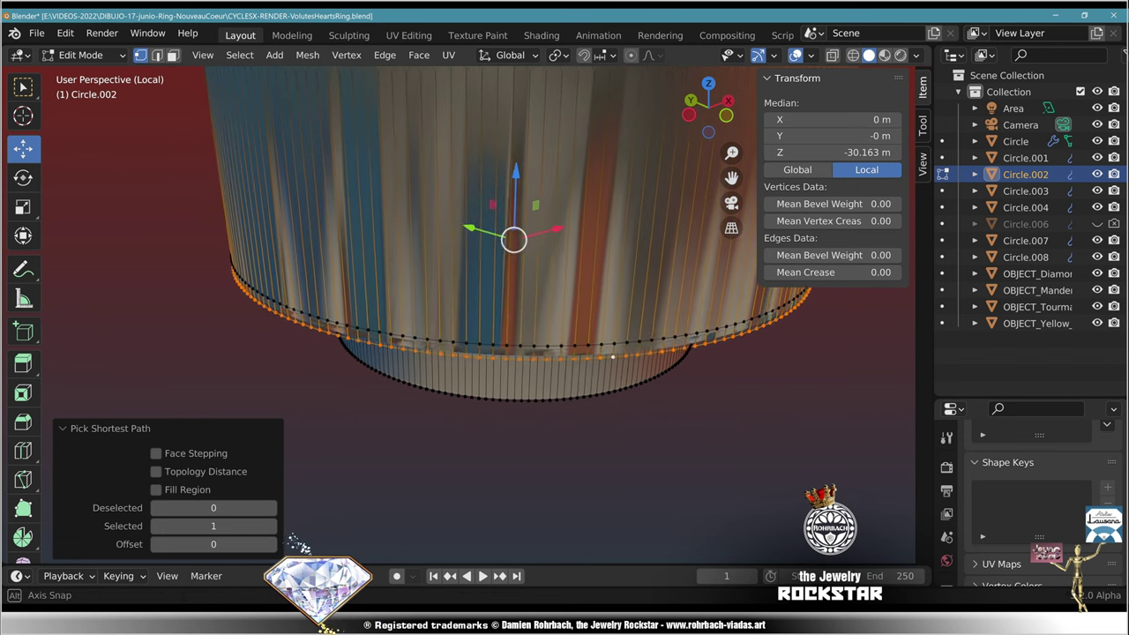
Step: Raise the selected vertex loop along Z by about 1.58 m and by a further 0.49 m
key(g)
key(z)
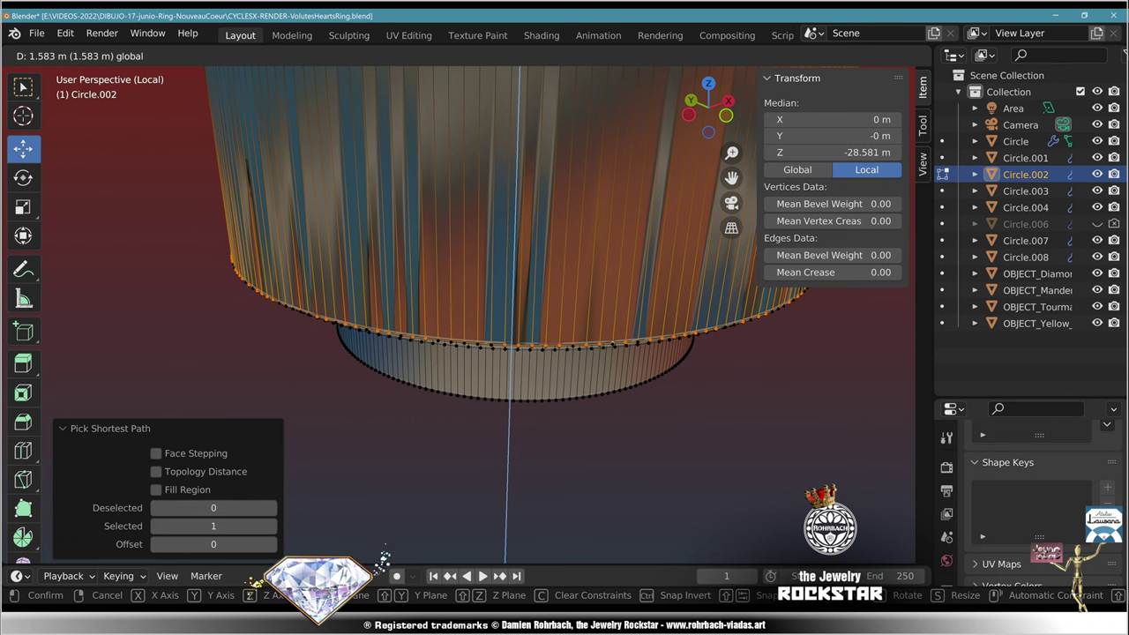
click(612, 337)
middle_drag(612, 337, 609, 458)
scroll(539, 381, up, 2)
key(g)
key(z)
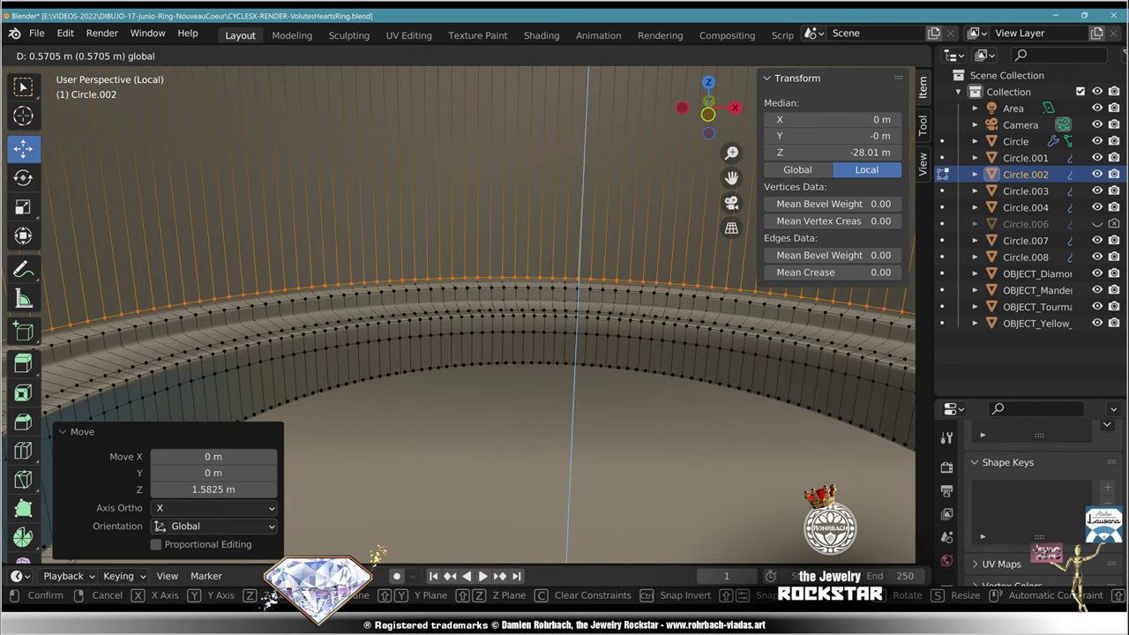
drag(574, 405, 574, 412)
scroll(575, 412, down, 3)
middle_drag(574, 412, 556, 452)
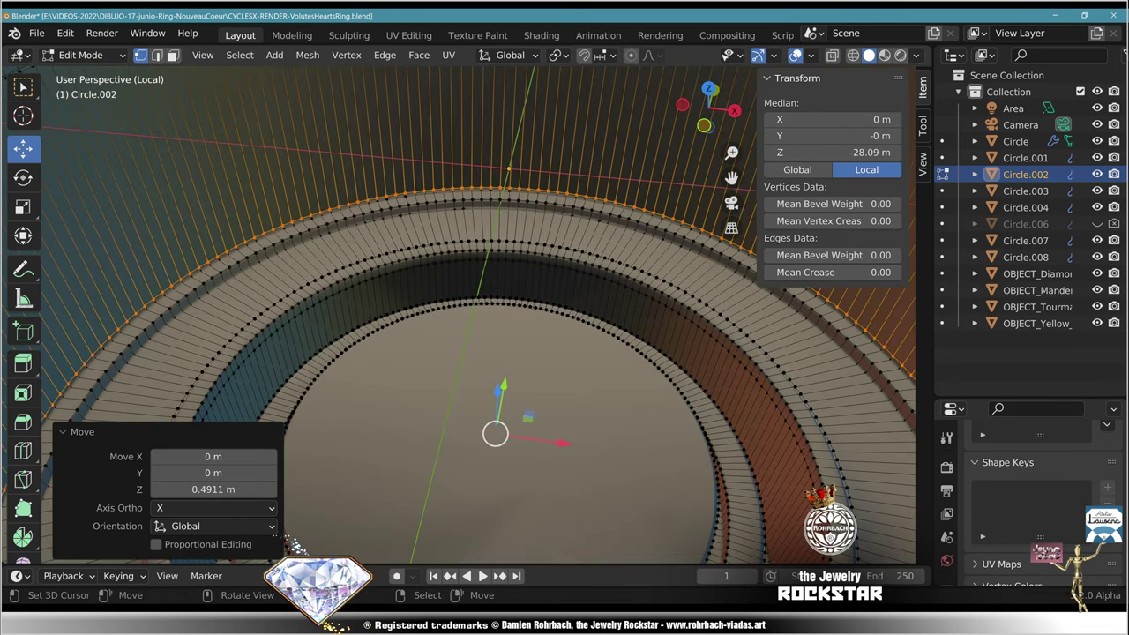
Step: Leave Edit Mode and local view, save the file, and show the camera view in rendered shading
key(Tab)
key(KP_0)
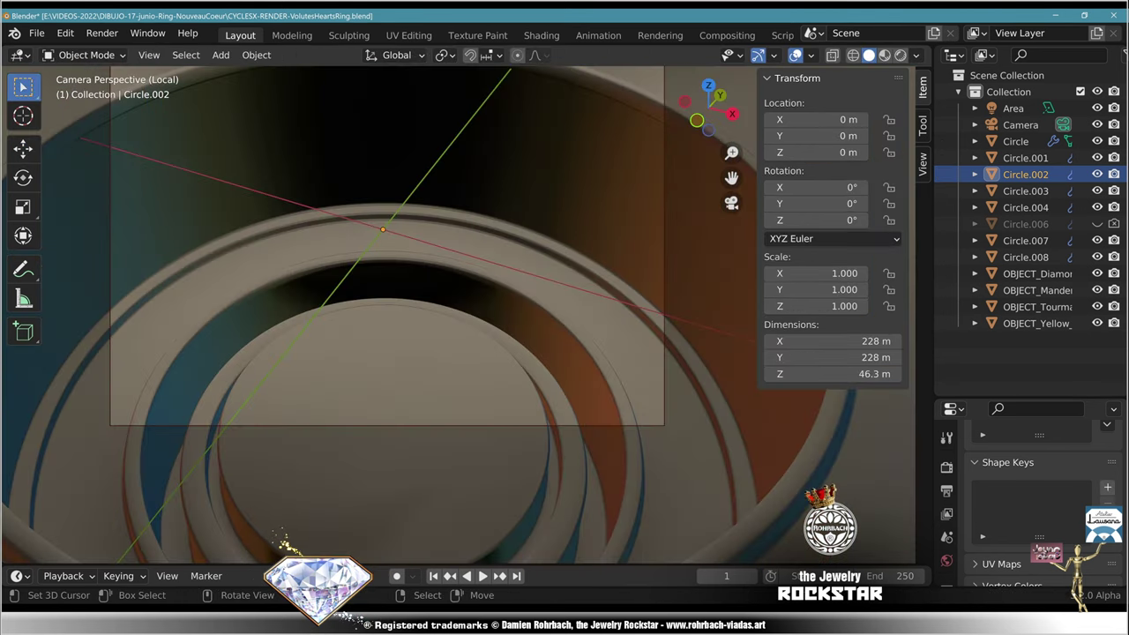
key(KP_Divide)
key(KP_0)
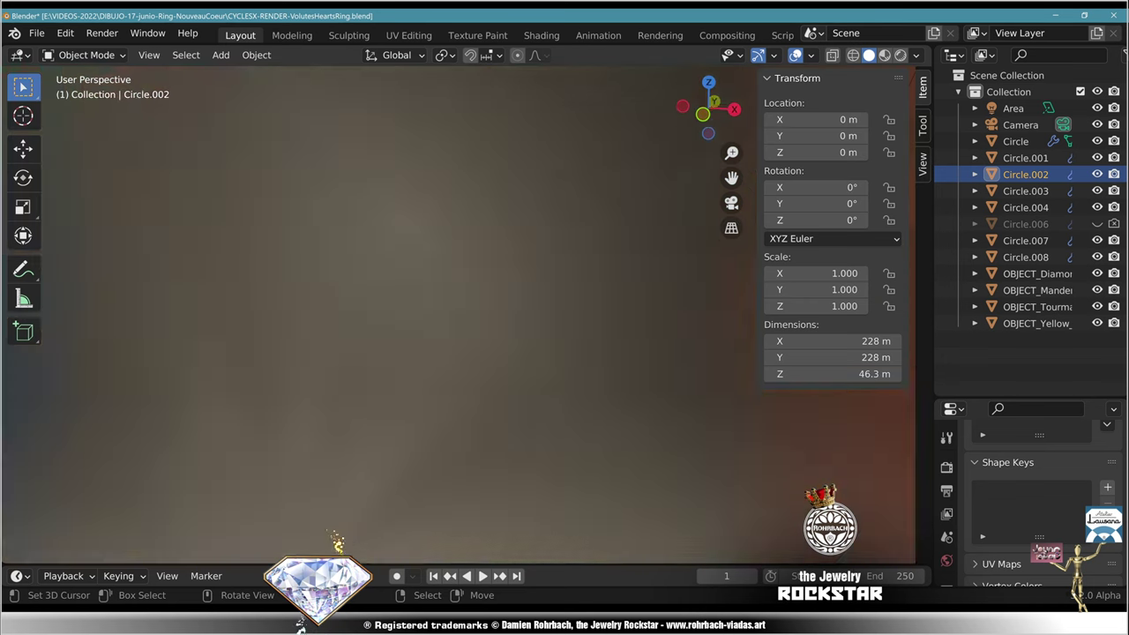
key(ctrl+s)
scroll(459, 316, down, 1)
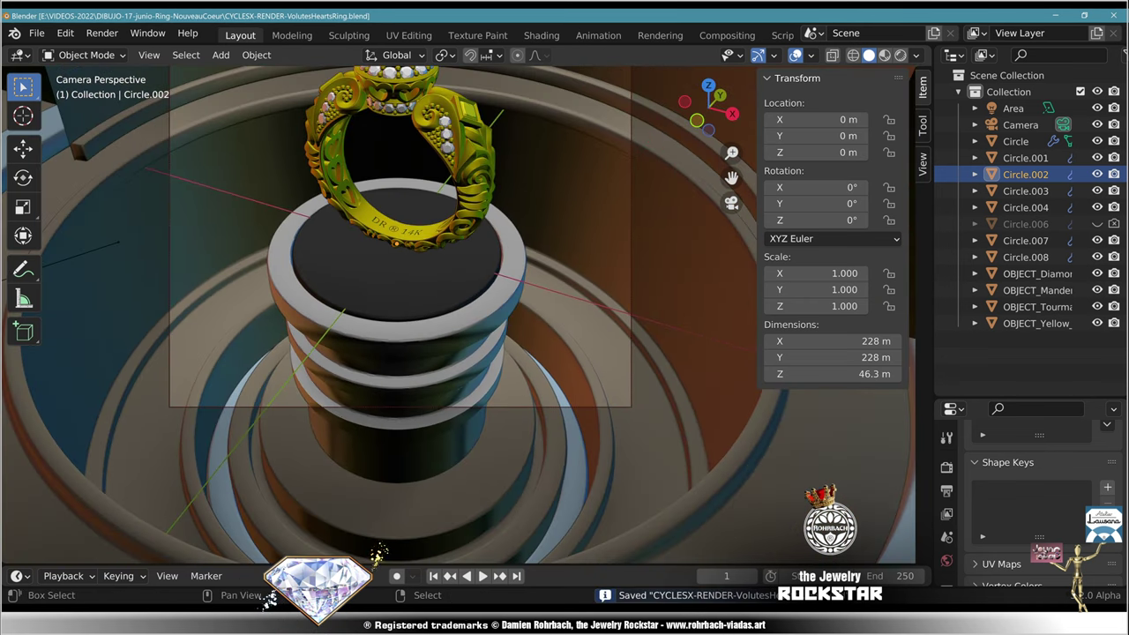
shift+middle_drag(459, 264, 479, 361)
click(880, 54)
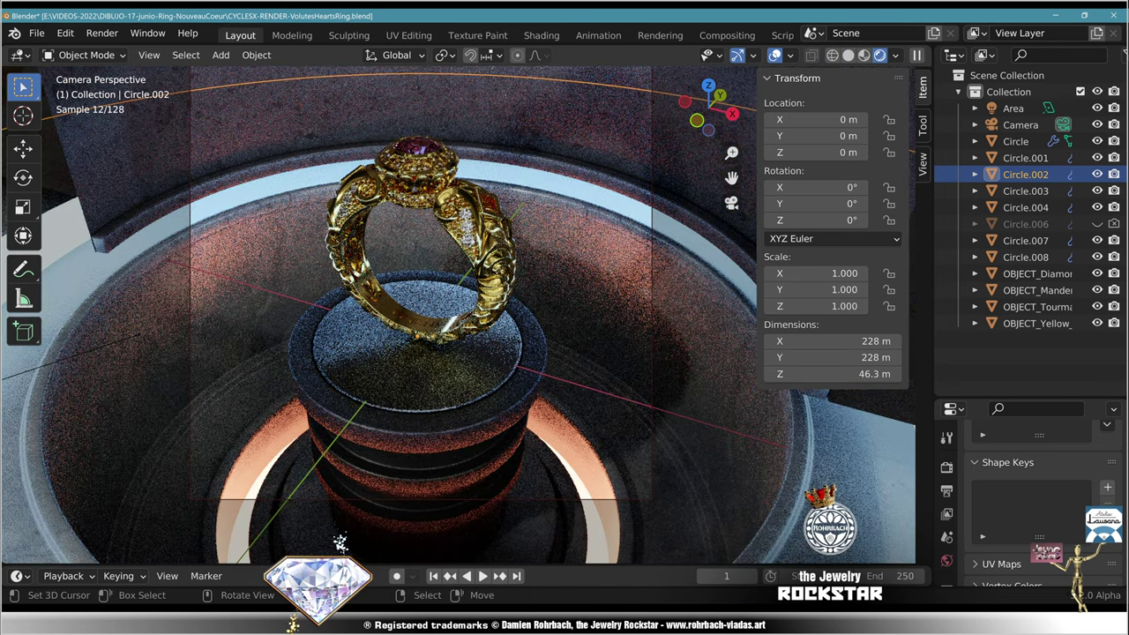
Step: Re-unwrap the whole base mesh with Cube Projection in the UV Editing workspace, then switch to the Shading workspace and save
click(409, 35)
key(a)
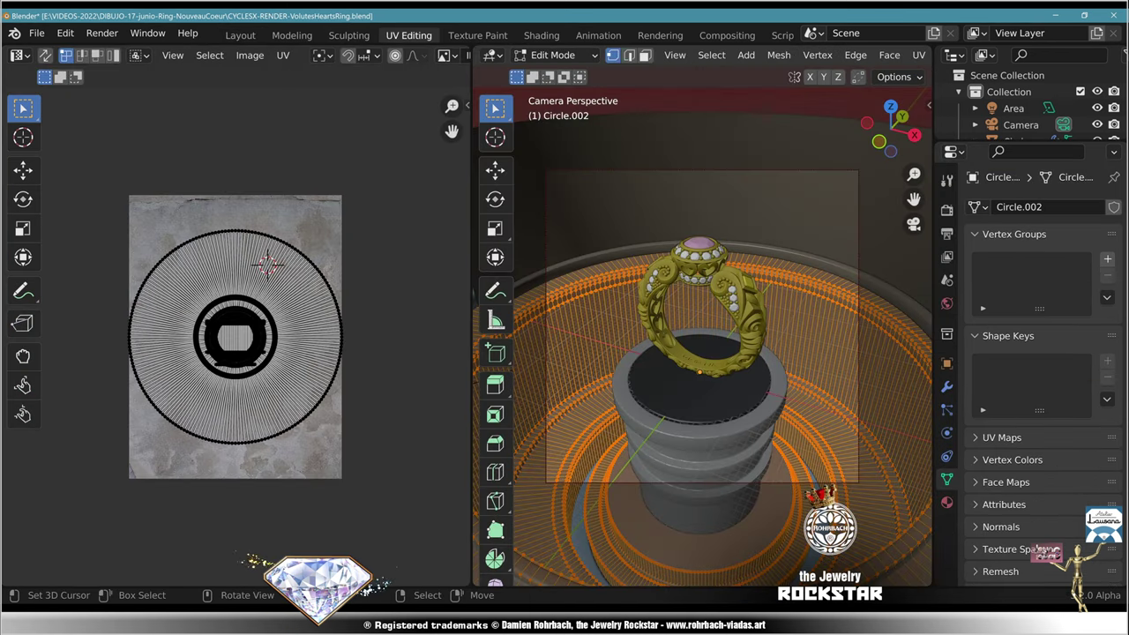
click(918, 54)
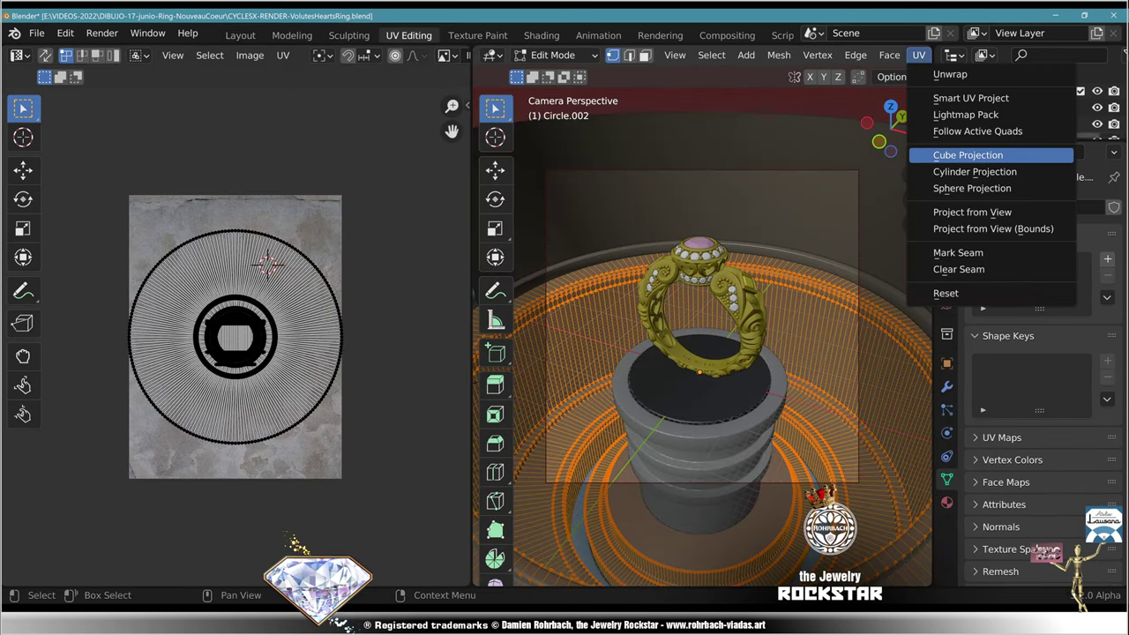
key(Return)
key(ctrl+Page_Down)
key(ctrl+Page_Down)
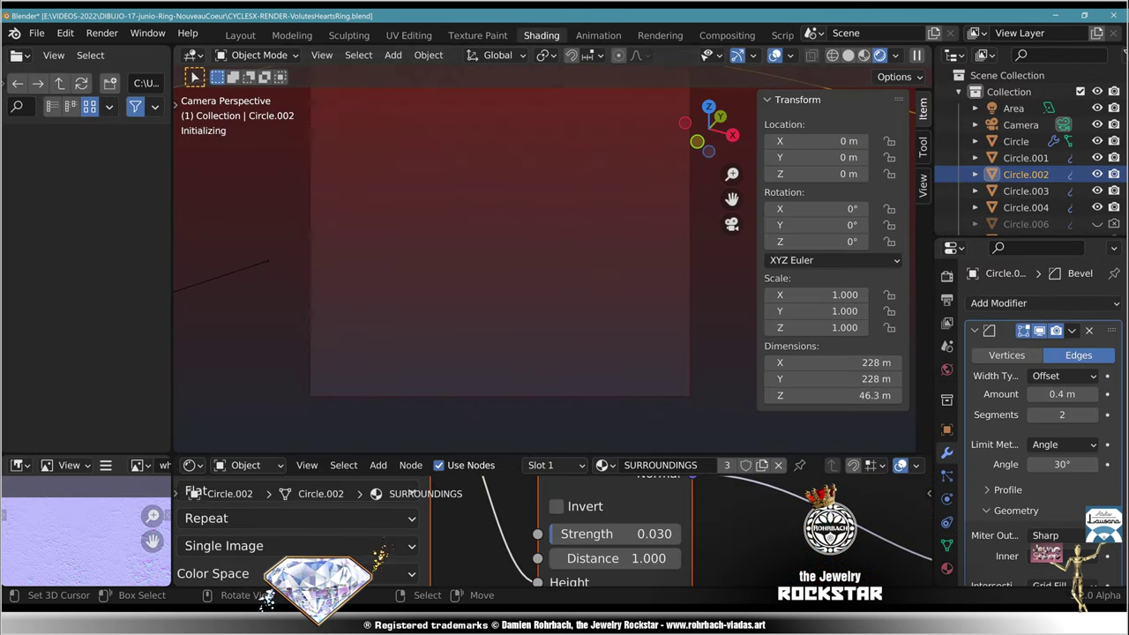
key(ctrl+s)
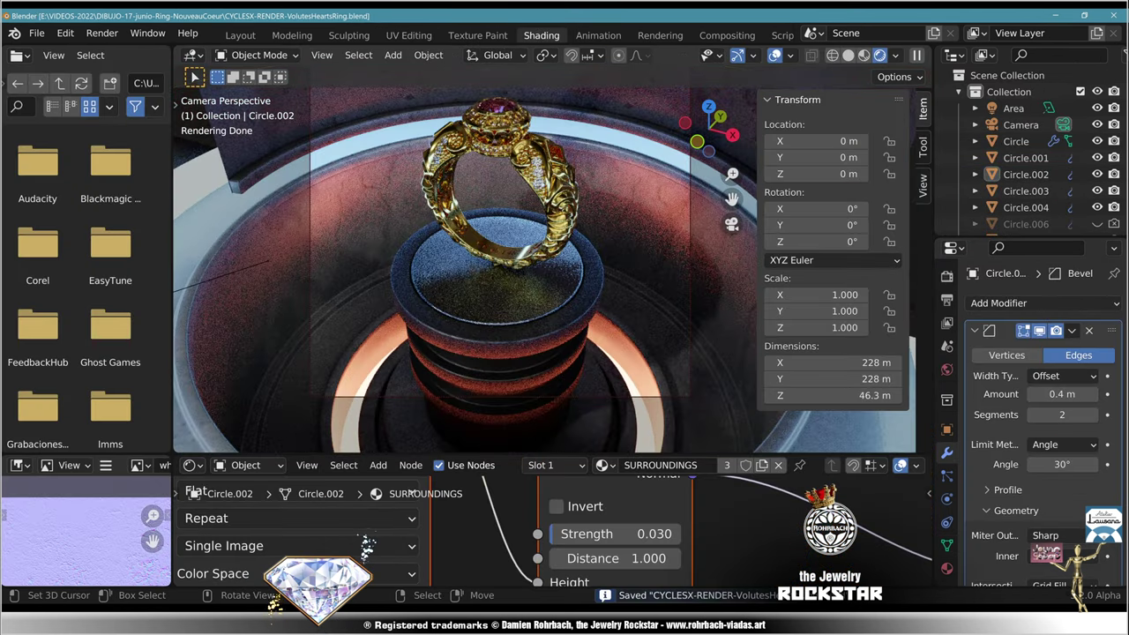
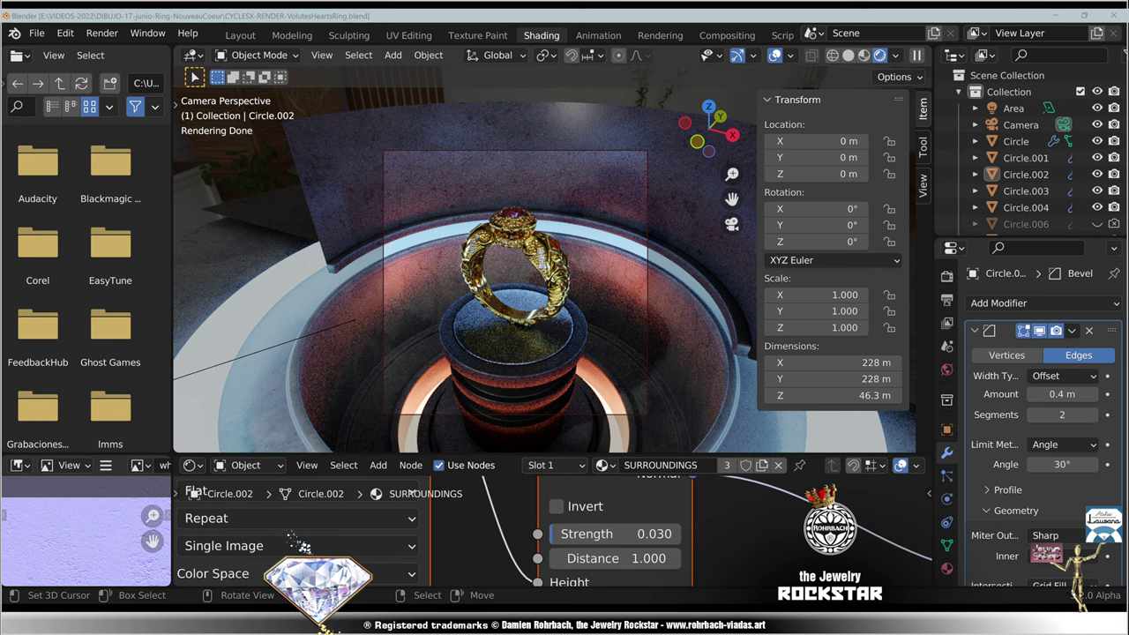
Step: Return to the Layout workspace, select the half-ring backdrop wall Circle.003, and isolate it in local view in Edit Mode
click(240, 36)
middle_drag(397, 273, 454, 291)
scroll(459, 315, down, 4)
mouse_move(529, 318)
middle_down()
mouse_move(530, 371)
mouse_move(529, 300)
middle_up()
scroll(530, 299, up, 5)
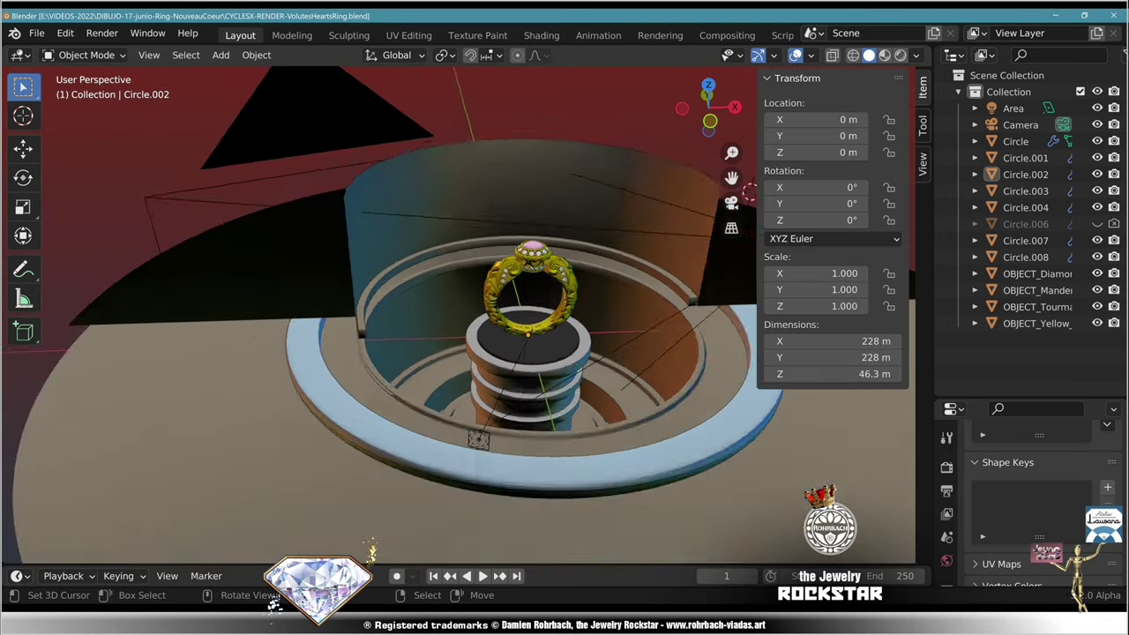
click(424, 168)
middle_drag(424, 168, 502, 150)
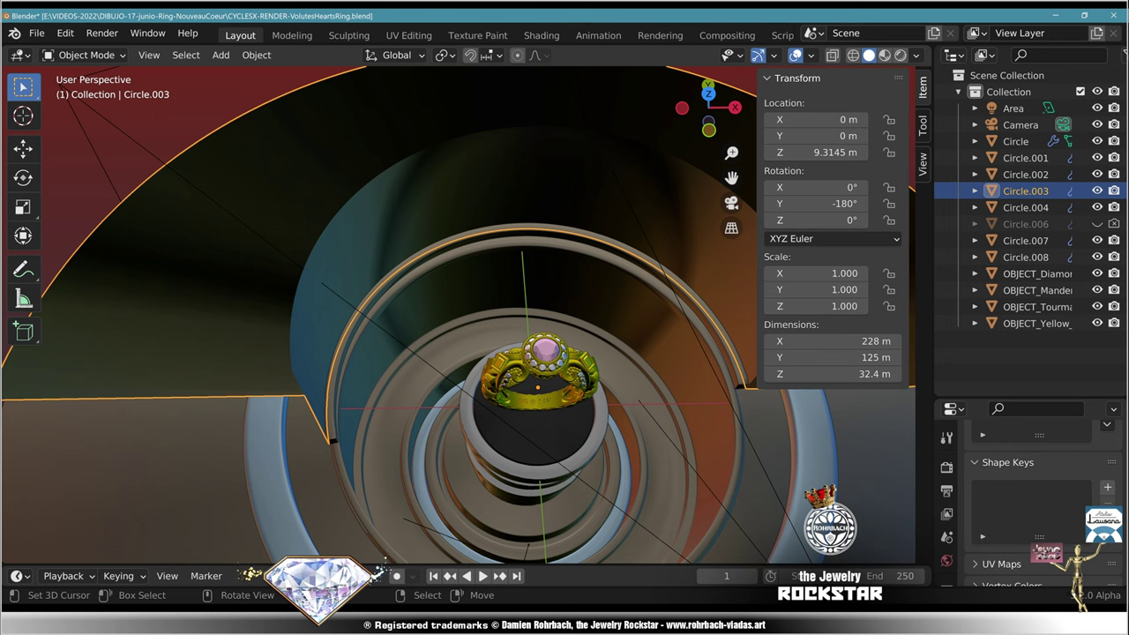
key(Tab)
key(KP_Divide)
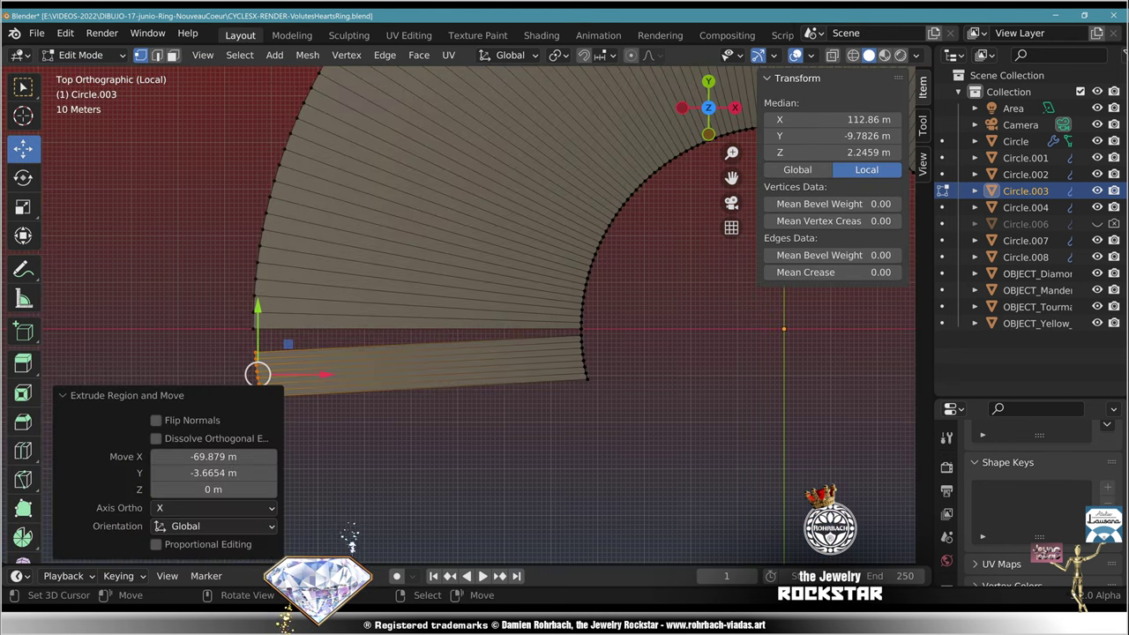
Step: Fill the narrow wedge-shaped gap near the end of the half-ring's flat flange with a face between its four corner vertices
right_click(255, 352)
shift+right_click(254, 329)
middle_drag(254, 329, 366, 304)
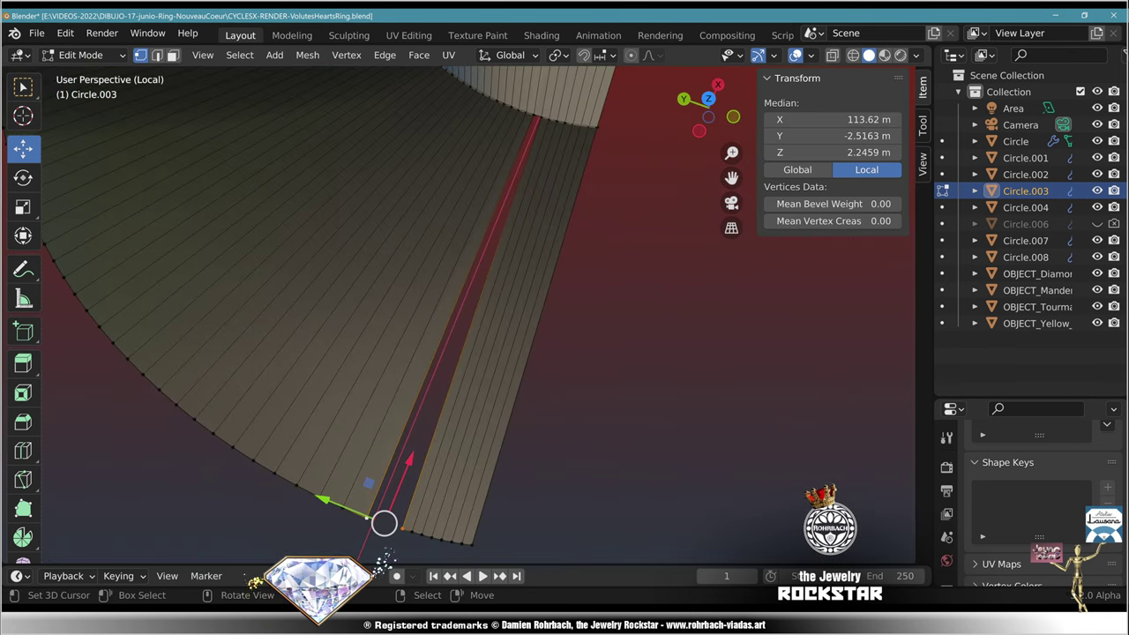
shift+right_click(534, 116)
shift+right_click(542, 117)
key(f)
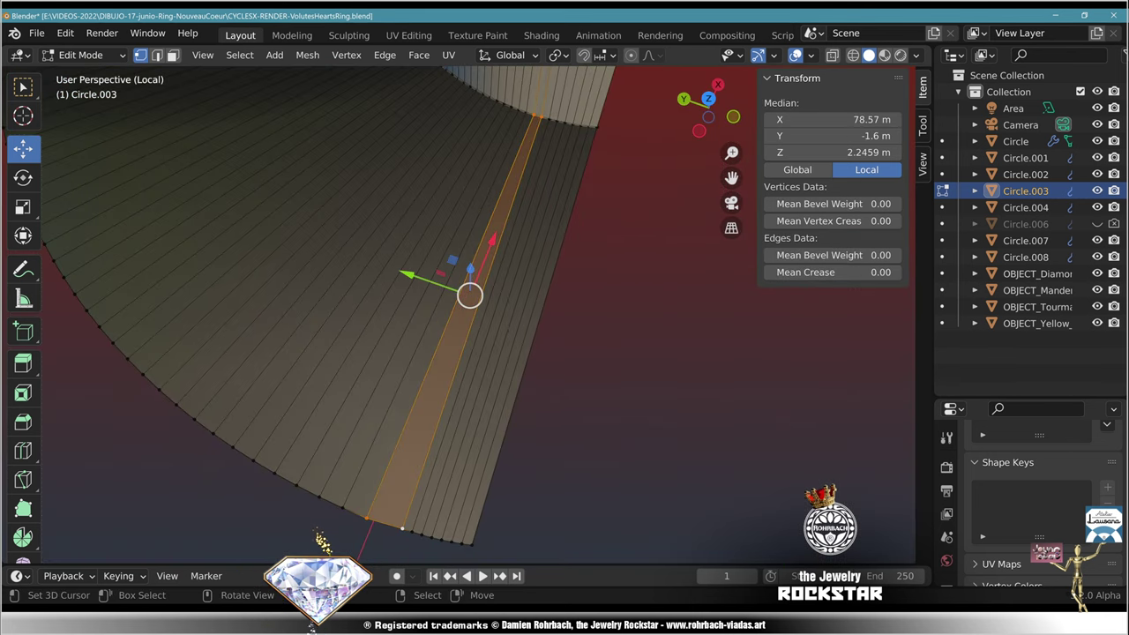
Step: Select all vertices along the outer curved edge of the half-ring's flat flange, from one end to the other
scroll(530, 247, down, 5)
middle_drag(529, 247, 159, 282)
middle_drag(565, 265, 609, 256)
click(690, 385)
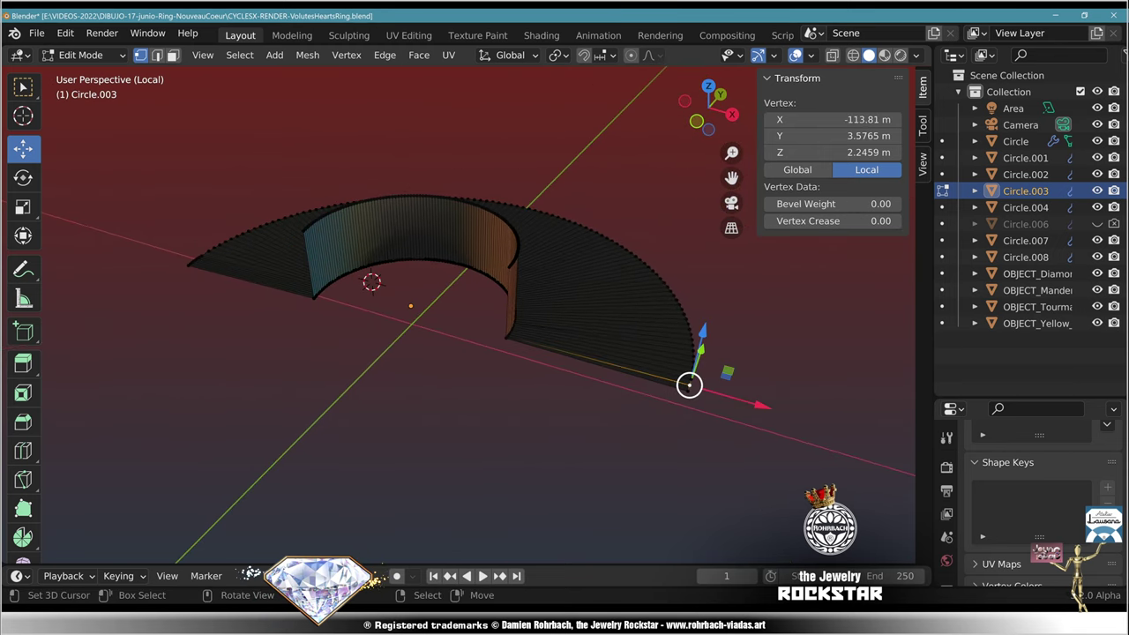
ctrl+click(188, 265)
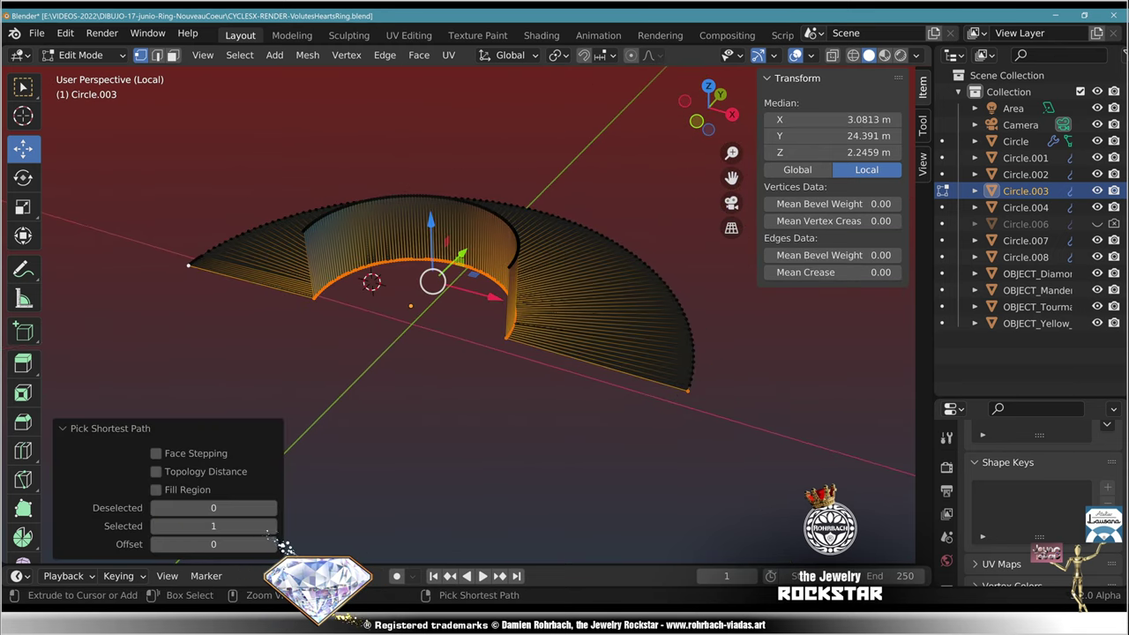
key(ctrl+z)
ctrl+click(611, 238)
ctrl+click(486, 201)
ctrl+click(188, 264)
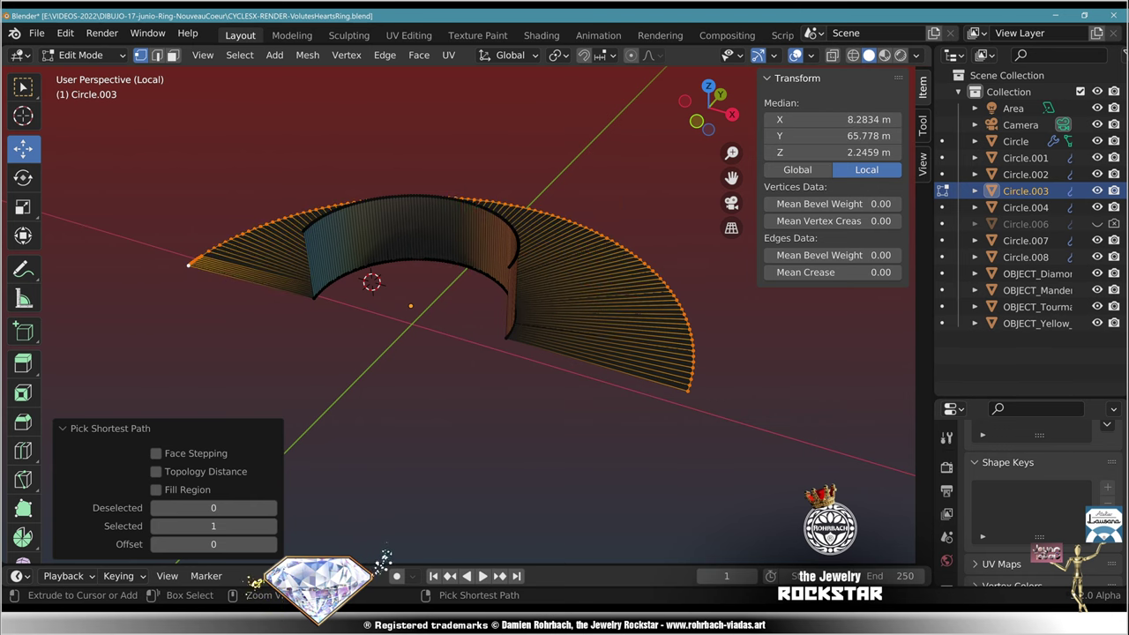
Step: Extrude the selected outer edge about 33.6 m upward along Z to form an outer wall
middle_drag(188, 265, 214, 238)
key(e)
key(z)
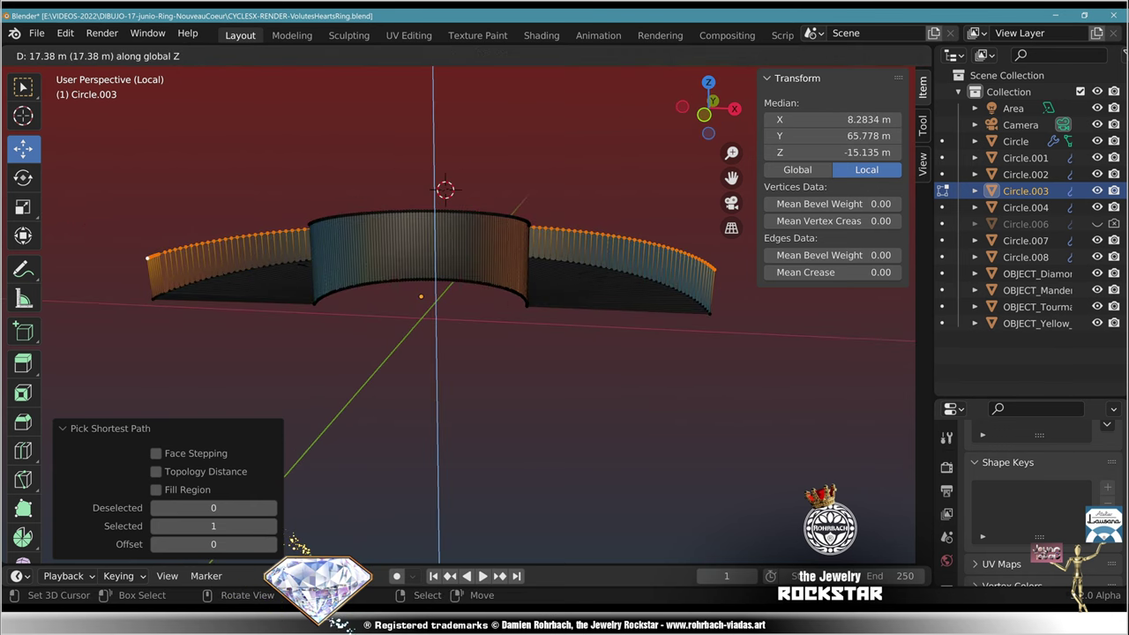
key(Return)
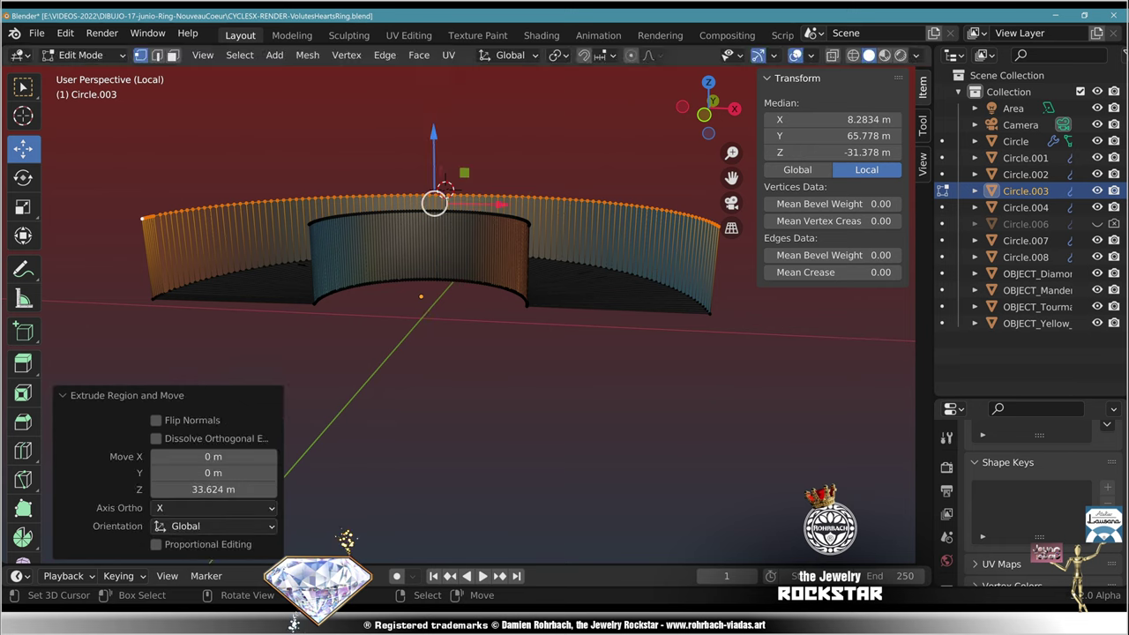
Step: Add the inner wall's upper edge to the selection and bridge it to the outer wall's upper edge with Bridge Edge Loops
middle_drag(441, 335, 494, 353)
scroll(494, 353, up, 2)
shift+click(560, 182)
middle_drag(560, 181, 521, 286)
ctrl+click(585, 171)
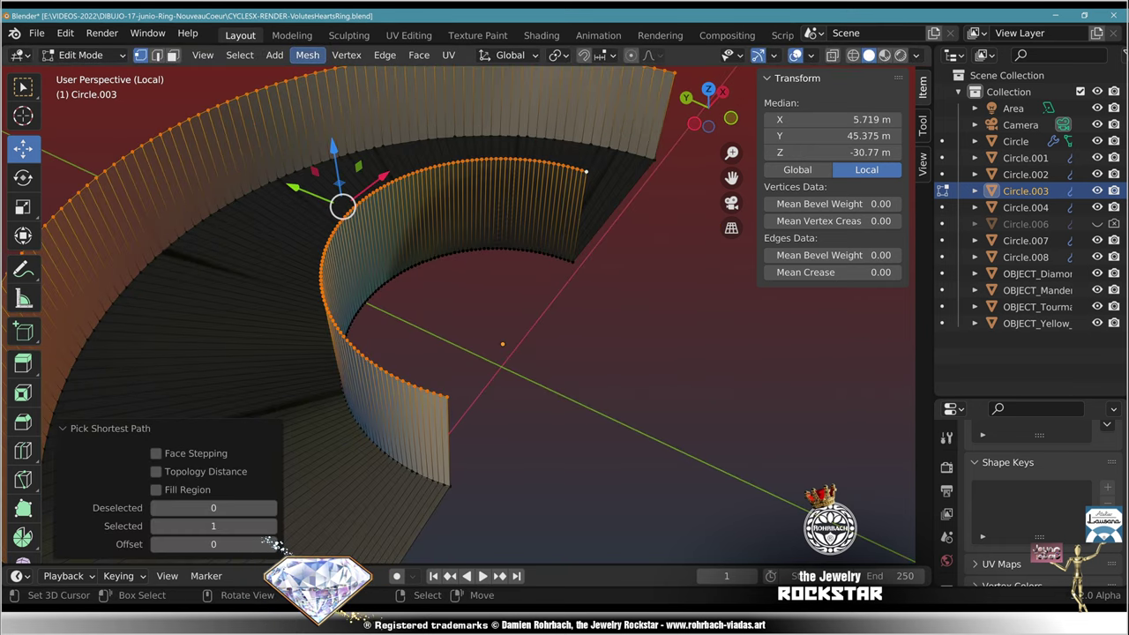
click(307, 54)
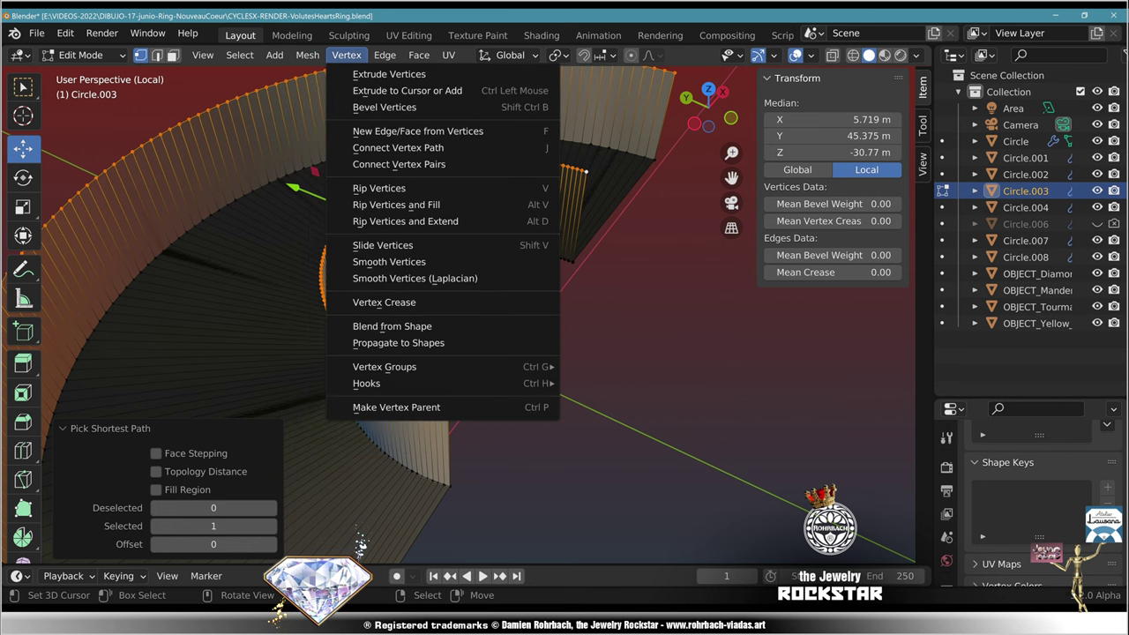
mouse_move(385, 55)
click(418, 108)
middle_drag(529, 296, 470, 294)
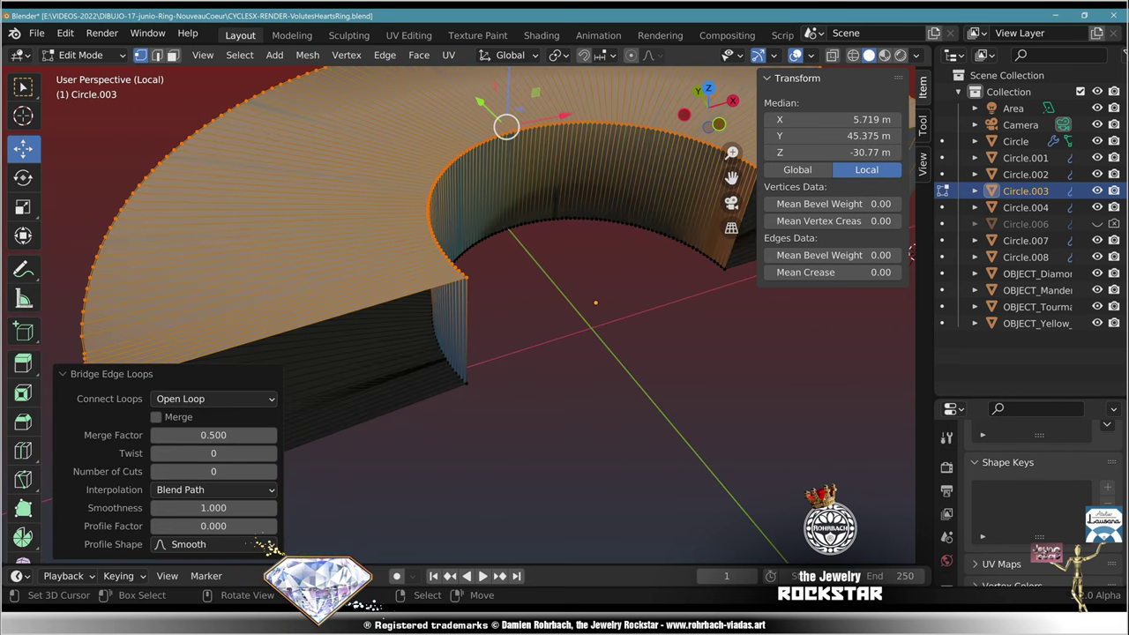
Step: Close one open end of the half-ring with a face between its four corner vertices
click(467, 277)
shift+click(467, 382)
shift+click(126, 422)
shift+click(91, 278)
key(f)
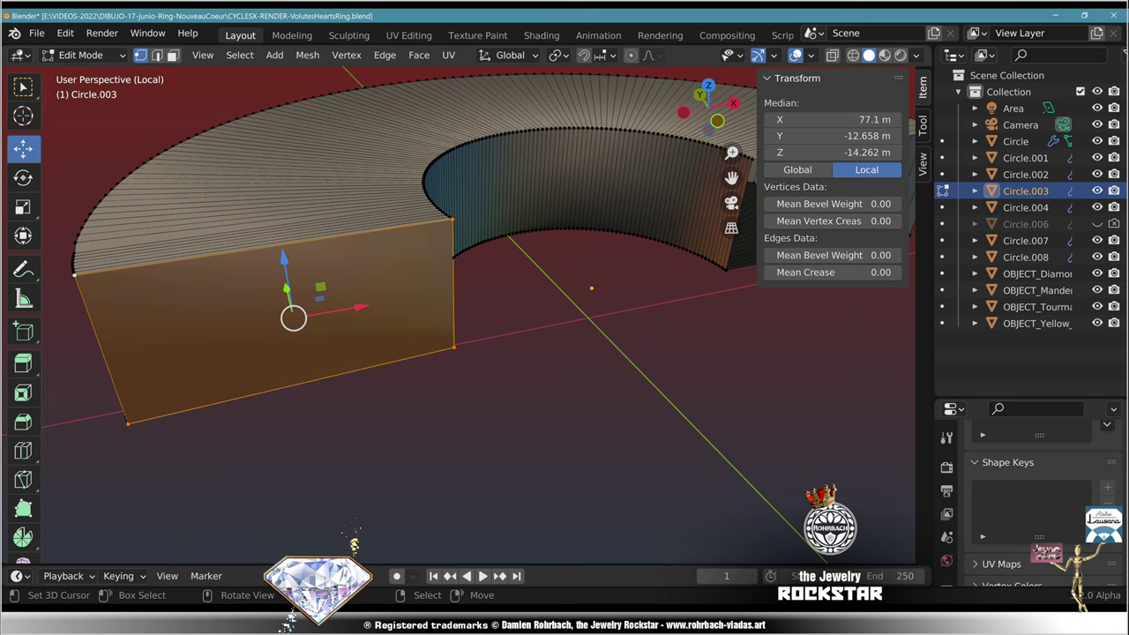
Step: Select the four corner vertices at the half-ring's opposite open end and cap it with a face
middle_drag(291, 318, 564, 322)
click(379, 408)
shift+click(370, 311)
shift+click(609, 265)
shift+click(598, 360)
Step: Check the closed half-ring's normals with the Face Orientation overlay, turn the overlay off again and leave Edit Mode
click(811, 55)
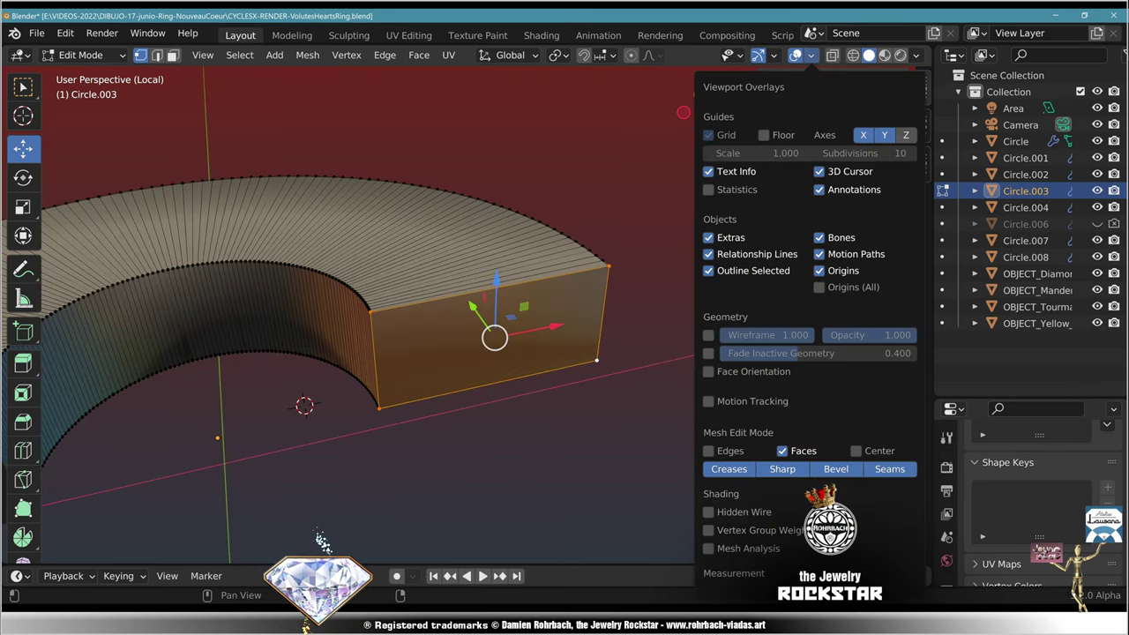
click(710, 372)
click(710, 371)
key(Tab)
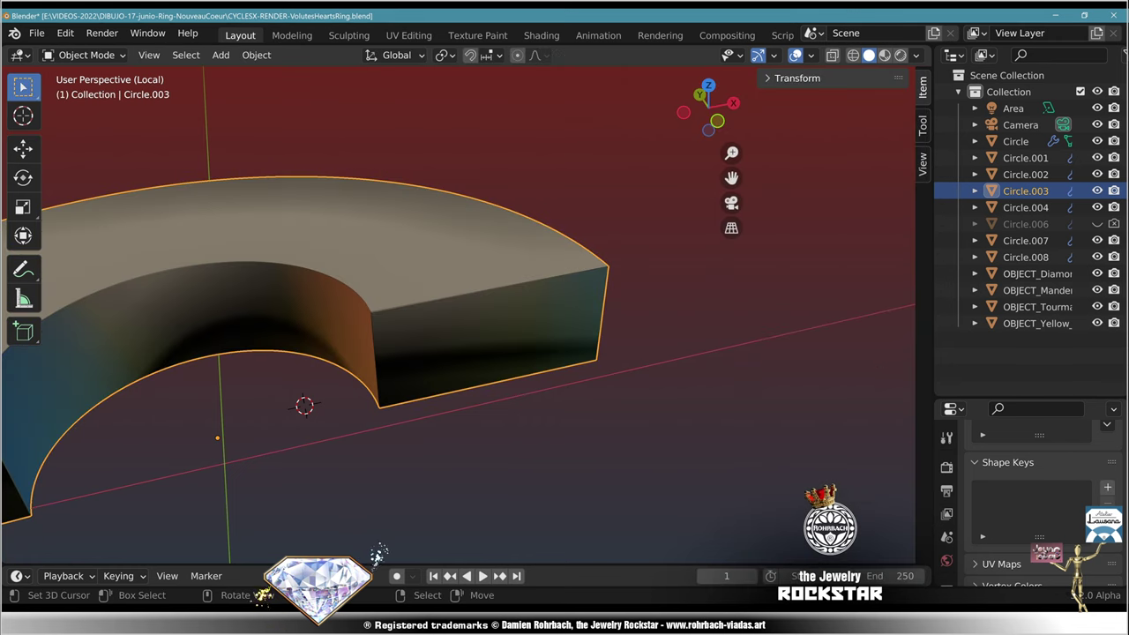
Step: Select the whole mesh of the half-ring backdrop in Edit Mode in the UV Editing workspace
middle_drag(352, 353, 353, 291)
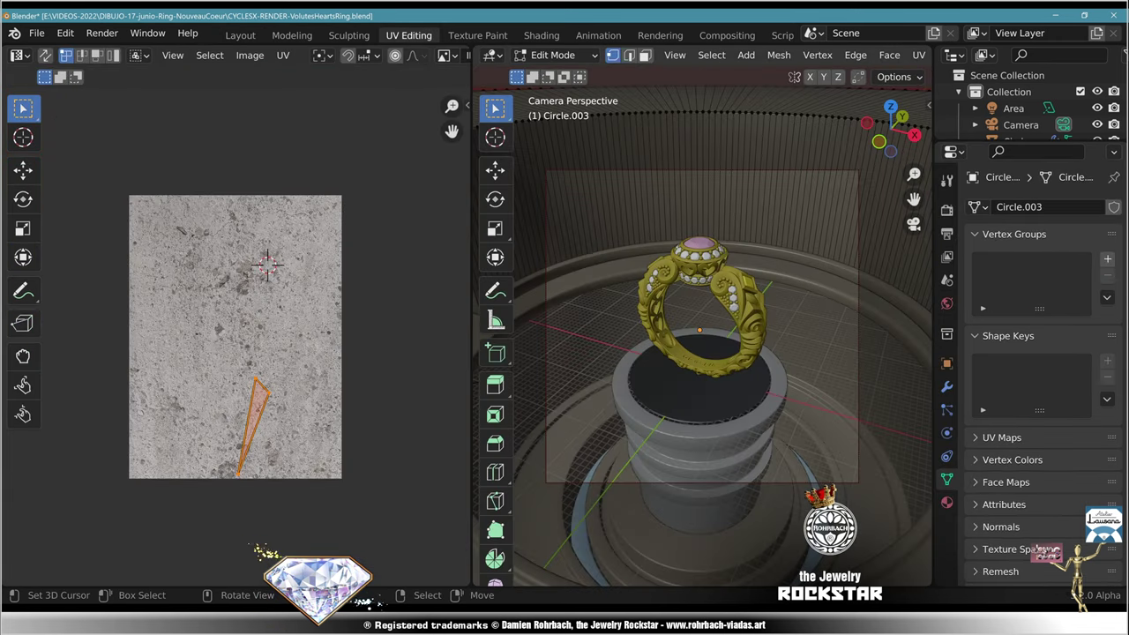
key(a)
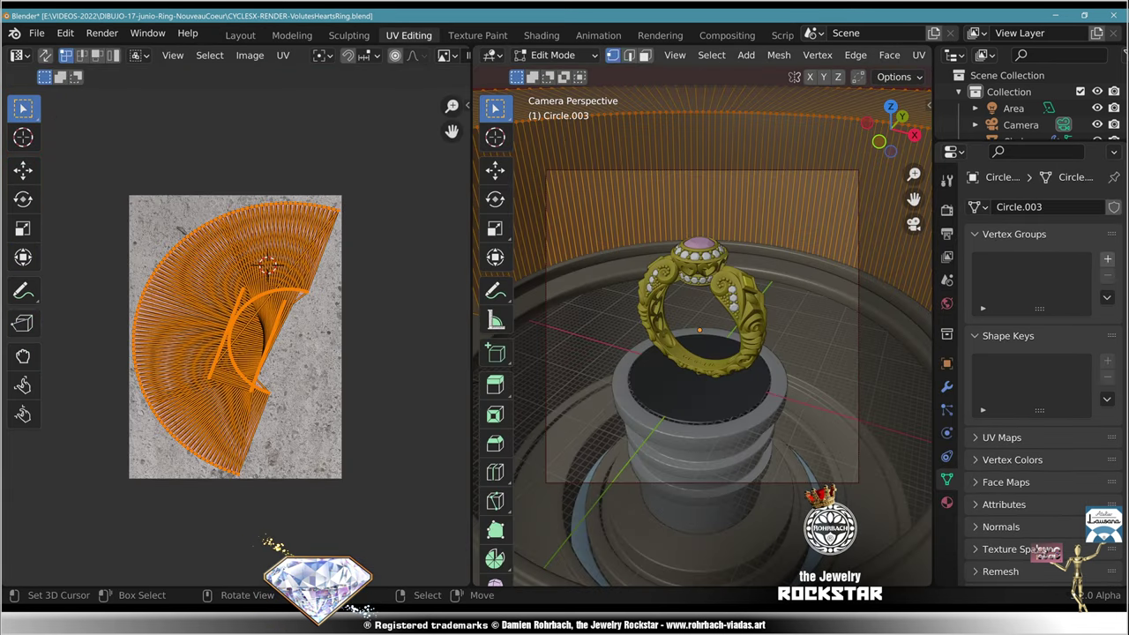
scroll(703, 337, down, 4)
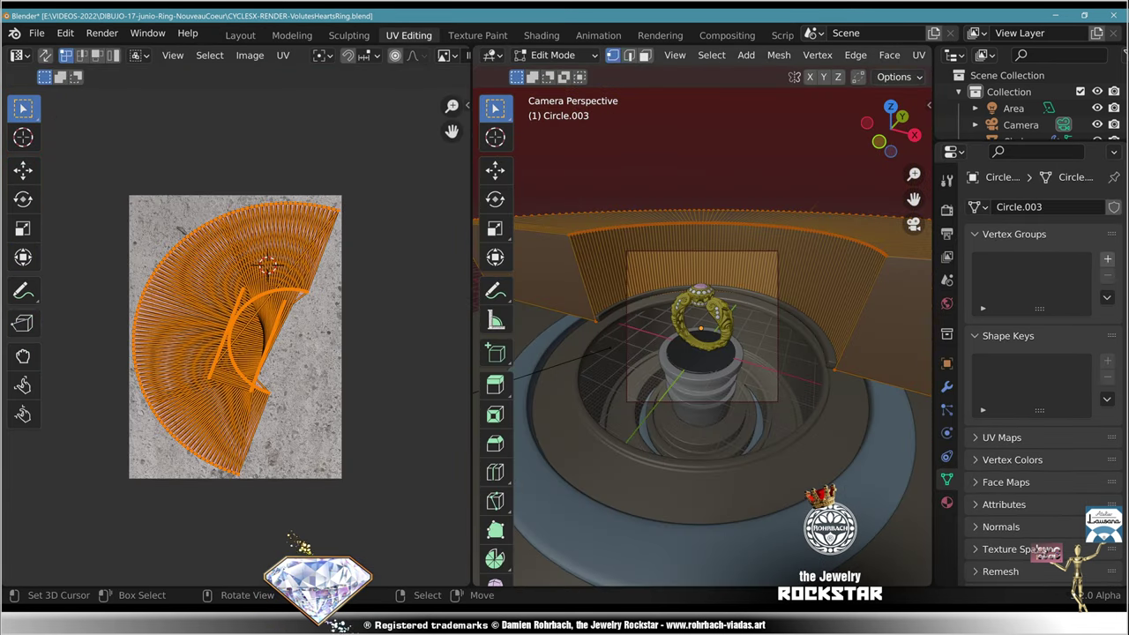
Step: Try unwrapping the selected half-ring mesh with Cube Projection and undo it
click(919, 55)
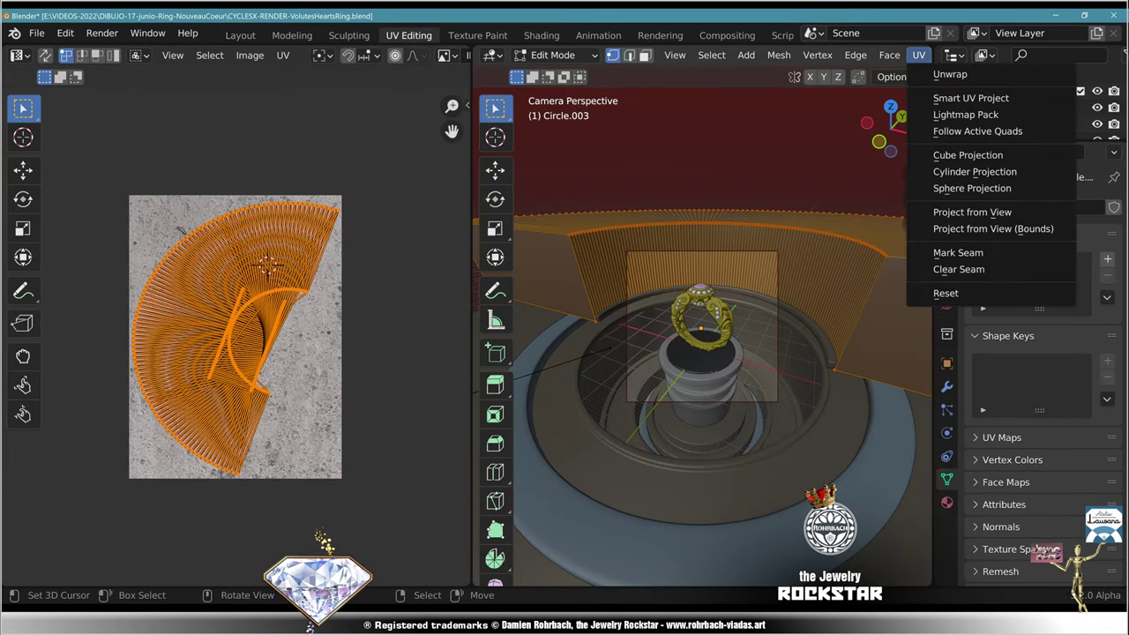
click(967, 154)
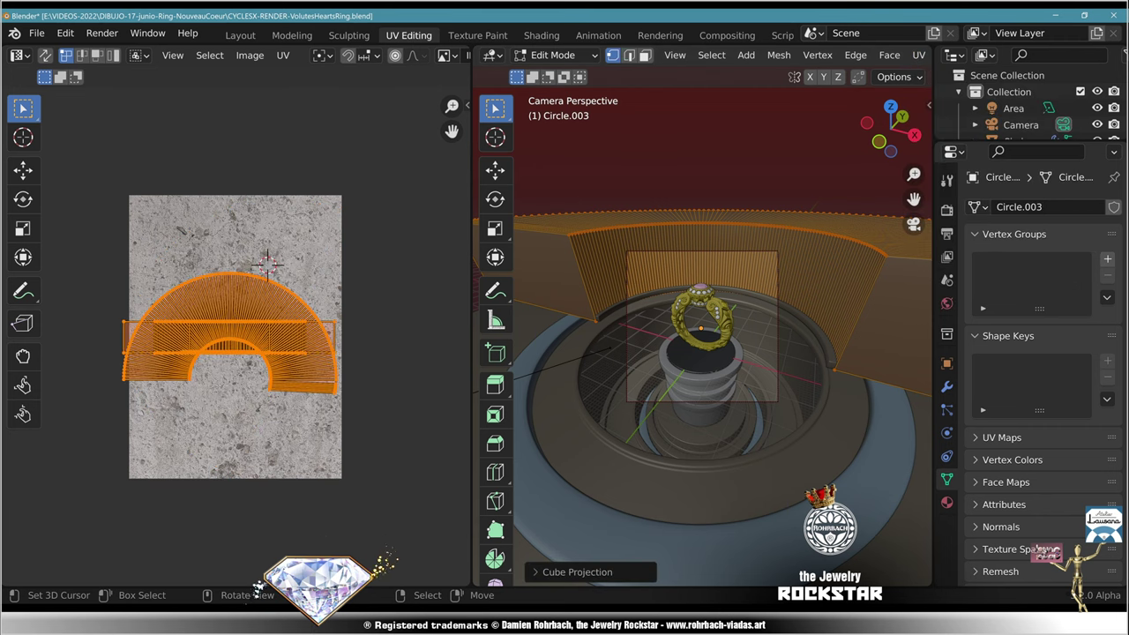
key(ctrl+z)
Step: Unwrap the half-ring backdrop with Smart UV Project using the offered settings and save the file
click(919, 55)
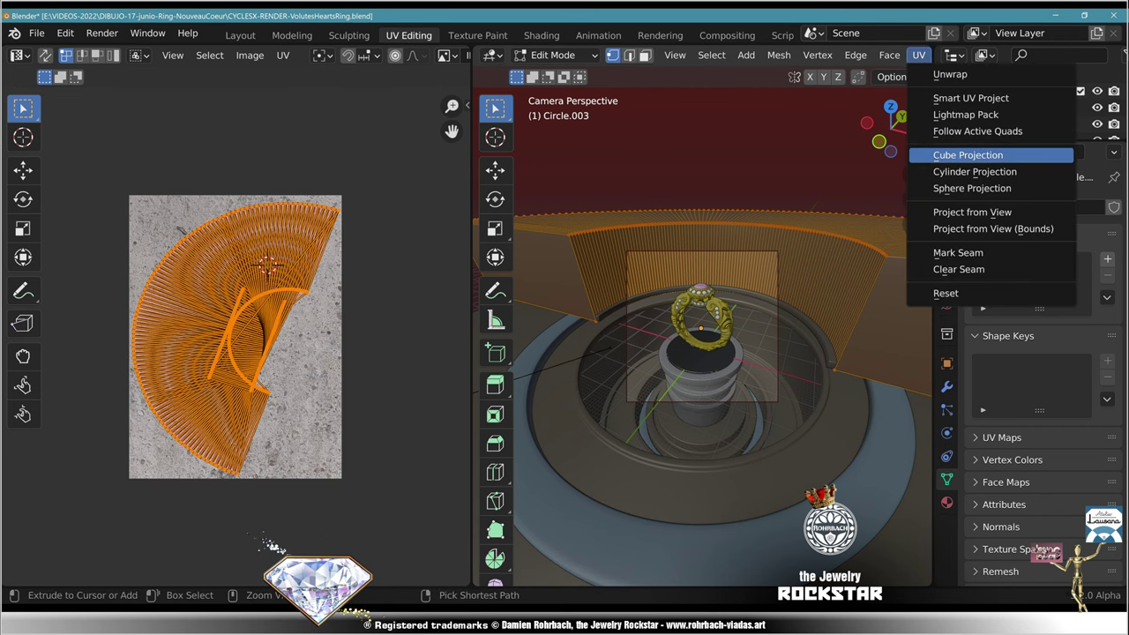
click(977, 97)
key(Return)
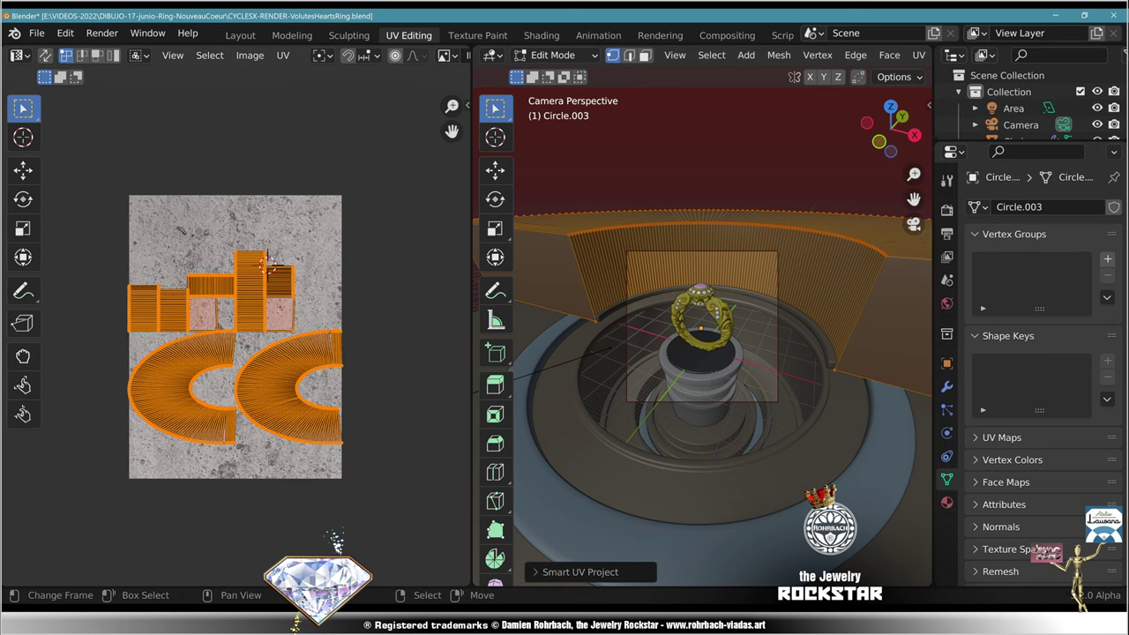
key(ctrl+s)
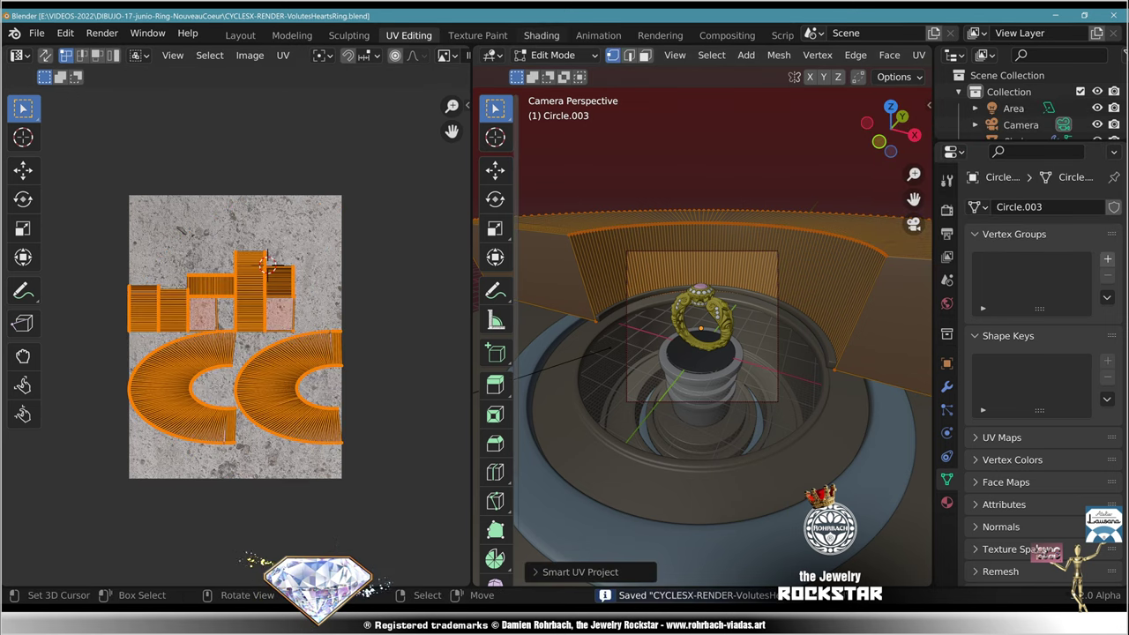
Step: Open the SURROUNDINGS-TOP material's nodes in the Shading workspace and bring the texture scale values into view
click(542, 36)
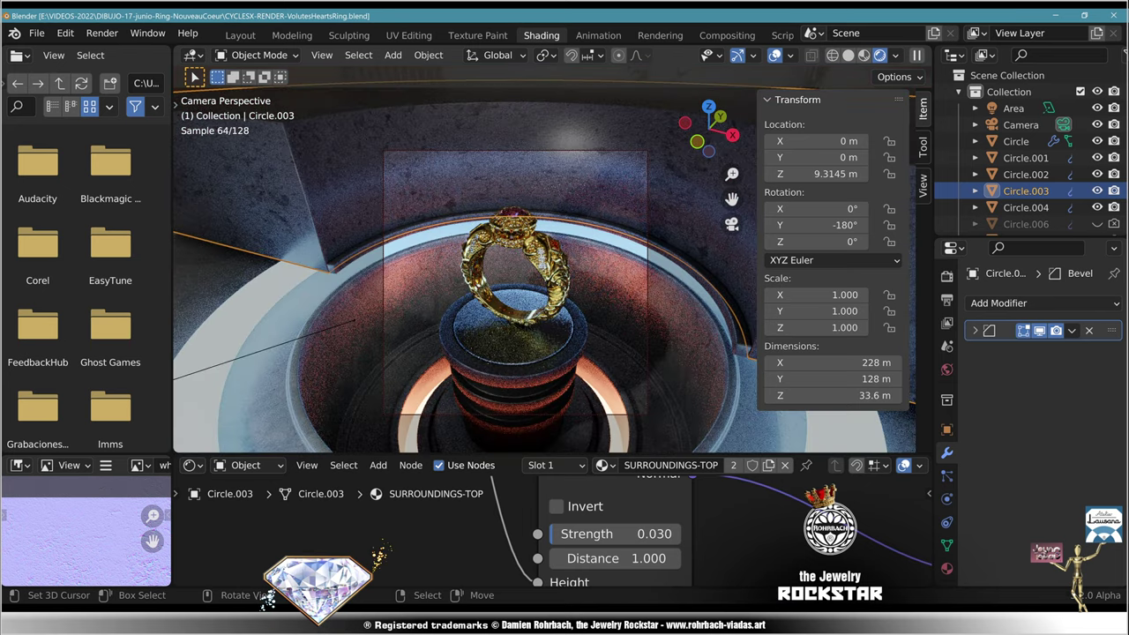
scroll(785, 563, down, 4)
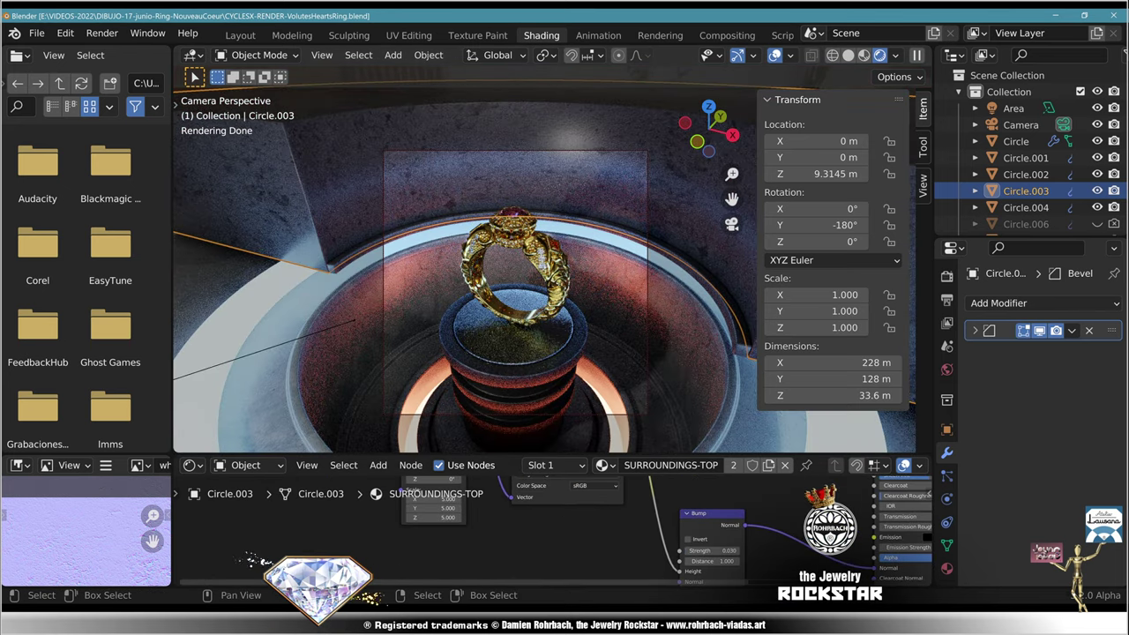
scroll(391, 514, up, 5)
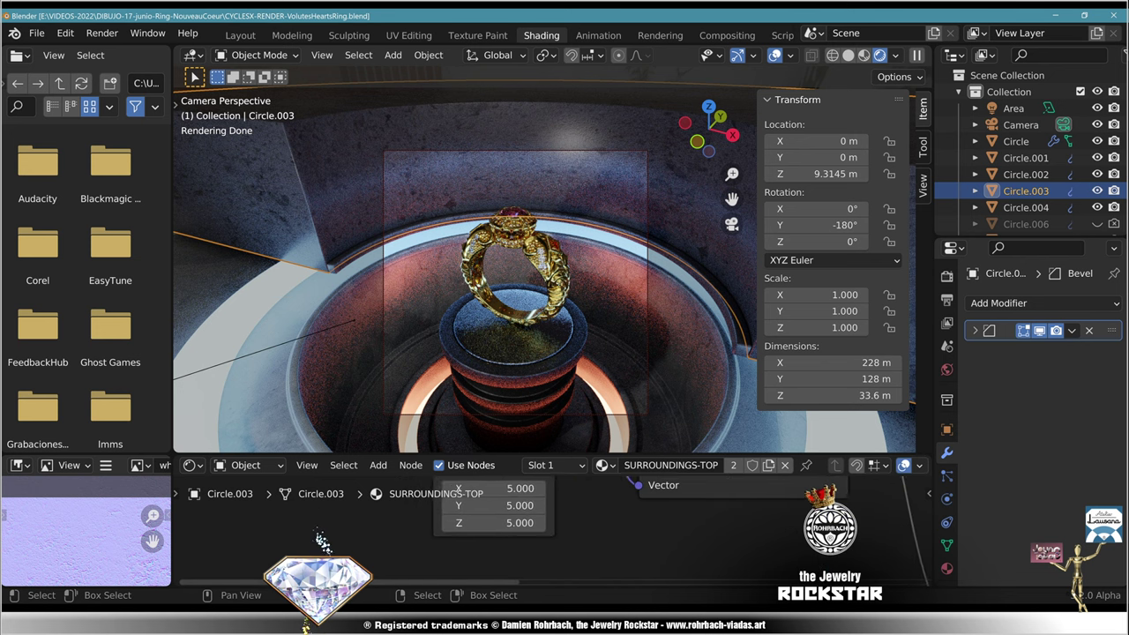
Step: Try texture Z scales of 3 and 1 on SURROUNDINGS-TOP and set the value back to 5
click(499, 520)
text(3)
key(Return)
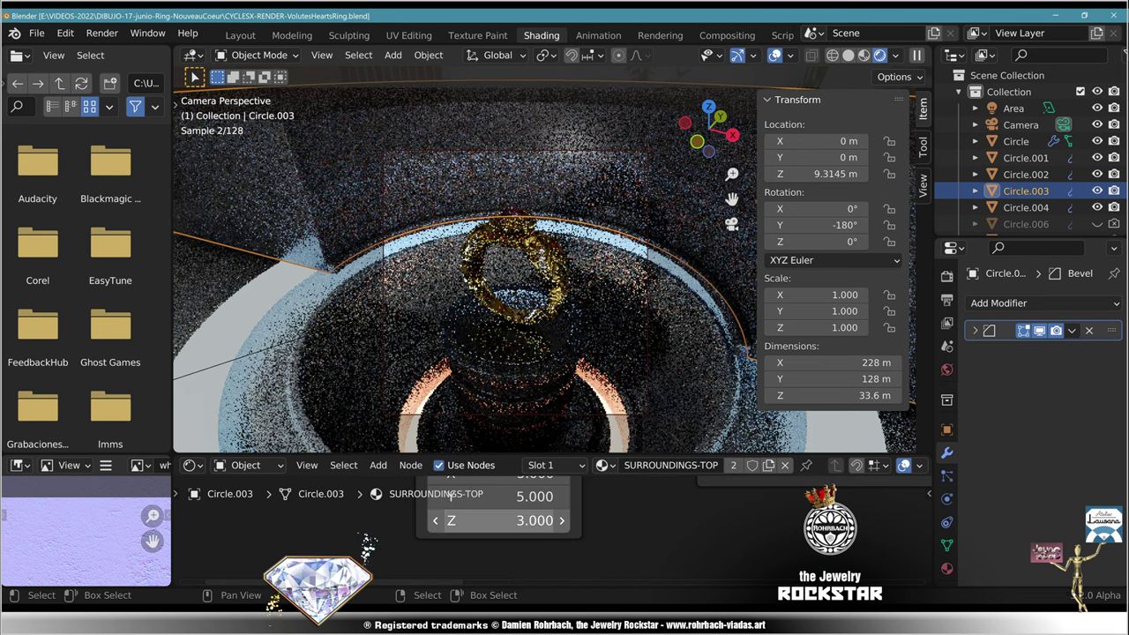
click(499, 521)
text(1)
key(Return)
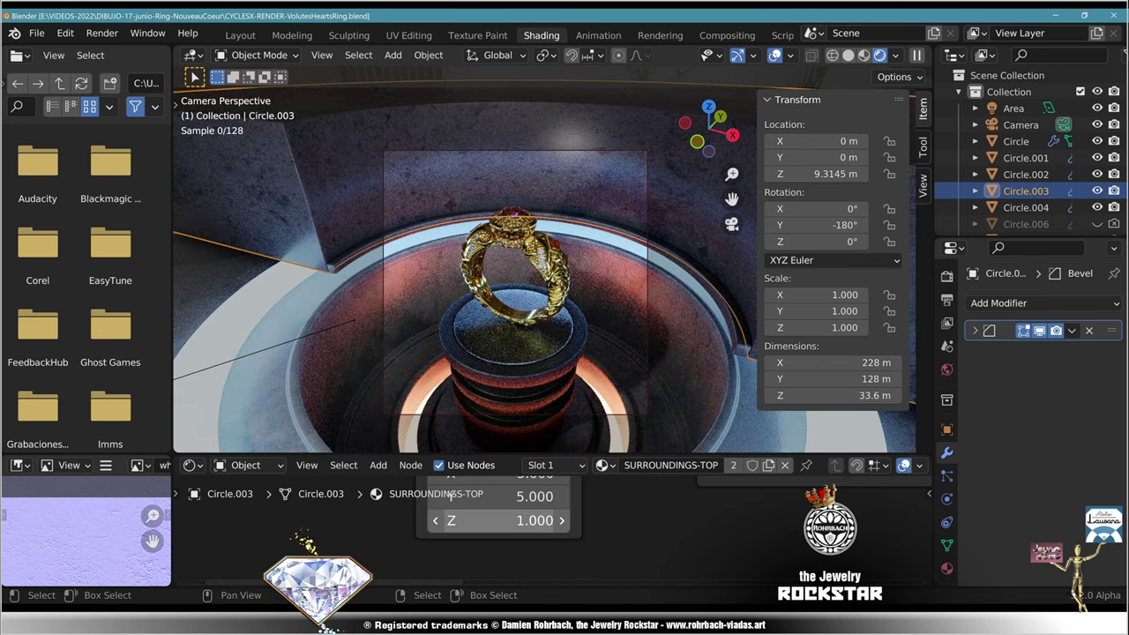
click(500, 521)
text(5)
key(Return)
Step: Try texture Y scales of 3 and 4 in the SURROUNDINGS-TOP material
middle_drag(499, 521, 494, 562)
click(494, 539)
text(3)
key(Return)
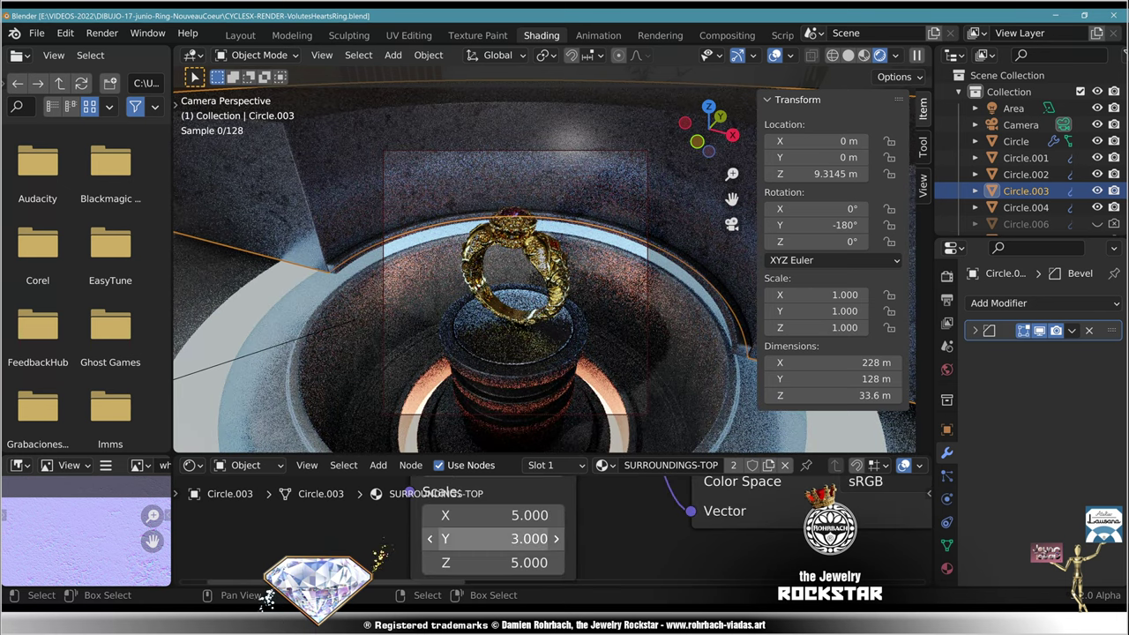
click(494, 539)
text(4)
key(Return)
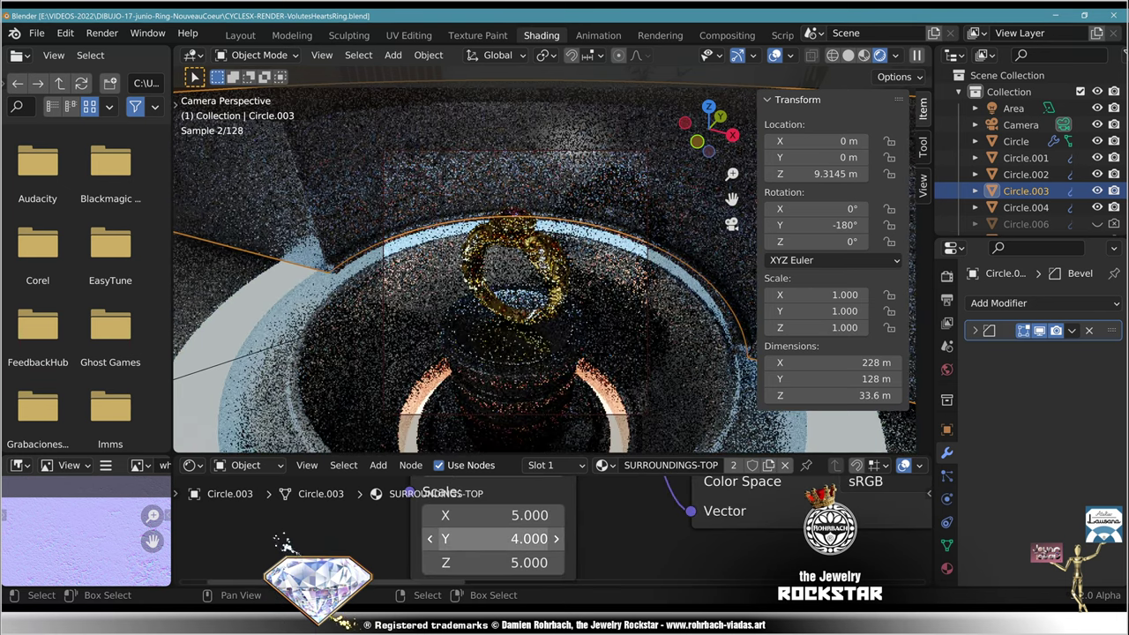
Step: Set the X, Y and Z texture scale of the SURROUNDINGS-TOP material to 10 together
middle_drag(494, 539, 510, 523)
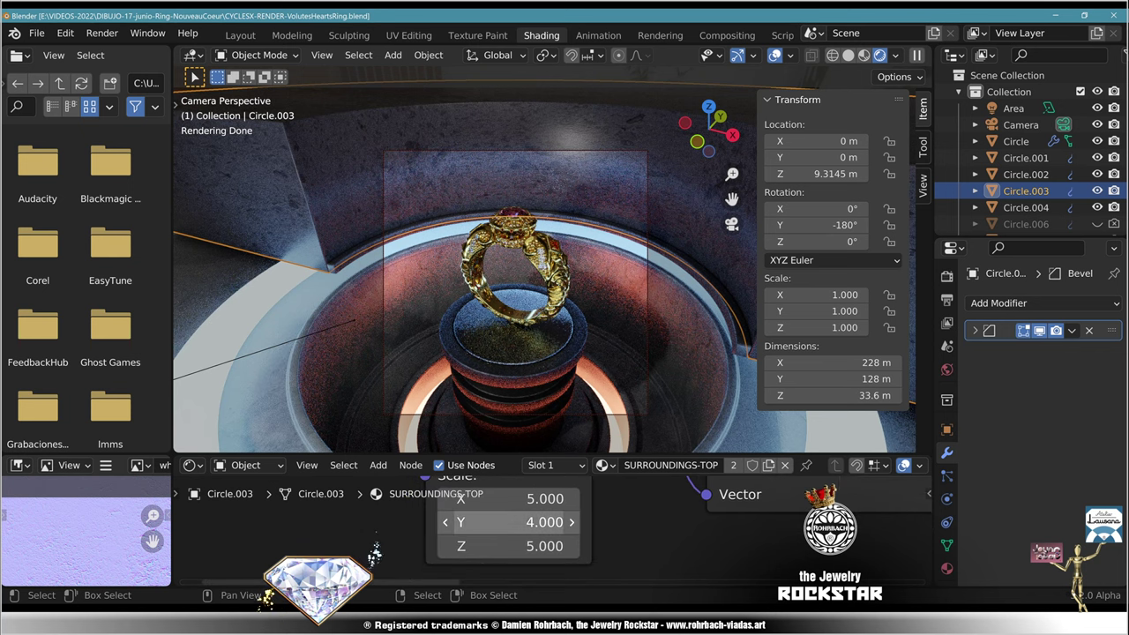
drag(509, 500, 515, 546)
drag(509, 499, 509, 547)
text(10)
key(Return)
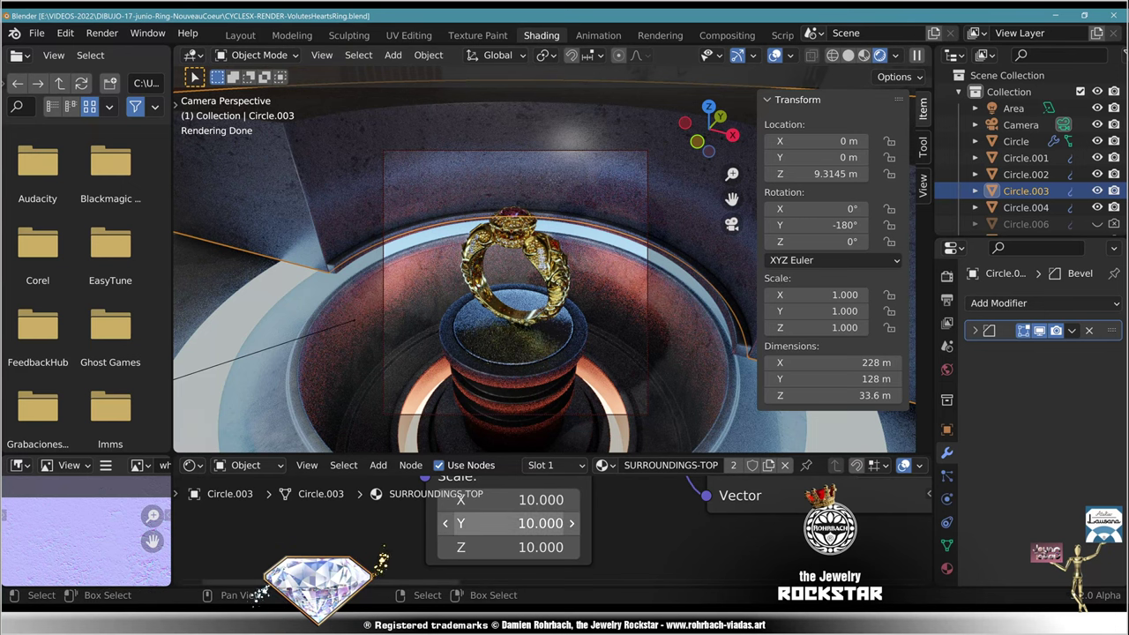
Step: Try texture Y scales of 5 and 7 on SURROUNDINGS-TOP, settle on 8 and save the file
click(507, 523)
text(5)
key(Return)
click(508, 523)
text(7)
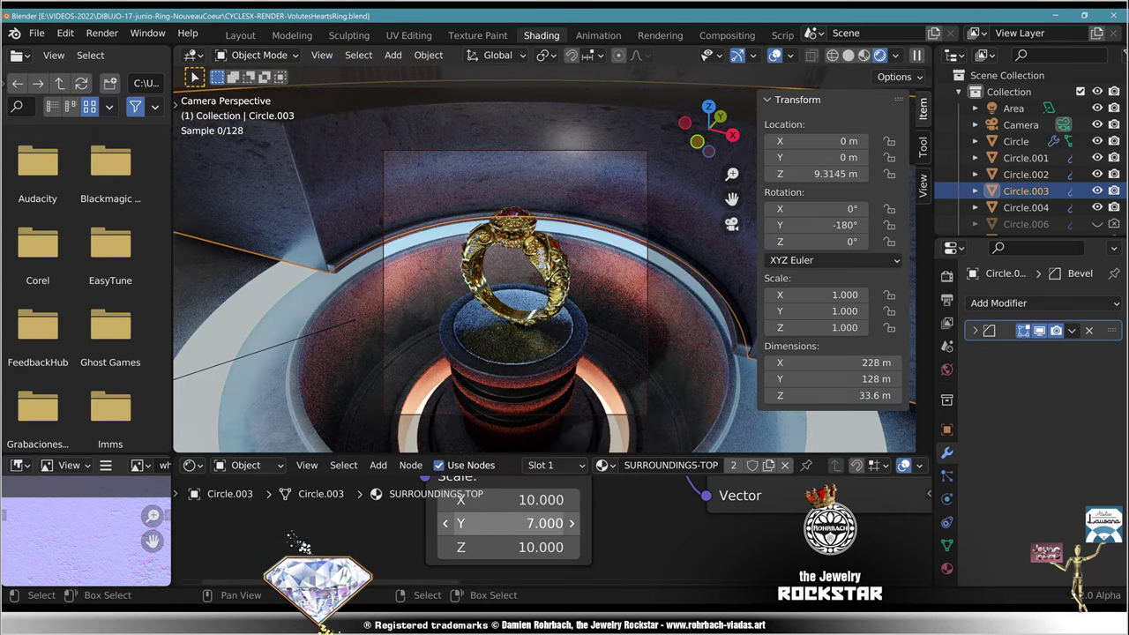
key(Return)
click(507, 523)
text(8)
key(Return)
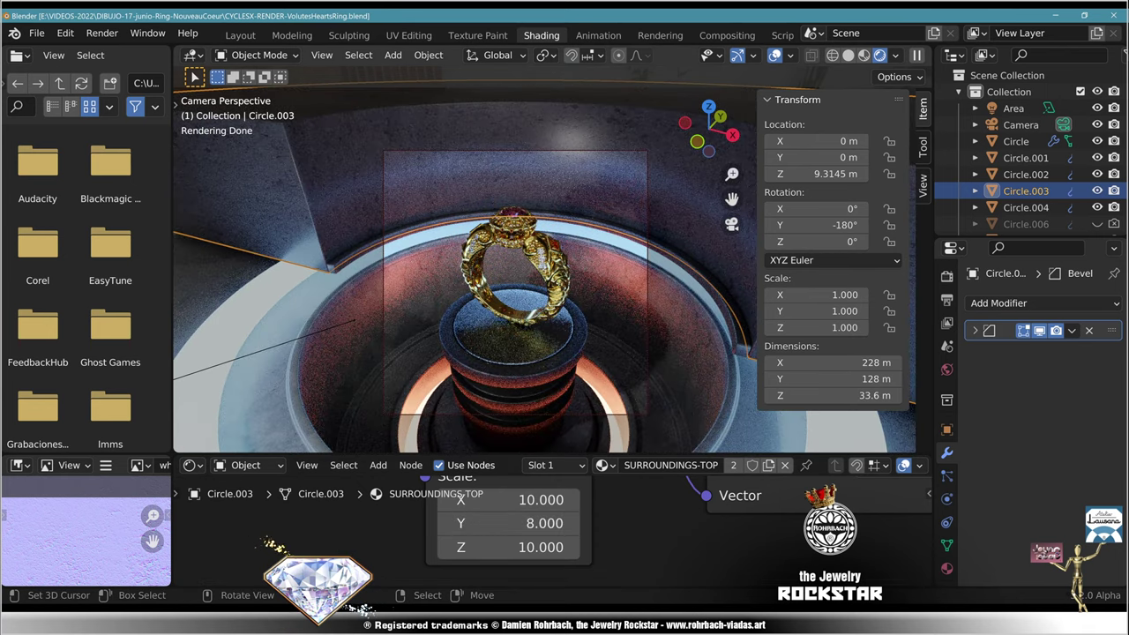
key(ctrl+s)
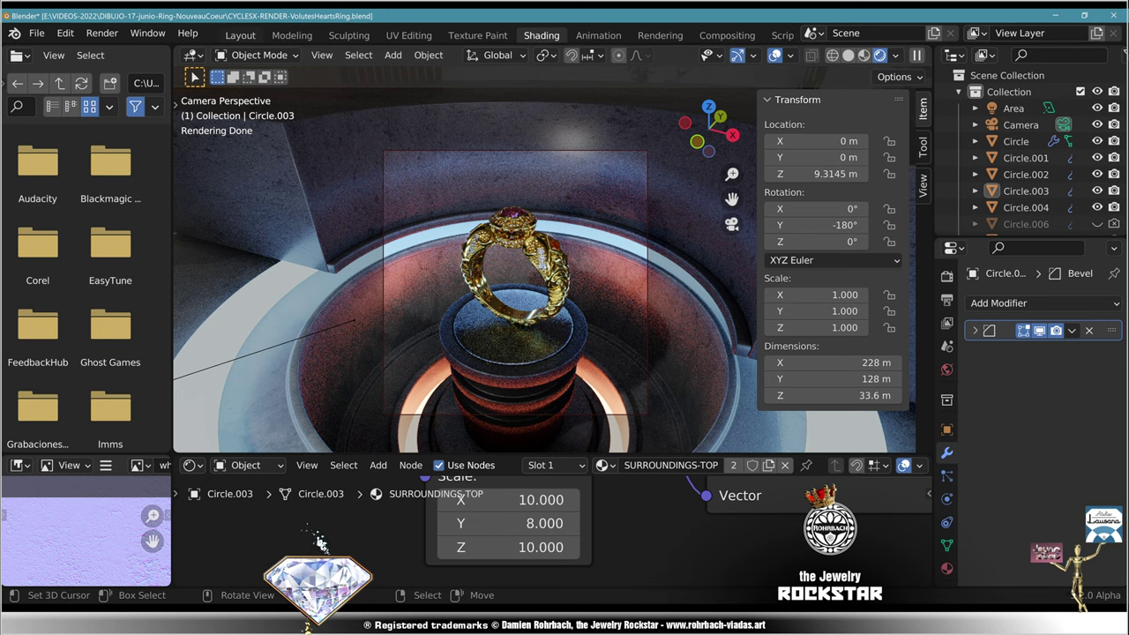
Step: Return to the Layout workspace, leave Local View and show the whole scene from the top
click(239, 35)
key(KP_7)
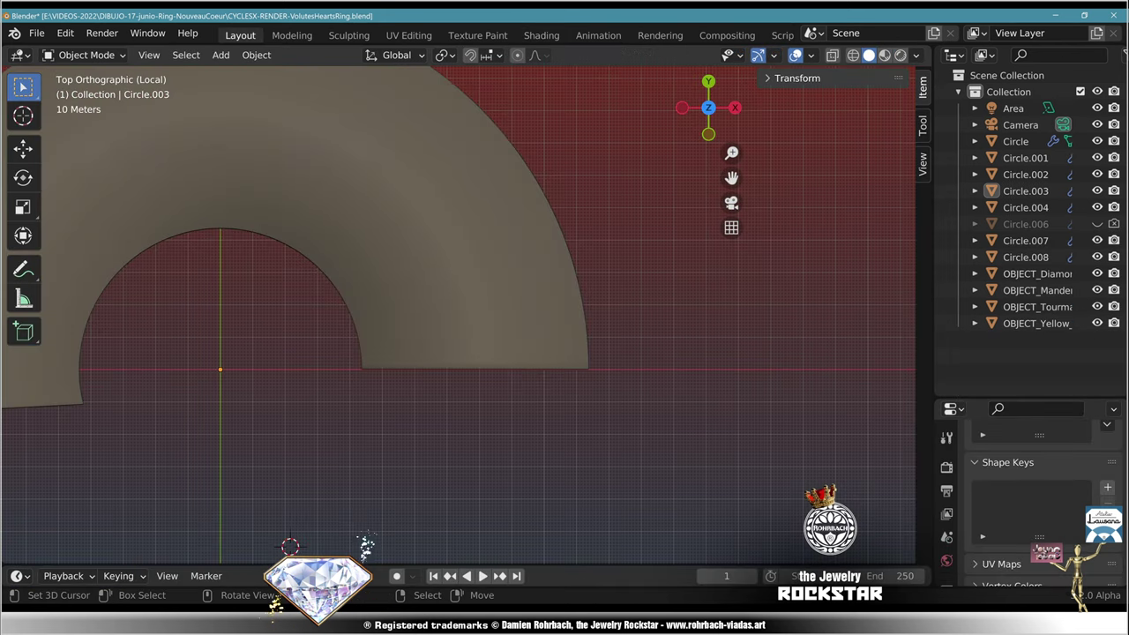
key(KP_Divide)
key(KP_7)
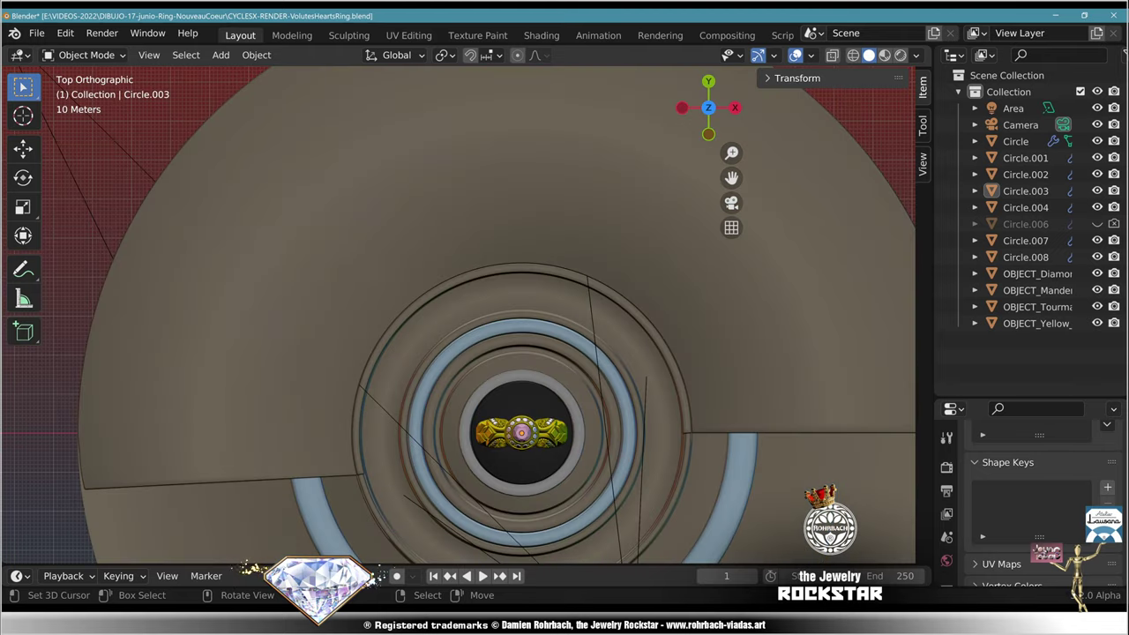
Step: Add a cube at the 3D cursor near the backdrop's inner edge, enlarge it and shrink it by a factor of 0.649
click(221, 55)
mouse_move(245, 74)
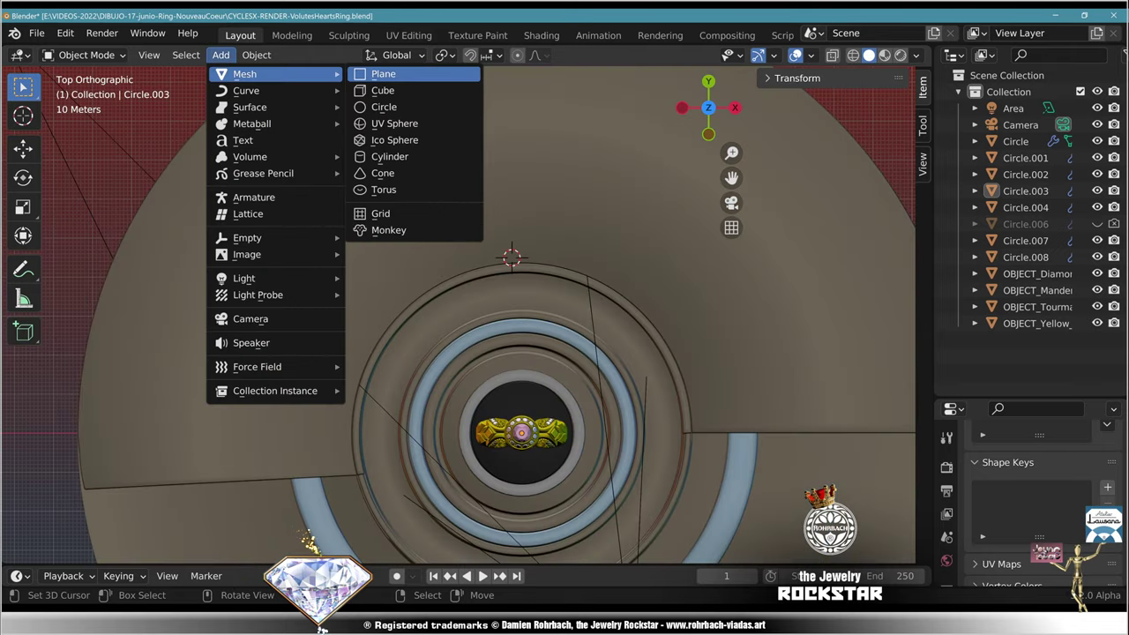
click(382, 90)
key(s)
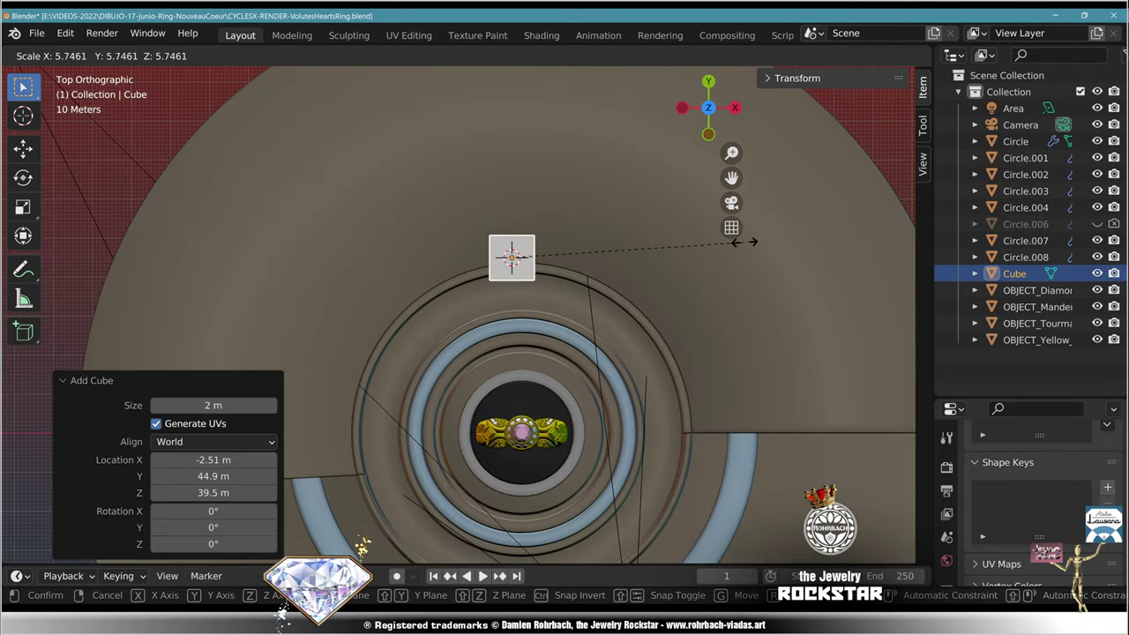
key(Return)
key(s)
key(Return)
key(KP_0)
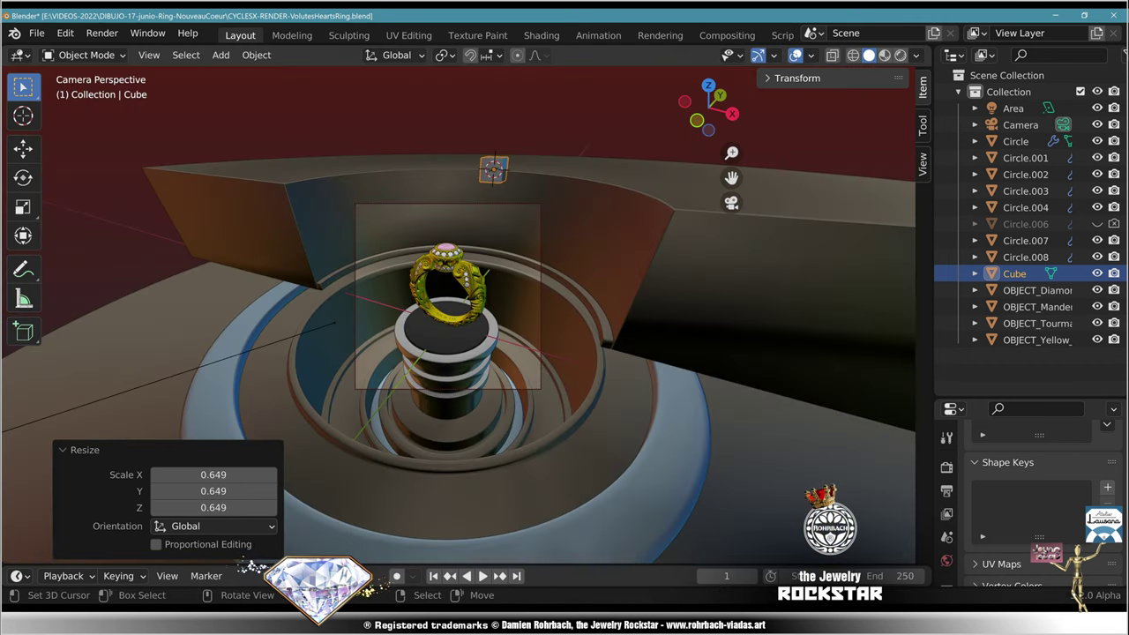
Step: Lower the cube about 17.9 m along Z in front of the backdrop wall and scale it by 0.935
shift+middle_drag(491, 171, 479, 221)
click(23, 149)
scroll(480, 273, up, 4)
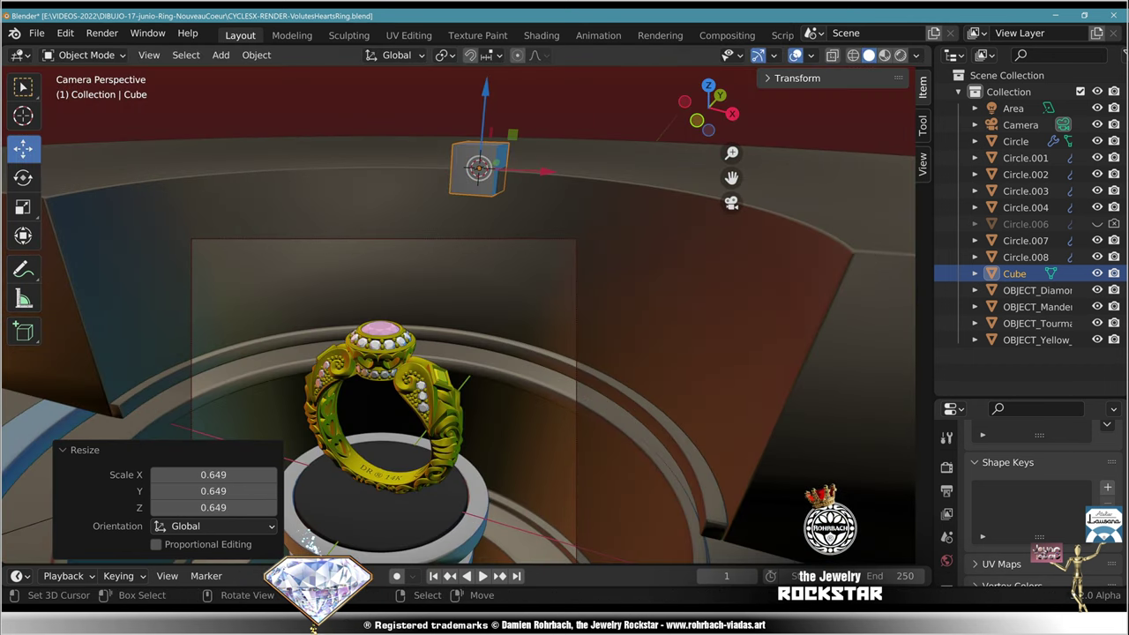
key(g)
key(z)
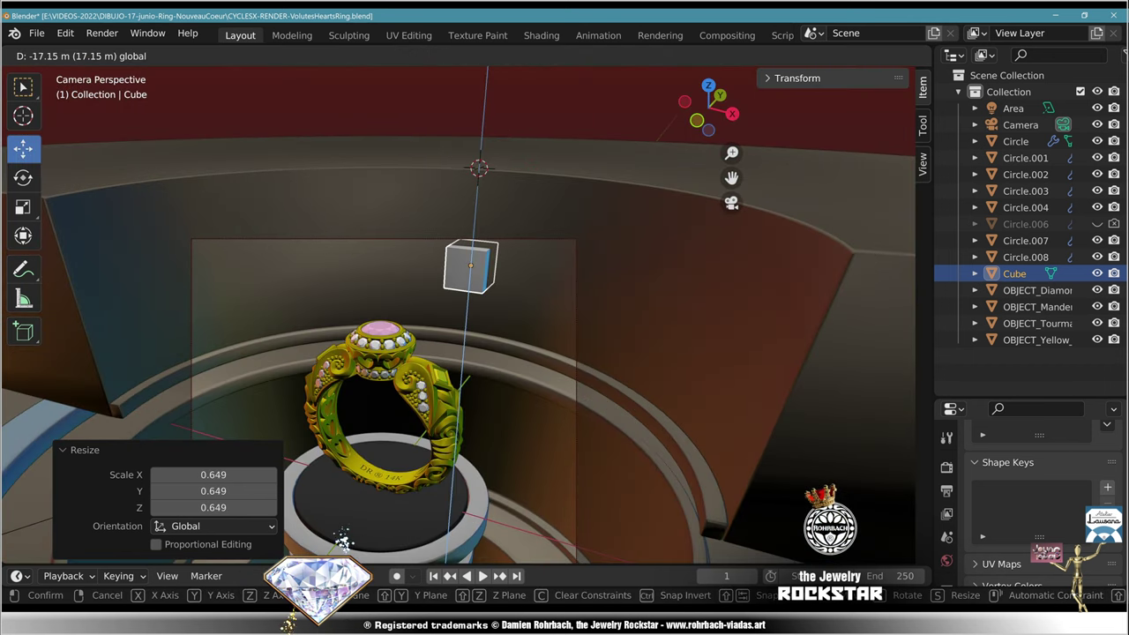
key(Return)
key(s)
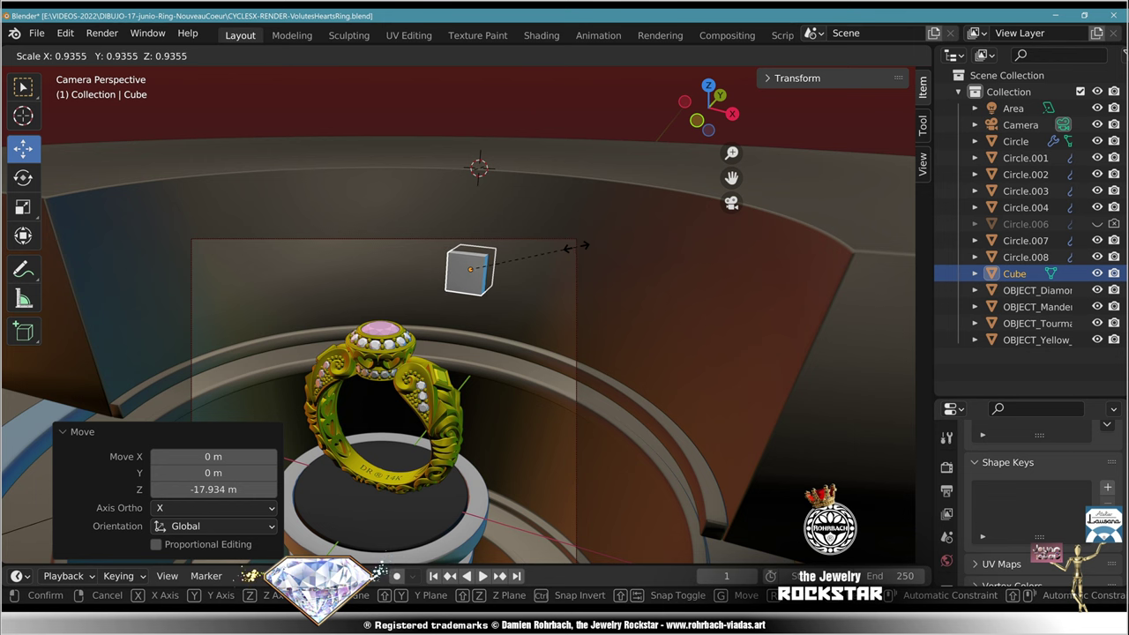
key(Return)
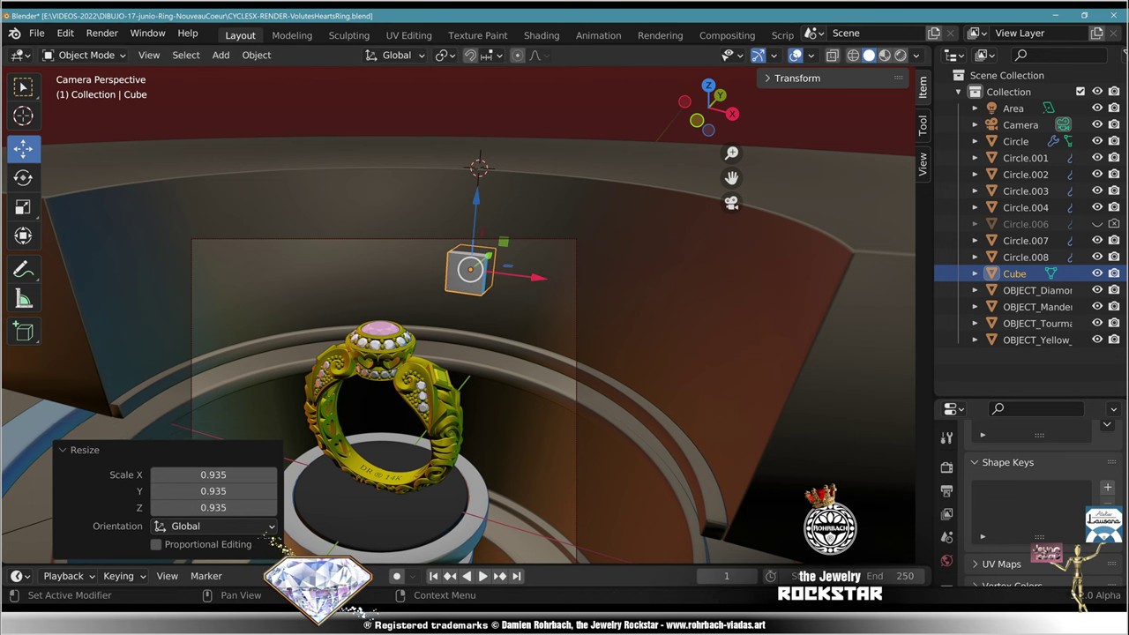
Step: Add a Bevel modifier to the cube with 0.1 m amount and 2 segments, and shade it smooth
drag(1028, 398, 1028, 154)
click(947, 393)
click(1028, 220)
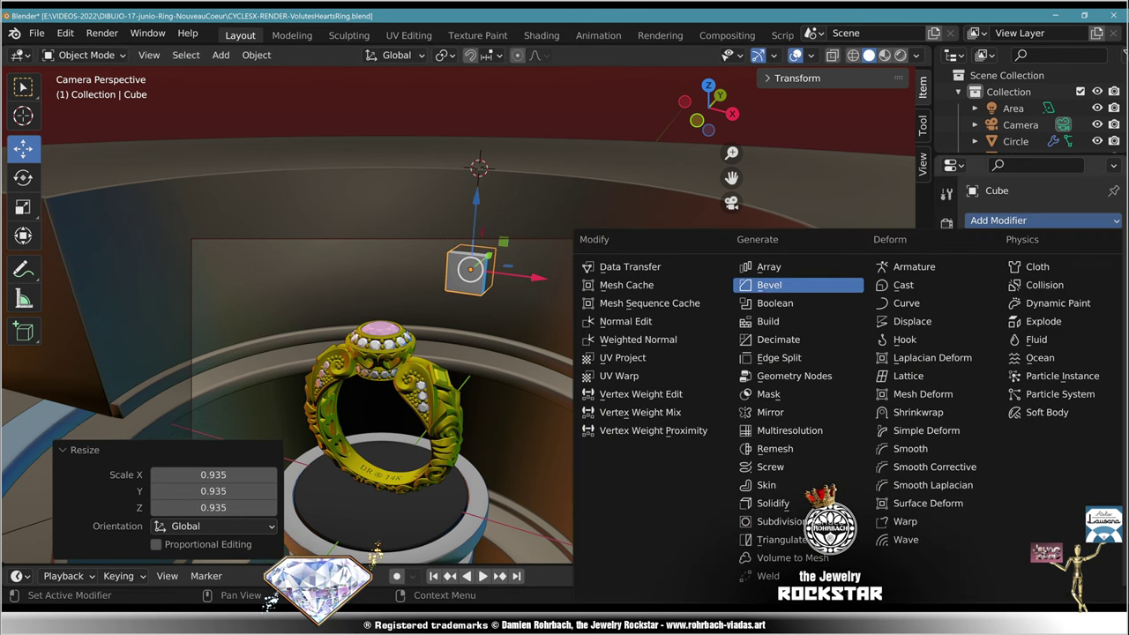
click(769, 285)
click(256, 55)
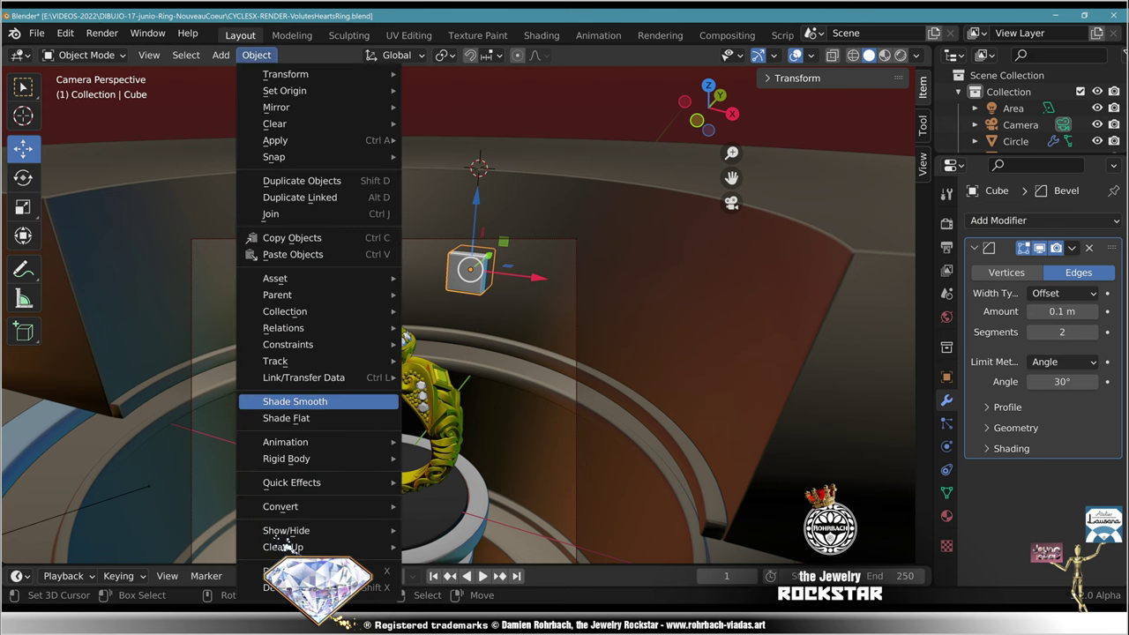
click(322, 401)
Step: Assign the existing SURROUNDINGS-TOP material to the cube and save the file
click(947, 516)
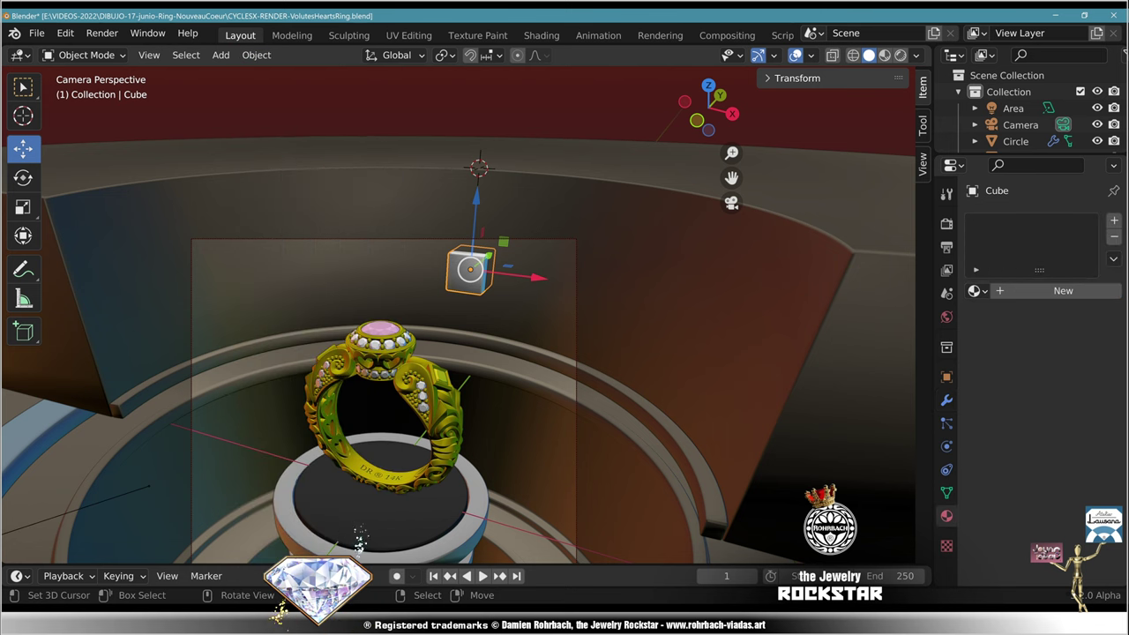
click(670, 265)
click(467, 269)
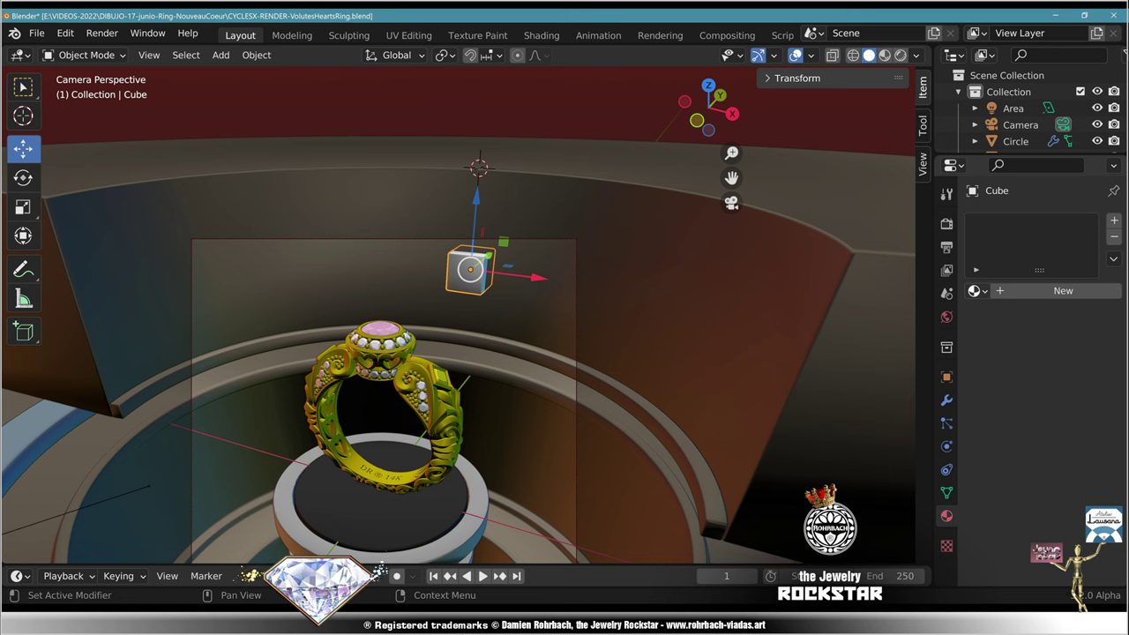
click(975, 290)
click(860, 426)
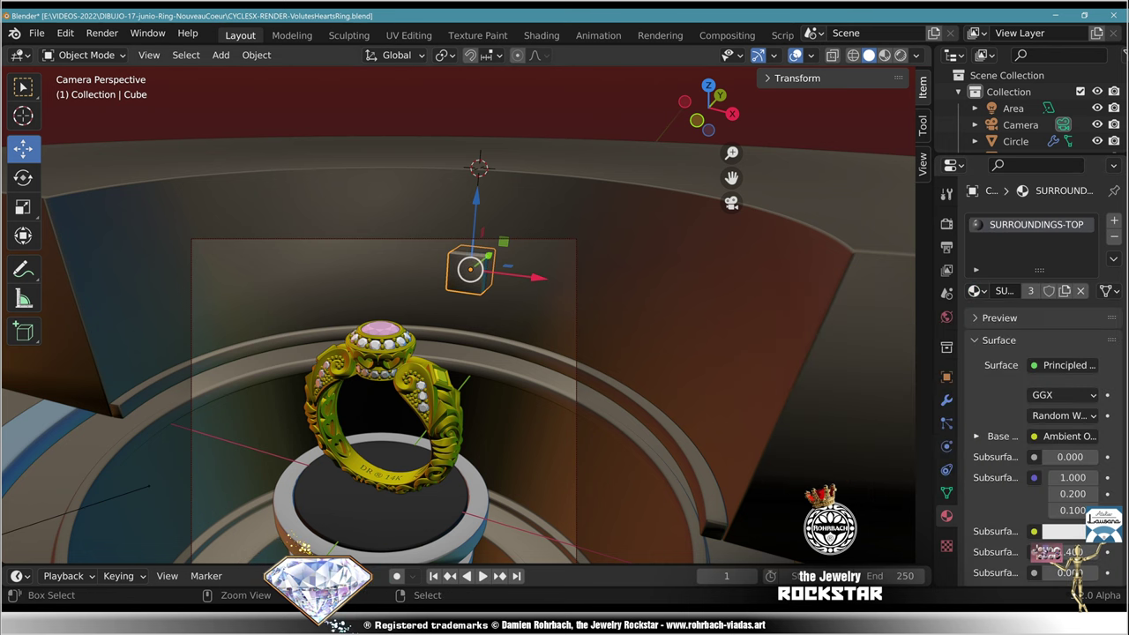
key(ctrl+s)
Step: Centre the cube on the scene by setting its X location to 0 m
key(KP_7)
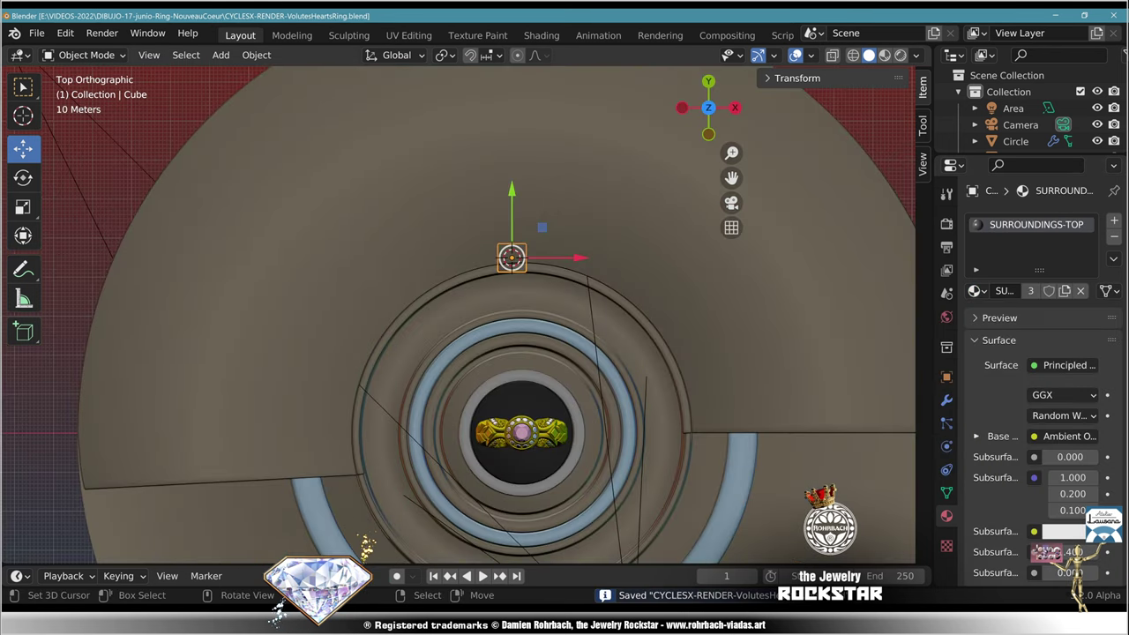
key(n)
key(n)
click(797, 78)
click(816, 120)
text(0)
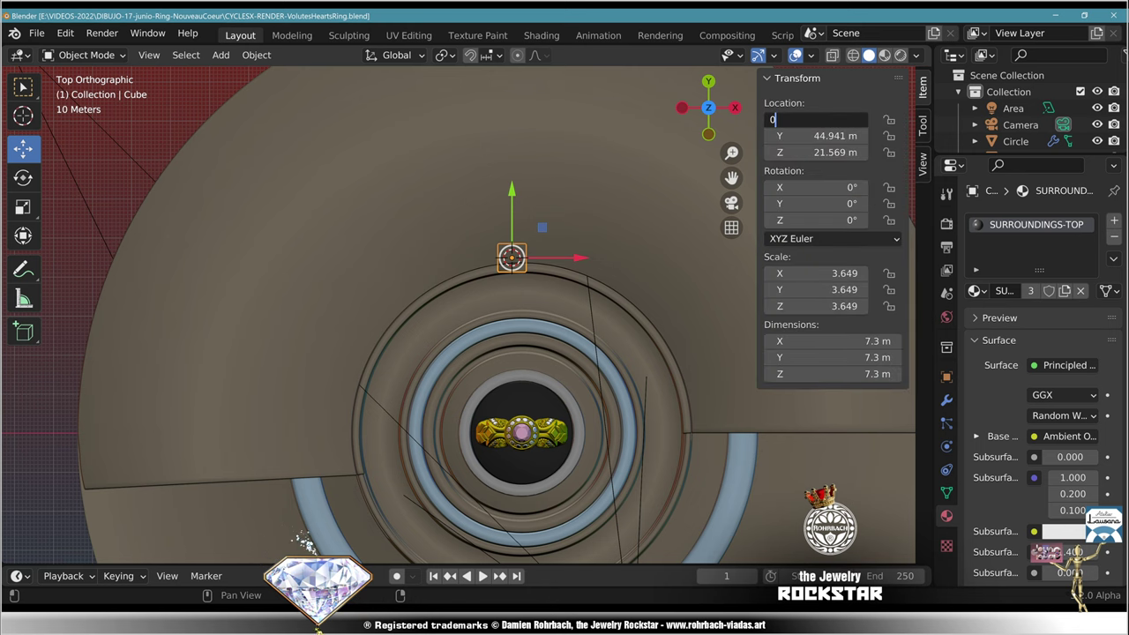
key(Return)
key(KP_0)
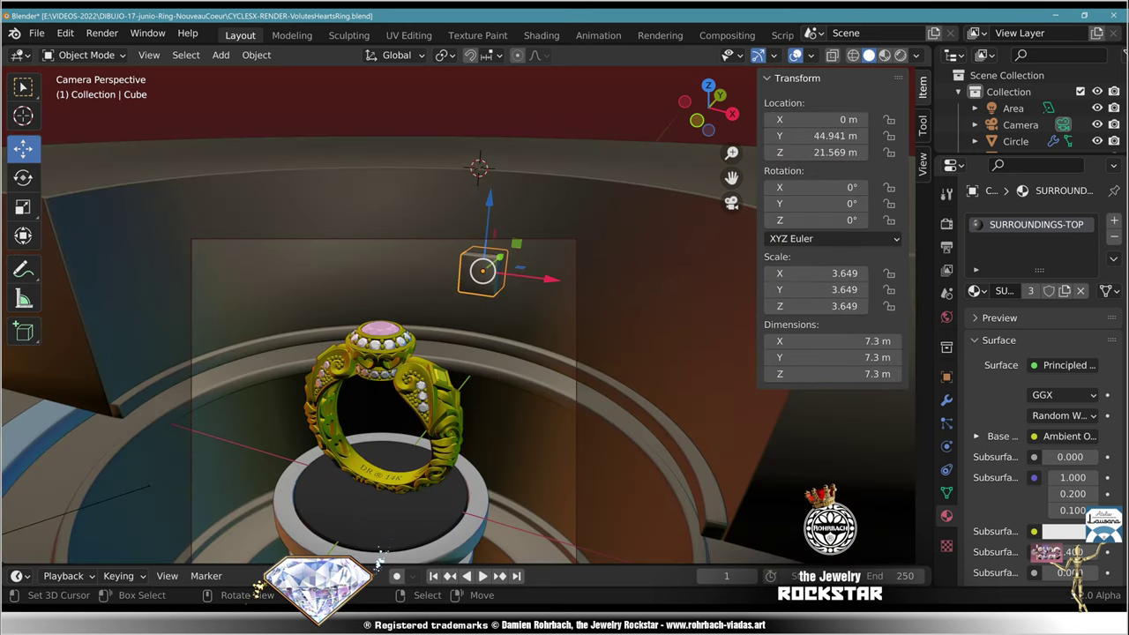
Step: Apply all transforms to the small cube behind the ring and save the file
key(ctrl+a)
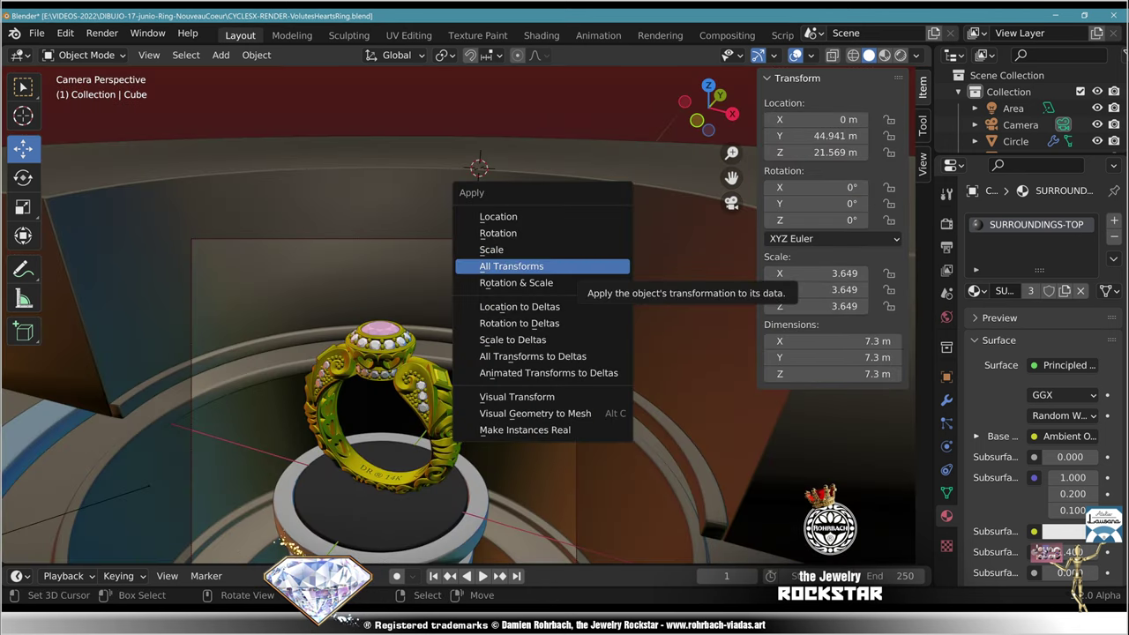
click(520, 263)
key(ctrl+s)
Step: Duplicate the cube in place and set the copy's Z rotation to -22.5°
key(shift+d)
key(Escape)
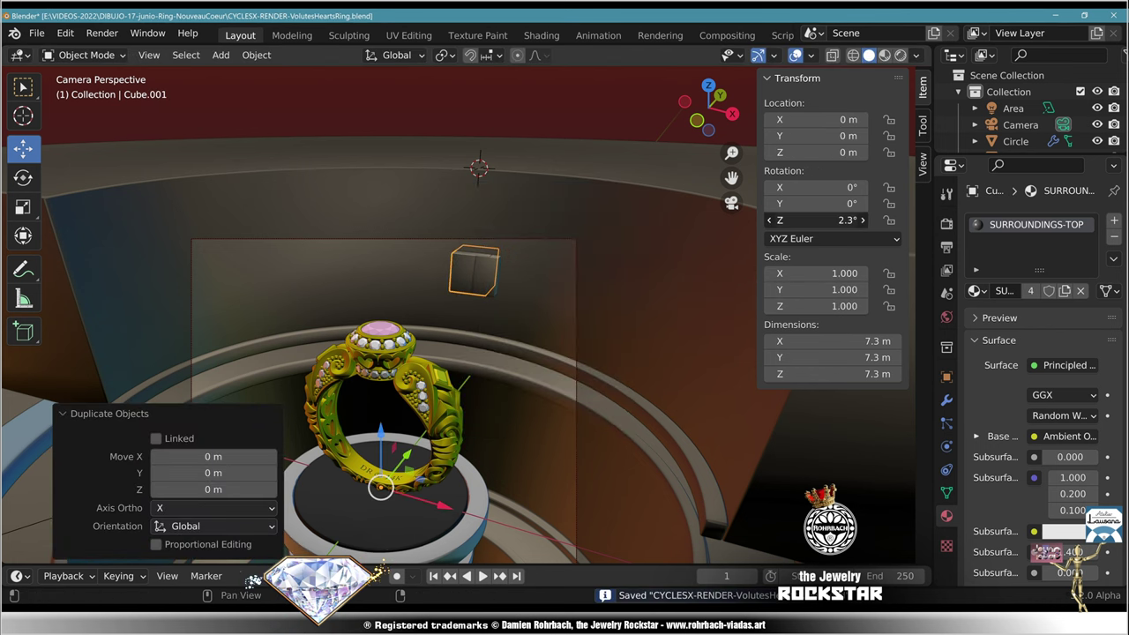
drag(821, 220, 792, 220)
click(816, 220)
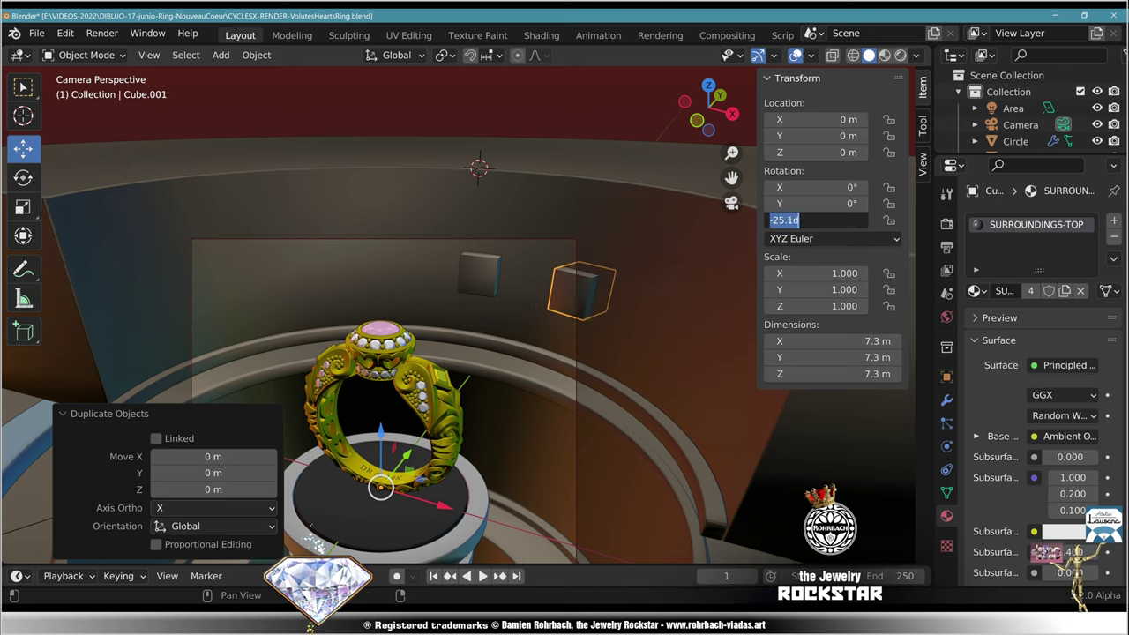
text(-22.)
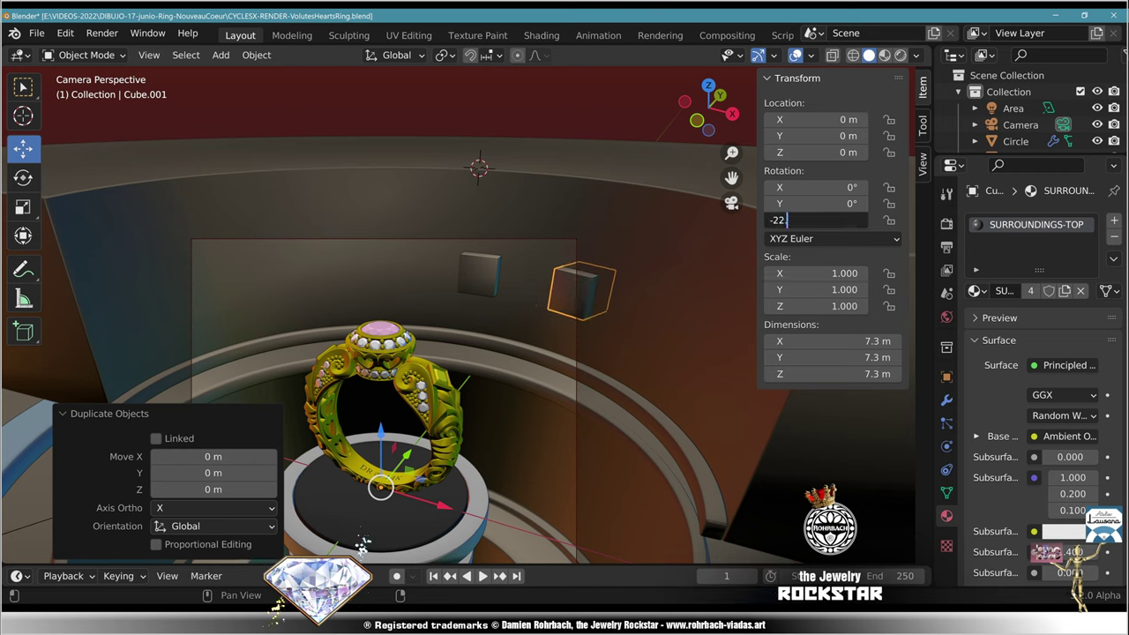
text(5)
key(Return)
Step: Duplicate the two cubes and rotate the copies 45° around the global Z axis
key(shift+d)
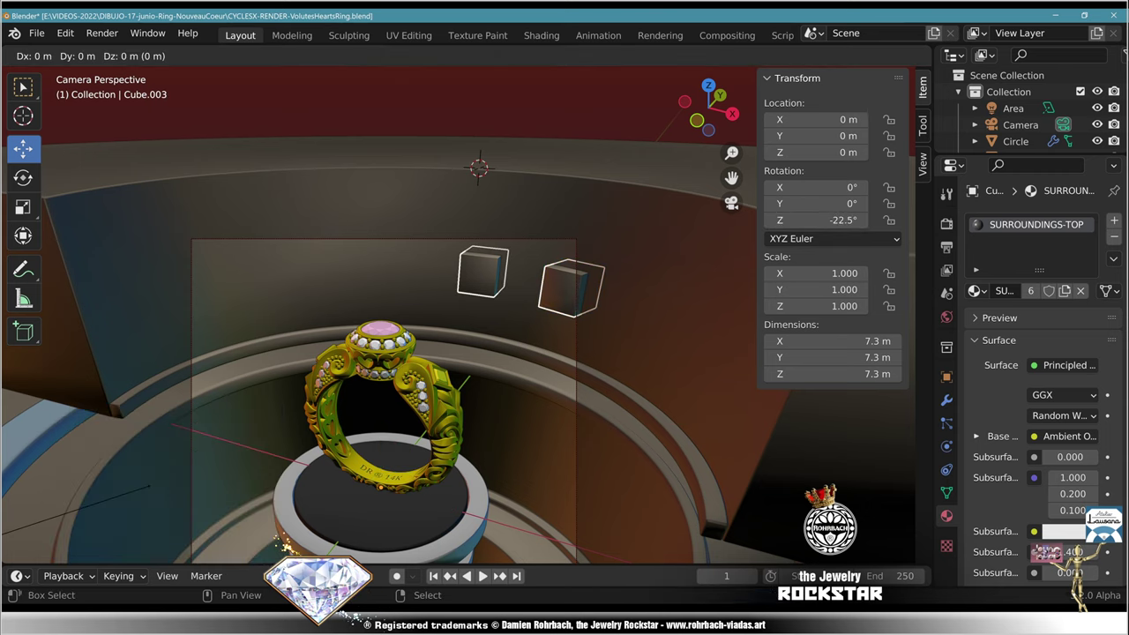
key(r)
key(z)
click(413, 278)
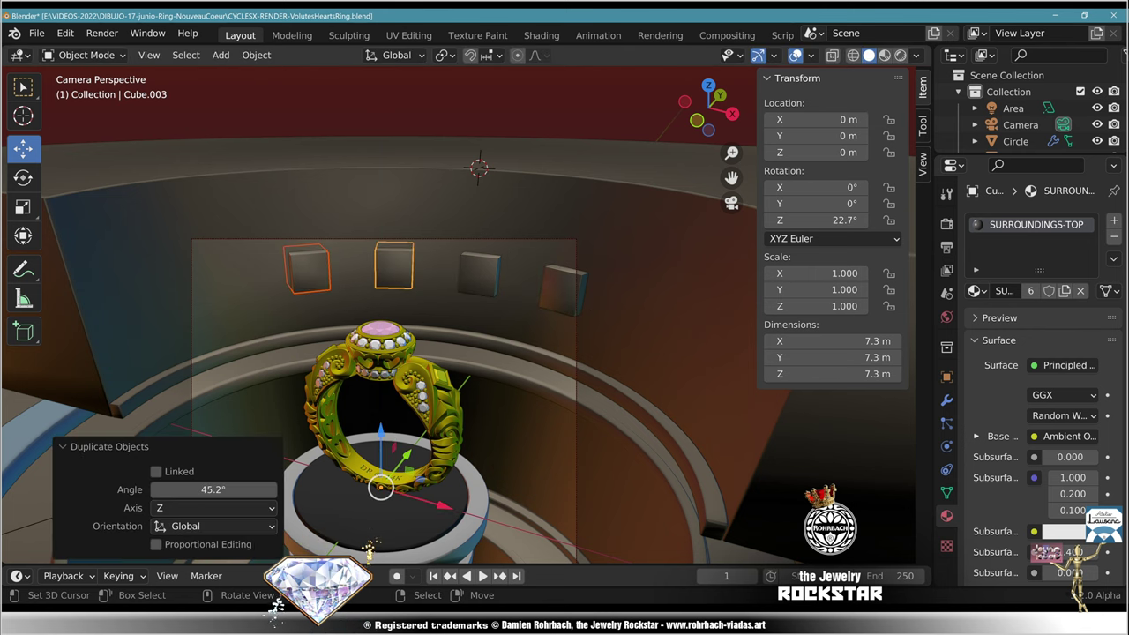
click(214, 490)
text(45)
key(Return)
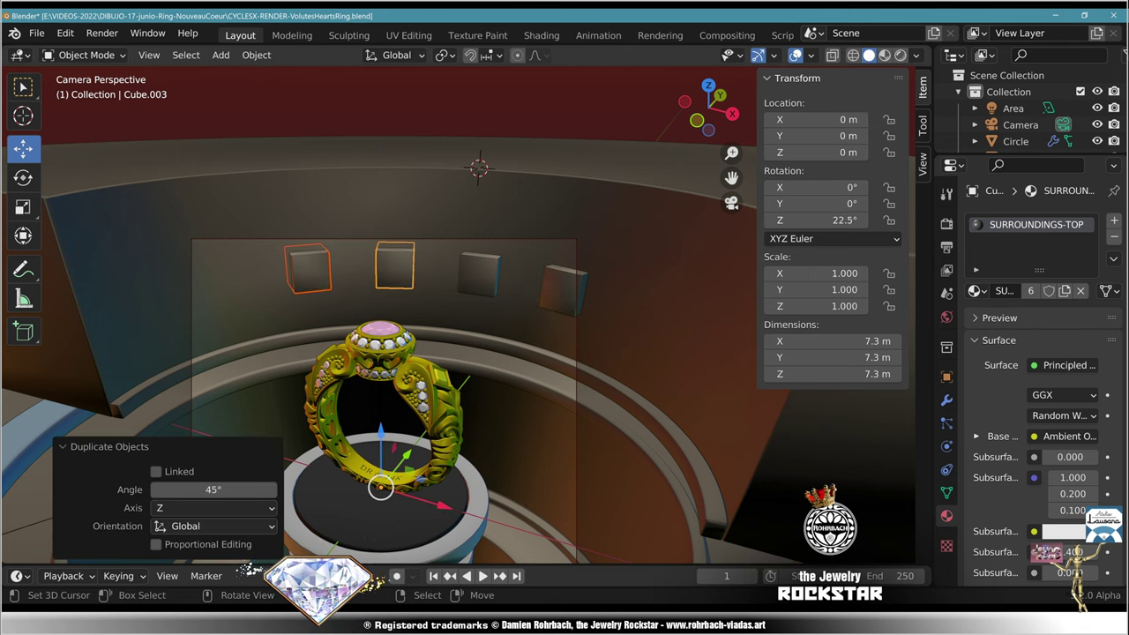
Step: Duplicate the newest pair of cubes in place and rotate it another 45° around Z, extending the row along the wall
key(shift+d)
key(y)
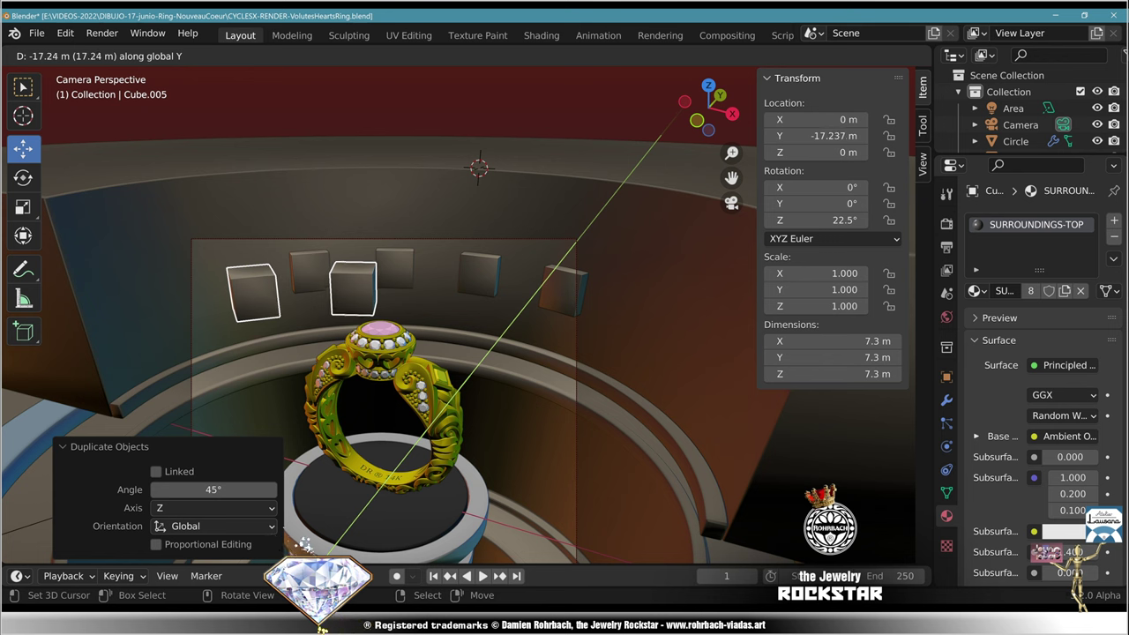
key(Escape)
text(rz45)
key(Return)
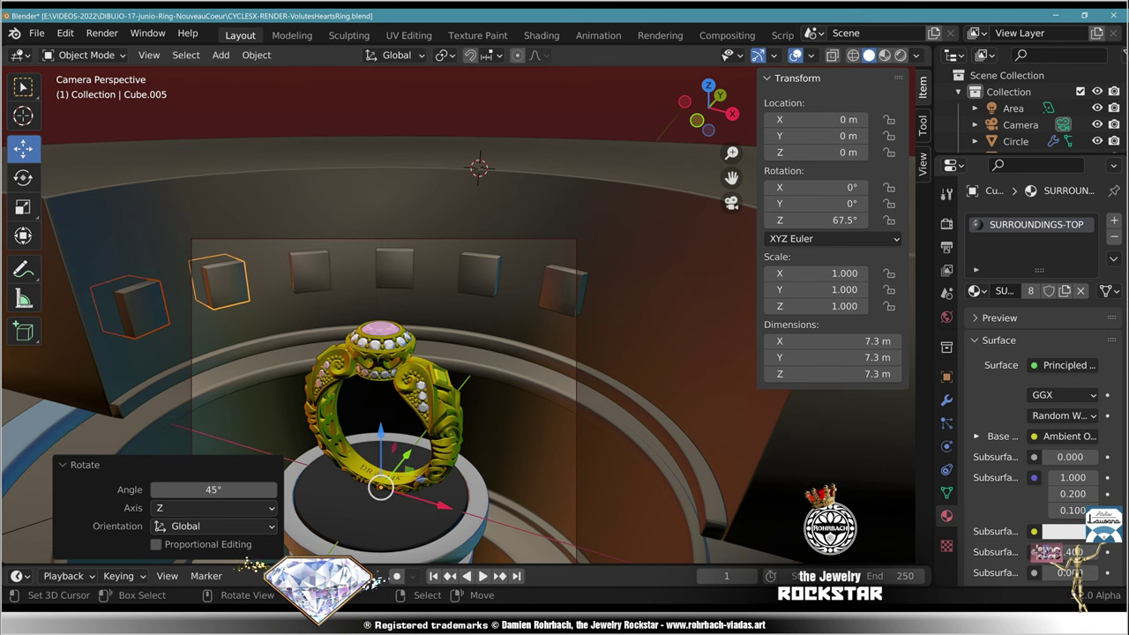
Step: Join all six cubes along the wall into one object and save the file
key(ctrl+z)
key(ctrl+z)
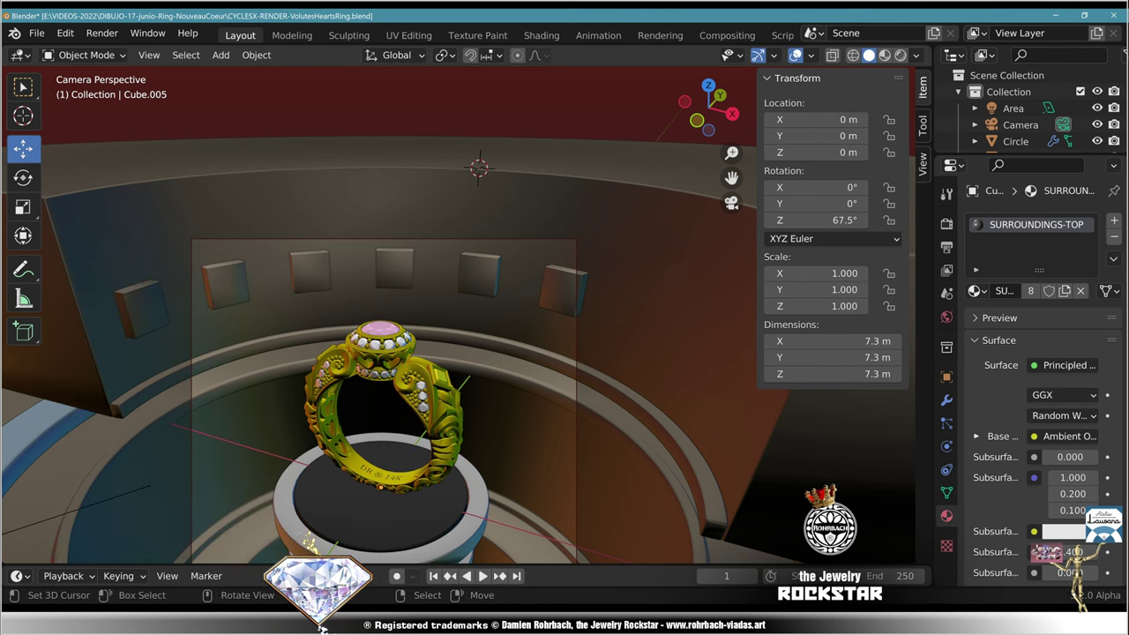
key(ctrl+z)
key(ctrl+z)
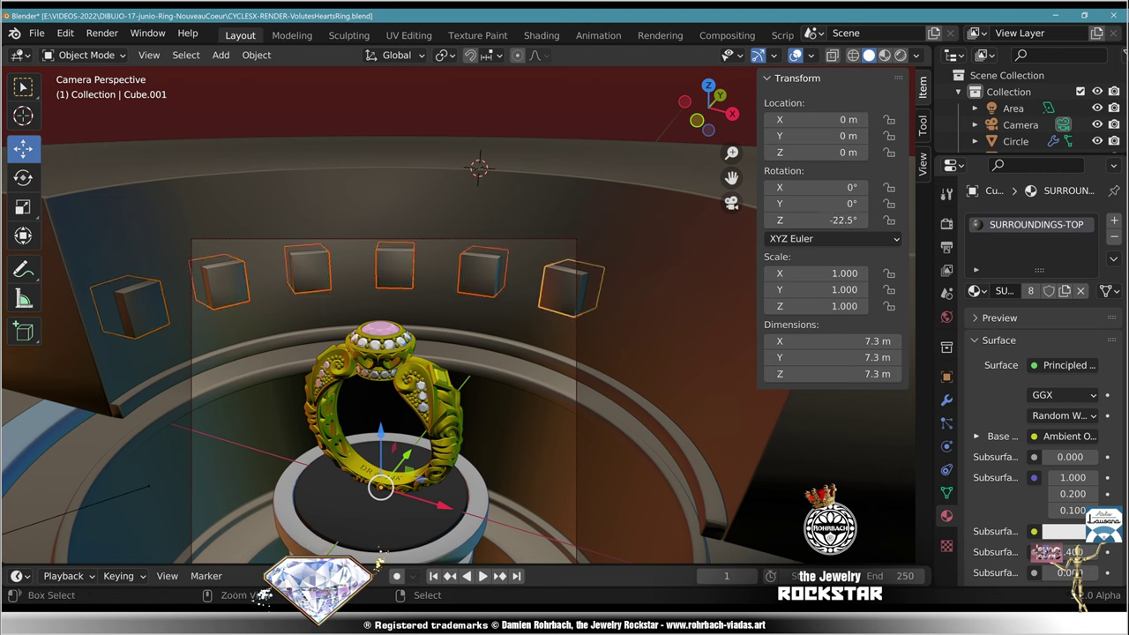
key(ctrl+s)
Step: Add a Boolean Difference modifier to the curved wall, using the joined cubes as its object, and place it above the Bevel modifier
click(946, 400)
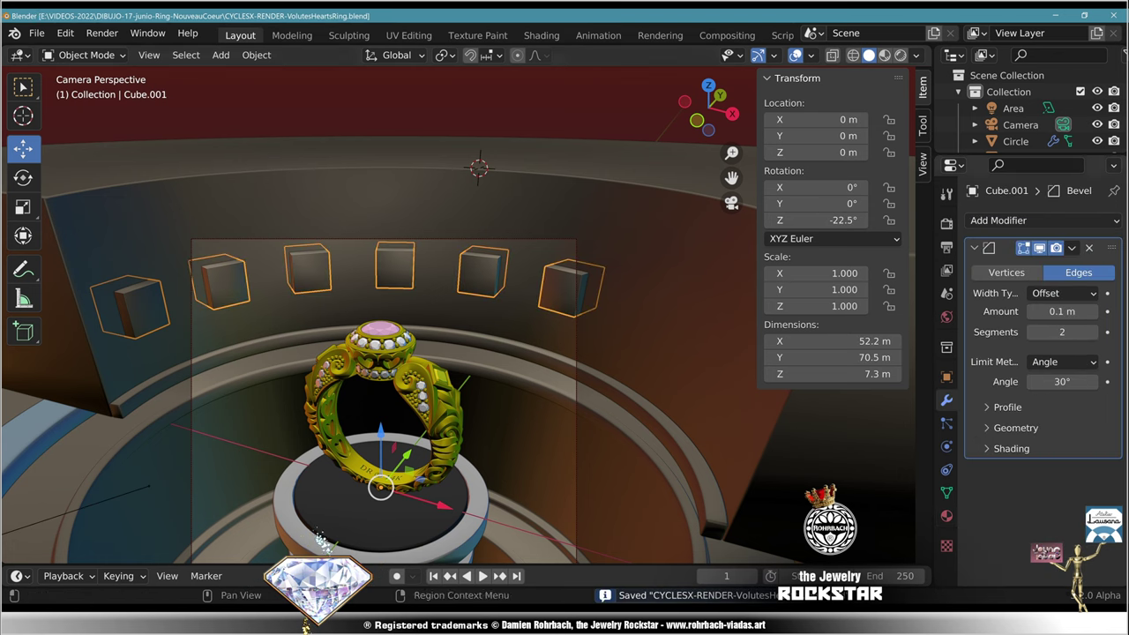
click(684, 273)
click(1041, 220)
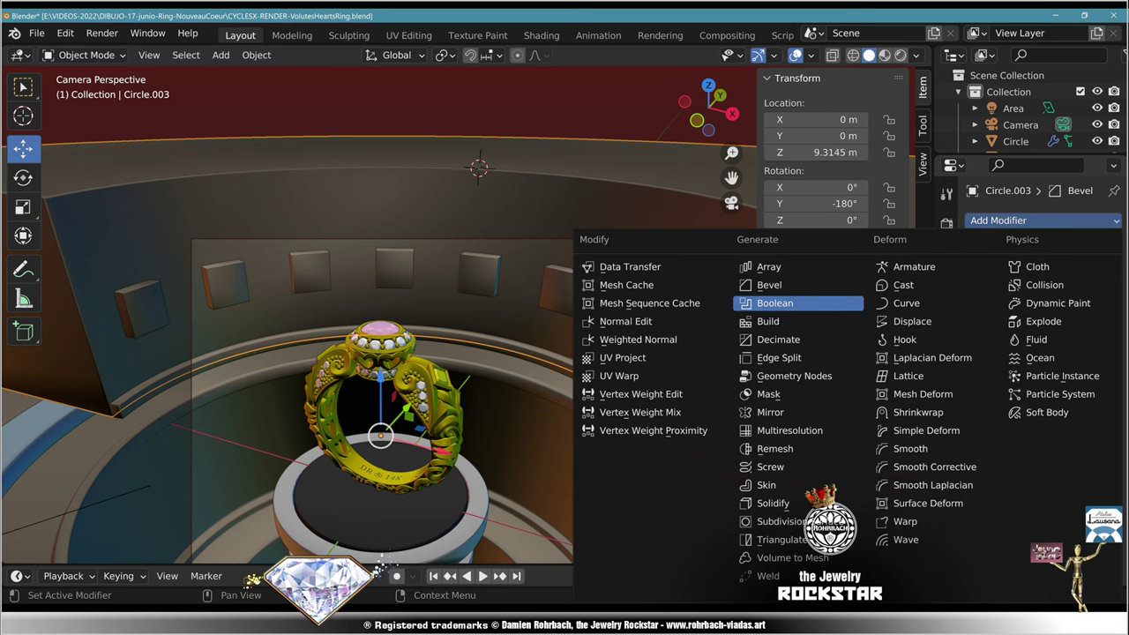
click(775, 303)
click(1091, 336)
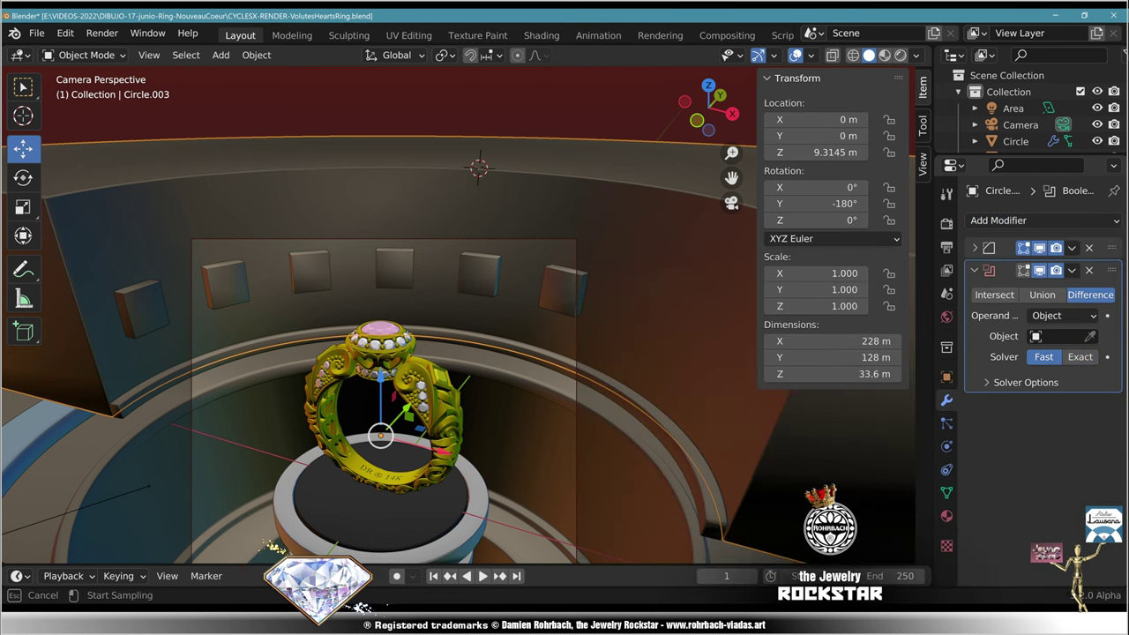
click(550, 284)
drag(1111, 271, 1111, 227)
Step: Hide the joined cubes and check the wall's openings in rendered shading
click(562, 289)
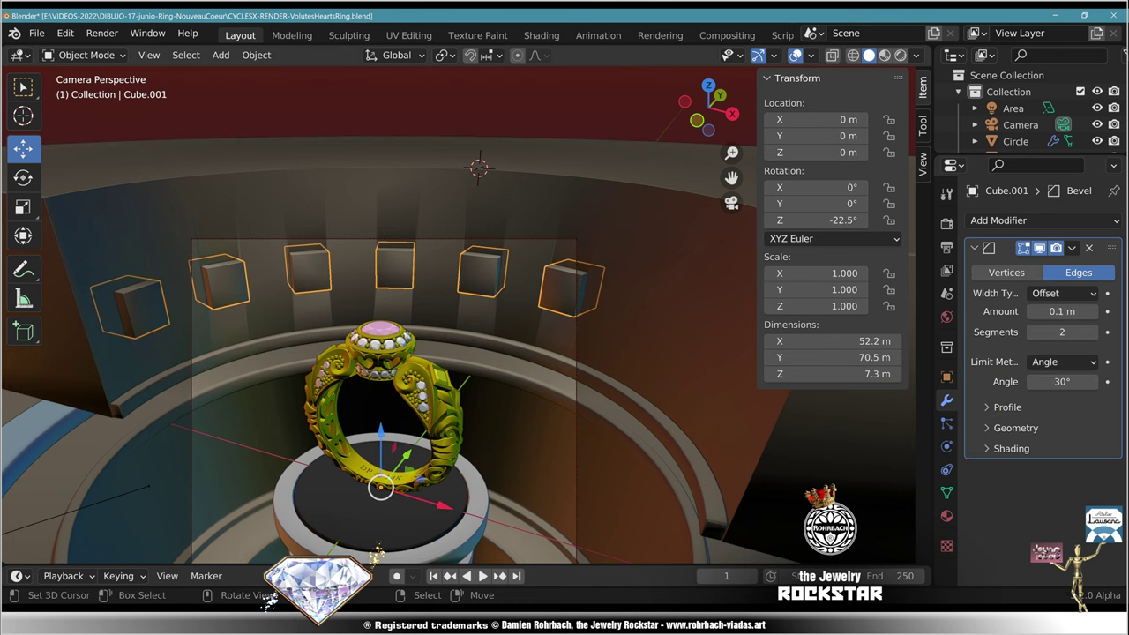
key(h)
key(ctrl+s)
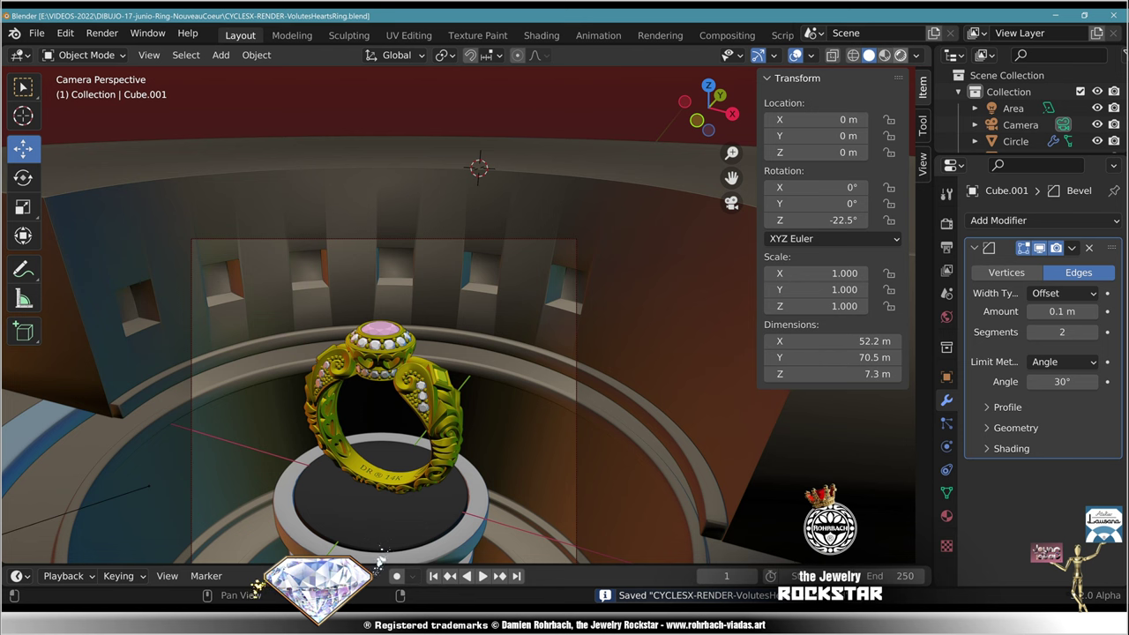
click(901, 56)
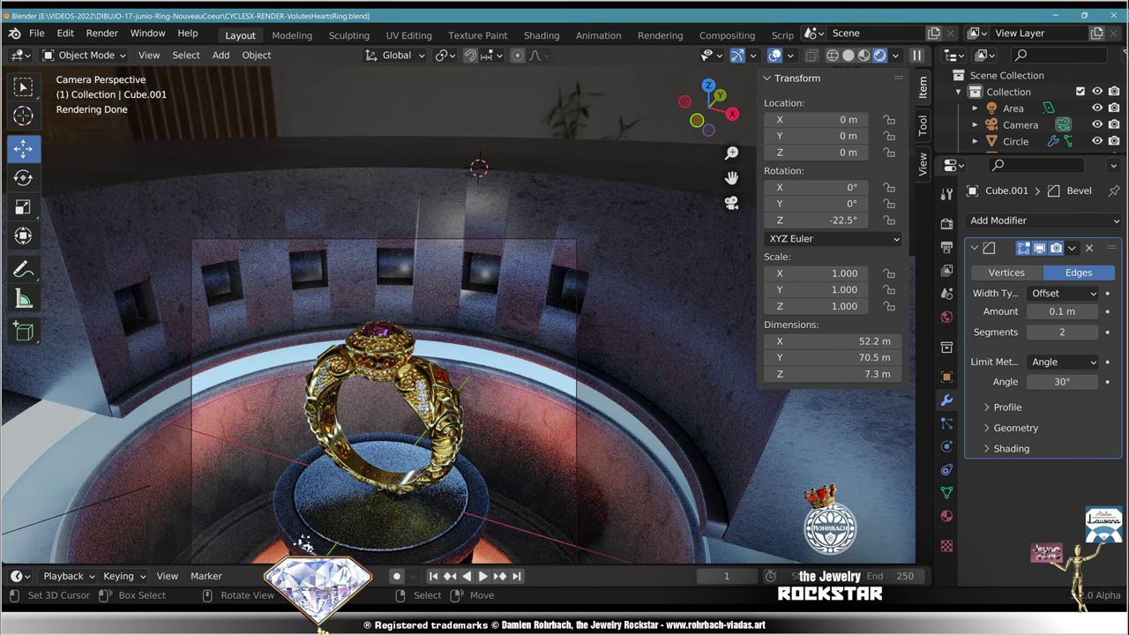
key(shift+z)
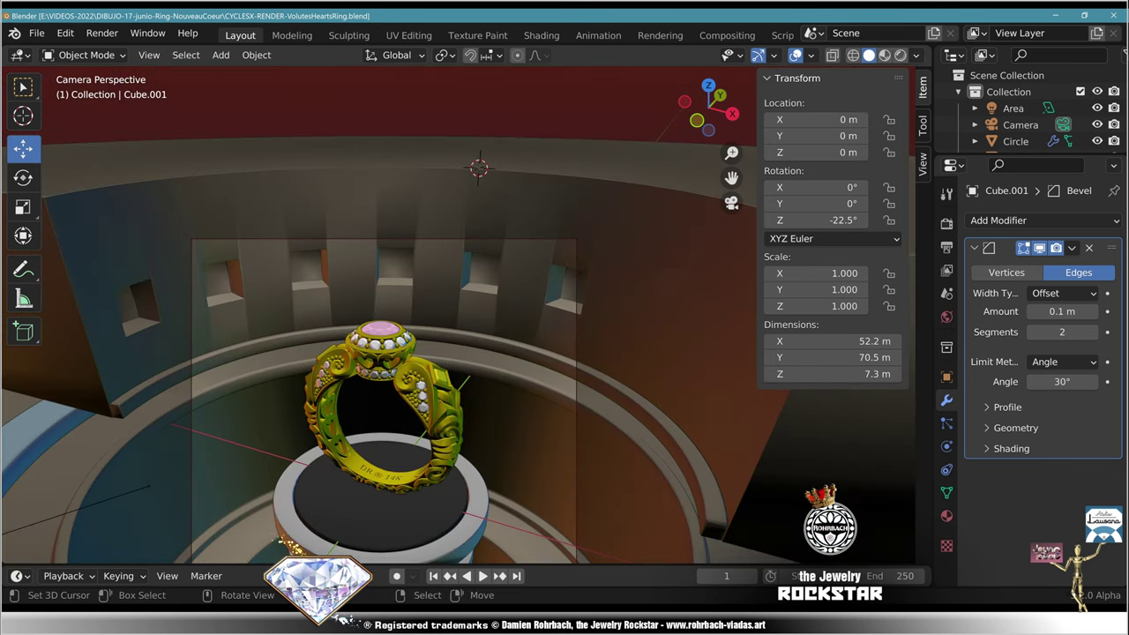
Step: Enlarge the object list and remove the Boolean modifier from the curved wall
mouse_move(530, 309)
middle_down()
mouse_move(531, 388)
mouse_move(529, 326)
middle_up()
scroll(531, 353, down, 3)
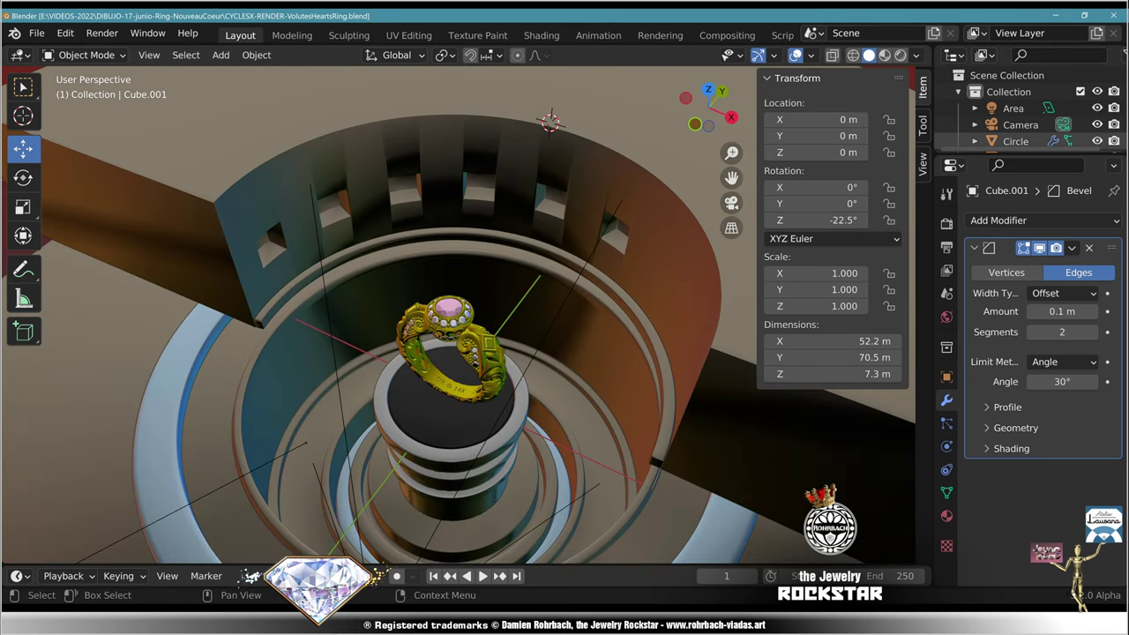
scroll(1023, 141, down, 2)
click(1034, 165)
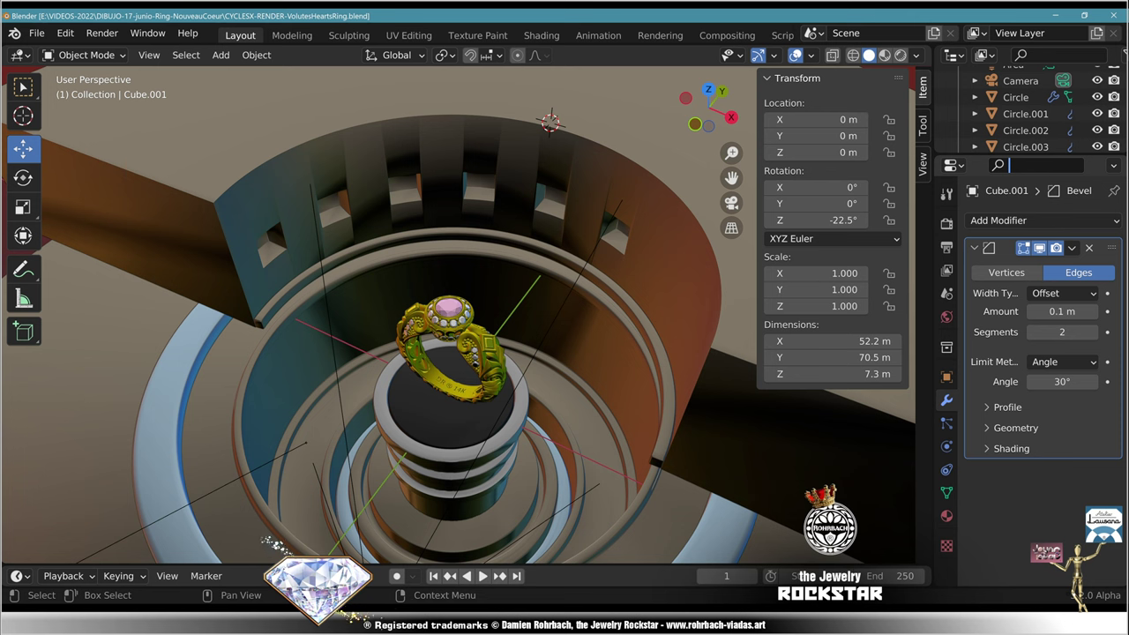
drag(1032, 157, 1033, 404)
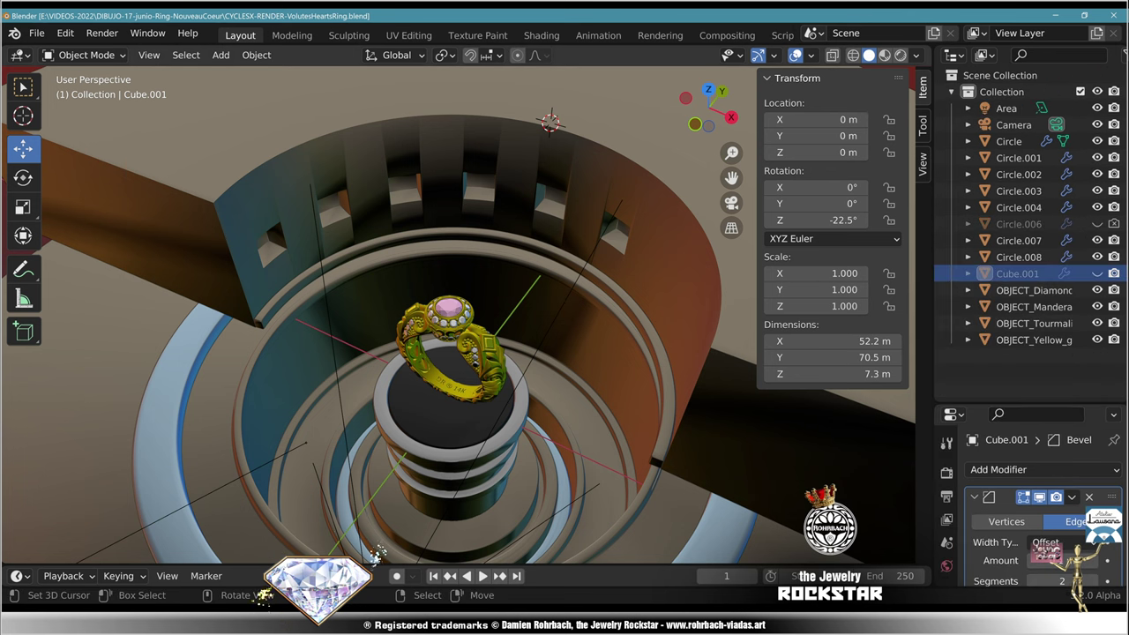
click(661, 282)
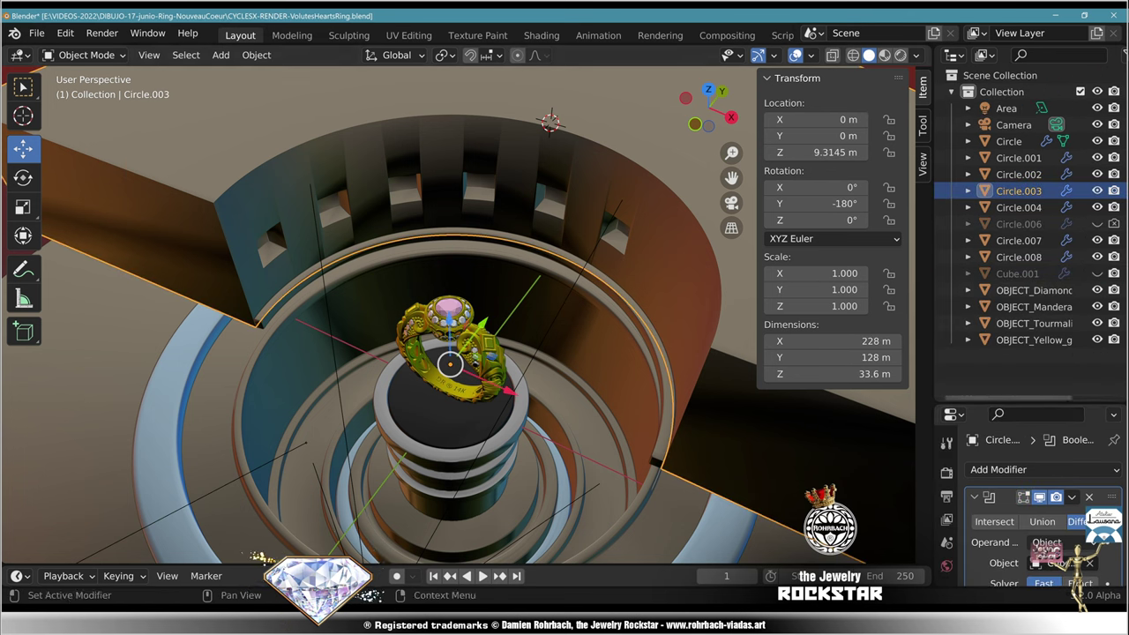
drag(1032, 404, 1032, 188)
click(1090, 280)
drag(1032, 188, 1032, 302)
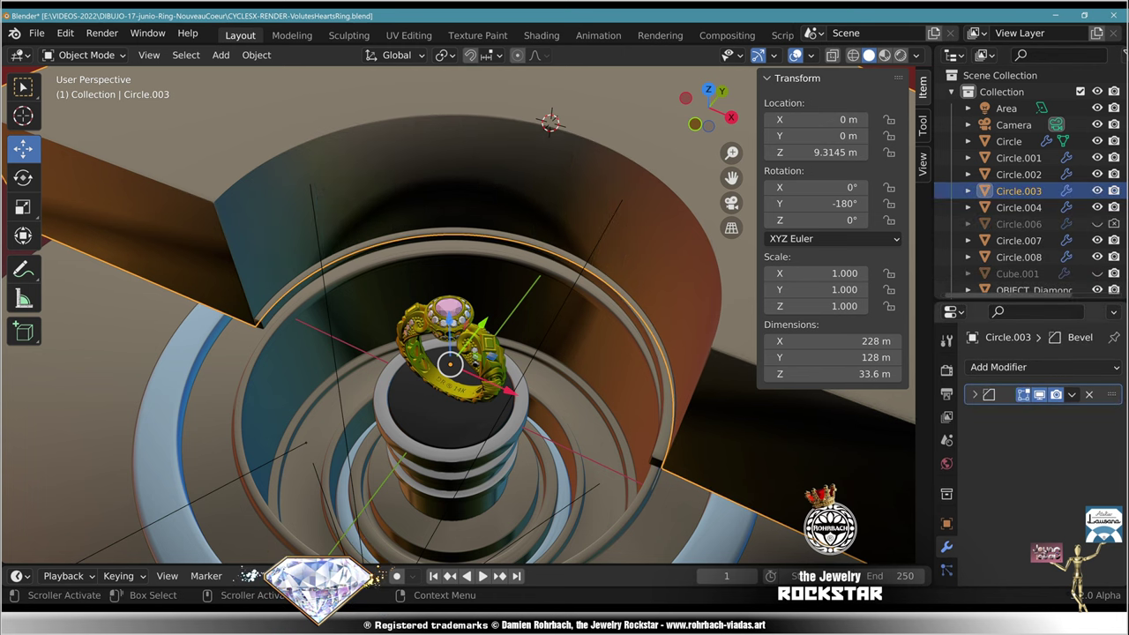
Step: Unhide Cube.001 and delete the vertices of all its cubes except the one directly behind the ring
click(1097, 273)
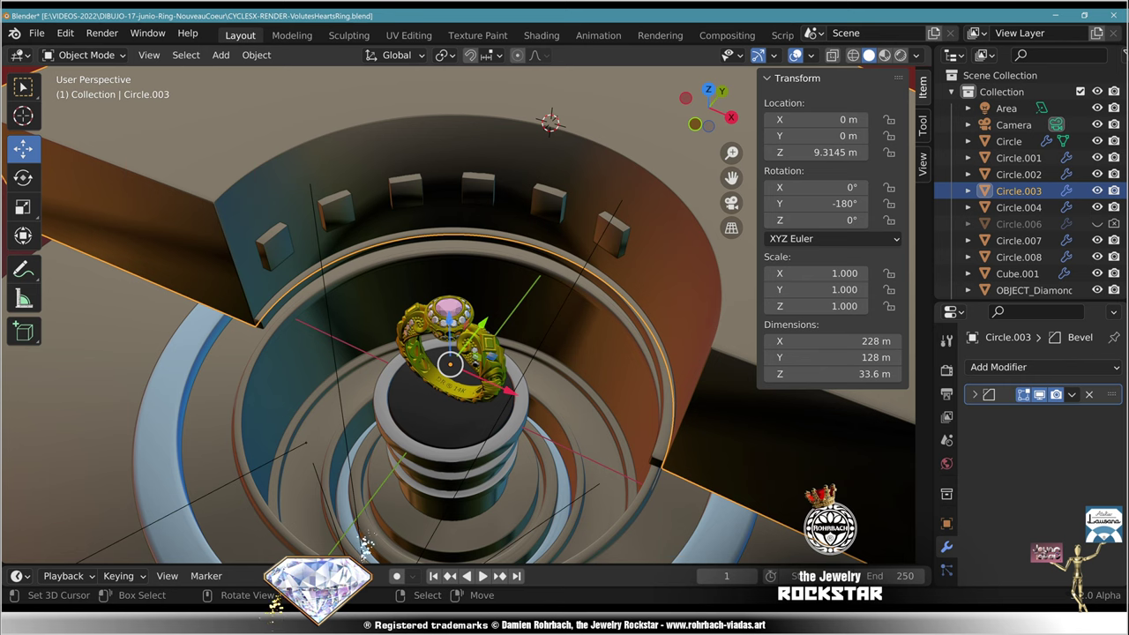
click(1019, 274)
key(Tab)
middle_drag(300, 339, 343, 421)
key(alt+z)
key(alt+a)
key(c)
scroll(345, 437, down, 9)
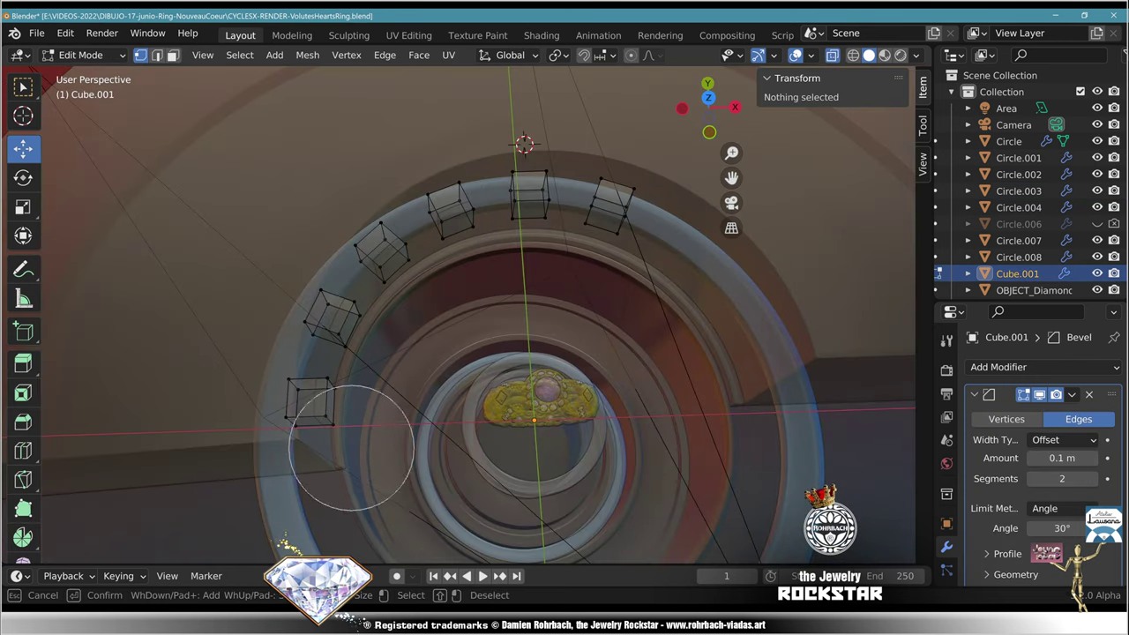
drag(286, 419, 425, 223)
click(642, 212)
right_click(657, 242)
key(x)
click(653, 224)
Step: Shorten the remaining cube in top view by moving its outer vertices -3.8467 m along the global Y axis
key(a)
key(KP_7)
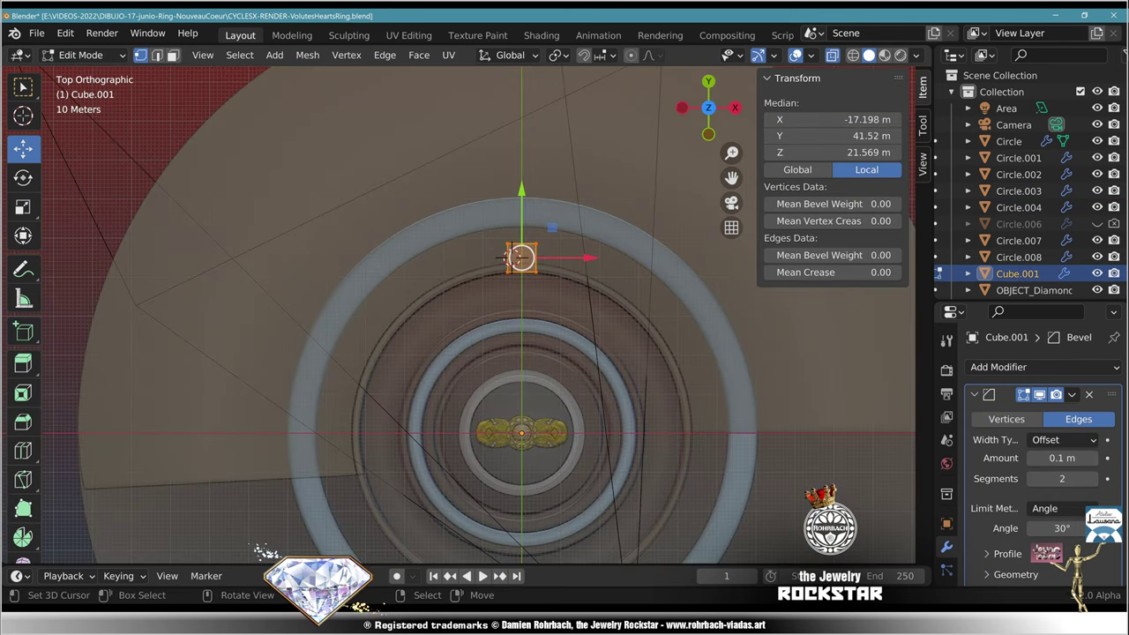
key(KP_Decimal)
scroll(479, 315, up, 3)
key(alt+z)
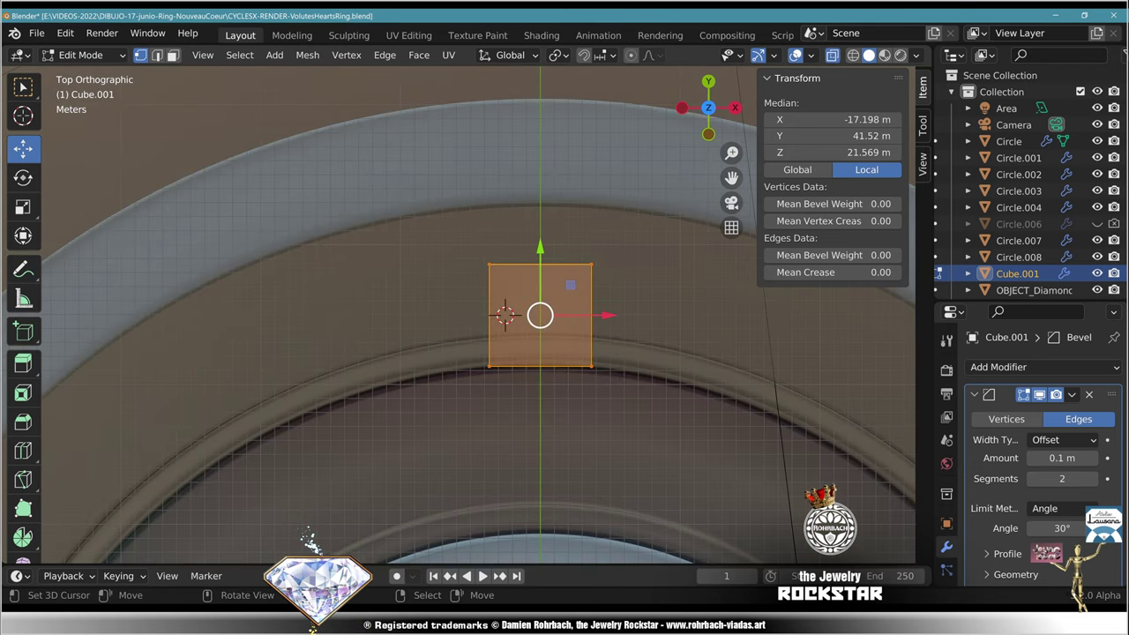
key(alt+a)
key(b)
drag(477, 237, 632, 289)
scroll(468, 317, up, 2)
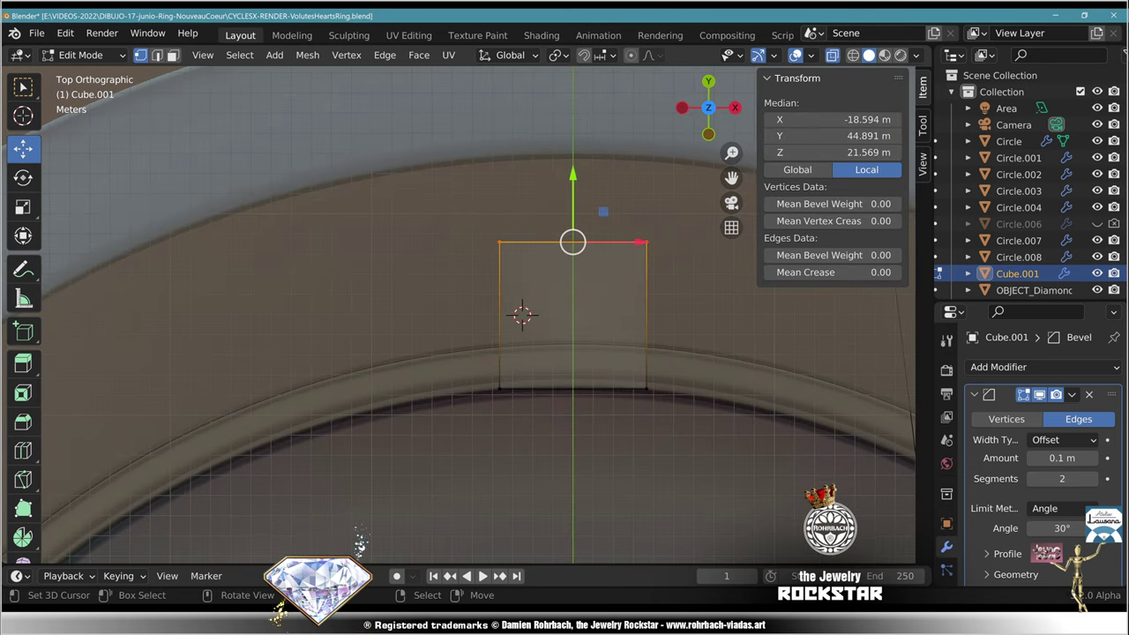
key(g)
key(y)
key(Return)
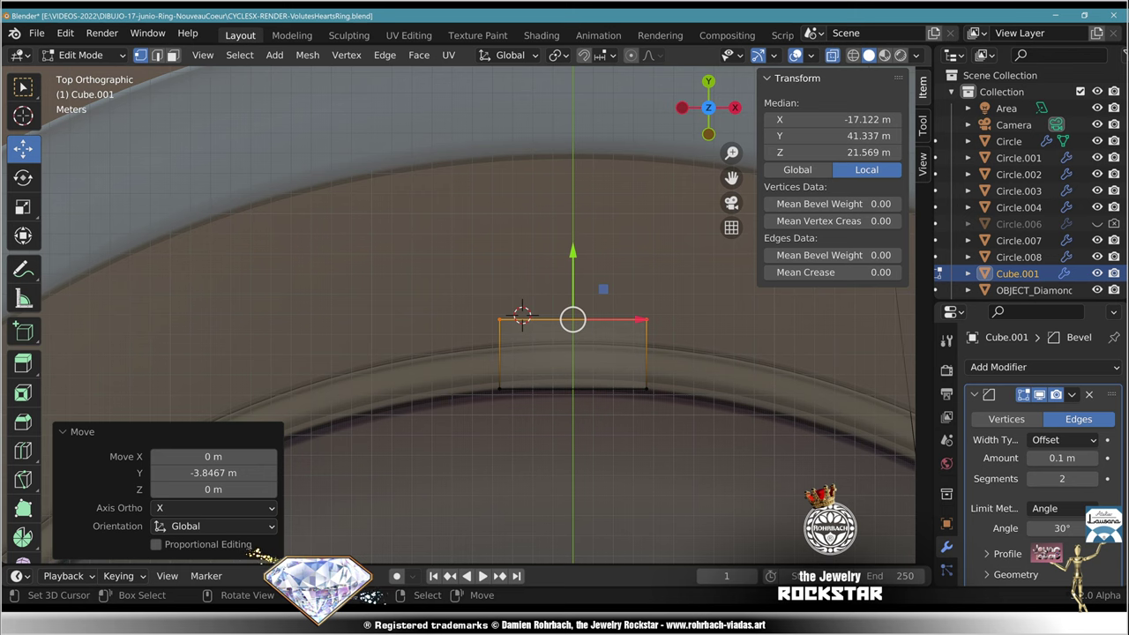
key(Tab)
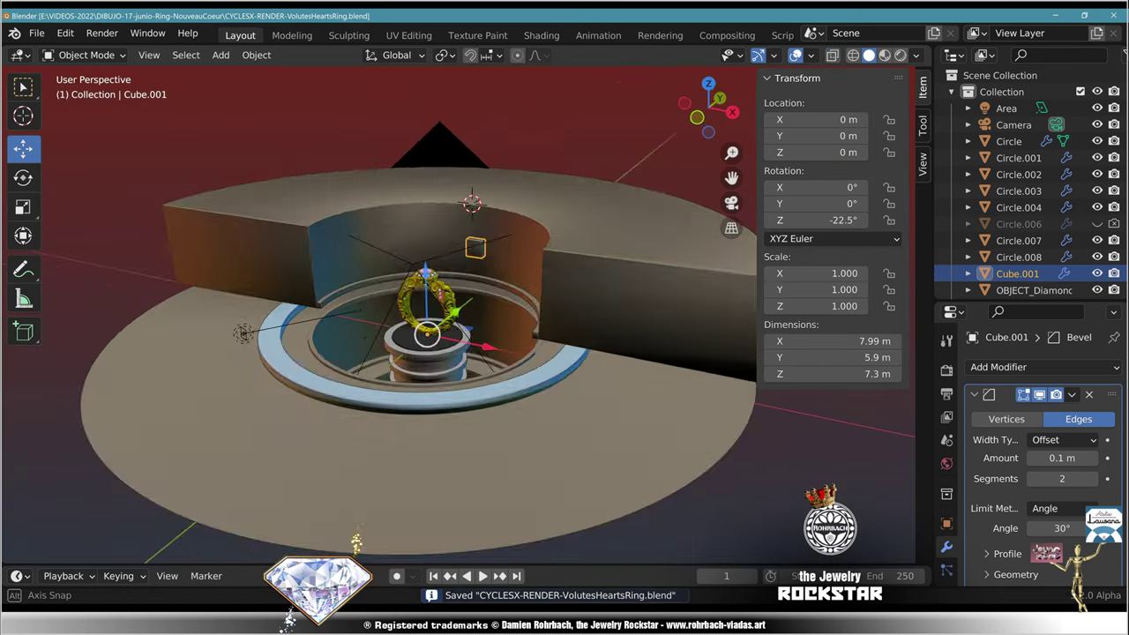
Step: Snap the 3D cursor to the cube object's origin and add a Plain Axes empty there
middle_drag(494, 291, 508, 353)
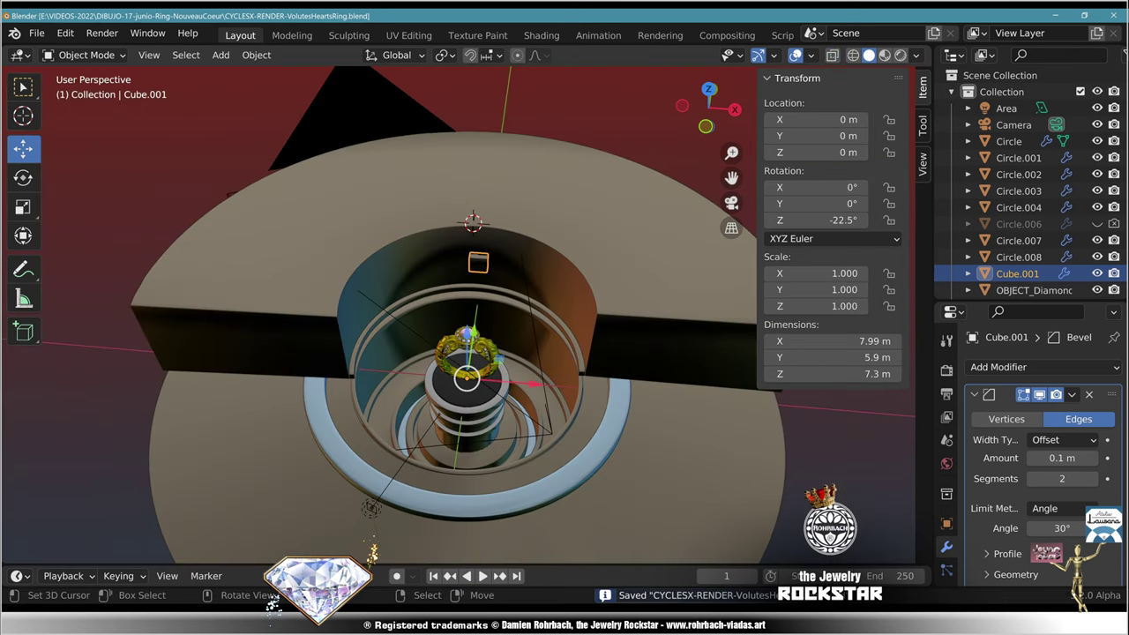
key(shift+s)
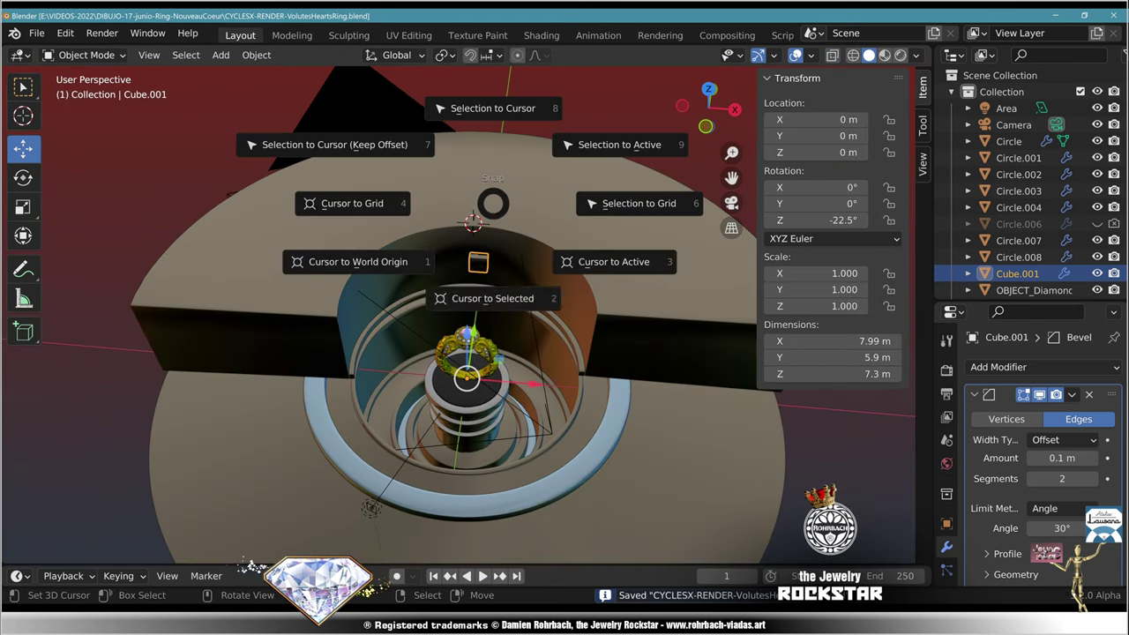
click(456, 297)
click(220, 55)
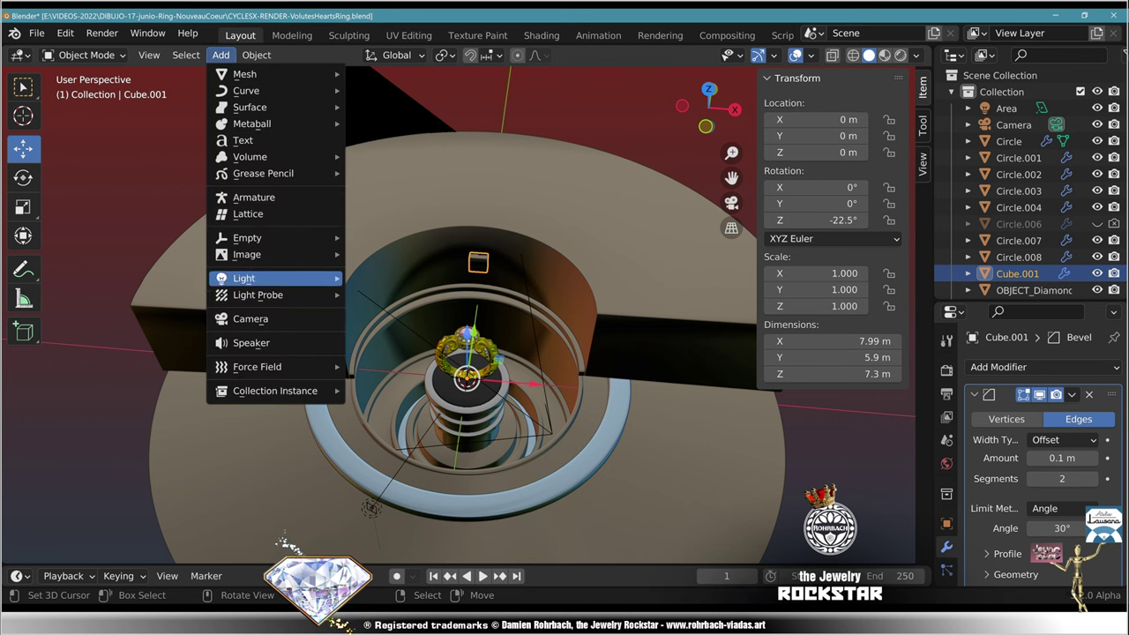
mouse_move(249, 237)
click(390, 234)
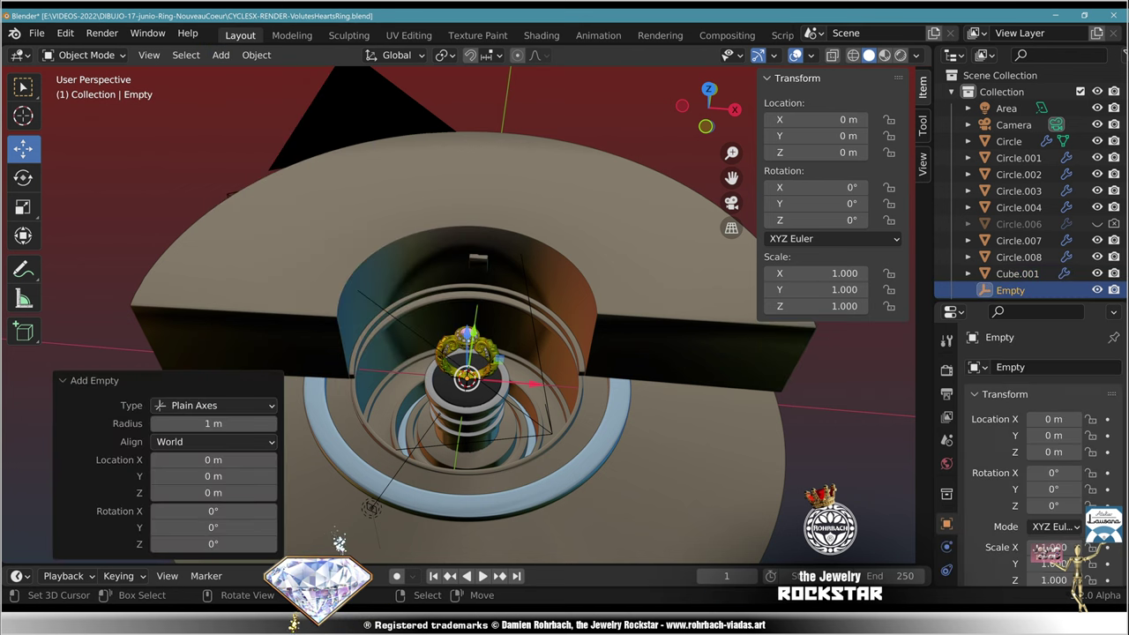
Step: Add an Array modifier with a count of 8 to the single cube behind the ring
right_click(478, 260)
click(975, 394)
click(1005, 367)
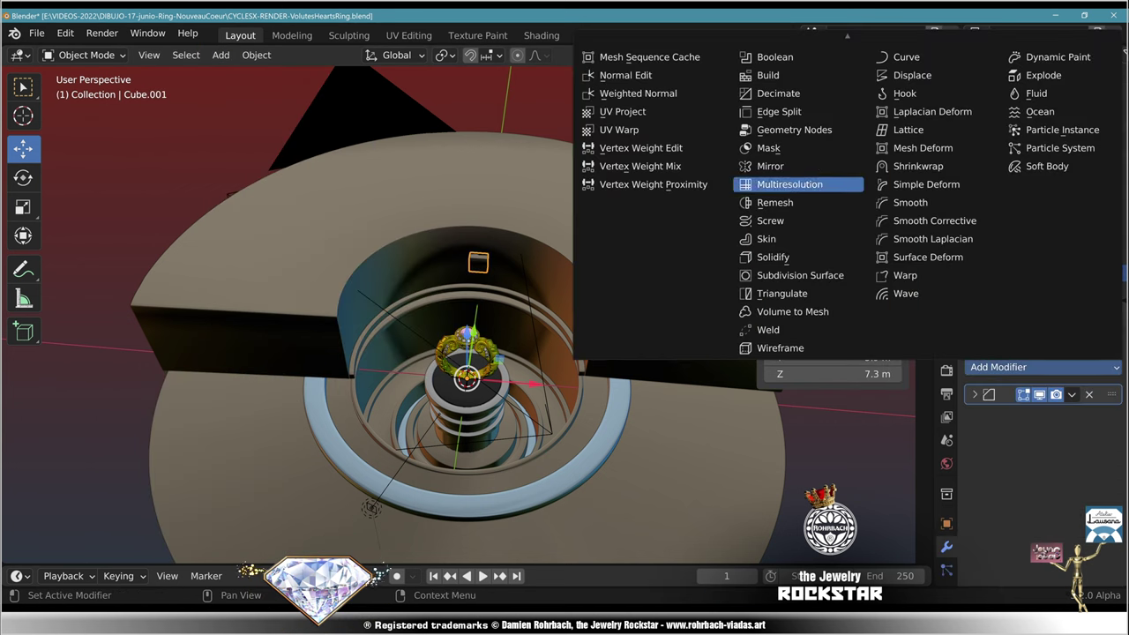
scroll(767, 75, up, 2)
click(767, 45)
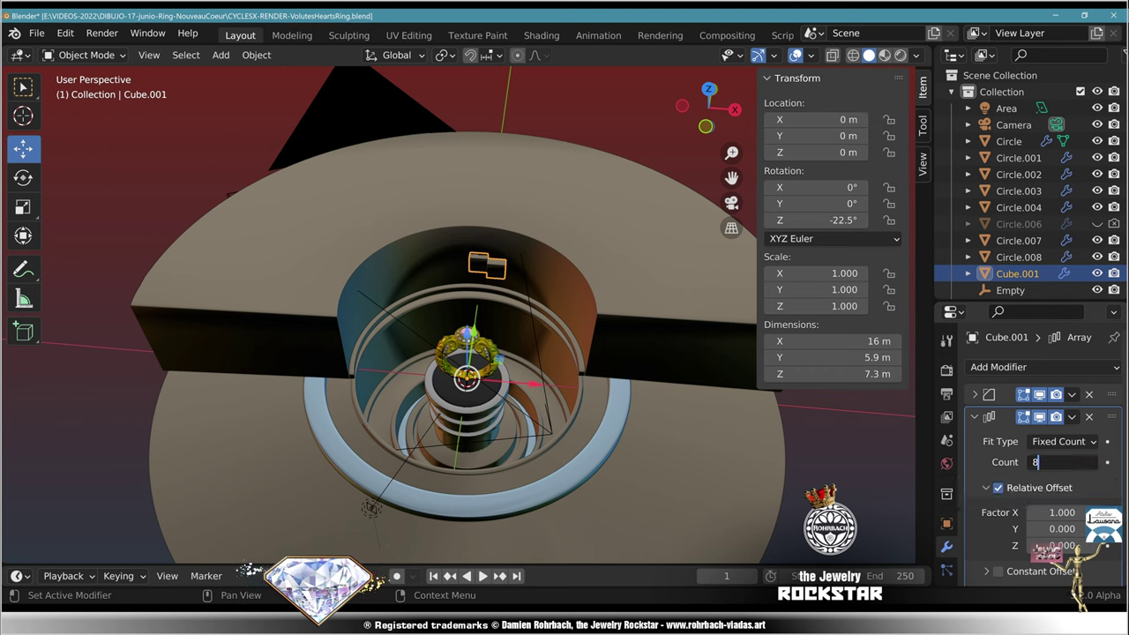
key(Return)
Step: Apply all transforms to the cube and switch its array from Relative Offset to Object Offset driven by the Empty
key(ctrl+a)
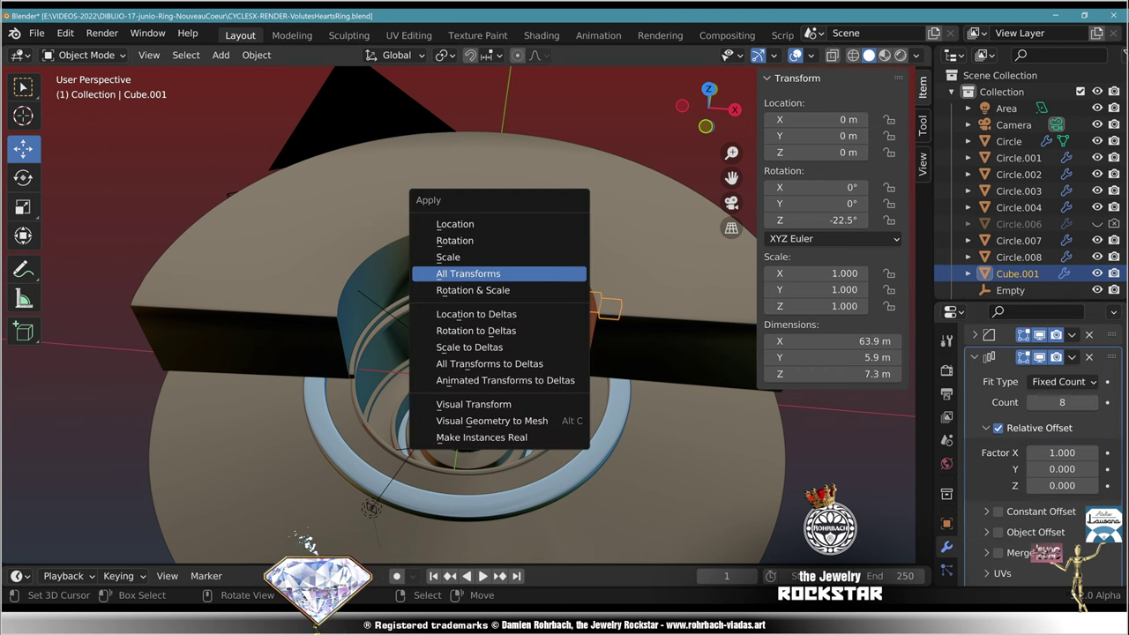
key(Return)
click(999, 428)
click(999, 532)
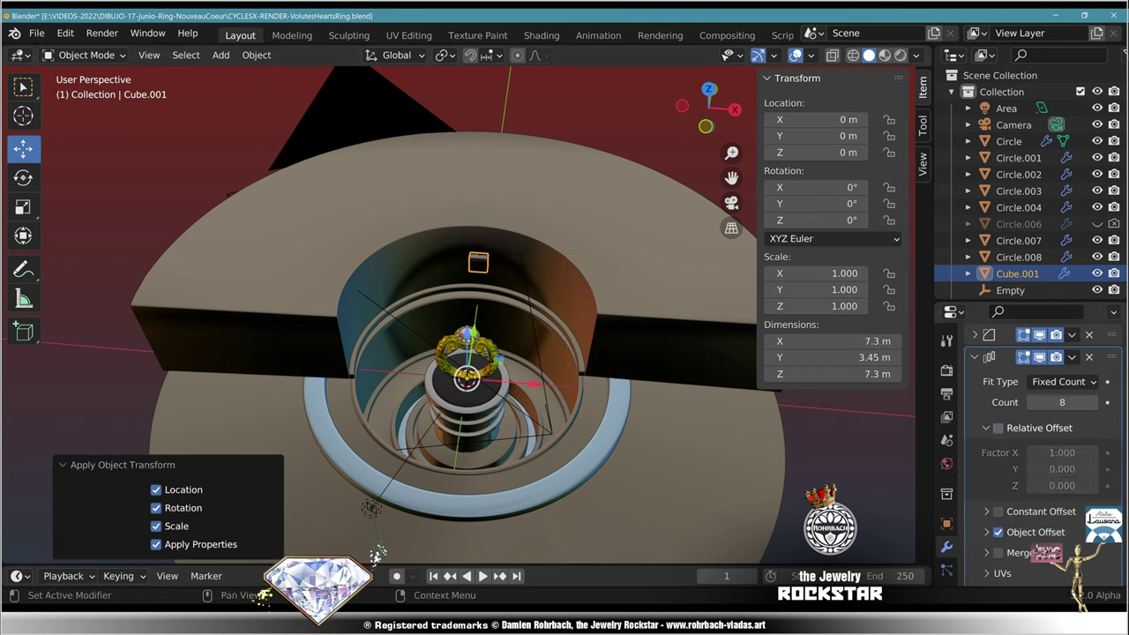
click(987, 532)
click(1057, 557)
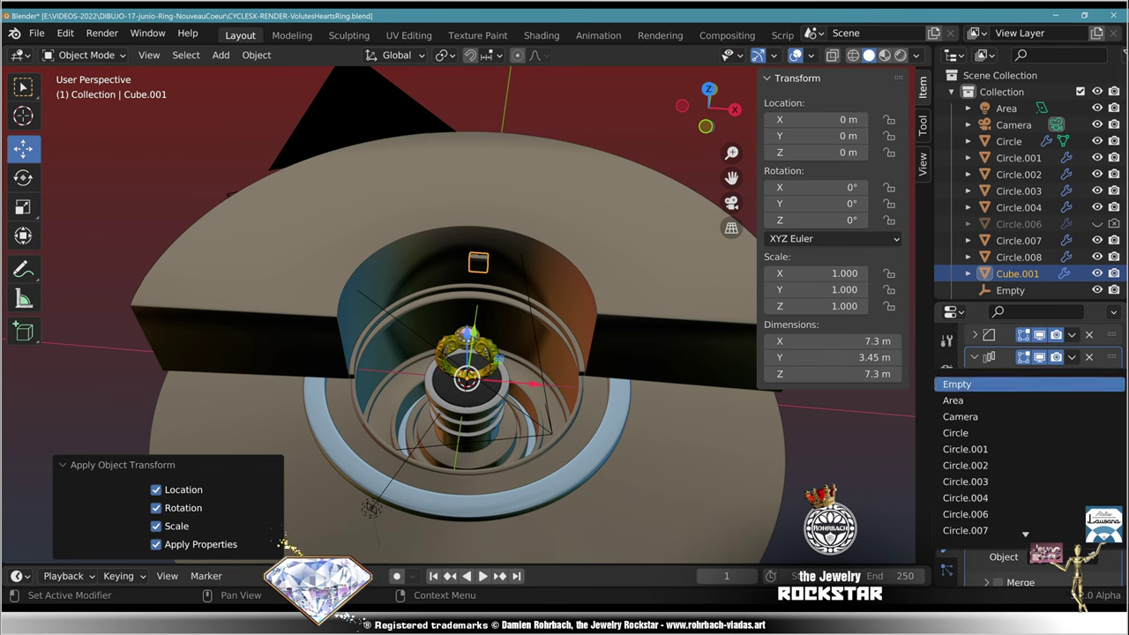
click(1027, 384)
Step: Rotate the empty 45° around Z to spread the arrayed cubes in a circle, and save the file in camera view
click(1010, 290)
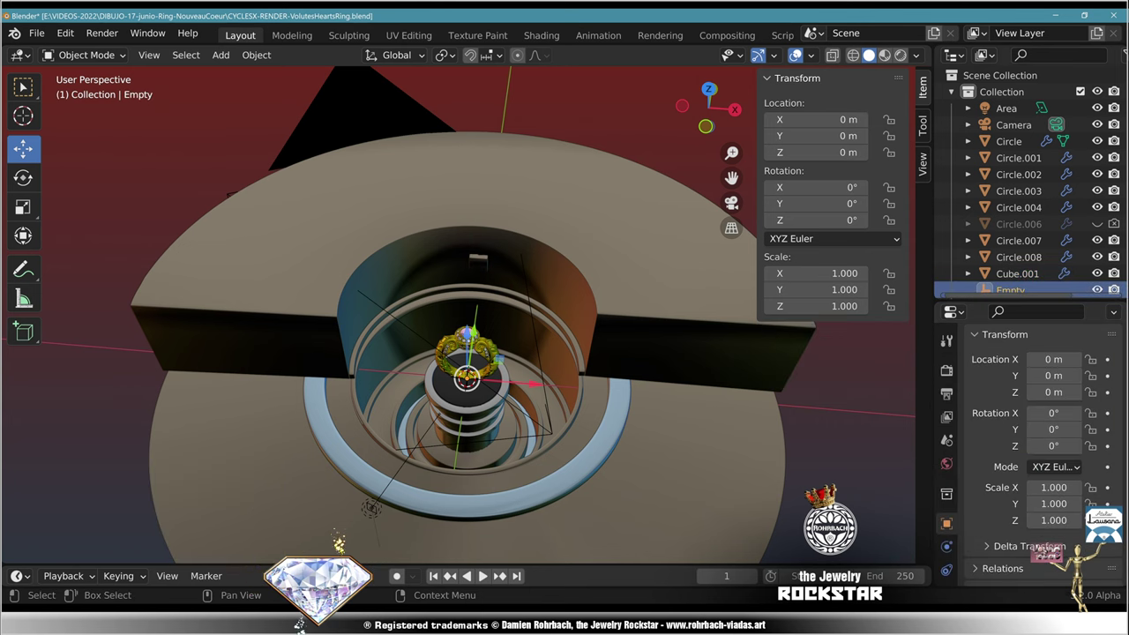
key(r)
key(z)
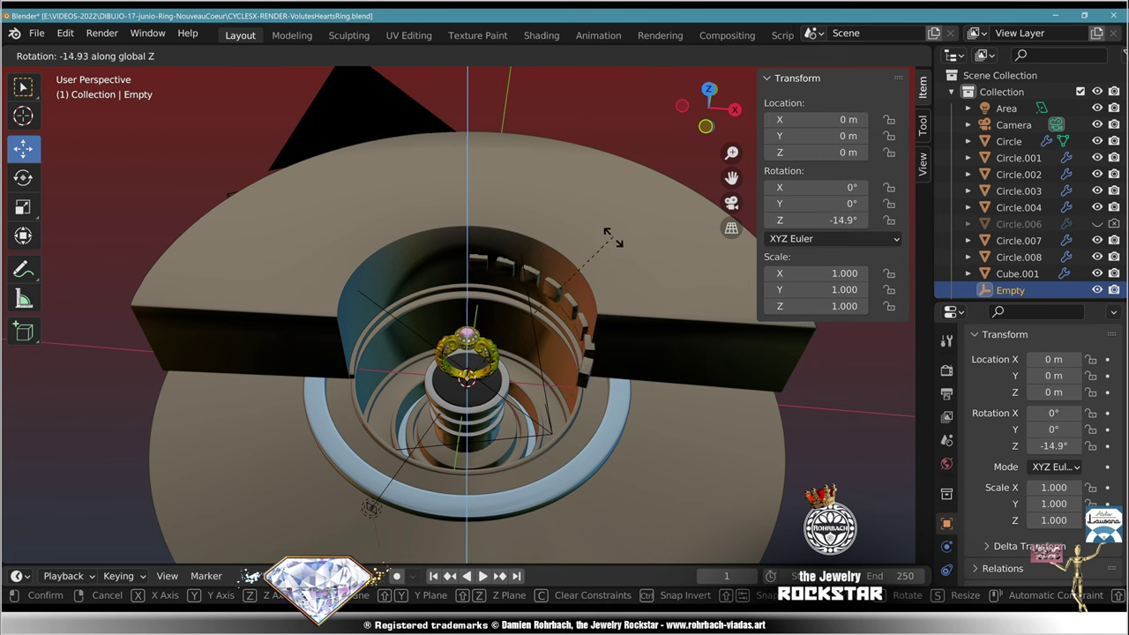
click(637, 343)
click(816, 220)
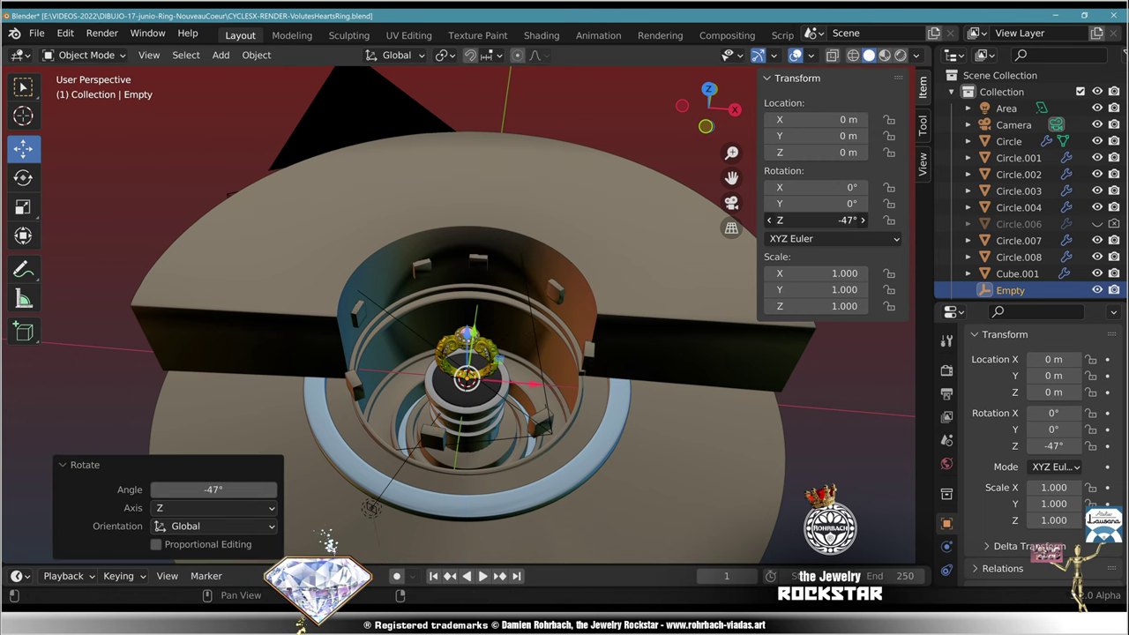
text(45)
key(Return)
key(KP_0)
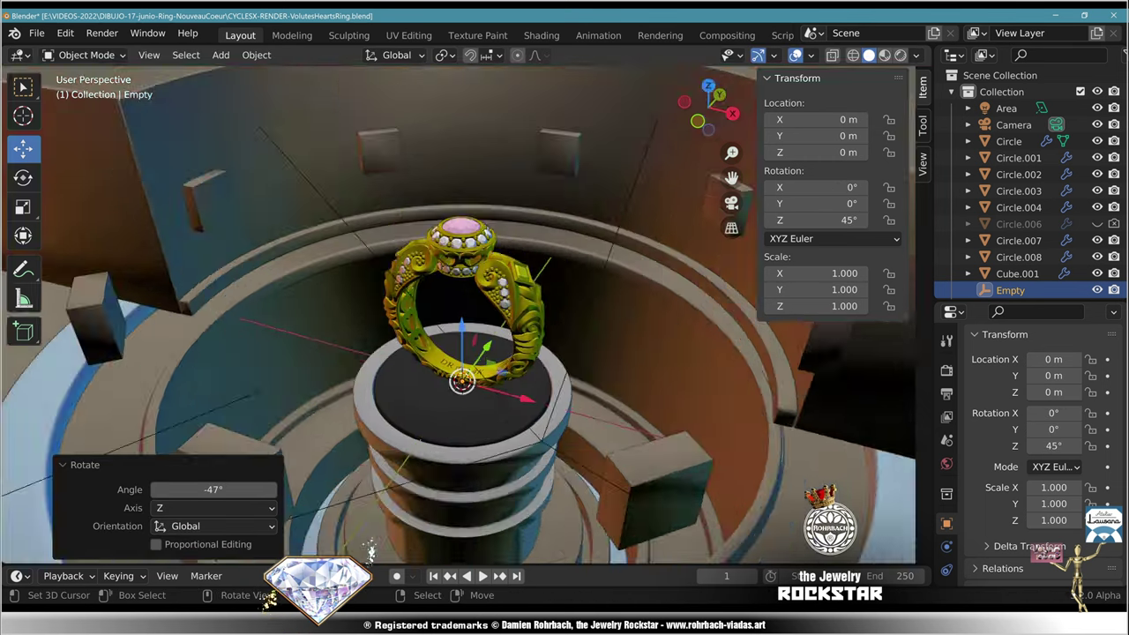
key(ctrl+s)
Step: Change the empty's Z rotation, trying 60° first, and set the cube array's count to 12
click(653, 207)
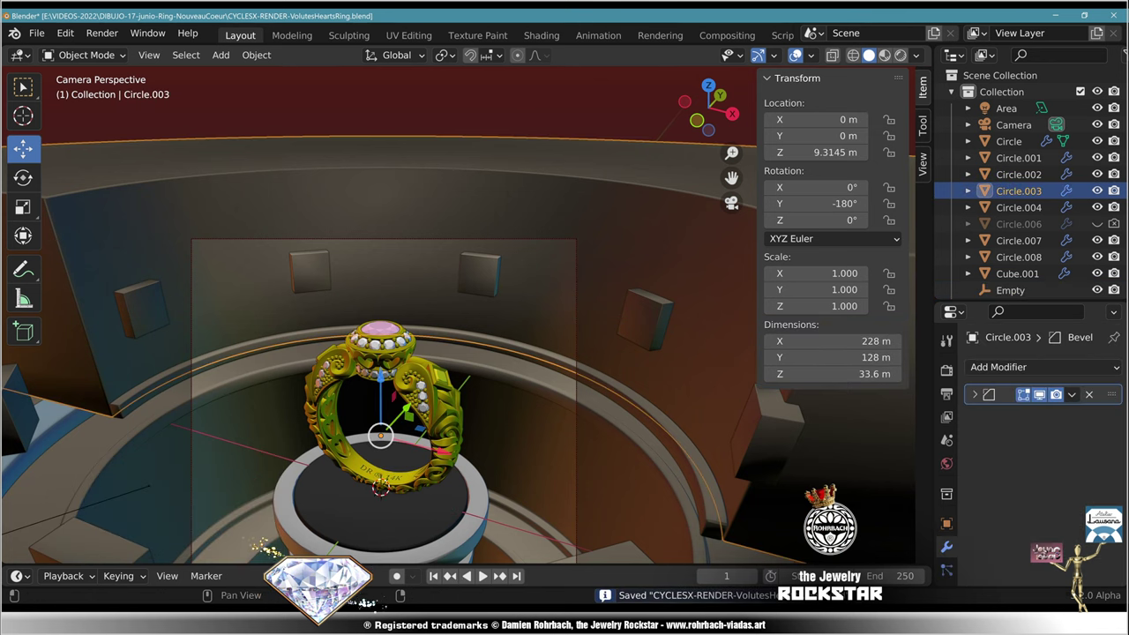
click(650, 319)
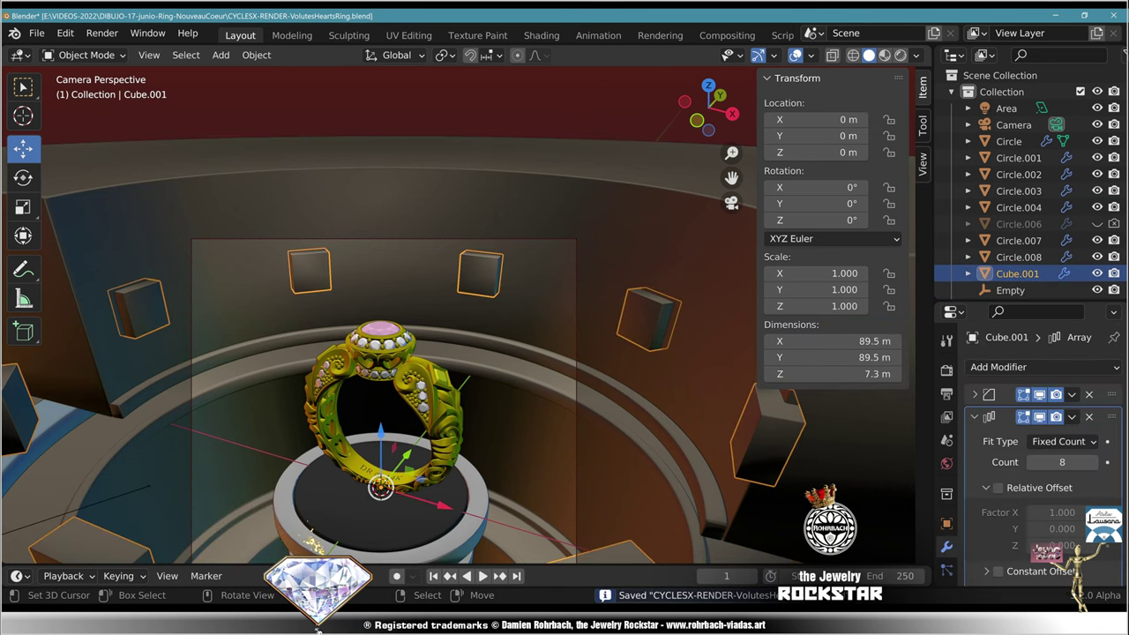
drag(1014, 295, 1009, 295)
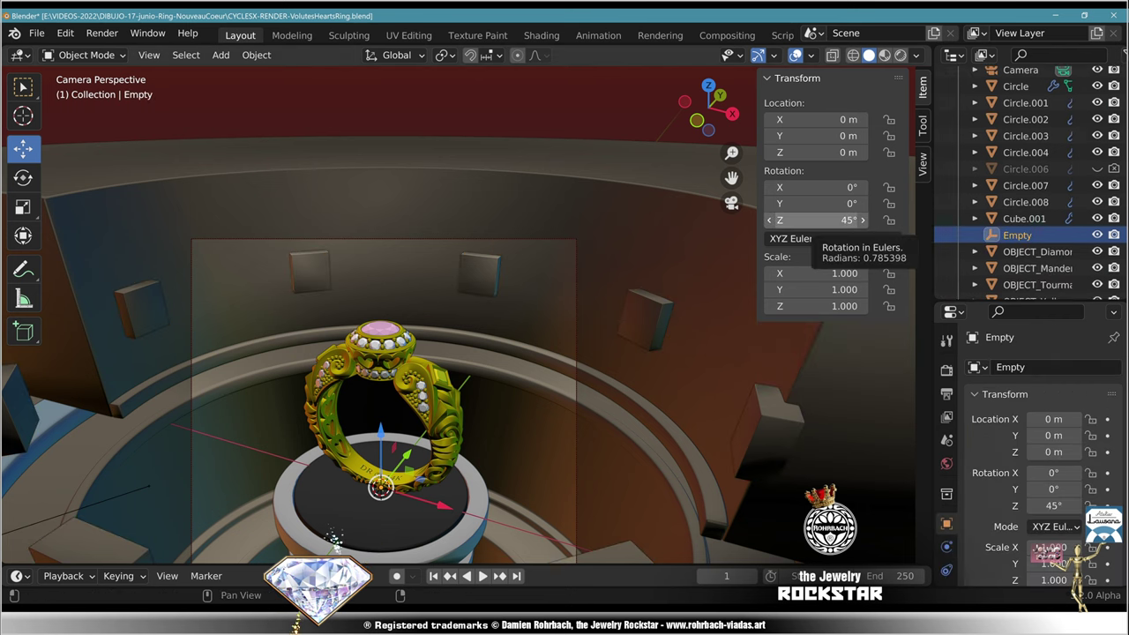
click(820, 220)
text(60)
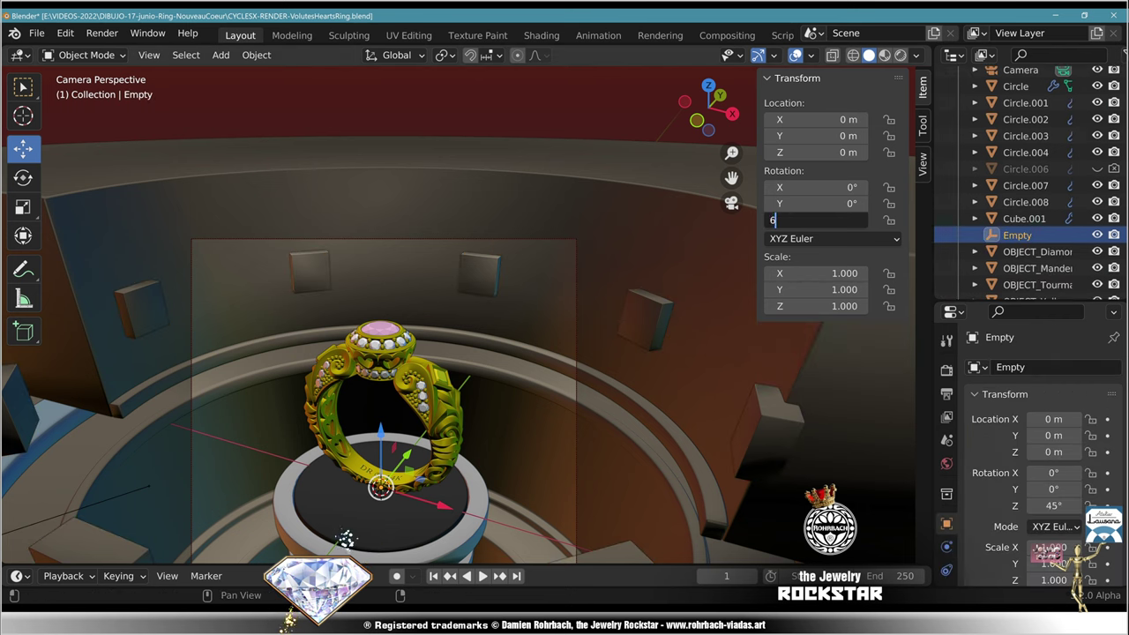
key(Return)
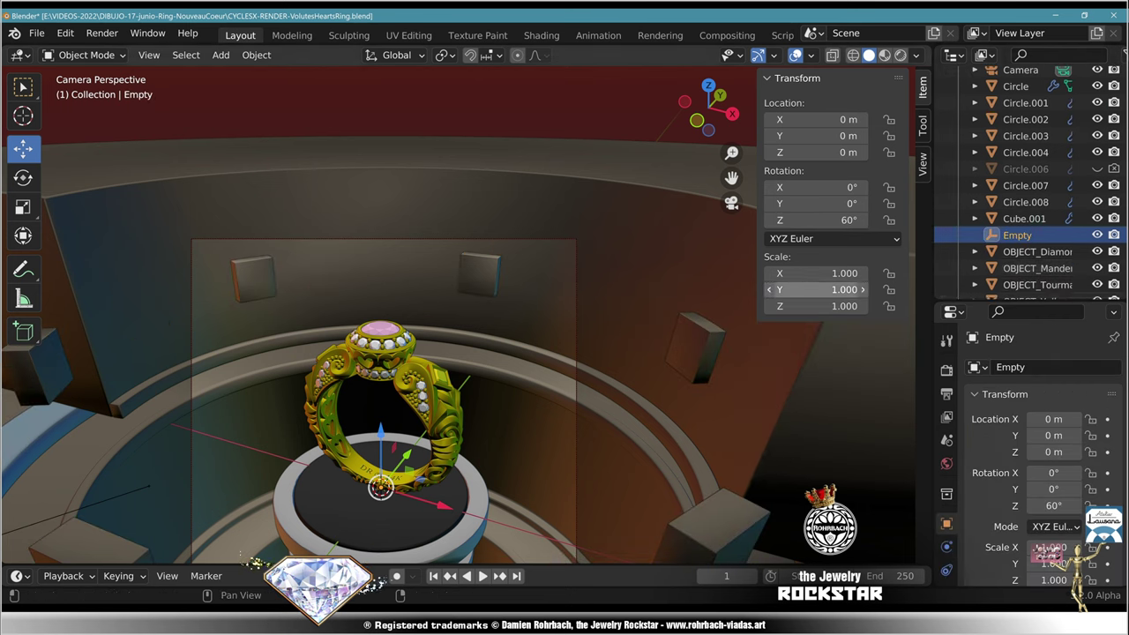
click(819, 220)
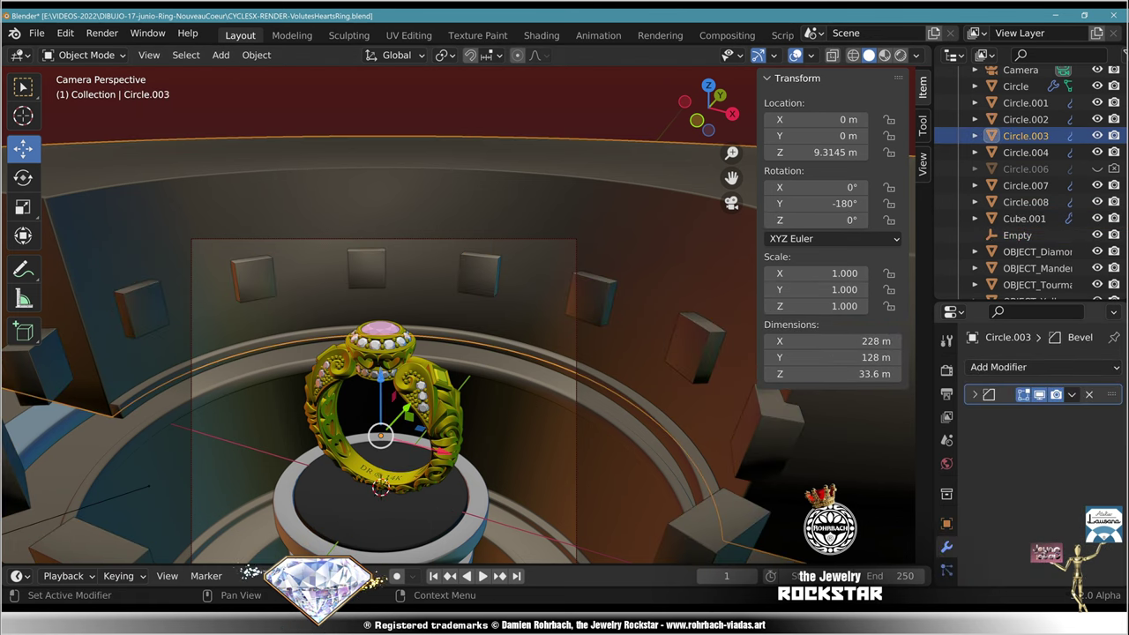
Step: Add a Difference Boolean above the Bevel on the curved wall, using the Fast solver and the arrayed cubes as its object
click(1044, 367)
click(769, 86)
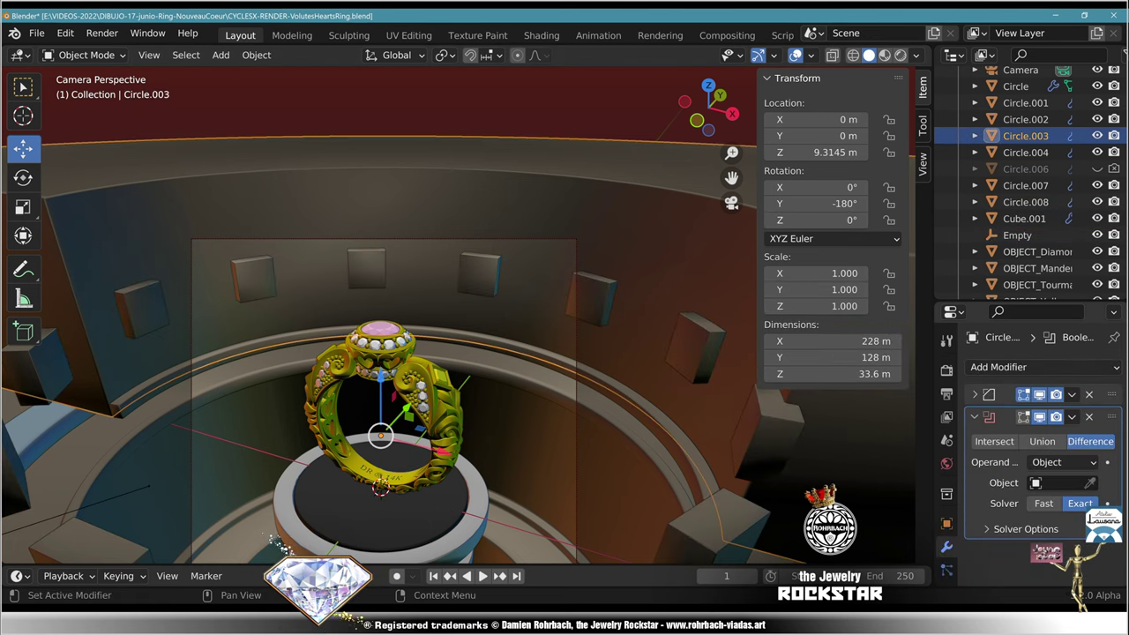
drag(1113, 415, 1113, 394)
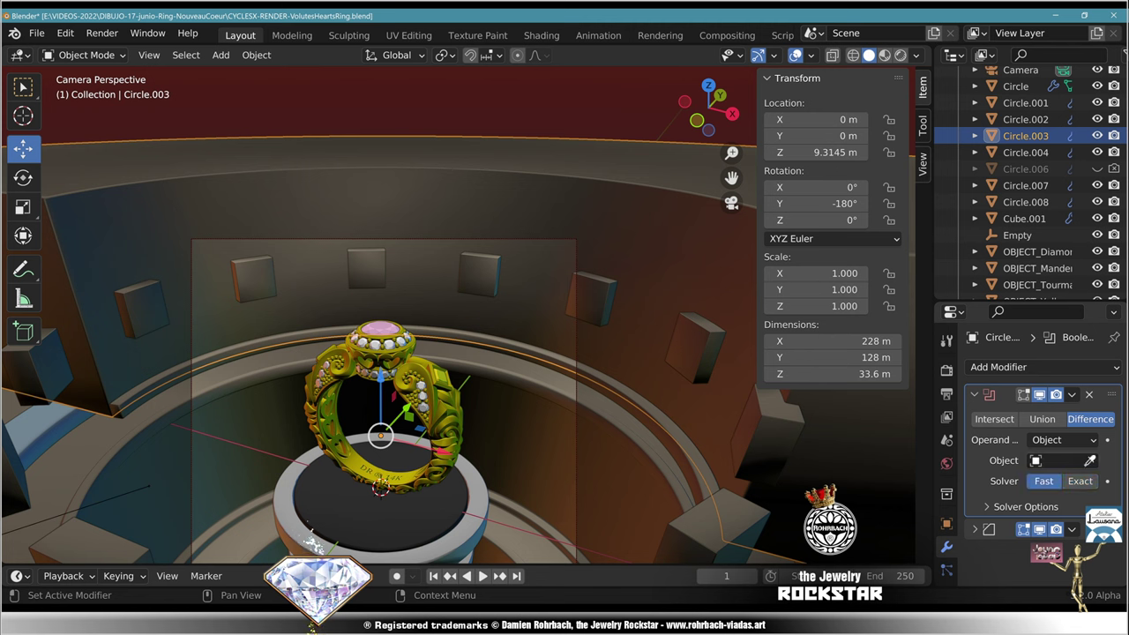
click(1090, 461)
click(589, 302)
Step: Hide the arrayed cutter cubes and save the file
right_click(594, 300)
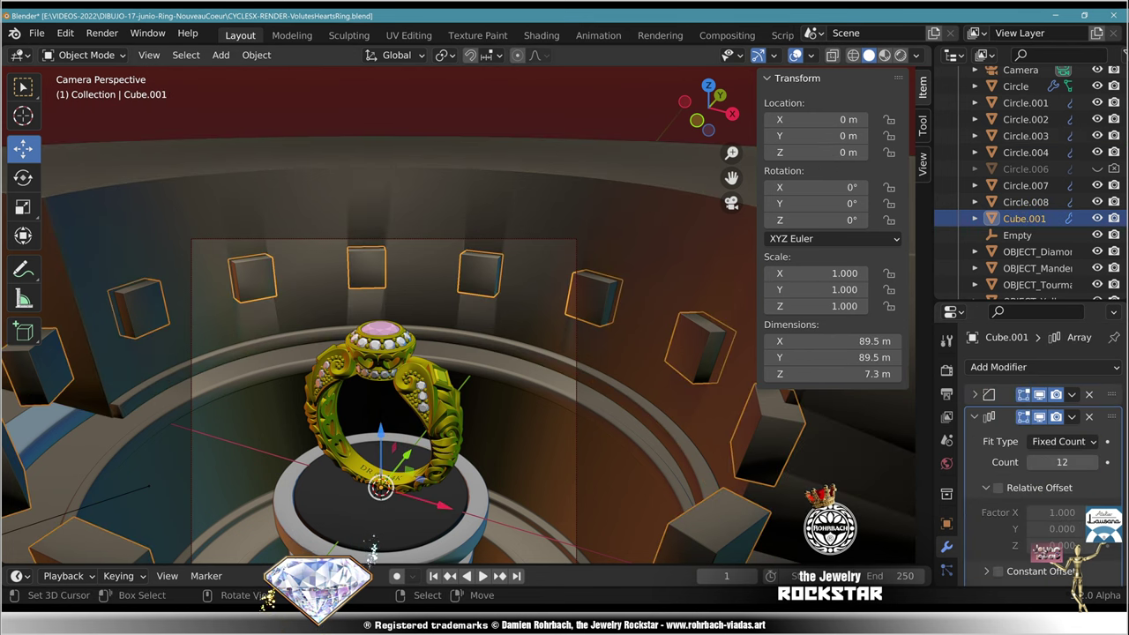
key(h)
key(ctrl+s)
Step: Reselect the curved wall, enlarge the properties area and check the wall's mesh normals settings
click(1026, 136)
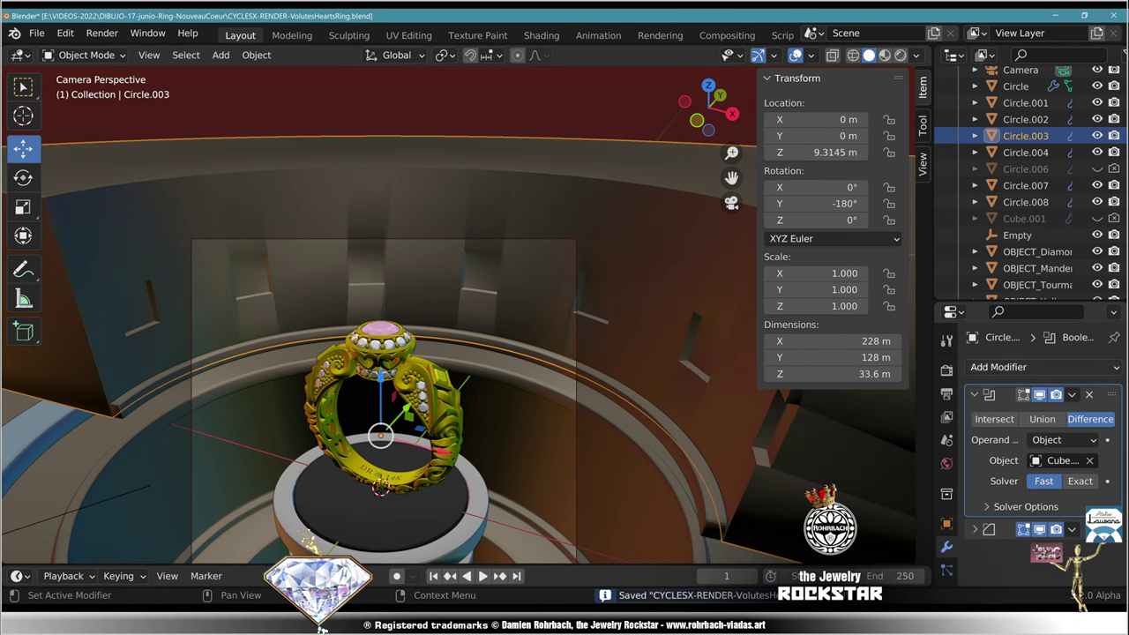
drag(997, 302, 997, 132)
click(946, 469)
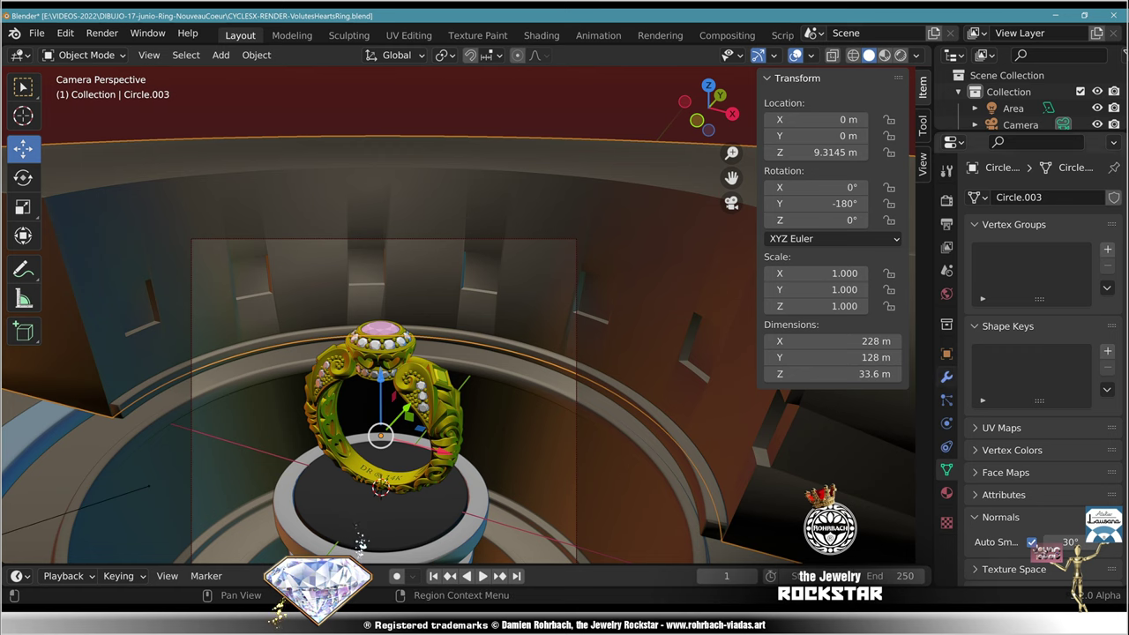
Step: Try a voxel Remesh modifier with smooth shading on the curved wall and save the file
click(947, 377)
click(1044, 198)
click(776, 426)
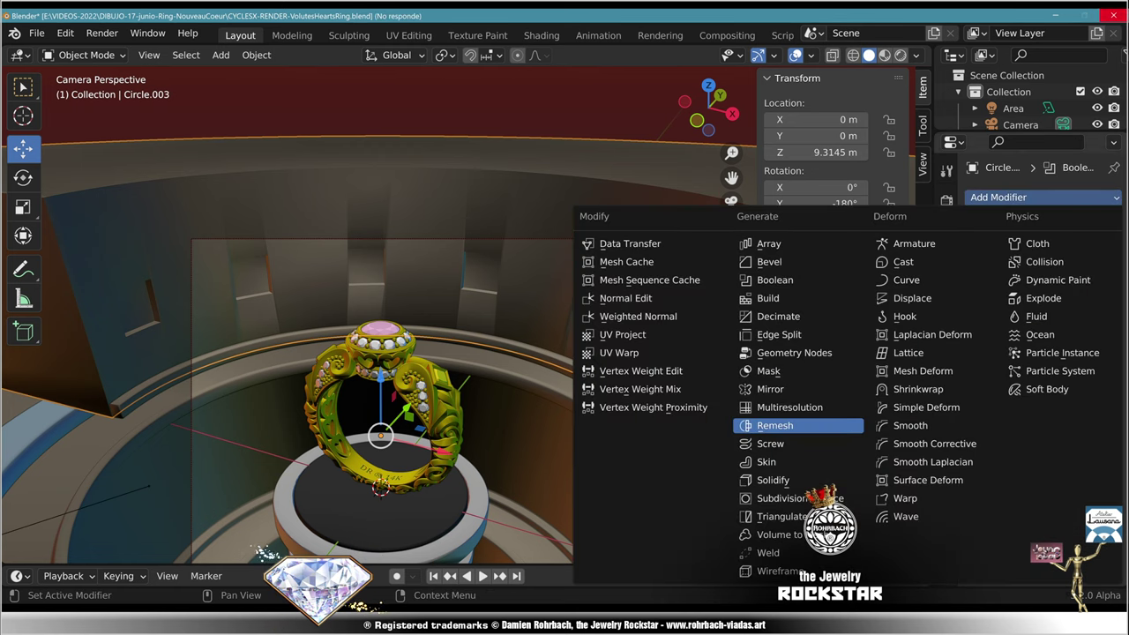
click(776, 425)
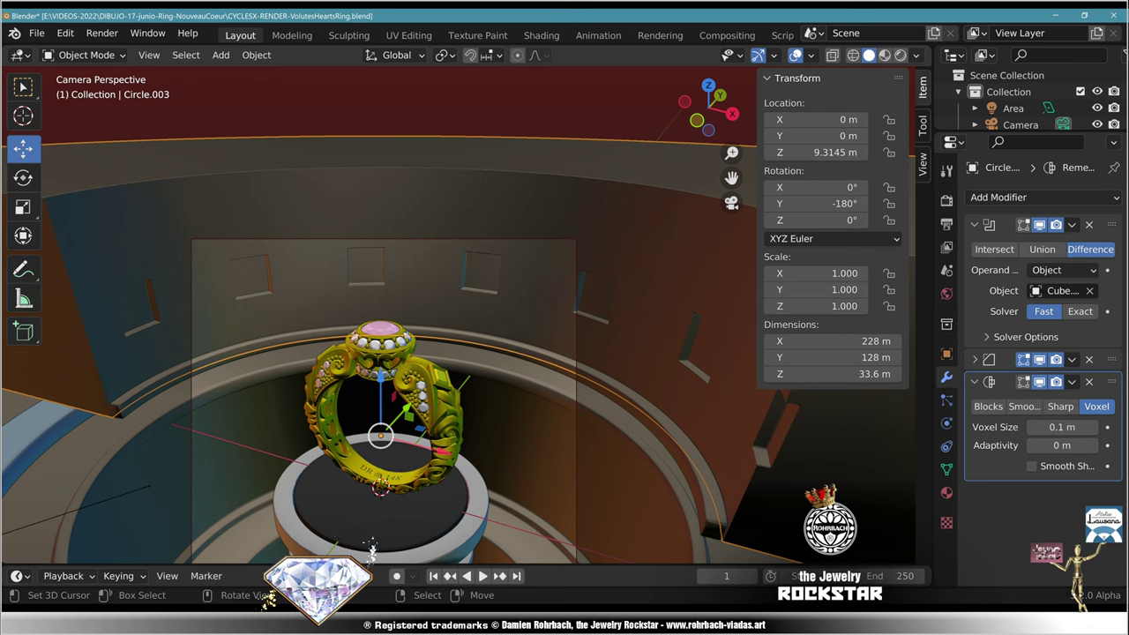
click(1031, 465)
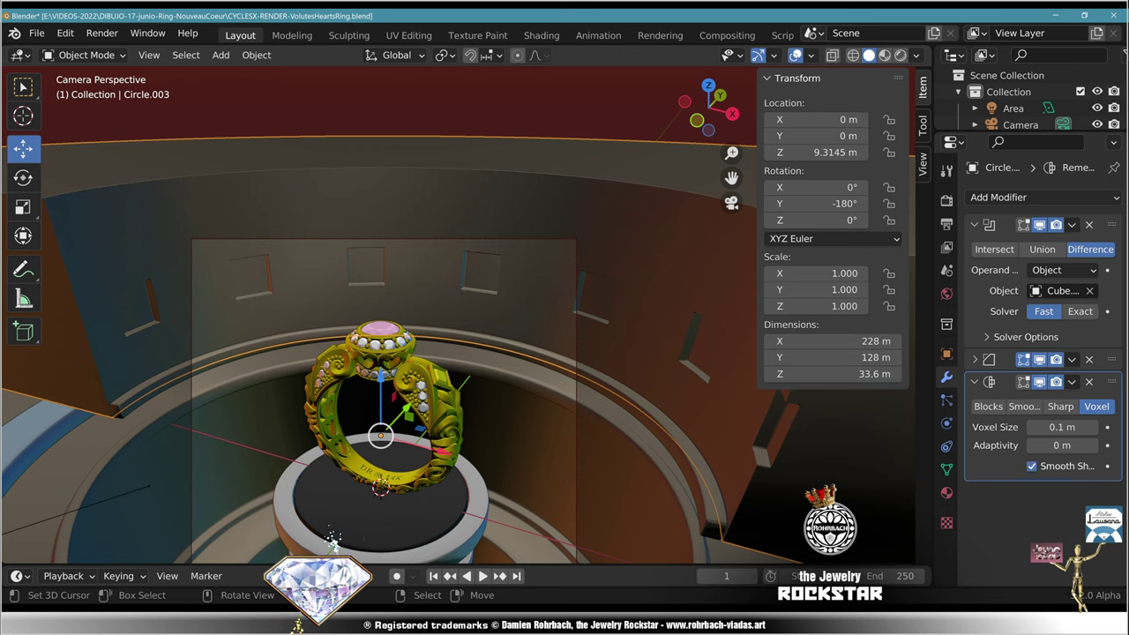
key(ctrl+s)
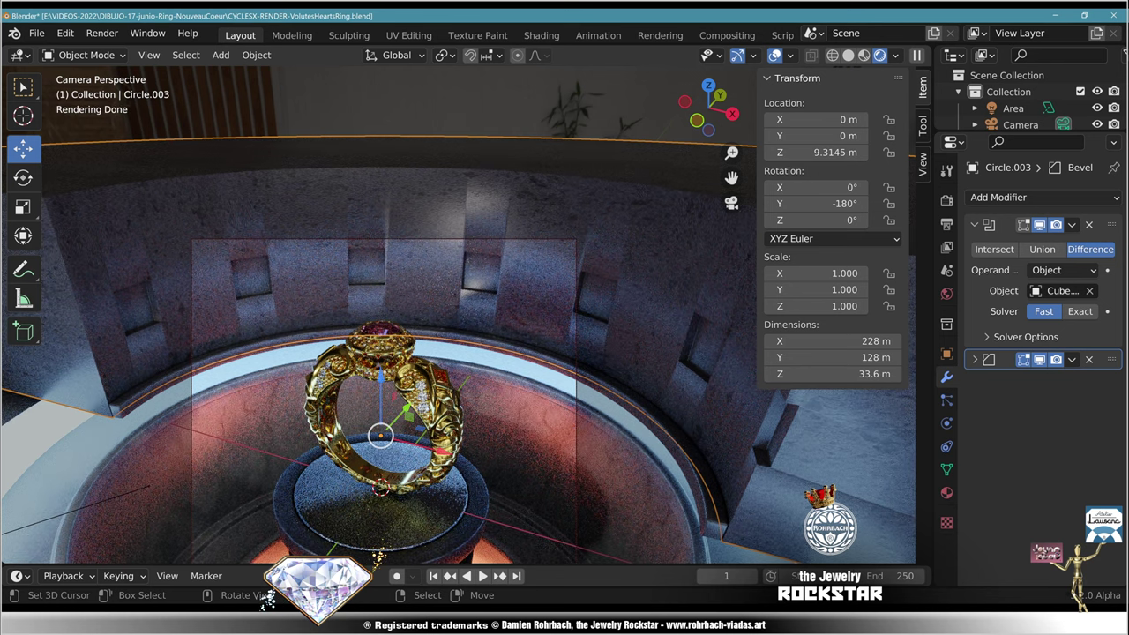
Step: Test the wall's Bevel modifier by toggling its viewport display, expanding its geometry options and resetting the amount to 0.1 m
click(1039, 359)
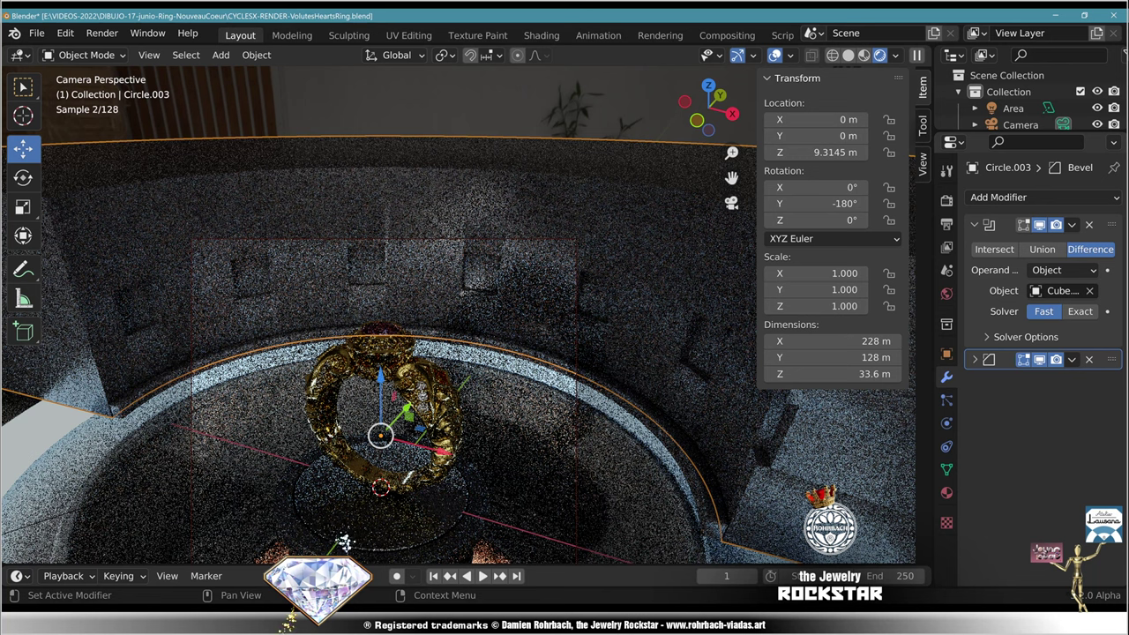
click(975, 359)
click(987, 540)
scroll(997, 540, down, 2)
scroll(1041, 370, down, 1)
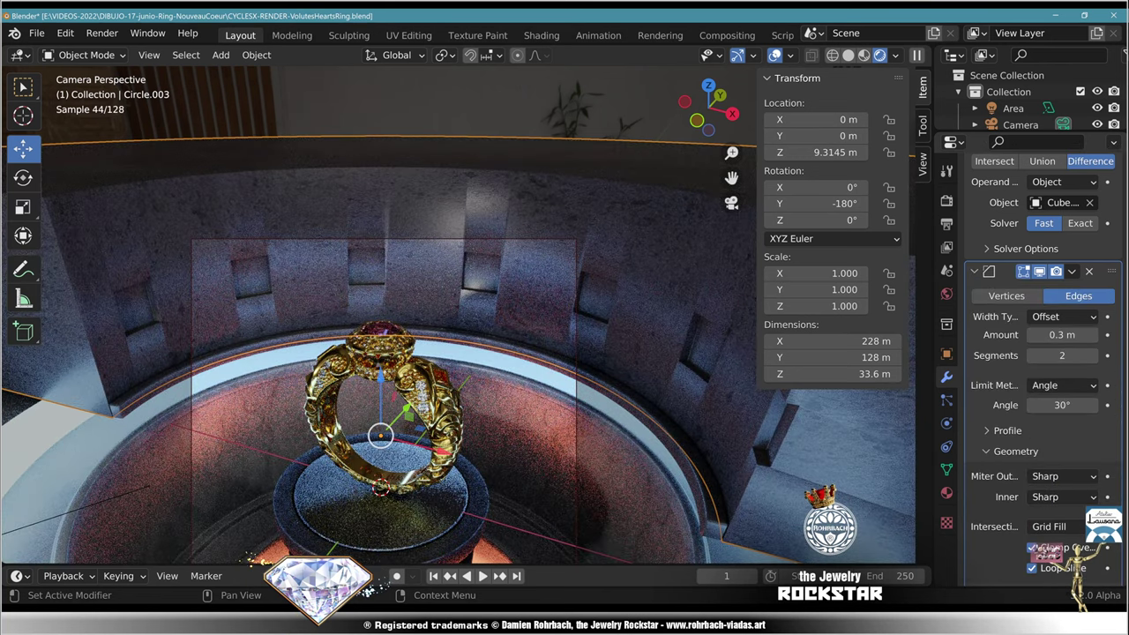
key(BackSpace)
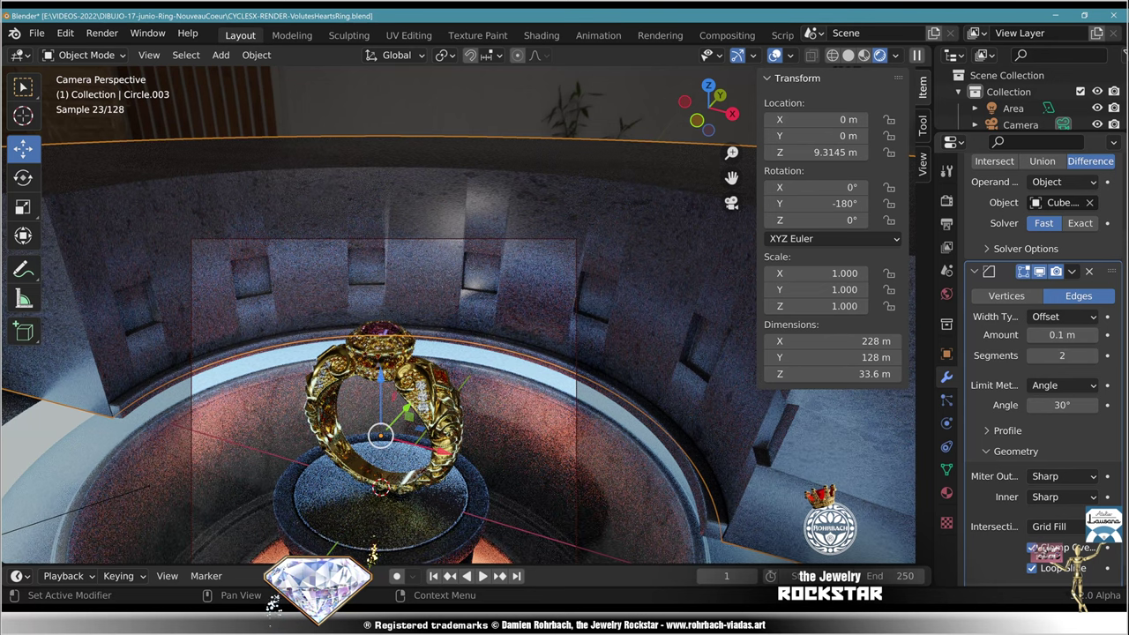
Step: Try the wall's bevel at 0.5 m without Clamp Overlap, and remove the Bevel modifier
click(1034, 547)
double_click(1062, 335)
text(.5)
key(Return)
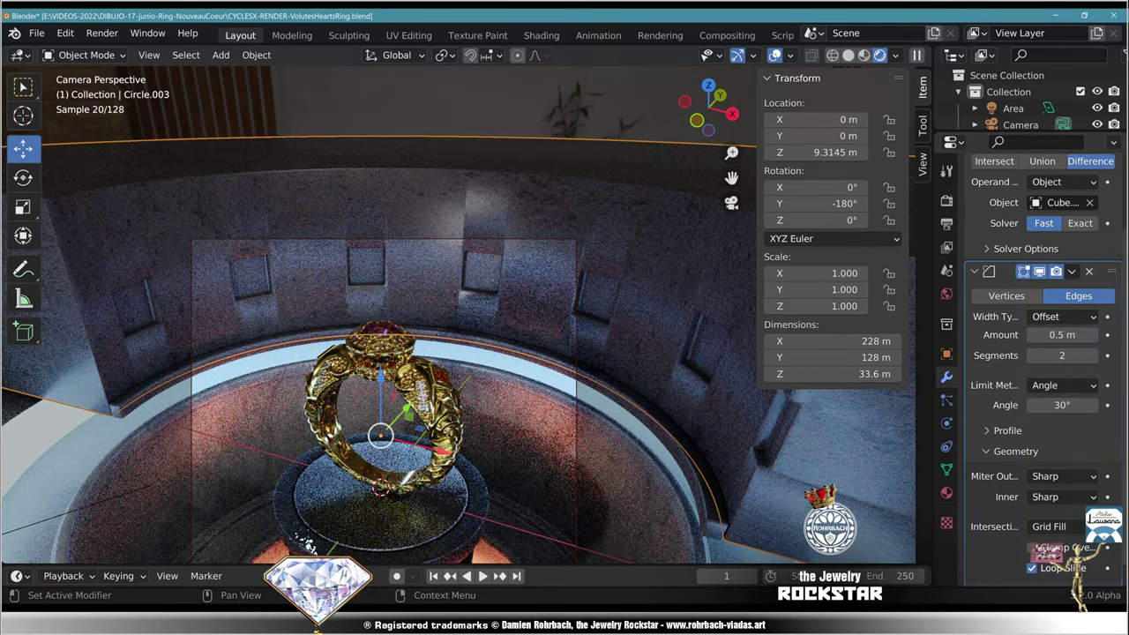
click(1090, 271)
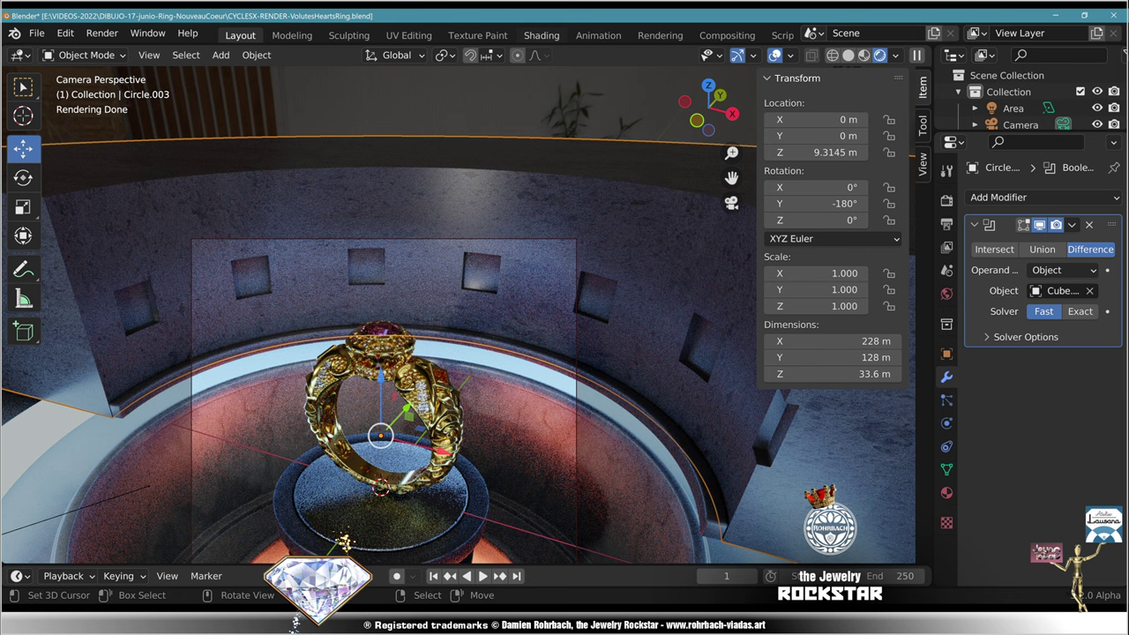
Step: In the Shading workspace, insert a Bevel node between the Bump node and the shader's Normal input in the SURROUNDINGS-TOP material
click(541, 35)
scroll(564, 525, down, 5)
middle_drag(697, 547, 564, 516)
scroll(565, 520, up, 6)
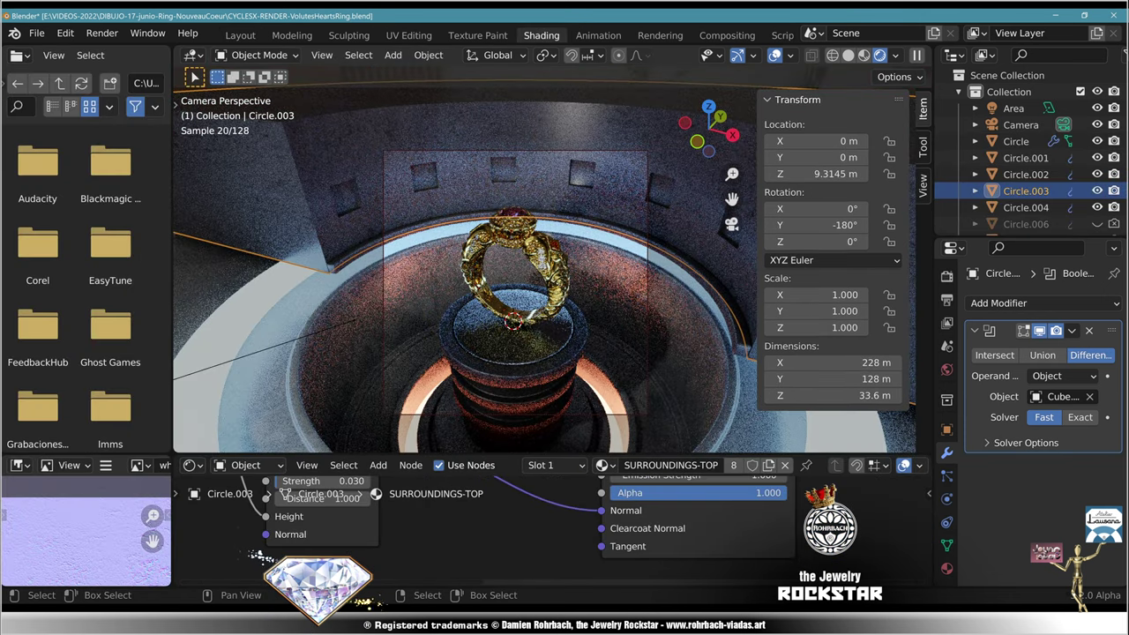
click(378, 465)
mouse_move(401, 422)
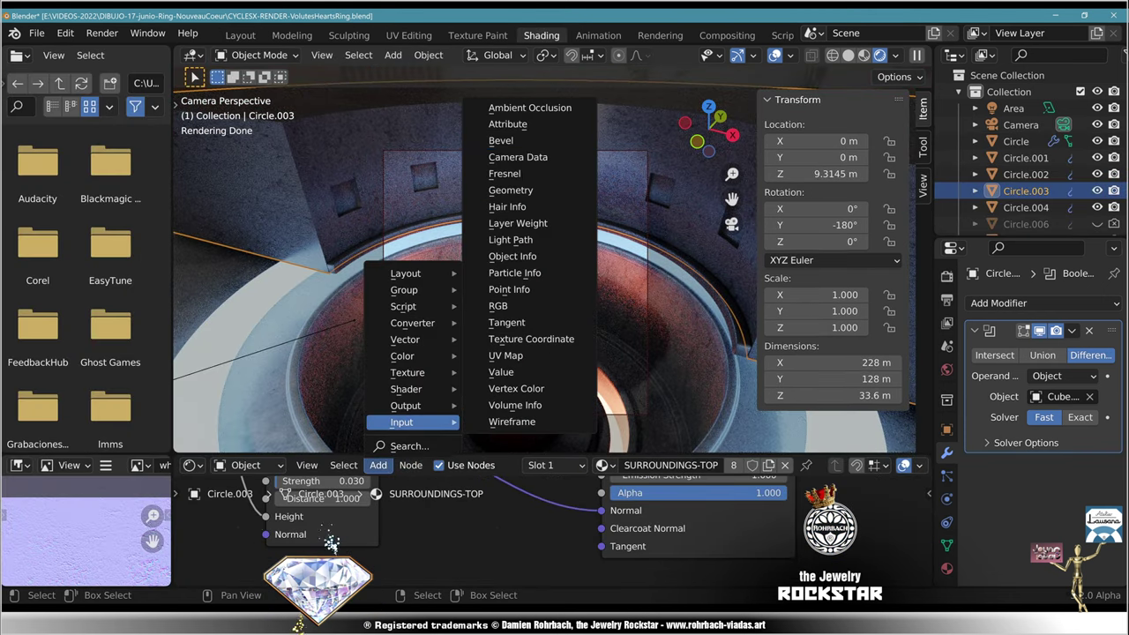
click(501, 141)
click(263, 589)
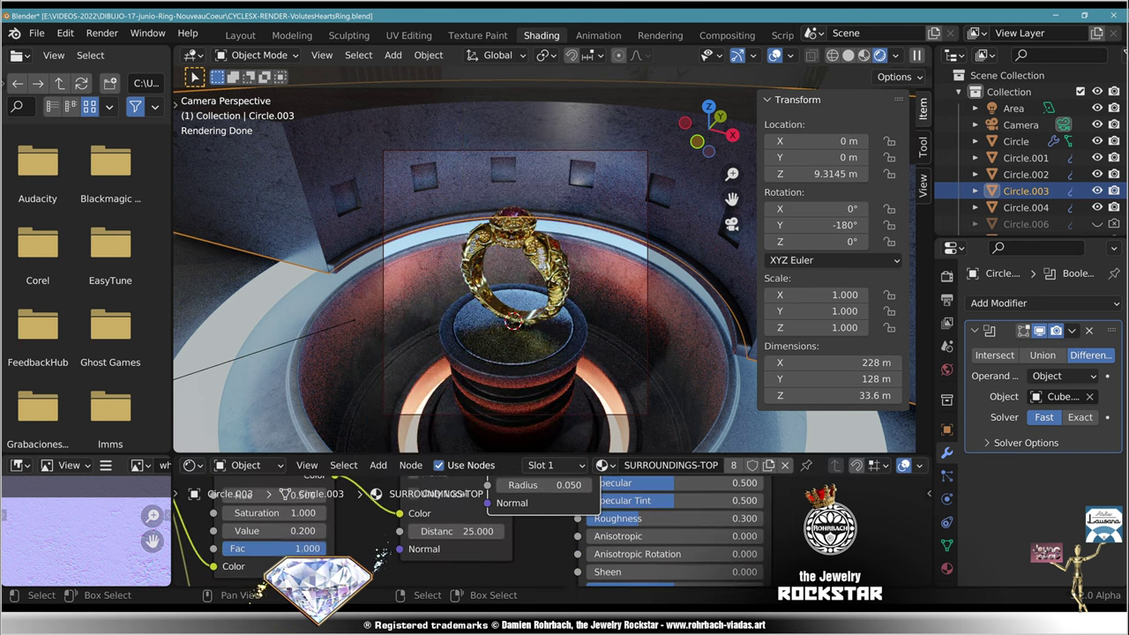
scroll(476, 530, down, 5)
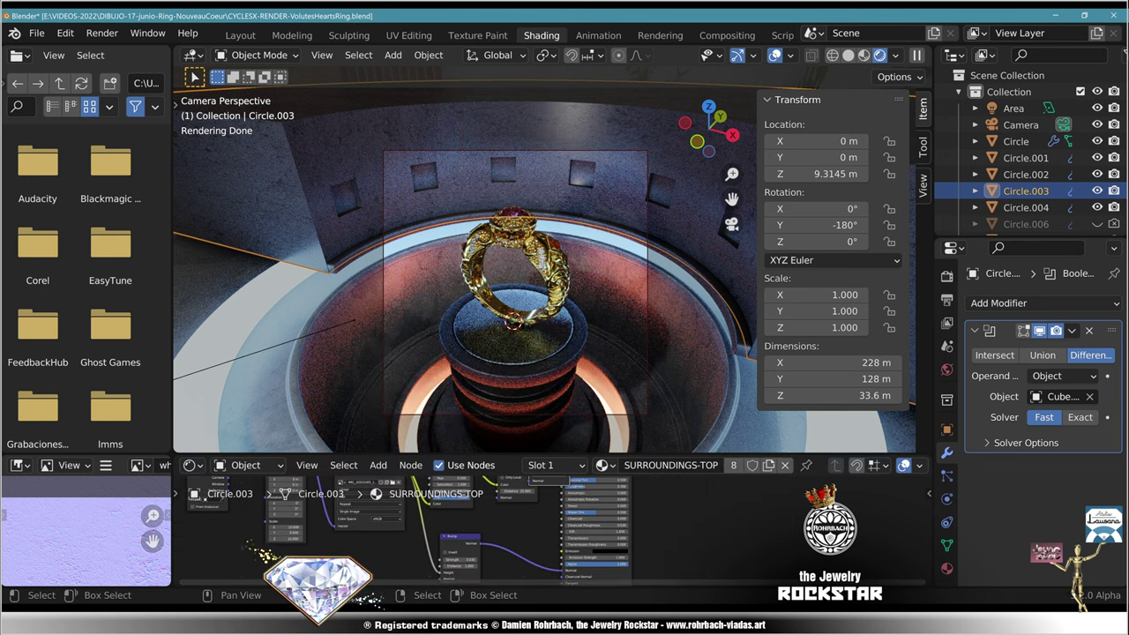
scroll(476, 530, up, 5)
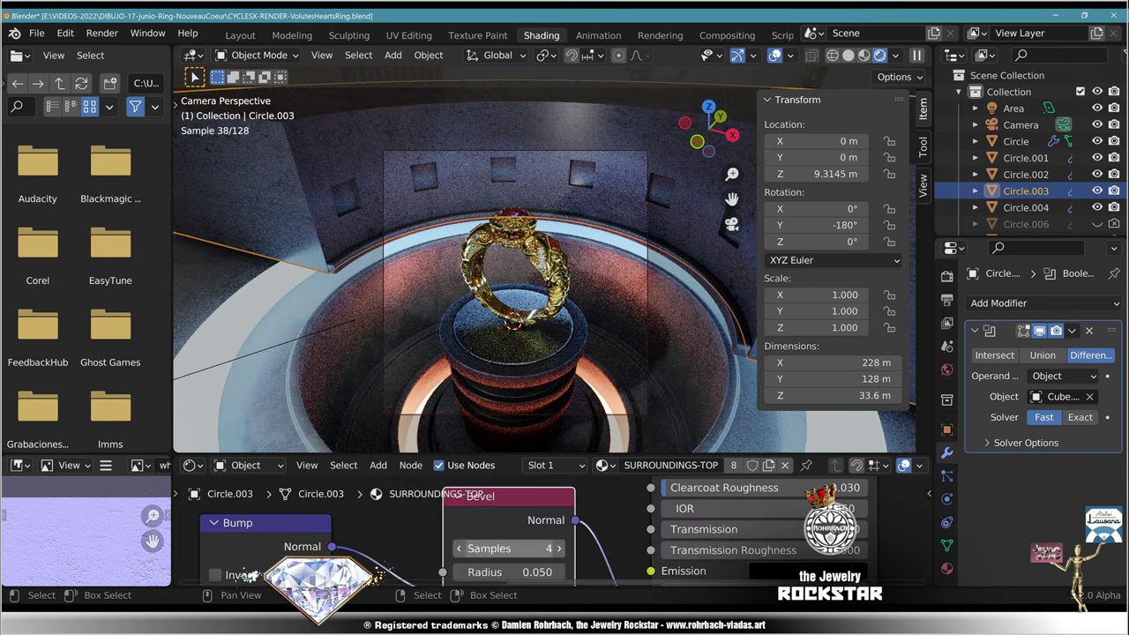
Step: Set the Bevel node's samples to 24 and its radius to 0.2
click(509, 549)
text(24)
key(Tab)
text(0.2)
key(Return)
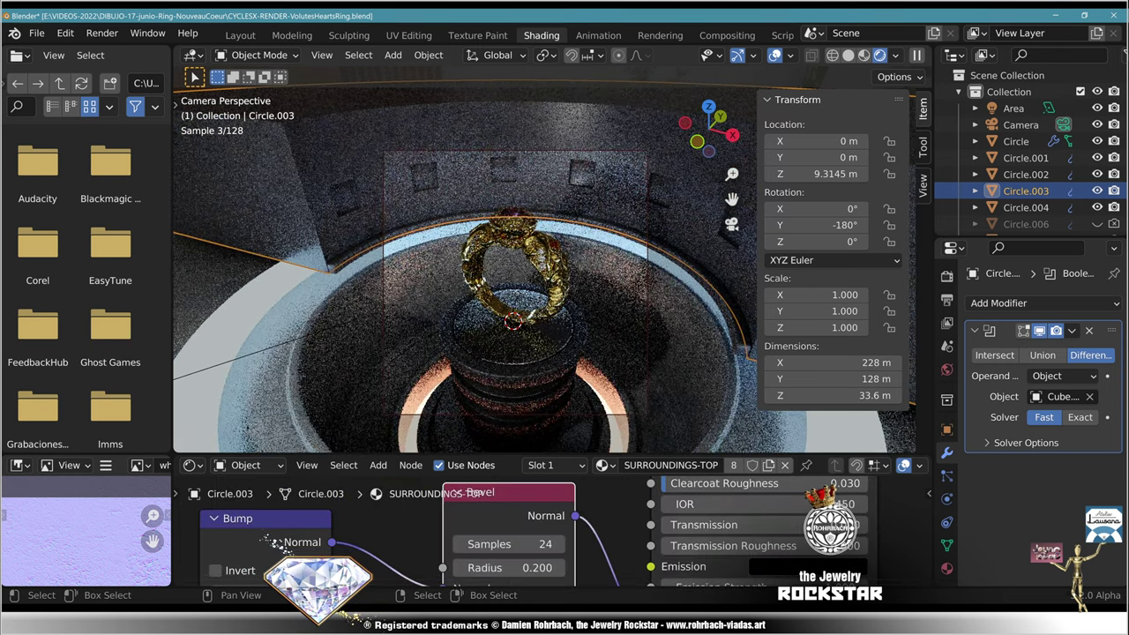
Step: Try roughness values of 1 and 0.7 on the SURROUNDINGS-TOP material's shader
middle_drag(547, 481, 415, 630)
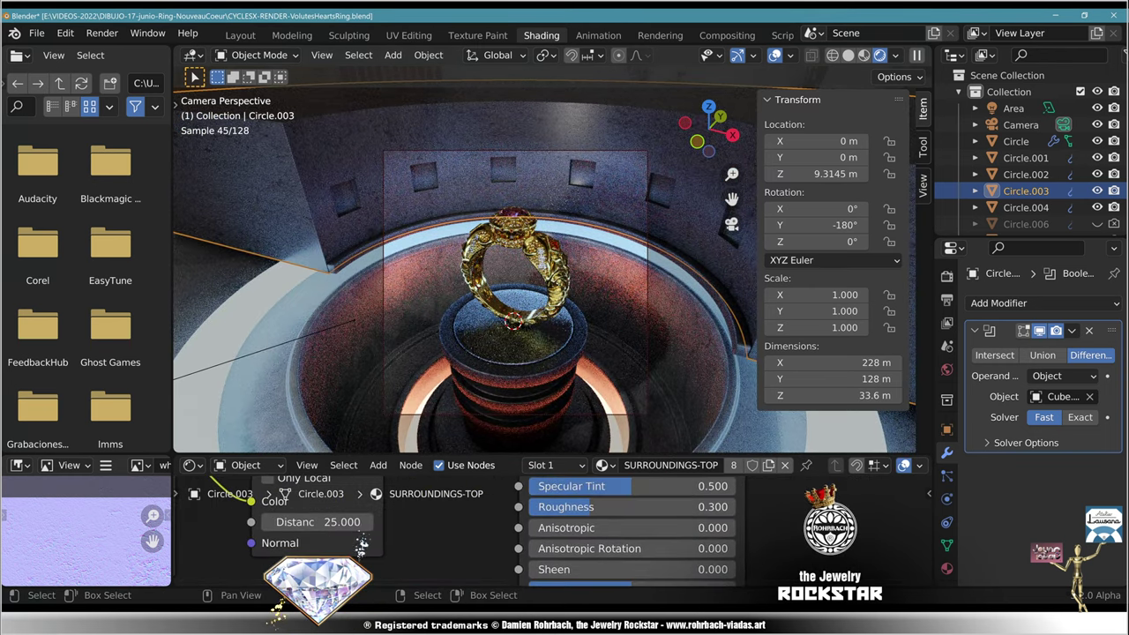
click(631, 508)
text(1)
key(Return)
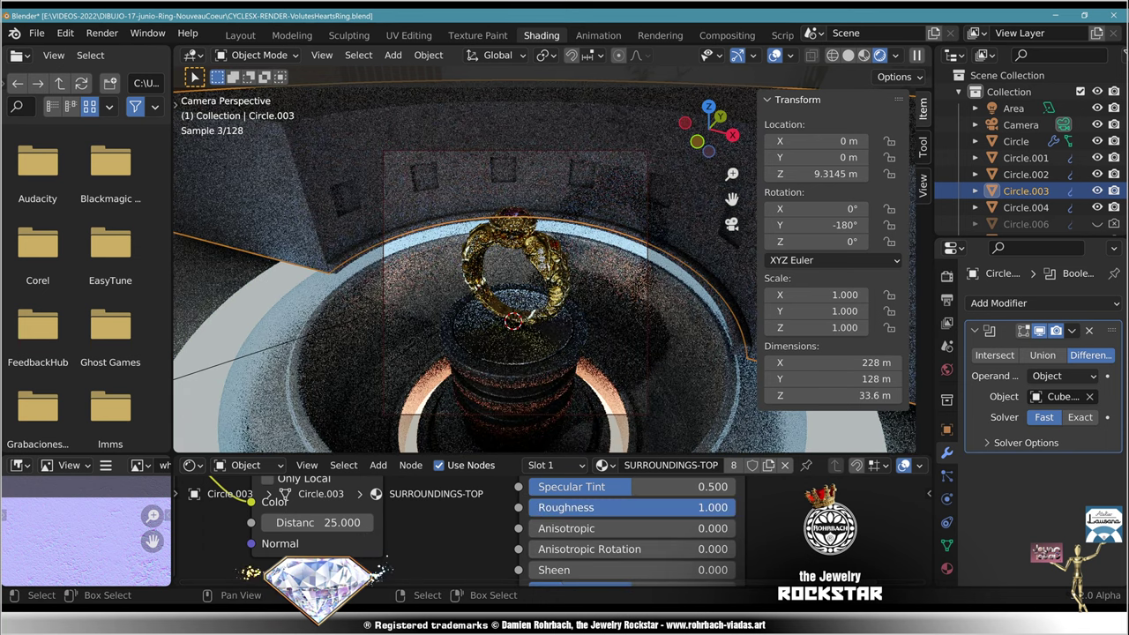
click(631, 507)
text(.7)
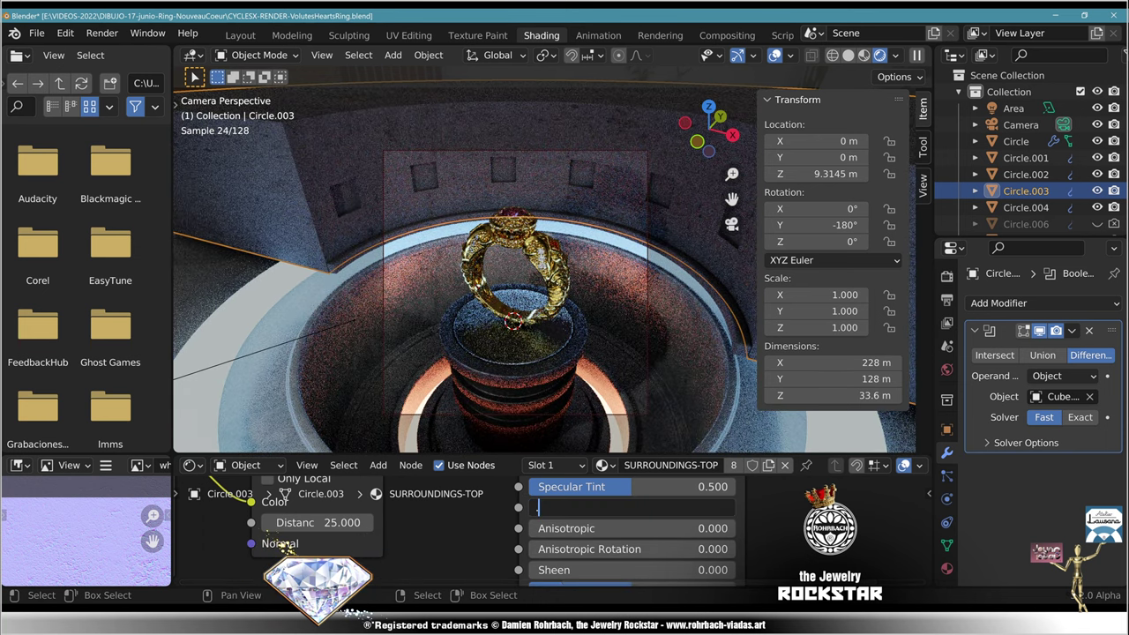
key(Return)
Step: Compare roughness values of 0.5 and 0.4 on the SURROUNDINGS-TOP shader and settle on 0.5
click(631, 507)
text(.5)
key(Return)
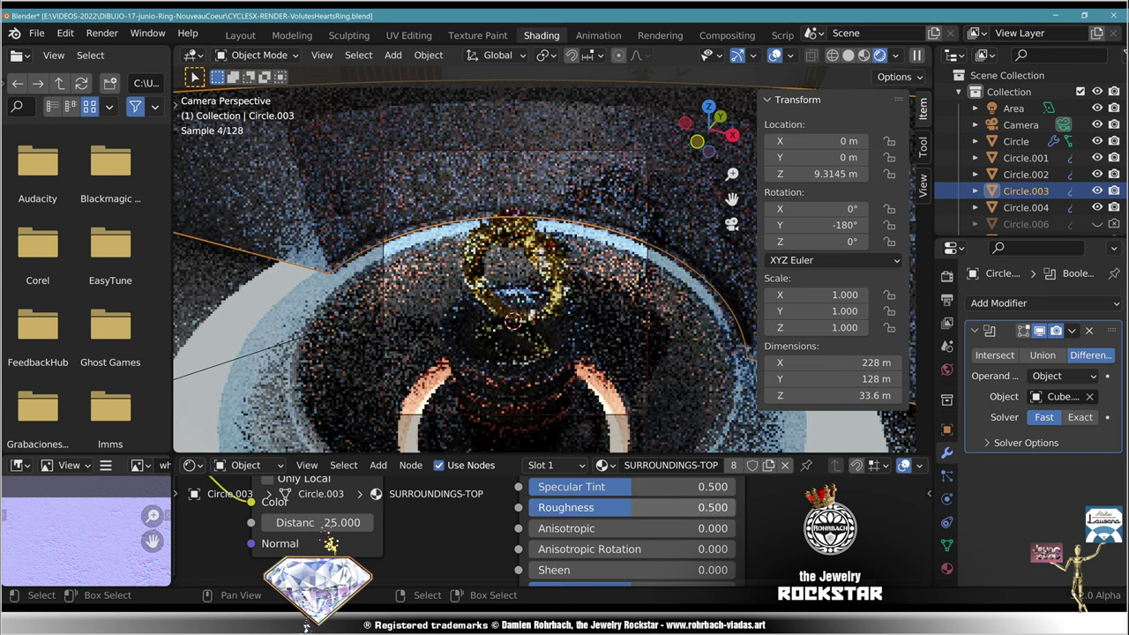
click(632, 507)
text(.4)
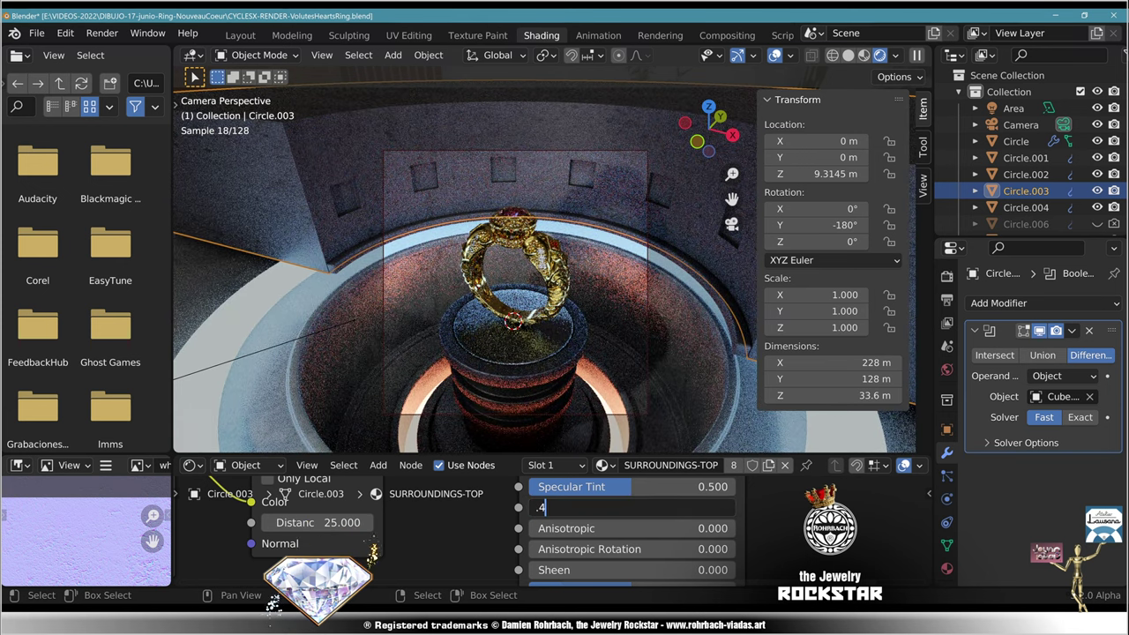
key(Return)
click(631, 507)
text(.5)
key(Return)
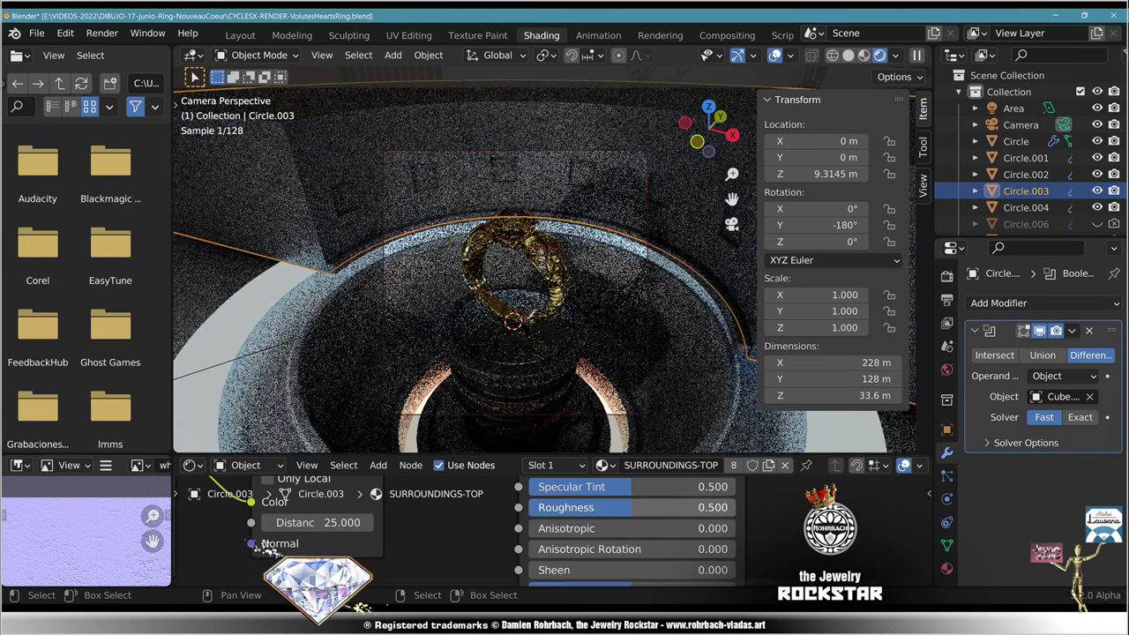
Step: Set the Bump node's strength to 0.06 and save the file
scroll(450, 543, down, 4)
middle_drag(450, 551, 706, 411)
click(477, 547)
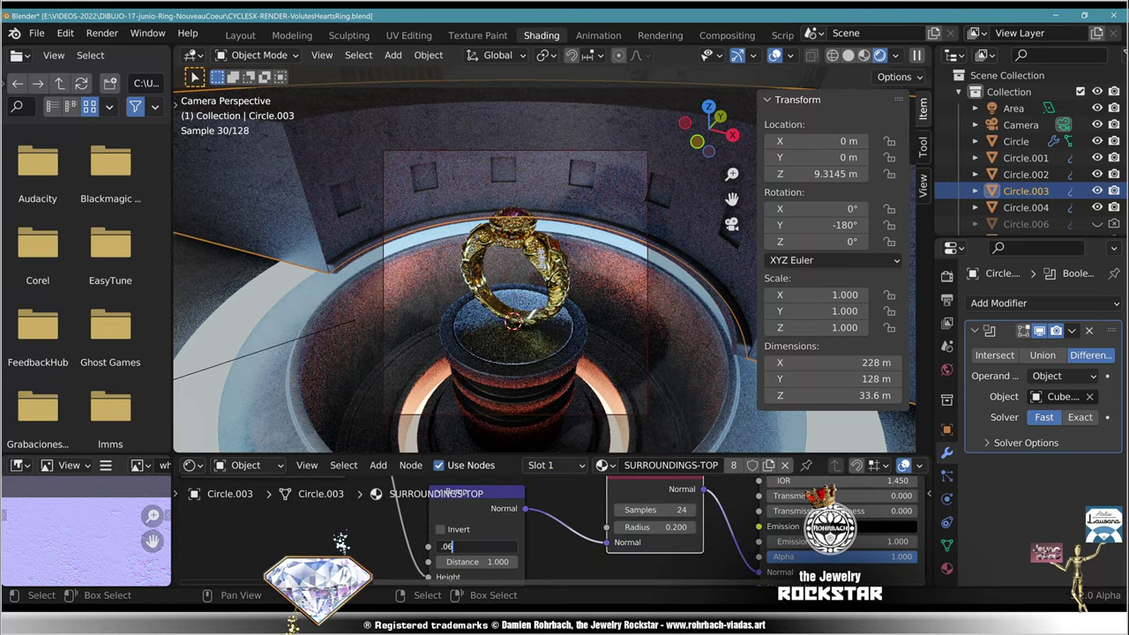
text(.06)
key(Return)
key(ctrl+s)
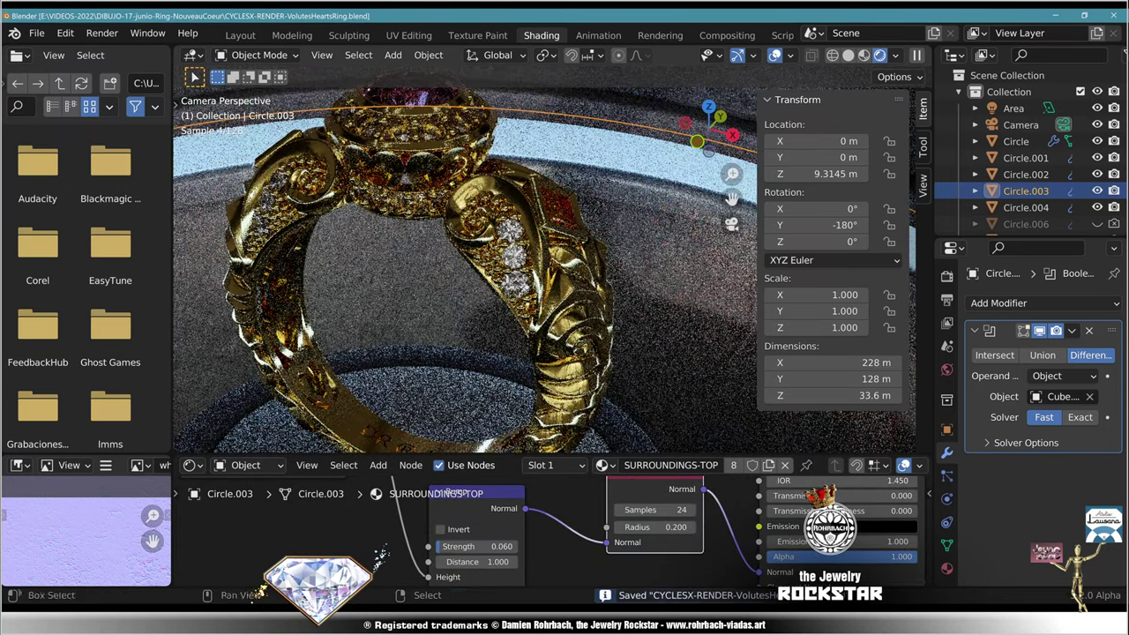
Step: Remove the Boolean modifier from the curved wall and make Cube.001 visible in renders
shift+middle_drag(547, 106, 342, 441)
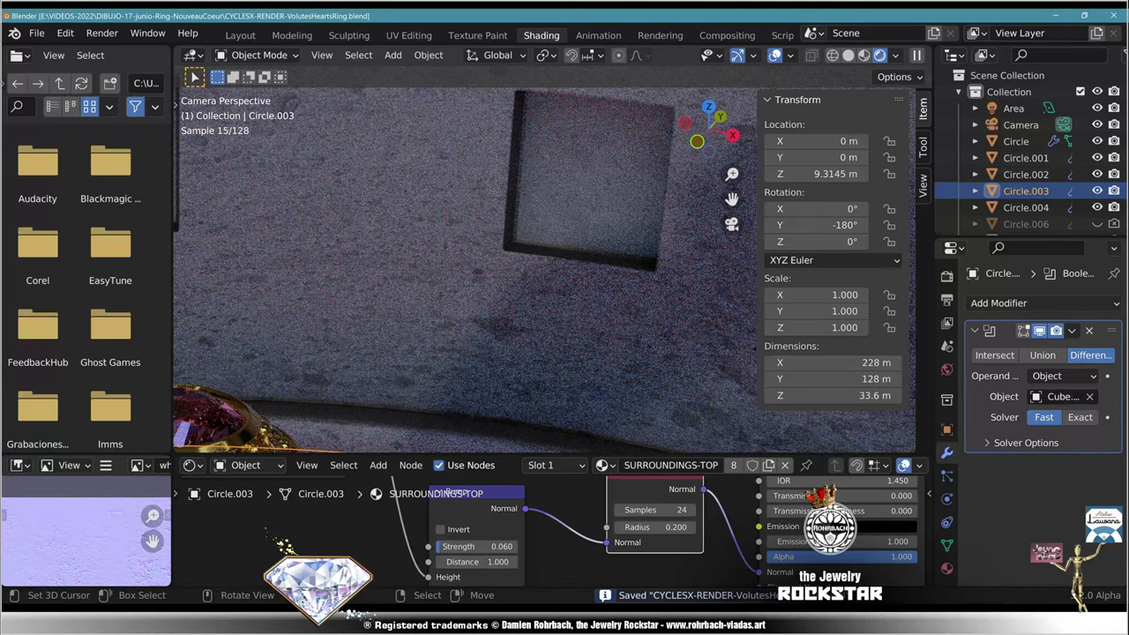
scroll(518, 166, down, 7)
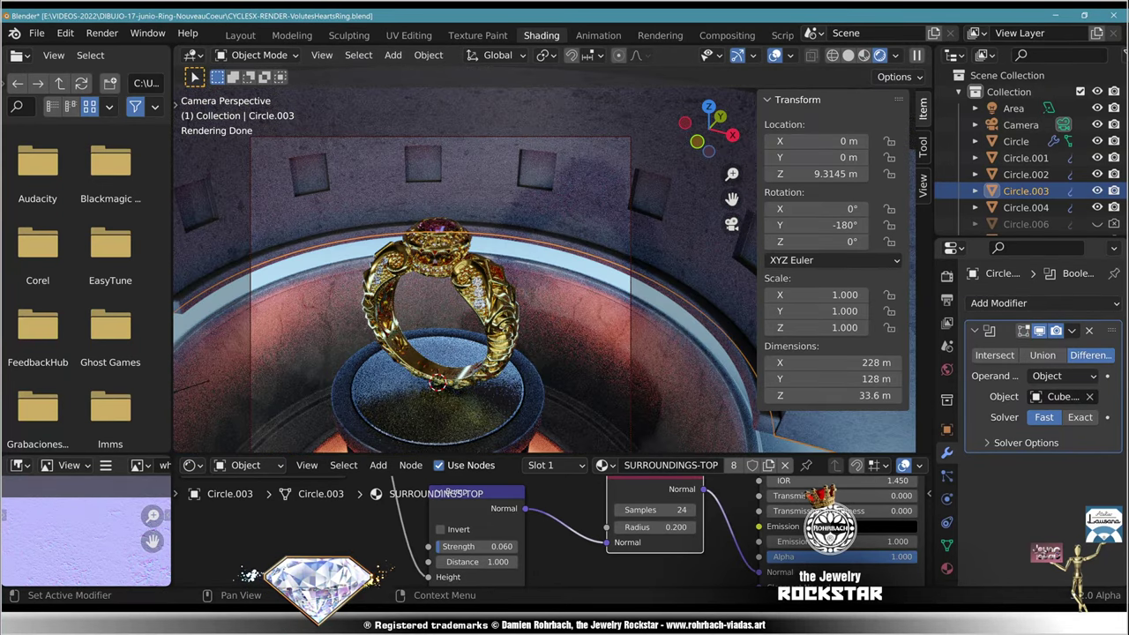
click(1090, 331)
scroll(1041, 219, down, 5)
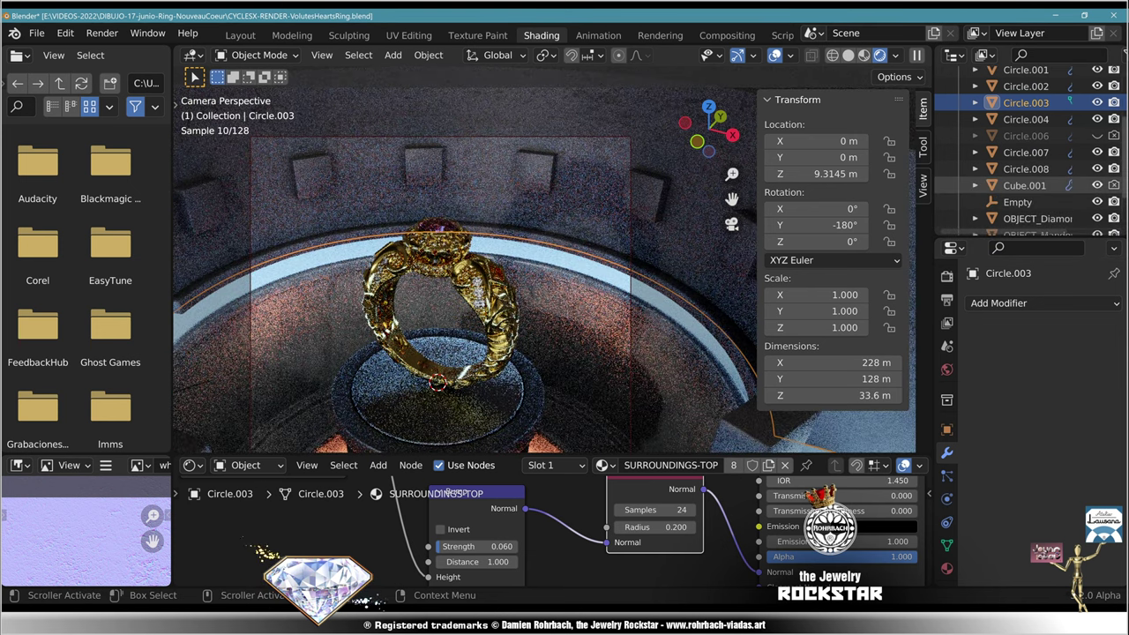
Step: Try placing the curved wall at a Z location of 10 m
click(830, 174)
text(10)
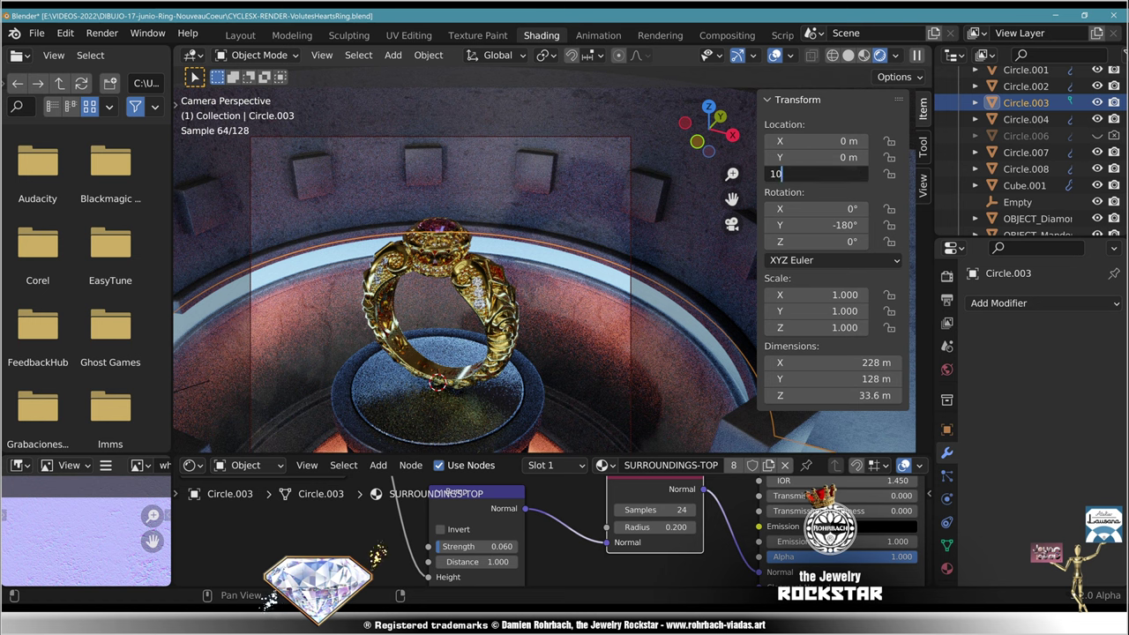
key(Return)
key(ctrl+z)
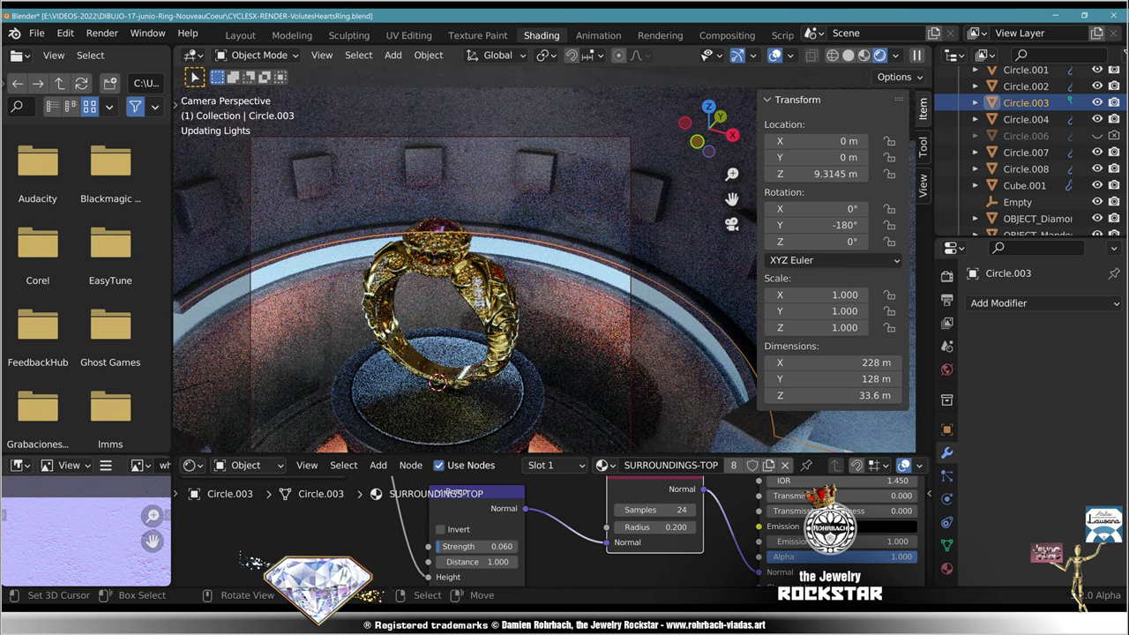
Step: Select the cube array Cube.001 together with its Empty and move both up to about 4.97 m in Z
click(1024, 185)
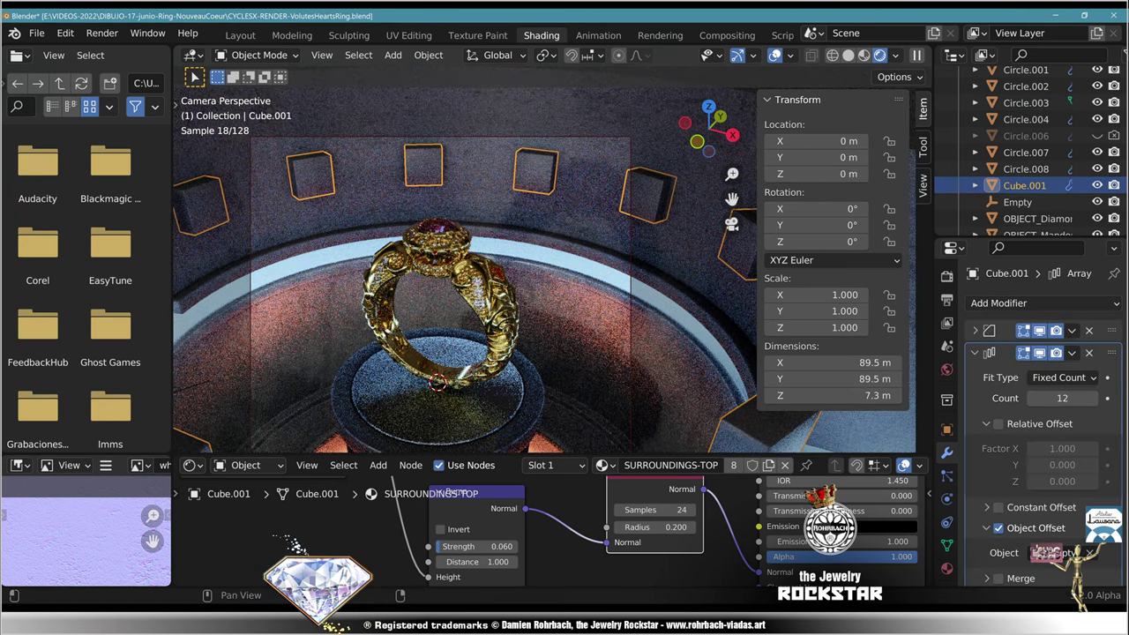
click(1017, 202)
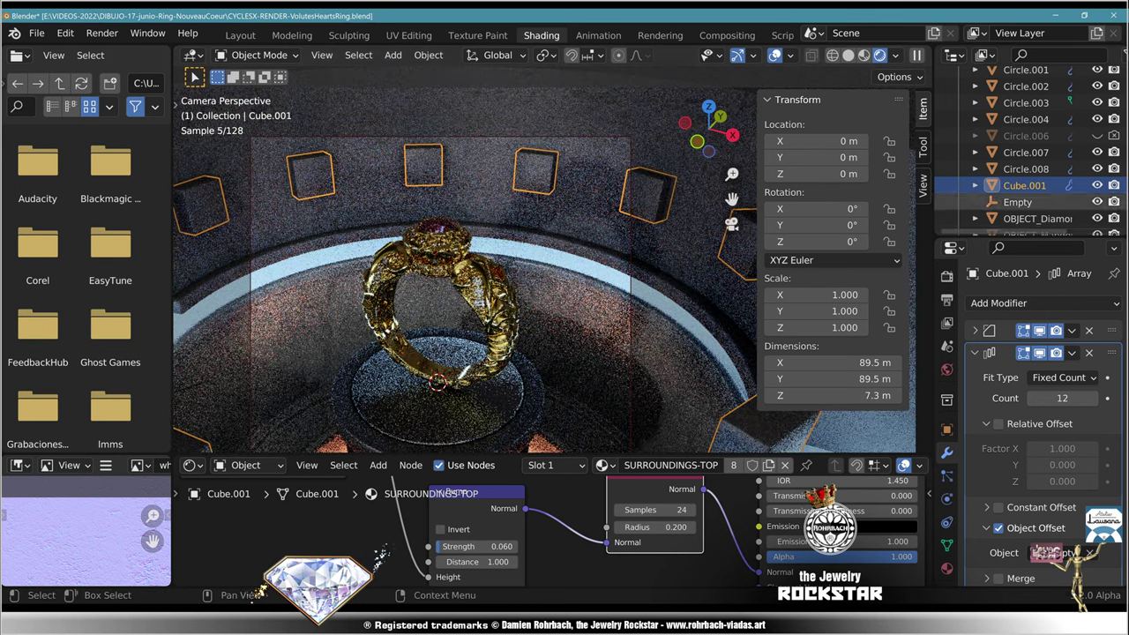
click(821, 174)
text(1)
key(Return)
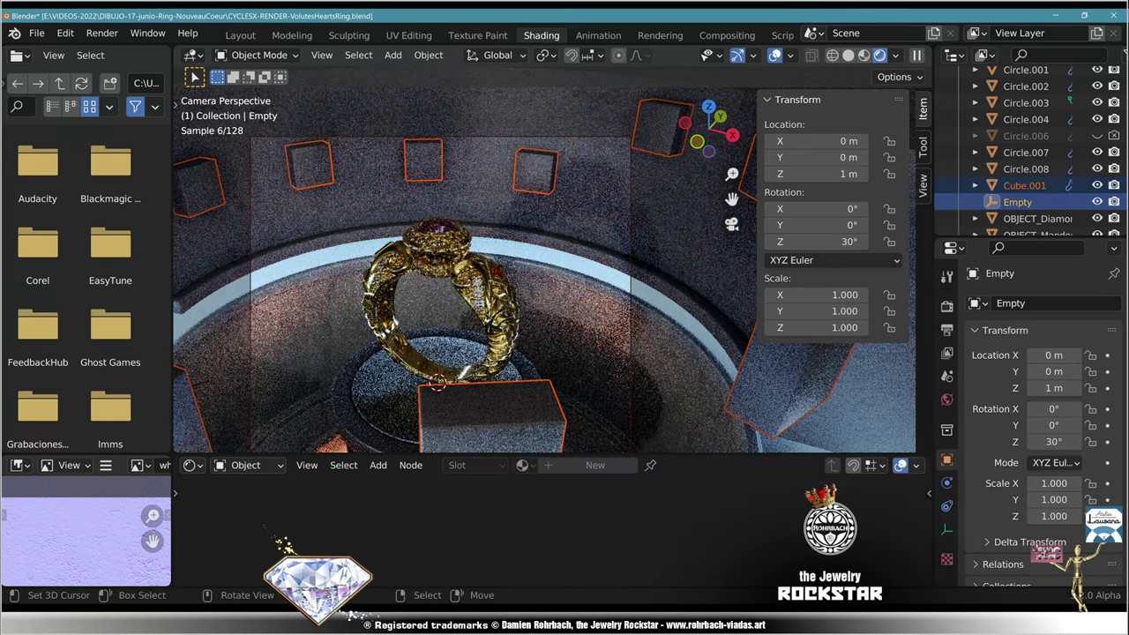
key(g)
key(z)
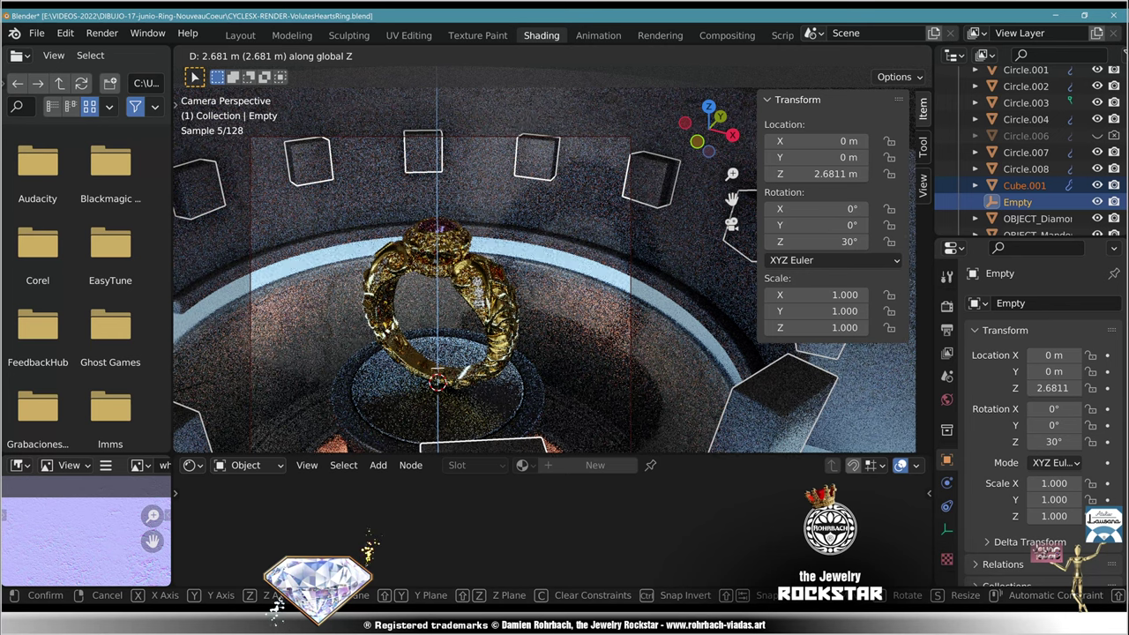
key(Return)
key(alt+a)
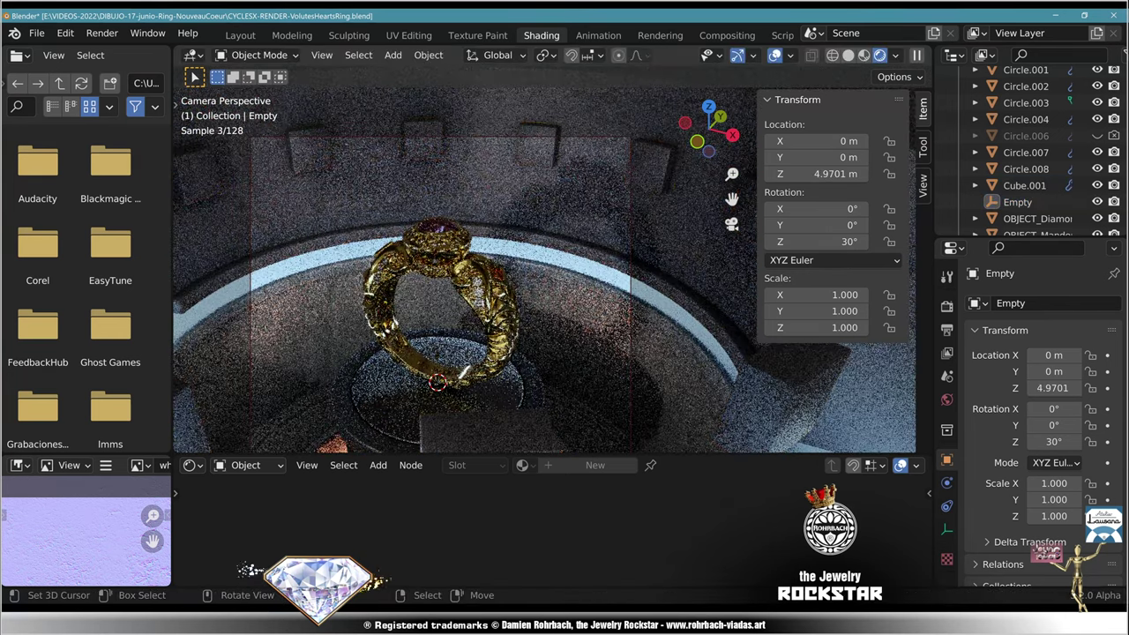
Step: Select the cube array and set its material's Bevel node radius to 0.6
scroll(555, 152, up, 9)
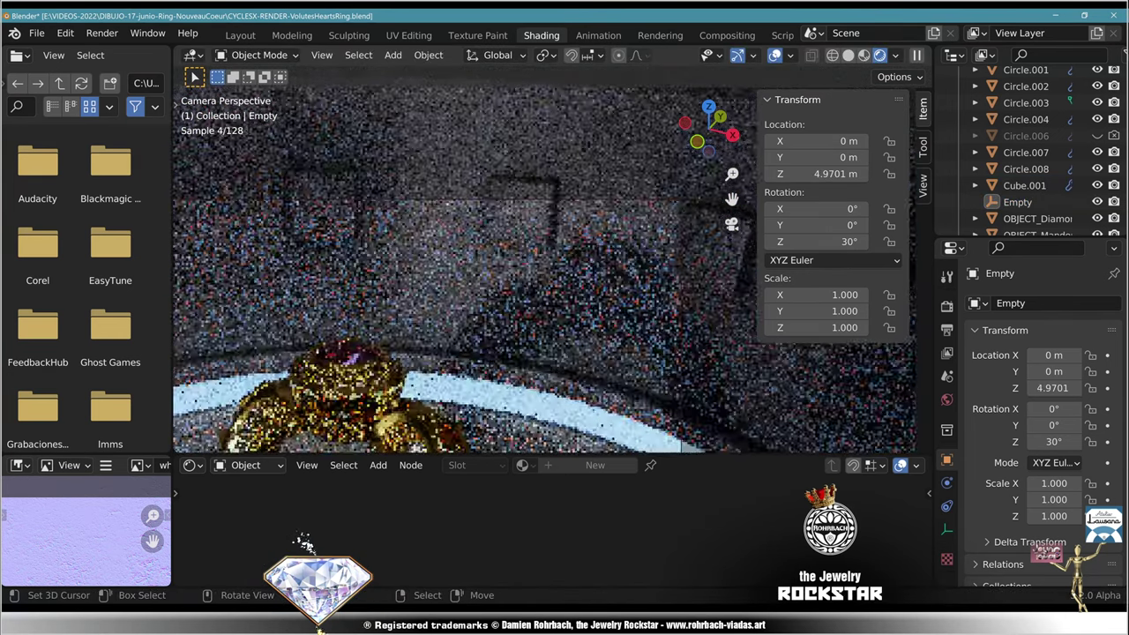
click(512, 190)
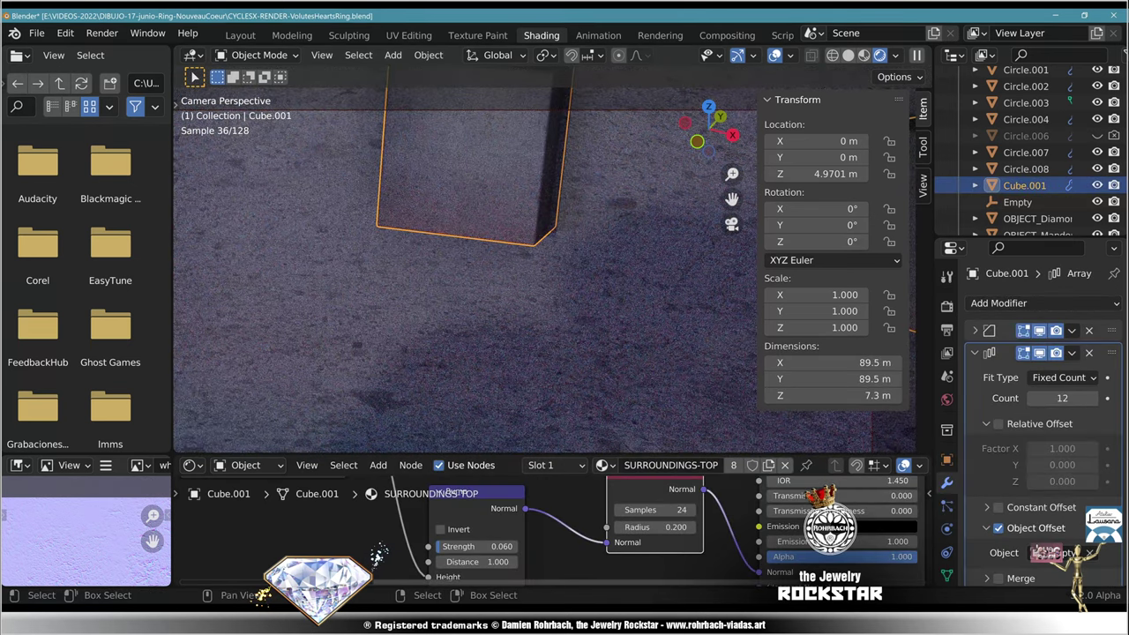
click(655, 528)
text(0.6)
key(Return)
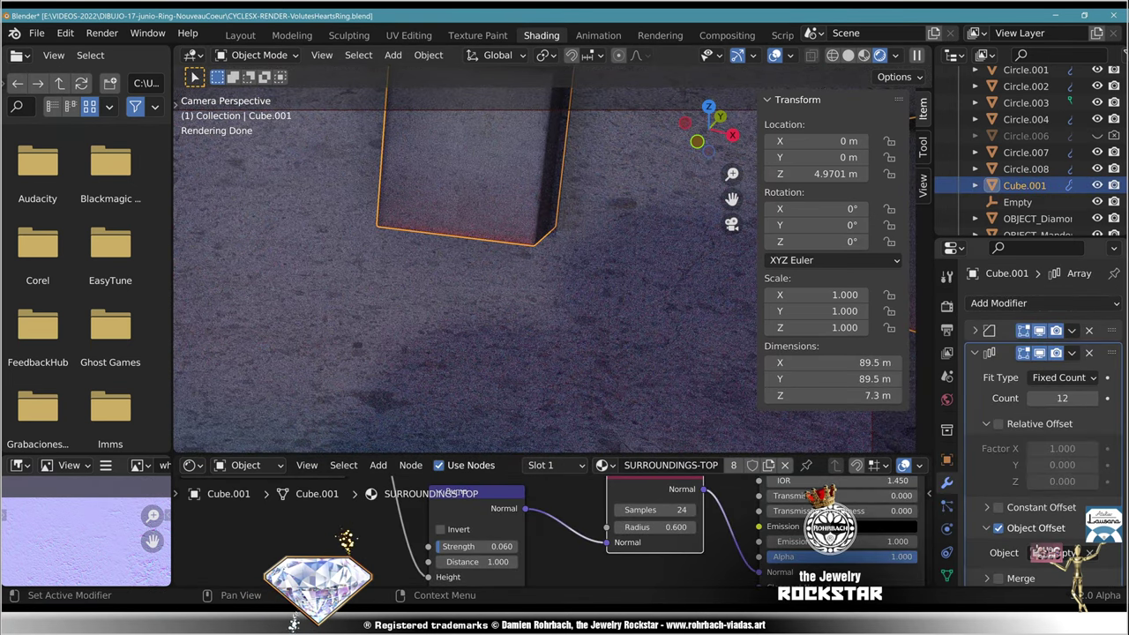
scroll(553, 260, down, 4)
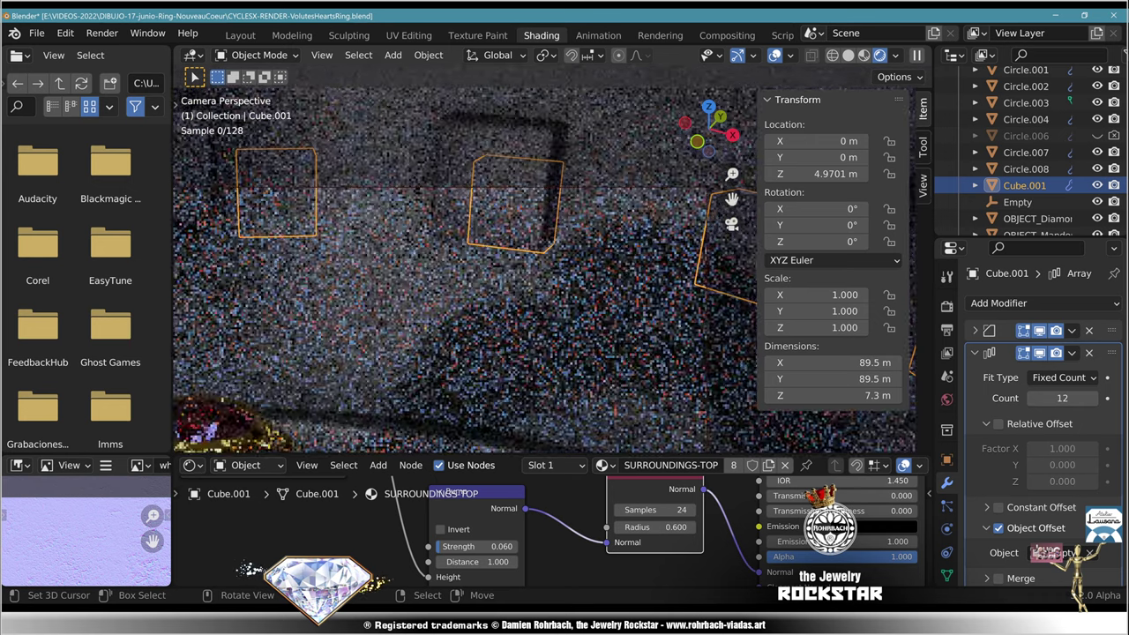
Step: Add a Boolean Union modifier to the cube array with the wall Circle.003 as its object, using the Exact solver
click(975, 331)
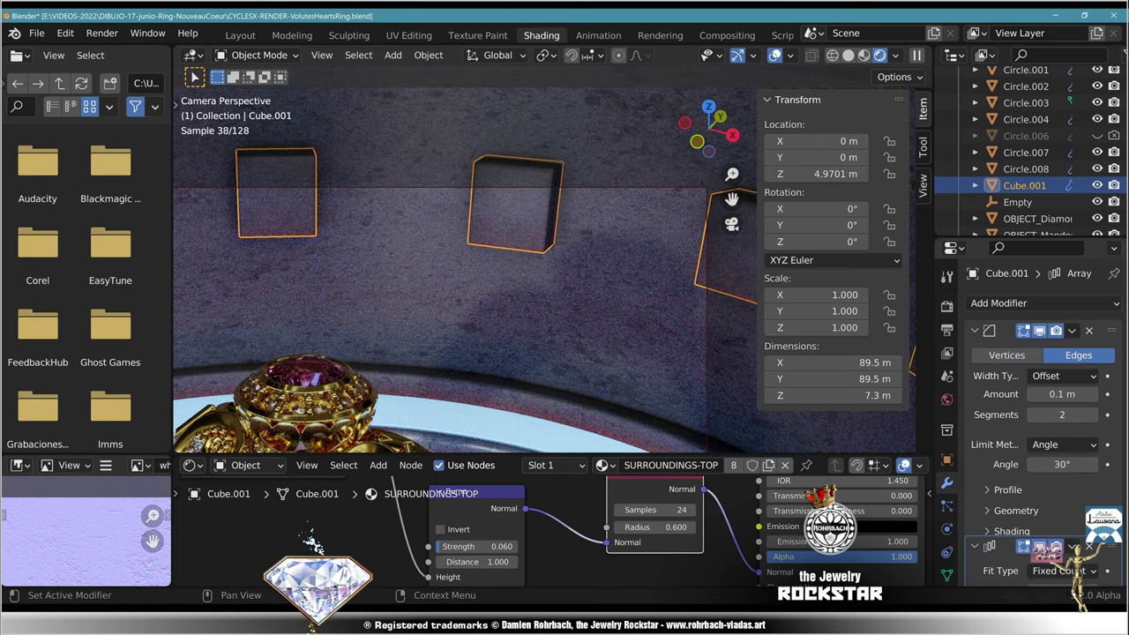
click(975, 331)
click(975, 353)
click(999, 302)
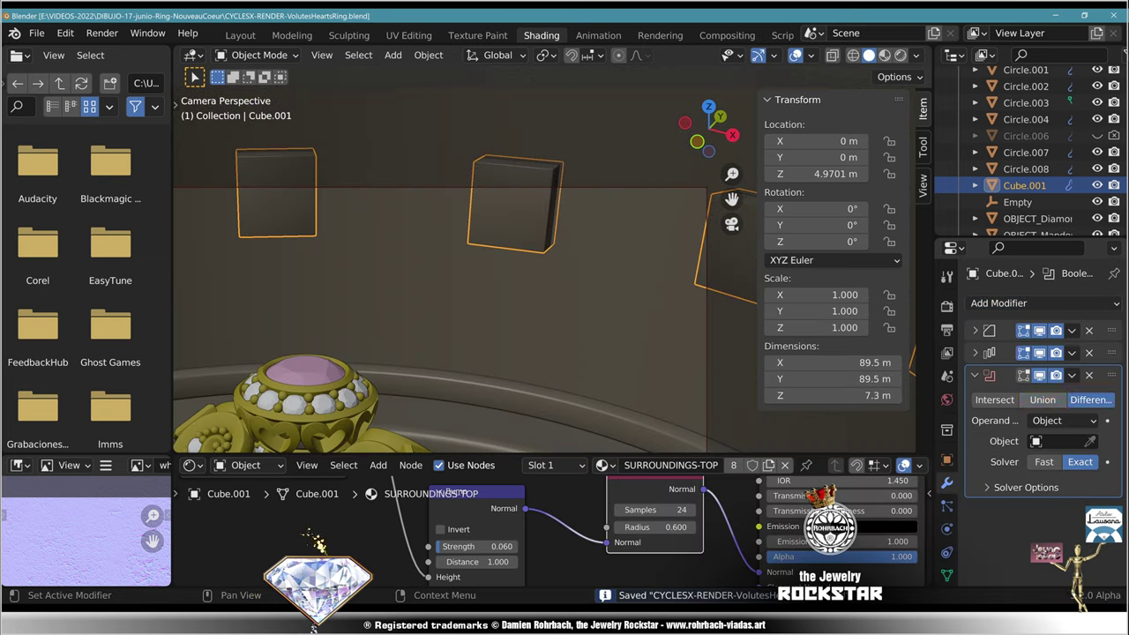
click(1043, 400)
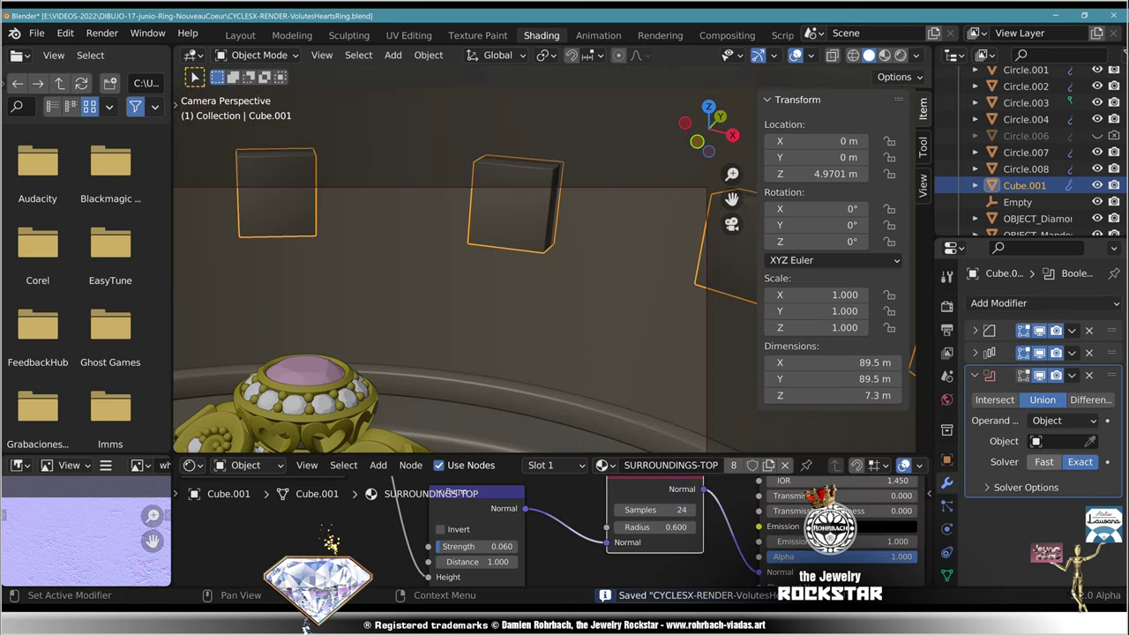
click(1045, 462)
click(1090, 442)
click(582, 340)
click(1080, 461)
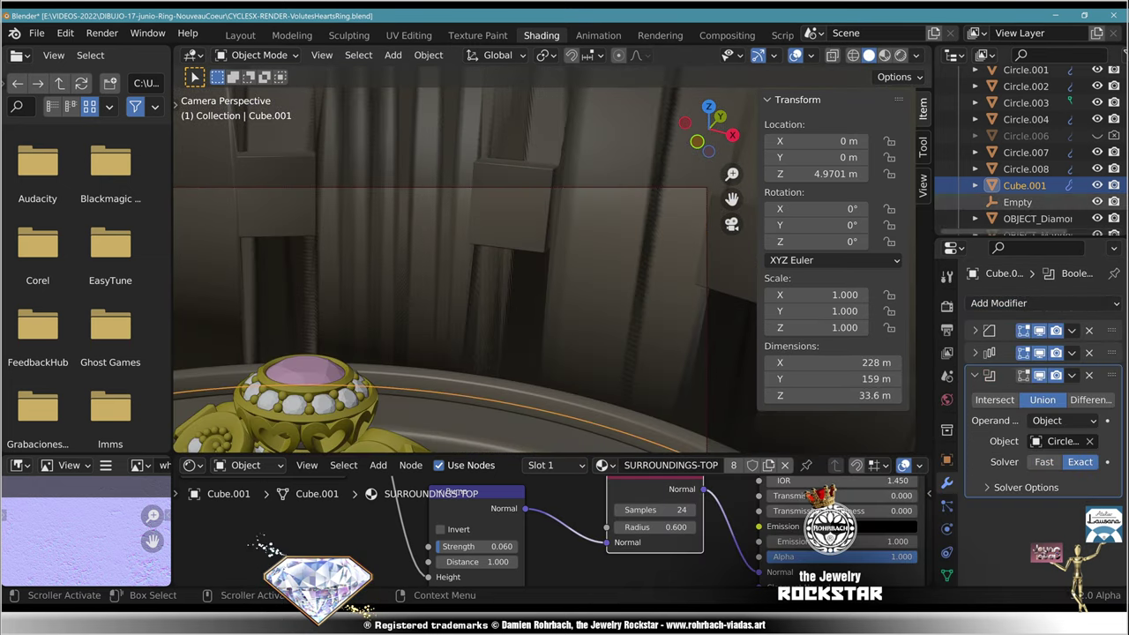
Step: Hide the wall Circle.003 in the viewport and remove the Bevel modifier from the cube array
click(1026, 102)
click(1098, 102)
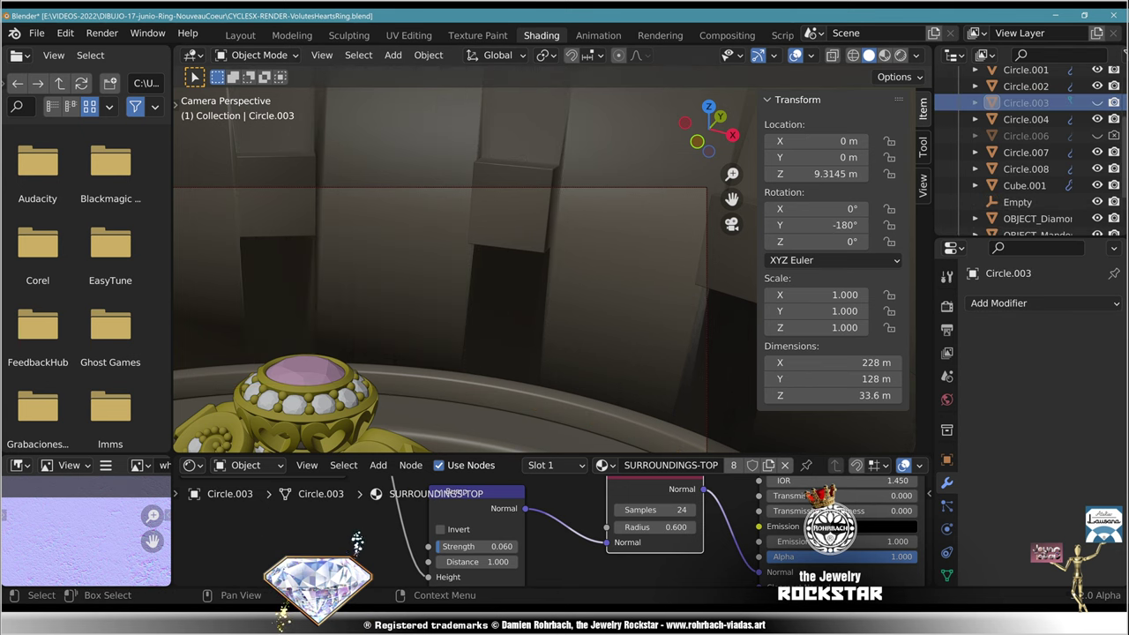
click(1024, 185)
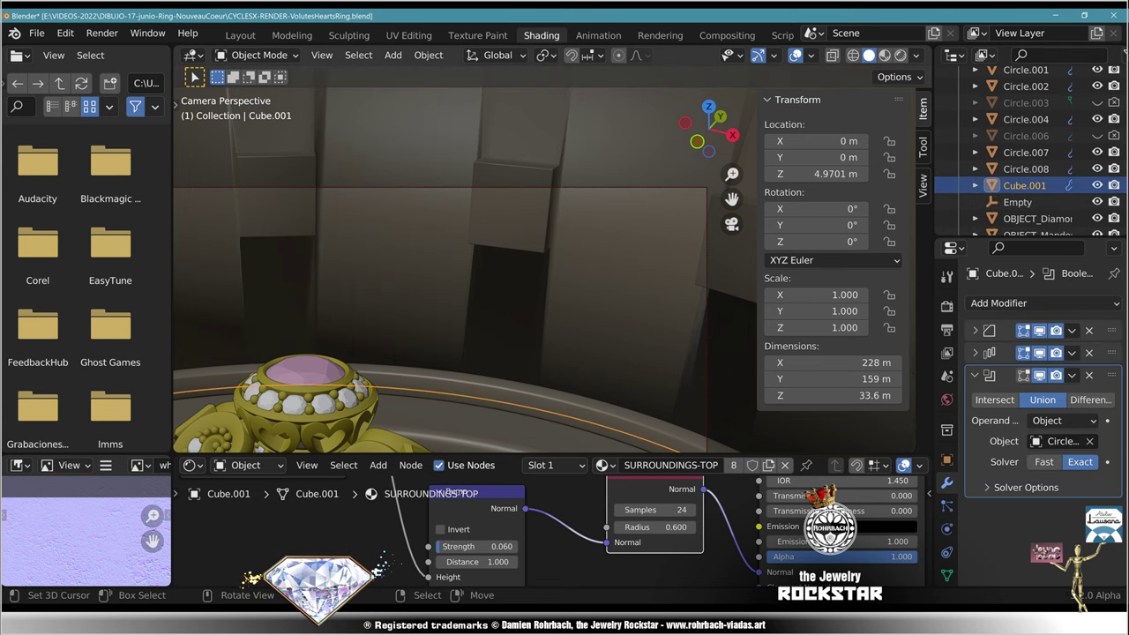
click(975, 330)
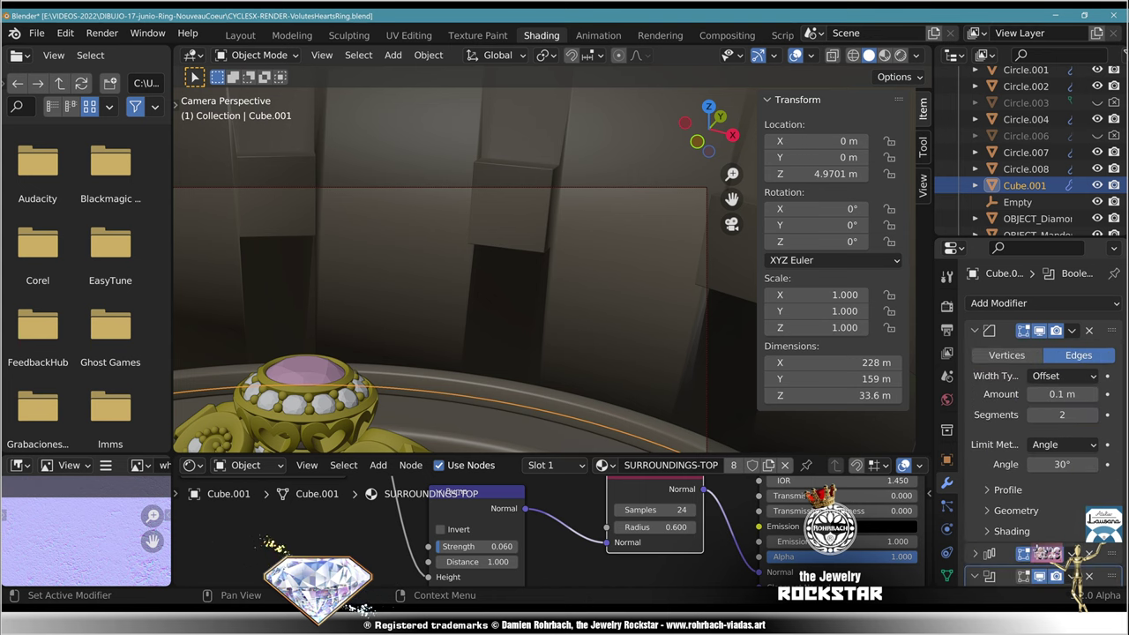
click(975, 330)
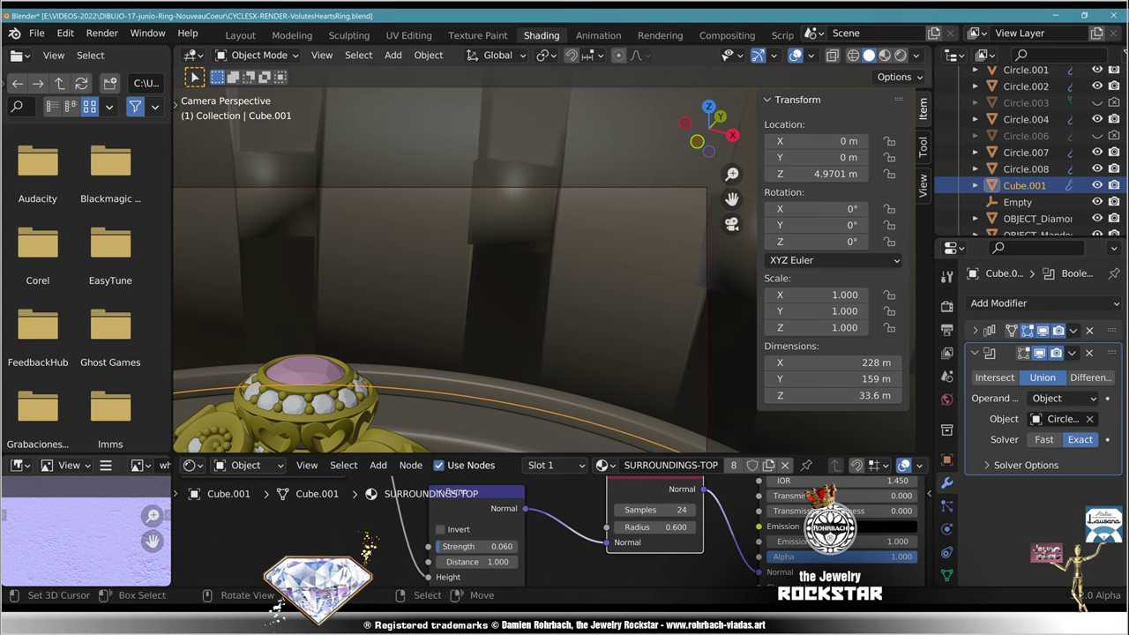
Step: Undo the Bevel removal, the wall's hiding and the Boolean's object assignment, and save the file
key(ctrl+z)
key(ctrl+z)
key(ctrl+z)
key(ctrl+z)
key(ctrl+s)
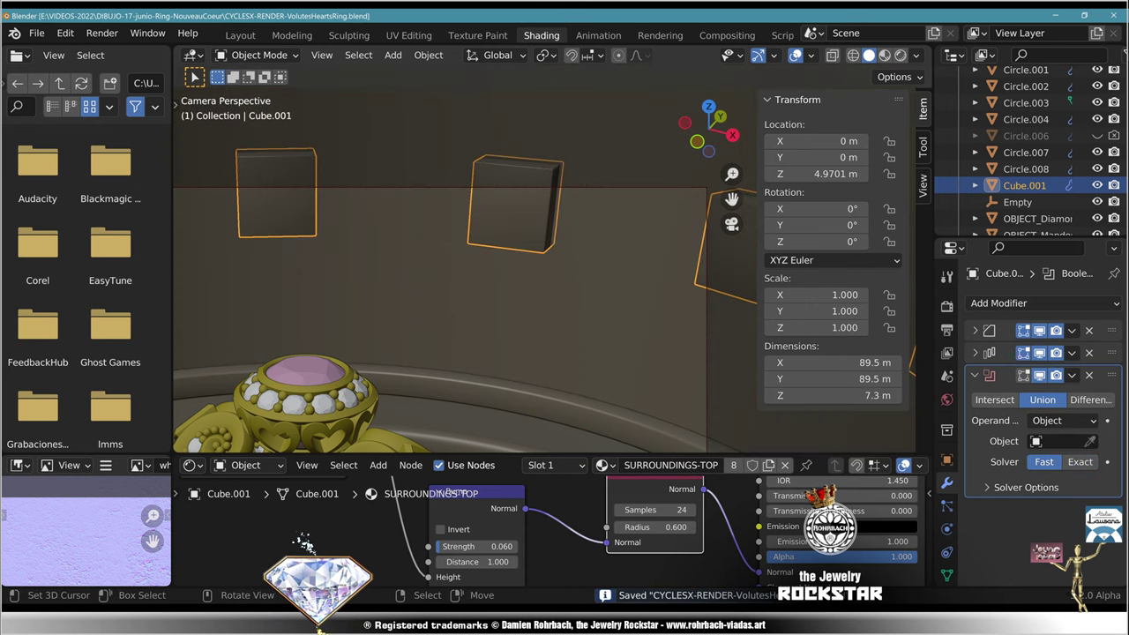
Step: Apply the cube array's modifiers so it becomes a plain mesh, and undo the mistaken object deletion
key(alt+a)
scroll(553, 265, down, 2)
shift+middle_drag(476, 265, 551, 257)
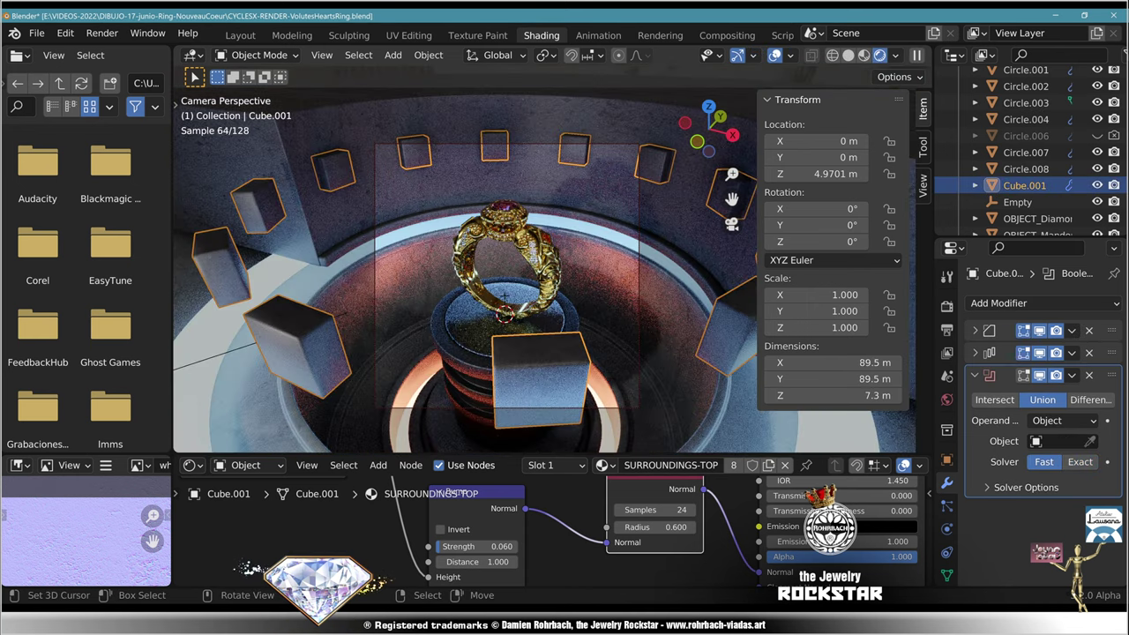
key(Delete)
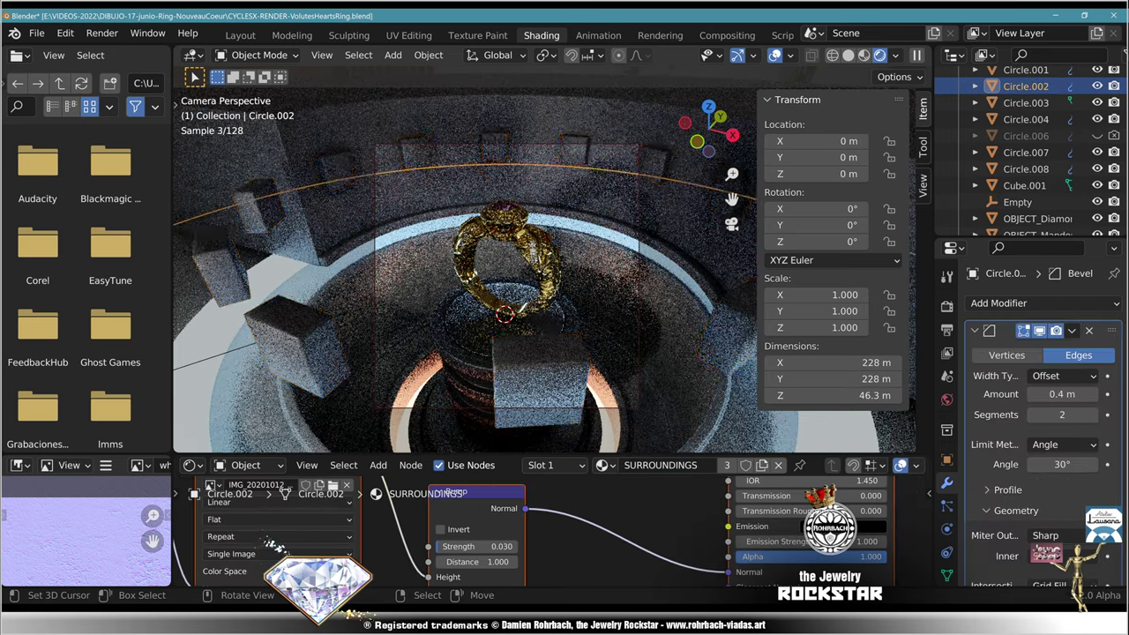
key(ctrl+z)
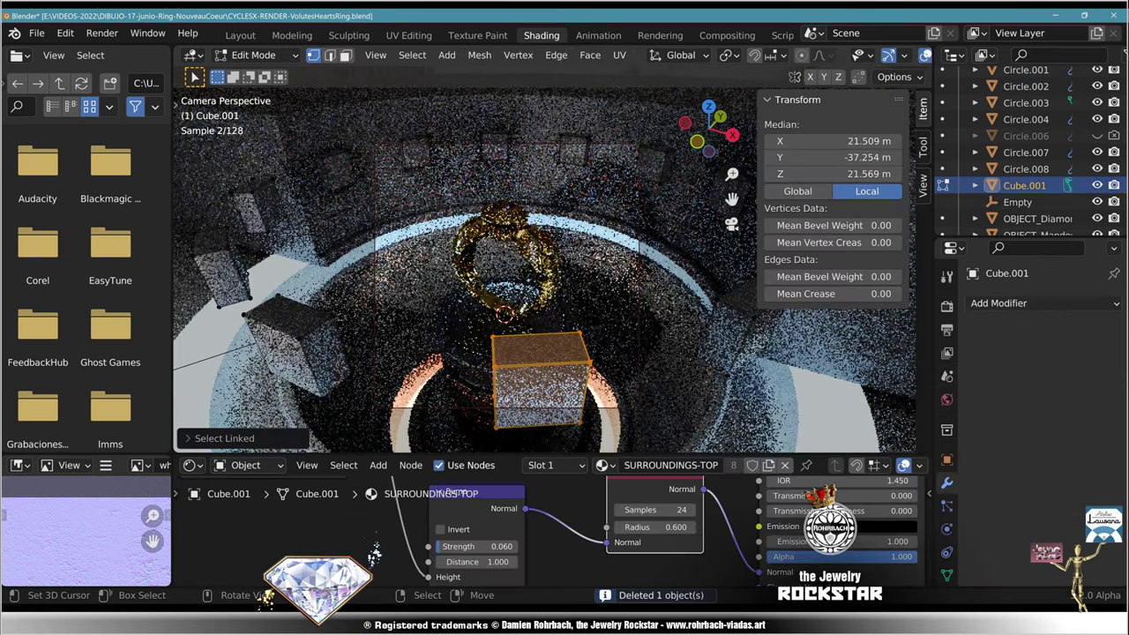
Step: Delete the cubes in front of and beside the ring from the array mesh, keeping those along the curved wall, and save the file
key(l)
key(l)
key(l)
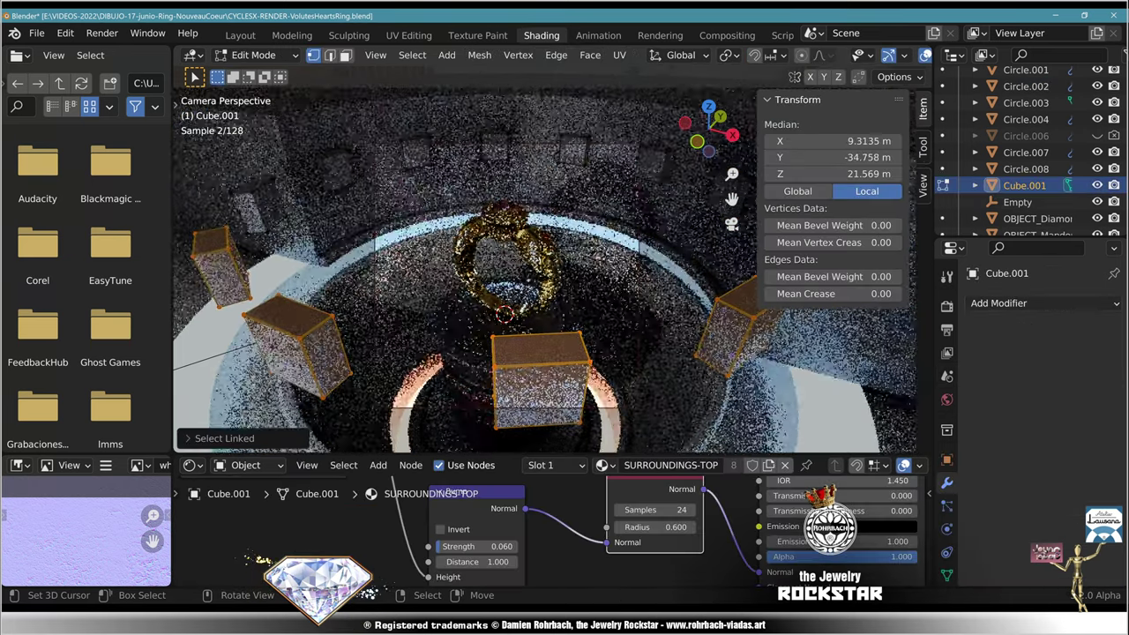
key(x)
key(Return)
key(Tab)
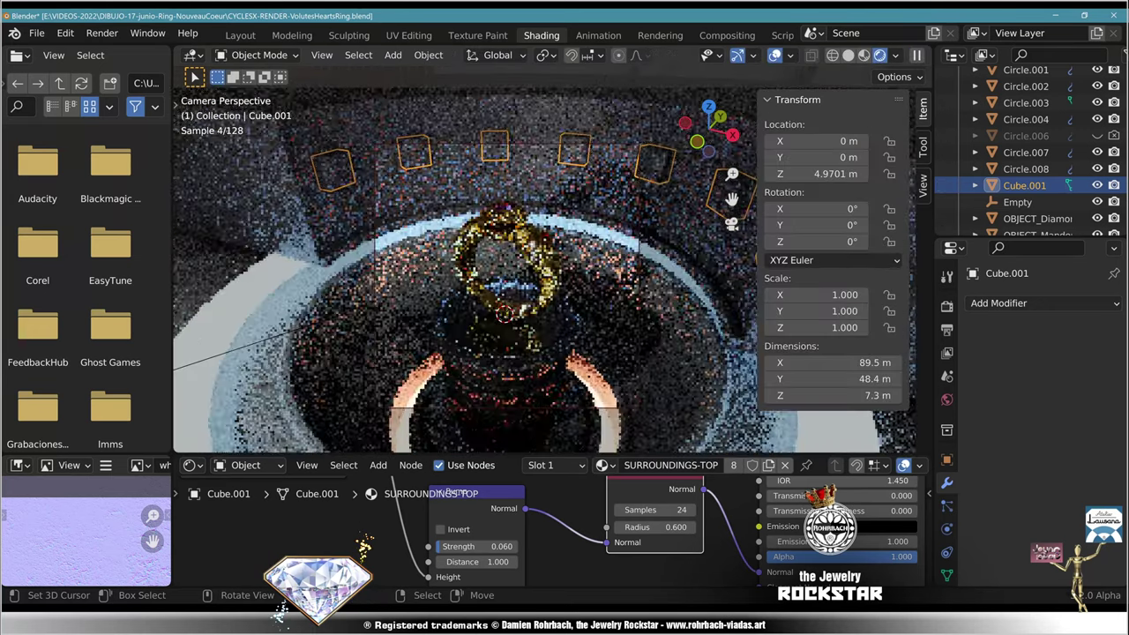
key(ctrl+s)
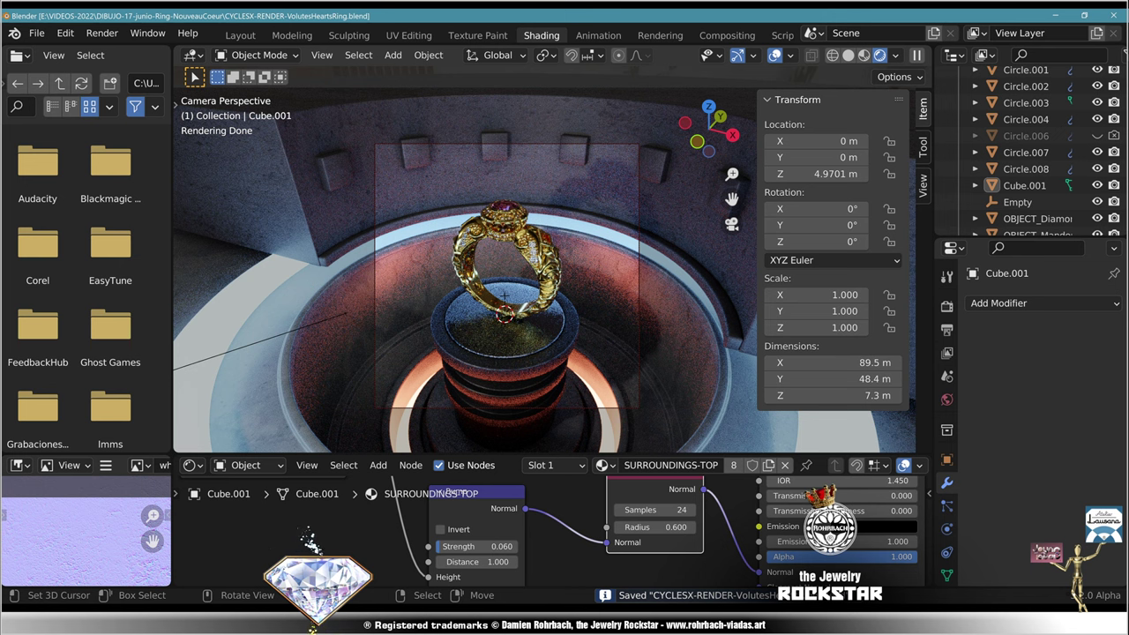
Step: Lower the remaining cubes along Z and stretch them vertically into pillars with a Z scale of 3.371
right_click(333, 169)
key(g)
key(z)
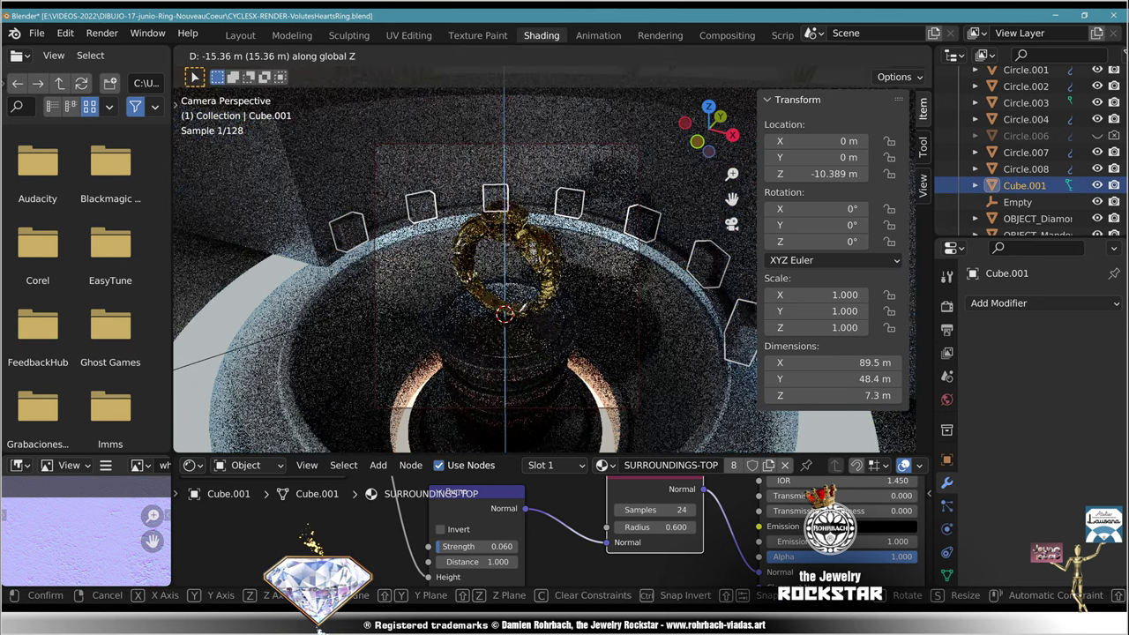
click(300, 623)
key(s)
key(z)
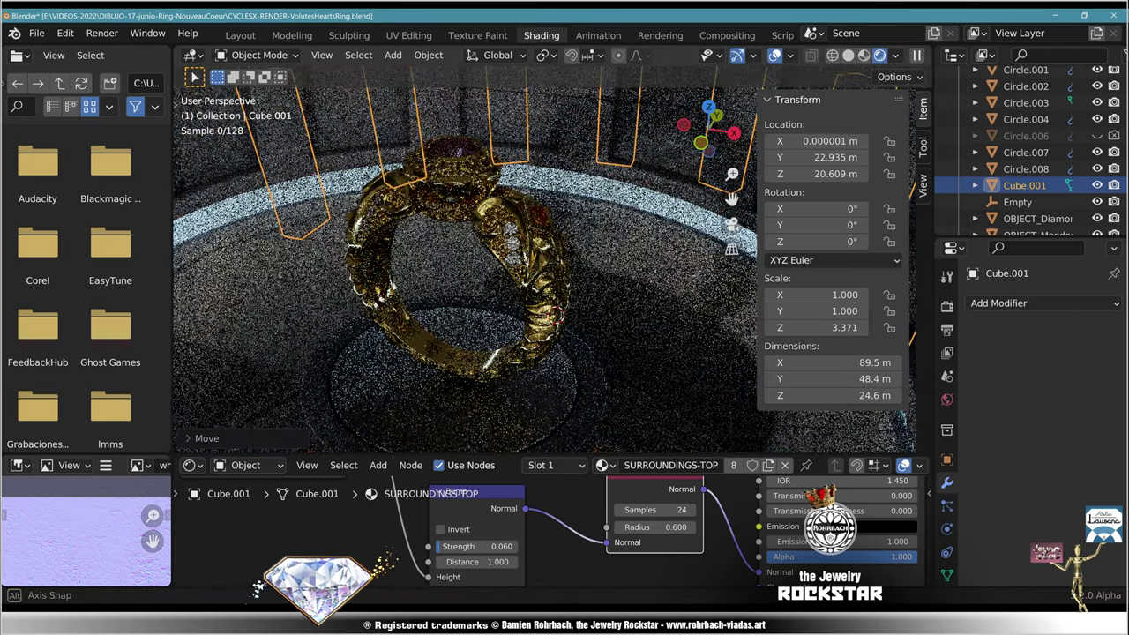
Step: Scale the pillar array uniformly by about 1.035 so the pillars sit further into the curved wall, checking from the top view
shift+middle_drag(441, 264, 618, 247)
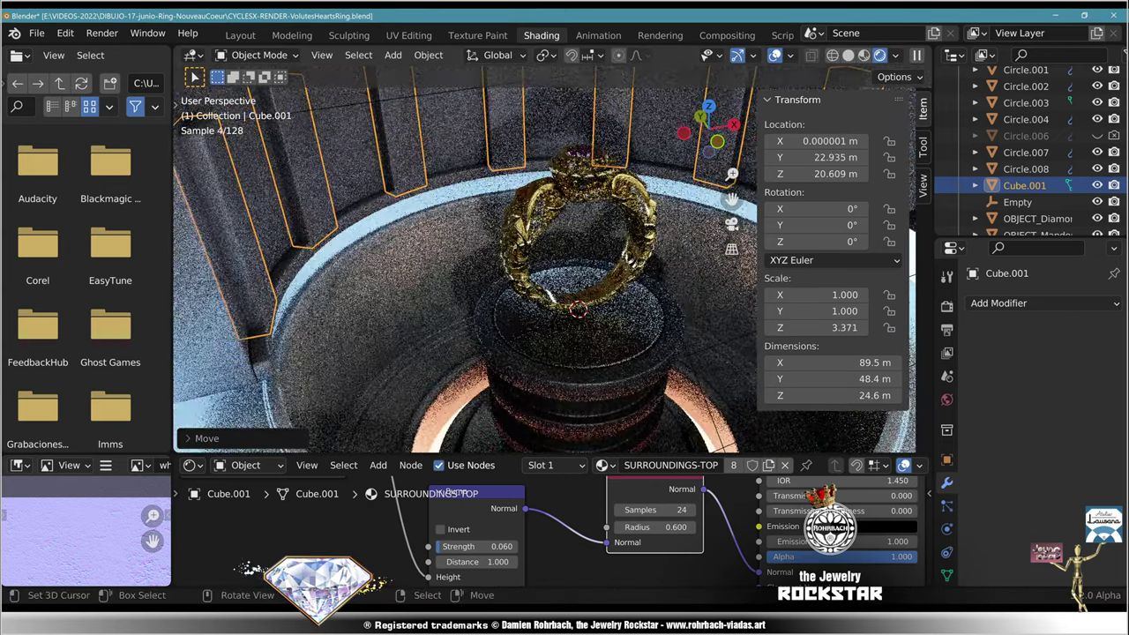
key(s)
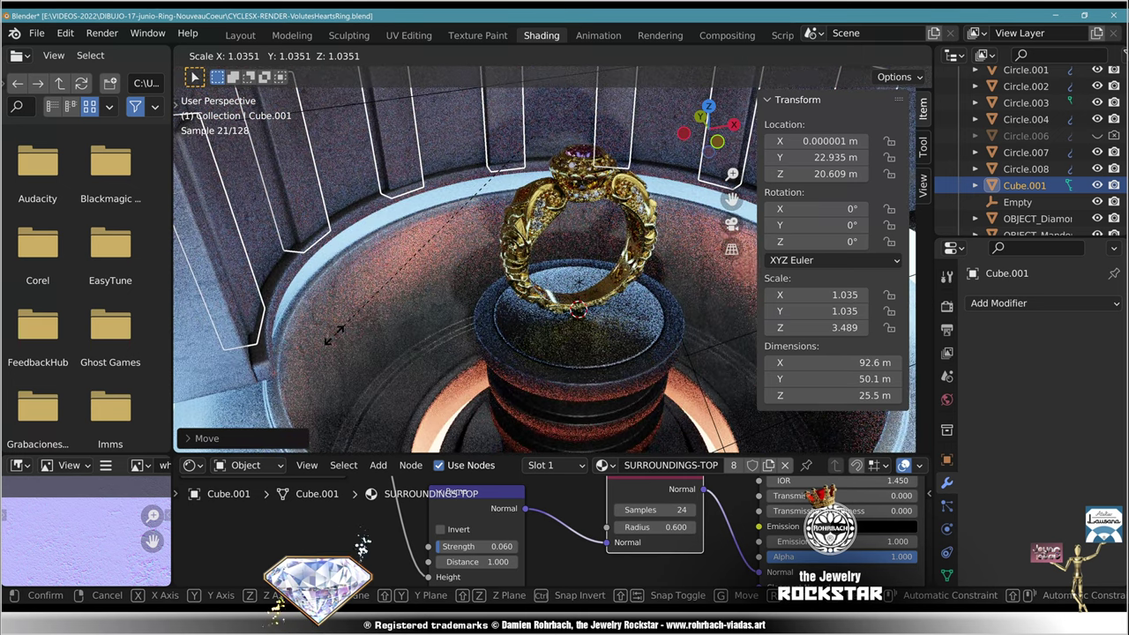
key(Return)
key(KP_7)
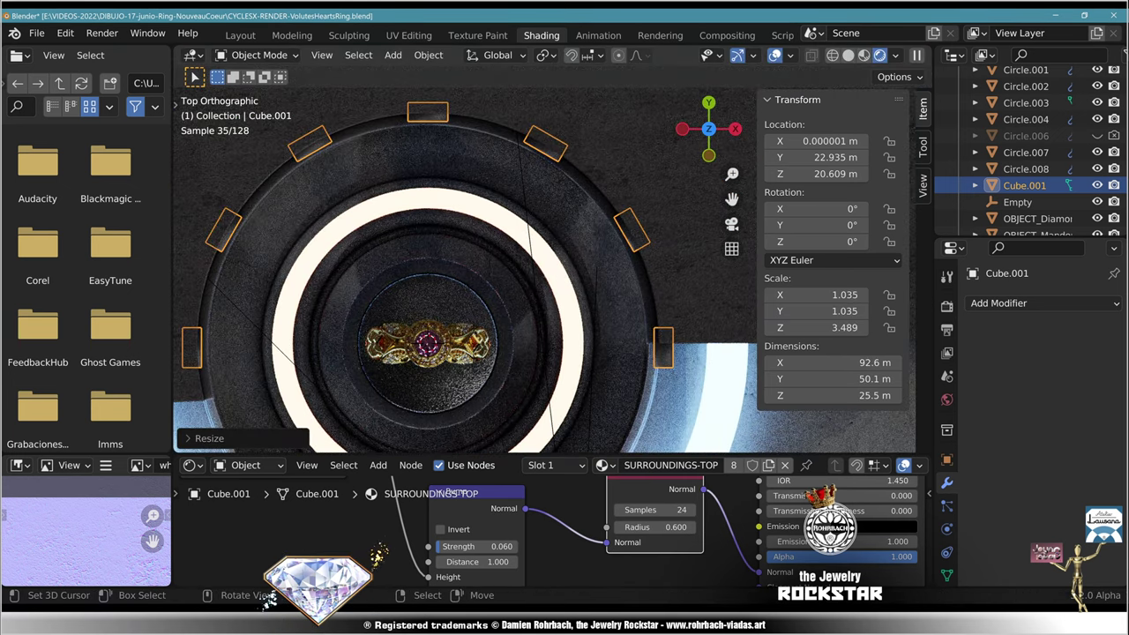
Step: Duplicate the curved trim ring on the wall and move the copy along Z, settling it near the wall's base
middle_drag(476, 335, 476, 273)
key(KP_0)
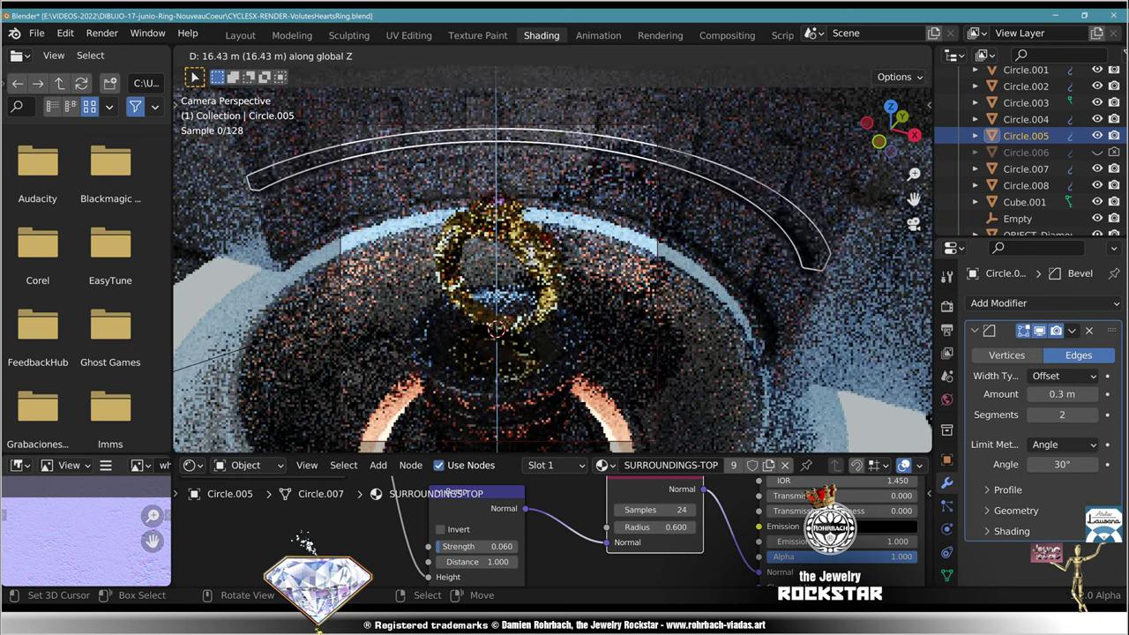
key(Return)
key(alt+a)
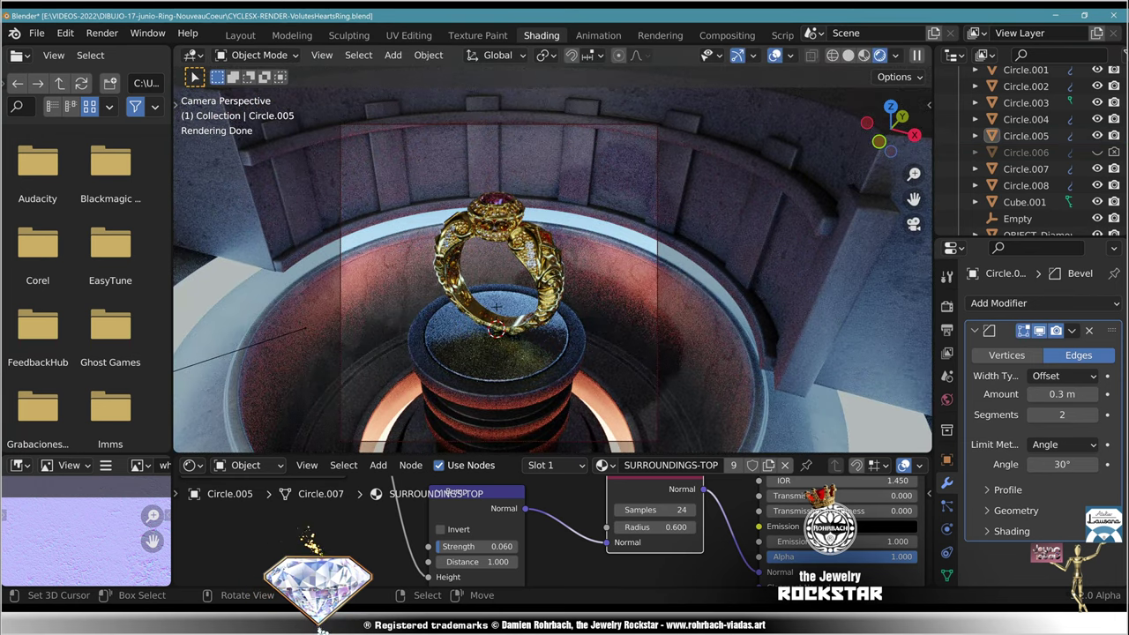
key(g)
key(z)
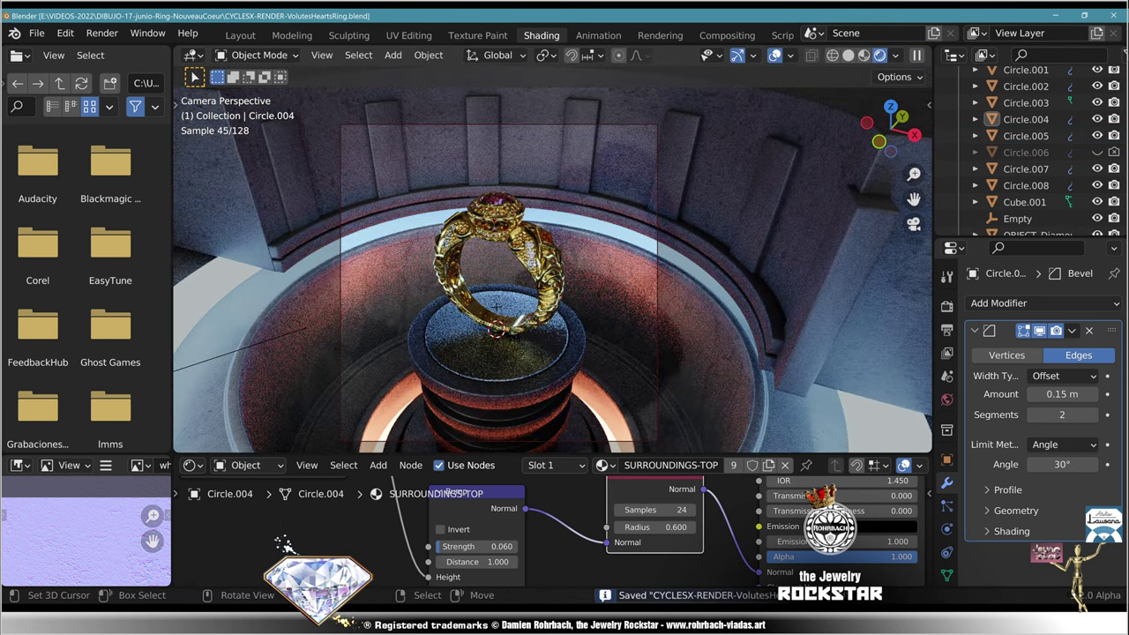
Step: Select the pillar array, revert its vertical stretch to a uniform 1.035 scale, and set its Z rotation to 9.76°
right_click(826, 281)
key(n)
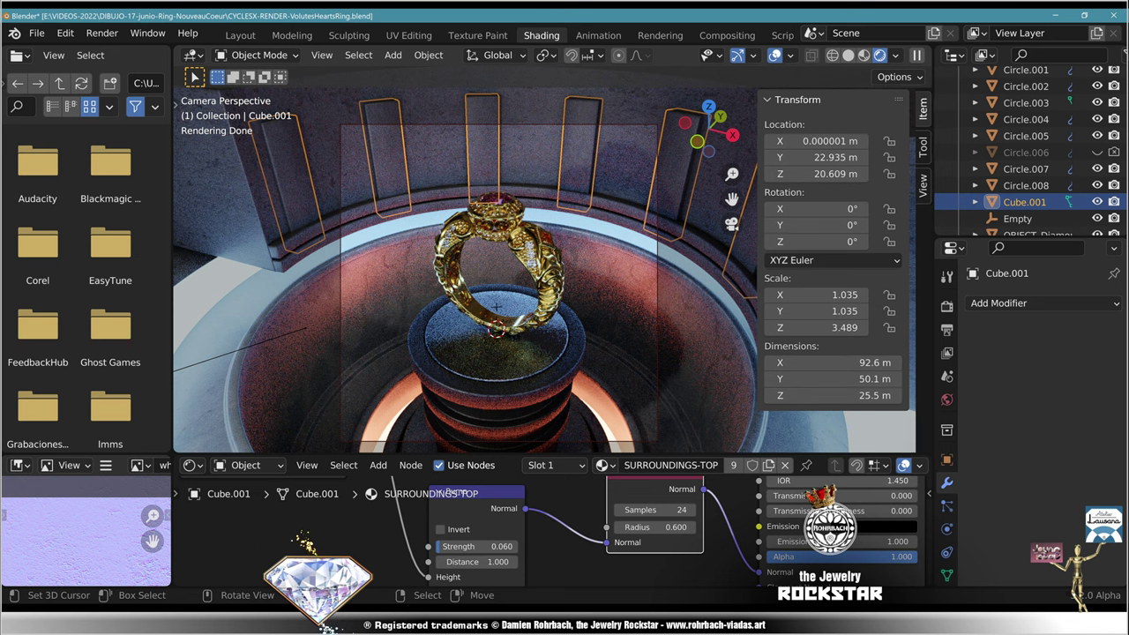
key(ctrl+z)
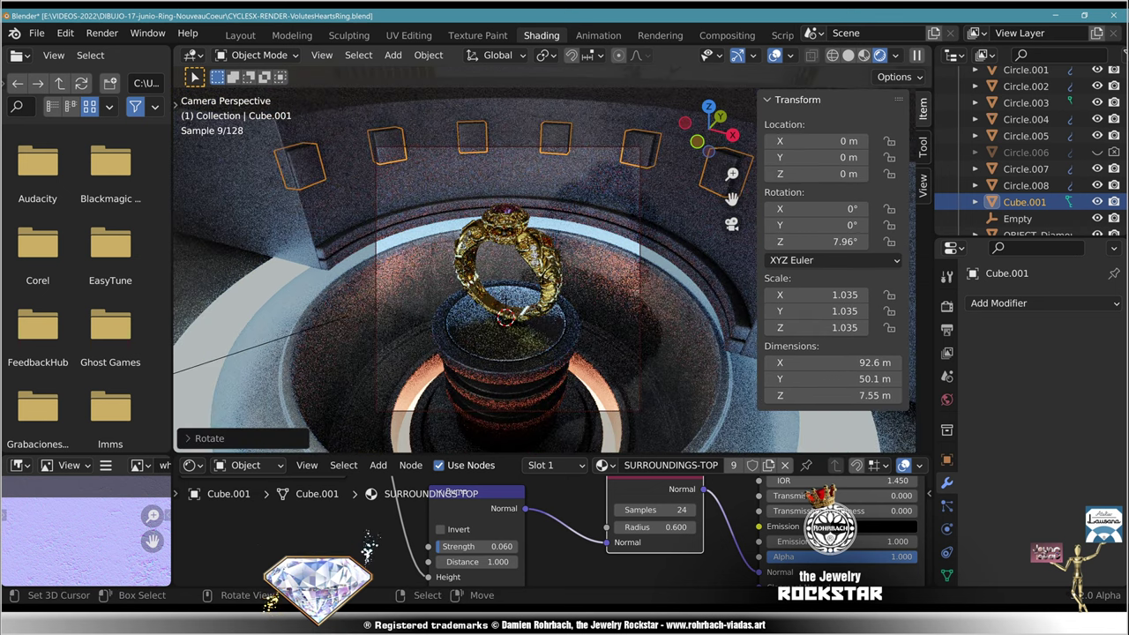
mouse_move(816, 241)
mouse_down()
mouse_move(797, 241)
mouse_move(832, 241)
mouse_up()
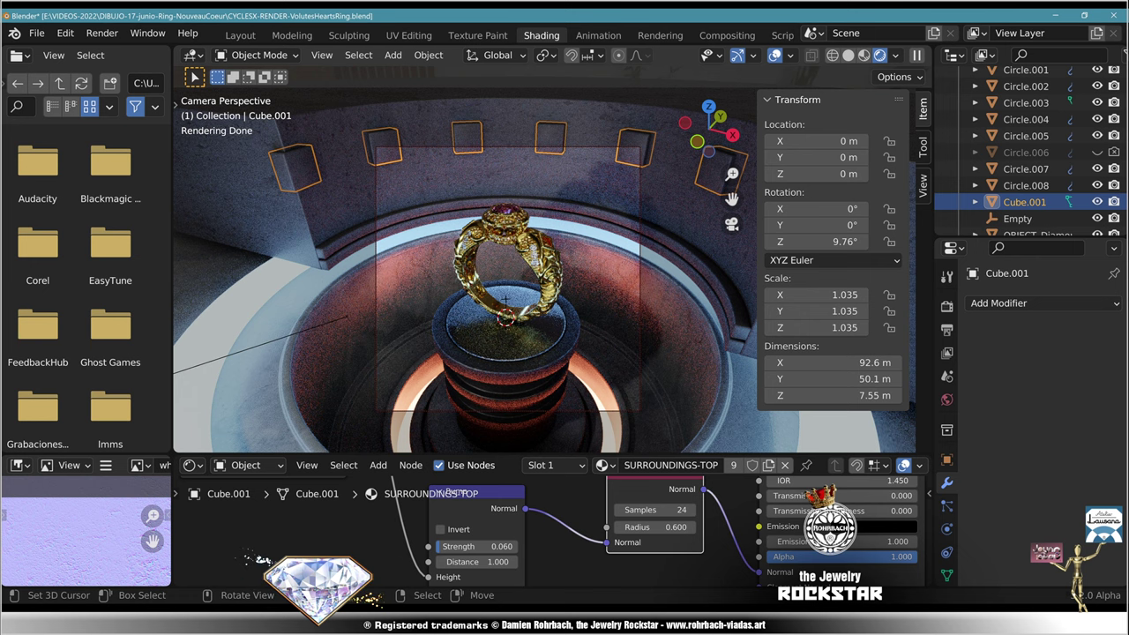
Step: Lower the cube array about 8.03 m along the global Z axis
key(g)
key(z)
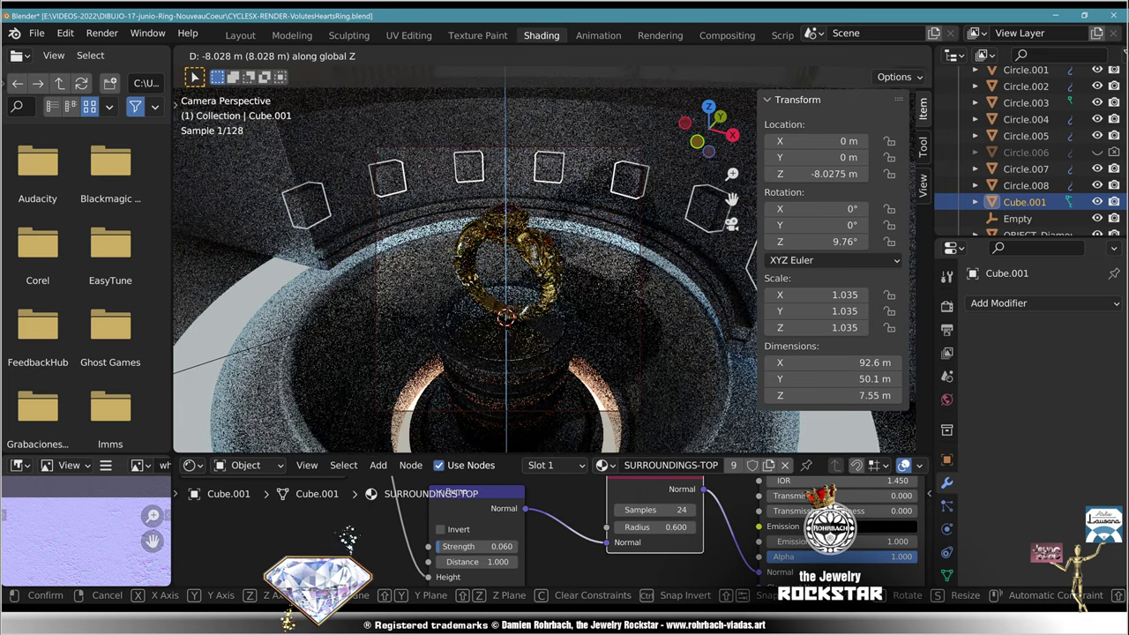
key(Return)
Step: Shrink every cube of the array mesh around its own individual origin, down to a height of about 5.02 m
key(Tab)
key(a)
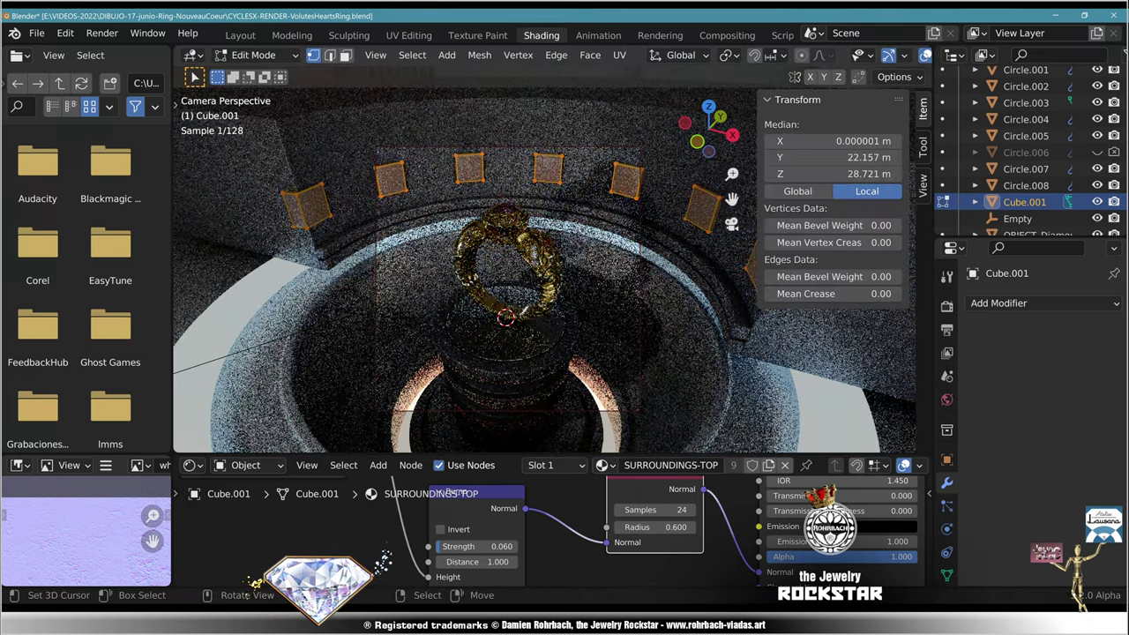
click(725, 55)
click(794, 111)
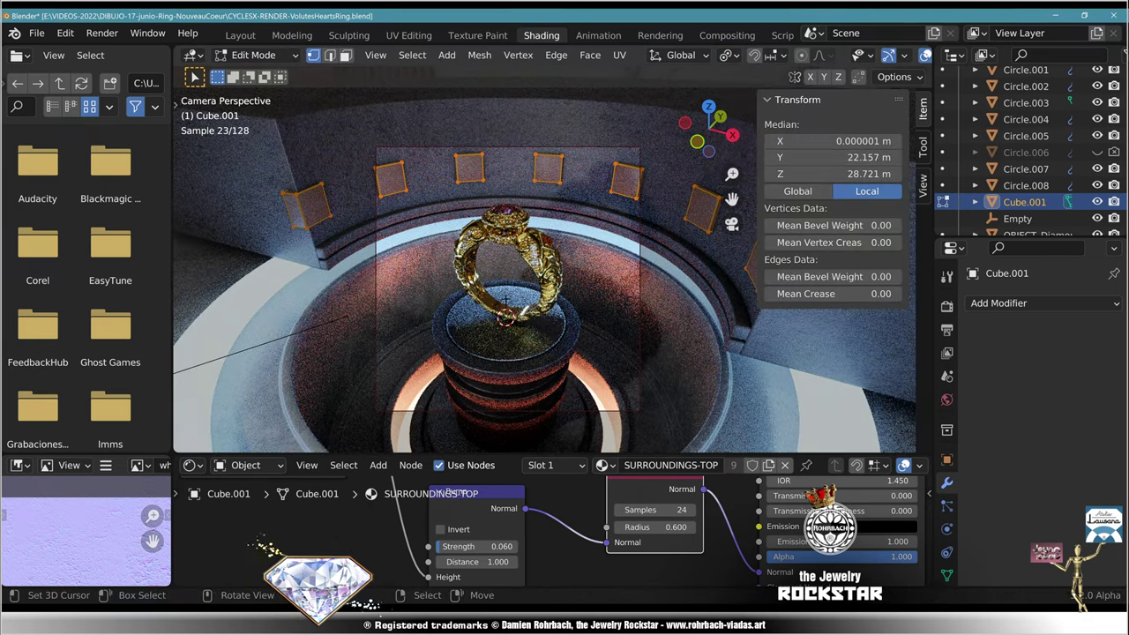
key(s)
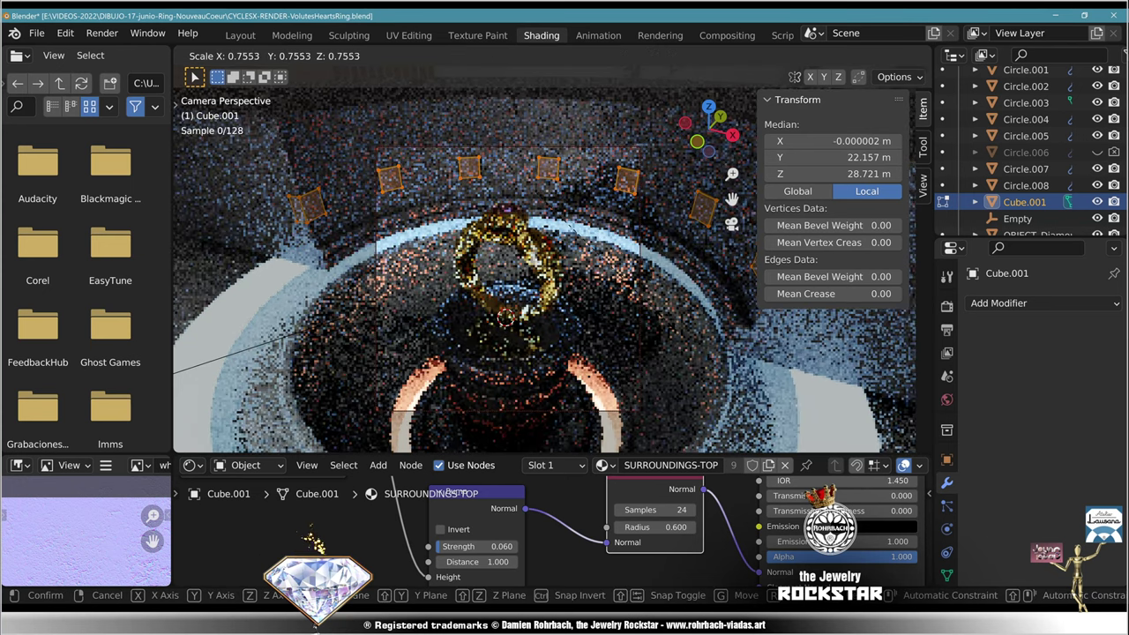
key(Return)
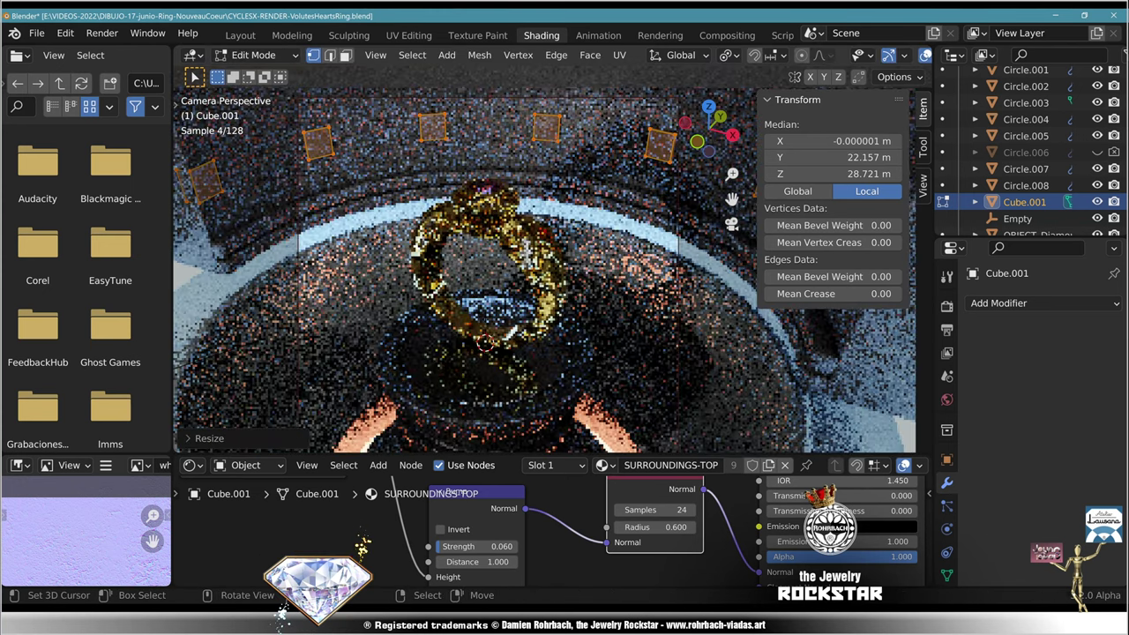
key(Tab)
Step: Set the cube array's Z rotation to 0°
right_click(547, 128)
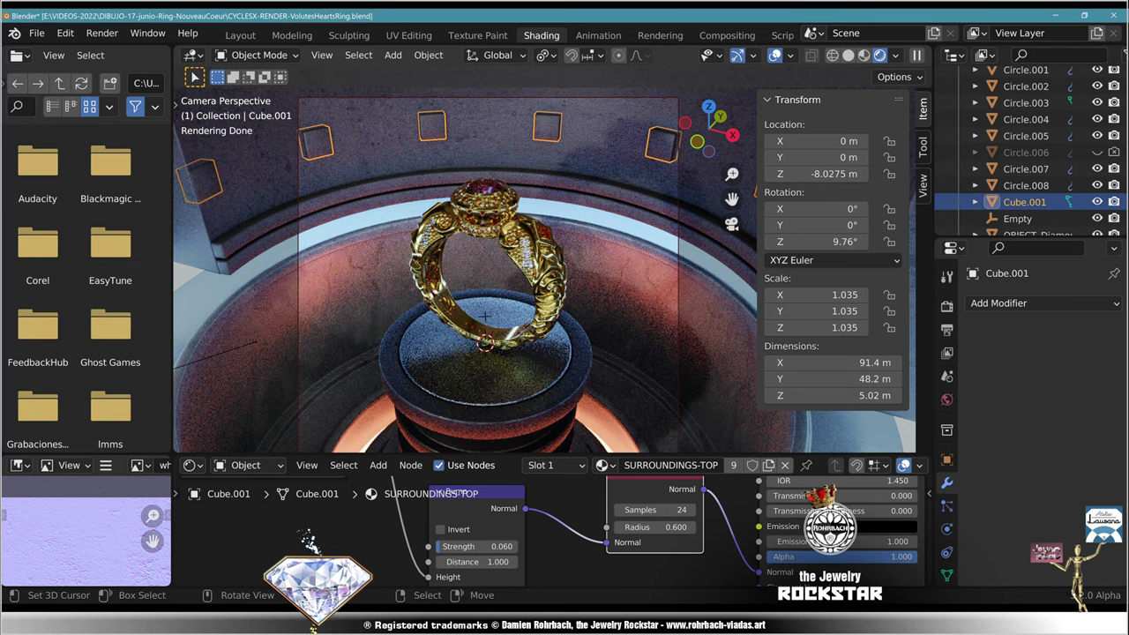
click(817, 242)
text(0)
key(Return)
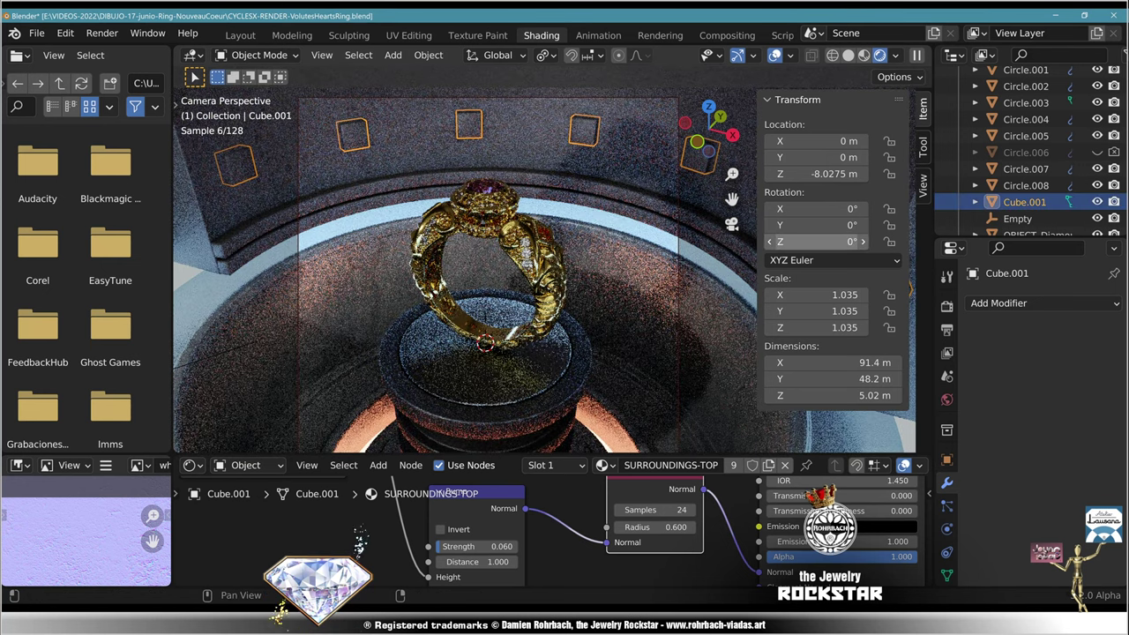
Step: Lower the cube array along Z to -25.188 m and stretch it vertically to a Z scale of 1.583
key(g)
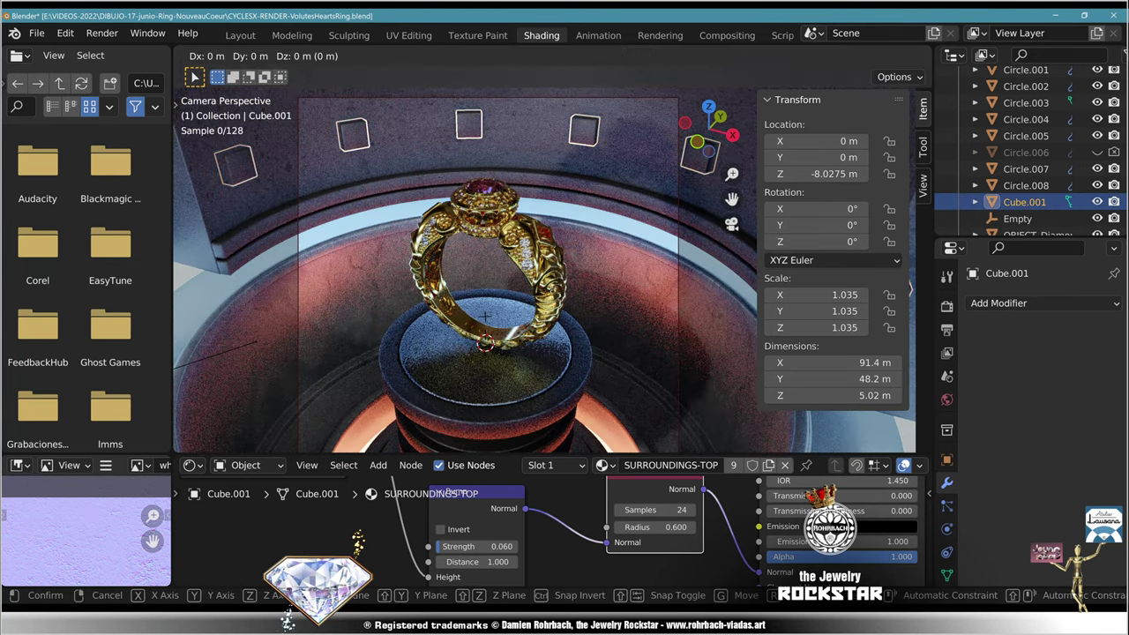
key(z)
key(Return)
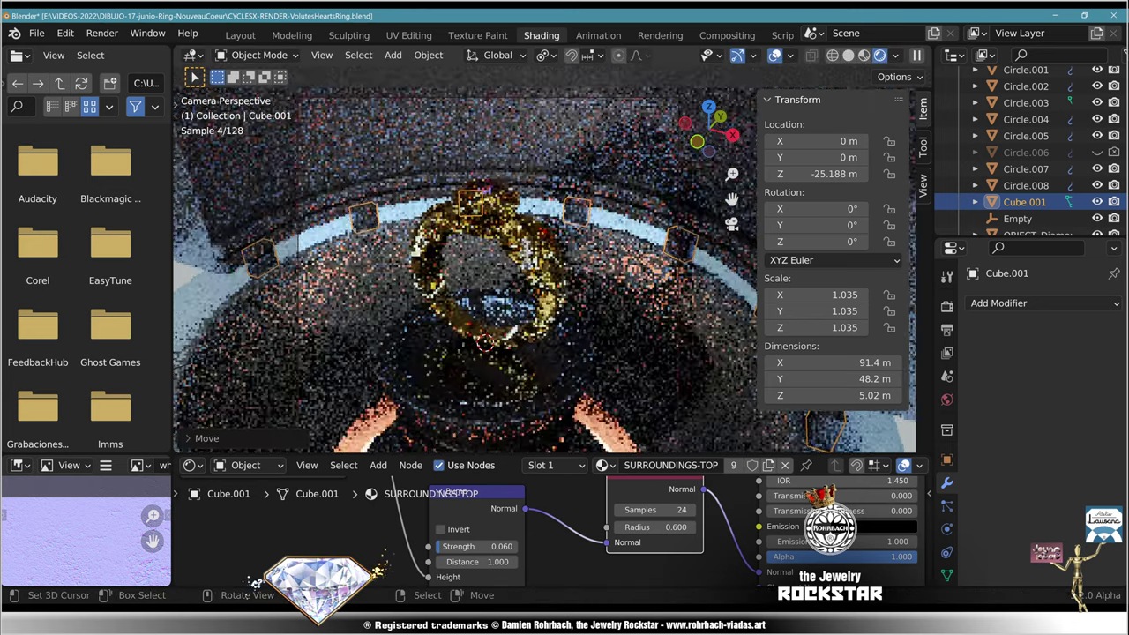
key(s)
key(z)
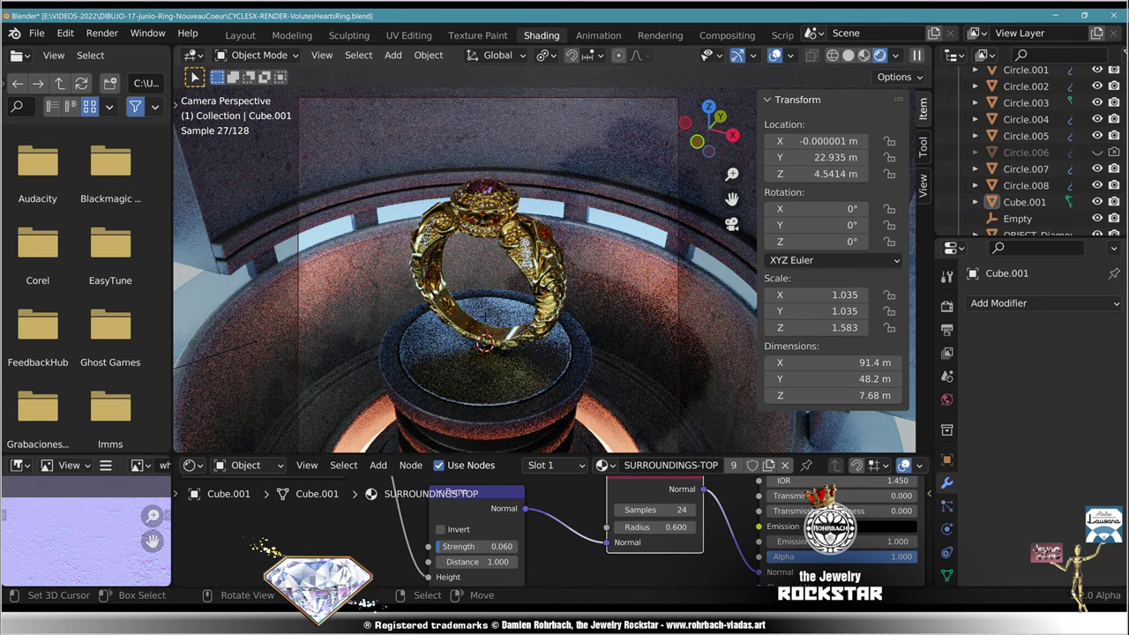
Step: Try snapping the cube array to the 3D cursor and setting its origin there, and undo both operations
key(shift+s)
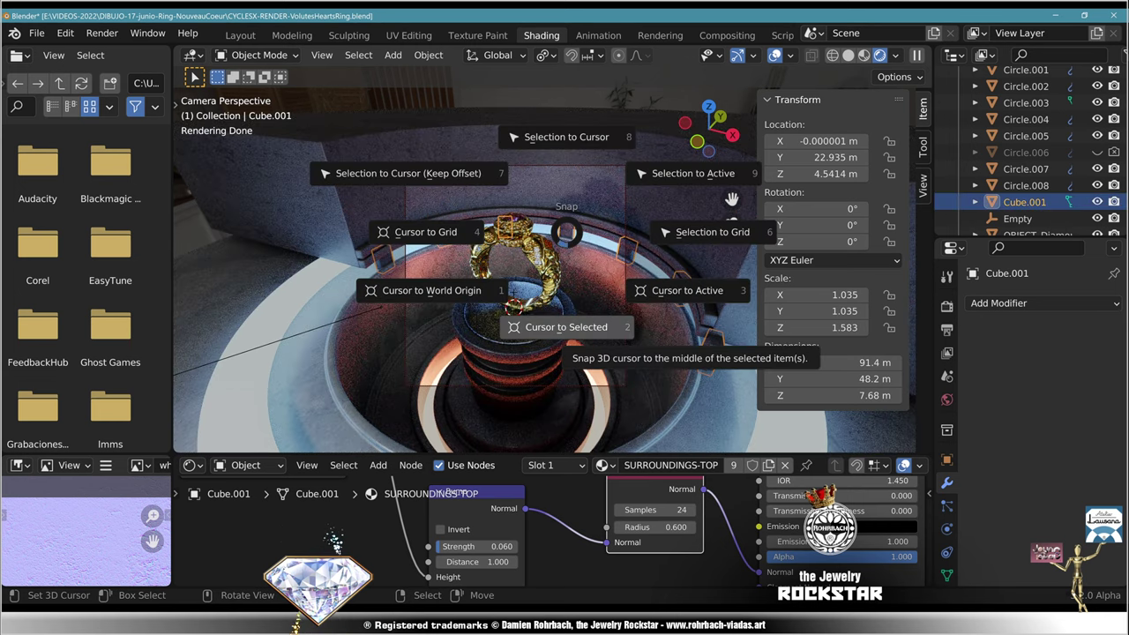
click(567, 136)
click(429, 55)
mouse_move(494, 90)
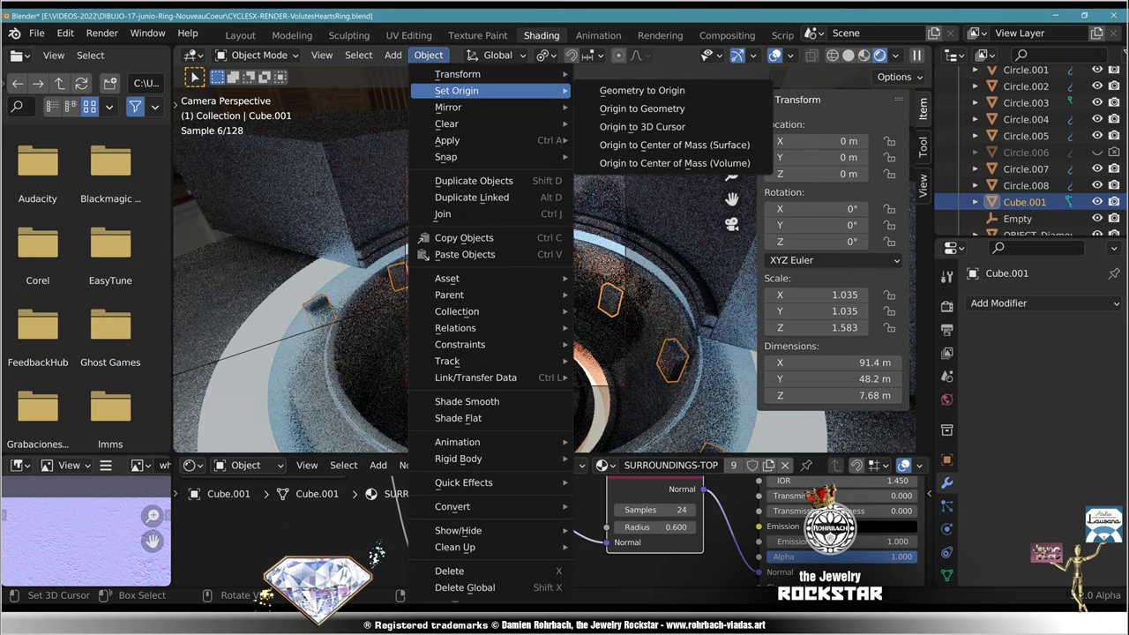
click(642, 126)
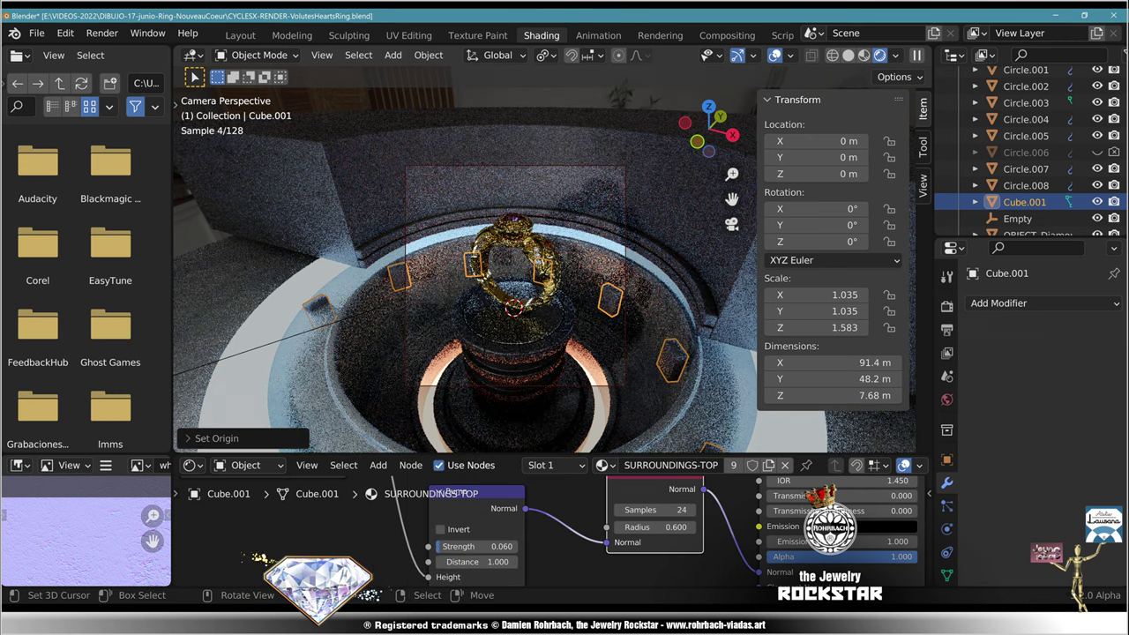
key(ctrl+z)
key(ctrl+z)
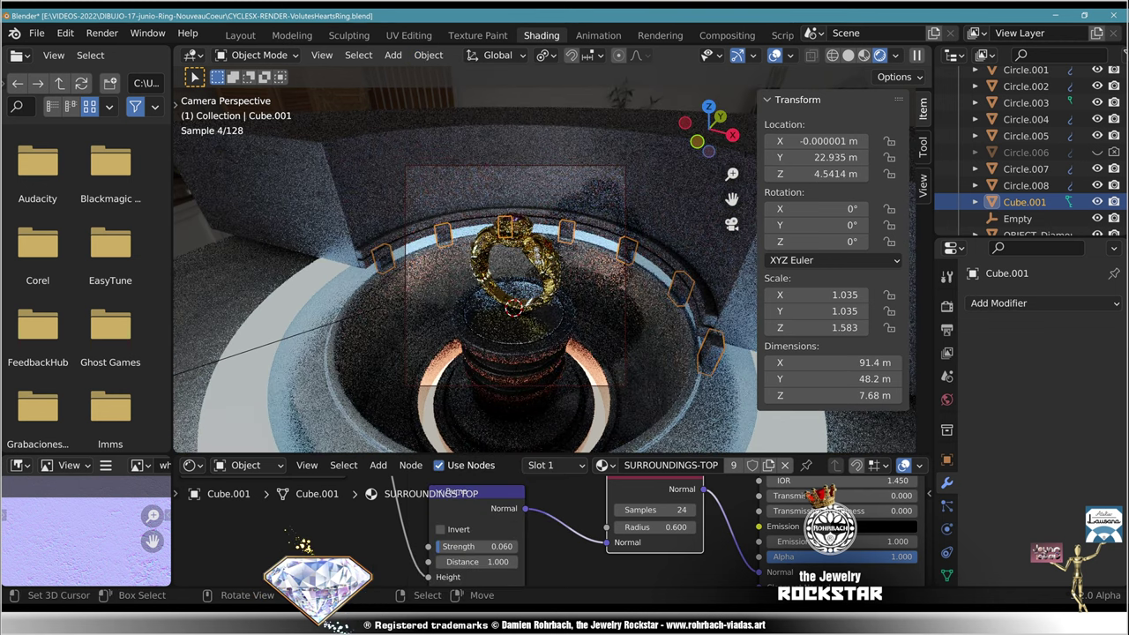
Step: Set the cube array's origin to the 3D cursor at the scene centre
click(428, 54)
mouse_move(494, 91)
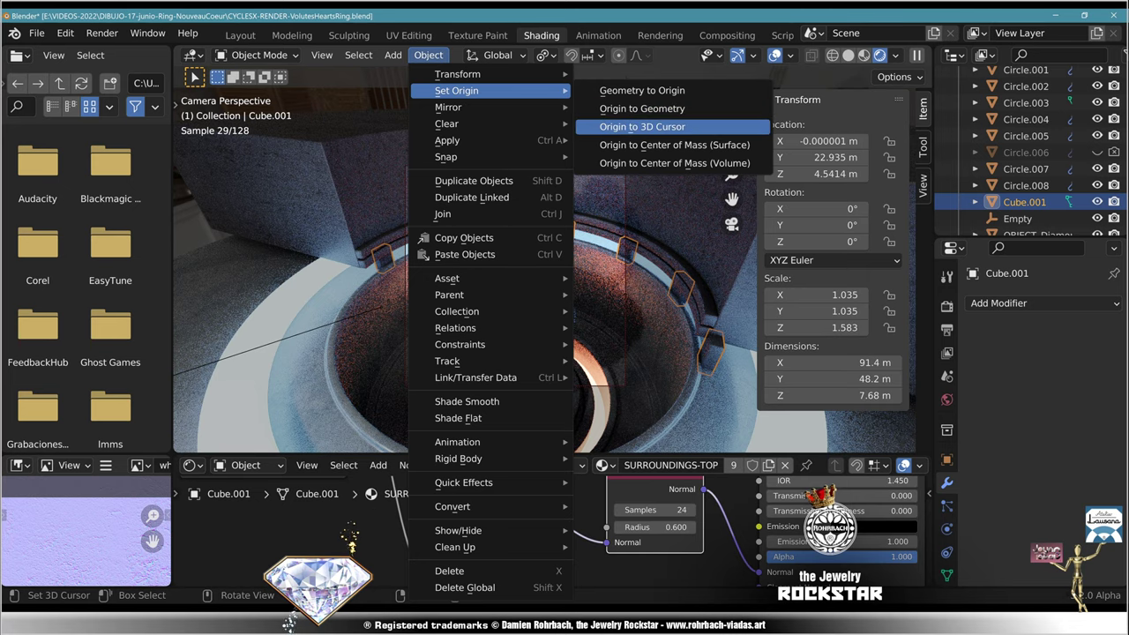
click(643, 124)
Step: Rotate the cube array around the global Z axis to 26.5°, centring one cube behind the ring
key(r)
key(z)
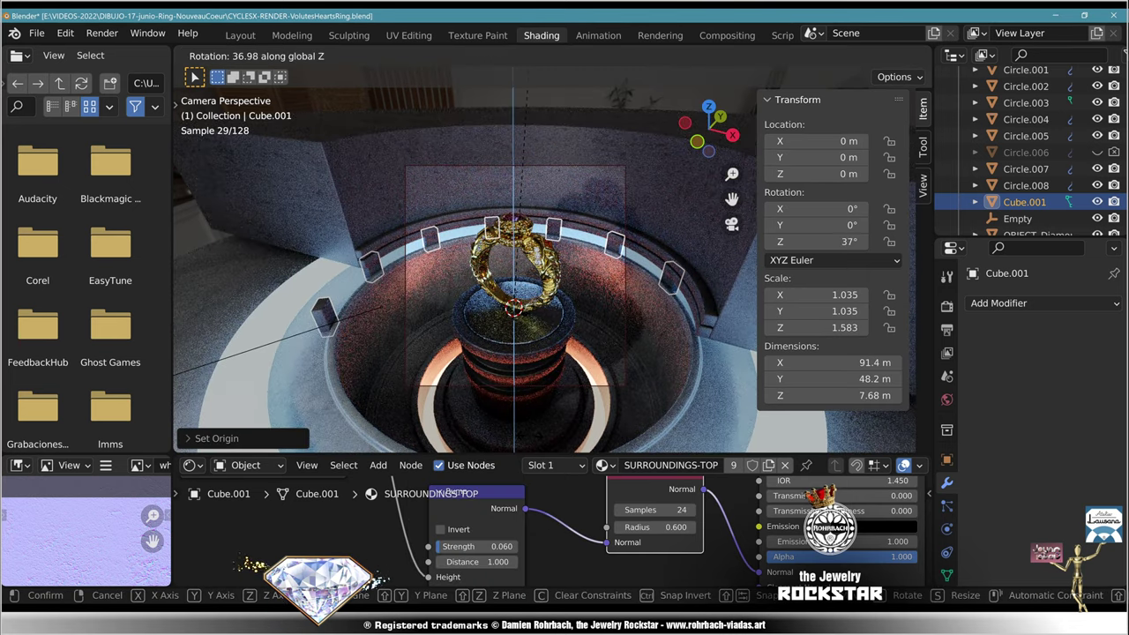
key(Return)
key(r)
key(z)
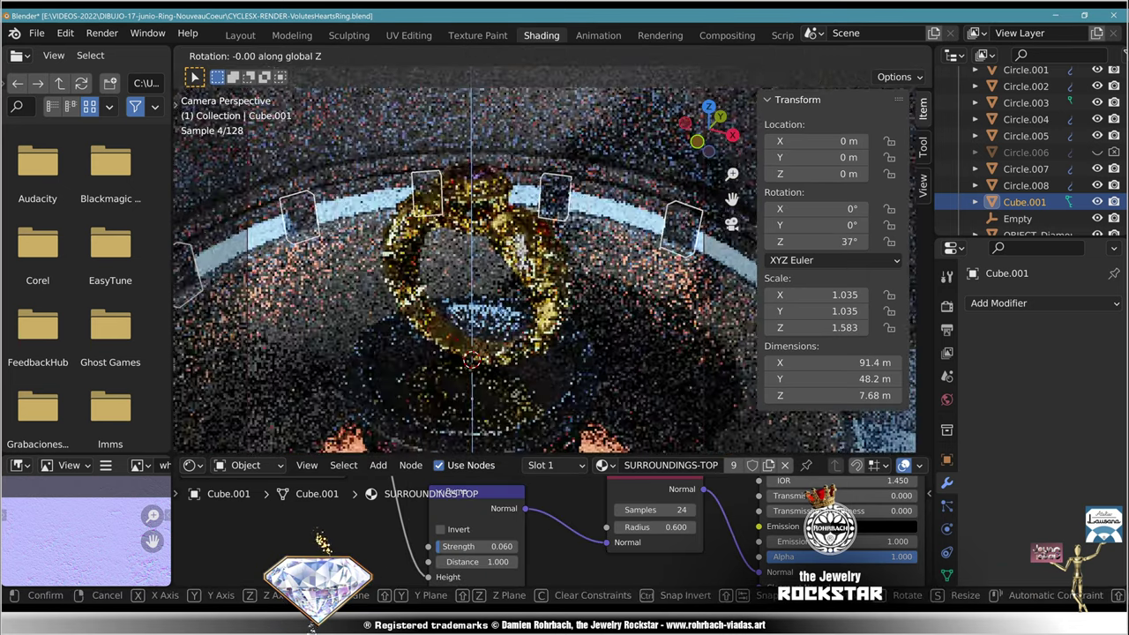
key(Return)
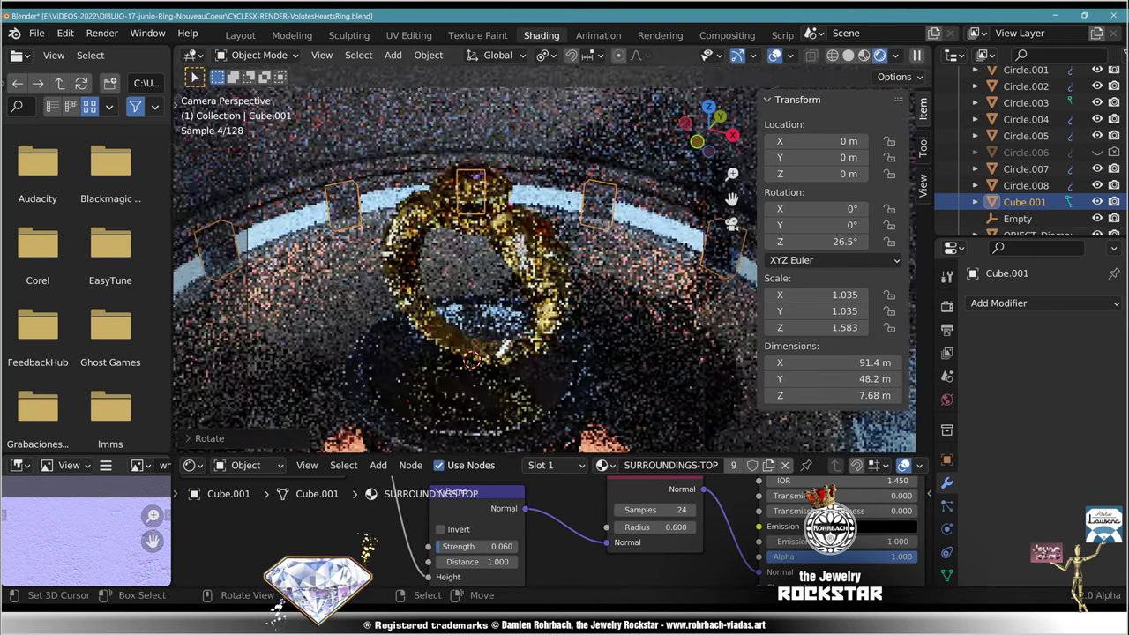
Step: Save the scene file with the rotated cube array
scroll(508, 279, down, 2)
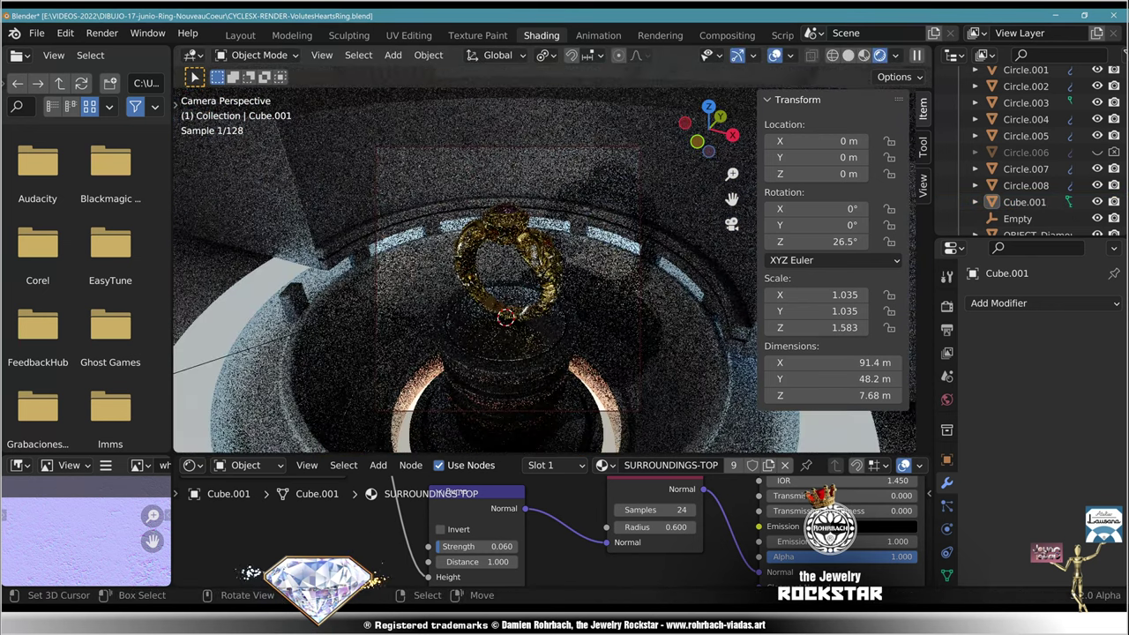
key(ctrl+s)
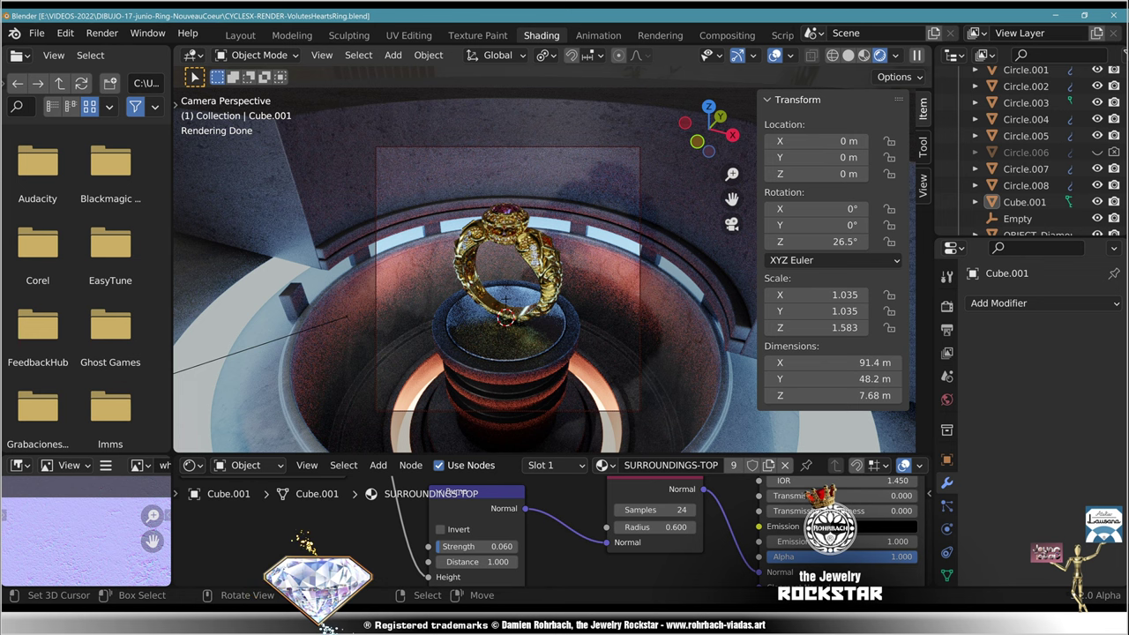
Step: Select the curved wall, set the Y mapping scale of its SURROUNDINGS-TOP material to 6, and save the file
click(529, 181)
scroll(530, 181, down, 3)
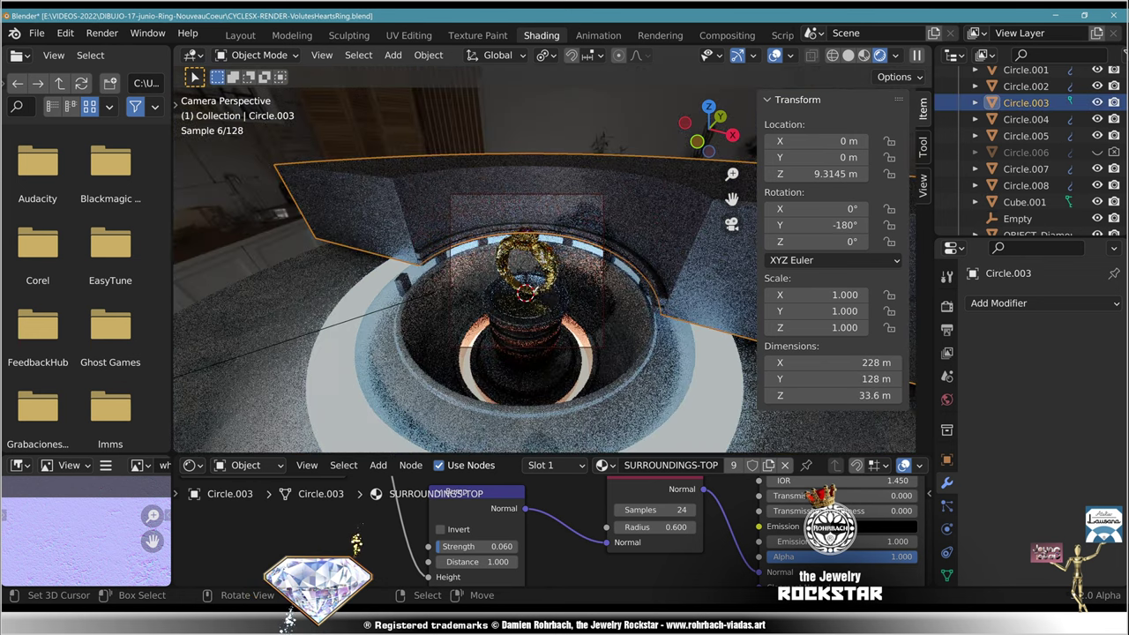
shift+middle_drag(529, 181, 426, 210)
scroll(426, 211, up, 1)
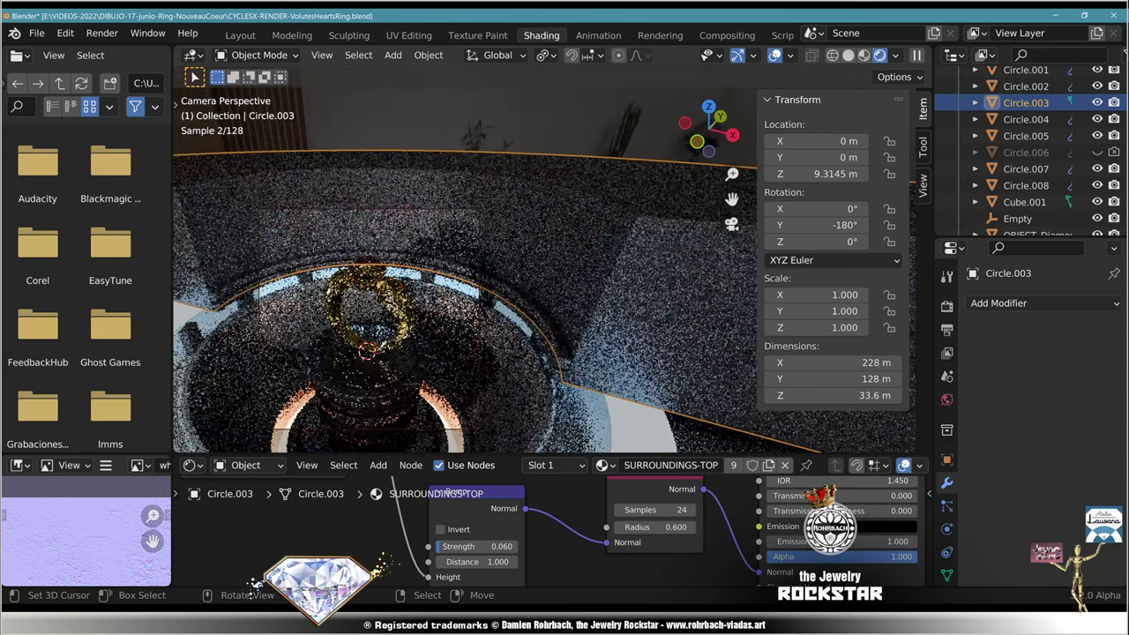
scroll(265, 547, down, 2)
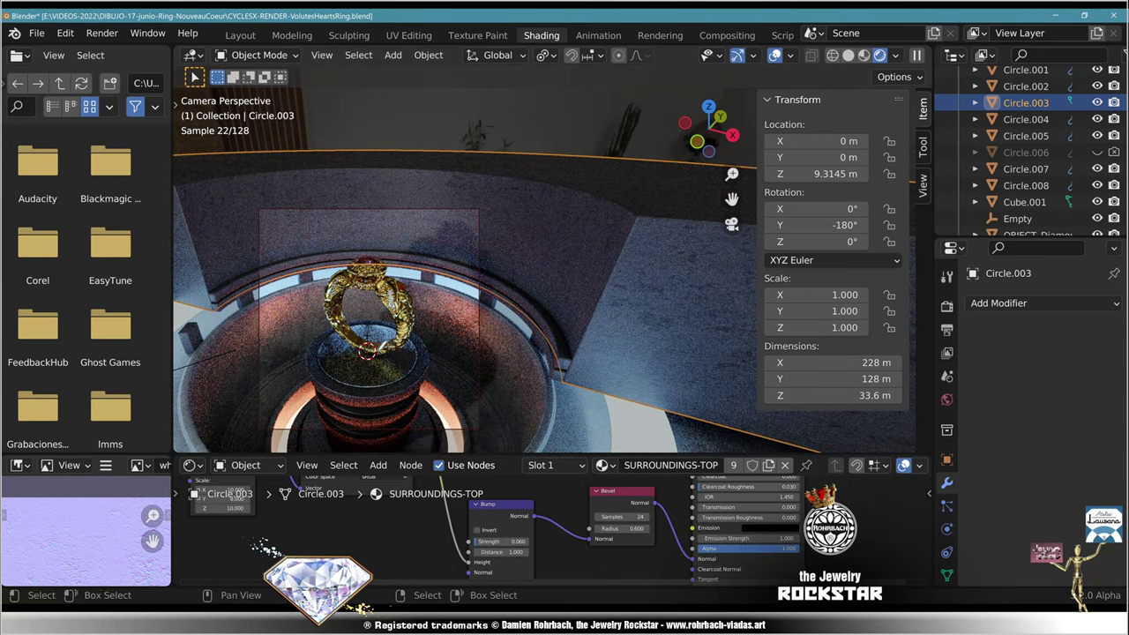
scroll(311, 540, up, 4)
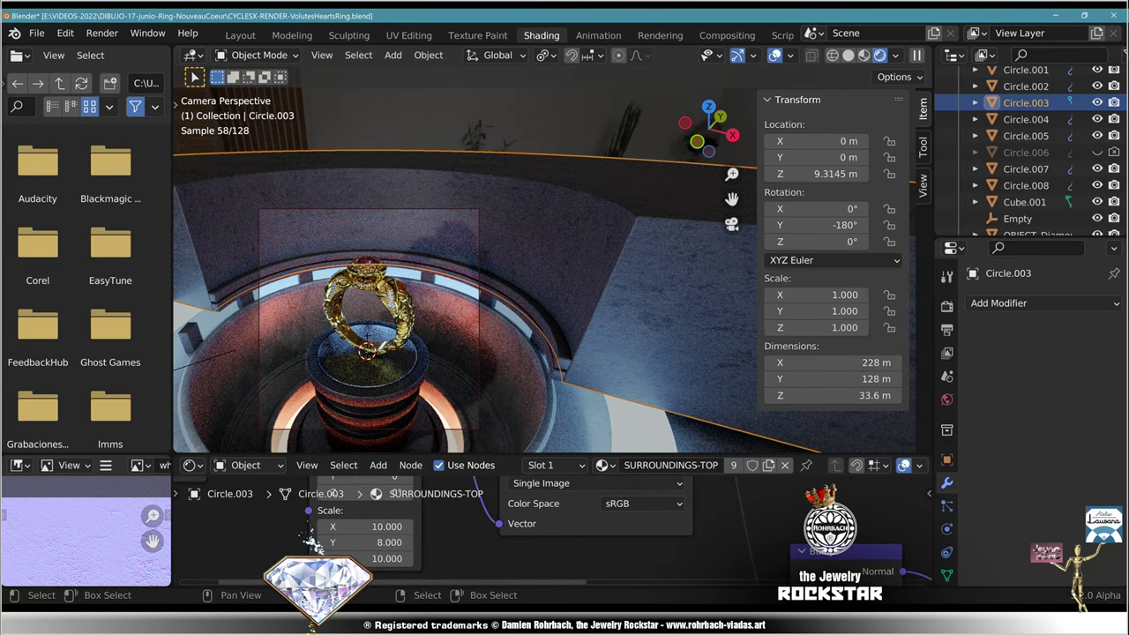
middle_drag(401, 546, 553, 525)
scroll(553, 526, up, 5)
click(529, 518)
text(6)
key(Return)
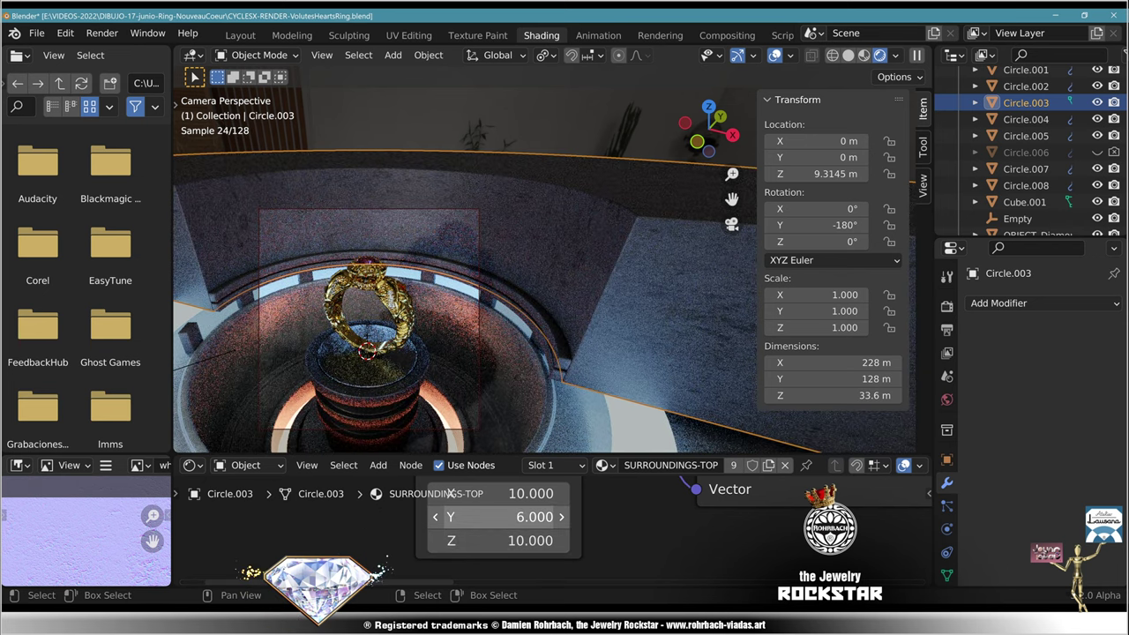
key(alt+a)
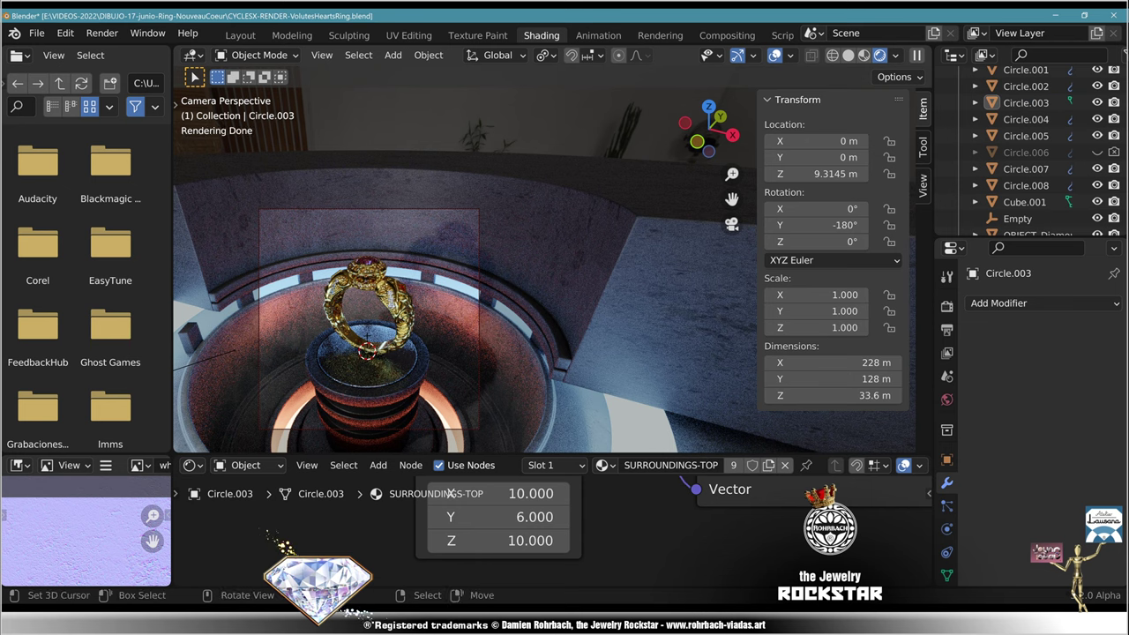
key(ctrl+s)
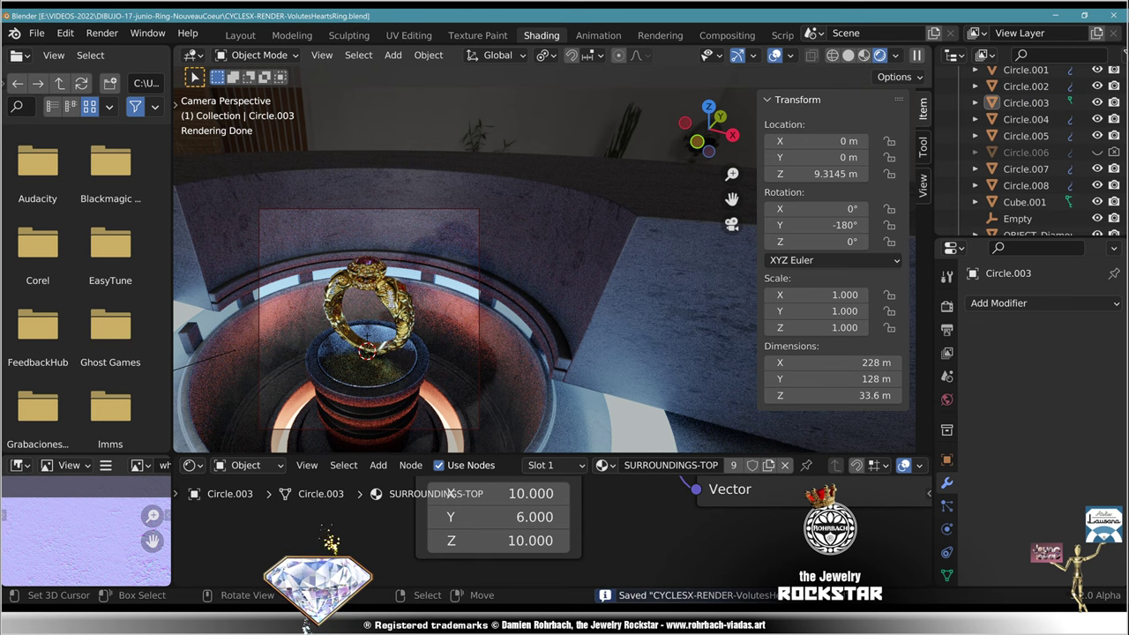
Step: Try a uniform mapping scale of 10 on the SURROUNDINGS-TOP texture and settle on 20 for X, Y and Z
middle_drag(486, 494, 485, 501)
double_click(485, 500)
text(6)
key(Return)
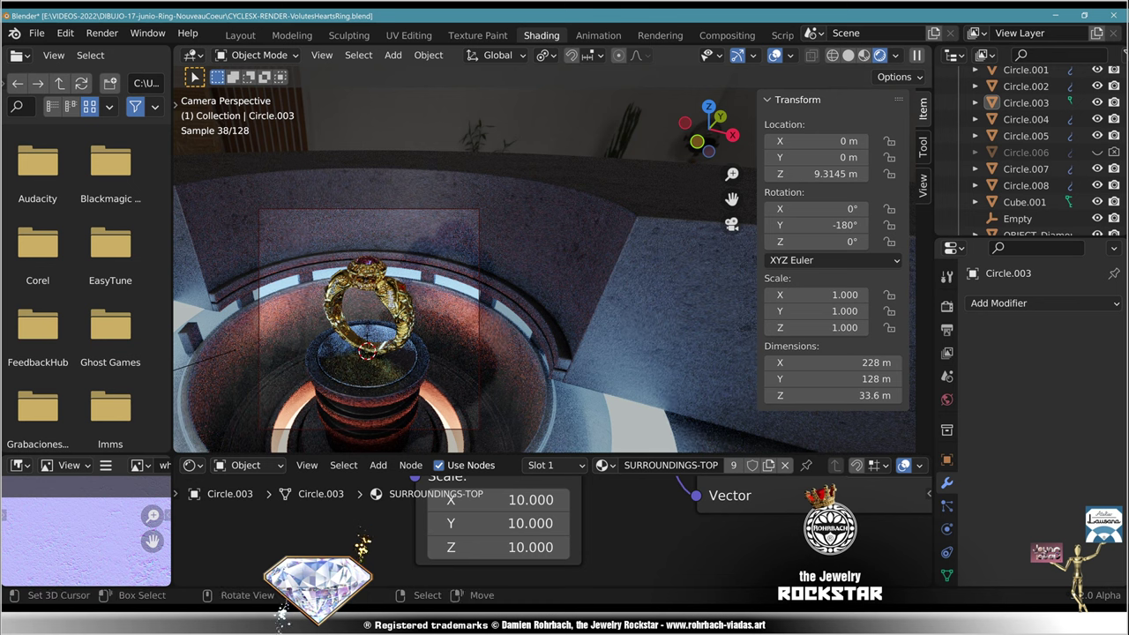
shift+middle_drag(423, 362, 522, 324)
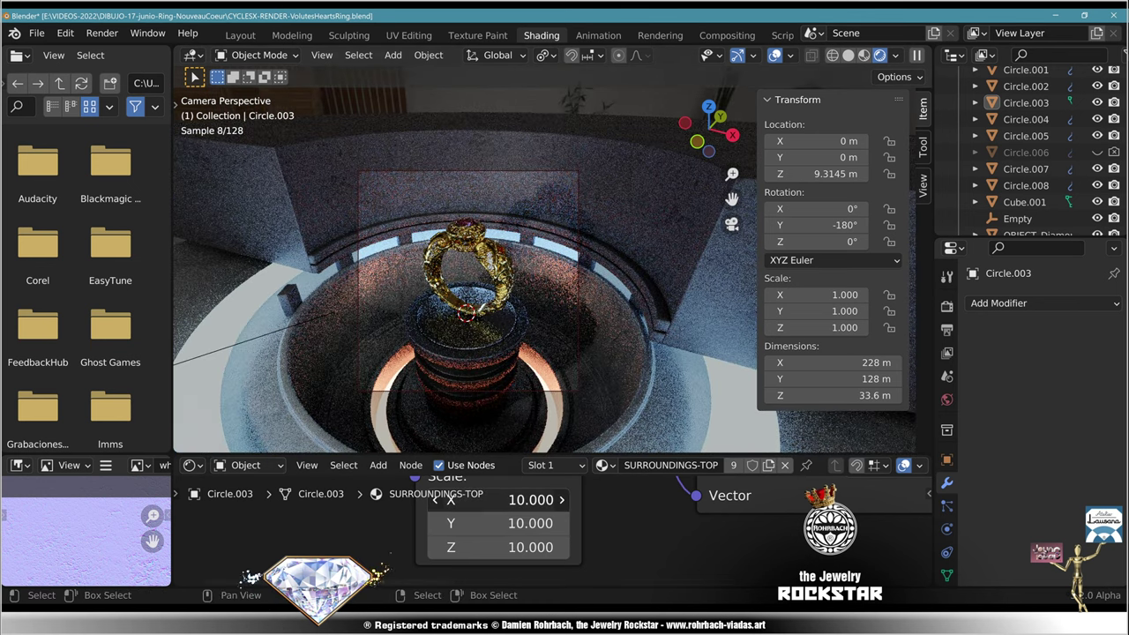
drag(494, 500, 494, 547)
text(20)
key(Return)
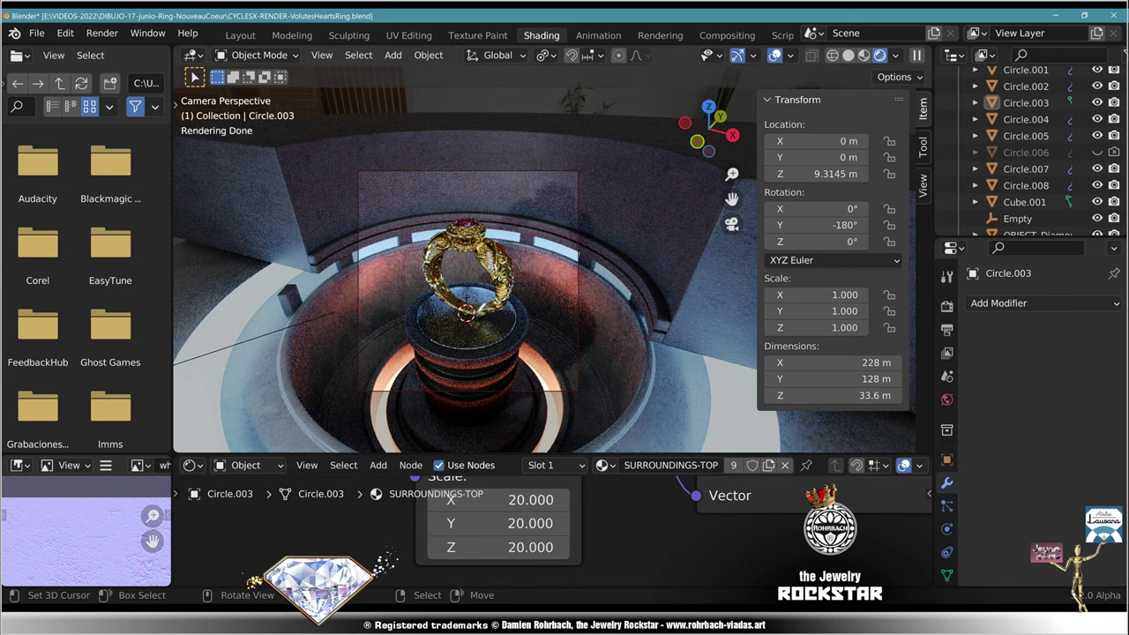
Step: Set the SURROUNDINGS-TOP texture mapping's Z rotation to 30° and save the file
middle_drag(494, 490, 503, 582)
click(508, 543)
text(30)
key(Return)
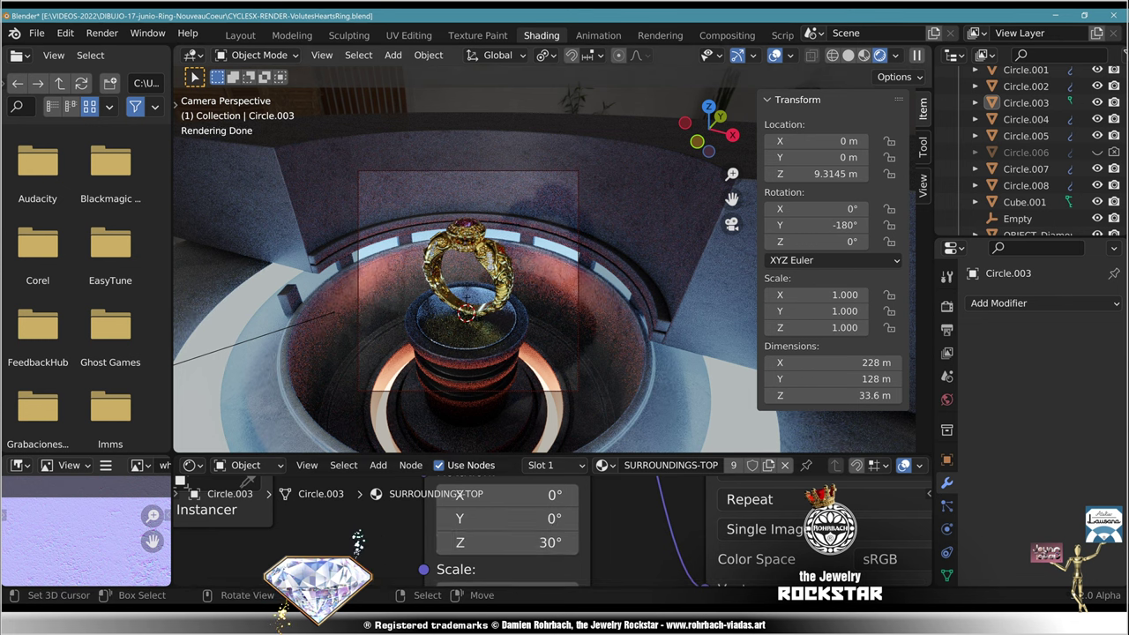
key(ctrl+s)
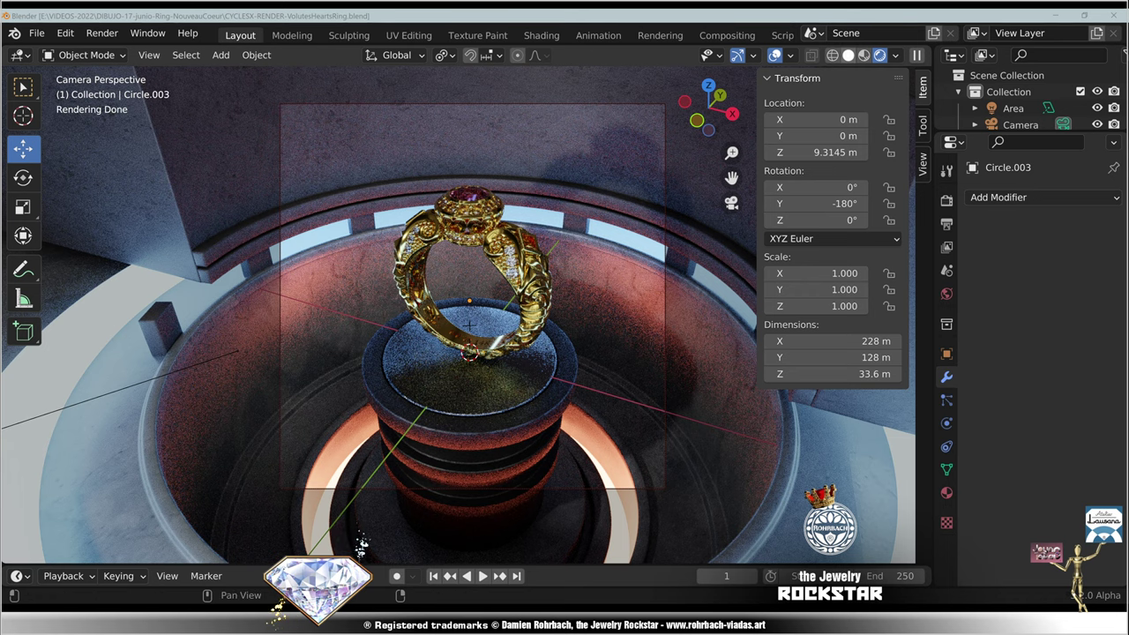
Step: In solid shading, add a cube measuring 4 m on every axis and reset its location to the world origin
key(shift+z)
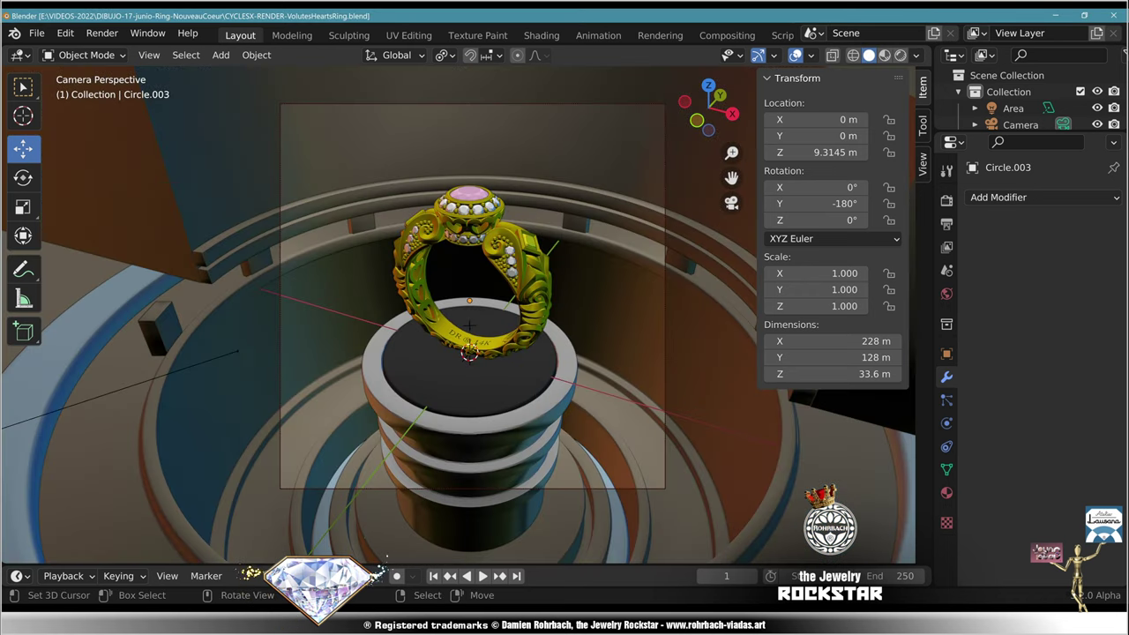
click(221, 54)
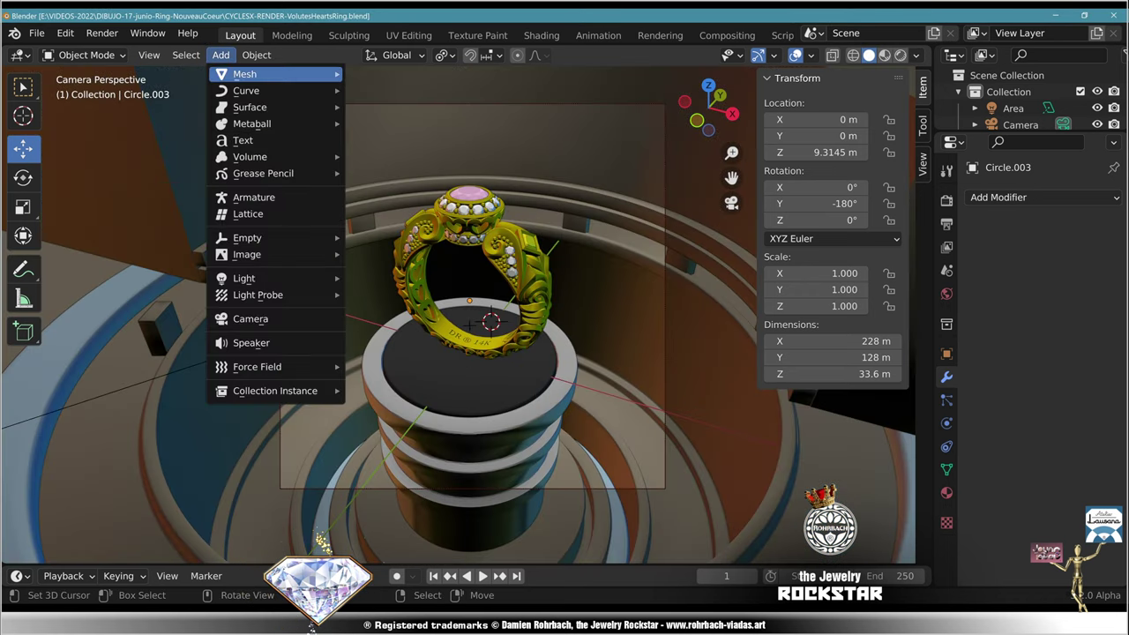
mouse_move(247, 75)
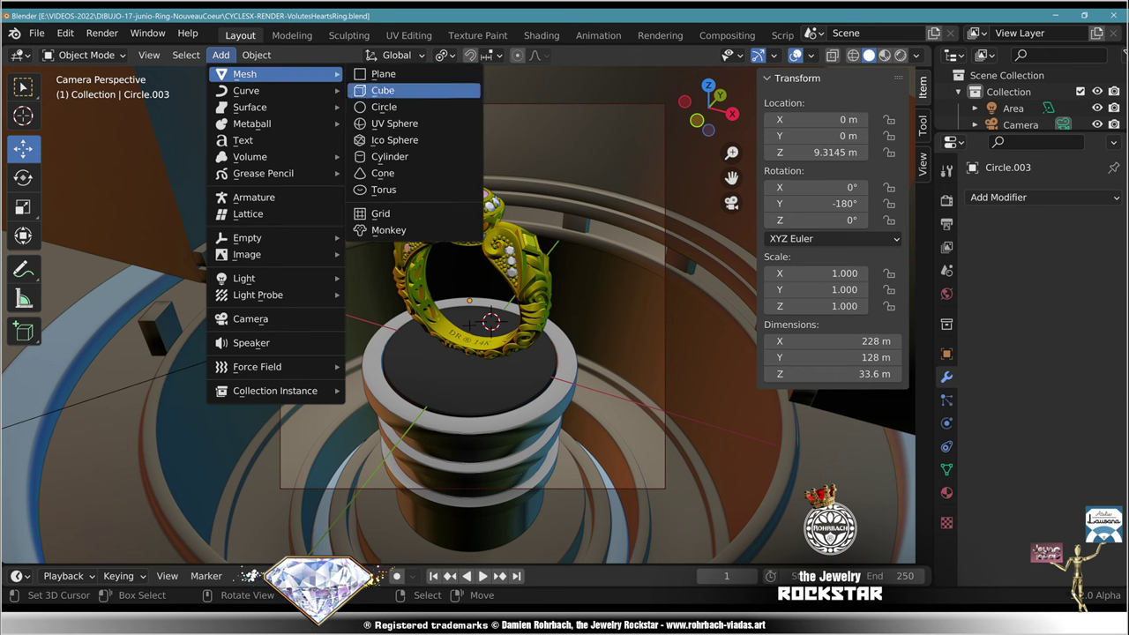
click(383, 90)
drag(834, 341, 834, 374)
text(3)
key(Return)
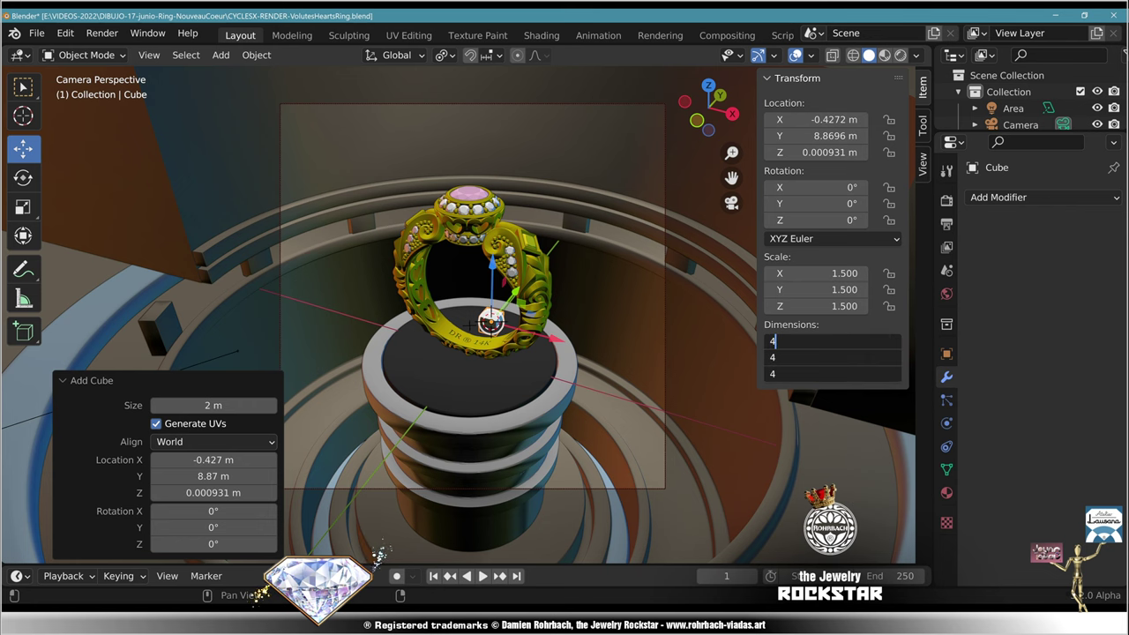
key(Return)
key(alt+g)
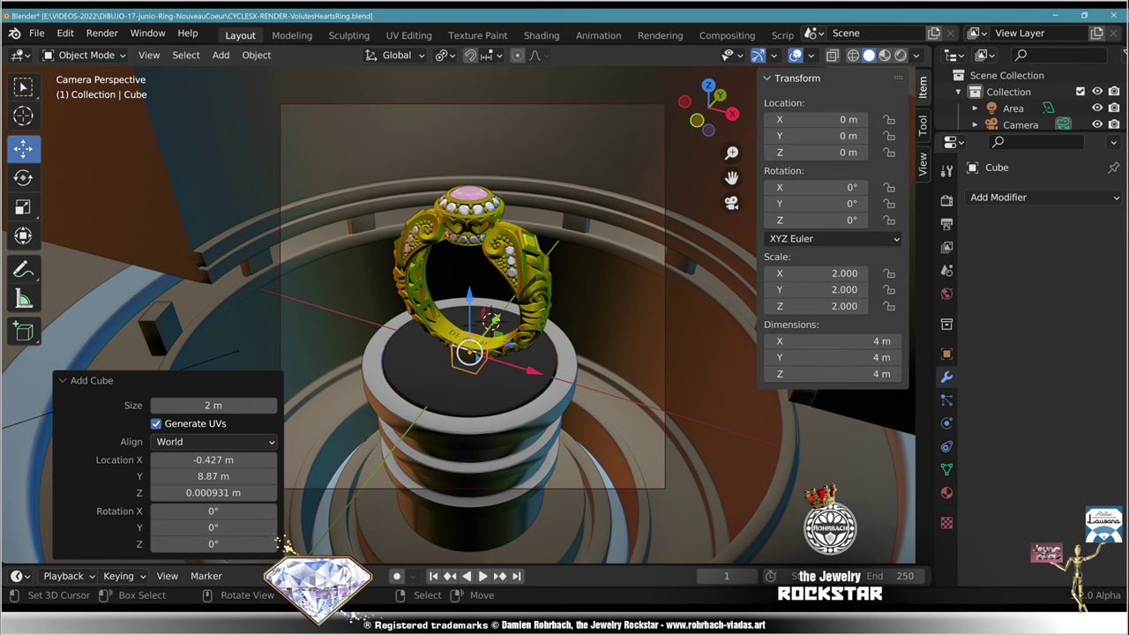
Step: Isolate the new cube and move its +Y face about -3.26 m along Y to form a thin slab
key(KP_0)
key(KP_Divide)
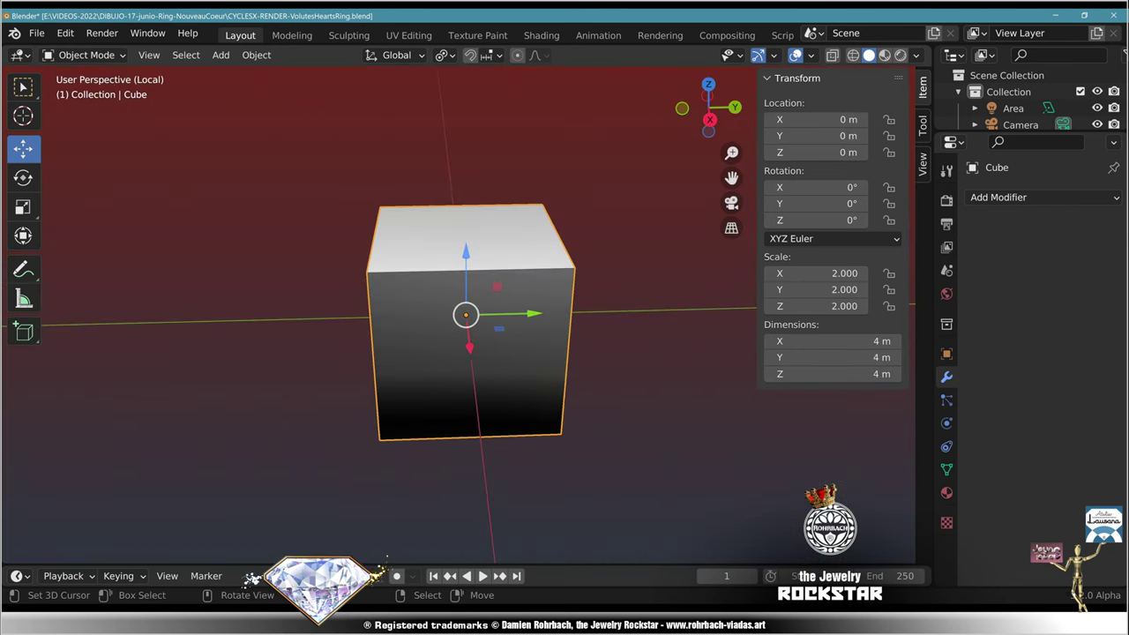
key(Tab)
middle_drag(481, 317, 452, 313)
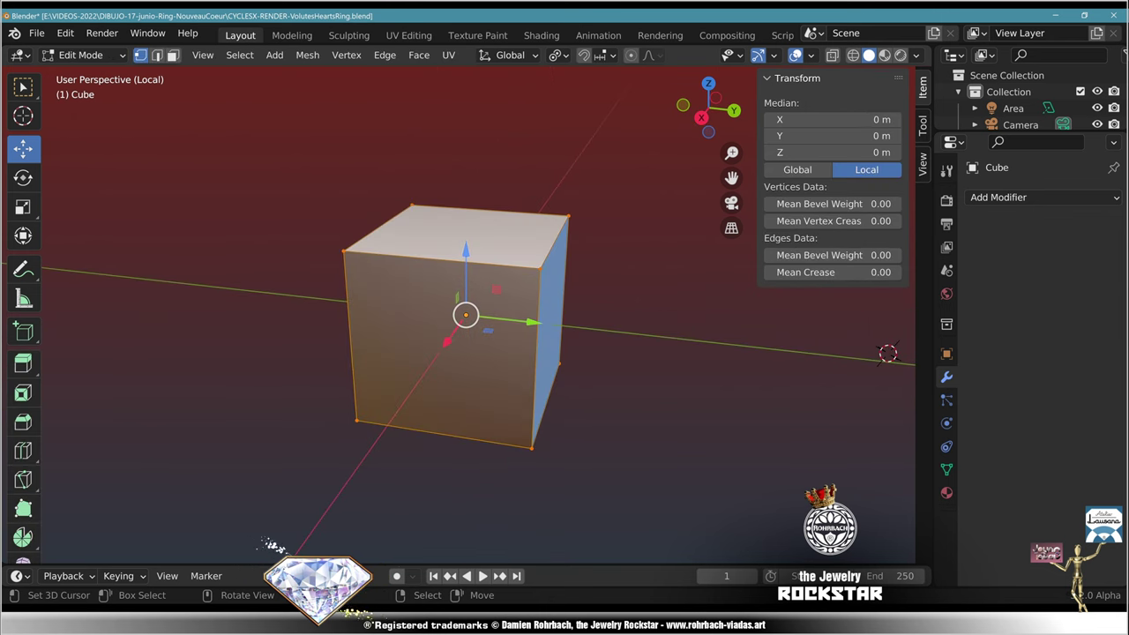
key(alt+a)
right_click(540, 269)
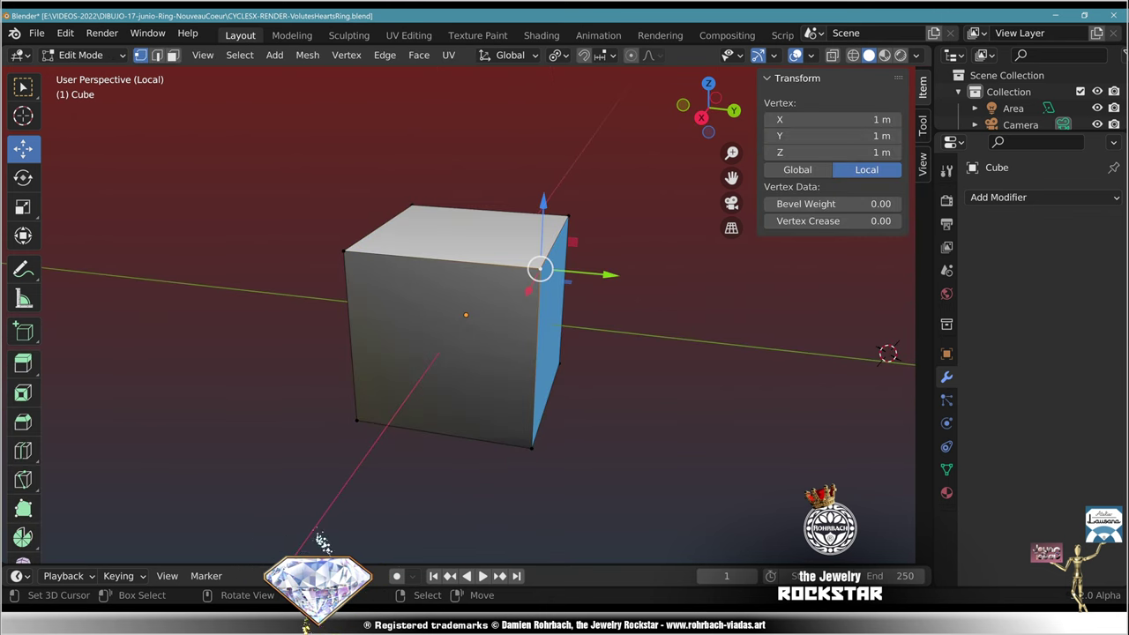
click(174, 55)
right_click(551, 328)
drag(617, 331, 477, 315)
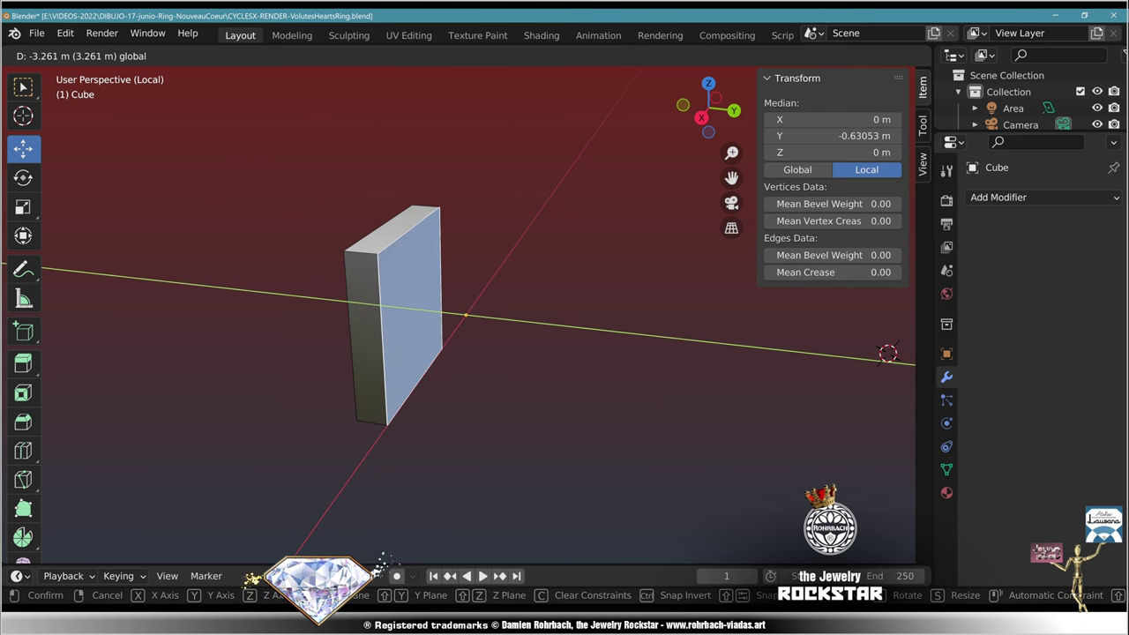
Step: Subdivide the slab's large front face repeatedly with one cut each time to create a dense grid
middle_drag(477, 315, 586, 316)
right_click(438, 346)
key(w)
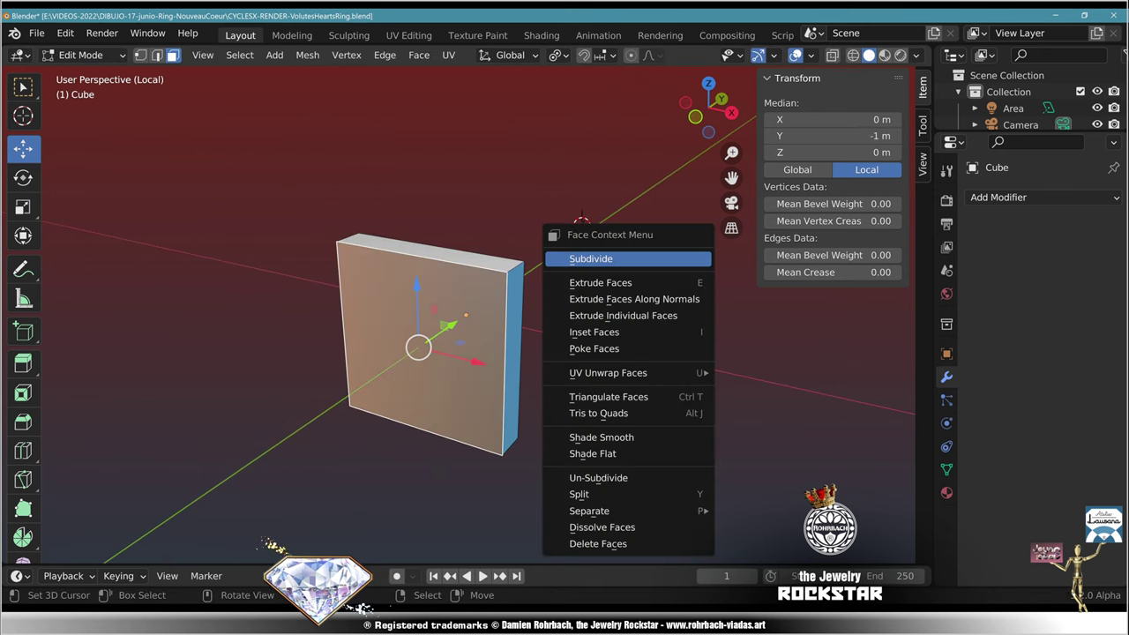
click(653, 258)
key(w)
click(652, 258)
key(w)
click(653, 258)
key(w)
click(653, 258)
key(w)
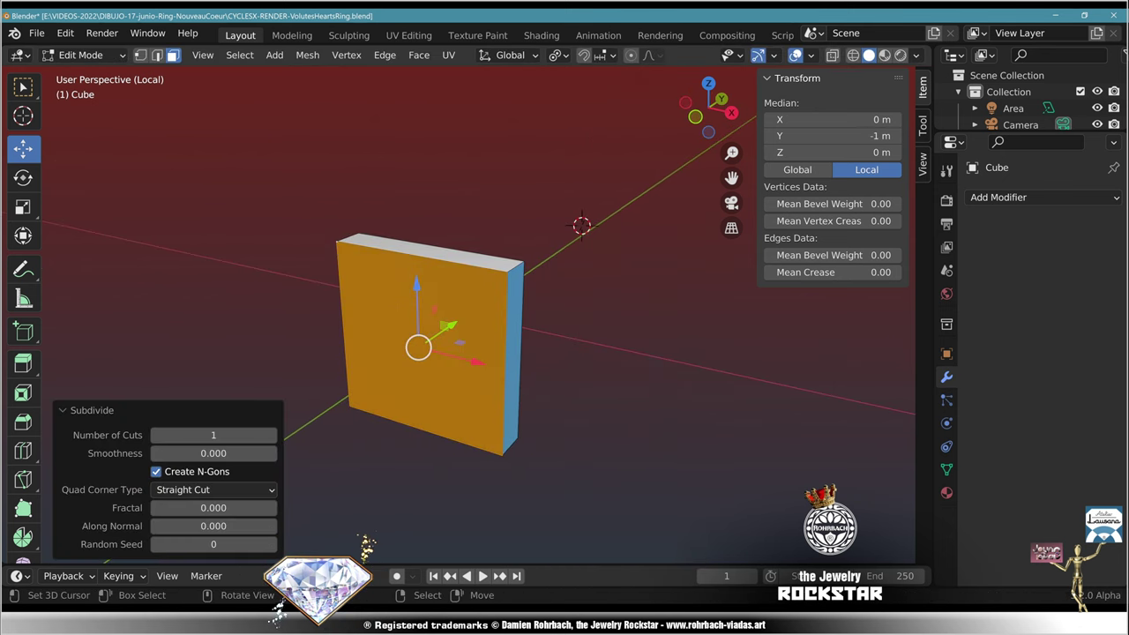
Step: Return to Object Mode, save the file, and add a Displace modifier with a new texture to the slab
key(Tab)
key(ctrl+s)
click(1006, 197)
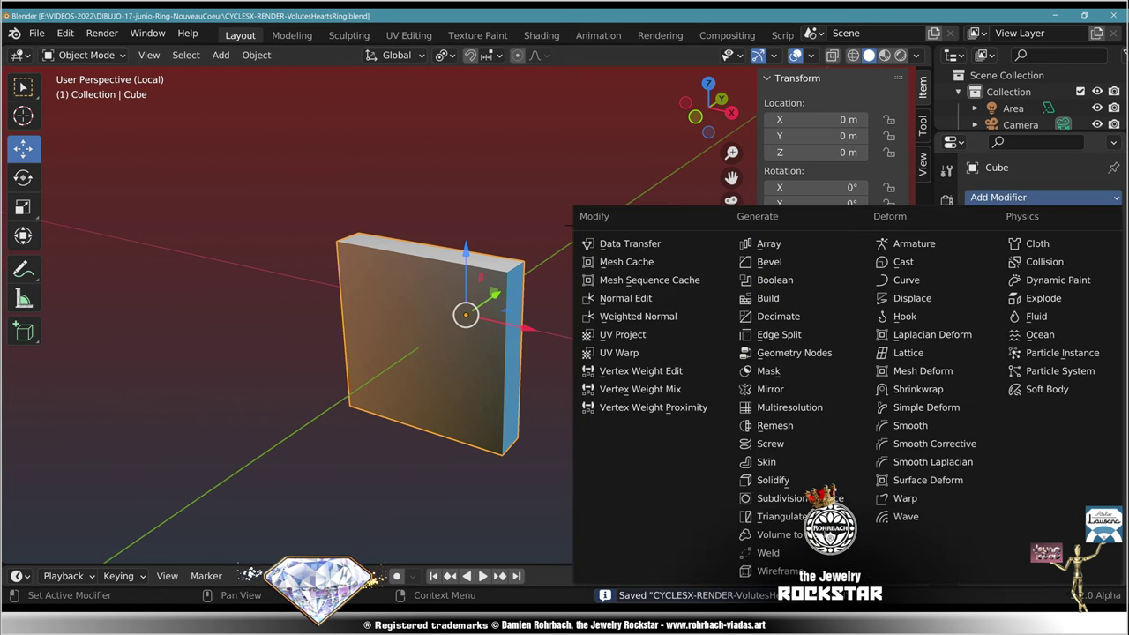
click(913, 298)
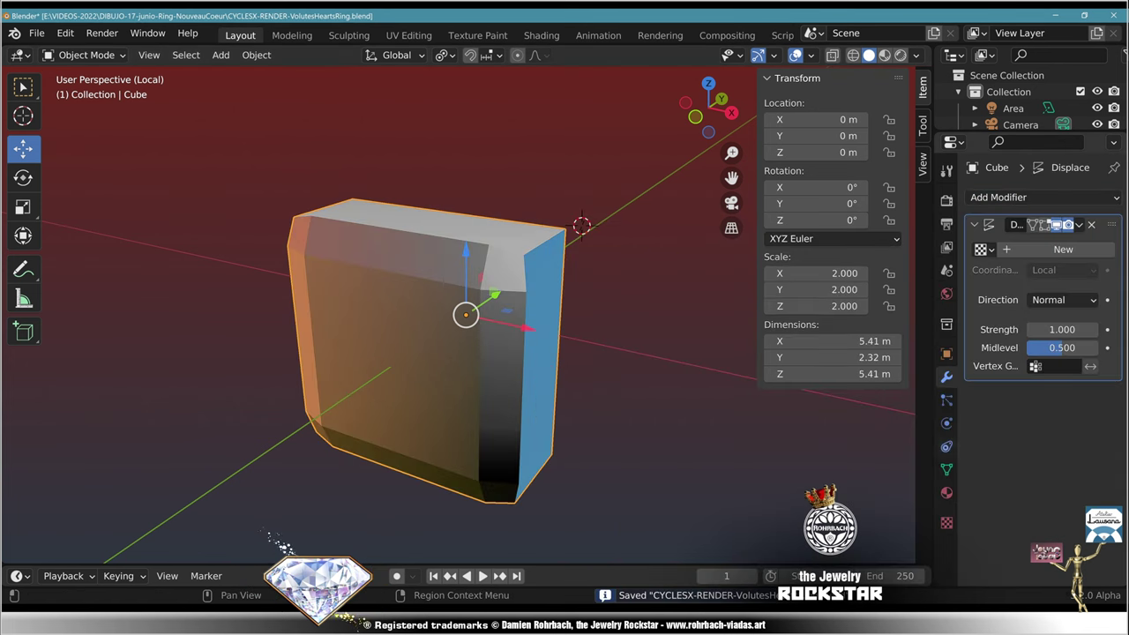
click(1063, 249)
Step: Load MOLDURA.png as the image of the slab's displacement texture
click(946, 523)
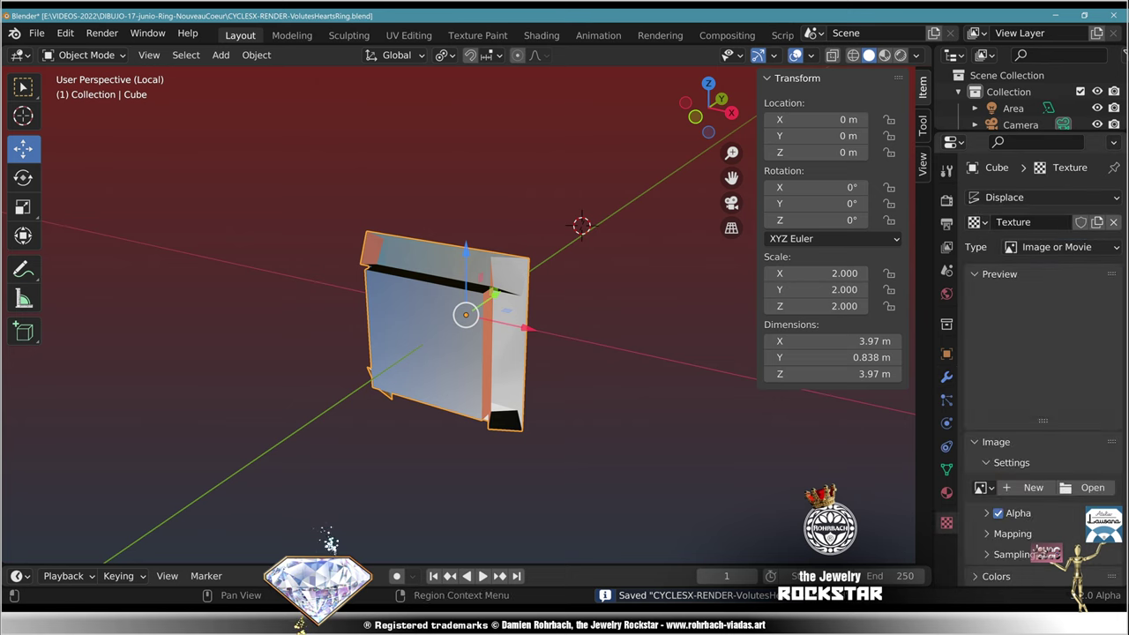
scroll(1041, 397, down, 1)
click(1090, 463)
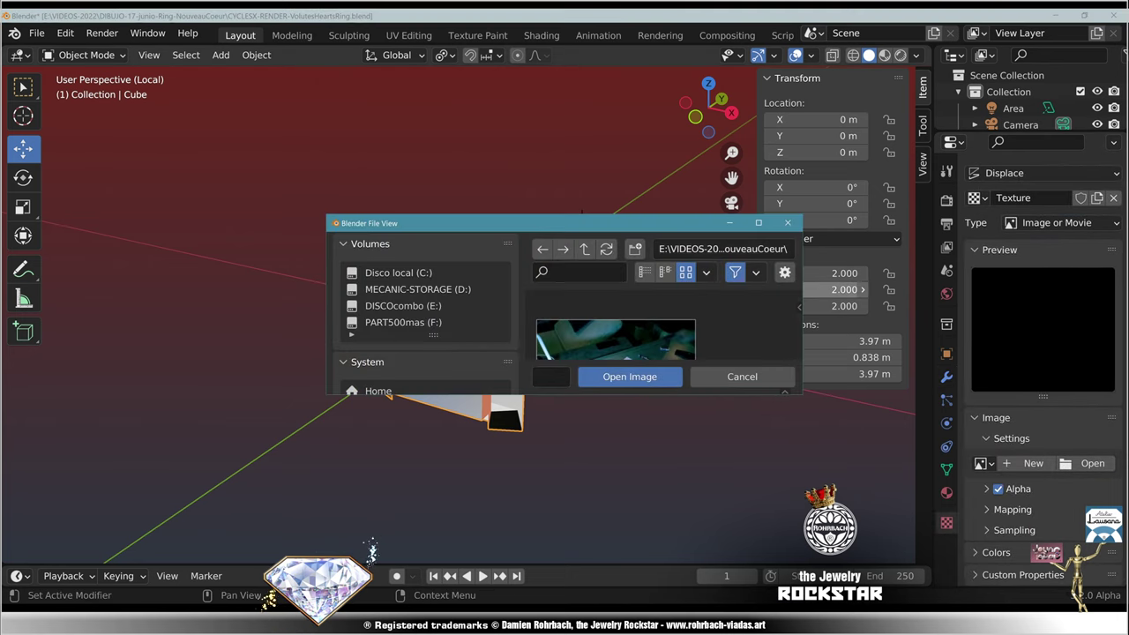
scroll(285, 545, down, 10)
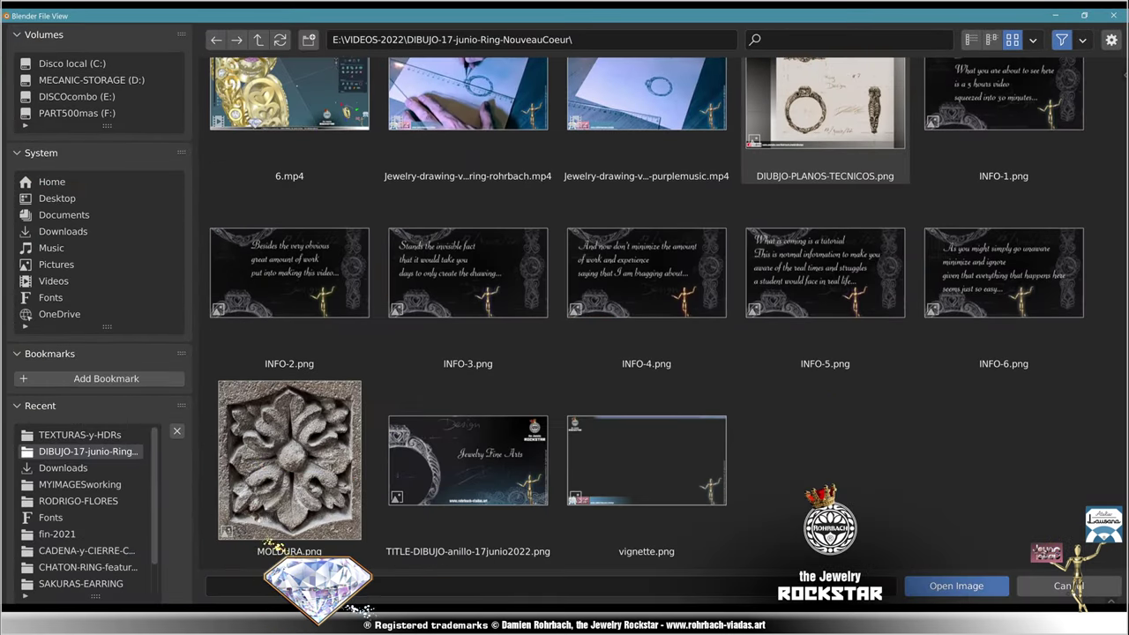
double_click(285, 494)
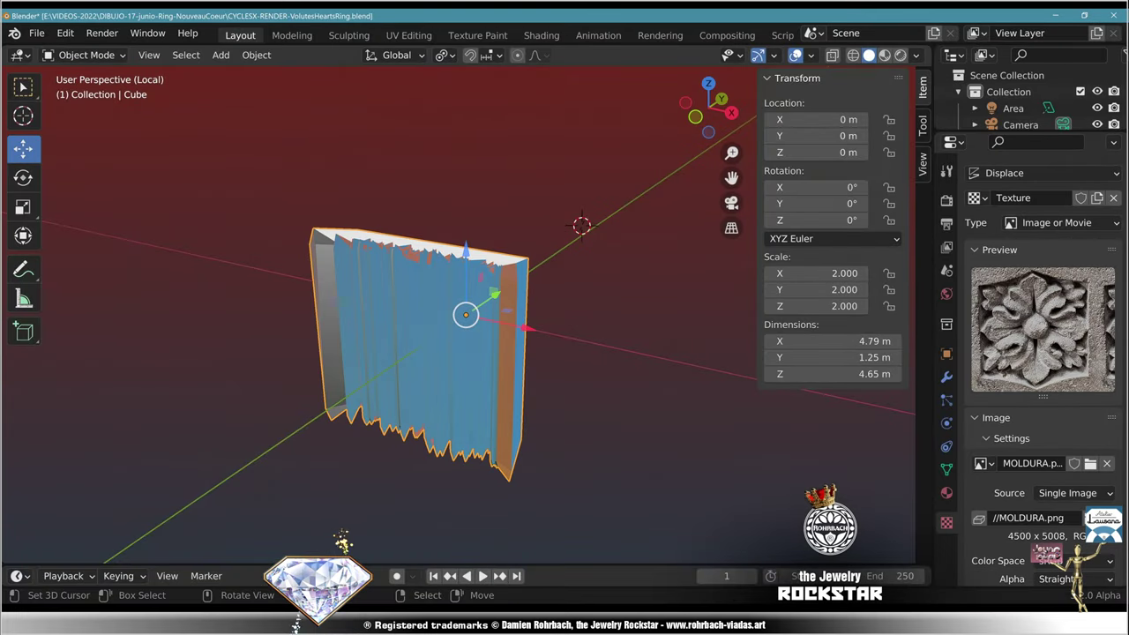
Step: View the slab from the front and try Y, X and Z as the Displace modifier's direction
key(KP_1)
click(947, 377)
click(1063, 300)
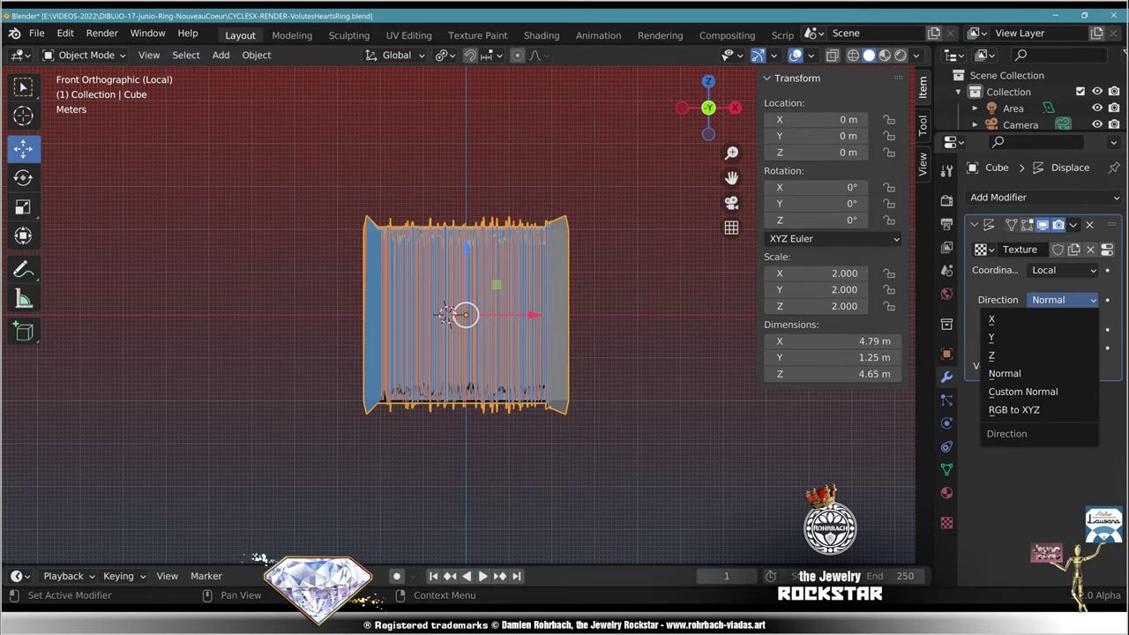
click(994, 338)
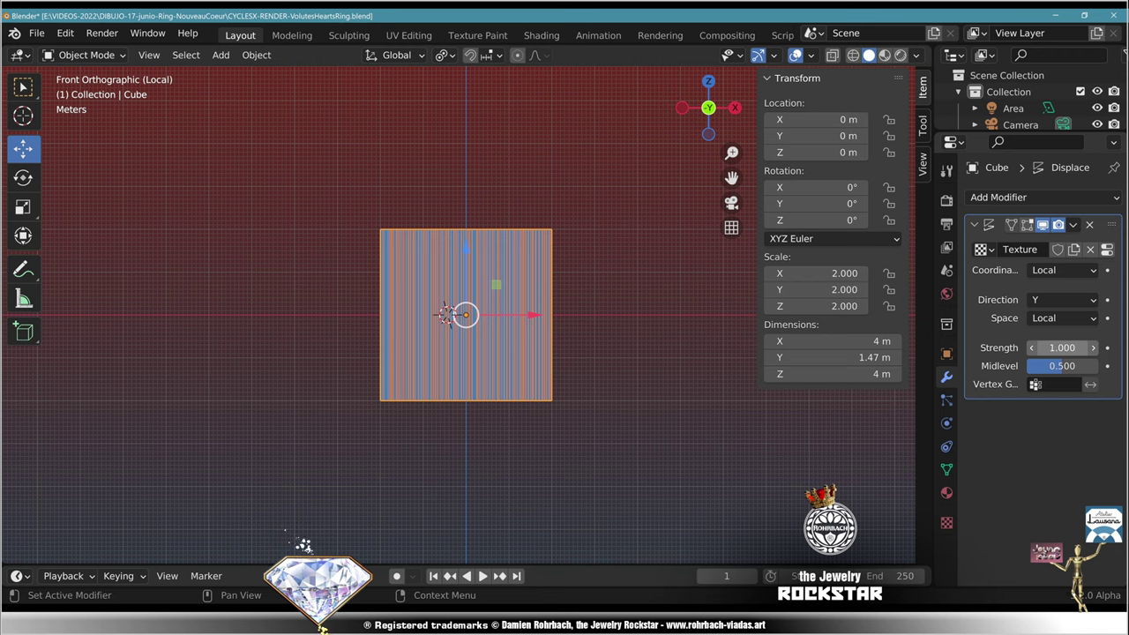
click(1063, 300)
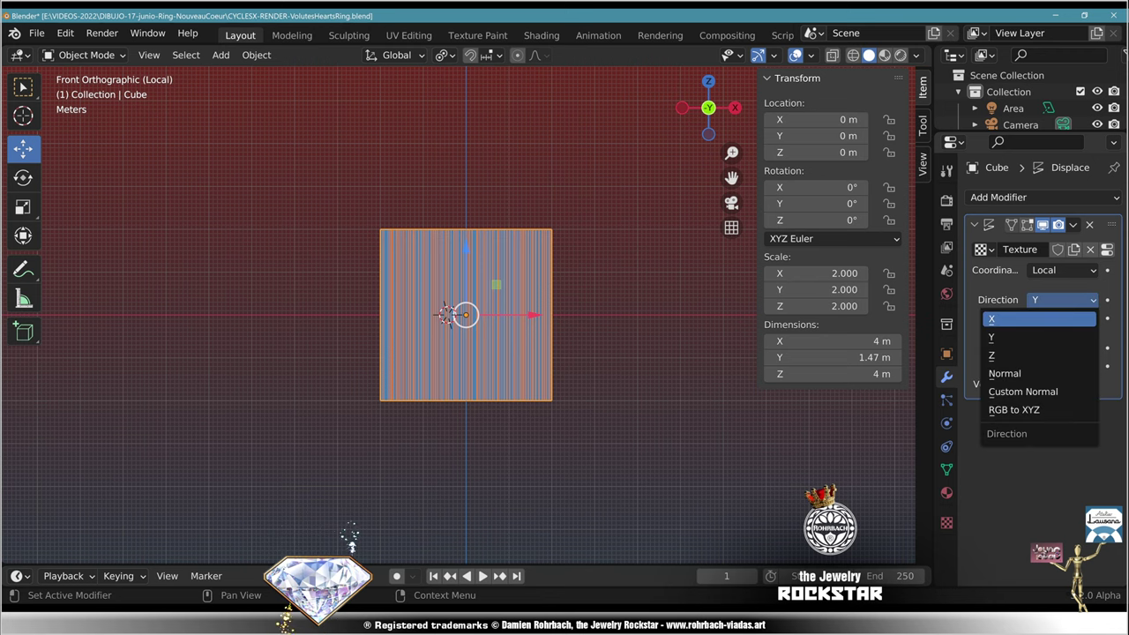
click(992, 319)
click(1063, 300)
click(992, 355)
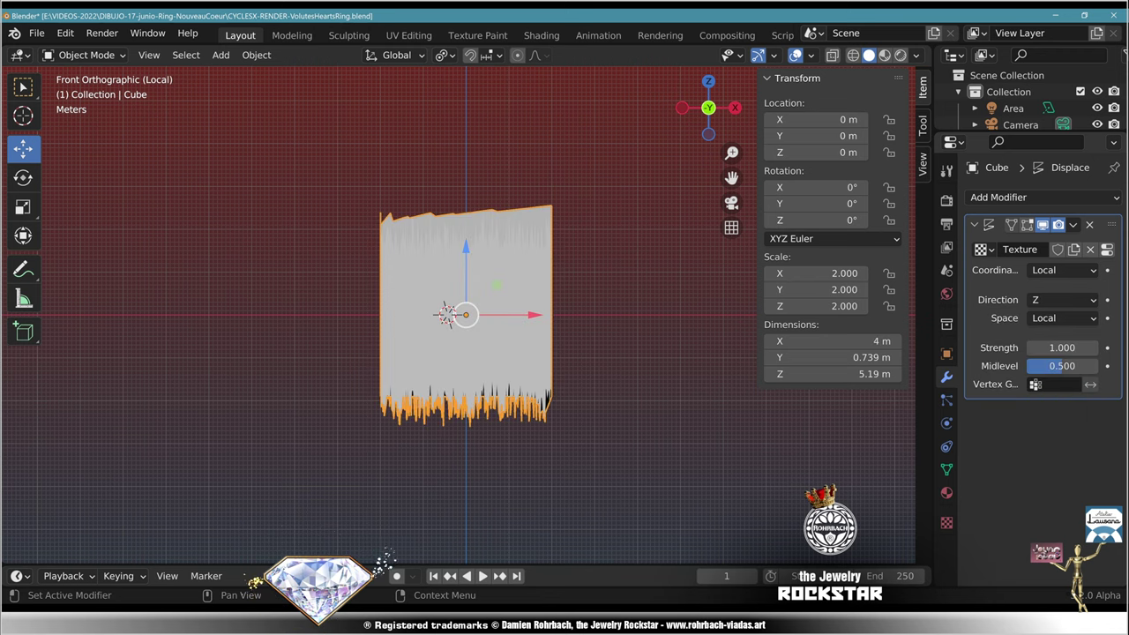
Step: Set the slab's Displace direction to X and its texture coordinates to Object
middle_drag(653, 344, 658, 369)
click(1063, 300)
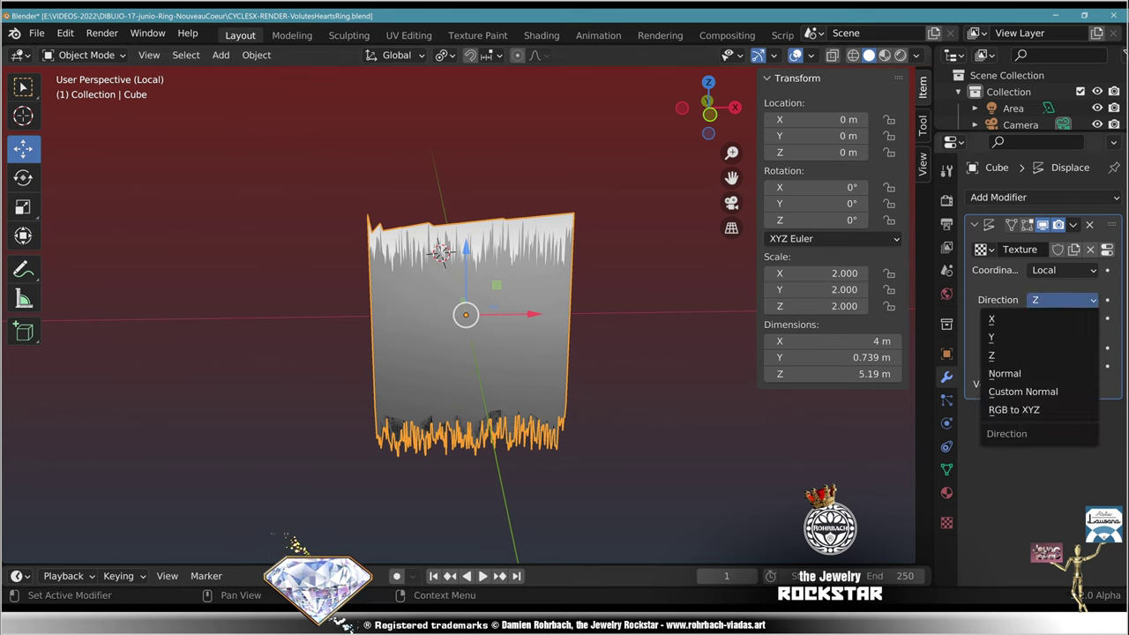
click(992, 319)
click(1063, 270)
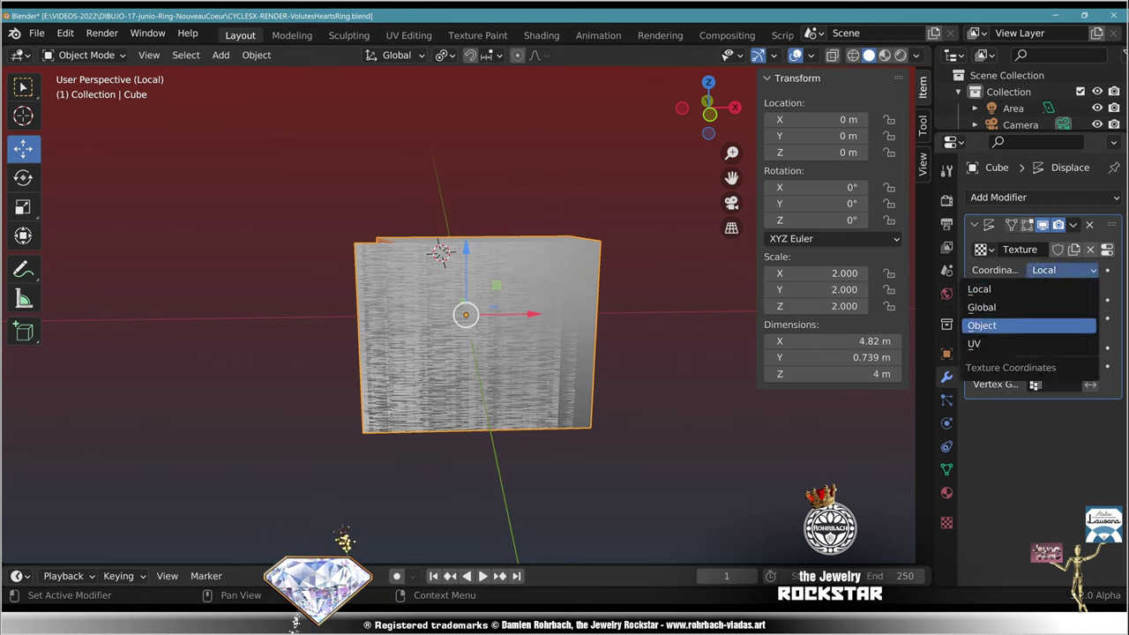
click(1005, 325)
Step: Add a 2 m cube at the origin in the front view and rename it DIScube
key(KP_1)
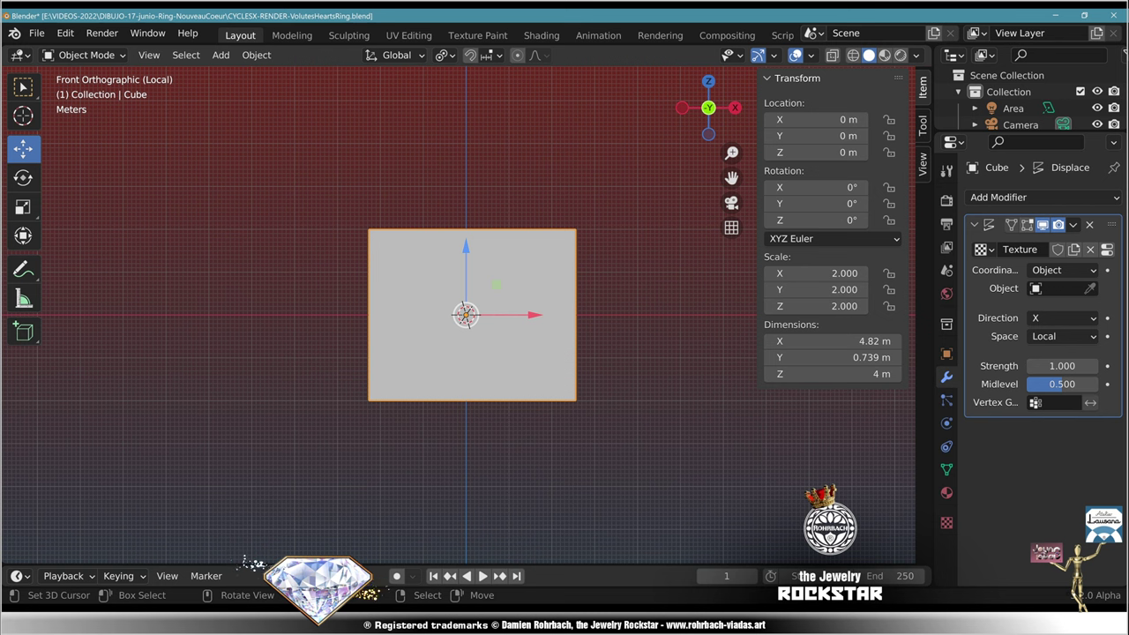
click(220, 55)
mouse_move(239, 68)
click(383, 88)
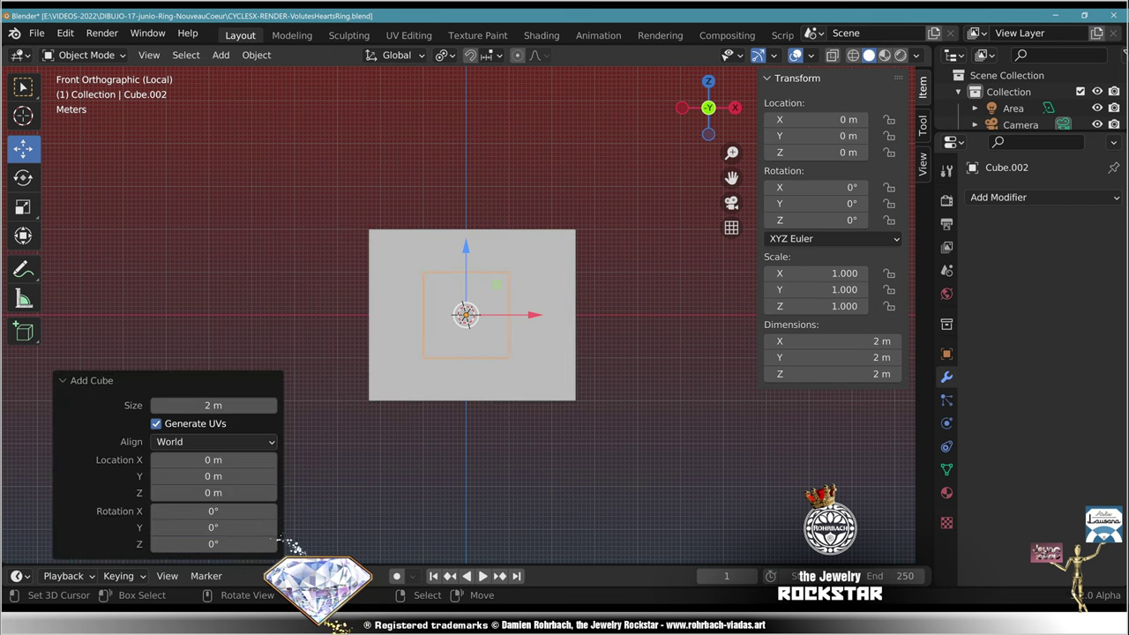
right_click(548, 291)
click(1060, 288)
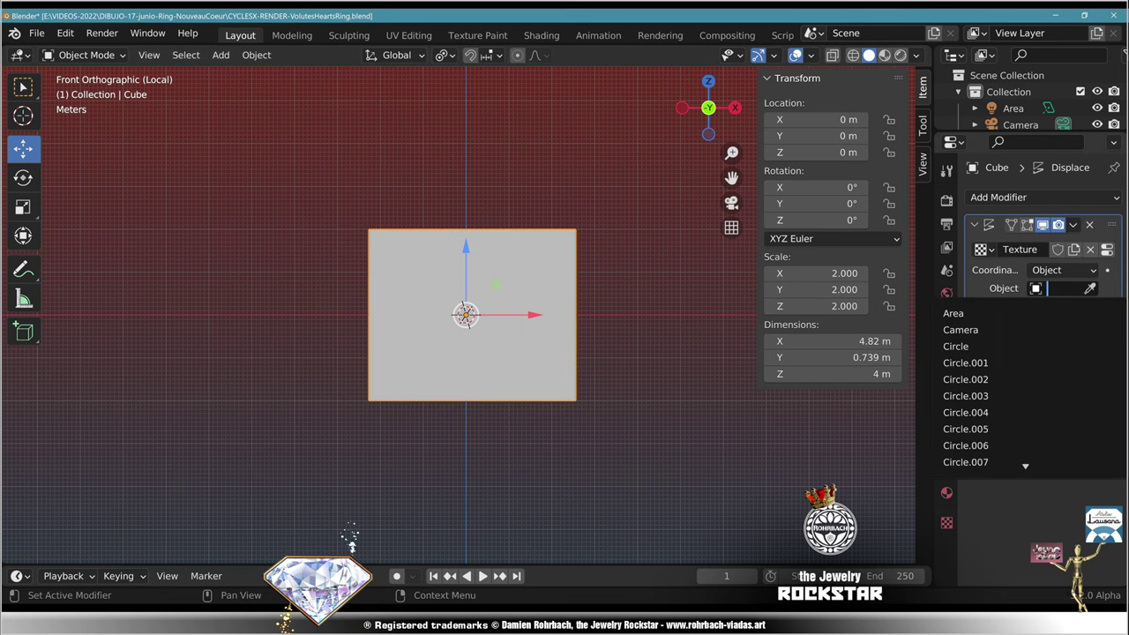
key(ctrl+shift+z)
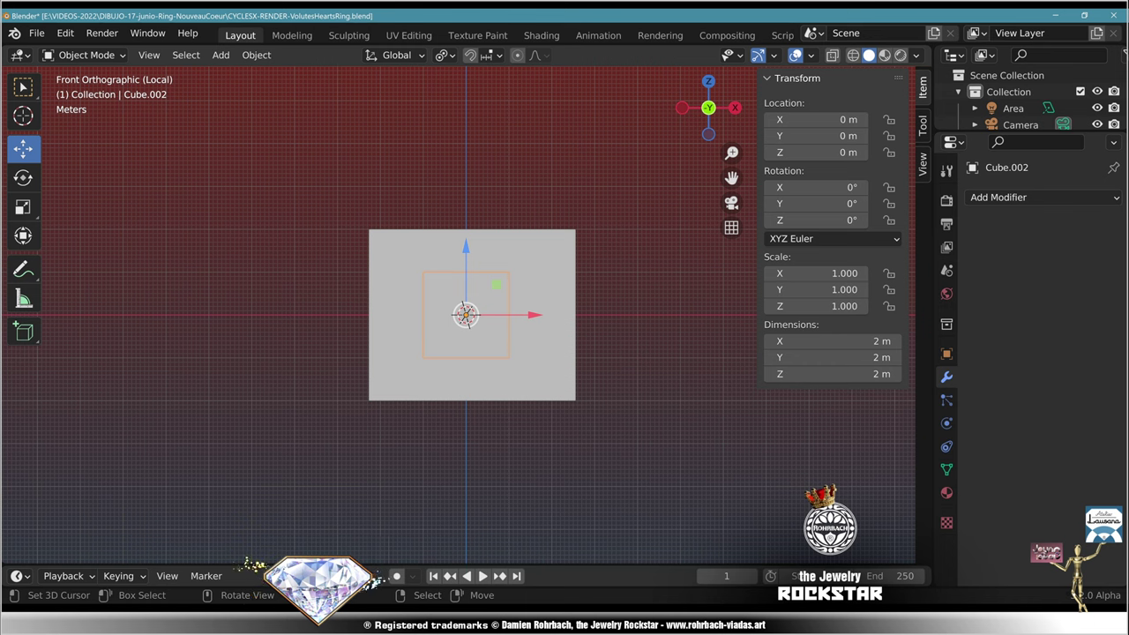
key(F2)
text(DIScub)
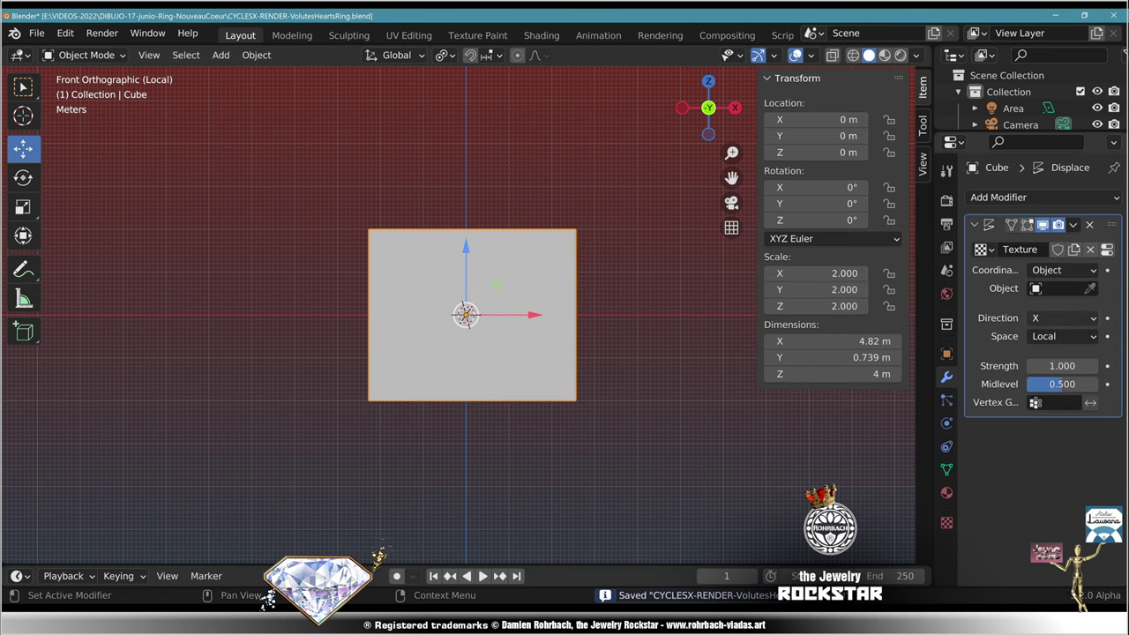
Step: Assign DIScube as the coordinate object of the slab's Displace modifier
click(1061, 288)
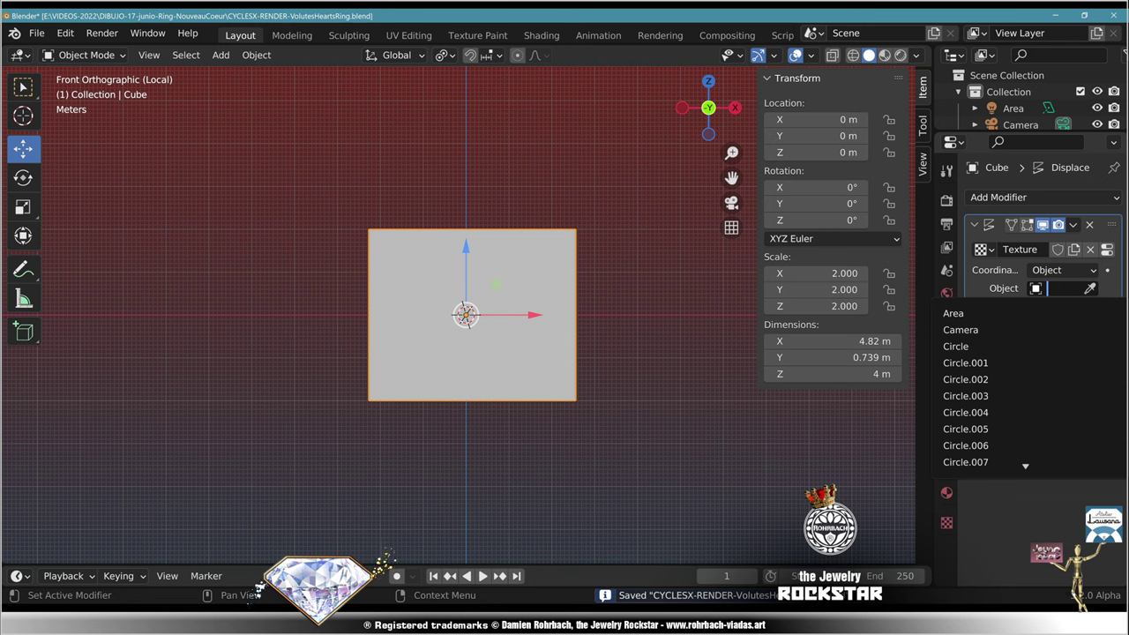
text(d)
click(962, 314)
middle_drag(586, 287, 509, 313)
right_click(501, 312)
right_click(429, 317)
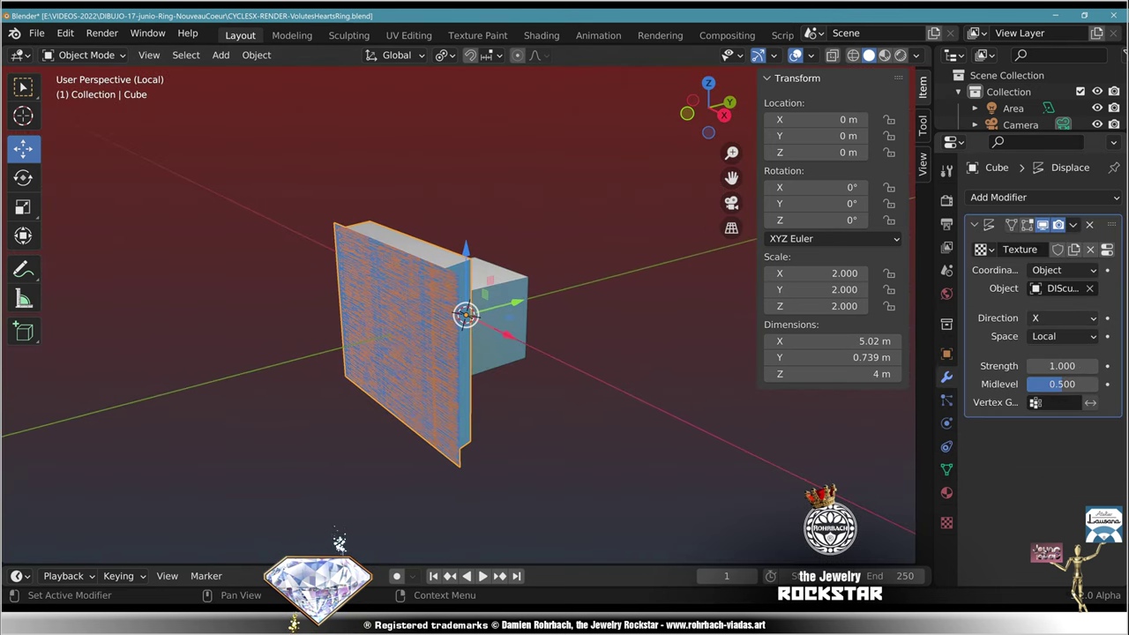
Step: Set the slab's displacement direction to RGB to XYZ and rotate DIScube 90° about X
click(1063, 319)
click(1015, 428)
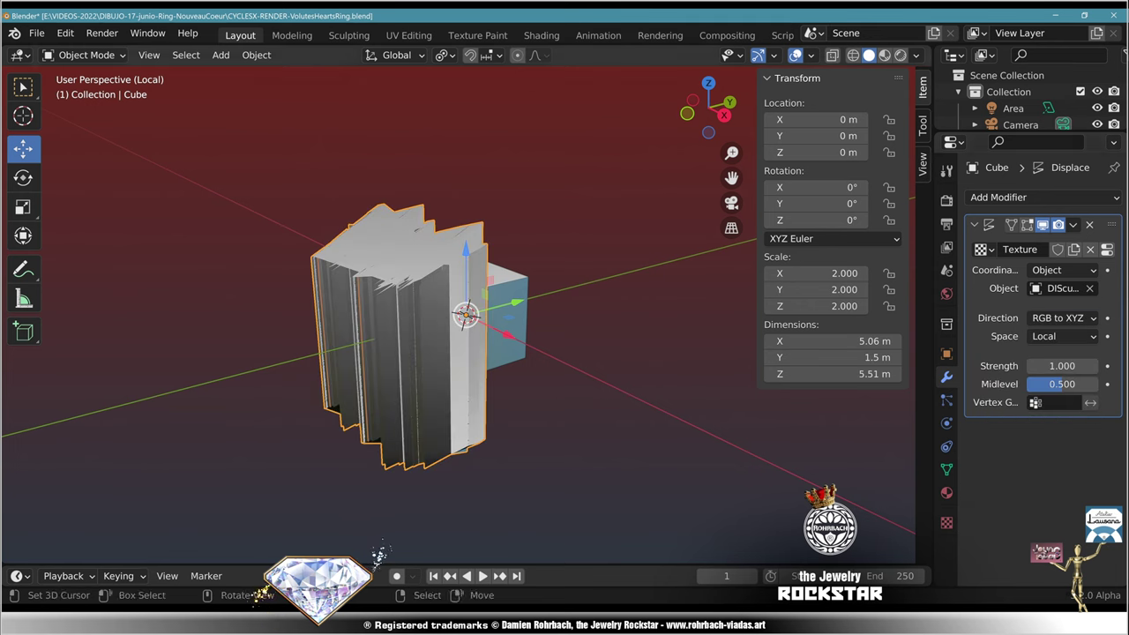
click(508, 335)
double_click(816, 187)
text(90)
key(Return)
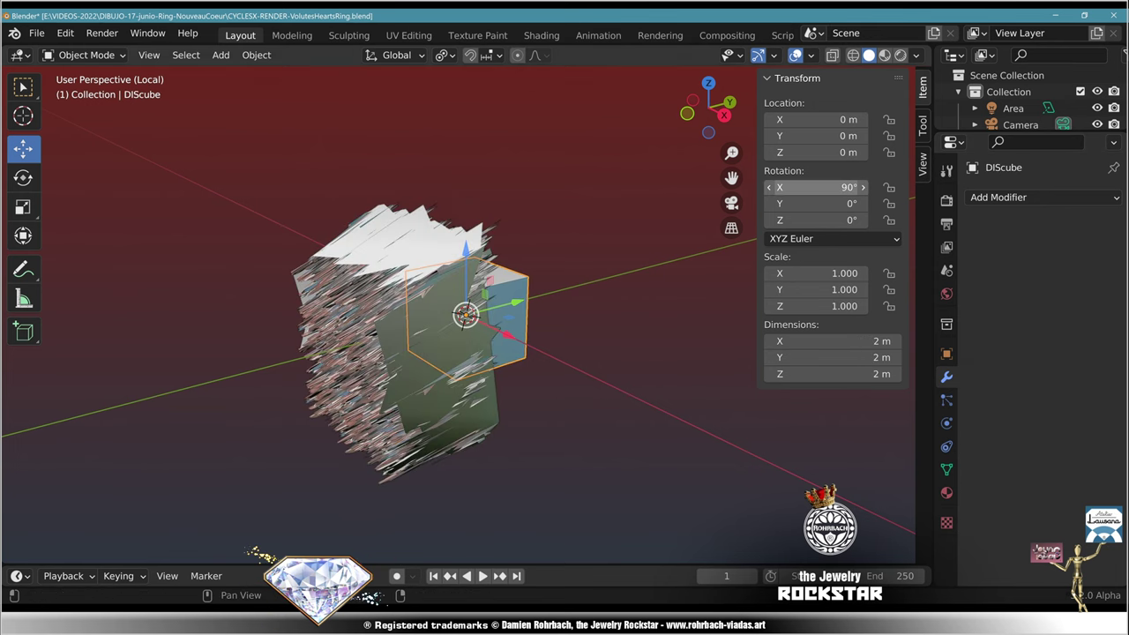
Step: Try X as the slab's displacement direction, then switch it to Y with a strength of 0.1
middle_drag(662, 264, 727, 255)
right_click(538, 353)
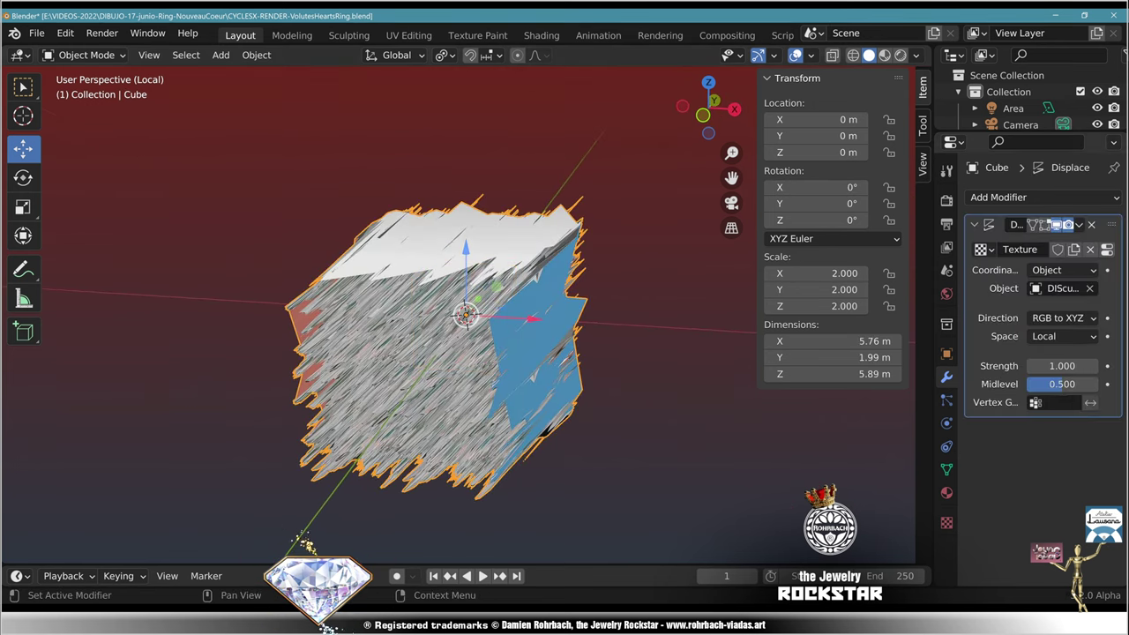
click(1063, 318)
click(997, 337)
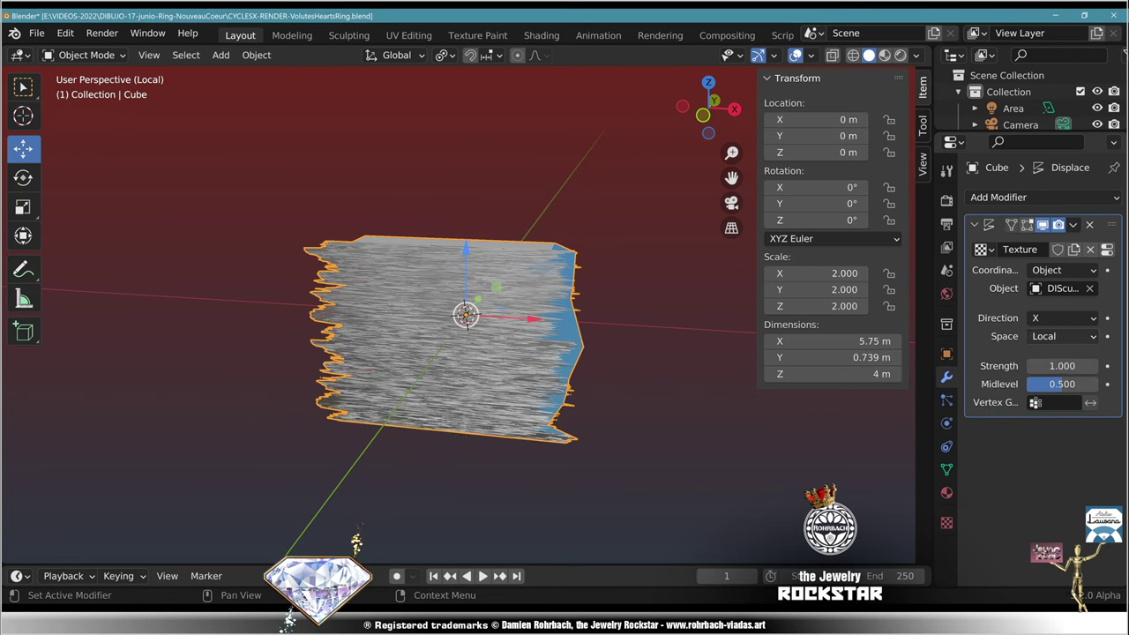
click(1063, 319)
click(997, 355)
middle_drag(706, 353, 659, 363)
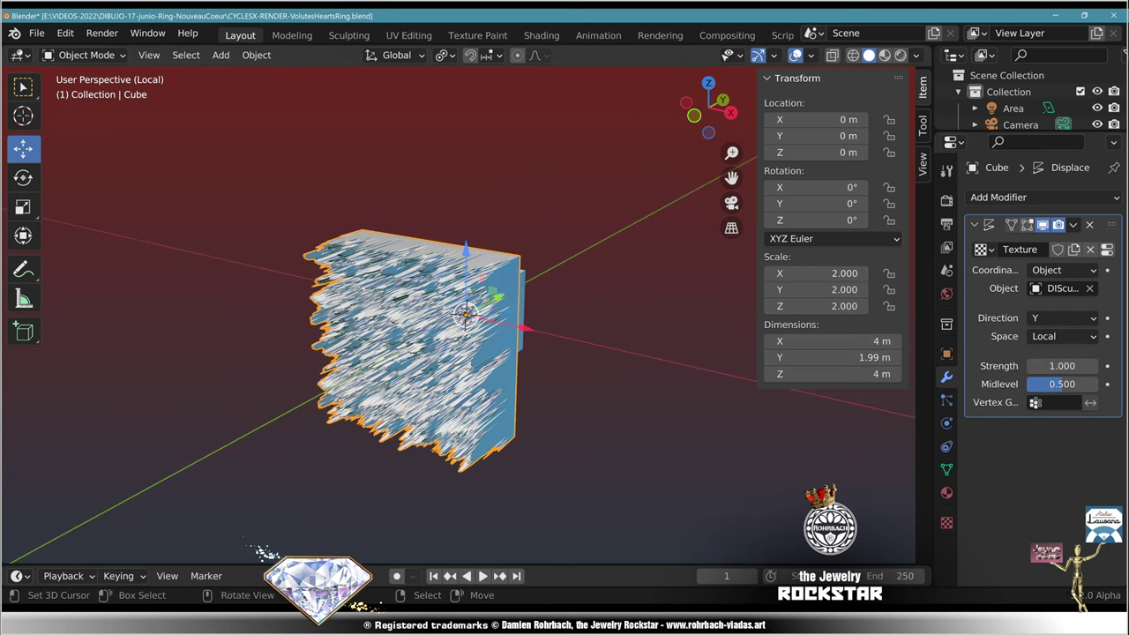
text(0.1)
key(Return)
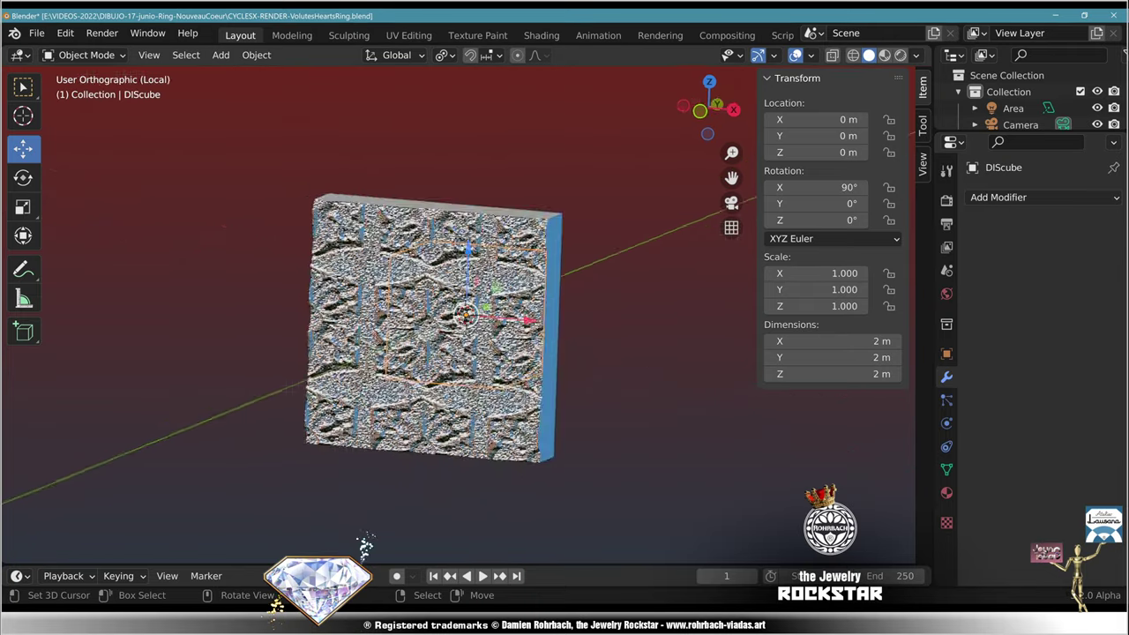
Step: Scale DIScube uniformly to about 1.99 in the front view so one ornament fills the slab's face
key(KP_1)
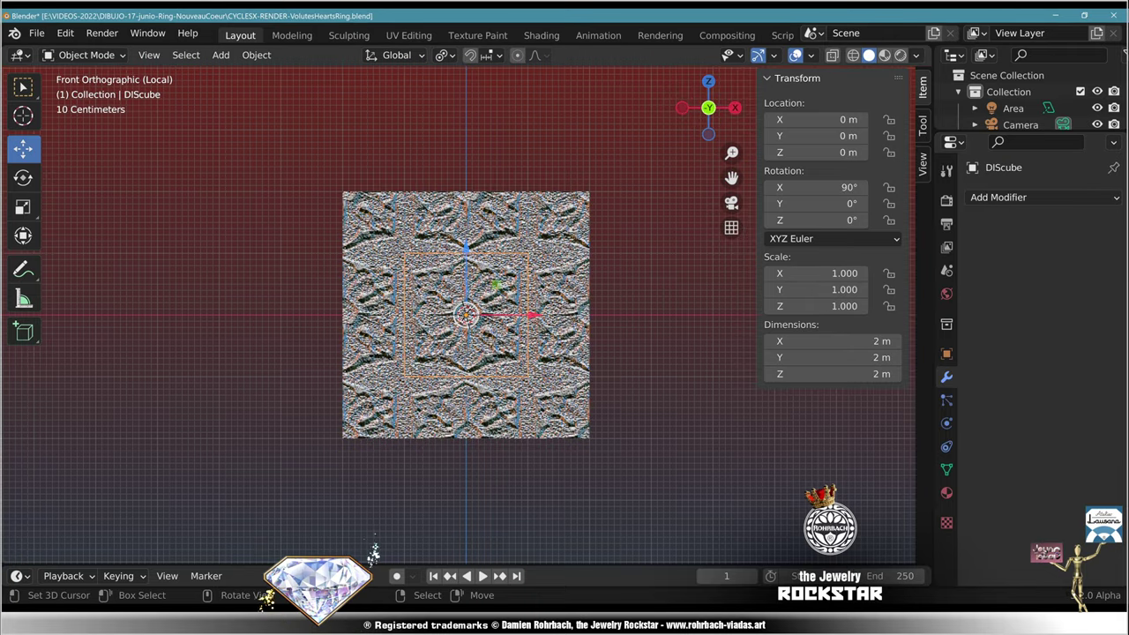
key(s)
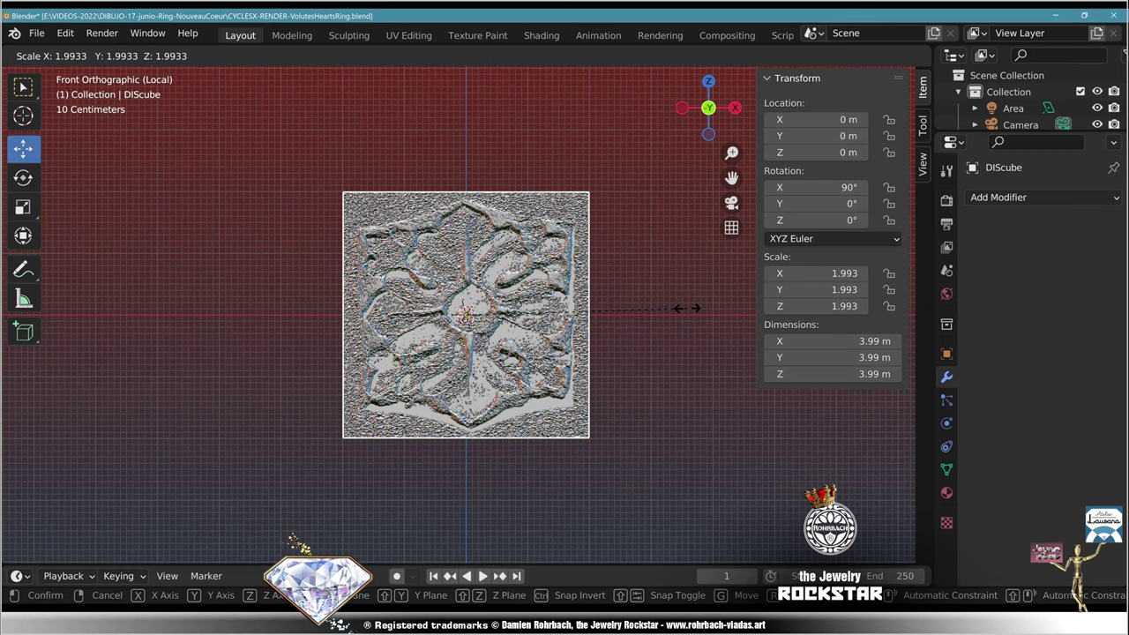
click(682, 309)
Step: Select the slab and set its Displace strength to -0.2
middle_drag(682, 308, 619, 320)
middle_drag(569, 291, 531, 311)
drag(519, 304, 554, 296)
middle_drag(554, 296, 515, 318)
click(565, 301)
drag(1062, 366, 1055, 366)
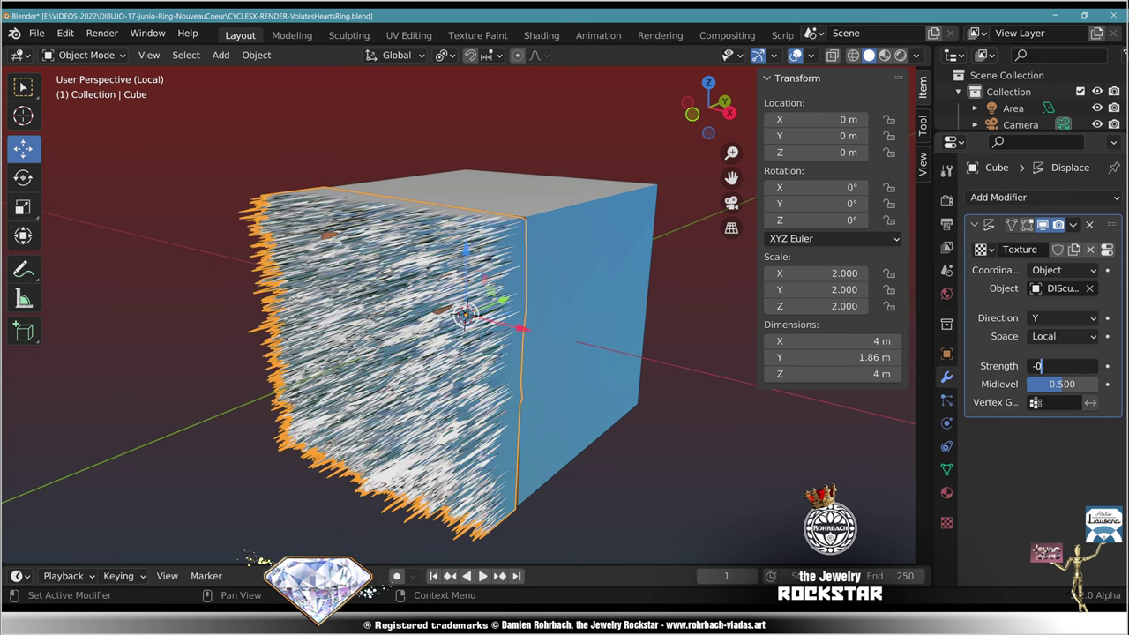
key(Return)
middle_drag(353, 611, 322, 629)
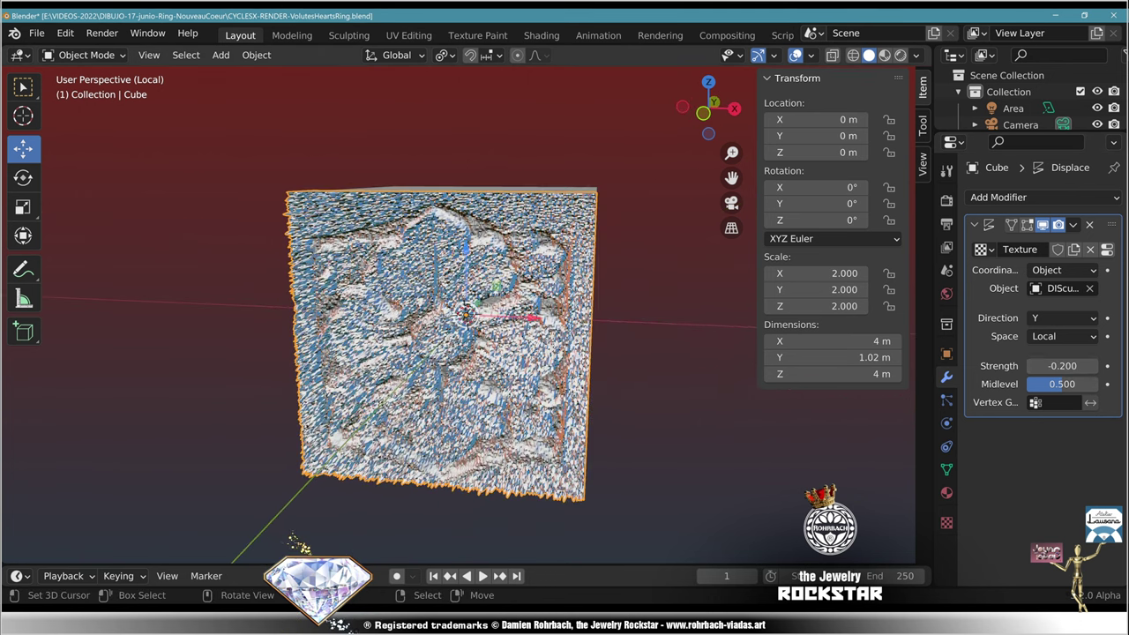
Step: Subdivide the slab's front face once more in Edit Mode and return to Object Mode
key(Tab)
key(w)
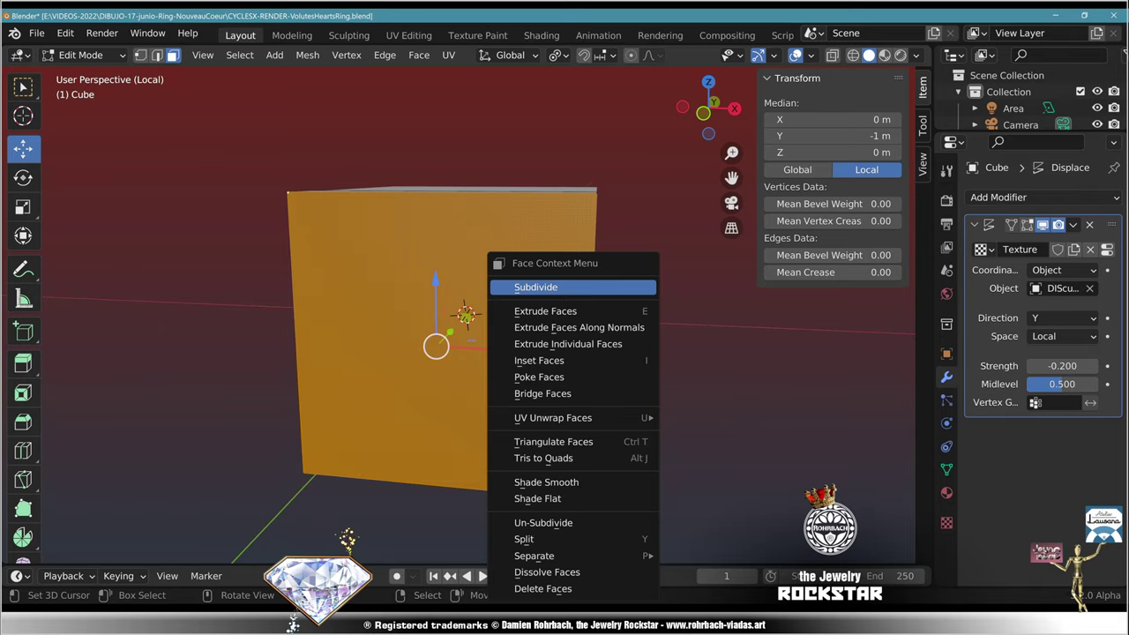
key(Return)
mouse_move(529, 353)
middle_down()
mouse_move(494, 360)
mouse_move(516, 375)
mouse_move(503, 366)
mouse_move(529, 340)
middle_up()
scroll(516, 375, up, 1)
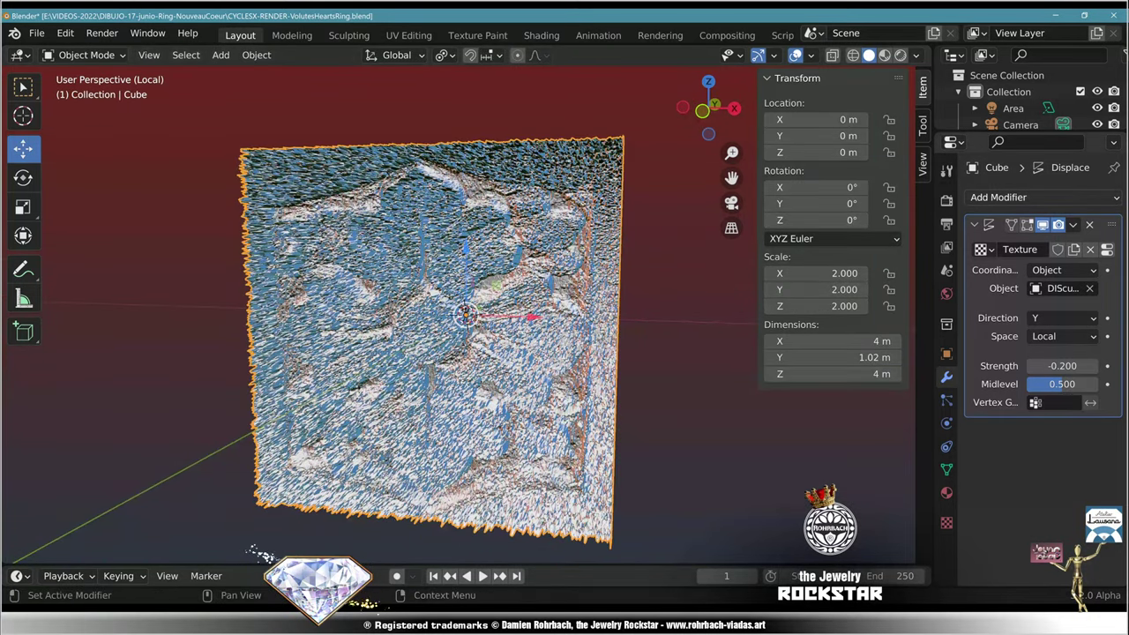
Step: Add a Smooth modifier to the slab, try 50 repeats, and settle on 10
click(1005, 196)
click(893, 425)
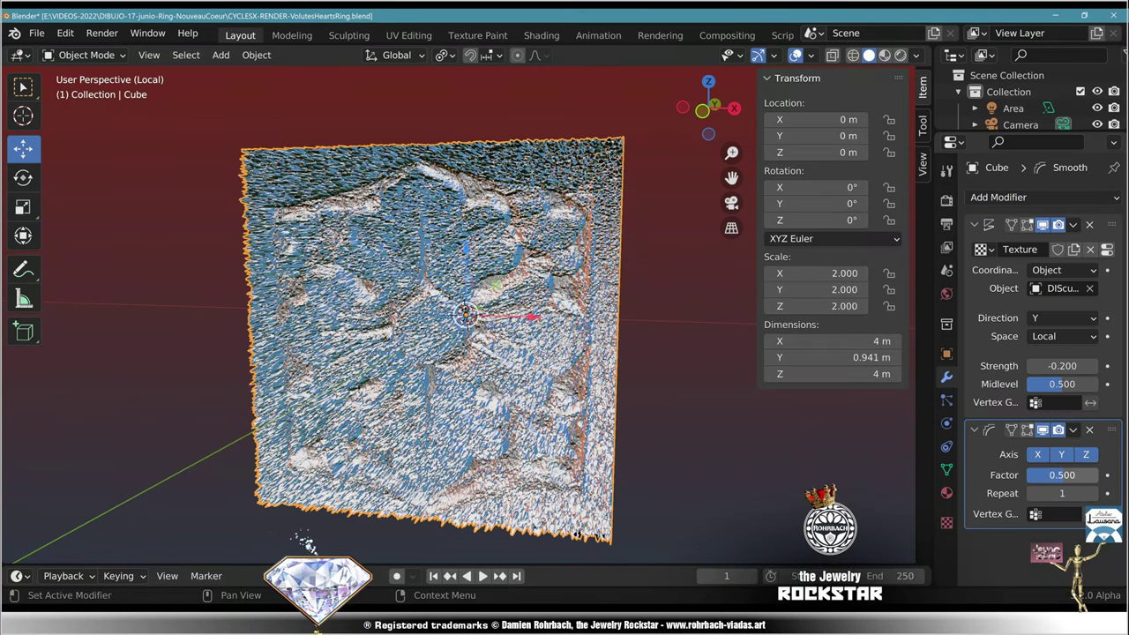
click(1062, 494)
key(Return)
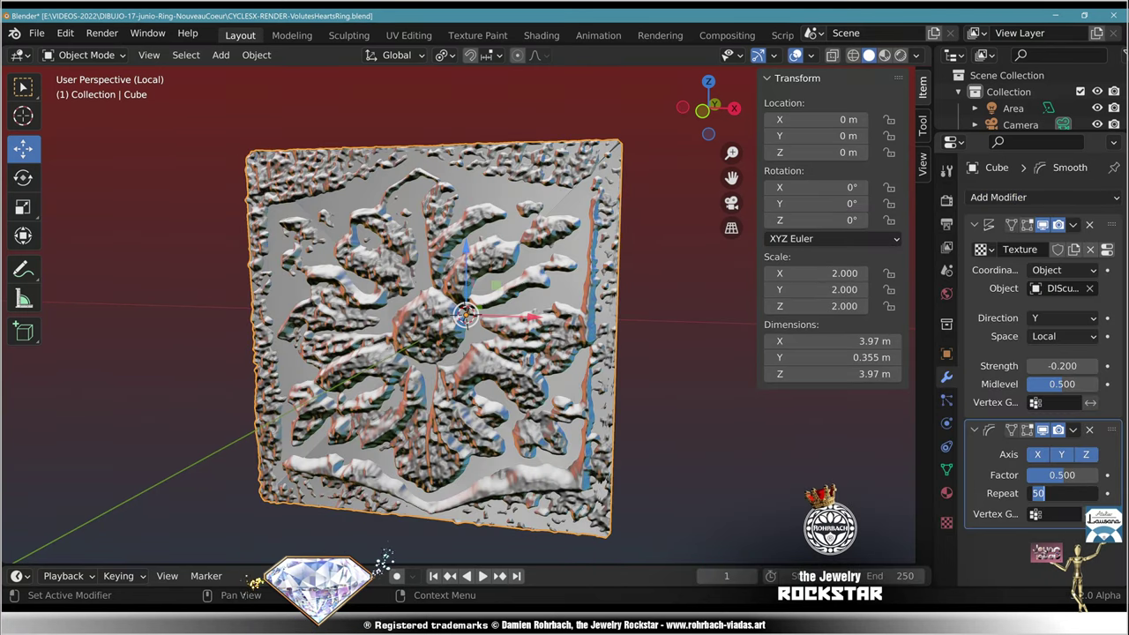
key(Return)
click(1062, 494)
text(10)
key(Return)
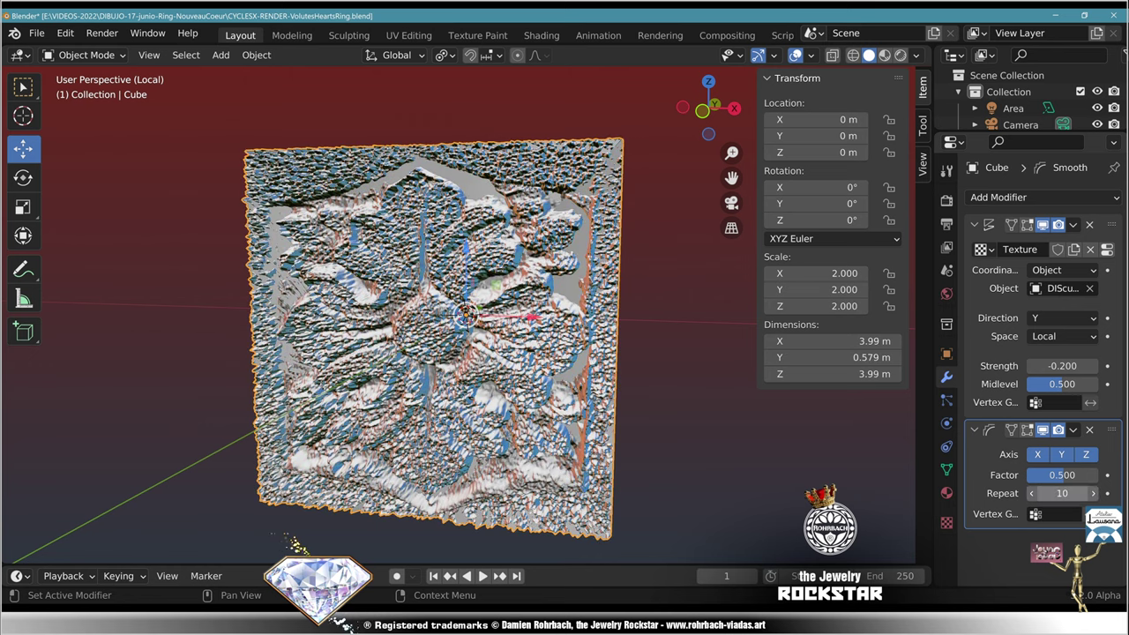
Step: Move the slab's back face along Y to thicken the slab, and rename the slab MOLDURA
middle_drag(653, 353, 528, 363)
mouse_move(472, 341)
middle_down()
mouse_move(414, 341)
mouse_move(459, 343)
mouse_move(468, 357)
middle_up()
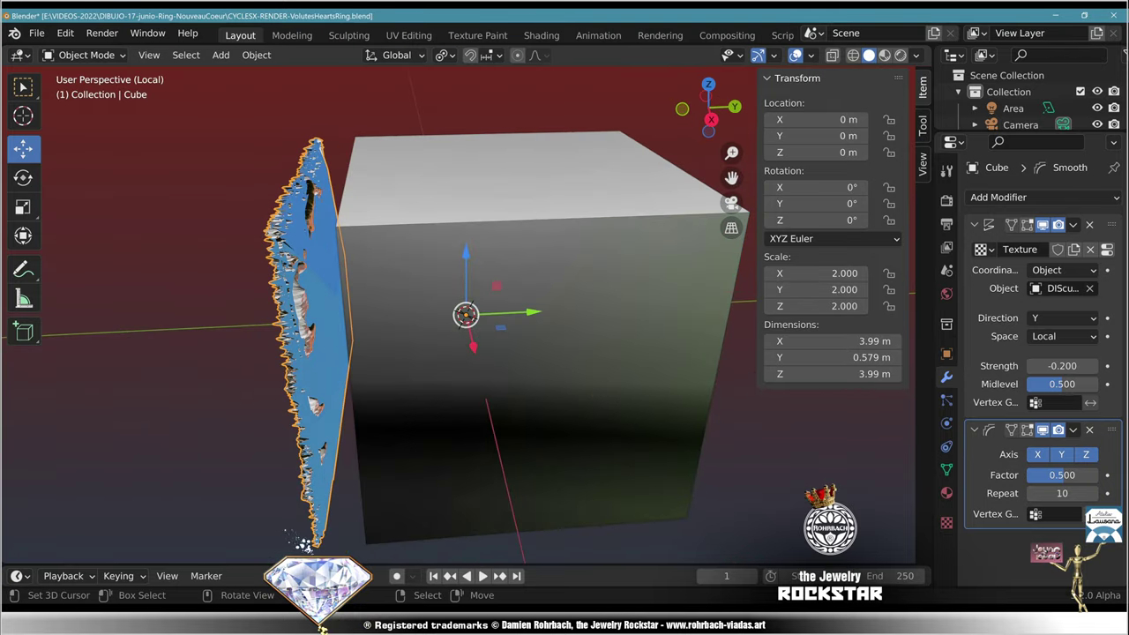
key(Tab)
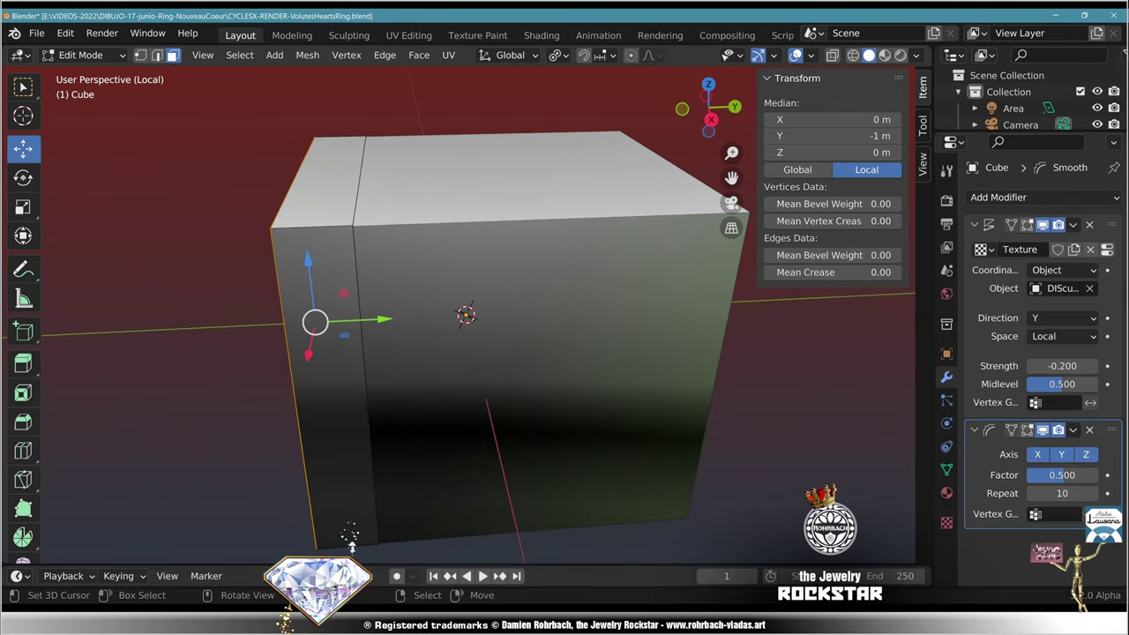
middle_drag(351, 540, 362, 545)
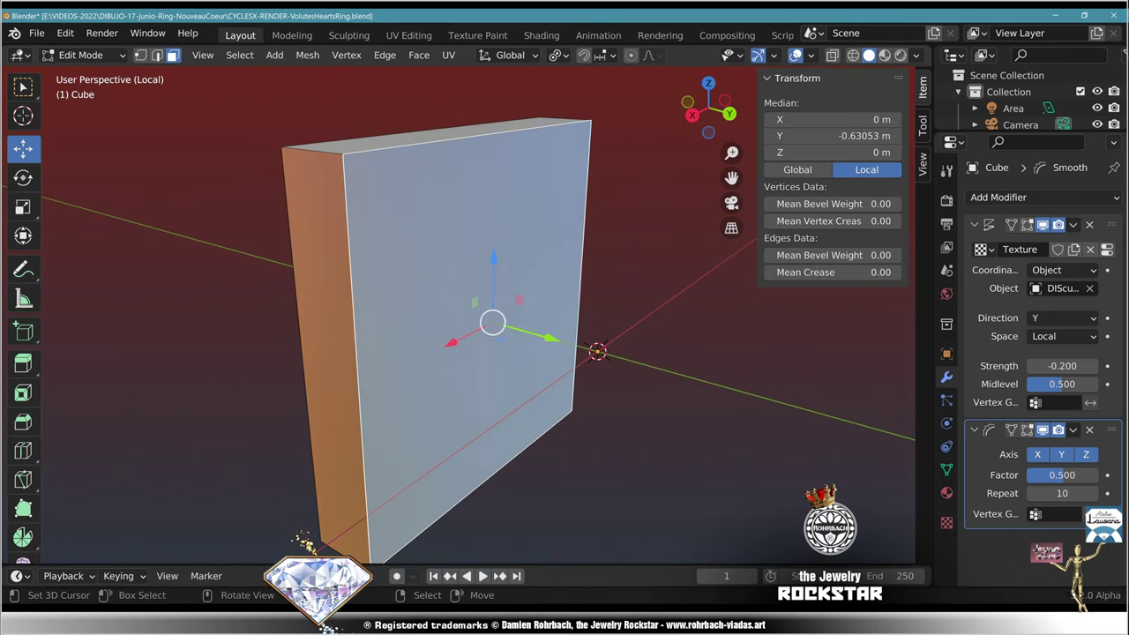
key(g)
key(y)
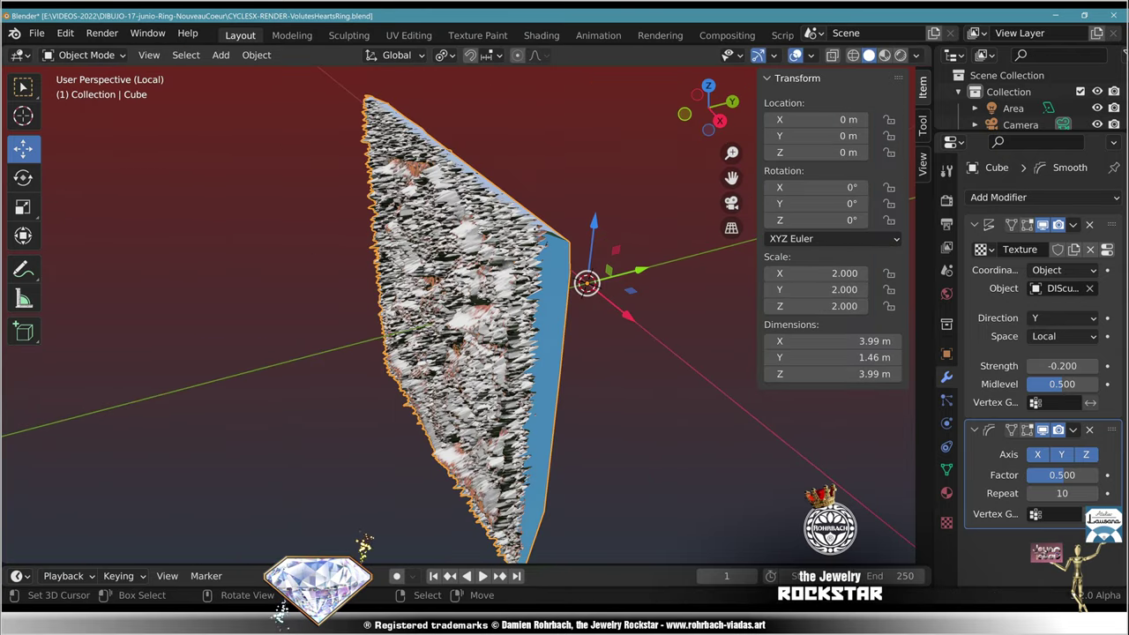
middle_drag(564, 317, 423, 324)
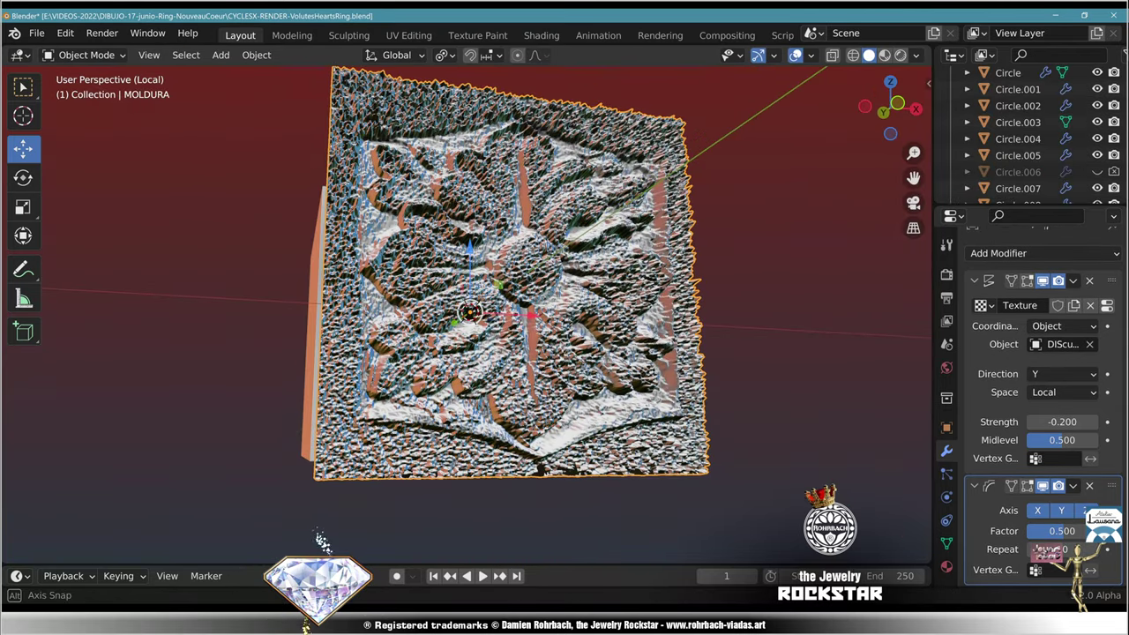
Step: Enlarge the scene's object list and select the MOLDURA tile in it
middle_drag(494, 291, 476, 305)
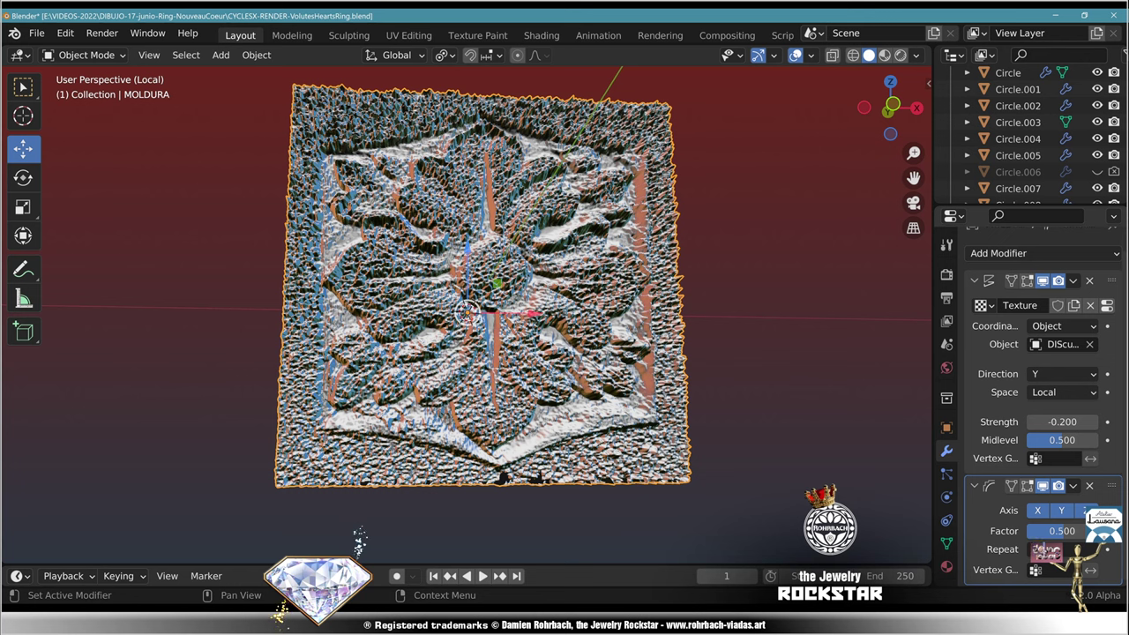
middle_drag(362, 547, 382, 558)
middle_drag(582, 256, 556, 269)
click(573, 238)
scroll(574, 256, down, 5)
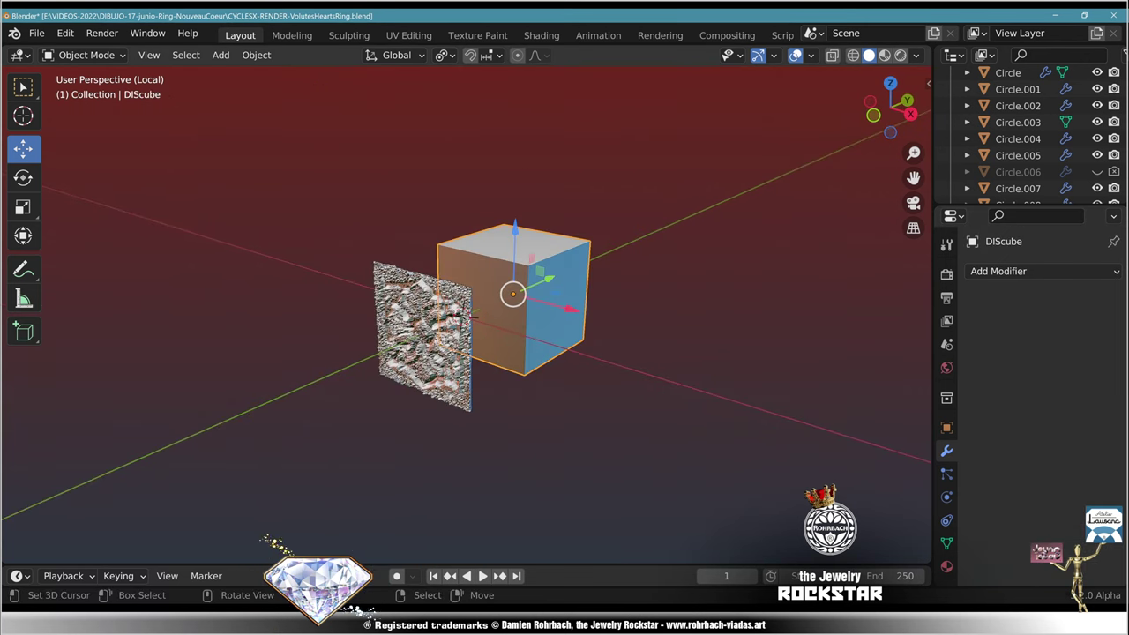
drag(1023, 209, 1023, 433)
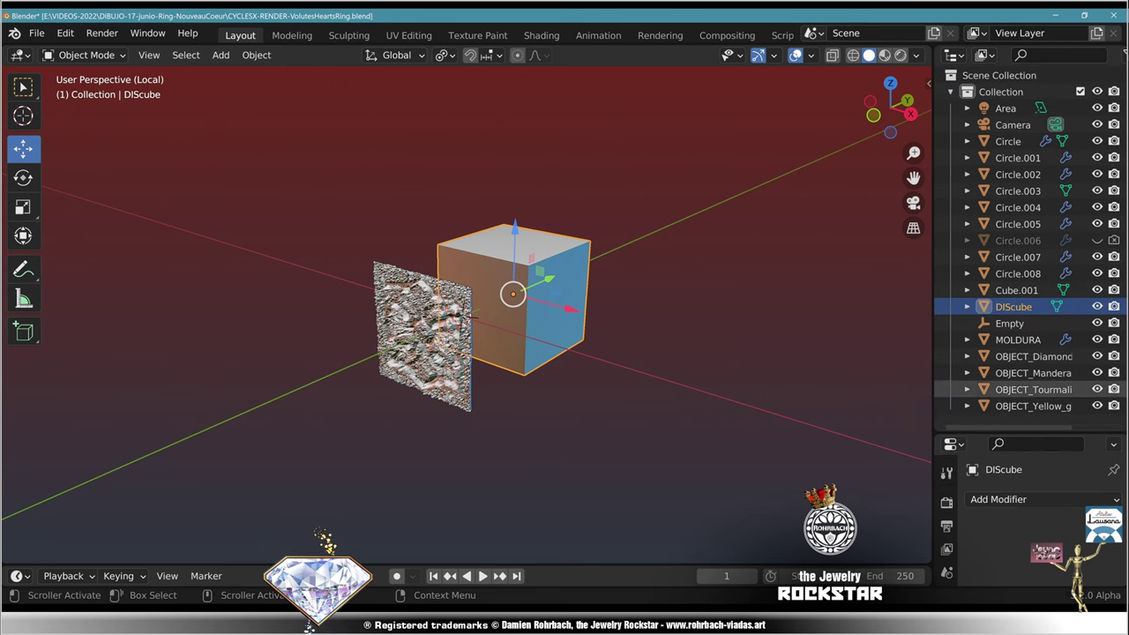
click(1018, 339)
Step: Convert the MOLDURA tile to a mesh and delete the DIScube helper
middle_drag(459, 353, 538, 355)
scroll(468, 335, up, 5)
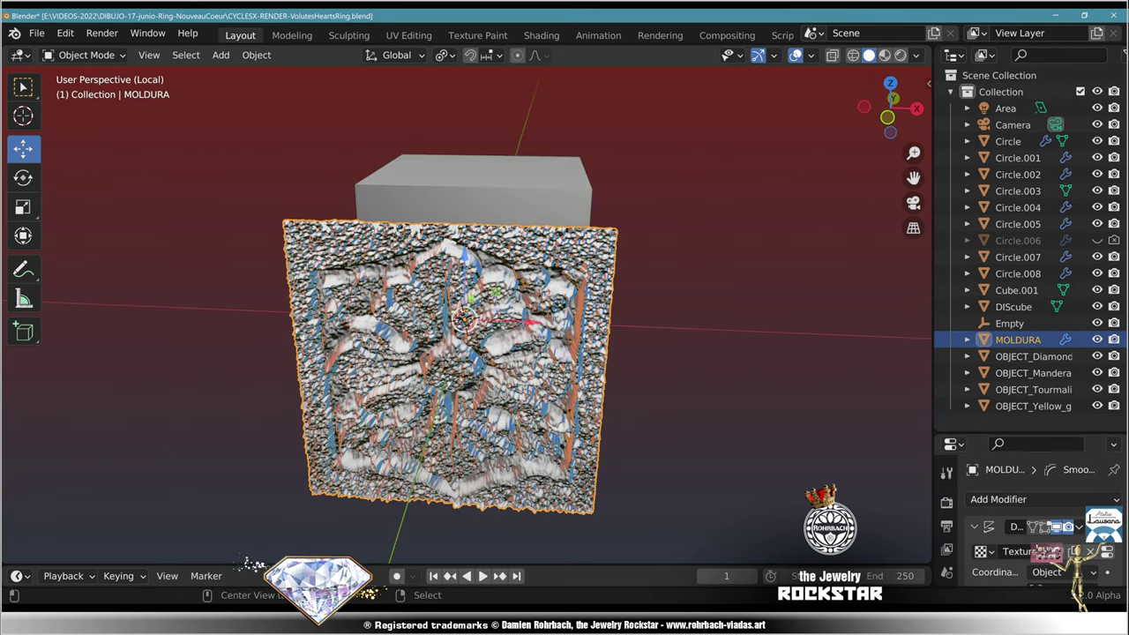
key(alt+c)
click(476, 194)
key(Delete)
Step: Leave Local View with the MOLDURA tile selected and scale it uniformly by 2.189
click(468, 353)
key(slash)
middle_drag(476, 353, 502, 353)
scroll(344, 542, up, 2)
key(s)
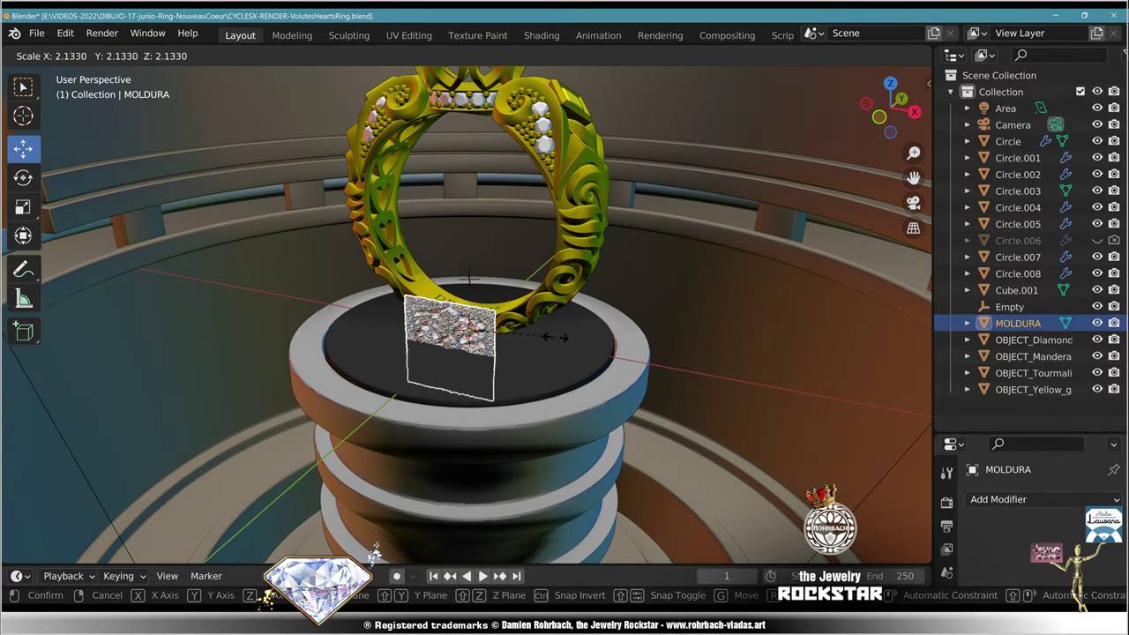
click(381, 561)
key(KP_7)
scroll(379, 569, up, 5)
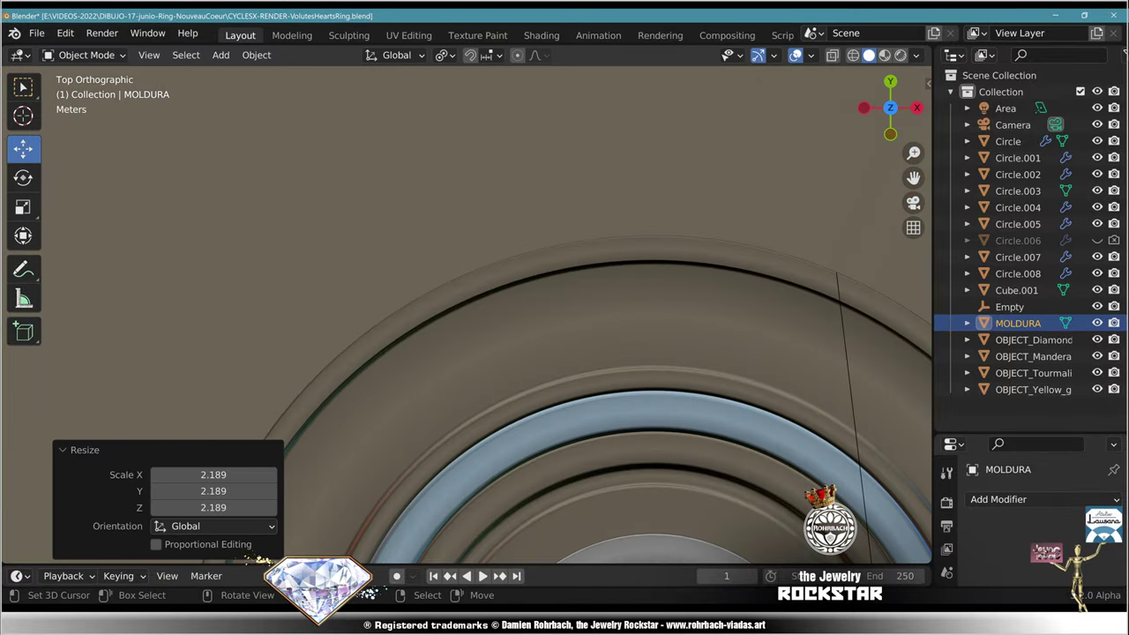
Step: Isolate the MOLDURA tile in Local View and scale its rear vertices, excluding the rough front, uniformly by about 1.25
key(KP_Divide)
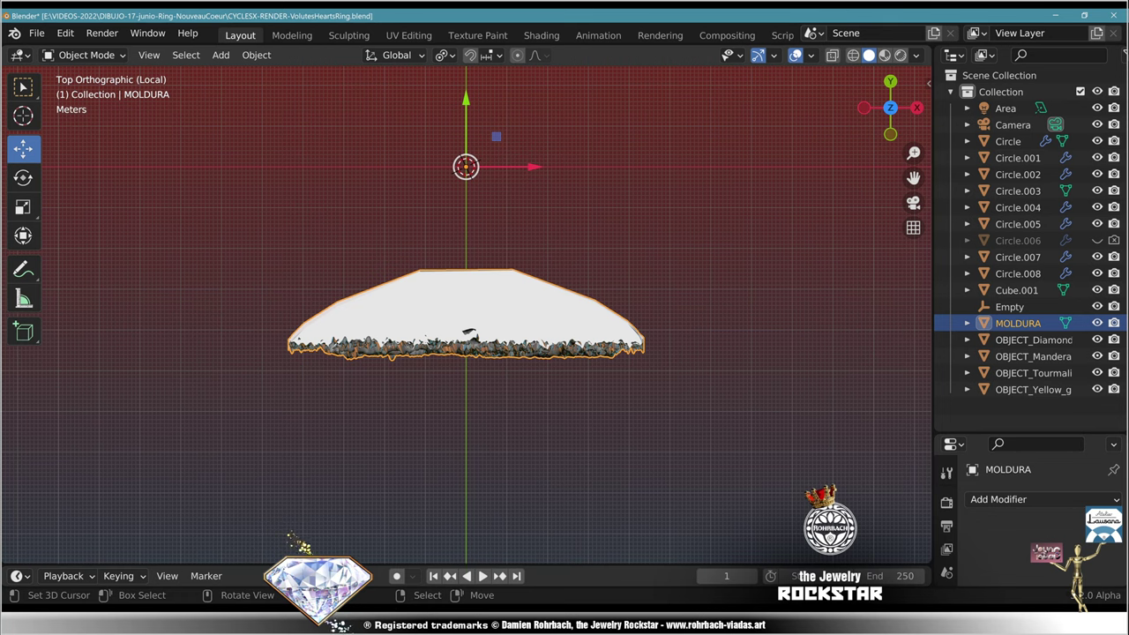
key(Tab)
scroll(315, 536, up, 2)
key(alt+a)
key(b)
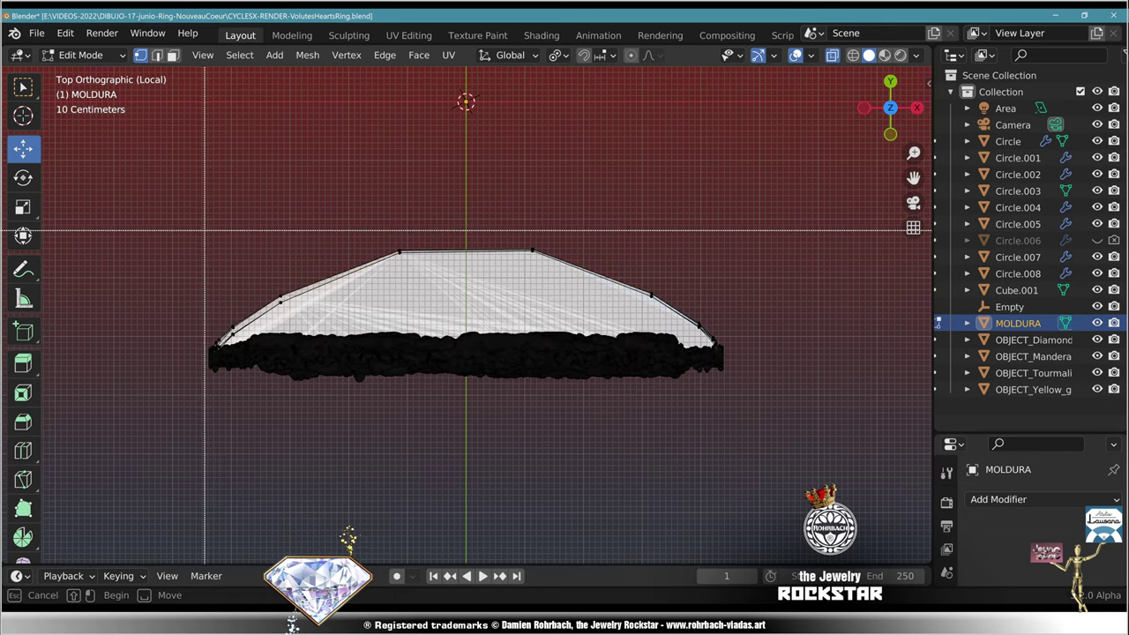
drag(205, 232, 696, 318)
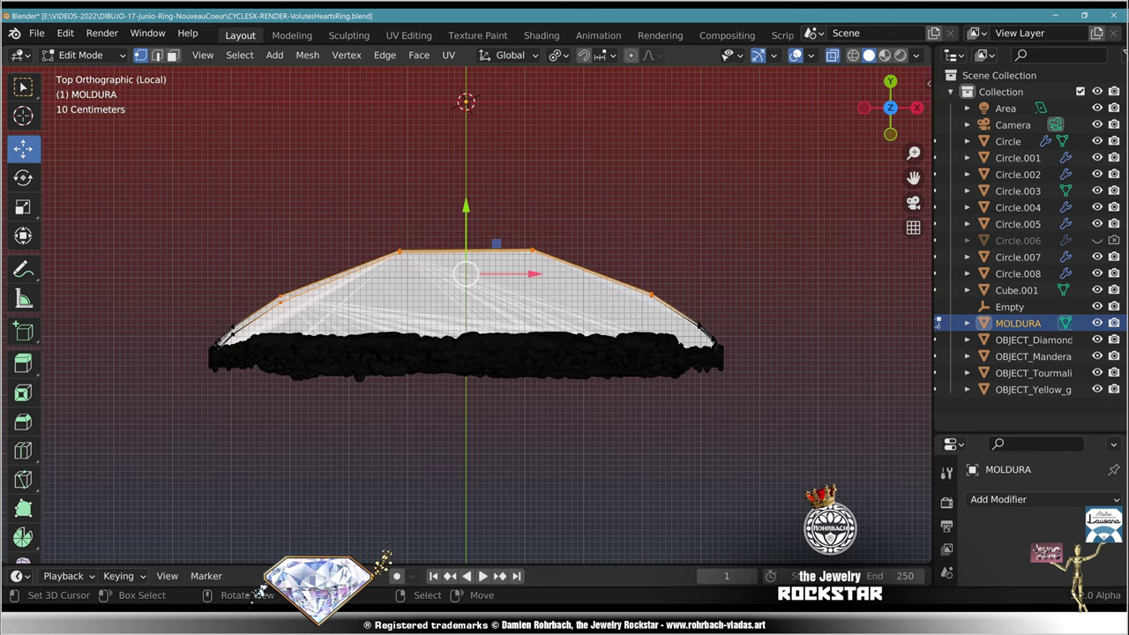
key(s)
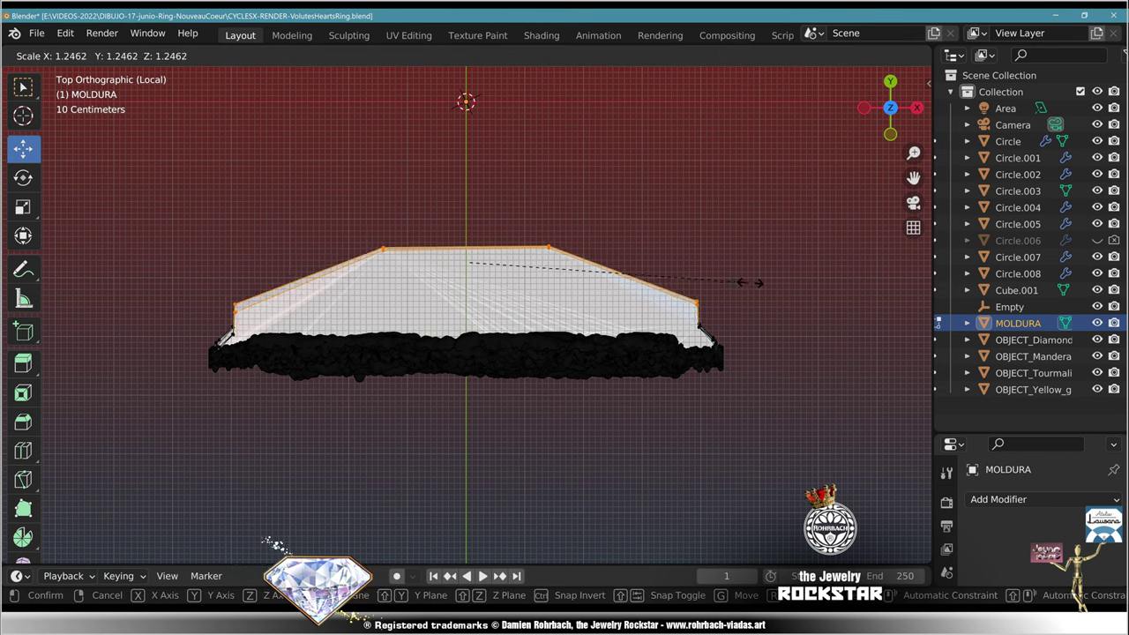
click(750, 282)
Step: Reselect the tile's rear vertices, including the lower side corners, and scale them uniformly by 1.064
key(alt+a)
key(n)
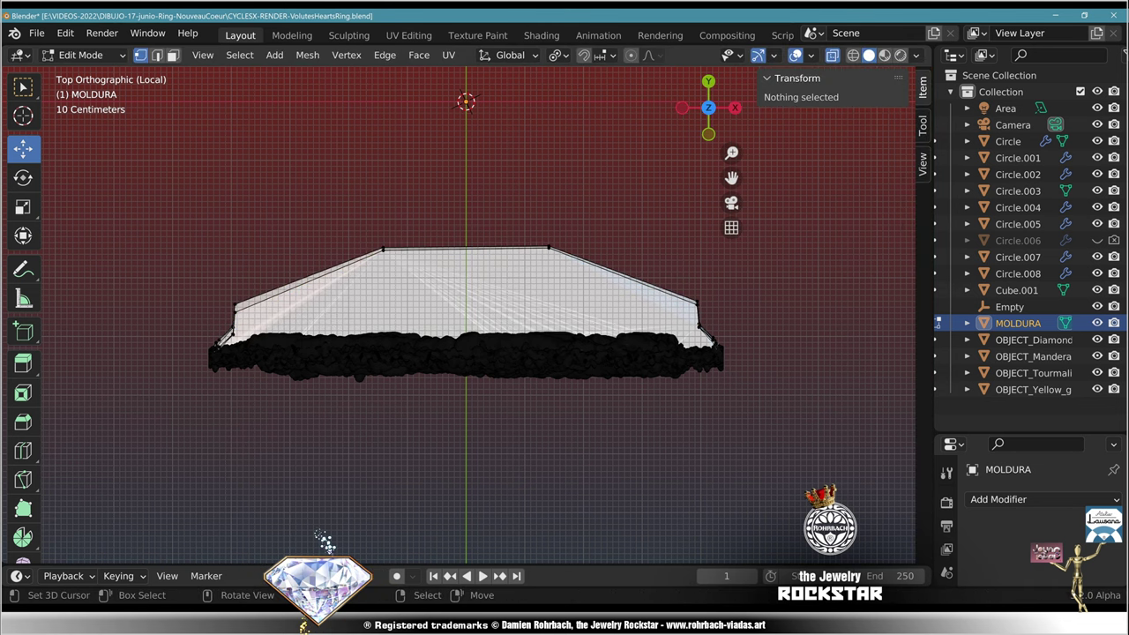
key(n)
key(c)
scroll(232, 298, up, 5)
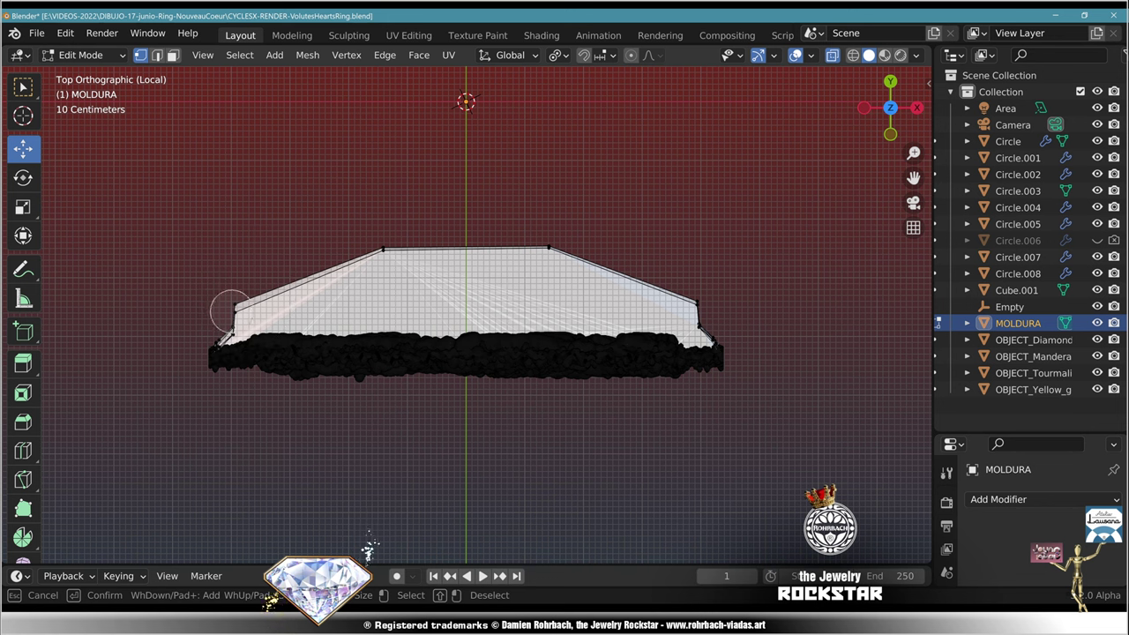
click(236, 300)
mouse_move(239, 289)
mouse_down()
mouse_move(449, 239)
mouse_move(662, 285)
mouse_move(693, 304)
mouse_up()
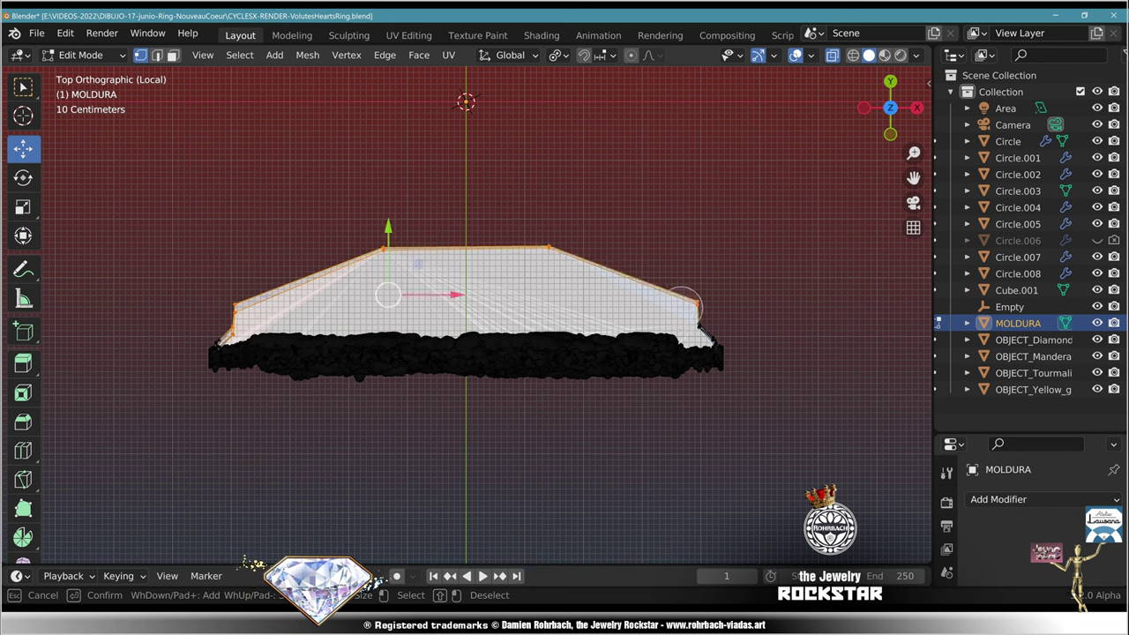
key(Escape)
key(s)
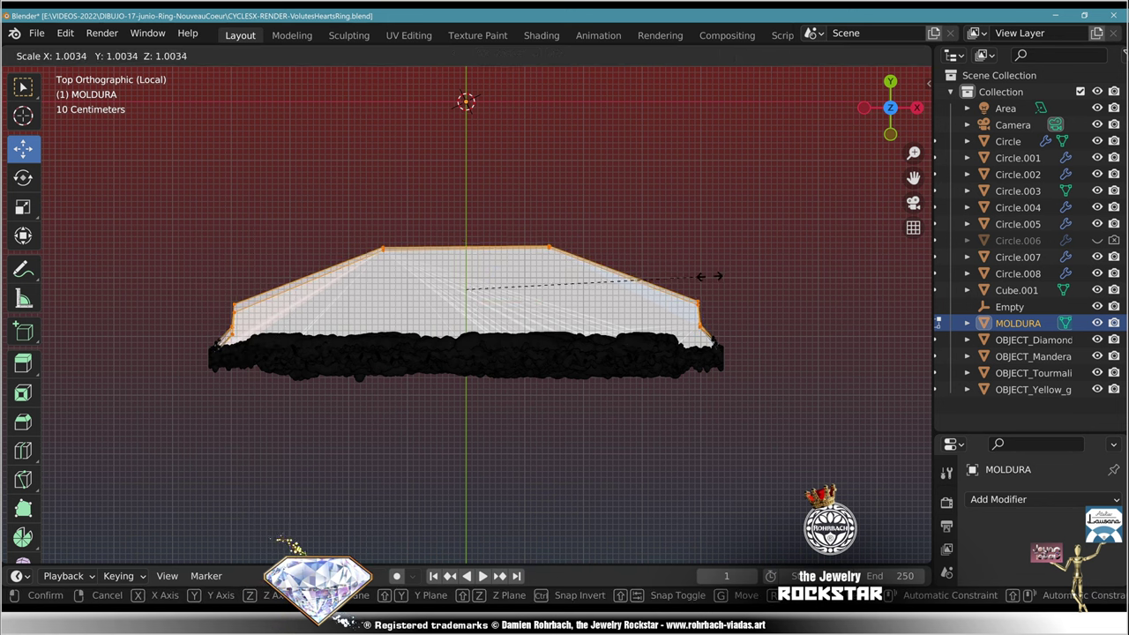
click(721, 273)
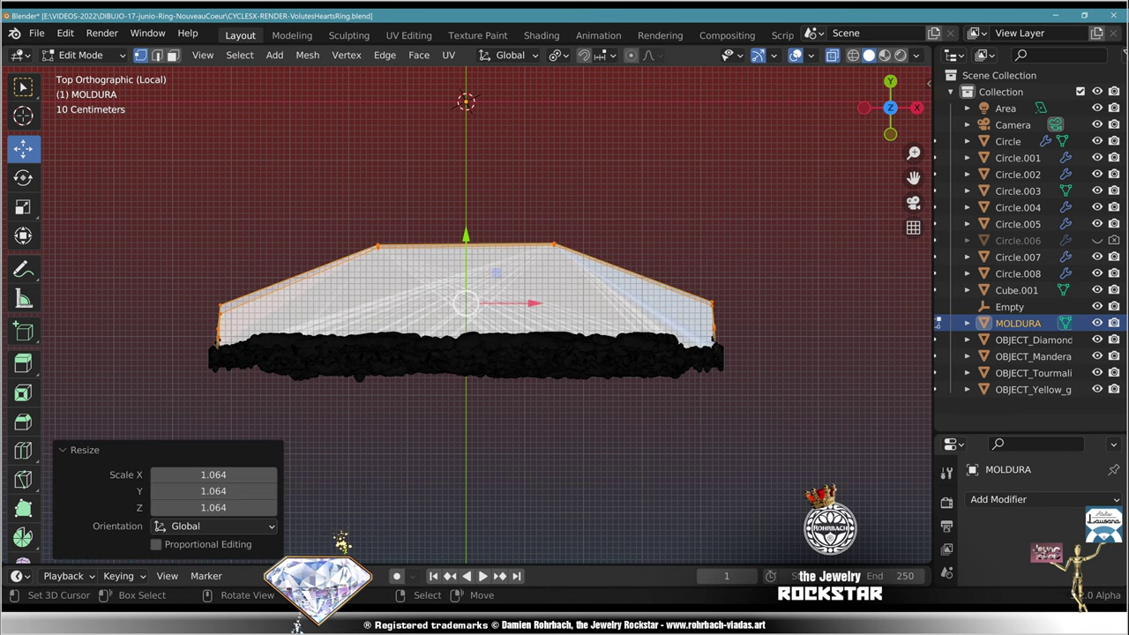
Step: Flatten the selected rear vertices with a Y scale of 0 and move them about 0.69 m along Y
text(sy0)
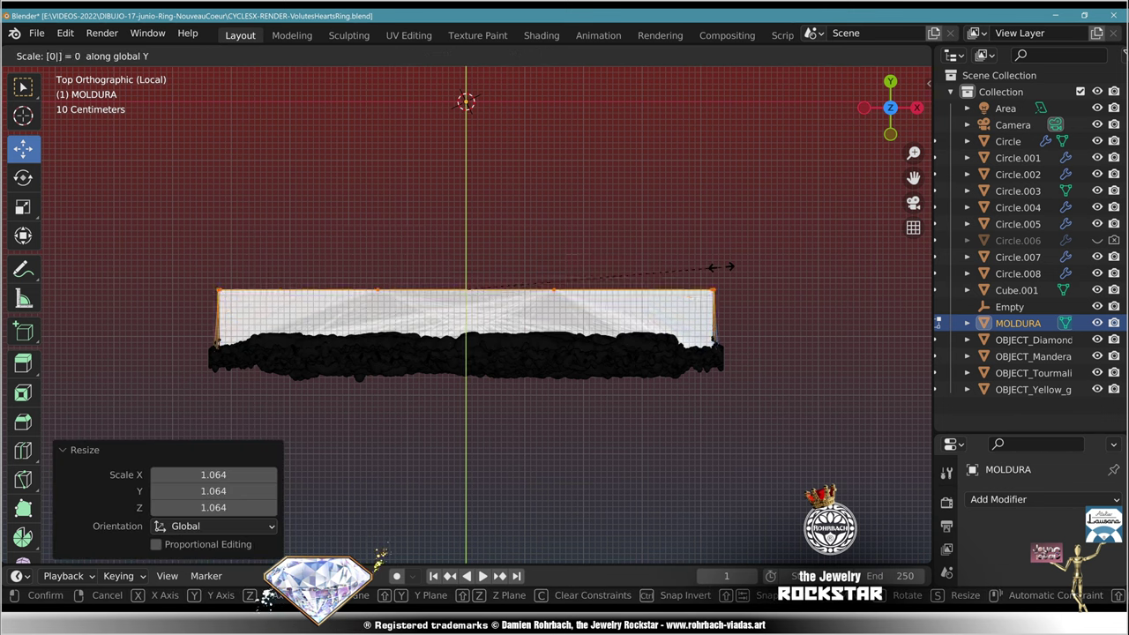
key(Return)
key(g)
key(y)
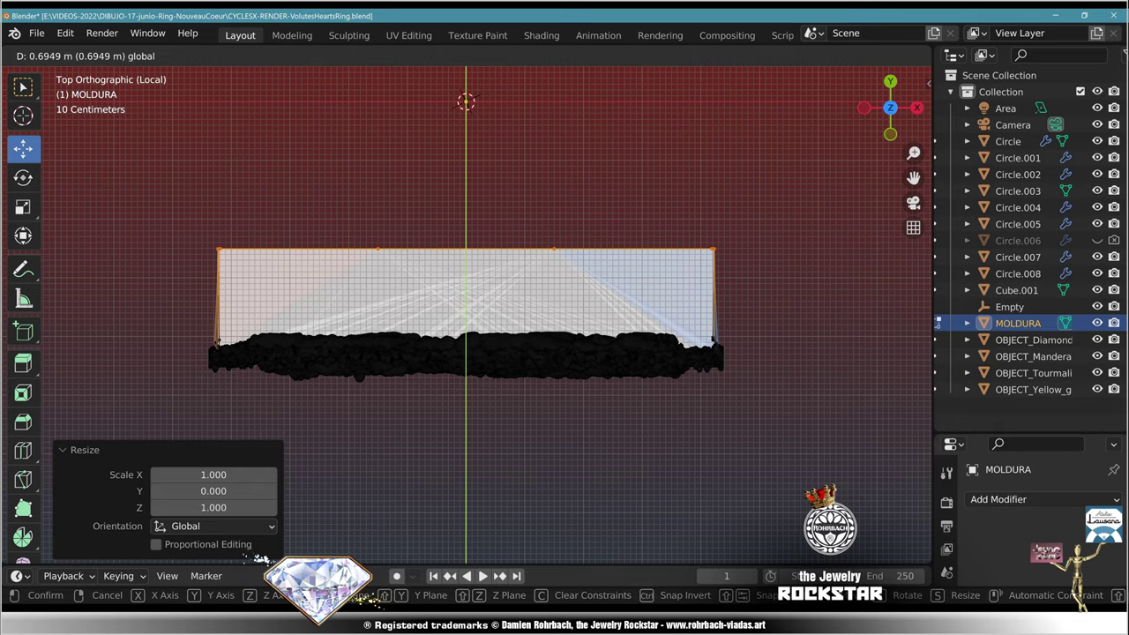
key(Return)
Step: Scale the four inner vertices of the tile's back face by about 2.6 to square the block, and save the file
key(Tab)
middle_drag(547, 353, 327, 258)
scroll(423, 300, down, 3)
mouse_move(424, 300)
middle_down()
mouse_move(363, 229)
mouse_move(353, 280)
mouse_move(402, 300)
middle_up()
key(Tab)
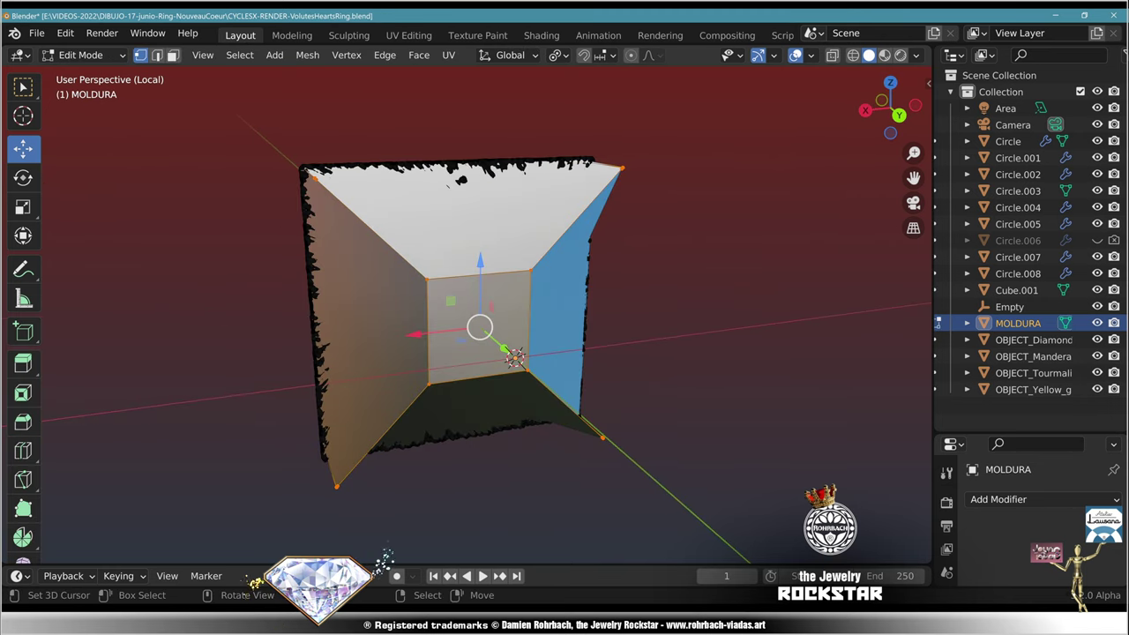
middle_drag(368, 548, 379, 556)
middle_drag(459, 353, 565, 335)
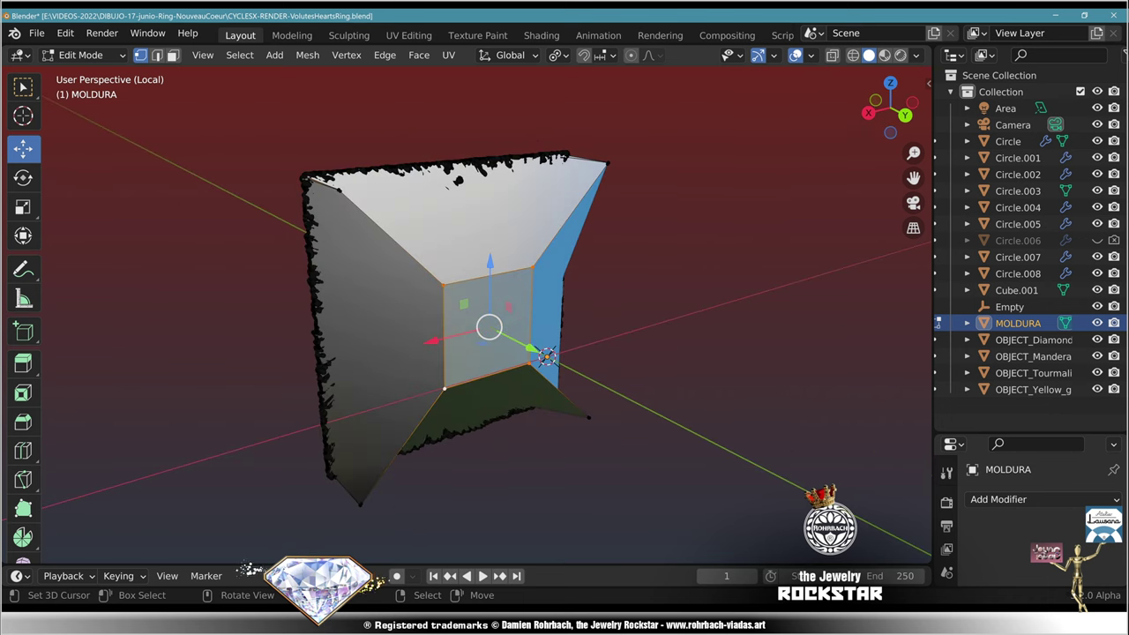
key(s)
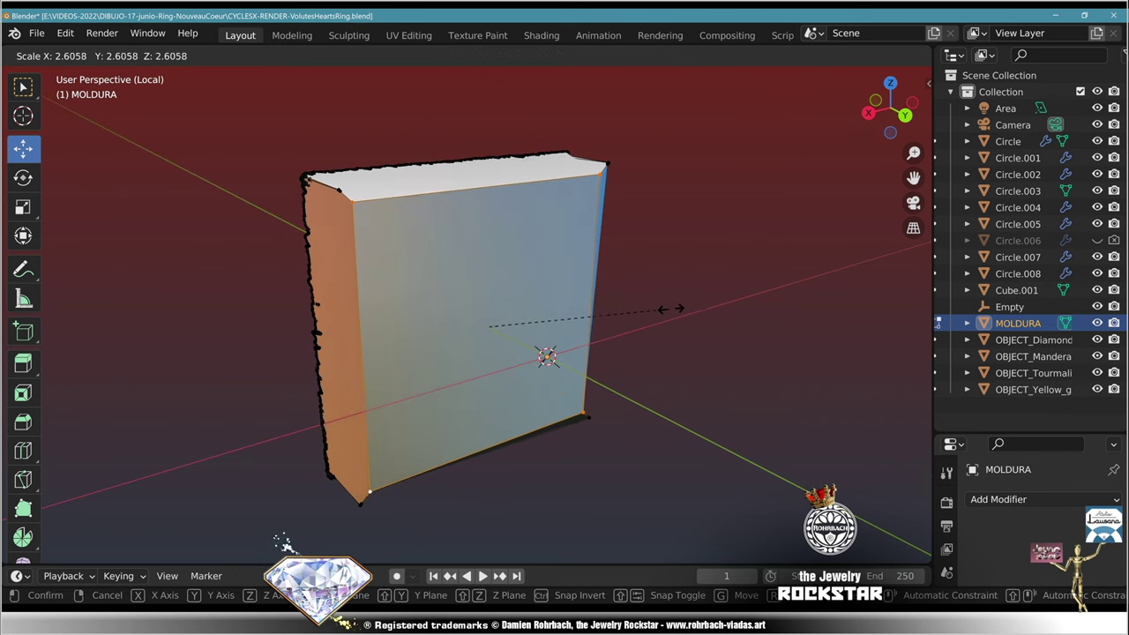
click(668, 308)
middle_drag(667, 307, 432, 310)
key(Tab)
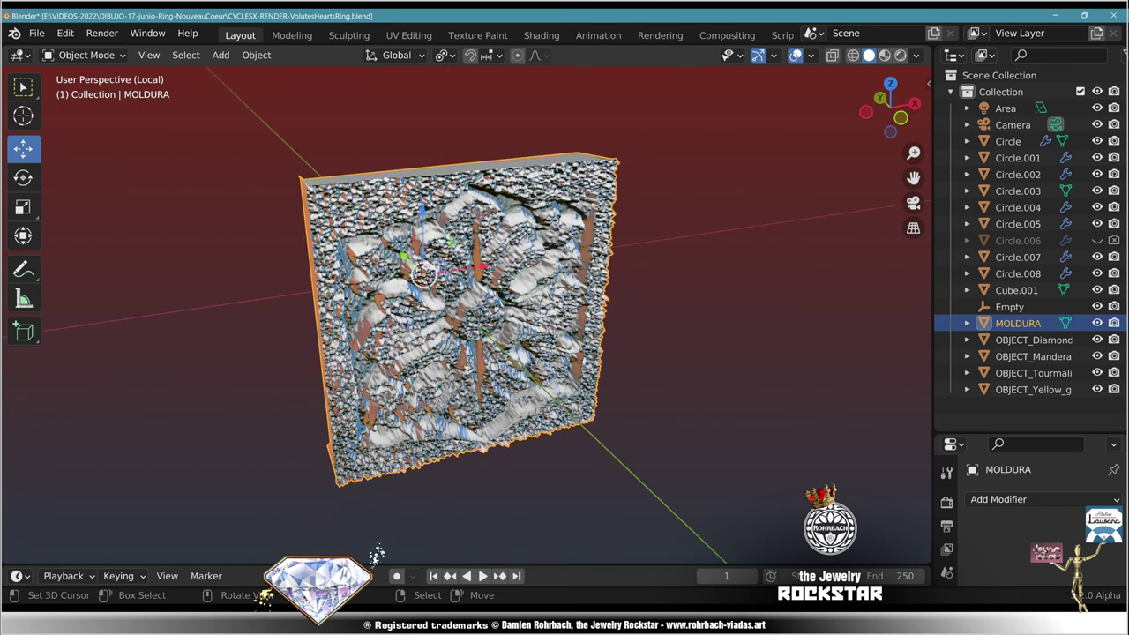
key(ctrl+s)
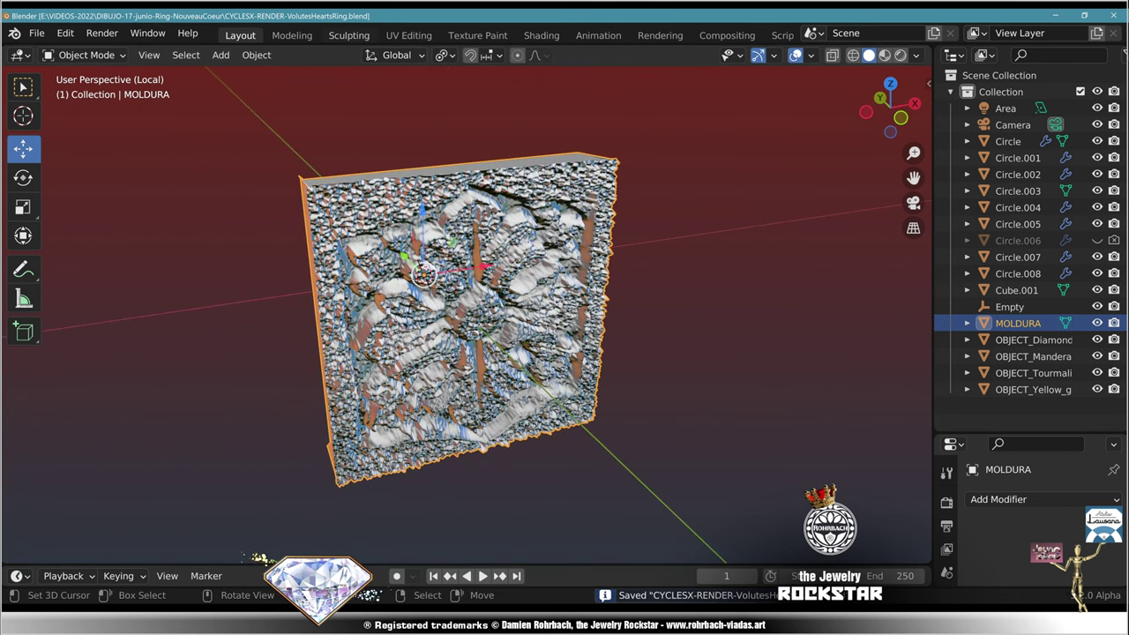
Step: Unwrap the MOLDURA mesh with a Cube Projection in the UV Editing workspace
click(349, 35)
key(ctrl+Page_Down)
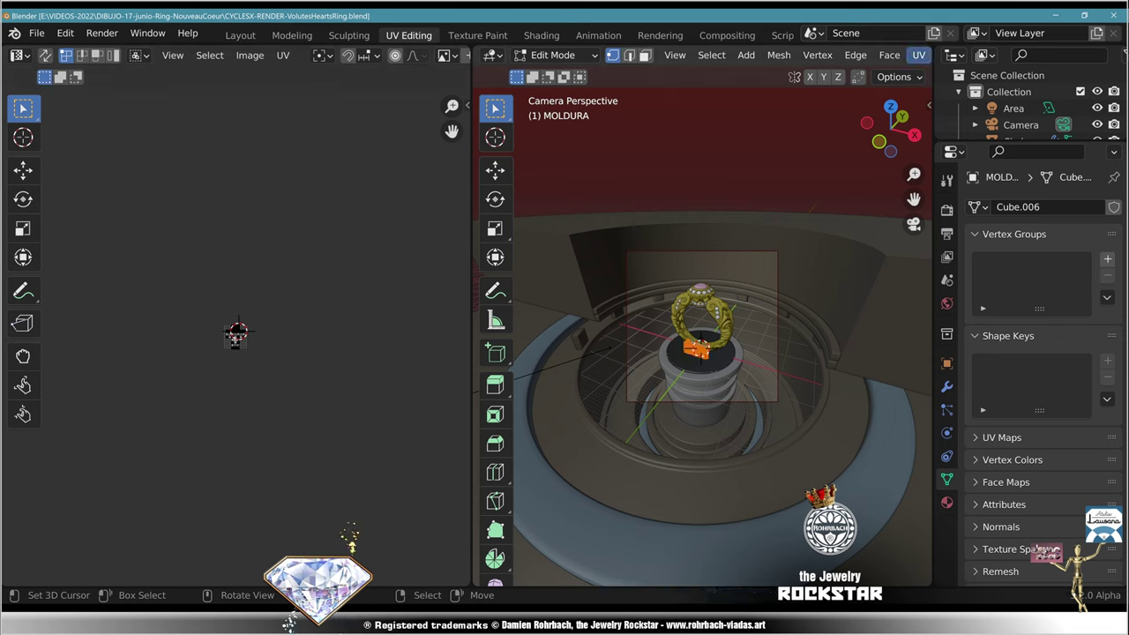
click(919, 55)
click(968, 155)
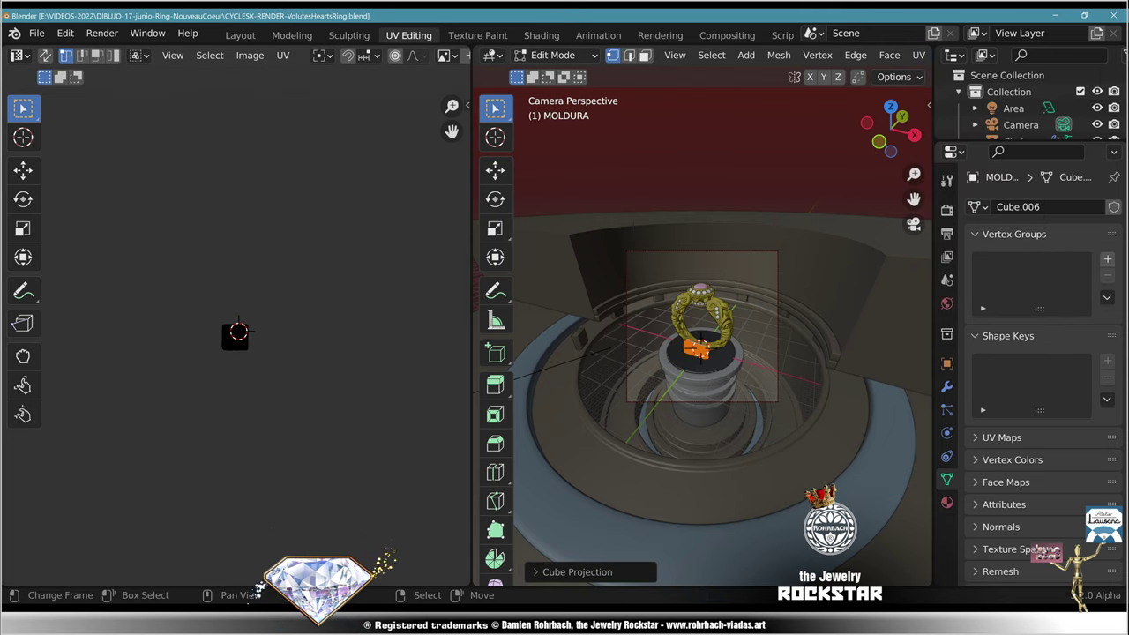
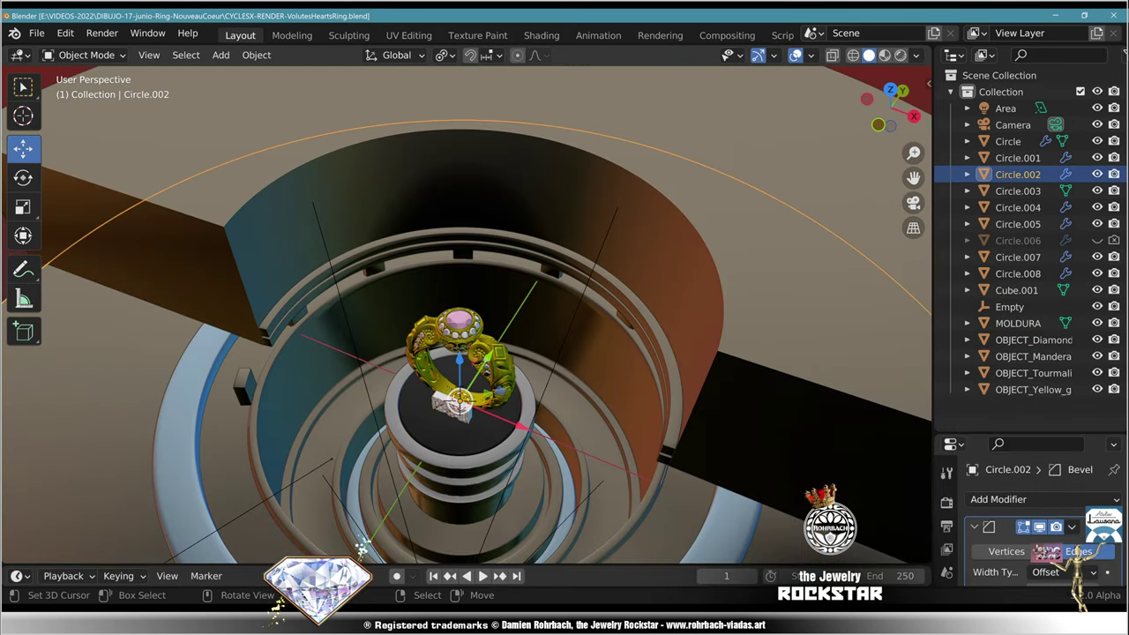
Step: Enlarge the properties area and assign the existing SURROUNDINGS material to the MOLDURA tile
drag(1024, 434, 1024, 132)
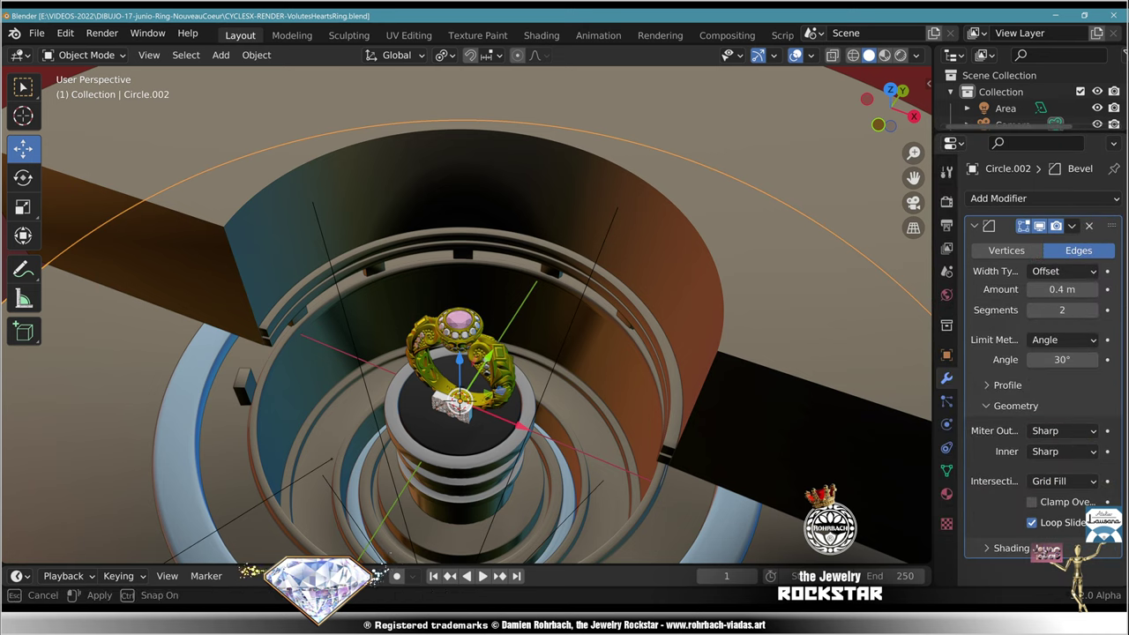
click(947, 494)
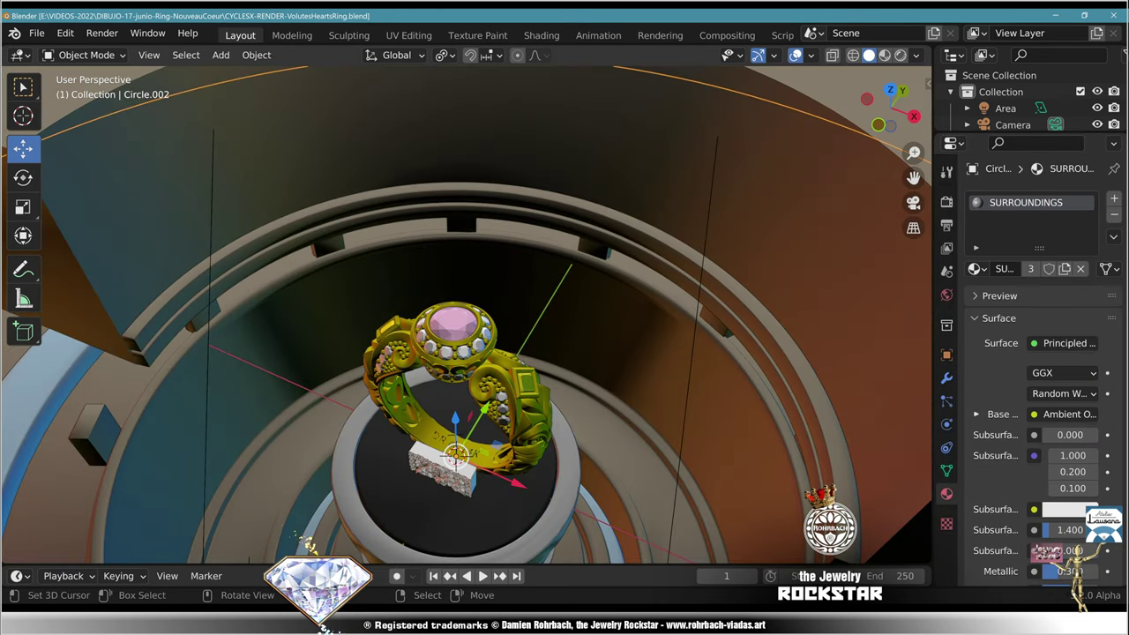
click(441, 476)
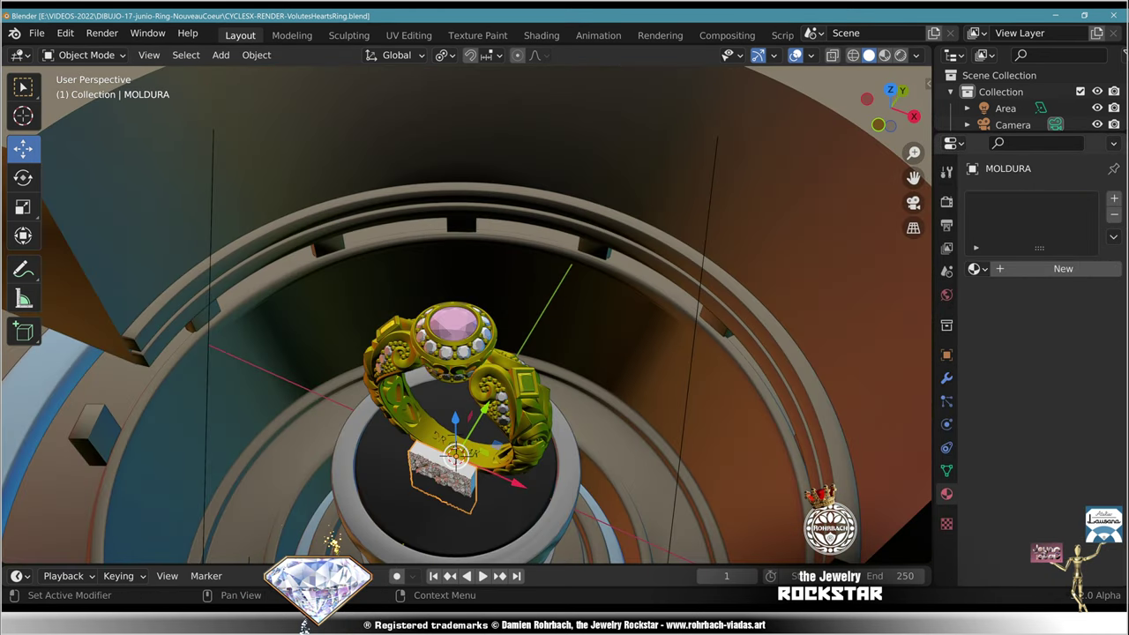
click(974, 269)
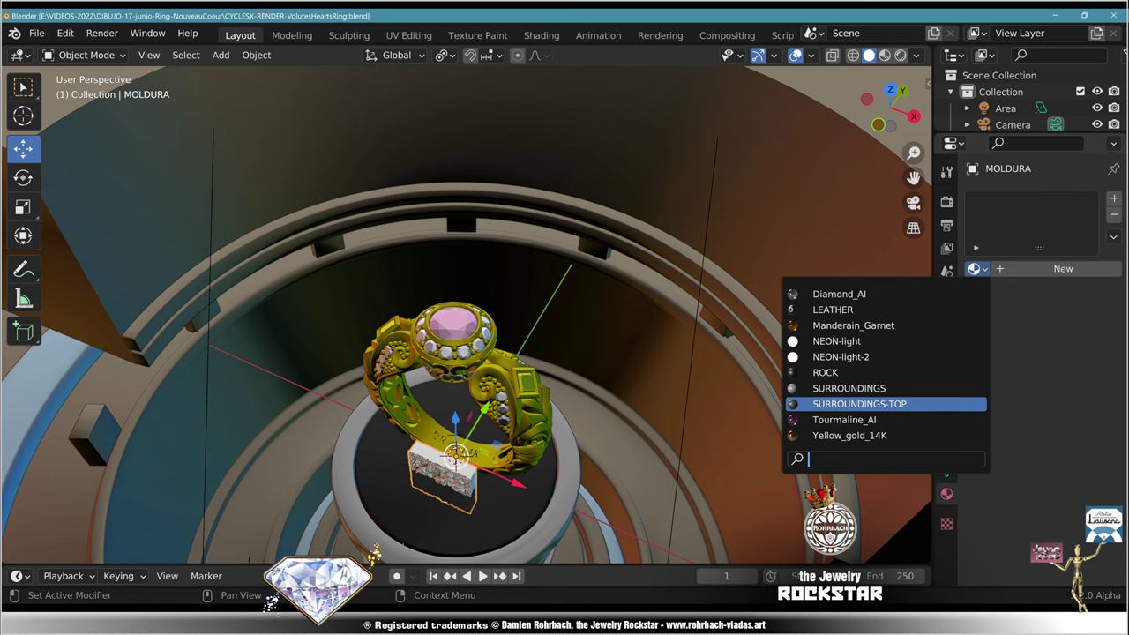
click(849, 388)
Step: Set the MOLDURA tile's origin to its geometry, using the median center
middle_drag(671, 370, 622, 339)
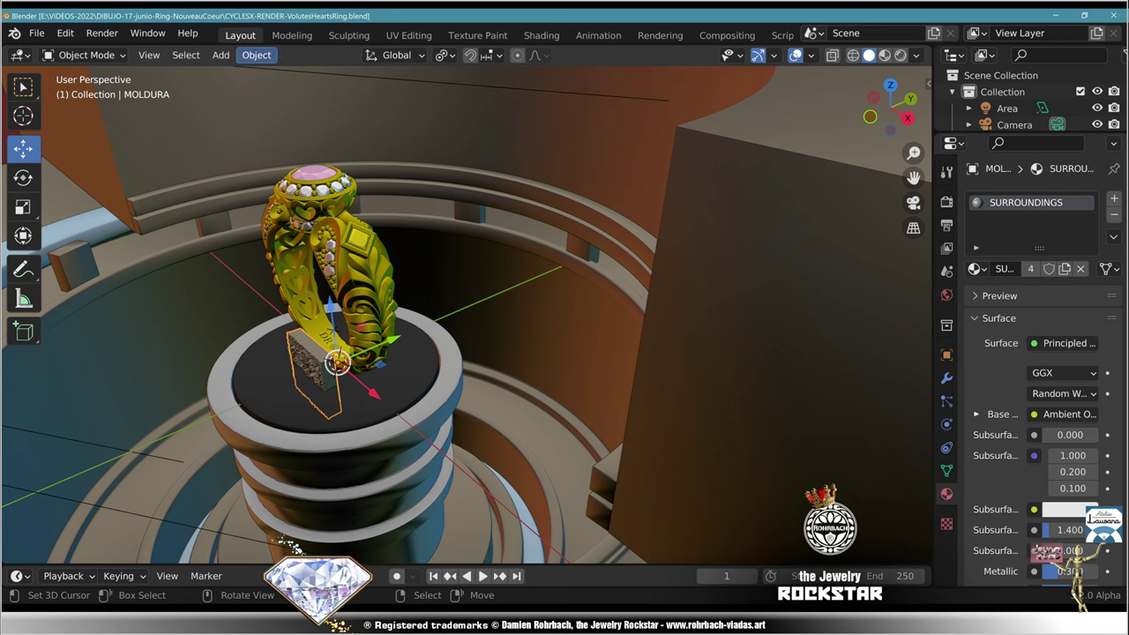
click(256, 54)
mouse_move(283, 88)
click(479, 106)
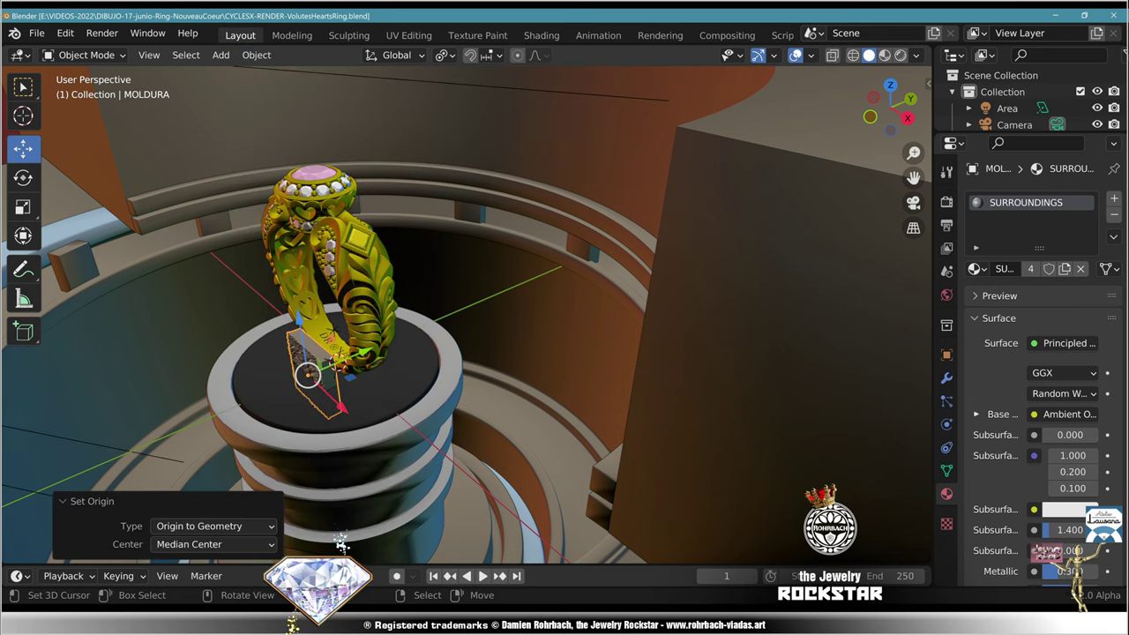
Step: In the right view, move the tile 38.381 m in Y and -12.663 m in Z, and about 7.8 m further along Y
key(KP_3)
scroll(467, 313, up, 2)
key(g)
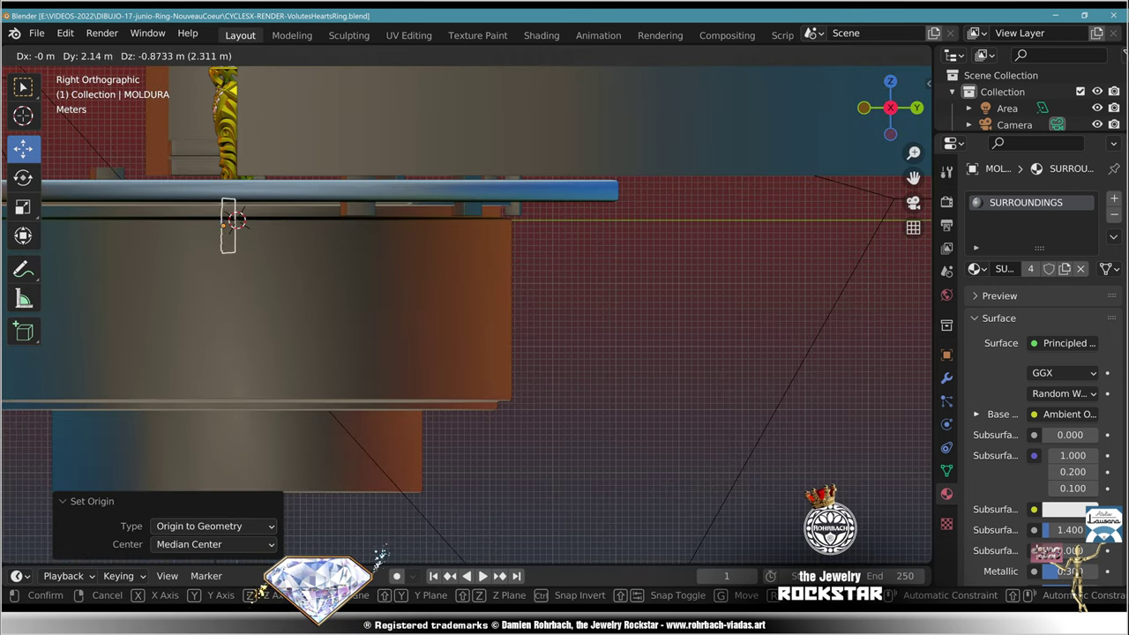
key(Return)
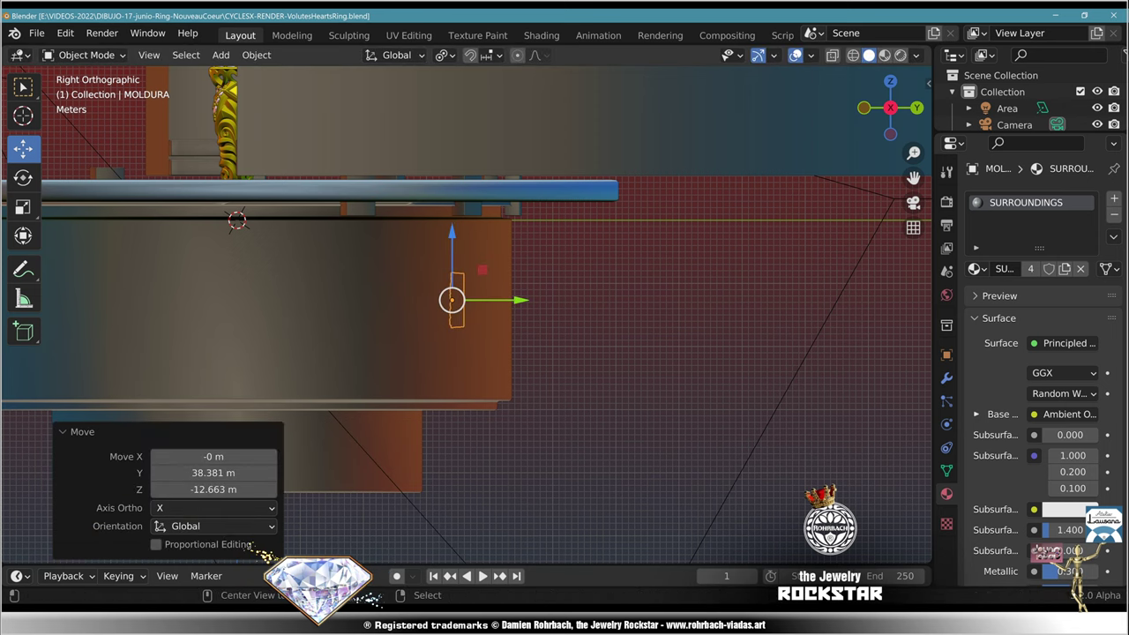
key(alt+z)
key(g)
key(y)
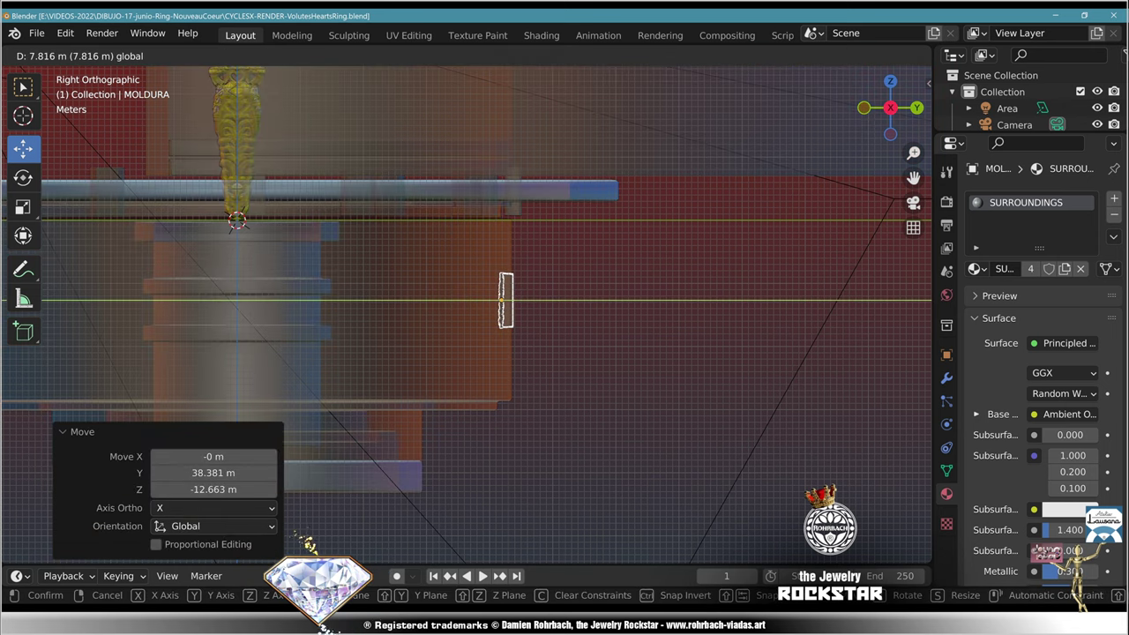
key(Return)
Step: Inspect the tile's placement on the cylindrical wall through the camera and around the display, and save the file
key(KP_0)
scroll(466, 314, up, 3)
shift+middle_drag(564, 314, 355, 315)
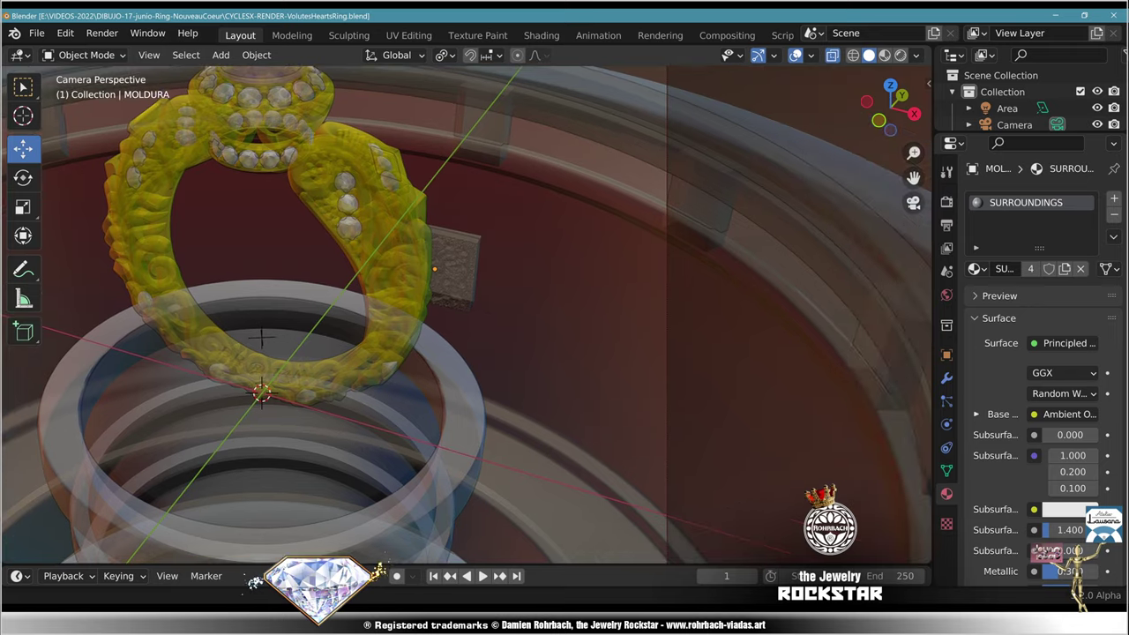
scroll(467, 315, up, 5)
key(alt+z)
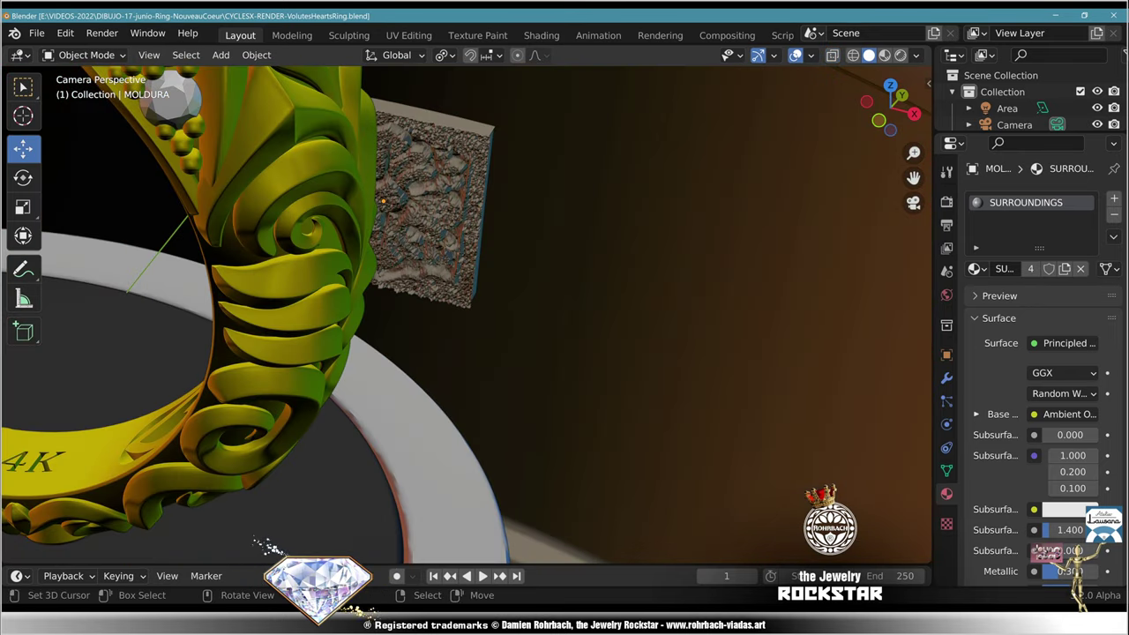
mouse_move(467, 315)
middle_down()
mouse_move(384, 287)
mouse_move(467, 322)
mouse_move(404, 309)
mouse_move(495, 328)
middle_up()
scroll(449, 364, up, 6)
right_click(631, 345)
scroll(467, 315, down, 5)
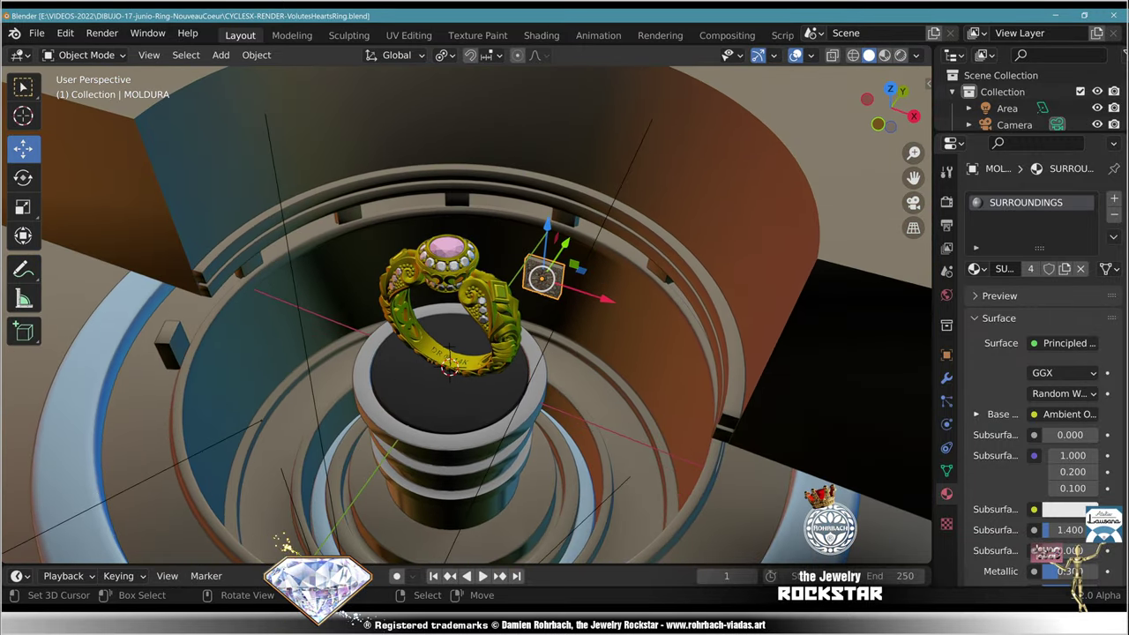
key(ctrl+s)
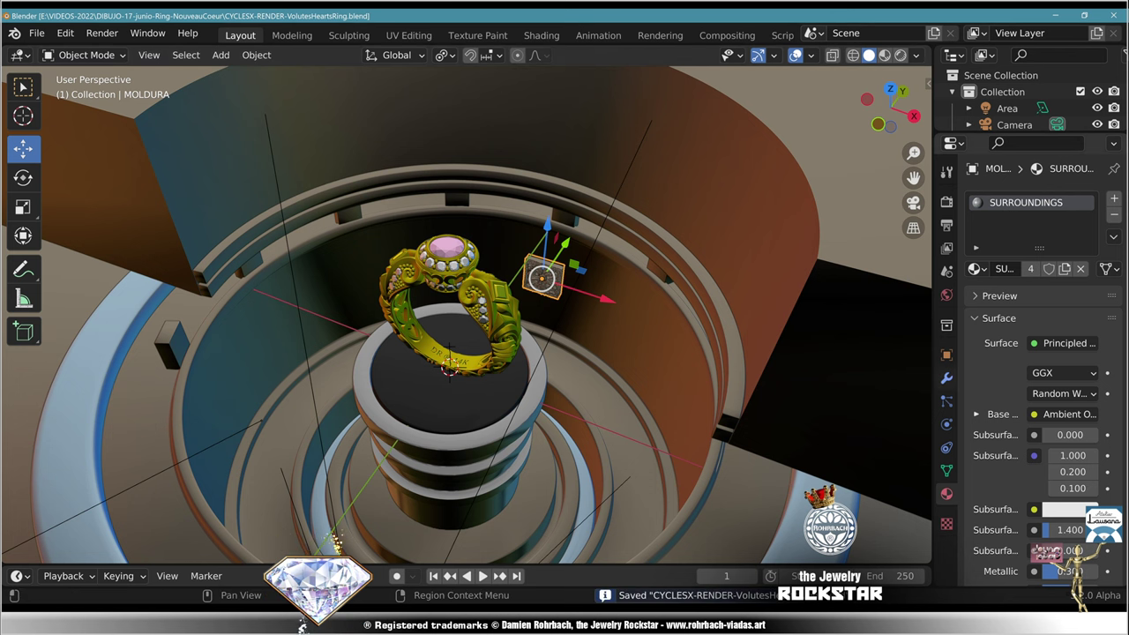
Step: Add an Array modifier to the MOLDURA tile with a fixed count of 24
click(946, 377)
click(1041, 199)
click(768, 244)
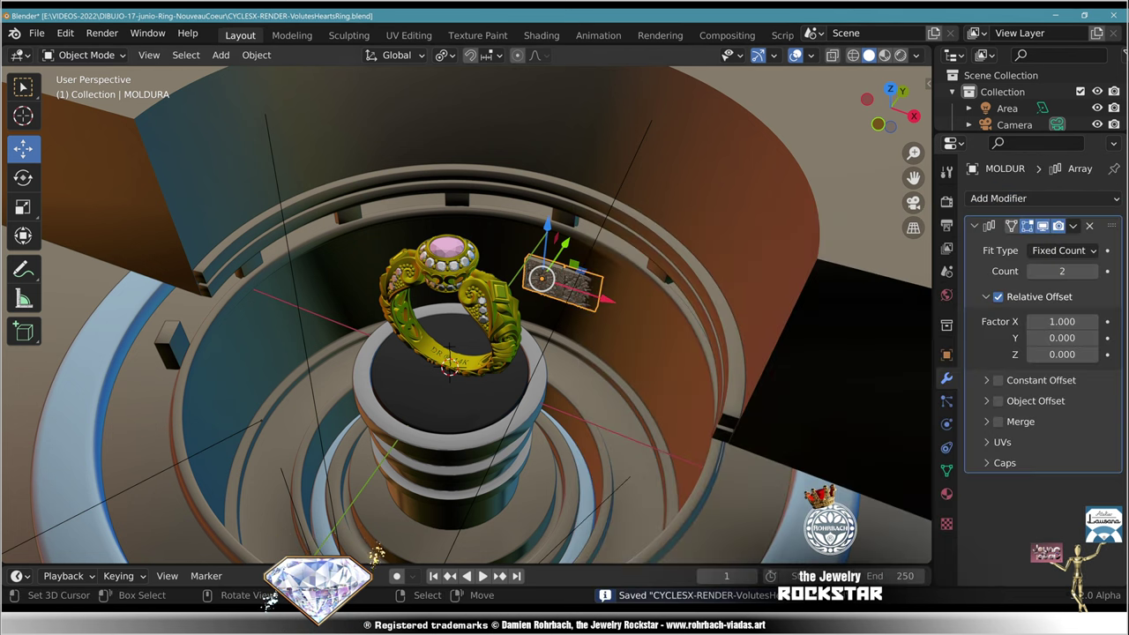
click(1062, 272)
text(24)
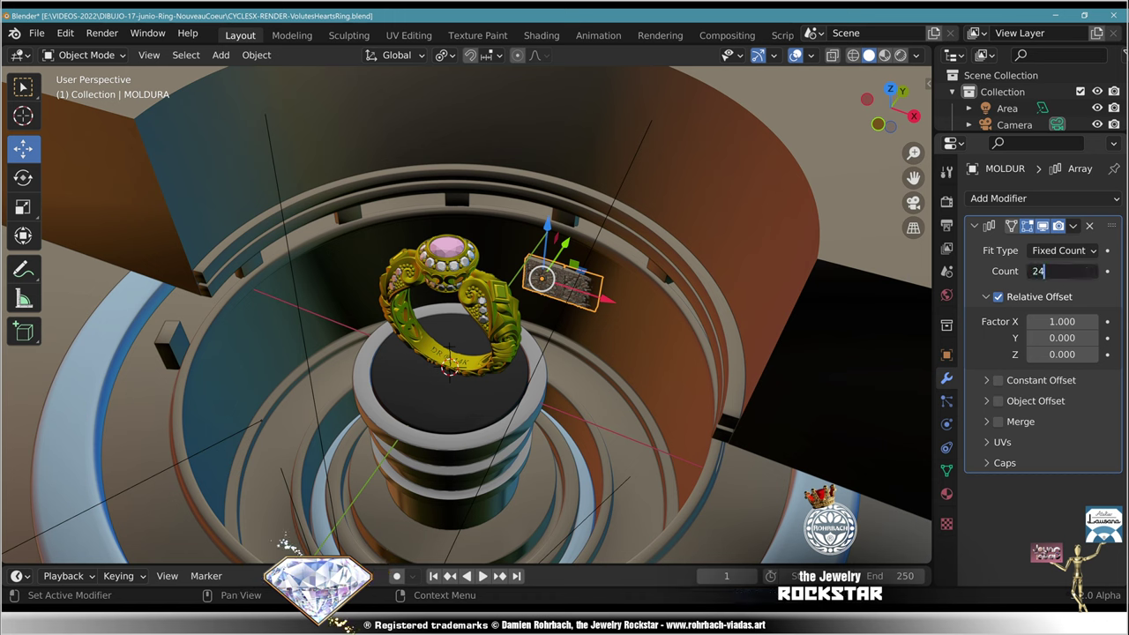
key(Return)
click(987, 401)
click(987, 401)
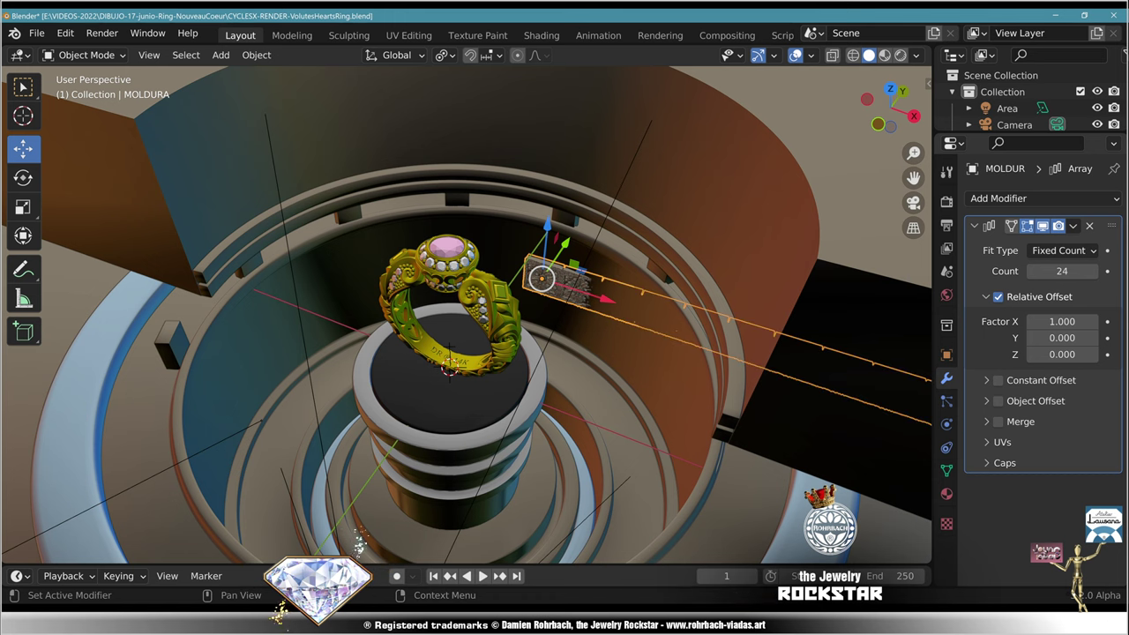
Step: Drive the MOLDURA array with an Object Offset from the Empty instead of the Relative Offset, and apply all transforms to the tile
click(987, 401)
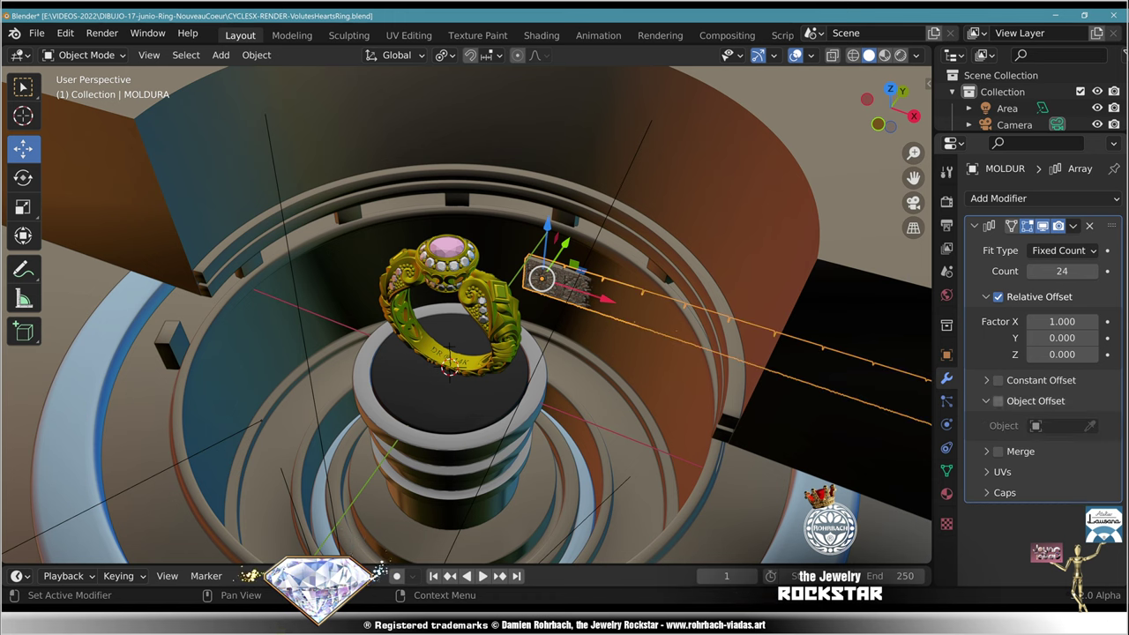
click(999, 401)
click(998, 401)
click(1058, 425)
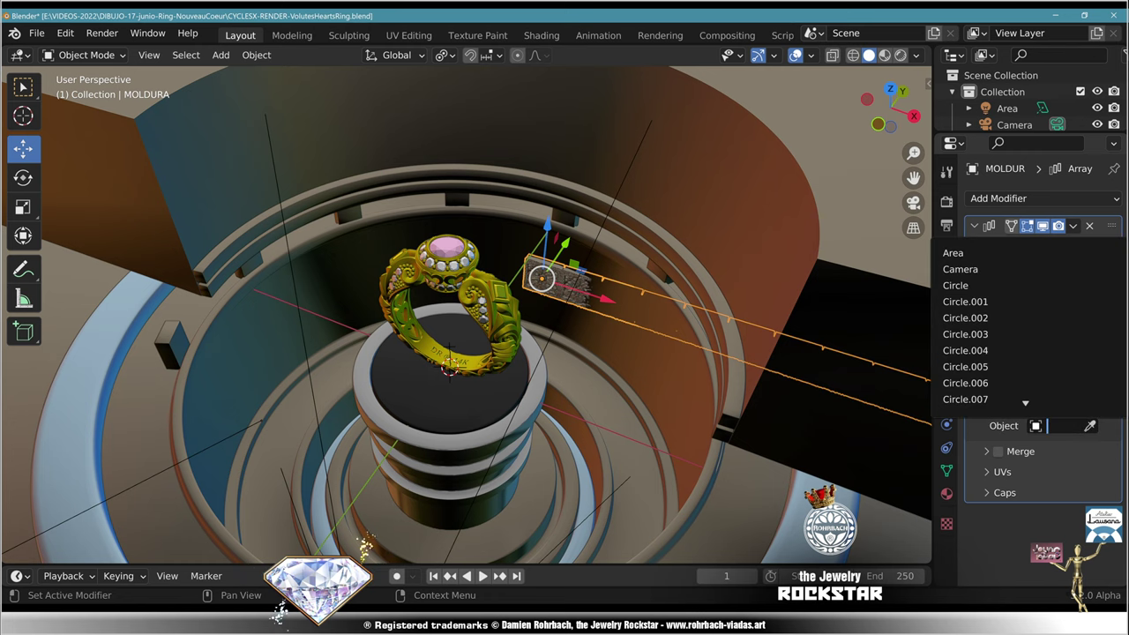
text(e)
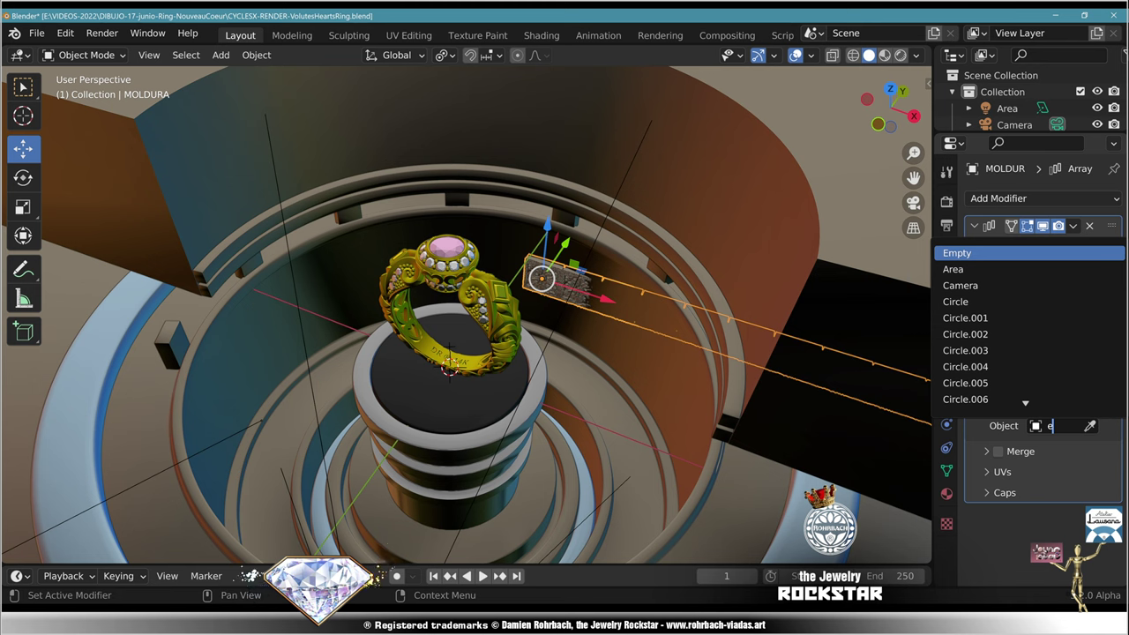
key(Return)
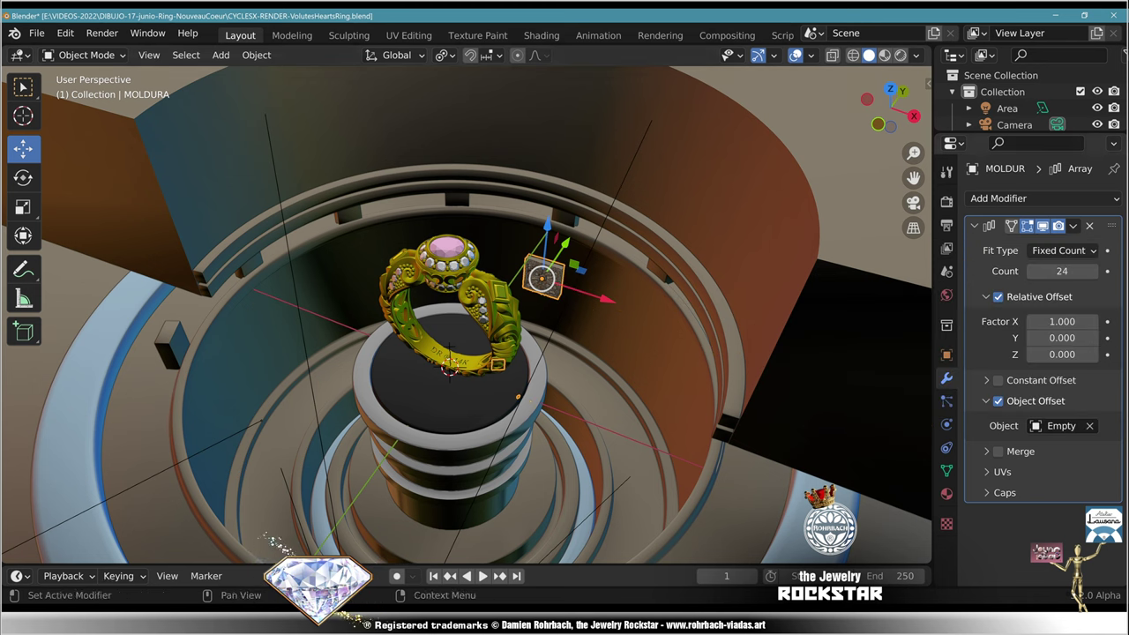
click(998, 297)
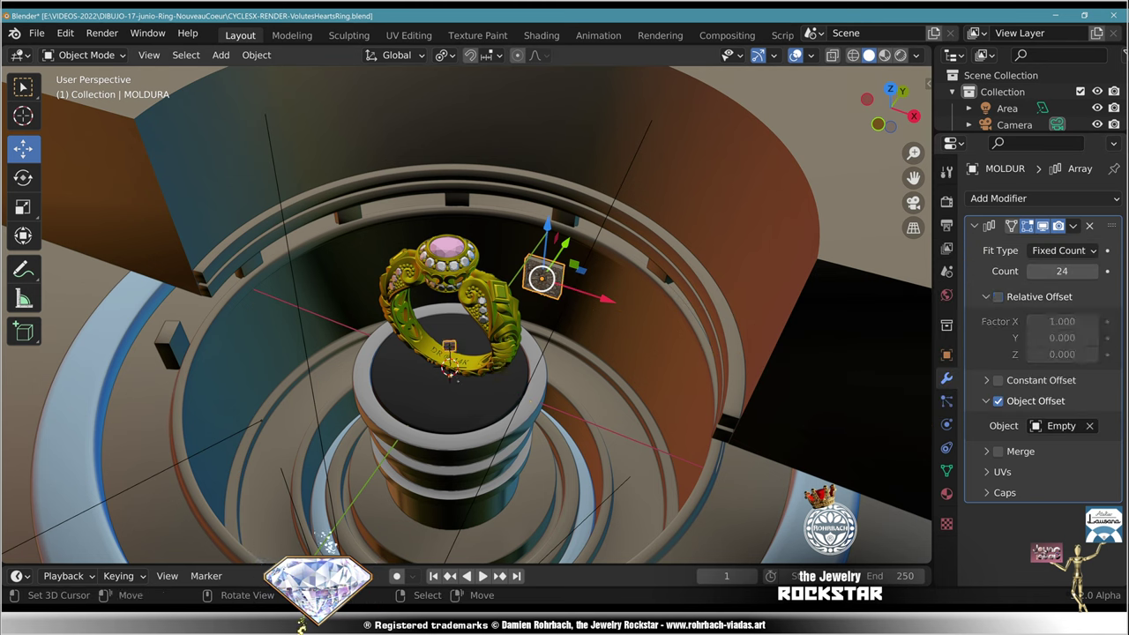
key(ctrl+a)
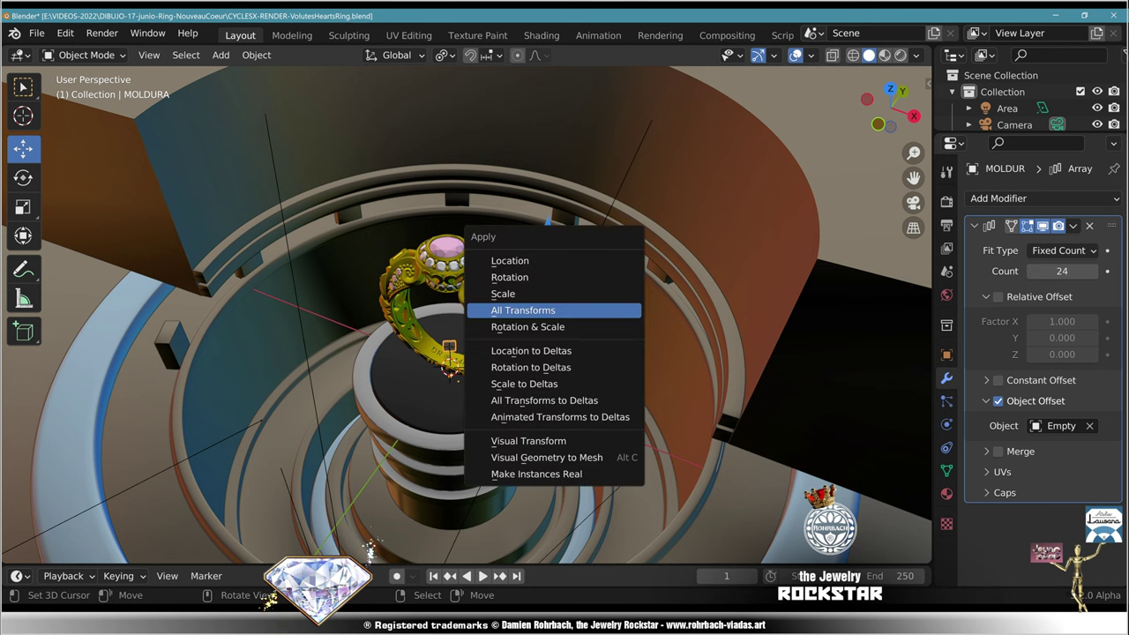
key(Return)
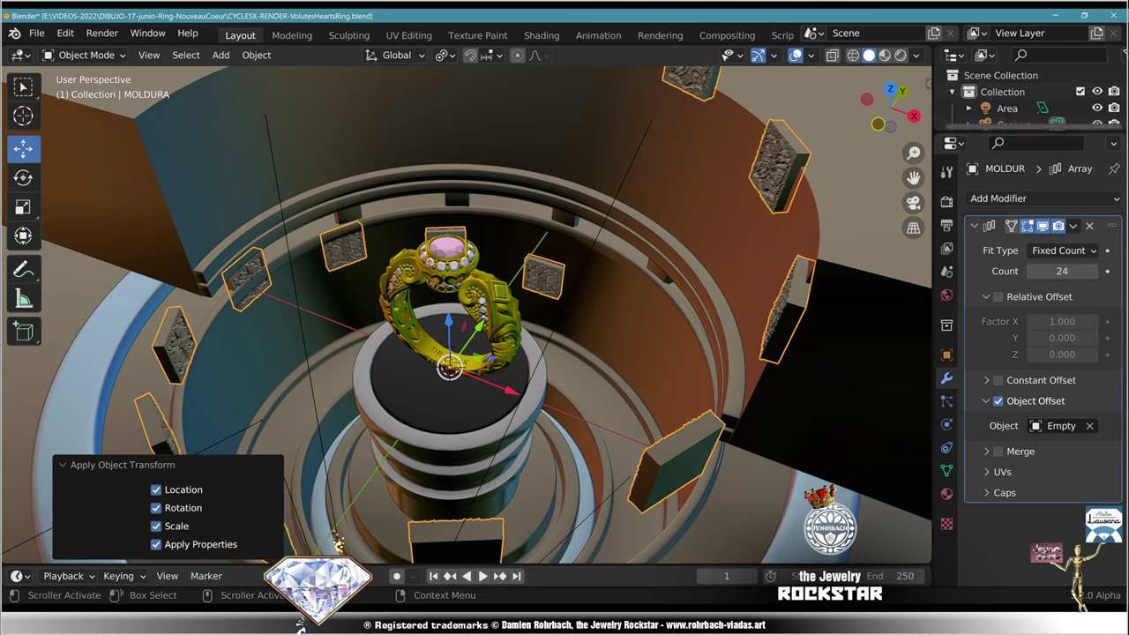
Step: Set the Empty's Z location to 0 m
drag(1027, 134, 1028, 405)
click(1011, 307)
key(n)
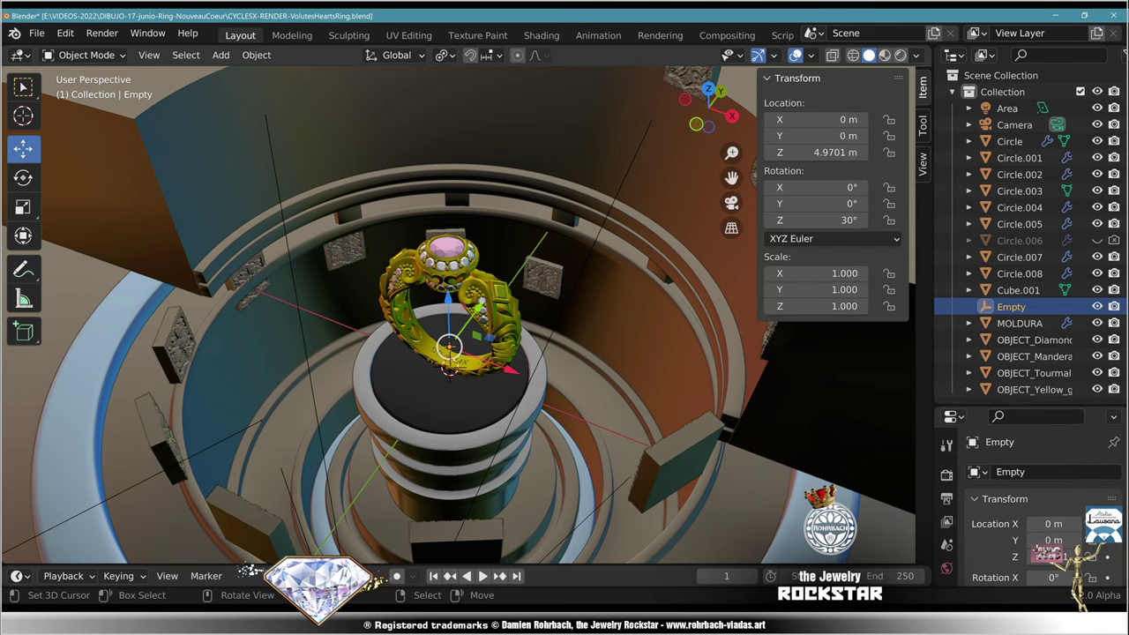
click(816, 153)
text(0)
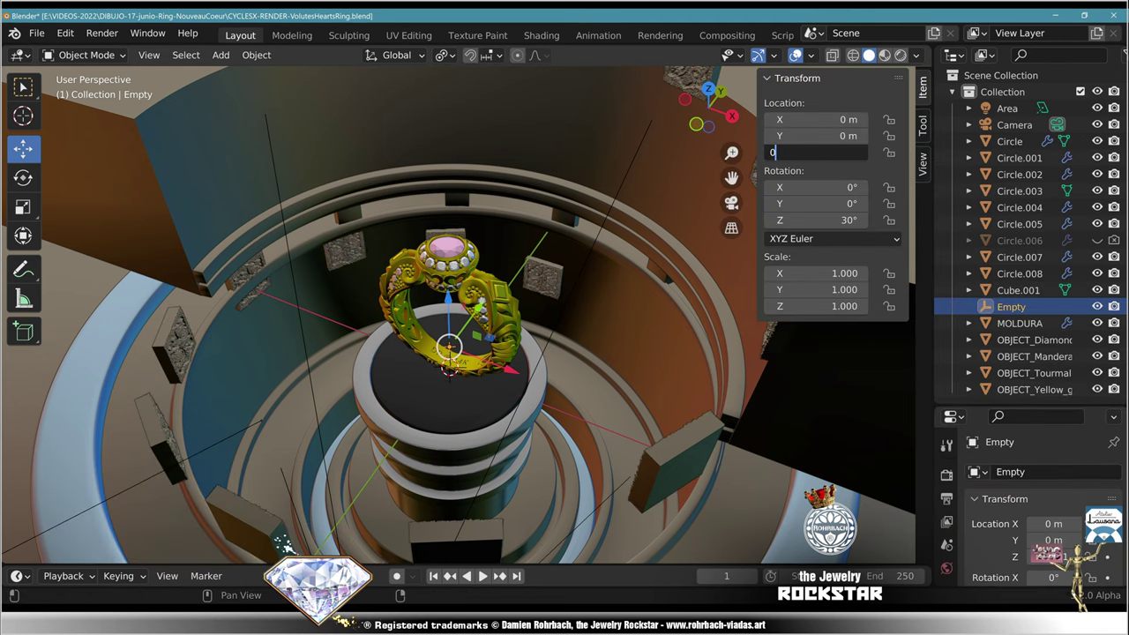
key(Return)
Step: Frame the ring display through the camera and preview the arrayed tiles in rendered shading
key(KP_0)
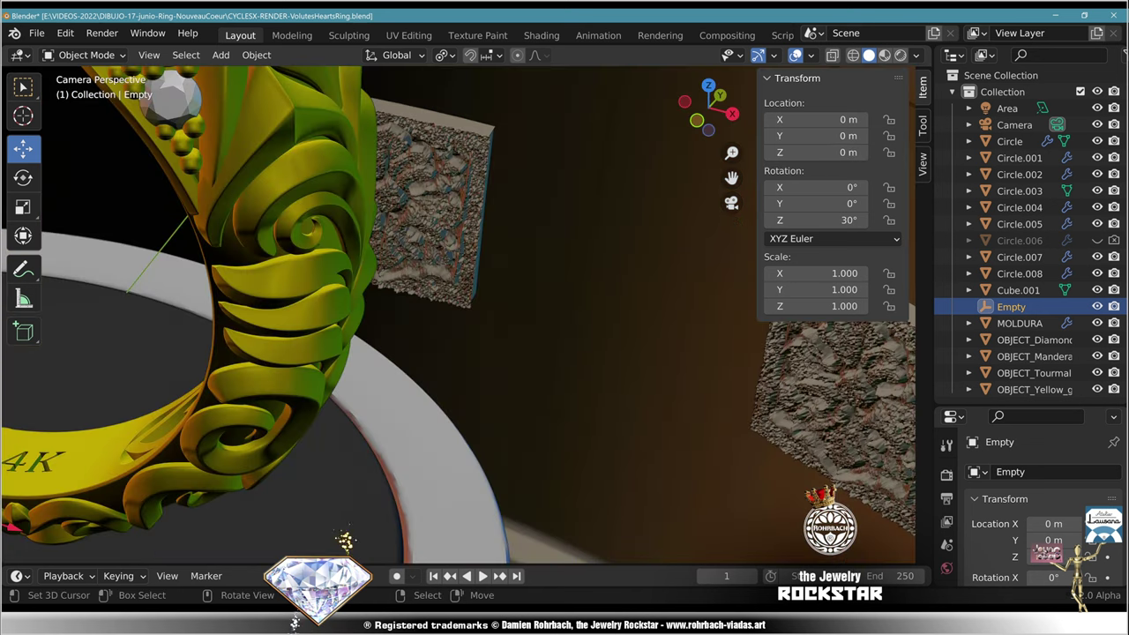
scroll(459, 314, down, 7)
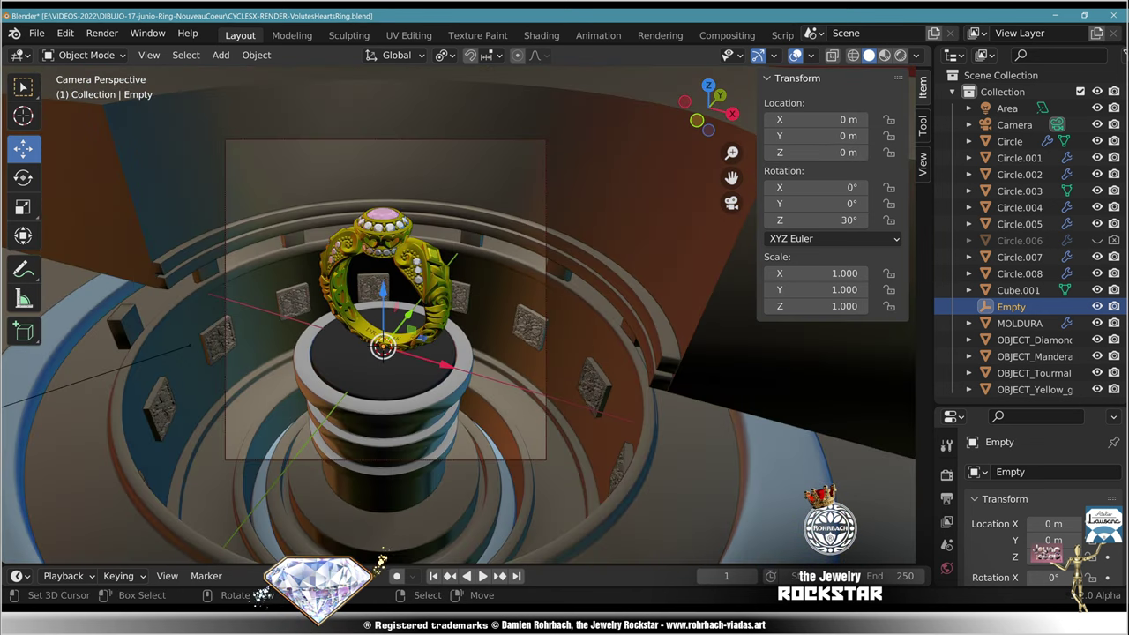
shift+middle_drag(459, 314, 490, 299)
scroll(459, 314, up, 1)
key(alt+a)
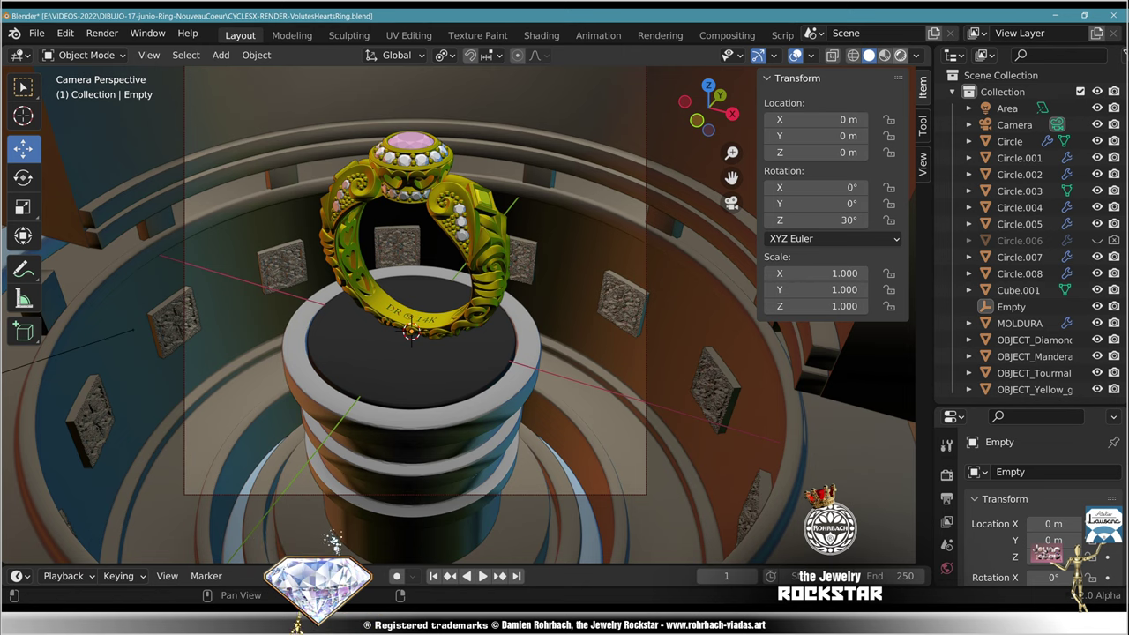
click(900, 56)
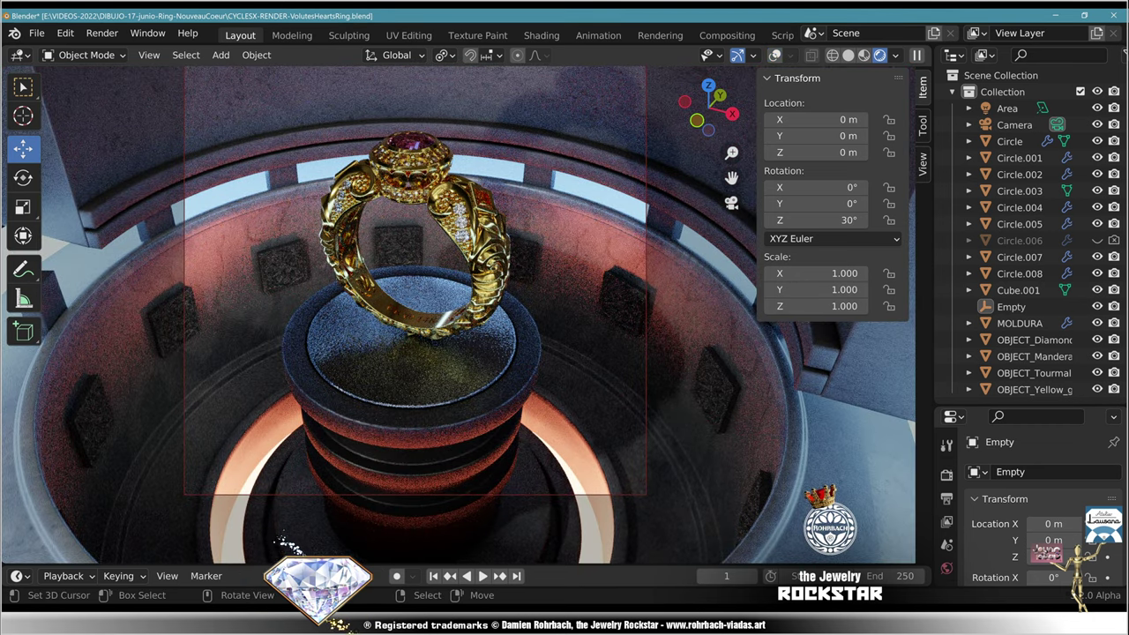
Step: Try the Yellow_gold_14K material on the MOLDURA tiles and assign the SURROUNDINGS material instead
right_click(628, 300)
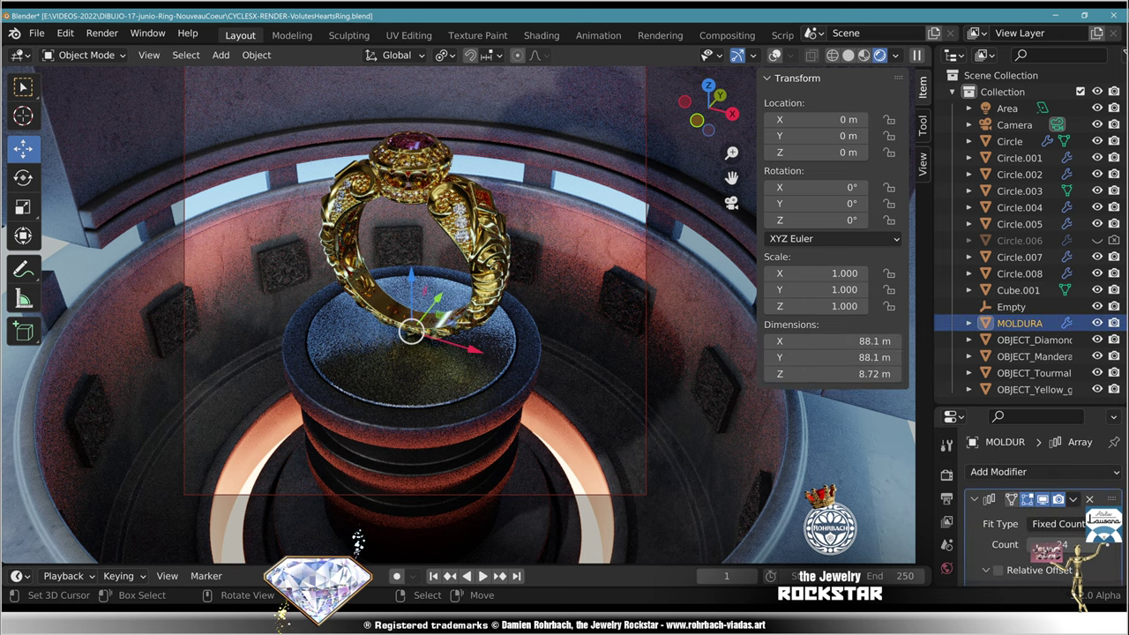
drag(1033, 403, 1032, 135)
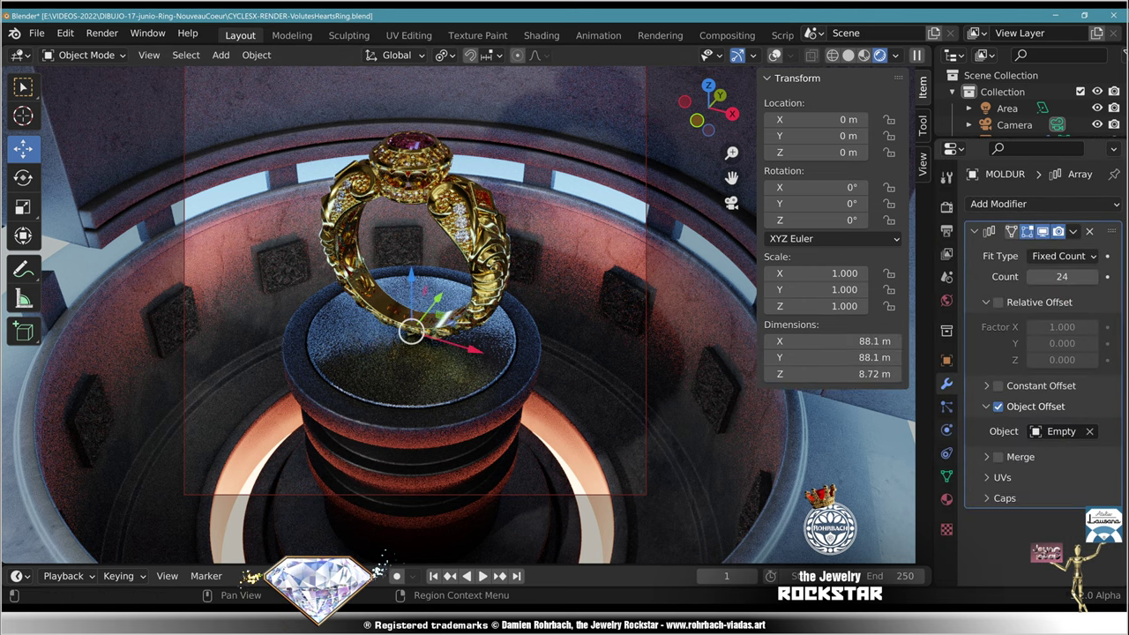
click(947, 498)
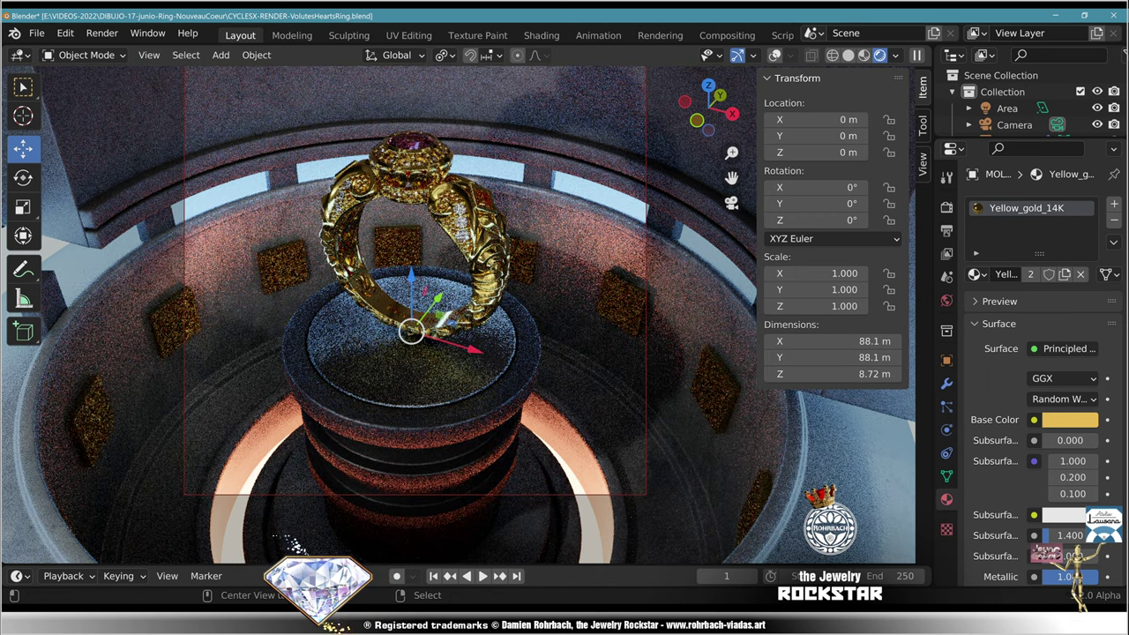
key(alt+a)
click(974, 274)
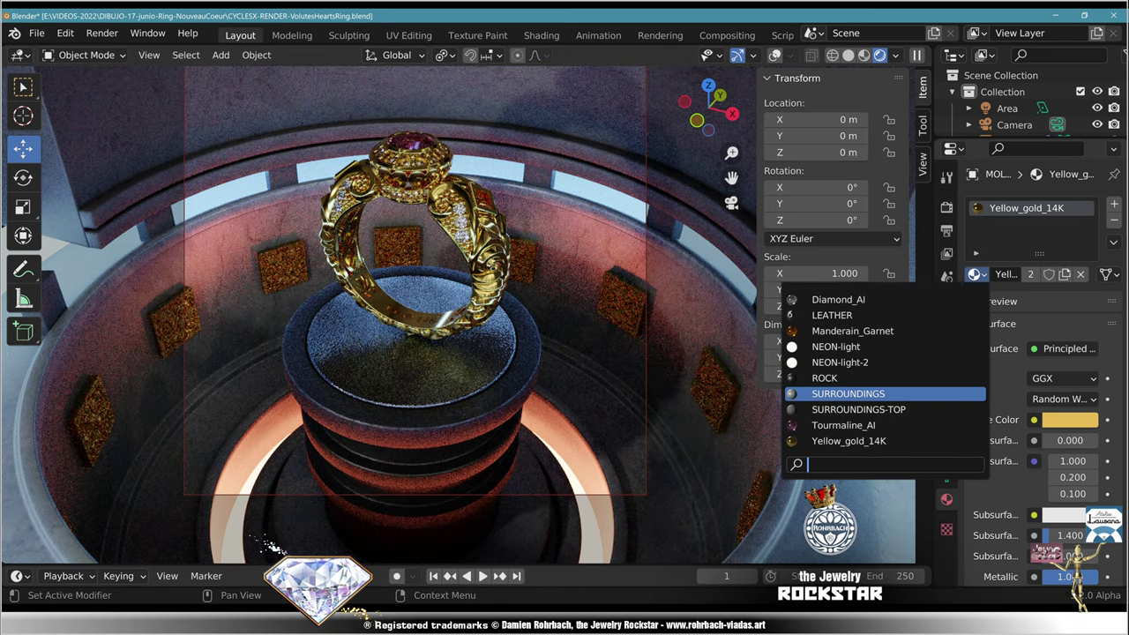
click(849, 394)
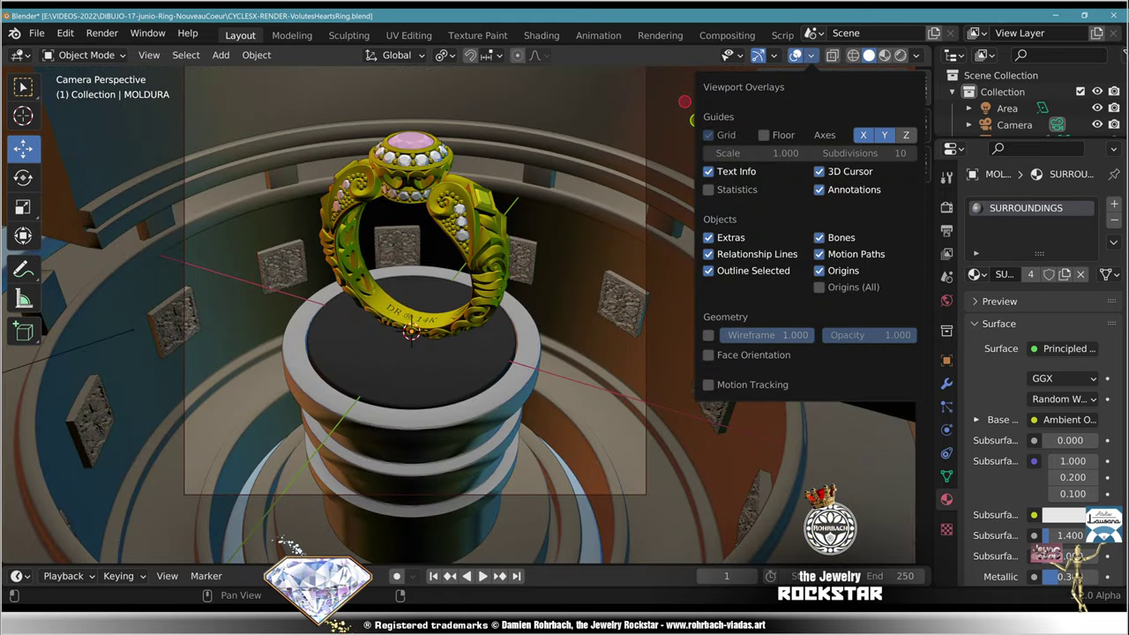
Step: Check the face orientation of the scene's surfaces in solid shading and look at a MOLDURA tile up close
click(709, 354)
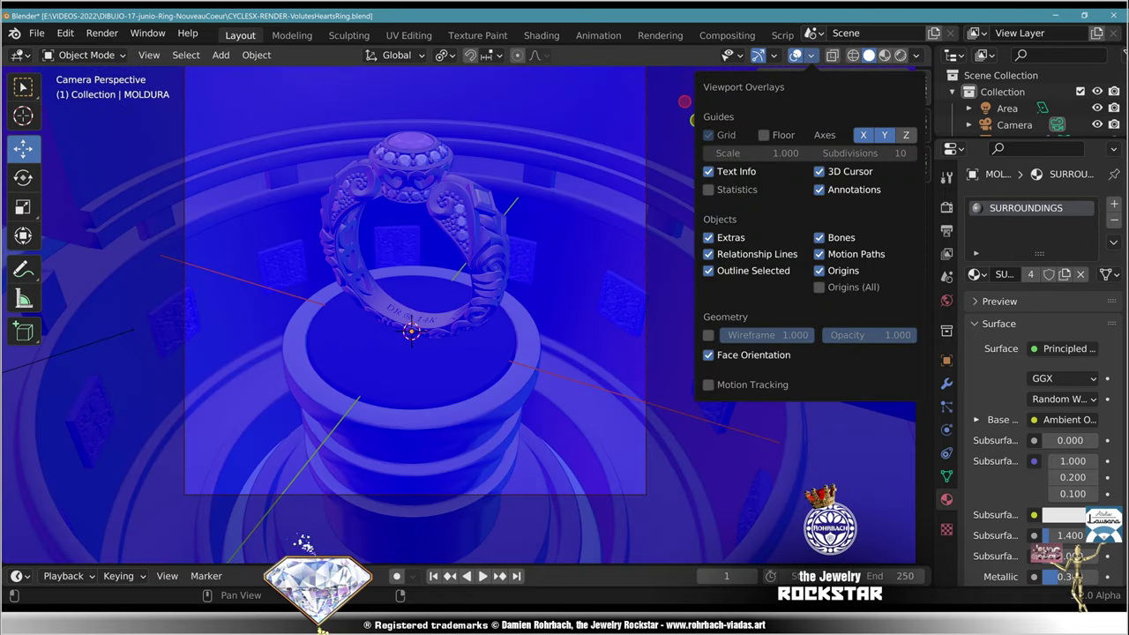
key(n)
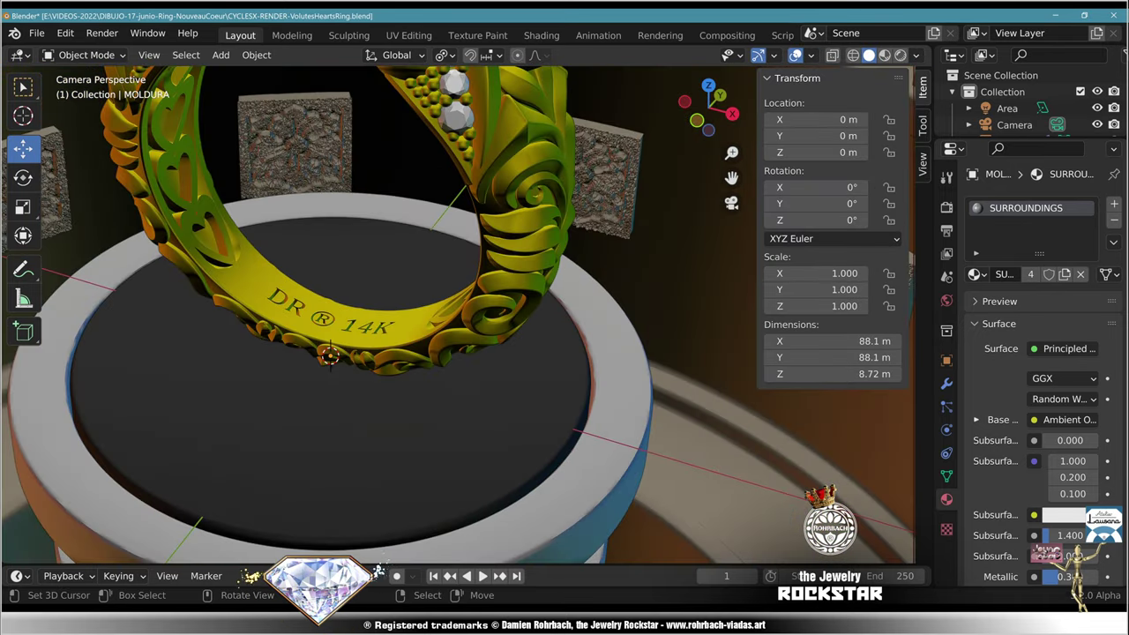
middle_drag(424, 318, 480, 339)
Step: Add a Smooth modifier to the MOLDURA tile with Repeat set to 20
right_click(480, 339)
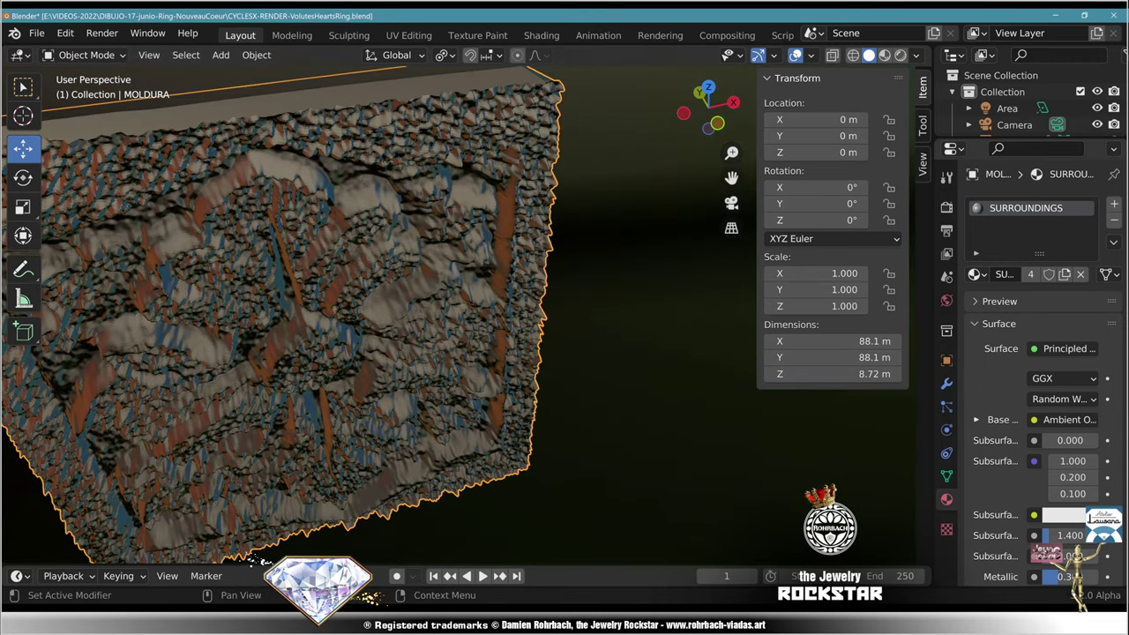
click(946, 384)
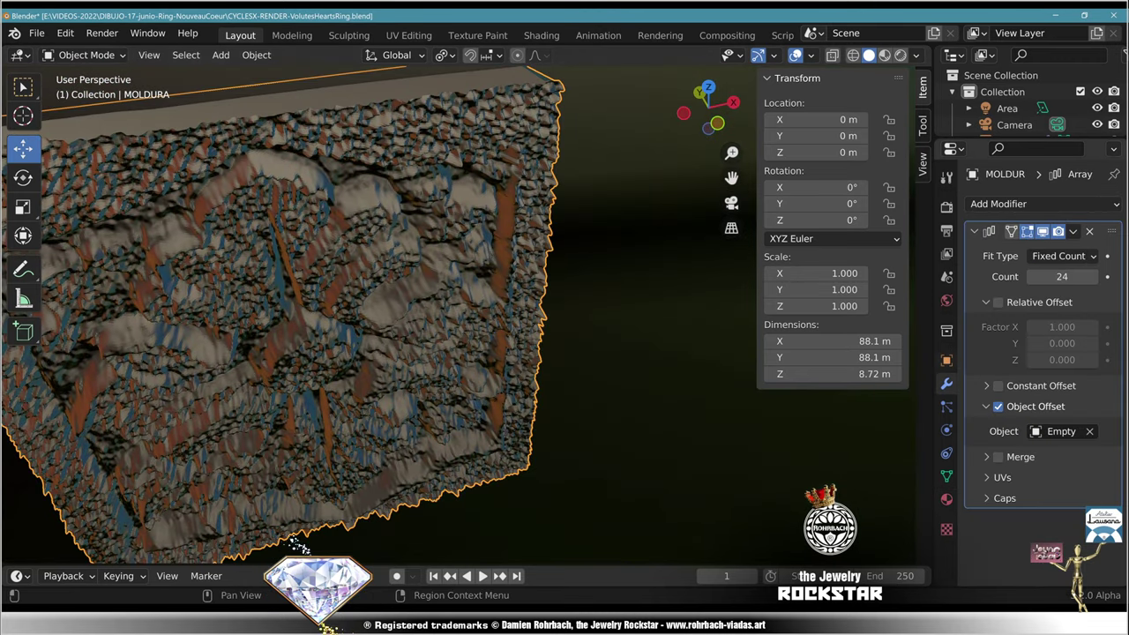
click(998, 204)
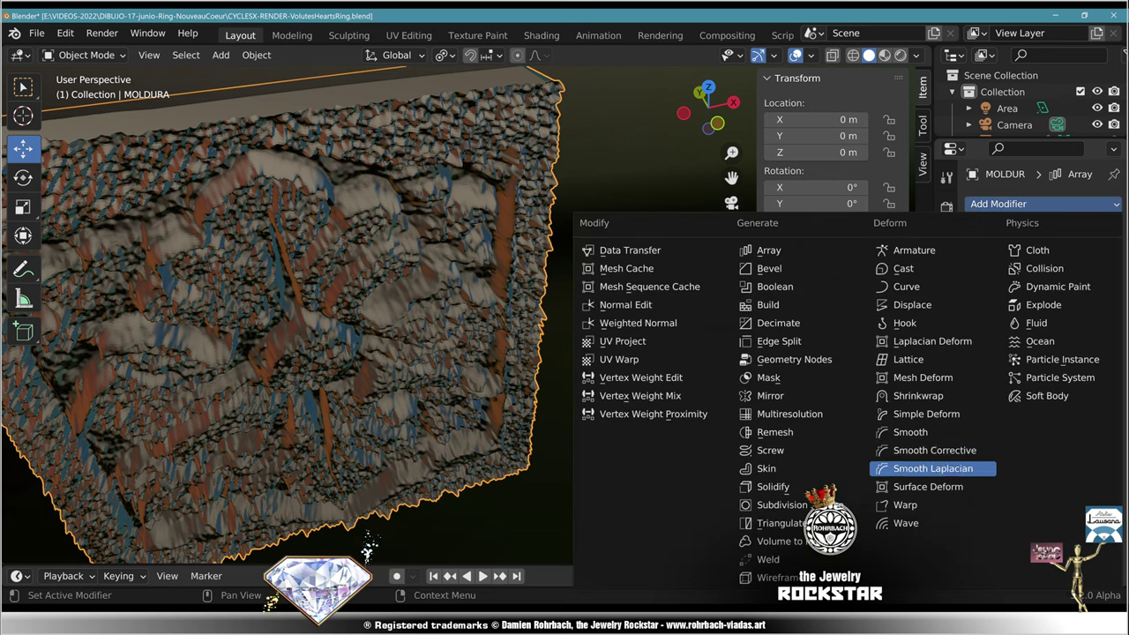
click(913, 433)
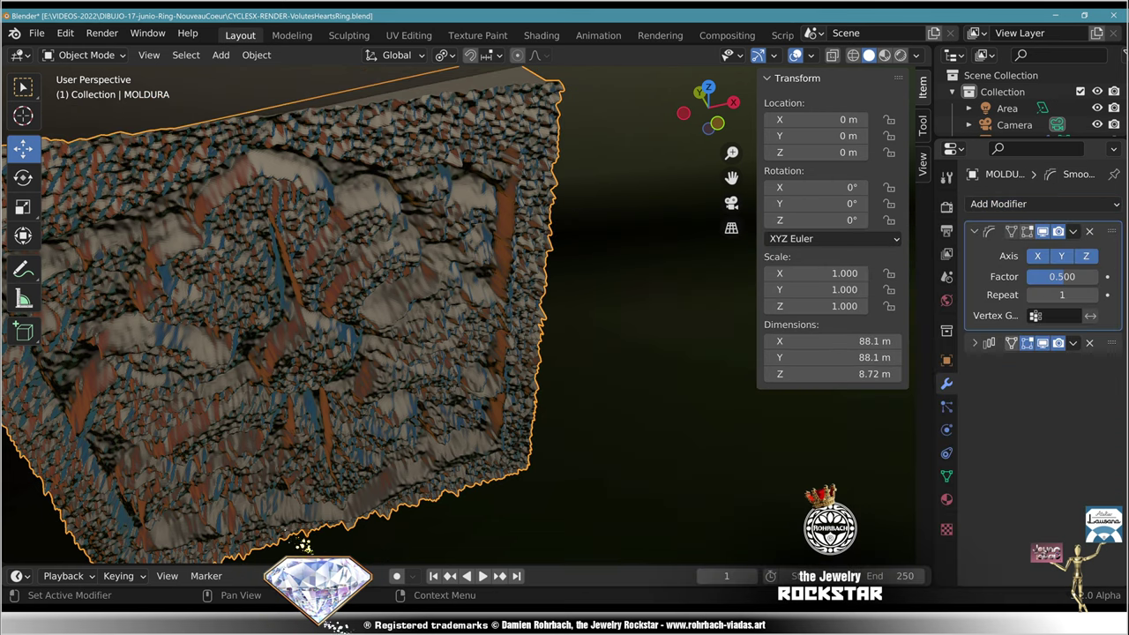
click(1062, 295)
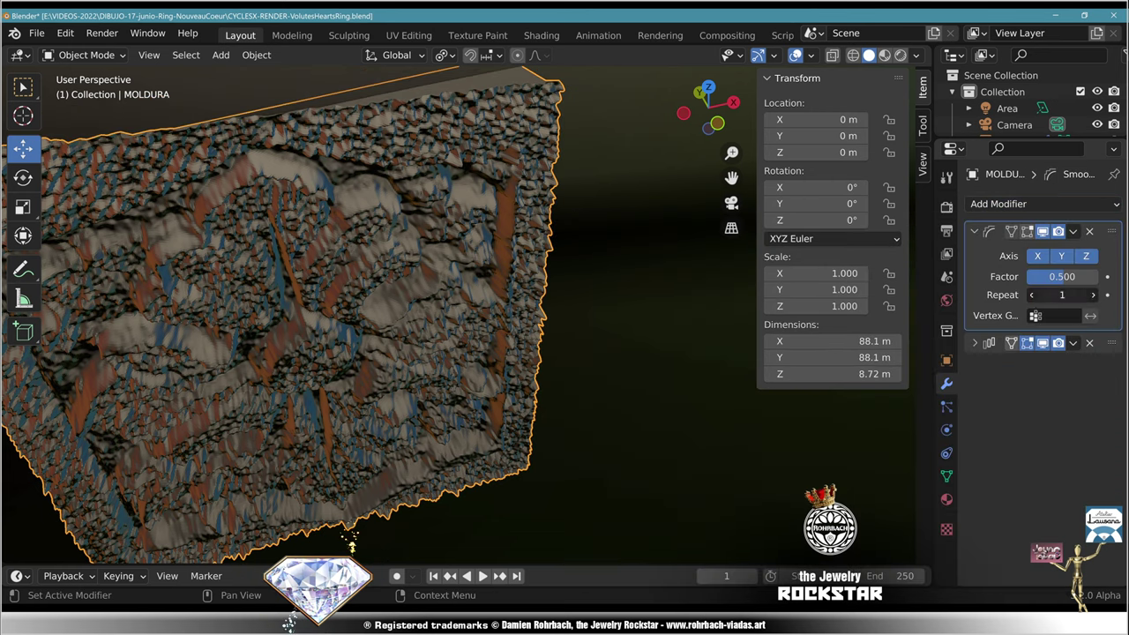
text(20)
key(Return)
Step: In Edit Mode, move the tile's ornamental relief mesh about 0.7 m along Y into its backing block
middle_drag(564, 335, 445, 337)
middle_drag(294, 540, 319, 536)
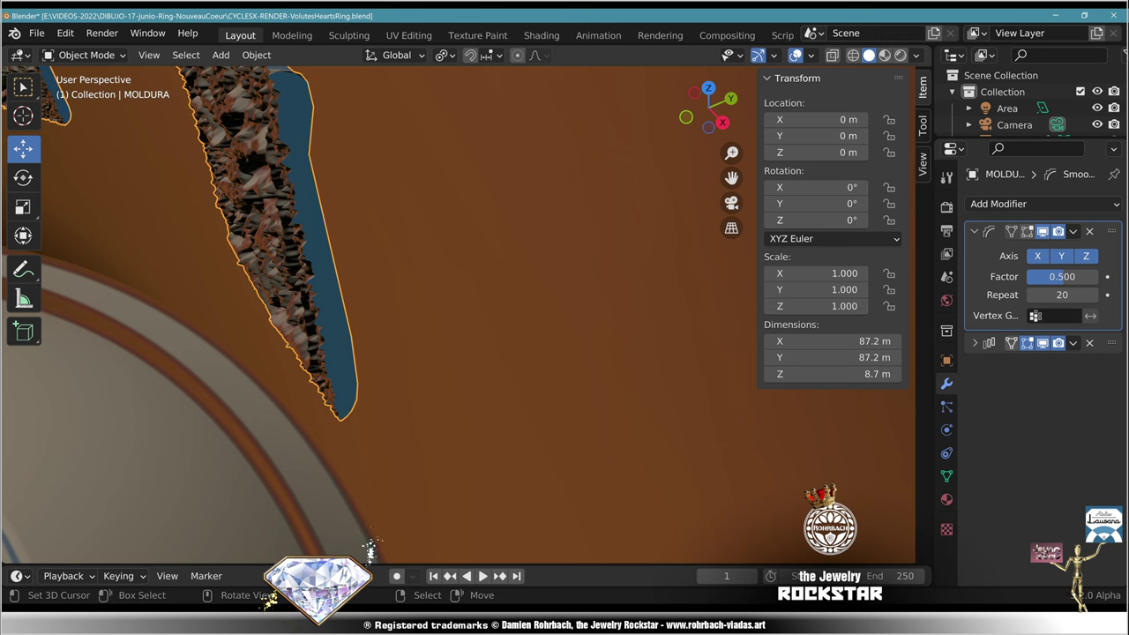
key(Tab)
shift+middle_drag(353, 264, 415, 362)
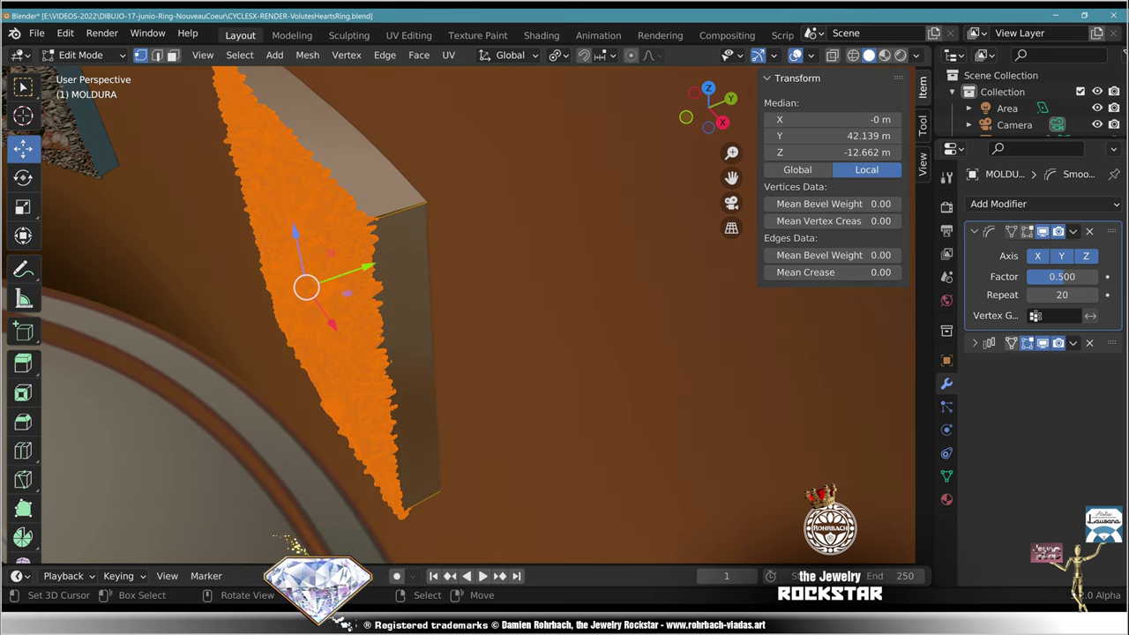
key(g)
key(y)
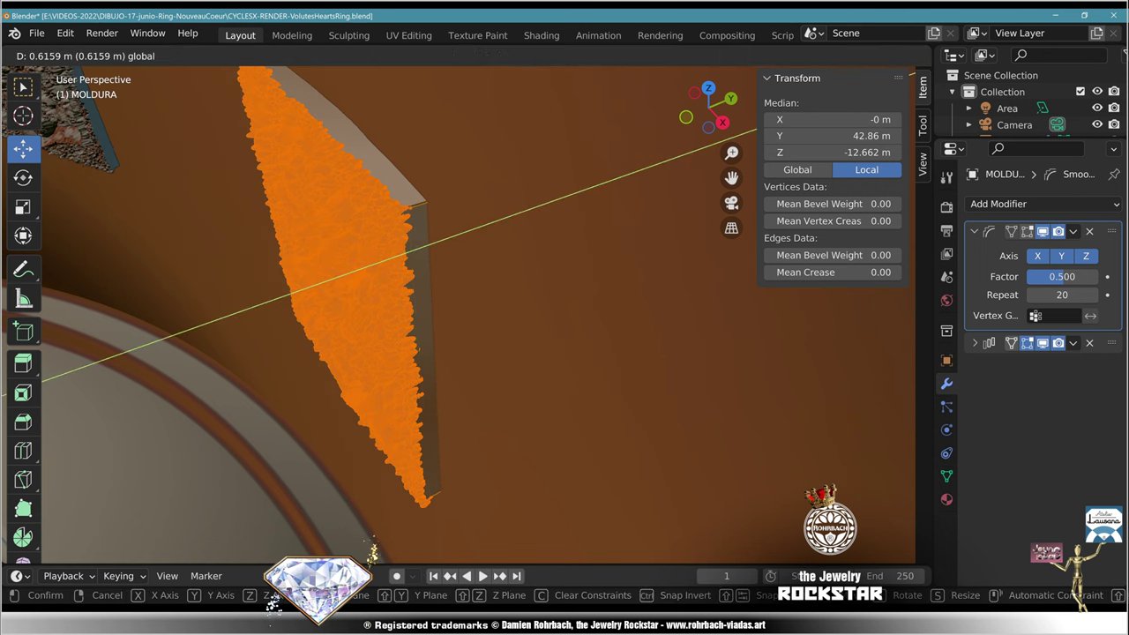
drag(396, 257, 399, 255)
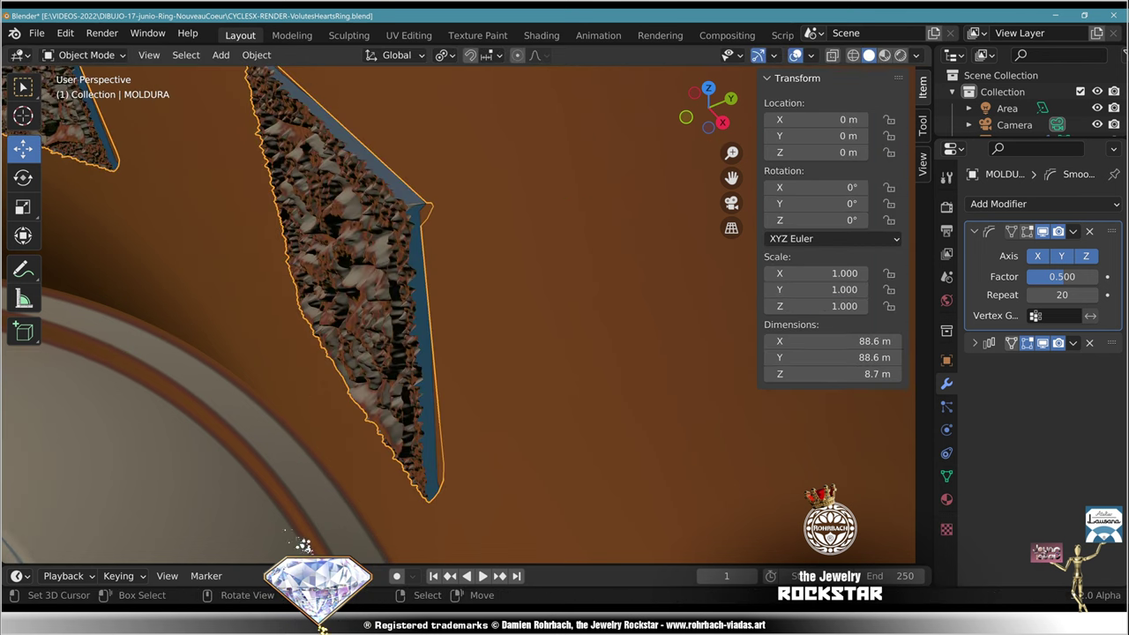
Step: Examine the smoothed tile's relief up close through the camera in rendered shading, and open its material settings
key(KP_0)
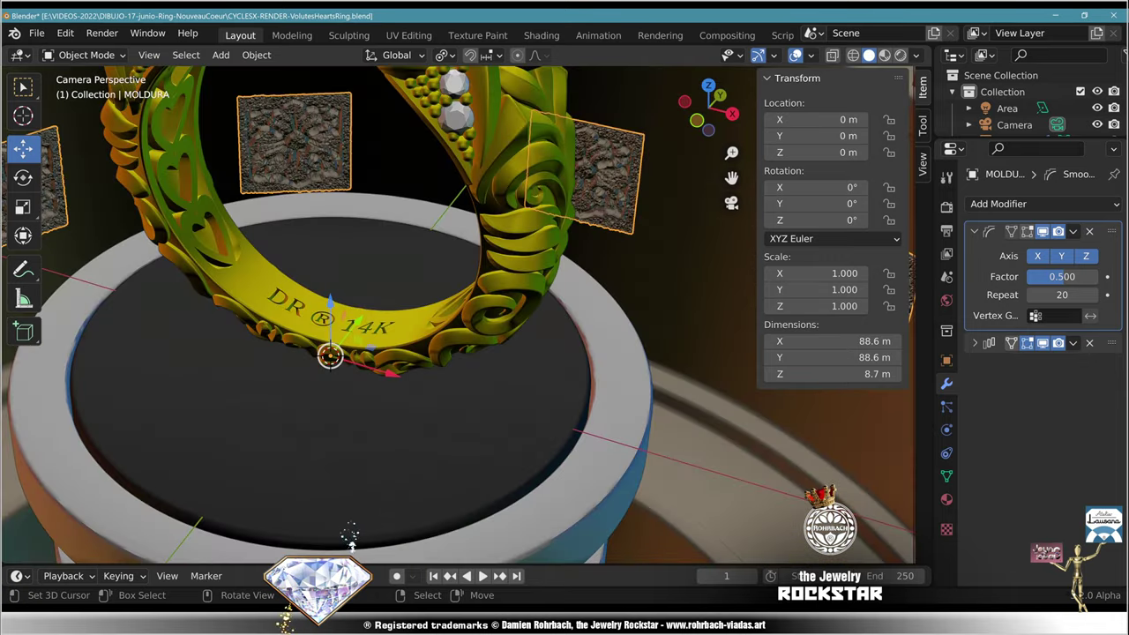
key(alt+a)
shift+middle_drag(459, 265, 443, 366)
scroll(458, 314, down, 3)
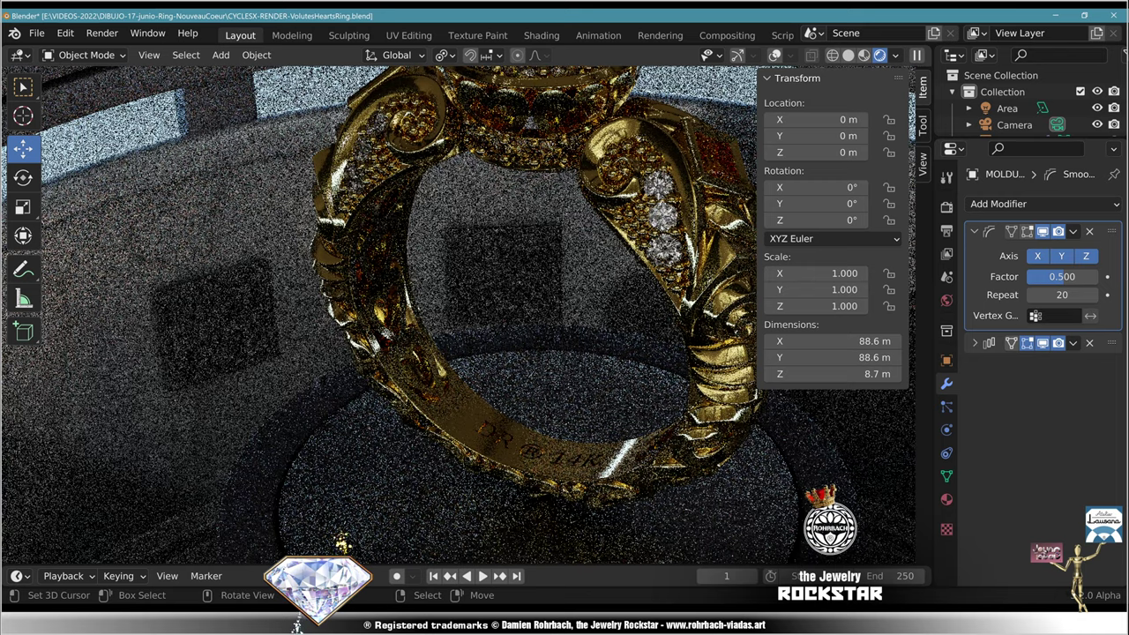
scroll(467, 315, up, 10)
key(n)
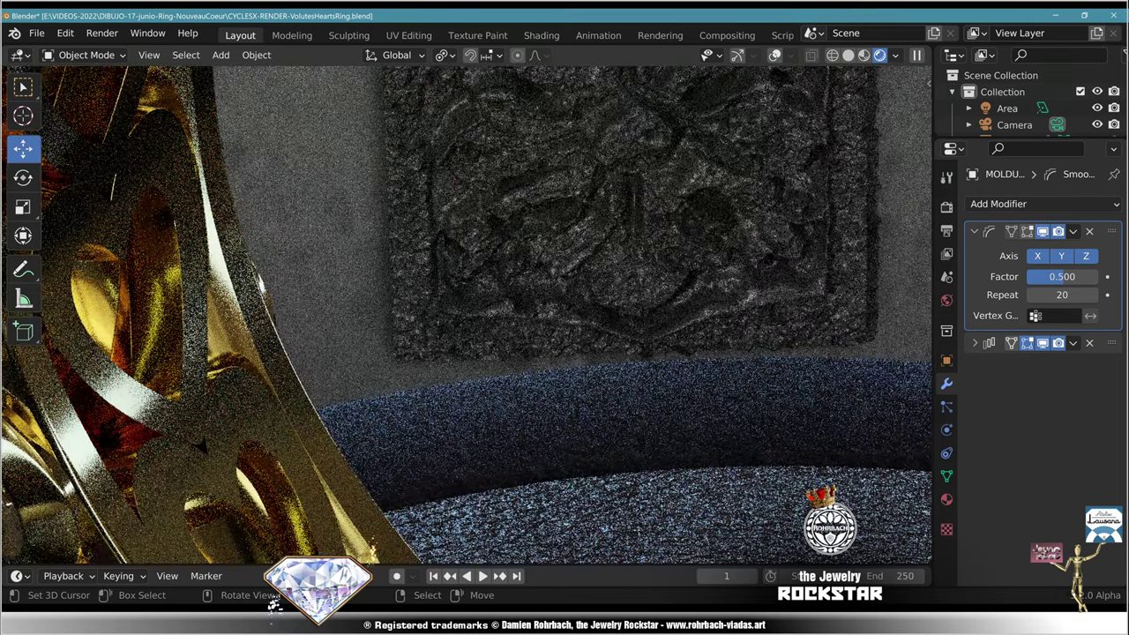
scroll(466, 315, down, 1)
shift+middle_drag(511, 253, 419, 378)
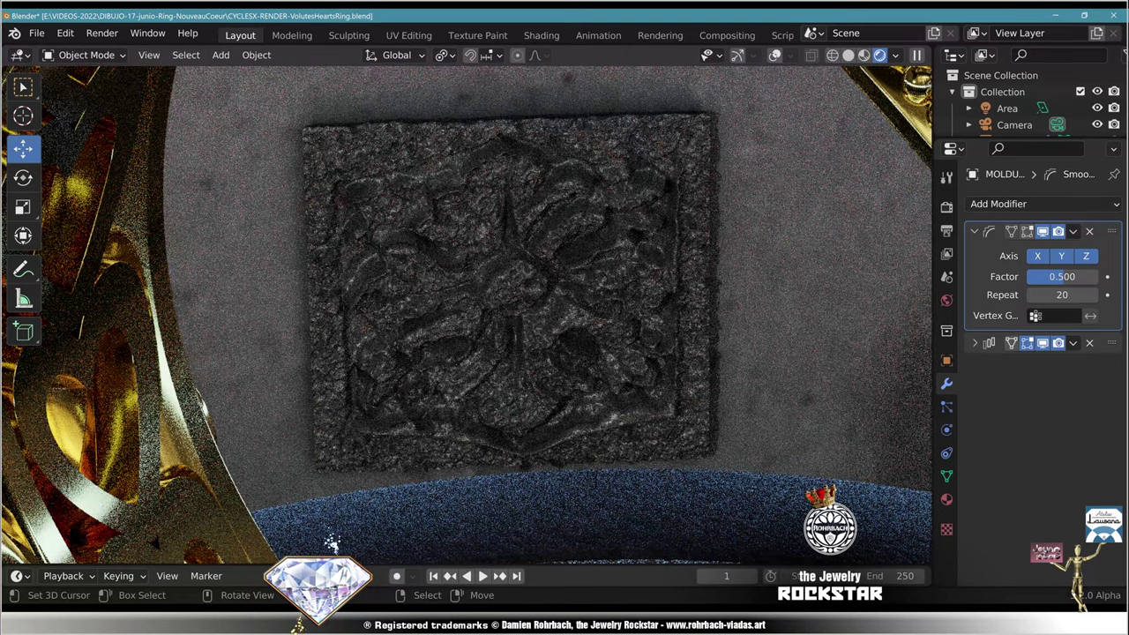
key(shift+alt+z)
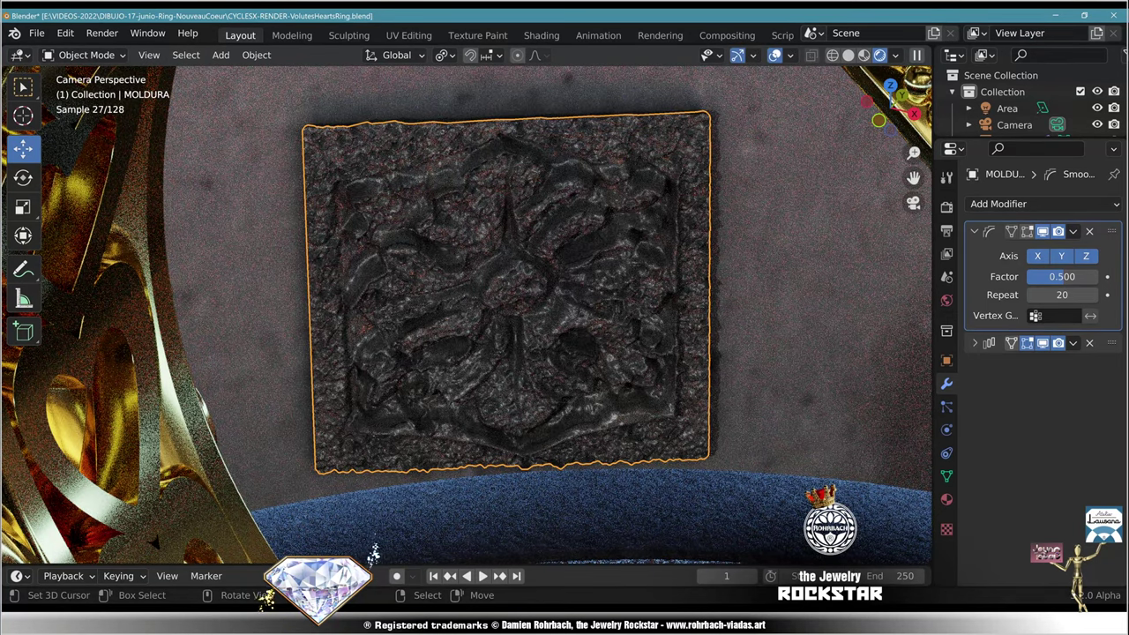
click(947, 499)
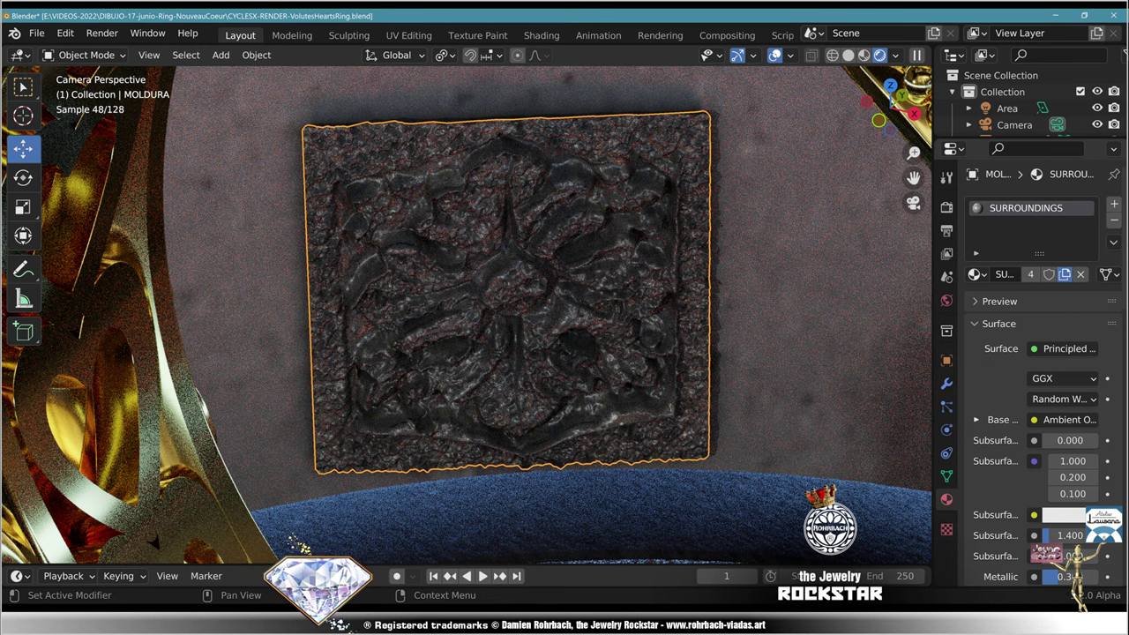
Step: Give the MOLDURA tile its own single-user copy of the SURROUNDINGS material named MOLDURAS, and remove the tile's Smooth modifier
click(1031, 274)
click(1010, 275)
text(MOLDURAS)
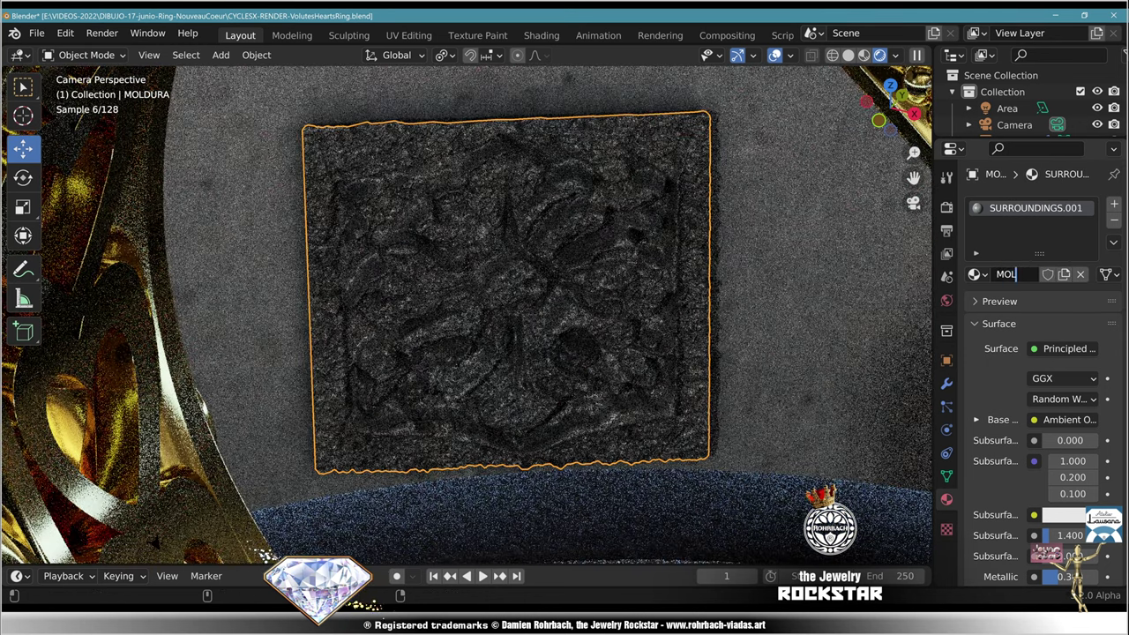
key(Return)
click(946, 383)
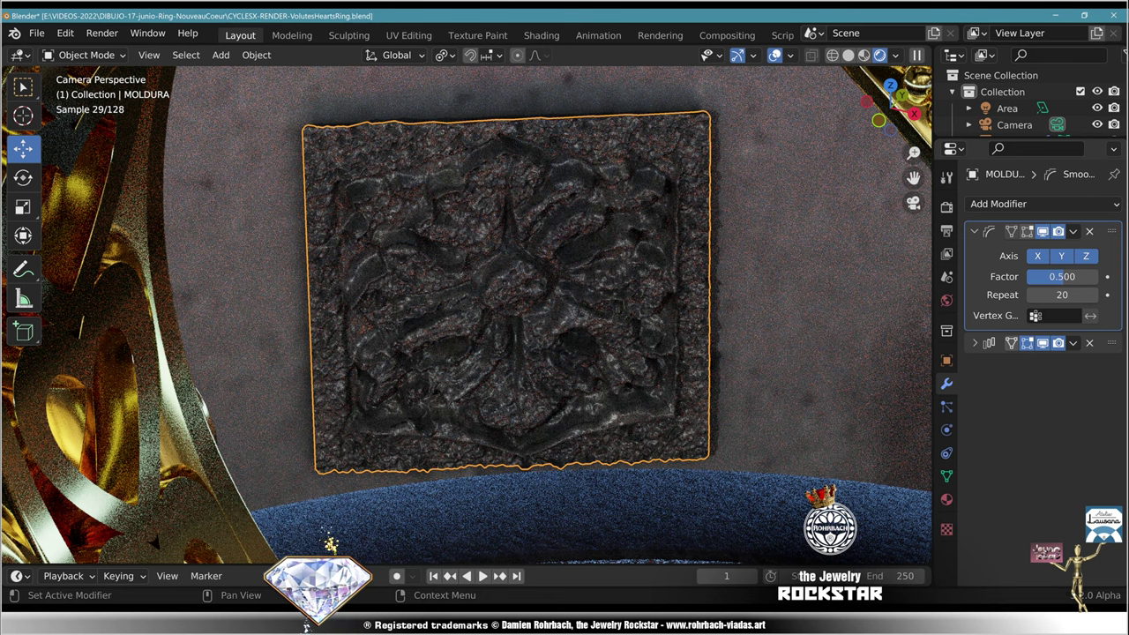
click(1089, 231)
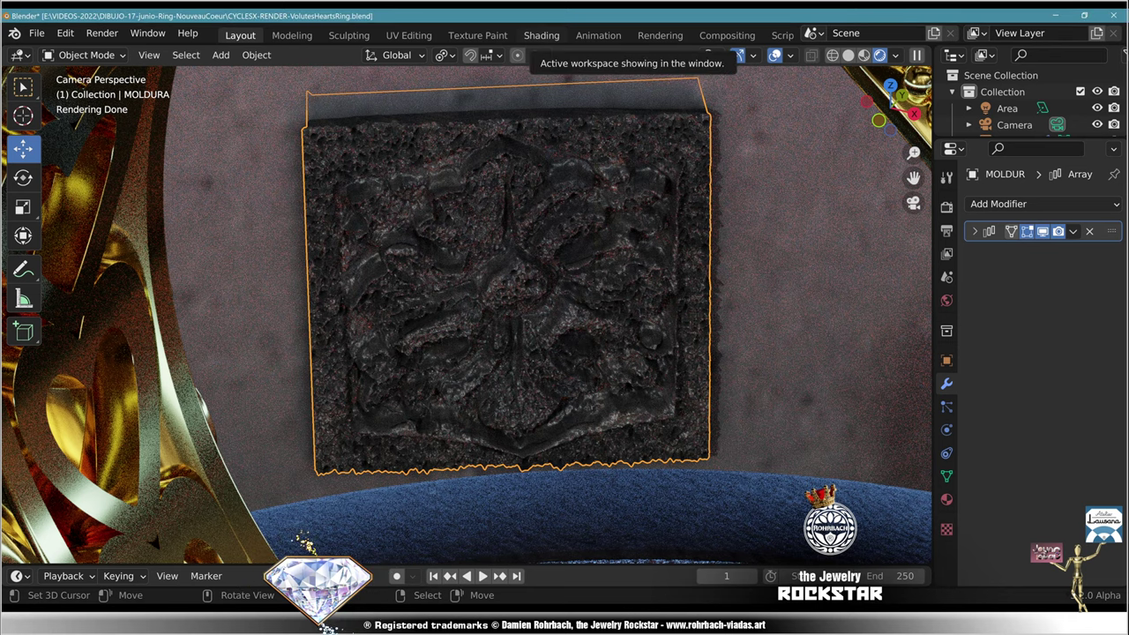
Step: In the Shading workspace, set the MOLDURAS material's Metallic to 0 and its Roughness to 0.5
click(542, 36)
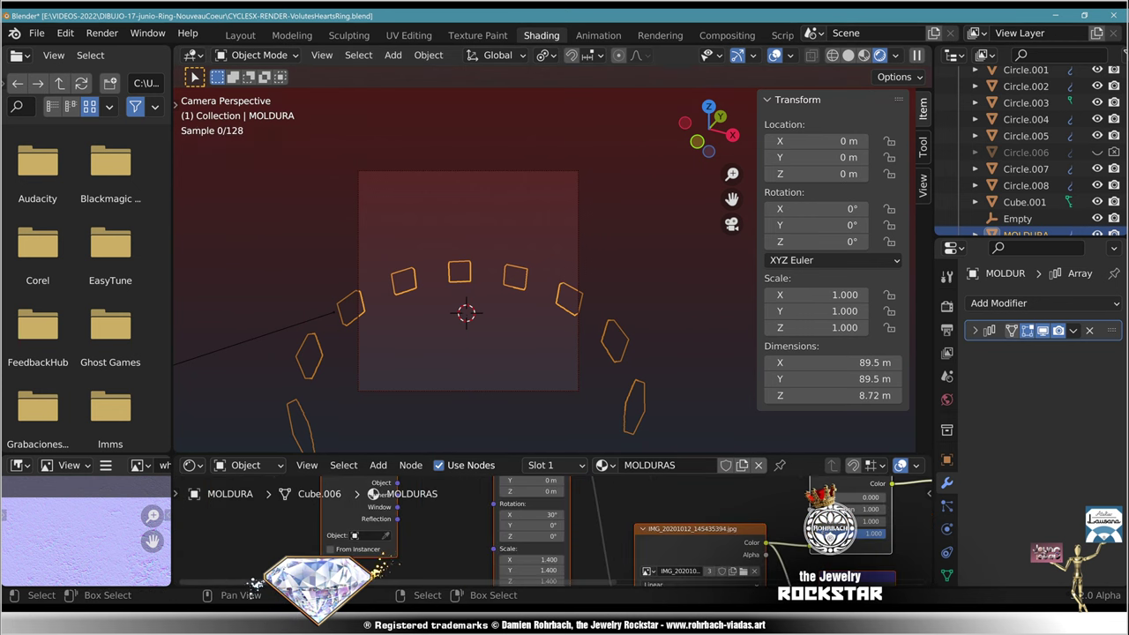
middle_drag(671, 556, 409, 535)
middle_drag(705, 538, 284, 509)
scroll(423, 529, up, 5)
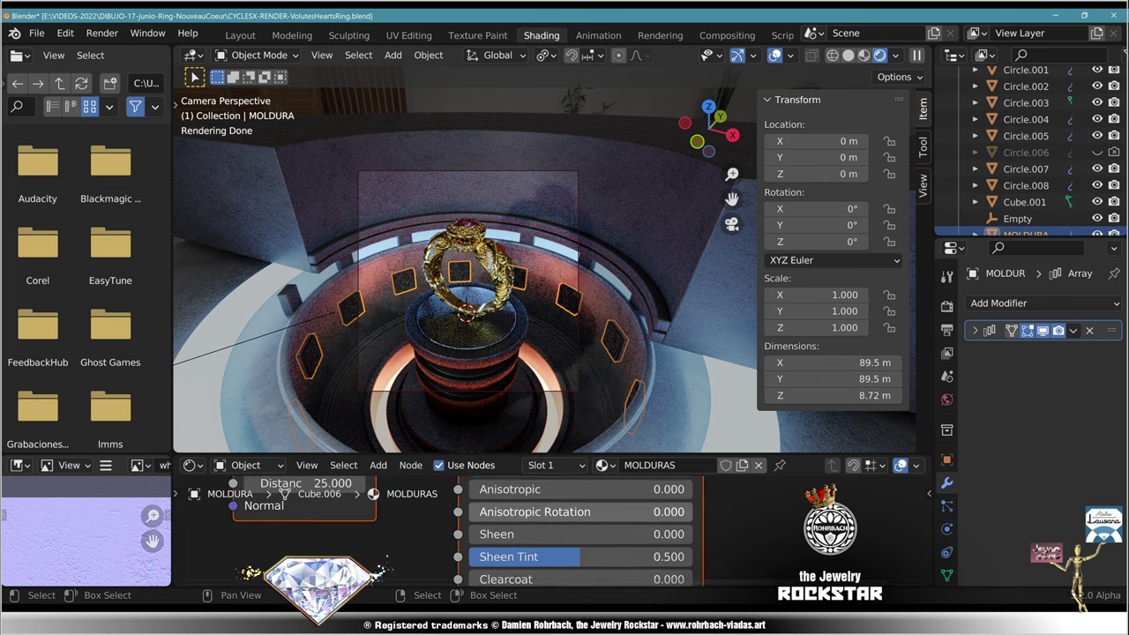
scroll(578, 538, up, 1)
middle_drag(578, 540, 592, 557)
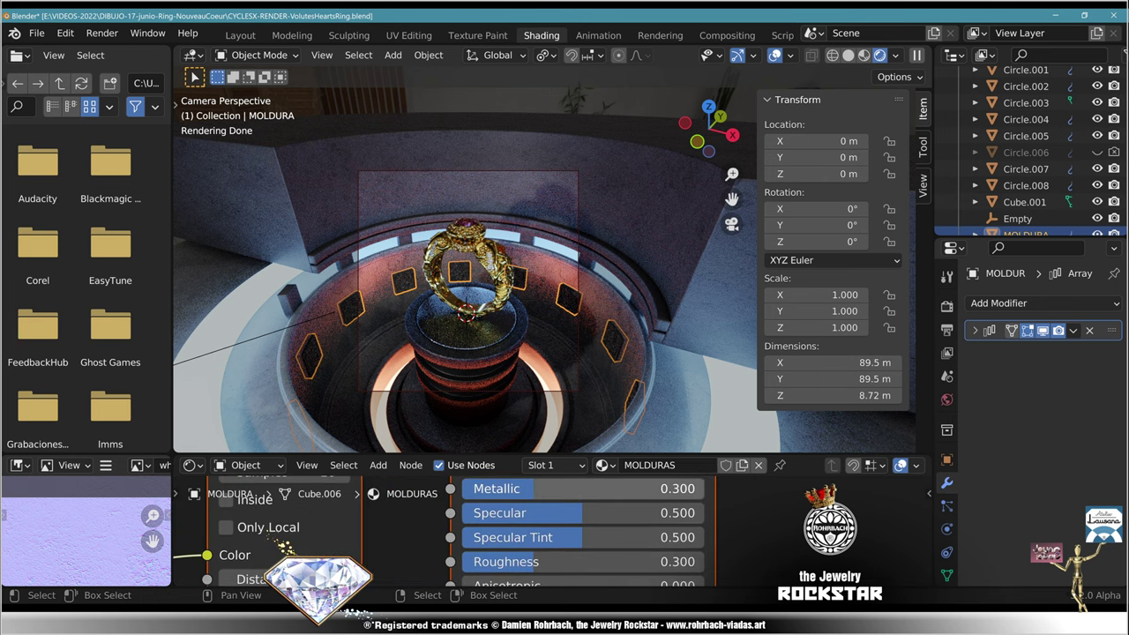
double_click(582, 490)
text(0)
key(Return)
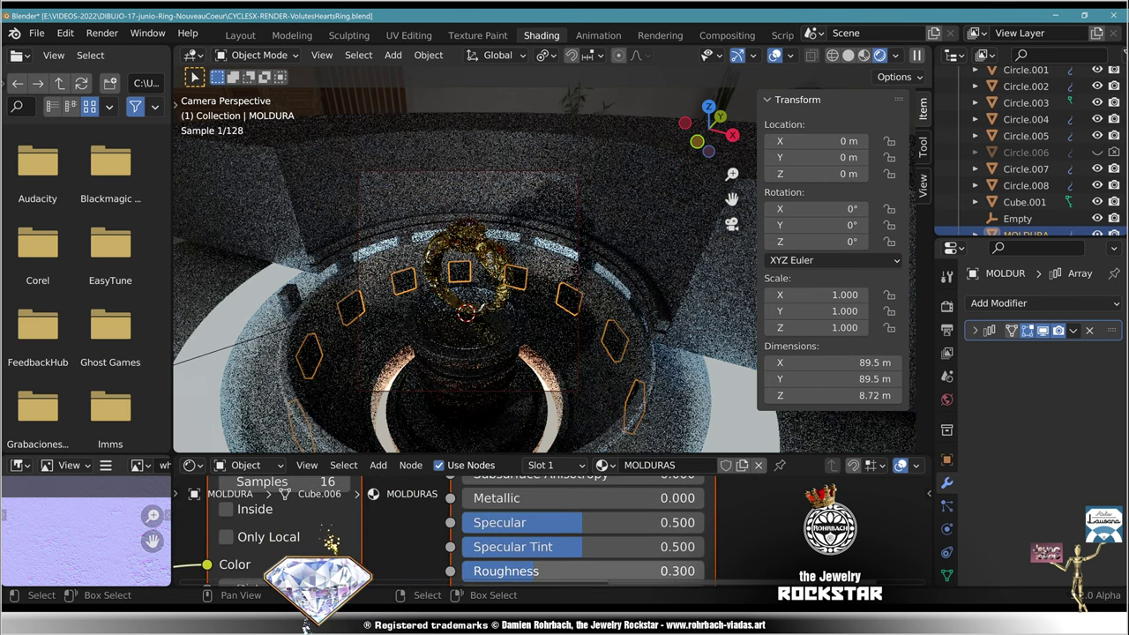
scroll(544, 530, down, 5)
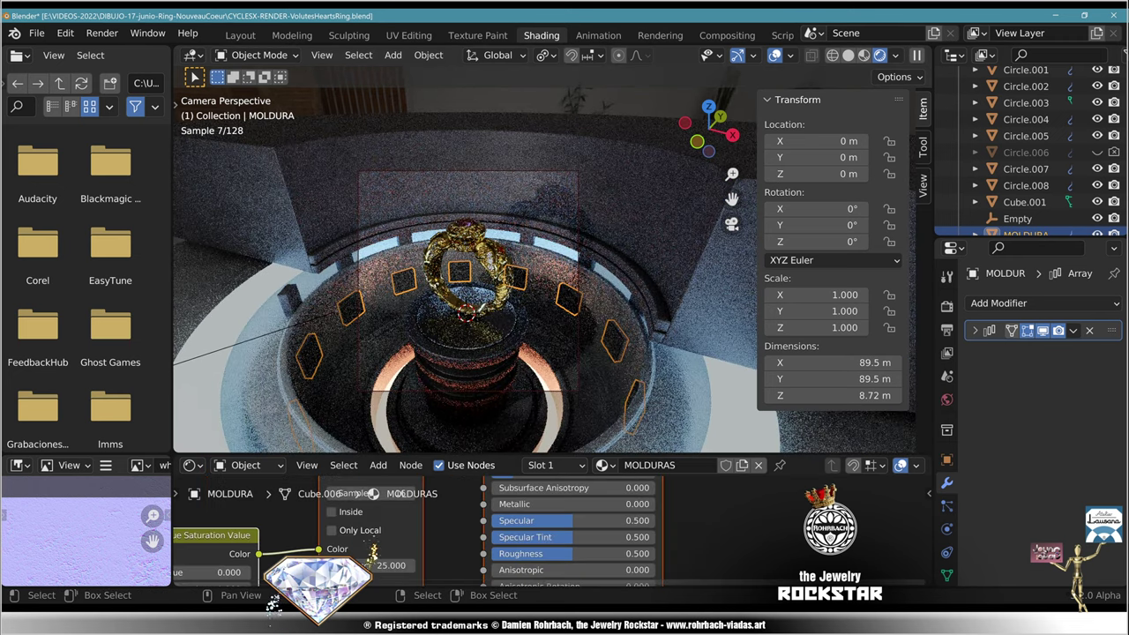
Step: Set the Value of the MOLDURAS material's Hue Saturation Value node to 2 and check the tiles up close in the render
middle_drag(544, 534, 818, 449)
middle_drag(502, 543, 542, 534)
scroll(542, 534, up, 5)
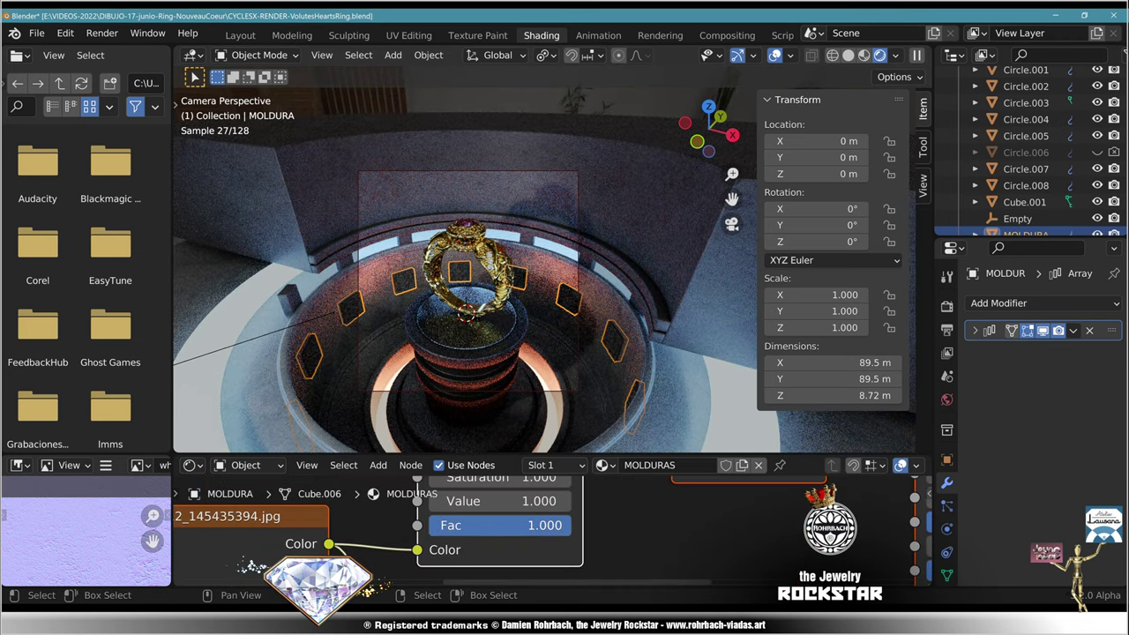
drag(485, 501, 556, 501)
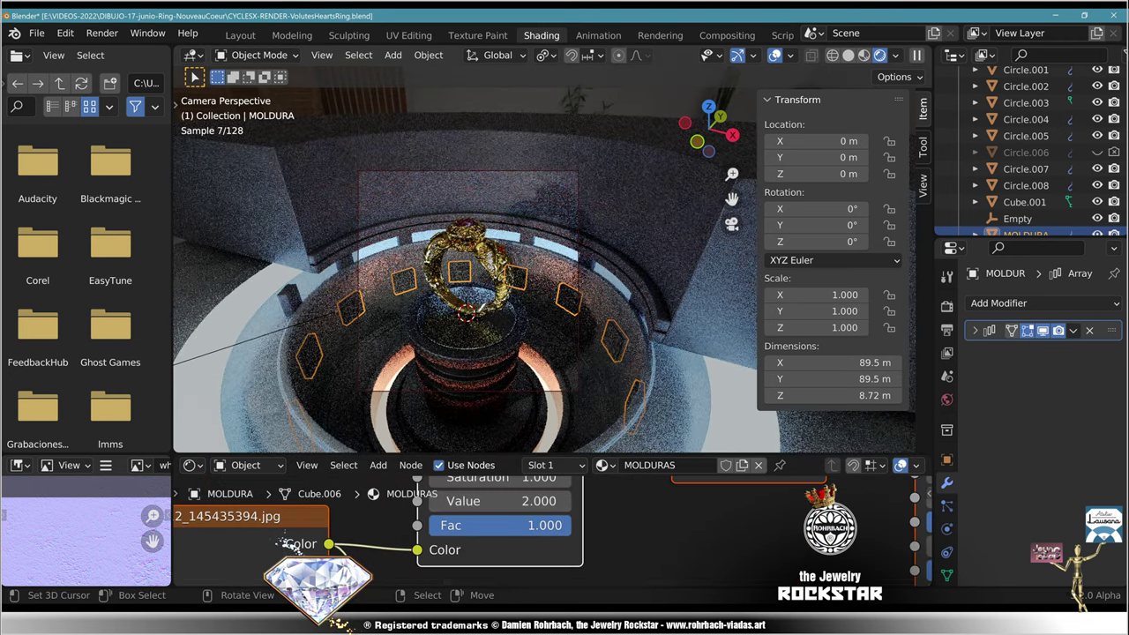
scroll(554, 261, up, 6)
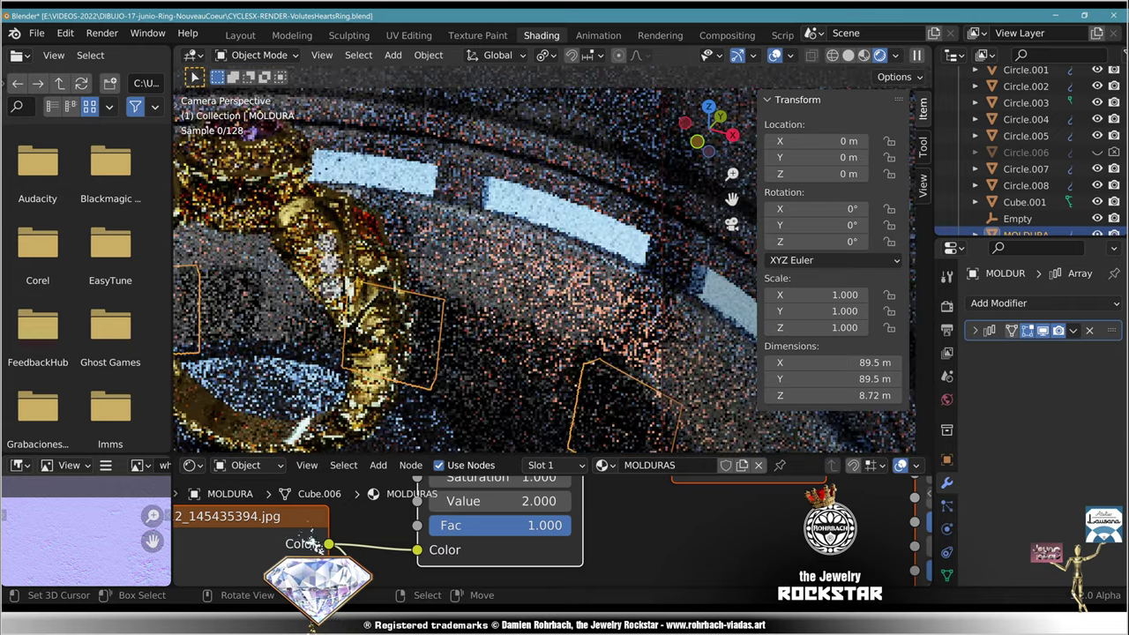
scroll(554, 261, up, 2)
key(alt+a)
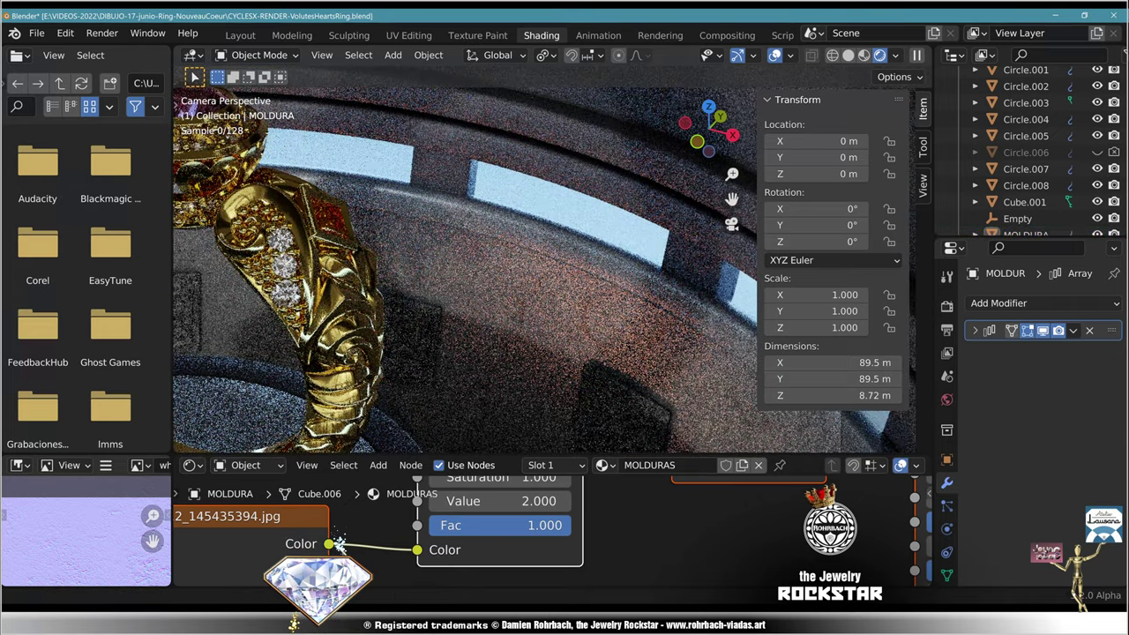
scroll(554, 261, down, 4)
scroll(552, 264, up, 4)
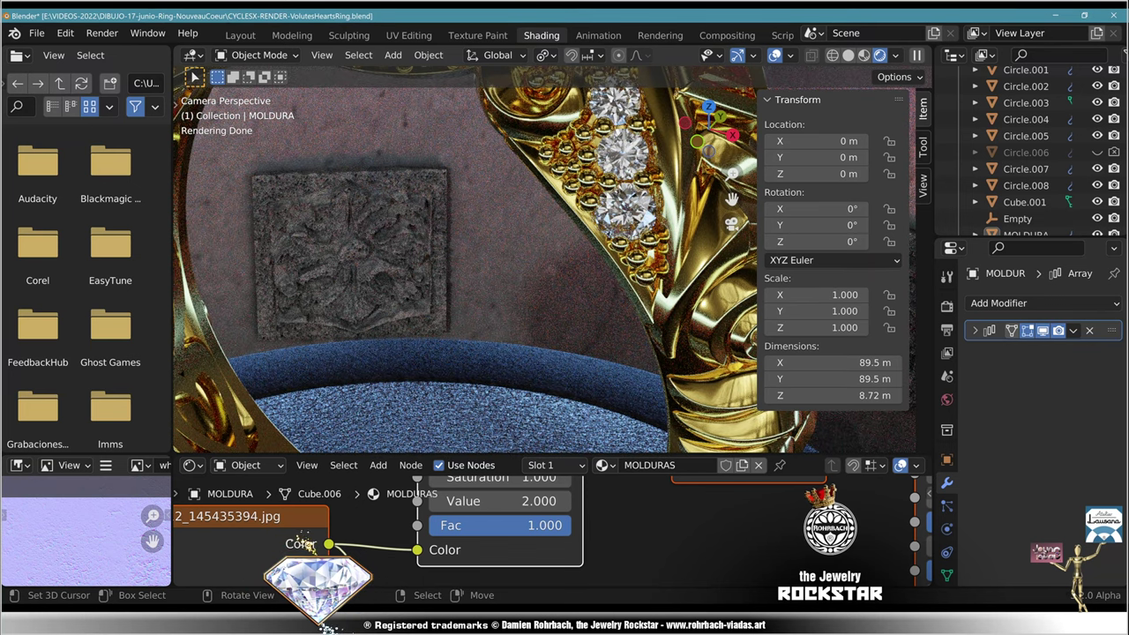
scroll(544, 260, down, 8)
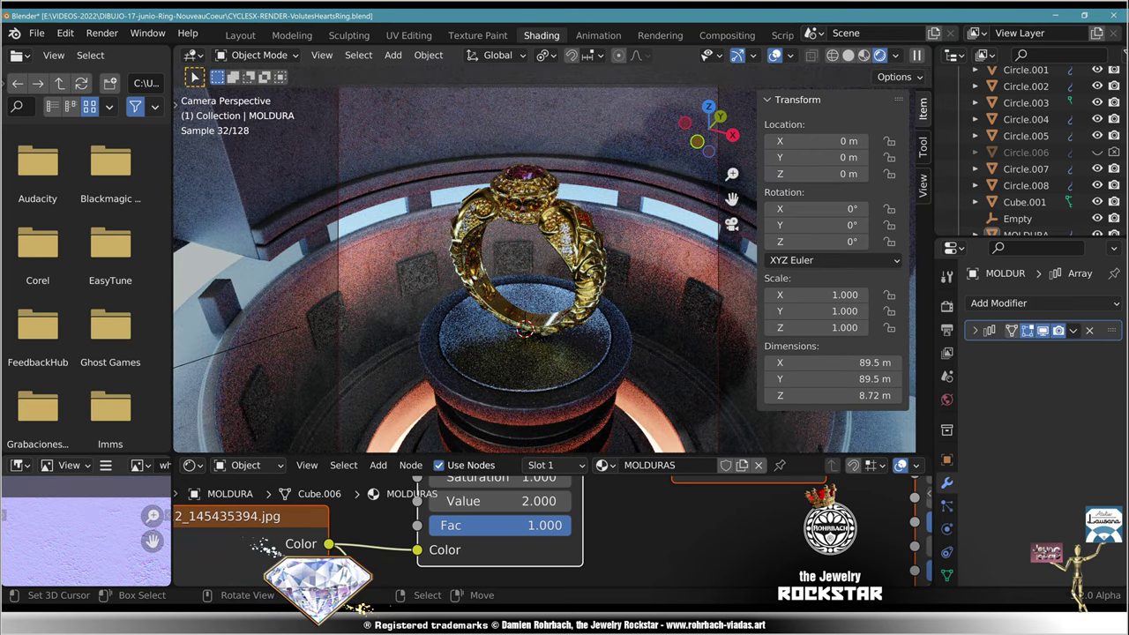
Step: Duplicate the MOLDURA tile array in place and convert the duplicate to a mesh in the Layout workspace
click(254, 404)
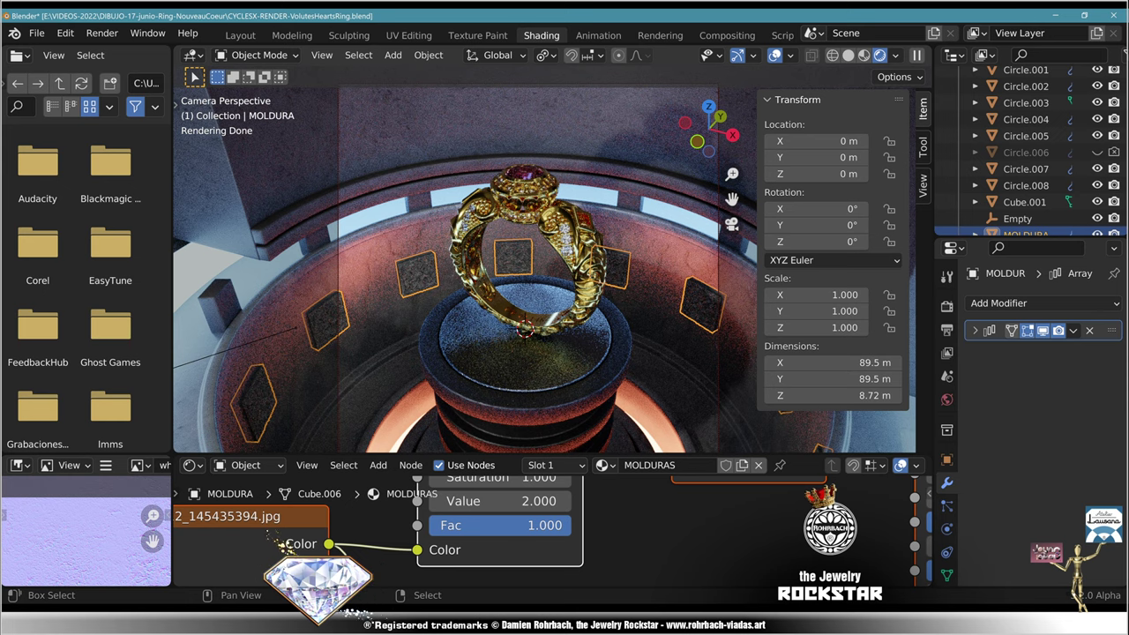
key(shift+d)
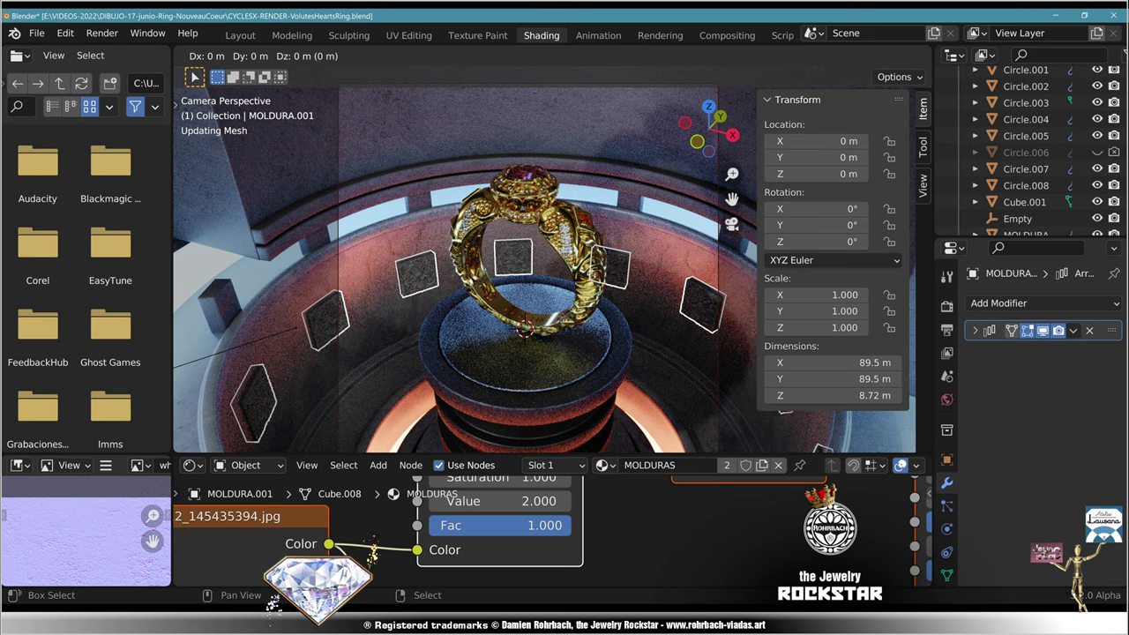
key(Escape)
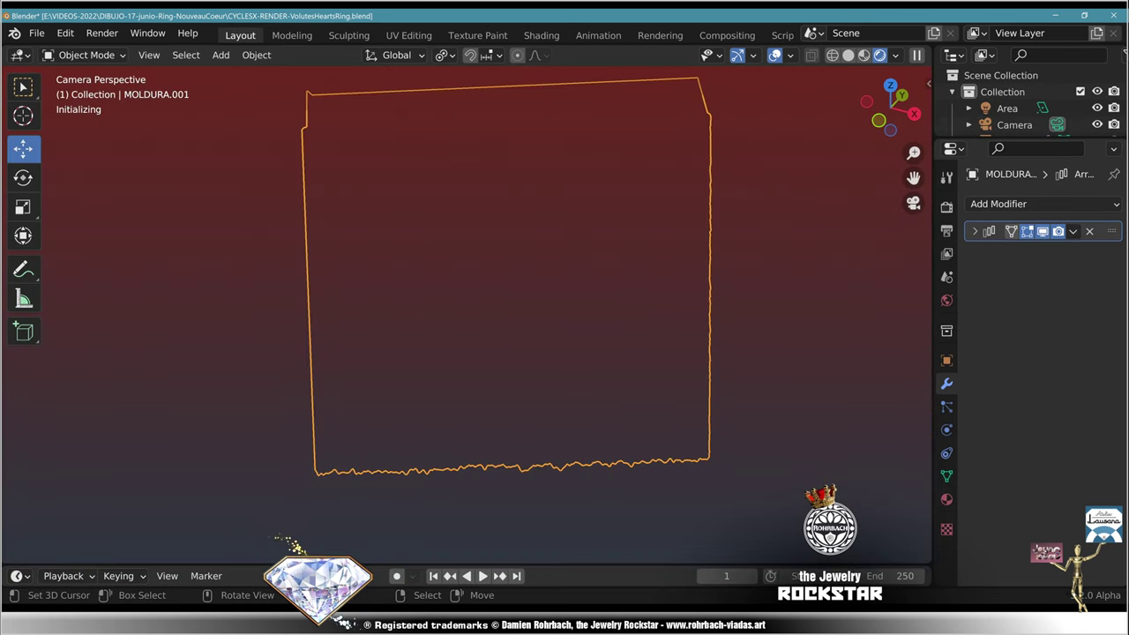
click(240, 35)
key(alt)
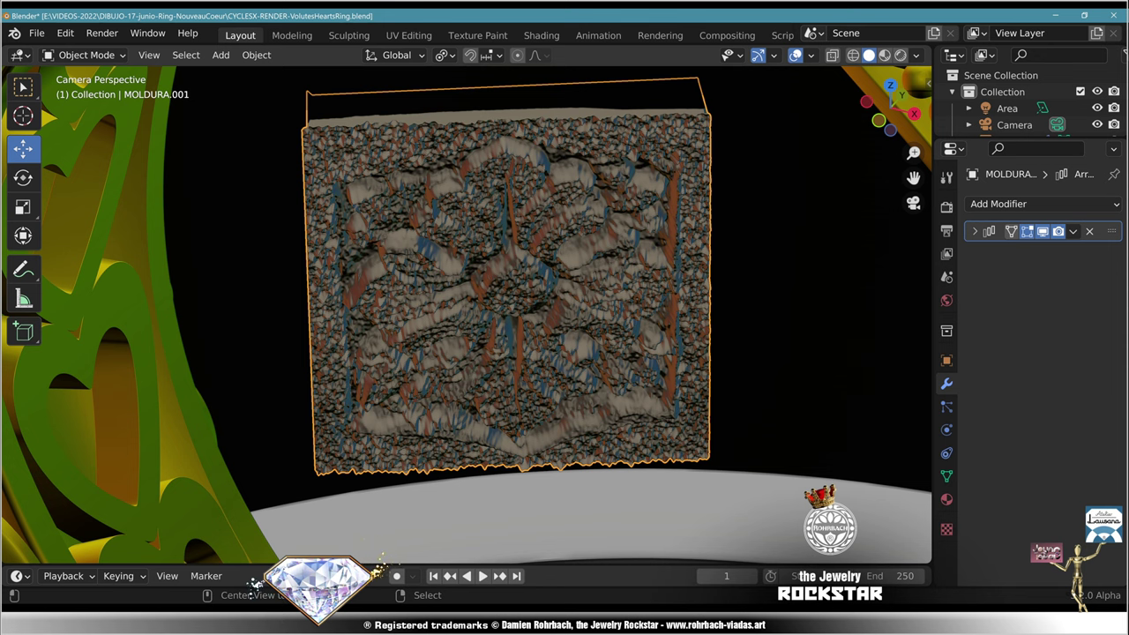
key(alt+c)
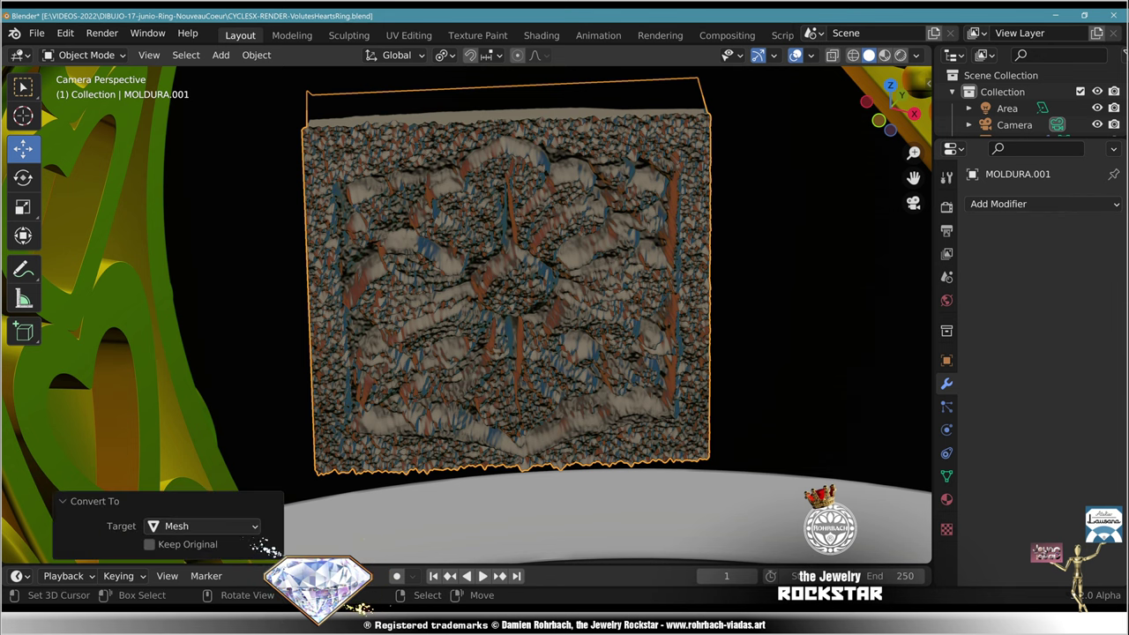
Step: In Edit Mode with X-ray on, delete the seven side and front tiles of the converted mesh, keeping the five behind the ring
scroll(507, 291, down, 8)
scroll(467, 317, down, 5)
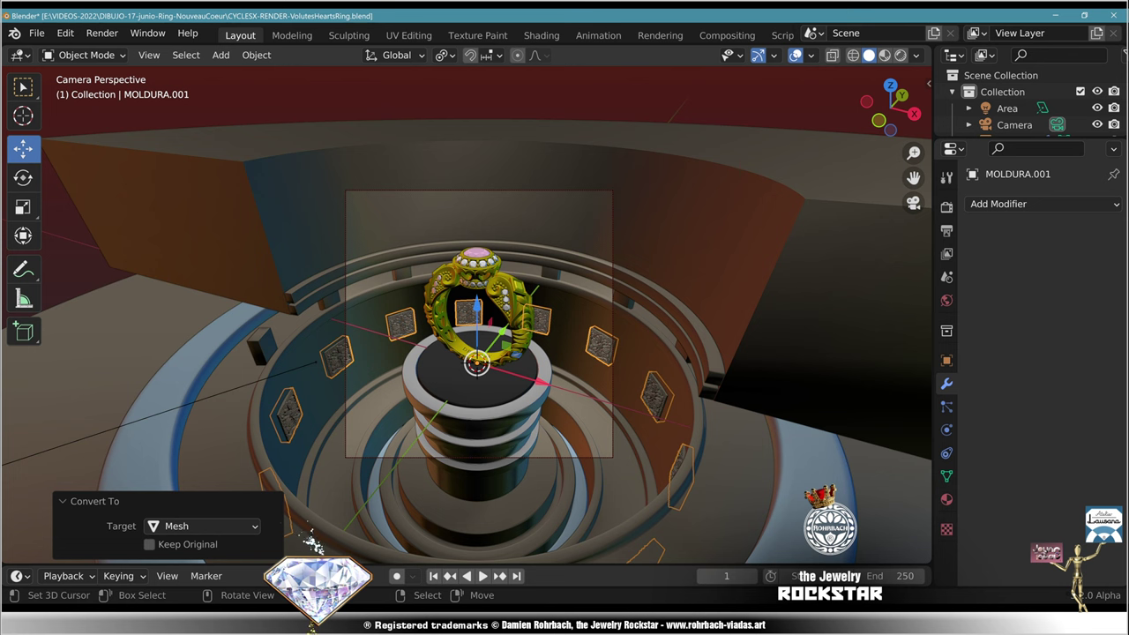
shift+middle_drag(476, 371, 504, 214)
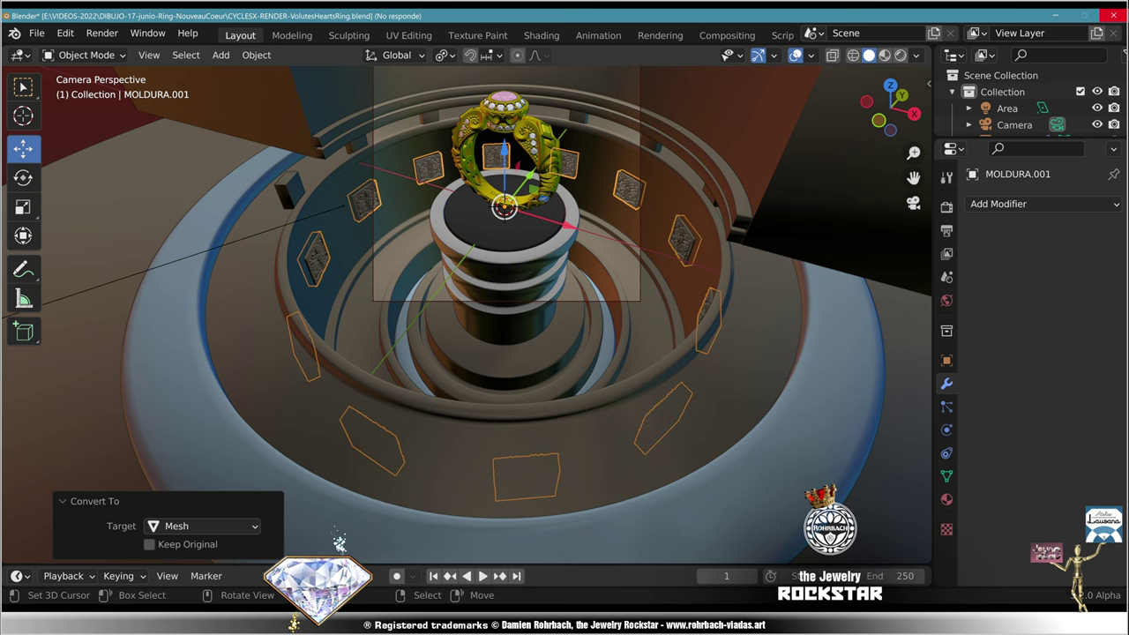
key(Tab)
key(alt+z)
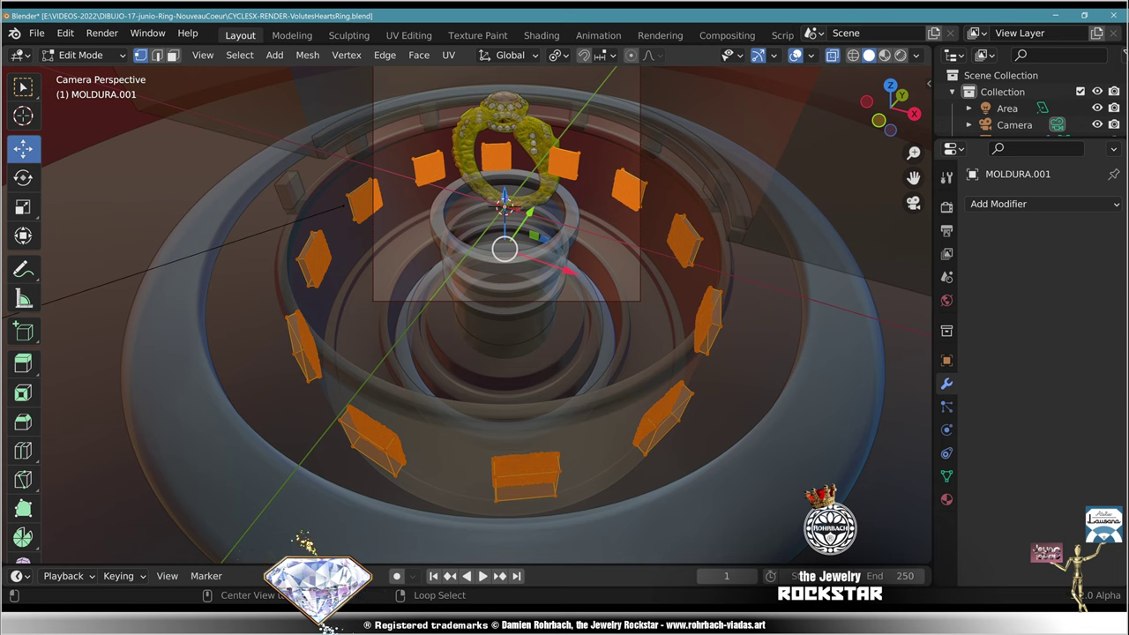
key(alt+a)
key(b)
drag(257, 206, 337, 412)
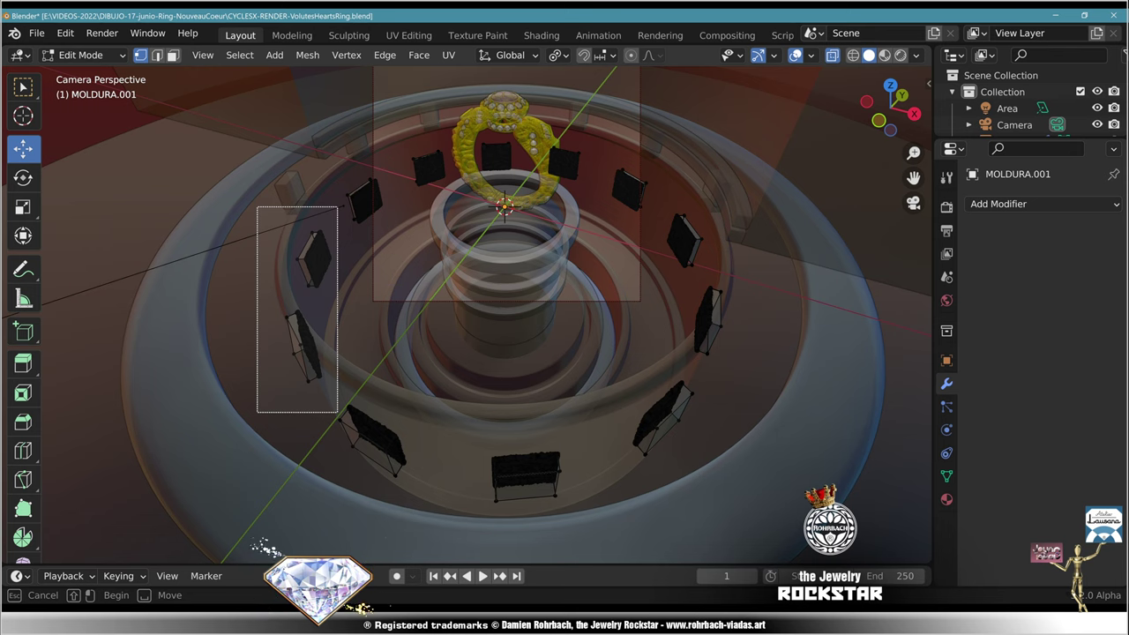
drag(337, 412, 337, 412)
key(b)
drag(244, 558, 749, 378)
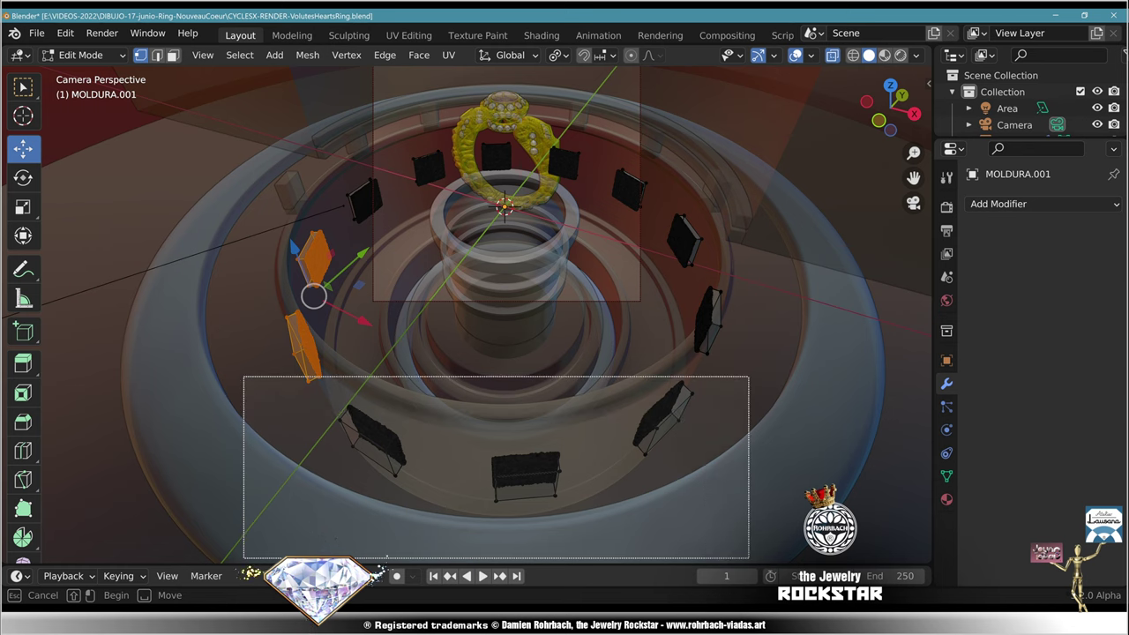
drag(749, 377, 749, 377)
key(b)
drag(822, 493, 661, 170)
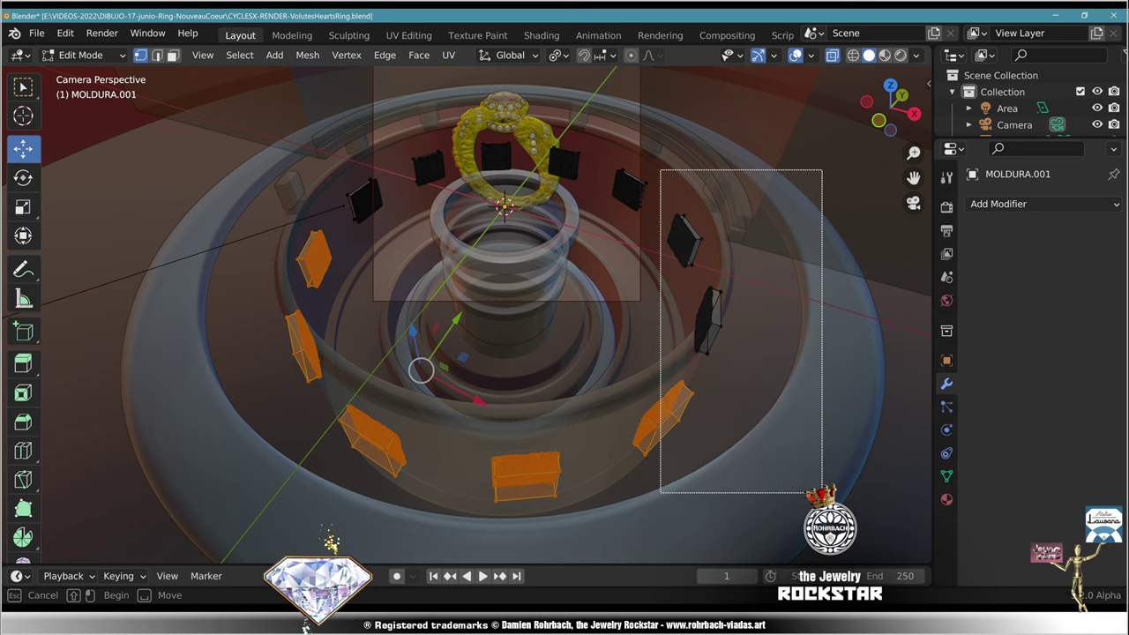
drag(660, 170, 661, 170)
key(x)
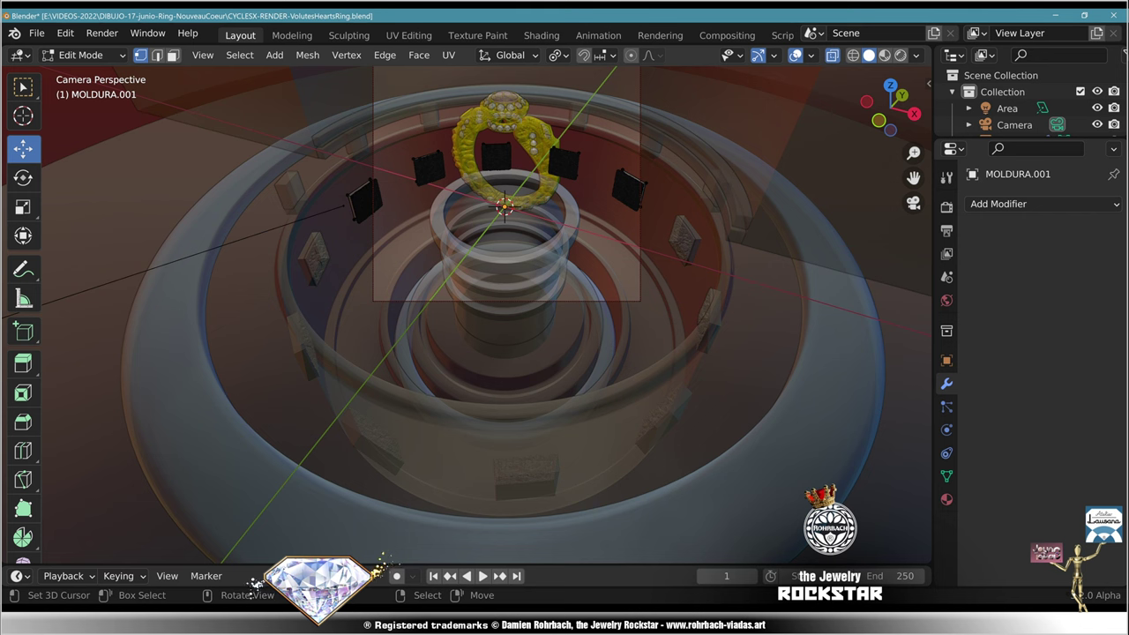
key(Tab)
Step: Delete the original MOLDURA array object, return to the camera view and save the file
right_click(573, 432)
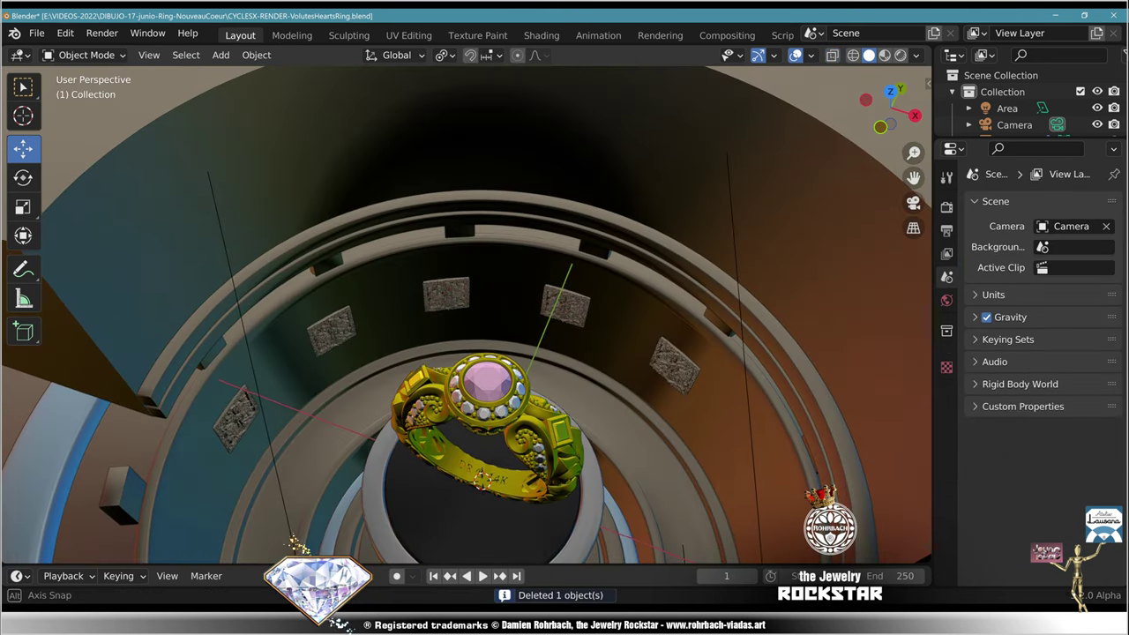
middle_drag(529, 388, 494, 353)
key(KP_0)
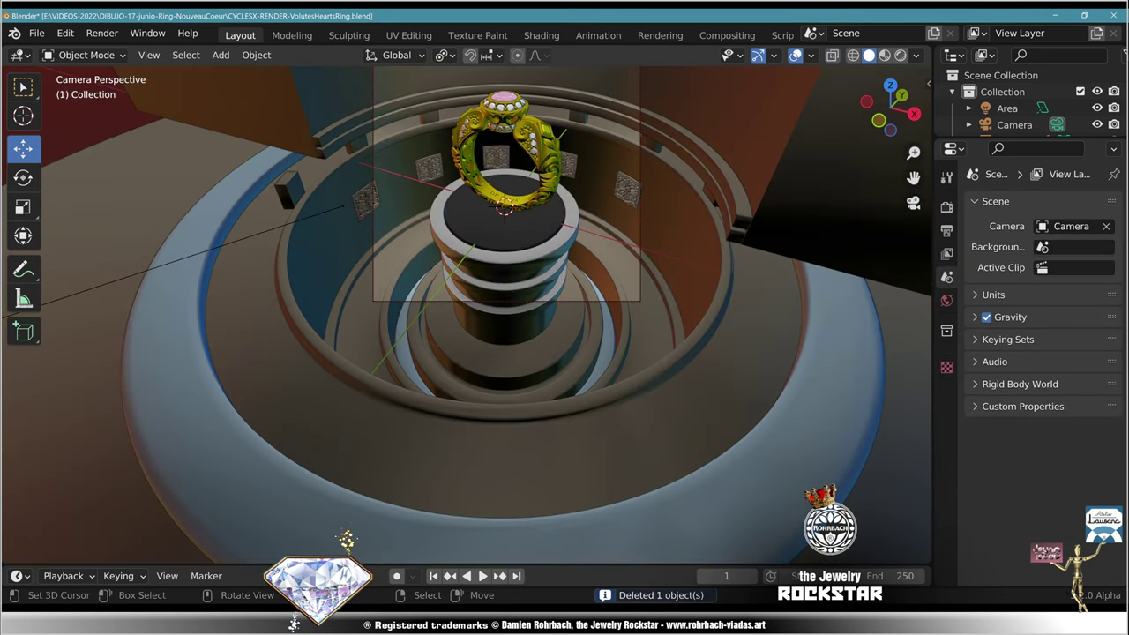
key(ctrl+s)
Step: Add a Decimate modifier with a ratio of 0.3 to the remaining tiles and apply it
scroll(518, 228, up, 2)
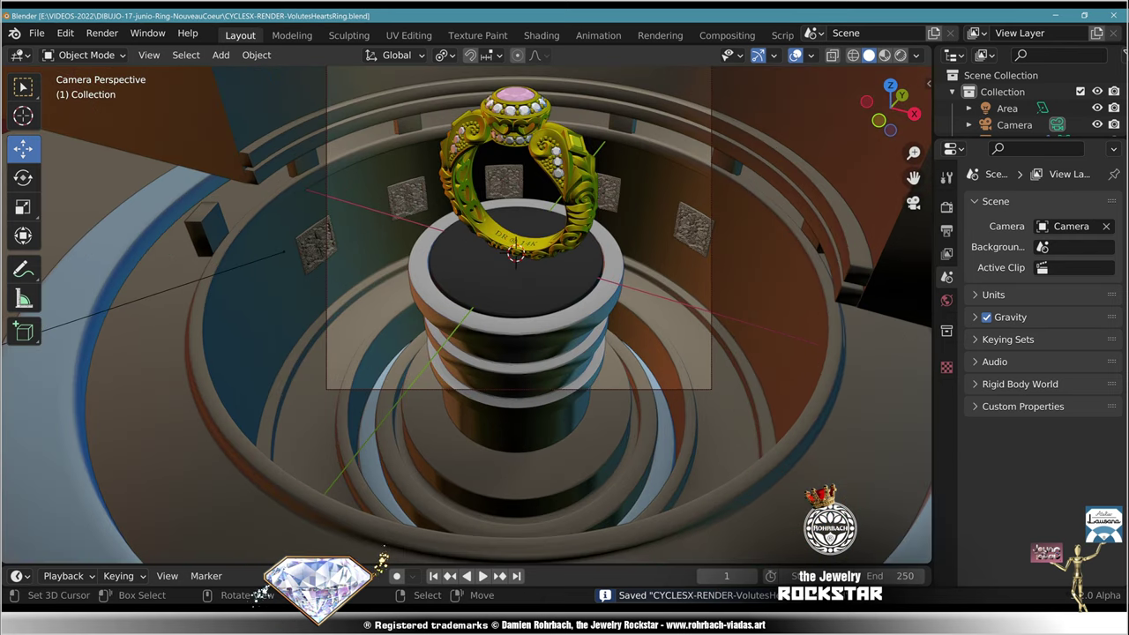
right_click(694, 227)
click(1041, 204)
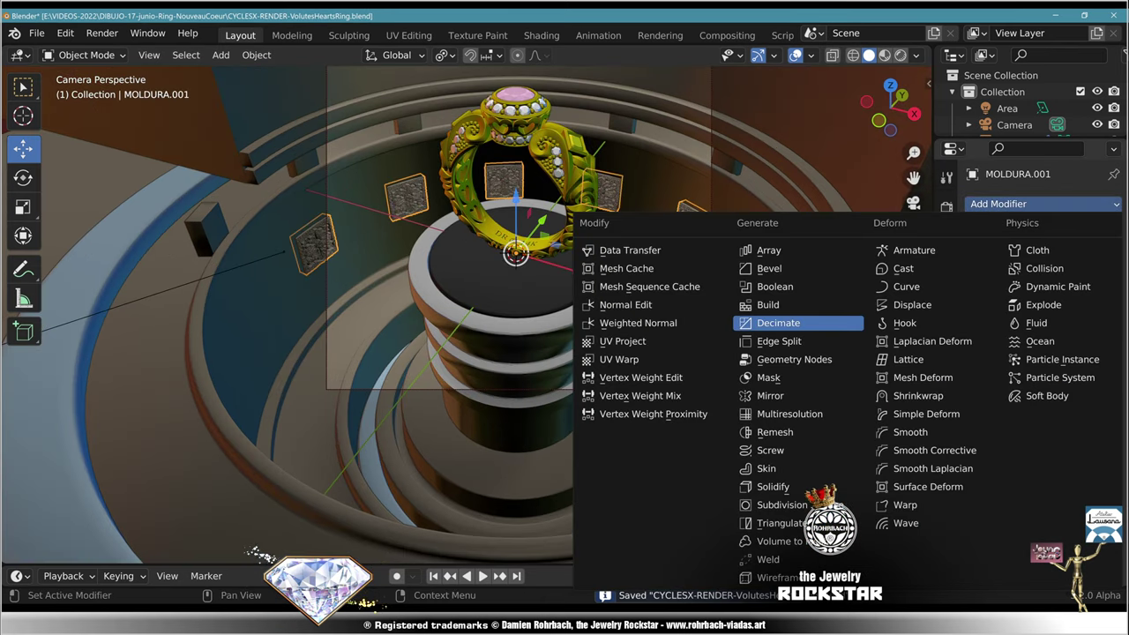
click(778, 323)
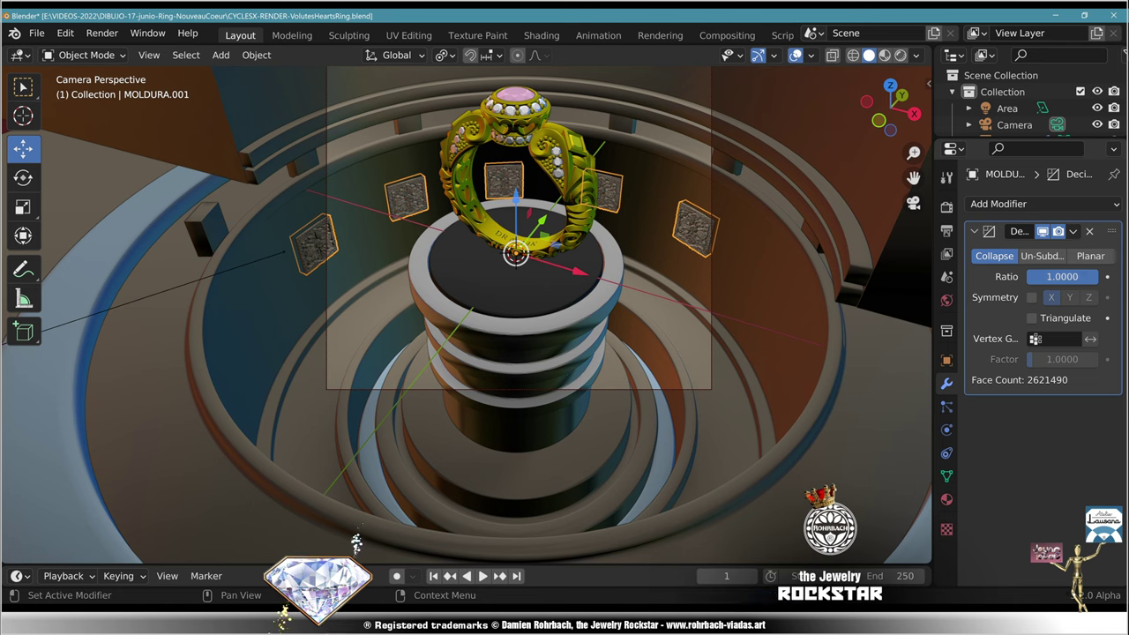
click(1059, 277)
text(.3)
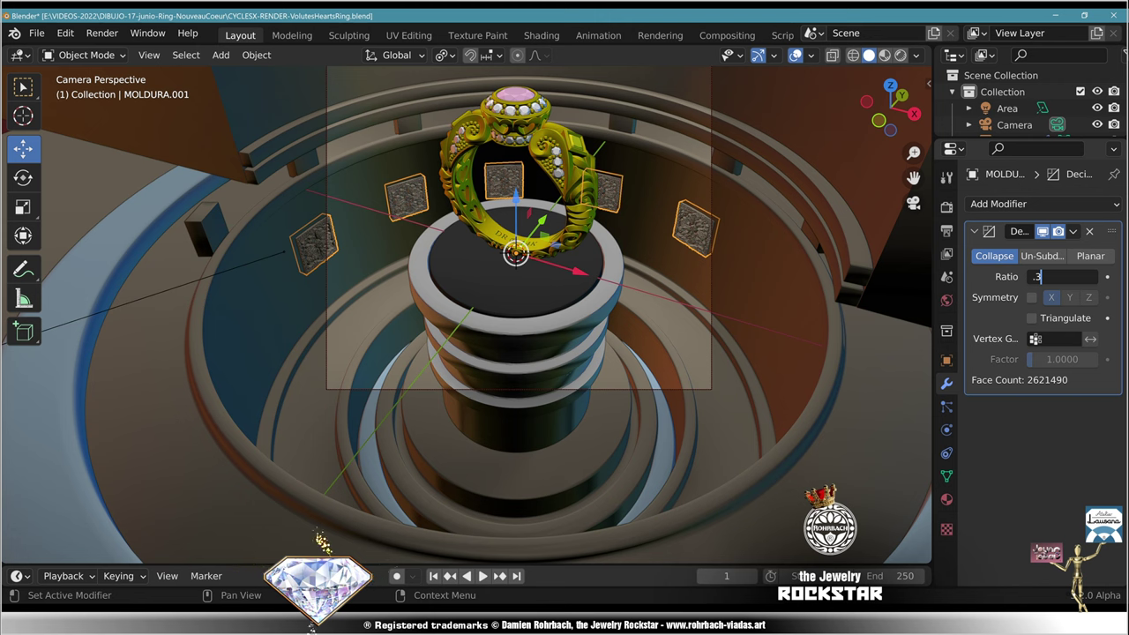
key(Return)
click(1073, 231)
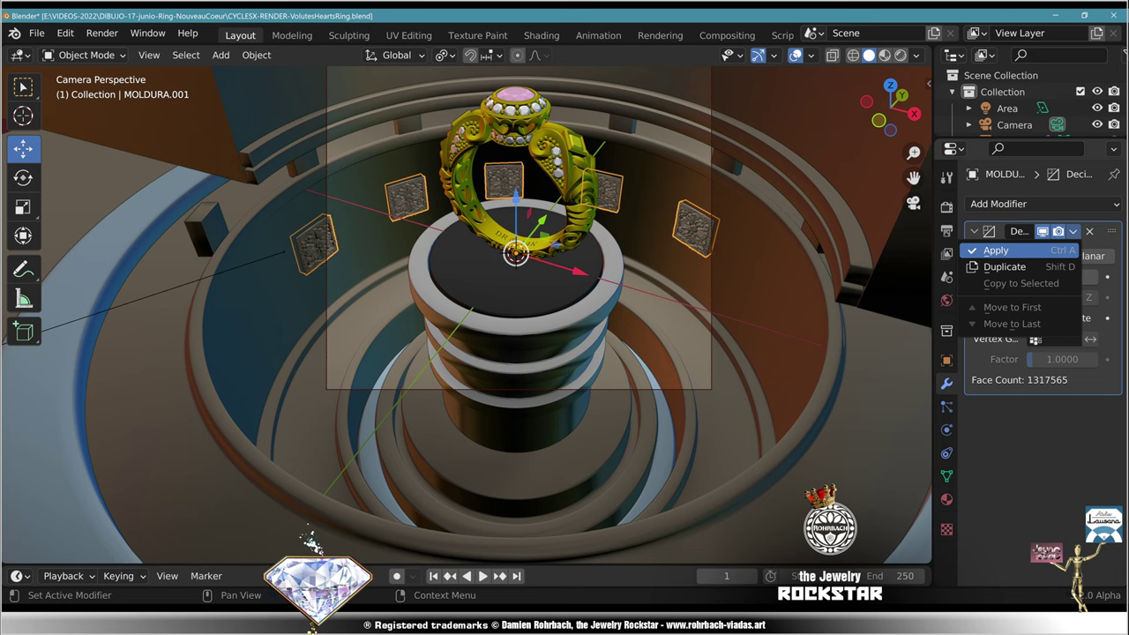
click(996, 251)
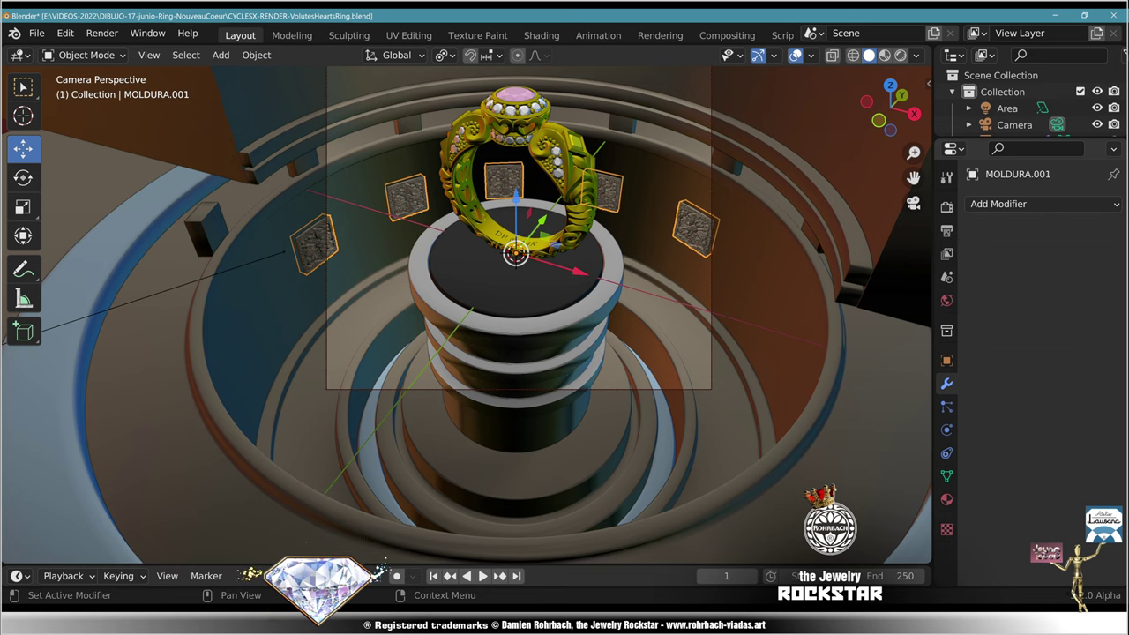
Step: Duplicate the five MOLDURA tiles, raise the copy about 33.79 m along Z onto the upper wall, and save the file
shift+middle_drag(618, 282, 622, 413)
key(shift+d)
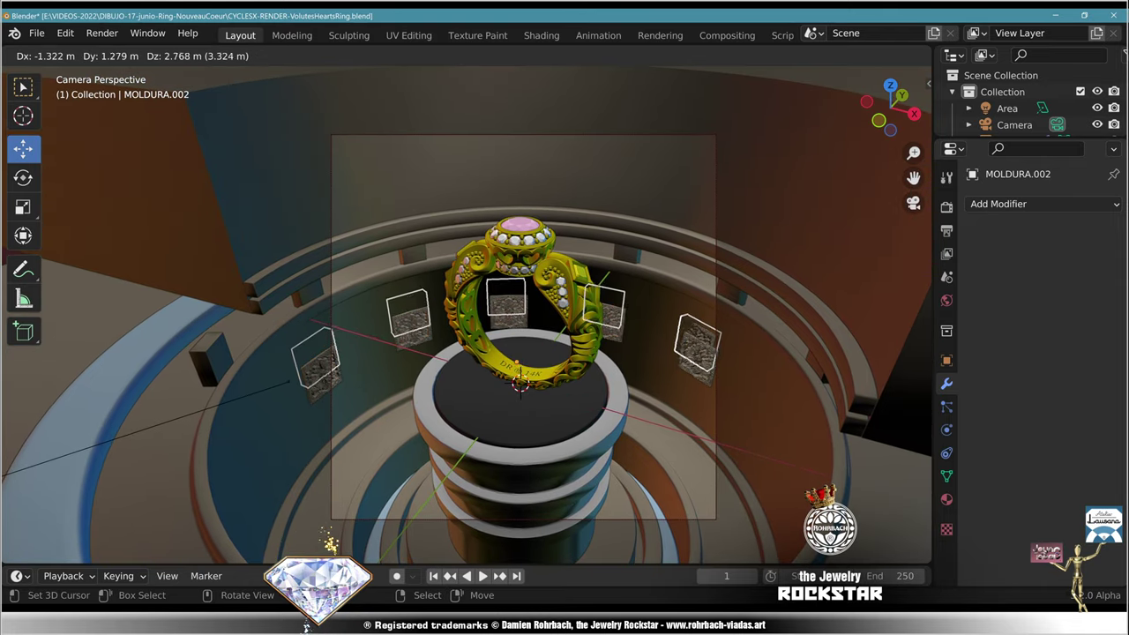
key(z)
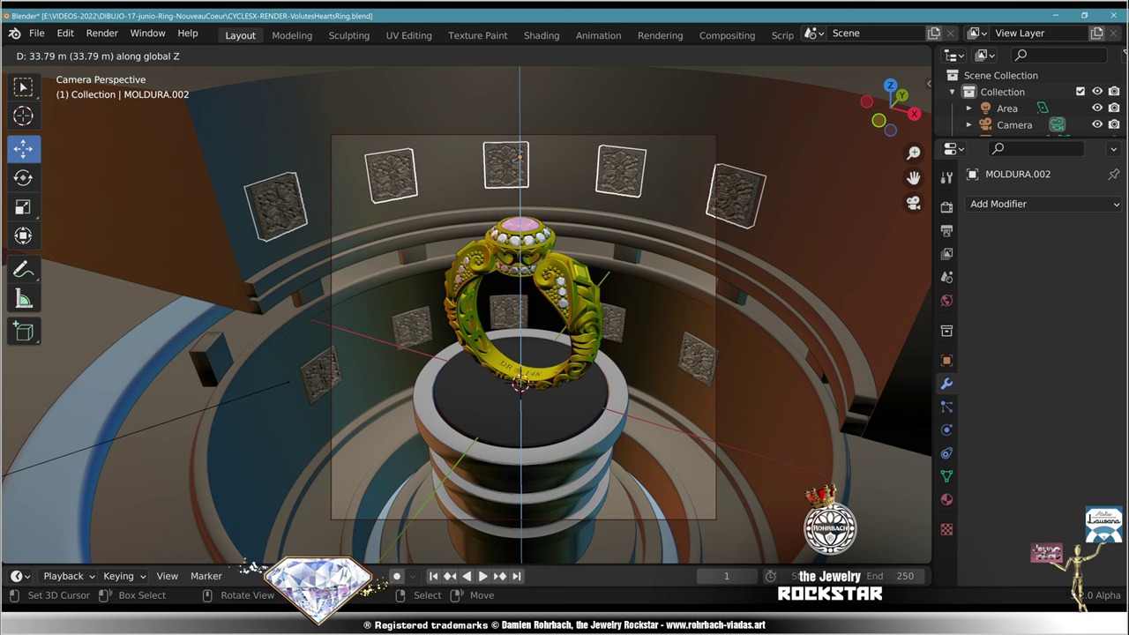
key(Return)
key(alt+a)
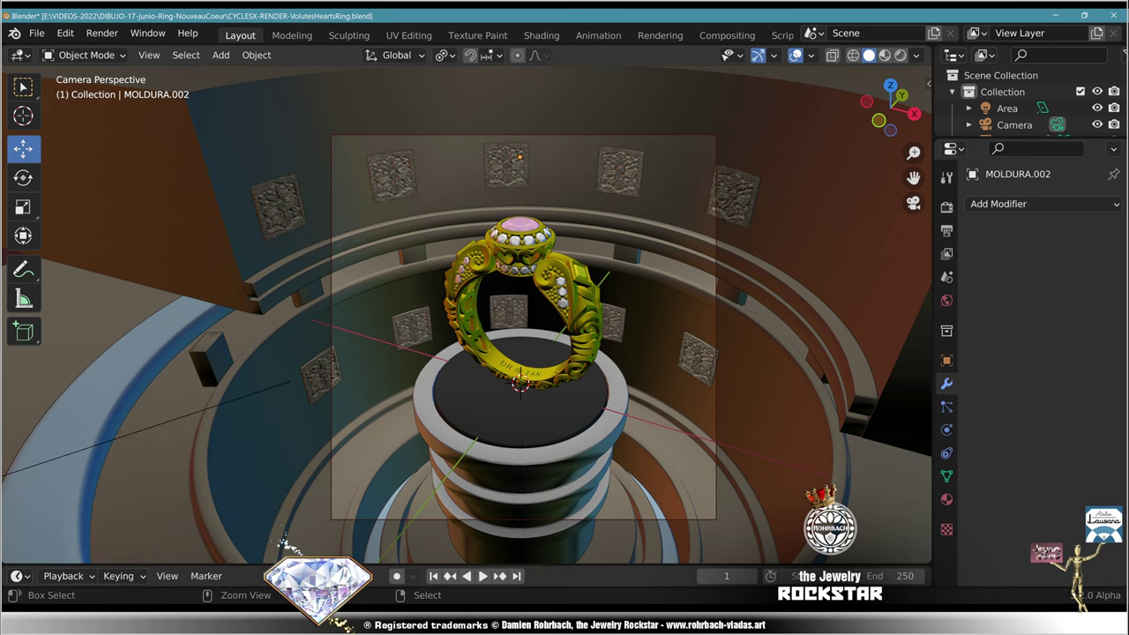
key(ctrl+s)
Step: Switch the viewport to rendered shading and set the upper tile row's Z scale to 0.975
scroll(467, 315, up, 2)
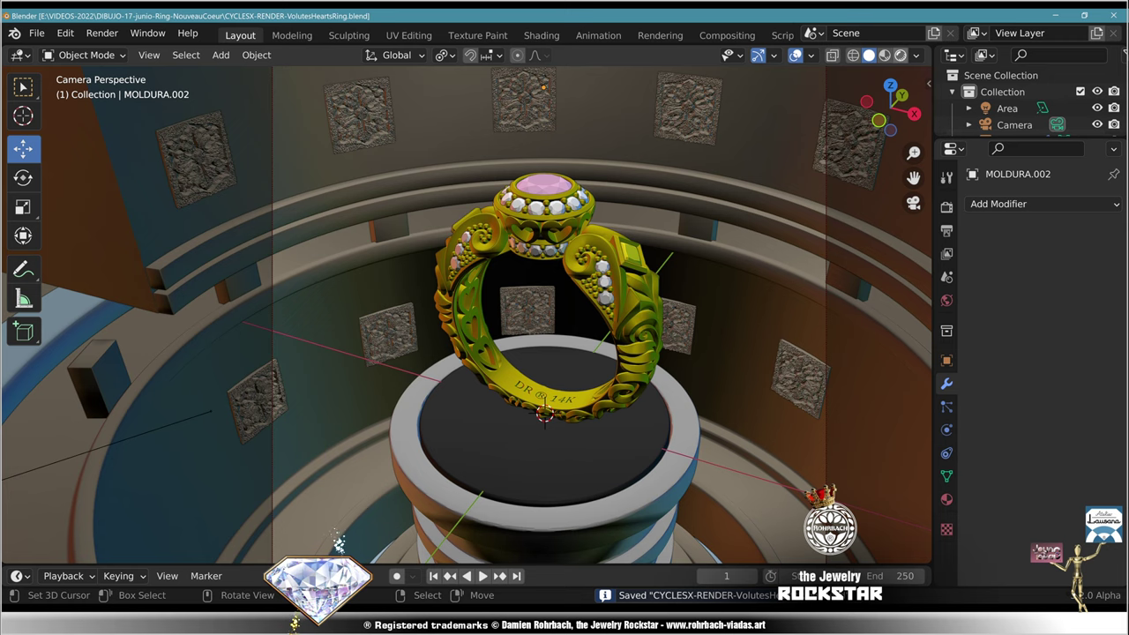
click(901, 55)
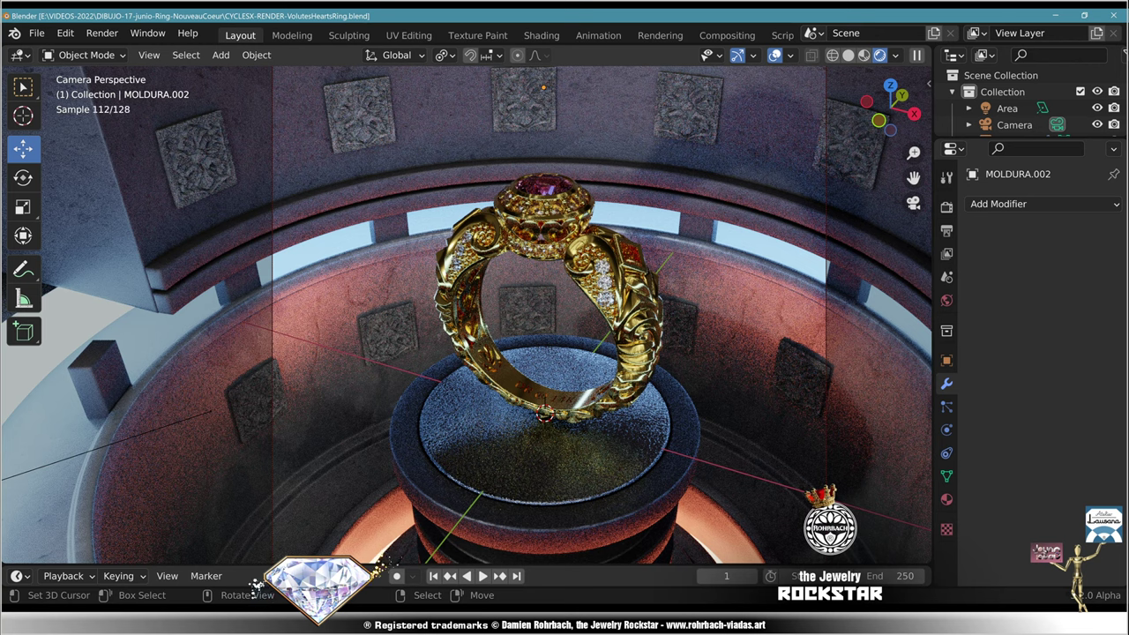
right_click(531, 102)
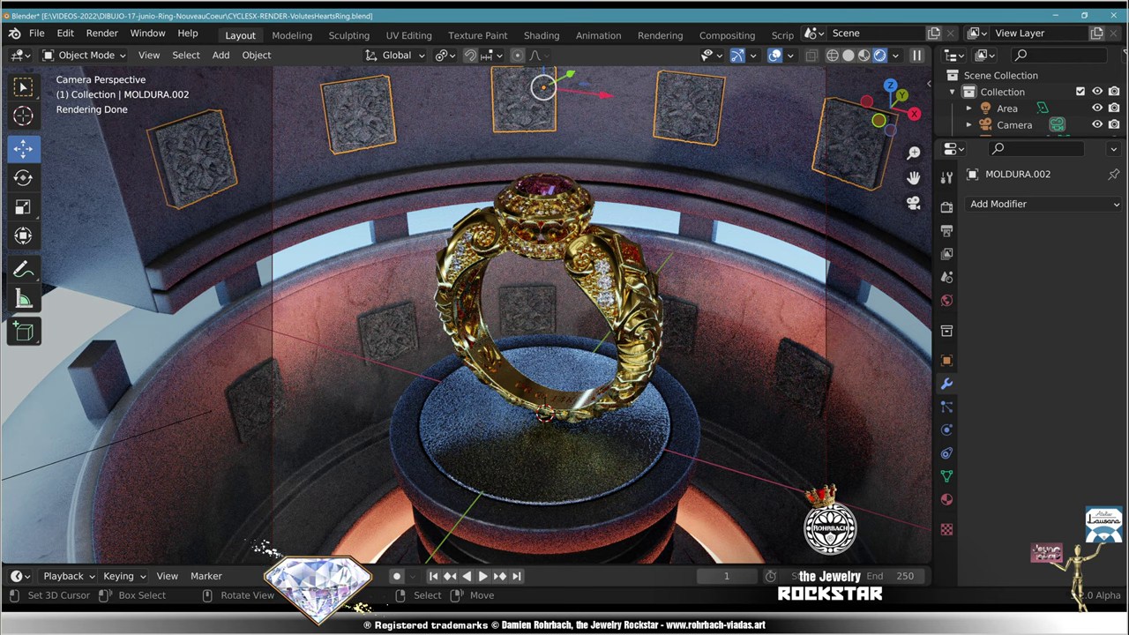
key(n)
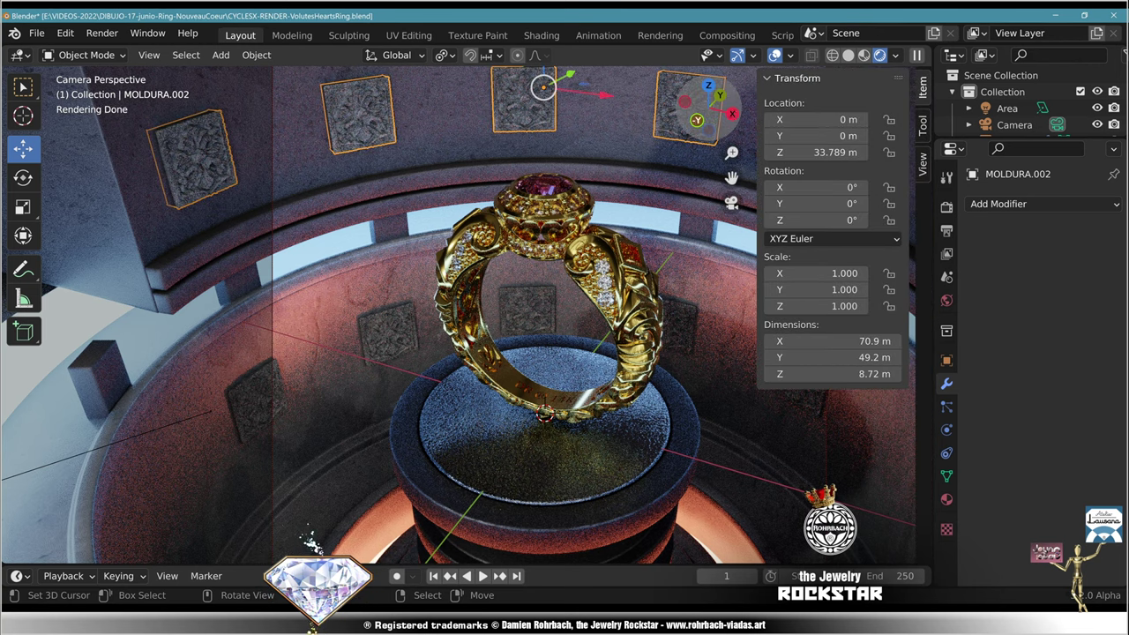
key(s)
key(z)
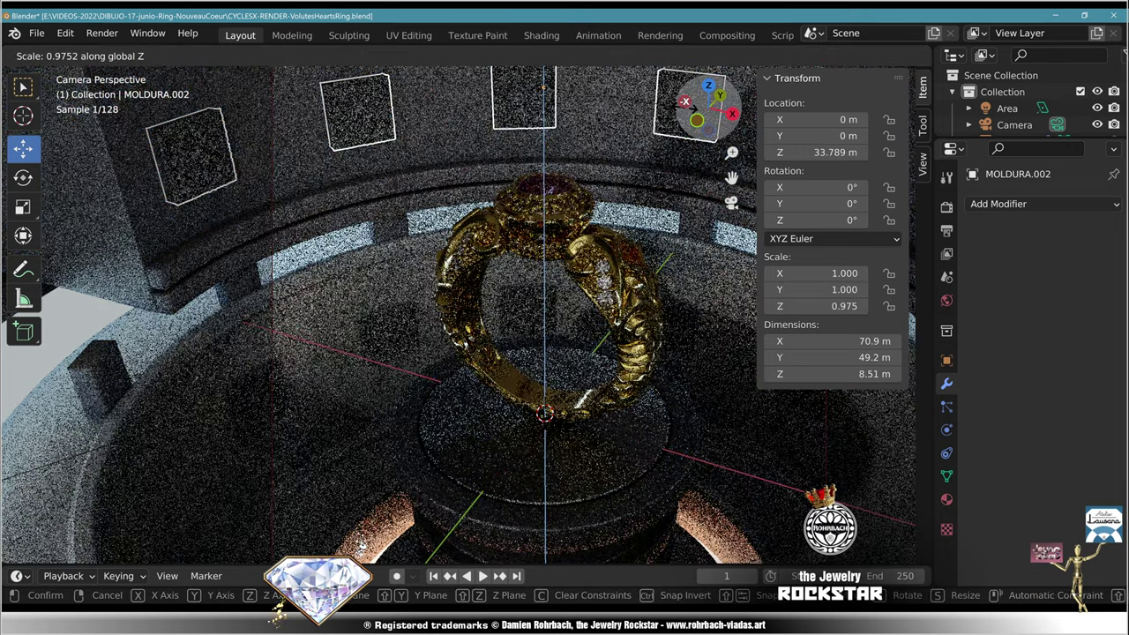
click(686, 107)
double_click(818, 306)
text(.)
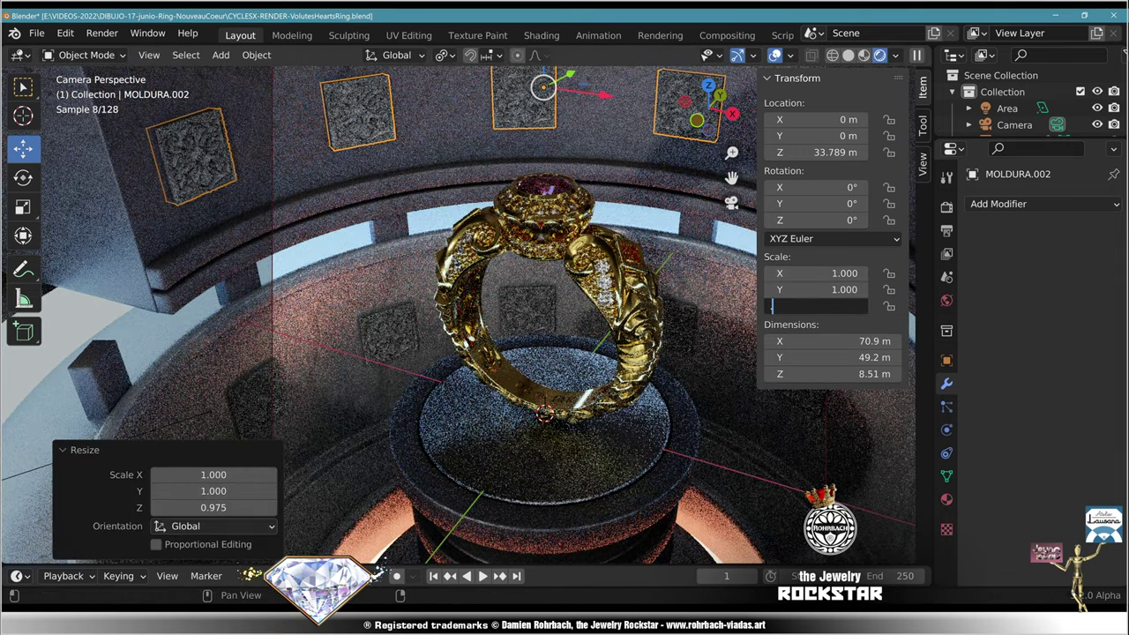
text(975)
key(Return)
Step: Set the lower tile row's Z scale to 0.985
click(676, 325)
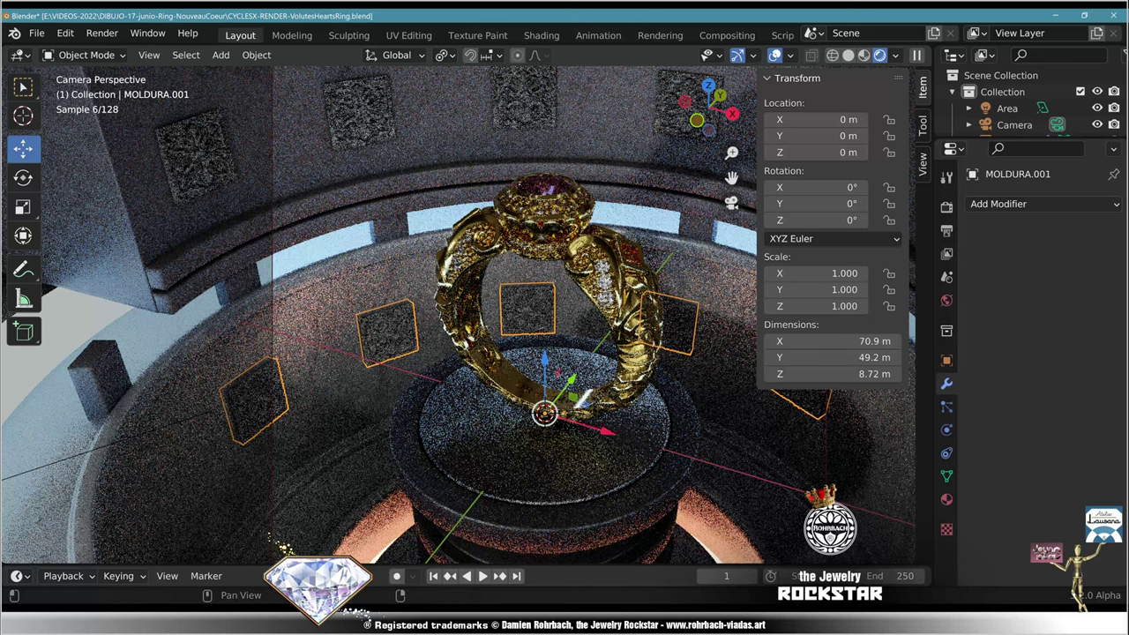
double_click(818, 306)
text(.69)
key(BackSpace)
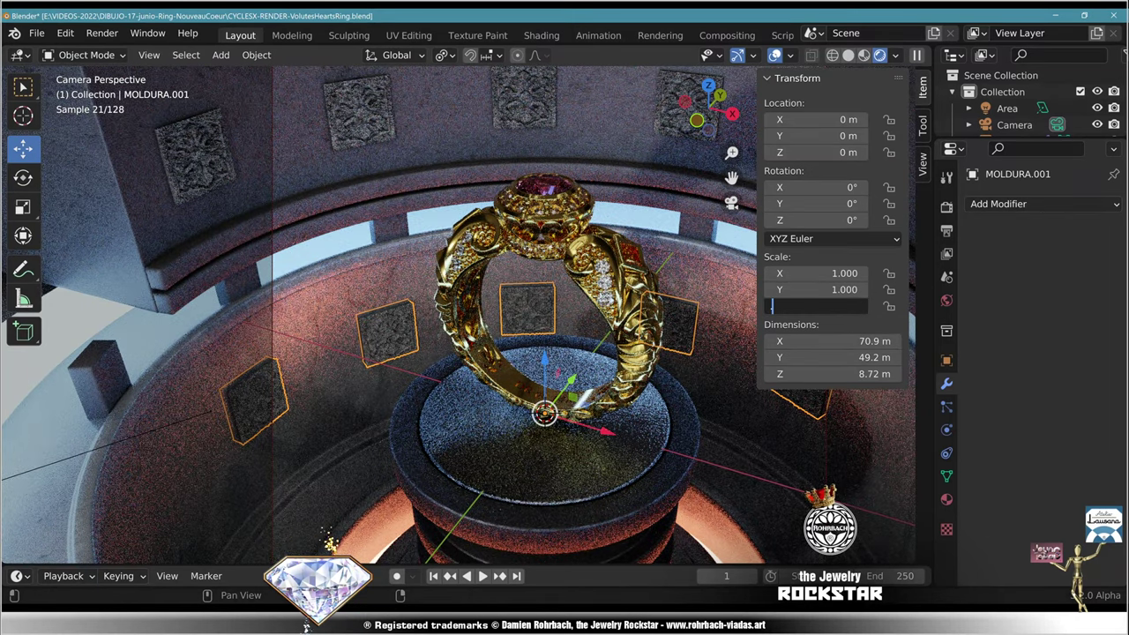
key(Return)
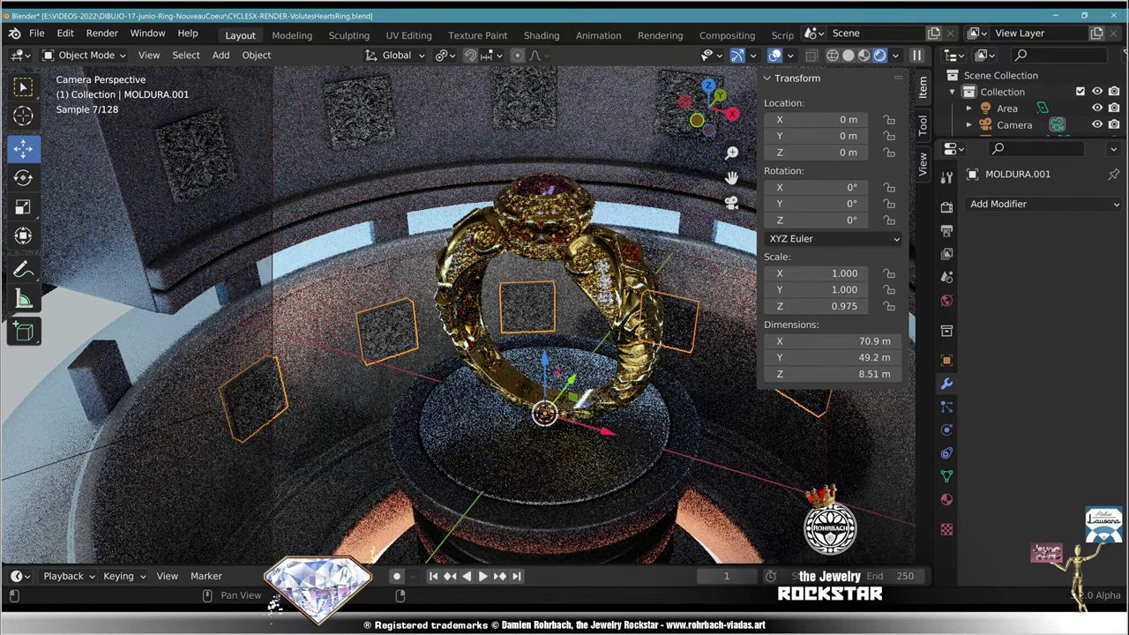
click(819, 306)
text(.98)
key(Return)
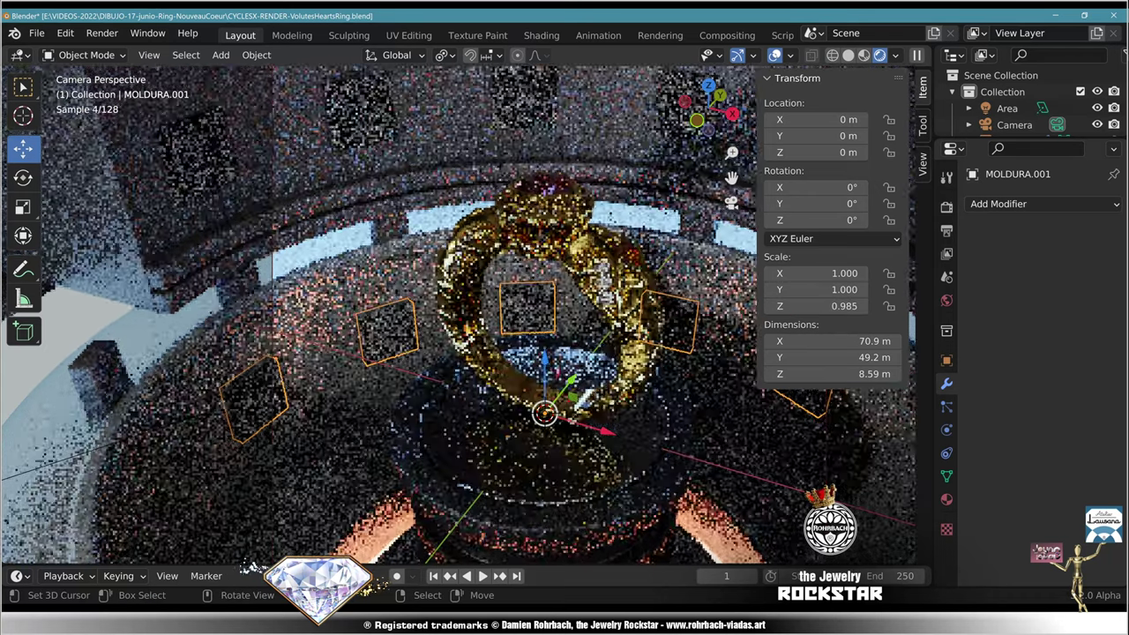
Step: Set the upper tile row's Z scale to 0.985, clear the selection and save the file
click(678, 115)
click(816, 290)
double_click(819, 306)
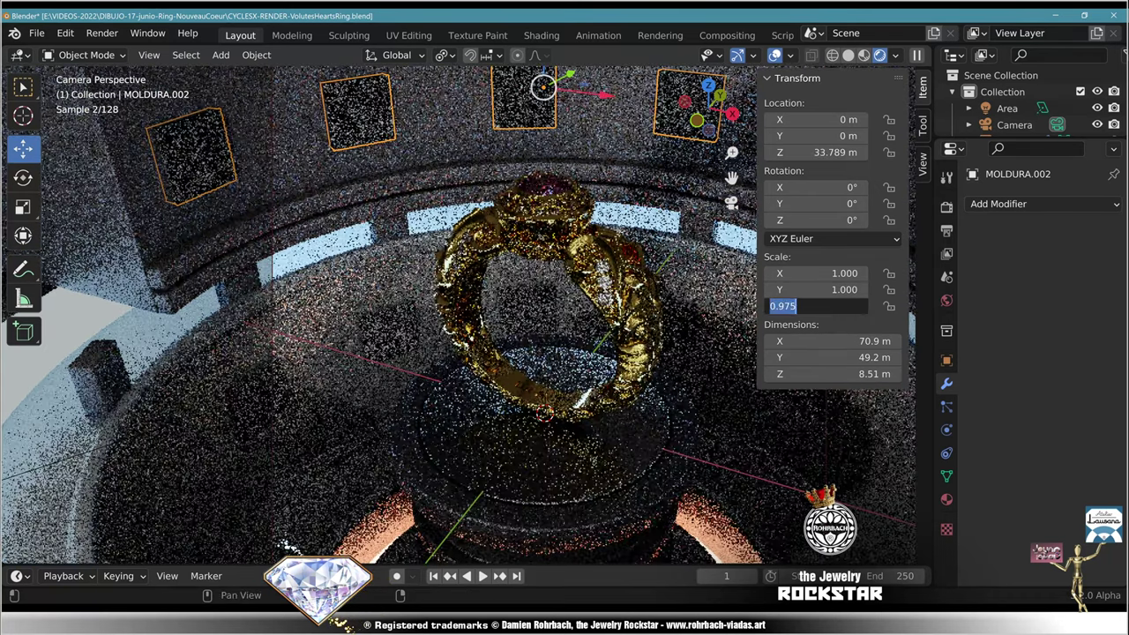
text(.985)
key(Return)
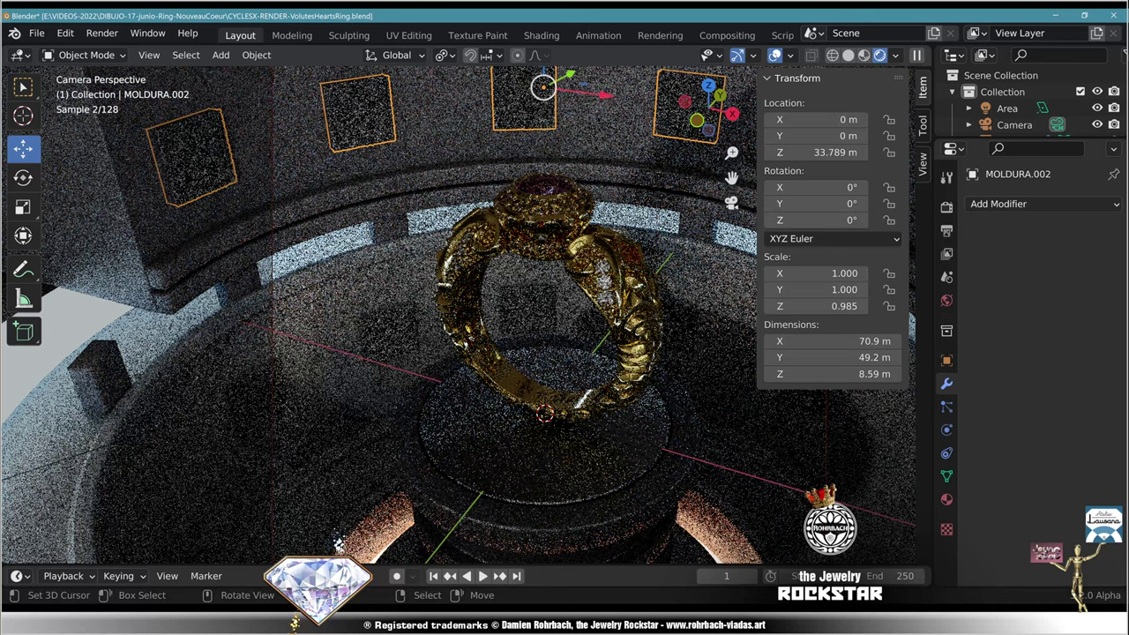
key(alt+a)
ctrl+middle_drag(466, 300, 466, 380)
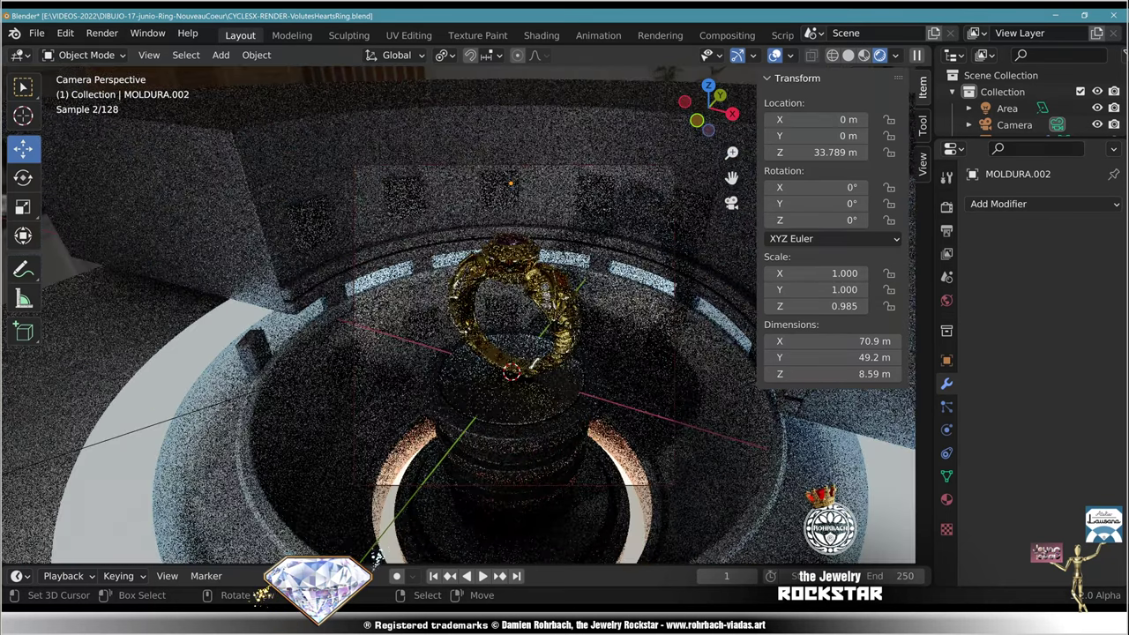
key(ctrl+s)
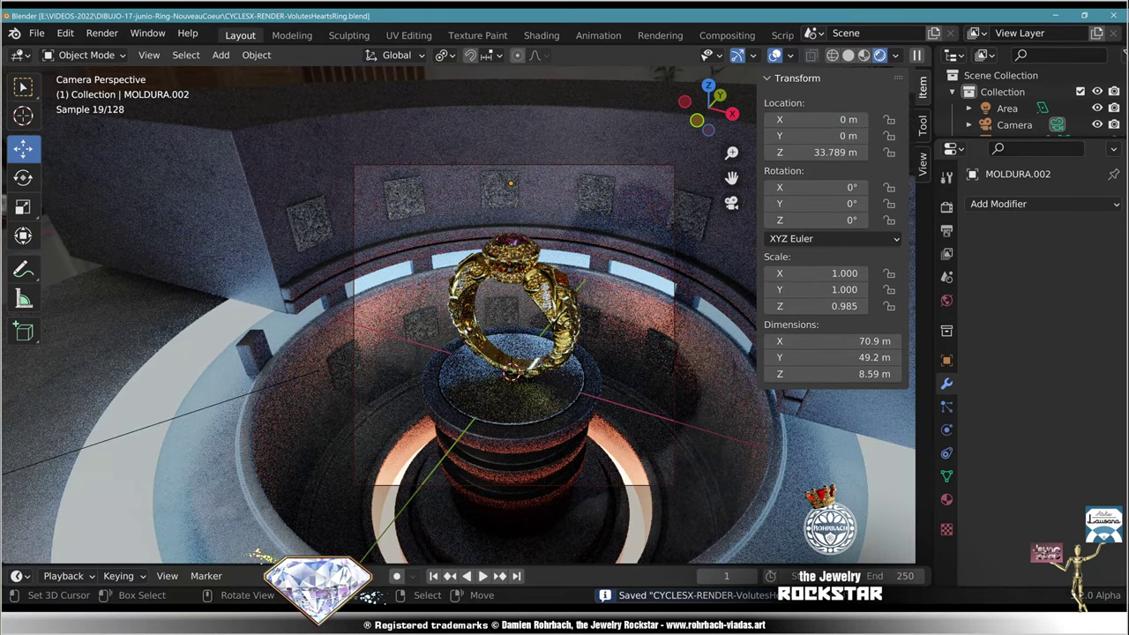
Step: Reselect the upper tile row and set its origin to the 3D cursor
key(ctrl+z)
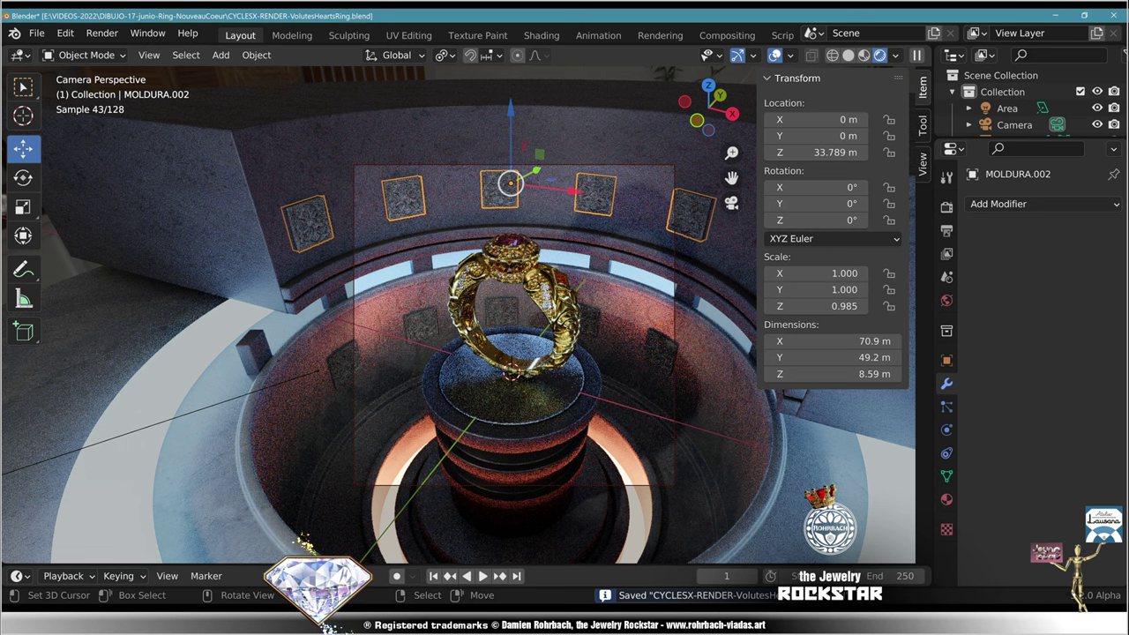
click(257, 55)
mouse_move(285, 91)
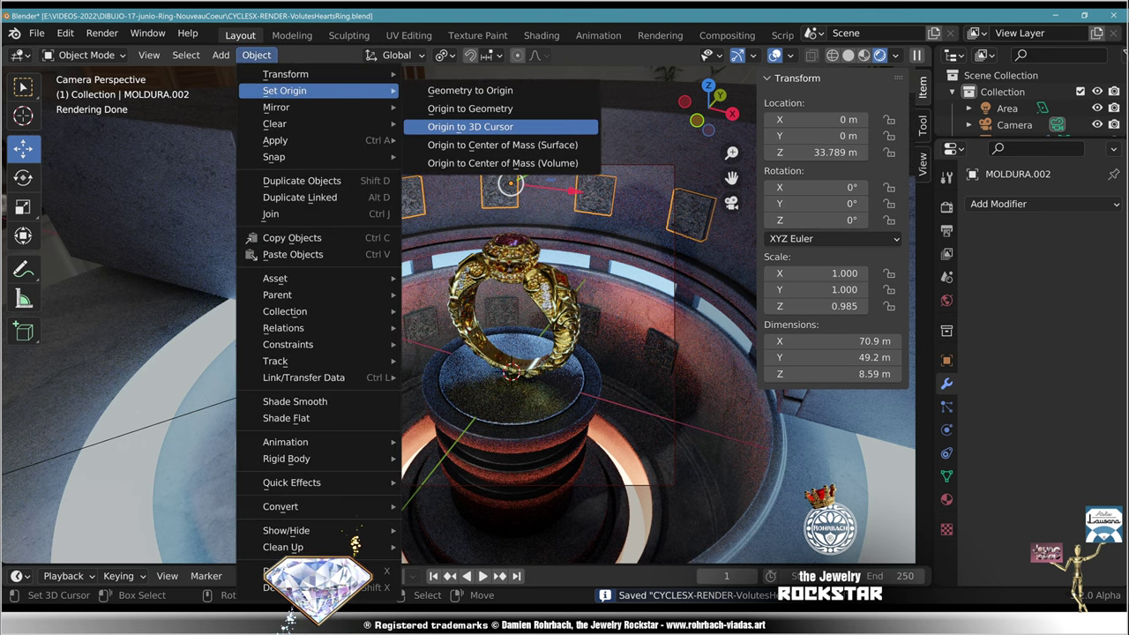
click(470, 126)
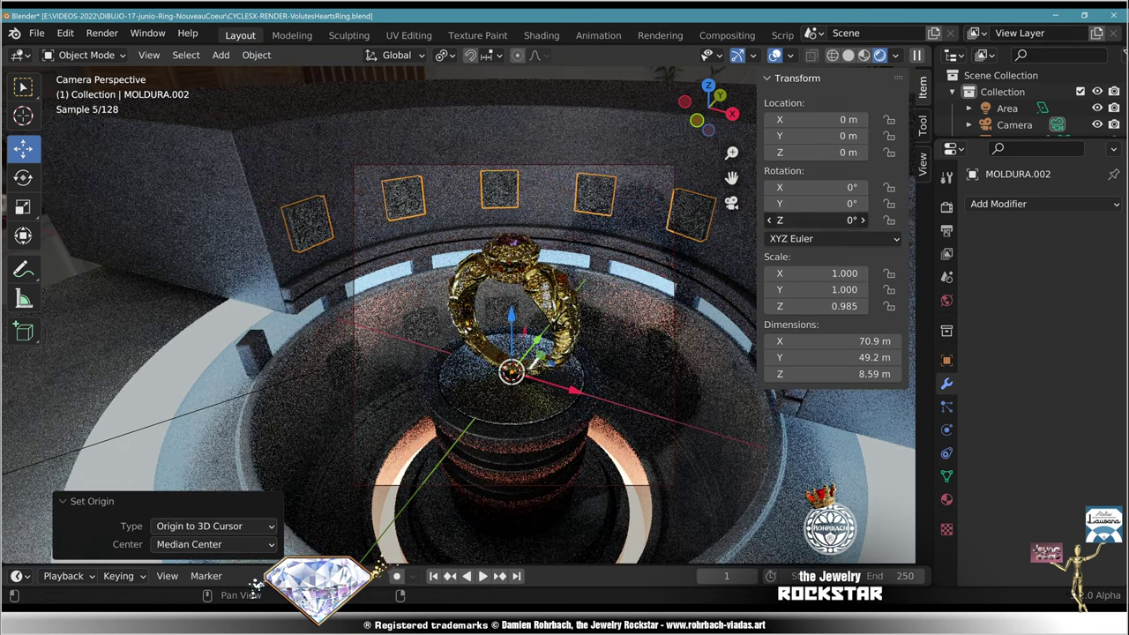
Step: Set the upper tile row's Z rotation to -15° and save the file
drag(821, 220, 773, 219)
click(794, 220)
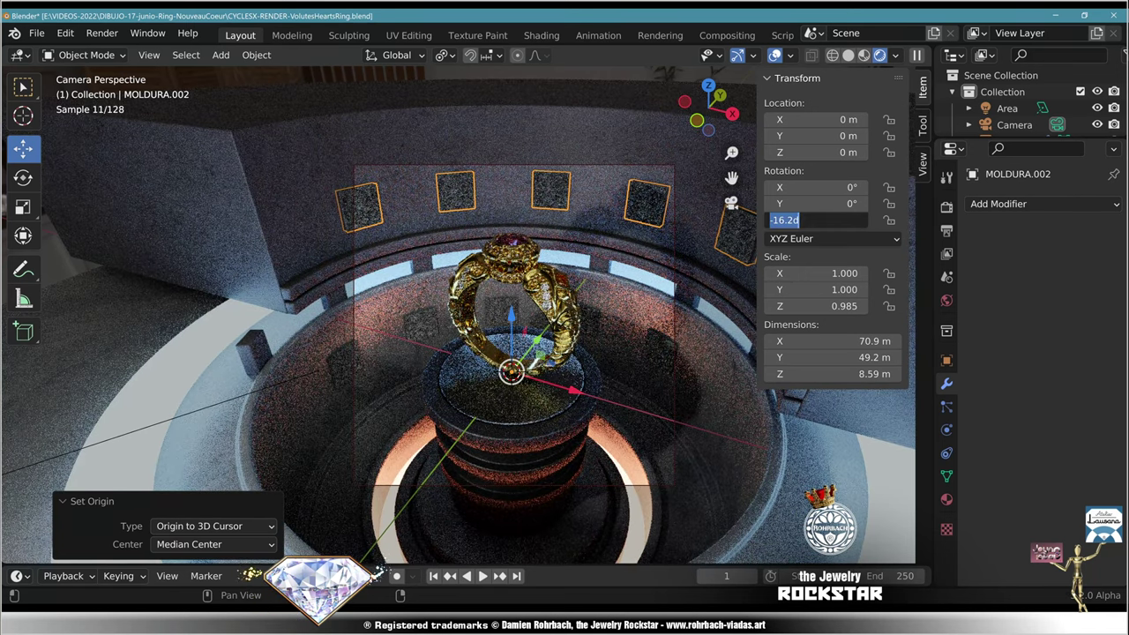
text(-15)
key(Return)
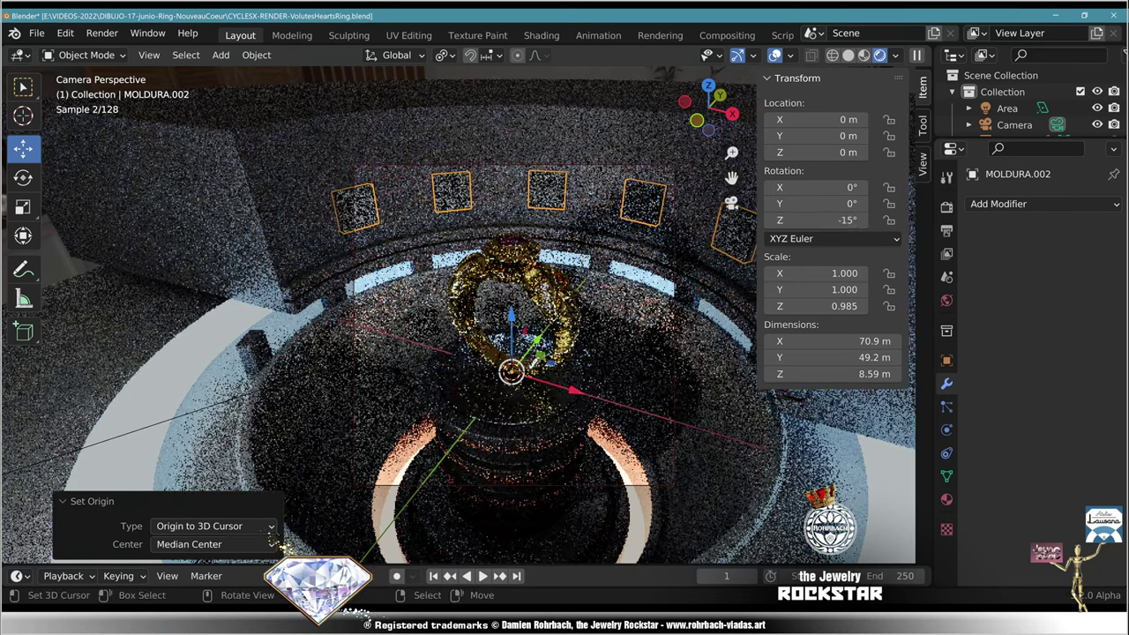
key(alt+a)
key(ctrl+s)
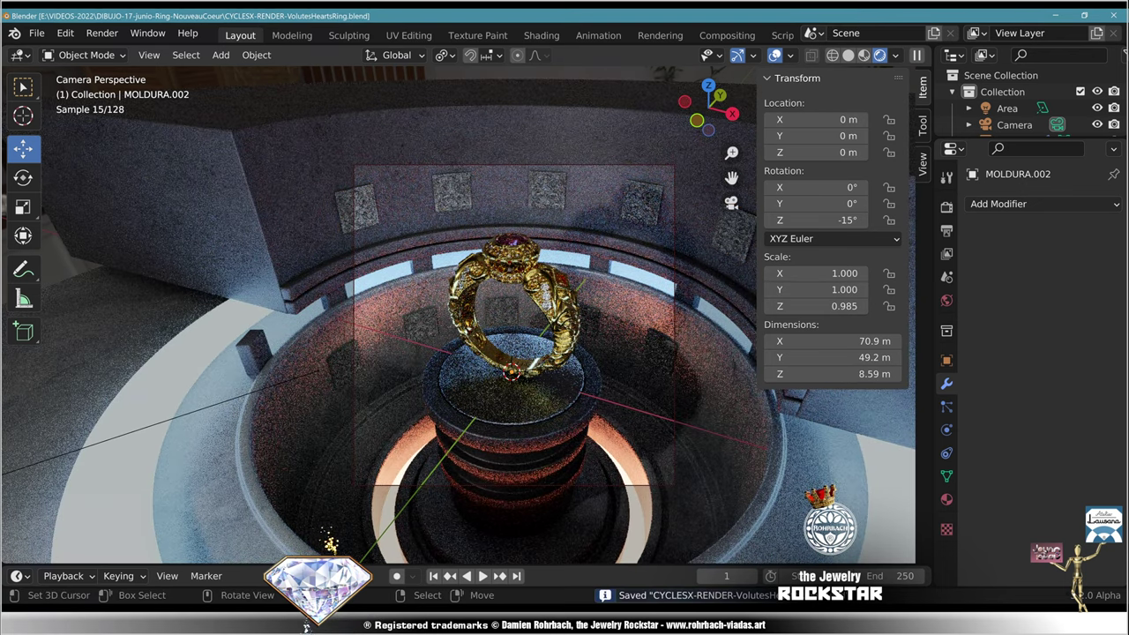
Step: Replace the upper tile row's material with SURROUNDINGS-TOP and clear the selection
right_click(291, 168)
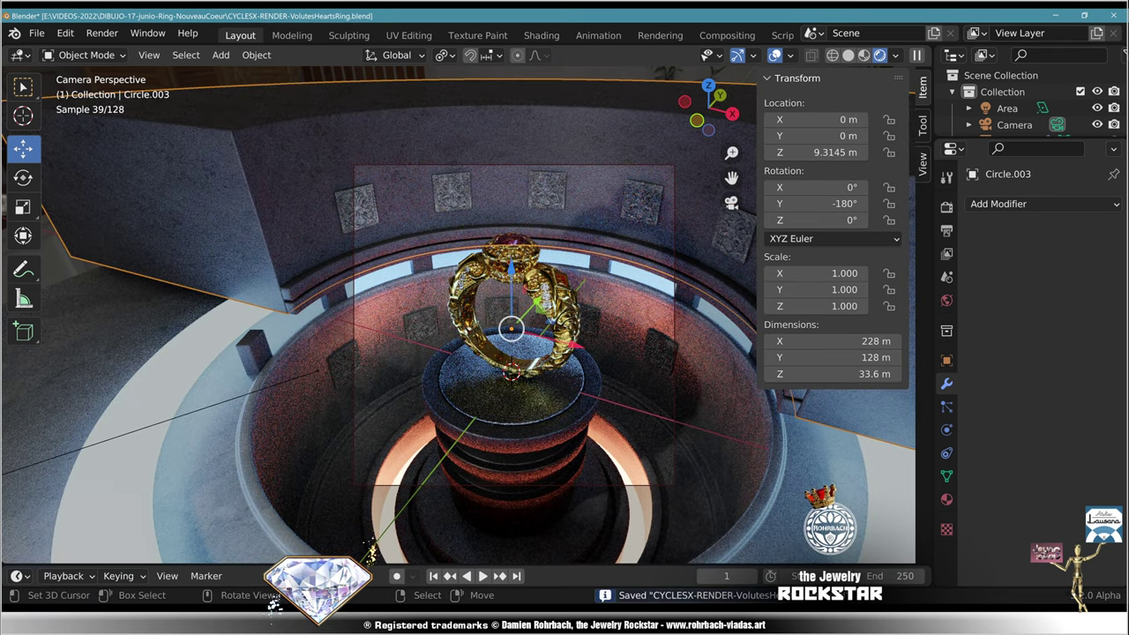
right_click(642, 202)
click(947, 499)
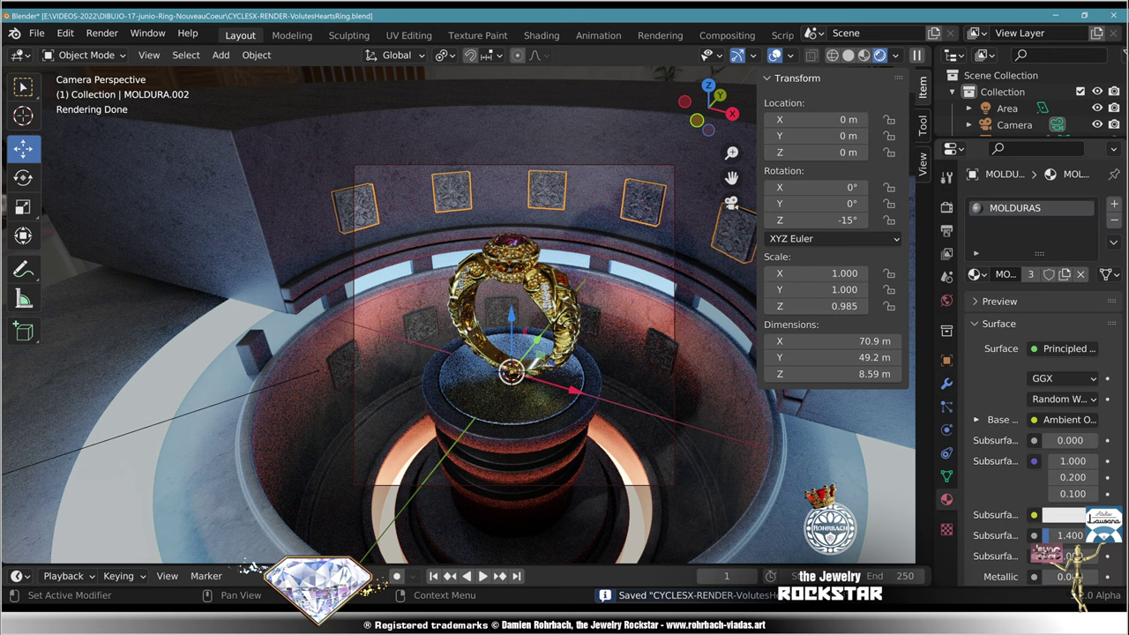
click(974, 274)
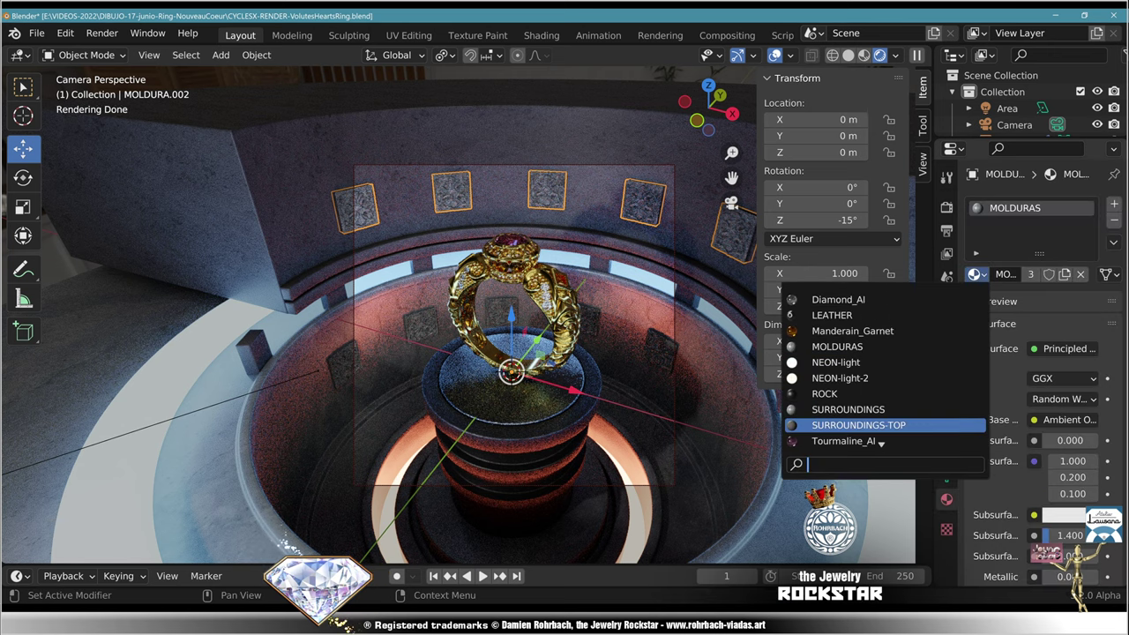
click(859, 425)
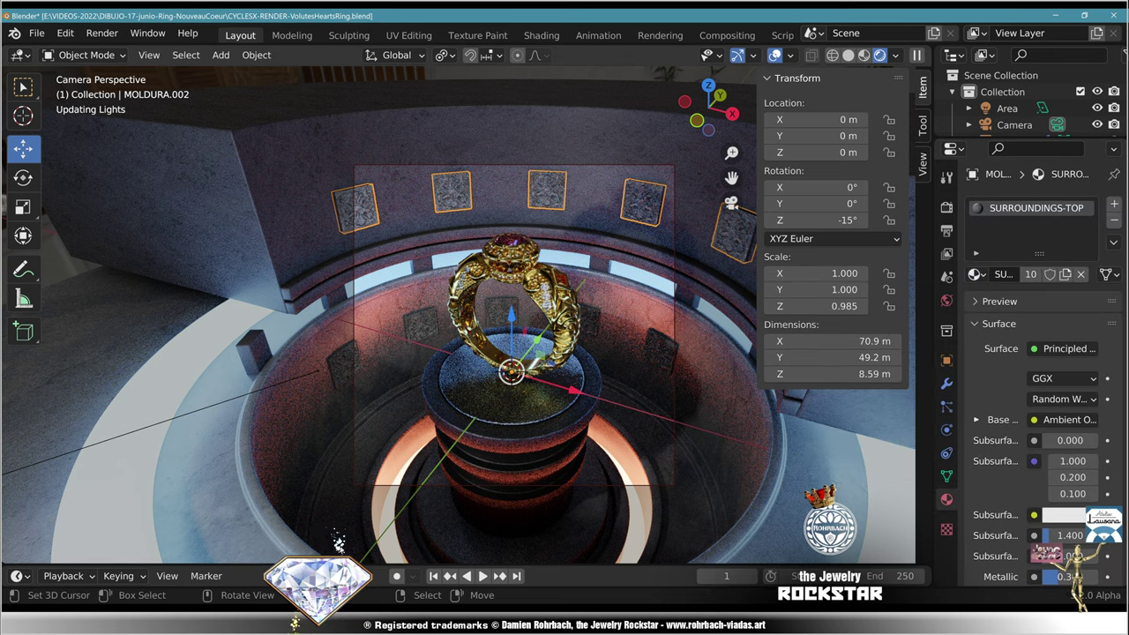
key(alt+a)
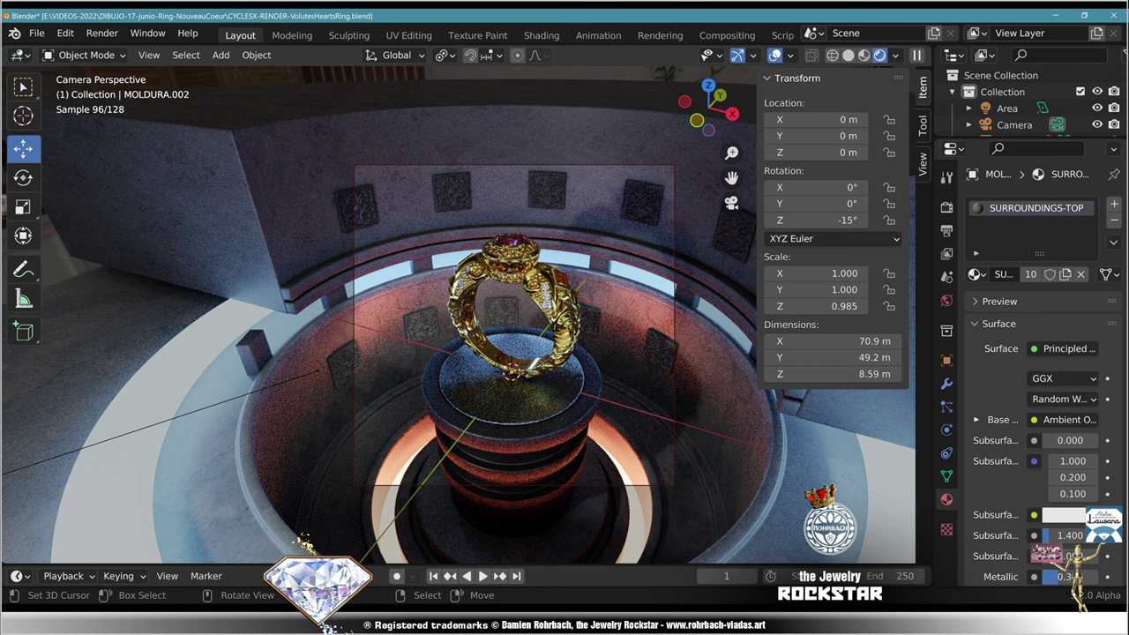
Step: Raise the upper tile row about 2.93 m along Z, deselect it and hide the viewport overlays
right_click(642, 202)
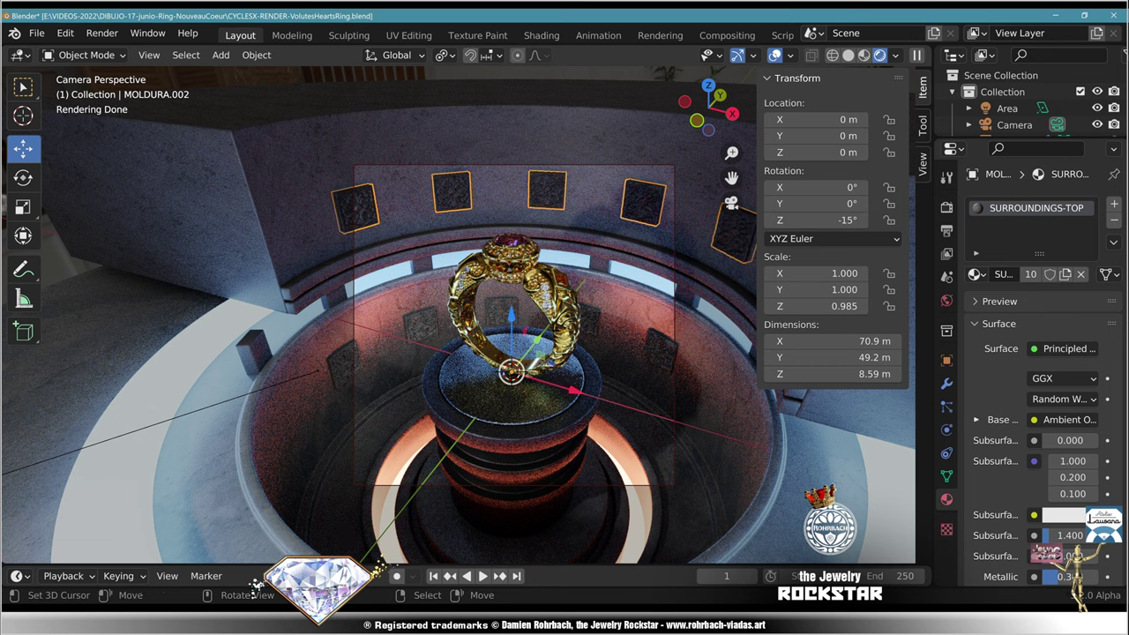
drag(512, 315, 511, 297)
key(alt+a)
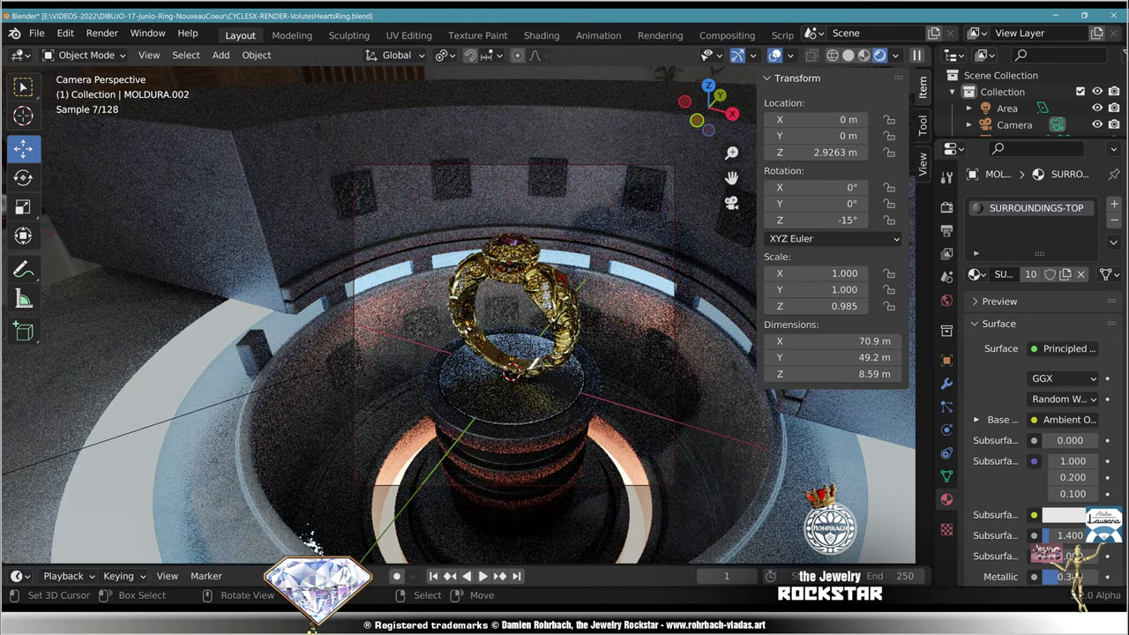
key(shift+alt+z)
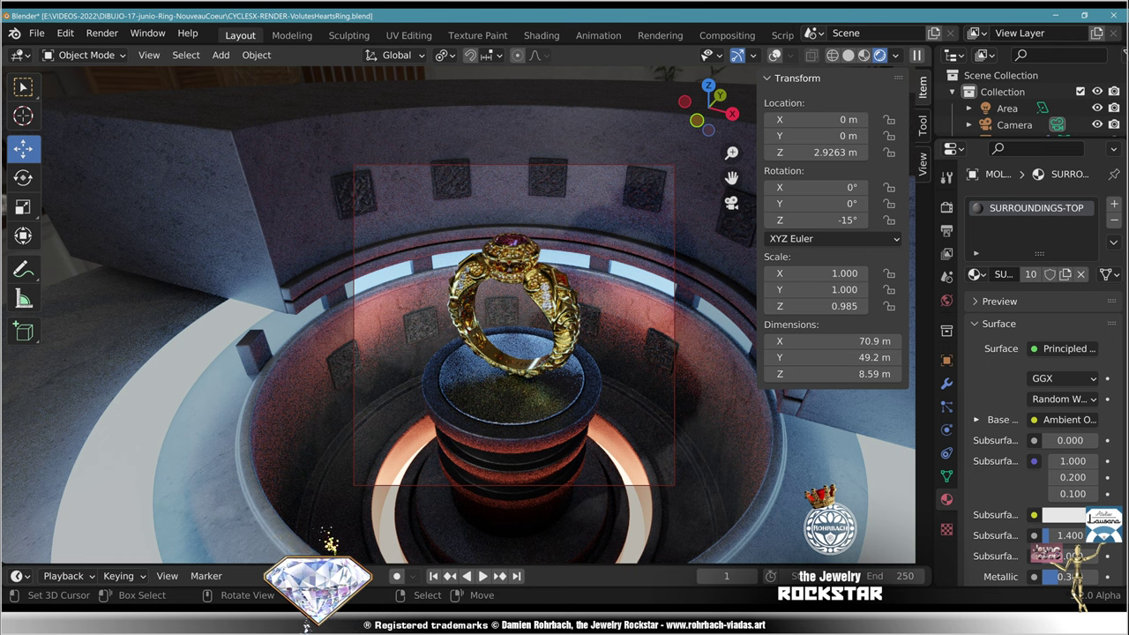
Step: Set the lower tile row's MOLDURAS material to metallic 1 and roughness 0.1
right_click(688, 260)
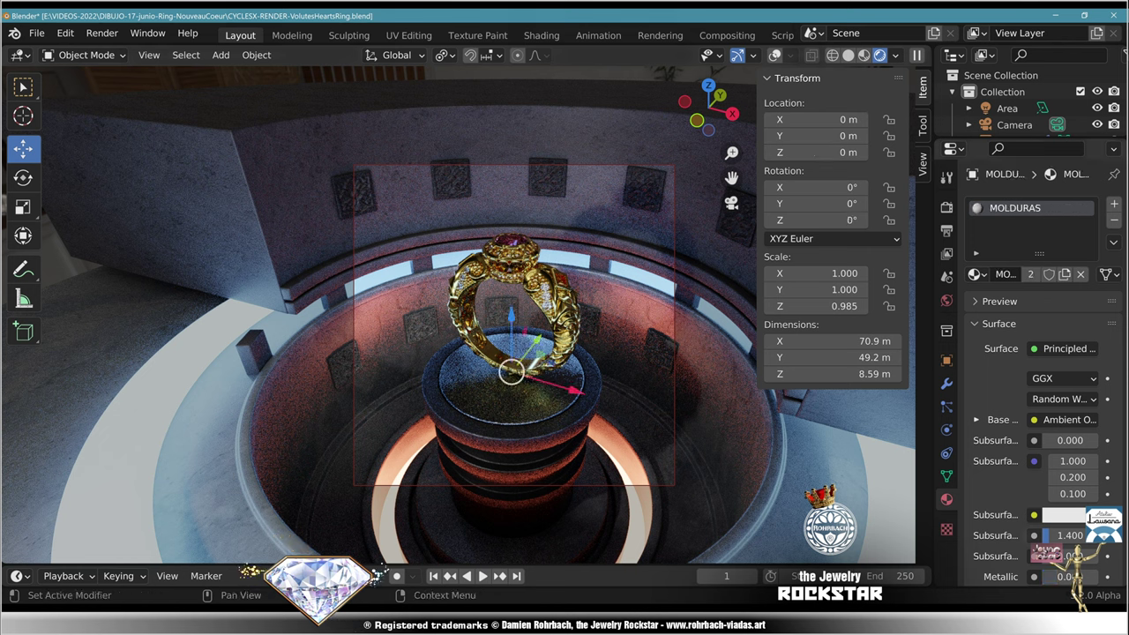
scroll(1041, 397, down, 3)
scroll(1058, 397, down, 1)
click(1070, 449)
text(1)
key(Return)
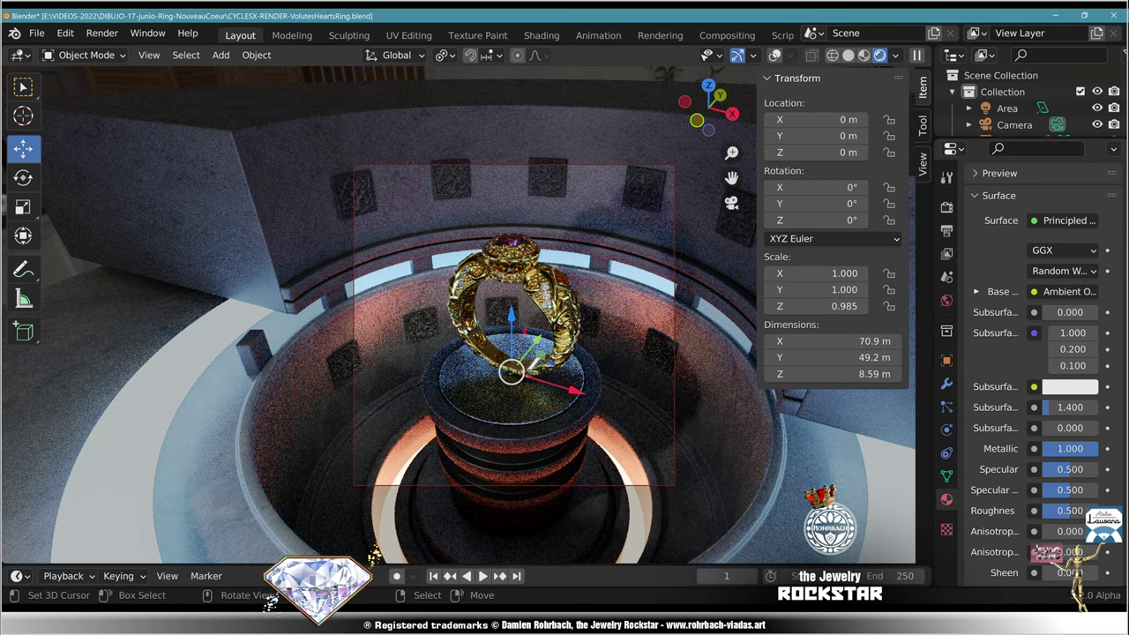
click(1070, 511)
text(.1)
key(Return)
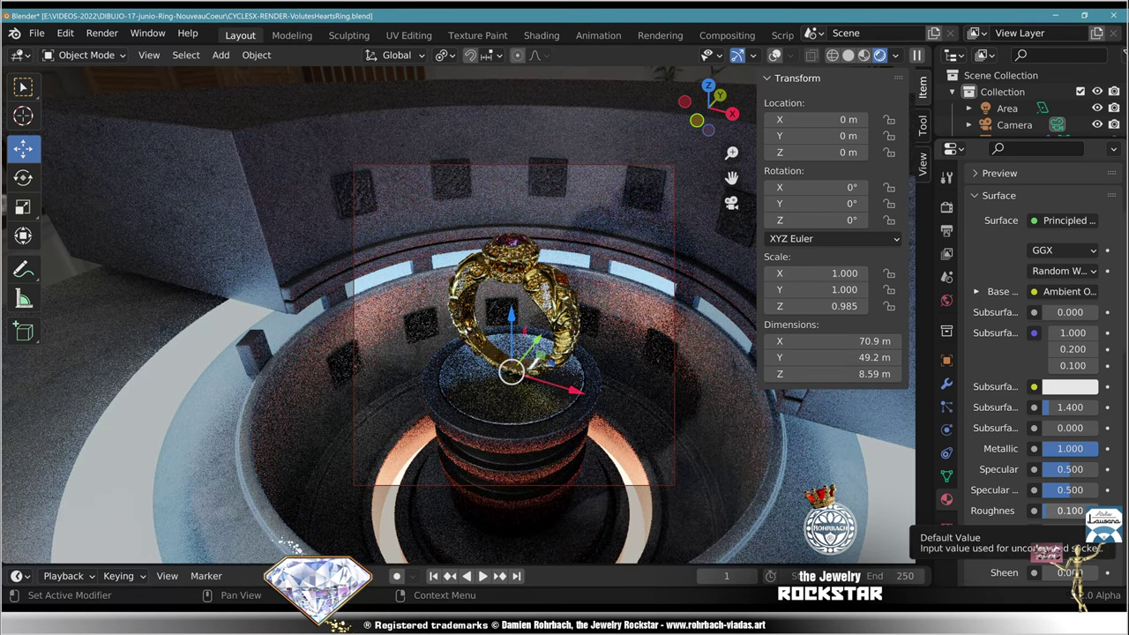
scroll(477, 317, up, 6)
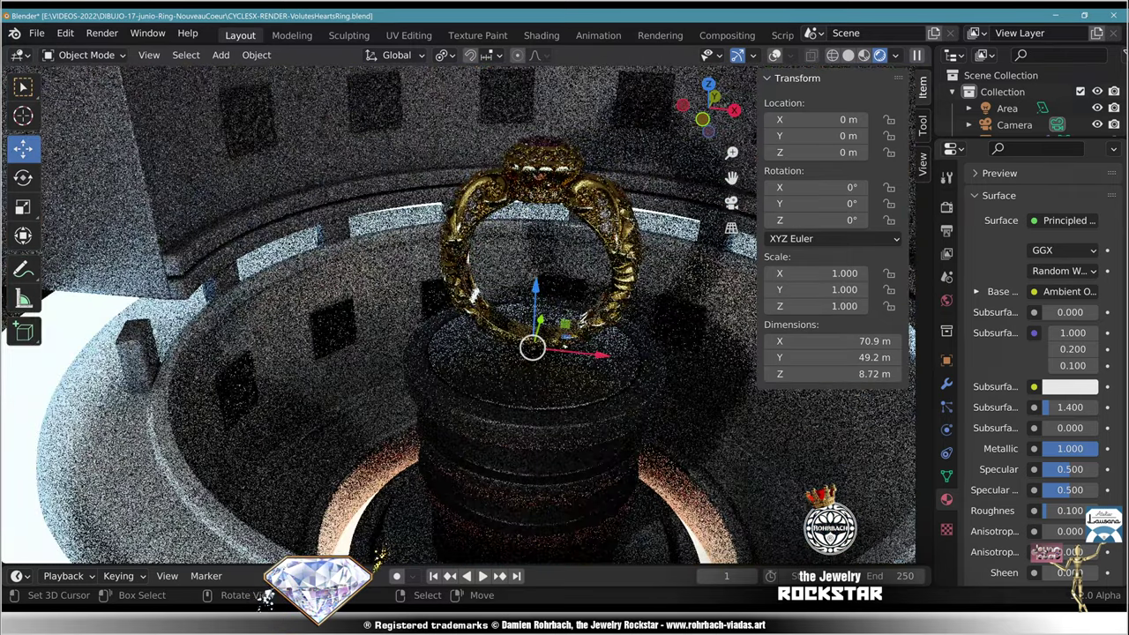
Step: Set the lower tile row's origin to its geometry and its Z scale to 0.990
click(256, 55)
mouse_move(285, 91)
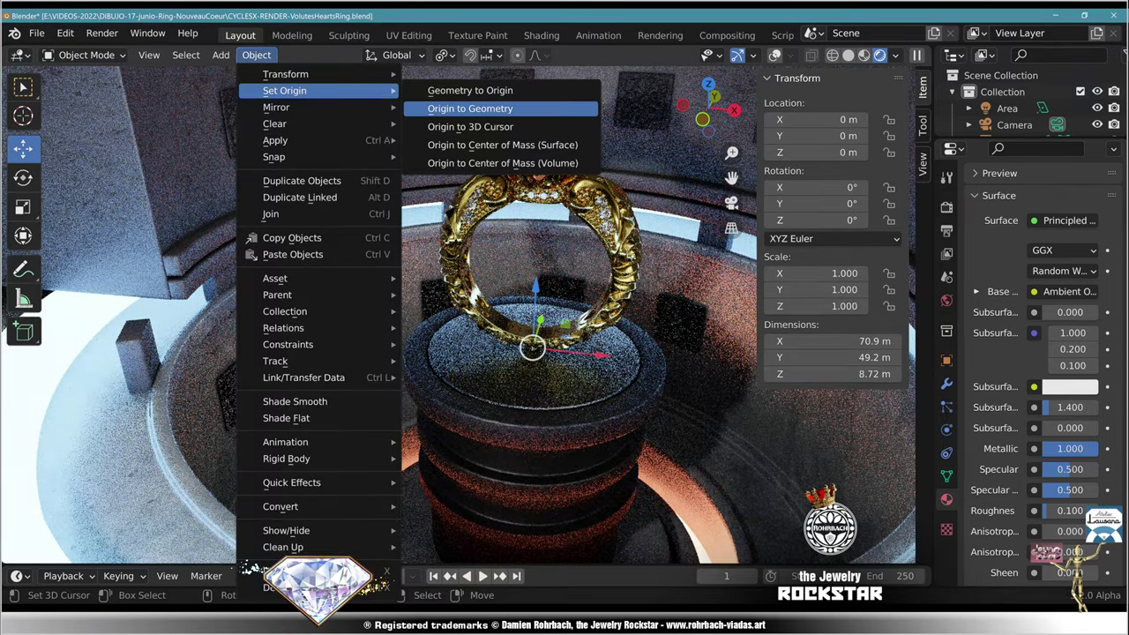
click(470, 108)
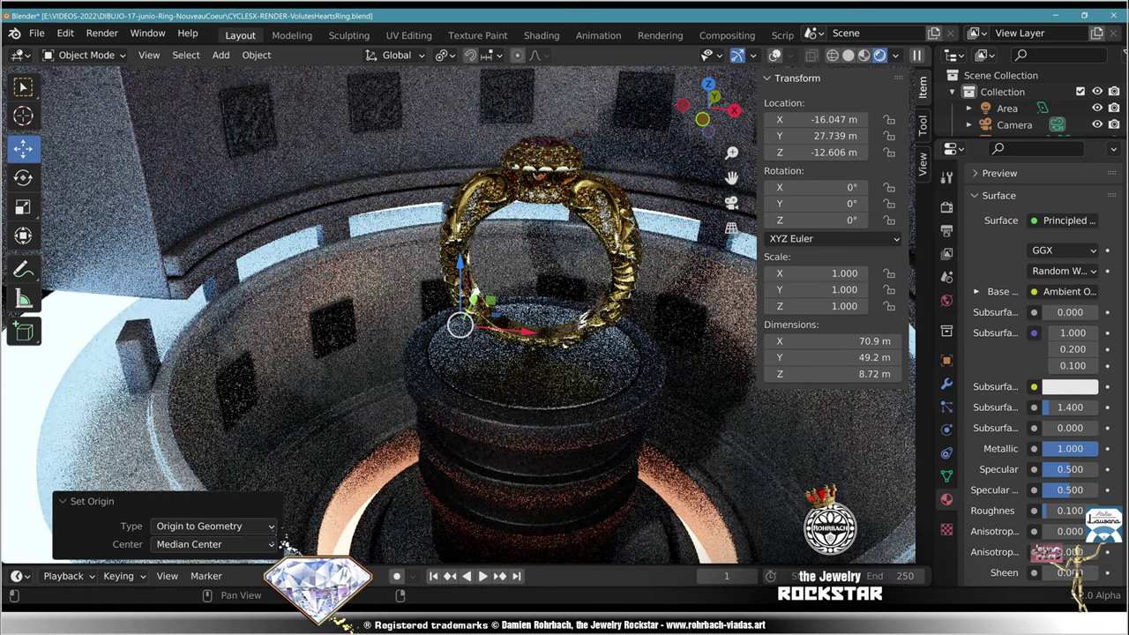
click(816, 306)
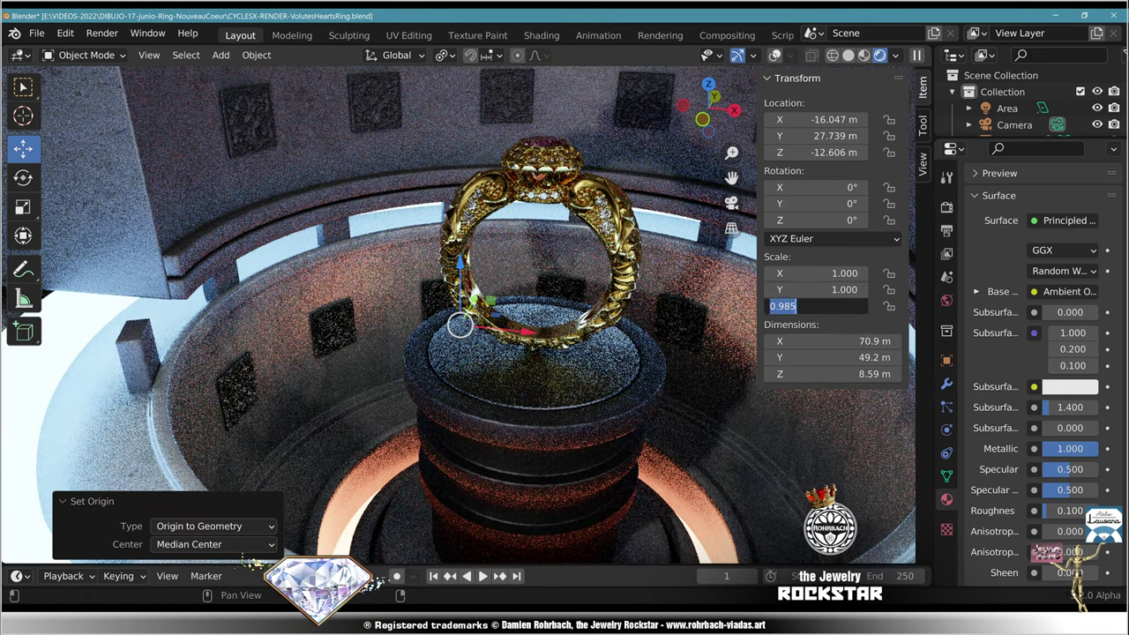
text(0.985)
key(Return)
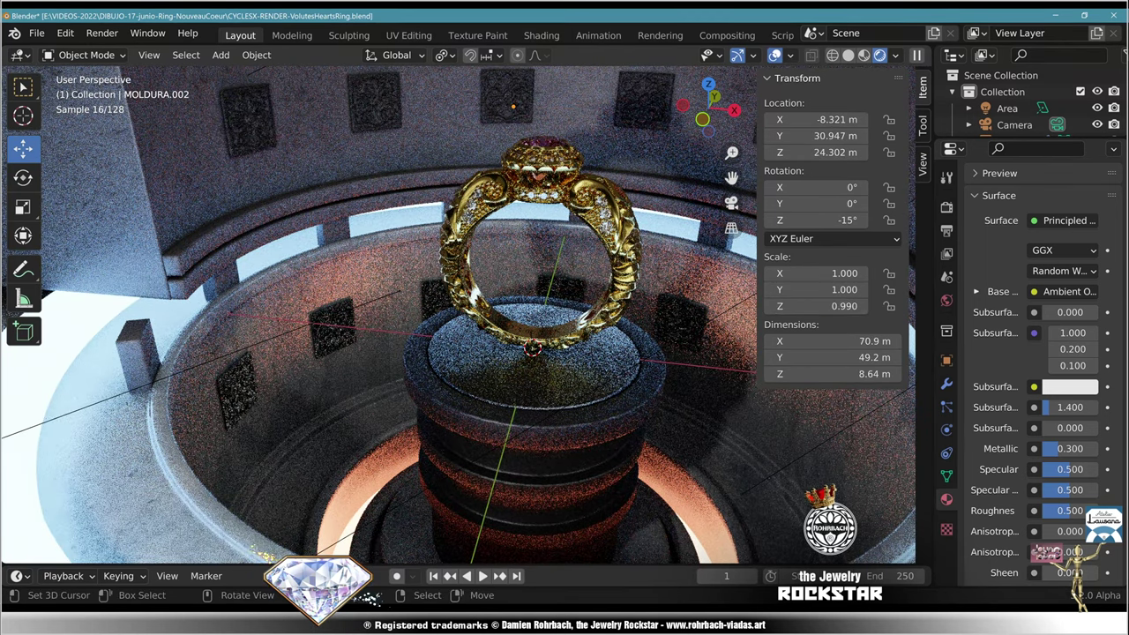
Step: Set the lower tile row's MOLDURAS material to metallic 0, checking it through the scene camera
key(KP_0)
scroll(459, 317, up, 5)
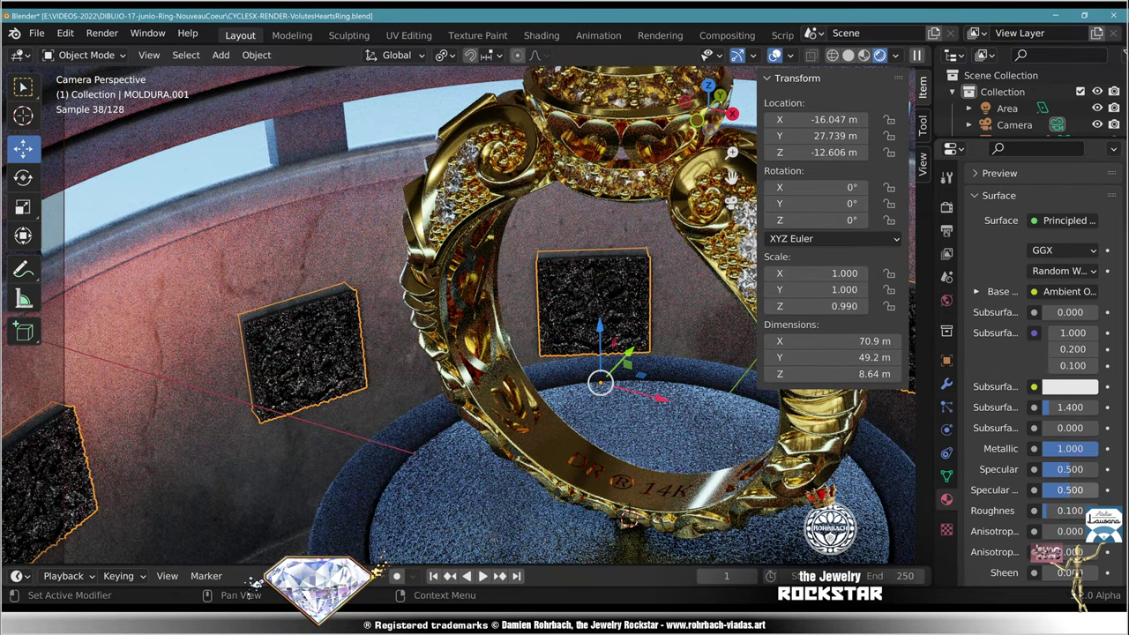
drag(1071, 490, 1071, 429)
key(Escape)
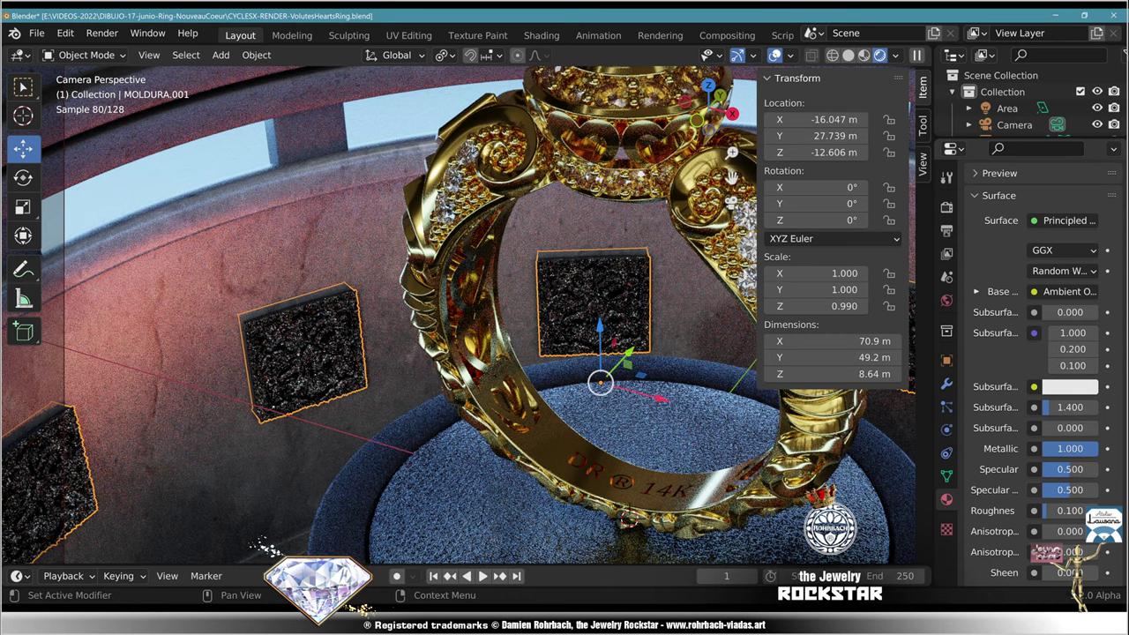
click(1071, 450)
text(0)
key(Return)
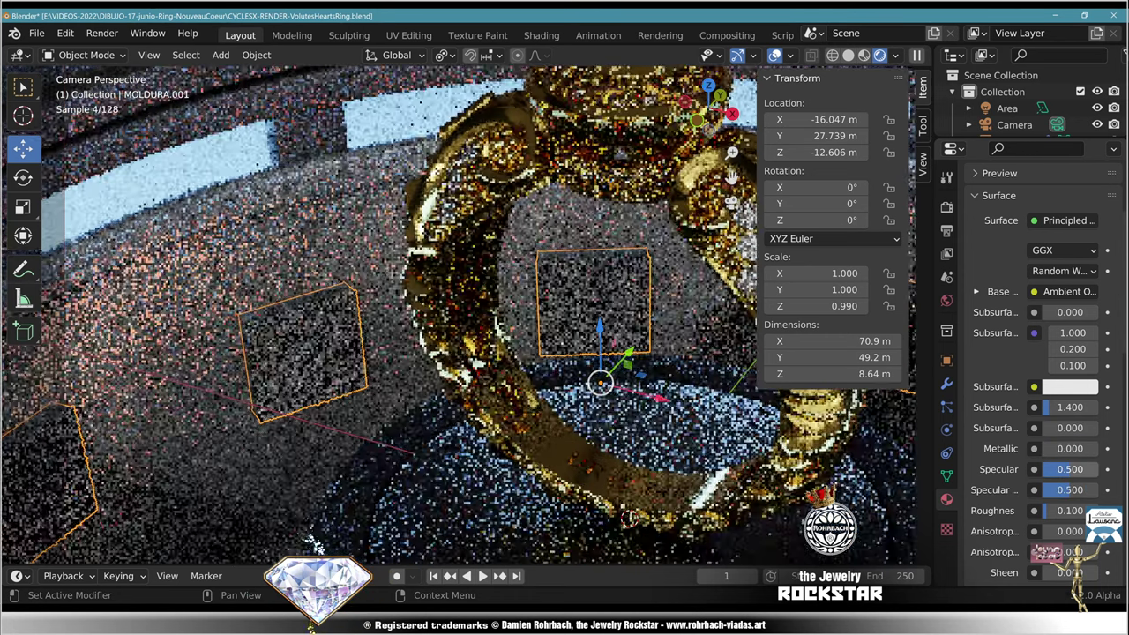
Step: Set the MOLDURAS material's specular and specular tint to 1 and its roughness to 0.5
drag(1071, 469, 1071, 491)
text(1)
key(Return)
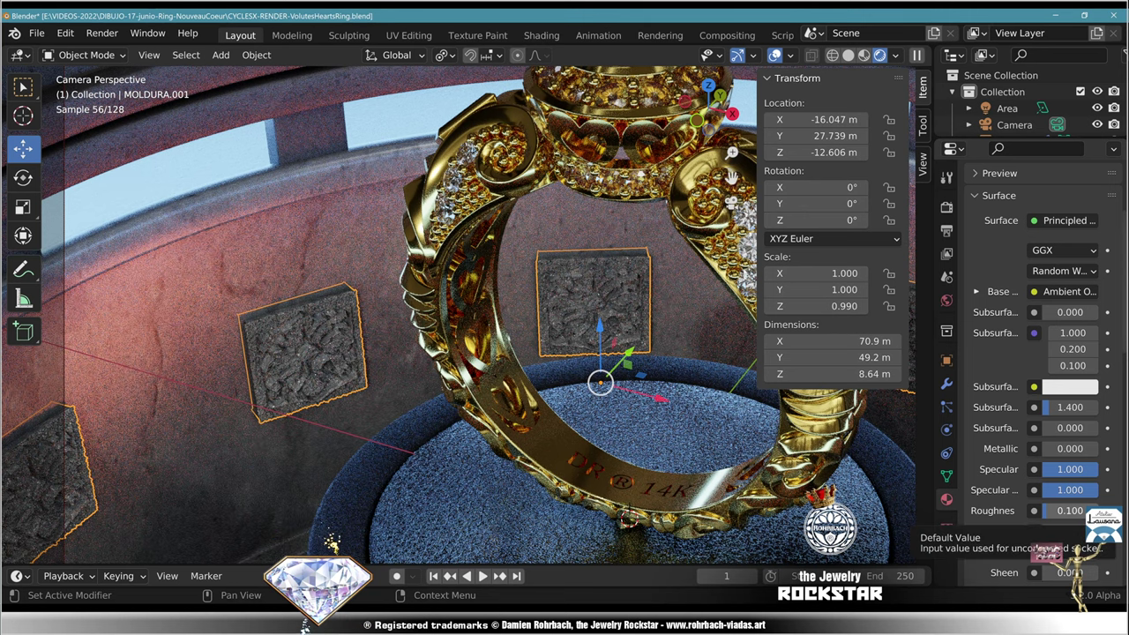
click(1070, 511)
text(.5)
key(Return)
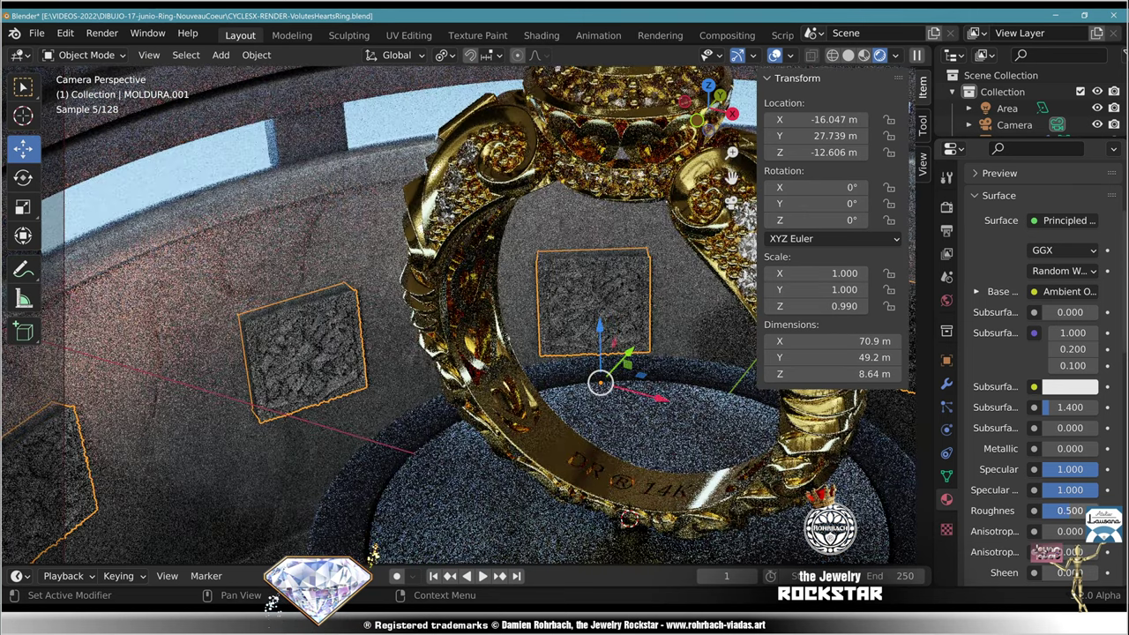
key(ctrl+z)
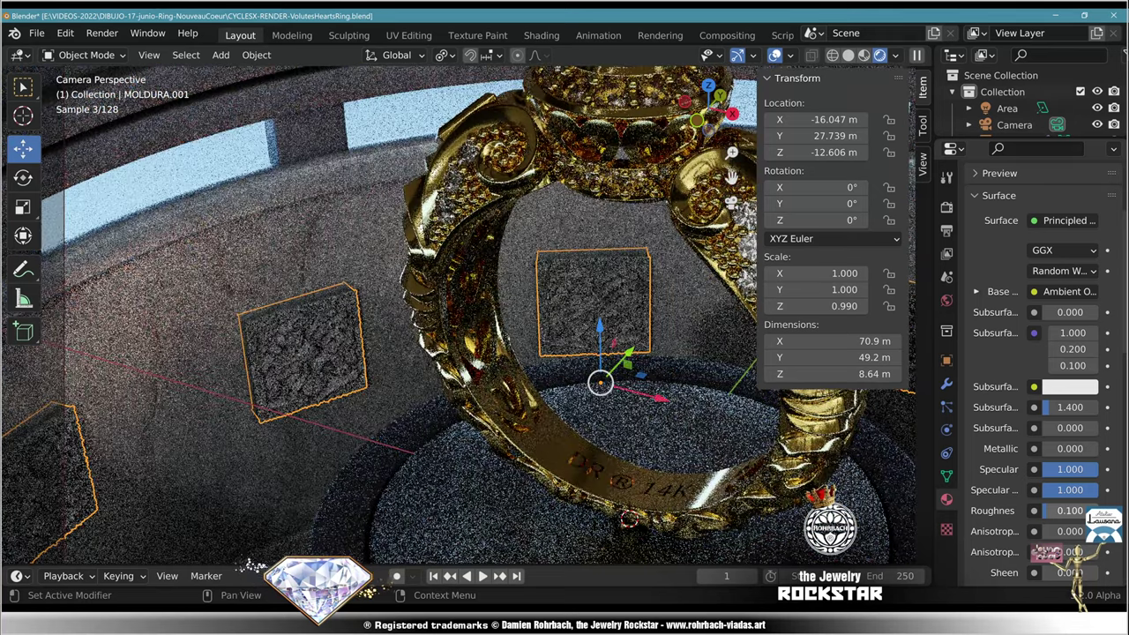
Step: Select the lower tile row and add a Smooth modifier to it
scroll(621, 322, up, 5)
scroll(362, 547, up, 3)
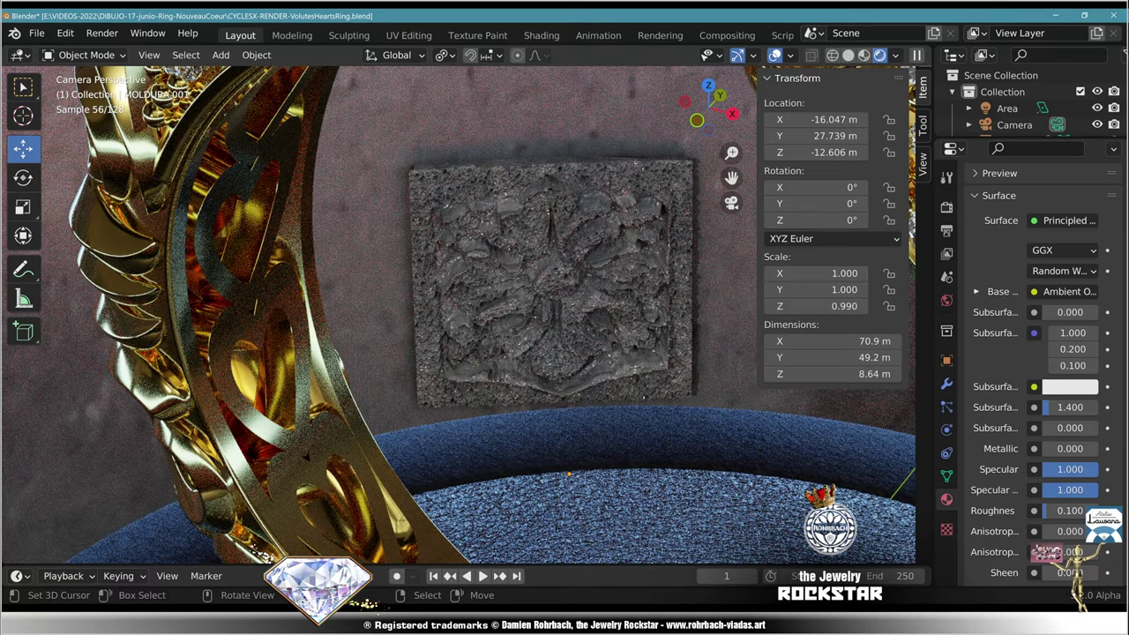
right_click(553, 283)
key(shift)
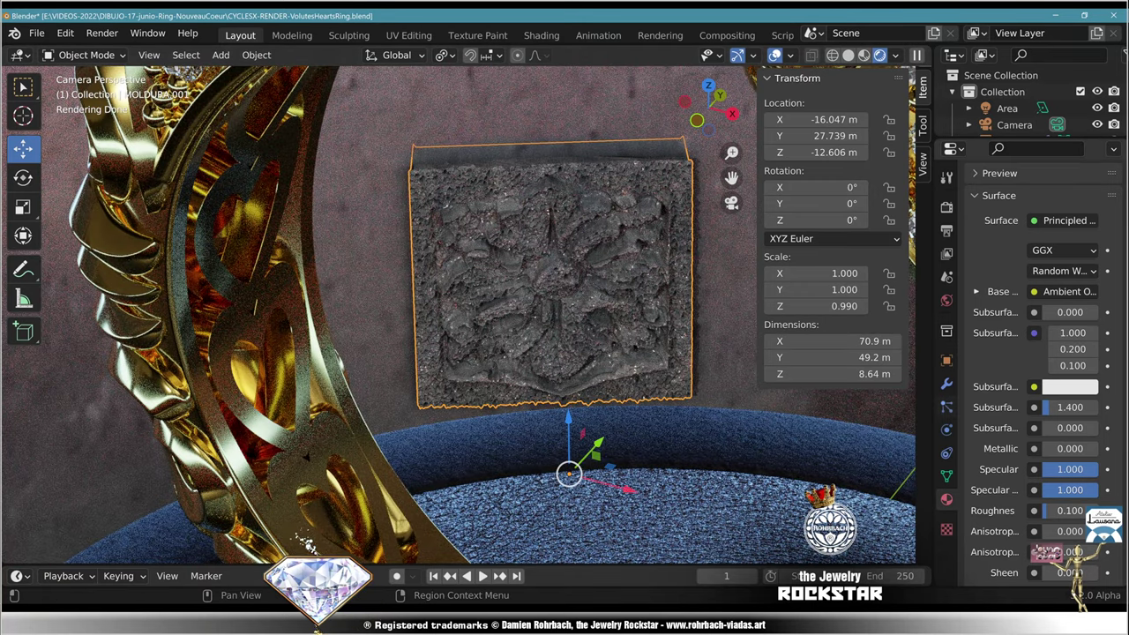
click(947, 383)
click(1023, 204)
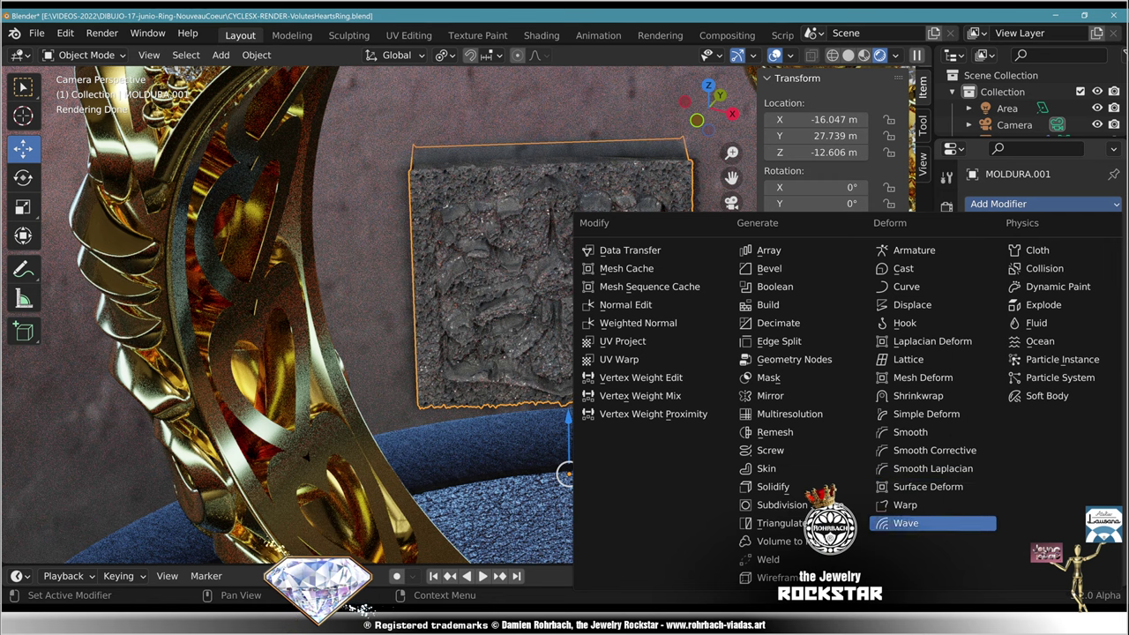
key(Up)
key(Up)
key(Up)
key(Up)
key(Up)
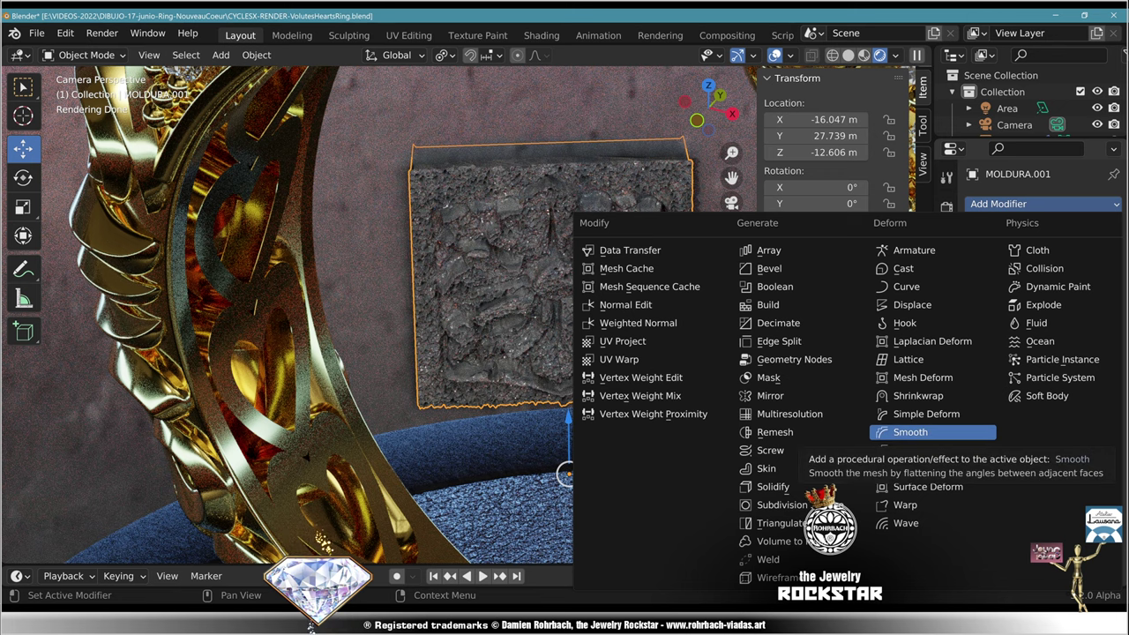
key(Down)
key(Down)
key(Down)
key(Up)
key(Up)
key(Up)
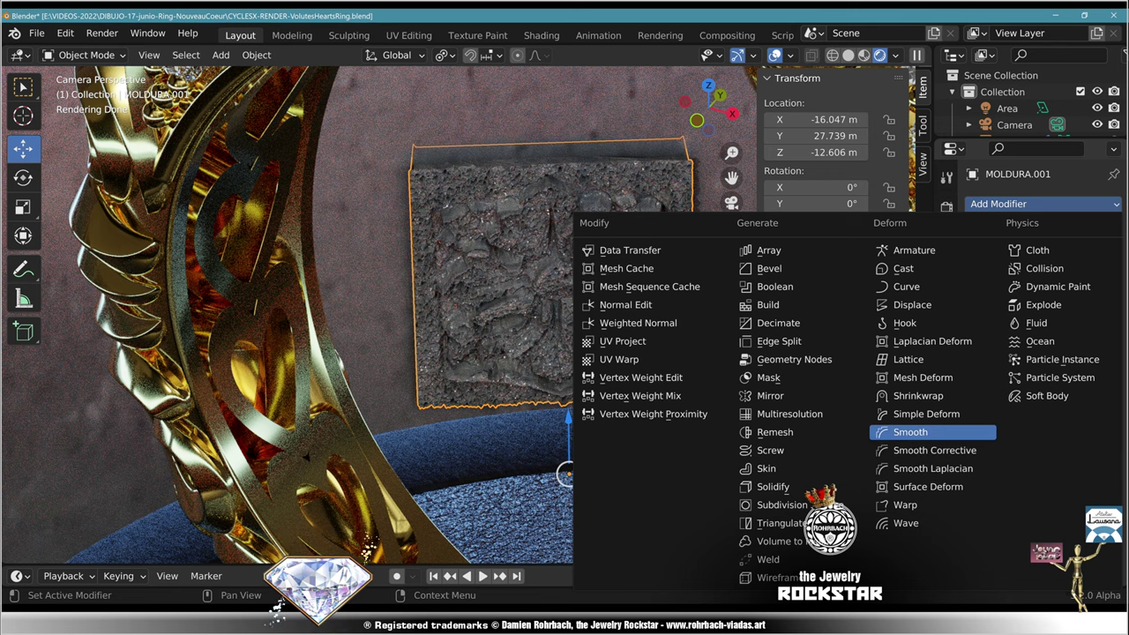
key(Return)
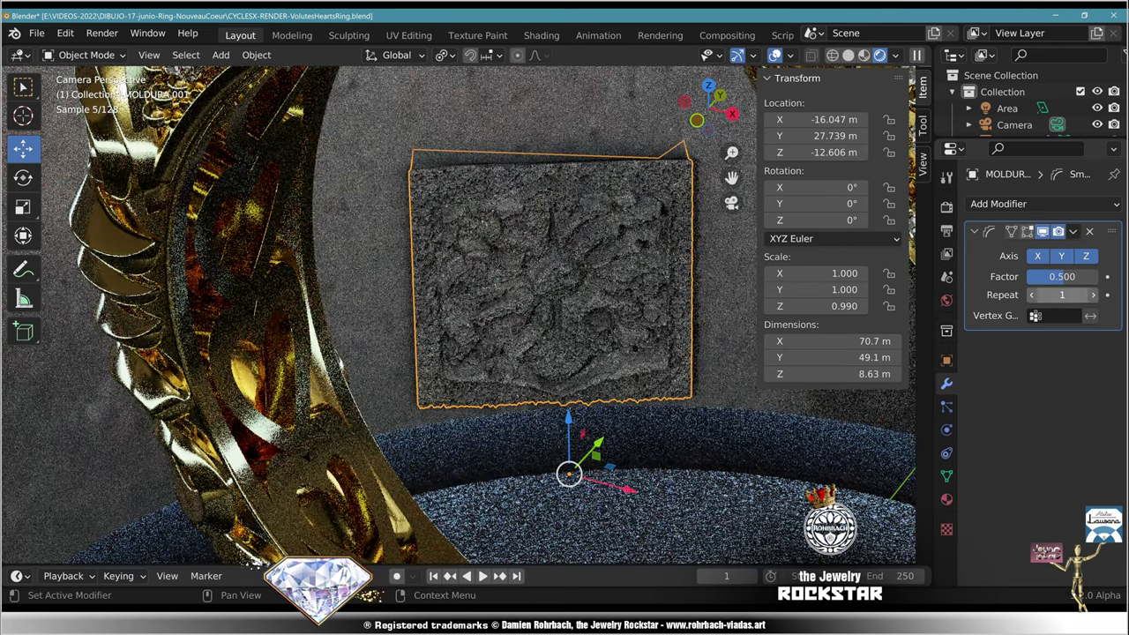
Step: Set the lower tile row's Smooth modifier to 25 repeats
double_click(1062, 295)
text(25)
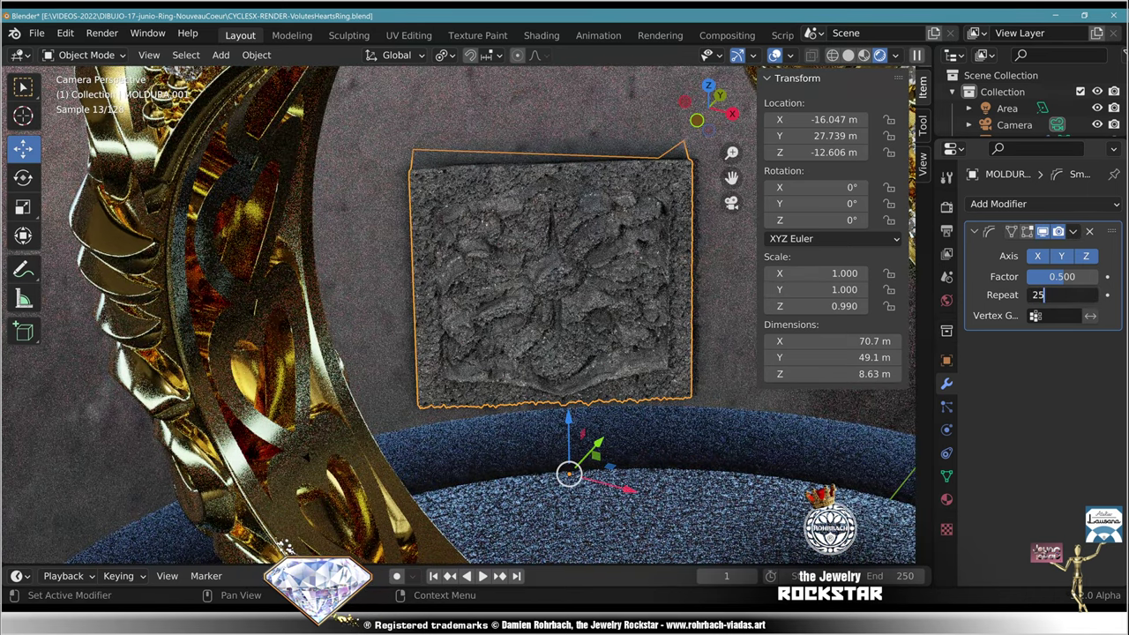
key(Return)
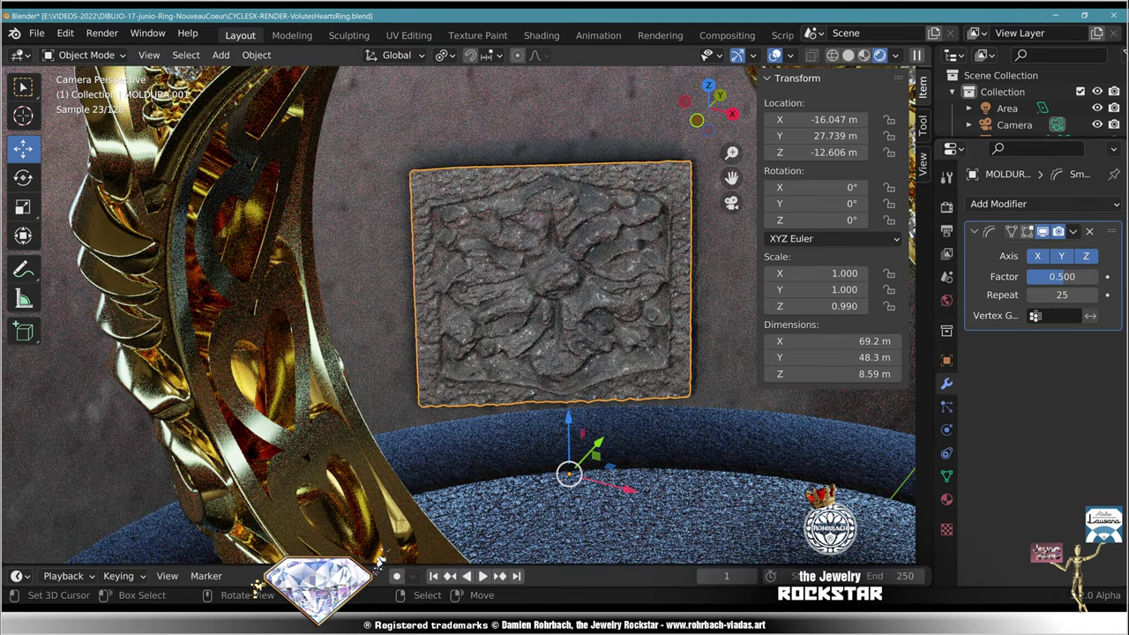
scroll(438, 358, up, 5)
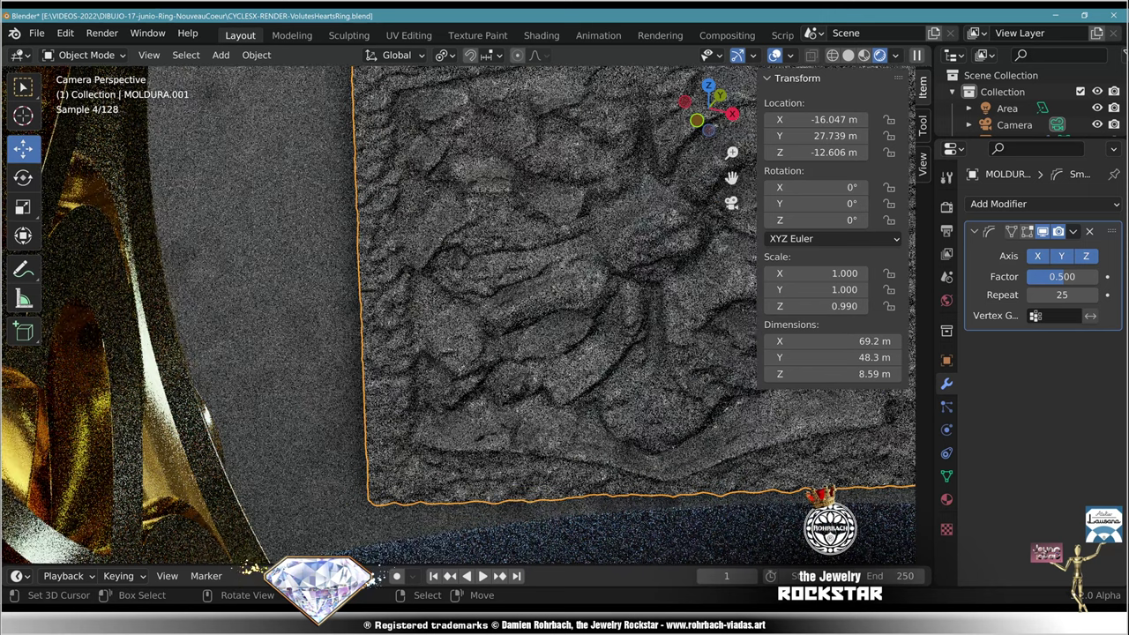
scroll(438, 358, down, 8)
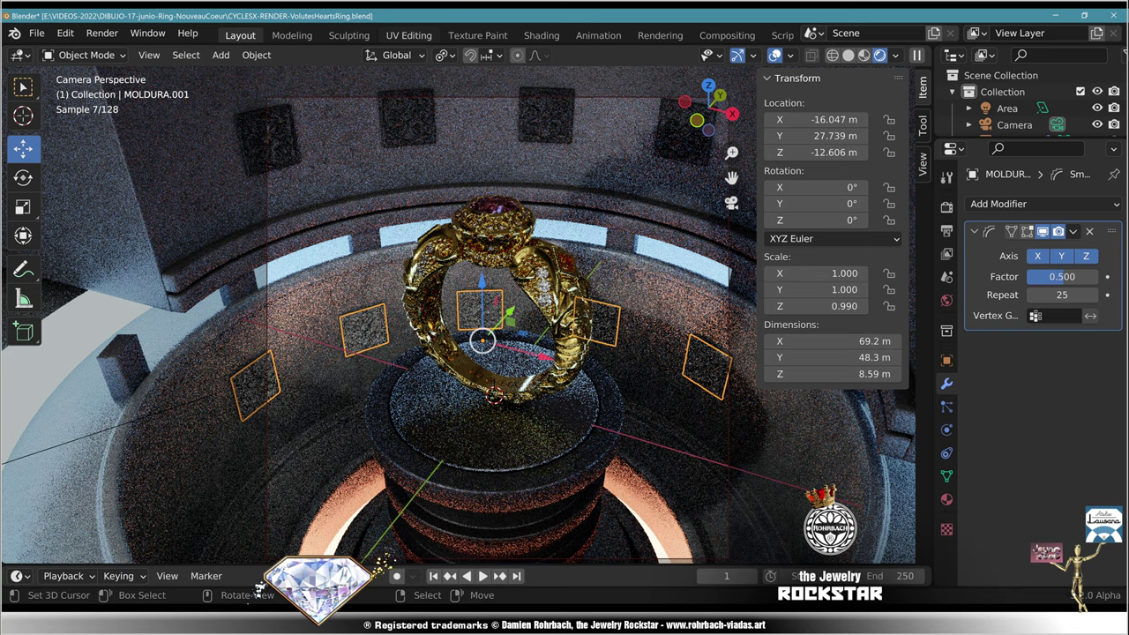
Step: Unwrap the whole mesh of the lower tile row with Cube Projection in the UV Editing workspace
click(410, 36)
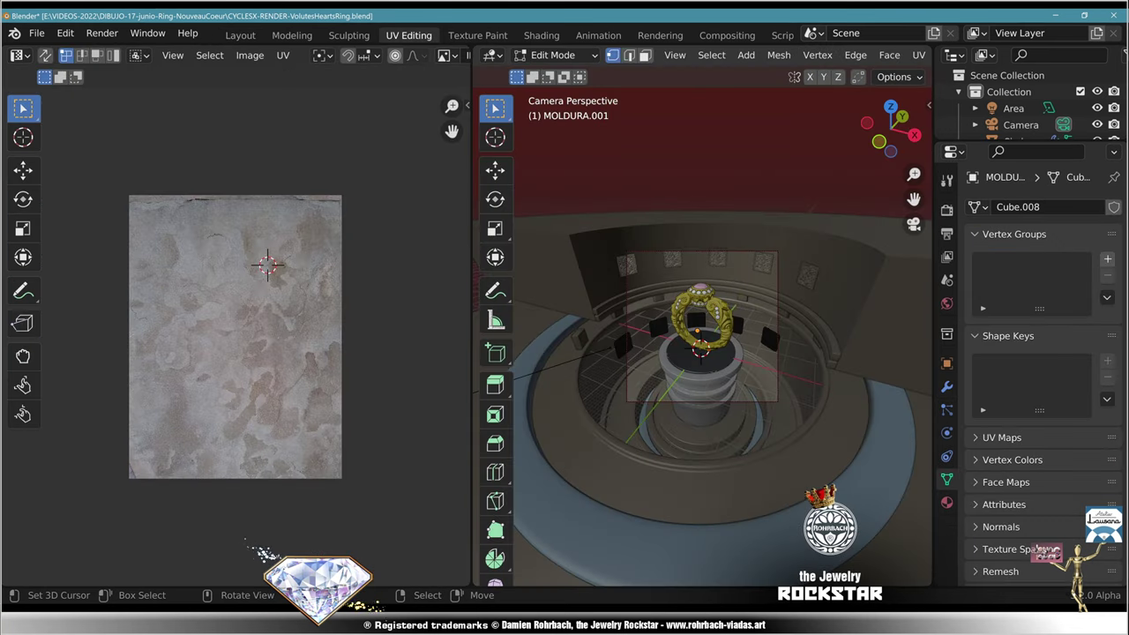
key(a)
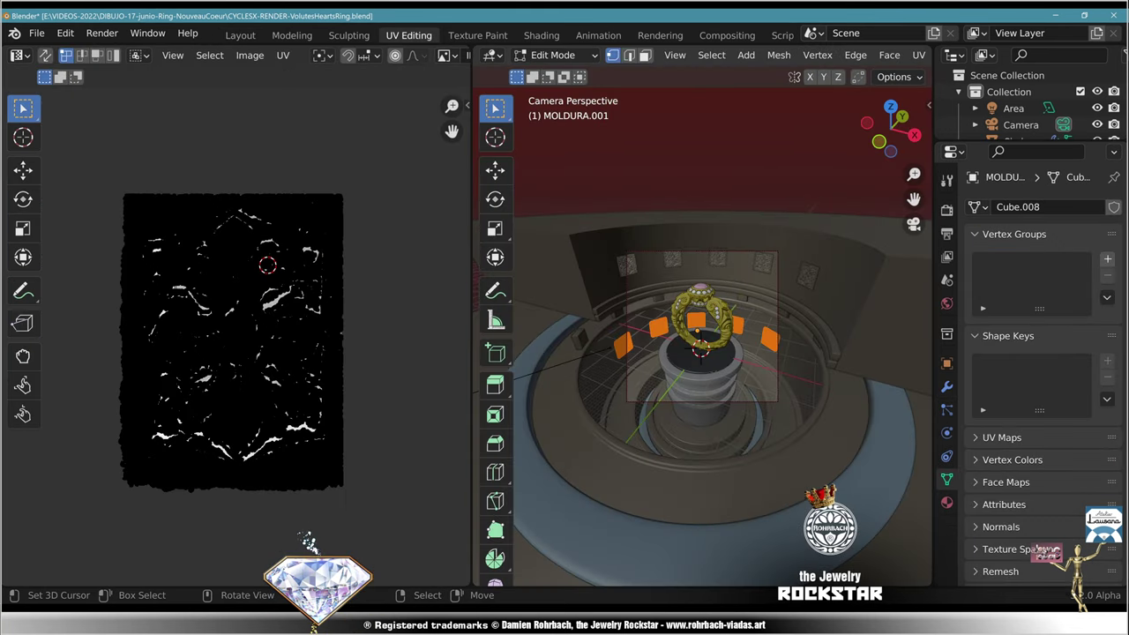
click(919, 55)
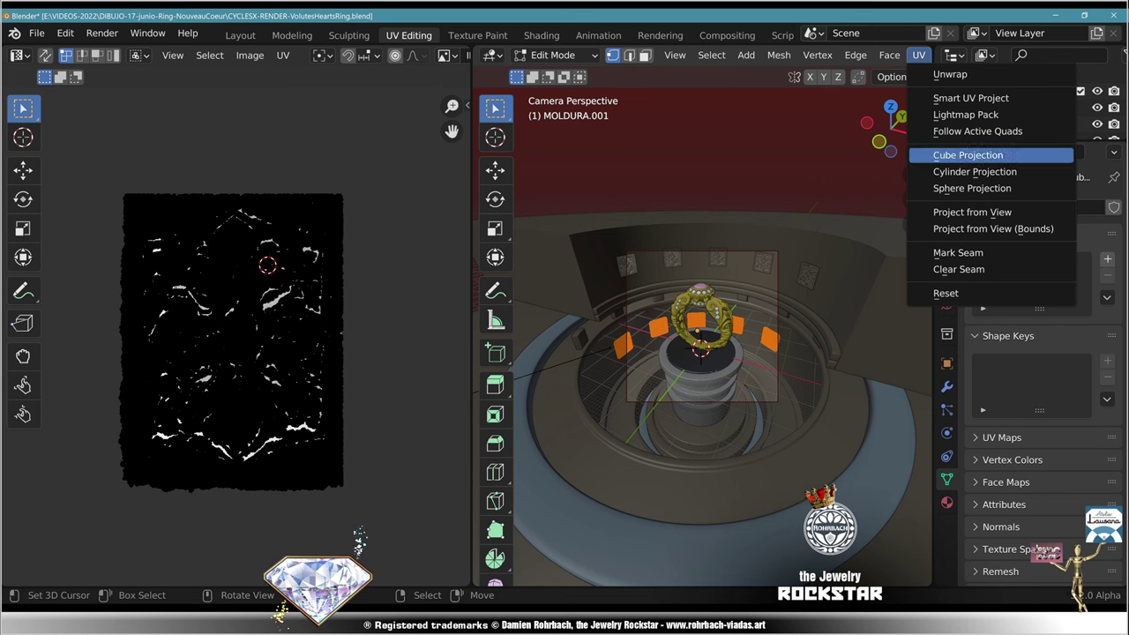
click(968, 154)
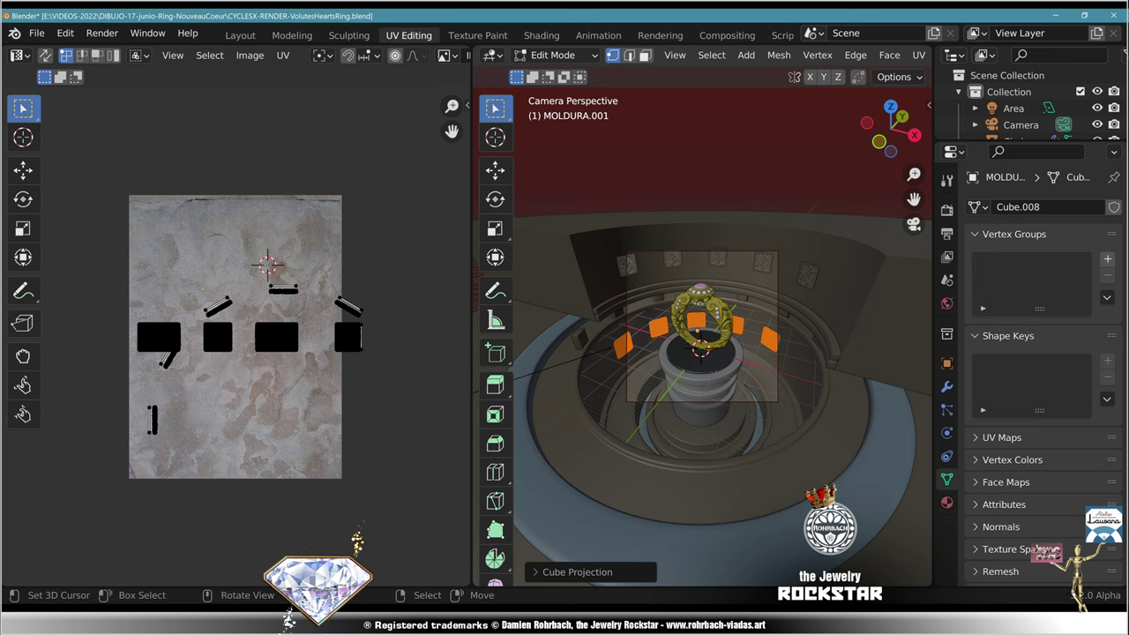
key(Tab)
Step: Select the upper tile row and unwrap its whole mesh with Cube Projection
click(718, 257)
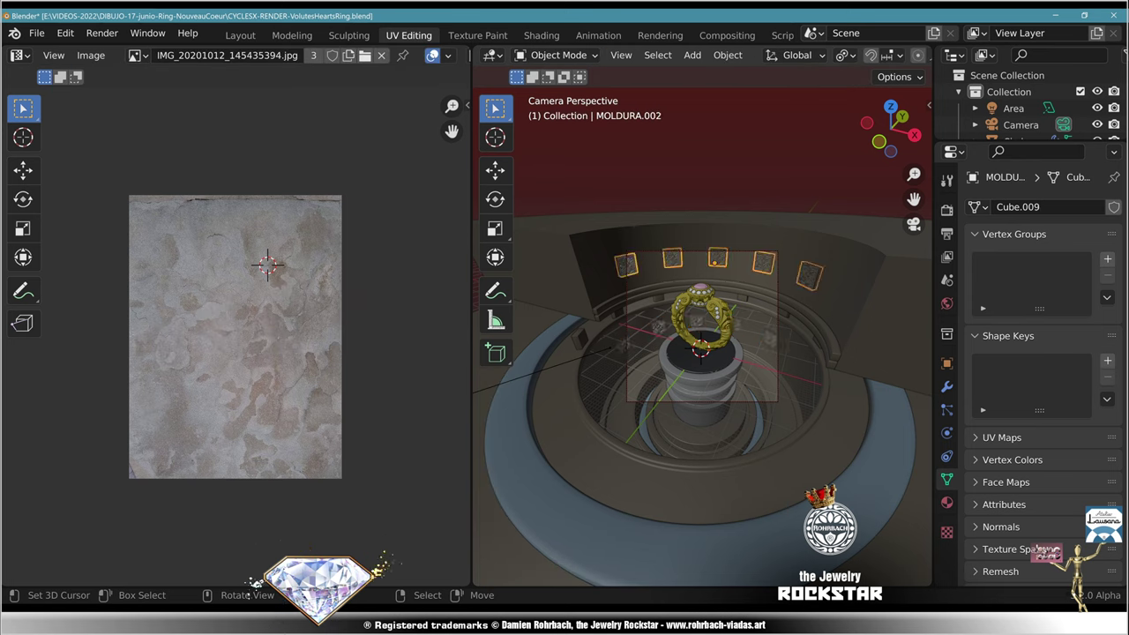
key(Tab)
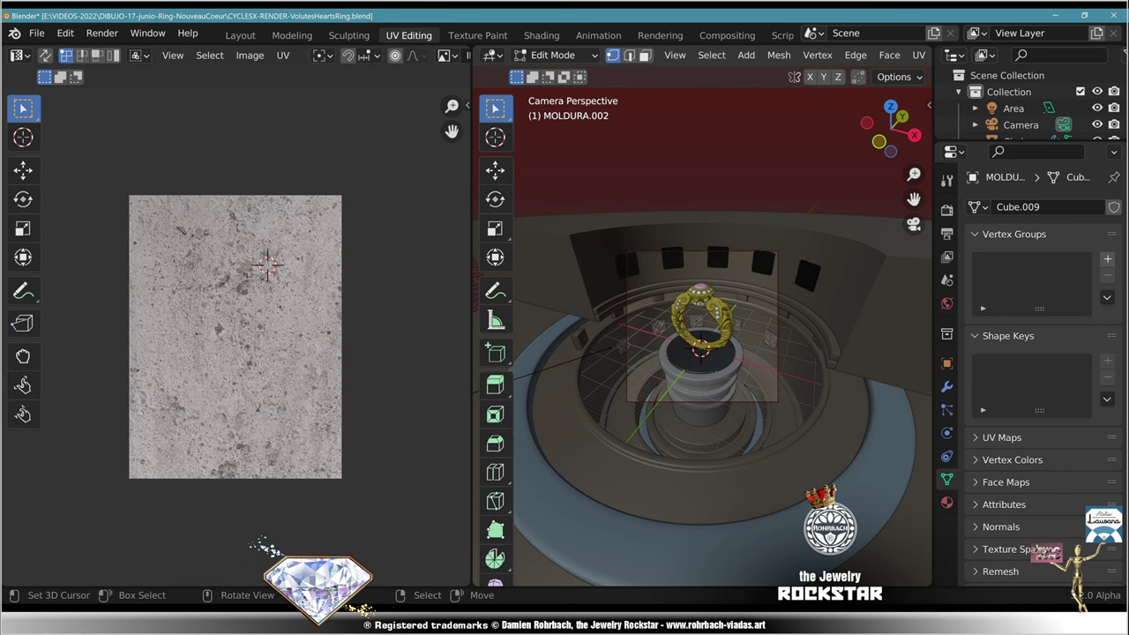
key(a)
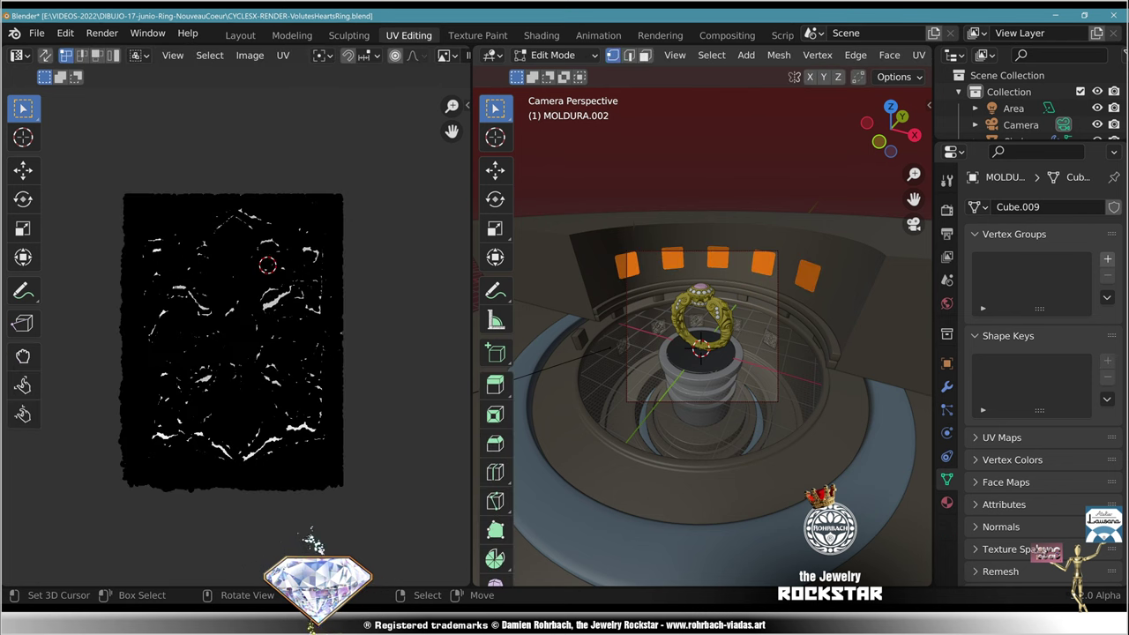
click(918, 54)
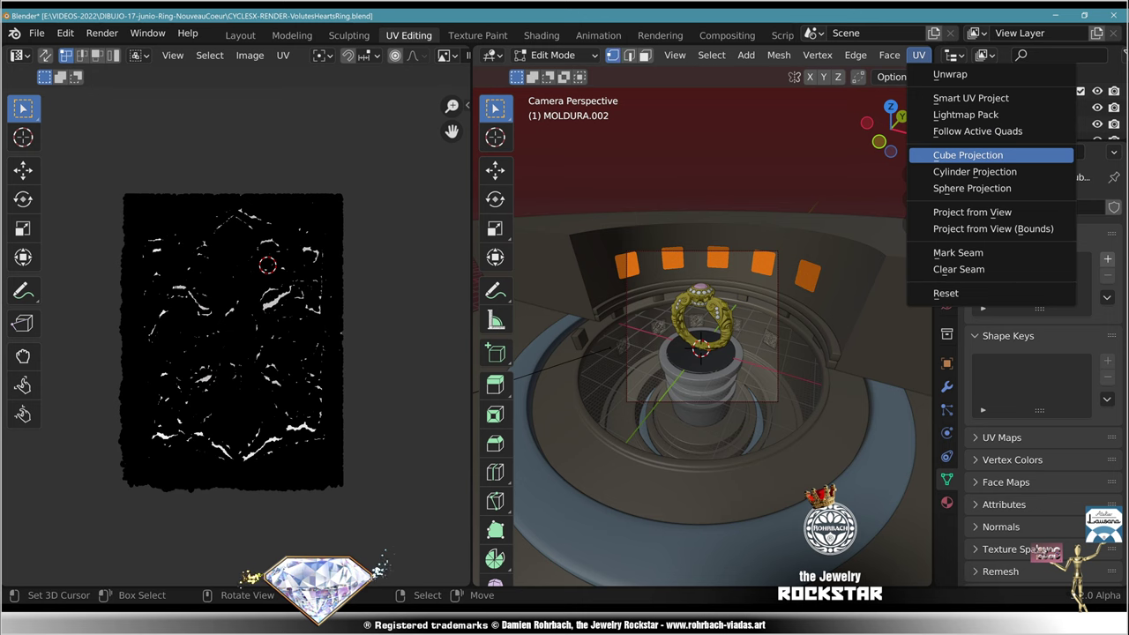
click(968, 155)
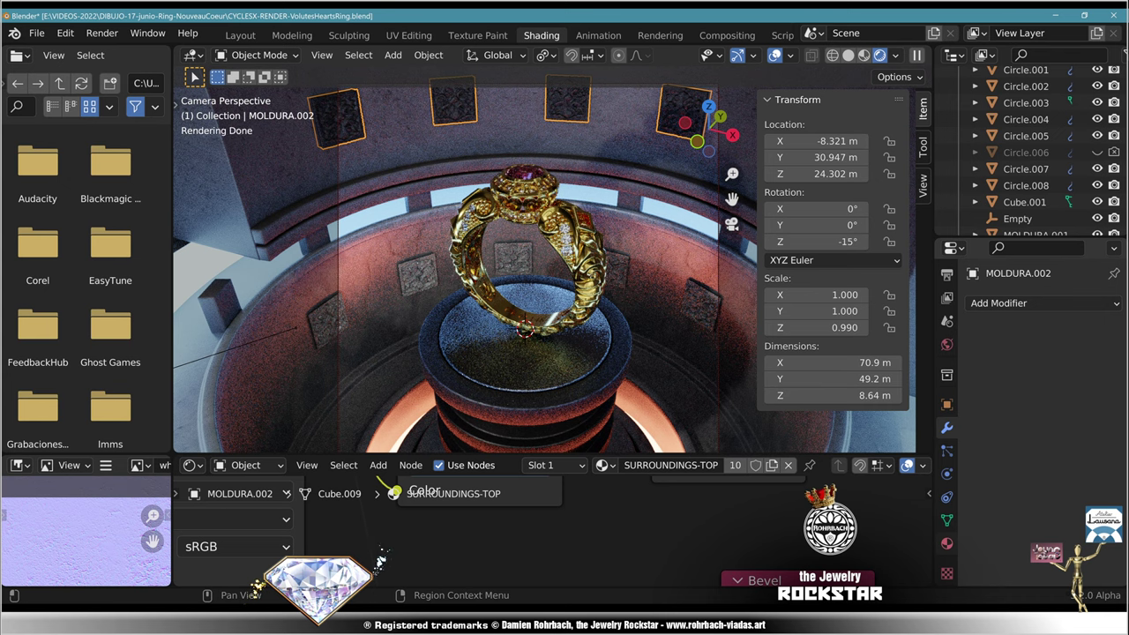
Step: Replace the upper tile row's material with MOLDURAS and clear the selection
click(946, 564)
click(975, 373)
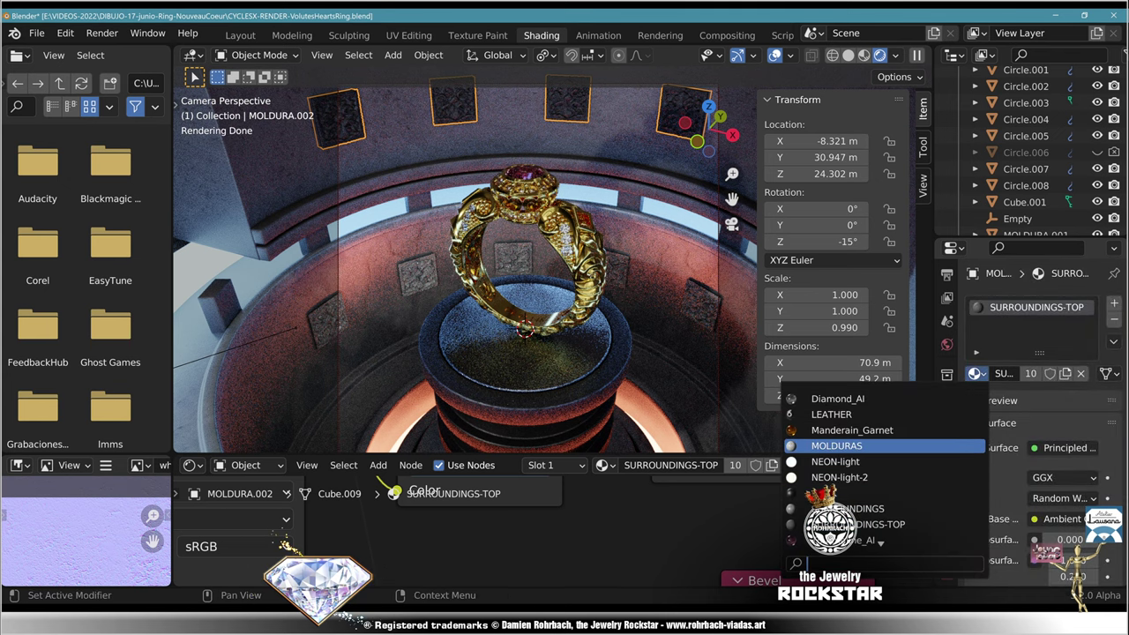
click(836, 446)
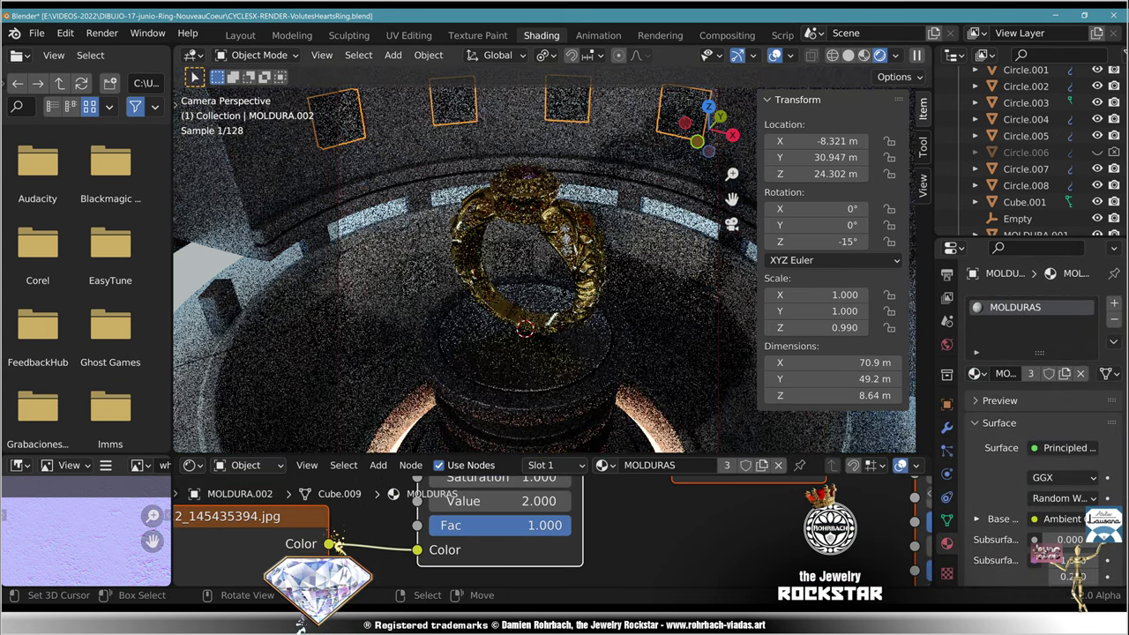
key(alt+a)
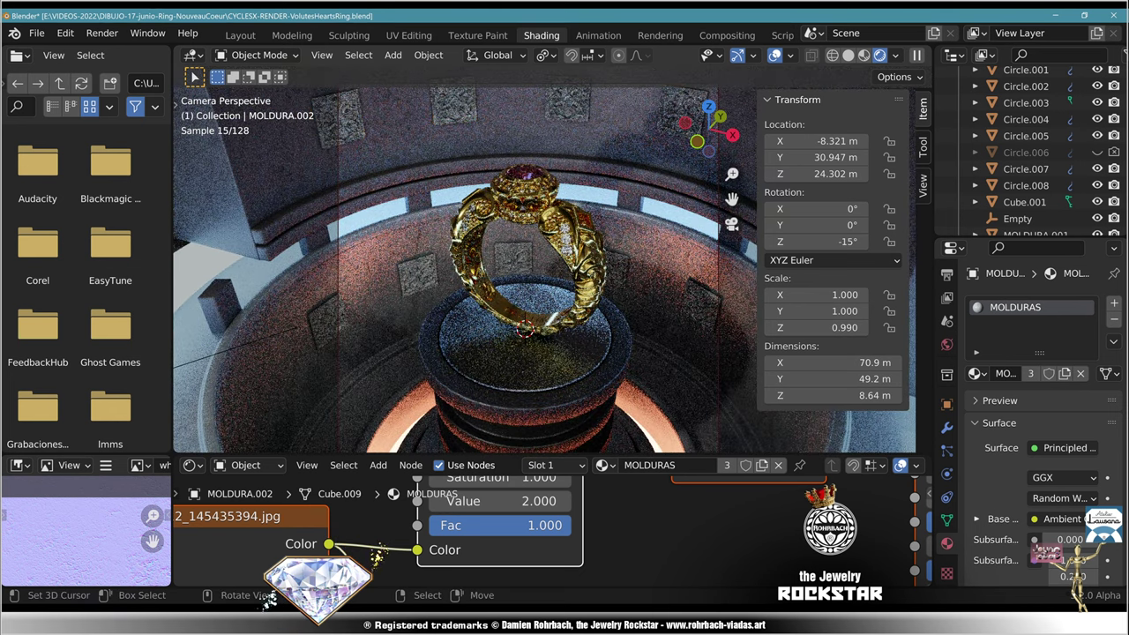
Step: Select the upper tile row and disconnect the IMG_20201012_145435394.jpg texture from the Hue Saturation Value node's Color input in MOLDURAS
right_click(567, 103)
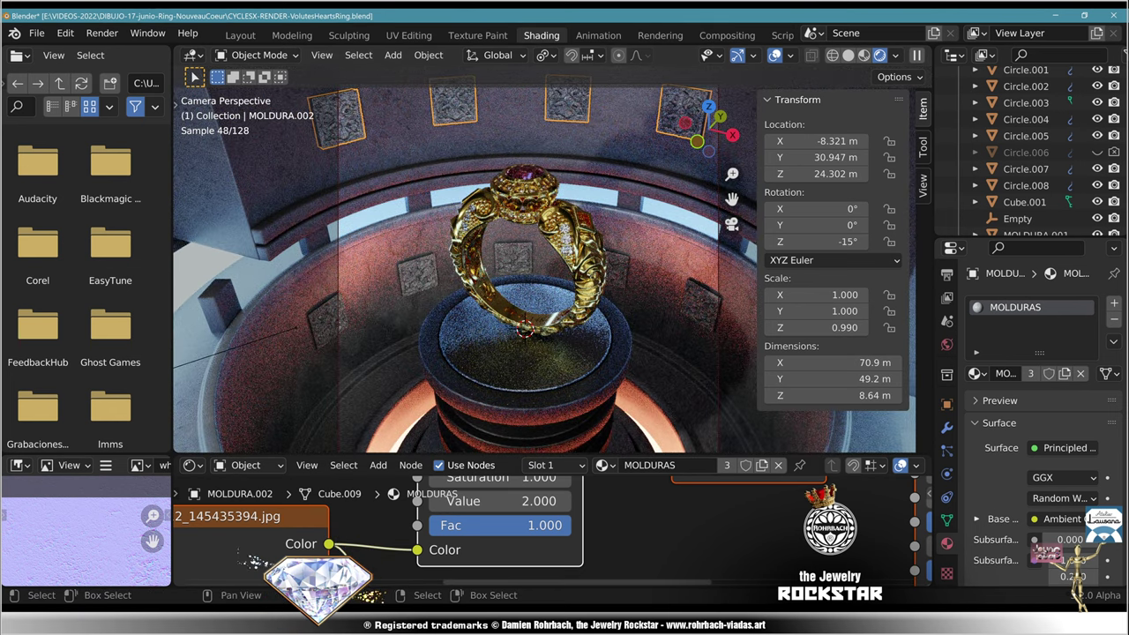
scroll(556, 523, down, 10)
middle_drag(556, 518, 480, 549)
scroll(319, 542, up, 4)
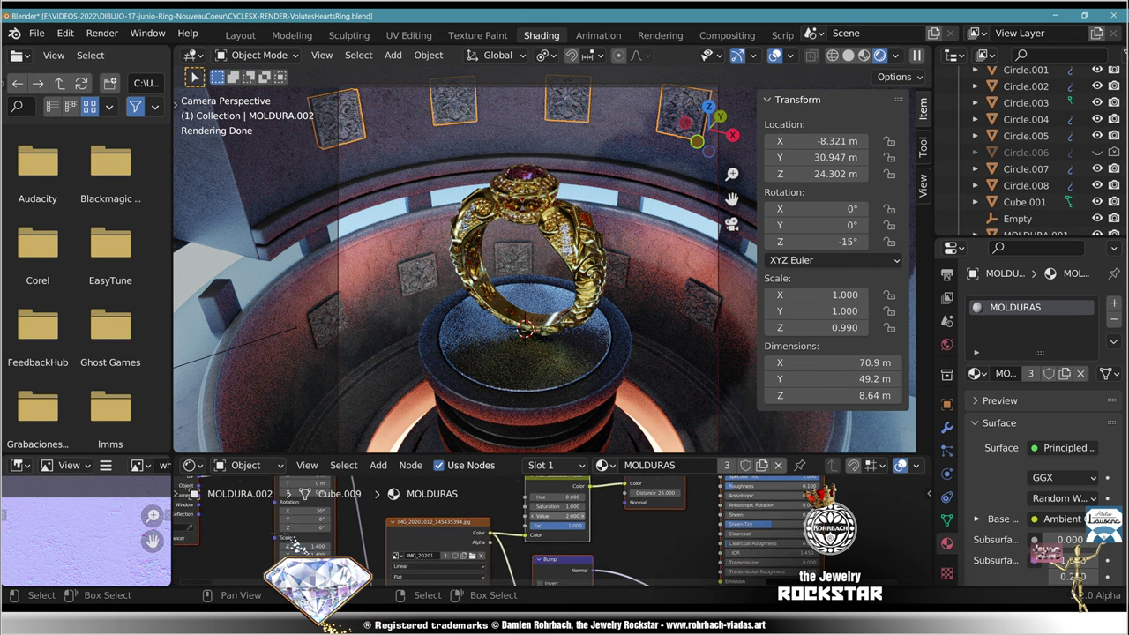
drag(518, 536, 492, 533)
middle_drag(492, 533, 402, 570)
middle_drag(468, 524, 571, 489)
scroll(547, 527, up, 3)
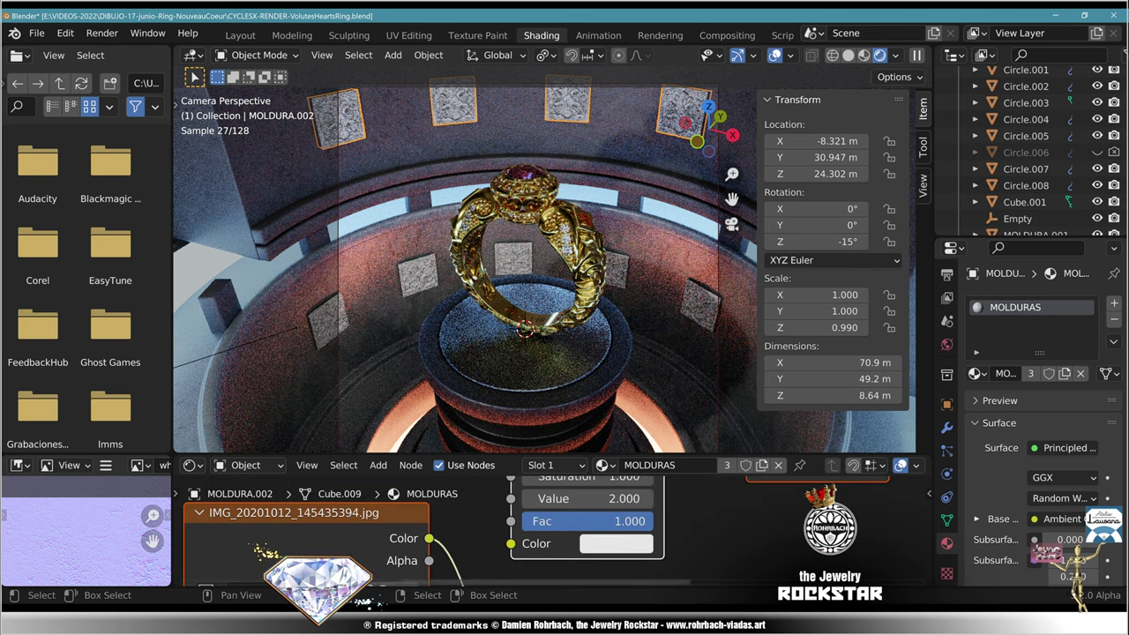
Step: Set the MOLDURAS Hue Saturation Value node's color to red (R 0.800, G 0.131, B 0.077) and its hue to 0.5
click(616, 544)
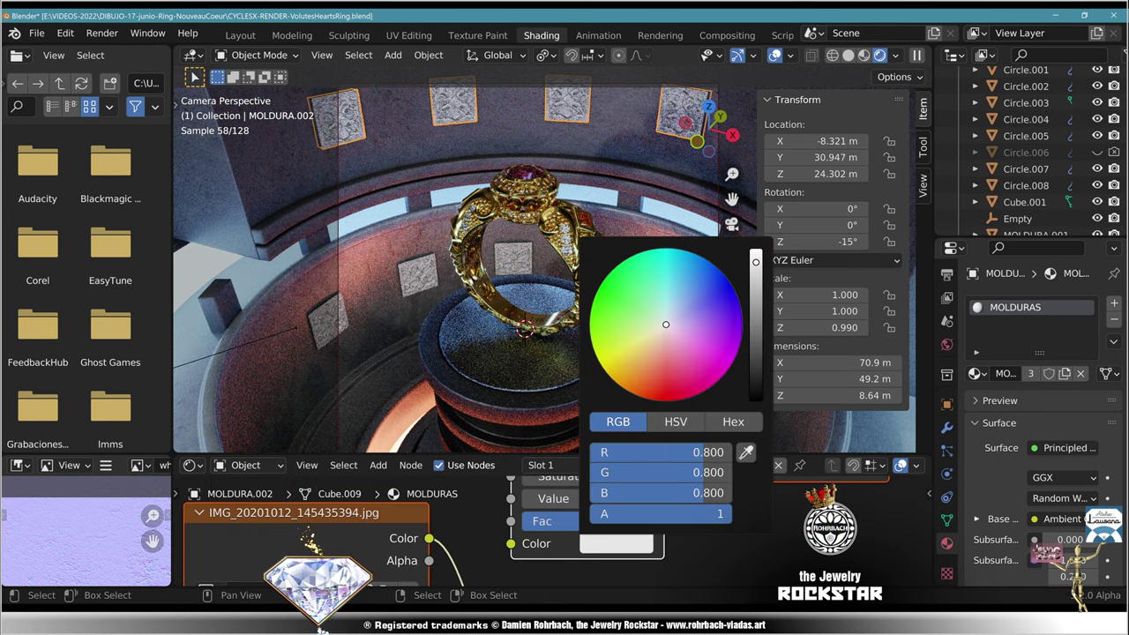
click(666, 366)
click(659, 374)
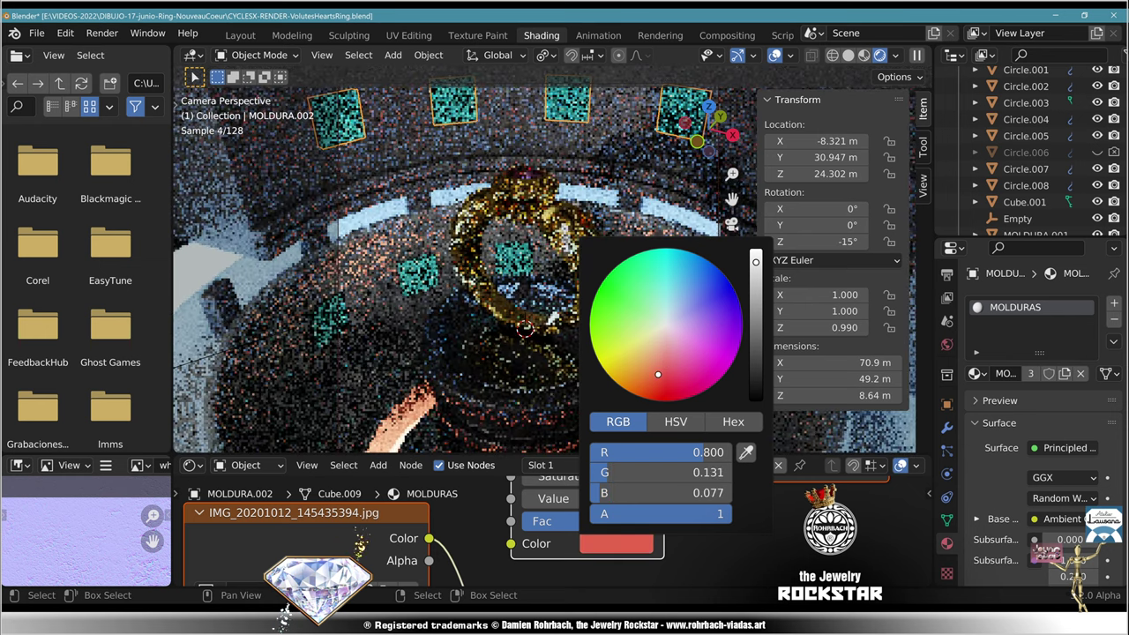
middle_drag(618, 512, 540, 565)
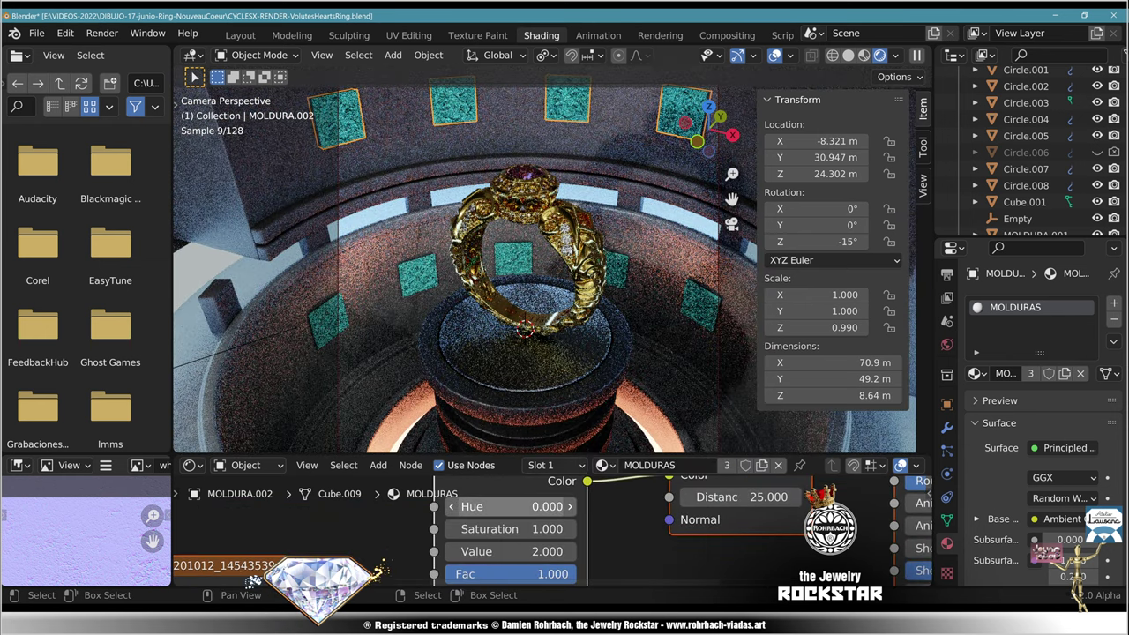
click(510, 507)
text(.5)
key(Return)
Step: Set the Metallic value of the MOLDURAS material's Principled shader to 0.7
middle_drag(441, 573, 510, 460)
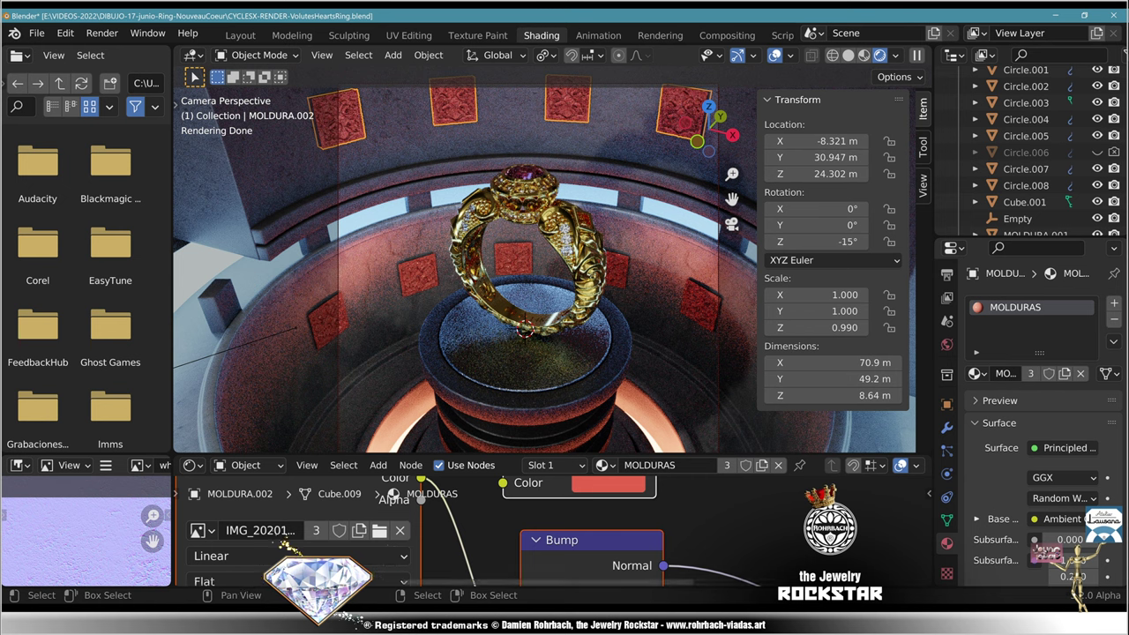
middle_drag(882, 483, 496, 612)
middle_drag(694, 504, 634, 571)
click(639, 535)
key(Return)
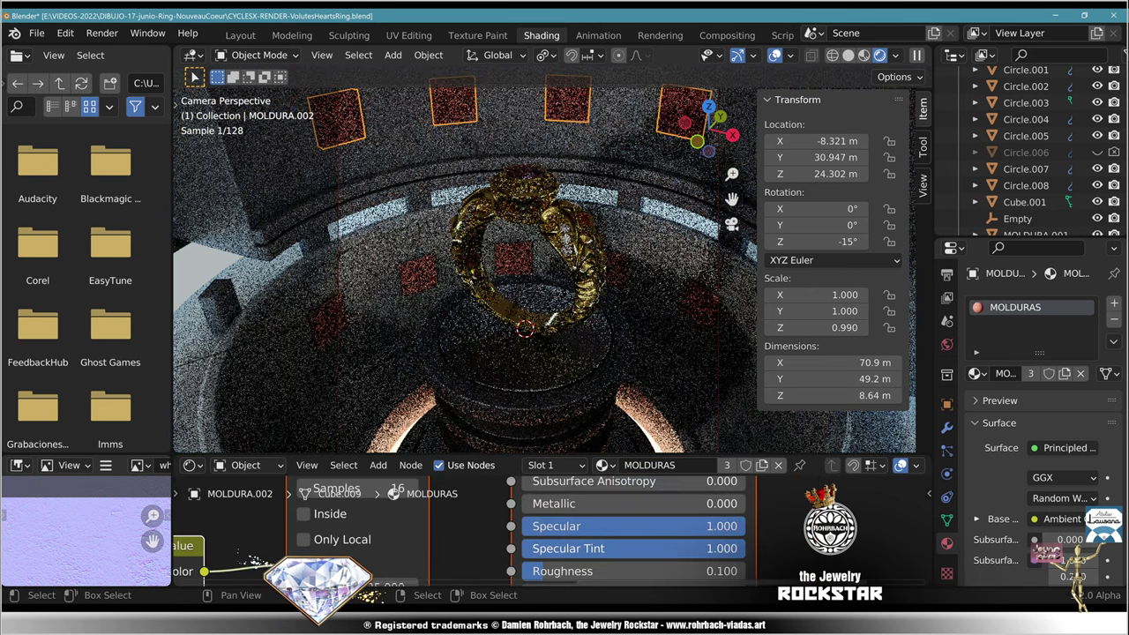
click(633, 505)
text(.7)
key(Return)
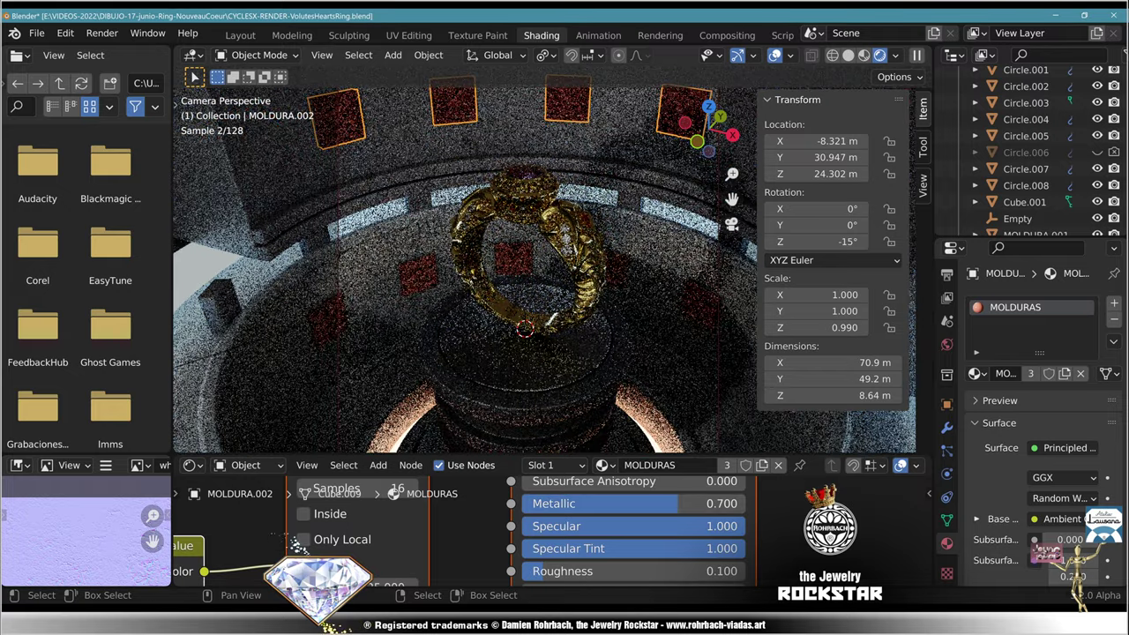
Step: Inspect the relief of a red molding plate up close and save the file
scroll(556, 259, up, 10)
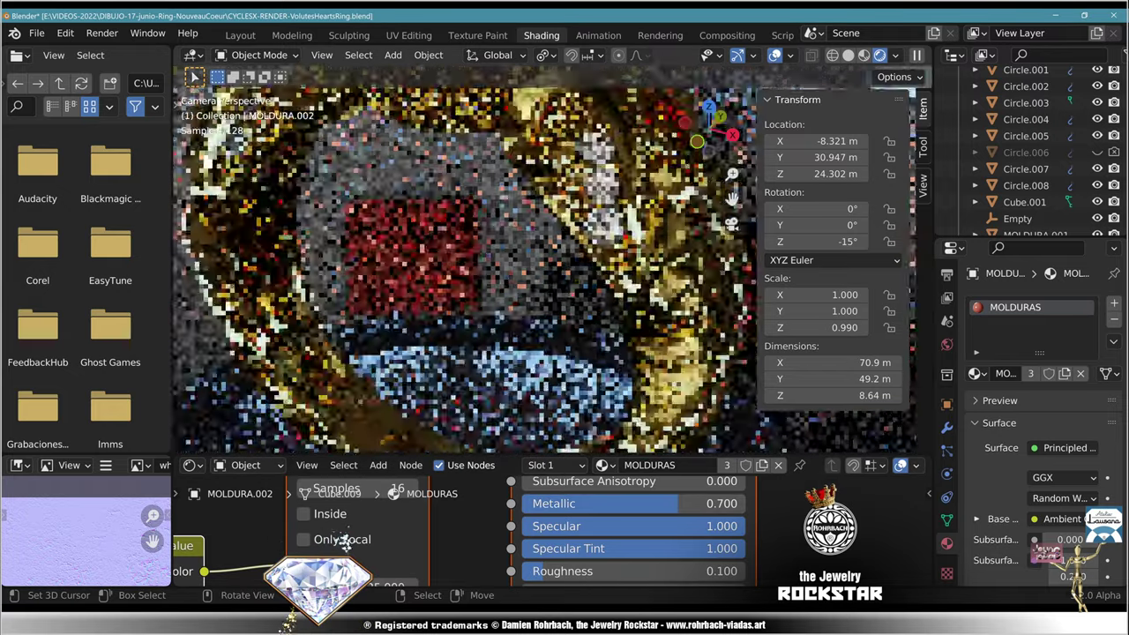
shift+middle_drag(468, 269, 700, 258)
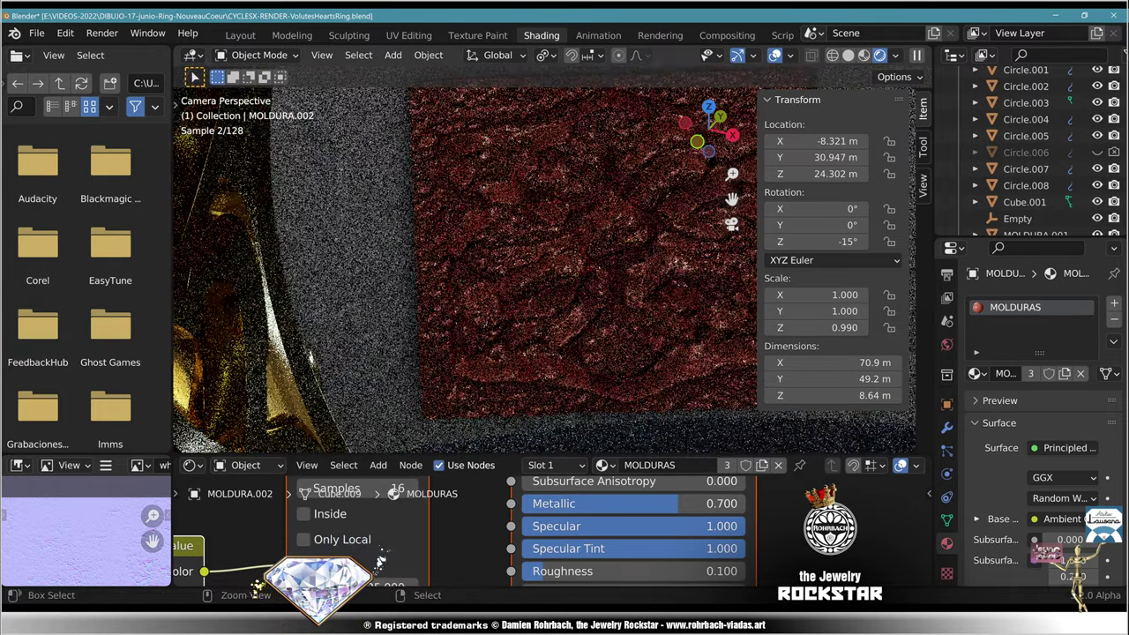
key(ctrl+s)
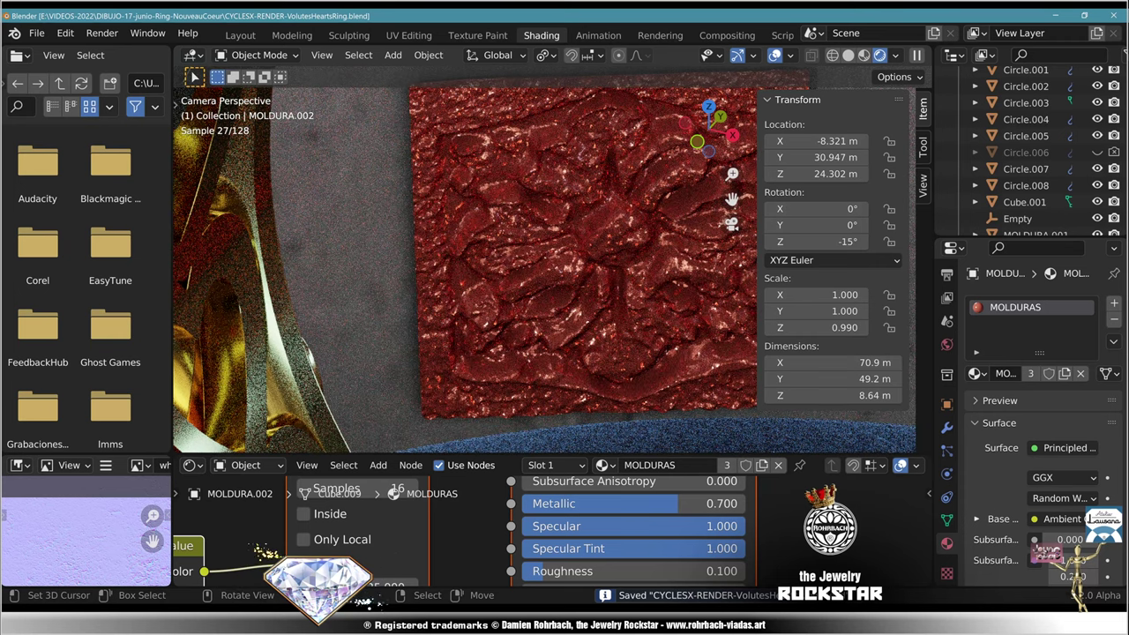
scroll(547, 529, down, 2)
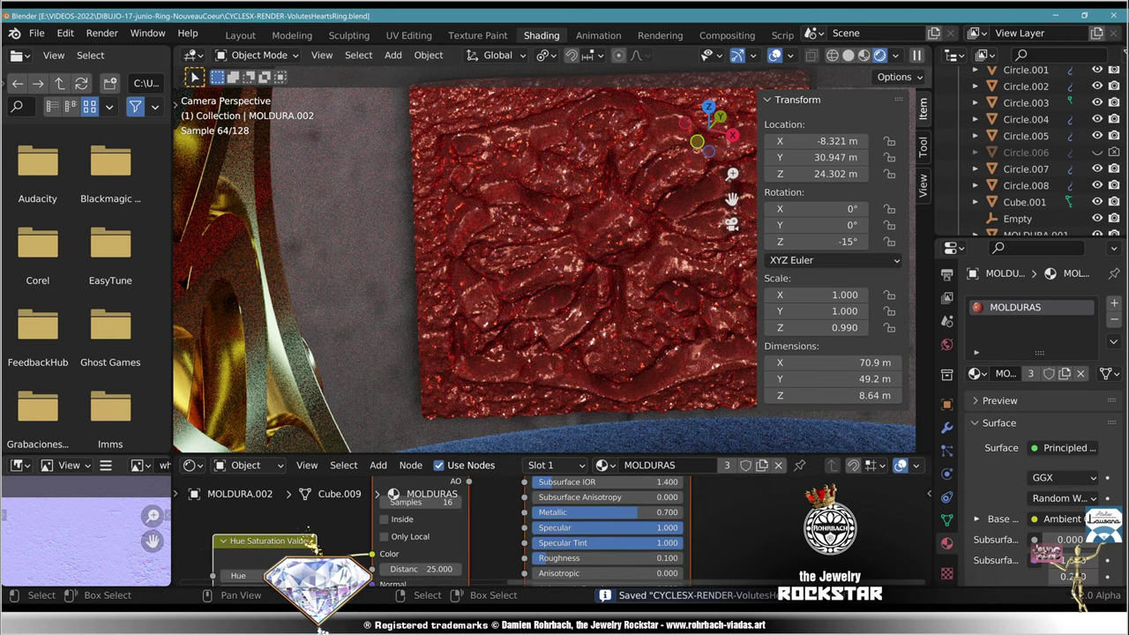
scroll(547, 529, down, 4)
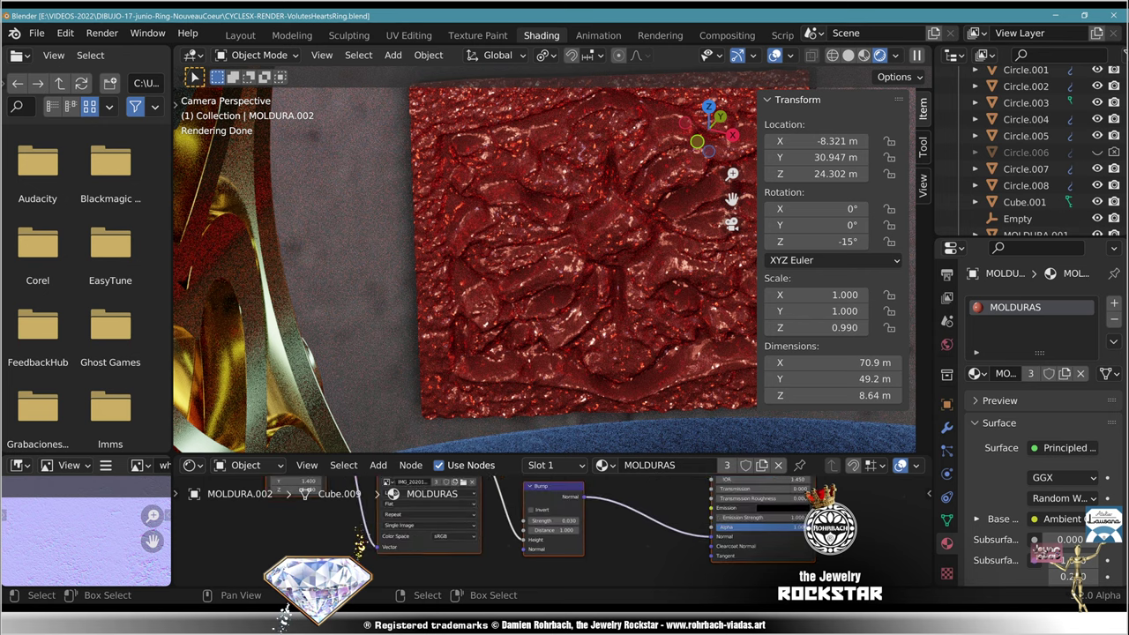
middle_drag(547, 529, 437, 531)
click(378, 465)
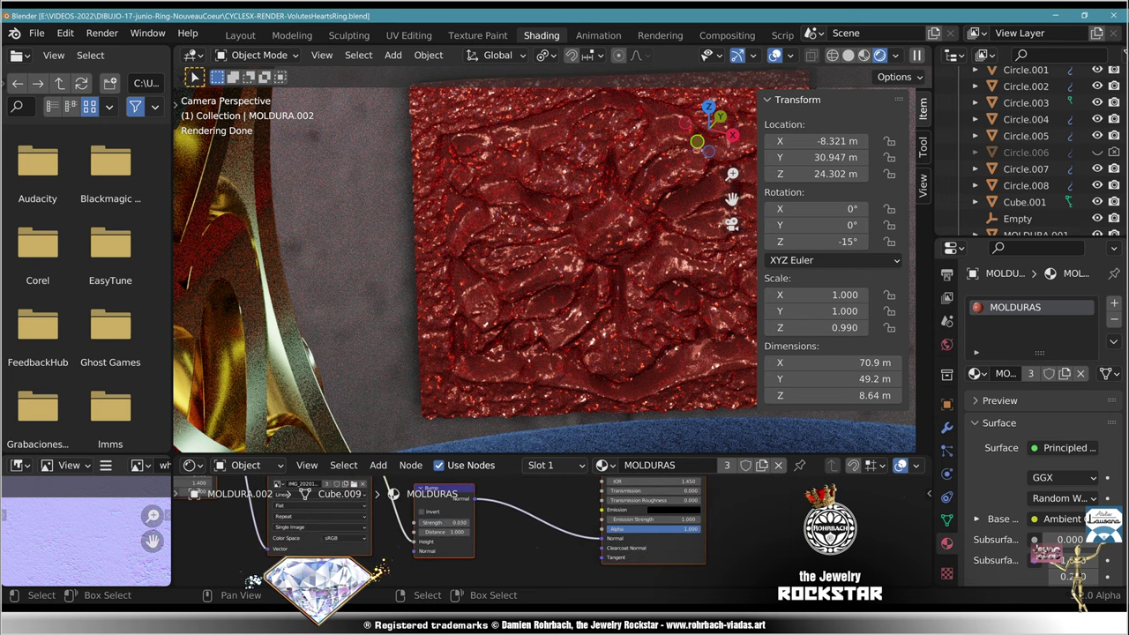
click(378, 465)
click(378, 466)
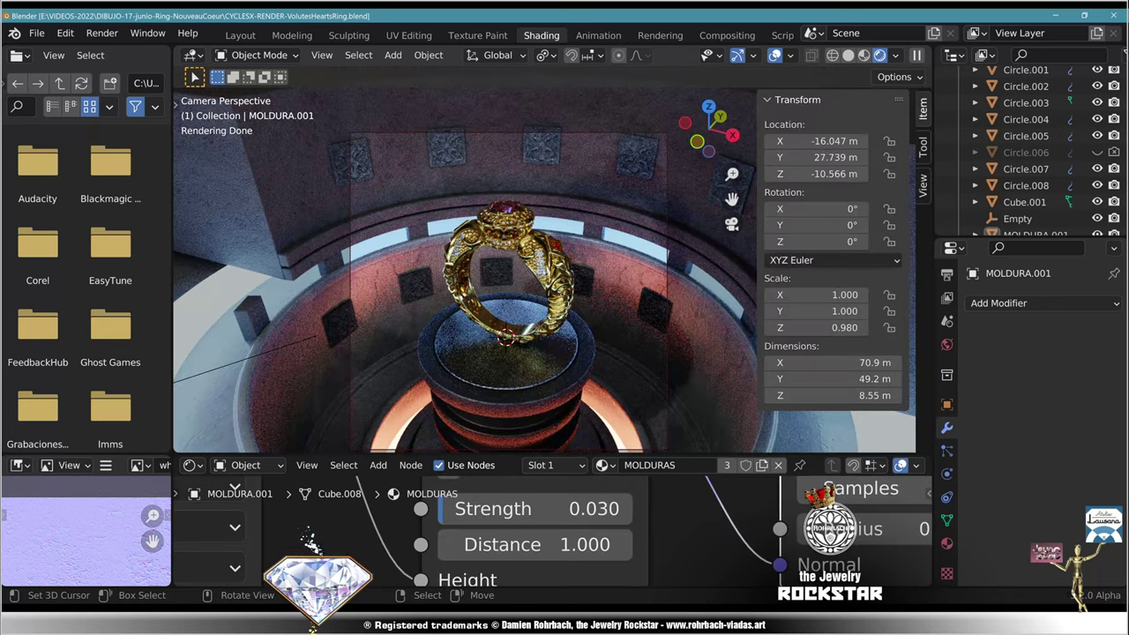
Step: Set the origin of the upper row of molding plates, MOLDURA.002, to the 3D cursor
click(542, 146)
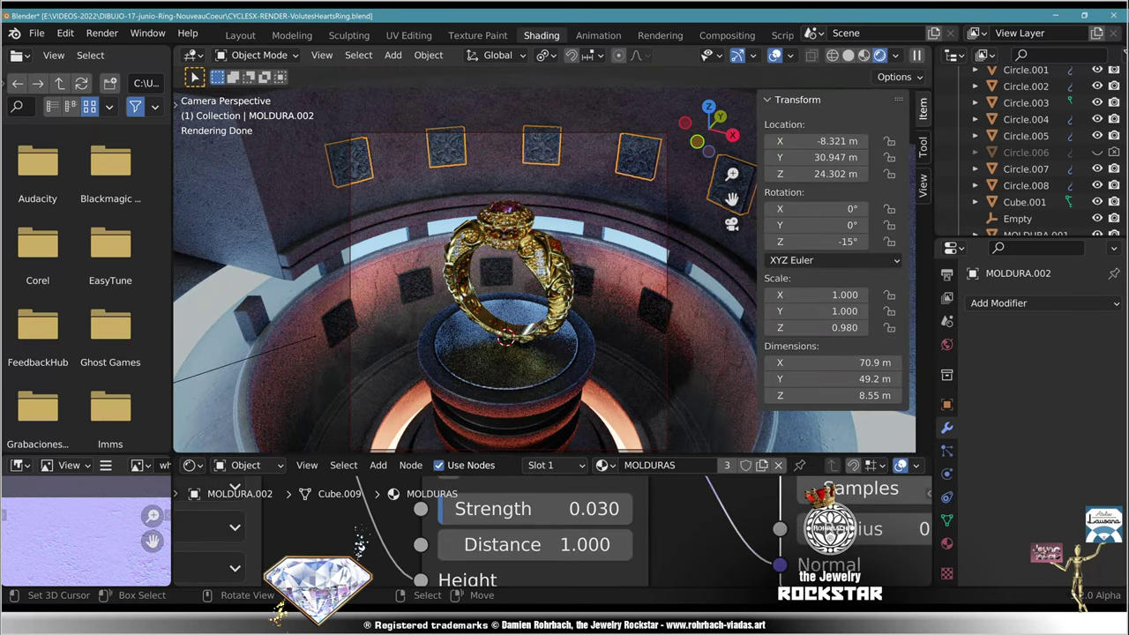
click(429, 55)
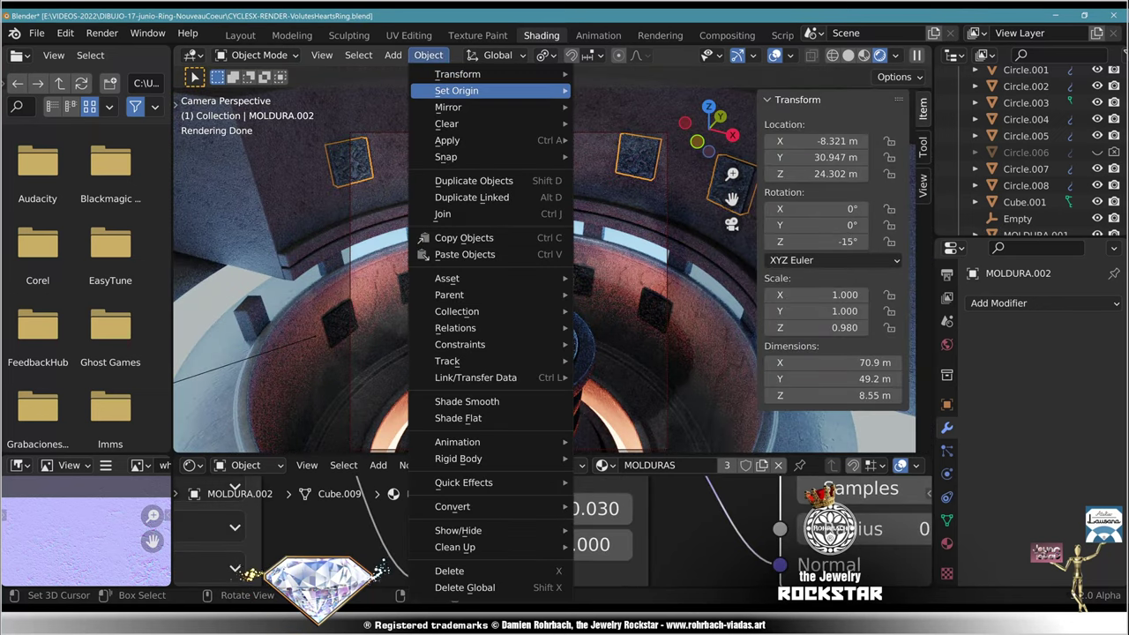
mouse_move(468, 90)
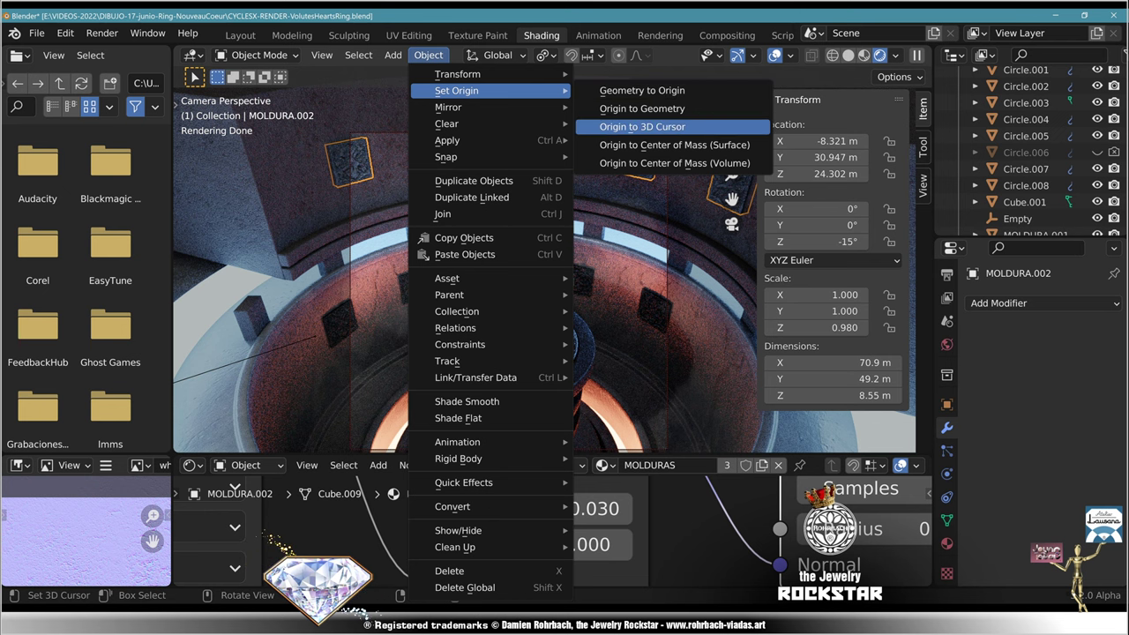
click(643, 126)
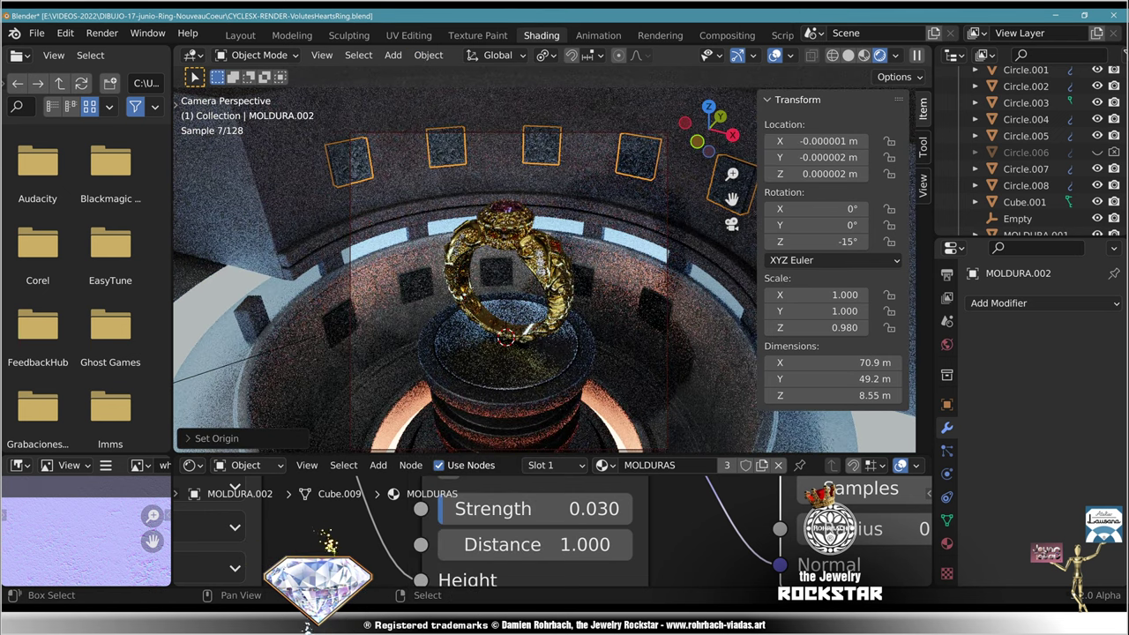
Step: Duplicate the upper row of molding plates and set the copy's Z rotation to 0° so it fills the gaps
key(shift+d)
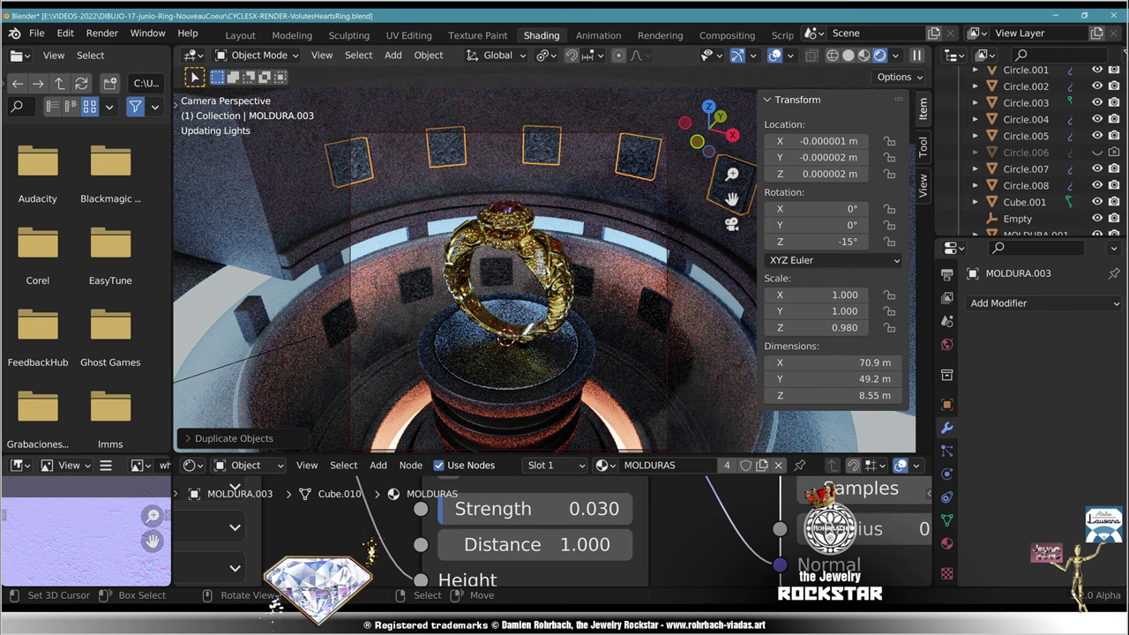
key(r)
key(z)
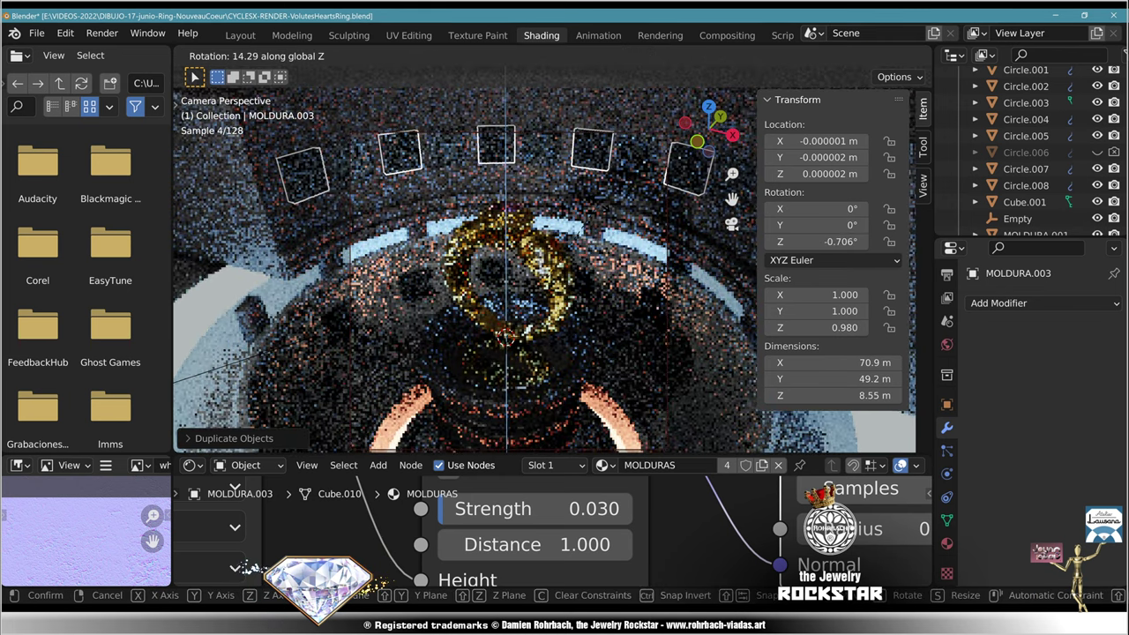
key(Return)
key(ctrl+z)
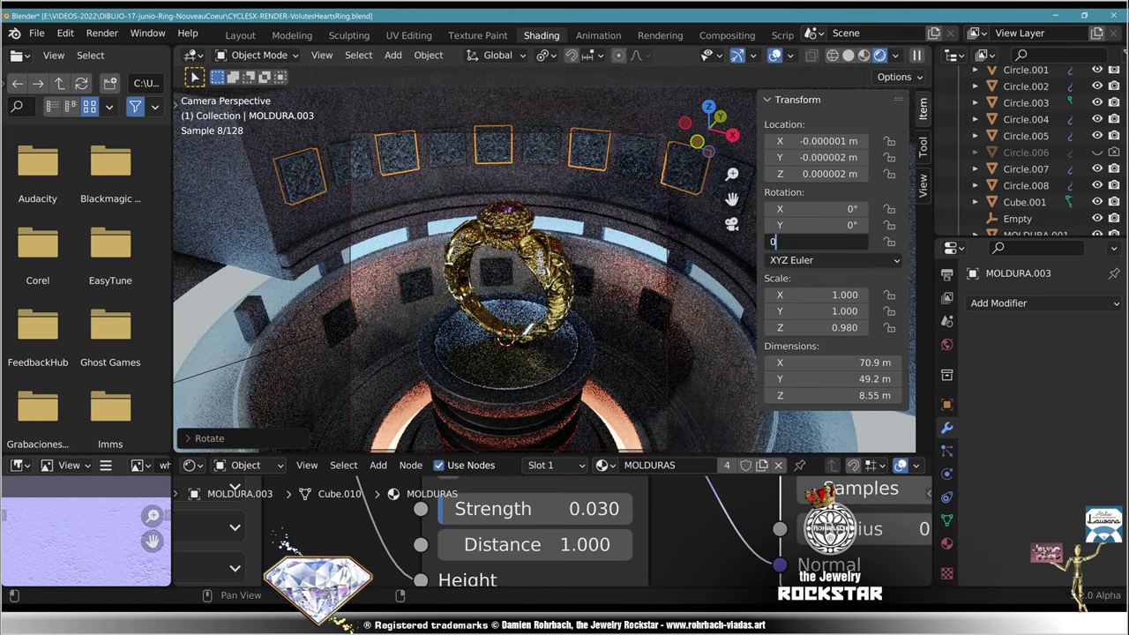
Step: Raise both upper sets of molding plates together by about 2.71 m along Z and save the file
right_click(494, 145)
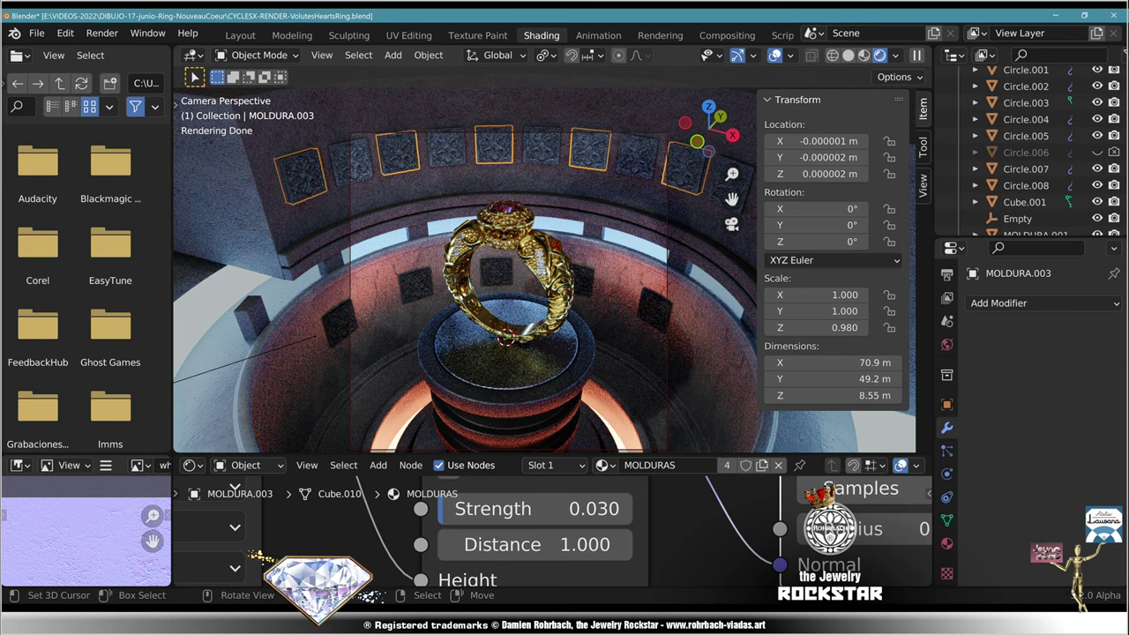
shift+right_click(541, 146)
key(g)
key(z)
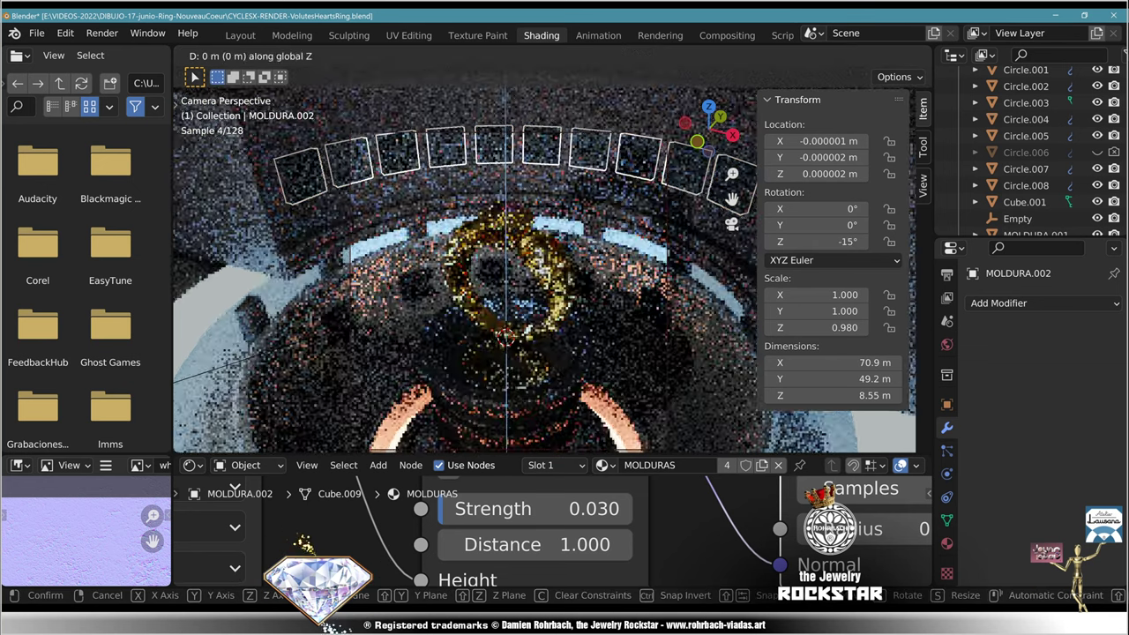
key(Return)
key(ctrl+s)
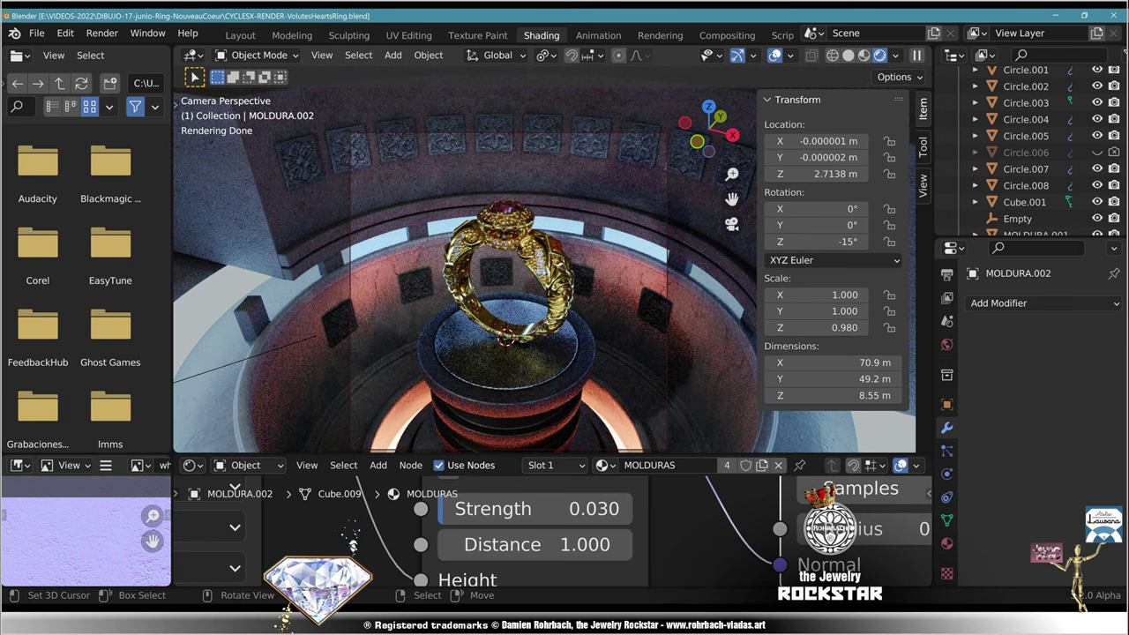
Step: Raise the curved trim Circle.005 below the plates by about 8.63 m along the Z axis
right_click(433, 202)
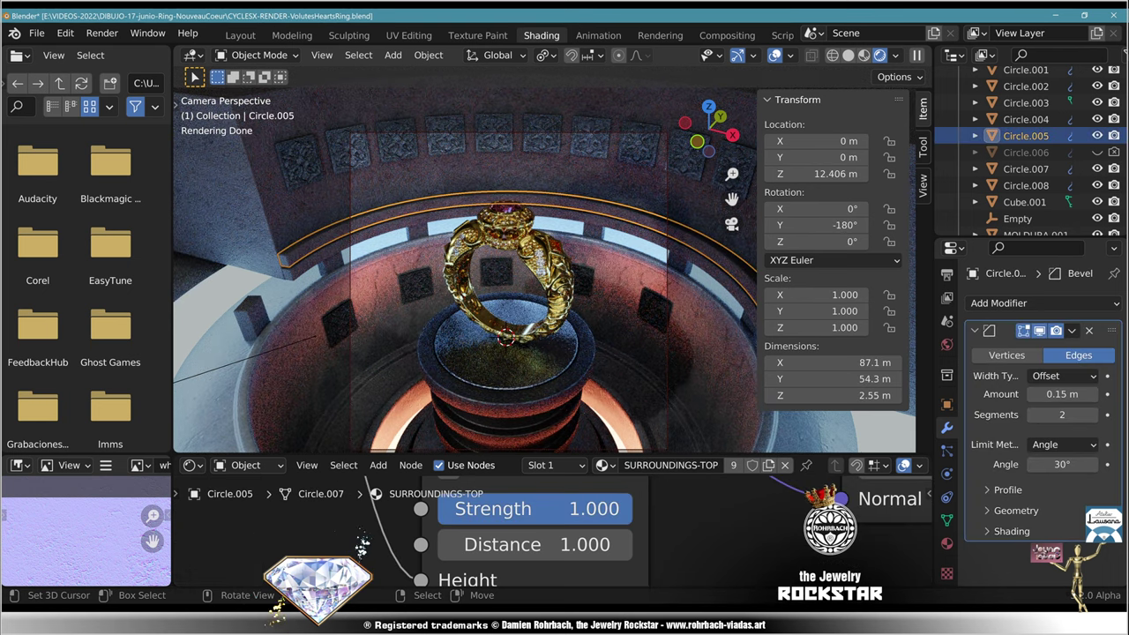
key(g)
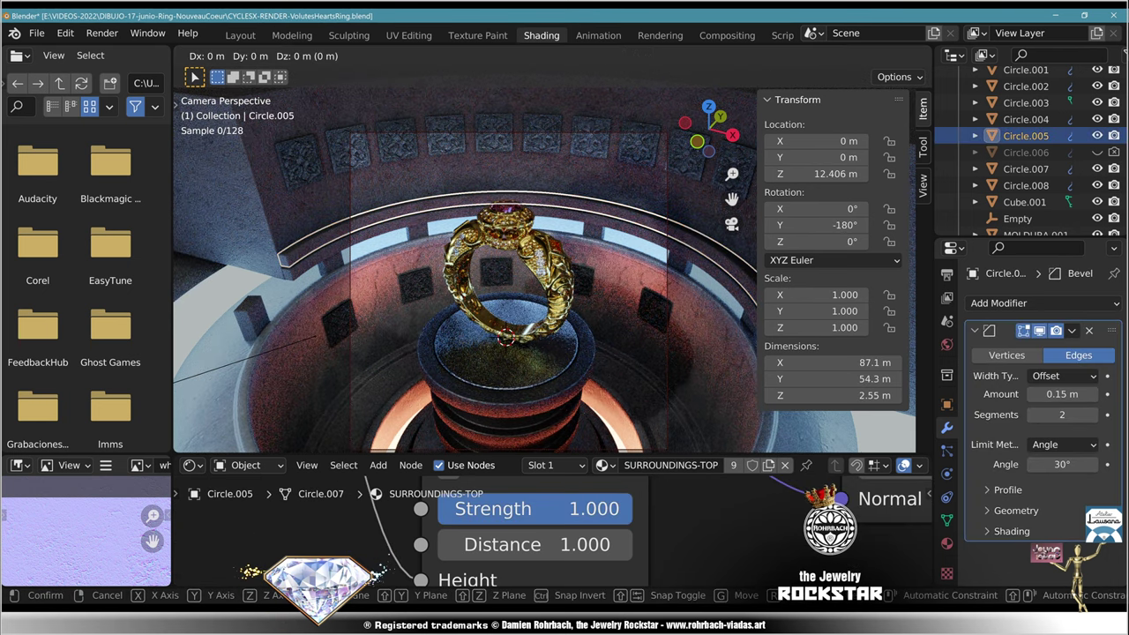
key(z)
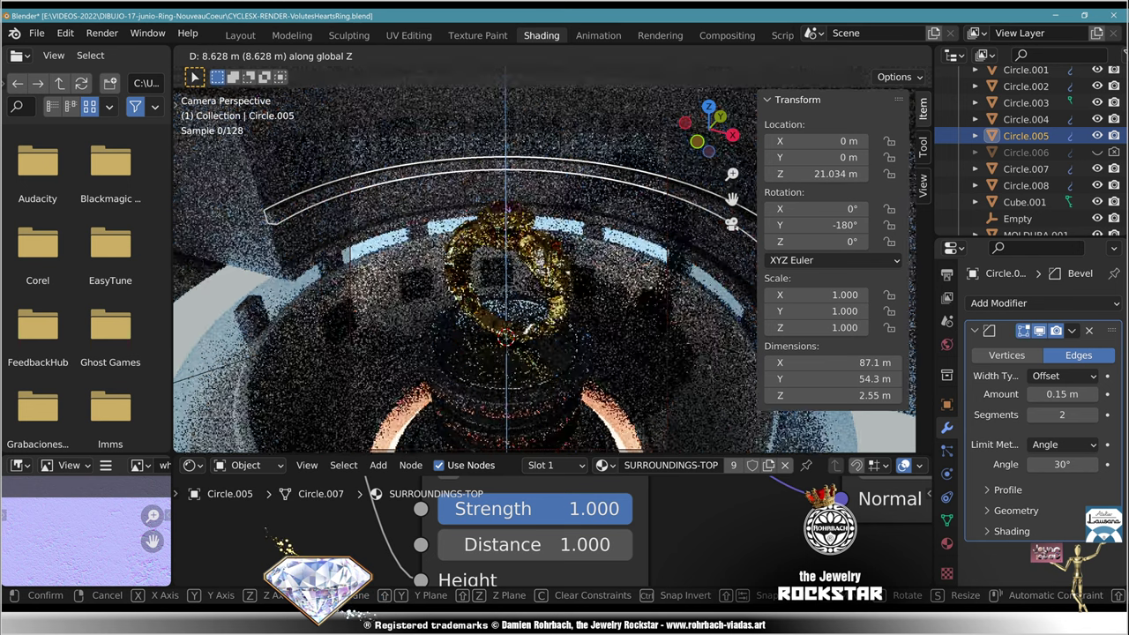
click(313, 628)
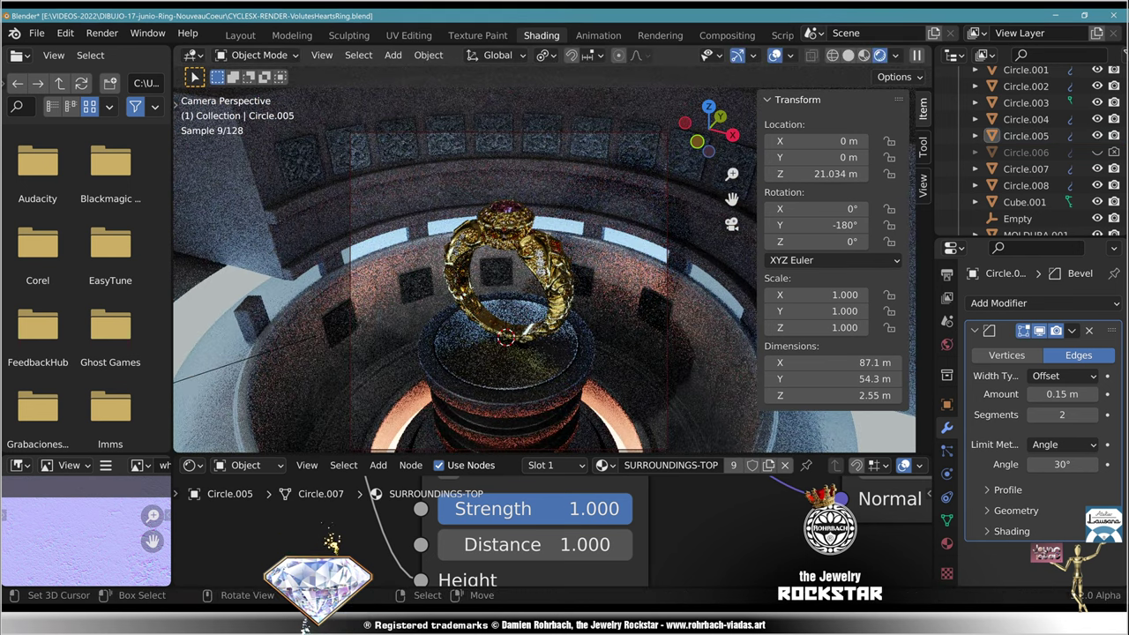
Step: Flatten the curved trim Circle.005 along Z to a scale of about 0.647
key(s)
key(z)
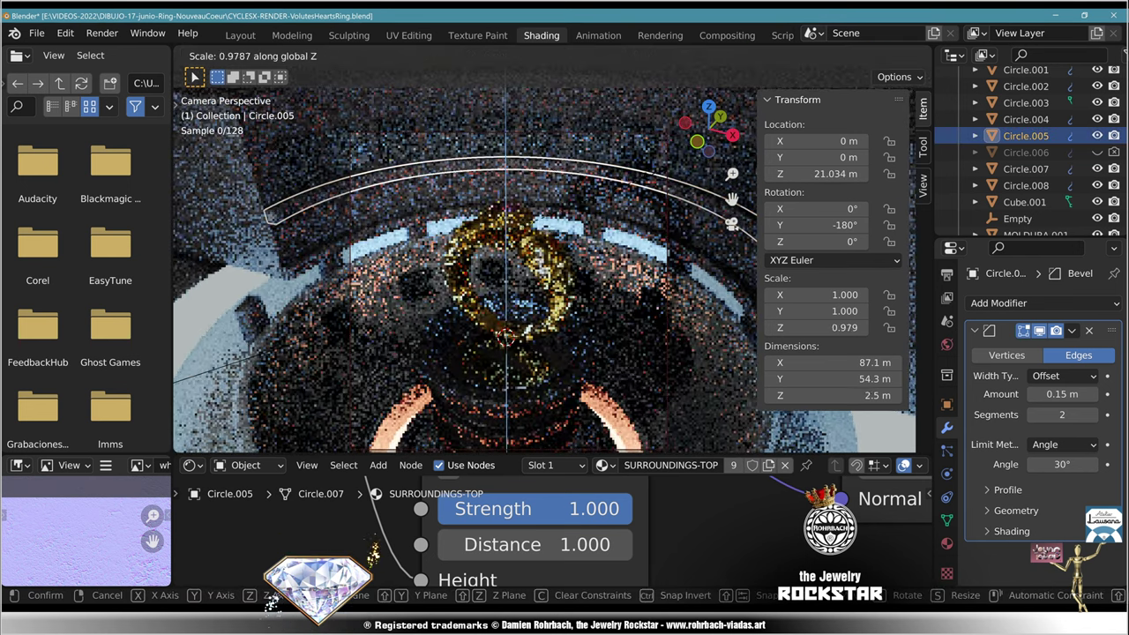
click(264, 569)
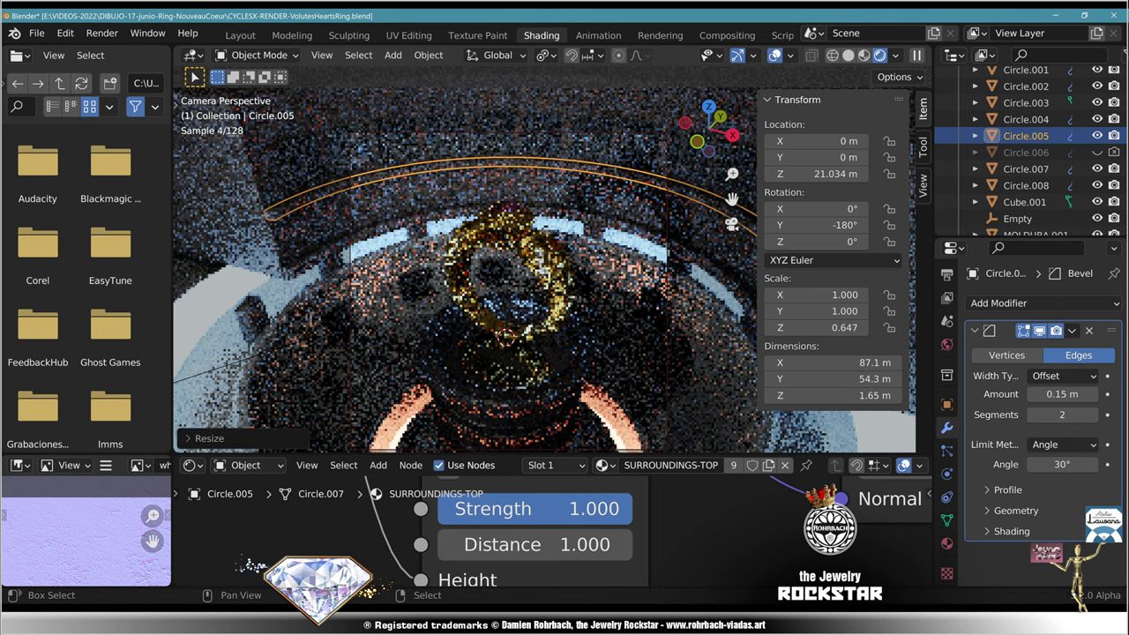
Step: Set the curved trim's origin to the 3D cursor and scale it up uniformly by a factor of about 1.012
scroll(467, 274, down, 5)
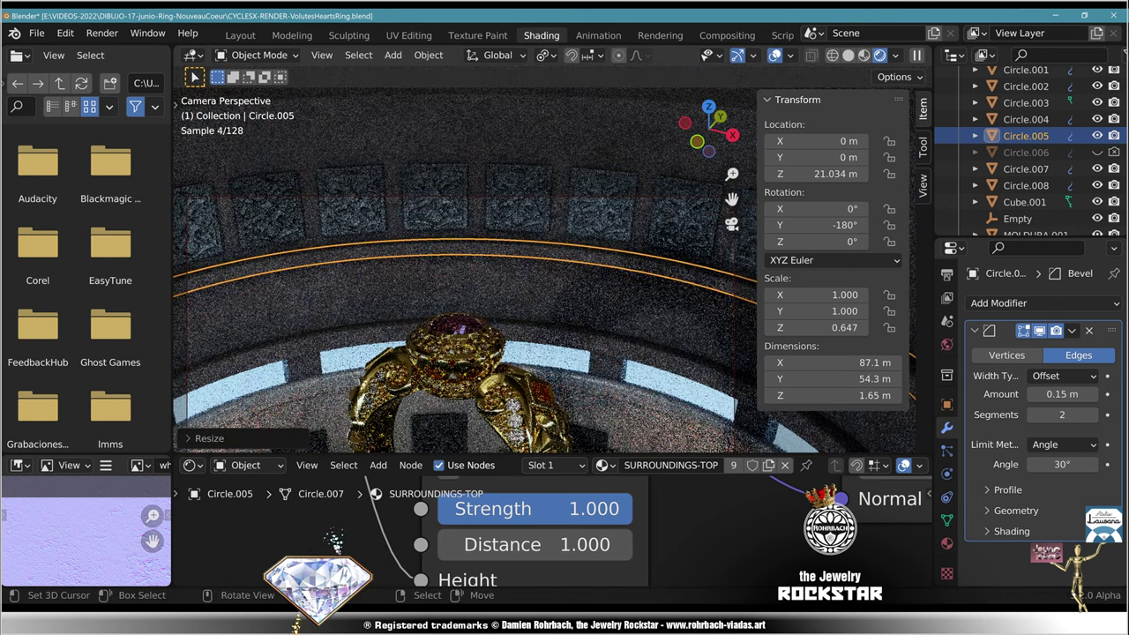
click(429, 56)
mouse_move(457, 91)
click(643, 126)
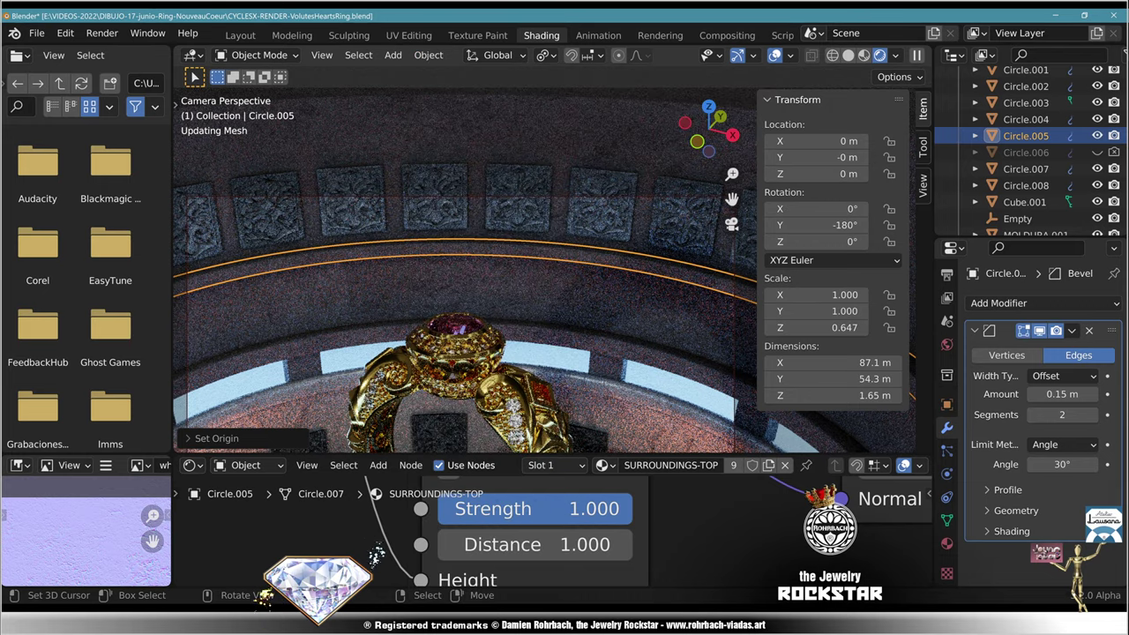
key(s)
key(Return)
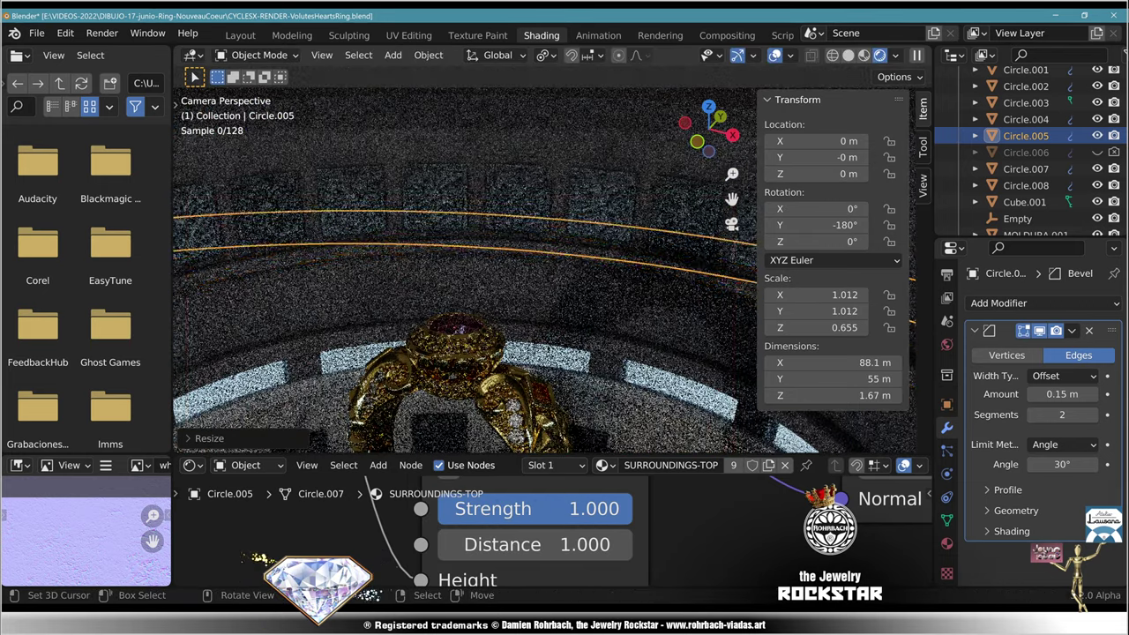
Step: Nudge the curved trim up by about 0.2 m along Z, closer to the molding plates
scroll(554, 260, up, 5)
shift+middle_drag(529, 238, 529, 287)
scroll(554, 260, up, 2)
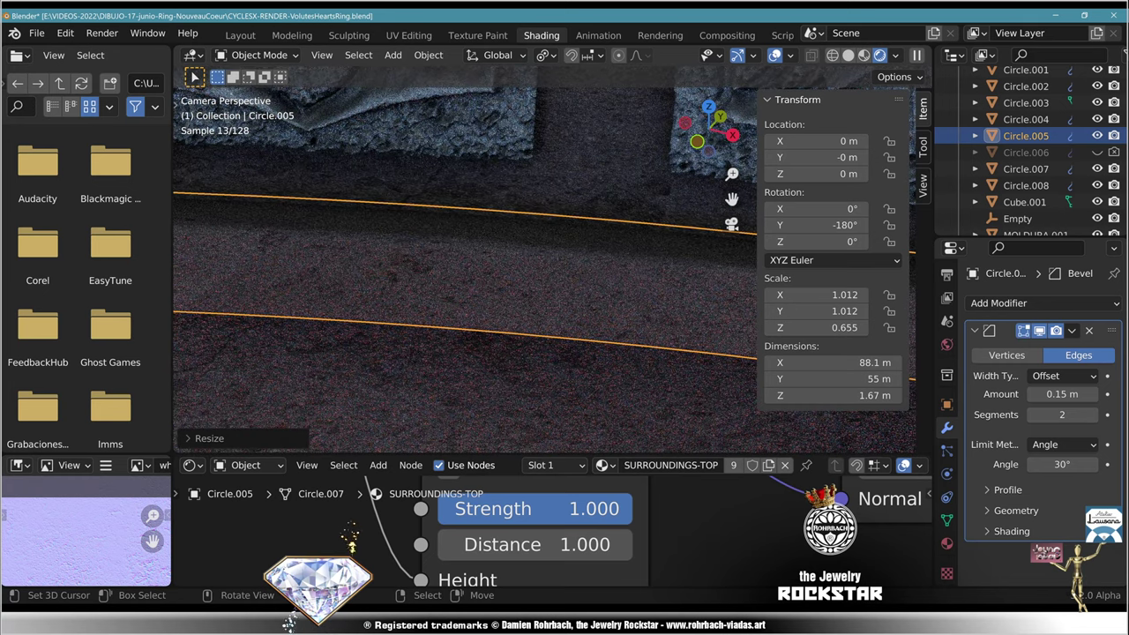
key(g)
key(z)
key(Return)
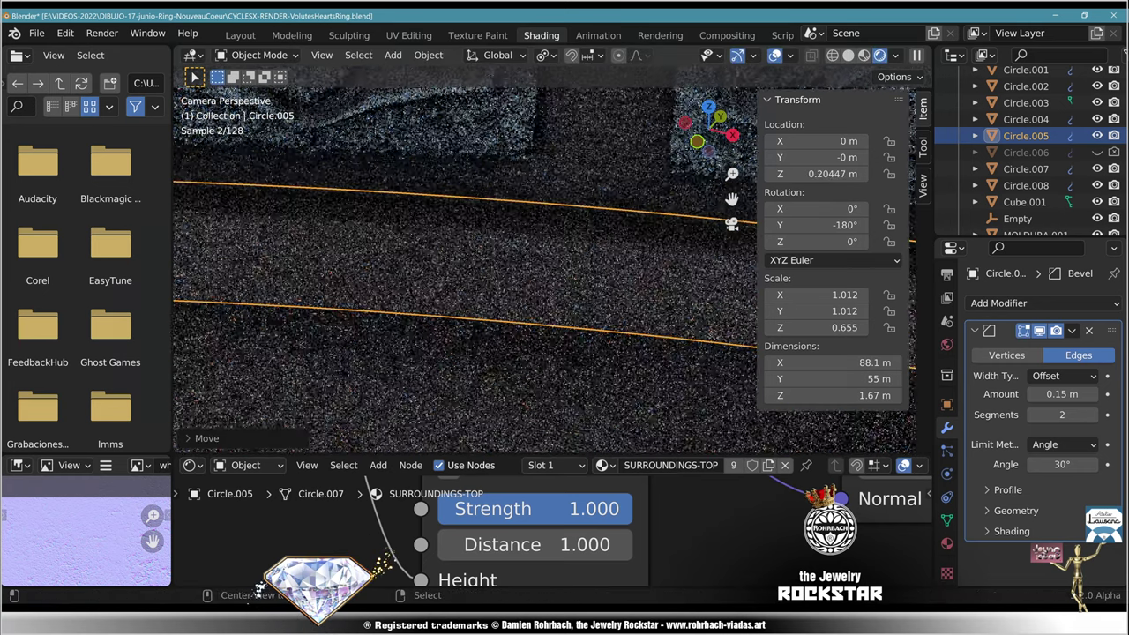
Step: Scale the mesh of the curved trim Circle.005 along Z in Edit Mode until it is about 0.77 m tall
key(alt+a)
scroll(617, 238, down, 5)
click(618, 219)
key(Tab)
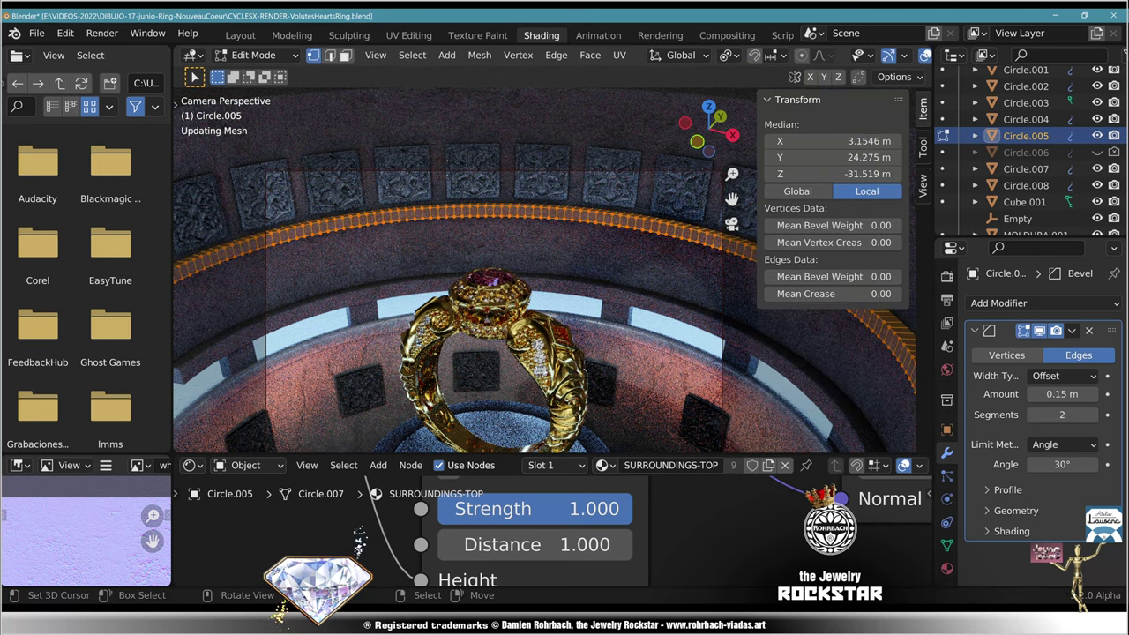
key(s)
key(z)
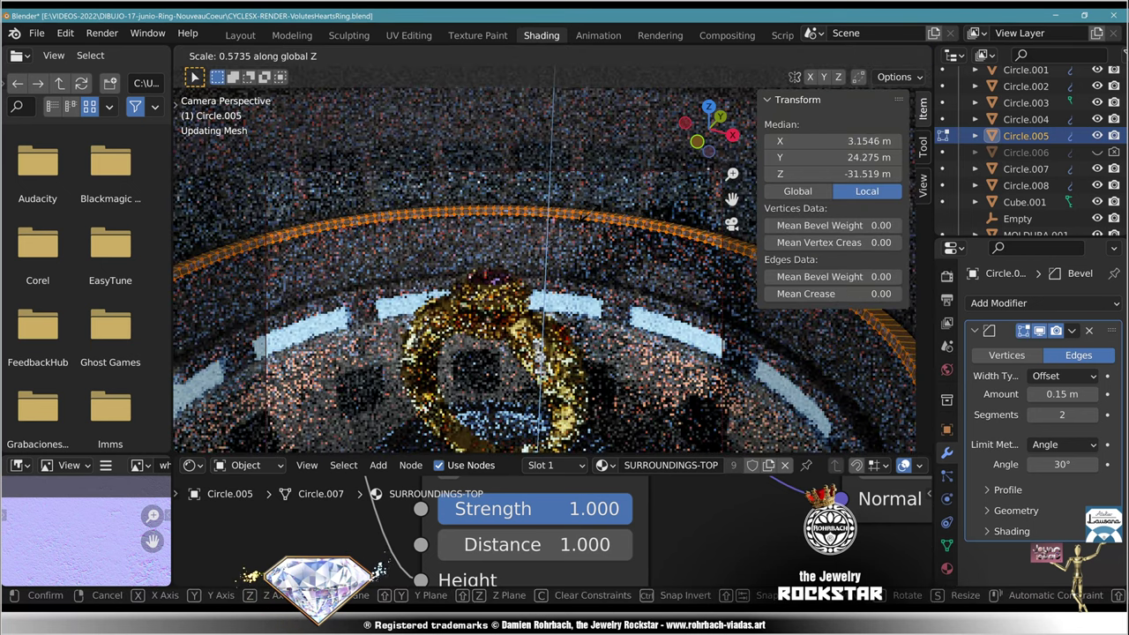
key(Return)
key(Tab)
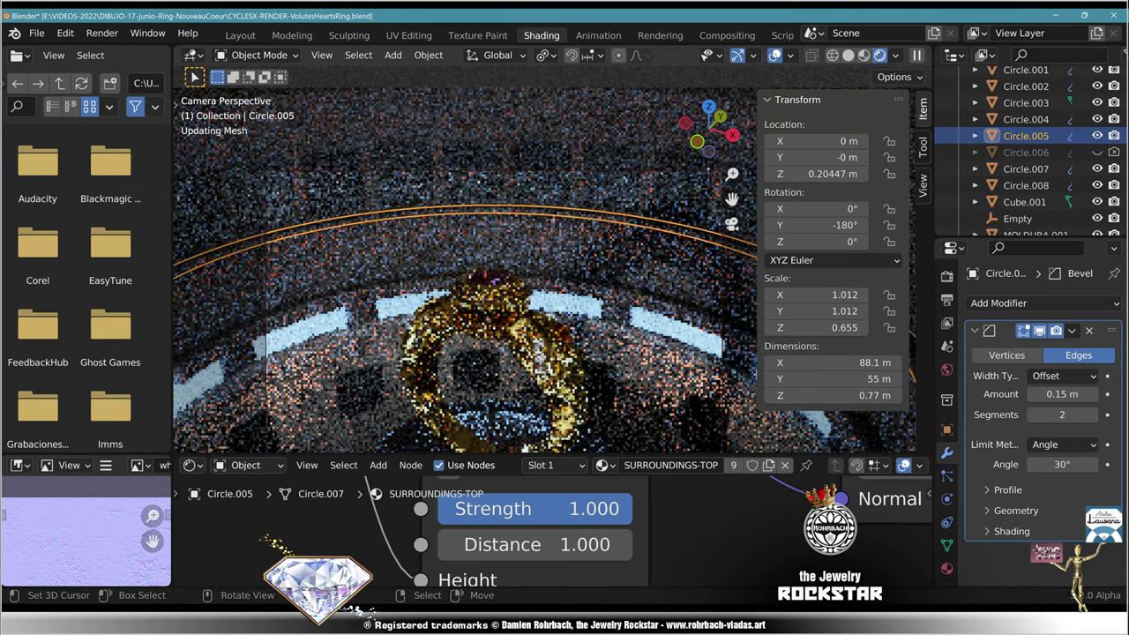
Step: Raise the thinned trim Circle.005 along Z to about 1.146 m and deselect it
key(g)
key(z)
key(Return)
scroll(554, 262, up, 5)
key(alt+a)
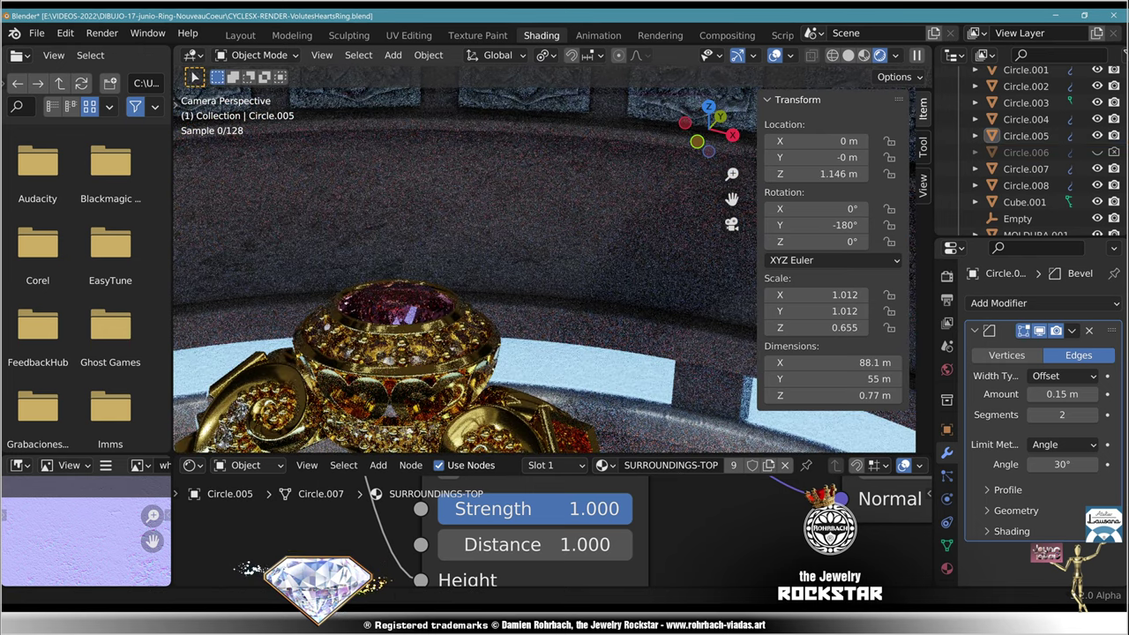
Step: Enlarge the curved trim Circle.005 uniformly, to a scale of about 1.038 in X and Y
shift+middle_drag(529, 221, 479, 346)
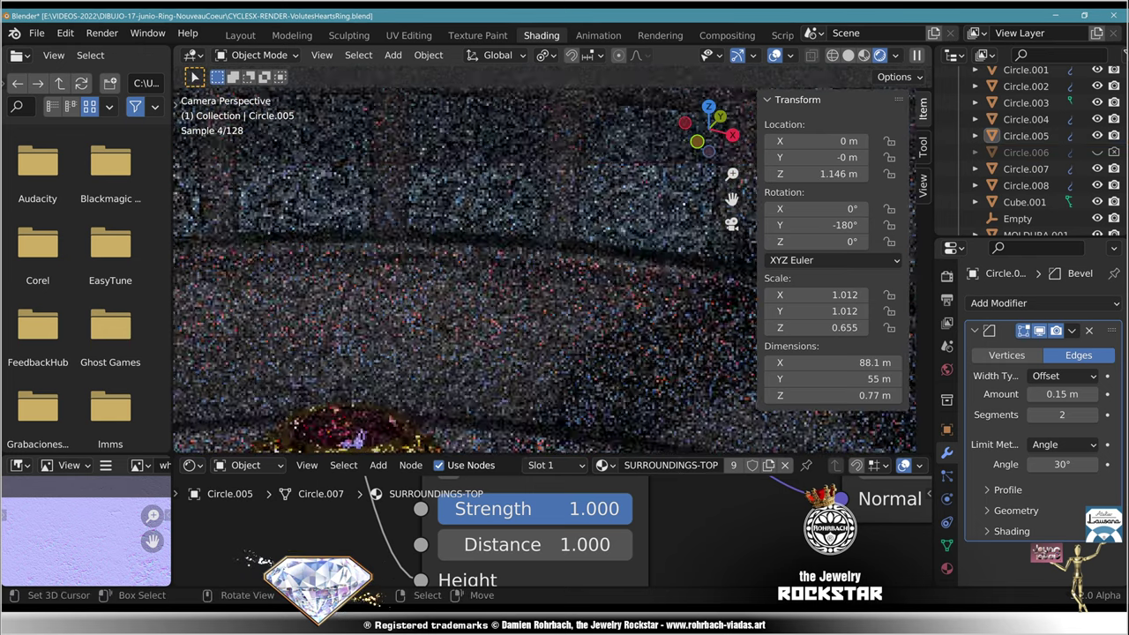
right_click(494, 240)
key(s)
key(Return)
Step: In solid shading, lower the curved trim Circle.005 along Z to about 0.719 m, just below the decorative plates
key(z)
middle_drag(529, 239, 468, 273)
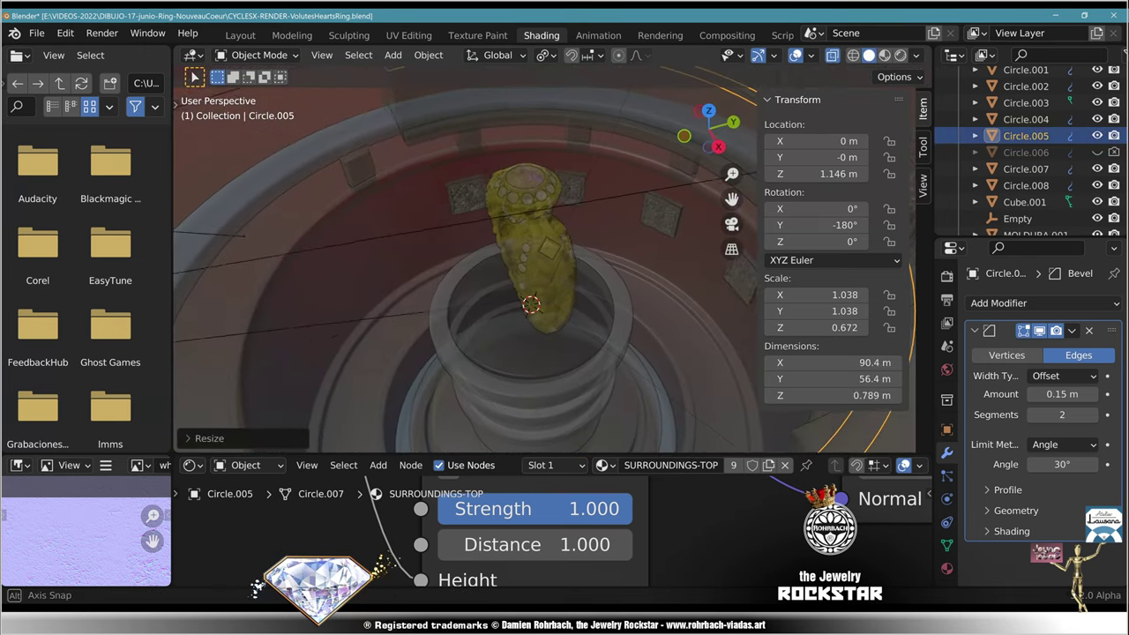
scroll(540, 265, down, 3)
scroll(459, 265, up, 10)
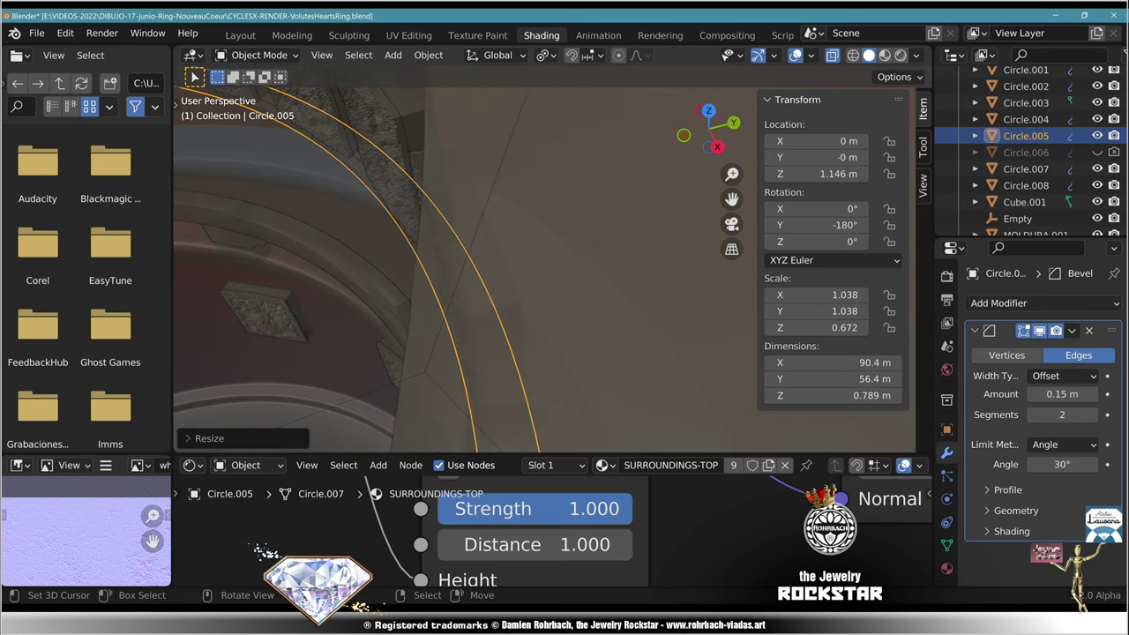
middle_drag(683, 135, 682, 129)
middle_drag(529, 265, 565, 278)
key(g)
key(z)
key(Return)
key(alt+a)
Step: Return to the camera view and save the file
scroll(529, 265, down, 7)
middle_drag(697, 132, 684, 152)
scroll(547, 264, down, 5)
middle_drag(547, 265, 524, 238)
key(KP_0)
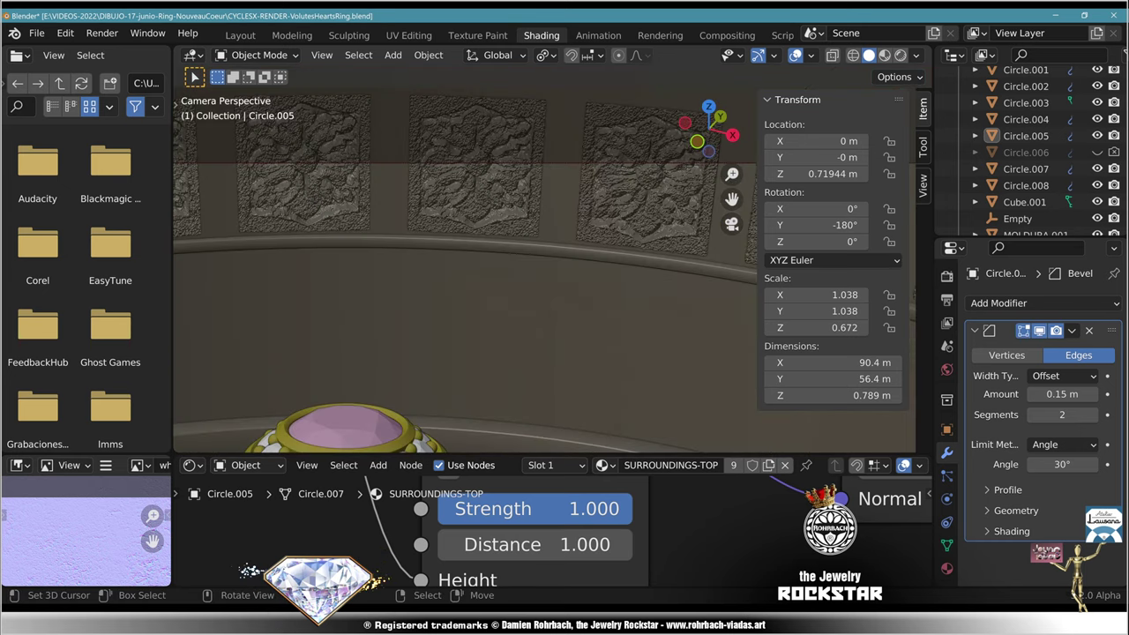
key(ctrl+s)
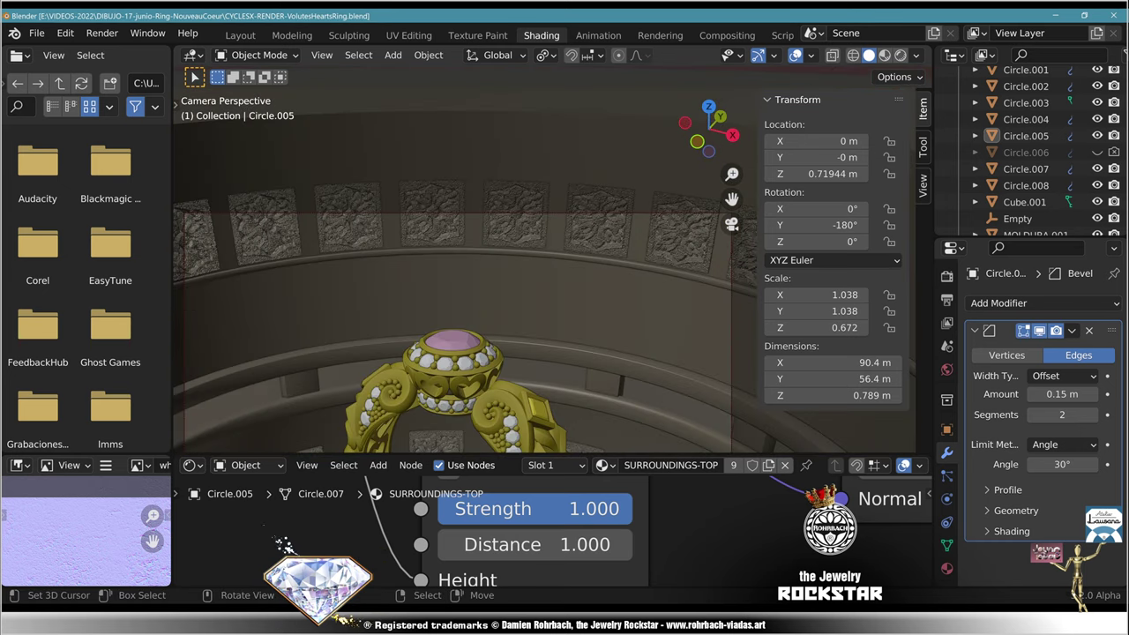
Step: Preview the ring and its surroundings in rendered shading through the camera, with the transform sidebar hidden
scroll(494, 291, down, 2)
shift+middle_drag(494, 291, 457, 254)
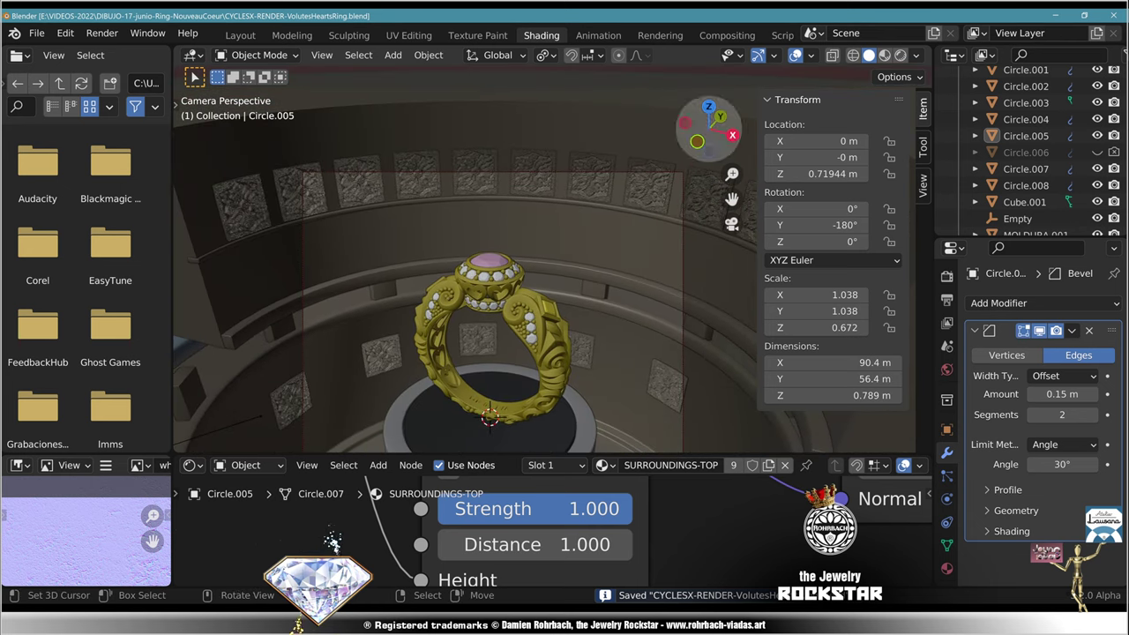
click(885, 55)
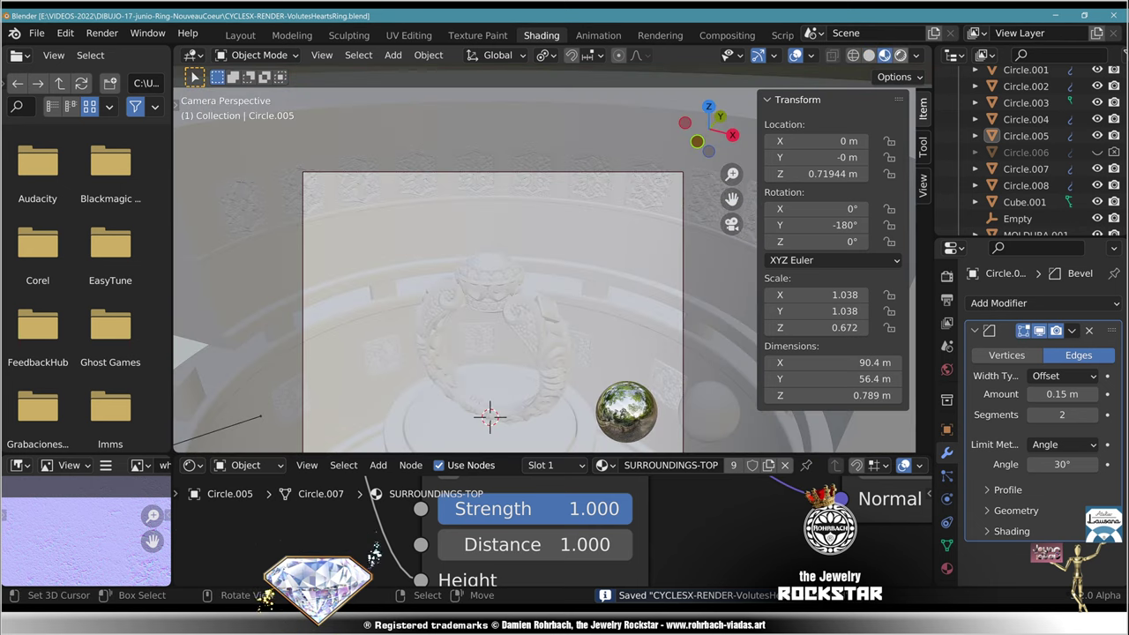
key(z)
key(8)
key(n)
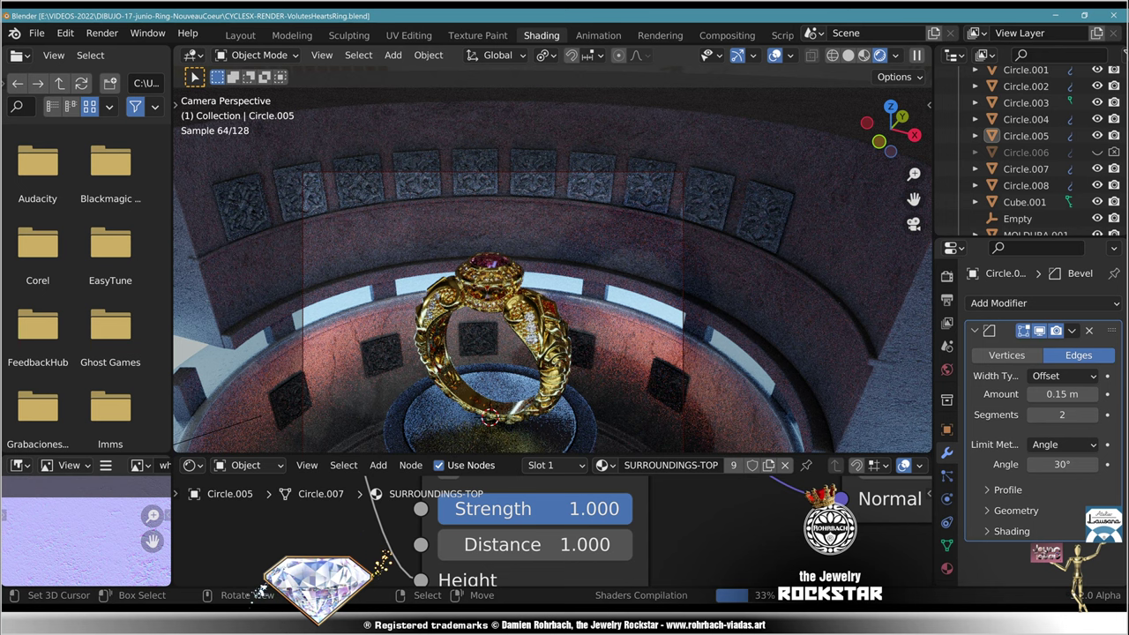
shift+middle_drag(494, 353, 552, 251)
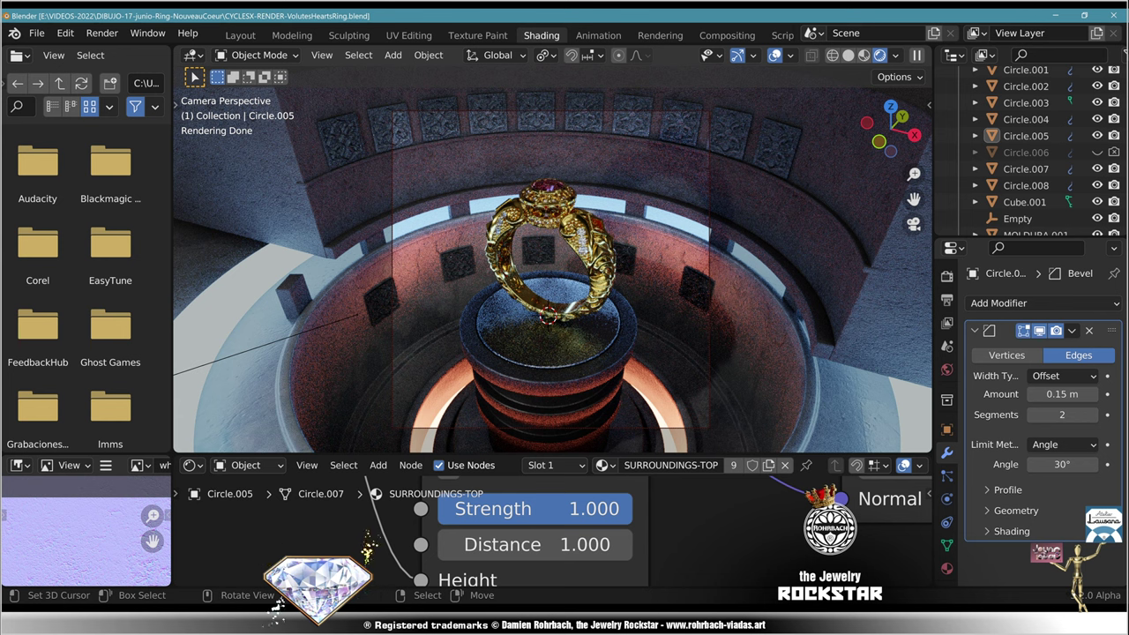
Step: Duplicate the lower wall plates MOLDURA.001 in place and set the copy's origin to the 3D cursor
right_click(538, 251)
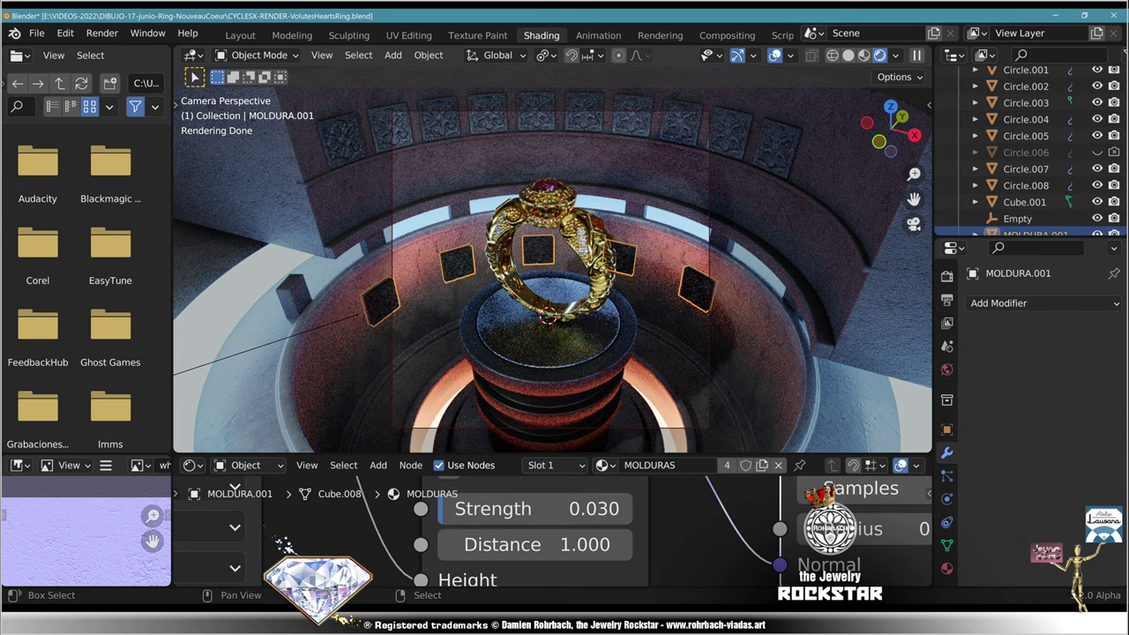
key(shift+d)
key(Escape)
click(429, 55)
mouse_move(452, 93)
click(637, 112)
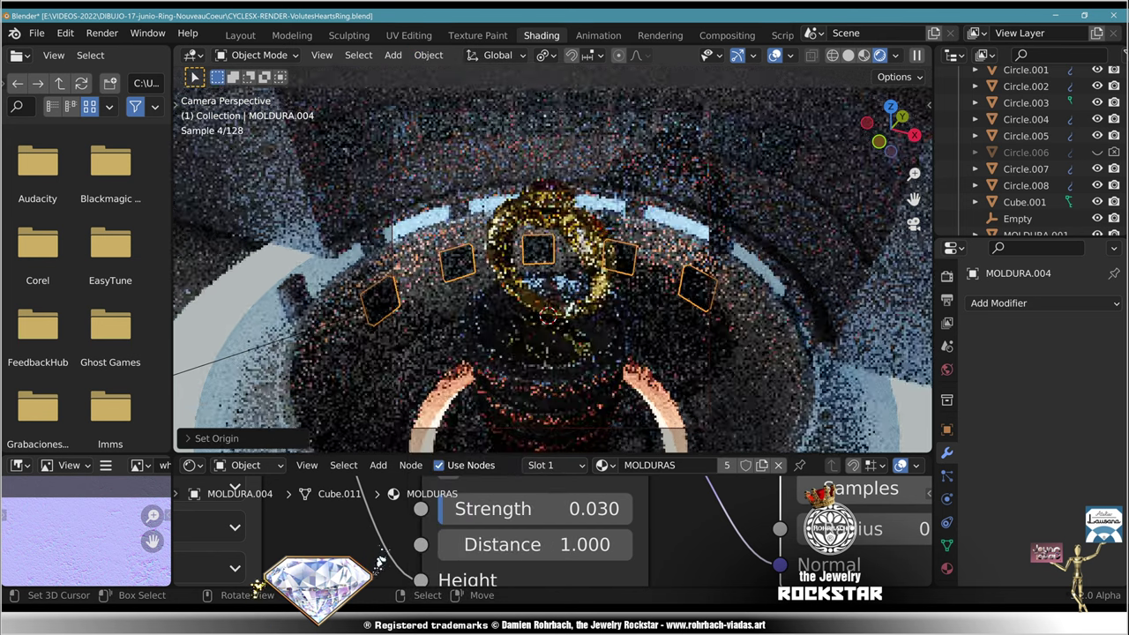
Step: Rotate the duplicated lower plates around the Z axis to -15° so they fill the gaps between the originals
key(r)
key(z)
key(Return)
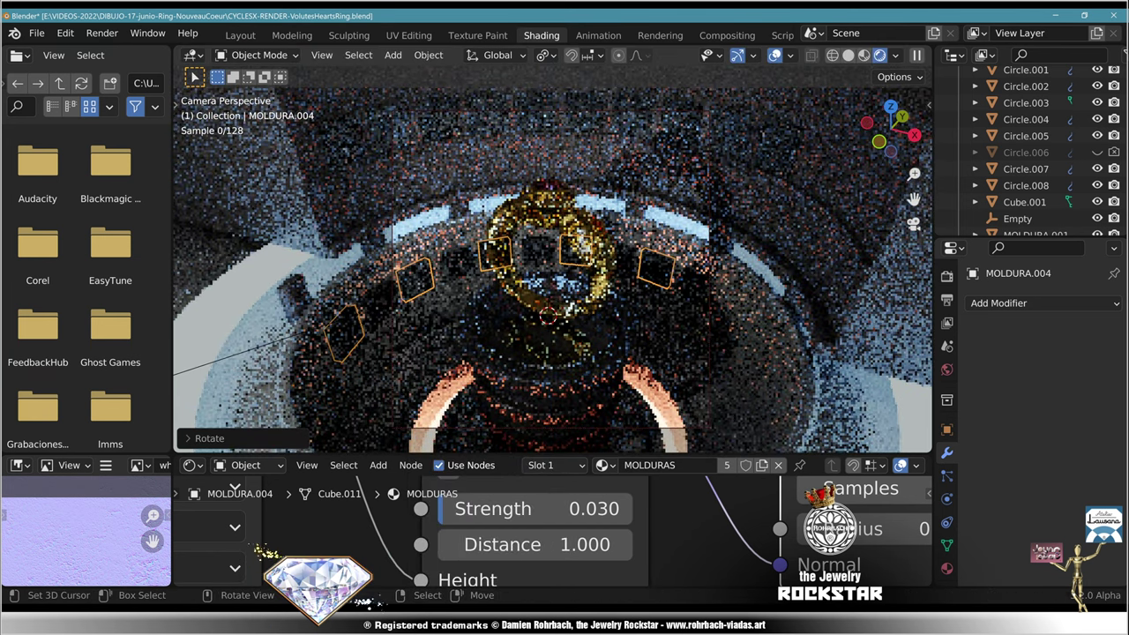
key(n)
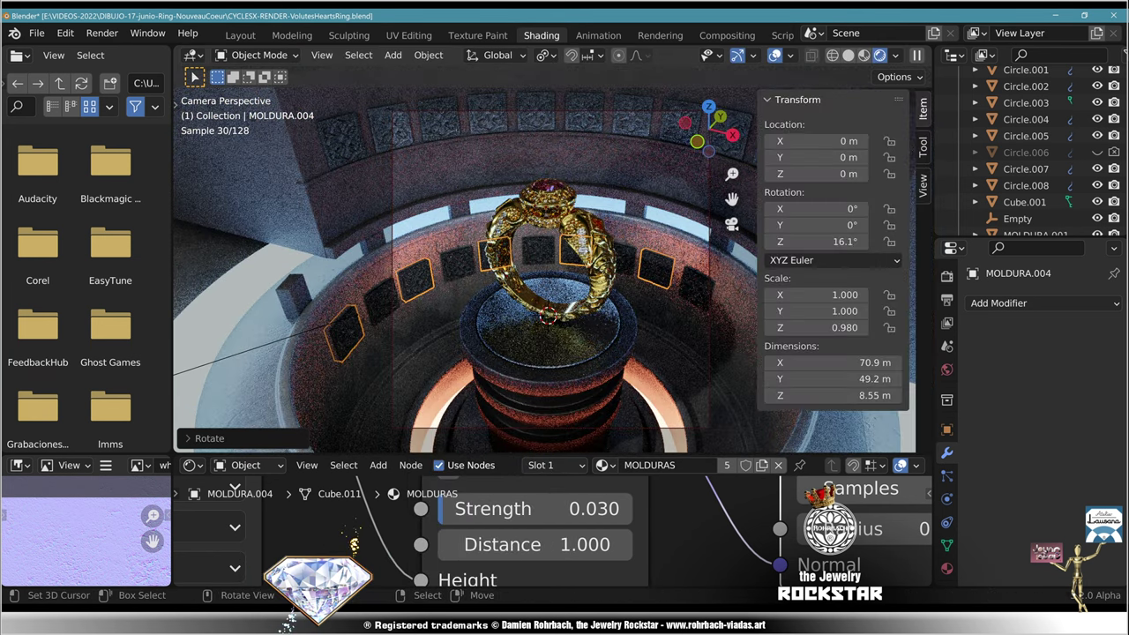
click(816, 242)
text(-15)
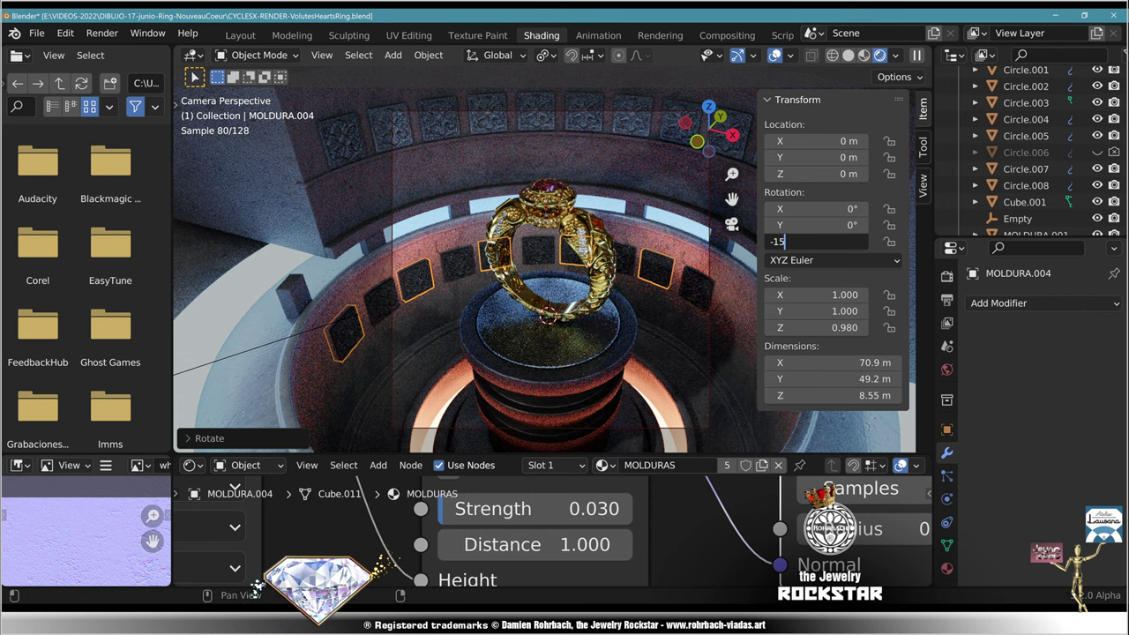
text(-15)
key(Return)
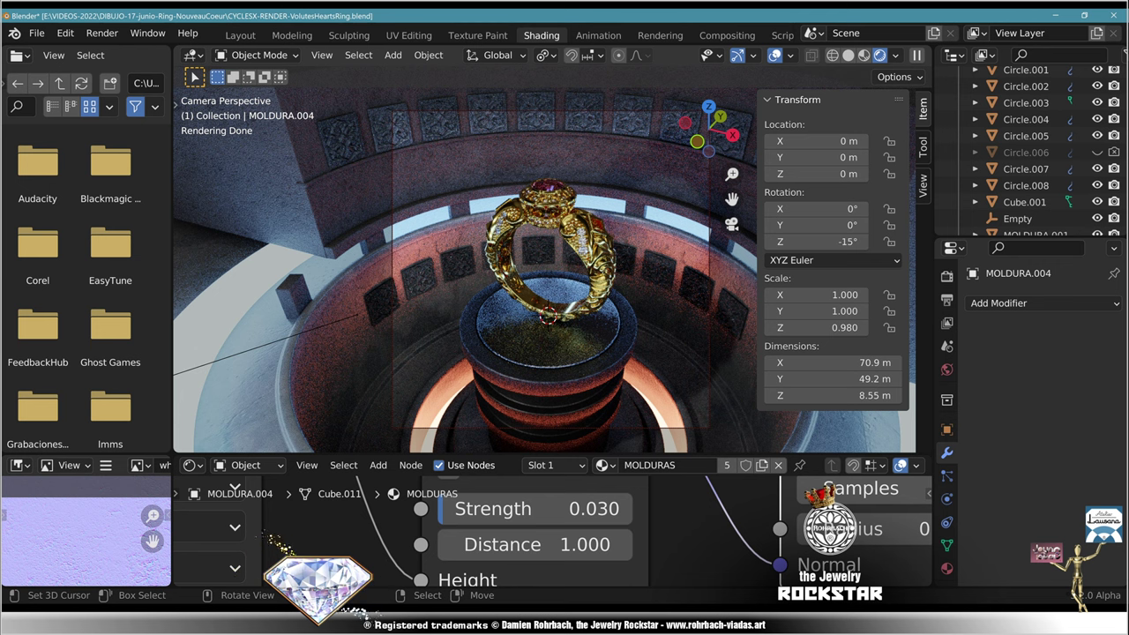
Step: Shrink the neon light ring Circle.008 uniformly to a scale of about 3.446, and narrow it along X to about 3.315
right_click(432, 216)
key(s)
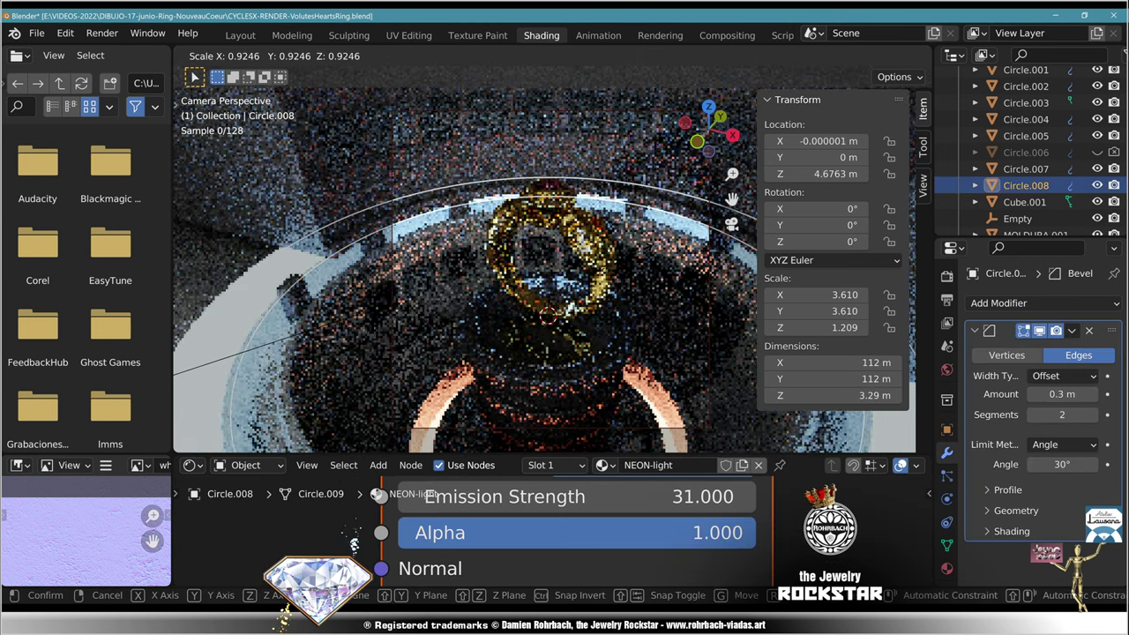
key(Return)
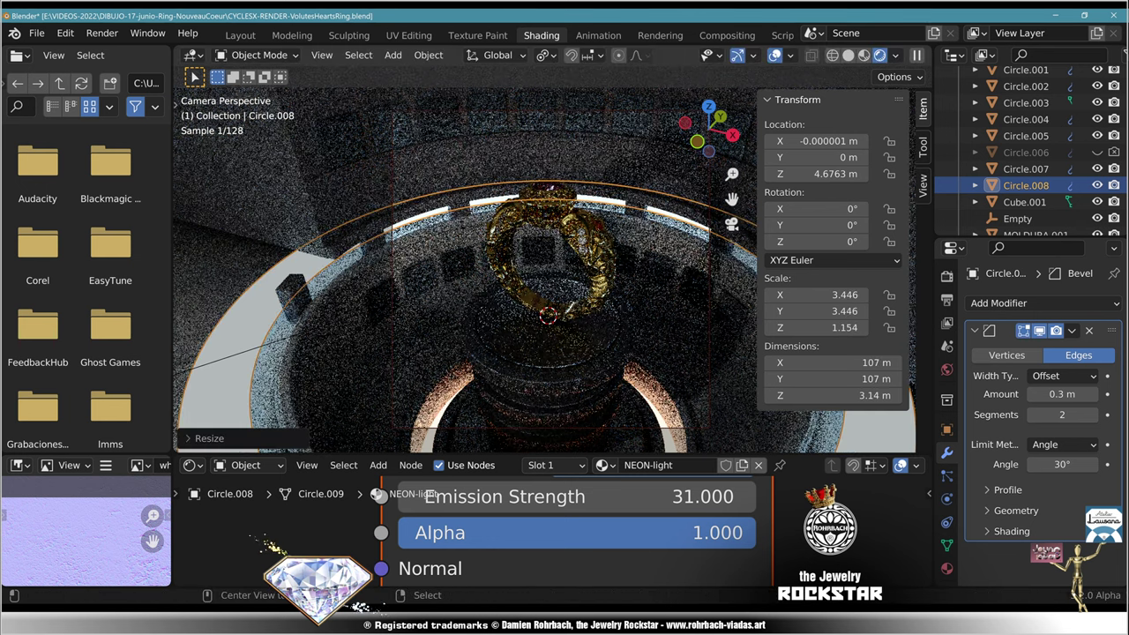
key(alt+a)
right_click(432, 216)
key(s)
key(x)
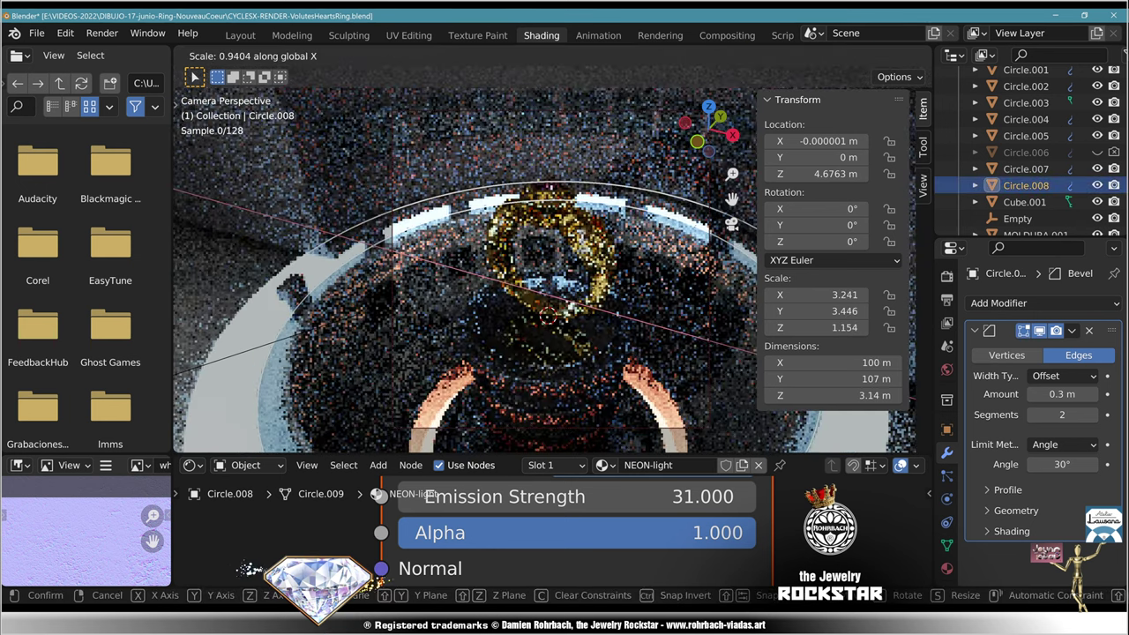
key(Return)
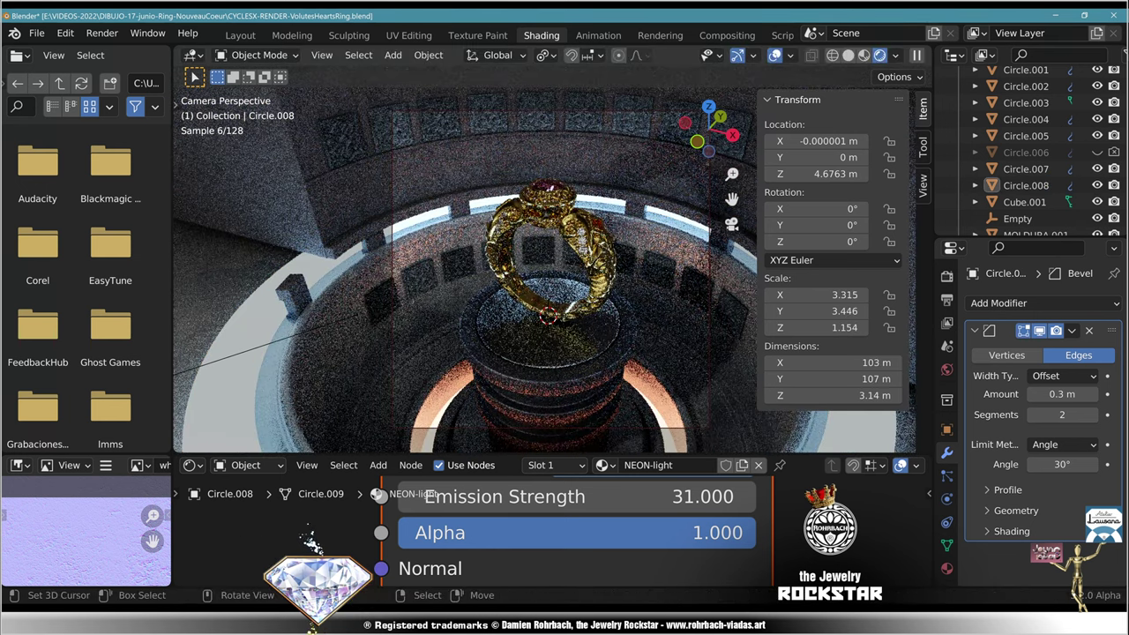
Step: Return to the camera view, deselect the Cube.001 blocks and save the file
key(n)
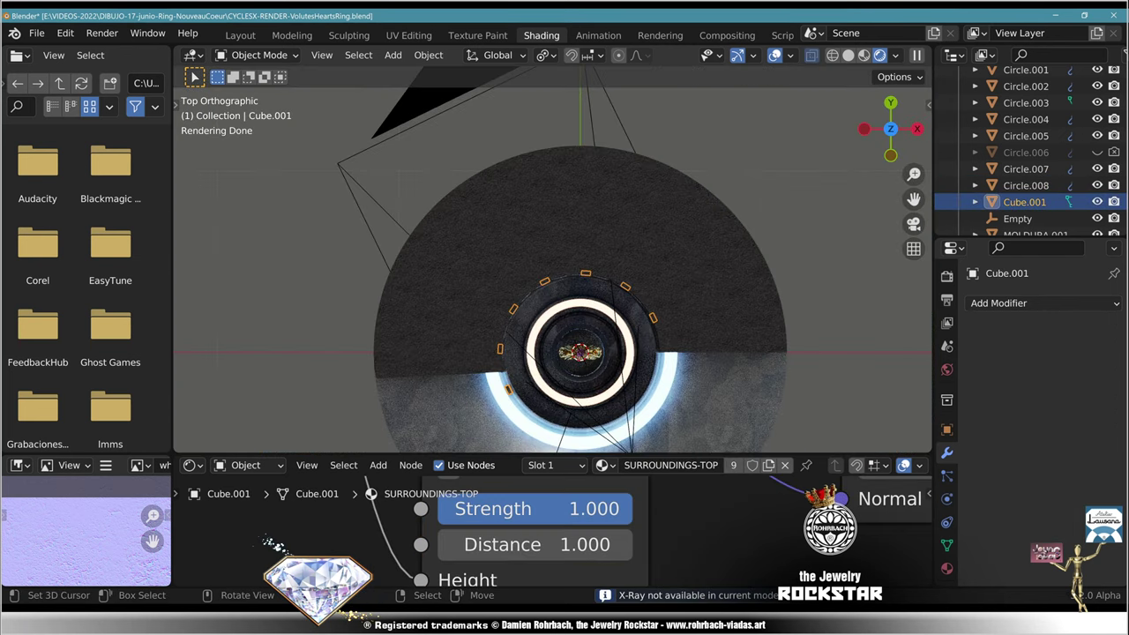
key(KP_0)
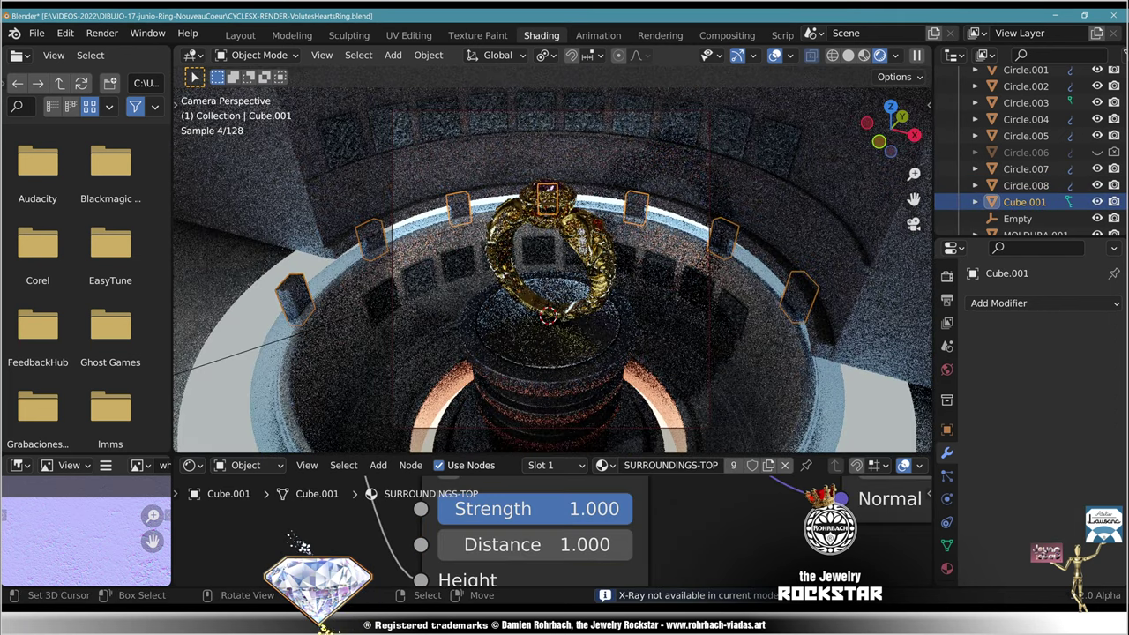
key(alt+a)
key(ctrl+s)
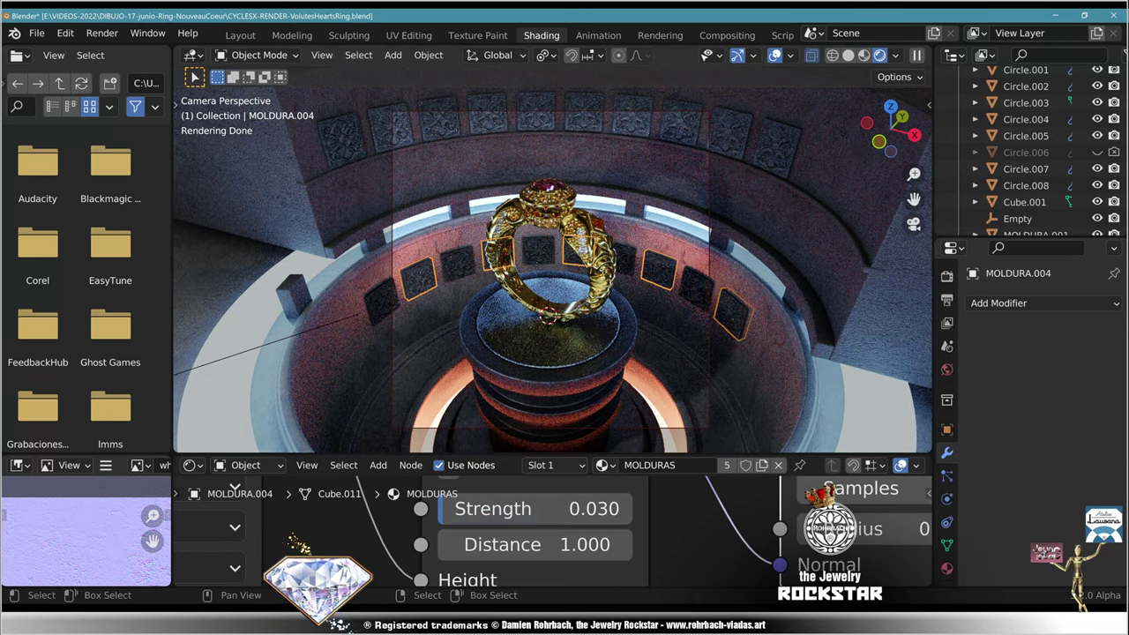
Step: Give the duplicated plates MOLDURA.004 their own copy of the MOLDURAS material, named MOLDURAS-down, and save the file
click(763, 465)
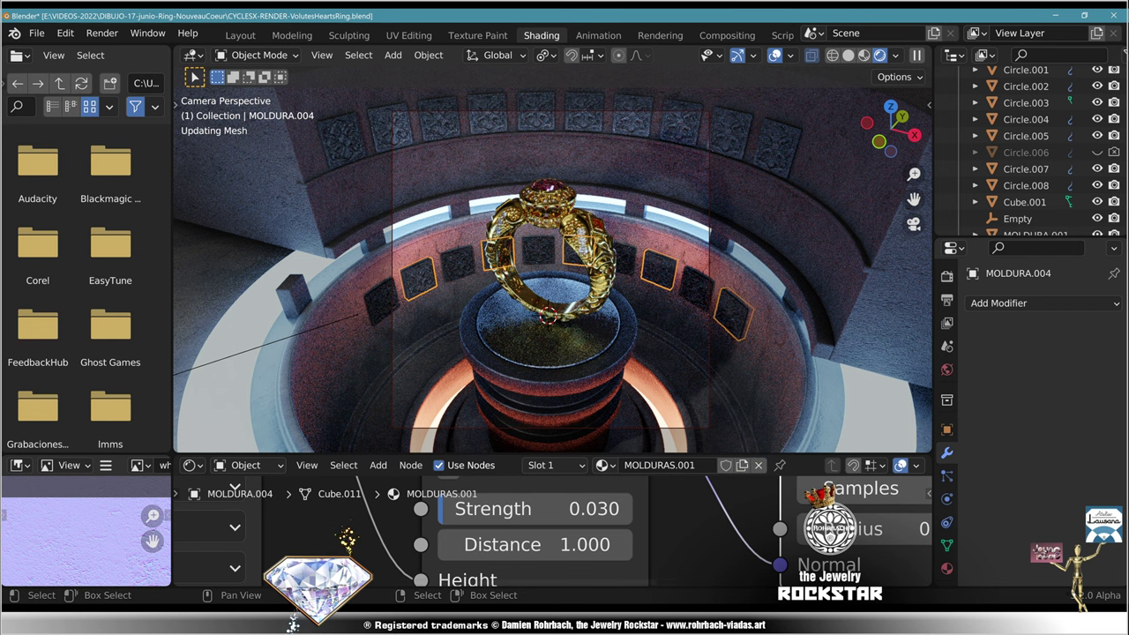
double_click(695, 464)
drag(697, 465, 675, 465)
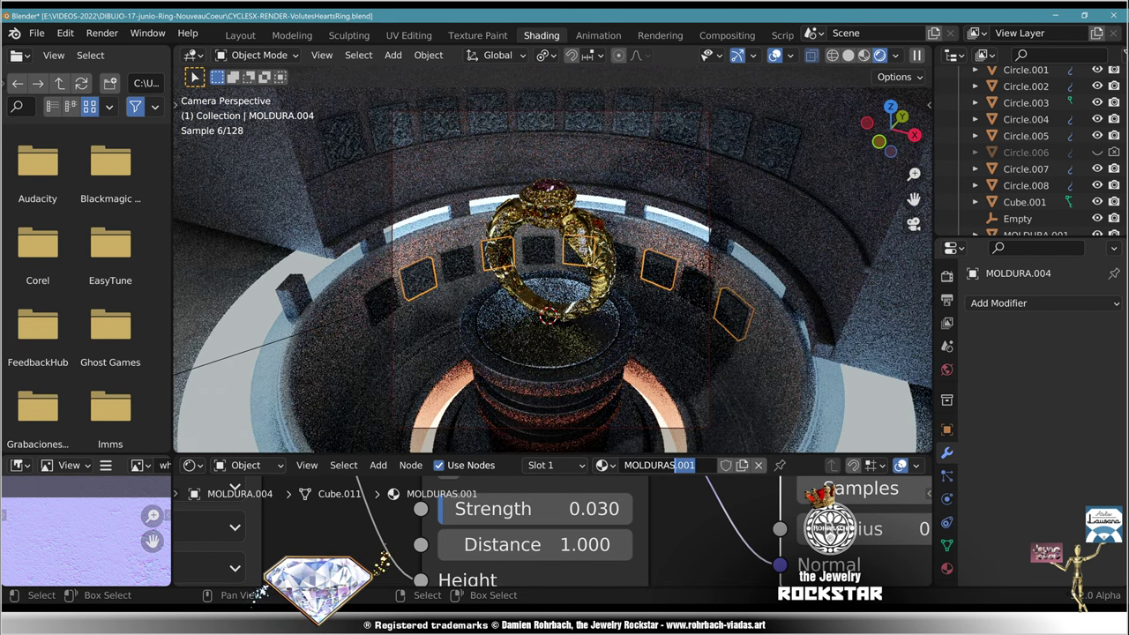
text(do)
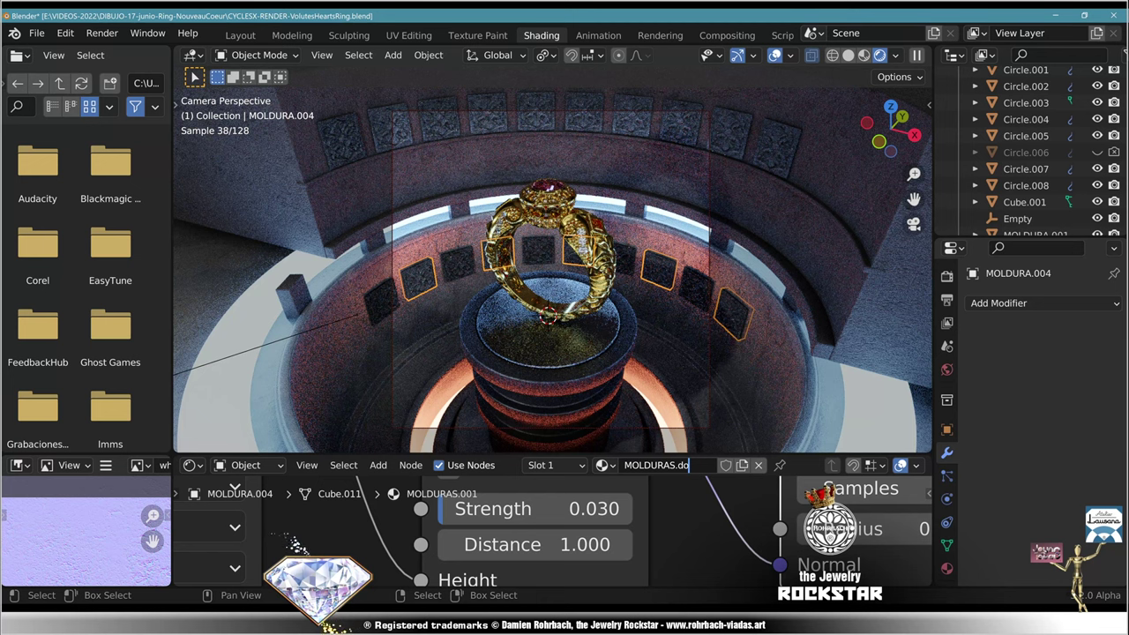
key(BackSpace)
key(BackSpace)
key(BackSpace)
text(-wdpw)
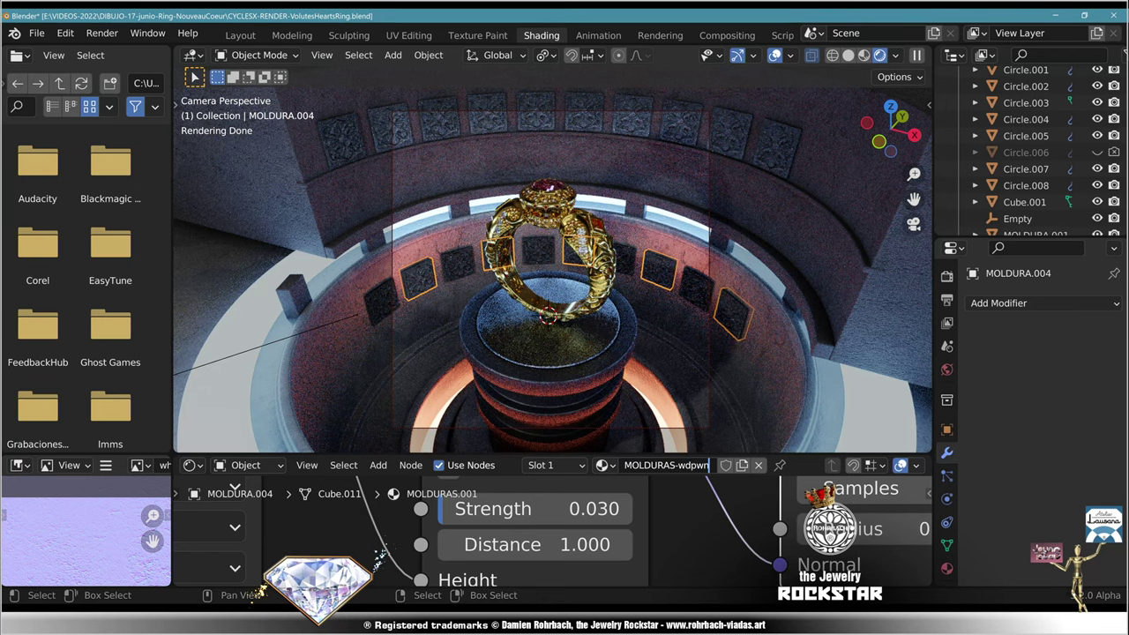
key(Return)
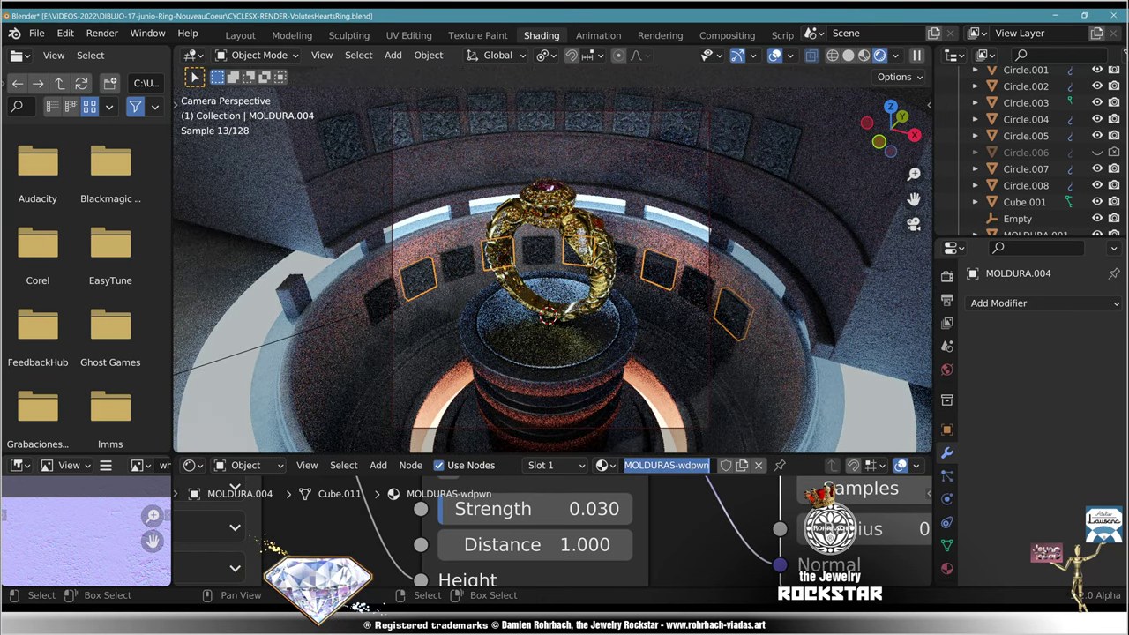
double_click(698, 465)
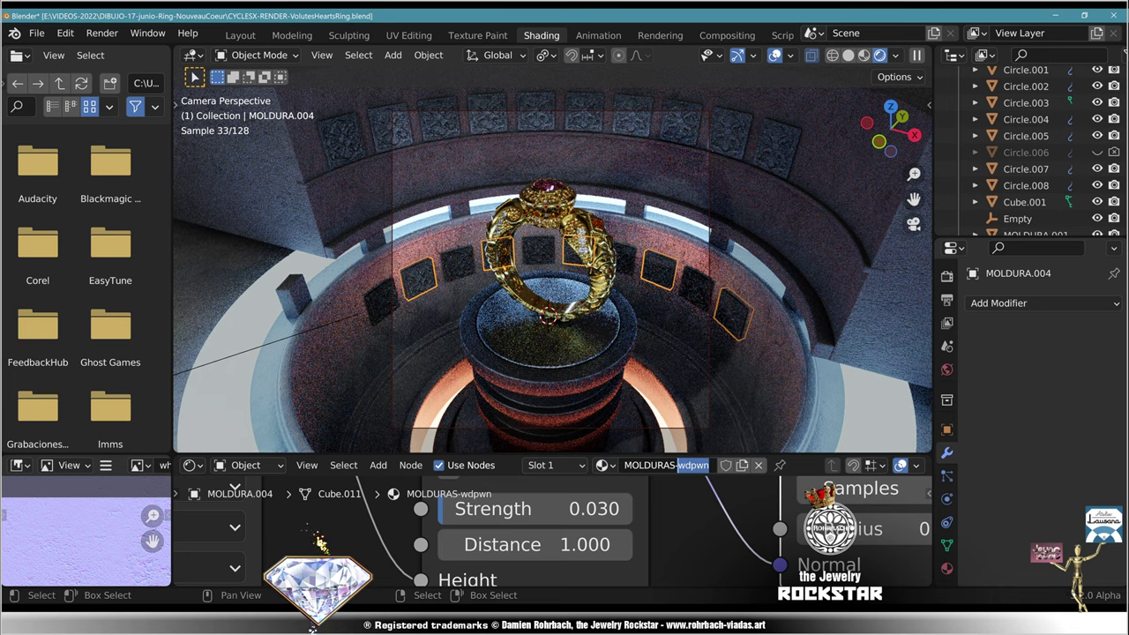
text(down)
key(Return)
key(ctrl+s)
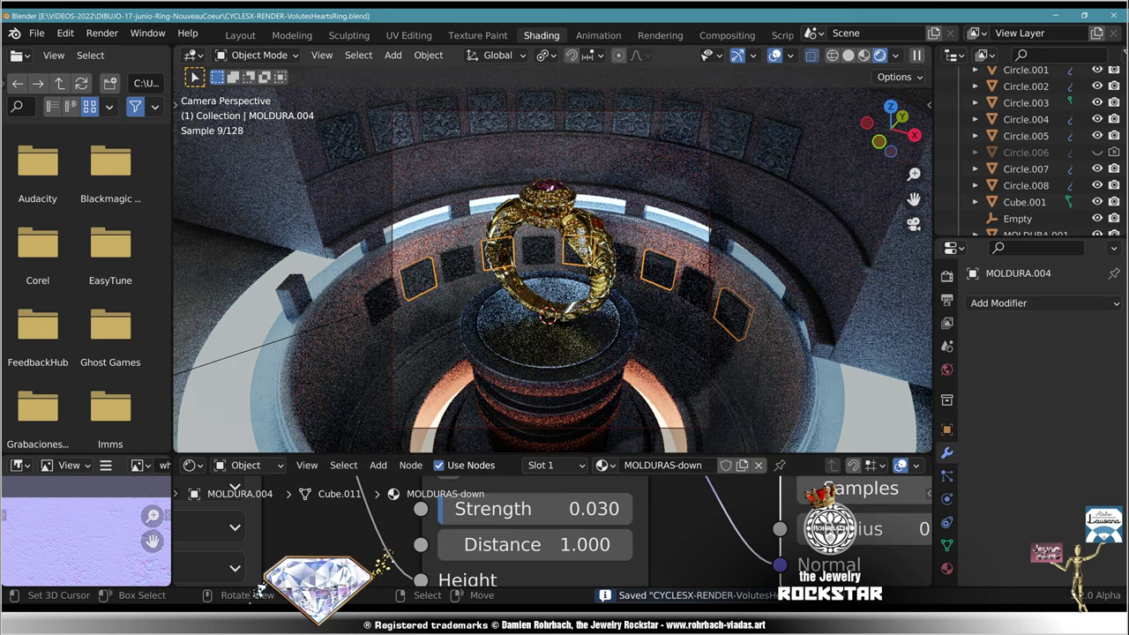
Step: Enlarge the node editor and reset Hue to 0.500 in the MOLDURAS-down material's Hue Saturation Value node
drag(538, 453, 538, 331)
middle_drag(539, 434, 631, 598)
scroll(514, 517, down, 2)
middle_drag(549, 455, 522, 564)
key(BackSpace)
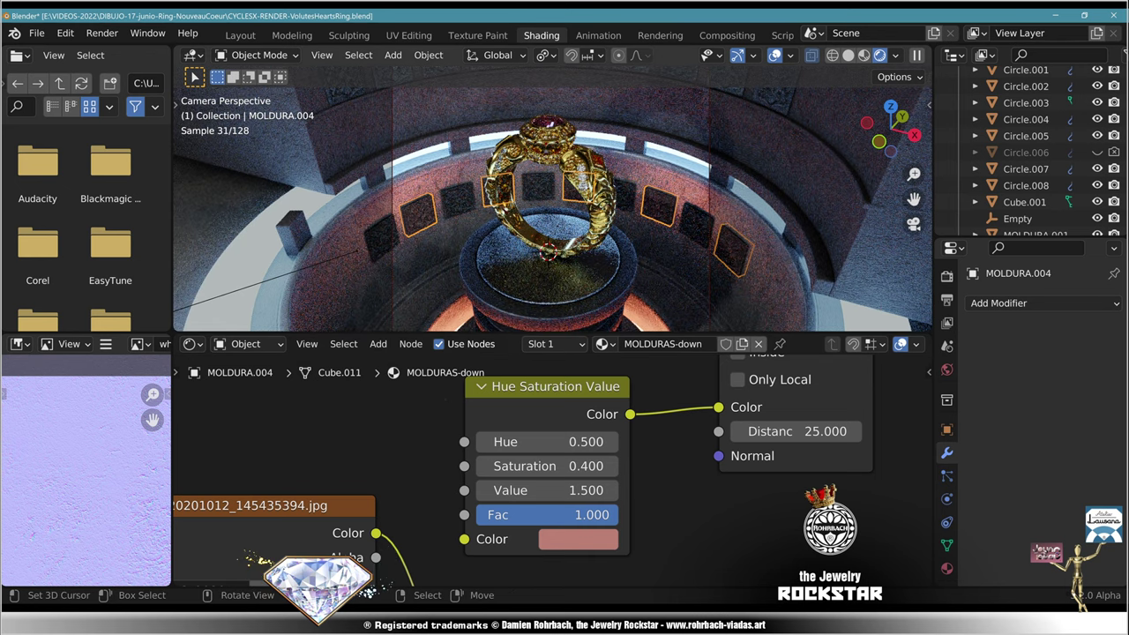
Step: Assign the MOLDURAS-down material to the other alternating set of lower wall plates, MOLDURA.001
click(1036, 233)
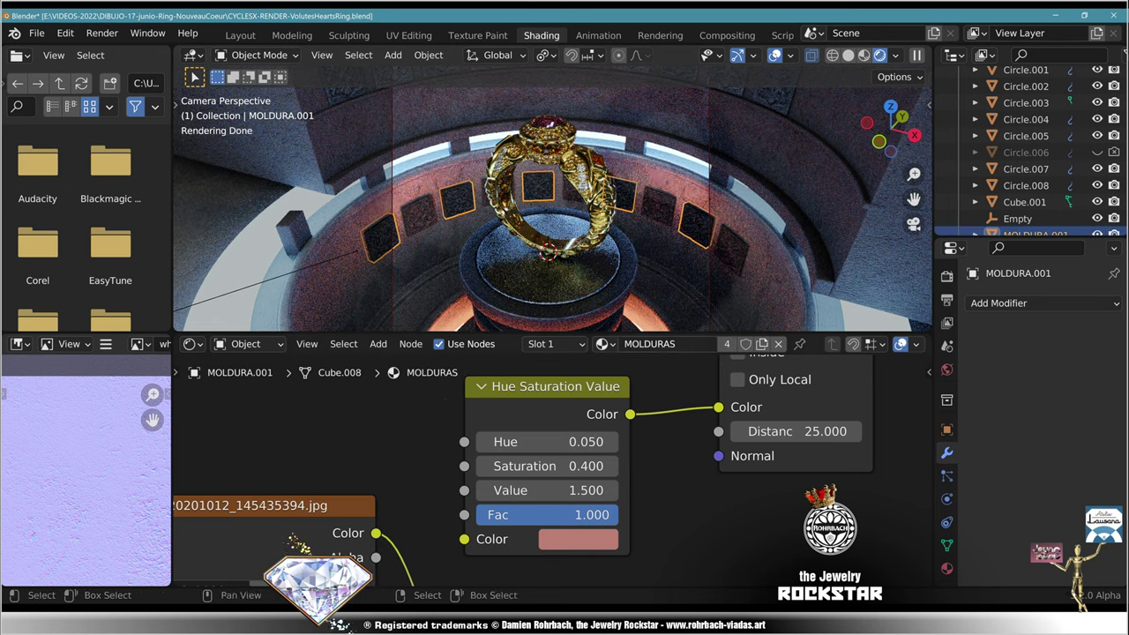
click(947, 369)
click(975, 373)
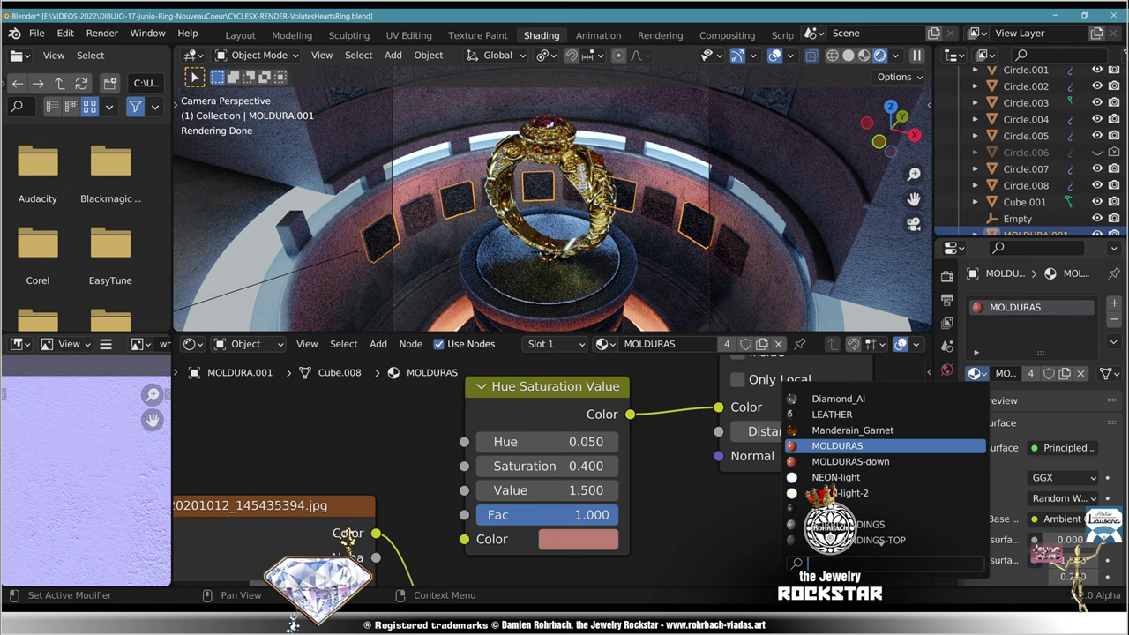
click(850, 461)
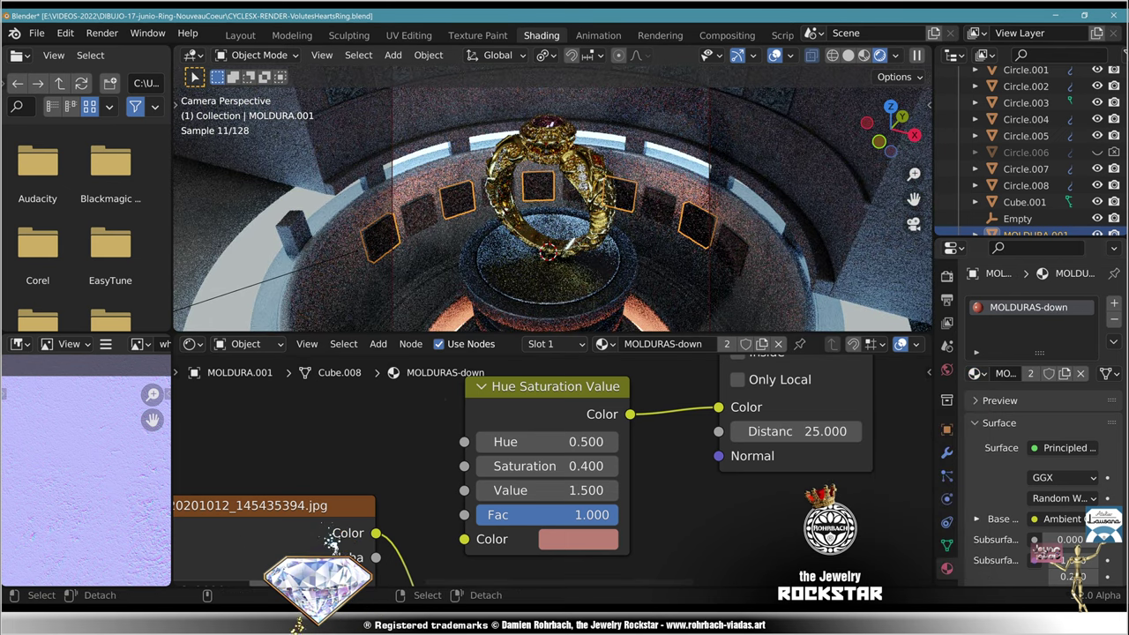
Step: Raise Value in the MOLDURAS-down material's Hue Saturation Value node to 2.000 and finally 3.000, and save the file
click(547, 490)
text(2)
key(Return)
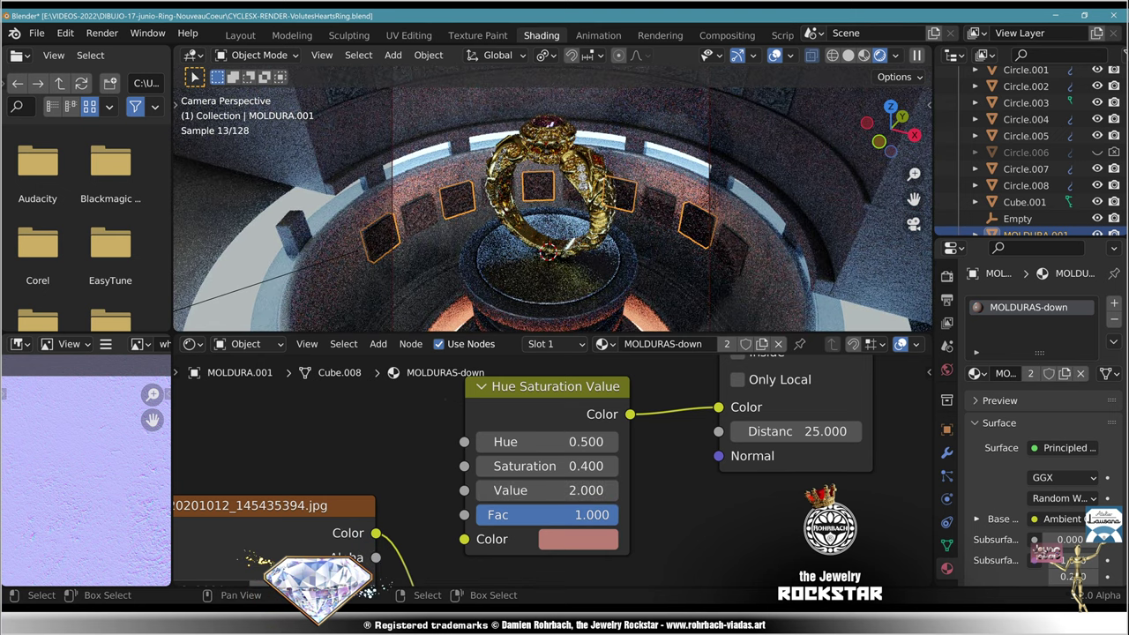
click(547, 491)
text(3)
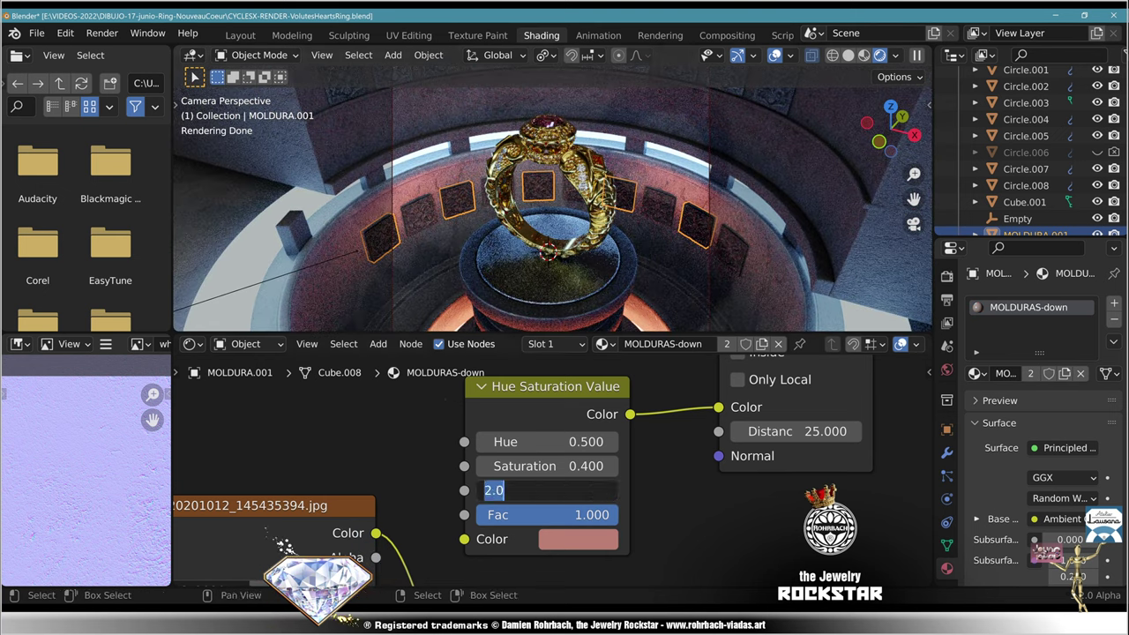
key(Return)
key(ctrl+s)
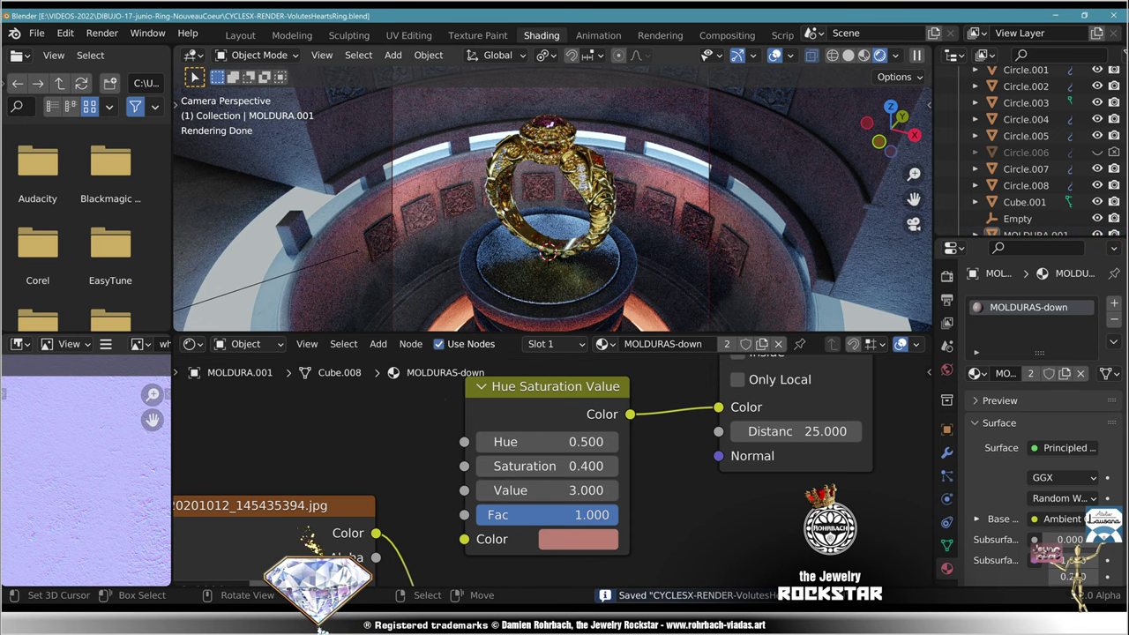
Step: Reselect the MOLDURA.001 plates and set Transmission to 0 in the MOLDURAS-down material's Principled shader
scroll(553, 198, up, 4)
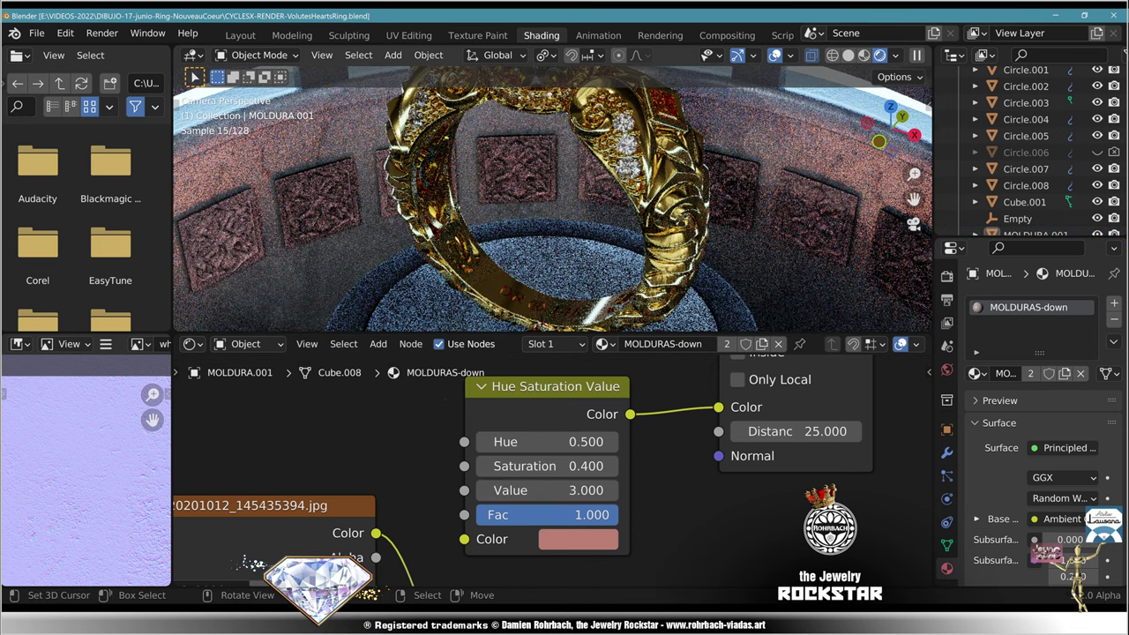
right_click(898, 260)
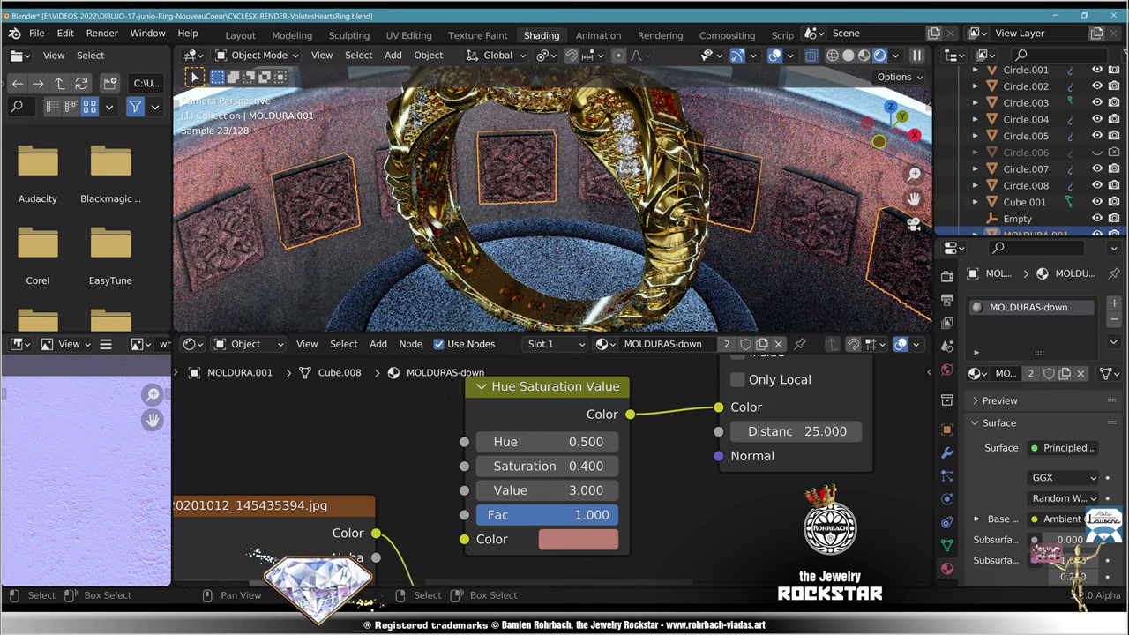
scroll(887, 547, down, 5)
middle_drag(887, 547, 725, 419)
click(745, 435)
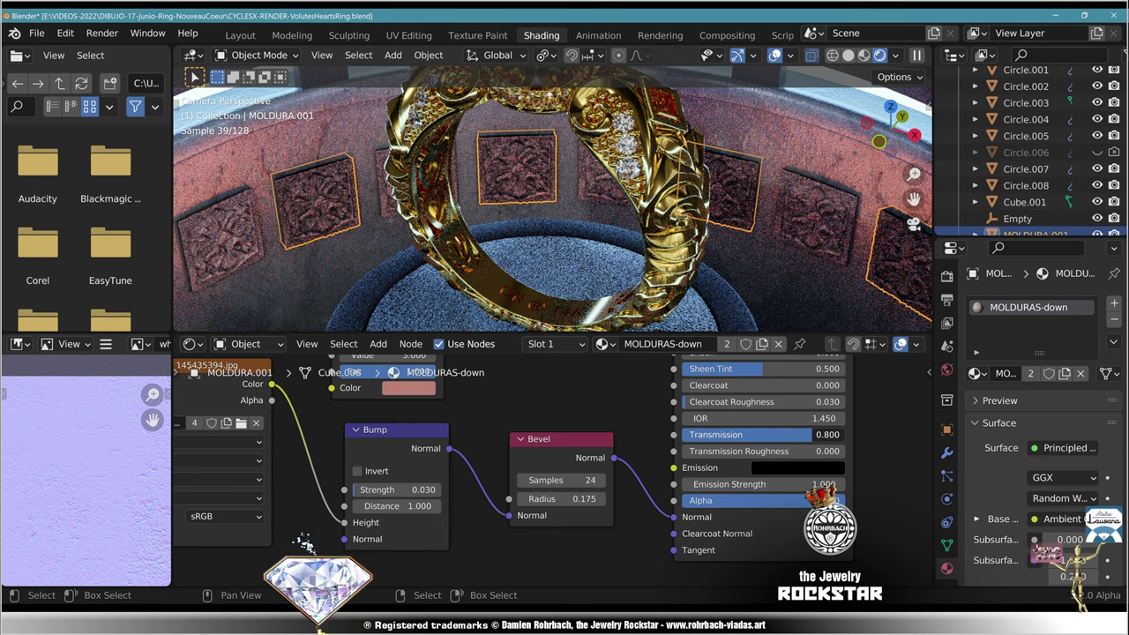
text(0)
key(Return)
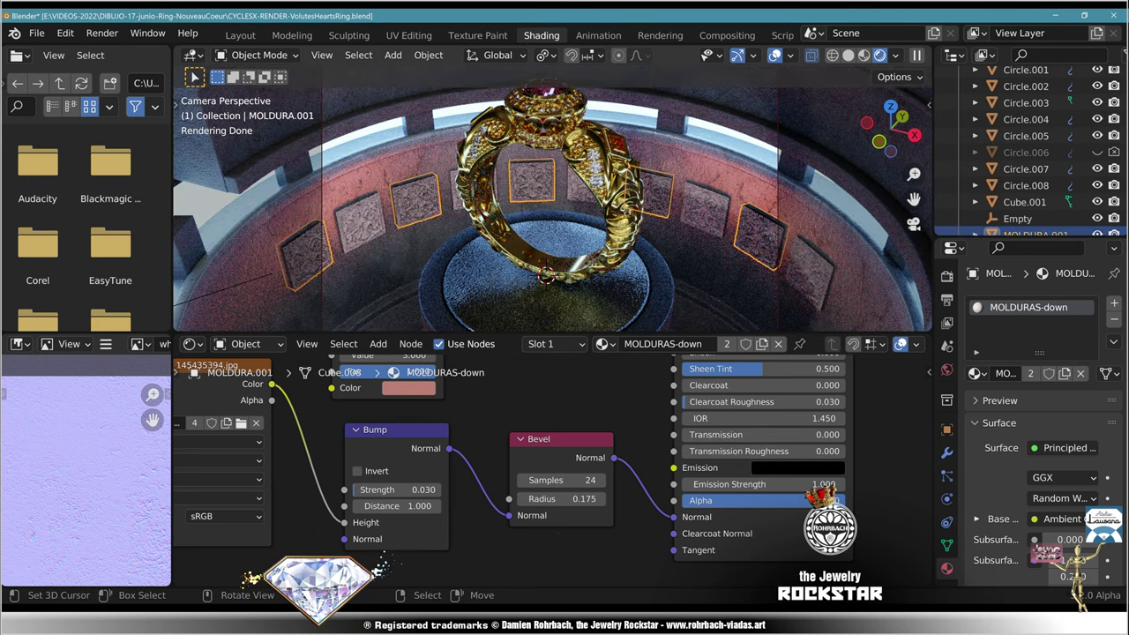
Step: Lower both sets of wall plates, MOLDURA.001 and MOLDURA.004, together along the global Z axis
key(g)
key(z)
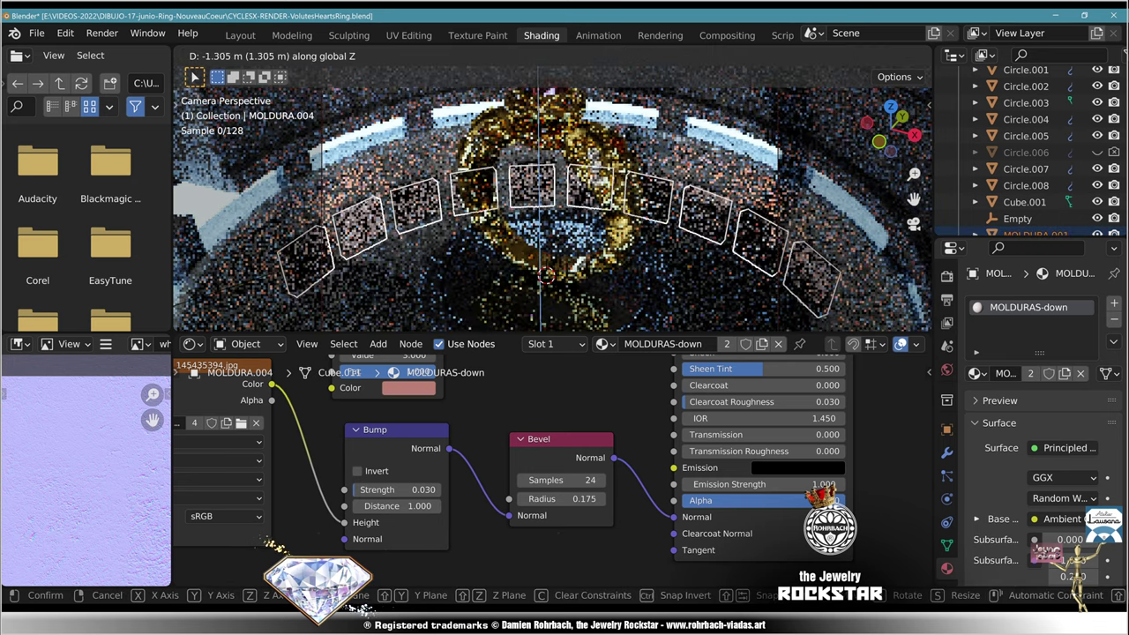
click(322, 629)
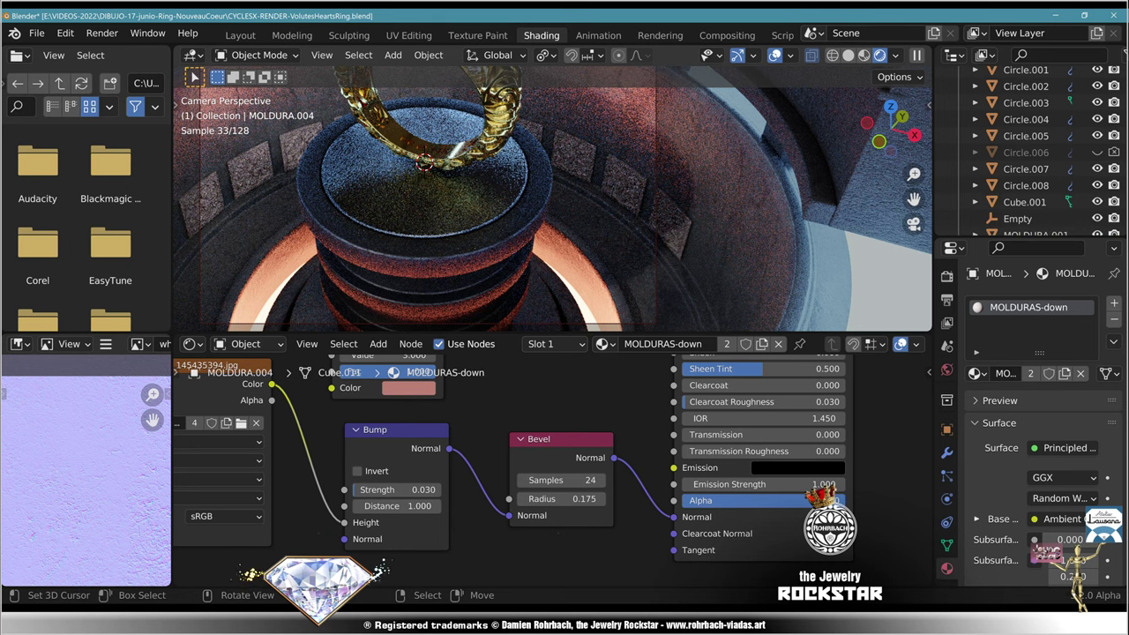
shift+middle_drag(476, 159, 616, 247)
scroll(615, 247, down, 2)
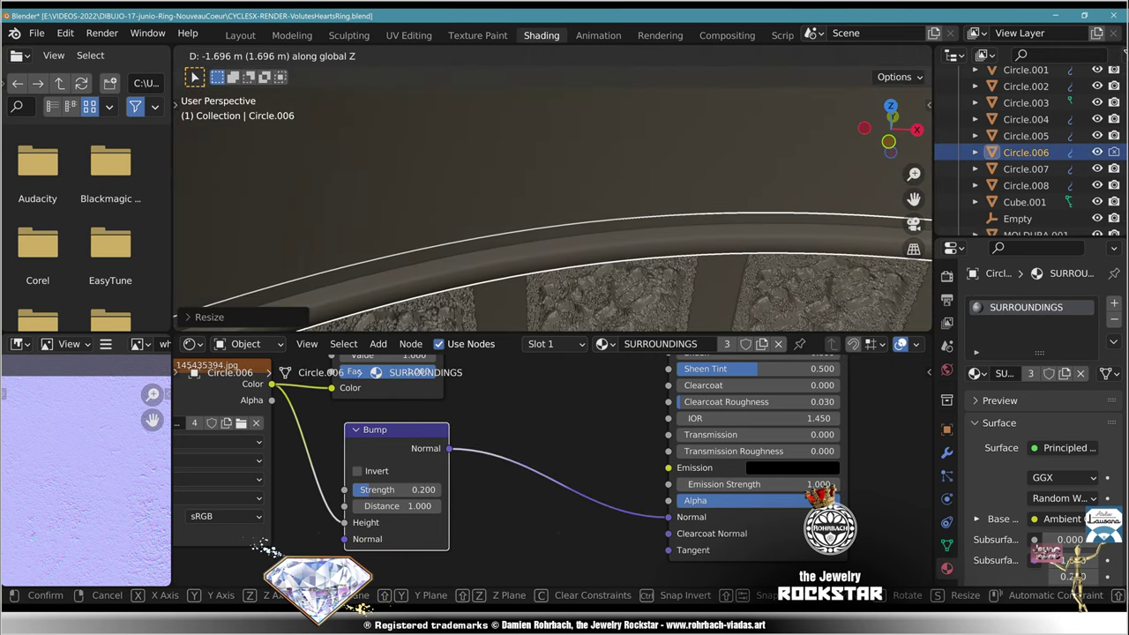
Step: Move the Circle.006 trim down by about 1.696 m along global Z and return to the camera view
key(Return)
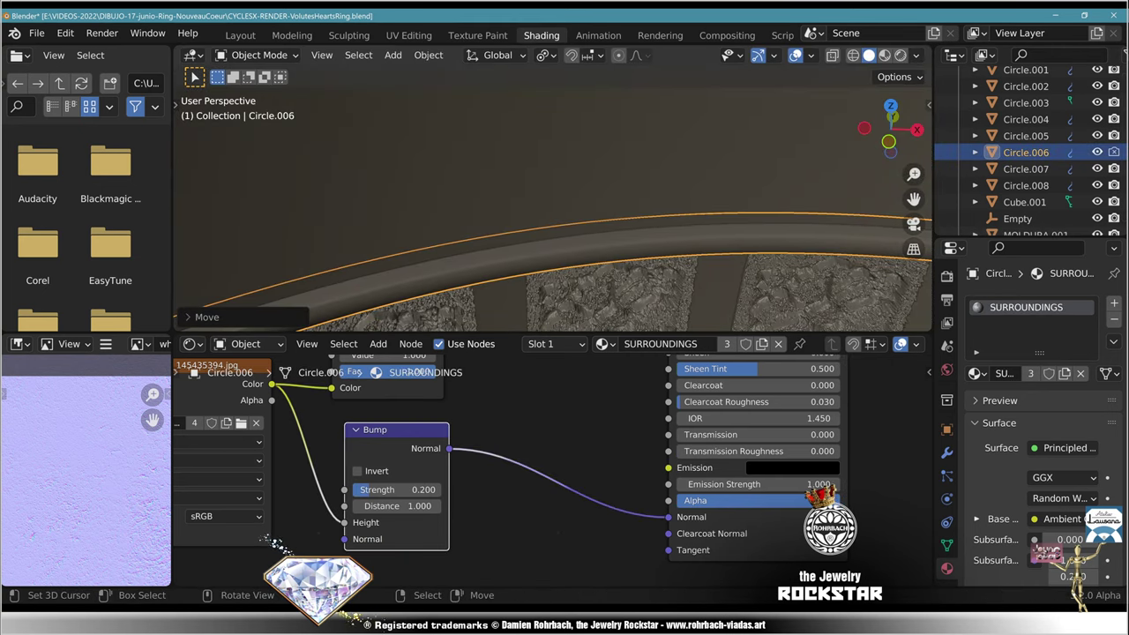
scroll(553, 203, down, 5)
key(KP_0)
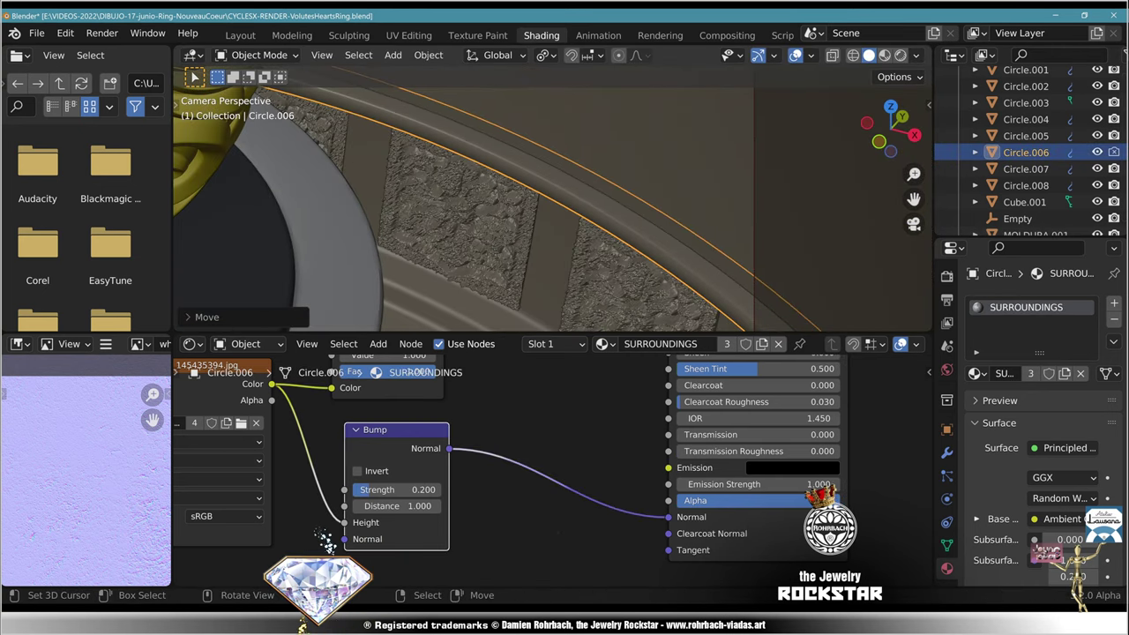
Step: Try enlarging Circle.006 by about 1.022, cancel it, and undo the trim's recent changes, saving the file in between
key(s)
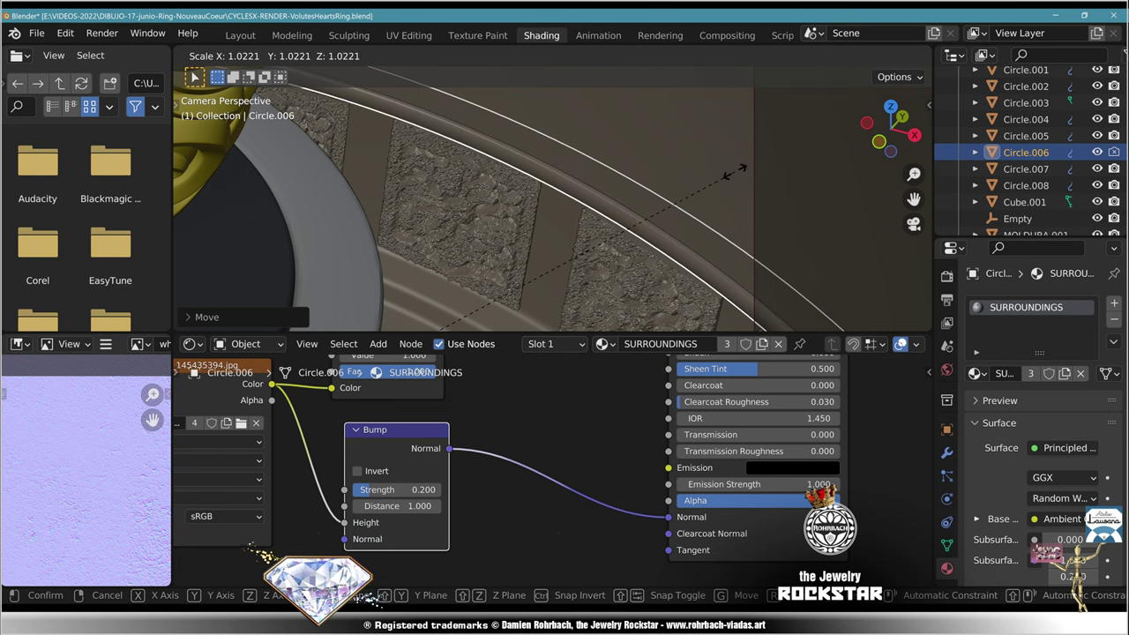
right_click(735, 171)
key(ctrl+z)
key(ctrl+z)
key(ctrl+z)
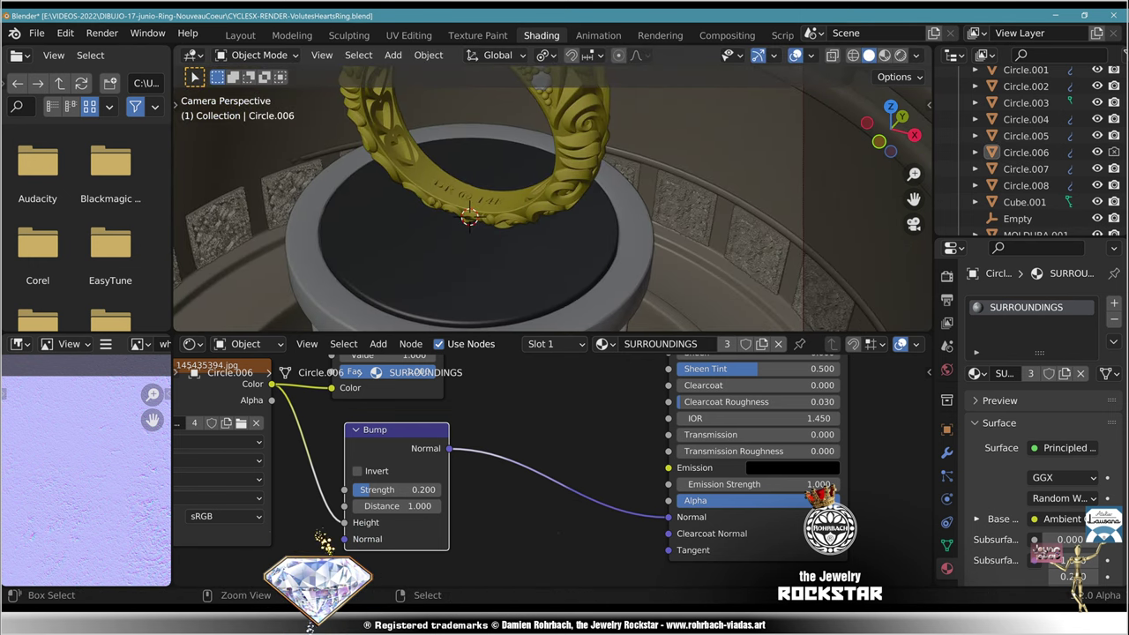
key(ctrl+z)
key(ctrl+s)
key(ctrl+z)
key(ctrl+z)
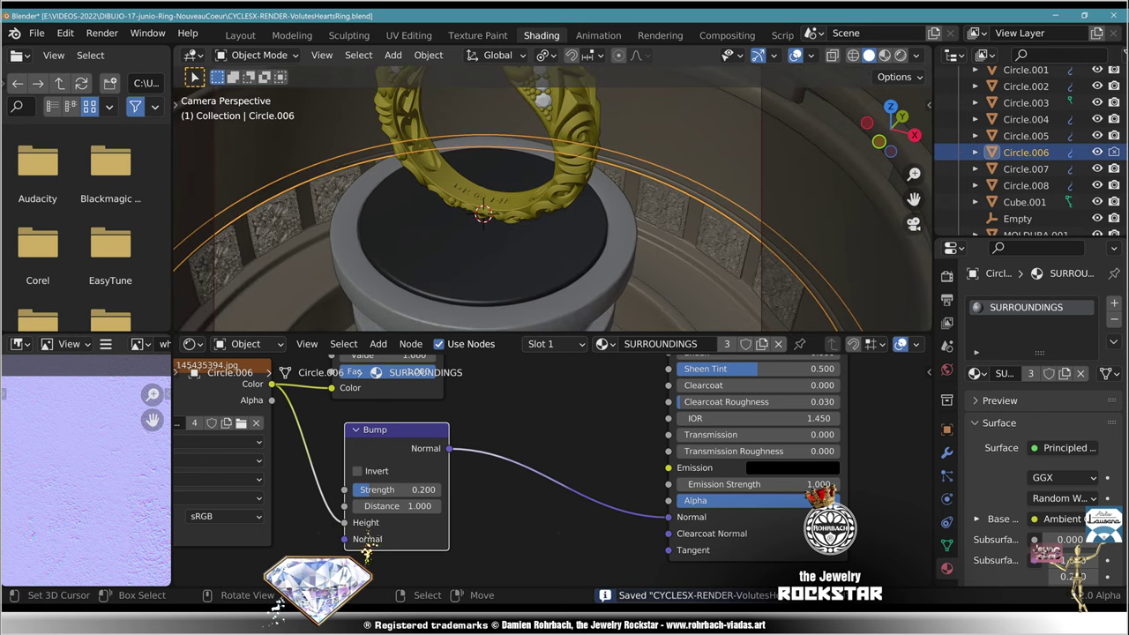
key(ctrl+z)
key(ctrl+z)
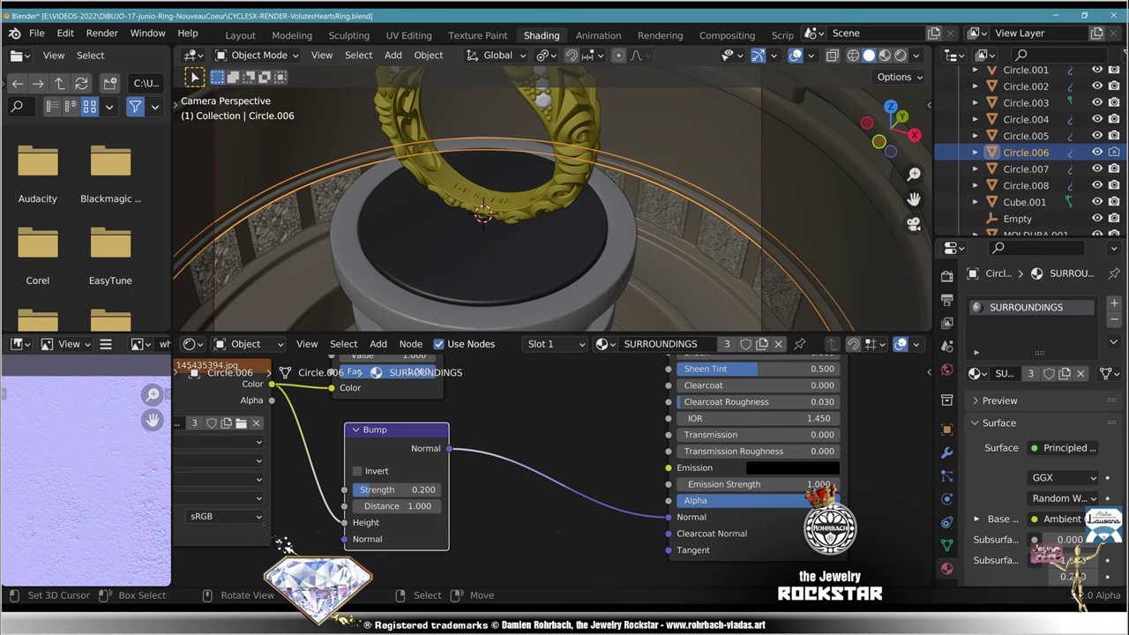
Step: Set the origin of the Circle.006 trim to the 3D cursor
click(429, 54)
mouse_move(456, 91)
click(642, 127)
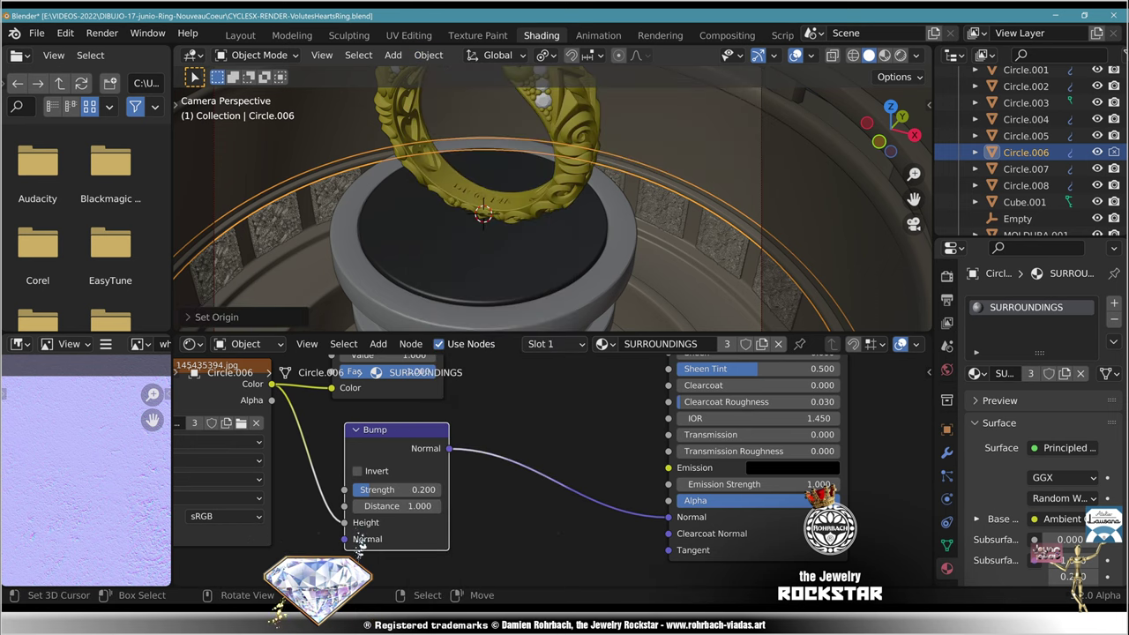
Step: Try enlarging the Circle.006 trim uniformly by a factor of about 1.024, and undo the scaling
key(s)
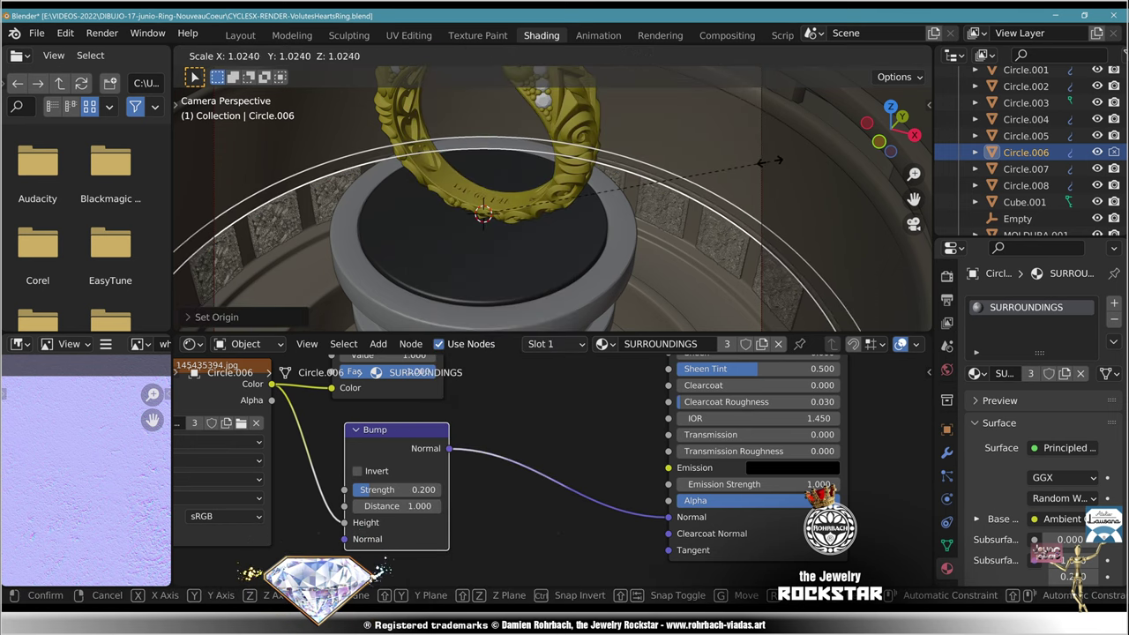
click(768, 161)
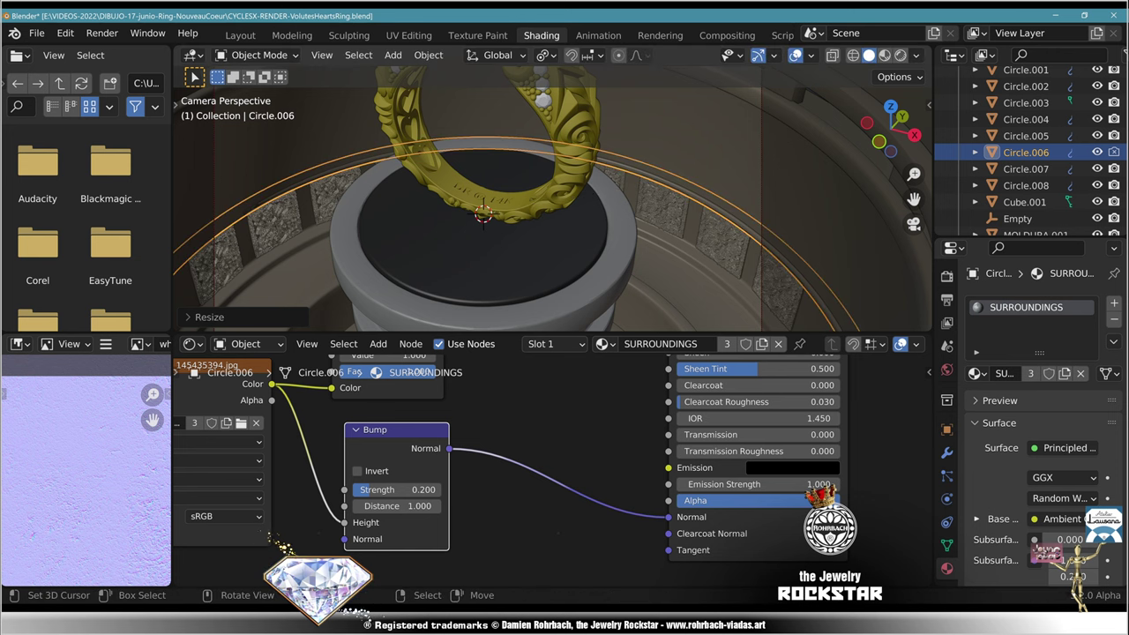
key(ctrl+z)
Step: Enlarge the Circle.006 trim uniformly by a factor of about 1.014 to fit along the upper edge of the lower plates
scroll(552, 199, down, 4)
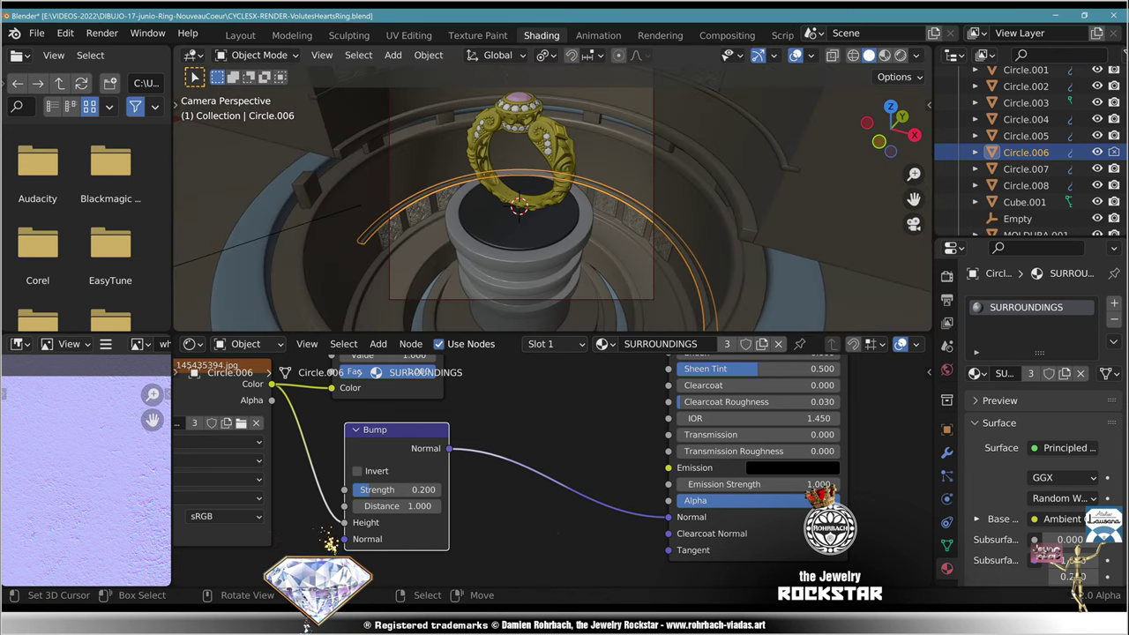
middle_drag(552, 199, 566, 291)
scroll(566, 291, down, 4)
key(KP_7)
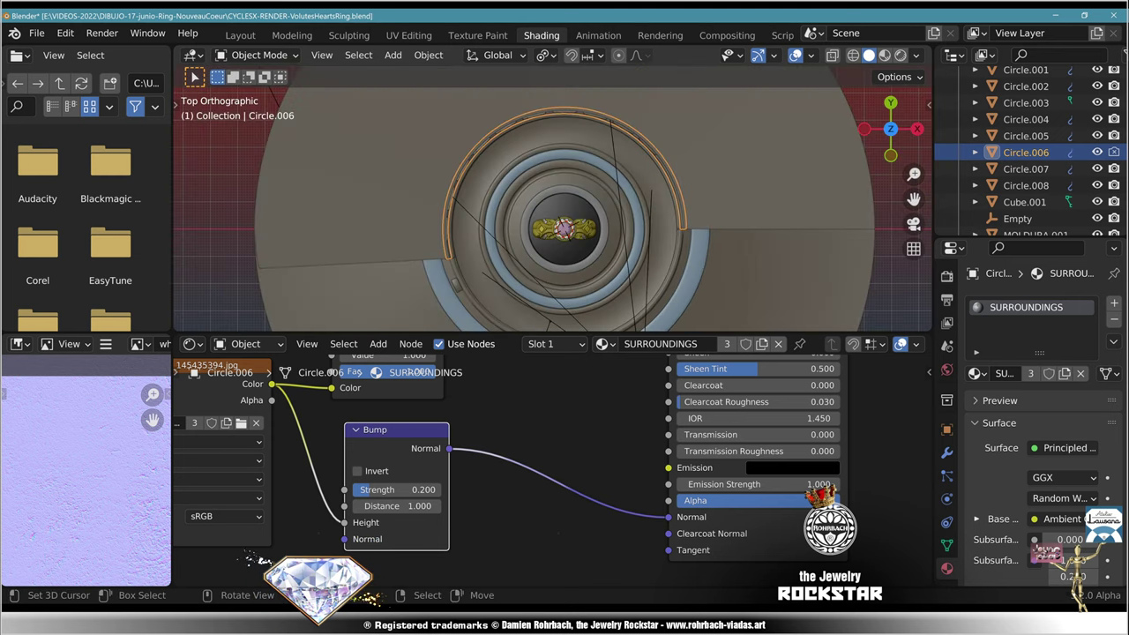
scroll(565, 230, up, 3)
scroll(564, 230, up, 5)
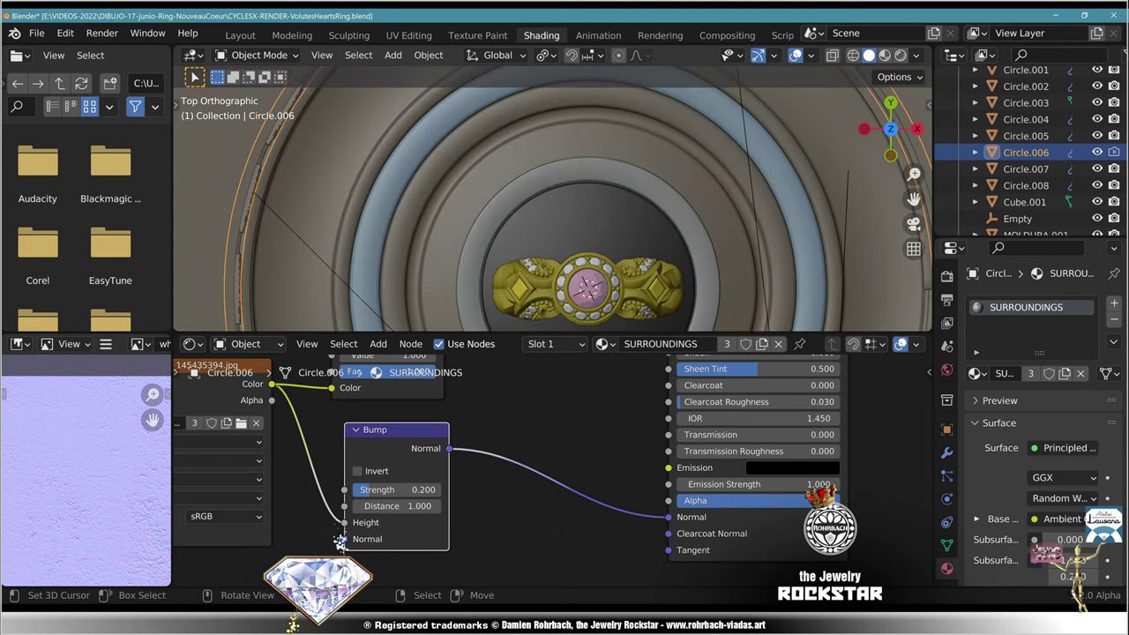
middle_drag(565, 256, 589, 282)
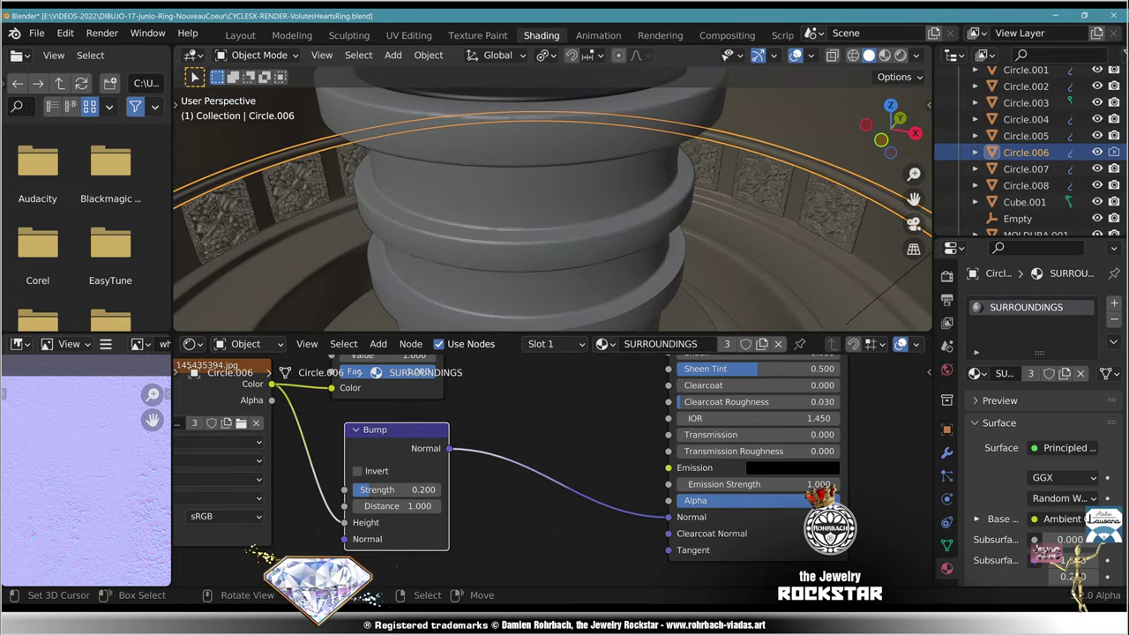
key(s)
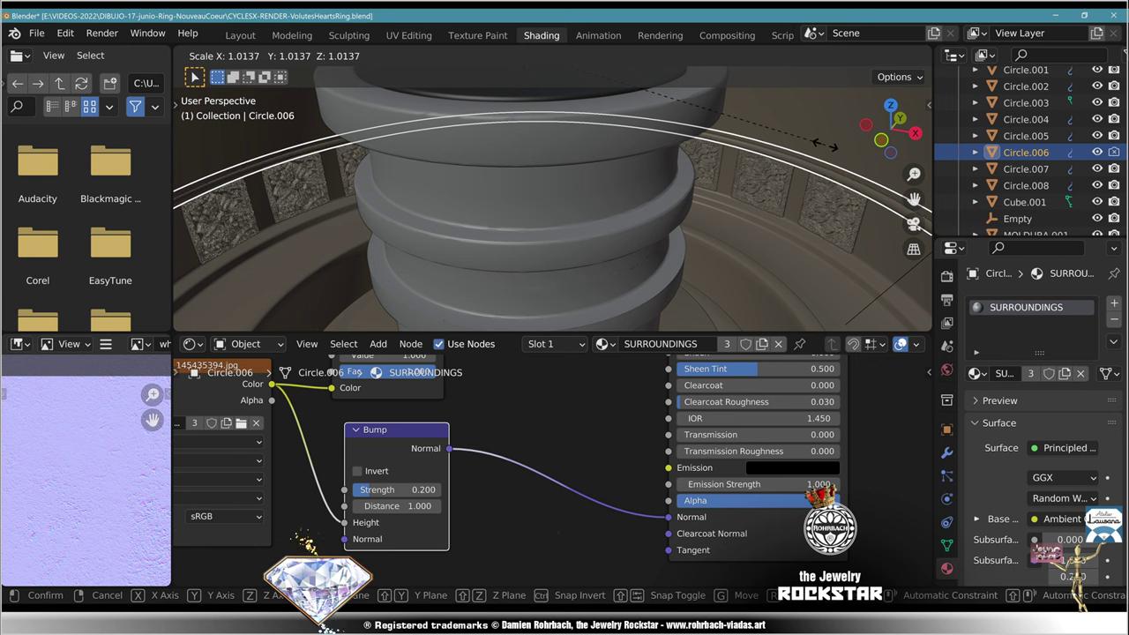
click(825, 145)
middle_drag(750, 185, 787, 187)
scroll(554, 199, down, 1)
scroll(553, 198, up, 3)
scroll(553, 198, down, 1)
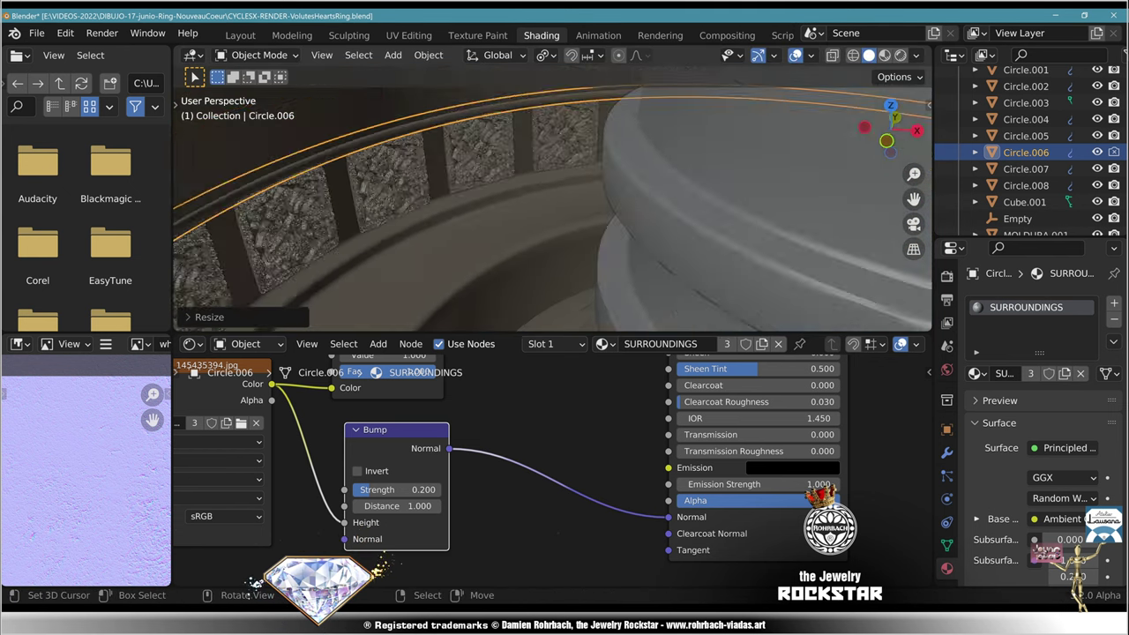
Step: From the camera view, shift the Circle.006 trim along the X axis, deselect it and save the file
key(KP_0)
scroll(554, 199, up, 4)
key(alt+a)
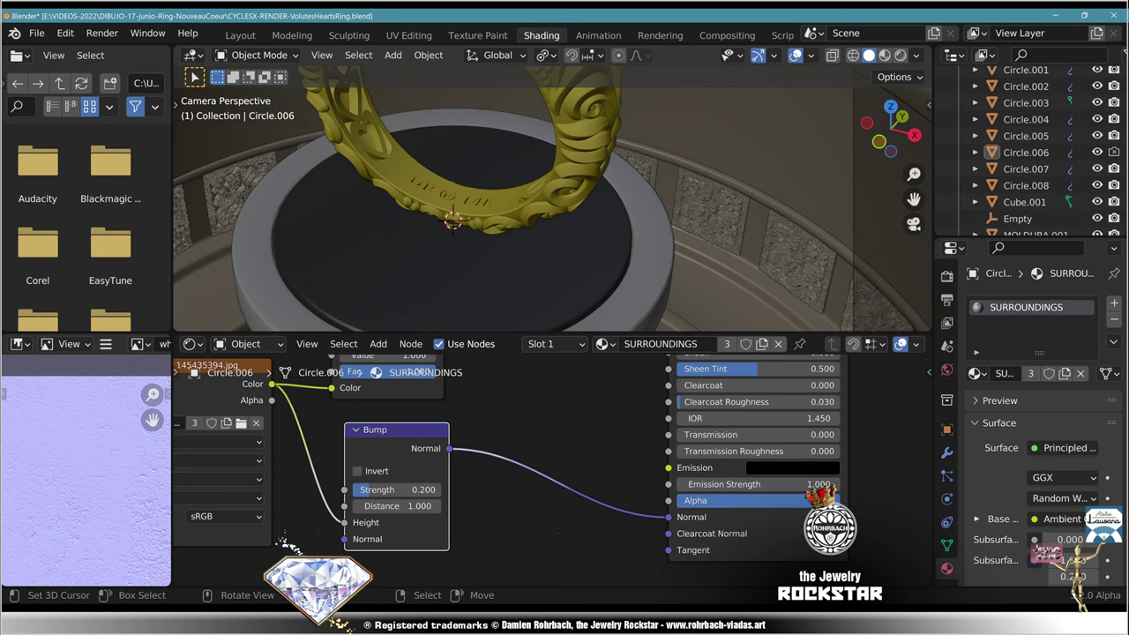
key(ctrl+z)
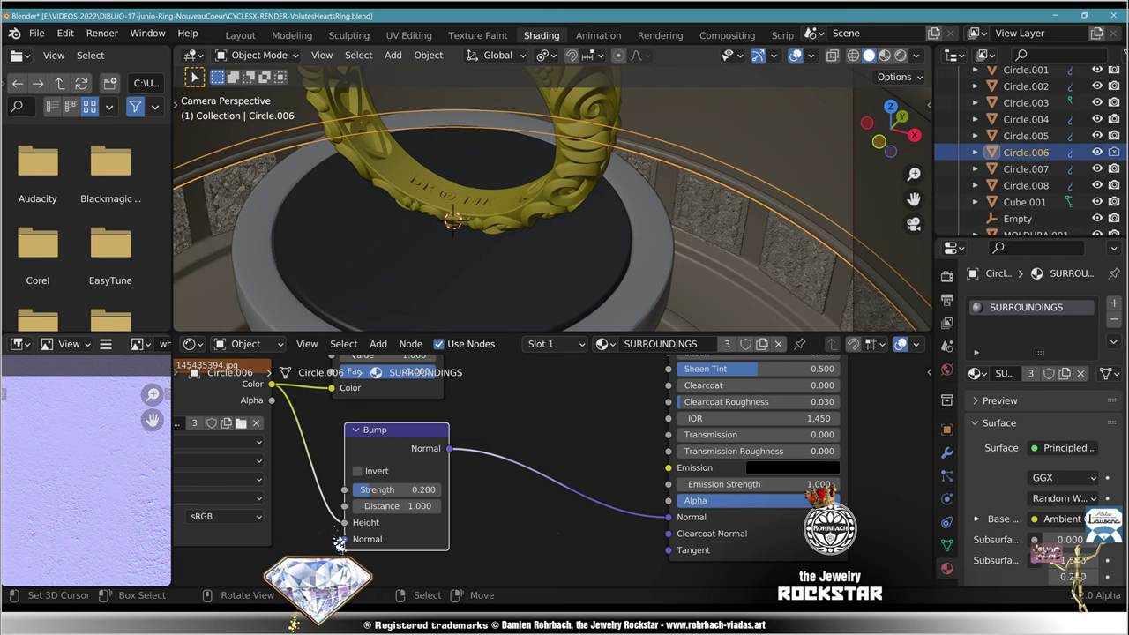
key(g)
key(x)
key(Return)
key(alt+a)
scroll(553, 199, down, 3)
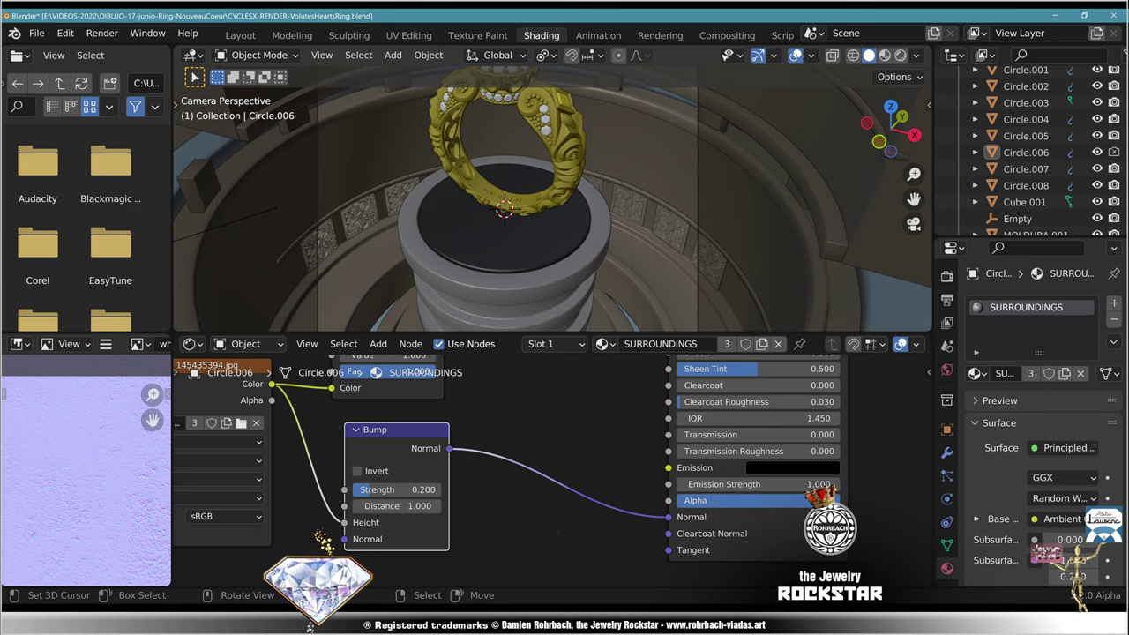
key(ctrl+s)
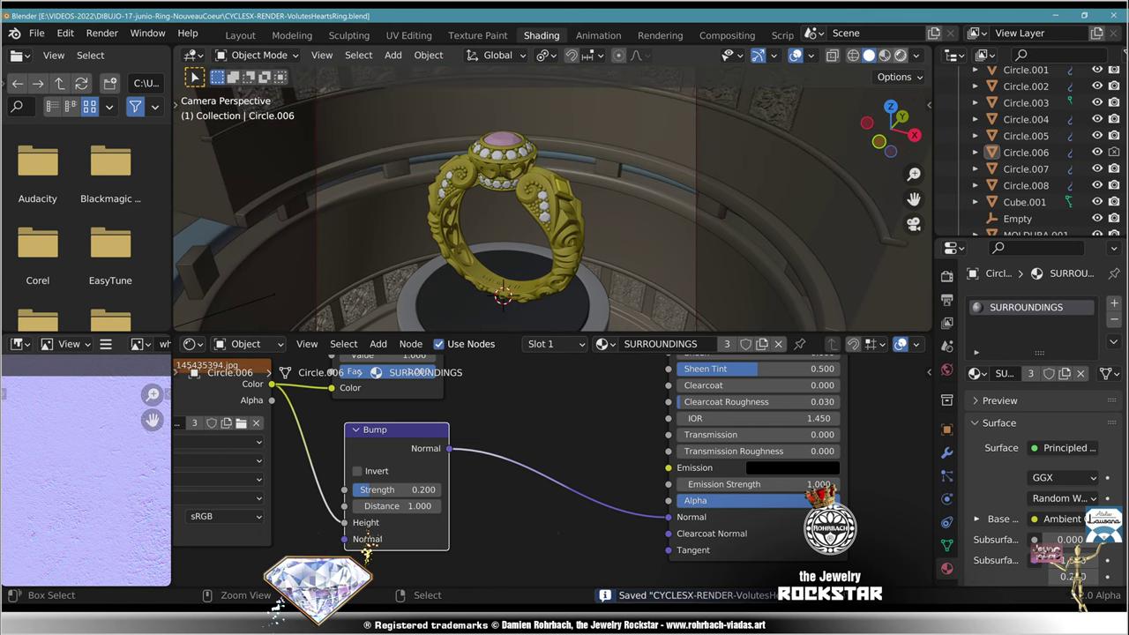
Step: Switch the viewport to rendered shading, enlarge it over the node editor and save the file
key(shift+z)
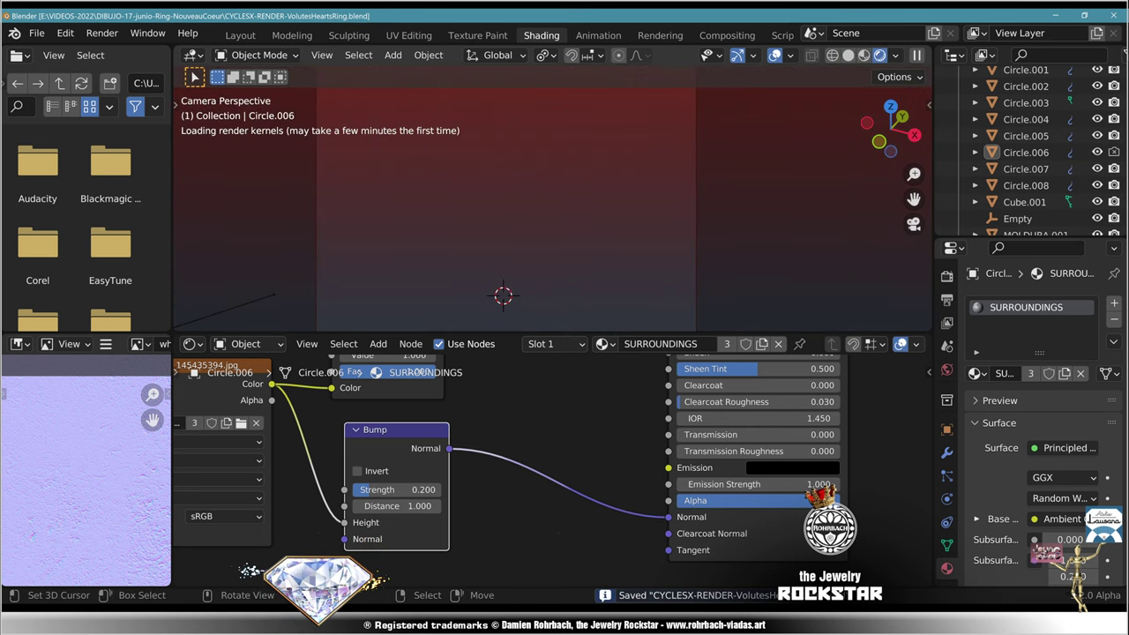
drag(759, 334, 758, 425)
scroll(820, 201, down, 1)
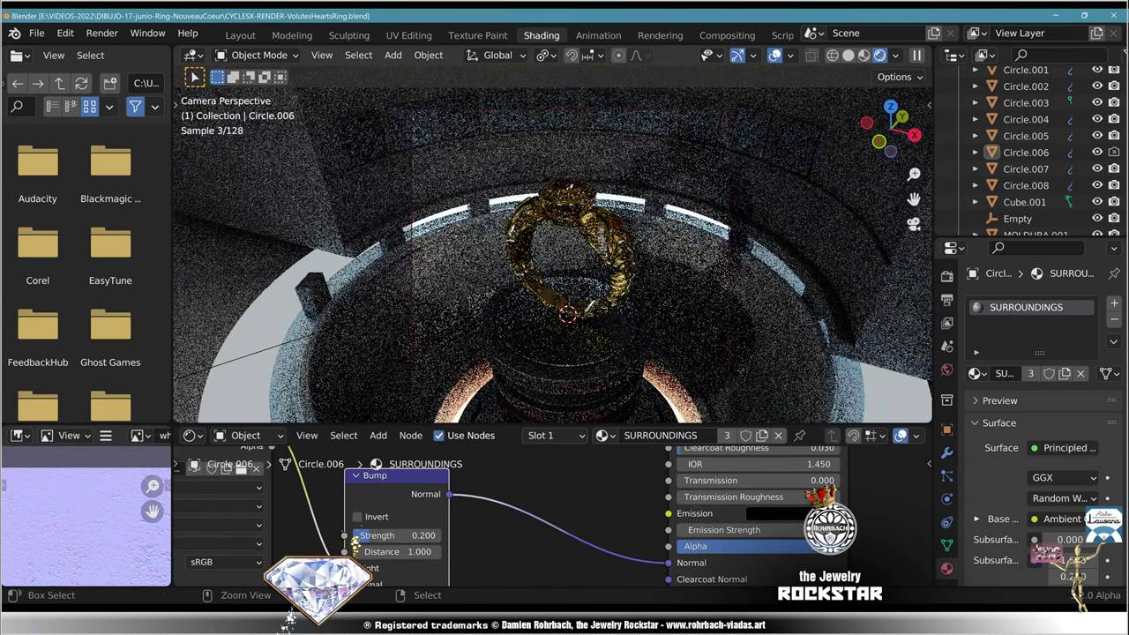
key(ctrl+s)
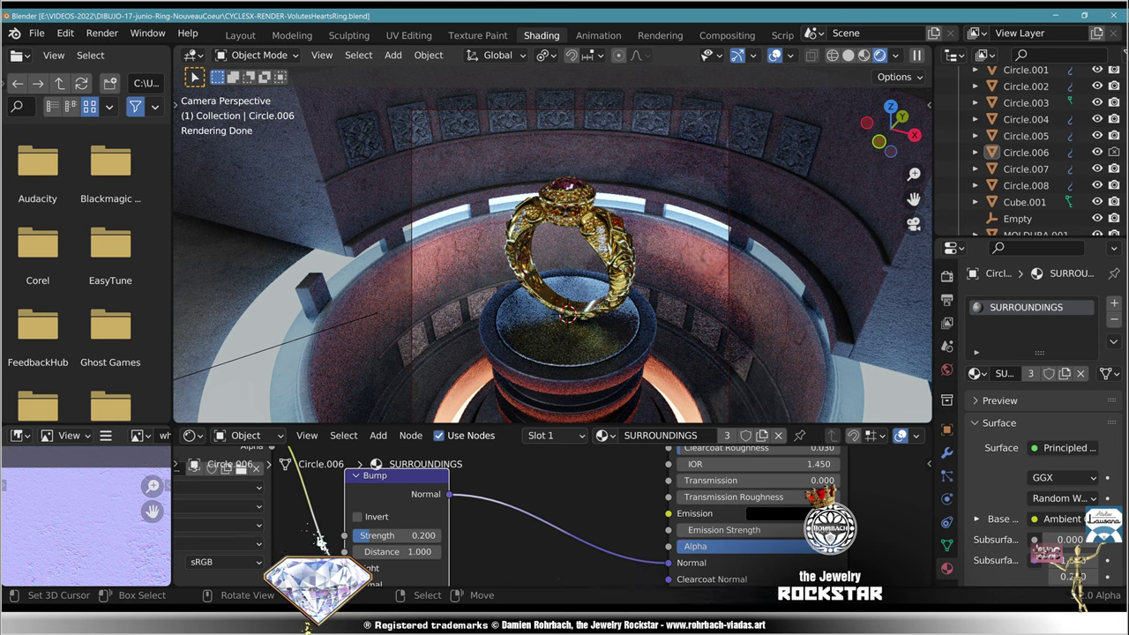
Step: Set the camera's passepartout opacity to 1 so everything outside the camera frame is blacked out
scroll(1015, 223, up, 5)
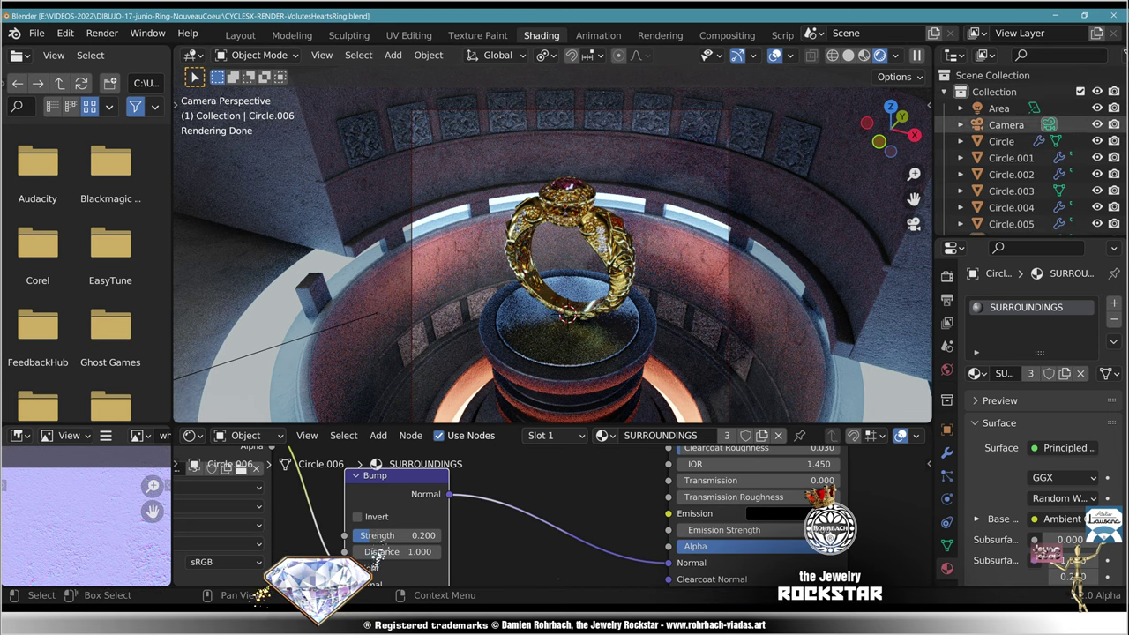
click(1007, 125)
scroll(1033, 441, down, 4)
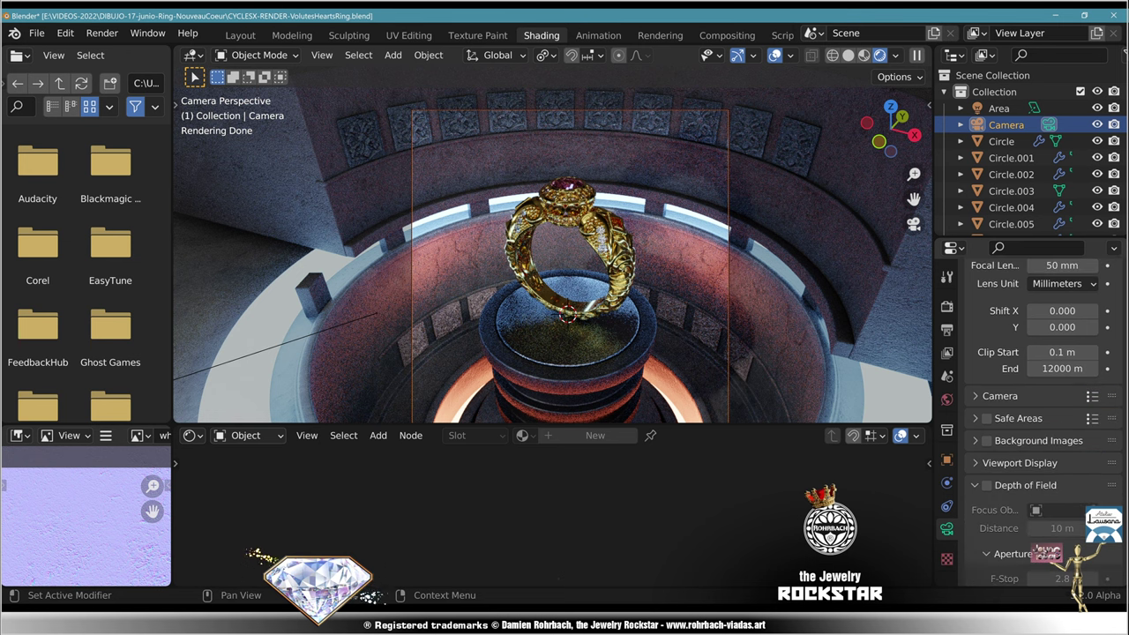
click(1020, 456)
scroll(1032, 455, down, 2)
double_click(1065, 518)
text(0.1)
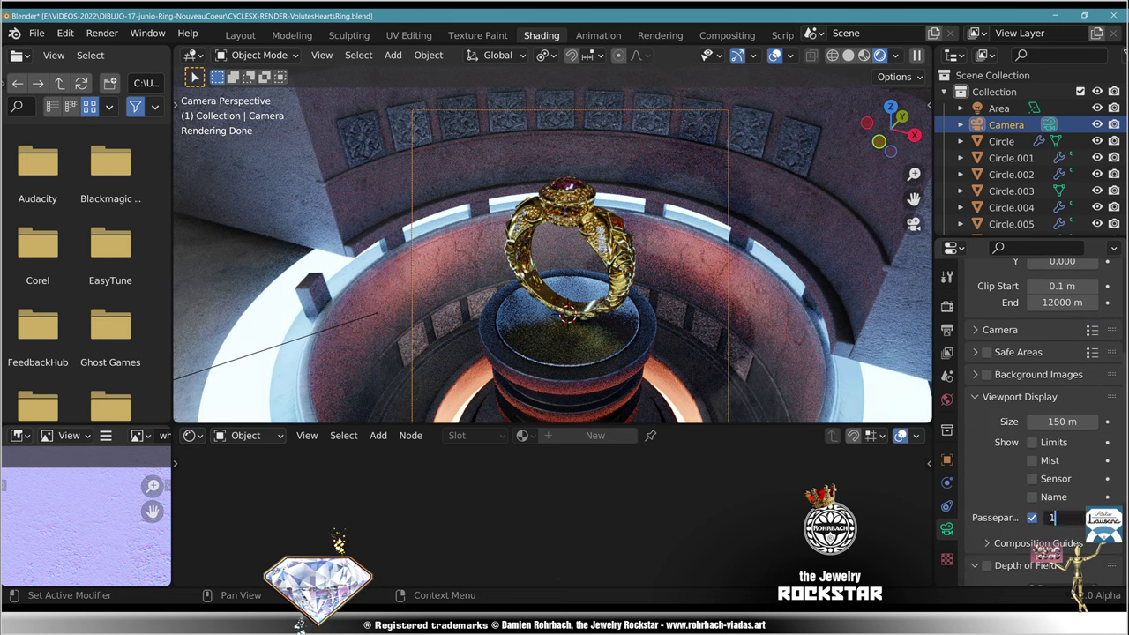
key(Return)
shift+middle_drag(541, 249, 548, 259)
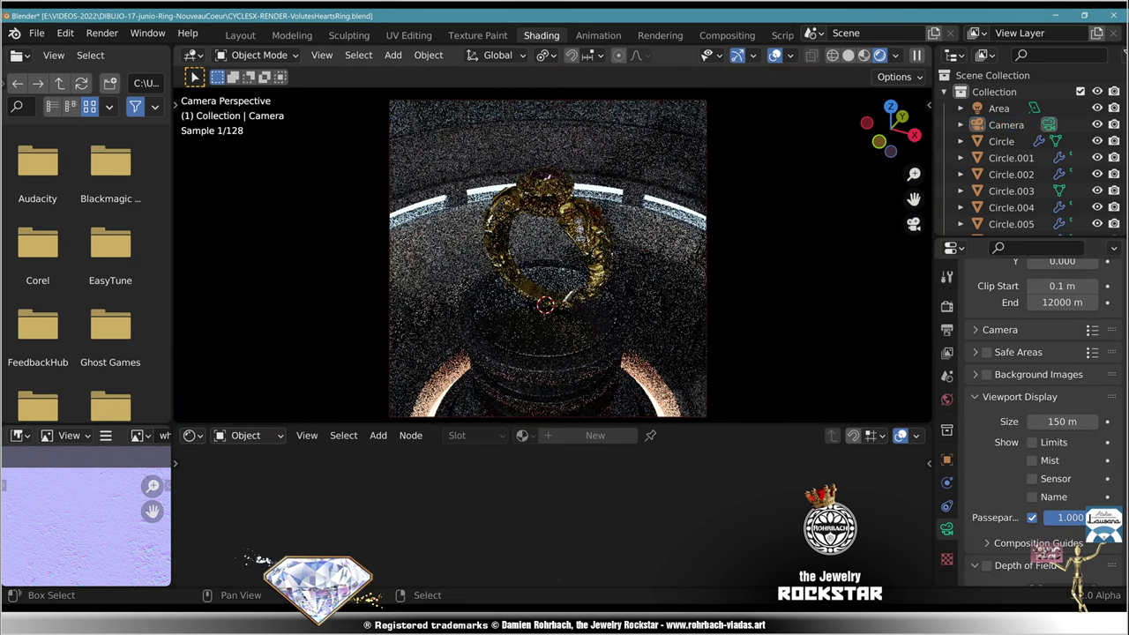
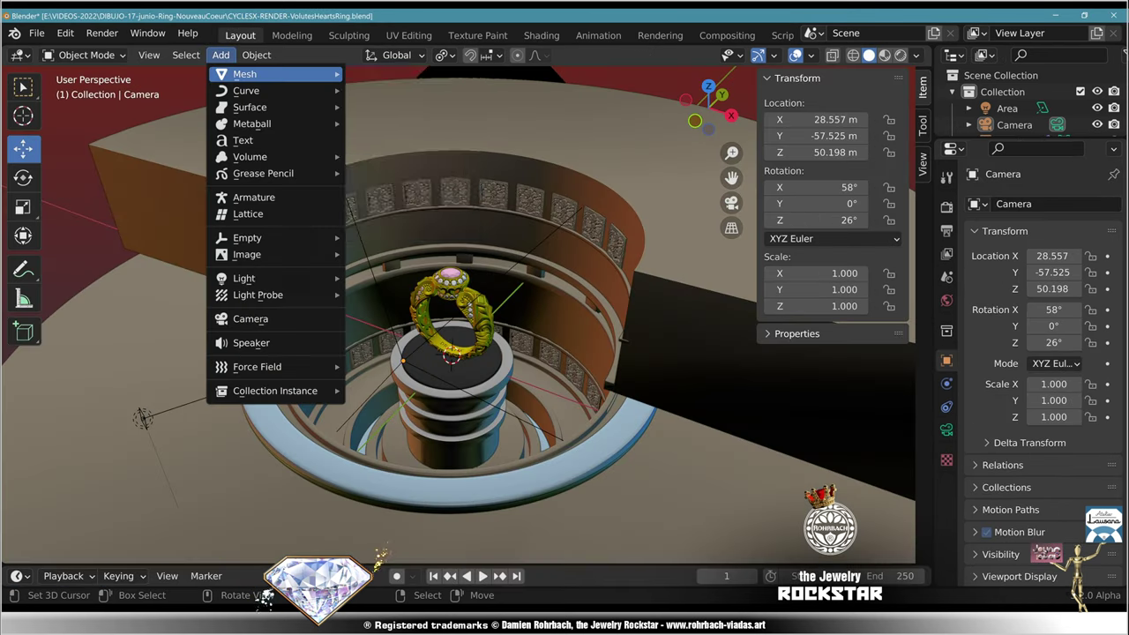
Step: Add a UV sphere at the scene centre with 80 segments and 30 rings
mouse_move(265, 74)
click(395, 124)
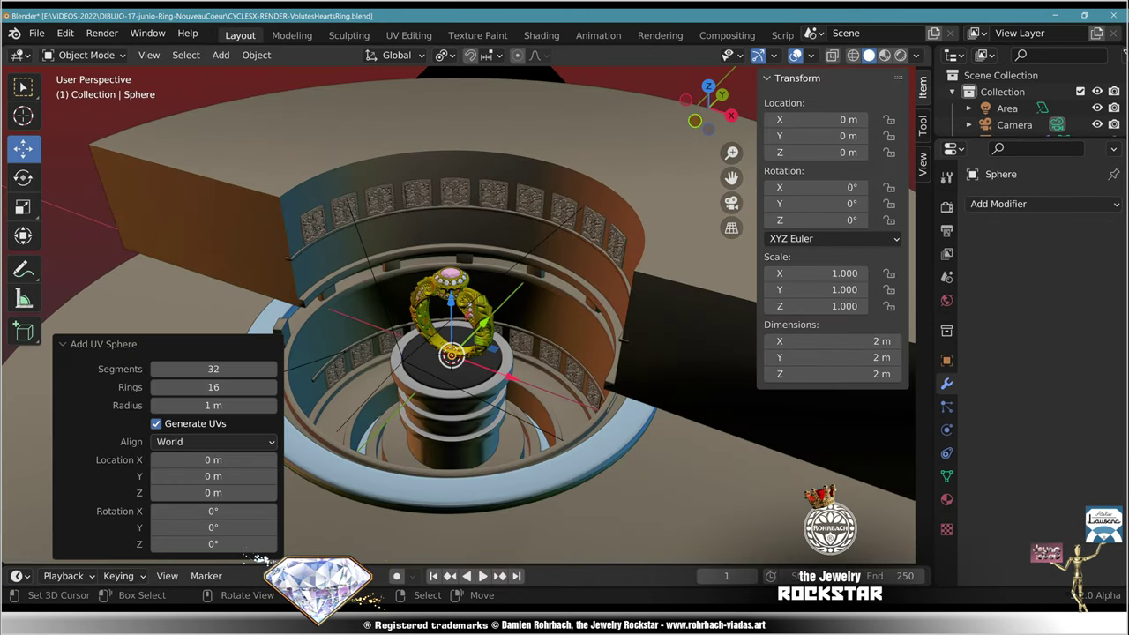
double_click(214, 369)
text(80)
key(Tab)
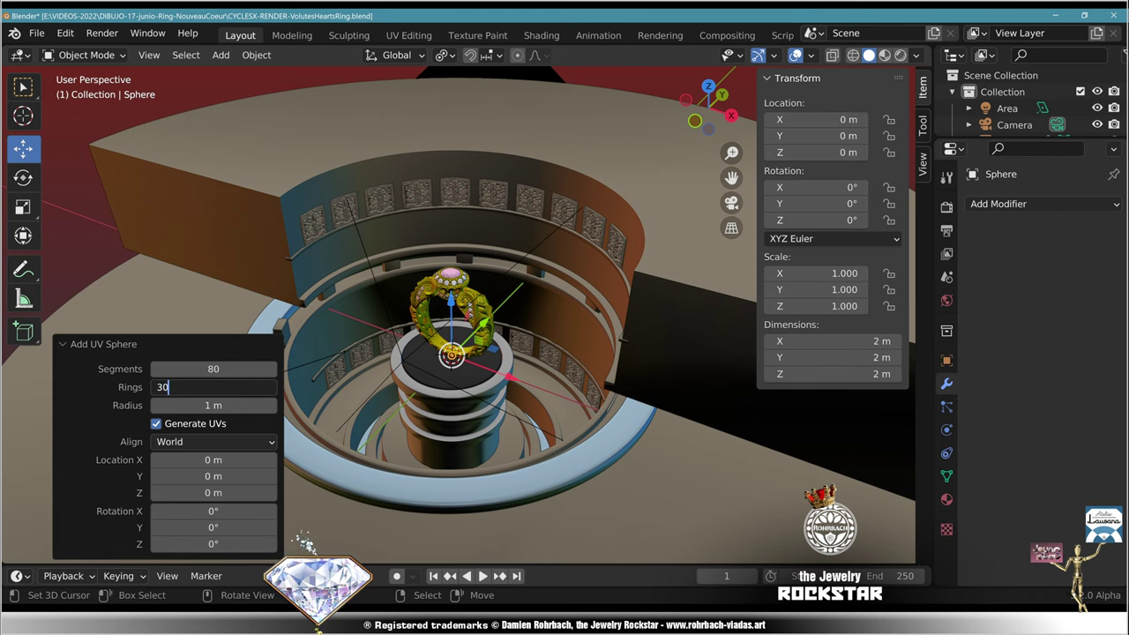
key(Return)
Step: Scale the new sphere up uniformly by a factor of about 113.4 to enclose the display scene
scroll(452, 353, down, 10)
key(s)
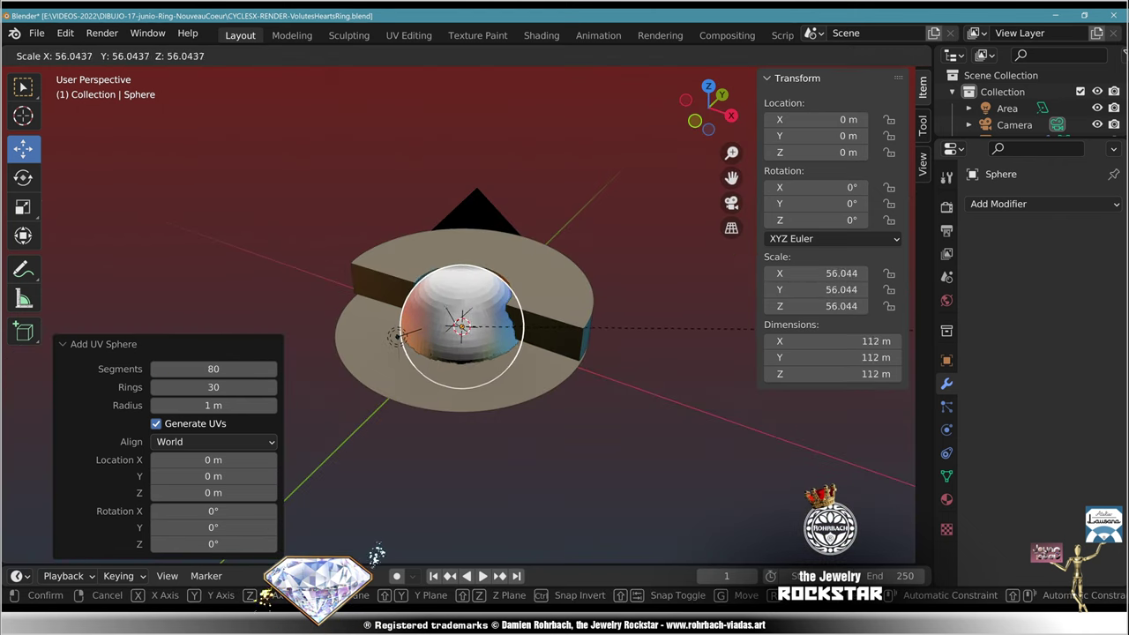
click(639, 412)
Step: Disable every ray visibility option of the sphere except Camera, shade it smooth and save the file
click(946, 359)
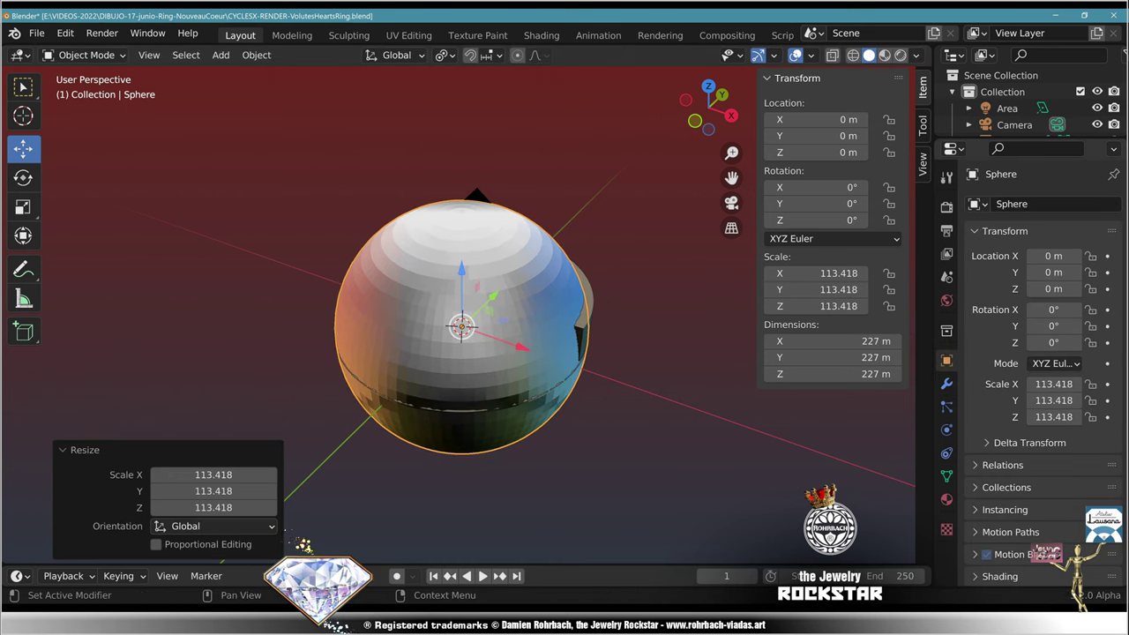
scroll(1041, 370, down, 3)
click(1000, 508)
scroll(1005, 494, down, 8)
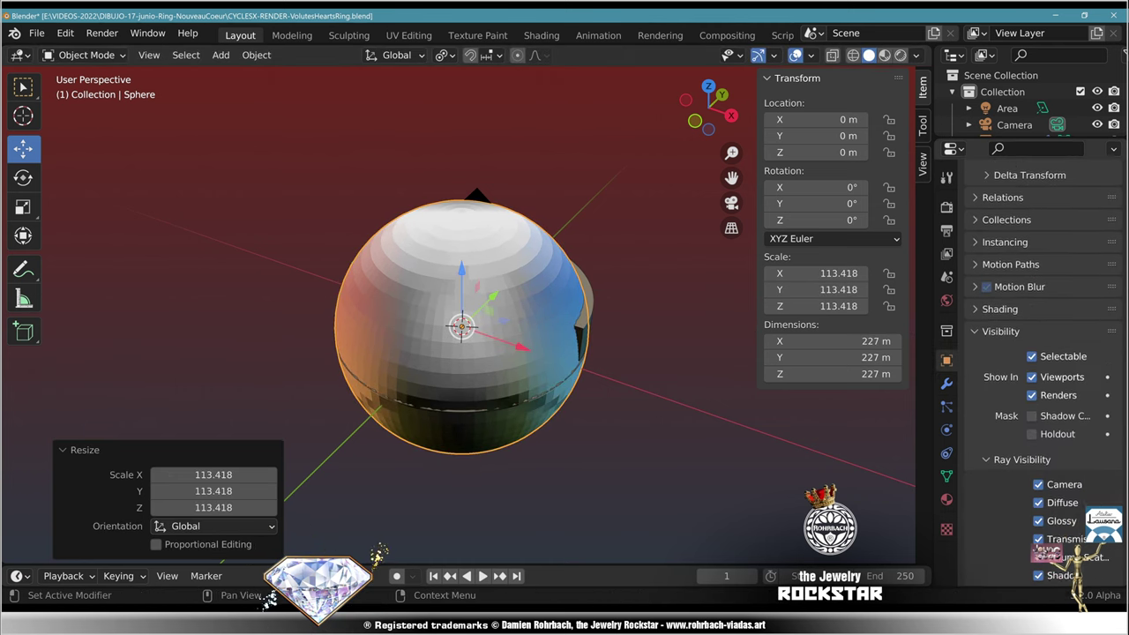
click(1038, 457)
click(1038, 476)
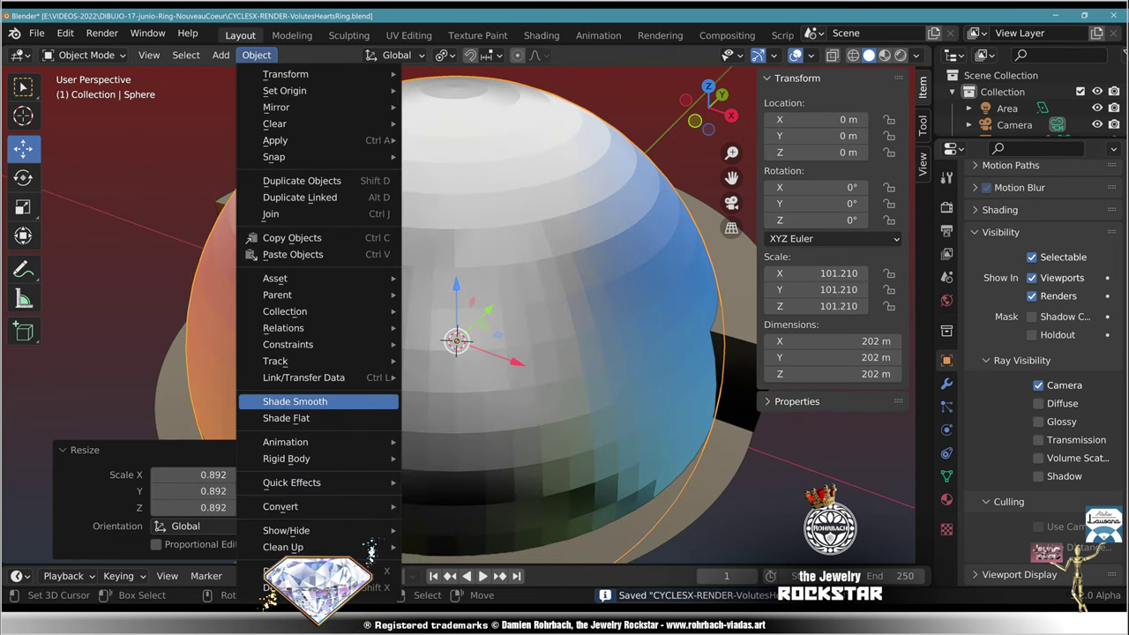
click(300, 468)
key(ctrl+s)
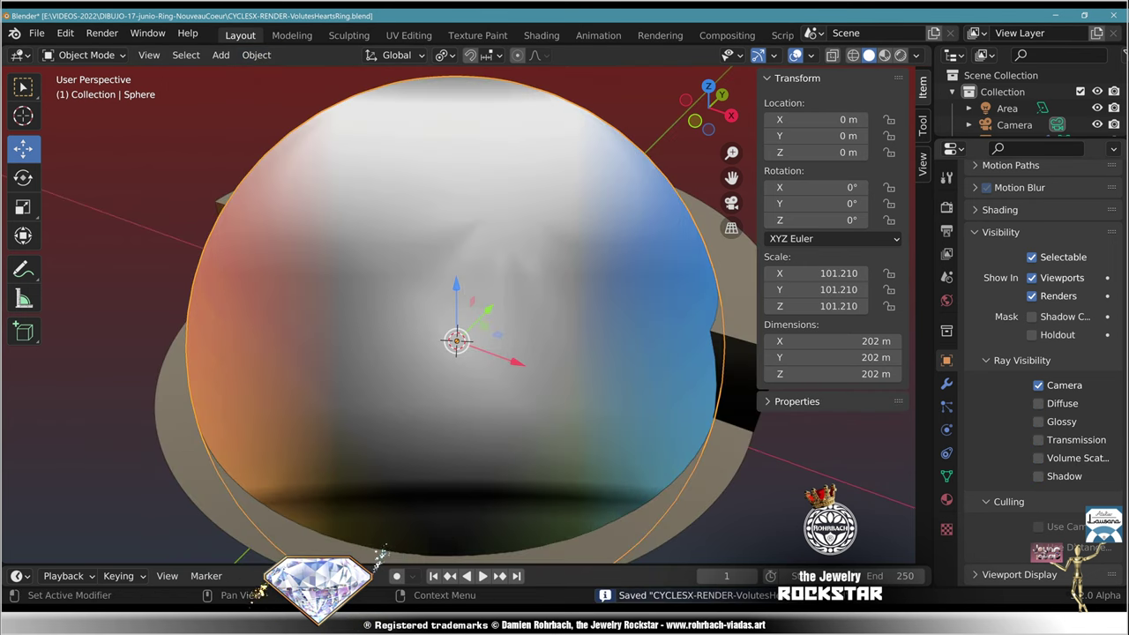
Step: Give the sphere a new material named magical-MIST and save the file
click(946, 500)
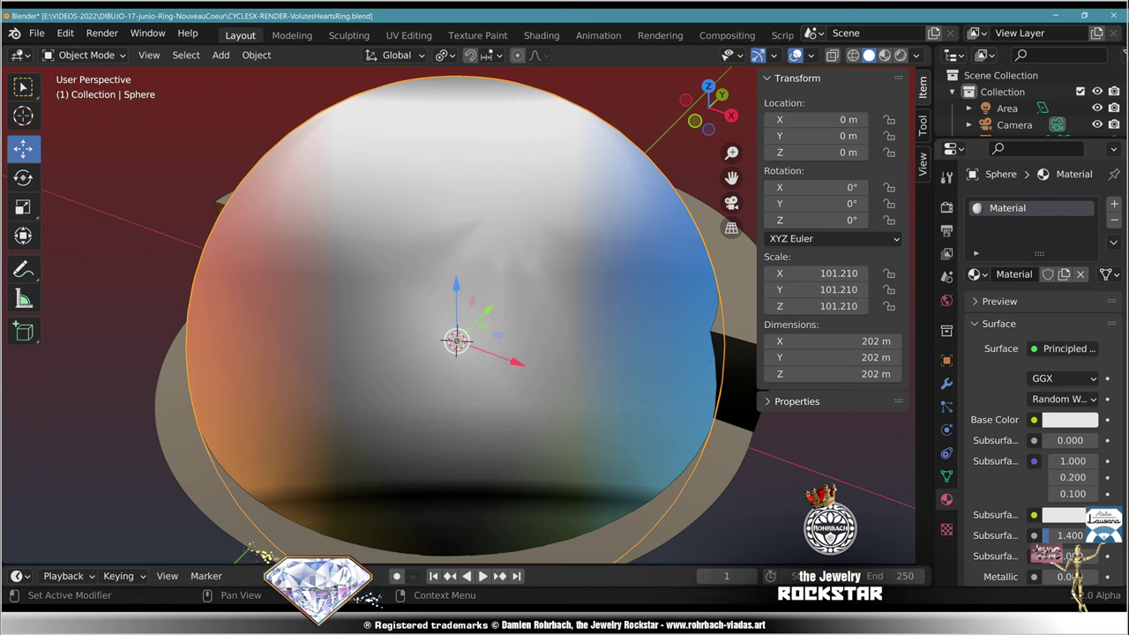
double_click(1015, 274)
text(MIST)
key(Return)
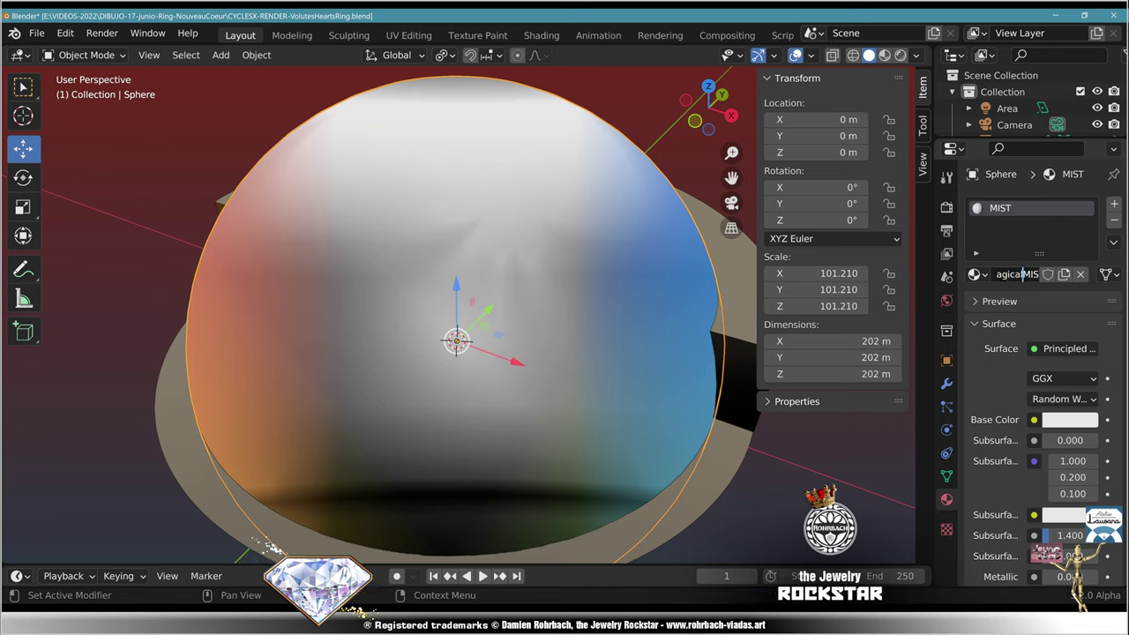
key(Return)
key(ctrl+s)
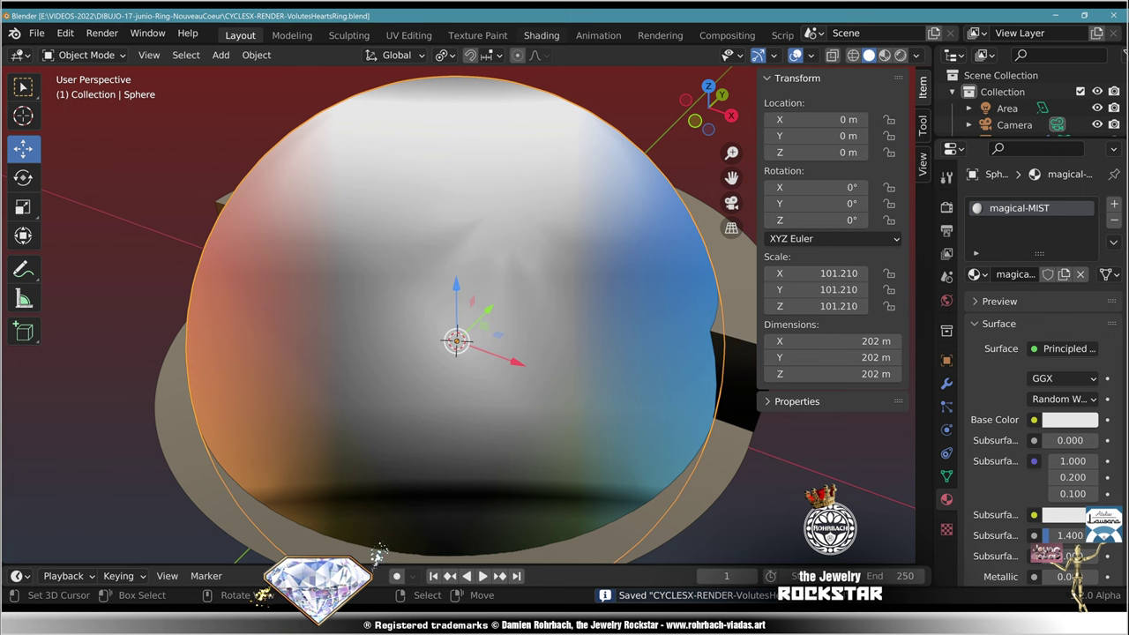
Step: In the Shading workspace, delete the Principled BSDF node from the magical-MIST material
click(541, 35)
scroll(573, 499, down, 4)
middle_drag(573, 468, 600, 607)
key(x)
Step: Add a Principled Volume node, connect it to the Material Output's Volume input and save the file
click(378, 435)
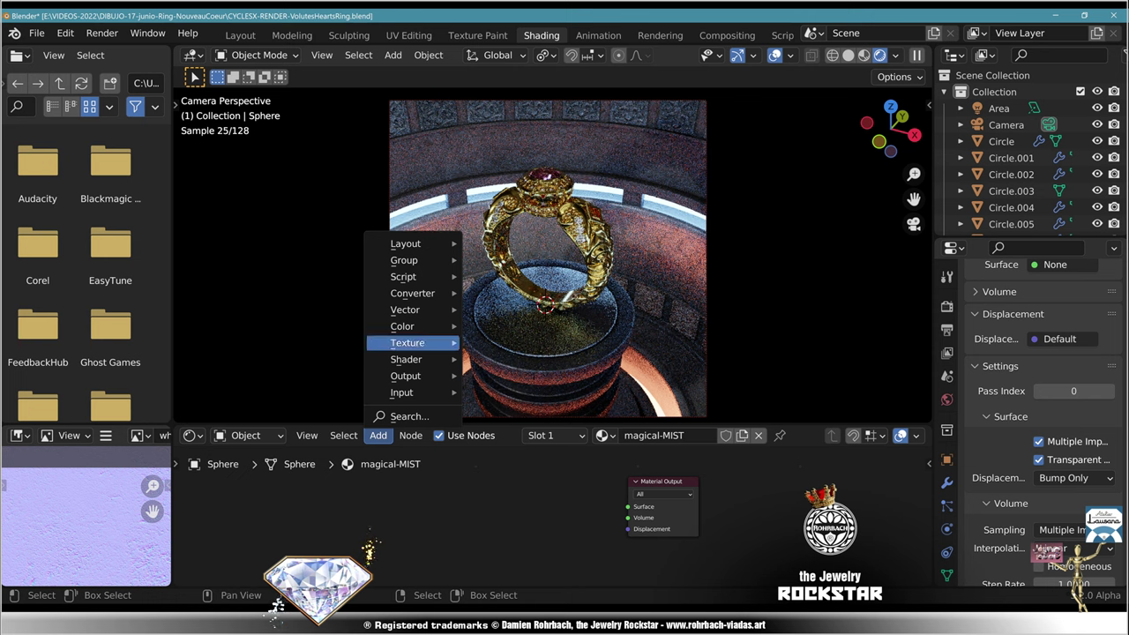
mouse_move(414, 327)
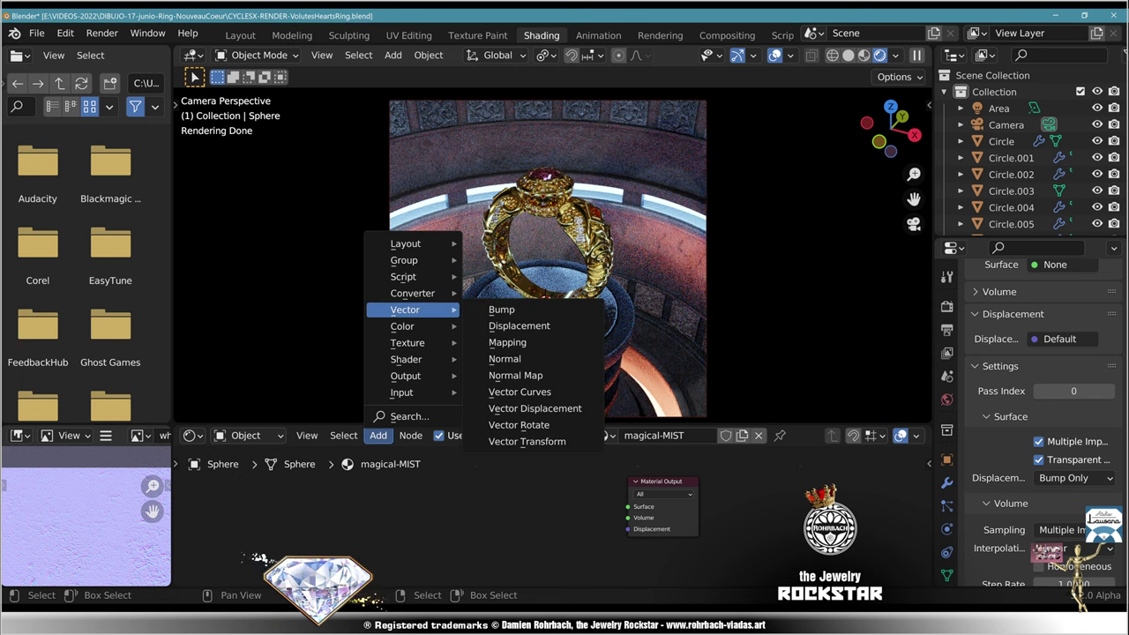
mouse_move(406, 359)
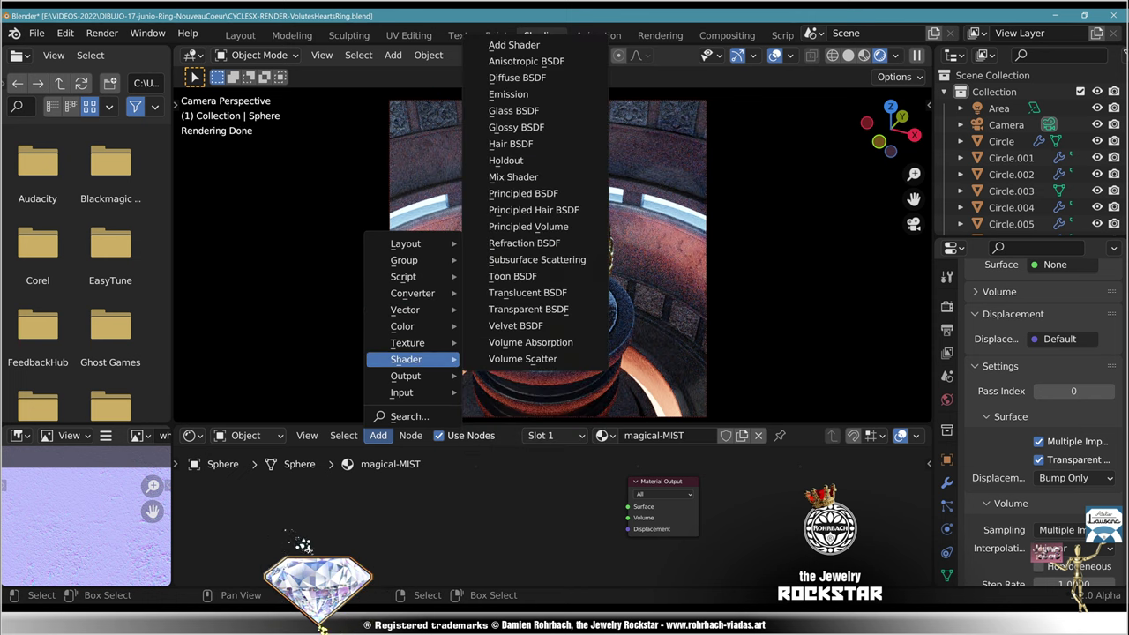
click(528, 226)
click(494, 529)
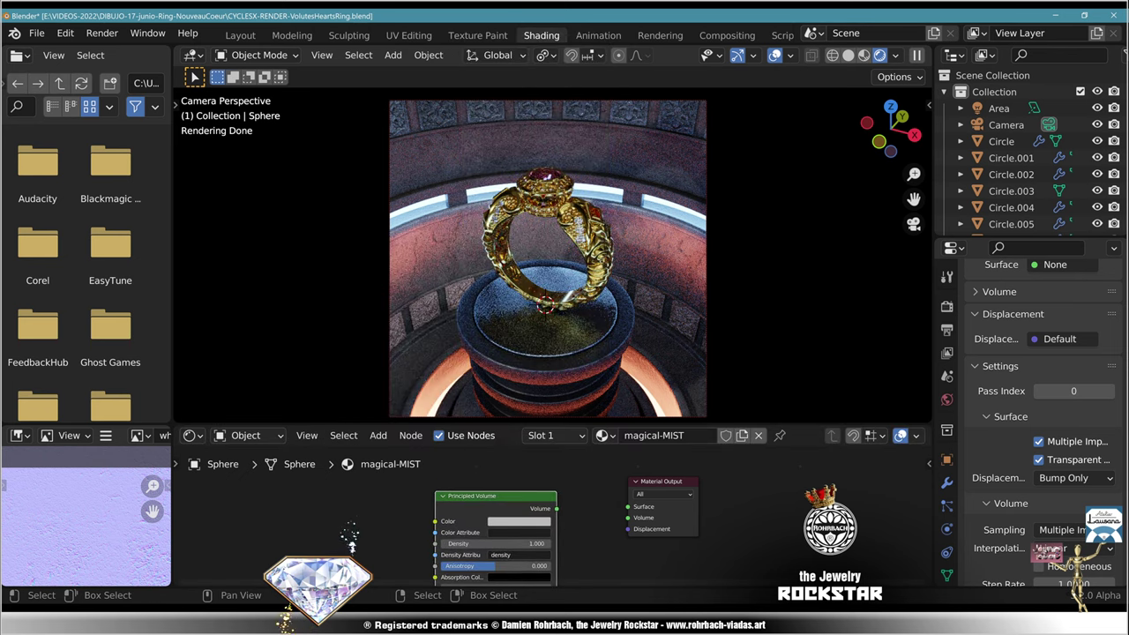
drag(557, 509, 628, 517)
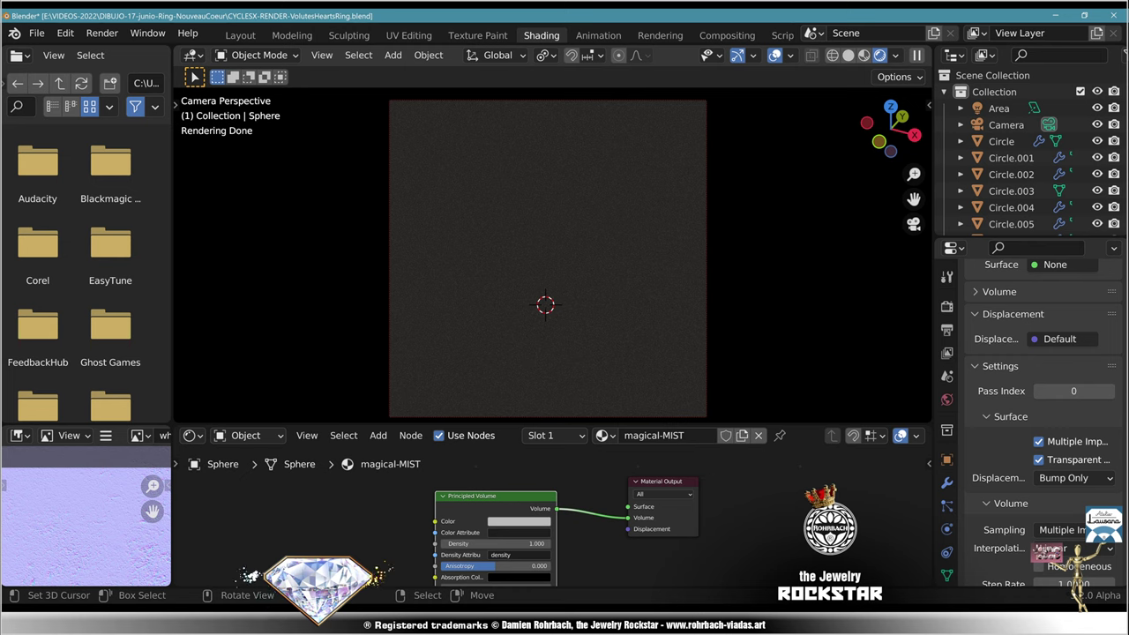
key(ctrl+s)
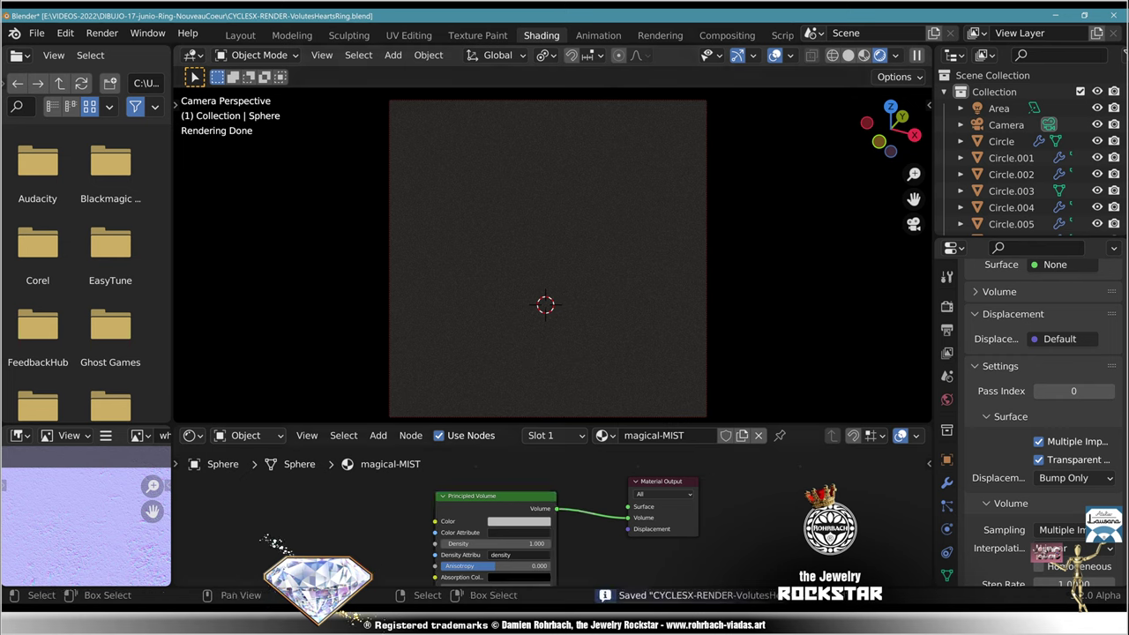
Step: Add a Musgrave Texture node and link its Height output to the Principled Volume's Density
middle_drag(435, 576, 550, 536)
scroll(550, 536, up, 3)
click(377, 435)
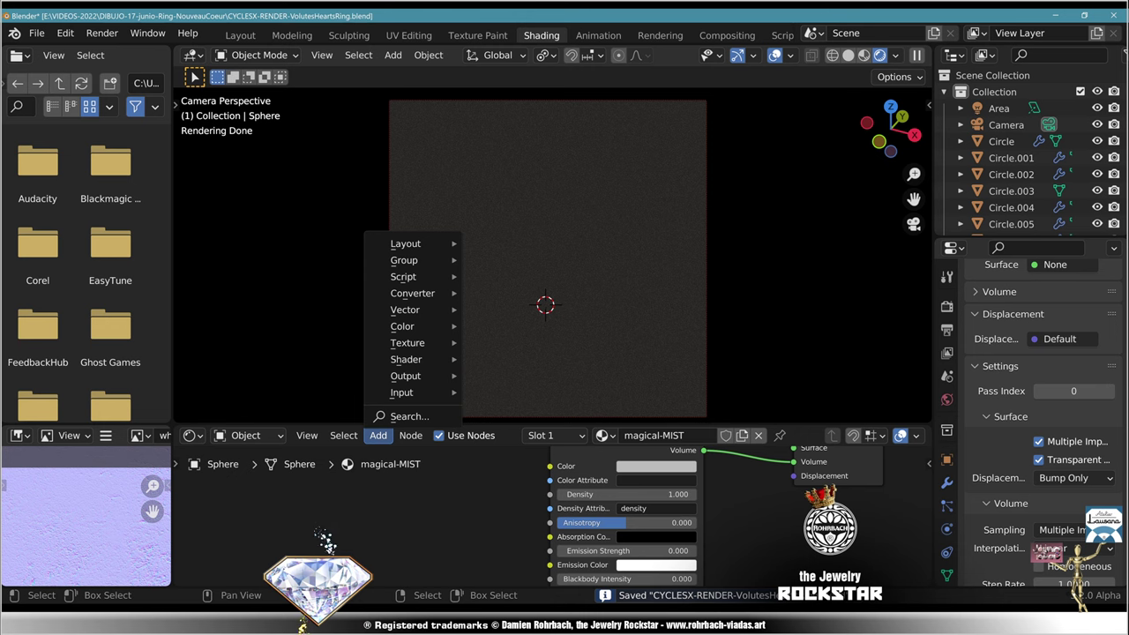
mouse_move(407, 343)
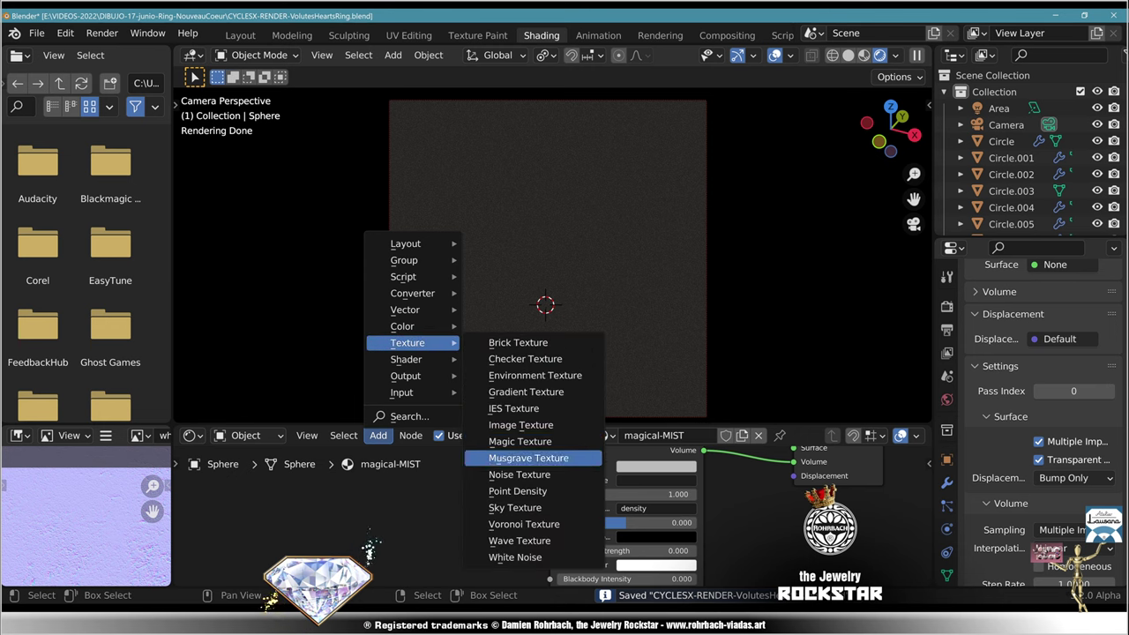
click(528, 458)
click(388, 556)
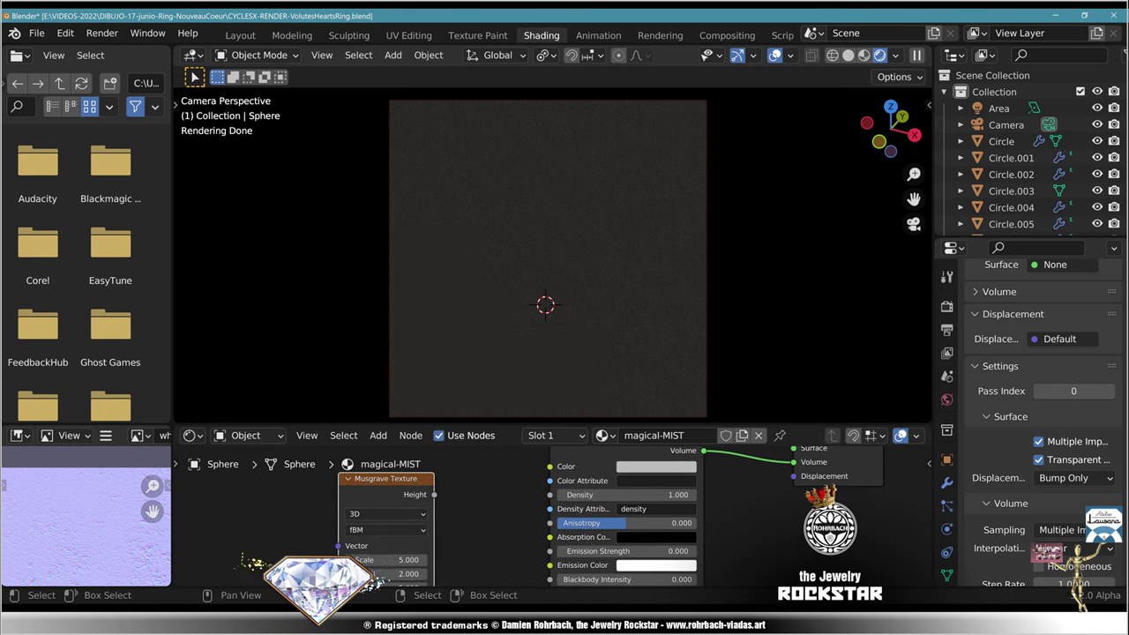
drag(434, 494, 550, 494)
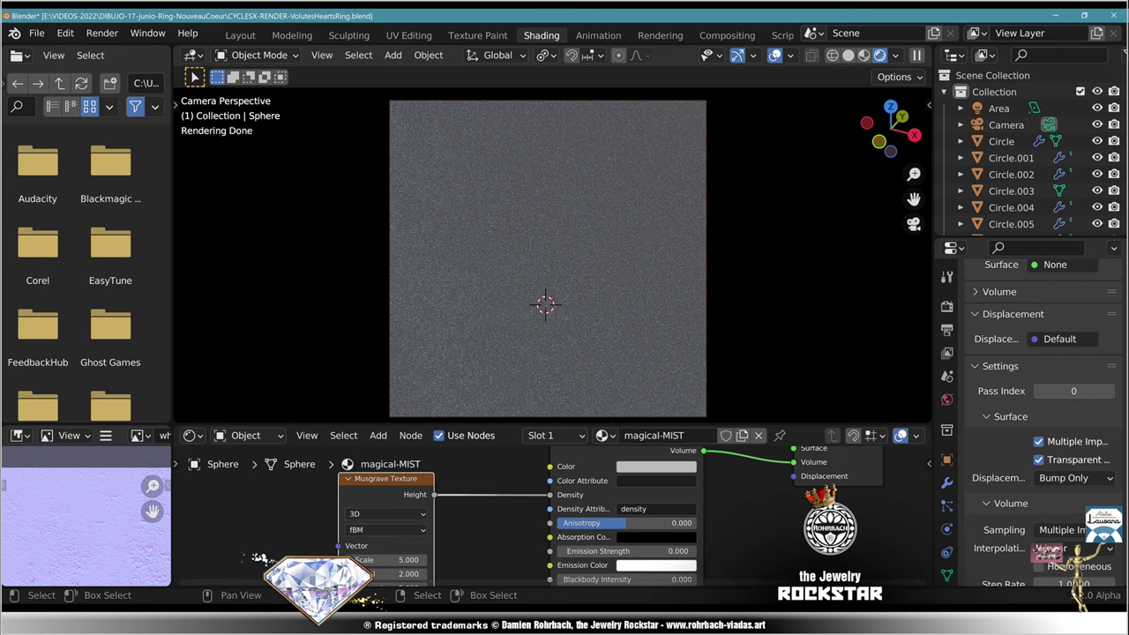
Step: Move the Musgrave Texture node away and insert a Math node on its link to Density
middle_drag(494, 538, 598, 516)
drag(483, 457, 319, 476)
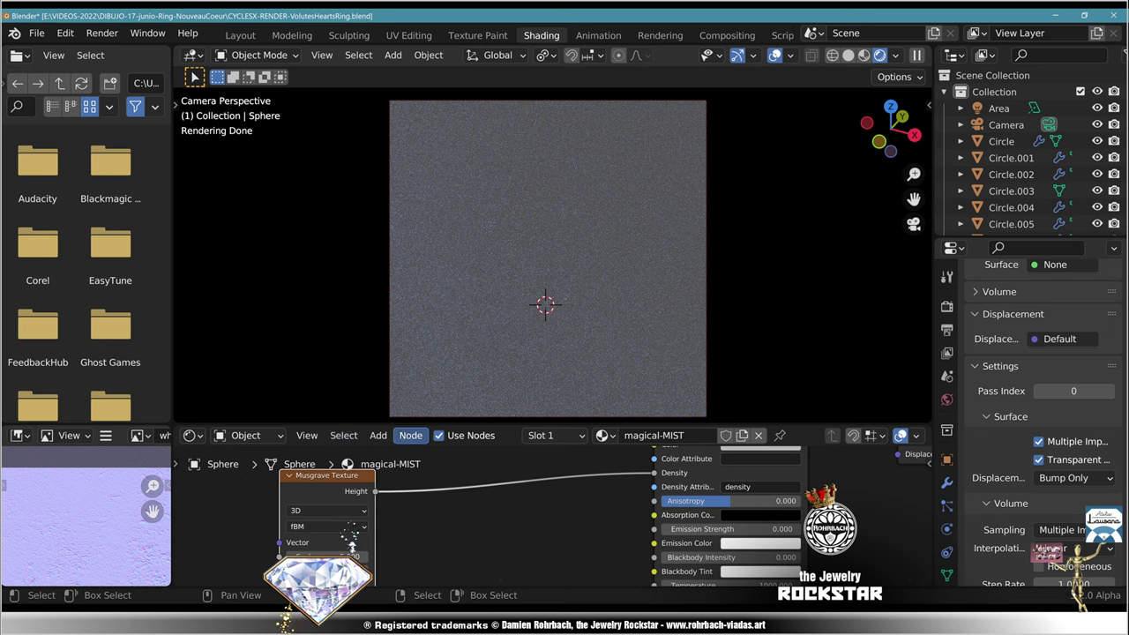
click(378, 435)
mouse_move(405, 359)
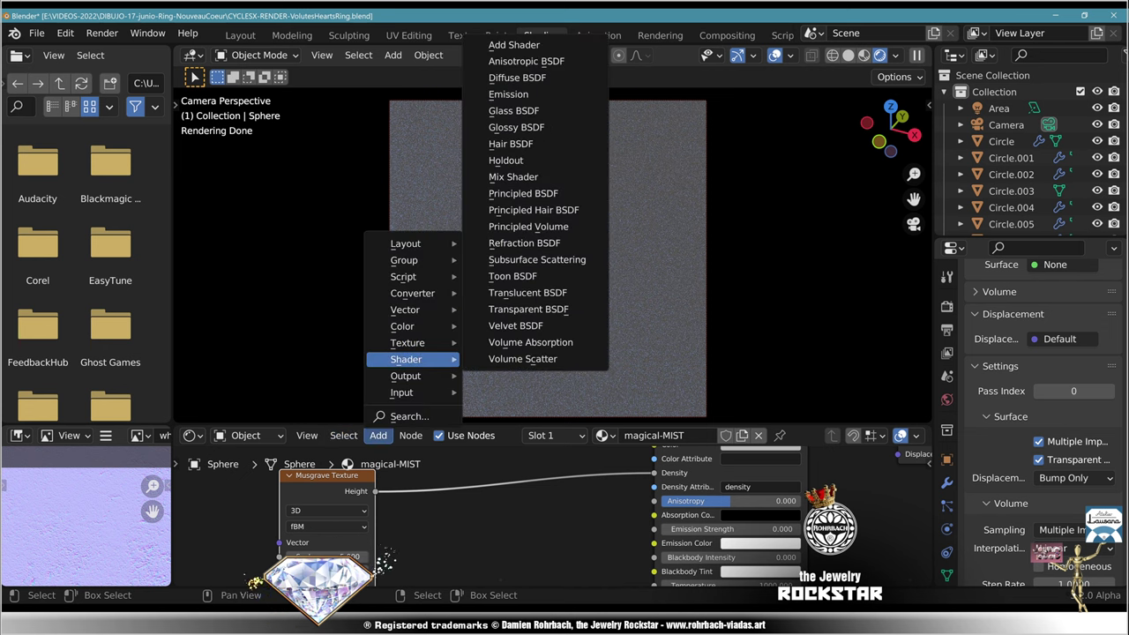
mouse_move(412, 293)
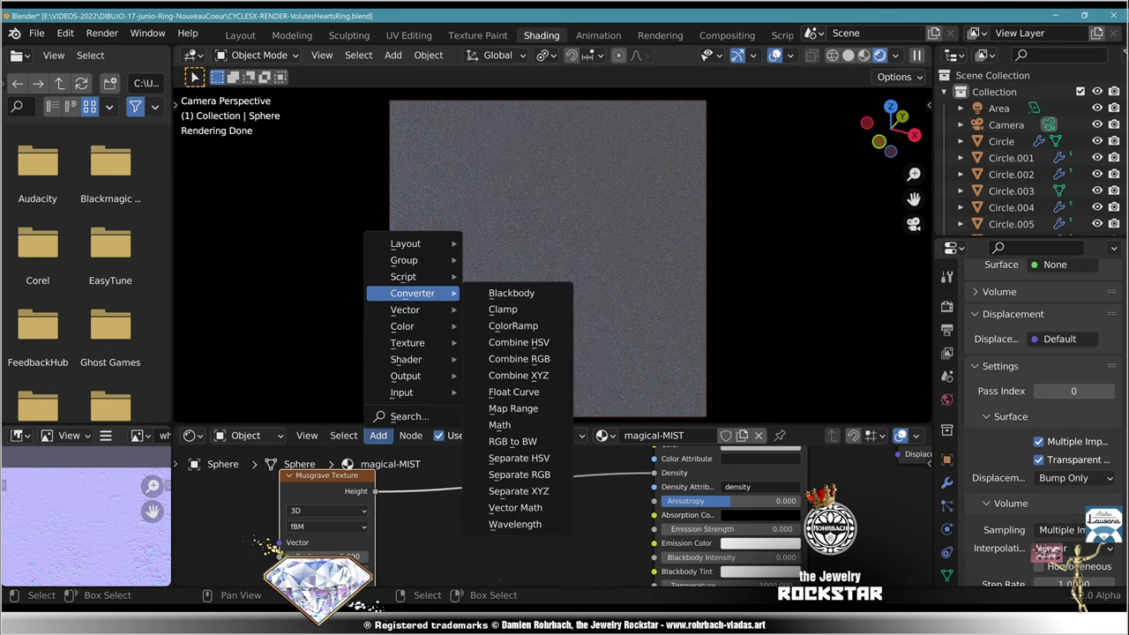
click(499, 425)
click(538, 494)
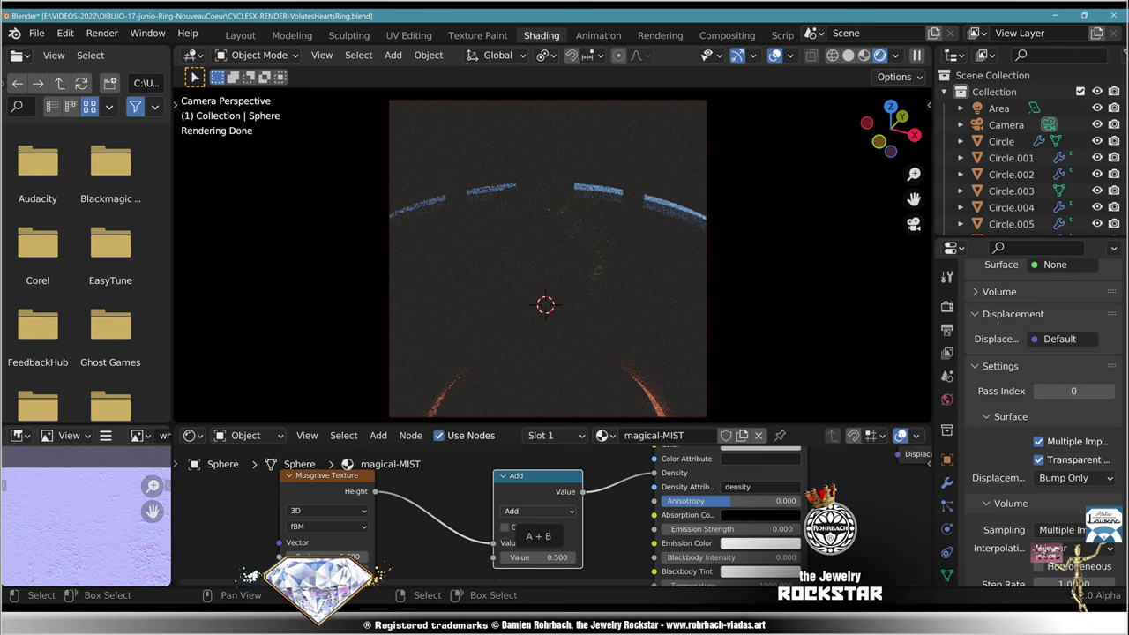
Step: Change the Math node's operation to Multiply and set its second value to 0.01
click(538, 511)
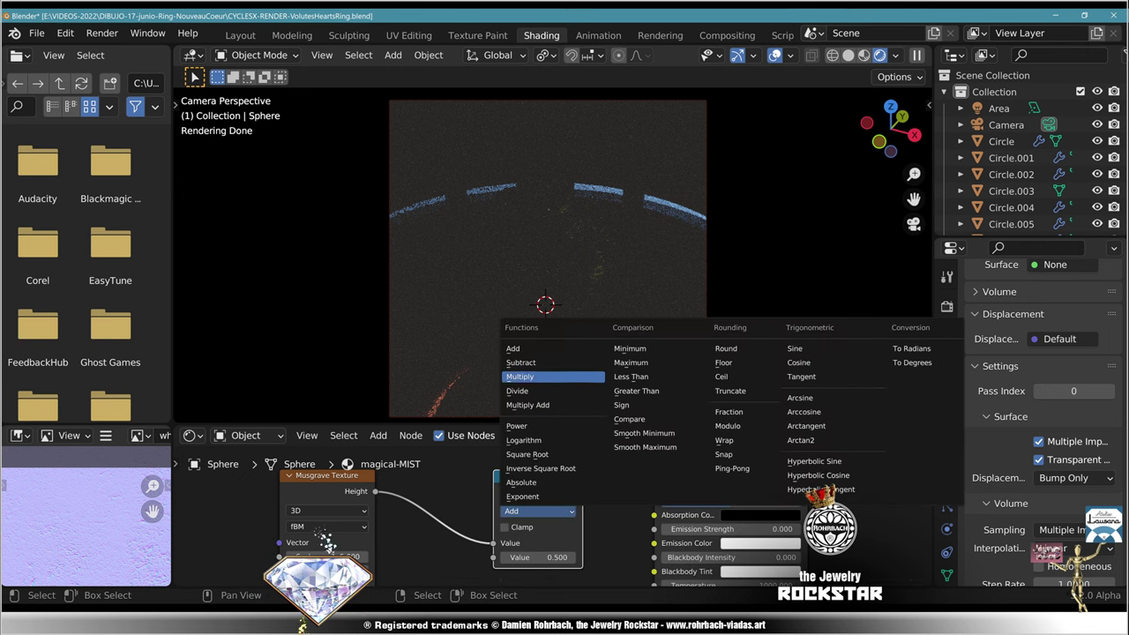
click(530, 376)
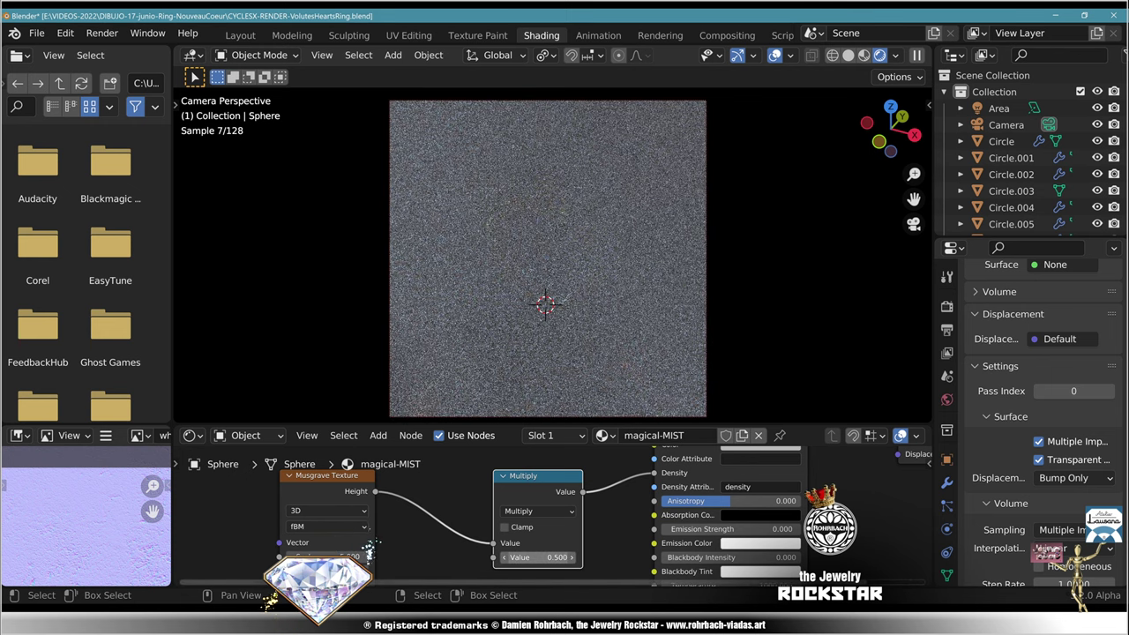
click(538, 558)
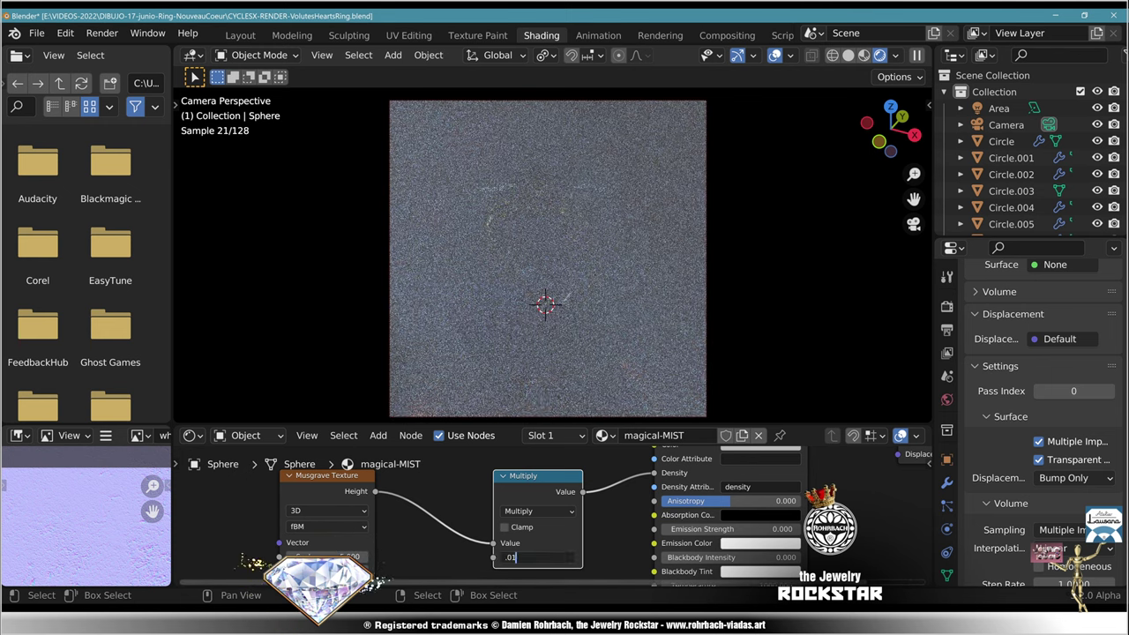
text(.01)
key(Return)
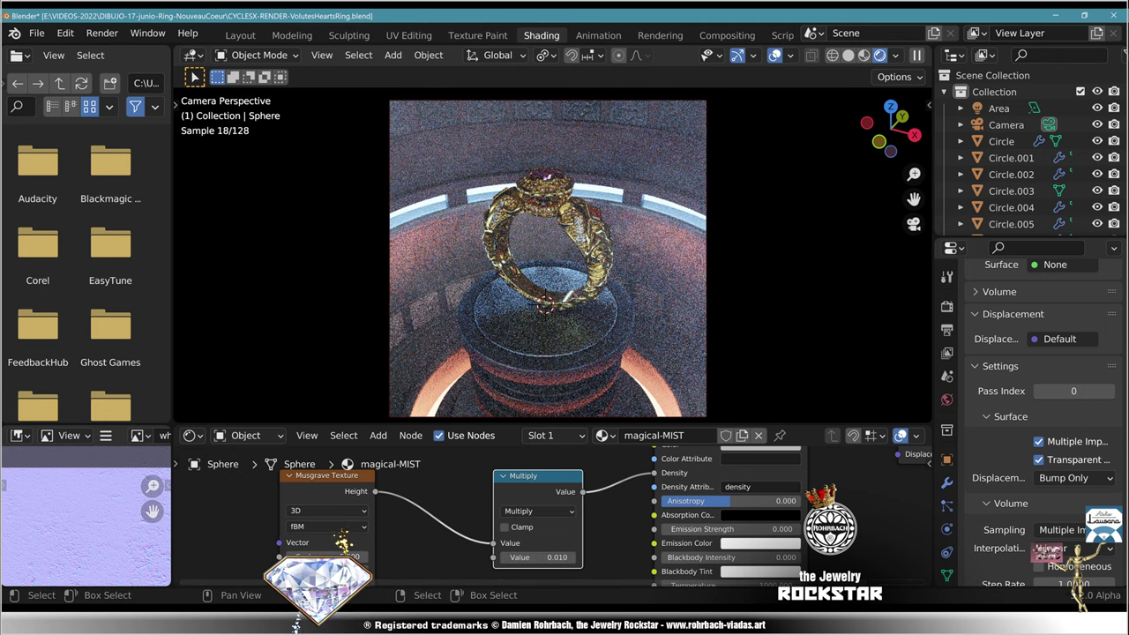
Step: Isolate the sphere in local view and examine its mist volume from the side
key(KP_Divide)
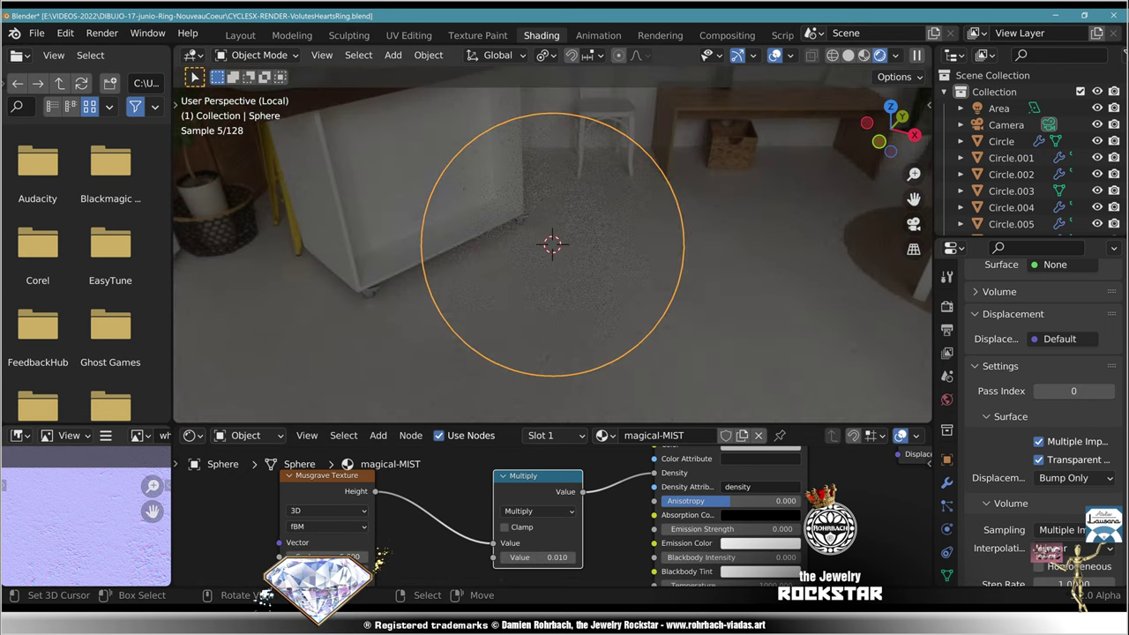
middle_drag(565, 300, 537, 257)
middle_drag(564, 529, 722, 497)
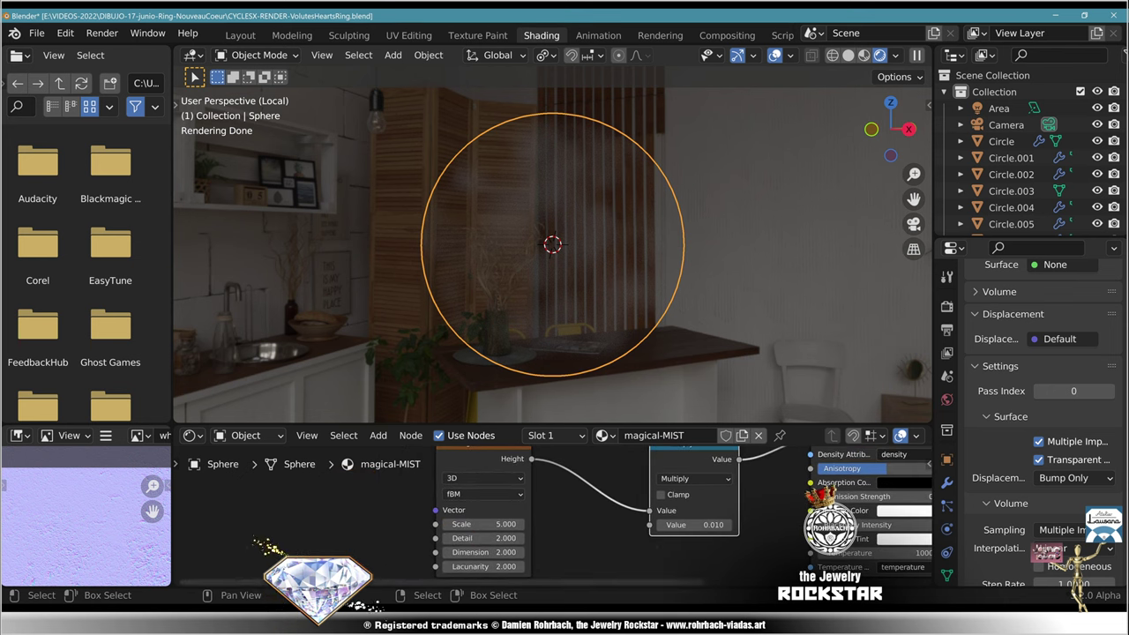
Step: Try a Scale of 1 on the Musgrave Texture node, finally setting it to 8
double_click(482, 526)
text(1)
key(Return)
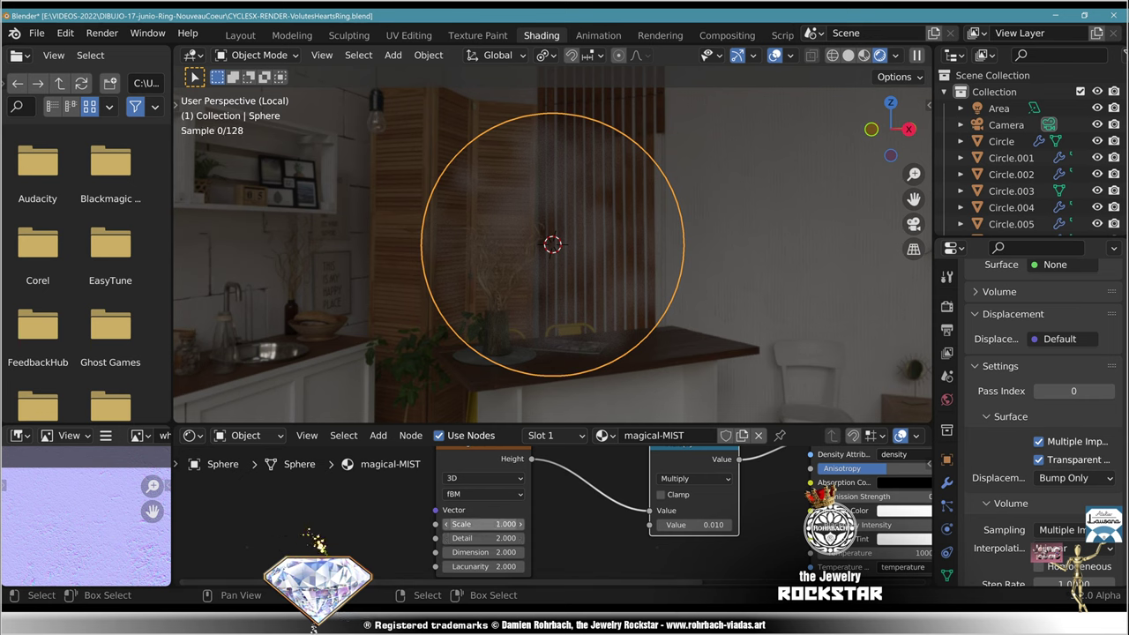
click(485, 524)
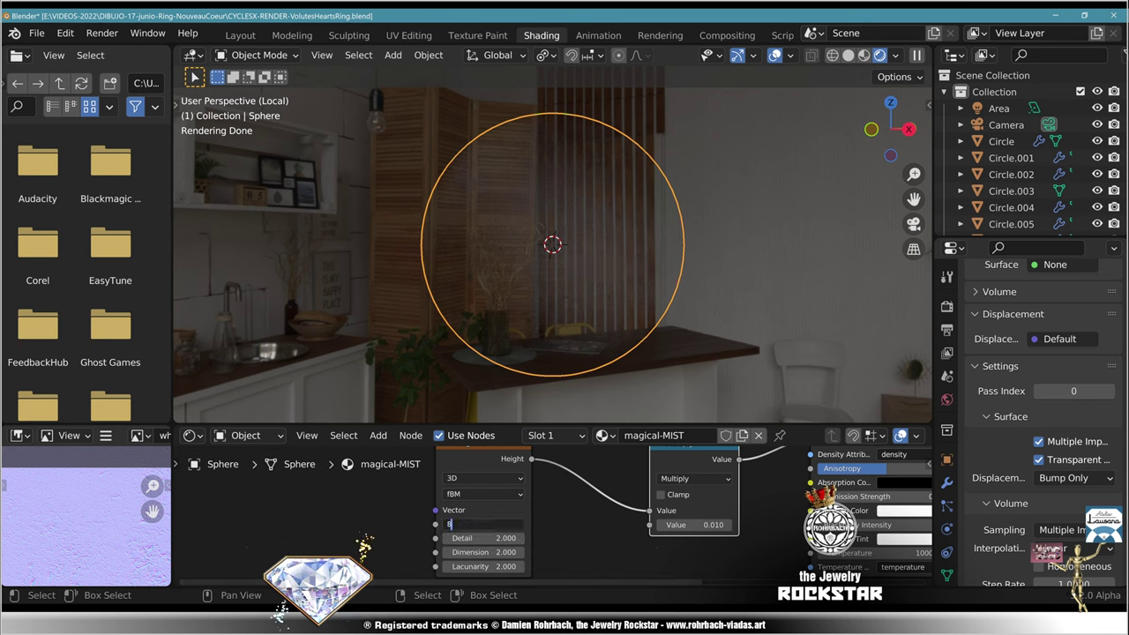
key(Return)
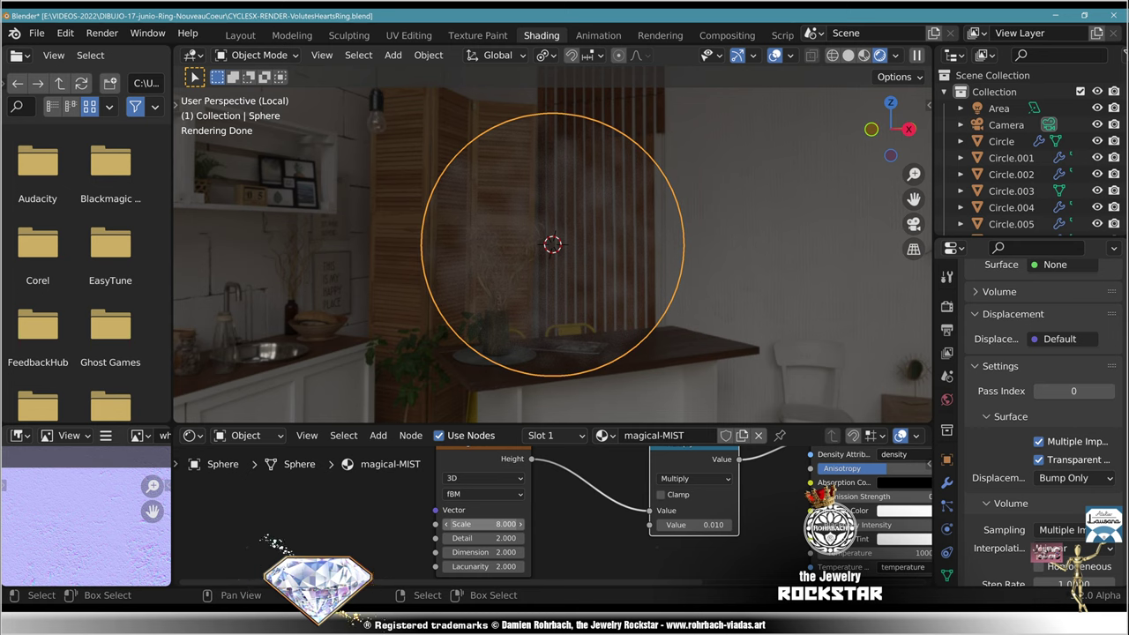
Step: Add a Noise Texture node on the link between the Musgrave Texture and Multiply nodes
click(378, 436)
mouse_move(406, 359)
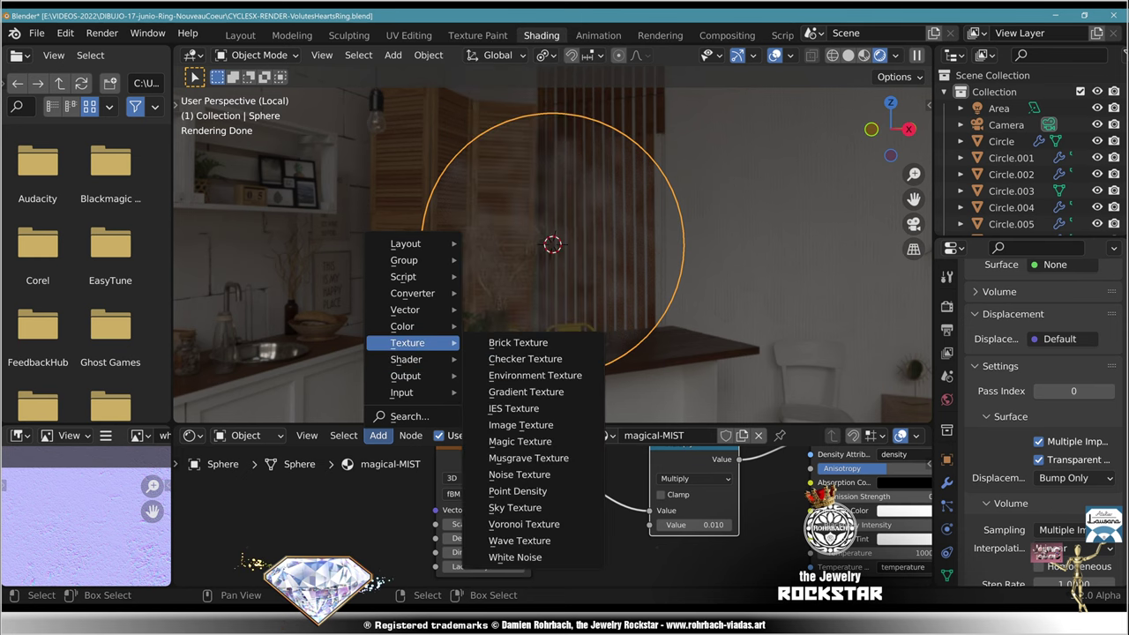
click(530, 474)
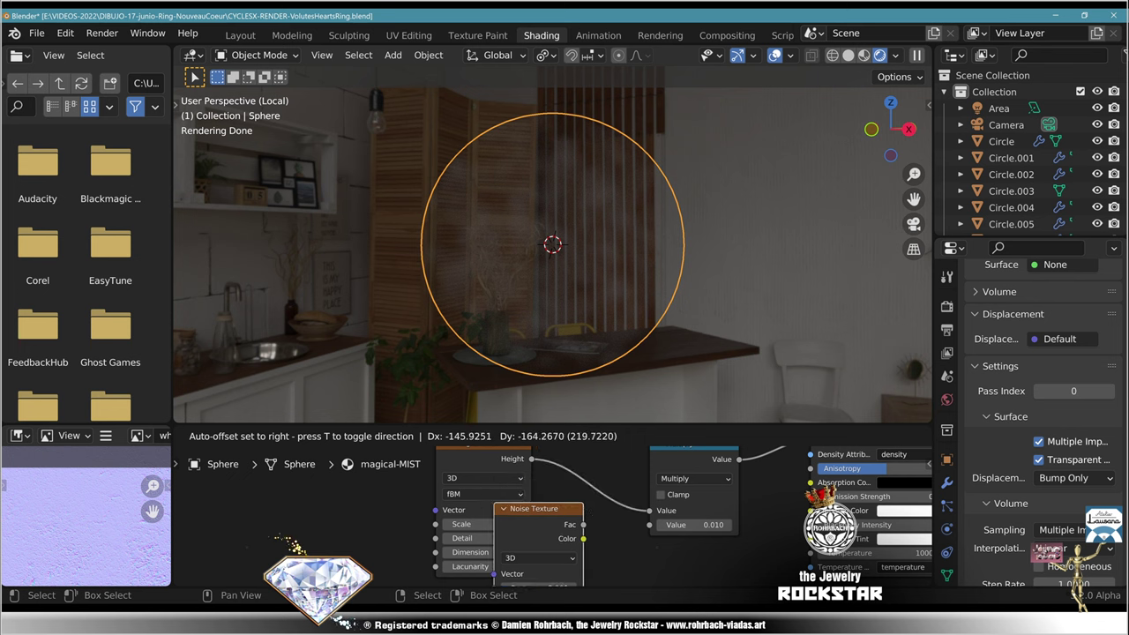
click(626, 529)
middle_drag(565, 309, 559, 284)
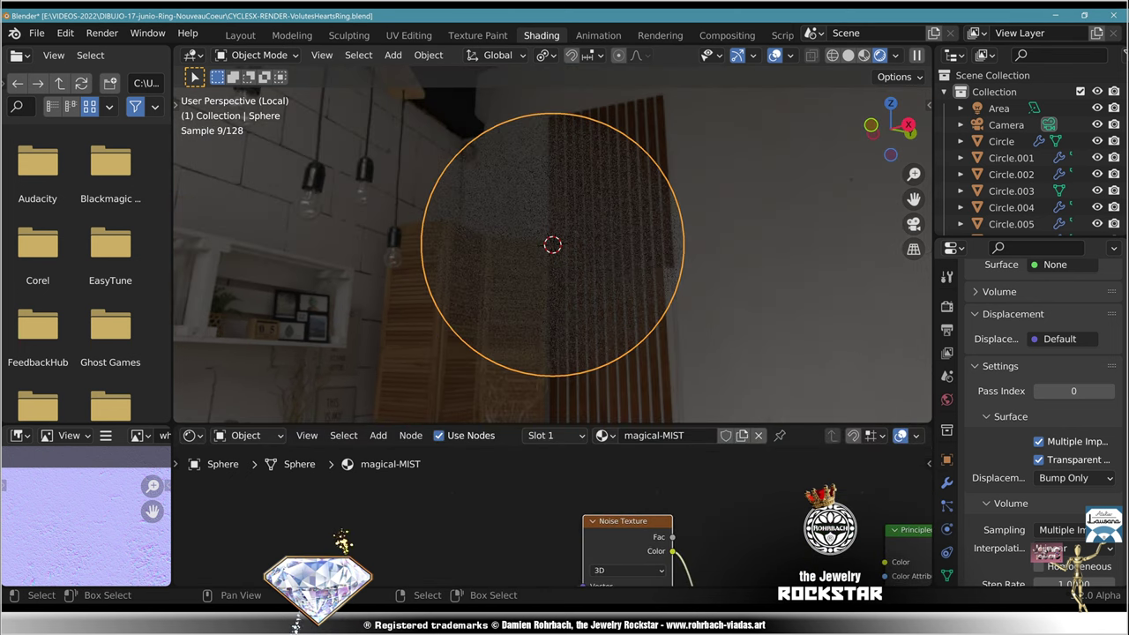
scroll(547, 512, down, 3)
middle_drag(547, 512, 515, 409)
middle_drag(565, 477, 576, 513)
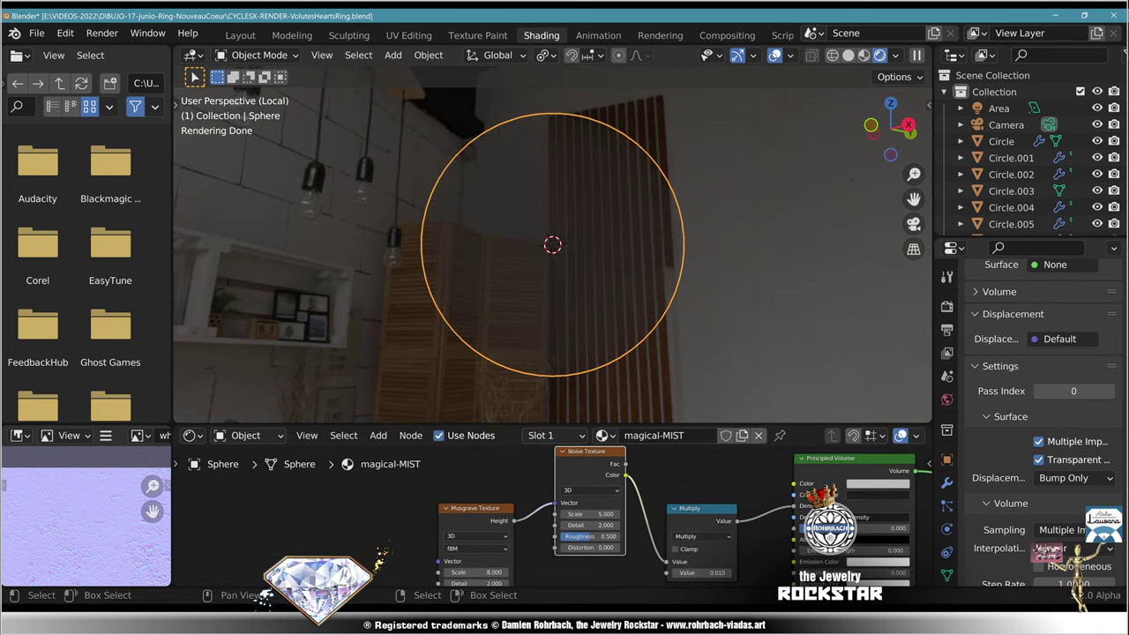
drag(589, 453, 590, 483)
scroll(605, 554, up, 6)
scroll(657, 583, up, 2)
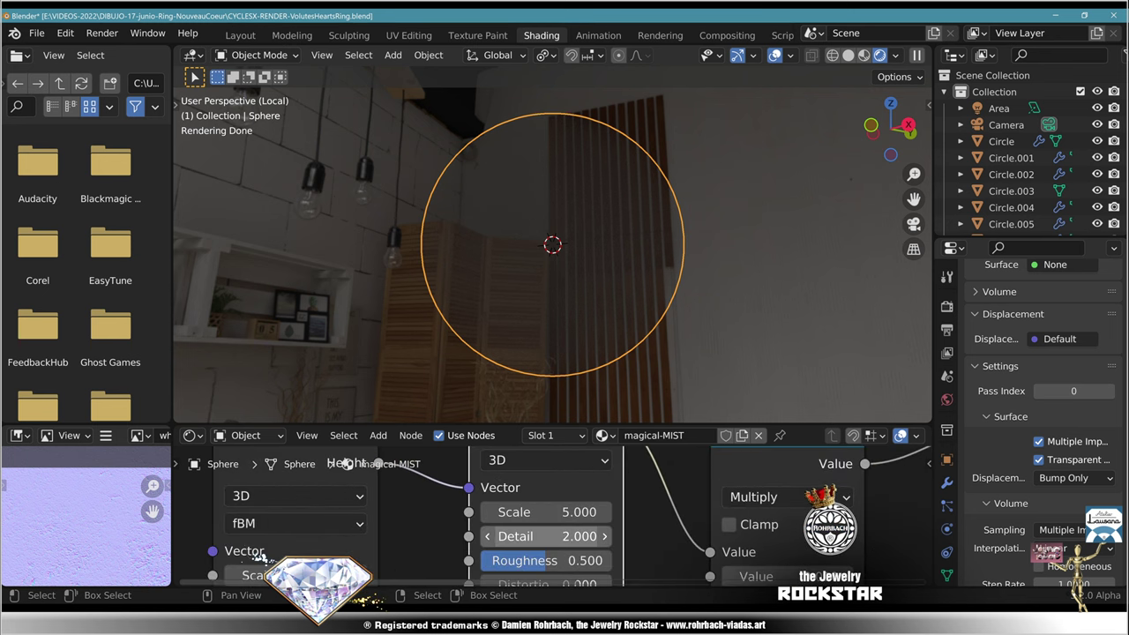
Step: Set the Noise Texture's Scale to 1, Detail to 10, Roughness to 0.1 and Distortion to 0.5
click(542, 513)
text(1)
key(Return)
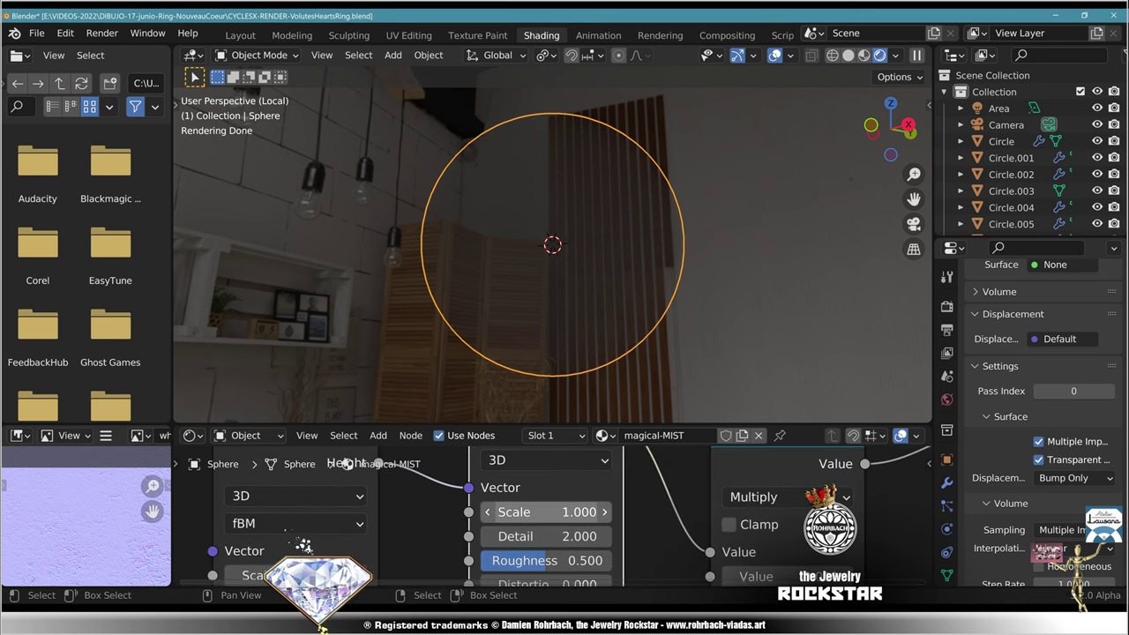
middle_drag(556, 562, 532, 515)
click(526, 491)
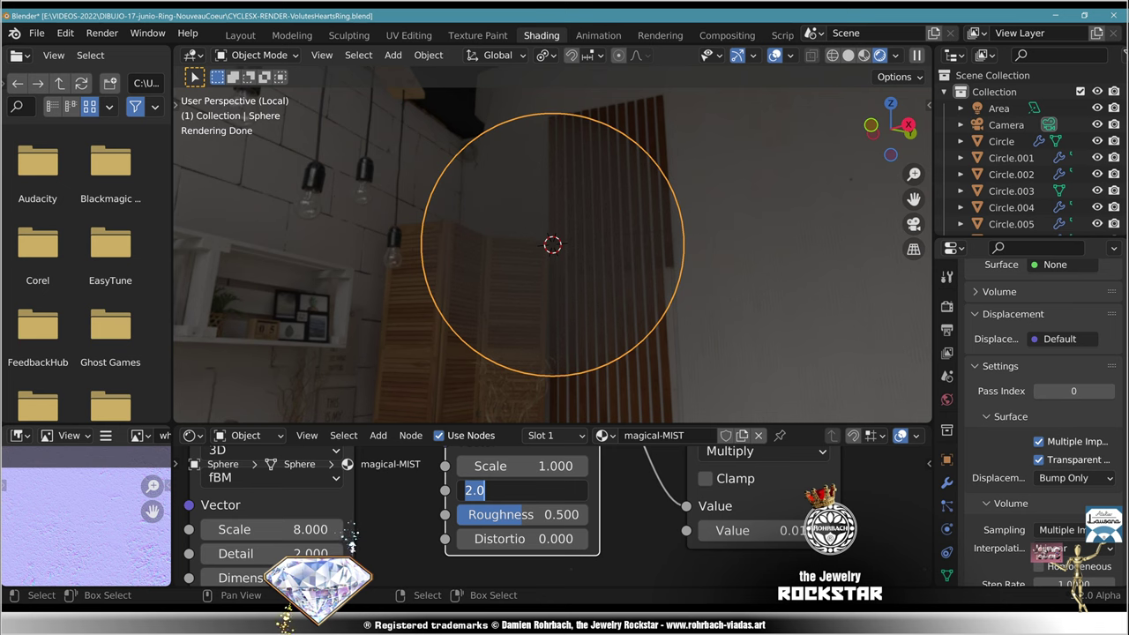
text(10)
key(Return)
click(524, 515)
text(.1)
key(Return)
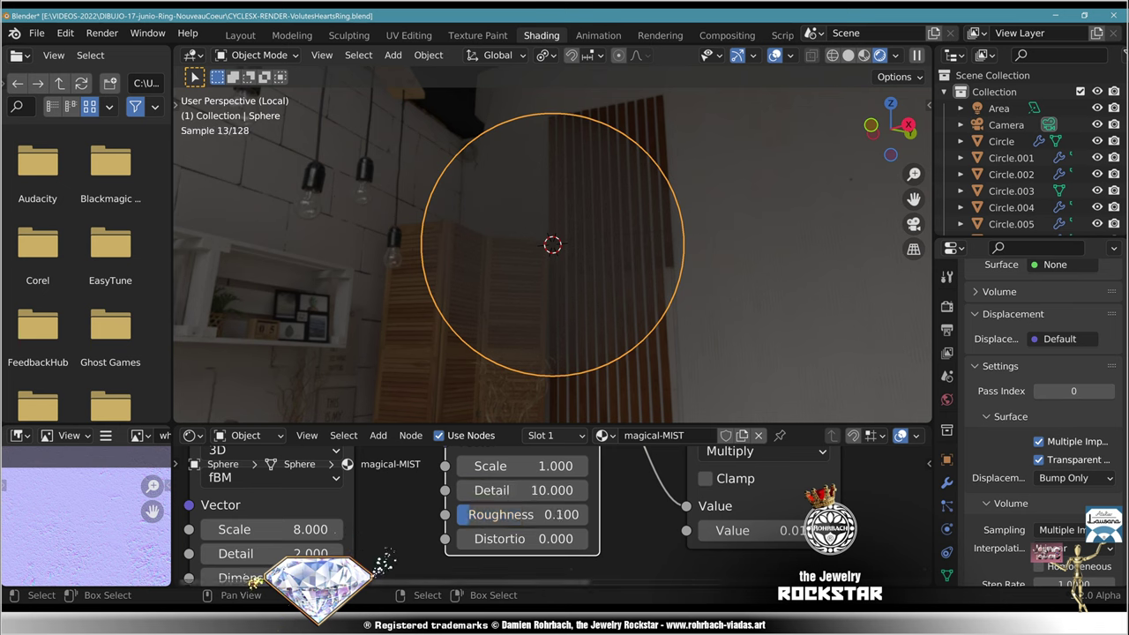
click(524, 539)
text(.5)
key(Return)
scroll(521, 539, down, 2)
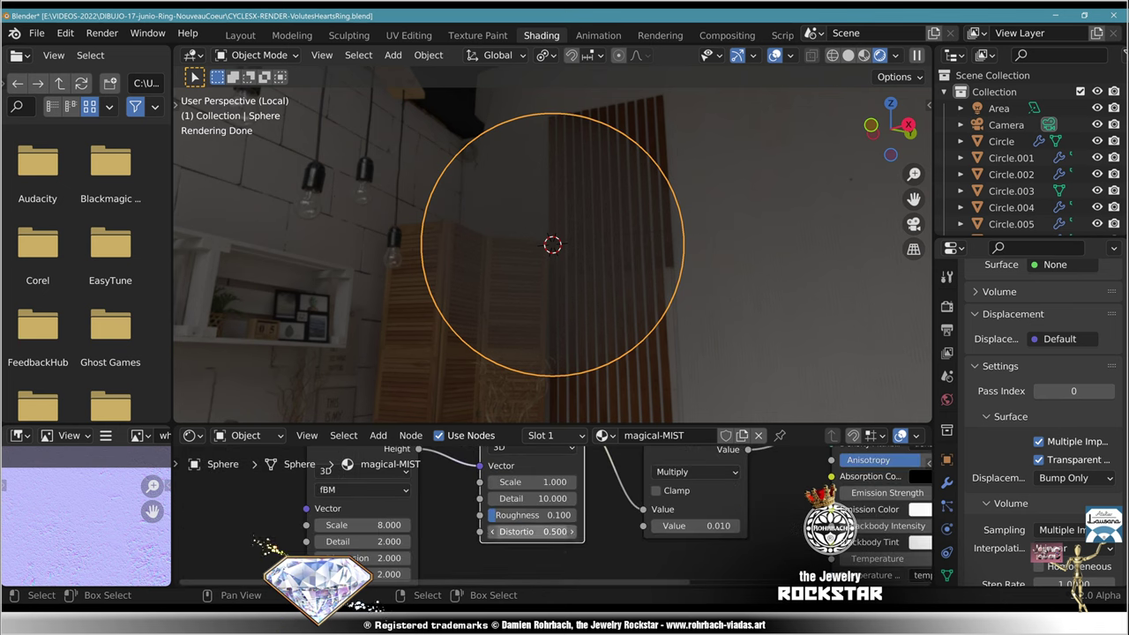
Step: Feed the Noise Texture's Color into the Multiply node's second value, trying Noise Scales of 0.1 and 51.3
drag(466, 494, 630, 537)
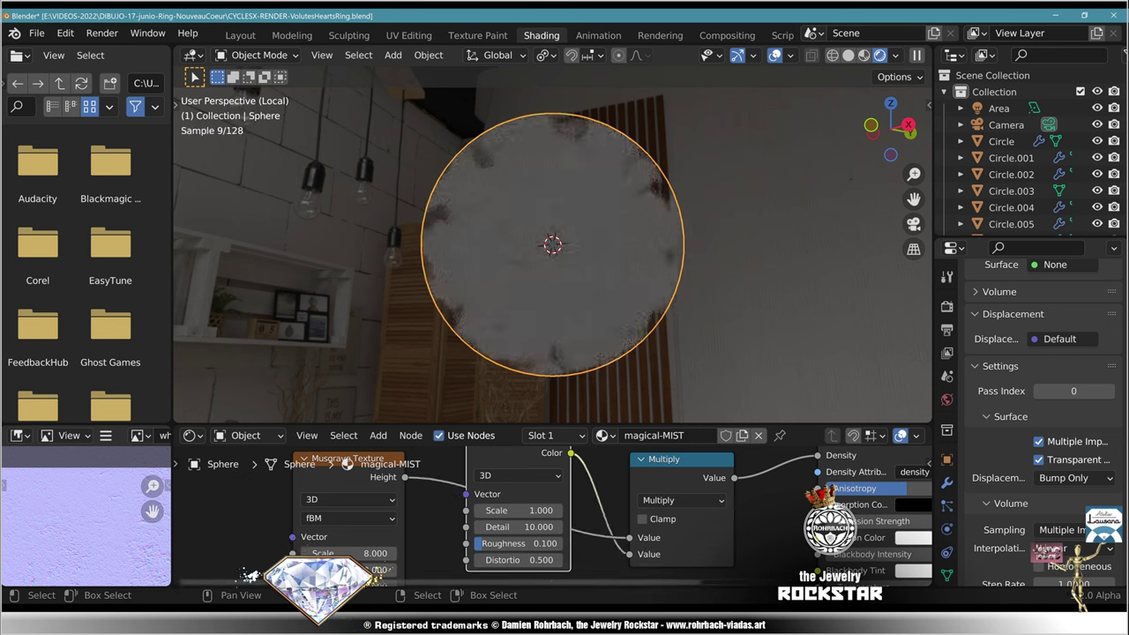
click(519, 511)
text(.1)
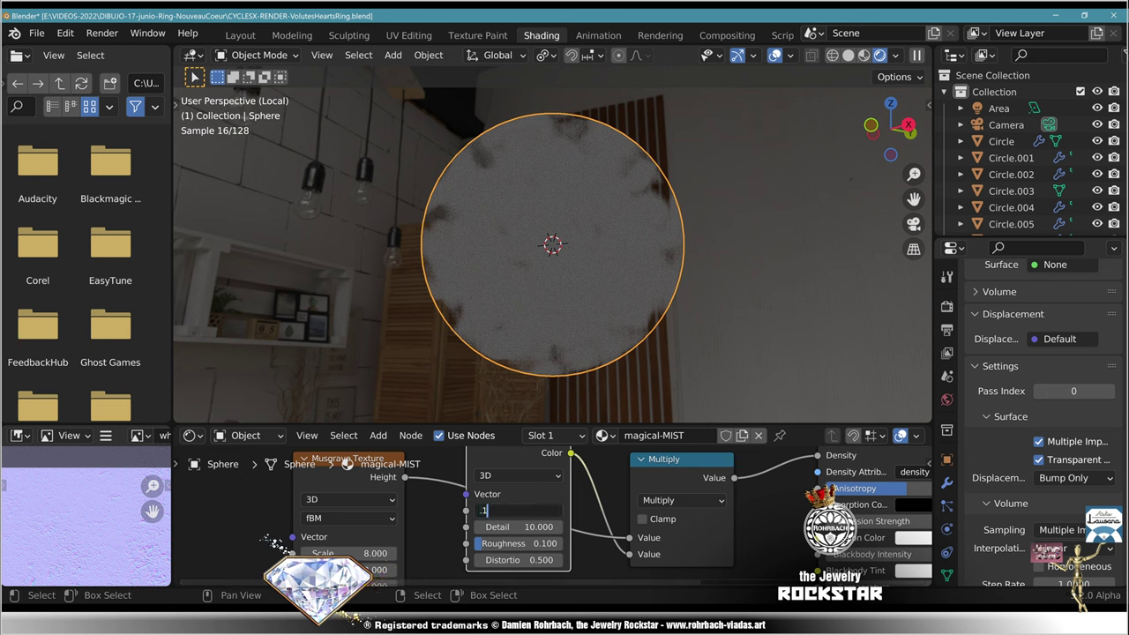
text(.1)
key(Return)
drag(519, 511, 820, 510)
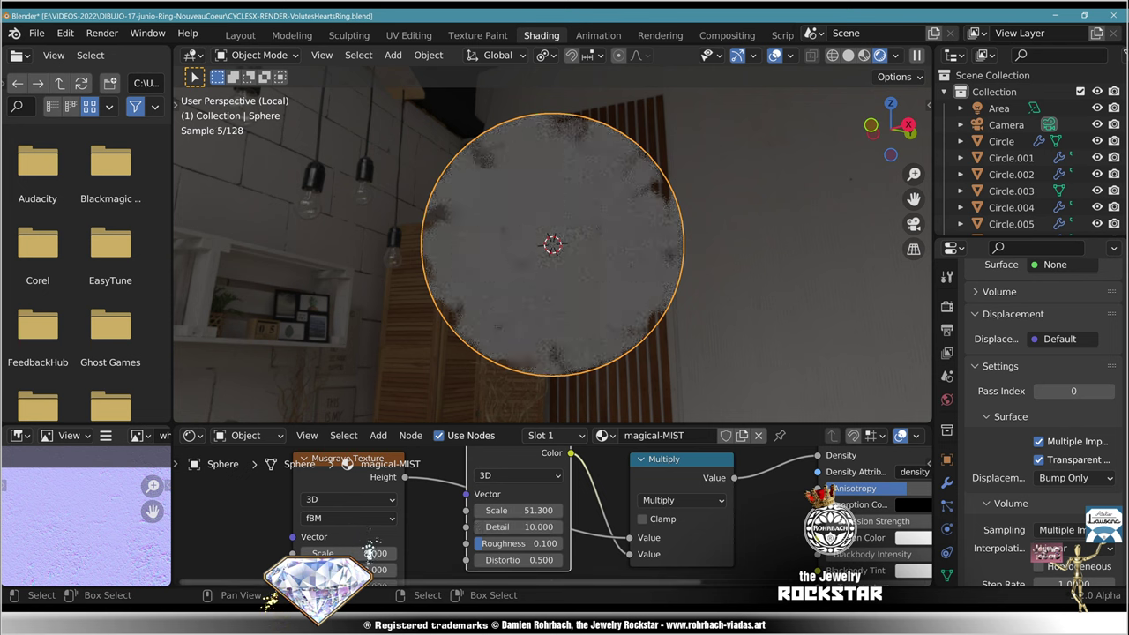
Step: Unlink the Noise Texture from the Multiply node and move it ahead of the Musgrave Texture node
drag(629, 554, 600, 507)
scroll(599, 521, down, 2)
middle_drag(600, 520, 642, 535)
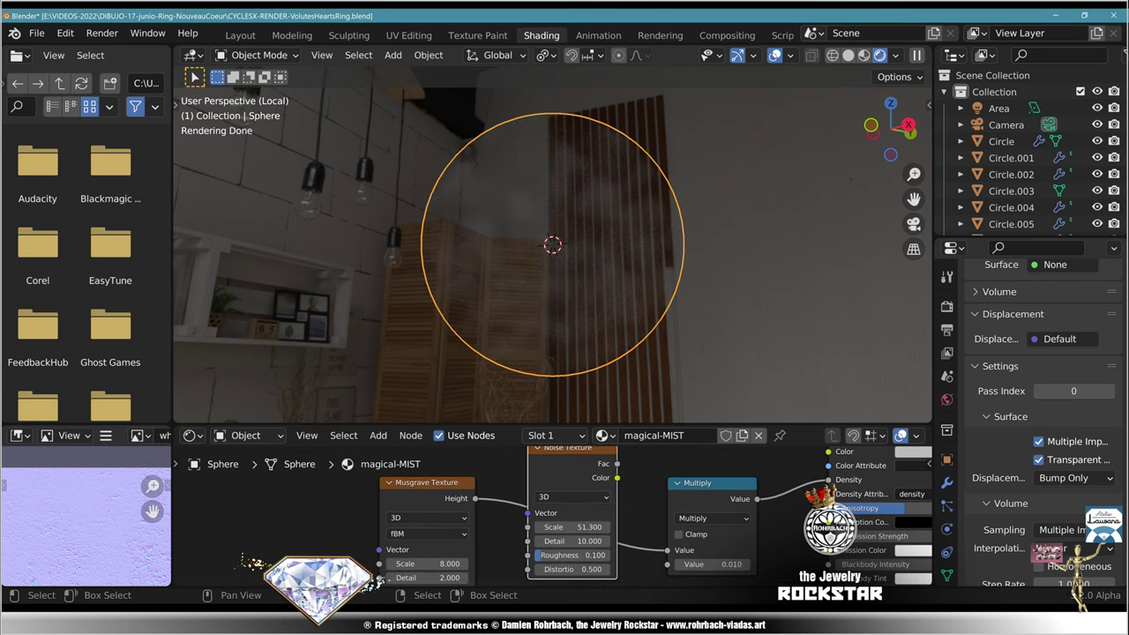
drag(565, 469, 238, 528)
middle_drag(238, 529, 422, 505)
drag(422, 505, 420, 533)
middle_drag(420, 533, 401, 516)
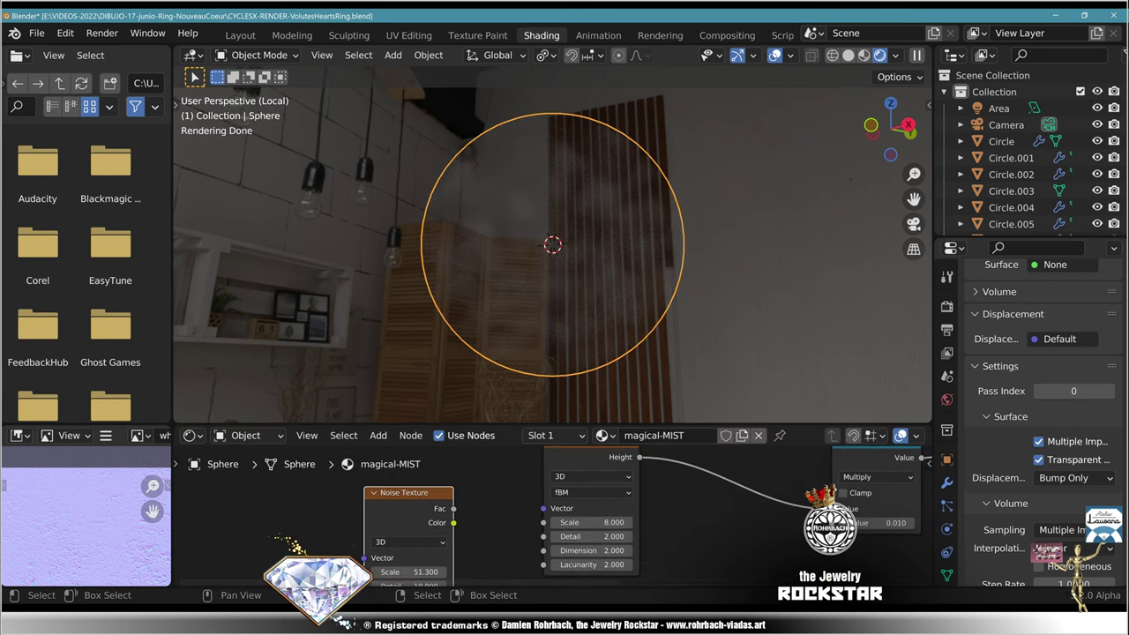
Step: Try the Noise Texture's Fac and Color outputs on the Musgrave Texture's Vector input, and delete the Noise Texture node
drag(453, 509, 543, 508)
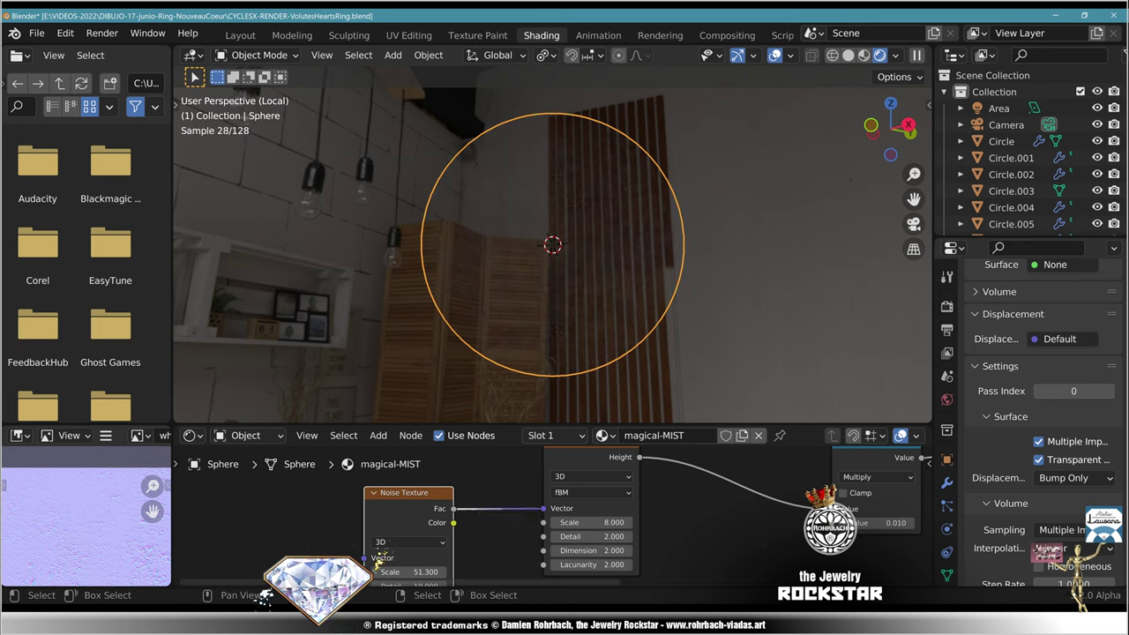
drag(454, 523, 544, 508)
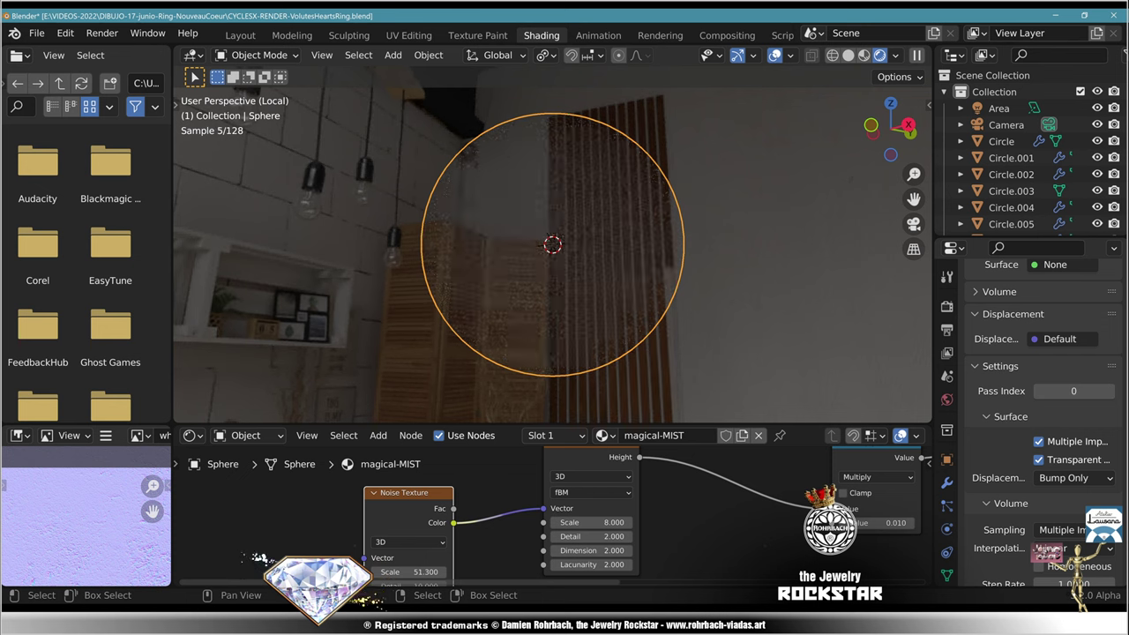
key(x)
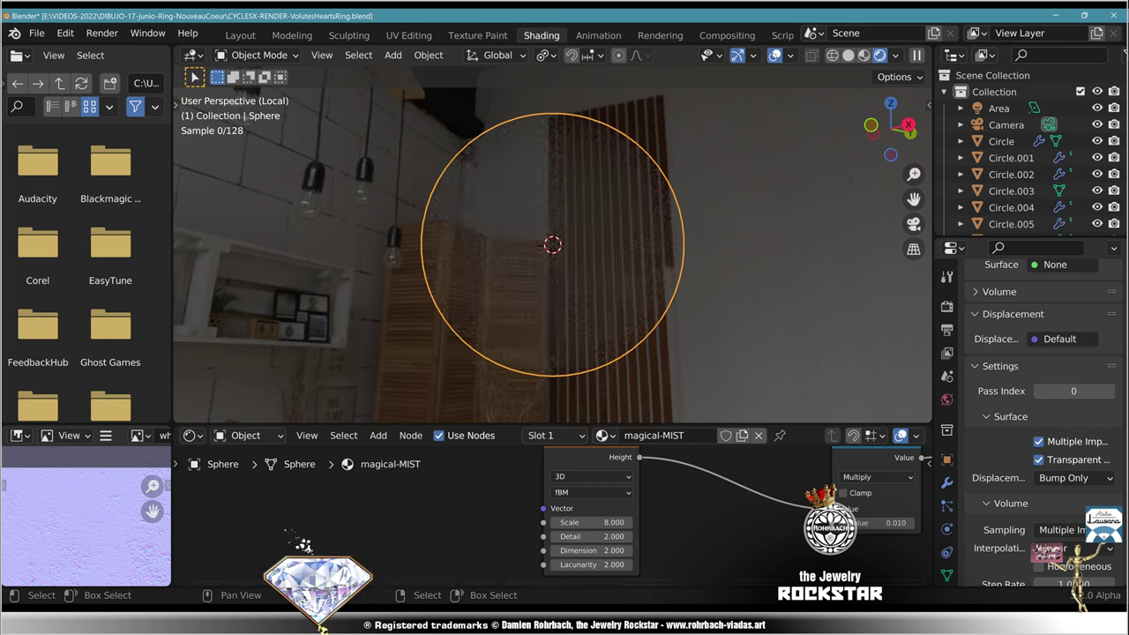
Step: Add a Texture Coordinate node and link its Generated output to the Musgrave Texture's Vector
click(377, 435)
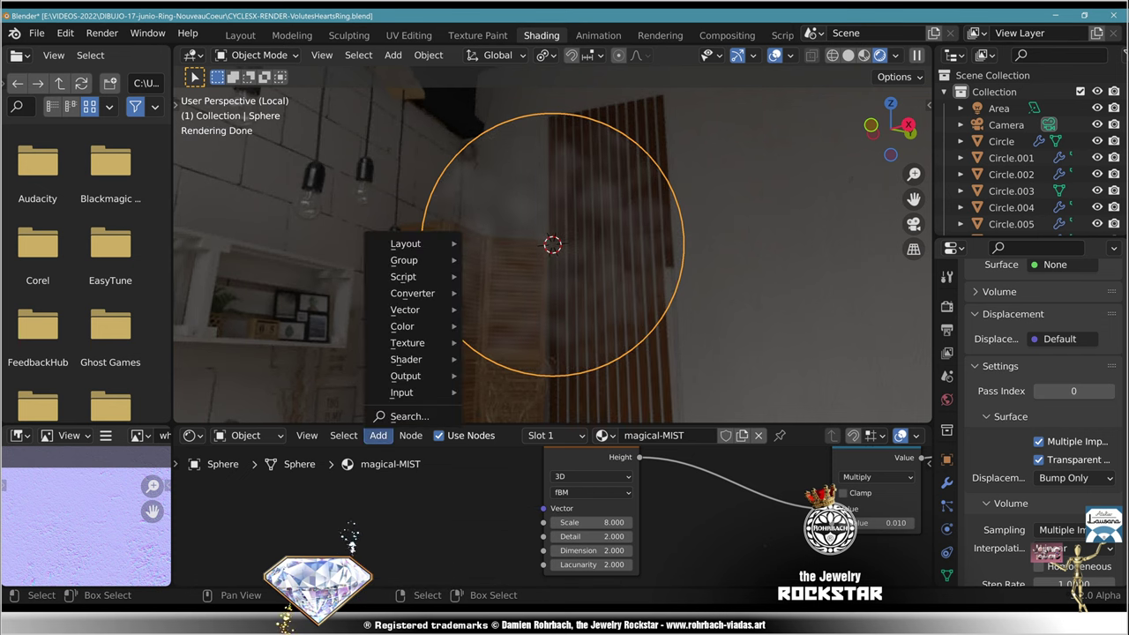
mouse_move(402, 393)
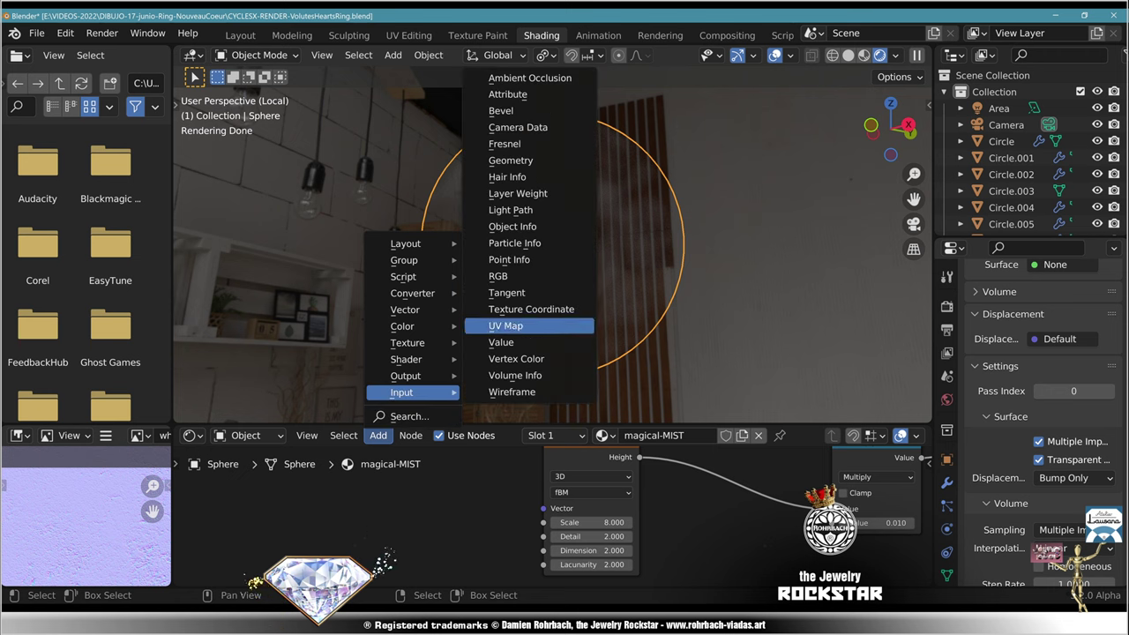
click(512, 309)
click(401, 469)
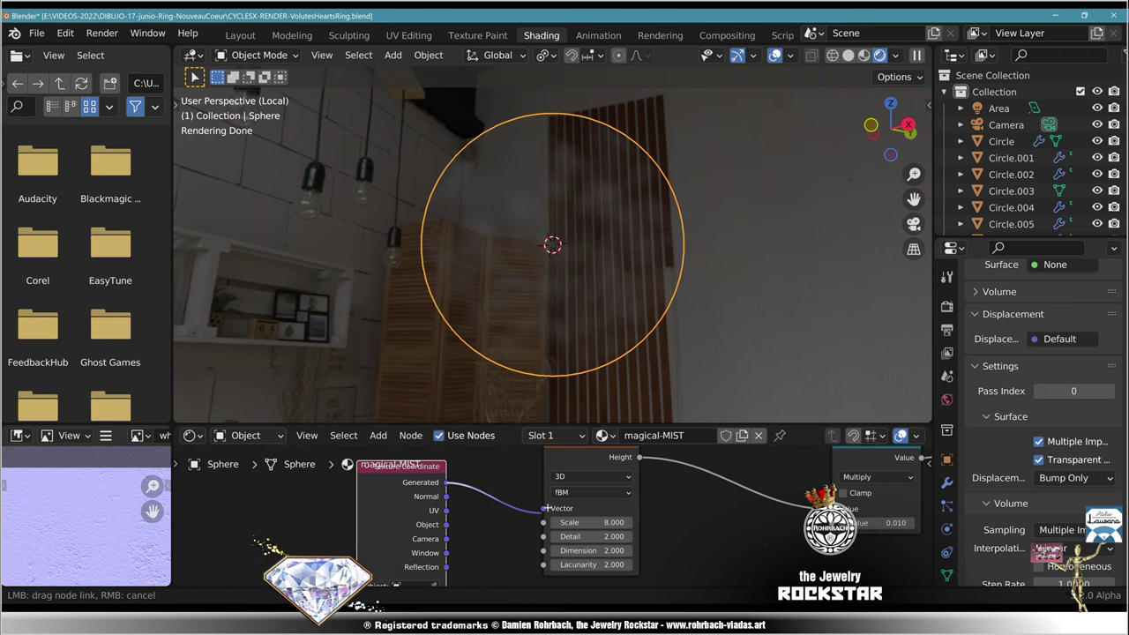
drag(447, 483, 543, 509)
Step: Insert a Mapping node on the link between the Texture Coordinate and Musgrave Texture nodes
click(378, 435)
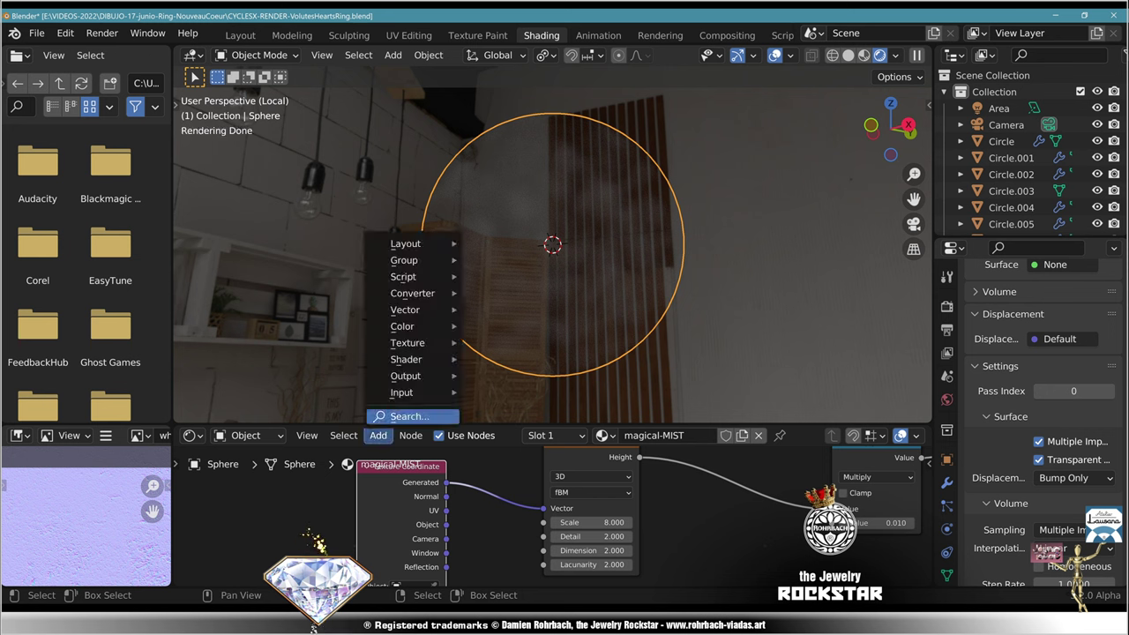
mouse_move(405, 359)
mouse_move(405, 310)
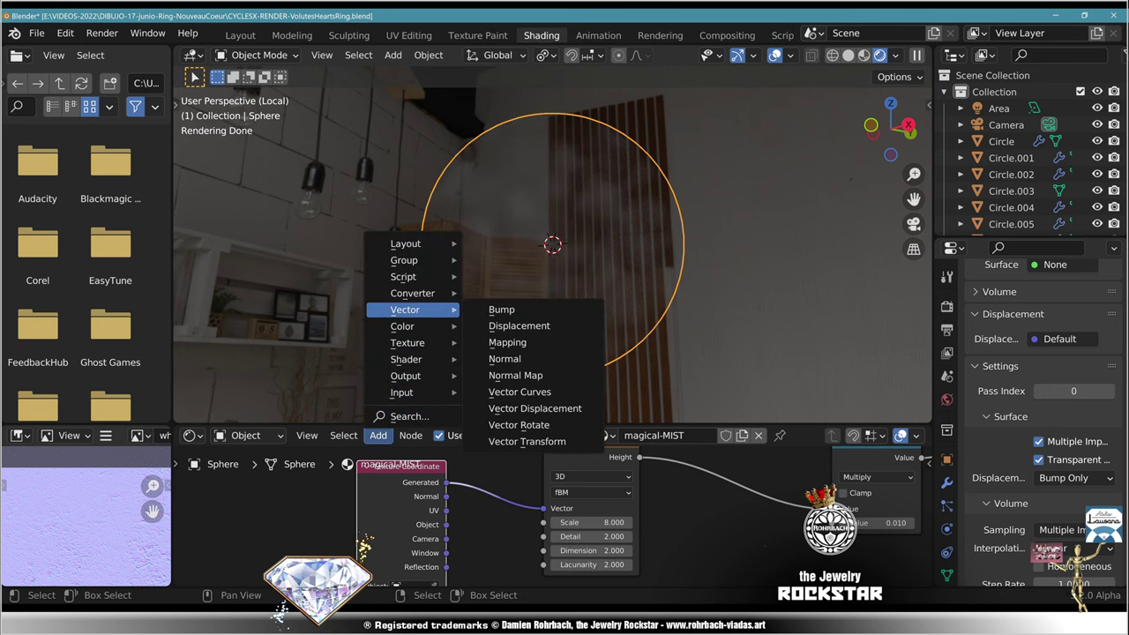
click(516, 341)
click(496, 476)
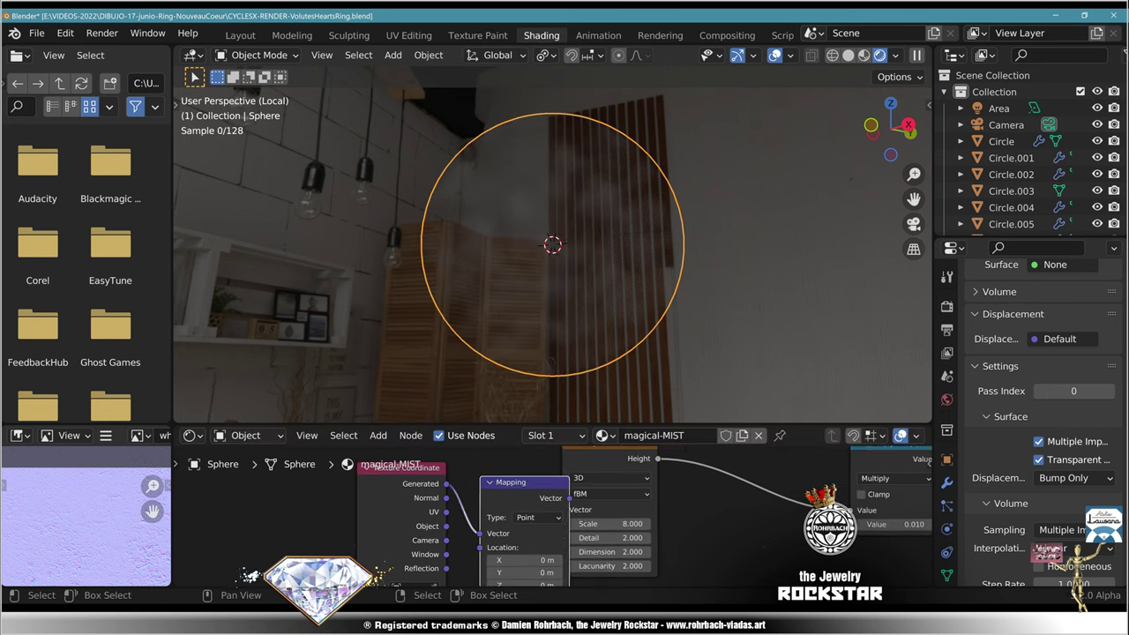
Step: Try a Z scale of 0.3 on the Mapping node, finally setting it to -1.7
middle_drag(510, 522, 464, 435)
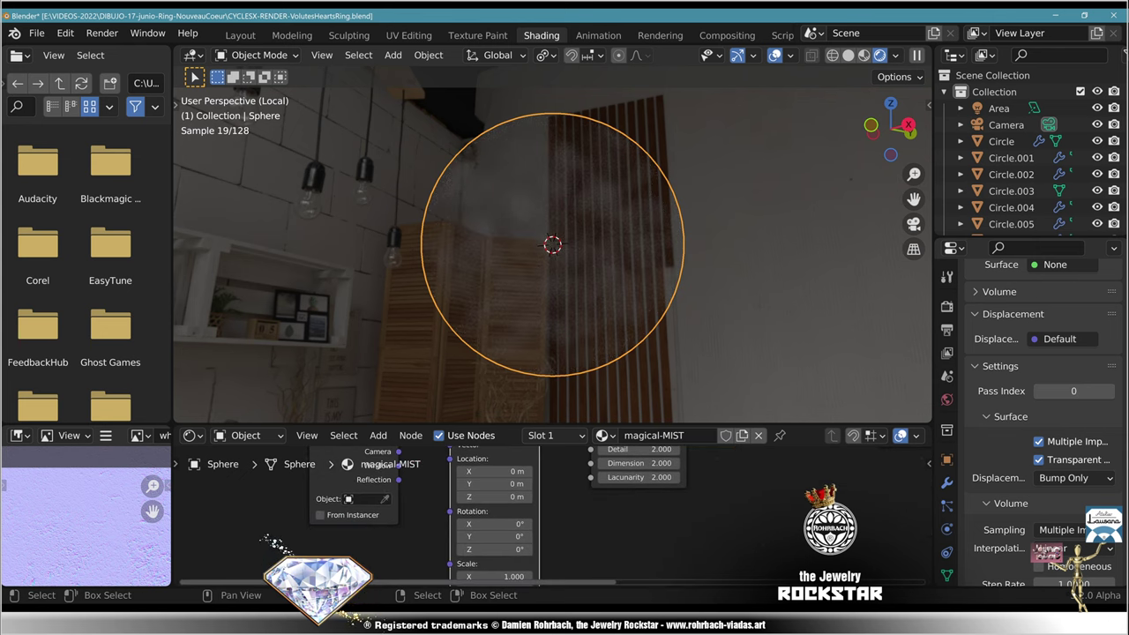
middle_drag(529, 578, 541, 494)
scroll(541, 518, up, 6)
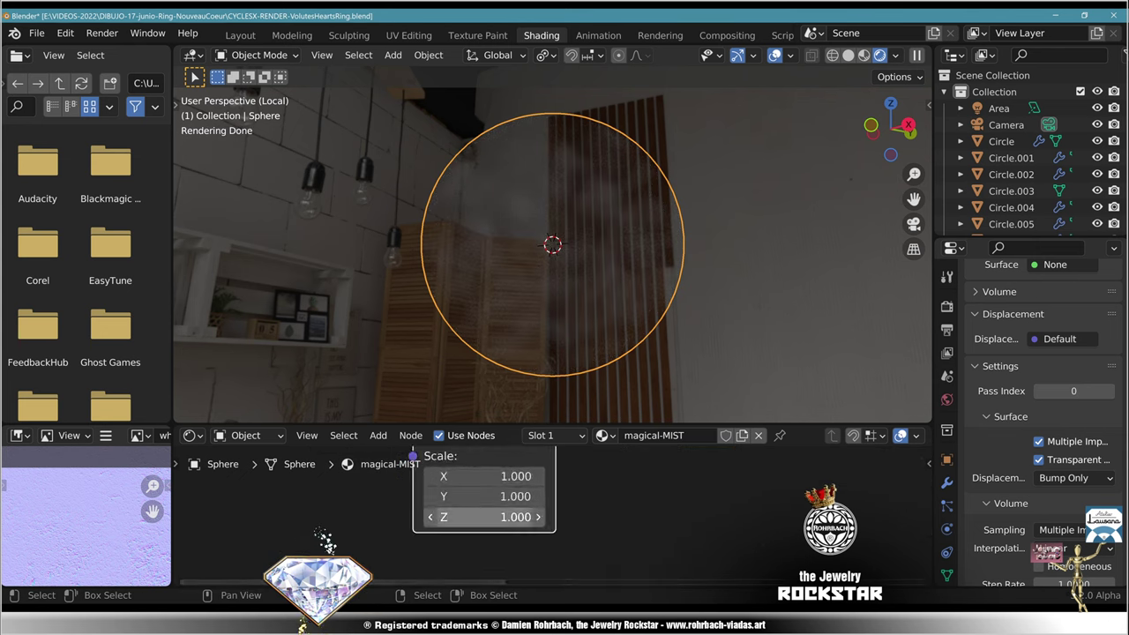
click(485, 517)
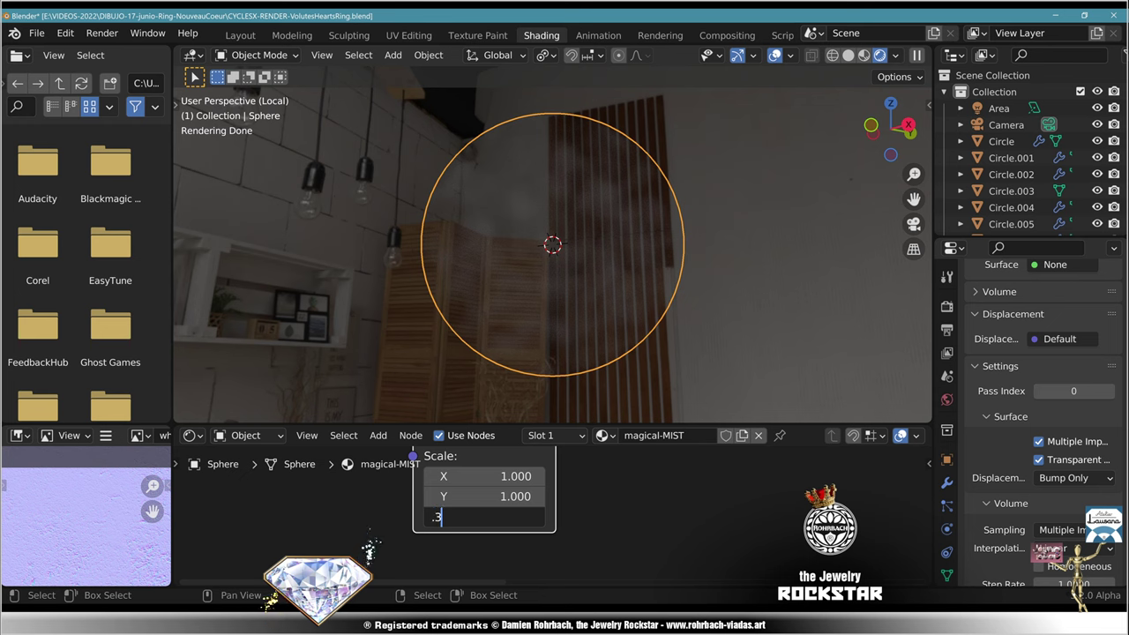
text(.3)
key(Return)
drag(485, 517, 464, 517)
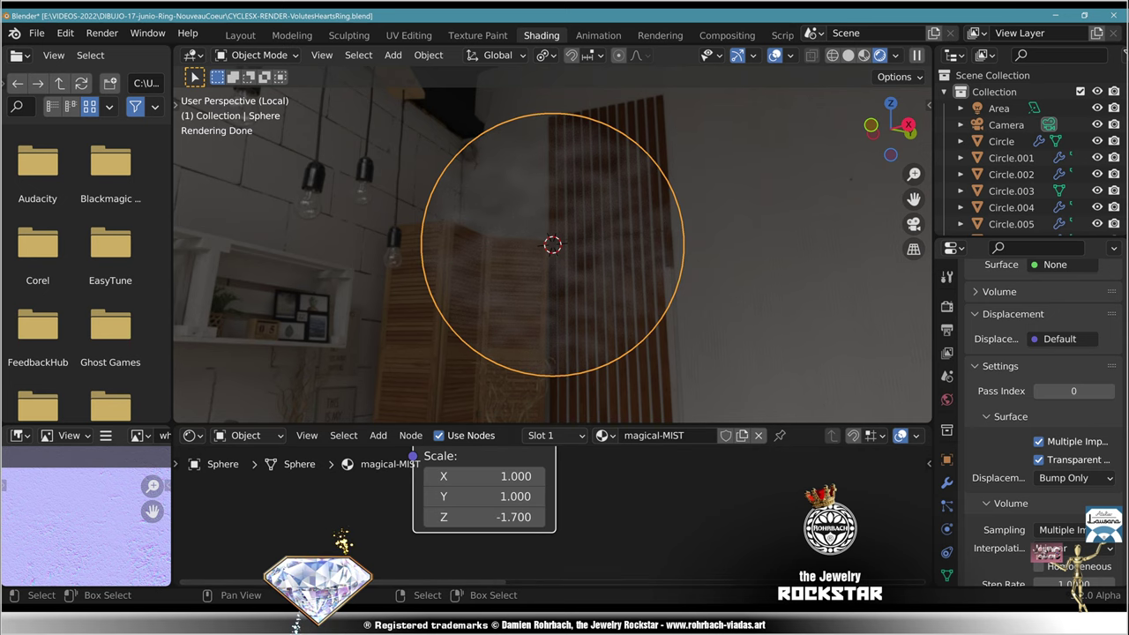
Step: Return to the camera view, leave local view to show the whole ring scene, and save the file
key(KP_0)
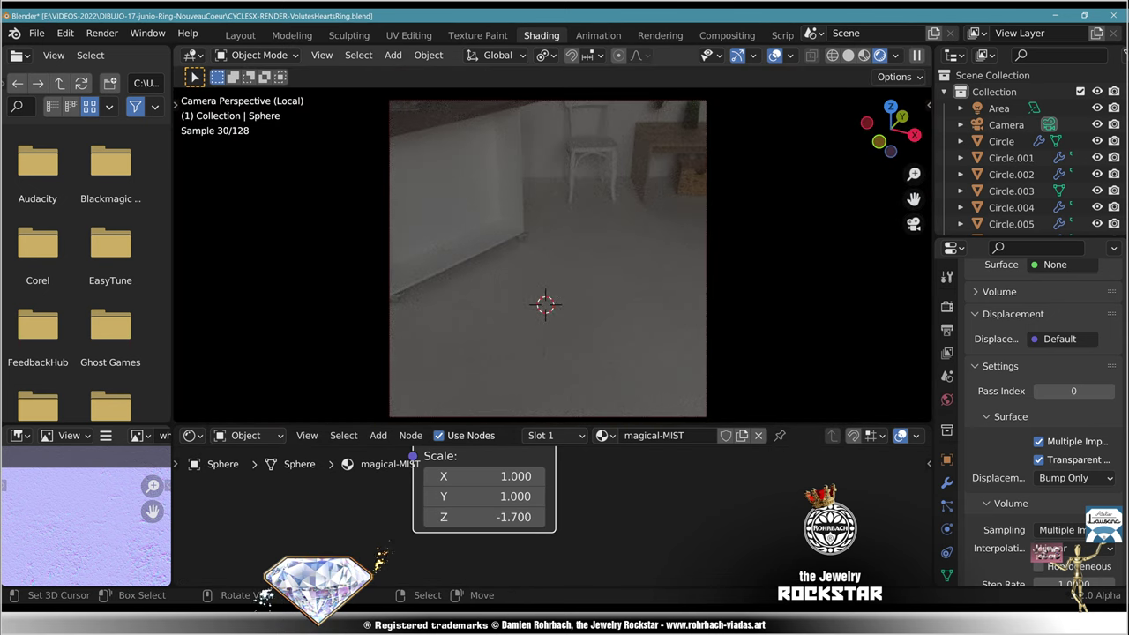
key(KP_Divide)
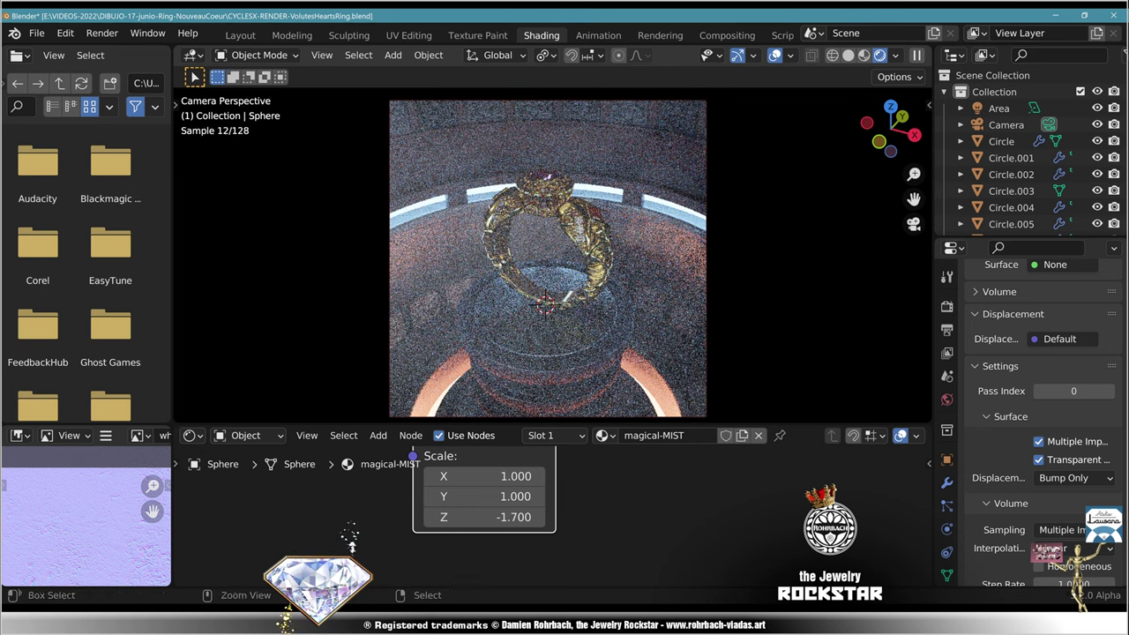
key(ctrl+s)
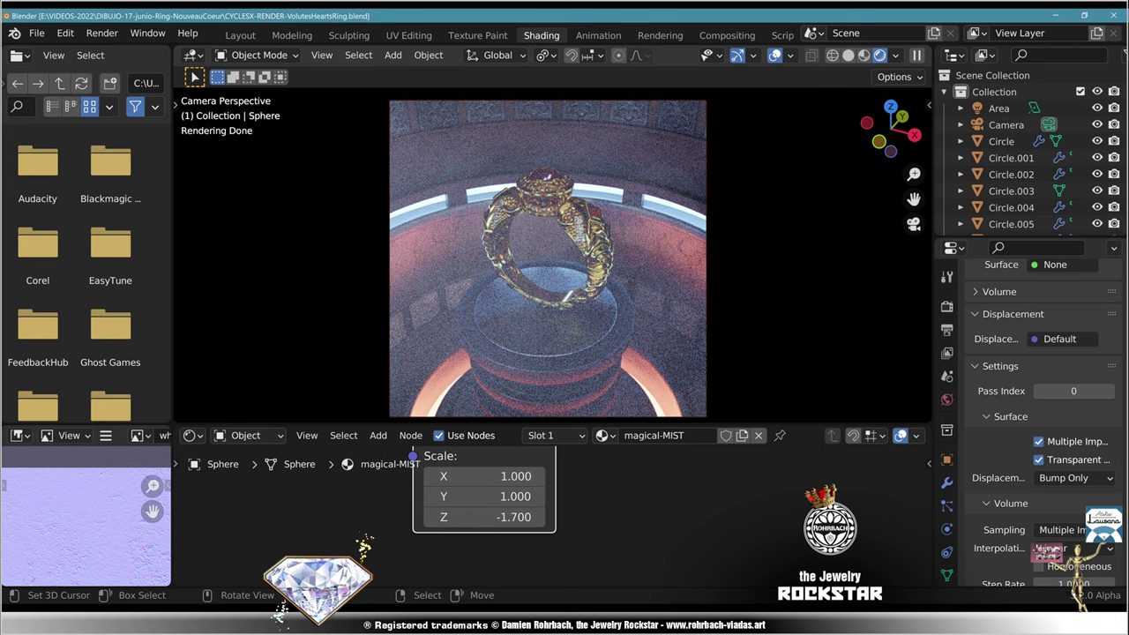
Step: Insert a Bright/Contrast node on the link between the Musgrave Texture and Multiply nodes and set its Contrast to 1
middle_drag(564, 463, 422, 580)
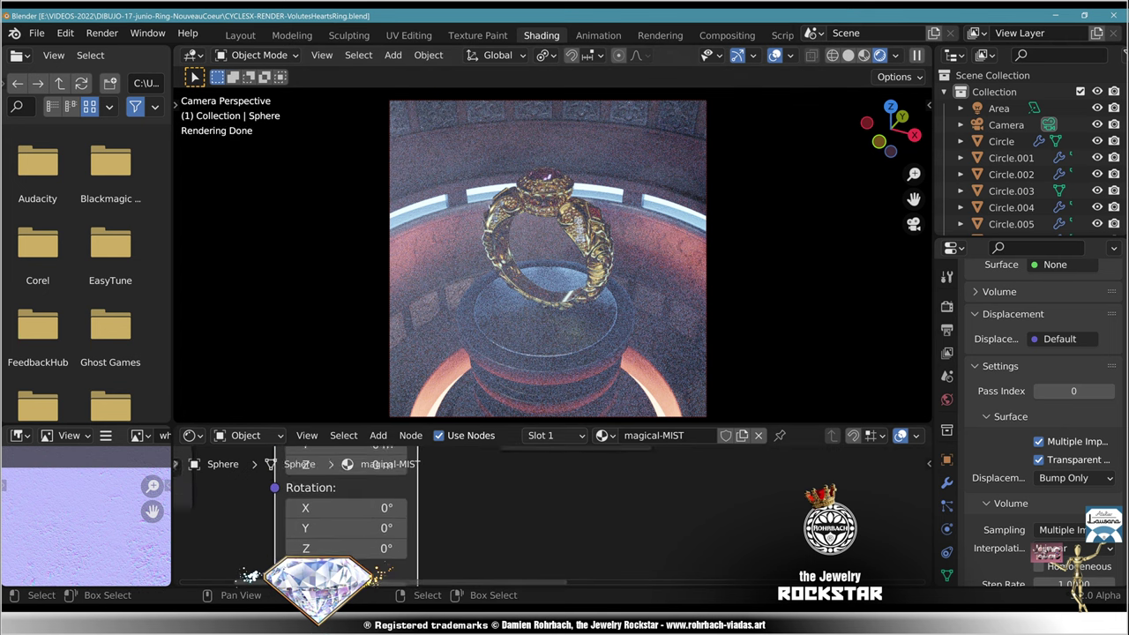
middle_drag(423, 468, 448, 574)
middle_drag(511, 458, 385, 583)
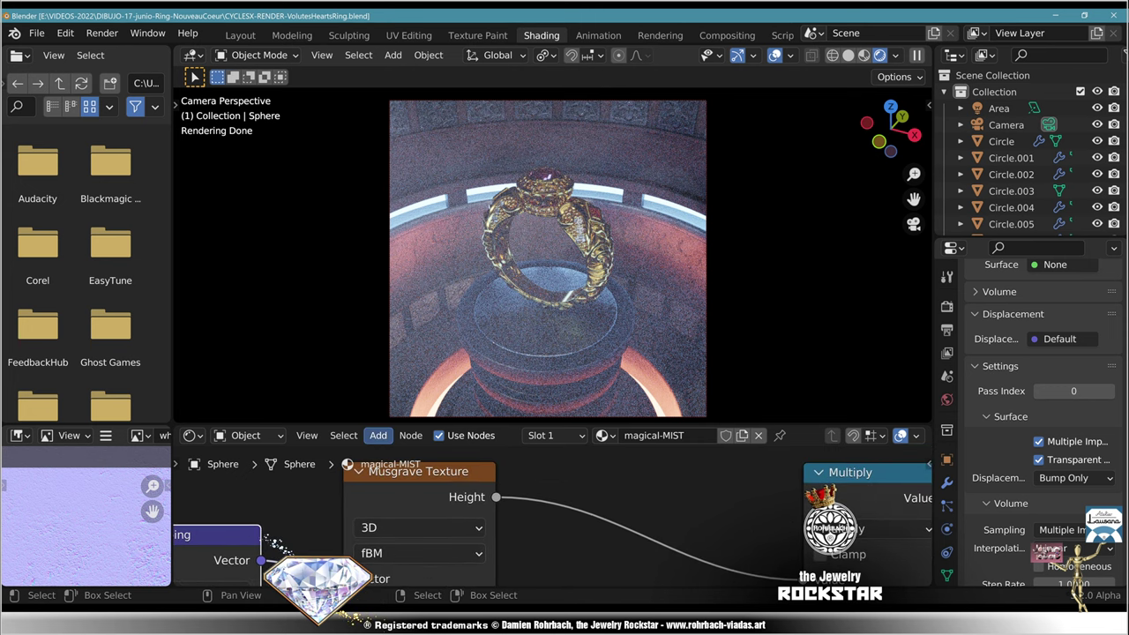
click(377, 435)
click(507, 323)
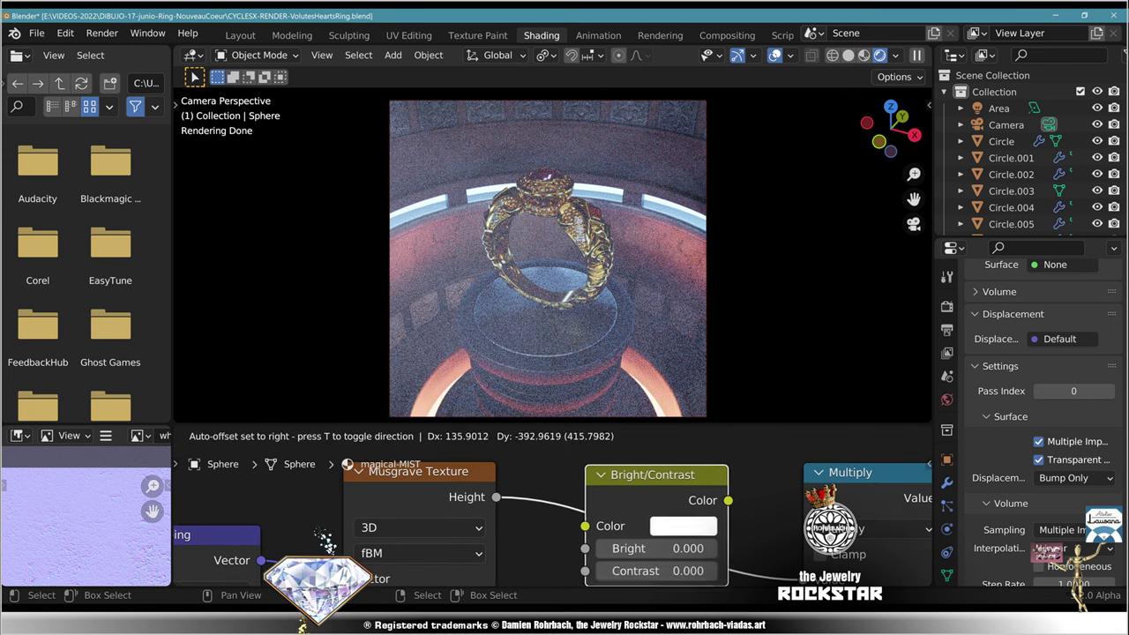
click(653, 529)
middle_drag(653, 529, 599, 479)
double_click(599, 522)
text(1)
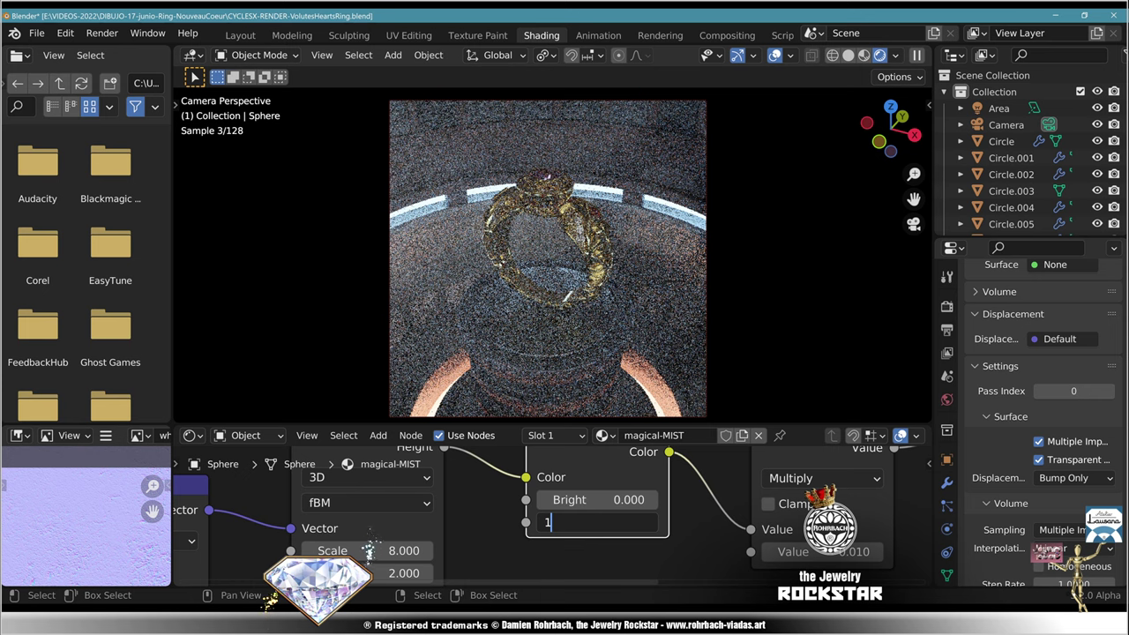
key(Return)
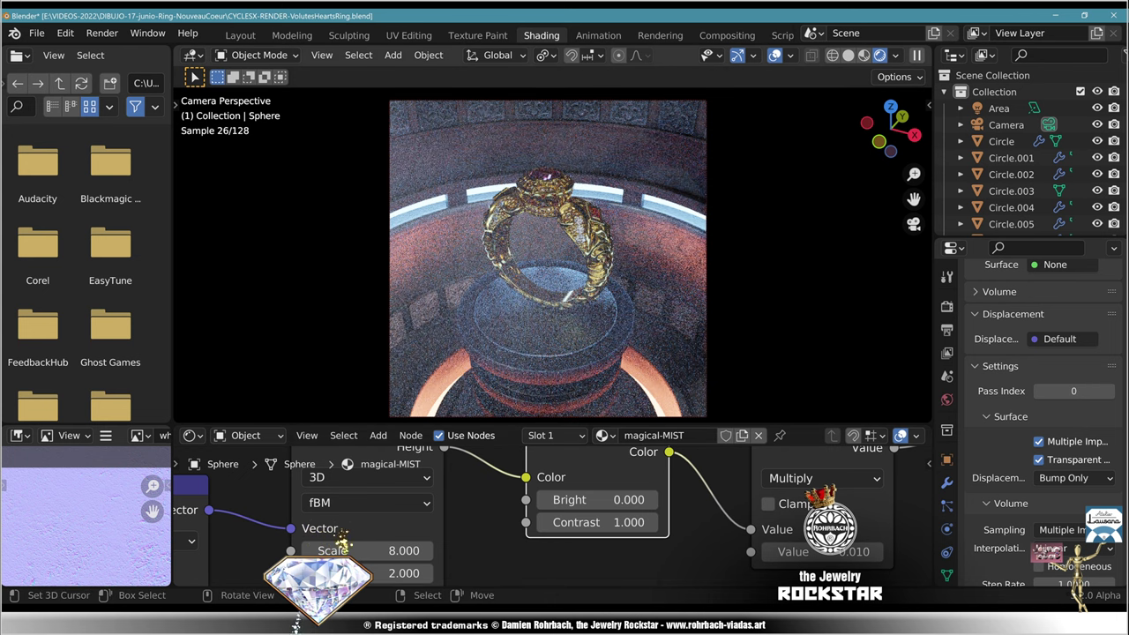
Step: Stretch the mist sphere along the global Z axis by a factor of about 1.45 and return to the camera view
middle_drag(582, 300, 621, 327)
scroll(621, 326, down, 7)
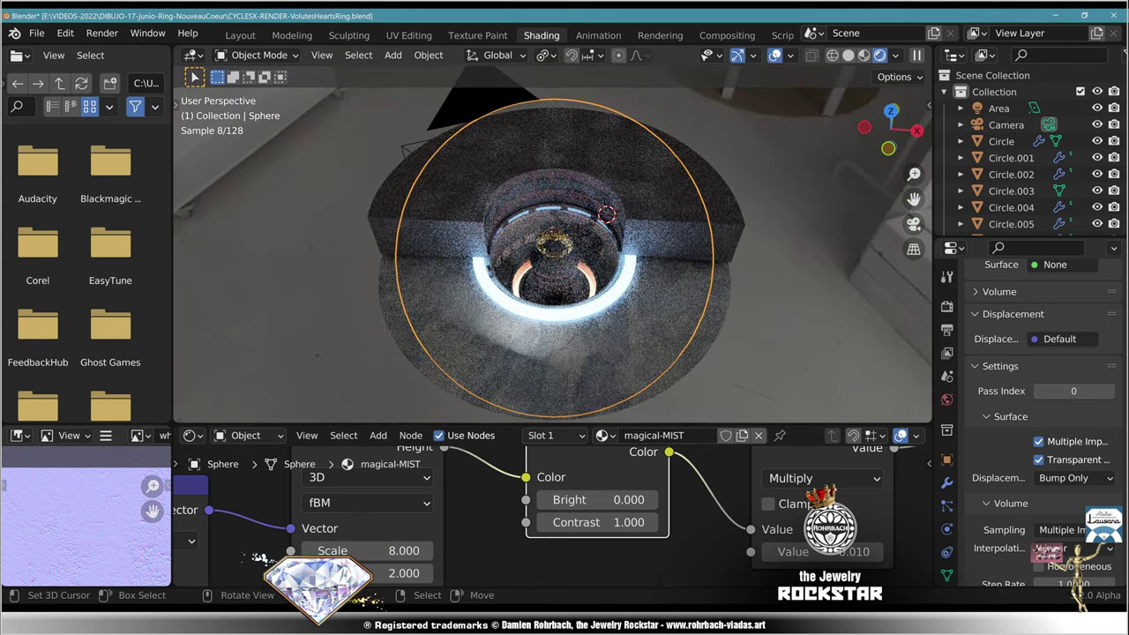
middle_drag(697, 353, 708, 249)
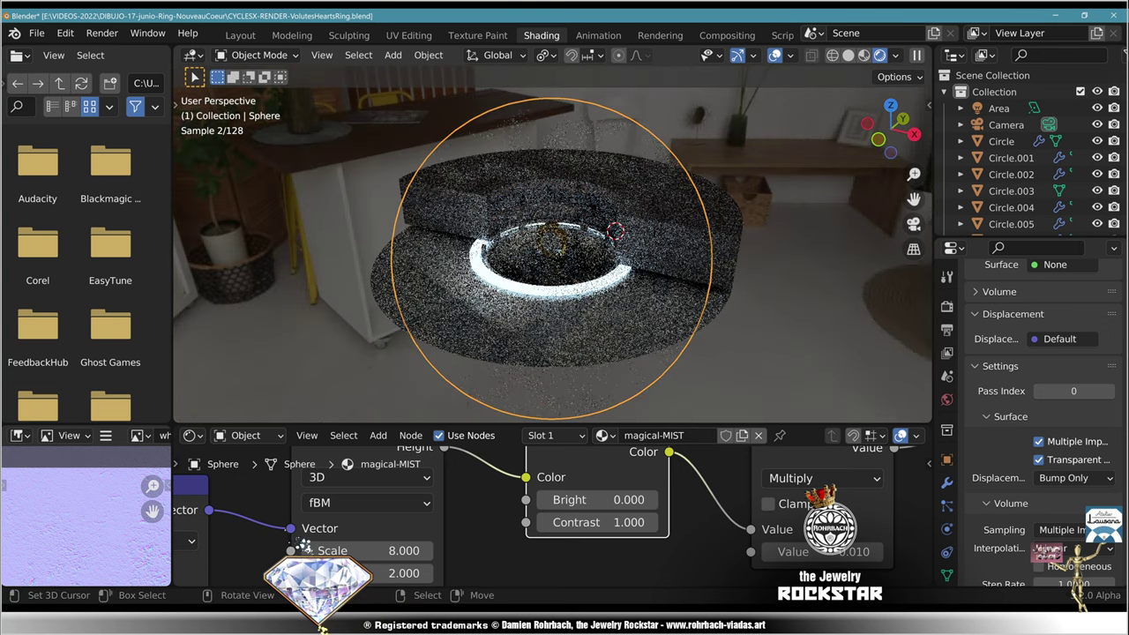
key(s)
key(z)
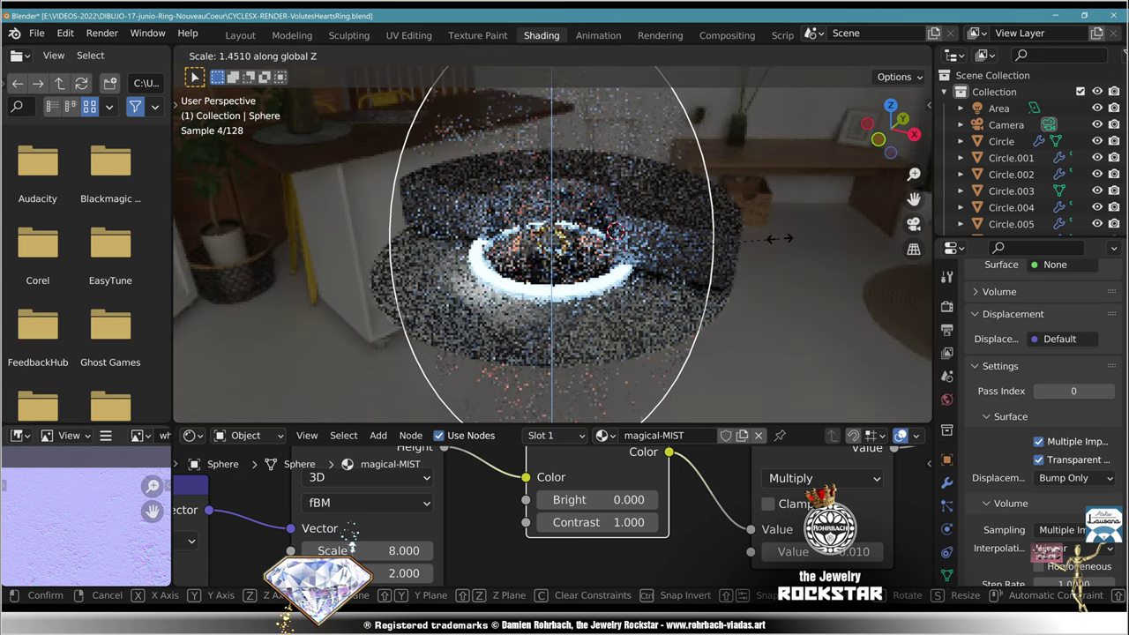
key(Return)
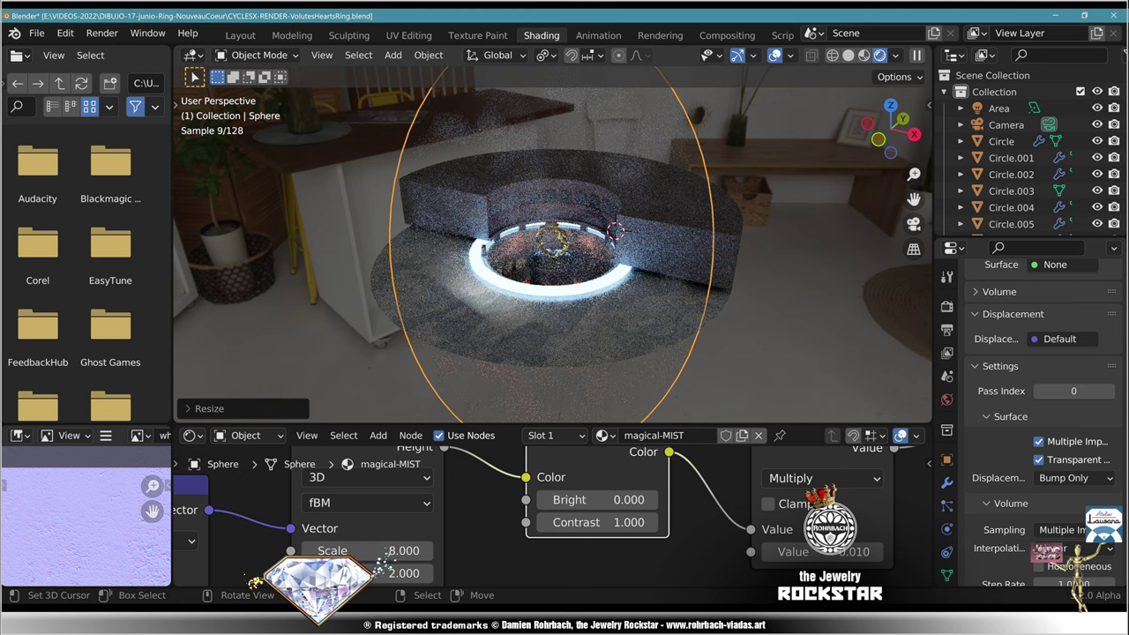
key(KP_0)
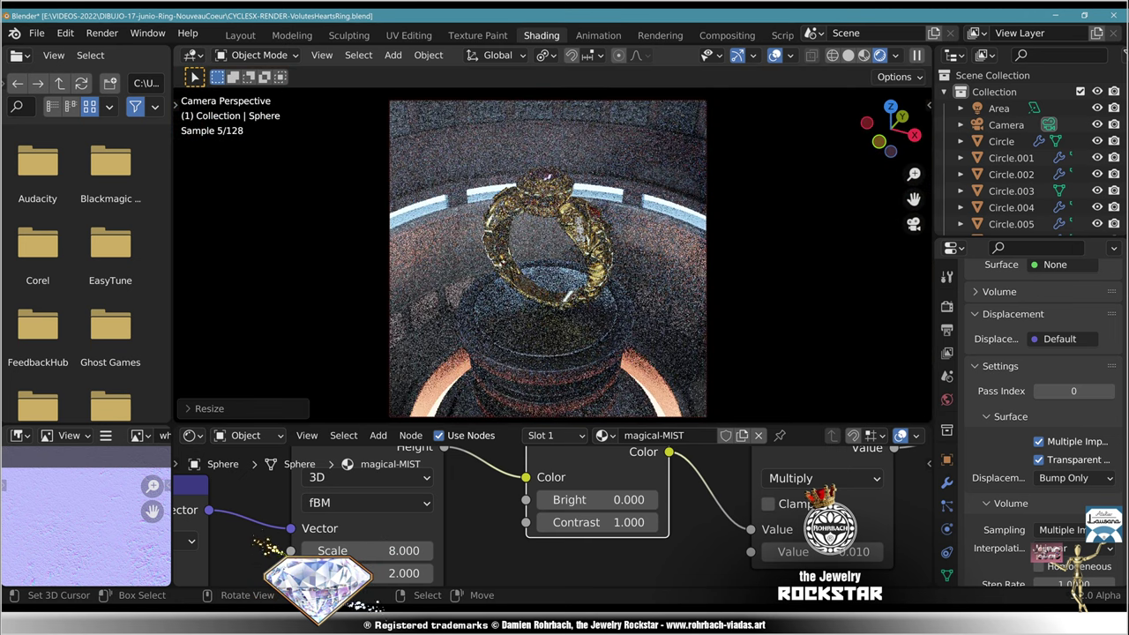
Step: Try a Scale of 13 on the Musgrave Texture node, finally setting it to 24
middle_drag(434, 548, 554, 515)
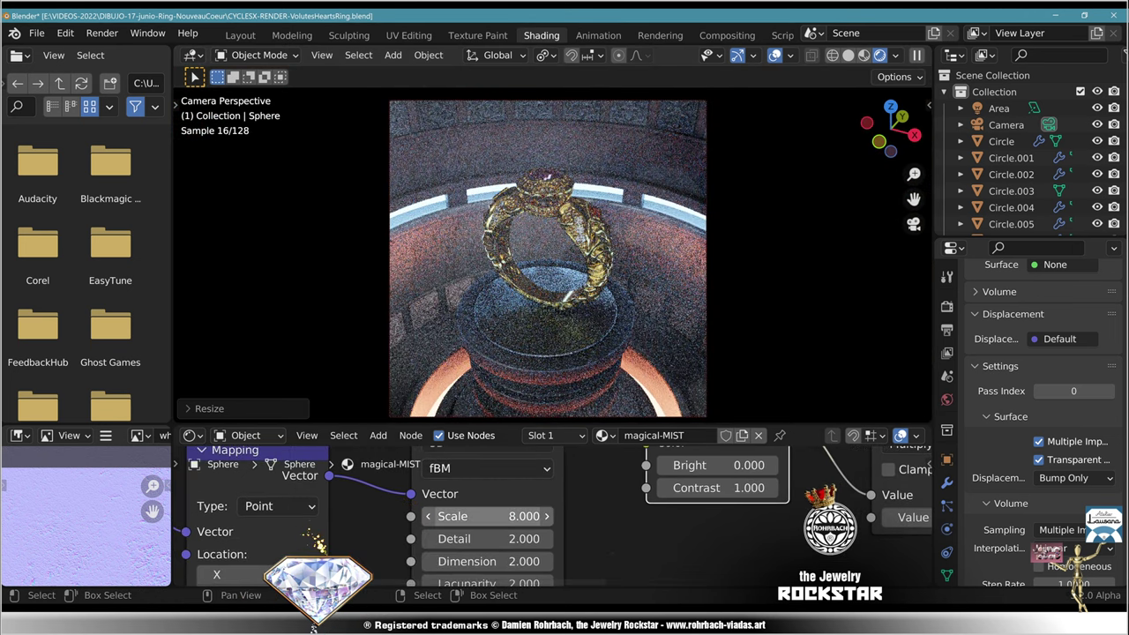
scroll(545, 517, up, 1)
click(485, 517)
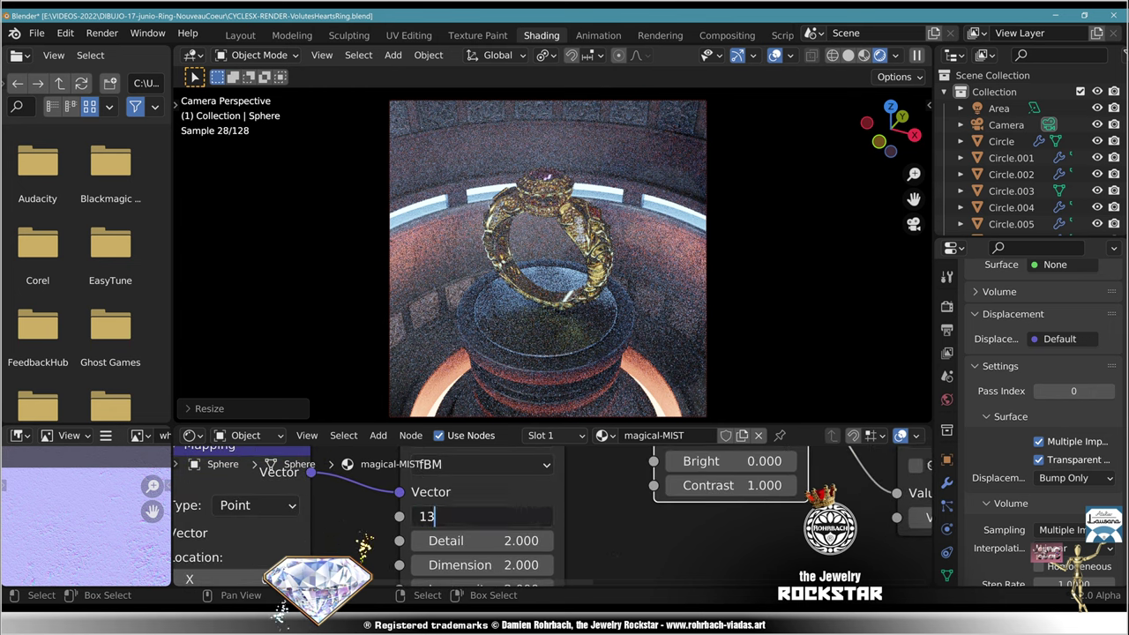
key(Return)
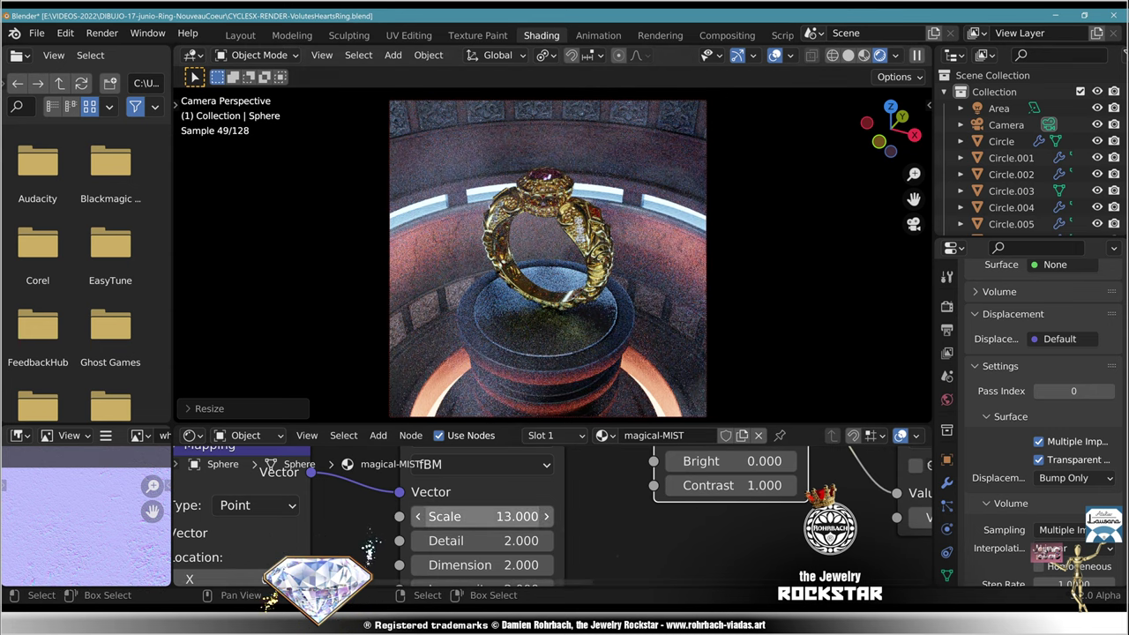
click(481, 516)
text(24)
key(Return)
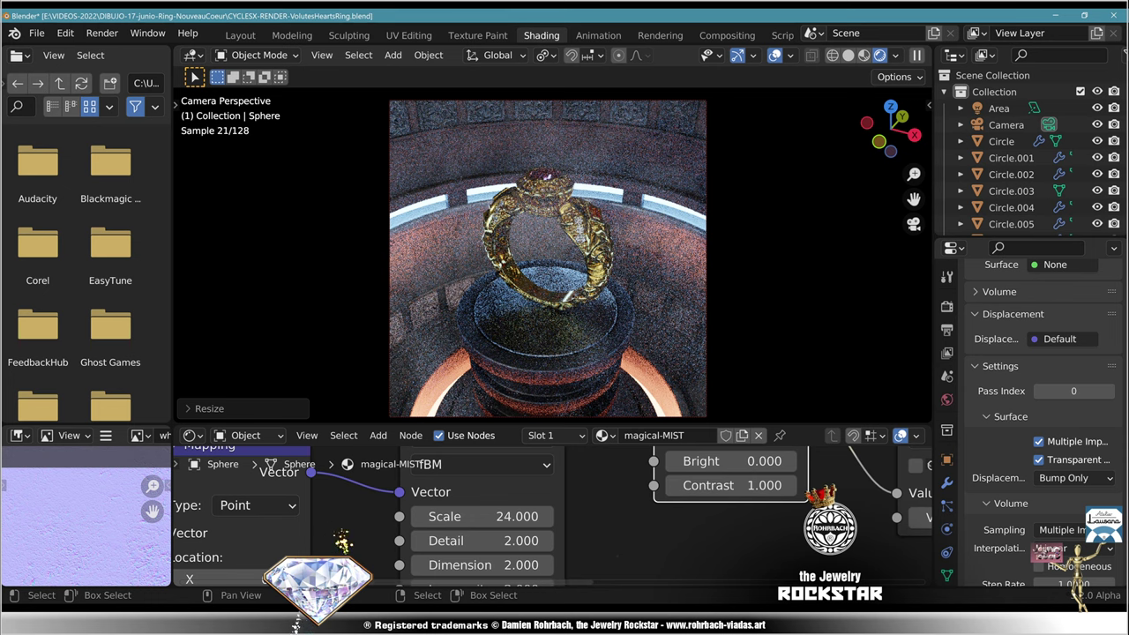
Step: Try a Bright value of 1 on the Bright/Contrast node and set it back to 0
middle_drag(591, 513, 464, 528)
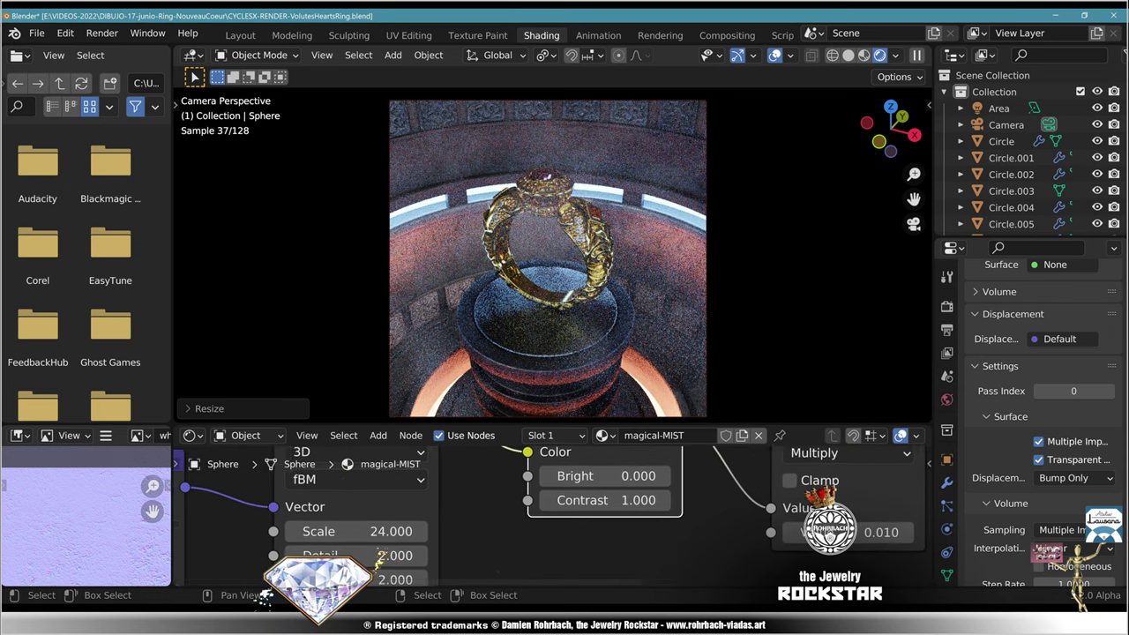
middle_drag(351, 532, 341, 526)
click(582, 472)
text(1)
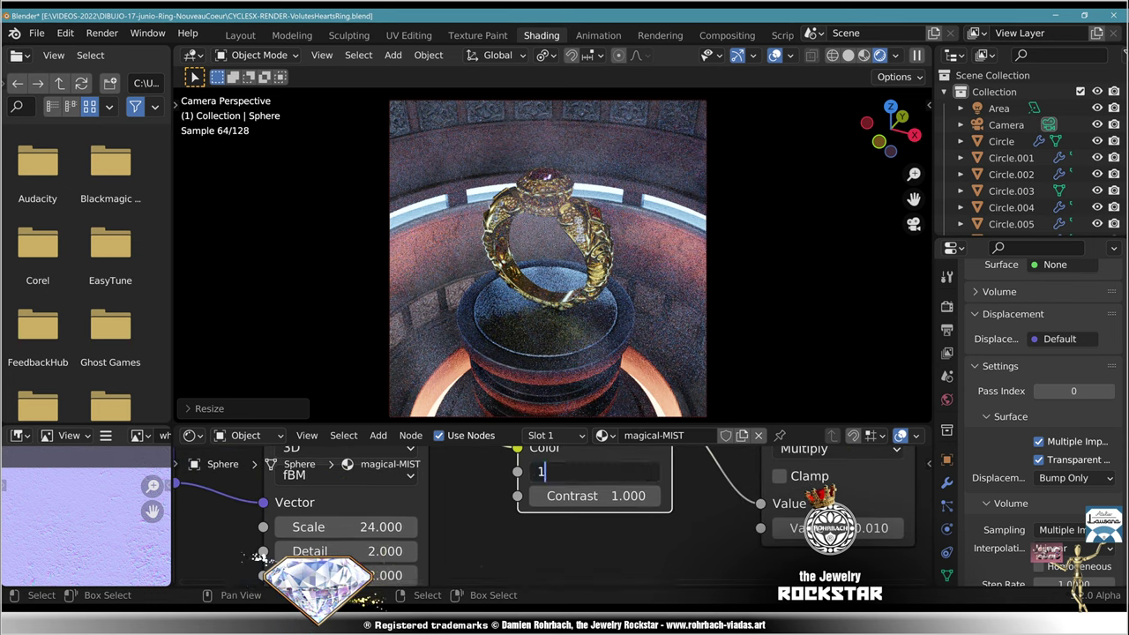
key(Return)
click(582, 472)
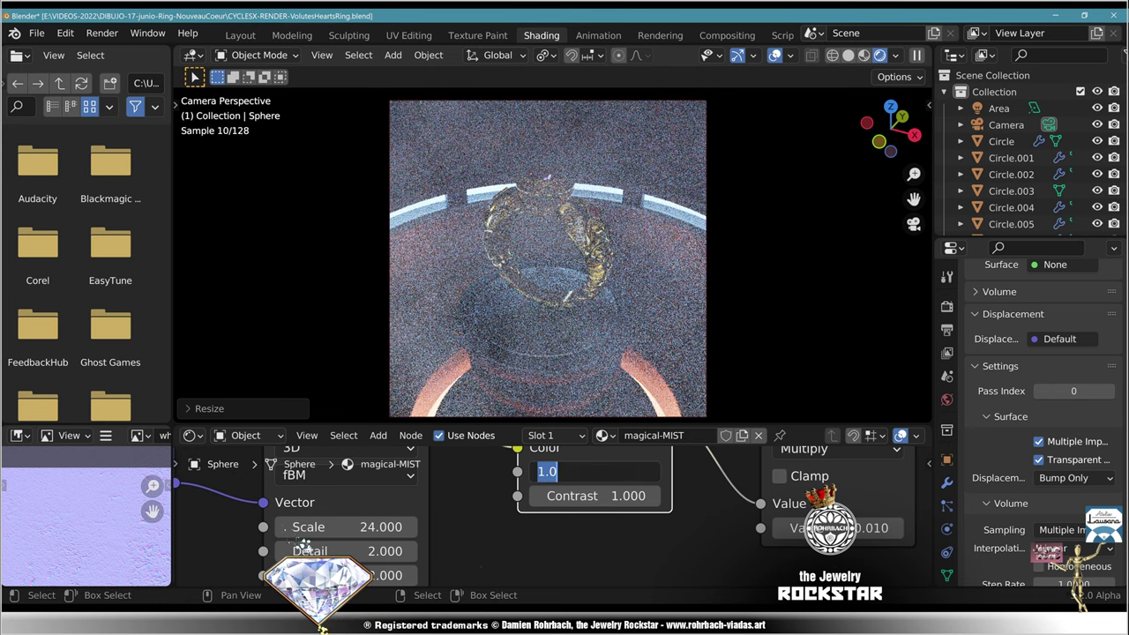
text(0)
Step: Set the Contrast of the Bright/Contrast node to 1.5
key(Tab)
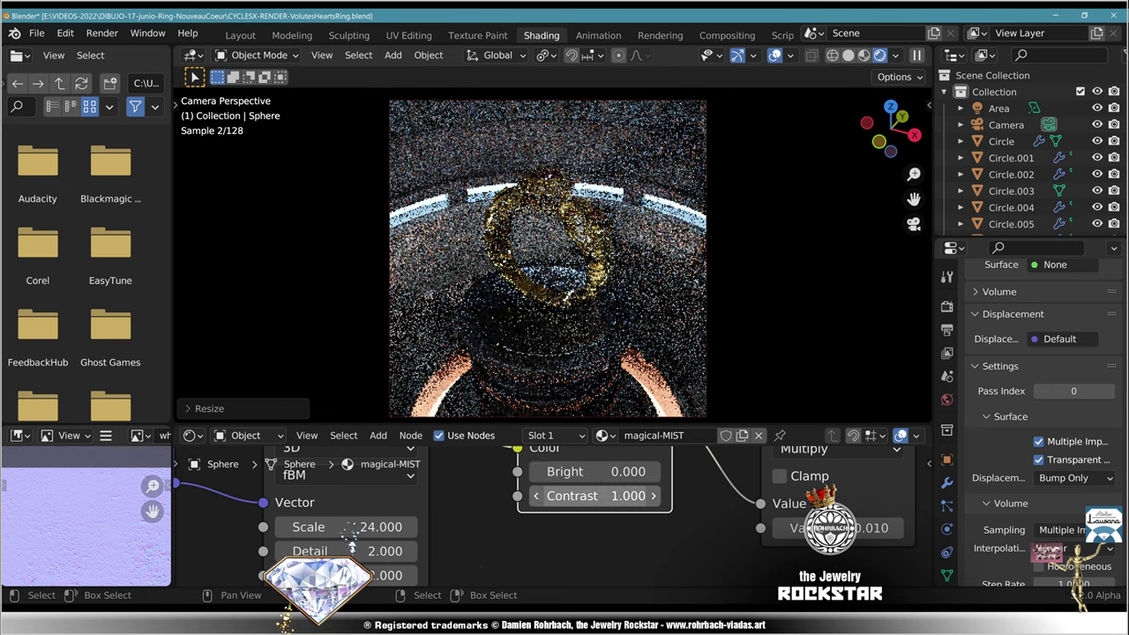
text(1.5)
key(Return)
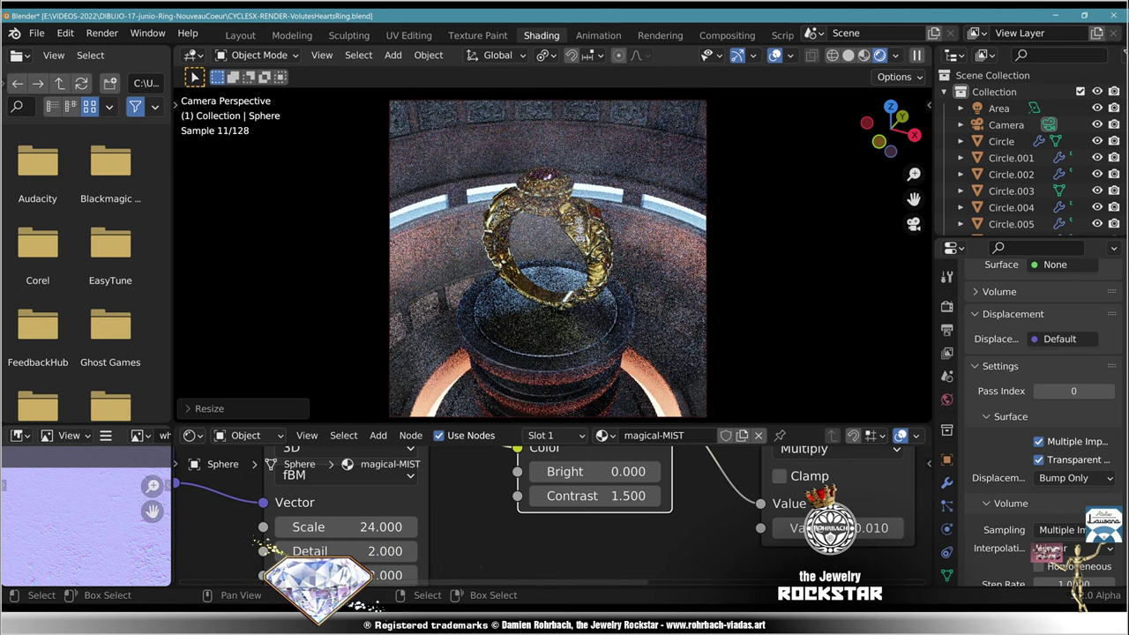
Step: Set the Multiply node's second value to 0.02 and save the file
middle_drag(636, 552, 474, 556)
click(671, 533)
text(0.02)
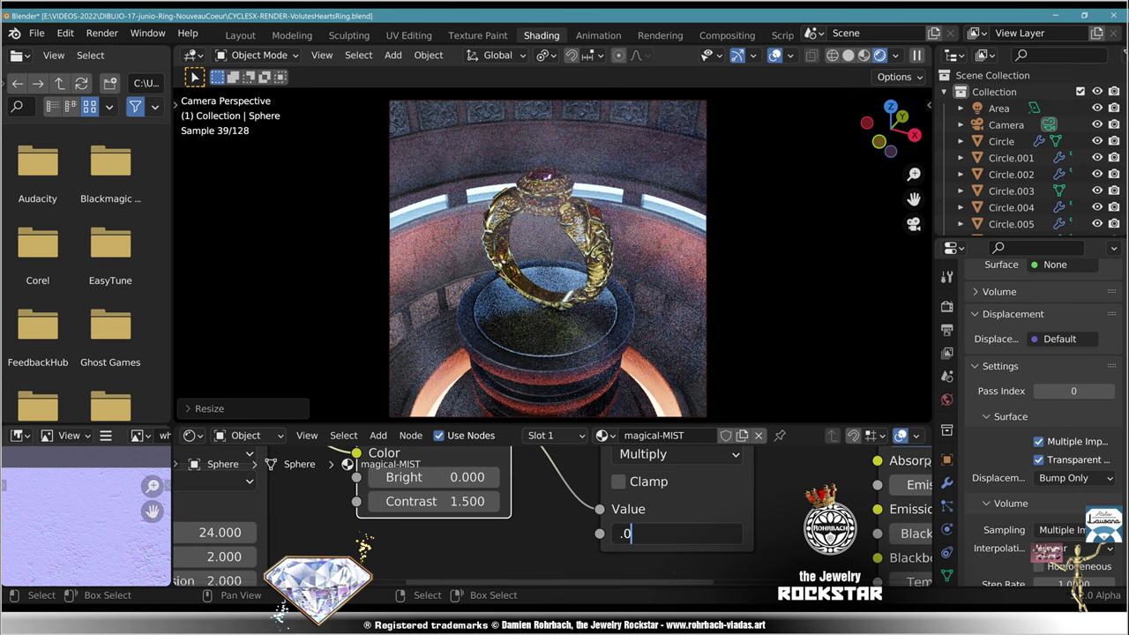
key(Return)
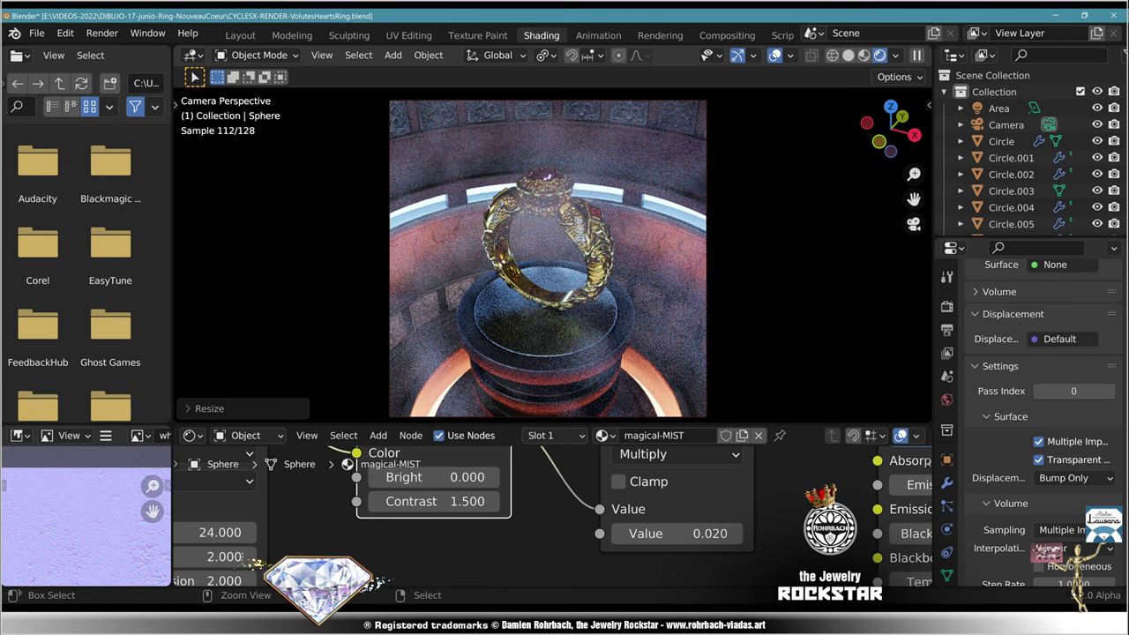
key(ctrl+s)
Step: Display the sphere's transform values, reduce its Y scale to 75.85, and move it to 23.52 m in Y, checking from the camera view
key(n)
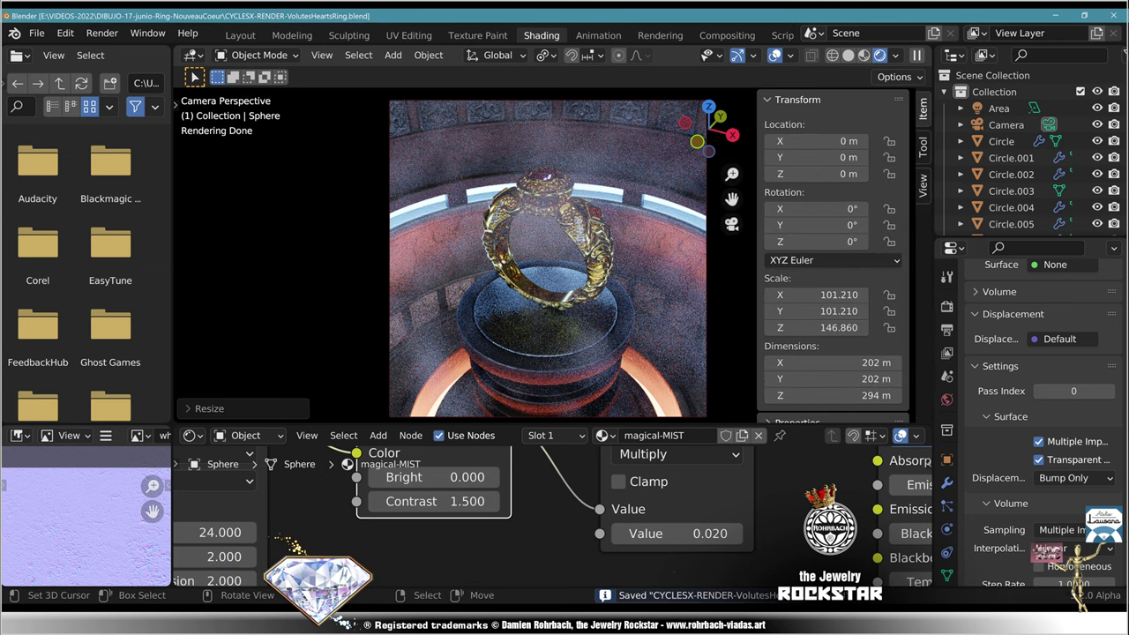
key(KP_7)
key(KP_Decimal)
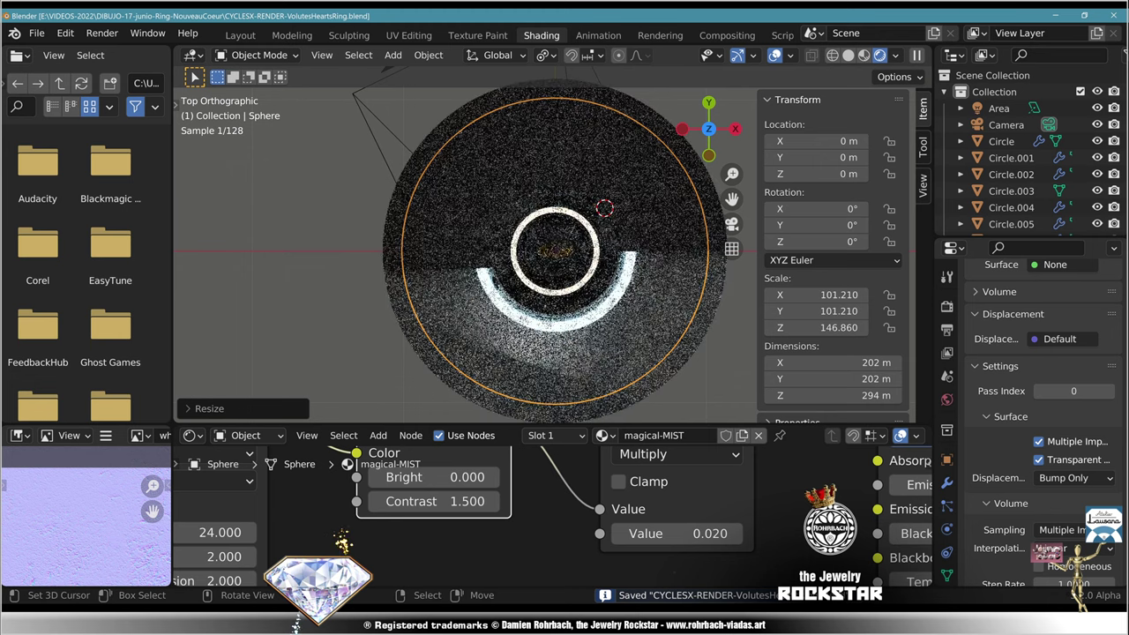
key(s)
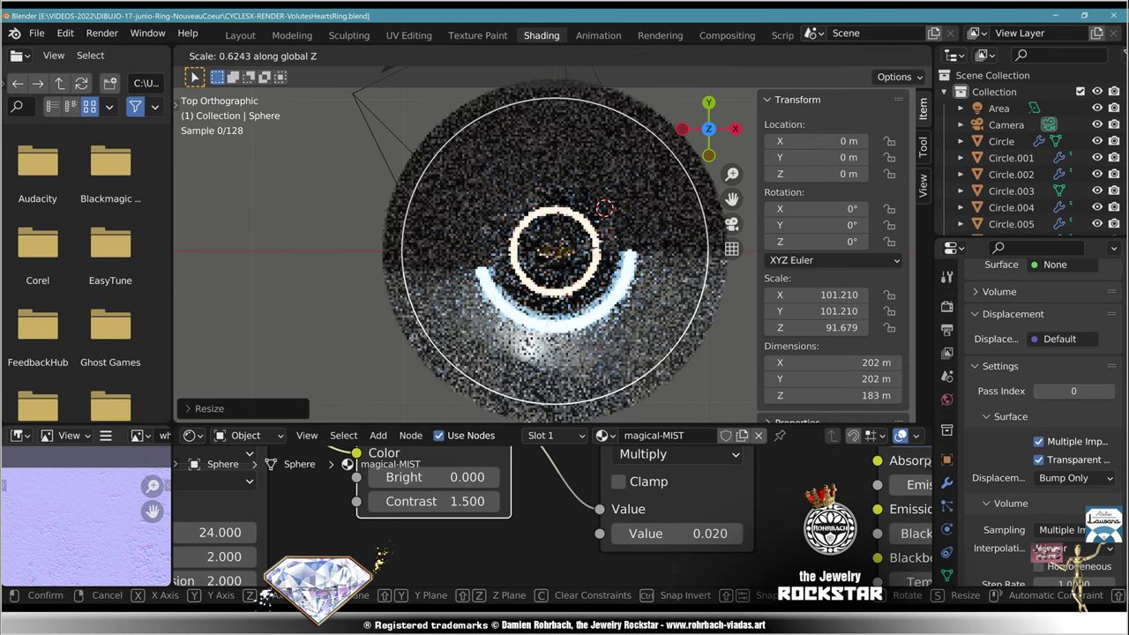
key(Return)
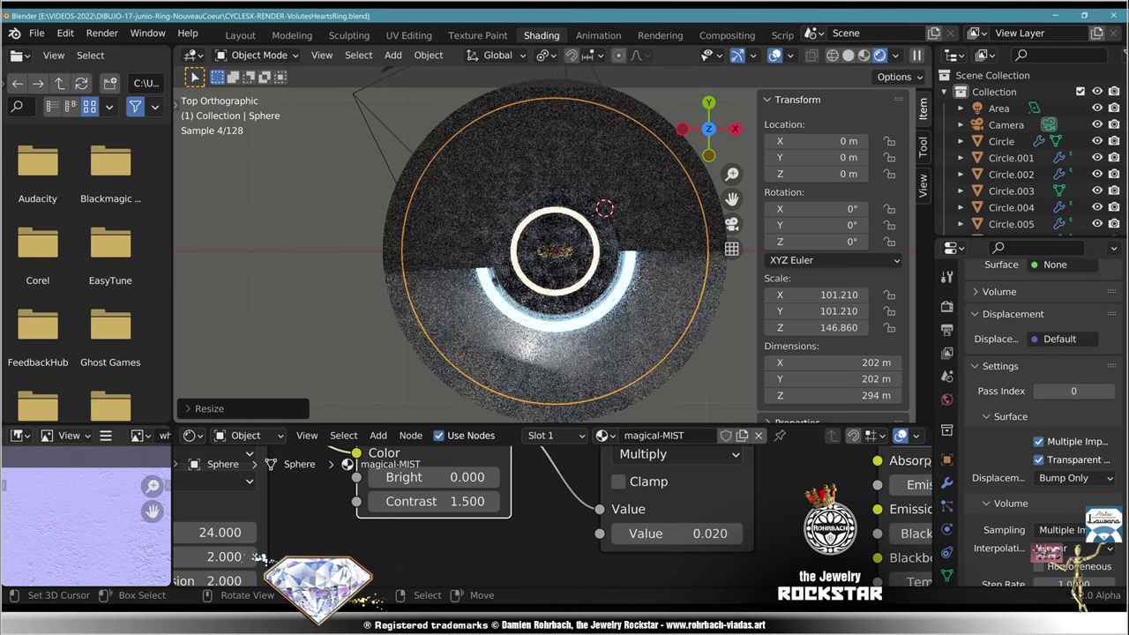
drag(817, 311, 781, 310)
key(KP_0)
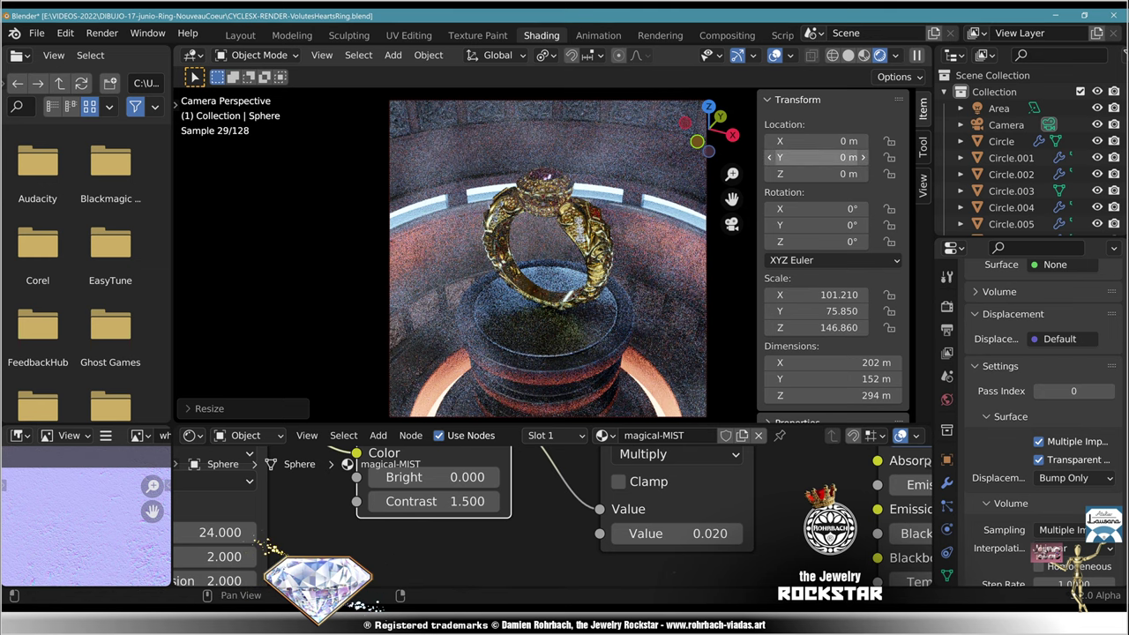
drag(820, 157, 878, 157)
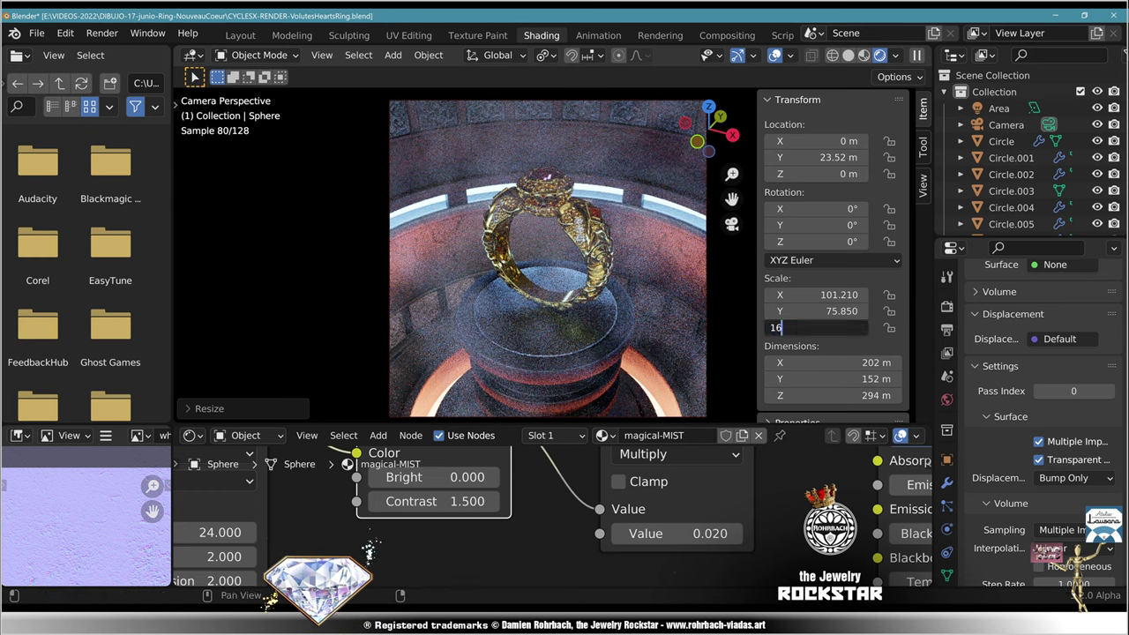
Step: Try a Z scale of 168 on the mist sphere, finally setting it to 231, and save the file
text(8)
key(Return)
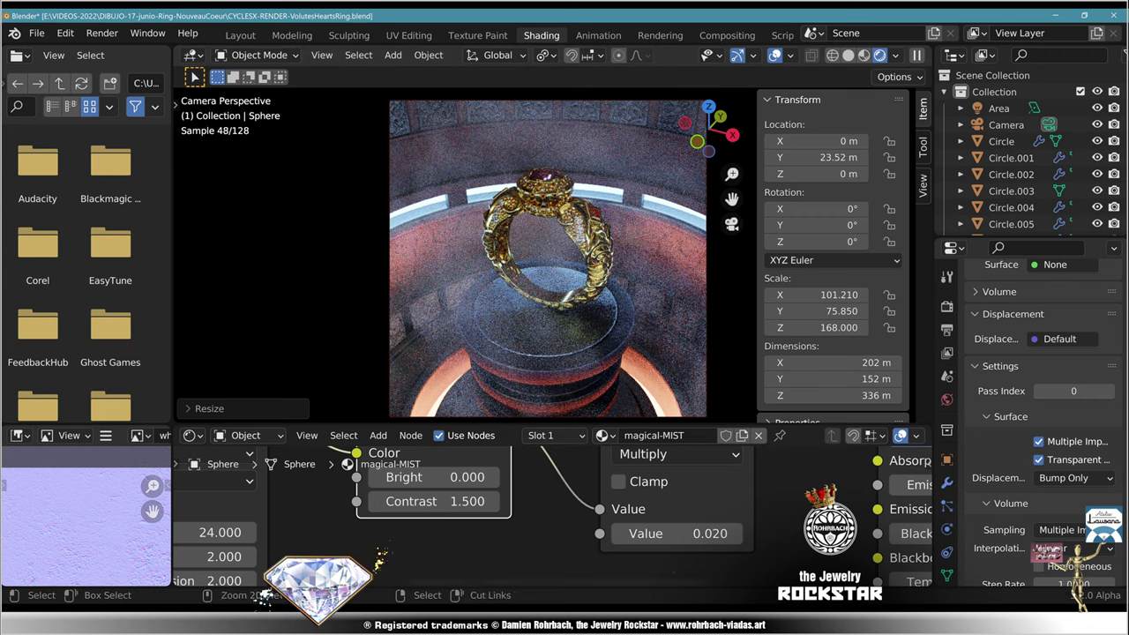
key(ctrl+s)
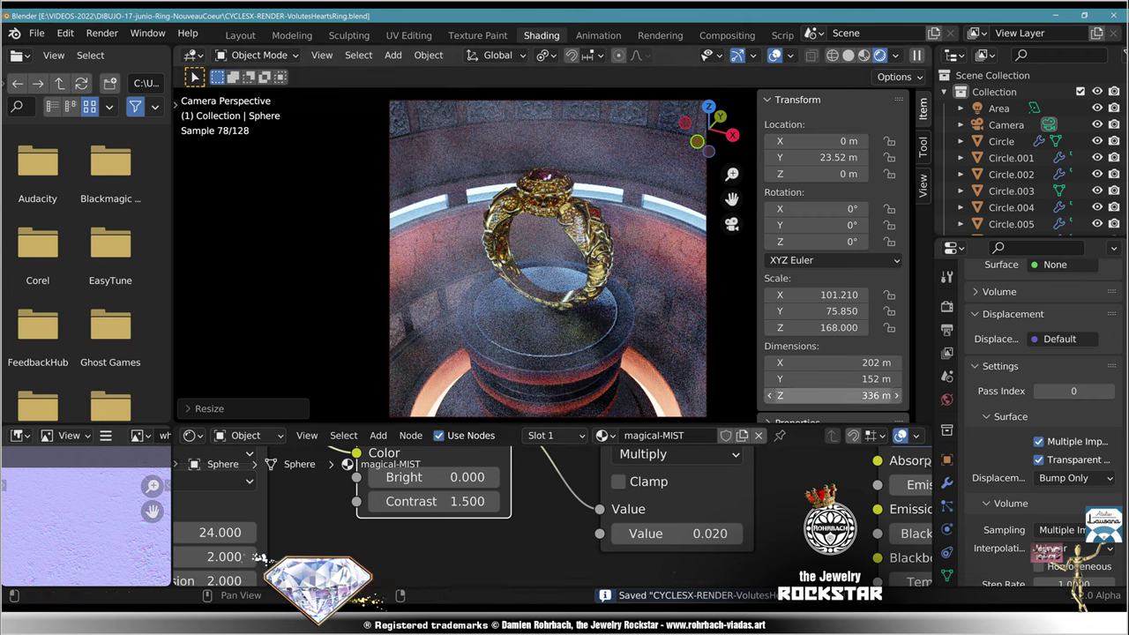
text(1)
key(Return)
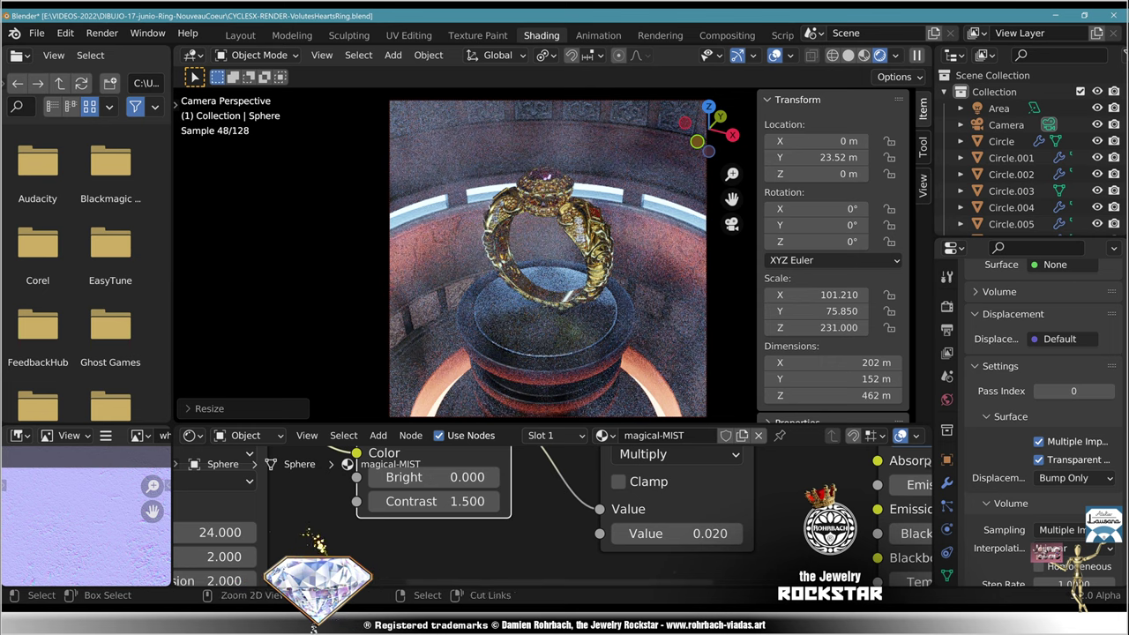
key(ctrl+s)
Step: Add a Gradient Texture node to the magical-MIST material and place it above the Bright/Contrast node
middle_drag(564, 450, 508, 630)
middle_drag(653, 530, 400, 513)
click(378, 436)
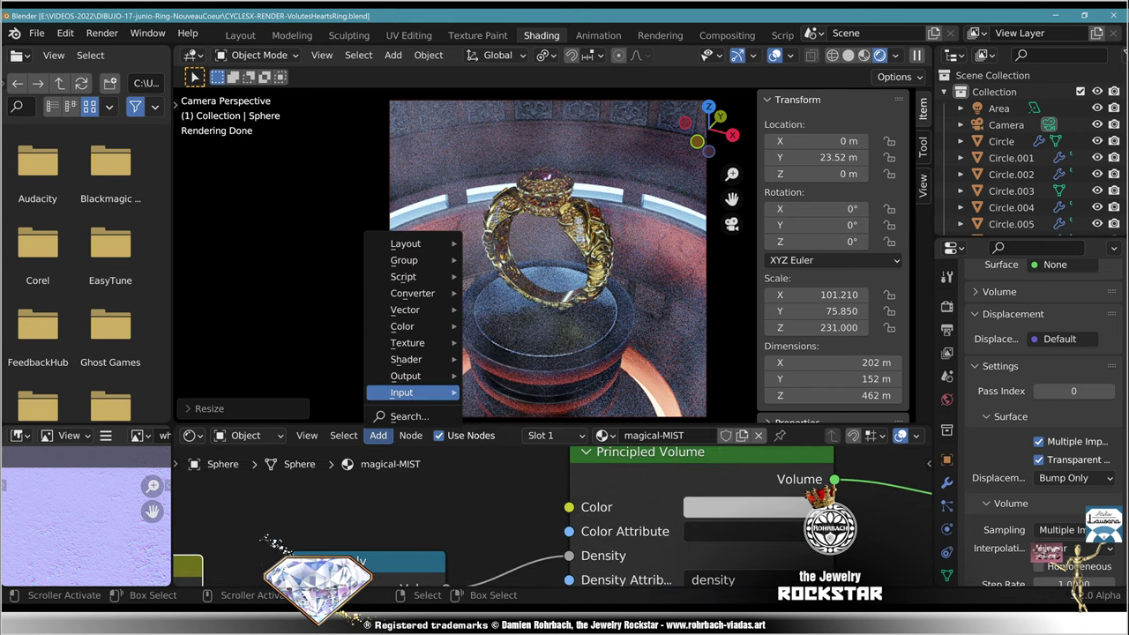
text(ra)
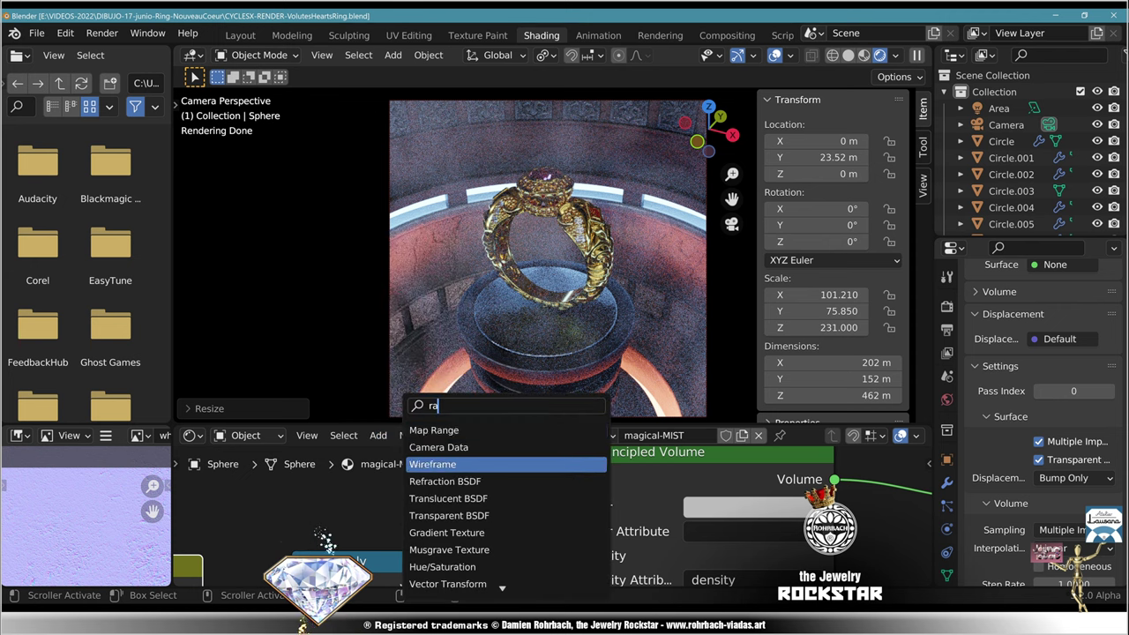
key(Up)
key(Up)
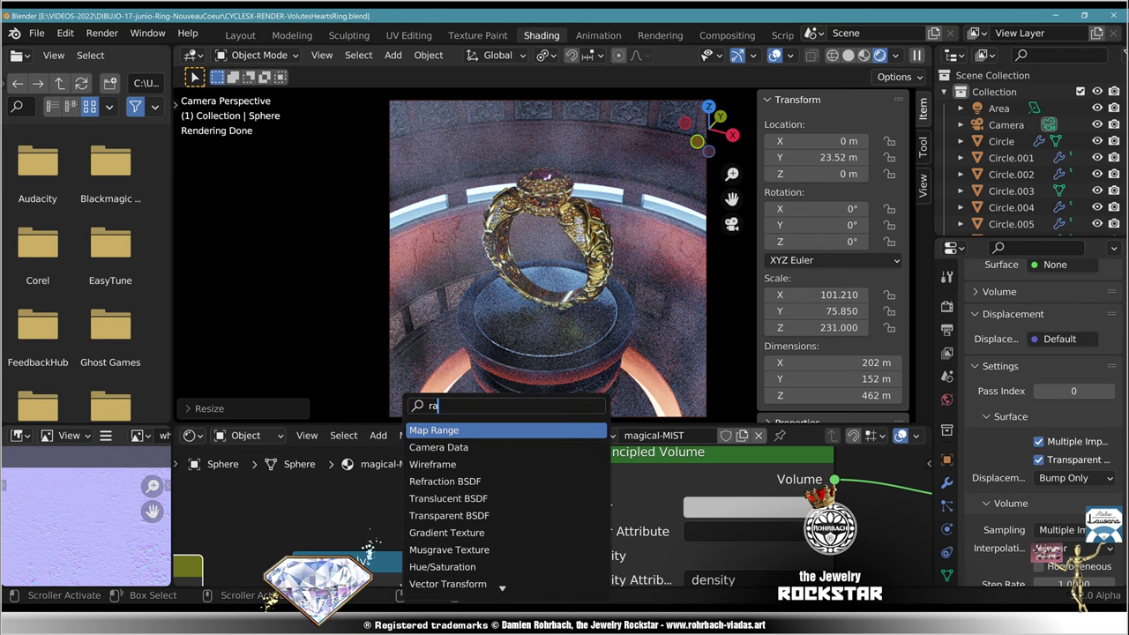
key(Down)
key(Down)
key(Down)
key(Down)
key(Down)
key(Down)
key(Return)
click(453, 496)
middle_drag(454, 496, 577, 534)
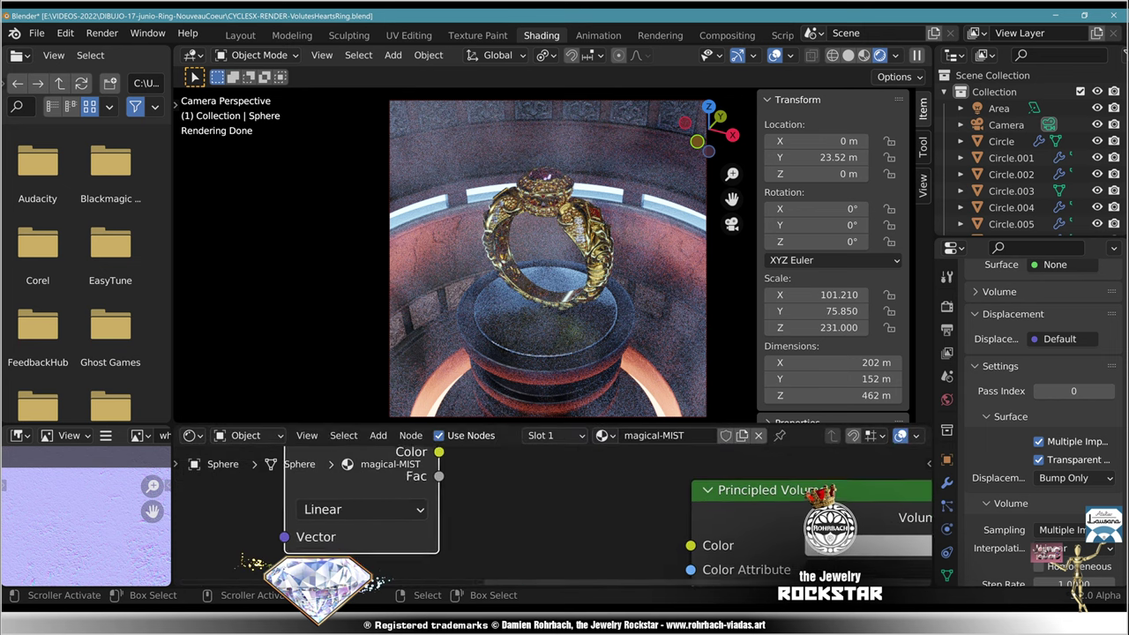
scroll(577, 534, down, 5)
drag(432, 485, 354, 498)
Step: Add a ColorRamp node to the magical-MIST material and position it beside the Gradient Texture node
click(378, 436)
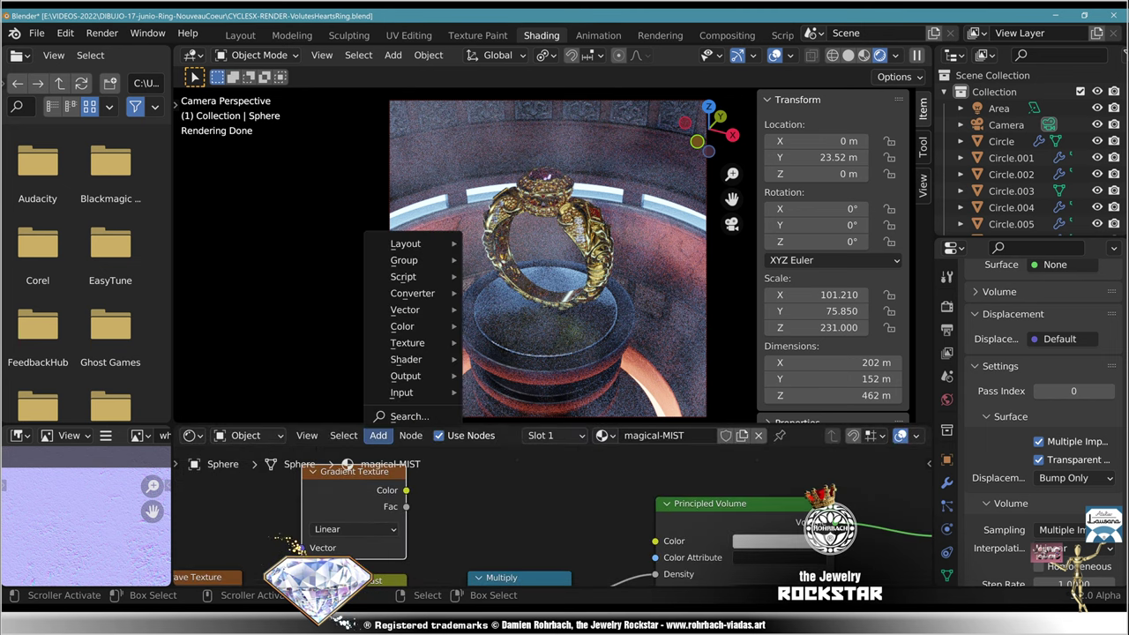
click(408, 417)
text(c)
key(Down)
key(Return)
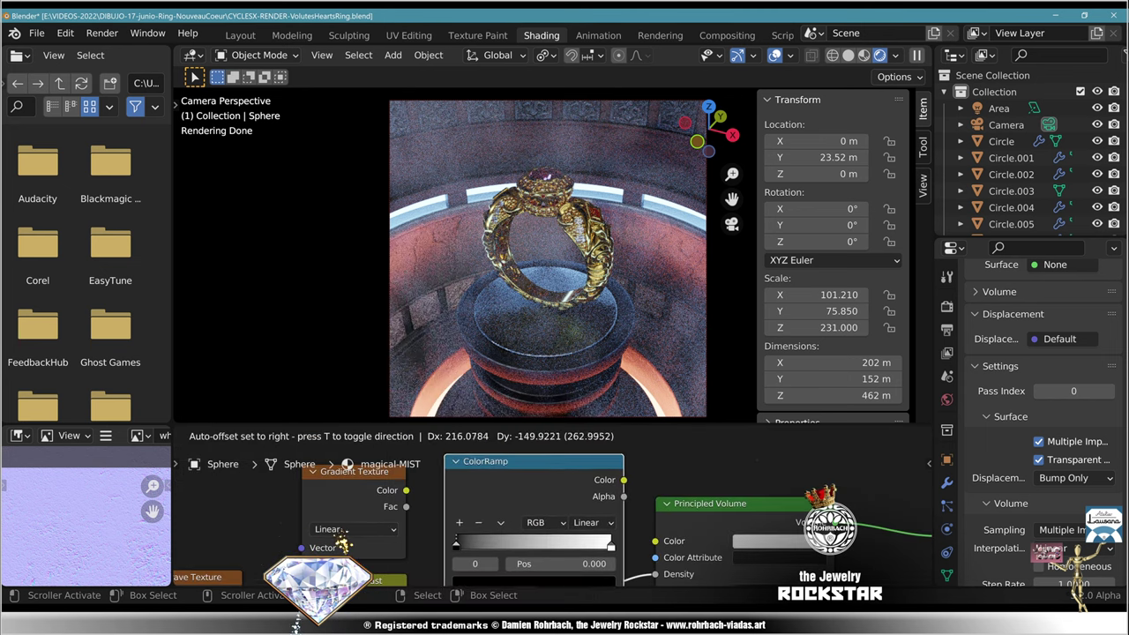
click(348, 543)
scroll(360, 540, down, 1)
drag(434, 489, 323, 458)
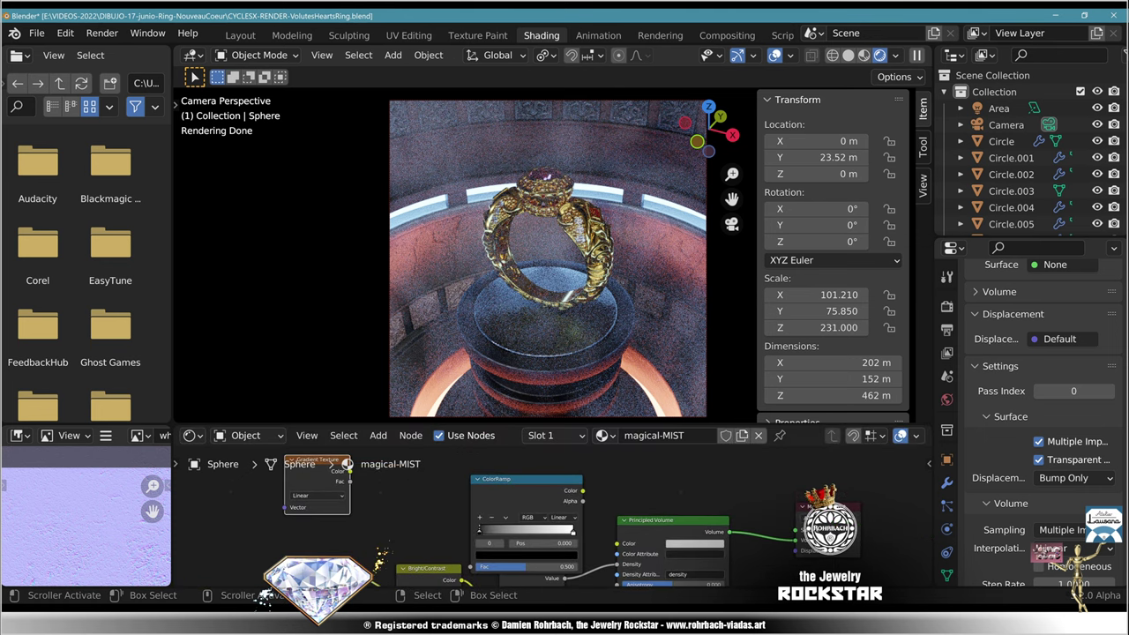
drag(523, 478, 452, 455)
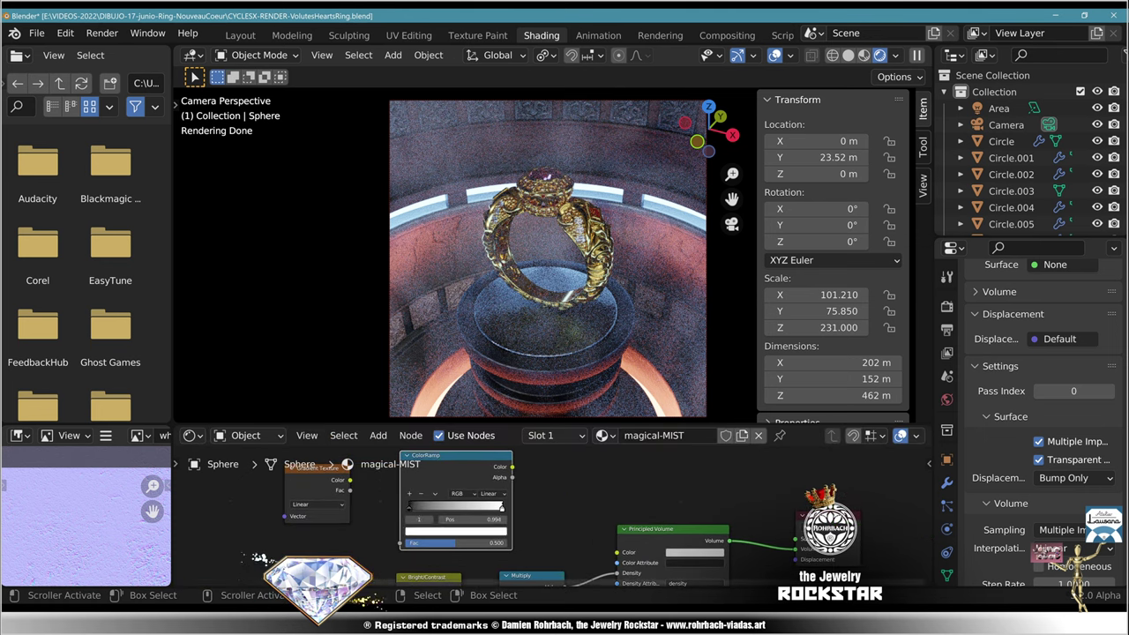
Step: Color the ramp from light blue to light orange, connect its Color output to the Principled Volume's Color input, and save the file
click(454, 532)
click(445, 453)
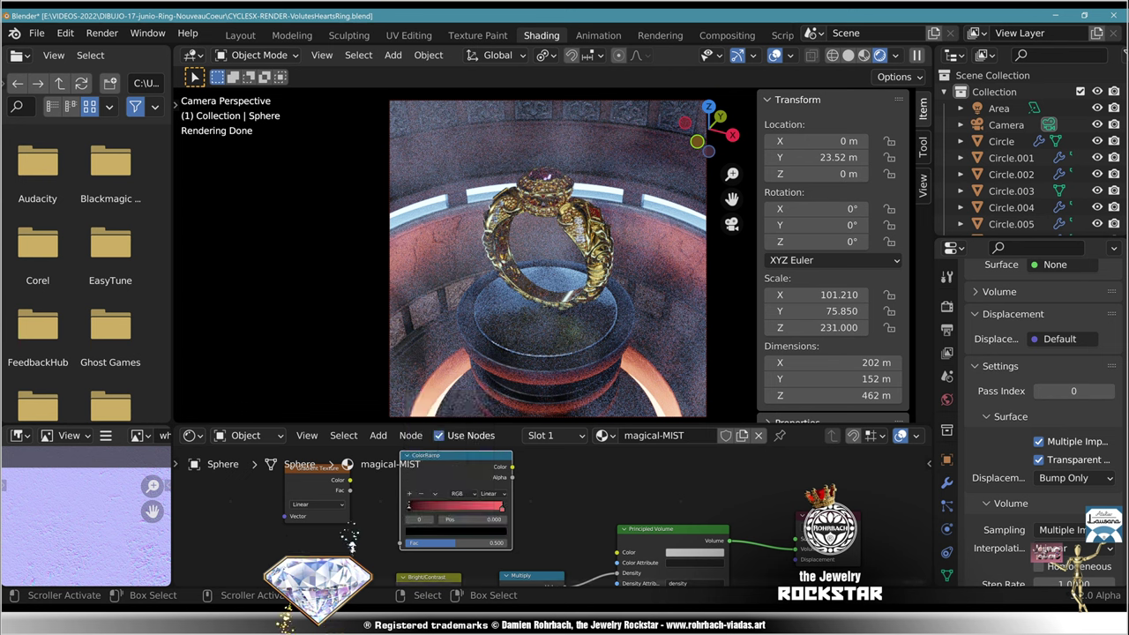
click(444, 532)
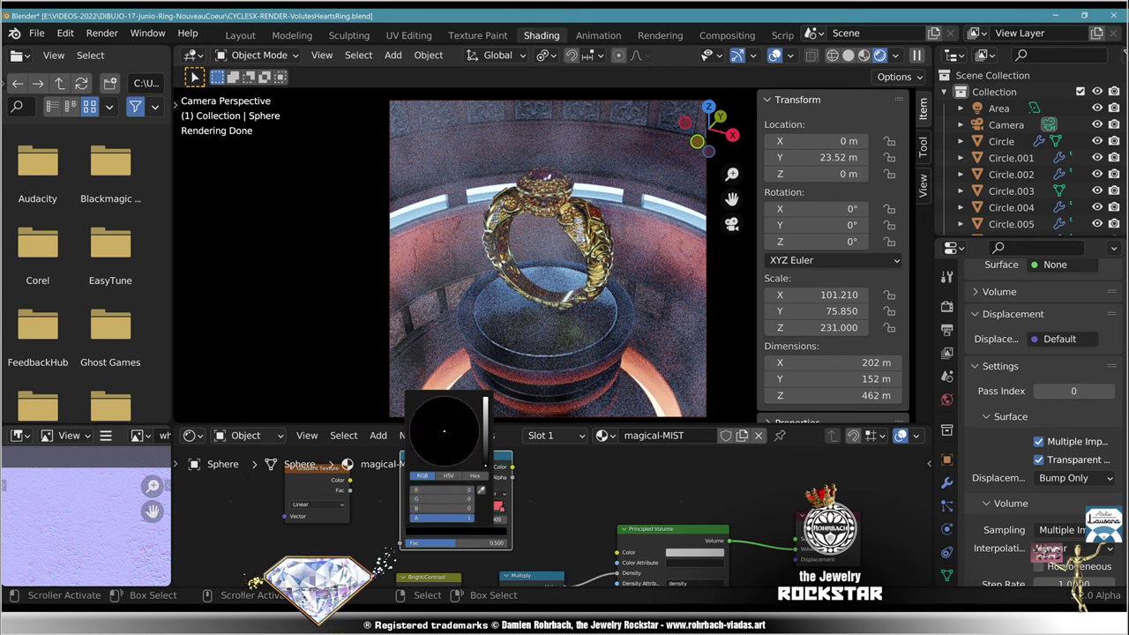
drag(485, 464, 454, 411)
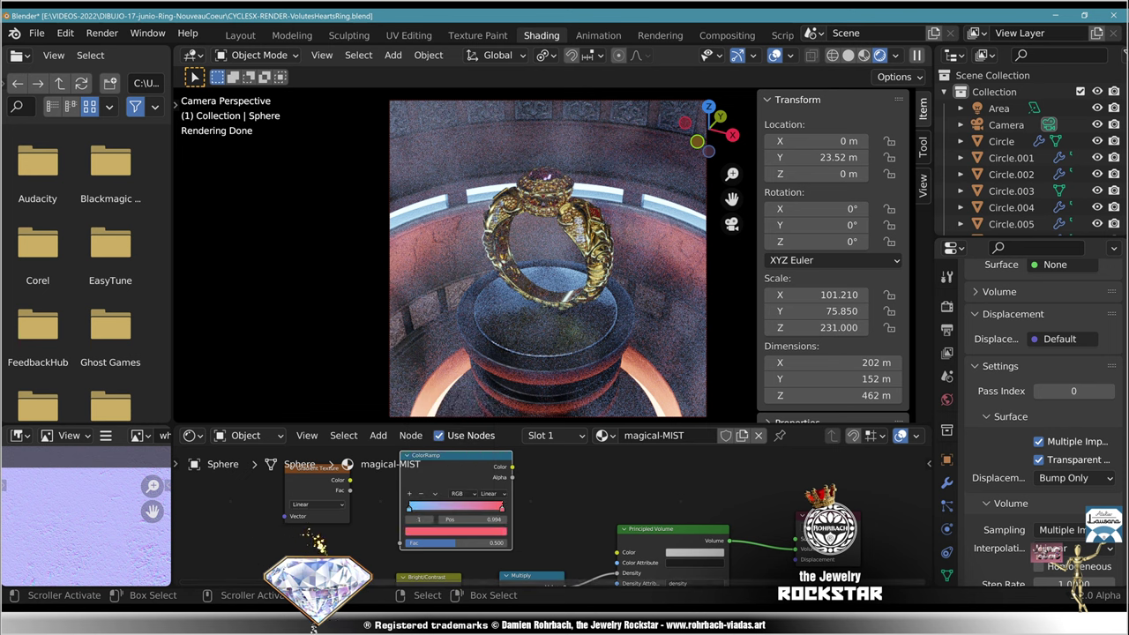
click(454, 532)
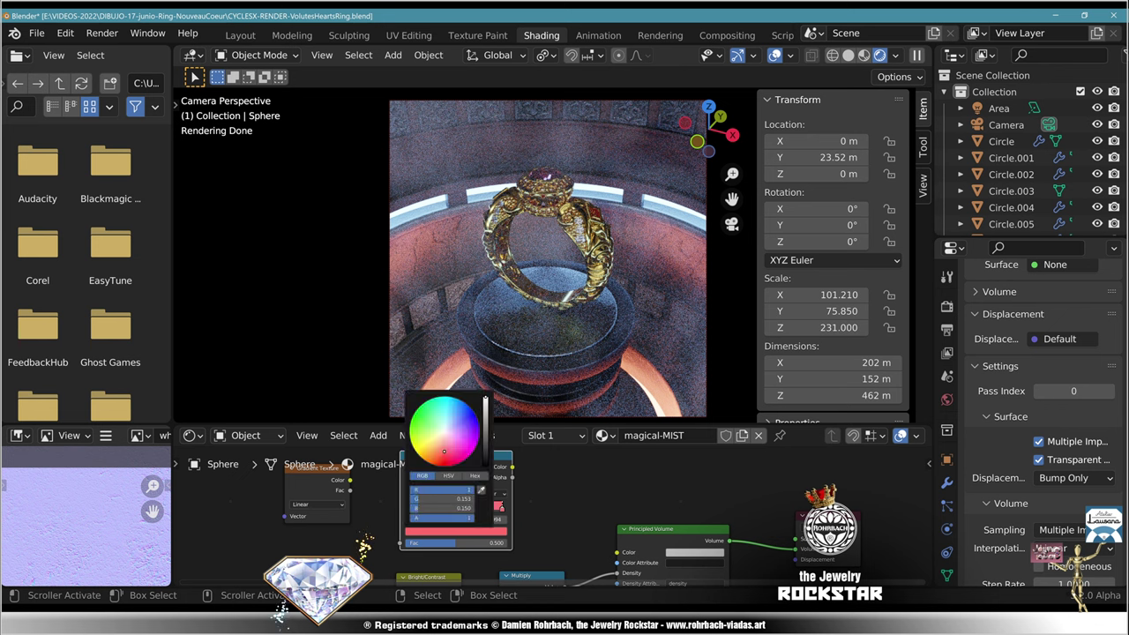
drag(444, 452, 436, 449)
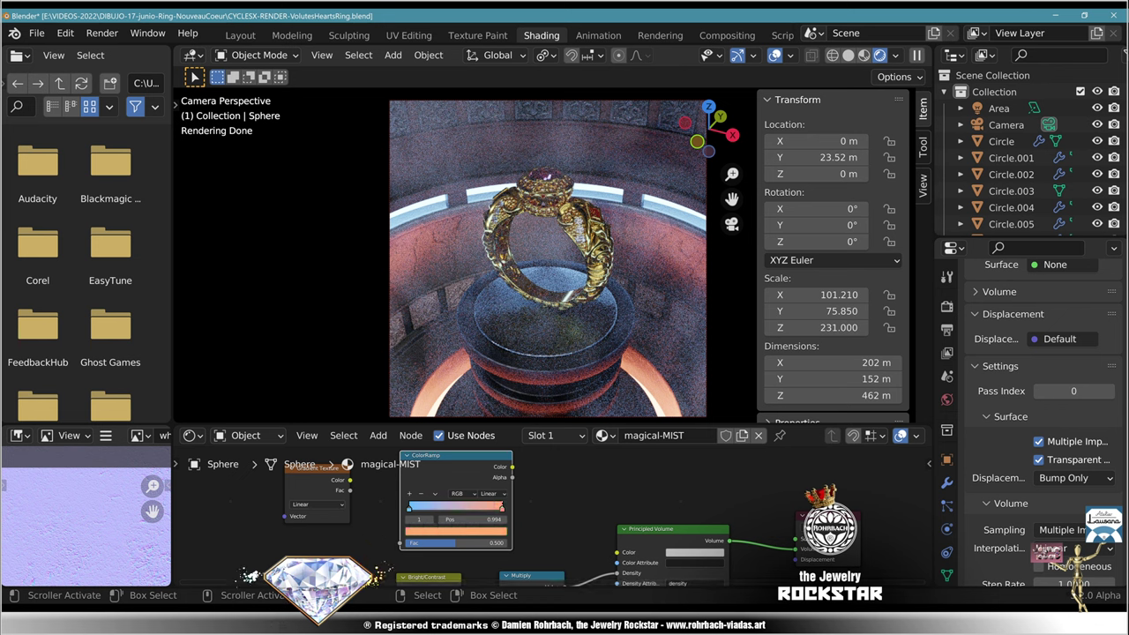
drag(512, 466, 617, 553)
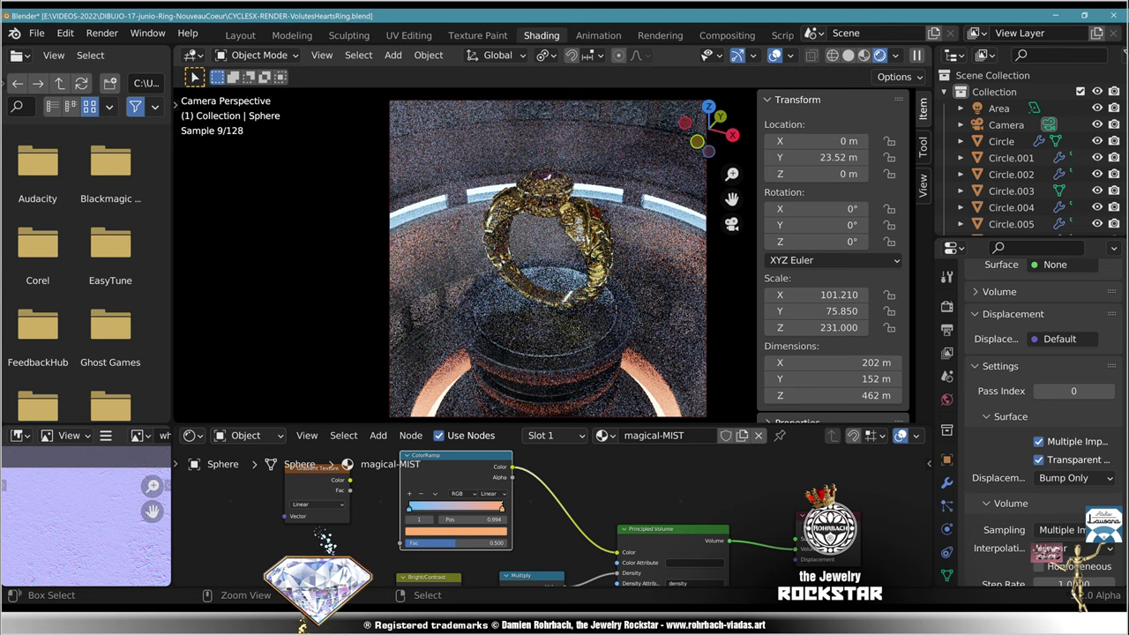
key(ctrl+s)
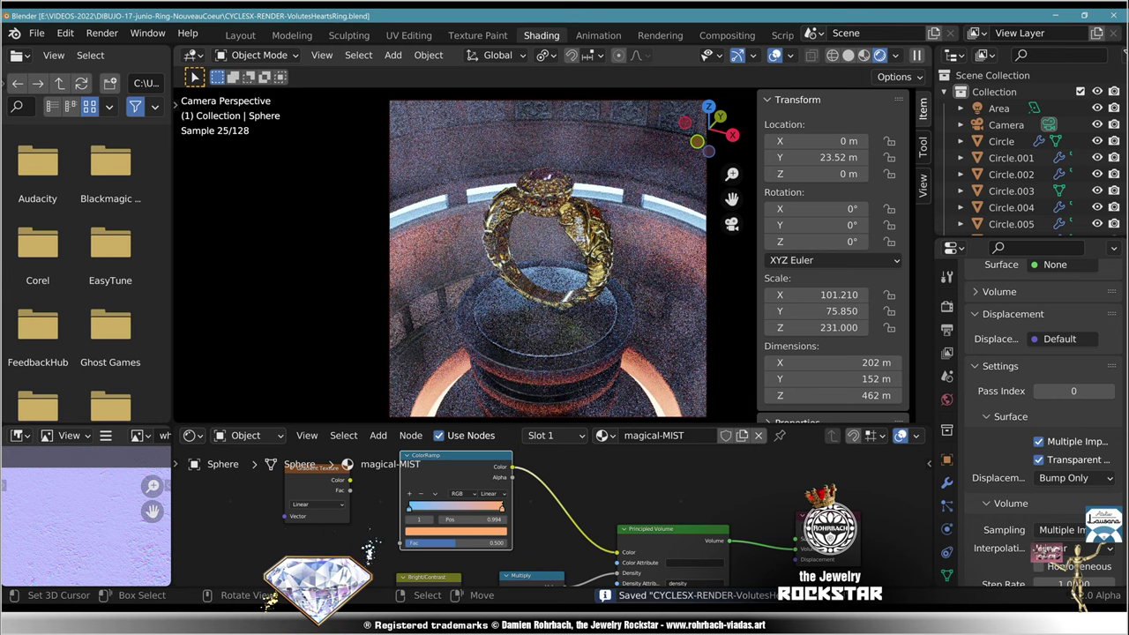
Step: Isolate the sphere in local view and connect the Gradient Texture's Color output to the ColorRamp's Fac input
key(KP_Divide)
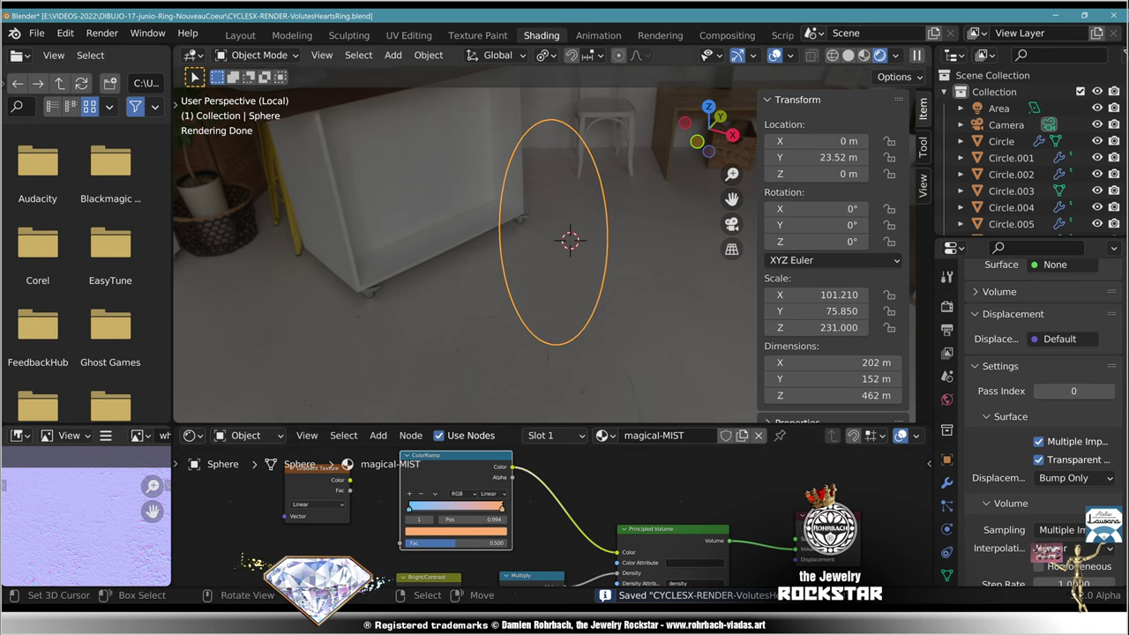
middle_drag(565, 264, 578, 243)
scroll(564, 245, up, 3)
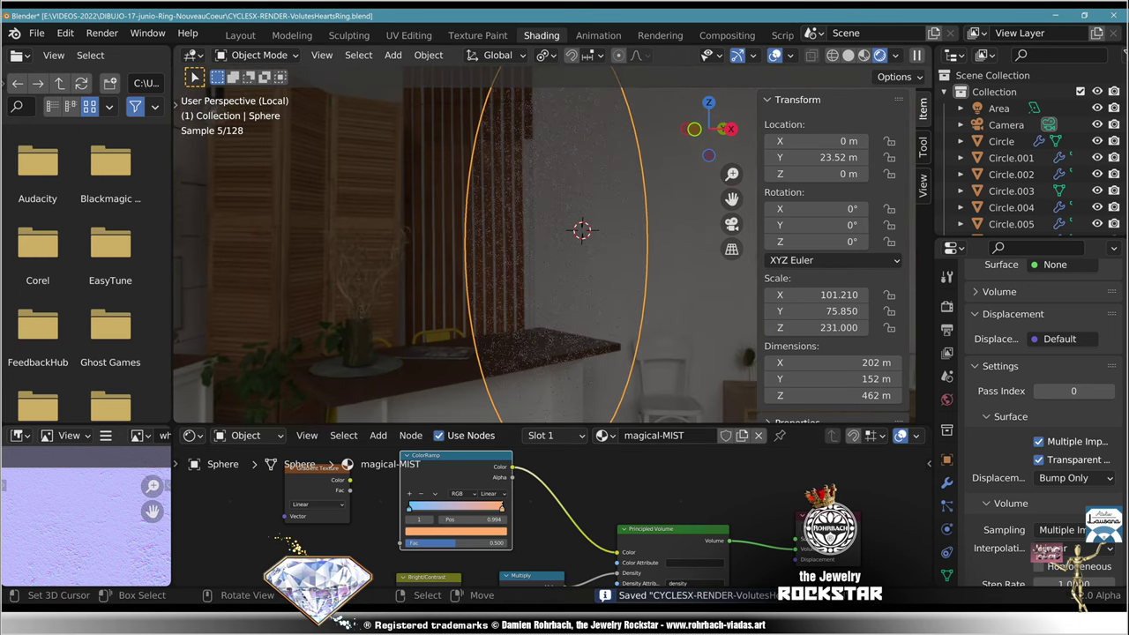
scroll(494, 504, down, 1)
middle_drag(397, 504, 554, 546)
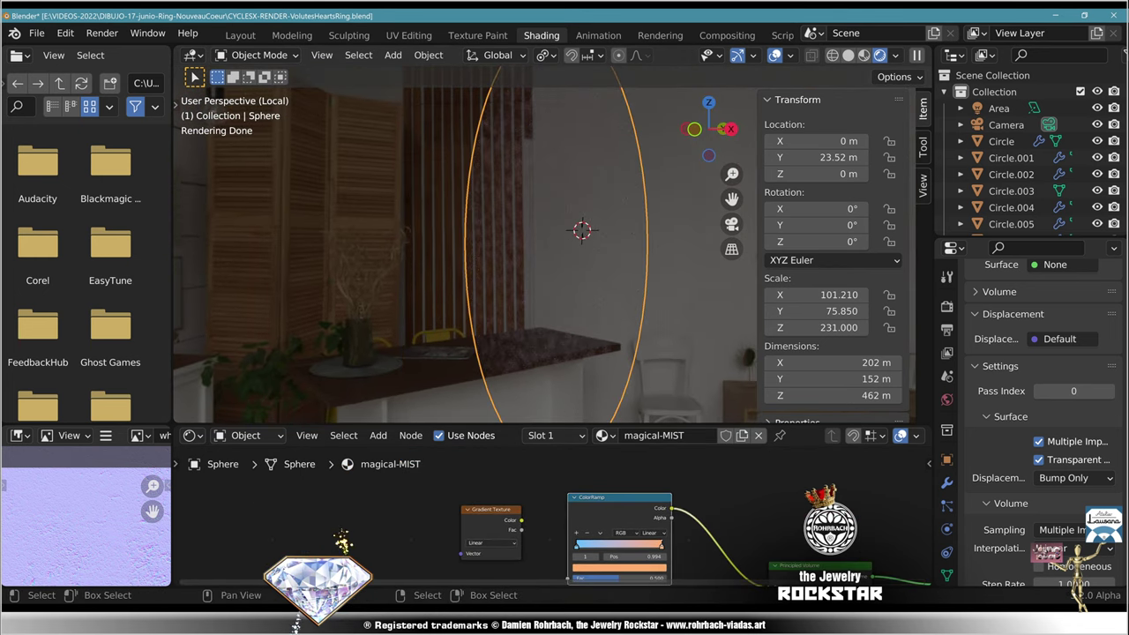
drag(487, 513, 395, 531)
middle_drag(607, 557, 666, 496)
scroll(666, 496, up, 4)
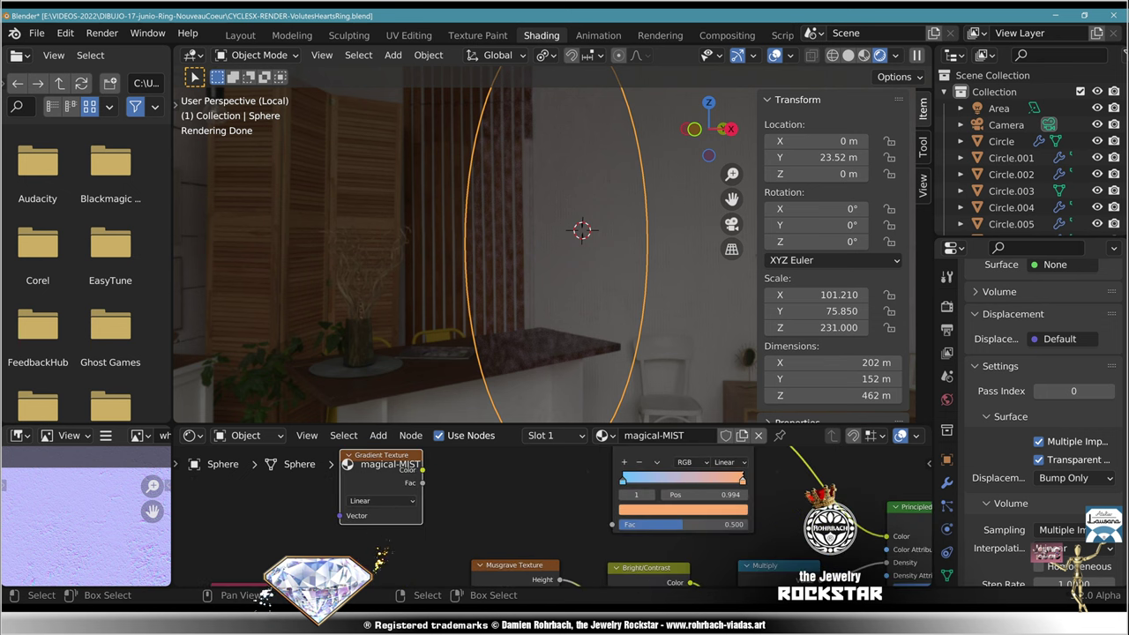
drag(424, 470, 612, 524)
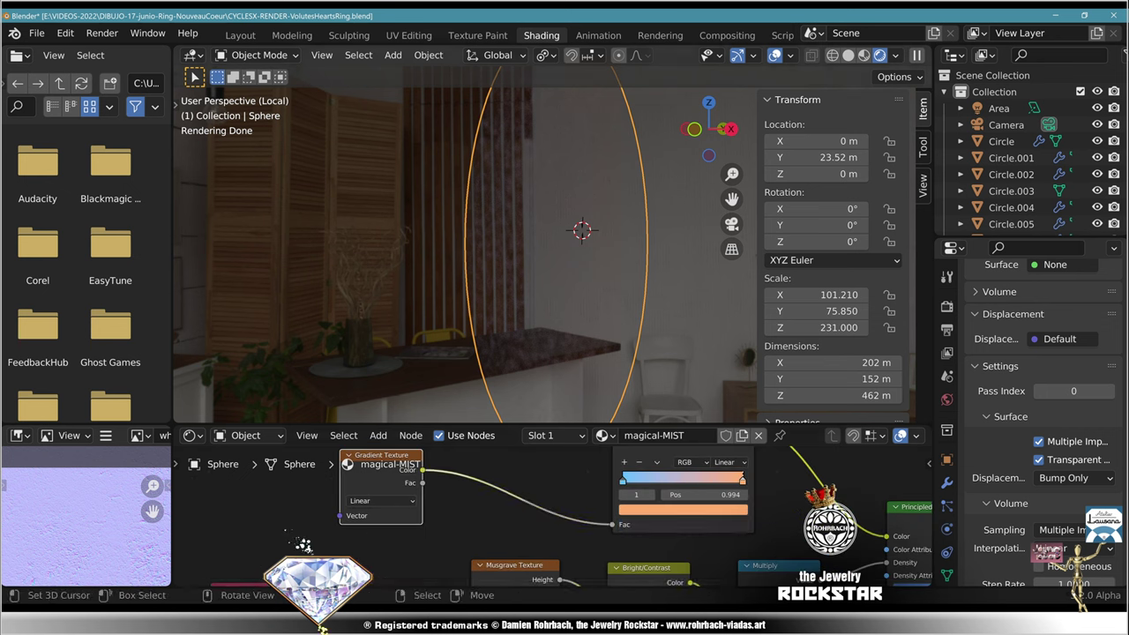
Step: Rotate the sphere in the front view, setting its rotation to exactly 90° in Y and 0° in X and Z
key(KP_1)
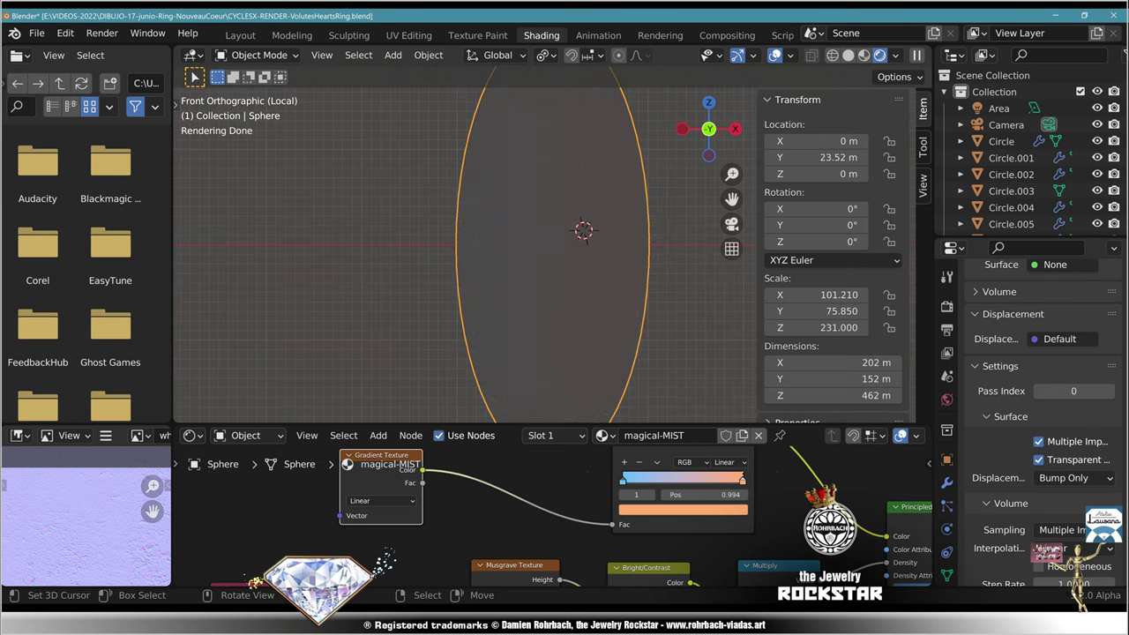
key(r)
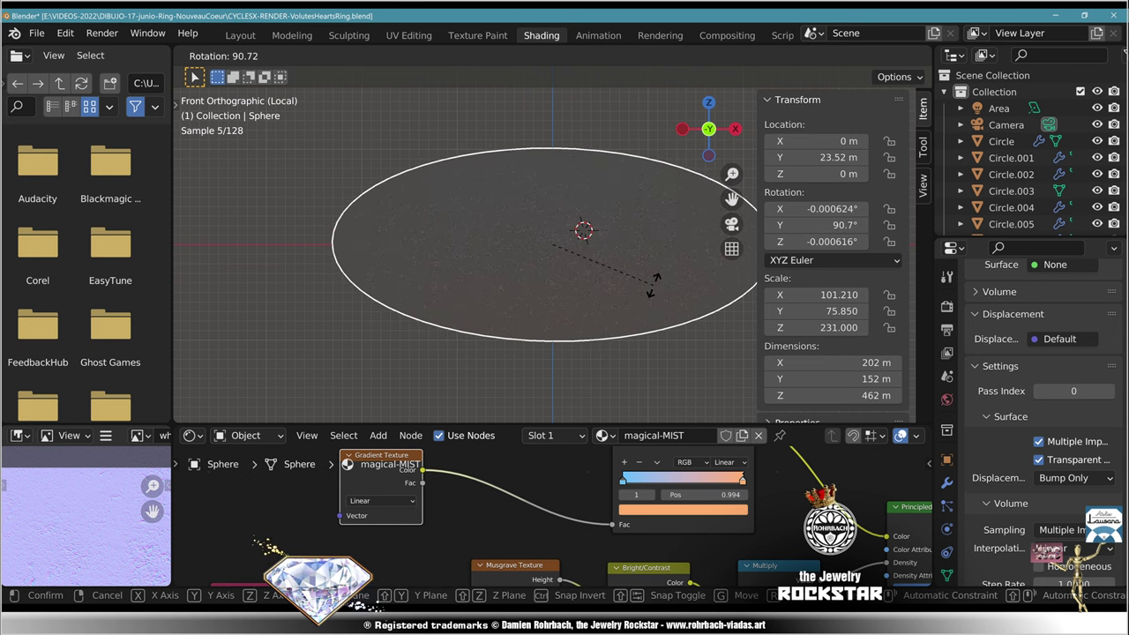
key(Return)
click(817, 225)
text(90)
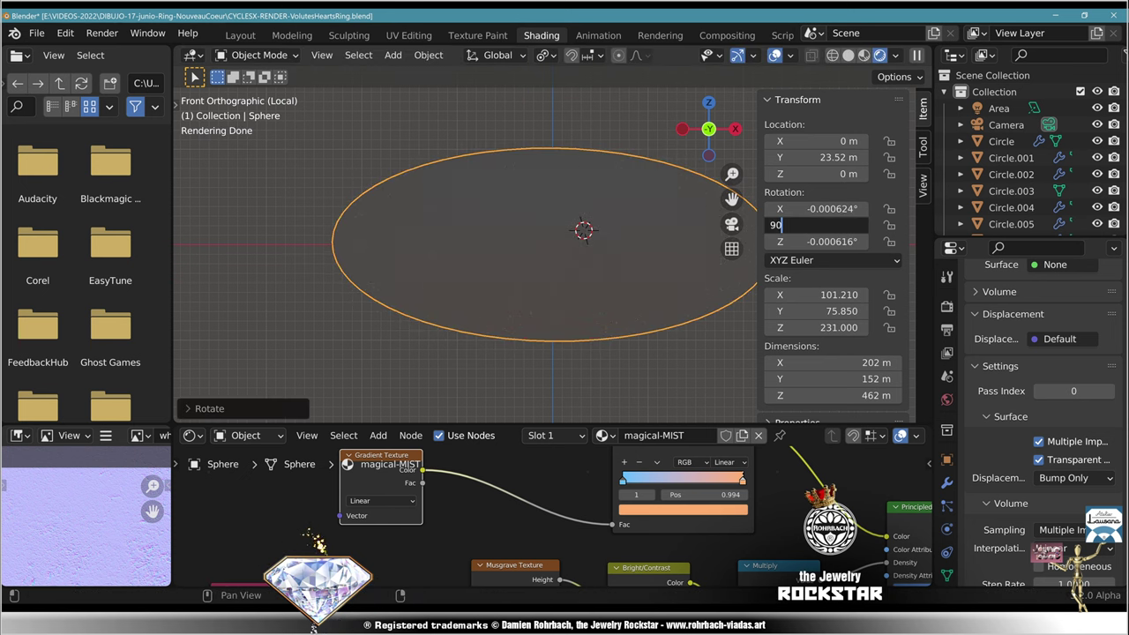
key(Return)
click(817, 209)
text(0)
key(Tab)
key(Tab)
text(0)
key(Return)
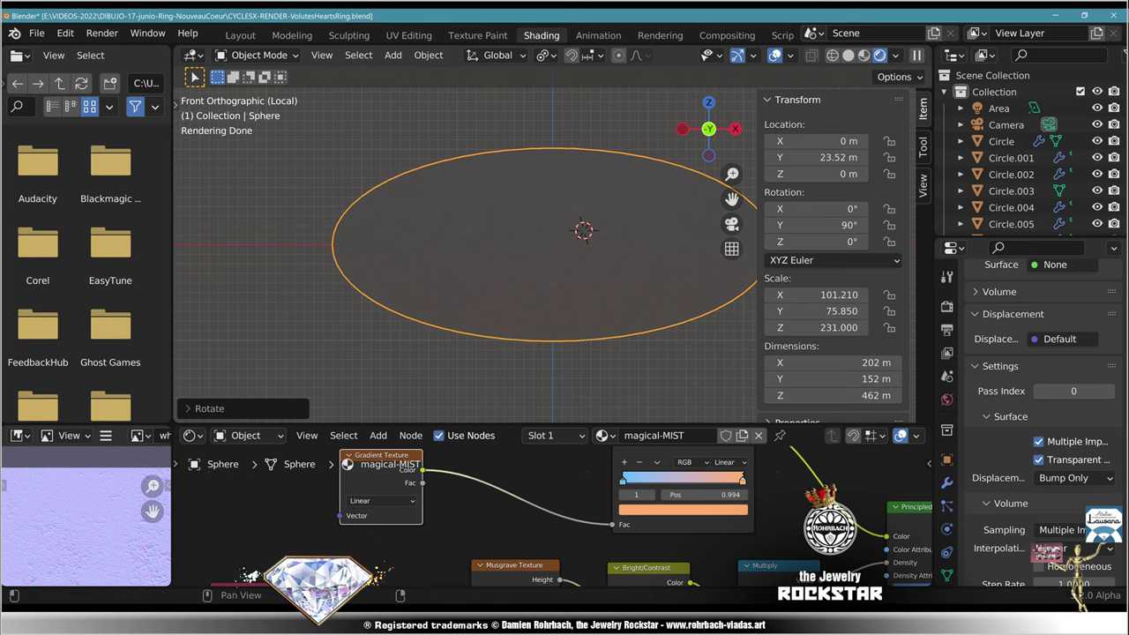
Step: Make the sphere uniform by setting its X, Y and Z scale to 75
click(817, 296)
text(75)
key(Return)
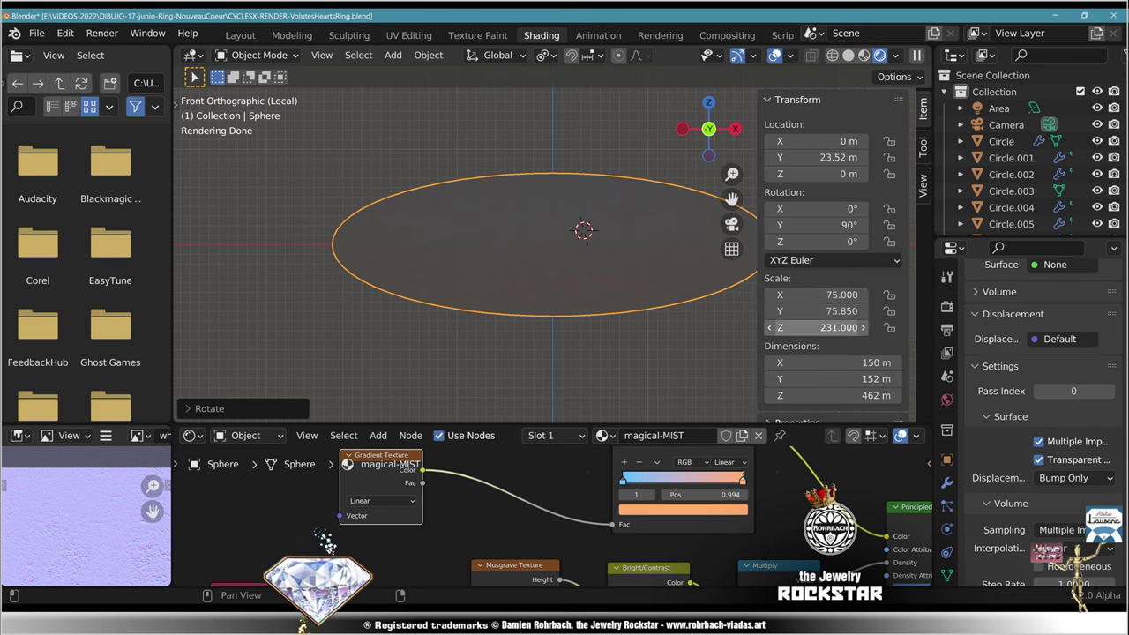
click(821, 327)
text(75)
key(Return)
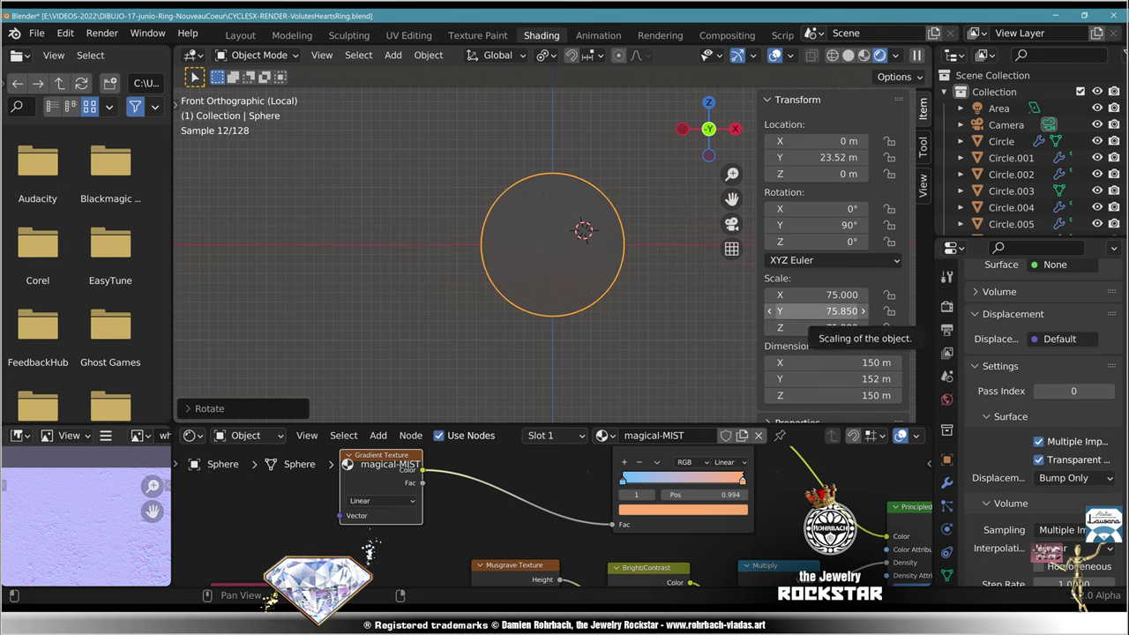
click(820, 310)
text(7)
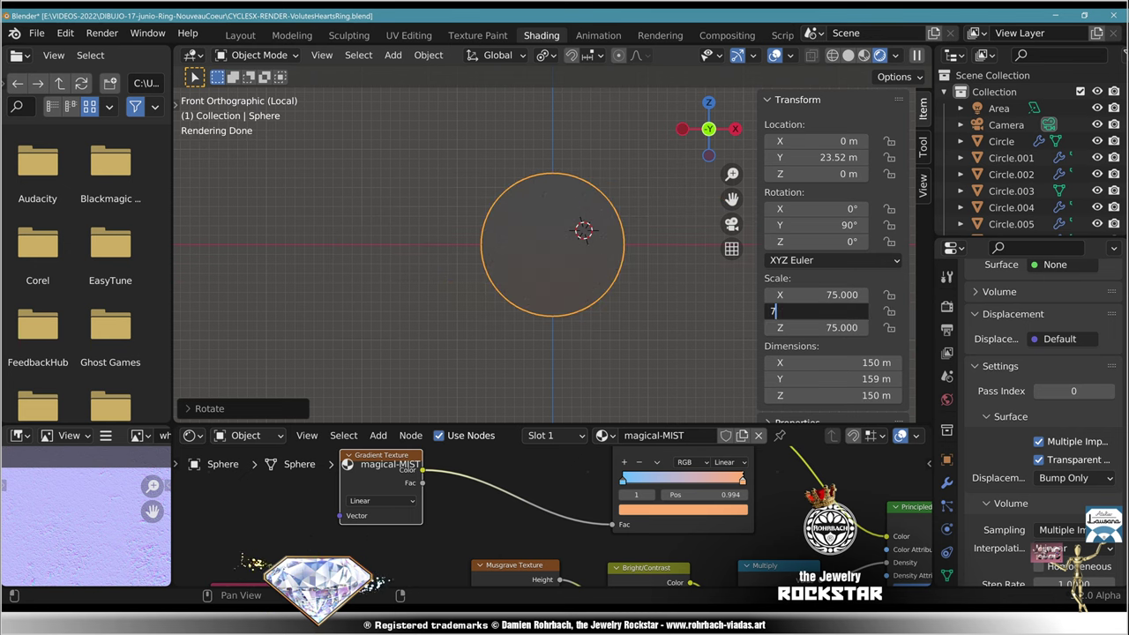
text(5)
key(Return)
Step: Stretch the sphere to an X scale of 157.99, flatten it to a Z scale of 17.56, and set its Z rotation to 90°
drag(820, 294, 971, 295)
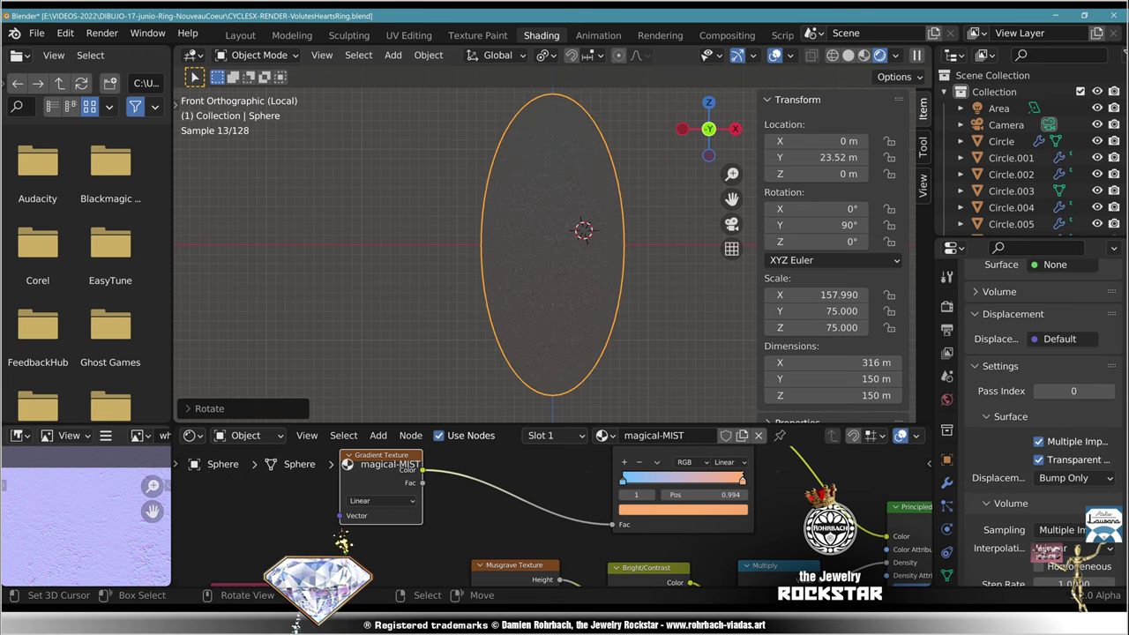
key(KP_7)
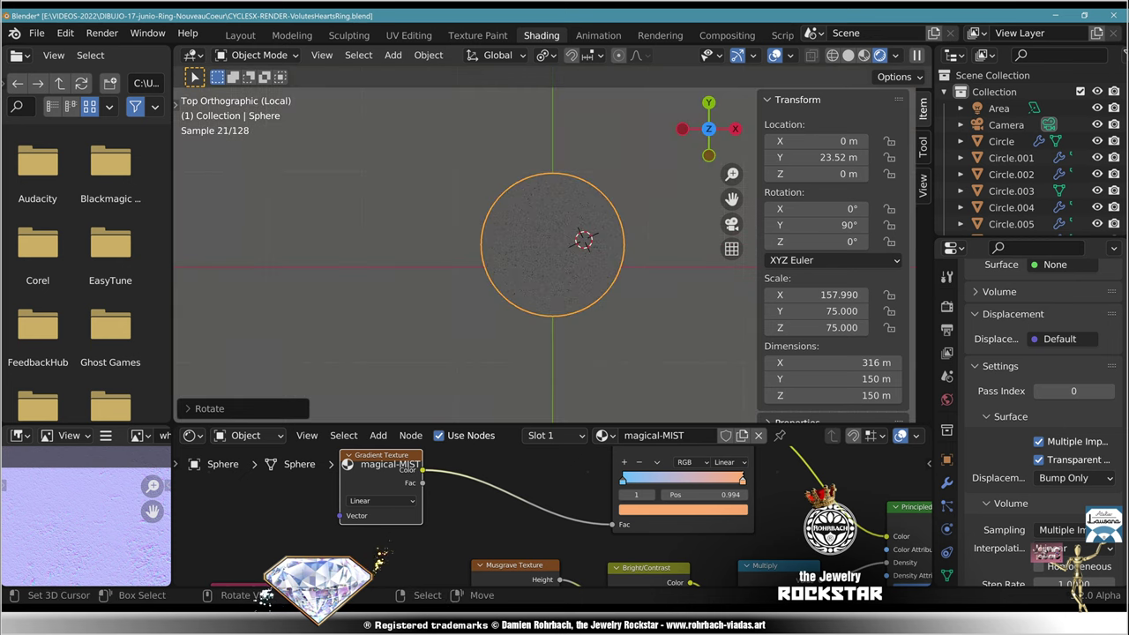
drag(821, 327, 702, 328)
drag(817, 241, 748, 241)
double_click(817, 241)
text(90)
key(Return)
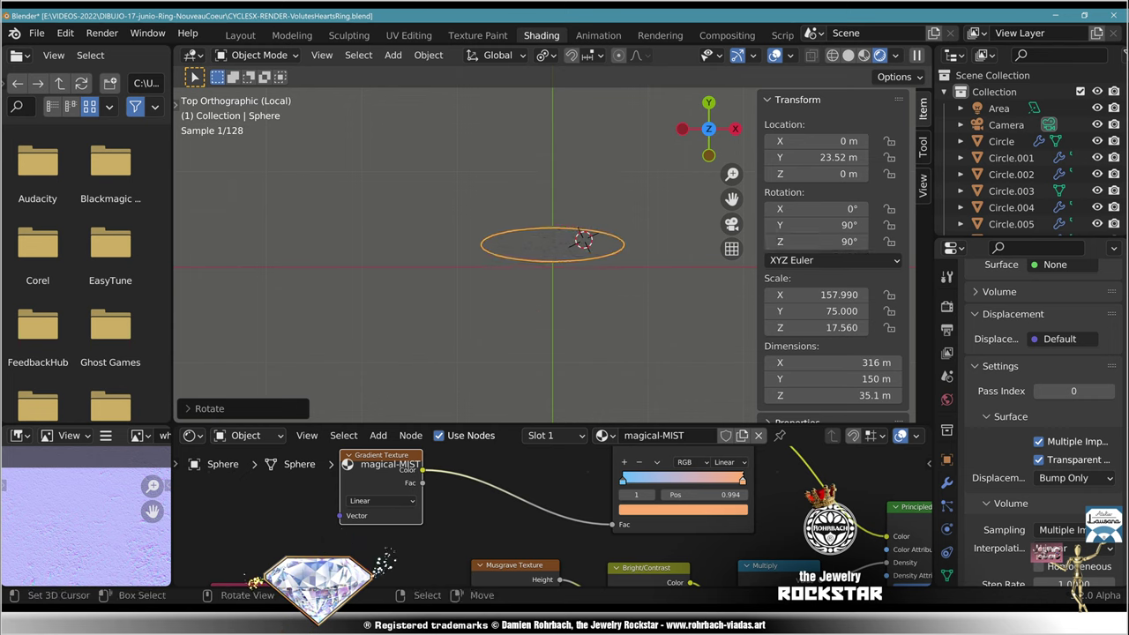
Step: Return to the camera view with the whole scene shown again and save the file
key(KP_0)
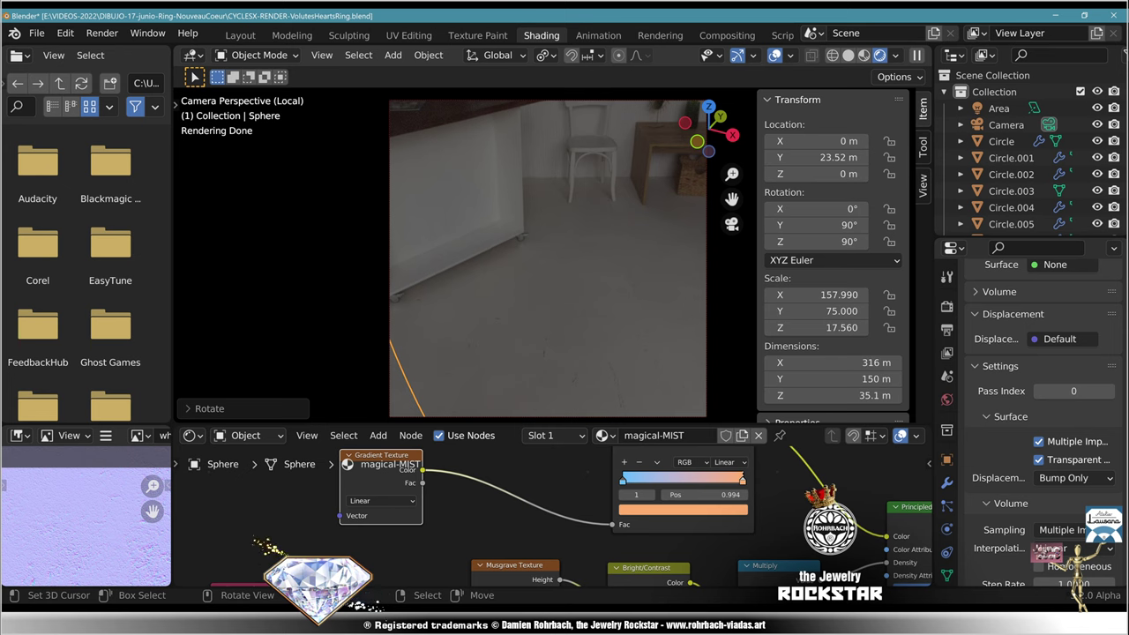
key(KP_Divide)
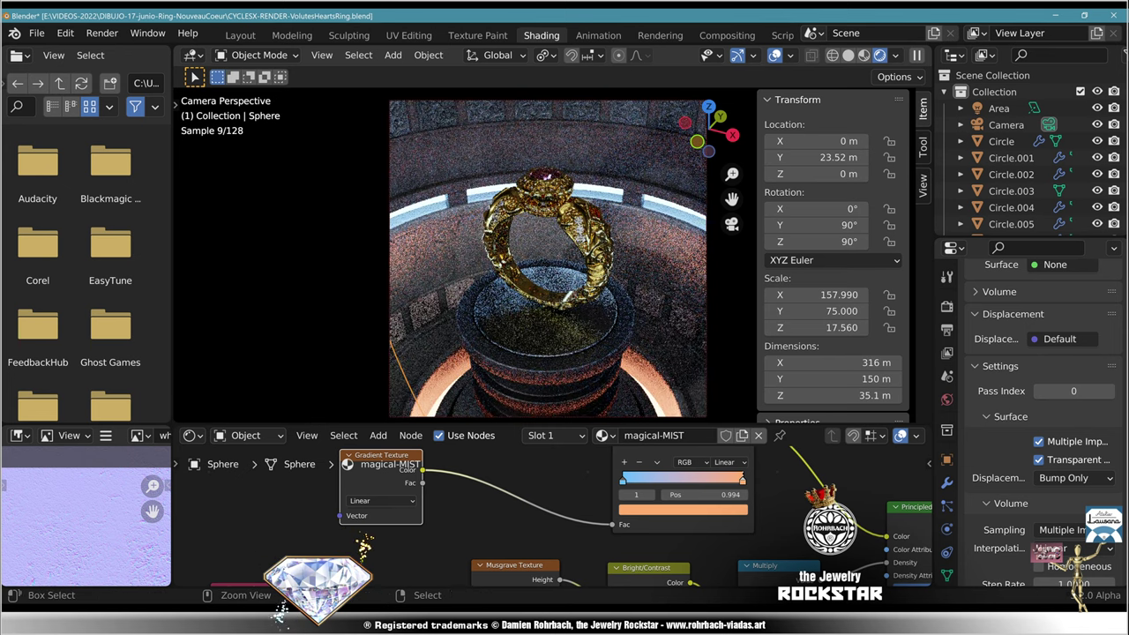
key(ctrl+s)
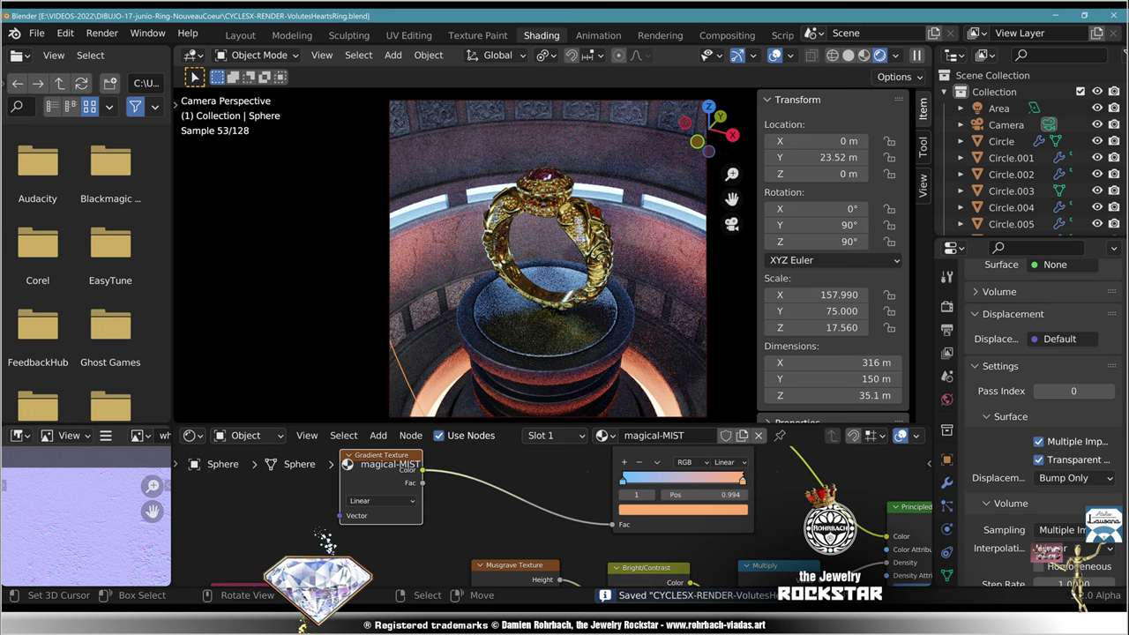
Step: Set the Multiply node's second value to 0.1
scroll(357, 543, up, 5)
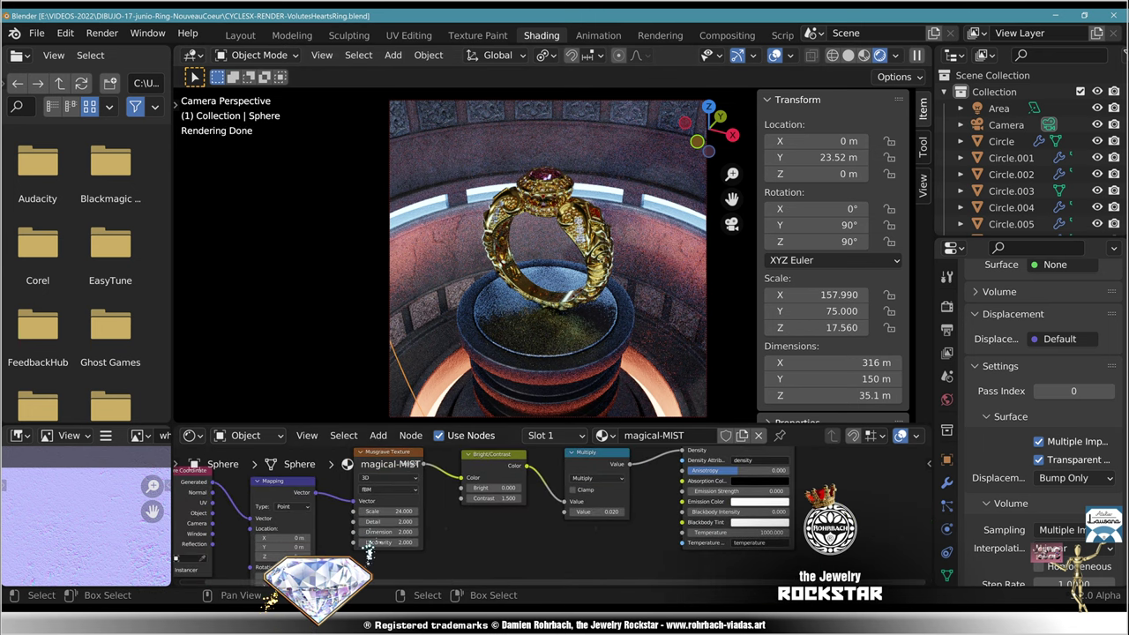
click(635, 509)
text(.1)
key(Return)
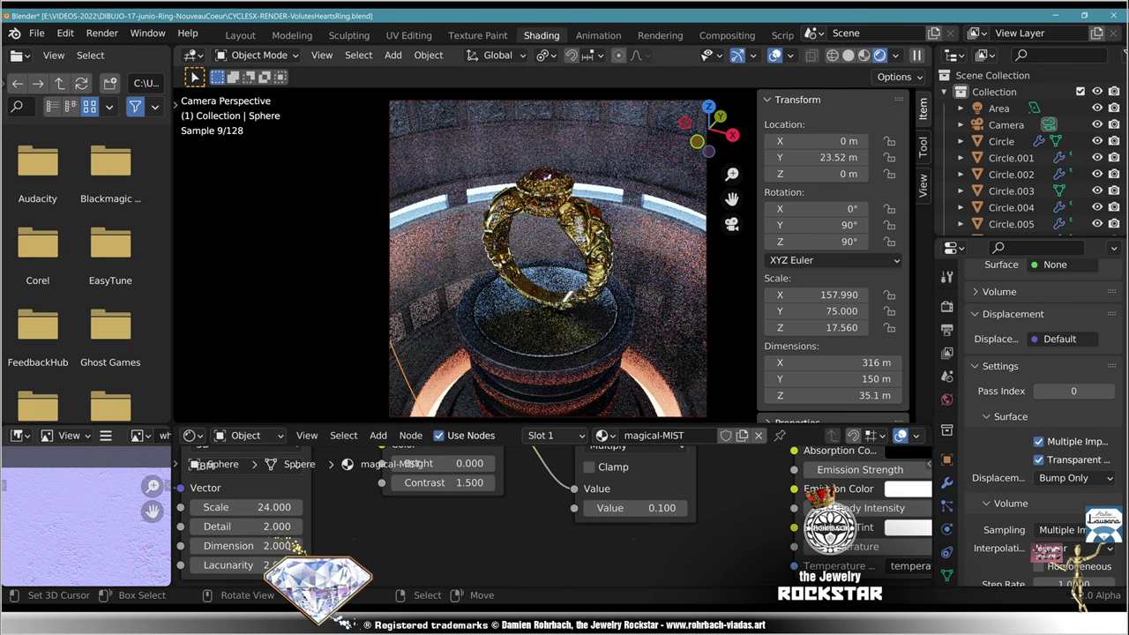
Step: Move the mist sphere to 16.91 m in Y from the top view, checking its placement through the camera
key(KP_7)
scroll(544, 256, up, 7)
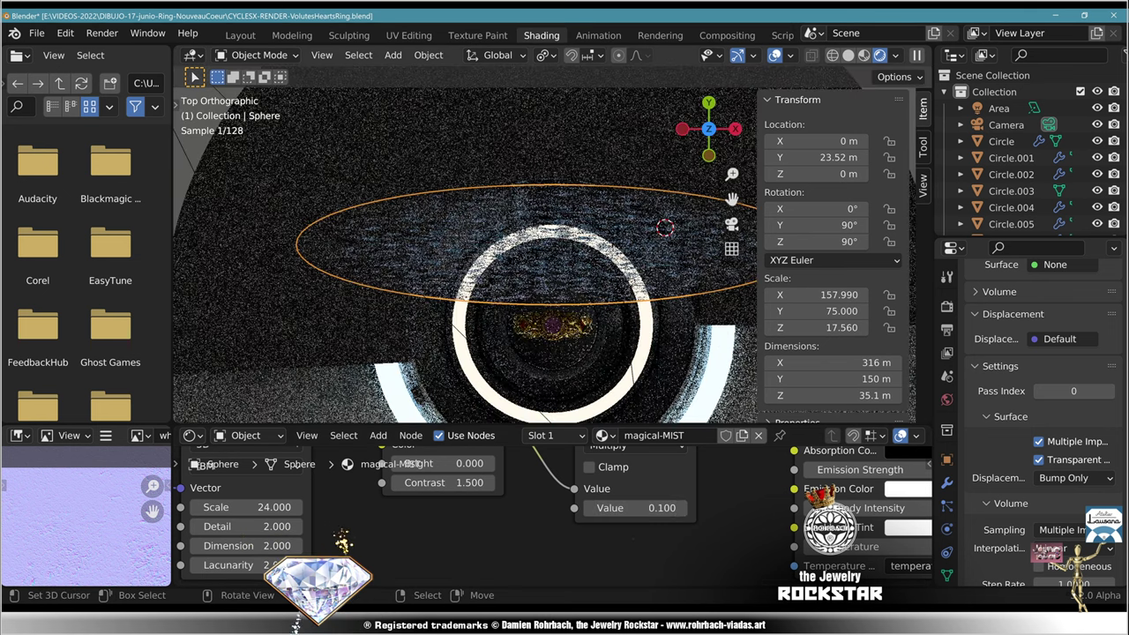
key(g)
key(z)
key(Escape)
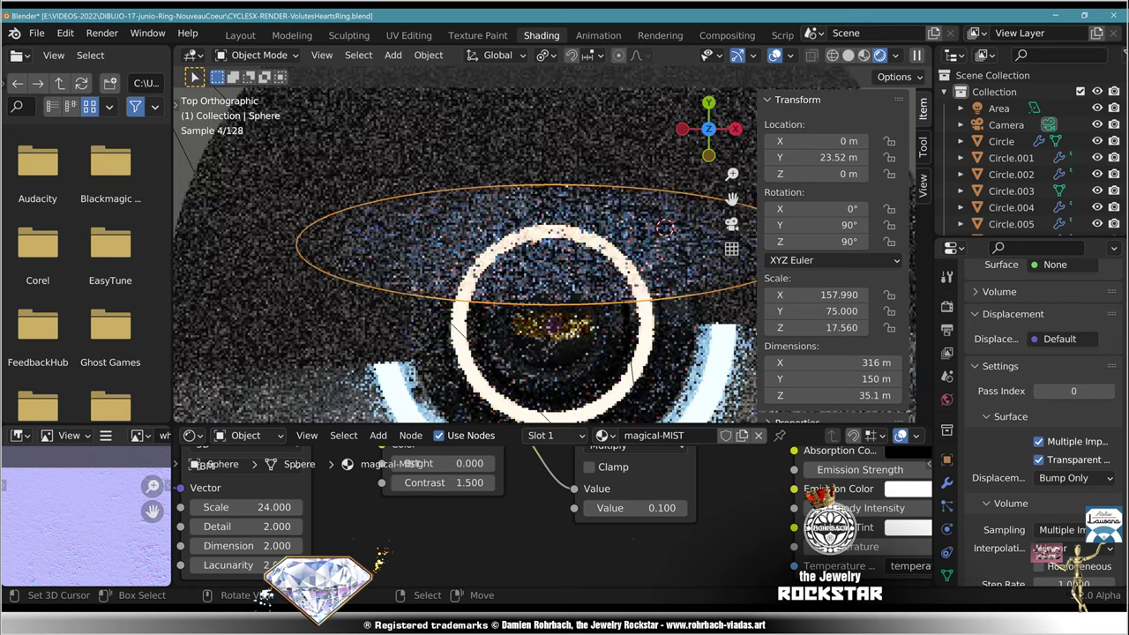
drag(838, 157, 776, 157)
key(KP_0)
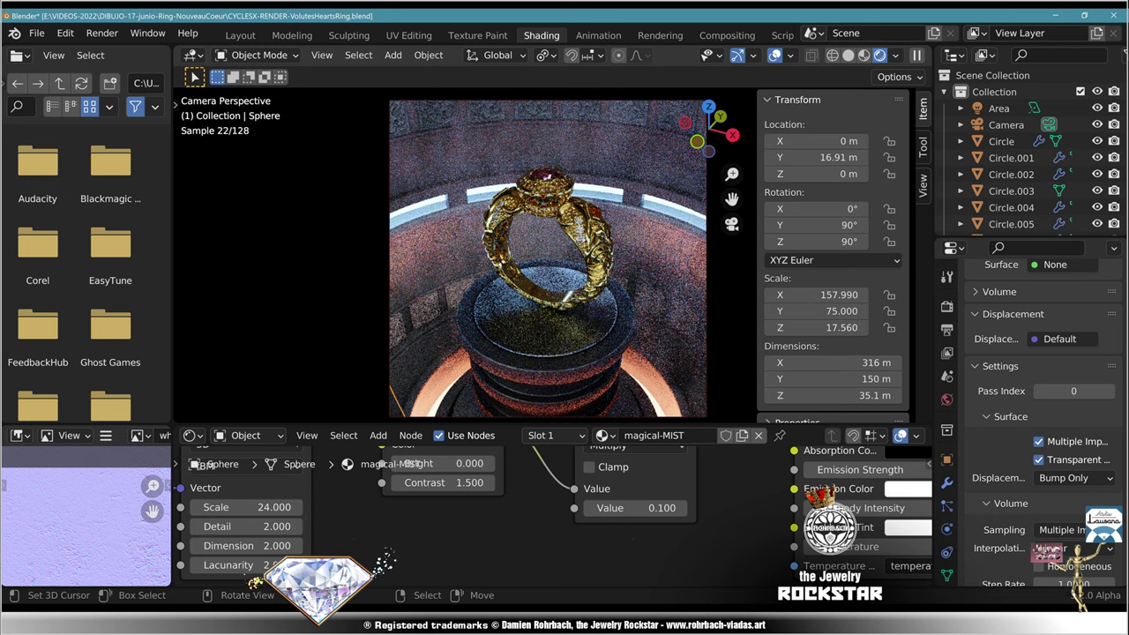
key(KP_7)
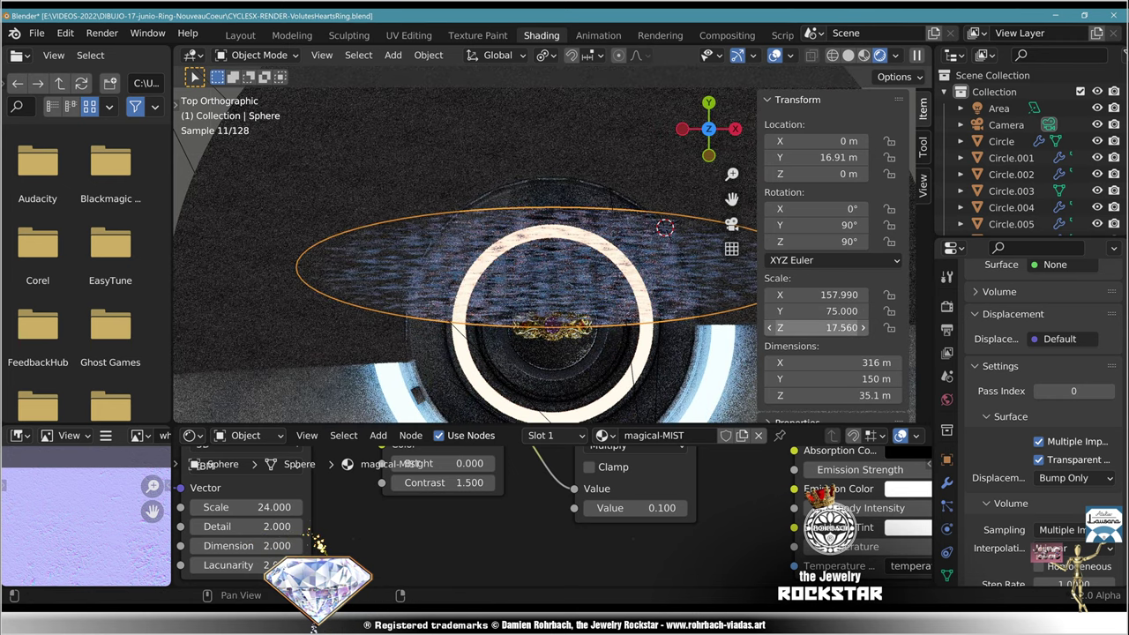
Step: Widen the mist sphere to a Z scale of 46.95 and set the Musgrave Texture's scale to 16, working from the camera view
drag(829, 327, 881, 327)
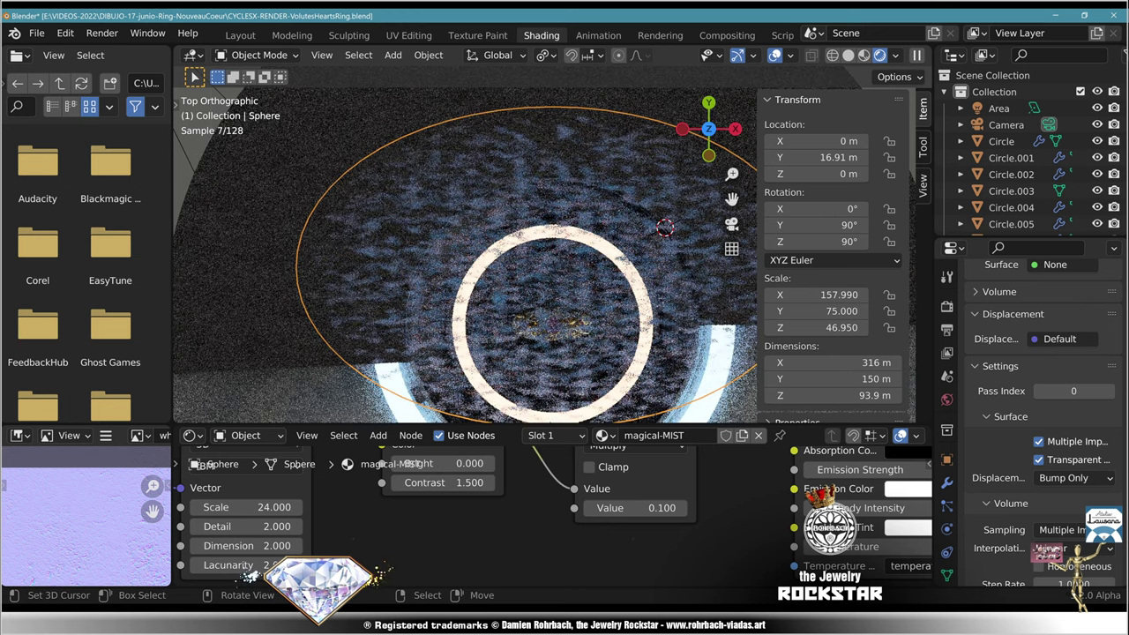
key(KP_0)
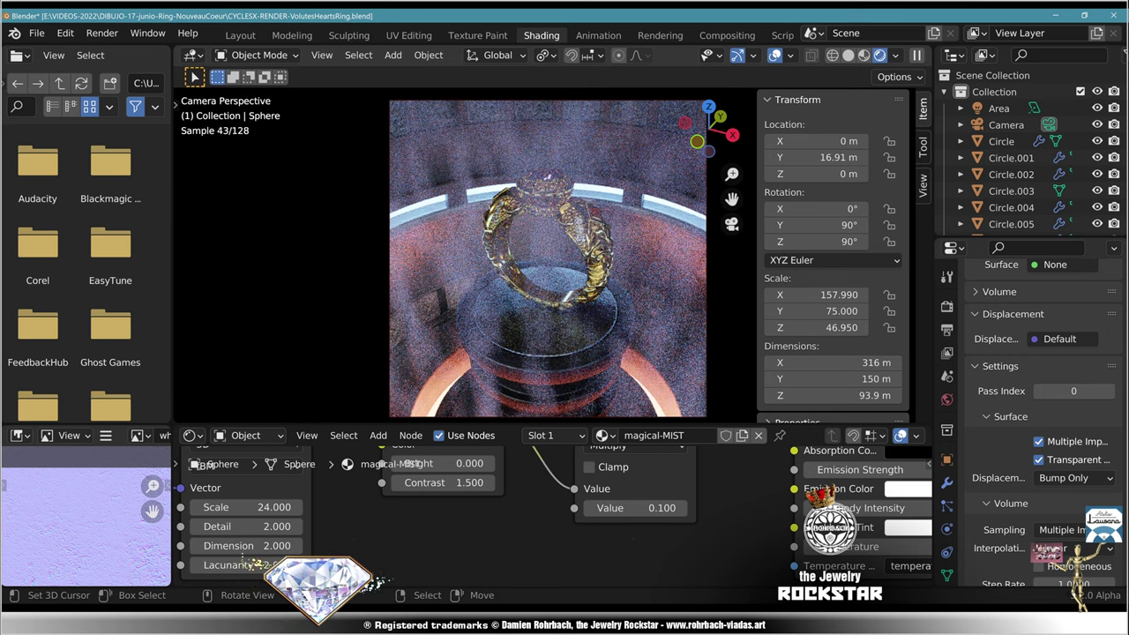
scroll(595, 512, down, 3)
middle_drag(594, 512, 669, 539)
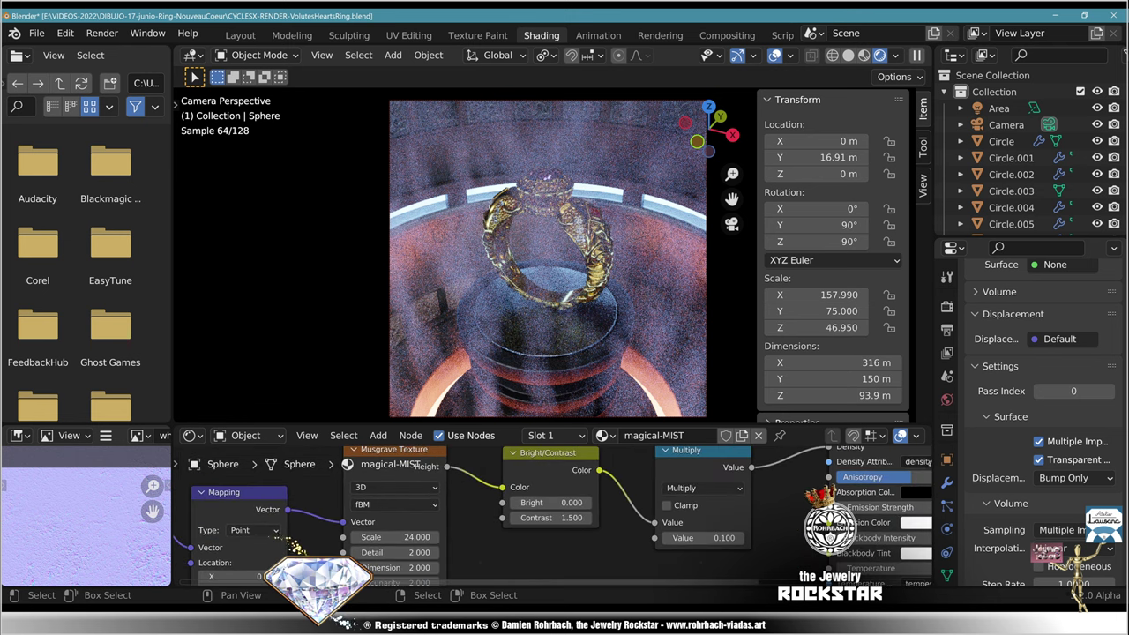
scroll(521, 516, up, 2)
click(324, 541)
text(16)
key(Return)
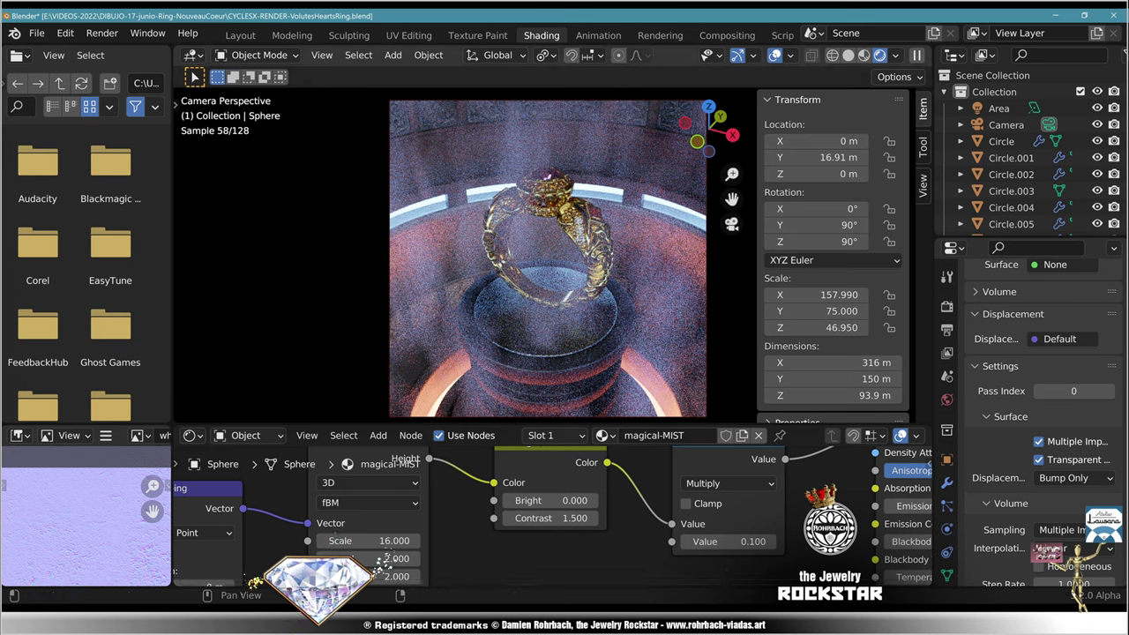
Step: Set the mist sphere's Z scale to 75 and save the file
click(816, 327)
text(75)
key(Return)
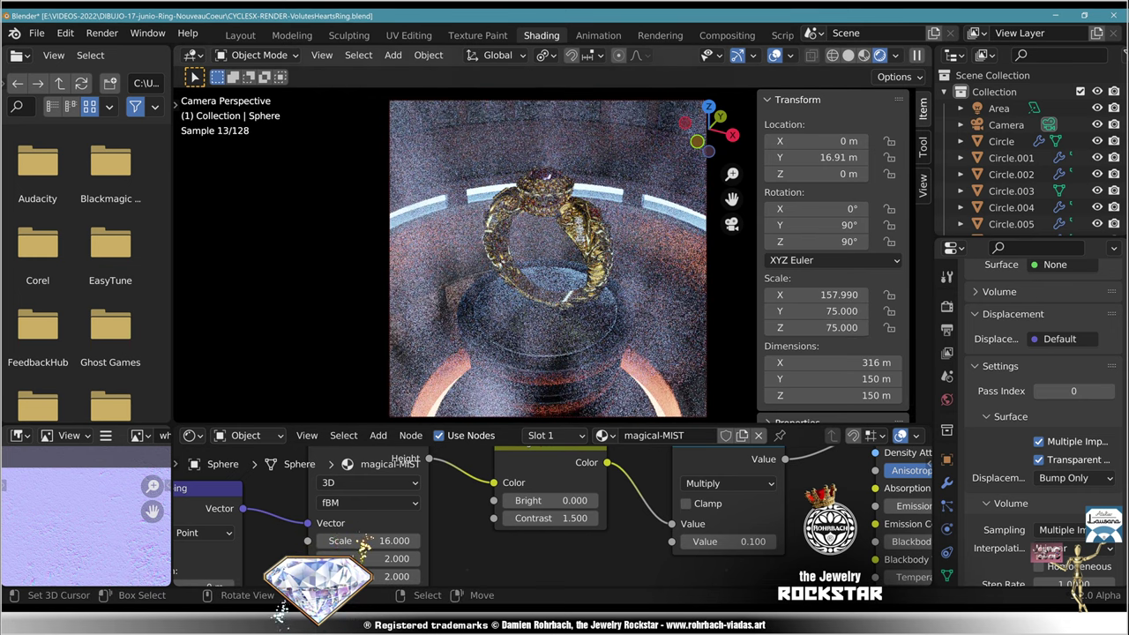
key(ctrl+s)
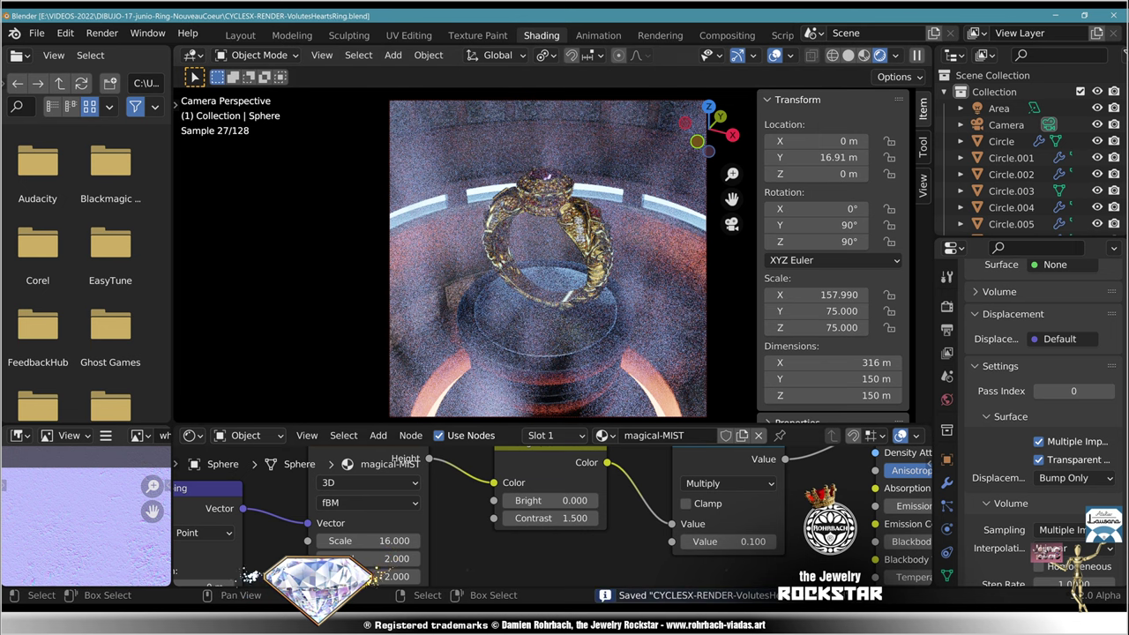
Step: From the front view, shrink the sphere vertically to an X scale of 81.84 and raise it to 41.918 m in Z
scroll(375, 556, down, 2)
key(KP_1)
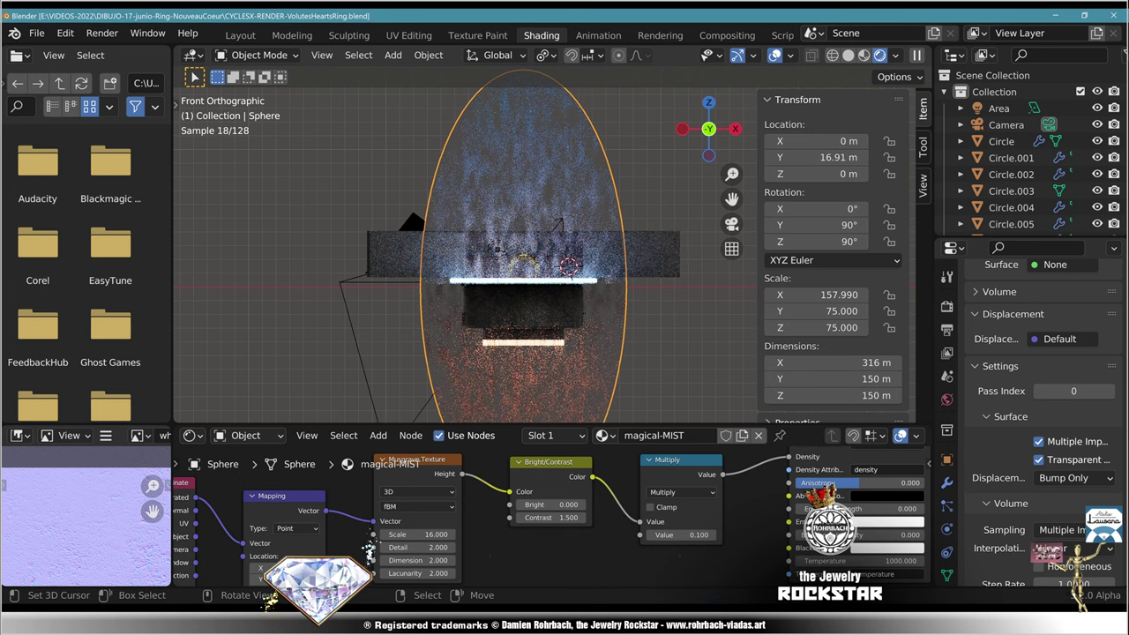
key(s)
key(z)
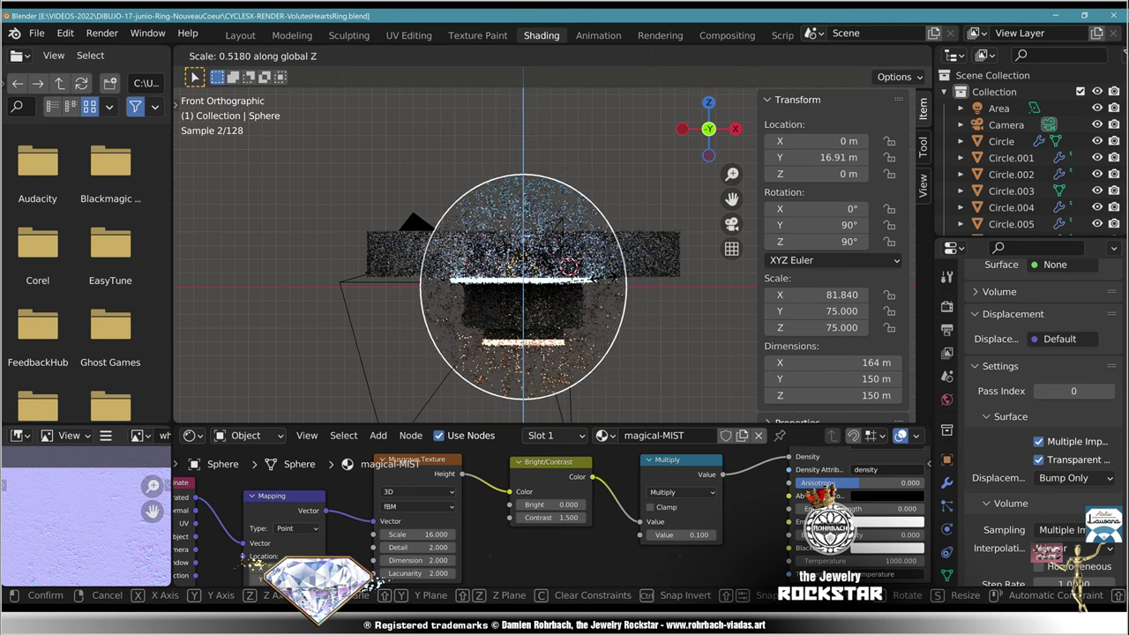
click(605, 278)
key(g)
key(z)
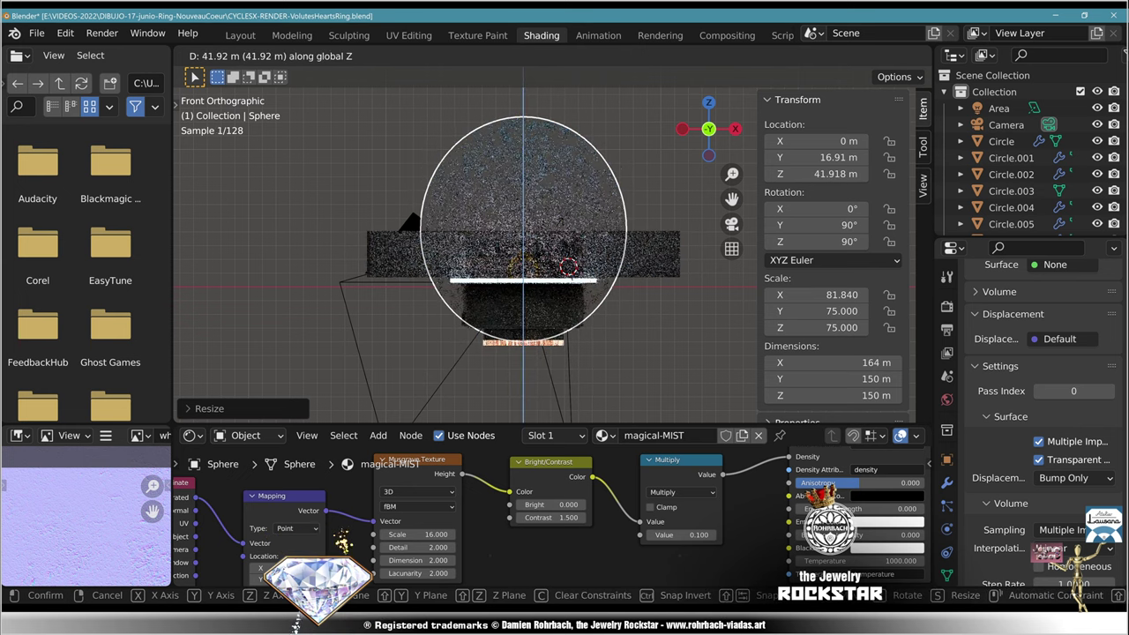
key(Return)
Step: Move the color ramp's light-blue stop to position 0.436 and recolor it violet-blue
scroll(267, 586, down, 1)
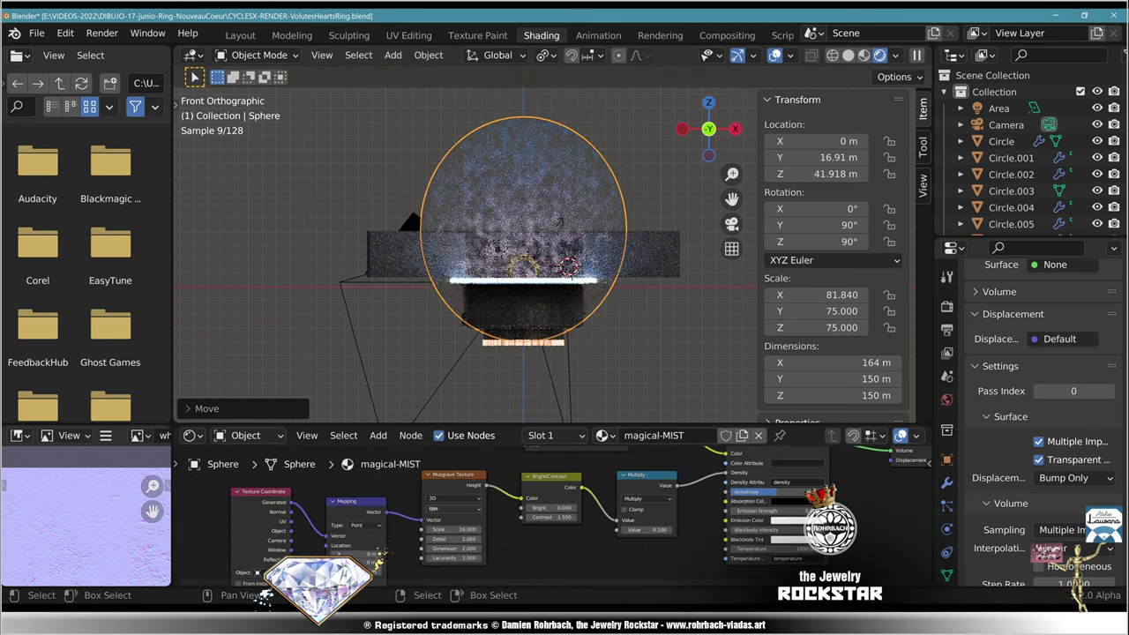
middle_drag(530, 450, 518, 544)
scroll(553, 517, up, 10)
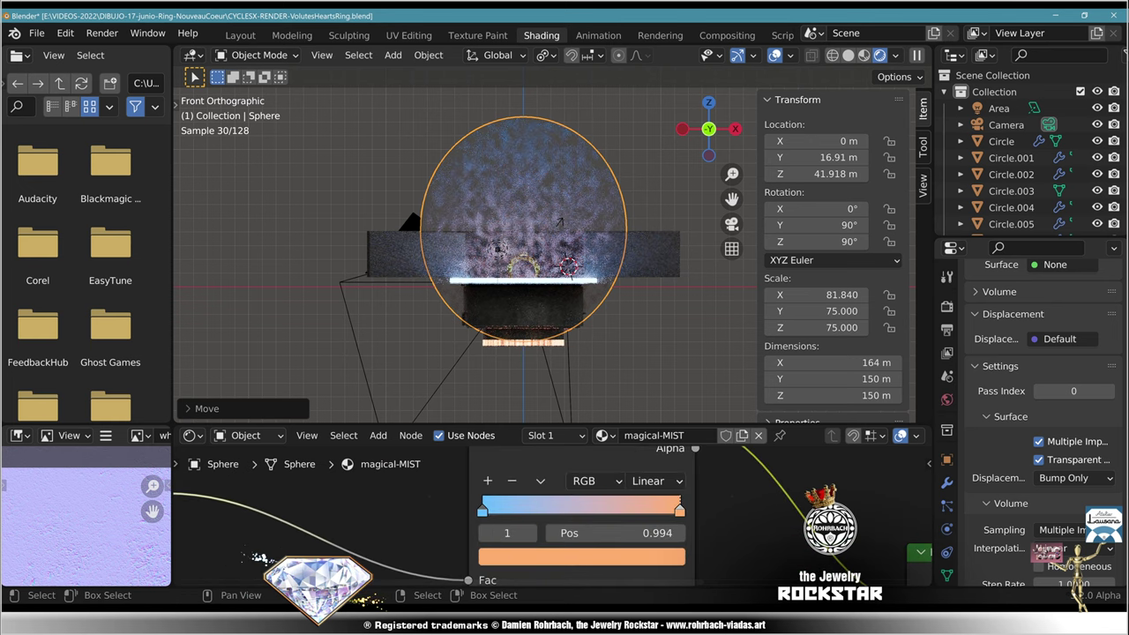
drag(482, 510, 577, 510)
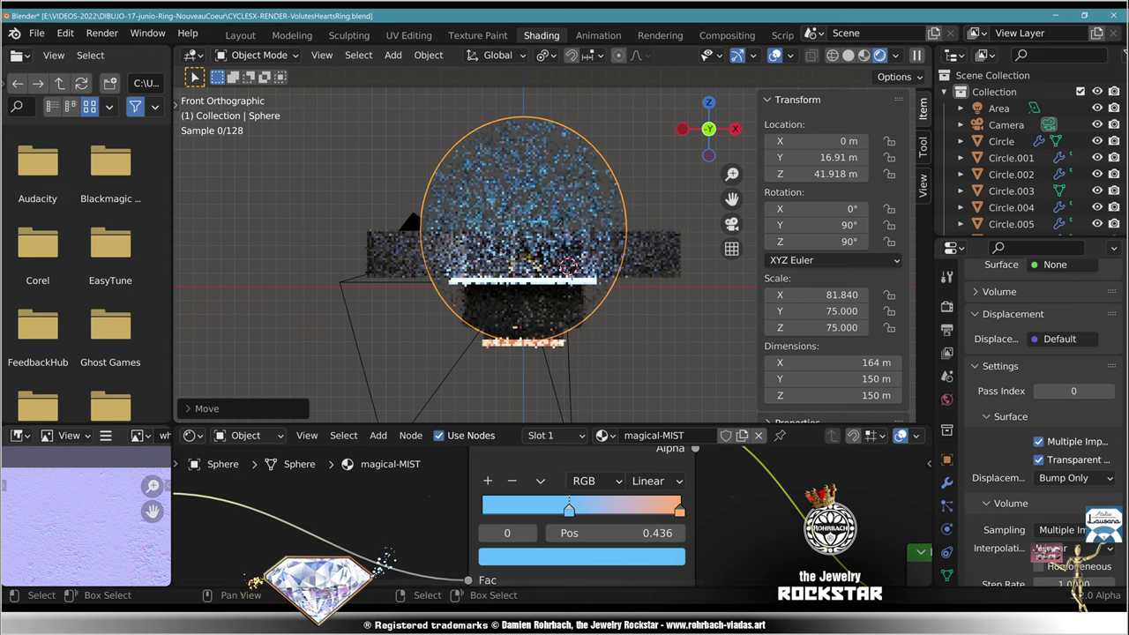
click(582, 556)
click(591, 345)
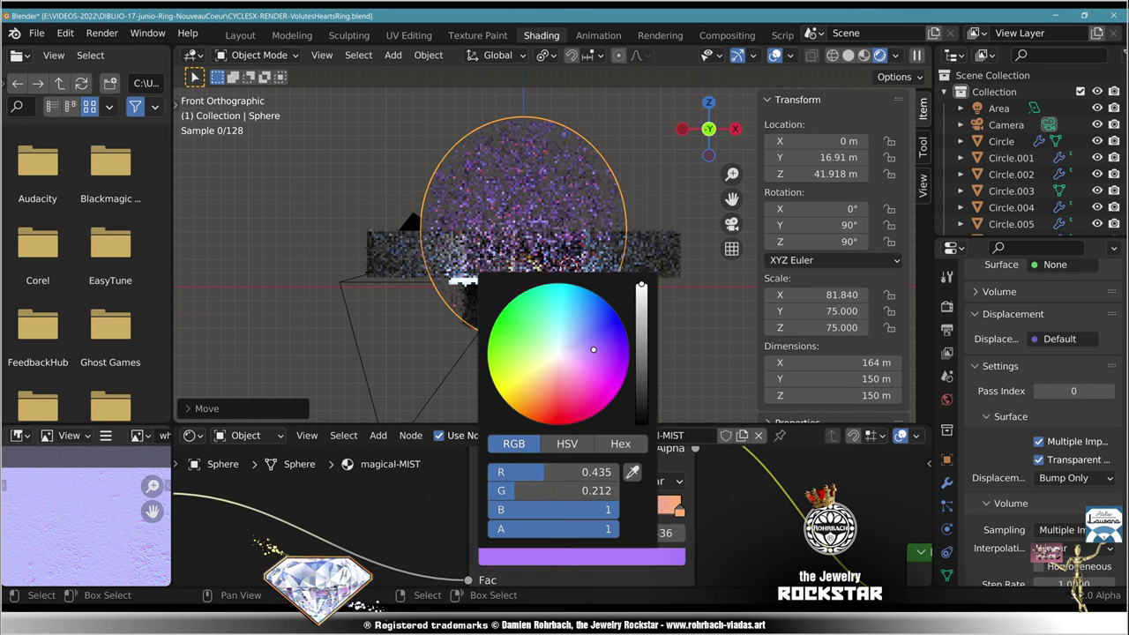
drag(592, 345, 592, 332)
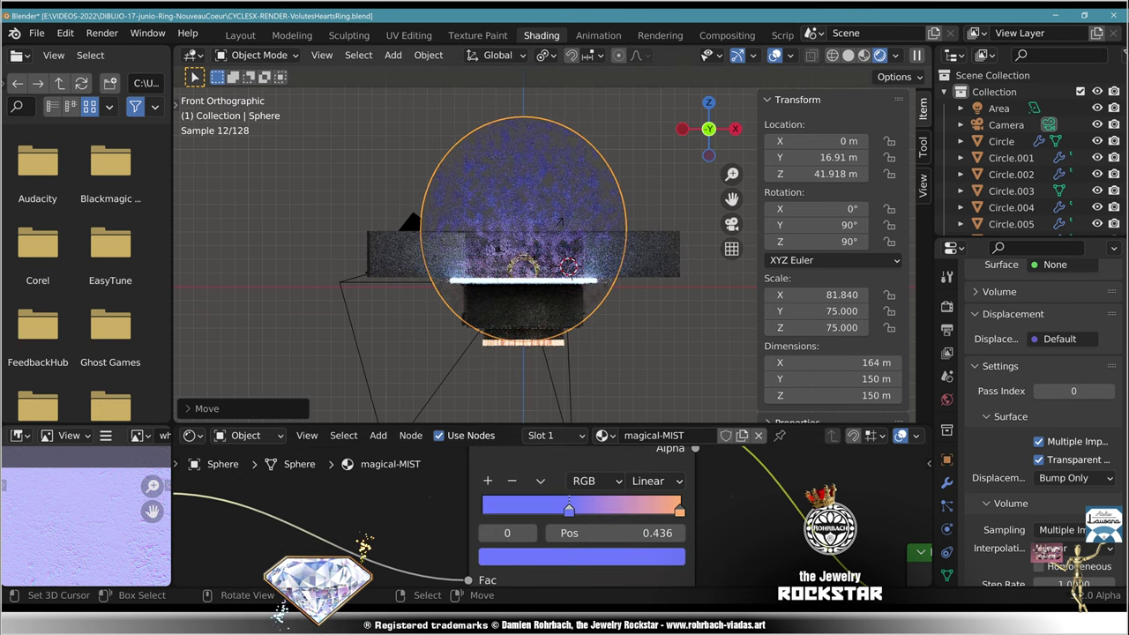
Step: Return to the camera view, bring the mist's density nodes back into view, and save the file
key(KP_0)
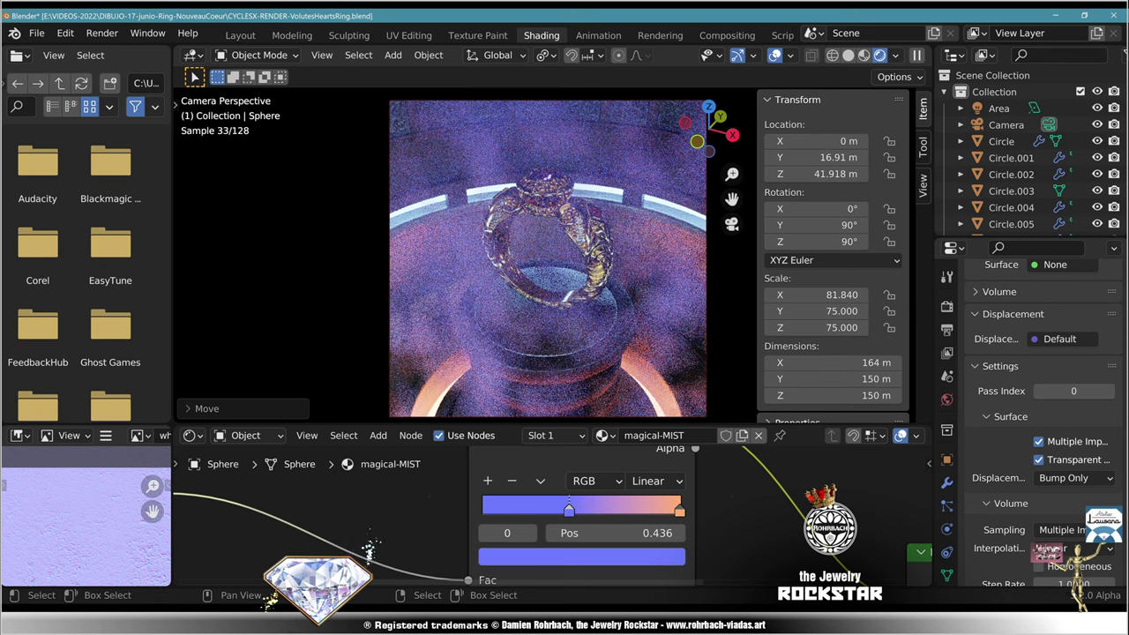
scroll(552, 514, down, 4)
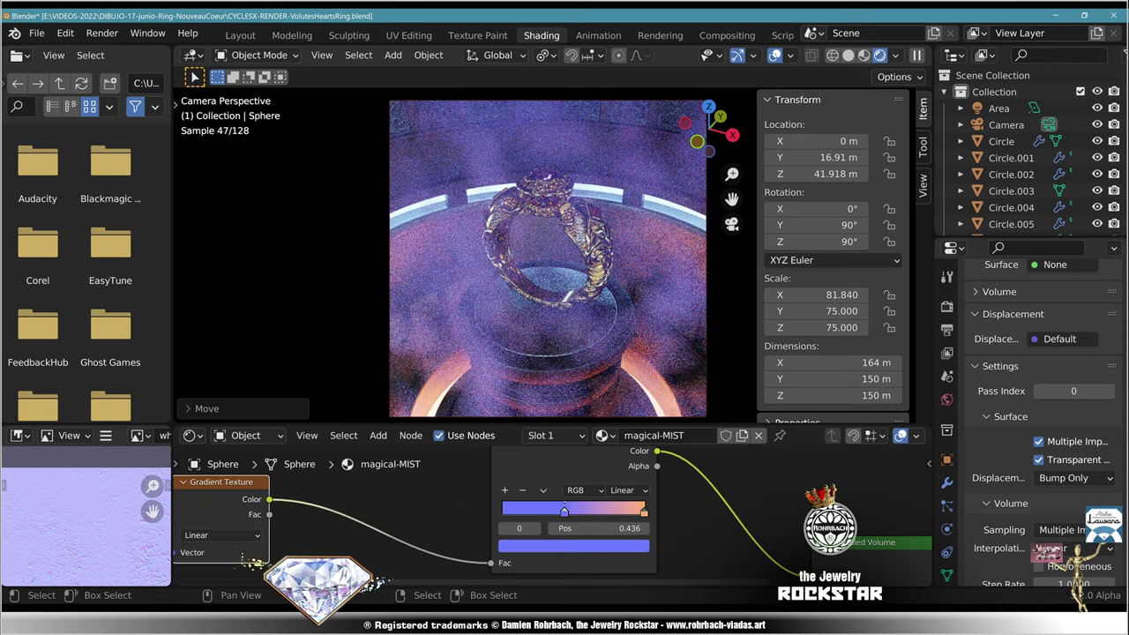
mouse_move(551, 513)
middle_down()
mouse_move(439, 396)
mouse_move(565, 519)
middle_up()
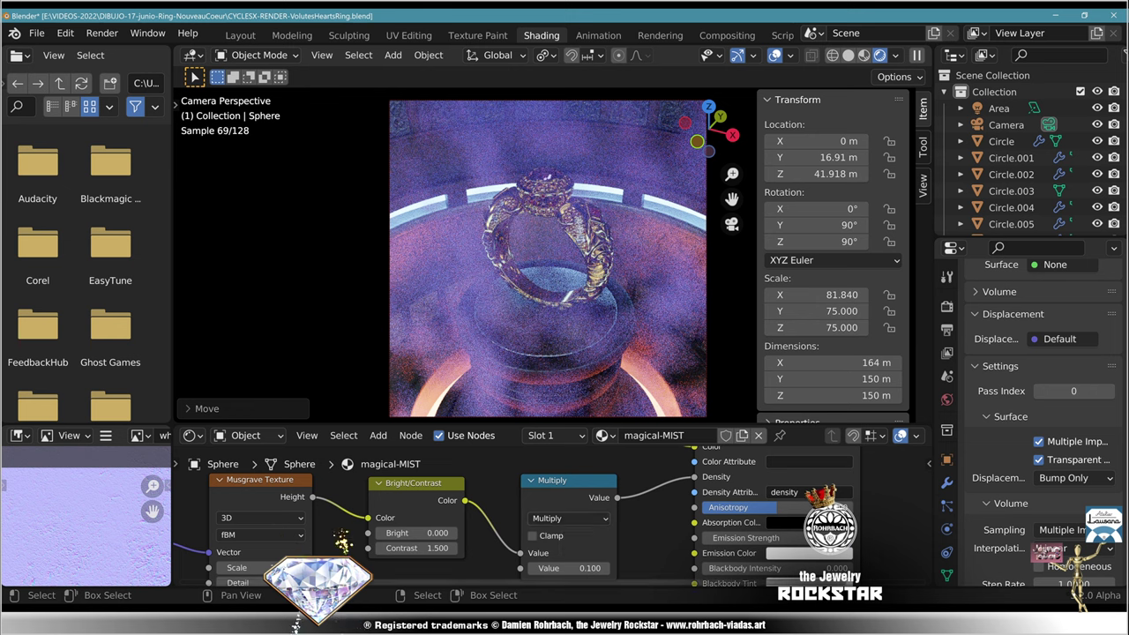
key(ctrl+s)
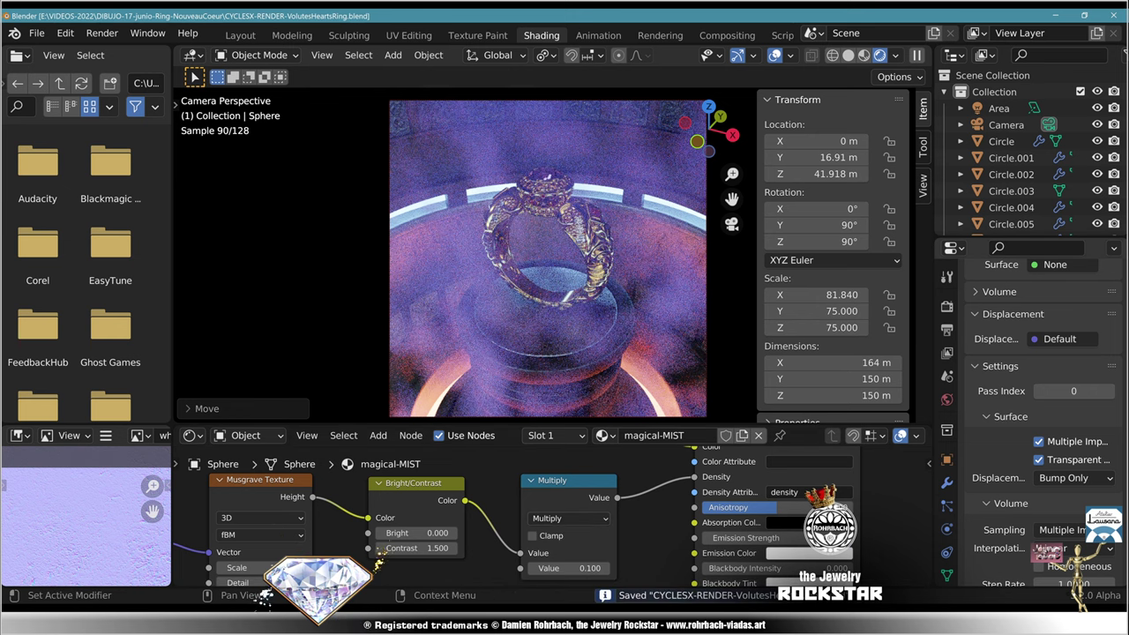
Step: Enable Shadow, Volume Scatter, Transmission, Diffuse and Glossy ray visibility for the mist sphere
click(946, 460)
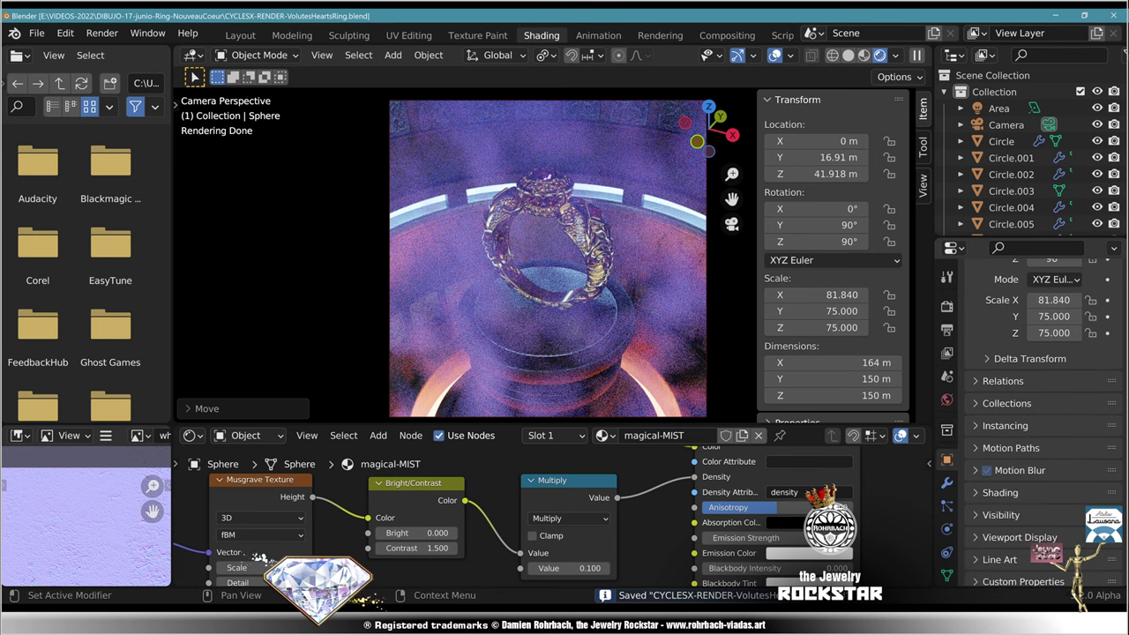
click(1001, 515)
scroll(1006, 515, down, 9)
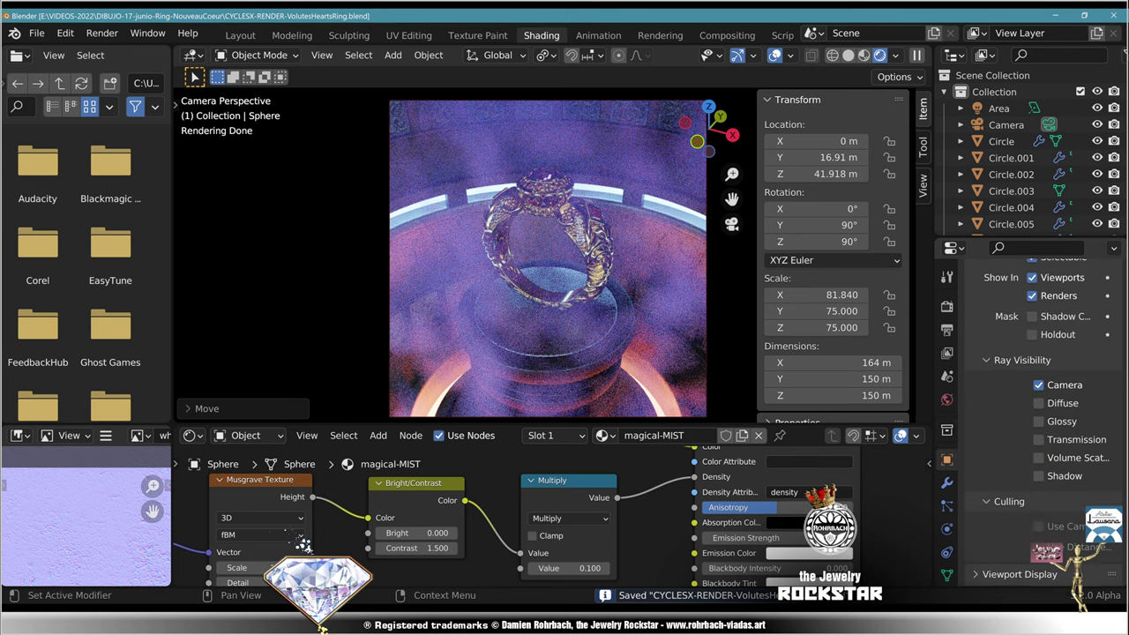
click(1039, 454)
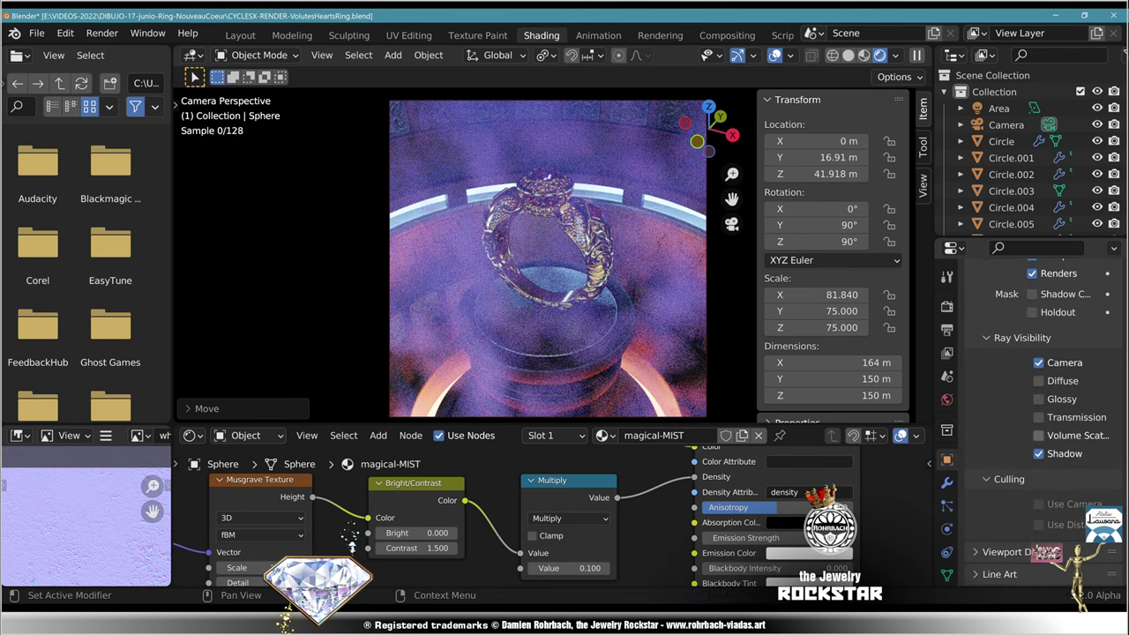
click(1039, 436)
click(1039, 418)
drag(1039, 380, 1039, 399)
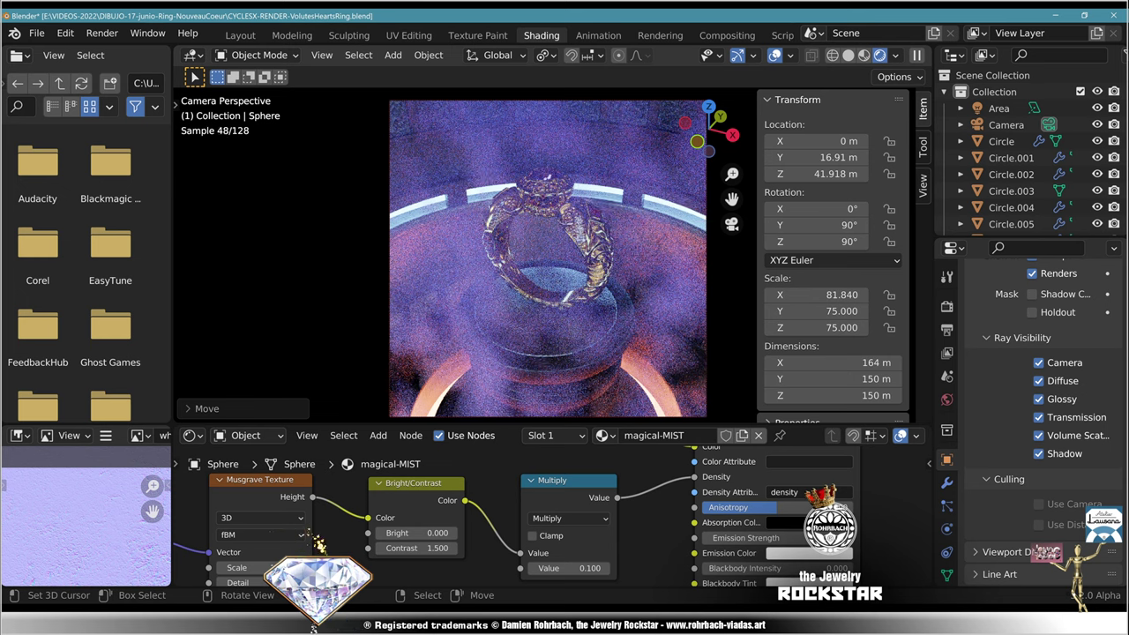
Step: Try values of 0.02 and 0.2 for the Multiply node's second input
middle_drag(566, 551, 579, 507)
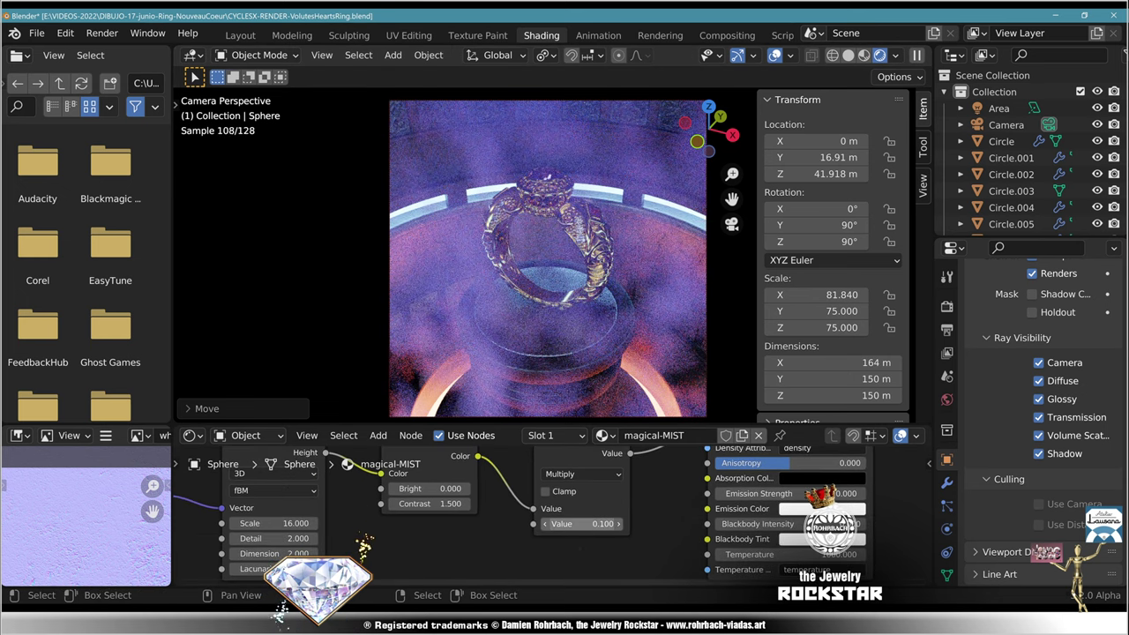
click(583, 524)
key(Return)
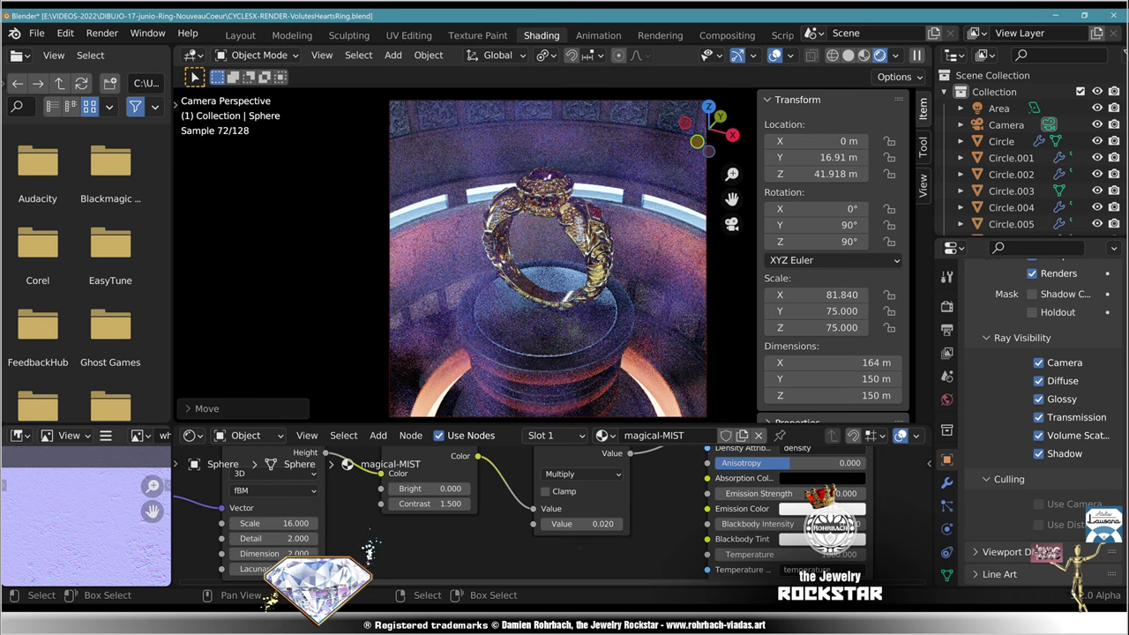
click(583, 524)
text(0.2)
key(Return)
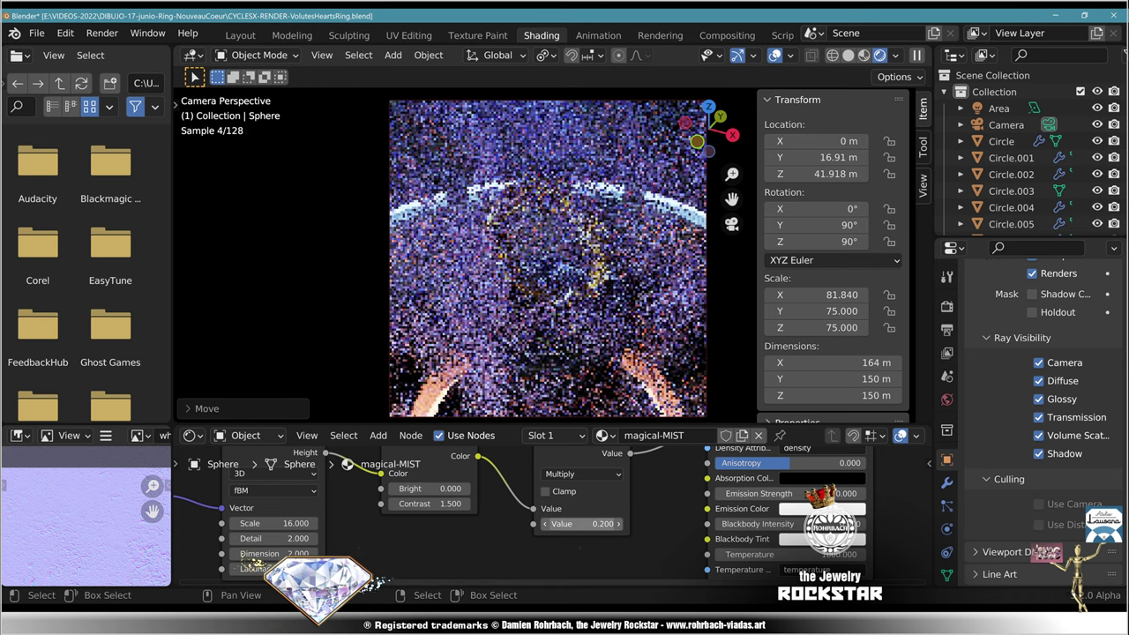
Step: Set the Multiply node's second value to 0.3 and save the file
click(582, 524)
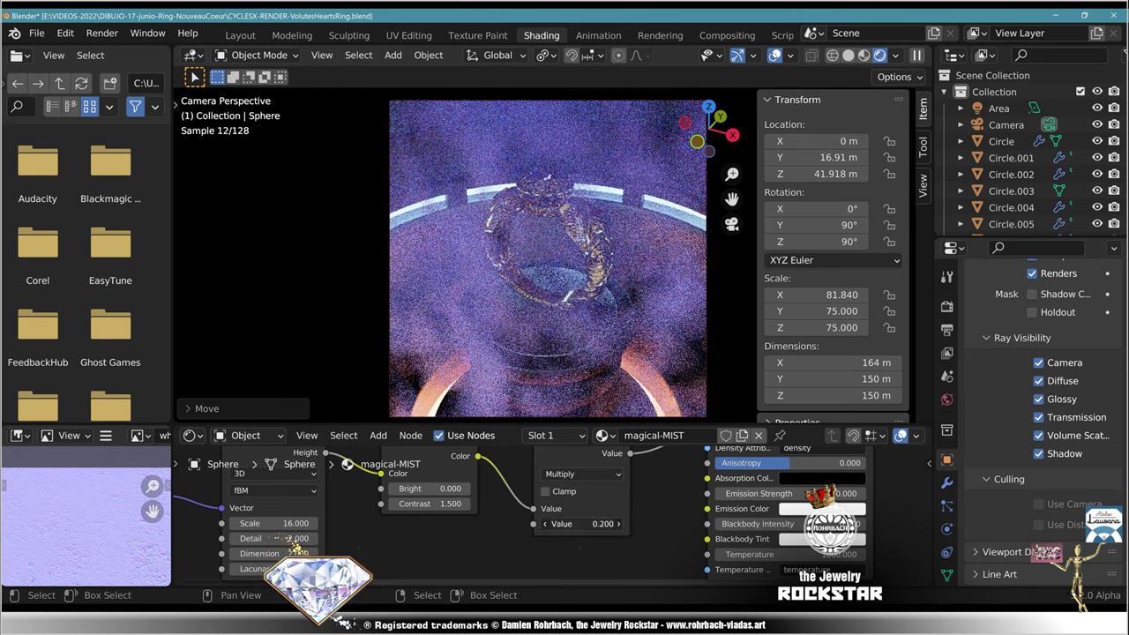
text(.0.3)
key(Return)
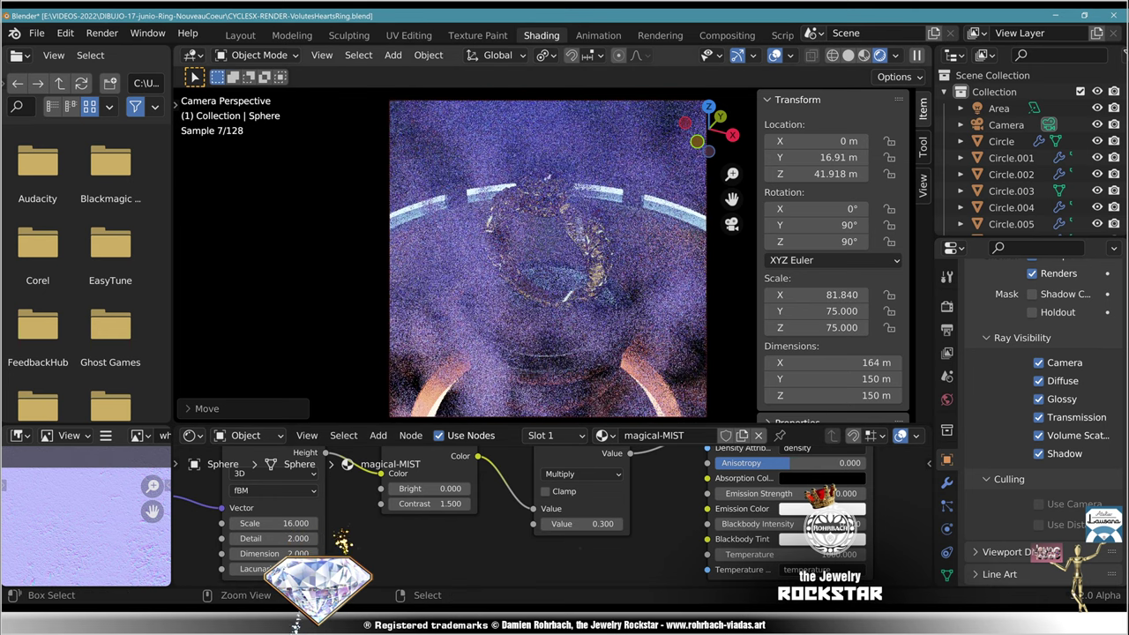
key(ctrl+s)
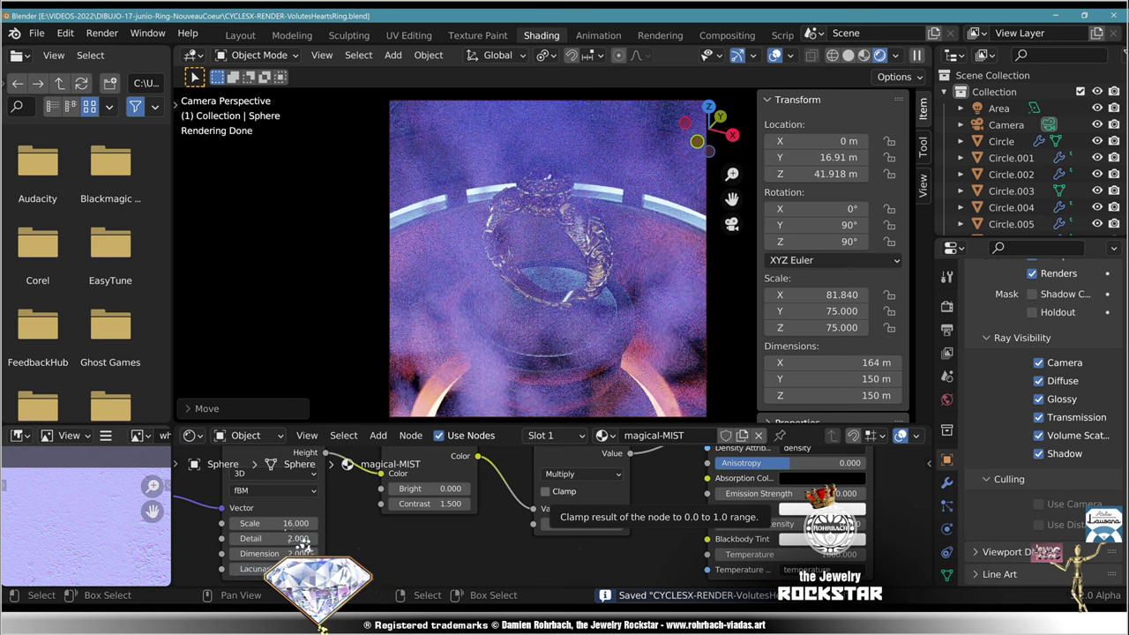
Step: From the front view, flatten the sphere along global Z and shrink it overall to scales of 31.436, 46.427 and 46.427
key(KP_1)
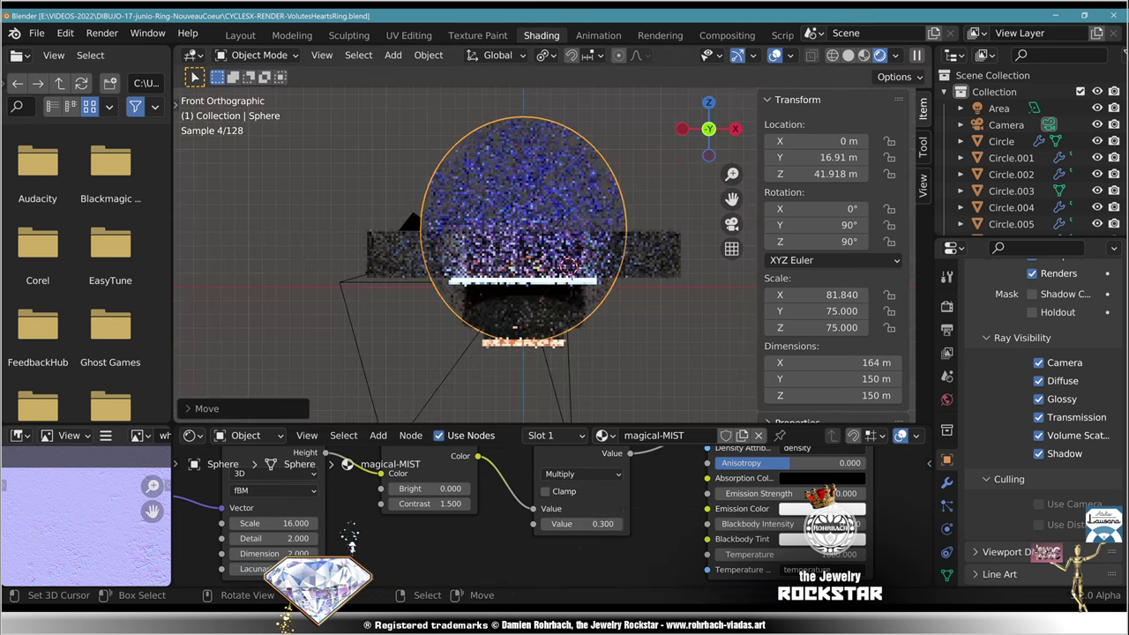
key(s)
key(z)
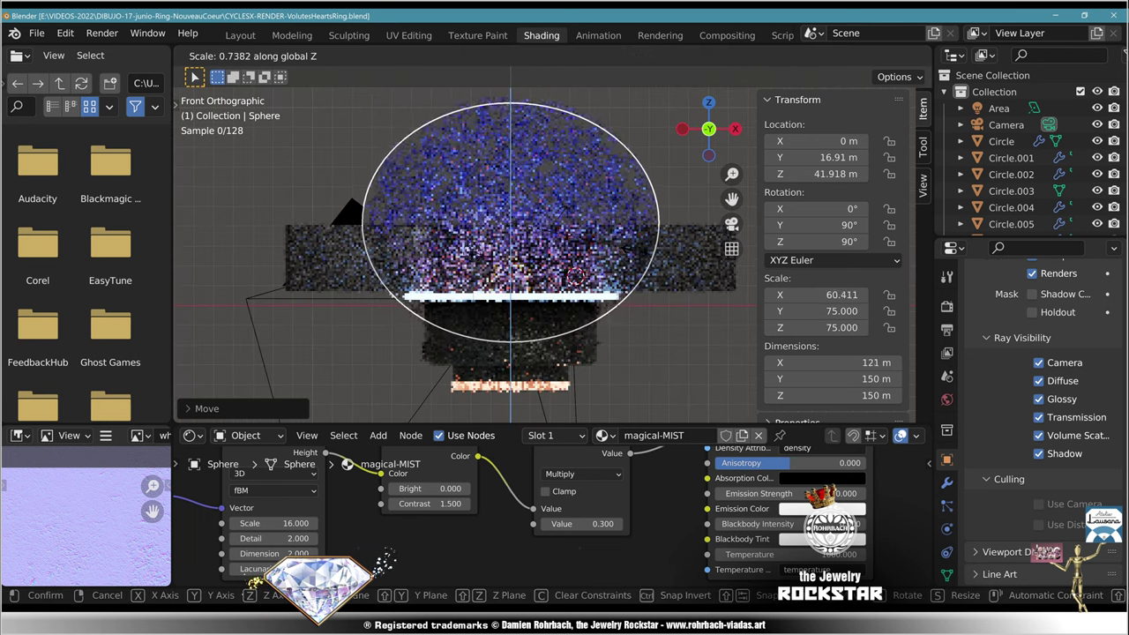
key(Return)
key(s)
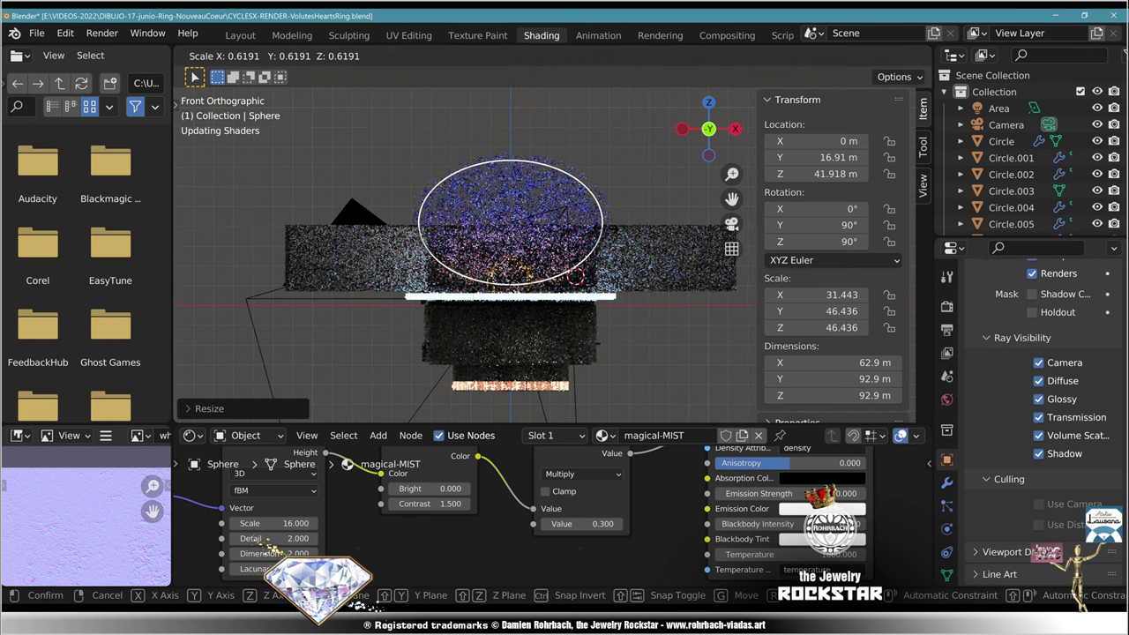
click(614, 231)
Step: Lower the mist sphere to -9.4016 m in Z and return to the camera view
drag(819, 174, 556, 174)
drag(756, 174, 751, 174)
key(KP_0)
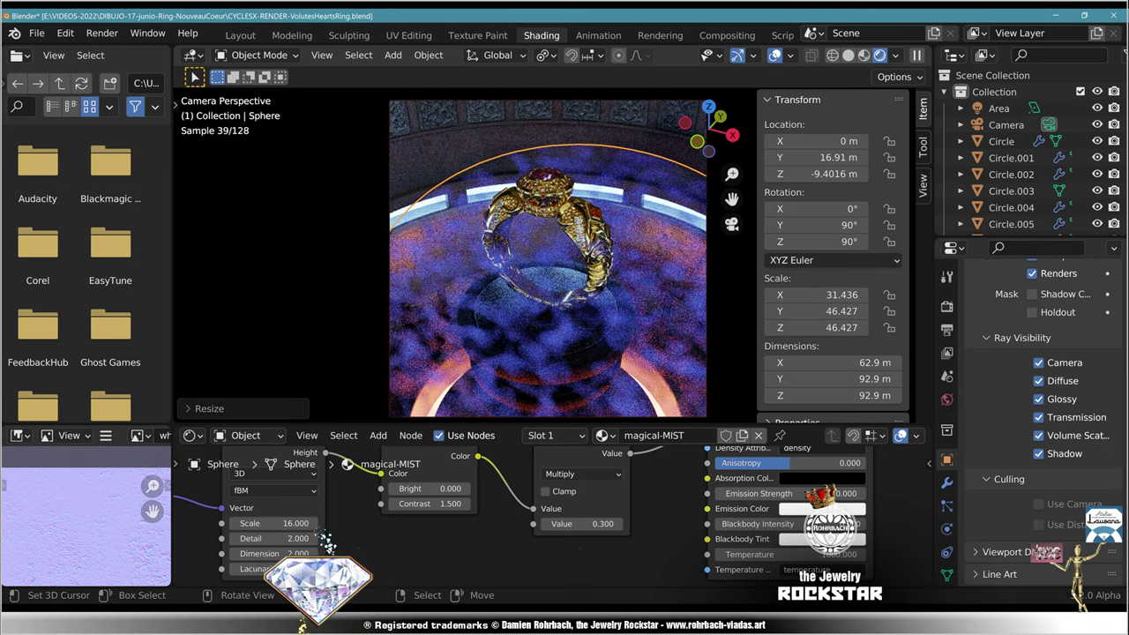
Step: Set the Musgrave Texture's scale to 6
double_click(275, 523)
text(6)
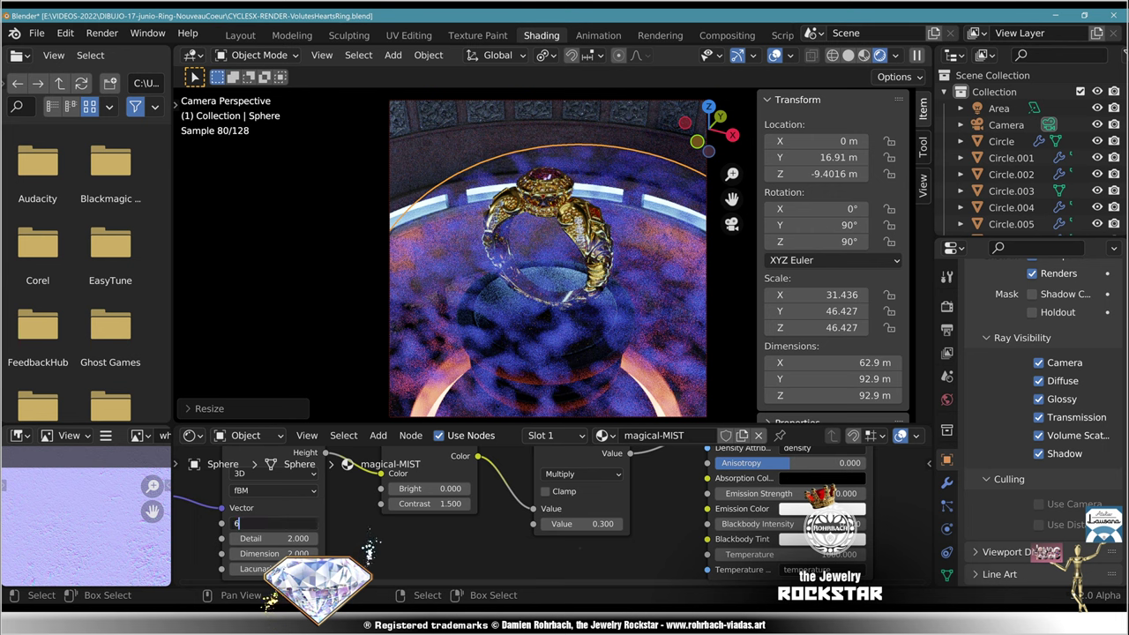
key(Return)
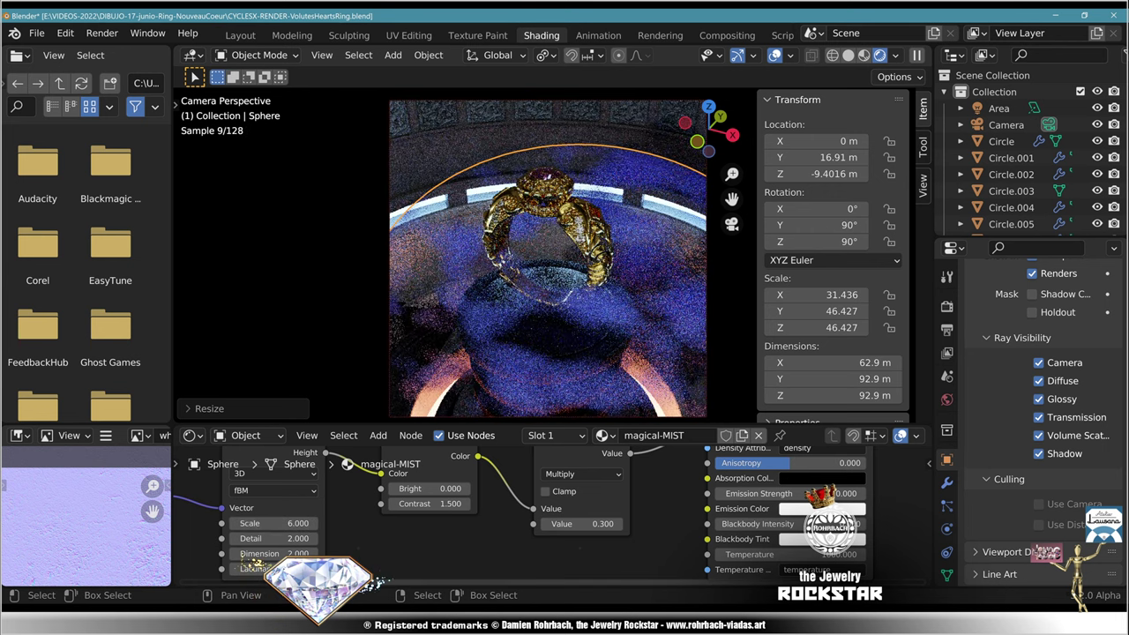
Step: Set the Bright/Contrast node's contrast to 0.5
double_click(429, 503)
text(0.5)
key(Return)
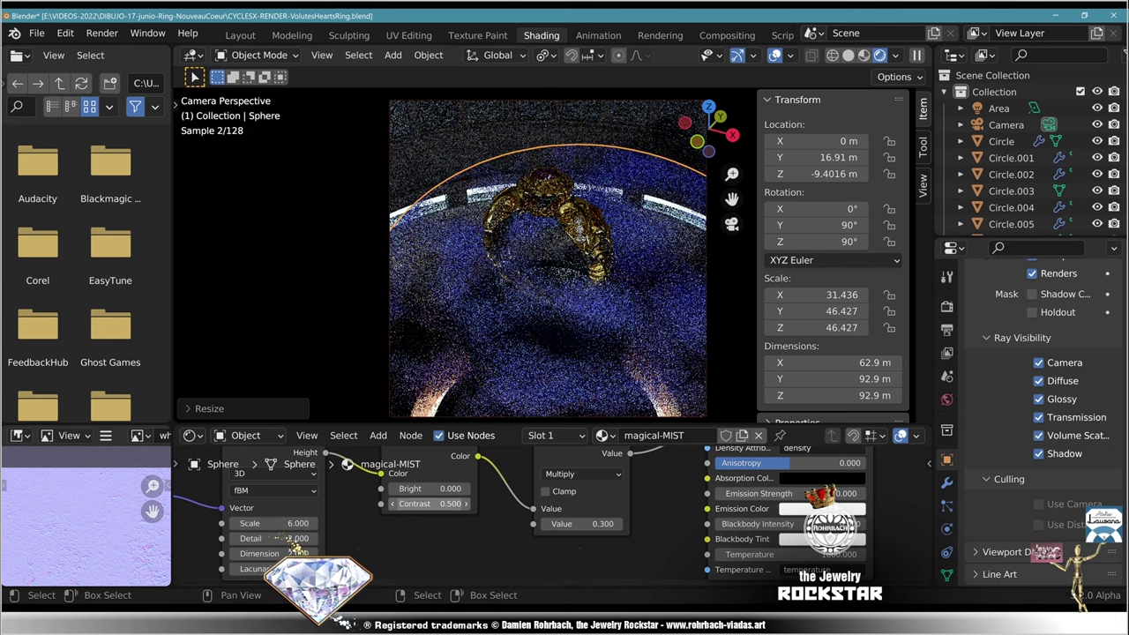
Step: Enlarge the mist sphere uniformly and stretch it along global Z, reaching scales of 126.359, 70.691 and 70.691
click(411, 504)
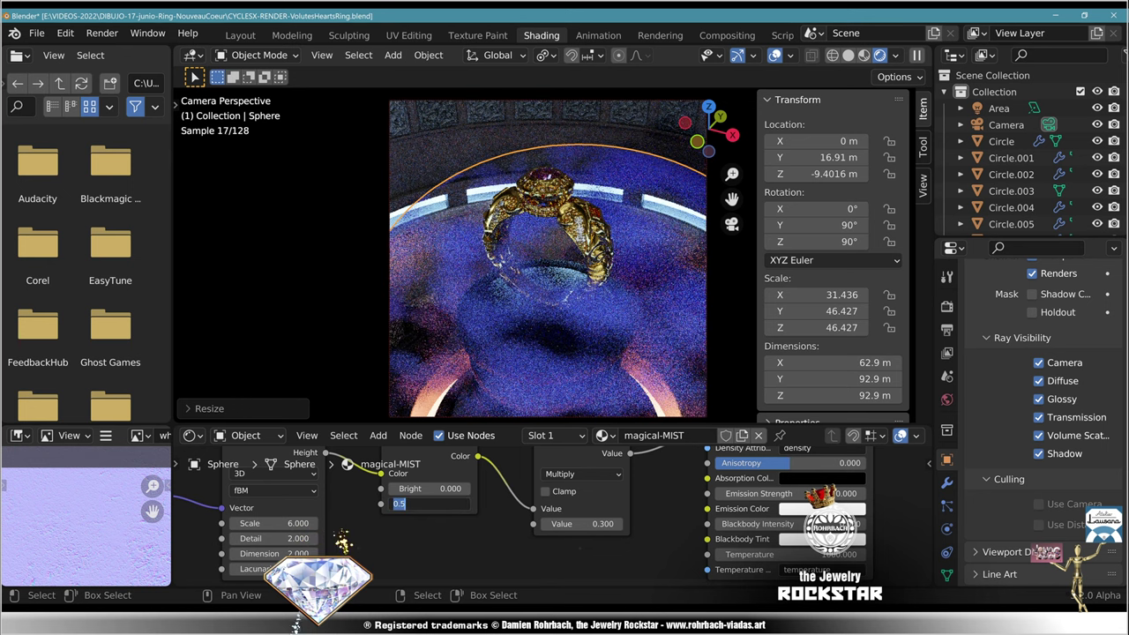
key(Return)
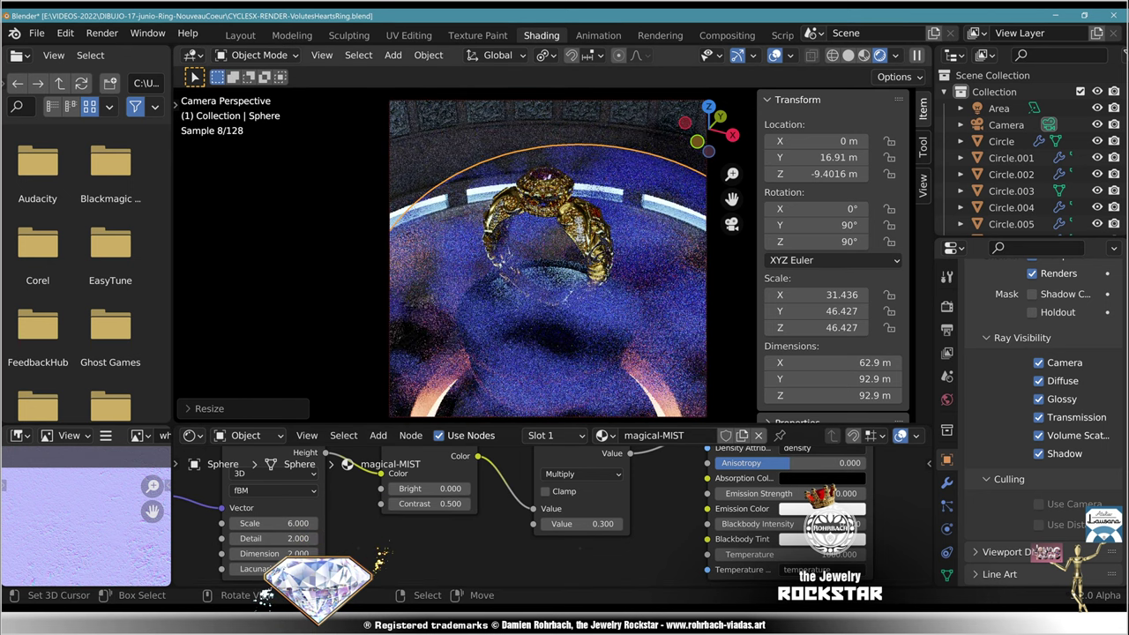
key(s)
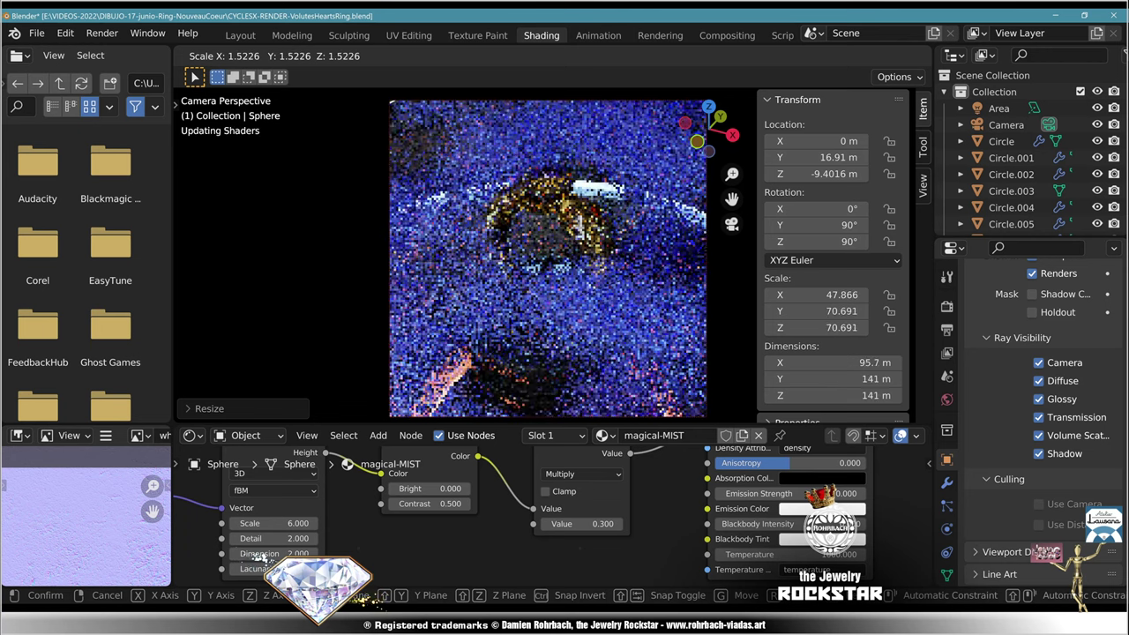
key(Return)
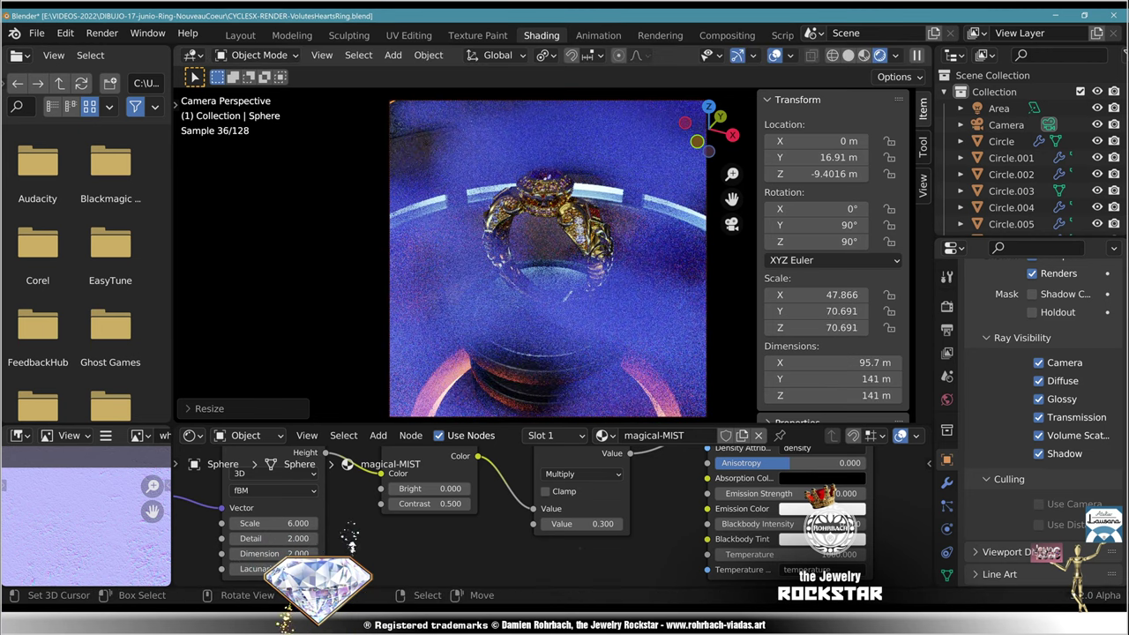
key(s)
key(z)
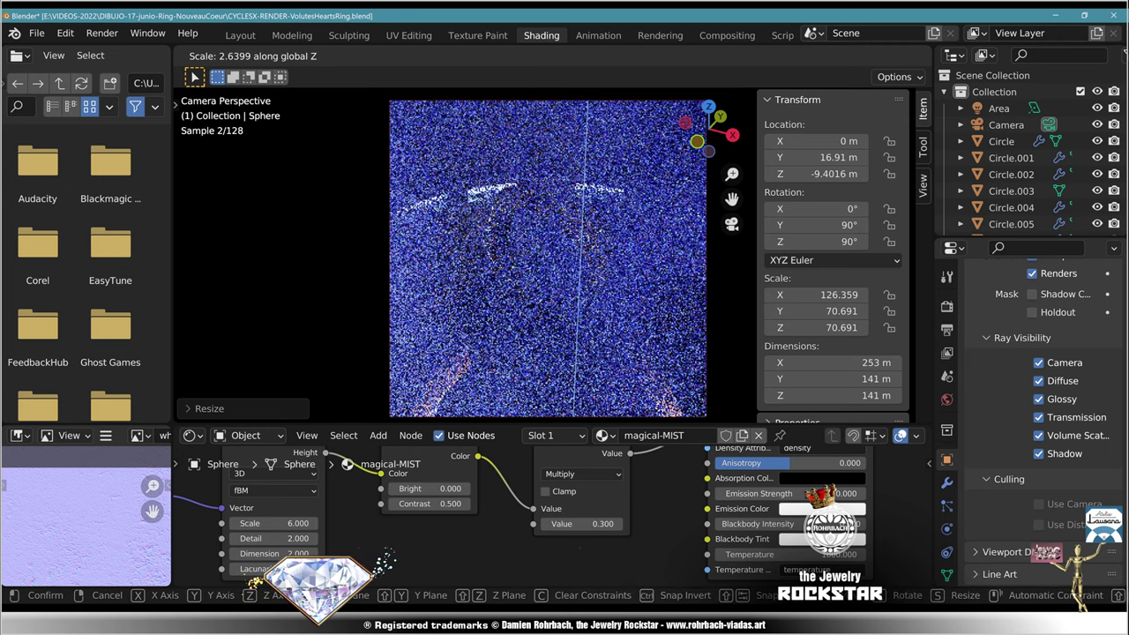
click(255, 564)
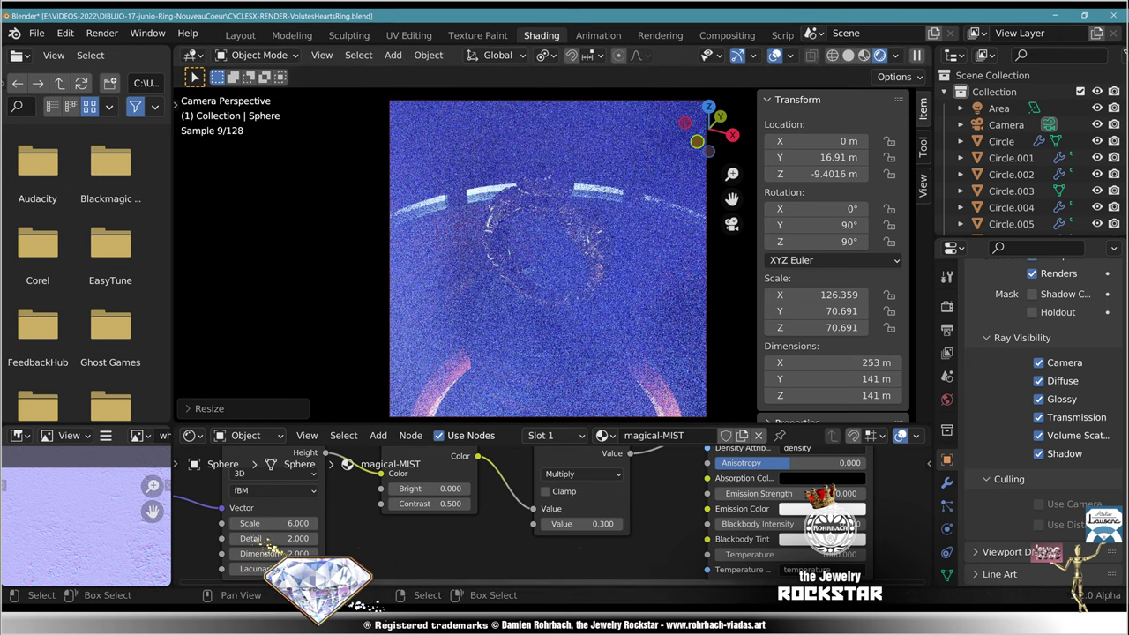
Step: Set the Musgrave Texture's scale to 12 and the Bright/Contrast node's contrast to 1.5
click(275, 523)
text(12)
key(Return)
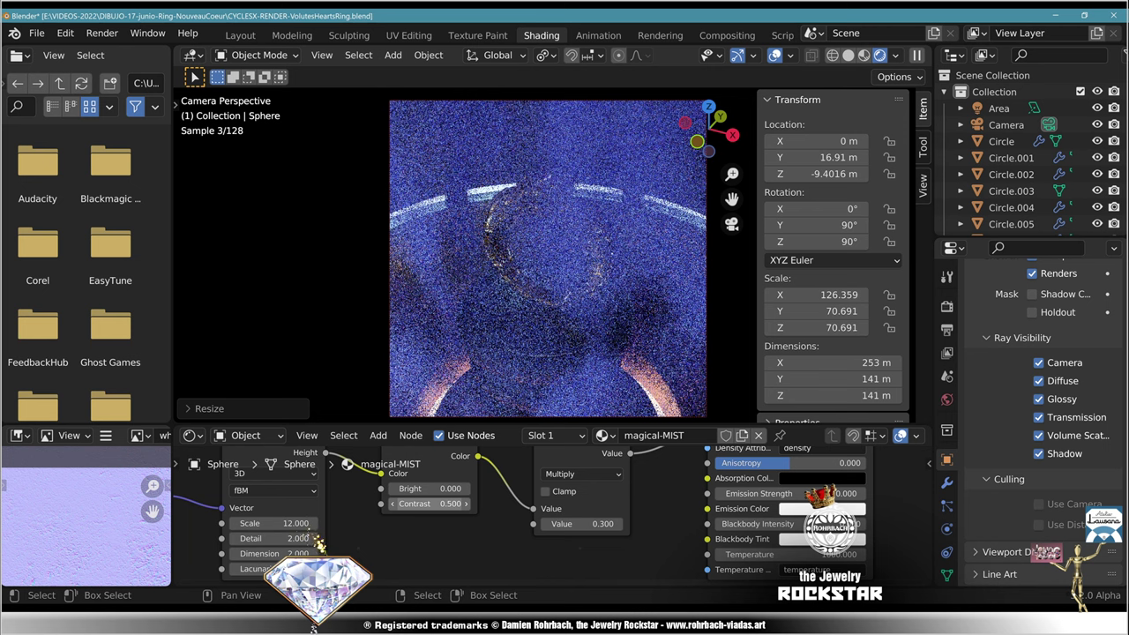
click(429, 504)
text(1)
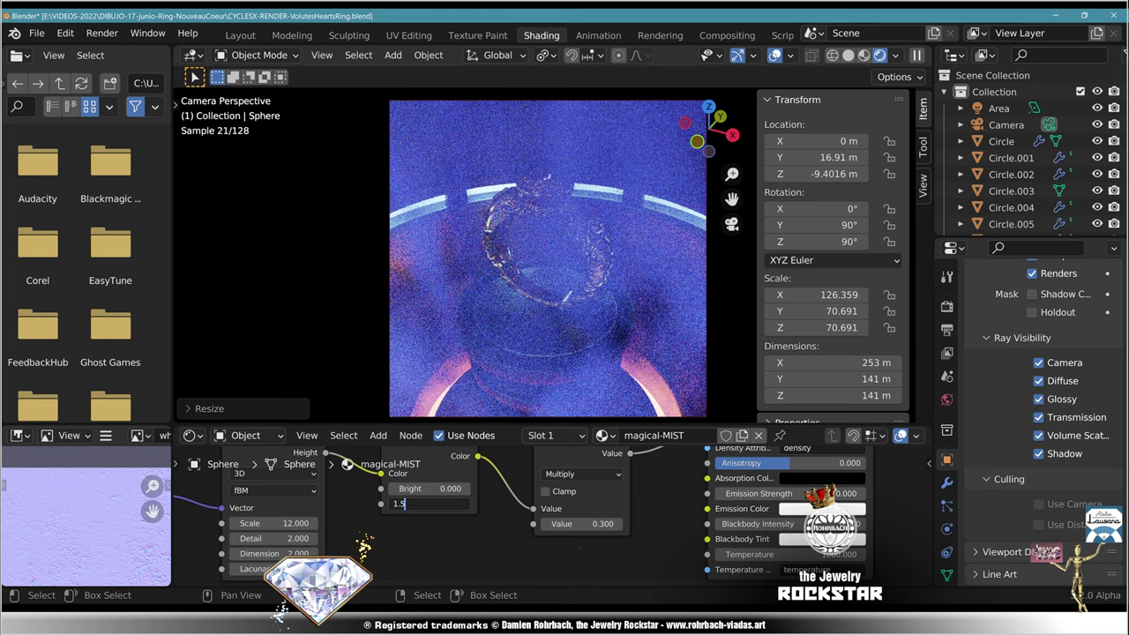
text(.5)
key(Return)
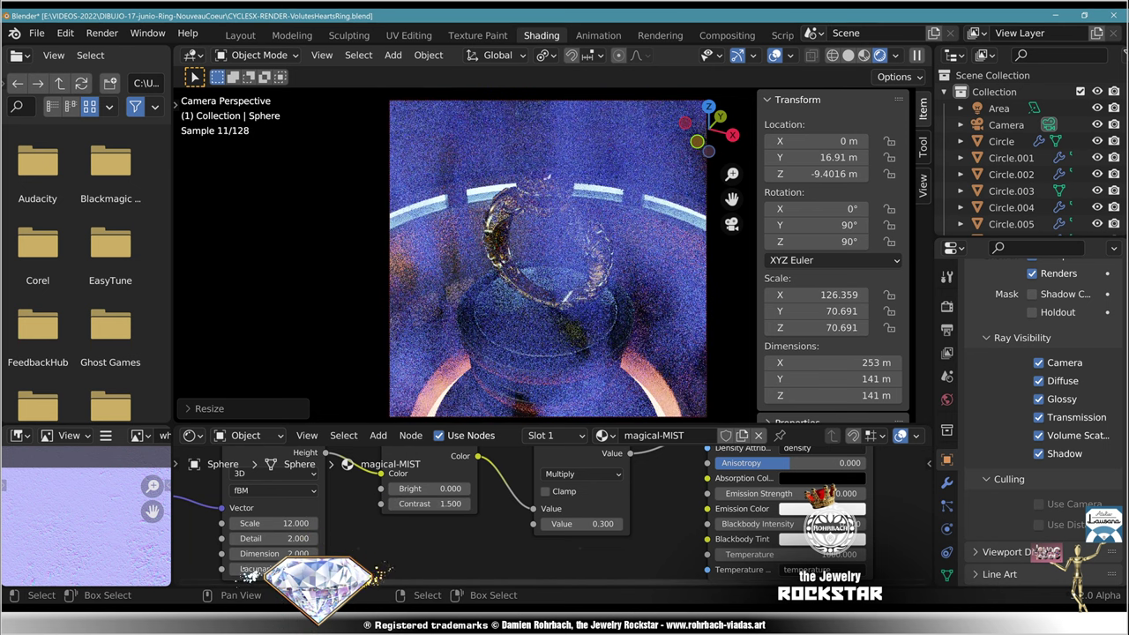
Step: Reduce the Multiply node's value to 0.05 and further down to 0.01
click(583, 524)
text(.)
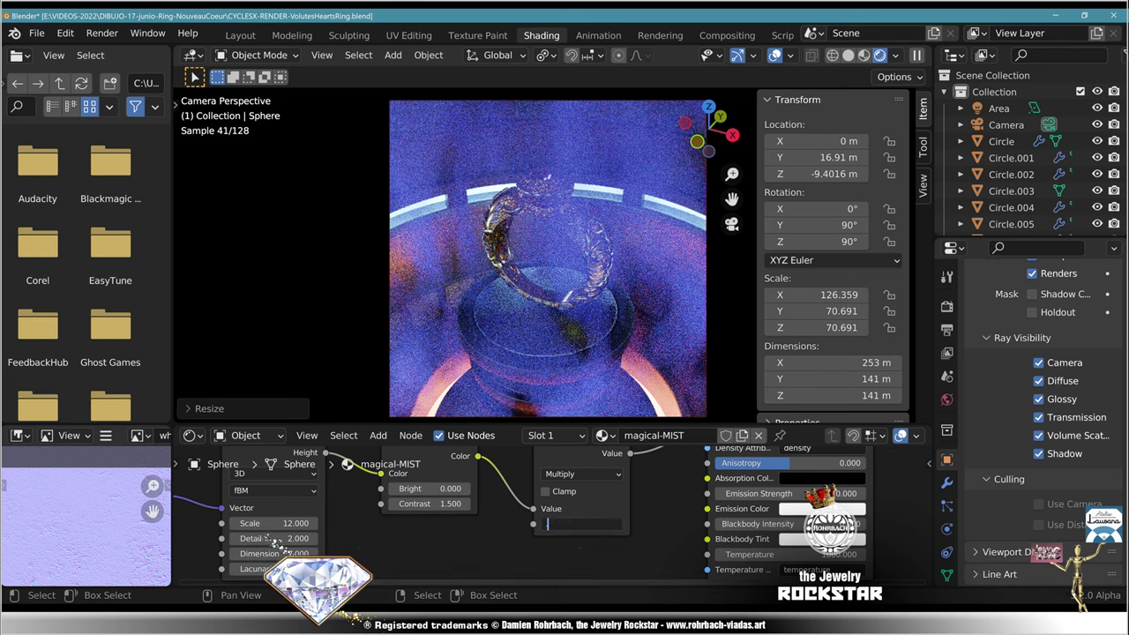
text(.05)
key(Return)
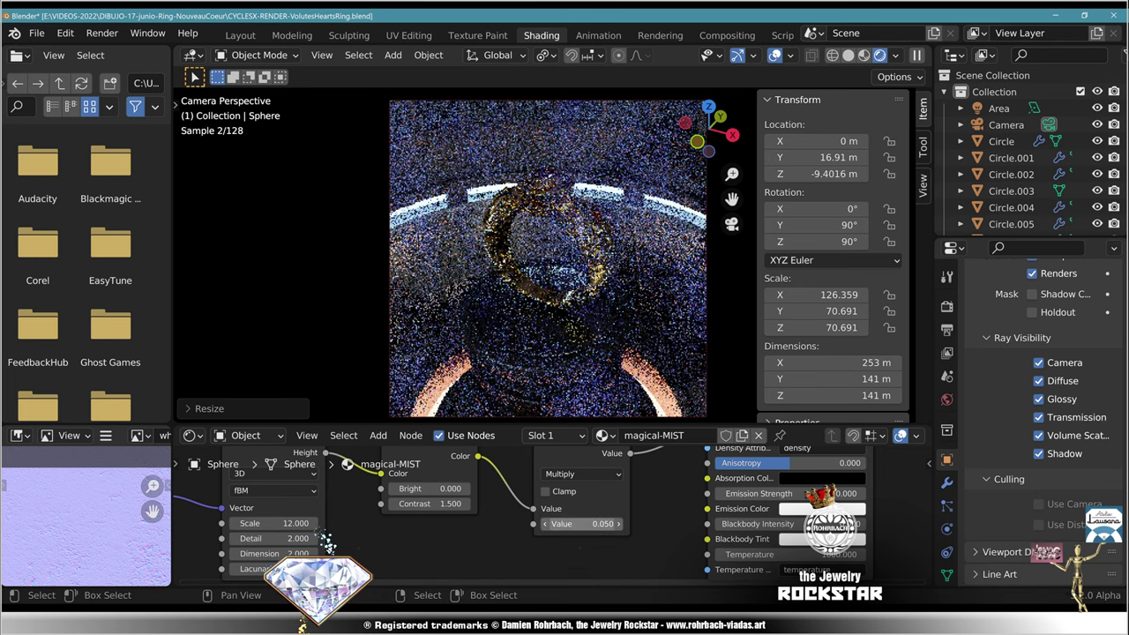
click(583, 524)
text(.0)
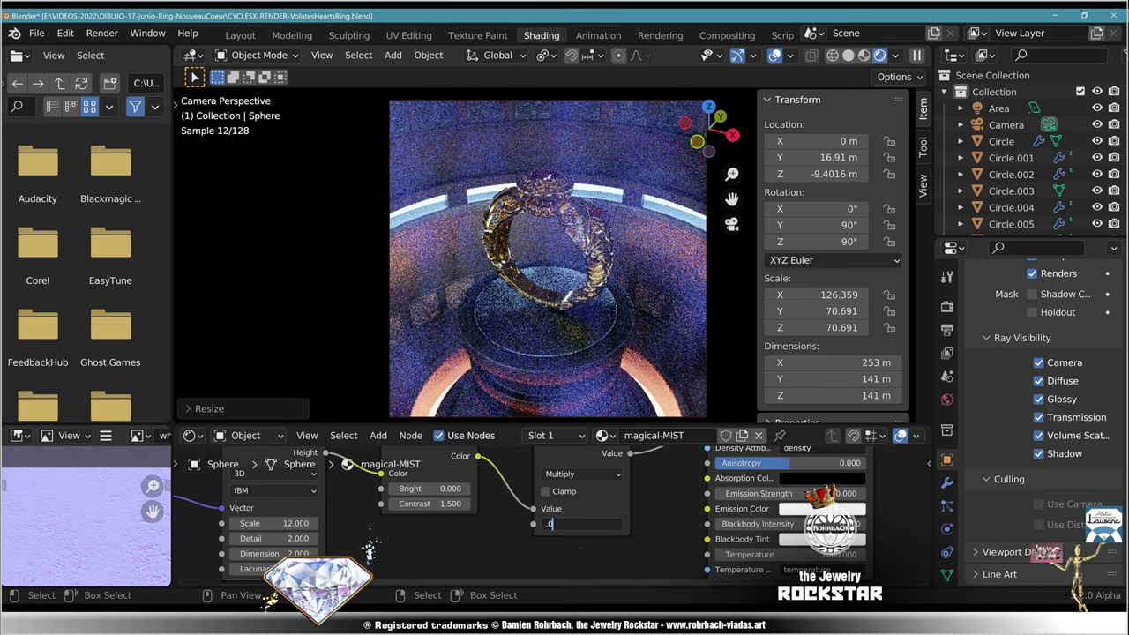
text(1)
key(Return)
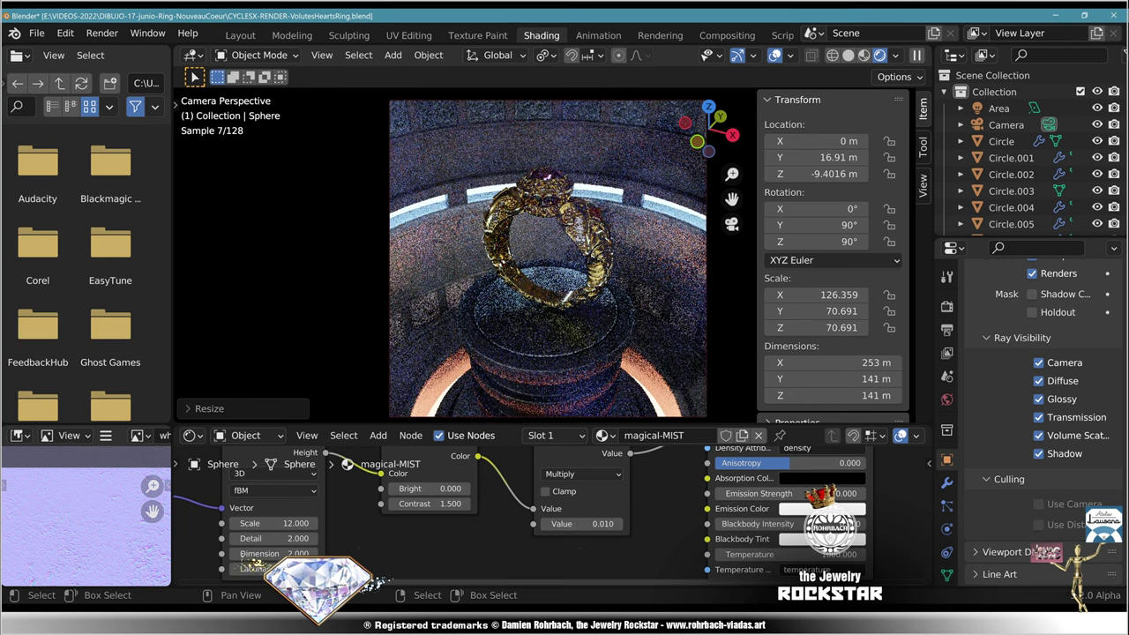
Step: Set the Bright/Contrast node's contrast to 2 and save the file
click(430, 503)
text(2)
key(Return)
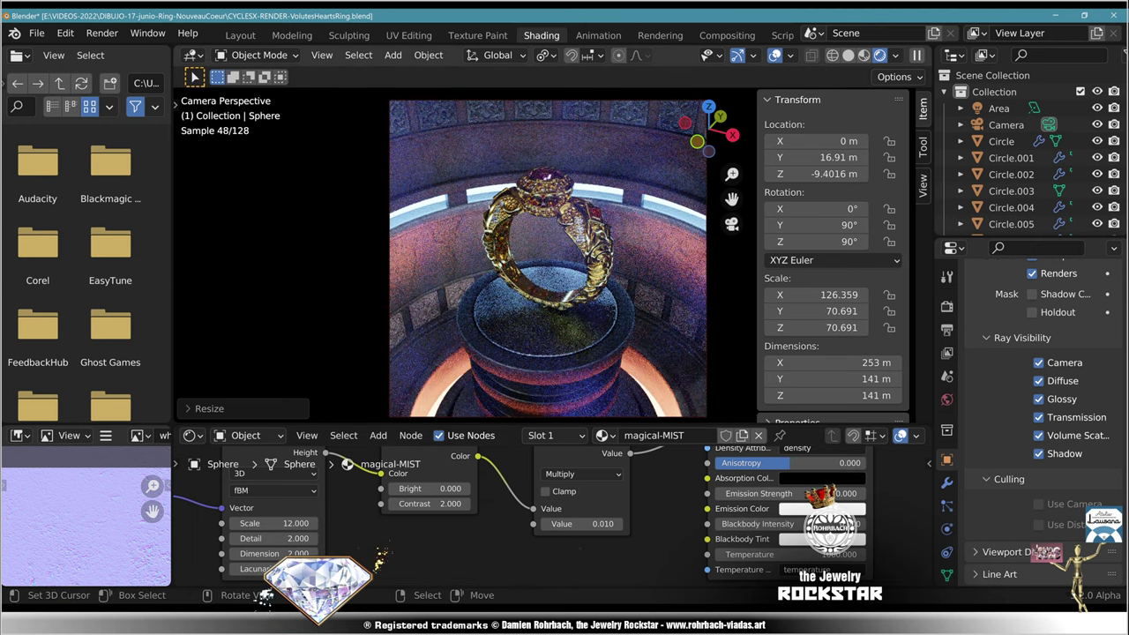
key(ctrl+s)
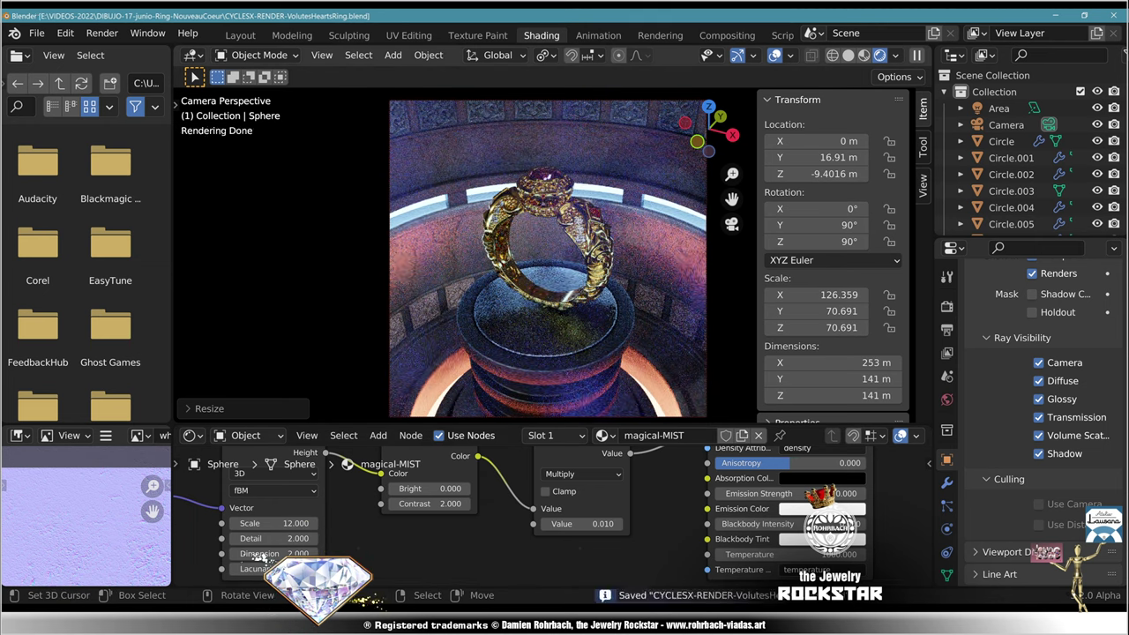
Step: Place the color ramp's blue stop at 0.247, ahead of the orange one, and the orange stop at 0.470
middle_drag(495, 451, 536, 584)
scroll(534, 503, up, 3)
drag(588, 465, 451, 465)
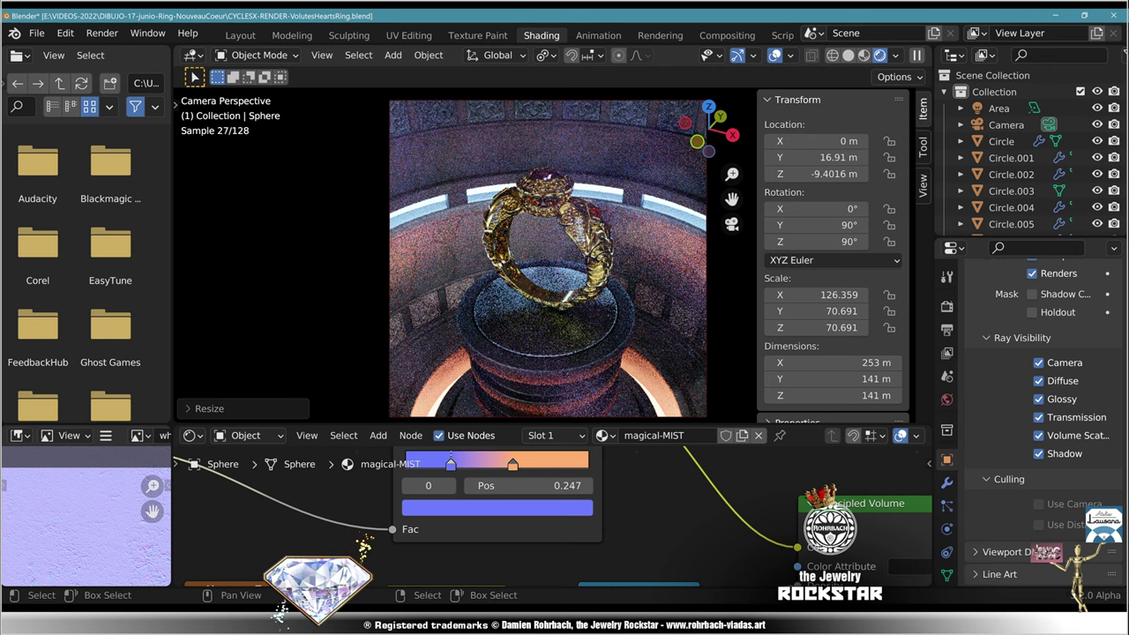
drag(512, 464, 491, 464)
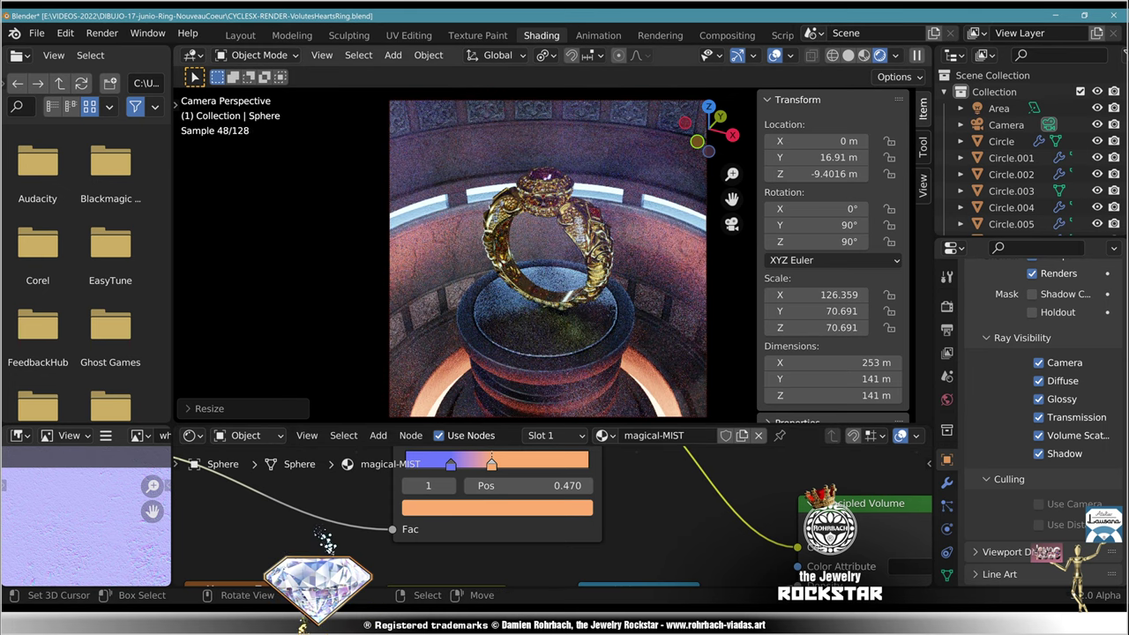
Step: While viewing from the front, lower both color ramp stops, with the orange one at 0.336, and return to the camera view
key(KP_1)
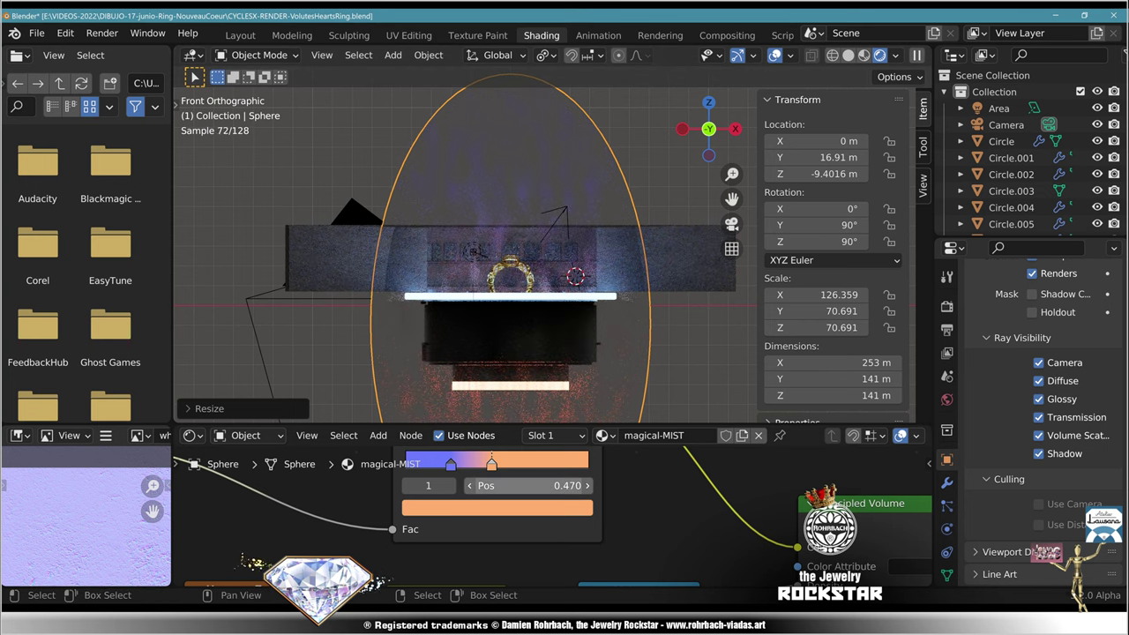
mouse_move(451, 464)
mouse_down()
mouse_move(417, 464)
mouse_move(480, 464)
mouse_move(467, 464)
mouse_up()
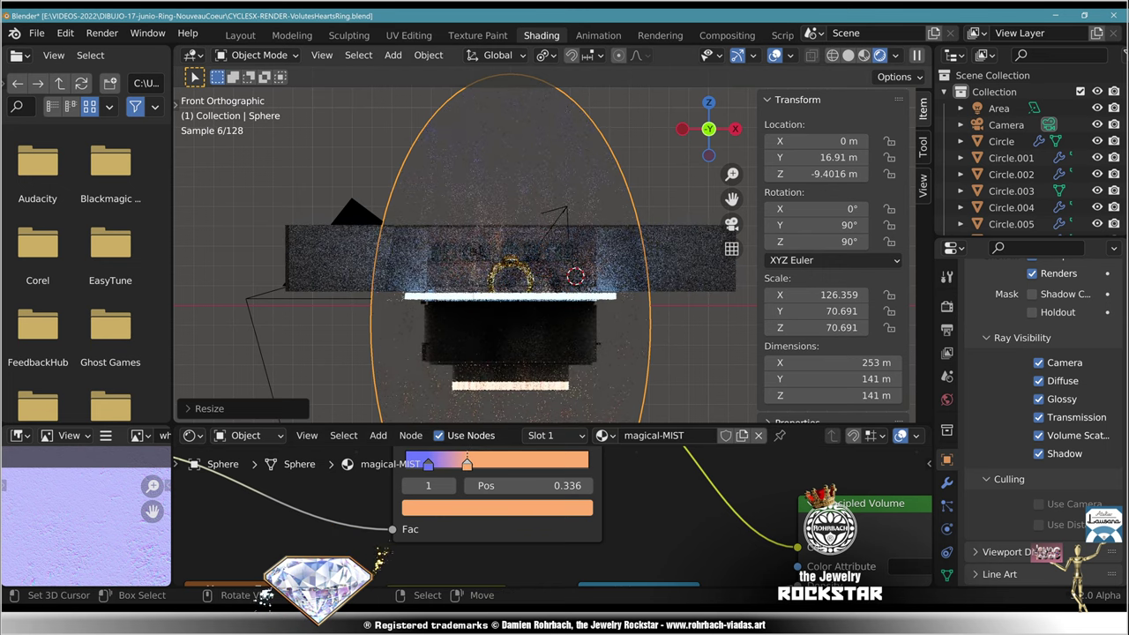
key(KP_0)
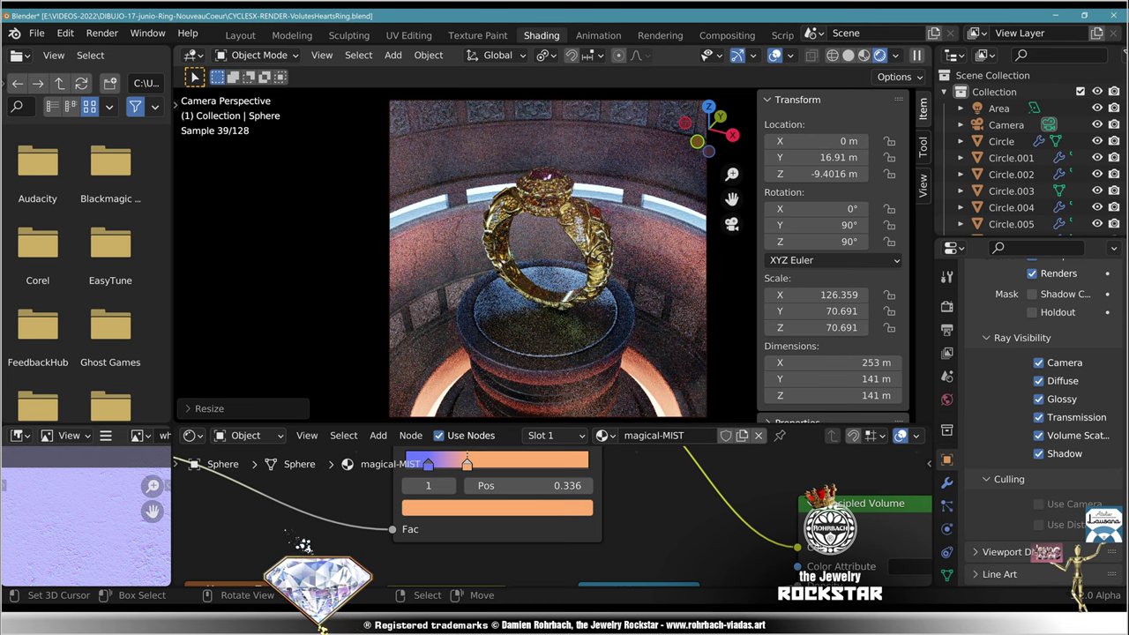
Step: Reverse the order of the color ramp's stops, placing the orange stop at 0.392 ahead of the blue one
mouse_move(428, 464)
mouse_down()
mouse_move(481, 464)
mouse_move(444, 464)
mouse_up()
key(ctrl+z)
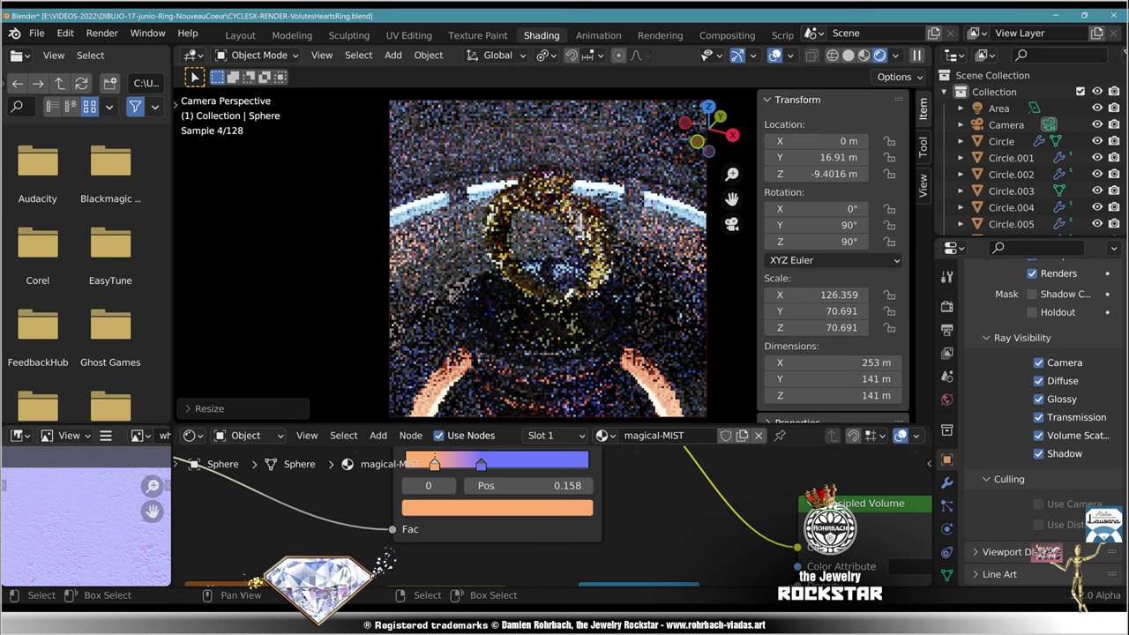
click(481, 464)
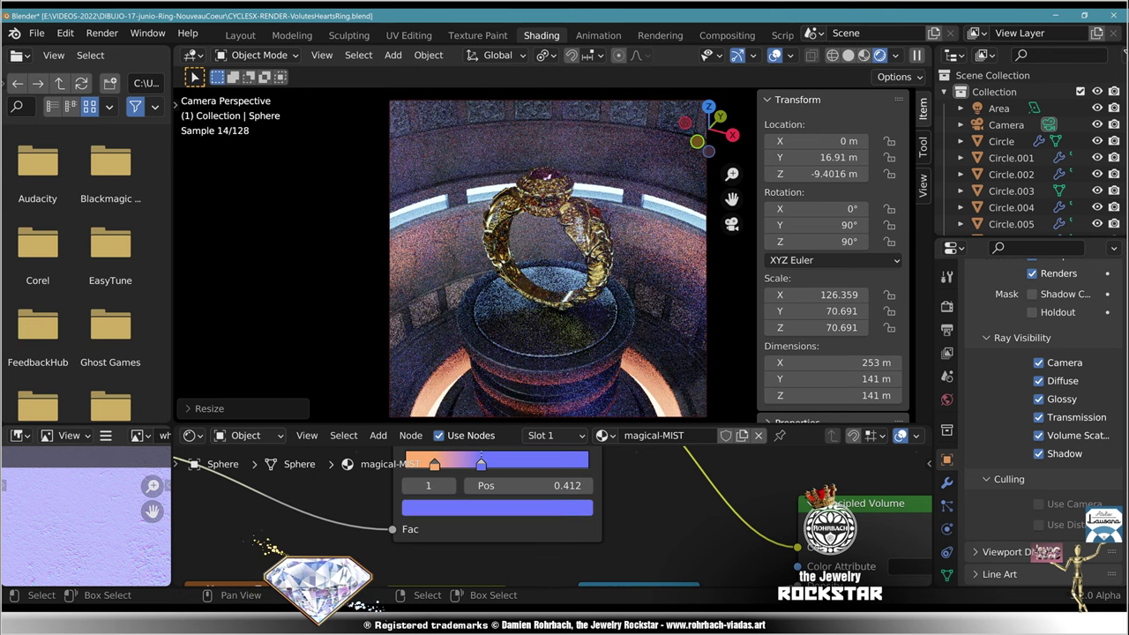
key(ctrl+z)
key(ctrl+z)
key(ctrl+z)
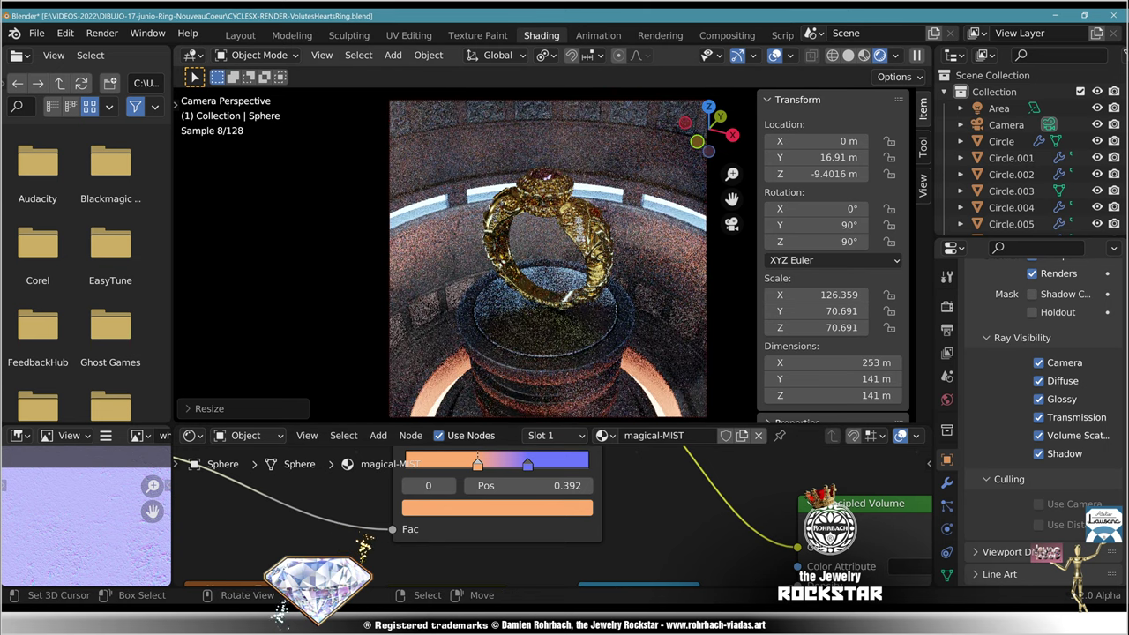
Step: Save the file and set the mist sphere's Z rotation to 95°
key(KP_1)
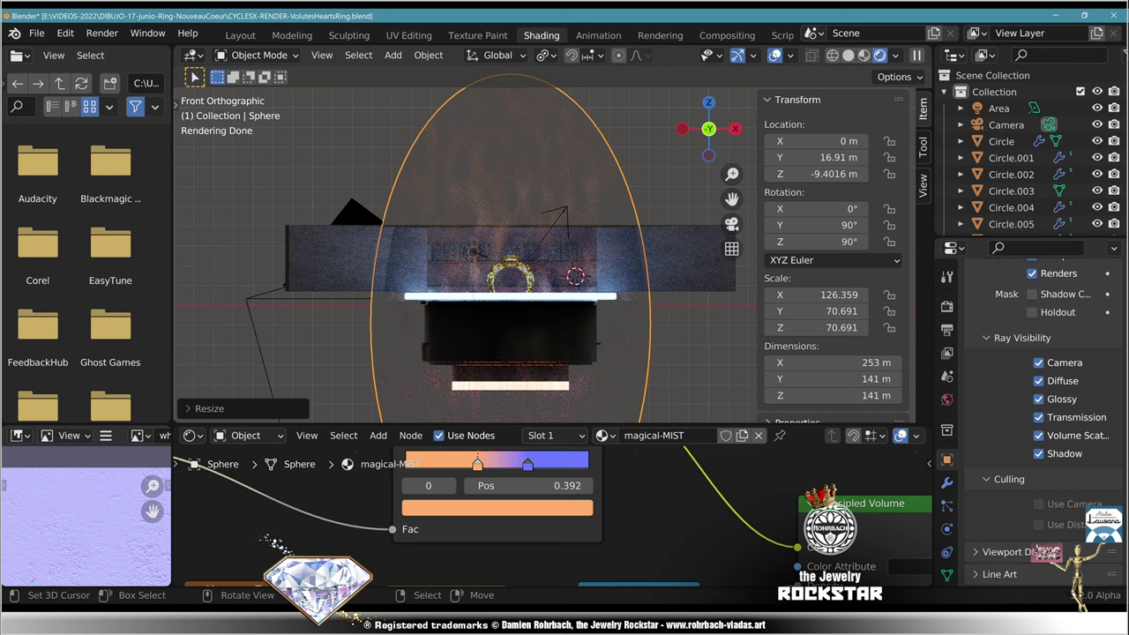
key(KP_0)
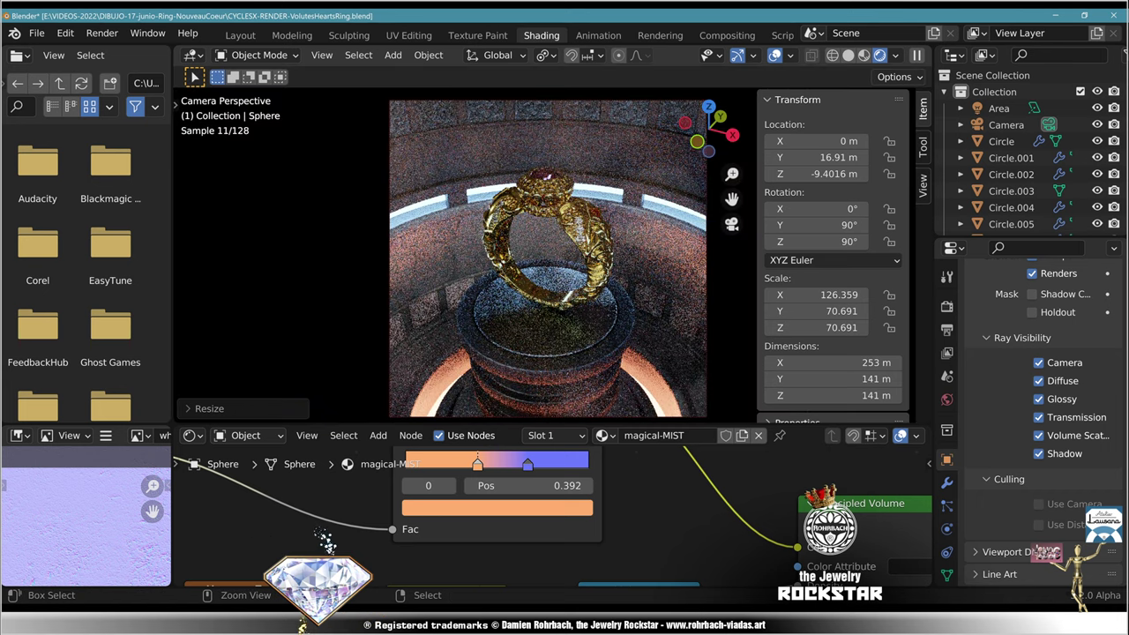
key(ctrl+s)
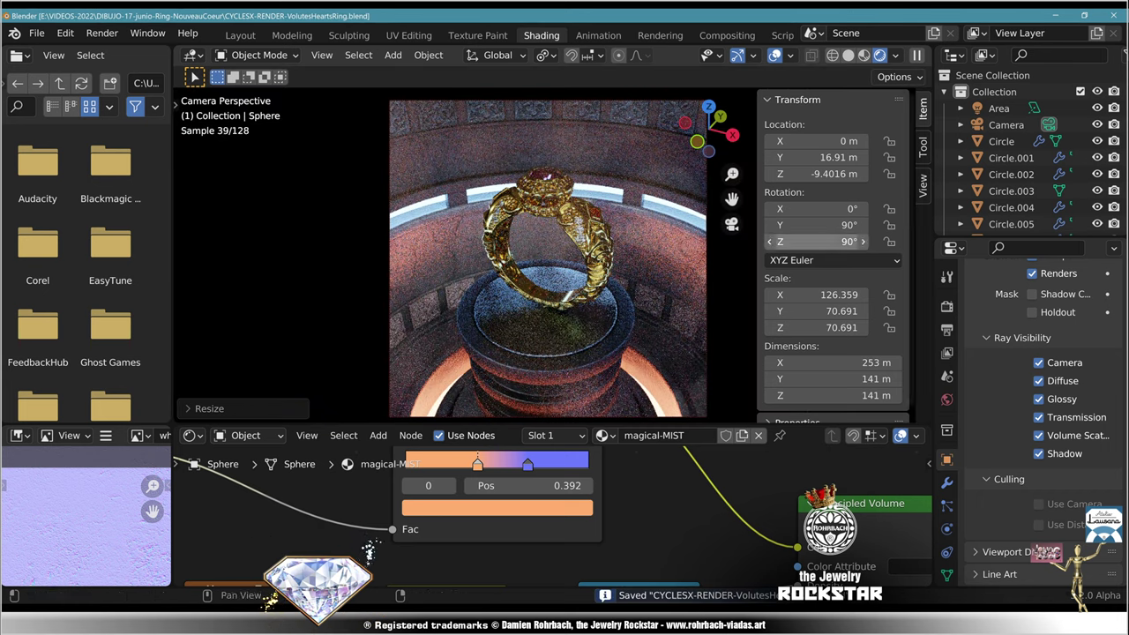
mouse_move(816, 242)
mouse_down()
mouse_move(843, 242)
mouse_move(823, 242)
mouse_up()
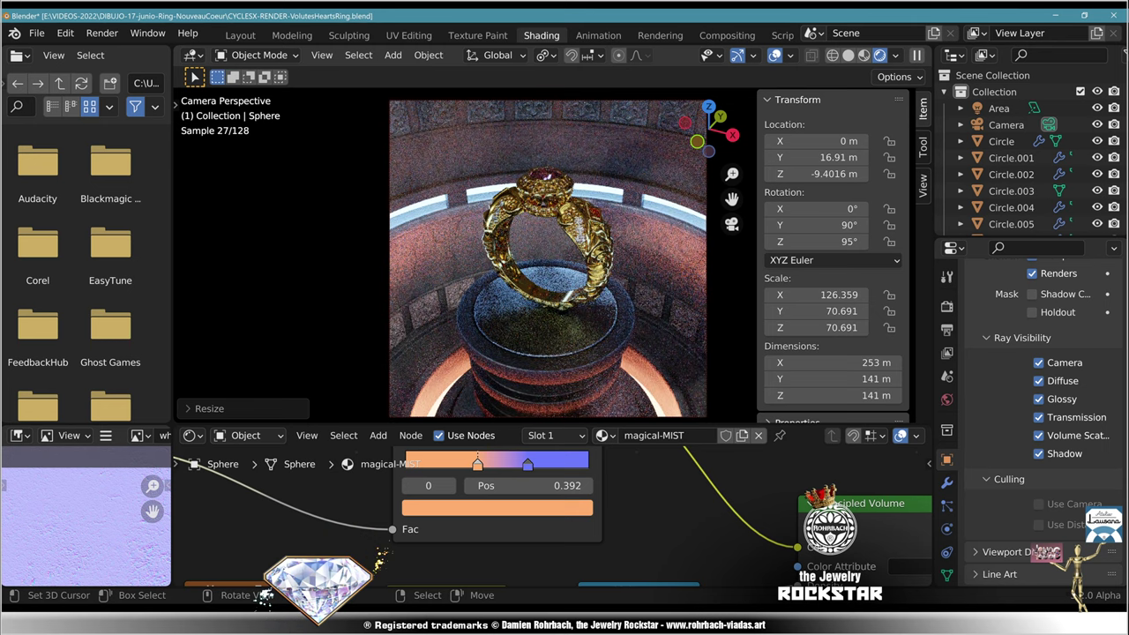
Step: Set the Bright/Contrast node's contrast to 5 and the Multiply node's value to 0.1
middle_drag(529, 569, 507, 420)
double_click(425, 526)
text(5)
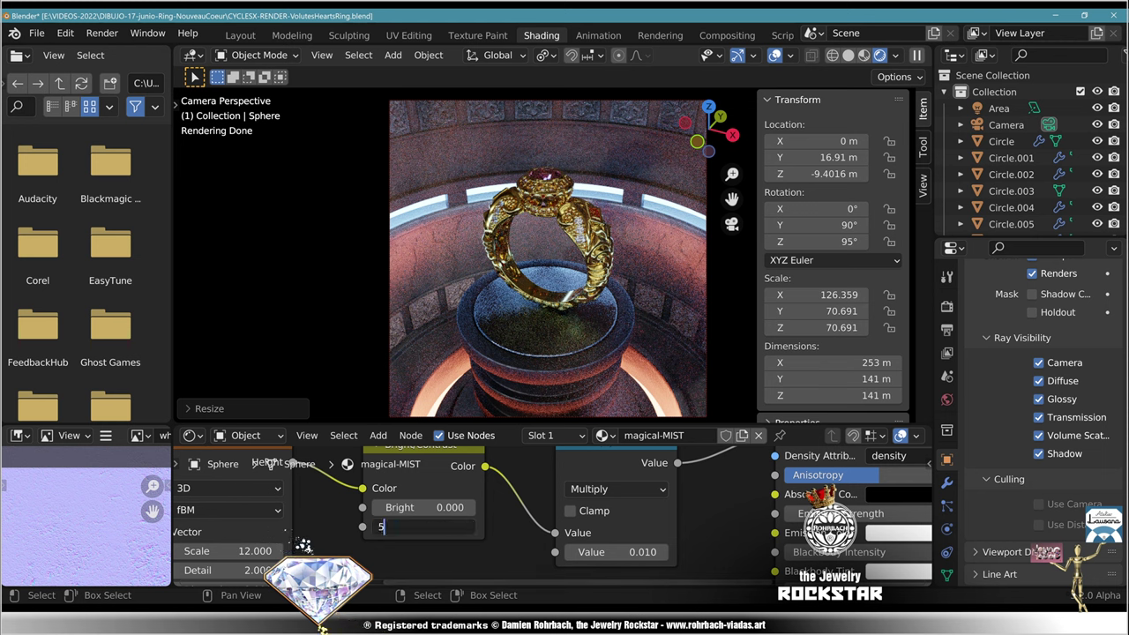
key(Return)
click(618, 552)
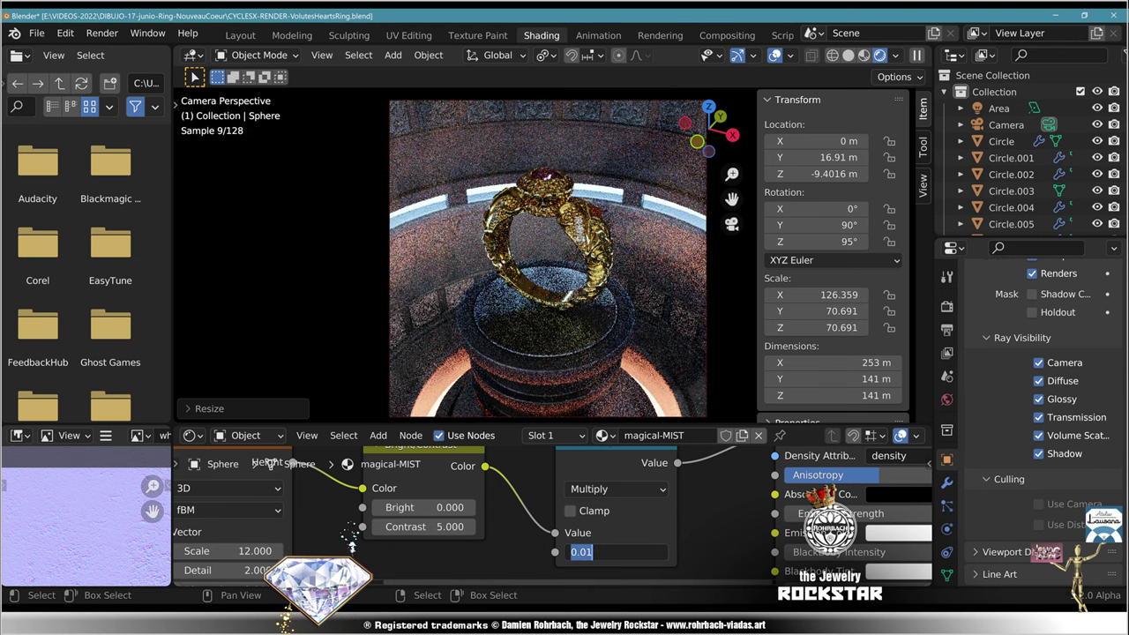
text(.1)
key(Return)
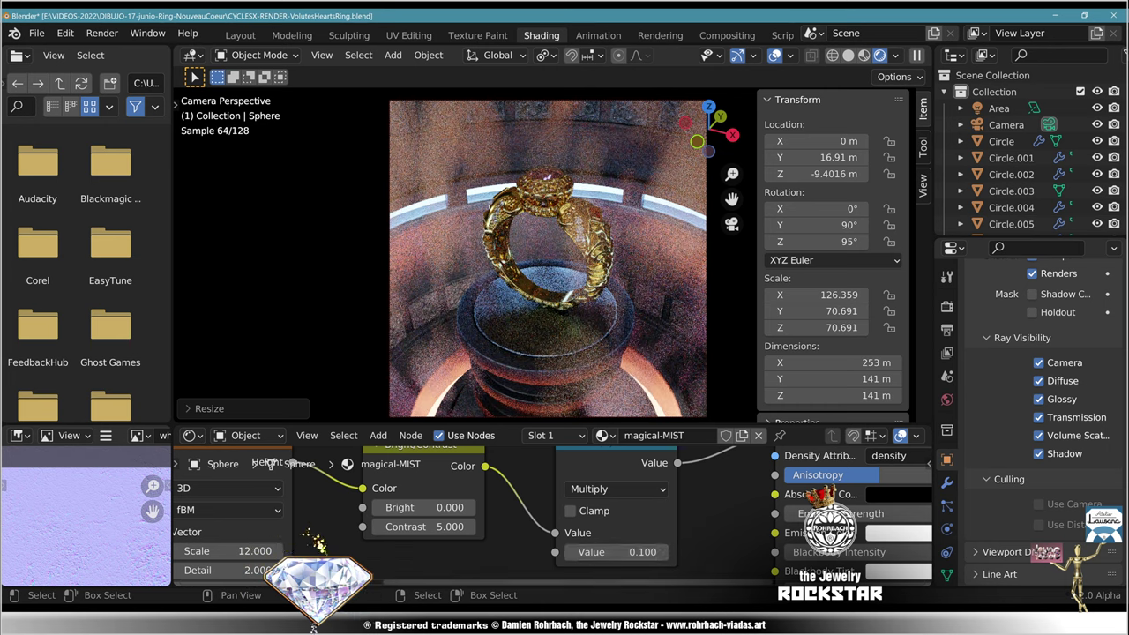
Step: Set the Musgrave Texture's detail to 10
middle_drag(342, 519, 546, 441)
double_click(430, 493)
text(10)
key(Return)
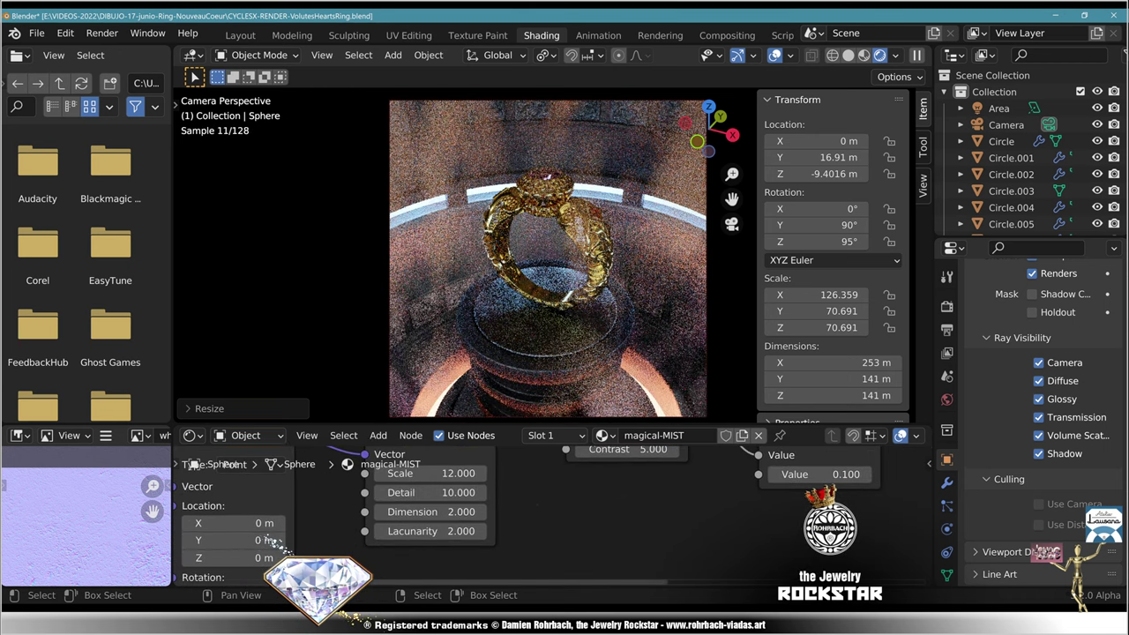
Step: Try a lacunarity of 1 on the Musgrave Texture and raise it to 1.5
click(432, 531)
text(1)
key(Return)
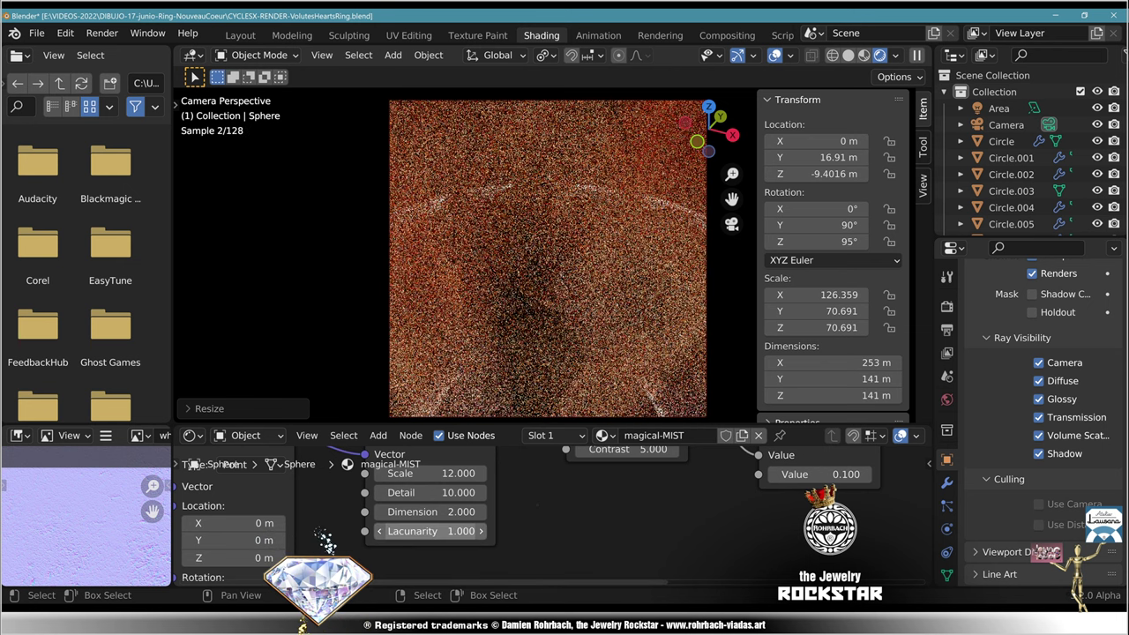
click(433, 532)
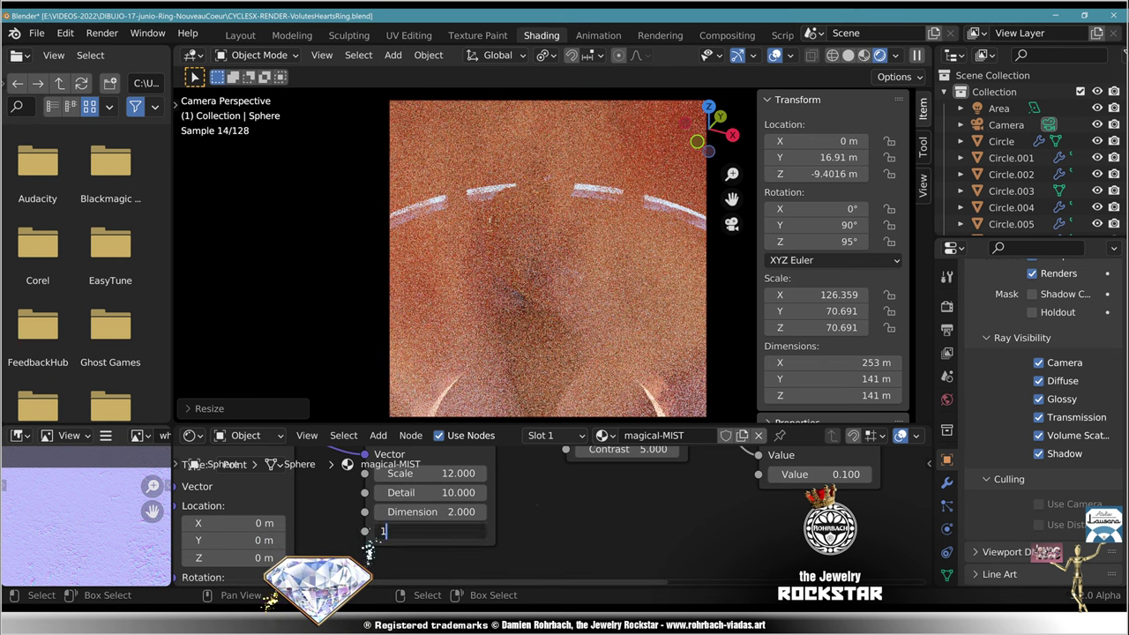
text(1.5)
key(Return)
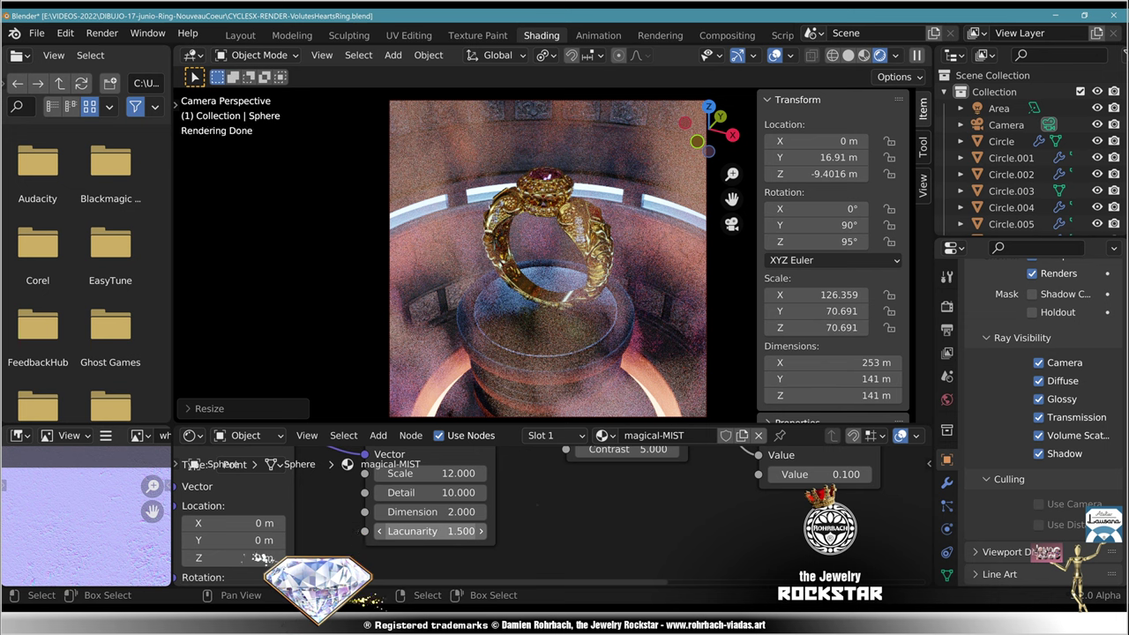
middle_drag(458, 454, 497, 631)
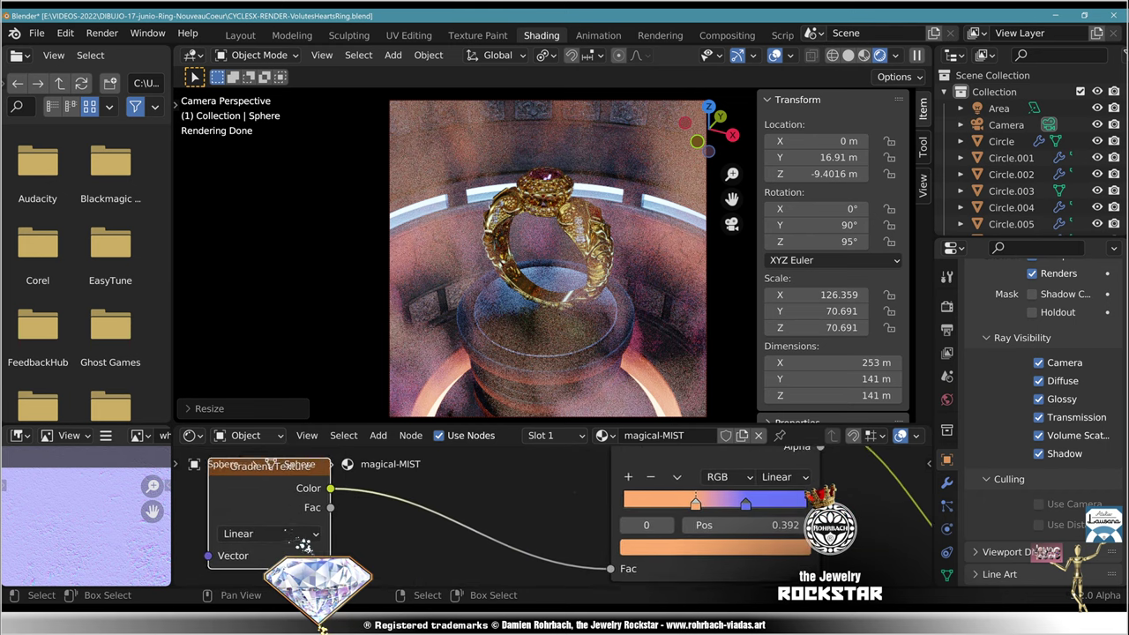
Step: Reposition the mist color ramp's stops, moving the blue stop slightly toward the orange one and the orange stop to about 0.259
middle_drag(776, 527, 711, 526)
scroll(710, 526, up, 8)
click(795, 494)
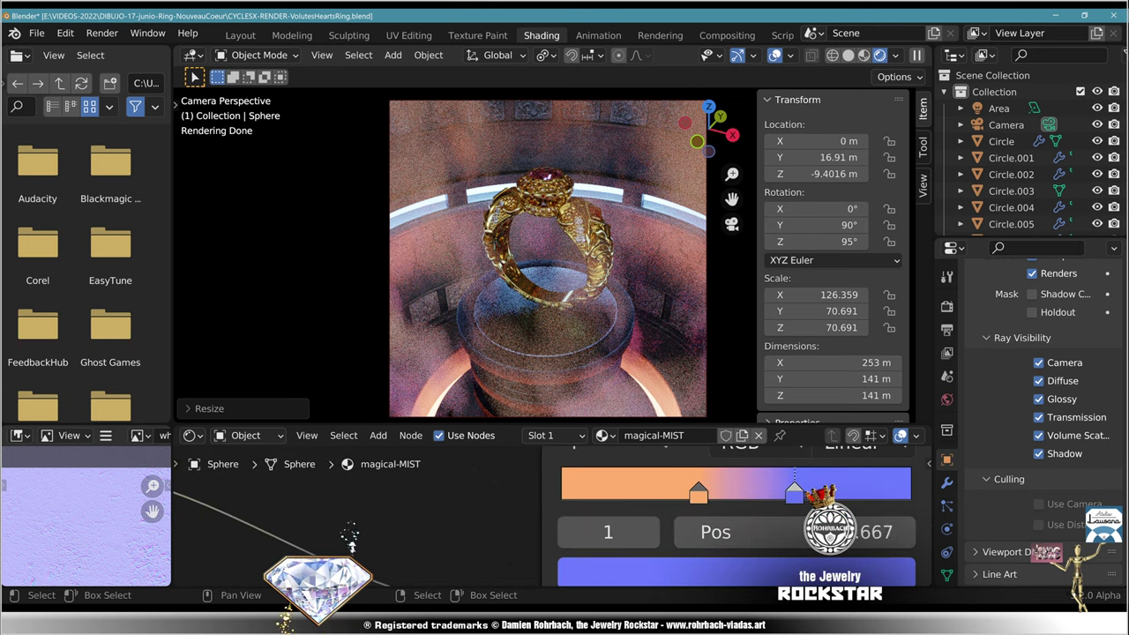
drag(795, 494, 723, 494)
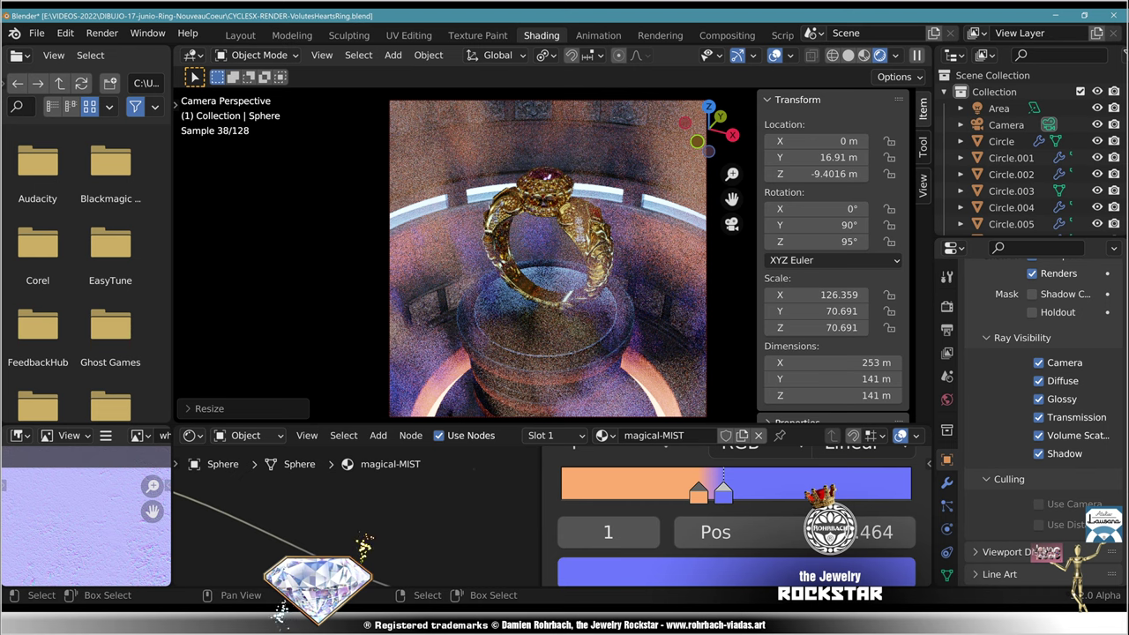
drag(724, 494, 767, 494)
drag(698, 494, 653, 494)
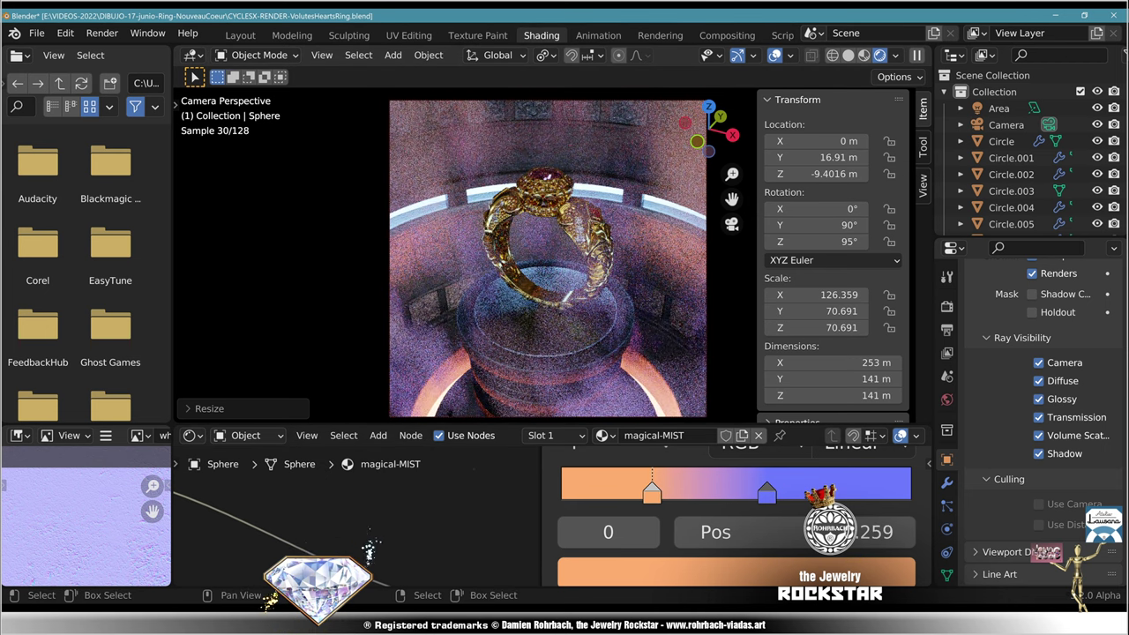
Step: Set the mist material's Multiply node value to 0.01
middle_drag(653, 494, 298, 123)
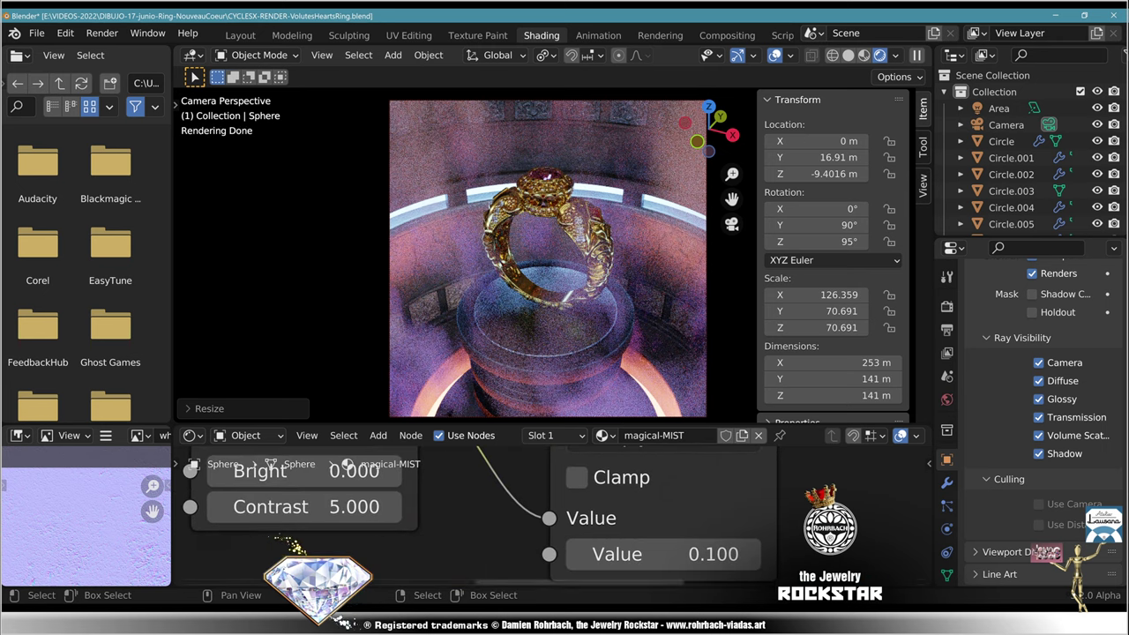
click(662, 554)
text(.)
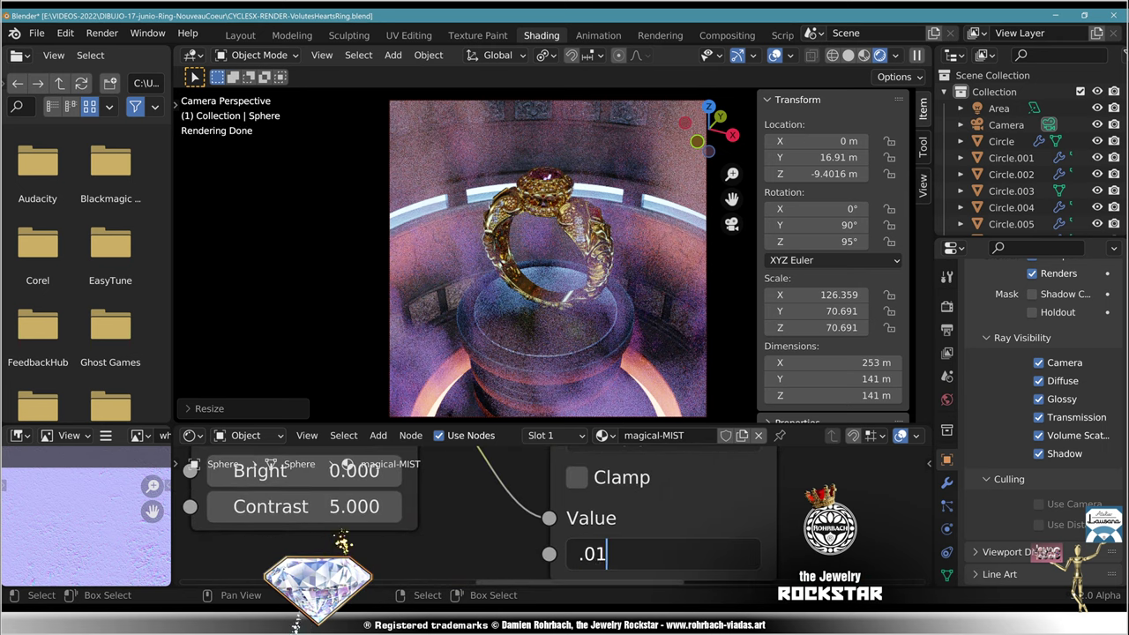
text(01)
key(Return)
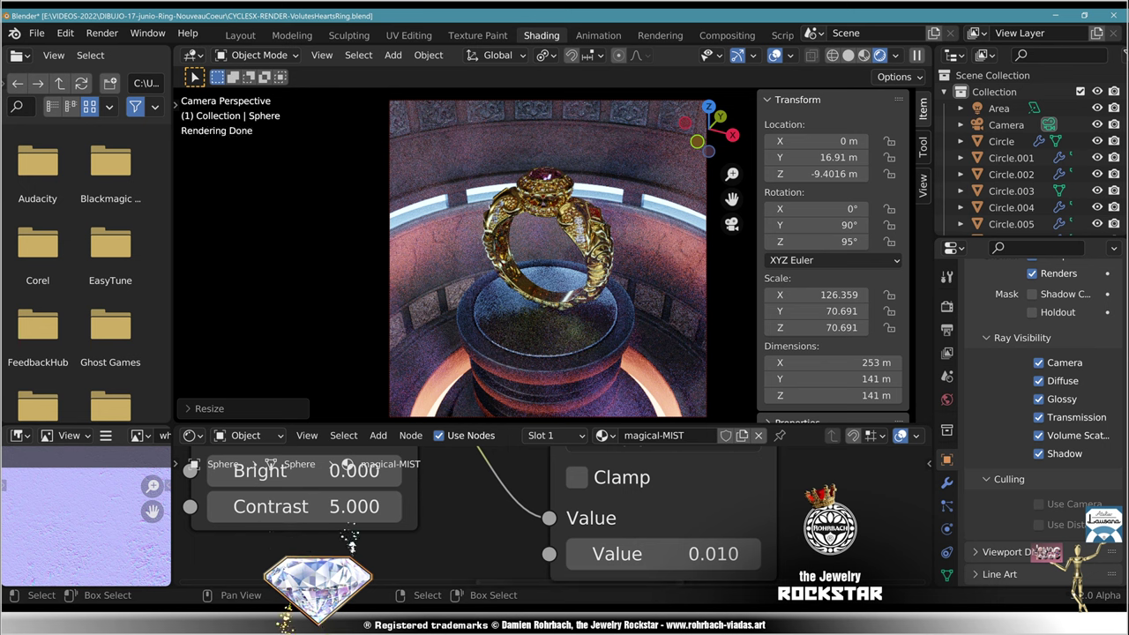
Step: Save the file and try a value of 1.5 on the lower mouldings' Hue Saturation Value node, settling on 1
click(687, 320)
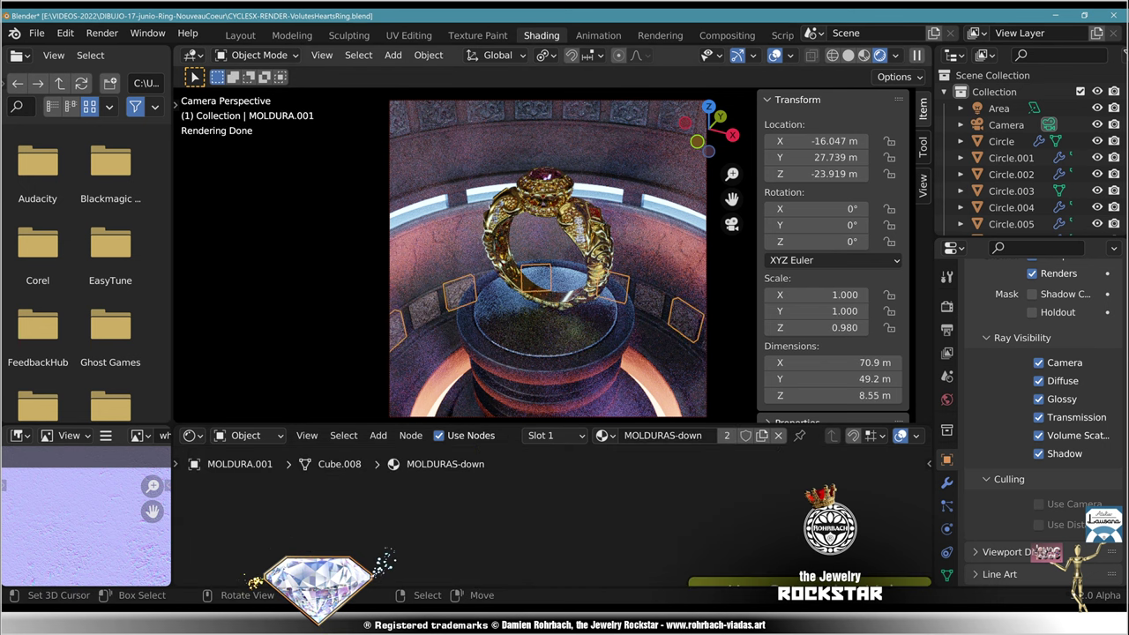
key(ctrl+s)
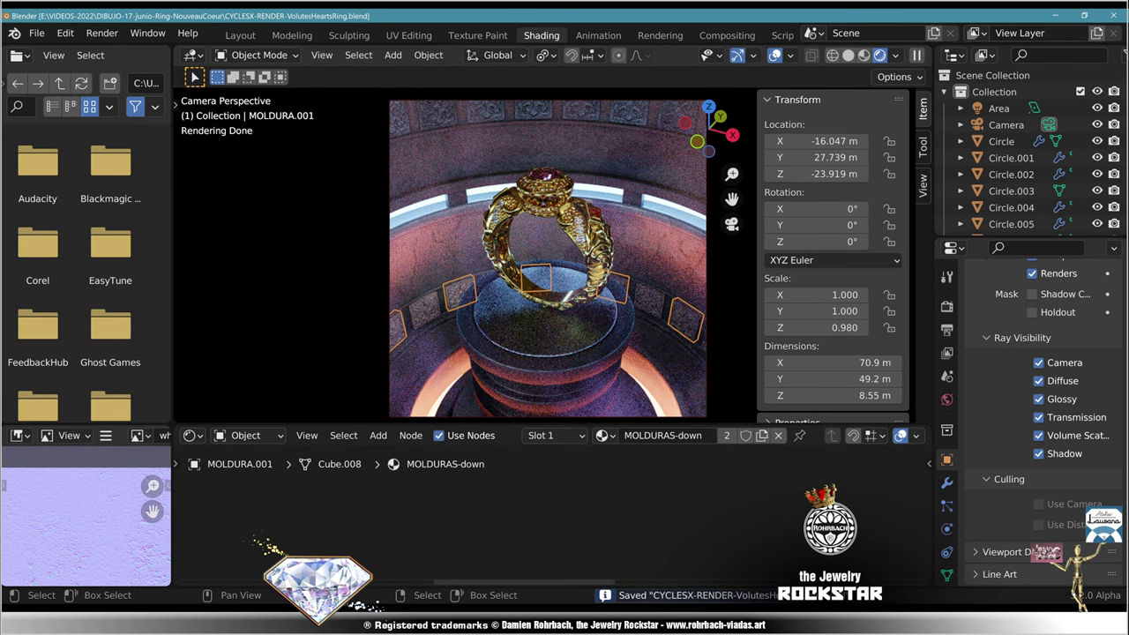
middle_drag(847, 573, 528, 462)
scroll(556, 512, down, 5)
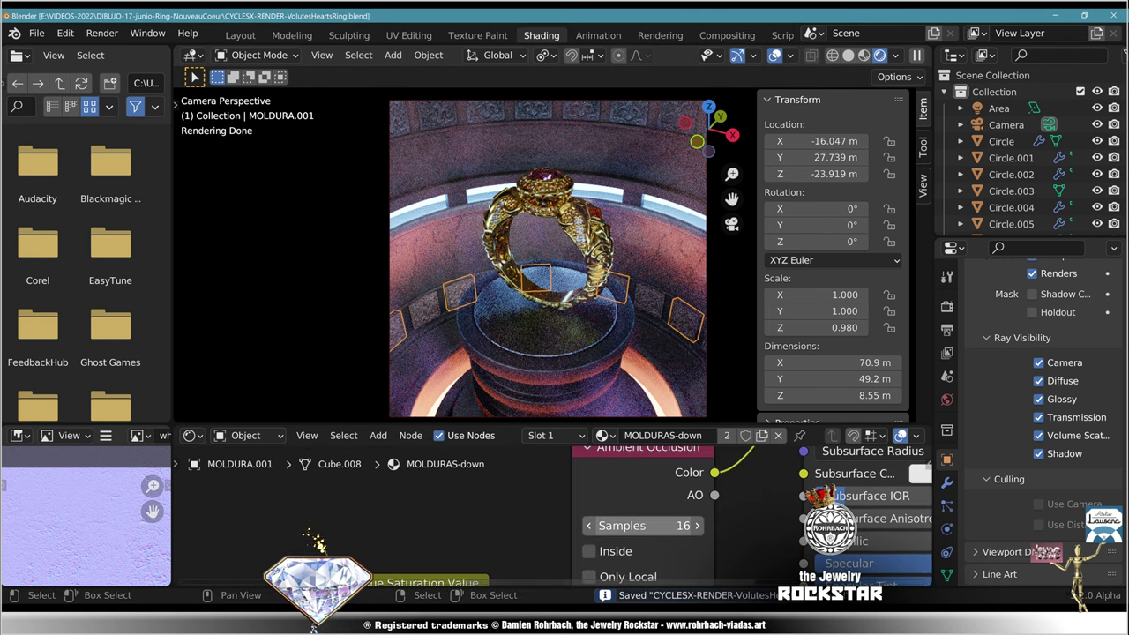
scroll(556, 511, down, 5)
middle_drag(555, 538, 629, 452)
middle_drag(513, 557, 549, 515)
scroll(550, 516, up, 8)
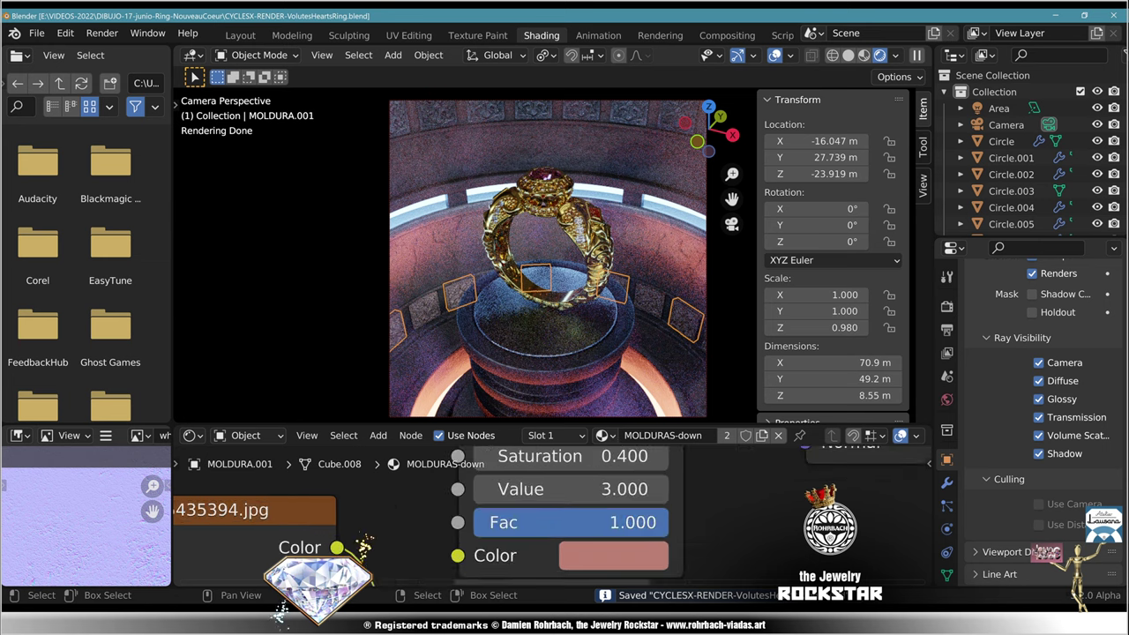
click(571, 490)
text(1.5)
key(Return)
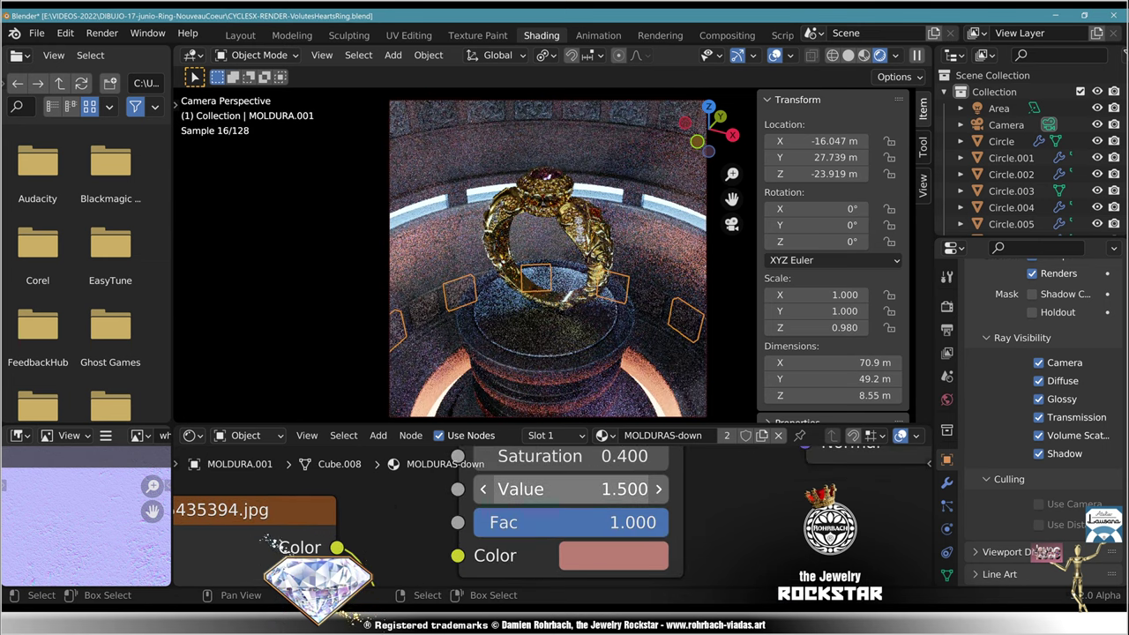
click(573, 489)
text(1)
key(Return)
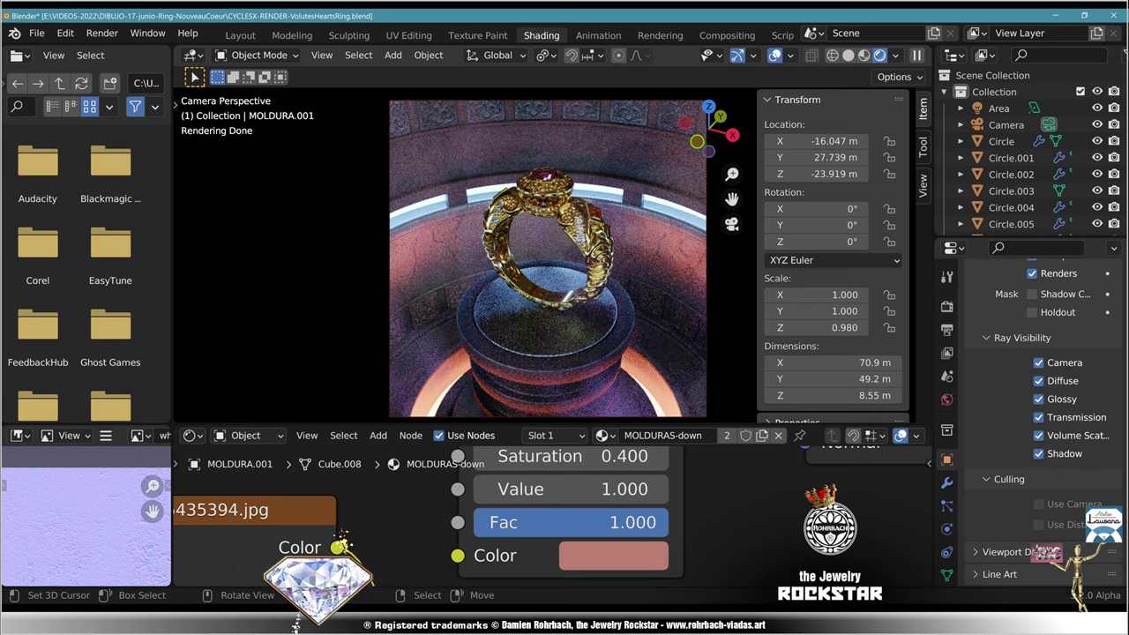
Step: Set the upper mouldings' Hue Saturation Value node to saturation 0.1 and value 1, and save the file
right_click(612, 146)
right_click(612, 145)
right_click(623, 119)
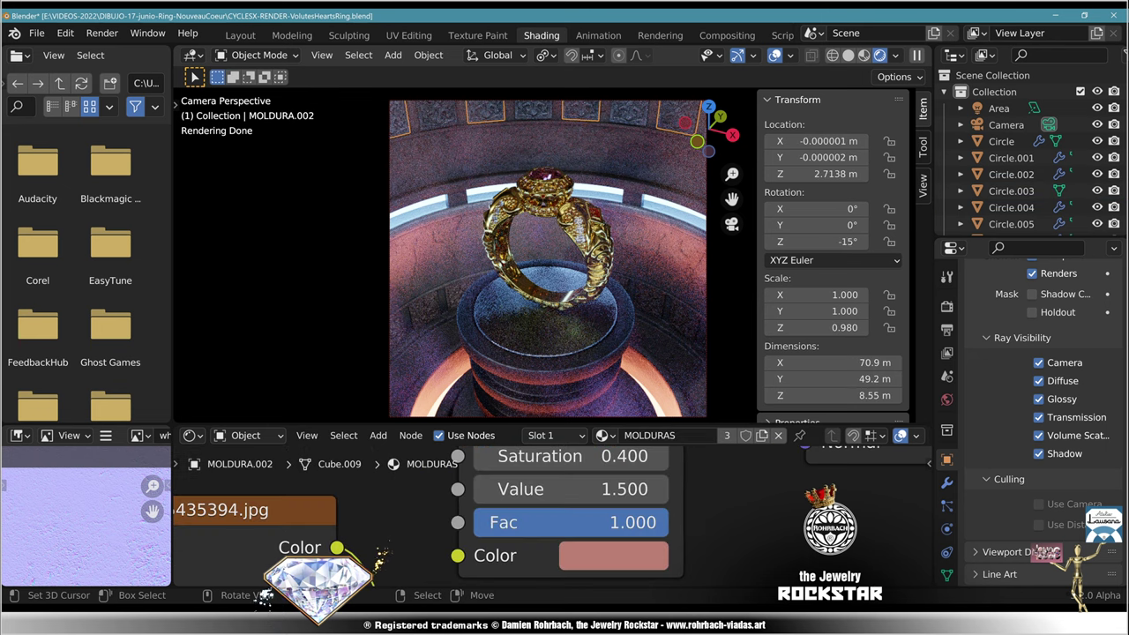
scroll(560, 527, down, 3)
middle_drag(559, 528, 514, 569)
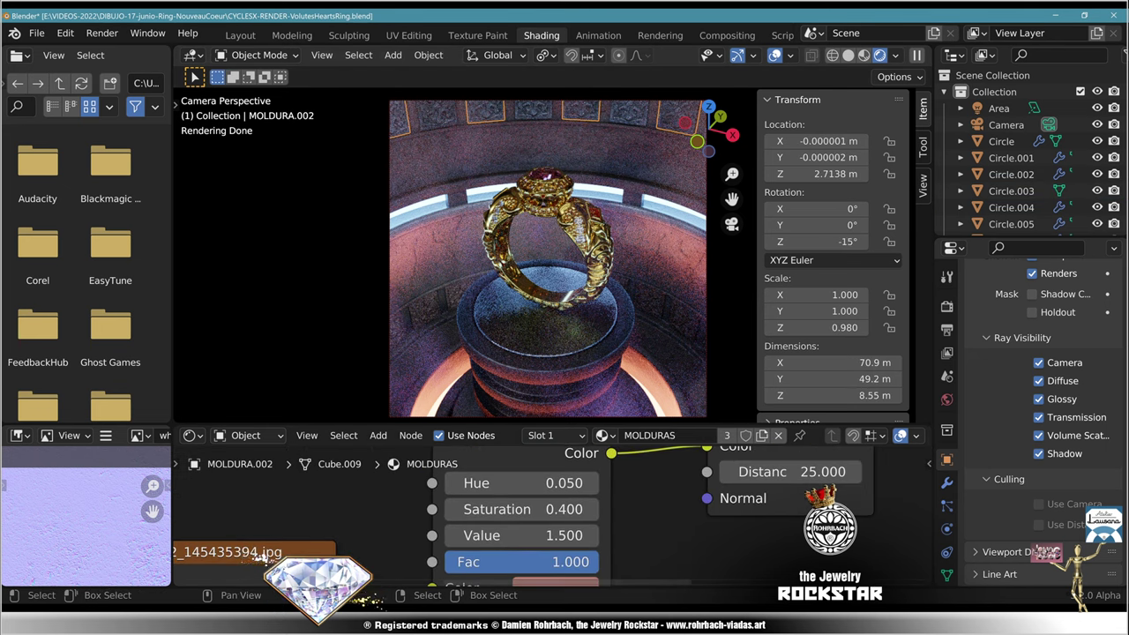
scroll(264, 558, up, 2)
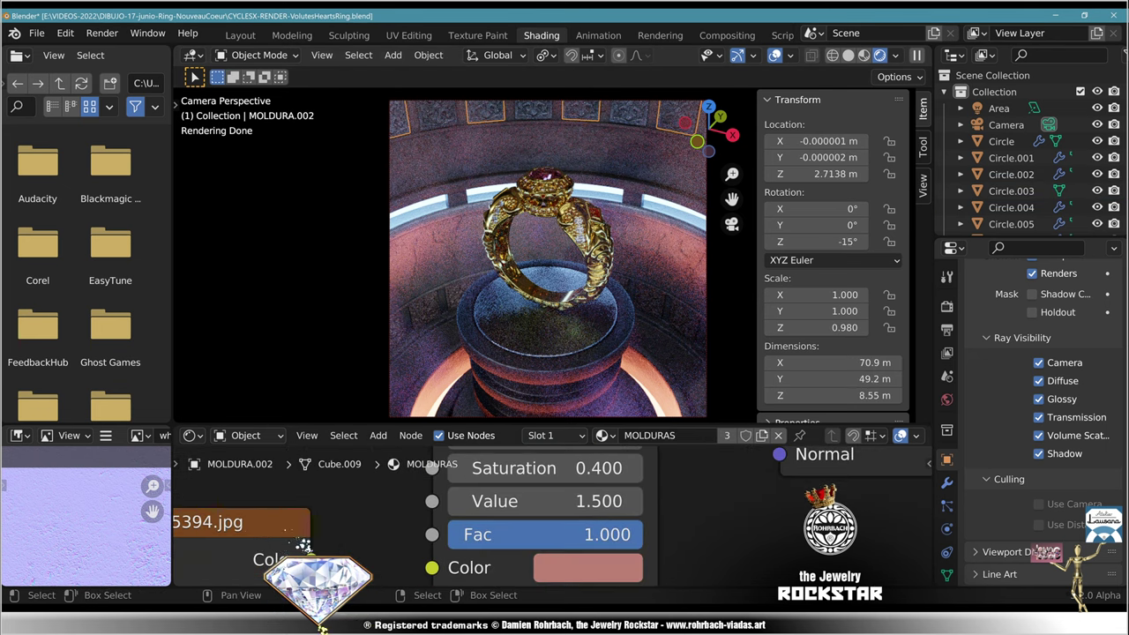
middle_drag(549, 519, 536, 559)
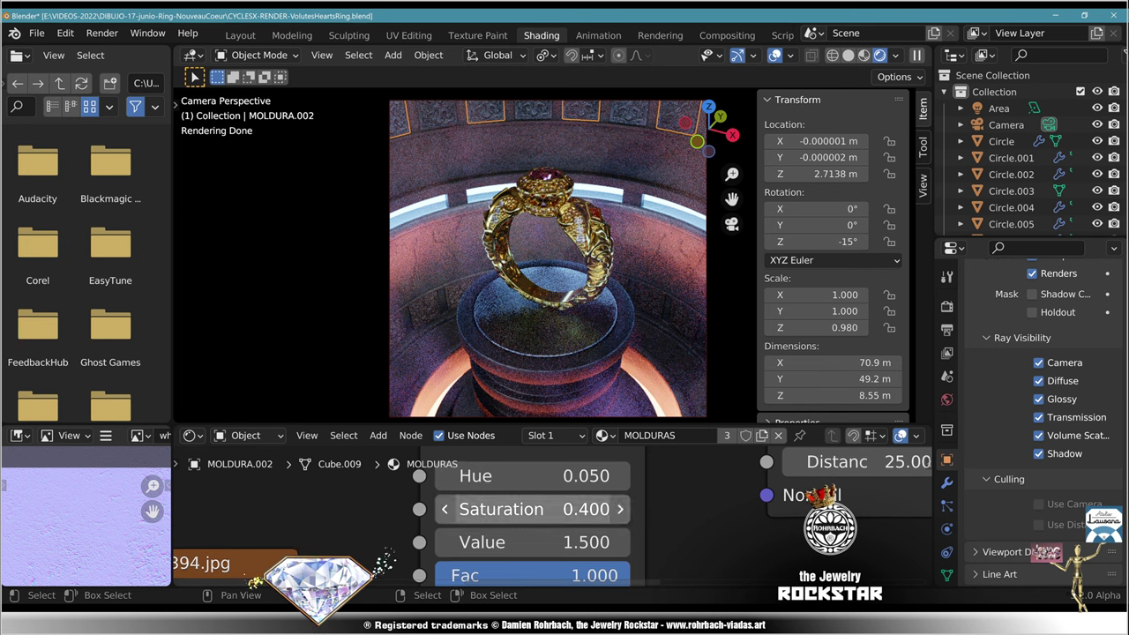
click(534, 509)
text(.1)
key(Return)
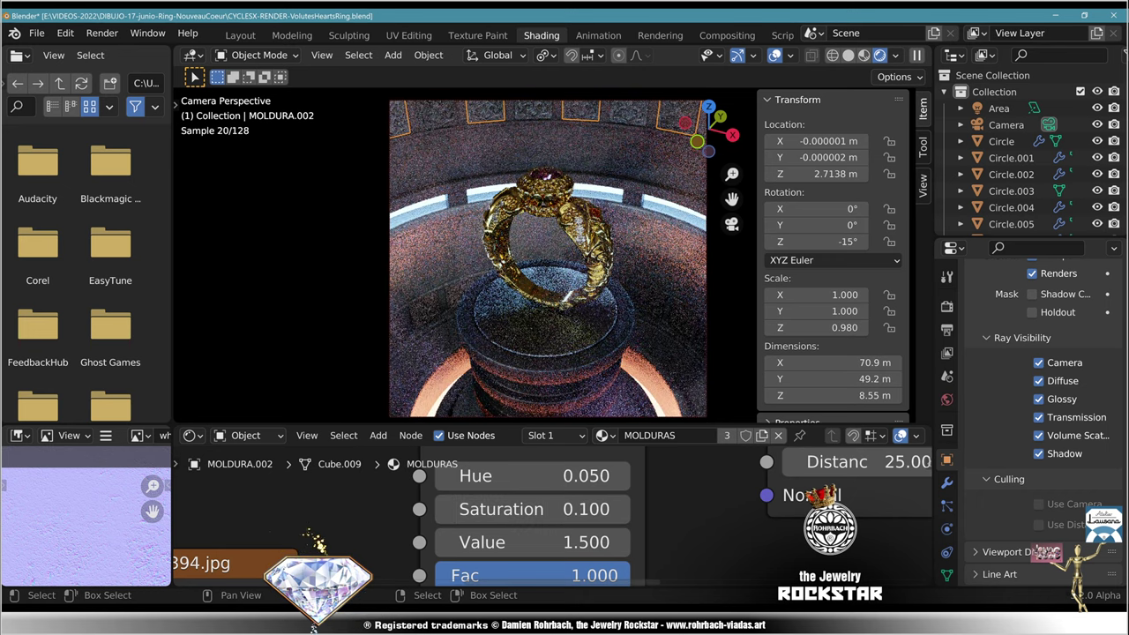
key(BackSpace)
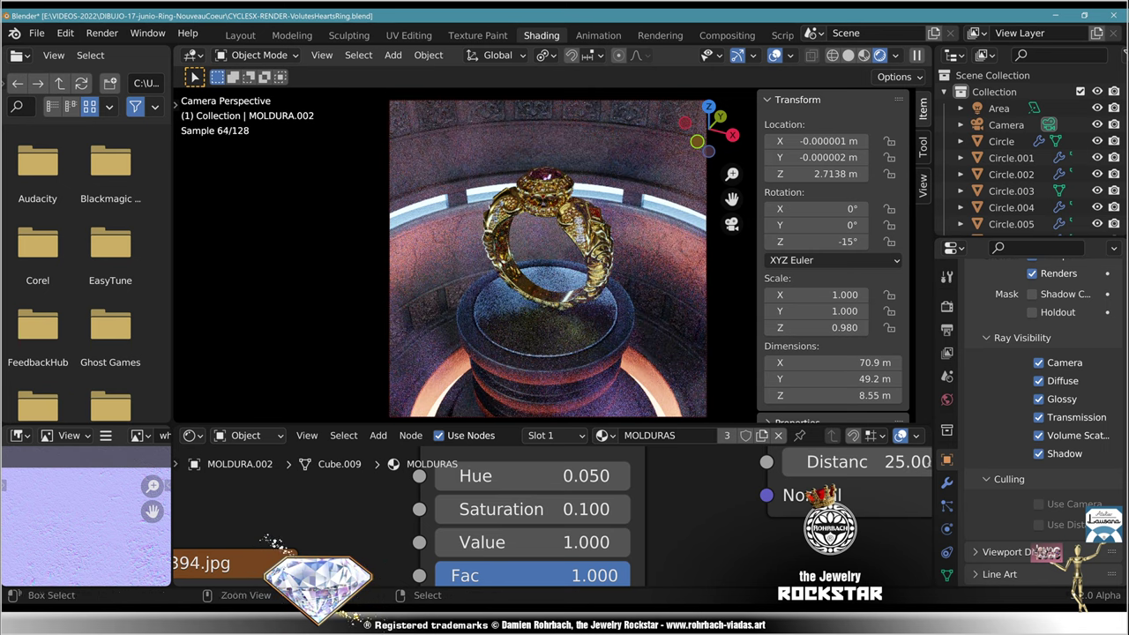
key(ctrl+s)
Step: Set the transmission of the upper mouldings' MOLDURAS material to 0
scroll(543, 513, down, 7)
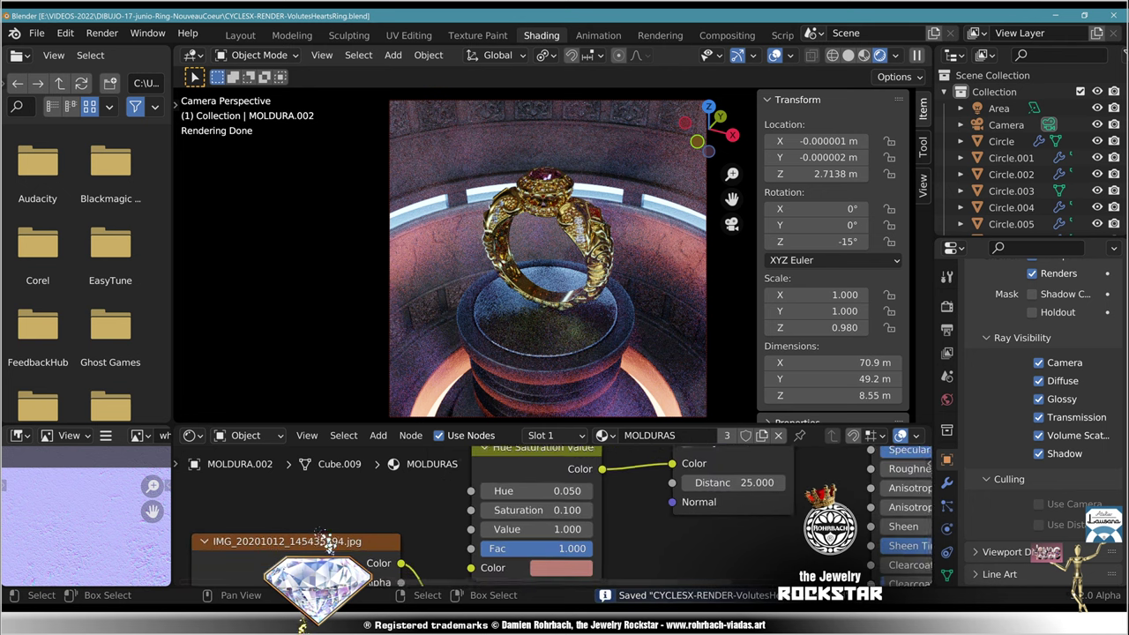
middle_drag(542, 513, 371, 412)
click(794, 524)
text(0)
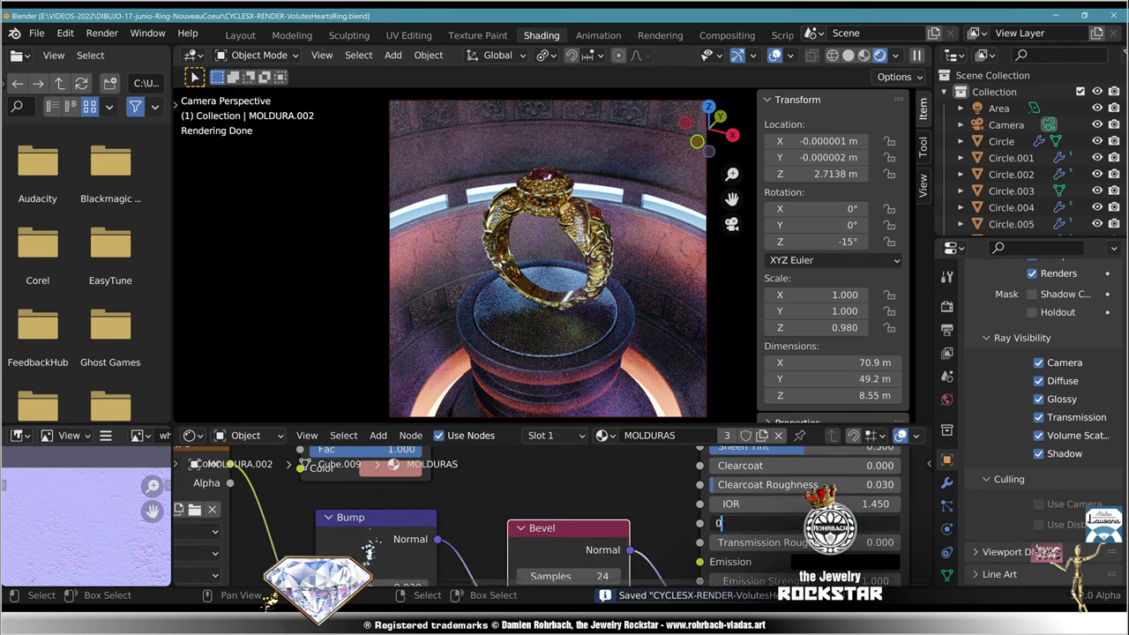
key(Return)
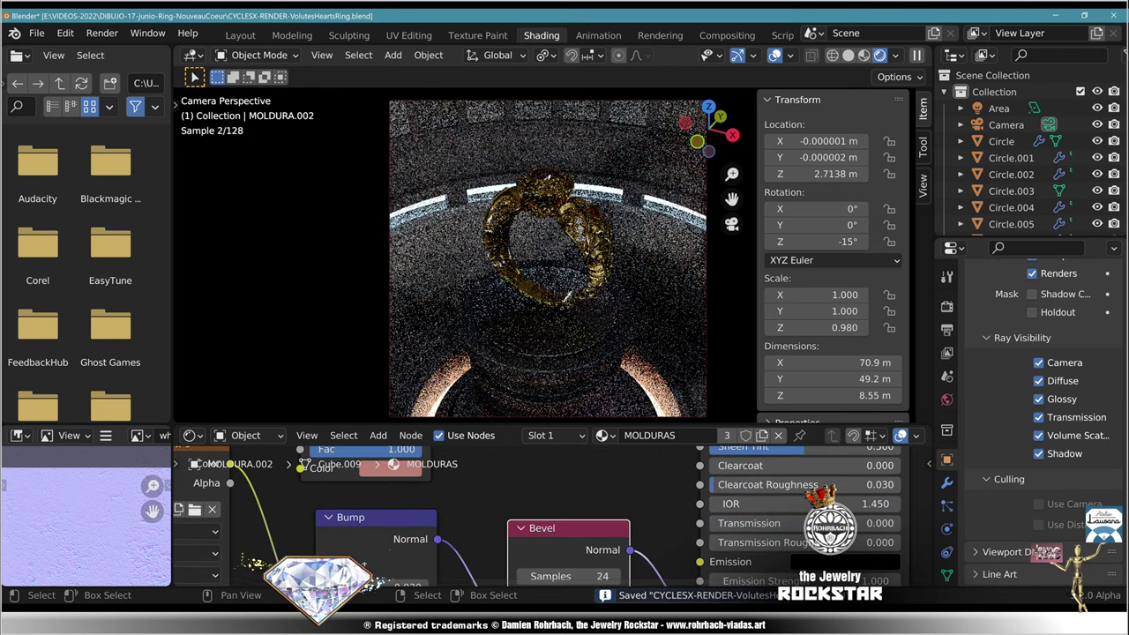
Step: Set both Metallic and Specular Tint to 0.5 in the upper mouldings' MOLDURAS material
middle_drag(547, 498, 569, 565)
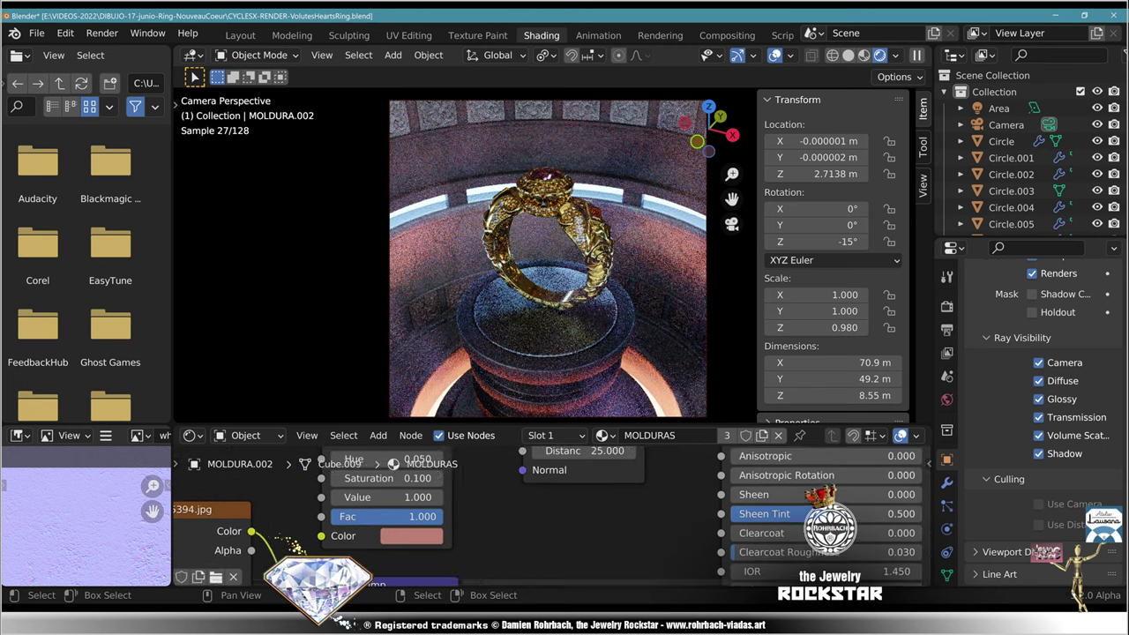
middle_drag(832, 476, 707, 575)
click(702, 479)
text(.)
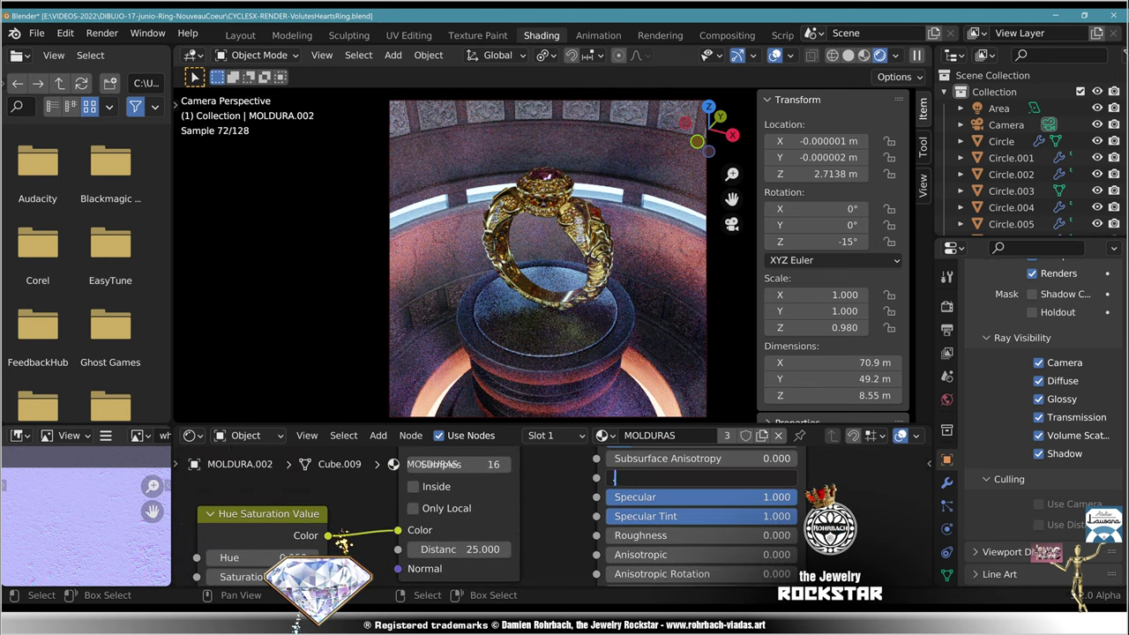
text(.5)
key(Return)
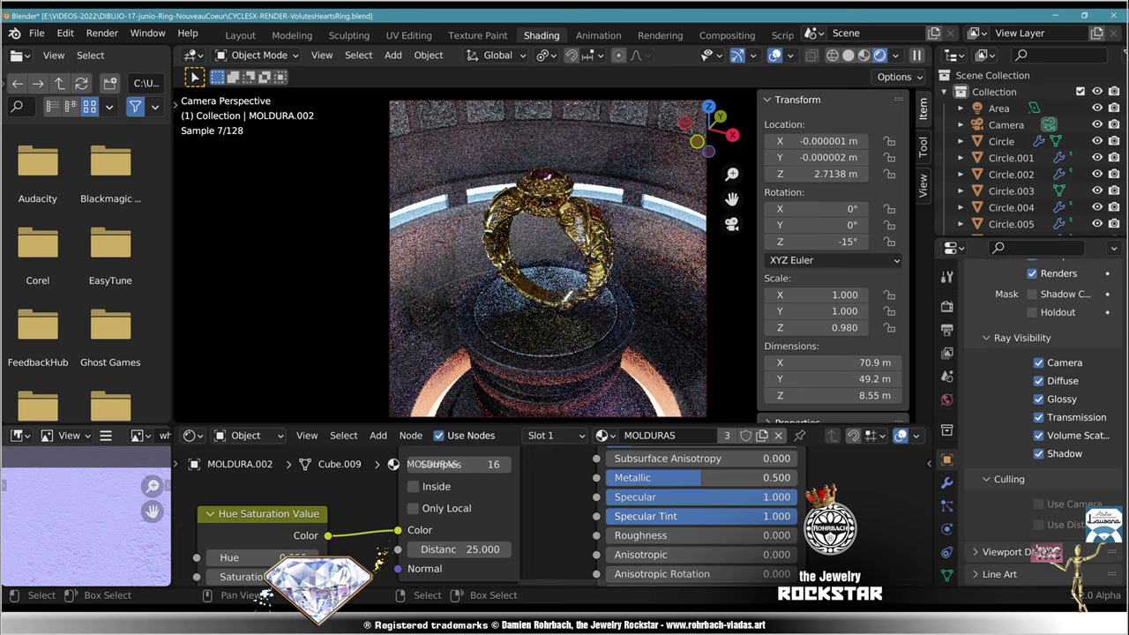
click(697, 516)
text(.5)
key(Return)
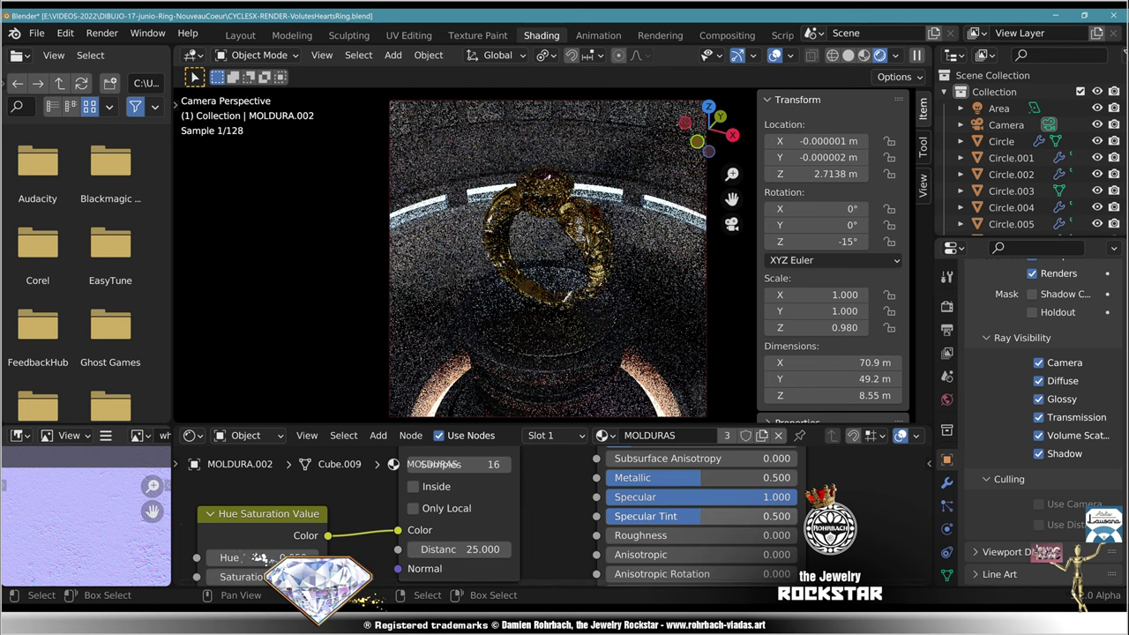
Step: Set the value of the MOLDURAS material's Hue Saturation Value node to 0.5 and save the file
middle_drag(564, 567, 861, 443)
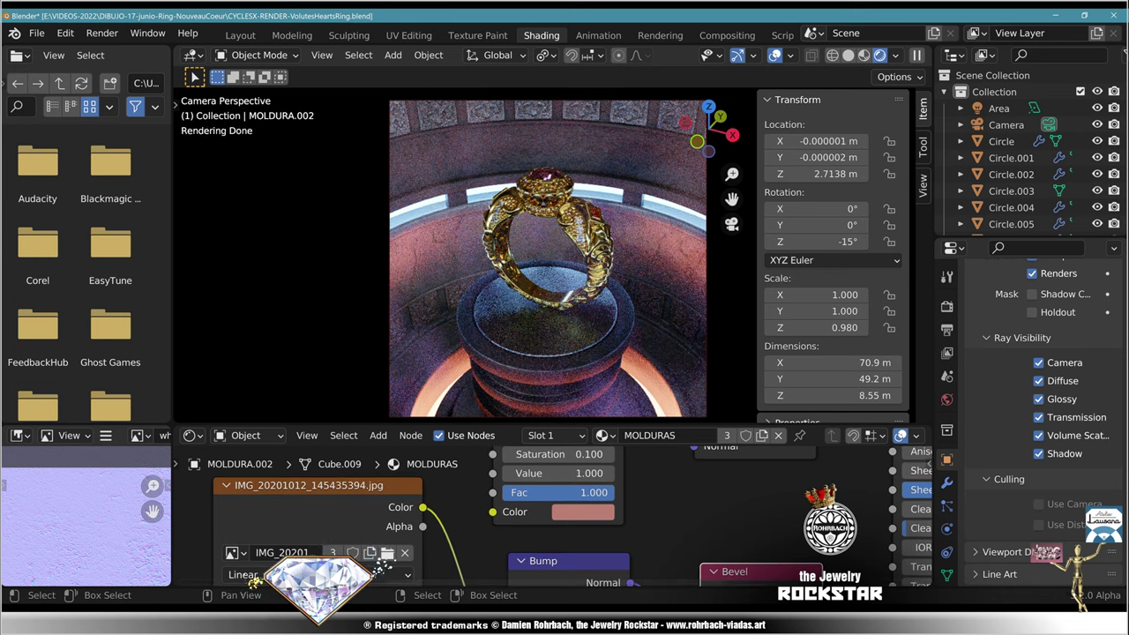
middle_drag(441, 526, 415, 574)
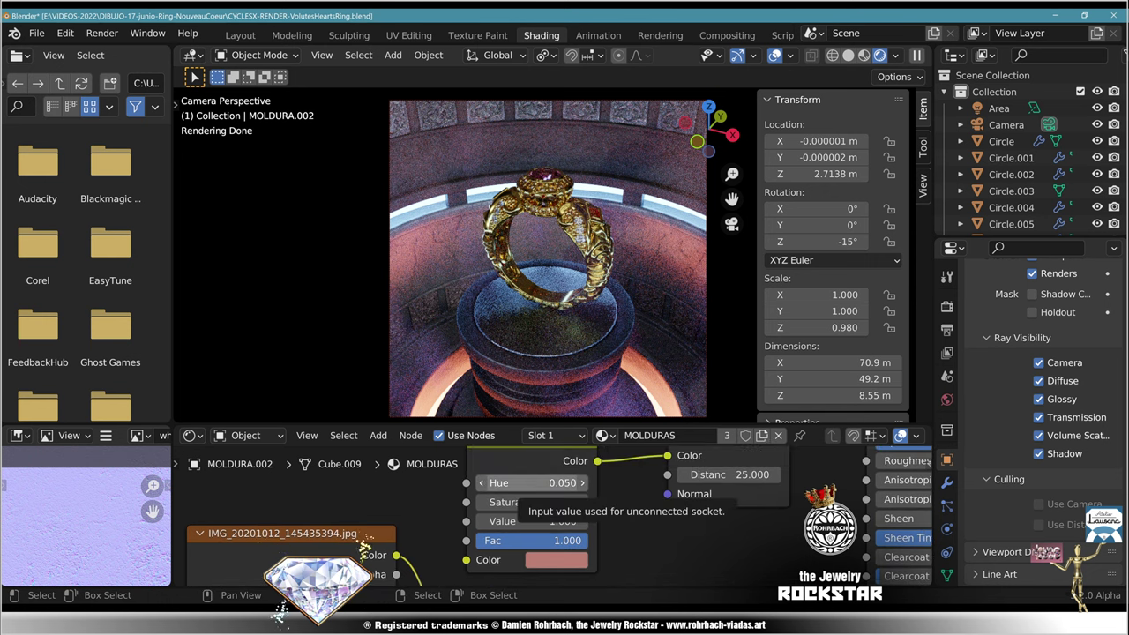
click(531, 521)
text(.5)
key(Return)
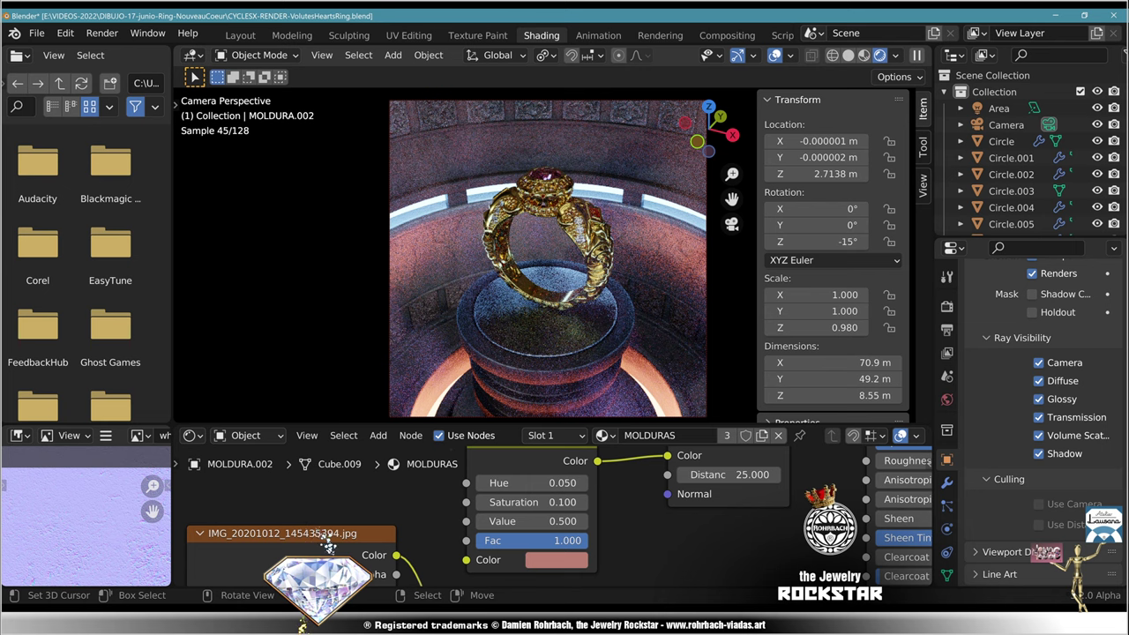
key(ctrl+s)
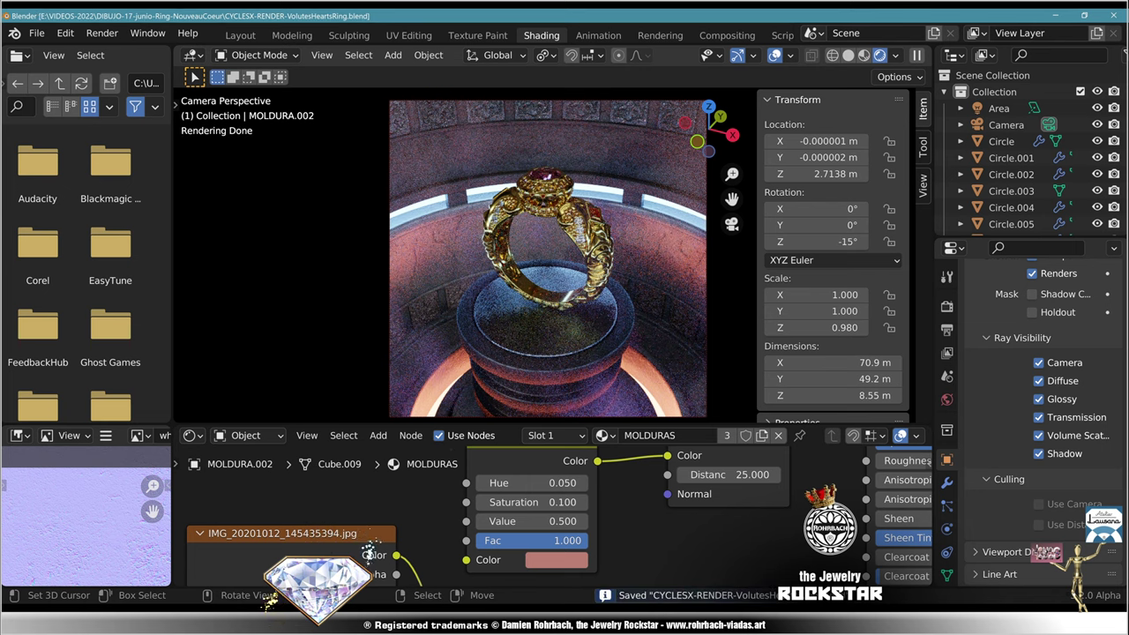
click(460, 294)
click(461, 295)
click(460, 295)
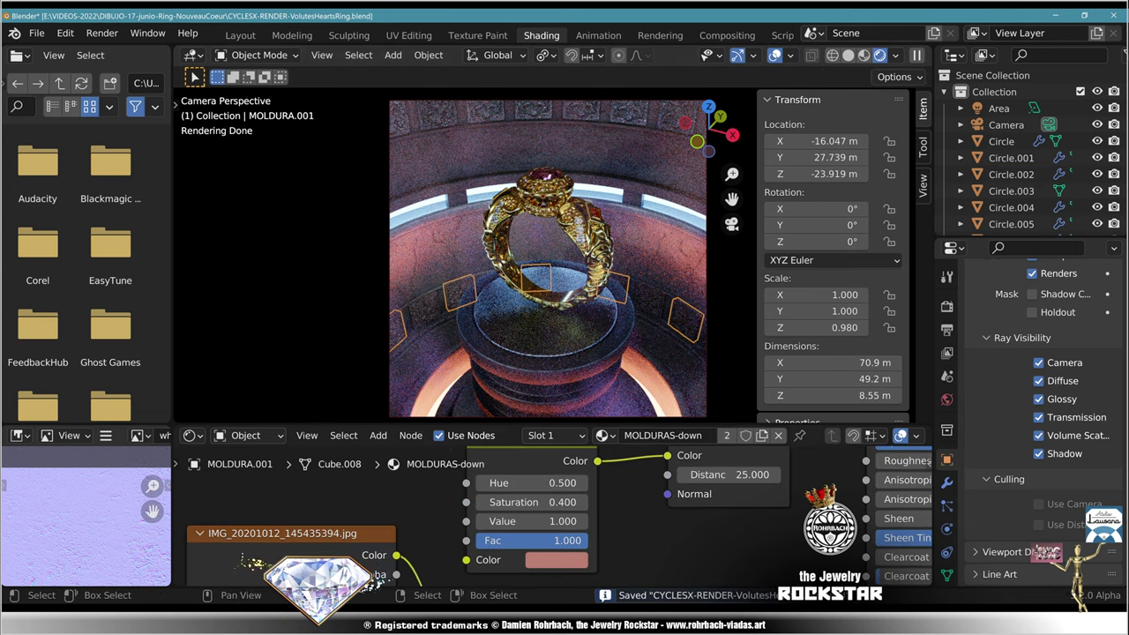
middle_drag(741, 560, 543, 442)
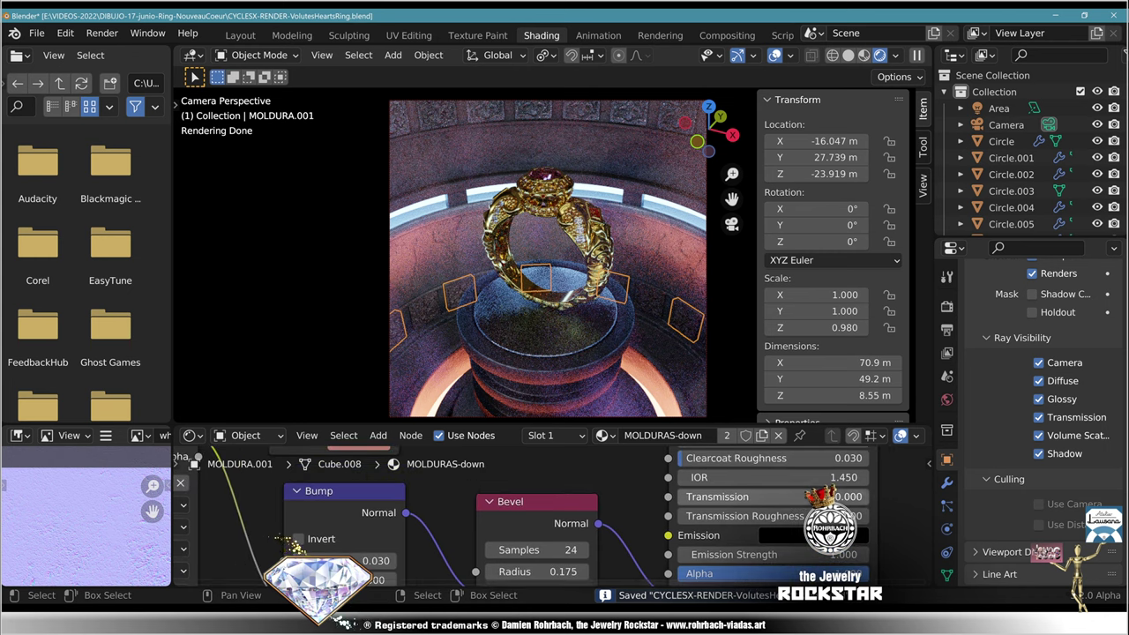
key(alt+a)
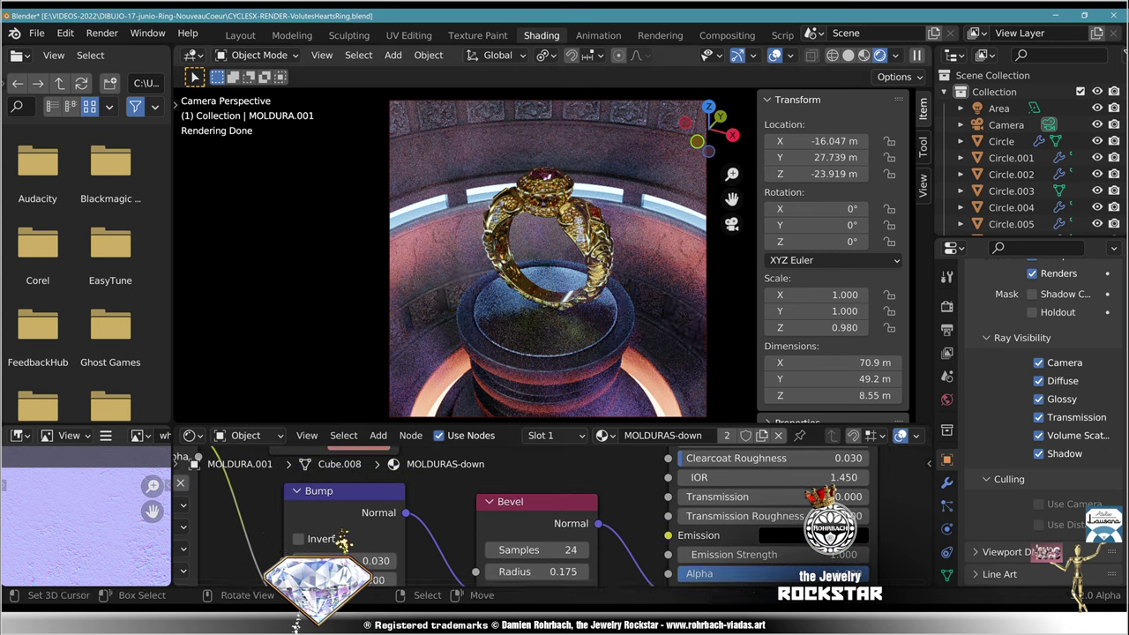
Step: Select the central set of upper wall mouldings and set their Hue Saturation Value node's value to 0.25
click(533, 110)
click(533, 110)
click(533, 110)
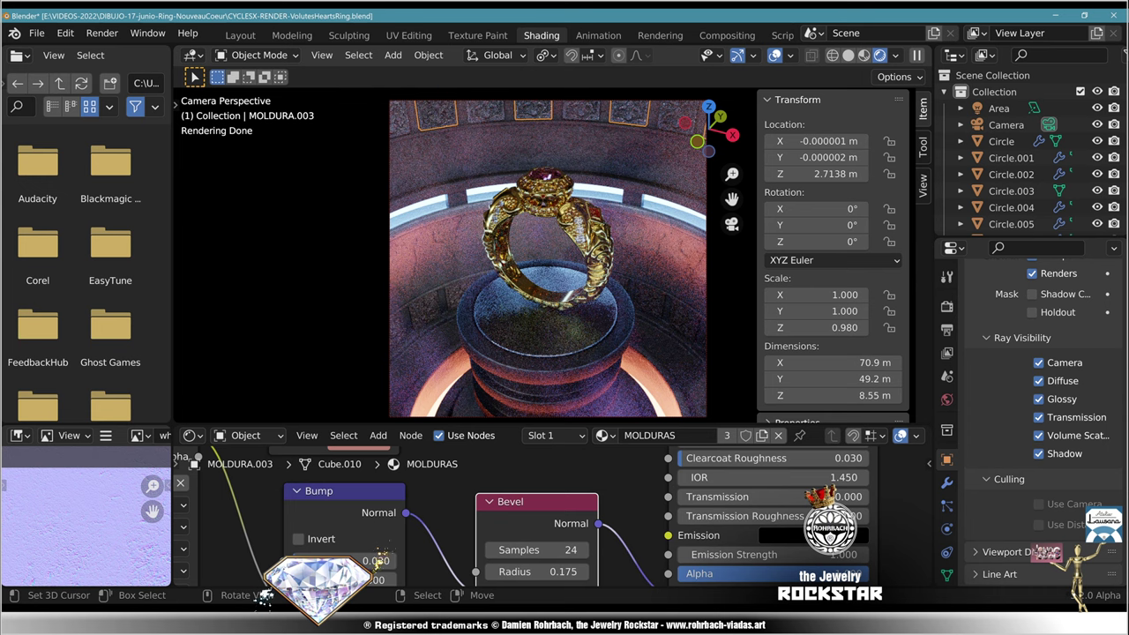
middle_drag(432, 467, 542, 569)
scroll(542, 517, up, 1)
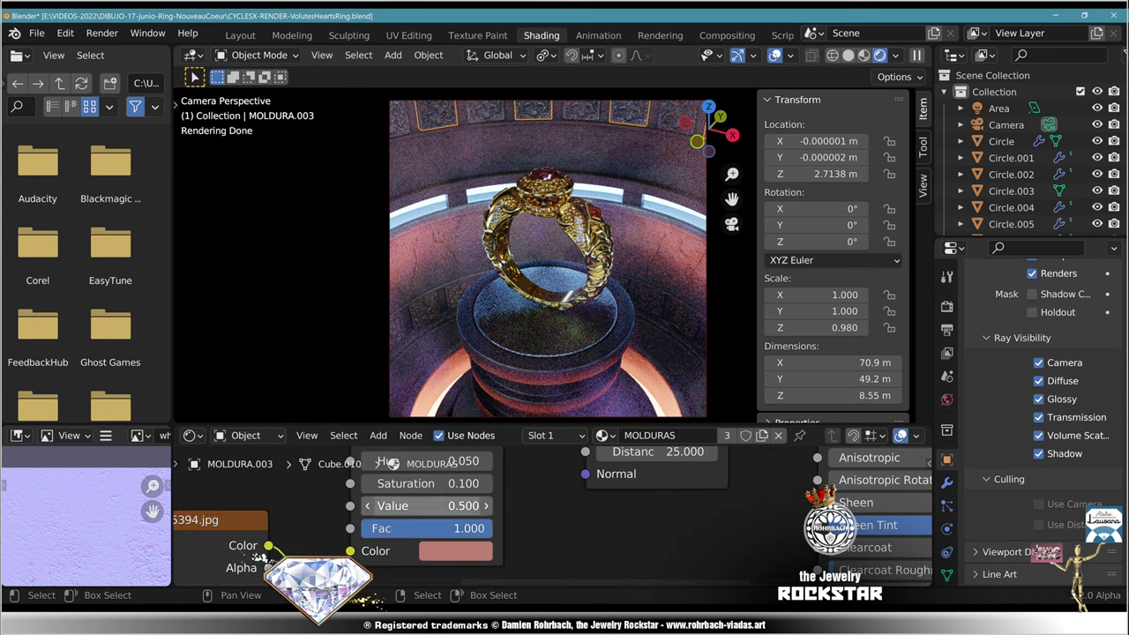
click(427, 507)
text(.25)
key(Return)
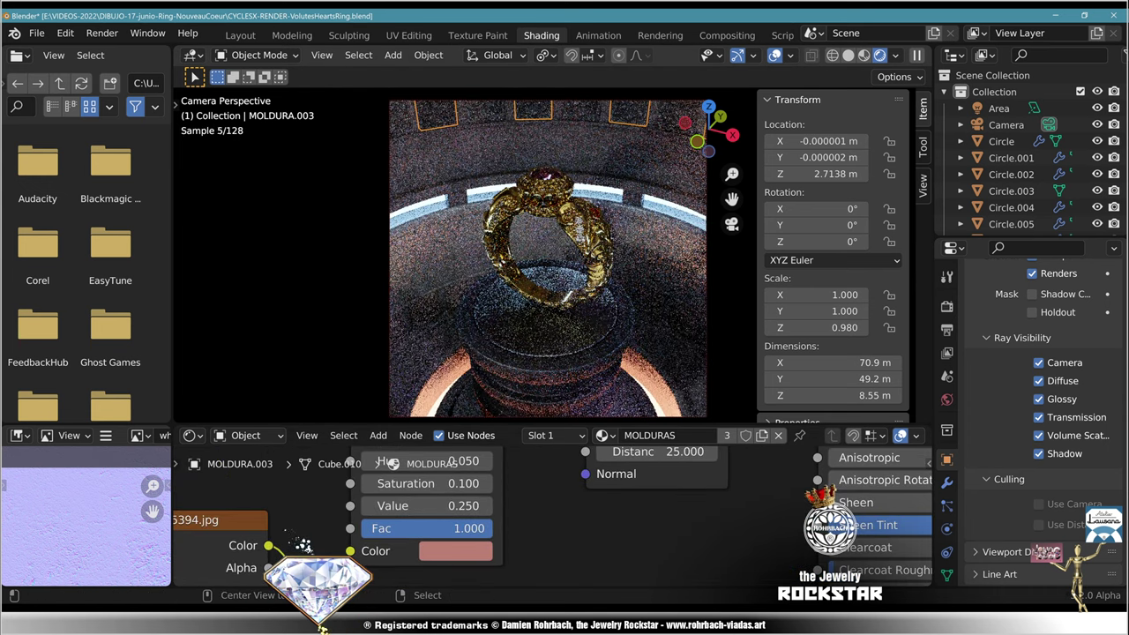
Step: Set both Roughness and Metallic to 0.3 in the upper mouldings' MOLDURAS material and save the file
key(ctrl+s)
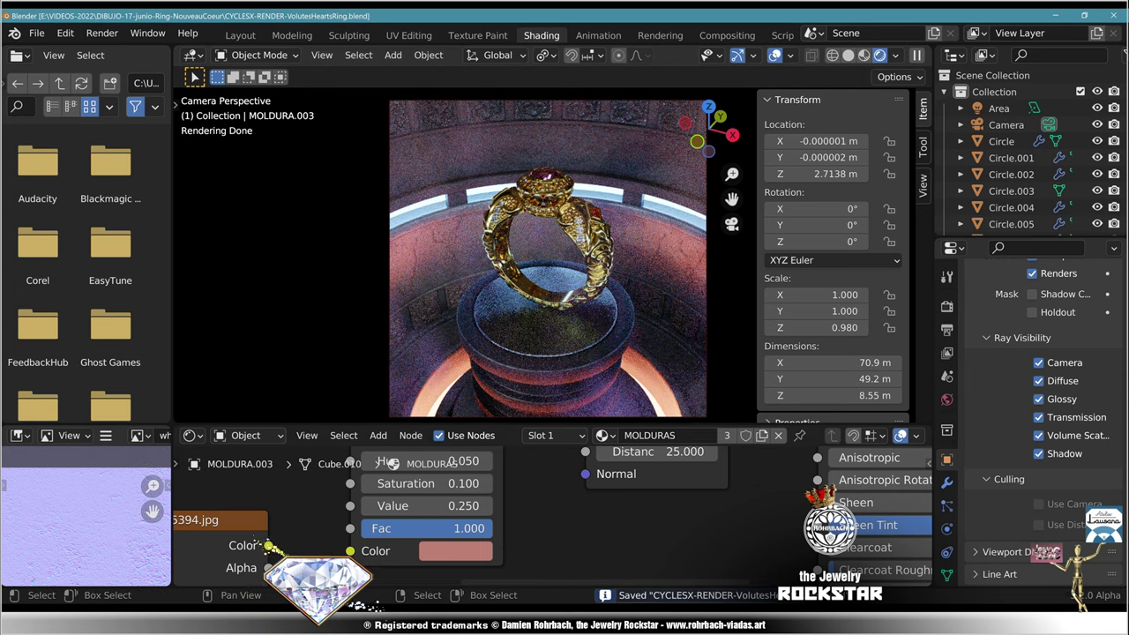
middle_drag(767, 466, 518, 583)
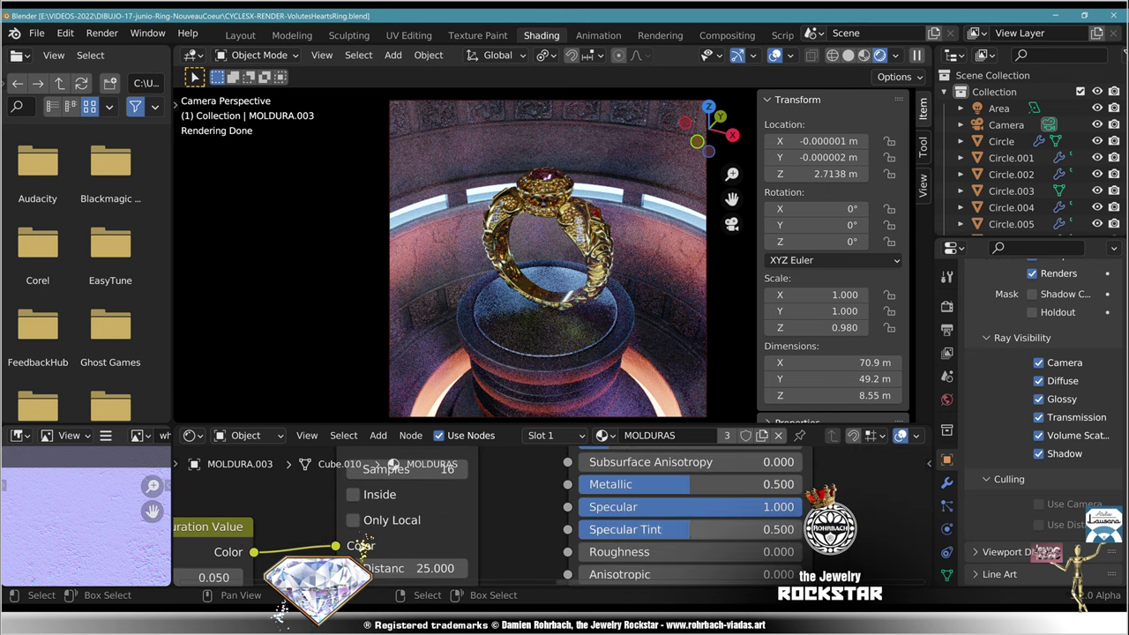
click(688, 551)
text(.3)
key(Return)
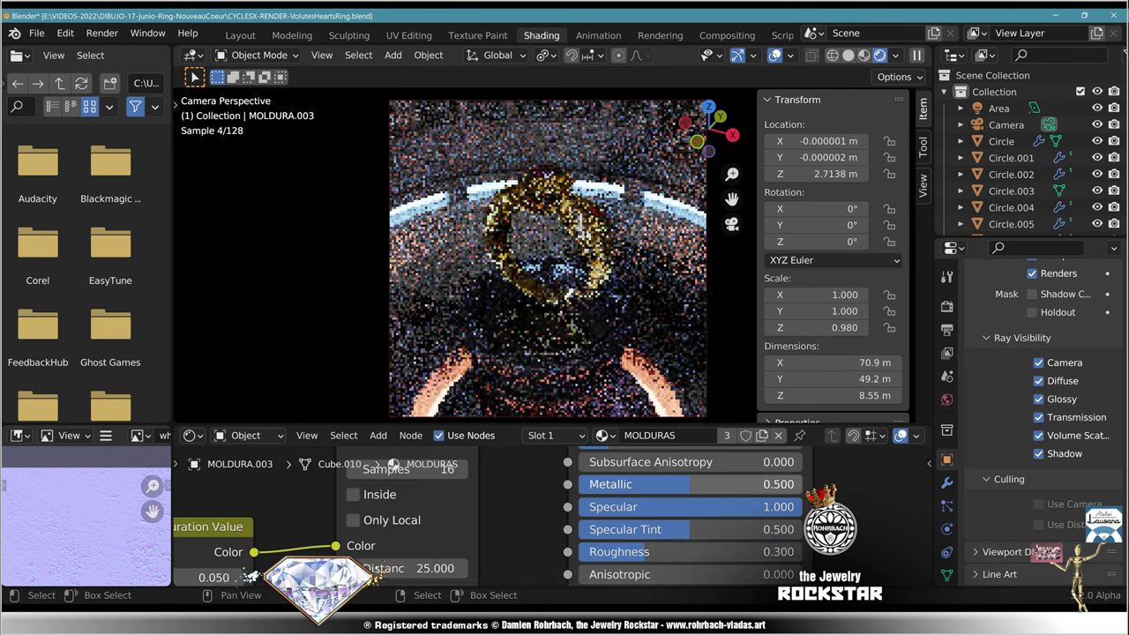
click(688, 484)
text(.3)
key(Return)
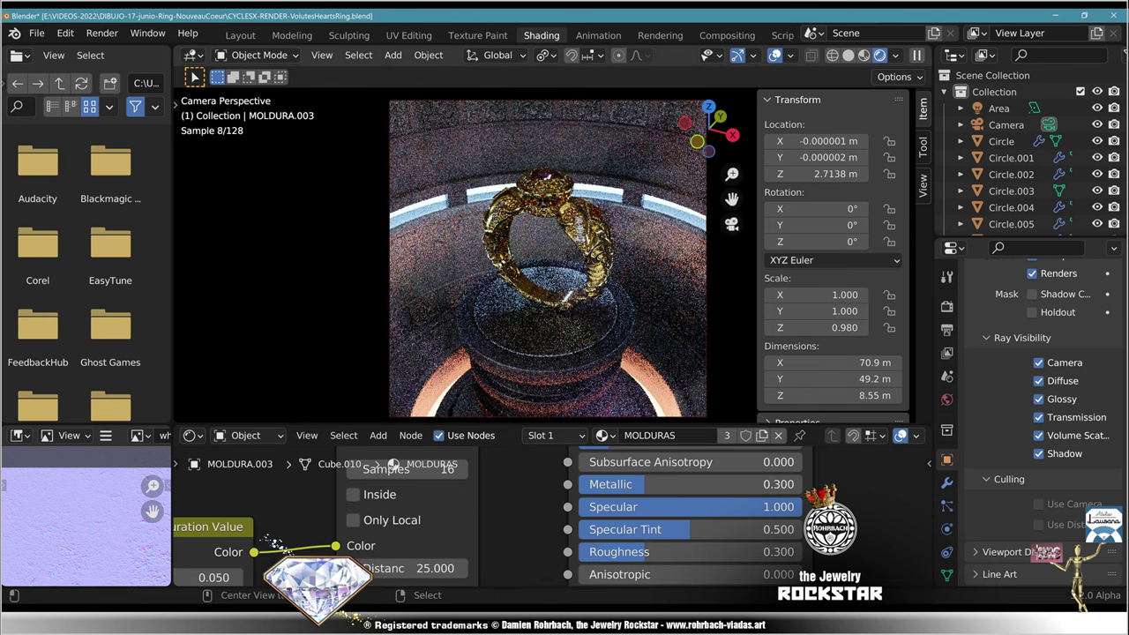
key(ctrl+s)
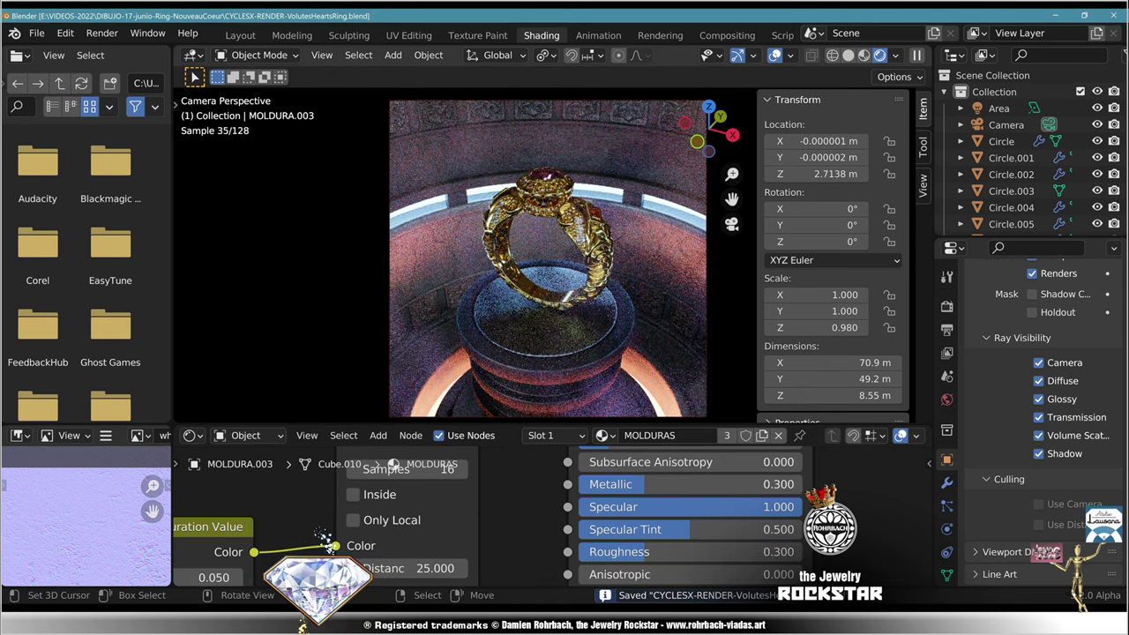
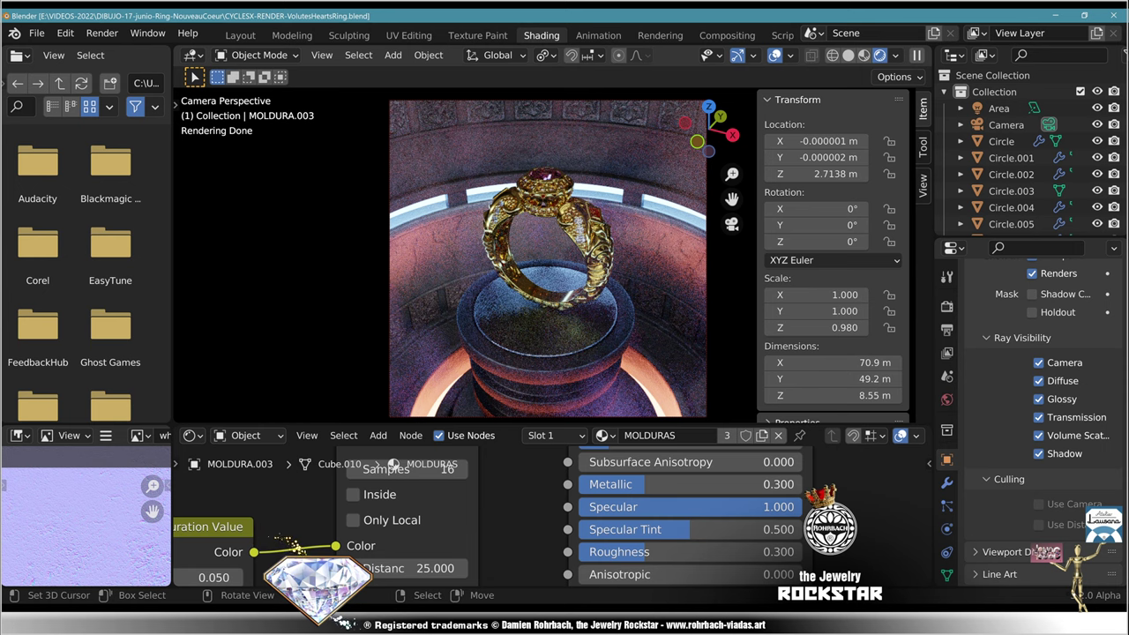
Step: Switch to the Layout workspace and set the large mist sphere's viewport display to Bounds
click(240, 35)
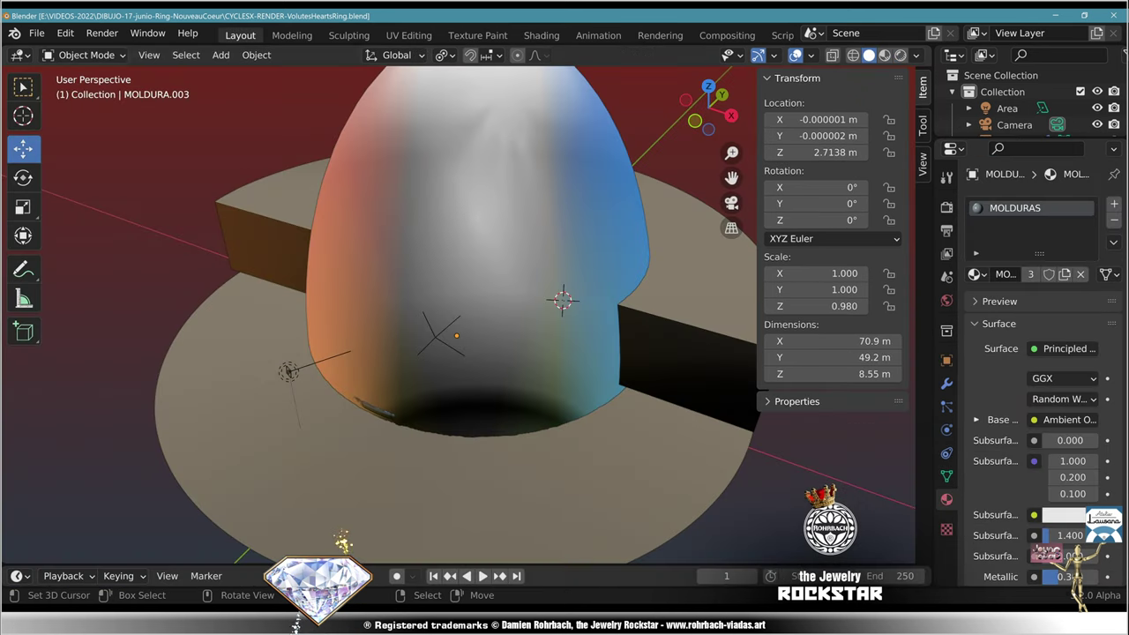
click(494, 265)
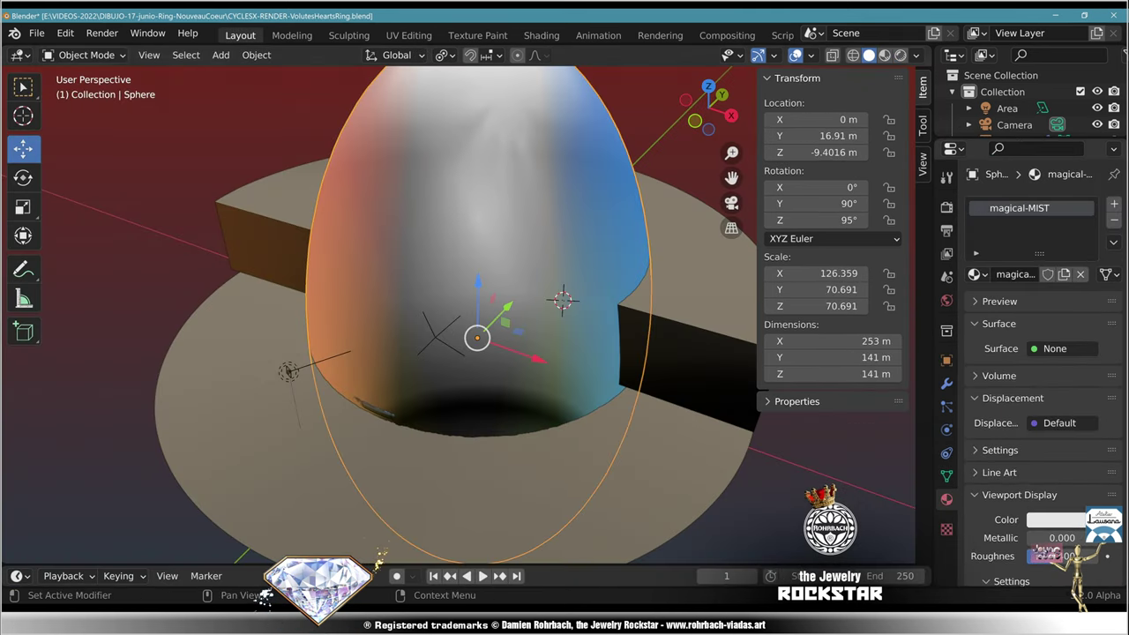
click(947, 361)
scroll(1041, 371, down, 8)
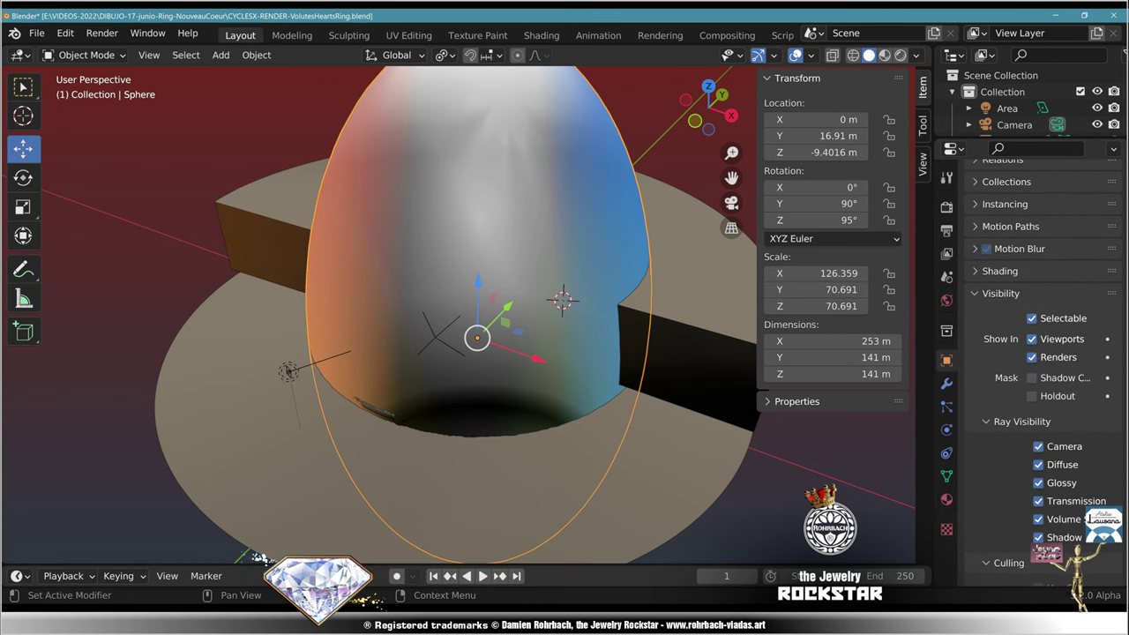
scroll(1041, 370, down, 5)
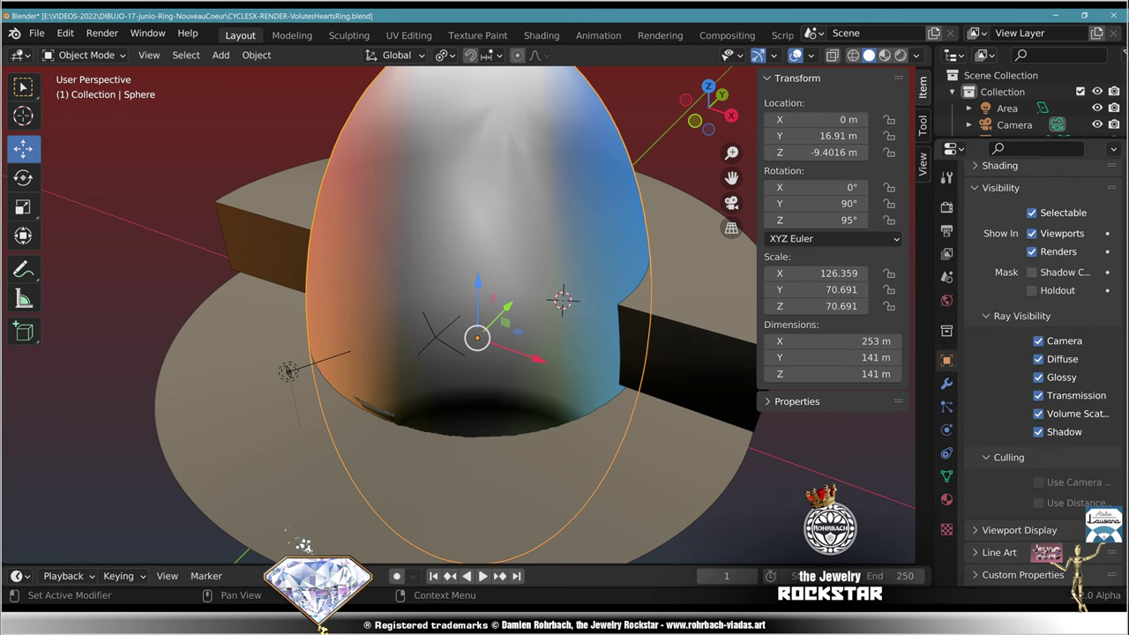
click(1019, 530)
scroll(1019, 530, down, 5)
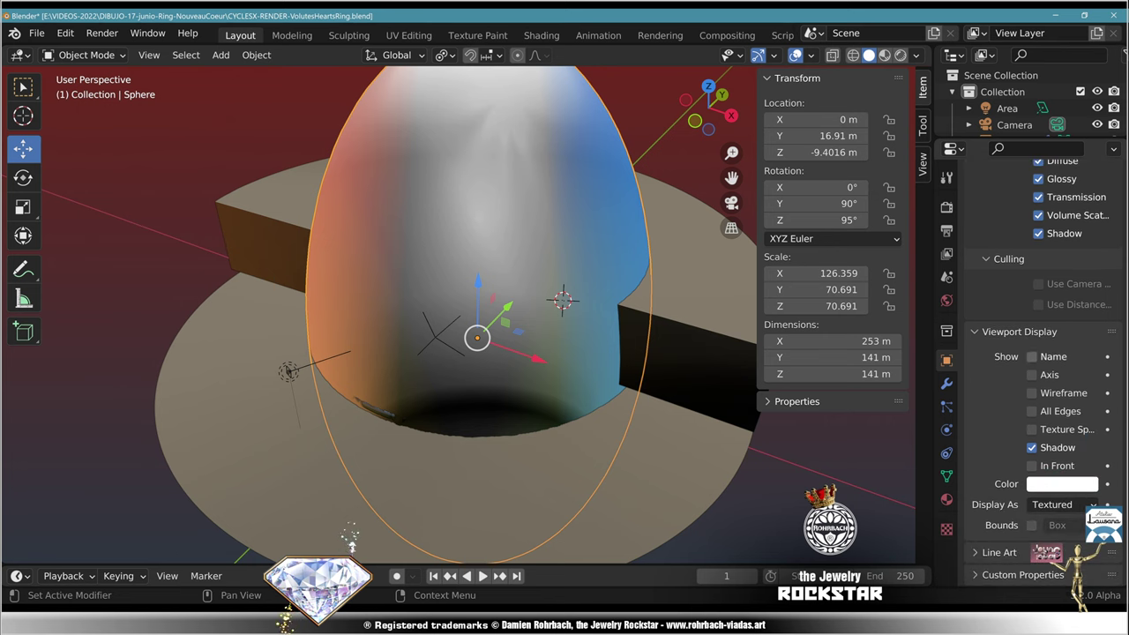
click(1061, 505)
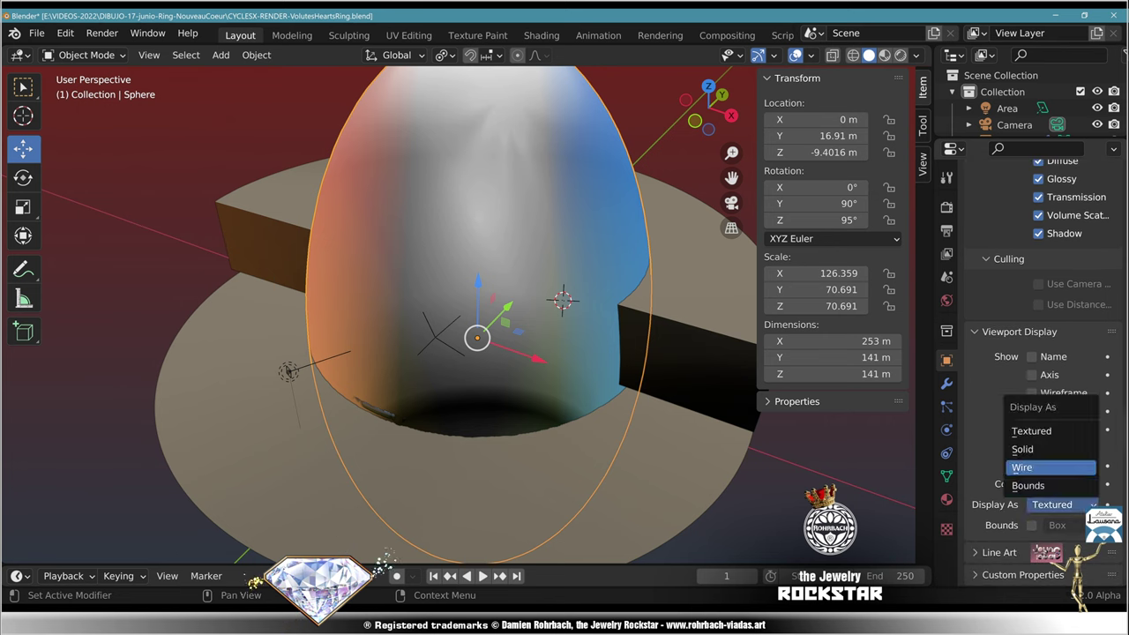
click(1023, 467)
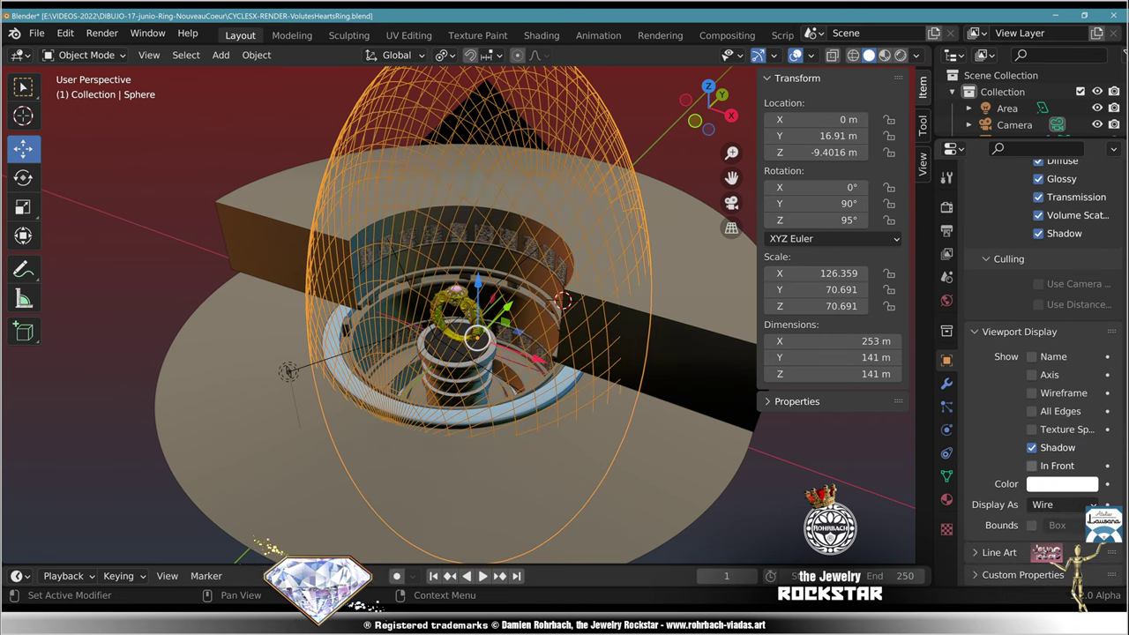
click(1062, 505)
click(1041, 486)
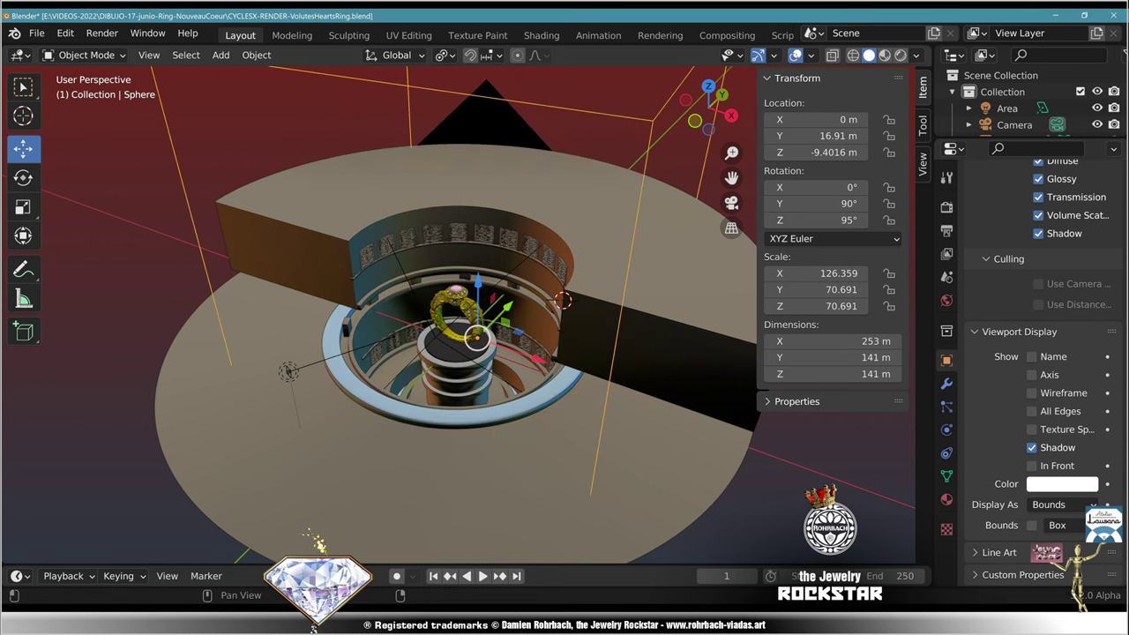
Step: Rename the mist sphere object as FOG and save the file
key(F2)
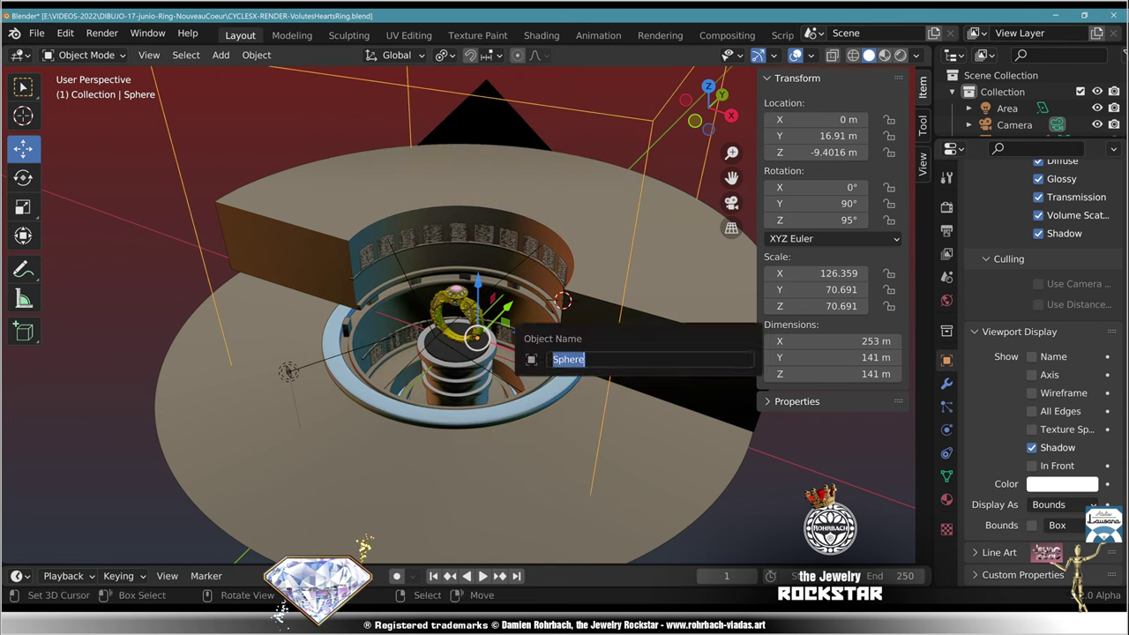
text(FOG)
key(Return)
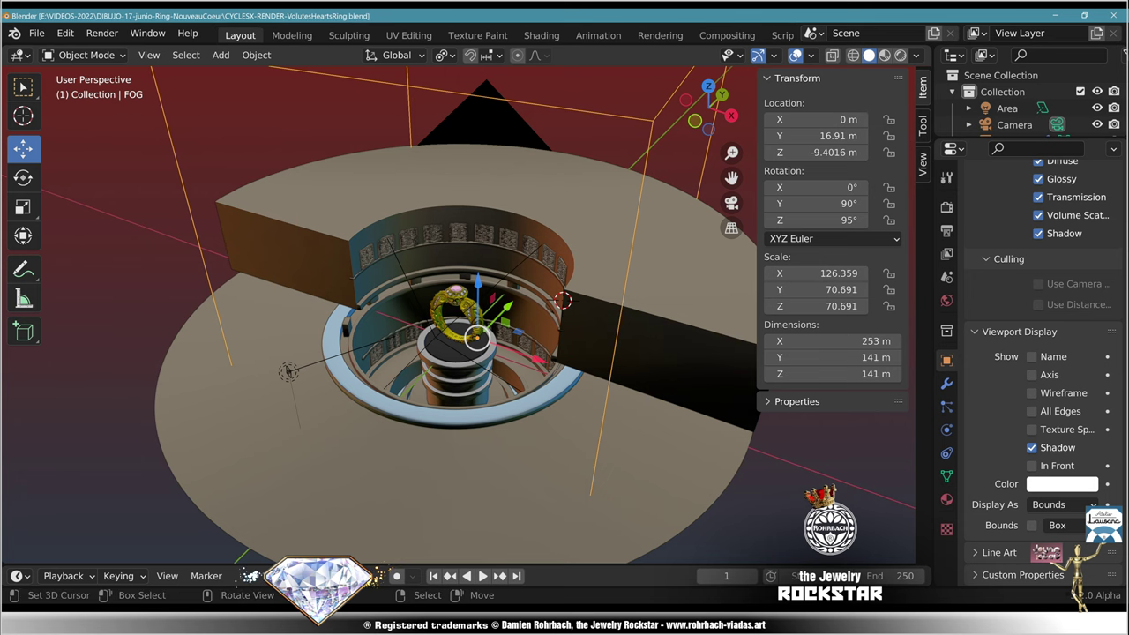
key(ctrl+s)
Step: Select the light-blue inner ring around the pedestal's base and change its material's viewport display color to red
scroll(459, 315, up, 6)
middle_drag(459, 315, 578, 190)
scroll(459, 315, up, 4)
click(445, 379)
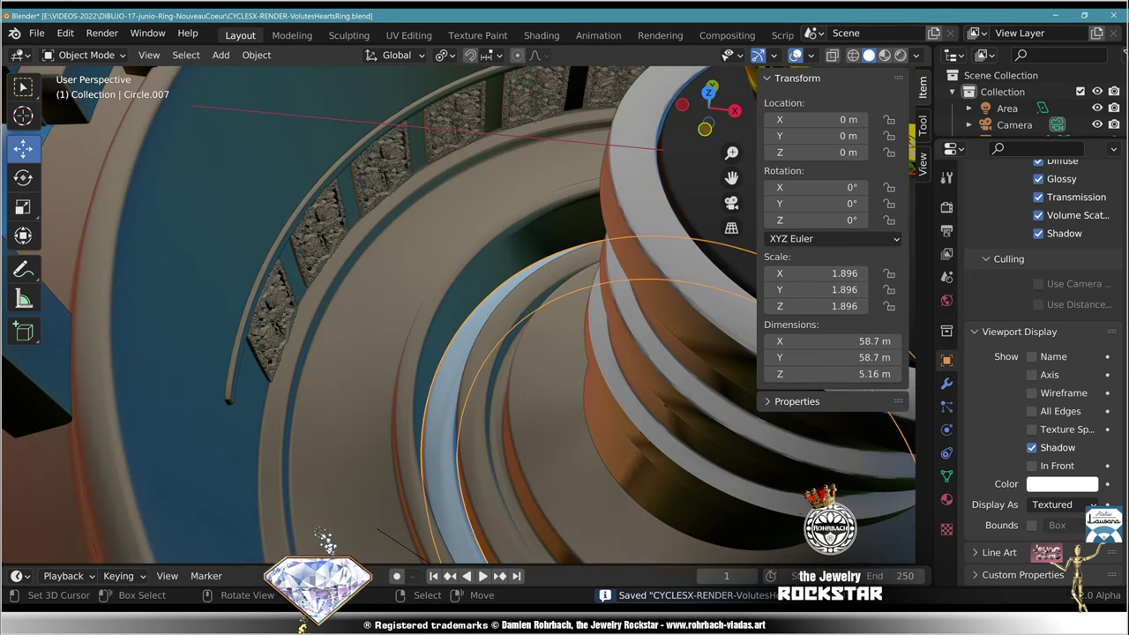
scroll(444, 379, down, 7)
click(946, 500)
scroll(1041, 397, down, 5)
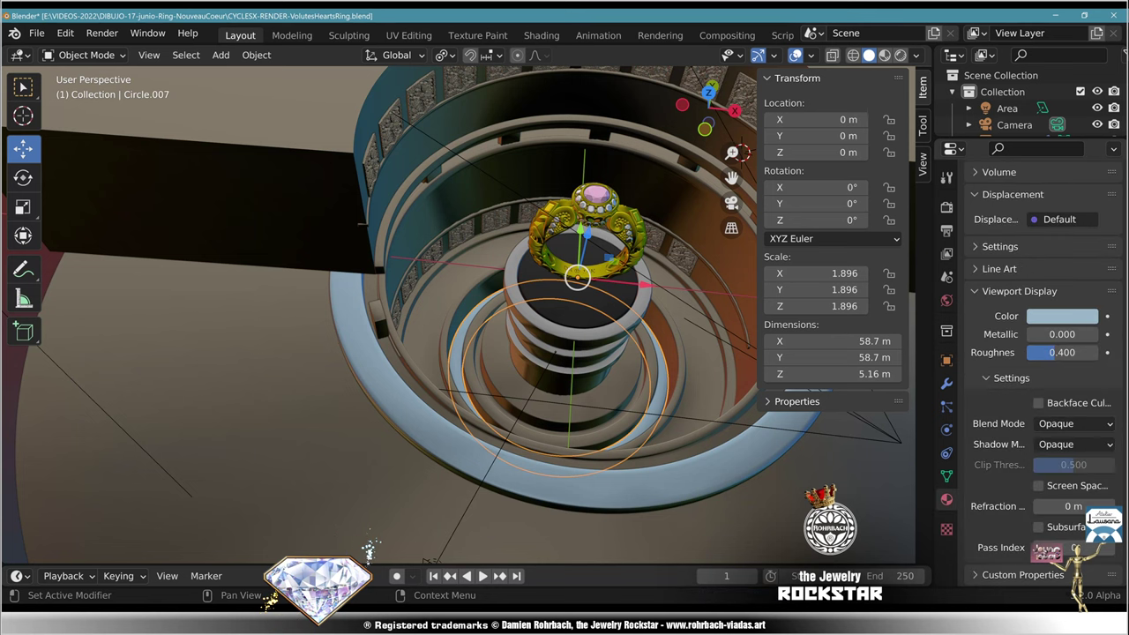
click(1063, 316)
click(1007, 182)
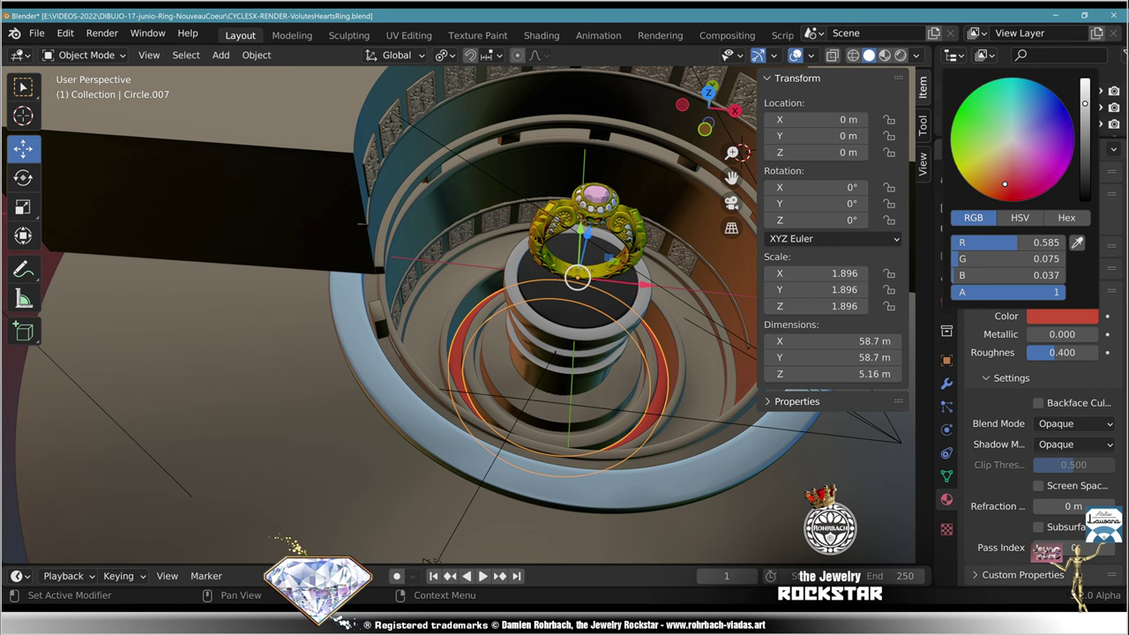
Step: Add an Emitter particle system to the red ring around the pedestal's base
click(947, 407)
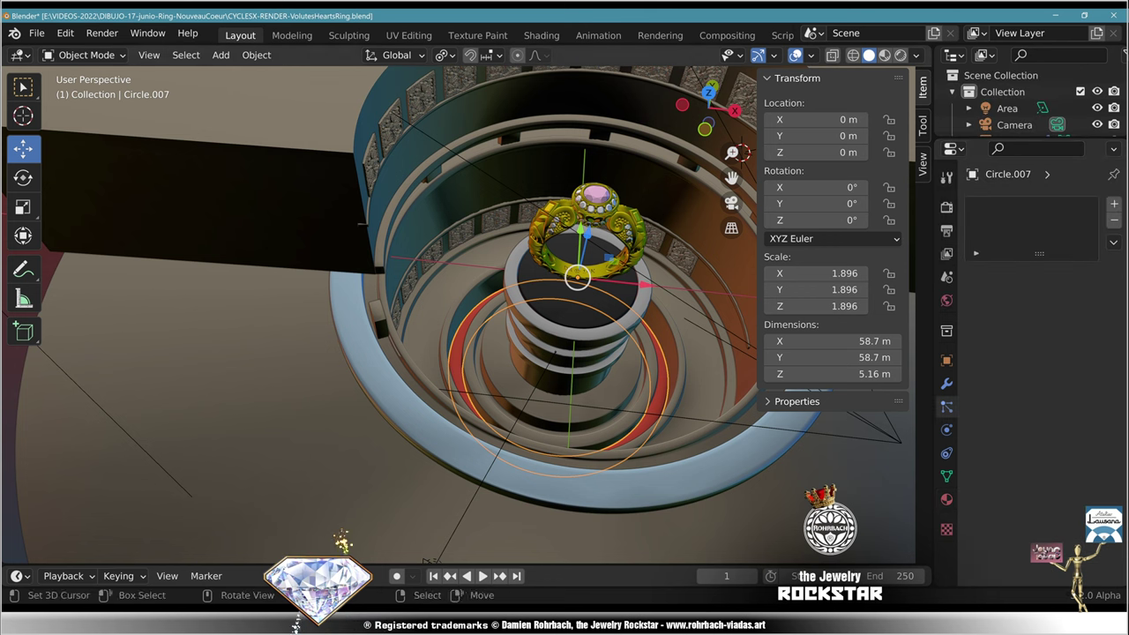
click(1114, 204)
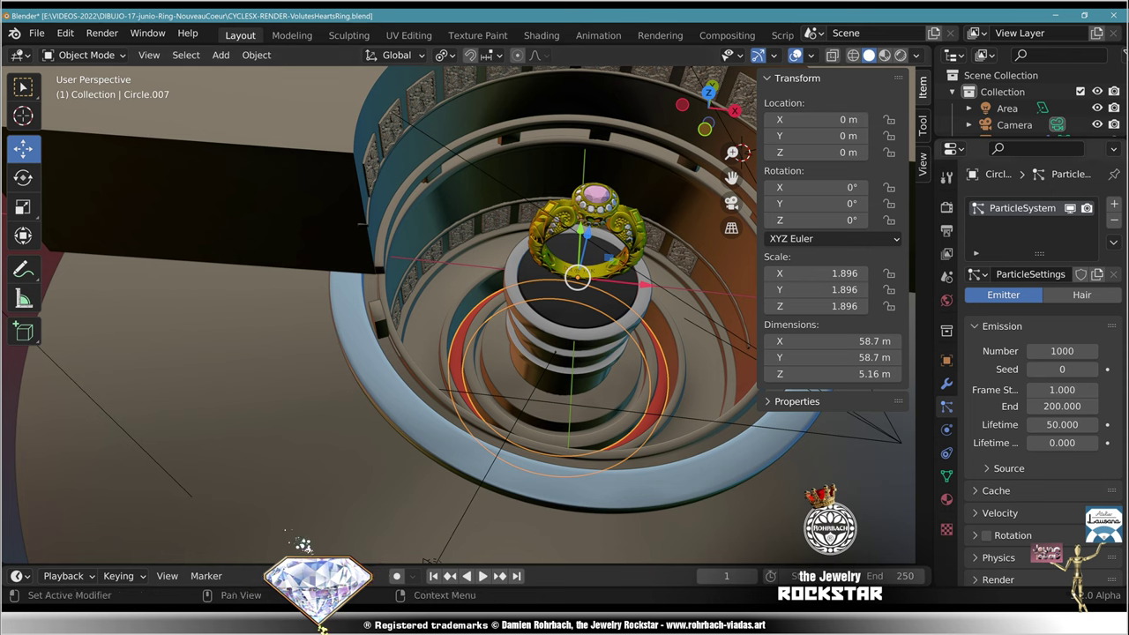
scroll(1040, 371, down, 3)
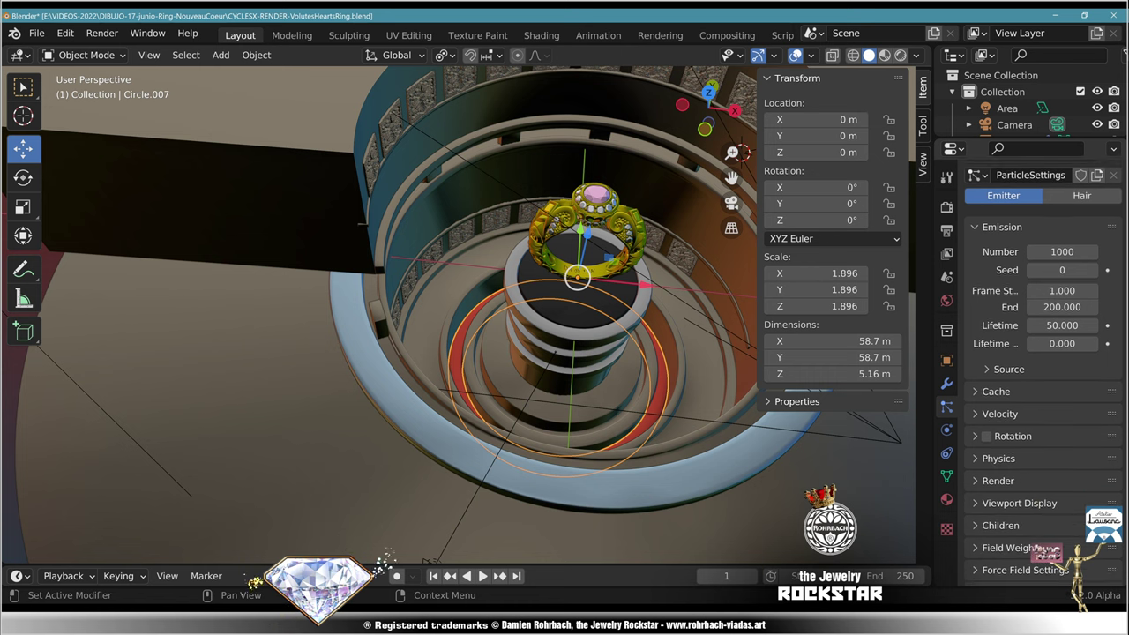
scroll(1041, 371, down, 2)
scroll(1041, 371, down, 1)
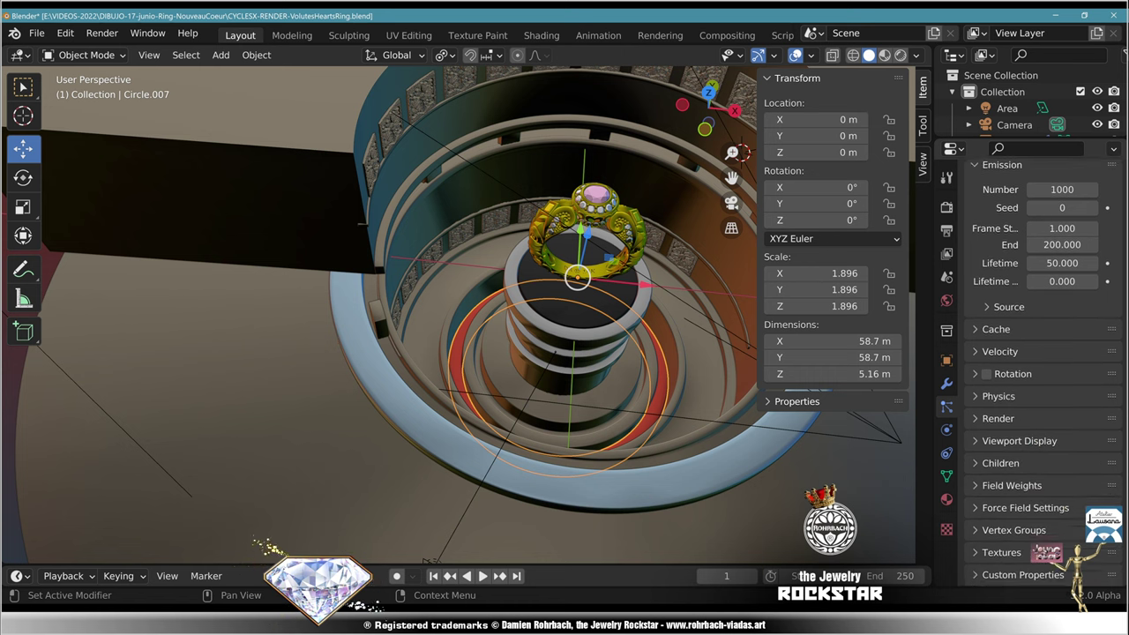
Step: Set the Gravity field weight of the red ring's particle system to -2 and save the file
click(976, 486)
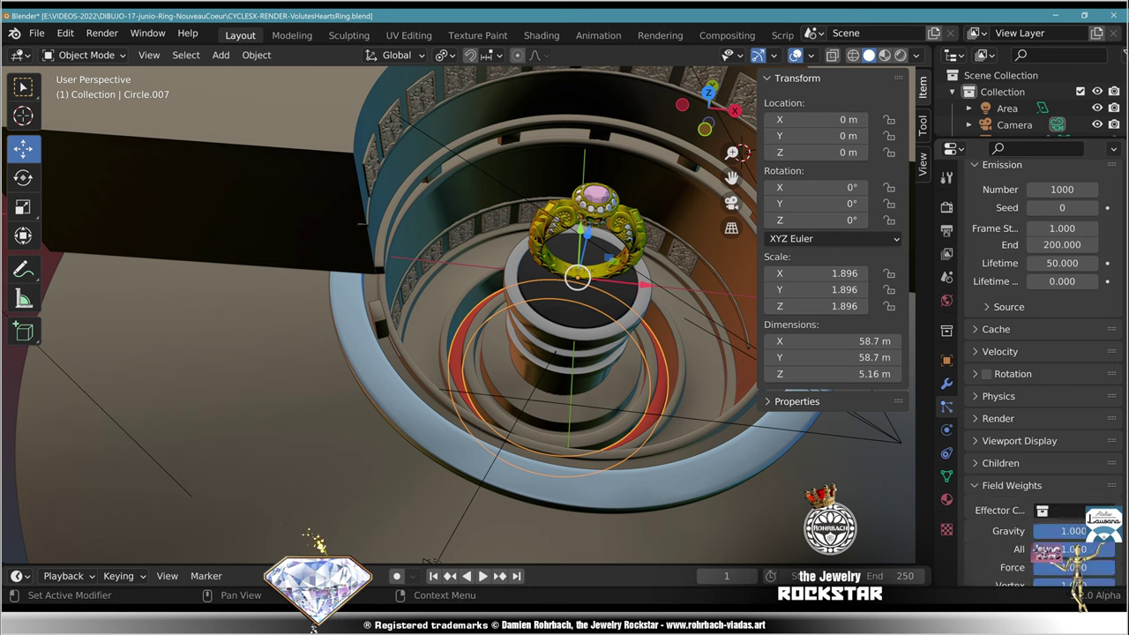
scroll(1040, 370, down, 4)
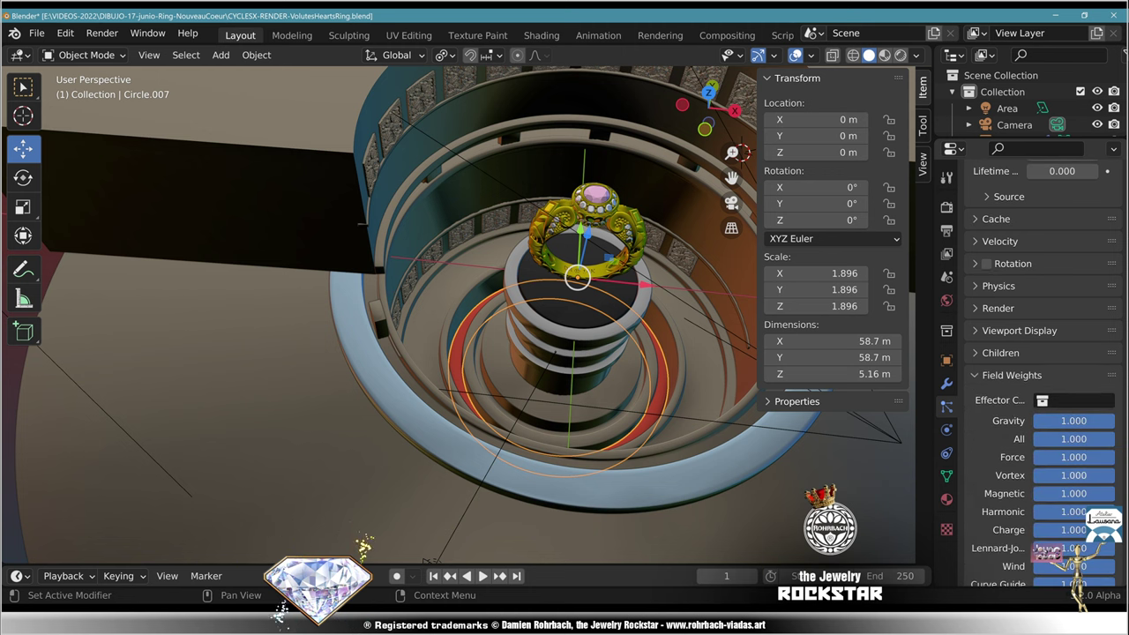
click(1074, 420)
key(BackSpace)
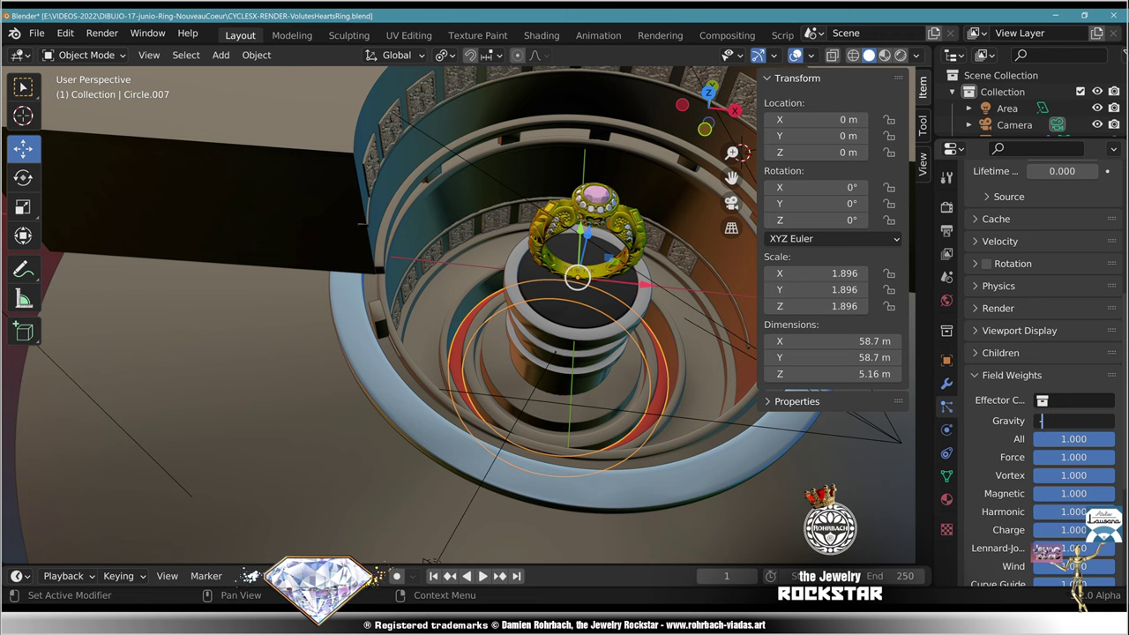
text(-2)
key(Return)
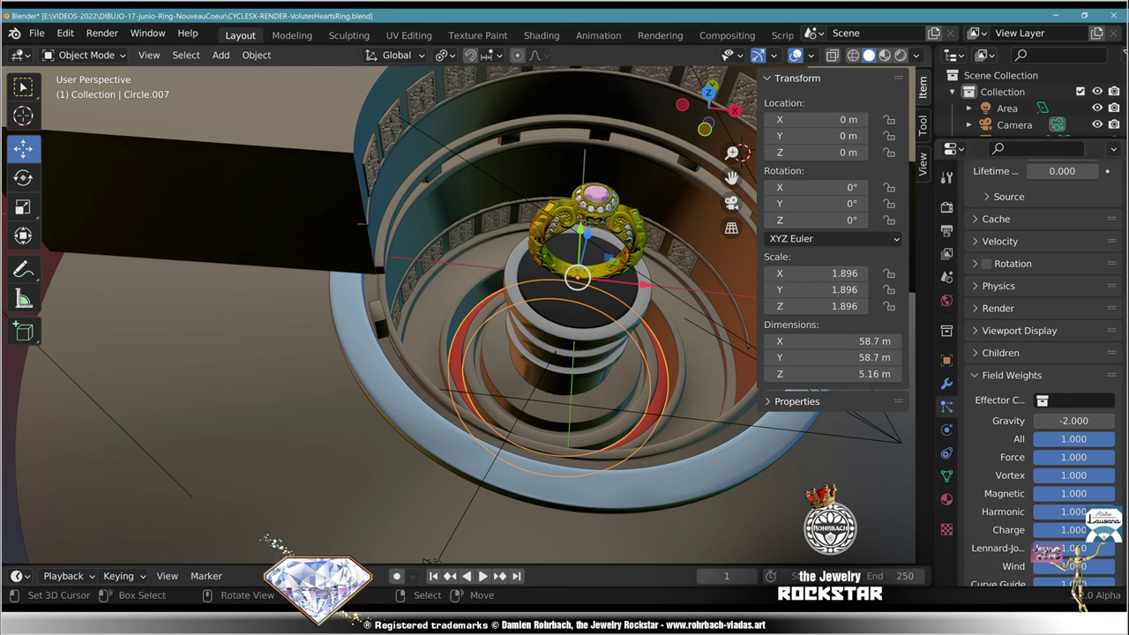
key(ctrl)
key(ctrl+s)
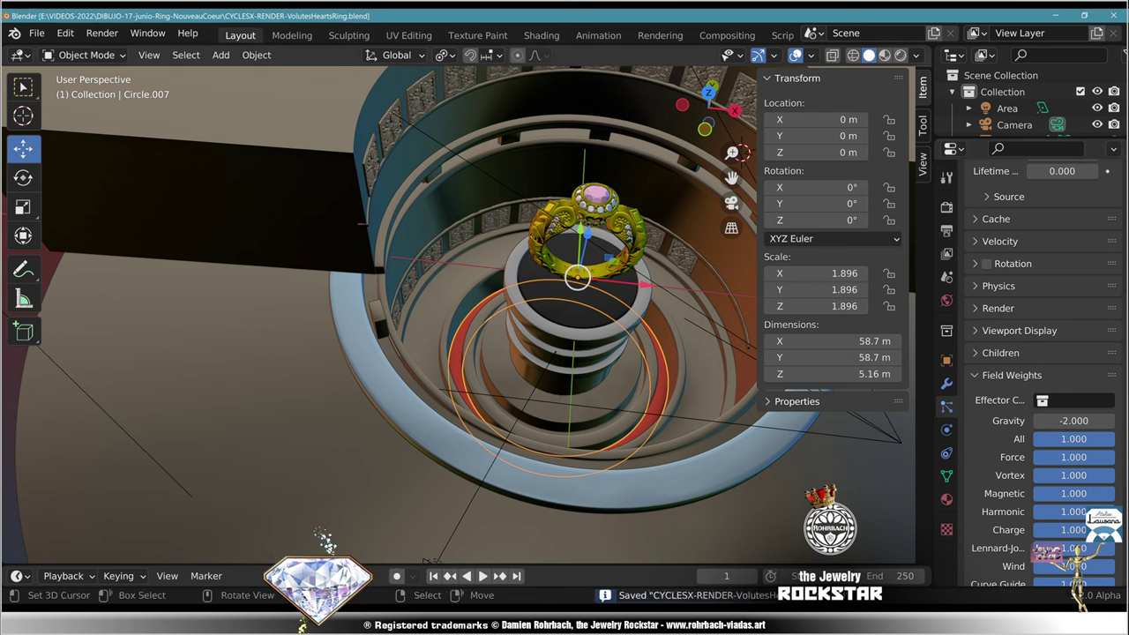
Step: Play the animation to check the red ring's particle emission, stopping at frame 74
key(space)
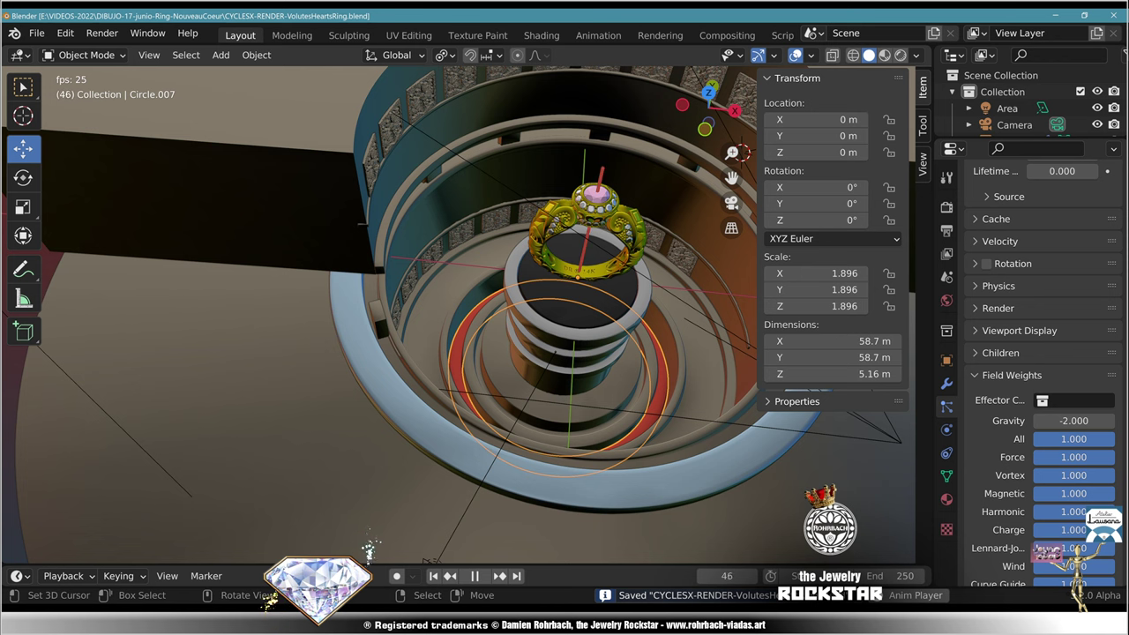
middle_drag(494, 371, 457, 344)
key(space)
middle_drag(494, 282, 498, 327)
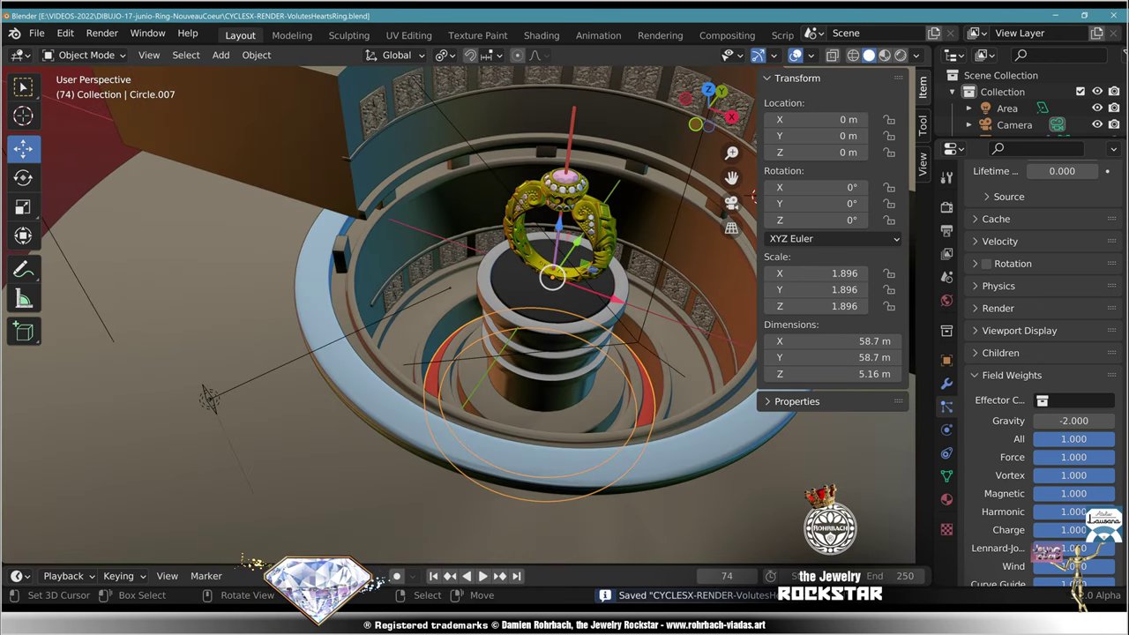
Step: Isolate the red ring in local view and expand the Source settings of its particle emission
key(KP_Divide)
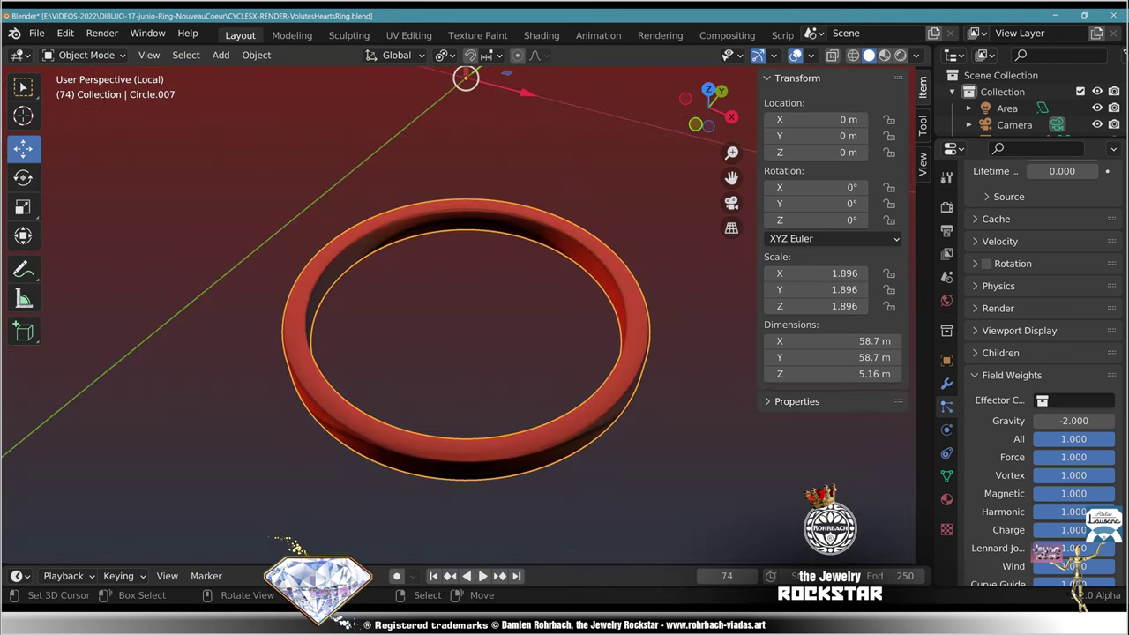
middle_drag(529, 353, 540, 341)
scroll(1041, 371, up, 8)
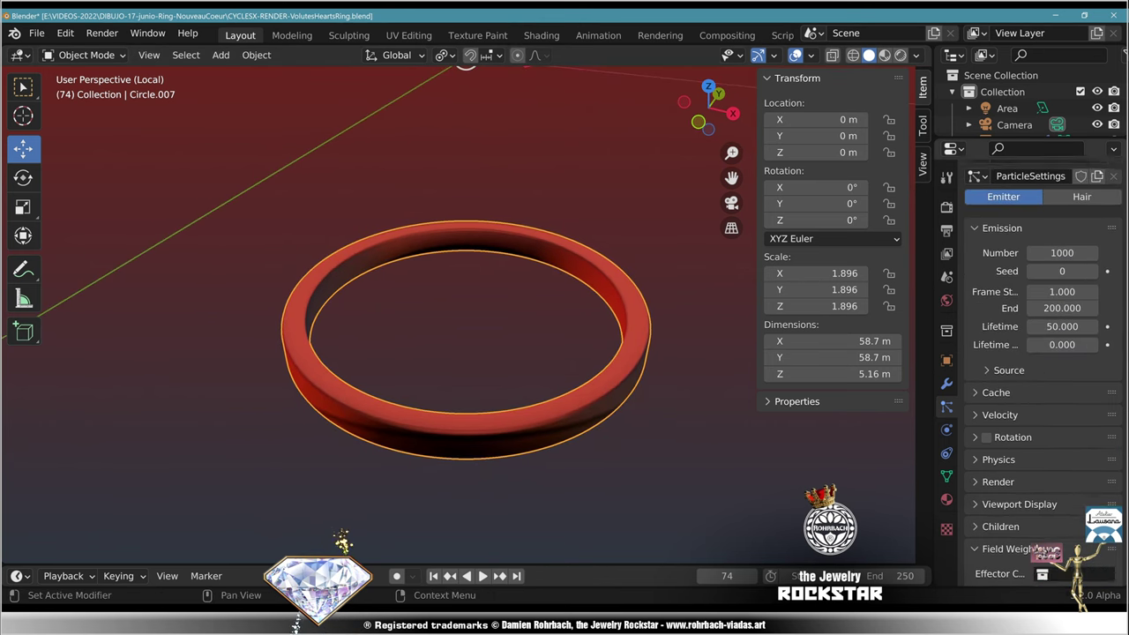
click(1008, 469)
scroll(1041, 423, down, 2)
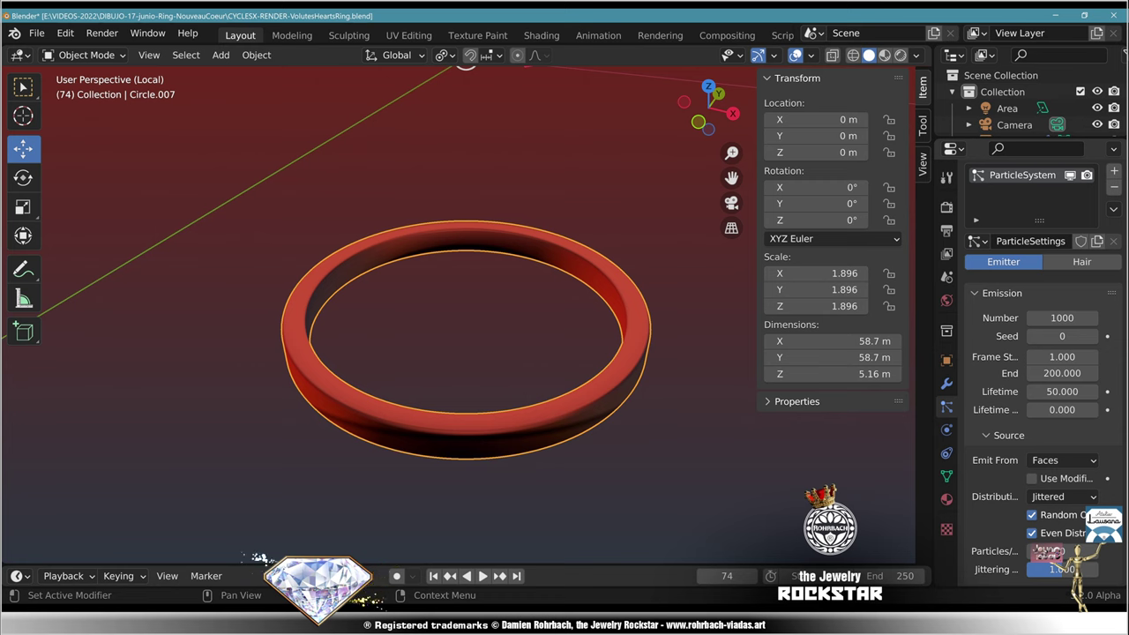
scroll(459, 318, down, 4)
scroll(459, 318, up, 2)
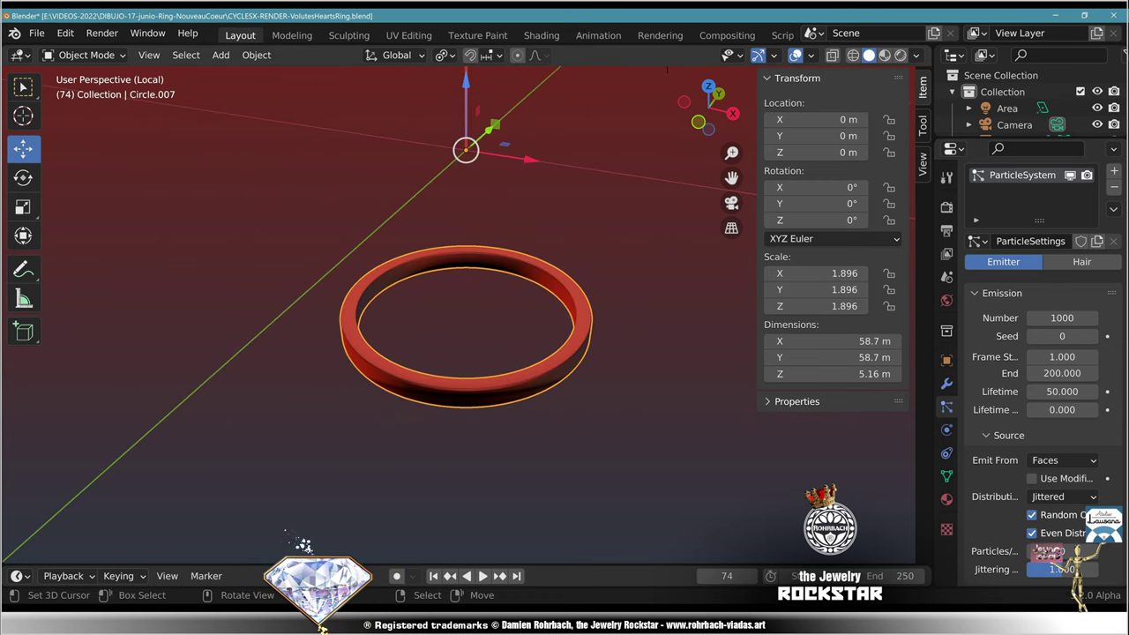
Step: Set the selected ring's origin to its geometry
click(257, 55)
mouse_move(328, 94)
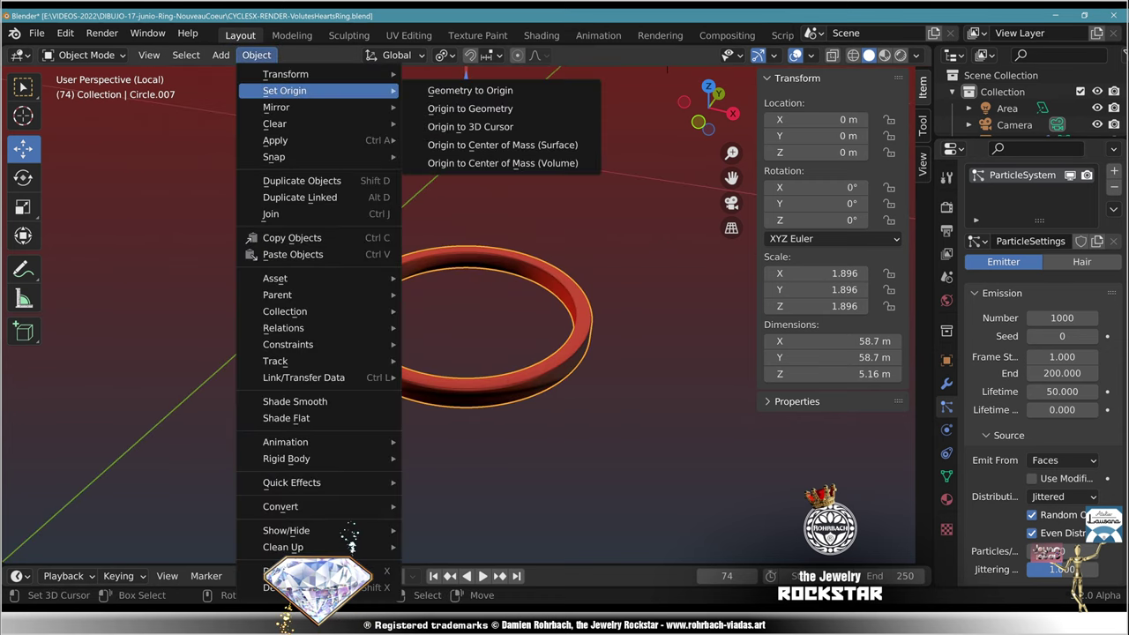
click(467, 108)
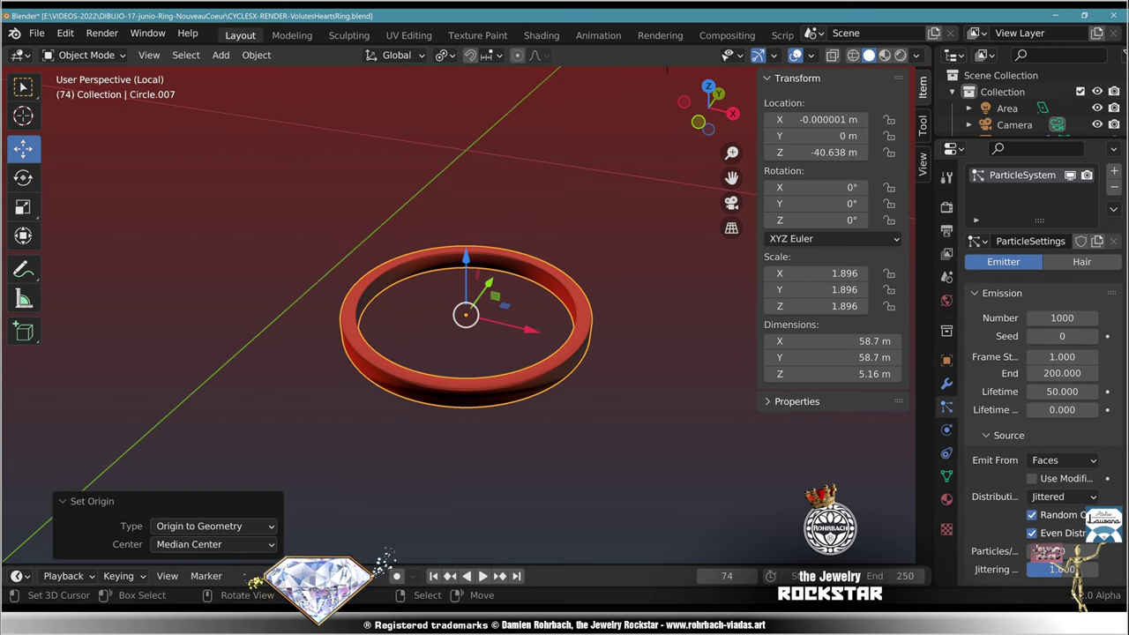
Step: Play the particle simulation from frame 1 to check where the ring emits particles
key(shift+Left)
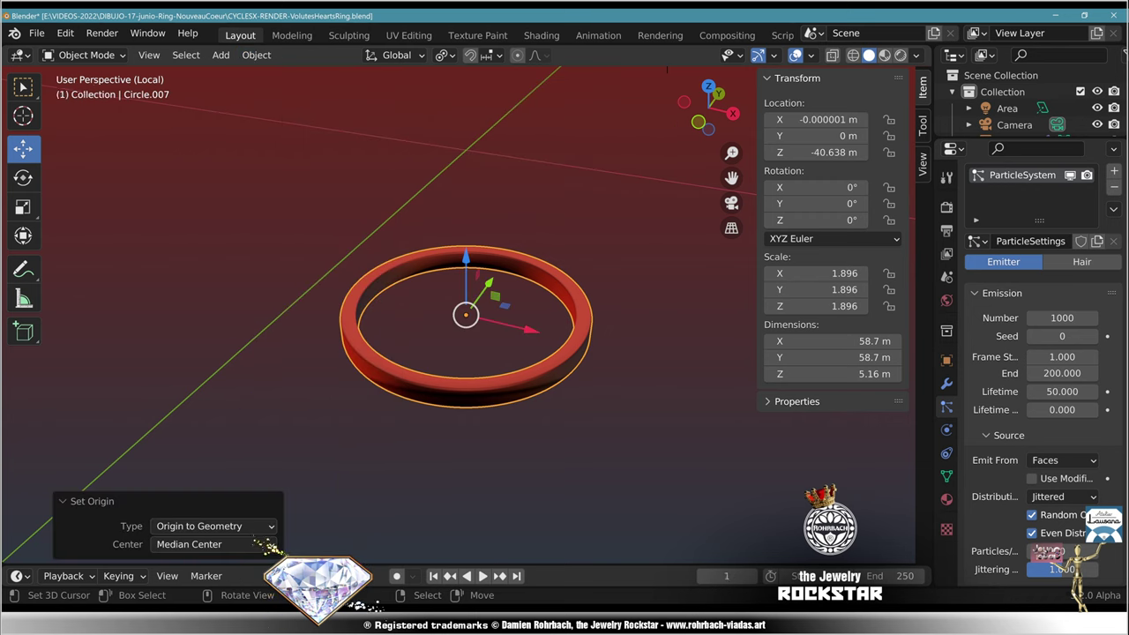
key(space)
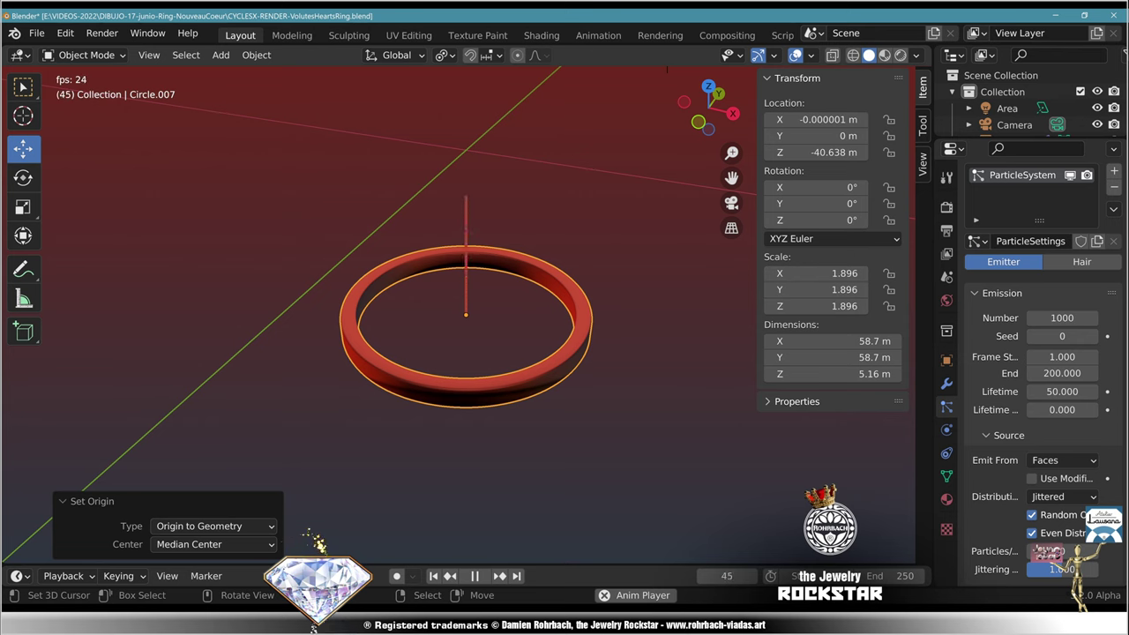
key(space)
click(1063, 460)
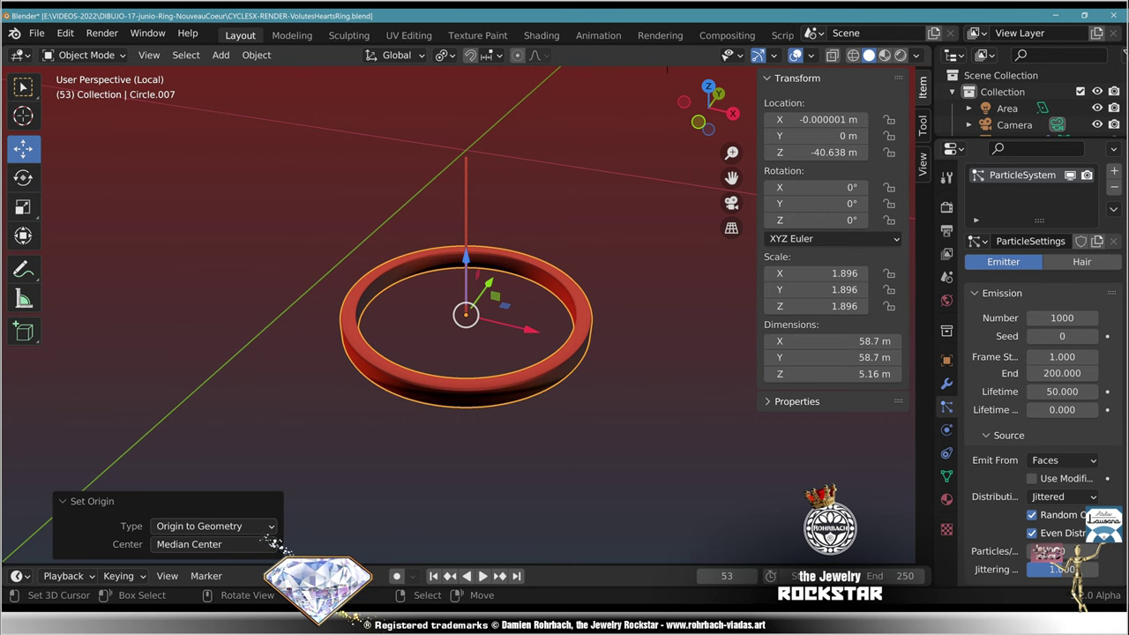
Step: Inspect the isolated ring's mesh in Edit Mode, return to Object Mode and save the file
key(KP_Divide)
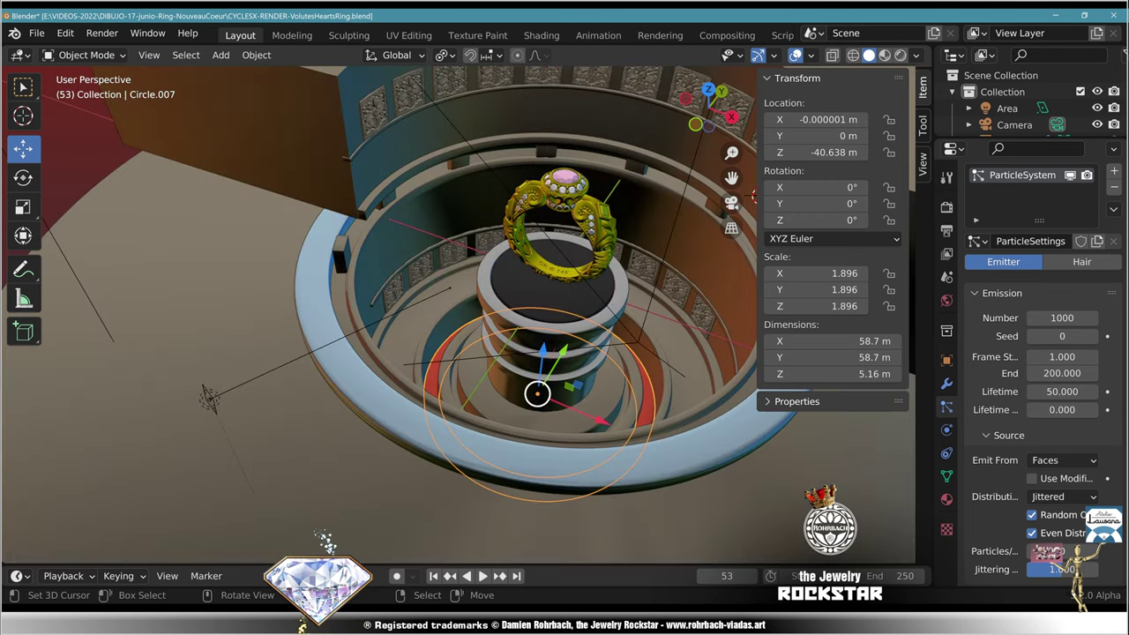
key(KP_Divide)
key(Tab)
middle_drag(494, 379, 470, 293)
middle_drag(578, 331, 578, 349)
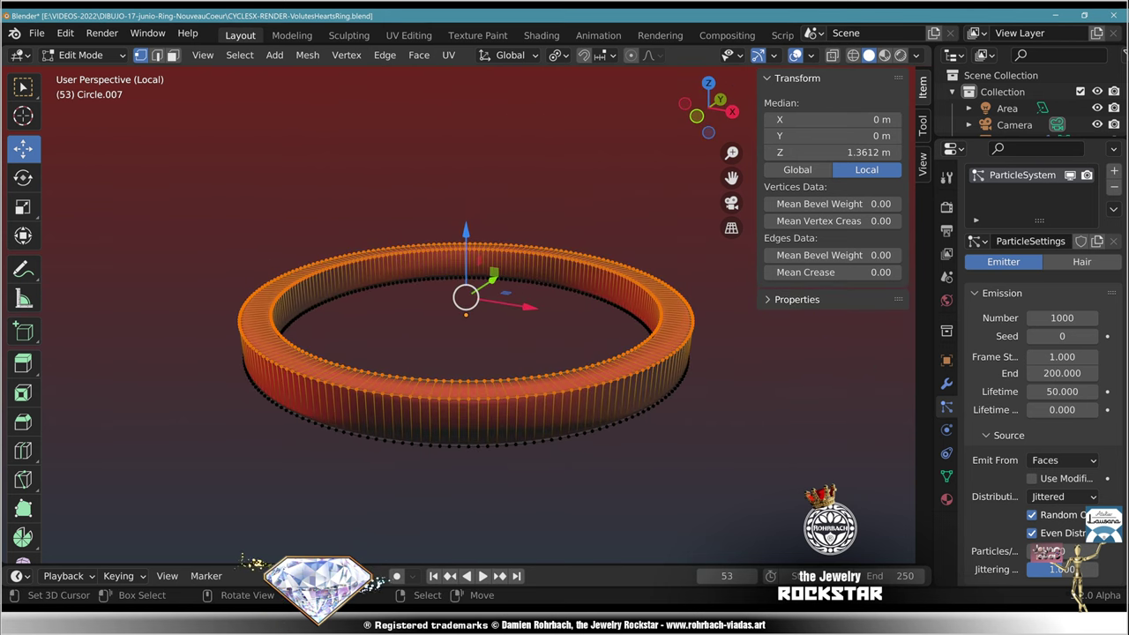
key(Tab)
key(ctrl+s)
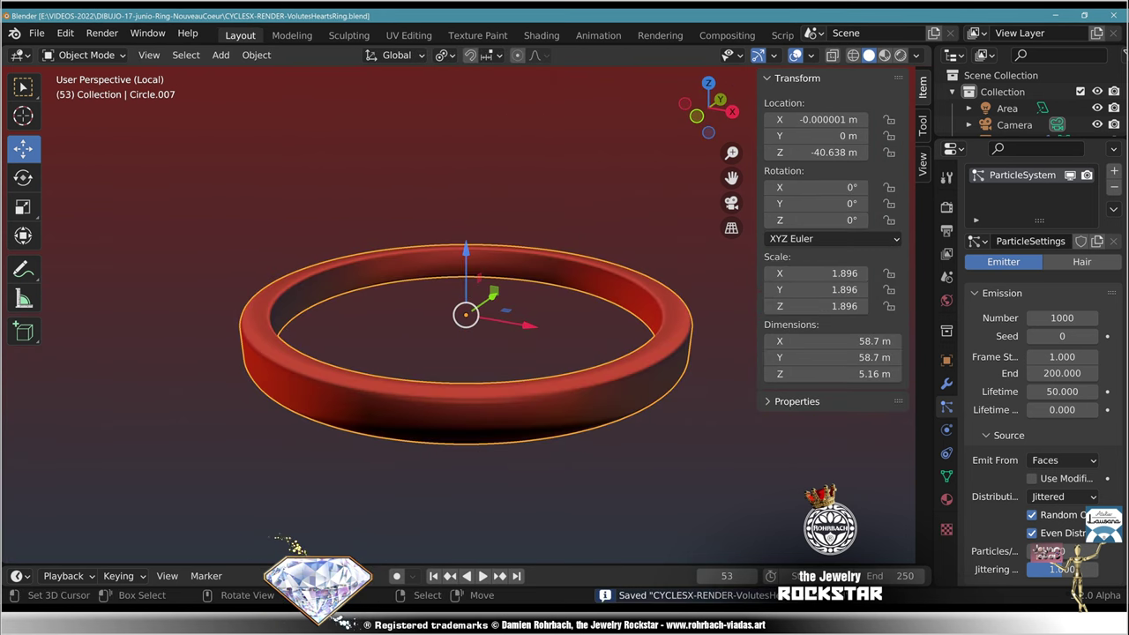
Step: Apply the ring's Bevel modifier, leaving only the particle system in its modifier stack
scroll(1041, 371, down, 4)
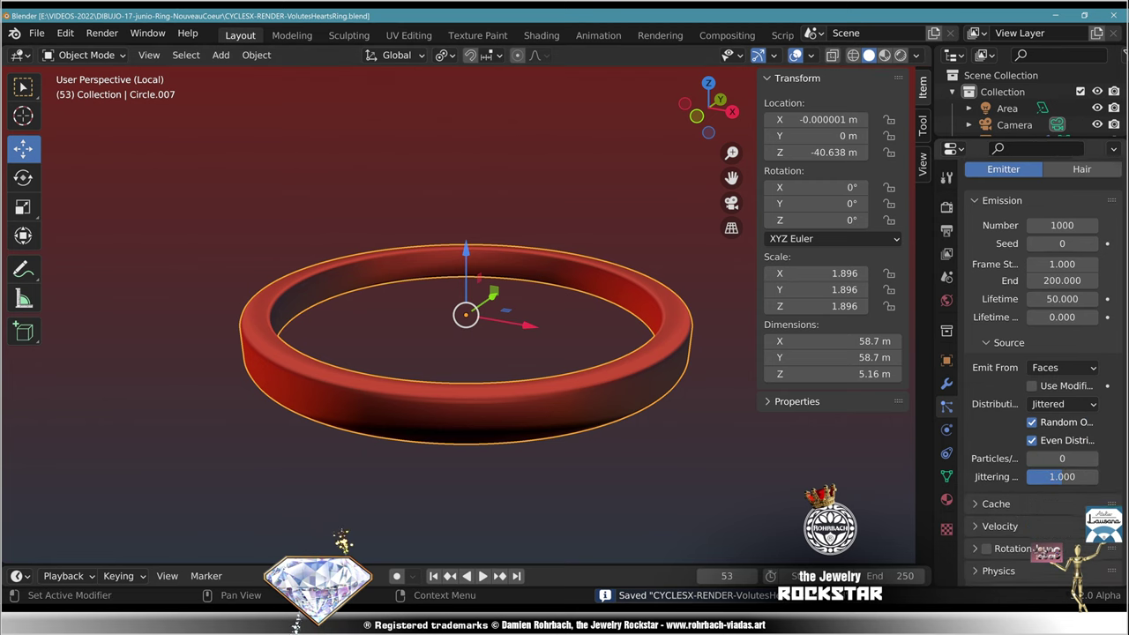
click(946, 384)
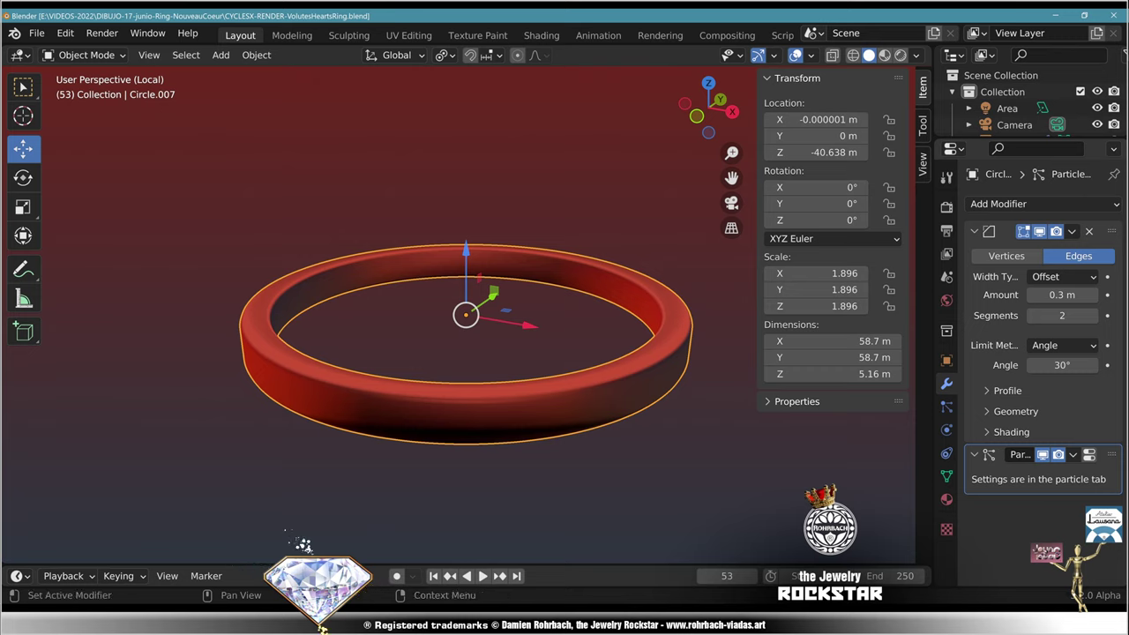
click(1072, 231)
click(997, 250)
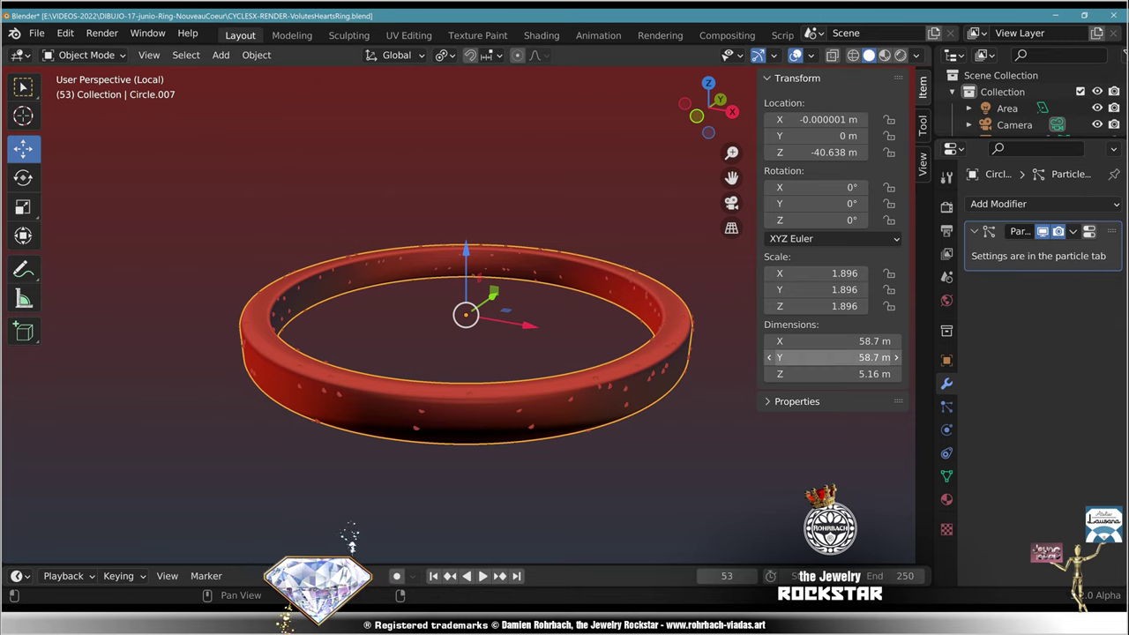
Step: Save the file and play the animation to preview particles emitted from the ring's surface
middle_drag(370, 549, 386, 561)
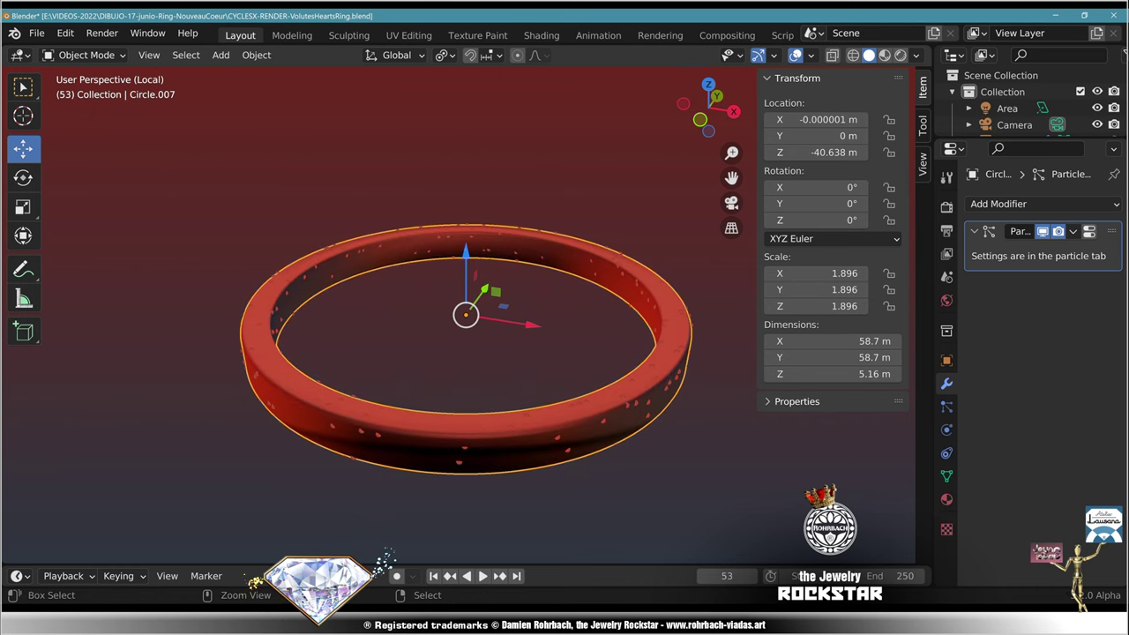
key(ctrl+s)
key(space)
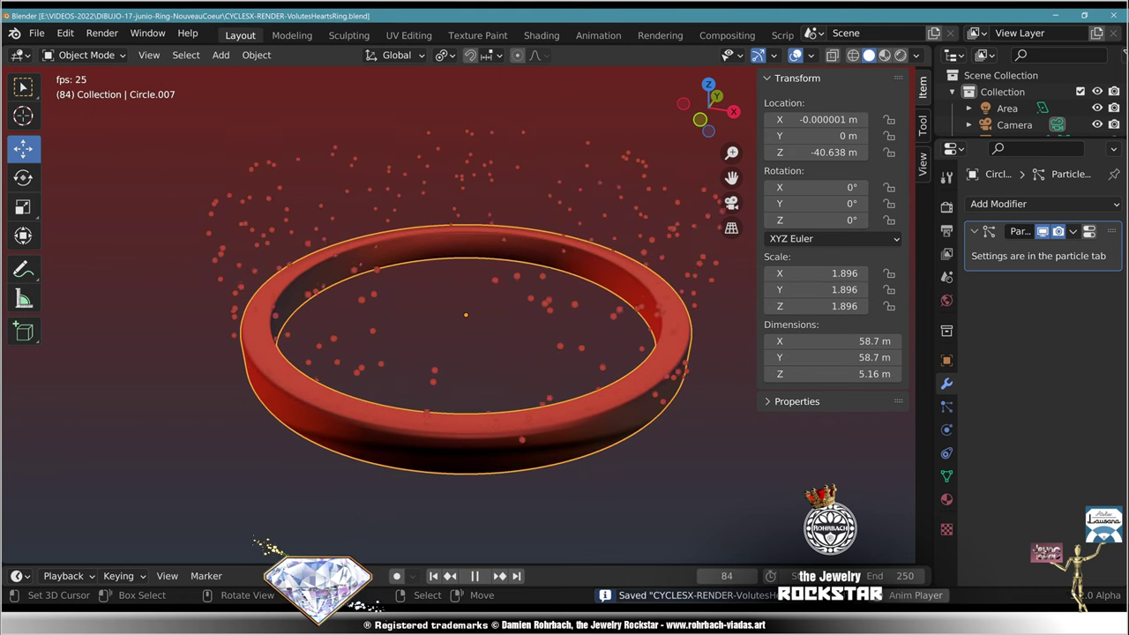
key(space)
Step: Switch to the camera view and expand the Physics settings of the ring's particle system
key(KP_Divide)
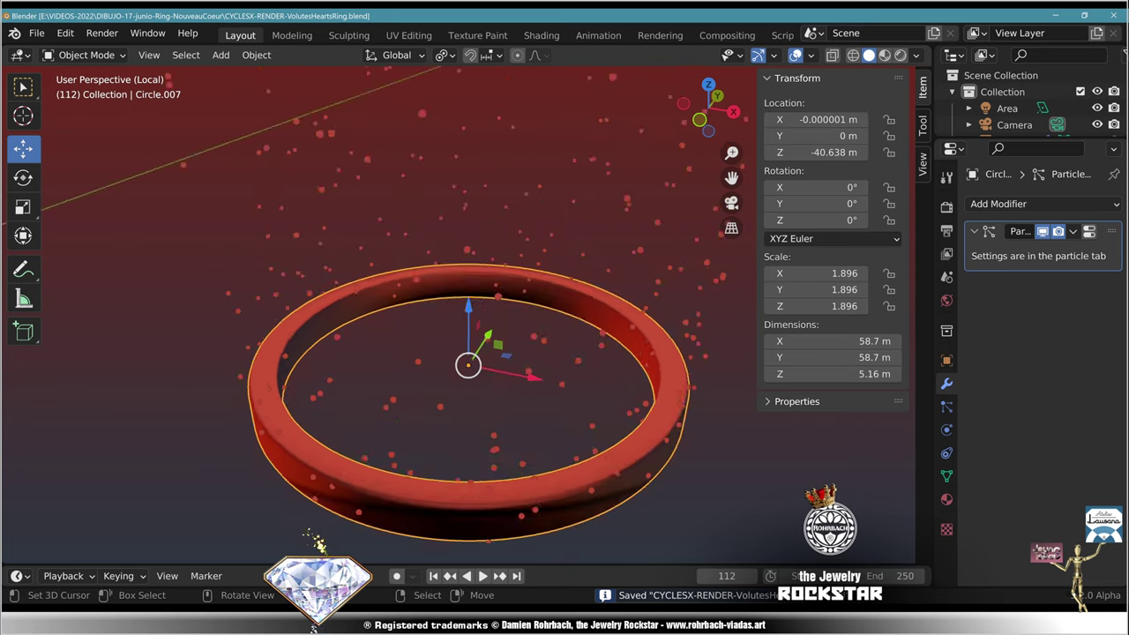
key(KP_0)
scroll(466, 315, down, 1)
shift+middle_drag(490, 395, 467, 314)
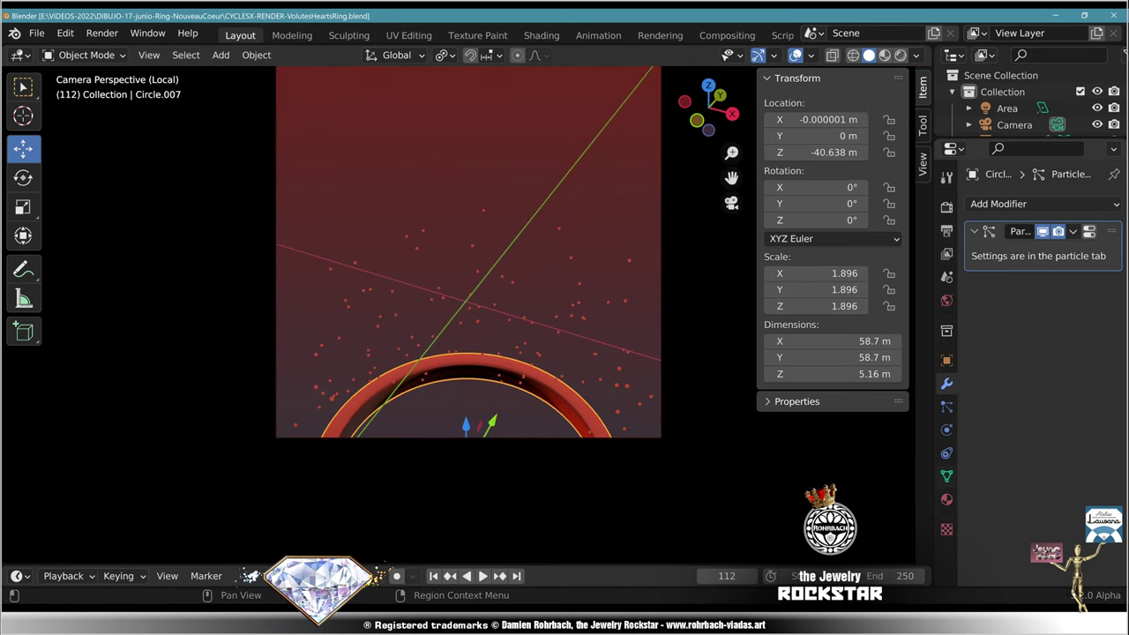
click(947, 407)
scroll(1041, 370, down, 10)
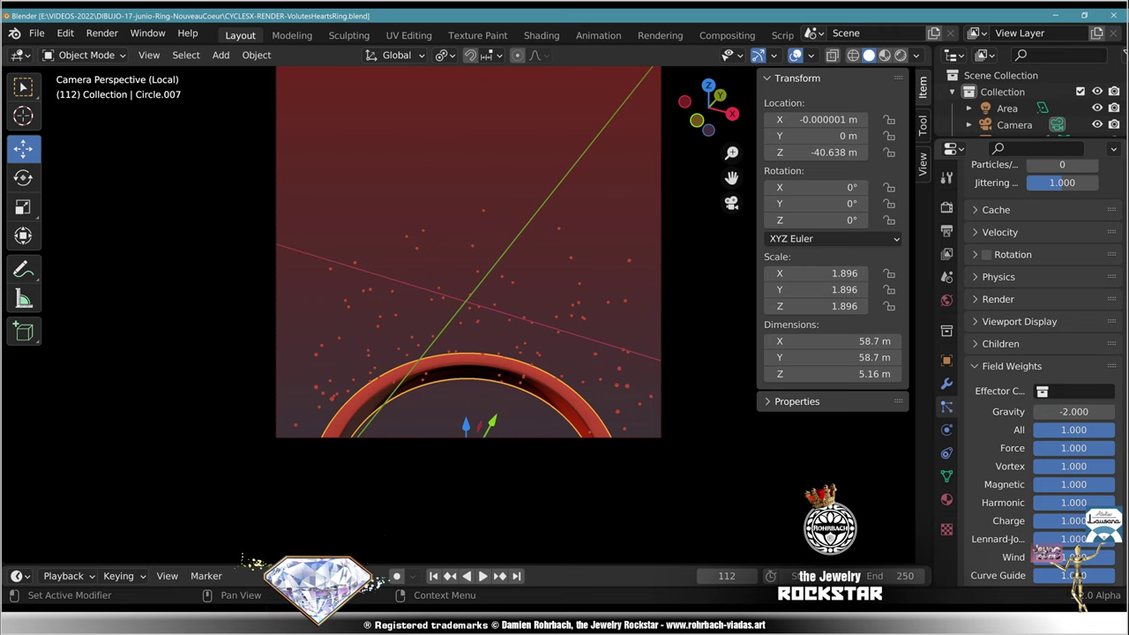
click(1001, 344)
click(1000, 344)
click(998, 277)
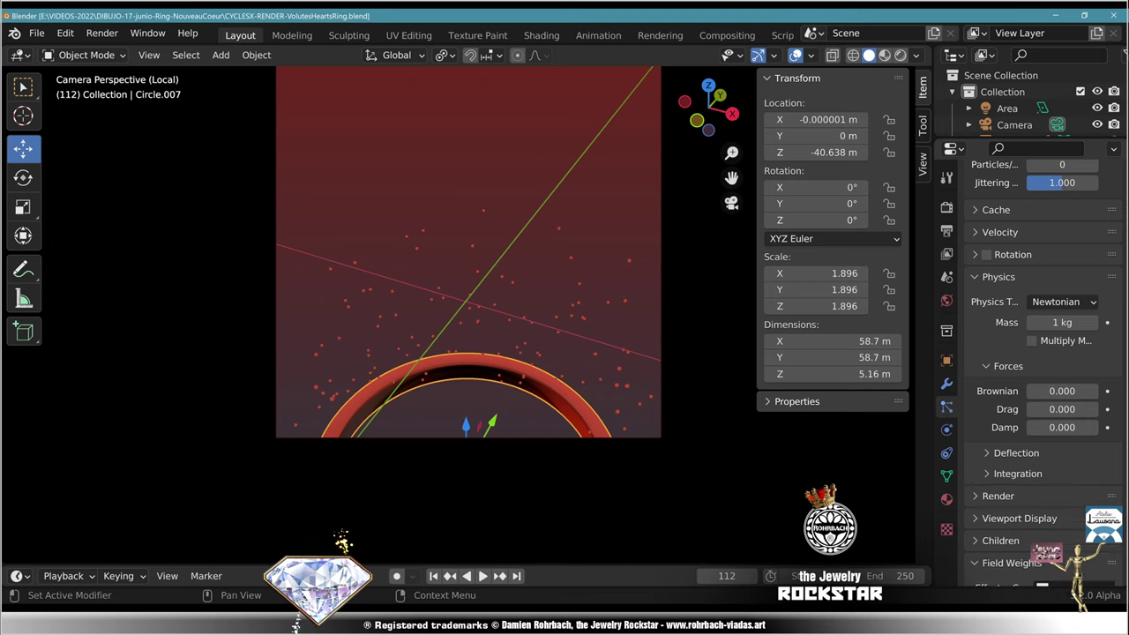
Step: Set the particle Brownian, Drag and Damp forces to 0.1 each
click(1062, 391)
text(.1)
key(Tab)
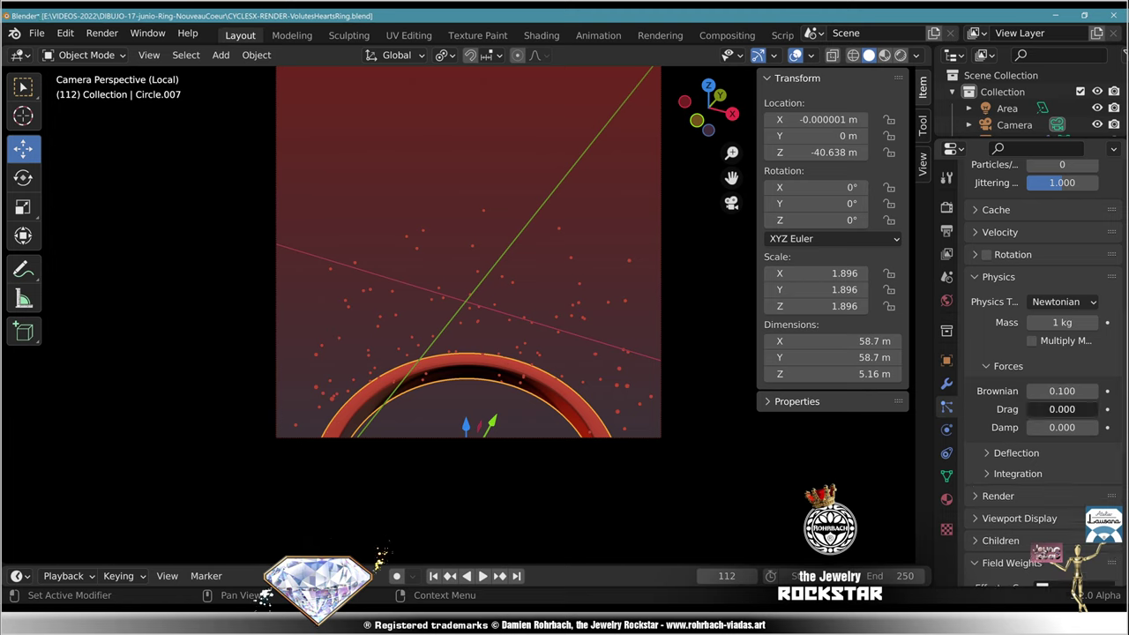
text(.1)
key(Return)
click(1062, 428)
text(.1)
key(Return)
Step: Return to frame 1, save the file and play the particle simulation in the camera view
click(727, 576)
text(1)
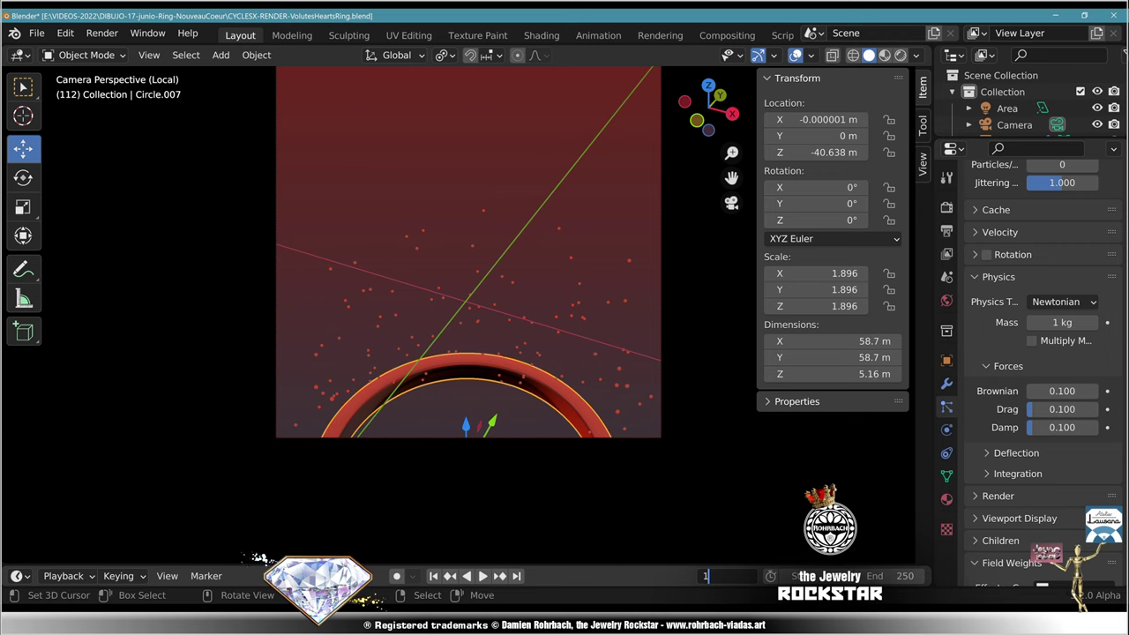
key(Return)
key(ctrl+s)
key(space)
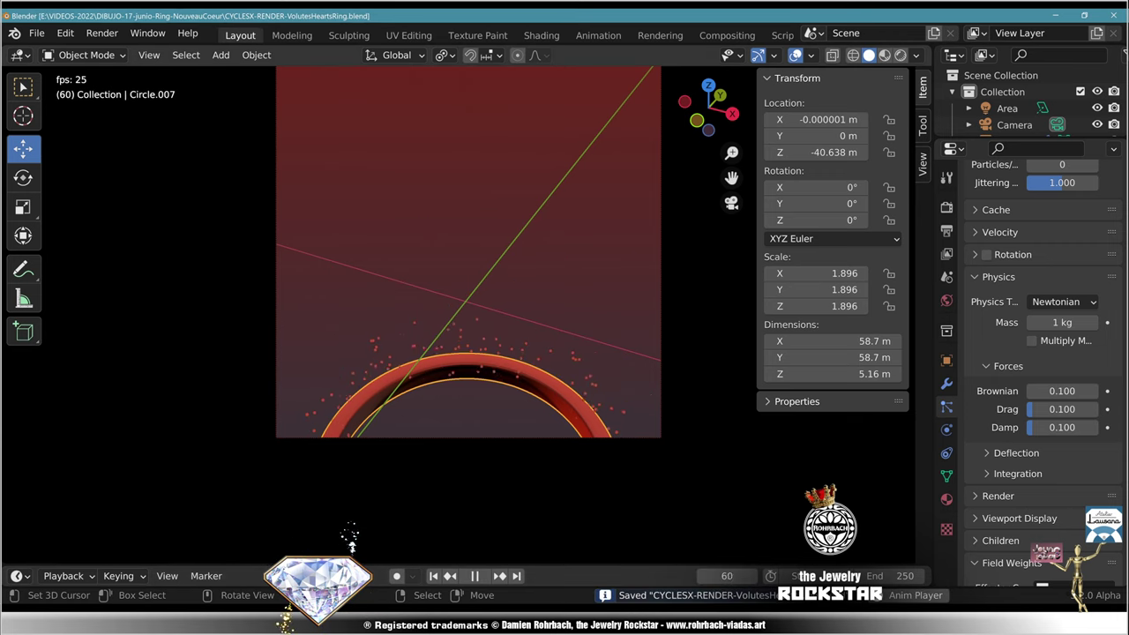
key(space)
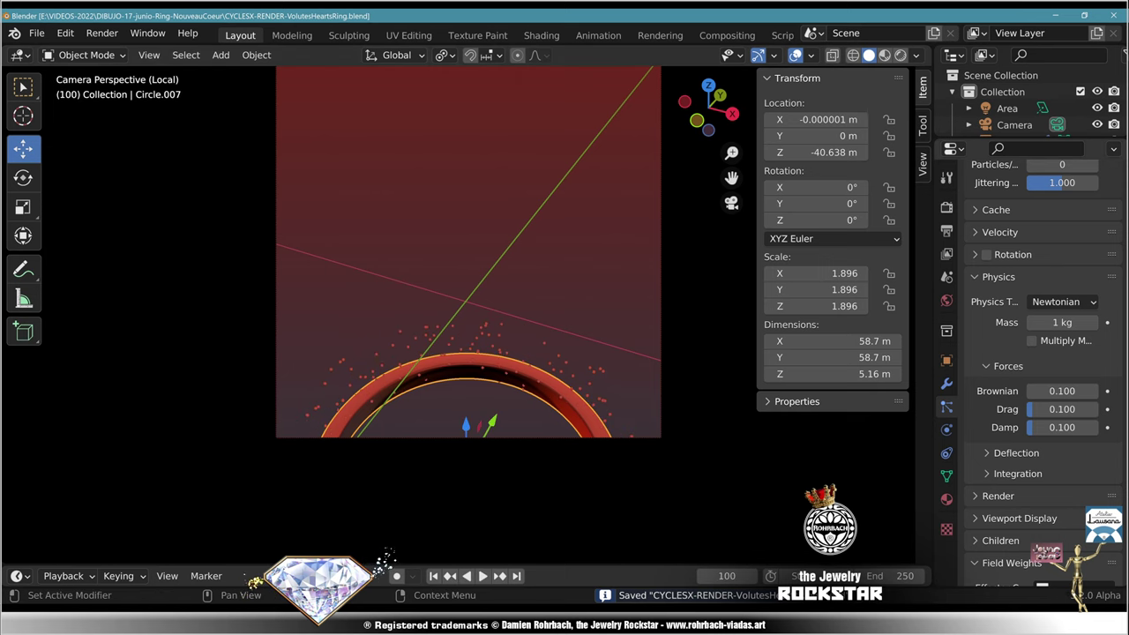
Step: Set the particle Brownian, Drag and Damp forces to 0.02 each
double_click(1063, 391)
text(.02)
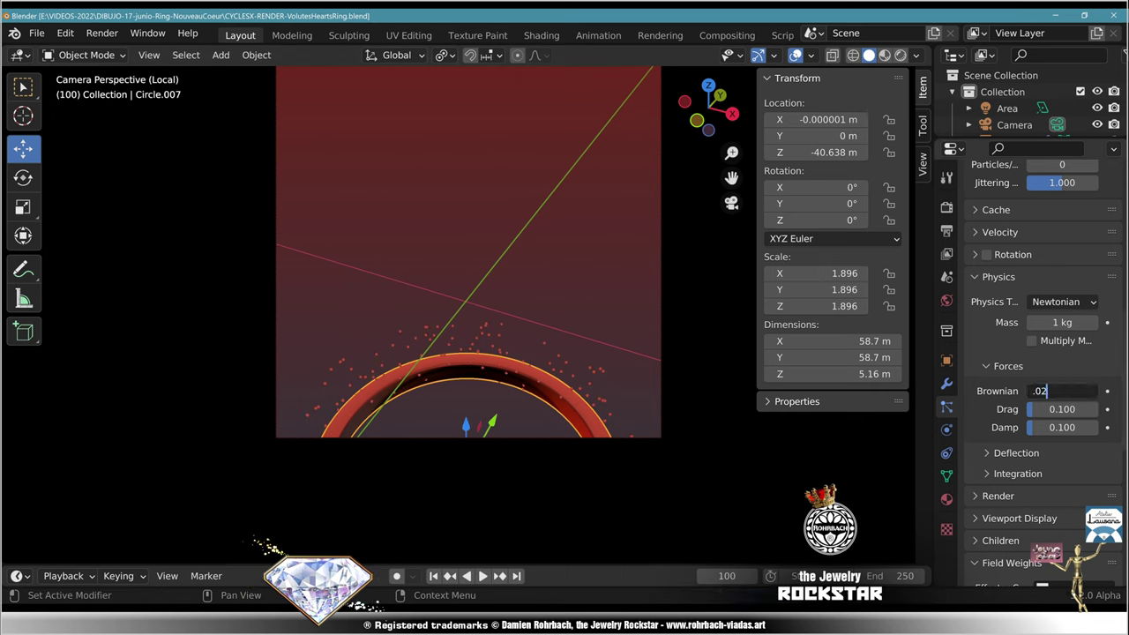
key(Tab)
text(.02)
key(Tab)
text(.02)
key(Return)
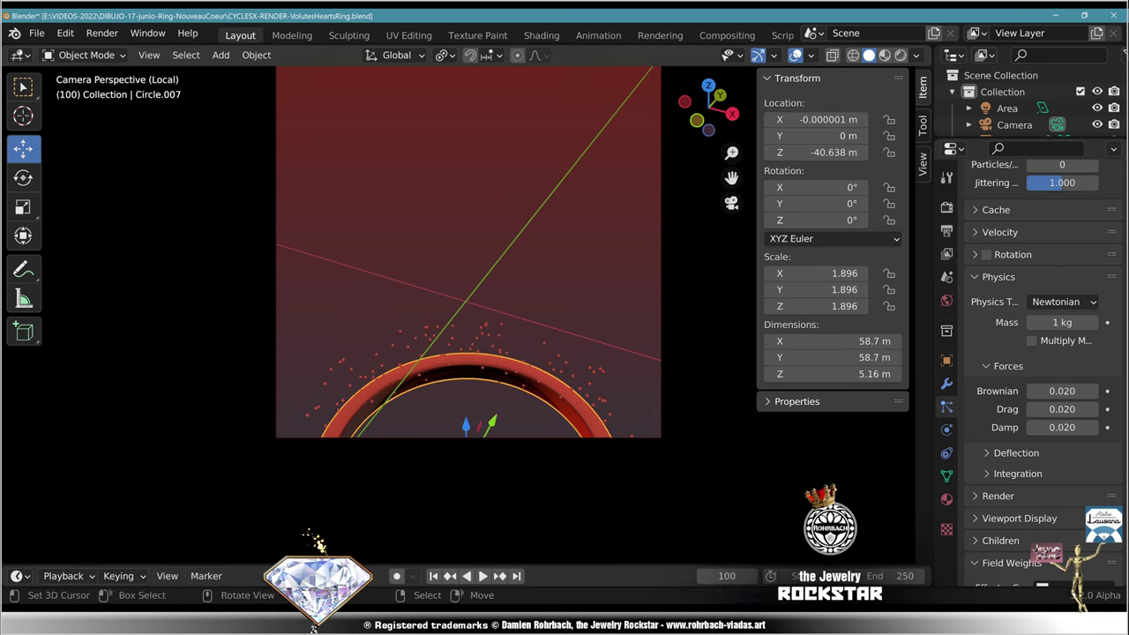
Step: Return to frame 1 and set the particle Lifetime to 100 in the Emission settings
double_click(727, 576)
text(1)
key(Return)
scroll(1041, 370, up, 6)
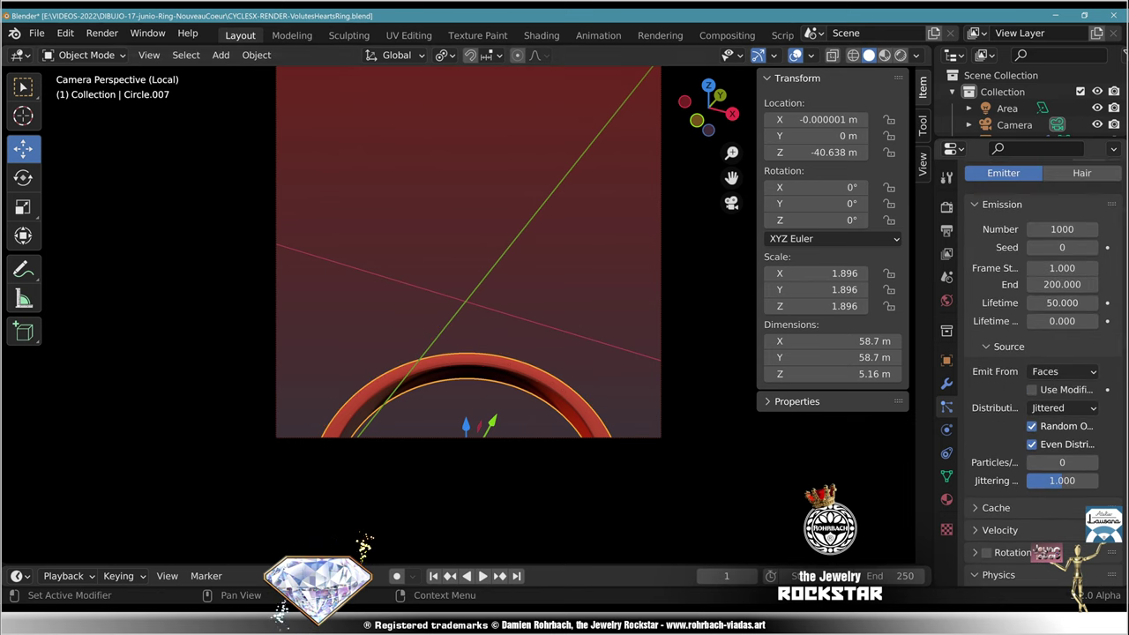
double_click(1062, 302)
text(100)
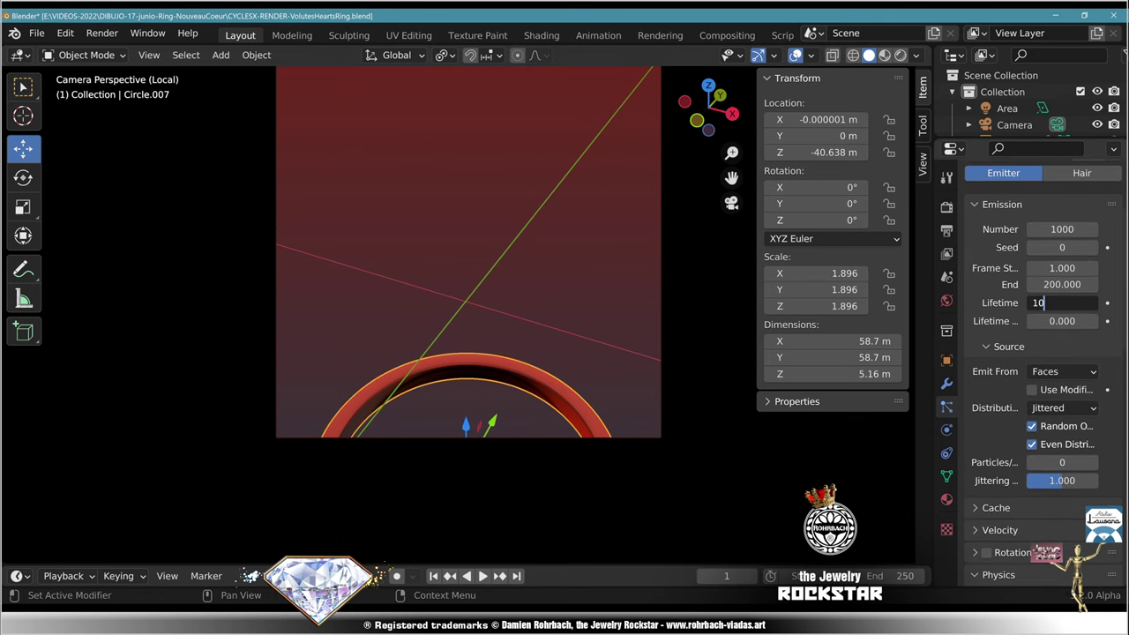
key(Return)
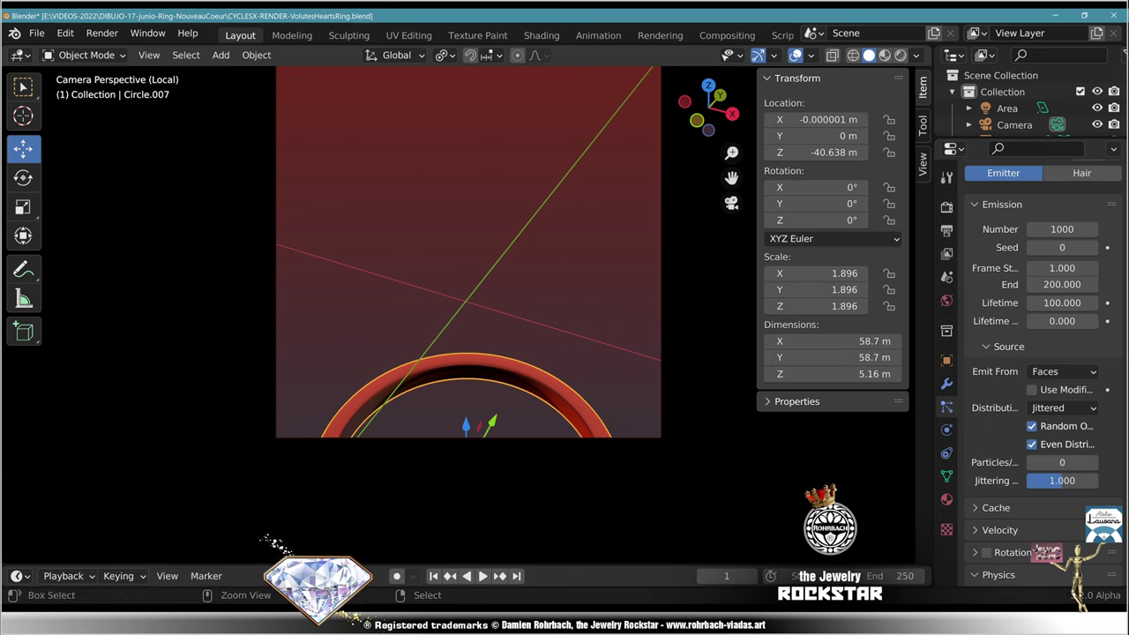
Step: Save the file and play the simulation to preview the longer-lived particles
key(ctrl+s)
key(space)
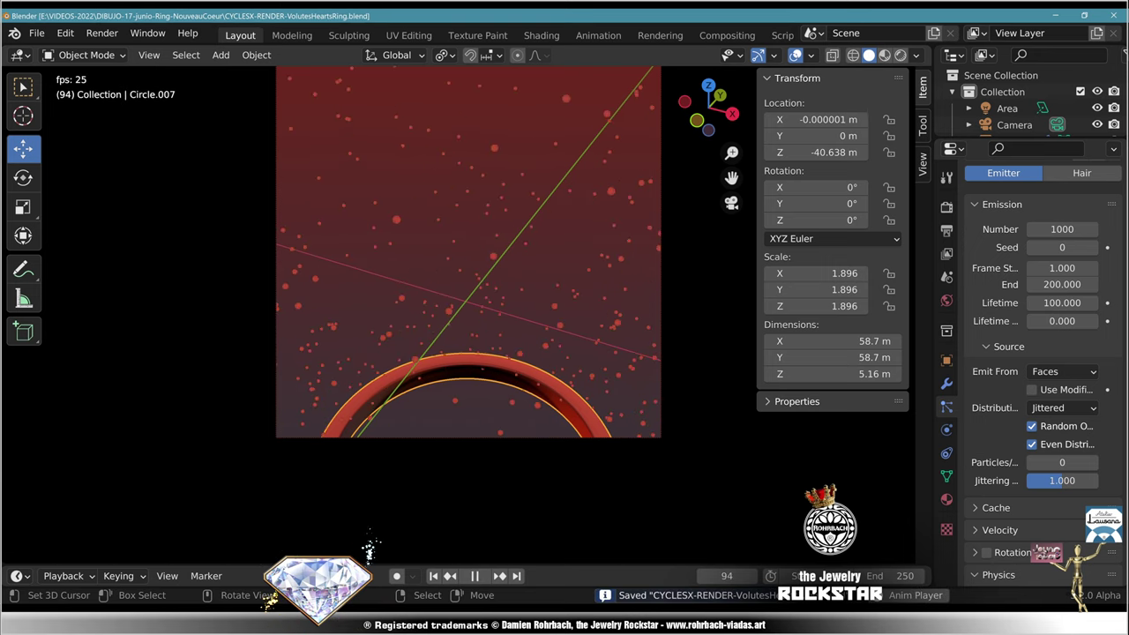
key(space)
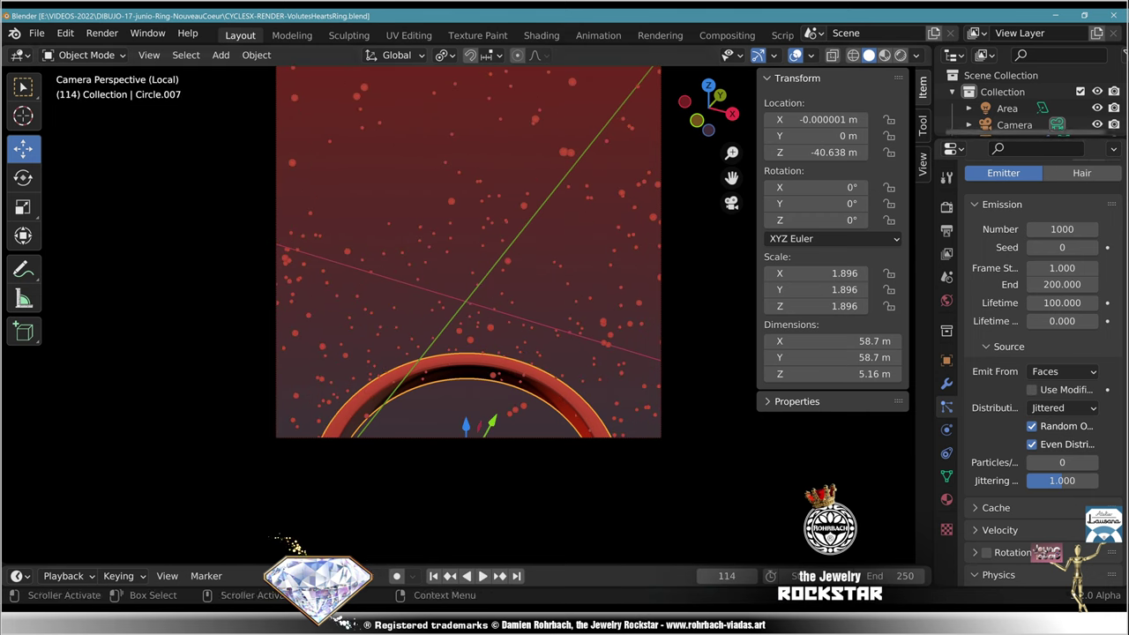
Step: Enlarge the outliner and add a UV sphere with 8 segments and 8 rings
drag(1032, 138, 1033, 487)
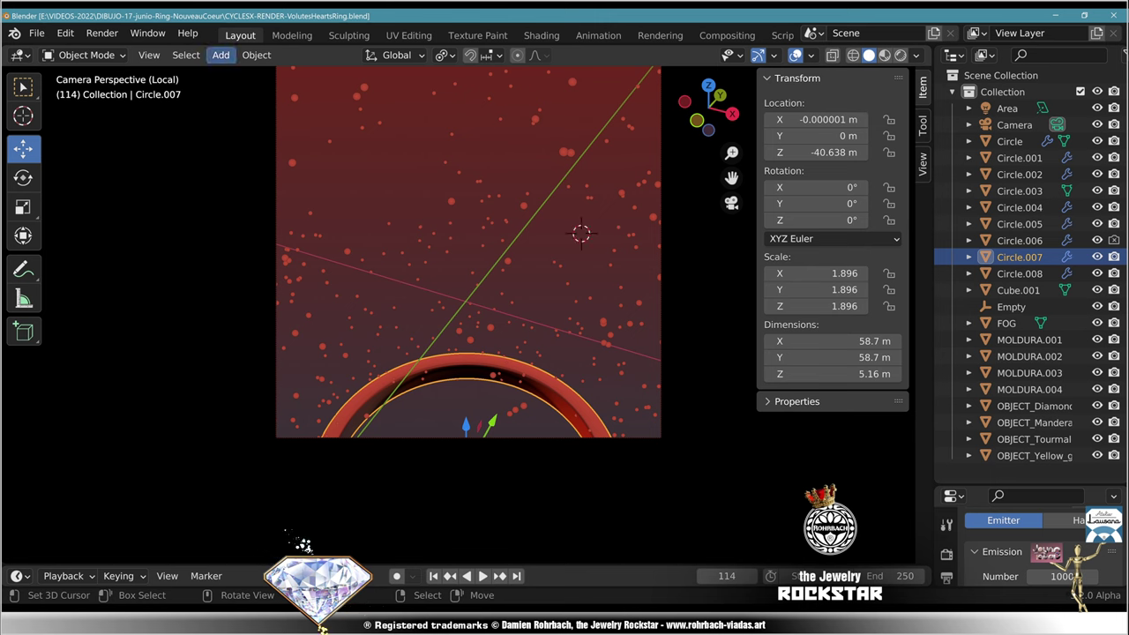
click(221, 55)
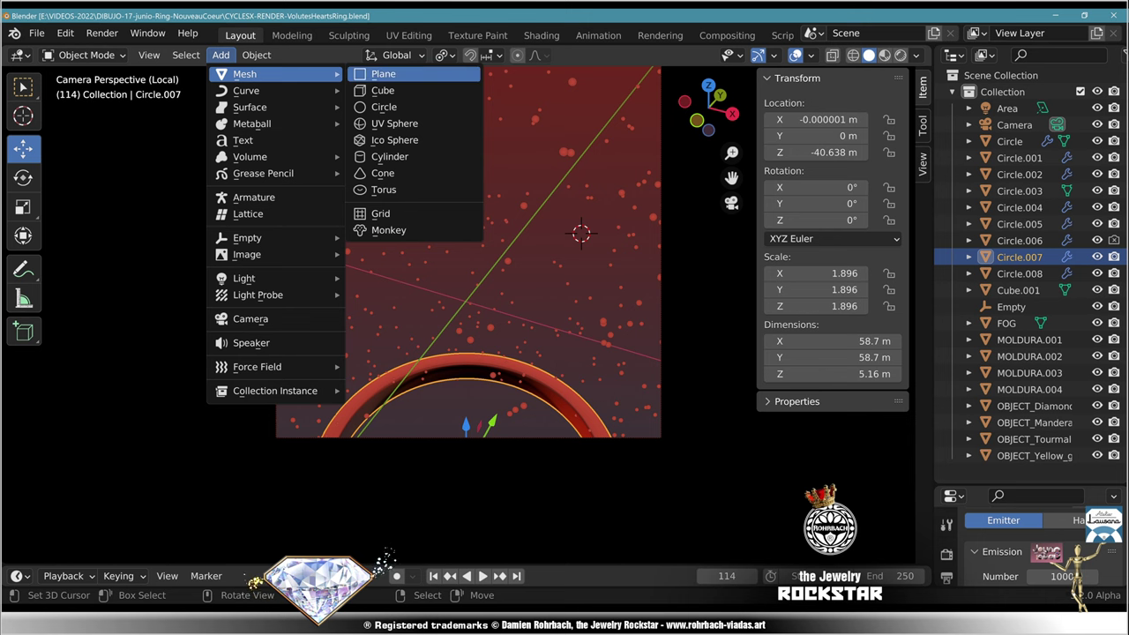
click(394, 124)
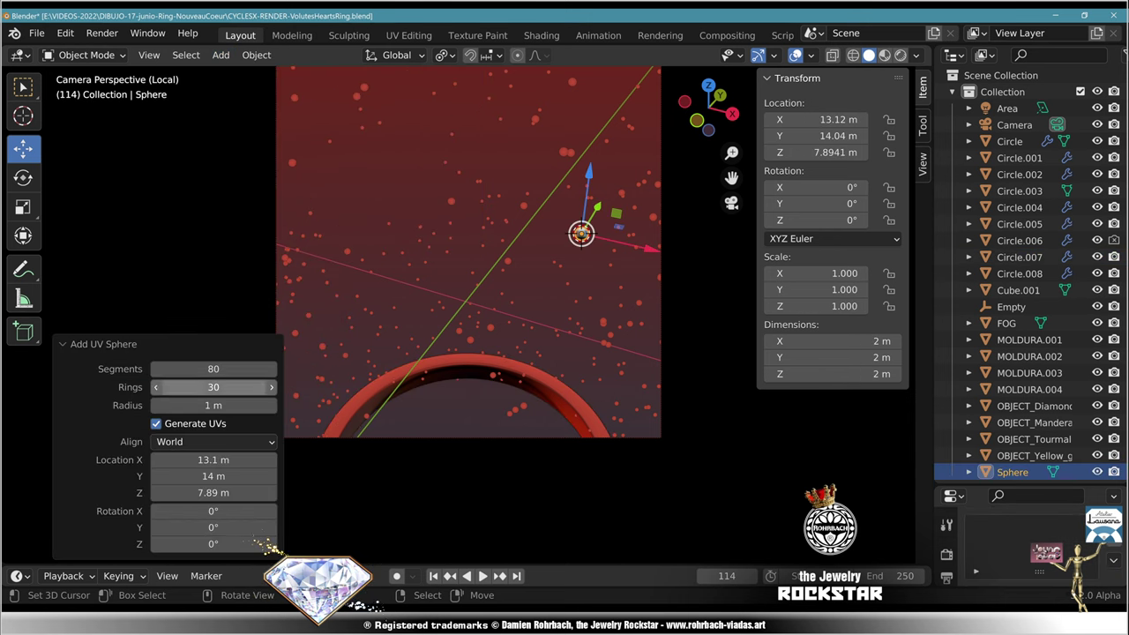
click(214, 369)
text(8)
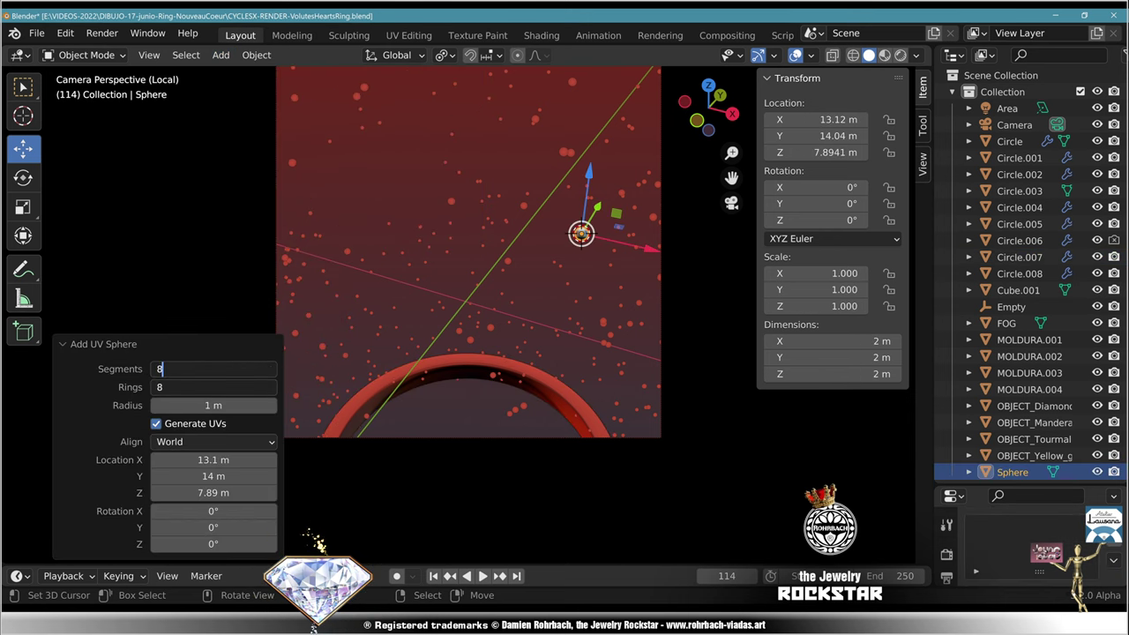
key(Return)
Step: Go back to frame 1, enlarge the properties editor again and shade the new sphere smooth
key(shift+Left)
key(KP_Decimal)
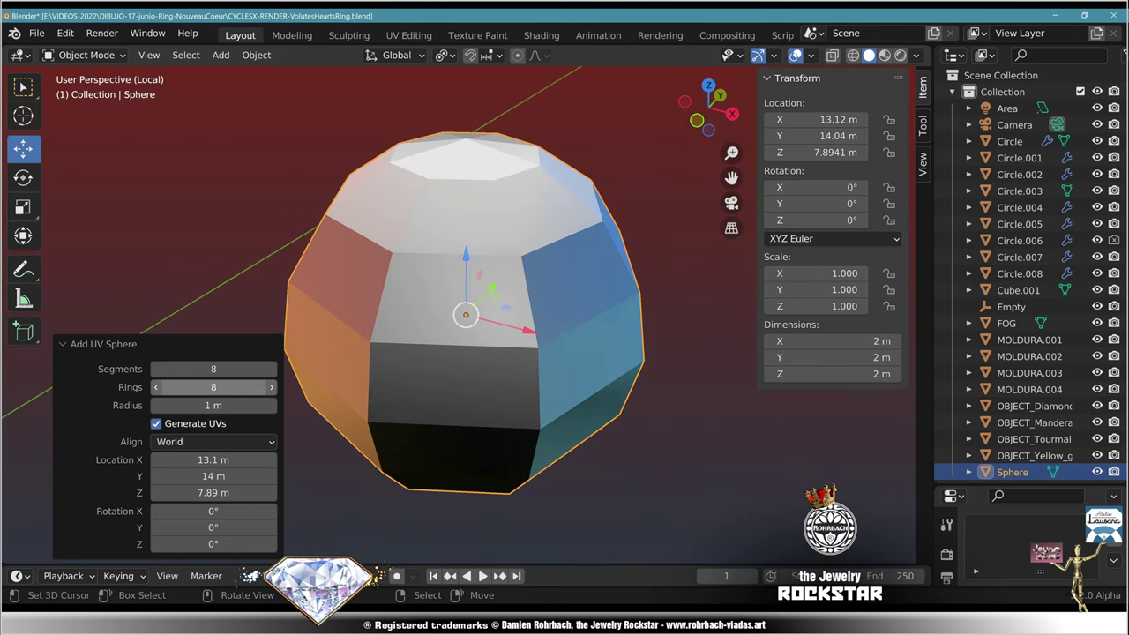
drag(1014, 484, 1014, 197)
click(257, 56)
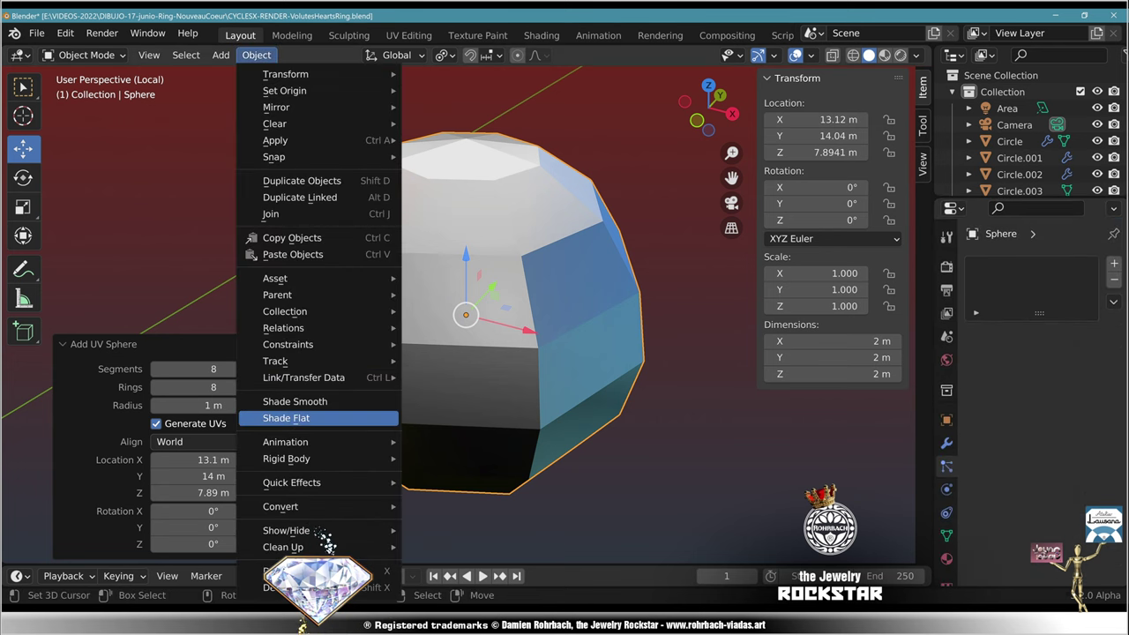
click(295, 402)
scroll(466, 315, down, 20)
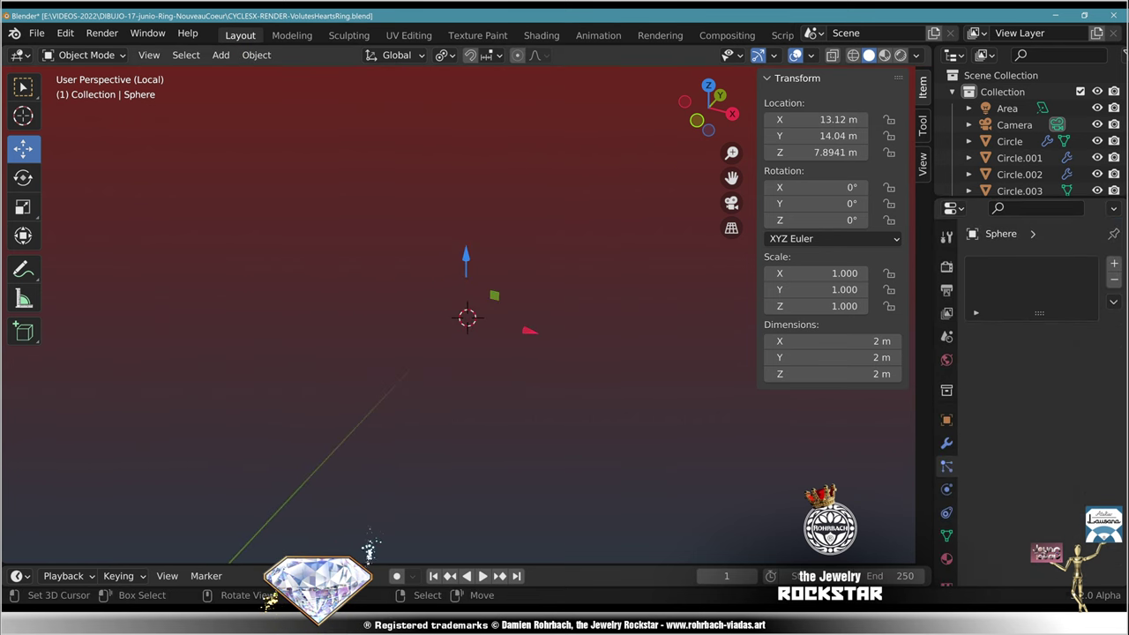
Step: Move the sphere away from the ring in top view, about 93 m along X and -3 m along Y, and save the file
key(KP_7)
key(g)
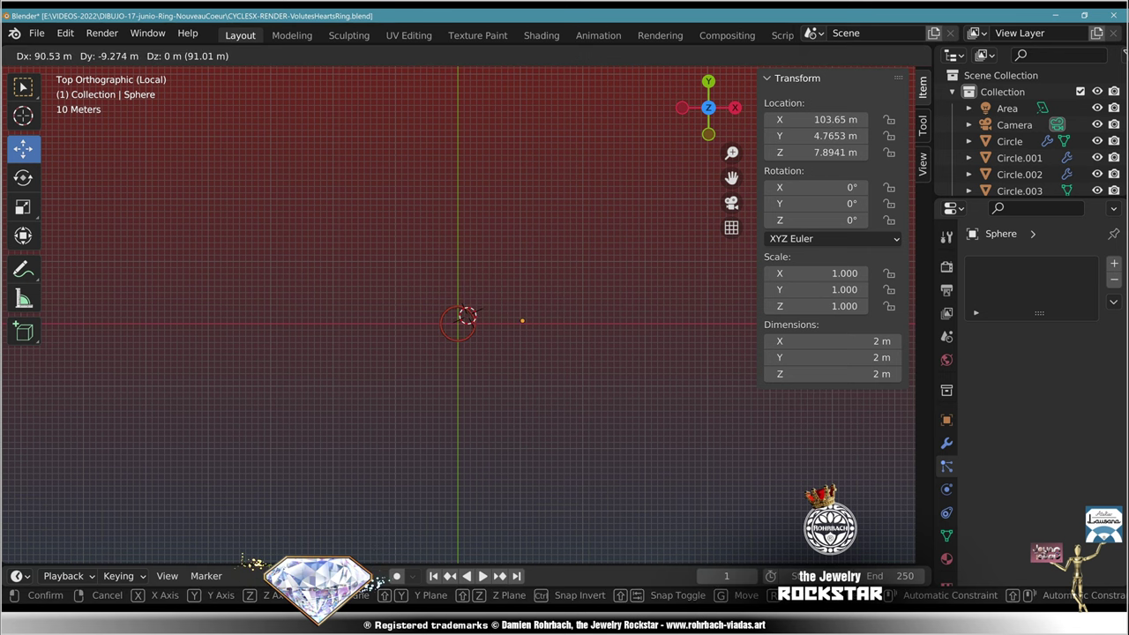
key(Return)
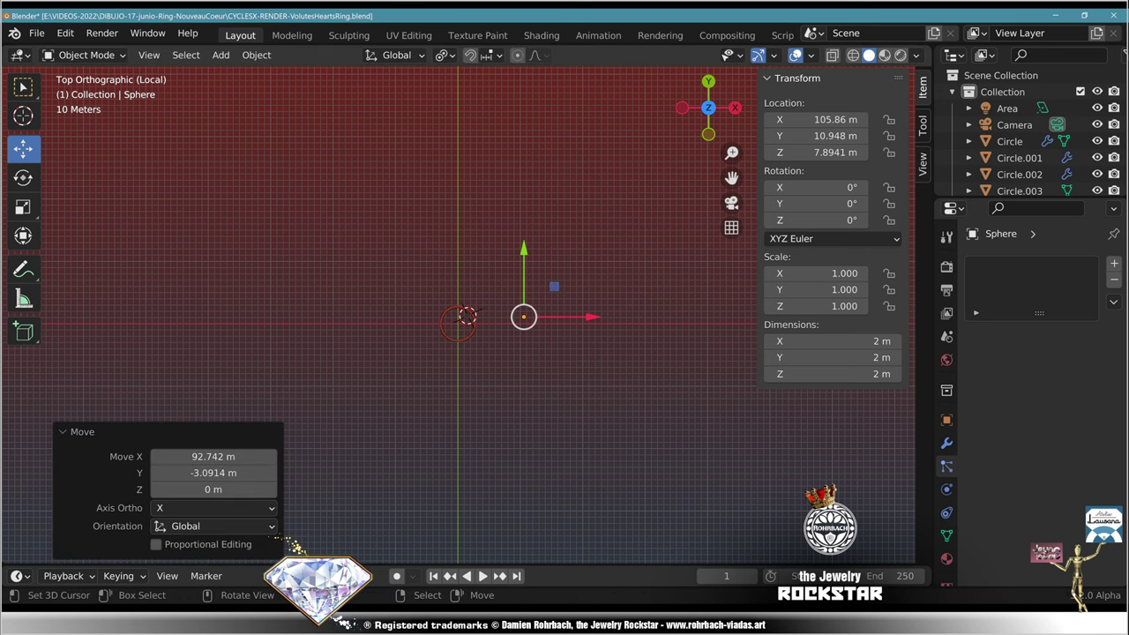
key(ctrl)
key(ctrl+s)
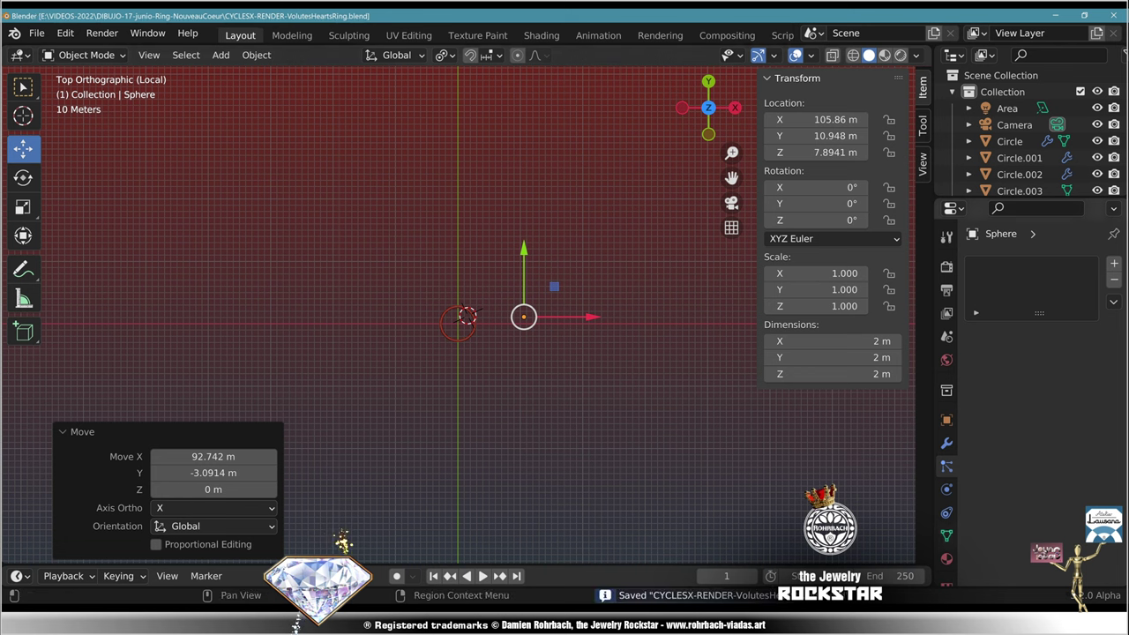
Step: Create a new material named SPARK on the sphere and save the file
click(1063, 333)
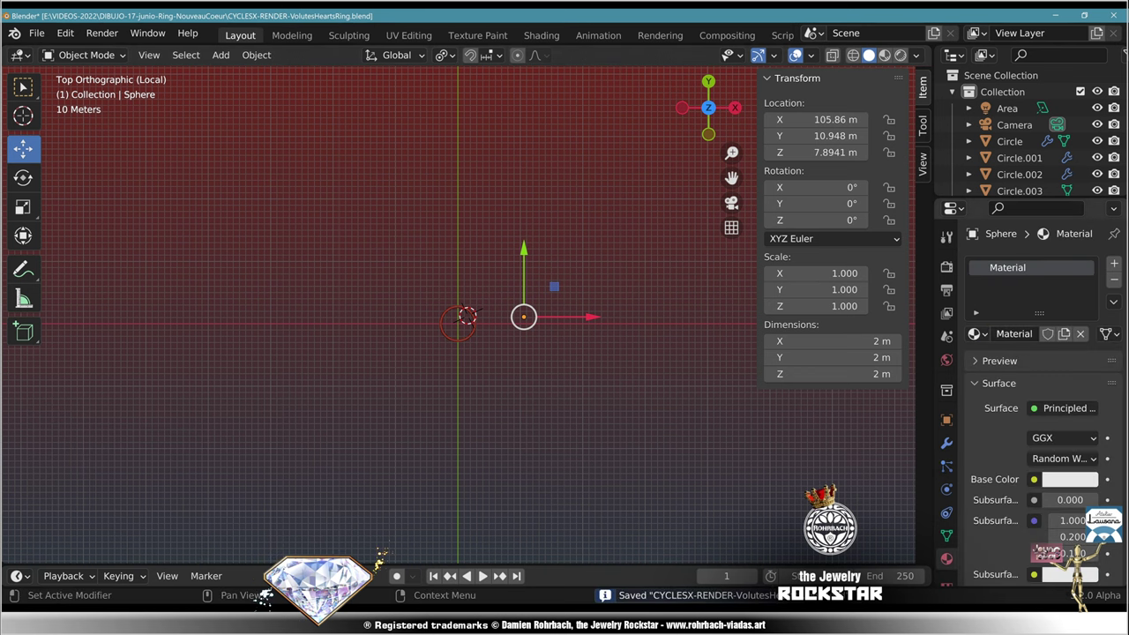
double_click(1014, 334)
text(SPARK)
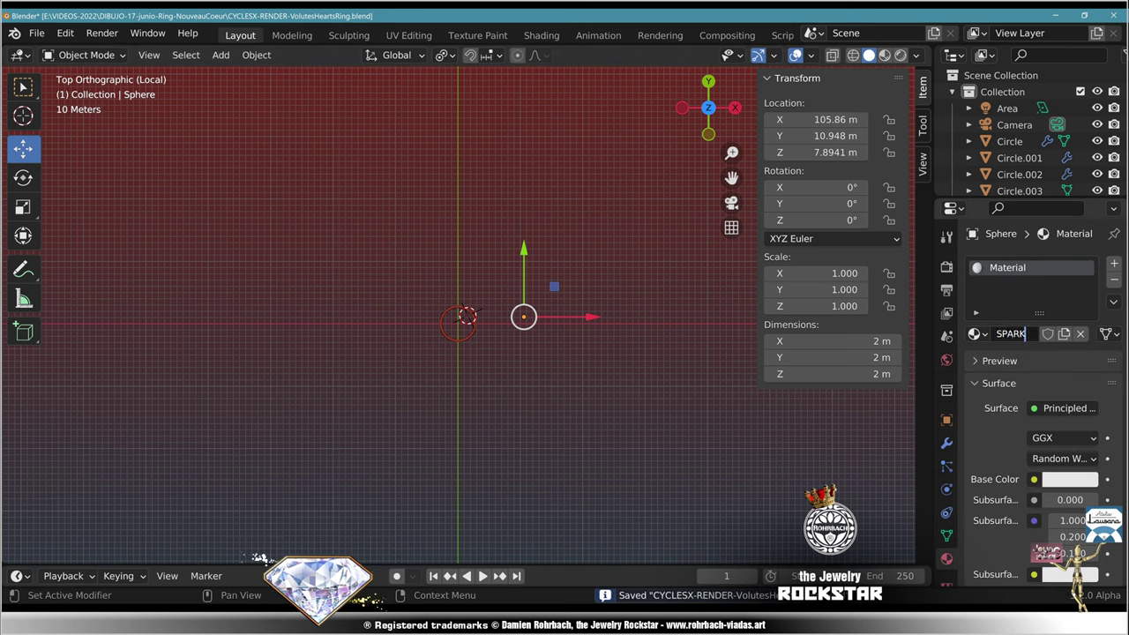
key(Return)
key(ctrl+s)
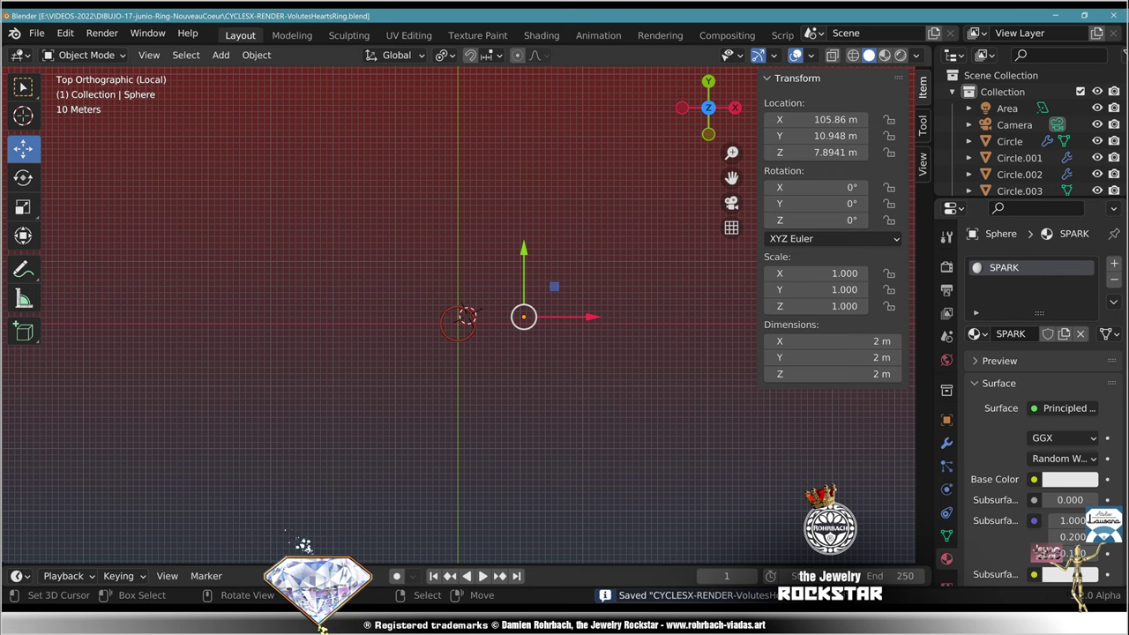
Step: Check the camera view, then move the sphere in front view about 118 m along X and 170 m down along Z
key(KP_0)
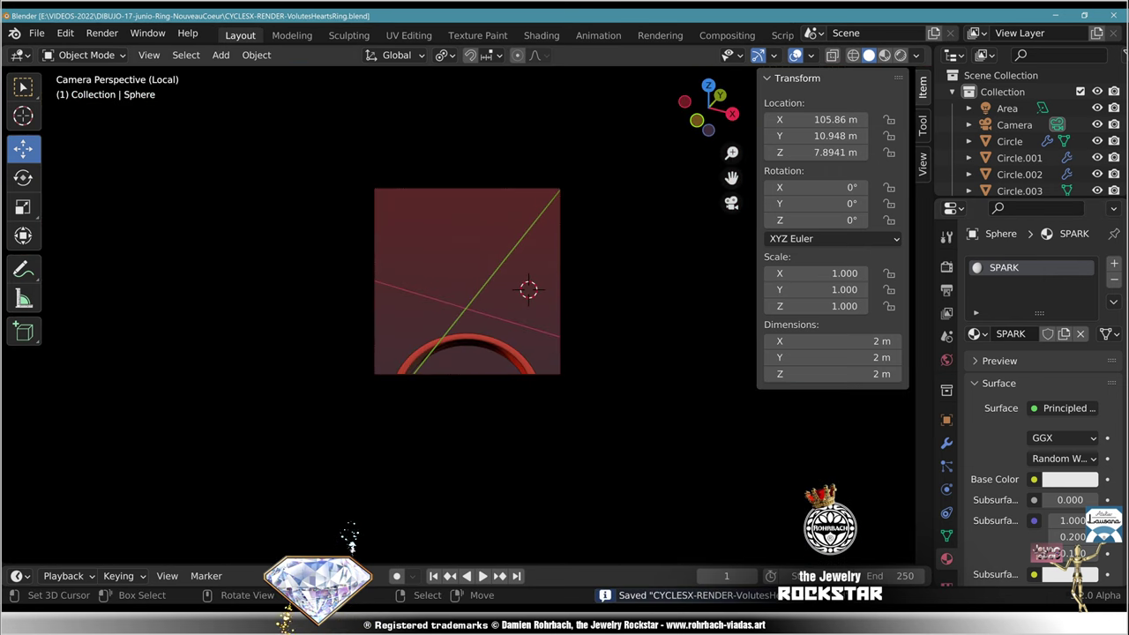
scroll(467, 309, down, 2)
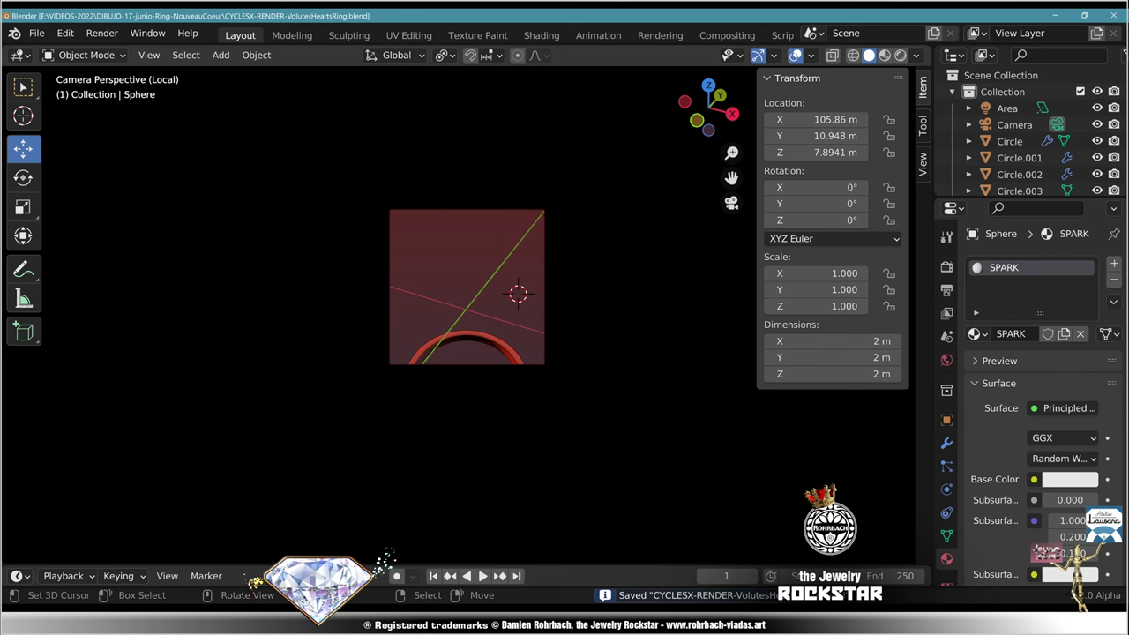
key(KP_3)
key(KP_1)
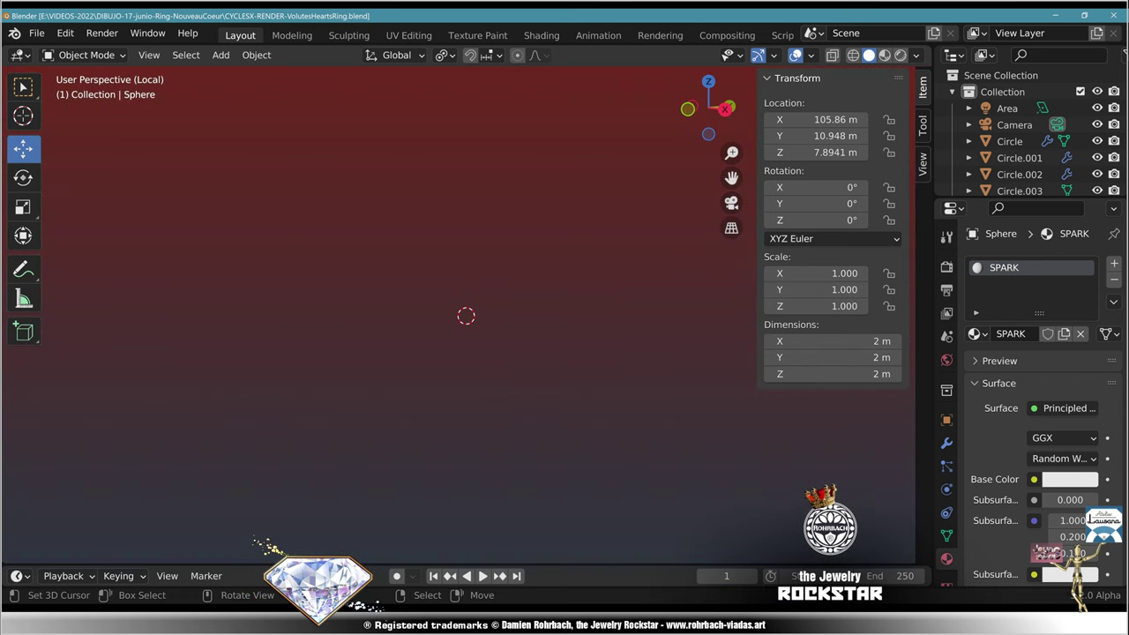
scroll(467, 318, up, 5)
key(g)
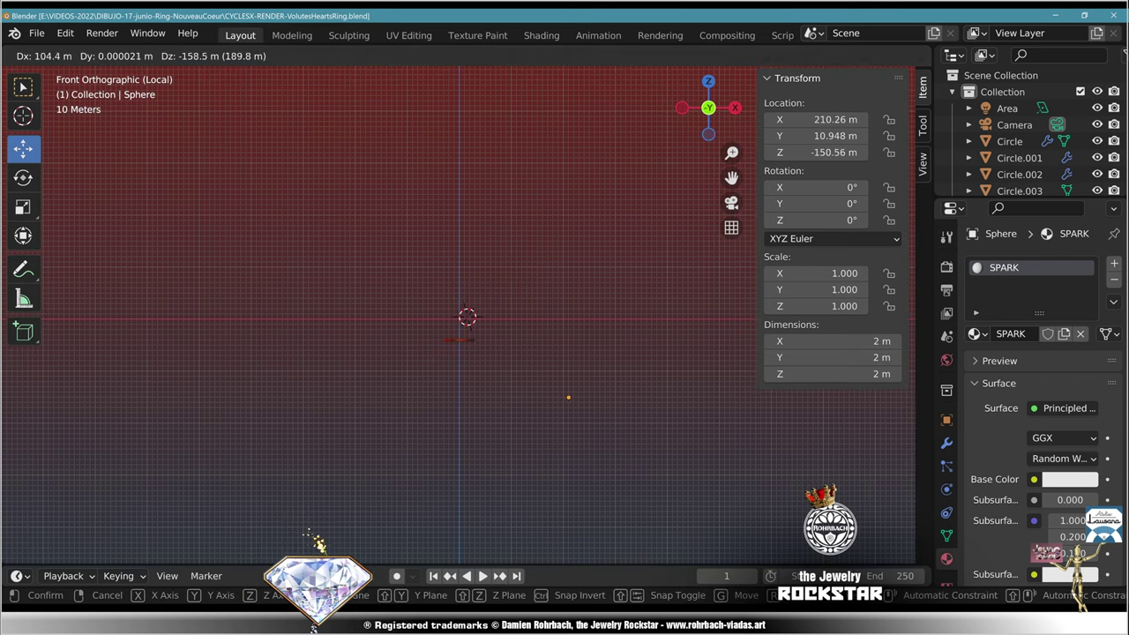
key(Return)
Step: Play the particle simulation through the camera and pause it, save the file, and step back to frame 112
key(KP_0)
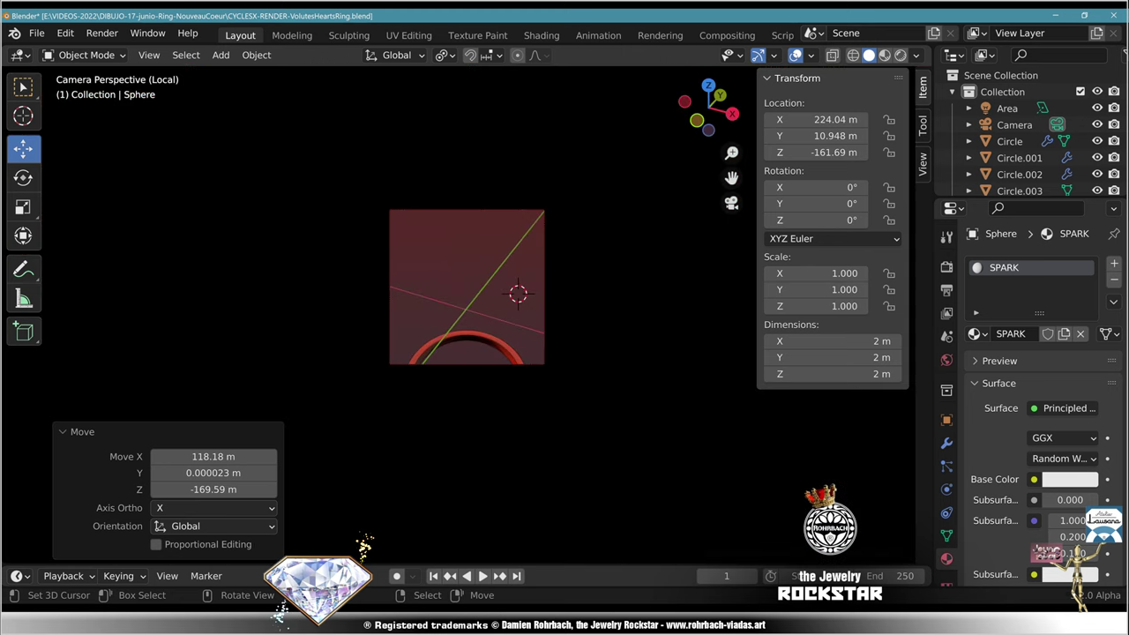
key(space)
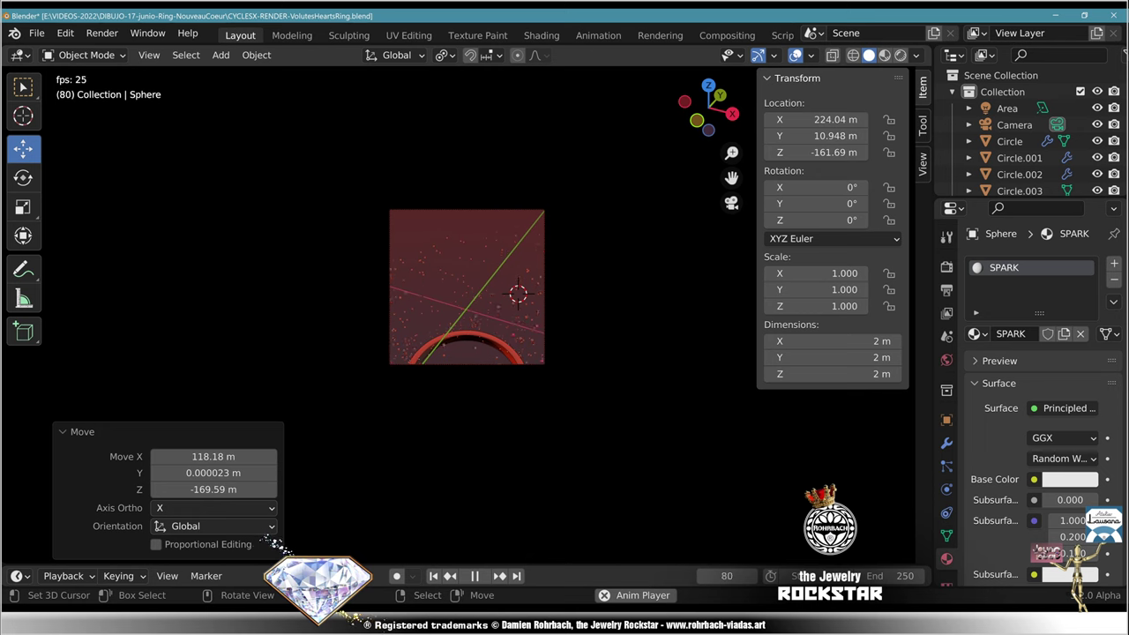
key(space)
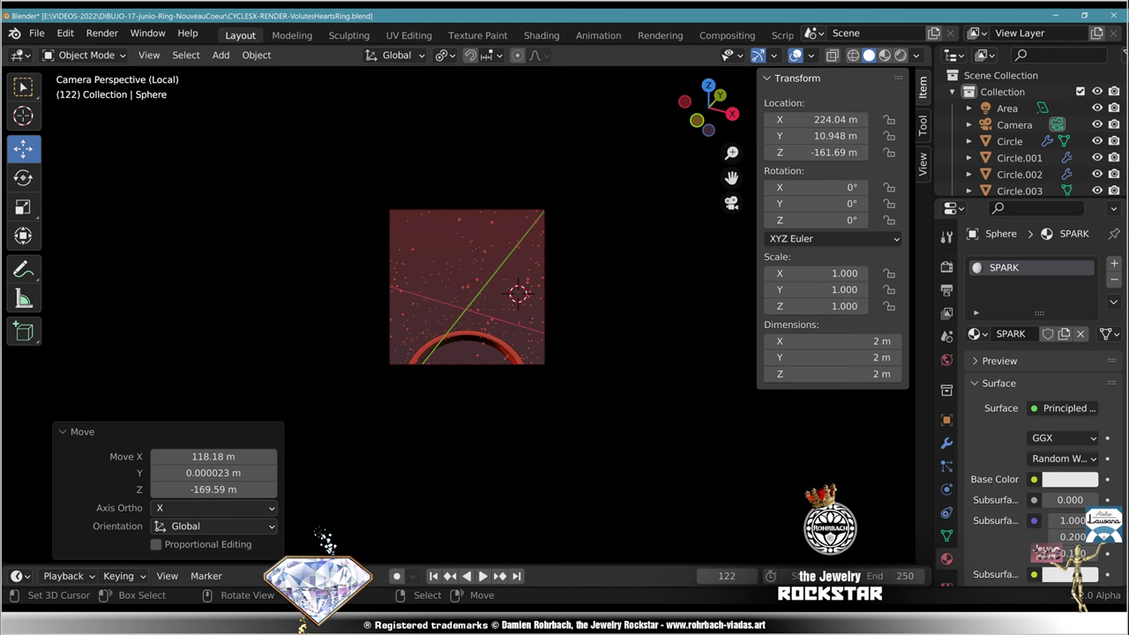
scroll(349, 546, up, 4)
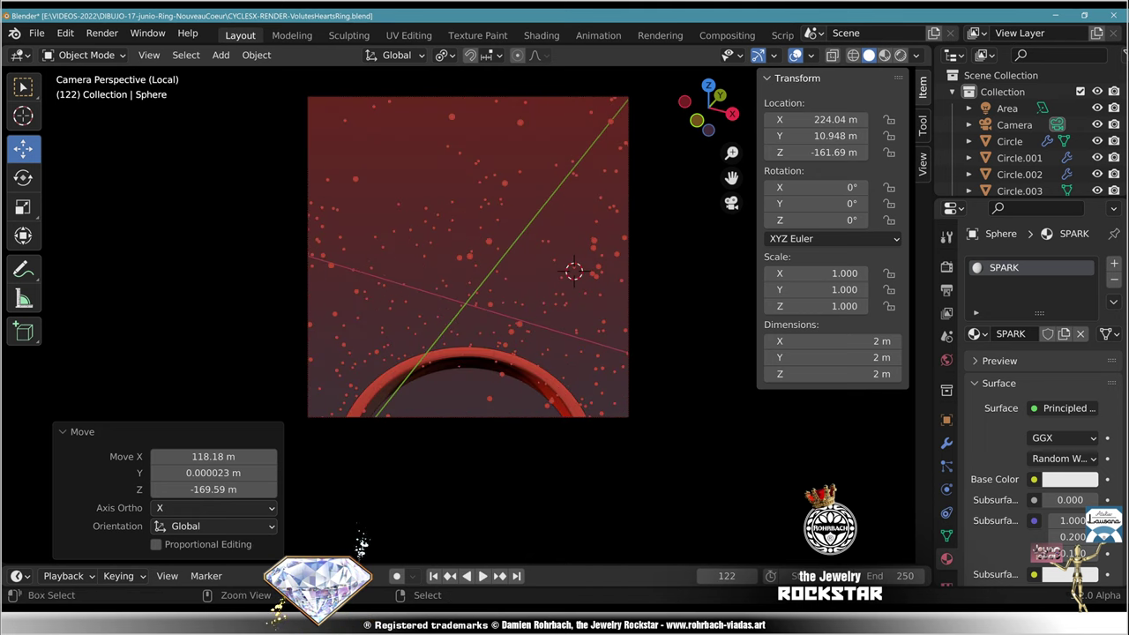
key(ctrl+s)
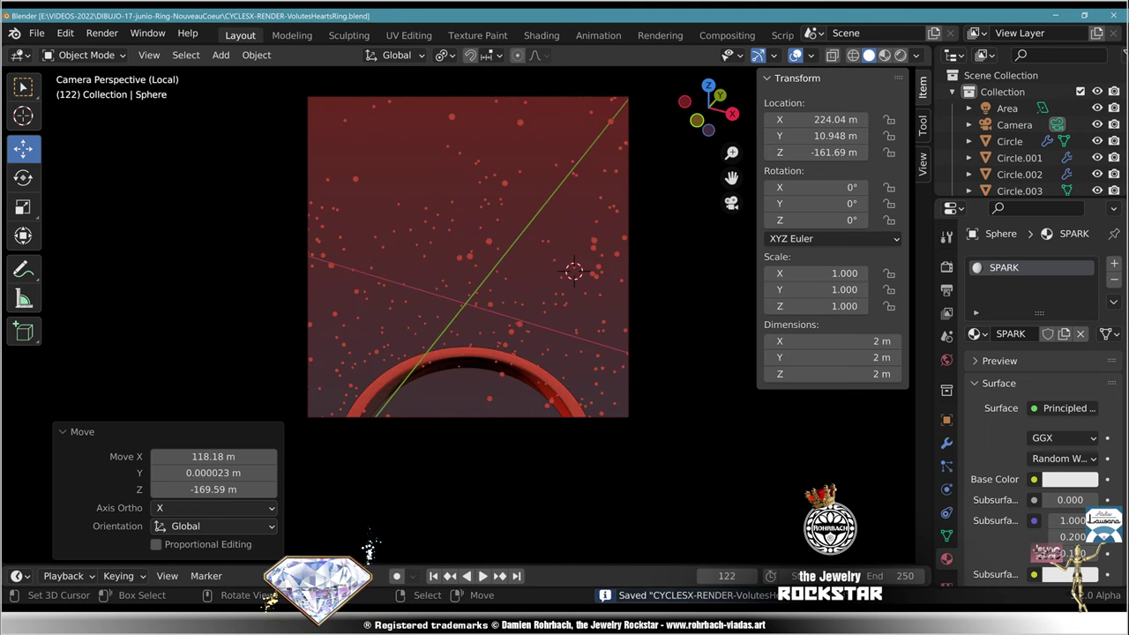
mouse_move(727, 576)
mouse_down()
mouse_move(692, 576)
mouse_move(708, 576)
mouse_up()
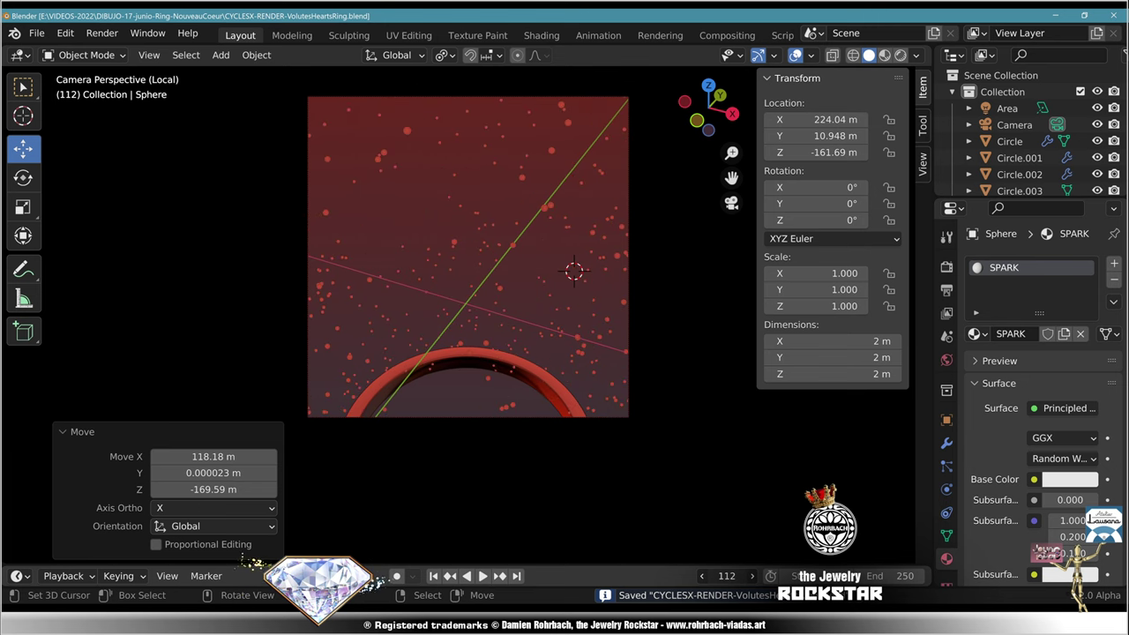
Step: Select the emitting ring and set its particle system's Render As option to Object
right_click(563, 398)
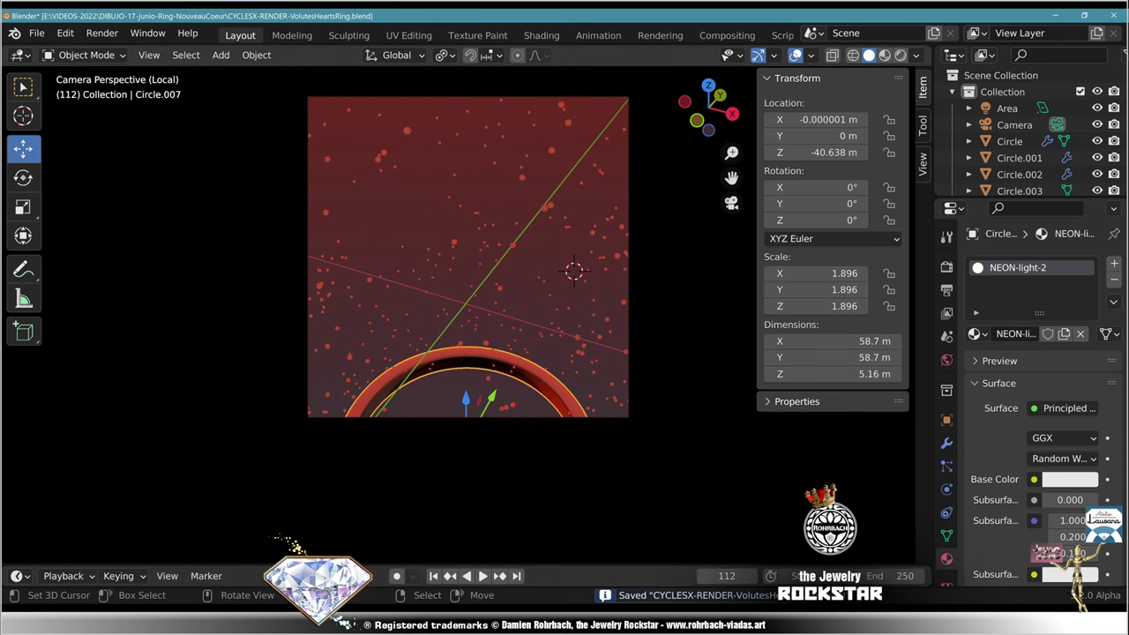
click(947, 467)
scroll(1041, 397, down, 9)
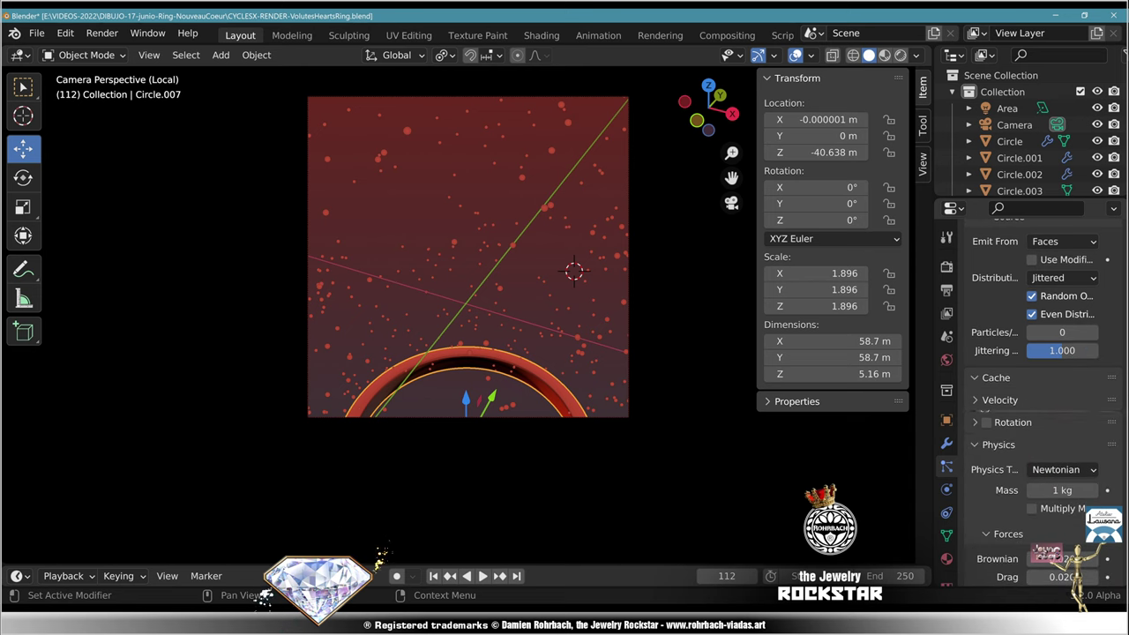
click(996, 378)
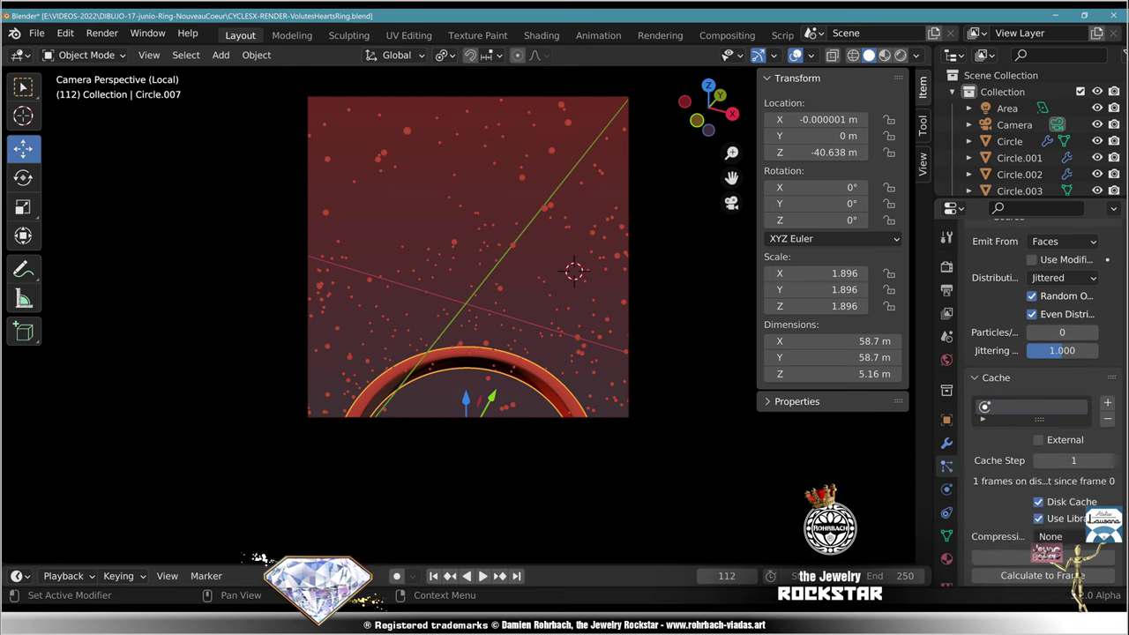
scroll(1040, 397, down, 8)
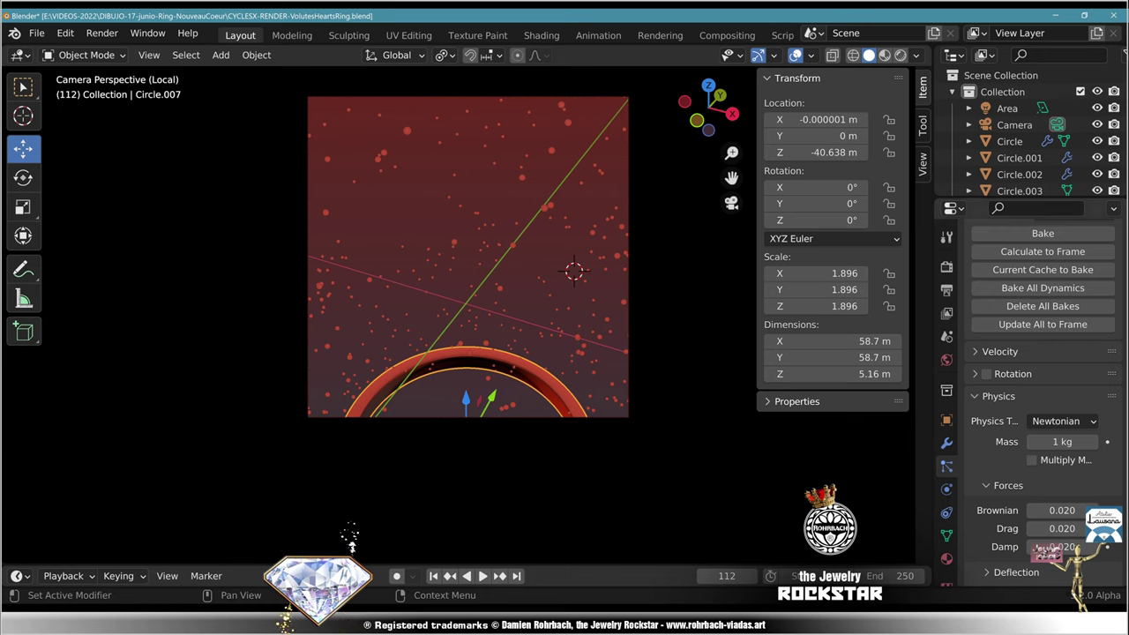
scroll(1041, 397, down, 5)
click(998, 434)
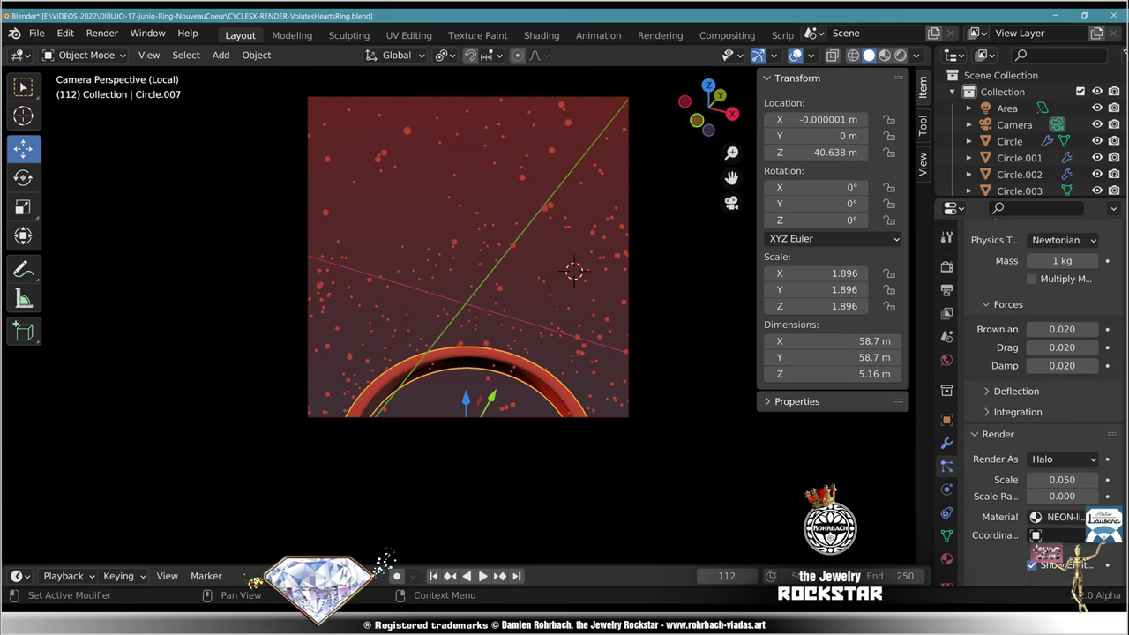
scroll(1041, 397, down, 4)
click(1063, 293)
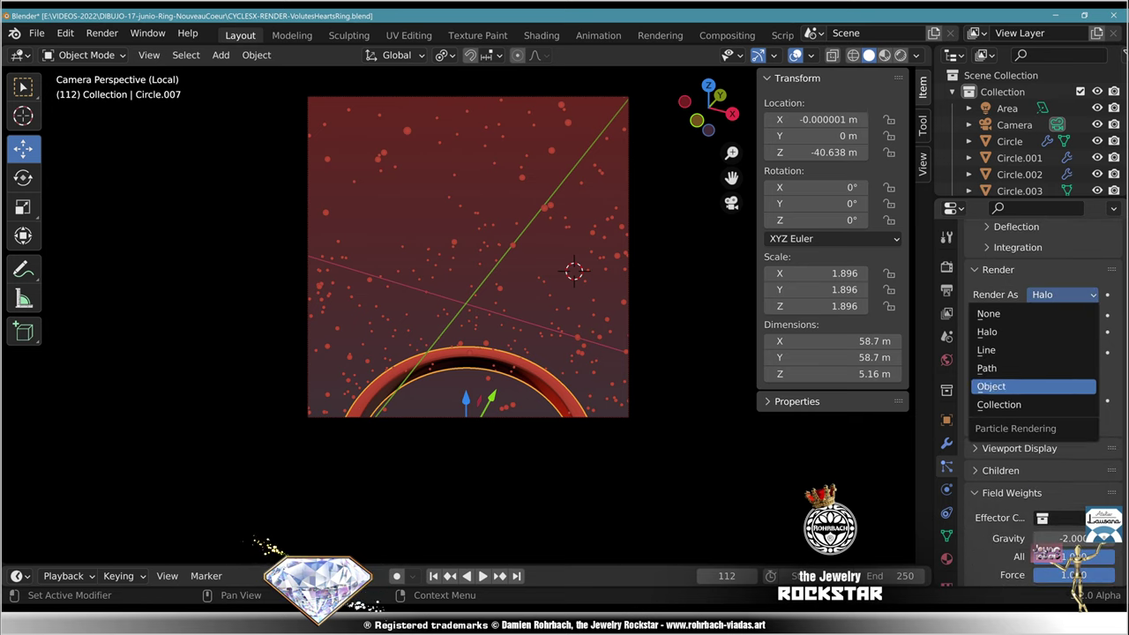
click(991, 387)
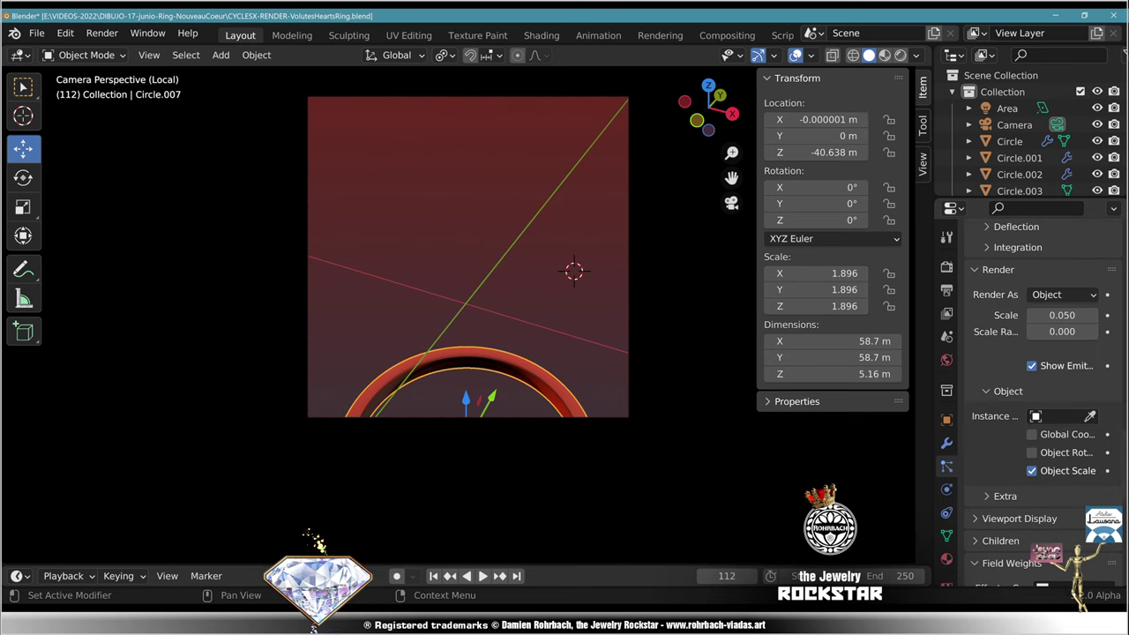
Step: Assign the Sphere as the Instance Object of the ring's particle system
scroll(1023, 132, down, 10)
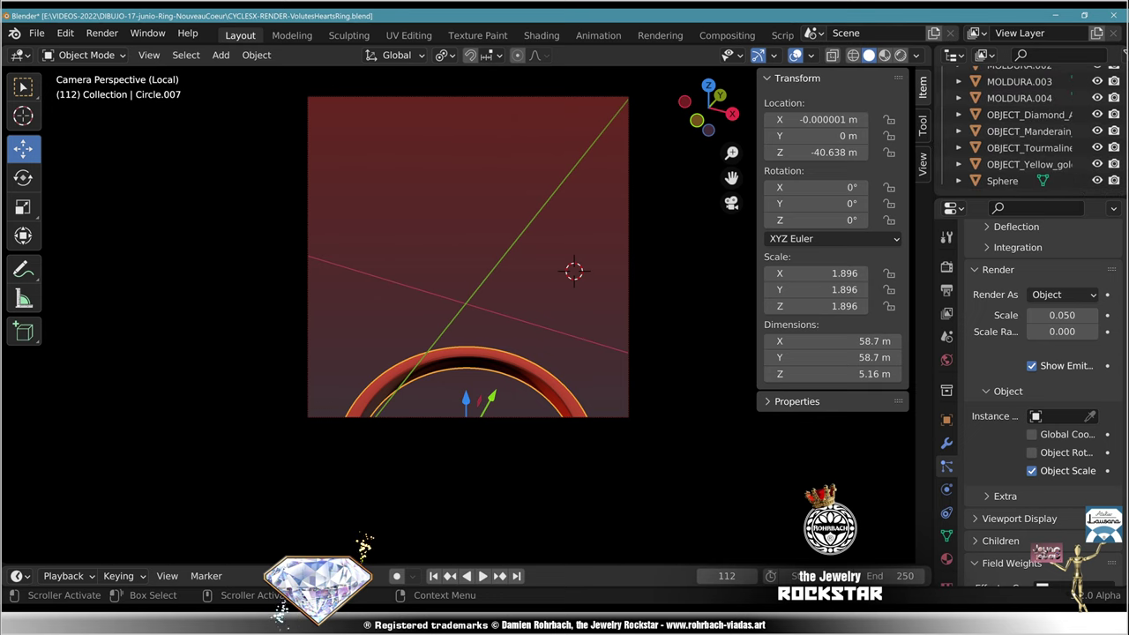
click(1063, 415)
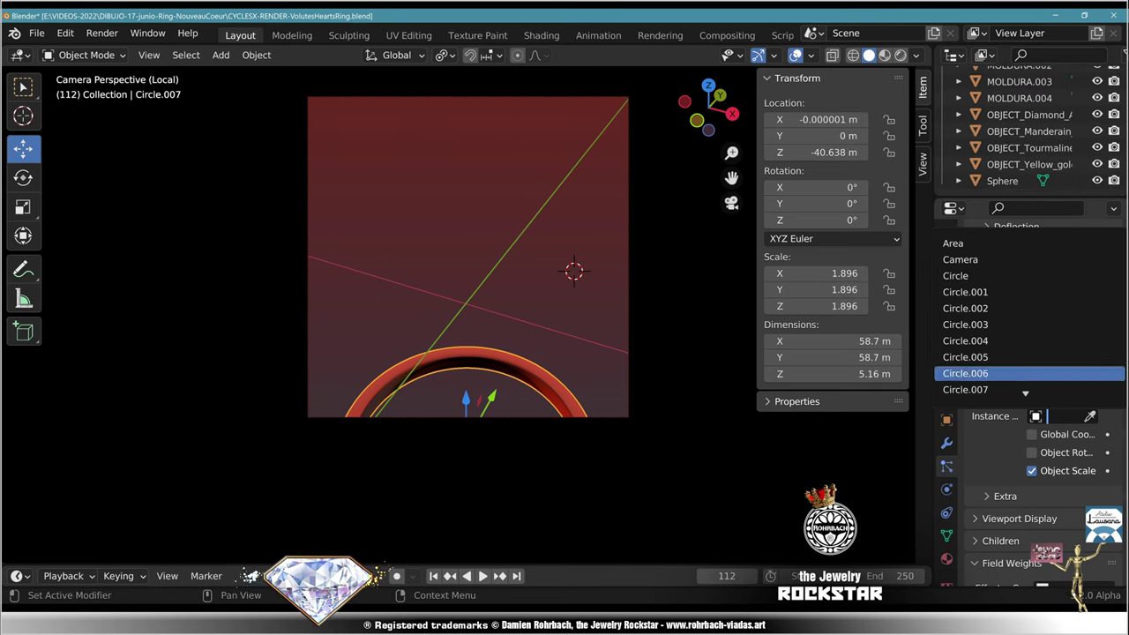
text(s)
click(1015, 243)
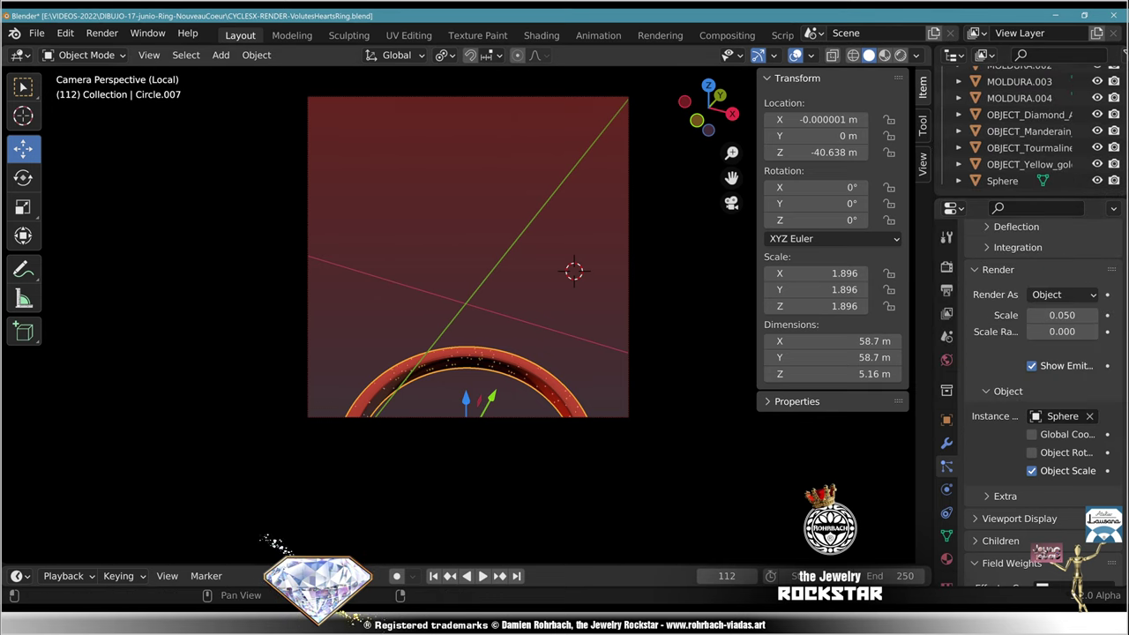
Step: Replay the simulation from frame 1 to preview the sphere particles, pausing around frame 202
key(shift+Left)
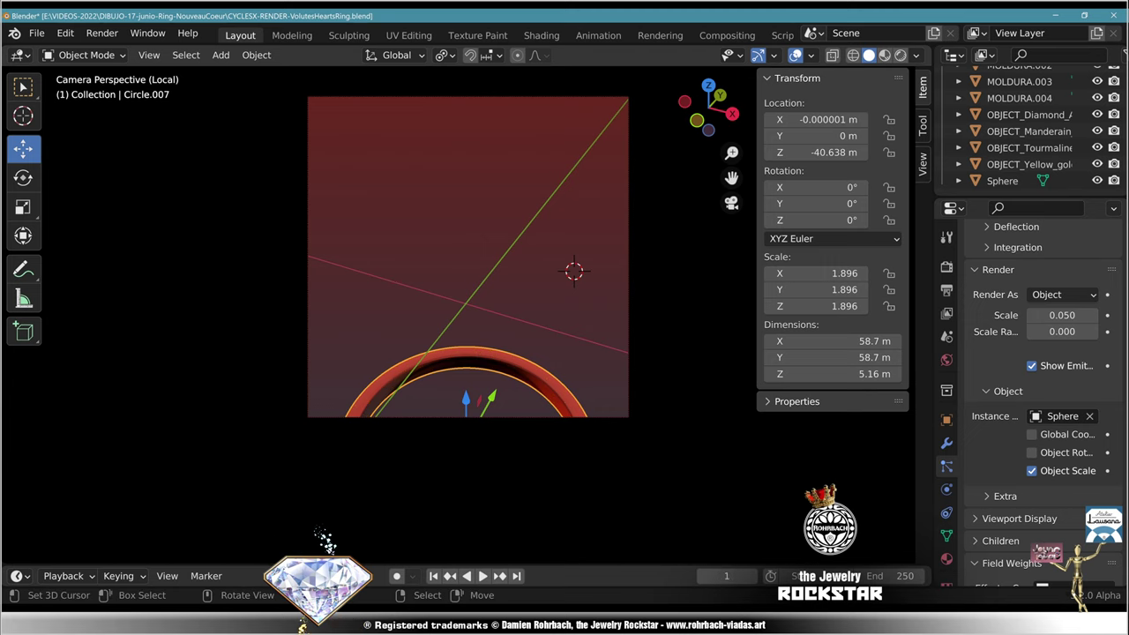
key(space)
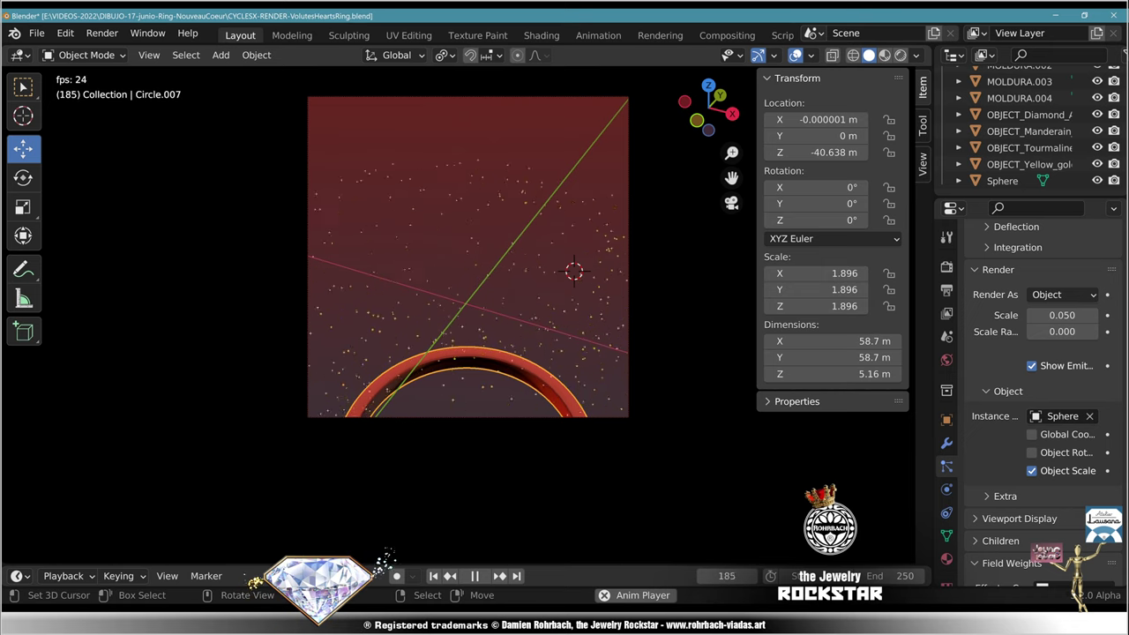
key(space)
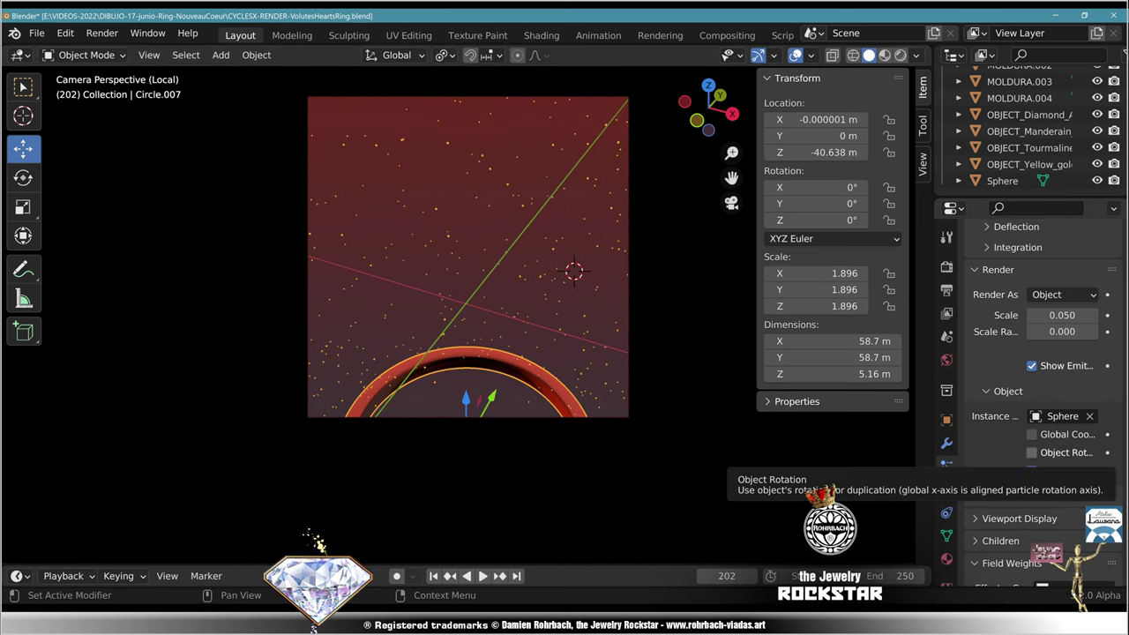
Step: Try particle render Scale values of 0.5 and 0.1, then set the Scale to 0.15
click(1062, 315)
text(.5)
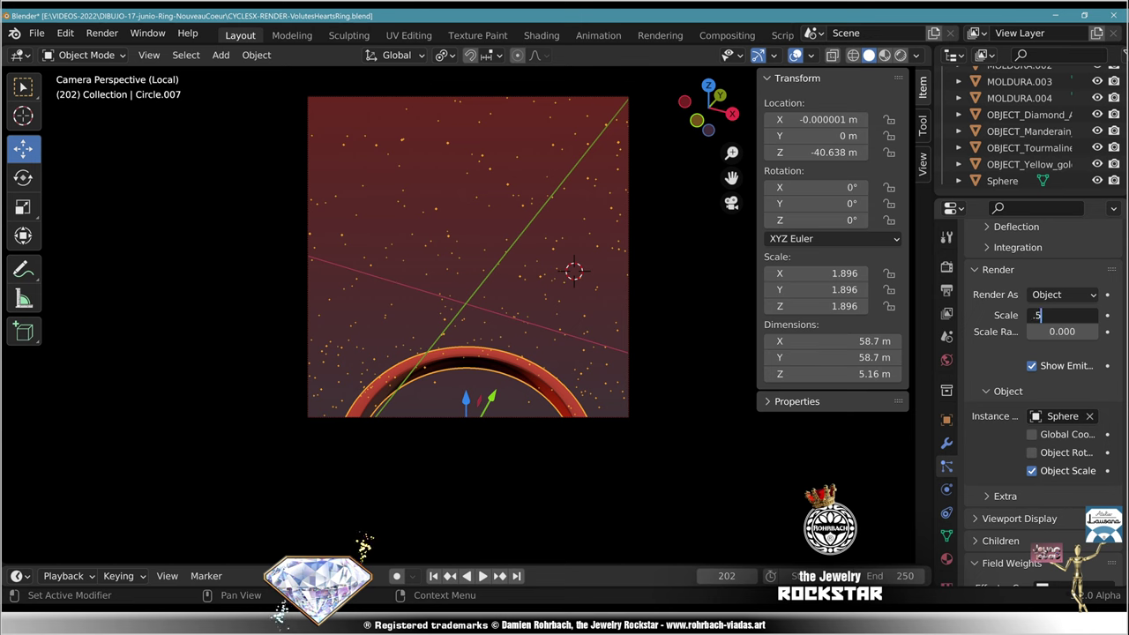
key(Return)
click(1062, 314)
text(.1)
key(Return)
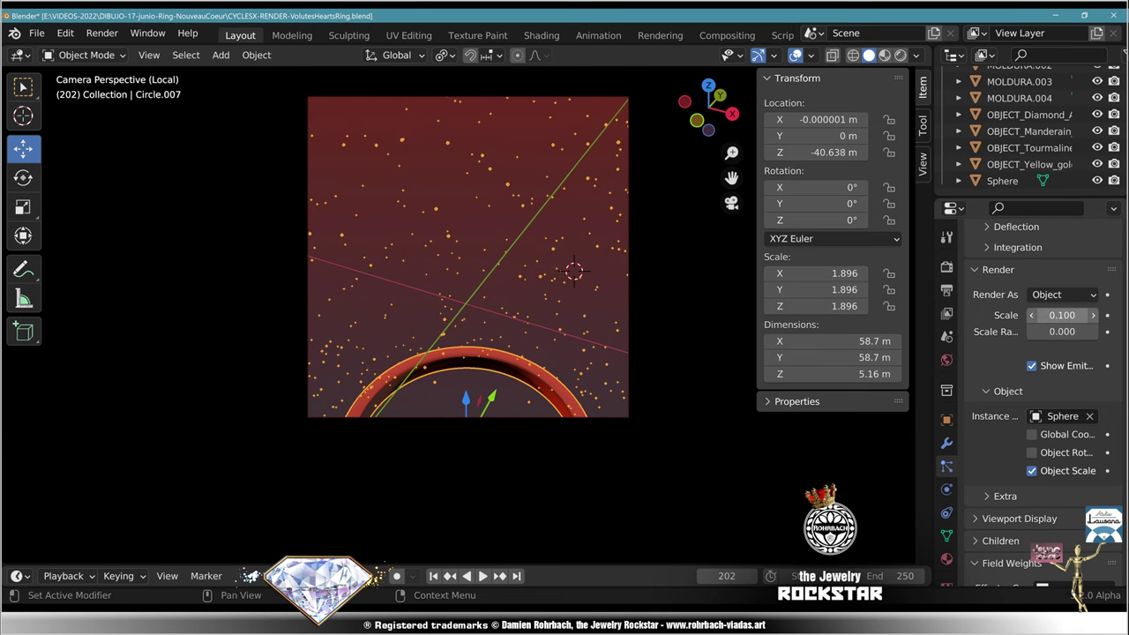
double_click(1063, 315)
text(.15)
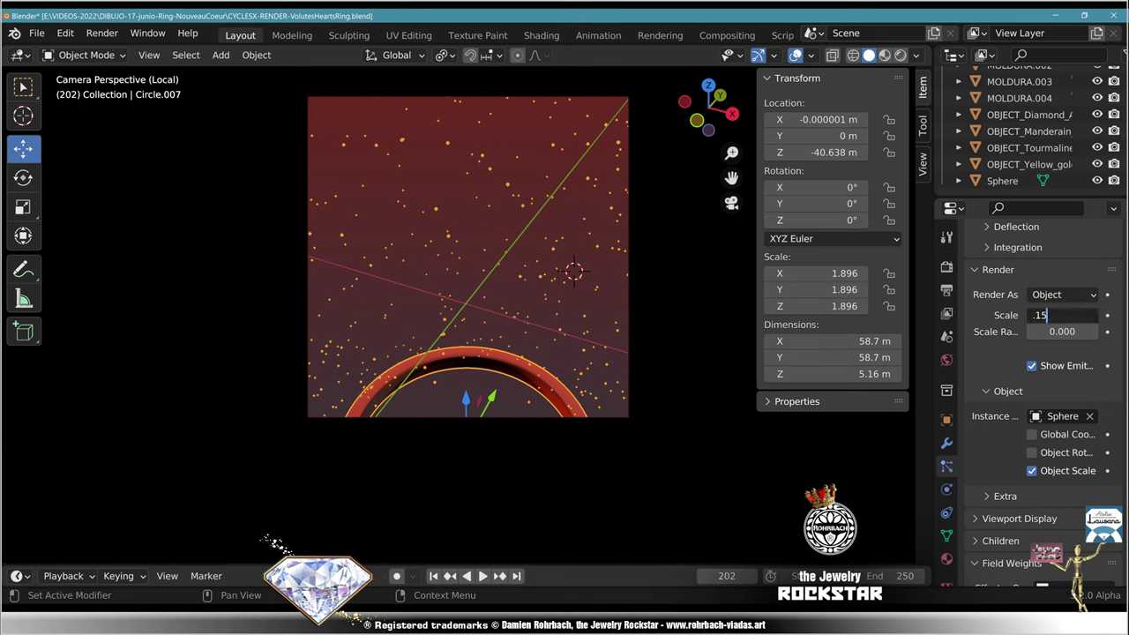
key(Return)
Step: Set the particles' Scale Randomness to 0.75 and deselect everything to inspect the varied sizes up close
double_click(1063, 332)
key(BackSpace)
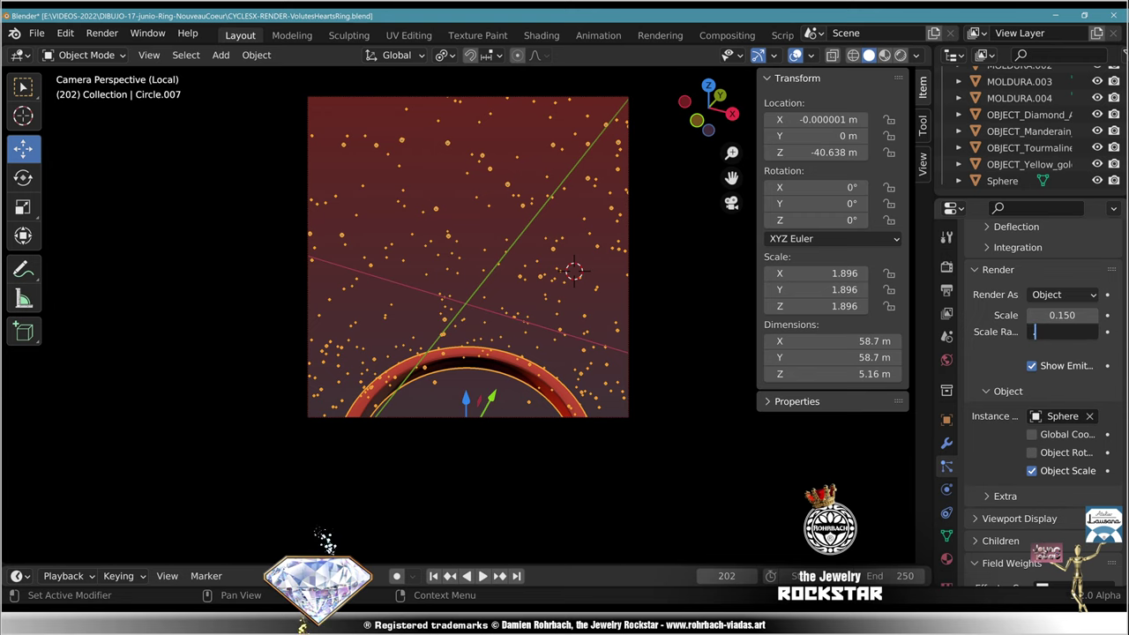
key(Return)
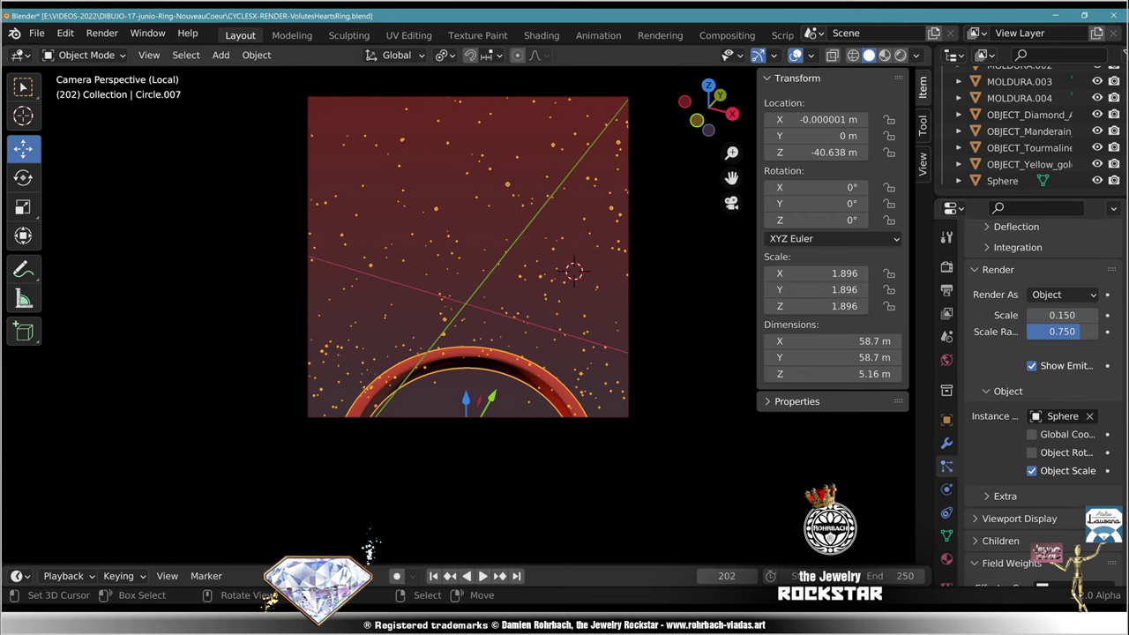
key(alt+a)
scroll(467, 315, up, 5)
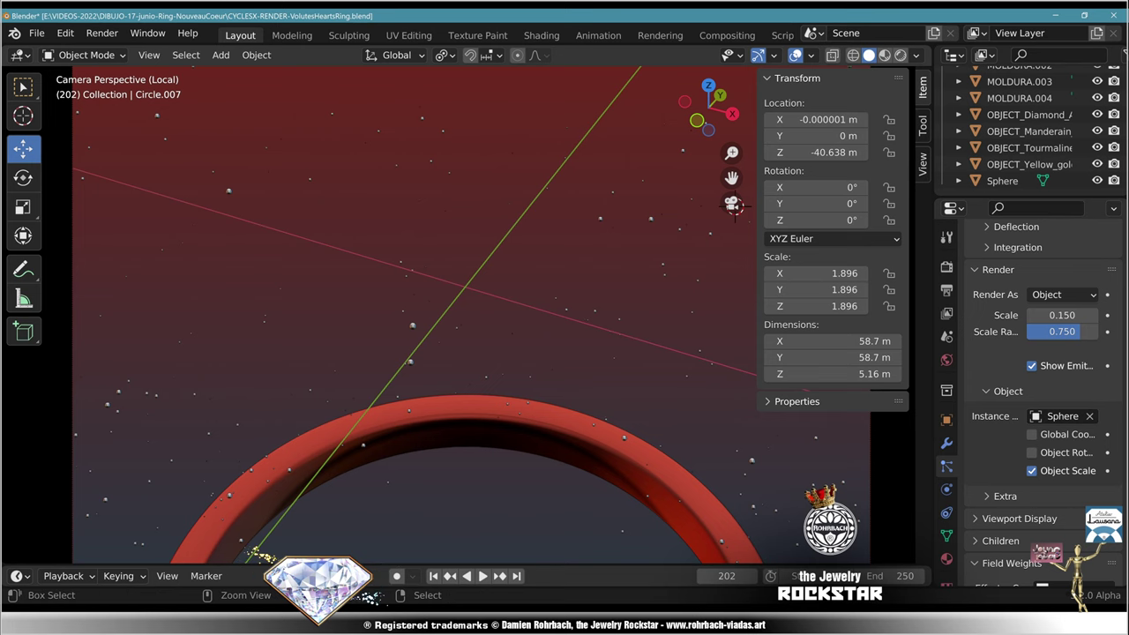
Step: Save the file and set the particles' render Scale to 0.3
key(ctrl+s)
scroll(736, 206, down, 5)
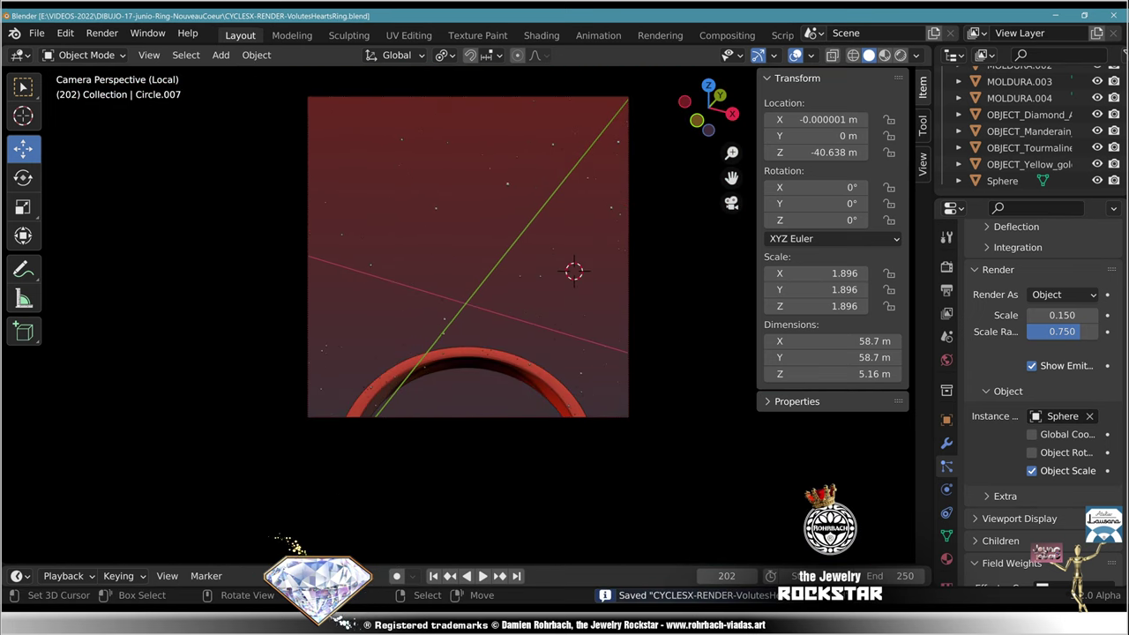
click(1062, 315)
text(.3)
key(Return)
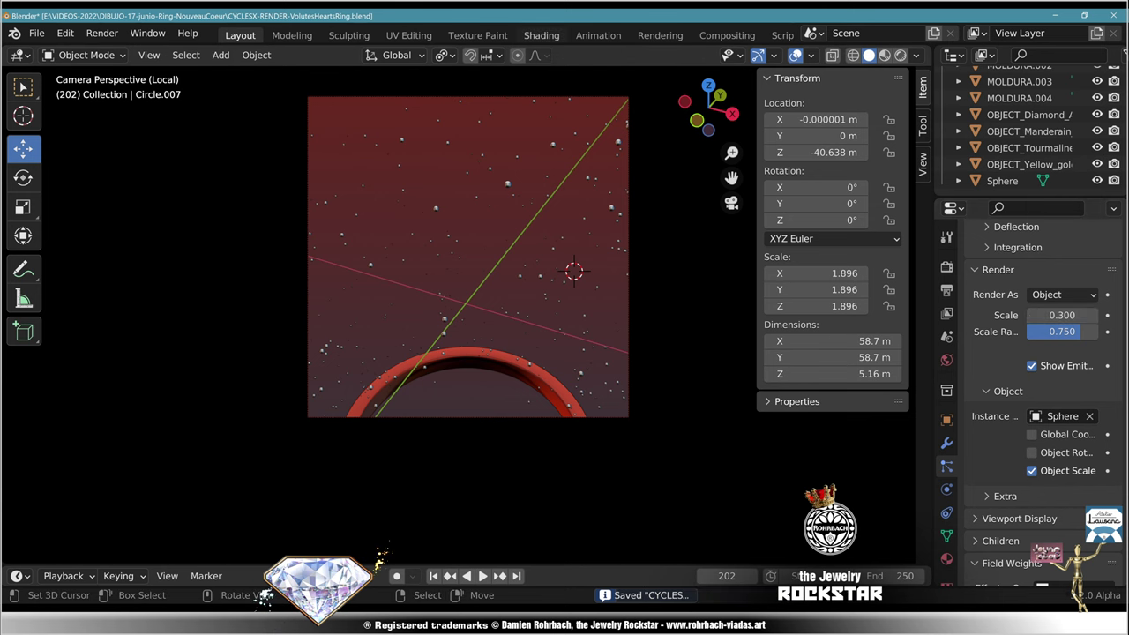
Step: Switch to the Shading workspace, select the Sphere and set its SPARK material's Emission color to a saturated orange
click(540, 36)
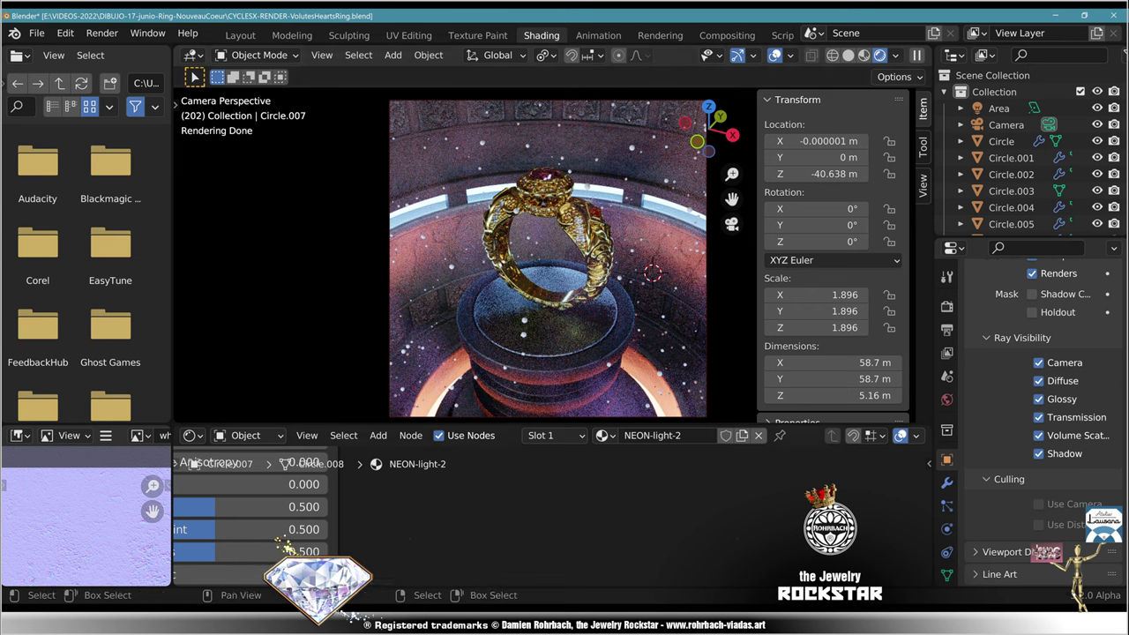
scroll(310, 541, down, 1)
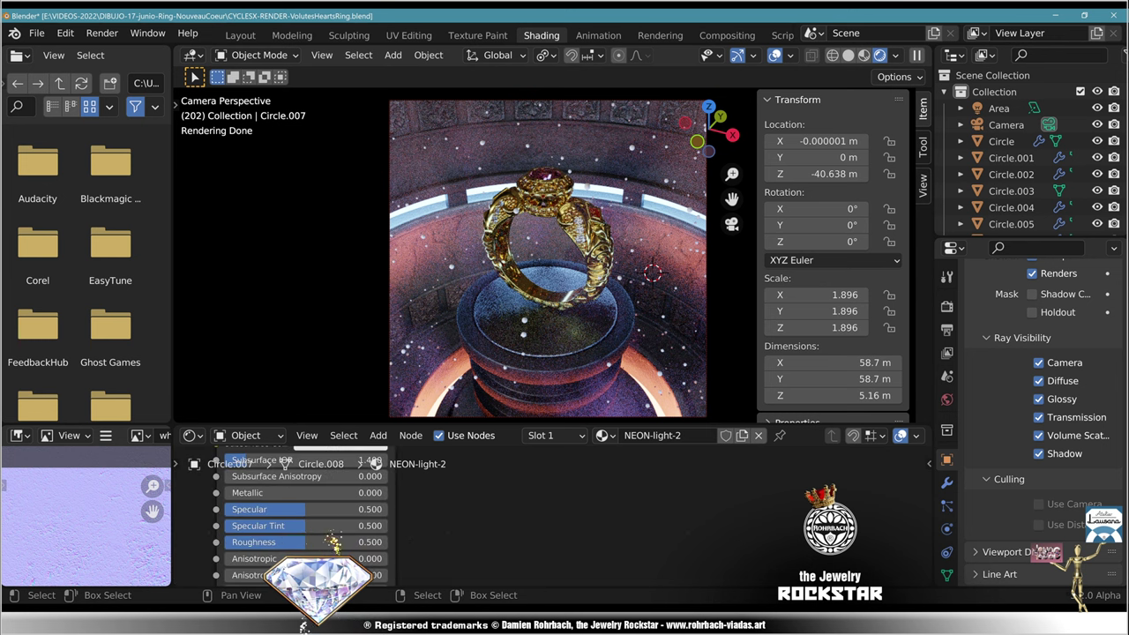
scroll(311, 541, down, 2)
scroll(1031, 150, down, 6)
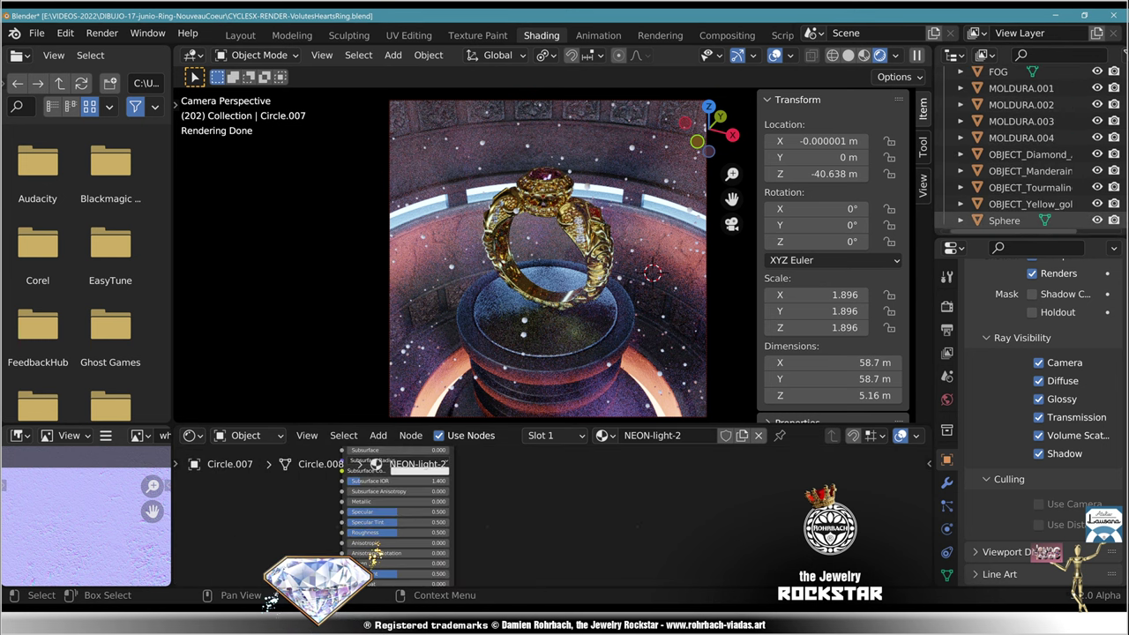
click(1004, 220)
scroll(494, 520, down, 3)
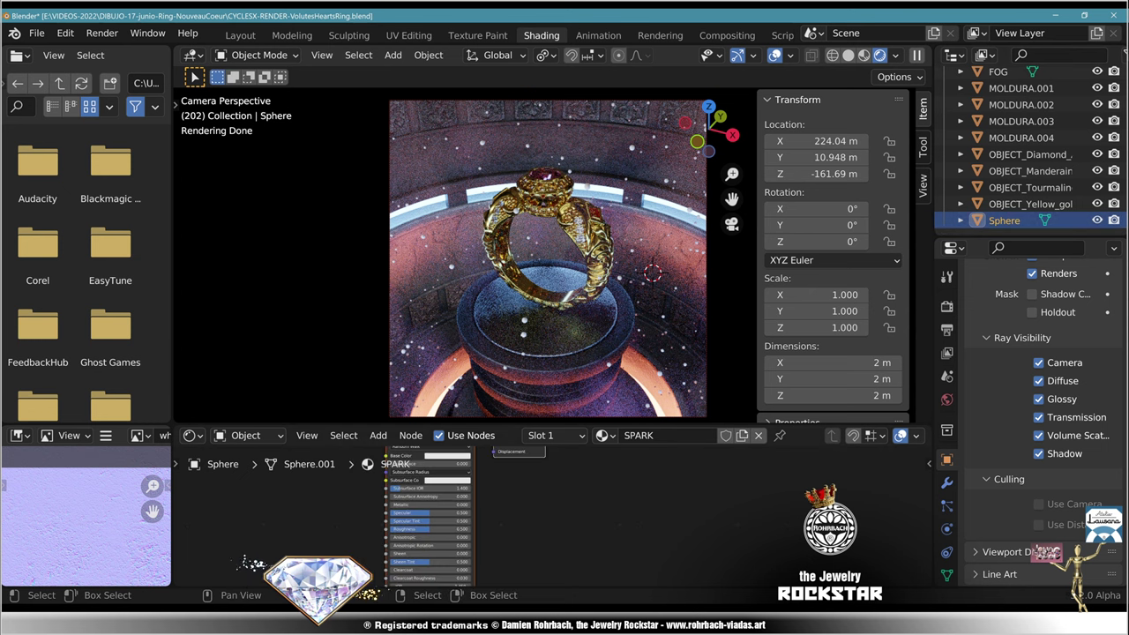
middle_drag(494, 521, 571, 551)
scroll(530, 565, up, 4)
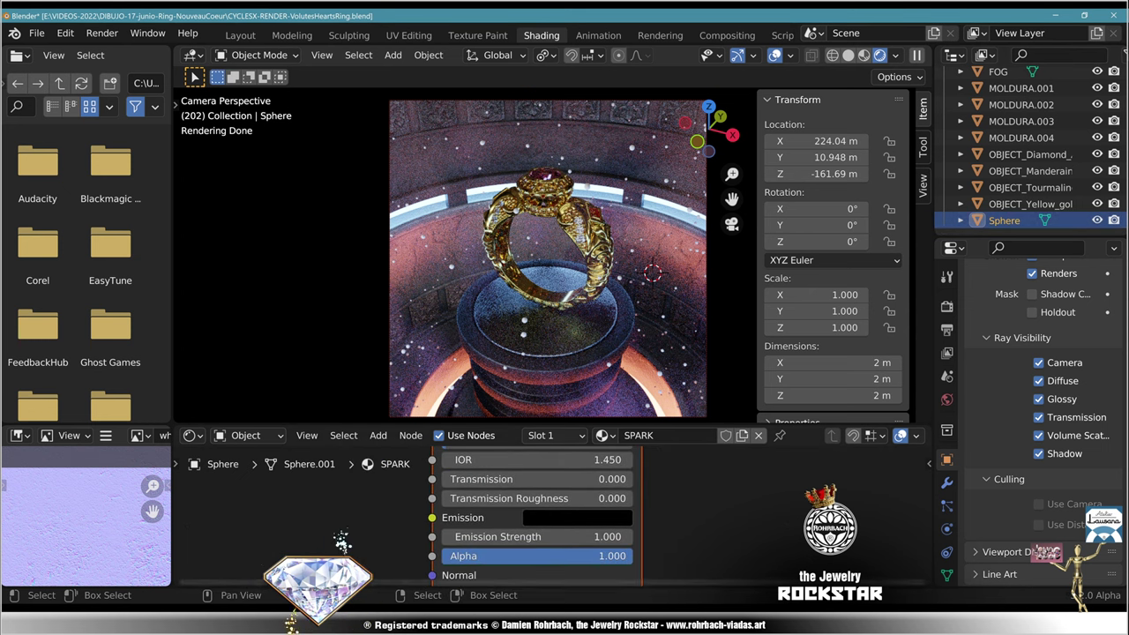
click(578, 518)
drag(674, 395, 673, 266)
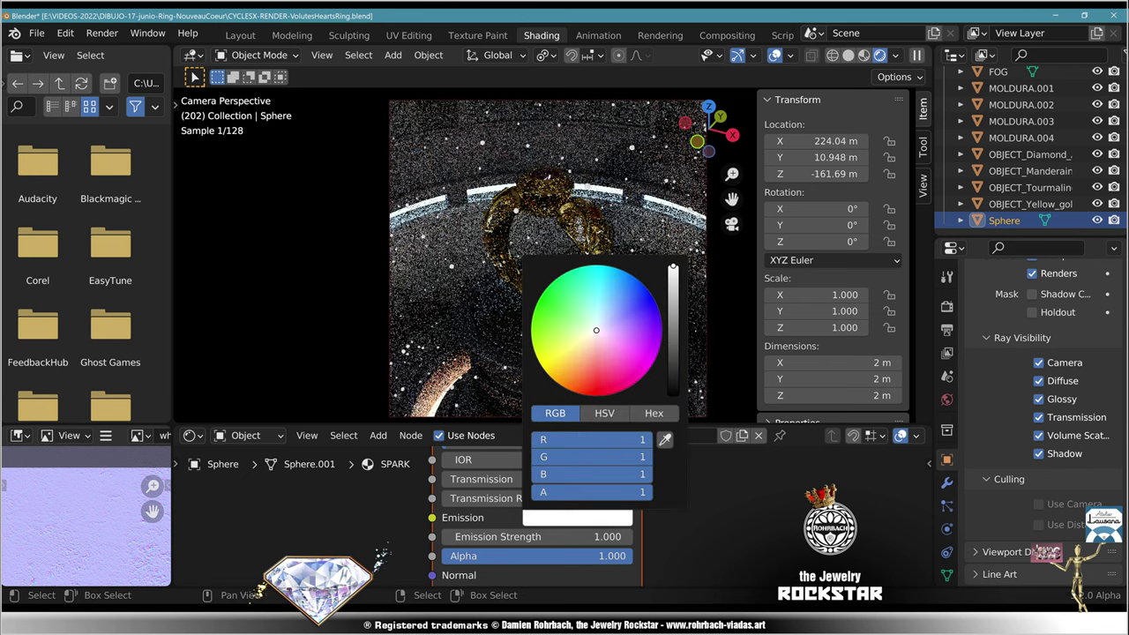
click(579, 358)
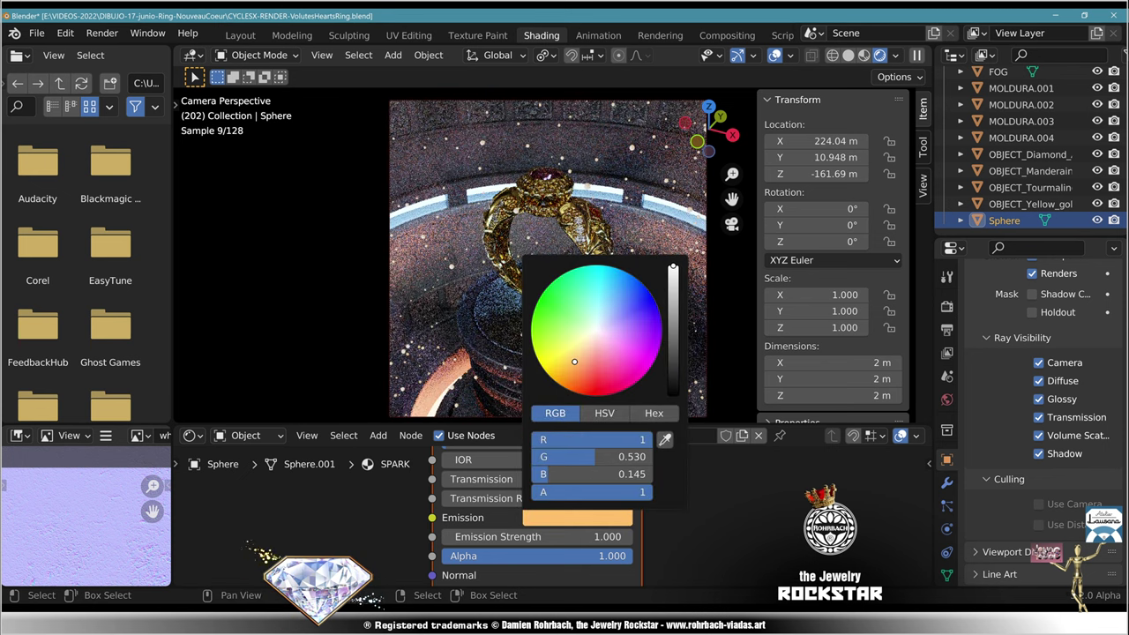
click(563, 374)
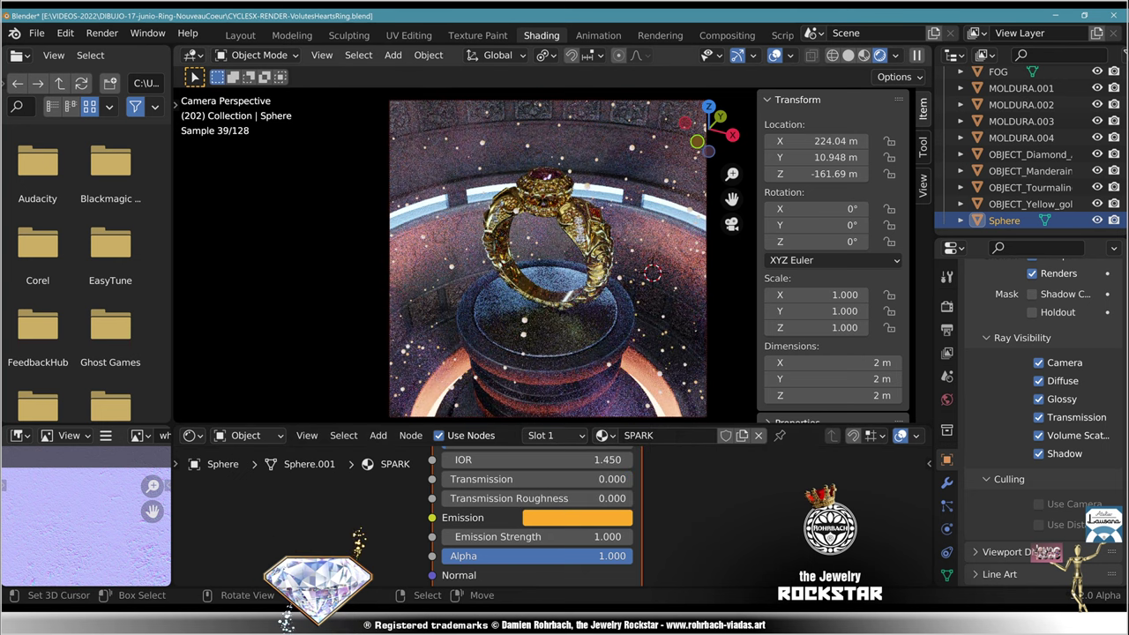
Step: Raise the SPARK material's Emission Strength to 13.2 and check the glowing particles around the jewelry ring
scroll(477, 255, up, 4)
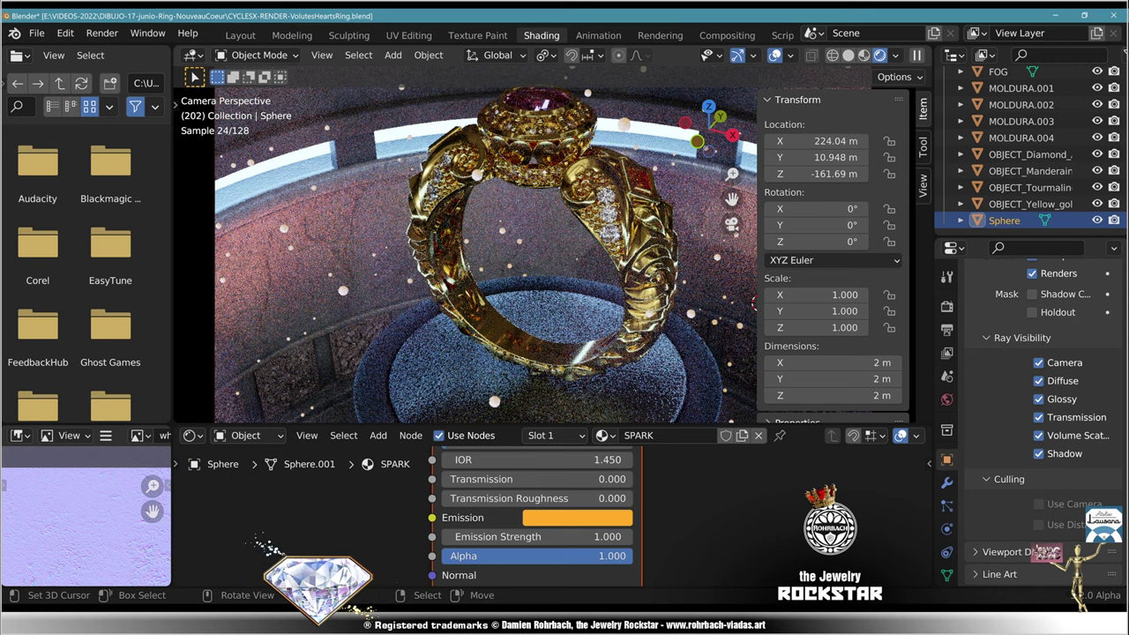
drag(538, 537, 583, 538)
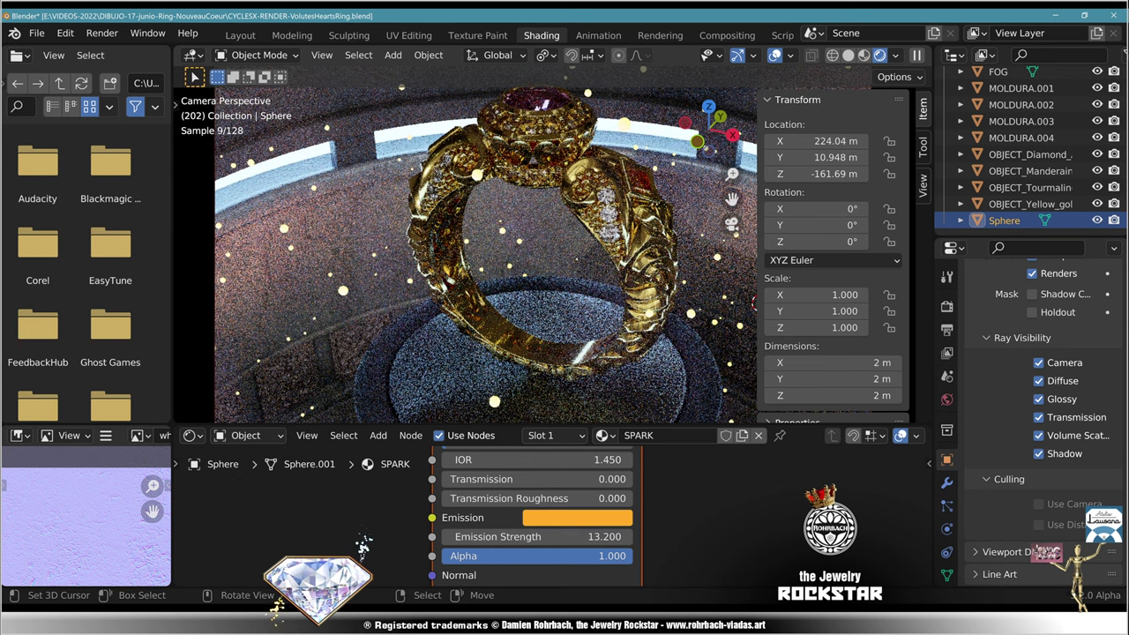
scroll(551, 247, down, 3)
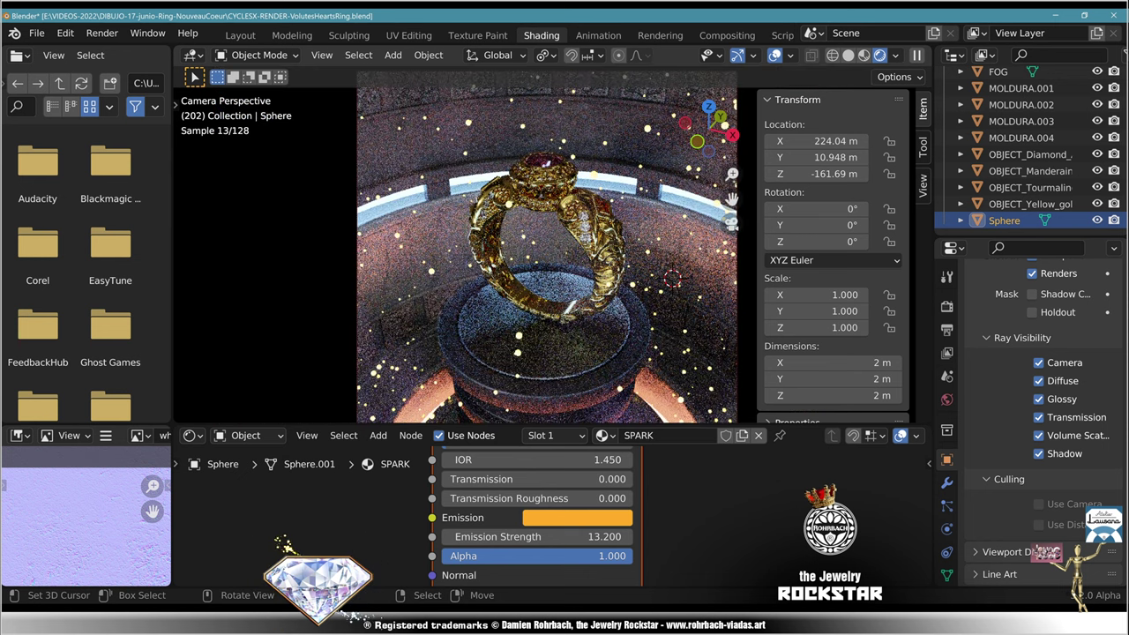
Step: Add a Decimate modifier to the Sphere with a Ratio of 0.3
click(948, 484)
click(999, 303)
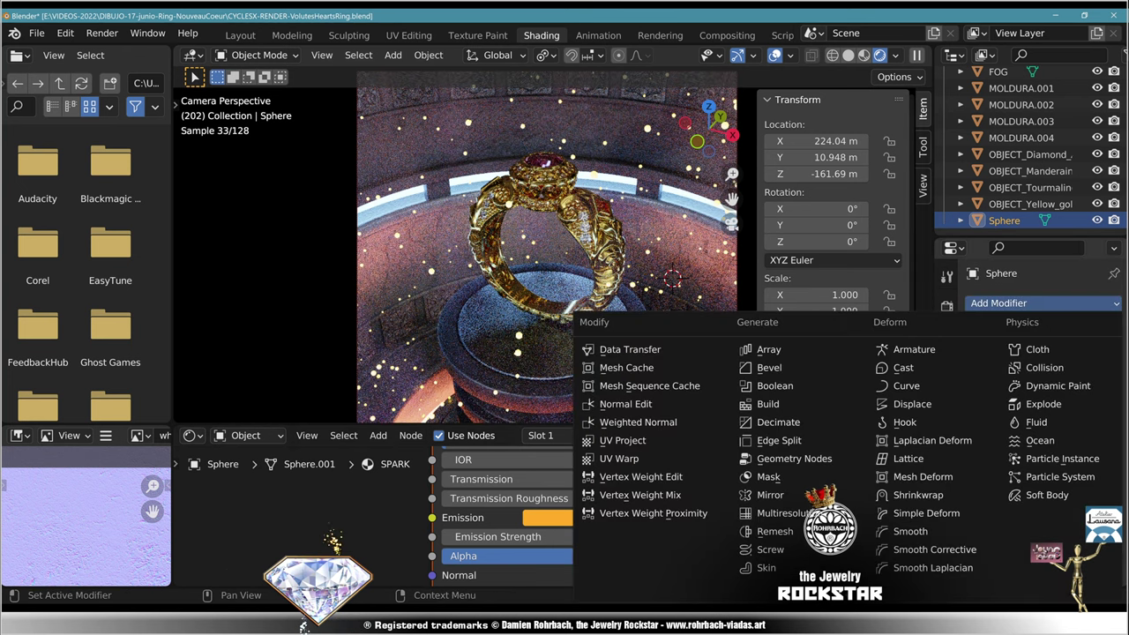
click(830, 491)
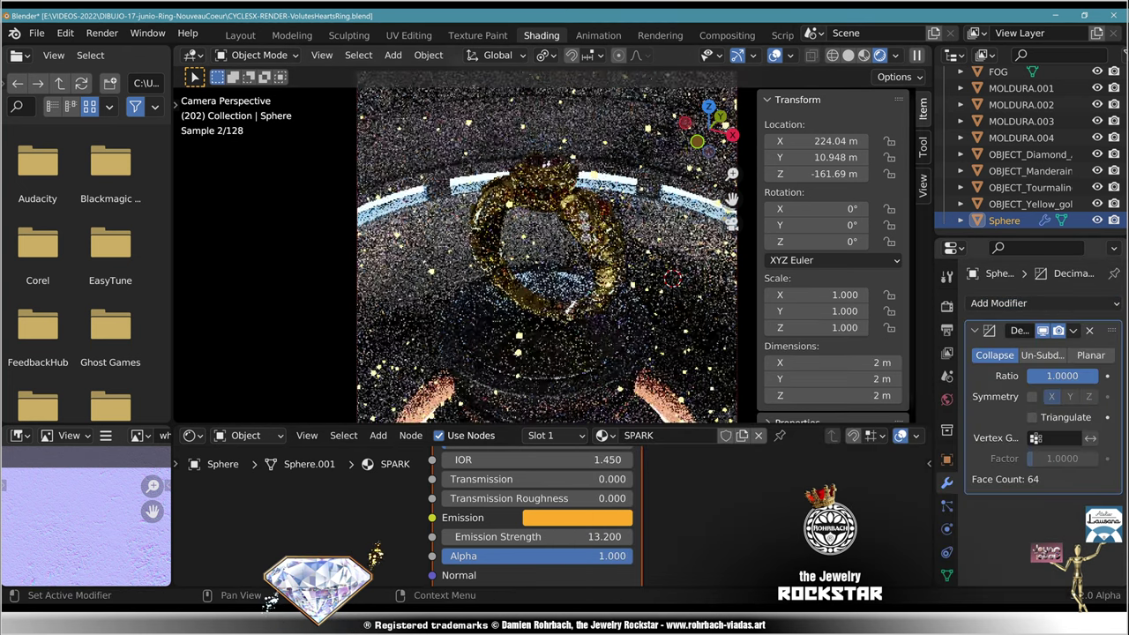
double_click(1062, 375)
text(.3)
key(Return)
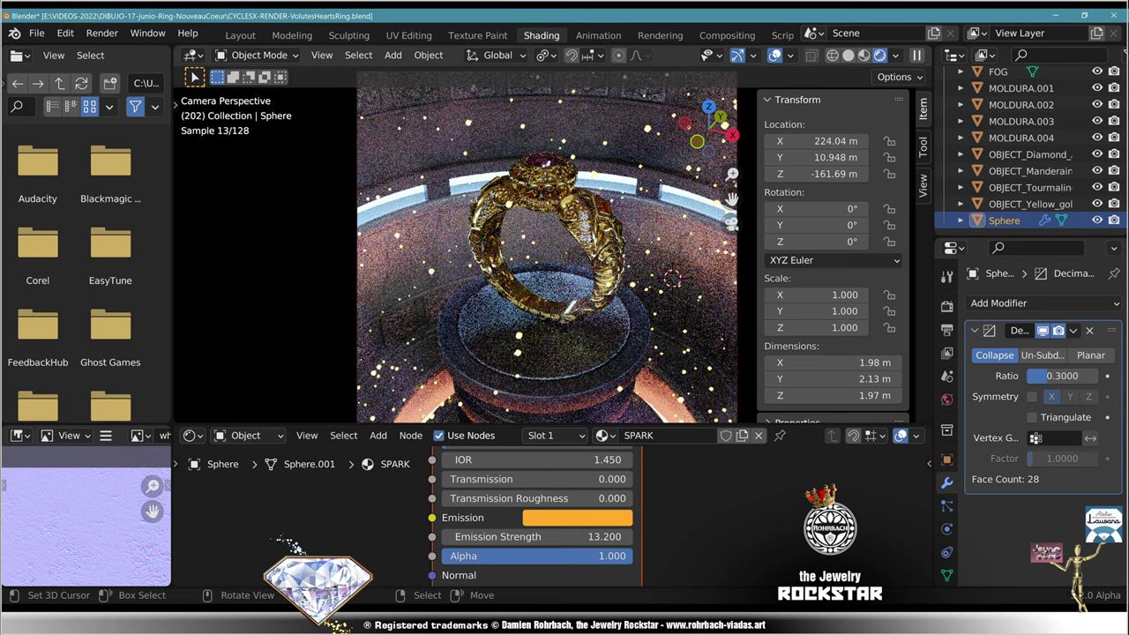
Step: Lower the Sphere's Decimate Ratio to 0.1 and check the faceted sparks in the rendered view
scroll(547, 247, up, 5)
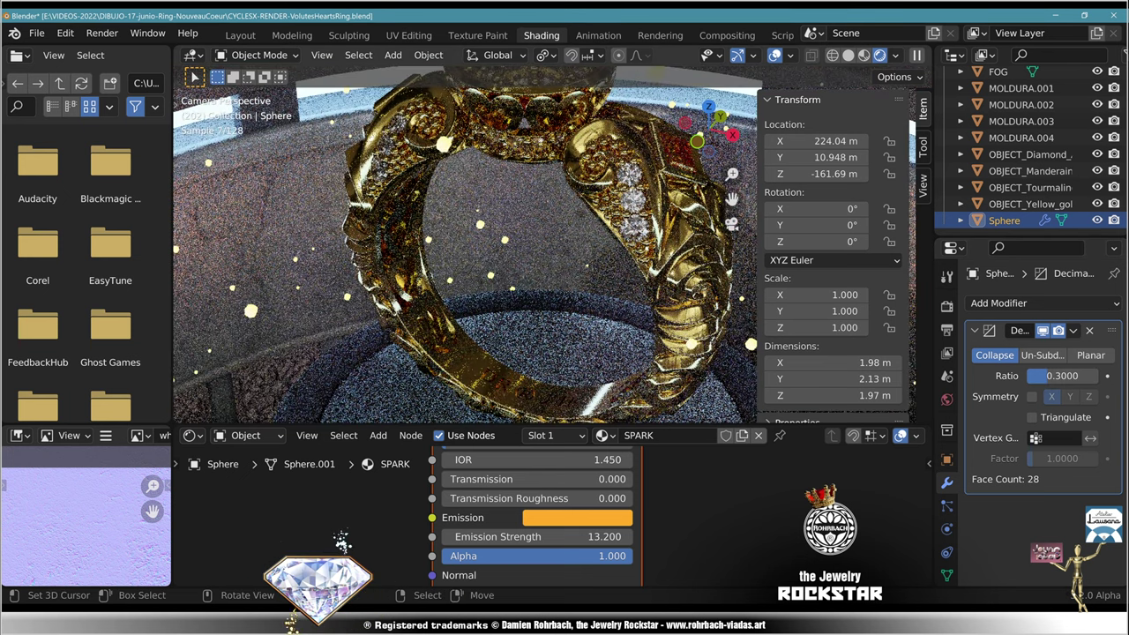
double_click(1062, 375)
text(.1)
key(Return)
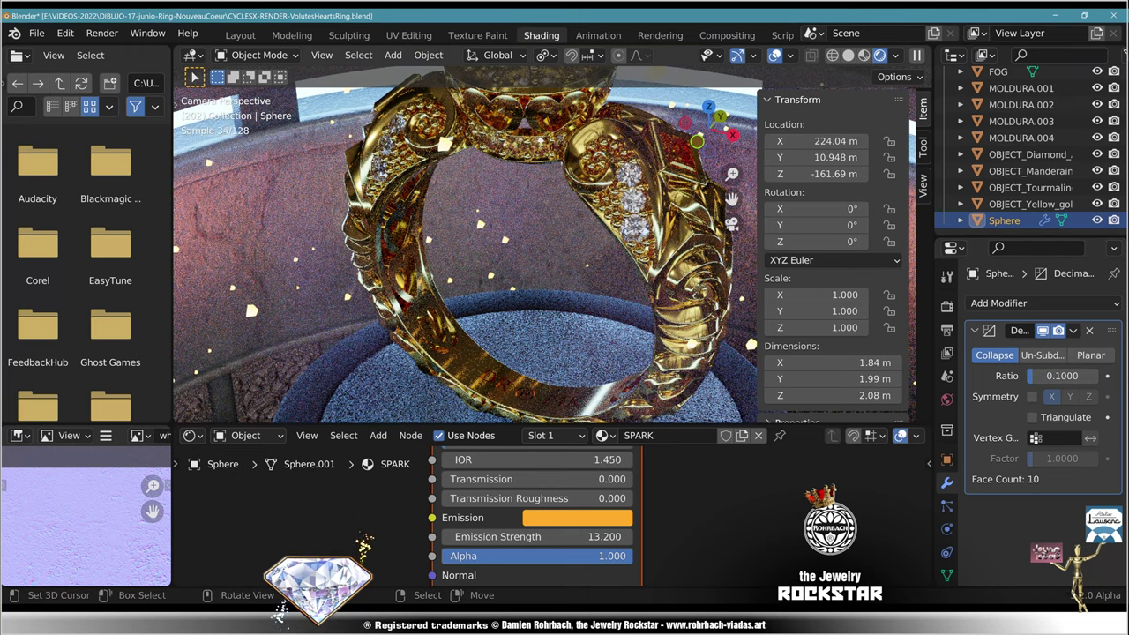
key(Home)
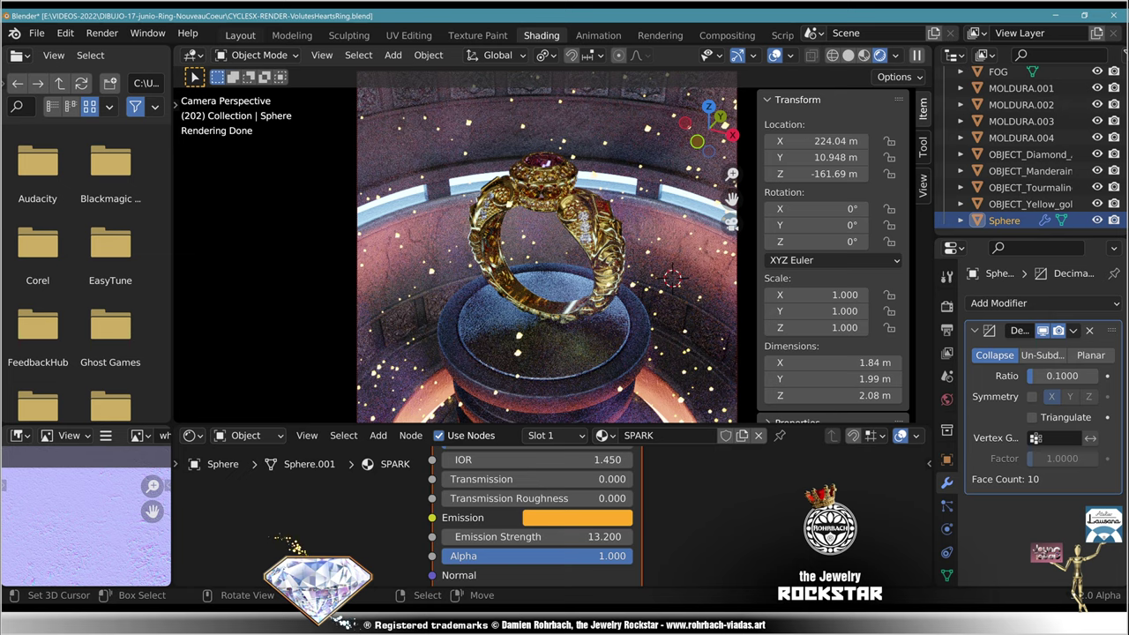
Step: Return to the Layout workspace, inspect the decimated particles up close and save the file
click(240, 35)
scroll(176, 79, up, 4)
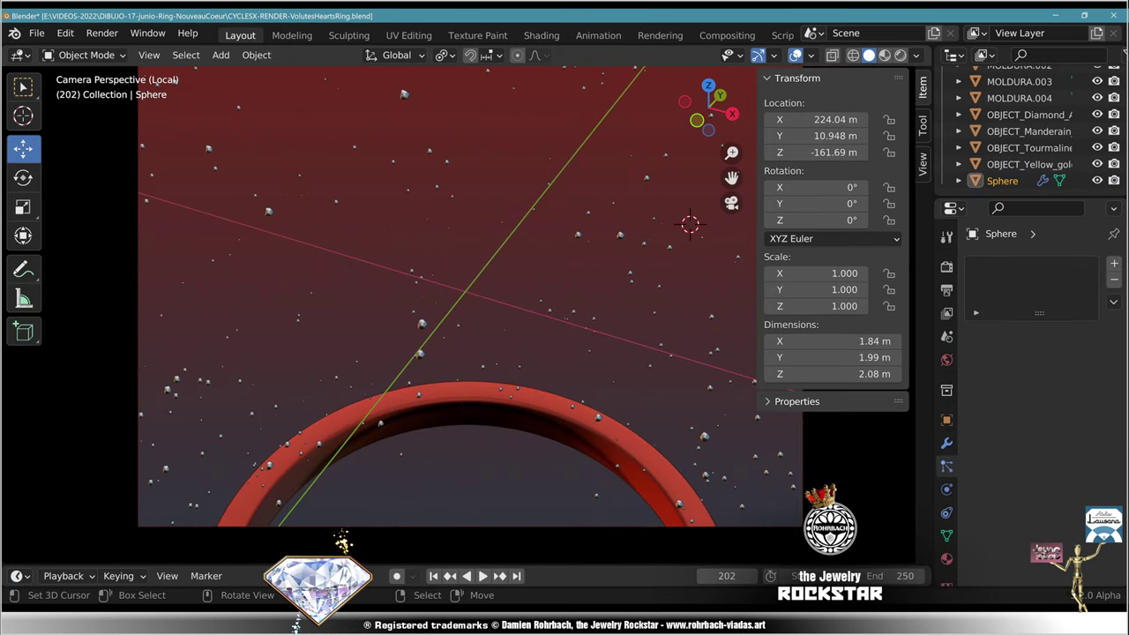
scroll(176, 79, up, 3)
key(ctrl+s)
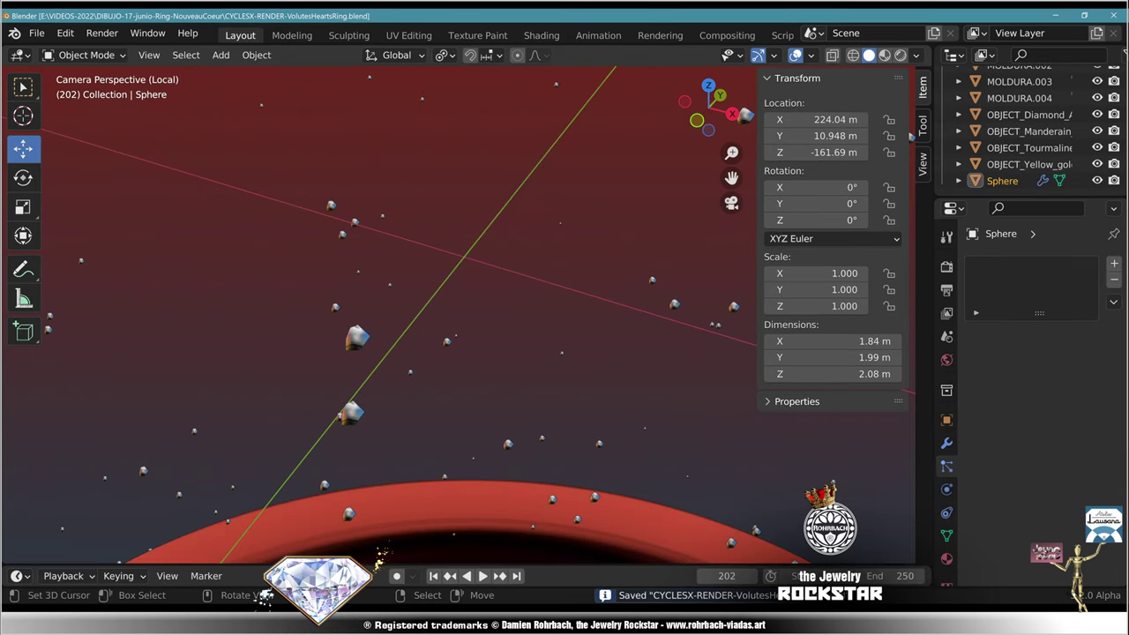
Step: Select the red display ring and enable Rotation in its particle system
right_click(494, 505)
scroll(1041, 397, down, 4)
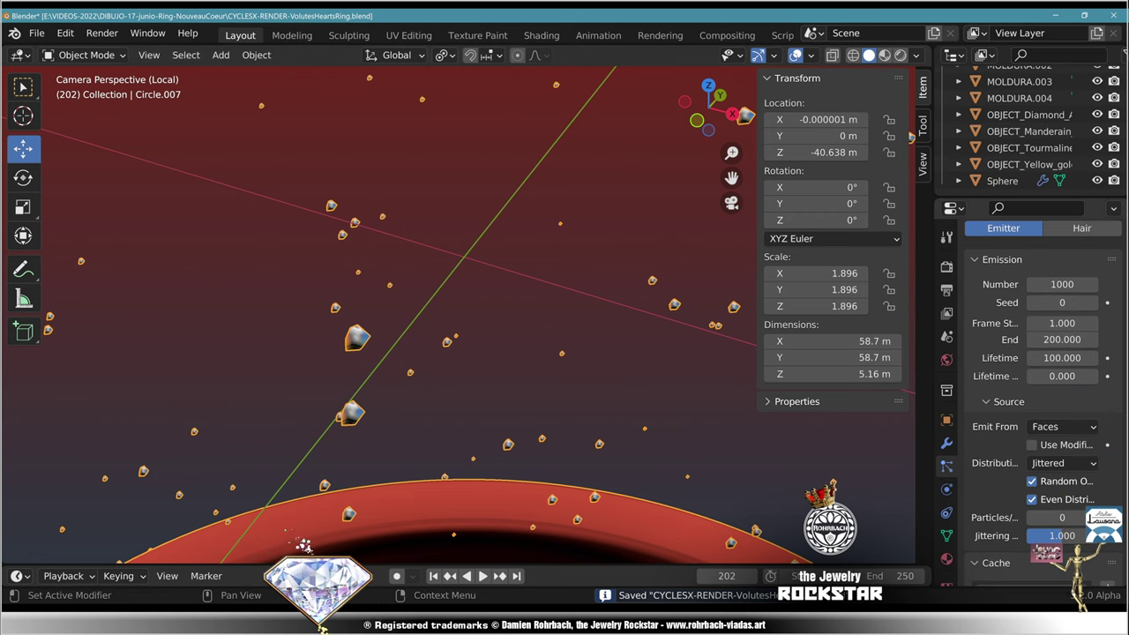
scroll(1041, 397, down, 10)
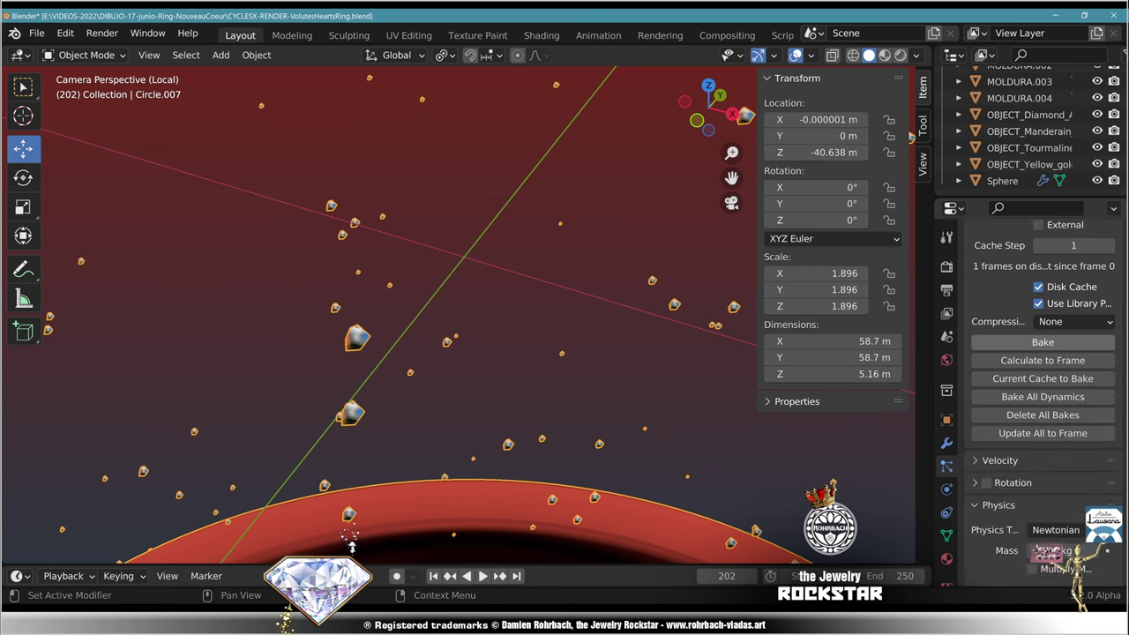
scroll(1040, 397, down, 4)
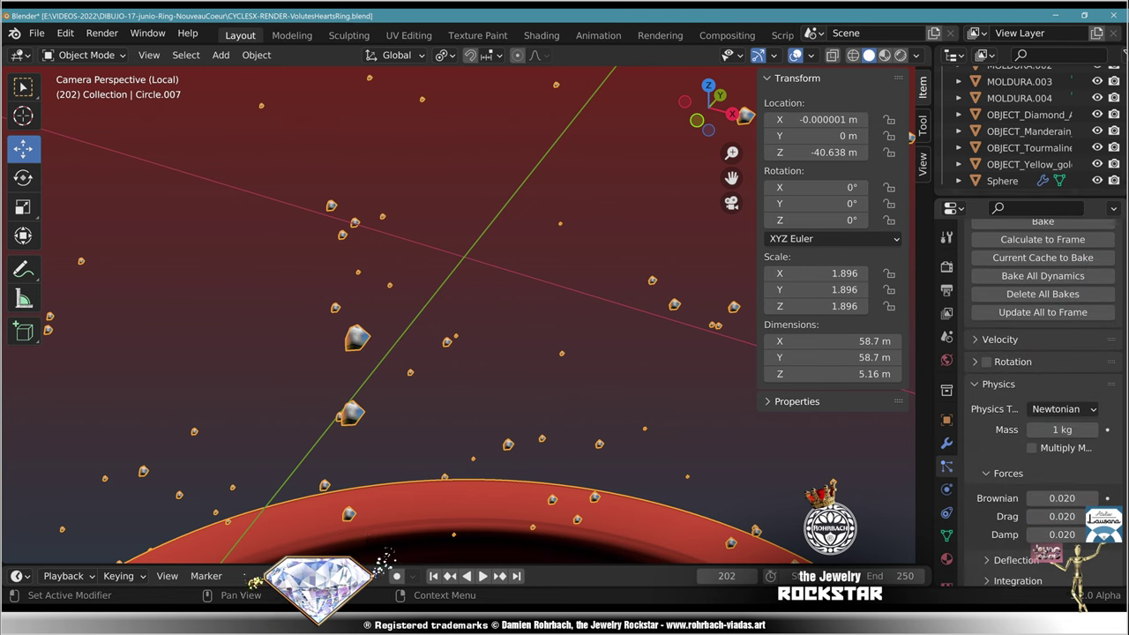
click(976, 362)
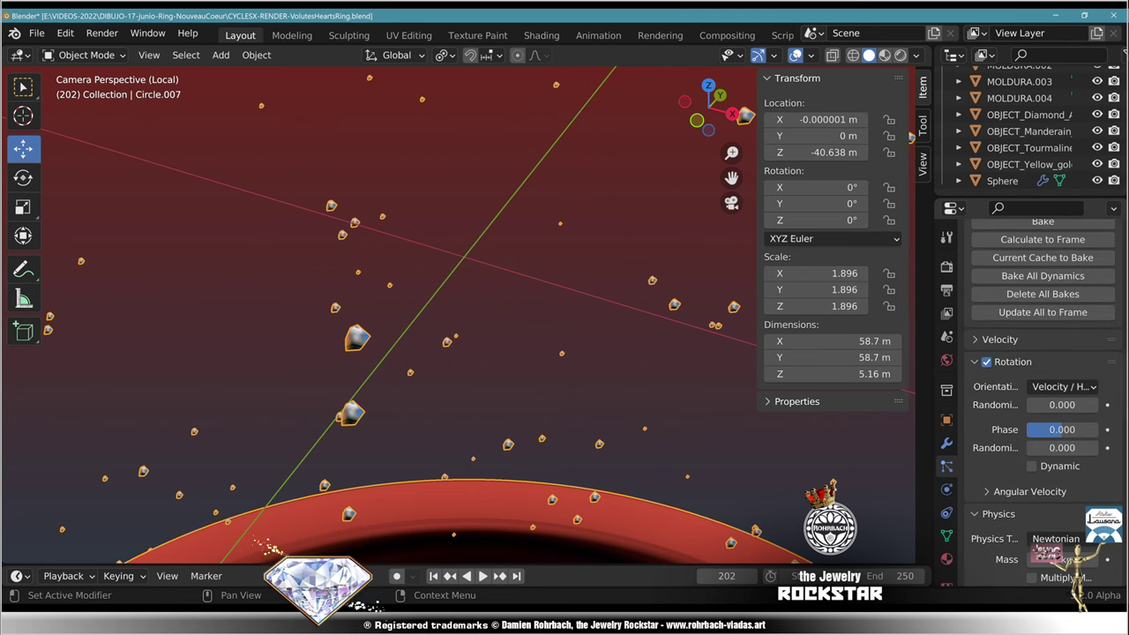
Step: Set the particle rotation's Randomize, Phase and Randomize Phase each to 0.5
click(1062, 405)
text(.5)
key(Return)
click(1062, 430)
text(.5)
key(Return)
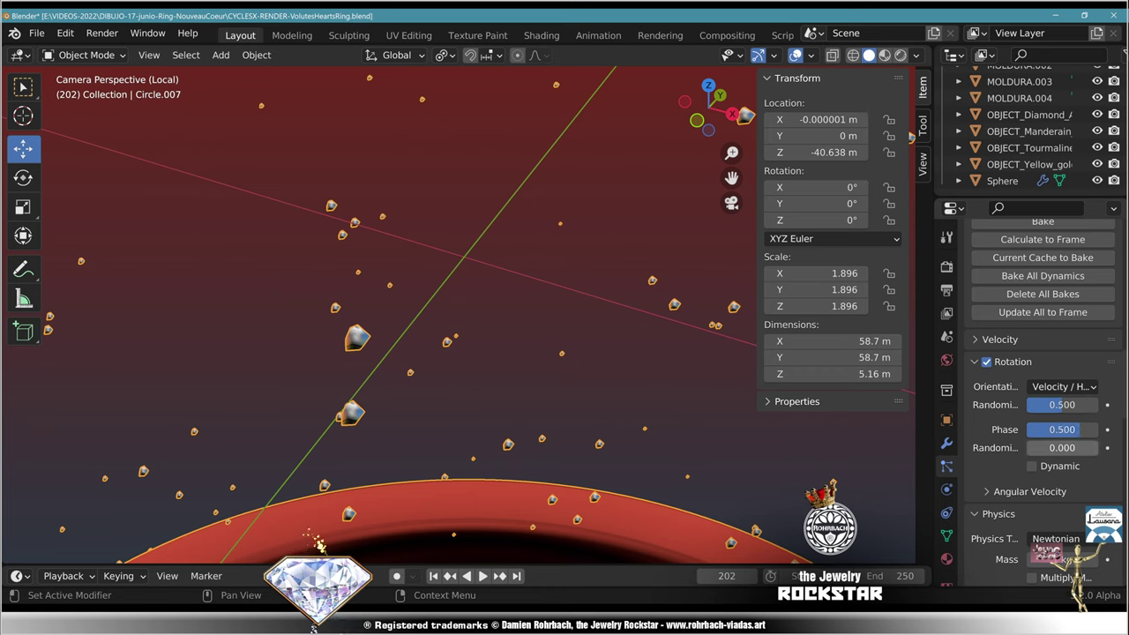
click(1062, 448)
text(.5)
key(Return)
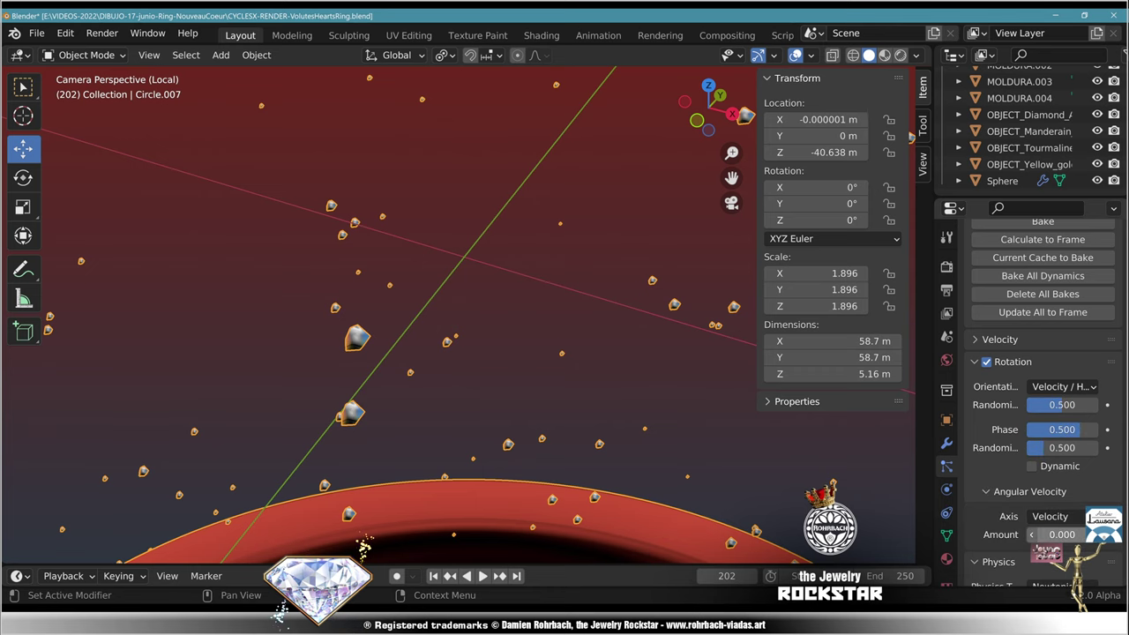
Step: Try Angular Velocity amounts of 54 and 455445 for the particles, then set the Amount to 20
click(1062, 535)
text(.)
text(54.0)
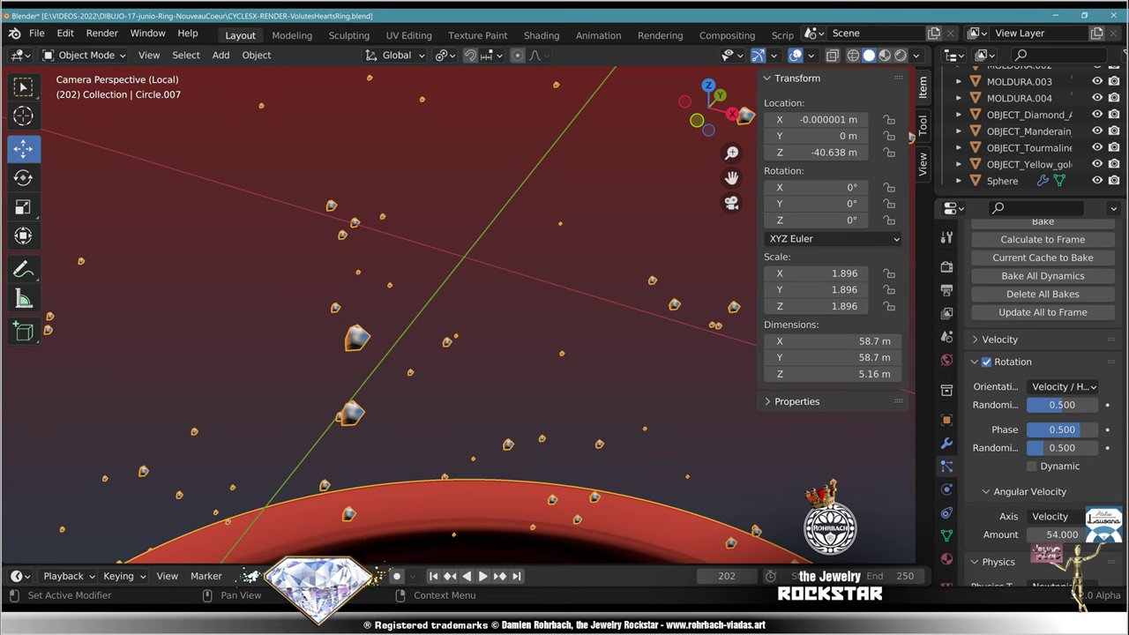
key(ctrl+a)
text(455445)
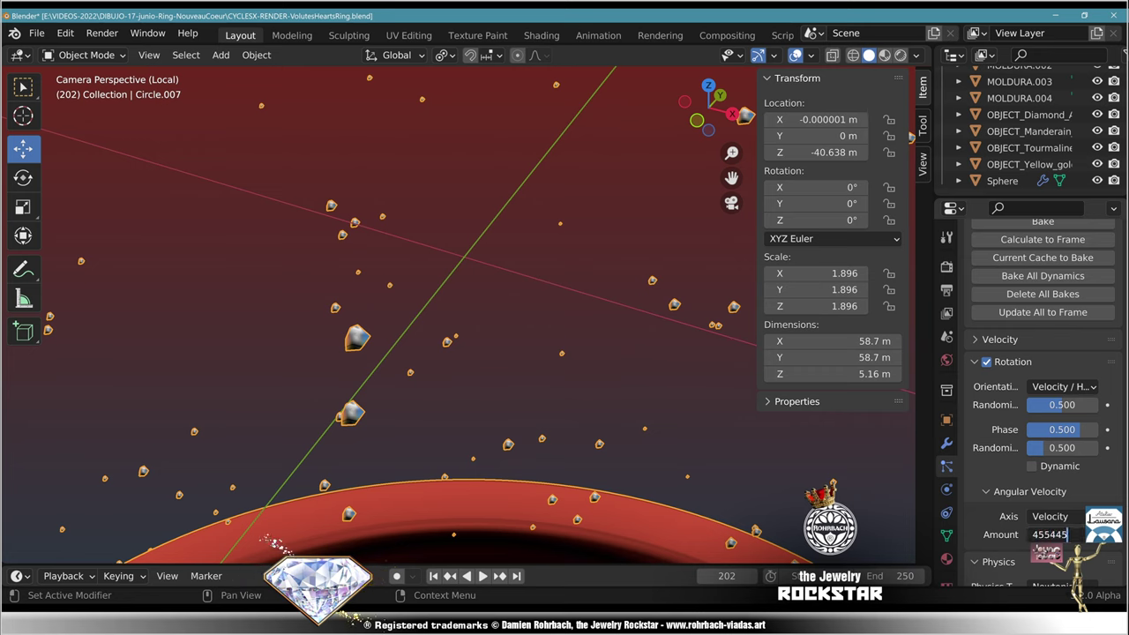
key(Return)
click(1062, 535)
text(20)
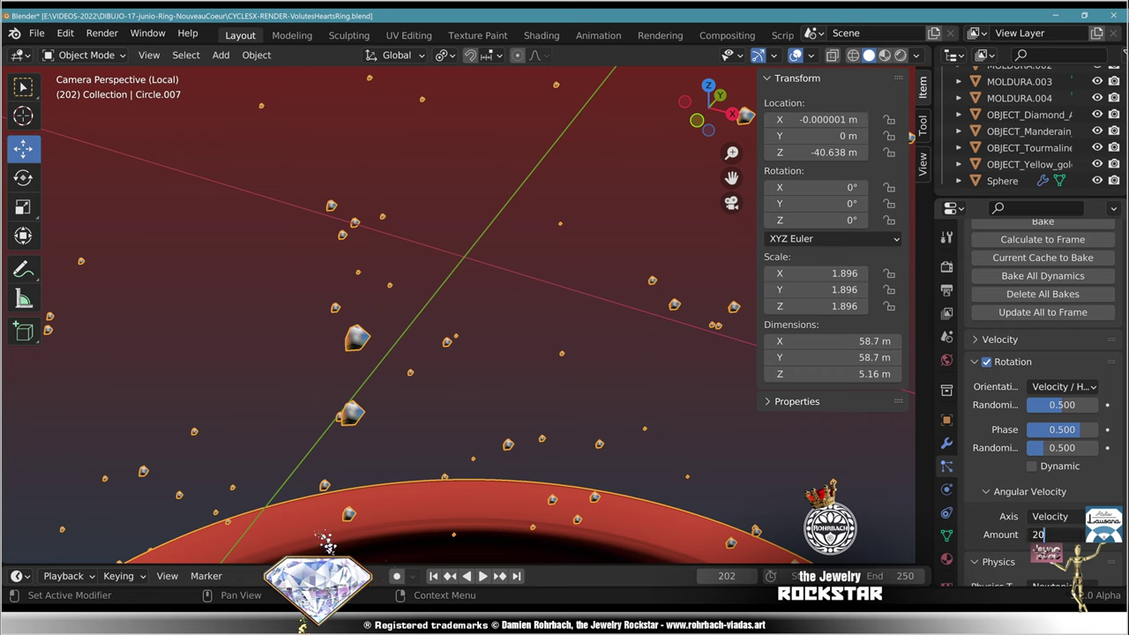
key(Return)
Step: Go back to frame 1, save the file and play the simulation, pausing around frame 189
key(shift+Left)
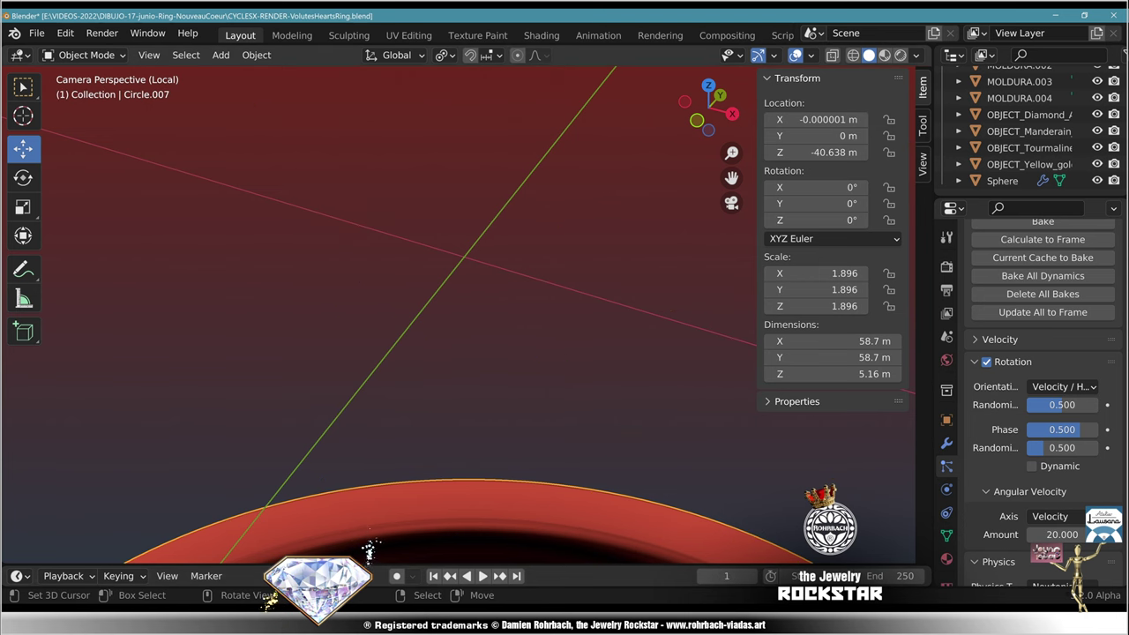
key(ctrl+s)
key(space)
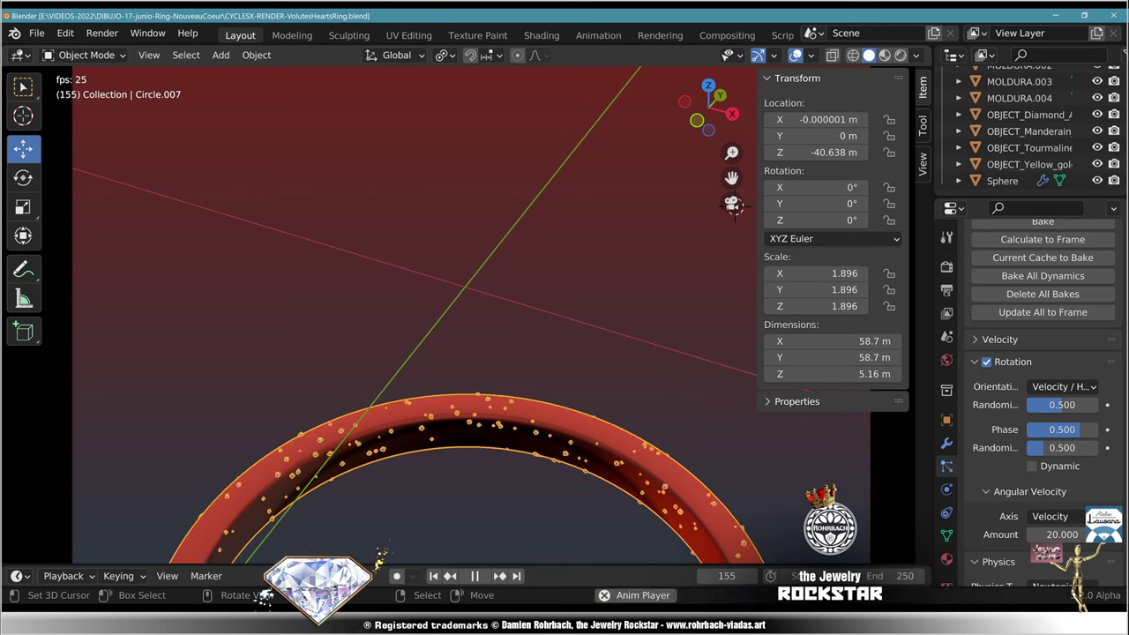
key(space)
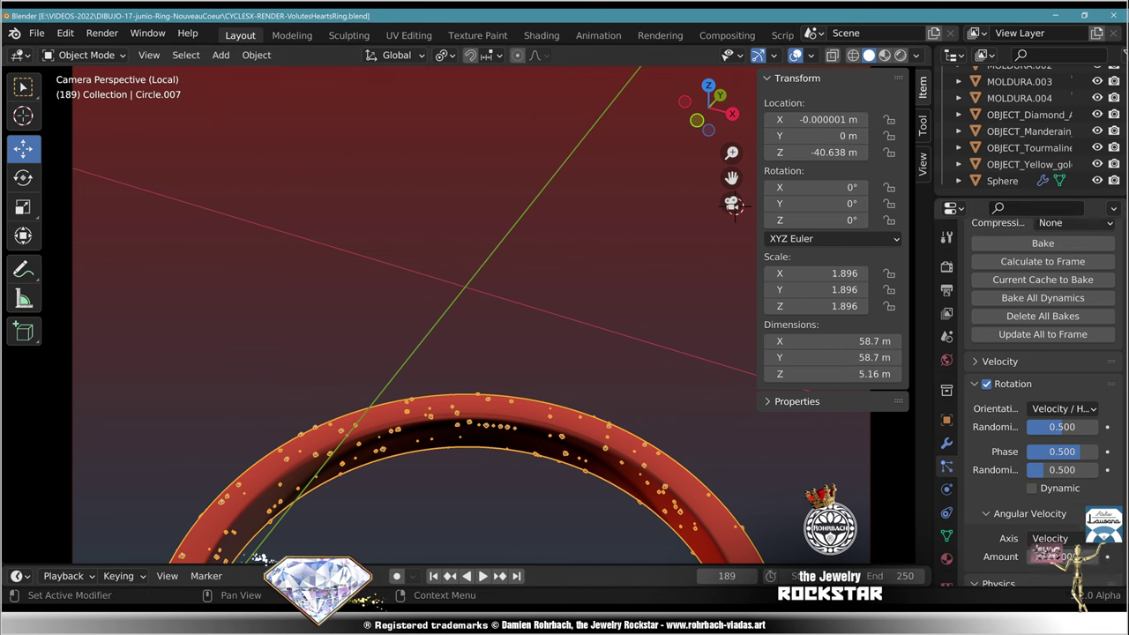
Step: Bake the ring's particle cache and play the baked simulation to around frame 110
click(1043, 265)
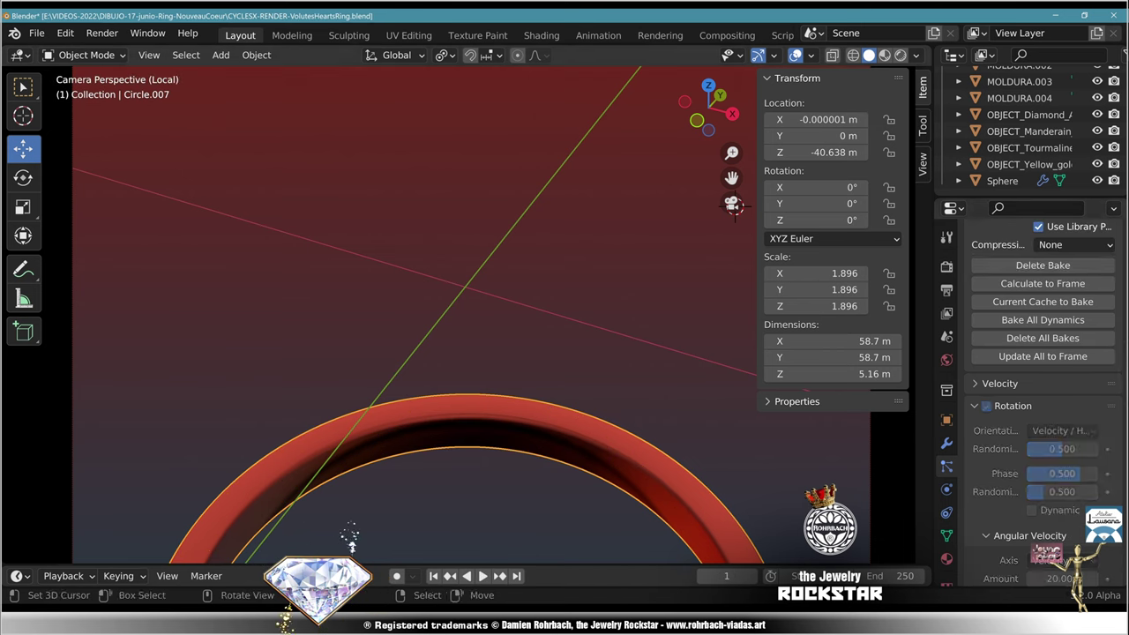
key(space)
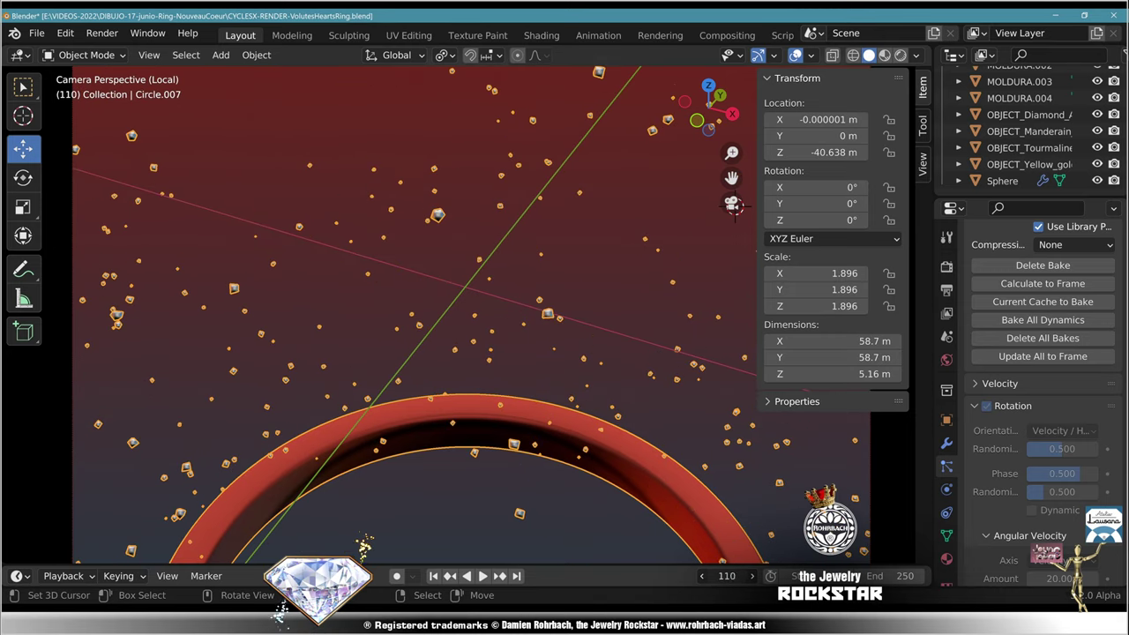
Step: Delete the ring's particle bake and set the particle velocity's Tangent to 0.3 m/s
click(1043, 265)
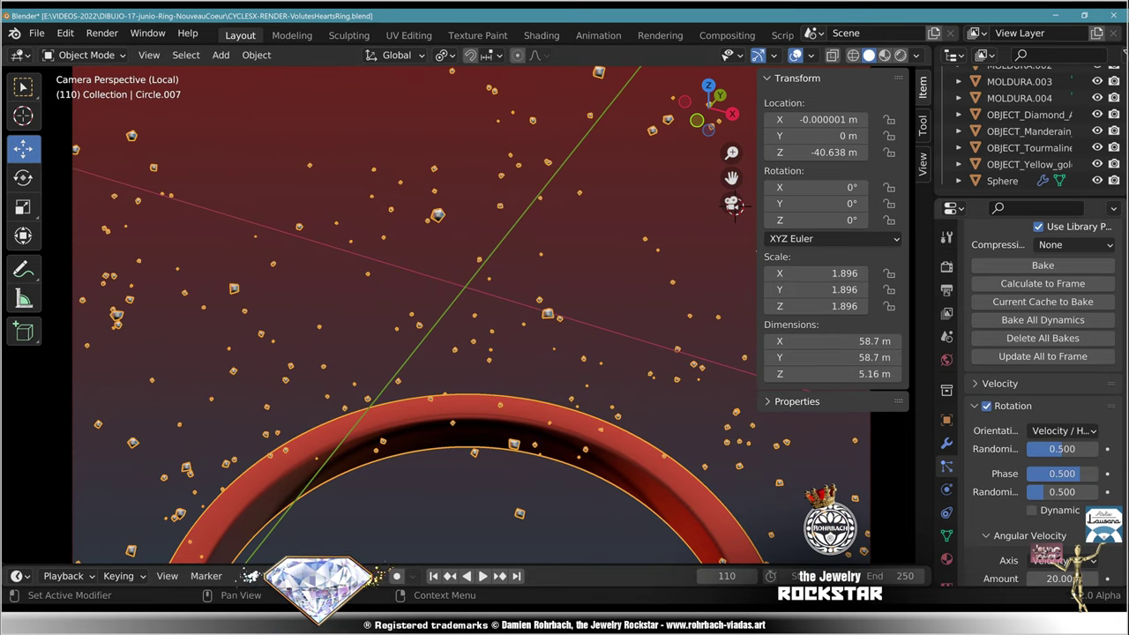
scroll(1000, 427, up, 2)
click(1000, 427)
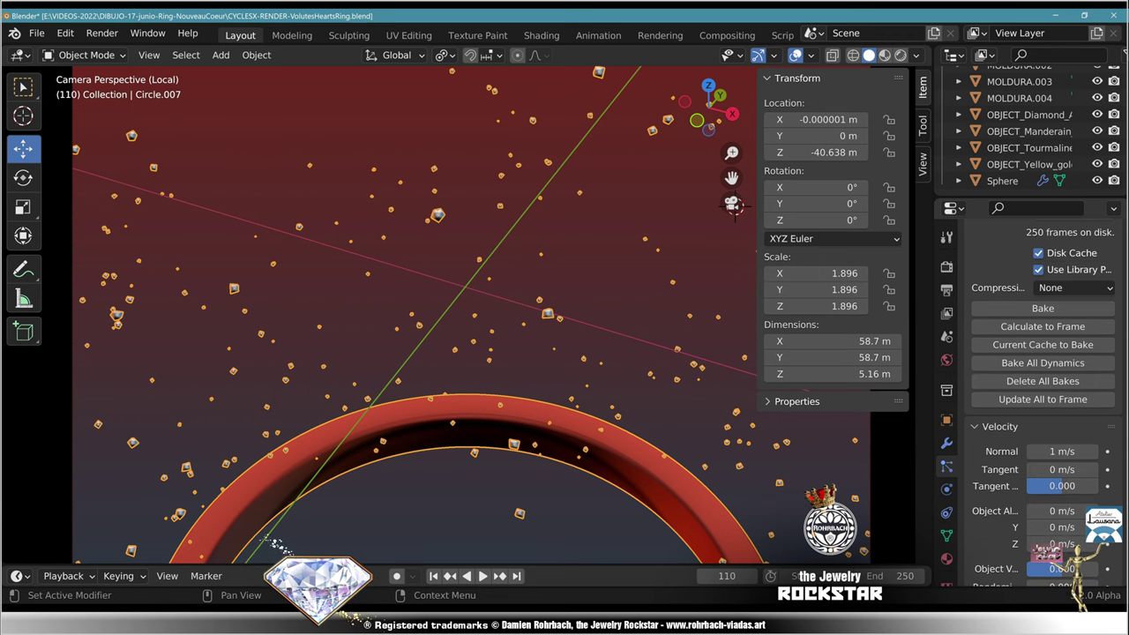
scroll(1041, 397, down, 4)
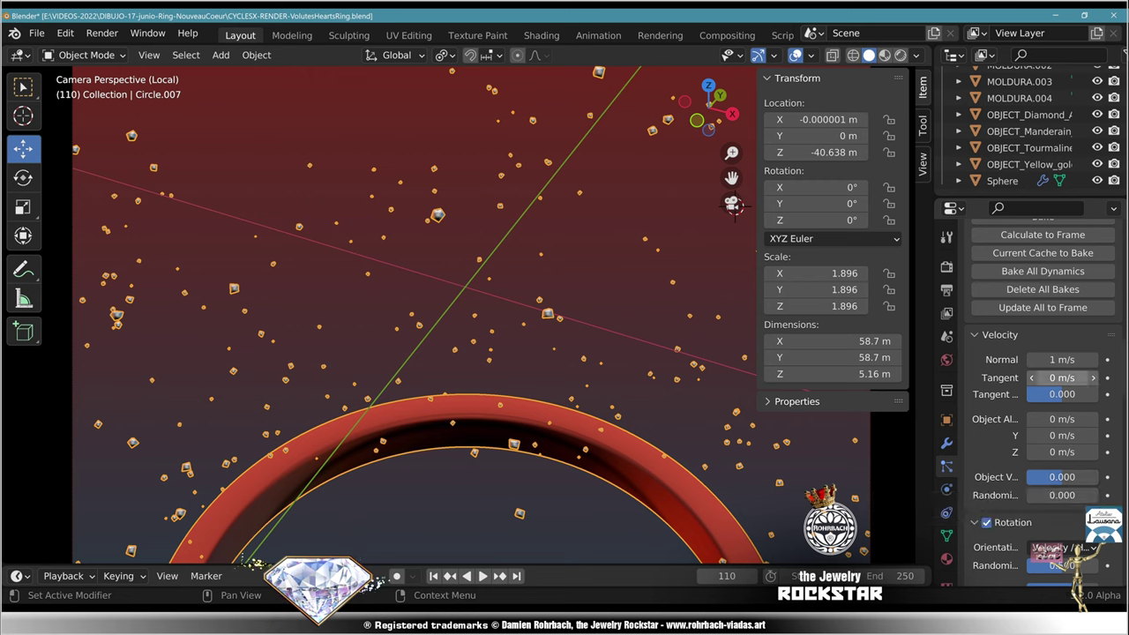
click(1062, 379)
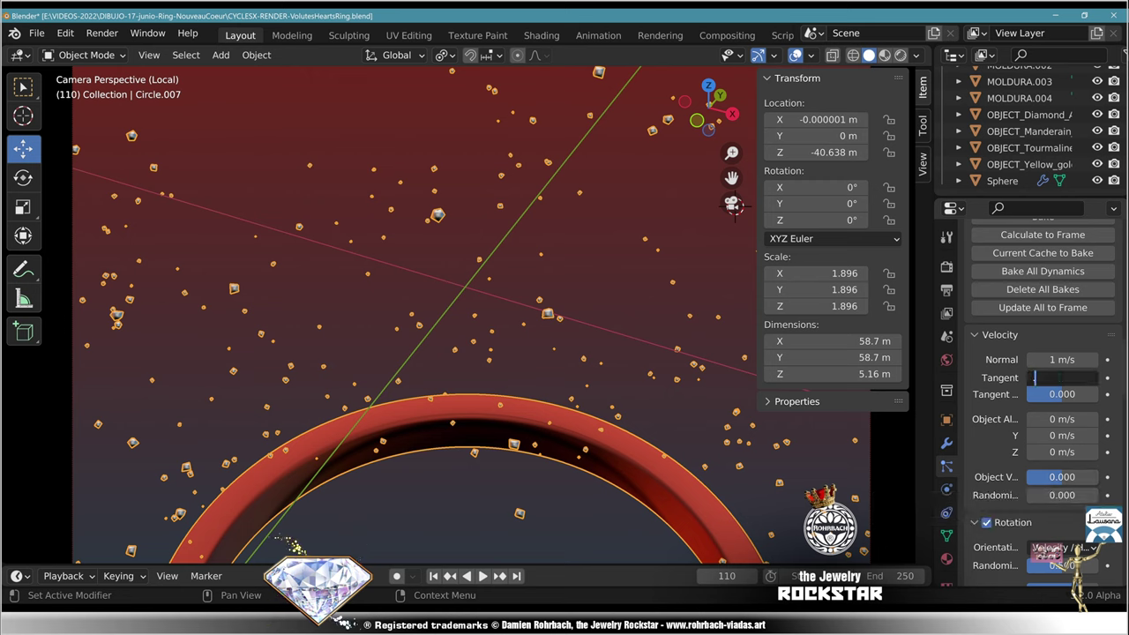
text(.3)
key(Return)
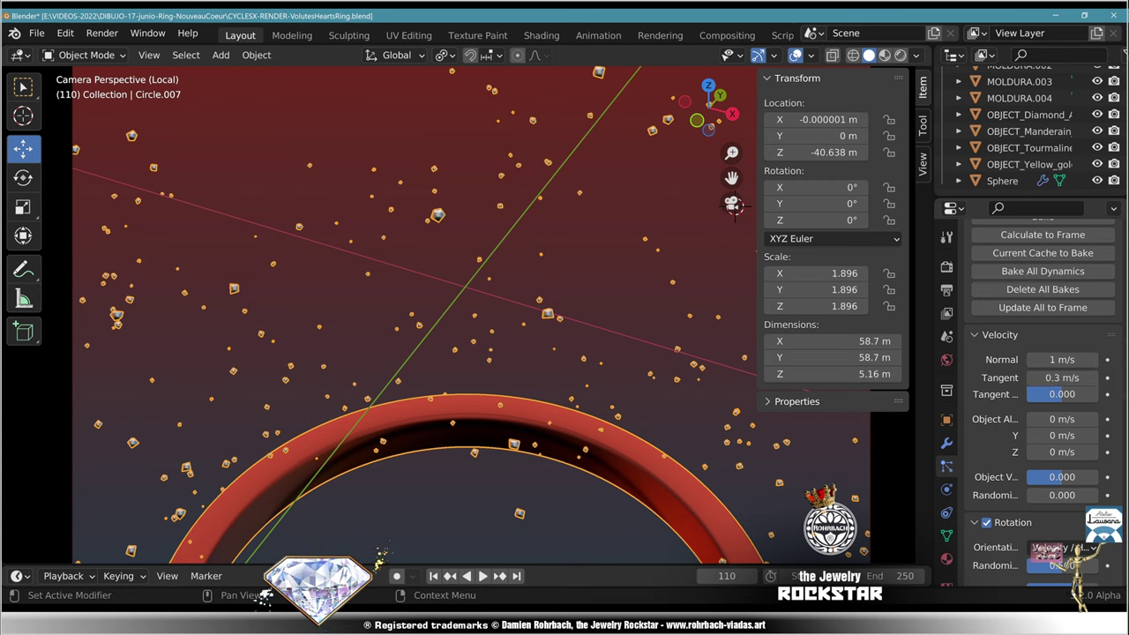
Step: Set the particle velocity's Randomize to 0.5 and Object Velocity to 0.3
click(1062, 496)
text(.5)
key(Return)
click(1062, 477)
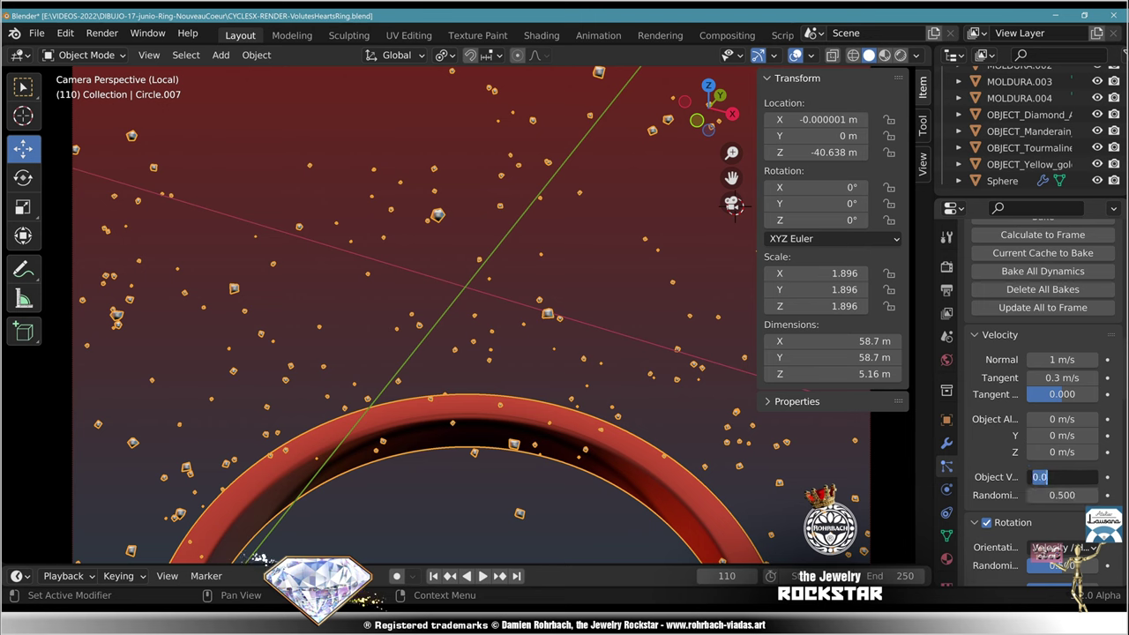
text(.3)
key(Return)
Step: Set the particle rotation's Randomize and Phase to 1 and Randomize Phase to 2, and play the simulation to around frame 176
scroll(1041, 397, down, 4)
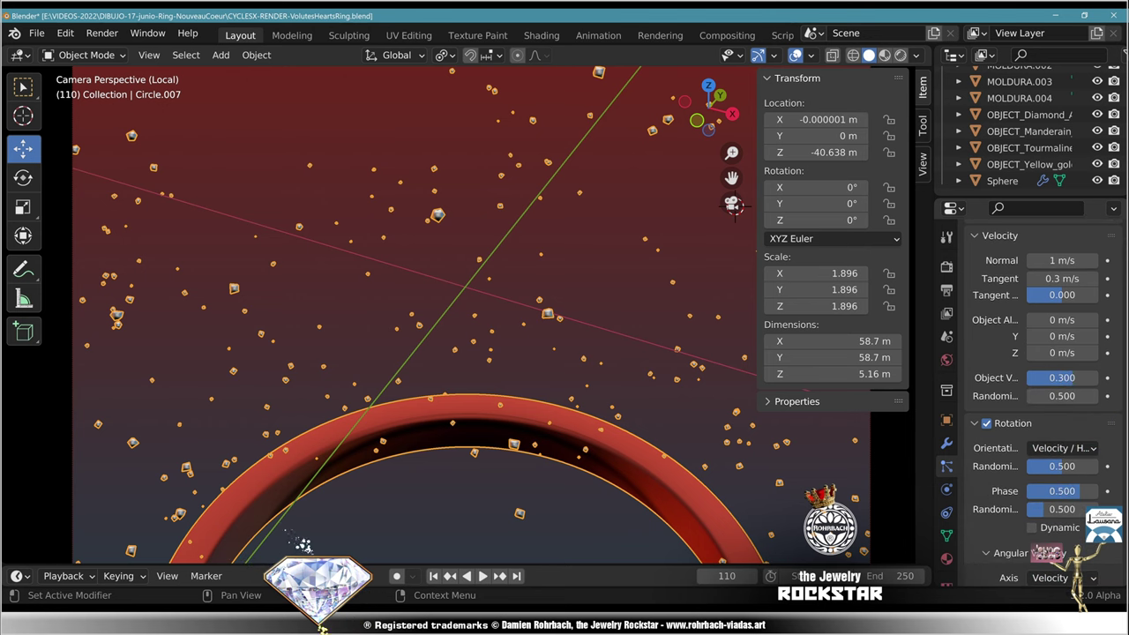
scroll(1041, 397, down, 3)
drag(1063, 400, 1103, 400)
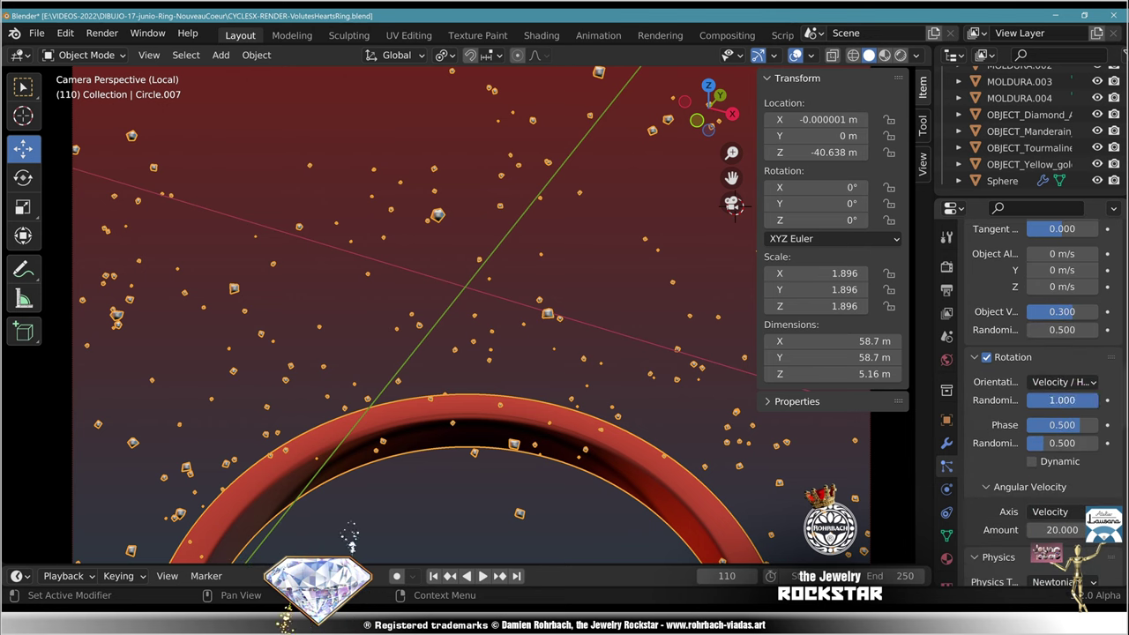
drag(1059, 443, 1099, 443)
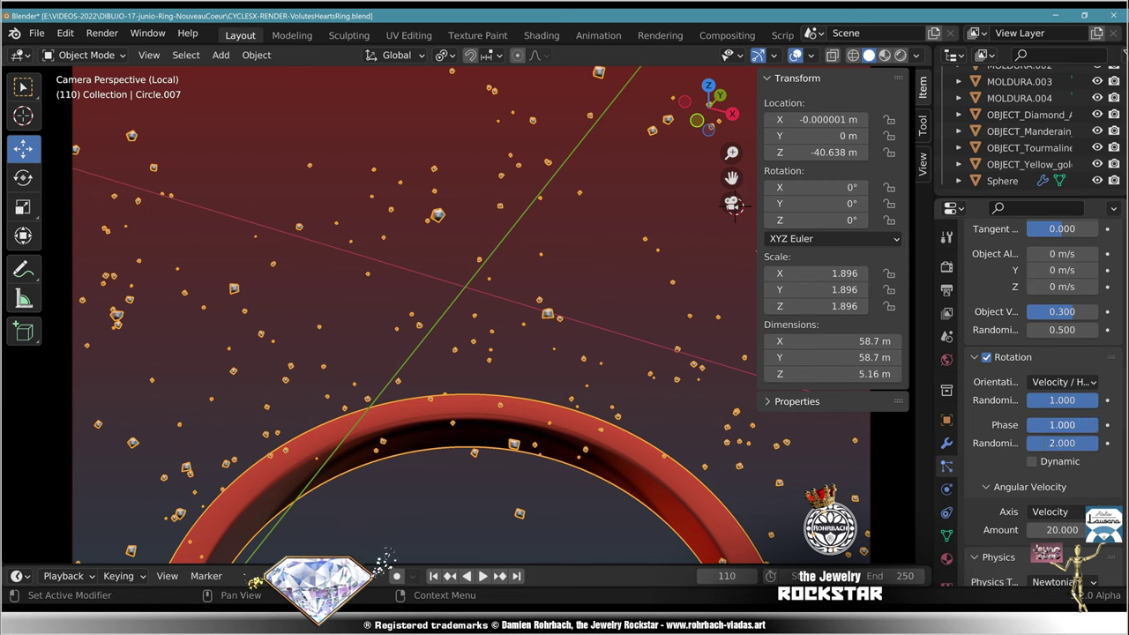
key(shift+Left)
key(space)
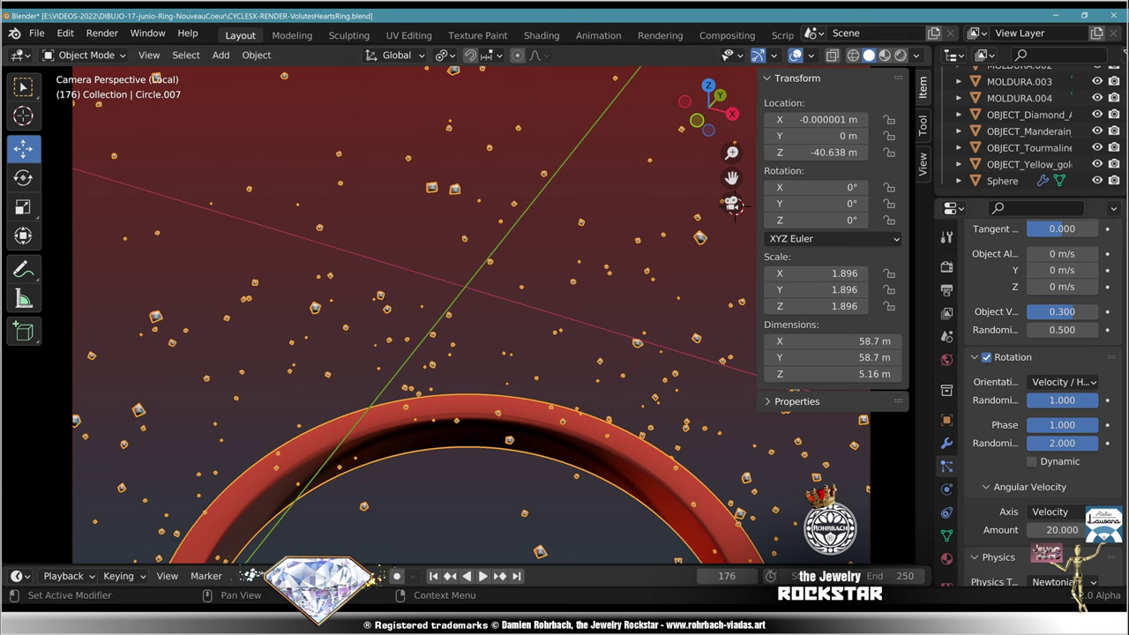
Step: Enable Object Rotation for the instanced Sphere in the particle render settings
scroll(1041, 396, up, 8)
scroll(1041, 397, up, 4)
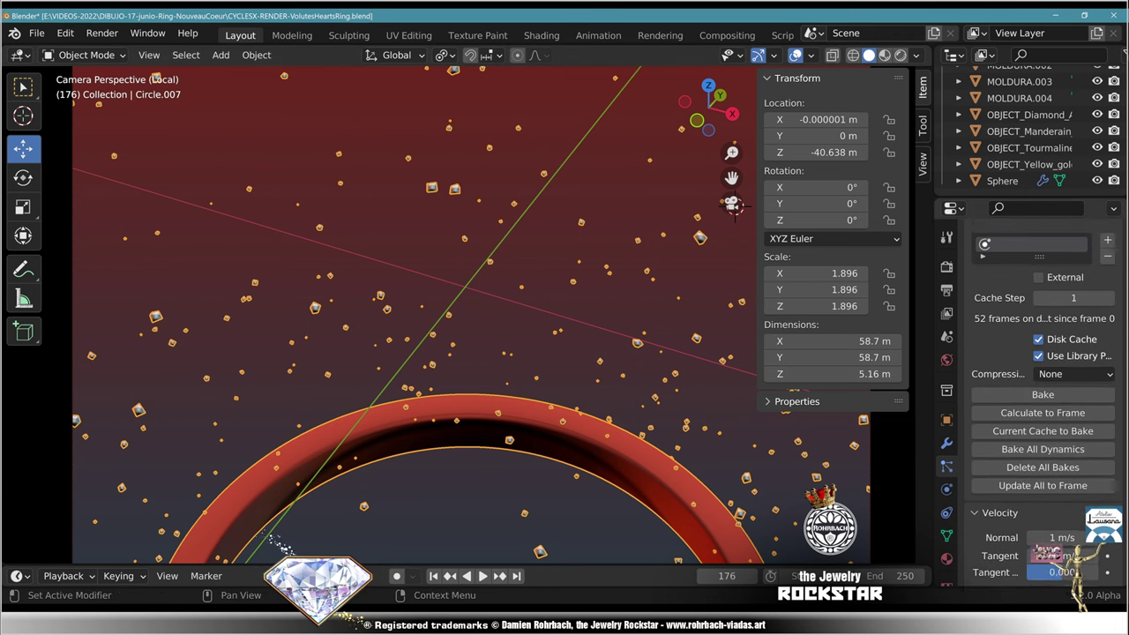
scroll(1041, 397, down, 12)
scroll(1041, 397, down, 6)
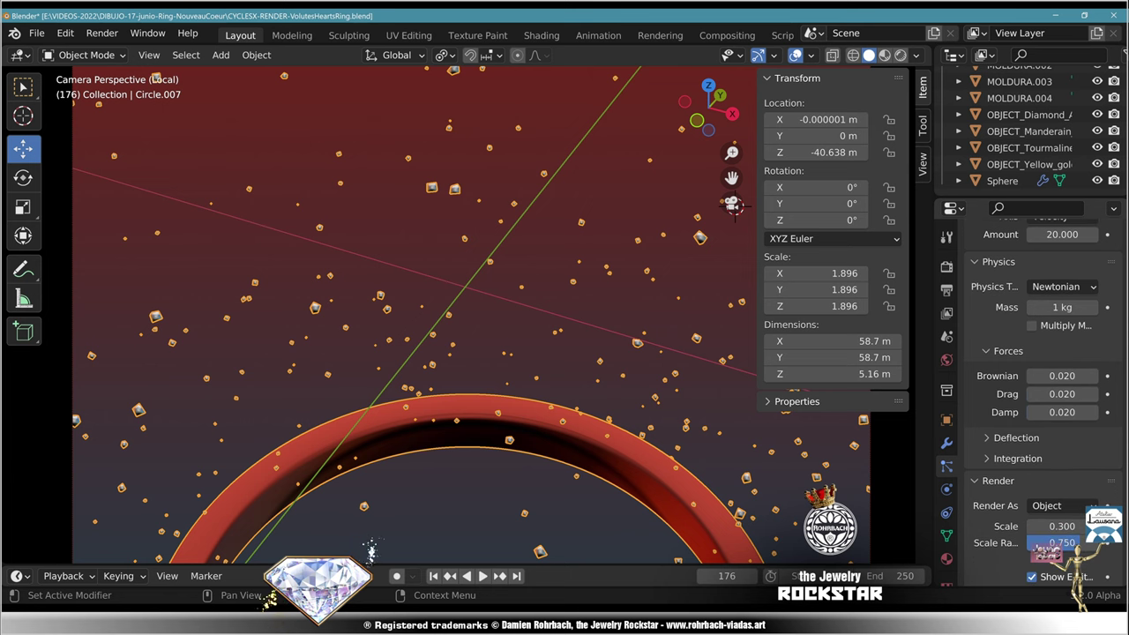
scroll(1041, 397, down, 6)
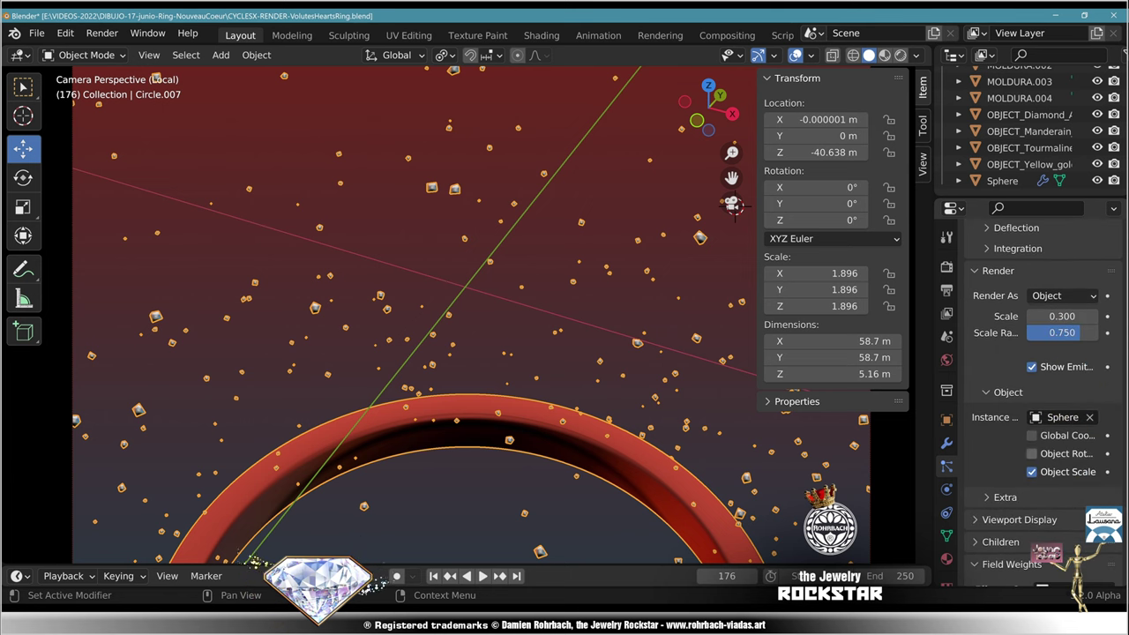
click(1032, 453)
scroll(1032, 454, down, 6)
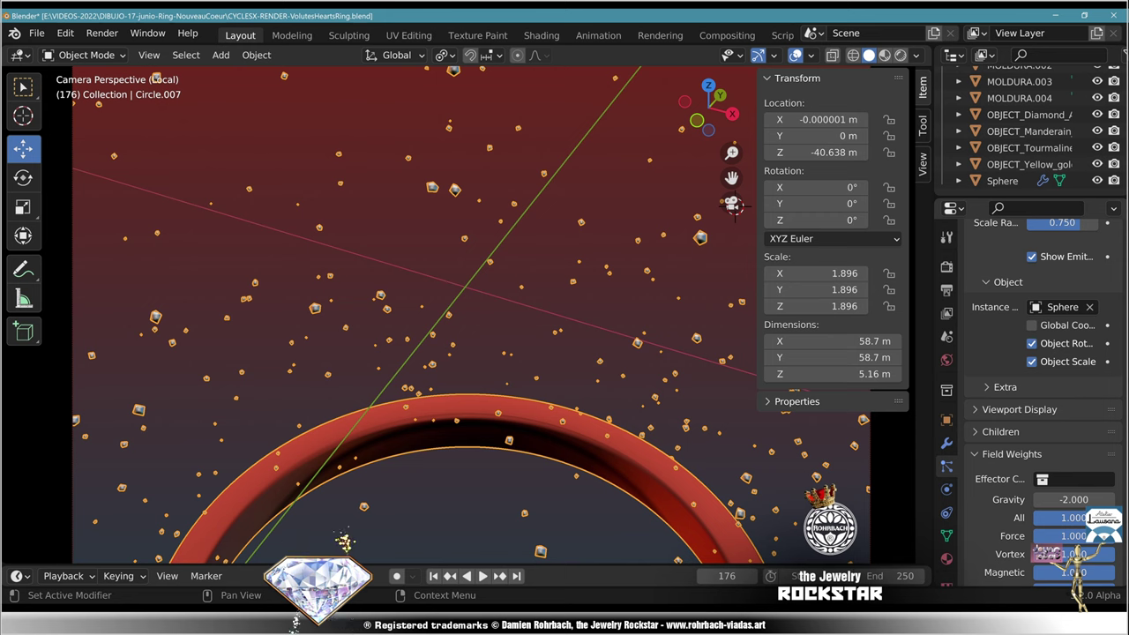
Step: Return to frame 1 and bake the ring's particle cache
scroll(1040, 397, up, 5)
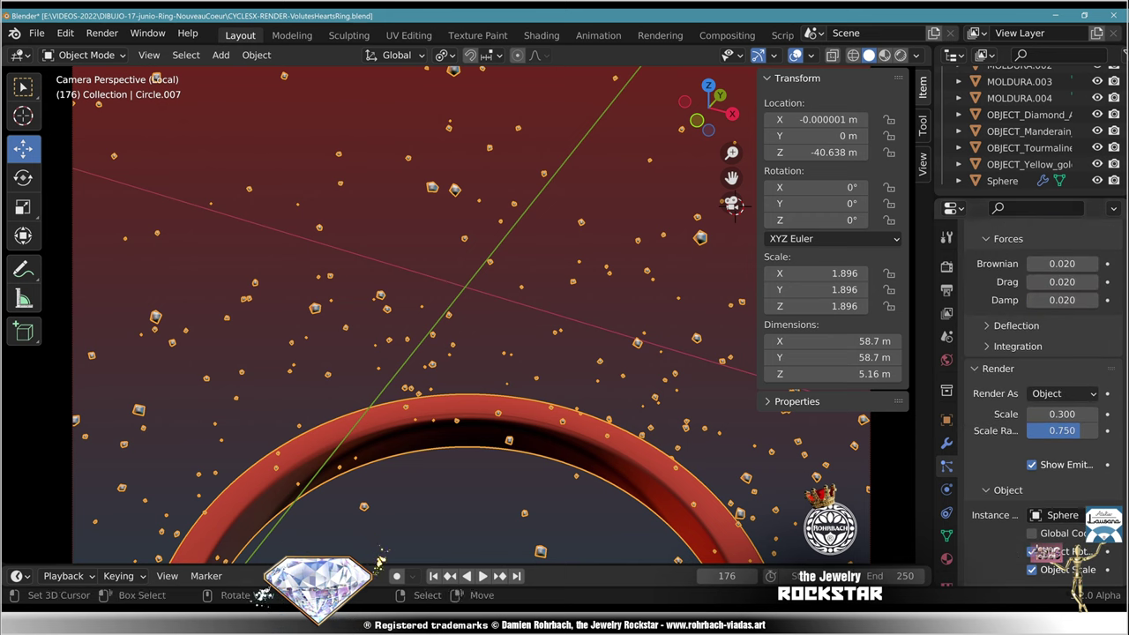
key(Return)
scroll(1041, 397, up, 10)
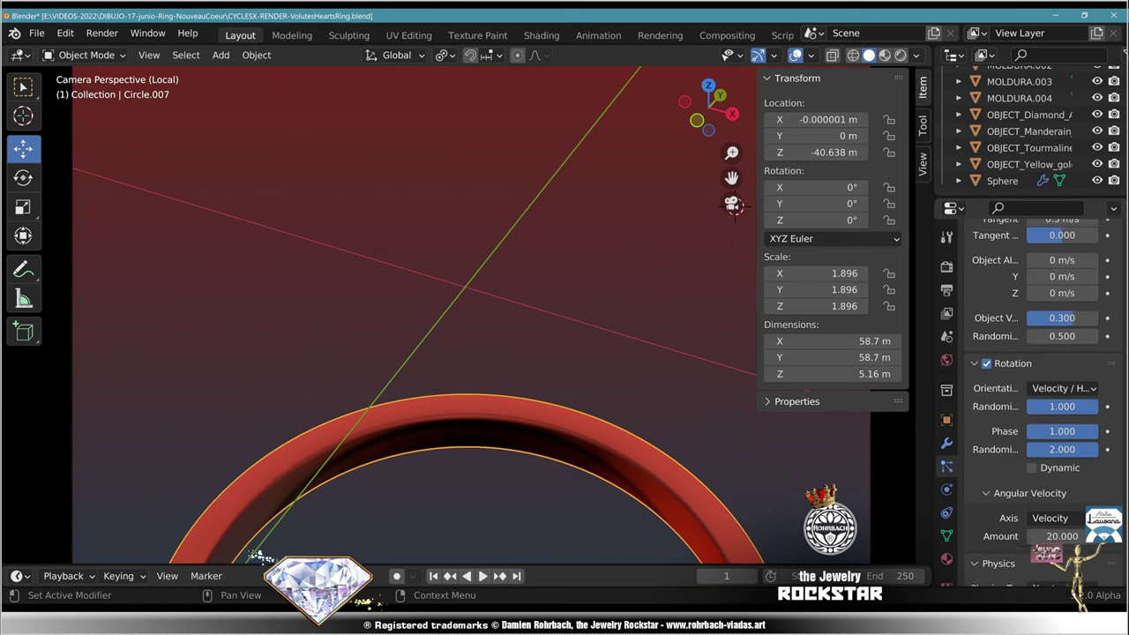
click(1042, 302)
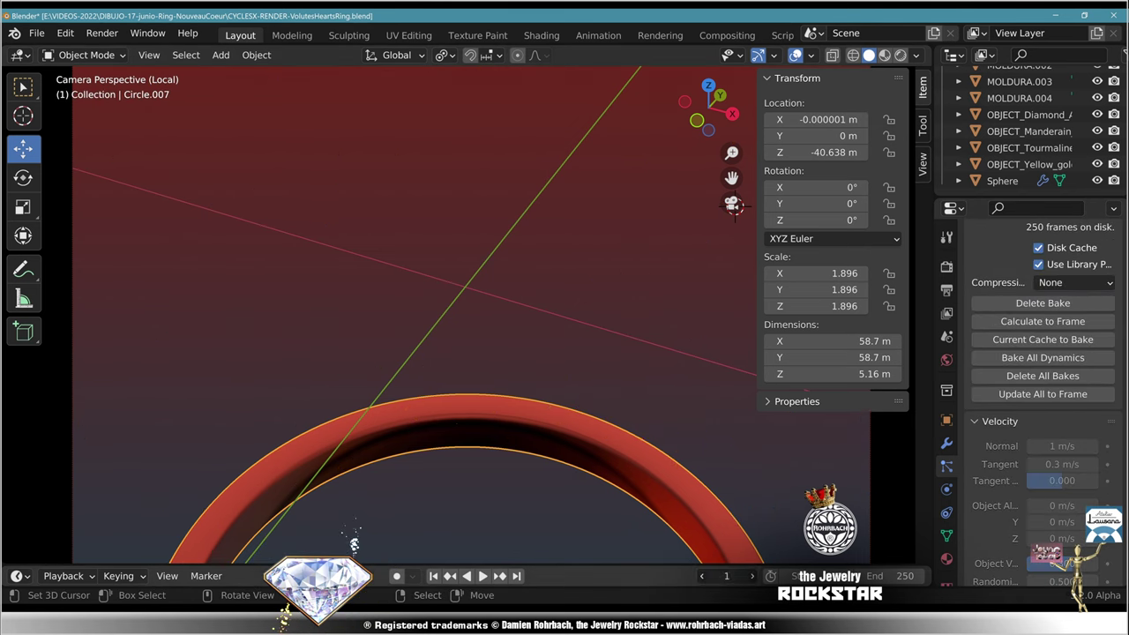
Step: Scrub the baked particles to frame 264 and back to frame 131, fit the view, and save the file
drag(727, 576, 840, 576)
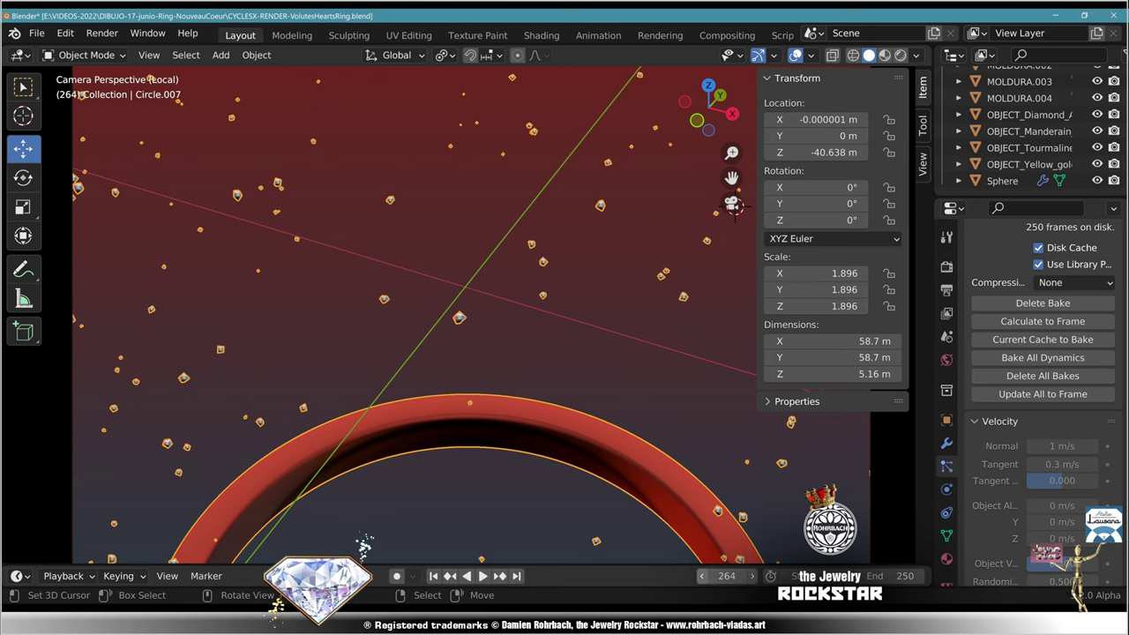
drag(727, 576, 672, 576)
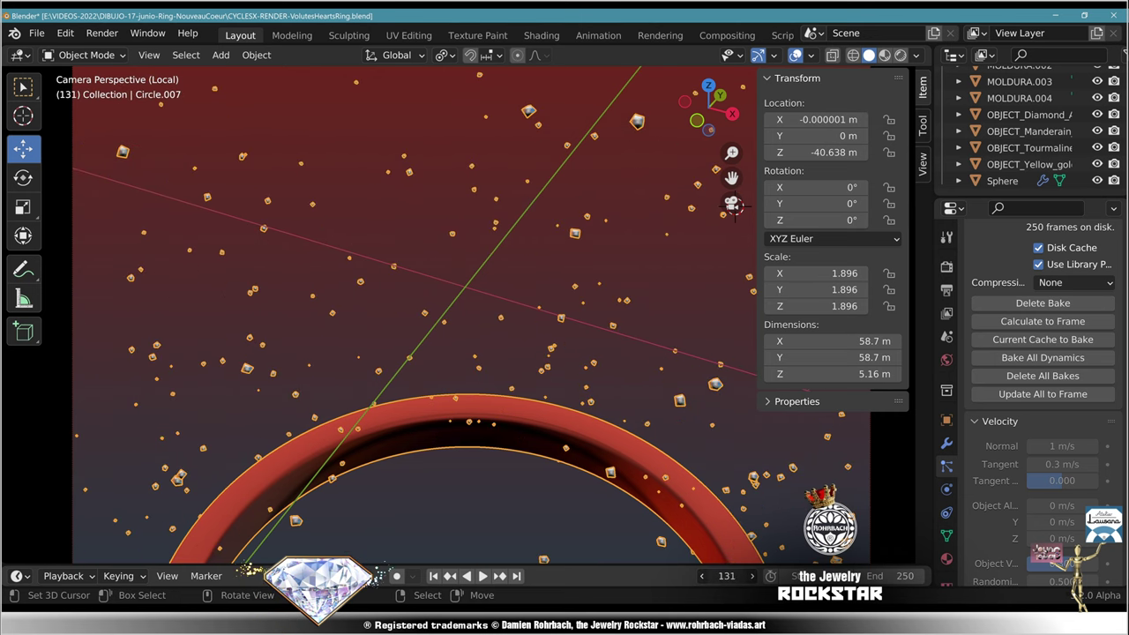
key(Home)
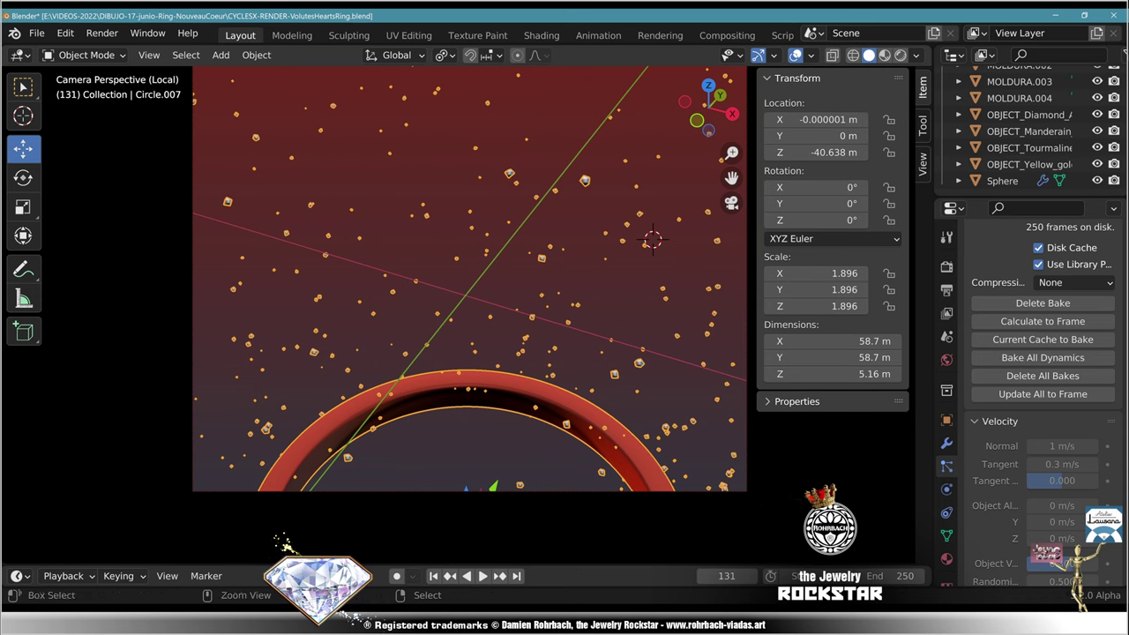
key(ctrl+s)
Step: Select the Sphere and remove its Decimate modifier
click(946, 421)
click(946, 444)
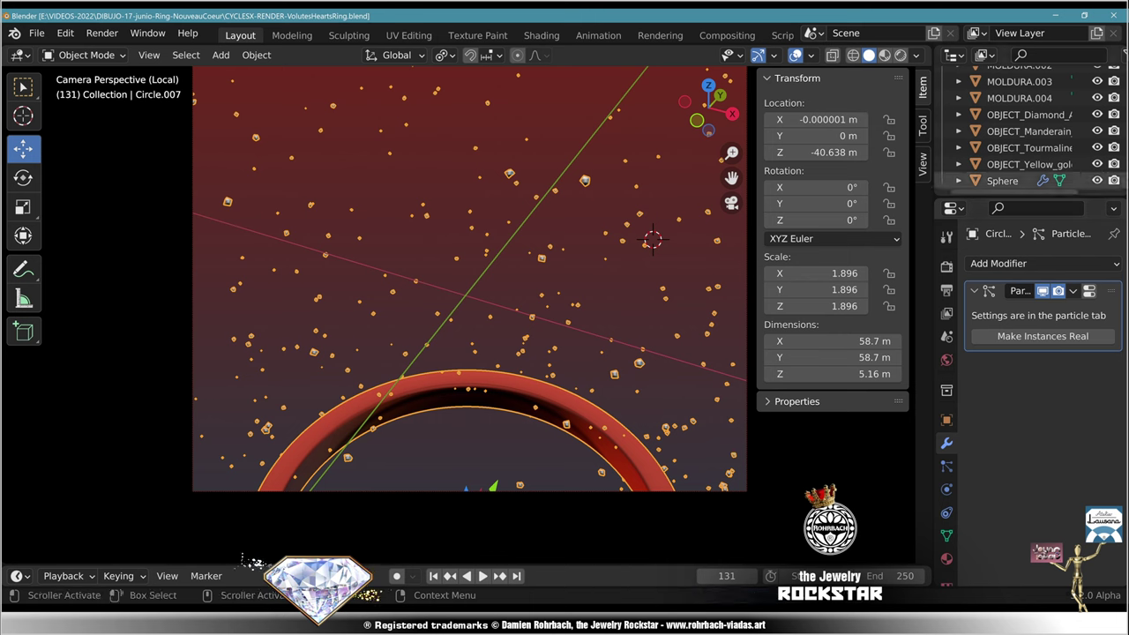
click(1003, 181)
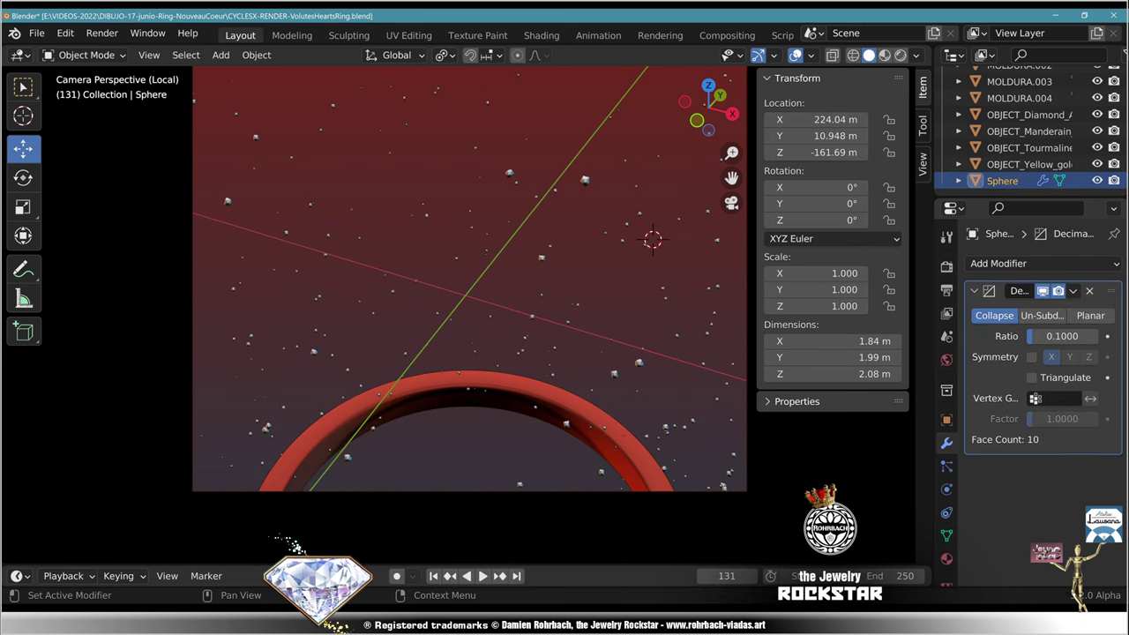
click(1090, 290)
Step: Add a Displace modifier to the Sphere using the existing texture named Texture, and save the file
click(1041, 262)
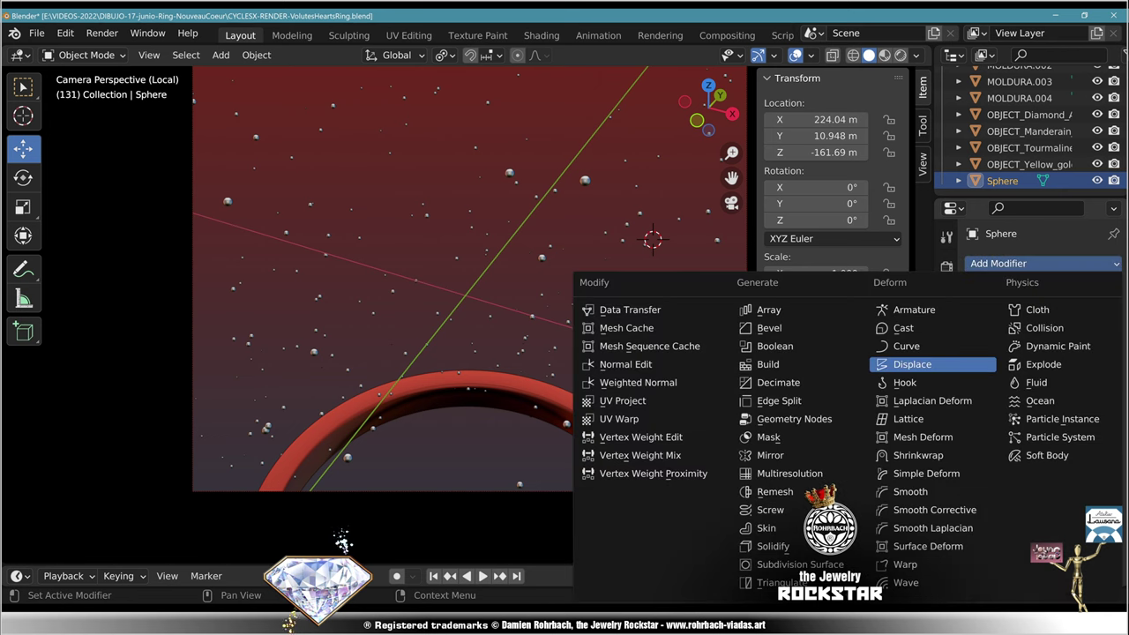
click(912, 364)
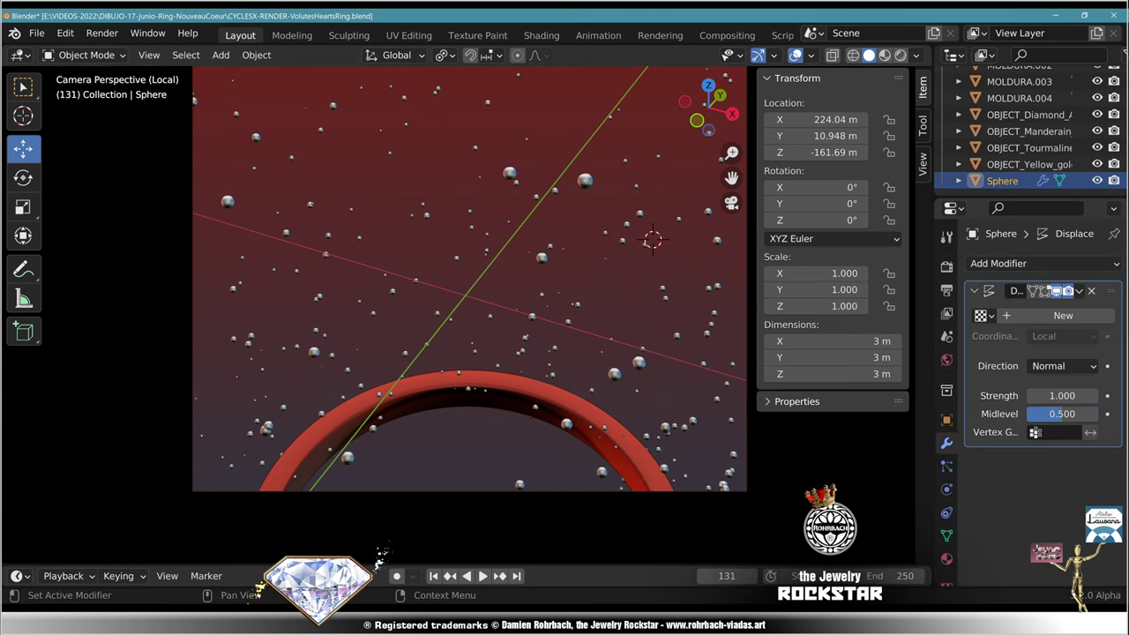
click(982, 315)
click(834, 341)
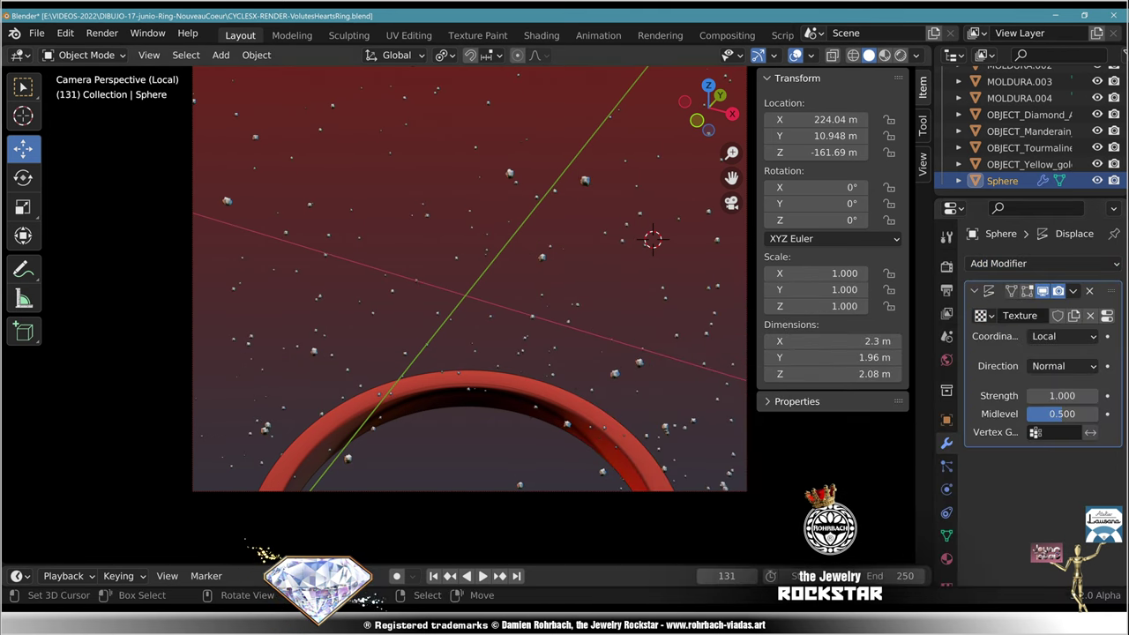
scroll(379, 317, up, 5)
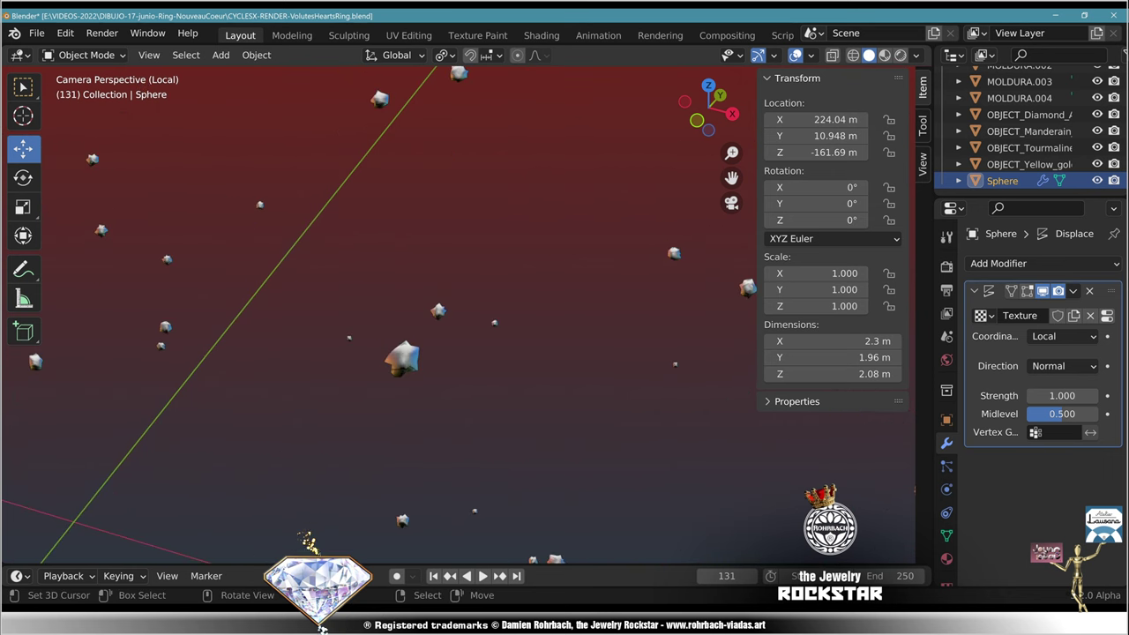
key(ctrl+s)
Step: Switch to the Shading workspace and examine the rendered sparks and the SPARK material's emission settings
scroll(379, 318, down, 5)
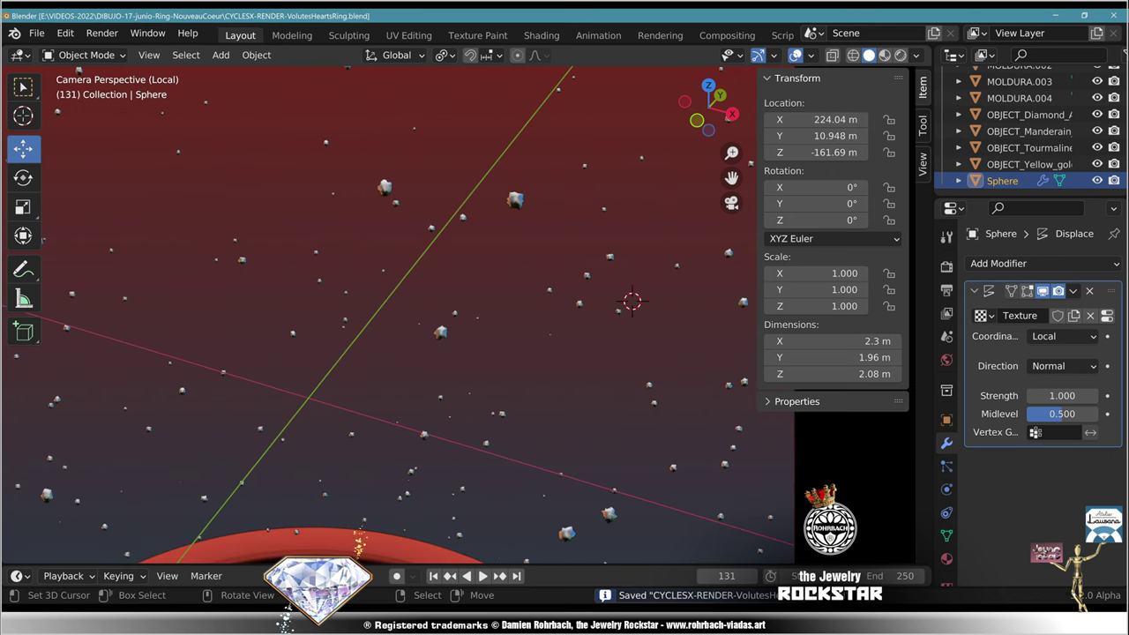
scroll(399, 315, down, 3)
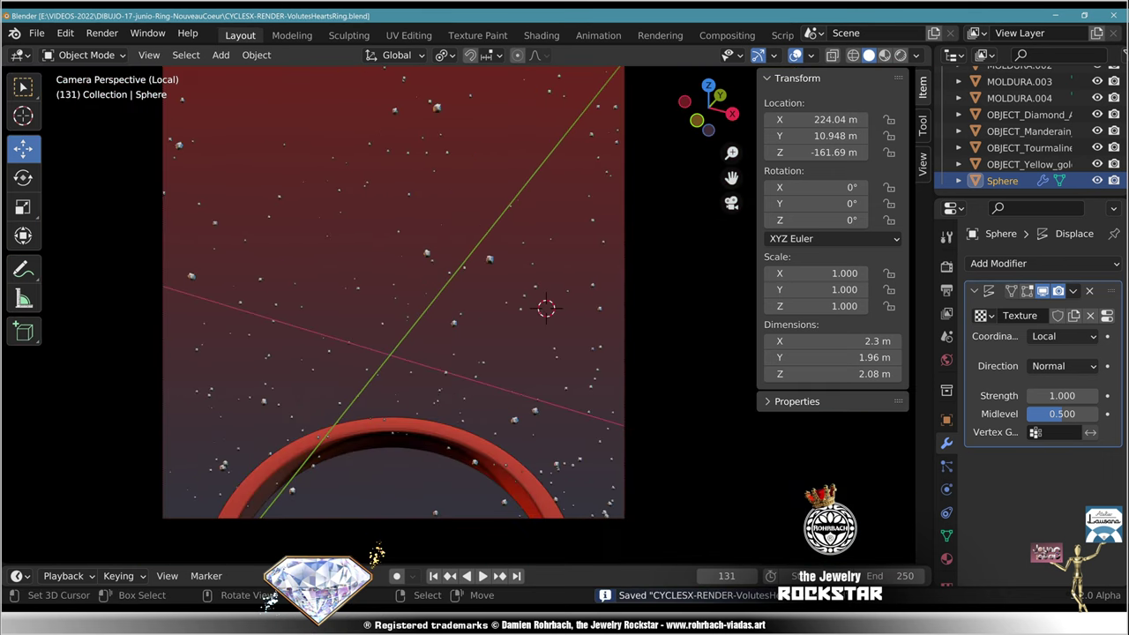
key(ctrl)
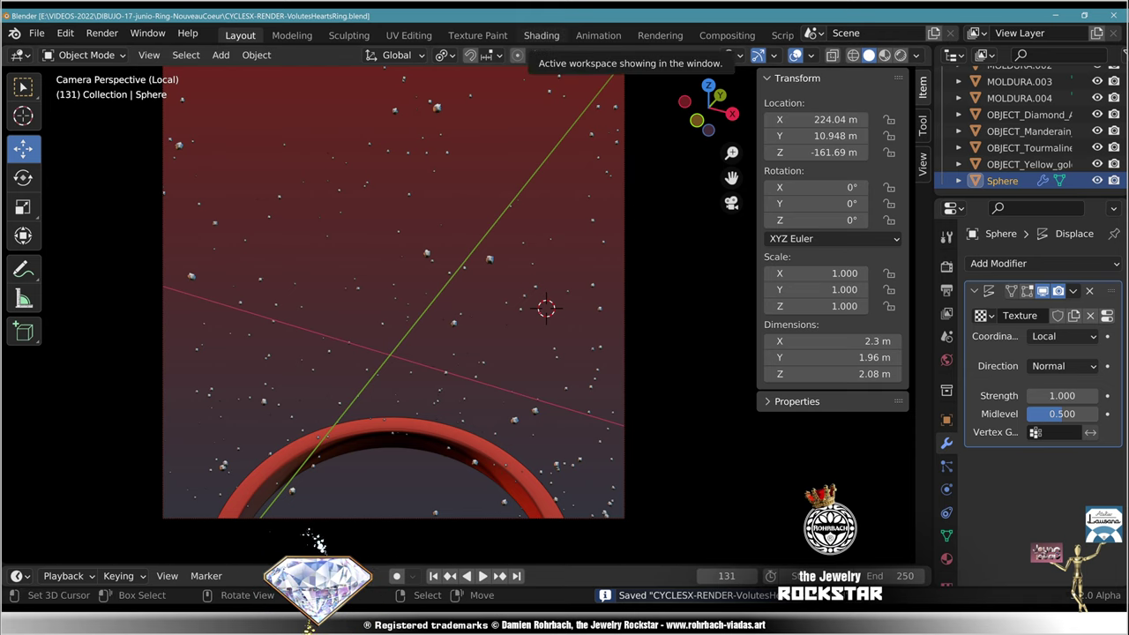
click(541, 35)
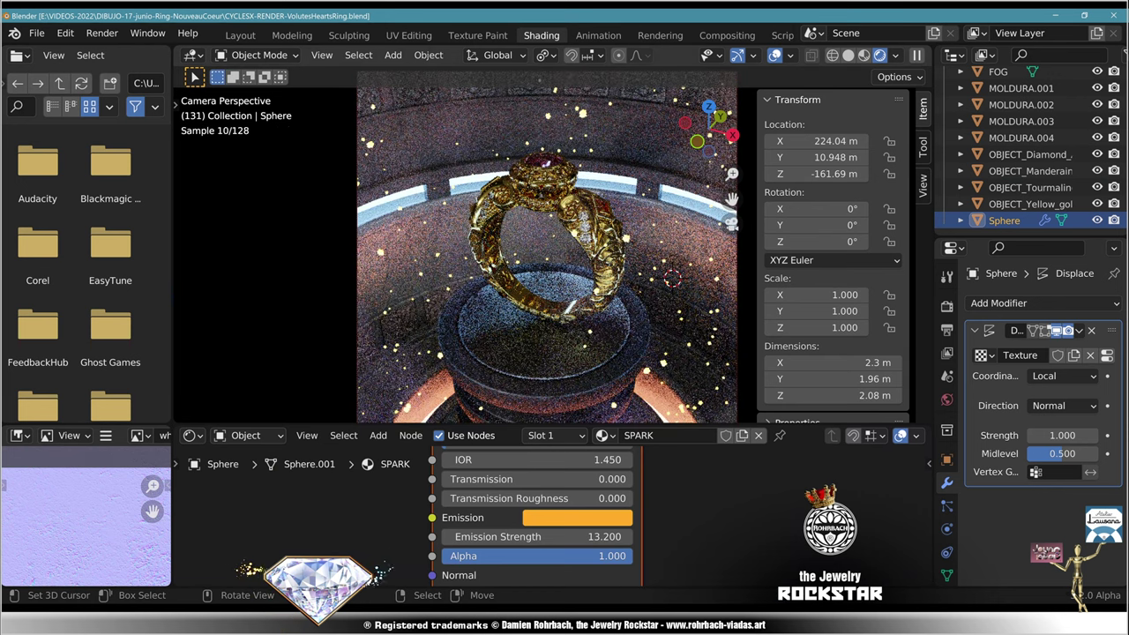
scroll(637, 505, down, 4)
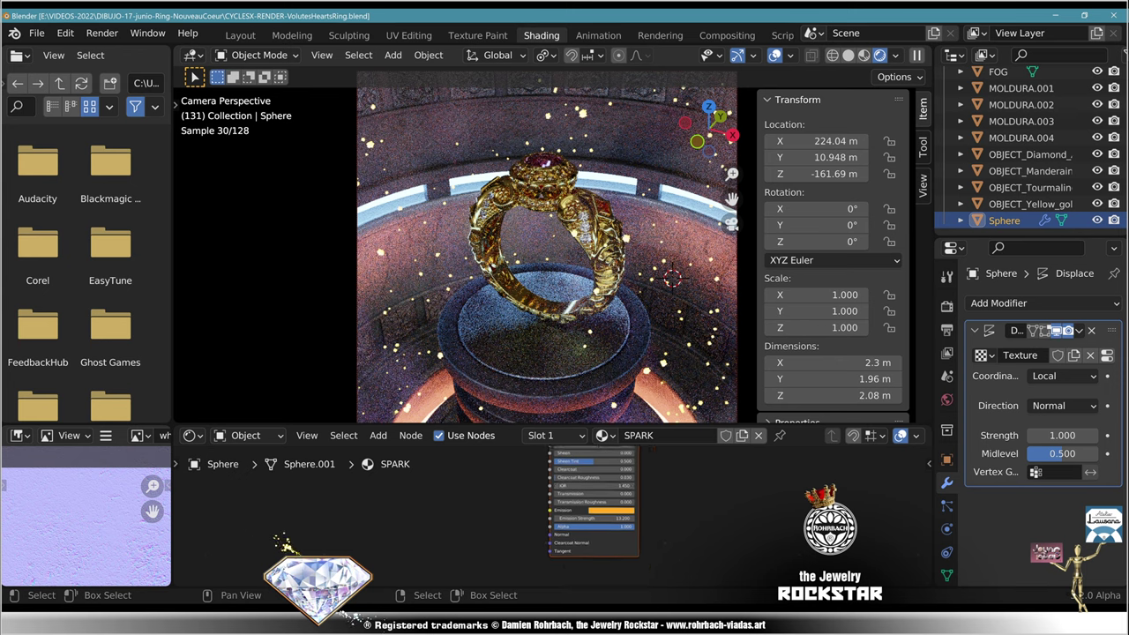
scroll(549, 508, up, 2)
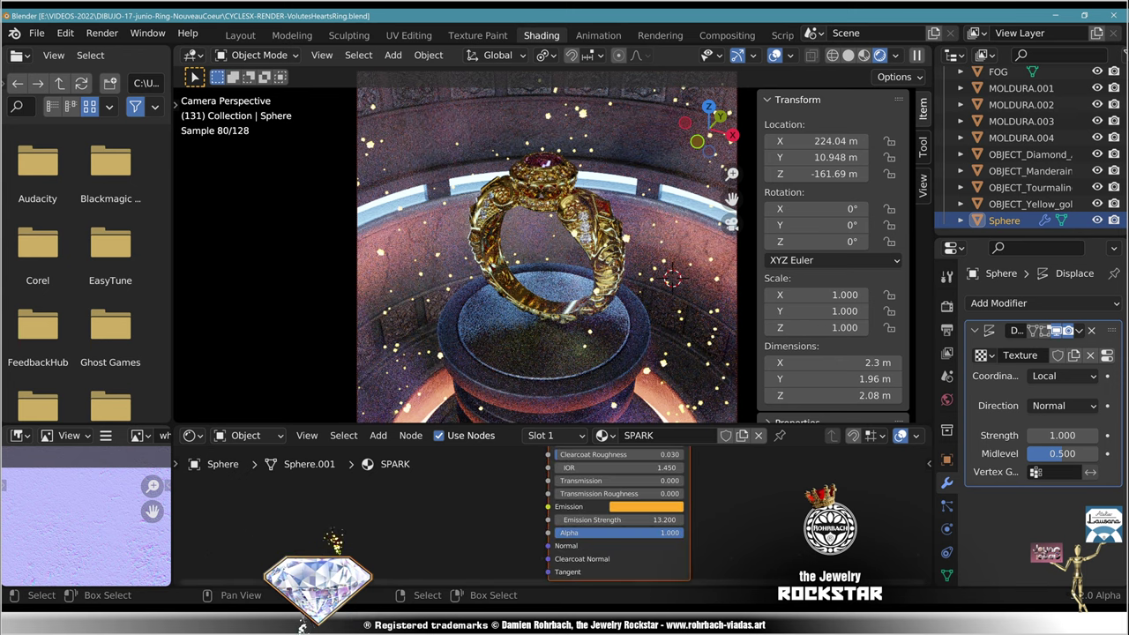
scroll(553, 519, up, 2)
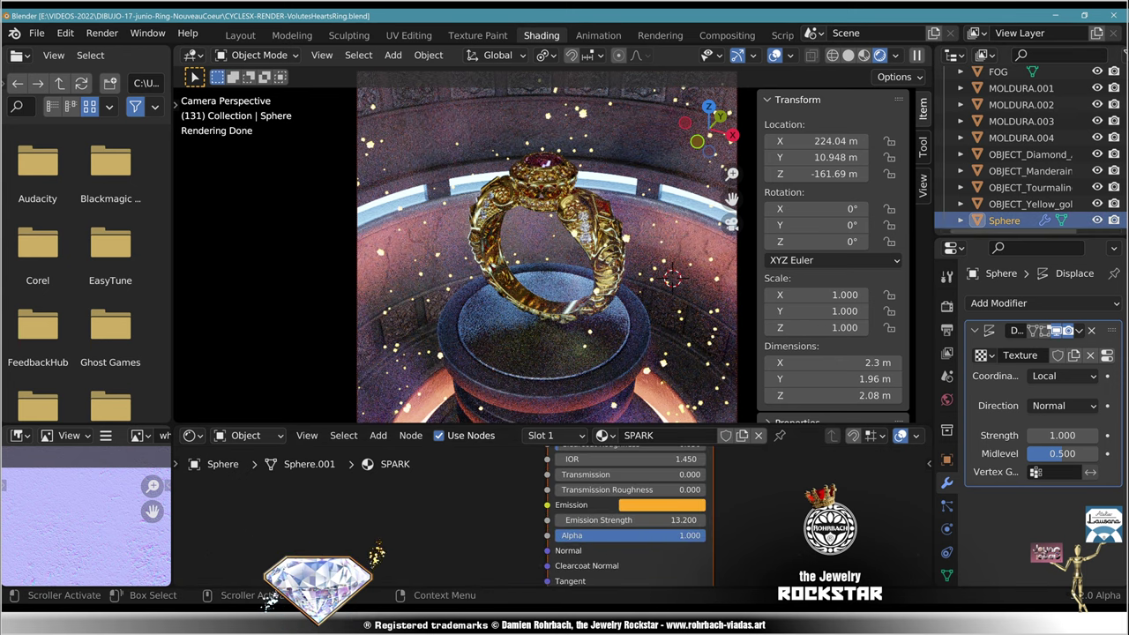
Step: Copy the Gradient Texture and ColorRamp nodes from the FOG object's magical-MIST material
scroll(1002, 171, up, 3)
click(999, 127)
scroll(644, 514, down, 5)
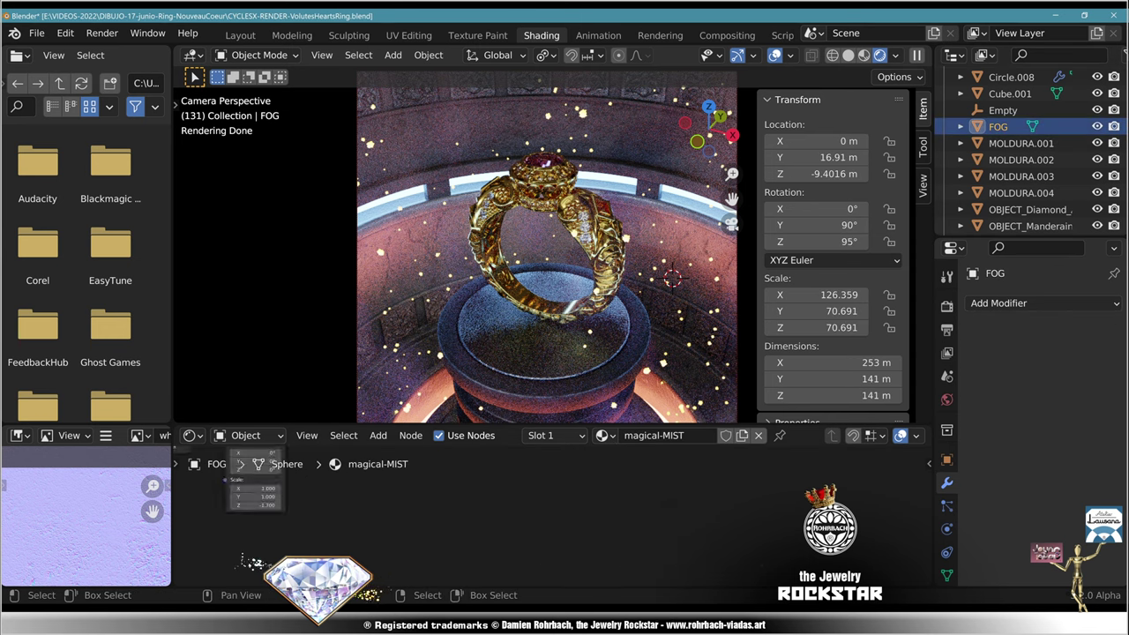
scroll(556, 514, down, 3)
middle_drag(547, 476, 601, 582)
scroll(545, 514, up, 4)
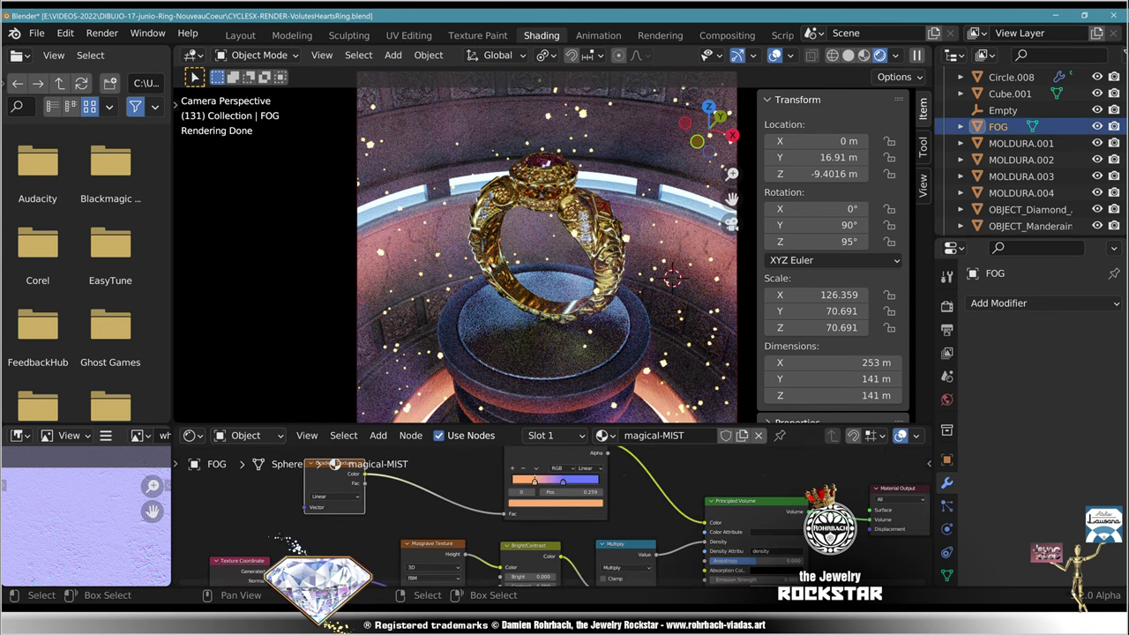
shift+click(555, 514)
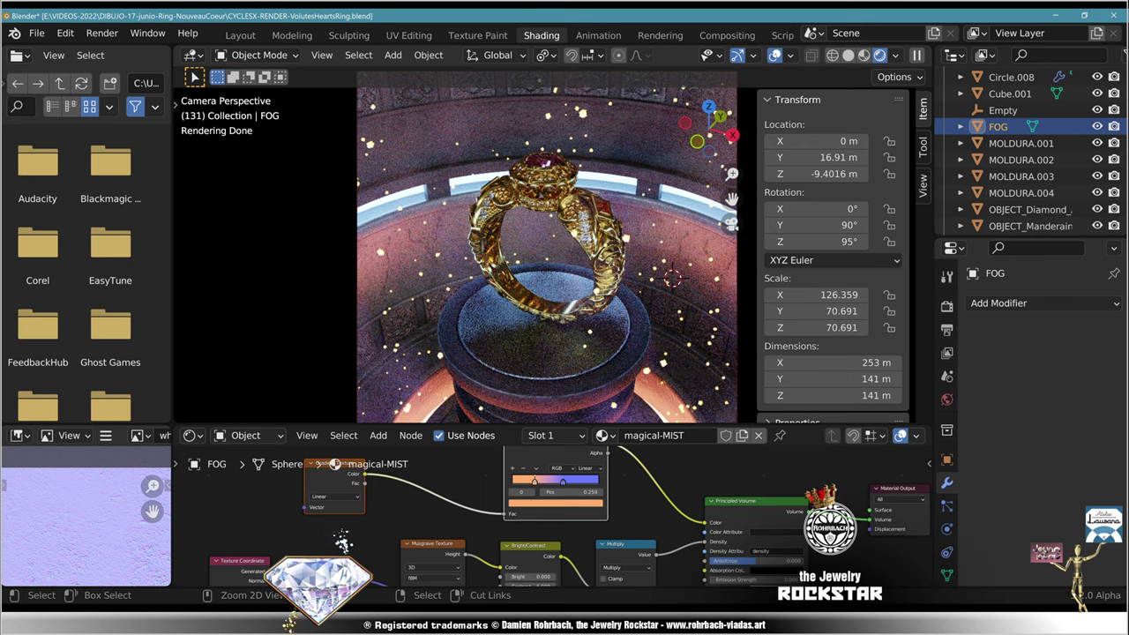
Step: Paste the copied gradient and ColorRamp nodes into the Sphere's SPARK material and place them beside the Principled BSDF
scroll(1028, 150, down, 3)
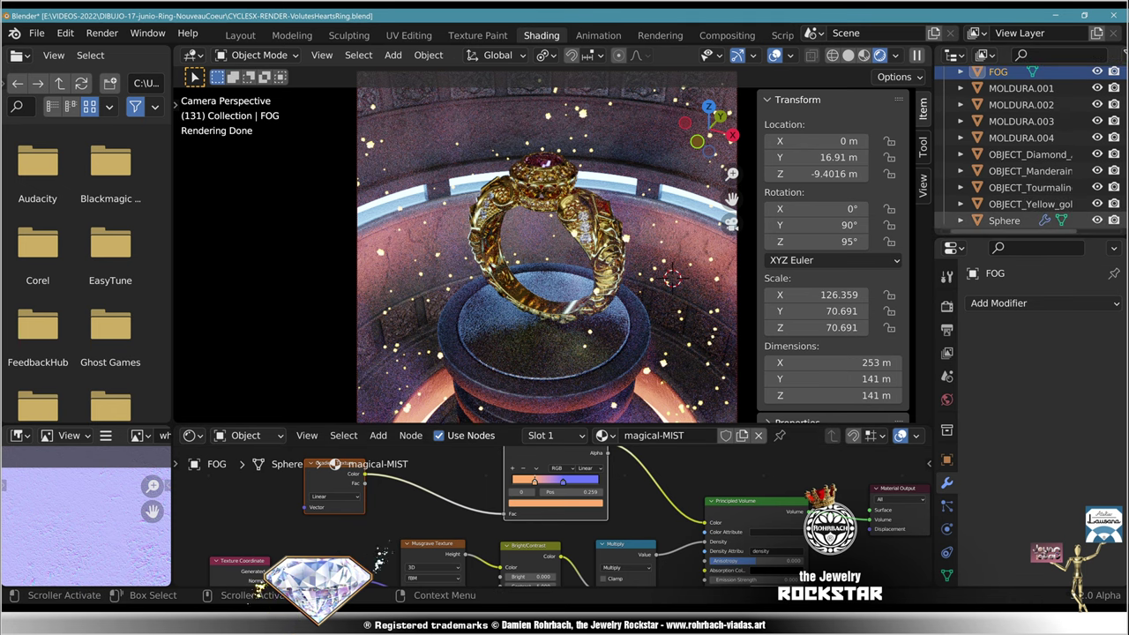
click(1004, 221)
scroll(525, 520, down, 3)
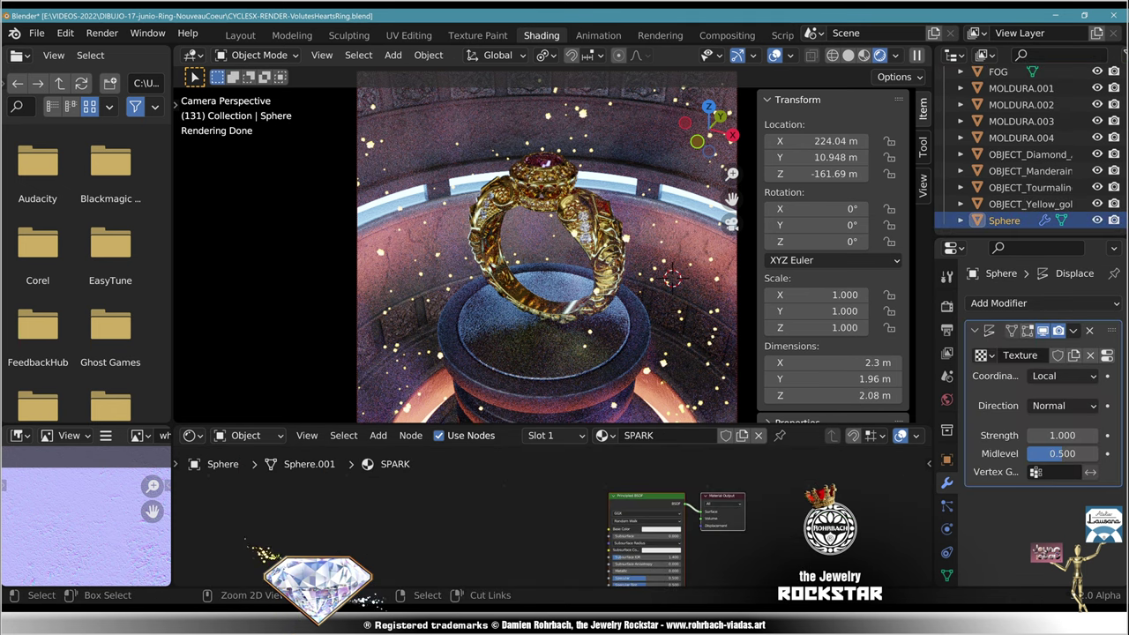
key(ctrl+v)
drag(551, 472, 471, 572)
middle_drag(471, 572, 489, 506)
drag(490, 505, 495, 582)
middle_drag(495, 582, 456, 523)
scroll(467, 469, up, 5)
scroll(256, 585, up, 1)
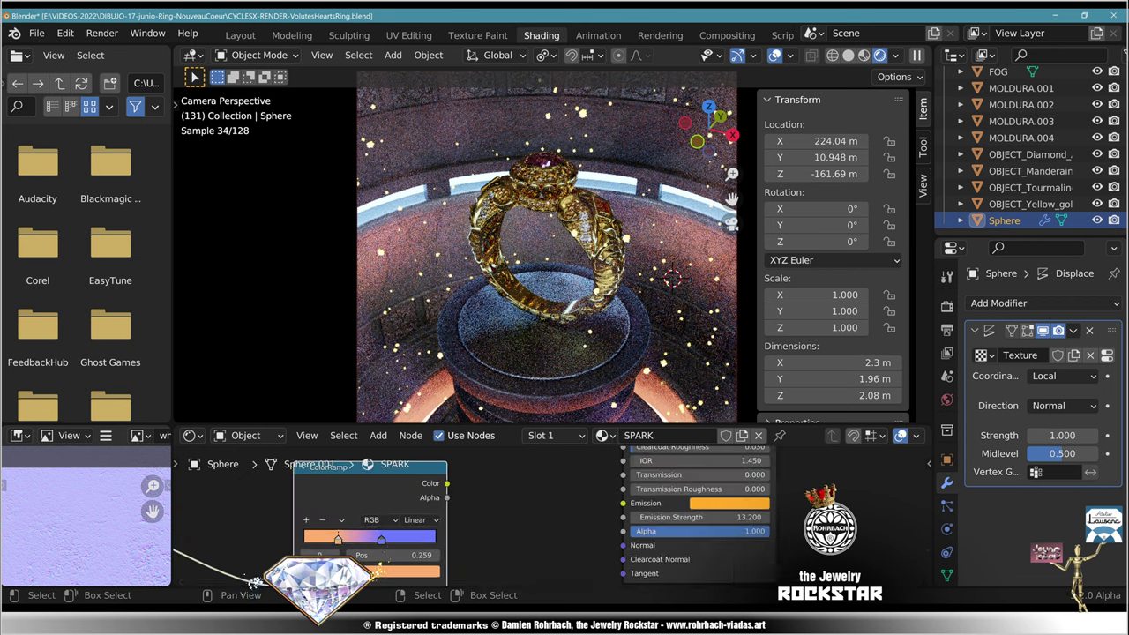
Step: Connect the ColorRamp's Color output to the Principled BSDF's Emission input and check the sparks in the render
drag(447, 484, 623, 503)
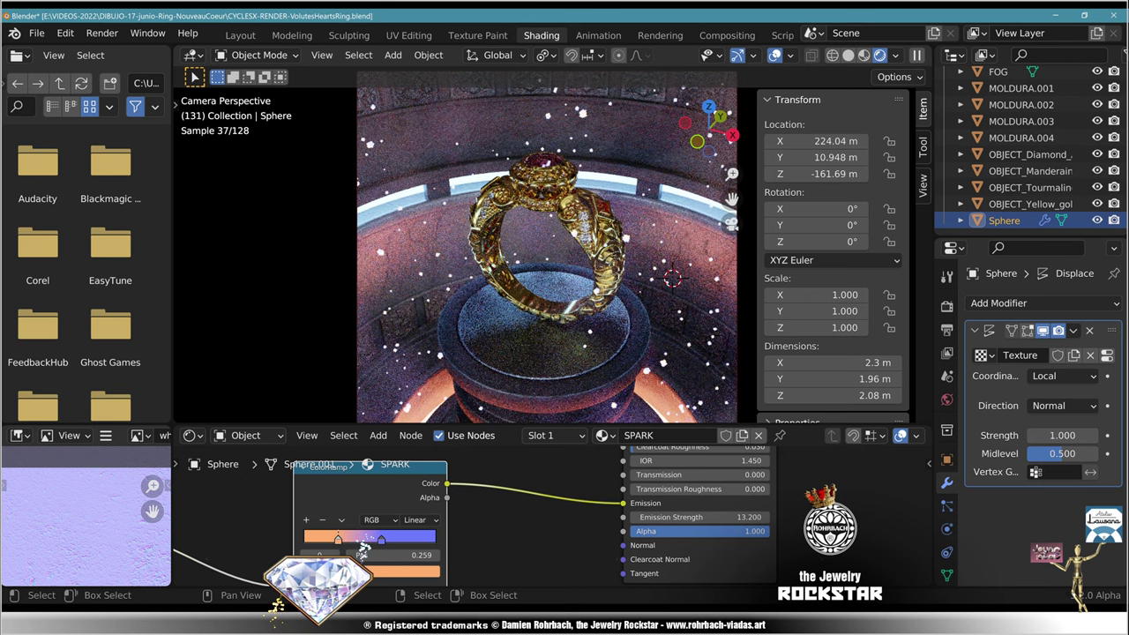
scroll(553, 245, up, 3)
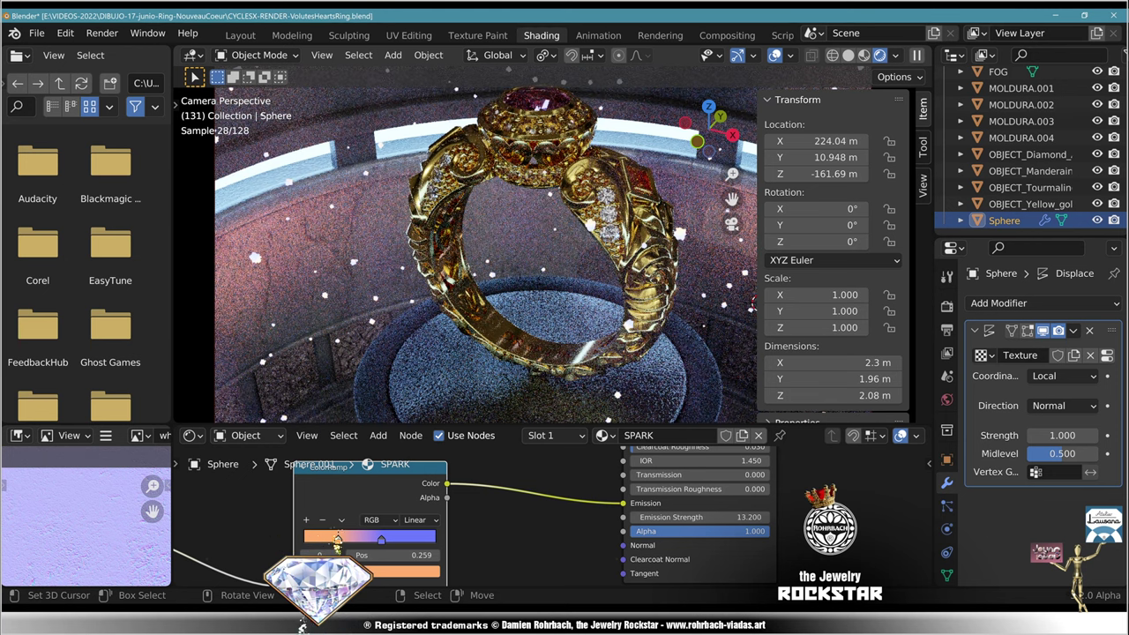
scroll(553, 245, down, 3)
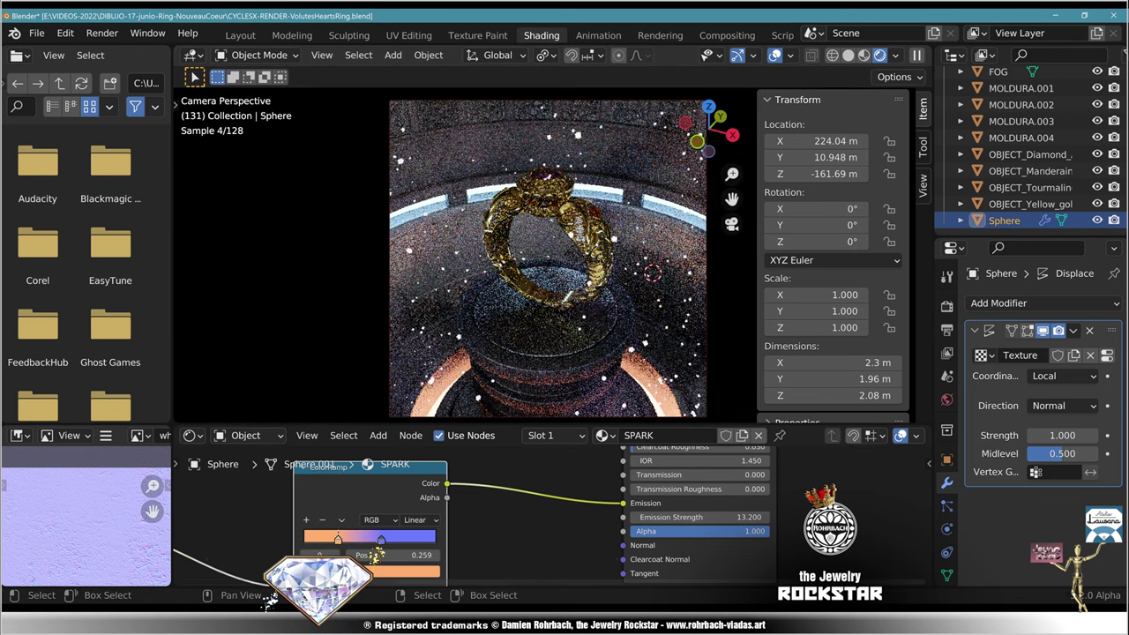
Step: Insert a Hue Saturation Value node between the ColorRamp and the Emission input
click(377, 435)
mouse_move(414, 342)
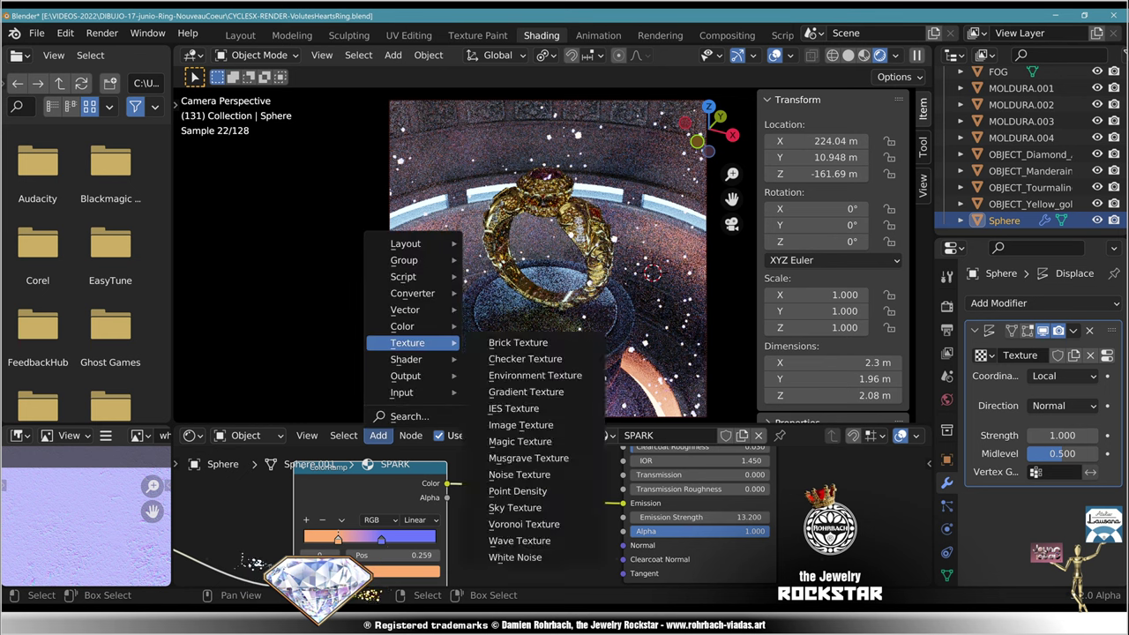
click(520, 358)
click(545, 516)
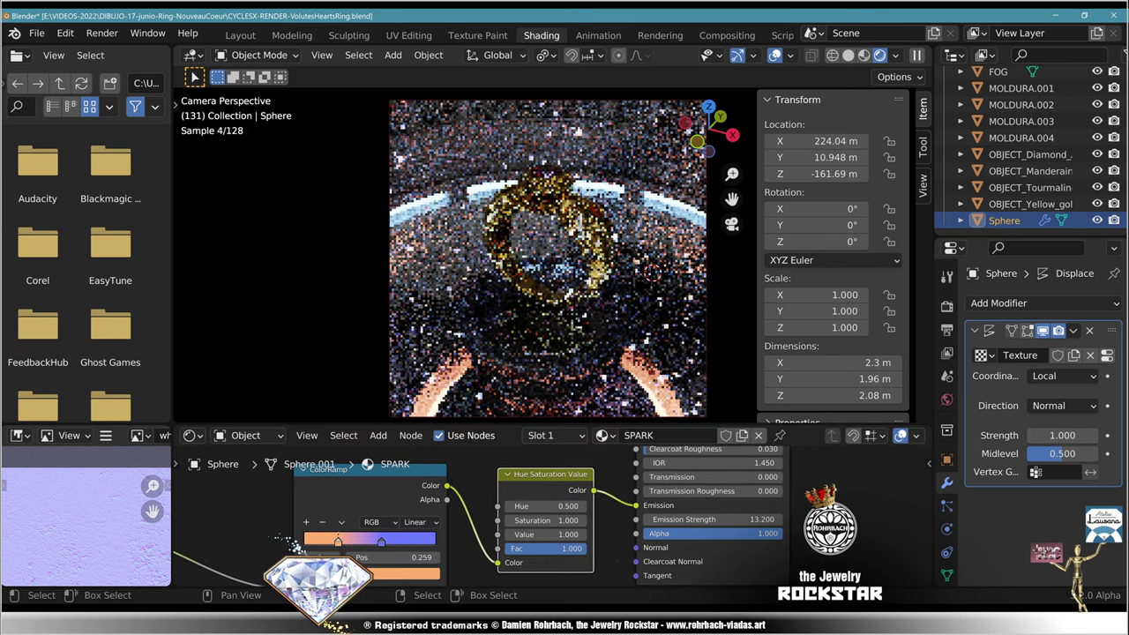
Step: Set the Hue Saturation Value node's Saturation to 8 and save the file
scroll(548, 518, up, 4)
click(547, 522)
text(8)
key(Return)
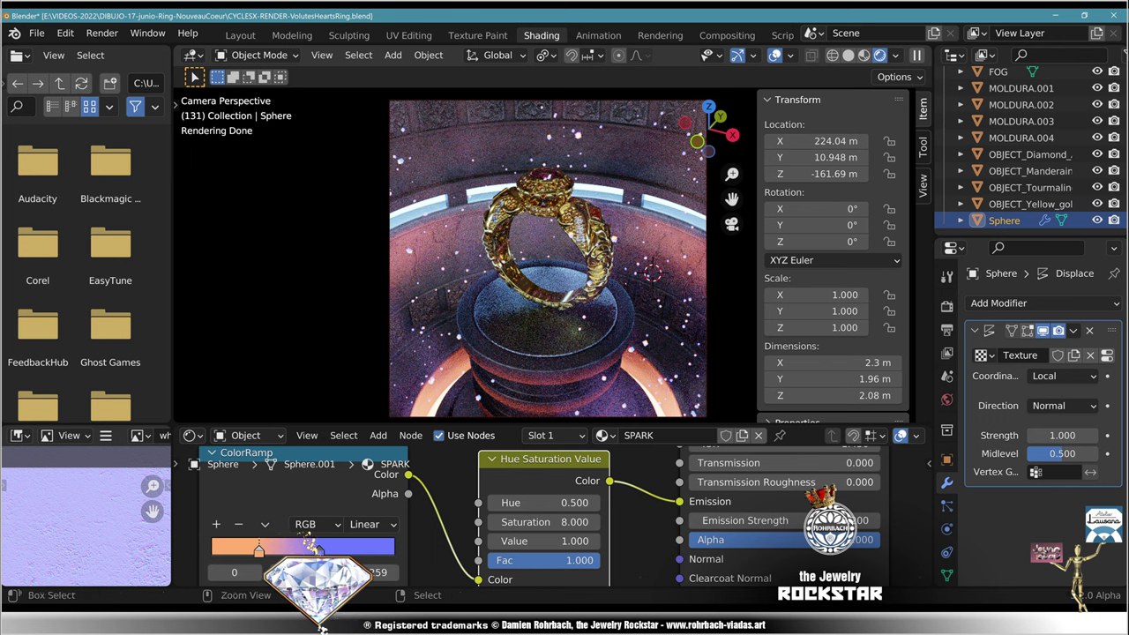
key(ctrl+s)
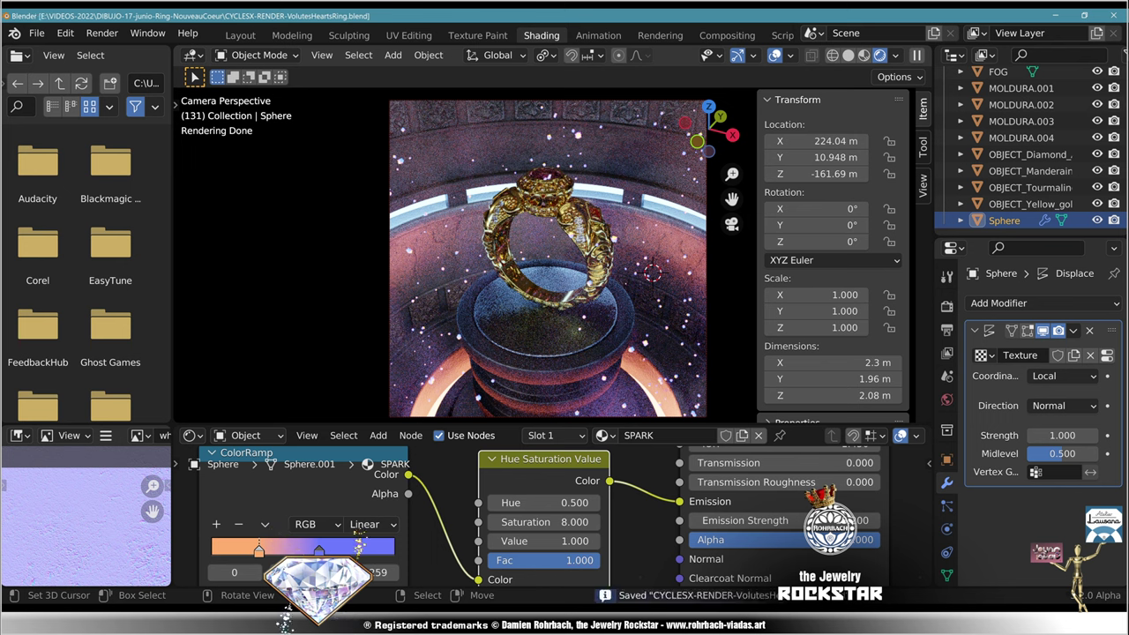
Step: Try a Transmission of 1 on the SPARK material's Principled BSDF, and return it to 0
middle_drag(721, 531, 576, 512)
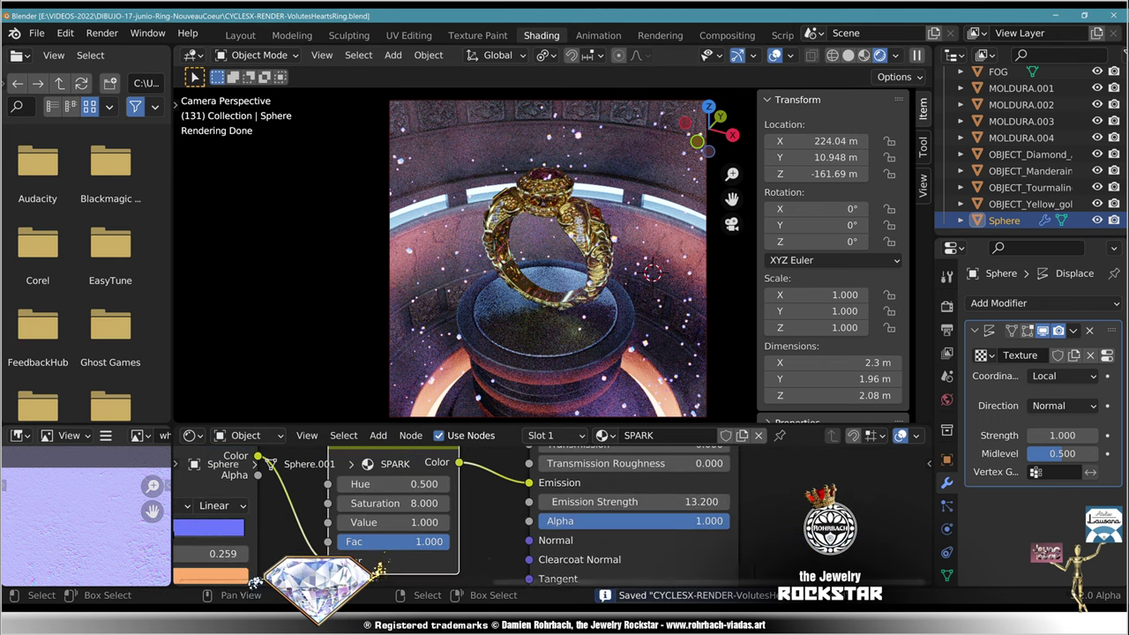
scroll(576, 512, up, 3)
middle_drag(397, 507, 341, 569)
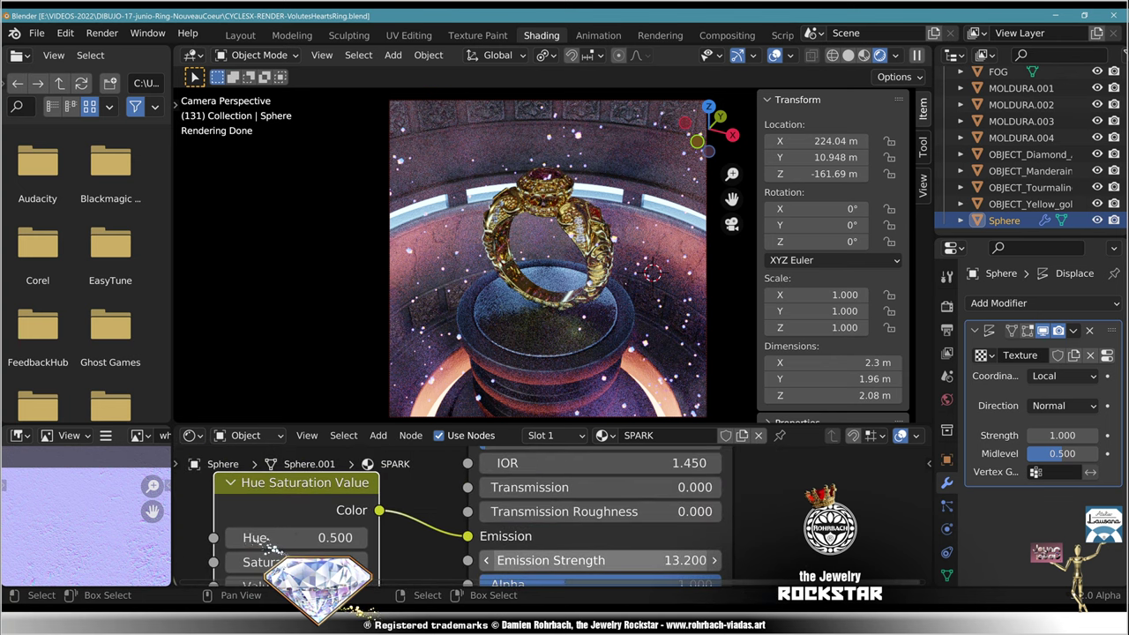
click(600, 488)
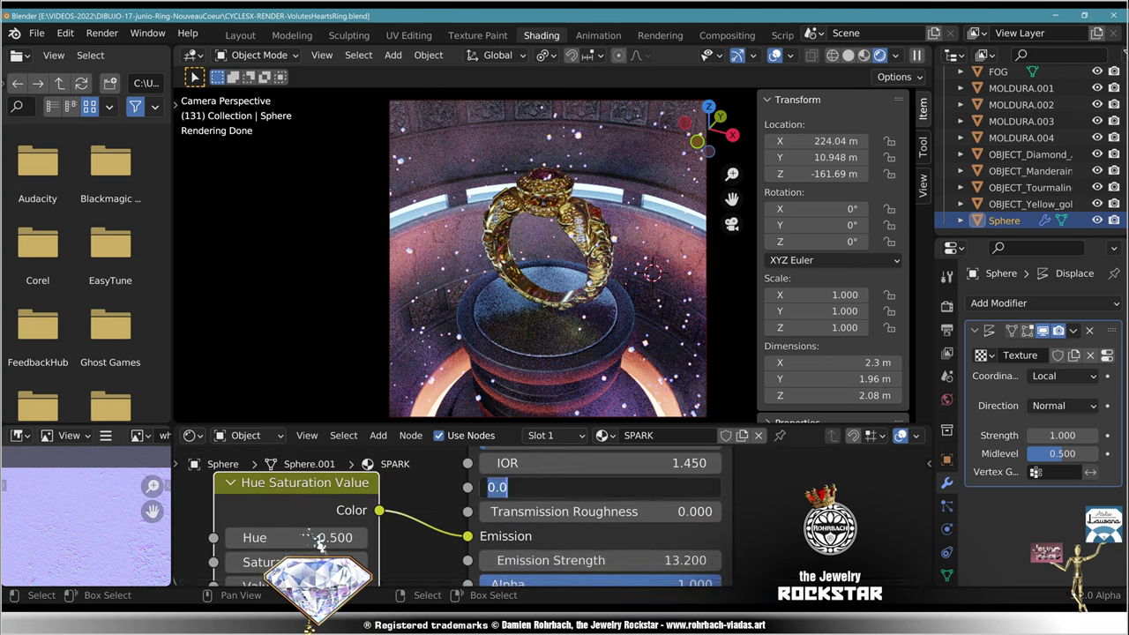
key(Return)
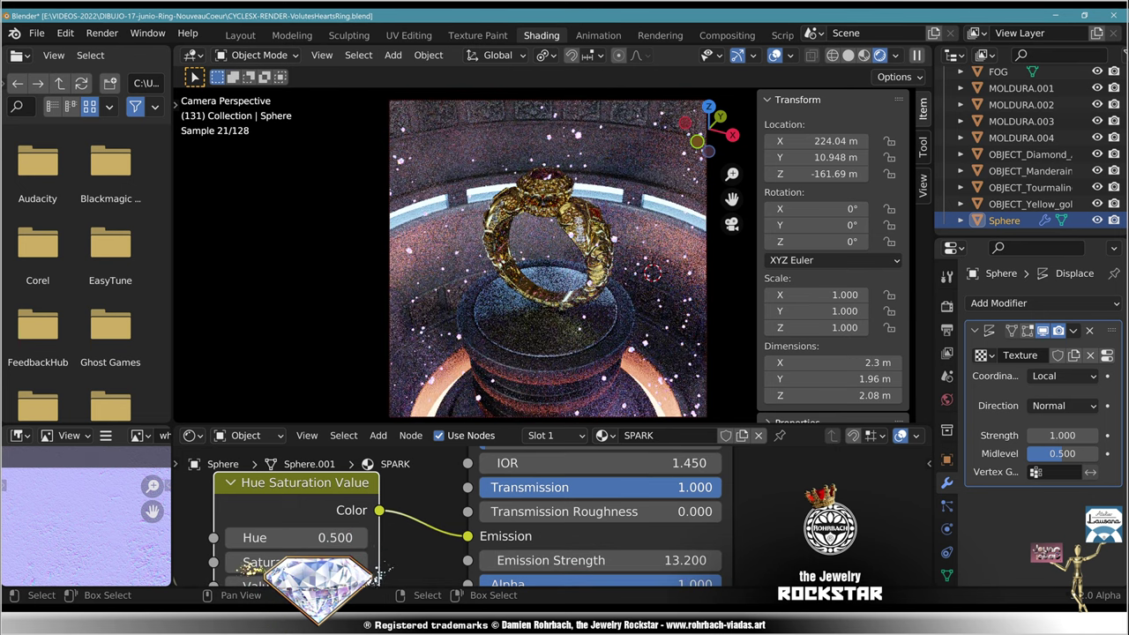
click(600, 488)
text(0)
key(Return)
Step: Set the Alpha of the SPARK material's Principled BSDF to 0.3
middle_drag(600, 490, 609, 436)
click(607, 531)
text(.3)
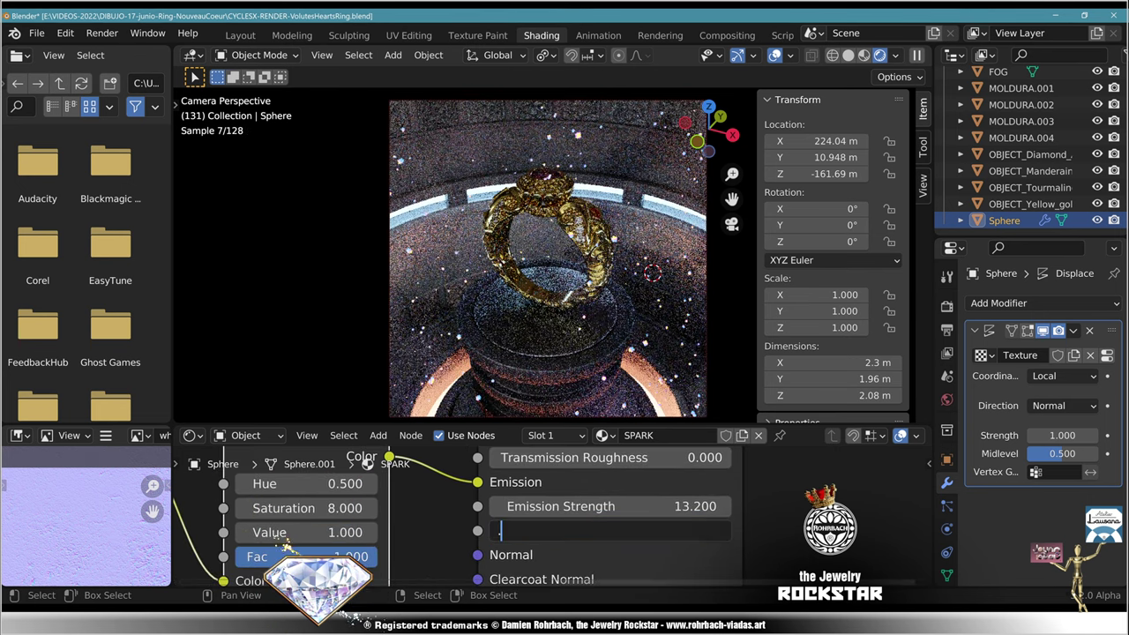
key(Return)
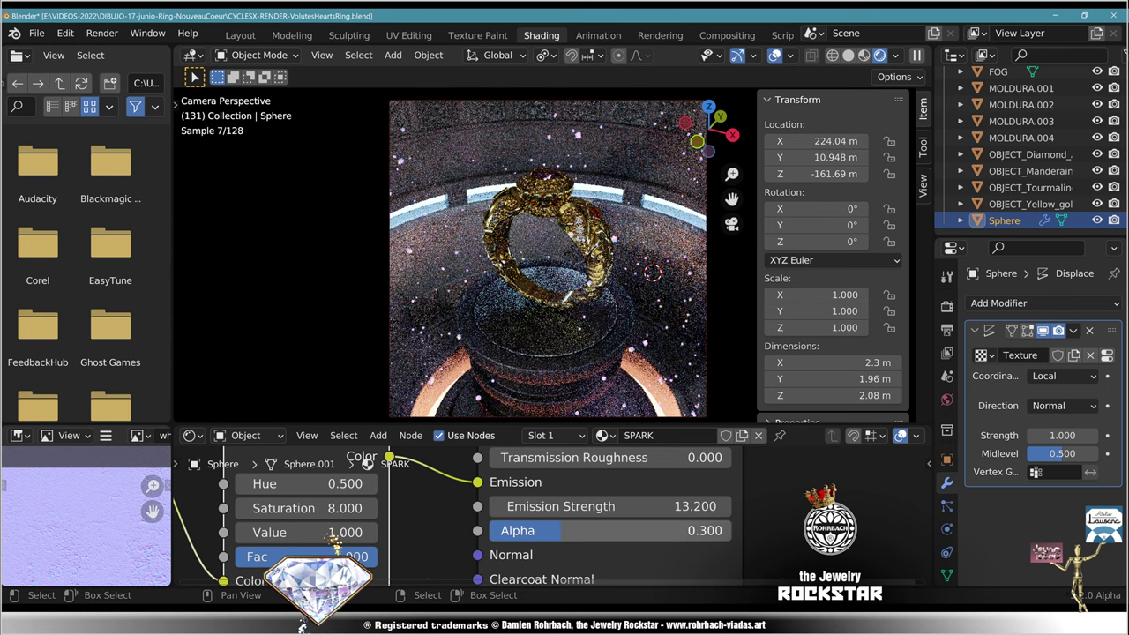
Step: Try Alpha values of 0.03 and 0.1 on the SPARK material, and return Alpha to 0.3
click(607, 531)
text(.03)
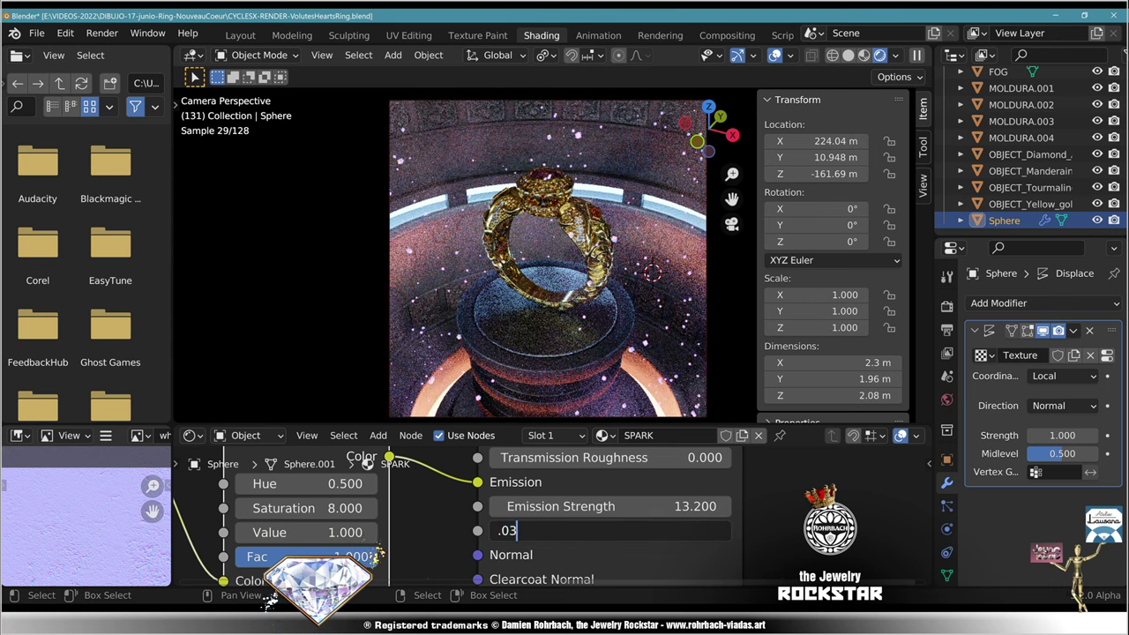
text(.03)
key(Return)
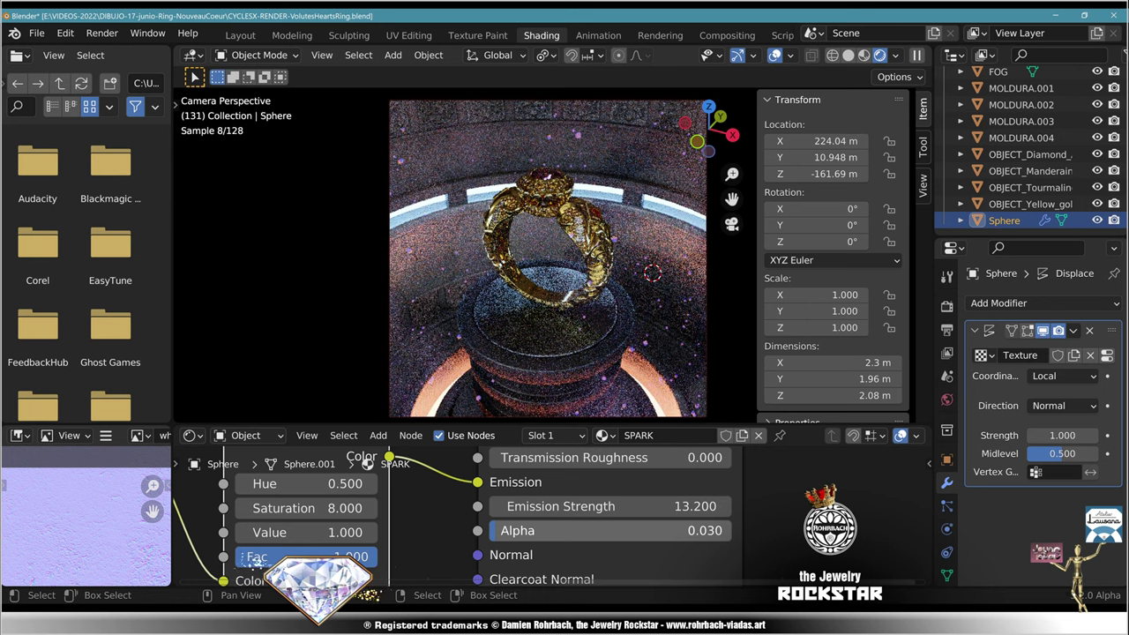
click(607, 531)
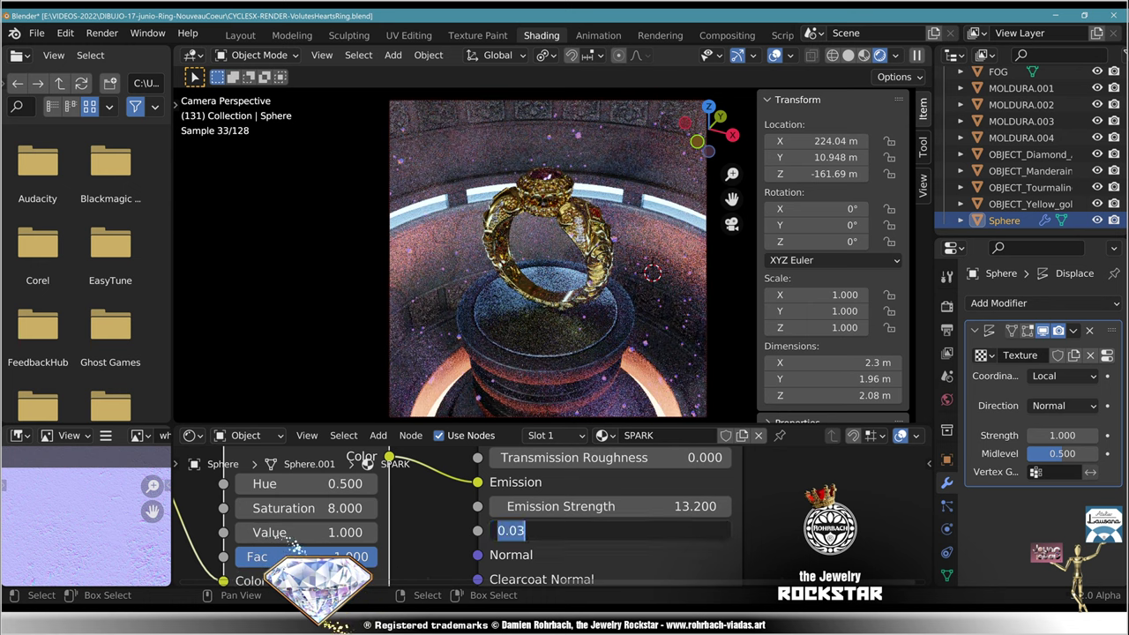
text(.1)
key(Return)
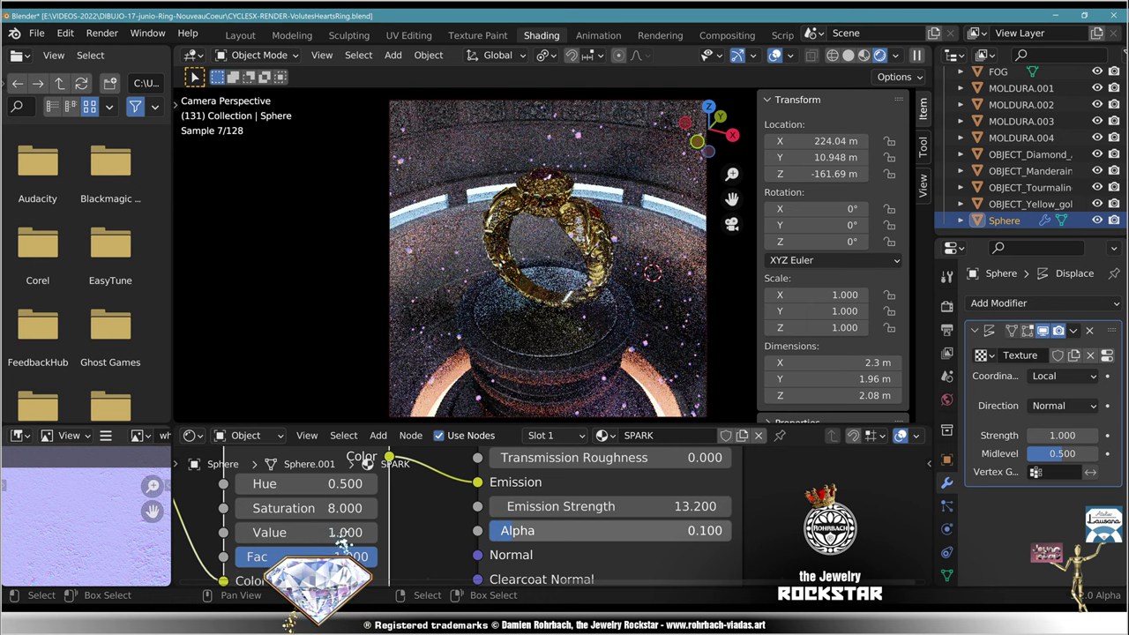
click(607, 531)
text(.3)
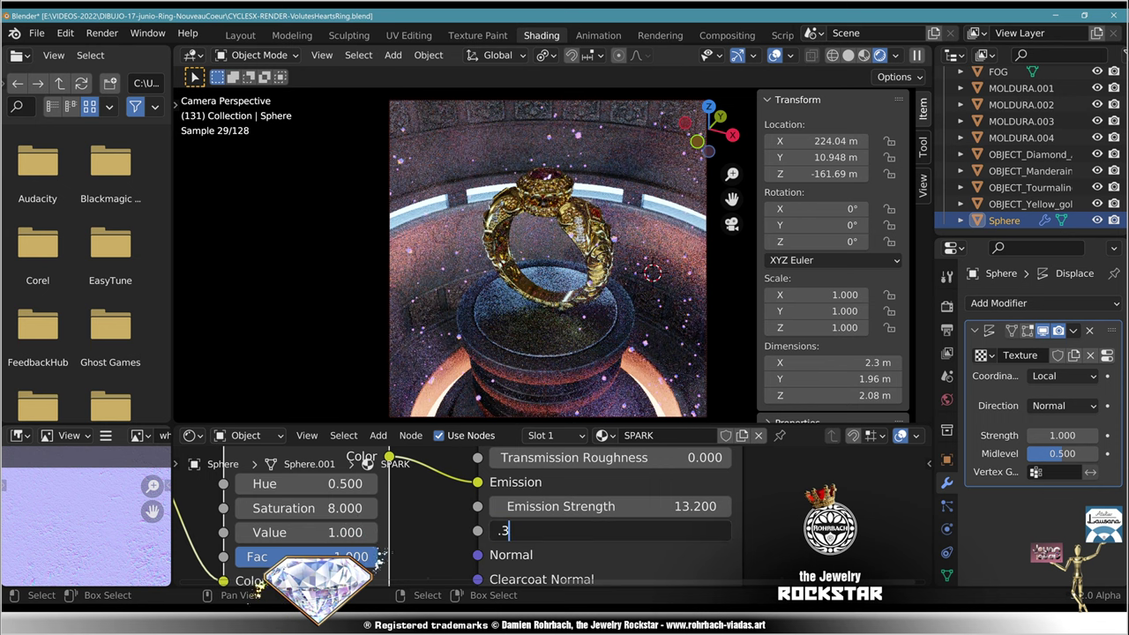
key(Return)
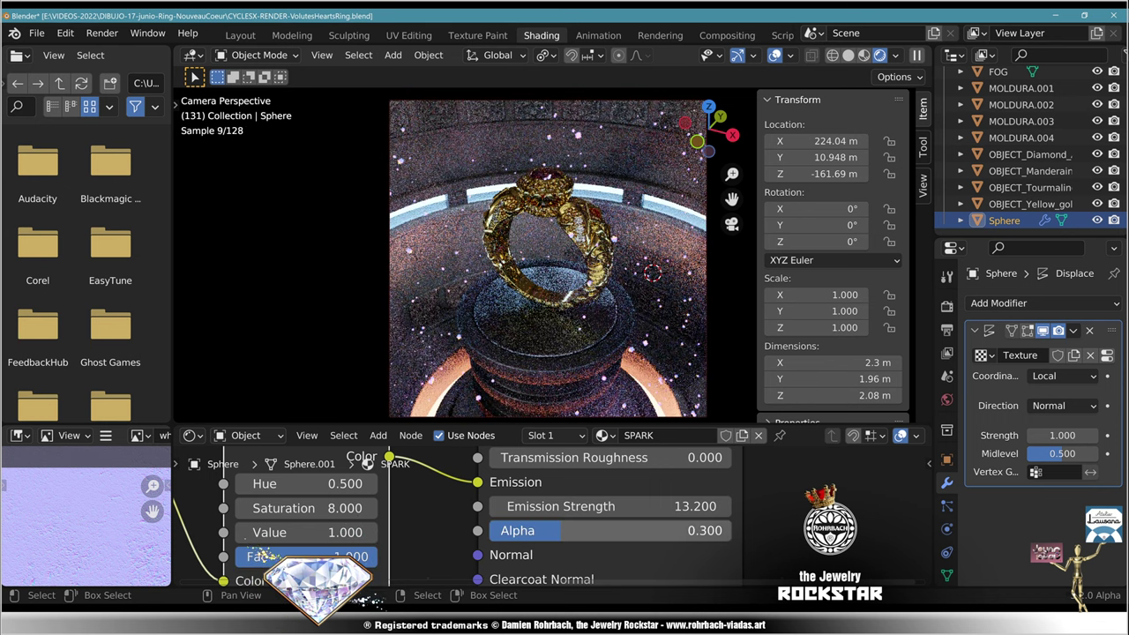
Step: Examine the shape and gradient colors of a single spark above the ring up close in the rendered view
scroll(538, 220, up, 3)
shift+middle_drag(539, 190, 450, 406)
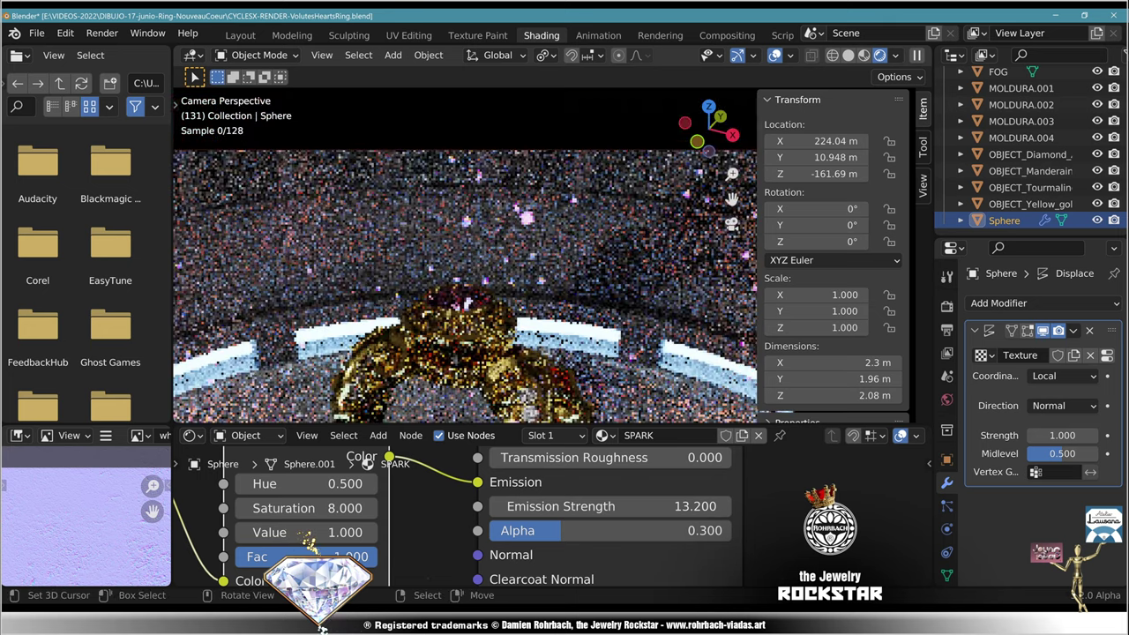
scroll(547, 236, up, 4)
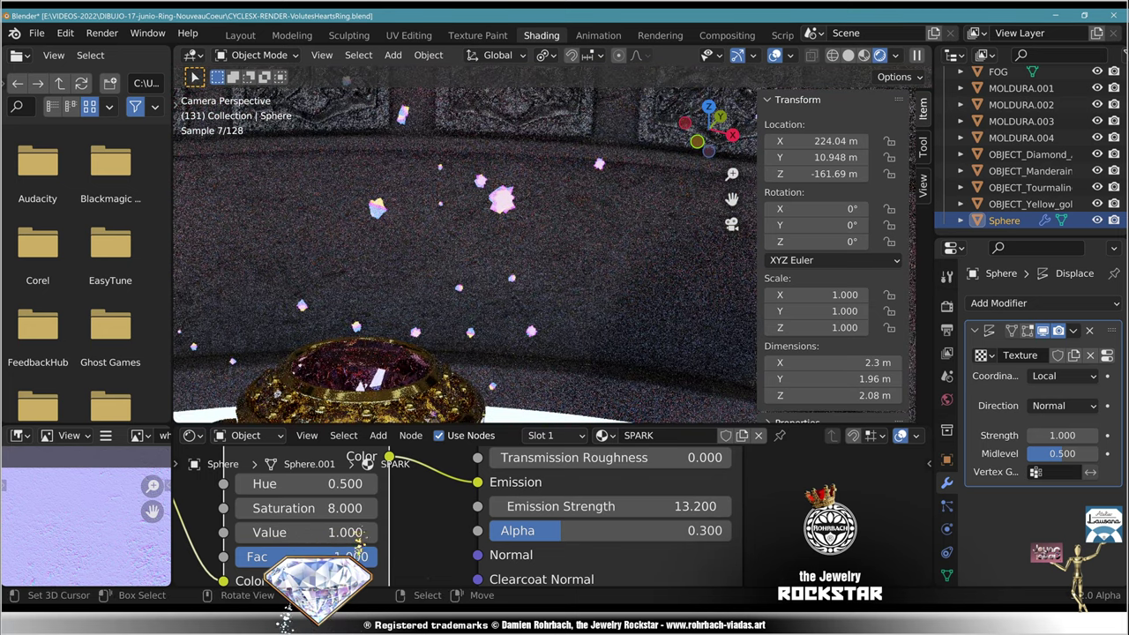
shift+middle_drag(379, 208, 554, 251)
scroll(554, 250, up, 4)
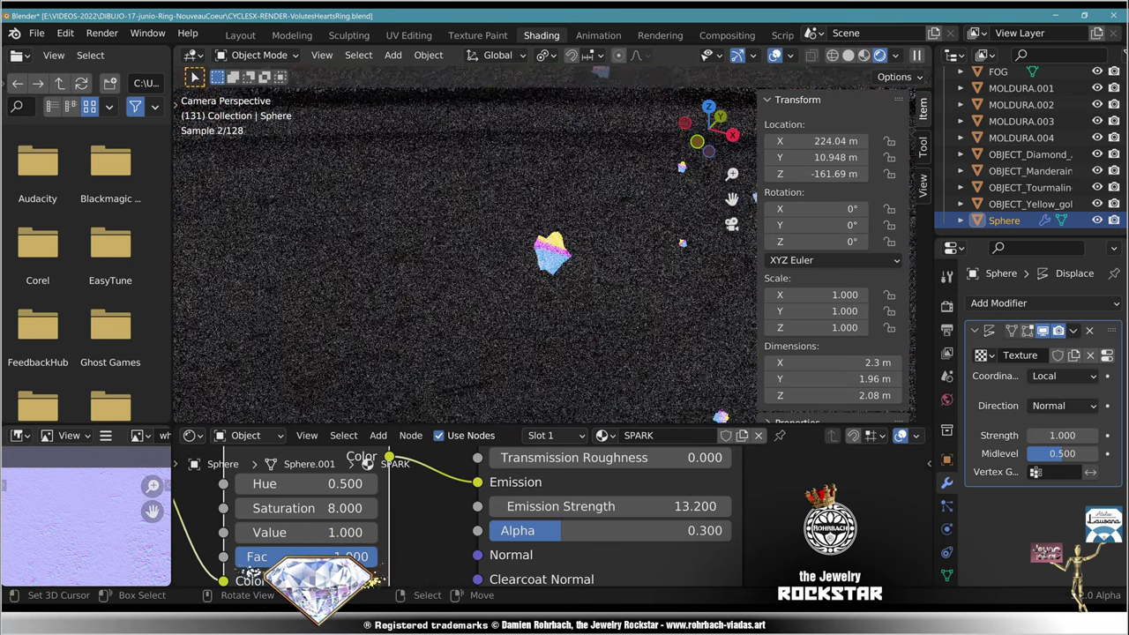
scroll(553, 250, up, 4)
scroll(317, 508, down, 4)
Step: Move the ColorRamp's blue stop to position 0.920 and set the ramp's interpolation to B-Spline
middle_drag(318, 508, 700, 469)
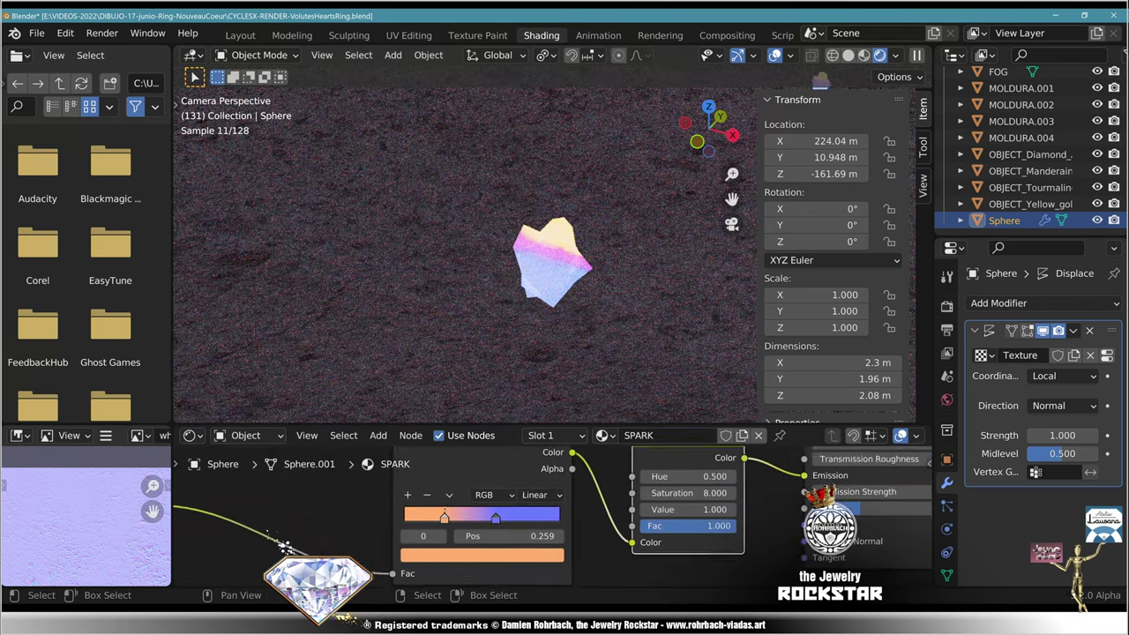
scroll(550, 497, up, 6)
middle_drag(550, 497, 609, 538)
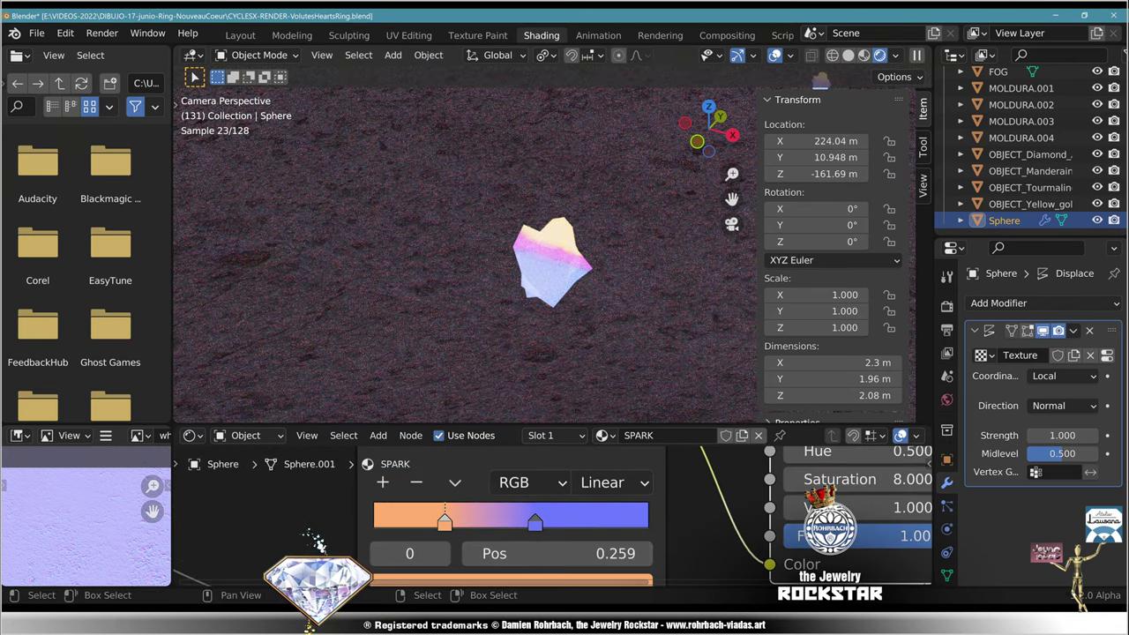
click(535, 522)
drag(534, 520, 580, 521)
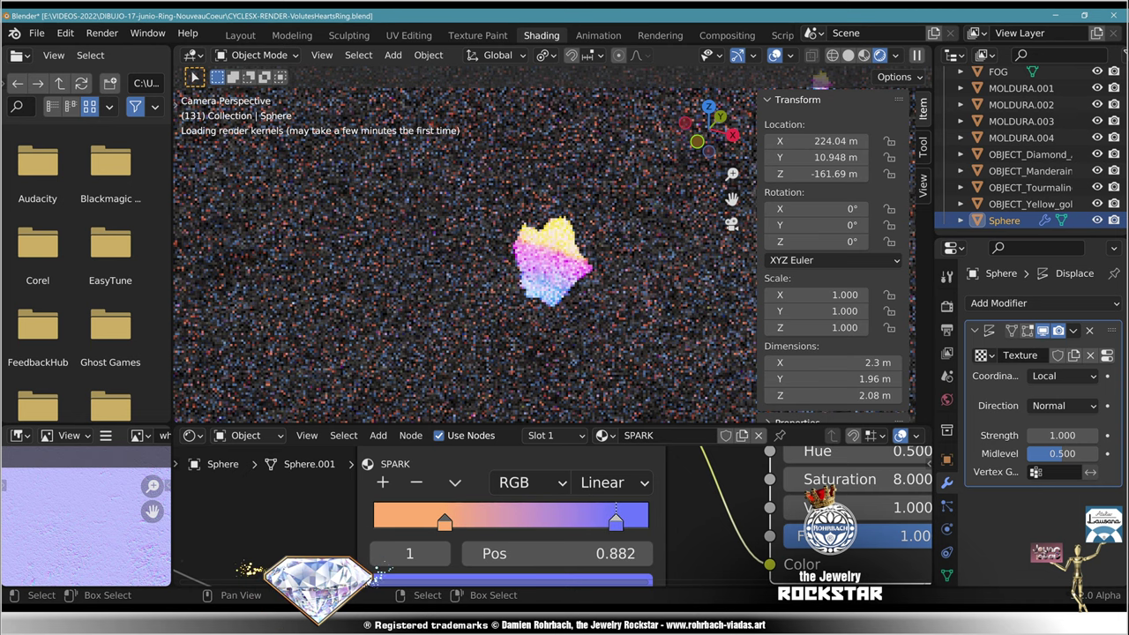
click(615, 482)
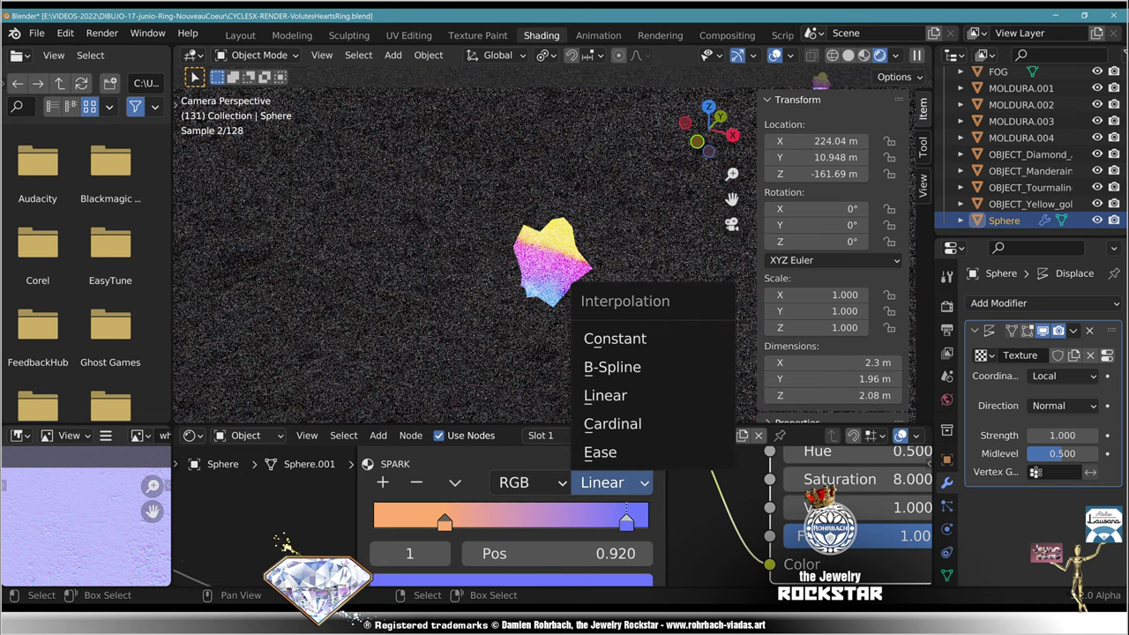
click(618, 367)
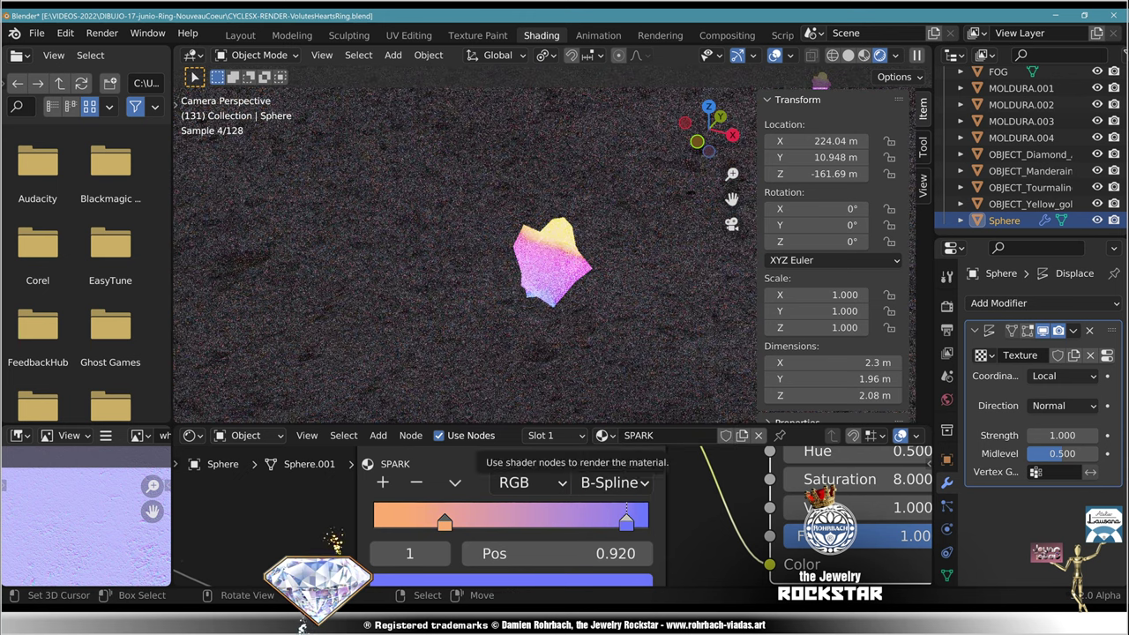
Step: Set the ColorRamp's interpolation to Ease with the orange stop at position 0.230 and the blue stop at 1.000, and save the file
drag(445, 532, 487, 506)
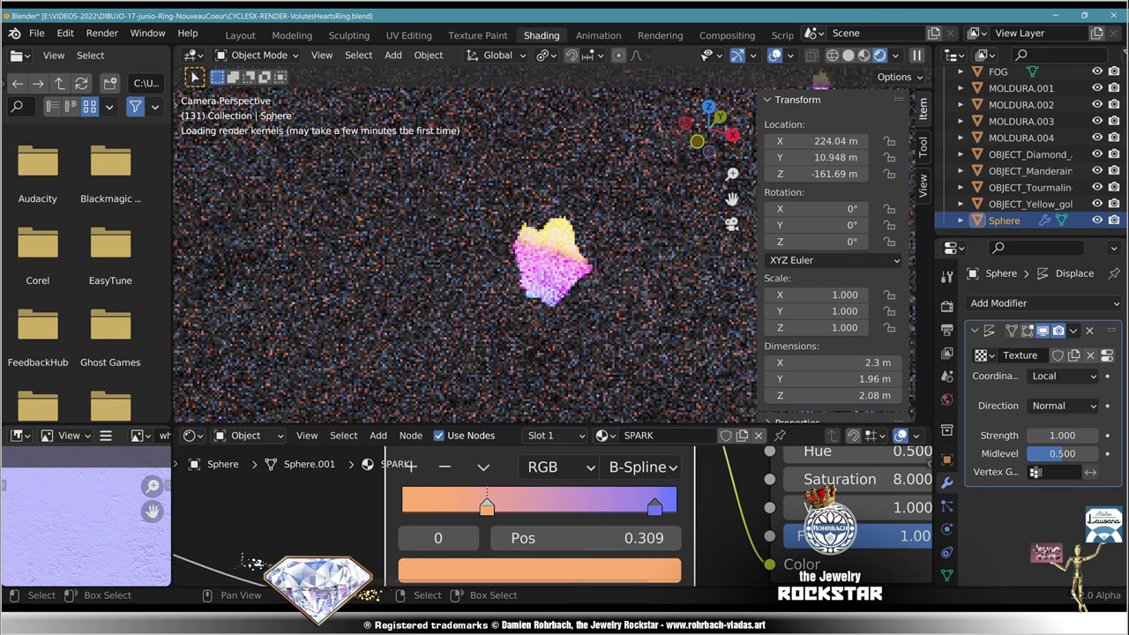
click(639, 468)
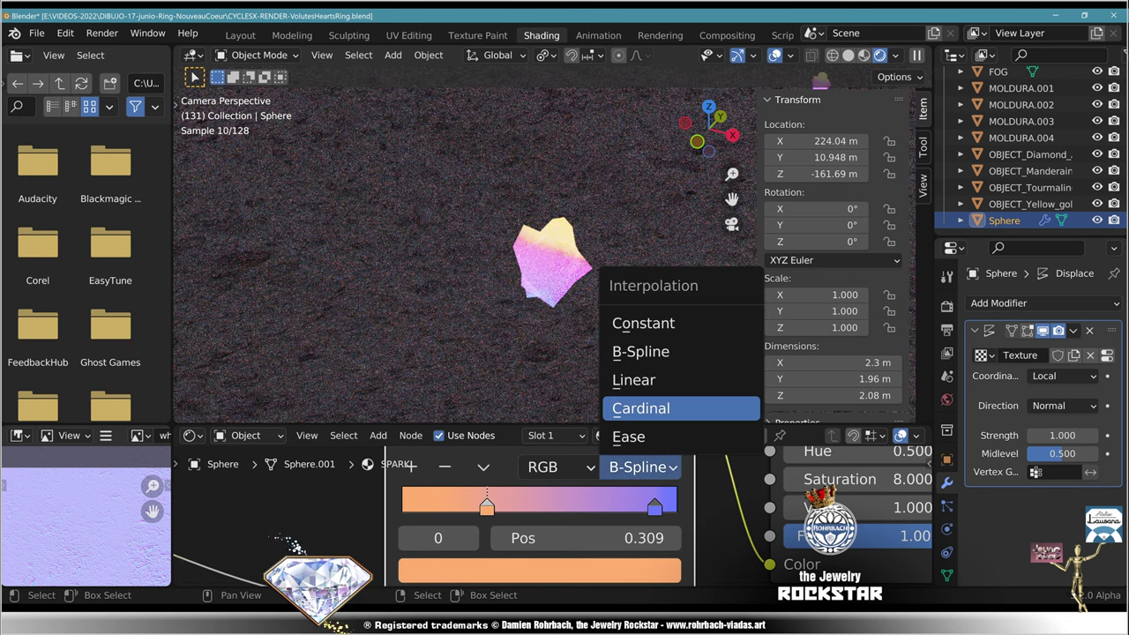
click(628, 437)
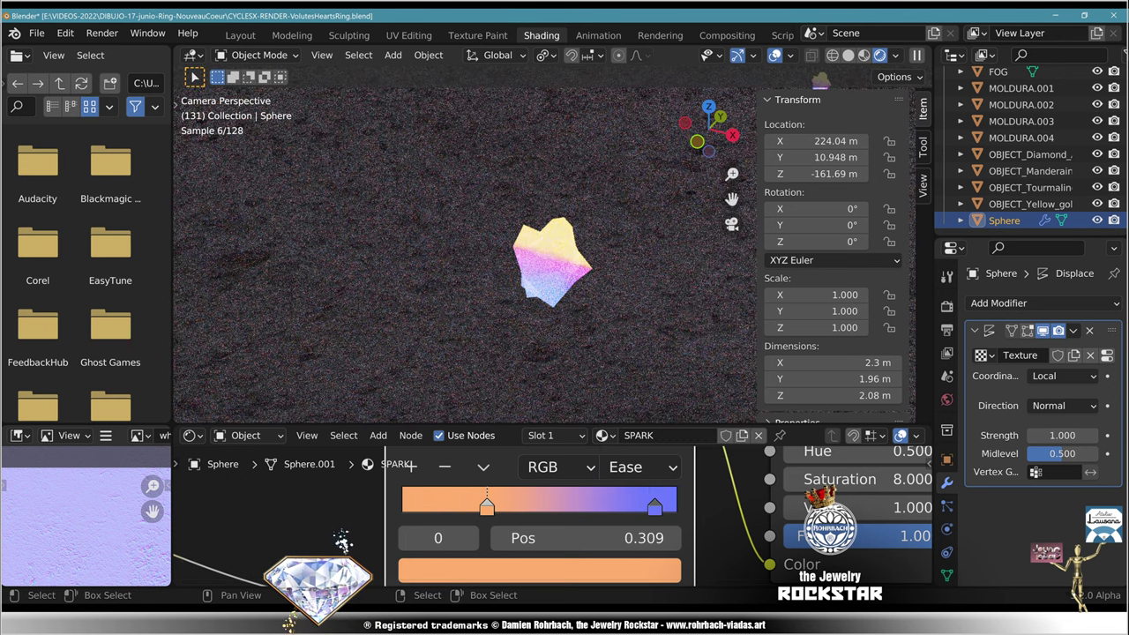
drag(487, 506, 432, 506)
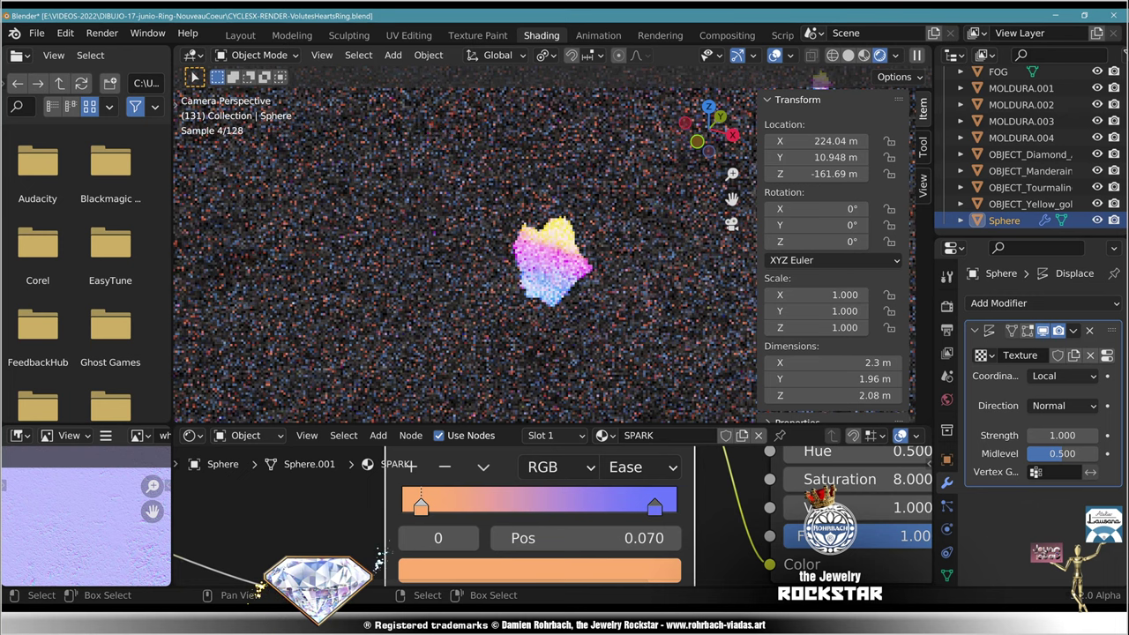
drag(654, 505, 677, 506)
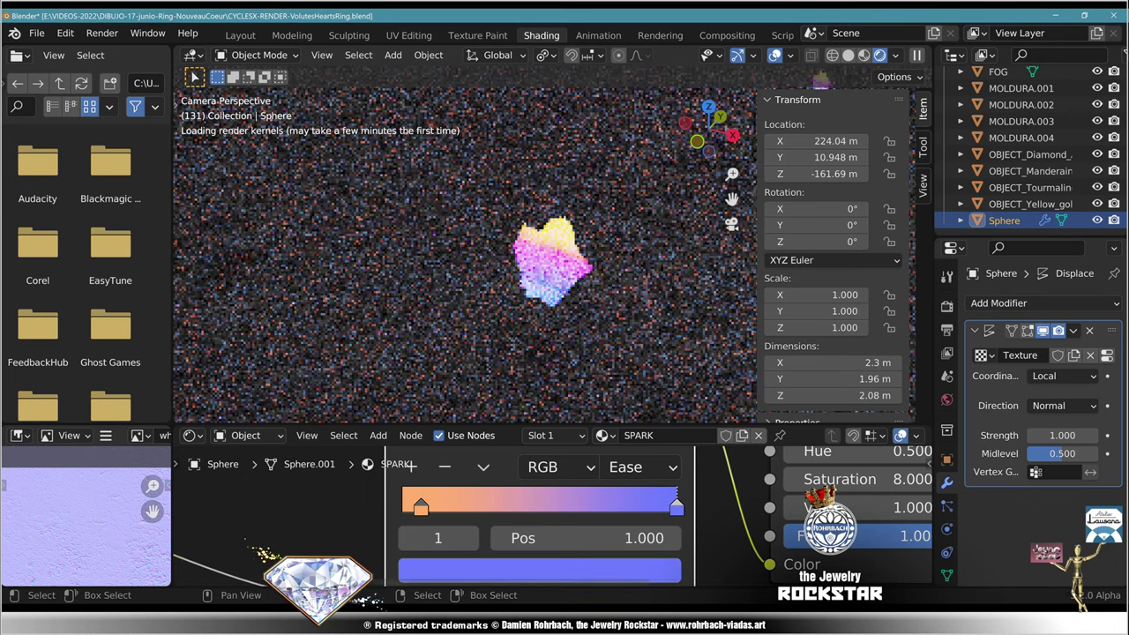
drag(421, 506, 465, 505)
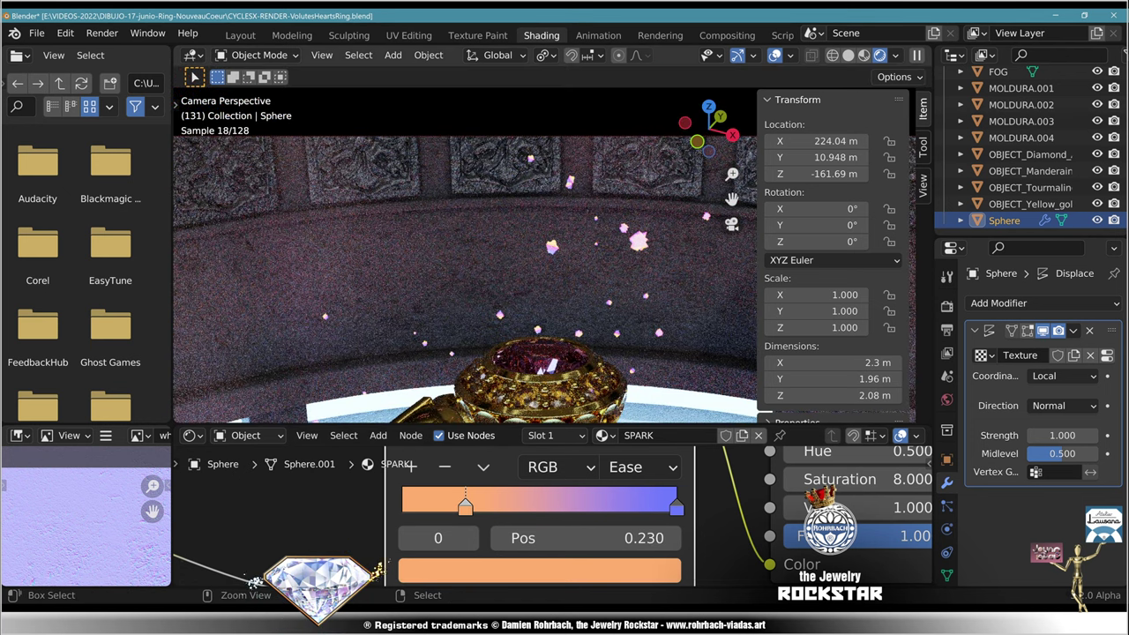
key(ctrl+s)
Step: Move the Gradient Texture, ColorRamp and Hue Saturation Value nodes away from the Principled BSDF to free up space in the SPARK node tree
scroll(552, 256, down, 3)
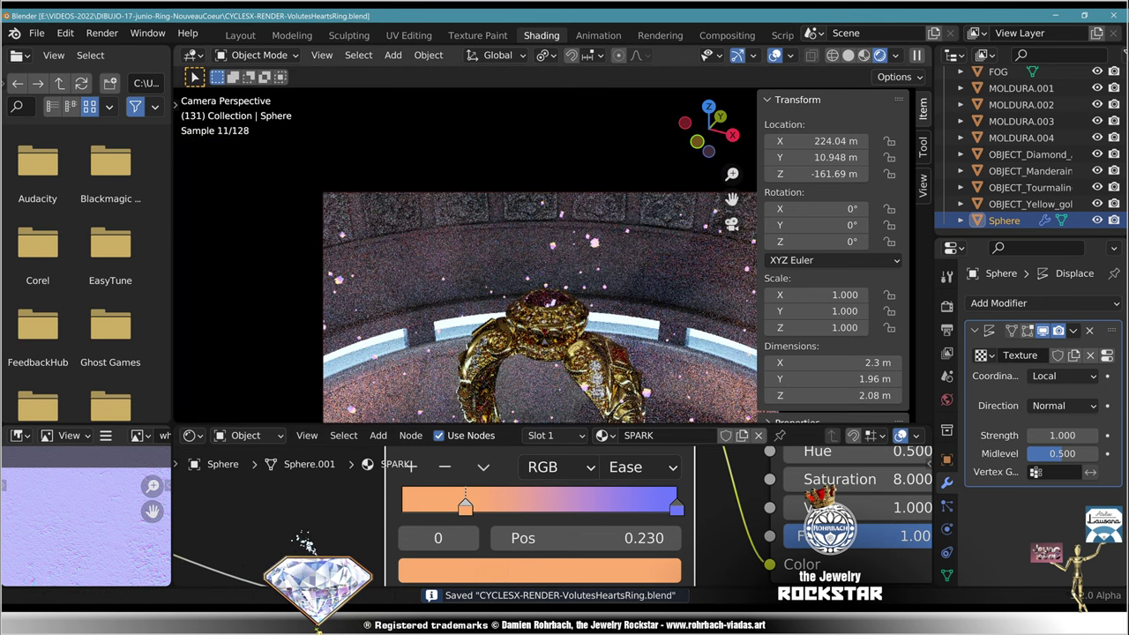
shift+middle_drag(552, 353, 459, 164)
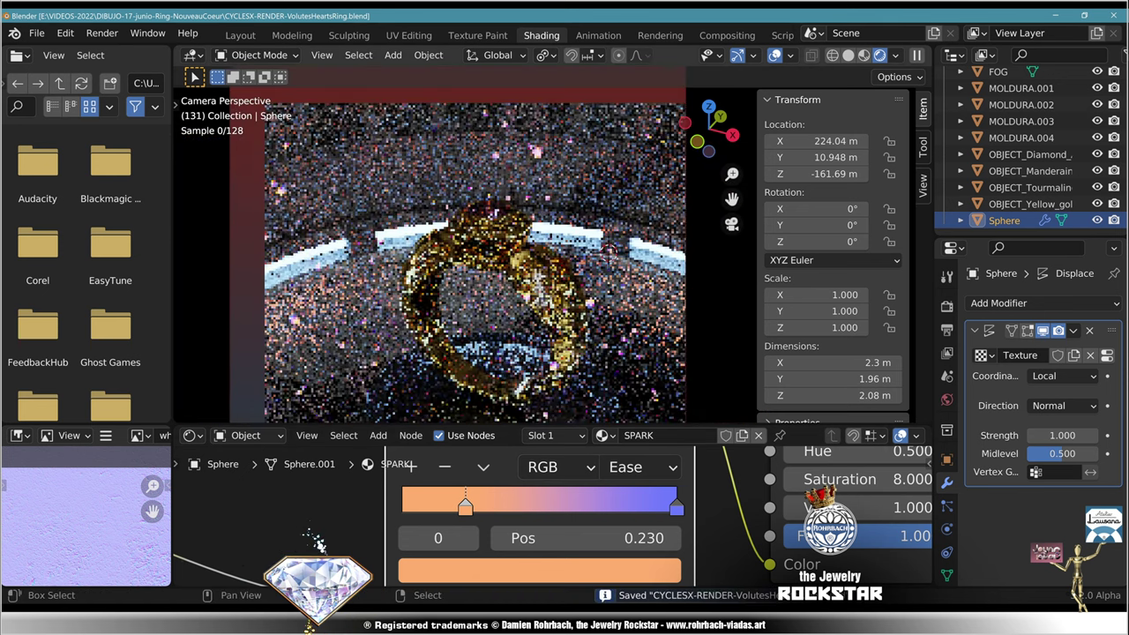
shift+middle_drag(529, 292, 441, 148)
scroll(553, 251, up, 7)
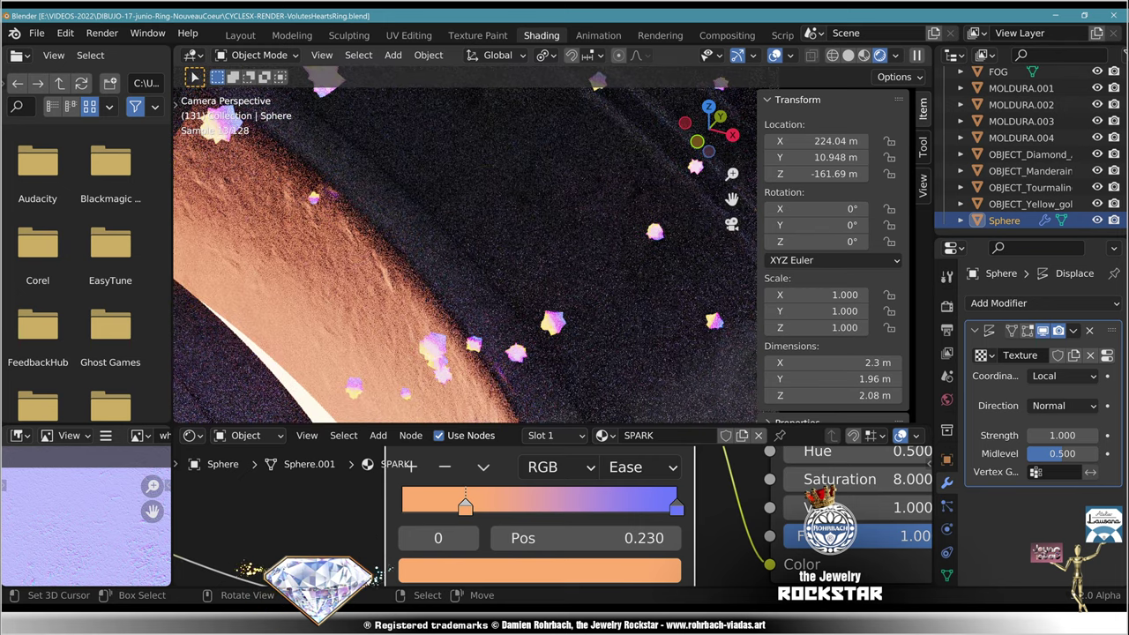
scroll(556, 515, down, 10)
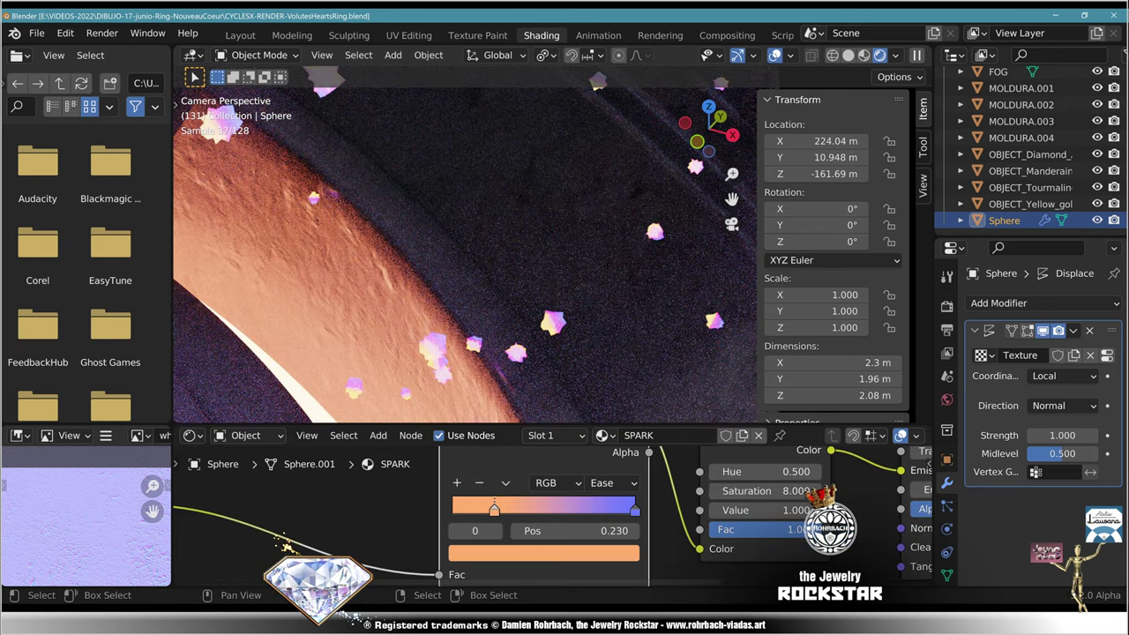
middle_drag(556, 515, 307, 519)
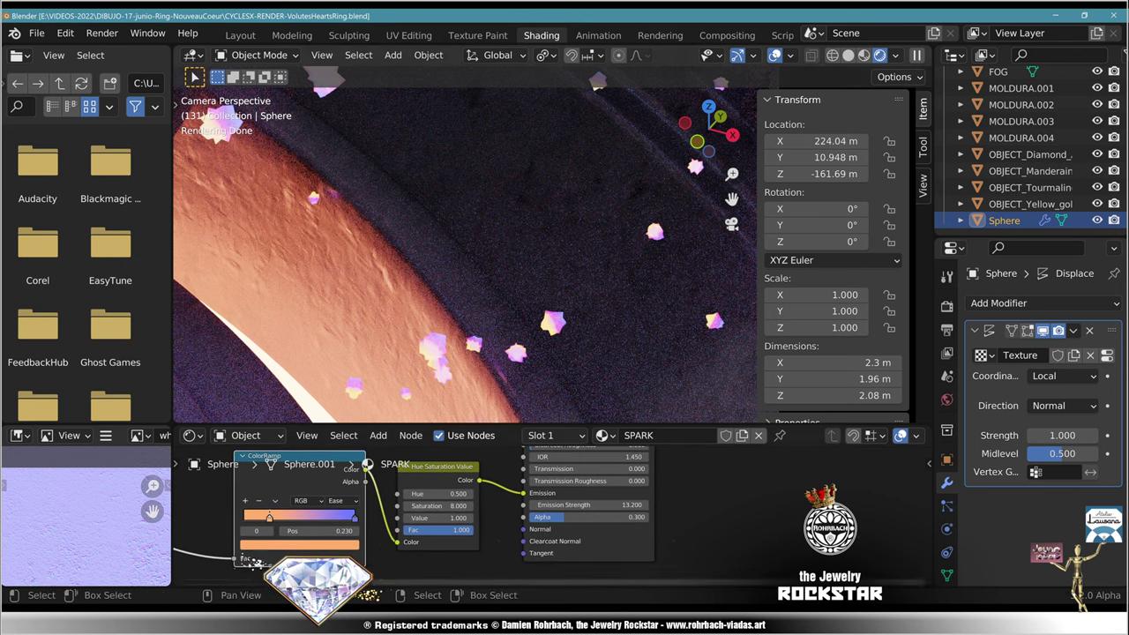
scroll(459, 512, down, 3)
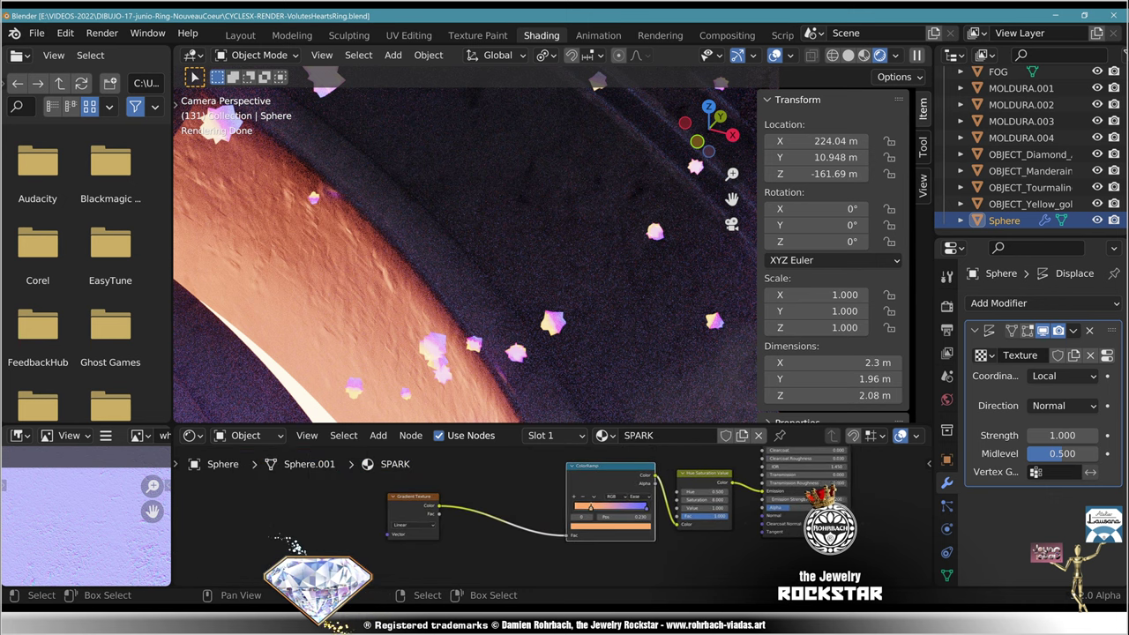
middle_drag(303, 539, 297, 540)
drag(319, 524, 244, 477)
drag(516, 494, 388, 466)
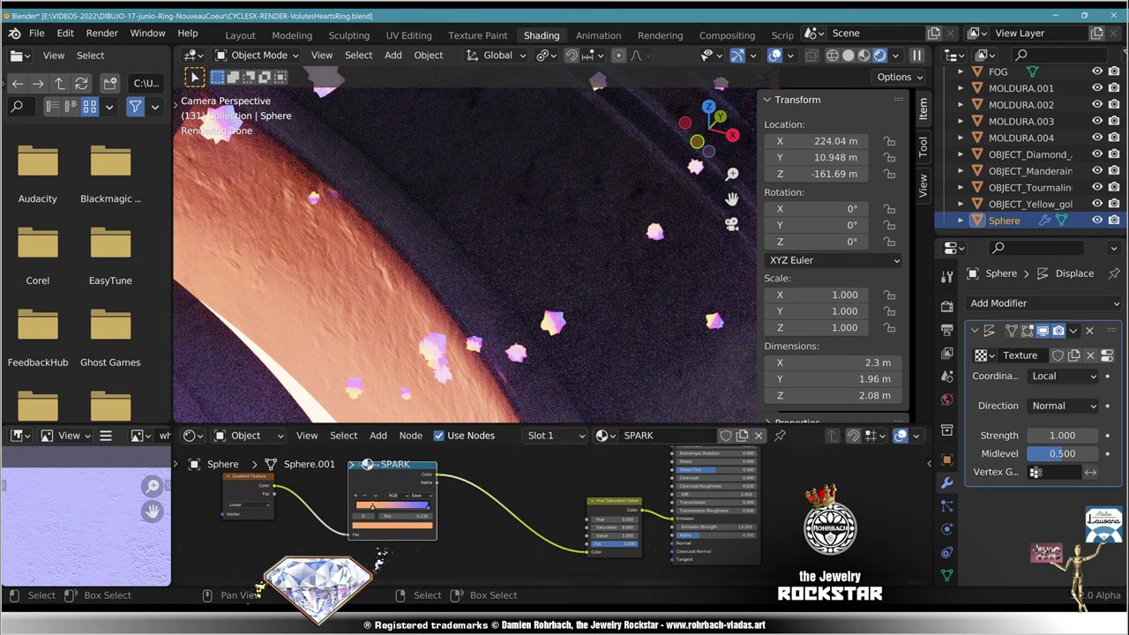
drag(614, 502, 511, 486)
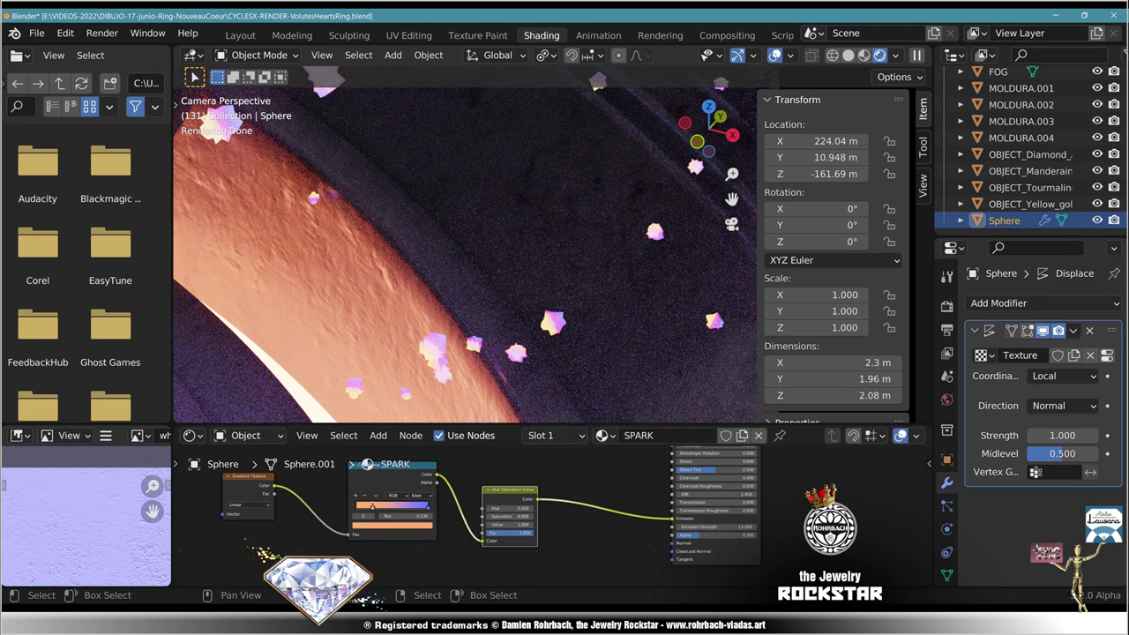
Step: Add a Particle Info node to the SPARK material and place it just below the Gradient Texture node
middle_drag(512, 491, 667, 489)
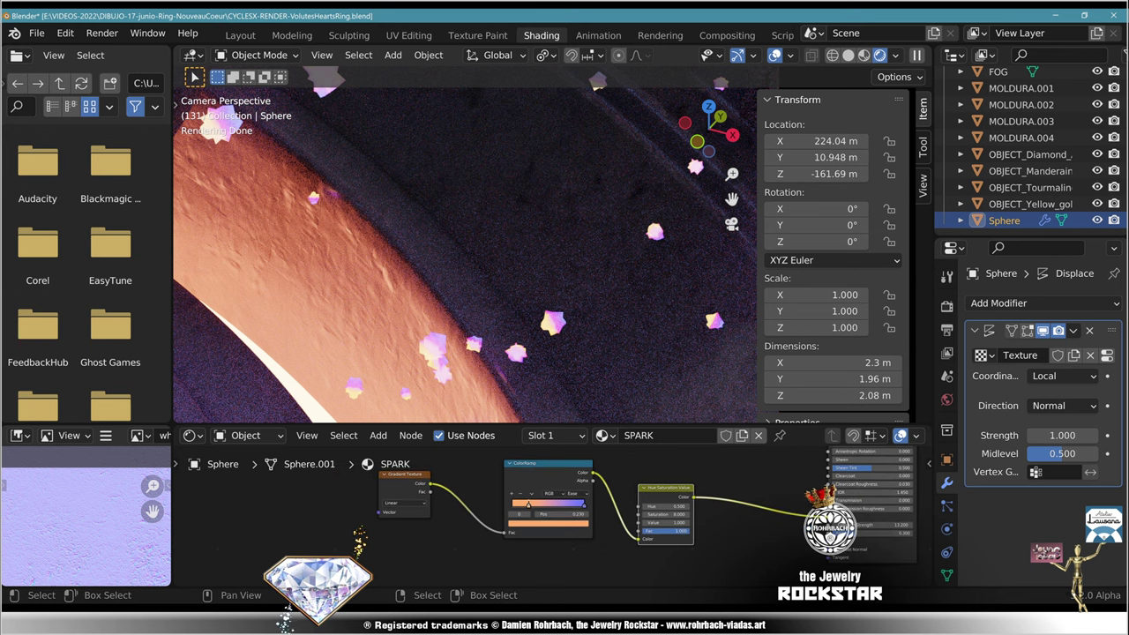
click(379, 436)
click(410, 415)
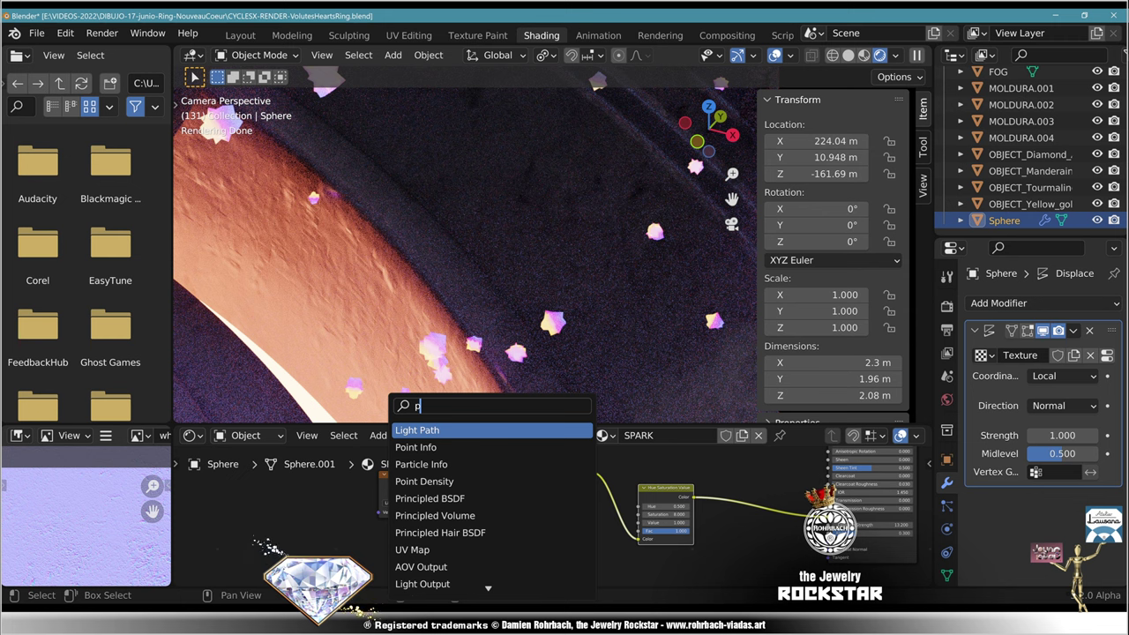
click(422, 465)
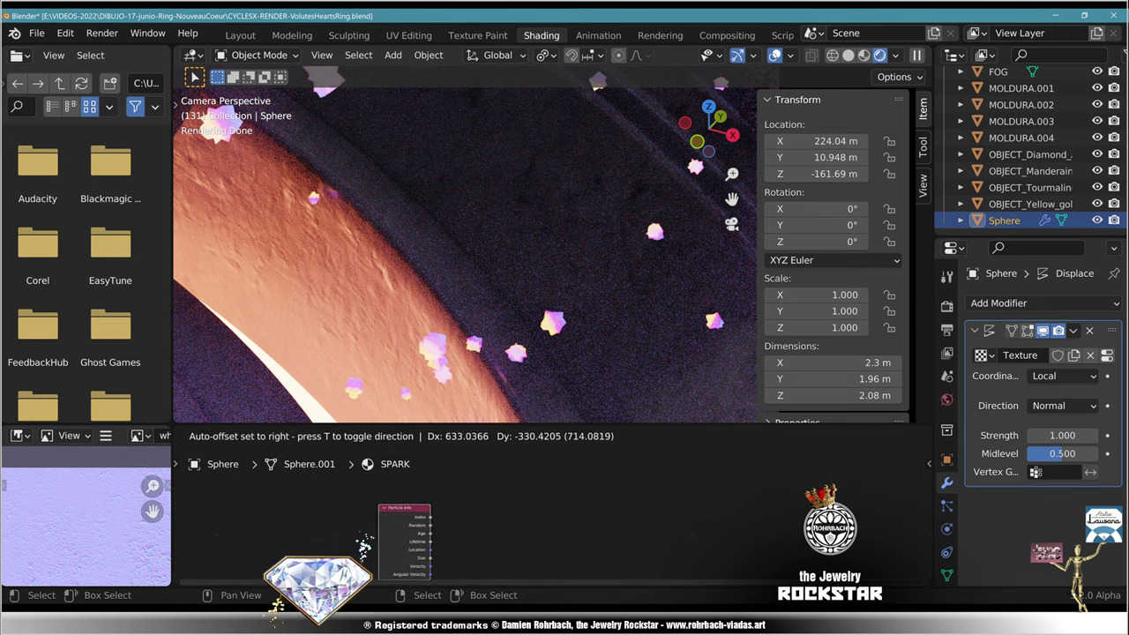
click(388, 561)
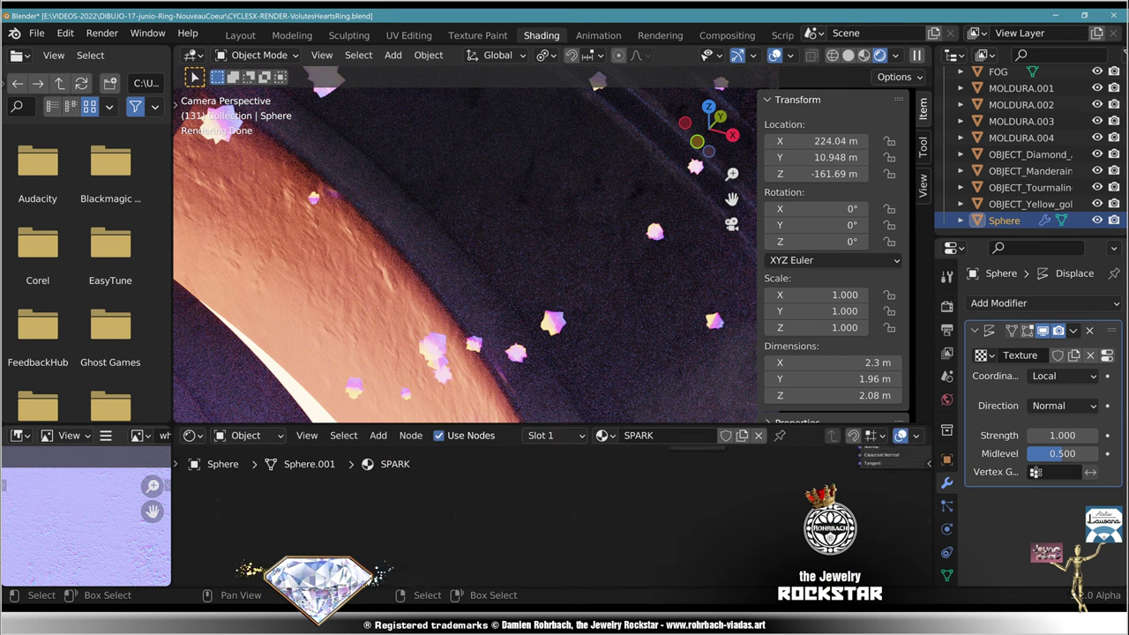
scroll(549, 521, down, 10)
drag(504, 563, 506, 488)
scroll(545, 512, up, 9)
middle_drag(520, 468, 553, 572)
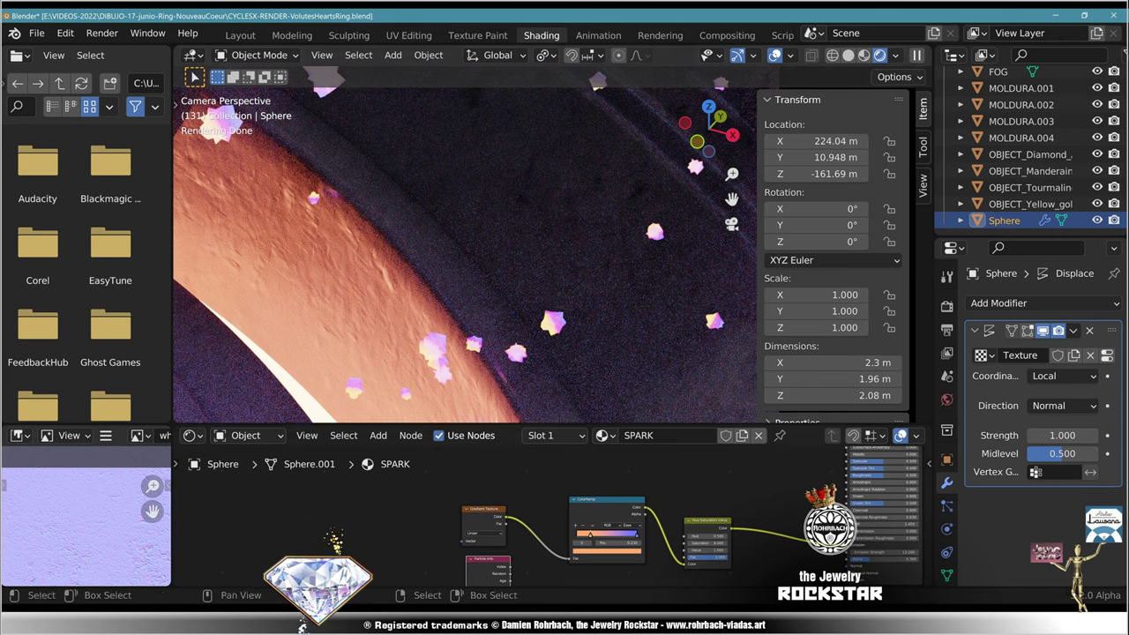
Step: Shift the Gradient Texture and Particle Info nodes aside, connect Particle Info's Random output to the ColorRamp's Fac, and save
drag(483, 509, 372, 500)
middle_drag(449, 565, 437, 512)
drag(475, 507, 434, 491)
scroll(553, 517, up, 9)
middle_drag(512, 520, 506, 547)
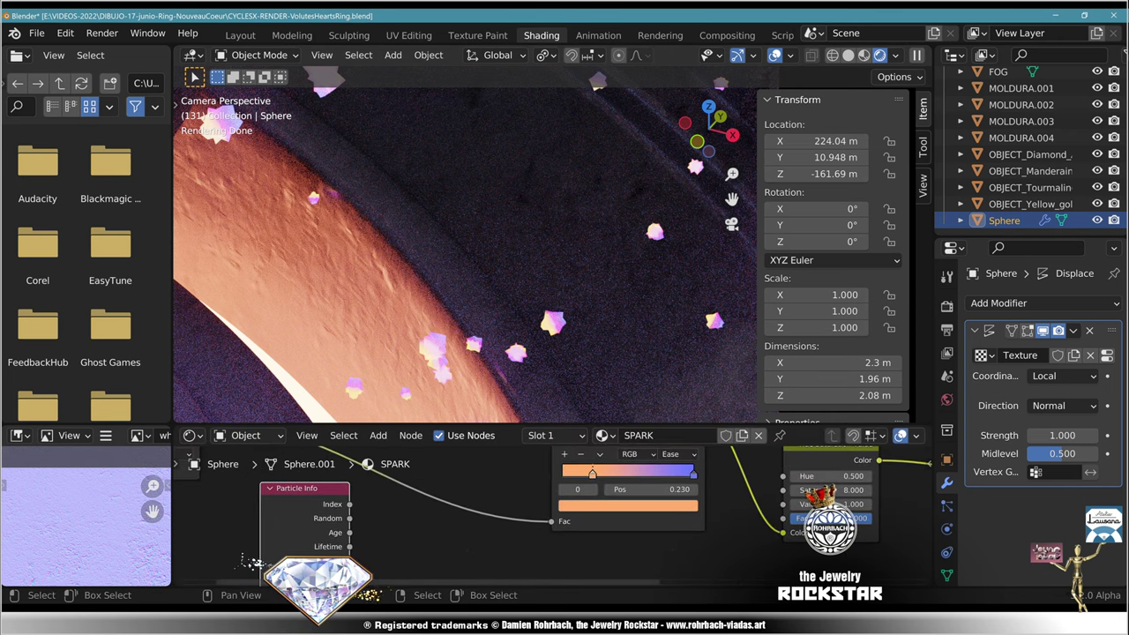
drag(551, 522, 552, 521)
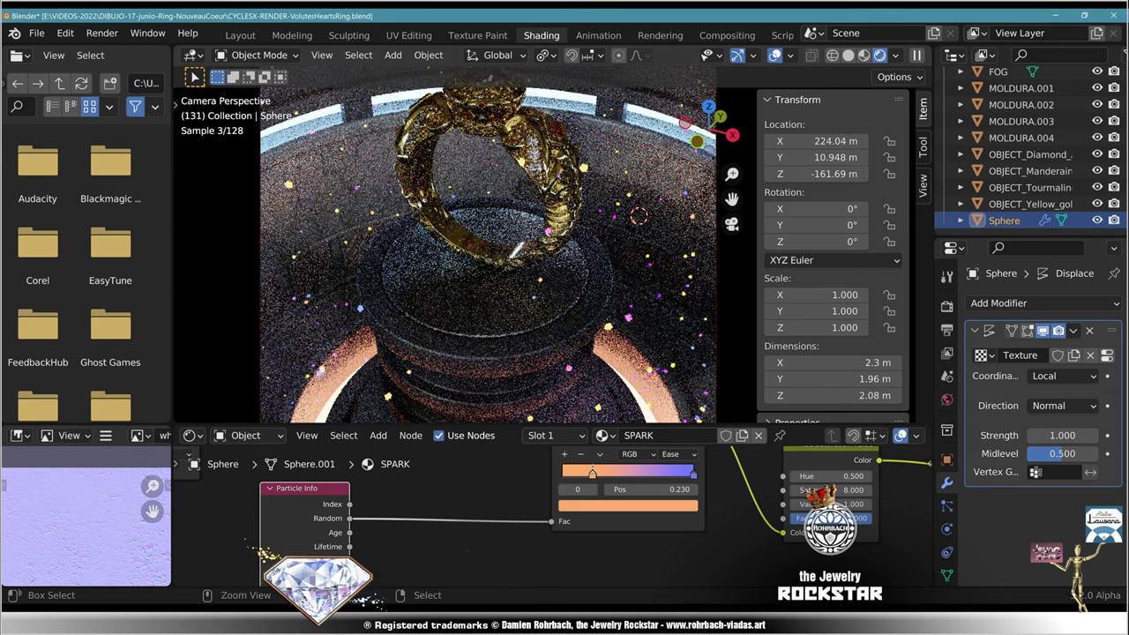
key(ctrl+s)
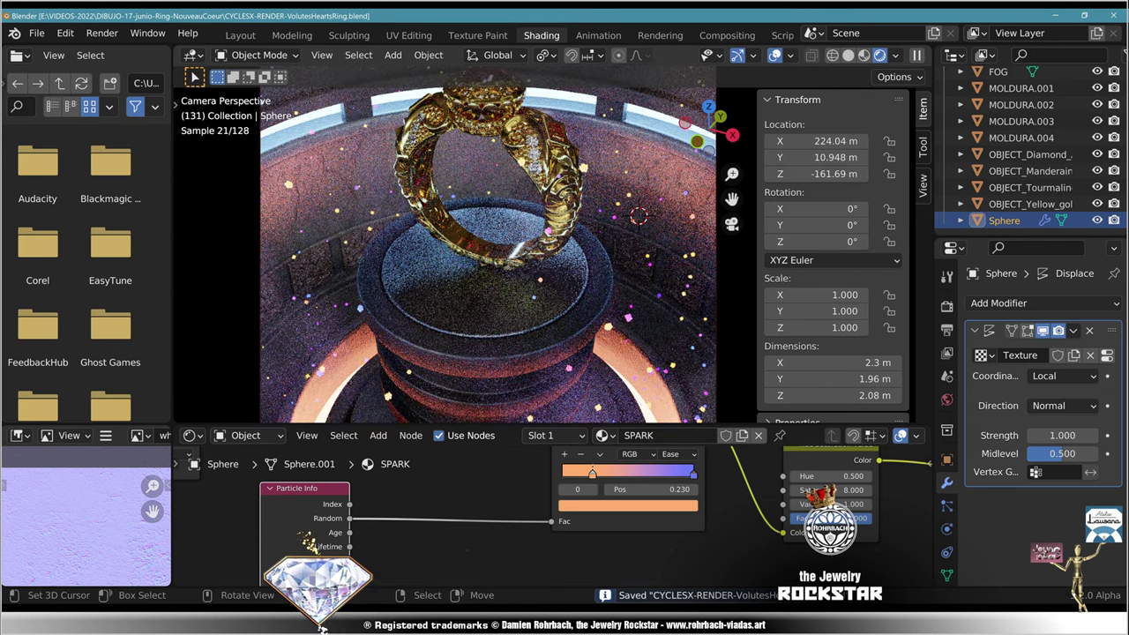
Step: Try a Saturation of 2 on the Hue Saturation Value node, and settle on 1.5
scroll(552, 244, up, 10)
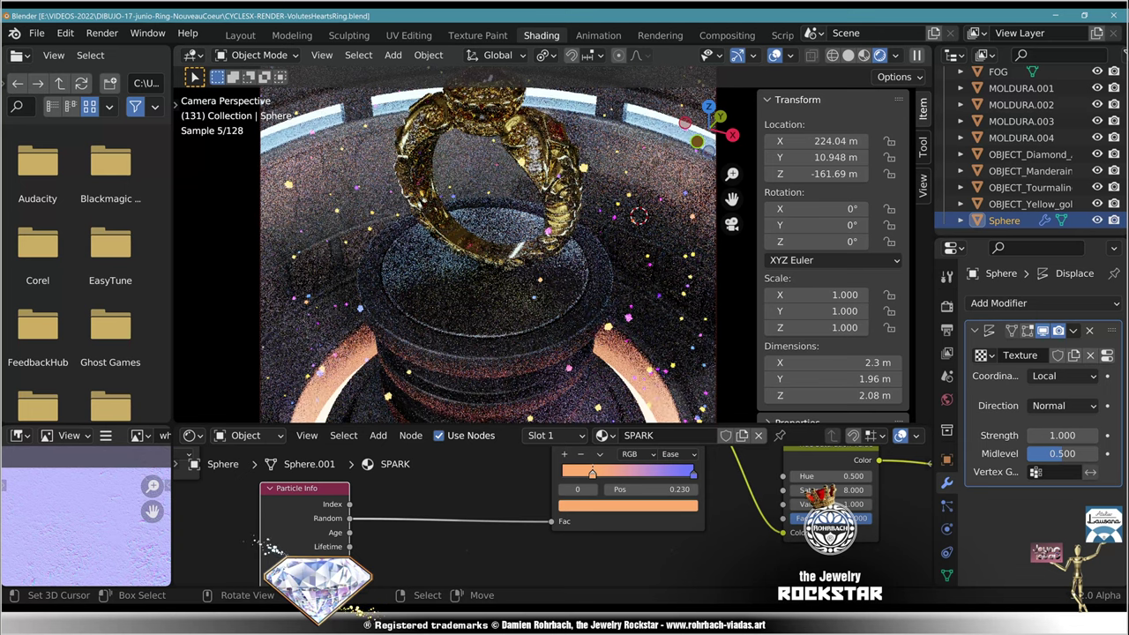
middle_drag(686, 497, 314, 520)
scroll(544, 520, up, 4)
middle_drag(527, 513, 453, 495)
scroll(553, 516, up, 3)
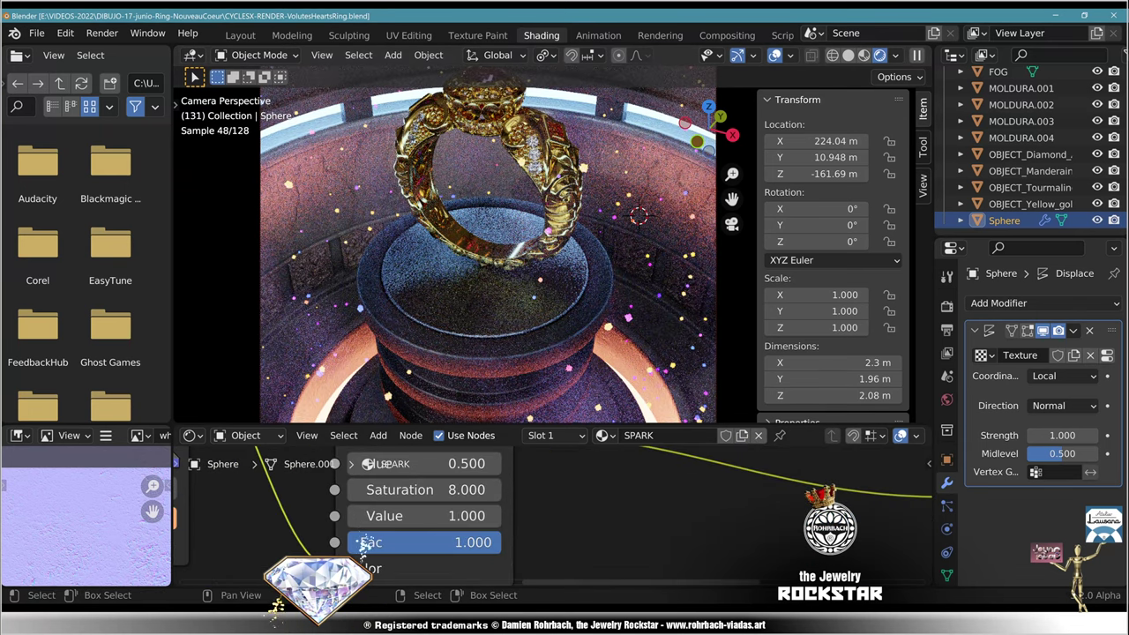
text(1)
key(Return)
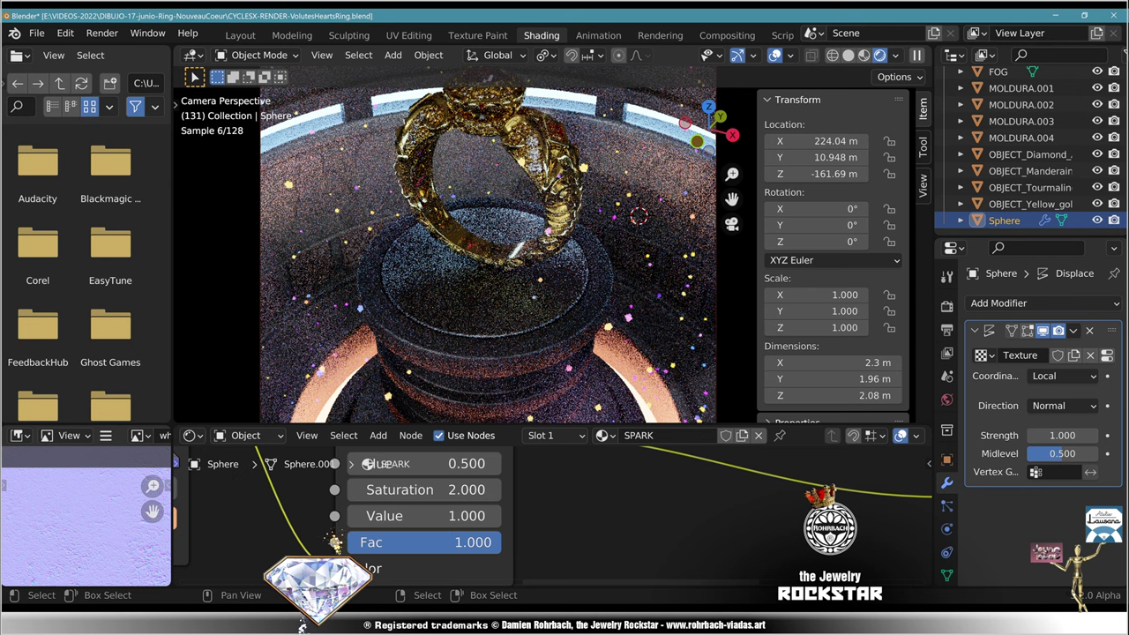
text(5)
key(Return)
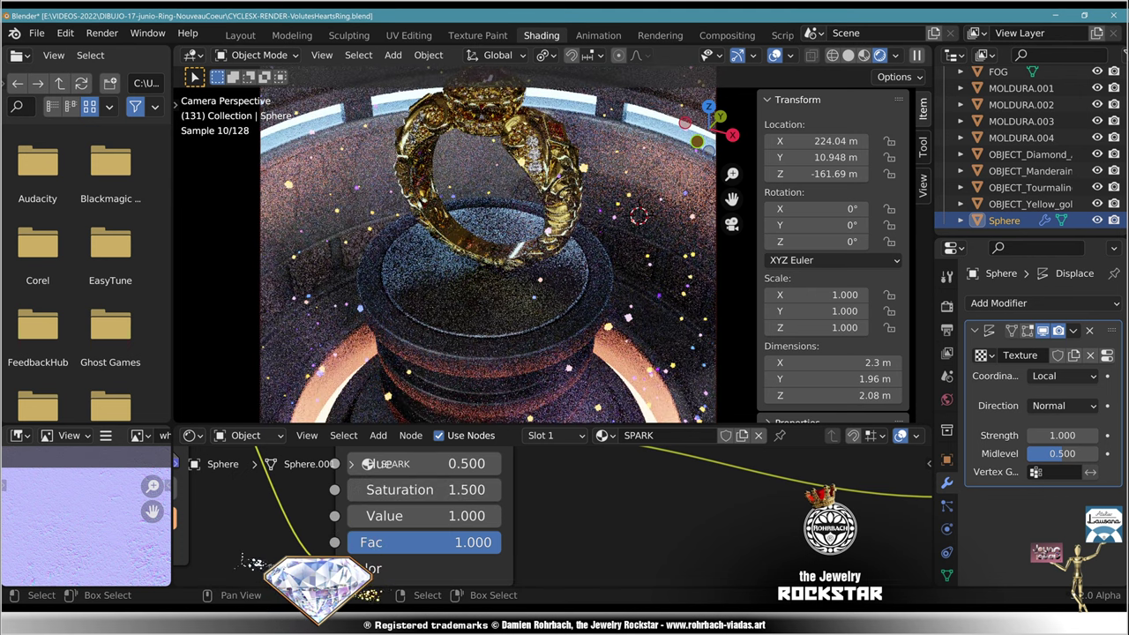
Step: Replace the color of the ColorRamp's blue stop with the copied red
middle_drag(430, 518, 819, 532)
middle_drag(505, 496, 555, 521)
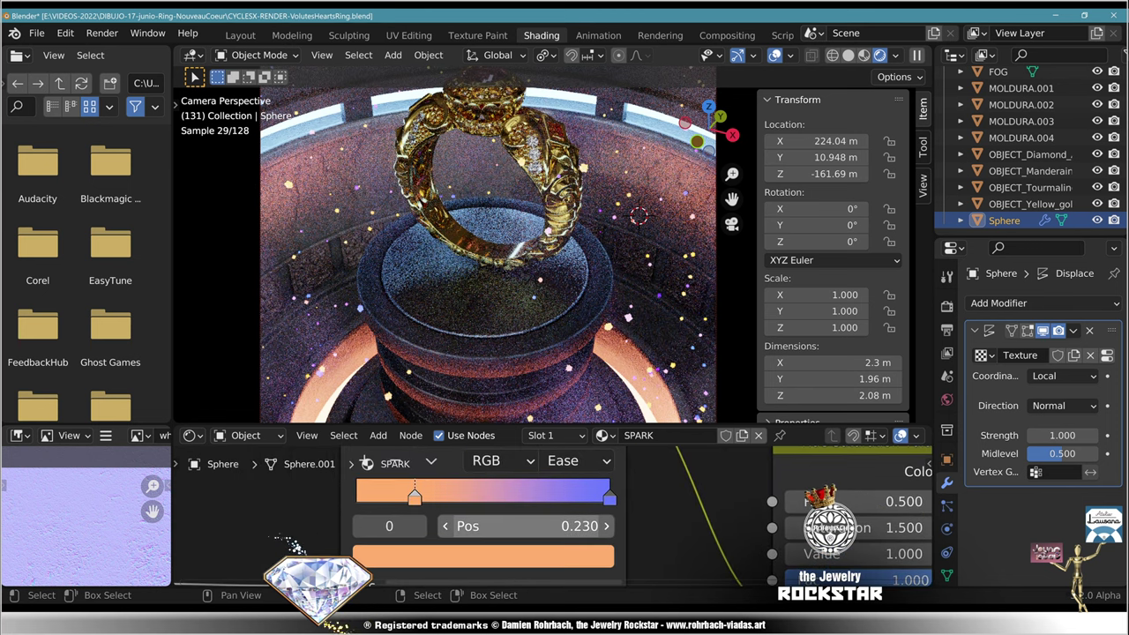
scroll(556, 518, up, 3)
click(627, 494)
click(564, 567)
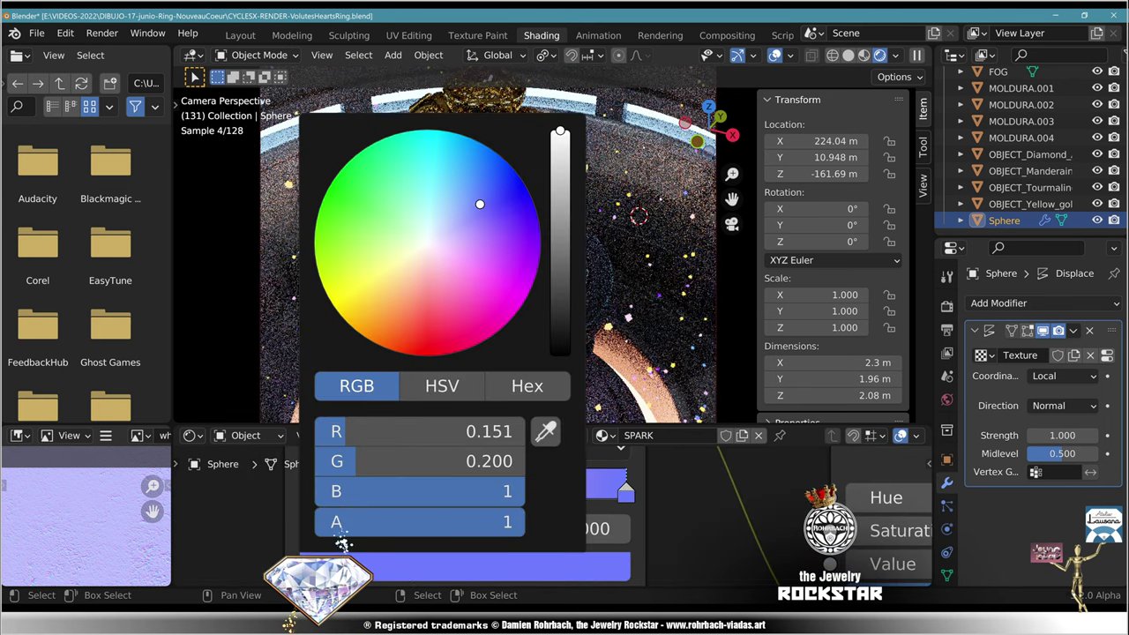
key(ctrl+v)
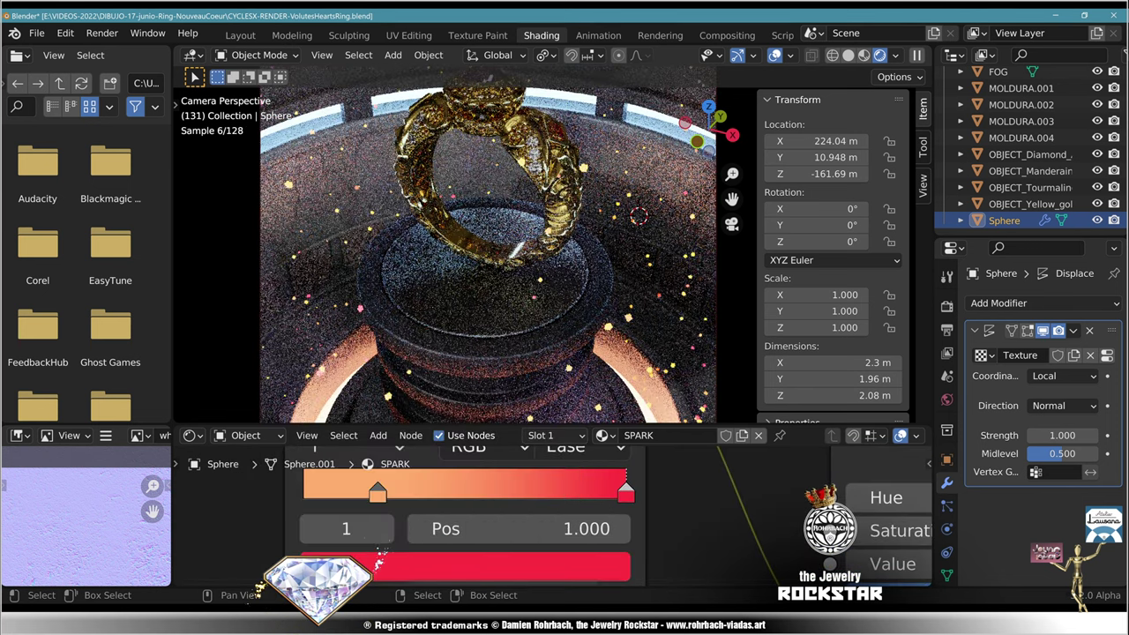
Step: Move the ramp's orange stop to 0.000, and give the red stop a pale peach (R 1, G 0.762, B 0.609) at position 0.376
drag(377, 491, 303, 491)
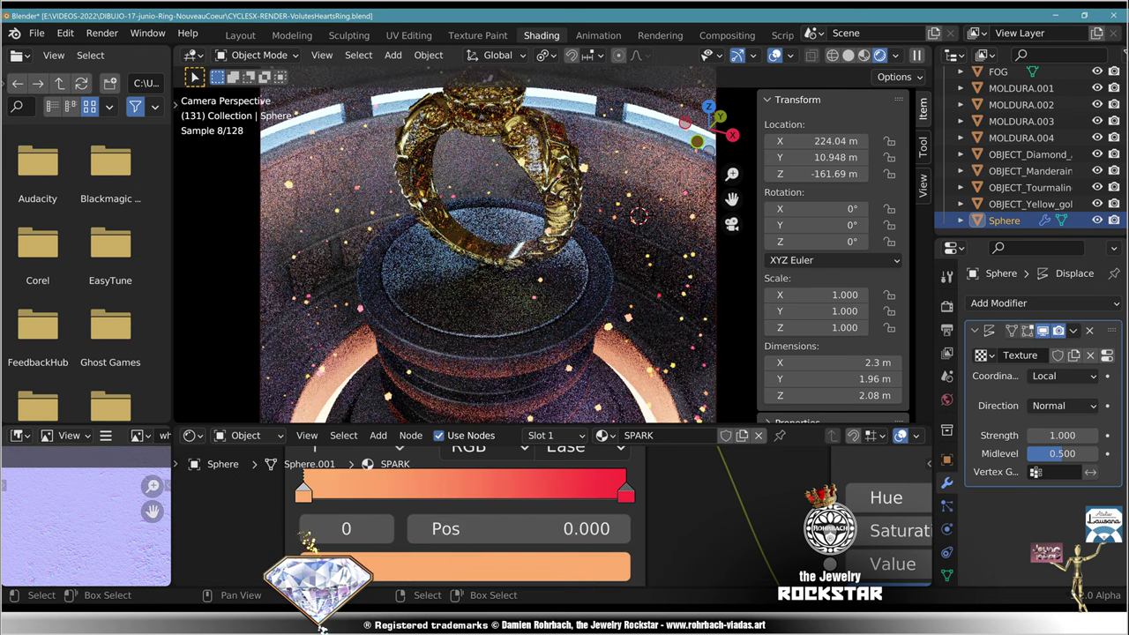
drag(626, 491, 403, 491)
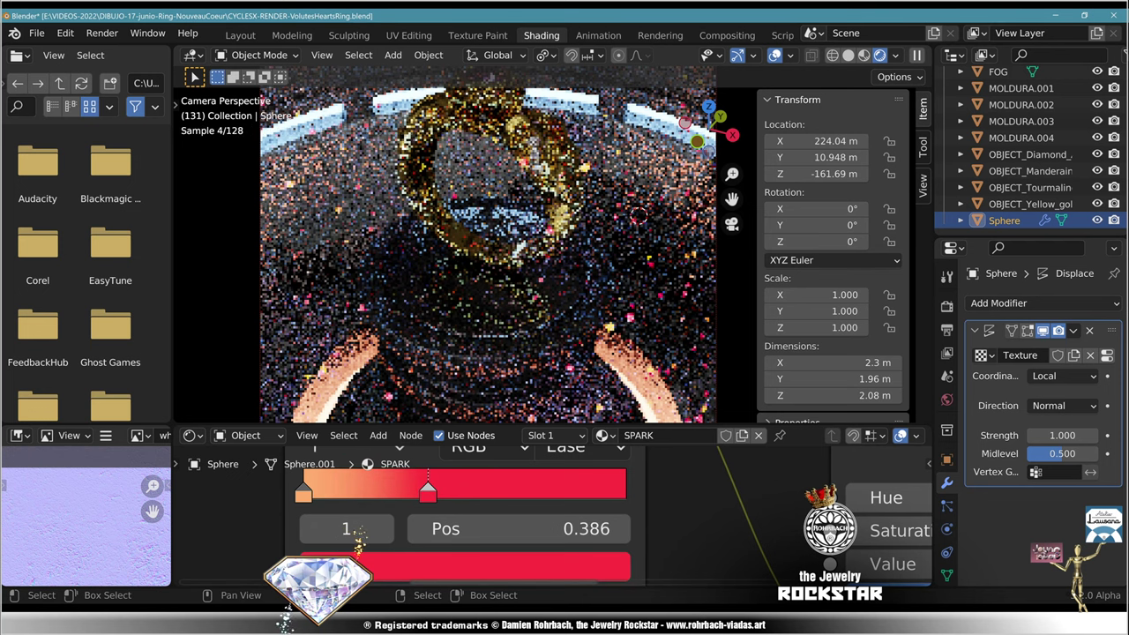
click(441, 566)
drag(433, 333, 422, 260)
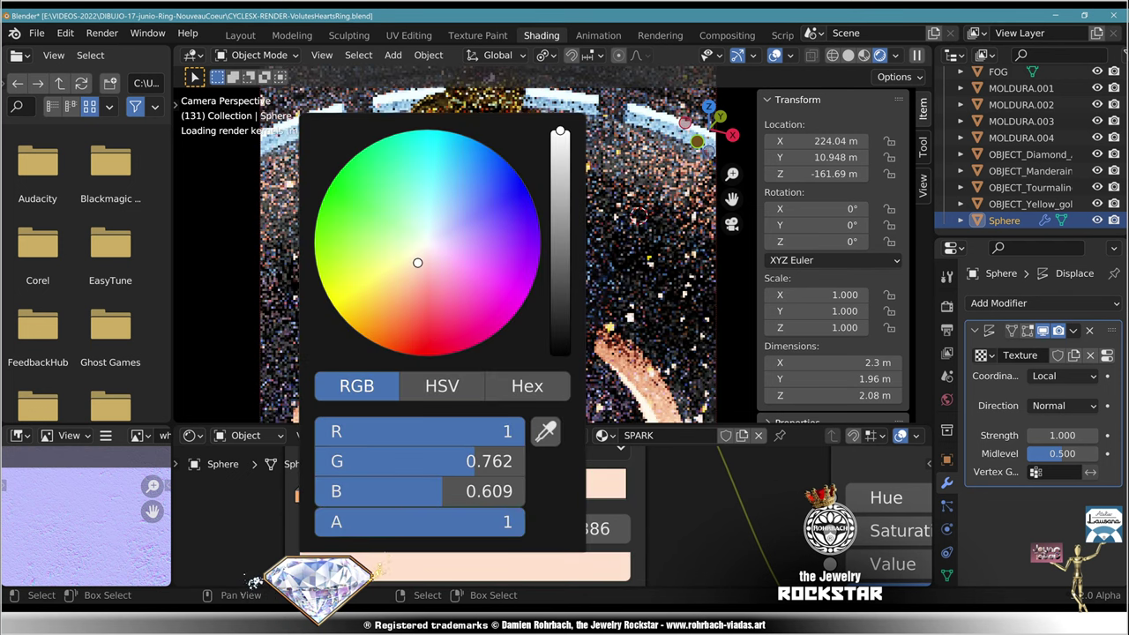
mouse_move(402, 491)
mouse_down()
mouse_move(446, 491)
mouse_move(424, 491)
mouse_up()
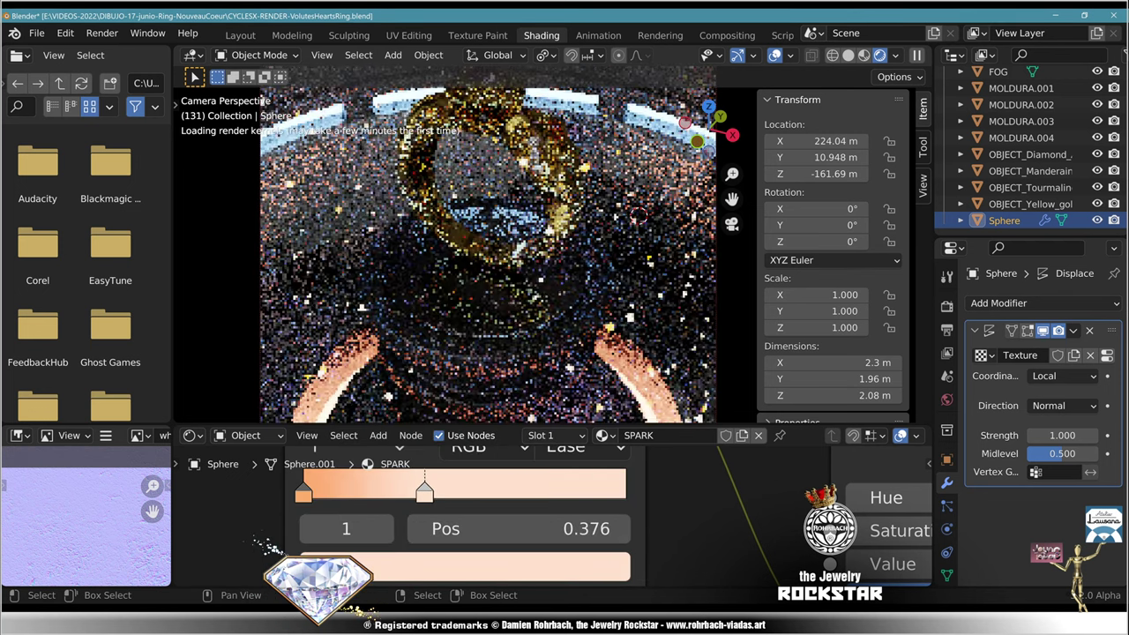
Step: Add a third color stop to the ColorRamp and move it to position 0.908
middle_drag(444, 528, 459, 560)
click(330, 477)
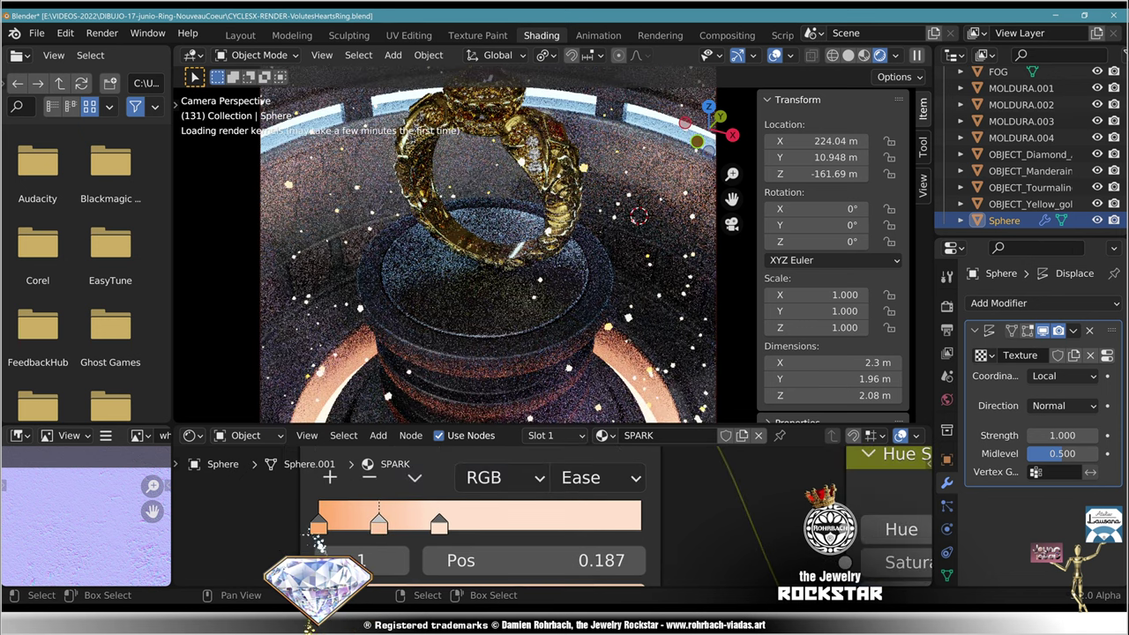
drag(379, 525, 612, 525)
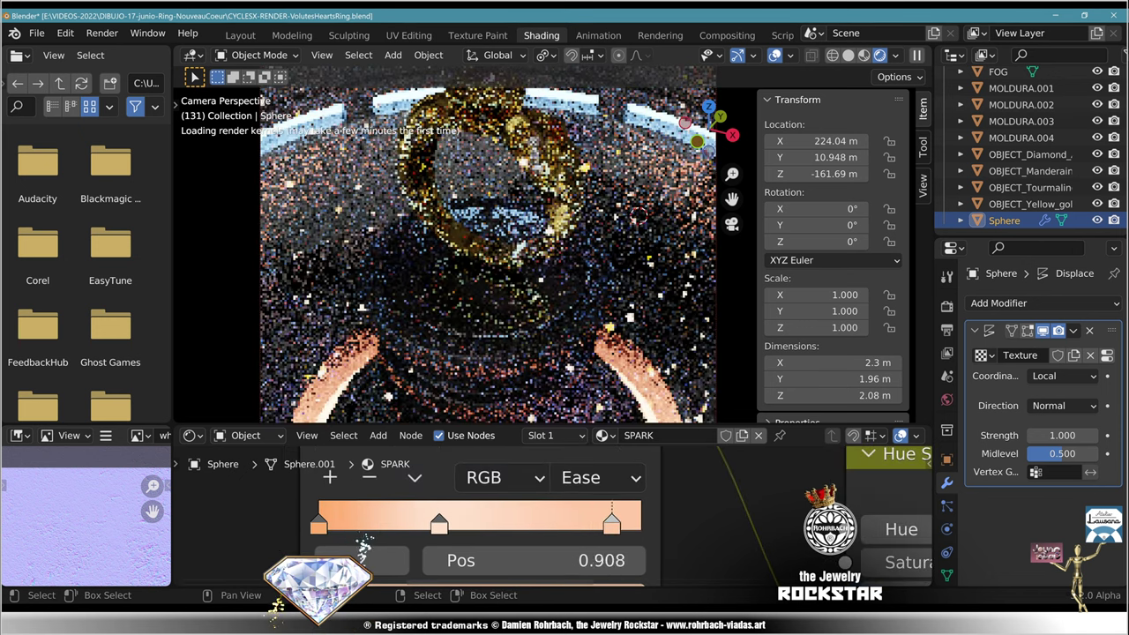
Step: Move the ColorRamp's third stop to position 1.000 and make it yellow (R 1, G 0.879, B 0.204)
middle_drag(511, 563, 490, 491)
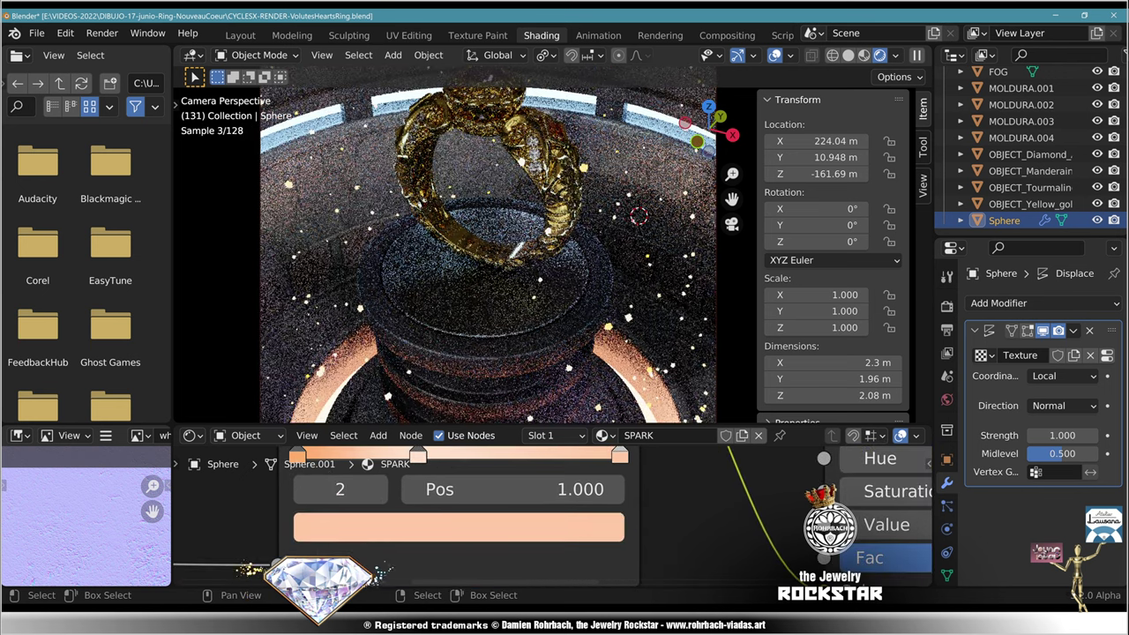
click(463, 528)
click(367, 243)
drag(367, 244, 374, 237)
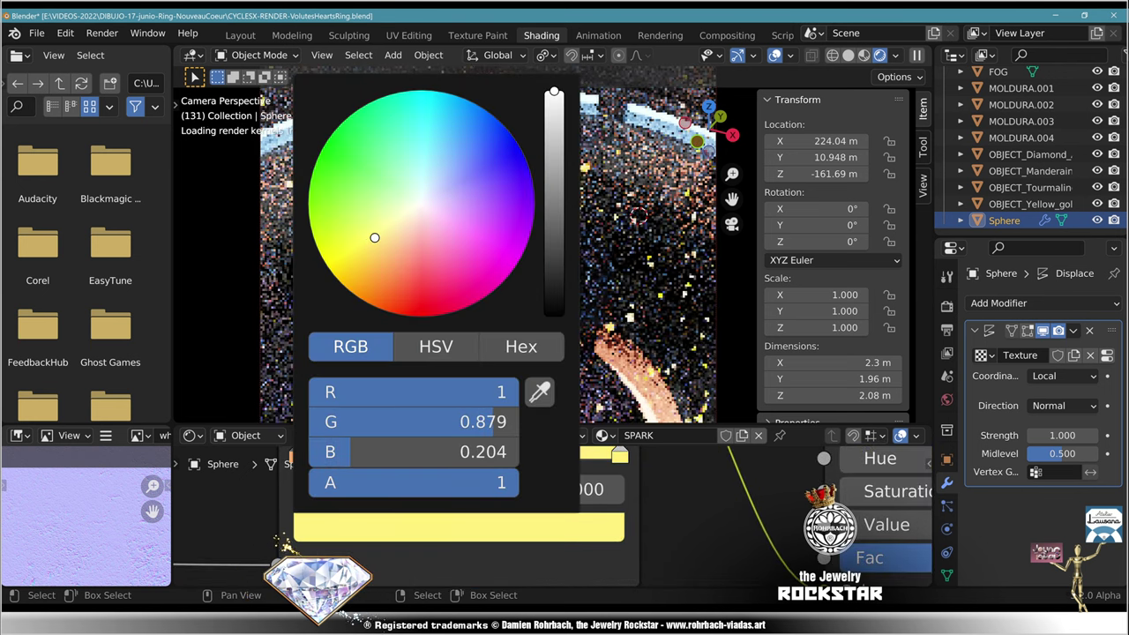
Step: Recolor the ColorRamp's pale peach middle stop to coral red and move it to position 0.214
click(418, 456)
click(441, 528)
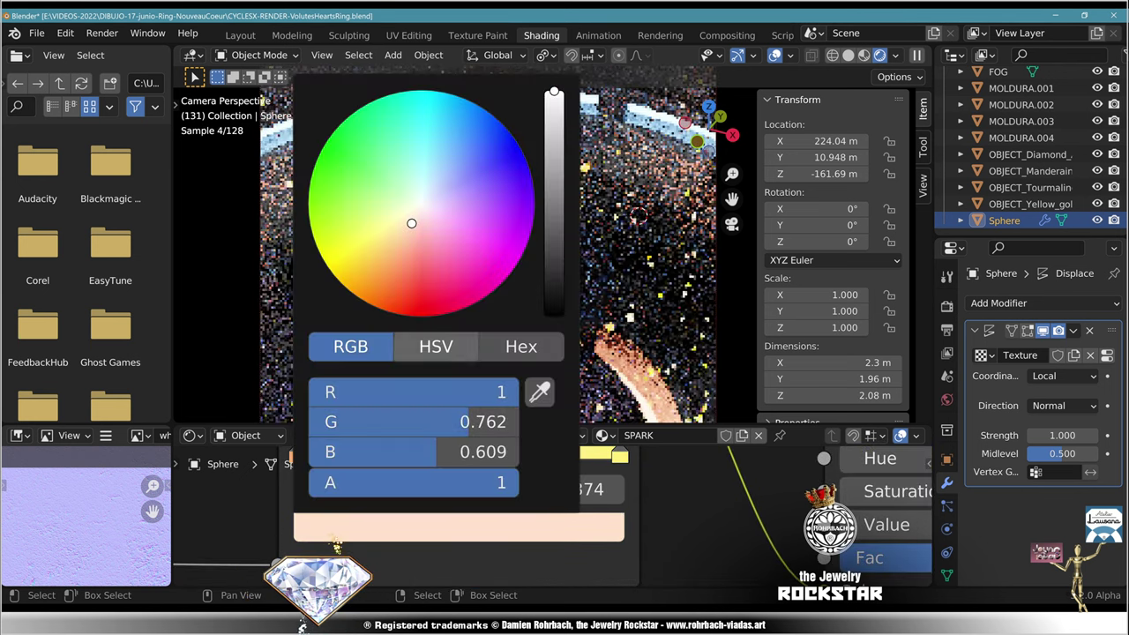
click(416, 270)
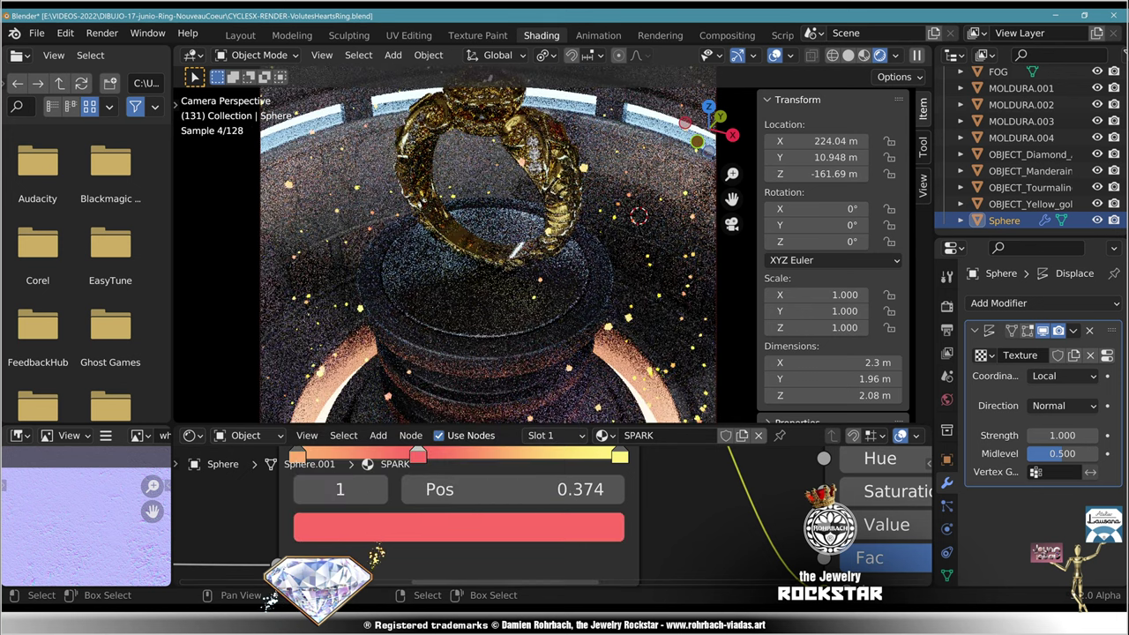
drag(404, 456, 367, 457)
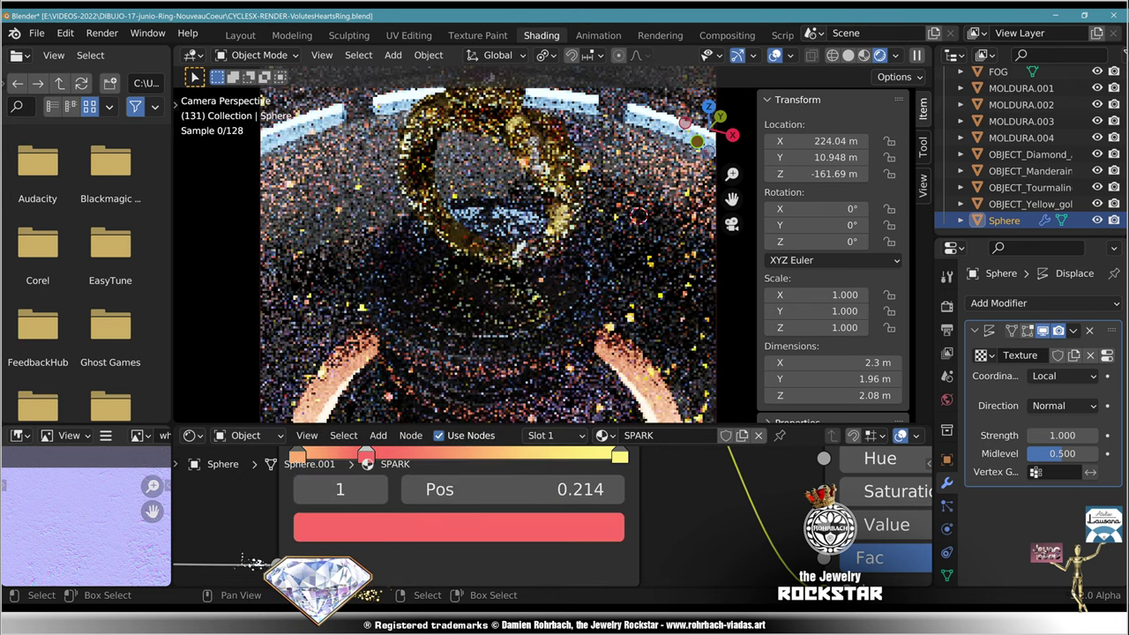
Step: Extend the ColorRamp to four stops, with yellow between the red stop and a white stop at position 1.000
middle_drag(503, 491, 542, 538)
mouse_move(657, 502)
mouse_down()
mouse_move(538, 502)
mouse_move(659, 502)
mouse_up()
click(346, 455)
click(599, 571)
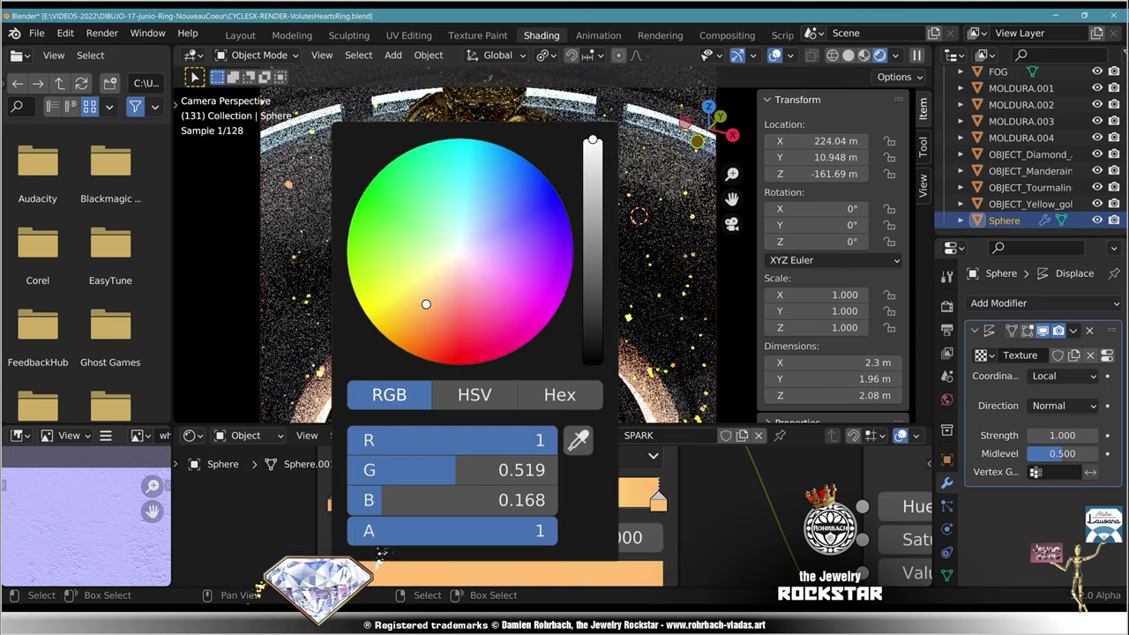
drag(374, 534, 369, 440)
key(Return)
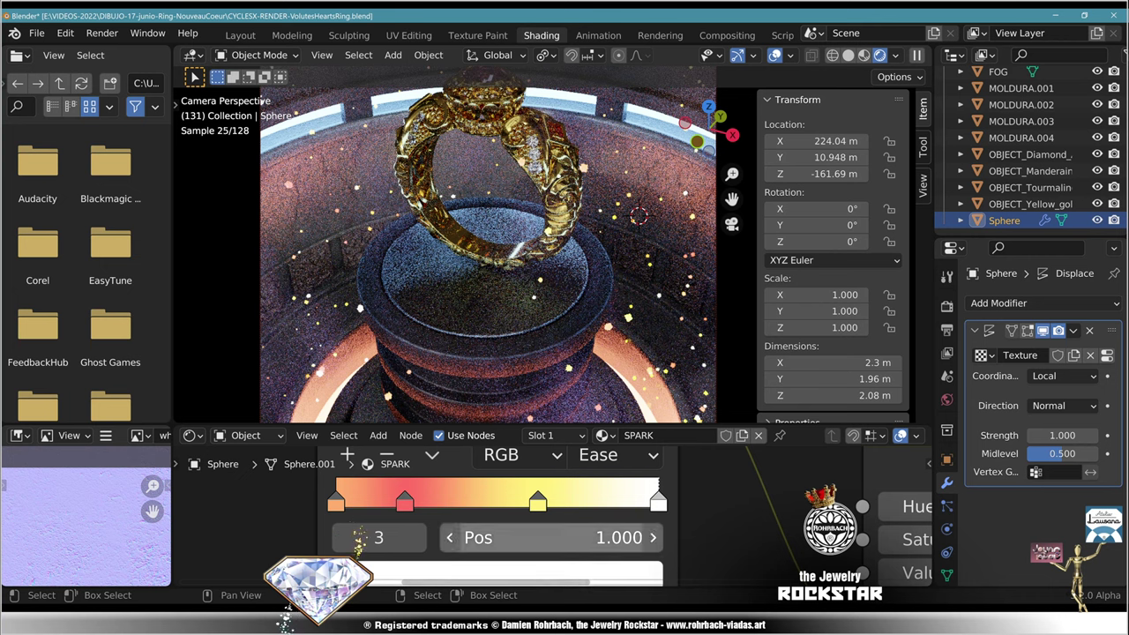
Step: Save the blend file
scroll(551, 525, down, 8)
middle_drag(552, 525, 347, 434)
scroll(346, 556, down, 5)
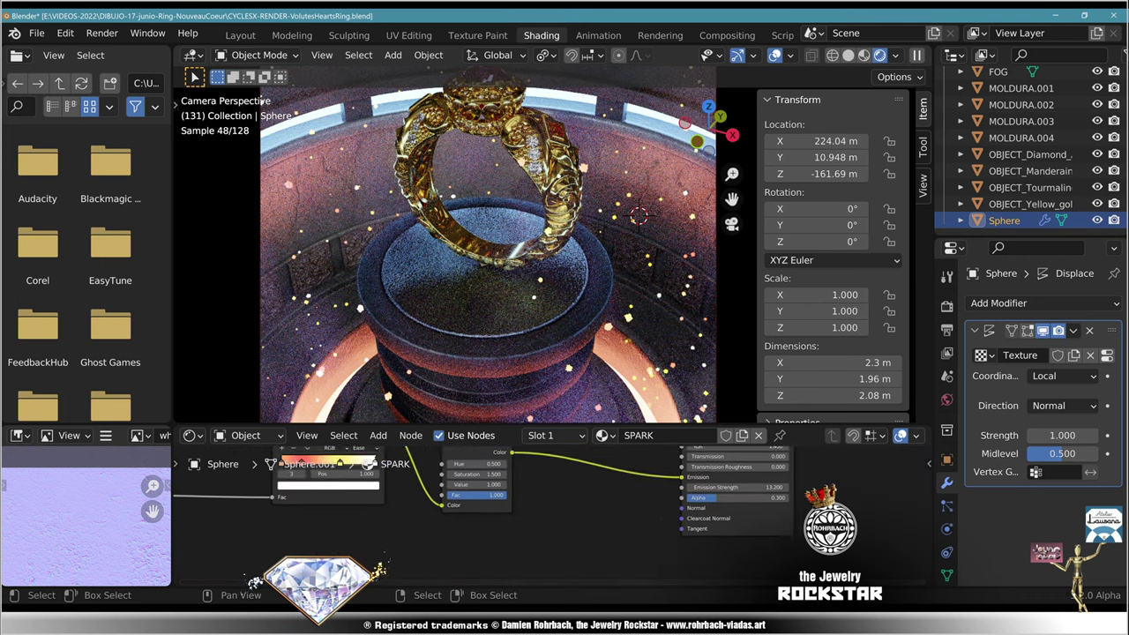
middle_drag(596, 516, 564, 521)
scroll(565, 521, up, 4)
key(ctrl+s)
scroll(256, 551, down, 3)
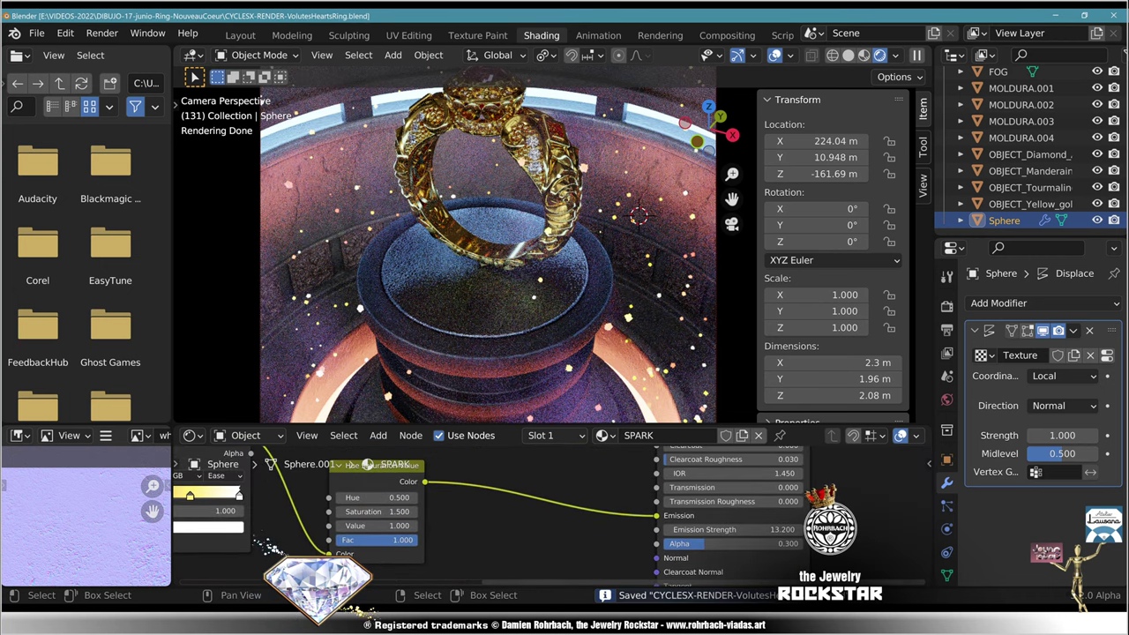
Step: Duplicate the Particle Info node beside the shader and connect the copy's Size output to the Alpha input
ctrl+scroll(297, 545, down, 5)
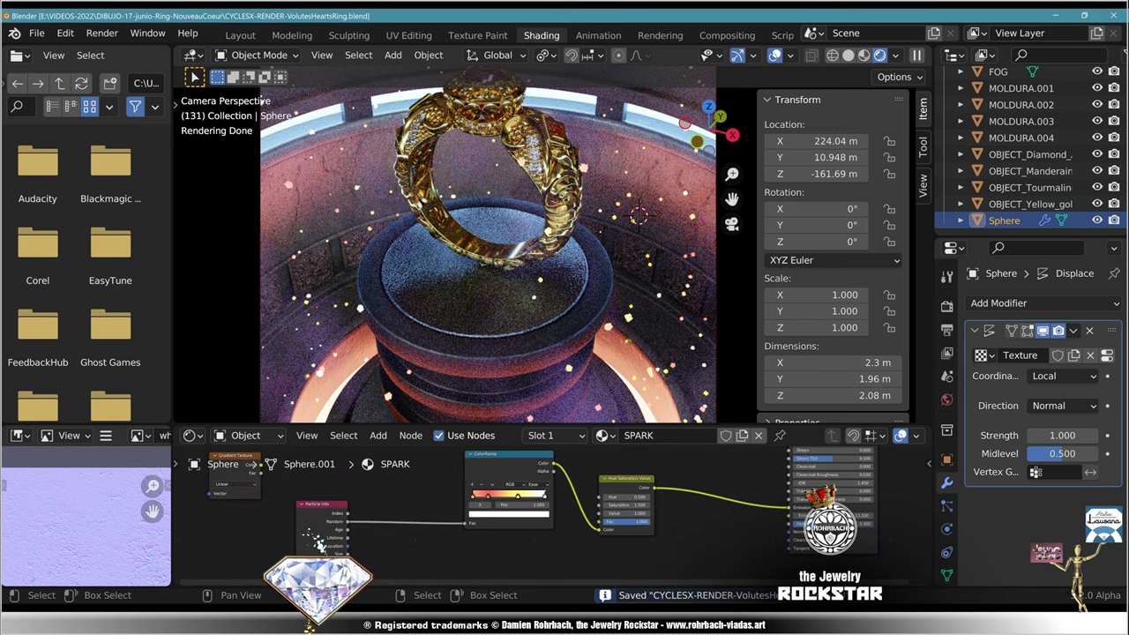
key(shift+d)
click(697, 542)
middle_drag(697, 543, 439, 470)
scroll(440, 470, up, 3)
scroll(374, 551, up, 4)
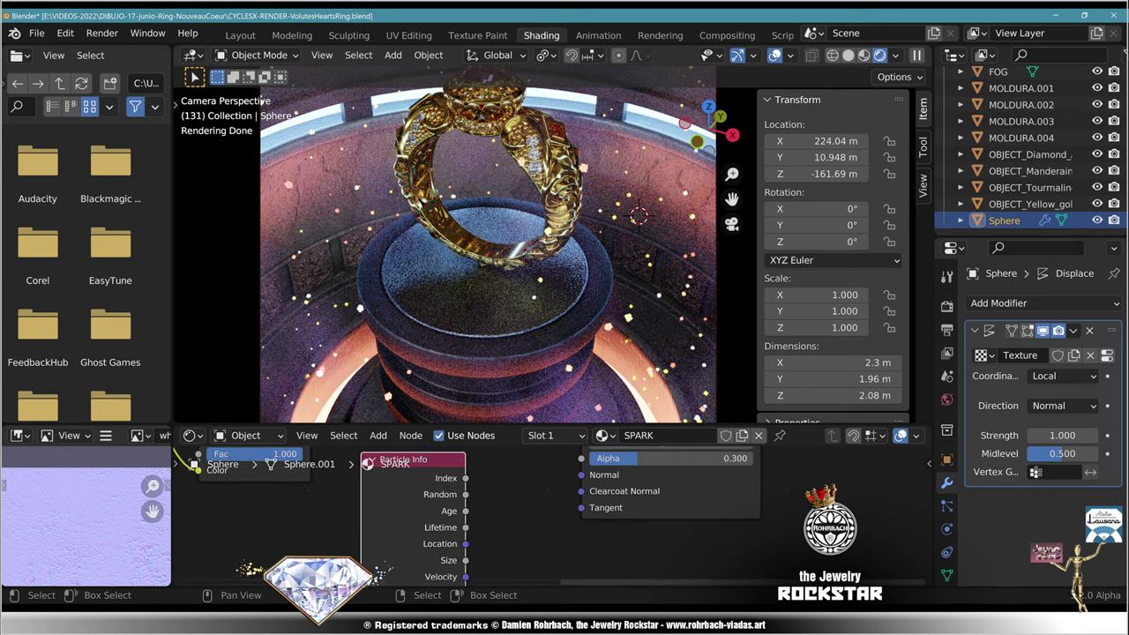
drag(466, 560, 581, 519)
middle_drag(578, 533, 611, 434)
Step: Add a Math node and insert it on the link between the particle Size output and Alpha
click(377, 435)
mouse_move(414, 326)
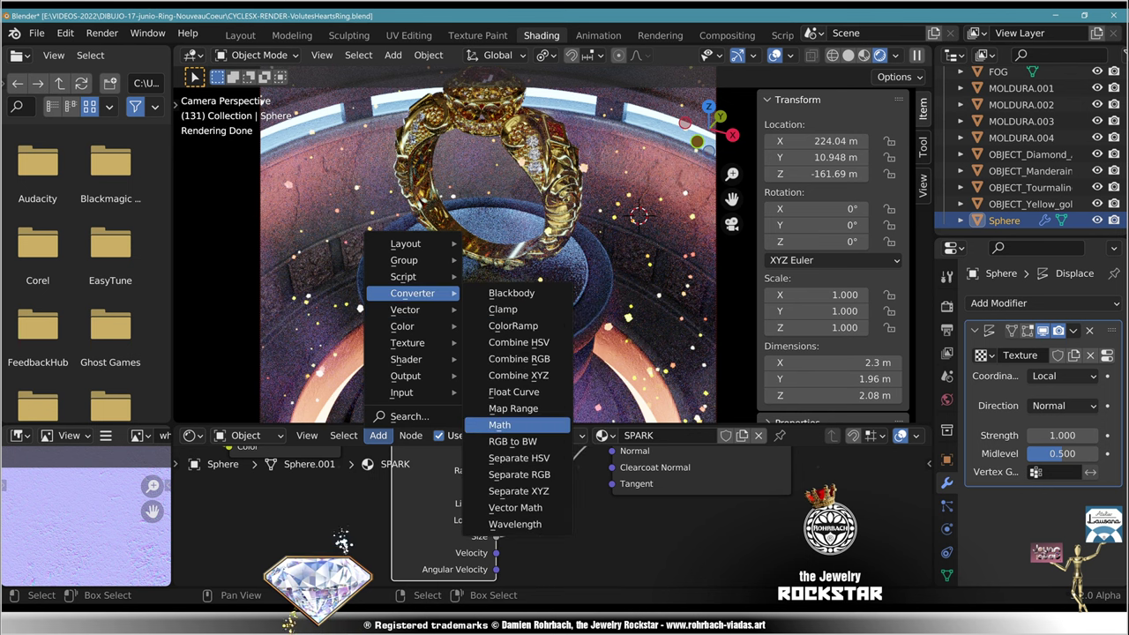
click(499, 424)
click(582, 512)
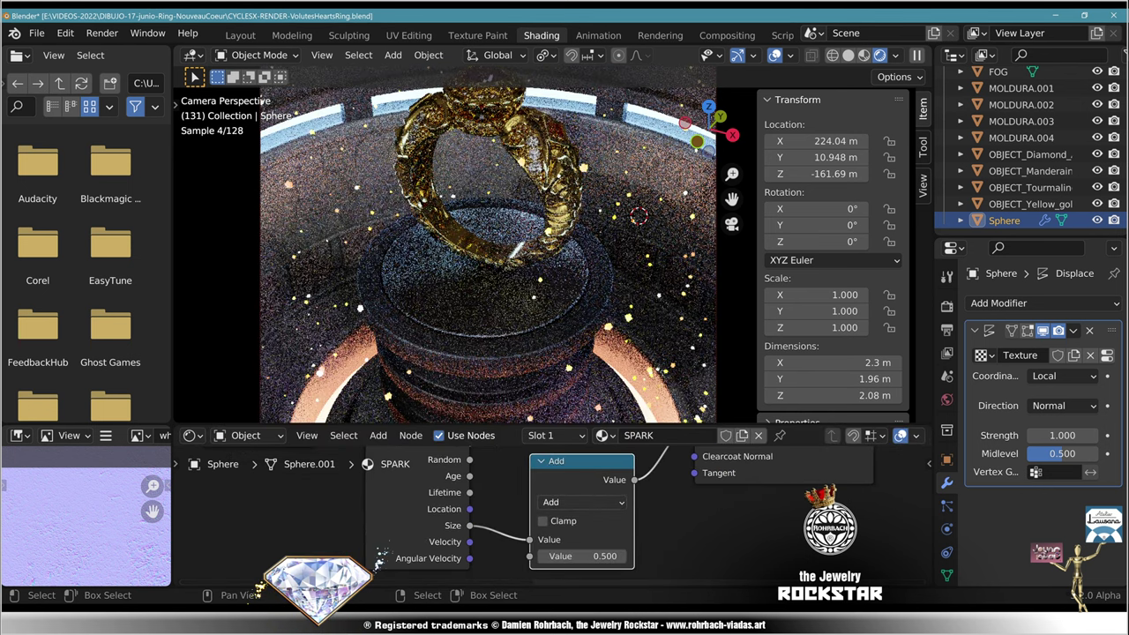
Step: Switch the Math node's operation to Multiply and set its second value to 0.01
click(582, 502)
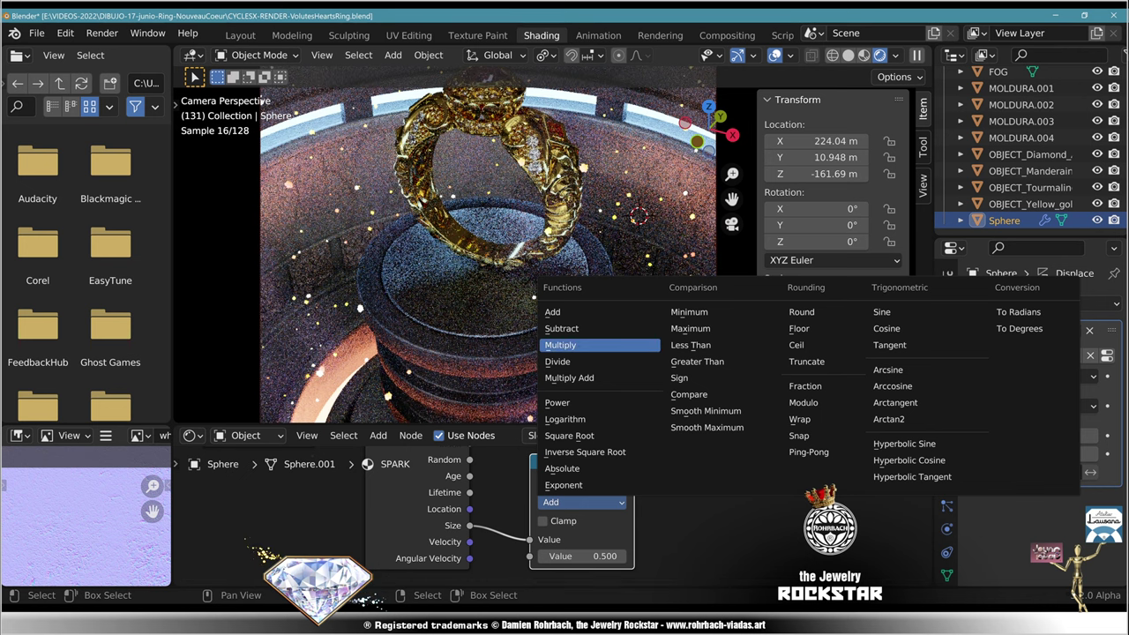
click(582, 345)
double_click(583, 557)
text(0.01)
key(Return)
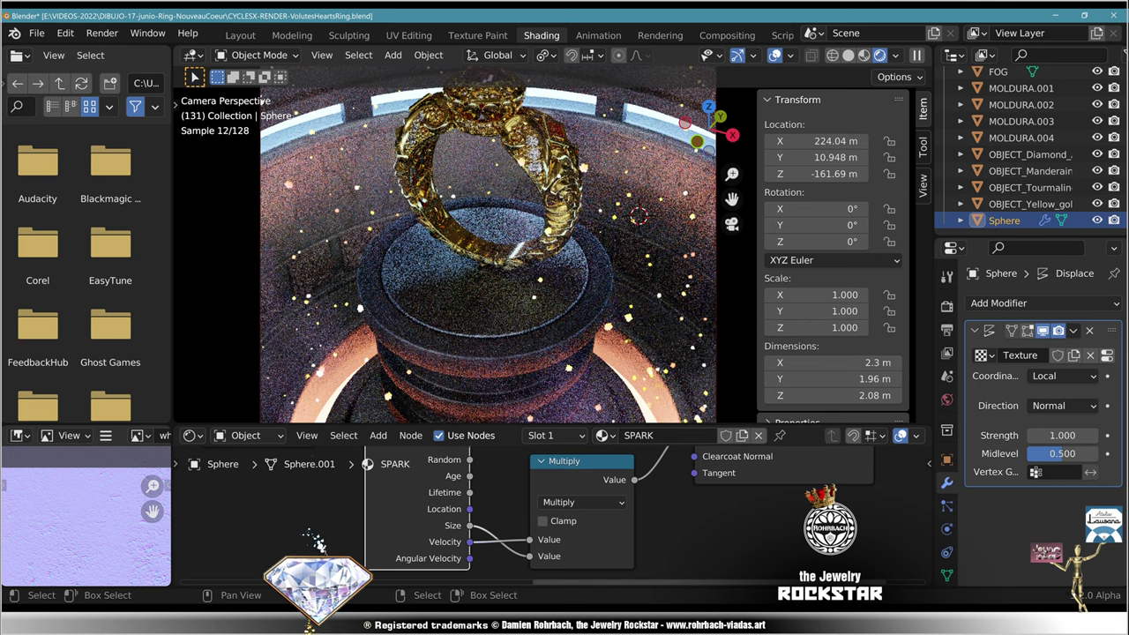
Step: Try driving the Multiply node with the particle Velocity at a factor of 0.001, and with the Location output
drag(530, 557, 501, 516)
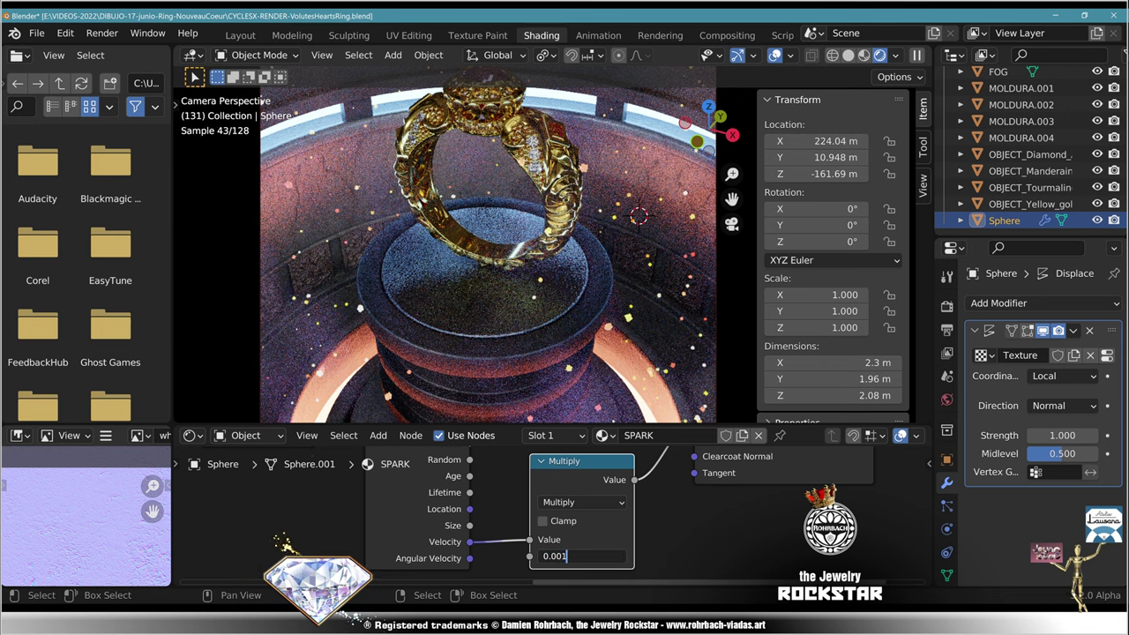
key(Return)
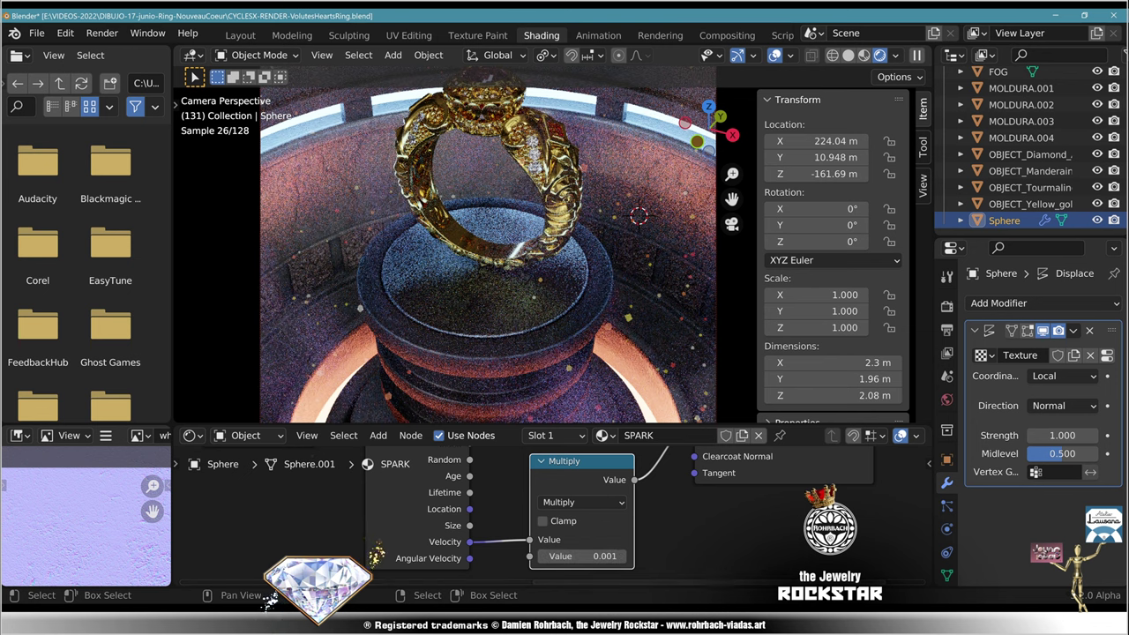
drag(470, 509, 529, 556)
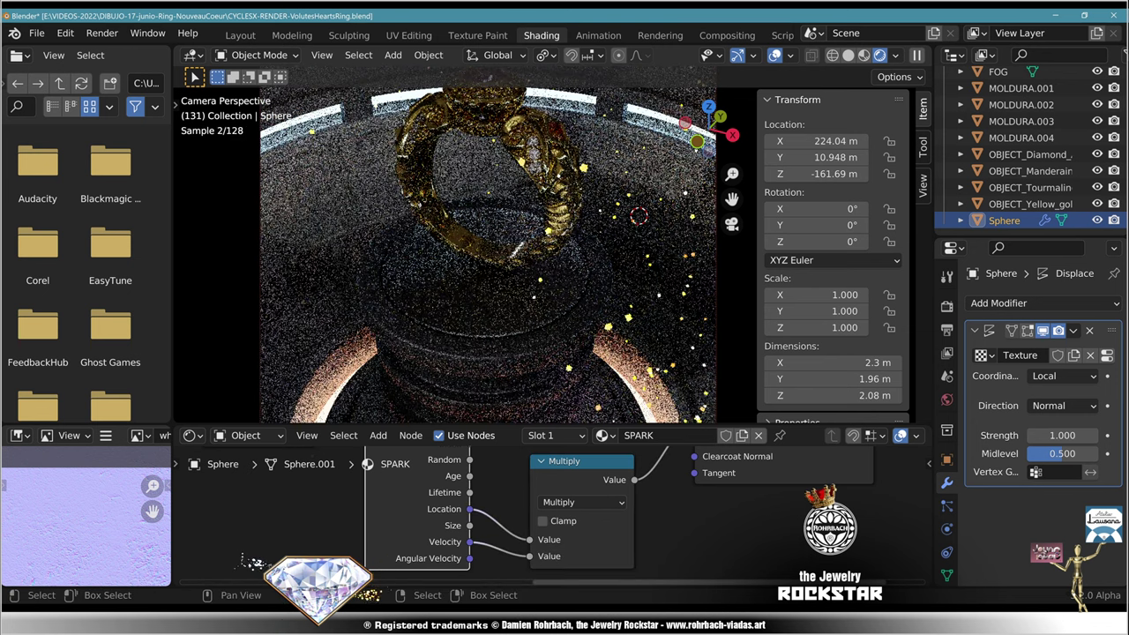
mouse_move(617, 512)
middle_down()
mouse_move(635, 559)
mouse_move(627, 508)
middle_up()
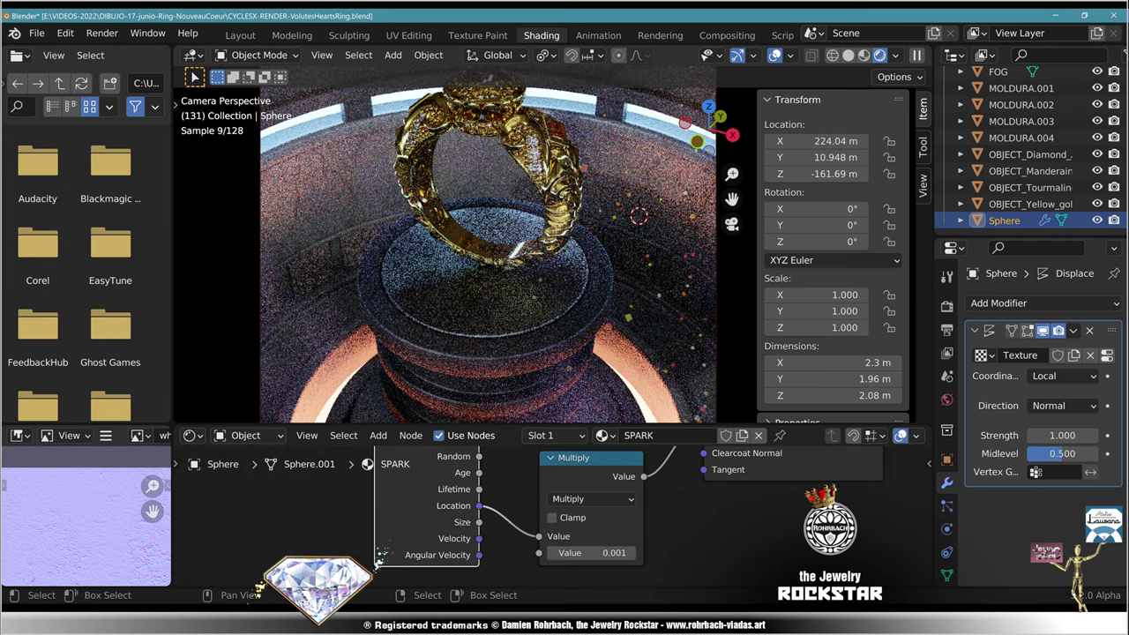
Step: Connect the Particle Info node's Random output to the Multiply node and set the multiplier to 0.1
drag(408, 490, 387, 551)
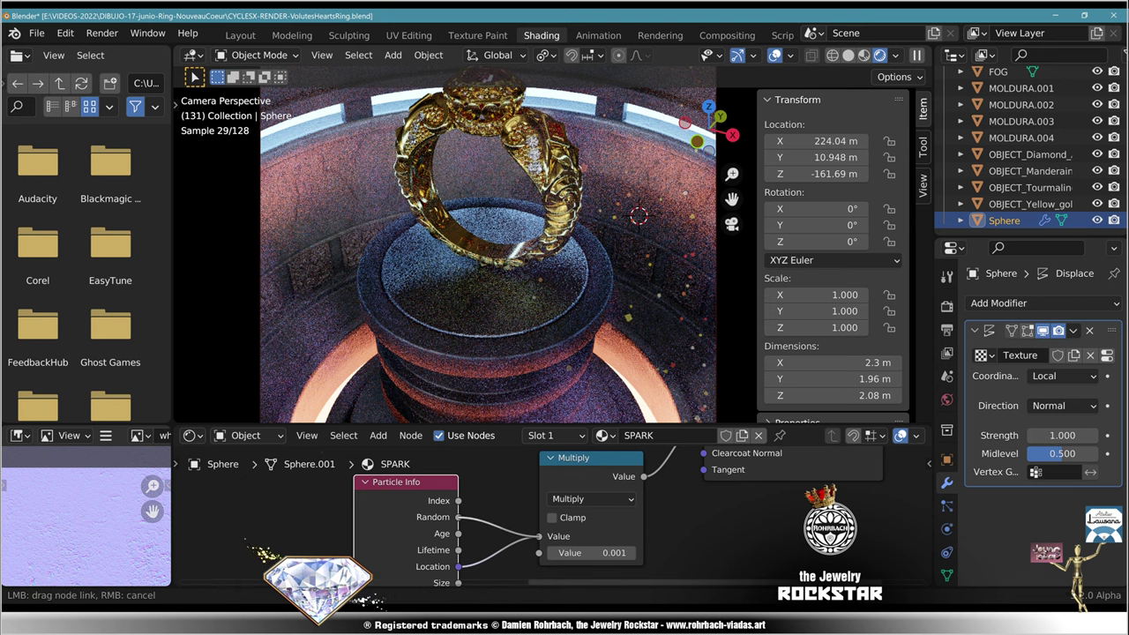
key(ctrl+z)
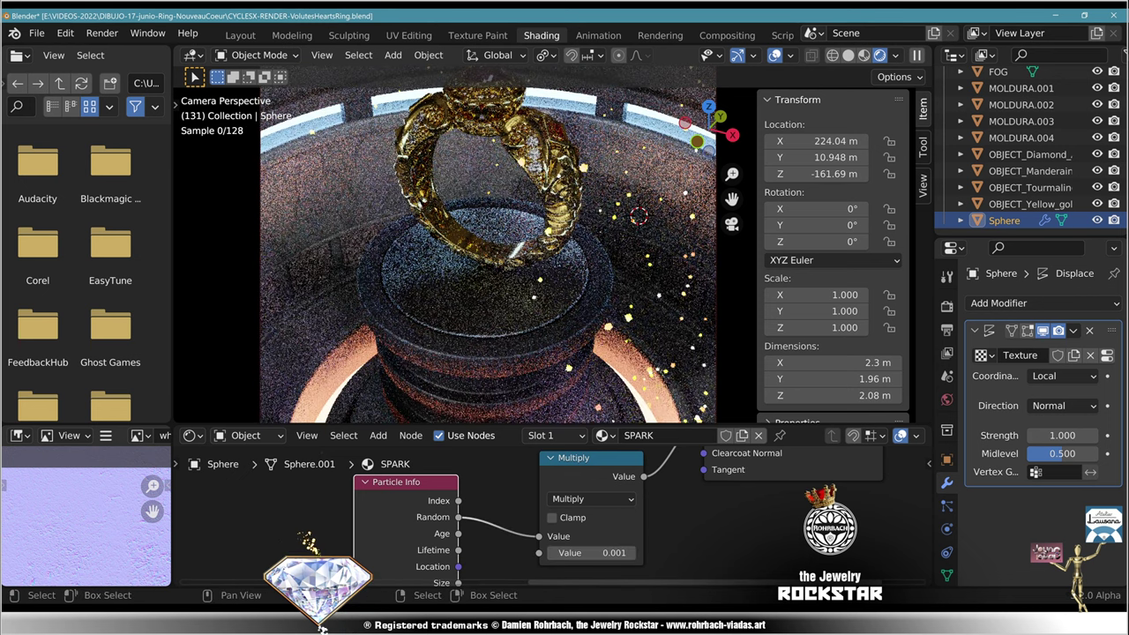
click(593, 553)
text(.1)
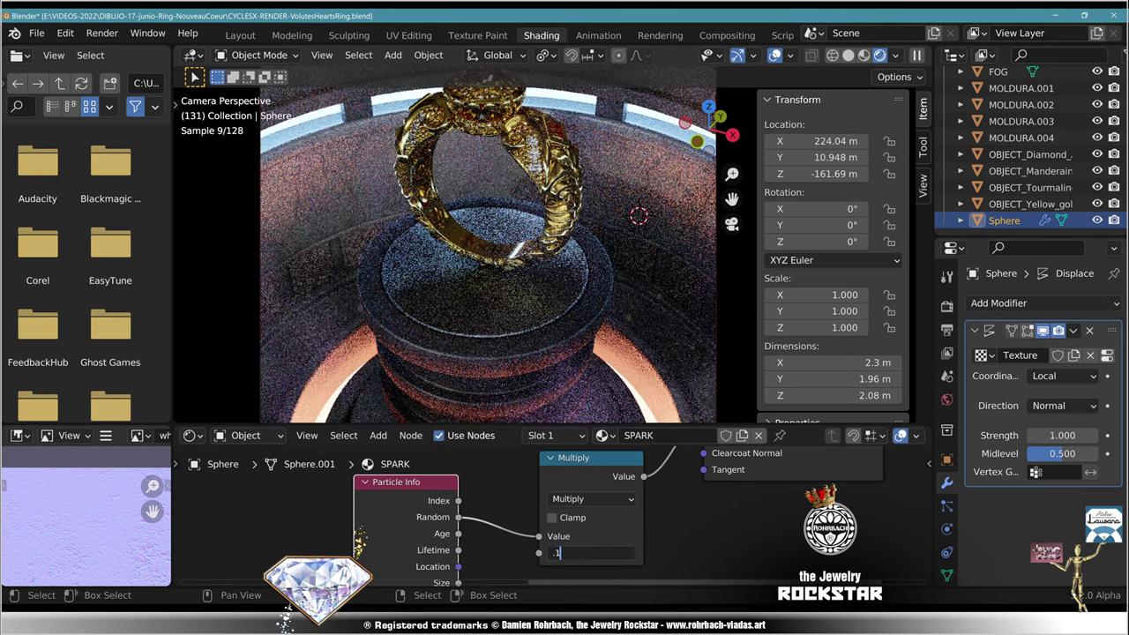
key(Return)
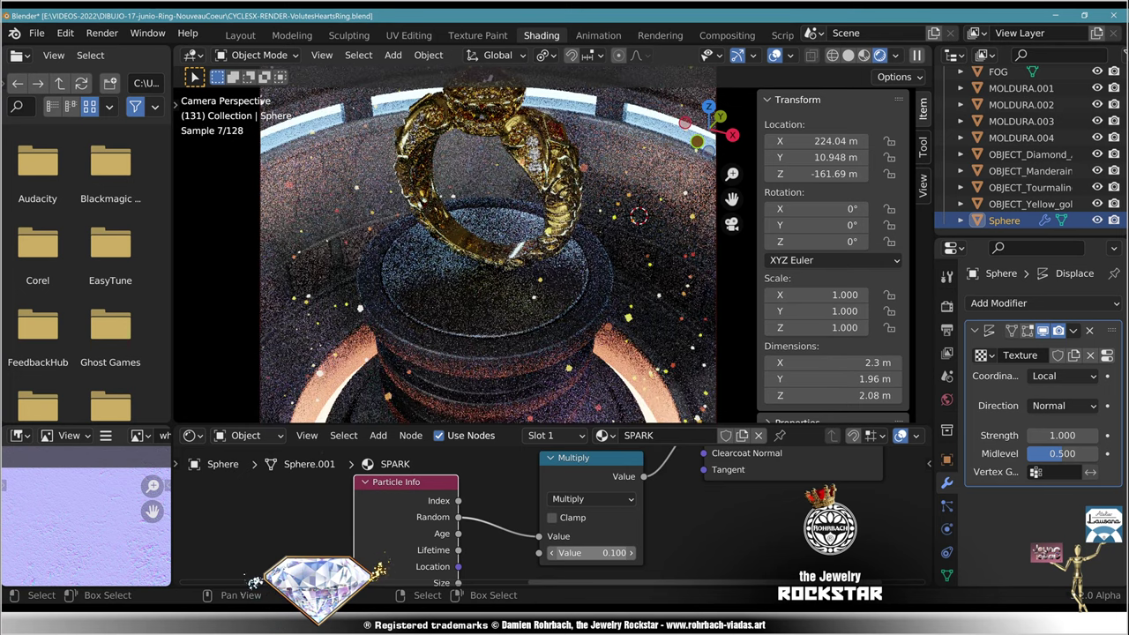
scroll(552, 242, down, 2)
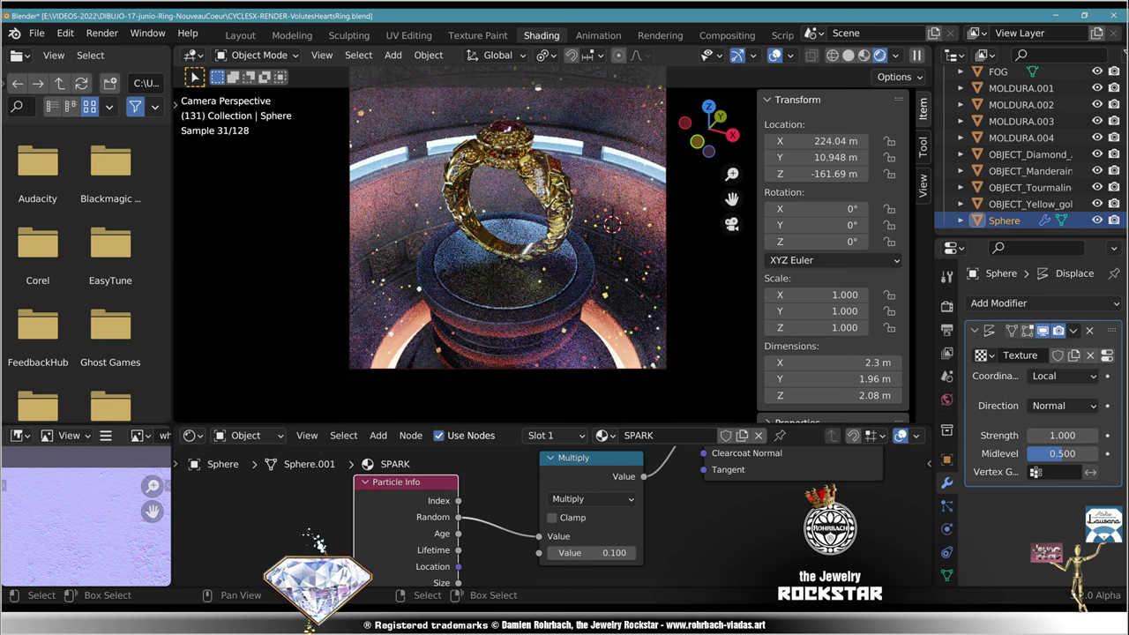
middle_drag(360, 489, 331, 543)
scroll(552, 242, up, 2)
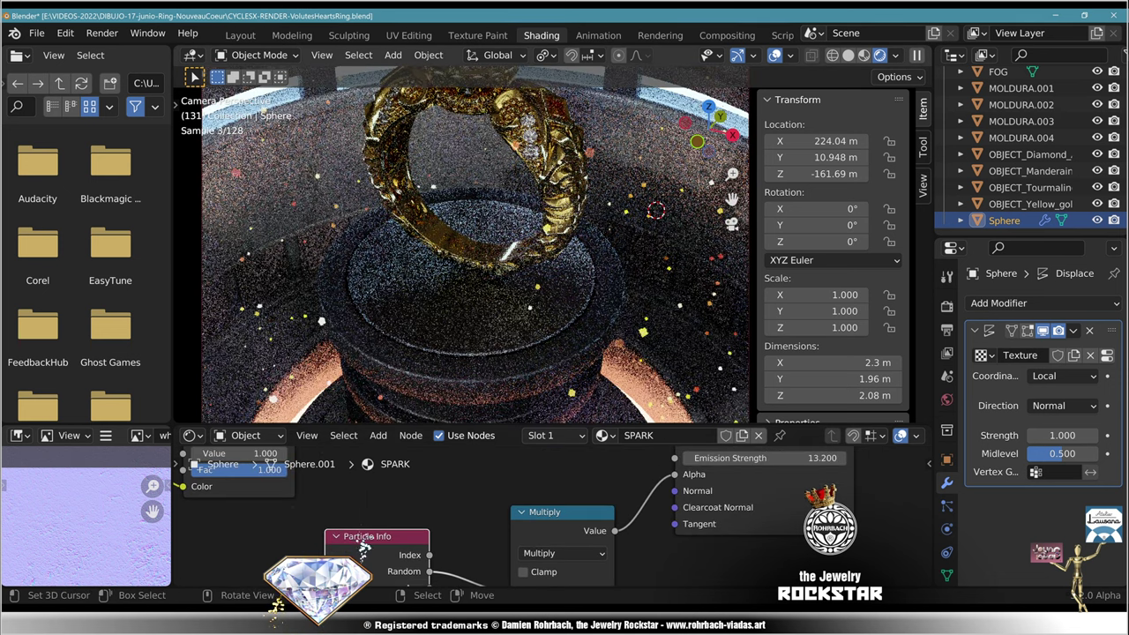
Step: Select the particle-emitting circle and set its particle render Scale to 0.15 and Scale Randomness to 1
click(946, 506)
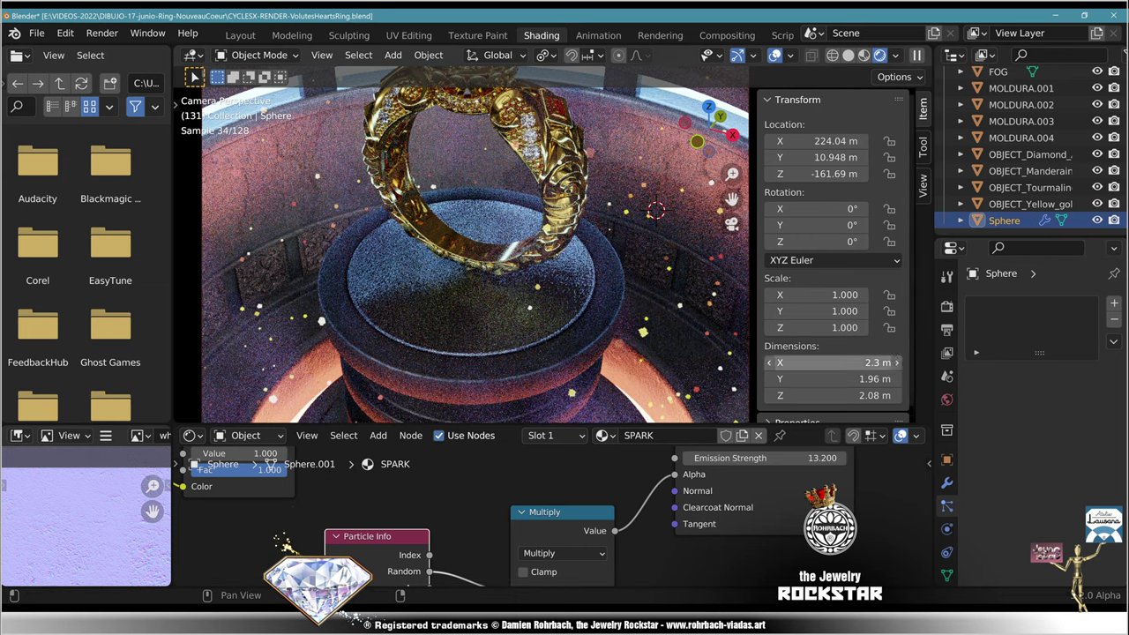
right_click(643, 333)
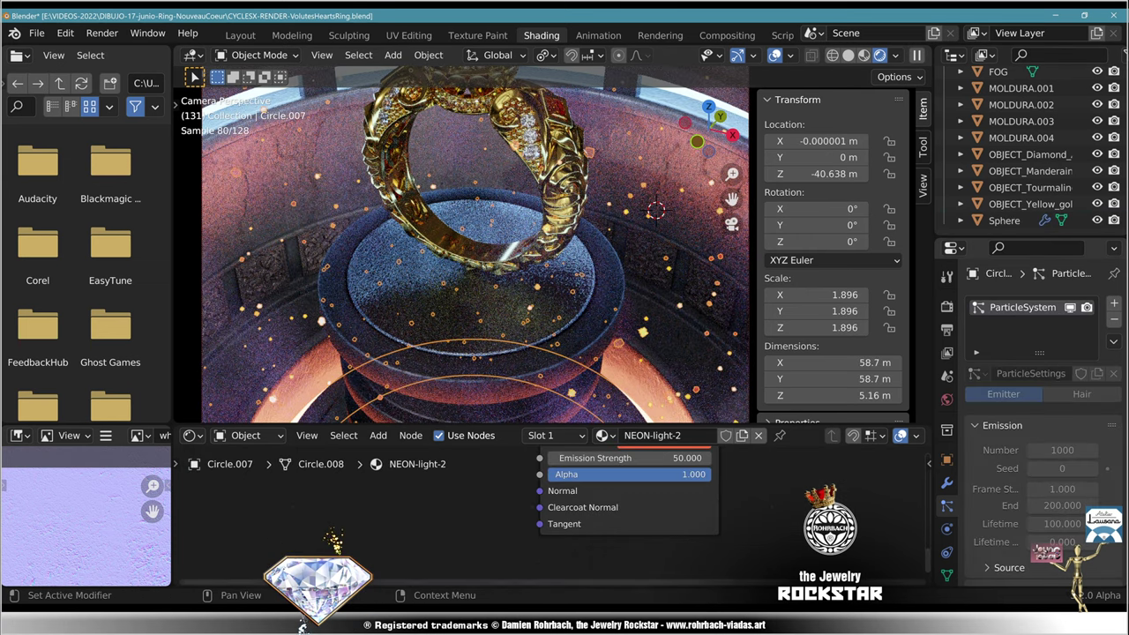
scroll(1041, 414, down, 7)
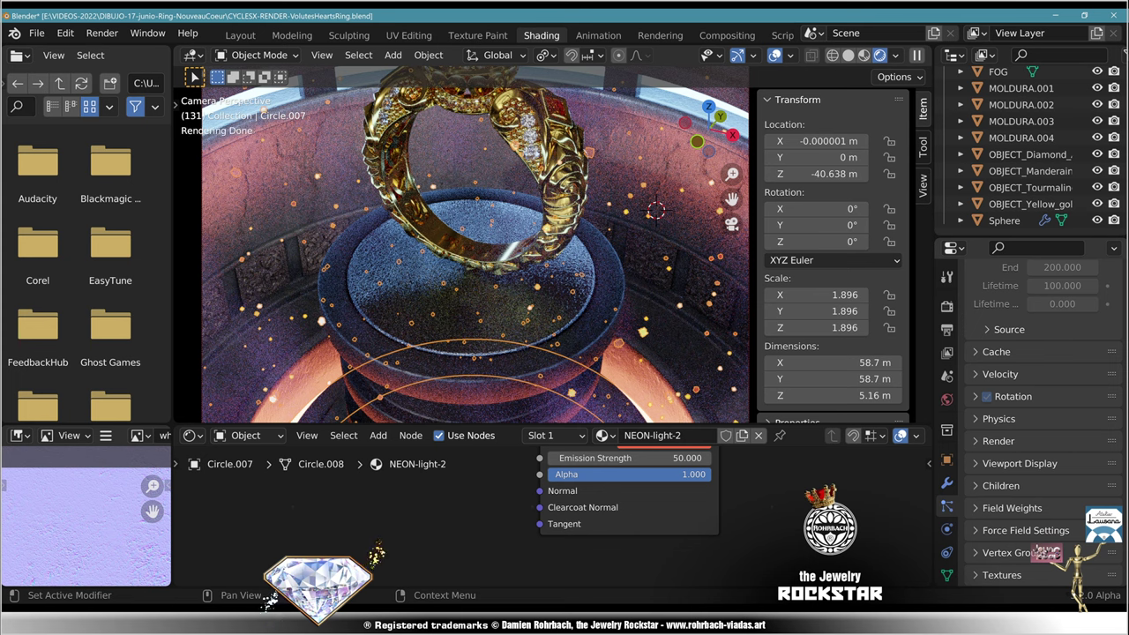
click(999, 441)
scroll(1015, 441, down, 2)
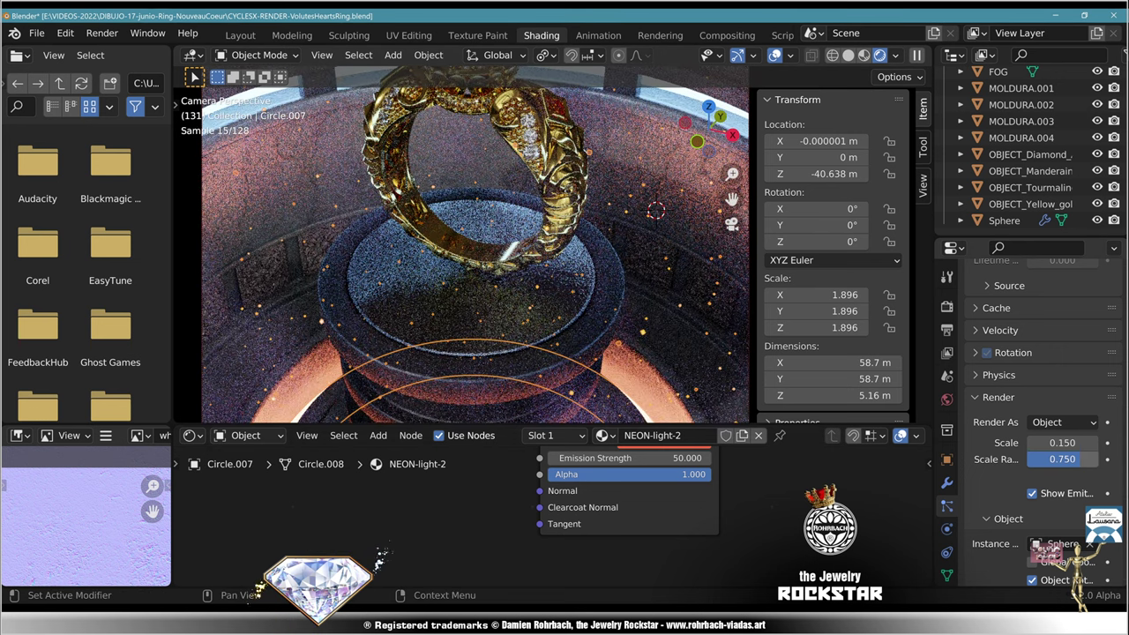
key(Return)
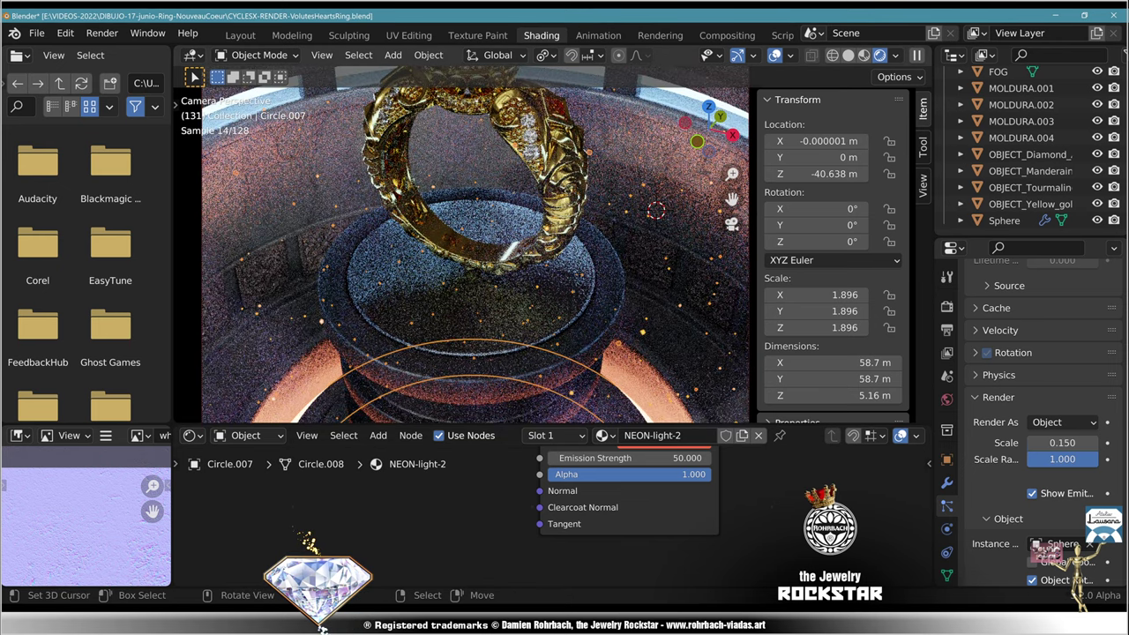
Step: Deselect all objects, frame the whole ring in the camera view, and save the blend file again
scroll(553, 244, down, 4)
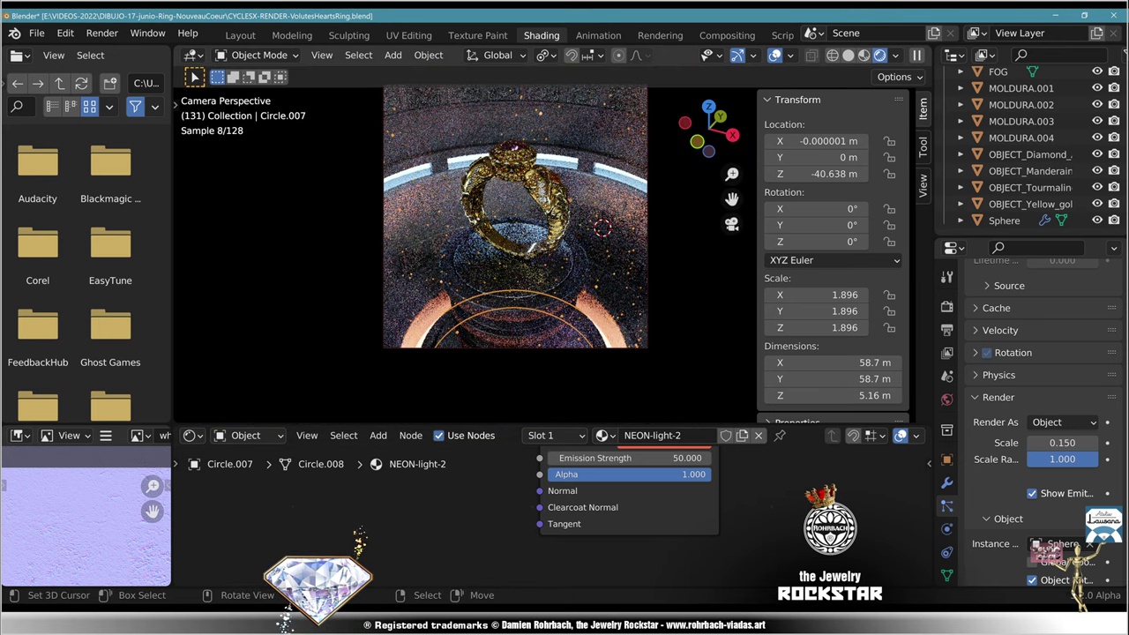
key(alt+a)
shift+middle_drag(553, 244, 542, 297)
scroll(553, 244, up, 2)
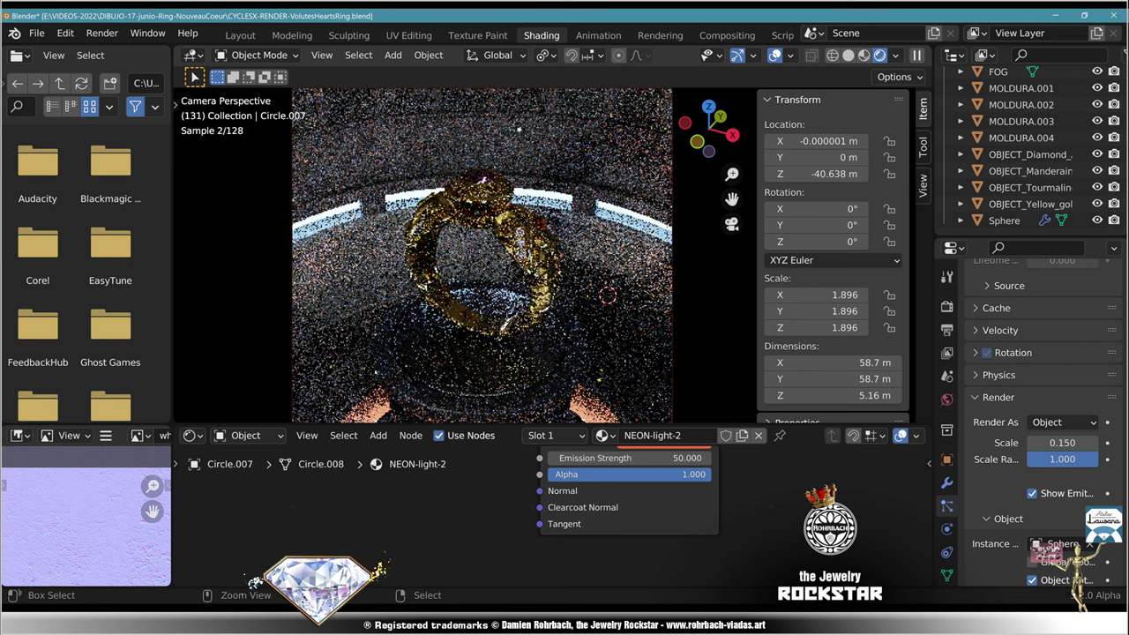
key(ctrl+s)
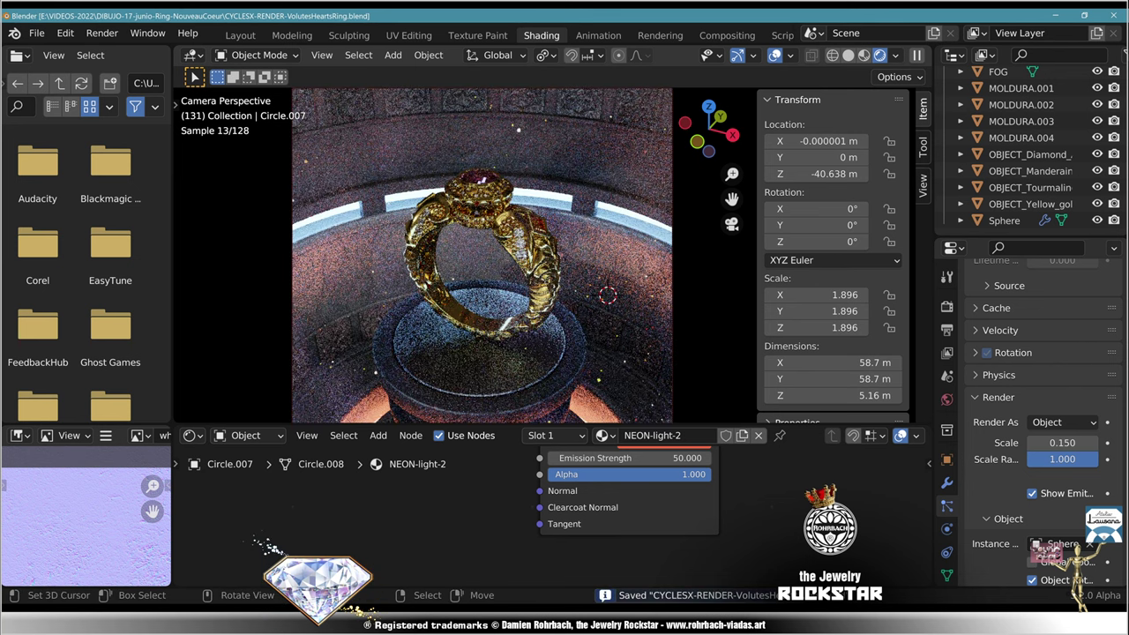
Step: Select the Sphere and set the multiplier of the SPARK material's Multiply node to 5
click(1004, 220)
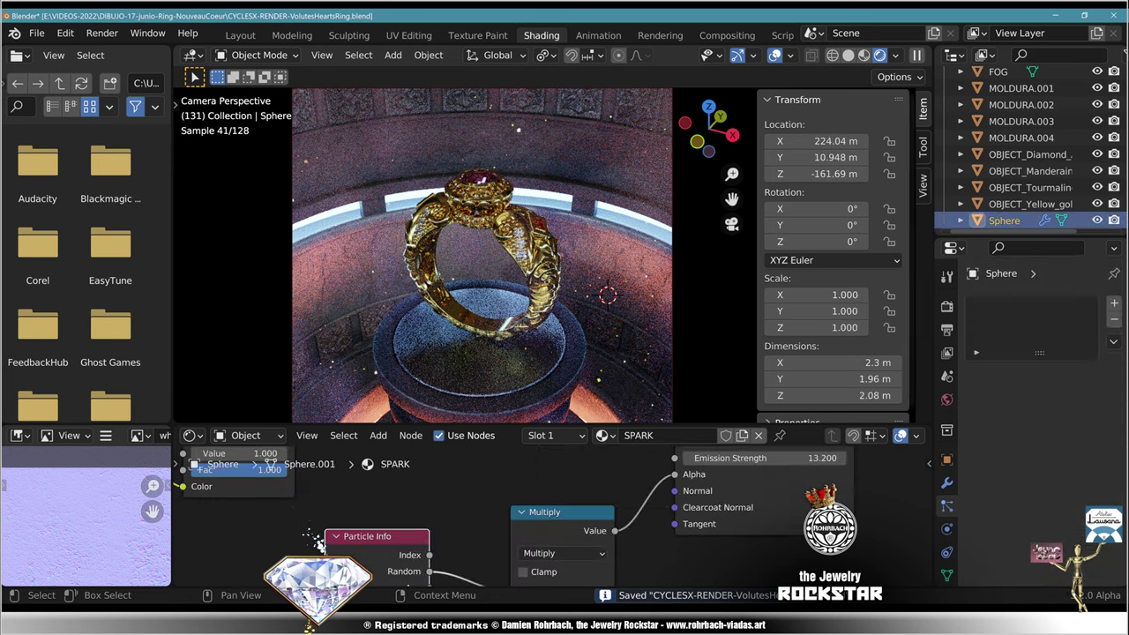
middle_drag(494, 551, 553, 486)
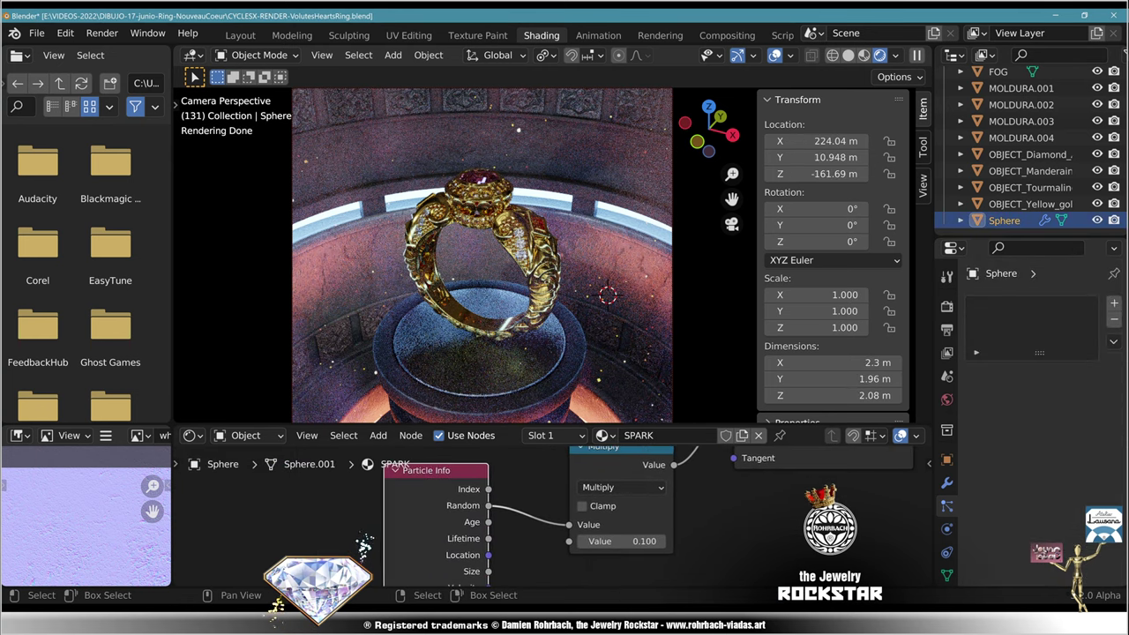
scroll(554, 517, up, 2)
click(654, 553)
text(5)
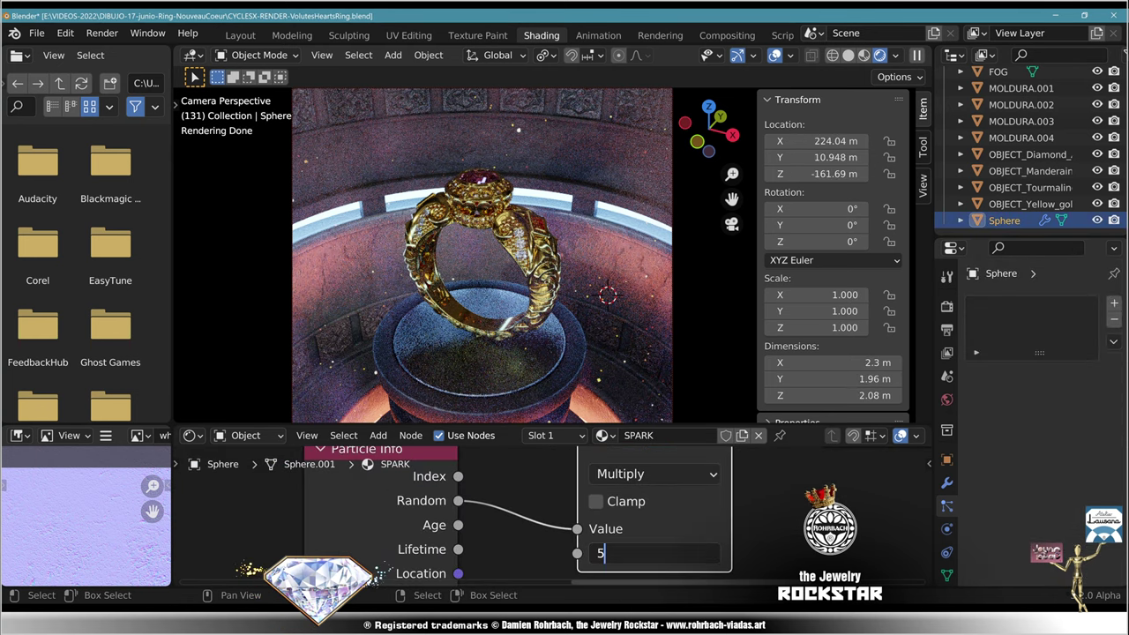
key(Return)
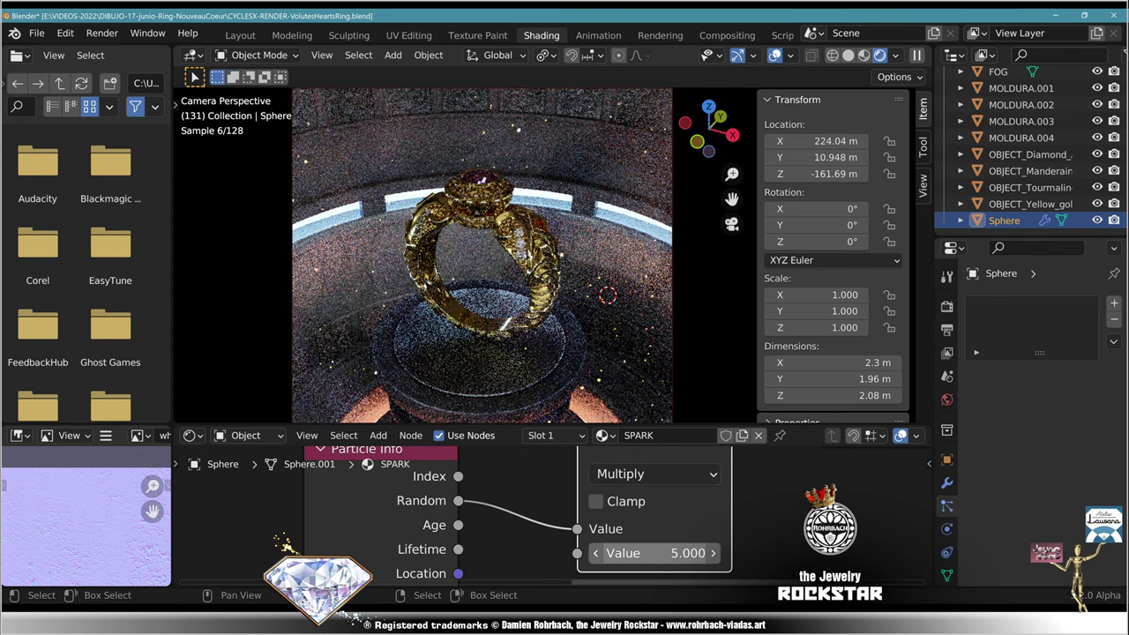
Step: Reconnect the Multiply output from Alpha to Emission Strength, move the Particle Info and Multiply nodes closer together, and save the file
scroll(513, 571, down, 2)
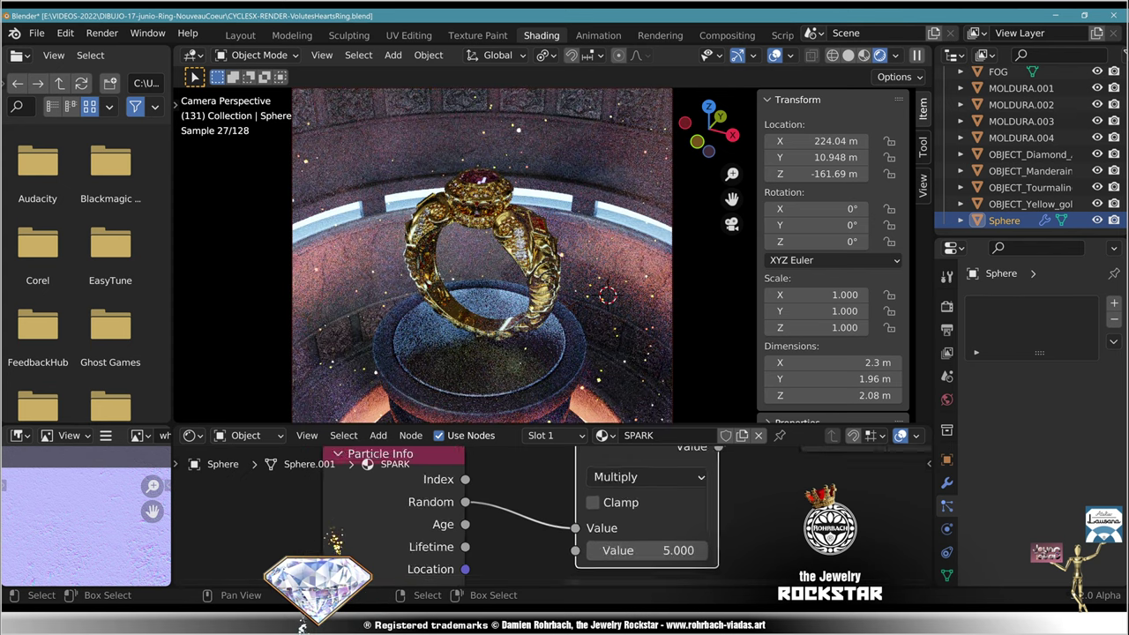
middle_drag(521, 529, 492, 570)
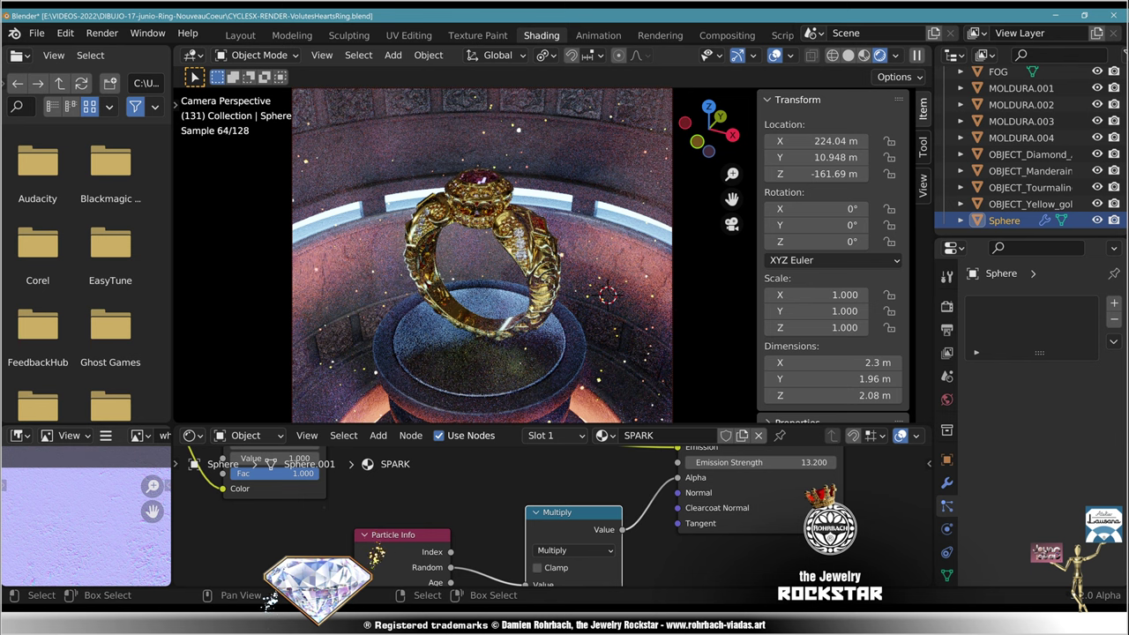
drag(678, 477, 678, 544)
middle_drag(648, 550, 696, 468)
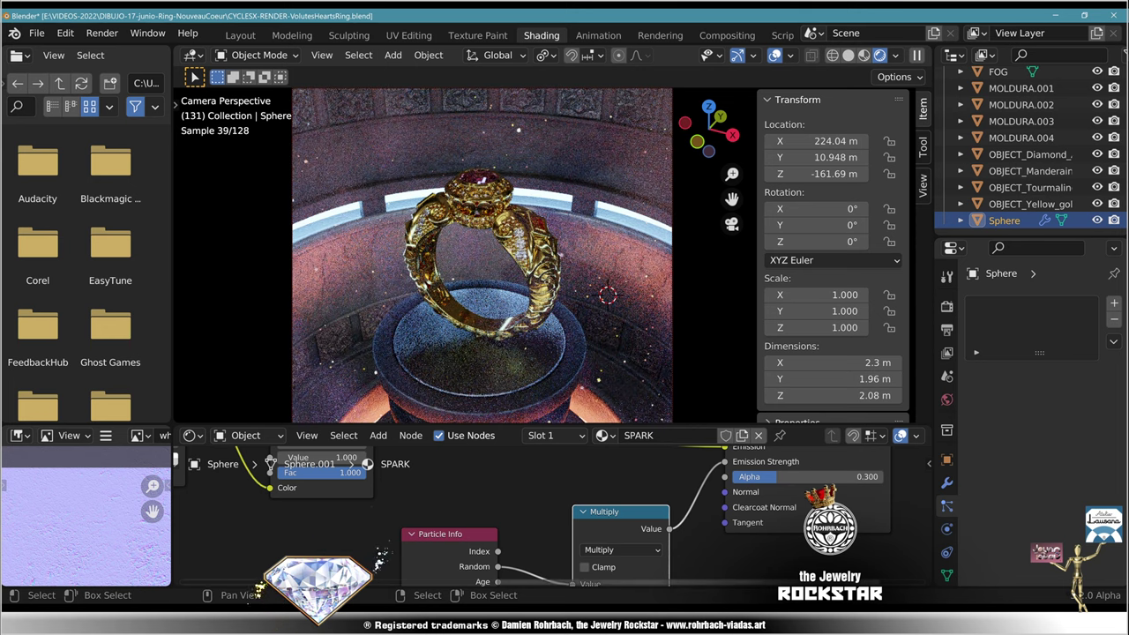
drag(446, 534, 453, 497)
drag(608, 512, 558, 486)
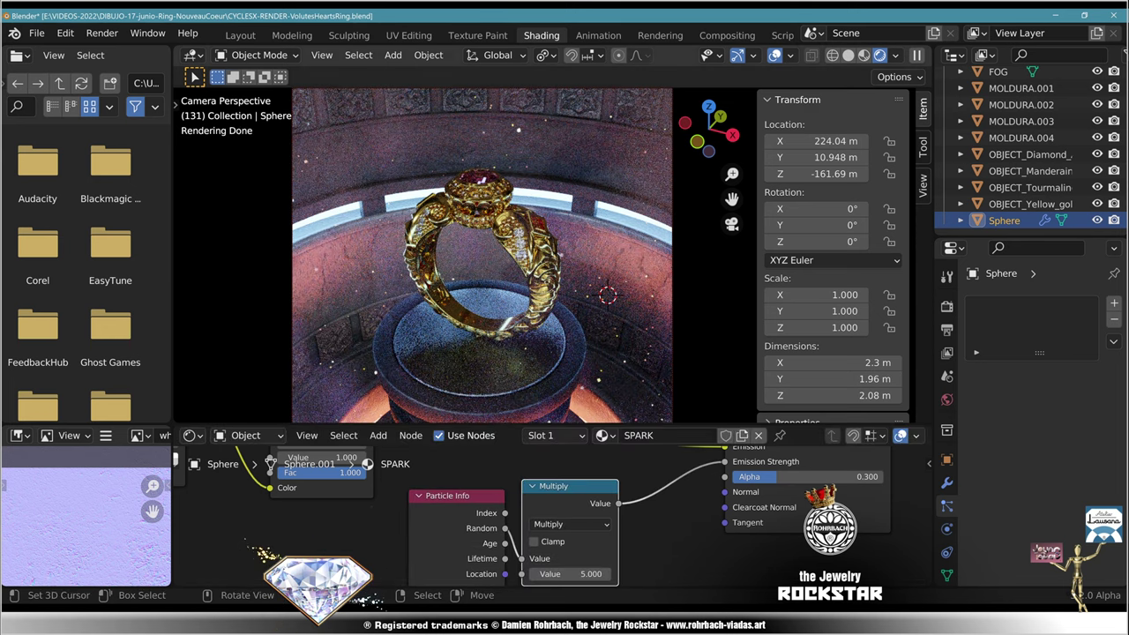
key(ctrl+s)
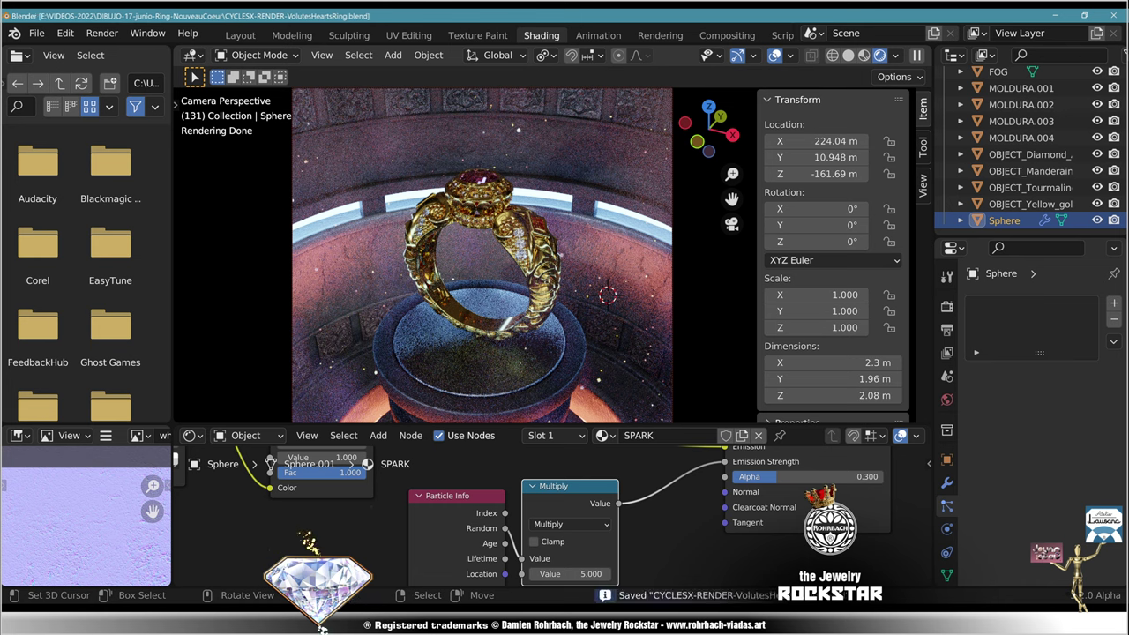
Step: Try a multiplier of 50 on the Multiply node driving the spark Emission Strength
middle_drag(537, 565, 550, 517)
scroll(551, 517, up, 3)
double_click(582, 530)
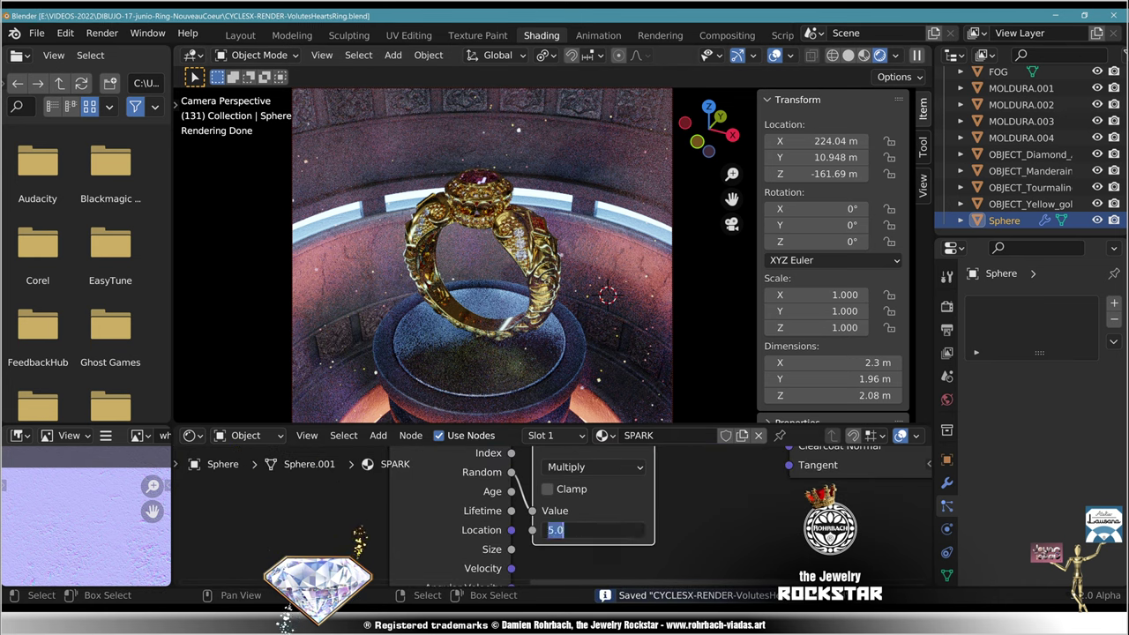
text(50)
key(Return)
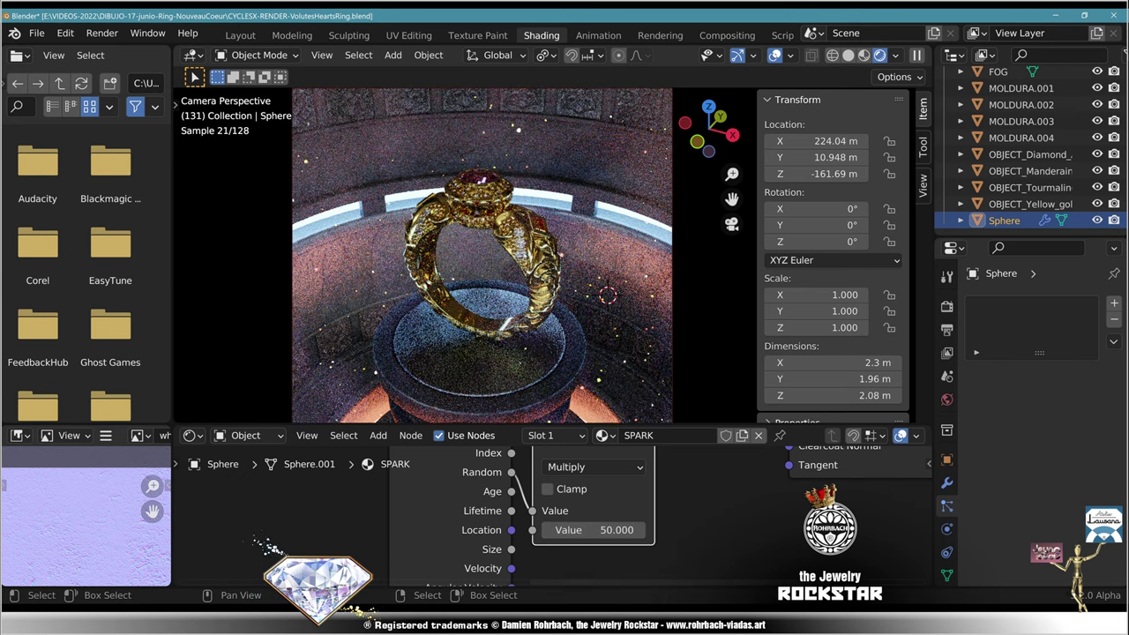
Step: Try feeding the Particle Info Age output into the Multiply node, and set the multiplier to 5
drag(441, 512, 532, 511)
click(367, 465)
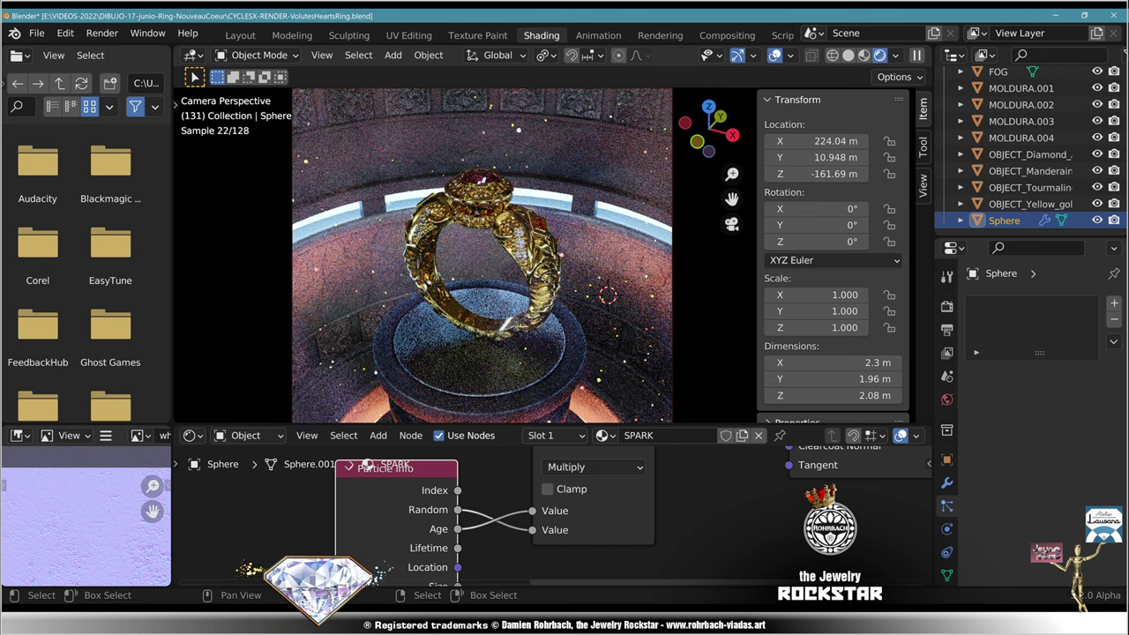
middle_drag(532, 520, 567, 513)
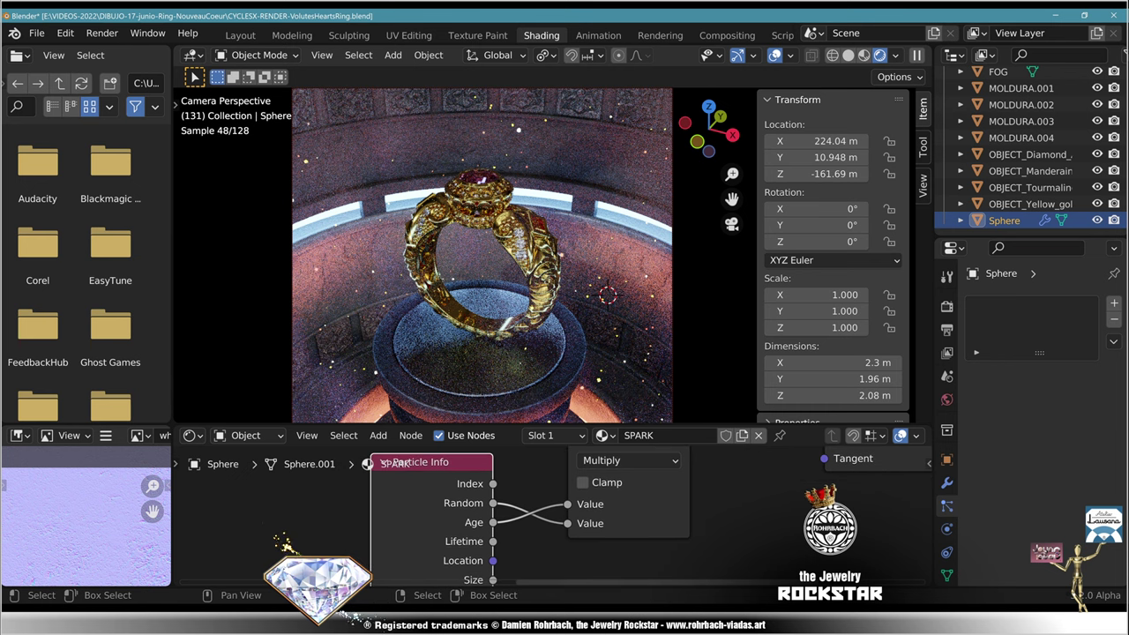
drag(568, 524, 540, 549)
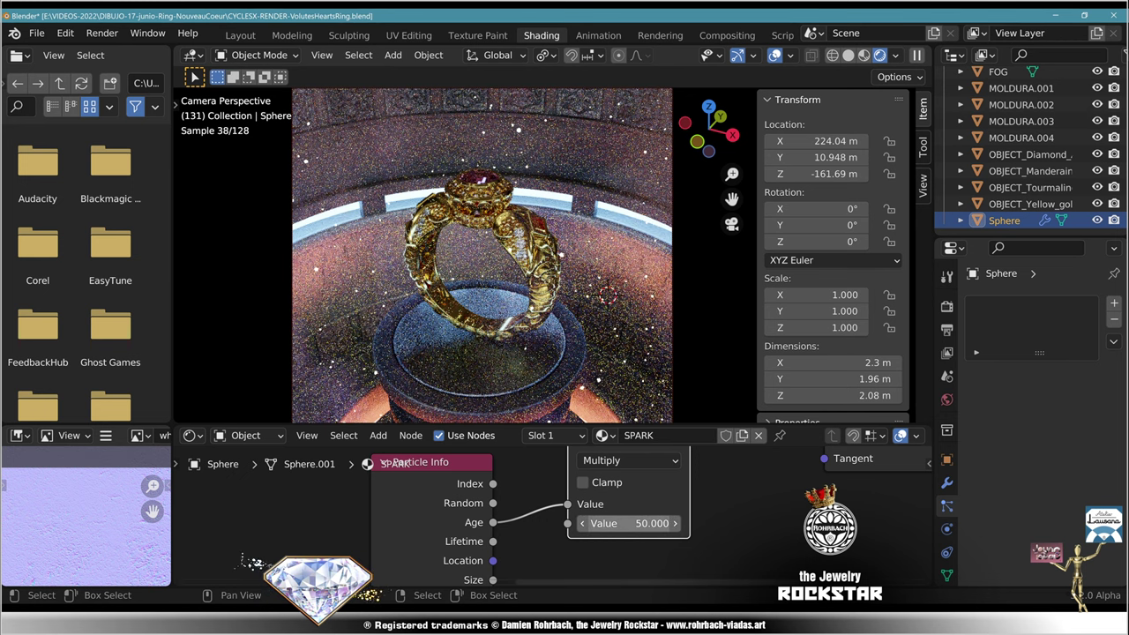
double_click(649, 524)
text(5)
key(Return)
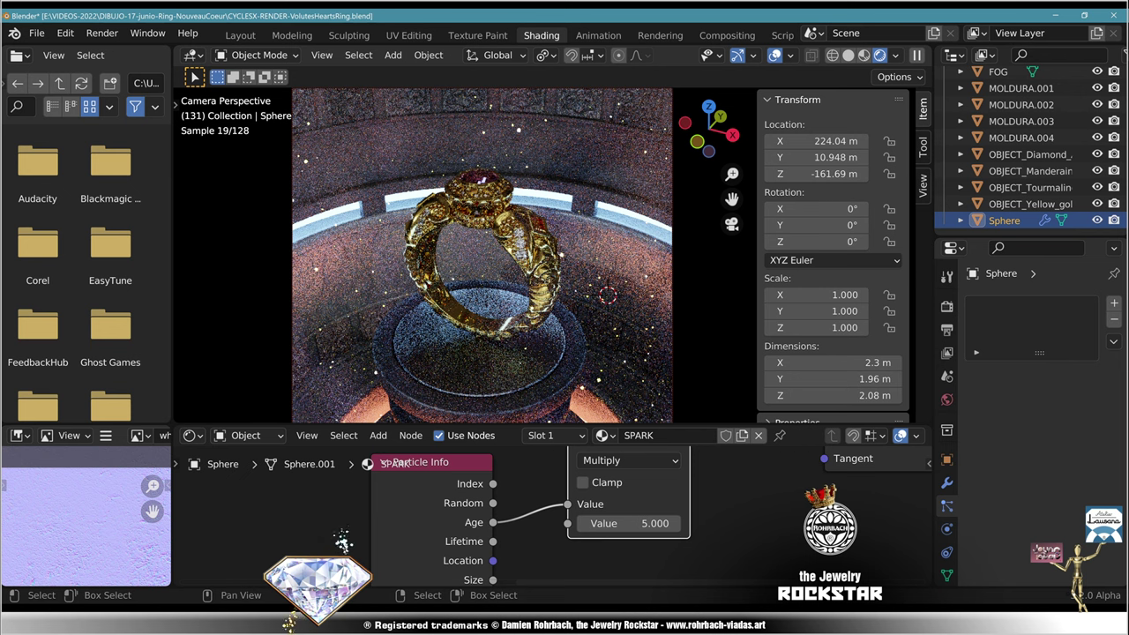
Step: Try the Index output as the Multiply input, and the Random output multiplied by Lifetime
drag(568, 505, 527, 530)
drag(493, 483, 567, 505)
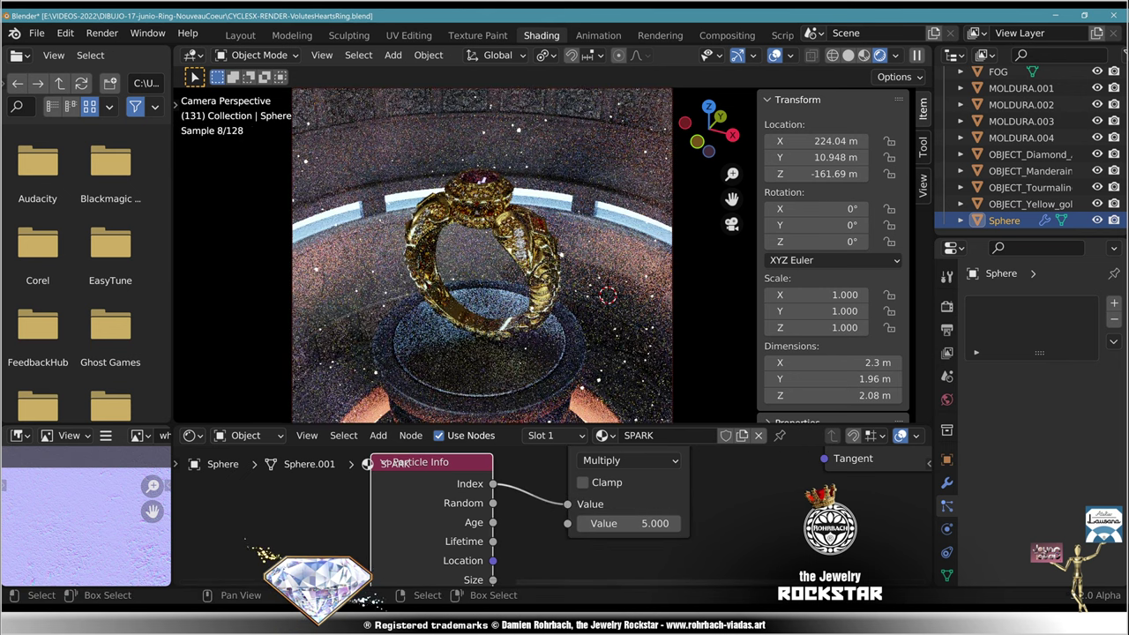
mouse_move(567, 504)
mouse_down()
mouse_move(531, 526)
mouse_move(568, 504)
mouse_up()
middle_drag(565, 524, 569, 502)
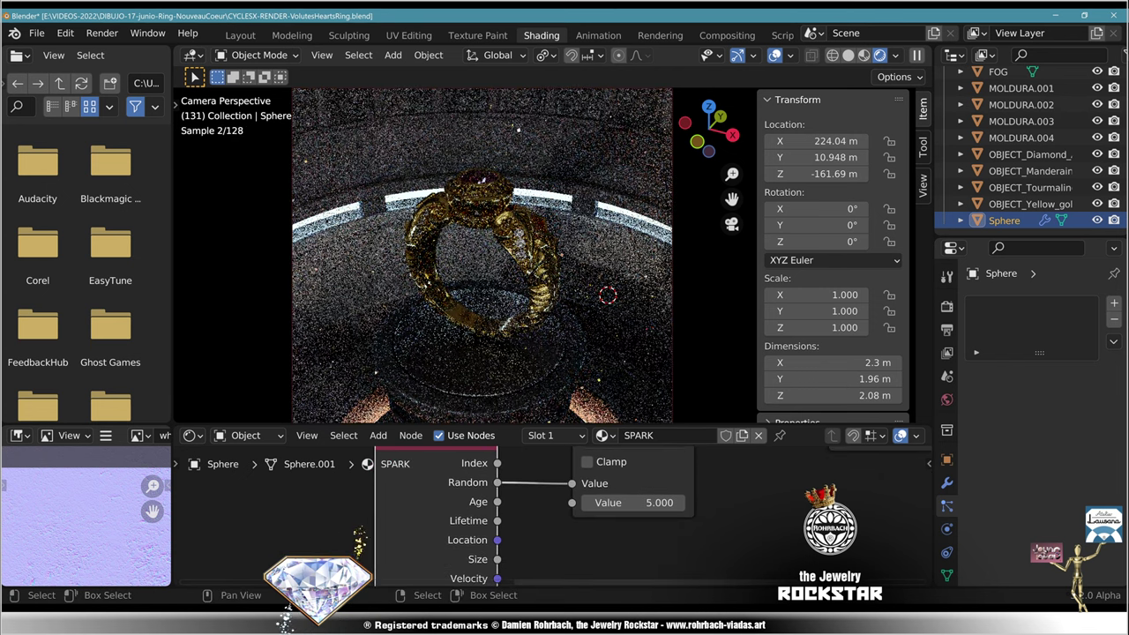
drag(498, 521, 571, 503)
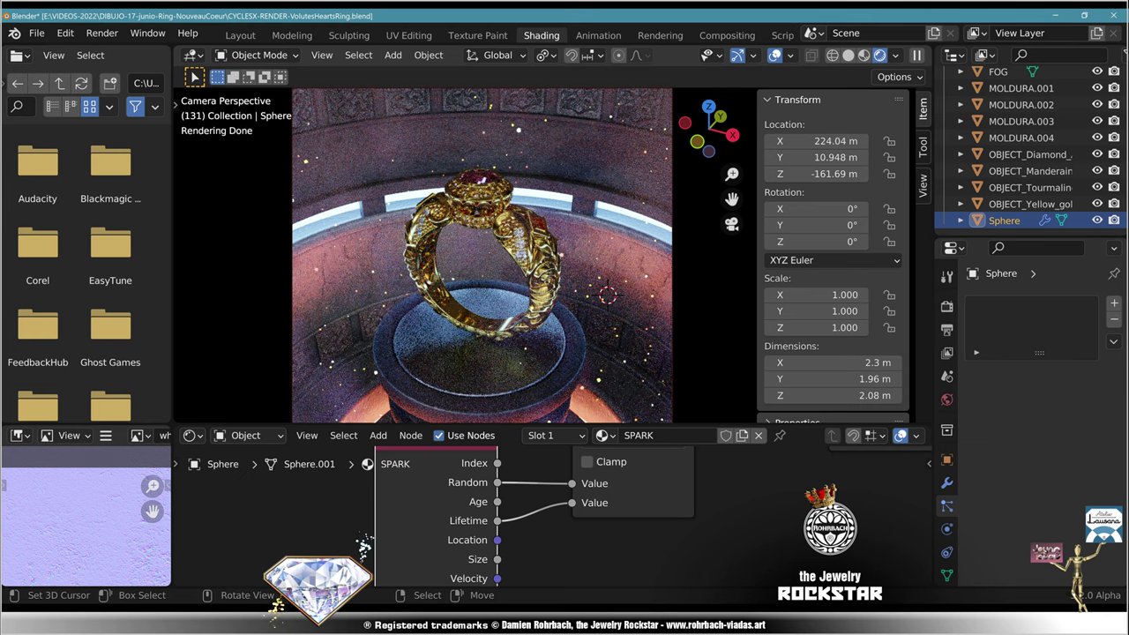
drag(572, 503, 533, 500)
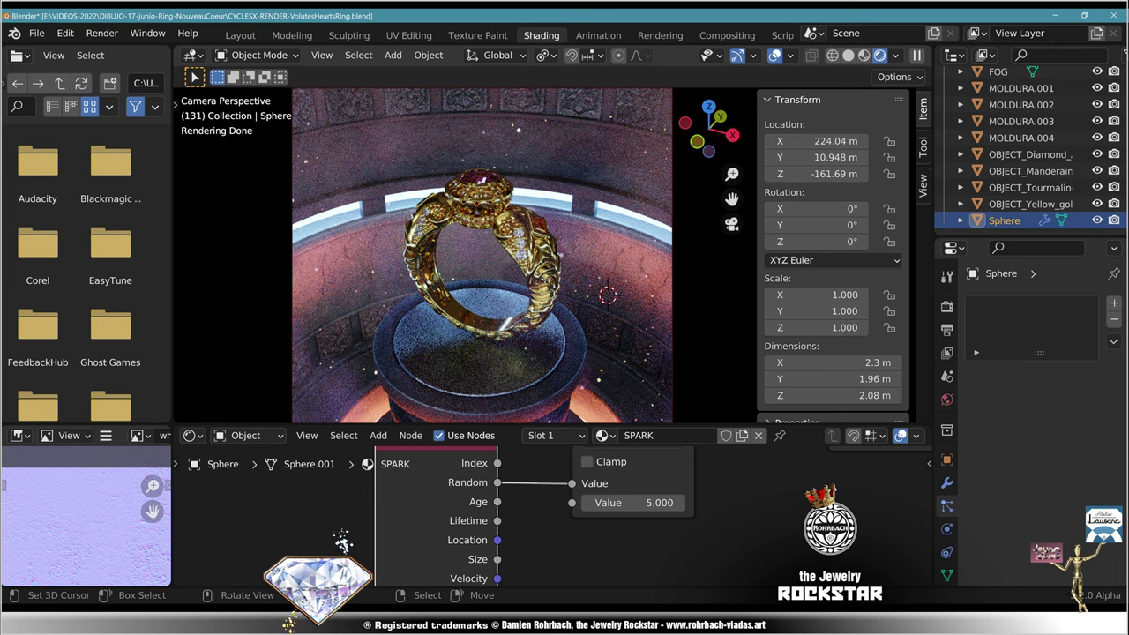
Step: Select the particle-emitting circle, set its particle render Scale to 0.25, and save the file
right_click(600, 168)
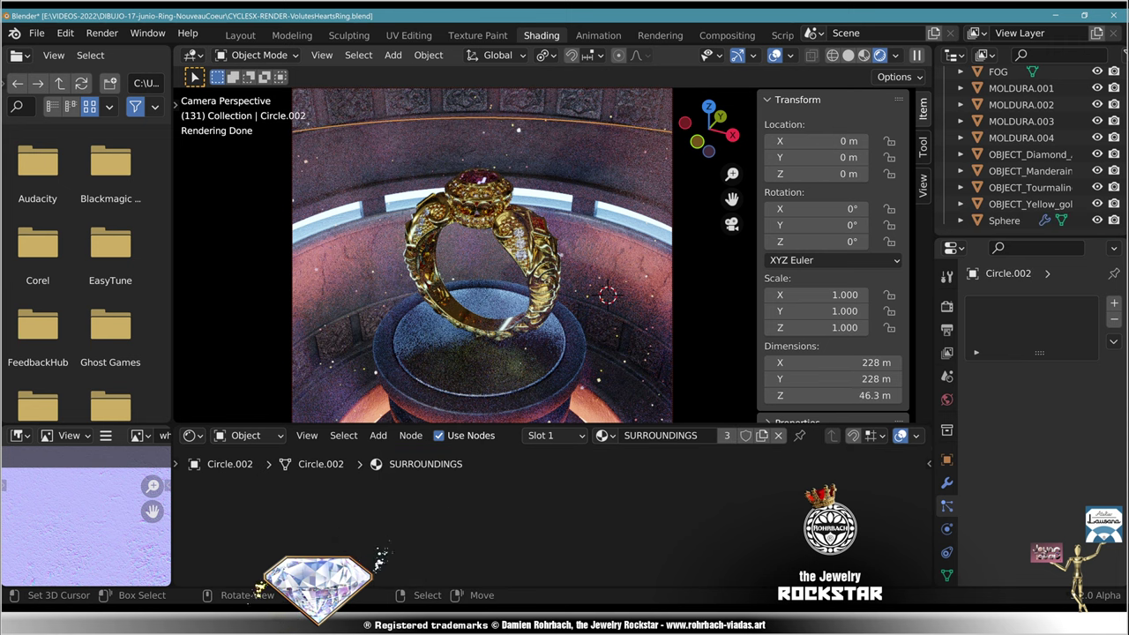
right_click(581, 408)
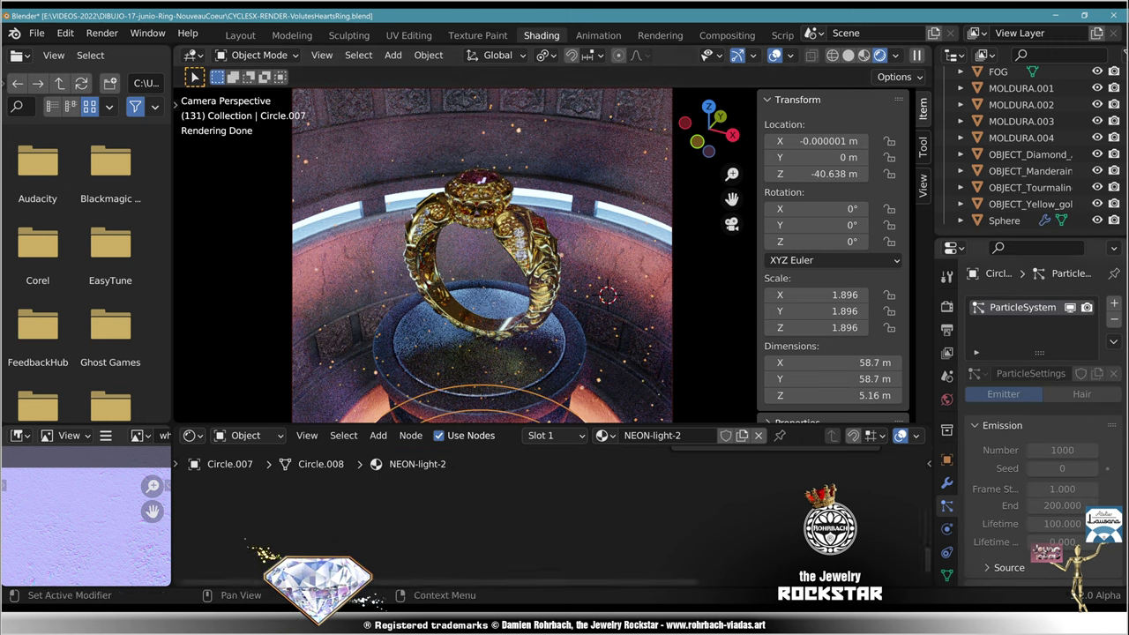
scroll(1040, 415, down, 9)
scroll(1041, 397, down, 1)
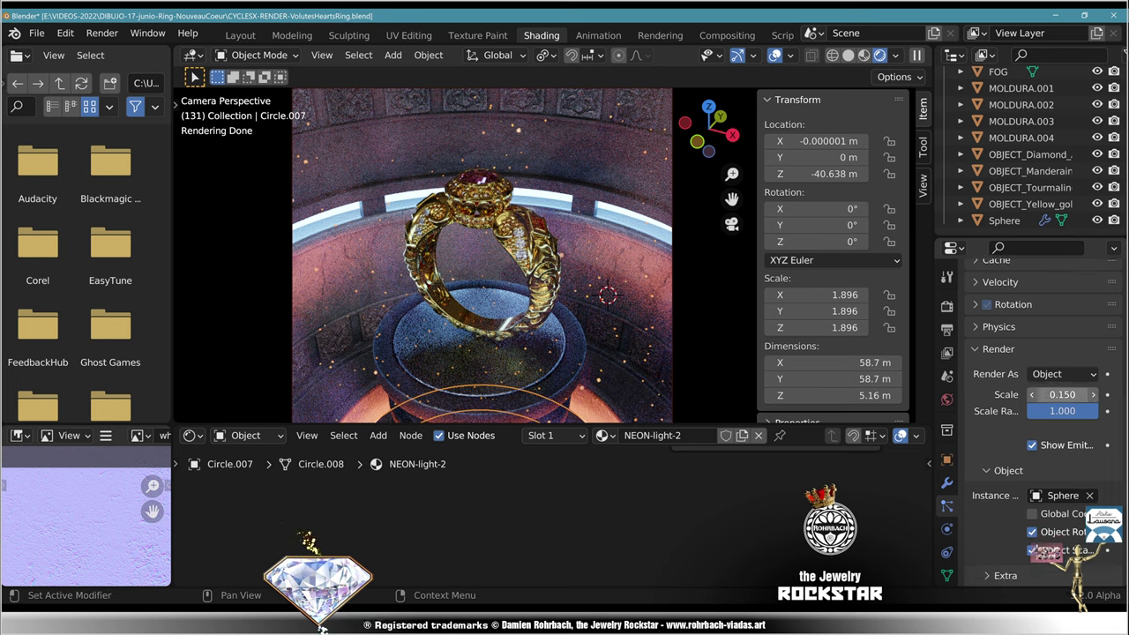
key(Return)
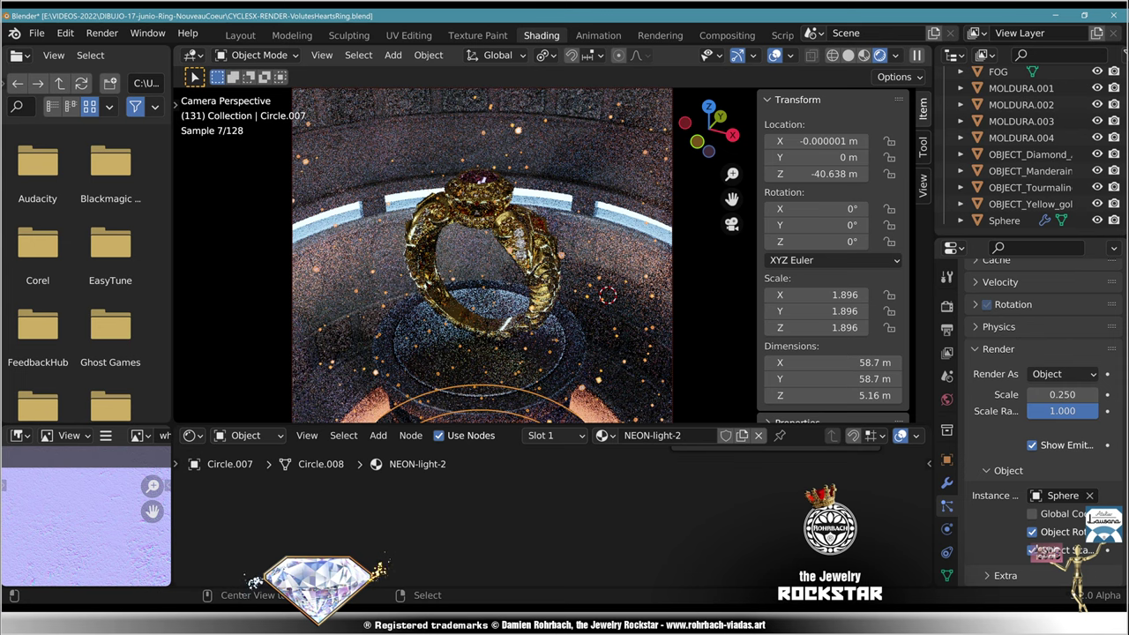
key(ctrl+s)
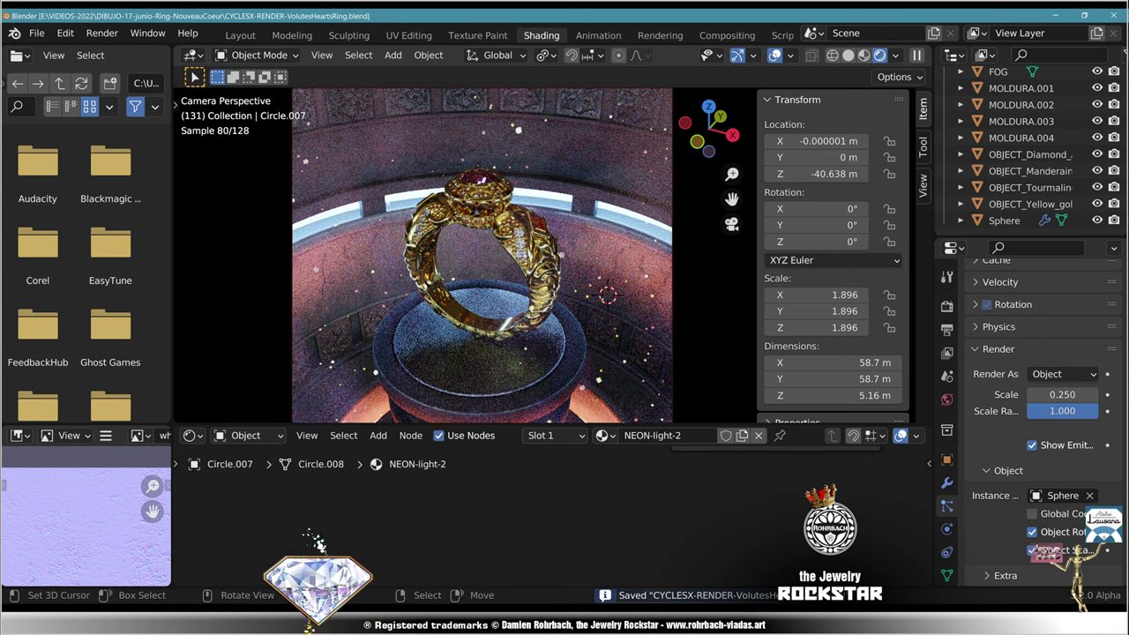
Step: Select the Sphere and set Saturation to 3 on the SPARK material's Hue Saturation Value node
click(1005, 220)
scroll(560, 517, down, 8)
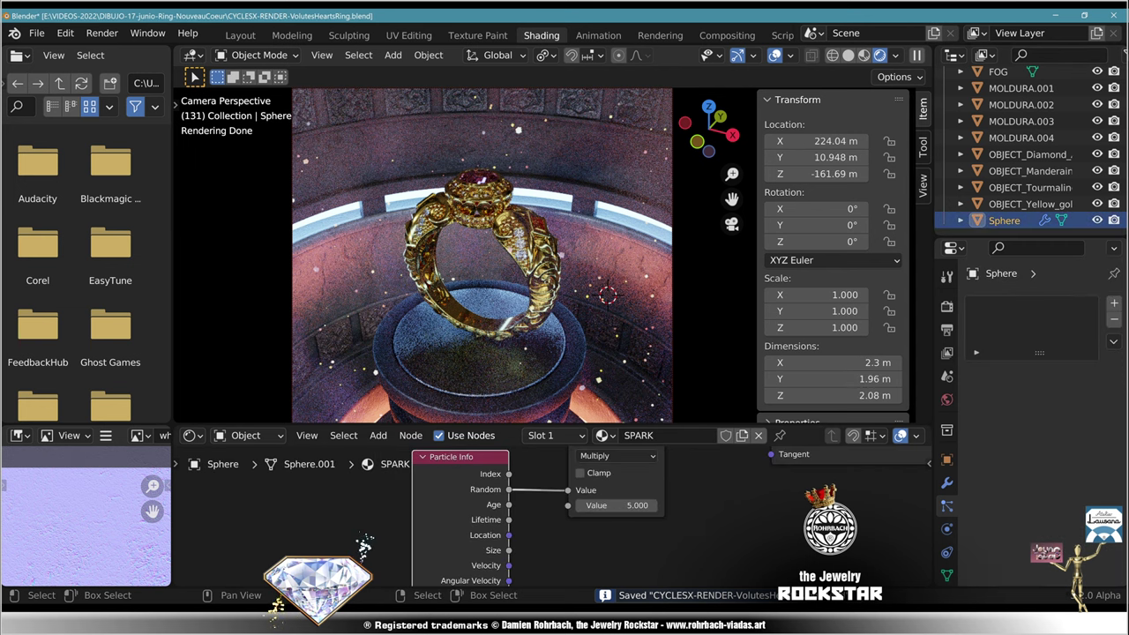
middle_drag(415, 464, 578, 574)
scroll(565, 511, up, 4)
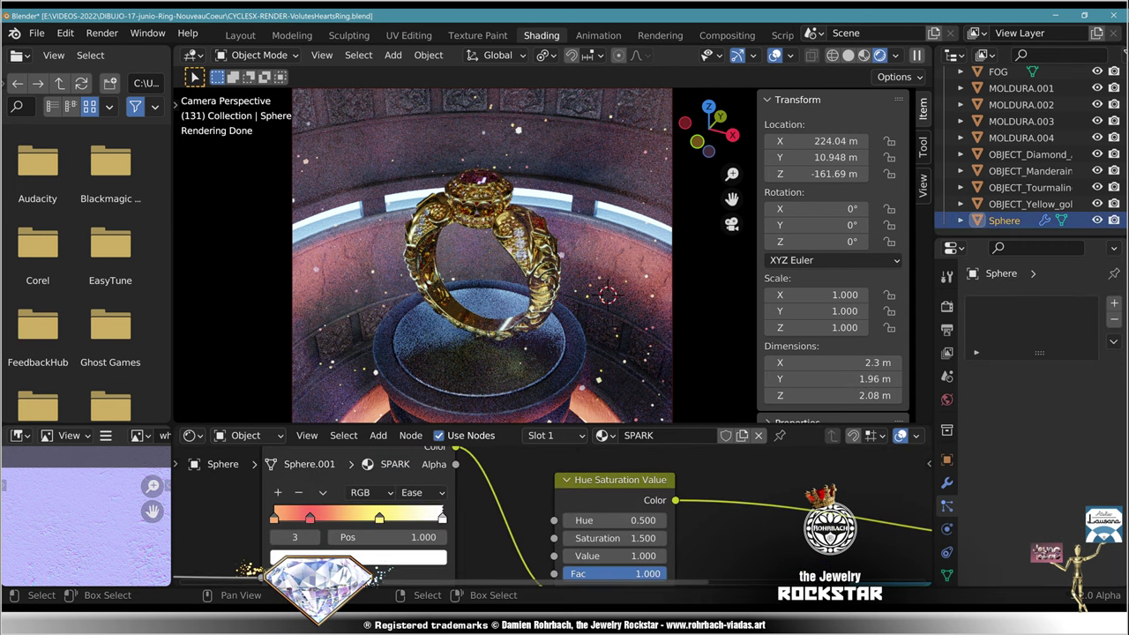
double_click(615, 538)
text(3)
key(Return)
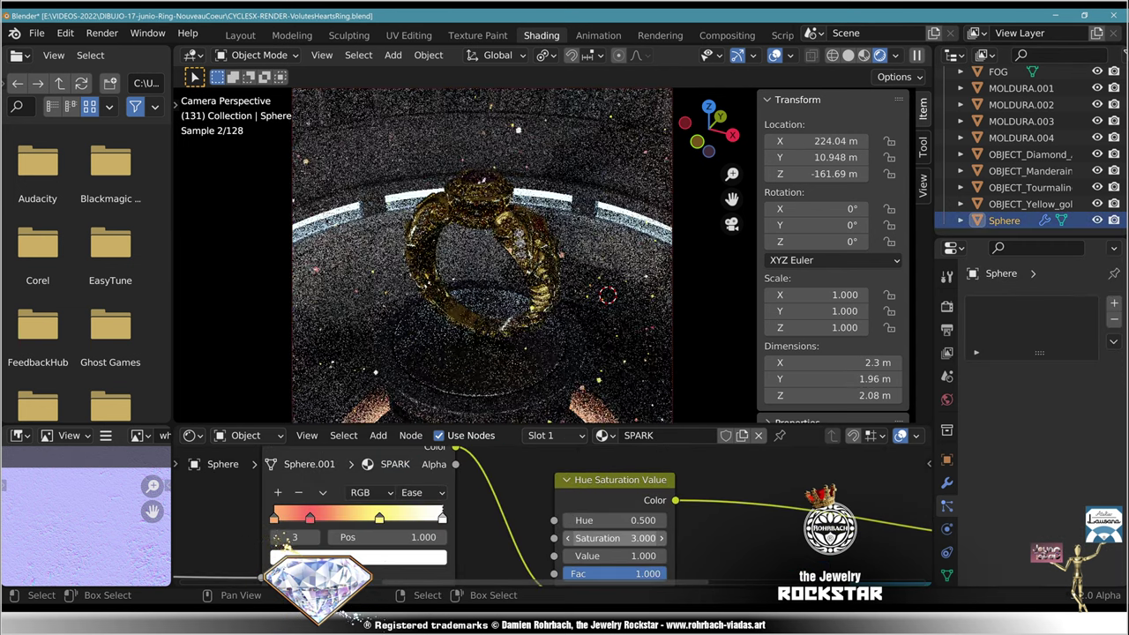
Step: Shift the ColorRamp's yellow stop toward the white end, move the red stop to position 0.606, and save the file
scroll(330, 542, up, 3)
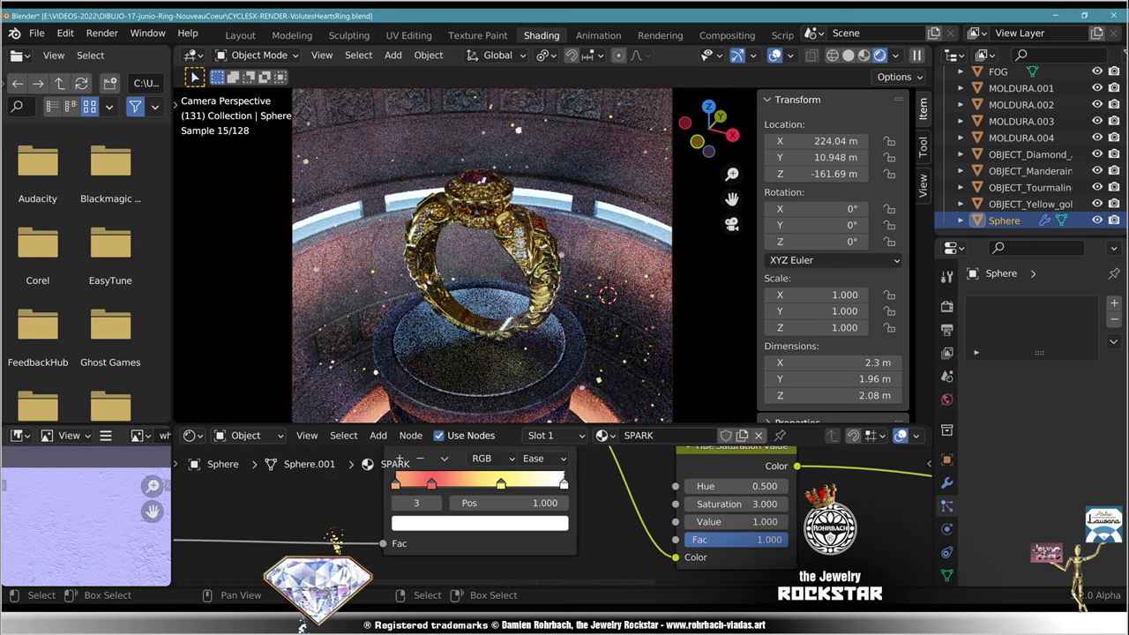
scroll(352, 543, up, 3)
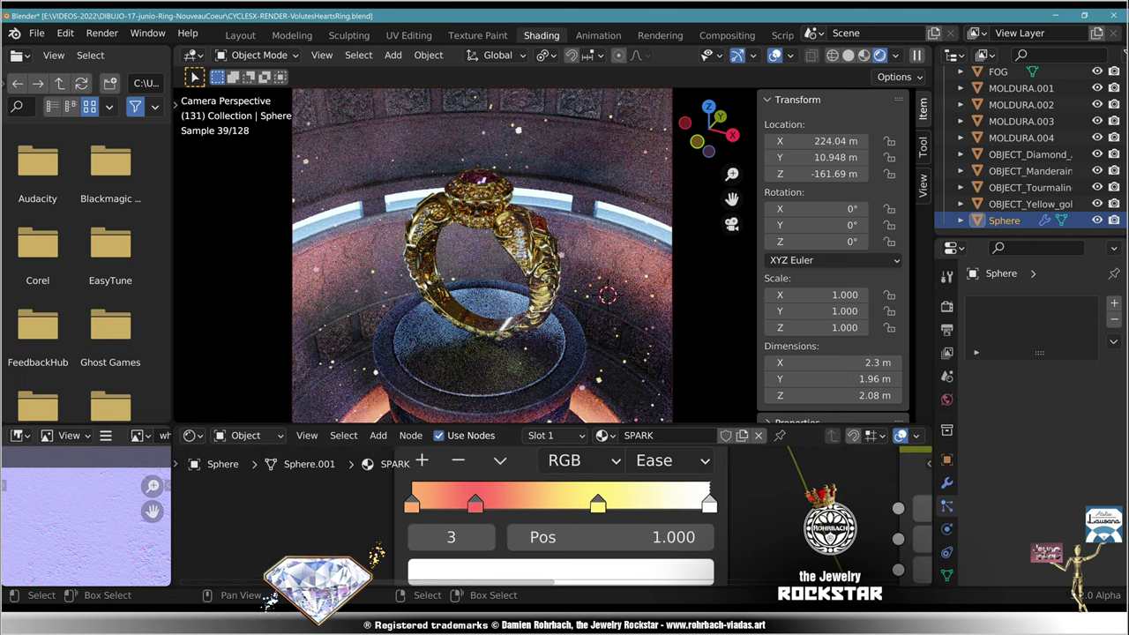
click(598, 505)
drag(598, 504, 655, 505)
drag(476, 505, 592, 504)
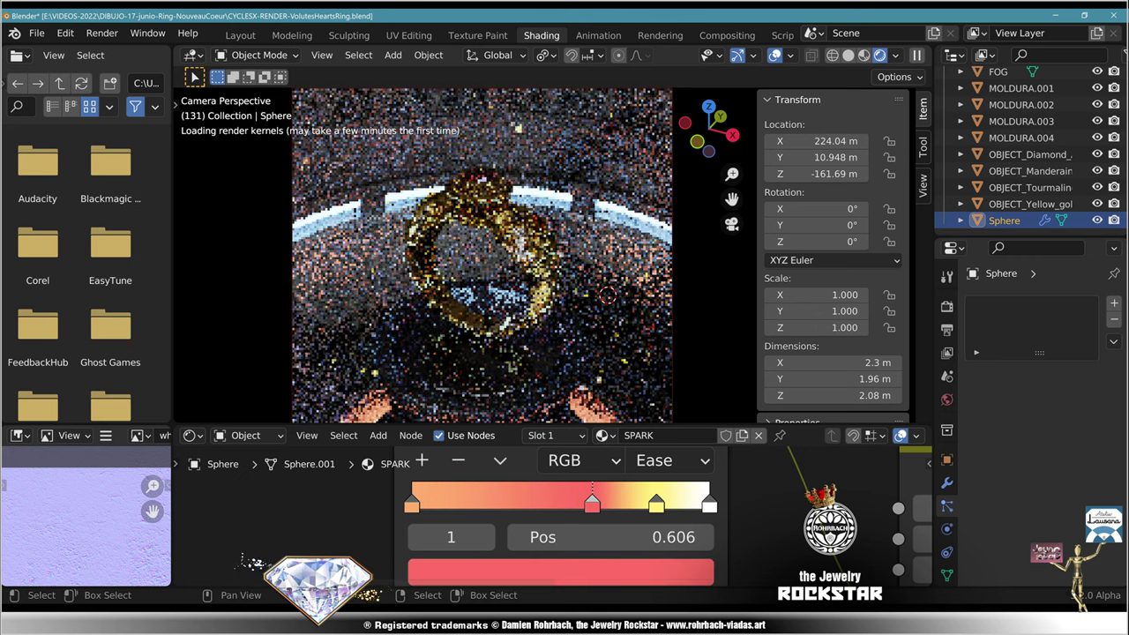
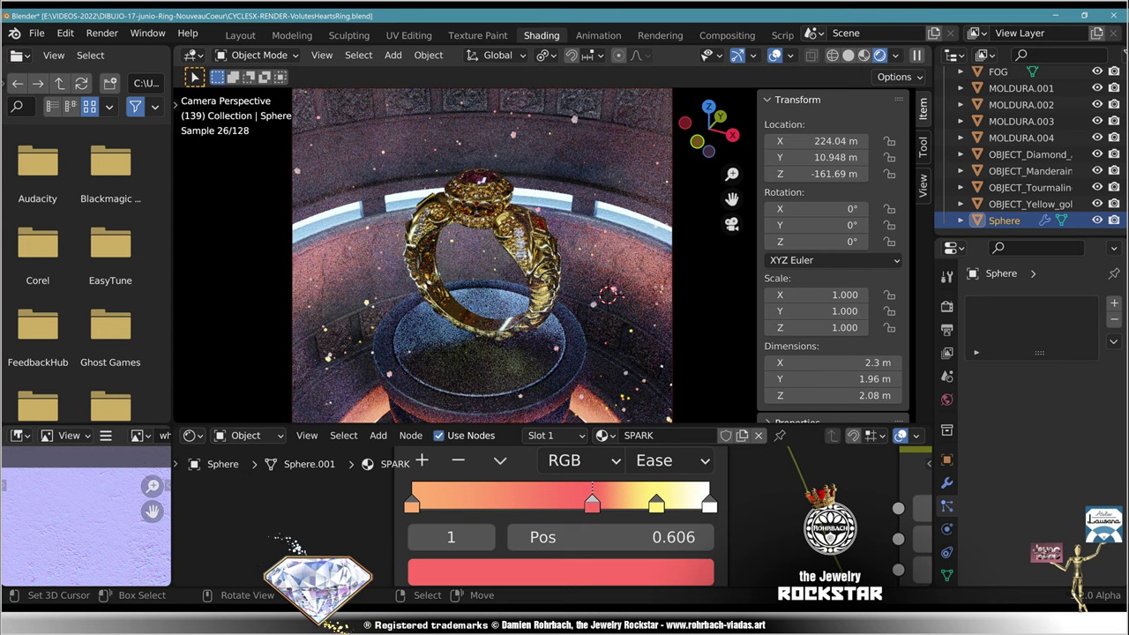
key(ctrl+s)
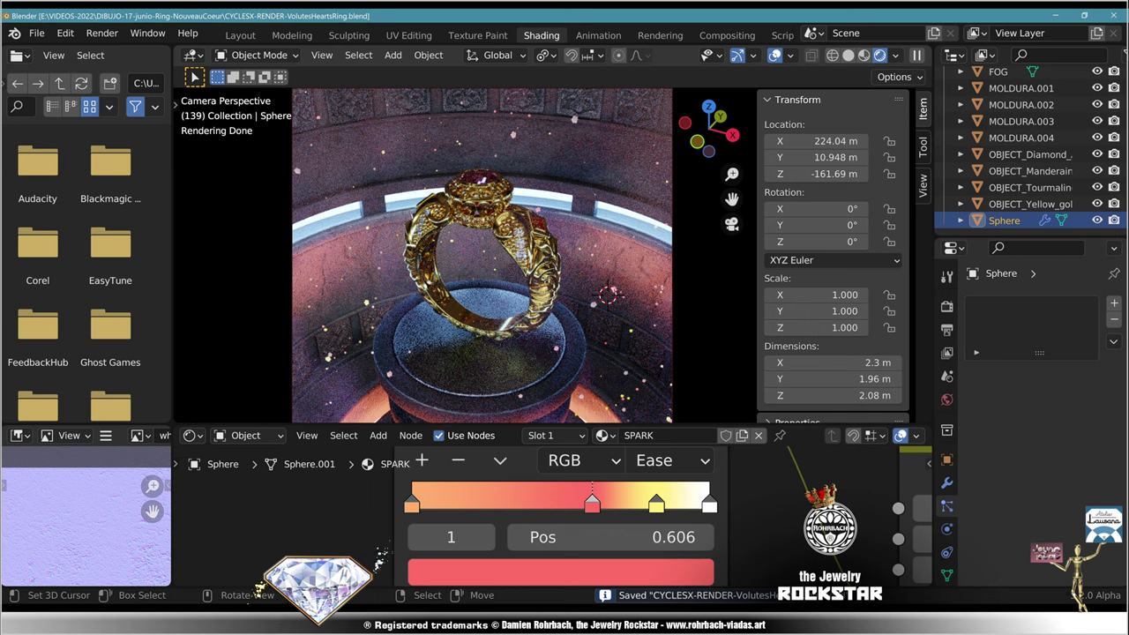
Step: Select the FOG object and set the Multiply node's value to 0.1 in its magical-MIST material
click(997, 72)
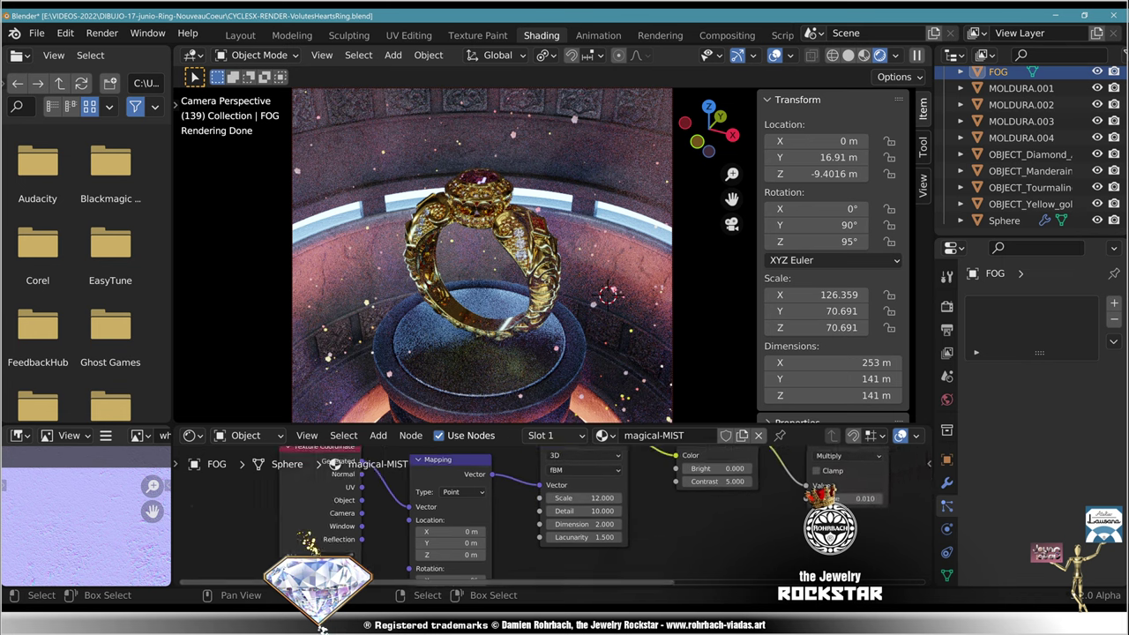
middle_drag(651, 483, 540, 519)
scroll(540, 519, up, 4)
middle_drag(803, 564, 557, 518)
scroll(556, 518, up, 4)
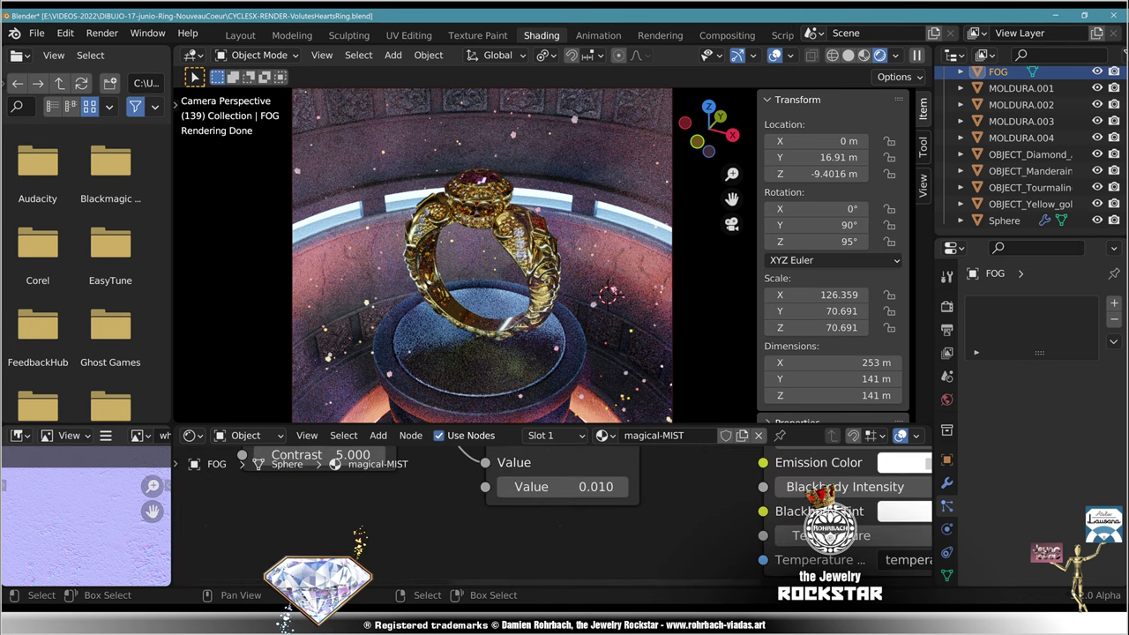
scroll(553, 494, up, 2)
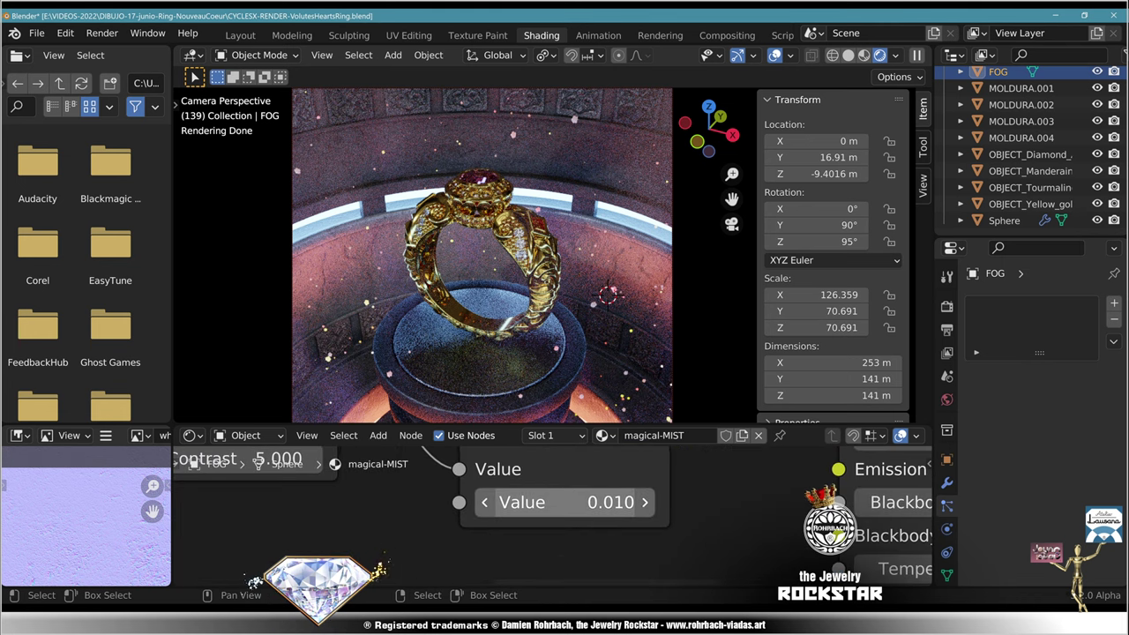
click(553, 502)
text(.1)
key(Return)
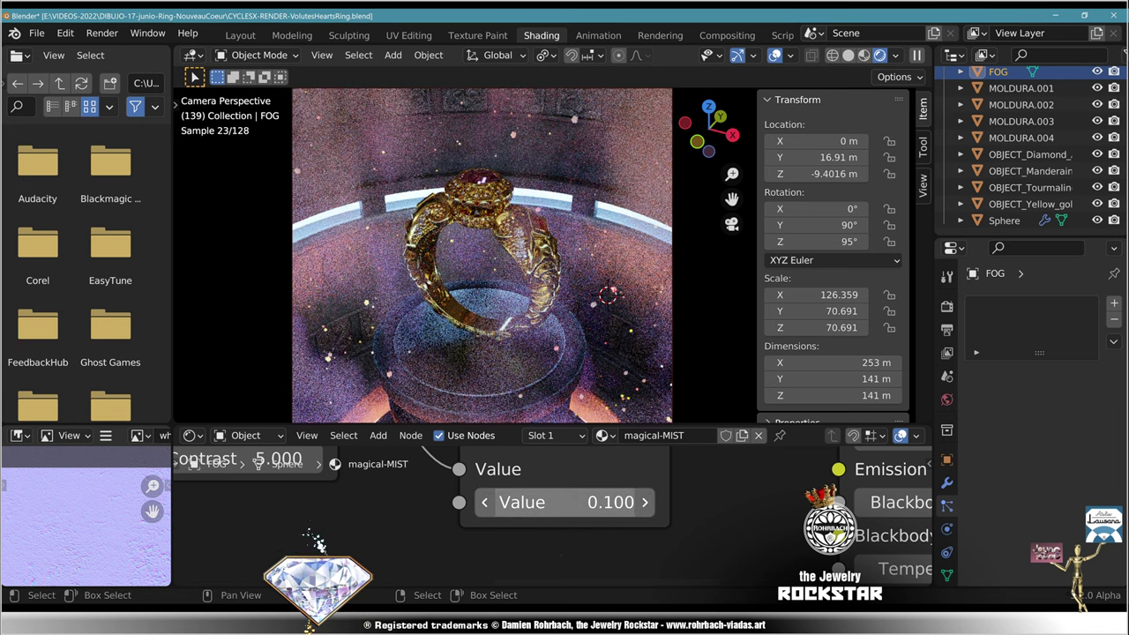
Step: Try Dimension values of 1 and 5 on the Musgrave Texture node of the magical-MIST material
scroll(547, 522, down, 2)
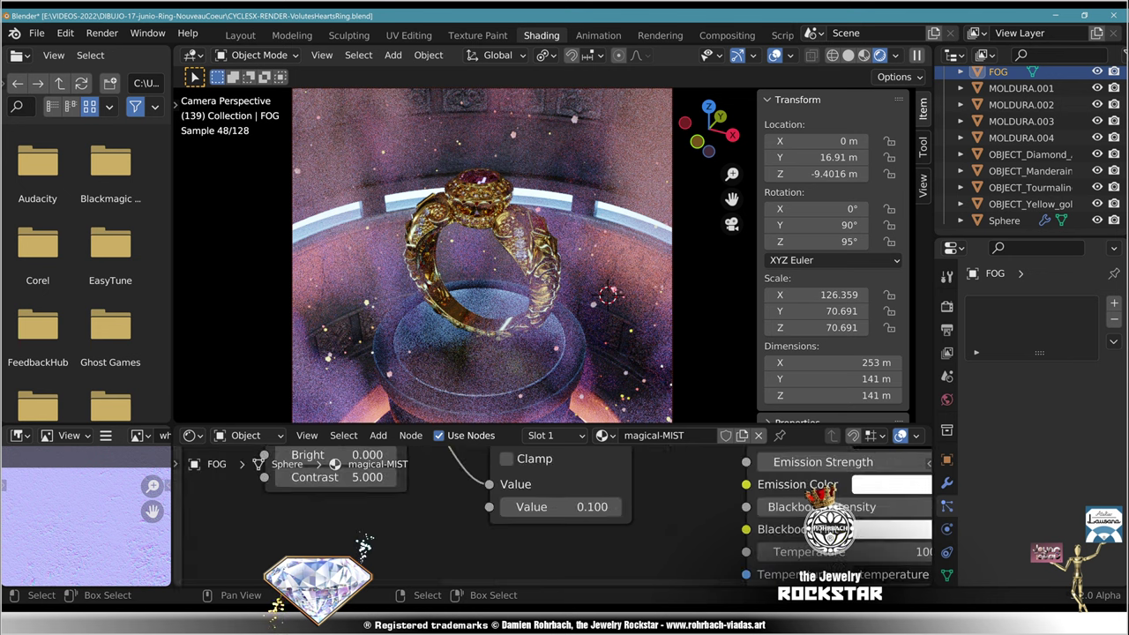
middle_drag(540, 524, 855, 462)
middle_drag(487, 514, 506, 520)
scroll(507, 521, up, 1)
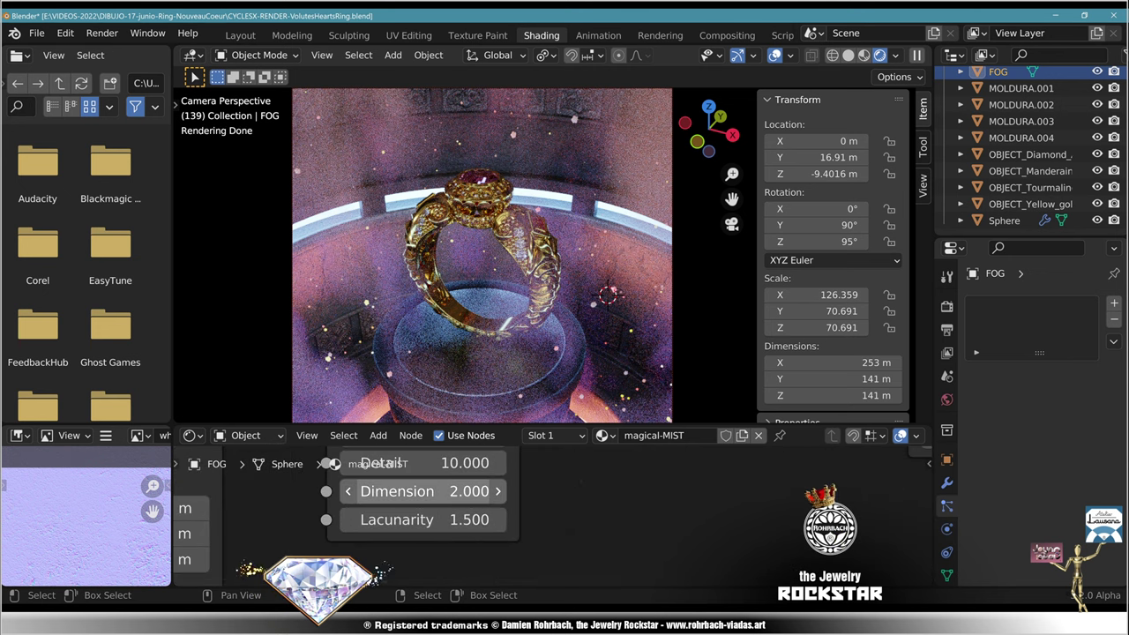
double_click(424, 491)
text(1)
key(Return)
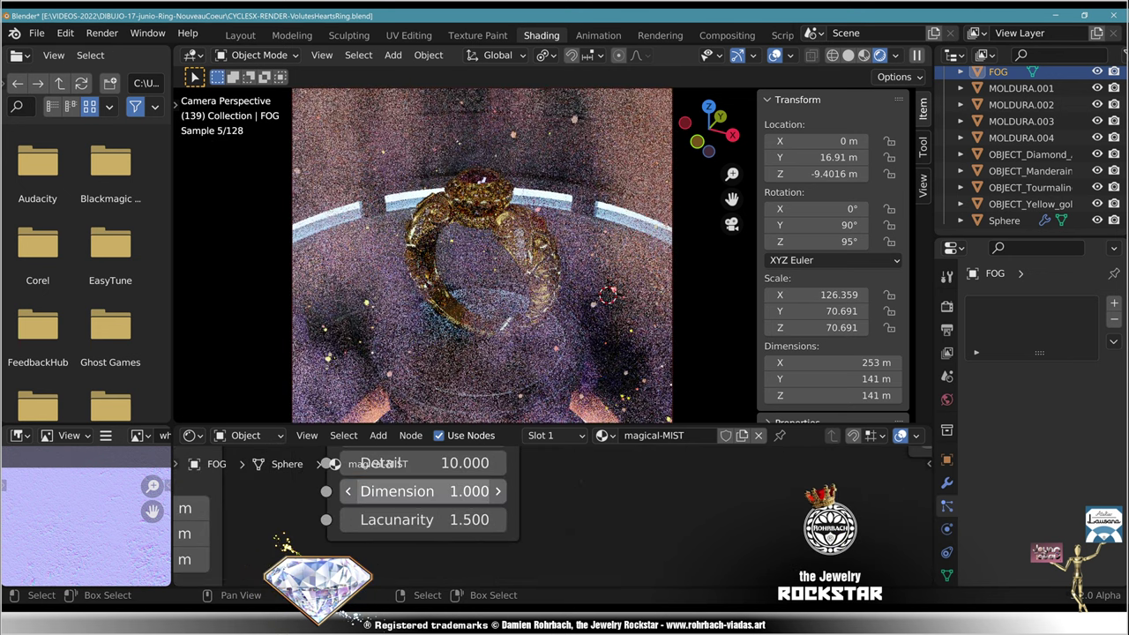
double_click(424, 492)
text(5)
key(Return)
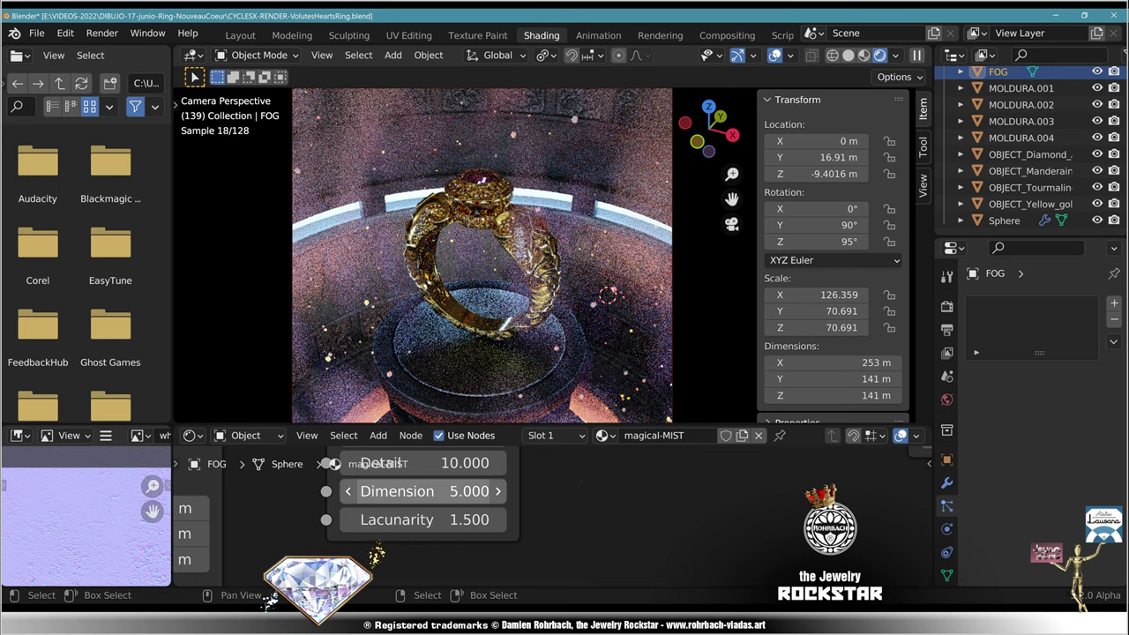
Step: Set the Musgrave Texture node's Lacunarity to 5 and its Detail to 20
double_click(423, 519)
text(5)
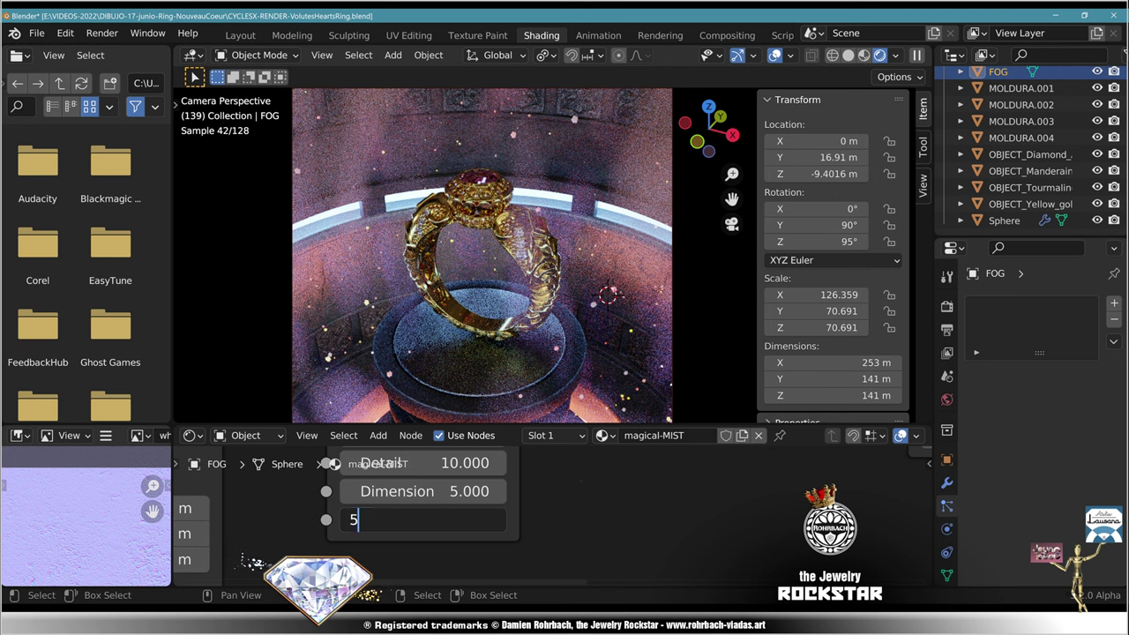
key(Return)
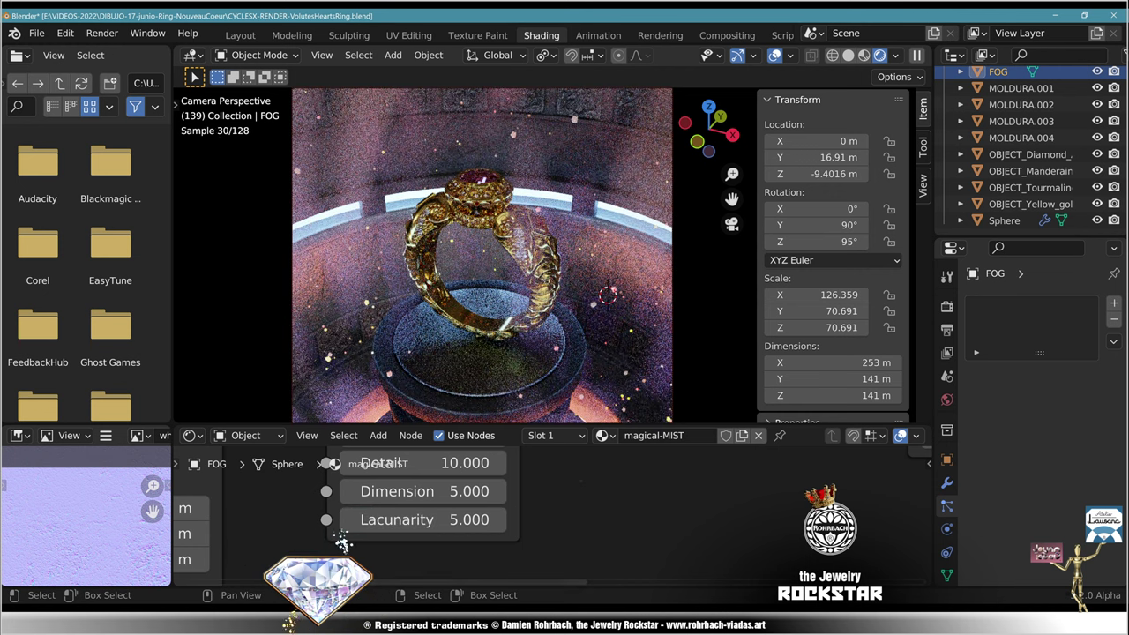
middle_drag(580, 482, 579, 520)
click(424, 502)
text(20)
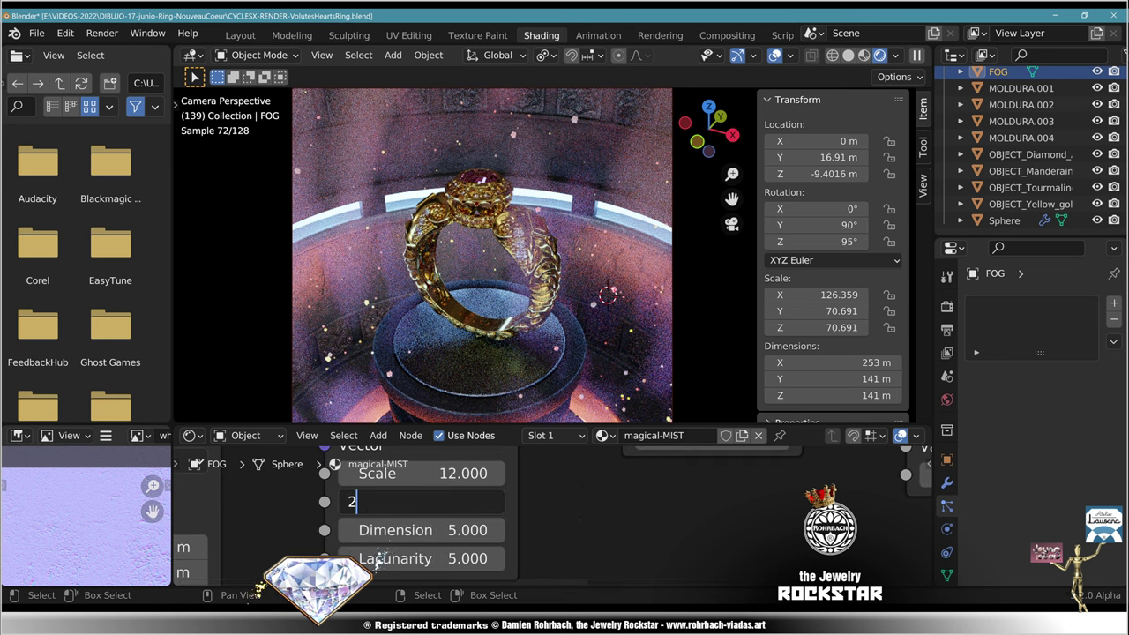
key(Return)
middle_drag(427, 559, 442, 569)
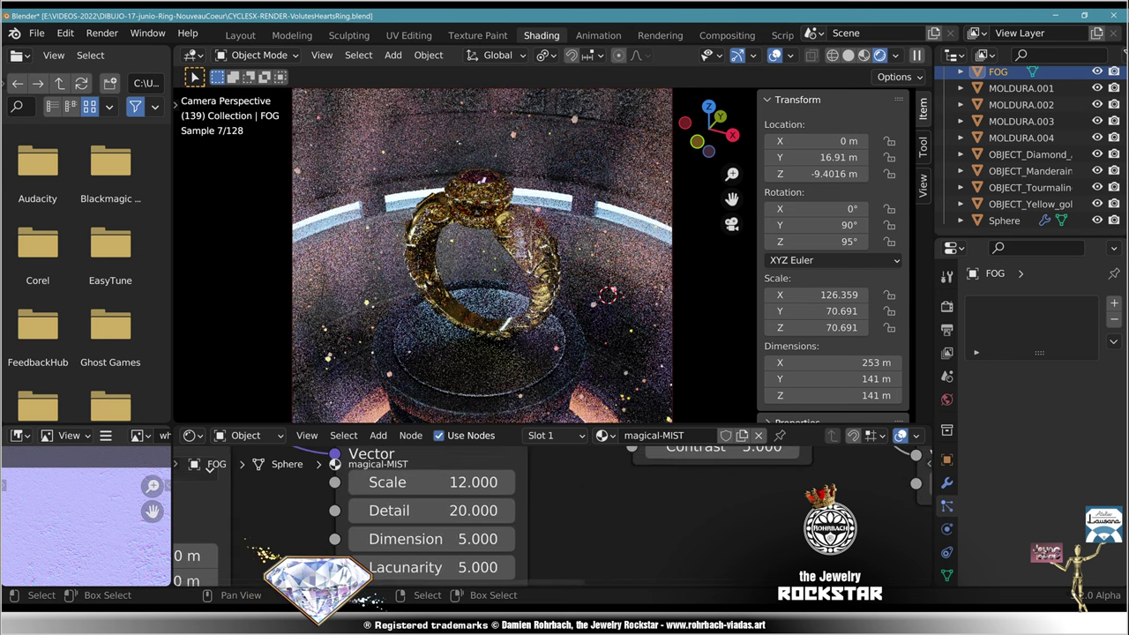
Step: Try Scale values of 6 and 15 on the Musgrave Texture node
click(434, 483)
text(6)
key(Return)
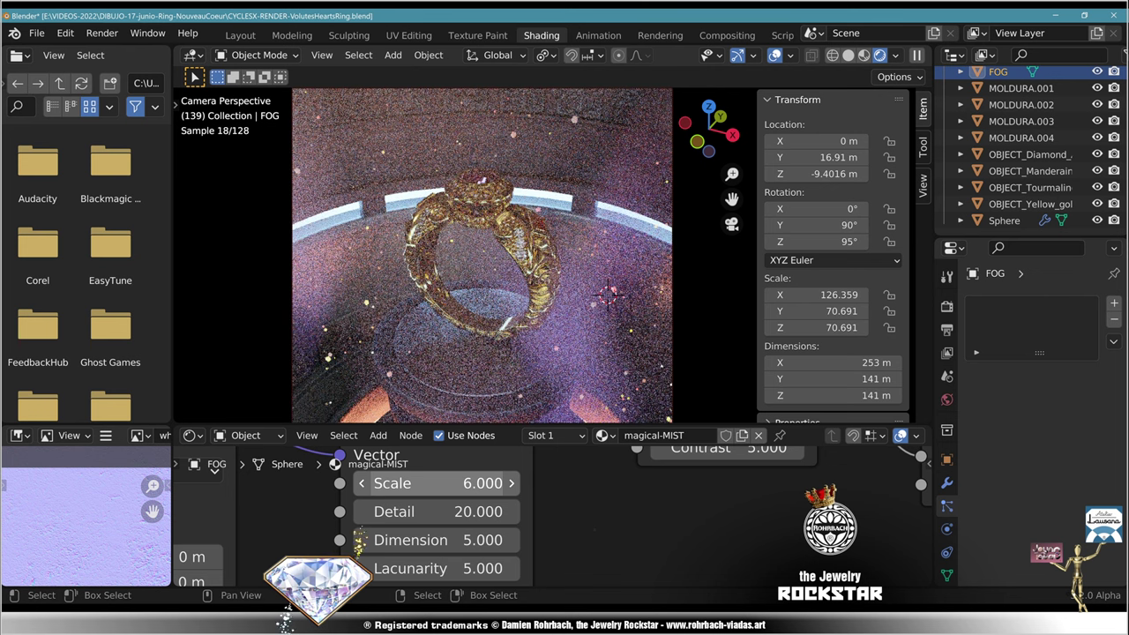
click(423, 483)
text(15)
key(Return)
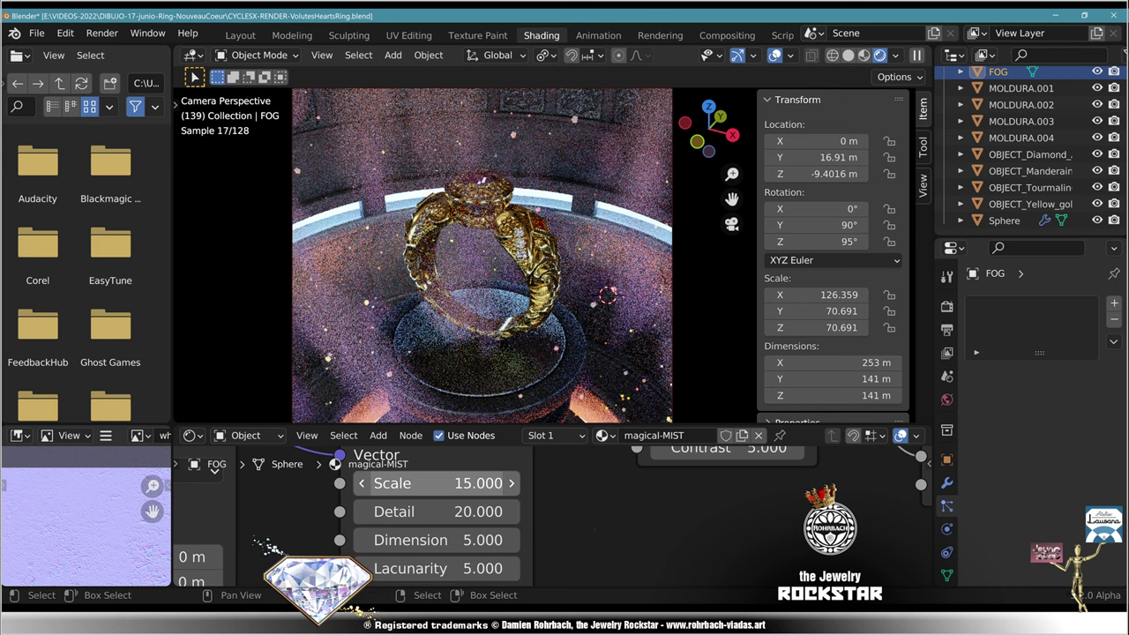
Step: Try Contrast values of 0.62 and 3 on the Bright/Contrast node, and return it to 5
middle_drag(475, 490, 319, 545)
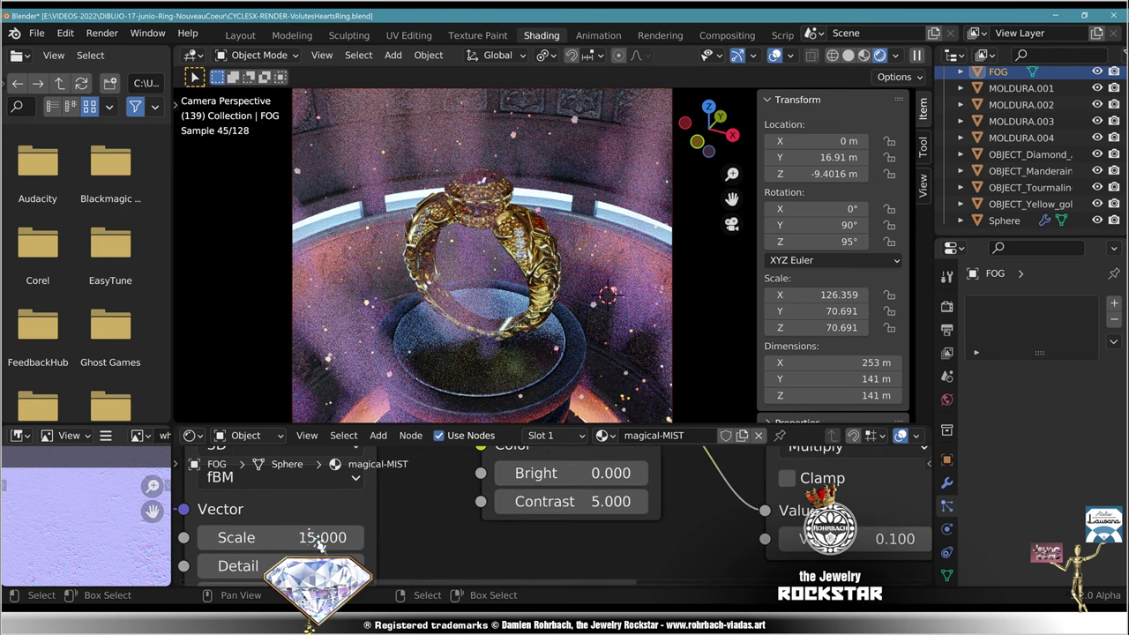
drag(575, 502, 511, 502)
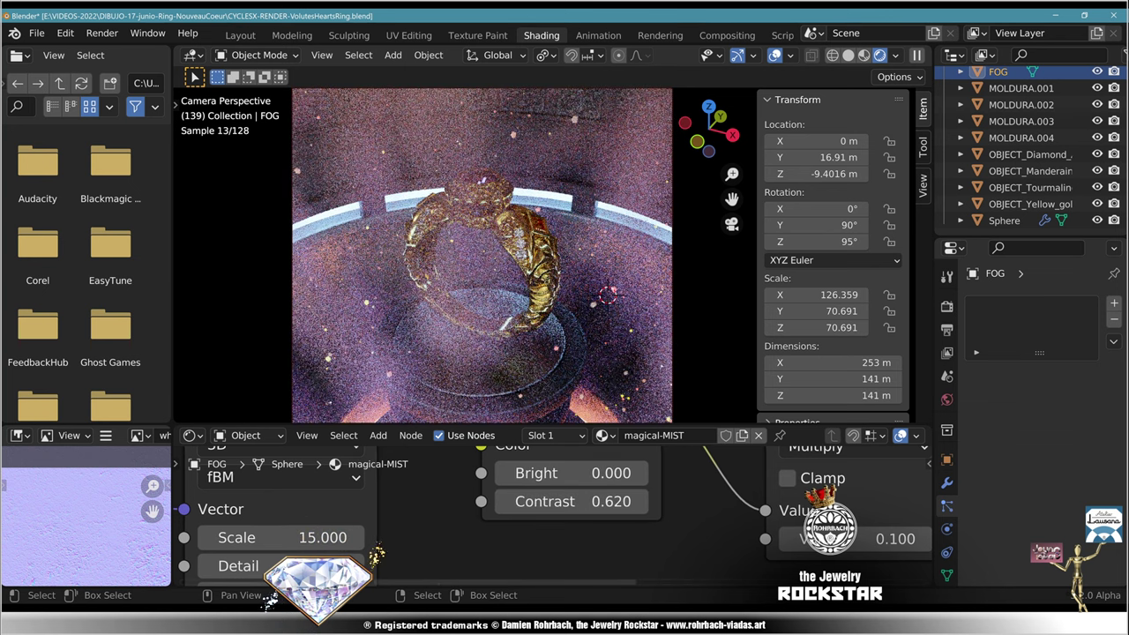
middle_drag(547, 529, 582, 532)
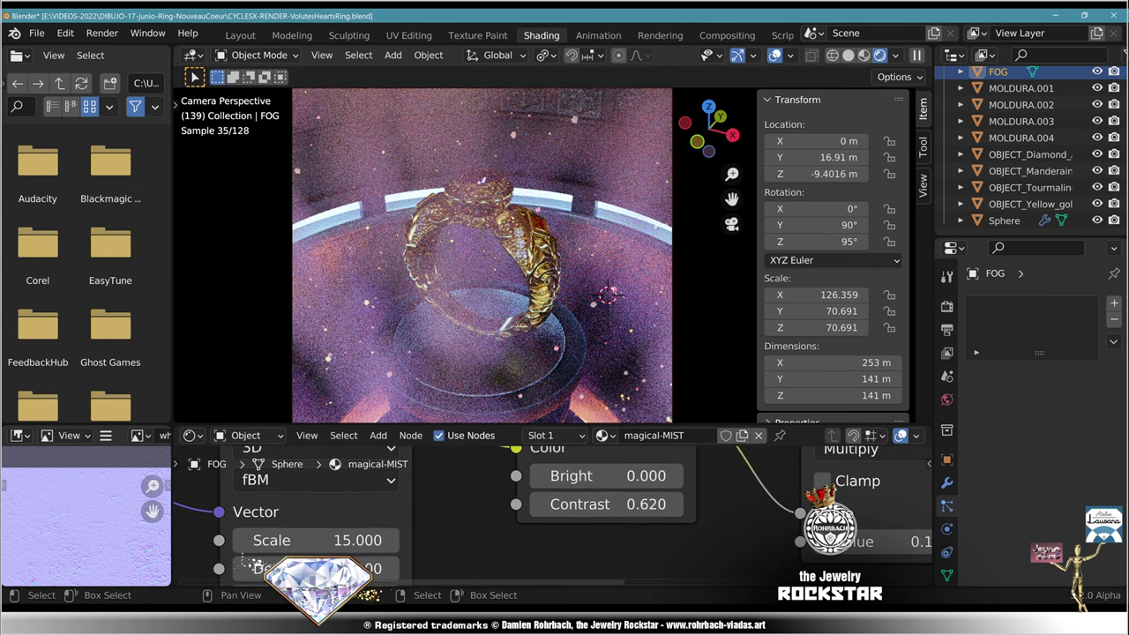
click(607, 504)
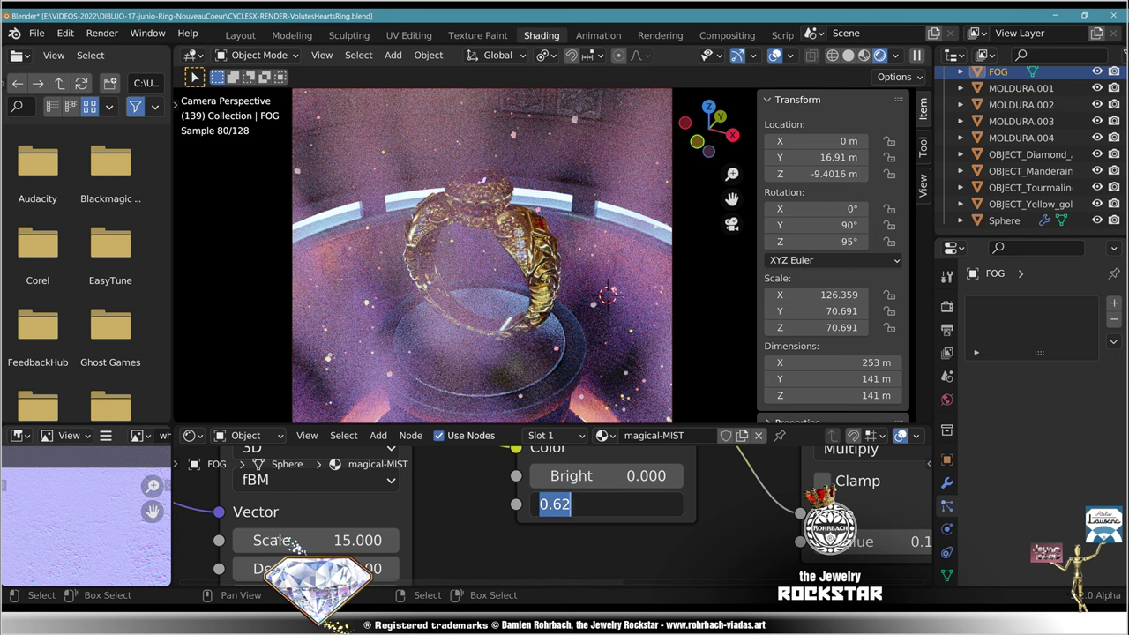
text(3)
key(Return)
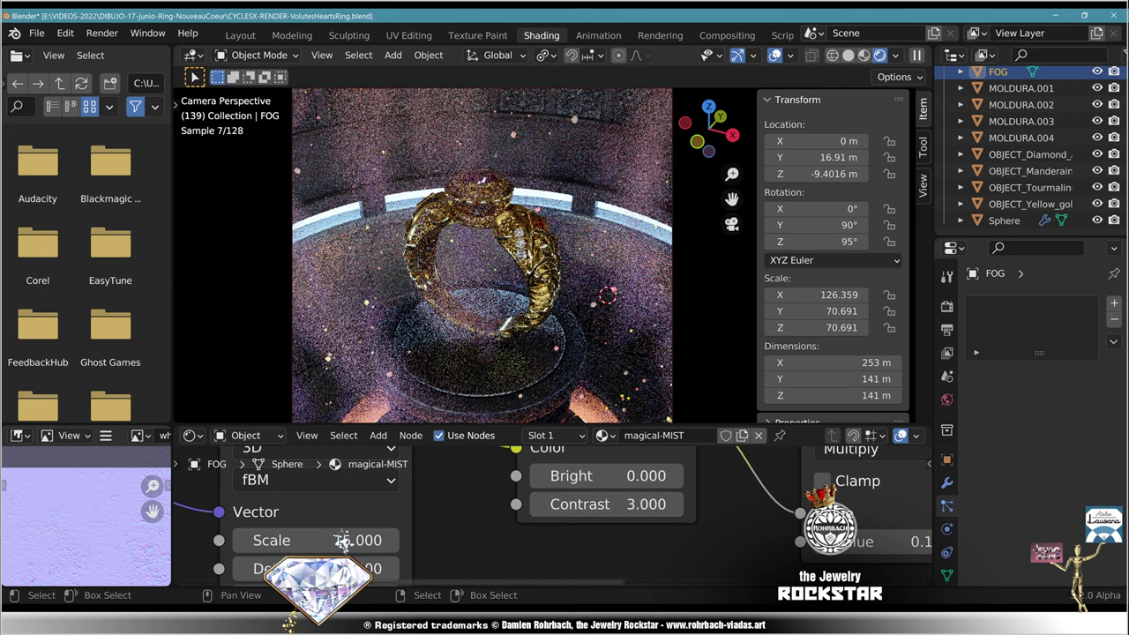
click(607, 505)
text(5)
key(Return)
Step: Set the Musgrave Texture node's Scale to 12 and its Dimension to 2
middle_drag(494, 538, 581, 513)
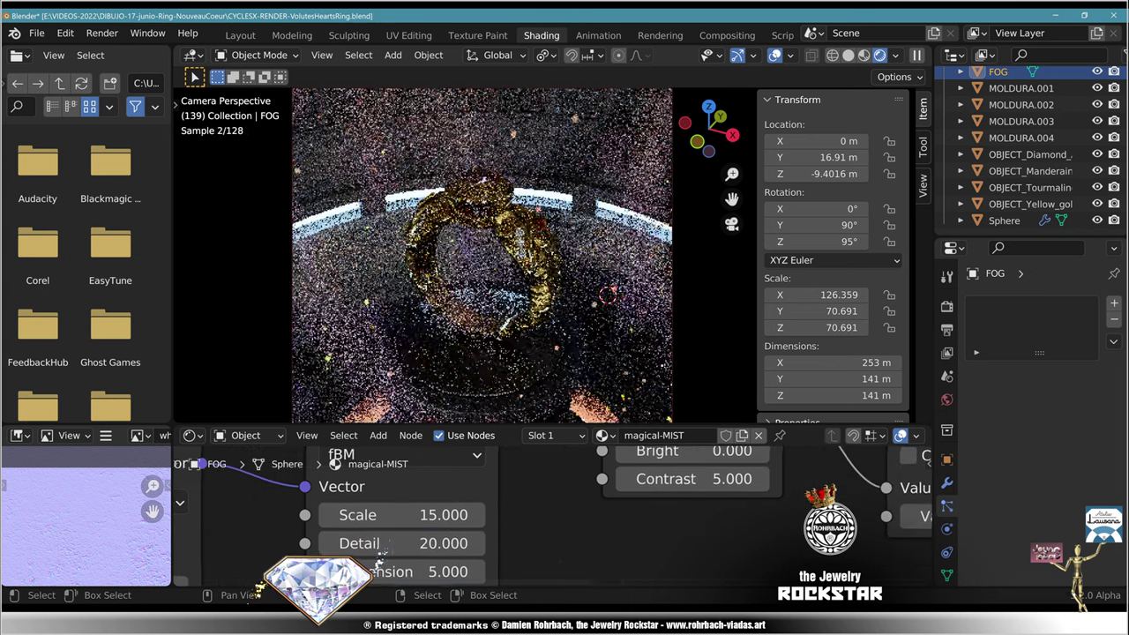
double_click(386, 514)
text(12)
key(Return)
middle_drag(388, 571, 432, 489)
double_click(431, 488)
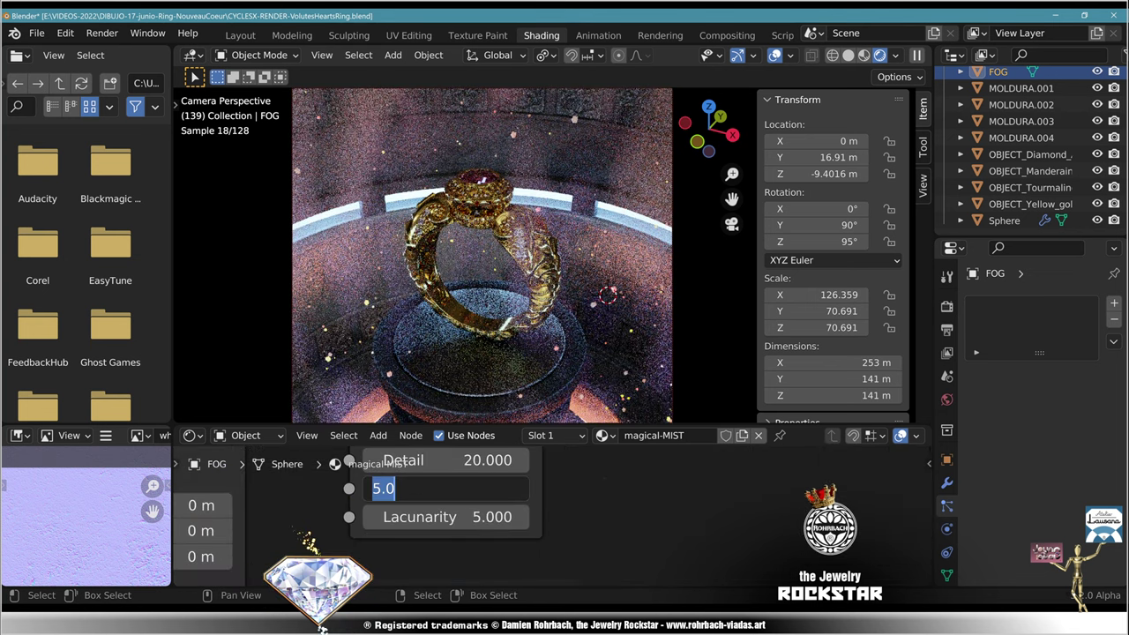
text(2)
key(Return)
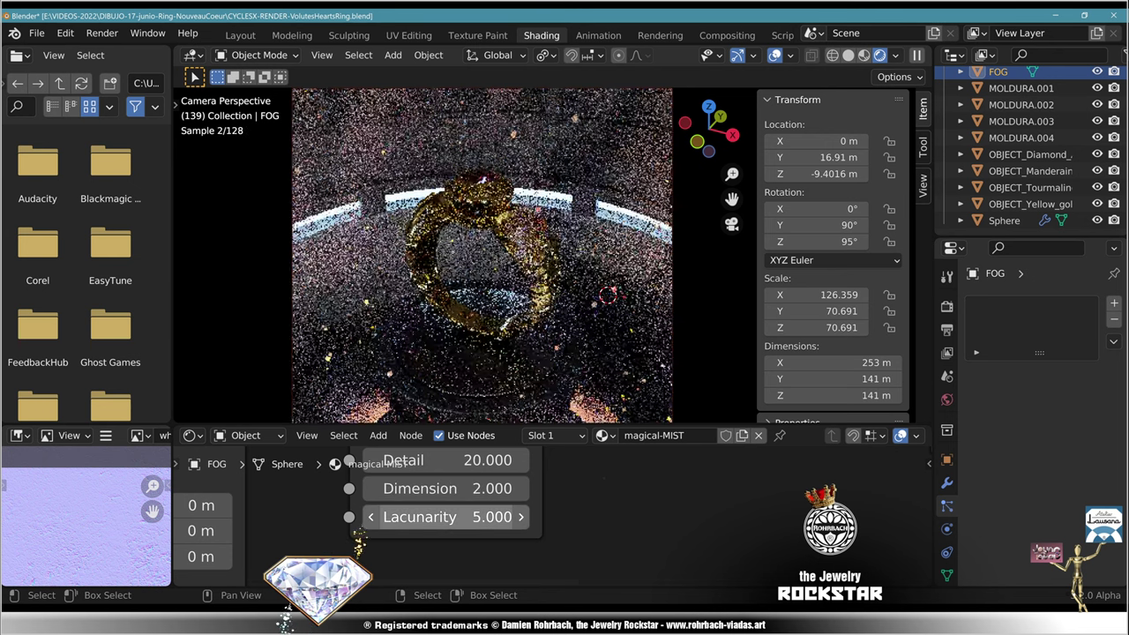
Step: Reset the Musgrave Dimension to its default, raise it to 81.6, and save the file
key(BackSpace)
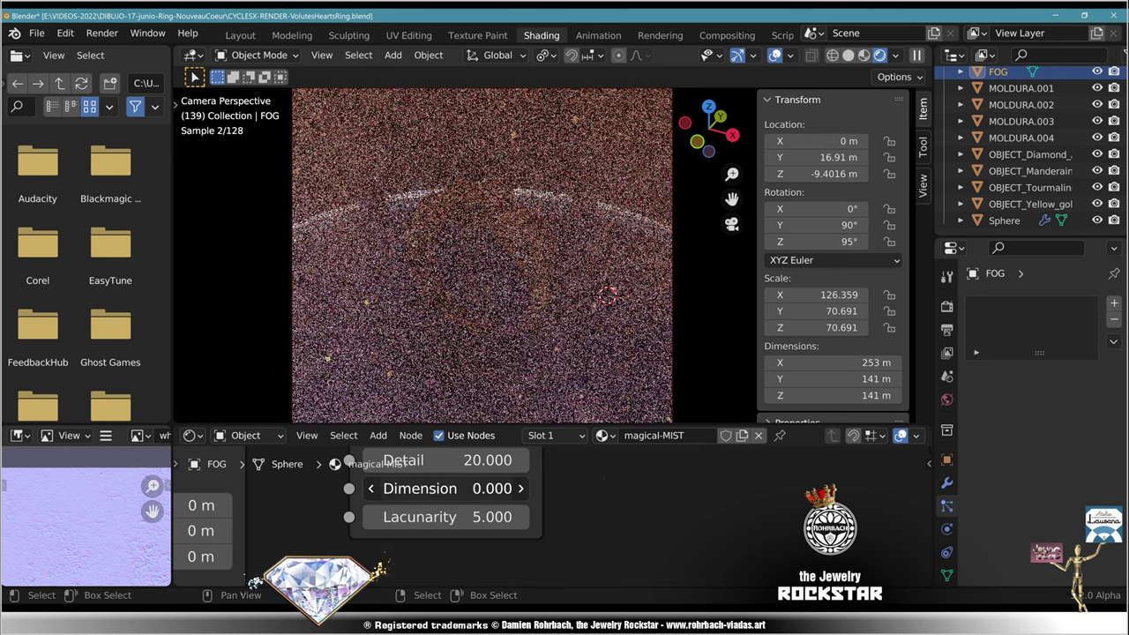
drag(432, 488, 670, 488)
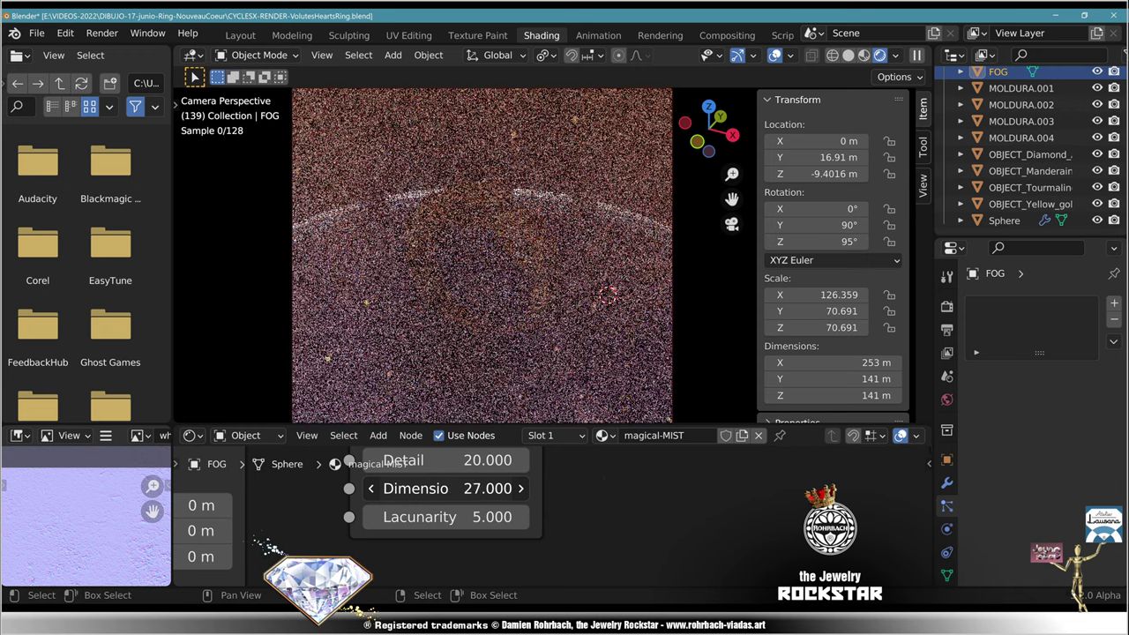
drag(498, 489, 595, 489)
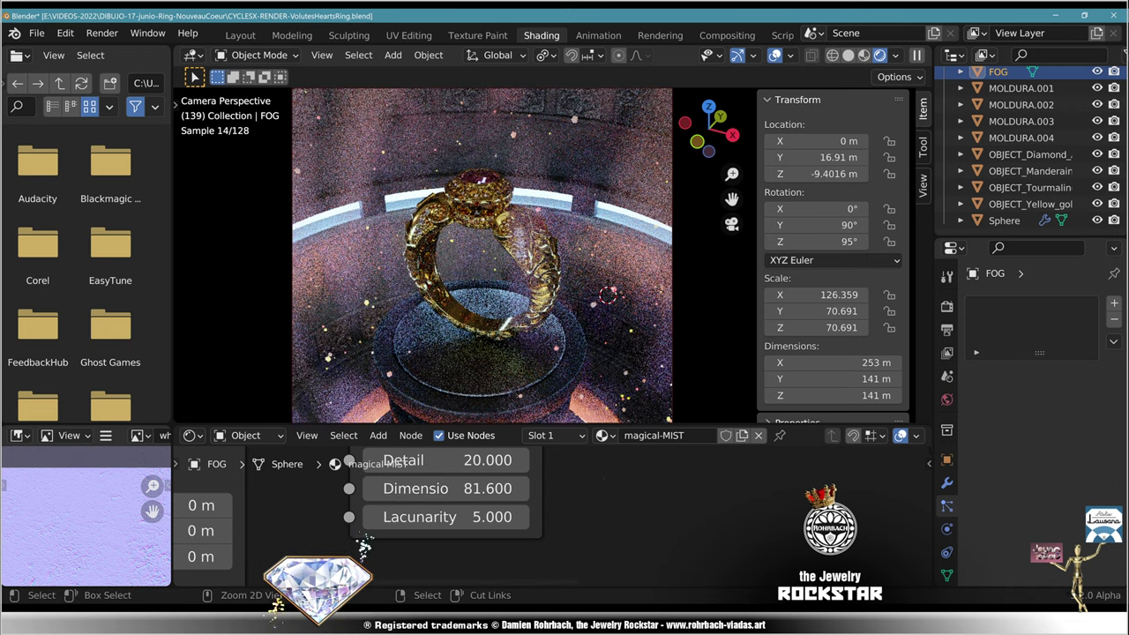
key(ctrl+s)
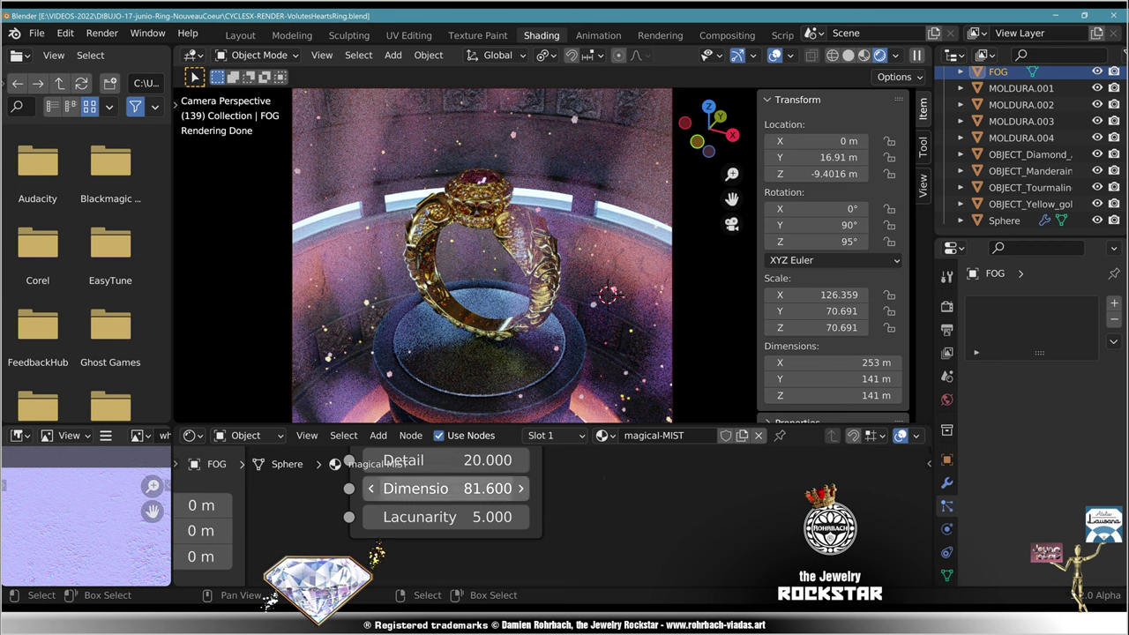
Step: Set the Musgrave Texture node's Dimension to 1
click(450, 489)
text(1)
key(Return)
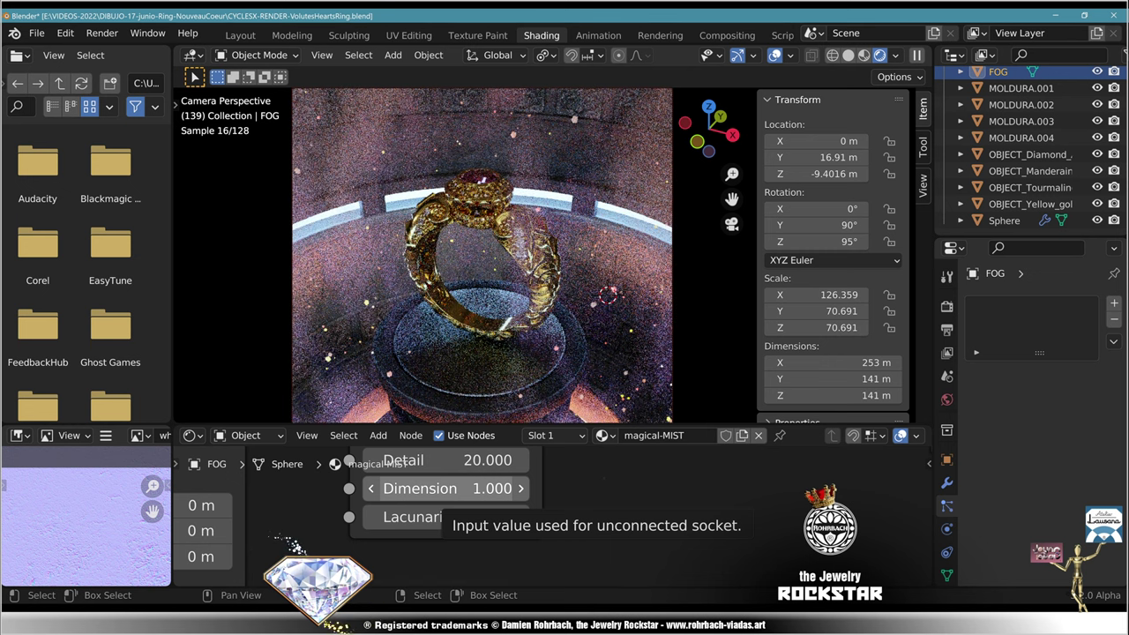
Step: Change the blue stop of the fog material's ColorRamp to white with R, G, B and A at 1
scroll(554, 516, down, 1)
middle_drag(554, 472, 602, 562)
middle_drag(602, 452, 600, 580)
middle_drag(777, 527, 462, 491)
scroll(558, 511, up, 4)
scroll(543, 516, up, 1)
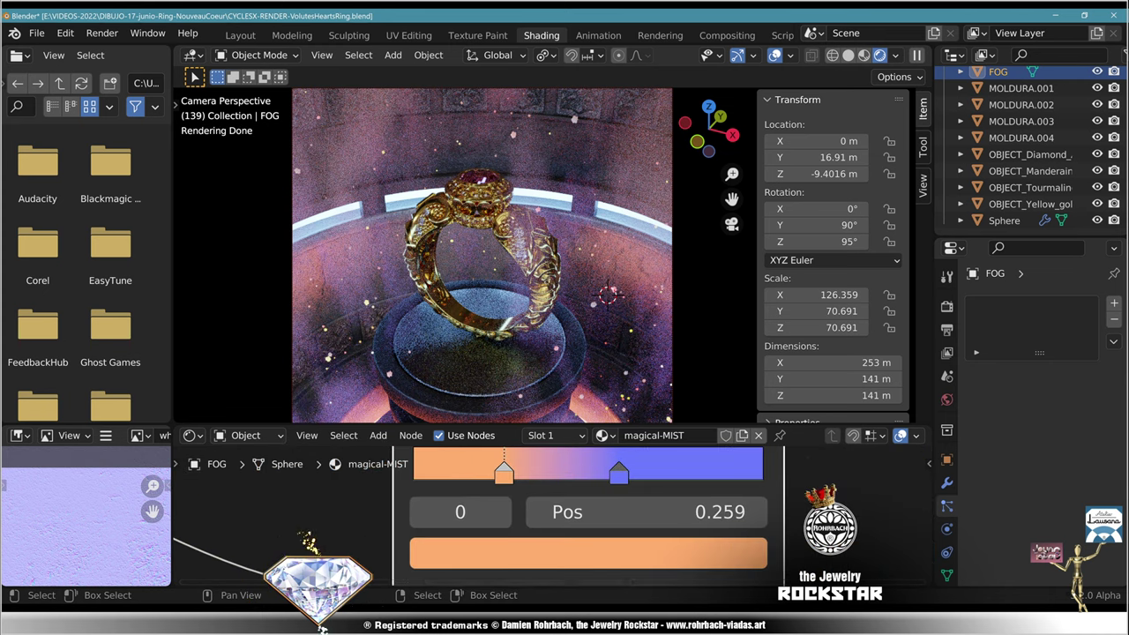
click(618, 474)
click(588, 553)
drag(605, 162, 602, 164)
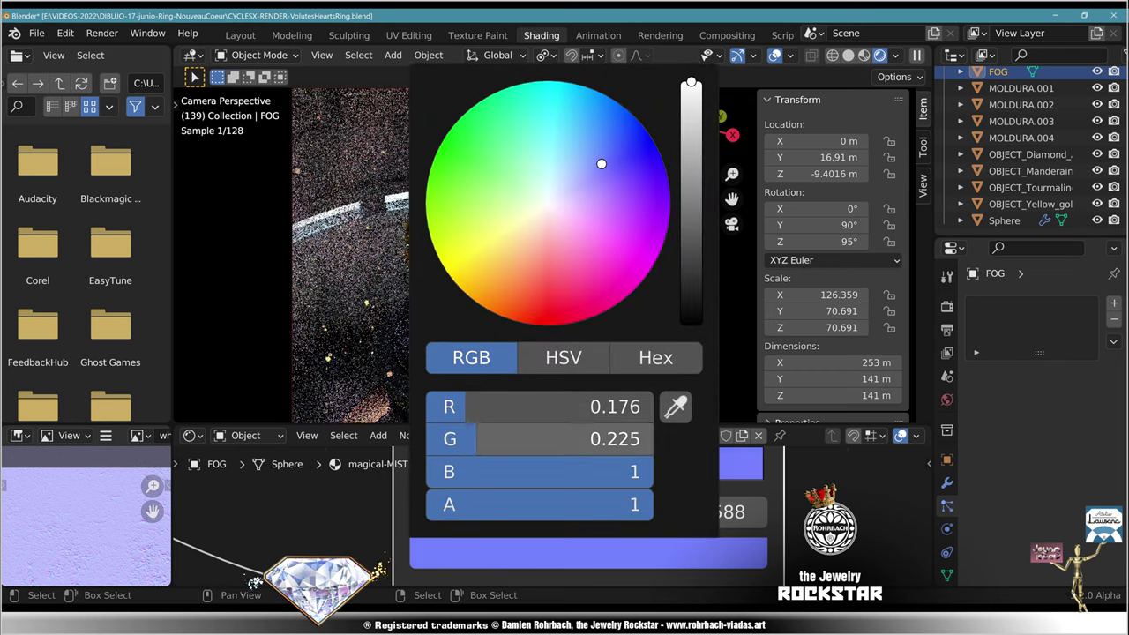
drag(565, 407, 564, 504)
text(1)
key(Return)
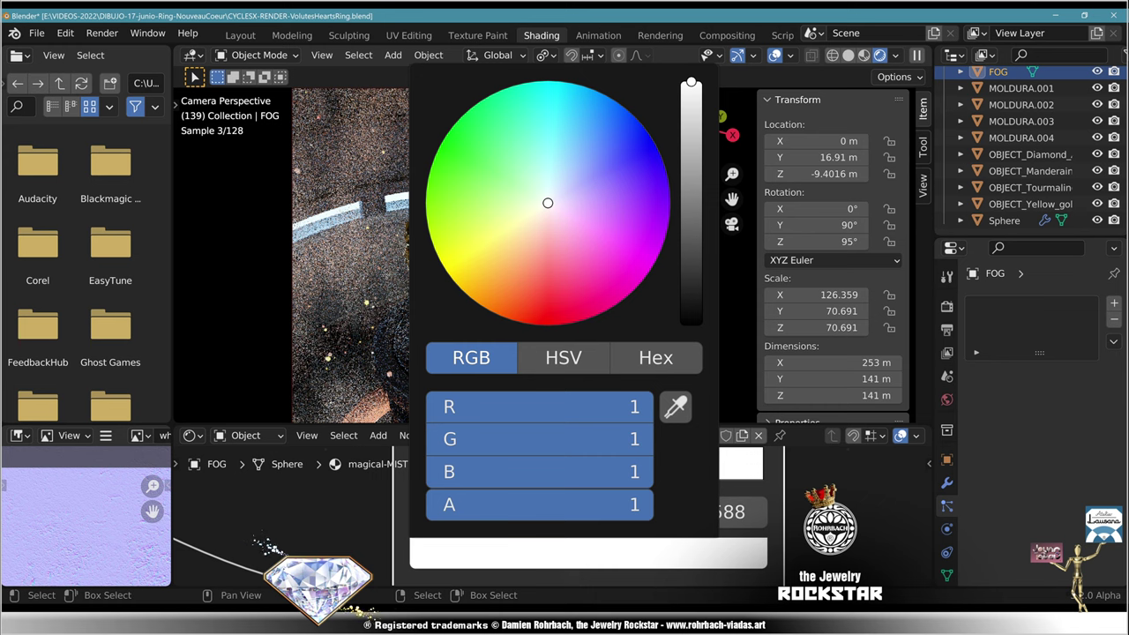
click(357, 516)
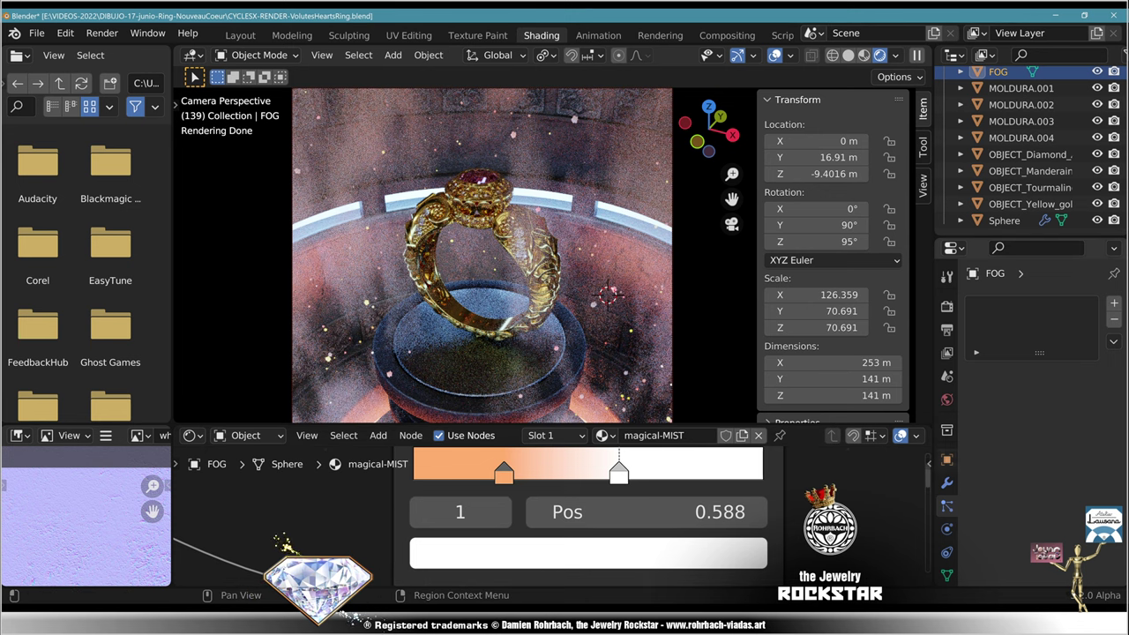
Step: Turn off Diffuse, Glossy, Transmission and Volume Scatter ray visibility for the FOG object, keeping Camera enabled
click(948, 459)
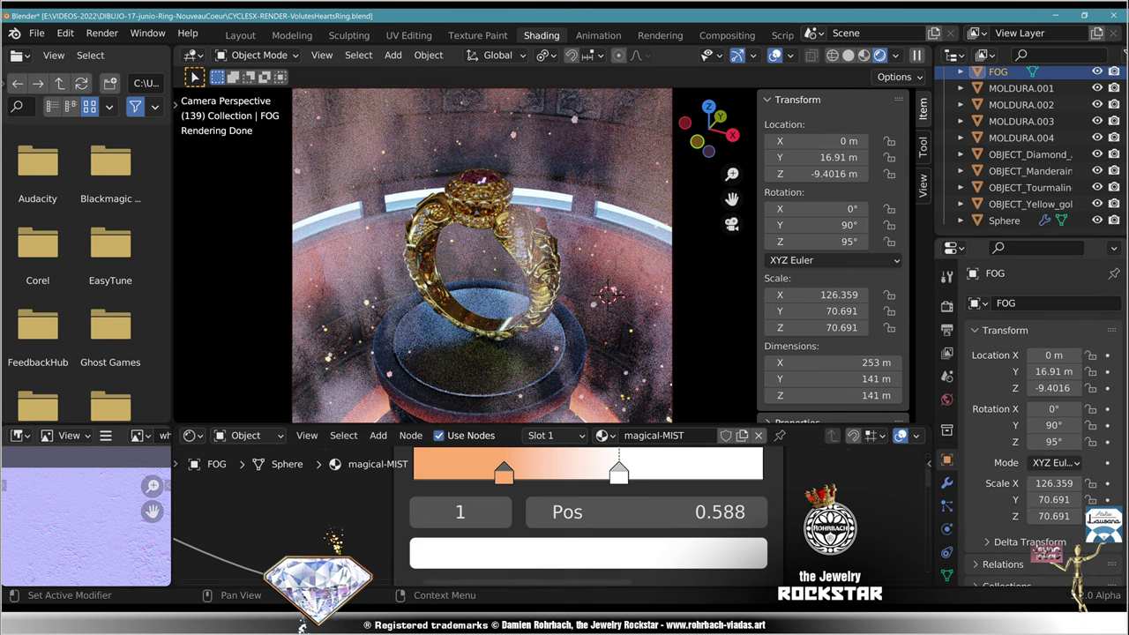
scroll(1033, 415, down, 10)
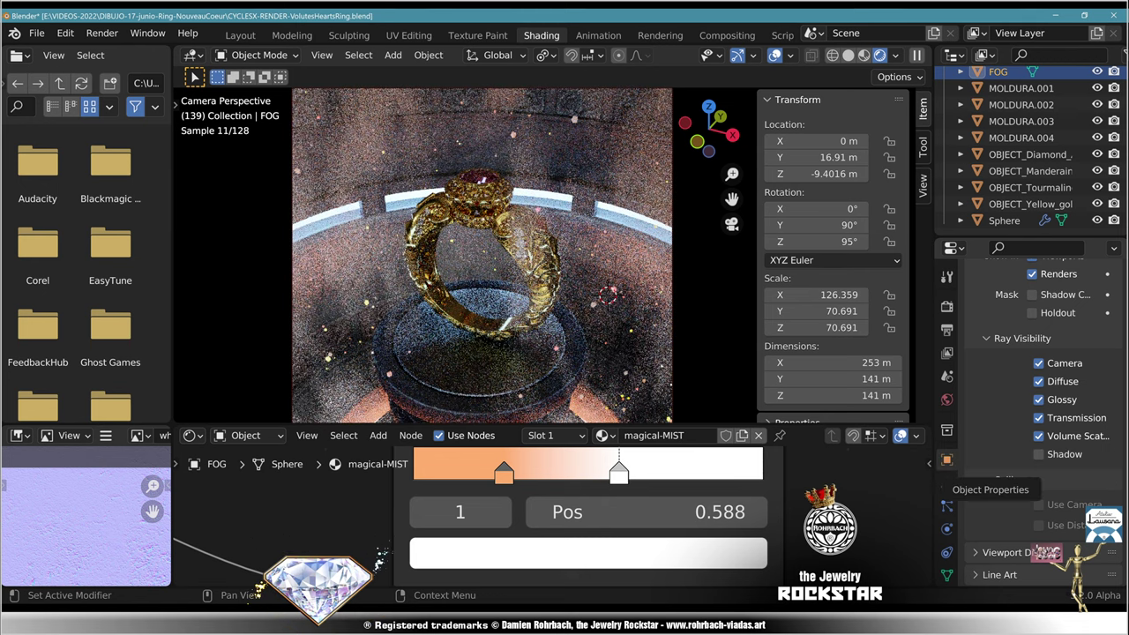
drag(1038, 435, 1039, 382)
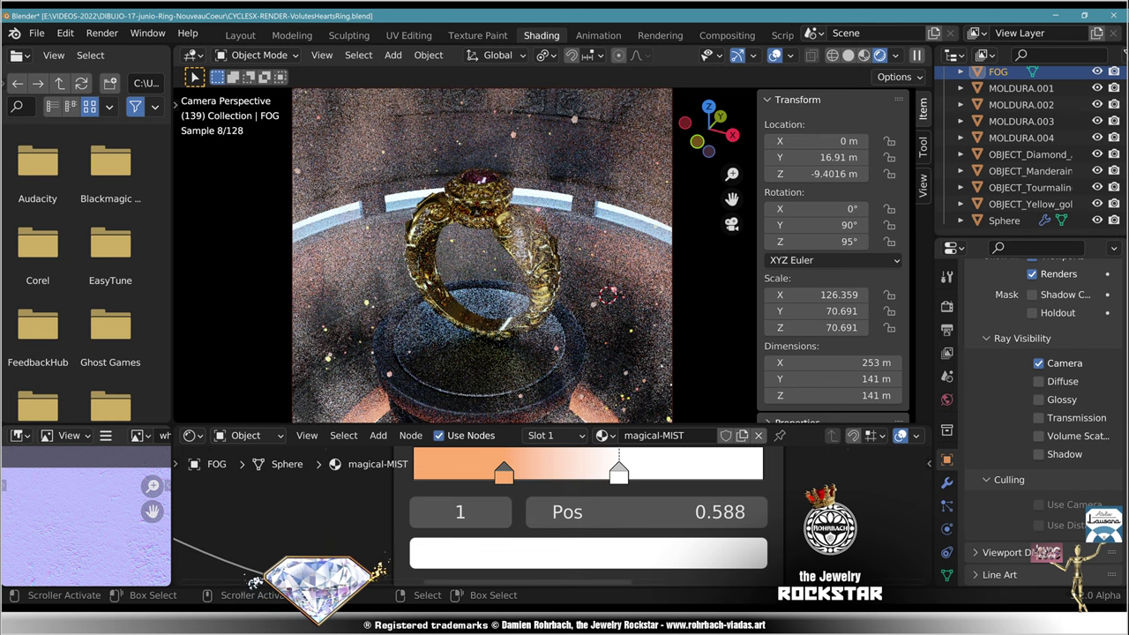
Step: Move the orange stop of the fog material's ColorRamp to position 0.526
drag(504, 475, 598, 475)
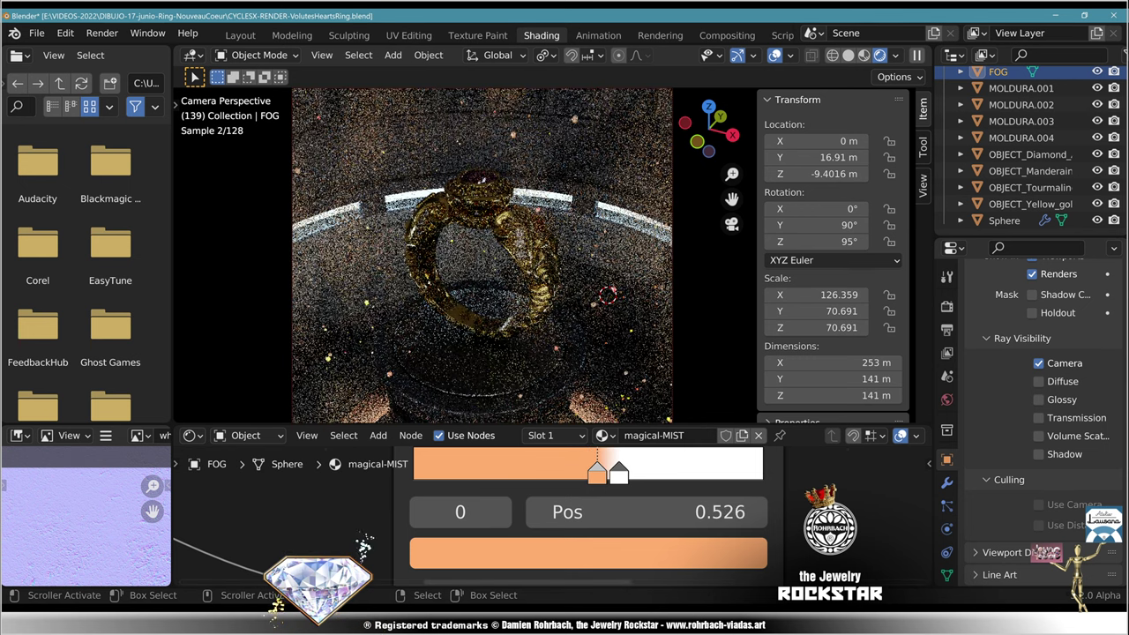
Step: Recolor the white stop of the fog material's ColorRamp to saturated blue and move the orange stop to position 0.445
click(618, 474)
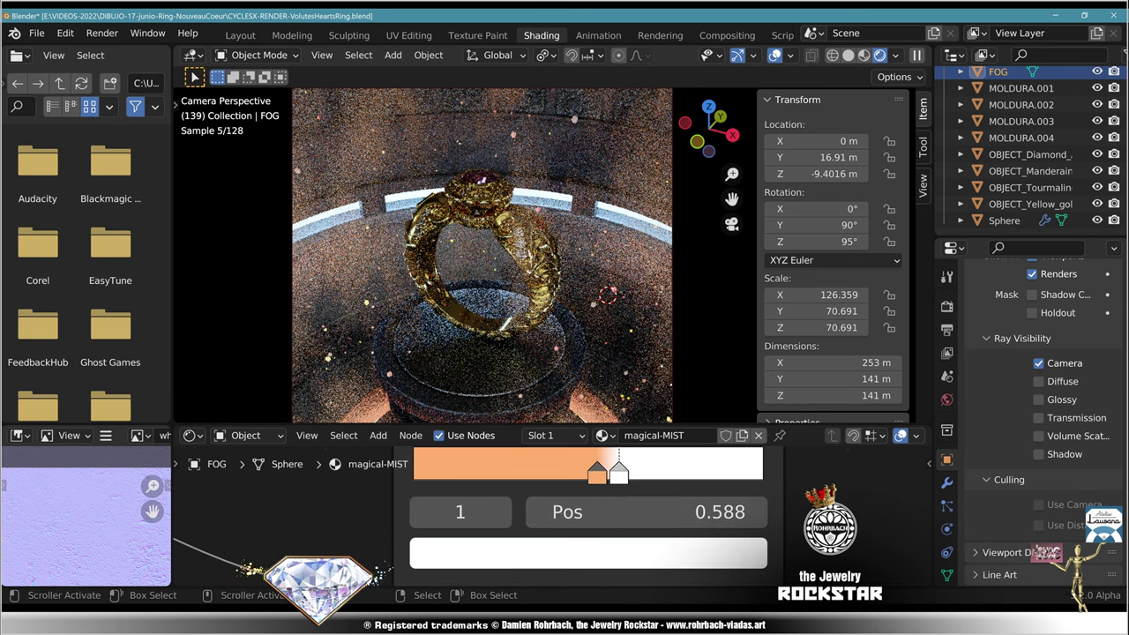
click(588, 554)
click(566, 119)
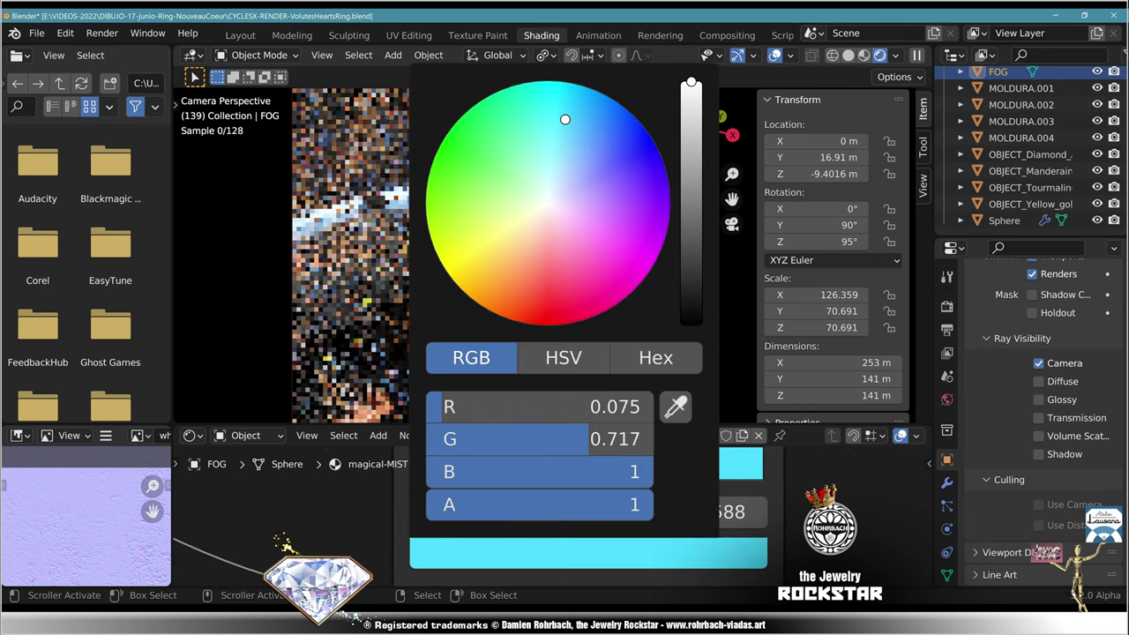
drag(565, 119, 613, 96)
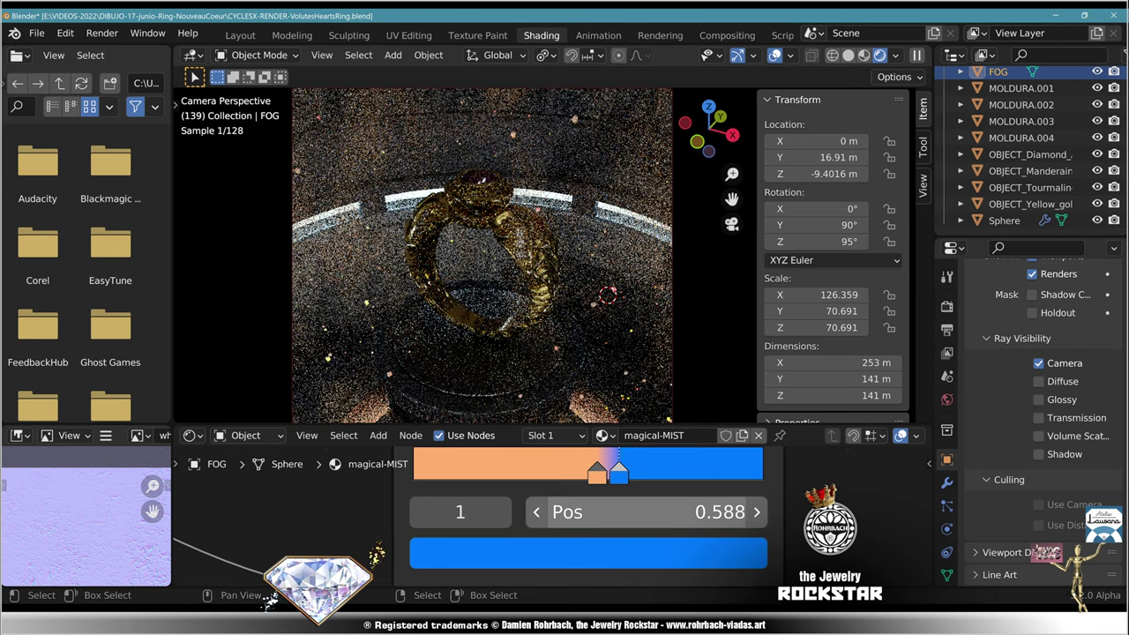
drag(597, 474, 570, 474)
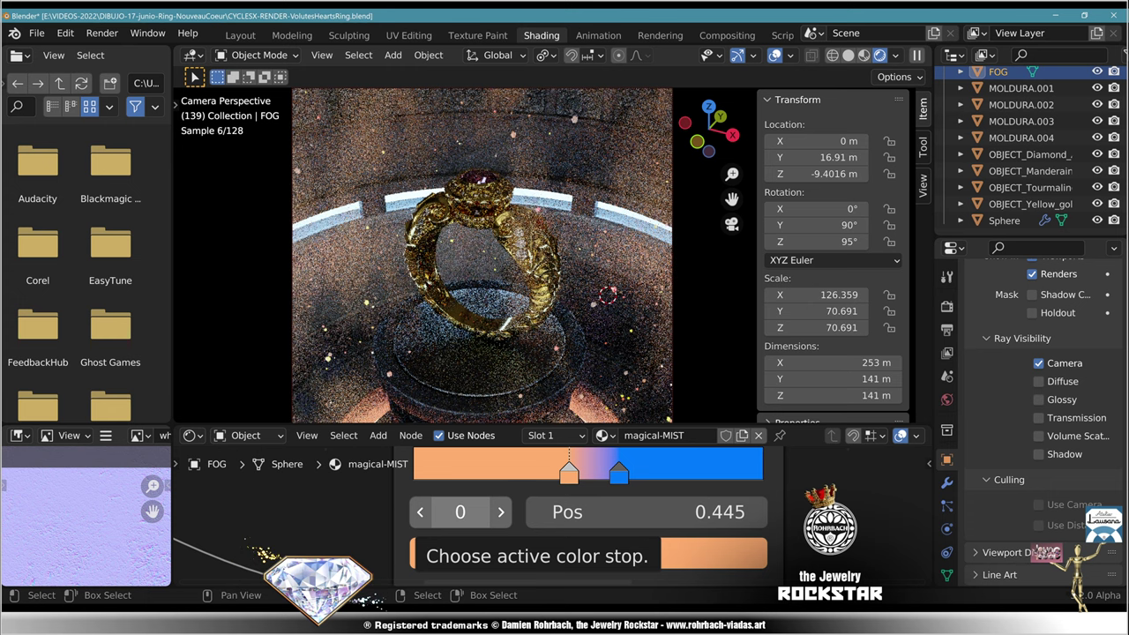
Step: Set the Value of the fog material's Multiply node to 0.03
scroll(553, 517, down, 2)
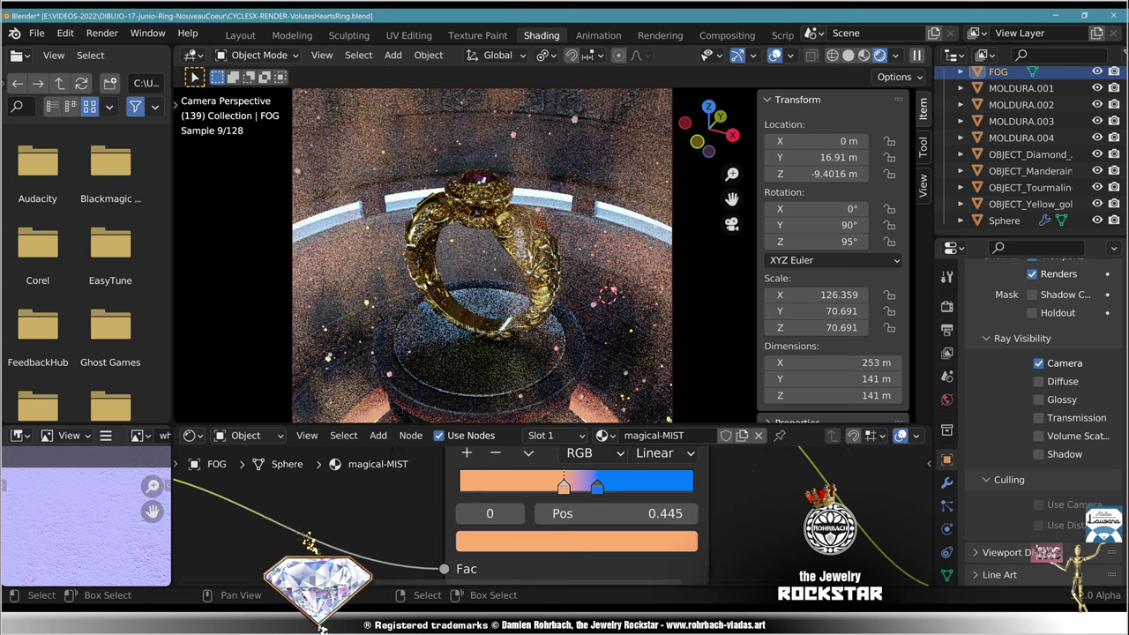
middle_drag(574, 571, 494, 498)
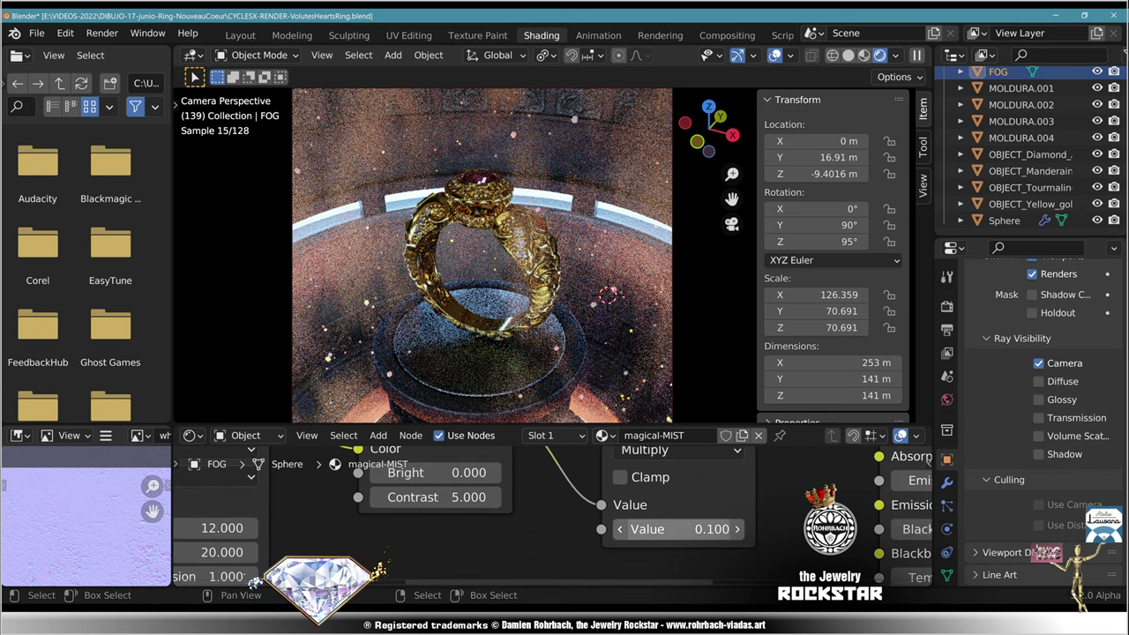
click(670, 529)
text(.03)
key(Return)
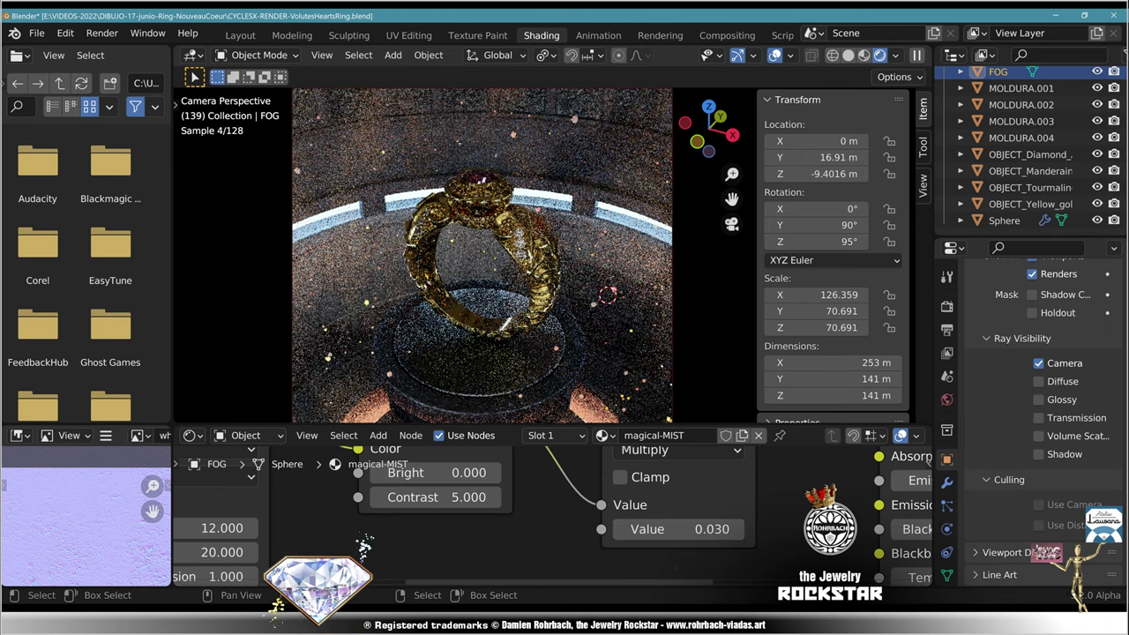
Step: Lower the Value of the fog material's Multiply node to 0.01
double_click(672, 530)
key(BackSpace)
key(BackSpace)
key(BackSpace)
key(BackSpace)
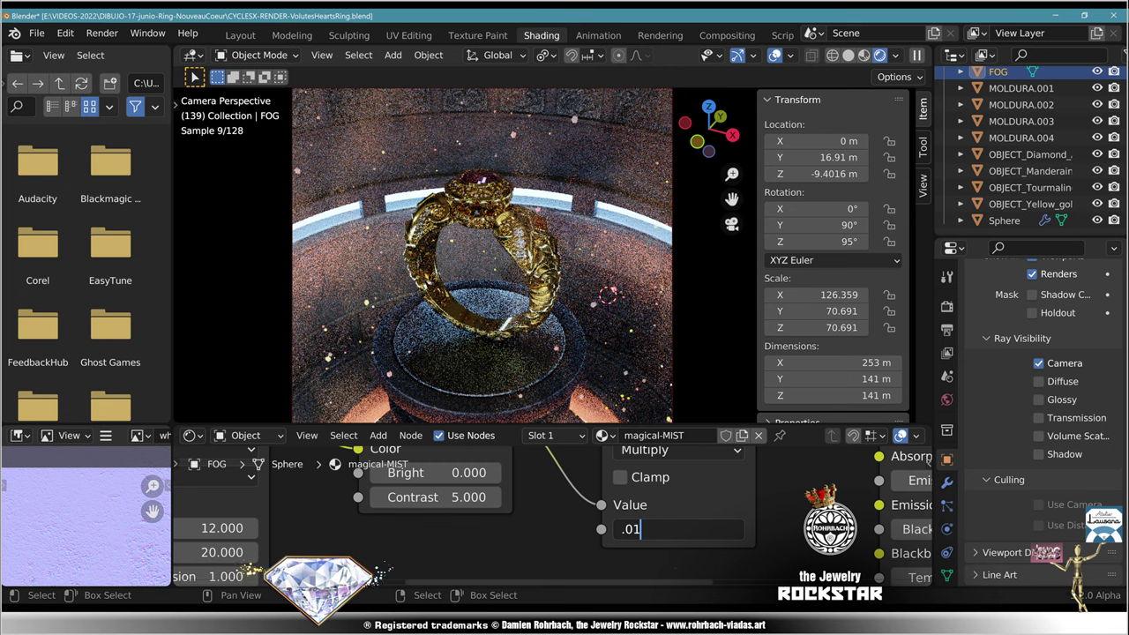
key(Return)
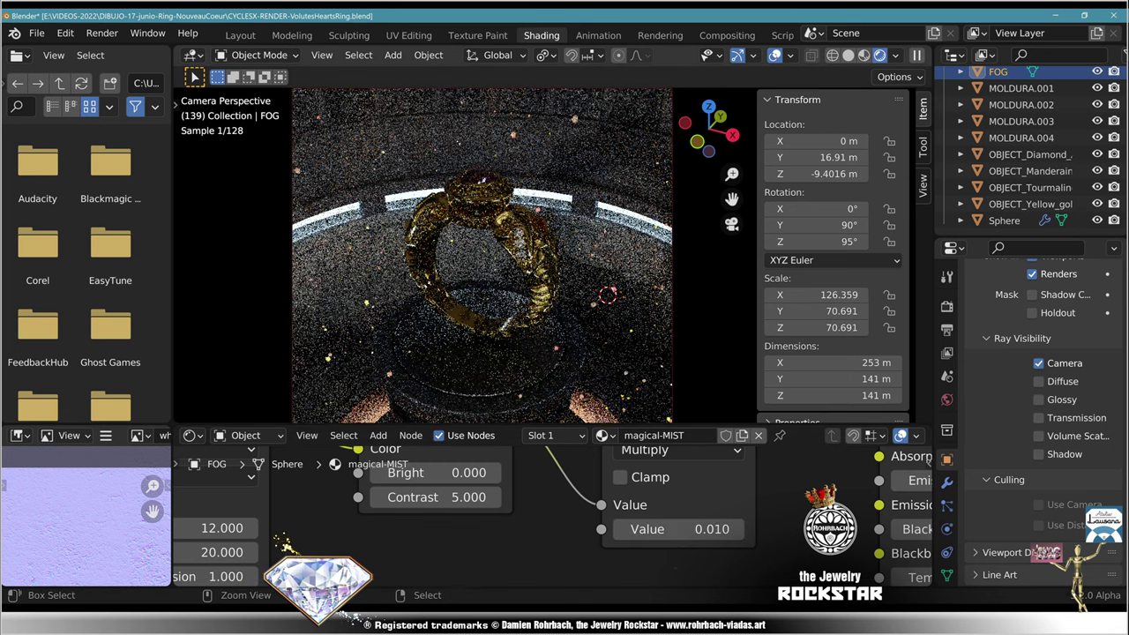
Step: Save the file and set the Contrast of the fog material's Bright/Contrast node to 10
key(ctrl+s)
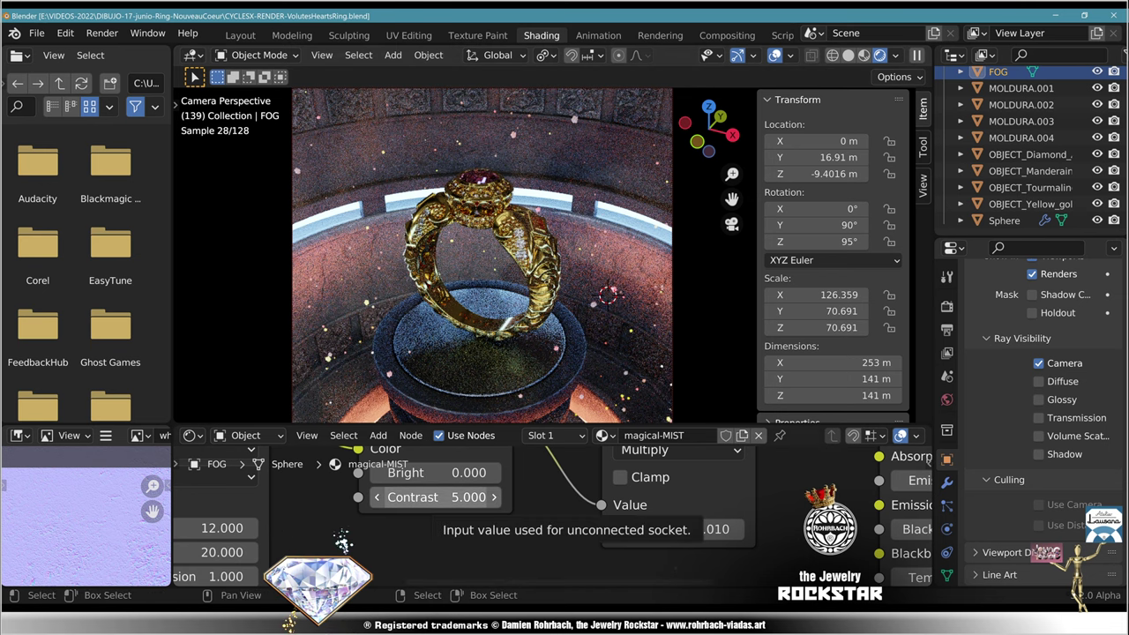
click(432, 496)
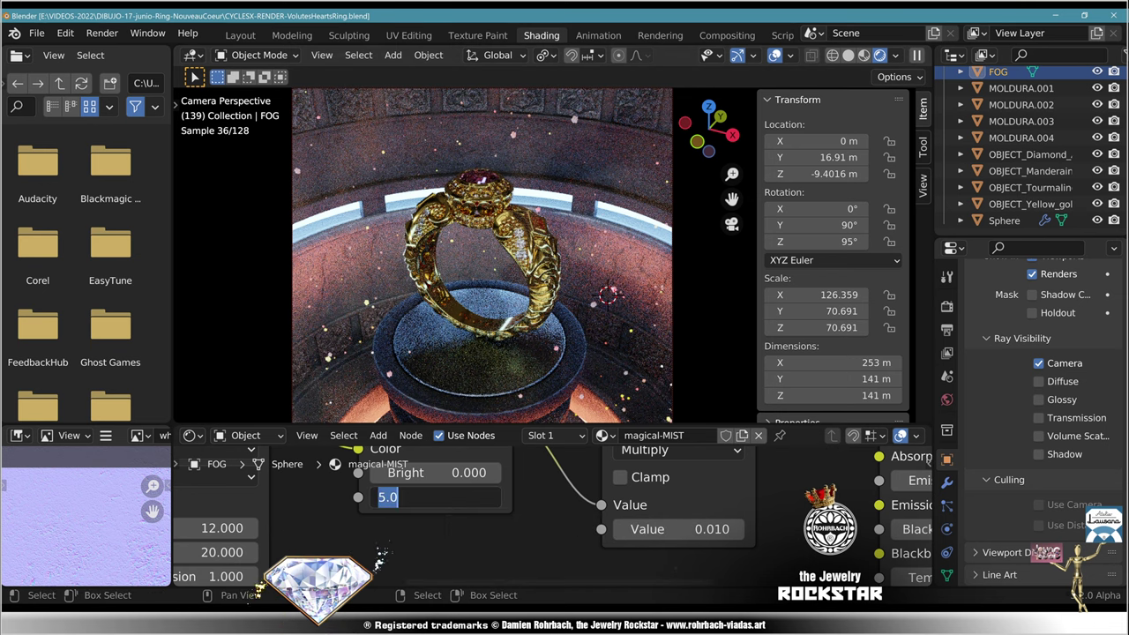
text(10)
key(Return)
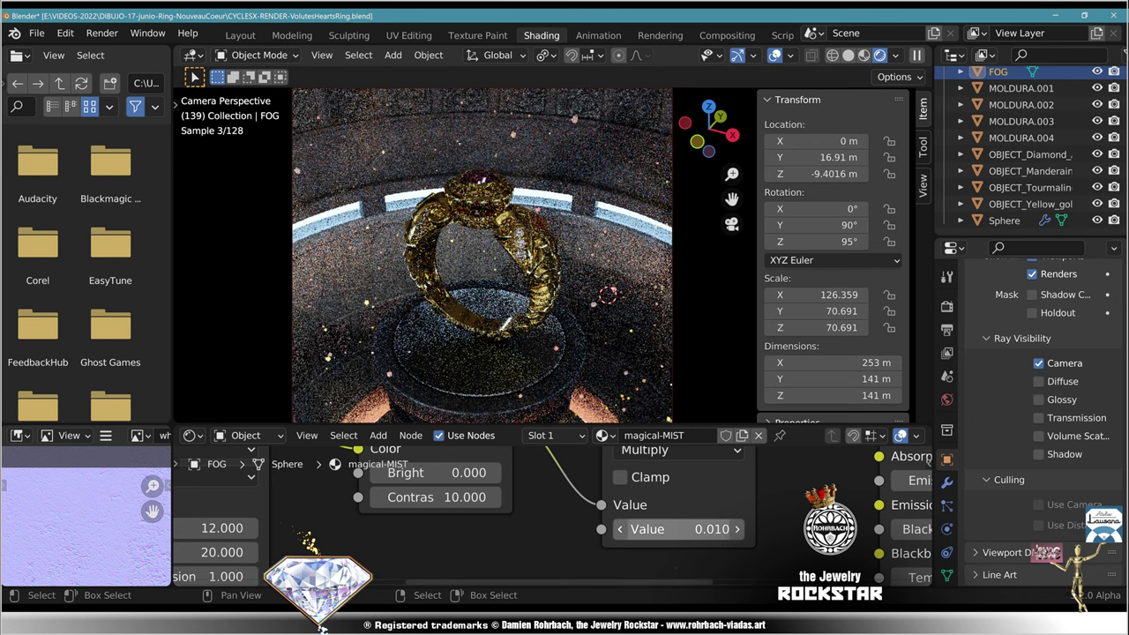
Step: Set the Value of the fog material's Multiply node to 0.1
click(675, 529)
text(.1)
key(Return)
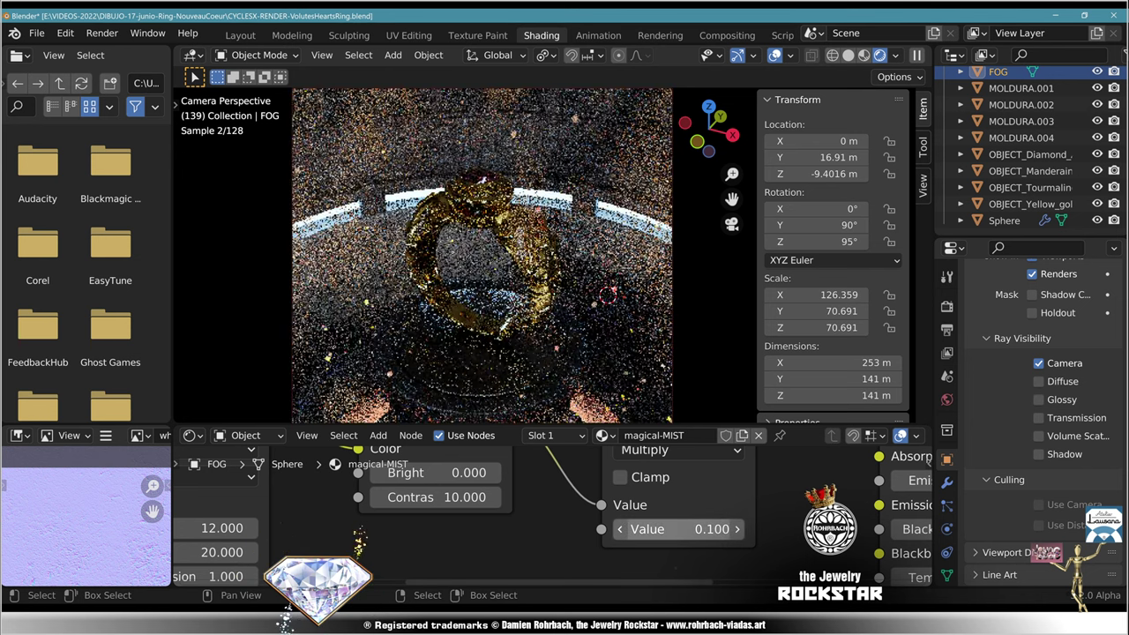
scroll(261, 589, down, 2)
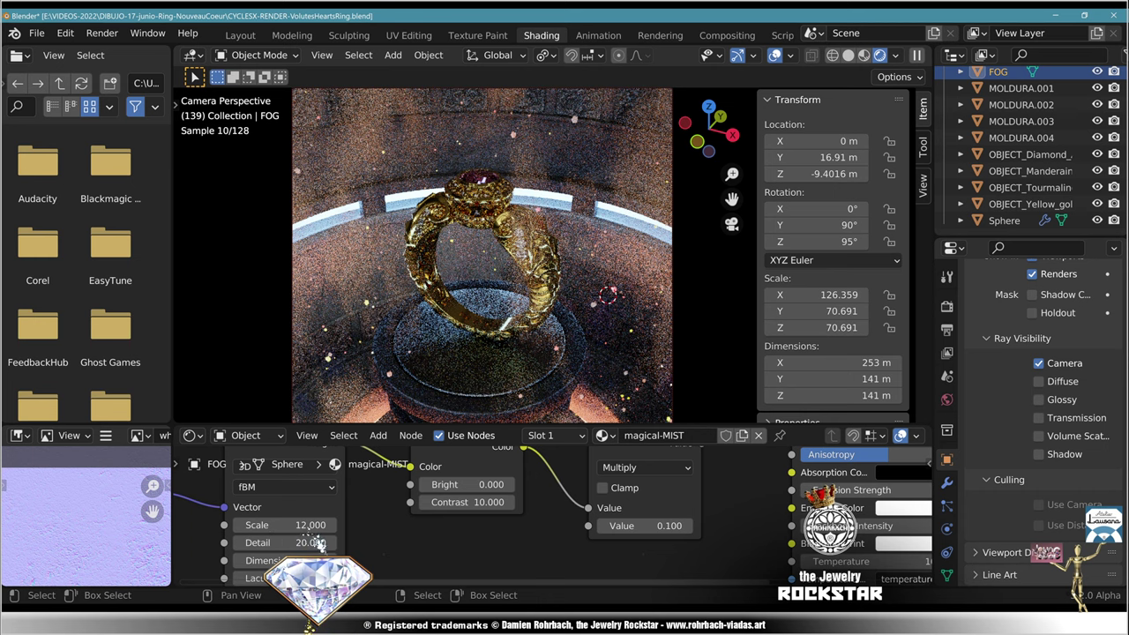
Step: In the front view, stretch the FOG object along the global Z axis to a length of about 397 m
key(KP_1)
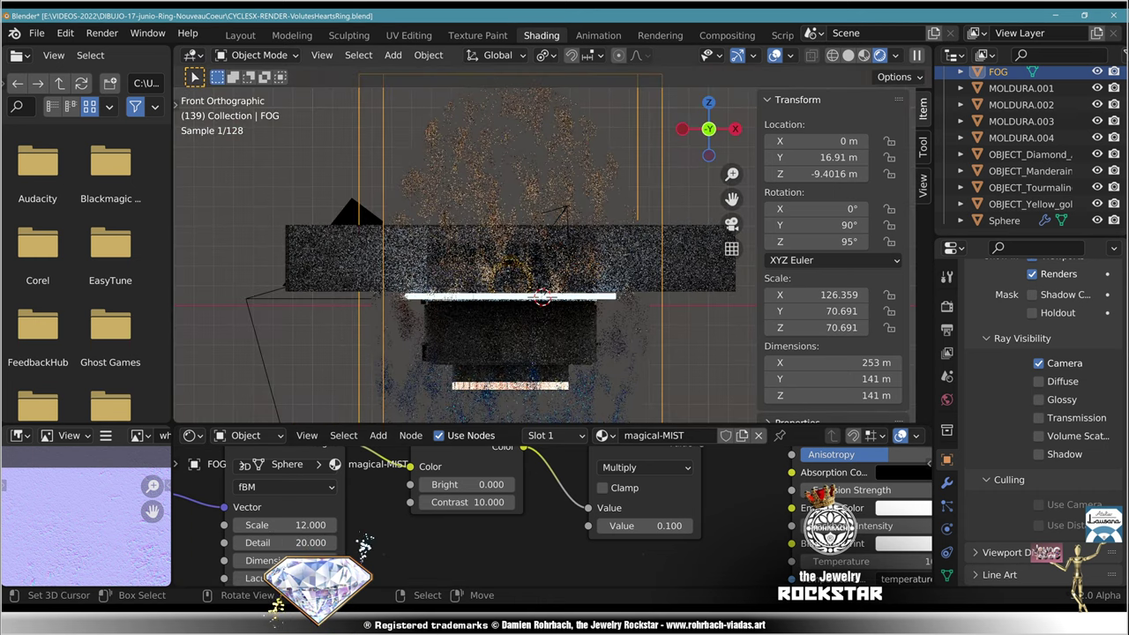
key(s)
key(z)
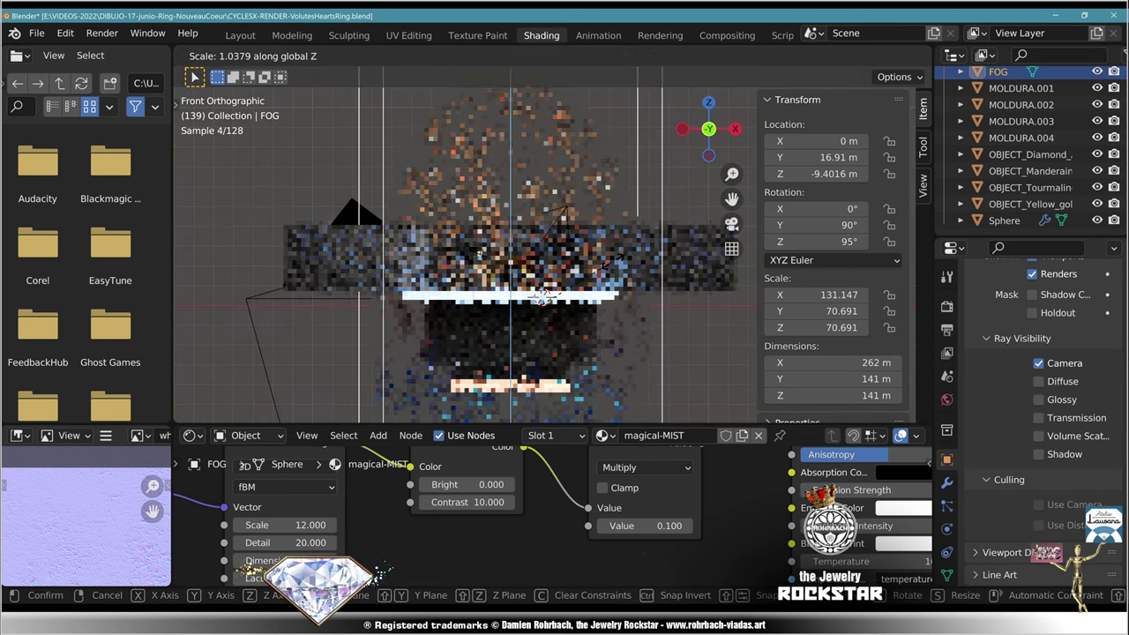
click(674, 242)
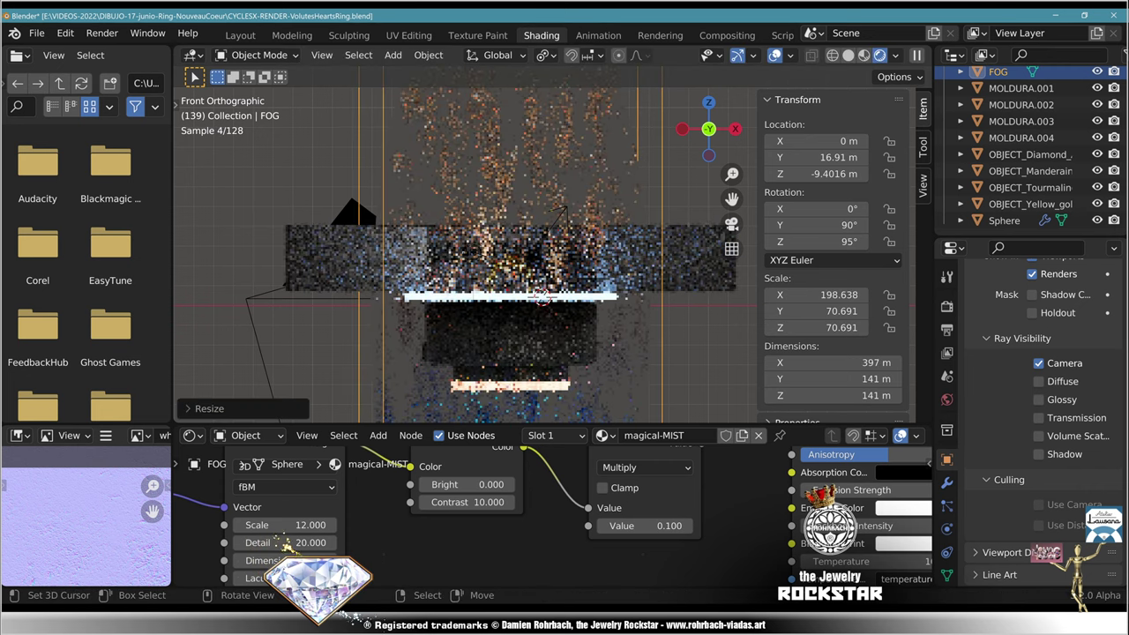
Step: Raise the FOG object along Z to about 27.8 m and, back in the camera view, set its Z rotation to 110°
key(g)
key(z)
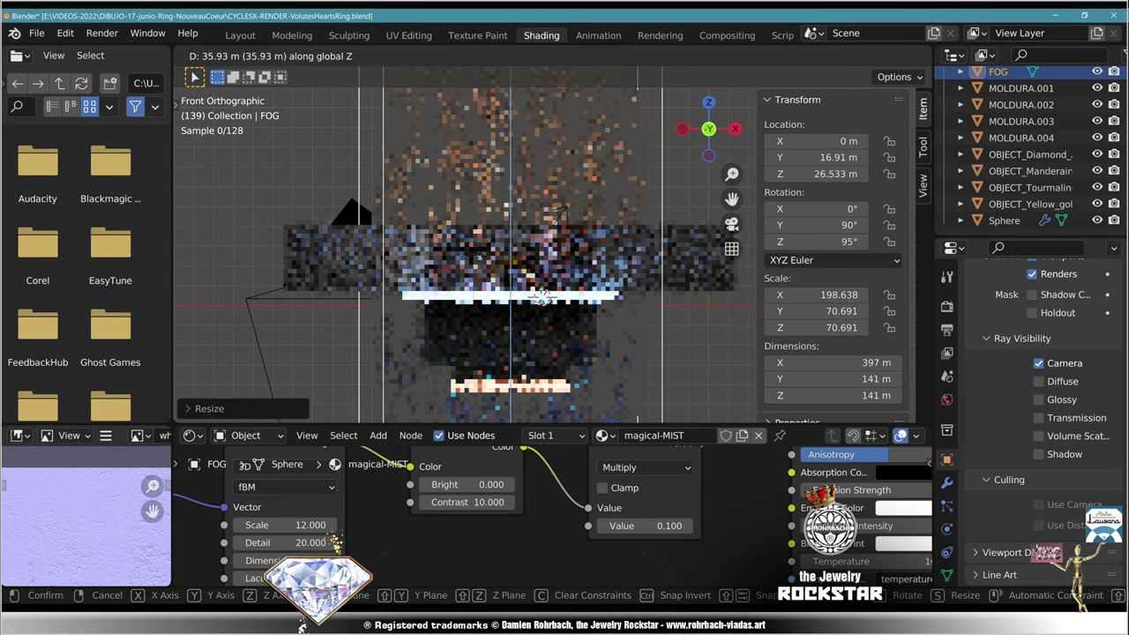
key(Return)
key(KP_0)
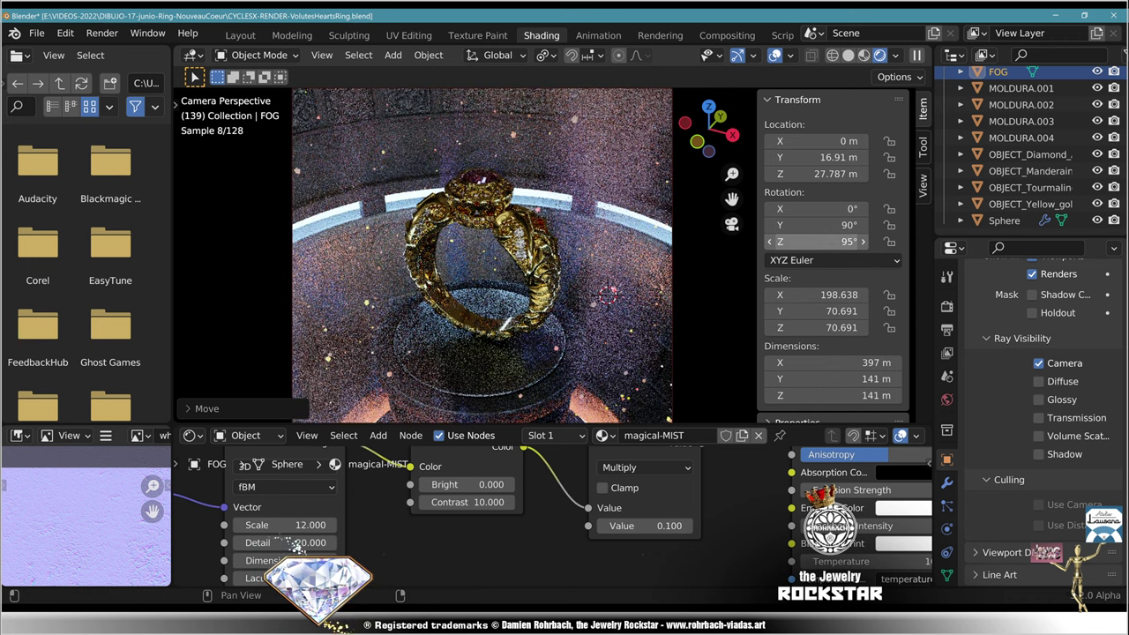
drag(816, 242, 831, 242)
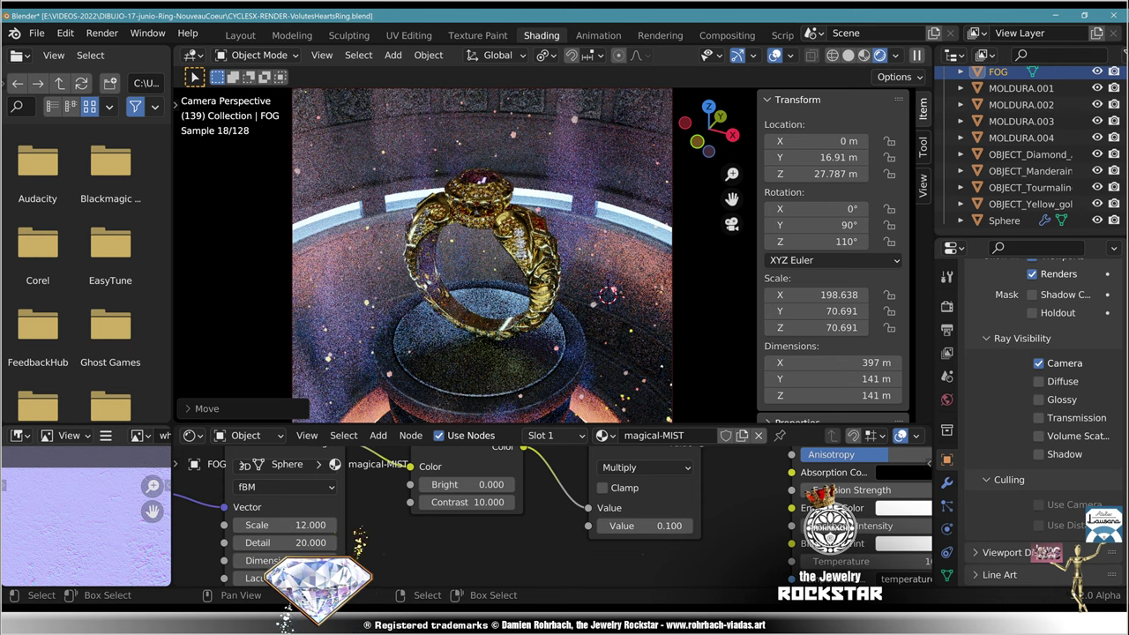
Step: Try moving the orange stop of the fog material's ColorRamp past the blue one to position 0.744, and undo it
scroll(646, 485, down, 4)
middle_drag(646, 485, 661, 604)
scroll(550, 516, up, 1)
scroll(552, 514, up, 1)
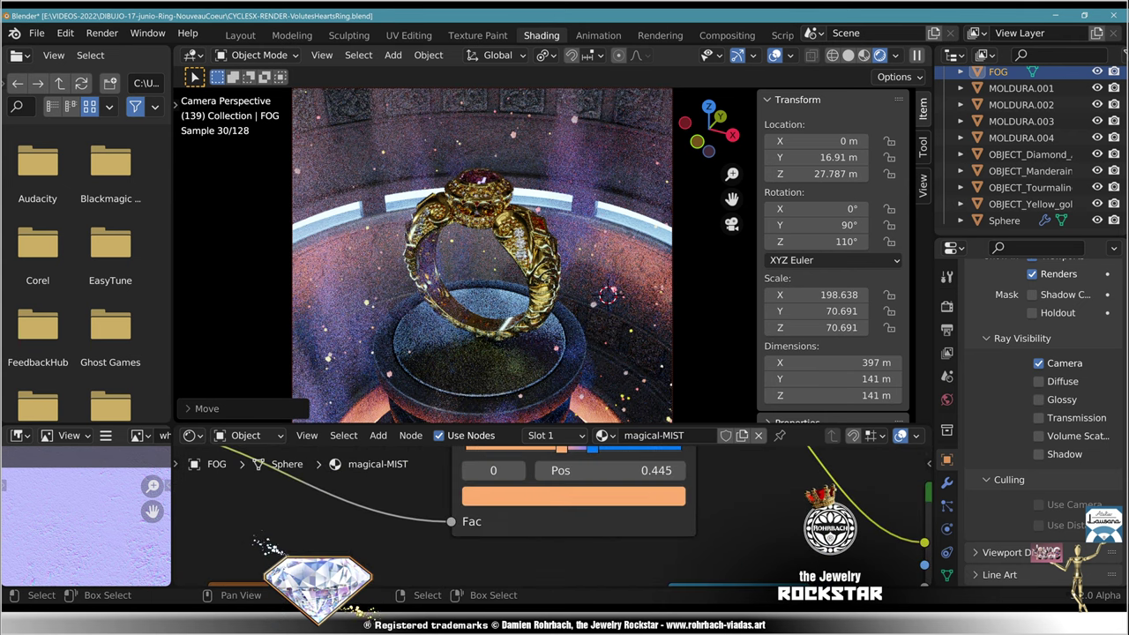
drag(562, 449, 628, 449)
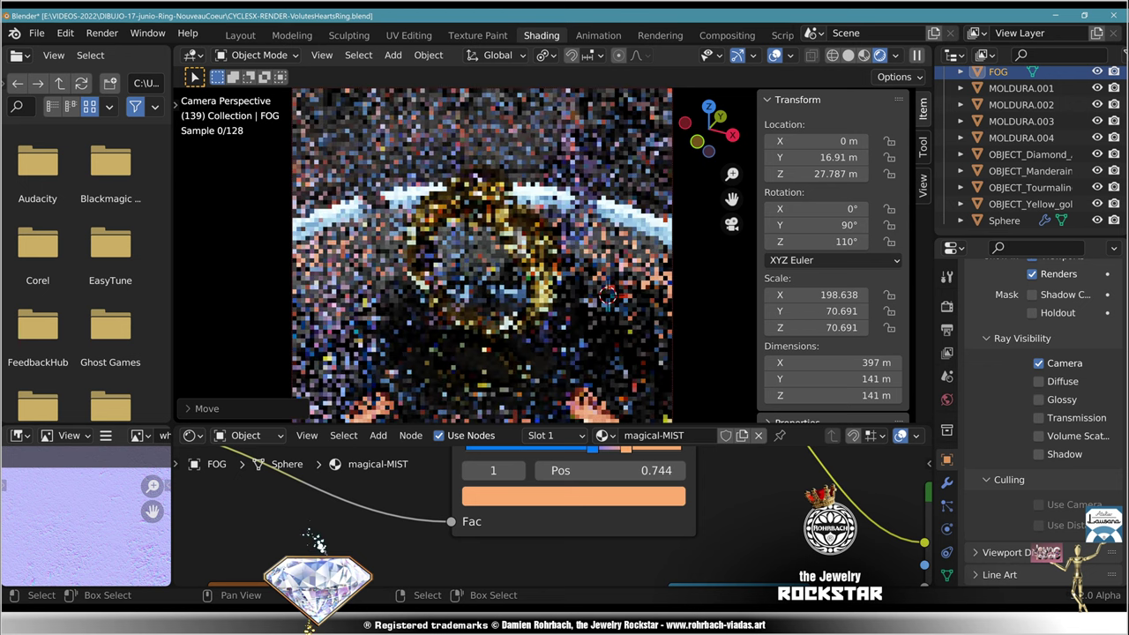
key(ctrl+z)
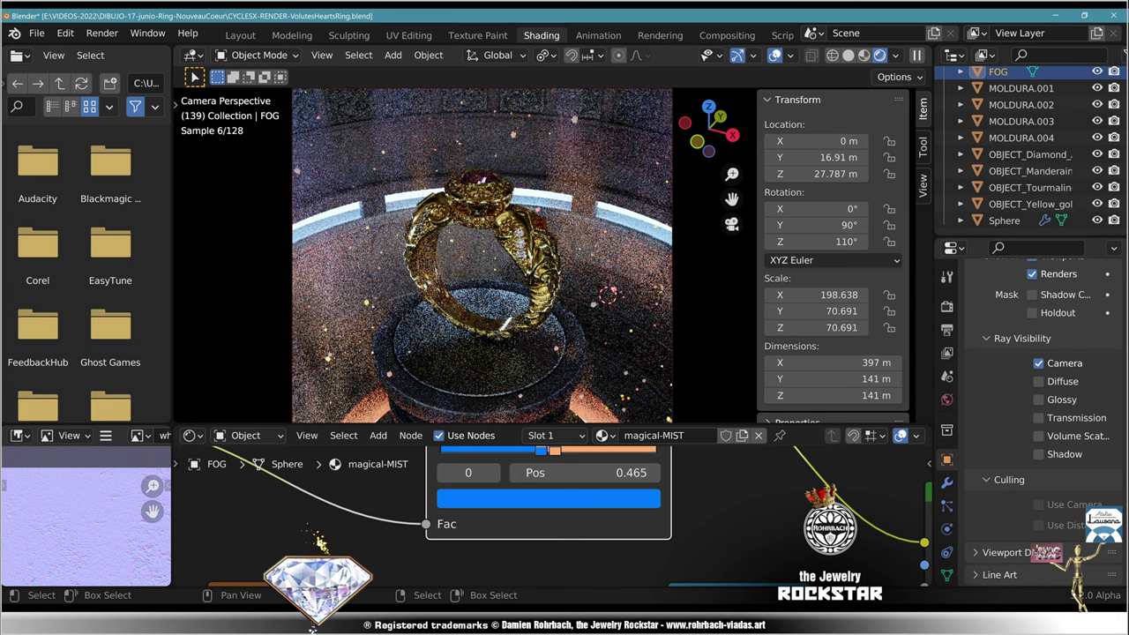
Step: Move the orange stop of the fog material's ColorRamp to position 0.6 and save the file
drag(555, 450, 574, 451)
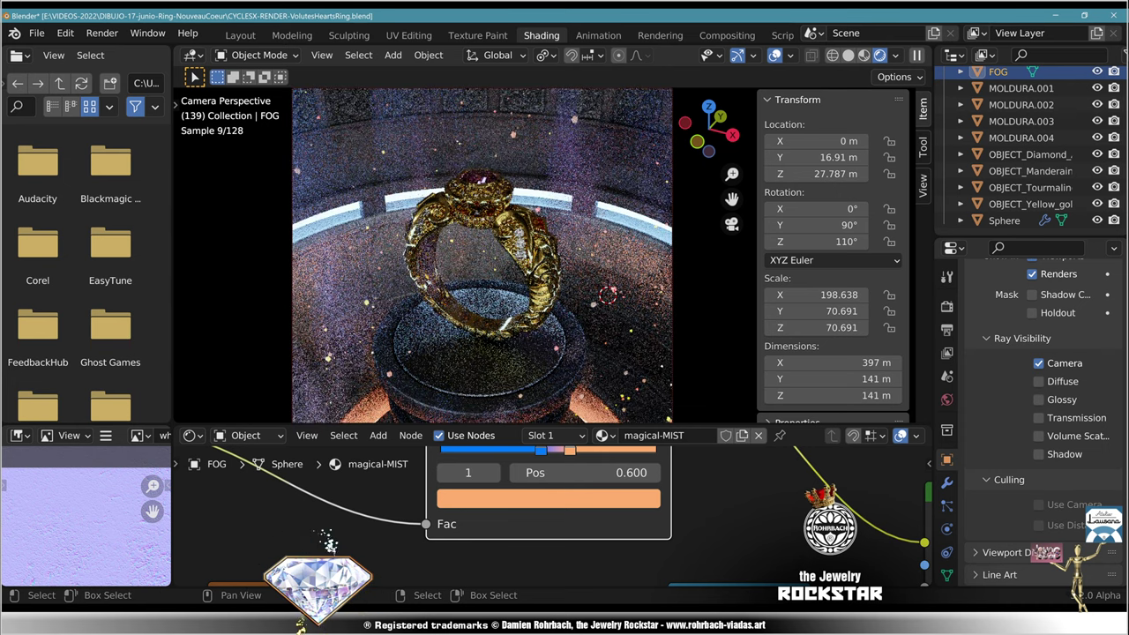
middle_drag(494, 516, 465, 554)
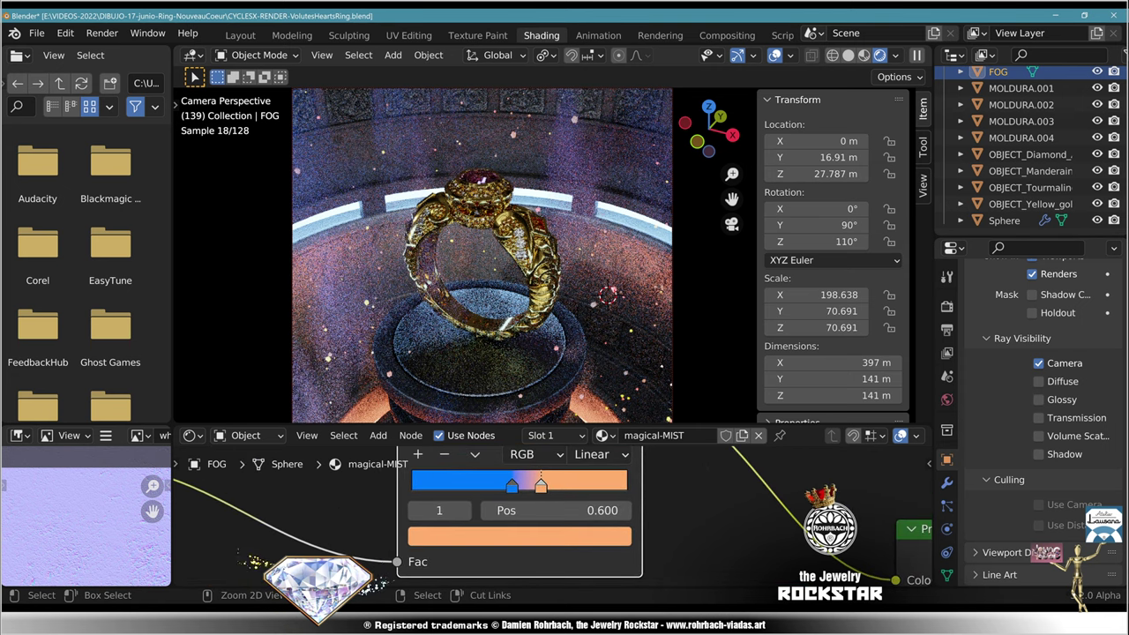
key(ctrl+s)
Step: Try a light green color on the blue stop of the fog material's ColorRamp, and undo it
click(511, 484)
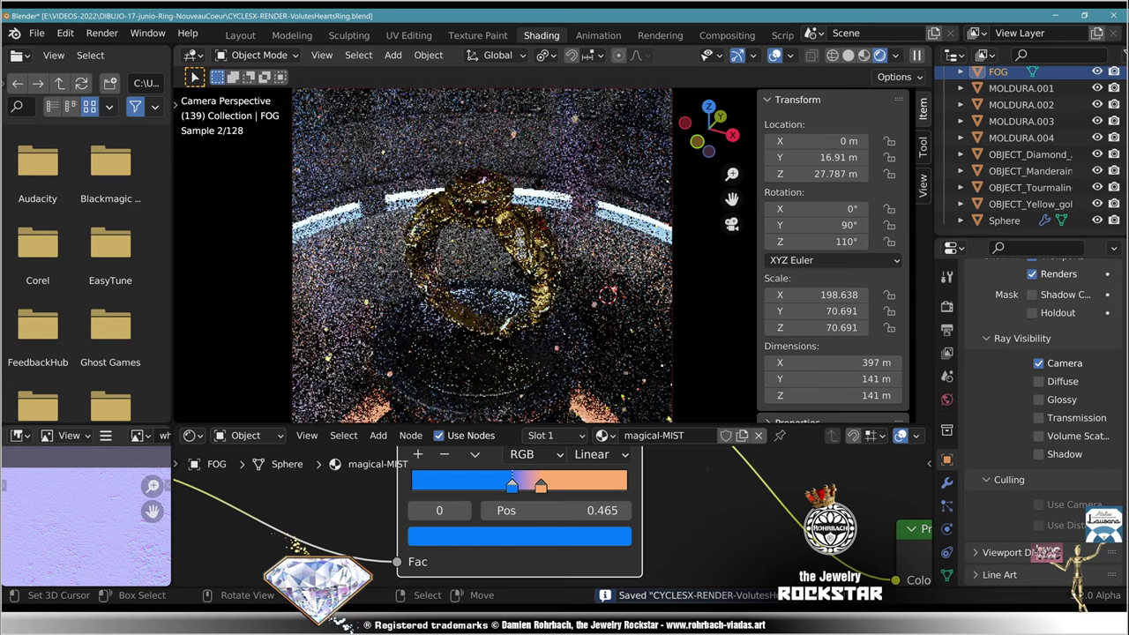
shift+middle_drag(500, 354, 397, 351)
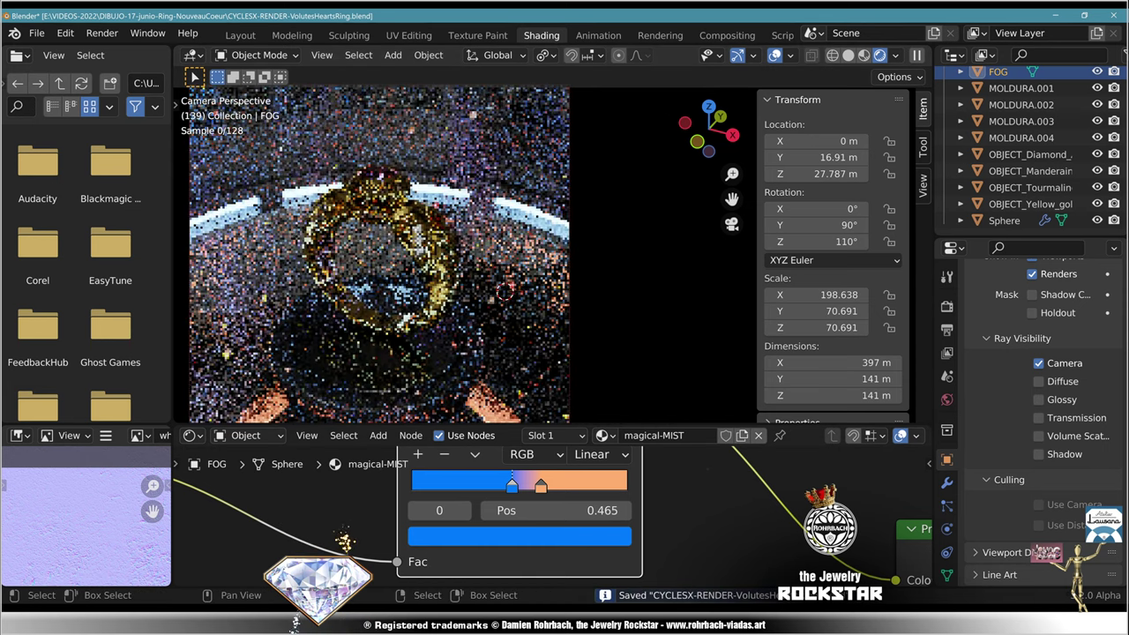
click(517, 537)
click(468, 287)
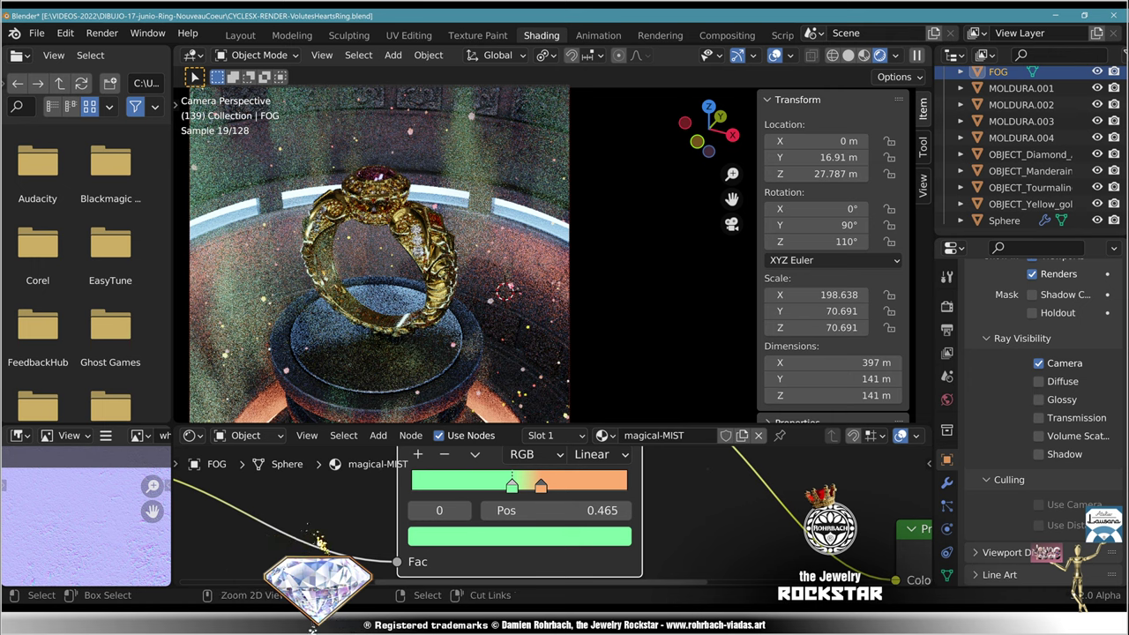
key(ctrl+z)
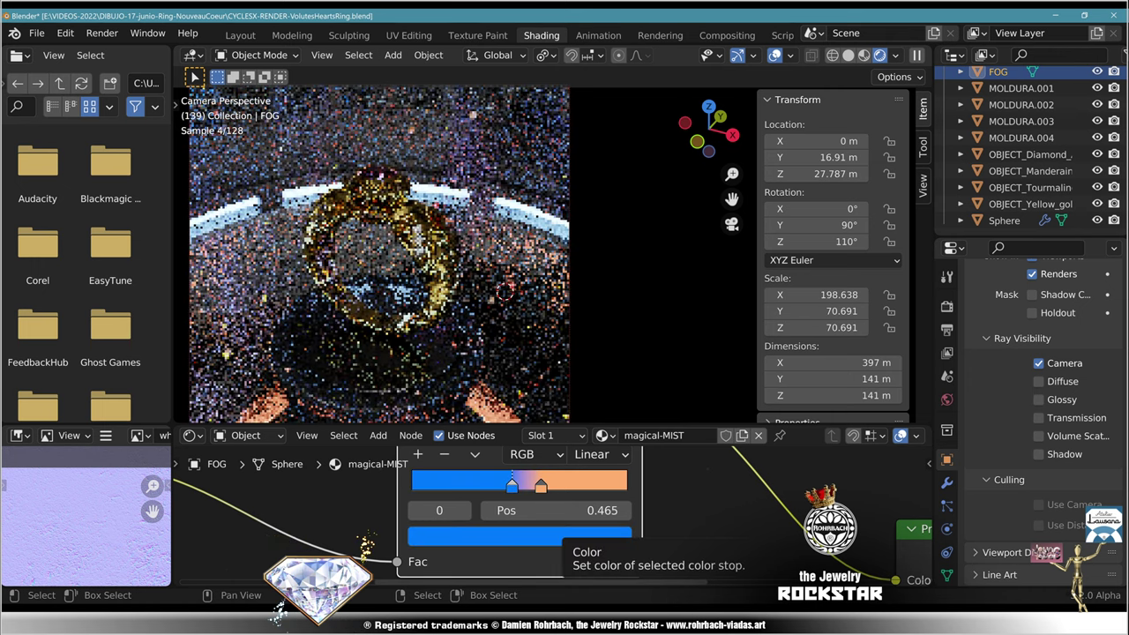
Step: Try black as the color of the ColorRamp's blue stop at position 0.465, and restore the blue
click(614, 480)
drag(584, 242, 584, 393)
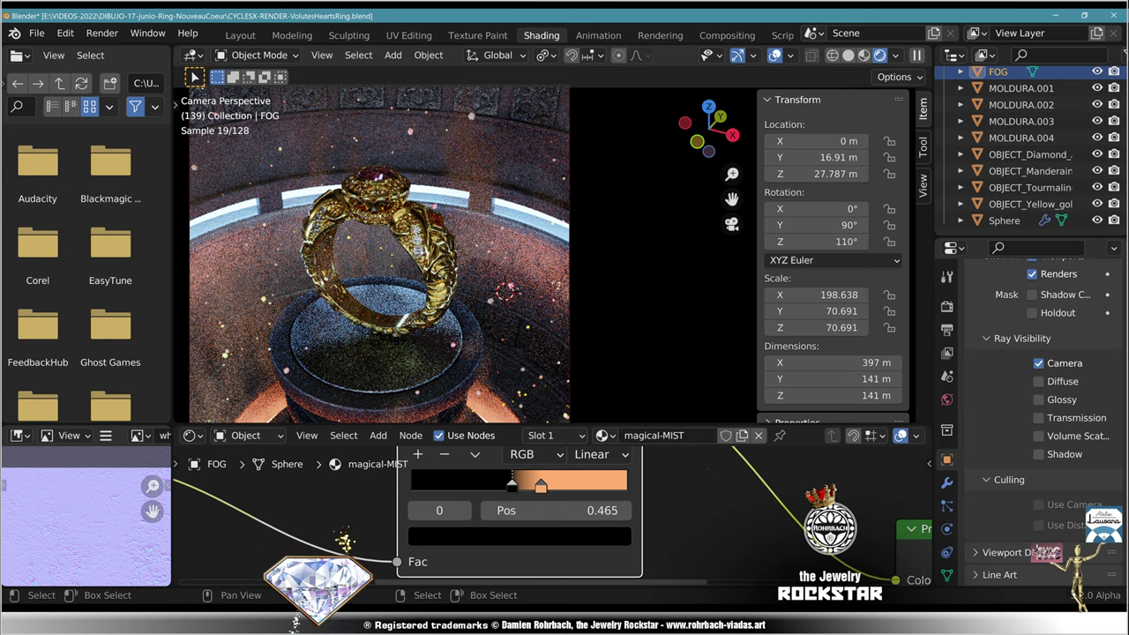
key(ctrl)
key(ctrl+v)
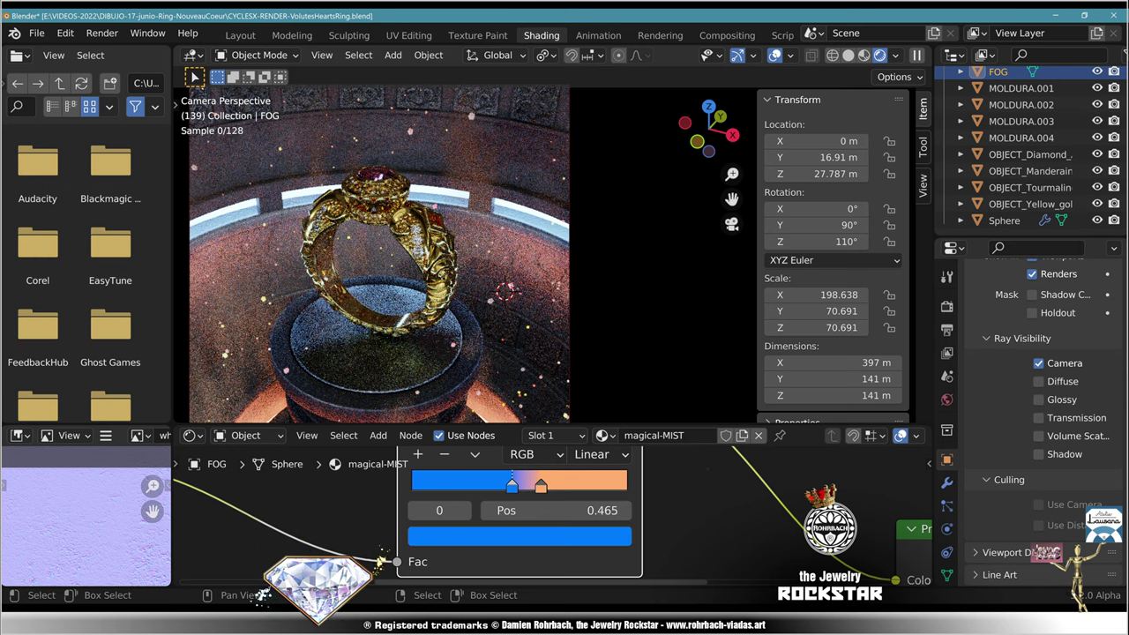
Step: Change the blue stop of the fog material's ColorRamp to dark red with R 0.206, G 0.000362 and B 0.007
scroll(545, 514, down, 3)
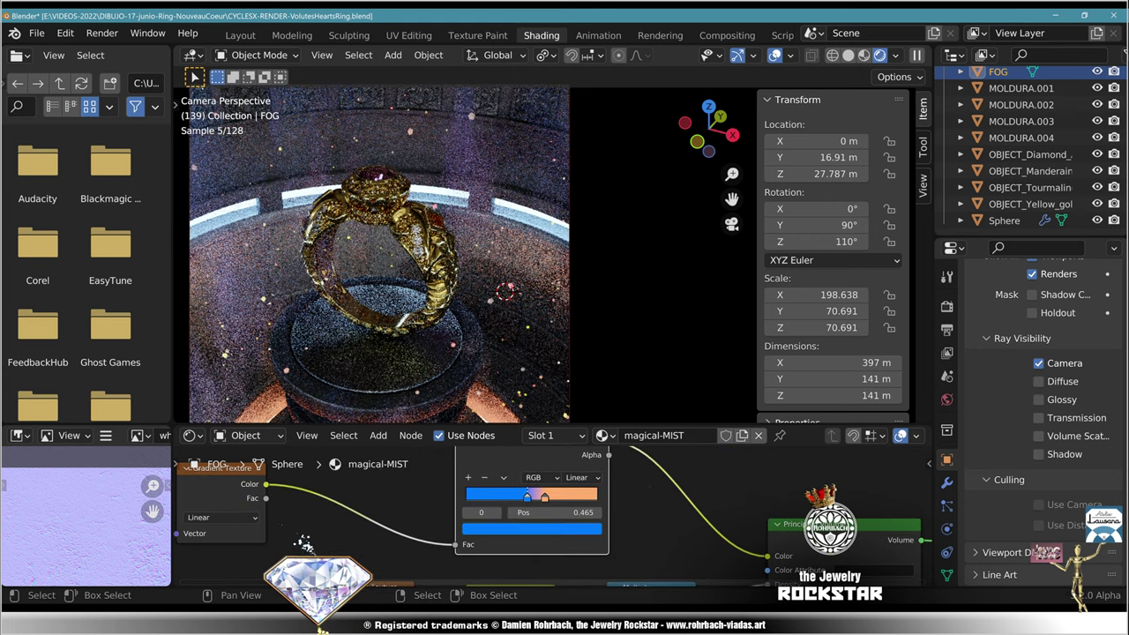
scroll(553, 515, up, 3)
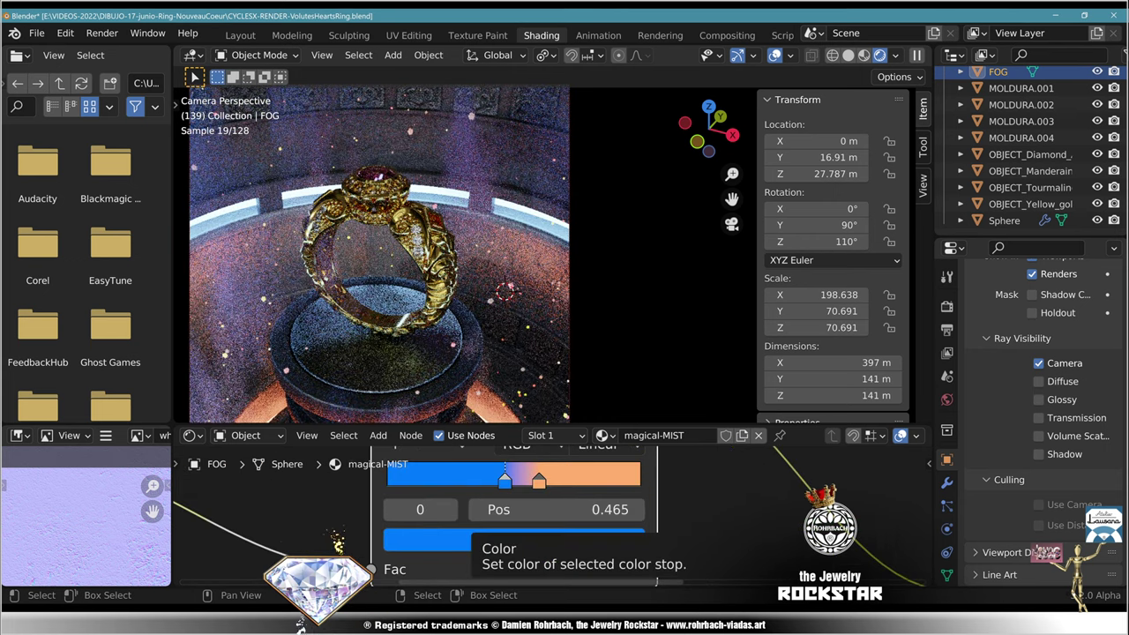
click(494, 538)
click(498, 371)
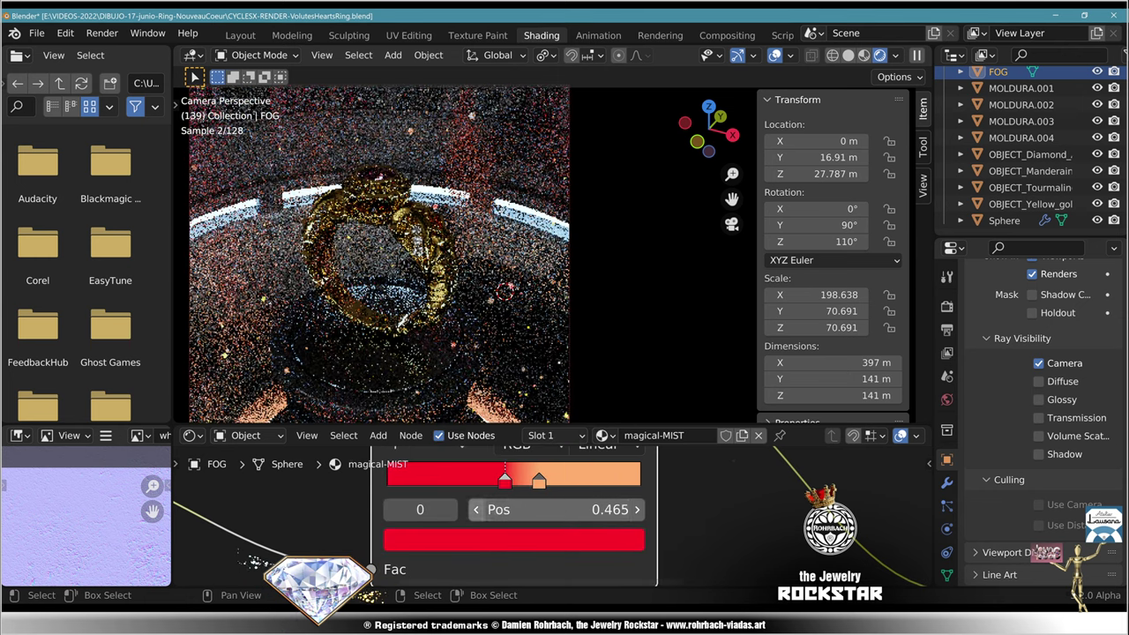
click(512, 539)
click(589, 284)
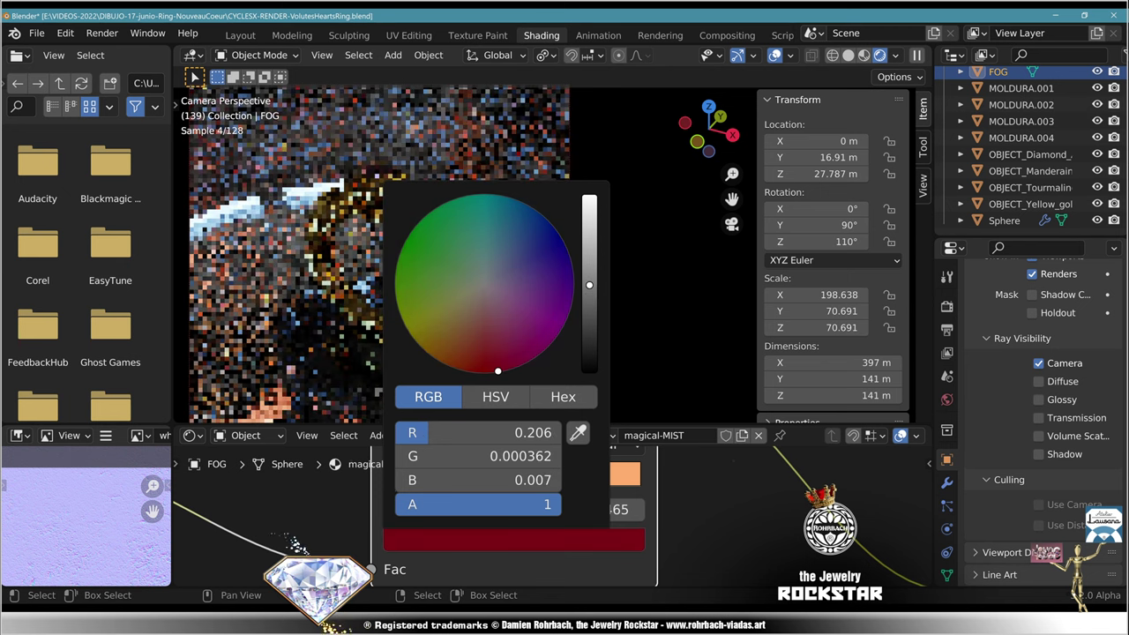
Step: Deepen the orange stop of the fog material's ColorRamp to R 1, G 0.338 and B 0.074
click(539, 481)
click(515, 539)
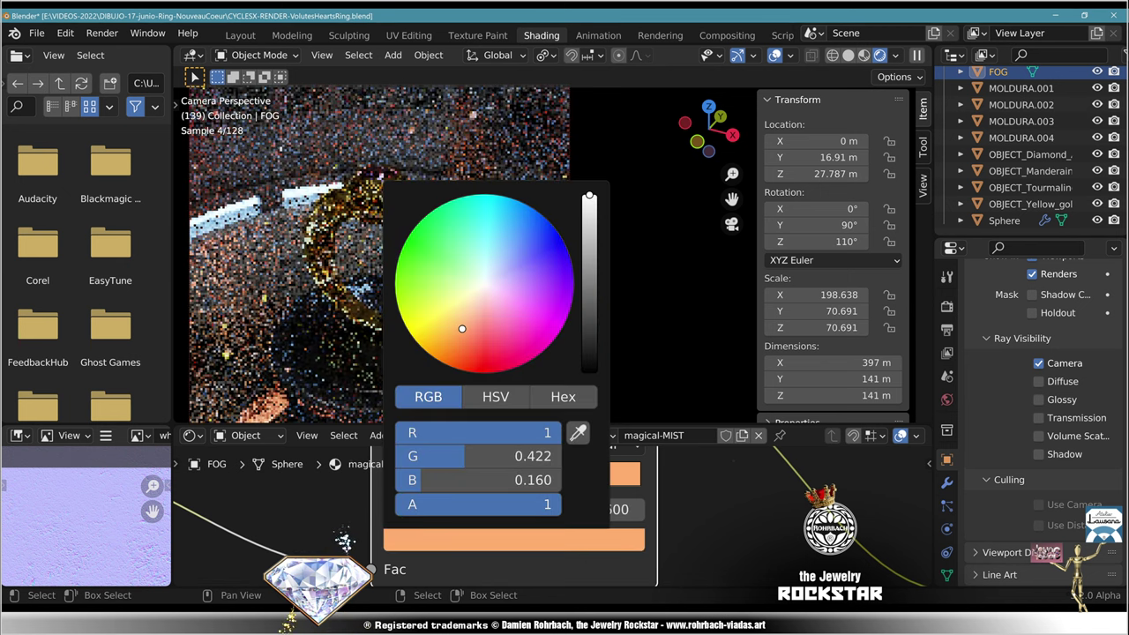
click(459, 339)
drag(459, 339, 456, 338)
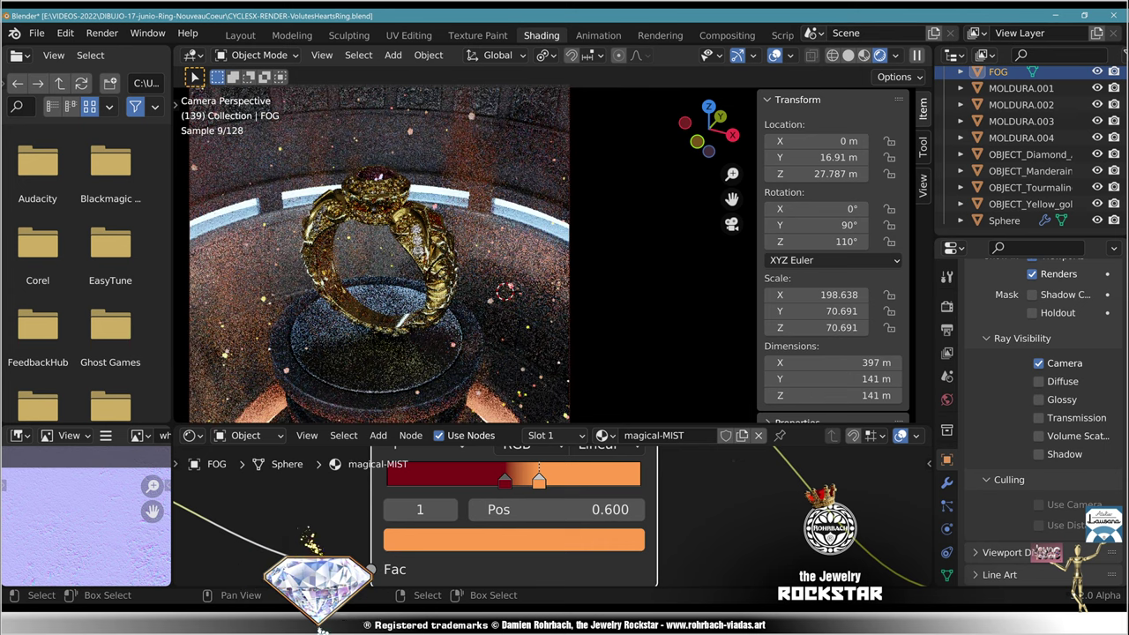
scroll(549, 516, down, 6)
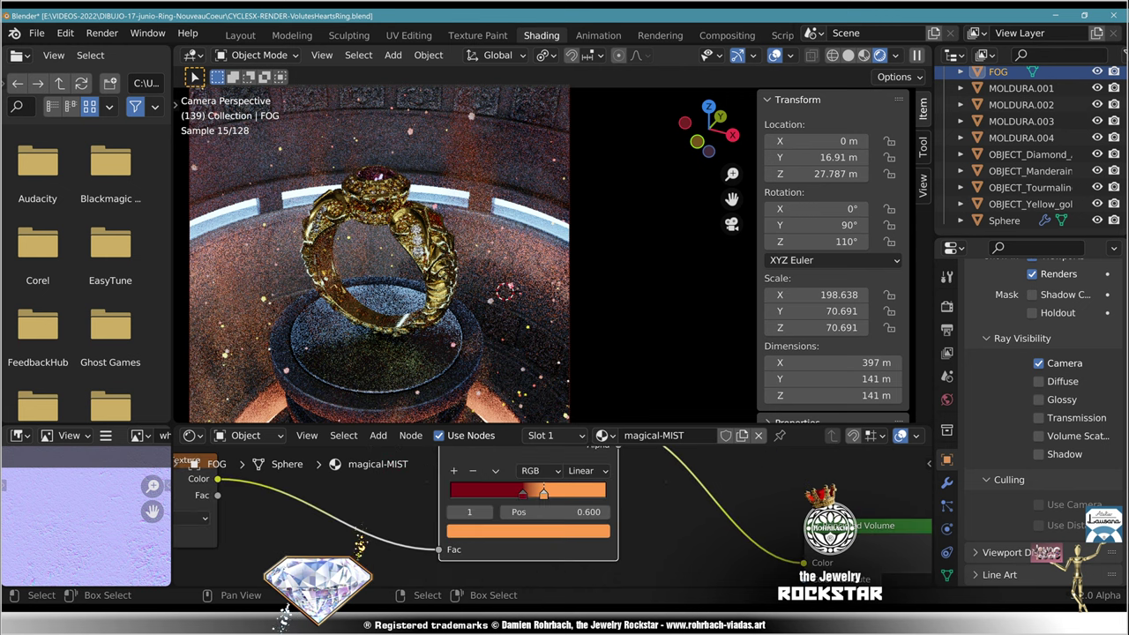
Step: Change the orange stop at position 0.6 of the fog material's ColorRamp to light blue
middle_drag(550, 516, 536, 271)
middle_drag(613, 468, 559, 517)
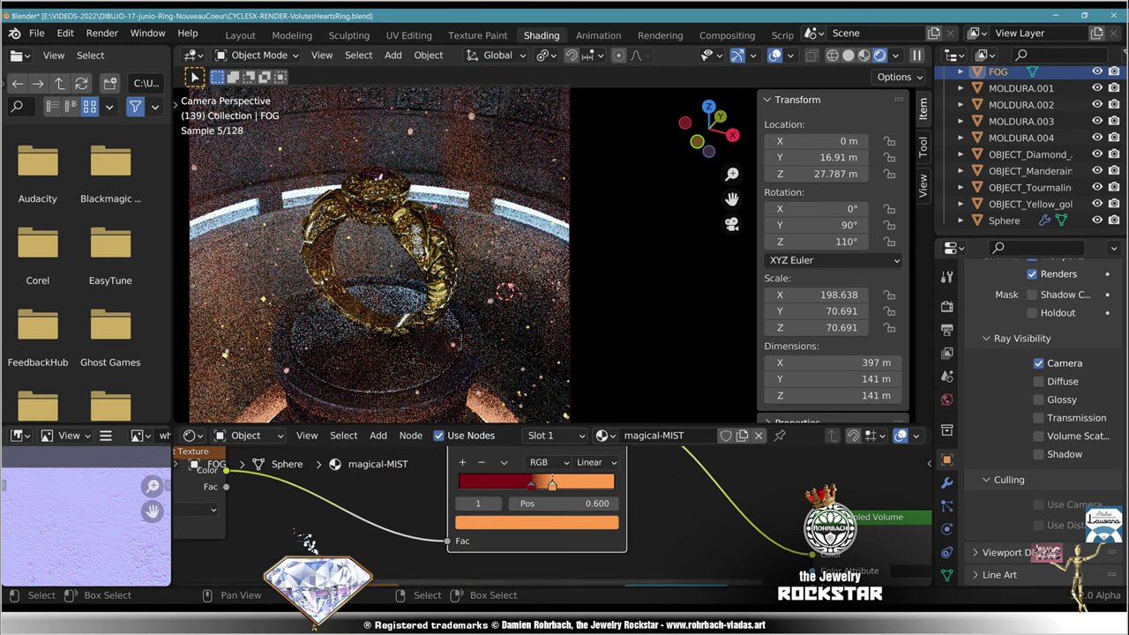
scroll(559, 517, up, 5)
click(556, 525)
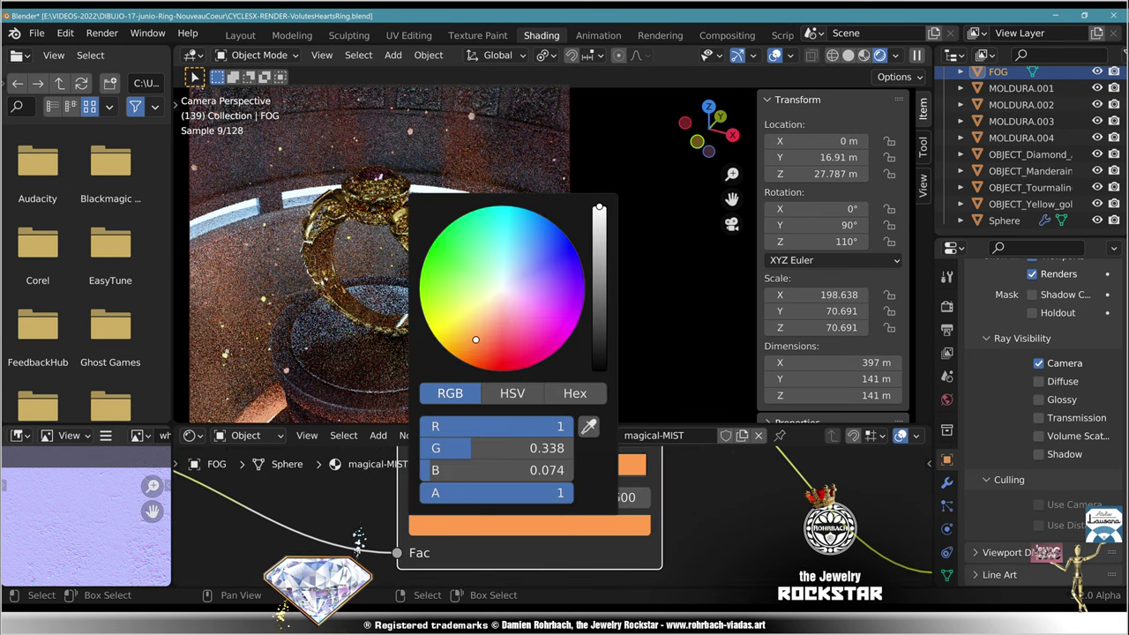
drag(521, 266, 529, 255)
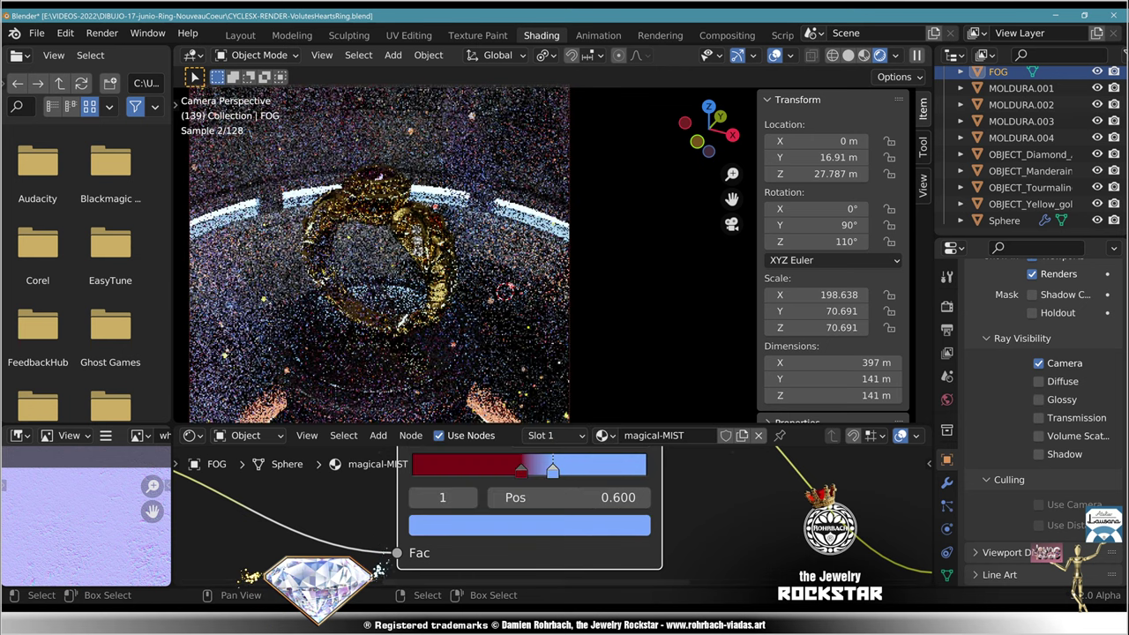
Step: Reverse the order of the fog ColorRamp's stops, placing light blue at position 0.415 and dark red at 0.505
click(521, 470)
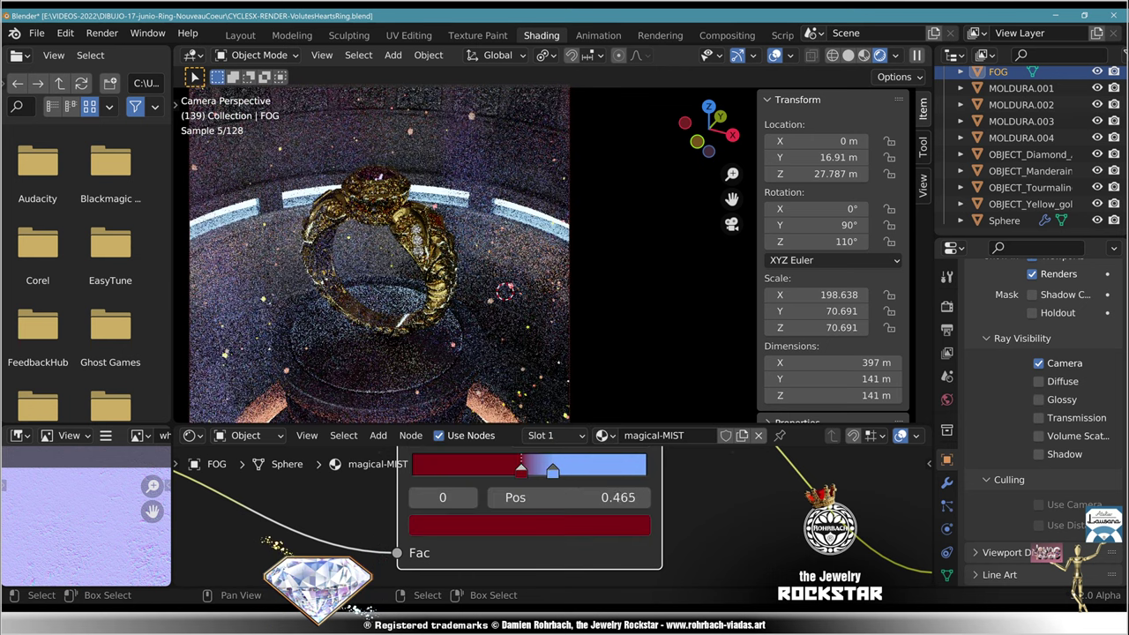
mouse_move(521, 470)
mouse_down()
mouse_move(580, 470)
mouse_move(509, 470)
mouse_up()
click(552, 471)
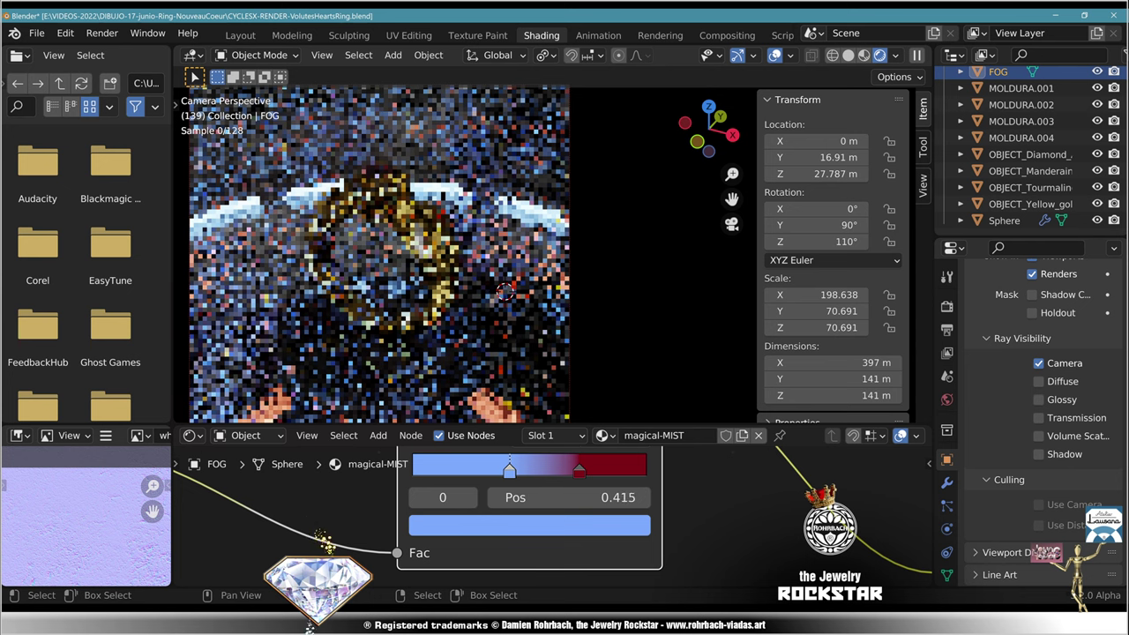
drag(579, 471, 530, 470)
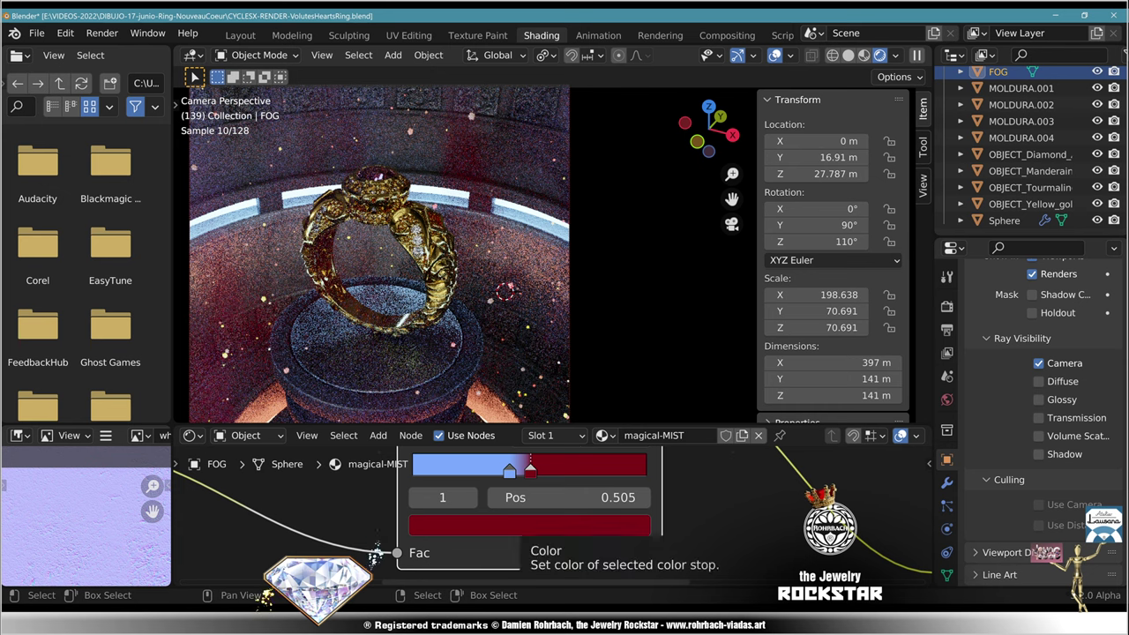
Step: Change the fog ColorRamp's dark red stop to a full-brightness orange-red and spread the stops, with light blue at position 0.239
click(527, 526)
drag(515, 367, 481, 356)
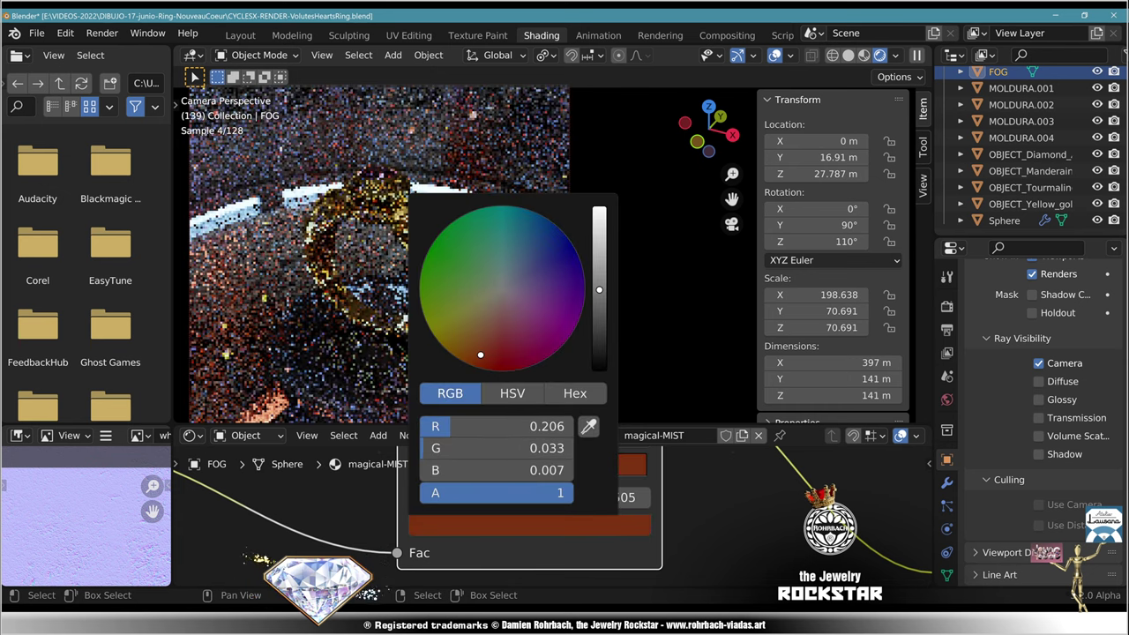
drag(599, 290, 599, 206)
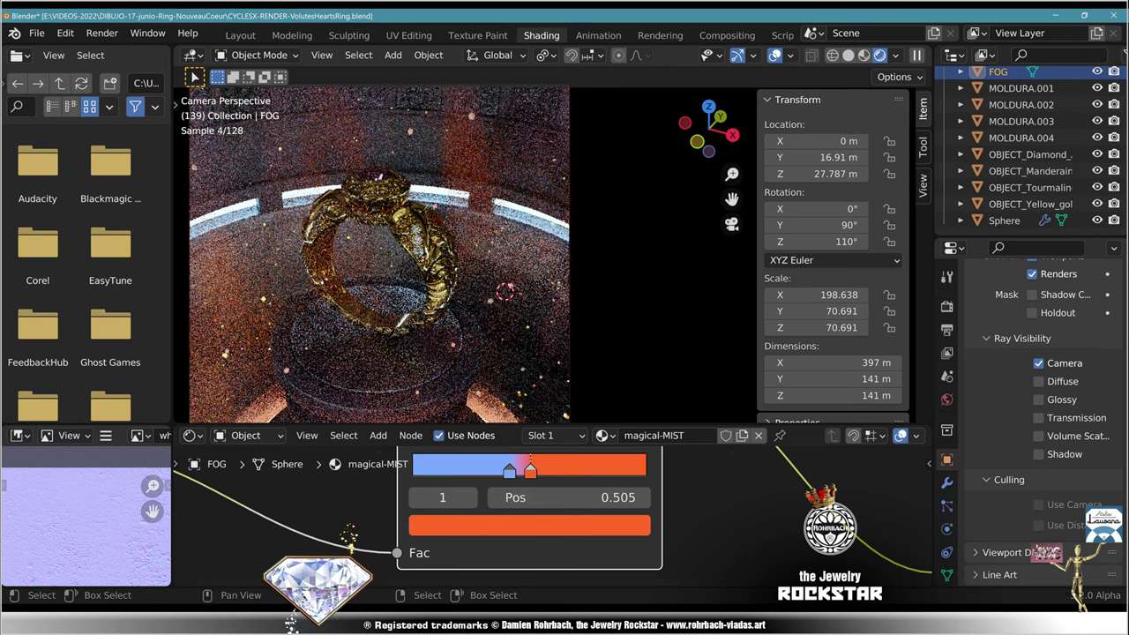
drag(530, 471, 494, 471)
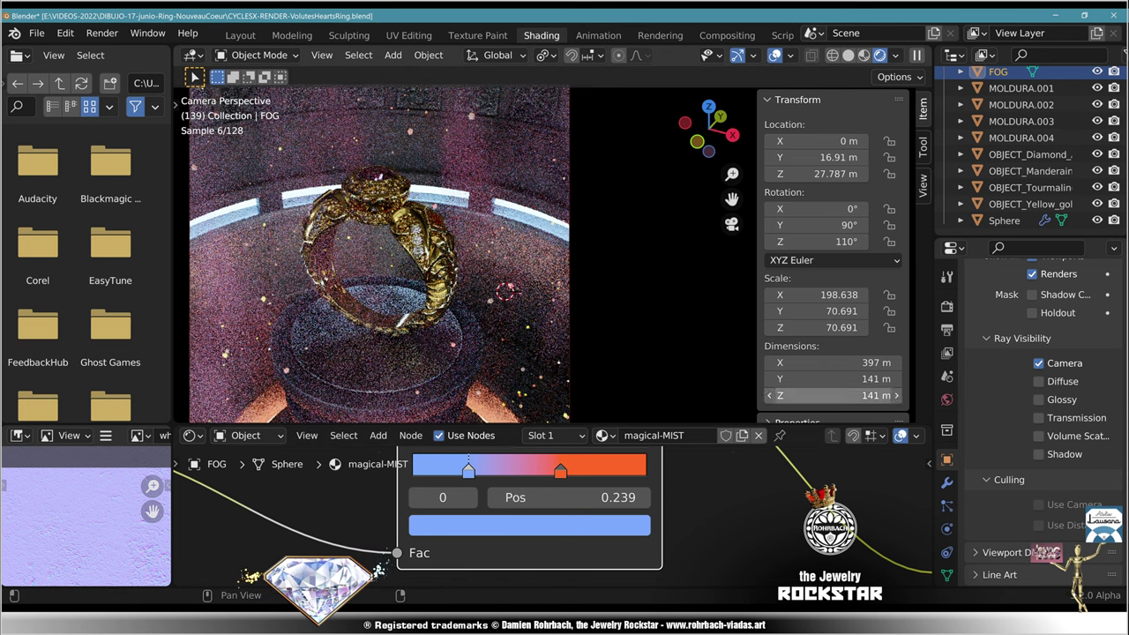
Step: Reset the FOG object's Z rotation to 0° and adjust it to 44.1°
click(819, 242)
text(0)
key(Return)
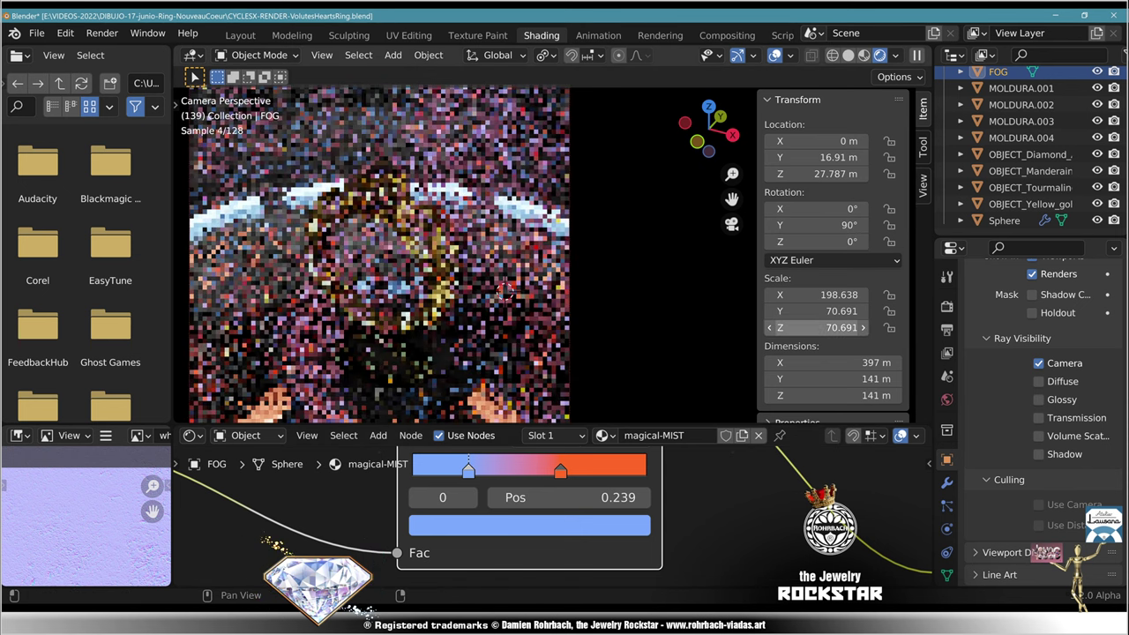
drag(819, 242, 929, 241)
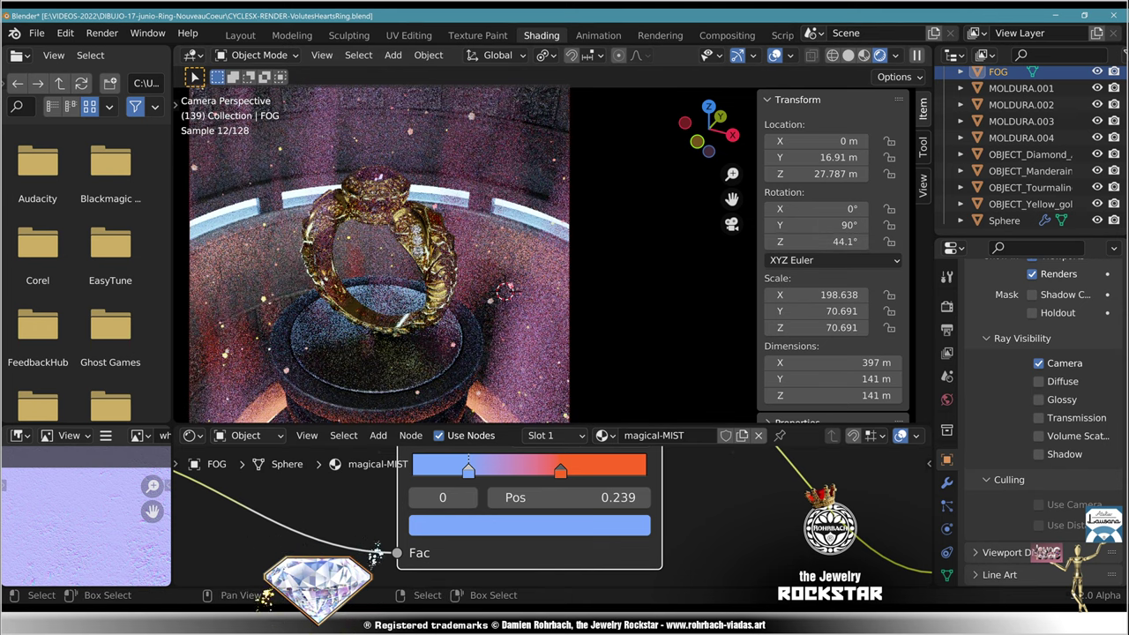
Step: Set the value of the Multiply node feeding the fog material's density to 0.01
scroll(375, 555, down, 5)
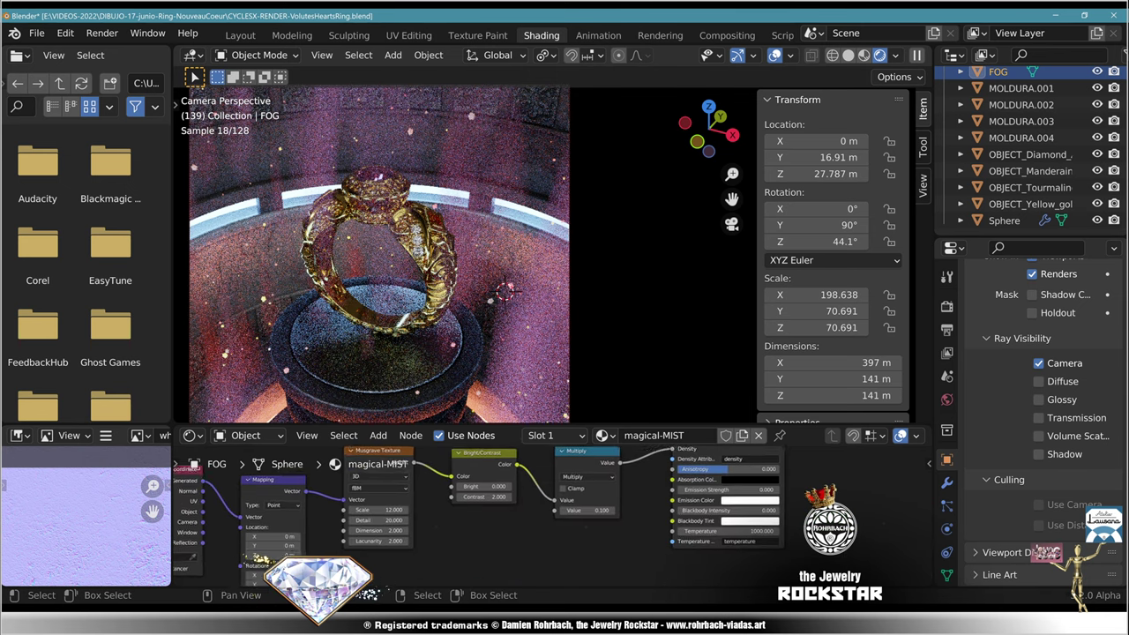
scroll(291, 543, up, 3)
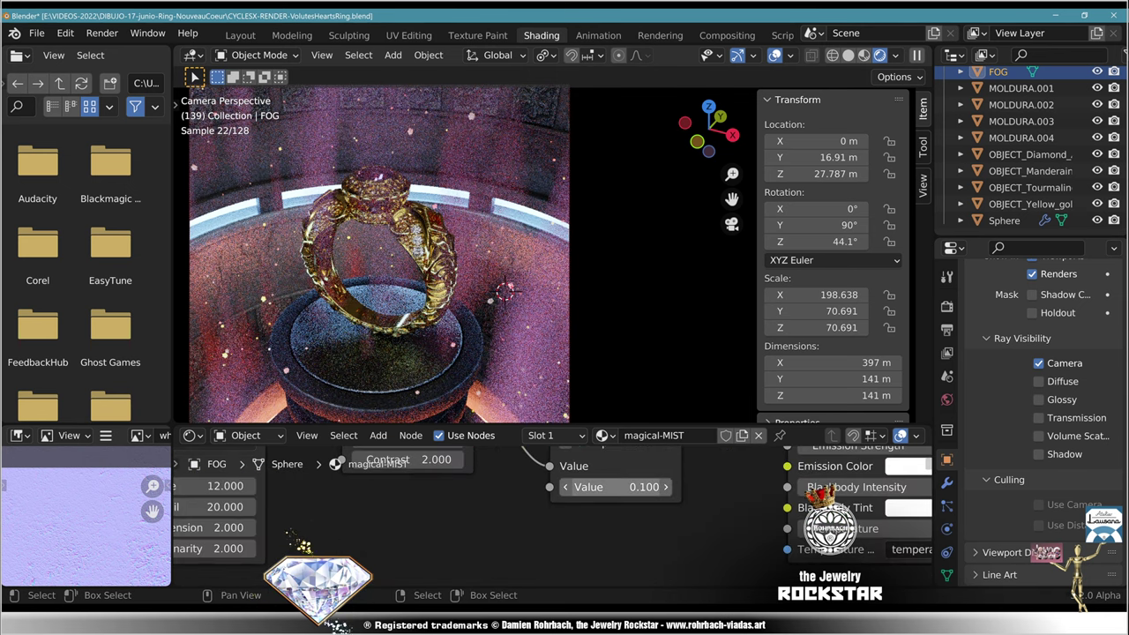
click(617, 487)
text(.01)
key(Return)
Step: Set the Multiply node's value in the Sphere object's SPARK material to 50
click(1004, 222)
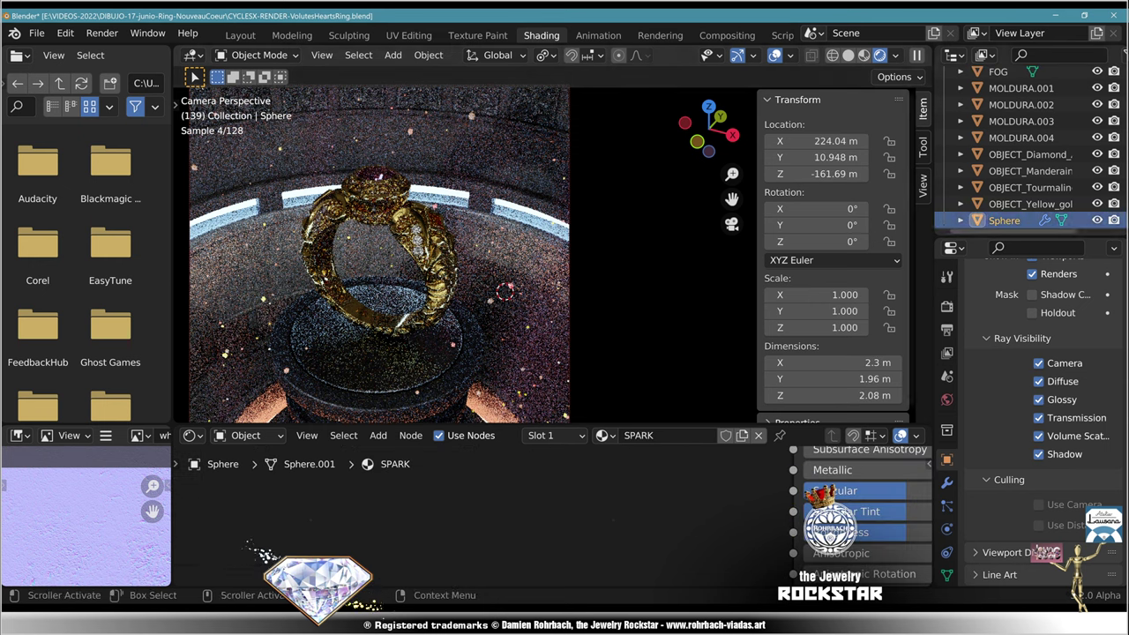
scroll(307, 540, down, 6)
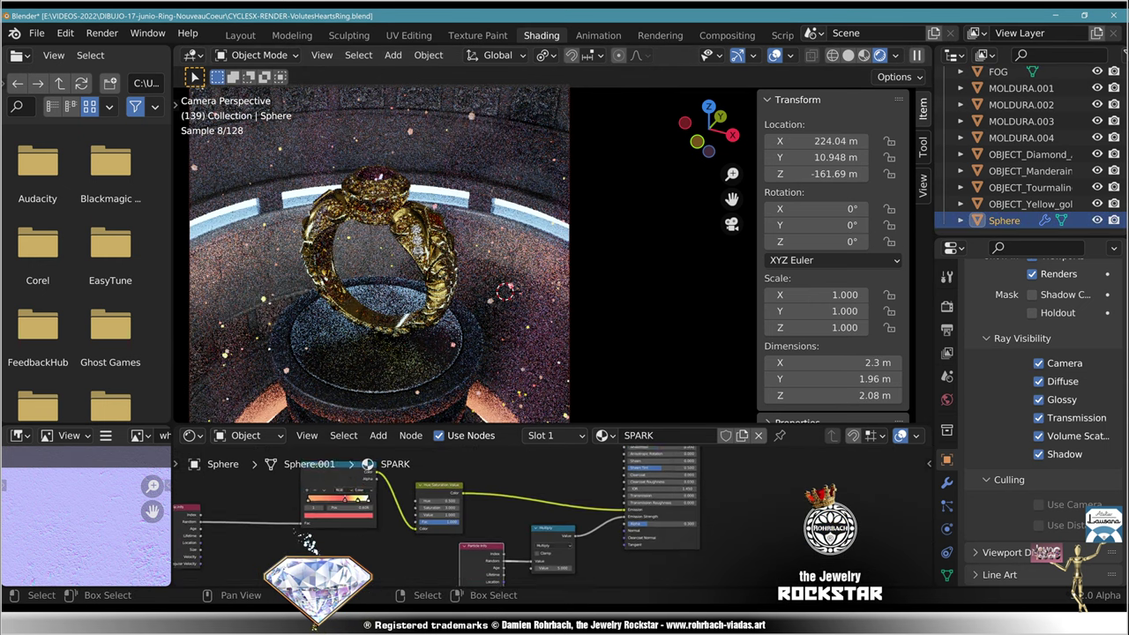
scroll(307, 540, up, 6)
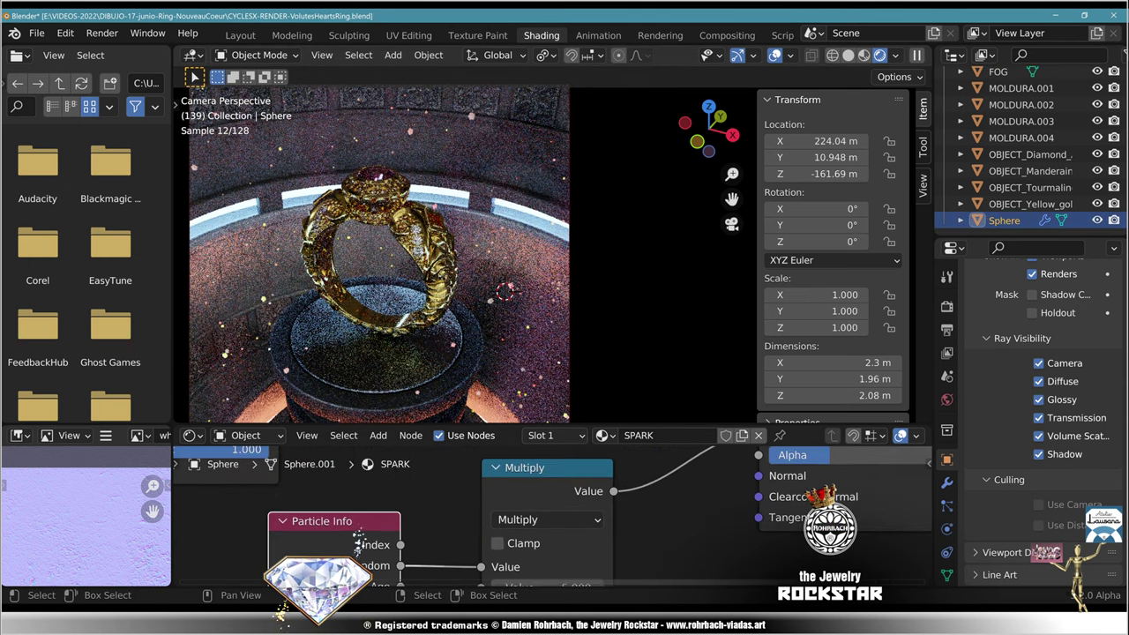
middle_drag(359, 536, 366, 476)
double_click(547, 528)
text(50)
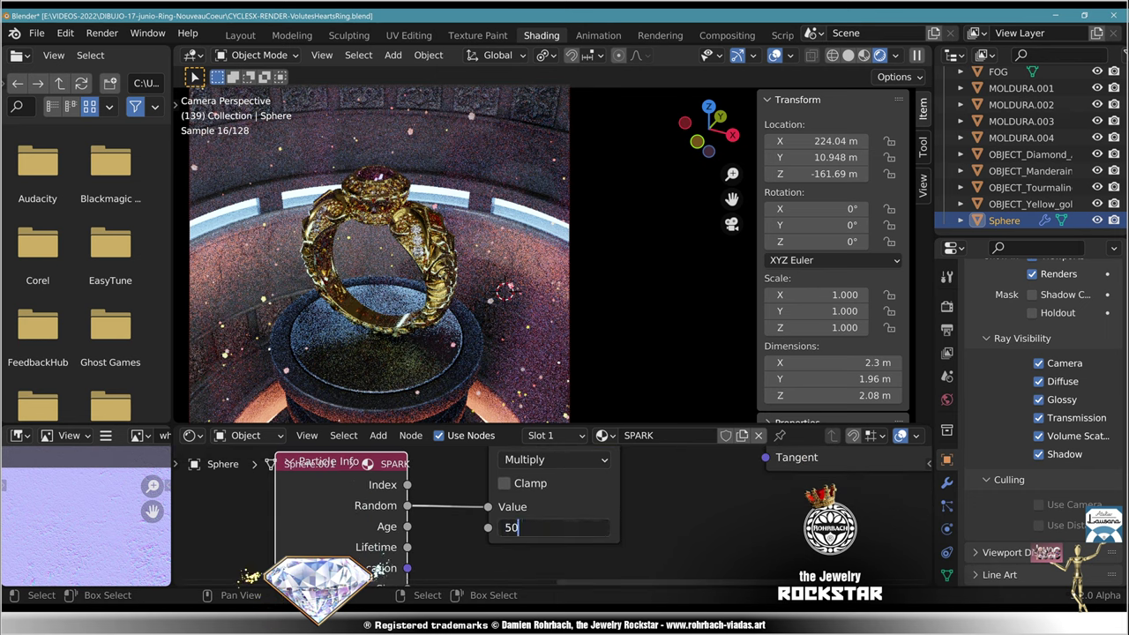
key(Return)
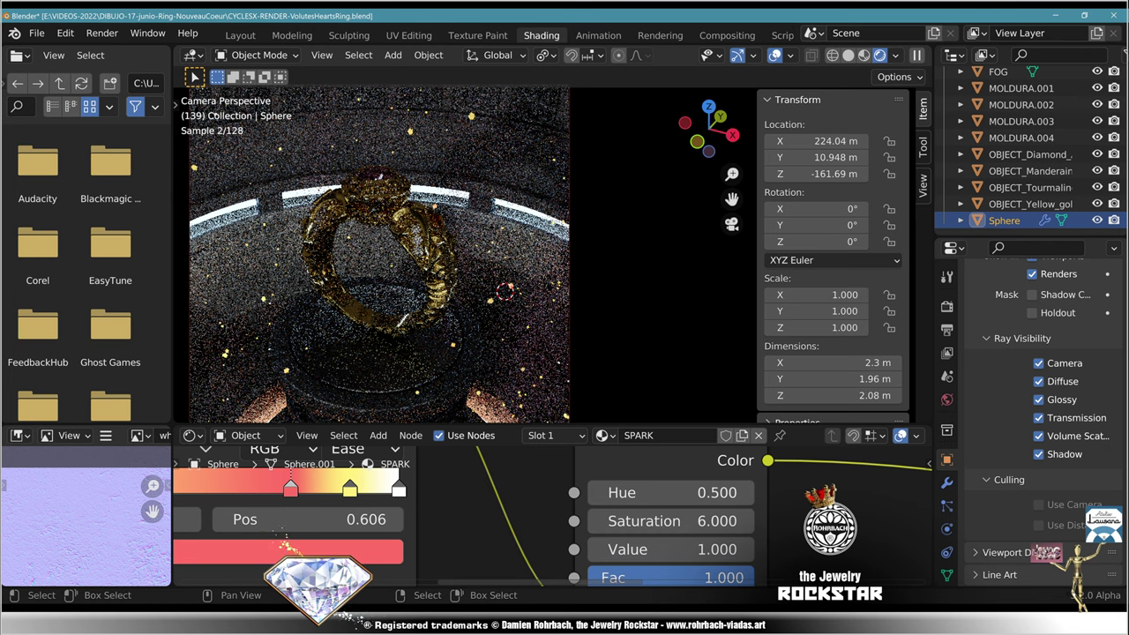
Step: Move the red stop of the SPARK material's ColorRamp to position 0.818 and shift the yellow stop closer to the white one
middle_drag(195, 535, 328, 534)
scroll(328, 534, up, 2)
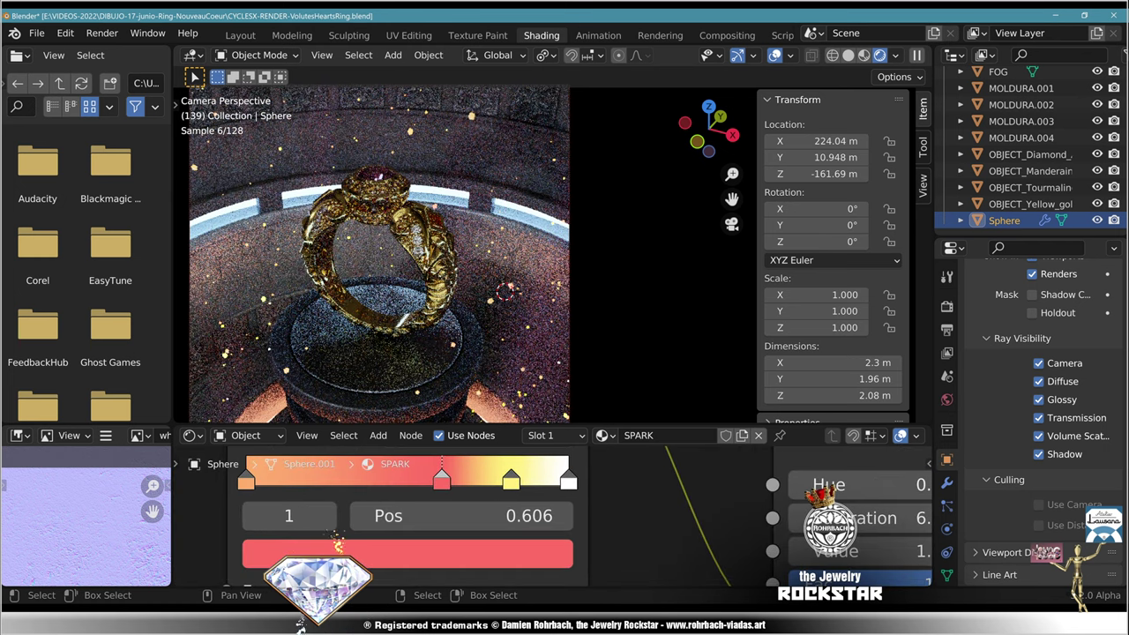
drag(442, 481, 498, 481)
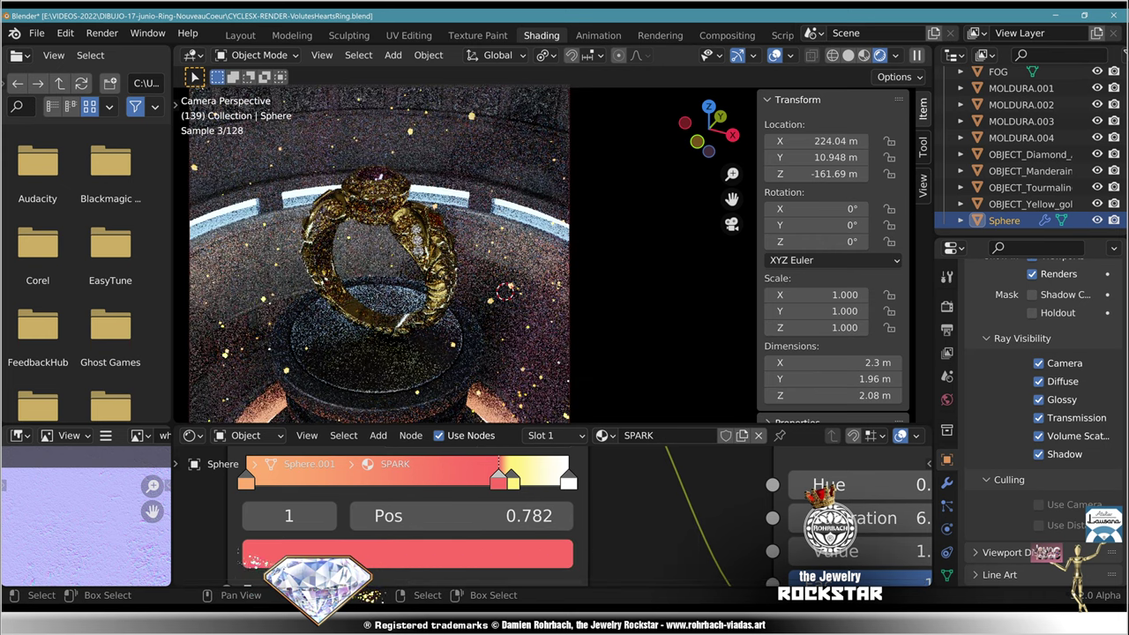
mouse_move(513, 481)
mouse_down()
mouse_move(537, 480)
mouse_move(500, 481)
mouse_move(510, 481)
mouse_up()
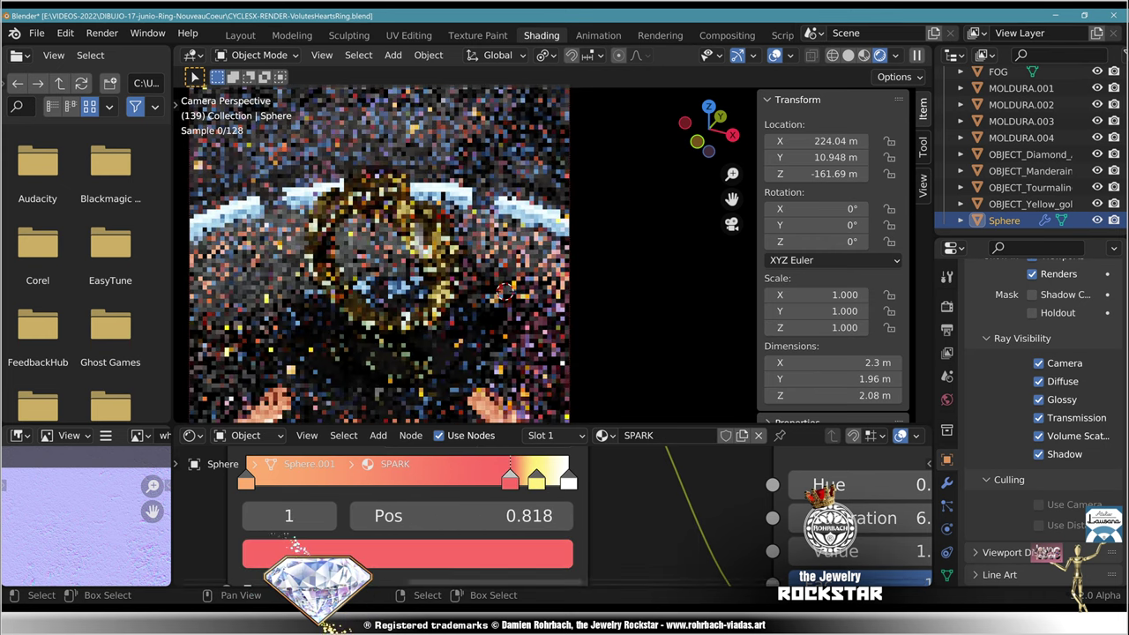
click(294, 549)
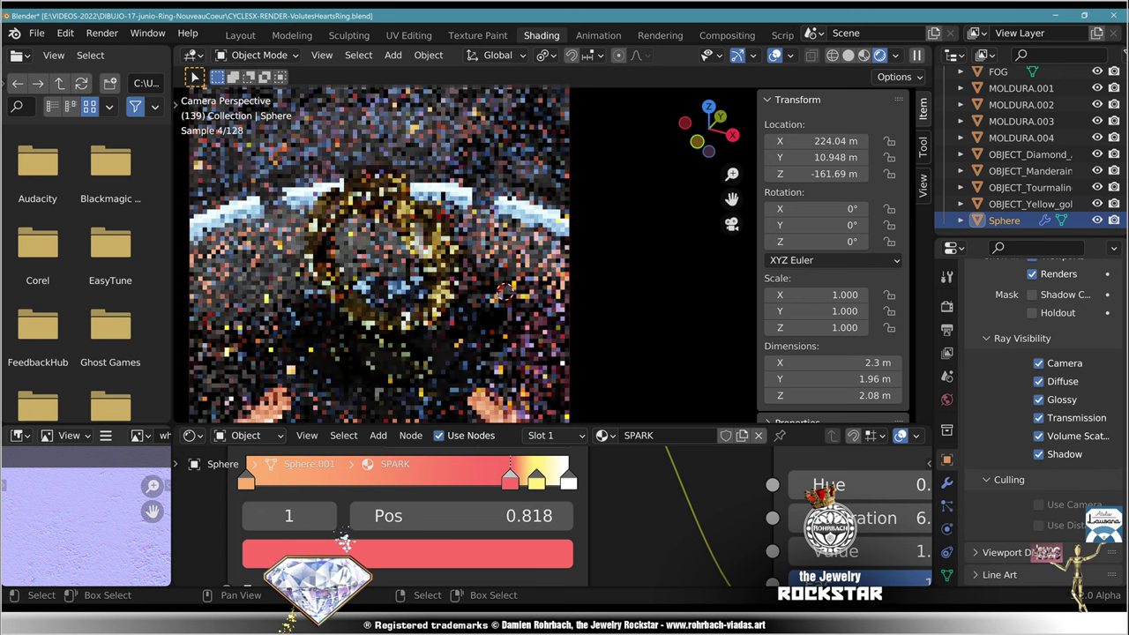
Step: Add a stop at position 0.409 to the SPARK ColorRamp and color it magenta with R 1, G 0.086 and B 0.555
middle_drag(353, 505, 368, 529)
click(272, 461)
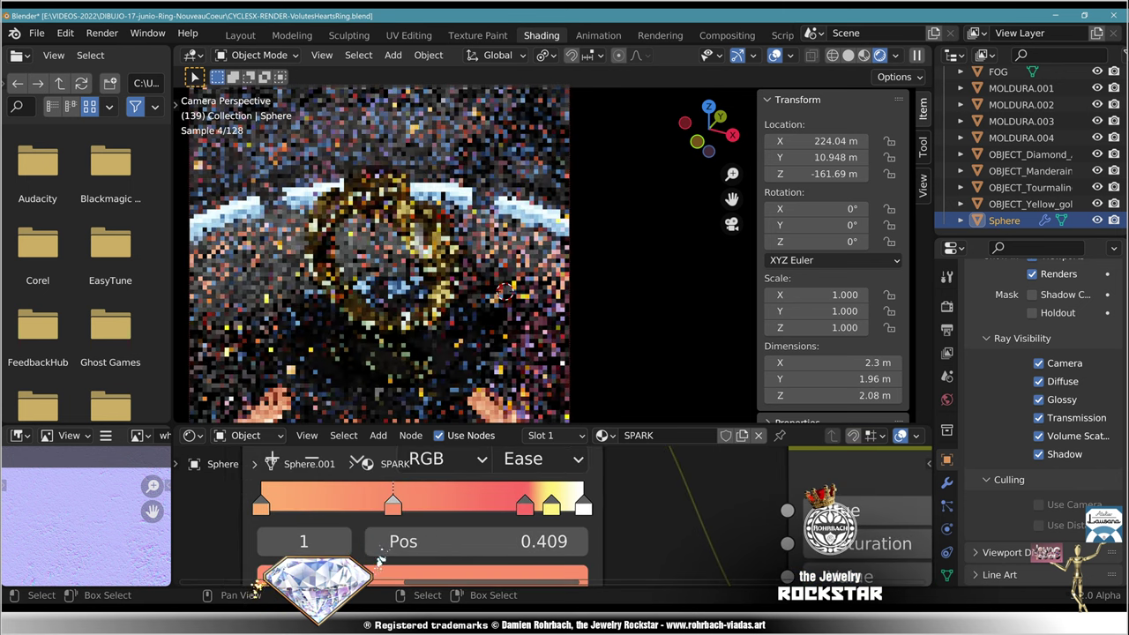
click(380, 573)
click(433, 314)
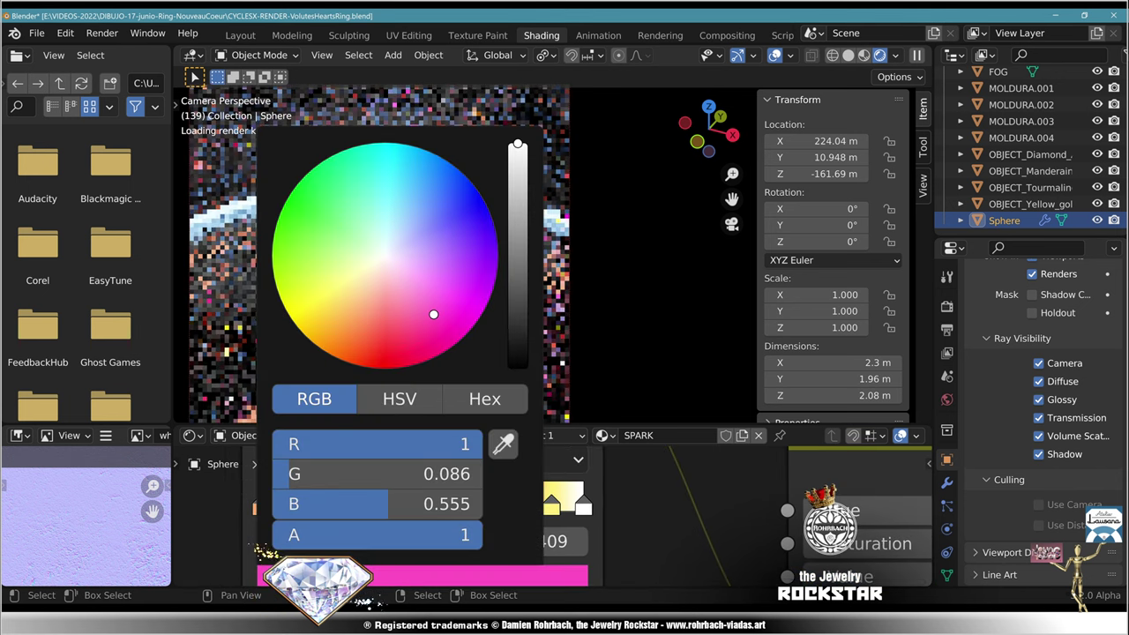
Step: Add a stop at position 0.205 to the SPARK ColorRamp and color it light orange with R 1, G 0.489 and B 0.140
click(271, 461)
click(380, 572)
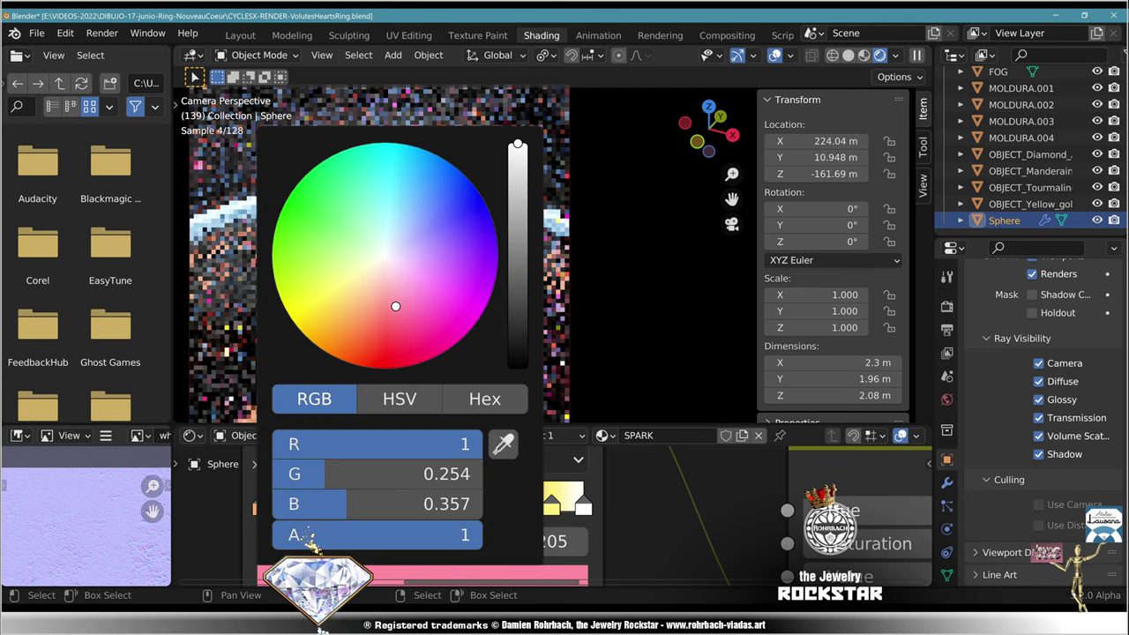
drag(395, 306, 349, 311)
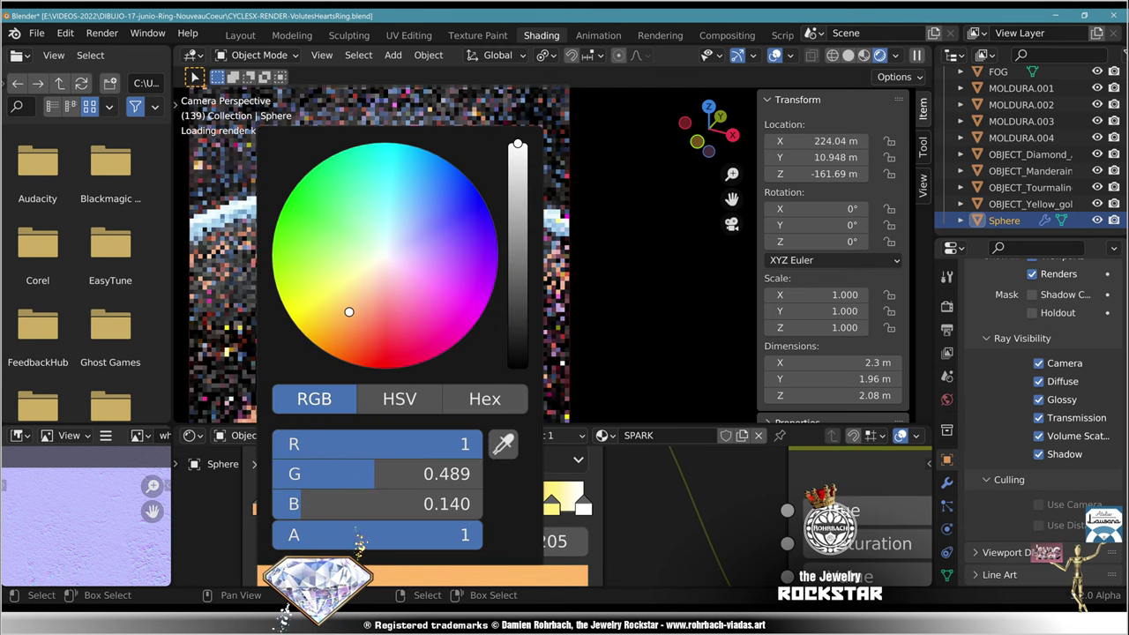
Step: Color the SPARK ColorRamp's first stop deep red and change the magenta stop at position 0.409 to light orange
click(261, 506)
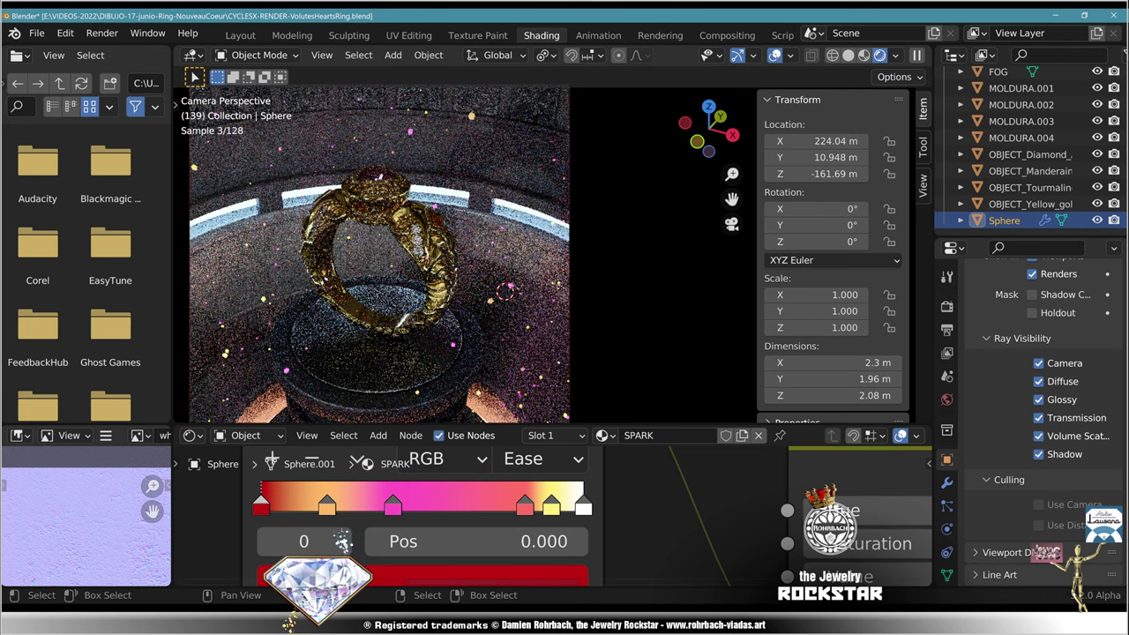
ctrl+scroll(357, 541, up, 2)
click(380, 575)
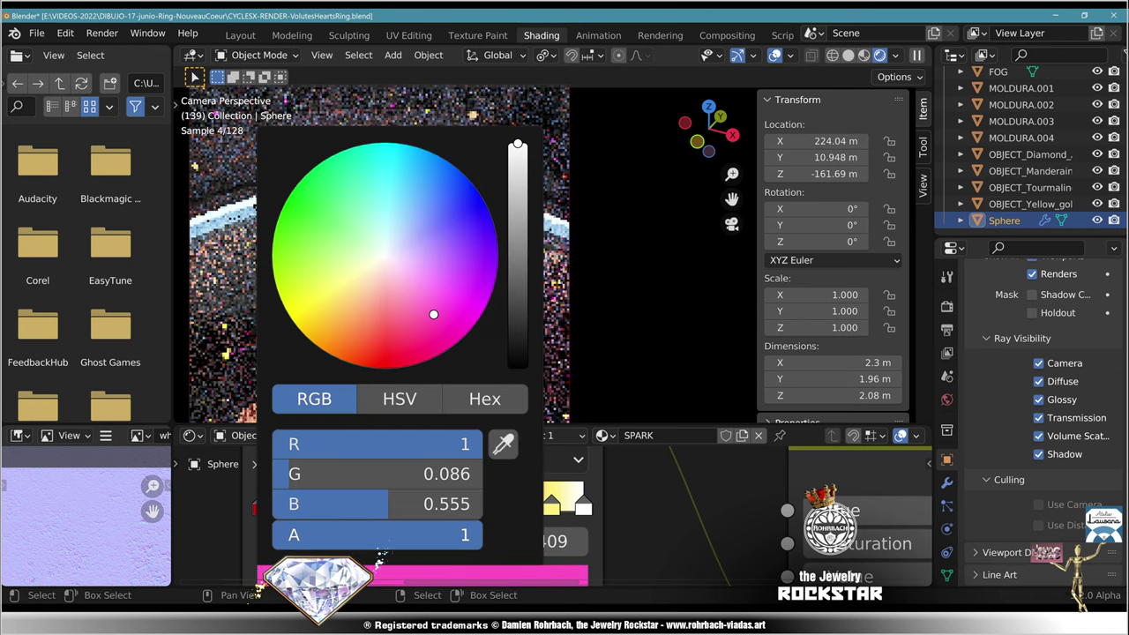
click(360, 315)
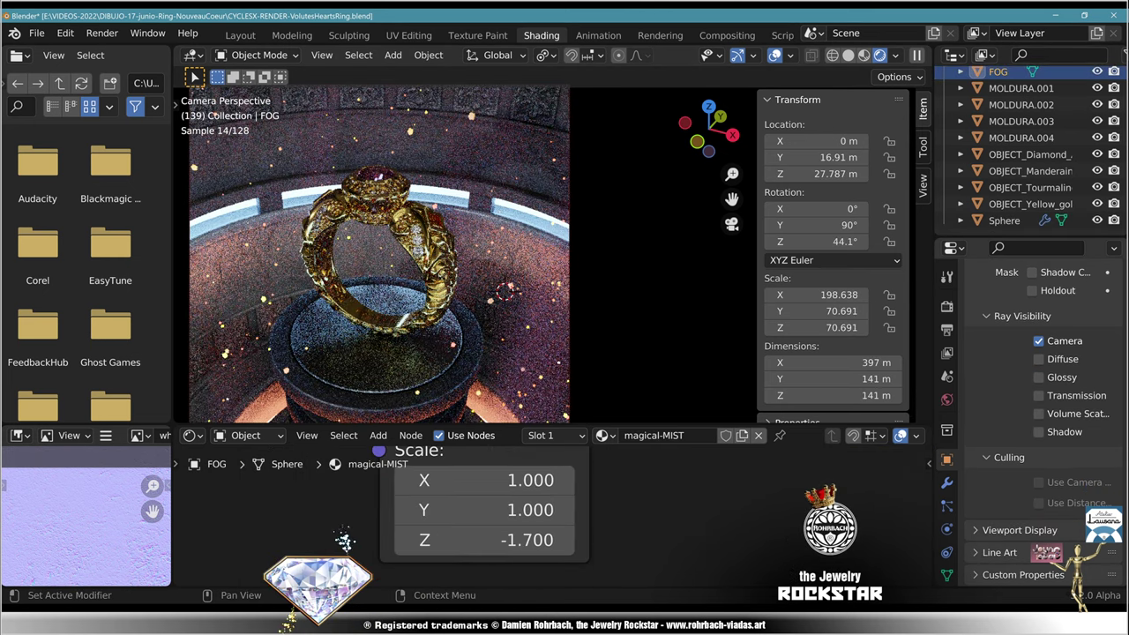
Step: Enable Diffuse, Glossy, Transmission, Volume Scatter and Shadow ray visibility for the FOG object and save the file
drag(1038, 432, 1039, 414)
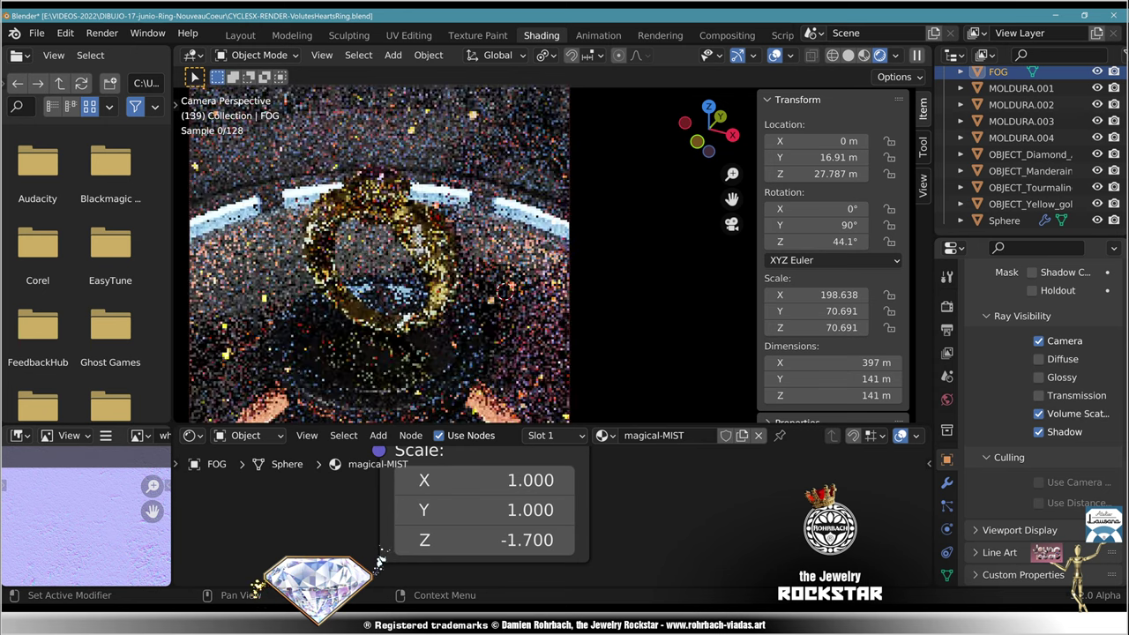
drag(1038, 359, 1038, 378)
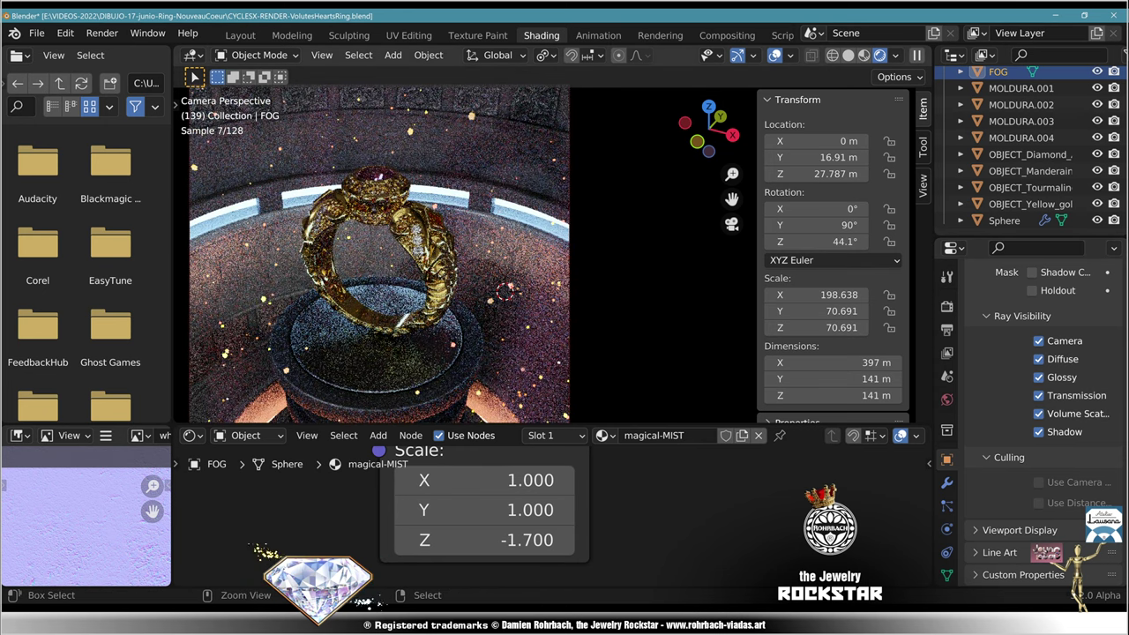
key(ctrl+s)
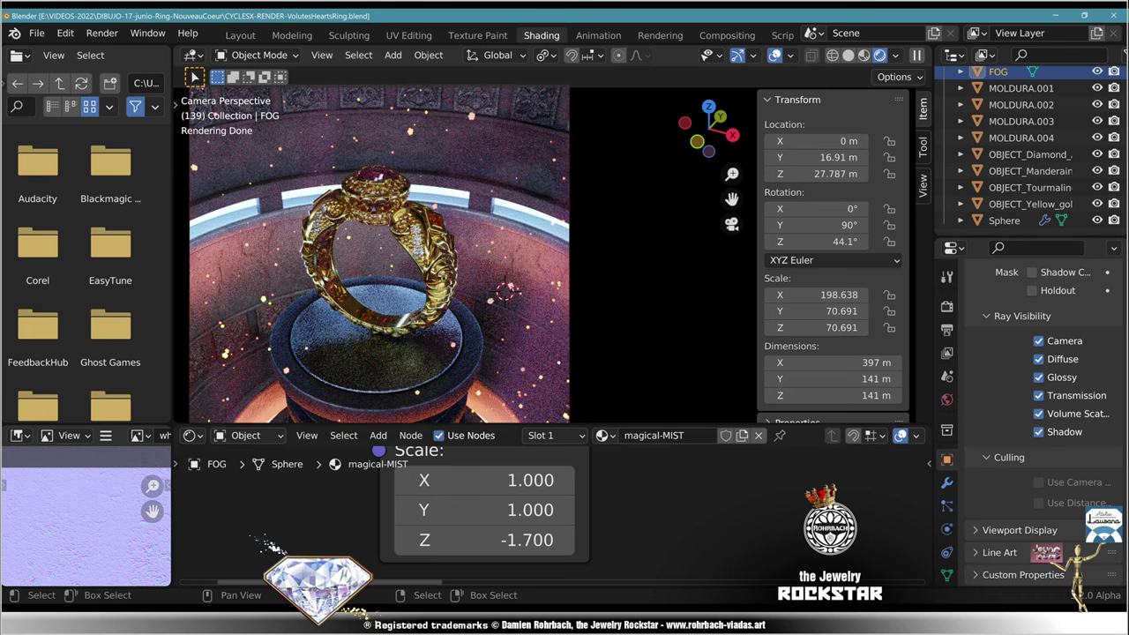
Step: Select the Musgrave Texture node in the FOG object's magical-MIST material
scroll(494, 511, down, 8)
middle_drag(609, 450, 419, 591)
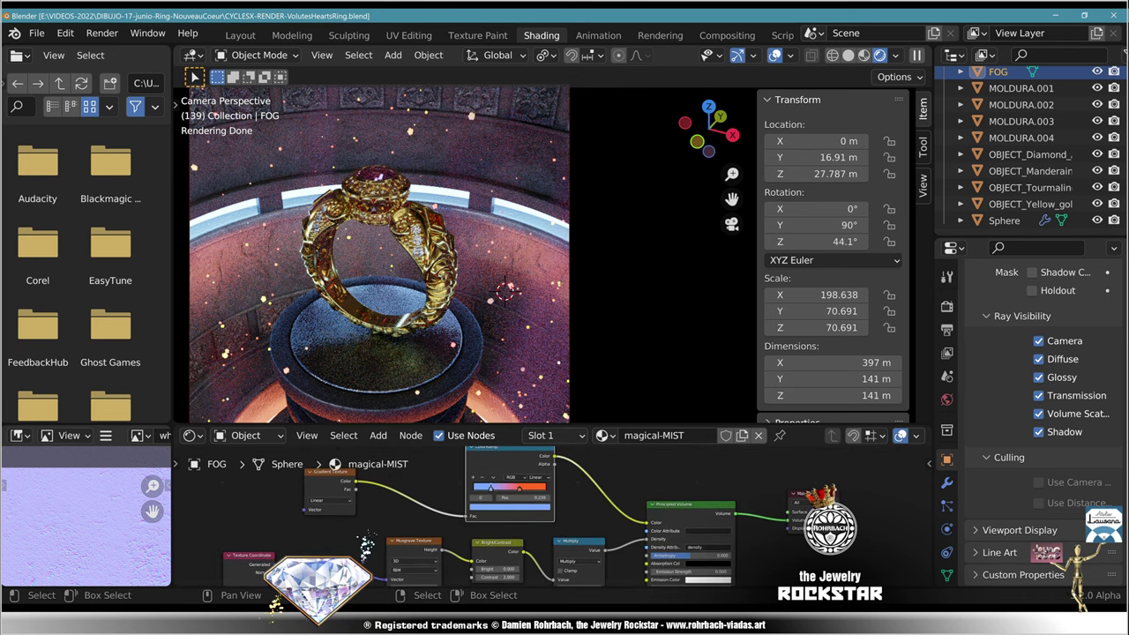
middle_drag(328, 573, 517, 586)
scroll(558, 528, up, 5)
click(644, 536)
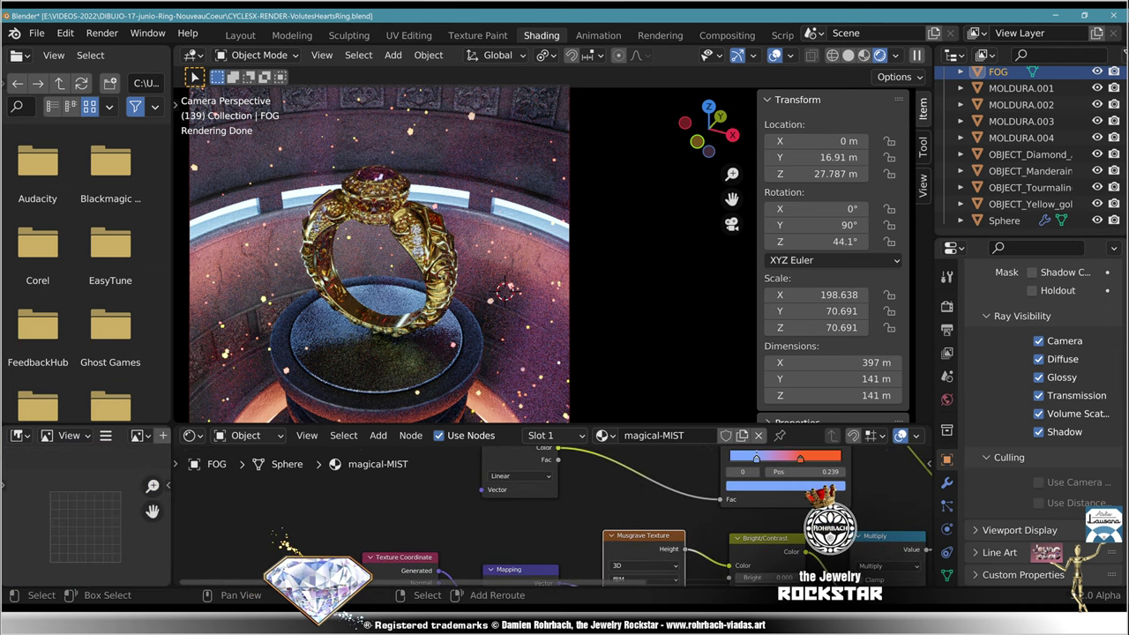
Step: Duplicate the Musgrave Texture node in the magical-MIST material and connect the copy's Height output to the linear gradient node's Vector input
key(shift+d)
click(309, 627)
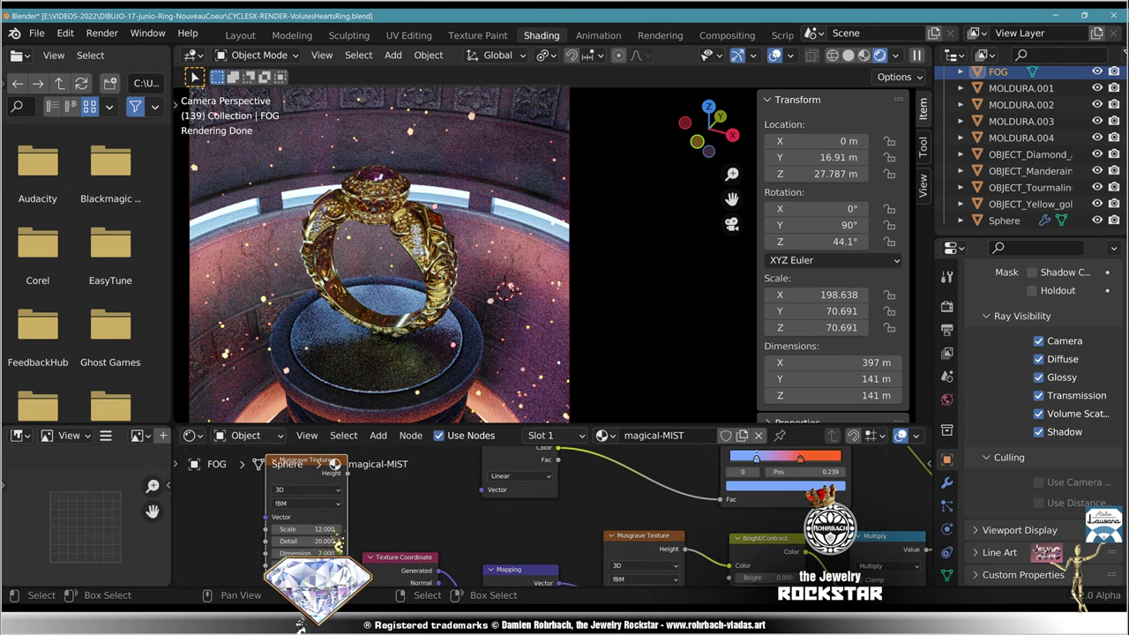
drag(347, 473, 481, 490)
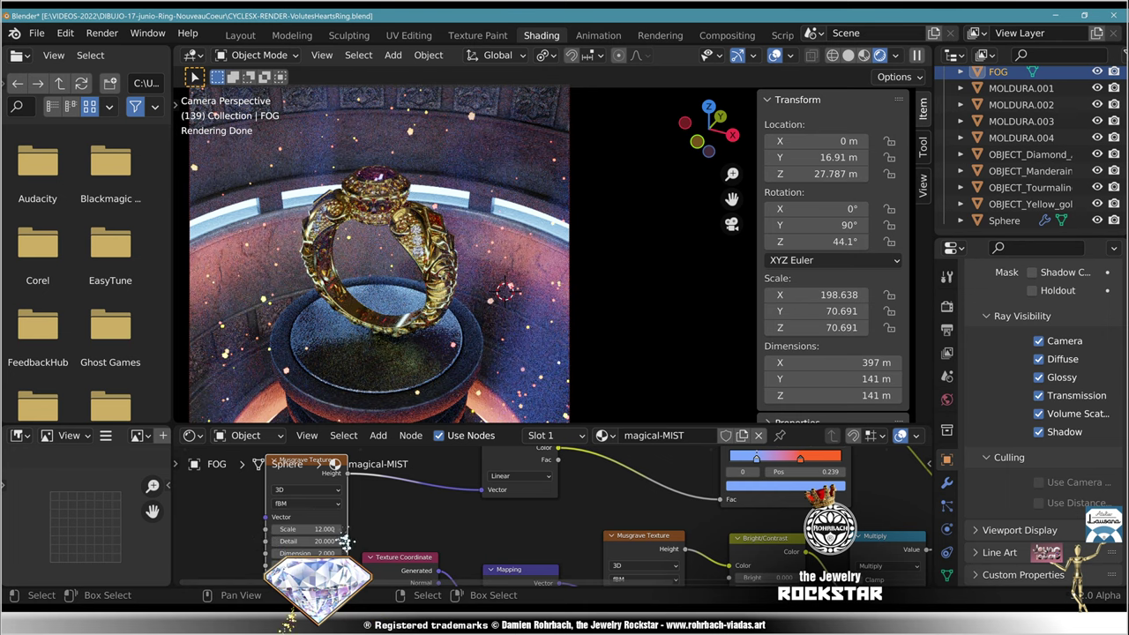
Step: Move the duplicated Musgrave Texture and the Texture Coordinate nodes farther away from the Mapping node to free up space
middle_drag(344, 541, 358, 540)
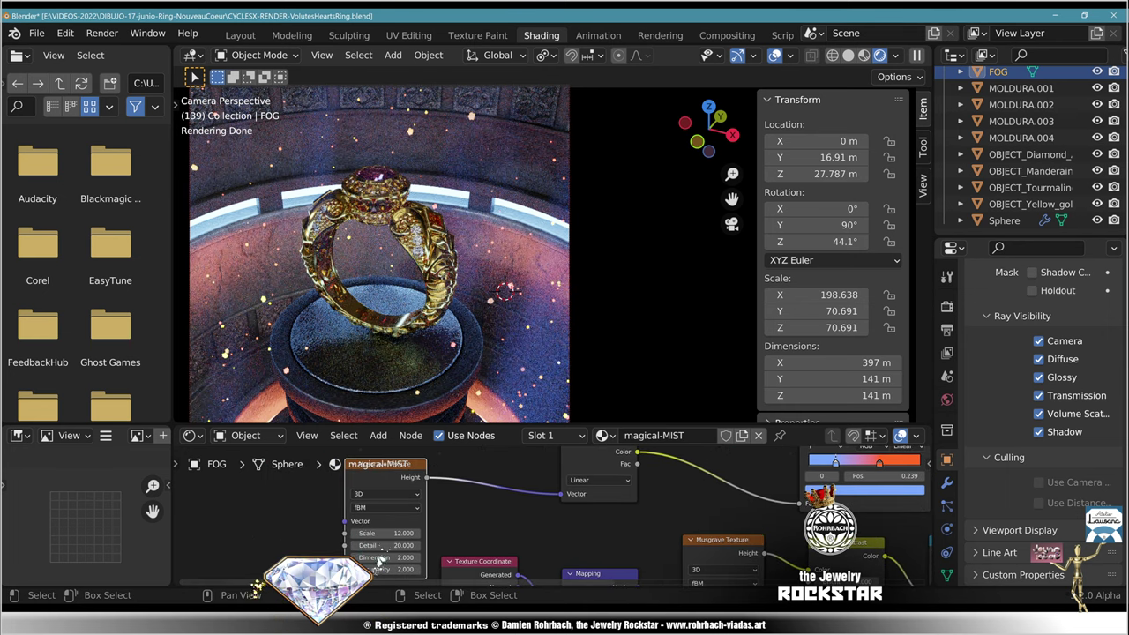
middle_drag(357, 540, 389, 517)
drag(415, 498, 375, 499)
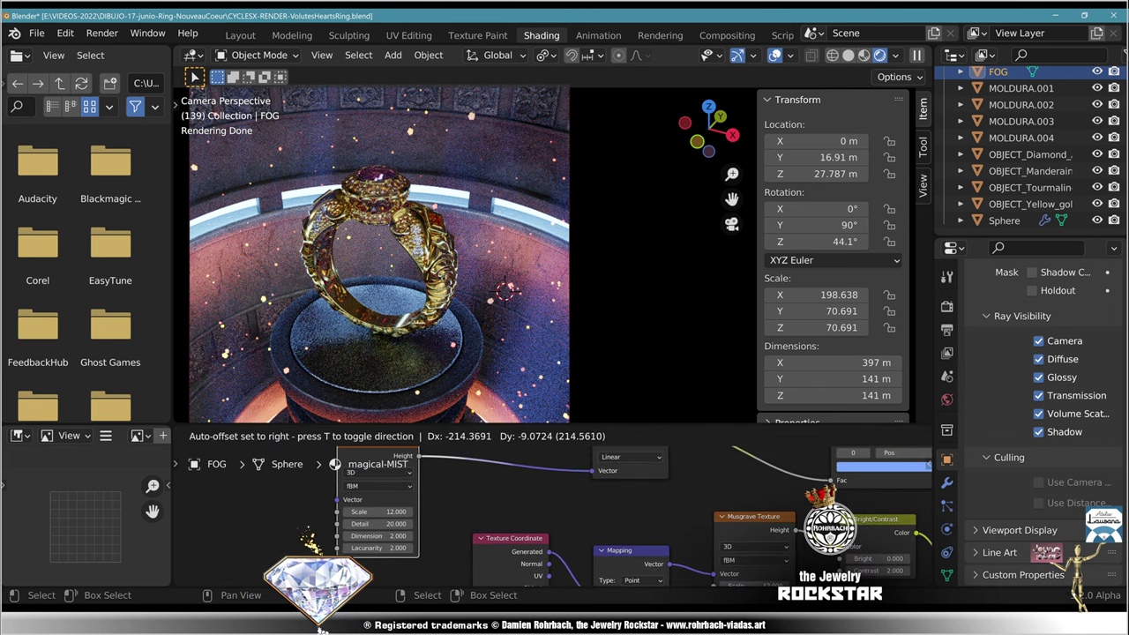
middle_drag(374, 499, 355, 464)
drag(493, 503, 422, 545)
drag(335, 464, 335, 464)
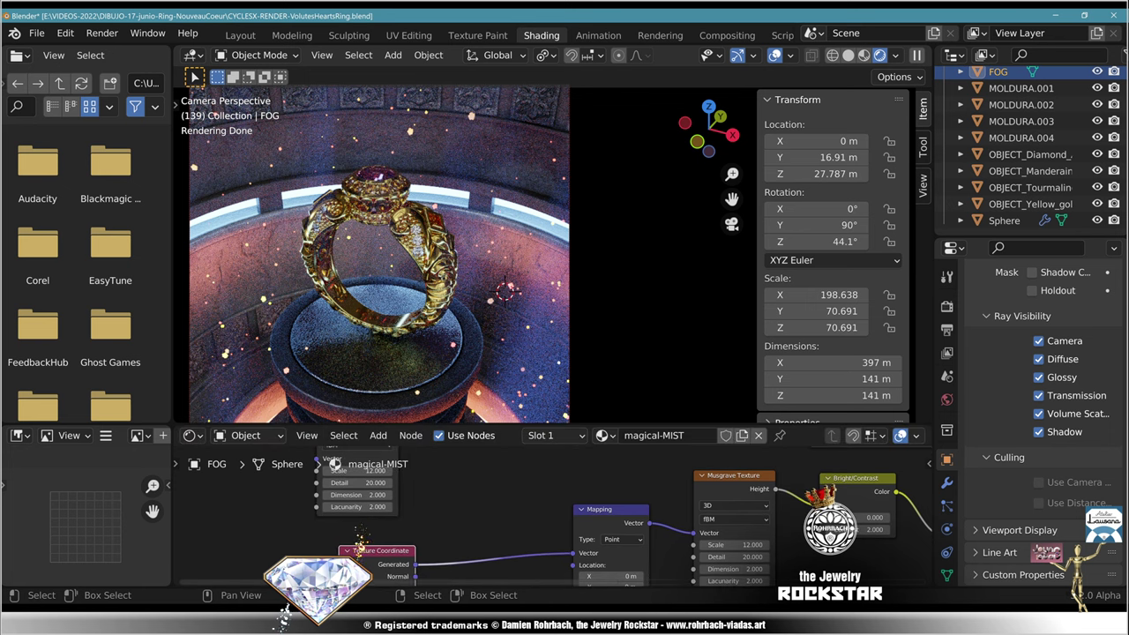
Step: Add a Noise Texture node on the link between the Mapping node and the original Musgrave Texture node
click(378, 435)
mouse_move(407, 342)
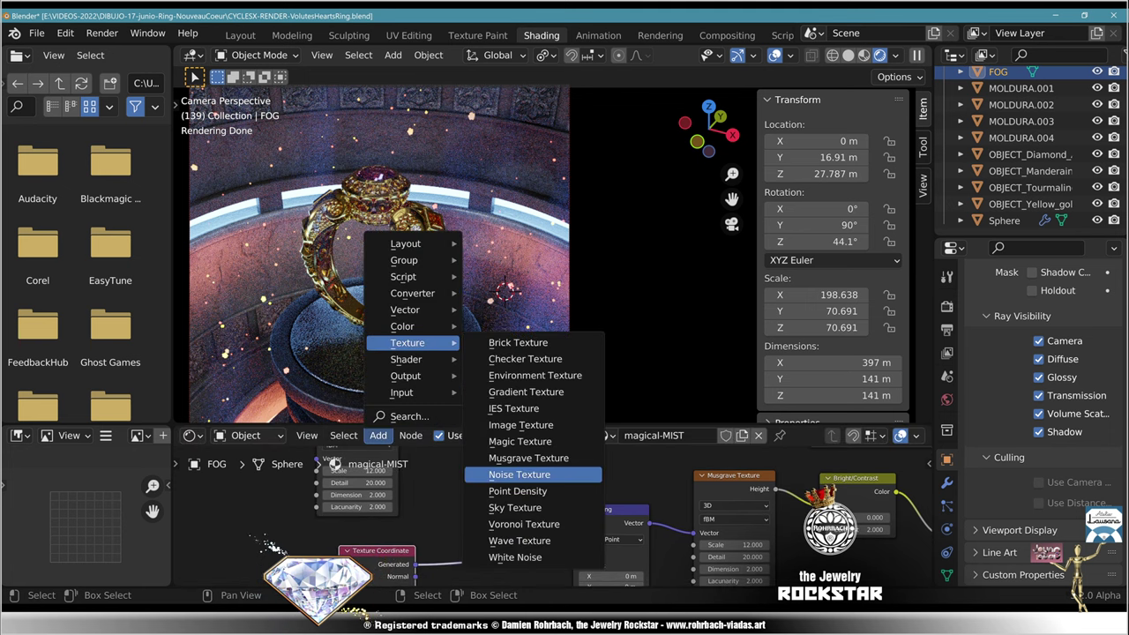
click(520, 475)
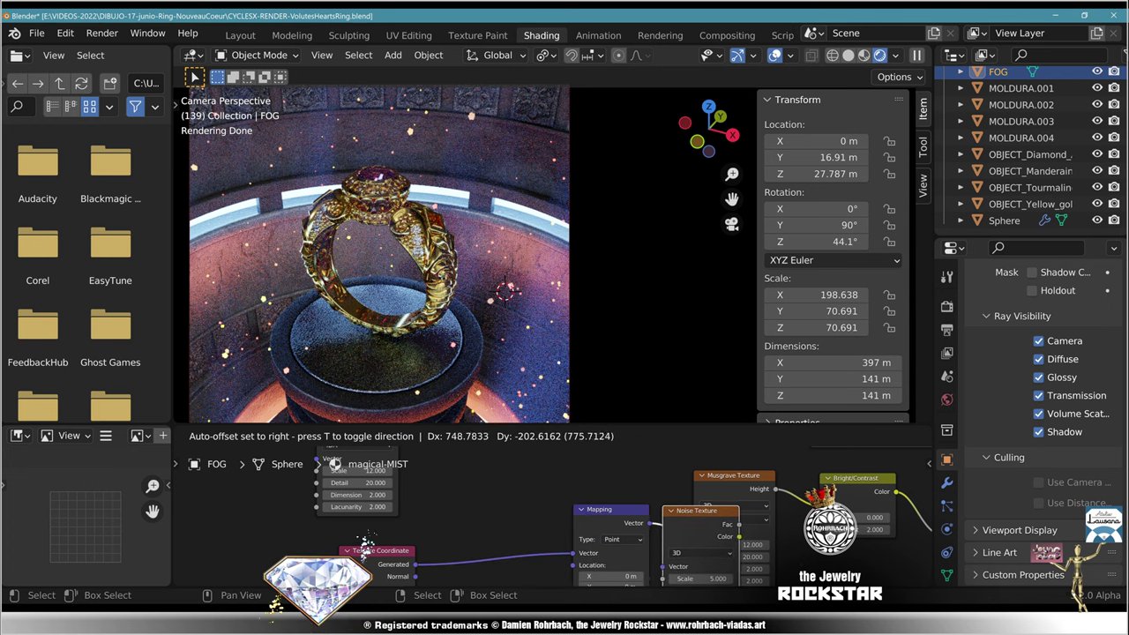
click(664, 511)
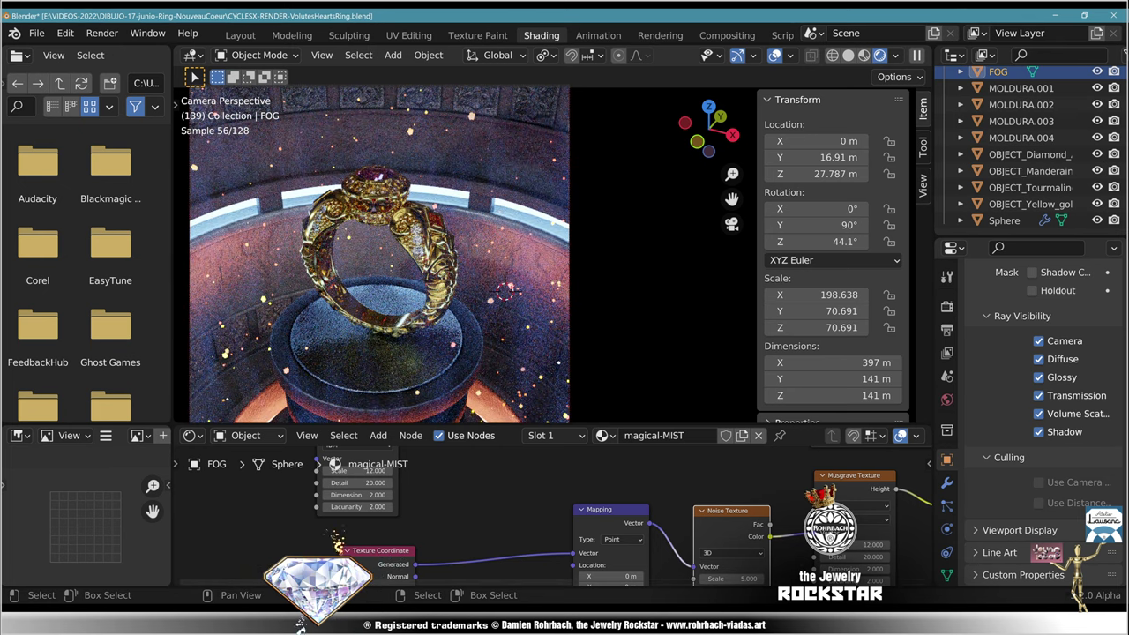
Step: Try Noise Texture scale values of 2 and 10
middle_drag(662, 566, 588, 462)
scroll(573, 508, up, 3)
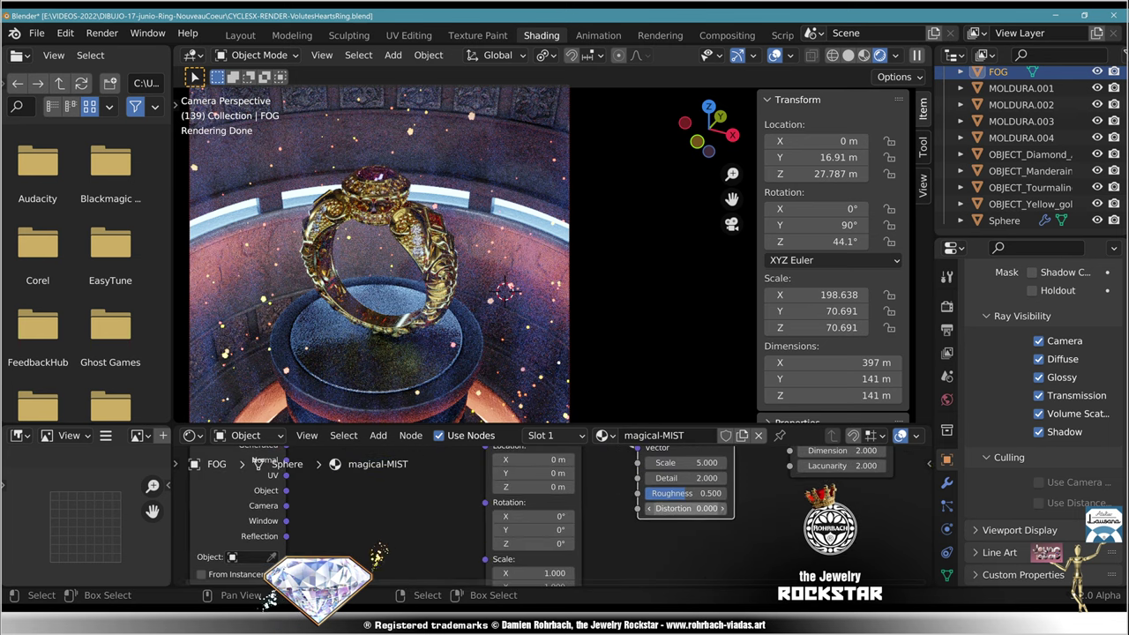
scroll(624, 523, up, 2)
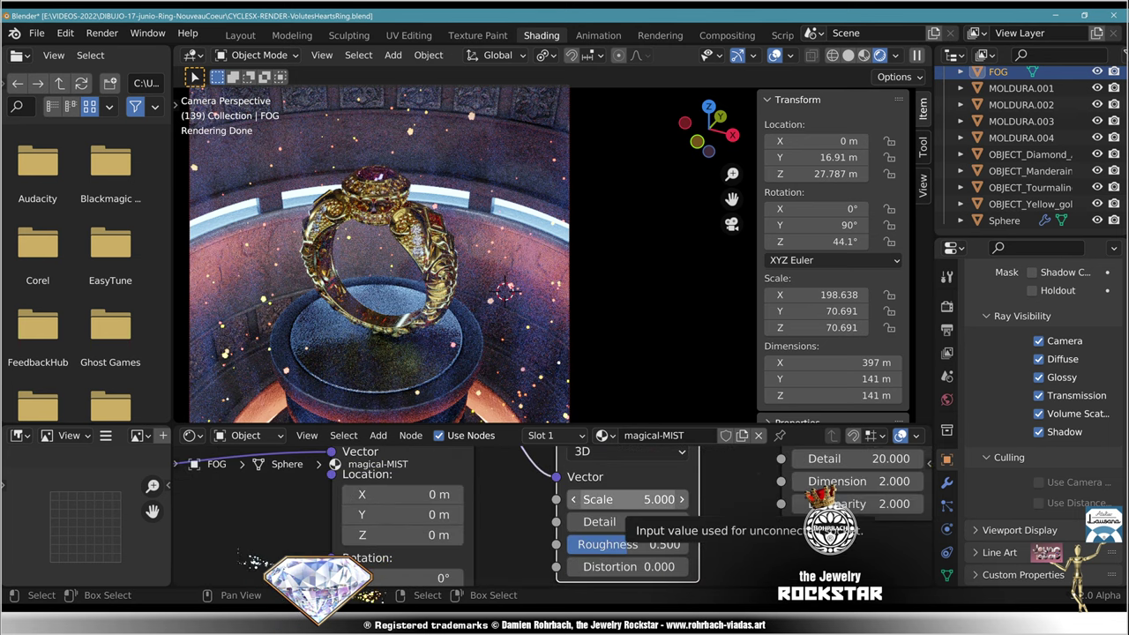
click(626, 499)
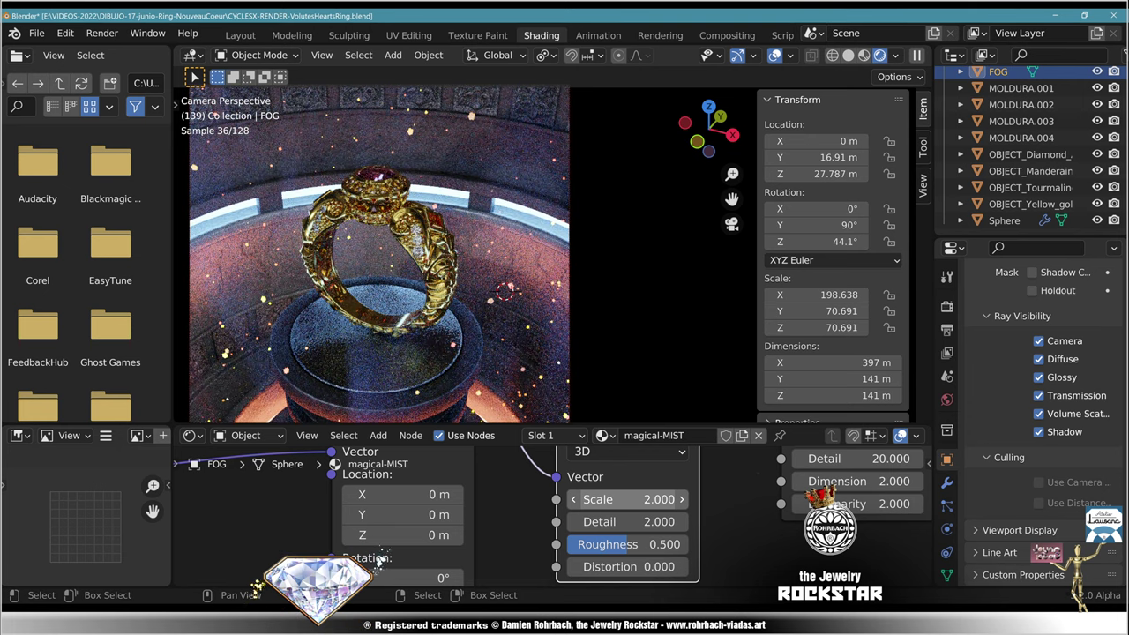
click(627, 499)
text(10)
key(Return)
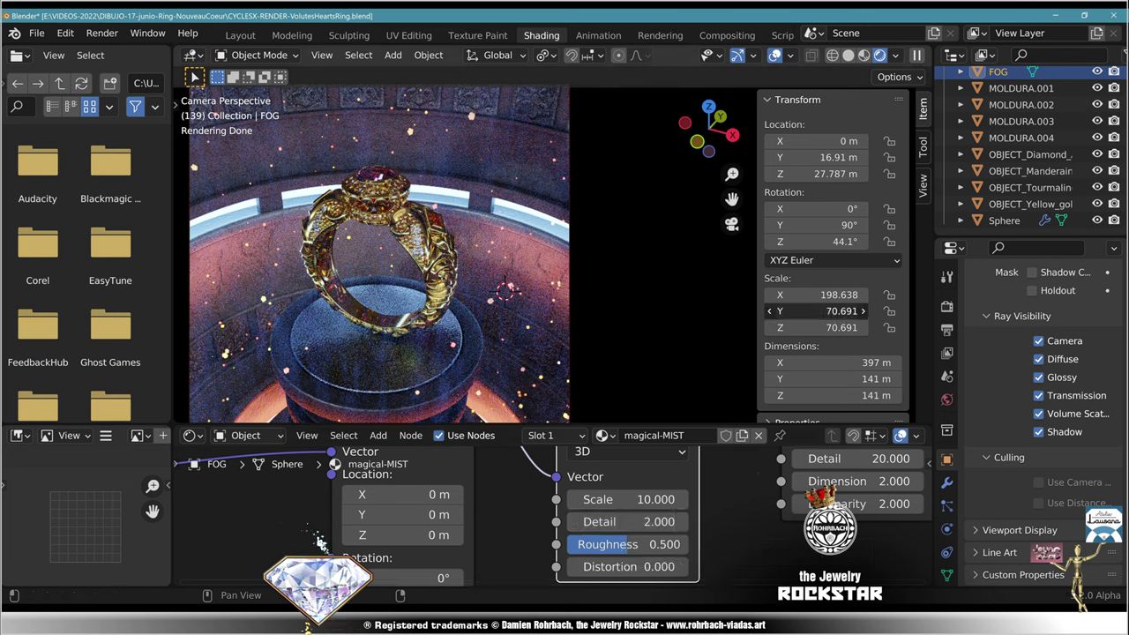
Step: Resize the FOG object to a Y scale of 91.121 and shrink it along global Z by a factor of about 0.563
drag(821, 311, 900, 312)
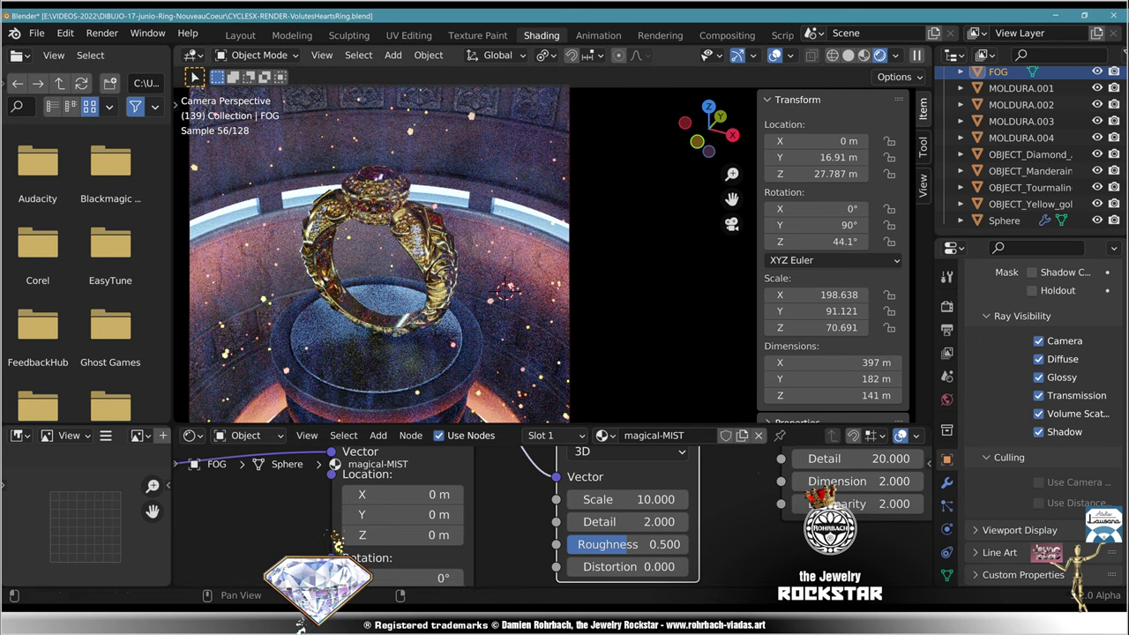
key(KP_1)
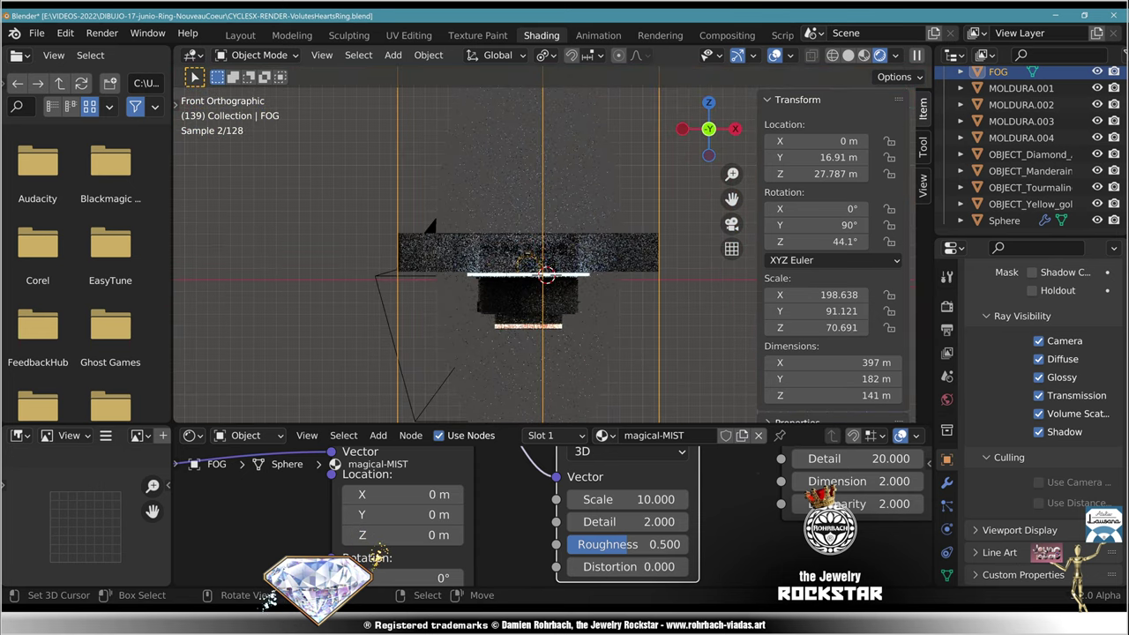
key(s)
key(z)
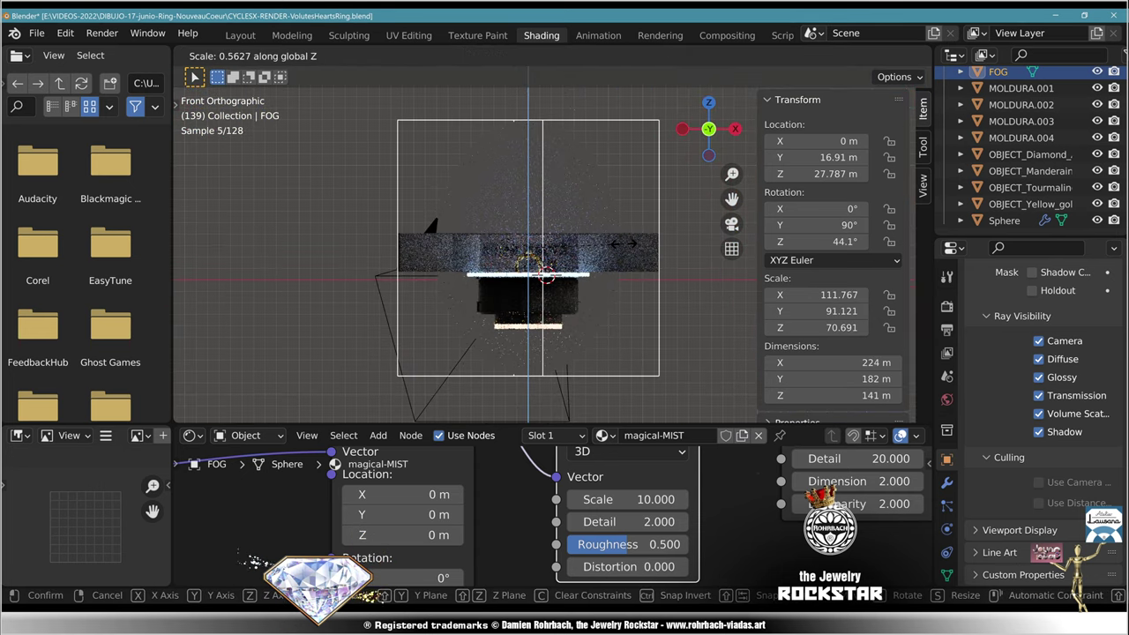
click(623, 239)
key(KP_0)
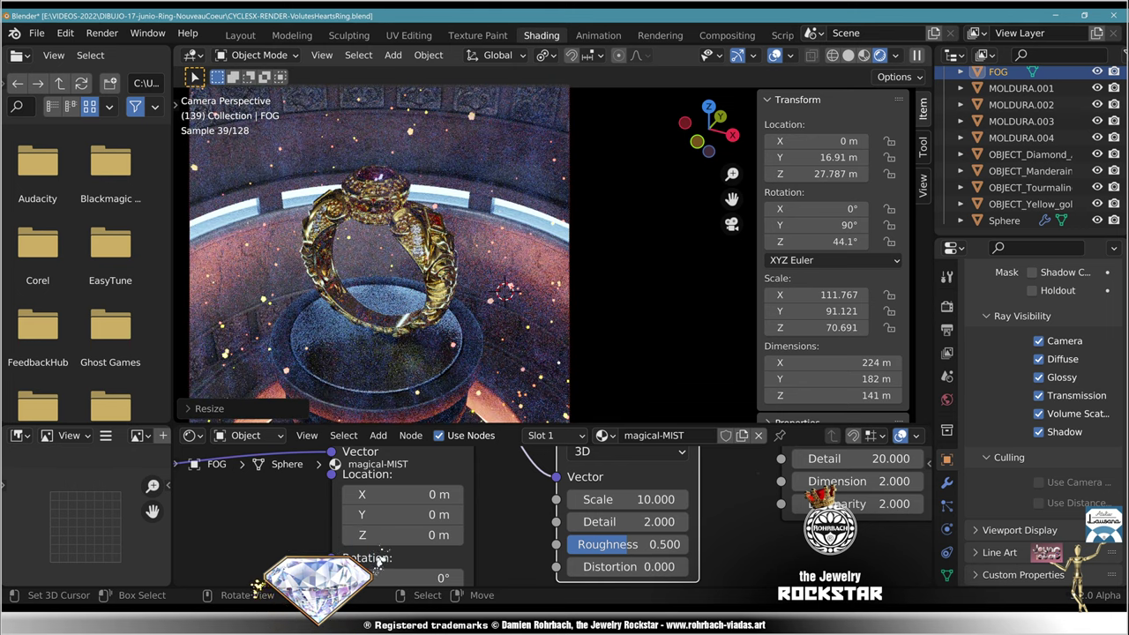
Step: Set the Noise Texture's scale to 7
click(628, 499)
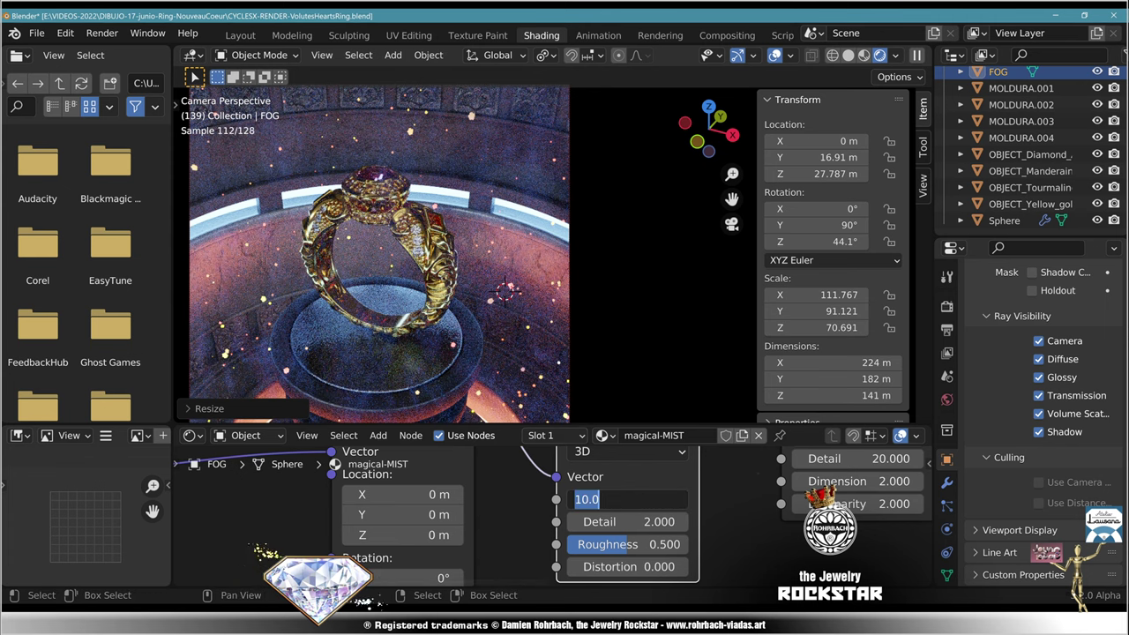
text(7)
key(Return)
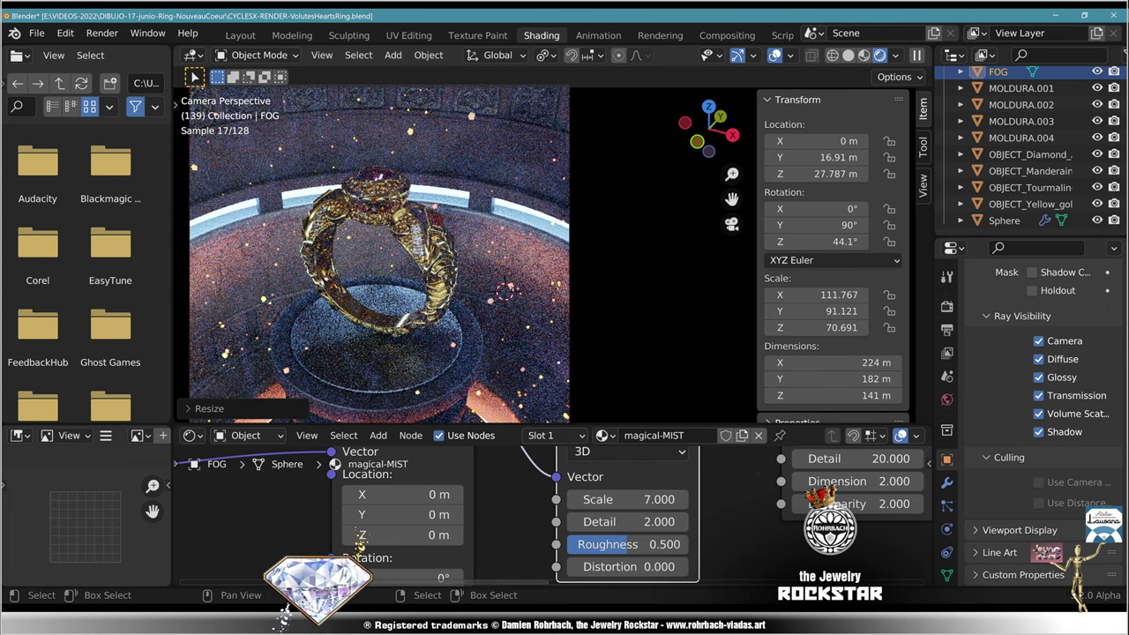
Step: Set the Noise Texture's scale to 4, detail to 10 and distortion to 0.5
click(627, 500)
text(4)
key(Return)
click(617, 521)
text(10)
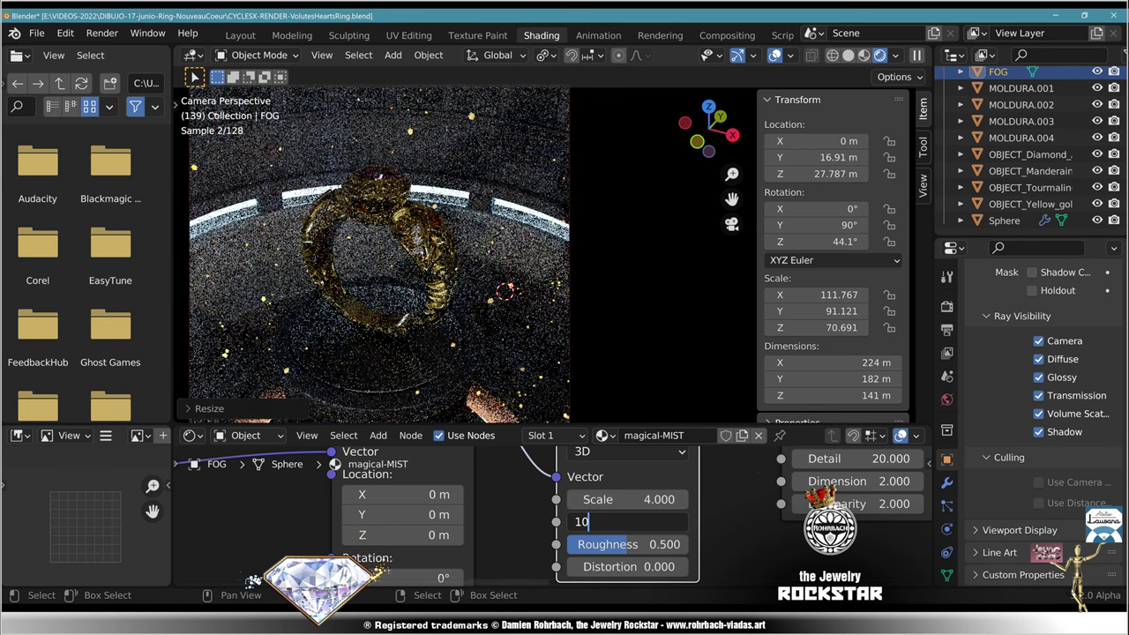
key(Return)
click(628, 566)
text(.5)
key(Return)
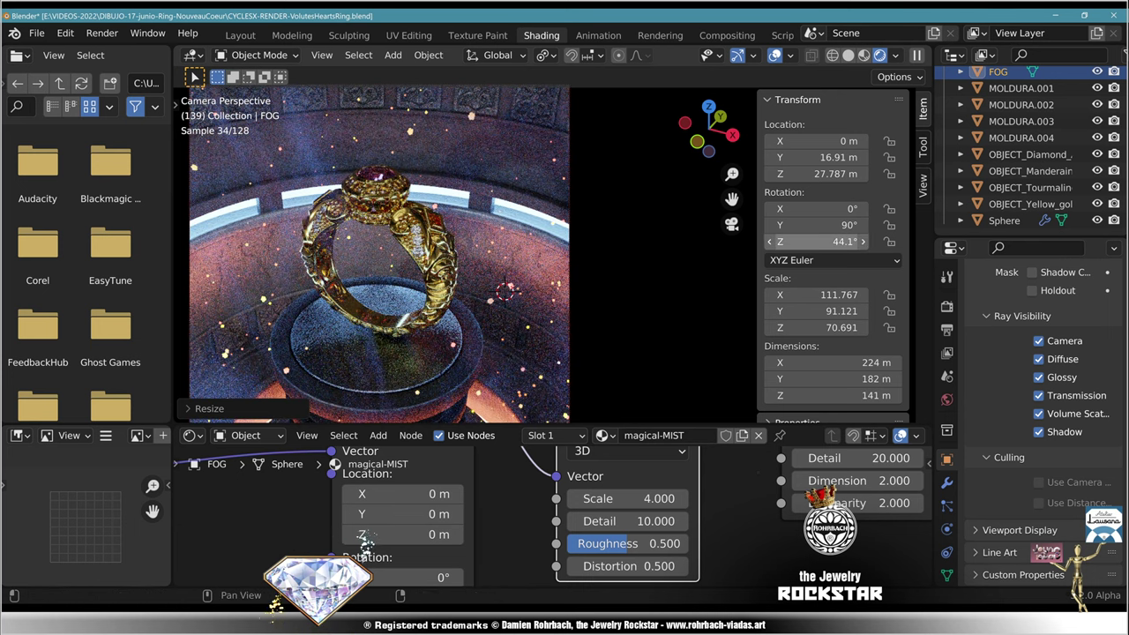
Step: Rotate the FOG object to 93.2° about Z and save the file
drag(820, 242, 910, 242)
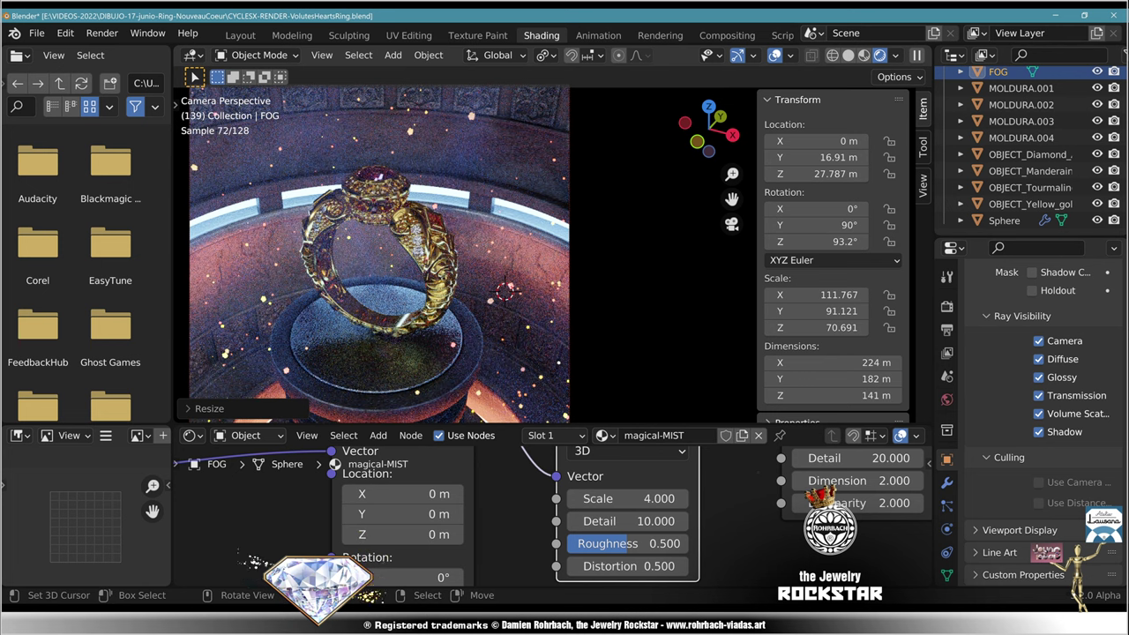
scroll(553, 245, up, 3)
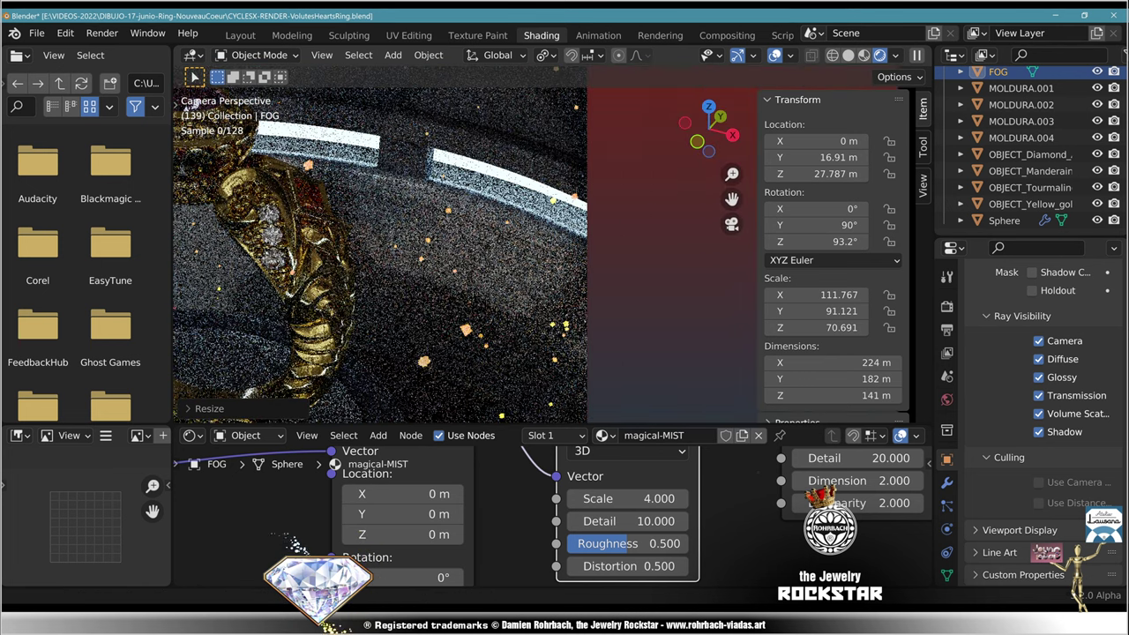
shift+middle_drag(353, 221, 684, 338)
key(ctrl+s)
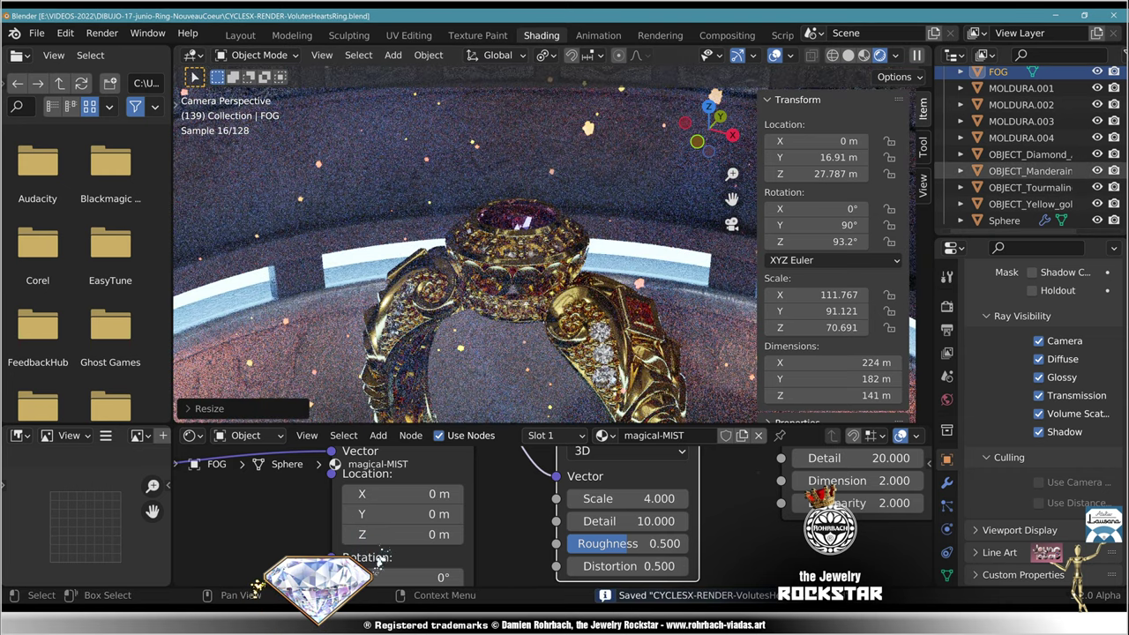
Step: Lighten the Manderain_Garnet material's base color on OBJECT_Manderain_Garnet to a pale orange-yellow and save the file
click(1030, 170)
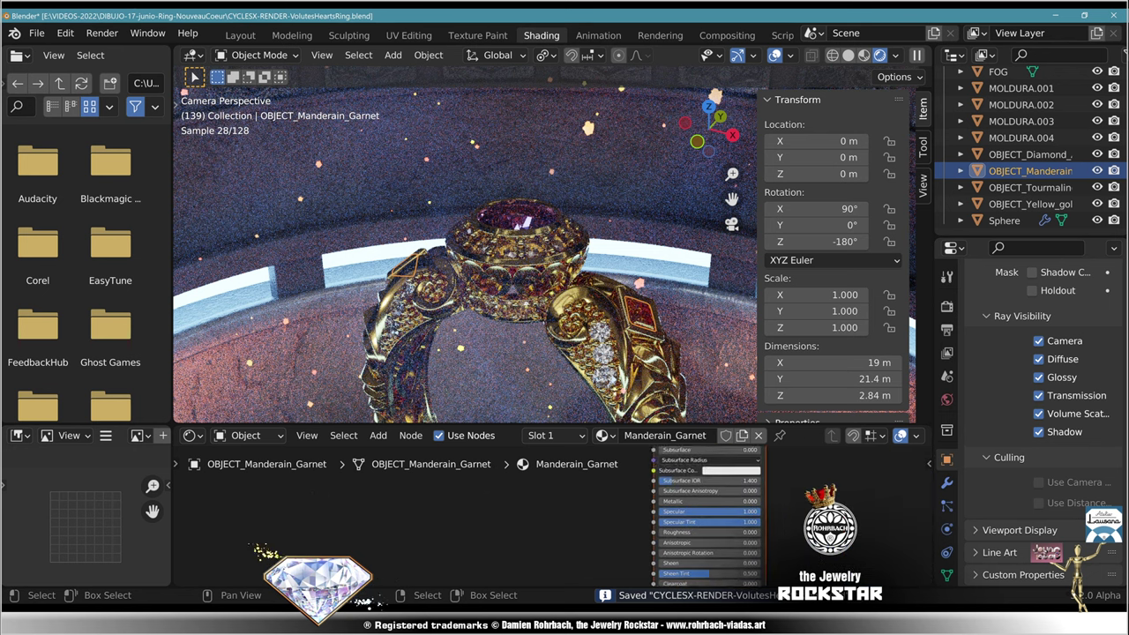
middle_drag(766, 455, 557, 505)
scroll(558, 506, up, 4)
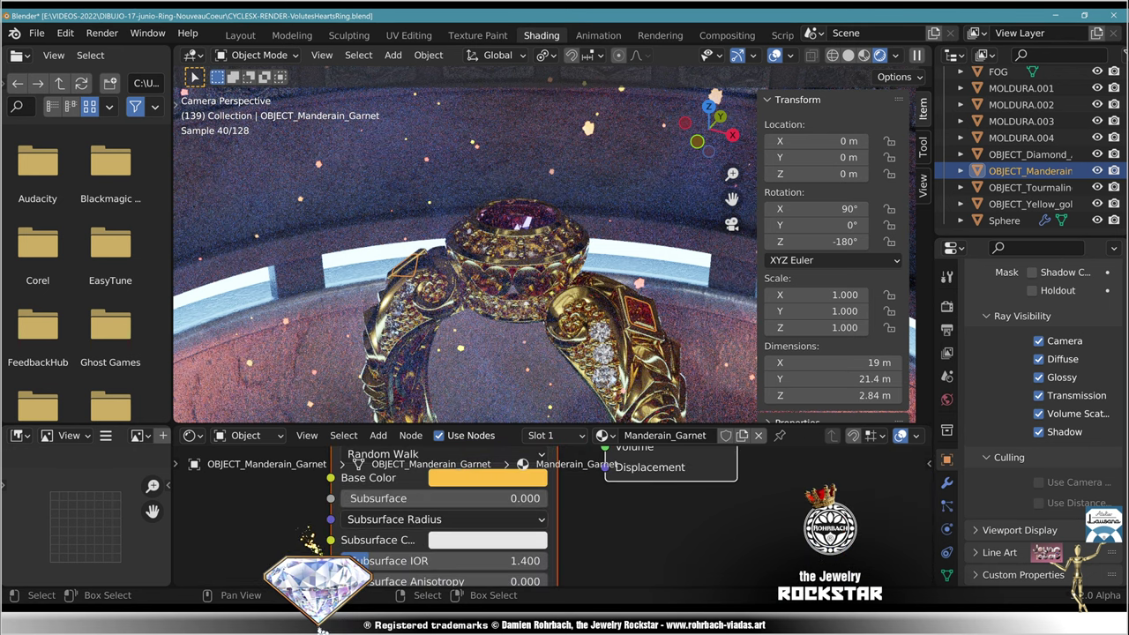
click(487, 477)
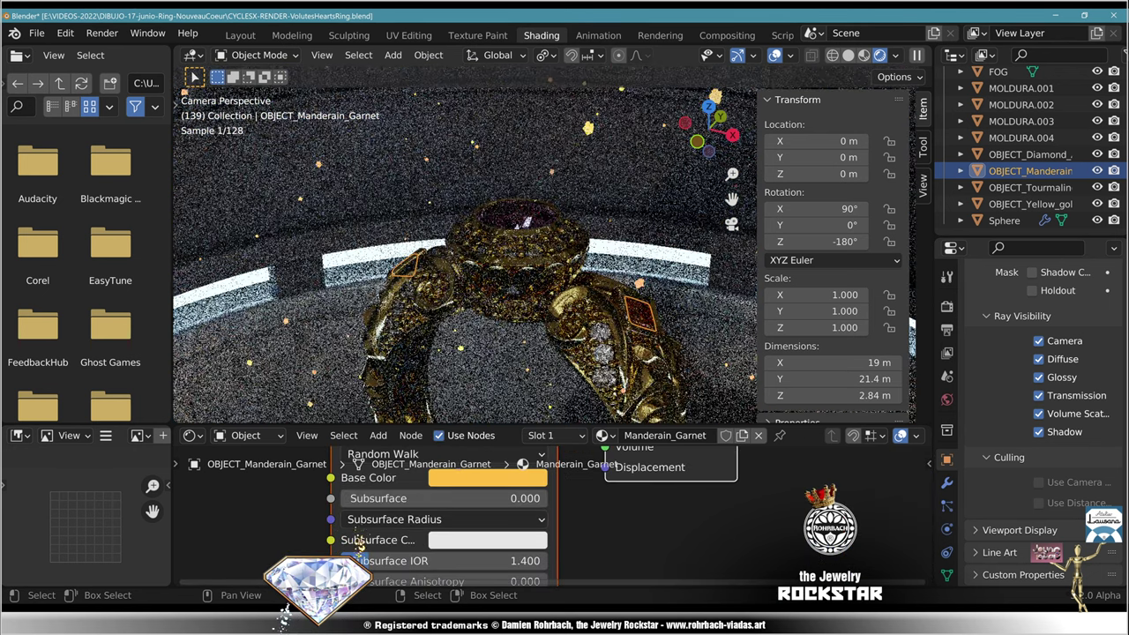
click(487, 477)
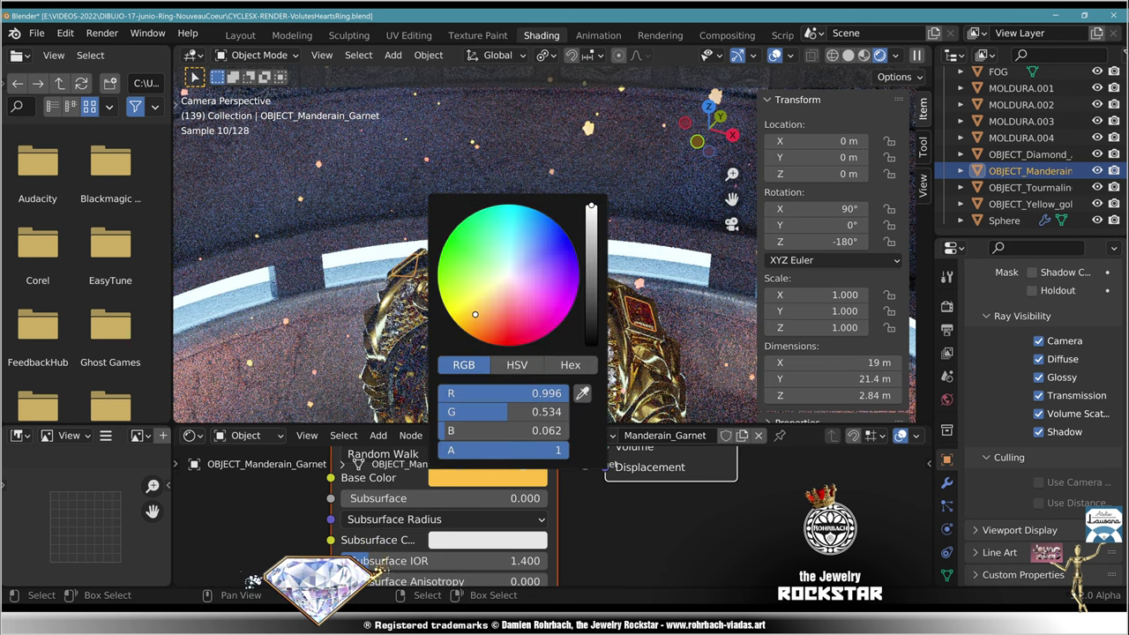
click(483, 308)
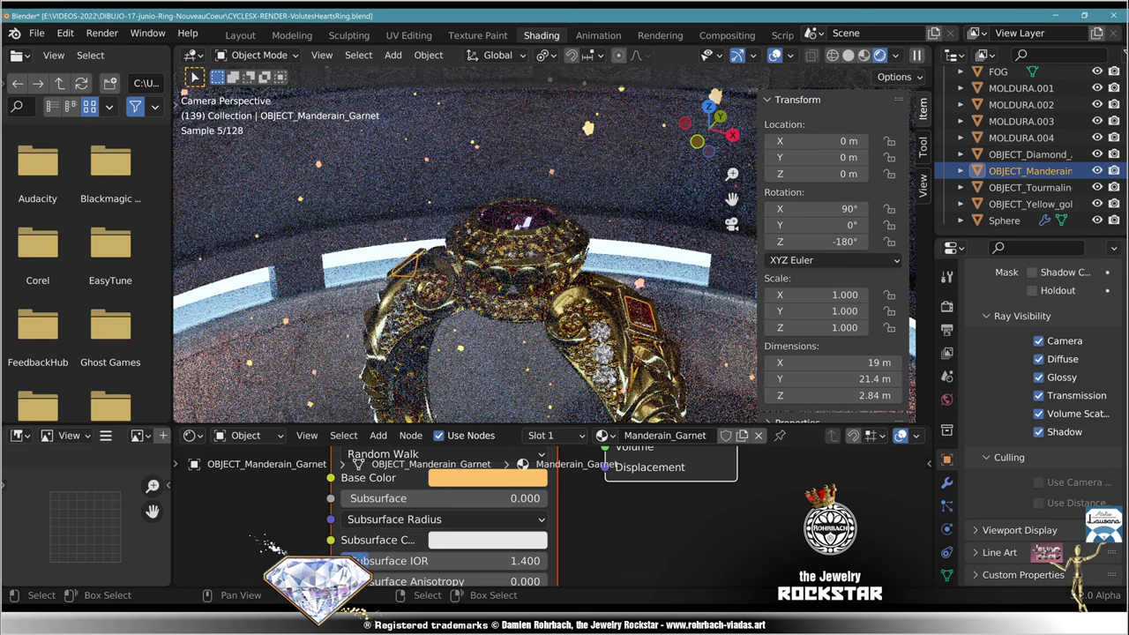
click(487, 477)
drag(487, 306, 491, 298)
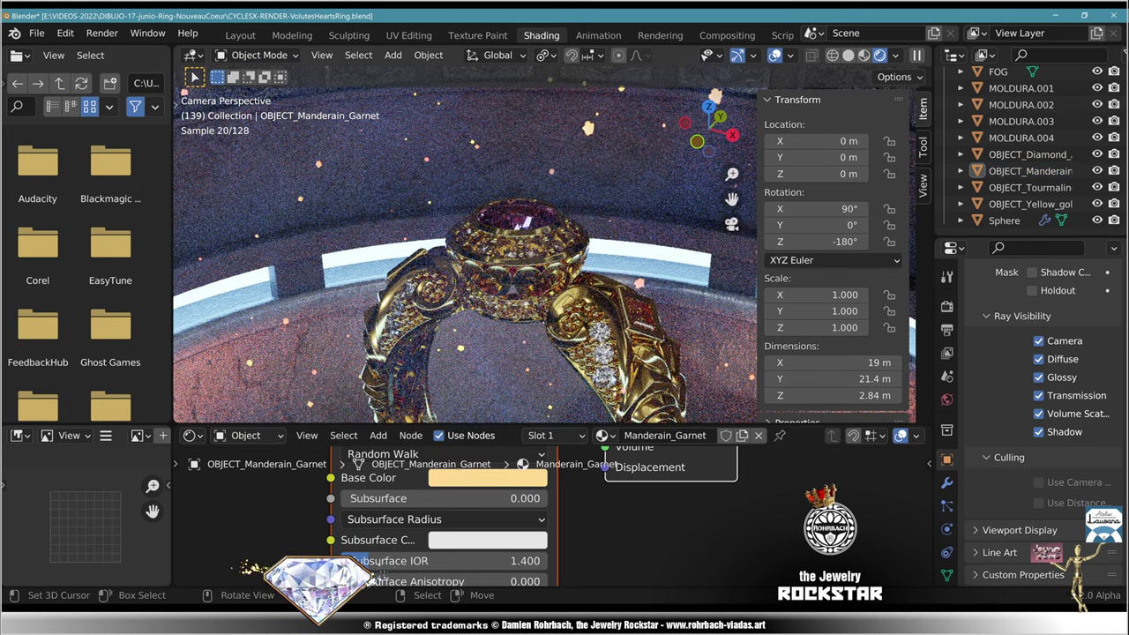
key(ctrl+s)
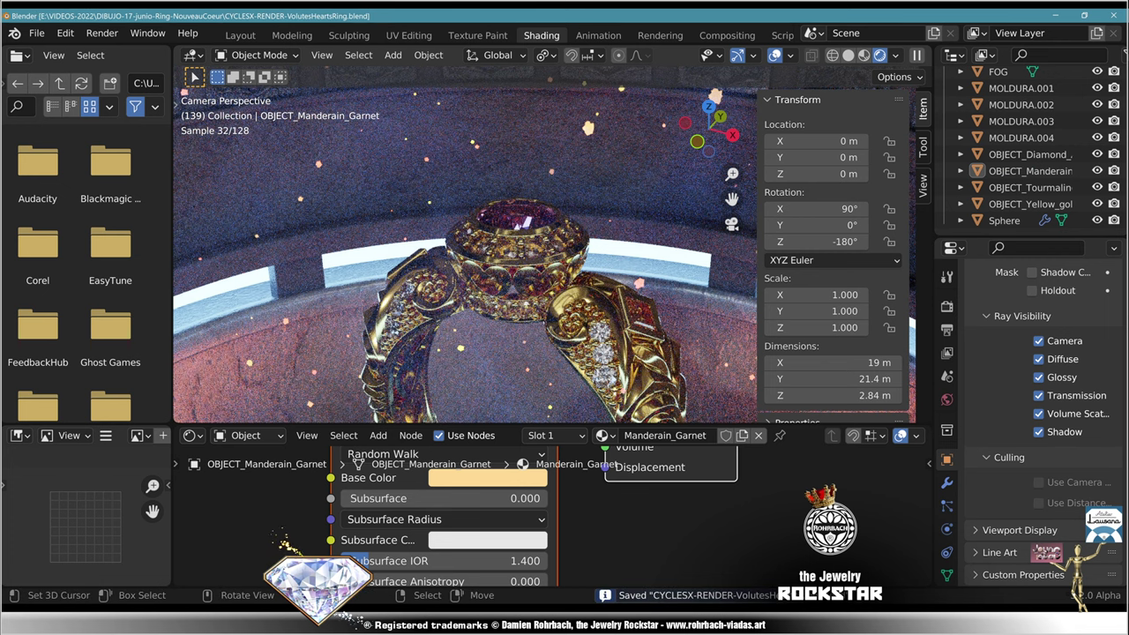
Step: Examine the whole ring scene through the camera and review the scene's render and output settings
scroll(547, 264, down, 3)
shift+middle_drag(547, 265, 506, 180)
scroll(538, 247, down, 2)
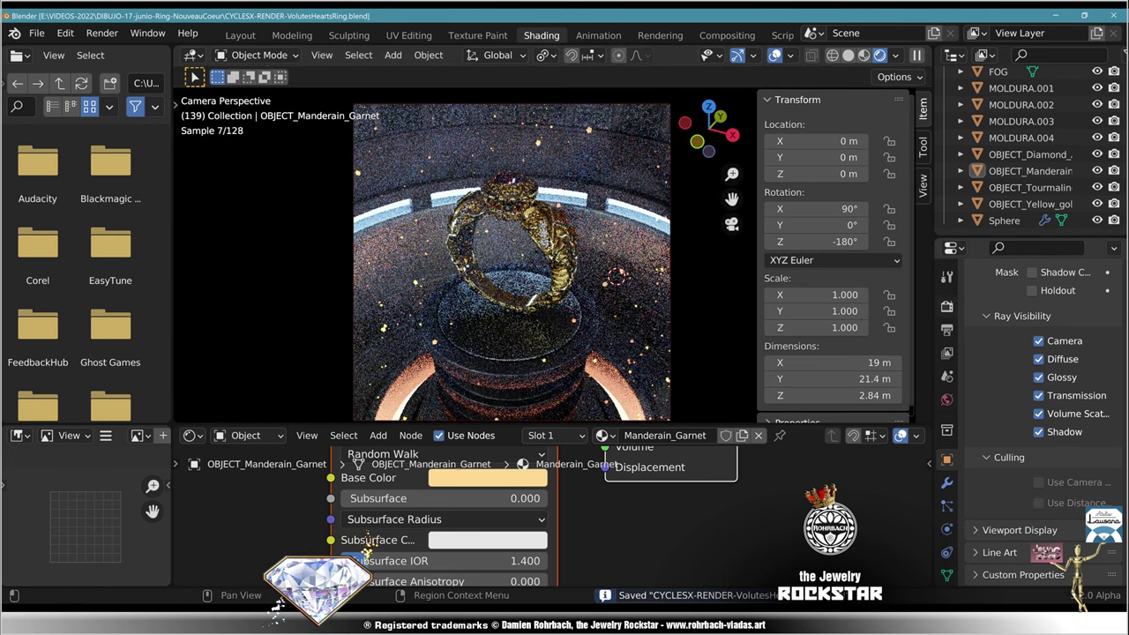
click(947, 307)
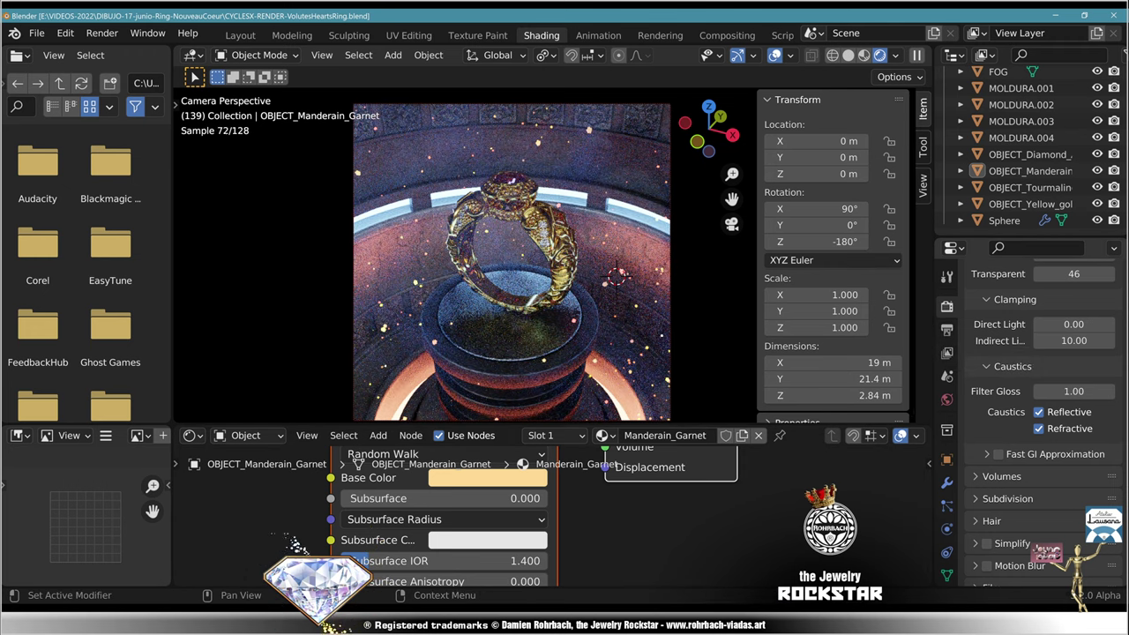
scroll(1074, 324, up, 2)
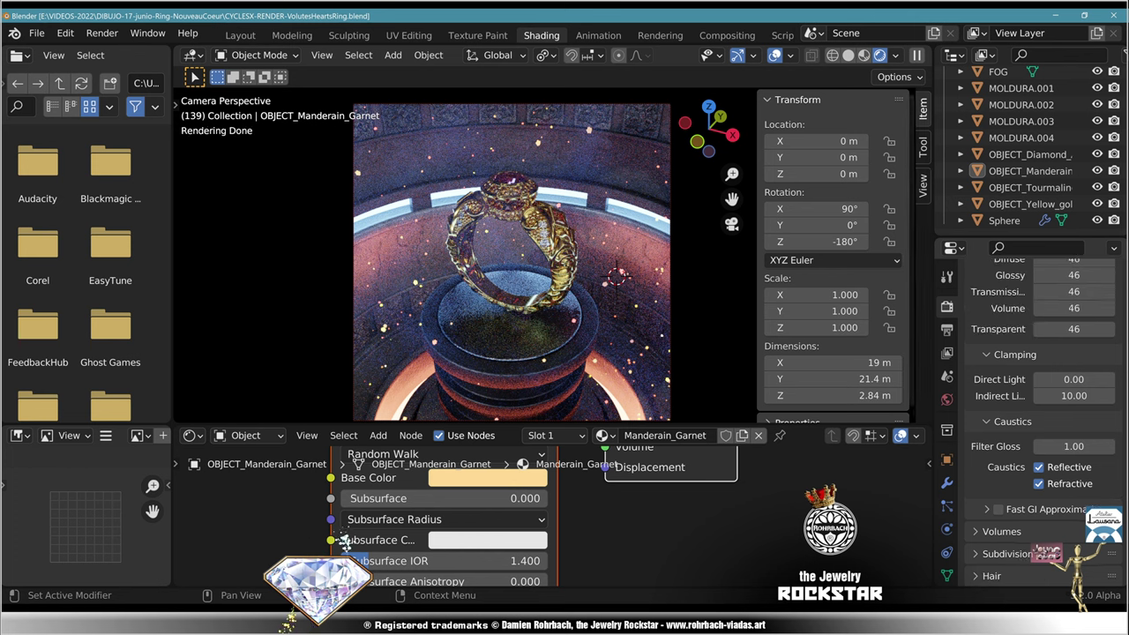
click(947, 330)
scroll(1044, 397, up, 8)
scroll(1041, 397, up, 2)
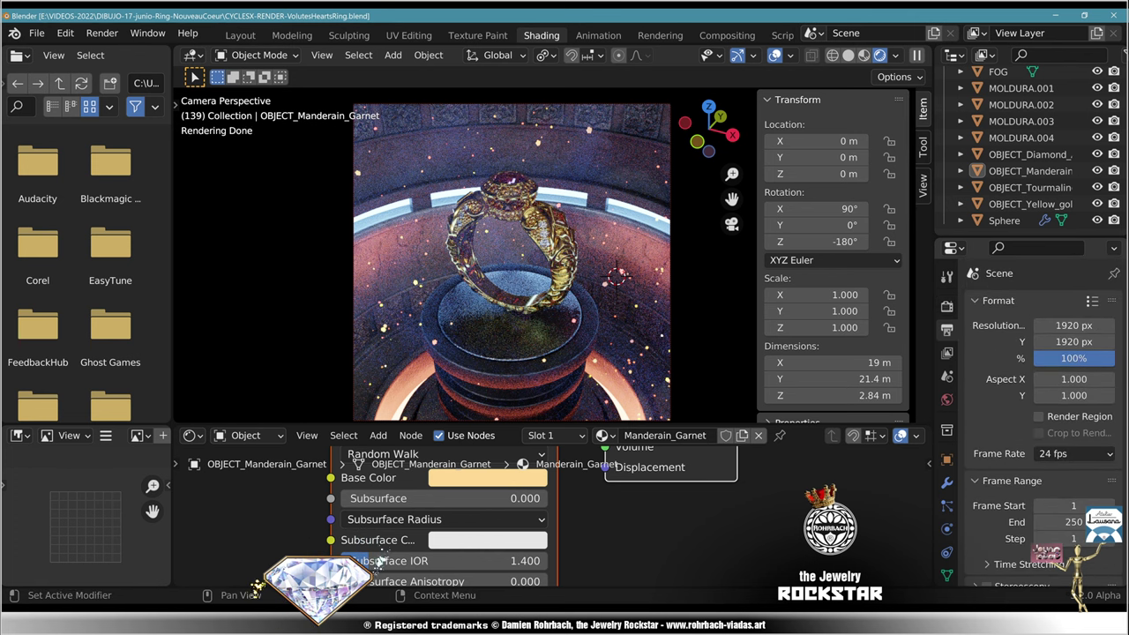
Step: Switch to the Layout workspace and set the current frame to 140
click(240, 35)
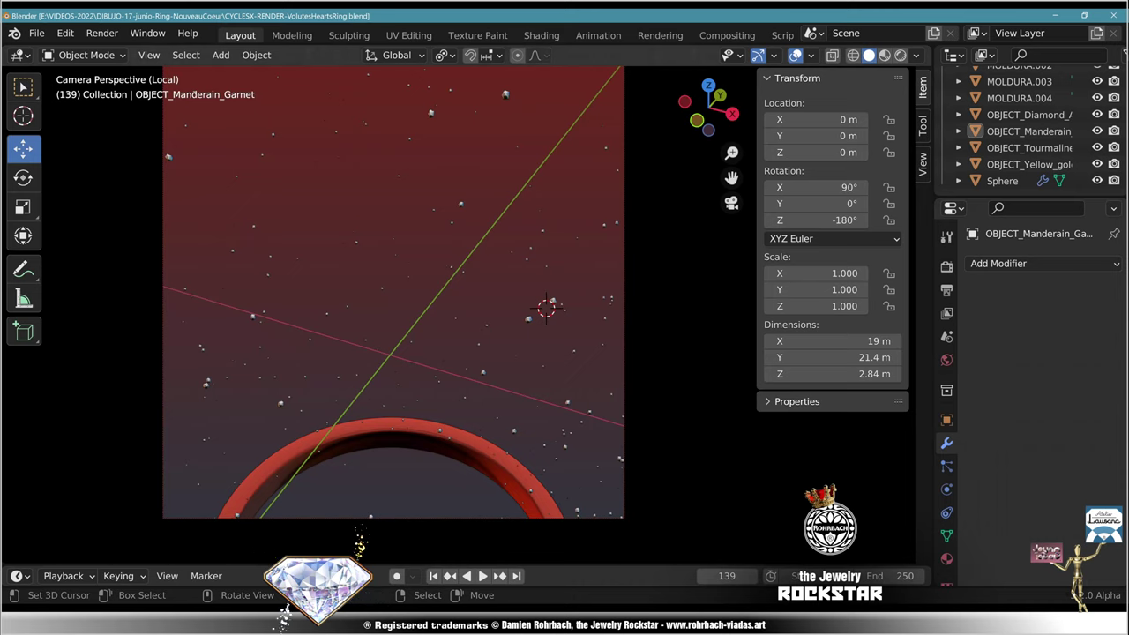
click(727, 576)
text(140)
key(Return)
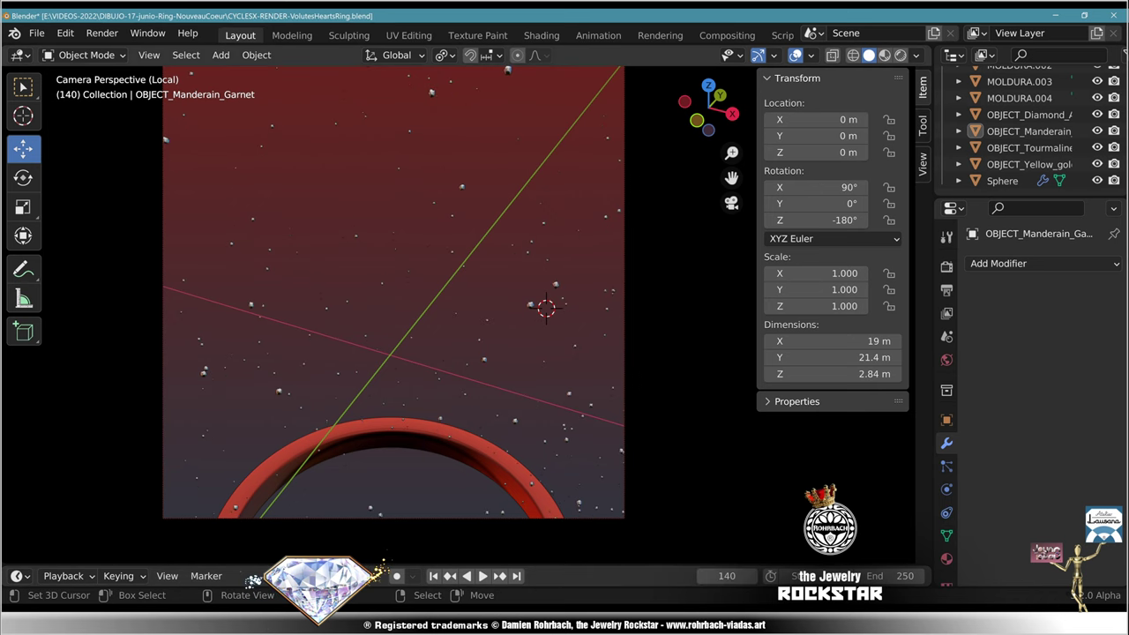
Step: Show the full scene in rendered shading outside local view, save the file and return to the camera view
key(shift)
click(901, 56)
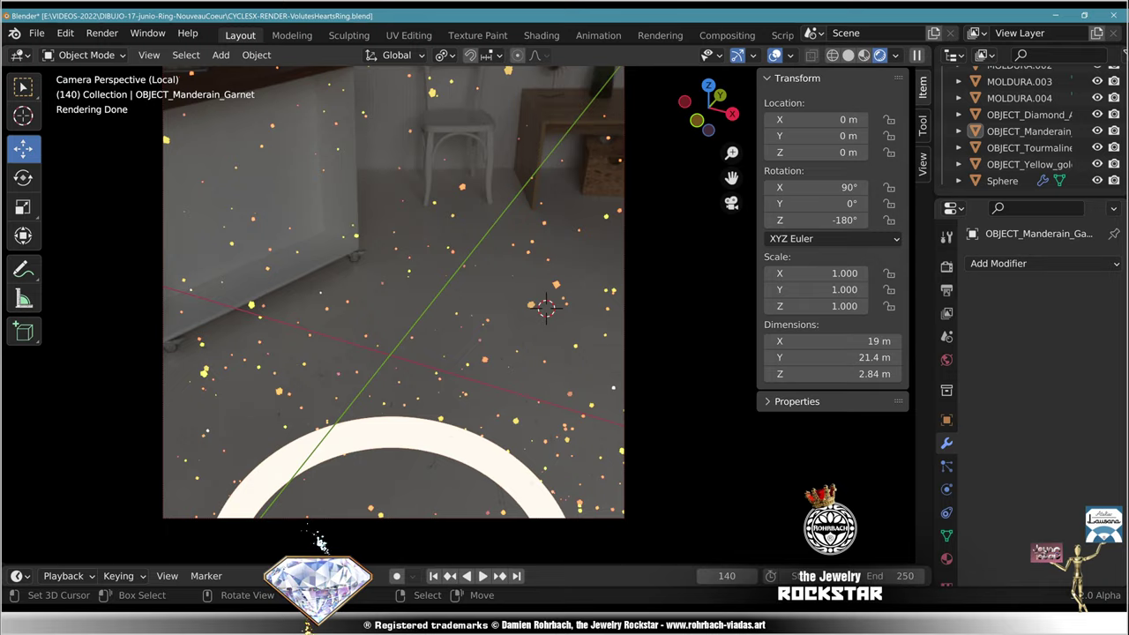
middle_drag(423, 300, 428, 324)
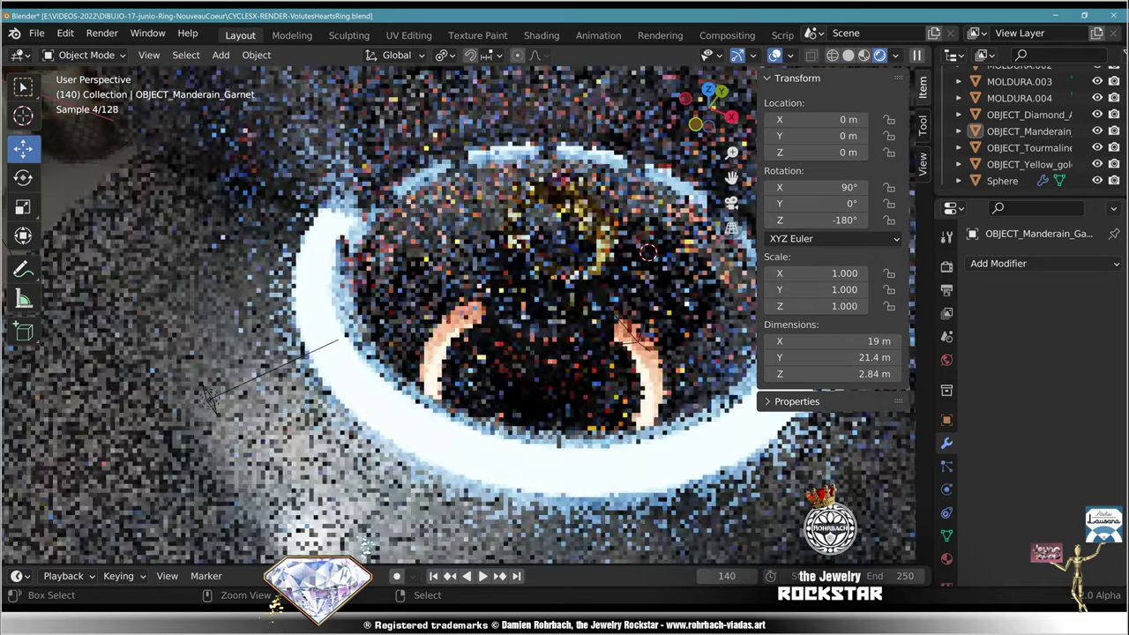
ctrl+middle_drag(366, 542, 357, 545)
key(ctrl+s)
key(KP_0)
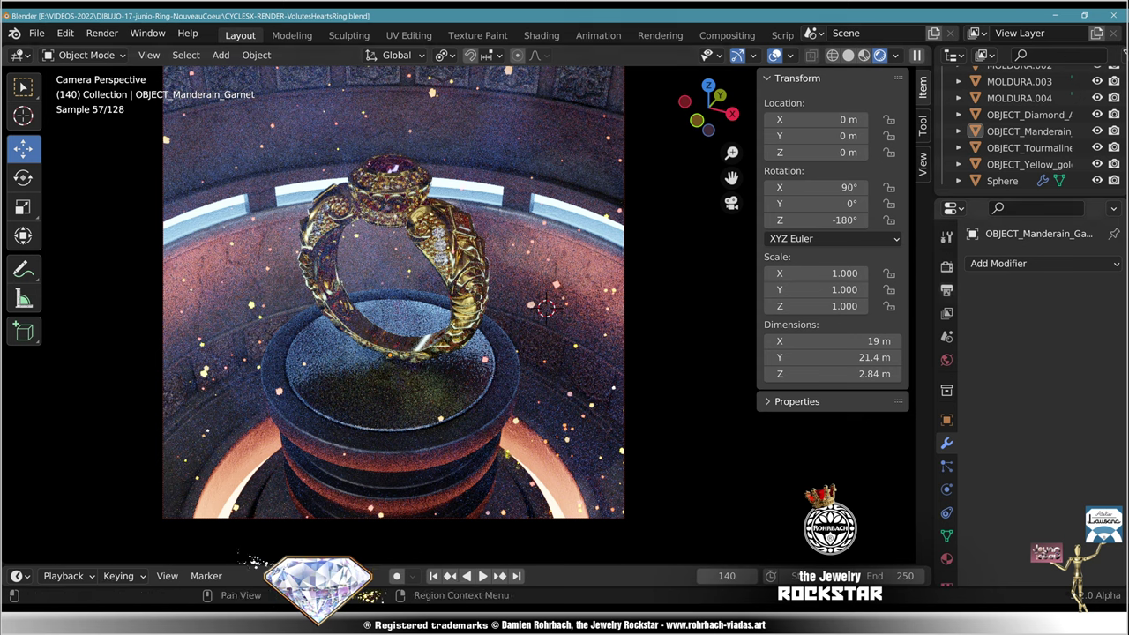
Step: Set the Cycles volume step rate to 0.5 for both render and viewport
click(946, 265)
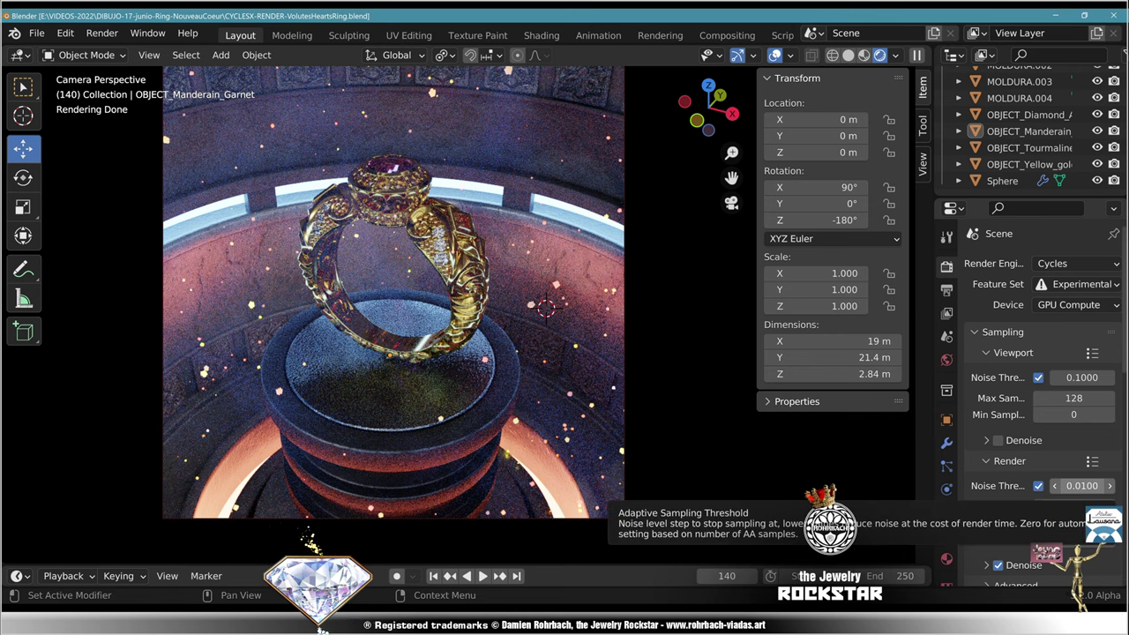
scroll(1067, 489, down, 7)
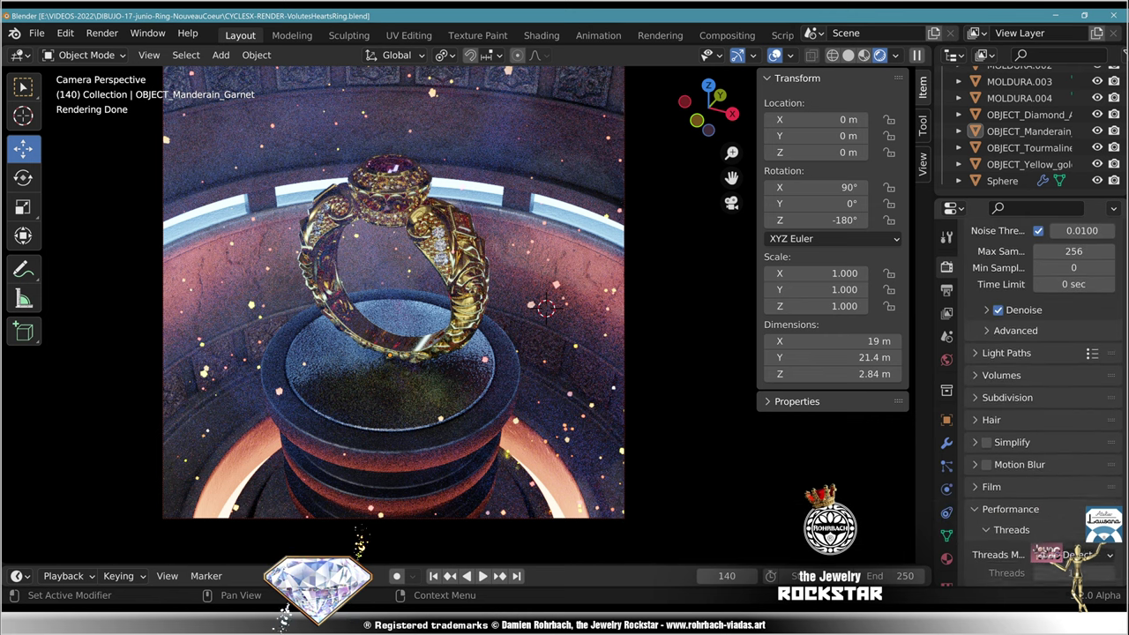
click(1002, 368)
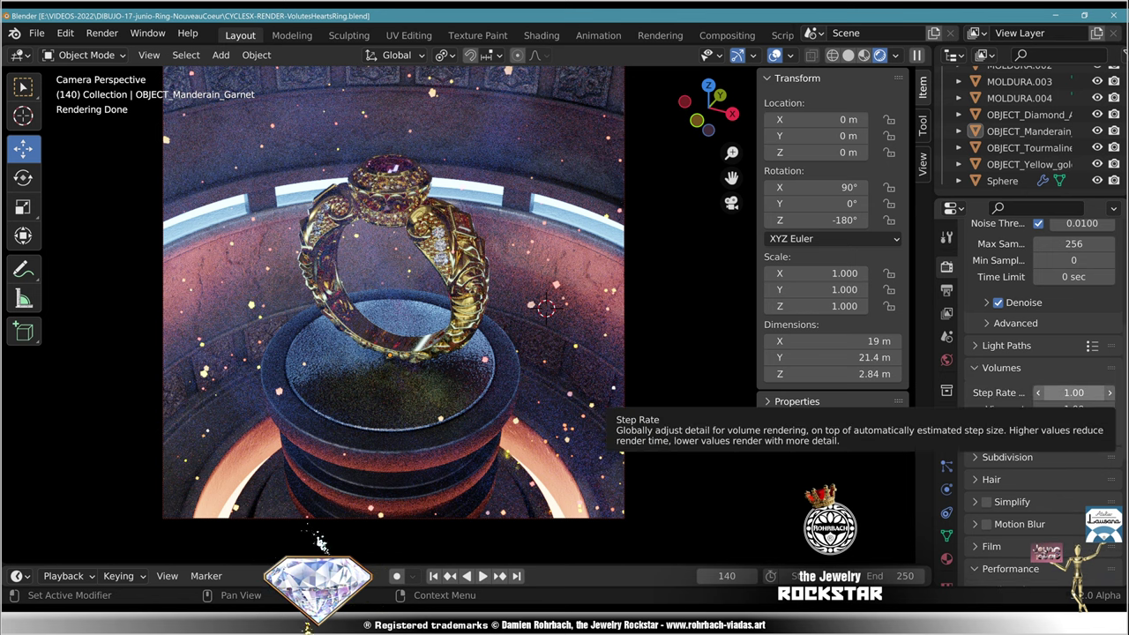
click(1074, 392)
text(0.5)
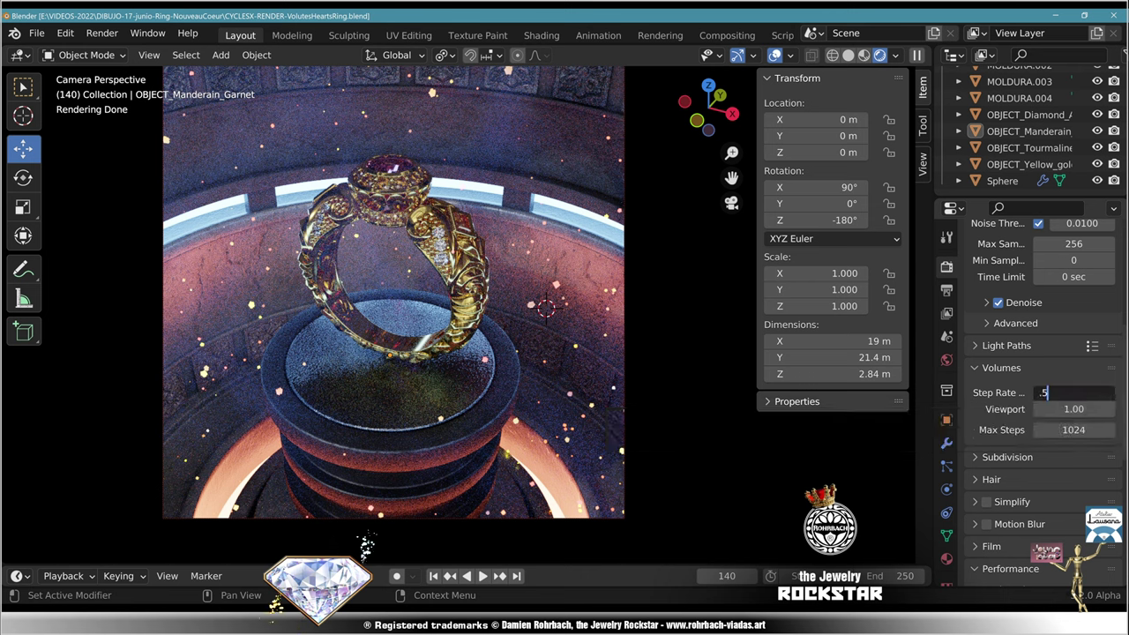
key(Return)
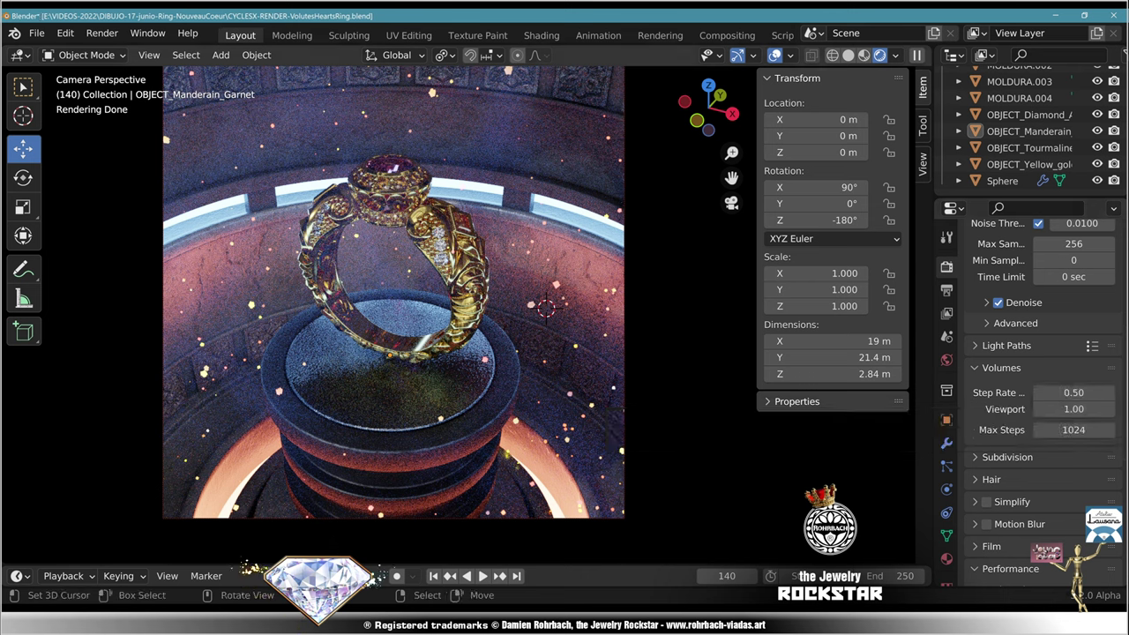
click(1073, 409)
text(.5)
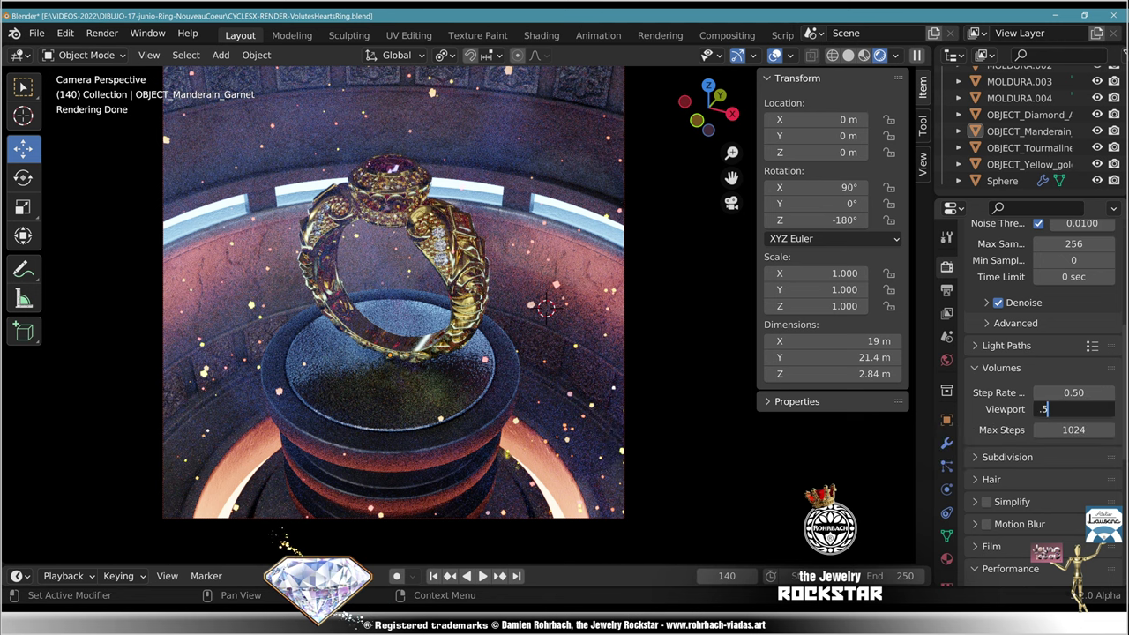
key(Return)
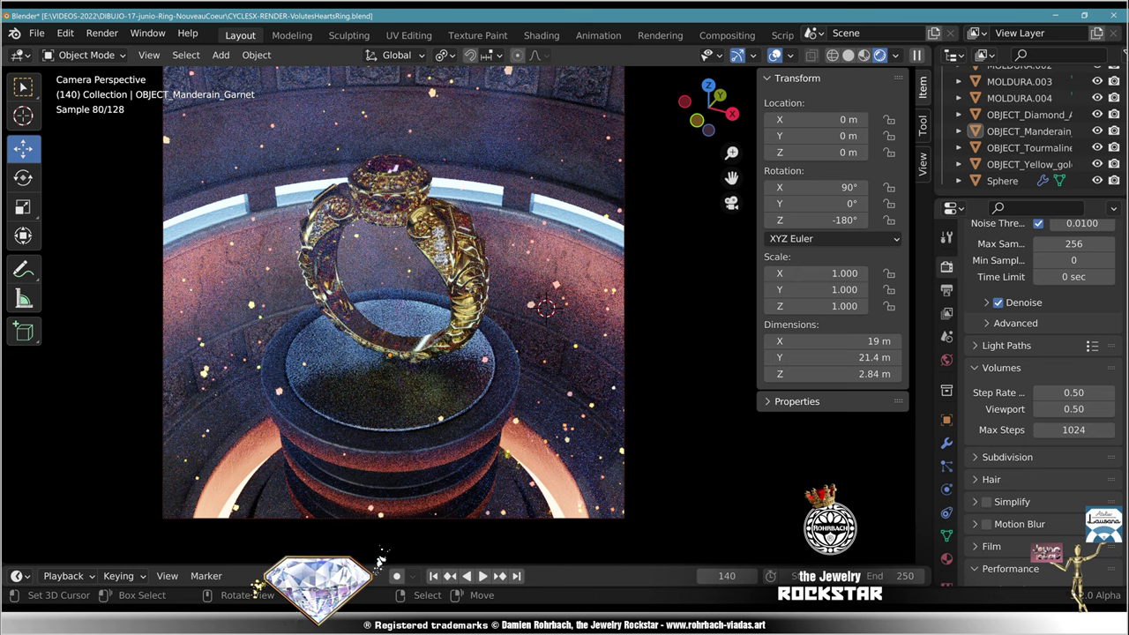
Step: Rotate the FOG object about Z, trying 120° and settling on 150°, and save the file
scroll(1023, 105, up, 4)
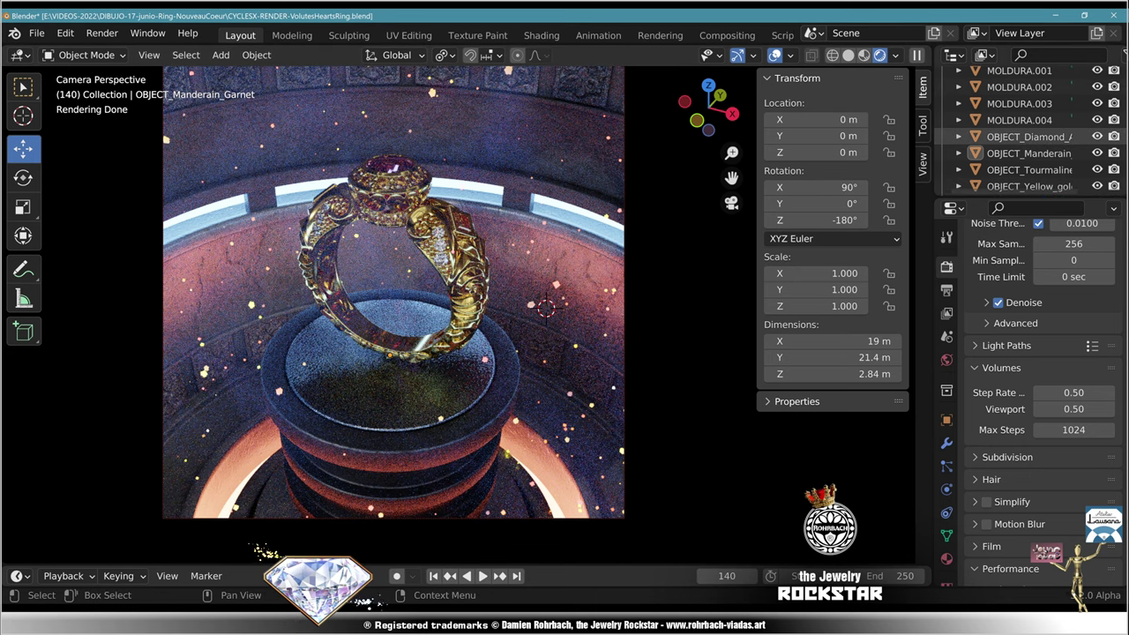
click(1024, 98)
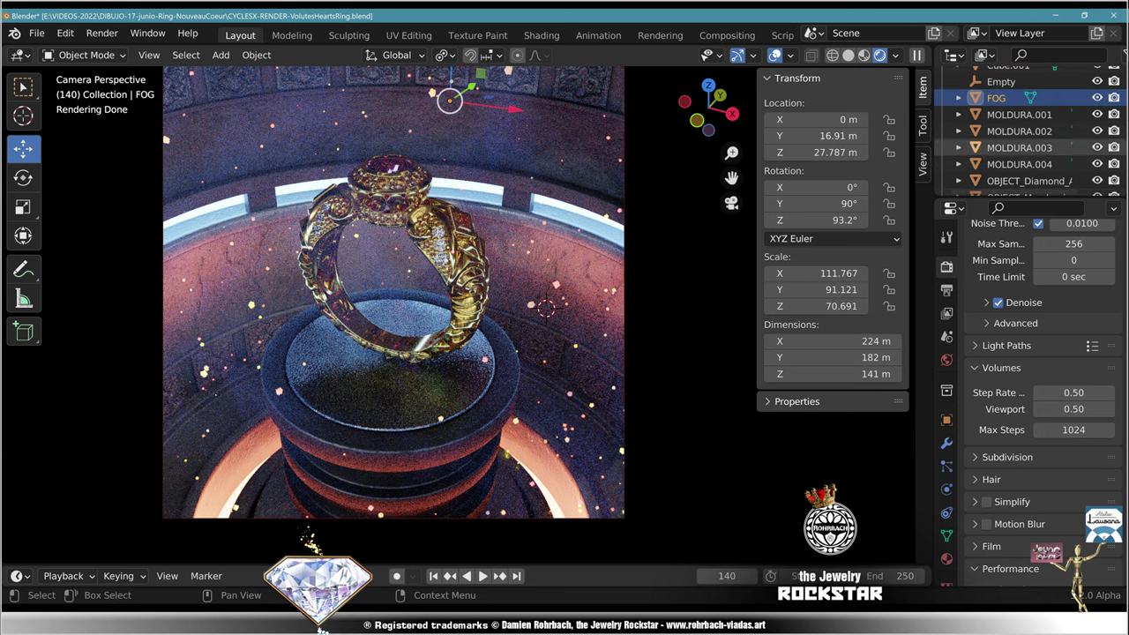
double_click(816, 220)
text(120)
key(Return)
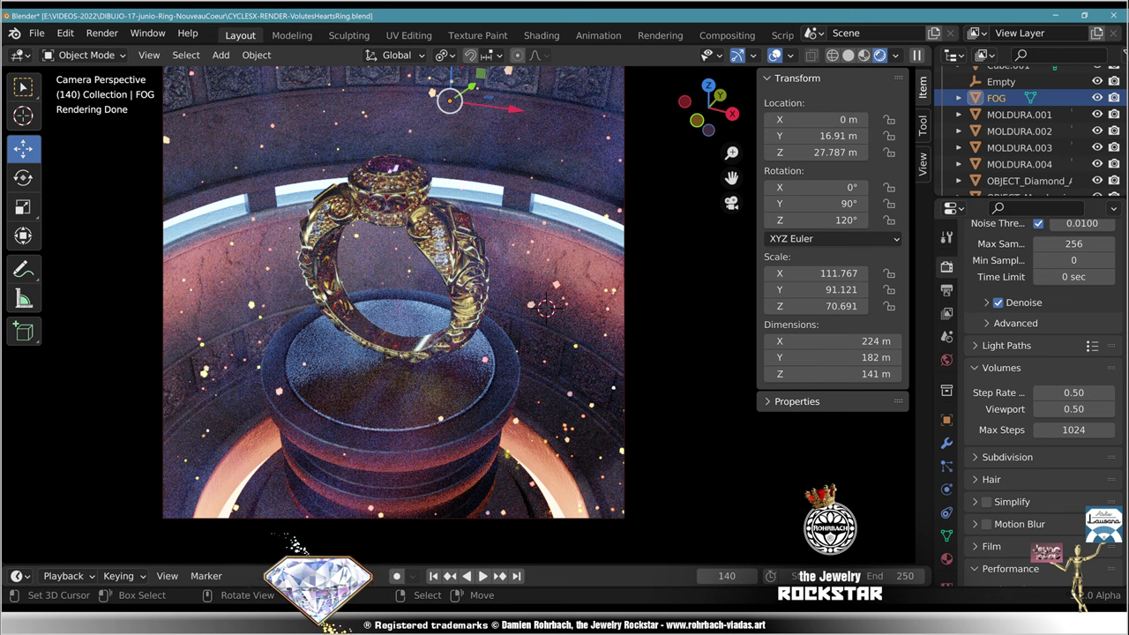
click(816, 220)
text(150)
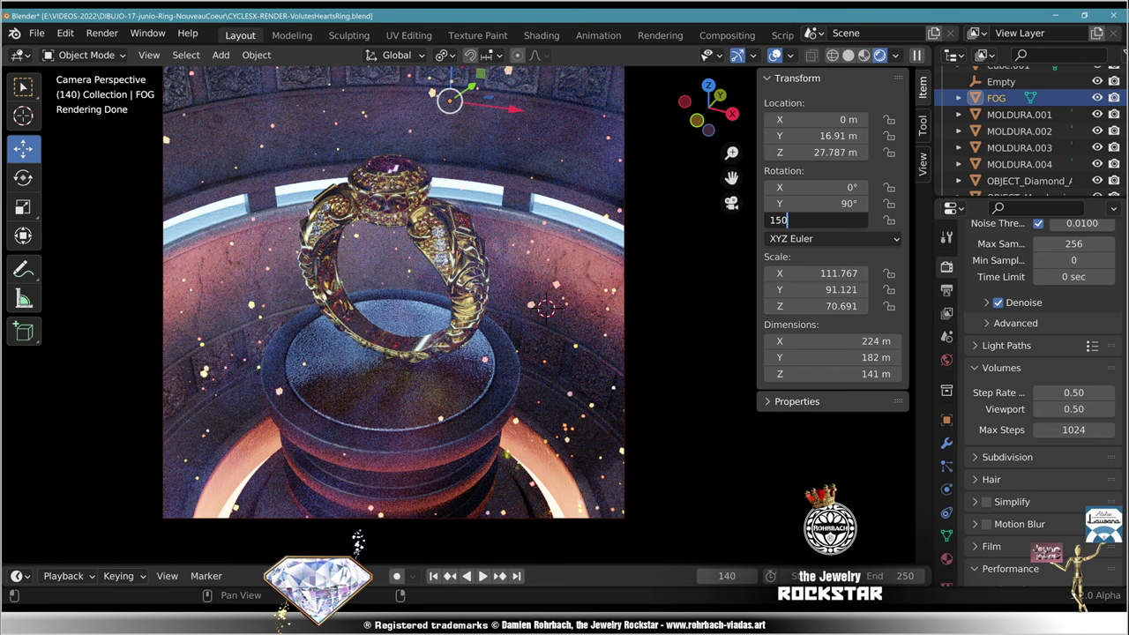
key(Return)
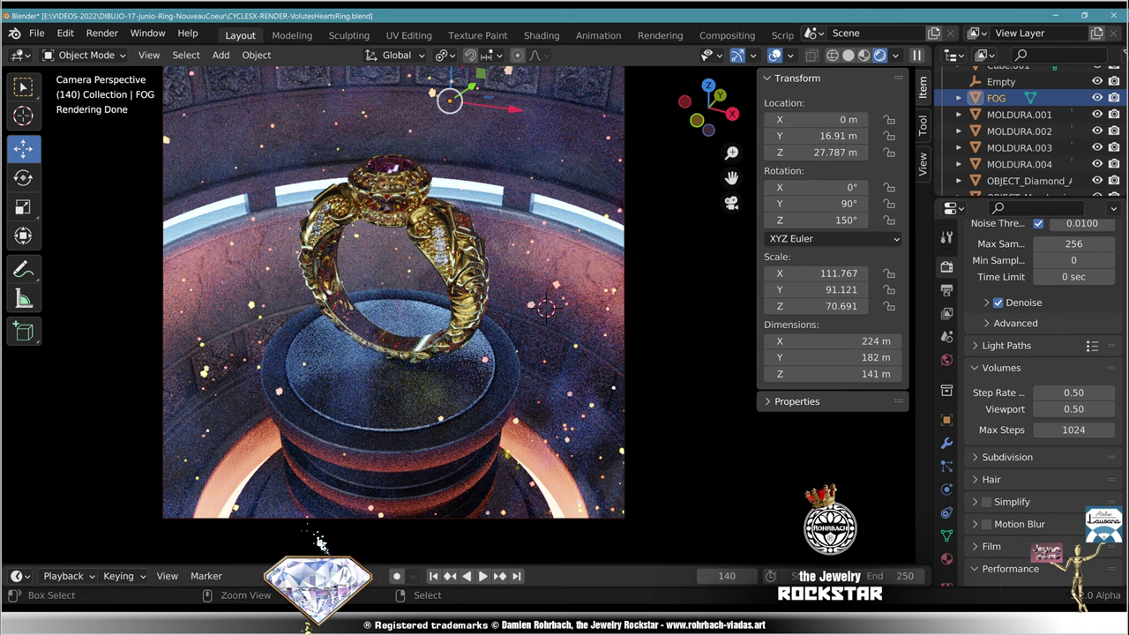
key(ctrl+s)
Step: Set the output frame range to start and end at frame 140 and save the file
shift+middle_drag(612, 387, 632, 410)
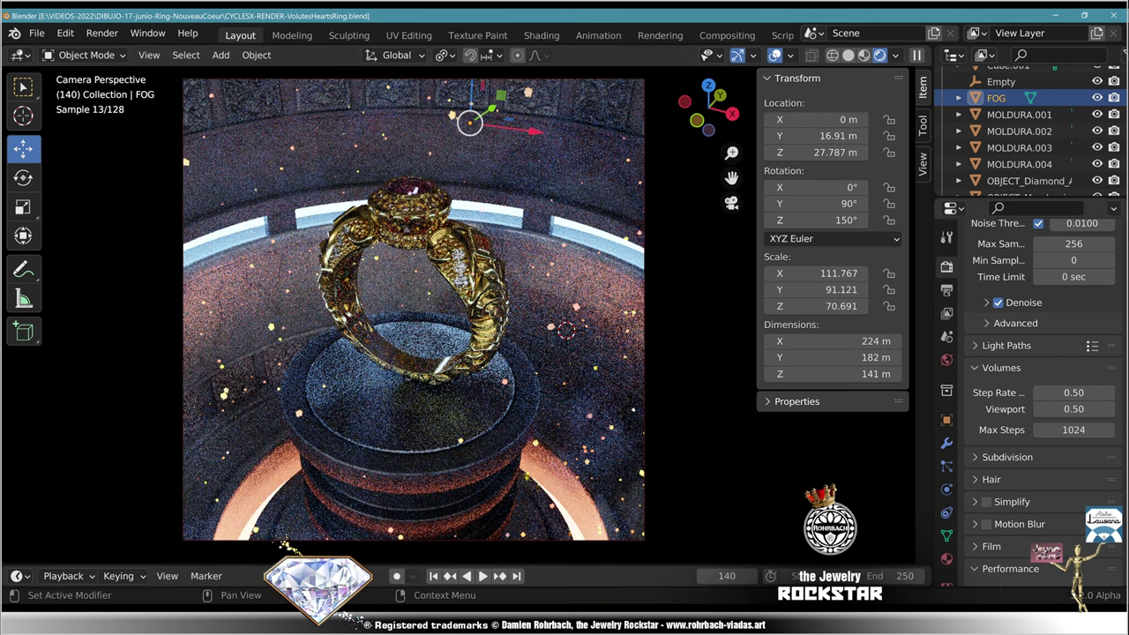
click(946, 291)
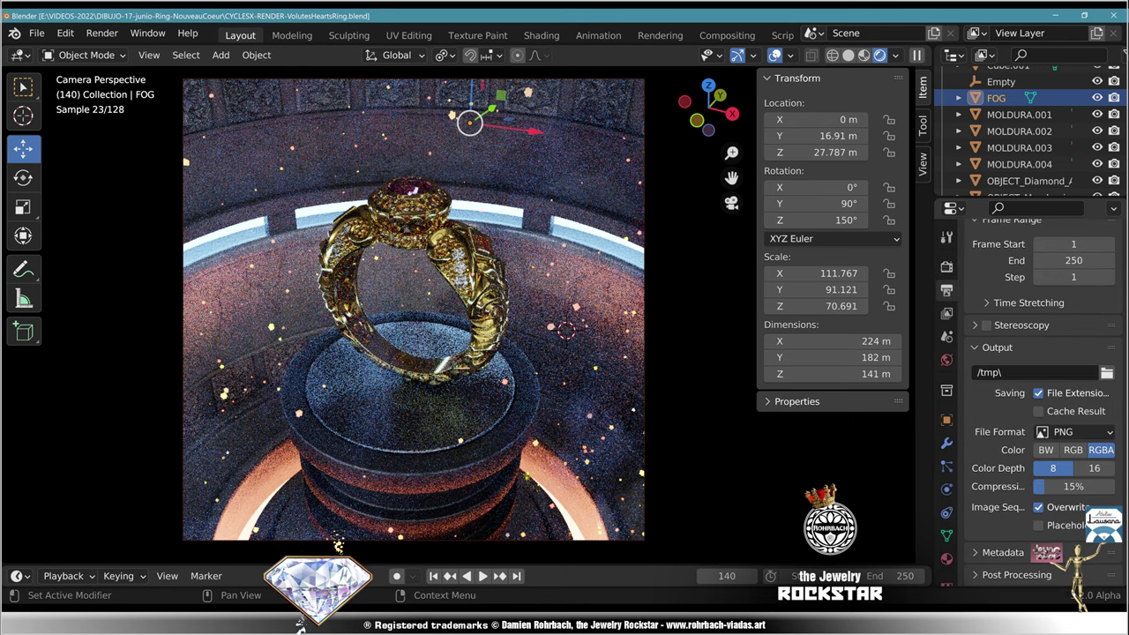
click(1073, 244)
text(140)
key(Tab)
text(140)
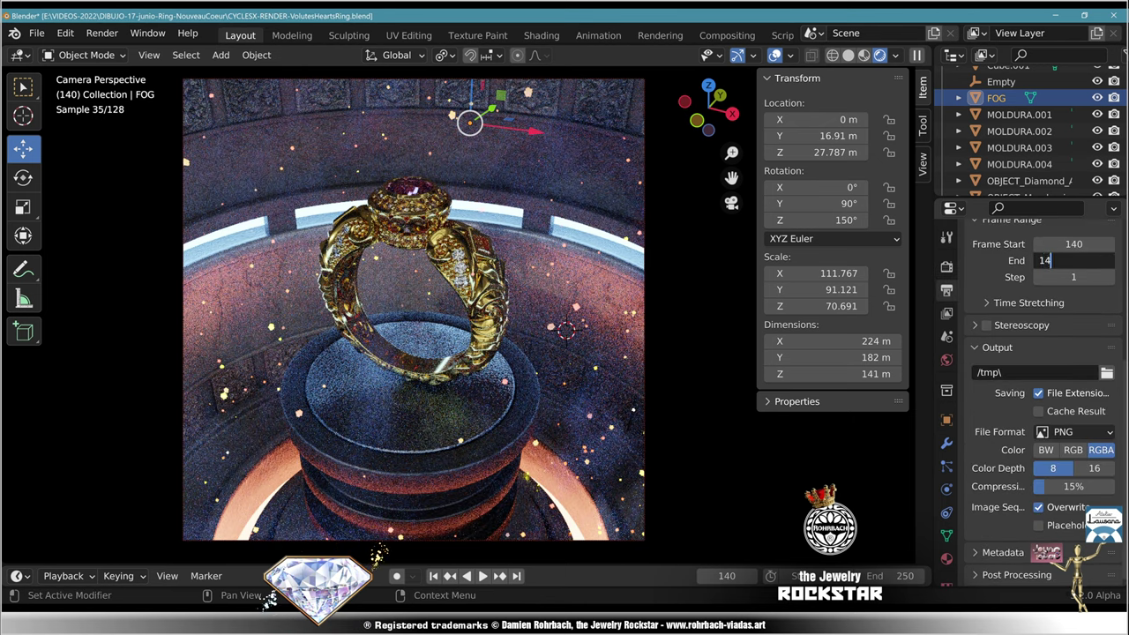
key(Return)
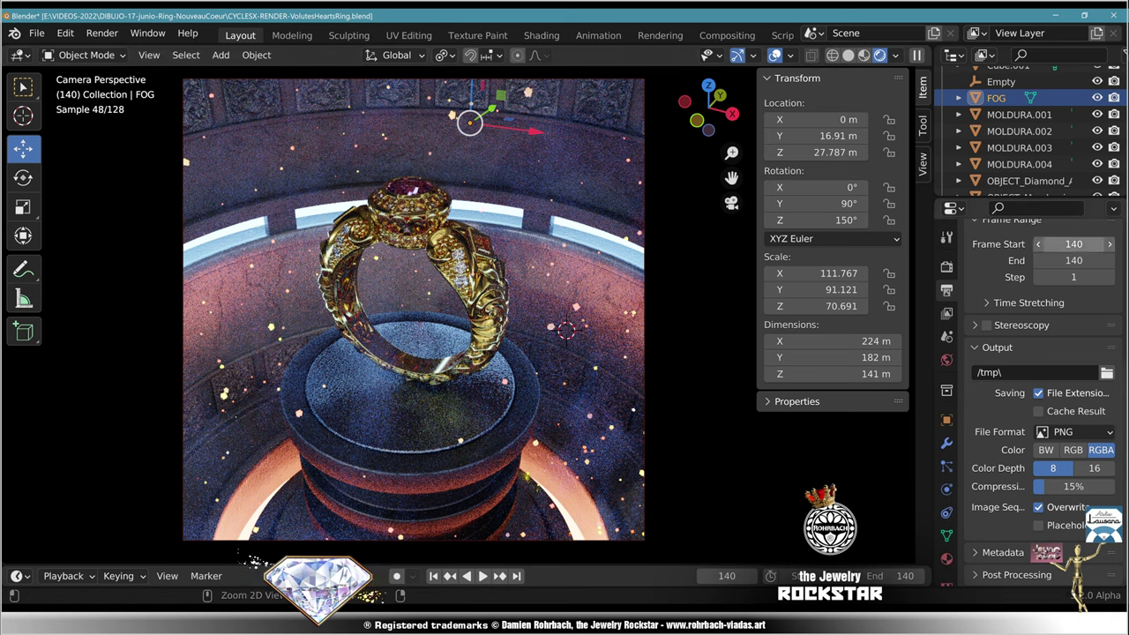
key(ctrl+s)
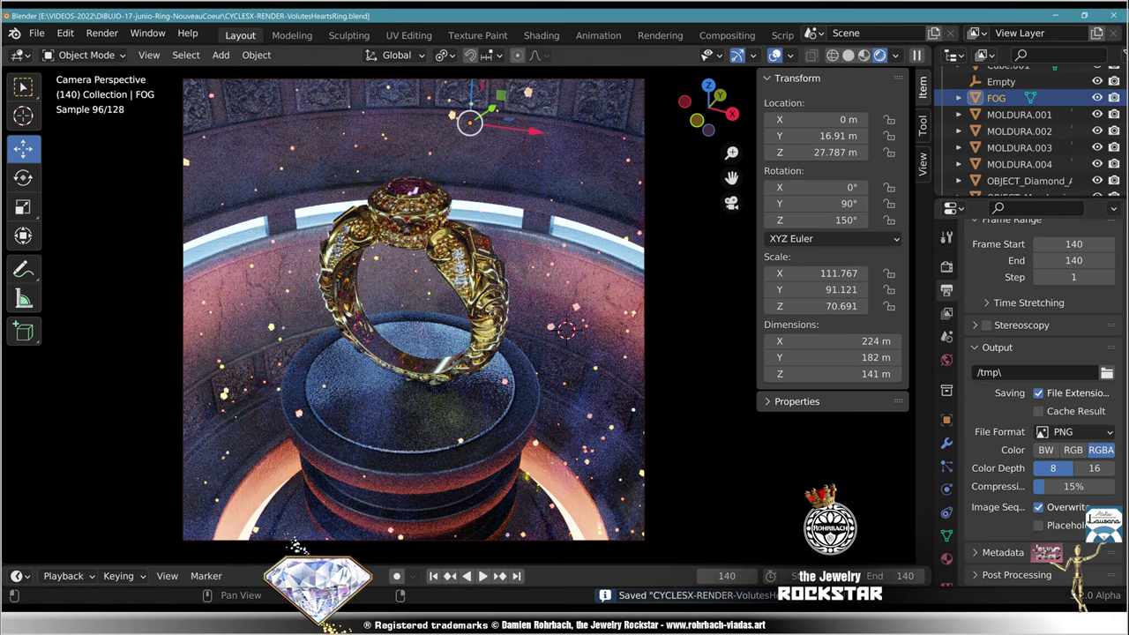
Step: Set the output resolution percentage to 200% and save the file
scroll(1074, 431, up, 5)
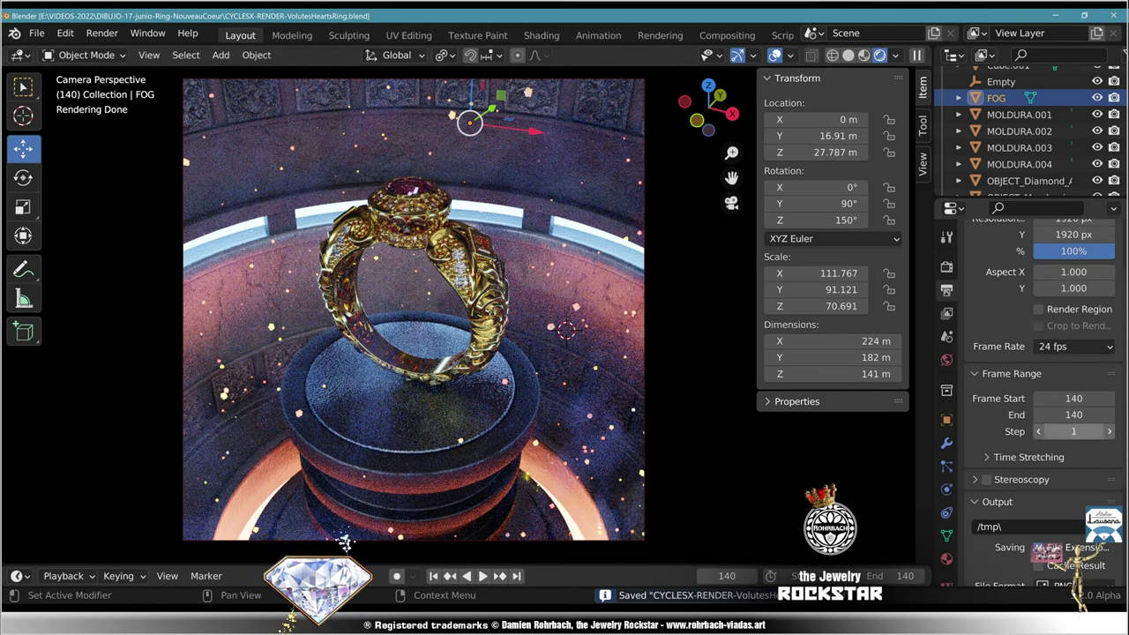
scroll(1073, 431, up, 3)
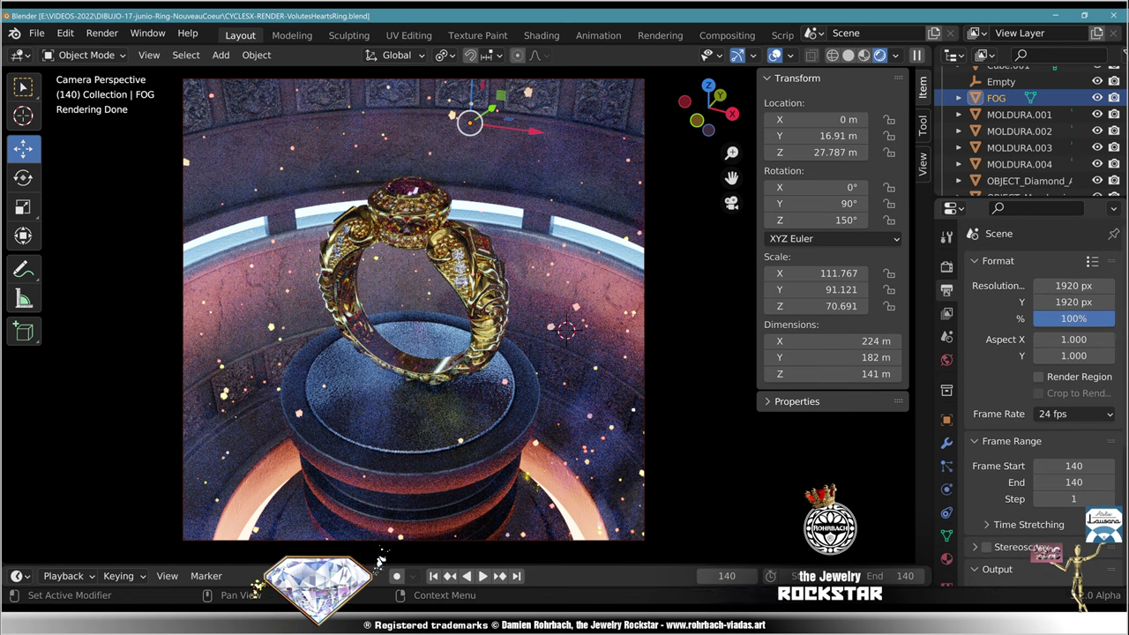
double_click(1074, 319)
text(200)
key(Return)
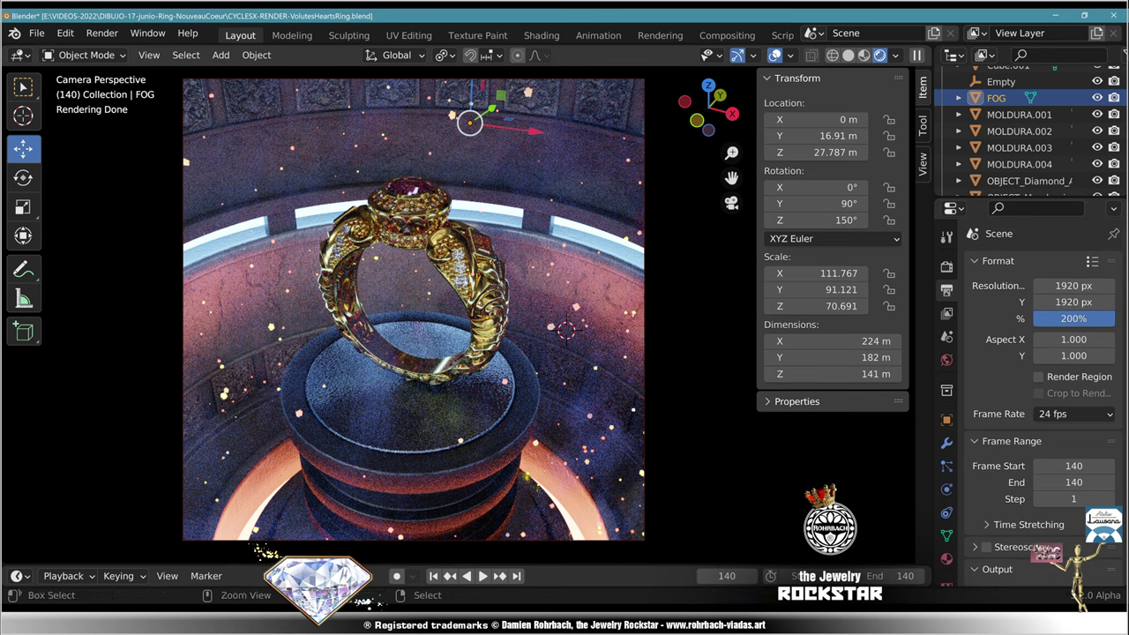
key(ctrl+s)
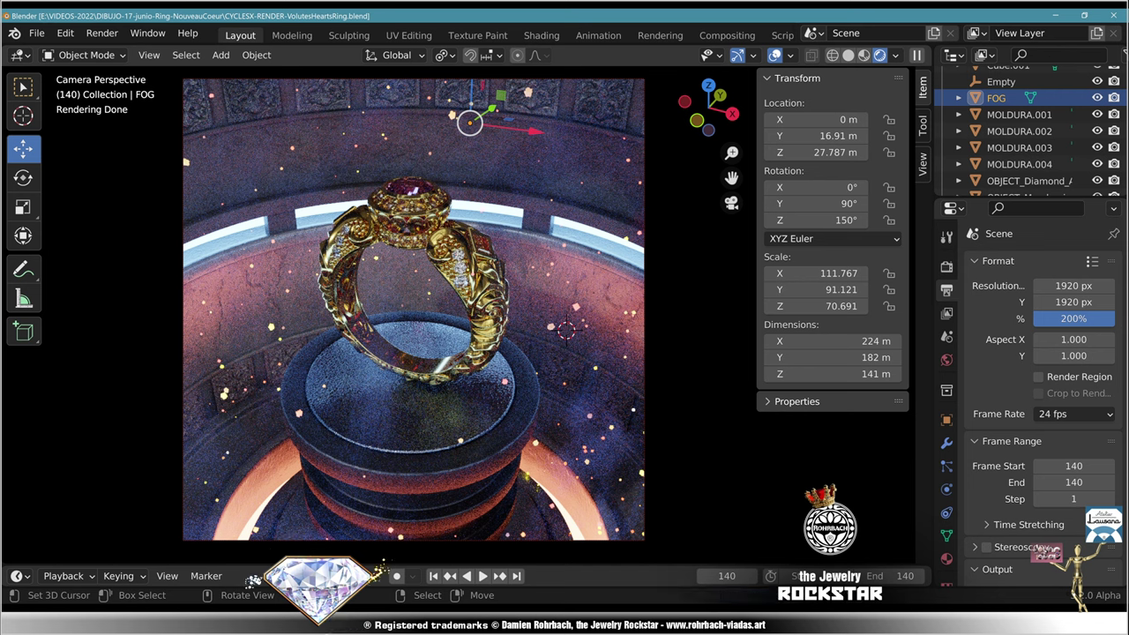
Step: In solid shading, scale up the Cube.001 blocks around the light ring uniformly by about 1.032 from the top view
key(z)
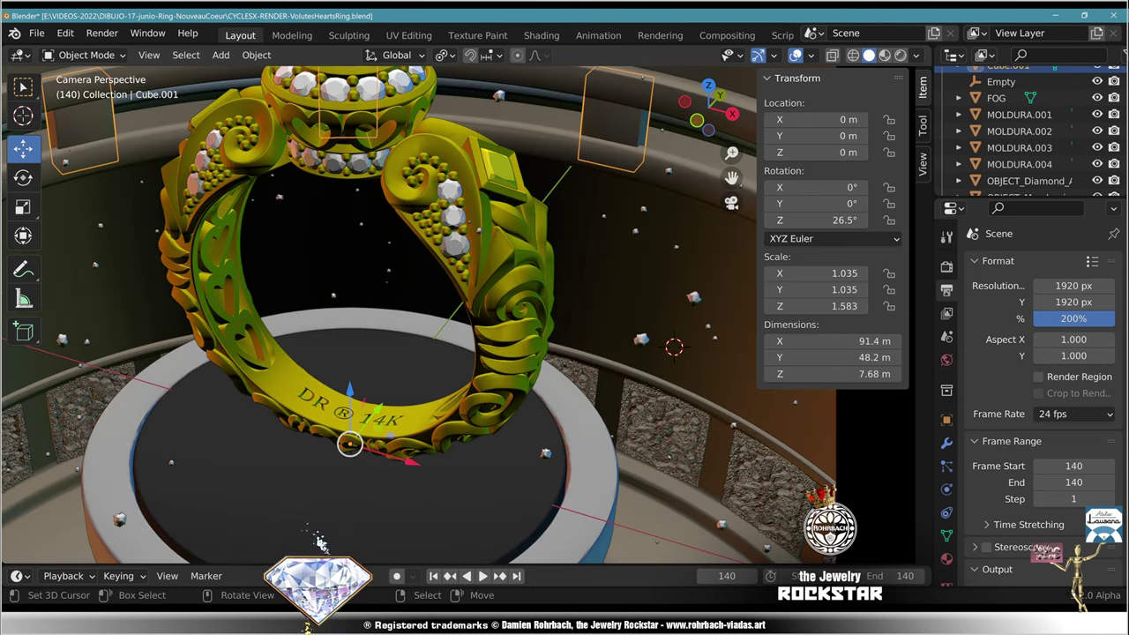
scroll(467, 315, down, 5)
middle_drag(441, 309, 547, 295)
scroll(467, 315, up, 5)
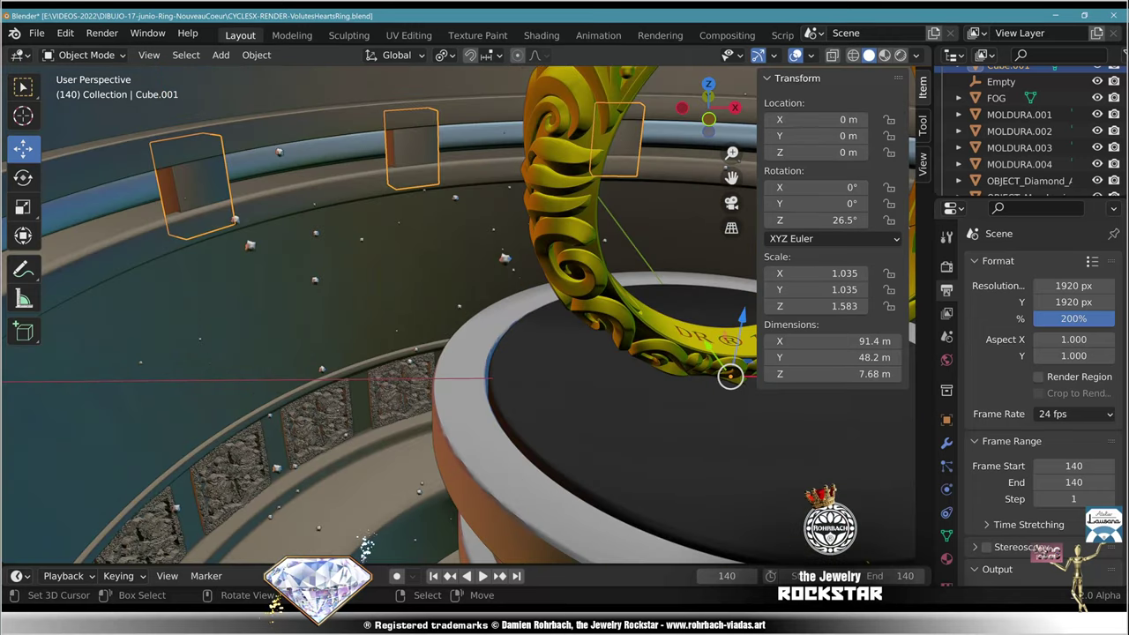
middle_drag(365, 542, 424, 536)
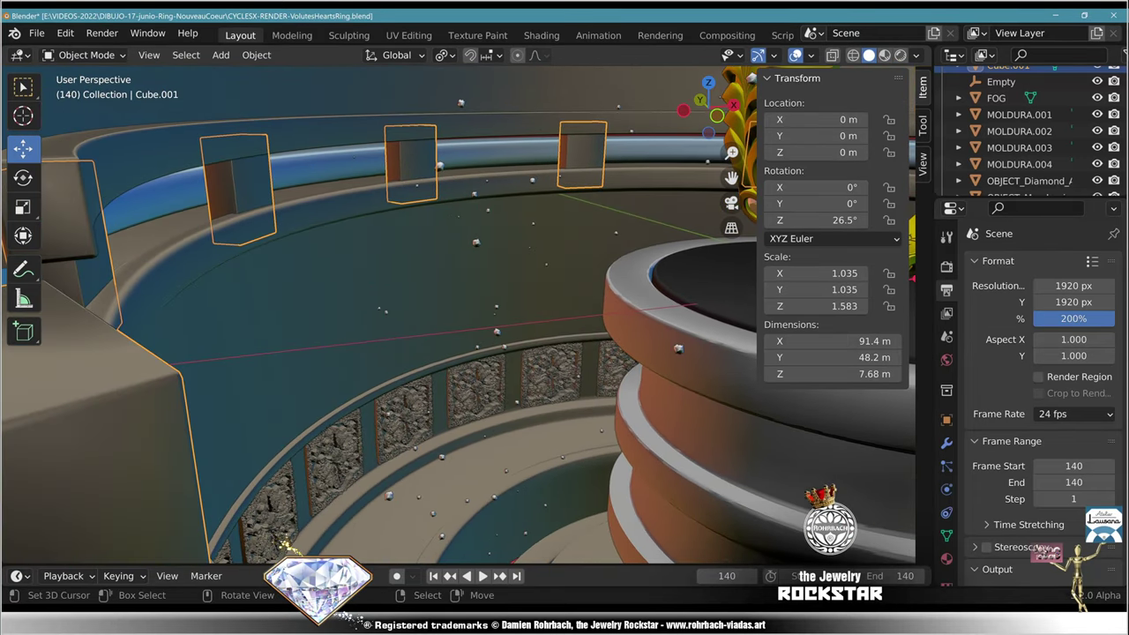
key(s)
right_click(311, 268)
scroll(311, 267, down, 6)
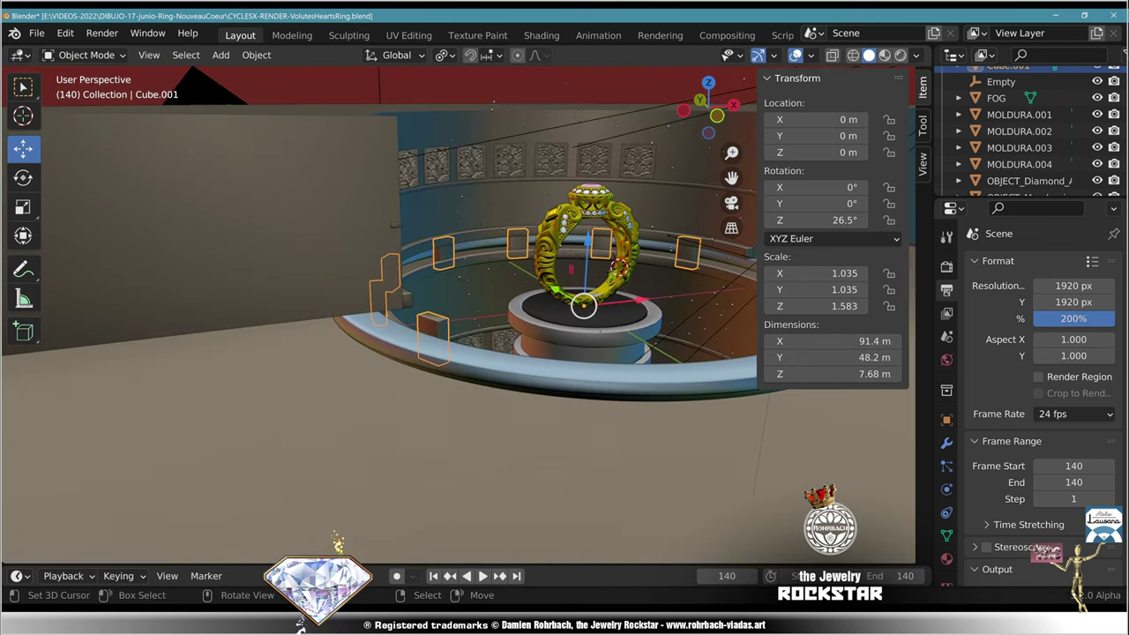
middle_drag(311, 267, 328, 337)
key(KP_7)
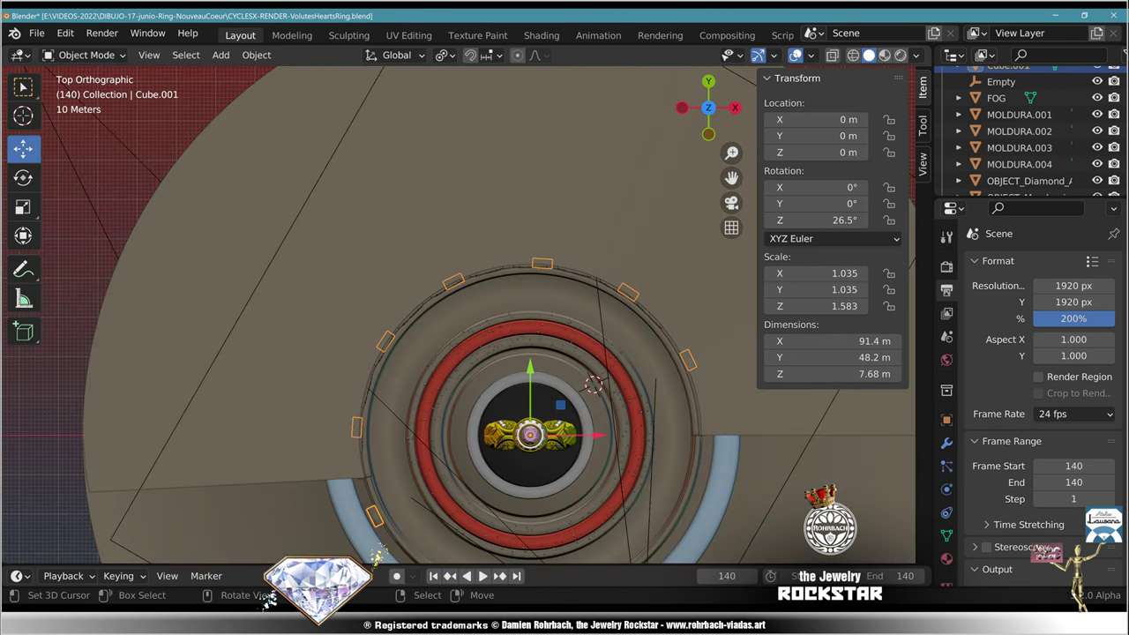
key(s)
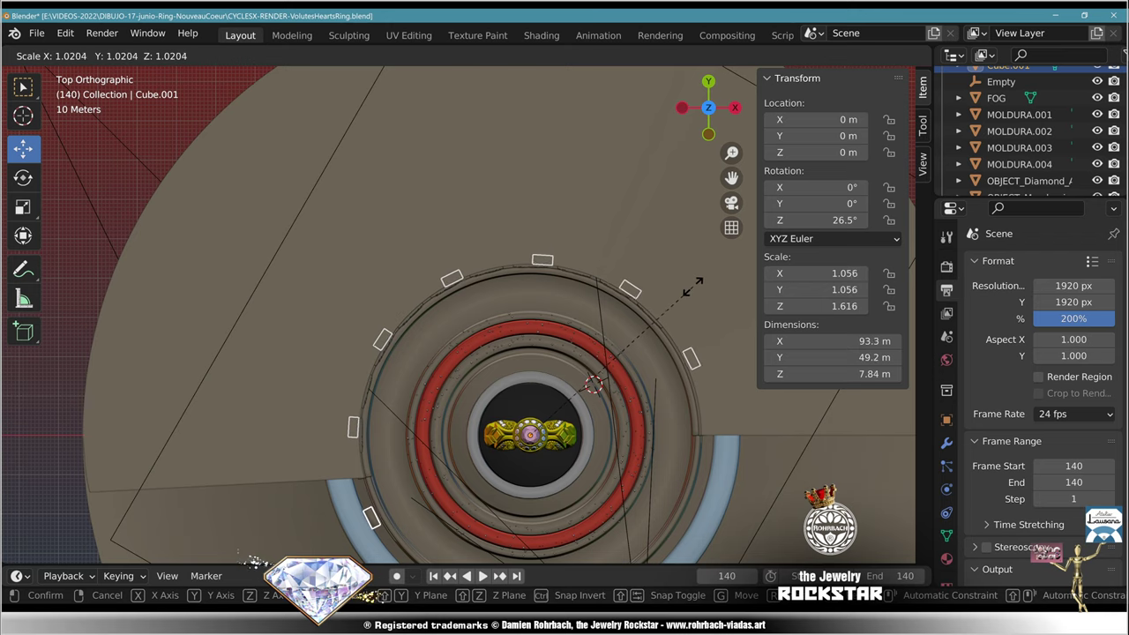
click(269, 542)
middle_drag(273, 543, 320, 542)
middle_drag(477, 346, 451, 363)
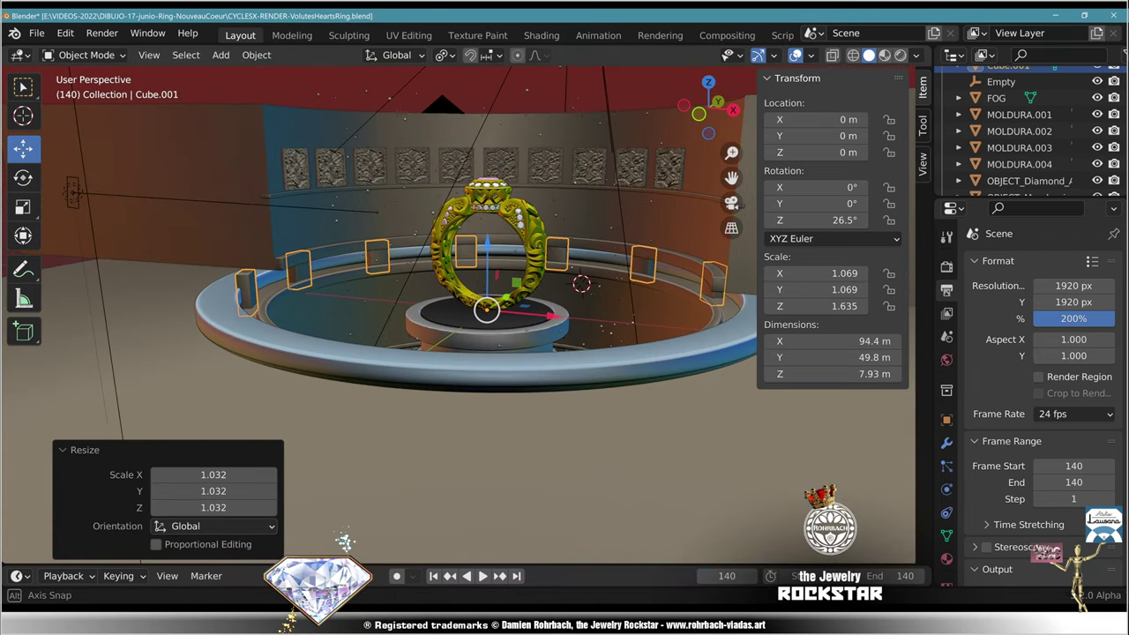
Step: Scale up the large blue ring Circle.008 around the pedestal uniformly by about 1.021
right_click(441, 366)
key(s)
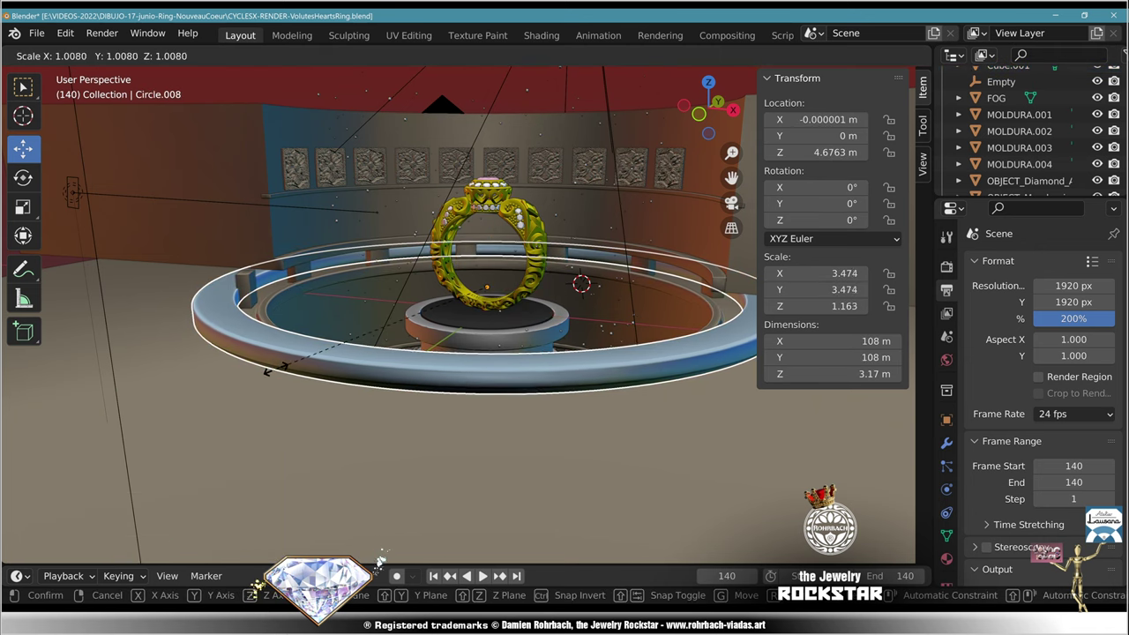
click(269, 369)
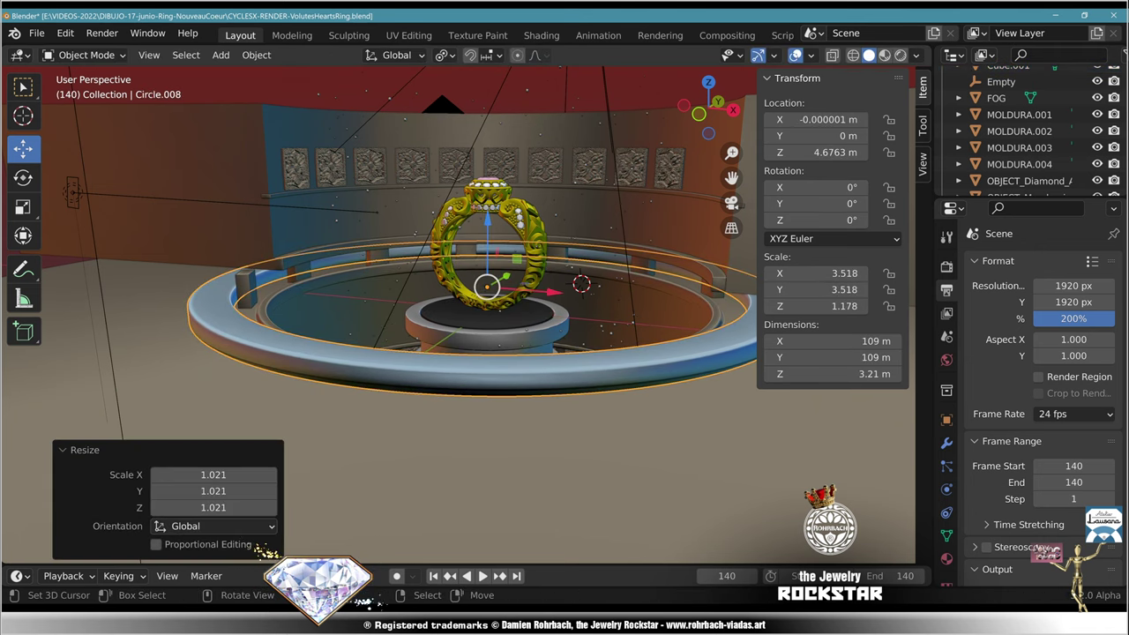
Step: Undo the last scaling of the large ring Circle.008 and preview the camera view in rendered shading
key(KP_0)
scroll(291, 540, up, 2)
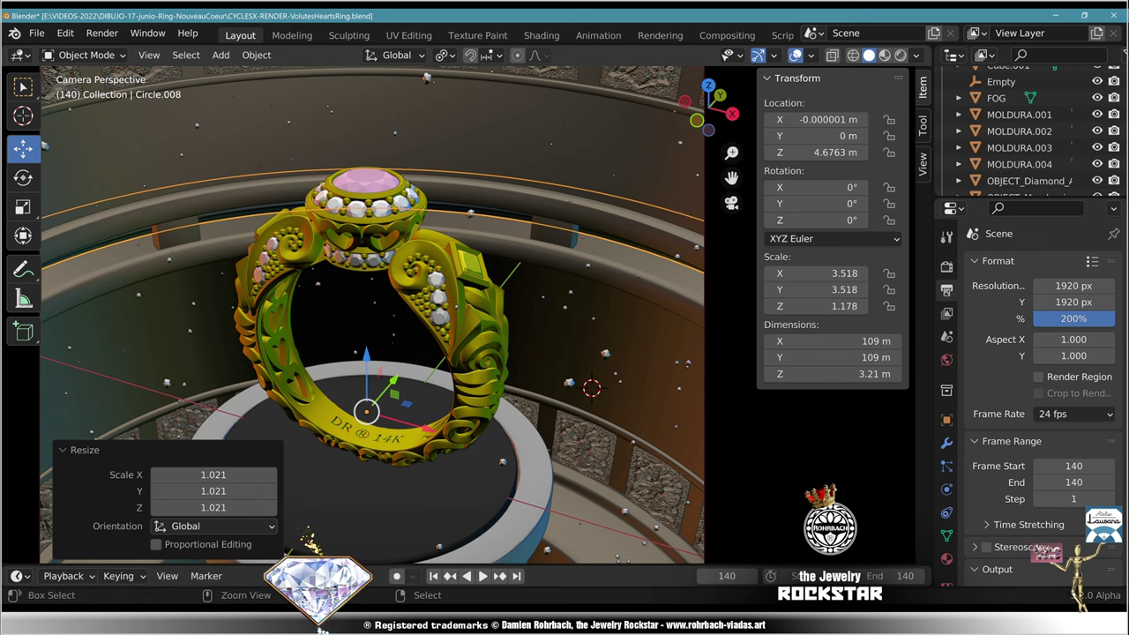
key(ctrl+z)
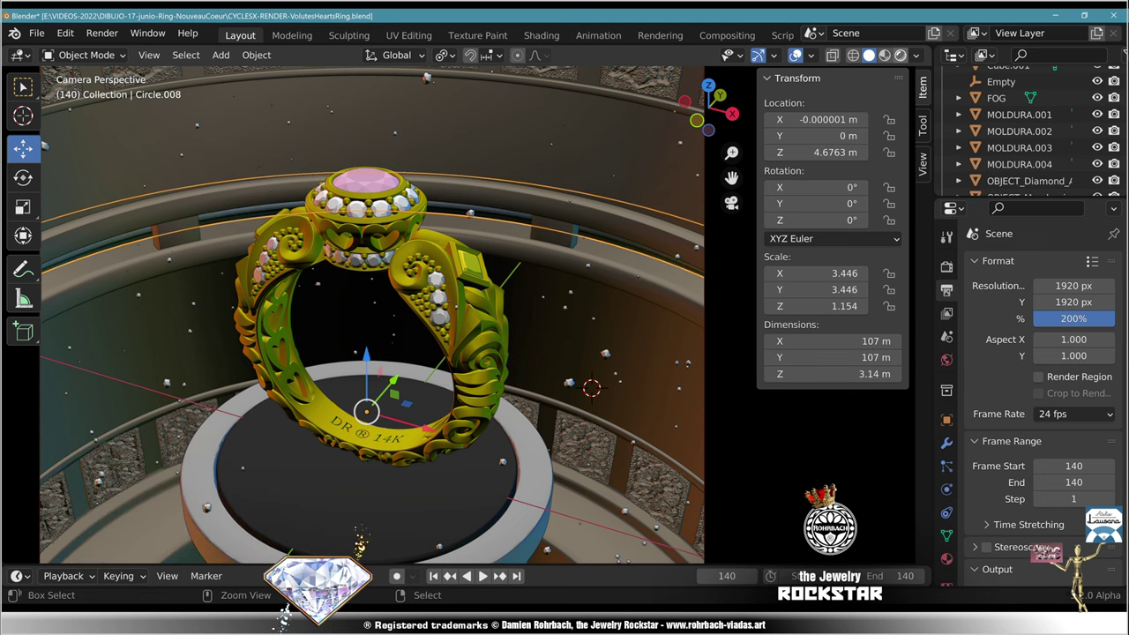
key(shift+z)
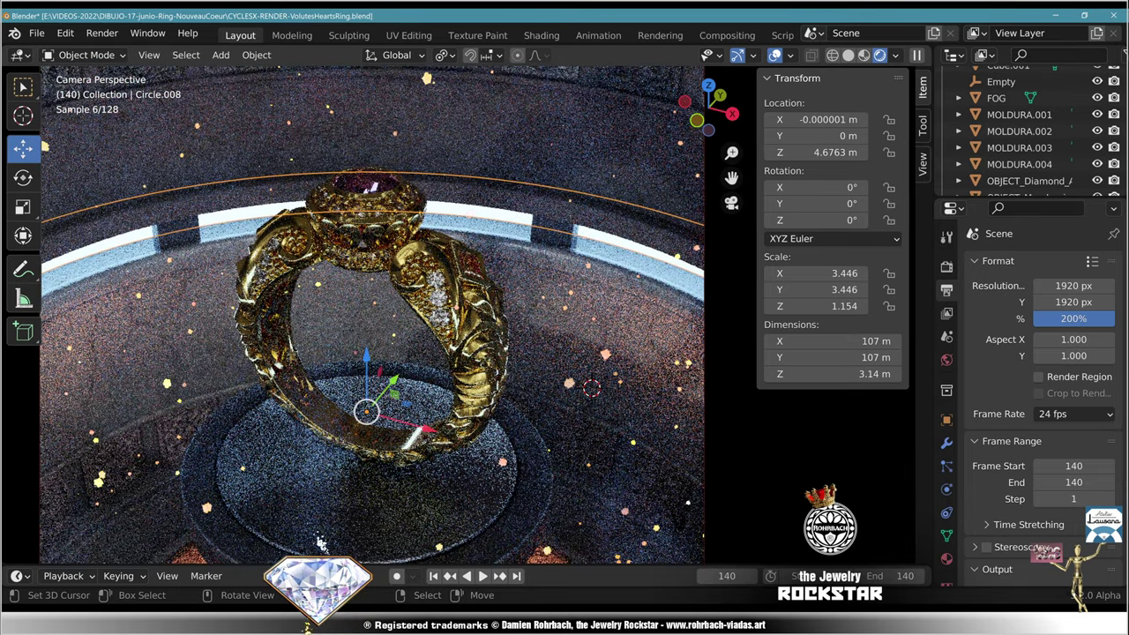
scroll(466, 315, down, 2)
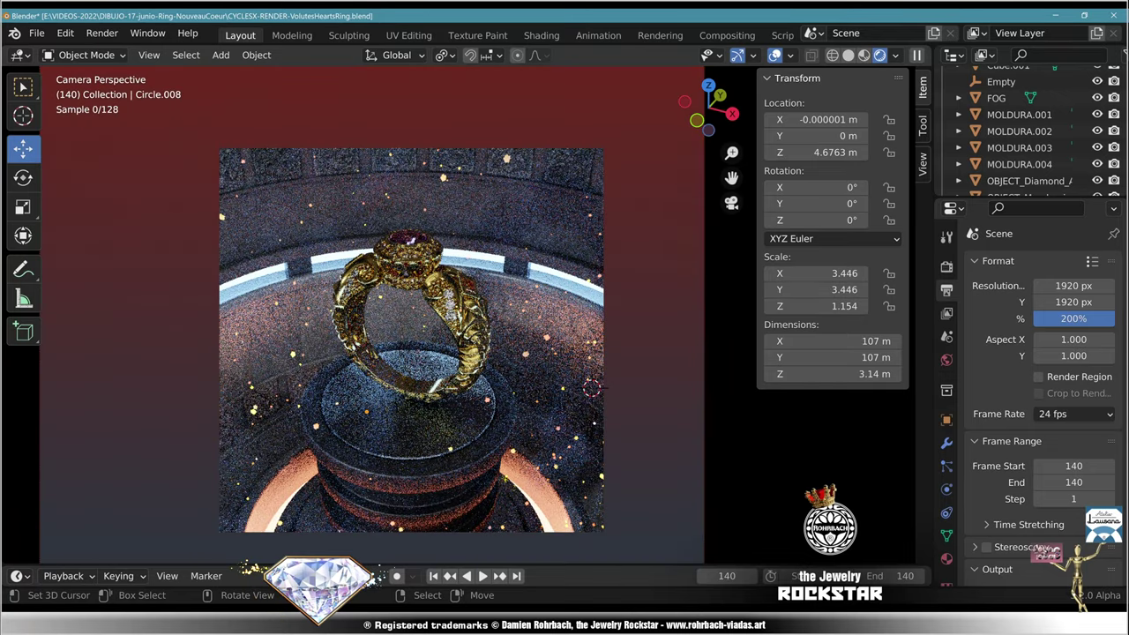
scroll(372, 316, up, 2)
Step: Isolate the Cube.001 blocks in local view with solid shading and open them in Edit Mode
right_click(556, 231)
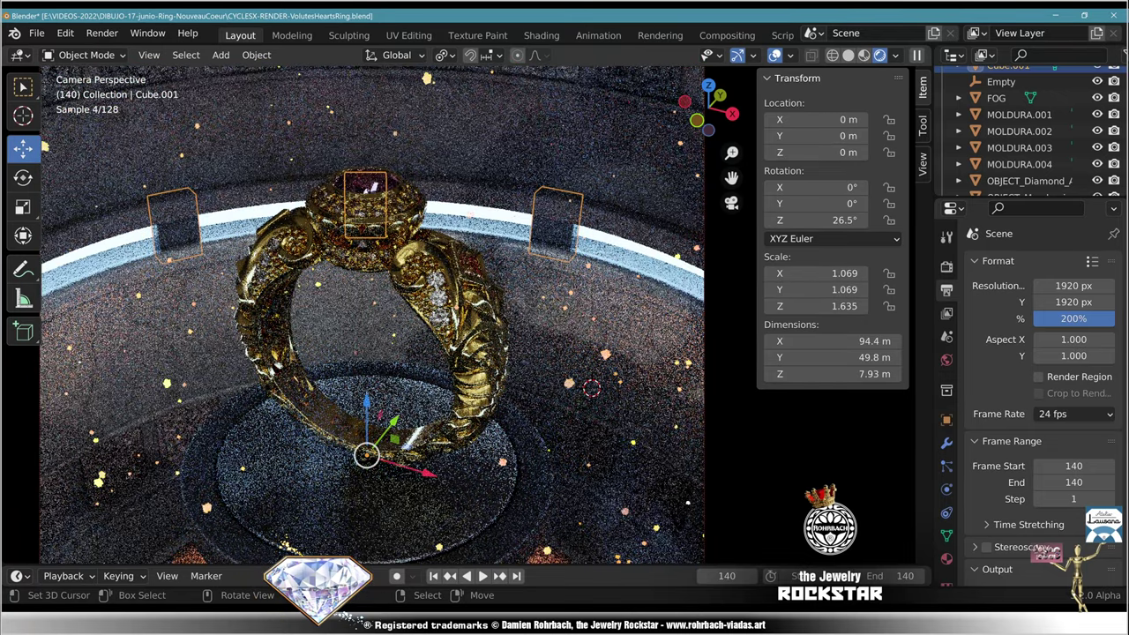
click(848, 54)
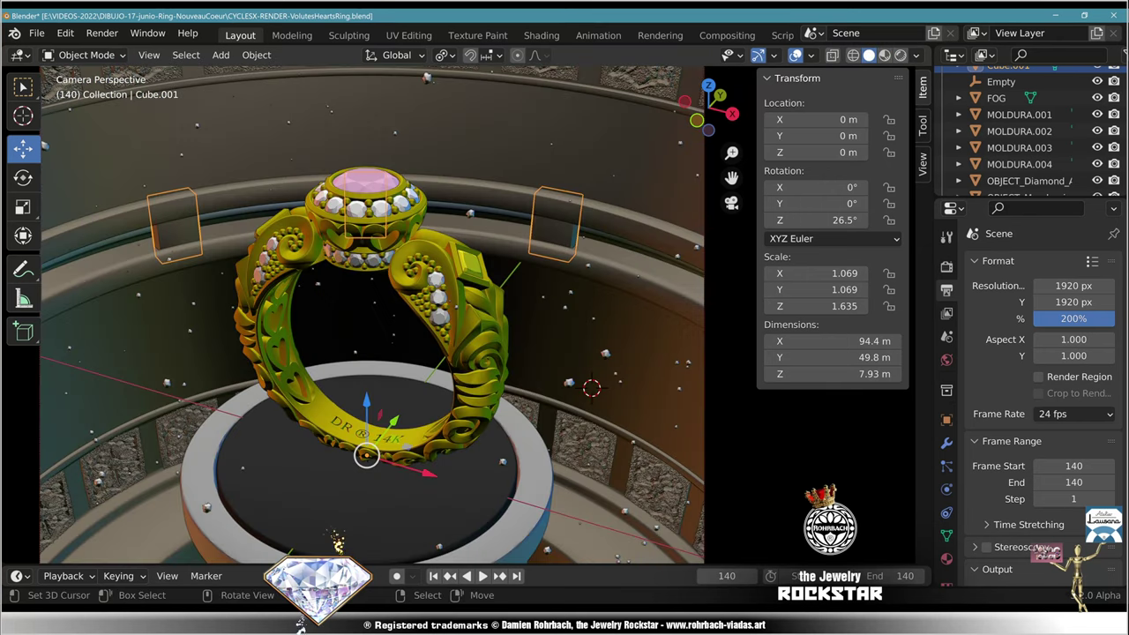
key(Tab)
key(KP_Divide)
scroll(468, 309, up, 3)
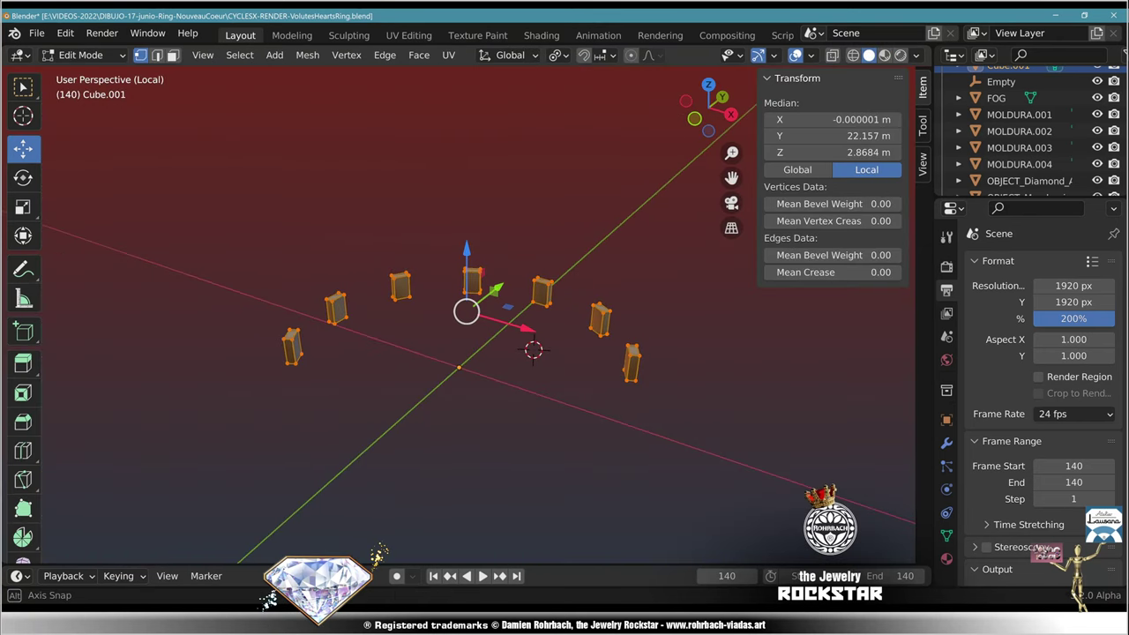
Step: Select the inward-facing front face of each of the seven Cube.001 blocks in face selection mode
key(3)
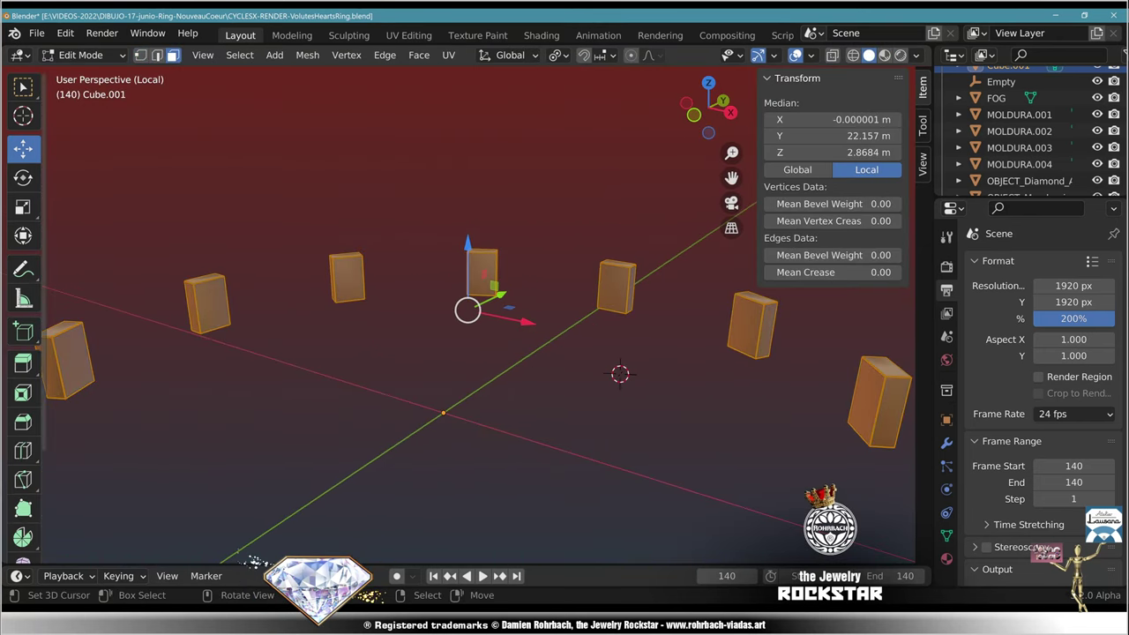
right_click(72, 359)
shift+right_click(211, 305)
shift+right_click(349, 280)
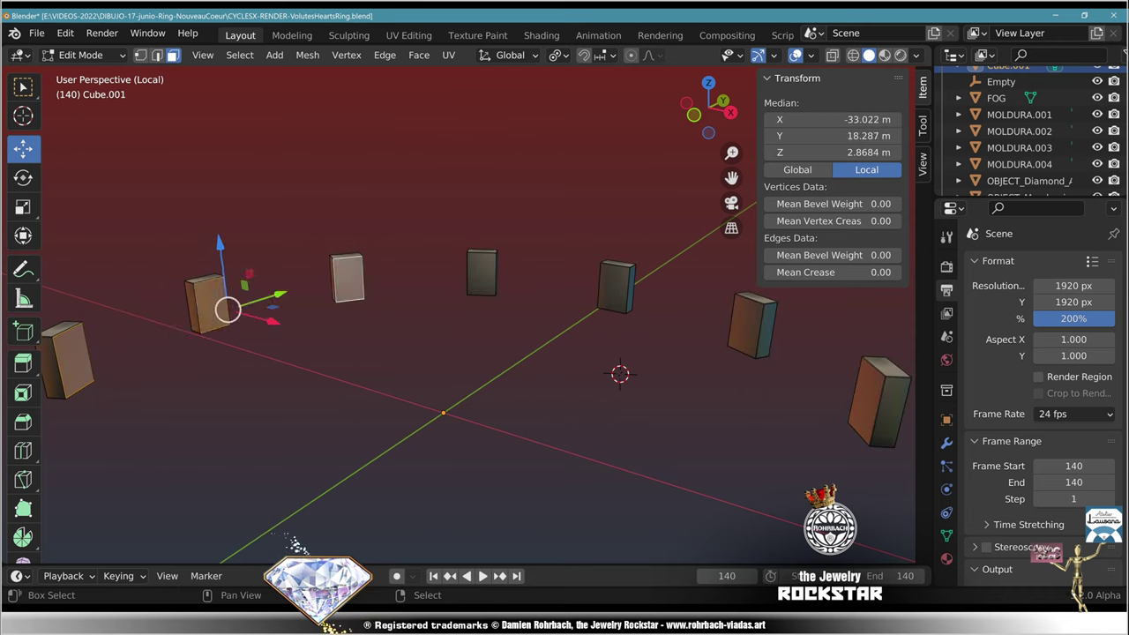
shift+right_click(481, 275)
shift+right_click(615, 289)
shift+right_click(766, 331)
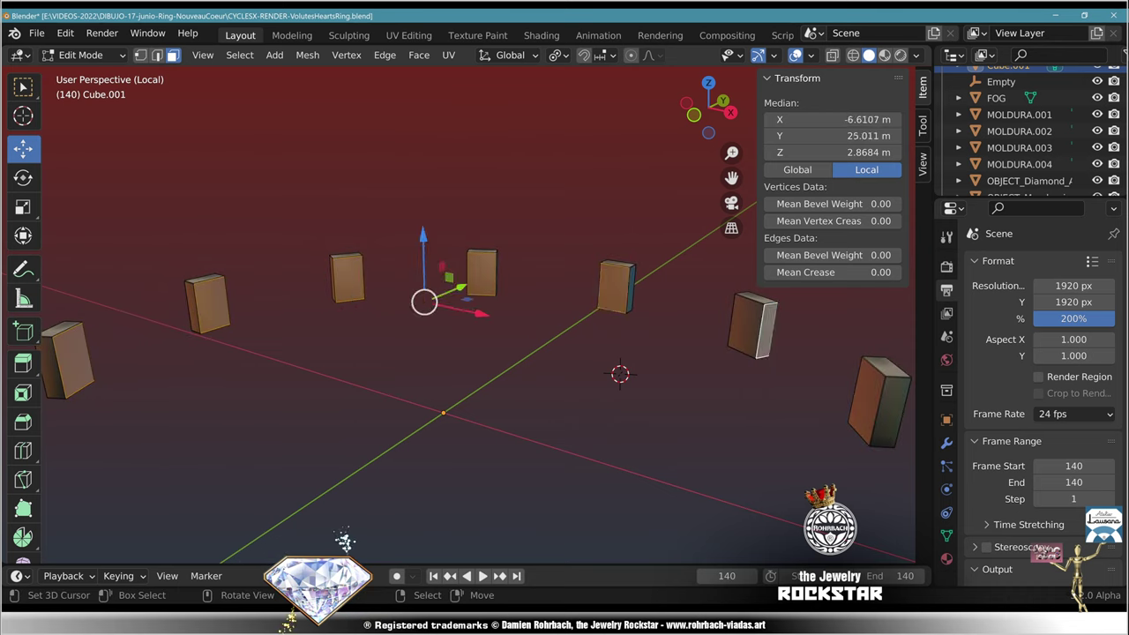
shift+right_click(766, 330)
shift+right_click(747, 327)
shift+right_click(867, 402)
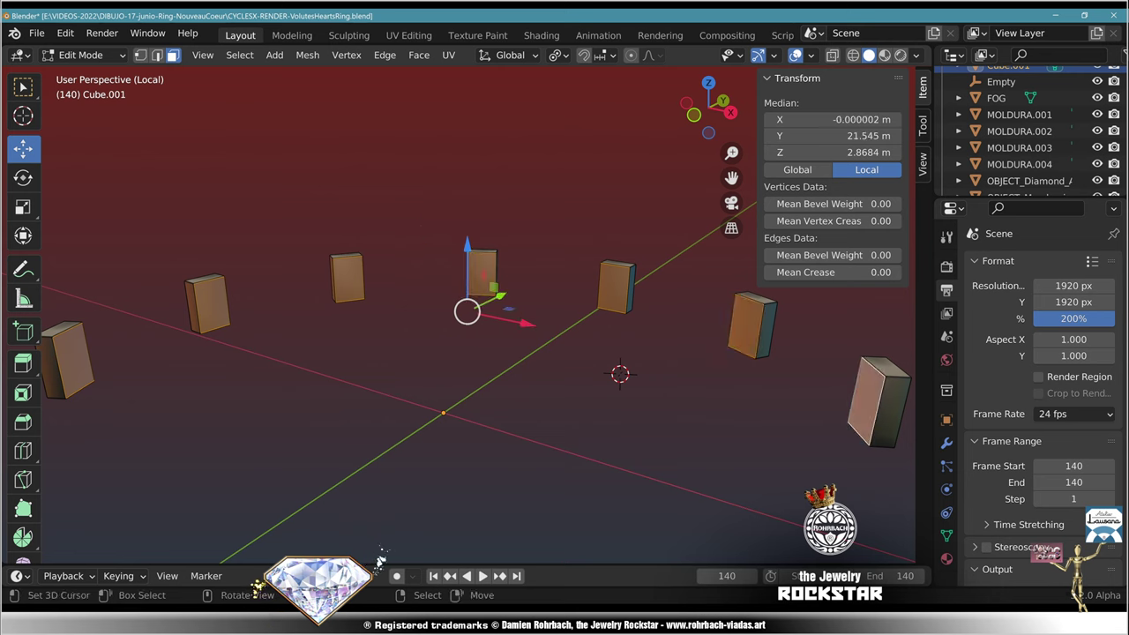
Step: Inset the selected front faces of the blocks by about 0.46 m
click(559, 56)
click(609, 111)
key(i)
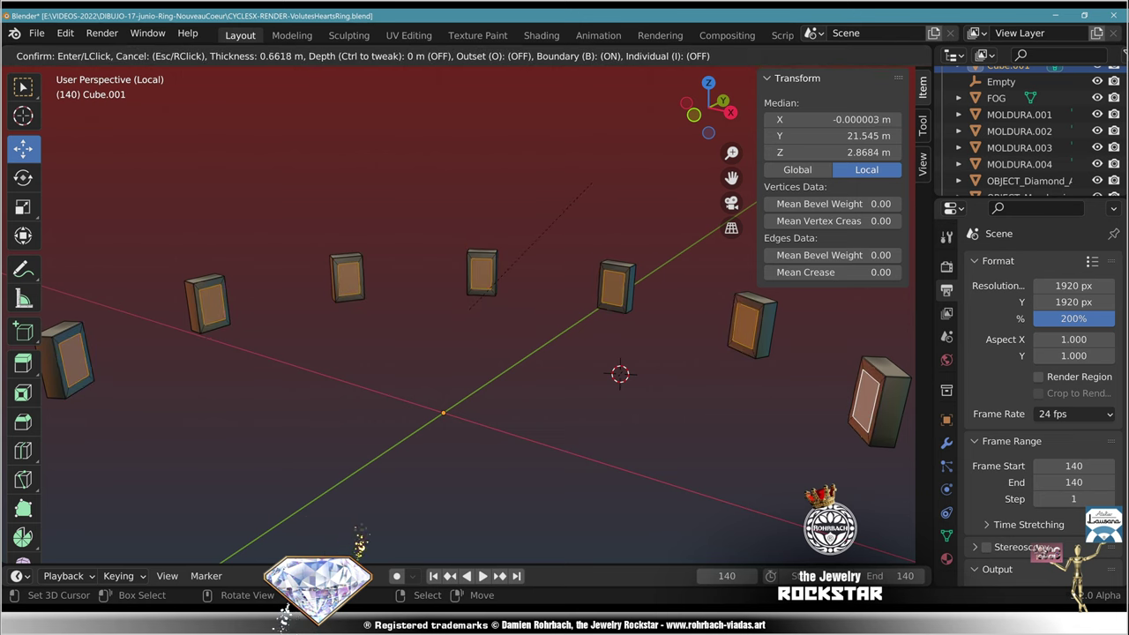
text(0.53)
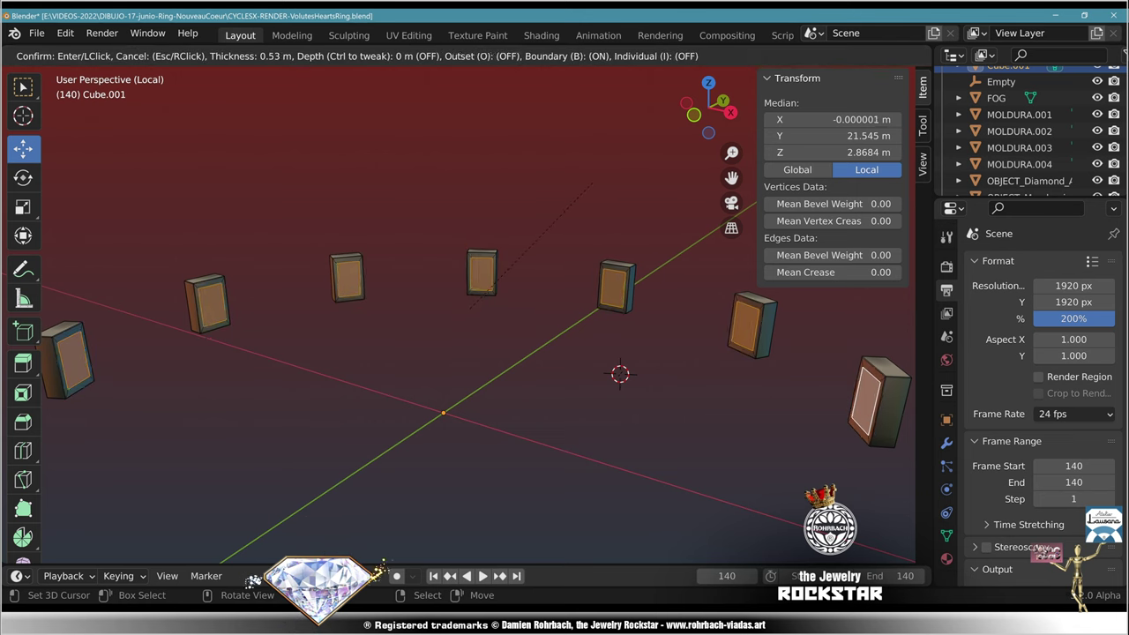
key(Return)
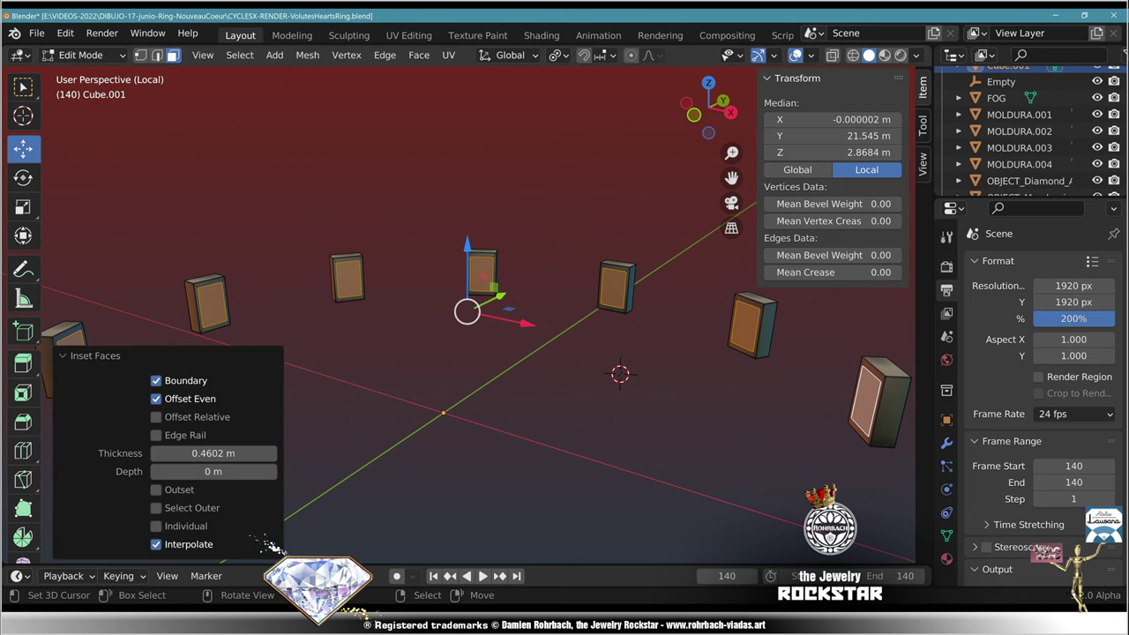
Step: Try to extrude the inset faces in place and scale them up, and undo the attempt
middle_drag(423, 353, 692, 428)
scroll(529, 377, up, 3)
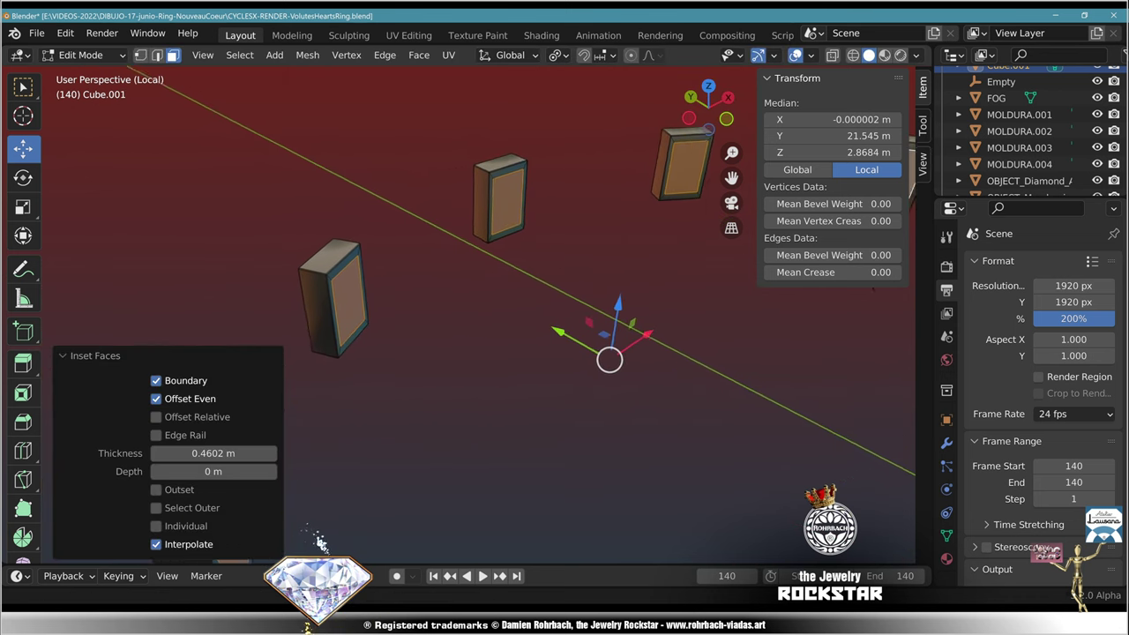
scroll(320, 542, up, 5)
key(e)
key(Escape)
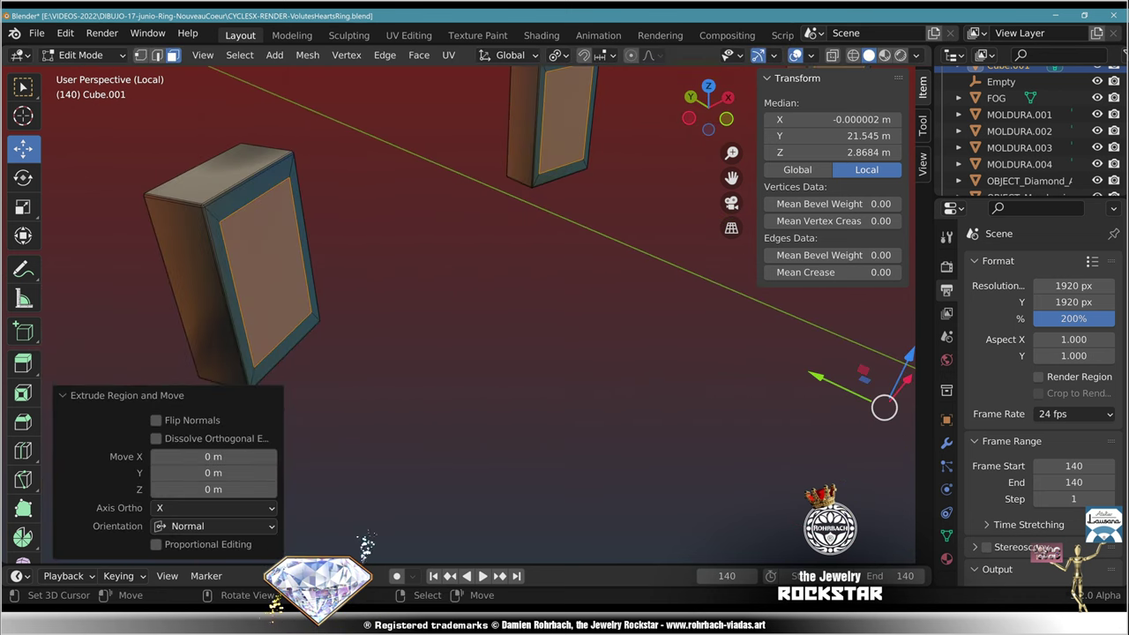
key(s)
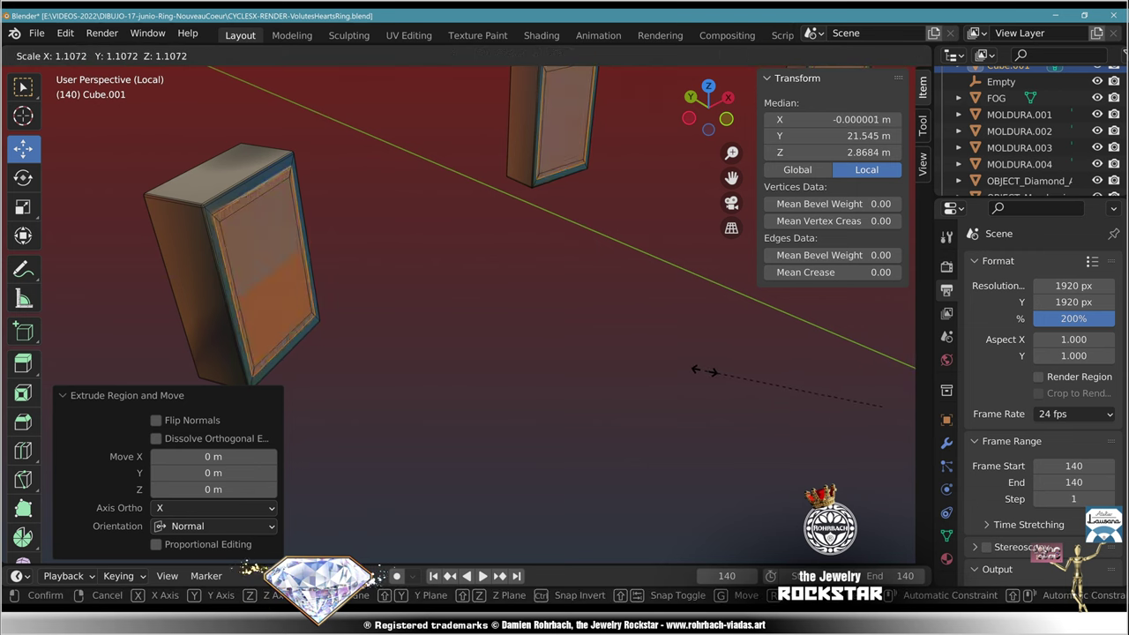
click(719, 369)
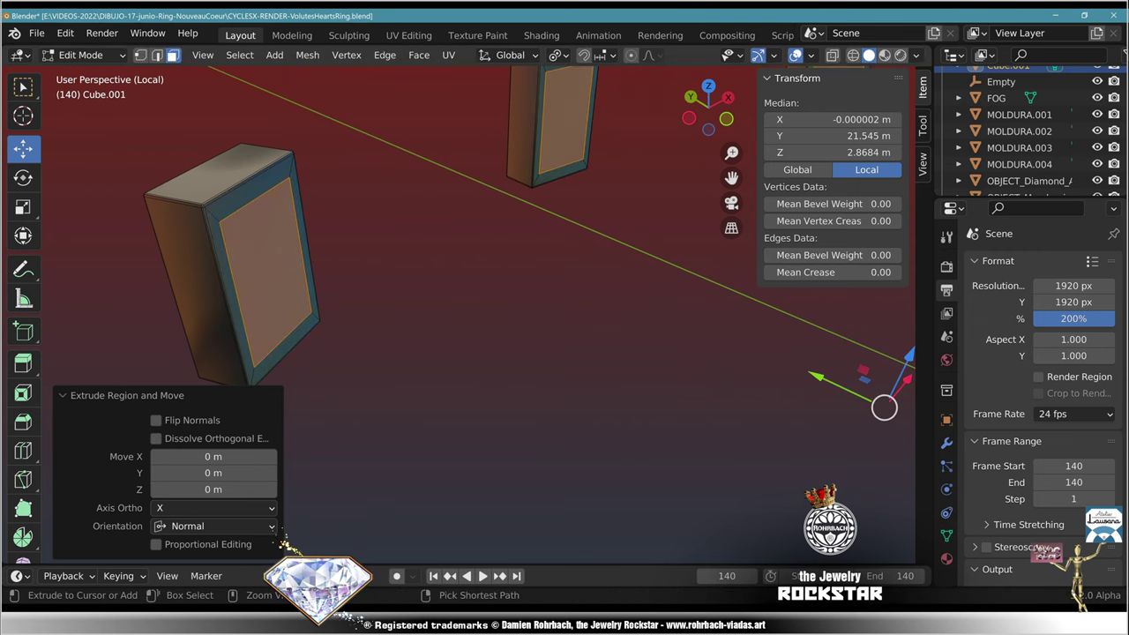
key(ctrl+z)
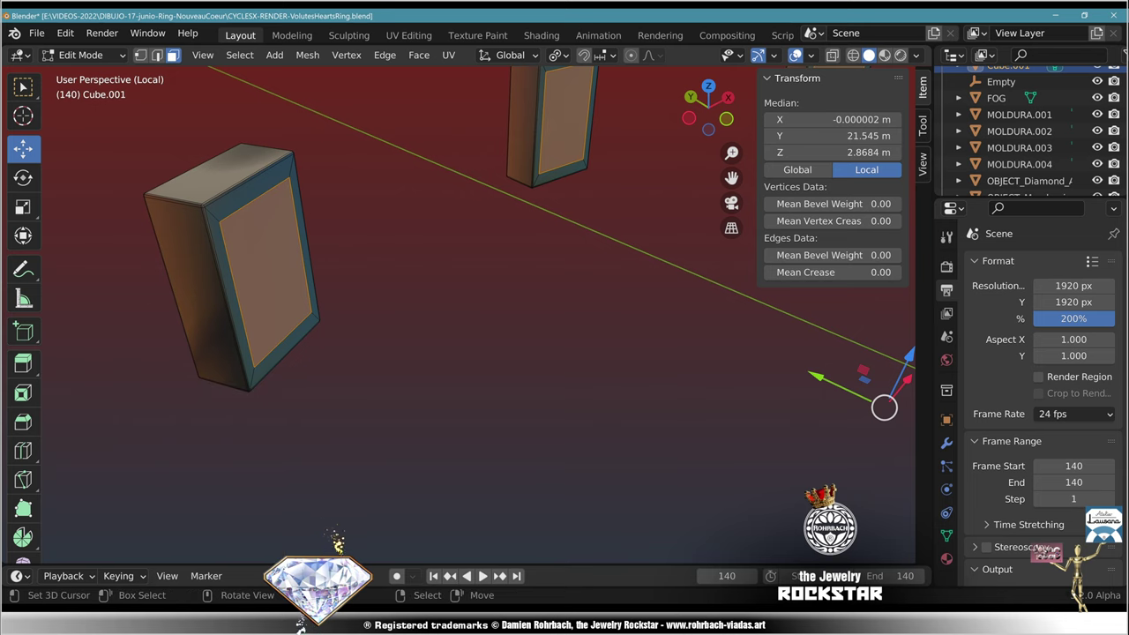
key(ctrl+z)
key(ctrl+shift+z)
Step: Extrude the inset faces about 0.736 m into the blocks and inset the recessed faces by about 0.693 m
key(e)
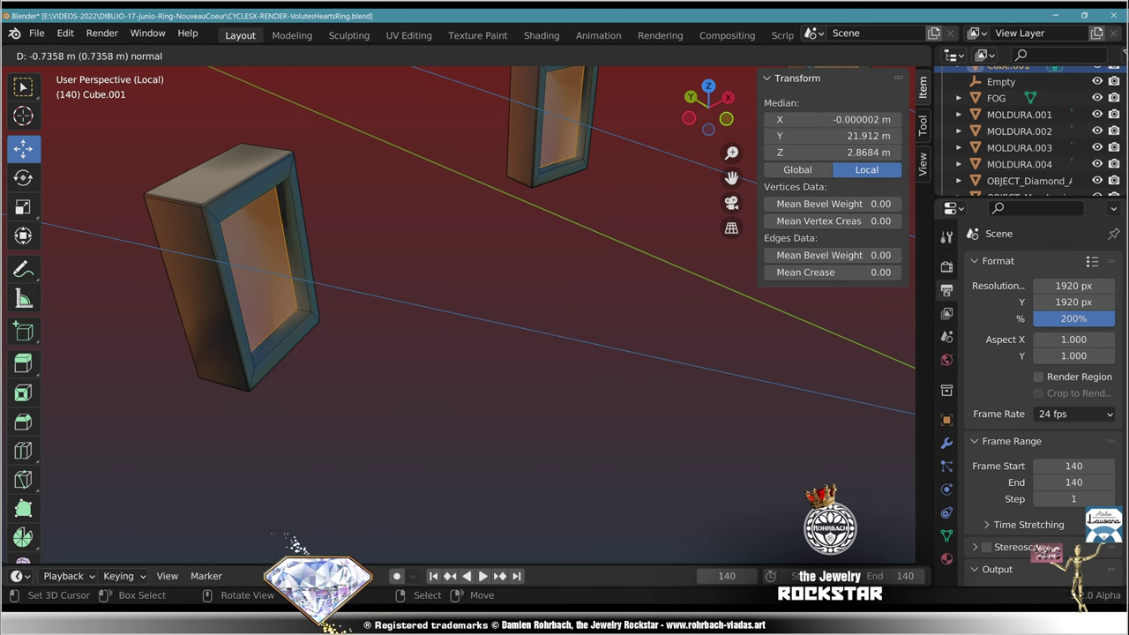
key(Return)
key(i)
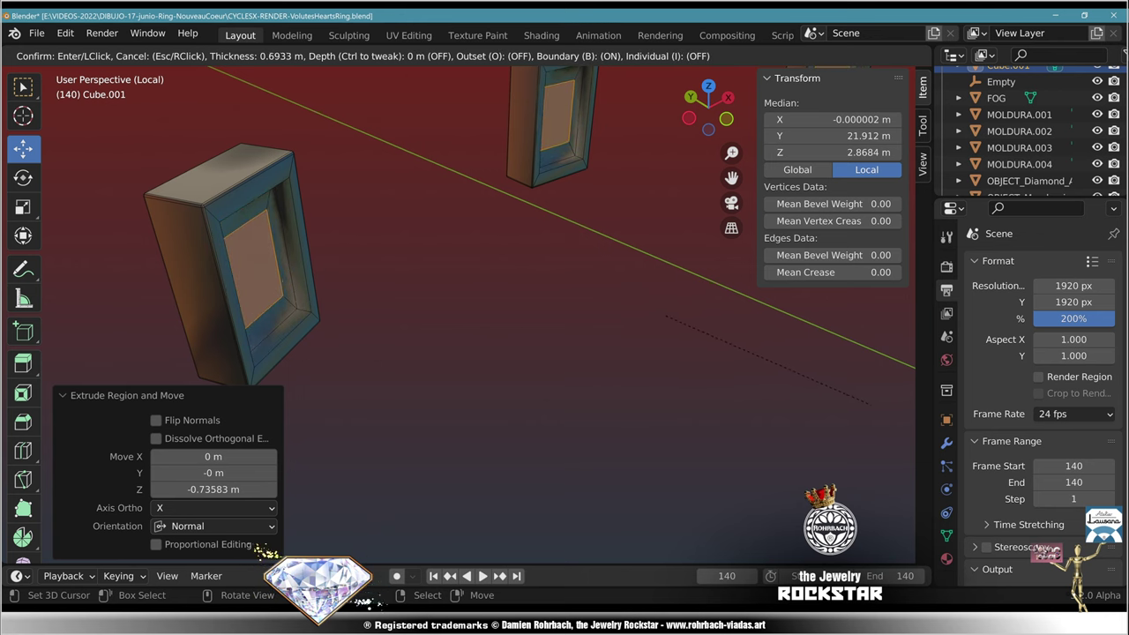
key(Return)
Step: Extrude the inner recessed faces about 0.885 m outward and return to Object Mode with the object deselected
key(e)
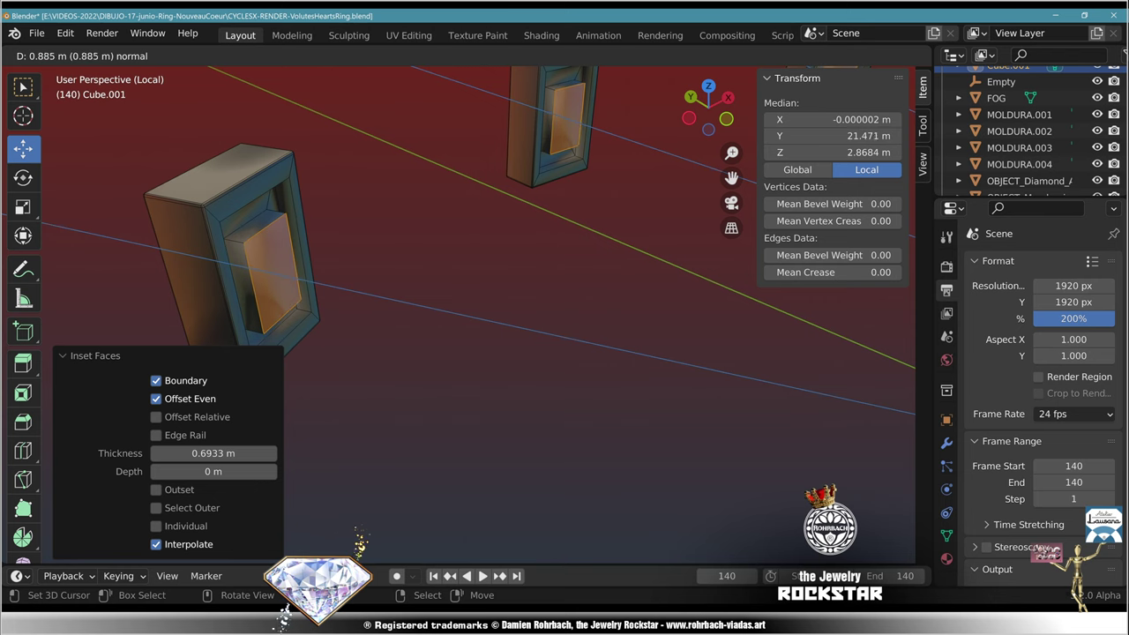
key(Return)
key(Tab)
key(alt+a)
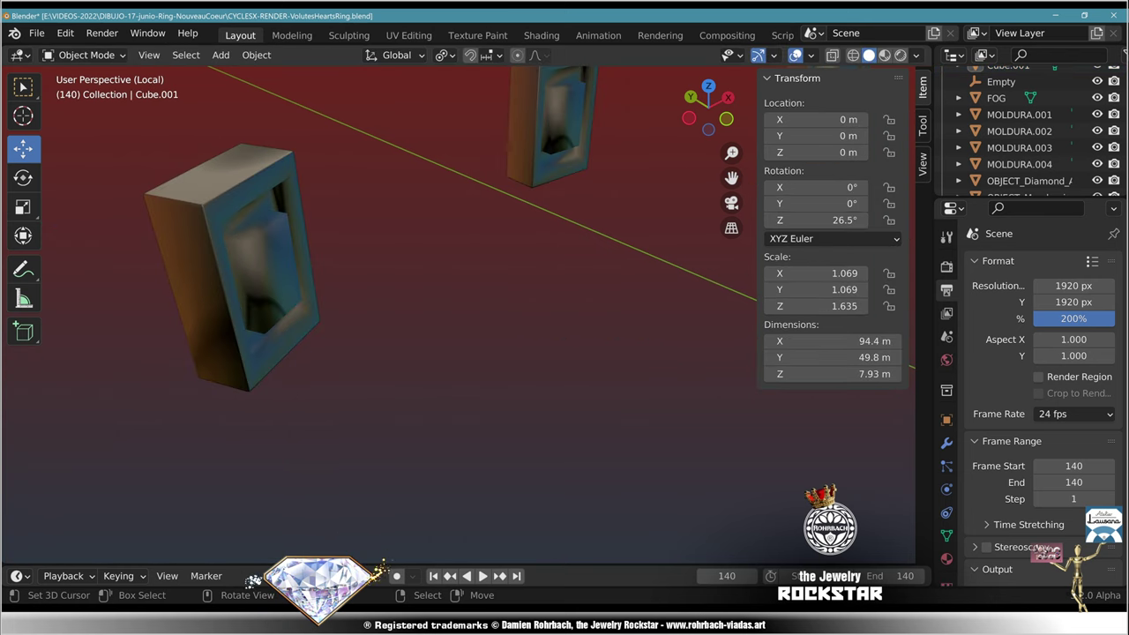
Step: Enable Auto Smooth at 30° on the Cube.001 blocks, and save the file after leaving local view
scroll(459, 315, down, 3)
key(a)
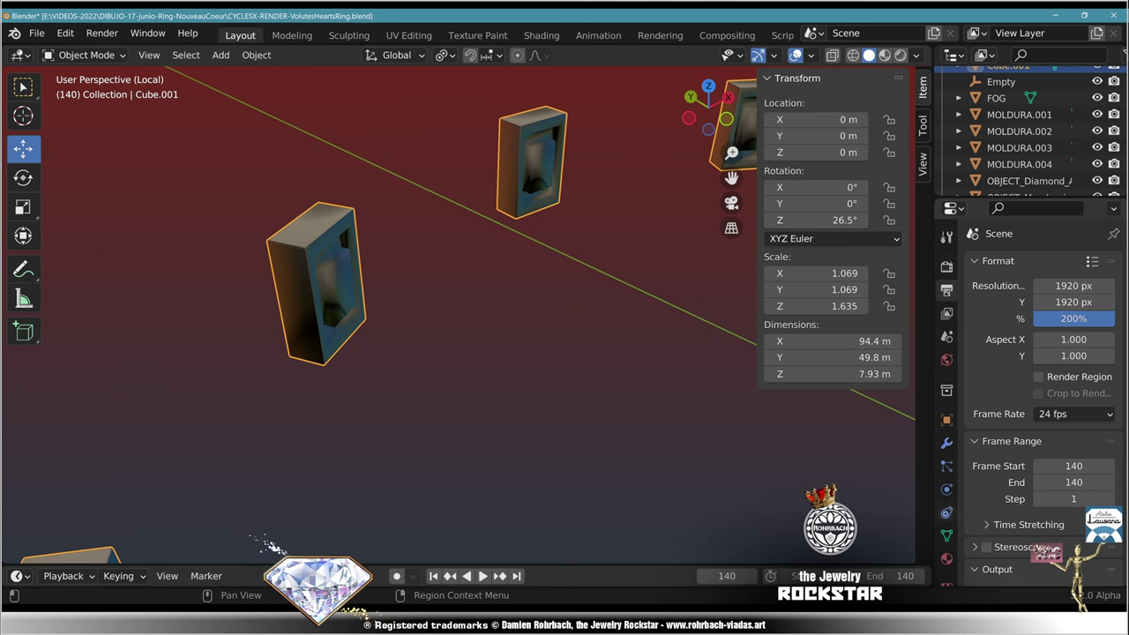
click(947, 536)
scroll(1041, 397, down, 3)
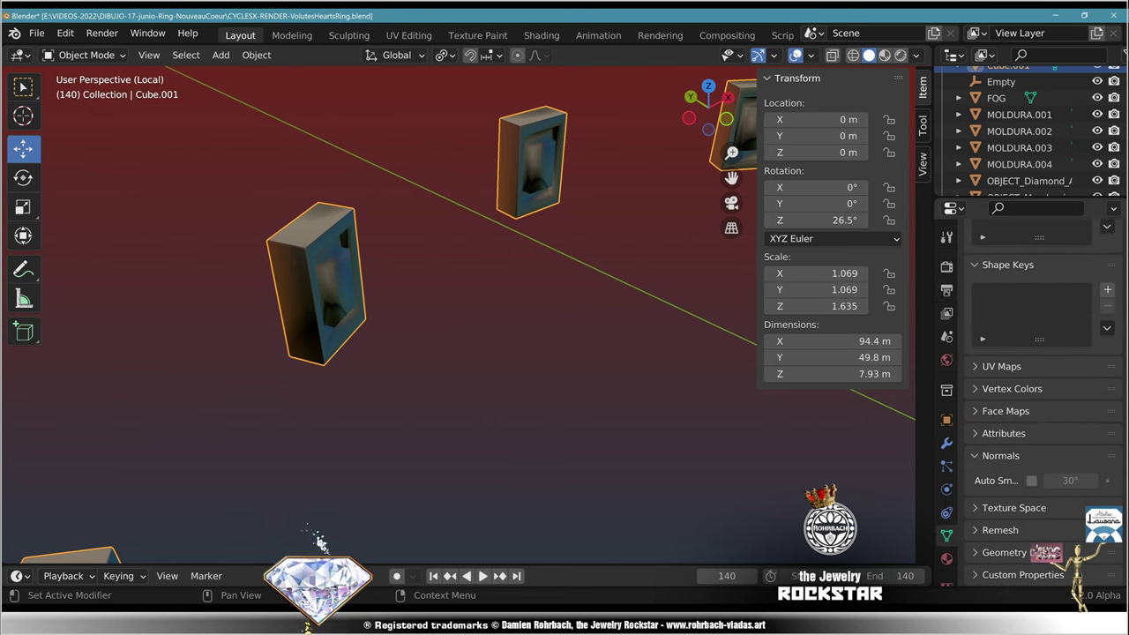
click(1032, 481)
middle_drag(671, 388, 605, 378)
scroll(605, 377, down, 3)
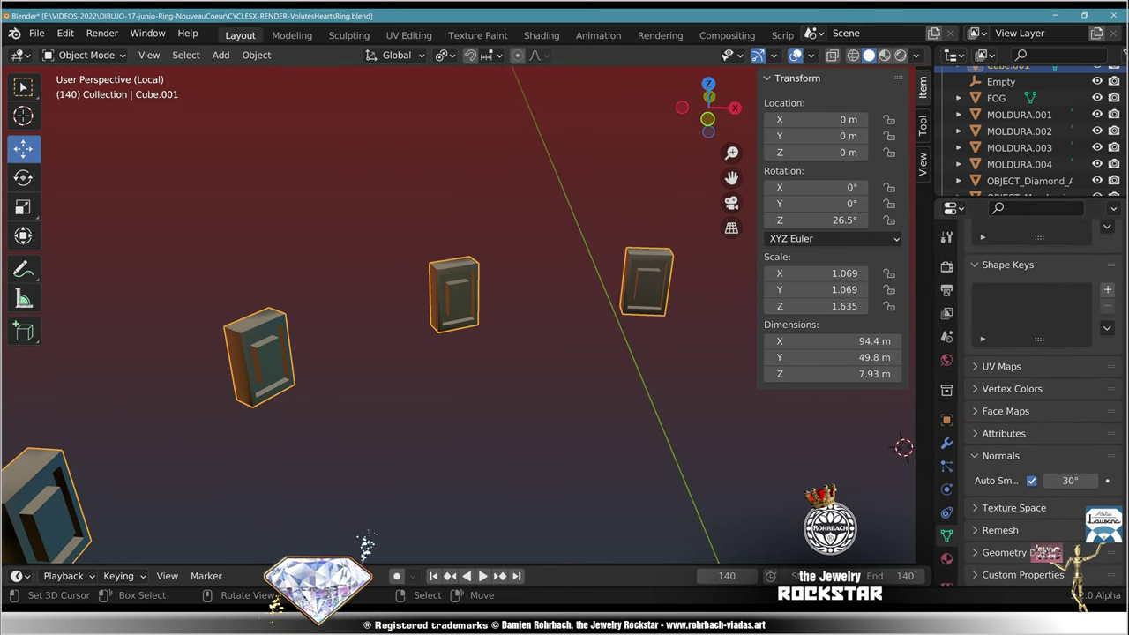
key(KP_Divide)
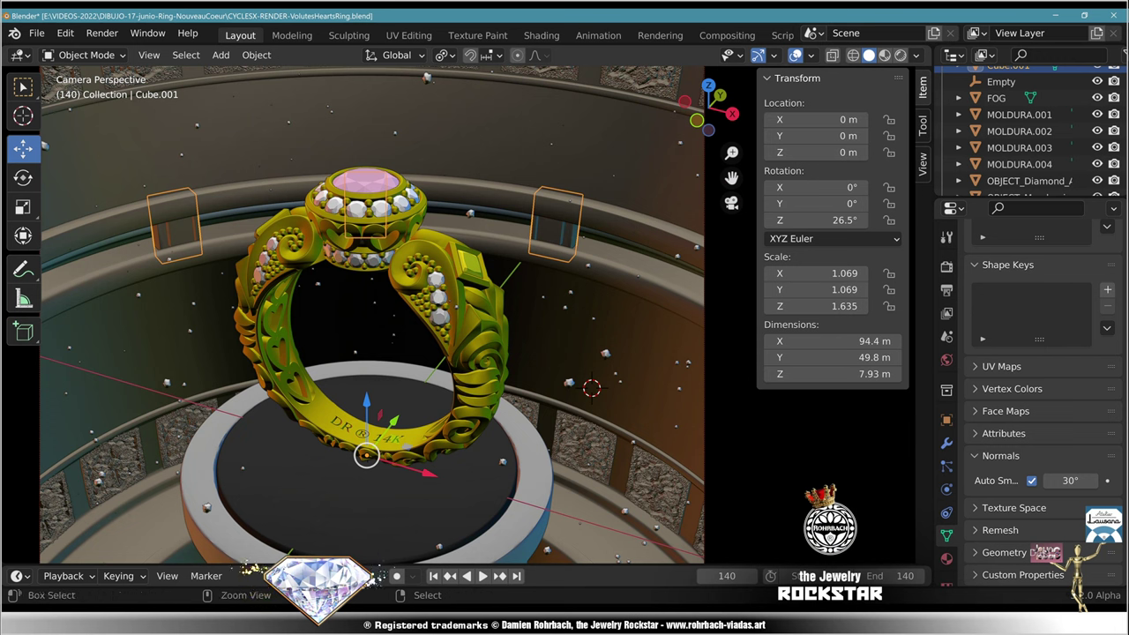
key(ctrl+s)
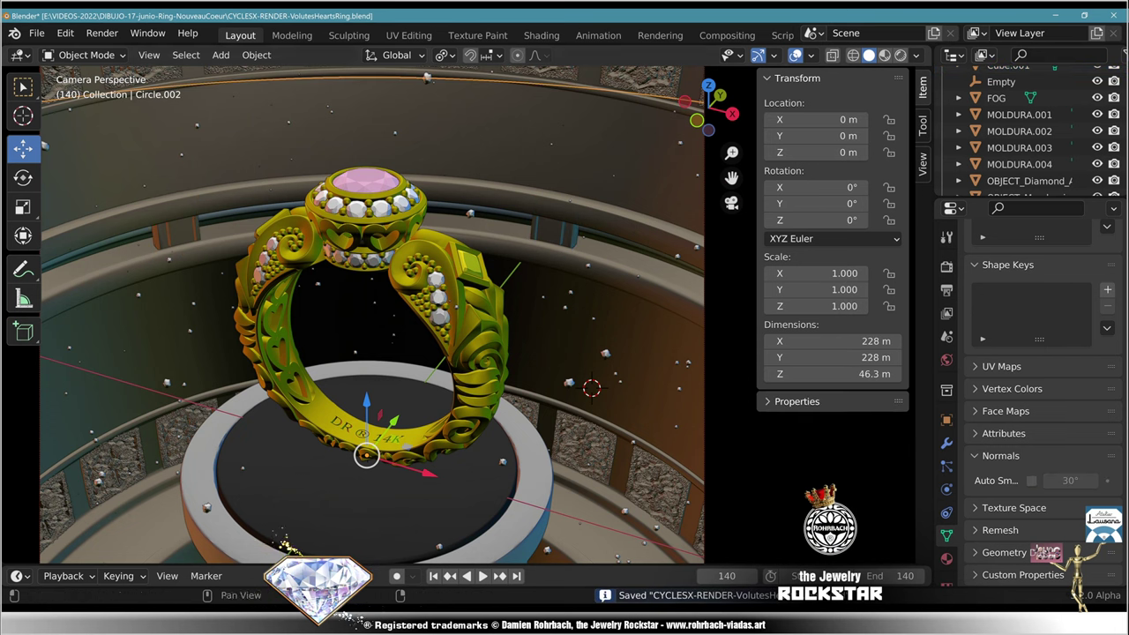
Step: Enable Auto Smooth at 30° on the large surrounding object Circle.002
click(1031, 481)
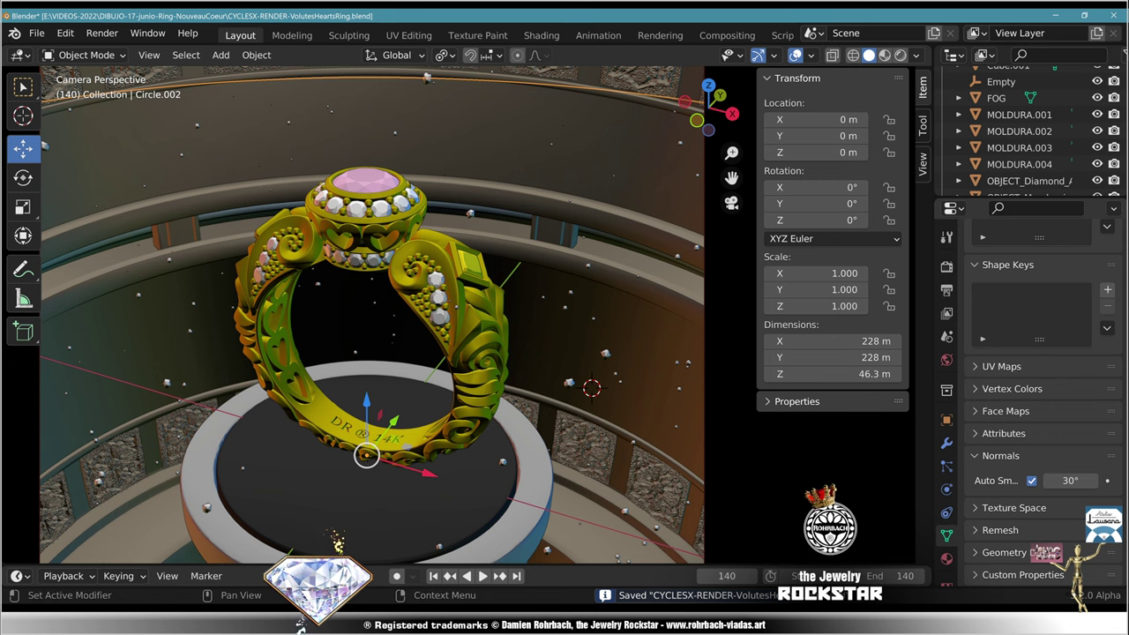
click(1031, 481)
click(1031, 481)
scroll(428, 332, down, 3)
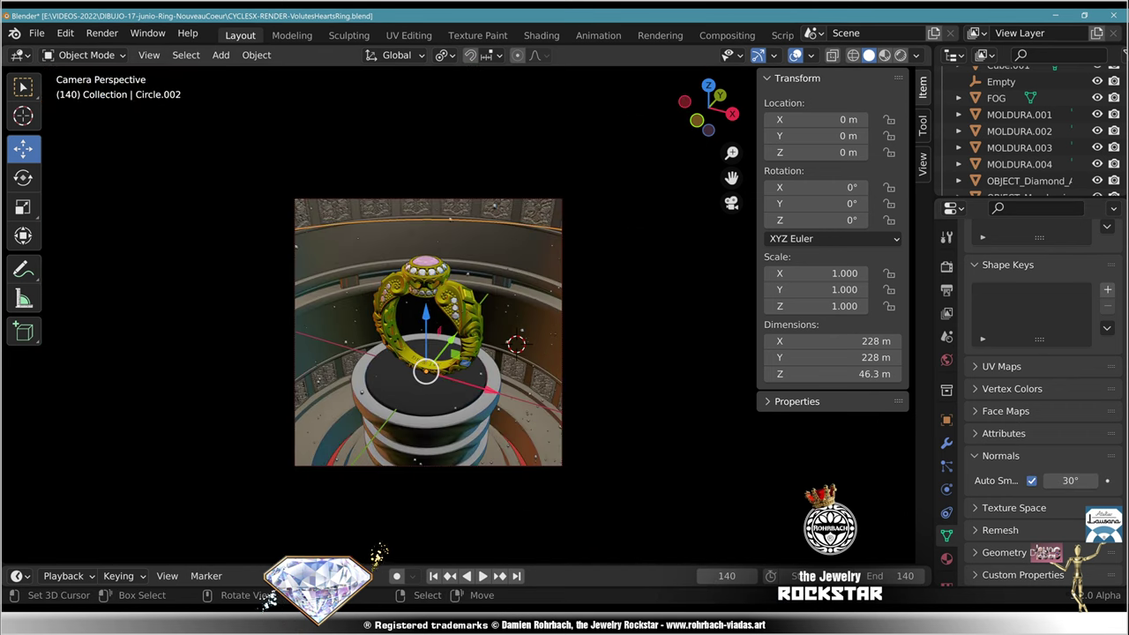
Step: Select the curved back wall Circle.003 outside the camera view and save the file
middle_drag(428, 353, 454, 308)
scroll(463, 331, down, 3)
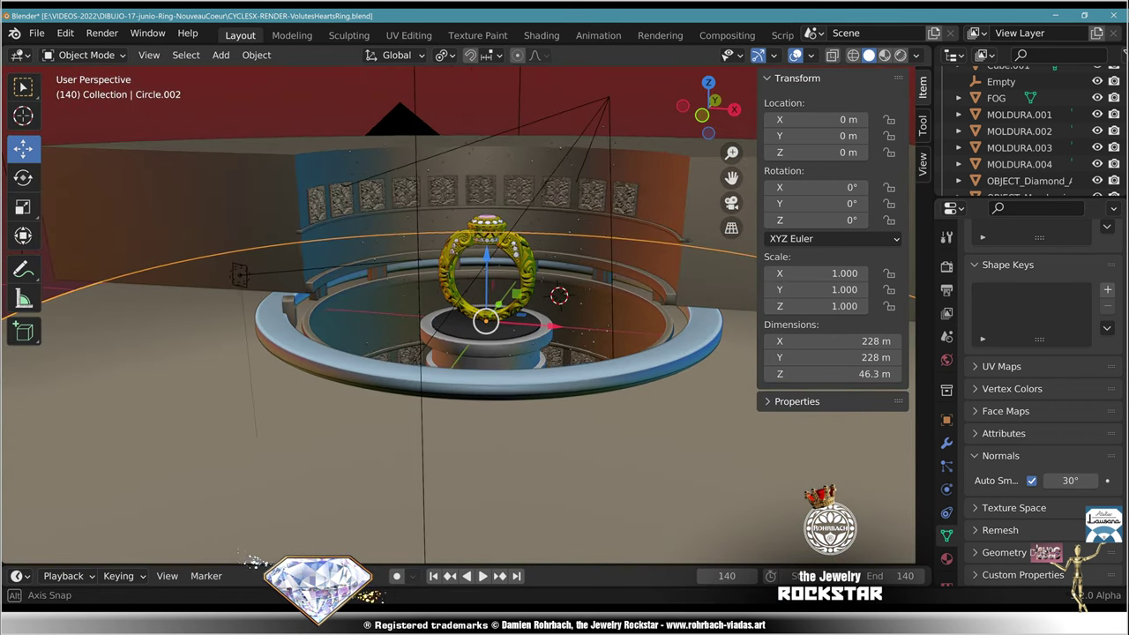
middle_drag(252, 561, 254, 556)
click(238, 199)
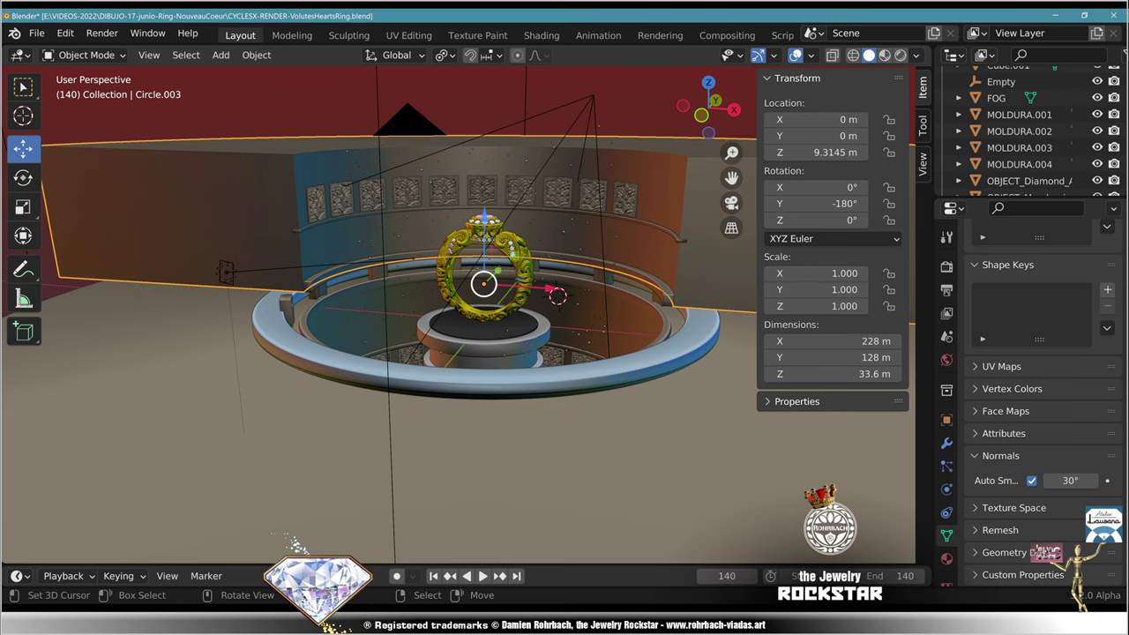
key(ctrl+s)
Step: Preview the ring scene from the camera in rendered shading
key(KP_0)
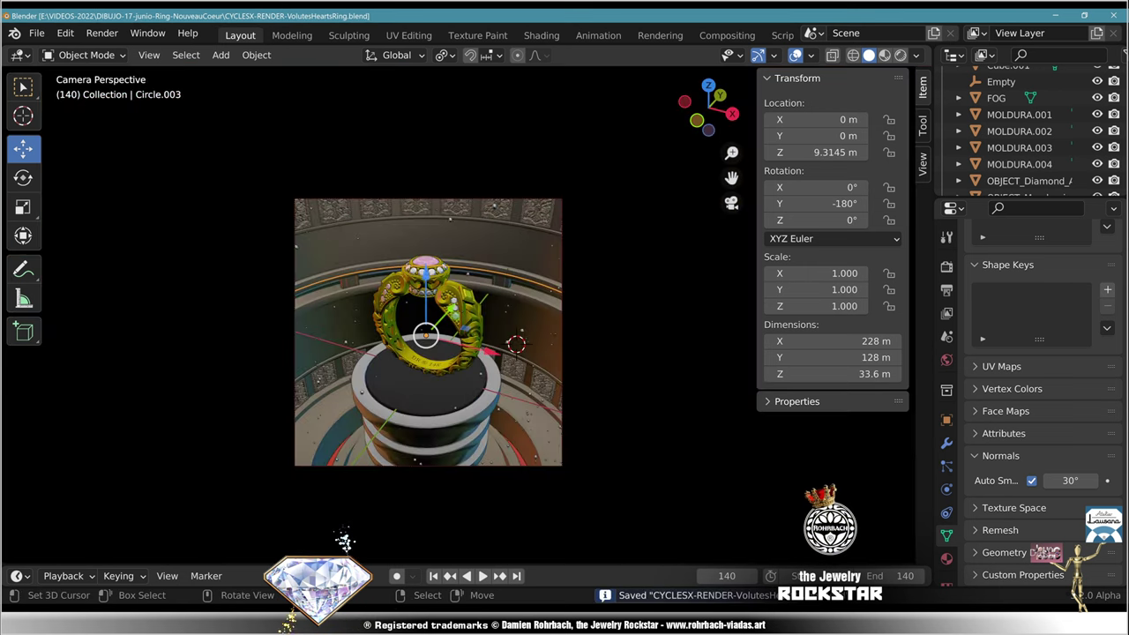
scroll(349, 542, up, 3)
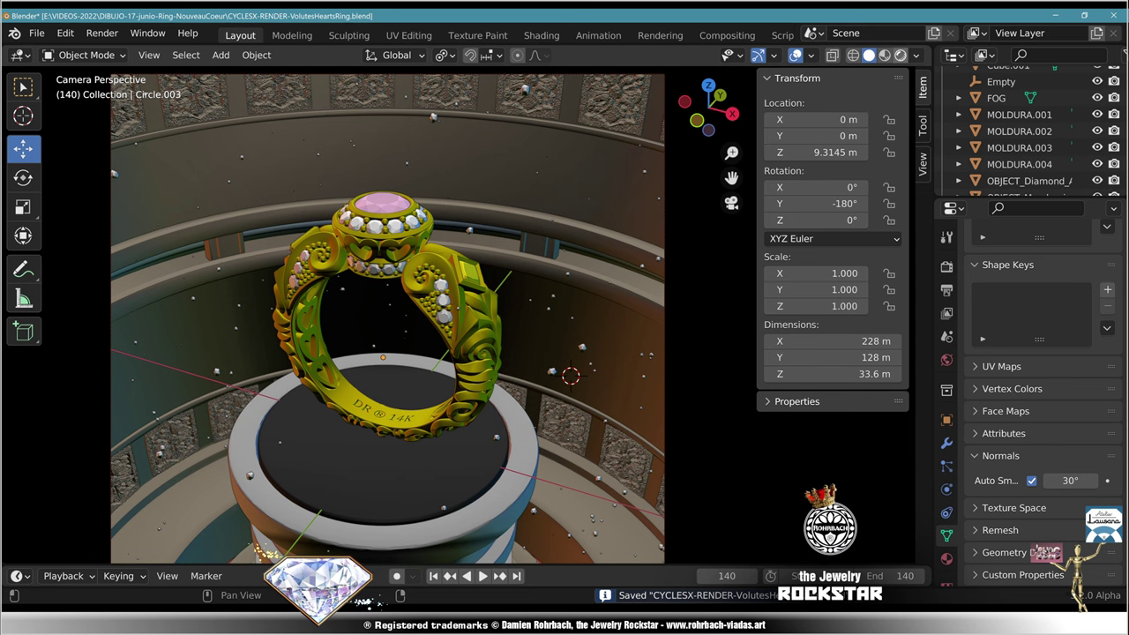
click(900, 55)
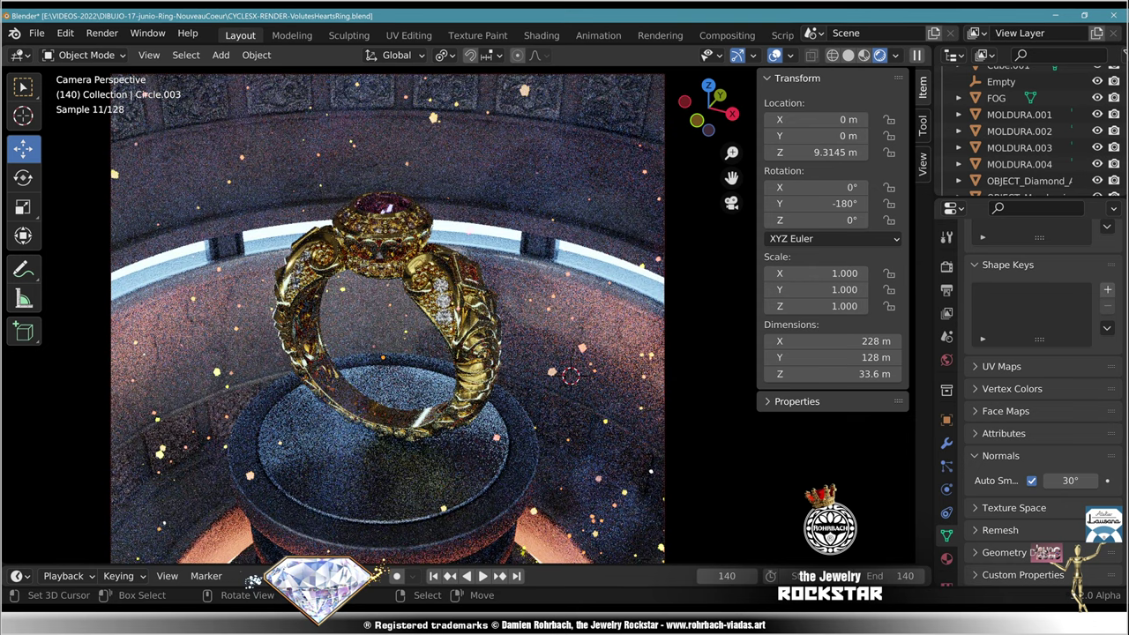
Step: Inspect the UV layout of the Cube.001 blocks, return to the scene layout without the sidebar, and save the file
right_click(540, 246)
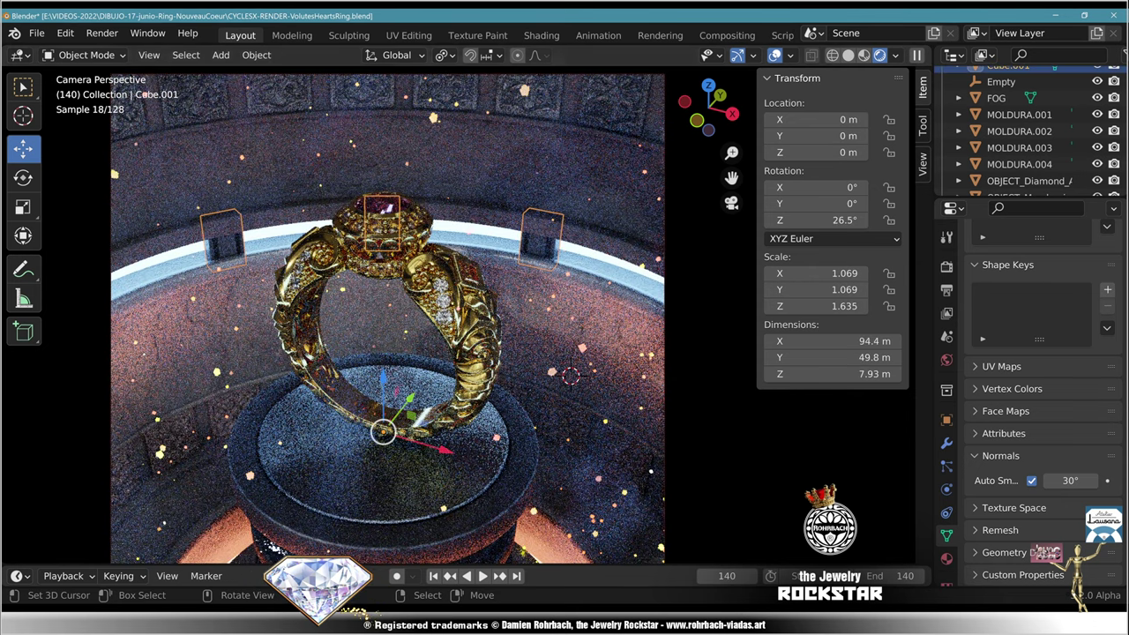
click(408, 36)
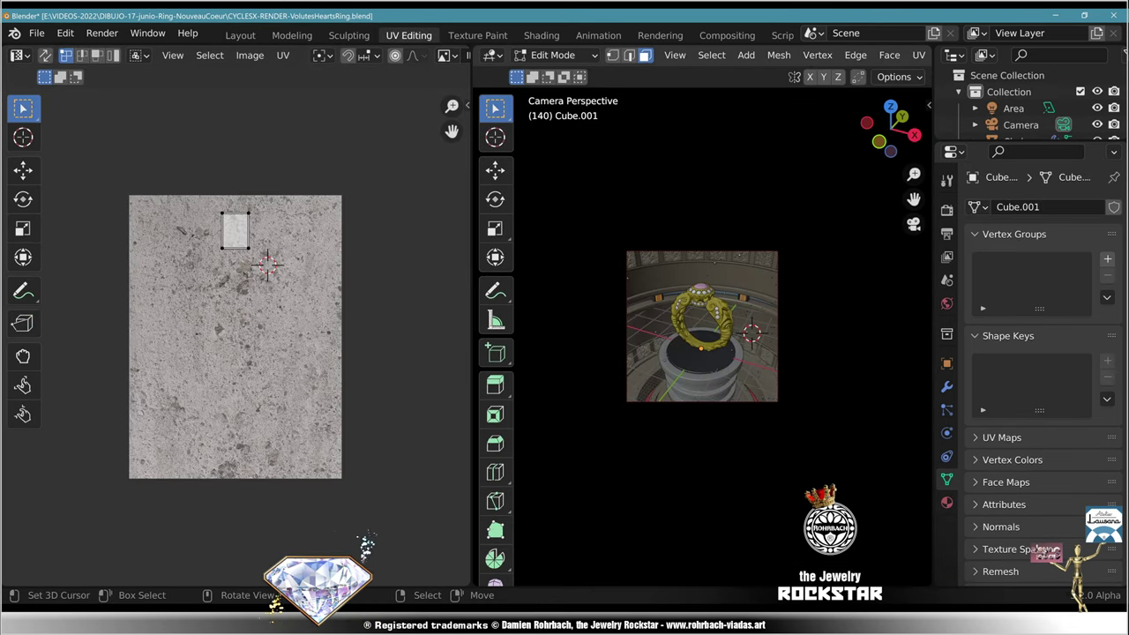
key(a)
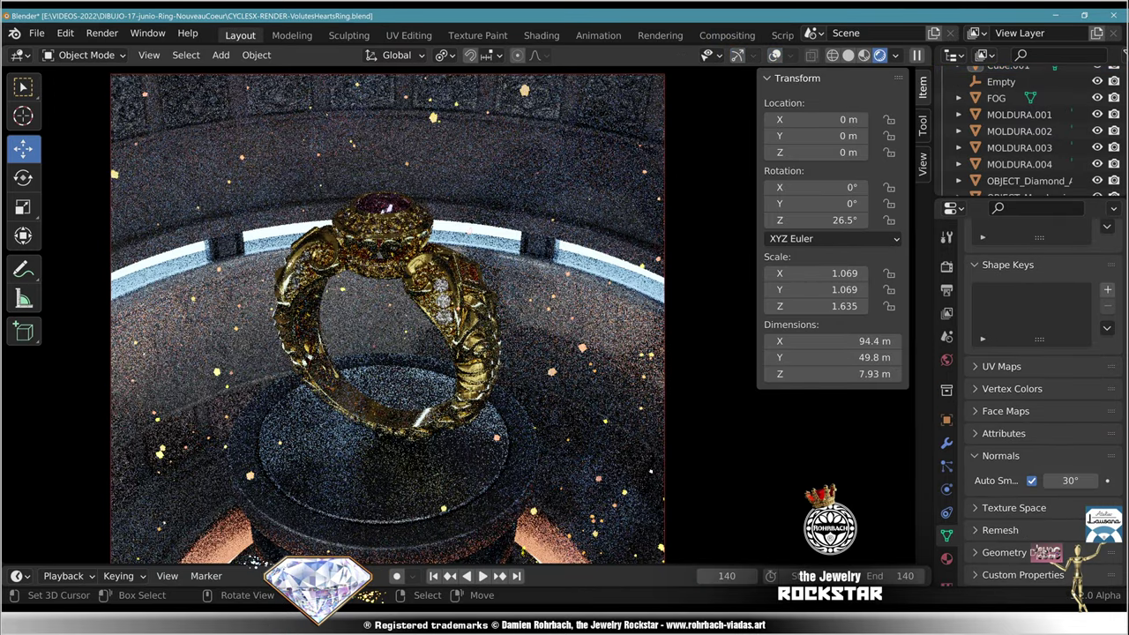
key(n)
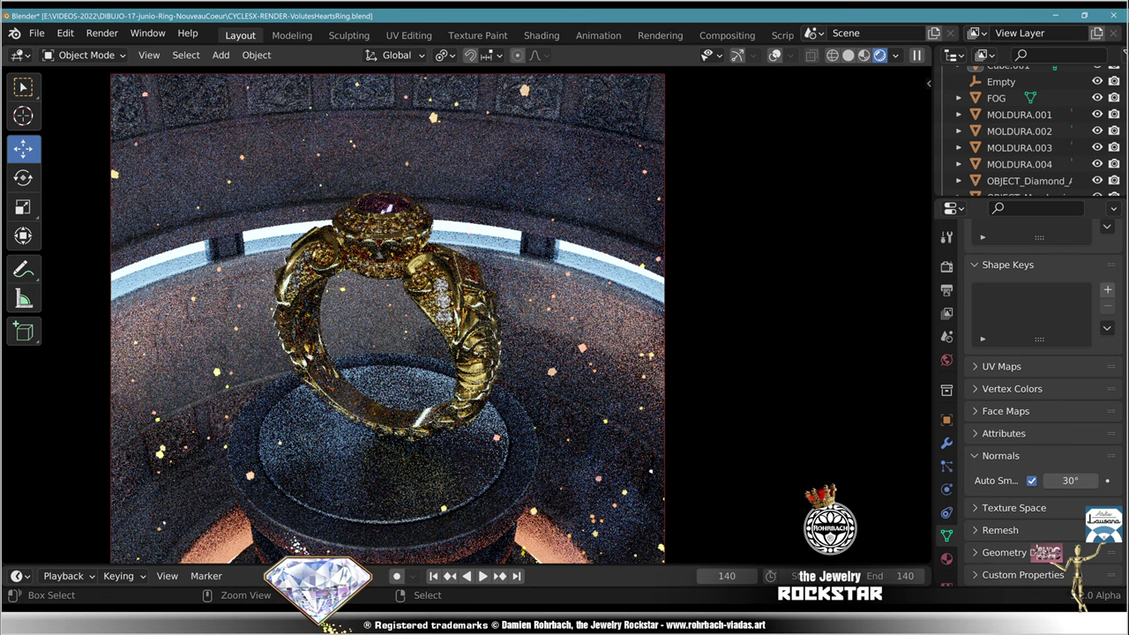
key(ctrl+s)
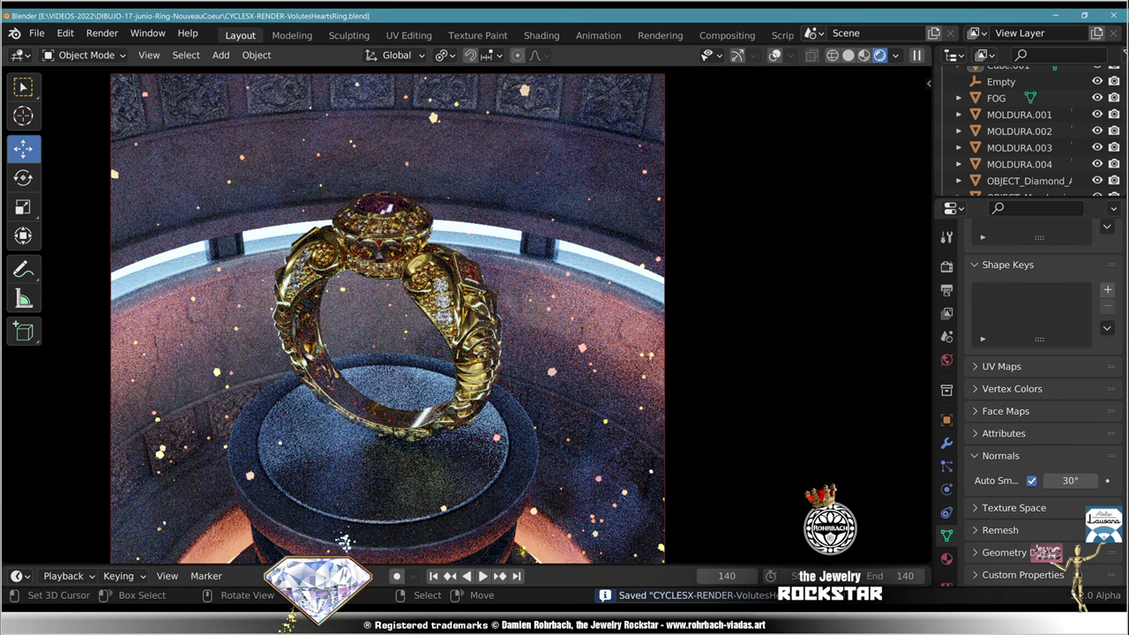
Step: Select the lower wall panels MOLDURA.004 and set the Bevel node's radius in their MOLDURAS-down material to 0.05
shift+middle_drag(353, 353, 643, 214)
scroll(643, 214, up, 2)
scroll(375, 554, up, 6)
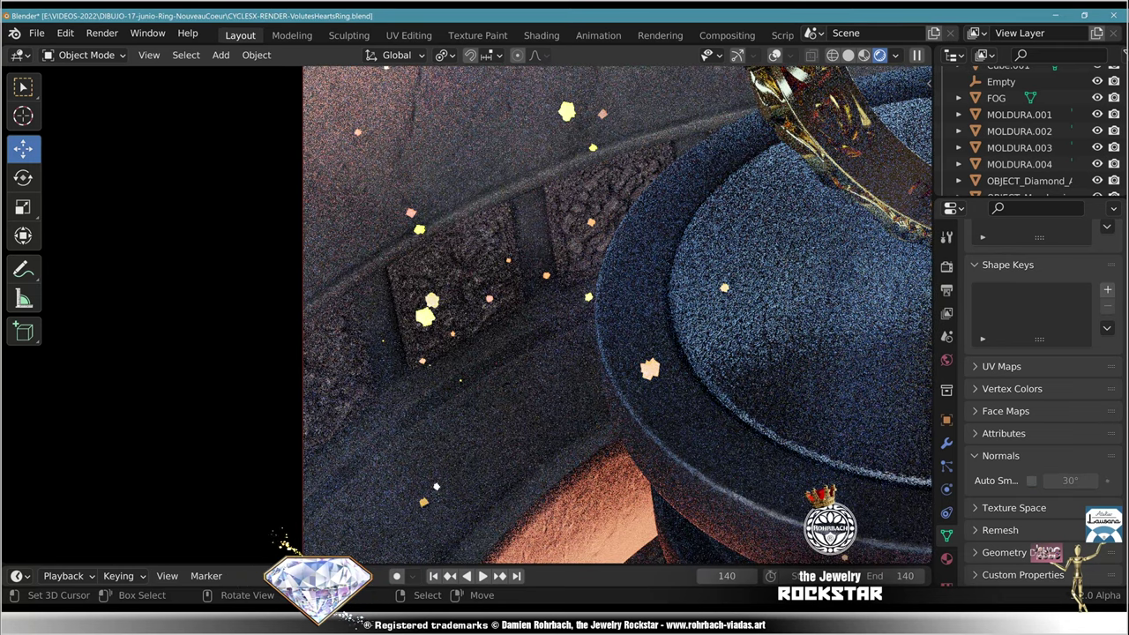
right_click(652, 265)
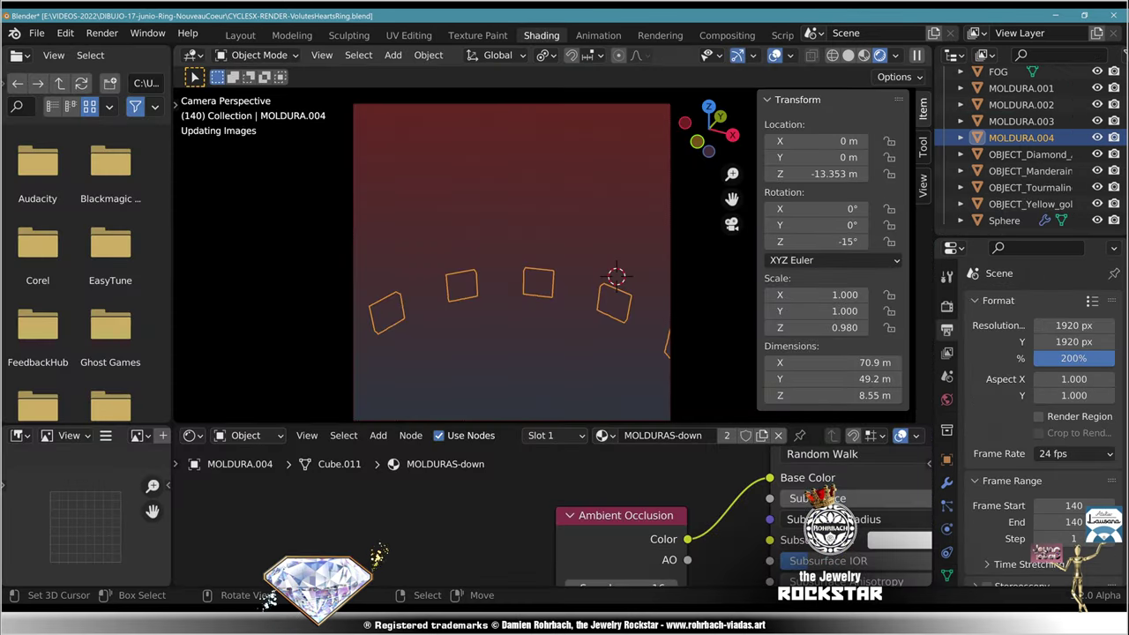
scroll(552, 516, down, 3)
middle_drag(564, 547, 450, 470)
middle_drag(489, 584, 585, 443)
scroll(586, 530, up, 5)
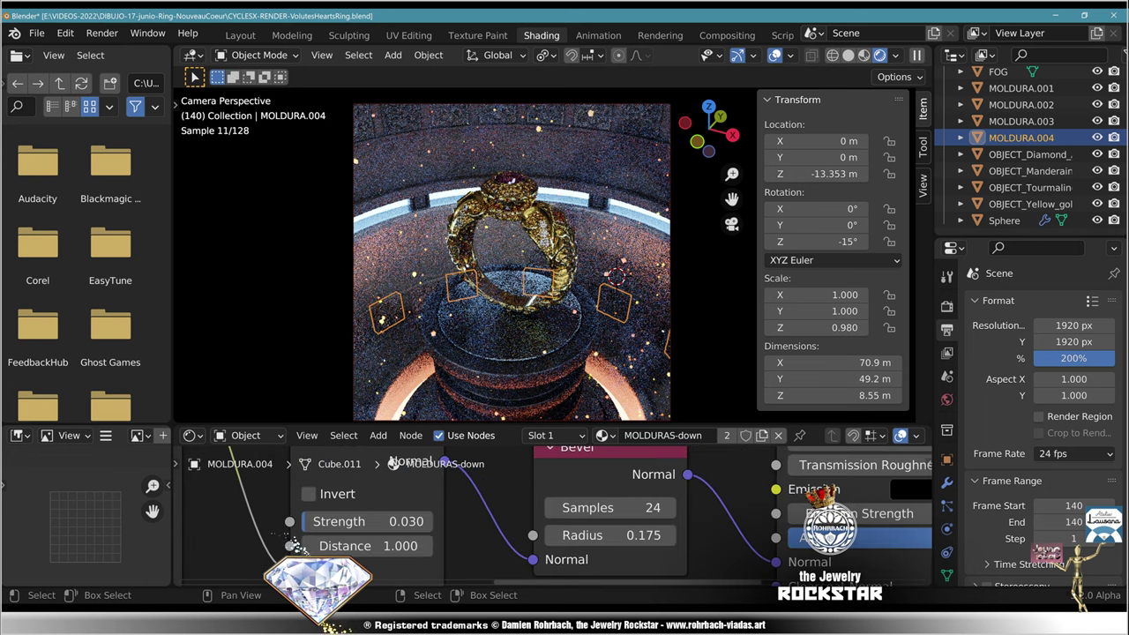
double_click(608, 536)
text(.05)
key(Return)
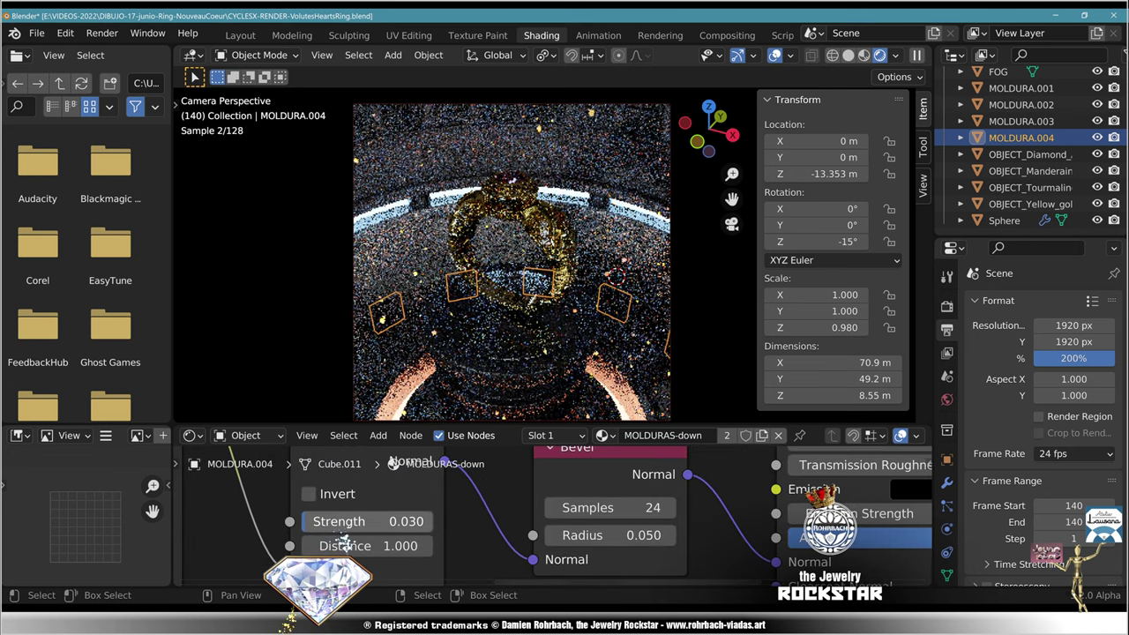
Step: Set the bump strength of the MOLDURAS-down material to 0.3 and check the panel's rock relief up close
double_click(368, 522)
text(.0.3)
key(Return)
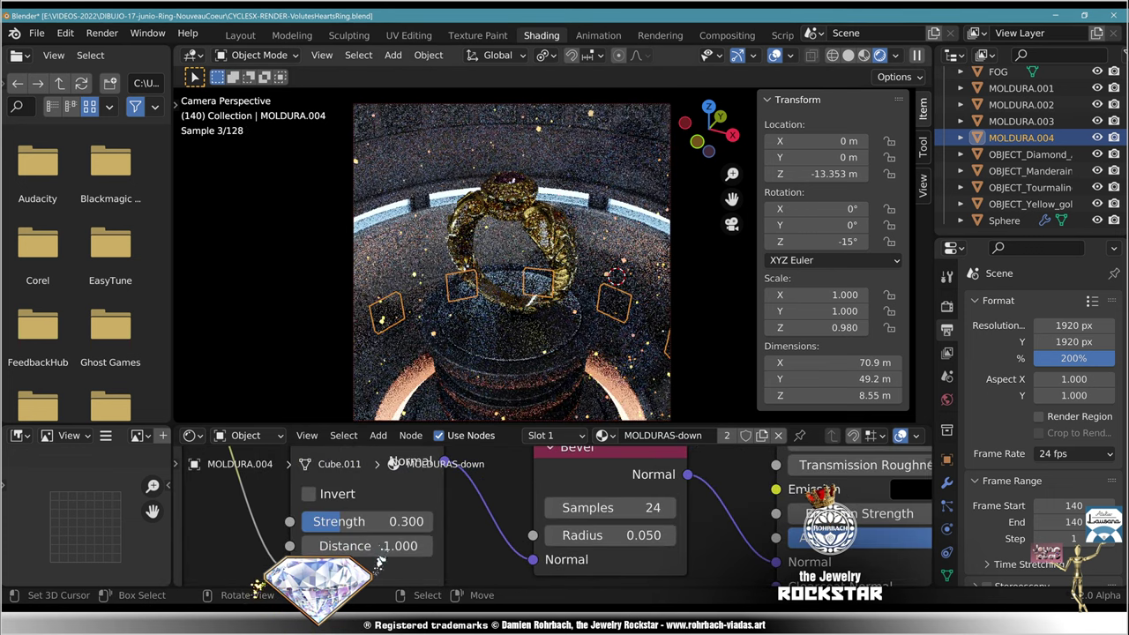
scroll(553, 244, up, 5)
shift+middle_drag(388, 300, 706, 203)
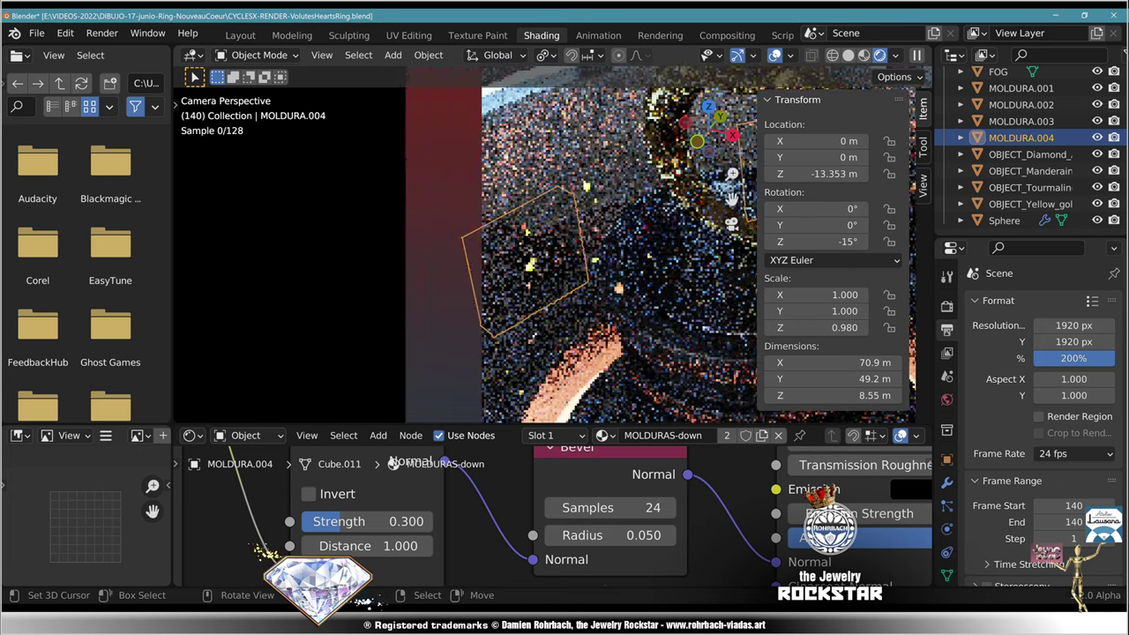
scroll(553, 243, up, 7)
scroll(511, 265, up, 6)
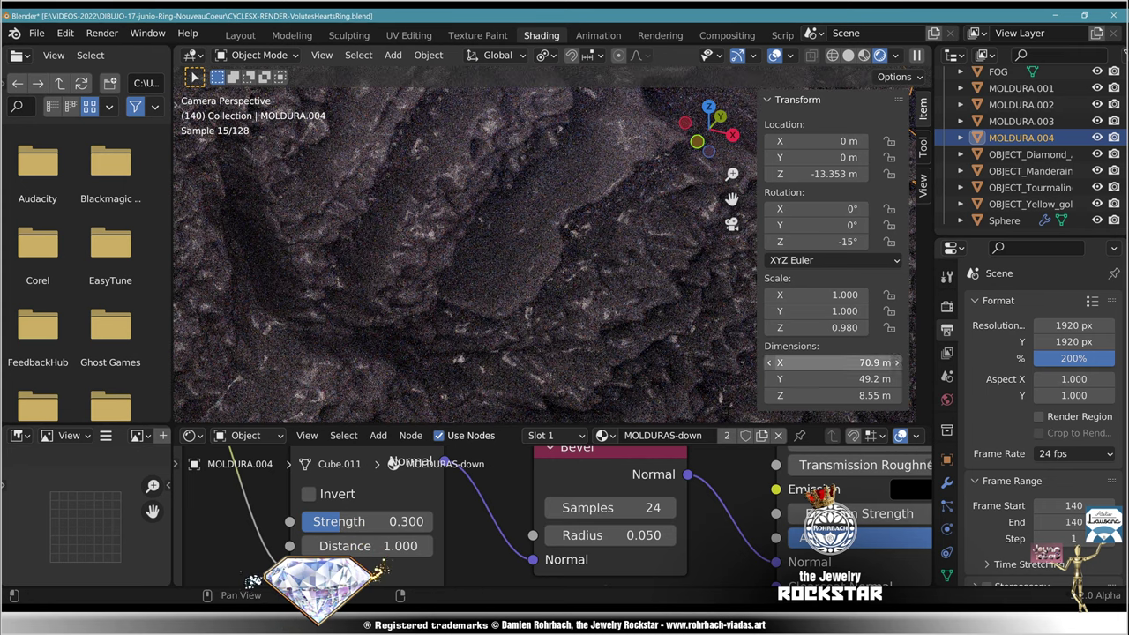
Step: Add a Smooth modifier to MOLDURA.004 with 10 repeats
click(946, 483)
click(999, 302)
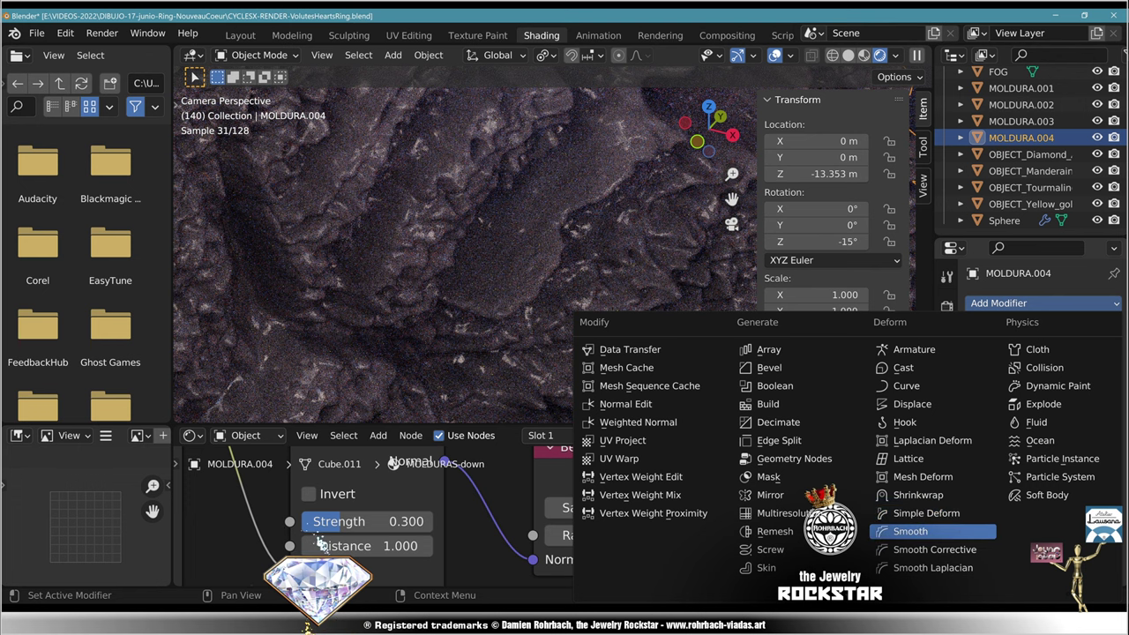
click(910, 531)
double_click(1063, 395)
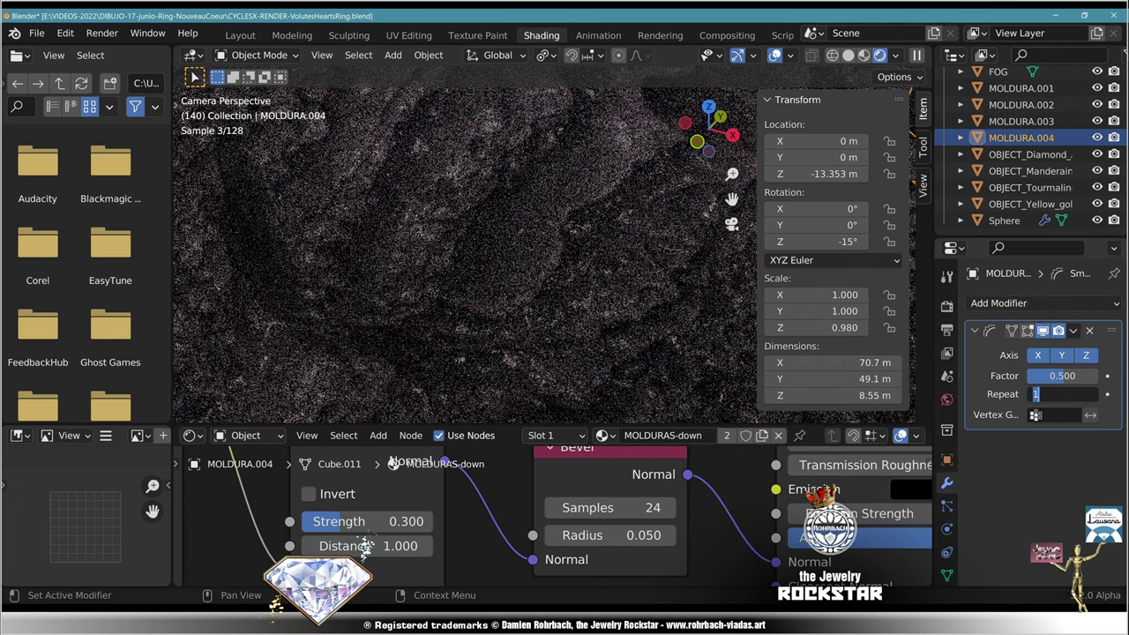
text(10)
key(Return)
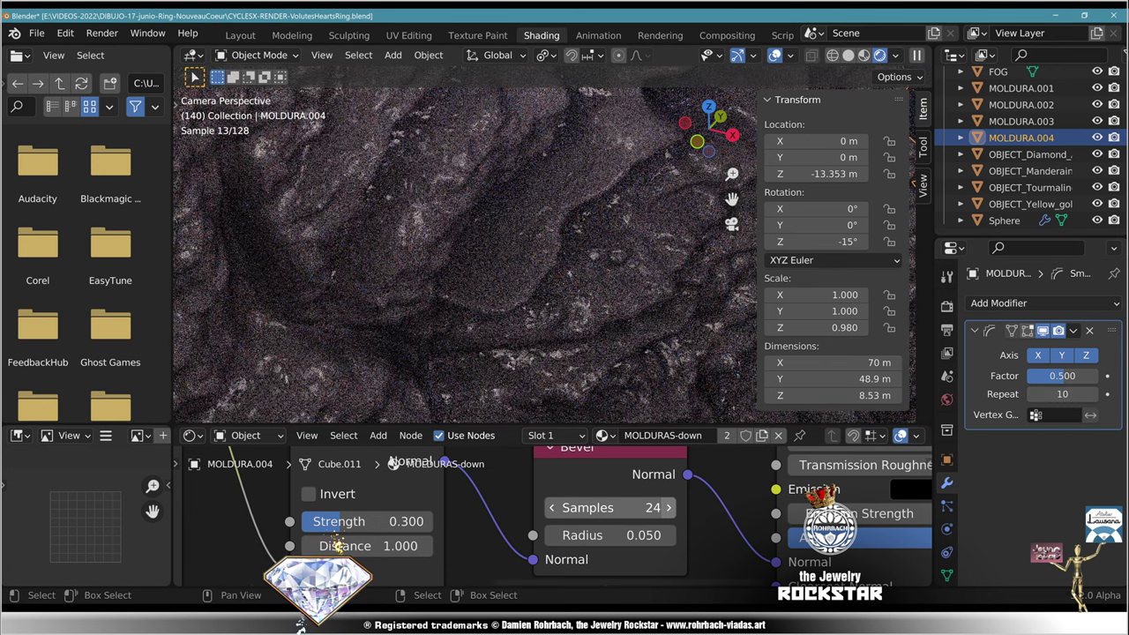
Step: Set the bump strength of the MOLDURAS-down material to 0.6
double_click(368, 521)
text(.6)
key(Return)
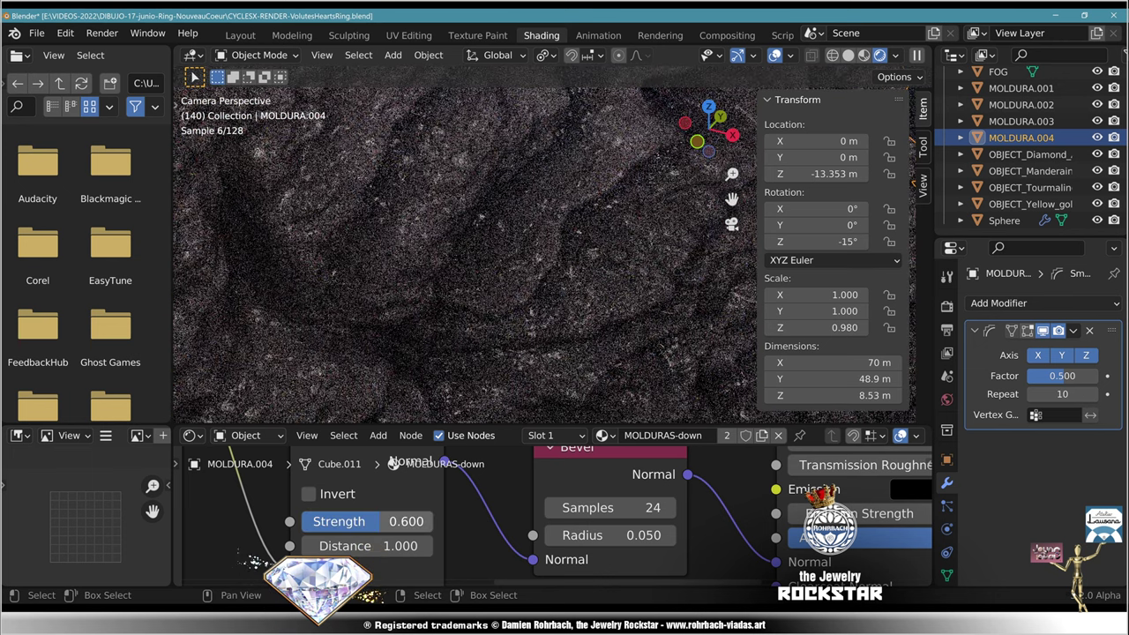
Step: Raise the Smooth modifier's repeat count on MOLDURA.004 to 25
scroll(547, 255, down, 4)
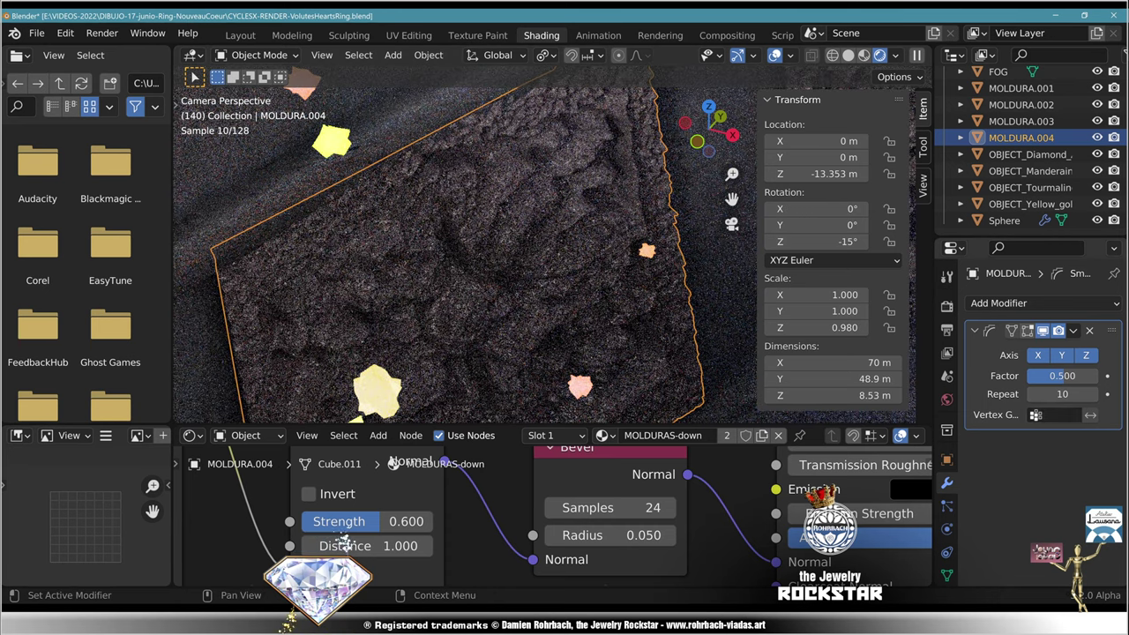
click(1062, 394)
text(2)
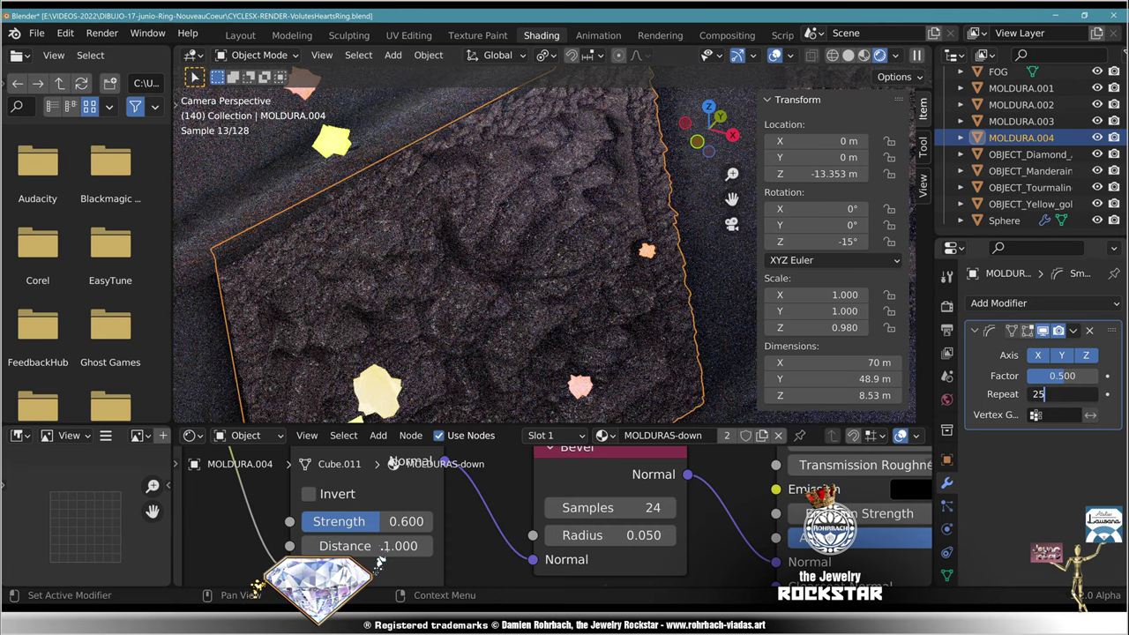
text(5)
key(Return)
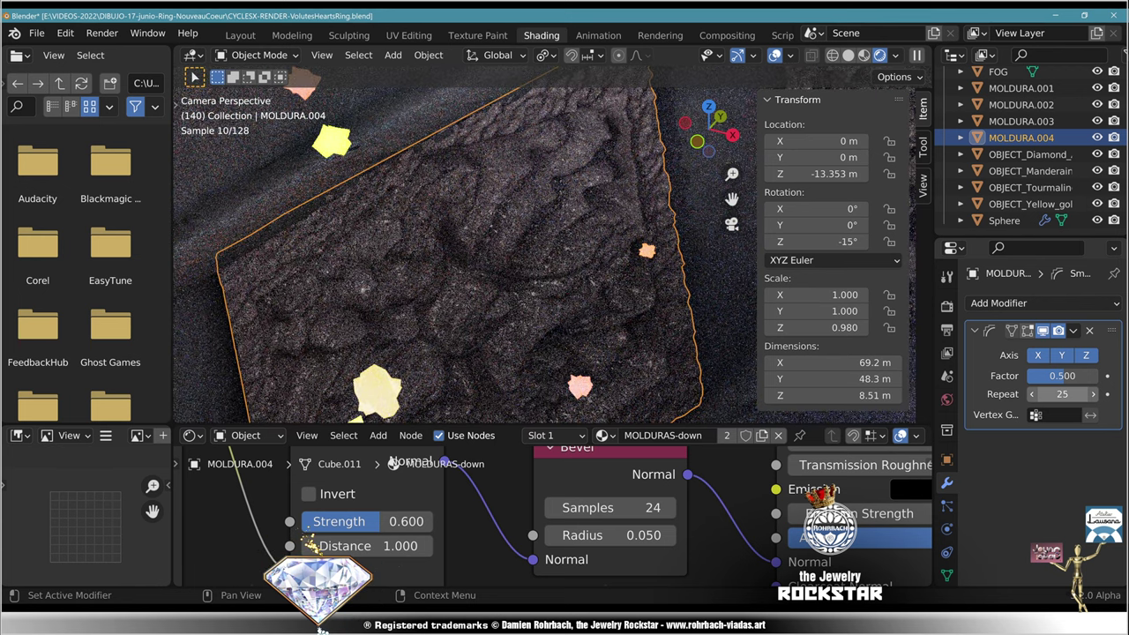
Step: Set the shader roughness of the MOLDURAS-down material to 0.5
middle_drag(670, 460, 487, 627)
middle_drag(487, 469, 501, 553)
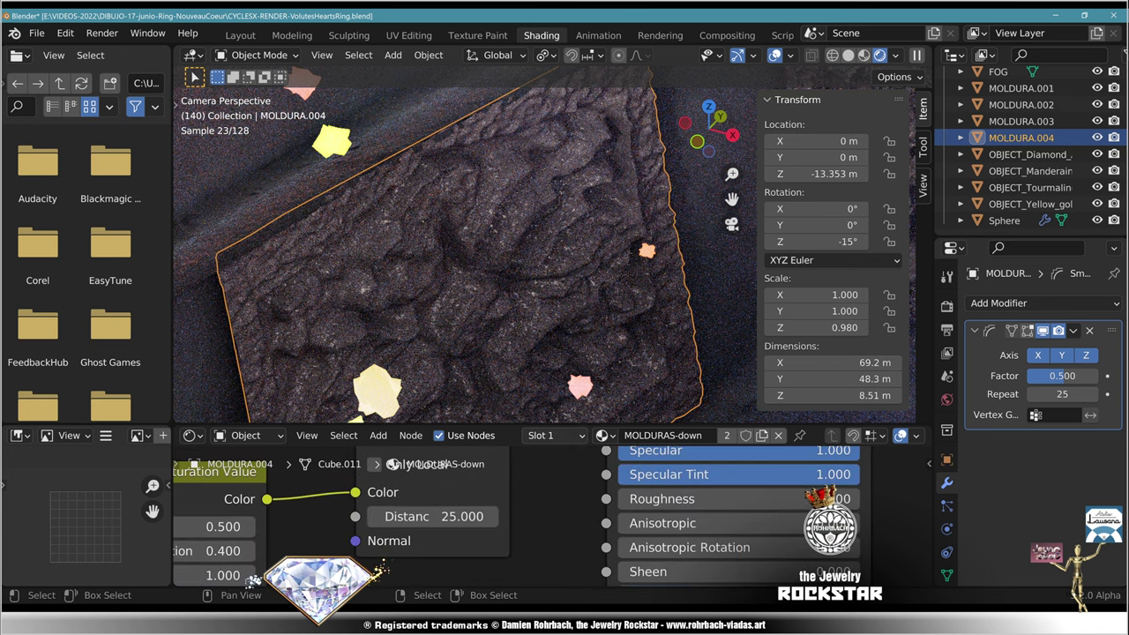
click(739, 499)
text(.5)
text(1)
key(Return)
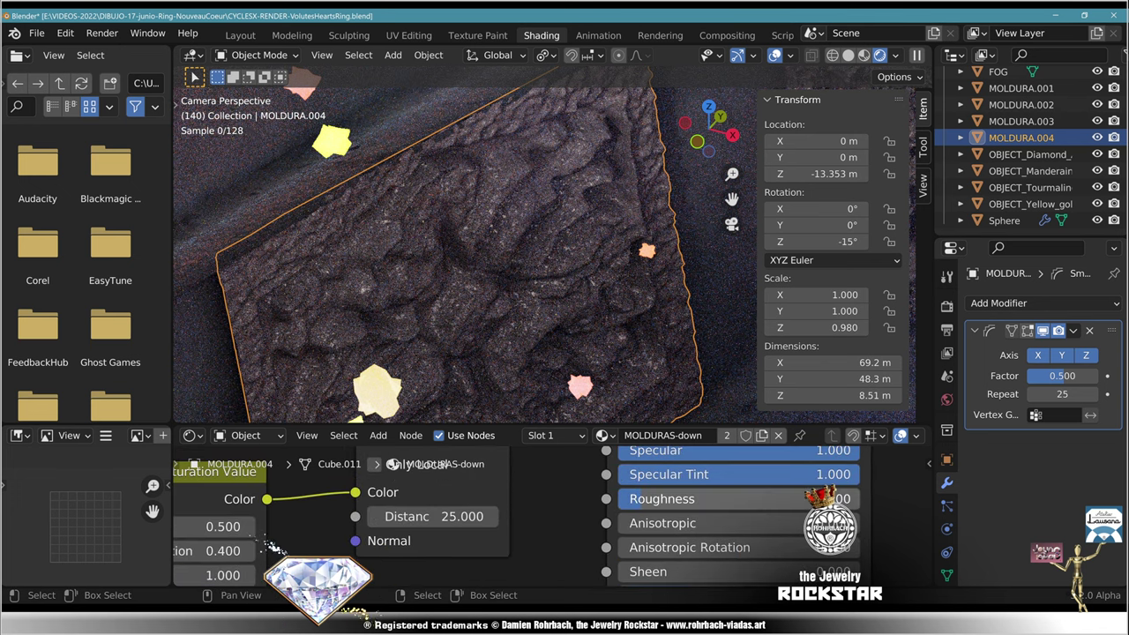
middle_drag(740, 500, 734, 531)
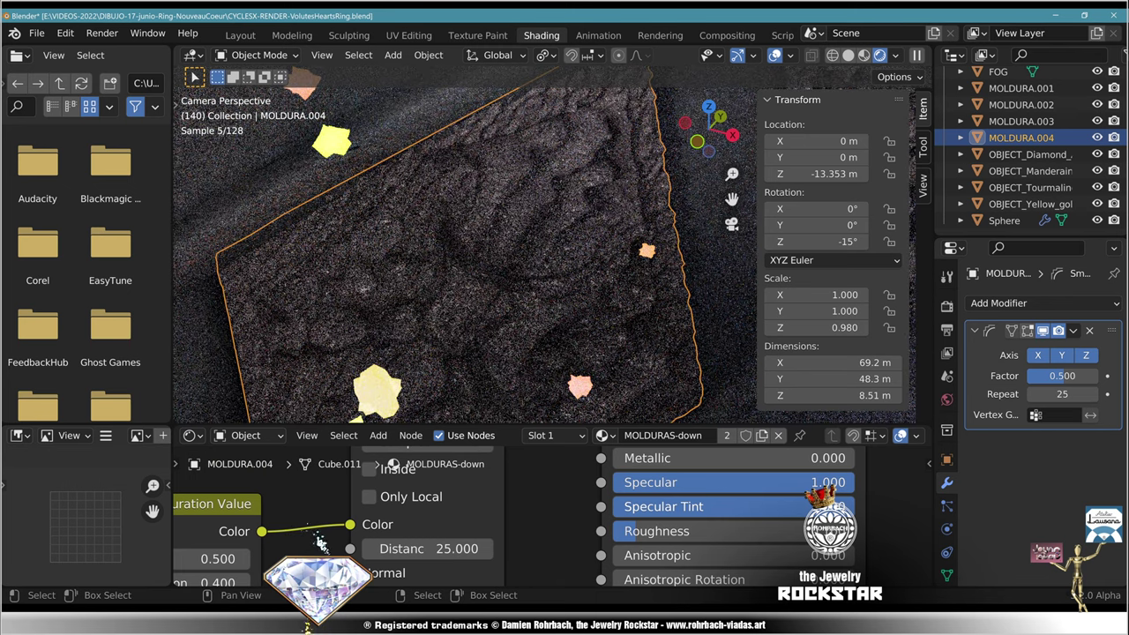
click(734, 531)
text(.5)
key(Return)
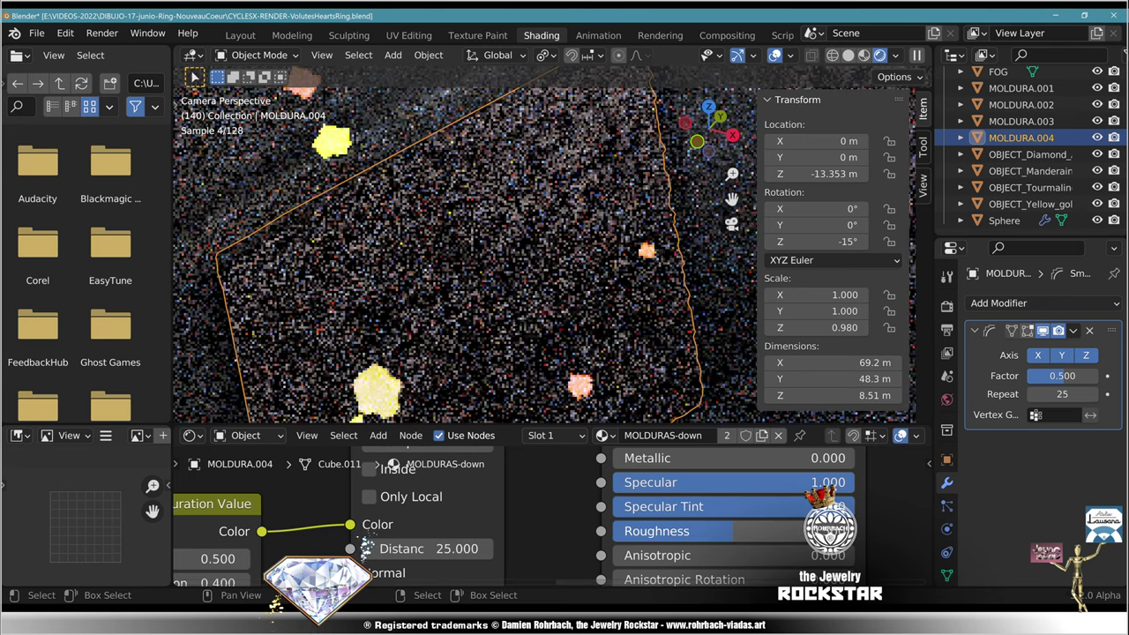
Step: Set the Ambient Occlusion node's distance in the MOLDURAS-down material to 50
scroll(371, 554, down, 2)
scroll(370, 529, up, 2)
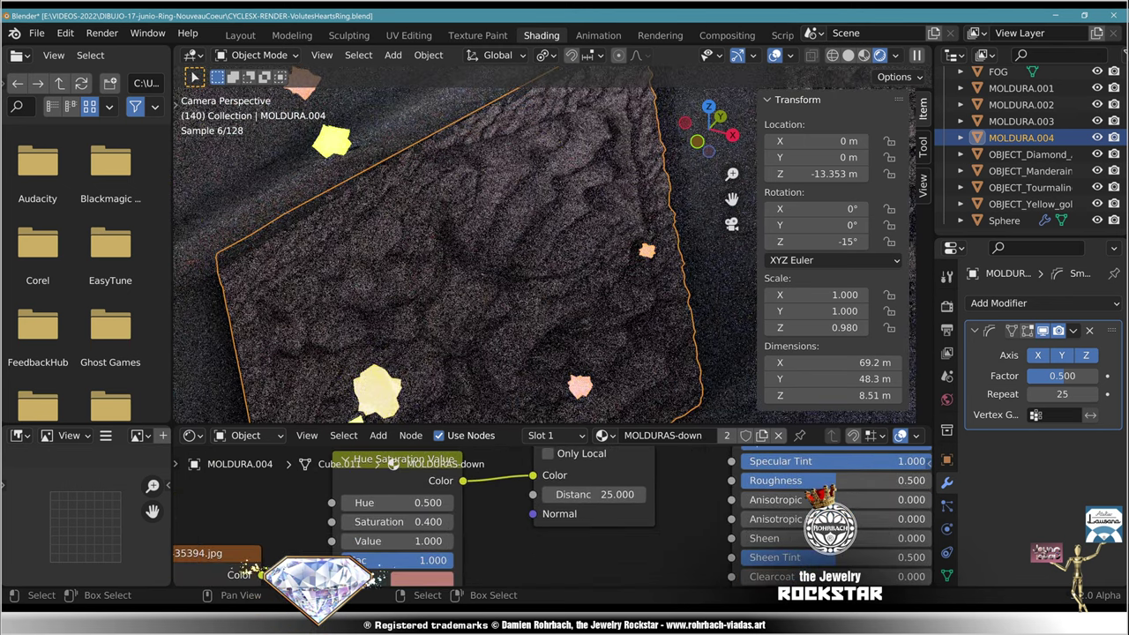
double_click(609, 487)
text(50)
key(Return)
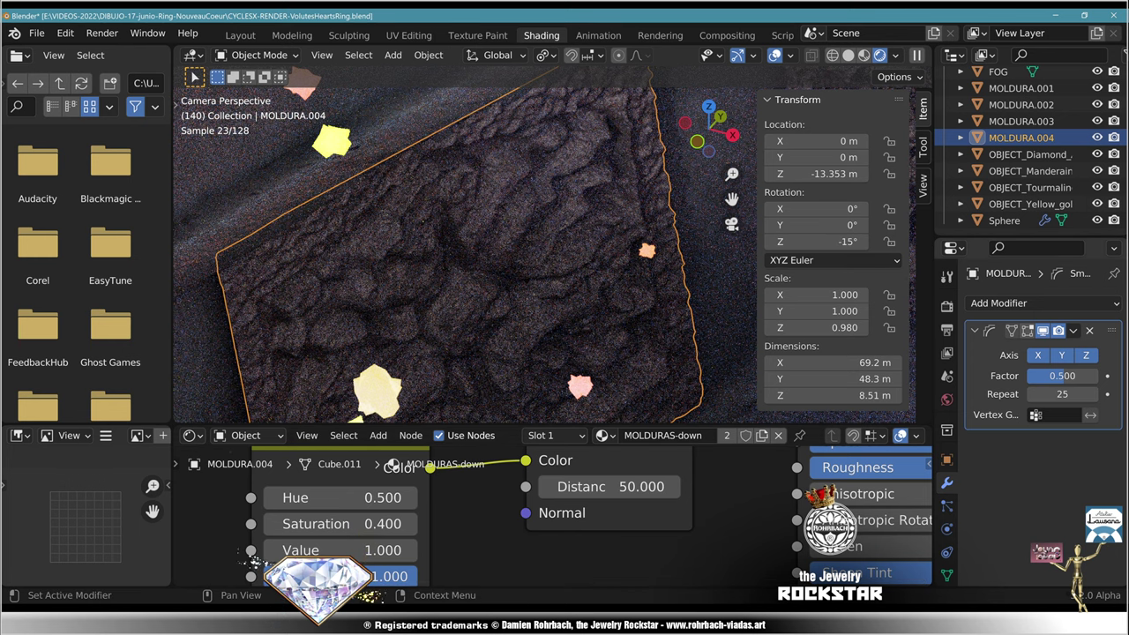
Step: Examine the light ring, its blocks and the adjoining wall edge up close in the rendered camera view
scroll(554, 247, down, 6)
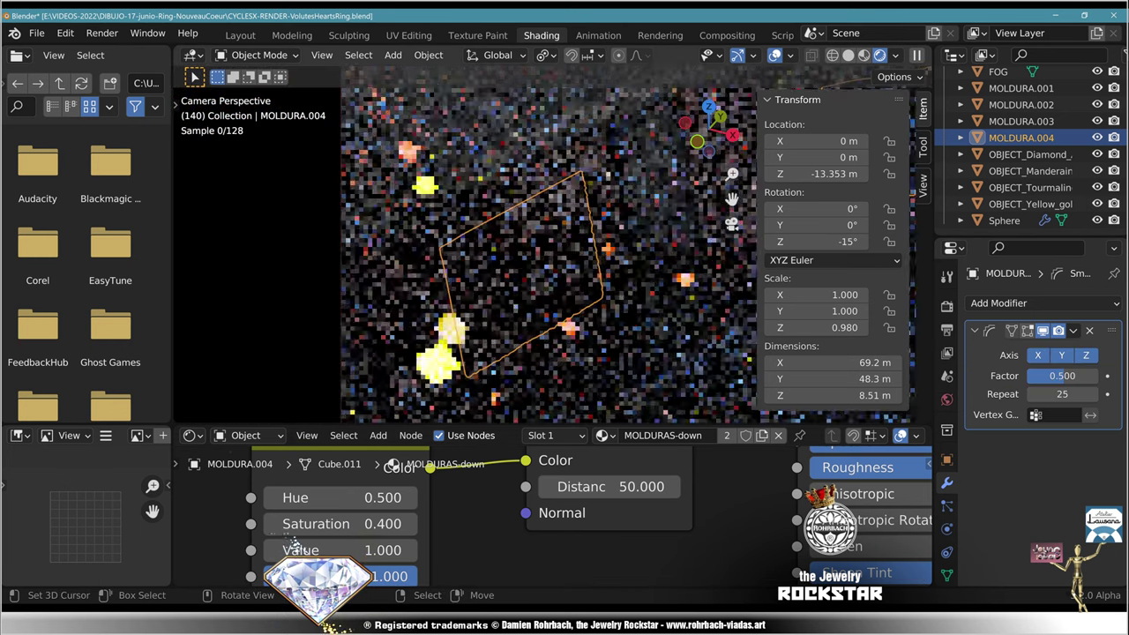
scroll(553, 247, down, 6)
shift+middle_drag(553, 247, 421, 428)
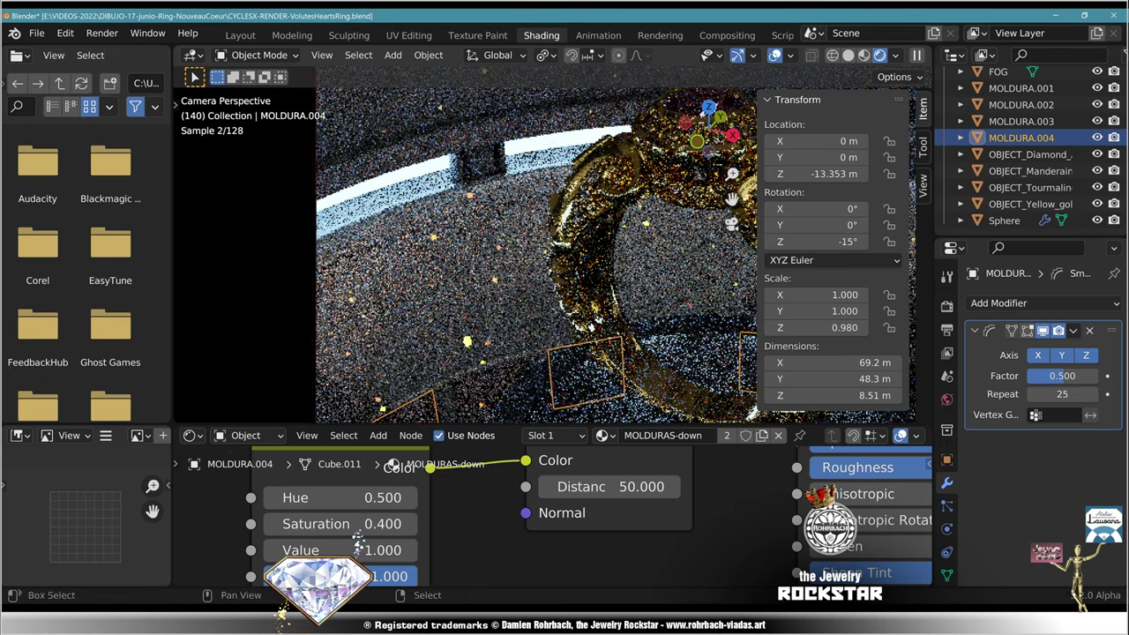
shift+middle_drag(554, 247, 558, 381)
scroll(553, 247, up, 8)
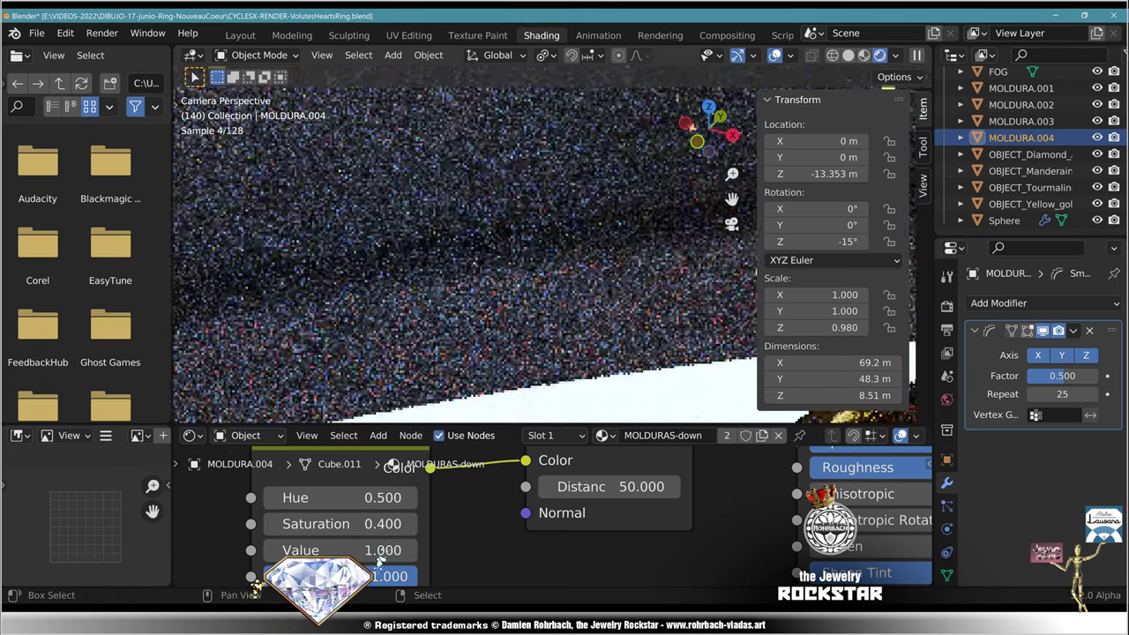
shift+middle_drag(441, 264, 705, 247)
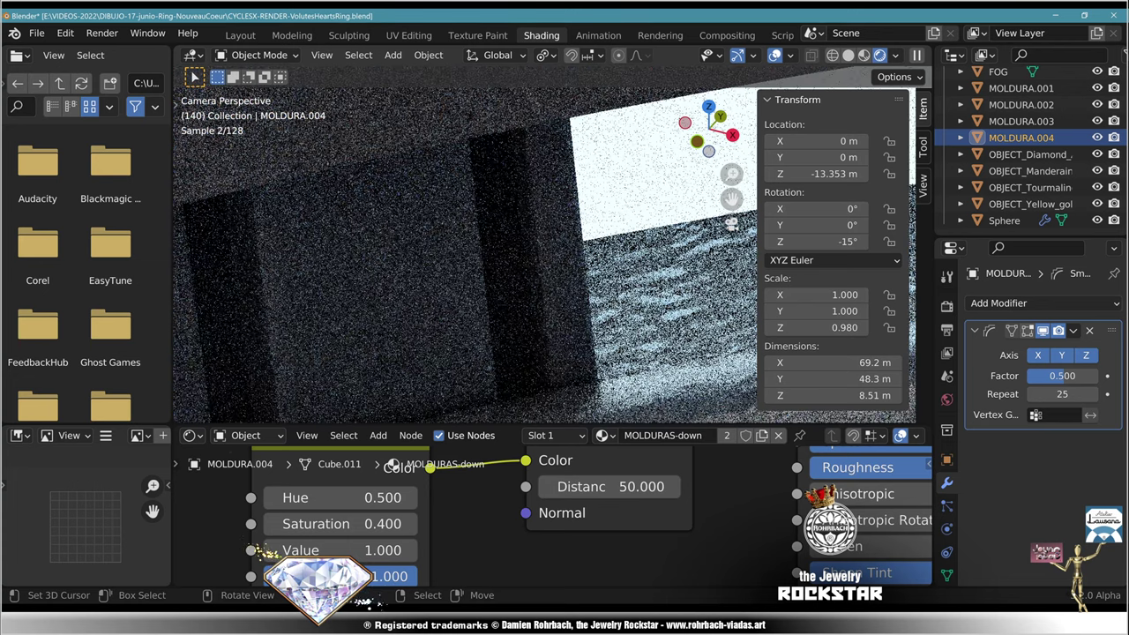
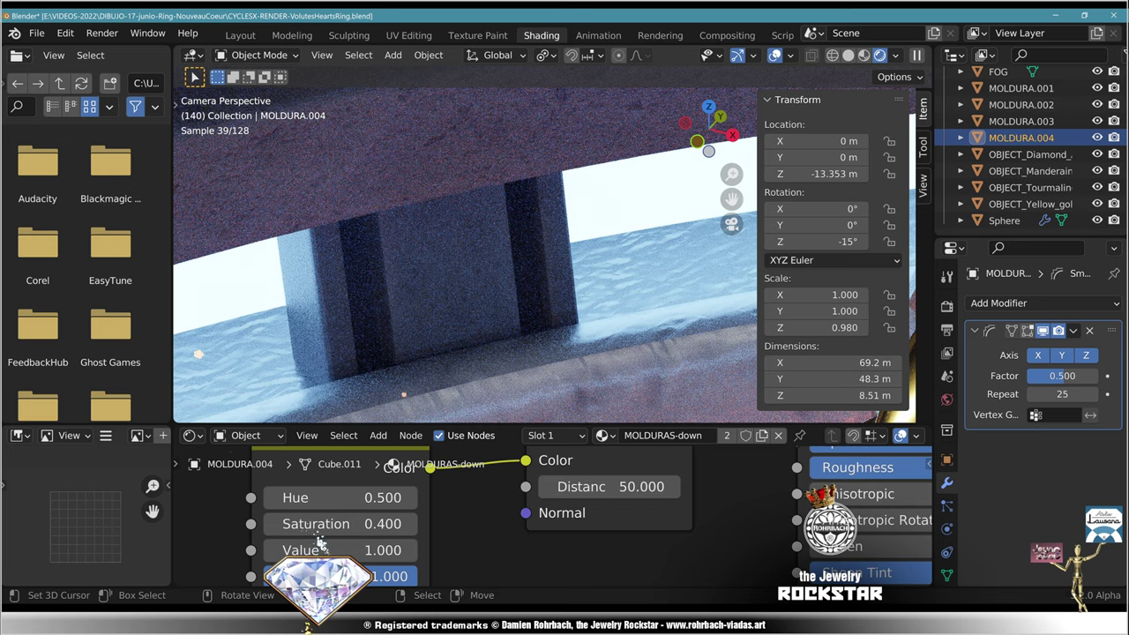
scroll(554, 245, down, 5)
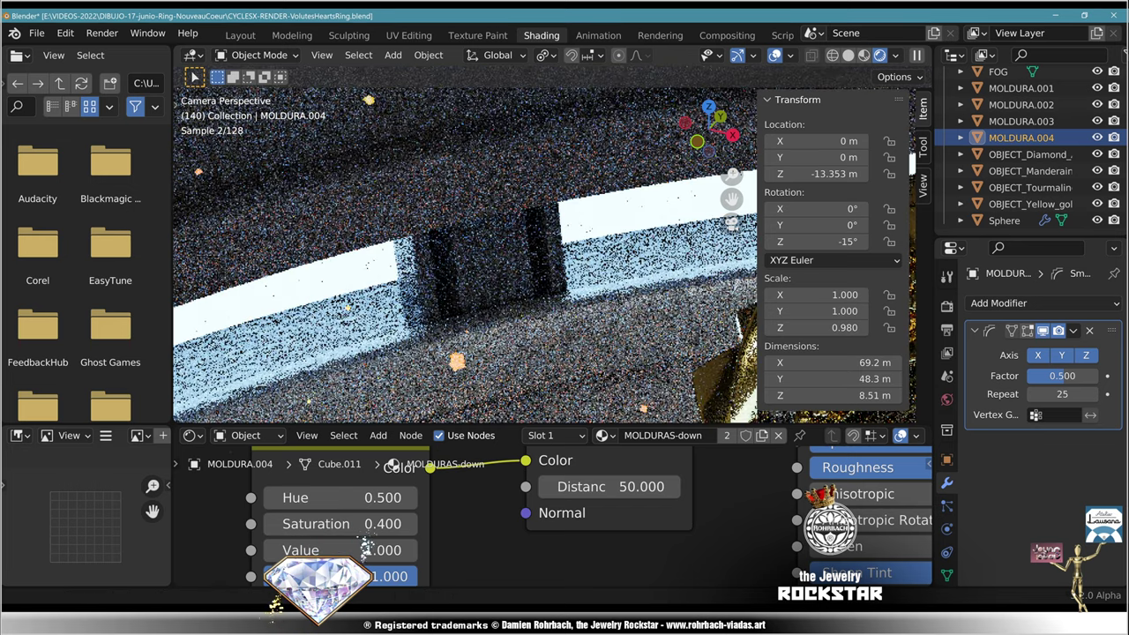
scroll(554, 244, up, 1)
shift+middle_drag(464, 350, 573, 229)
scroll(554, 244, up, 3)
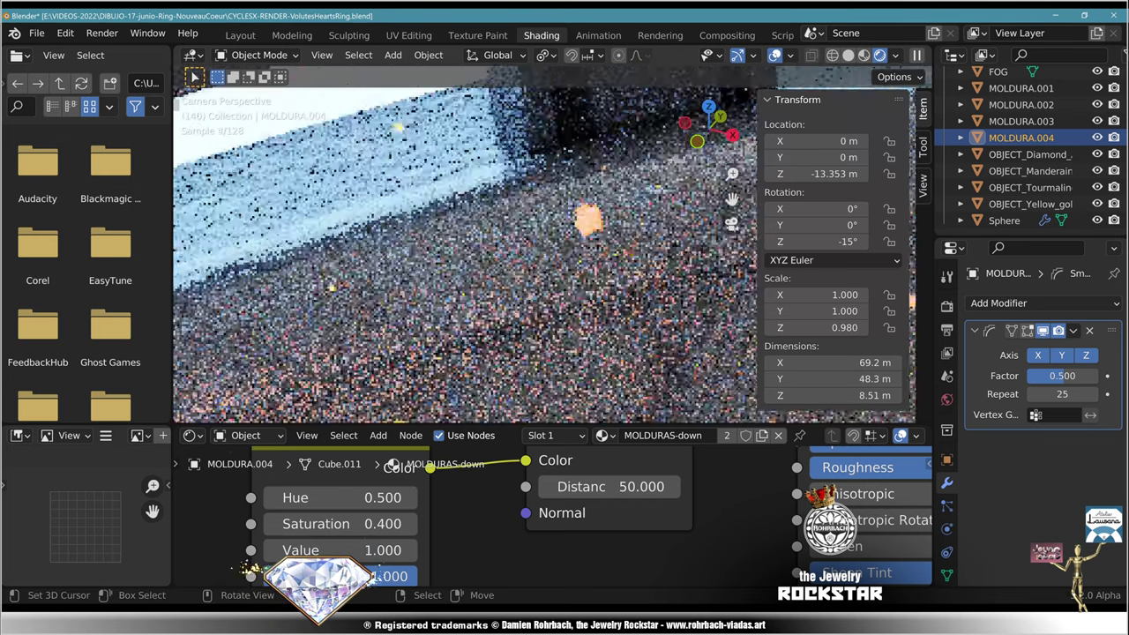
Step: Select the surrounding wall Circle.002 and enable Harden Normals in its Bevel modifier's shading options
right_click(554, 283)
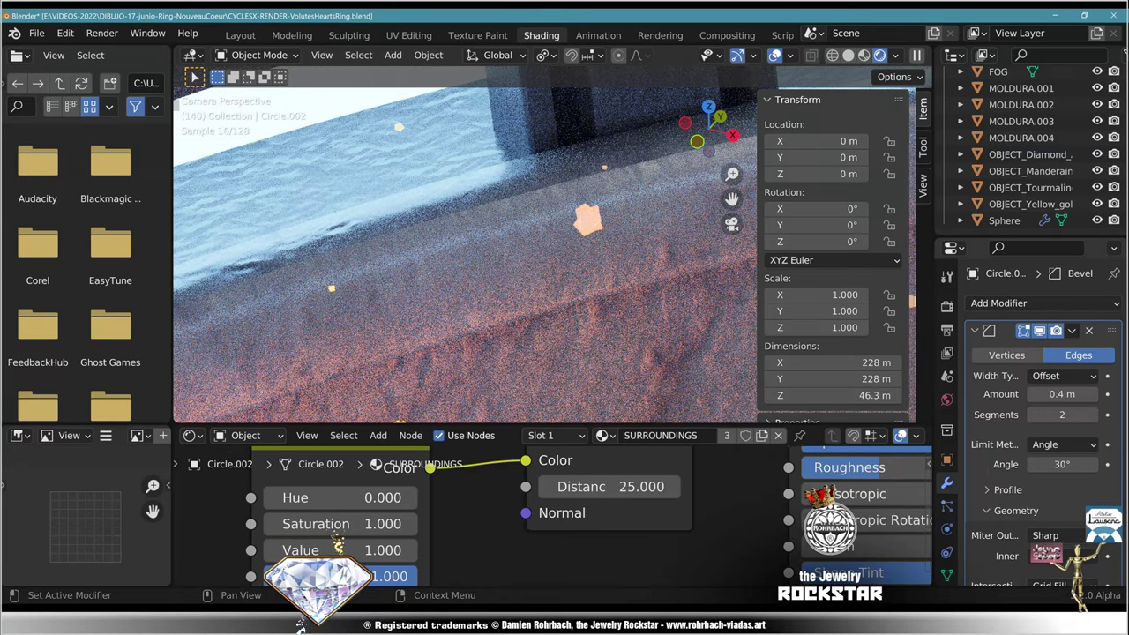
scroll(1041, 424, down, 3)
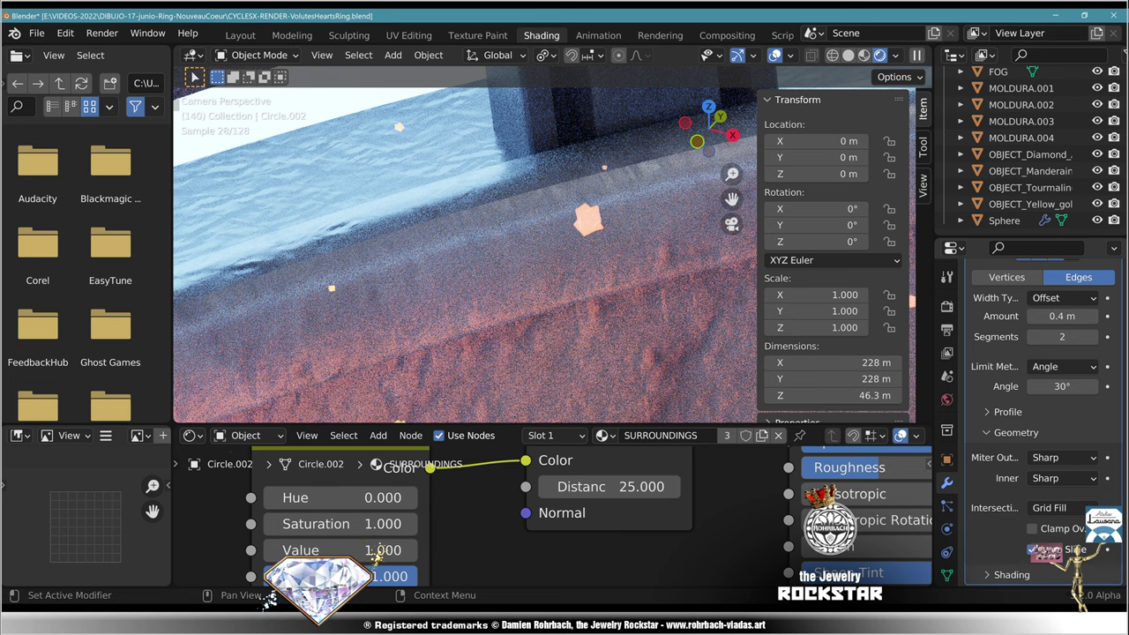
scroll(1041, 423, down, 4)
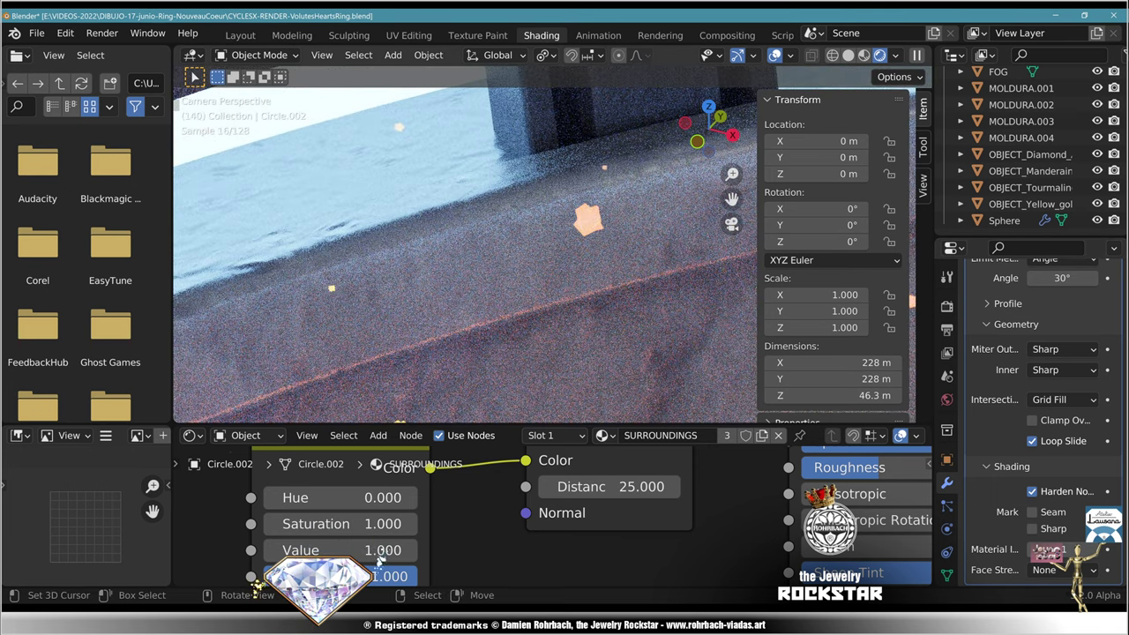
Step: Select the light ring blocks Cube.001, switch the viewport to solid shading and open their mesh in Edit Mode
right_click(635, 189)
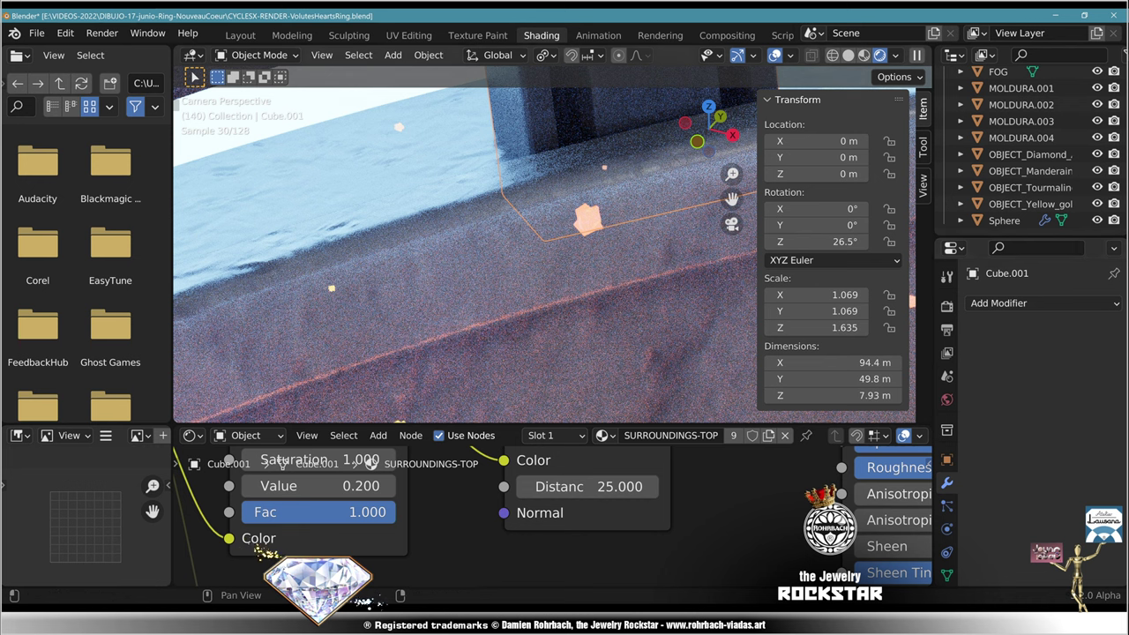
shift+middle_drag(635, 207, 565, 298)
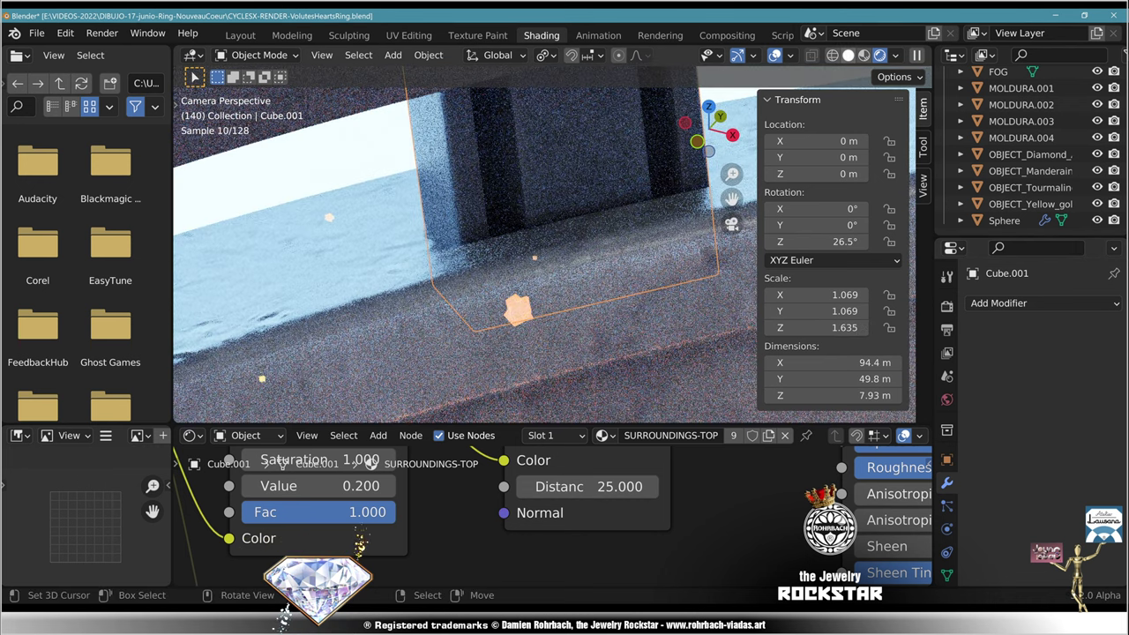
key(shift+z)
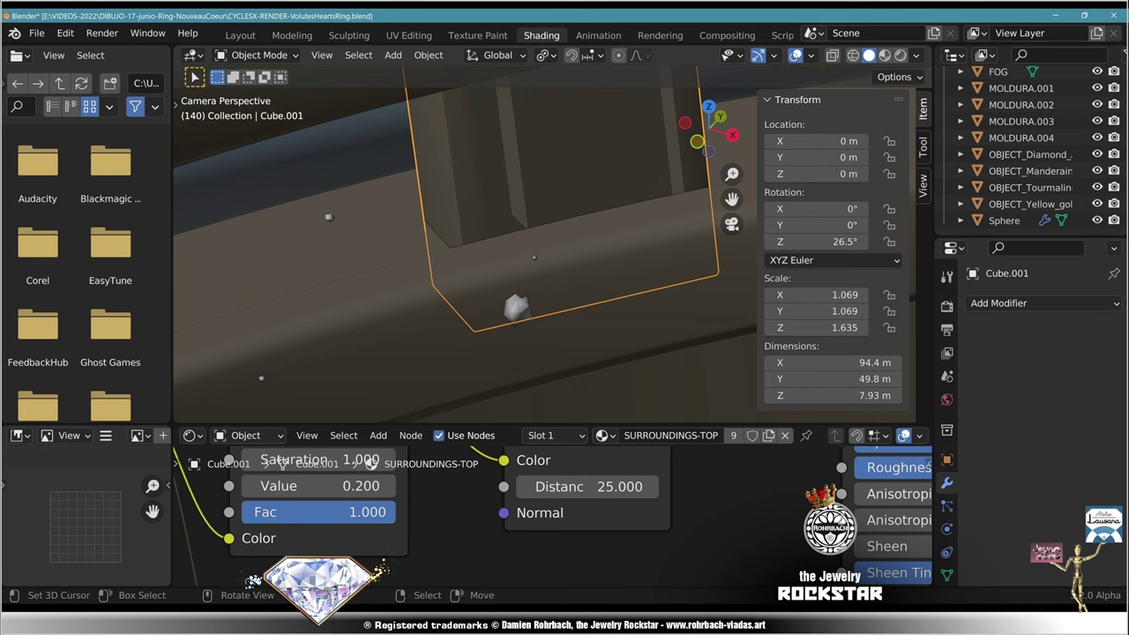
key(Tab)
scroll(545, 245, down, 3)
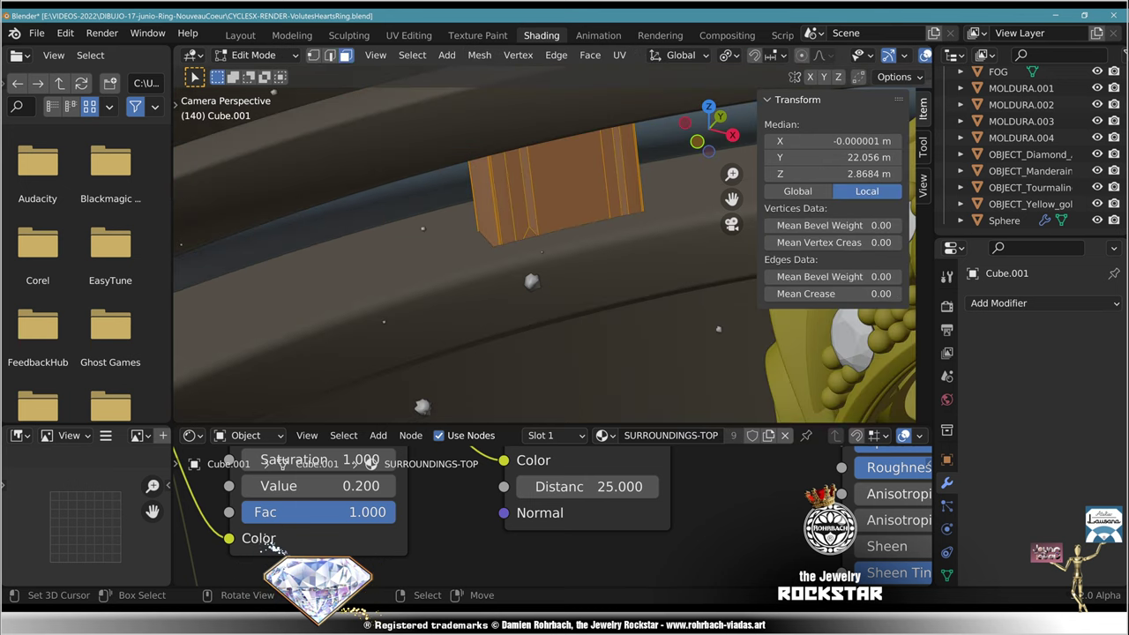
scroll(544, 245, down, 9)
middle_drag(544, 245, 436, 285)
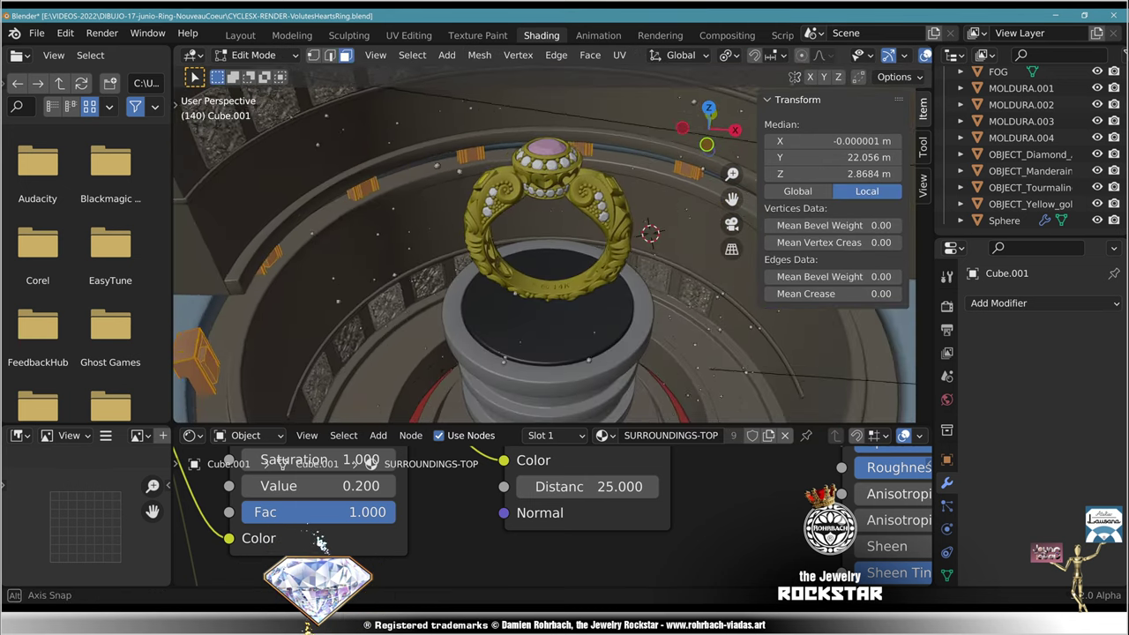
key(KP_Divide)
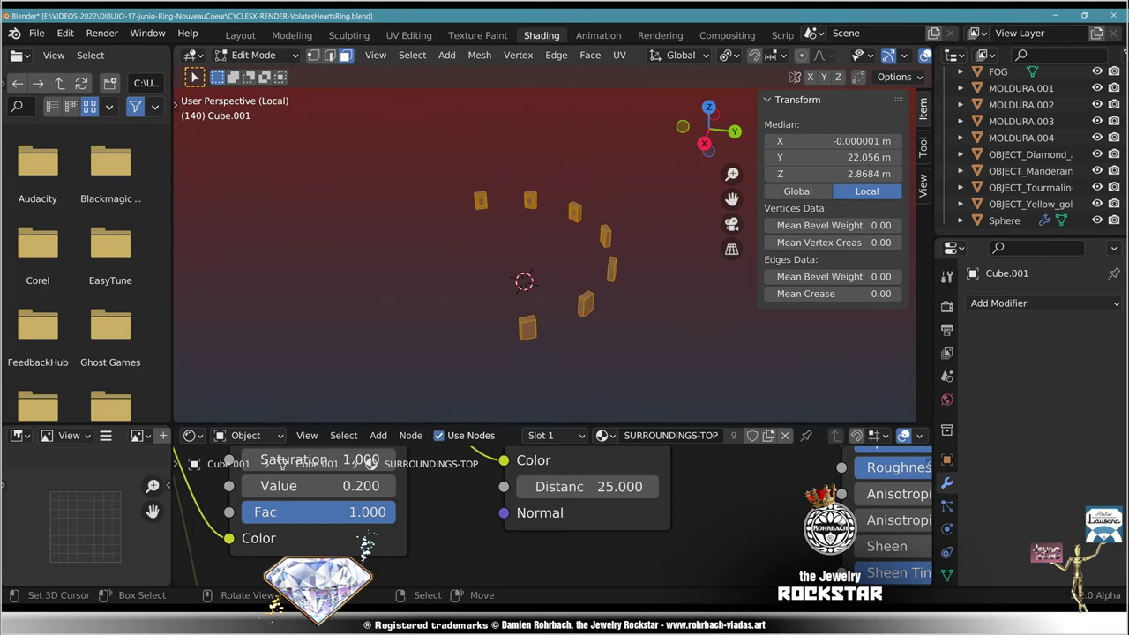
scroll(544, 246, up, 2)
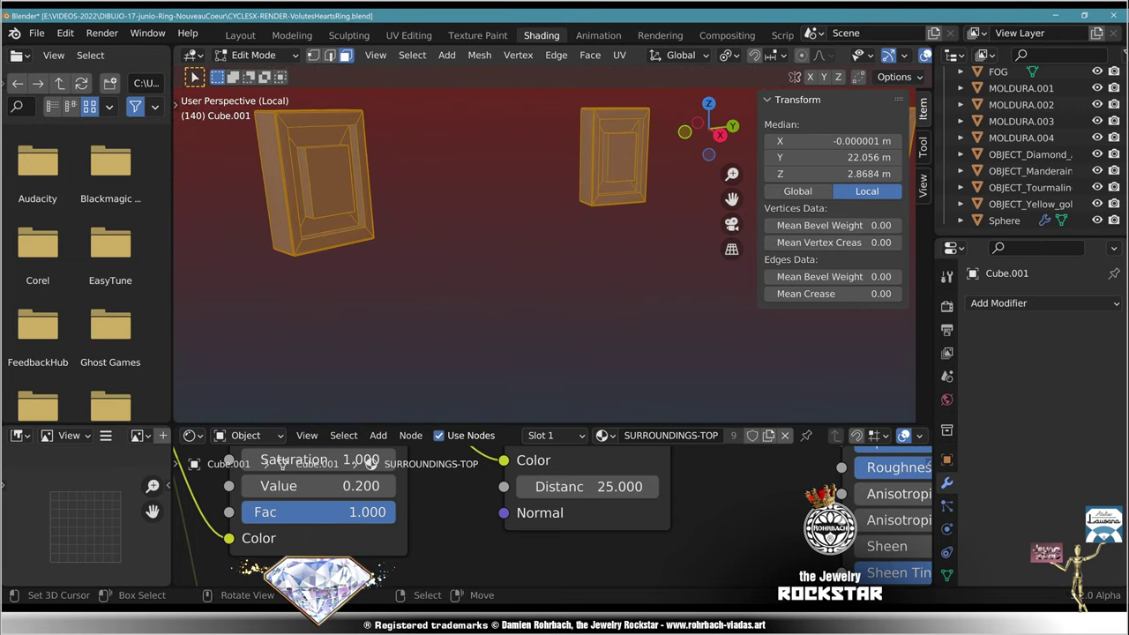
click(330, 183)
shift+click(622, 159)
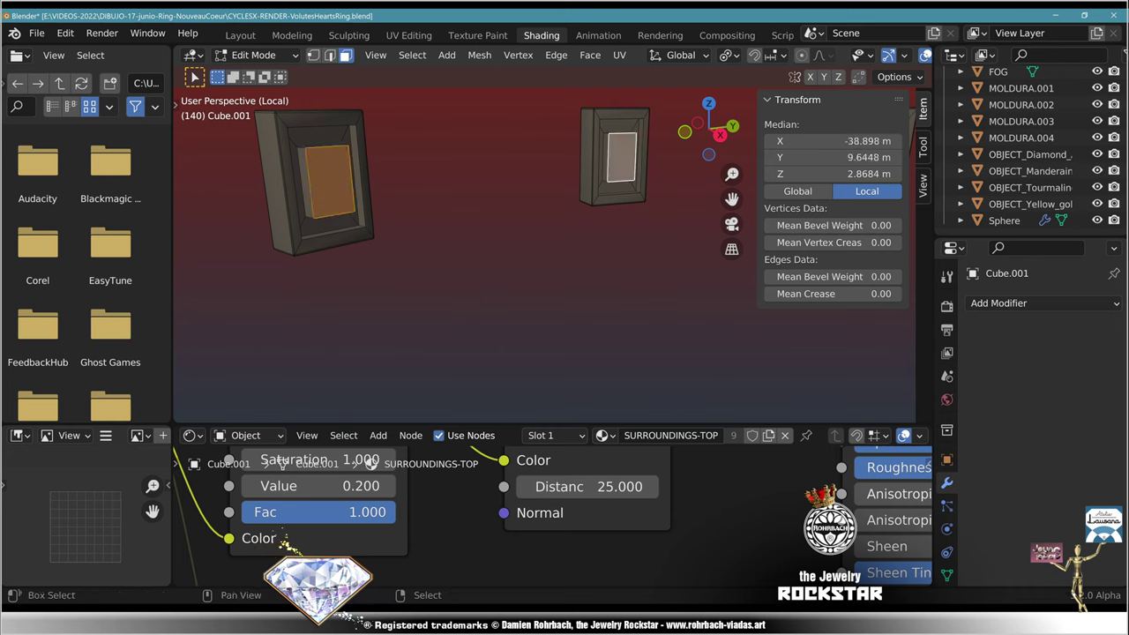
scroll(622, 158, down, 3)
shift+middle_drag(622, 167, 366, 207)
shift+click(549, 216)
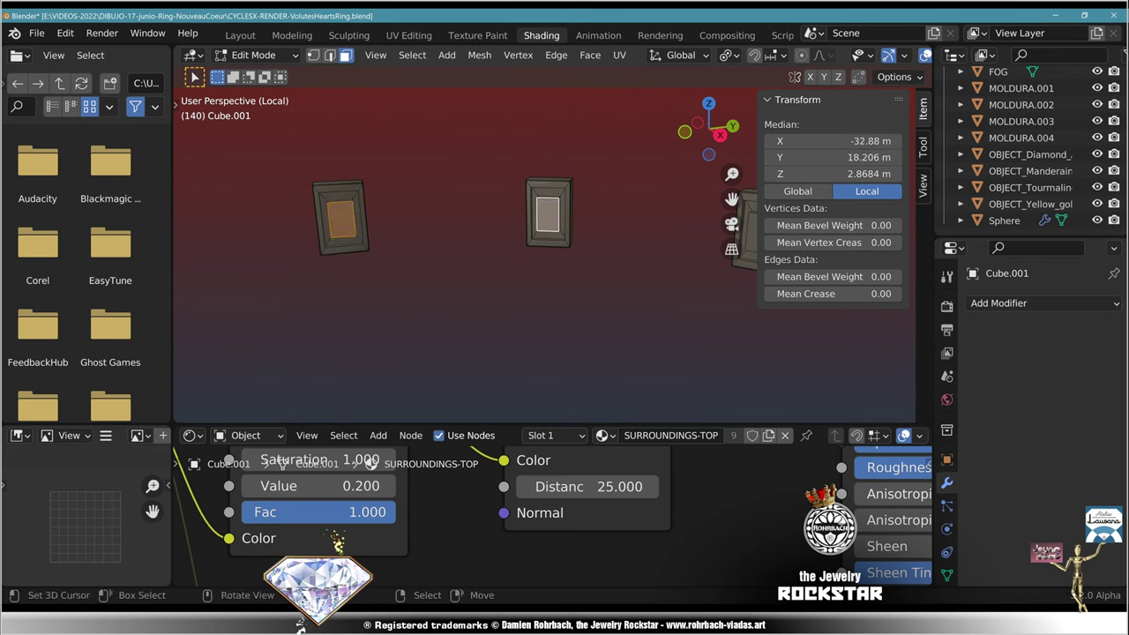
shift+middle_drag(549, 216, 331, 222)
shift+click(500, 240)
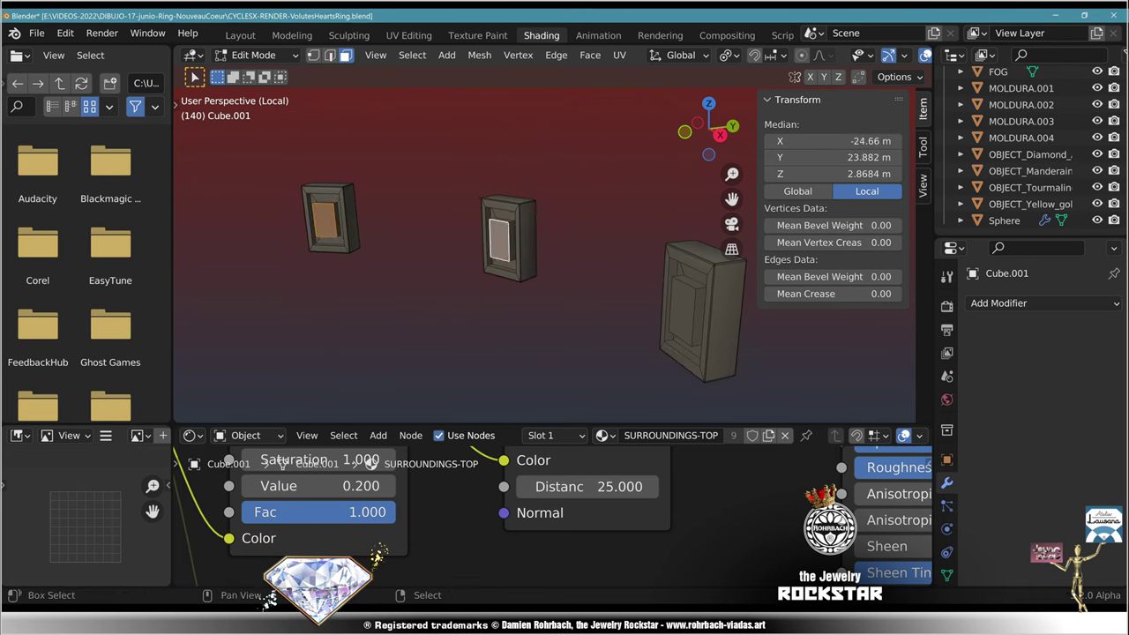
shift+click(684, 312)
scroll(685, 311, down, 3)
middle_drag(684, 311, 779, 301)
shift+middle_drag(780, 301, 649, 262)
key(a)
key(KP_Divide)
Step: Scale the height of all light ring blocks along global Z to about 0.7, using the front view with X-ray
scroll(615, 264, up, 3)
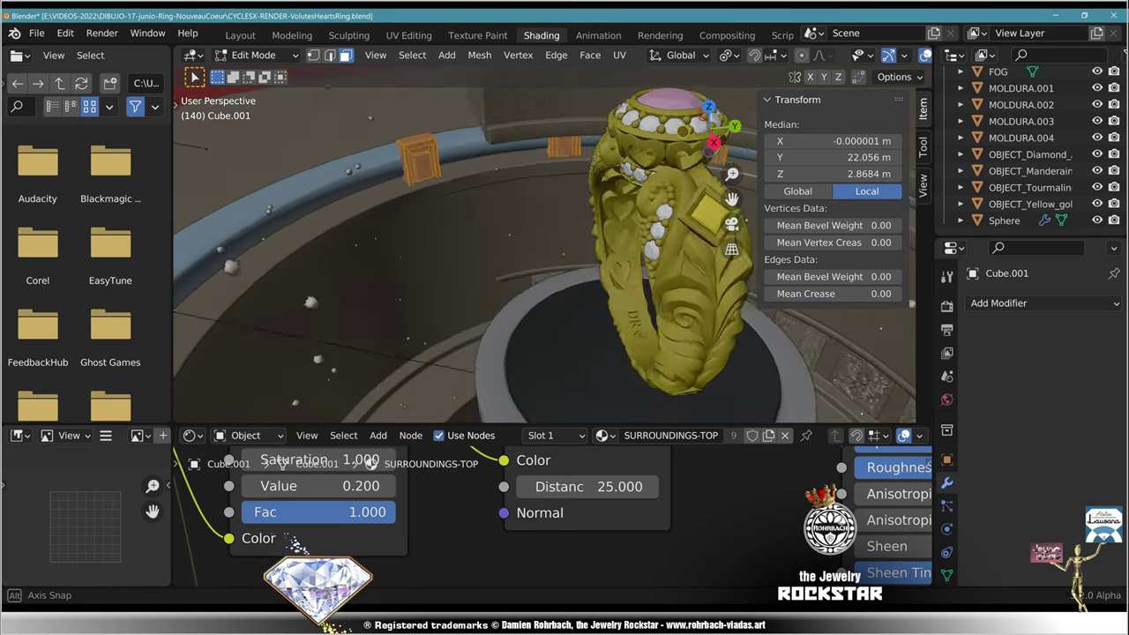
key(s)
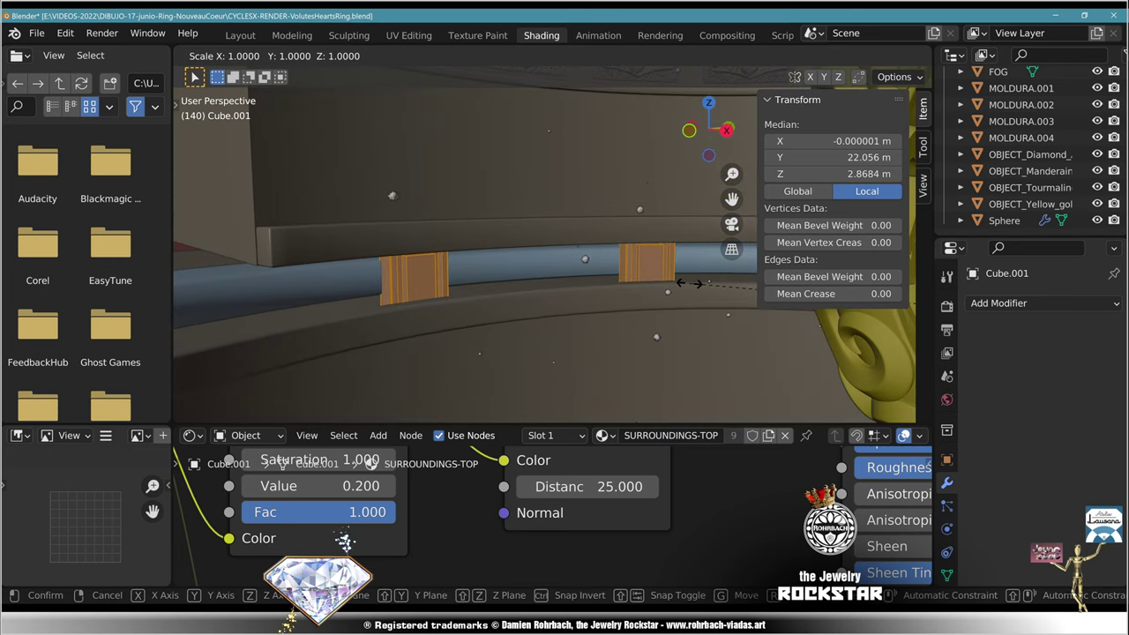
key(z)
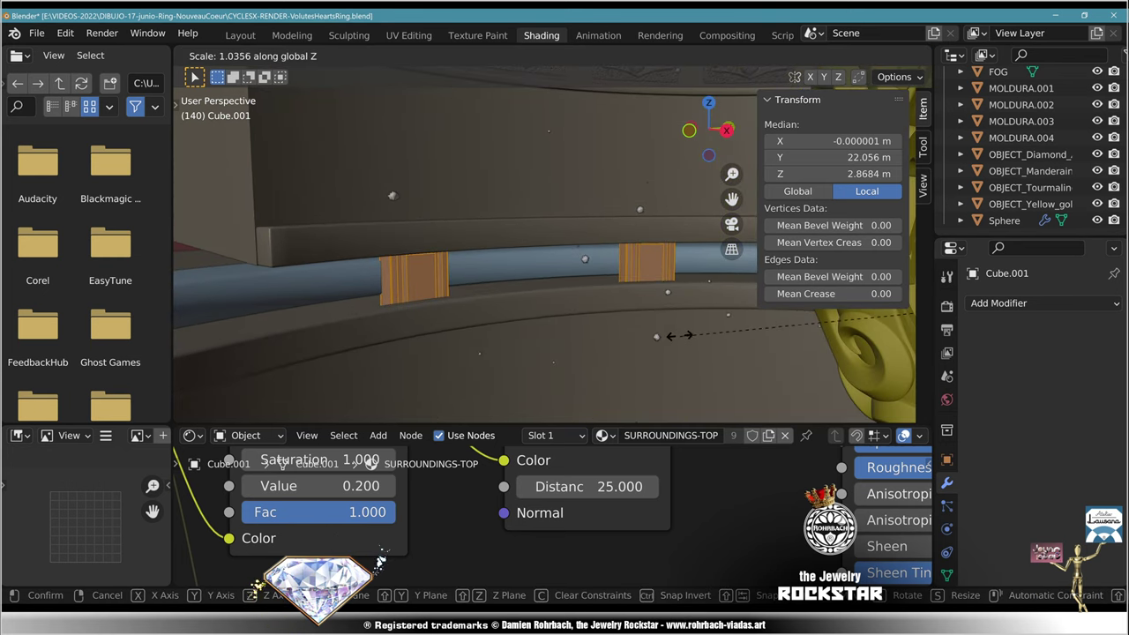
click(679, 335)
key(KP_1)
key(alt+z)
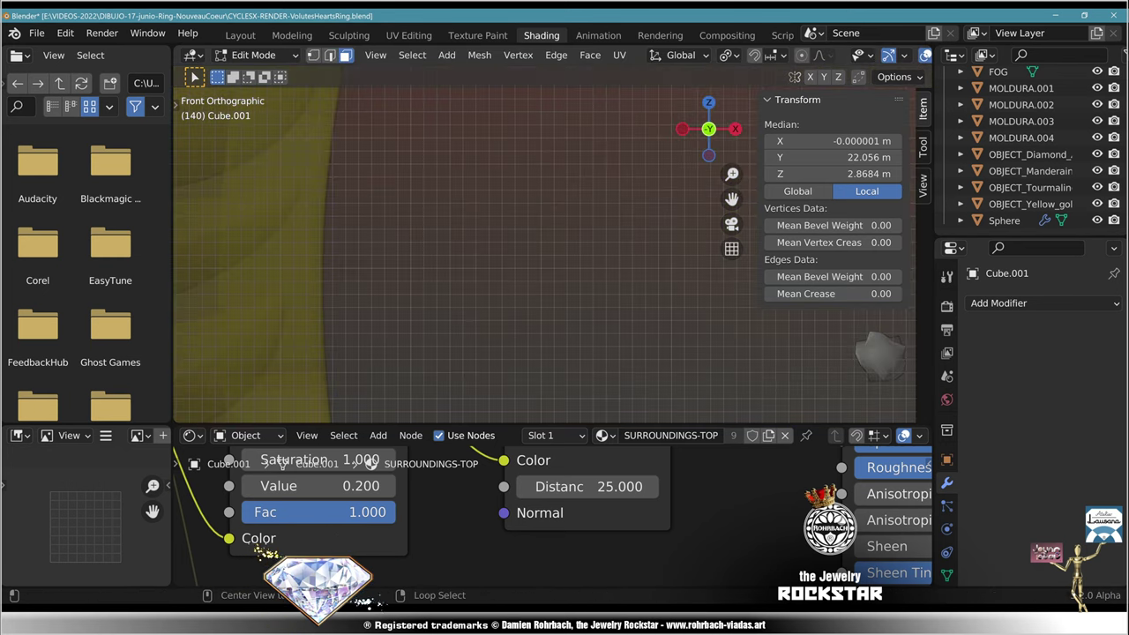
scroll(545, 245, down, 8)
key(s)
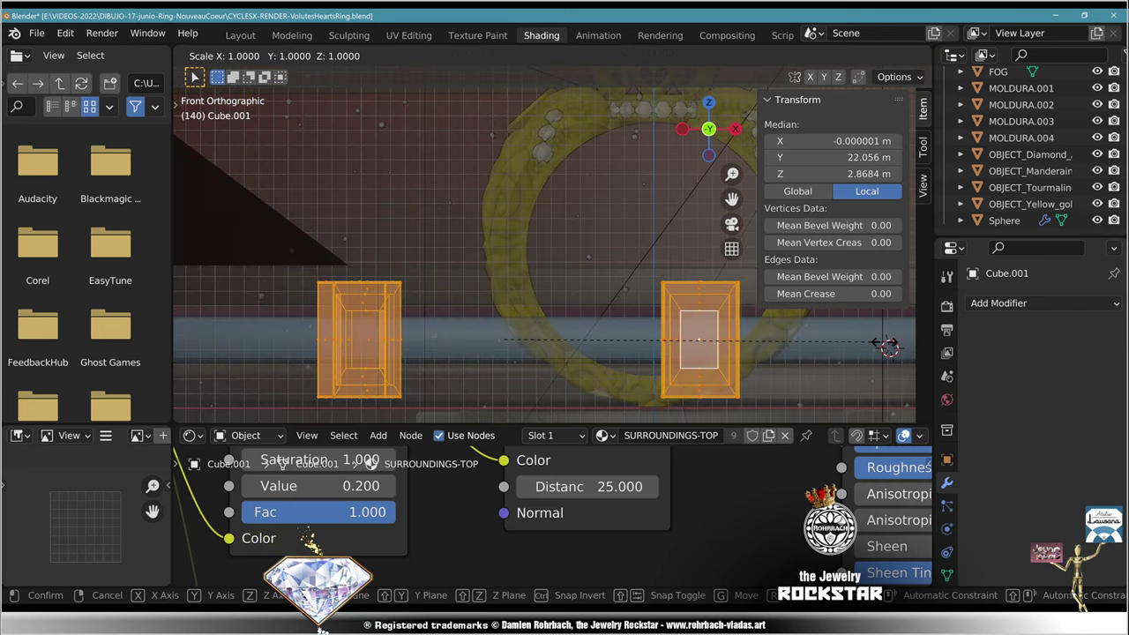
key(z)
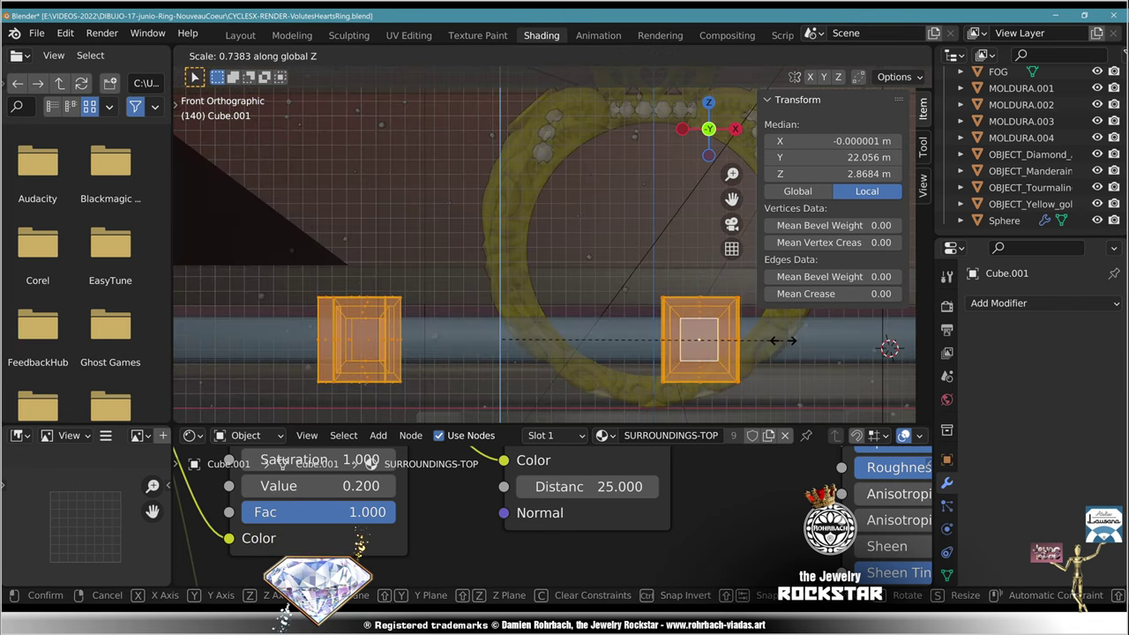
click(761, 340)
Step: Fine-tune the blocks' height along global Z to about 5.2 m in the camera view and return to Object Mode
key(KP_0)
key(KP_Decimal)
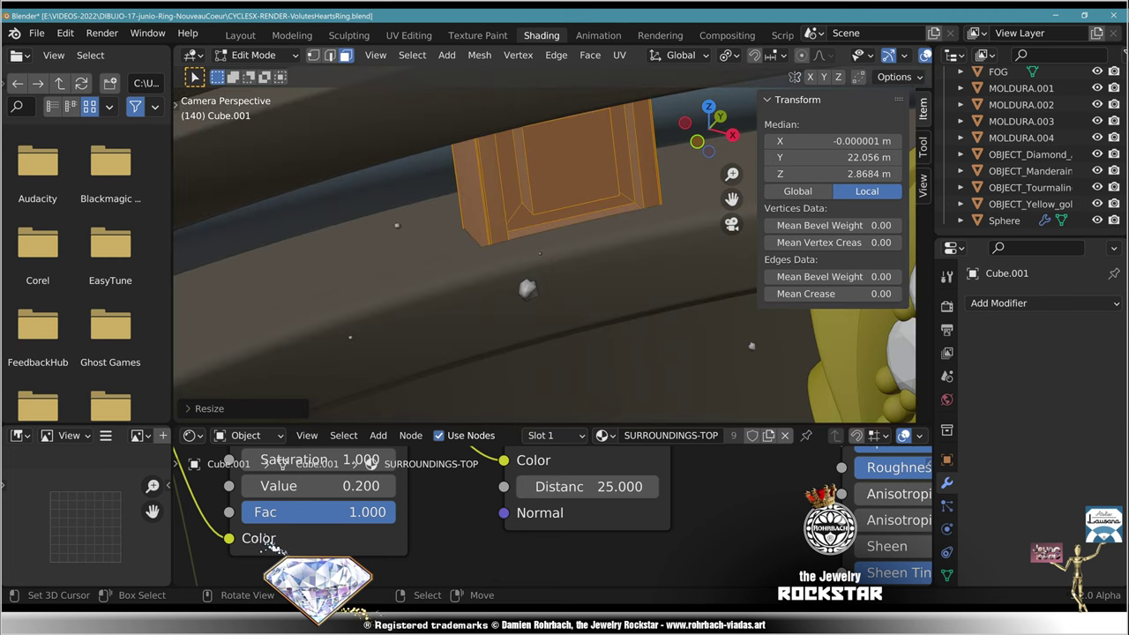
key(s)
key(z)
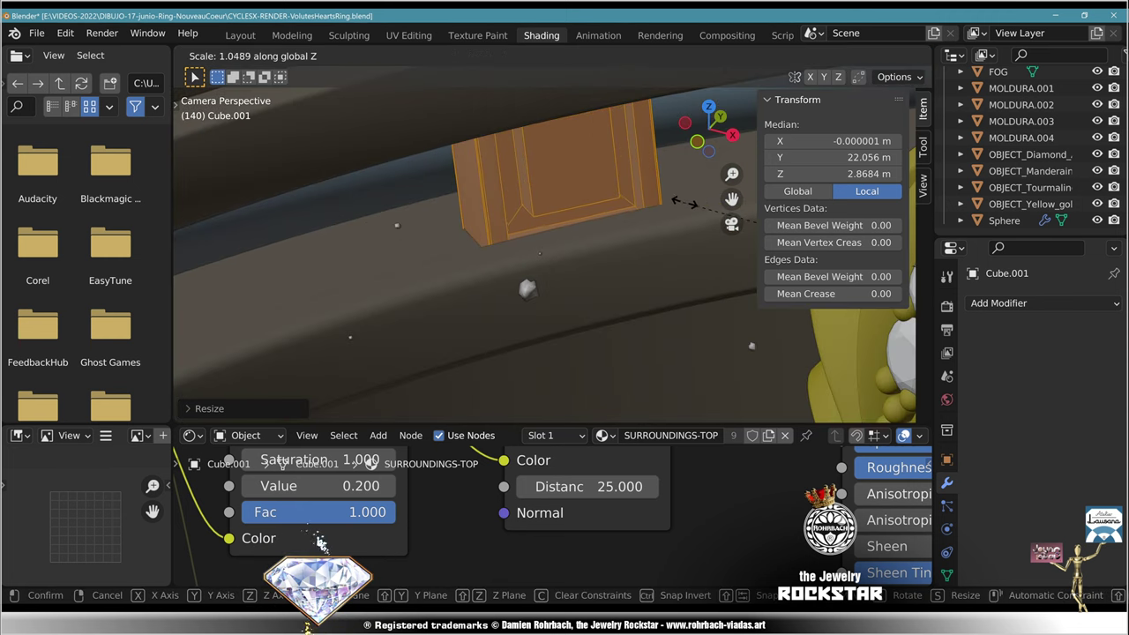
click(737, 219)
scroll(737, 218, down, 3)
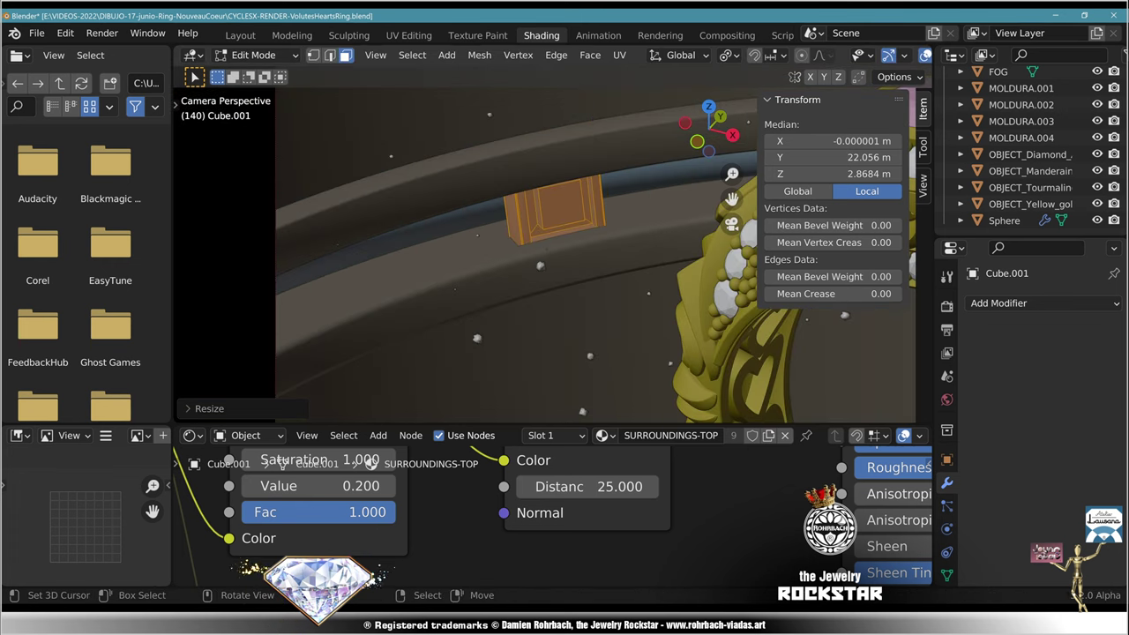
scroll(737, 229, down, 7)
shift+middle_drag(737, 231, 554, 236)
scroll(554, 237, up, 3)
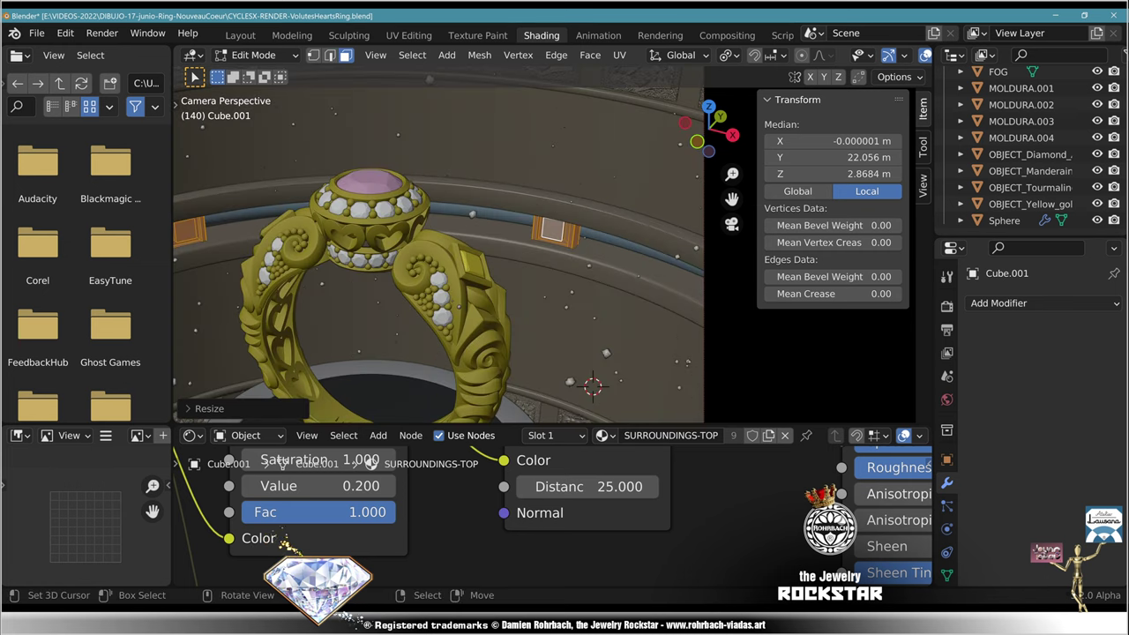
scroll(530, 247, down, 3)
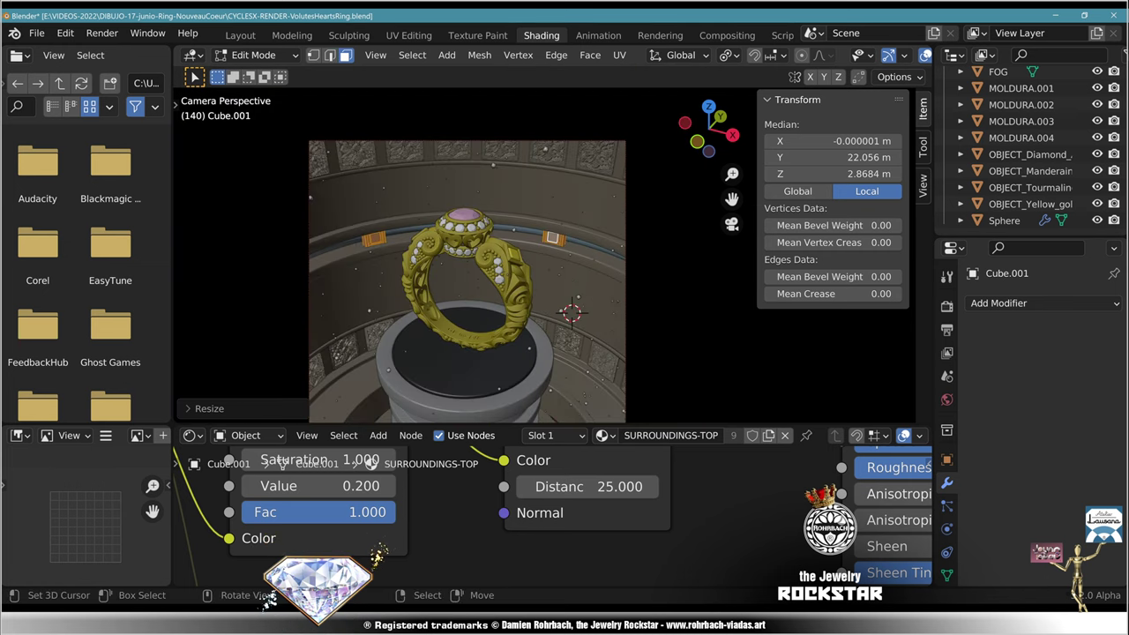
key(Tab)
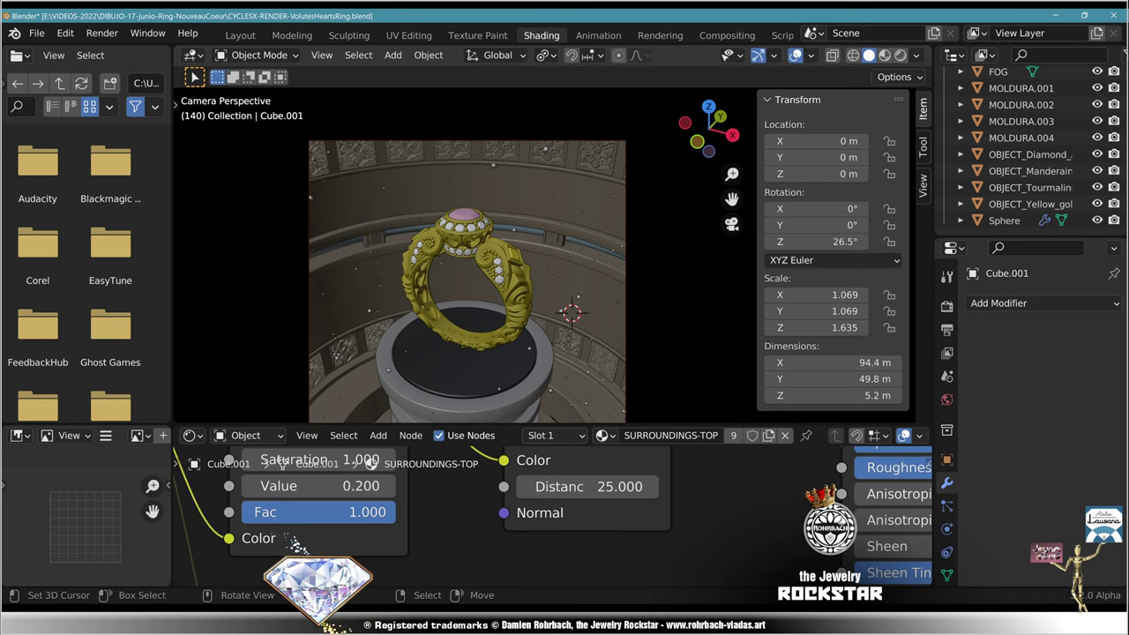
Step: Check the shortened blocks from around the scene and in the camera view with rendered shading
middle_drag(529, 264, 724, 150)
middle_drag(582, 344, 635, 366)
key(KP_0)
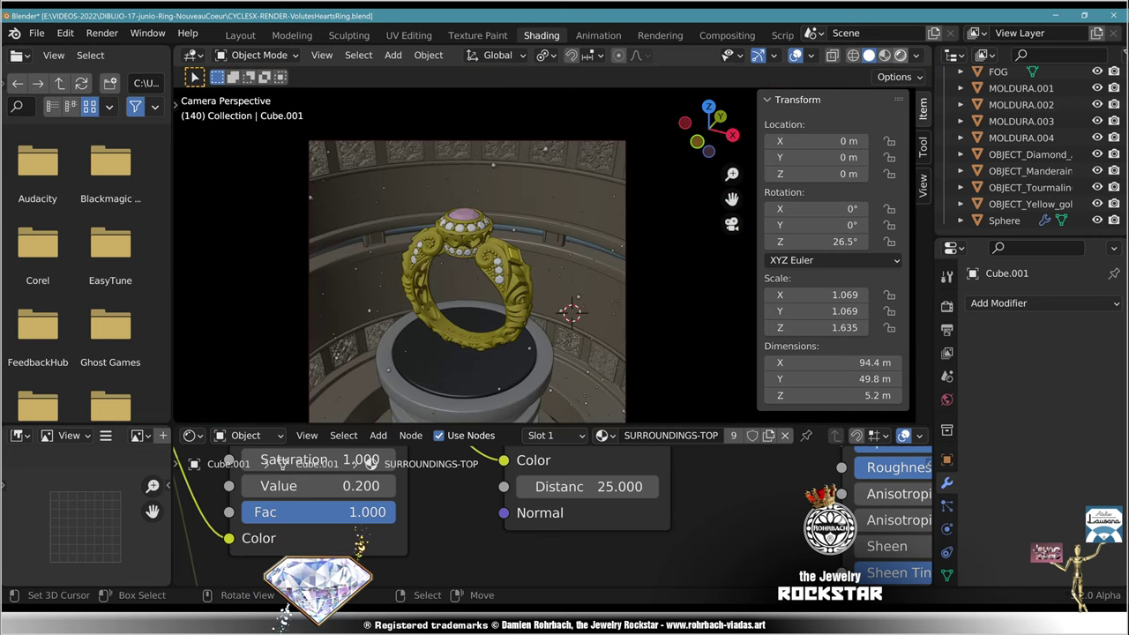
click(900, 55)
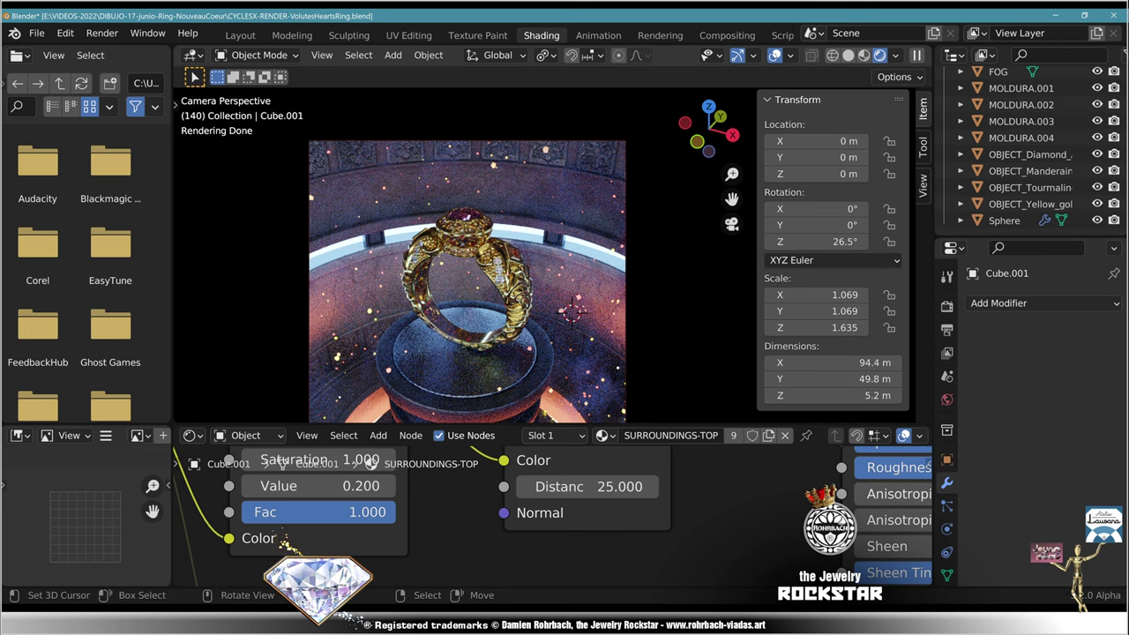
Step: Duplicate the thin wall molding Circle.005 and lower the copy along global Z to about -10.4 m, just above the light ring
right_click(467, 163)
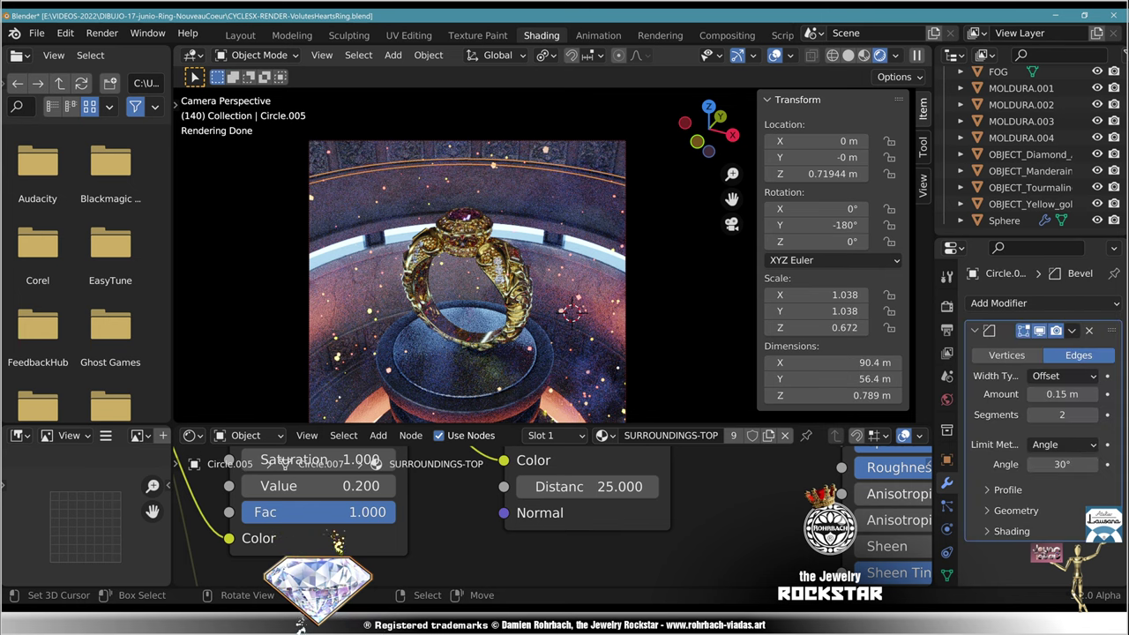
key(shift+d)
key(z)
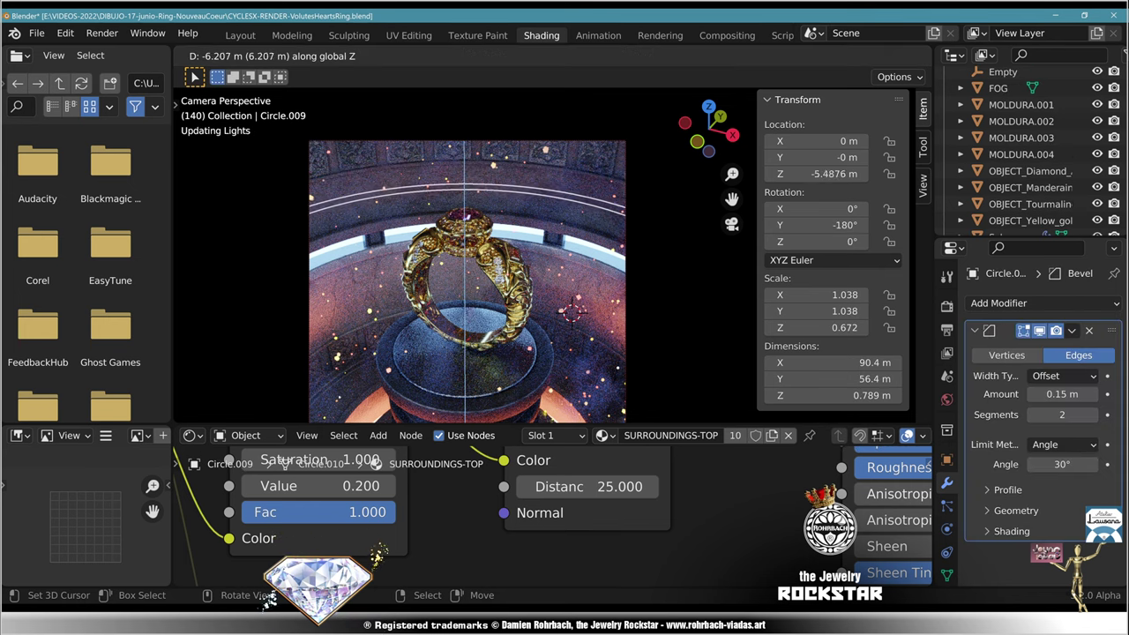
key(Return)
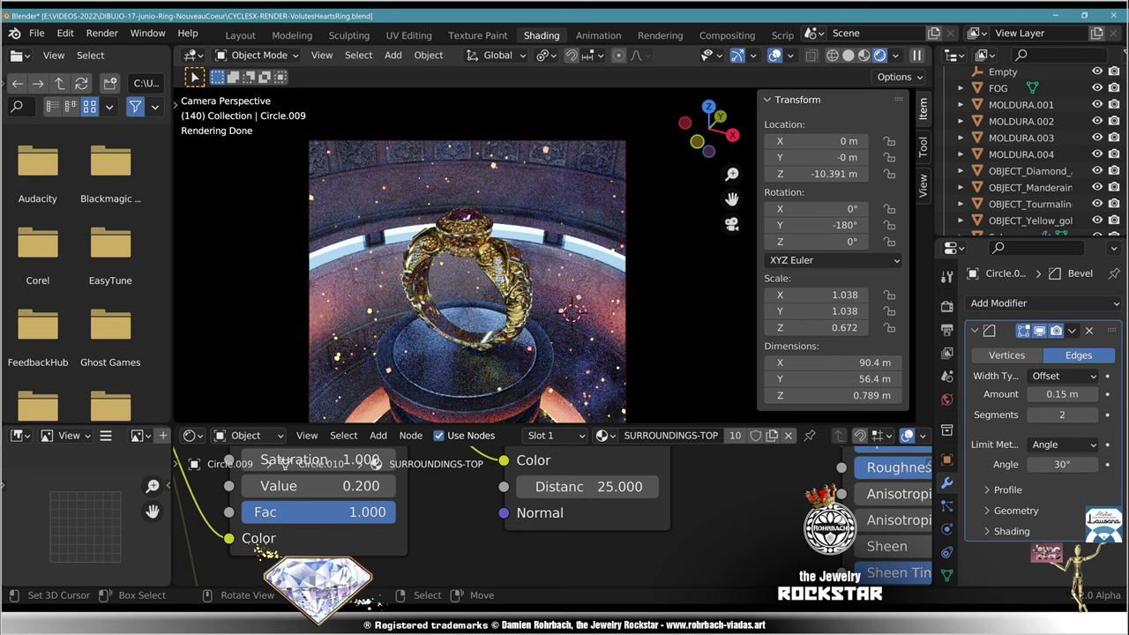
right_click(556, 207)
key(ctrl+z)
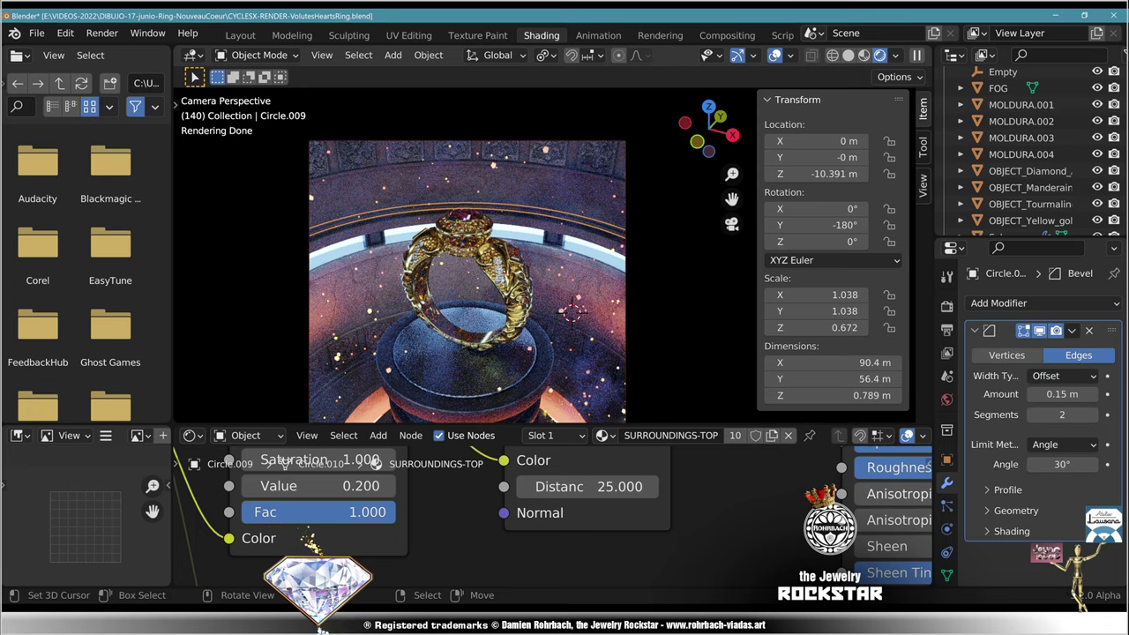
Step: Examine the lowered molding copy, the light ring blocks and the adjoining wall edge up close in the rendered camera view
scroll(557, 205, up, 11)
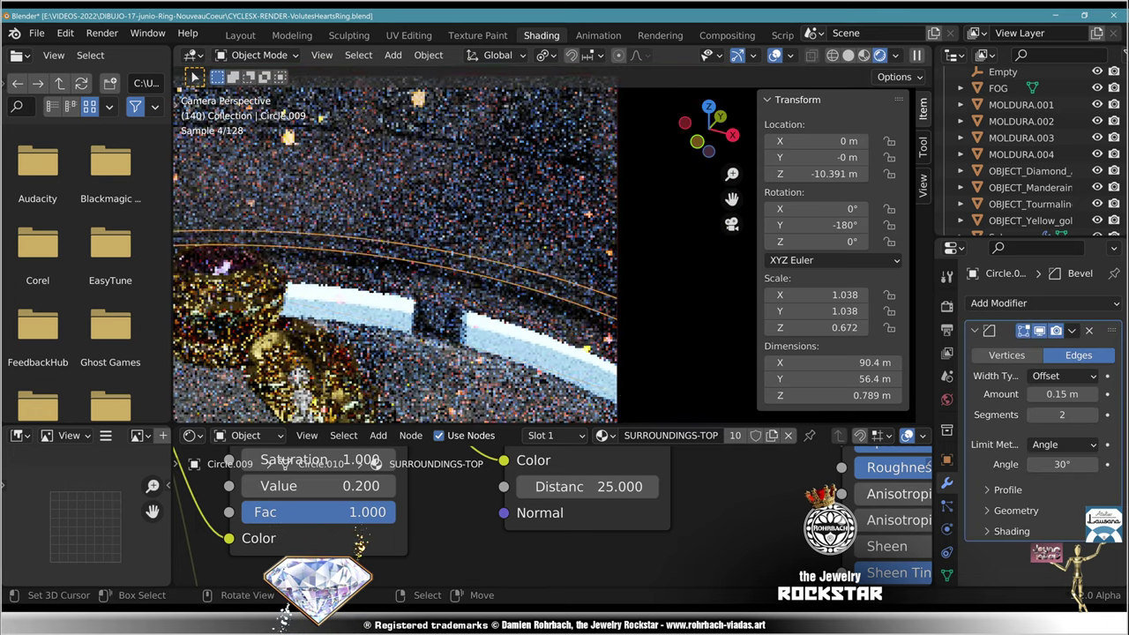
scroll(468, 265, up, 8)
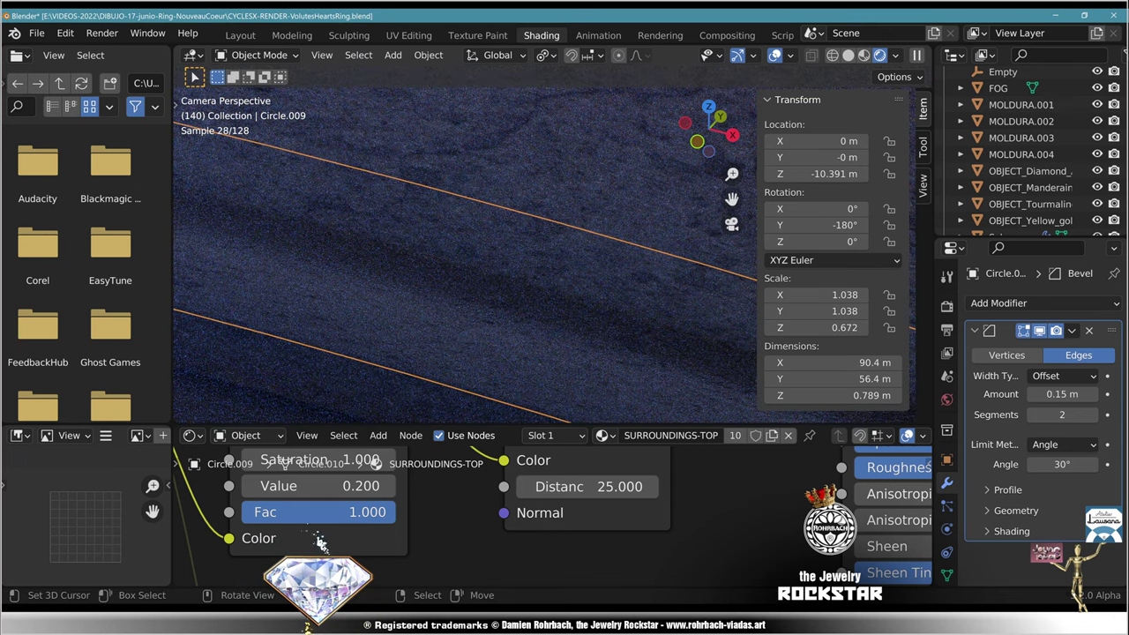
scroll(468, 256, down, 6)
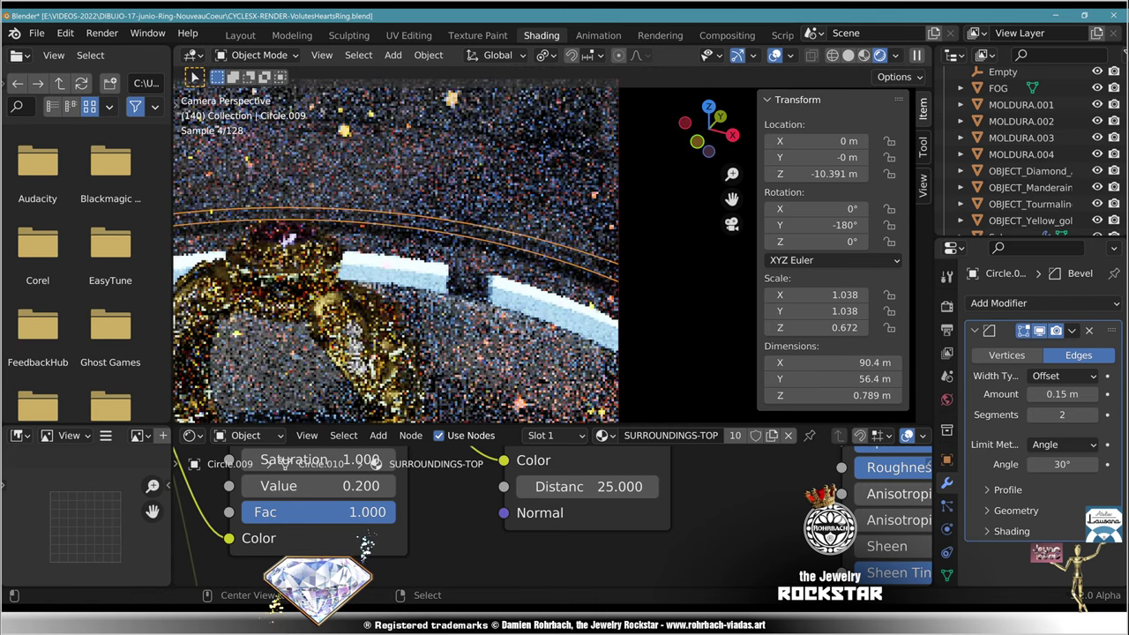
scroll(468, 256, down, 3)
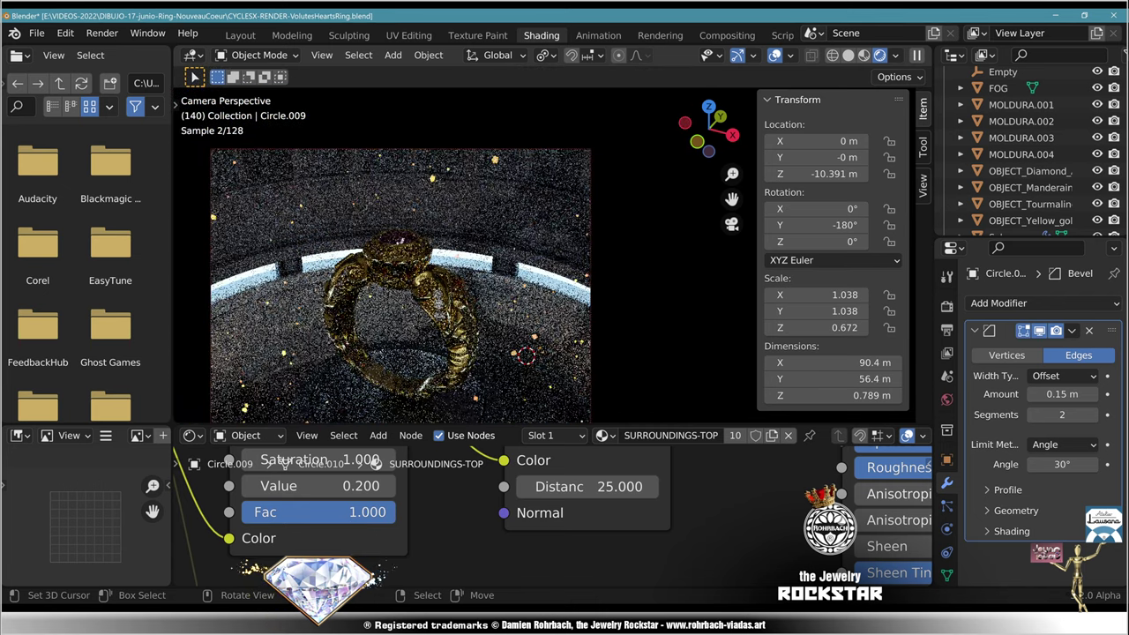
scroll(468, 265, up, 3)
right_click(455, 283)
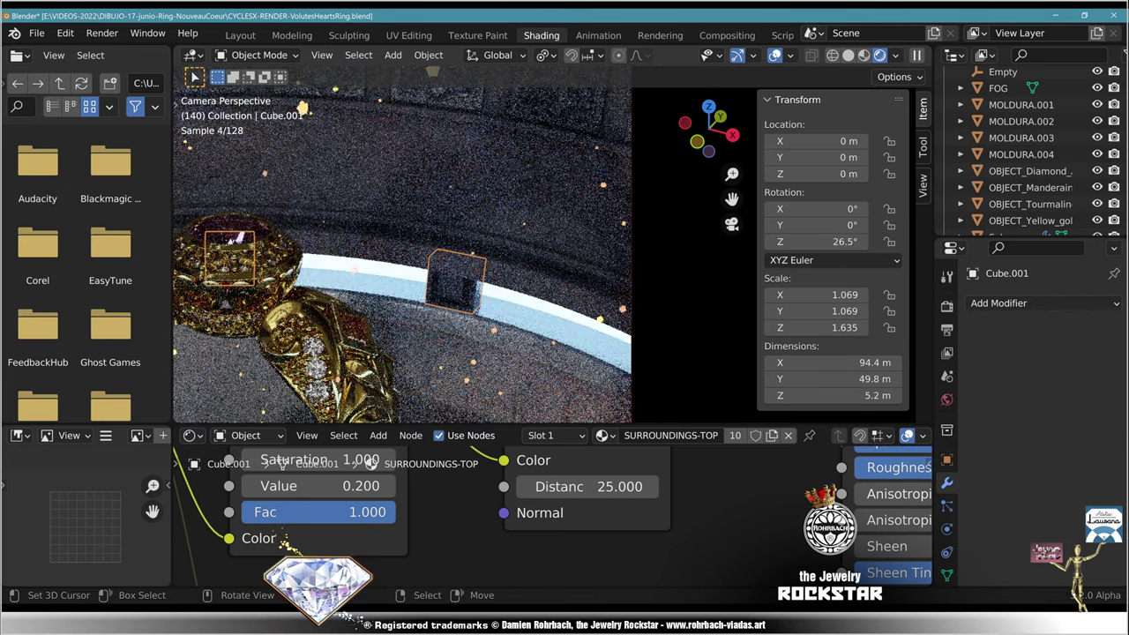
key(KP_Decimal)
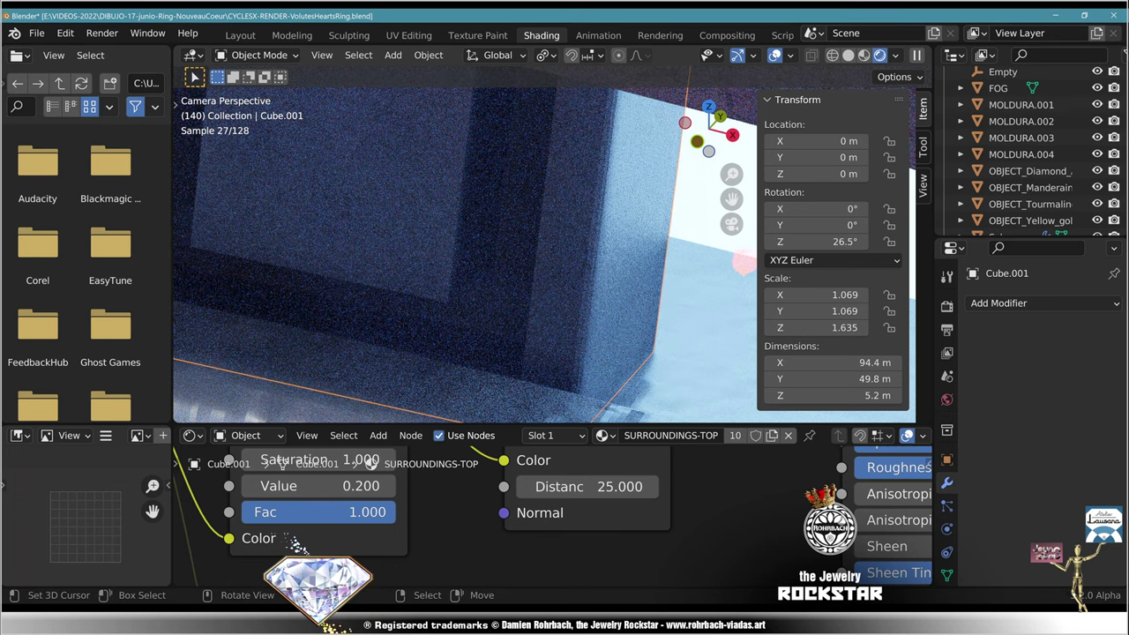
scroll(545, 244, down, 5)
shift+middle_drag(545, 244, 626, 168)
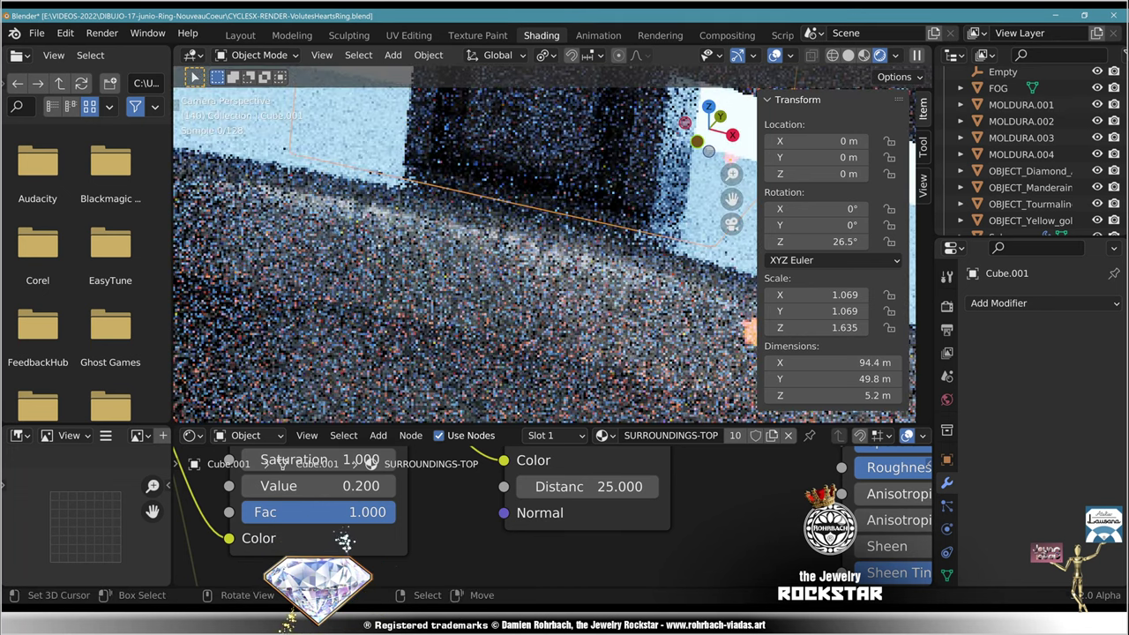
Step: Examine the lower edge of the light ring block against the molding up close, and the whole ring scene, in the rendered camera view
scroll(626, 168, up, 4)
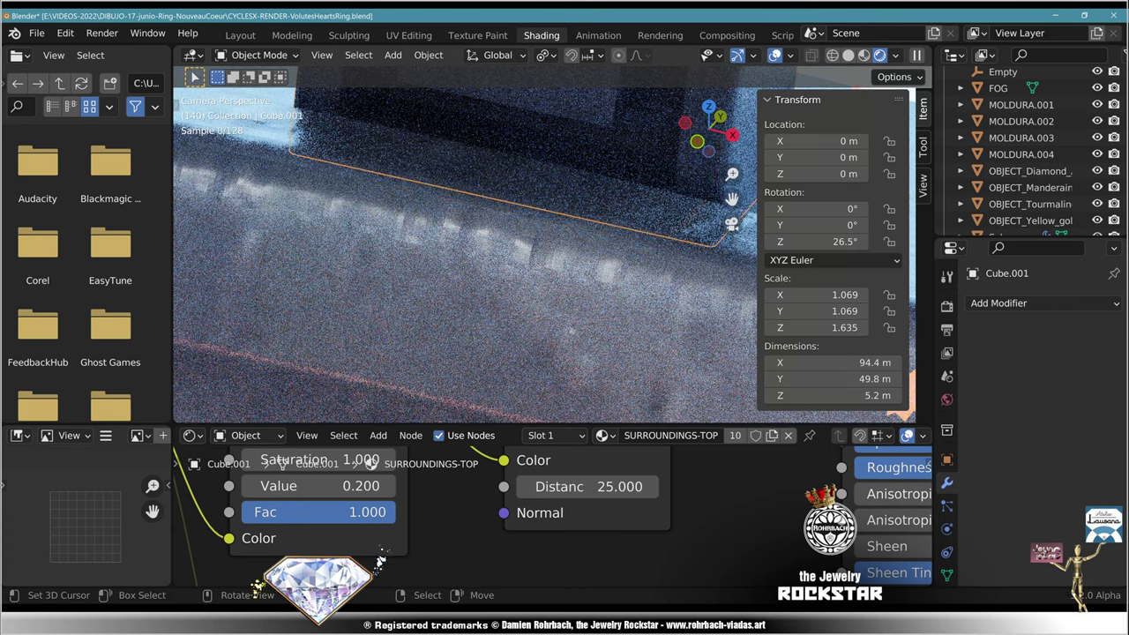
scroll(553, 244, down, 4)
shift+middle_drag(545, 245, 469, 279)
scroll(469, 279, up, 4)
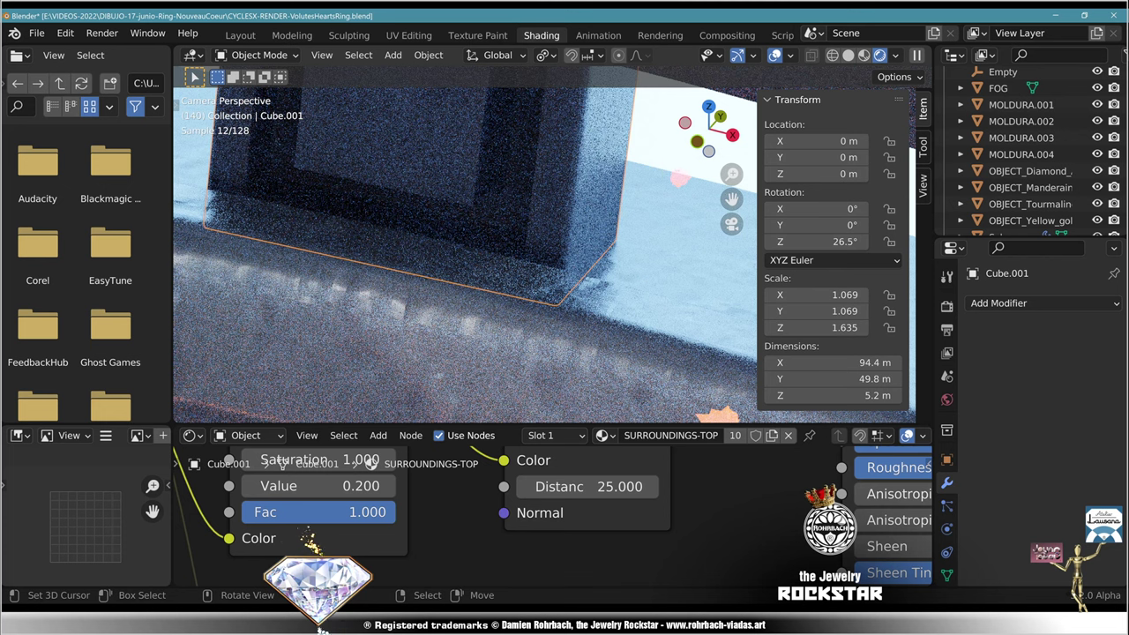
key(Tab)
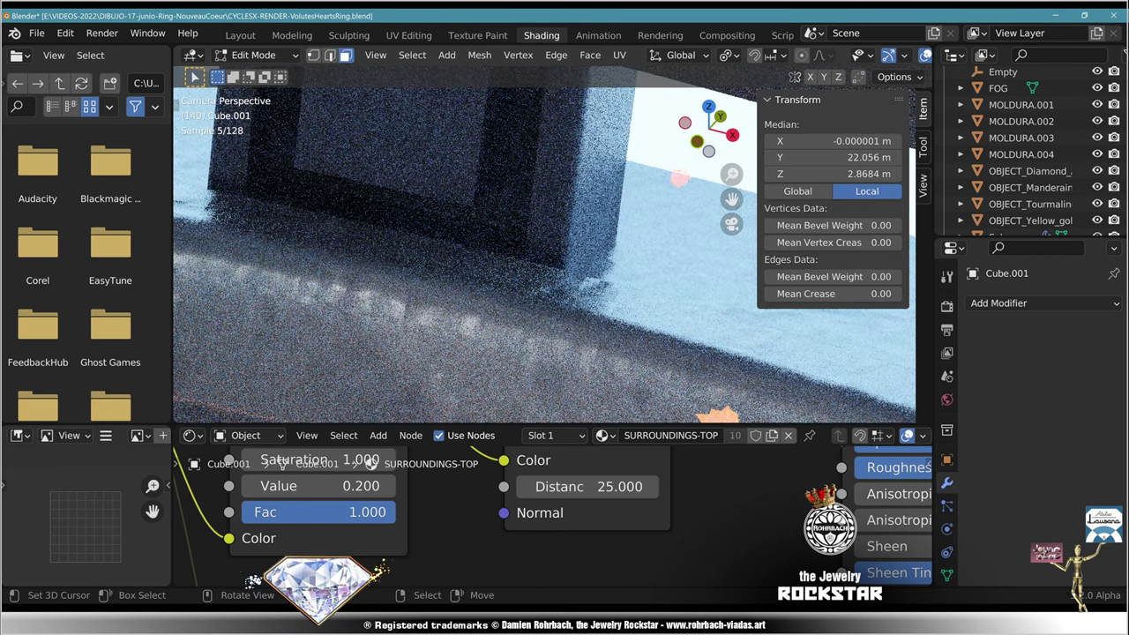
scroll(565, 55, down, 5)
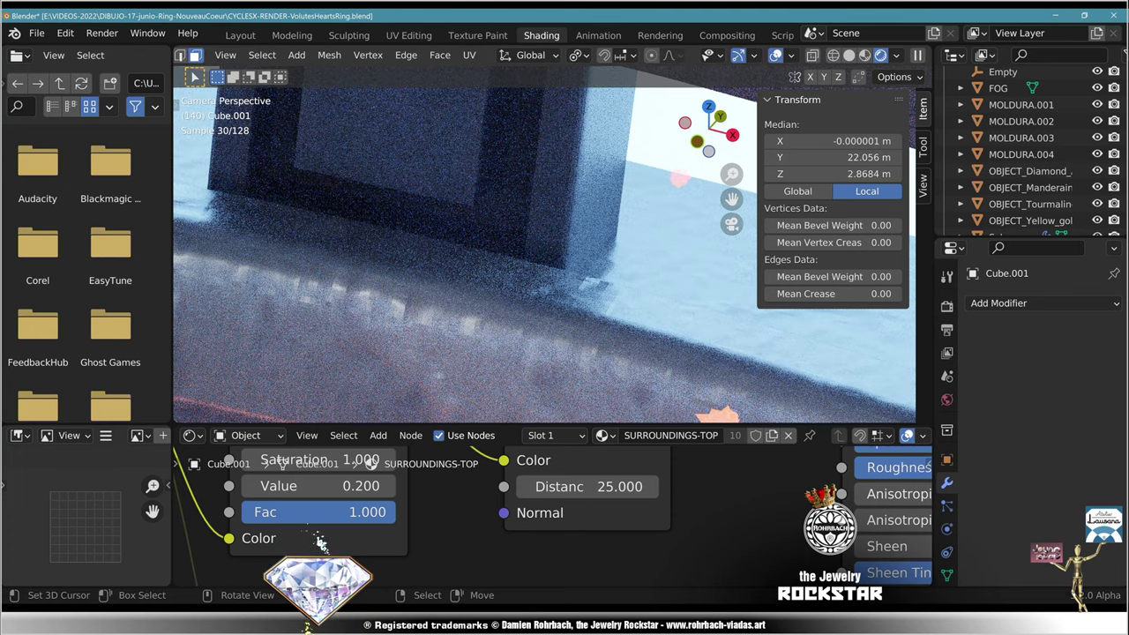
key(Tab)
key(Tab)
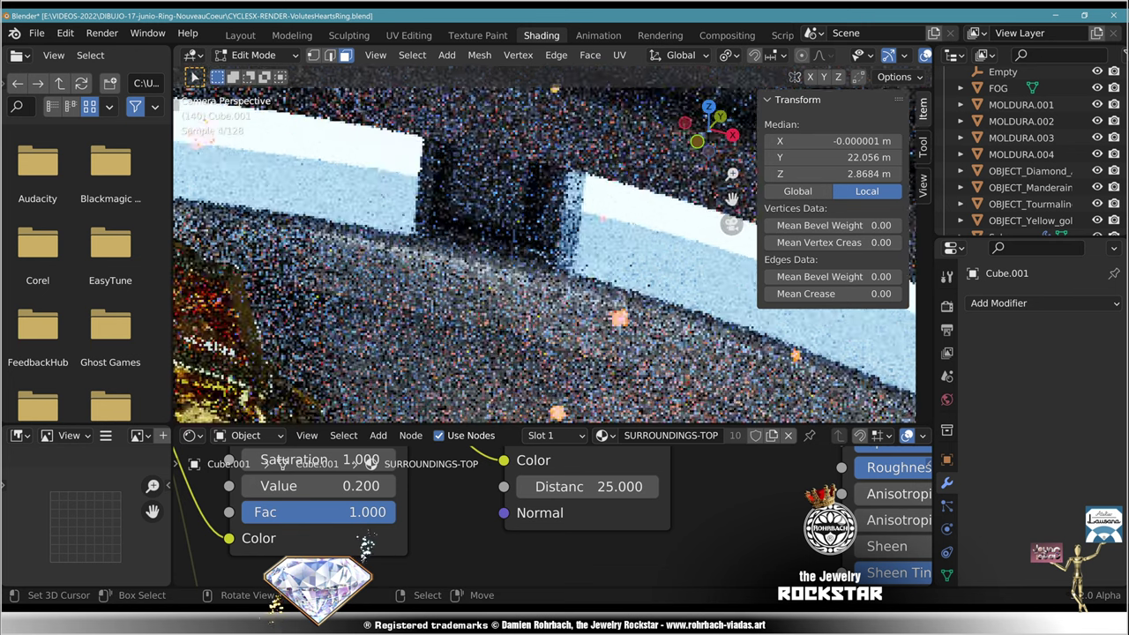
scroll(545, 247, down, 10)
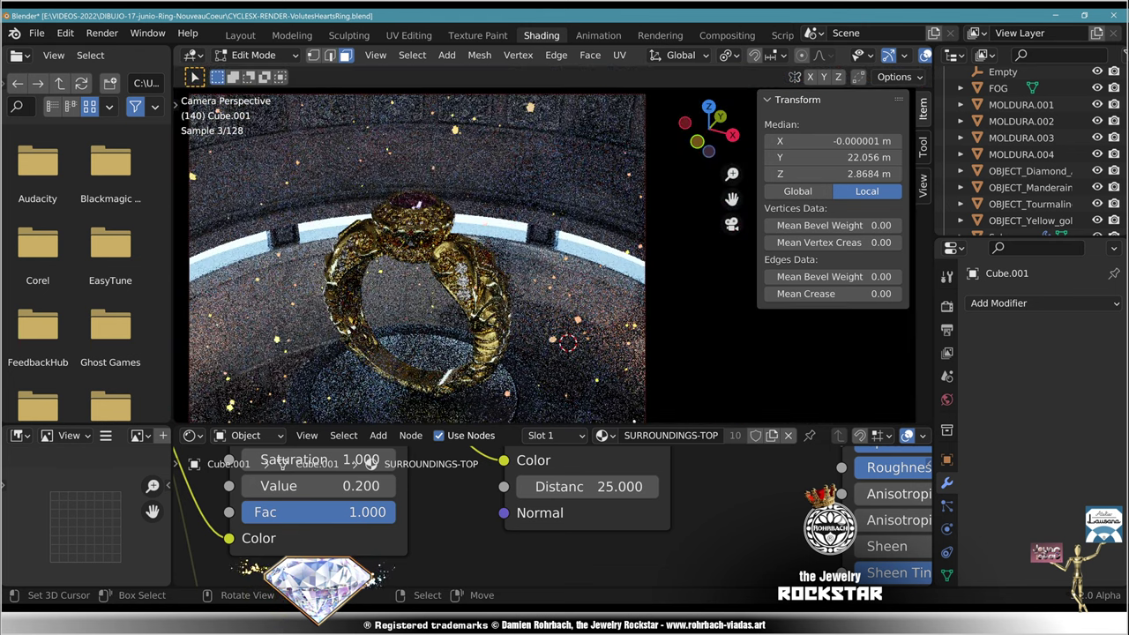
scroll(777, 56, down, 6)
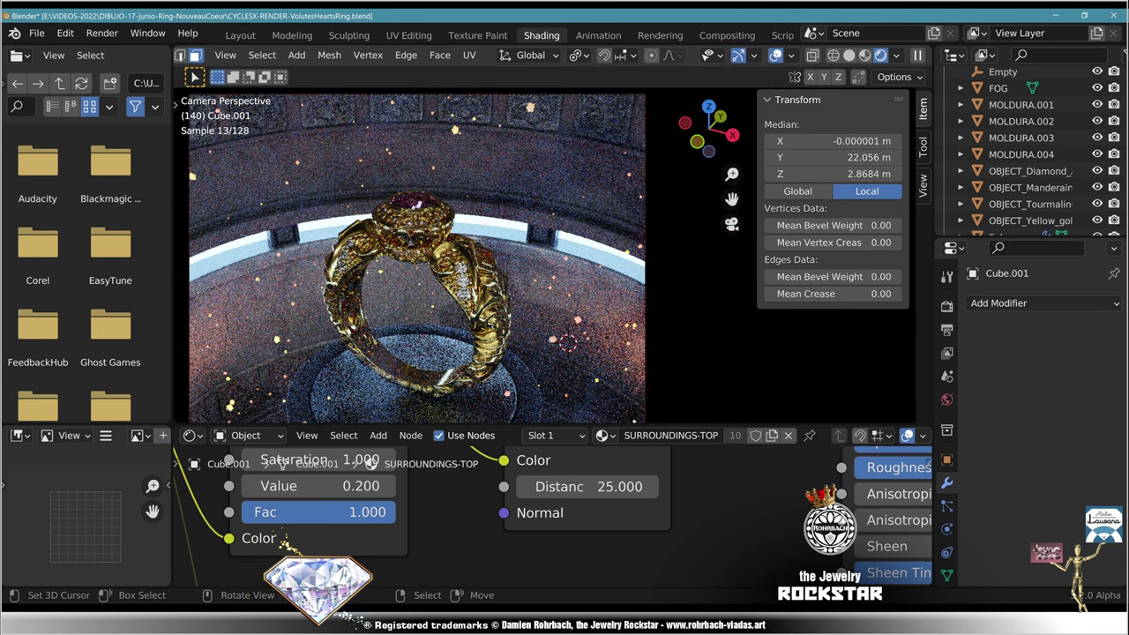
Step: Switch the viewport to solid shading and slightly rescale the light ring blocks' geometry along global Z
click(849, 56)
scroll(552, 245, up, 4)
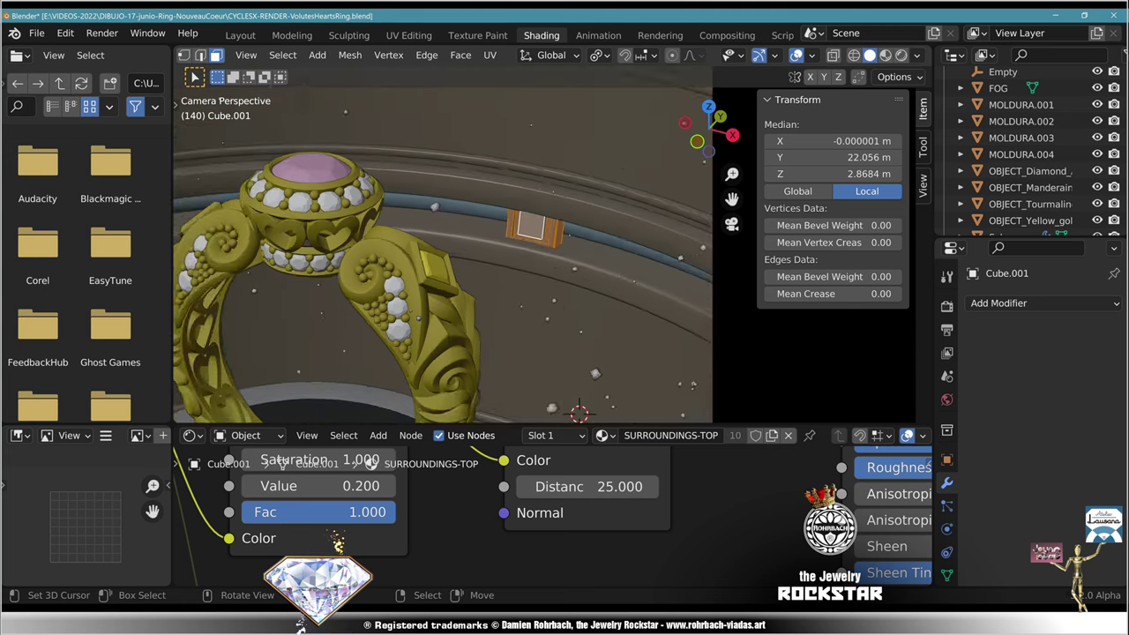
scroll(547, 239, up, 6)
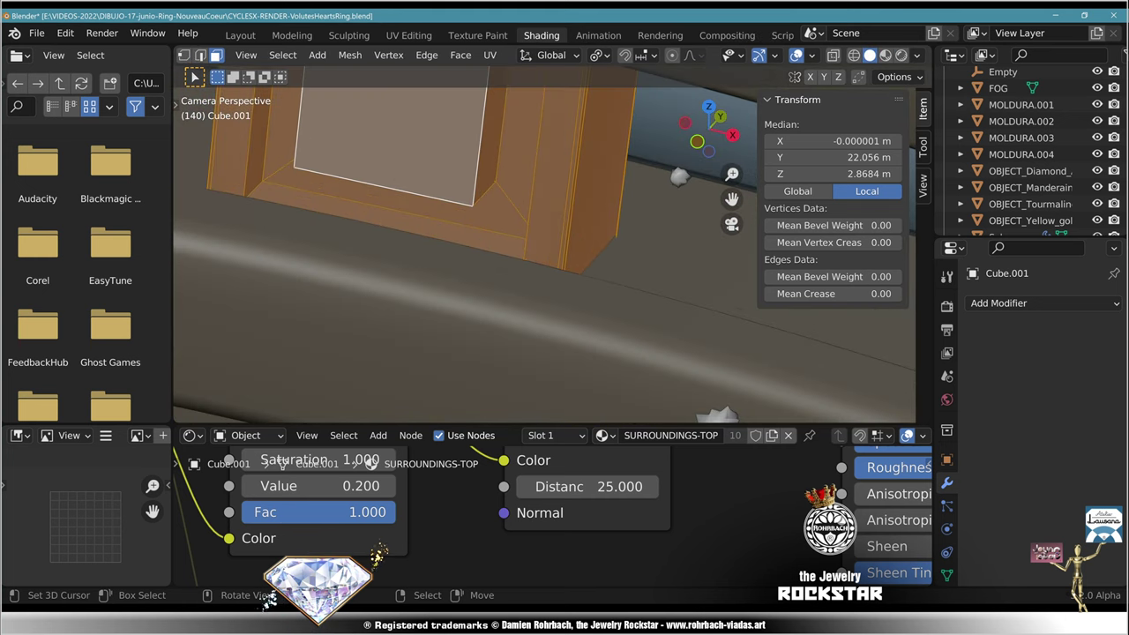
key(s)
key(z)
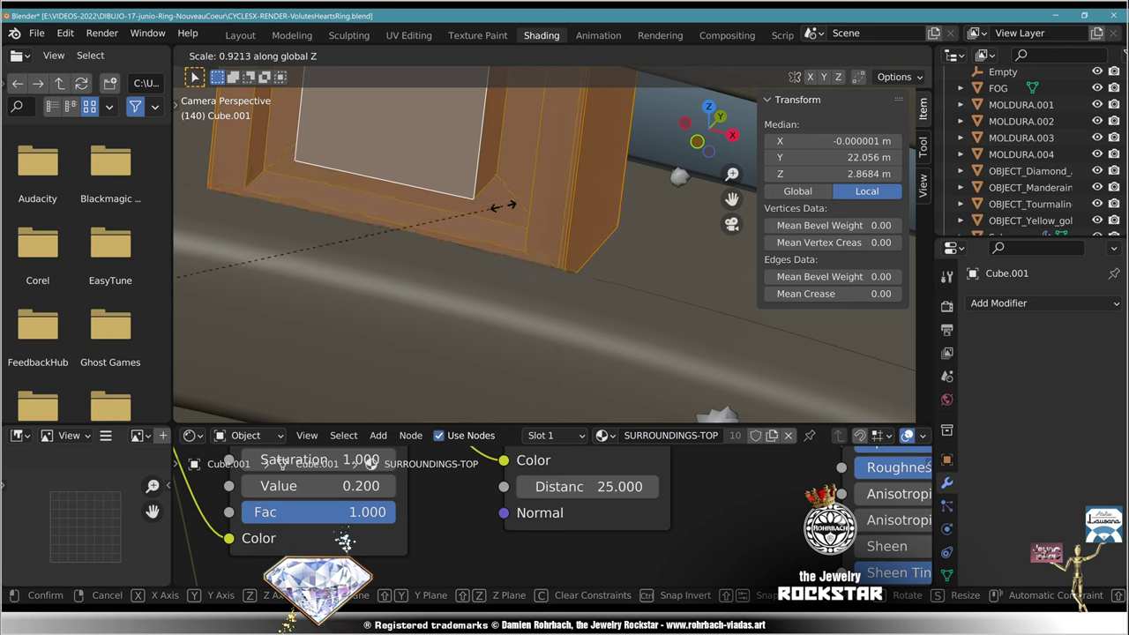
click(628, 214)
scroll(628, 214, down, 6)
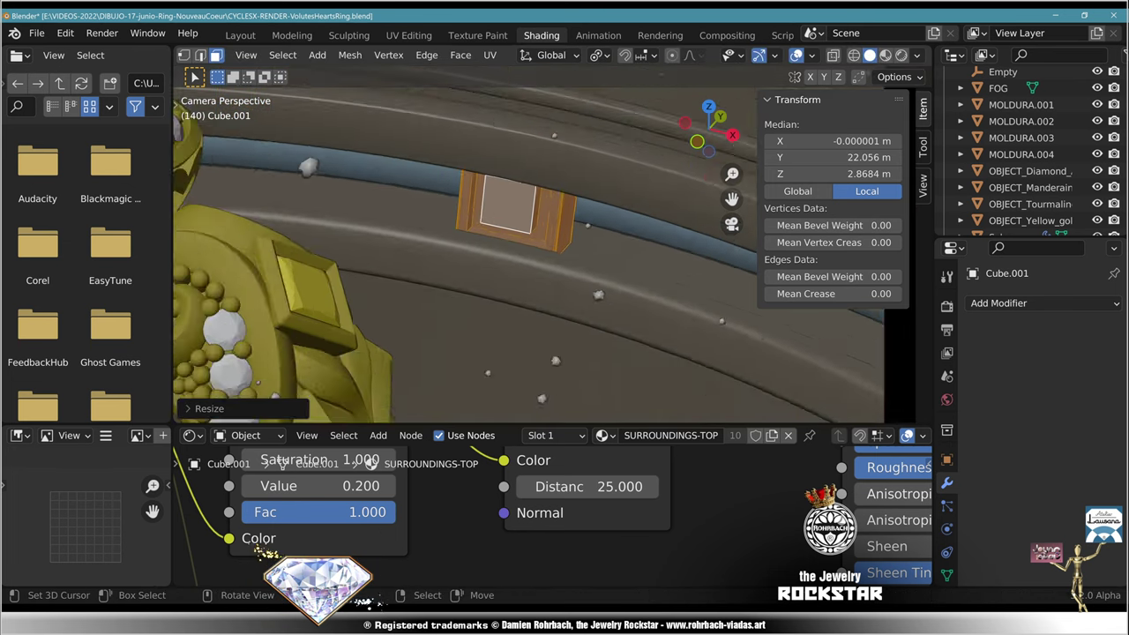
Step: Shorten the blocks' geometry along global Z and lower it to a local median Z of about 2.17 m
scroll(628, 215, up, 5)
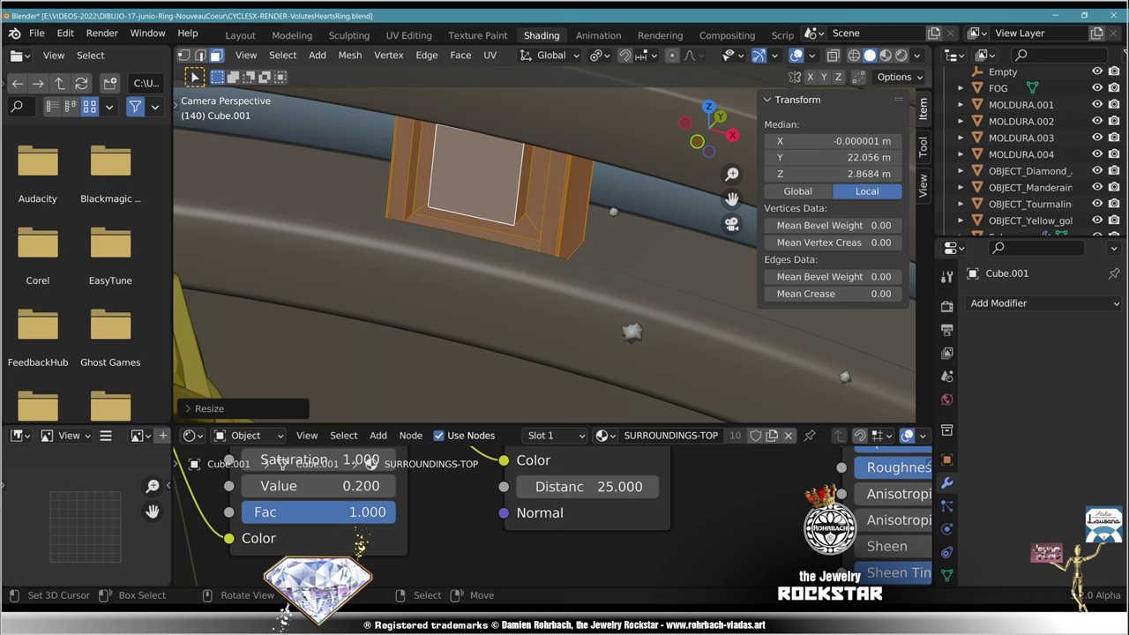
key(s)
key(z)
right_click(526, 205)
key(s)
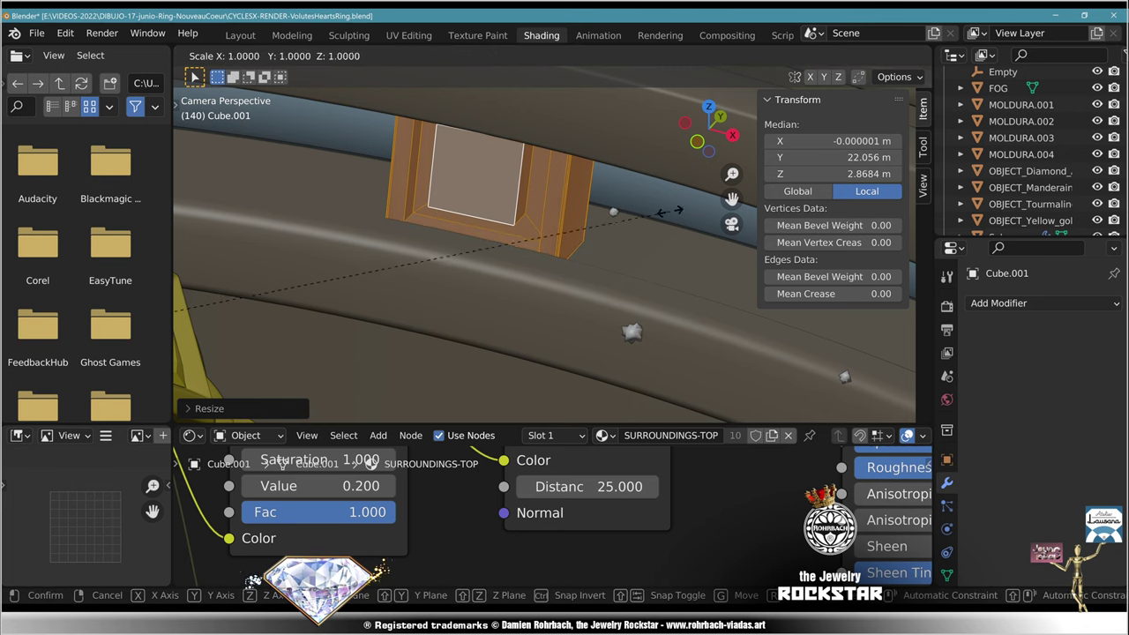
key(z)
key(Return)
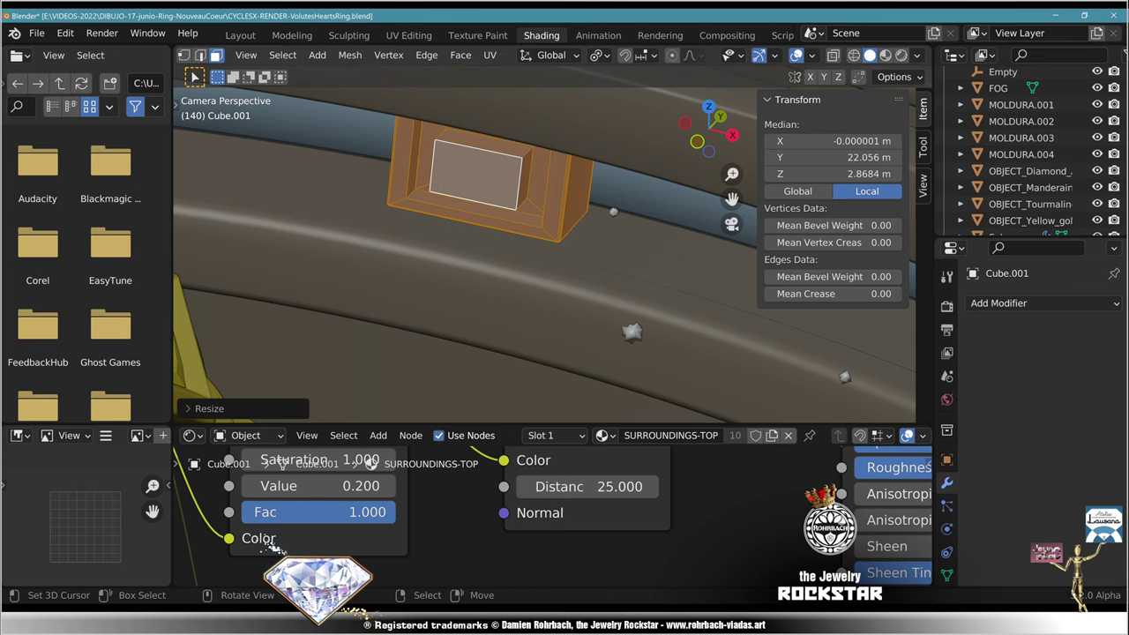
key(g)
key(z)
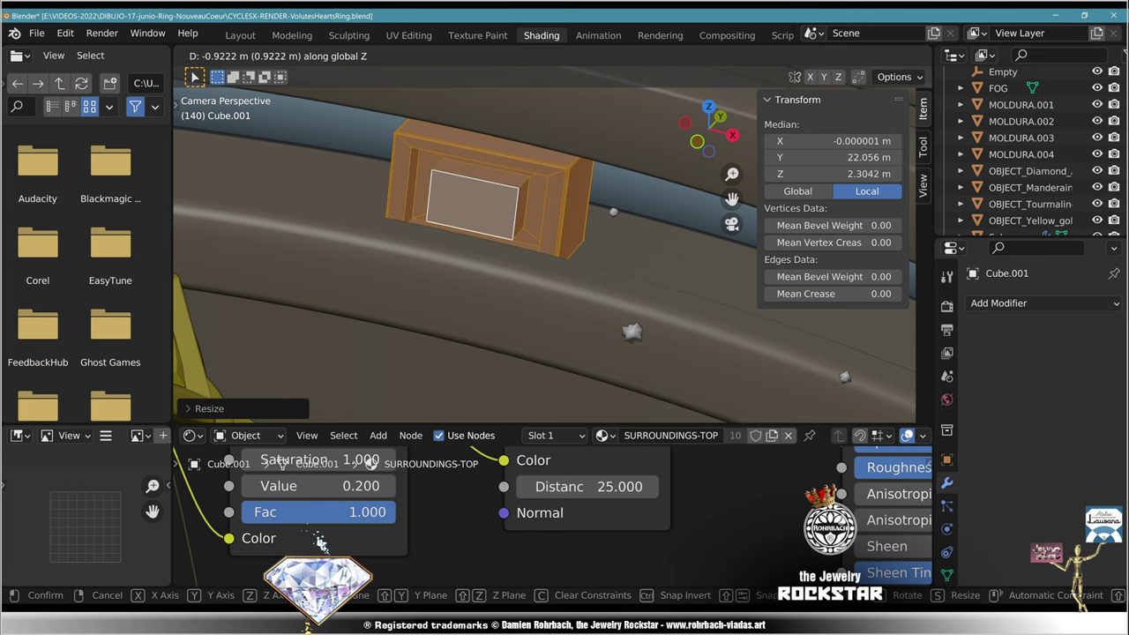
key(Return)
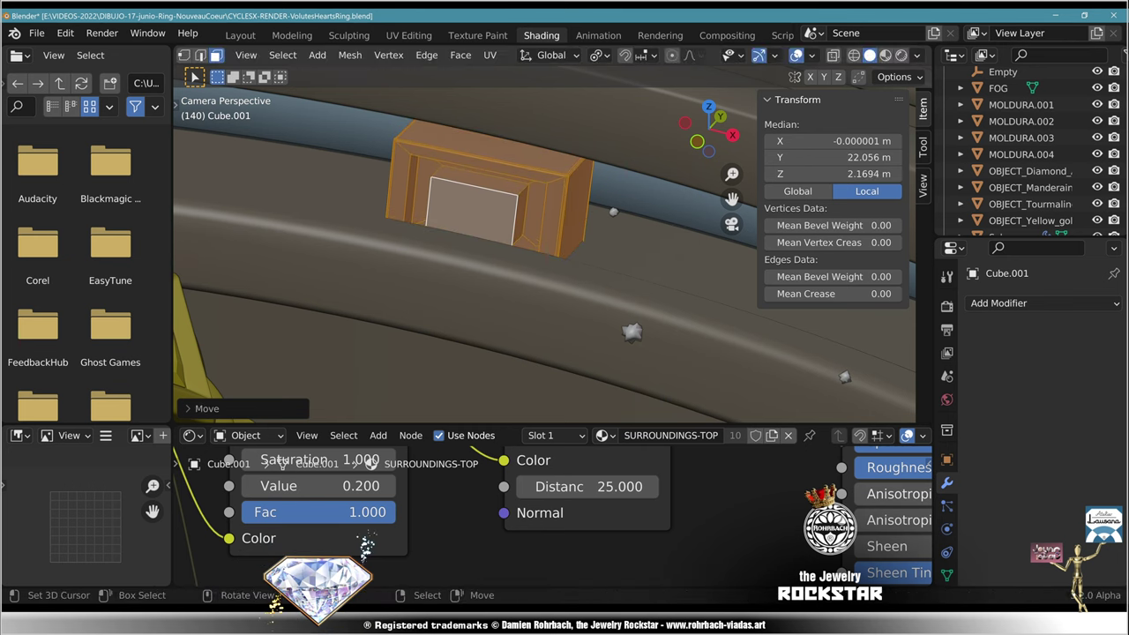
Step: Flatten the blocks to about 0.42 of their height along global Z and lower them to a local median Z of about 1.72 m
key(s)
key(z)
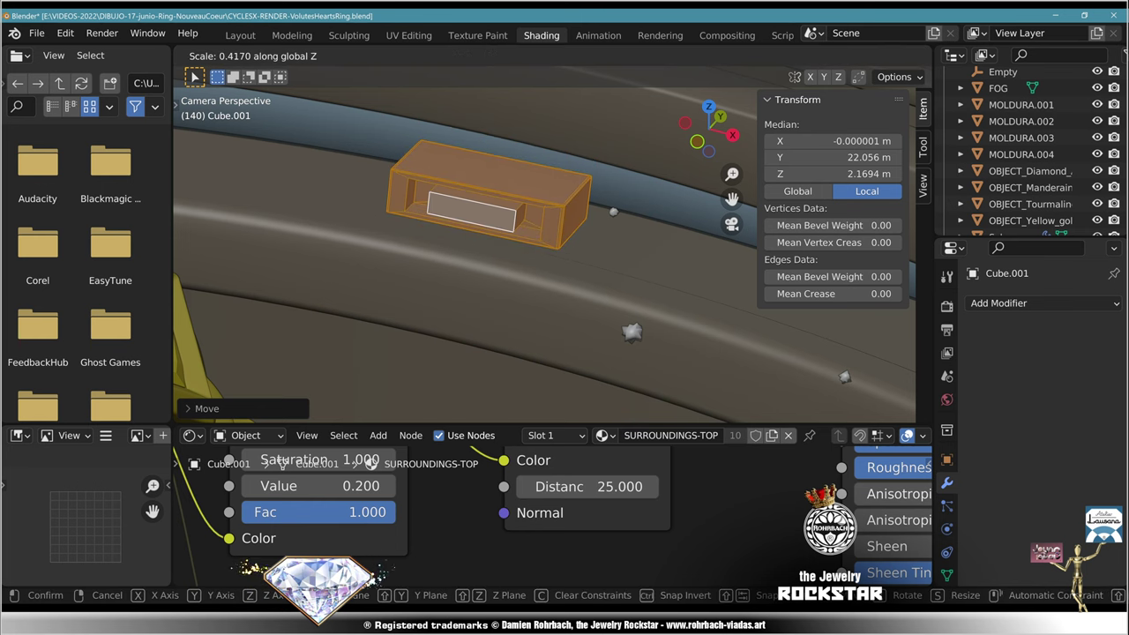
key(Return)
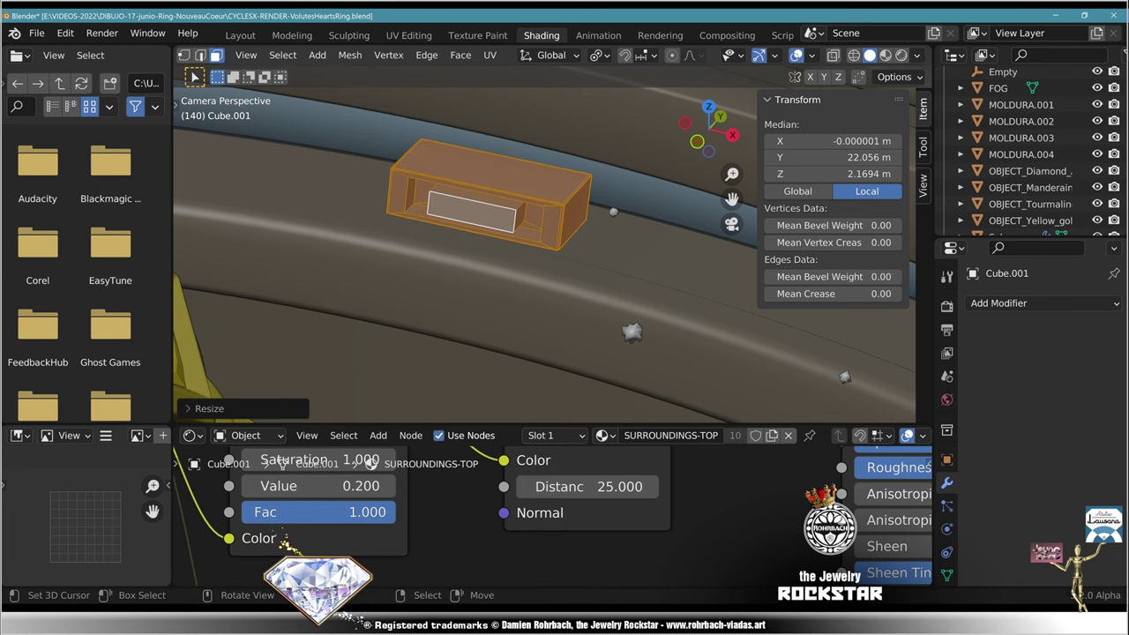
key(g)
key(z)
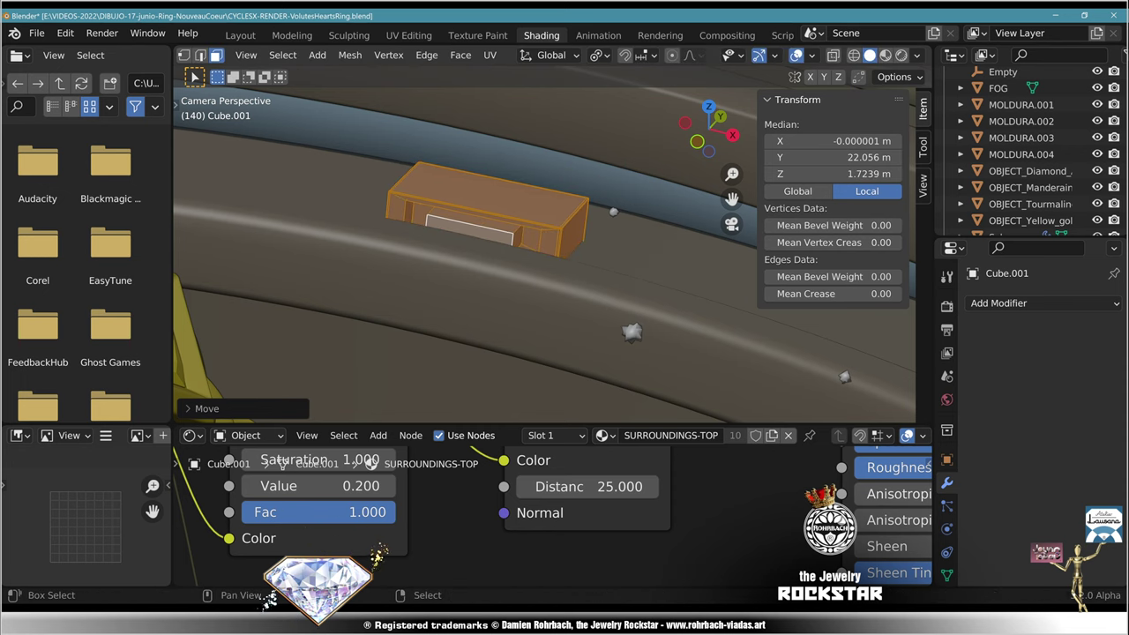
key(Return)
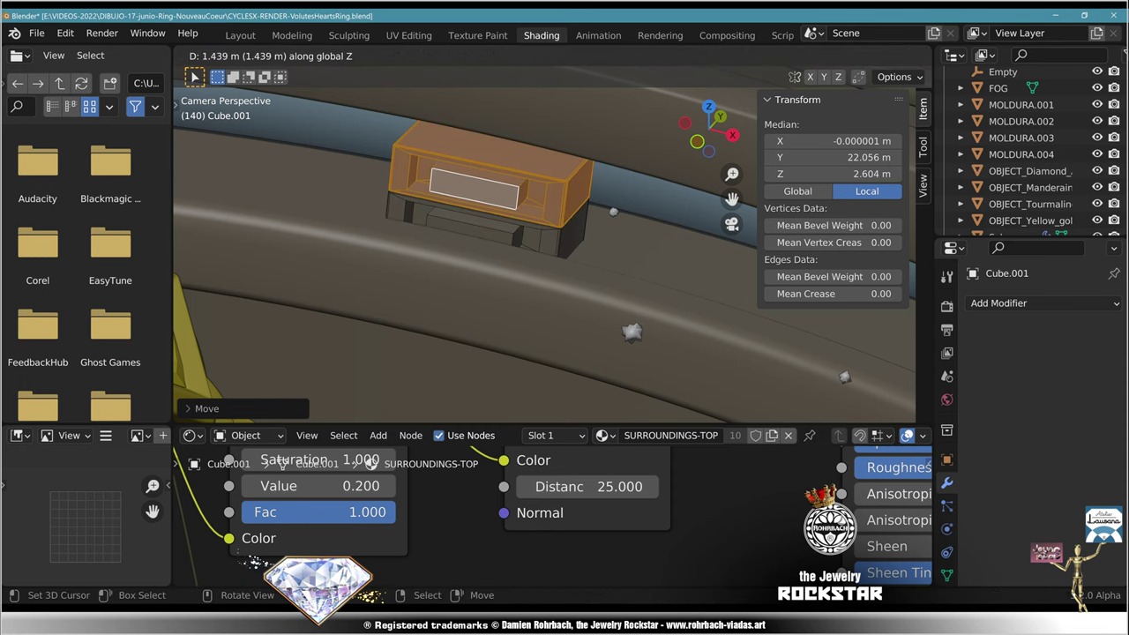
Step: Stack three duplicates of the flattened block geometry upward along global Z, each about 1.44 m above the one below
key(shift+d)
key(z)
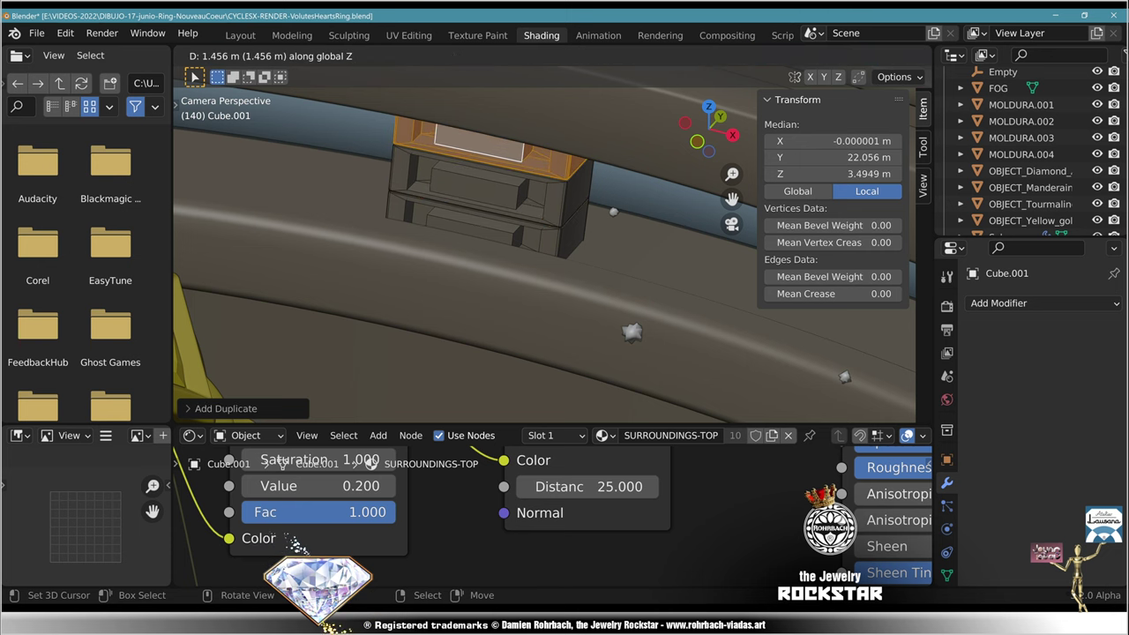
key(Return)
key(alt+z)
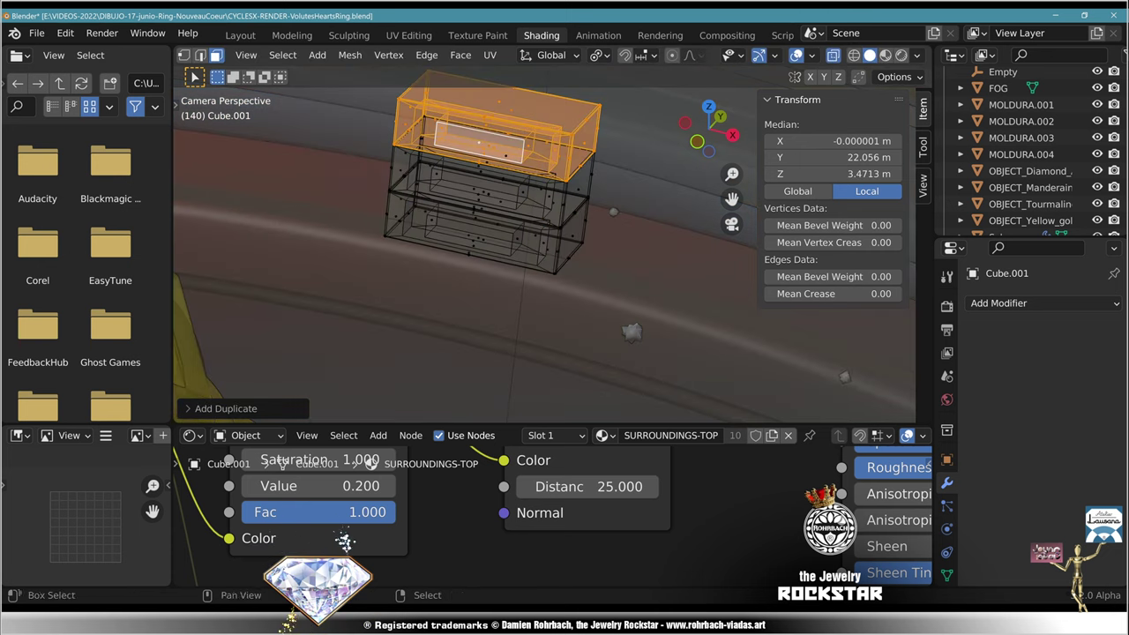
key(shift+d)
key(z)
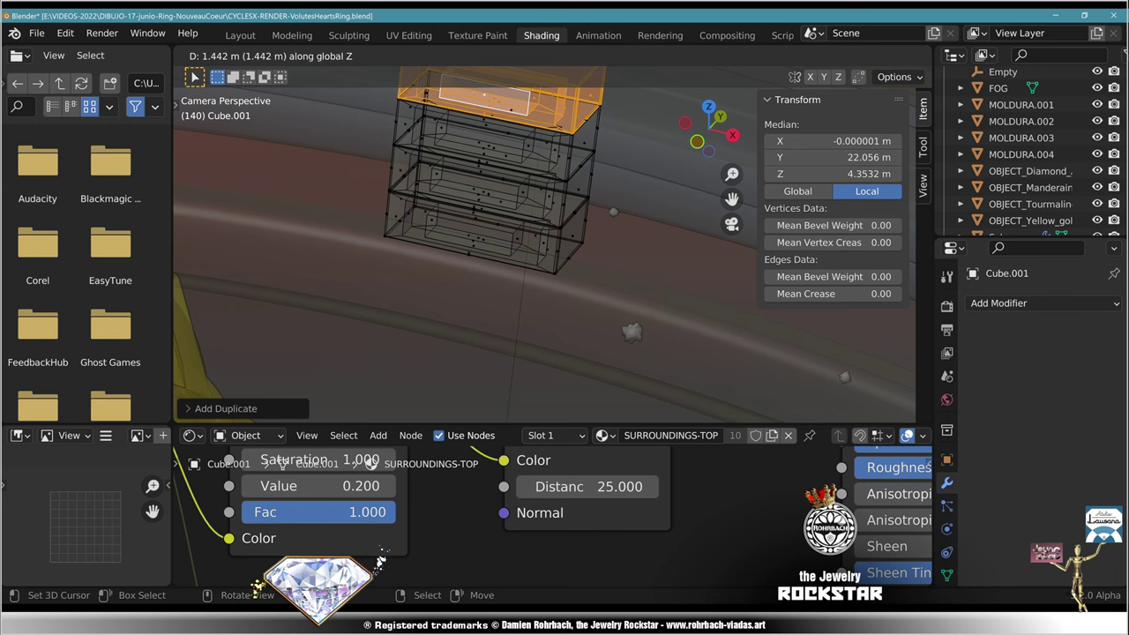
key(Return)
key(alt+z)
Step: Deselect the stacked blocks, return to Object Mode and save the file
scroll(552, 245, down, 4)
key(alt+a)
scroll(556, 231, down, 5)
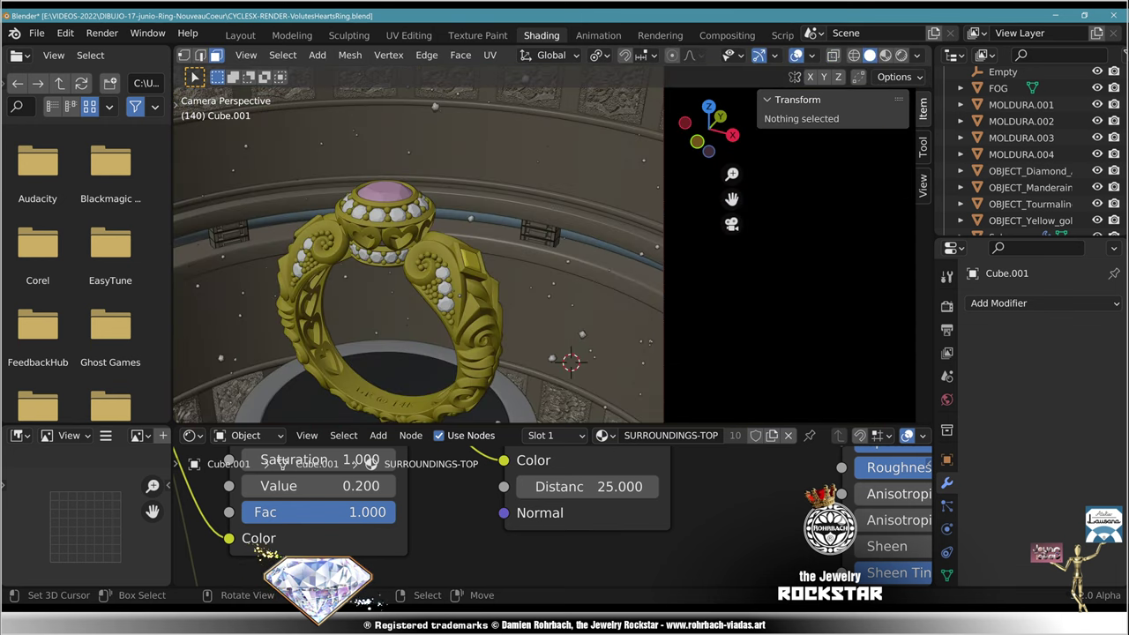
shift+middle_drag(556, 231, 707, 240)
key(Tab)
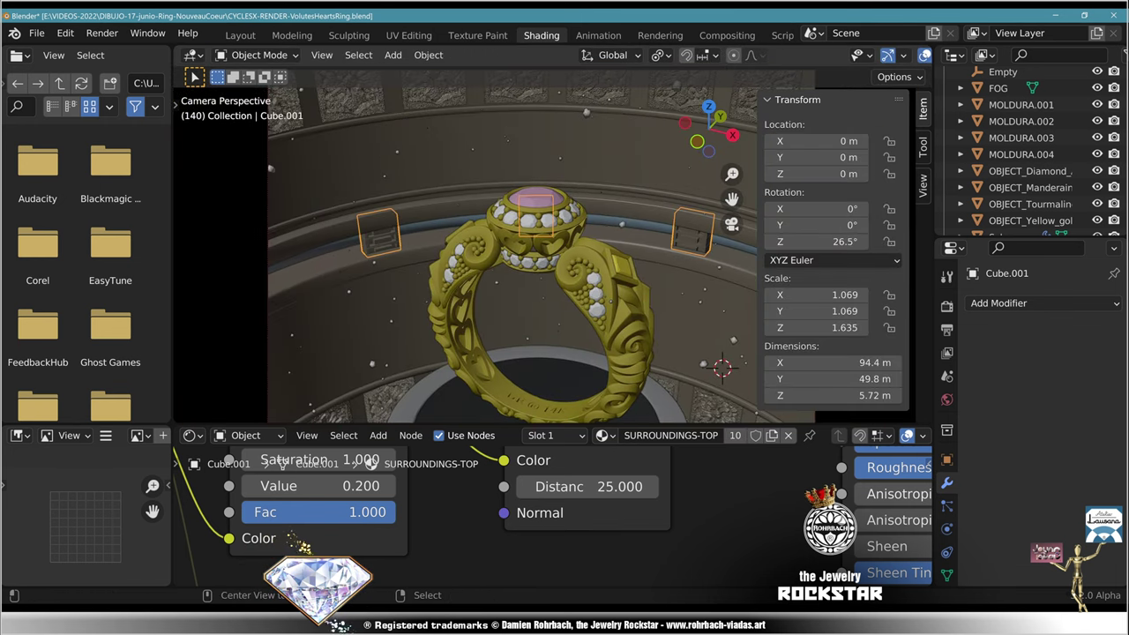
key(alt+a)
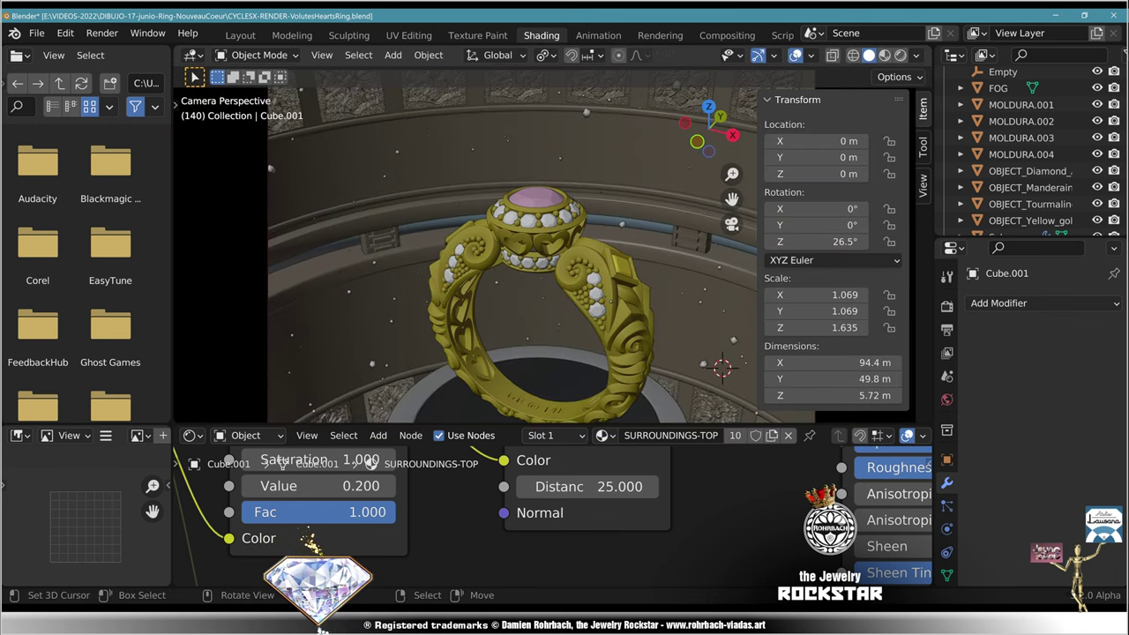
shift+middle_drag(564, 256, 516, 233)
key(ctrl+s)
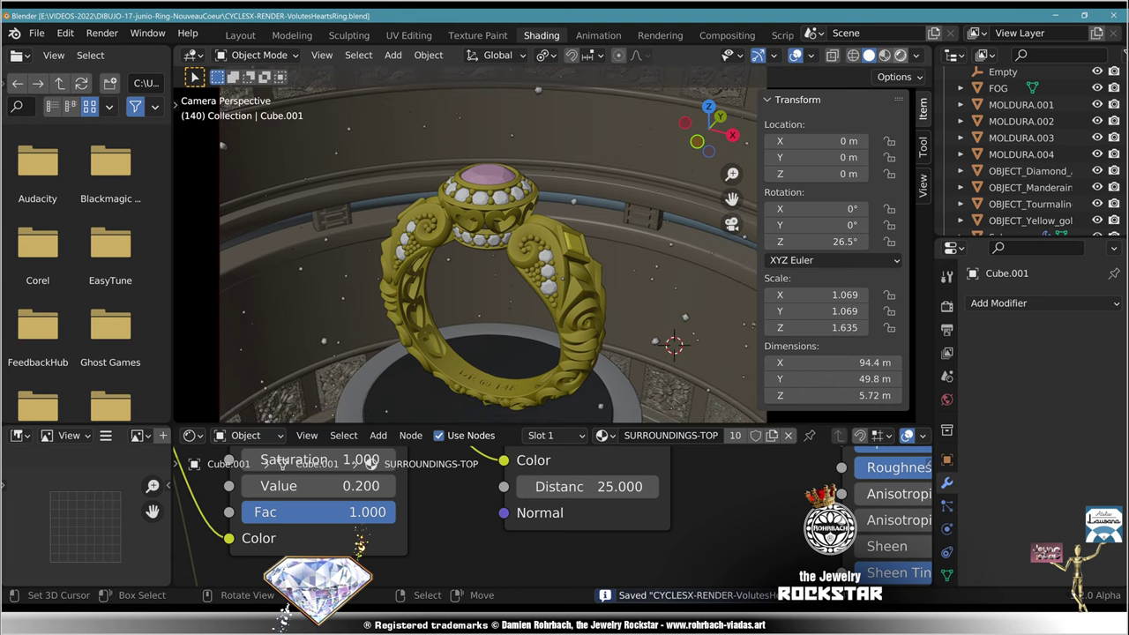
Step: Check the stacked blocks behind the ring in the camera view with rendered shading
key(shift+z)
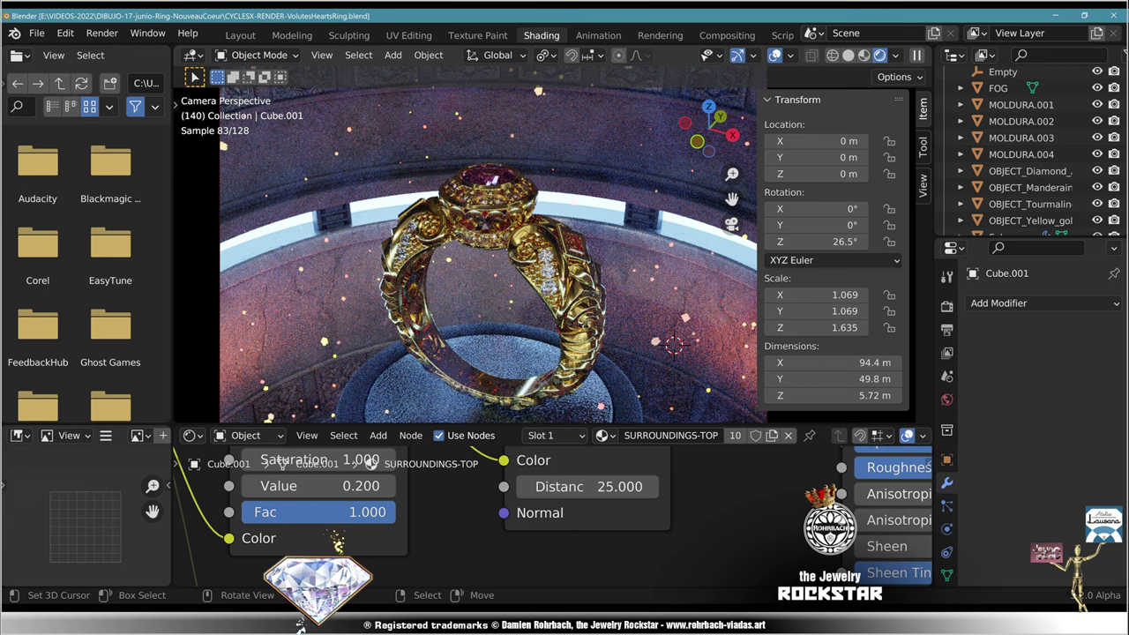
scroll(494, 256, down, 2)
shift+middle_drag(494, 265, 502, 226)
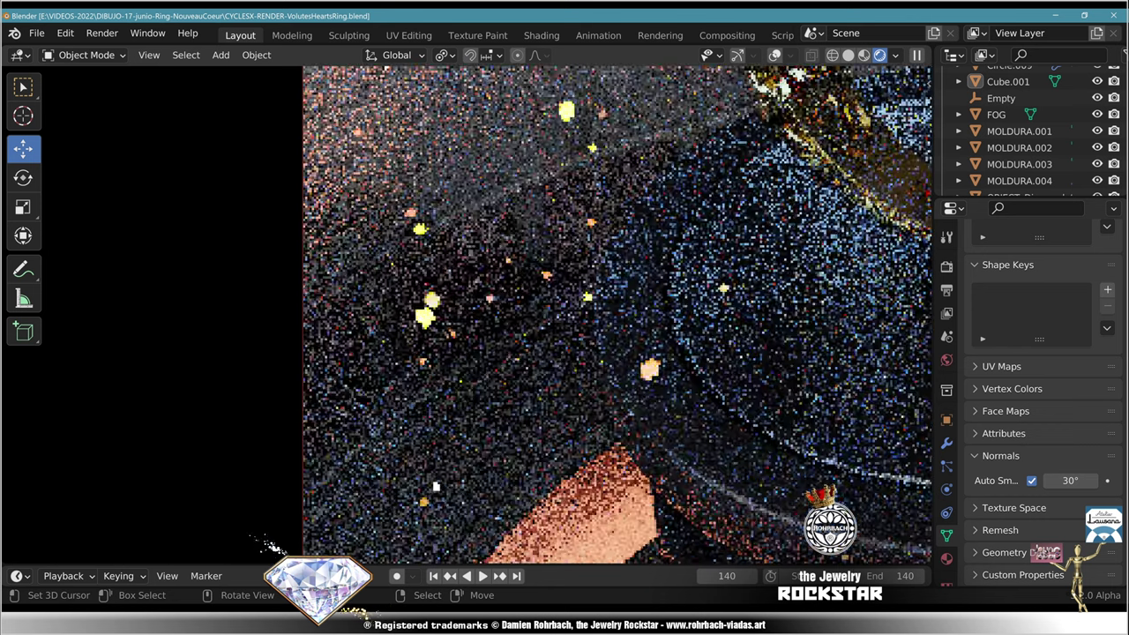
Step: Duplicate the FOG object in the front view with overlays shown, rotate the copy about -182° and show its transform values
key(KP_1)
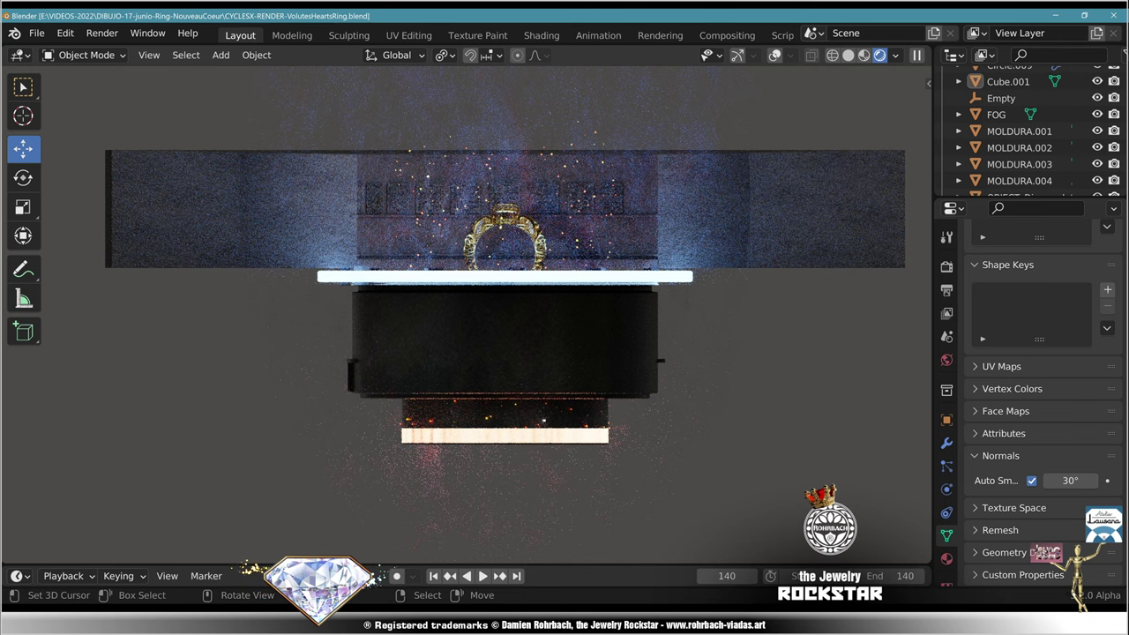
scroll(466, 314, down, 3)
key(shift+alt+z)
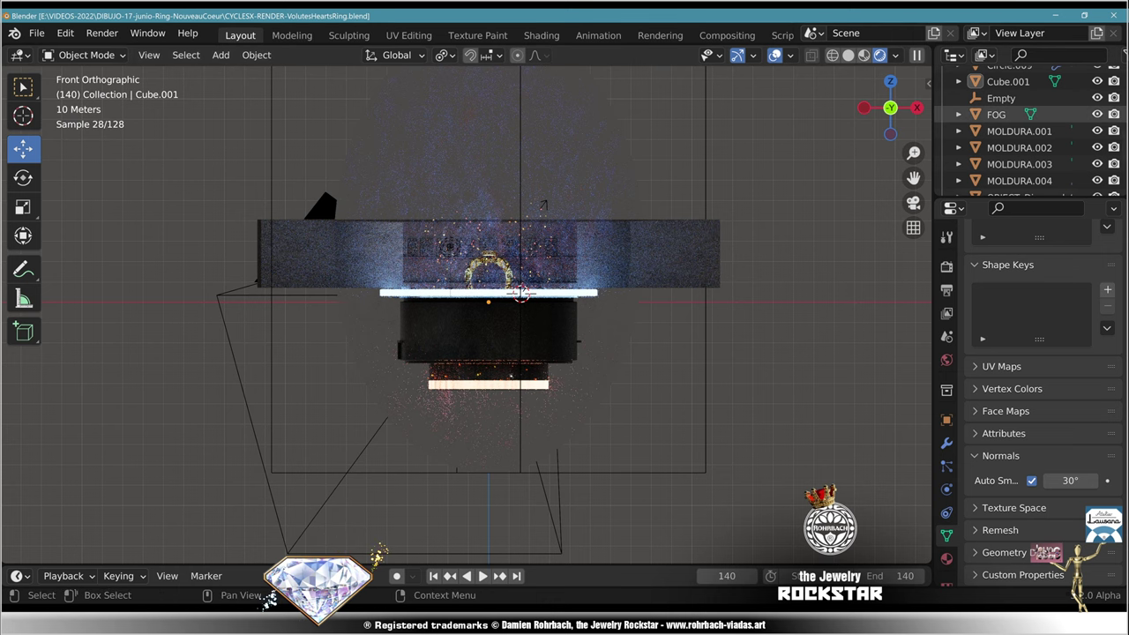
click(996, 114)
key(shift+d)
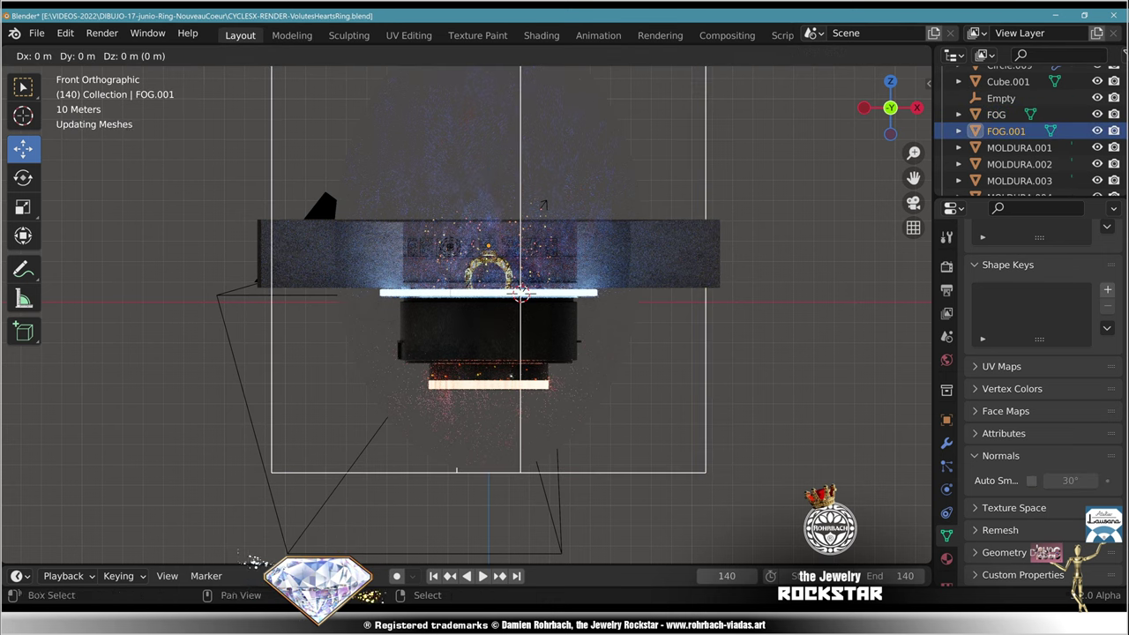
key(r)
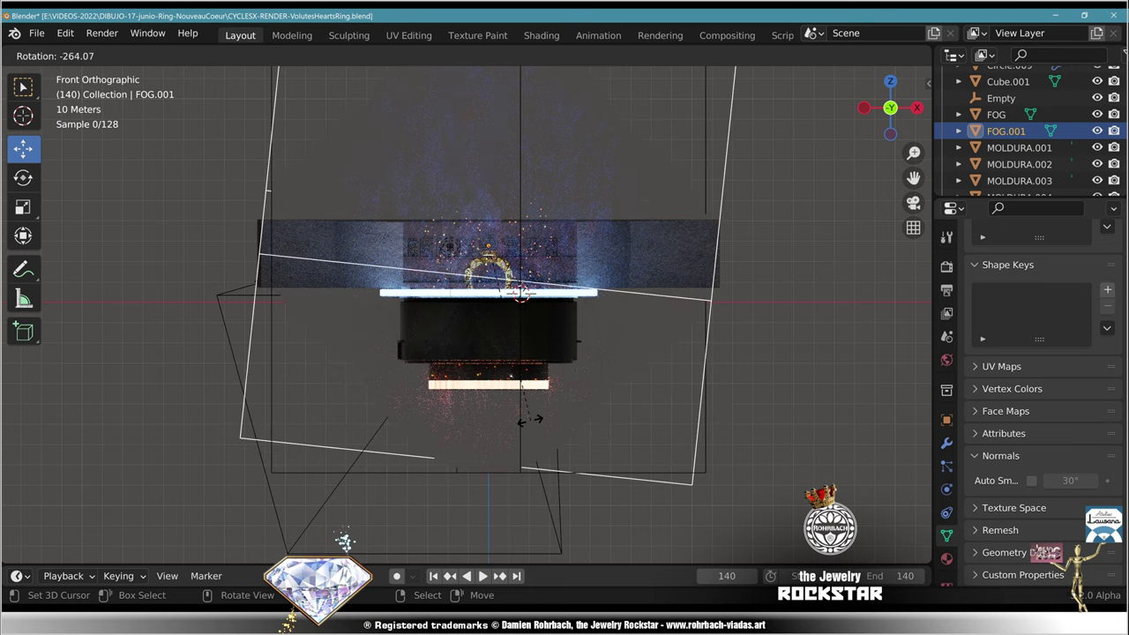
click(330, 308)
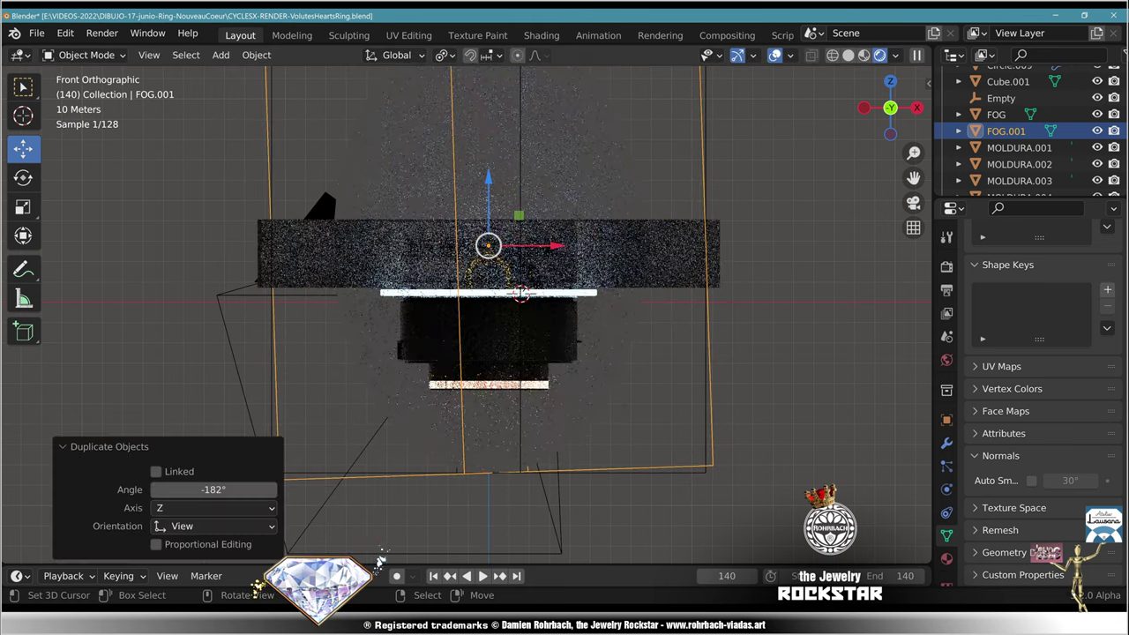
key(n)
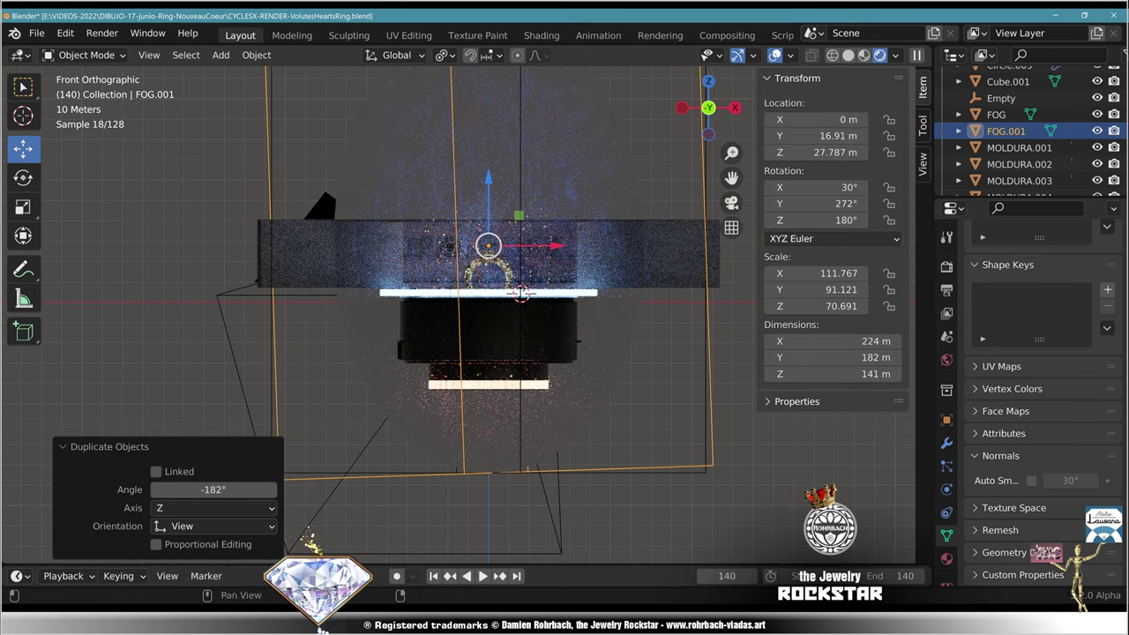
Step: Lower the fog copy about 80.4 m along global Z and scale it uniformly to about 0.451
key(g)
key(z)
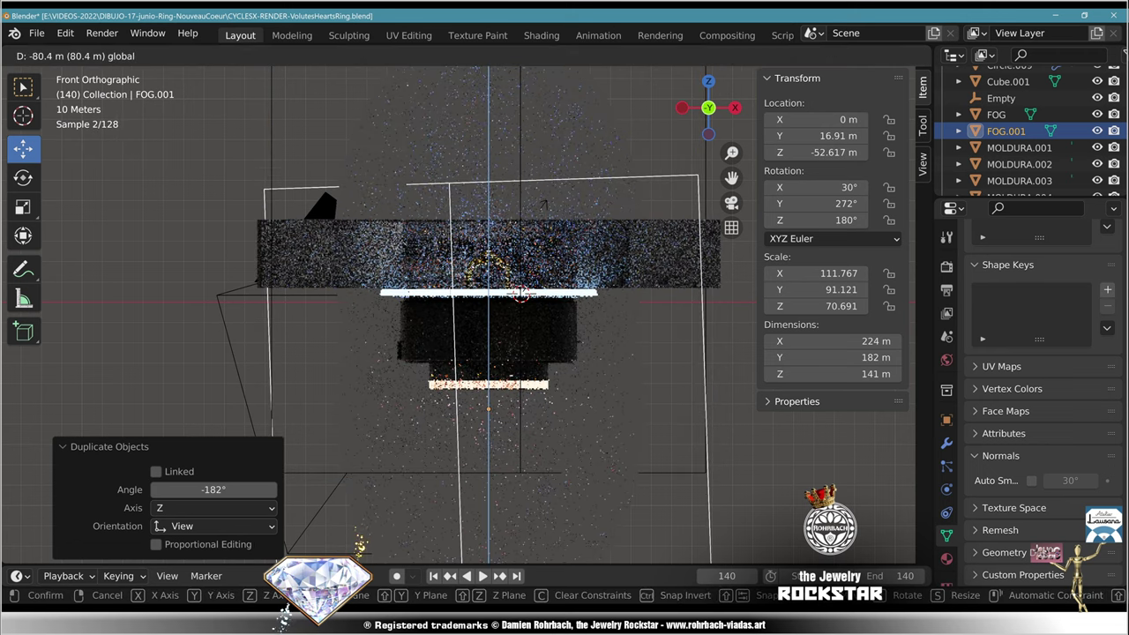
click(276, 607)
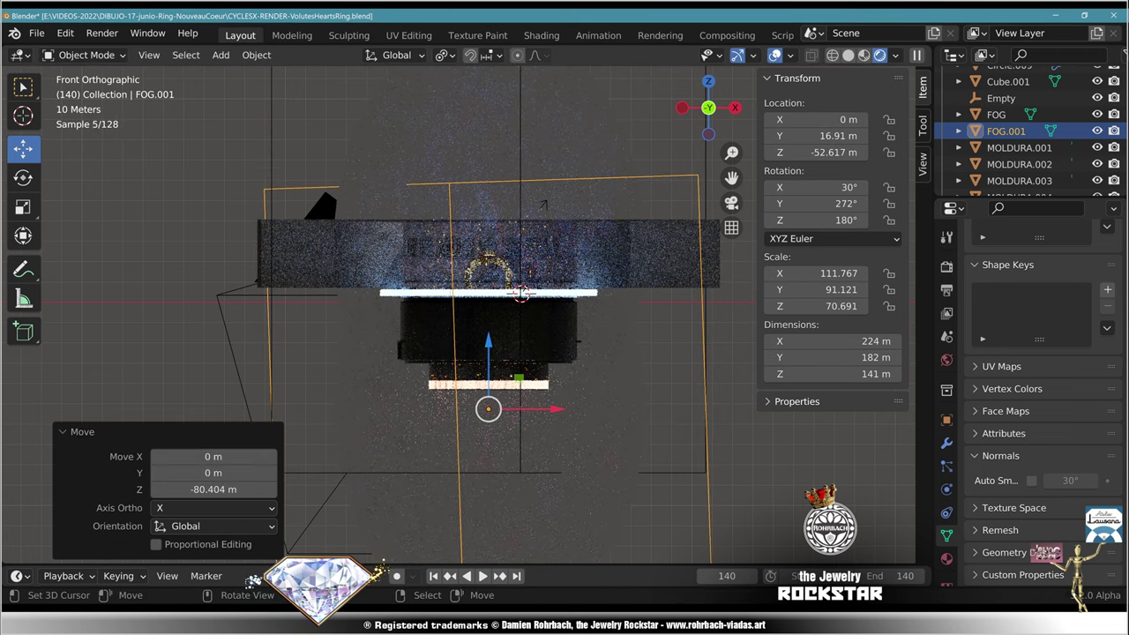
scroll(542, 204, down, 2)
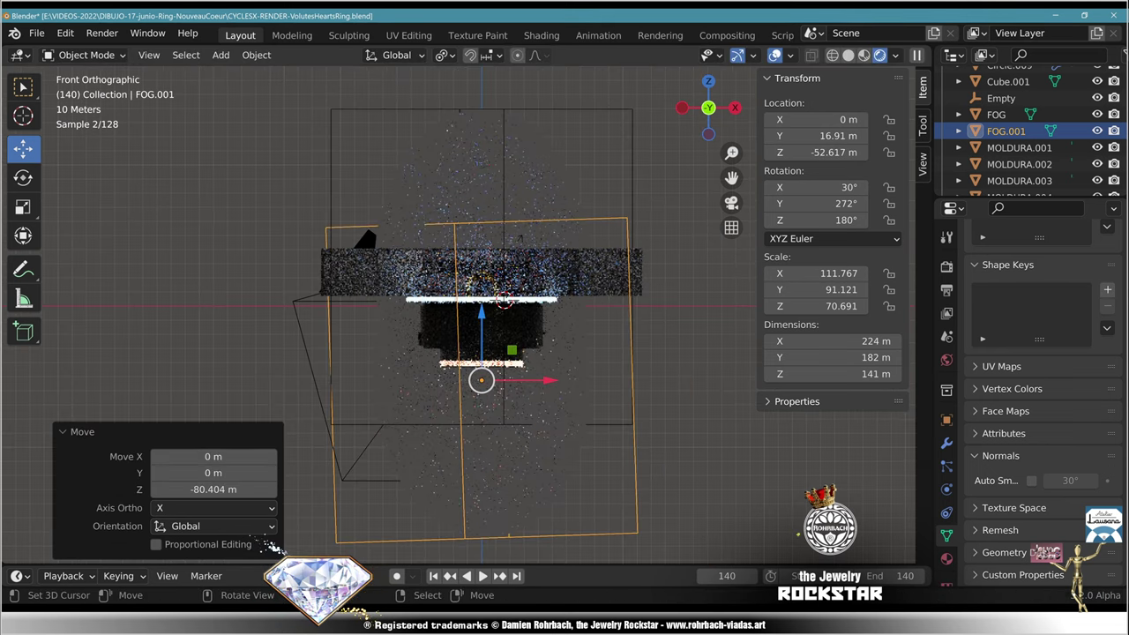
key(s)
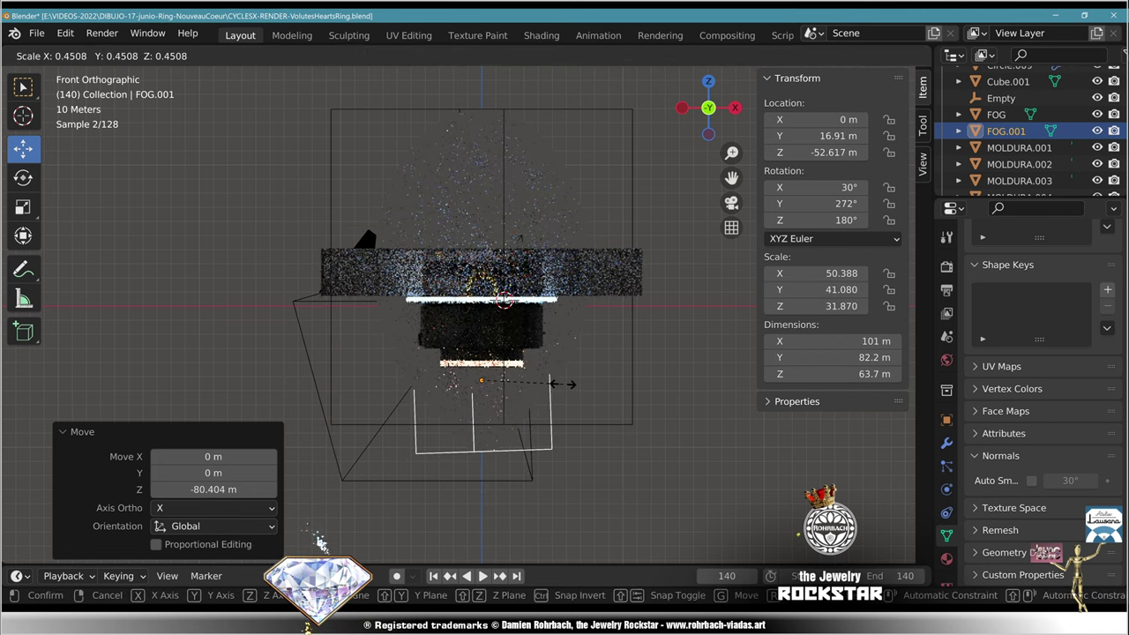
click(332, 540)
Step: Set the fog copy's rotation to 0° on X and 270° on Y
click(816, 187)
text(0)
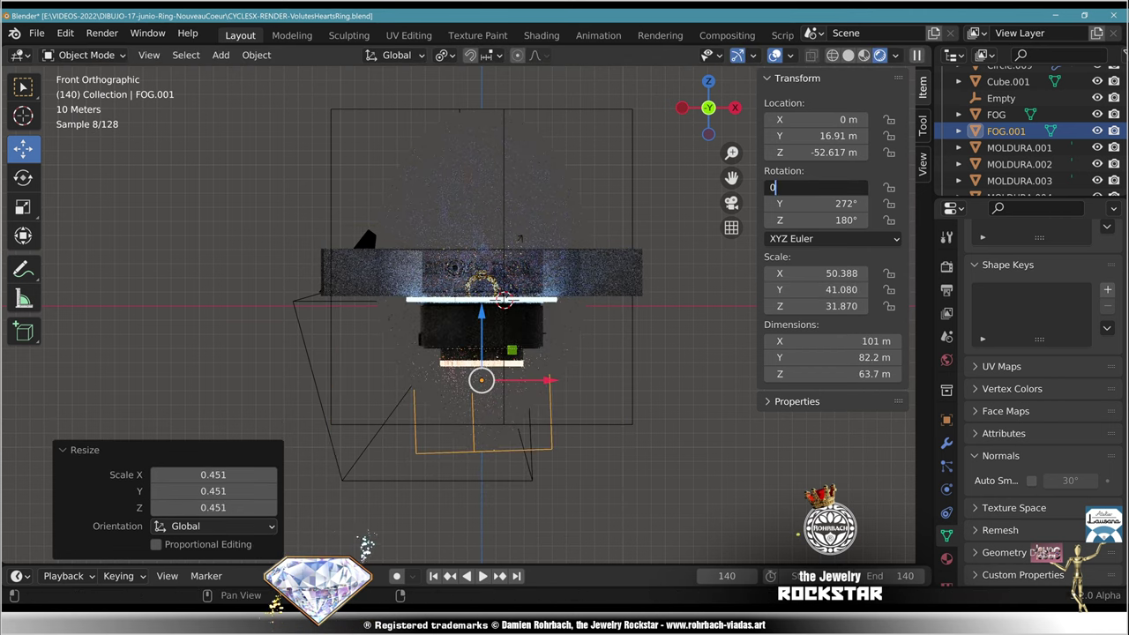
key(Return)
click(820, 203)
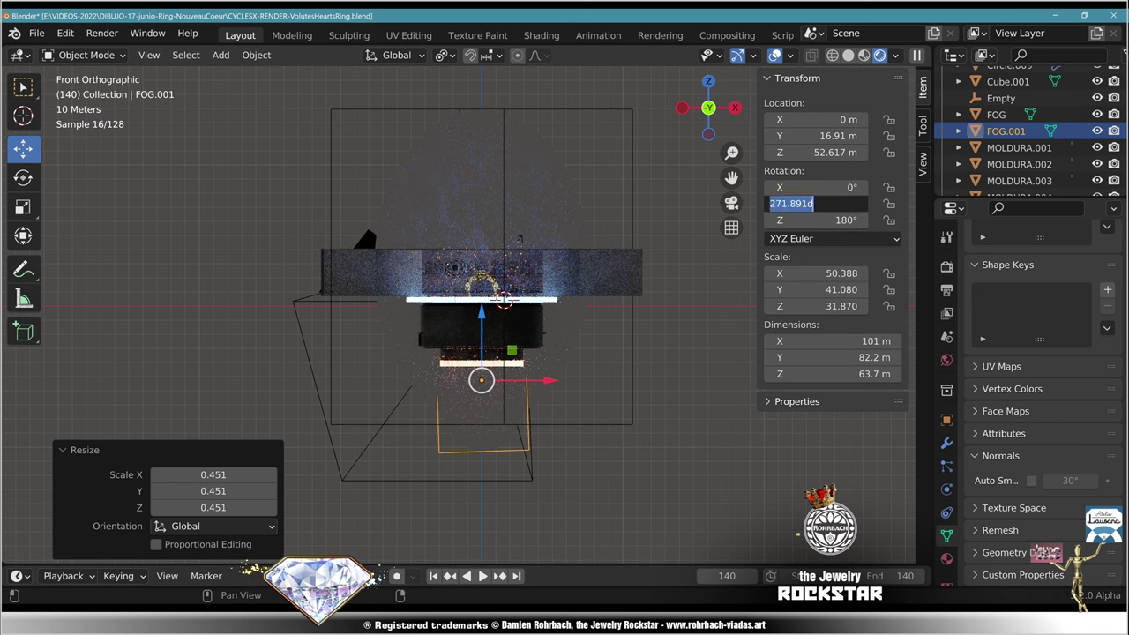
text(270)
key(Return)
Step: Raise the fog copy about 45.7 m along global Z and flatten it to about 0.447 along Z
key(g)
key(z)
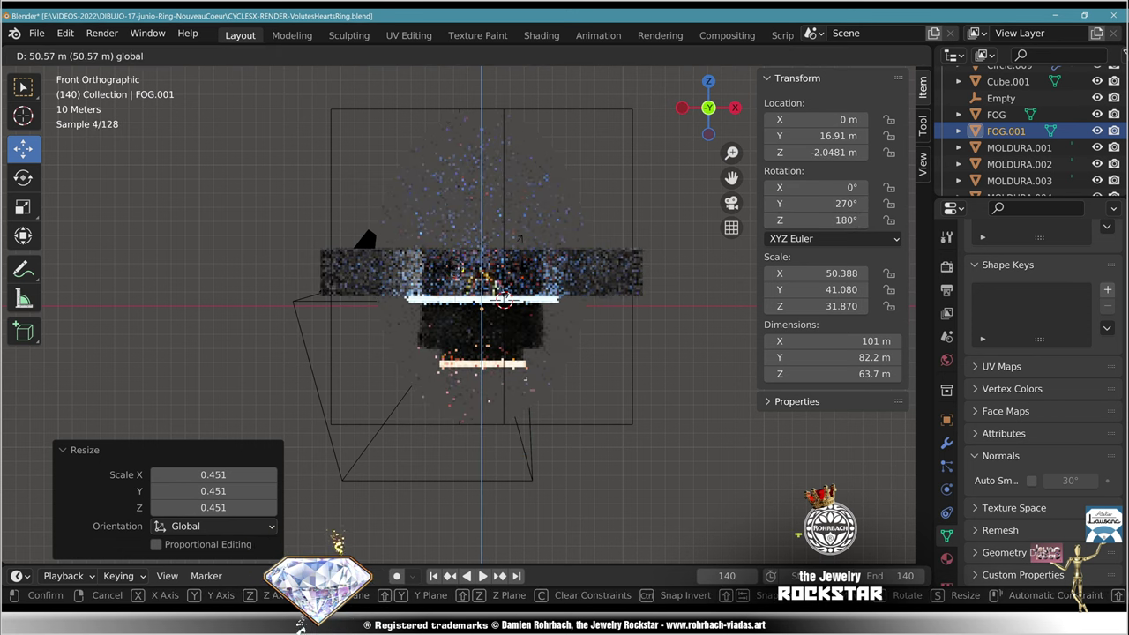
click(522, 383)
scroll(521, 382, up, 3)
key(KP_0)
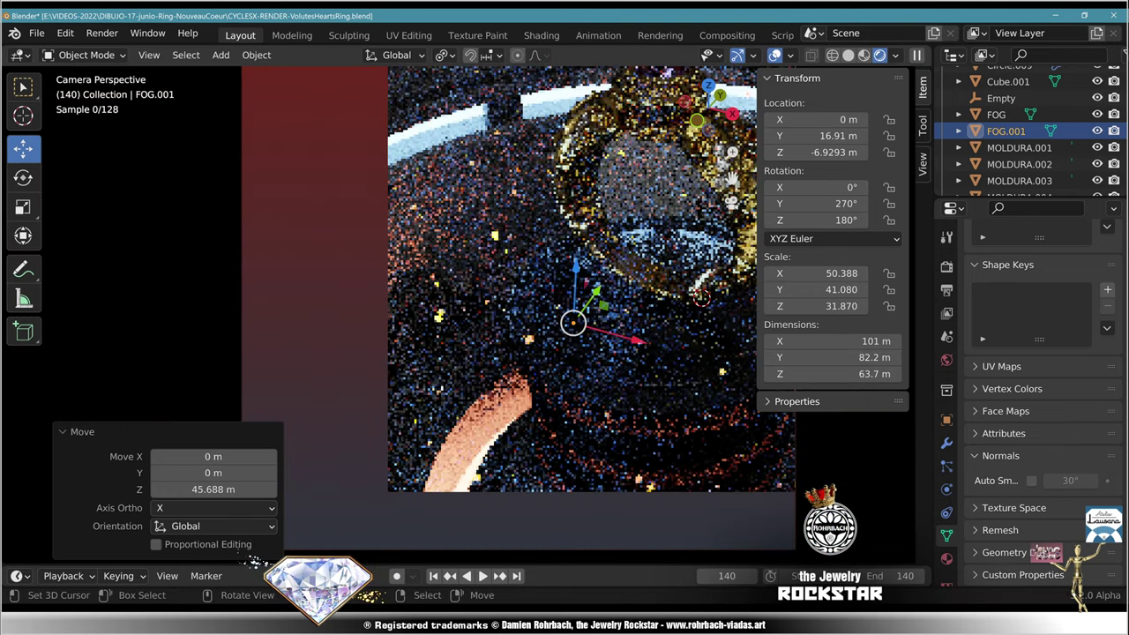
key(s)
key(z)
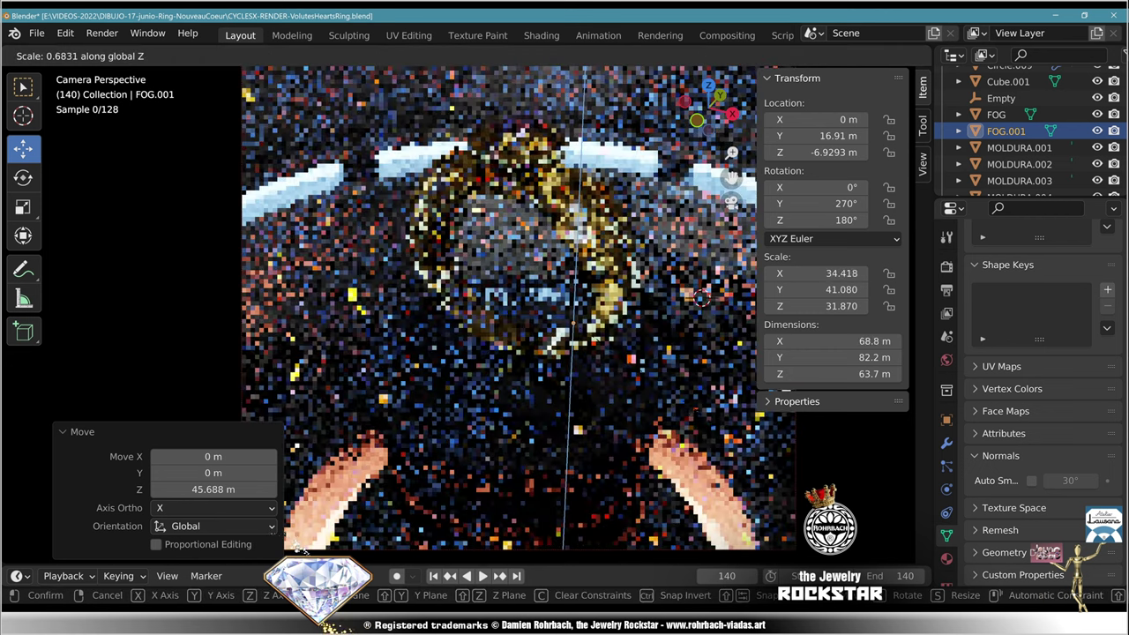
click(545, 371)
key(KP_1)
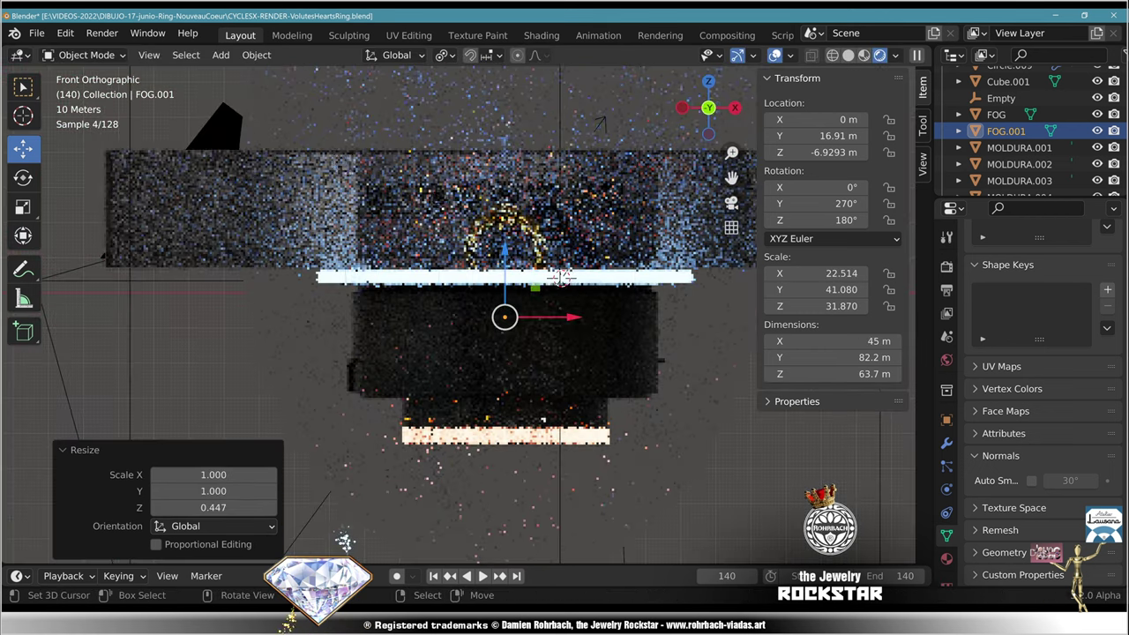
Step: Lower the fog copy about 15.3 m along global Z and flatten it further to about 0.535 along Z
middle_drag(546, 370, 491, 422)
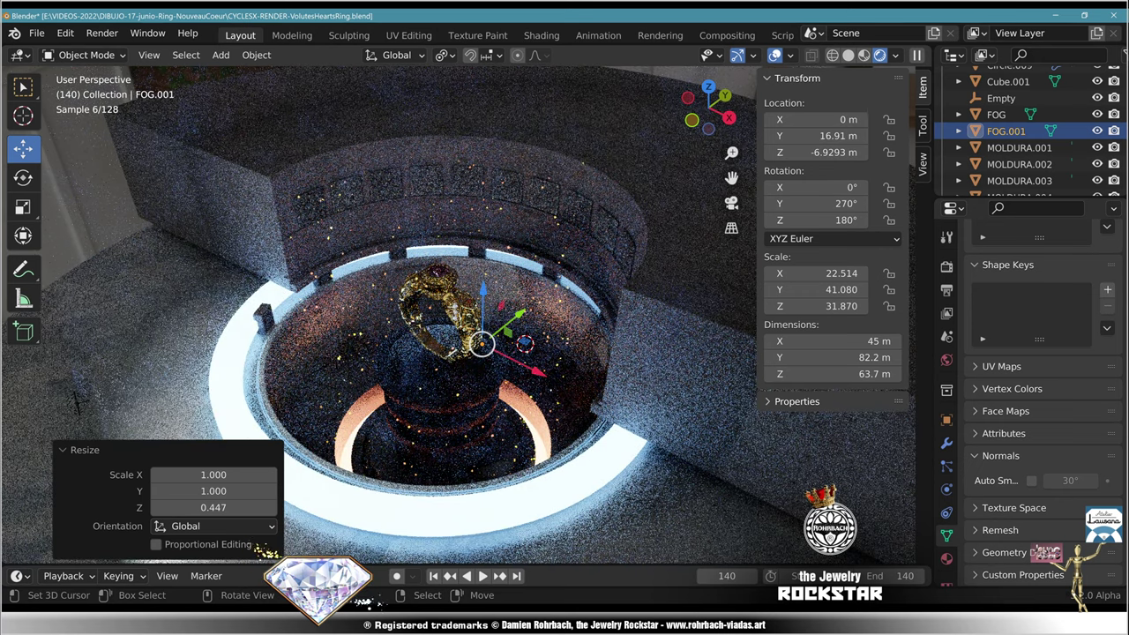
key(g)
key(z)
key(Return)
key(s)
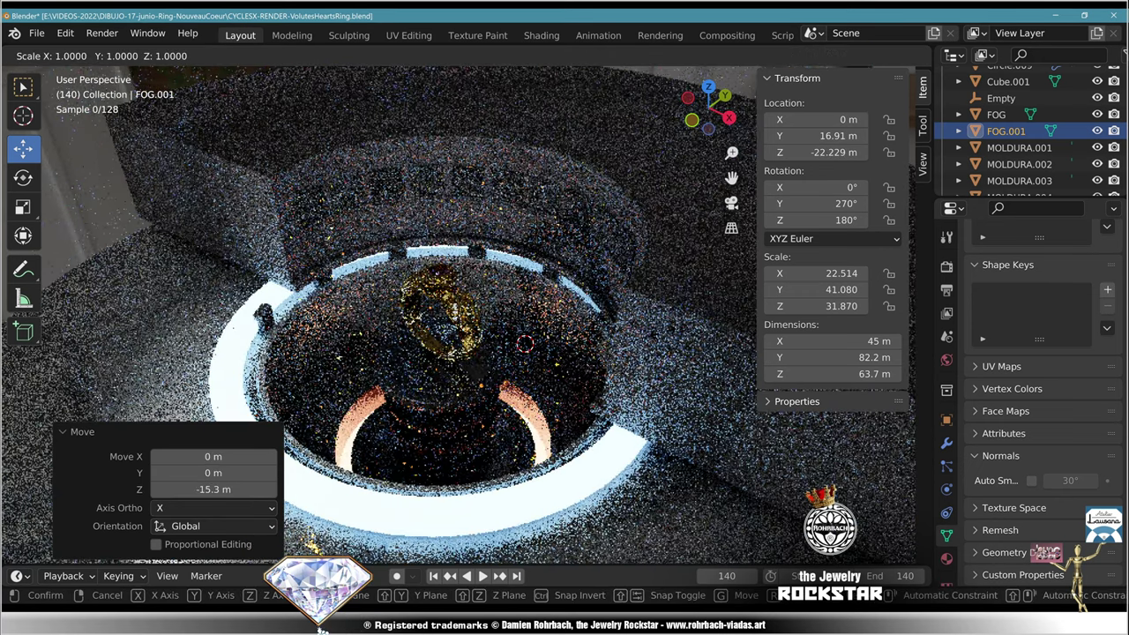
key(z)
key(Return)
Step: Lower the fog copy another 19.7 m or so along global Z and return to the camera view
key(g)
key(z)
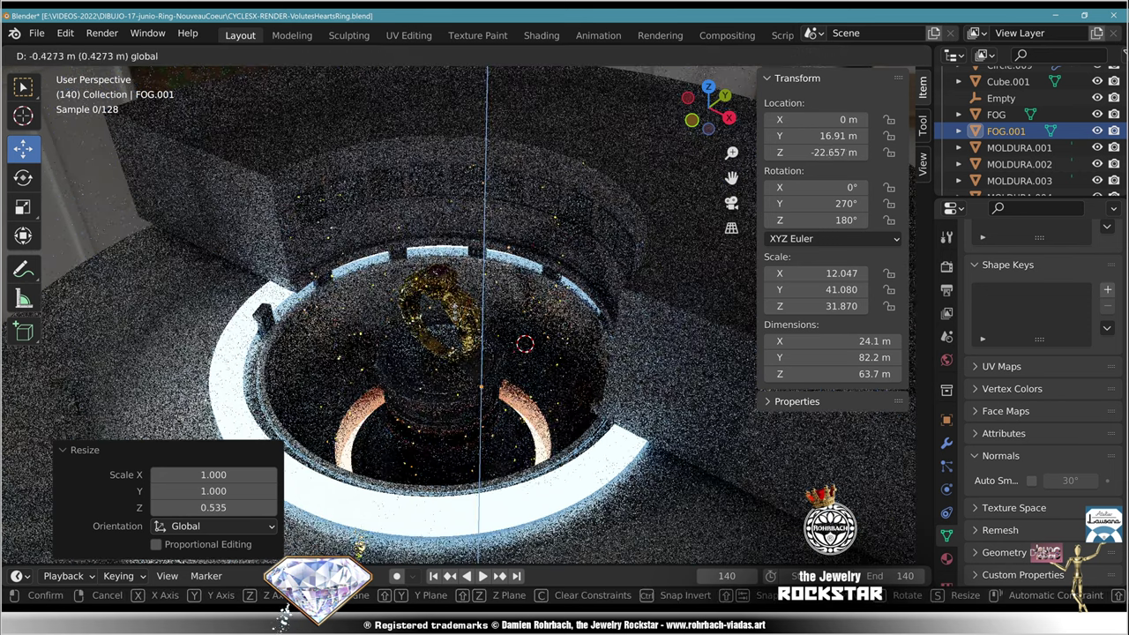
click(525, 344)
key(KP_0)
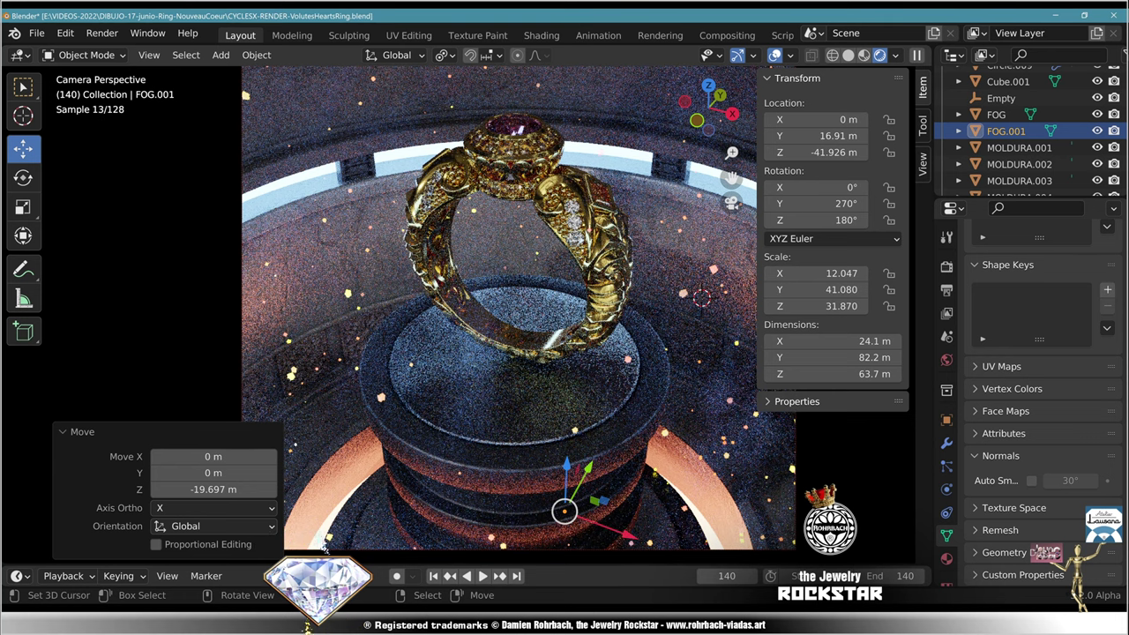
Step: Switch to the Shading workspace, frame the pedestal below the ring in the camera view and save the file
middle_drag(530, 345, 573, 309)
middle_drag(683, 305, 634, 251)
middle_drag(370, 593, 370, 554)
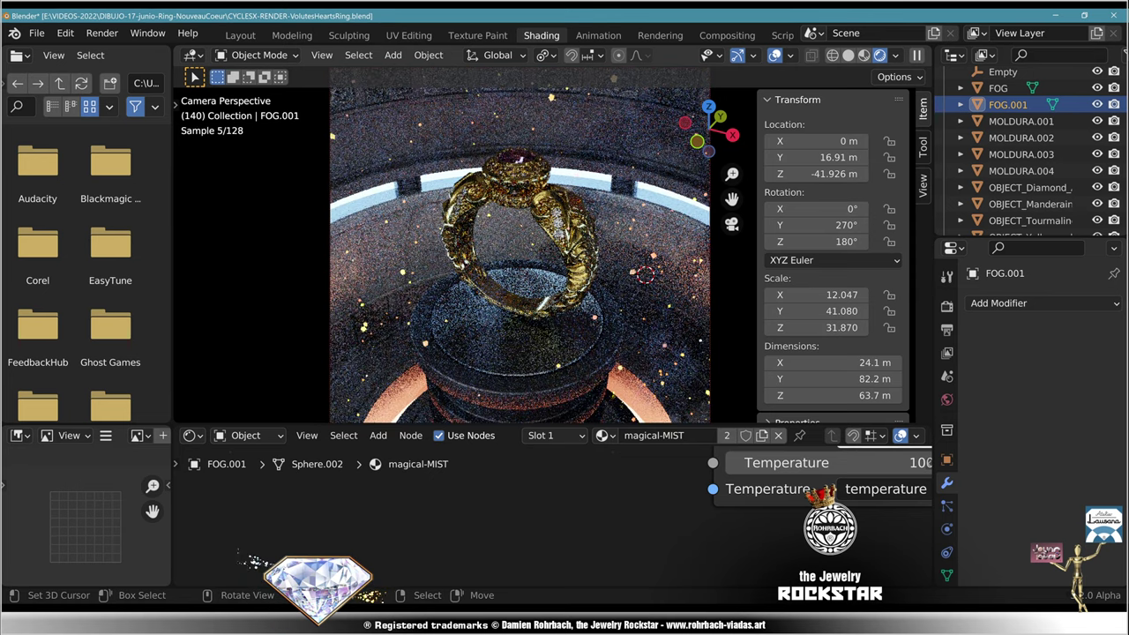
shift+middle_drag(706, 361, 672, 268)
ctrl+middle_drag(745, 330, 749, 256)
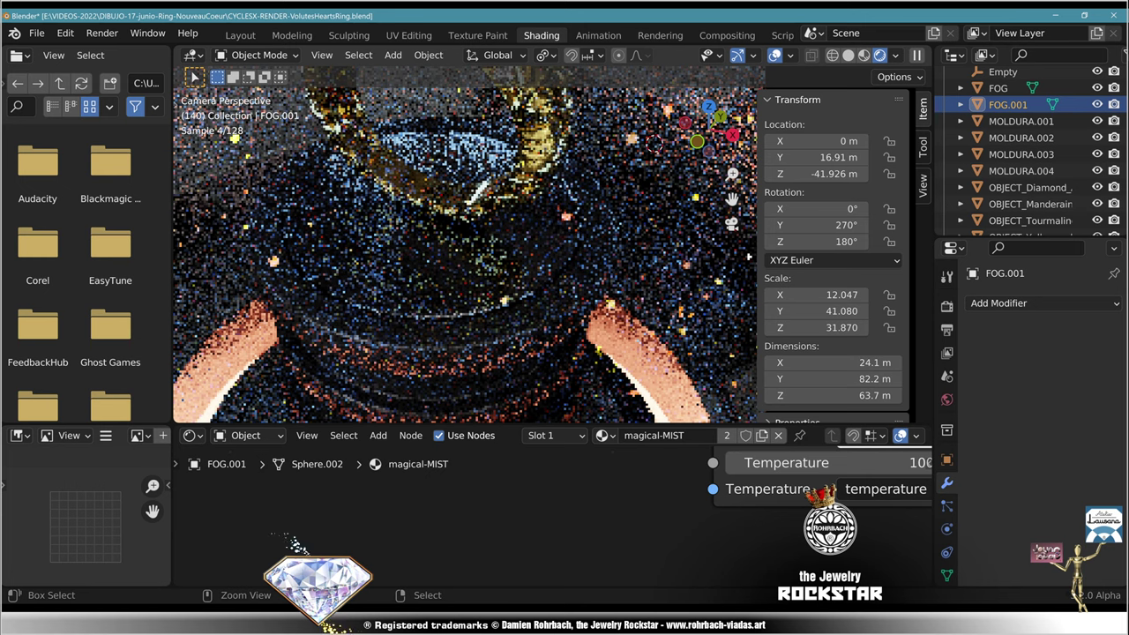
key(ctrl+s)
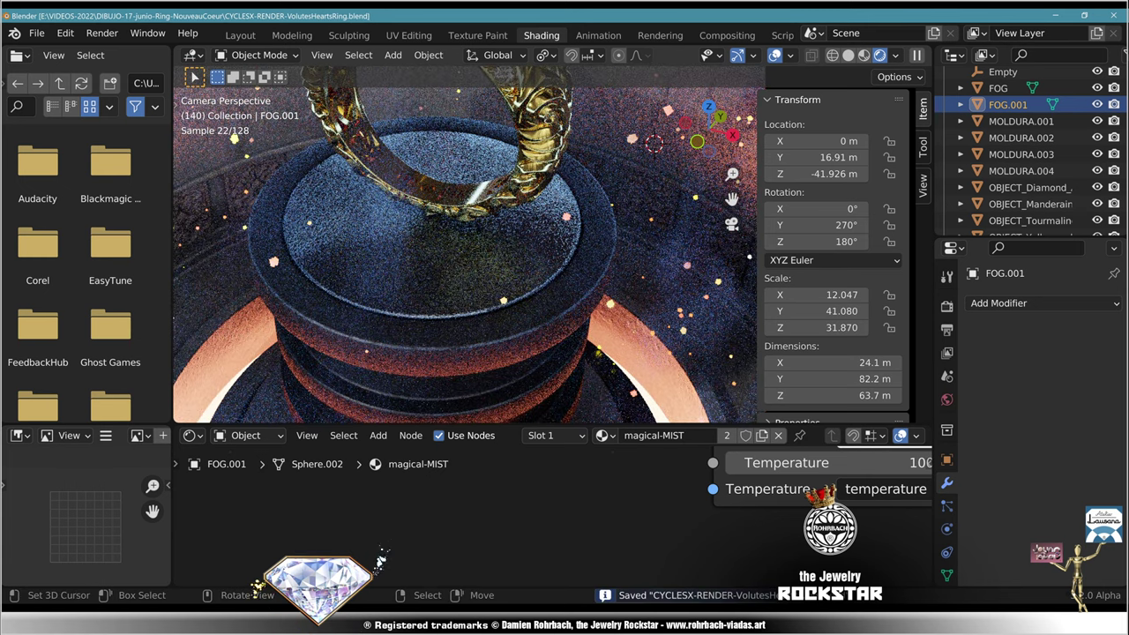
Step: Make the fog copy's magical-MIST material single-user, rename it magical-MIST-2 and save the file
click(727, 435)
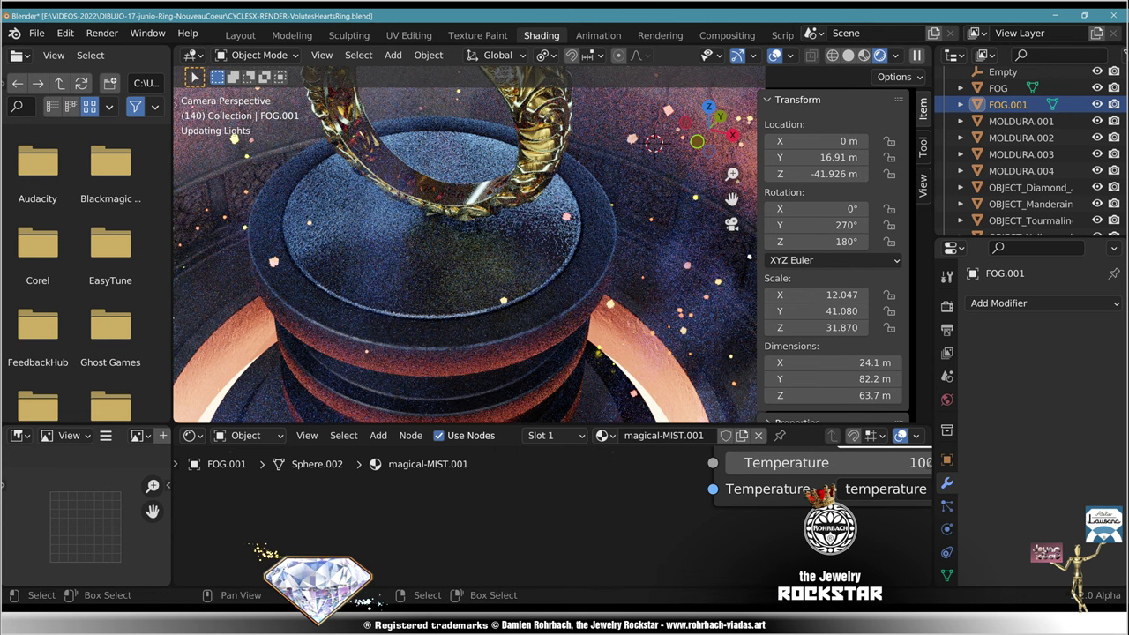
click(703, 436)
drag(706, 436, 678, 436)
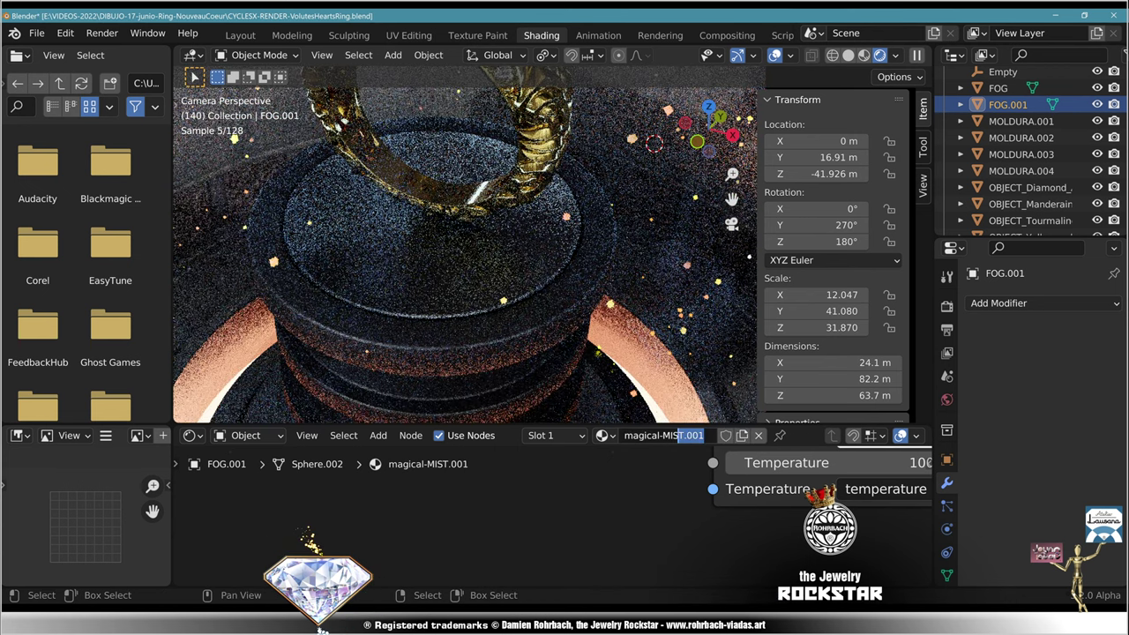
text(T)
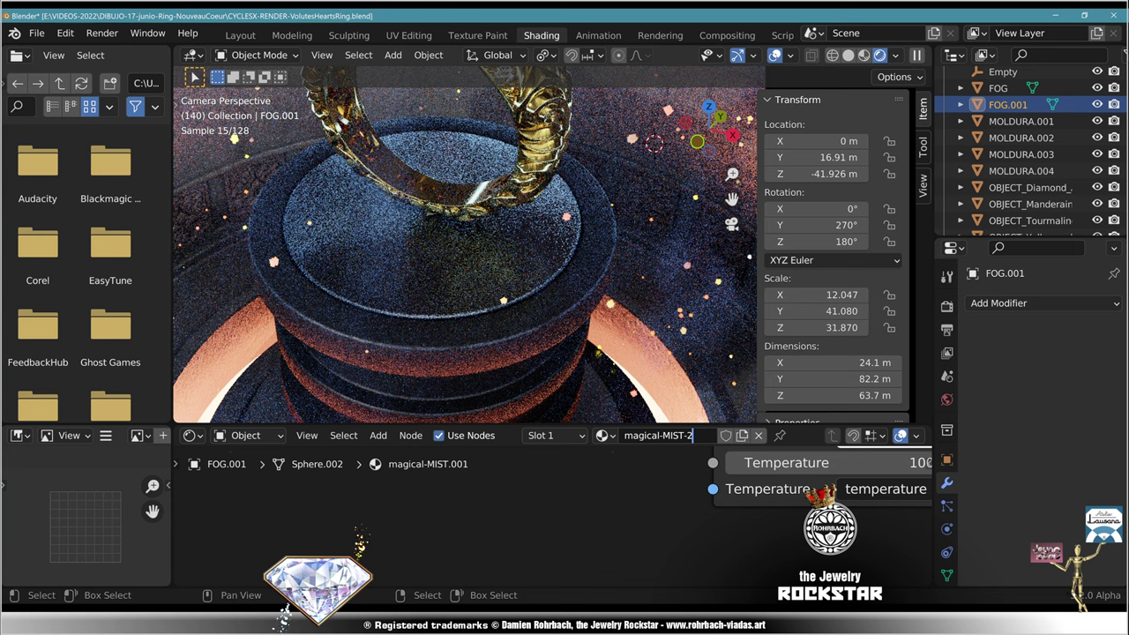
key(Return)
key(ctrl+s)
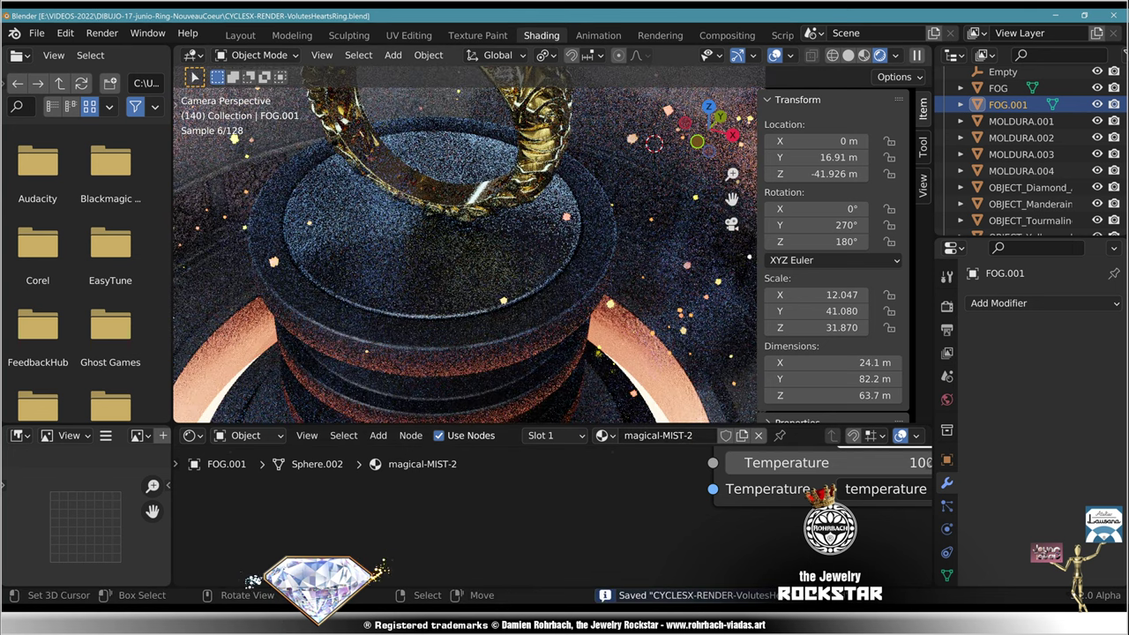
Step: Change the blue stop of the magical-MIST-2 color ramp to a light yellow-orange
scroll(553, 515, down, 5)
middle_drag(599, 455, 483, 579)
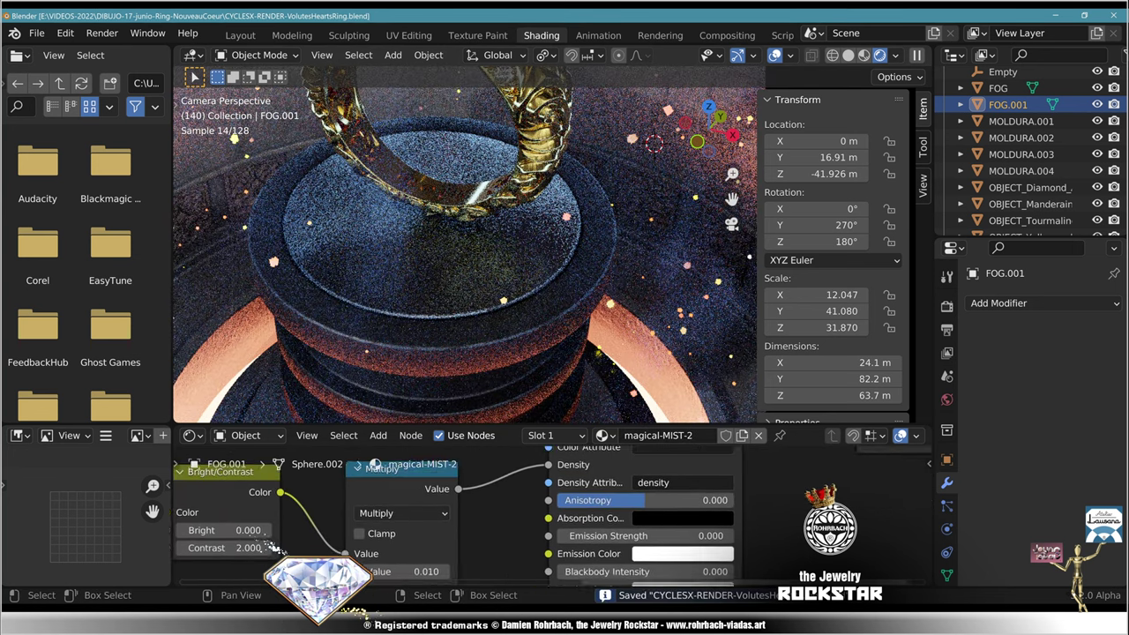
middle_drag(483, 464, 643, 575)
middle_drag(388, 494, 725, 540)
scroll(553, 515, up, 8)
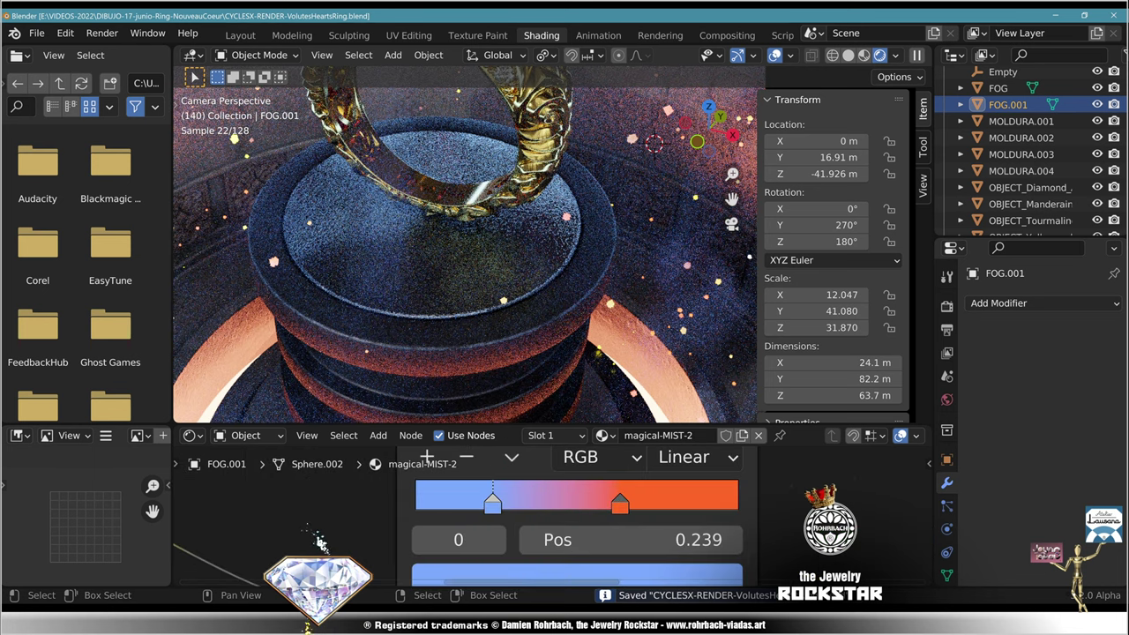
click(553, 574)
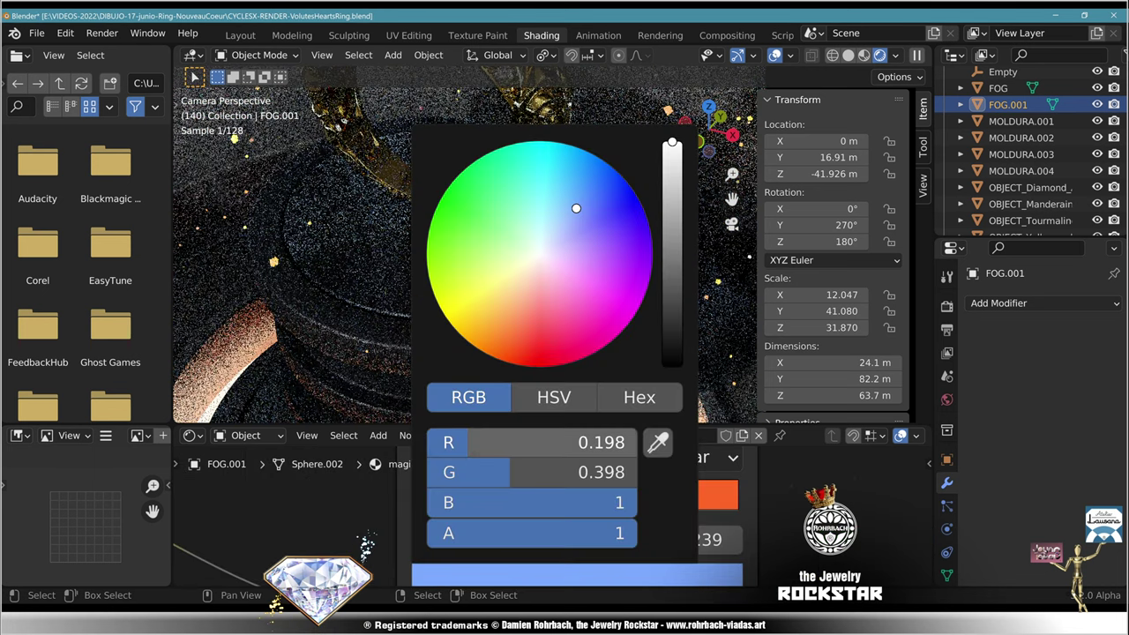
click(501, 305)
drag(500, 306, 502, 301)
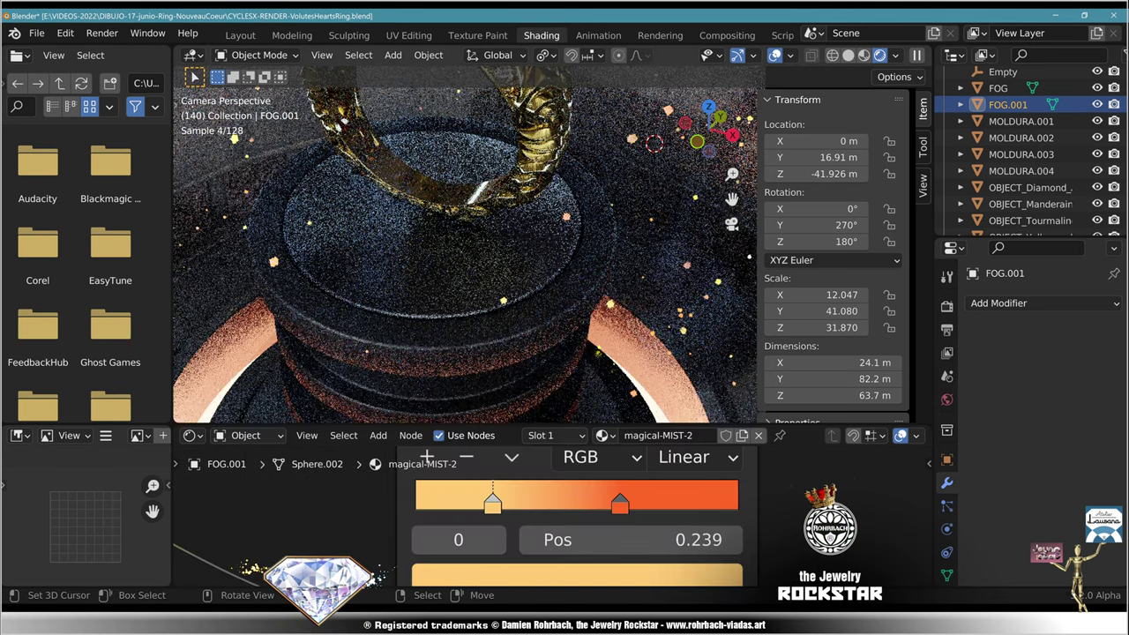
Step: Try a value of 1 in the Multiply node feeding the volume density, and settle on 5
scroll(529, 265, down, 3)
middle_drag(830, 547, 458, 362)
scroll(499, 515, down, 2)
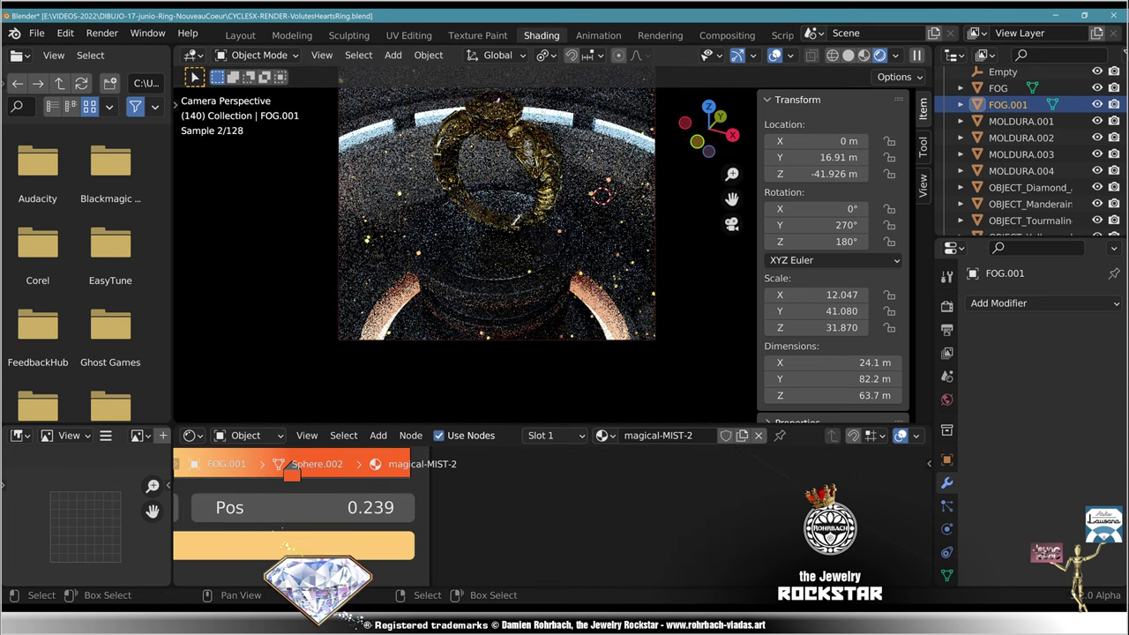
middle_drag(565, 556, 516, 473)
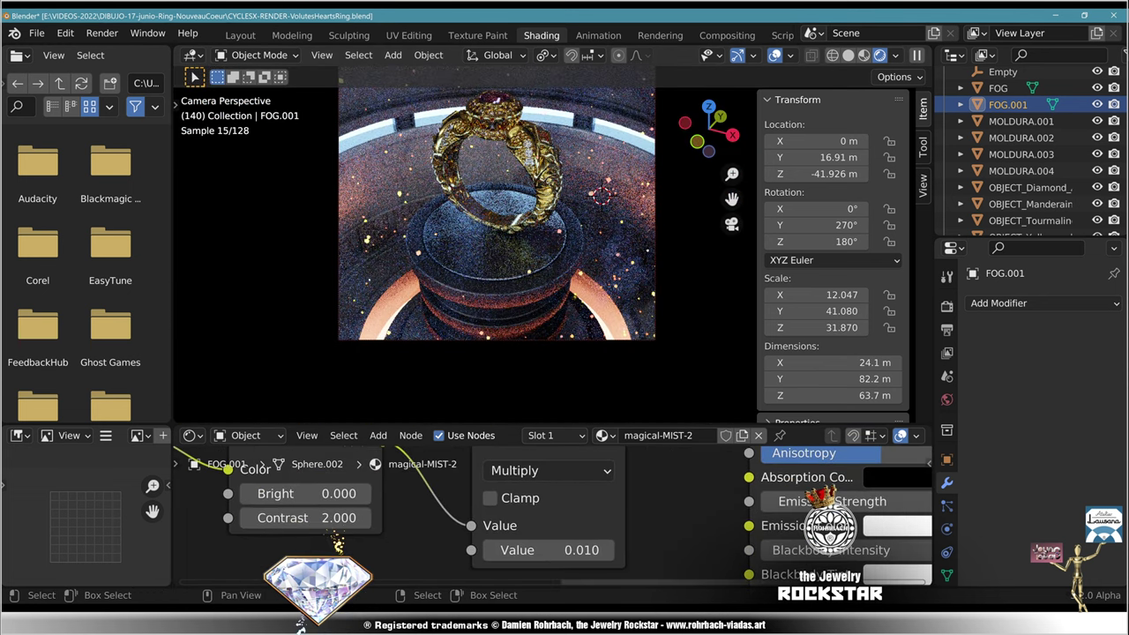
double_click(549, 550)
text(1)
key(Return)
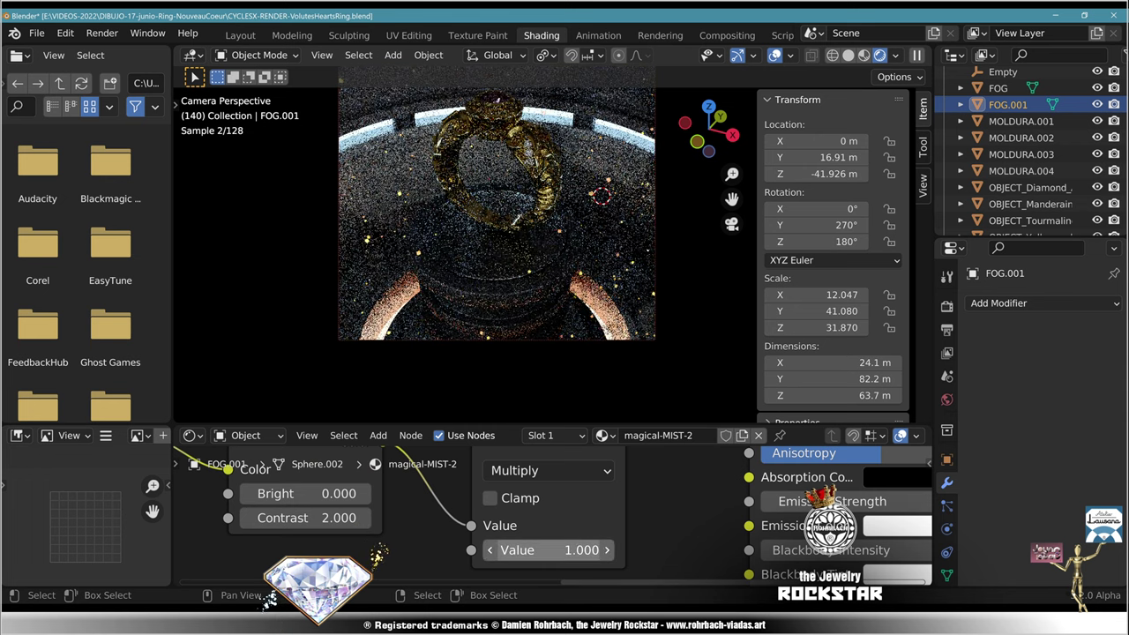
double_click(538, 549)
text(5)
key(Return)
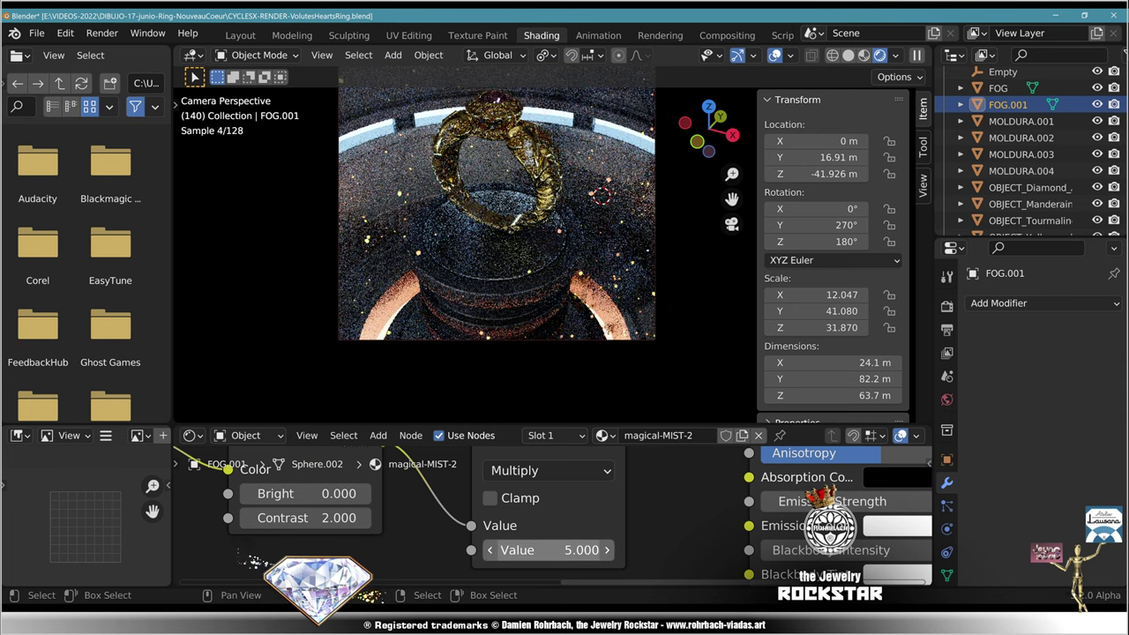
scroll(319, 541, down, 3)
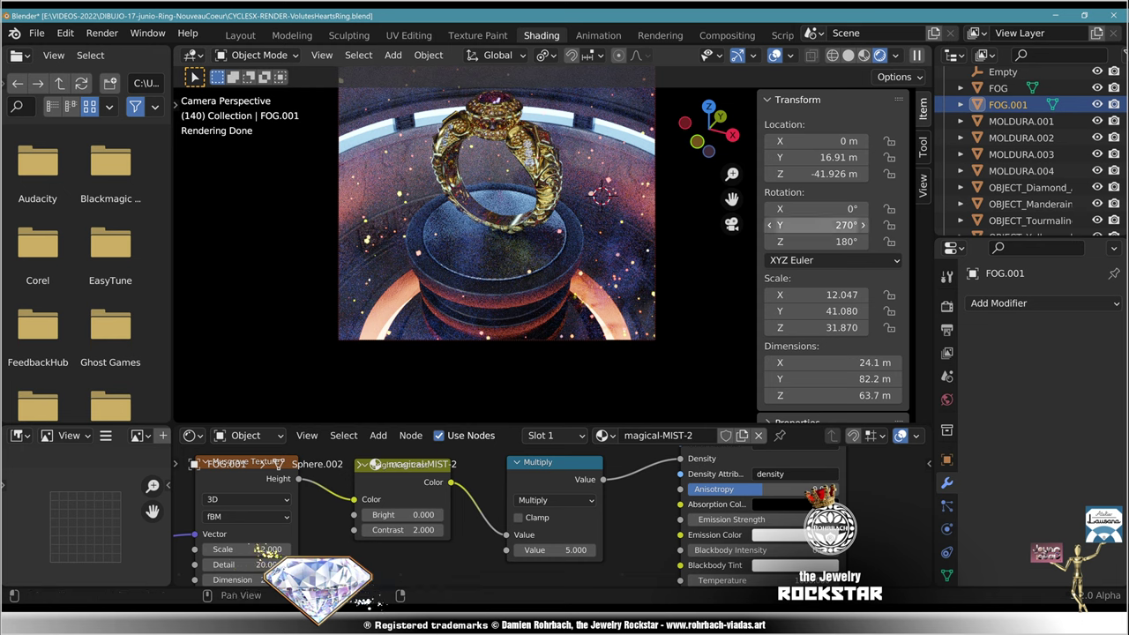
Step: Set the fog copy's location to X 0 m, Y 0 m and Z about -16.1 m, and return to the camera view
drag(829, 174, 895, 174)
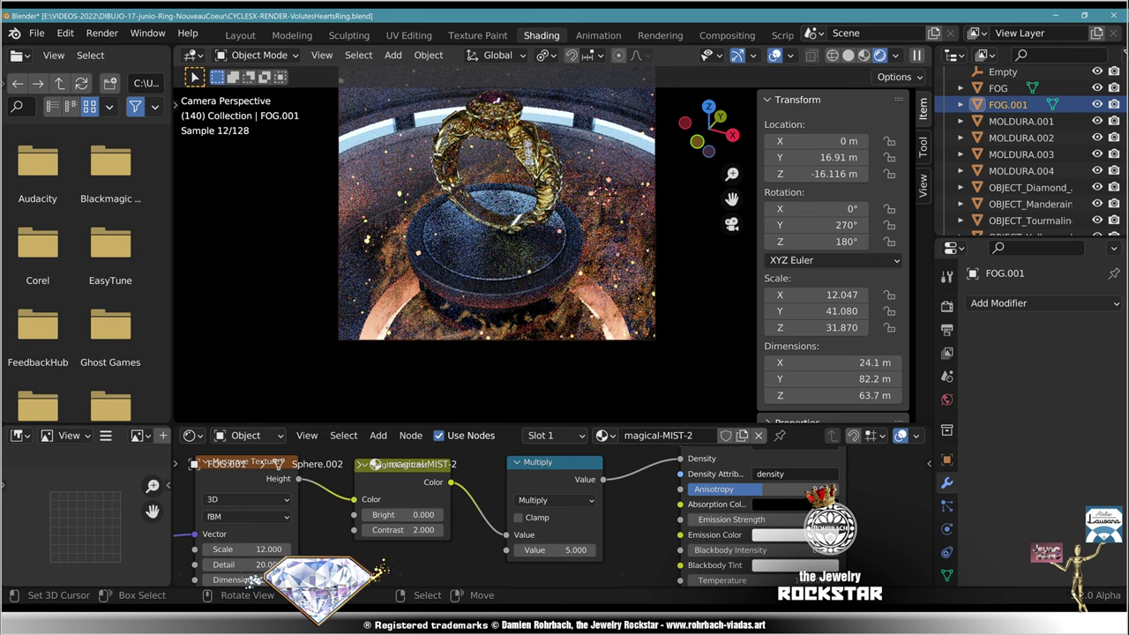
key(KP_7)
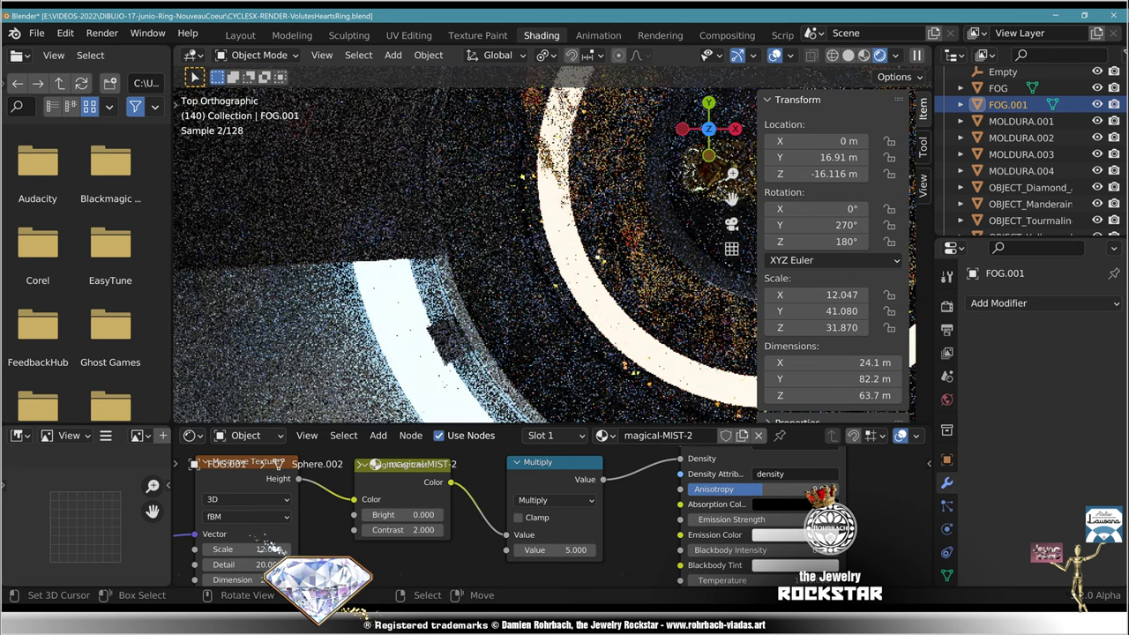
scroll(529, 220, up, 1)
scroll(529, 220, down, 2)
shift+middle_drag(618, 194, 436, 267)
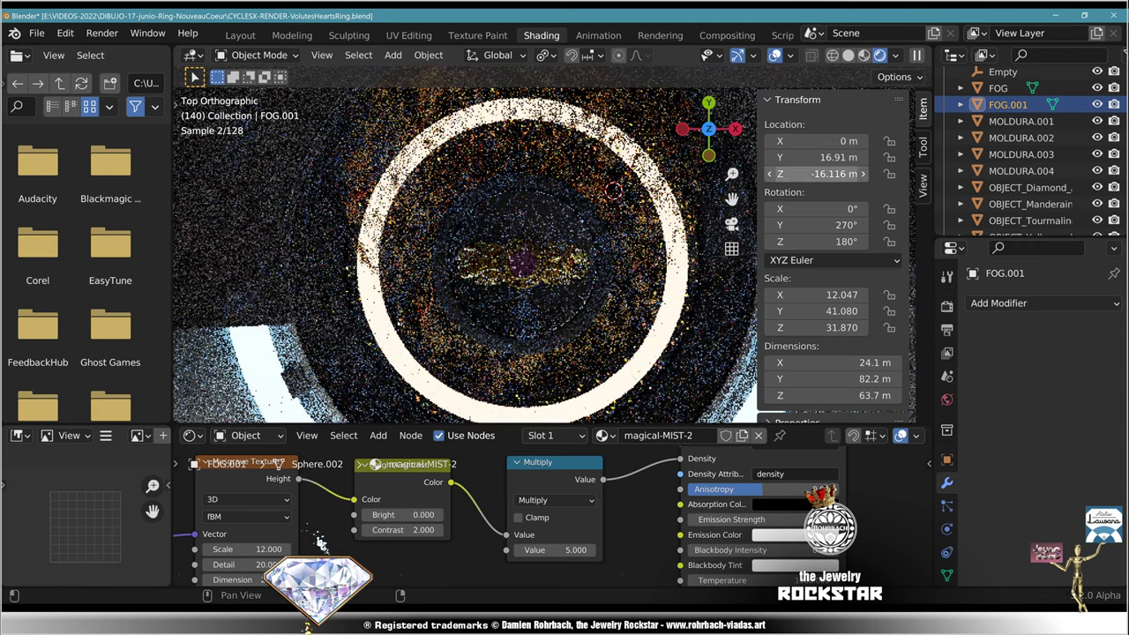
click(816, 141)
text(00)
key(Return)
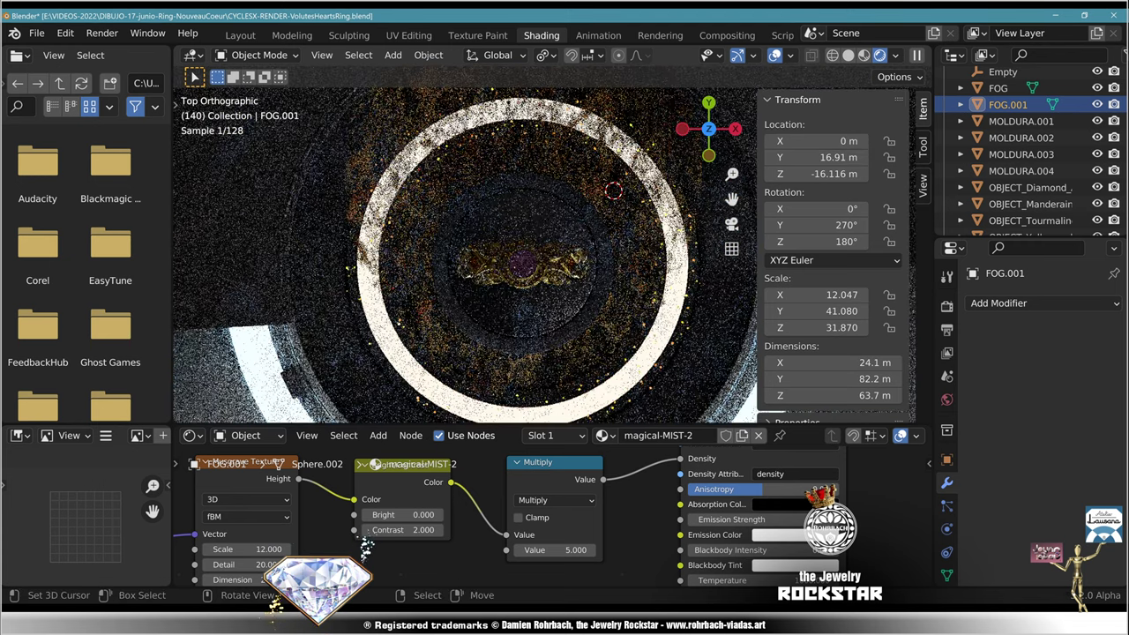
key(BackSpace)
key(KP_0)
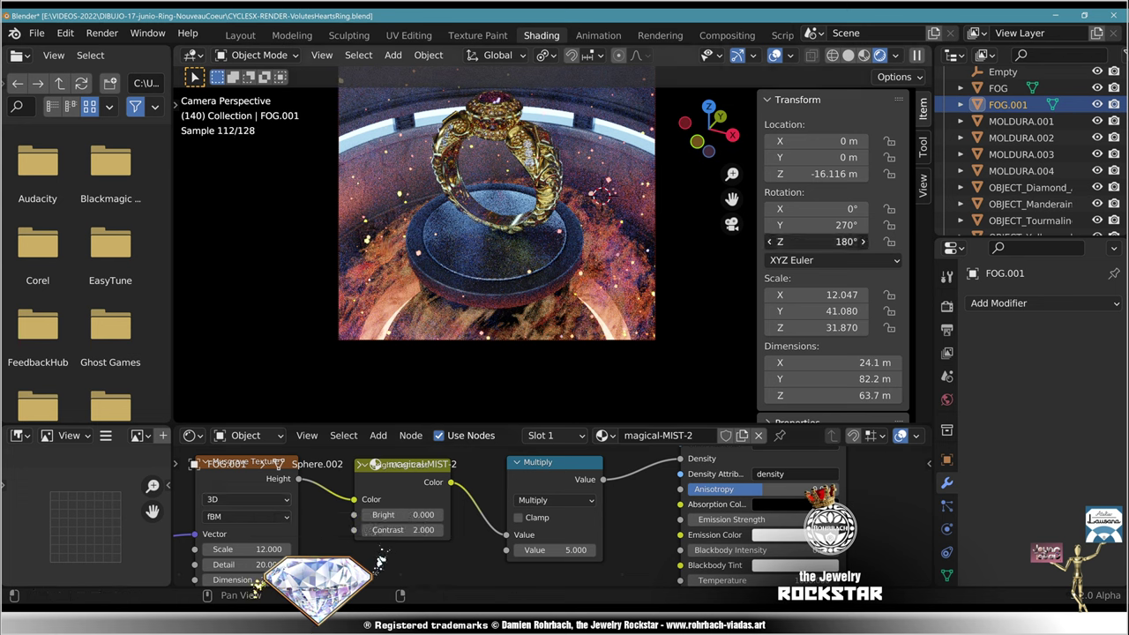
Step: Set the fog copy's Z rotation to 312° and stretch it along global Z to an X scale of about 43.3
drag(830, 242, 922, 241)
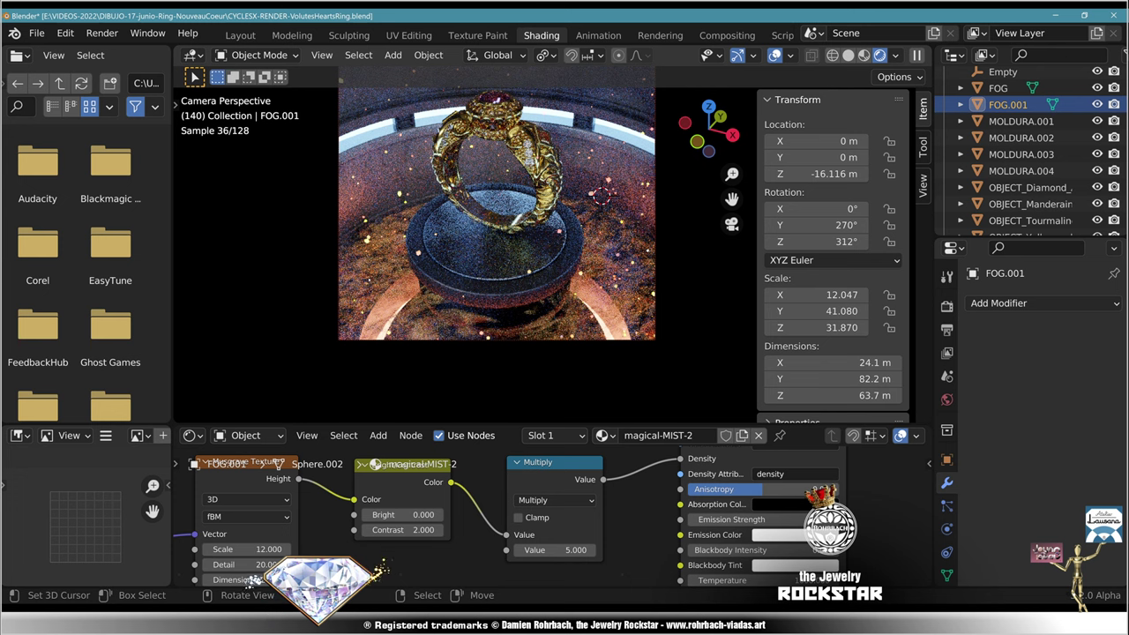
key(s)
key(z)
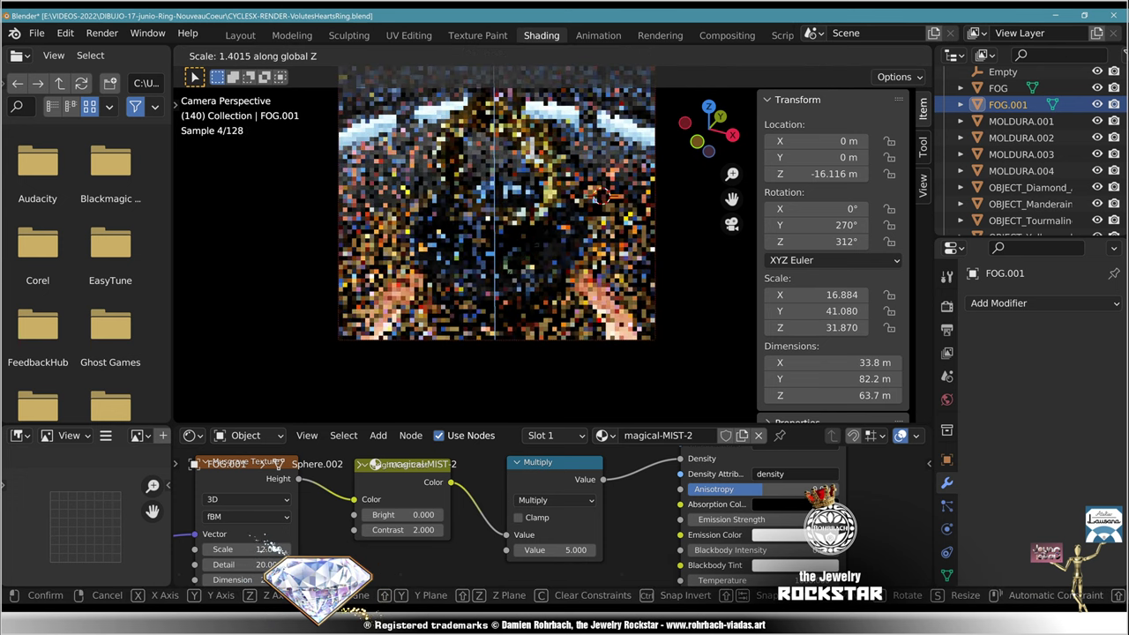
click(320, 541)
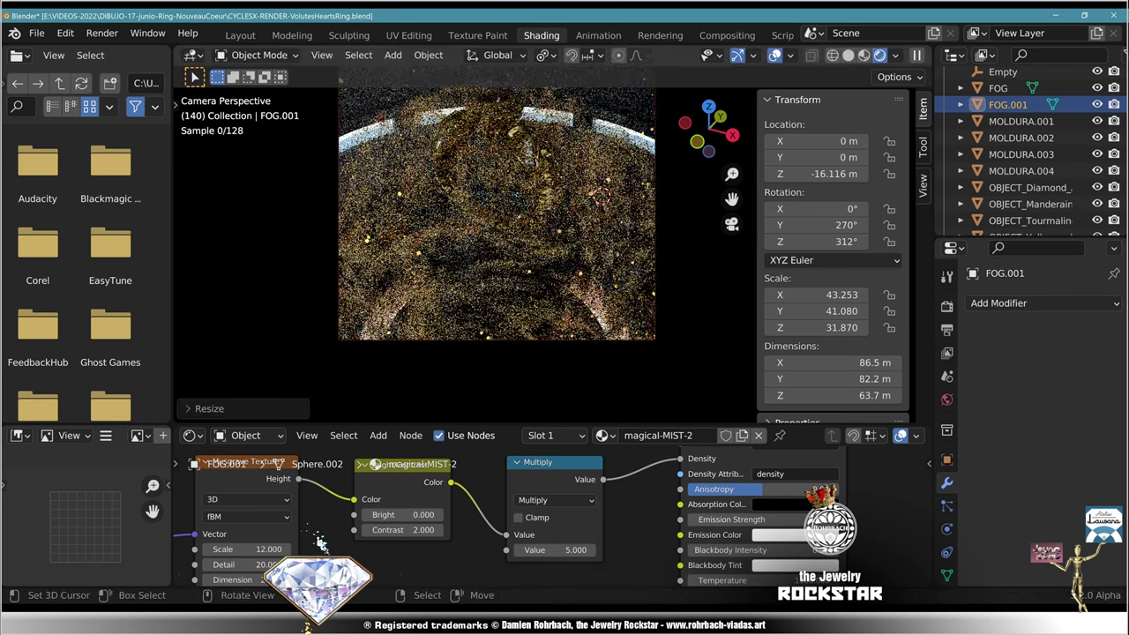
Step: Lower the fog copy to Z about -45.4 m and stretch it along global Z to an X scale of about 75.4
key(g)
key(z)
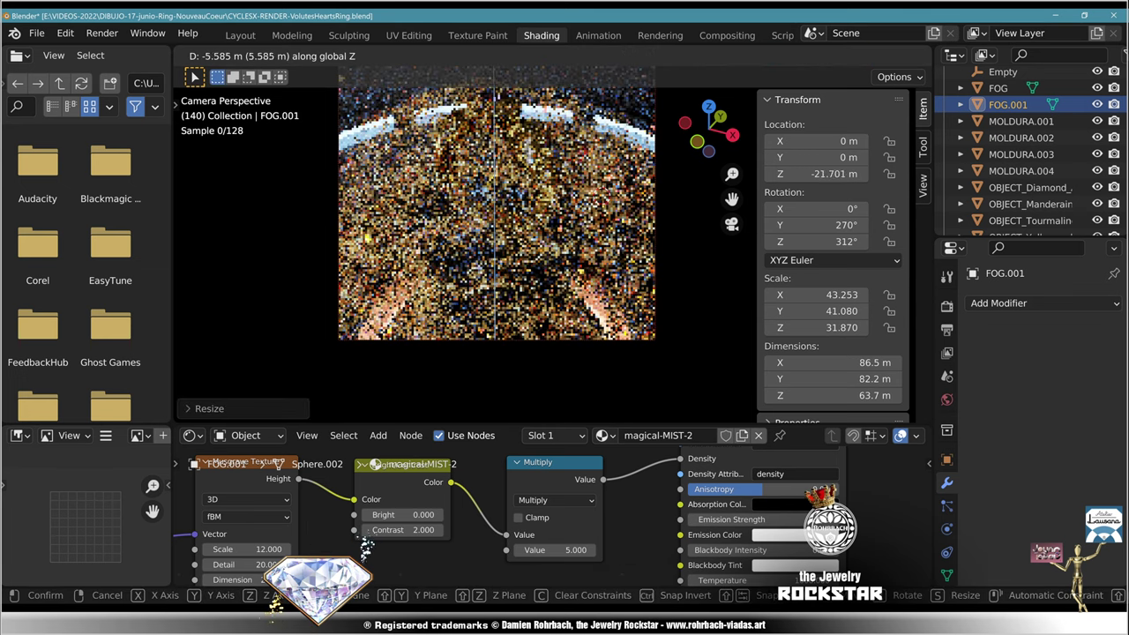
click(381, 565)
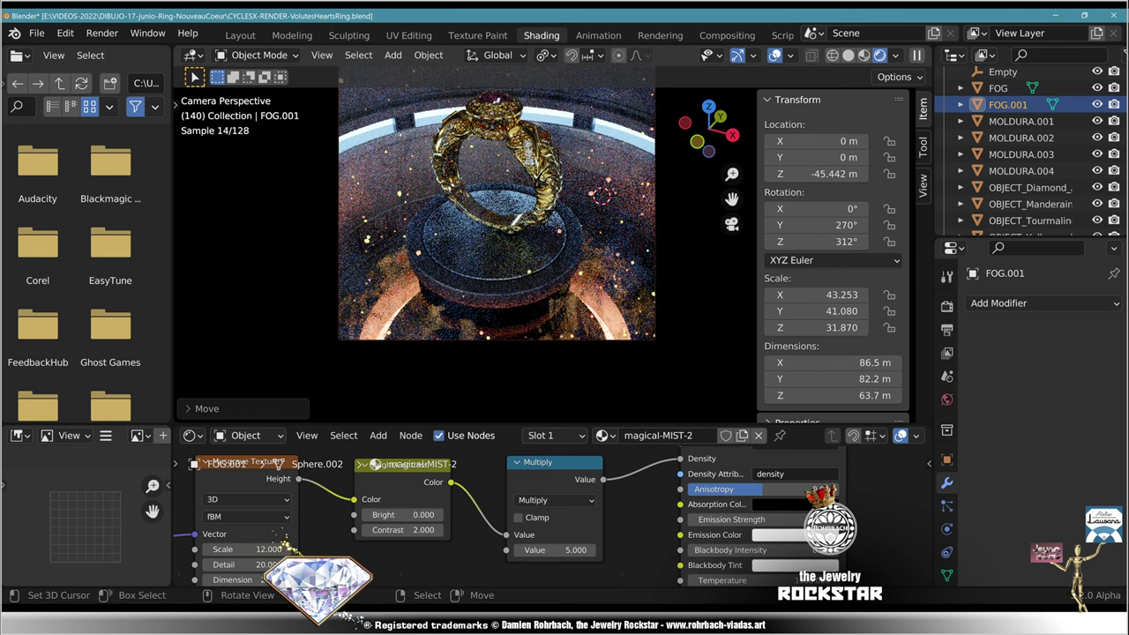
key(s)
key(z)
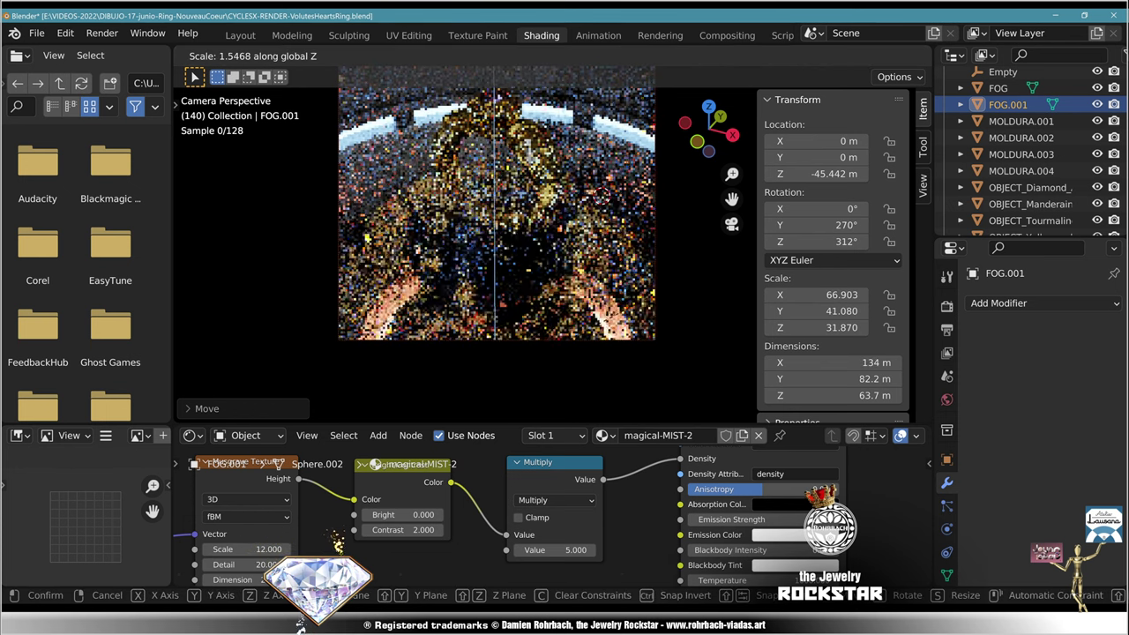
click(603, 195)
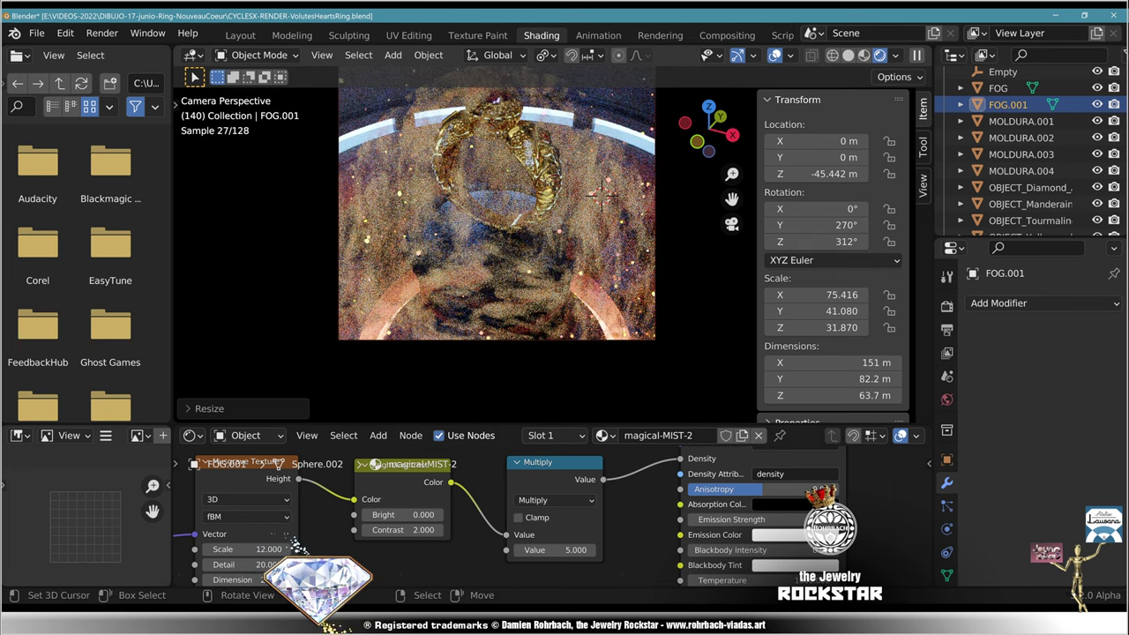
Step: Enlarge the fog copy uniformly by about 1.74, and in front view rescale it along global Z to an X scale of about -43.6
scroll(554, 516, down, 3)
middle_drag(441, 575, 578, 473)
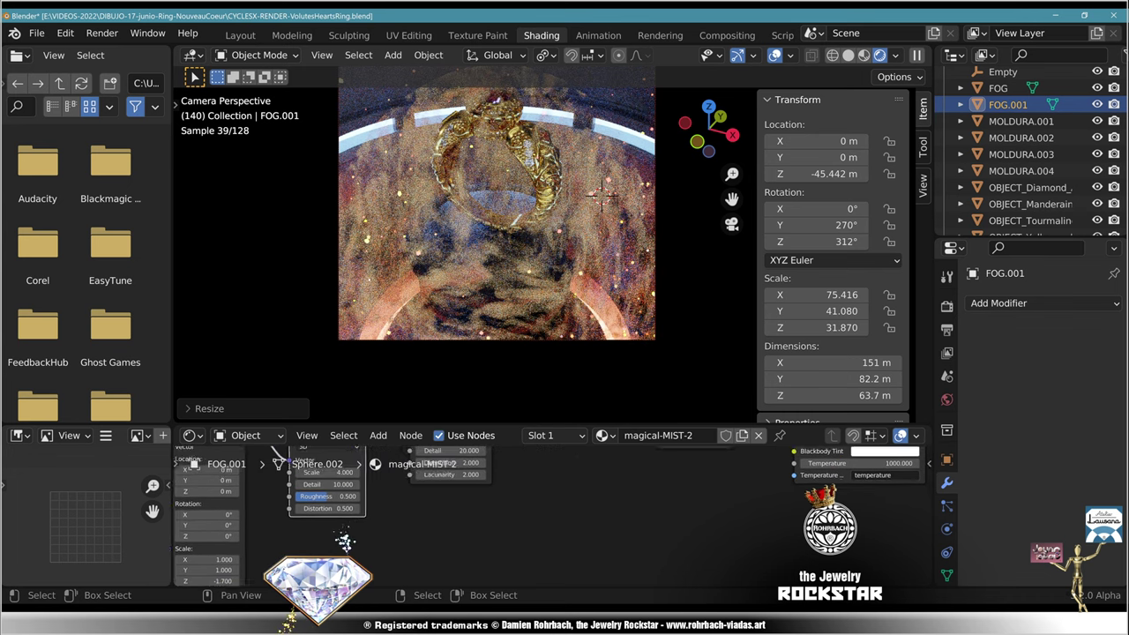
key(s)
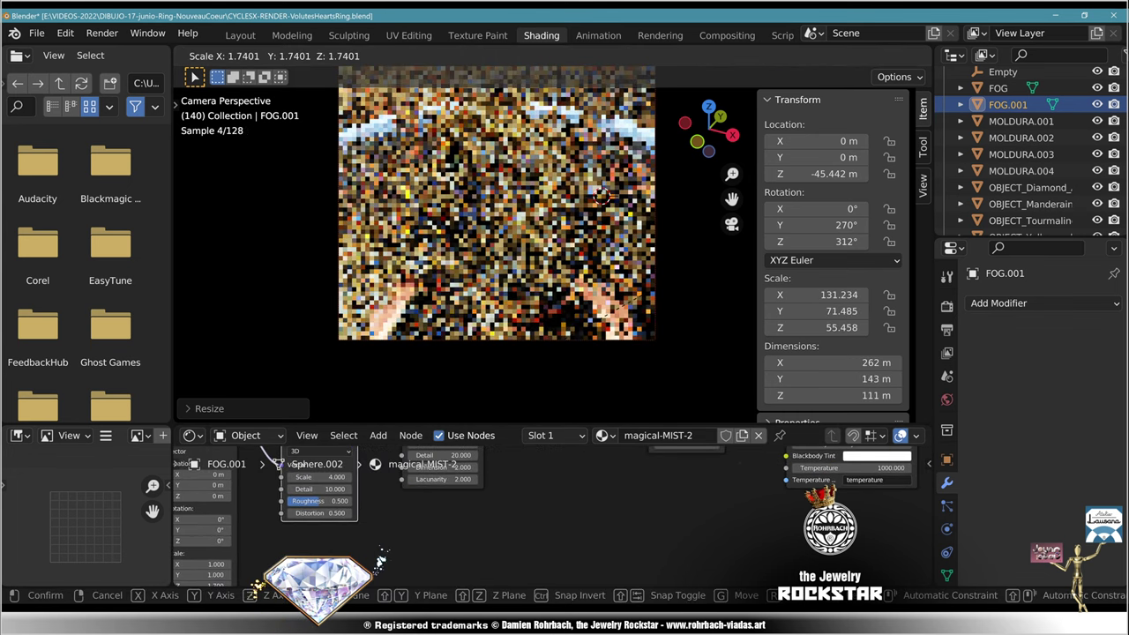
click(602, 195)
key(KP_1)
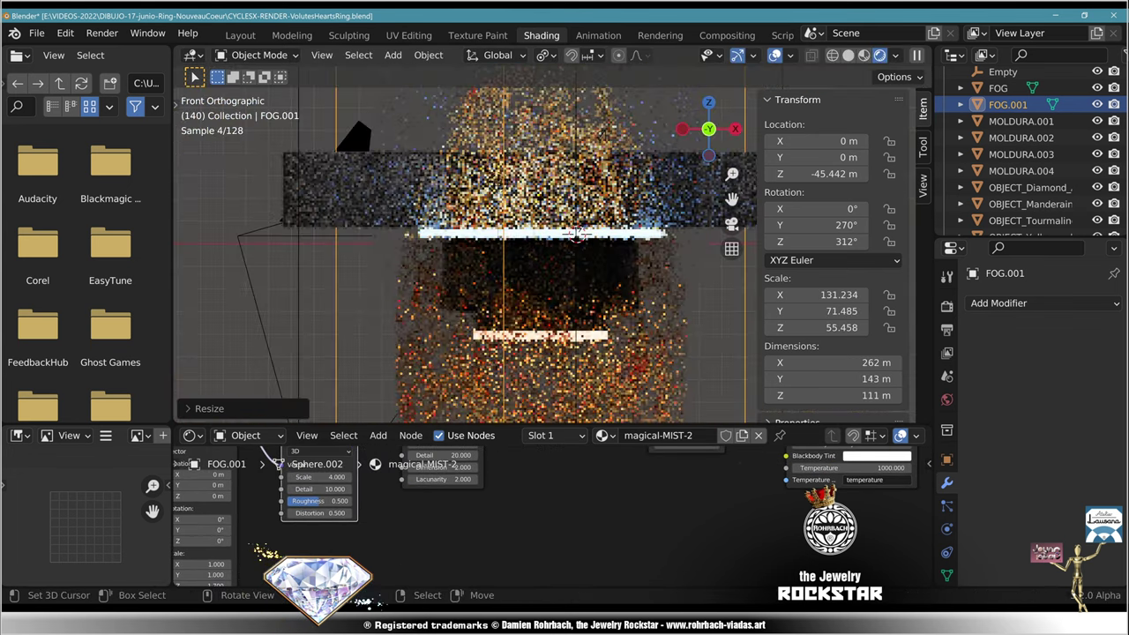
key(s)
key(z)
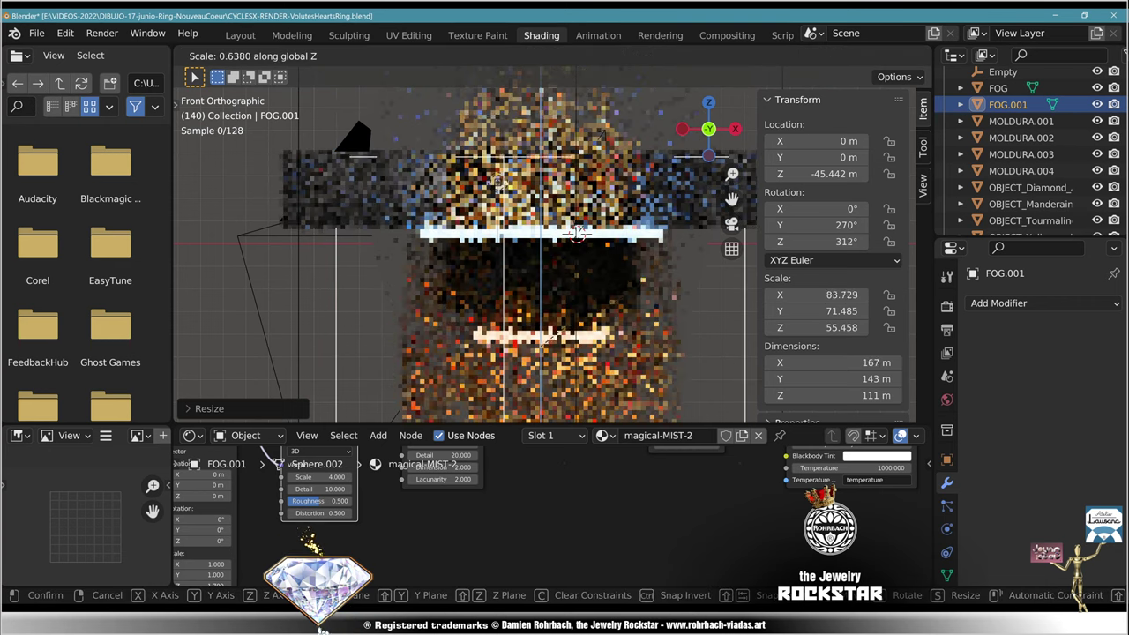
click(601, 134)
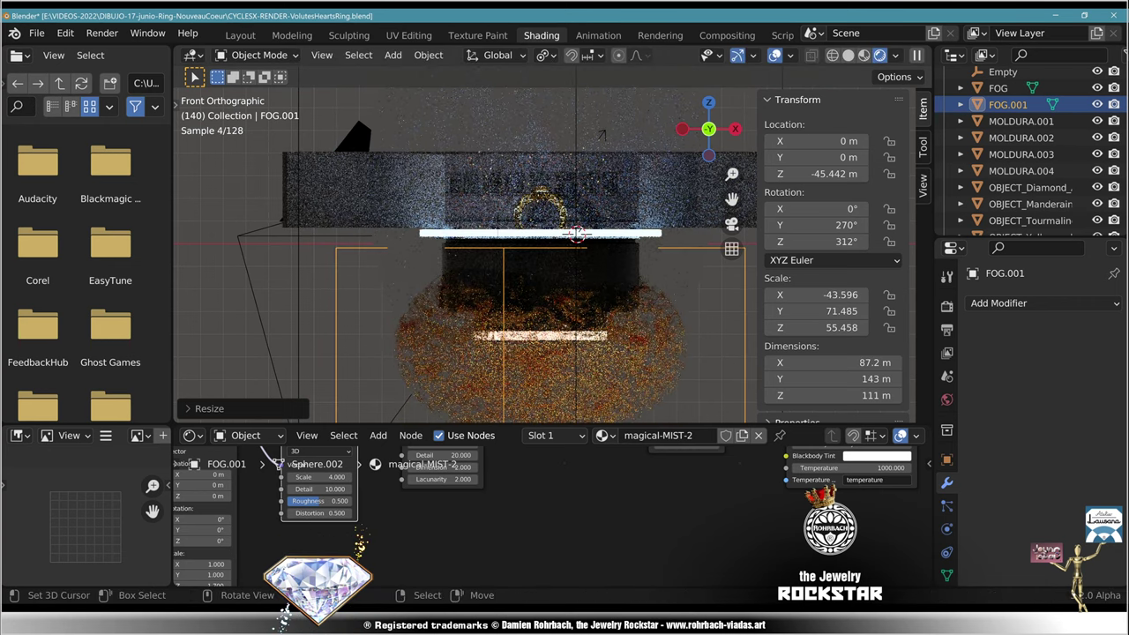
Step: Raise the fog copy to Z about -36.3 m, check it through the camera, and lower it to about -49.8 m
key(g)
key(z)
click(601, 134)
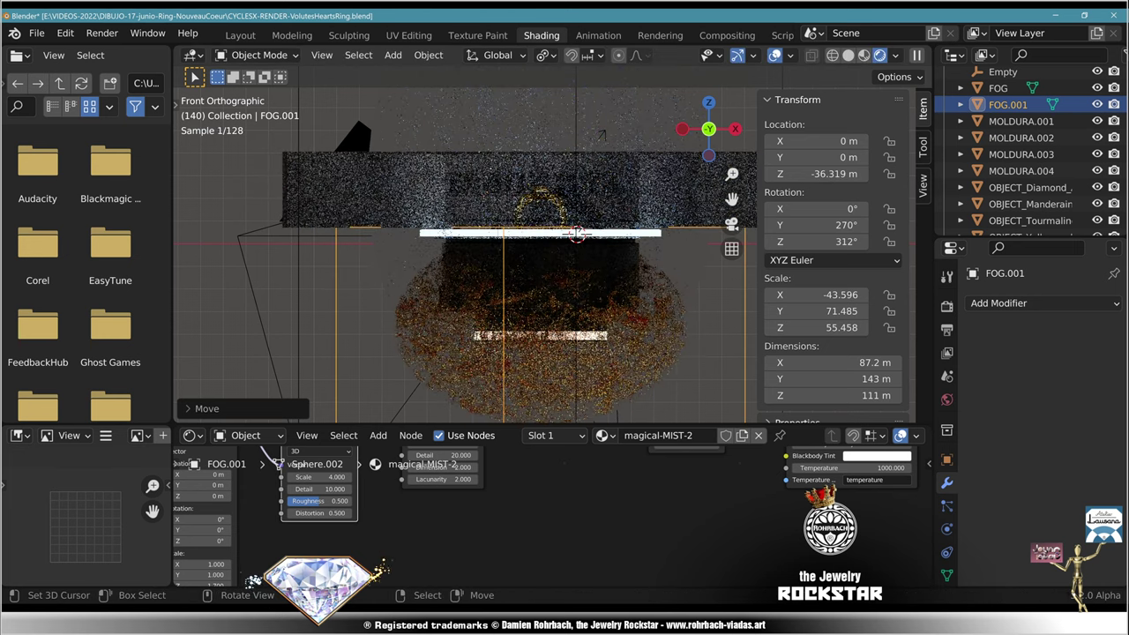
key(KP_0)
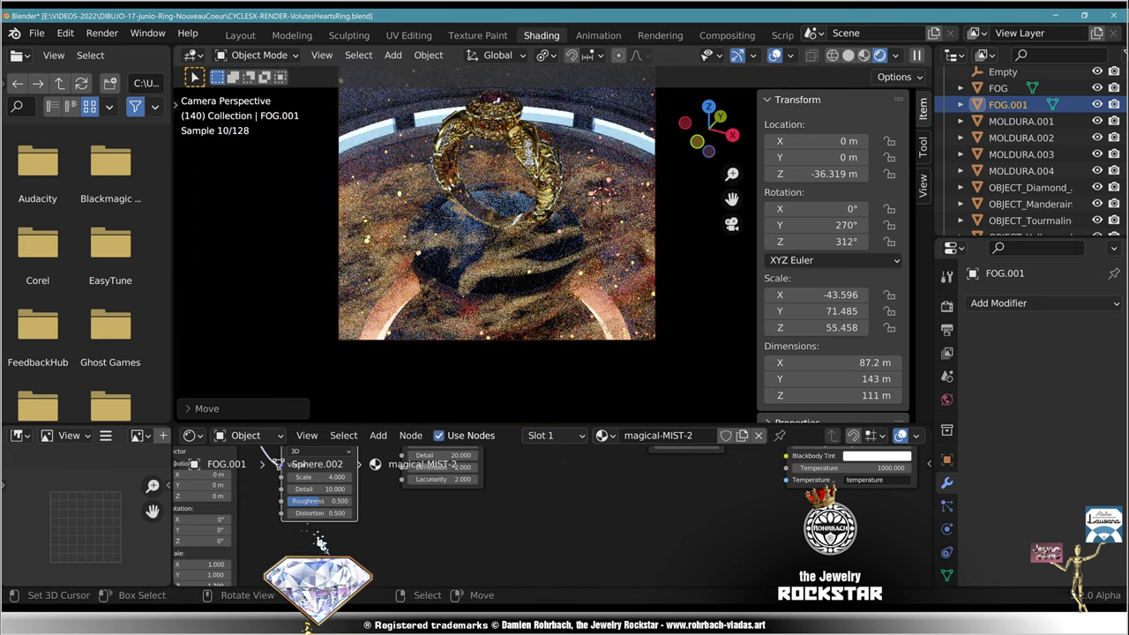
key(g)
key(z)
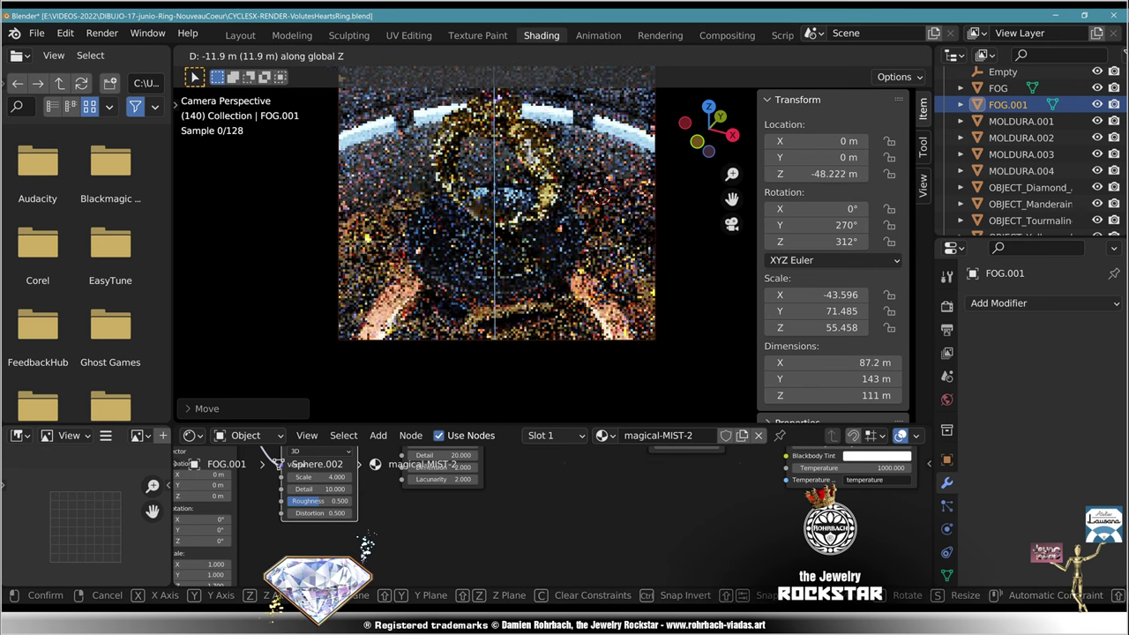
key(Return)
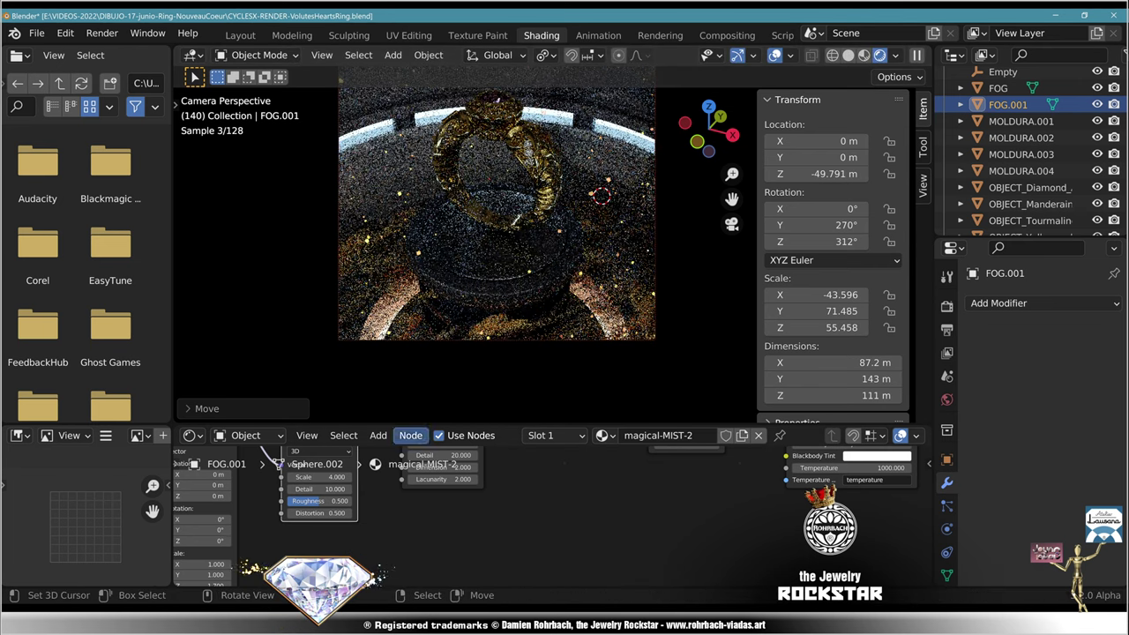
Step: Connect the Mapping node's Vector output directly to the Musgrave Texture's Vector input and move the bypassed Noise Texture node out of the way
scroll(336, 477, down, 4)
middle_drag(335, 476, 560, 538)
scroll(561, 538, up, 2)
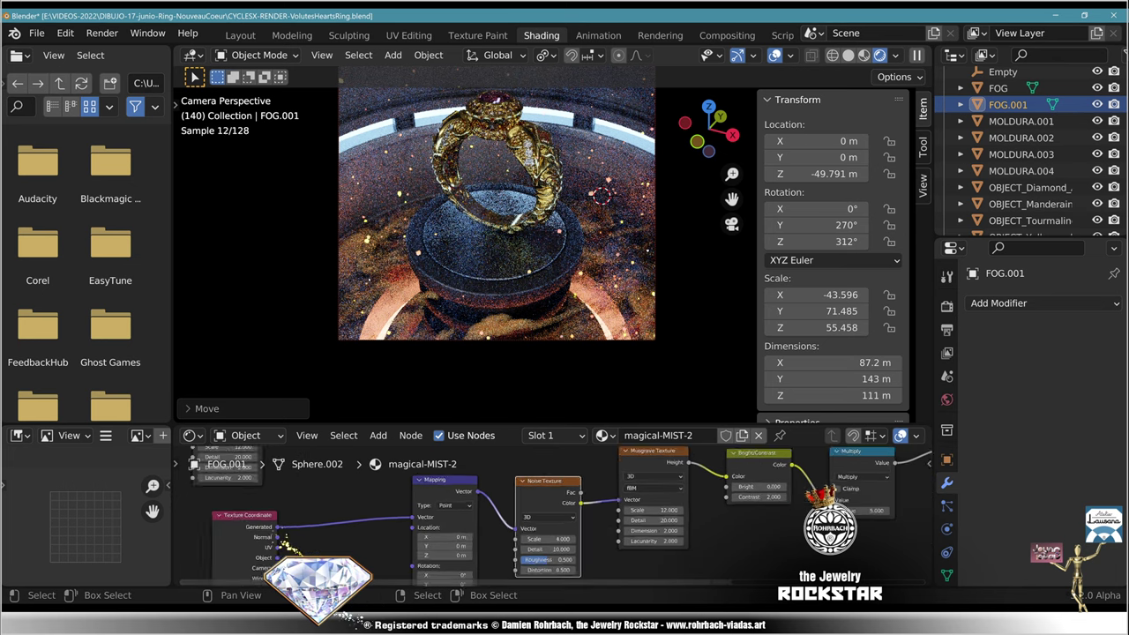
scroll(553, 511, up, 2)
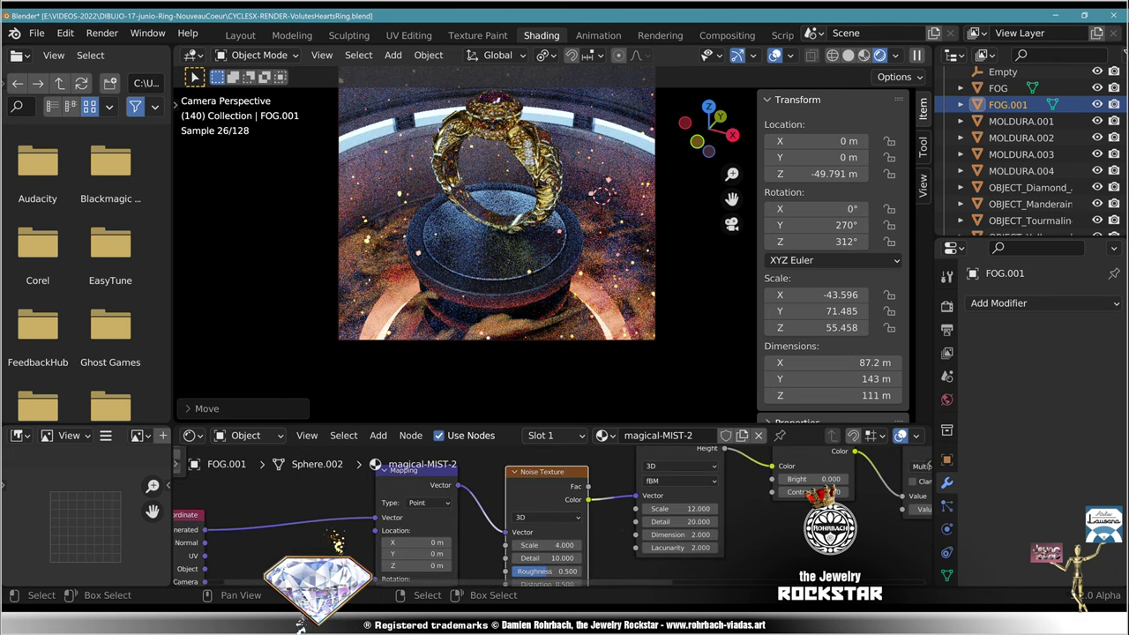
drag(505, 532, 636, 496)
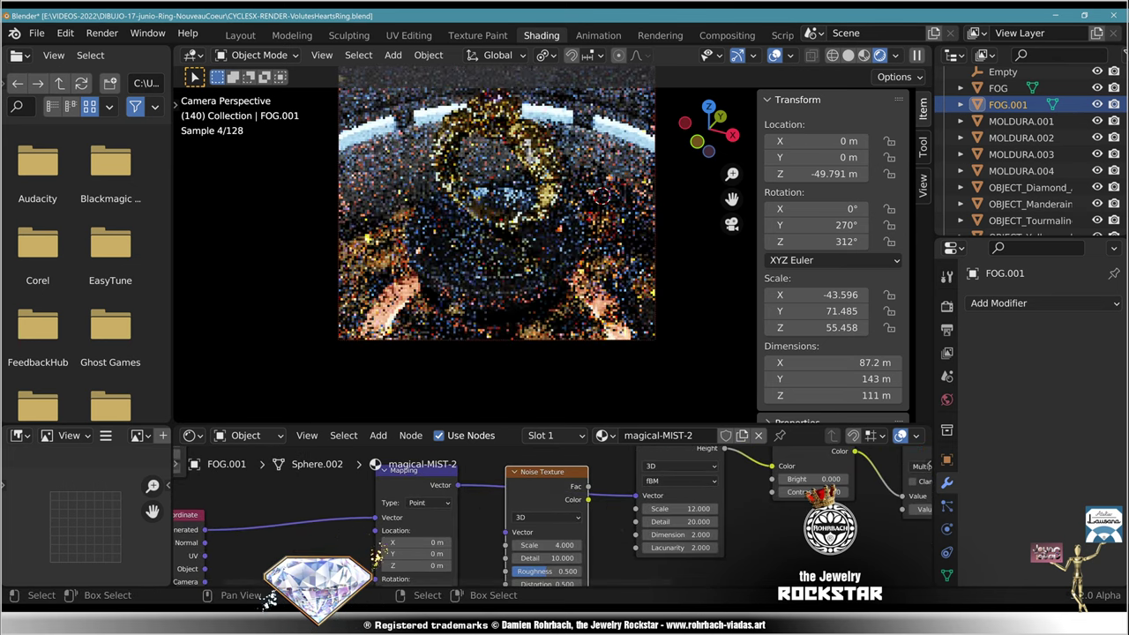
drag(544, 477, 529, 554)
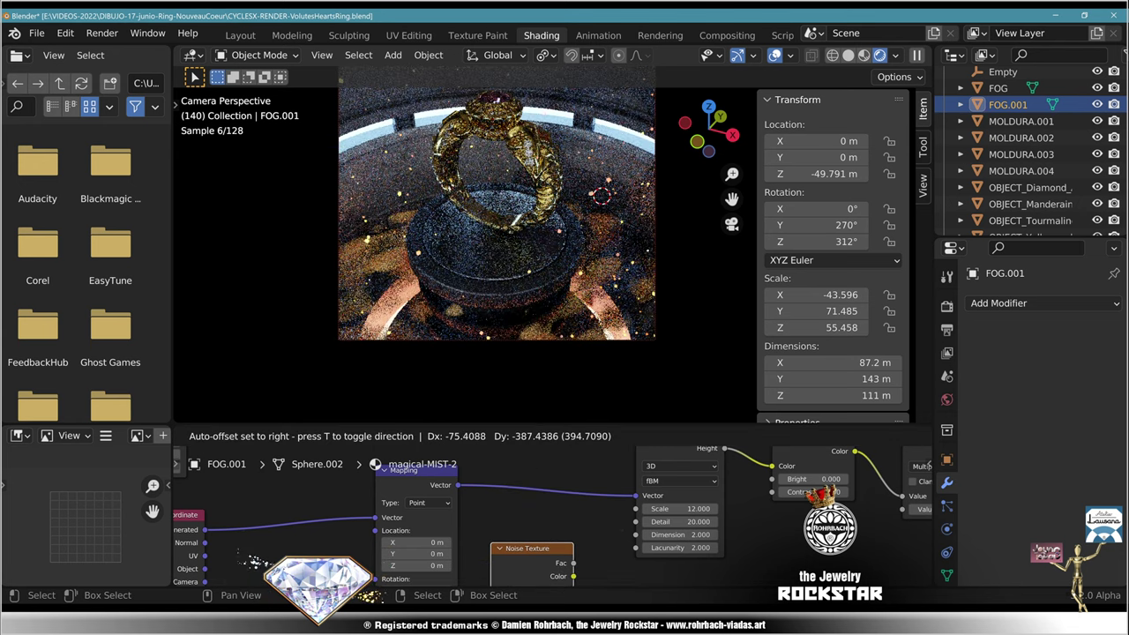
Step: Set the Contrast of the Bright/Contrast node in magical-MIST-2 to 0
scroll(553, 512, up, 3)
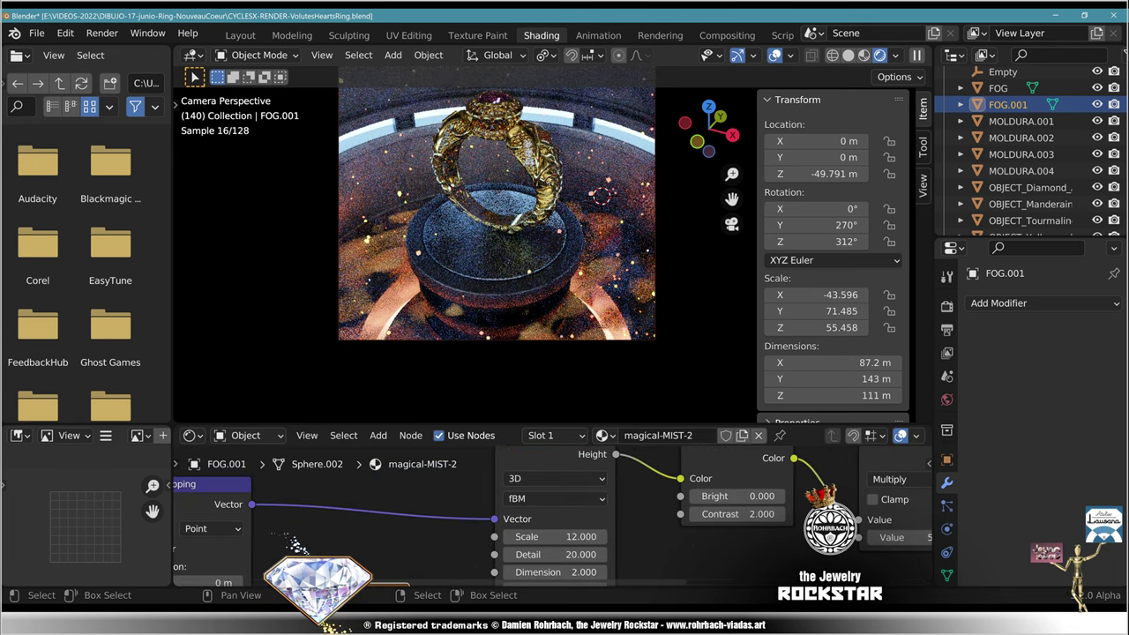
middle_drag(552, 512, 445, 477)
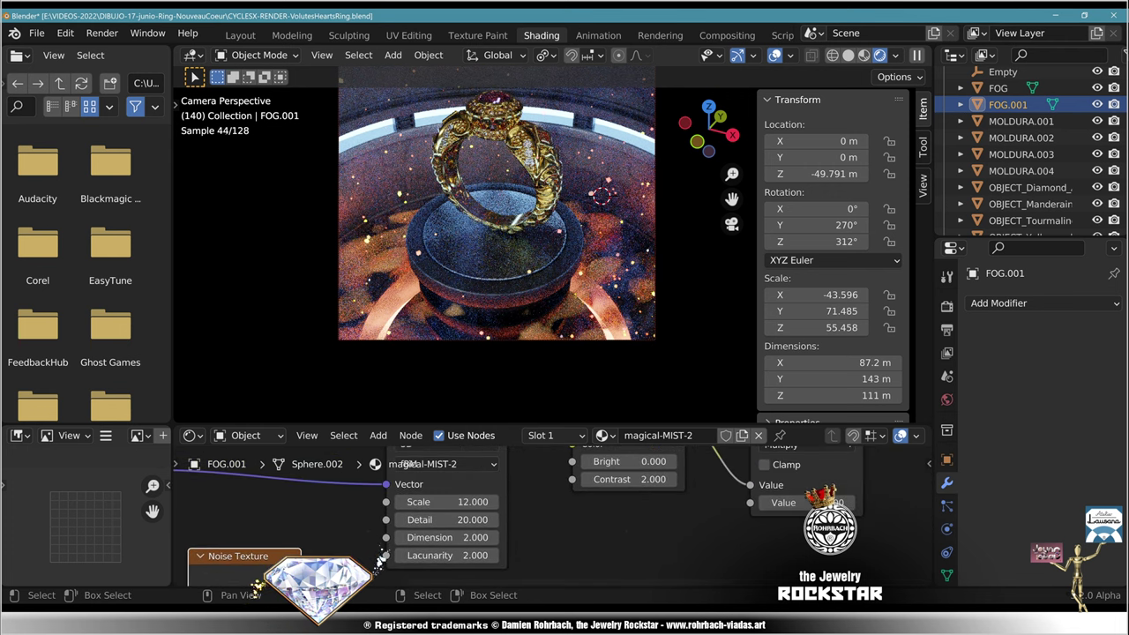
key(Return)
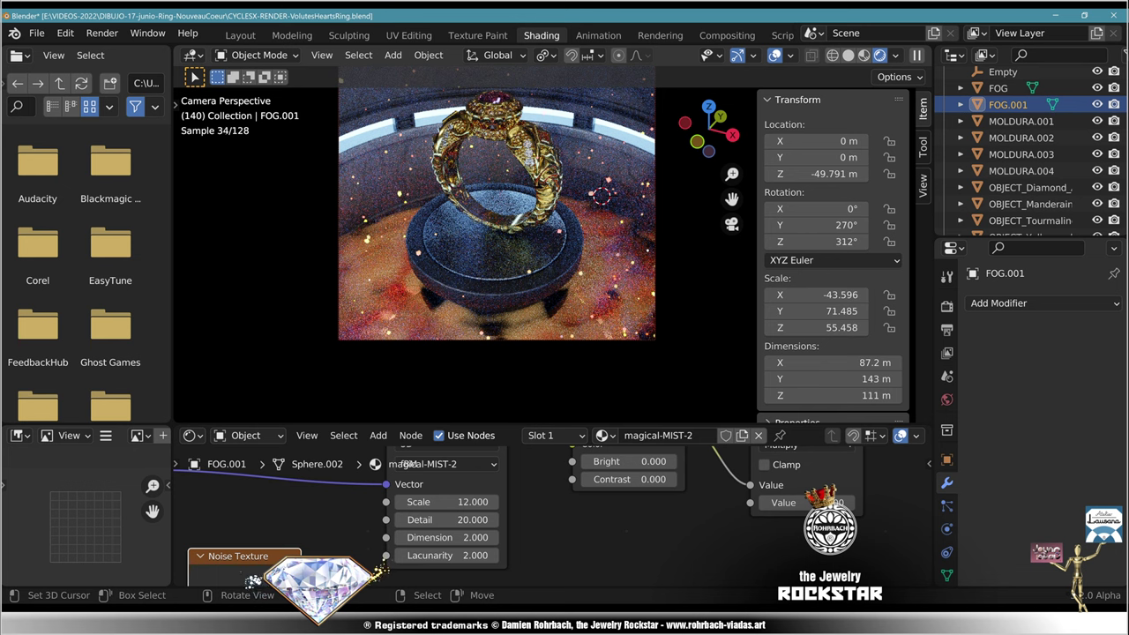
Step: Stretch the fog copy along global Z to an X scale of about -72.8 and lower it to Z about -77.3 m
key(s)
key(z)
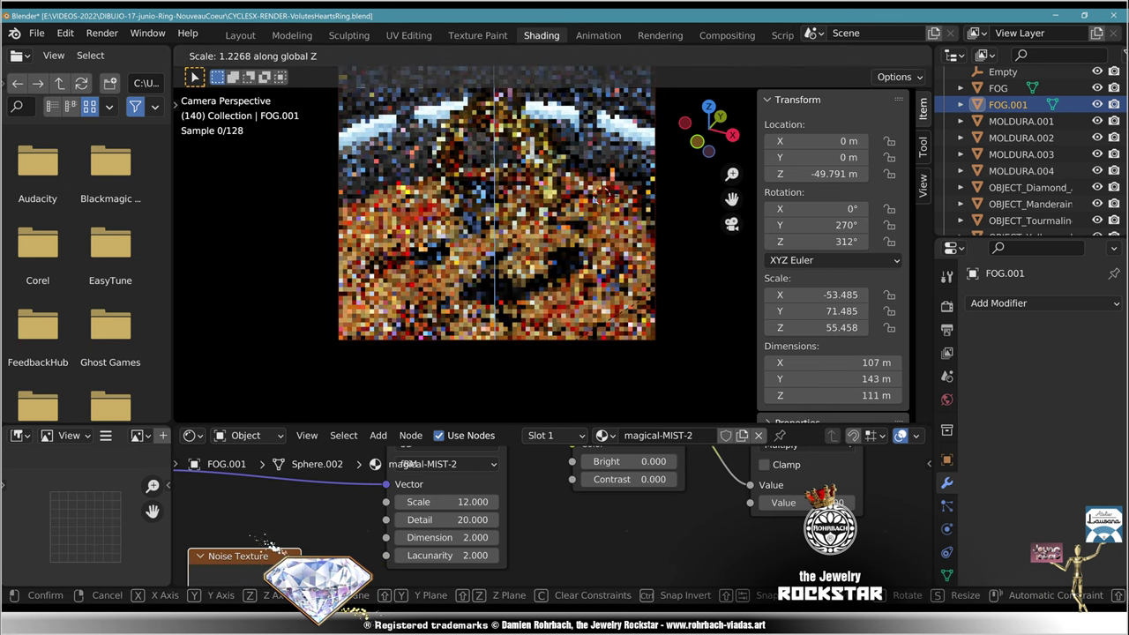
click(607, 194)
key(g)
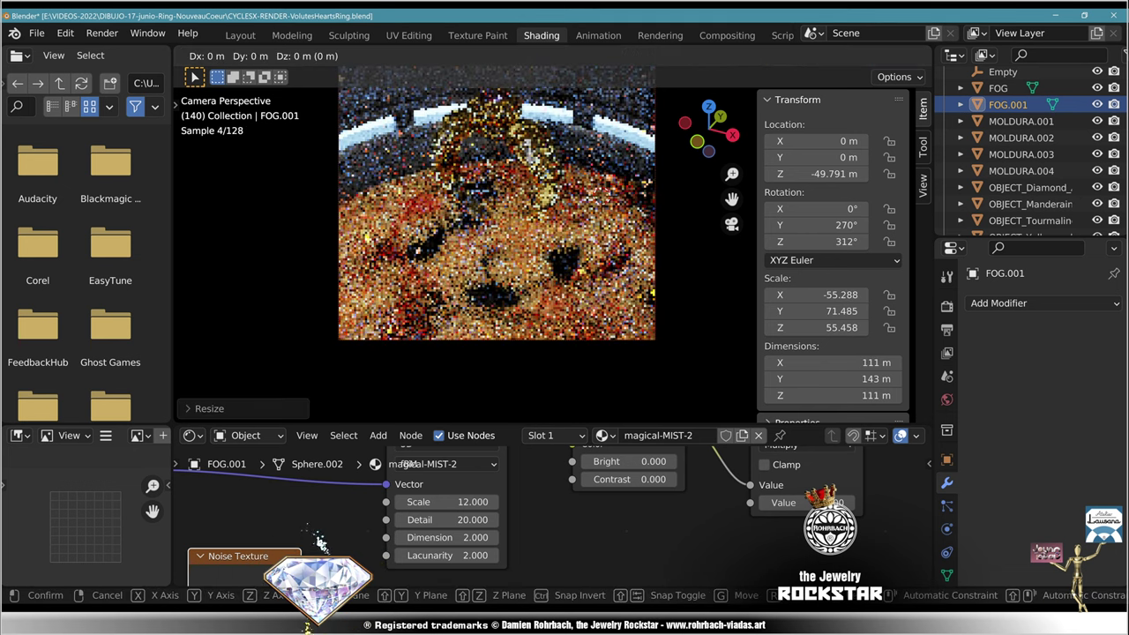
key(s)
key(z)
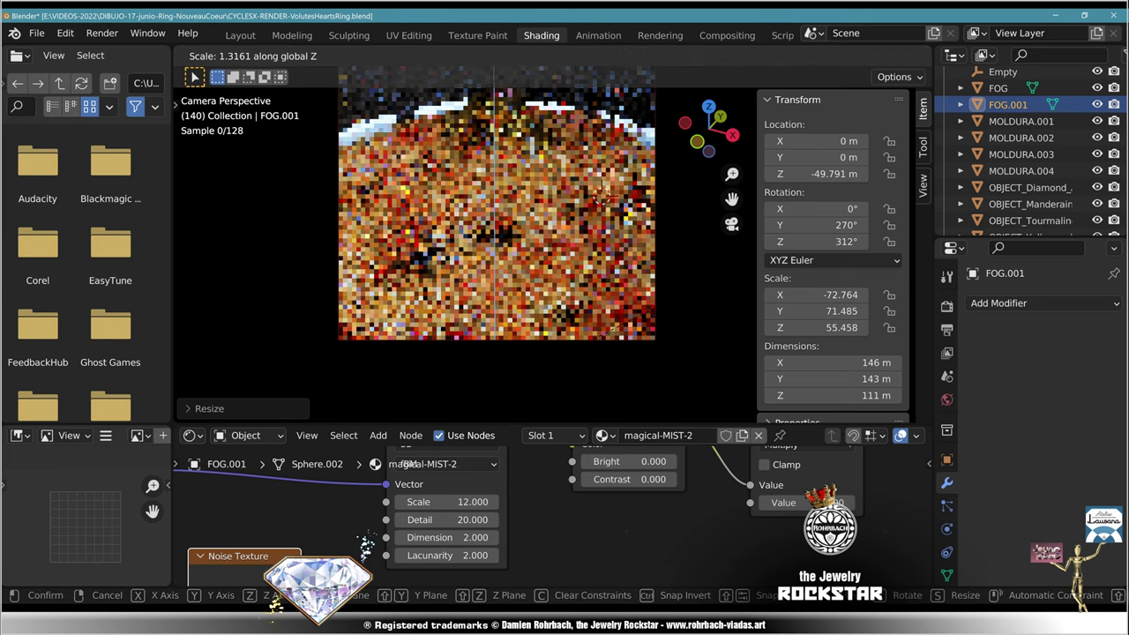
key(g)
key(z)
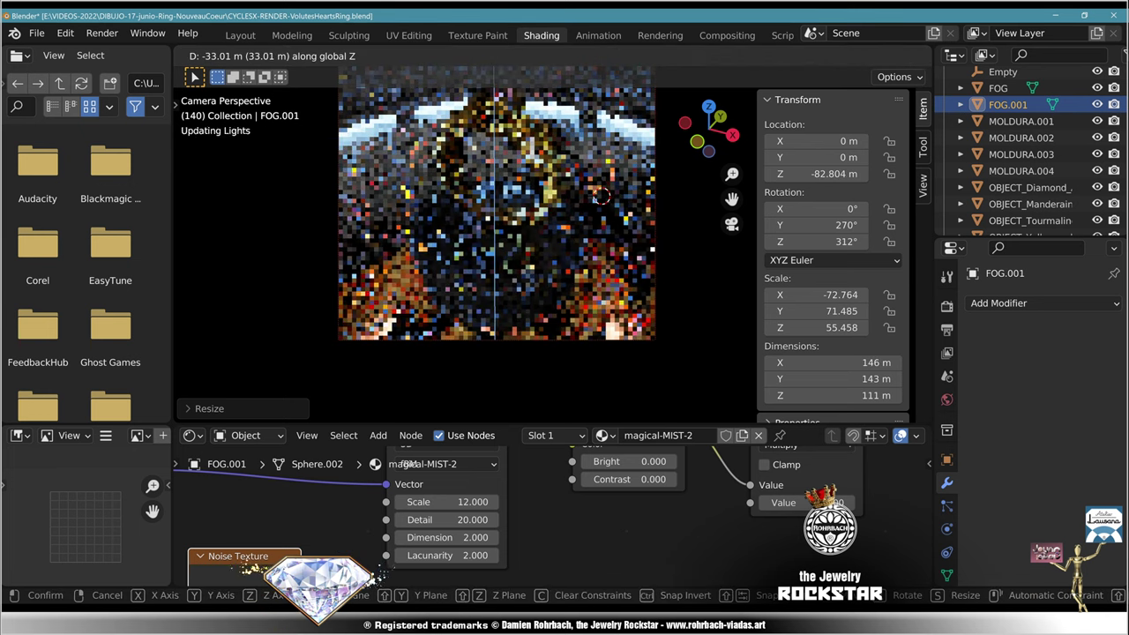
click(598, 196)
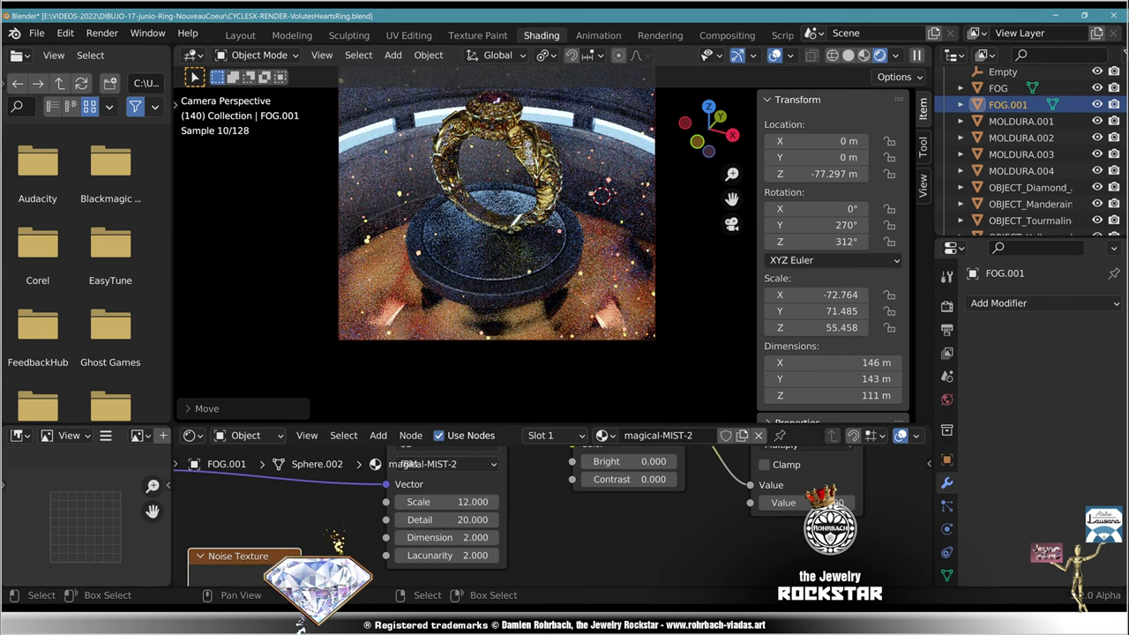
Step: Set the Musgrave Texture's Scale to 25 and the Bright/Contrast node's Bright value to 0
scroll(459, 517, up, 3)
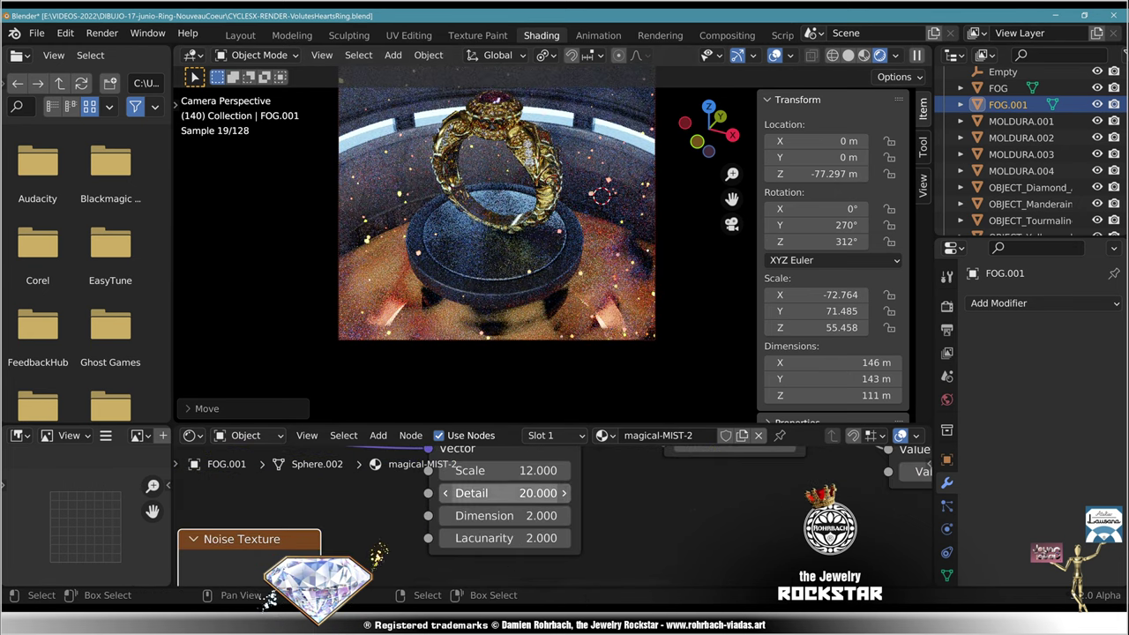
click(503, 470)
text(25)
key(Return)
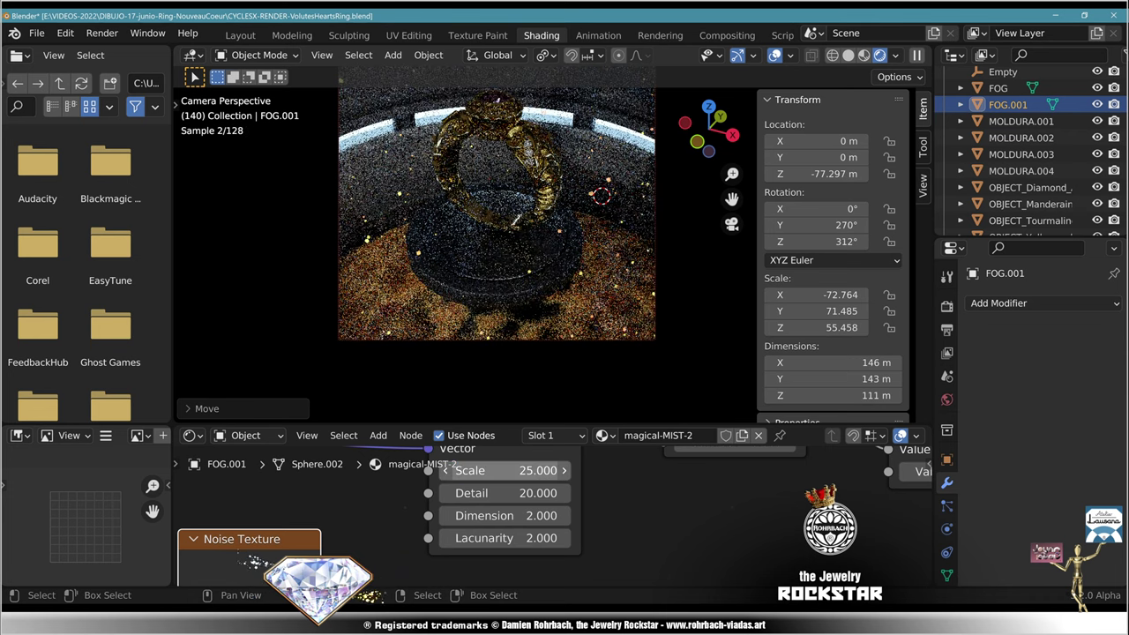
middle_drag(608, 507, 448, 550)
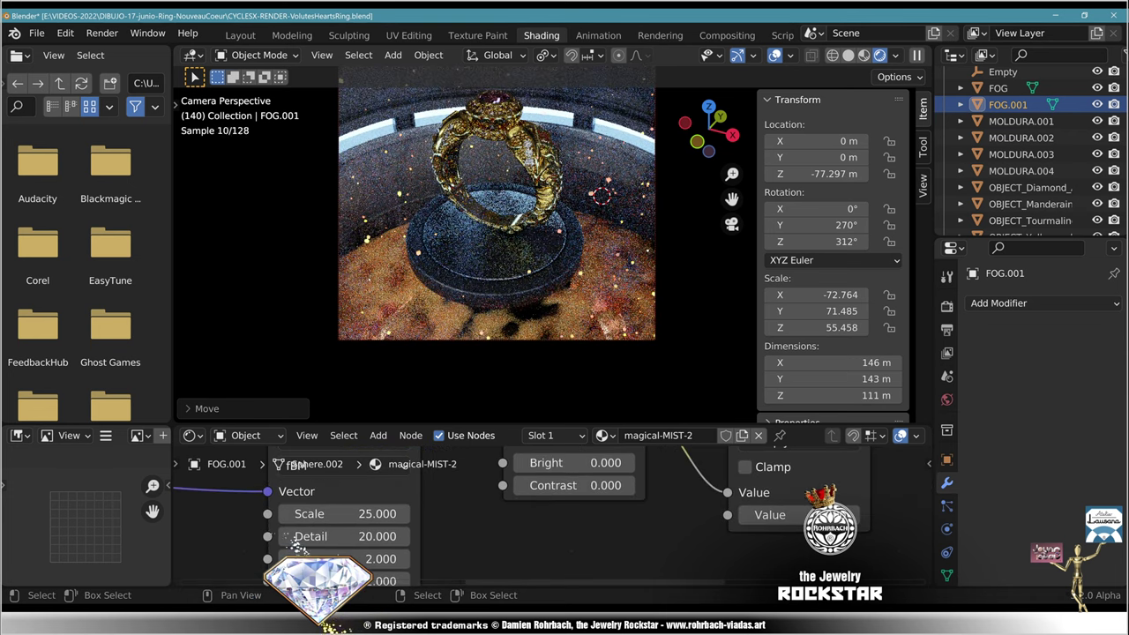
mouse_move(575, 463)
mouse_down()
mouse_move(554, 463)
mouse_move(577, 463)
mouse_up()
click(577, 463)
text(0)
key(Return)
Step: Lower the Multiply node's value and toggle the fog copy's viewport visibility off and on to compare the effect
click(785, 519)
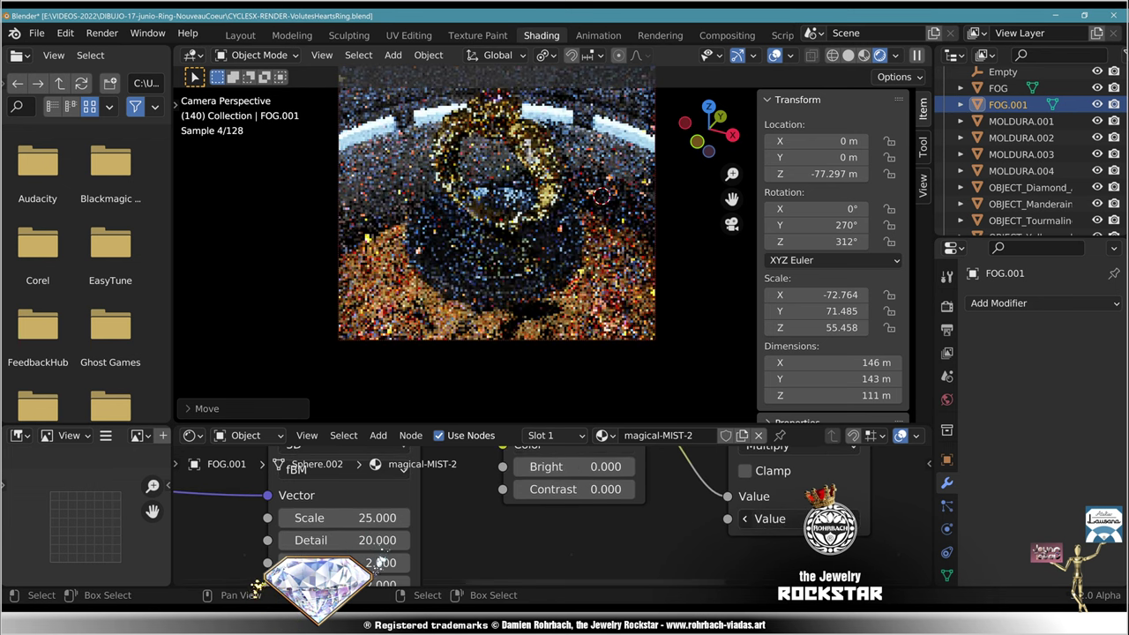
text(.0)
key(Return)
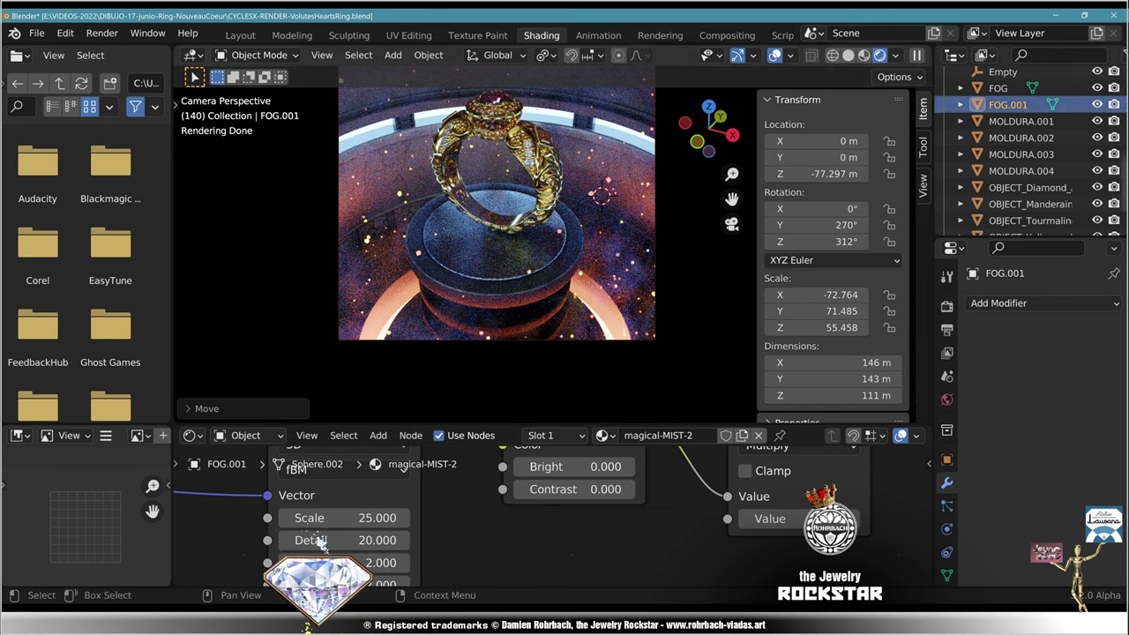
click(1098, 104)
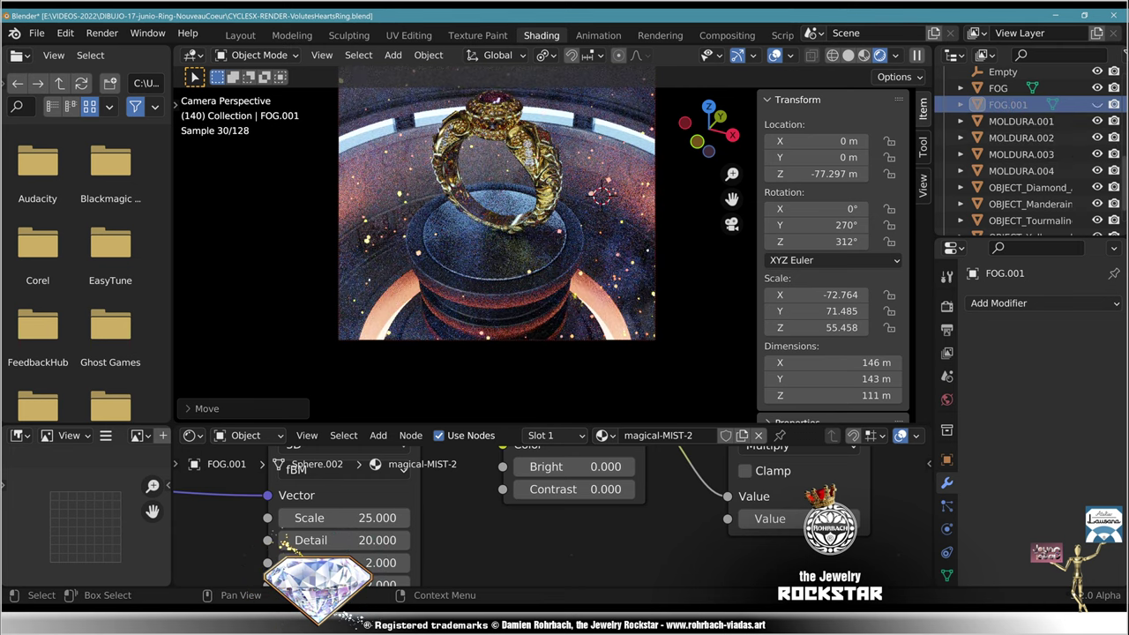
click(1097, 104)
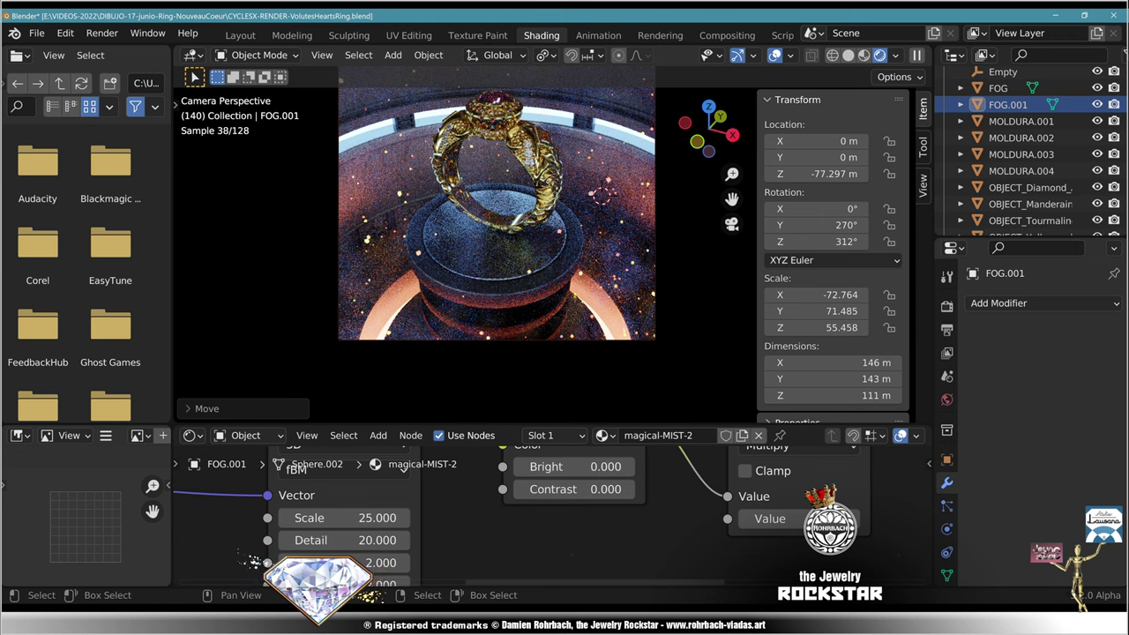
Step: Set the lower Value of the Multiply node in magical-MIST-2 to 5
scroll(551, 513, down, 4)
middle_drag(549, 468, 465, 628)
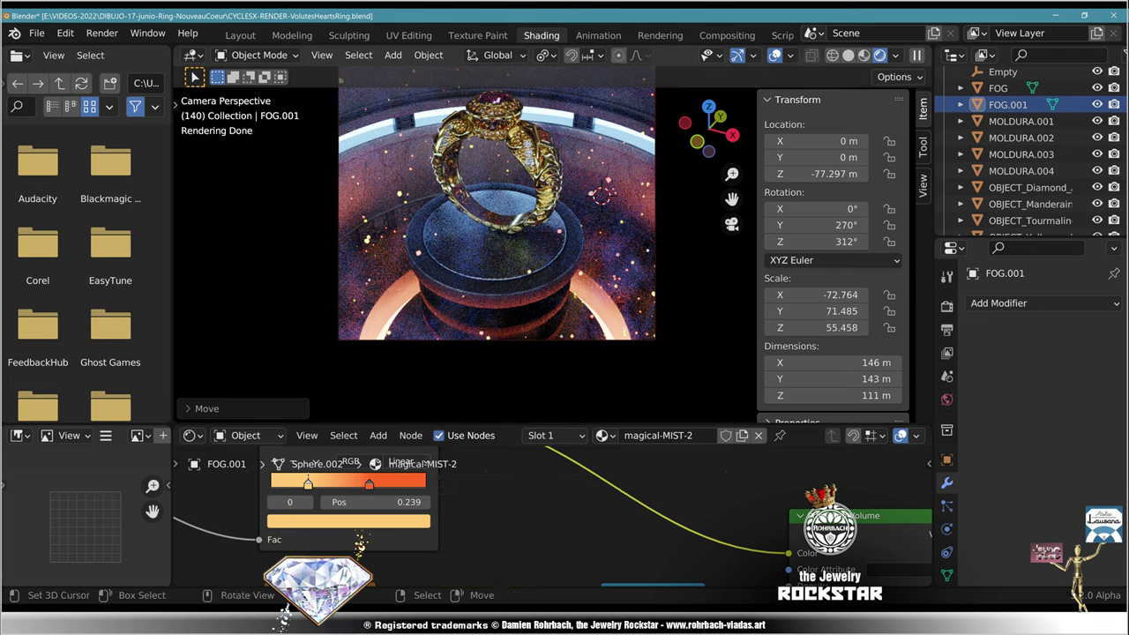
middle_drag(565, 573, 600, 417)
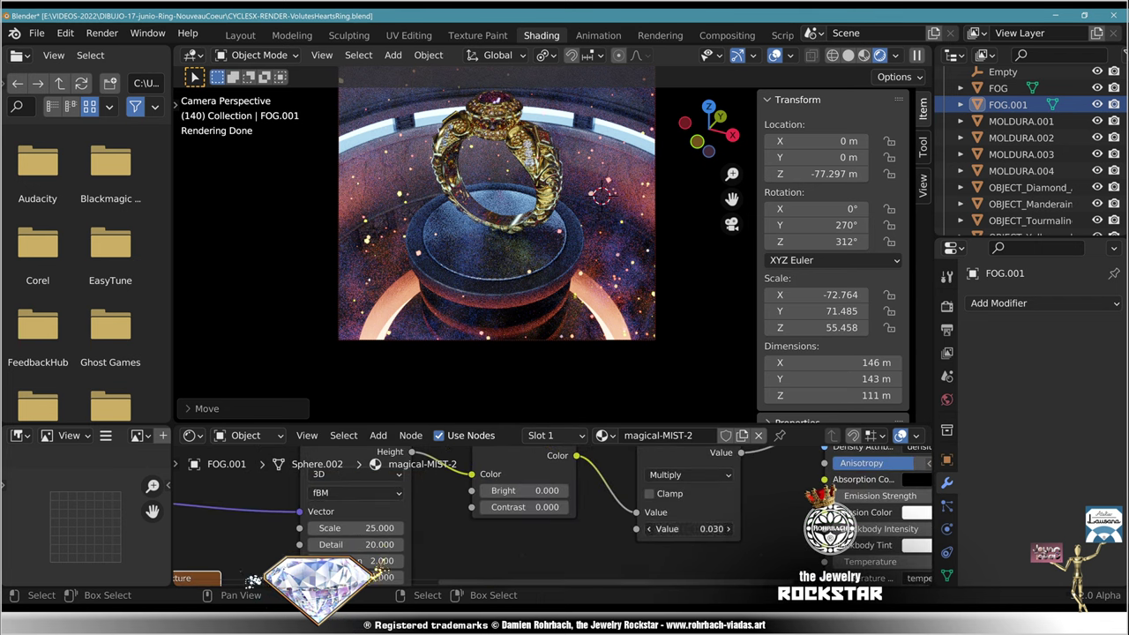
key(Return)
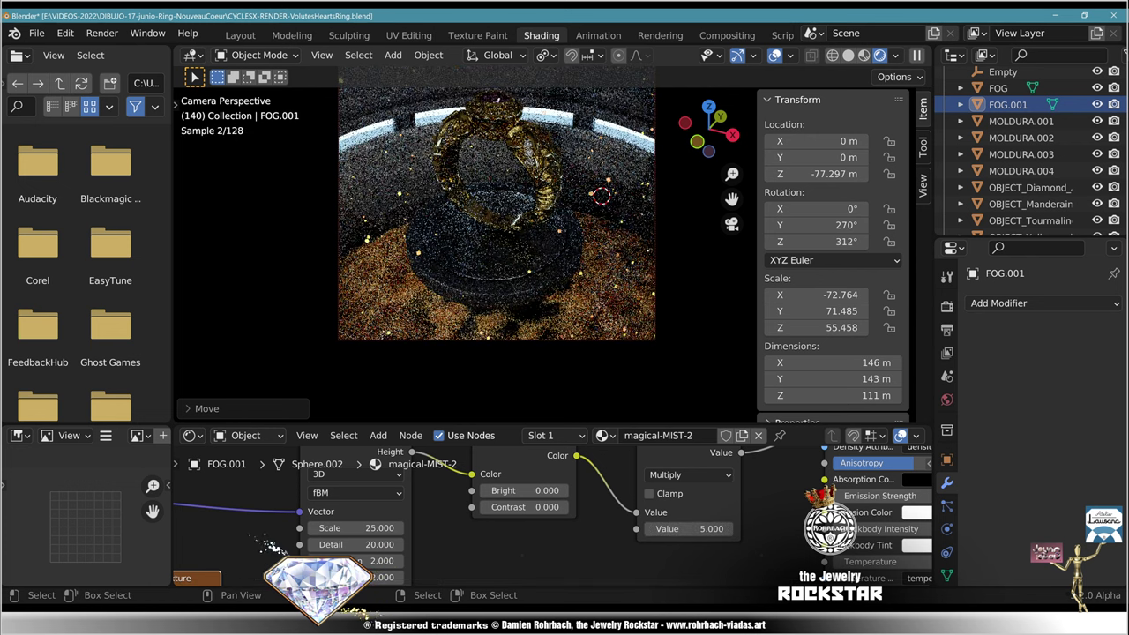
Step: Insert the loose Noise Texture node into the link between the Mapping and Musgrave Texture nodes
scroll(547, 521, down, 2)
middle_drag(547, 520, 772, 464)
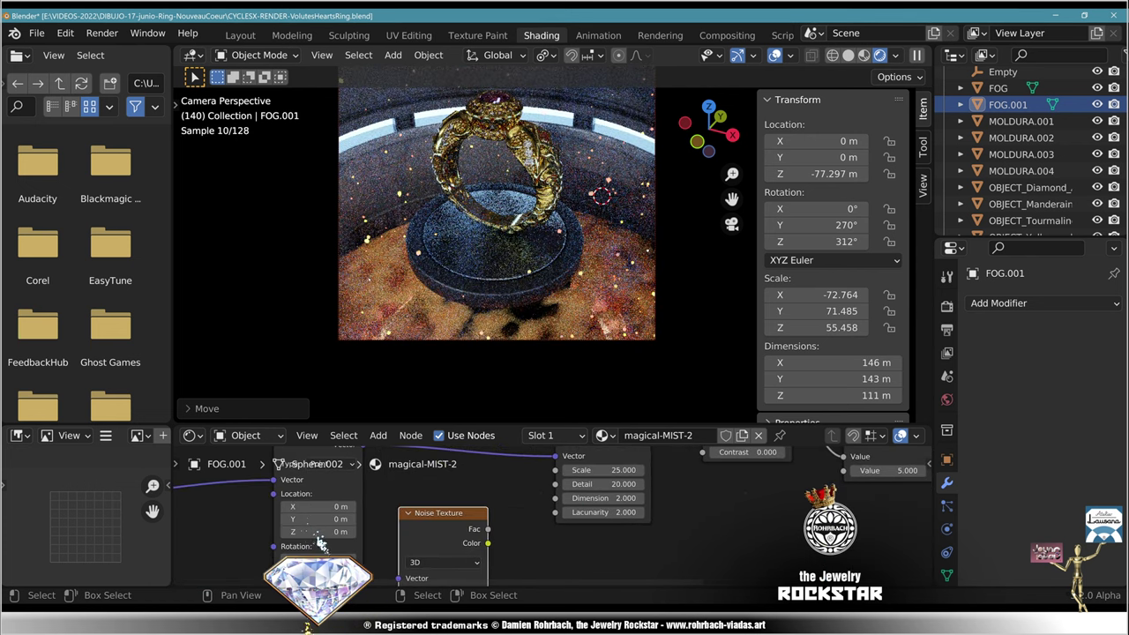
drag(443, 515, 462, 448)
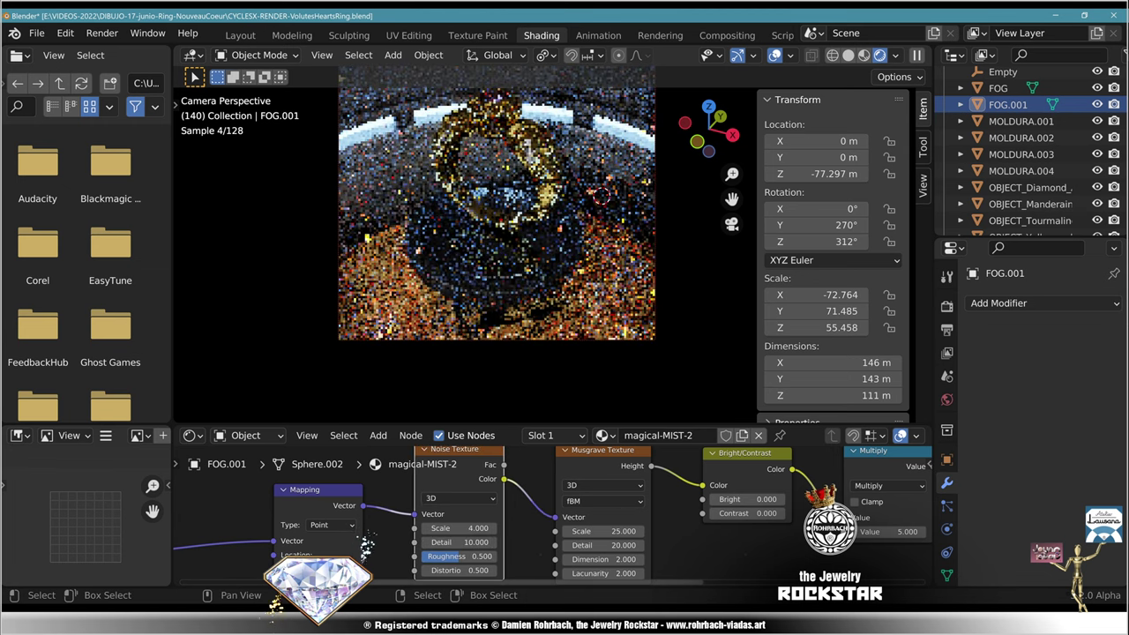
Step: Try a Scale of 5 on the Musgrave Texture and settle on 10
scroll(456, 582, up, 4)
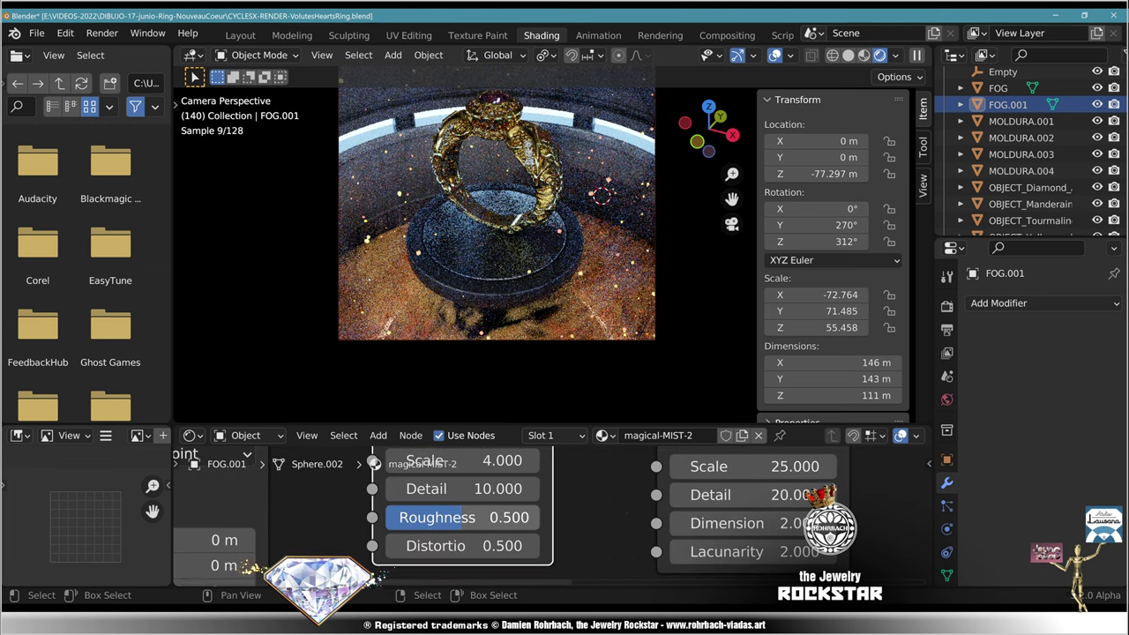
click(750, 466)
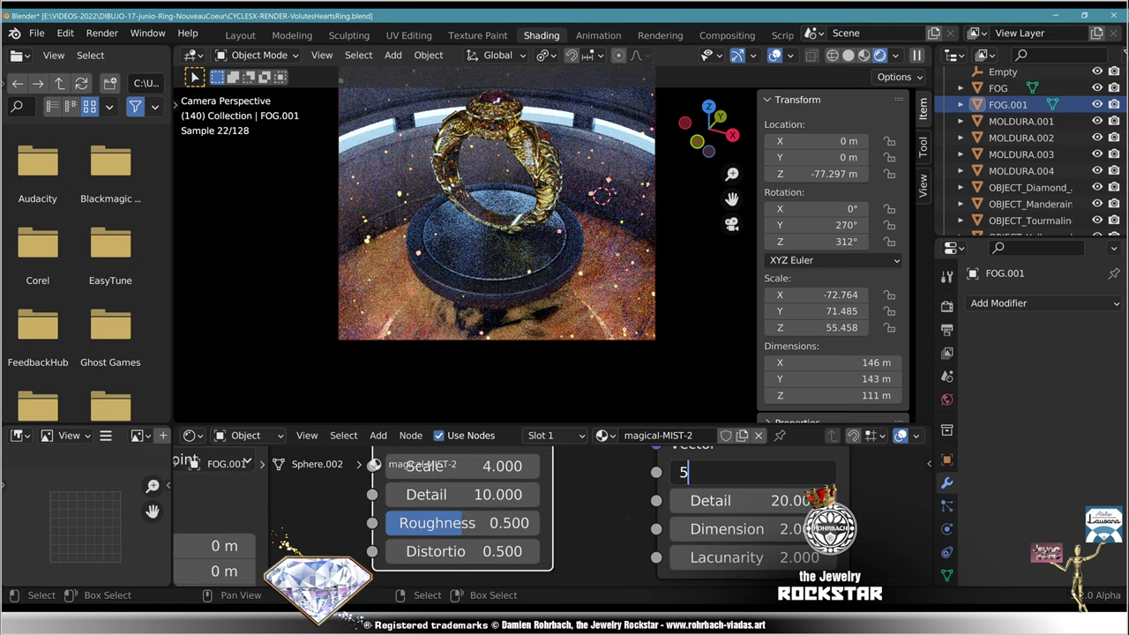
text(5)
key(Return)
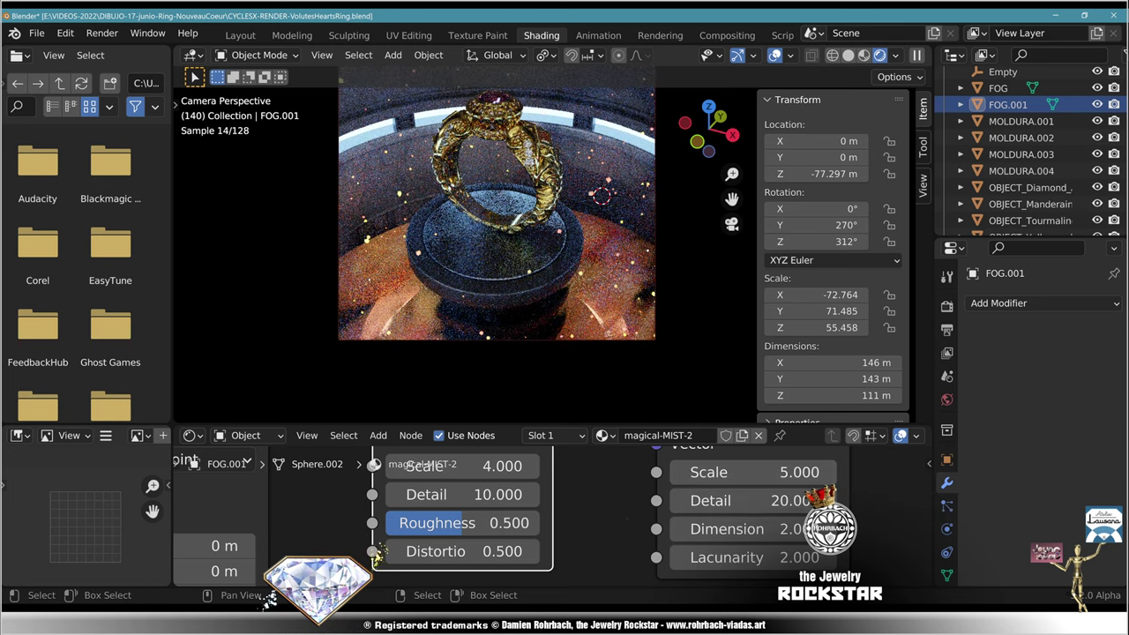
double_click(750, 472)
text(10)
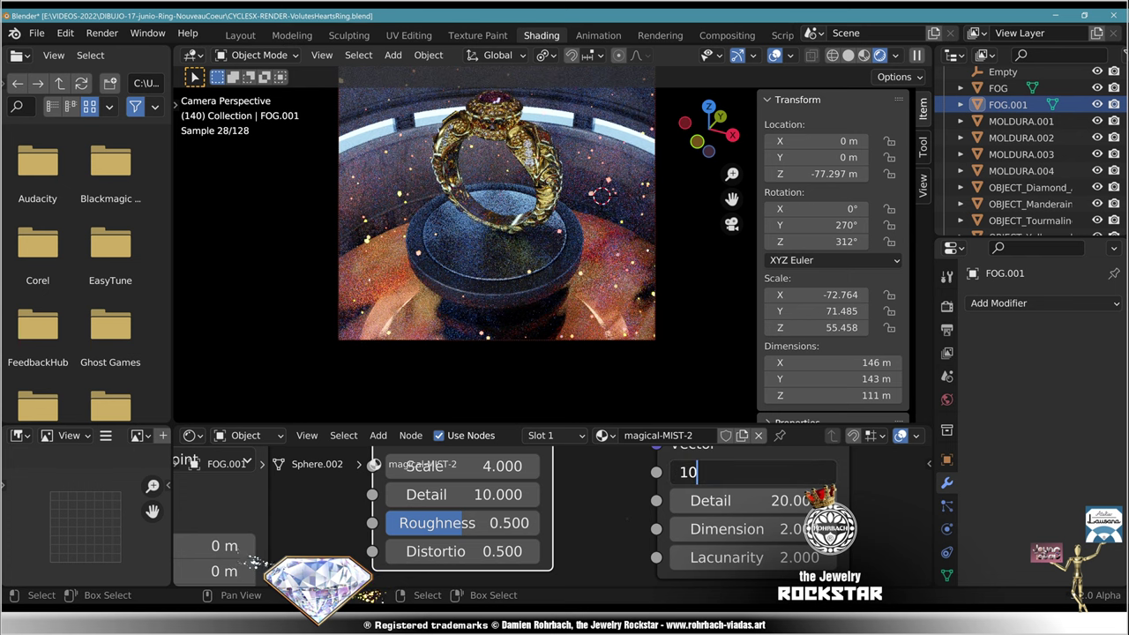
key(Return)
Step: Try a Scale of 2 on the Noise Texture and settle on 20
double_click(462, 468)
text(2)
key(Return)
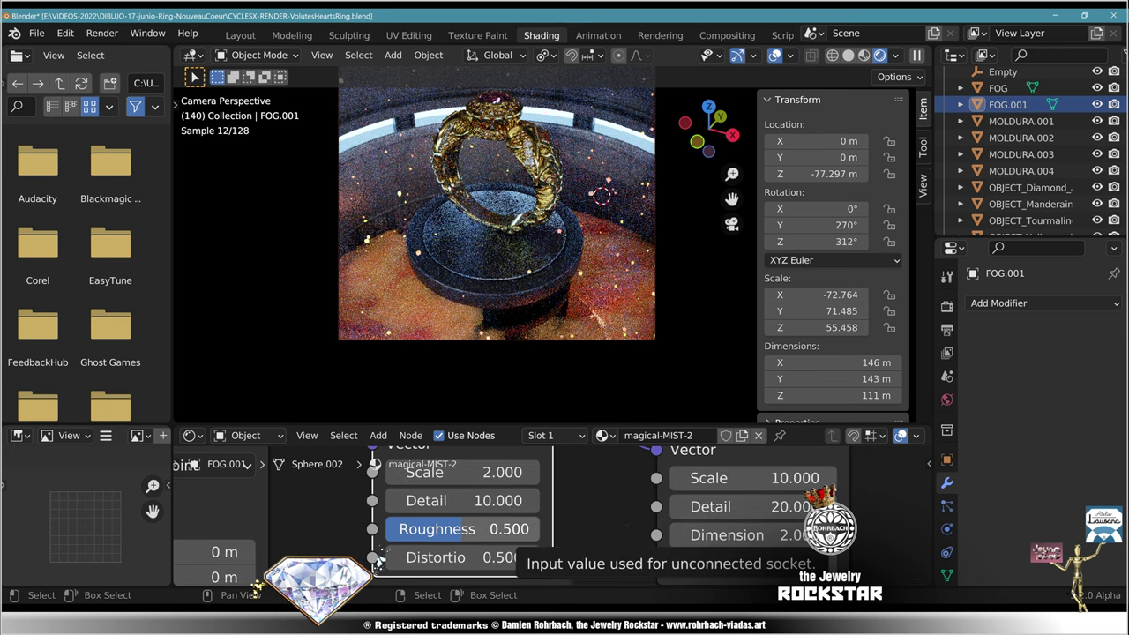
double_click(463, 472)
text(20)
key(Return)
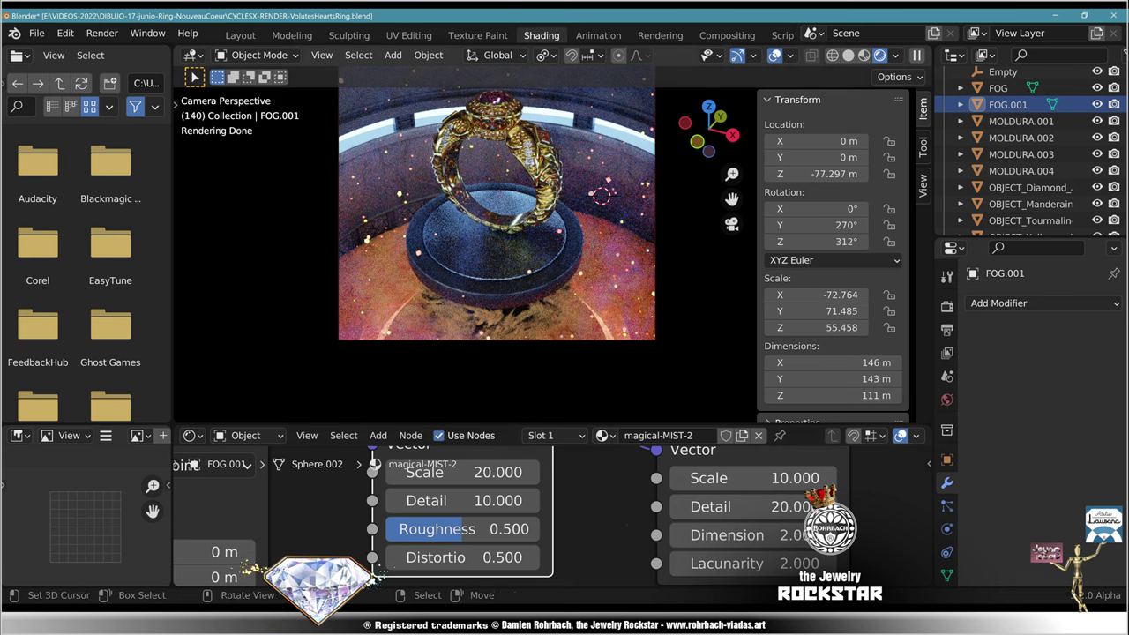
Step: Switch the viewport to solid shading and back to rendered, and save the file
key(z)
click(739, 323)
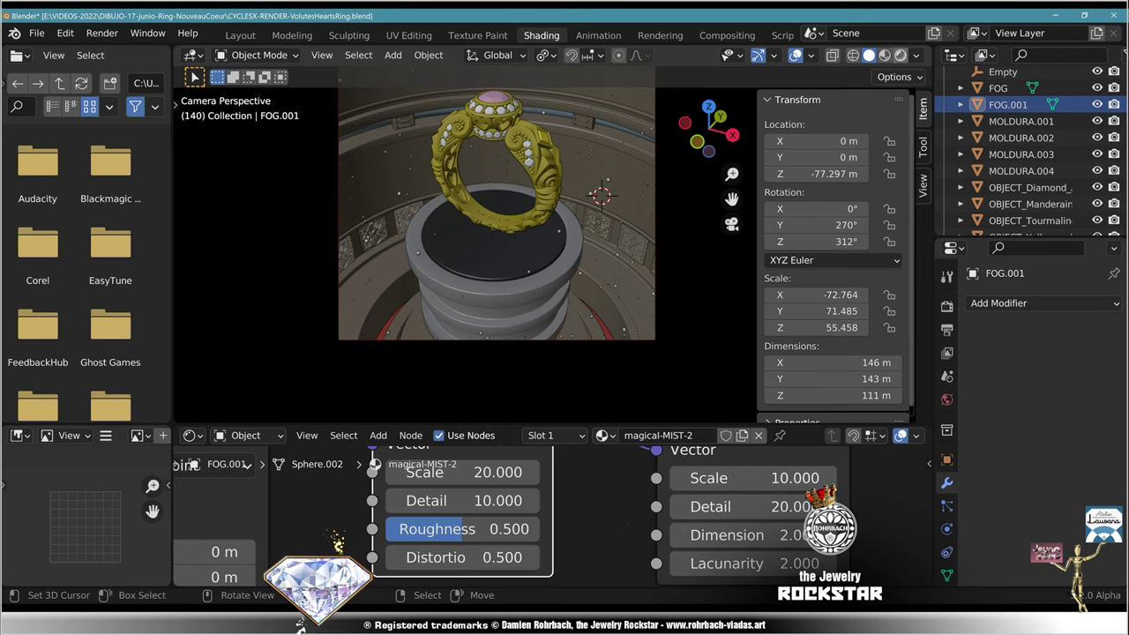
click(901, 55)
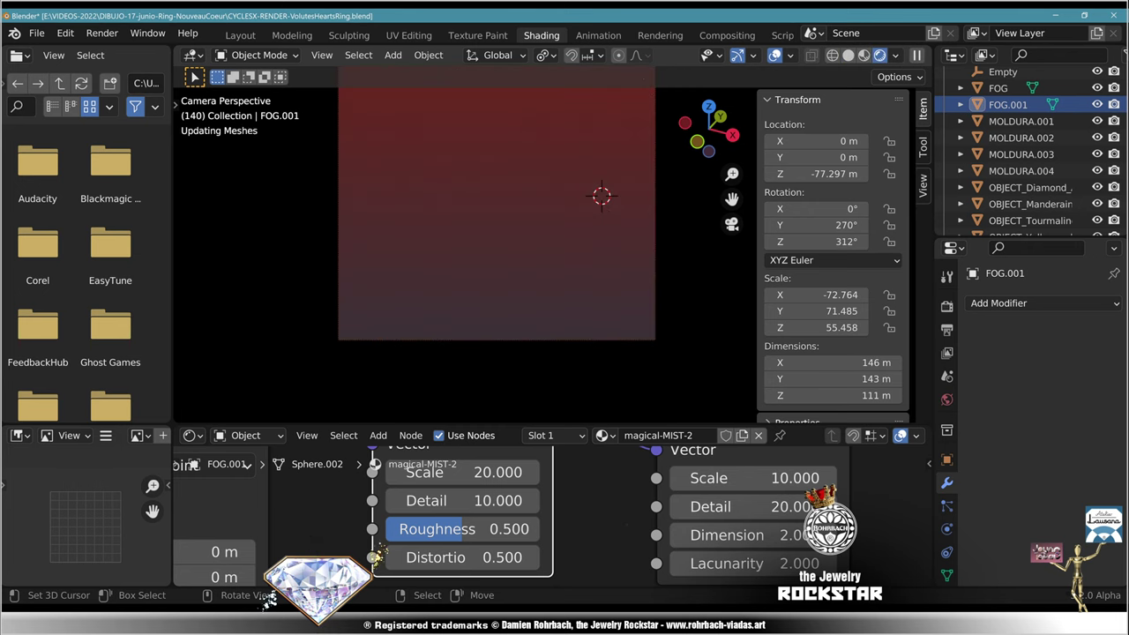
key(ctrl+s)
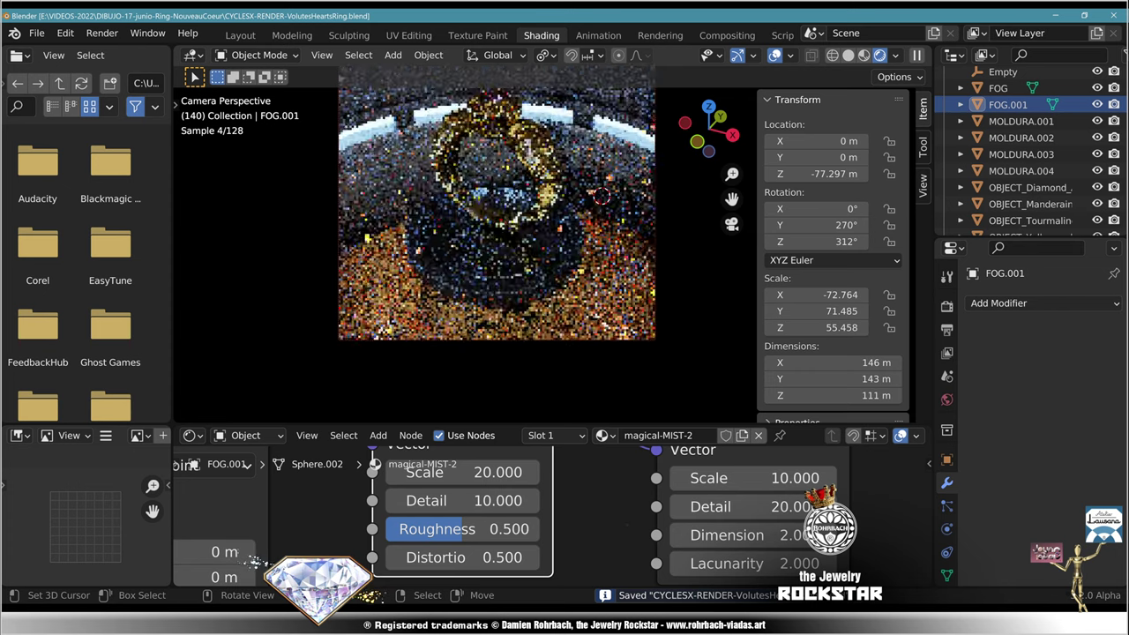
key(z)
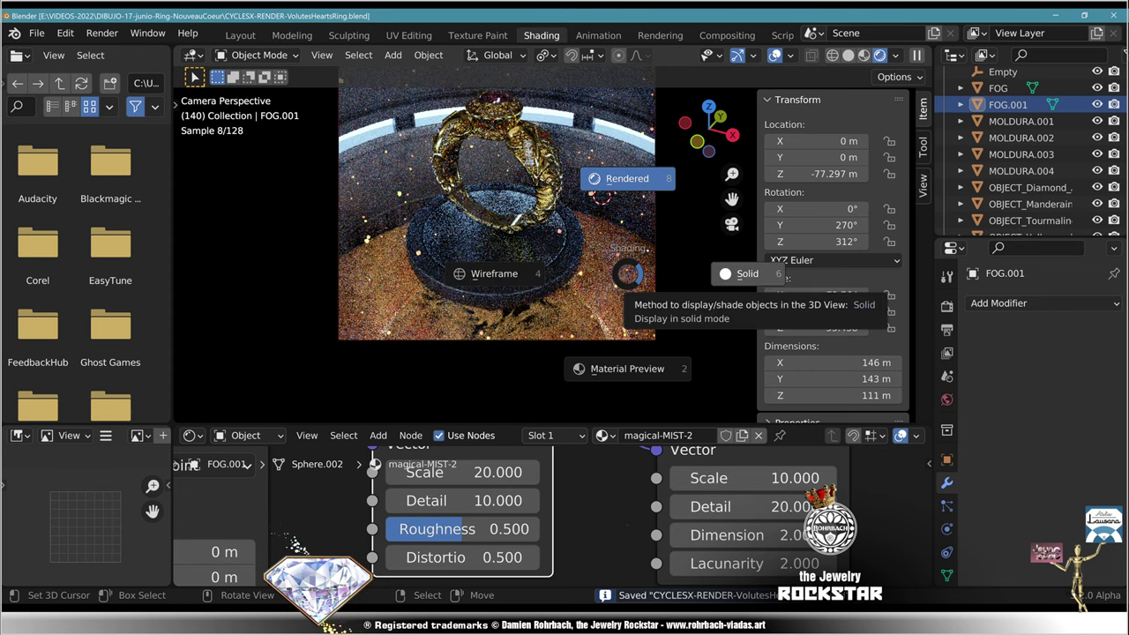
click(748, 274)
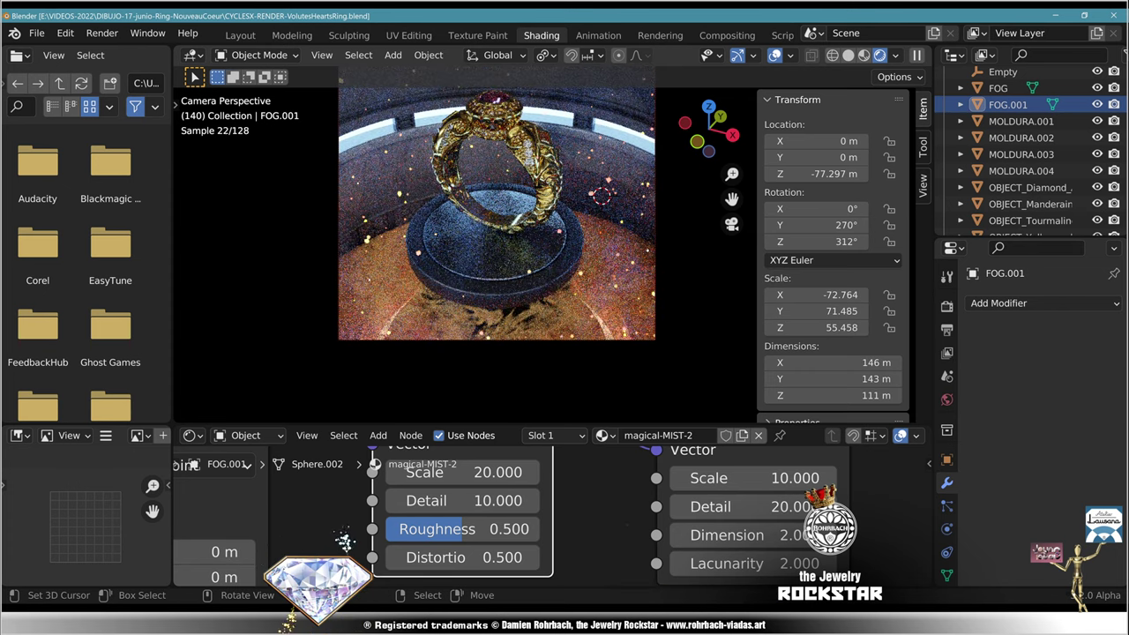
key(z)
key(Escape)
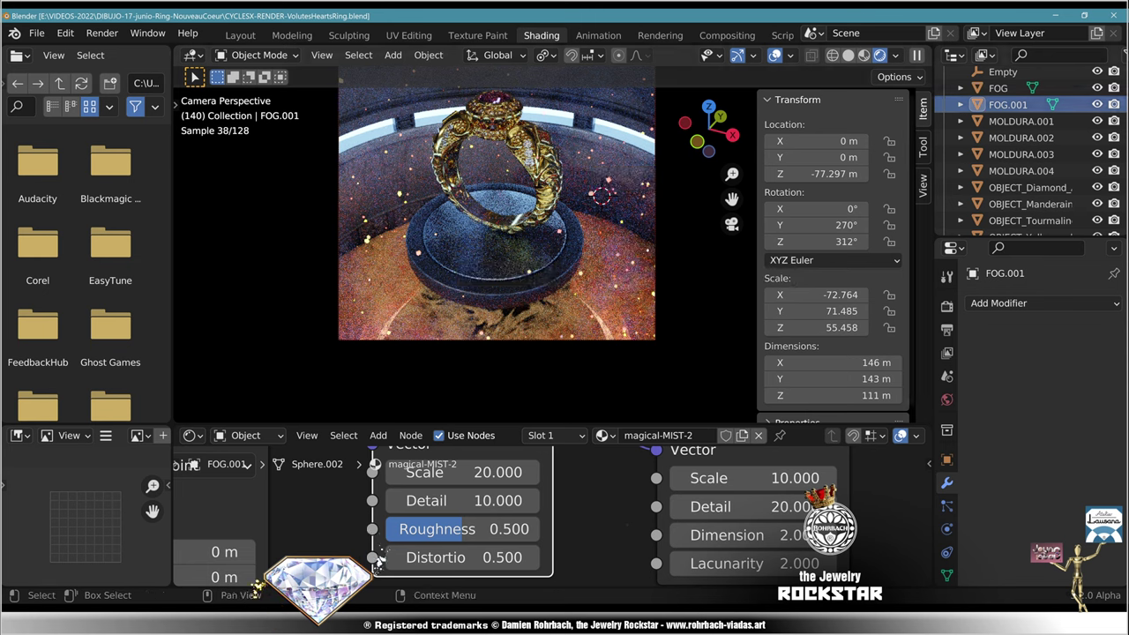
Step: Stretch FOG.001 along global Z by a factor of about 1.27, to an X scale of about -92.8
click(999, 88)
click(1008, 105)
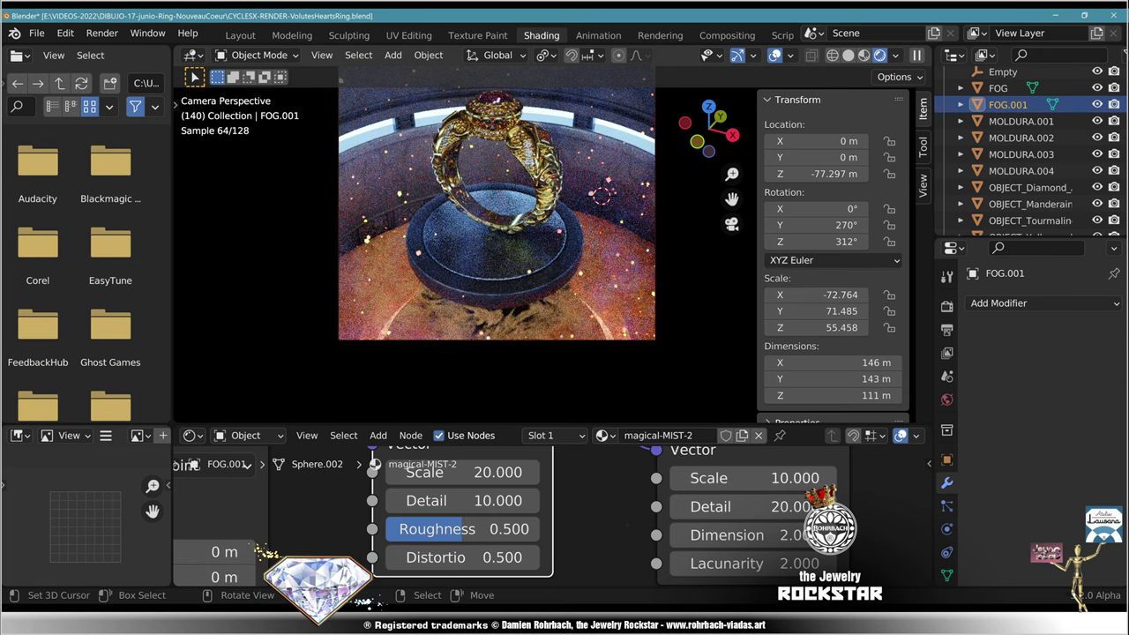
key(s)
key(z)
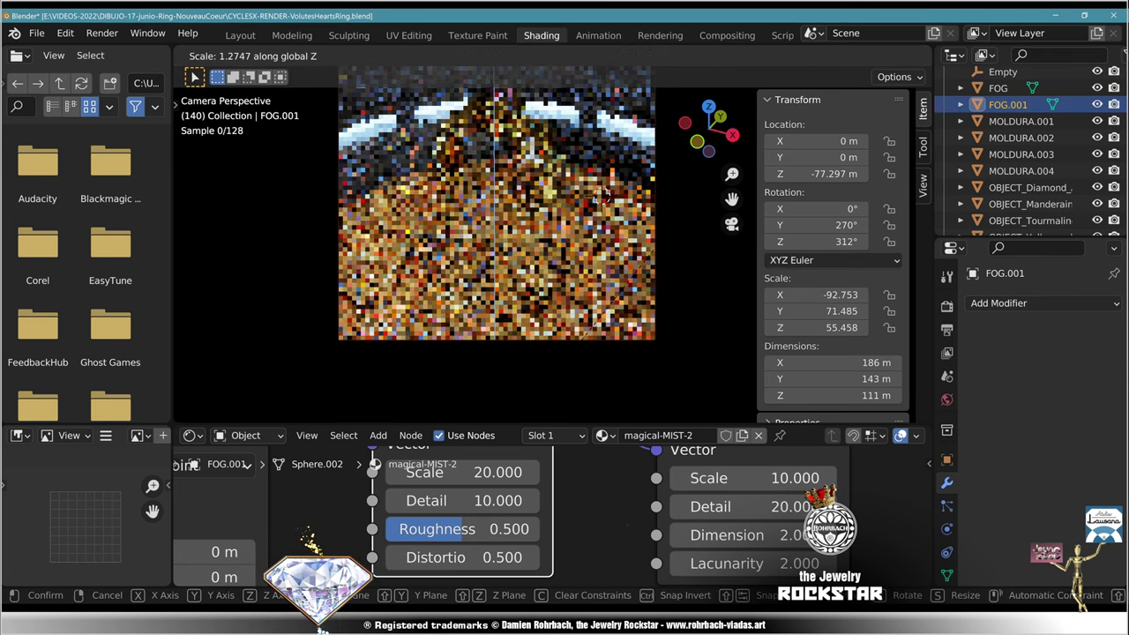
click(600, 196)
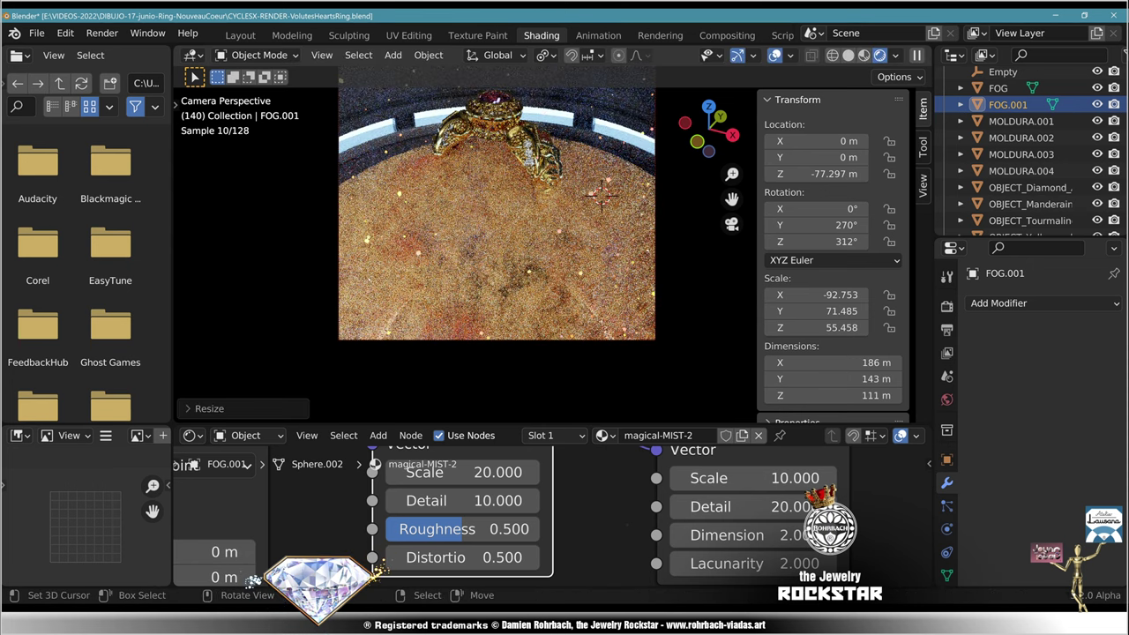
Step: Lower the Multiply node's Value to 0.02 in the fog copy's material
middle_drag(749, 508, 515, 534)
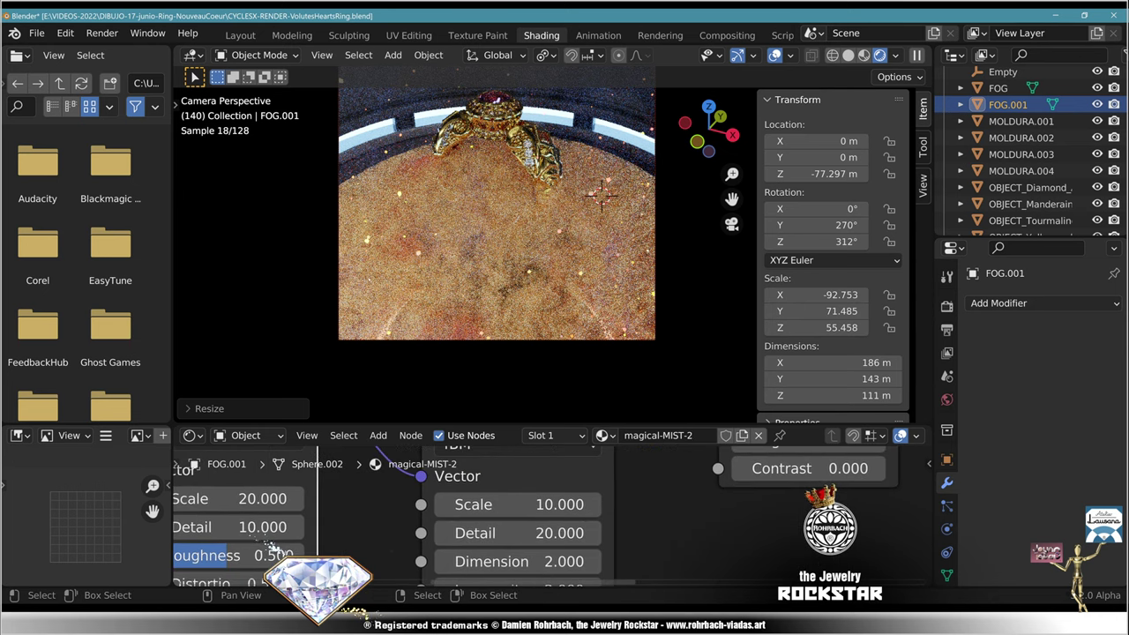
middle_drag(794, 494, 393, 492)
click(691, 504)
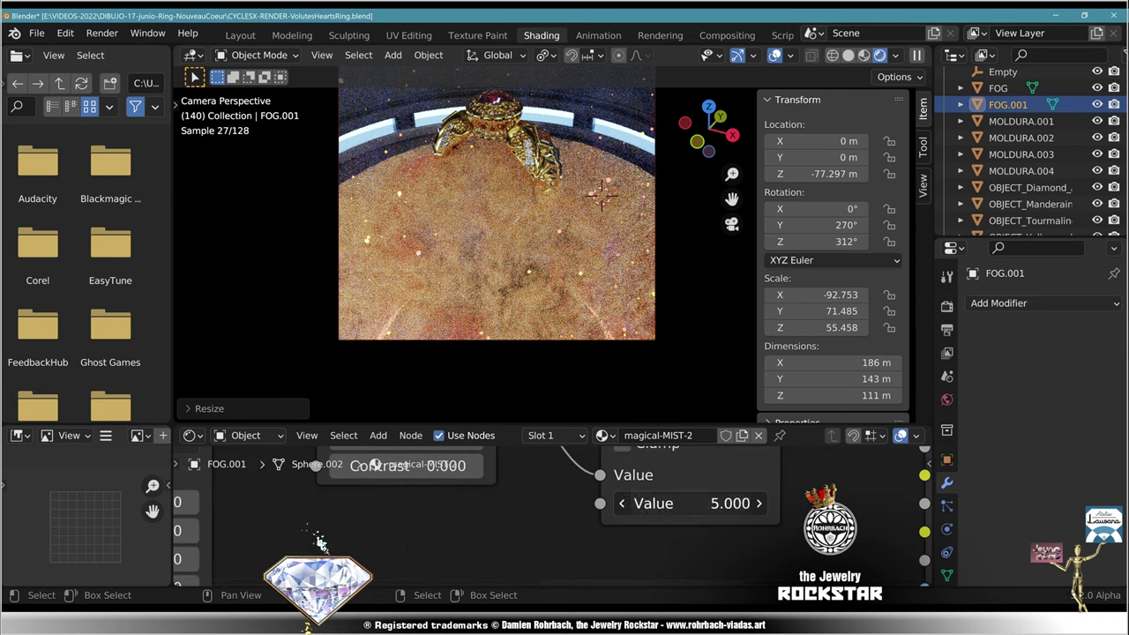
text(.02)
key(Return)
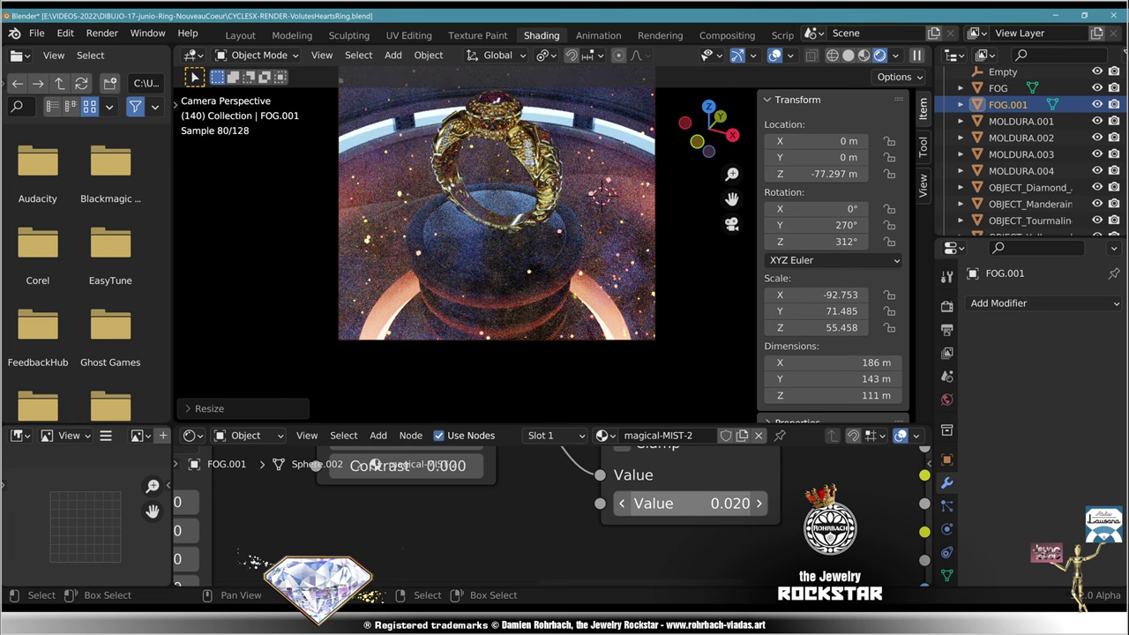
Step: Set the Z location of FOG.001 to -90 m and raise the Multiply node's Value to 5
click(816, 173)
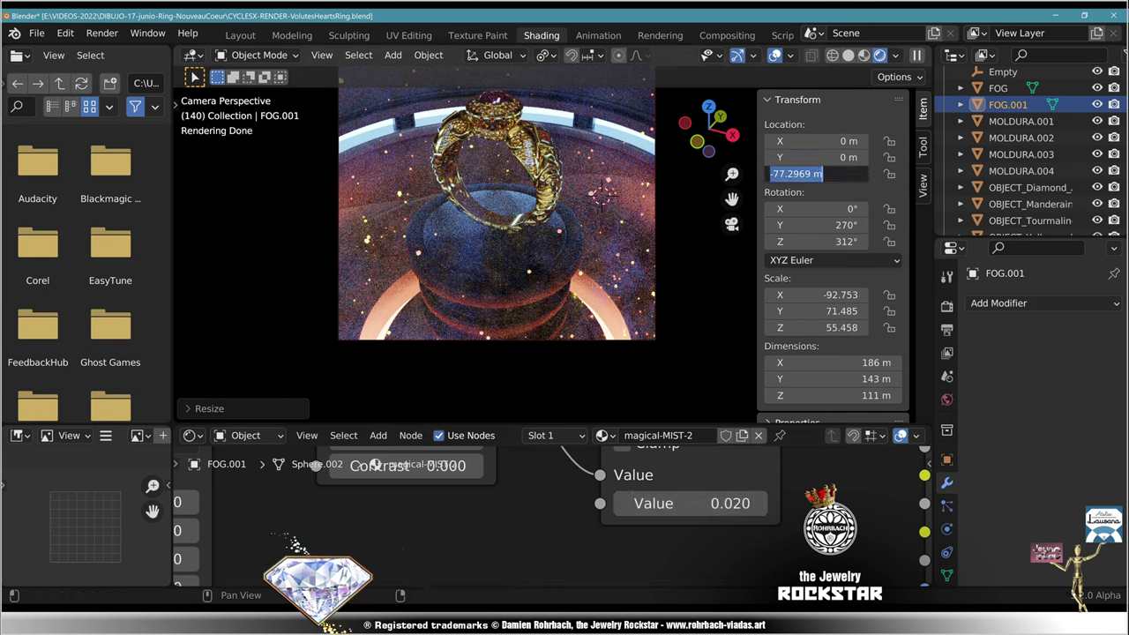
text(-90)
key(Return)
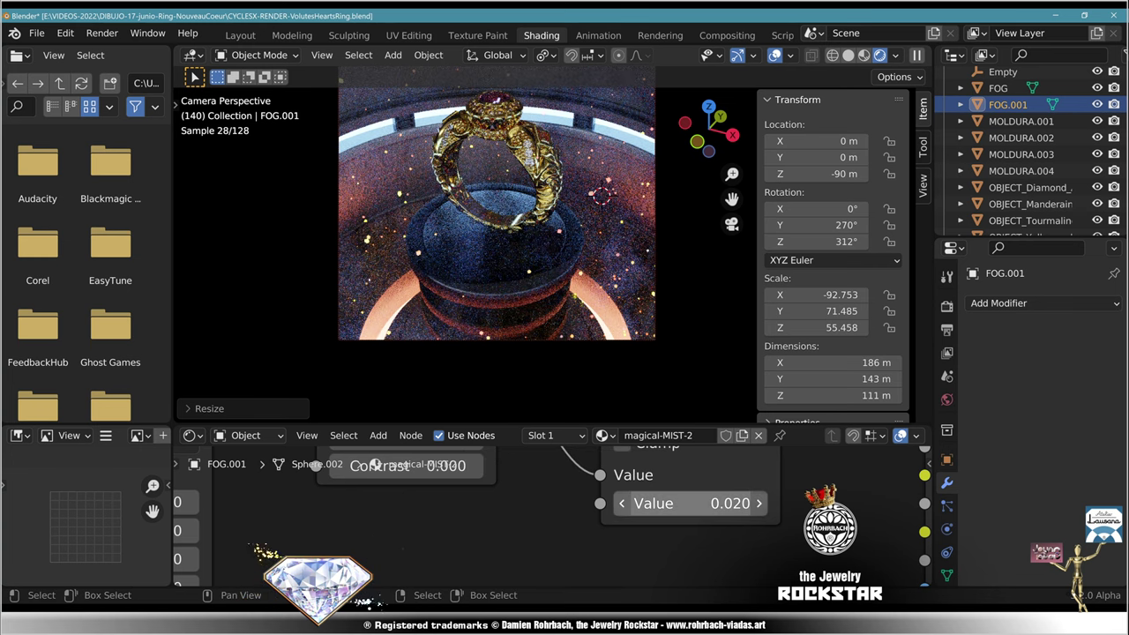
click(688, 503)
text(5)
key(Return)
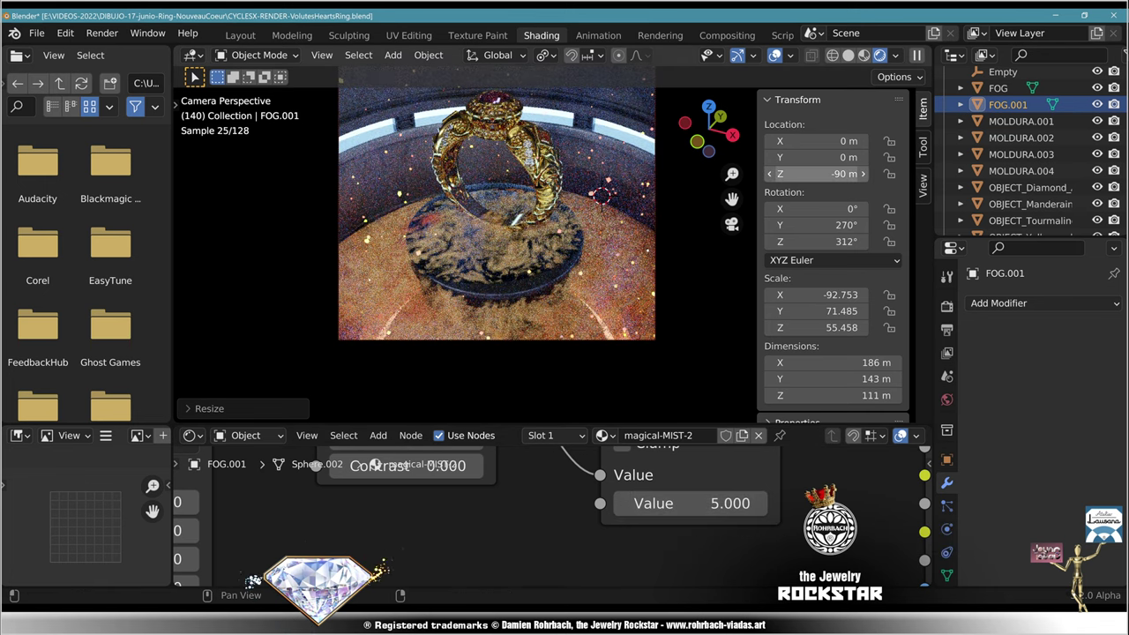
Step: Try Z locations of -120 m and -100 m for FOG.001
click(816, 174)
text(-)
text(-120)
key(Return)
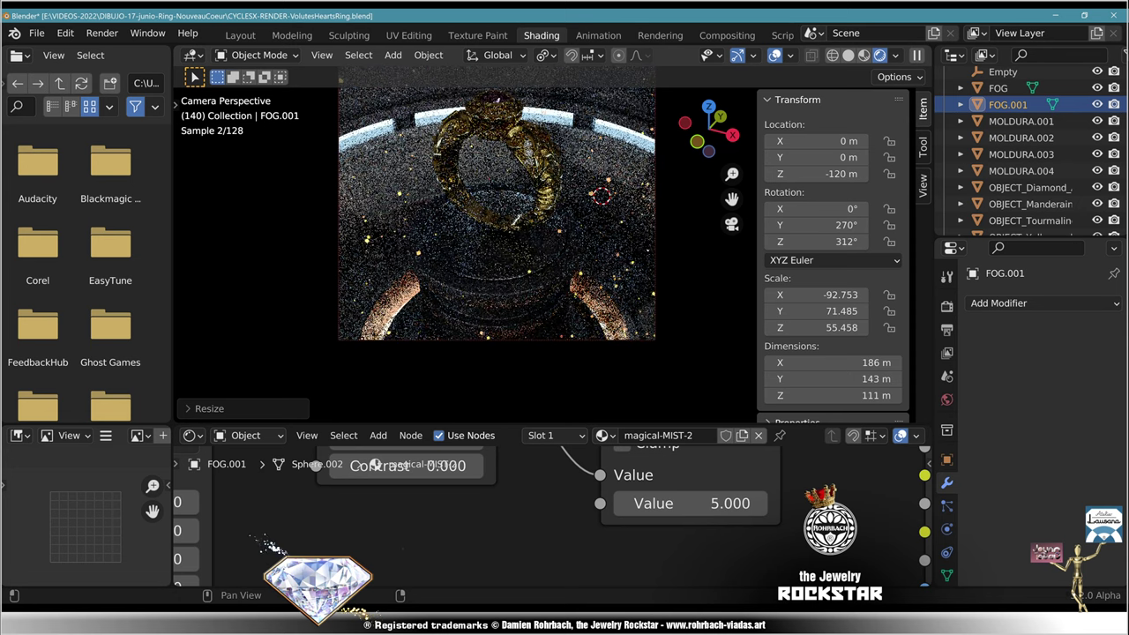
click(816, 174)
text(-)
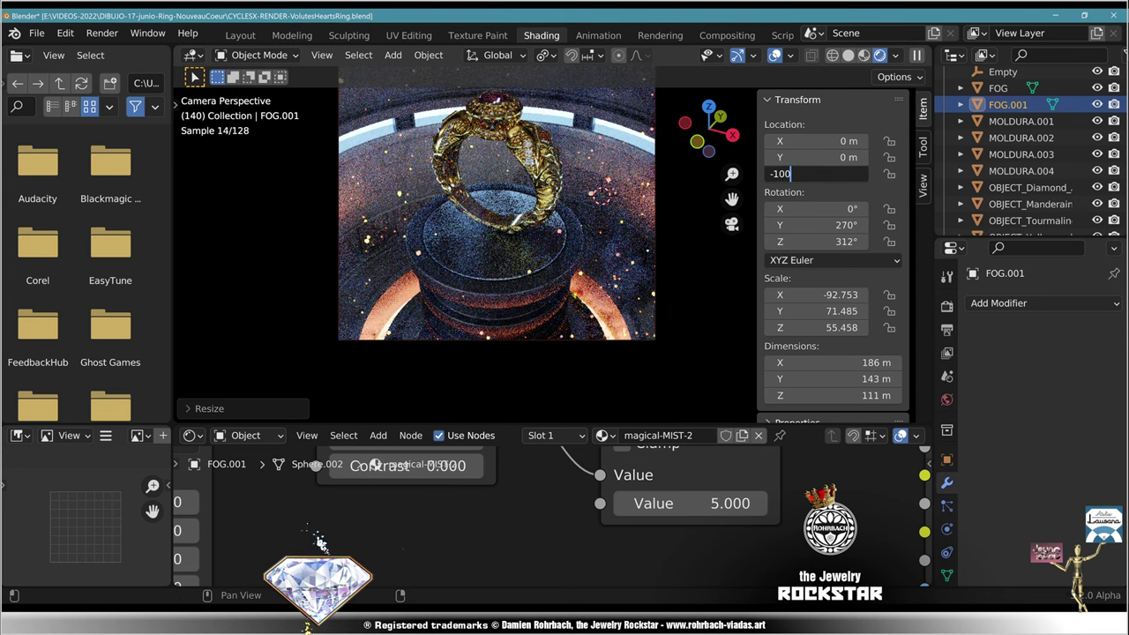
text(-100)
key(Return)
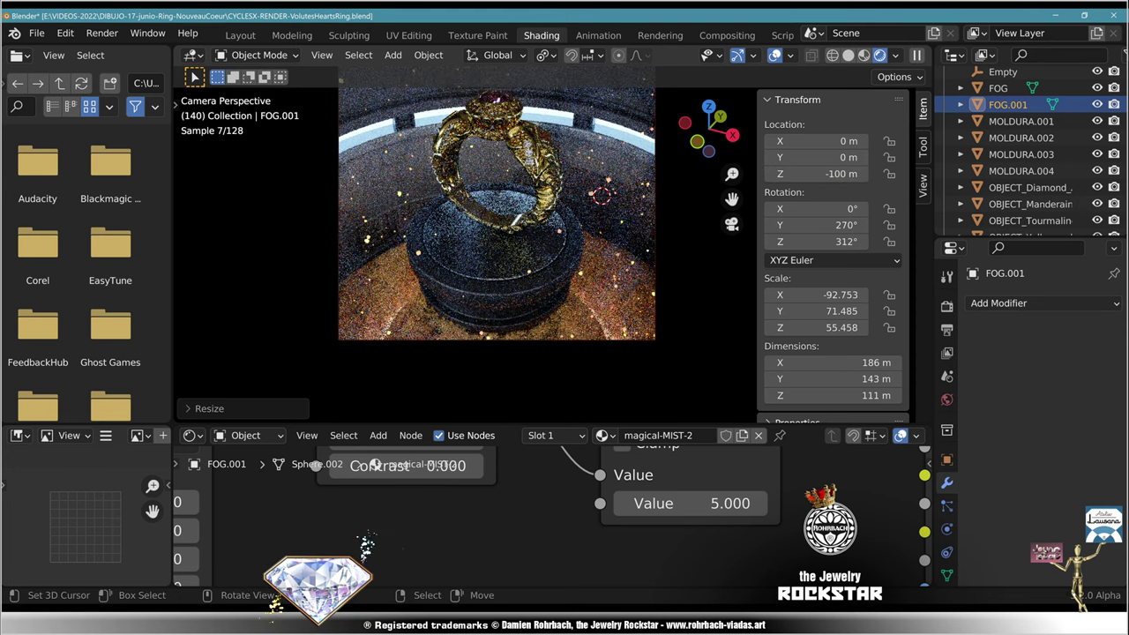
Step: Try a Z location of -95 m for FOG.001 and settle on -98 m
click(816, 174)
text(-9)
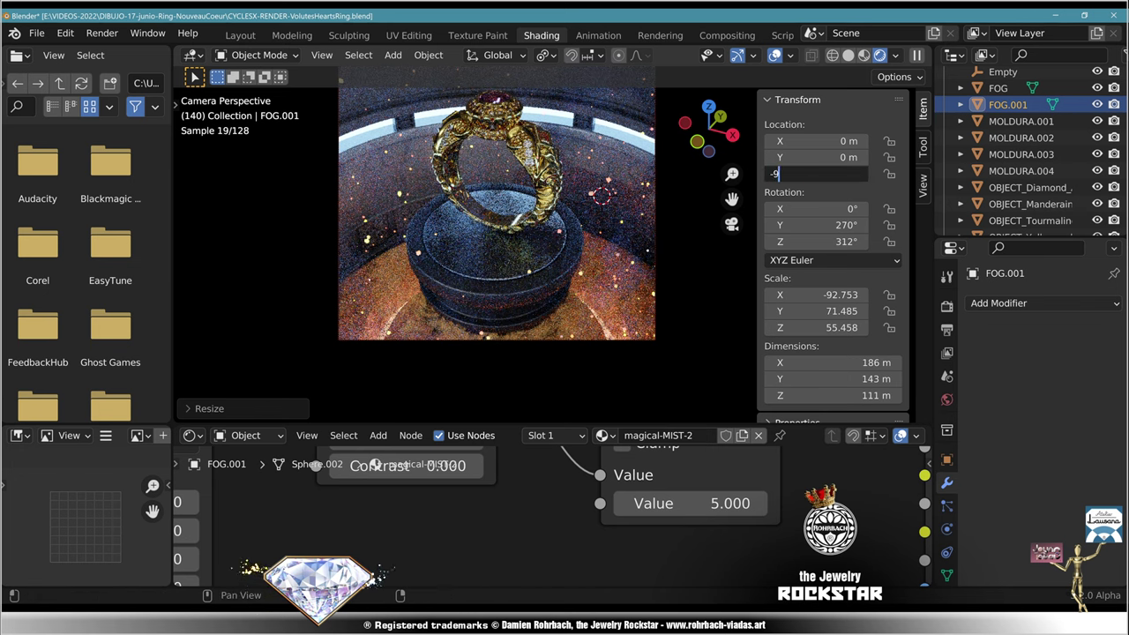
text(-95)
key(Return)
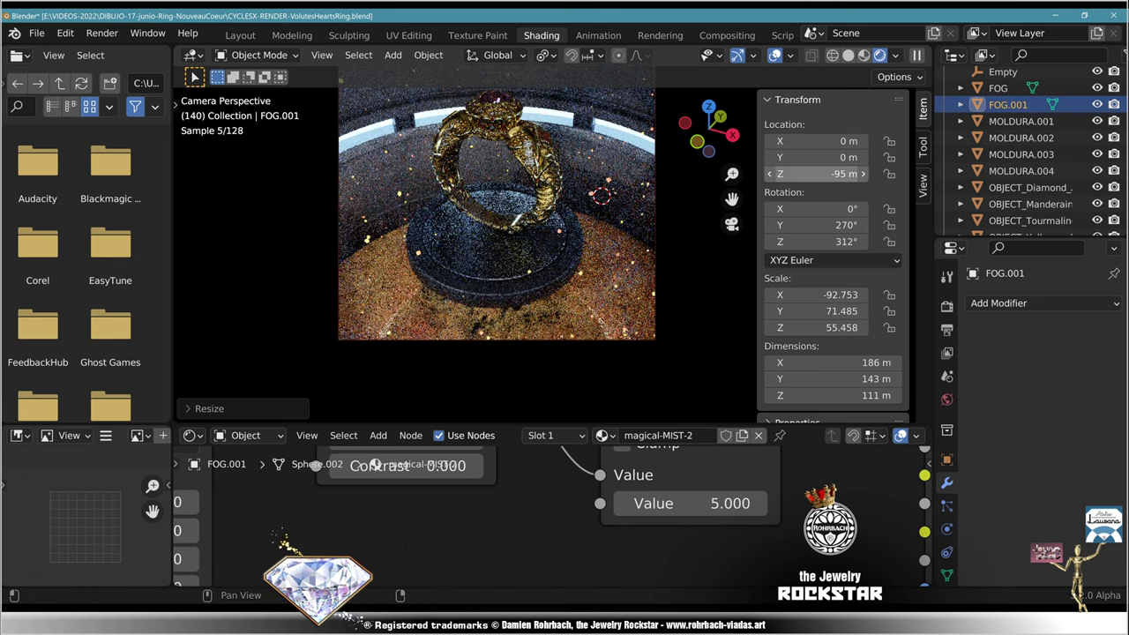
click(816, 174)
text(-)
text(-9)
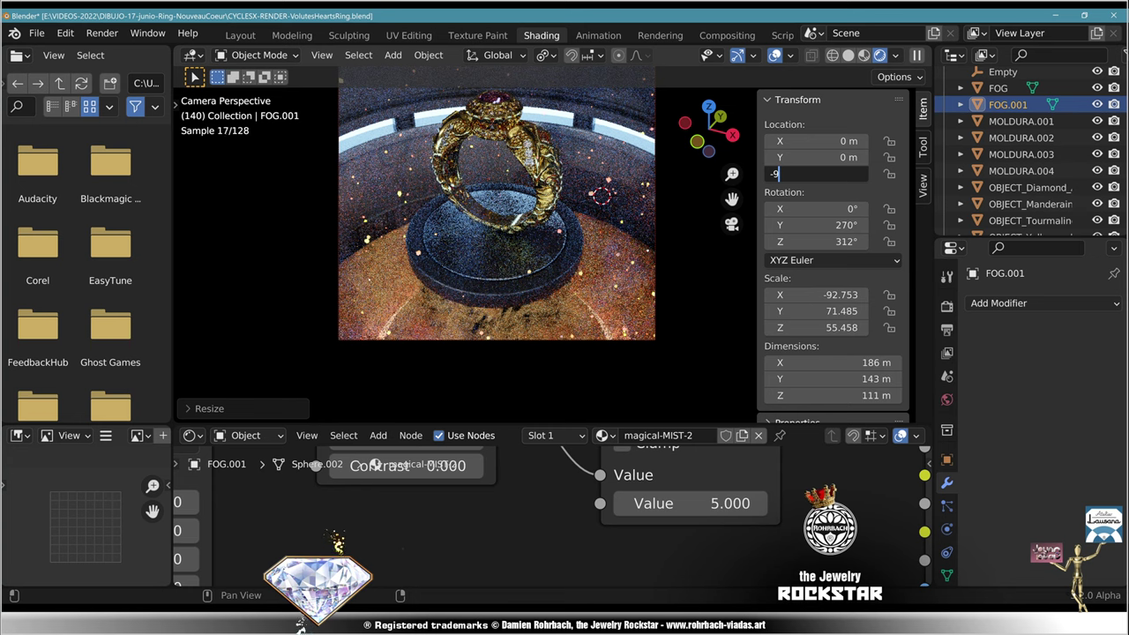
text(8)
key(Return)
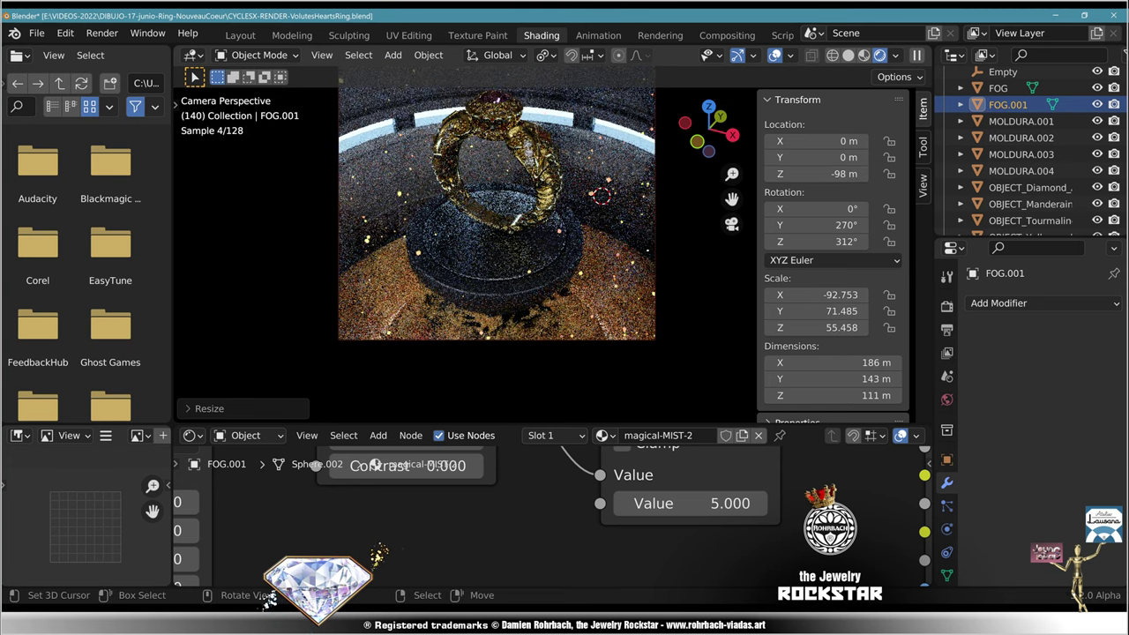
Step: Set the Multiply node's Value back to 0.02 for a subtle fog density
click(689, 503)
key(BackSpace)
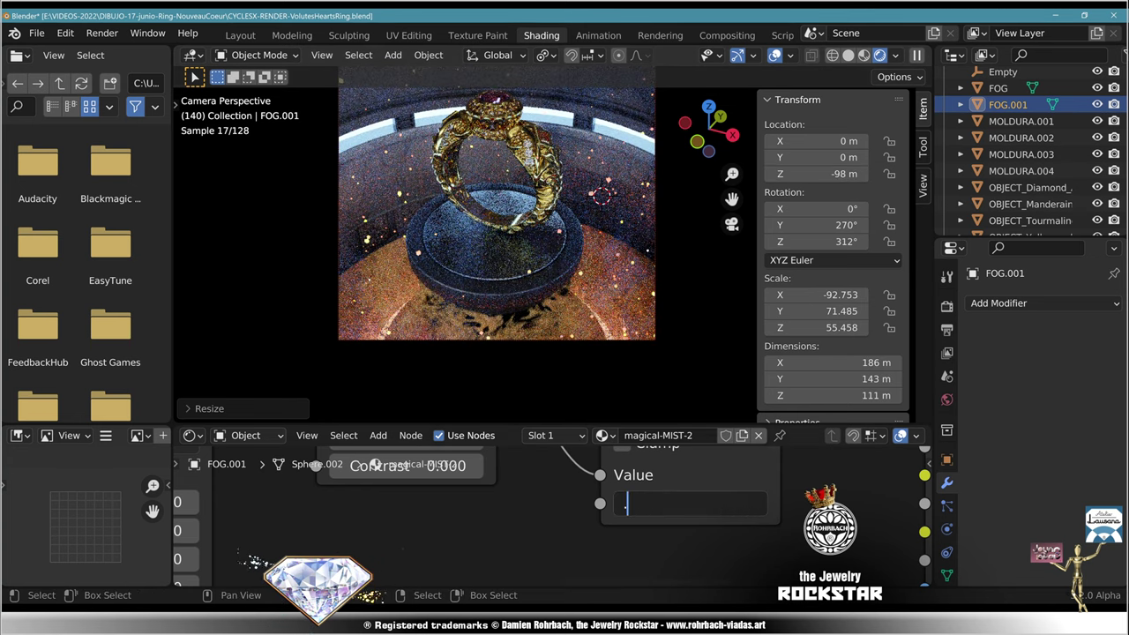
text(.02)
key(Return)
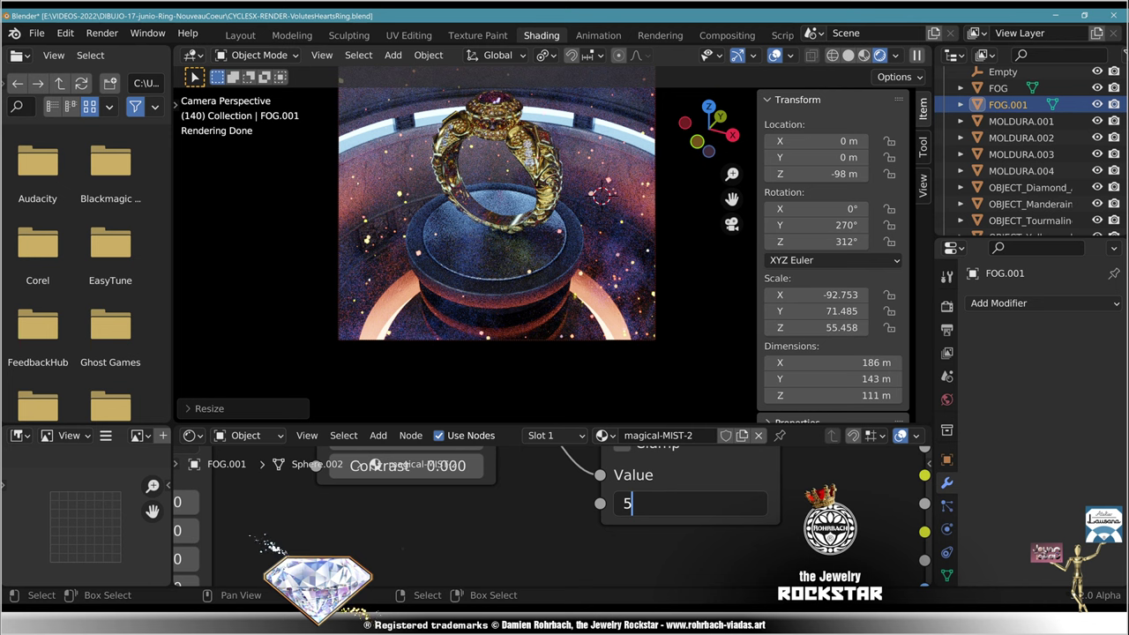
Step: Set the Multiply node's Value to 5 and the Musgrave Texture's Scale to 8
key(Return)
scroll(543, 516, down, 1)
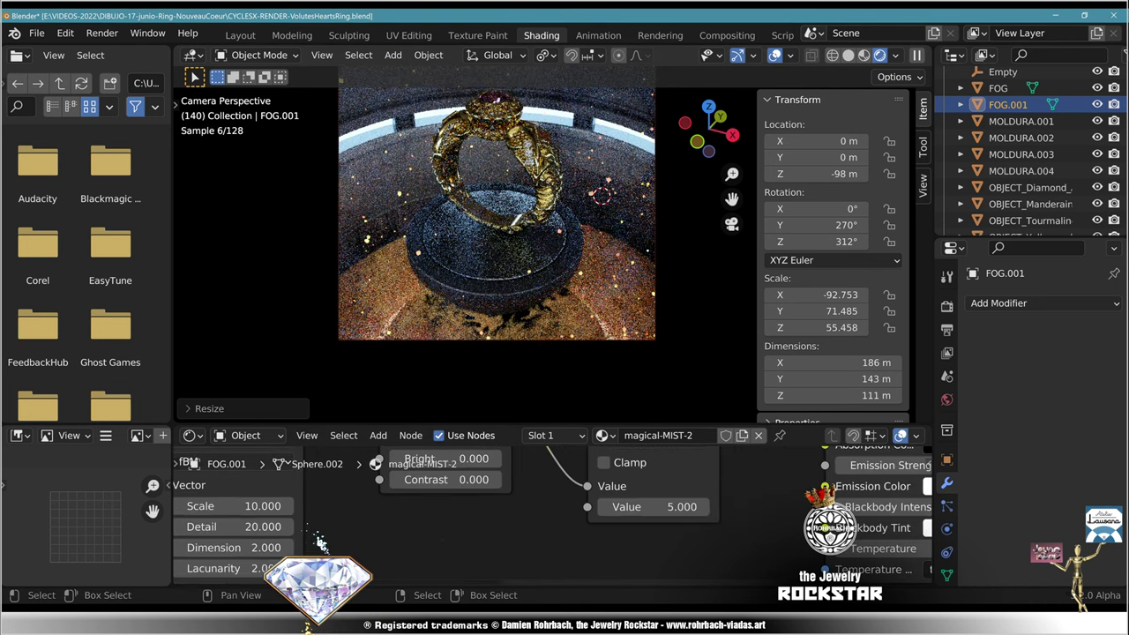
middle_drag(544, 516, 717, 518)
middle_drag(397, 536, 543, 513)
scroll(544, 513, up, 3)
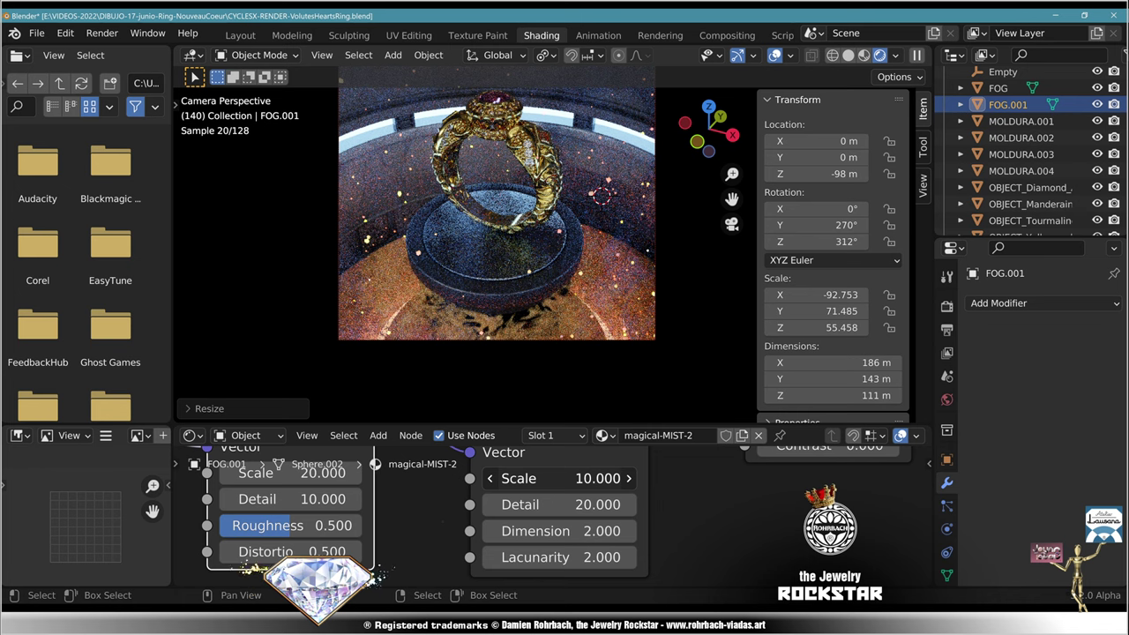
drag(545, 479, 528, 479)
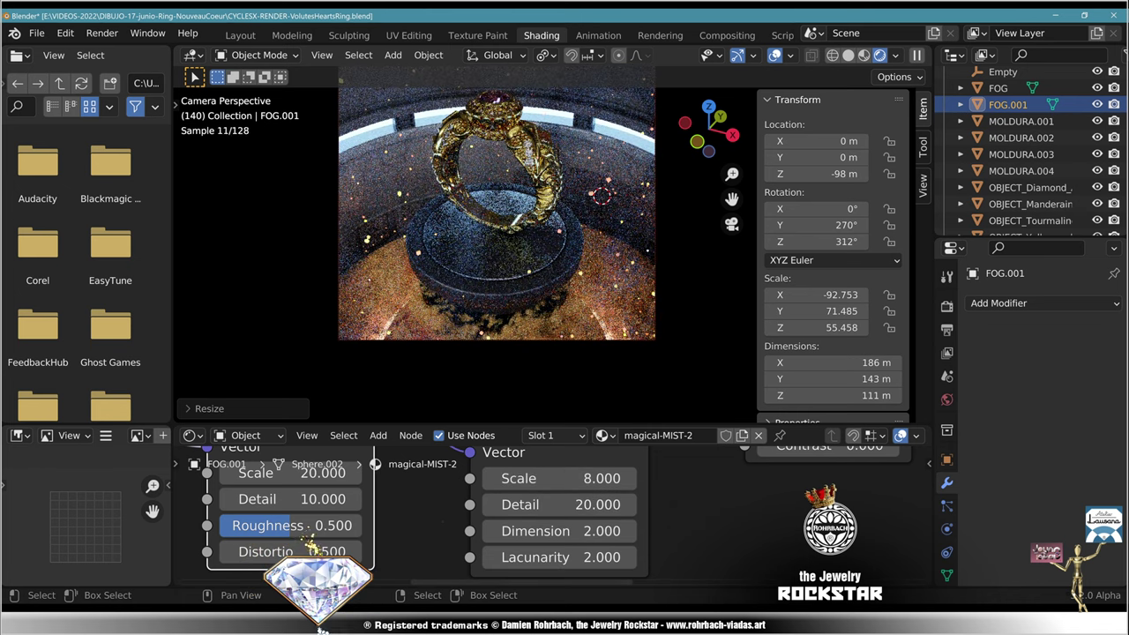
Step: Examine the fog texture below the pedestal up close in camera view and save the file
scroll(554, 245, up, 3)
shift+middle_drag(476, 300, 649, 168)
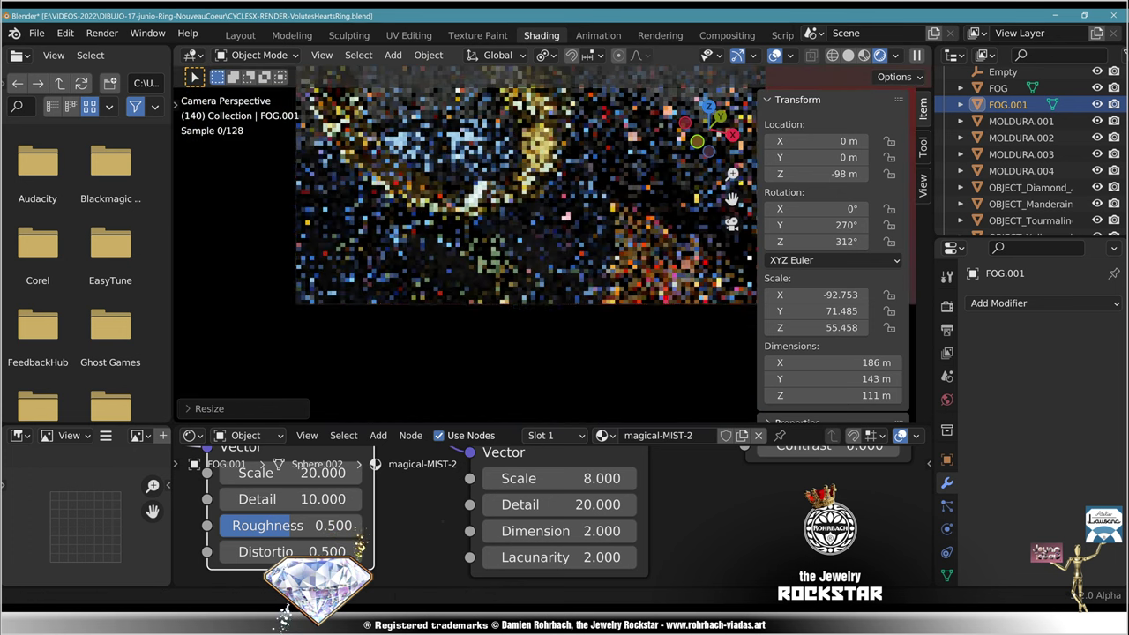
scroll(554, 245, up, 2)
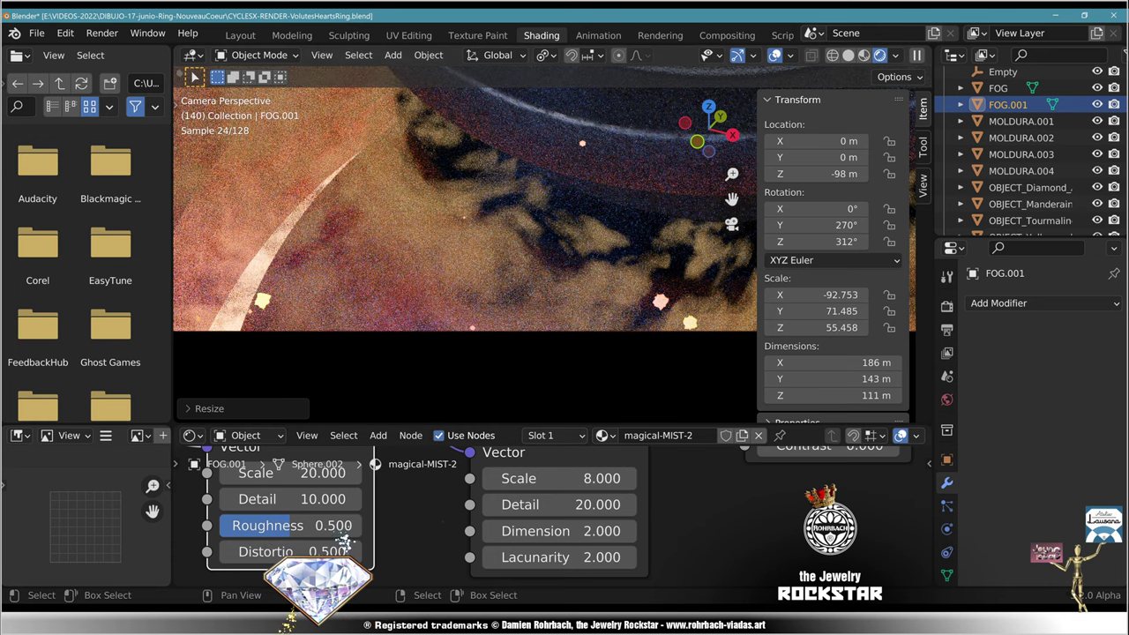
scroll(348, 542, down, 2)
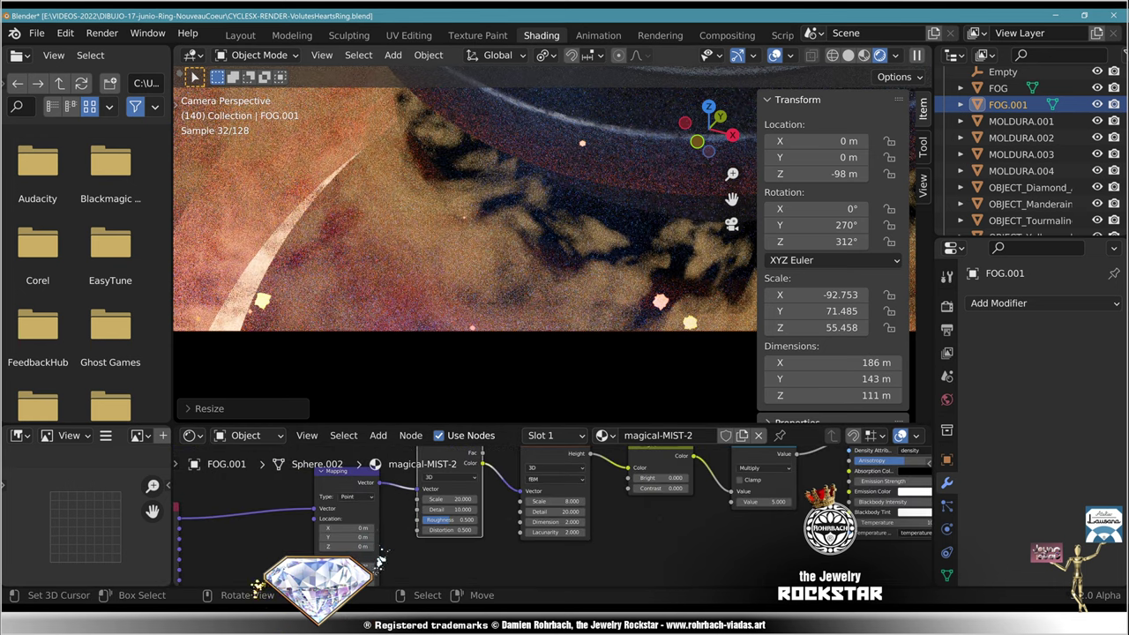
scroll(551, 245, down, 4)
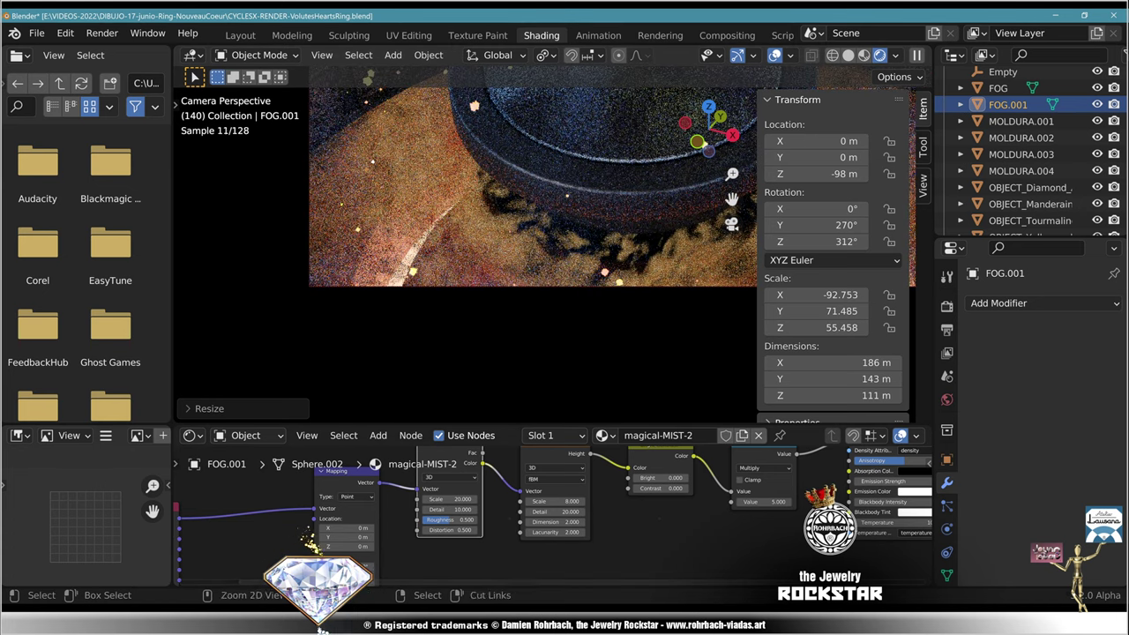
key(ctrl+s)
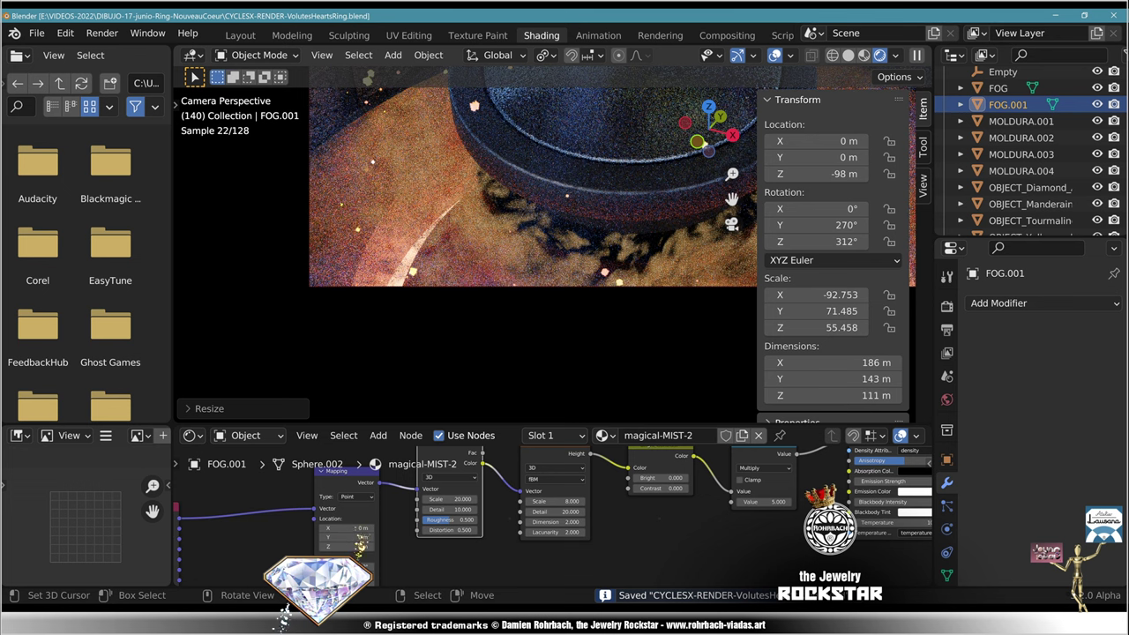
Step: In front view, stretch FOG.001 along global Z to an X scale of about -112.86, then return to the camera and save
key(KP_1)
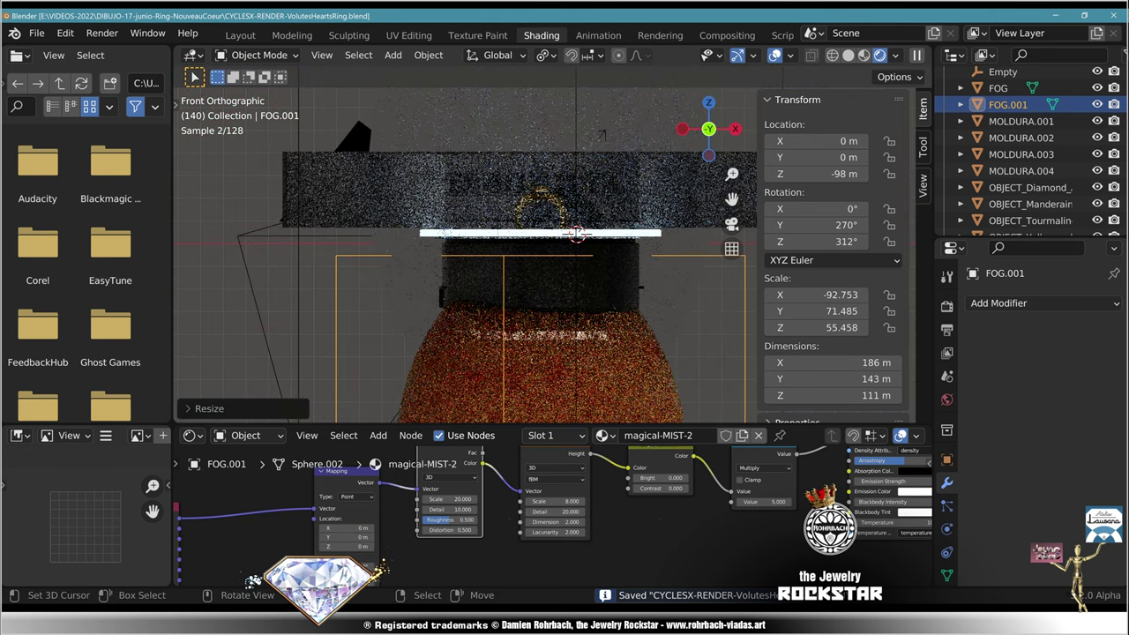
key(s)
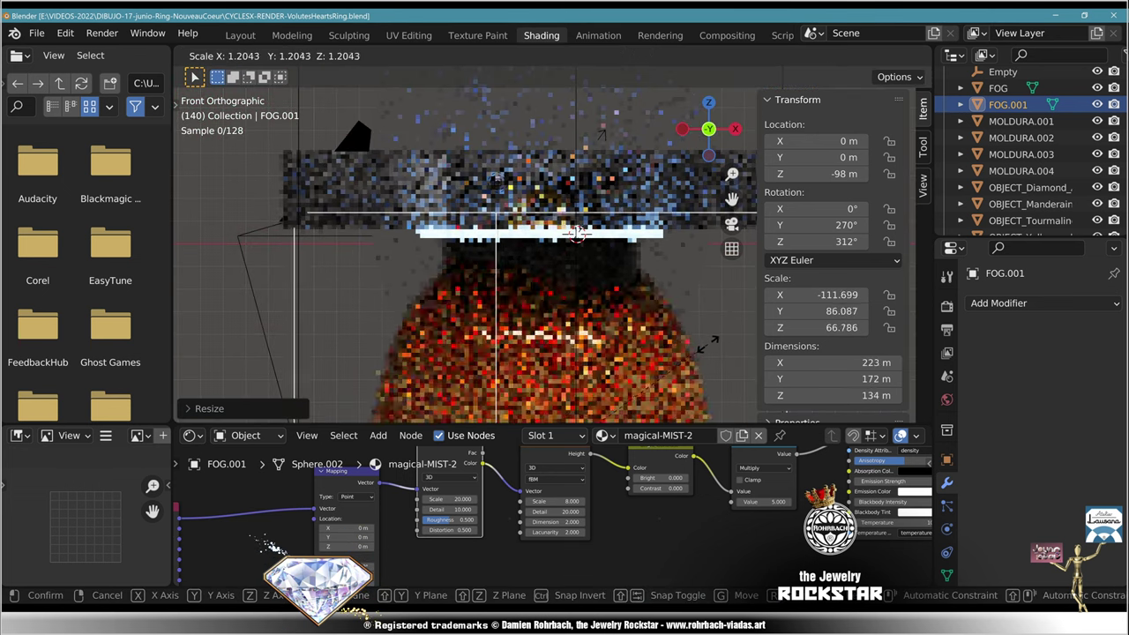
key(Escape)
key(s)
key(z)
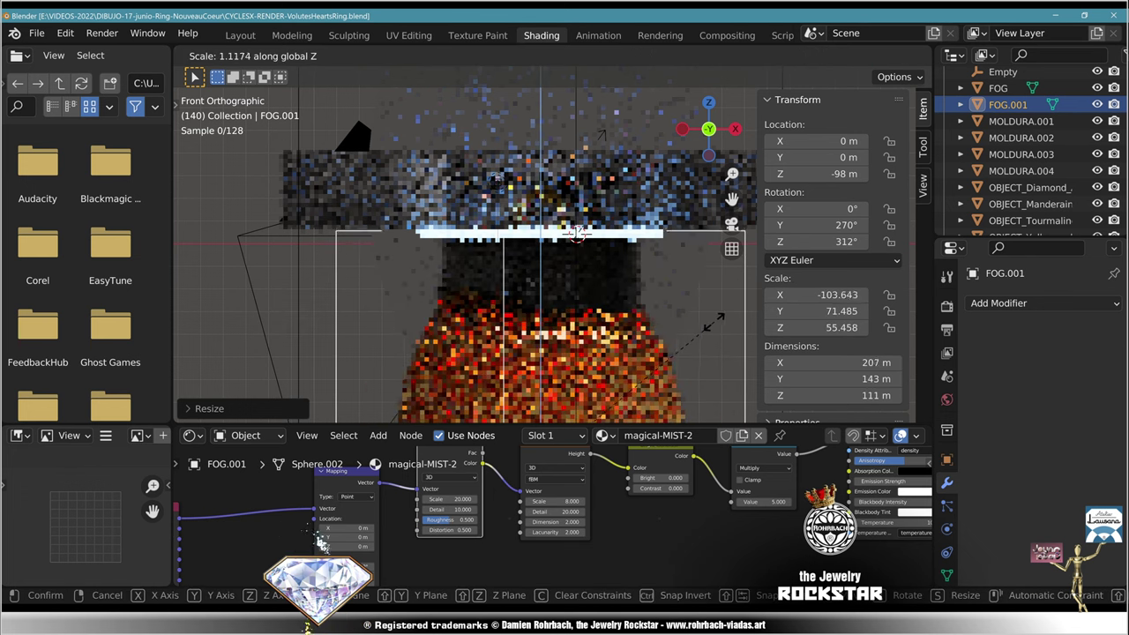
key(Return)
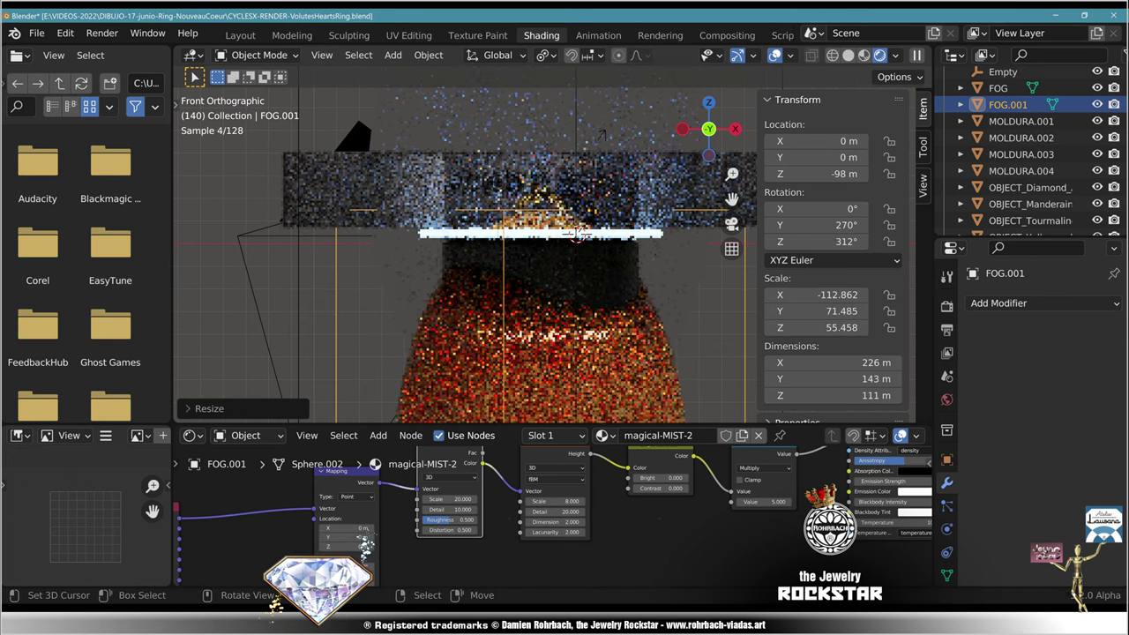
key(KP_0)
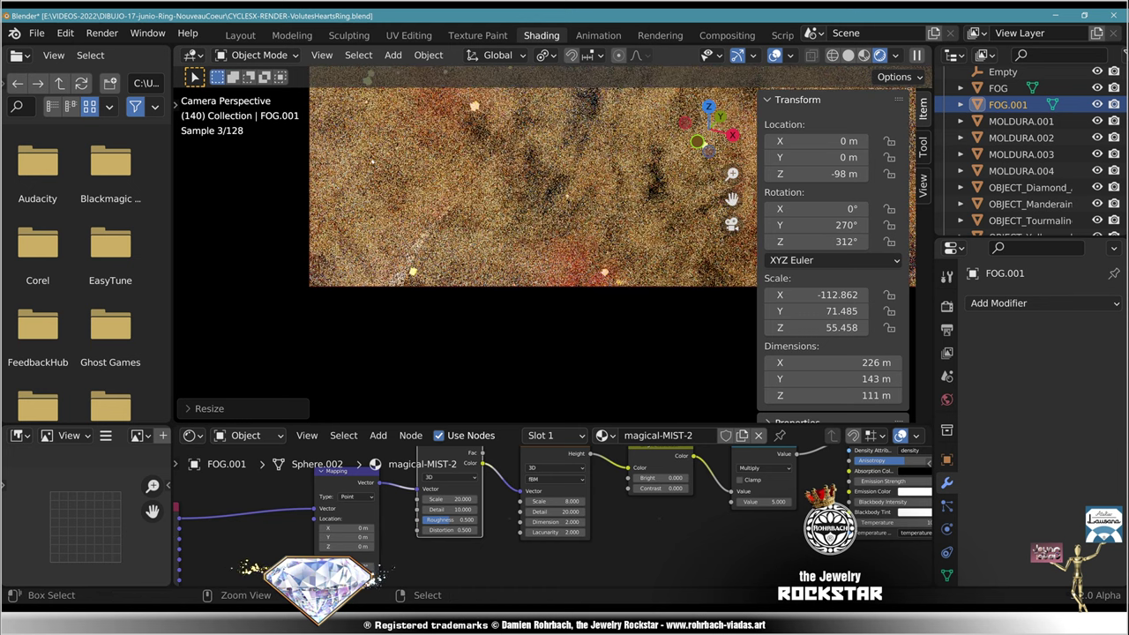
key(ctrl+s)
Step: Duplicate the linked Musgrave Texture, Gradient Texture and ColorRamp nodes and place the copies below the density nodes
ctrl+scroll(547, 516, down, 10)
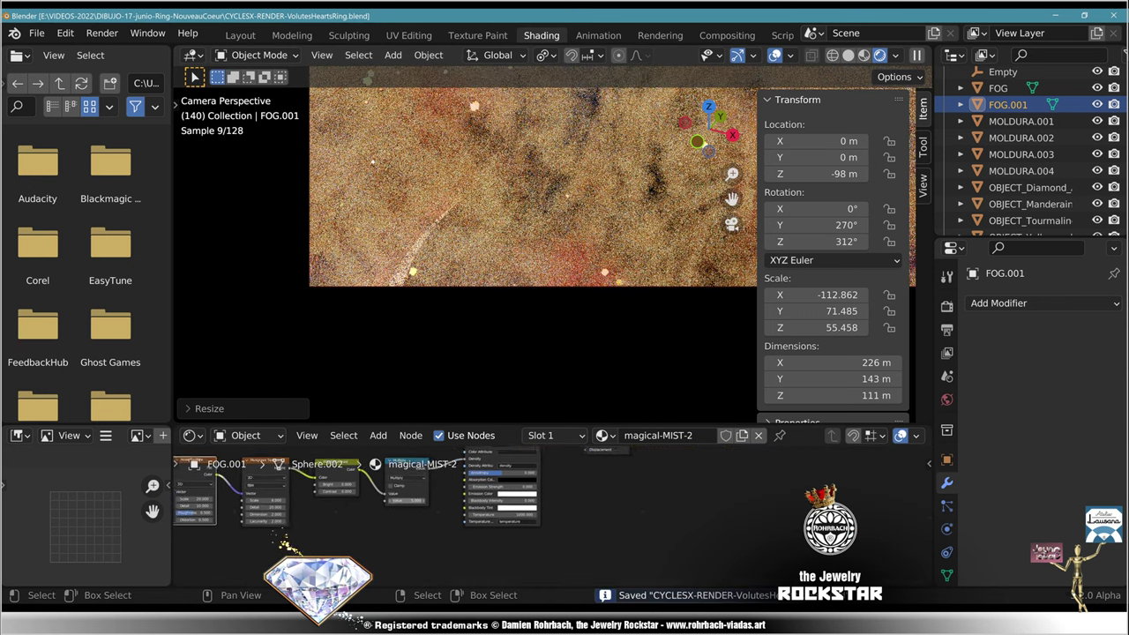
middle_drag(487, 515, 743, 576)
scroll(565, 516, down, 4)
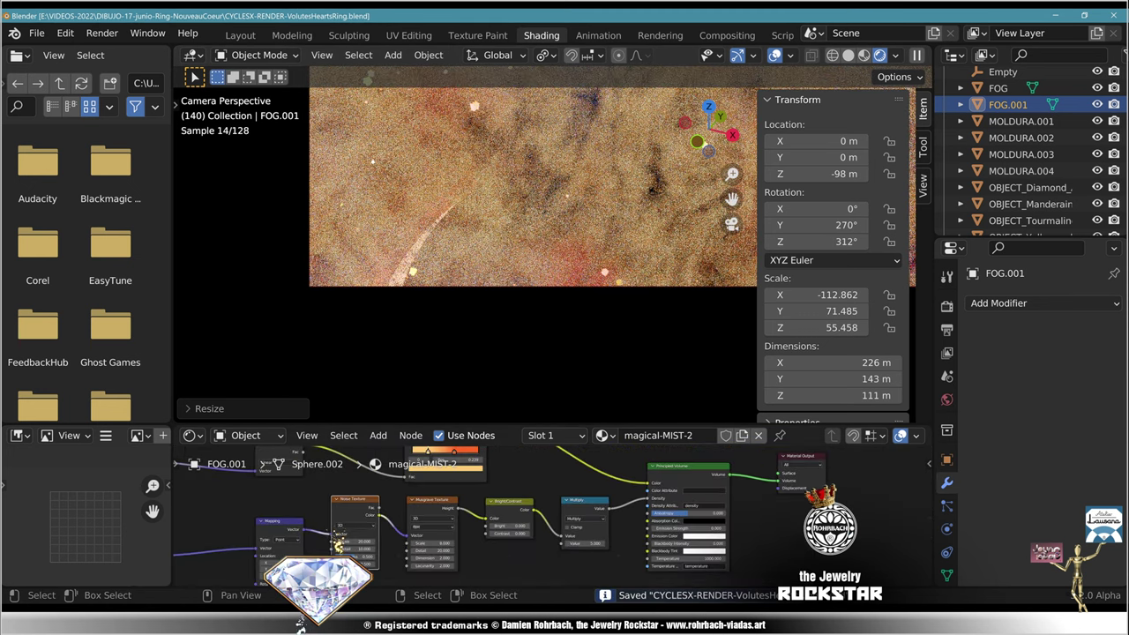
middle_drag(565, 507, 675, 575)
click(554, 480)
middle_drag(554, 494, 641, 486)
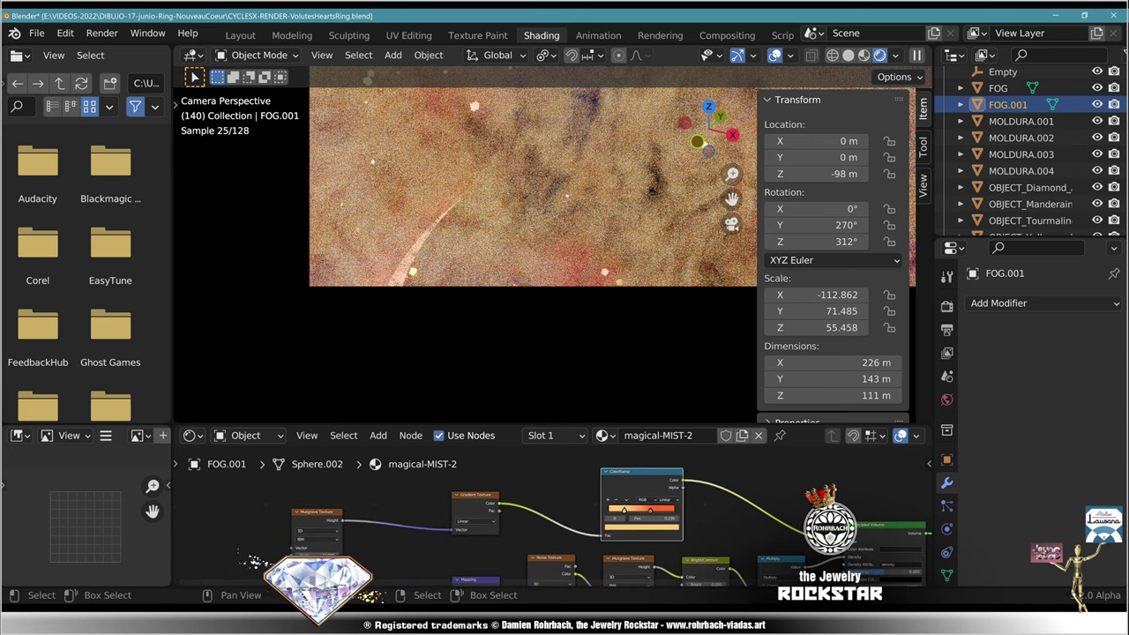
scroll(546, 521, down, 3)
drag(315, 500, 593, 455)
key(shift+d)
click(664, 569)
middle_drag(664, 569, 547, 490)
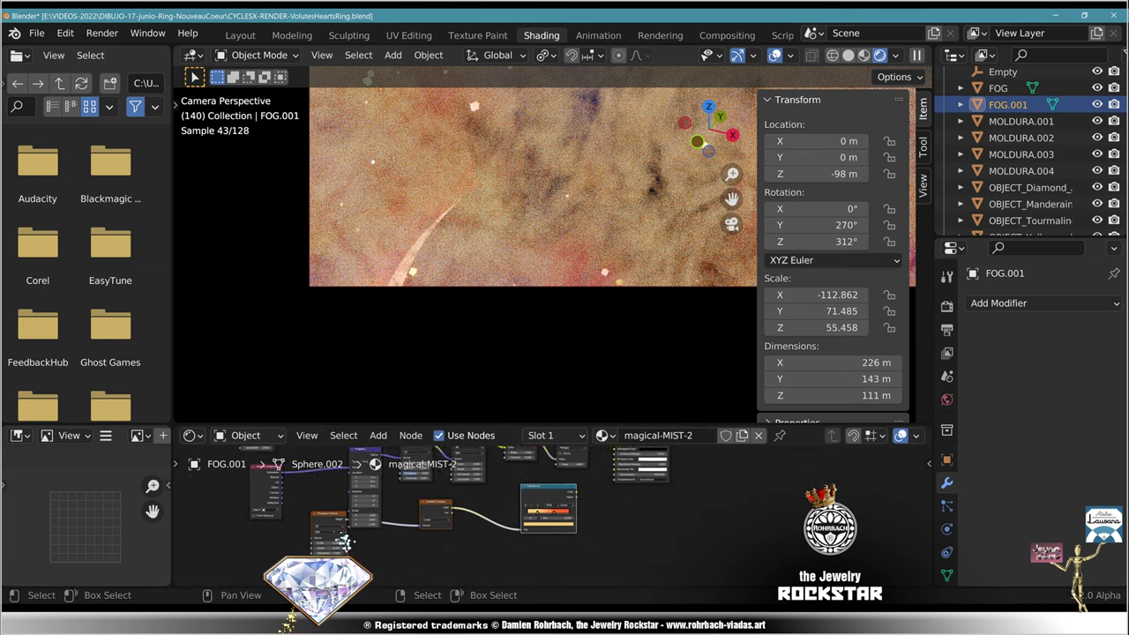
Step: Move the duplicated ColorRamp's two stops to positions 0 and 1
scroll(352, 547, up, 5)
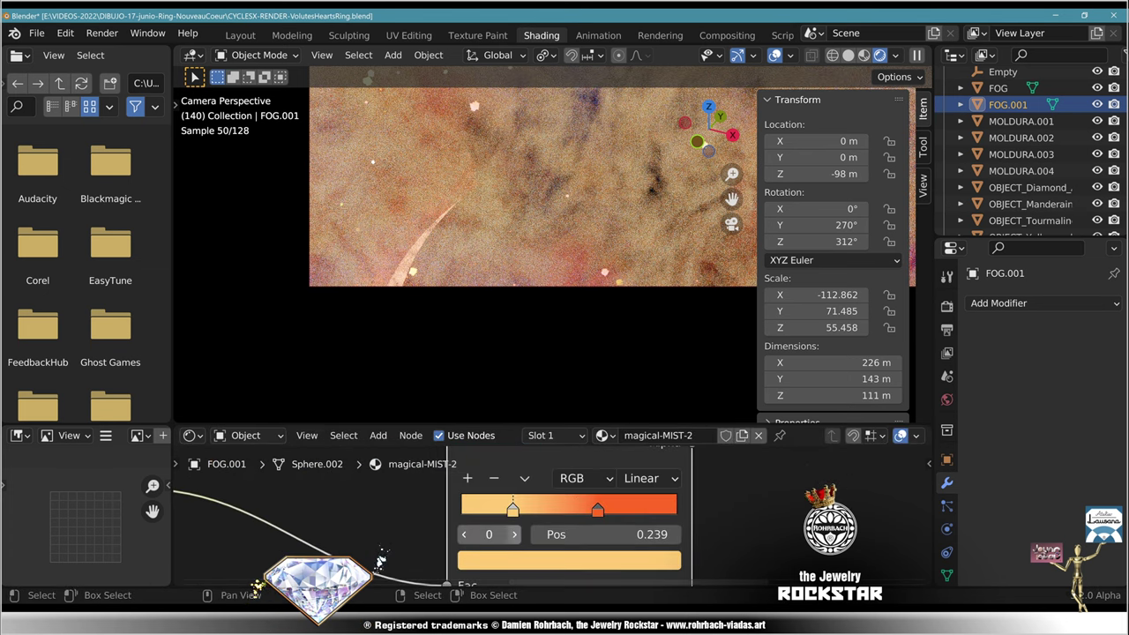
drag(513, 510, 461, 510)
drag(598, 510, 677, 510)
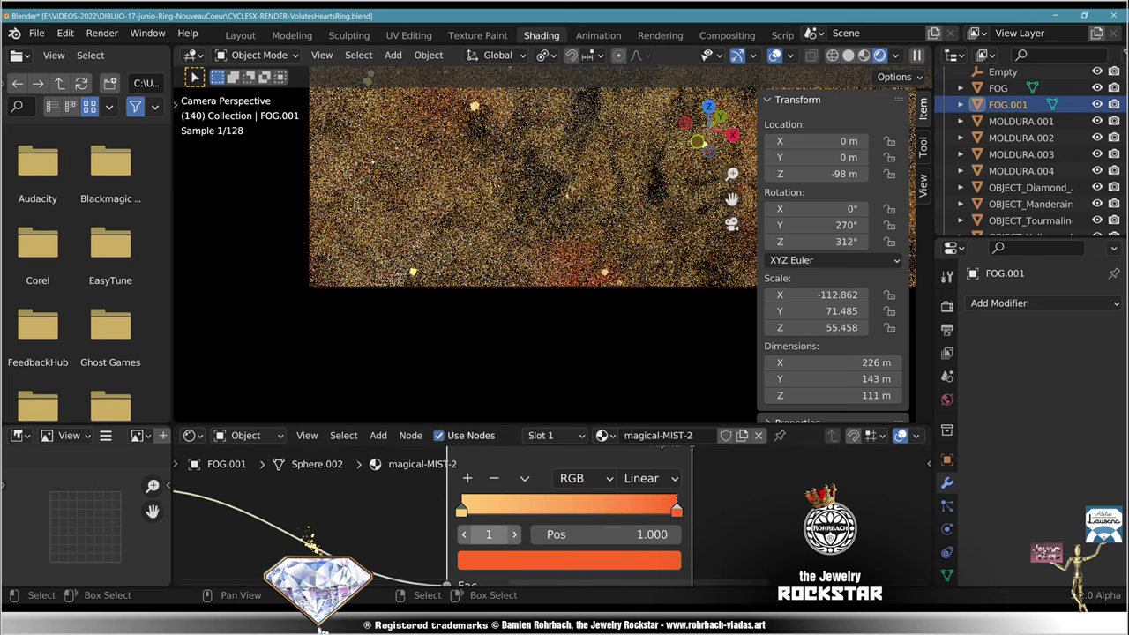
Step: Recolor the duplicated ColorRamp's stops, white at position 1 and black at position 0
click(556, 560)
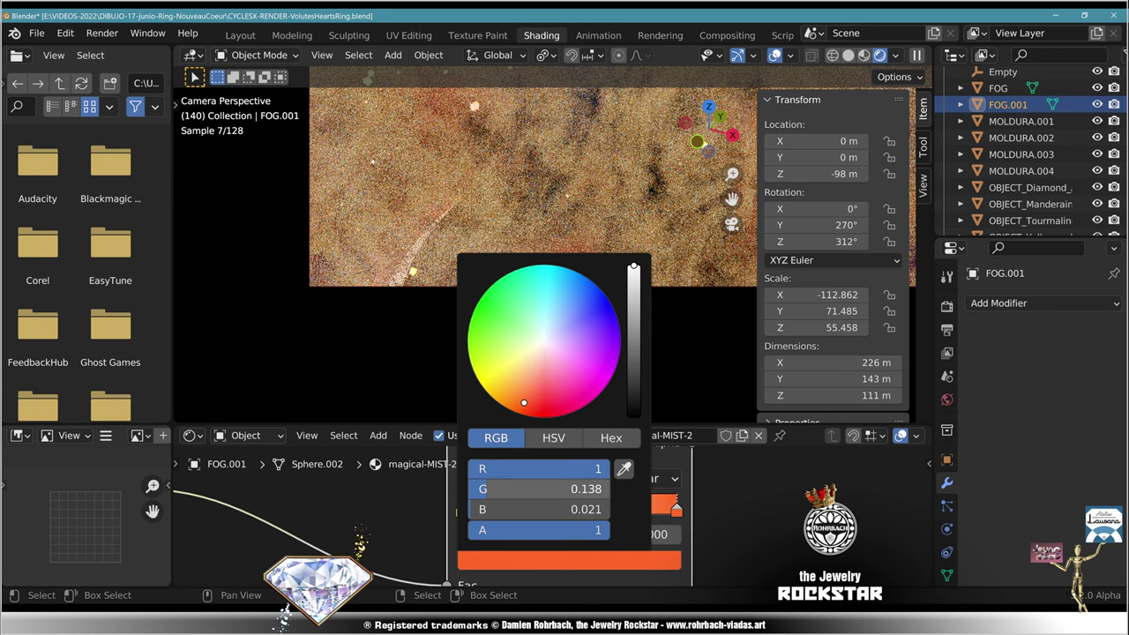
drag(547, 468, 547, 531)
key(Return)
click(462, 510)
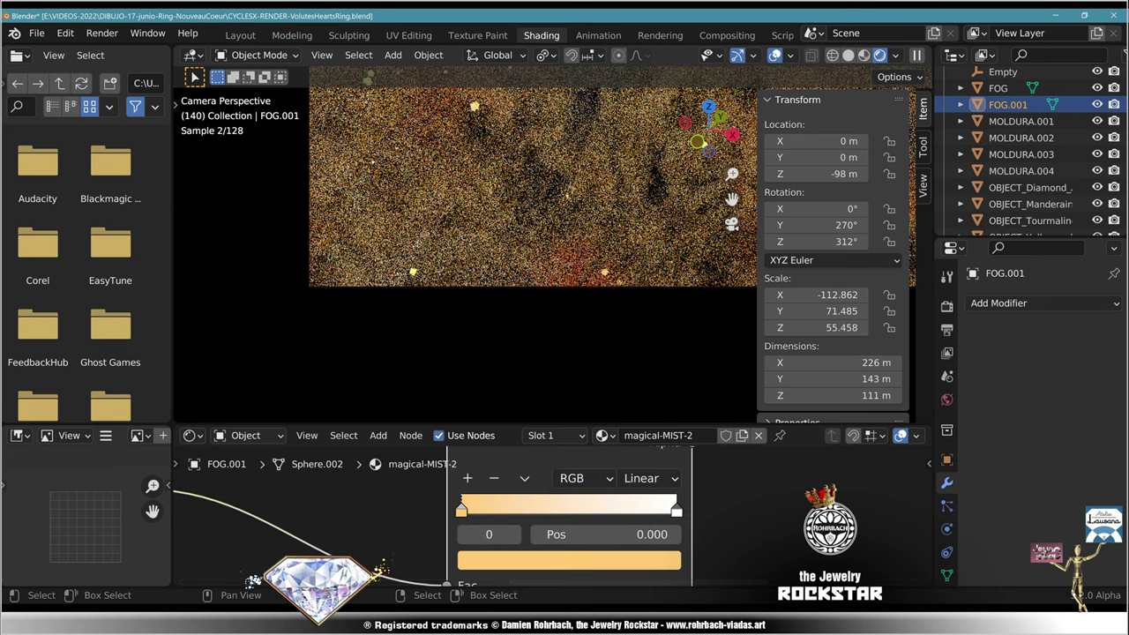
click(569, 560)
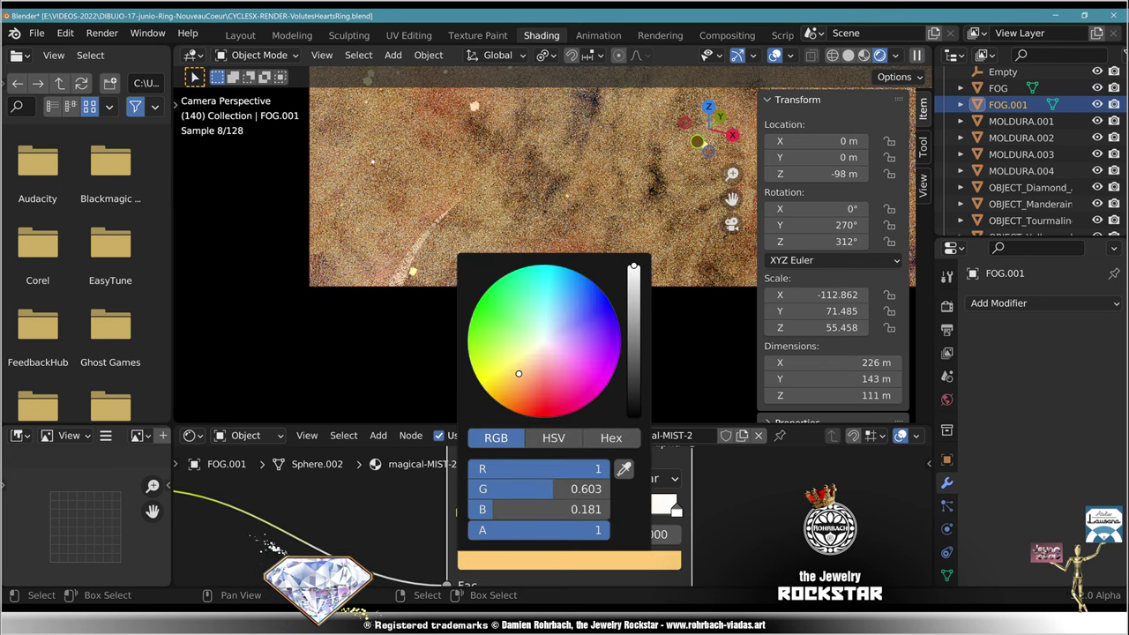
drag(634, 265, 634, 419)
Step: Connect the duplicated ColorRamp's Color output to the Multiply node's second Value input
scroll(552, 518, down, 6)
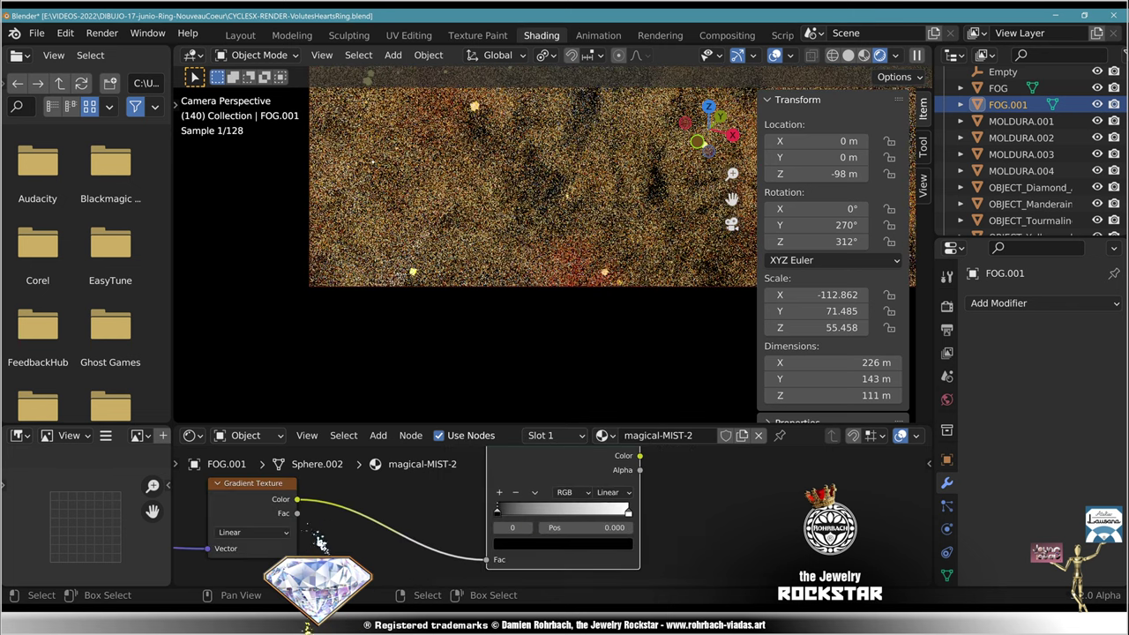
middle_drag(552, 519, 494, 551)
scroll(344, 541, up, 3)
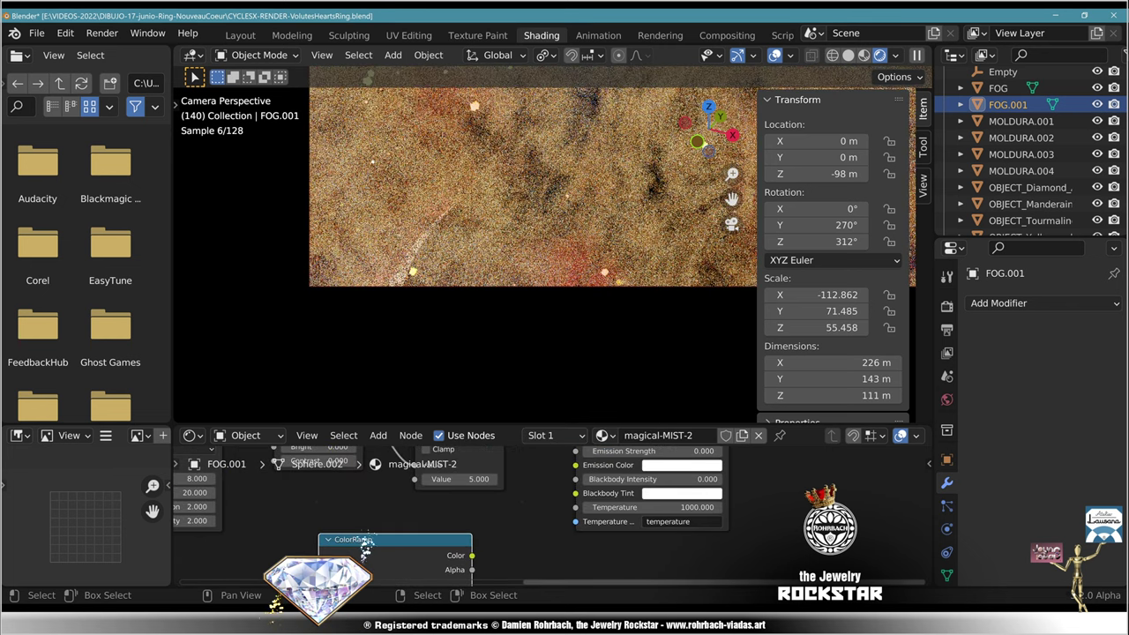
drag(472, 556, 494, 408)
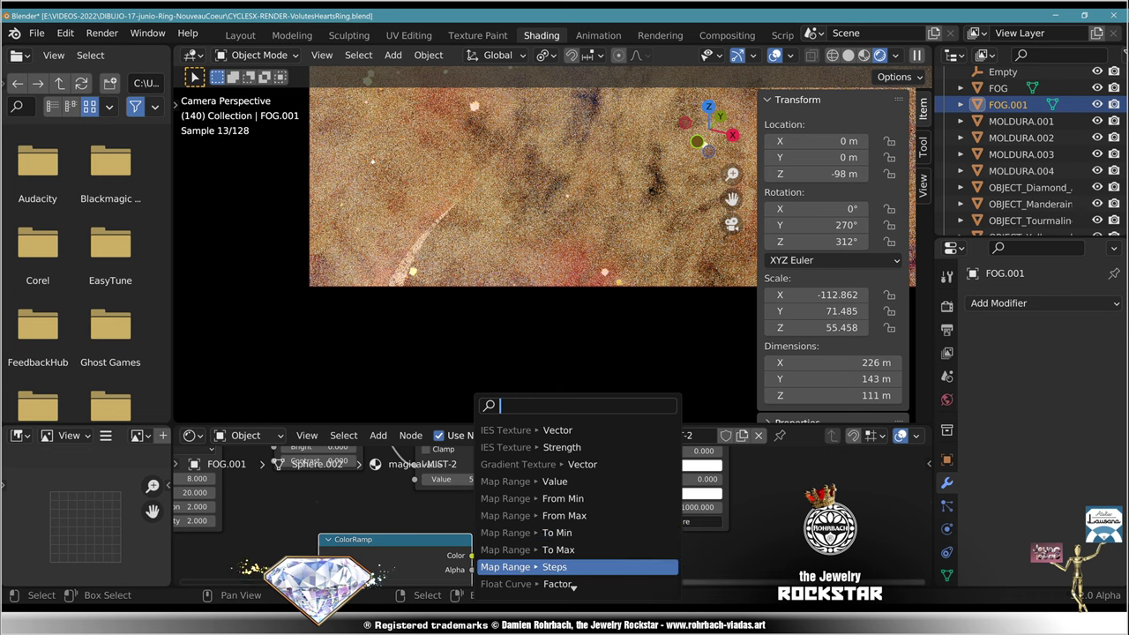
middle_drag(459, 516, 627, 507)
drag(587, 529, 503, 496)
middle_drag(503, 497, 568, 547)
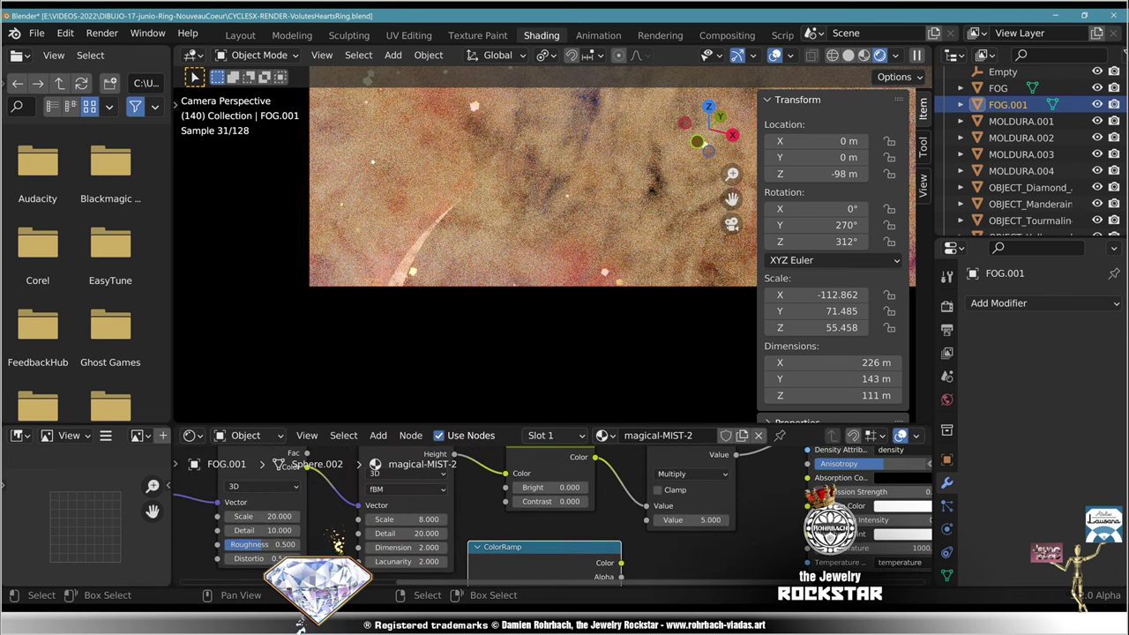
drag(568, 547, 646, 520)
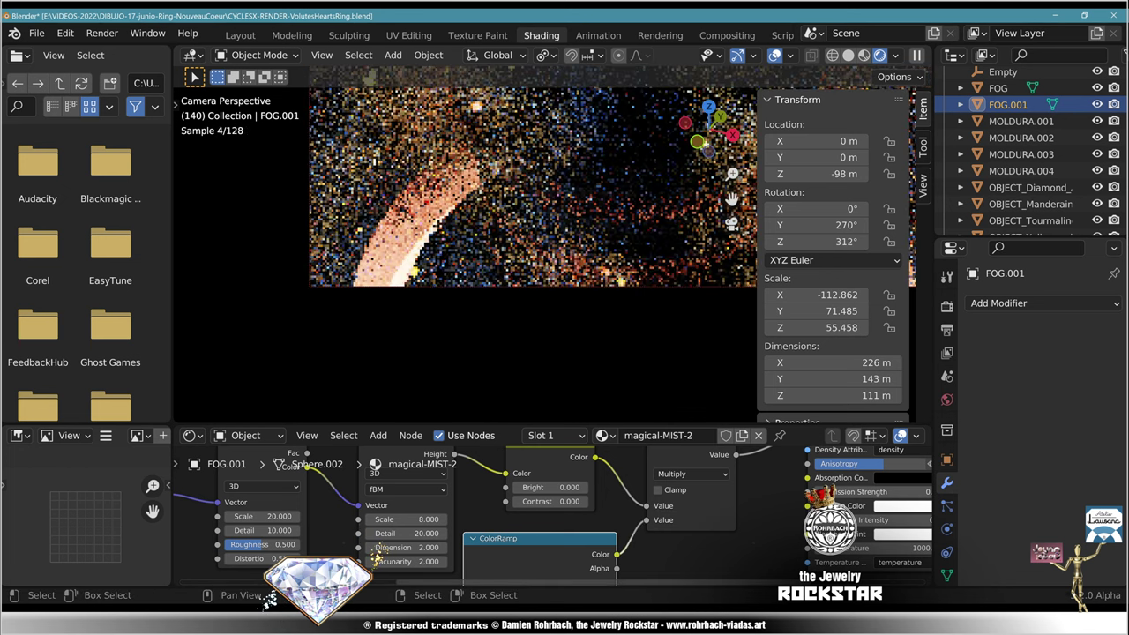
Step: Switch to the front view and move the ramp's black stop to position 0.338 to thin out the fog
scroll(553, 245, down, 2)
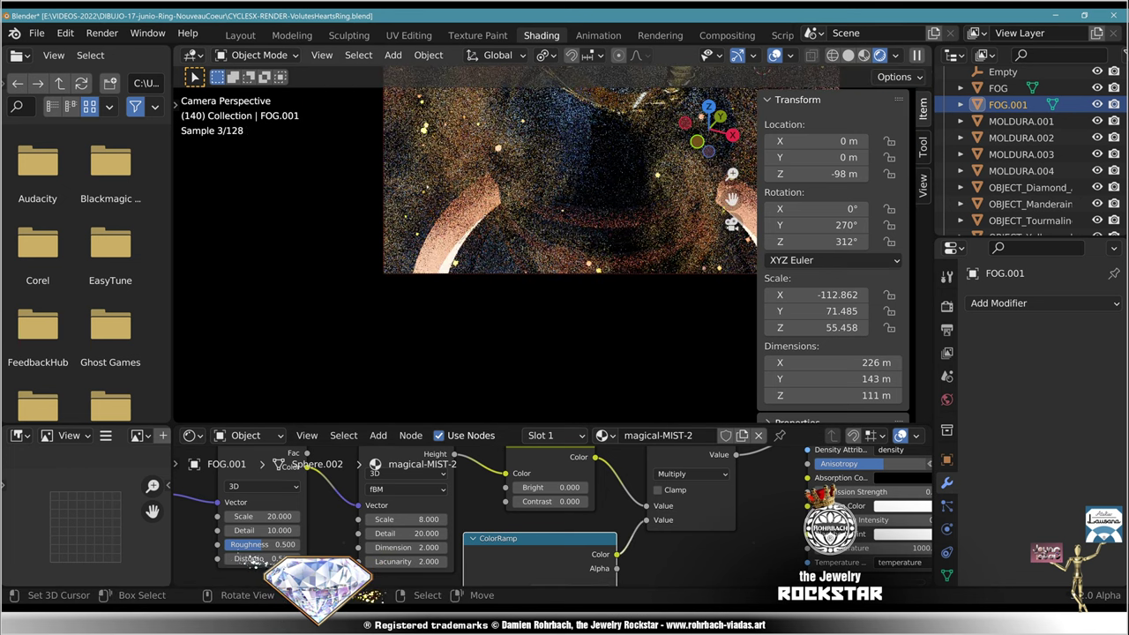
key(KP_1)
scroll(553, 244, down, 2)
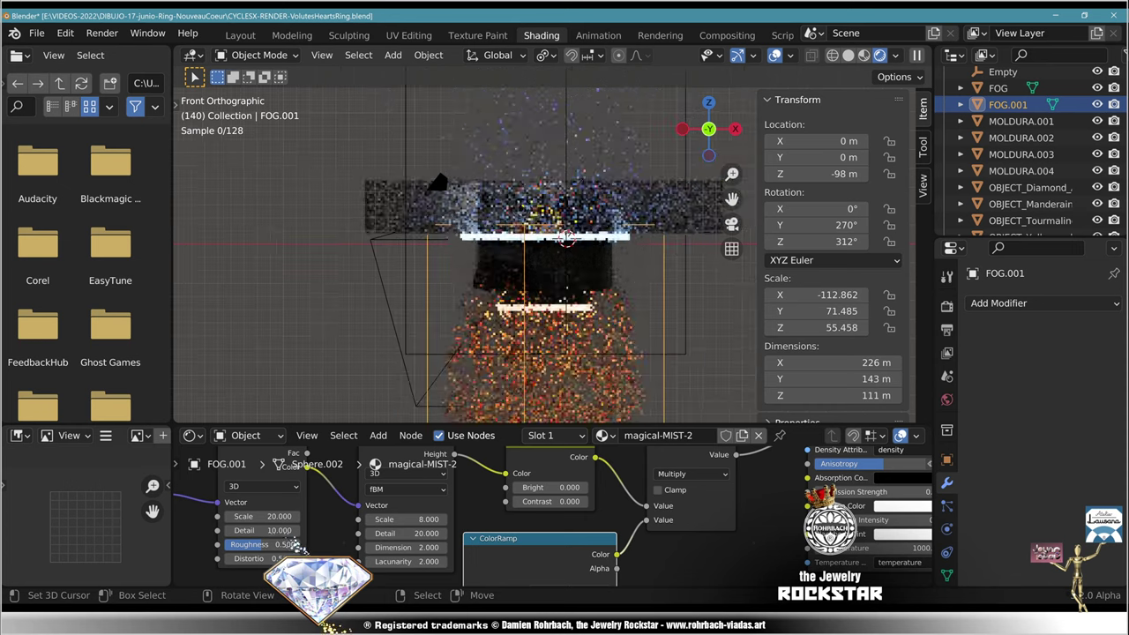
shift+middle_drag(554, 244, 567, 168)
middle_drag(553, 565, 563, 443)
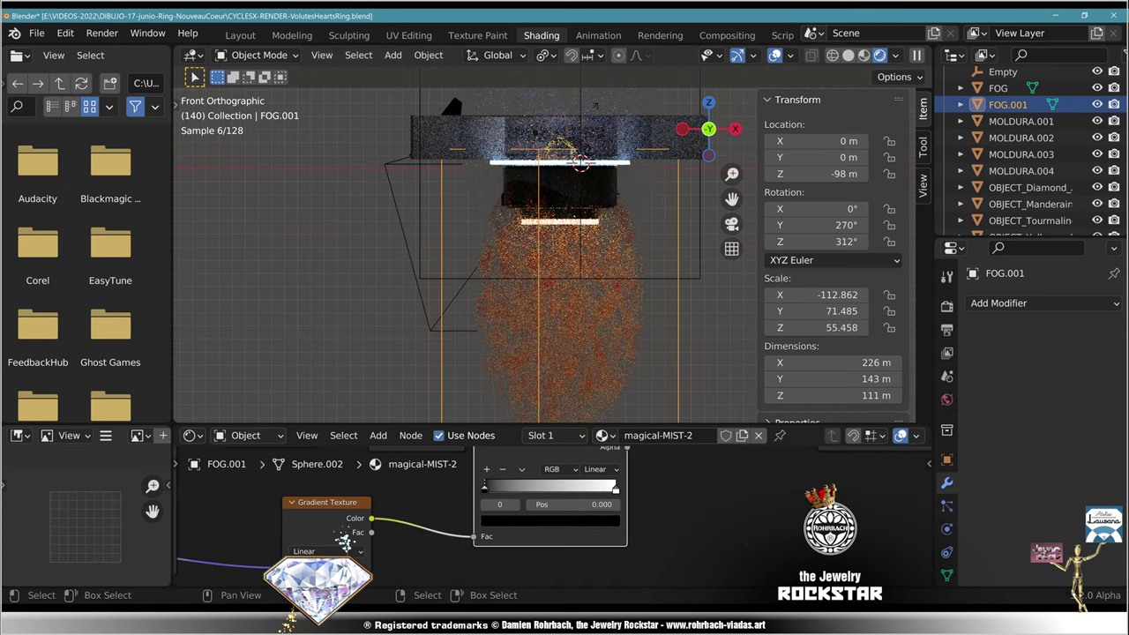
scroll(344, 538, up, 2)
drag(467, 477, 518, 477)
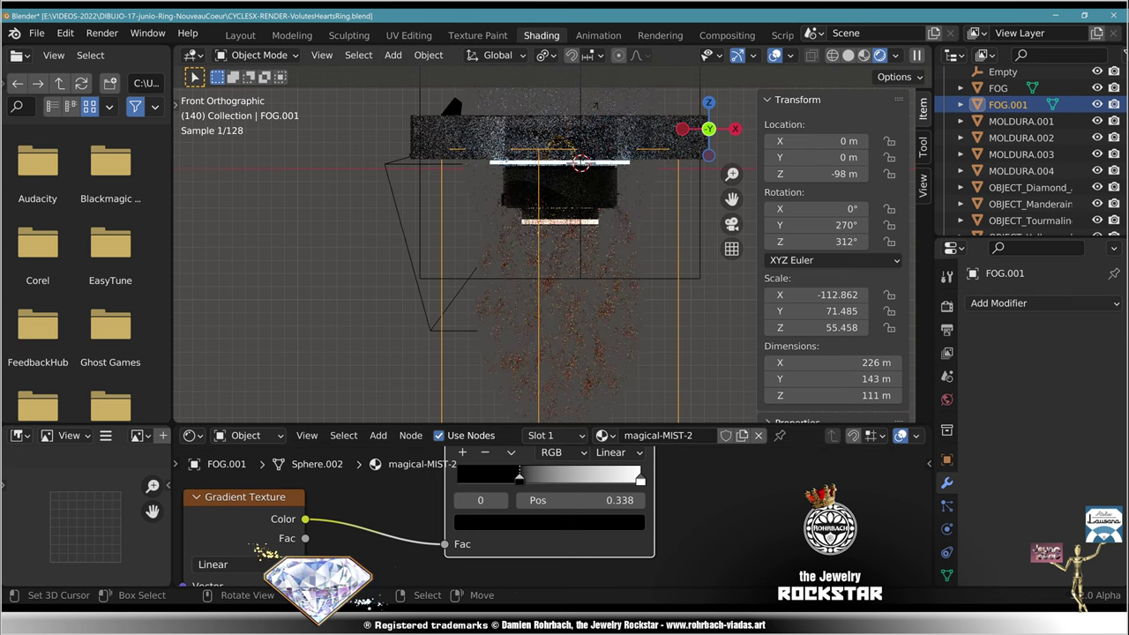
Step: Examine the fog volume's distribution beneath the pedestal from the right and front views
key(KP_3)
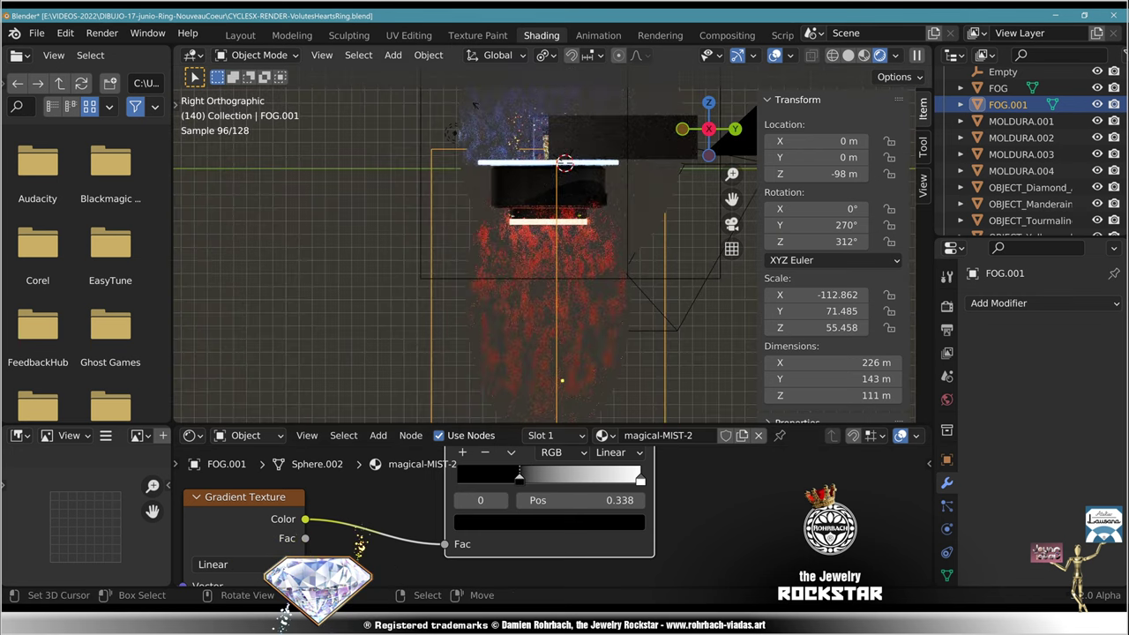
key(KP_1)
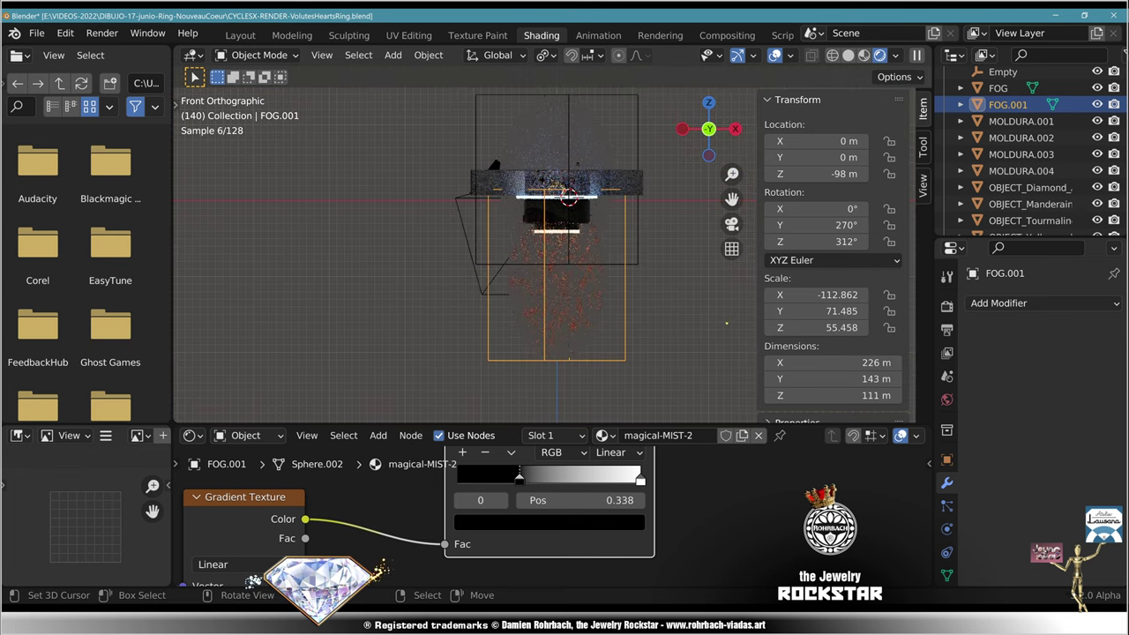
scroll(556, 256, up, 4)
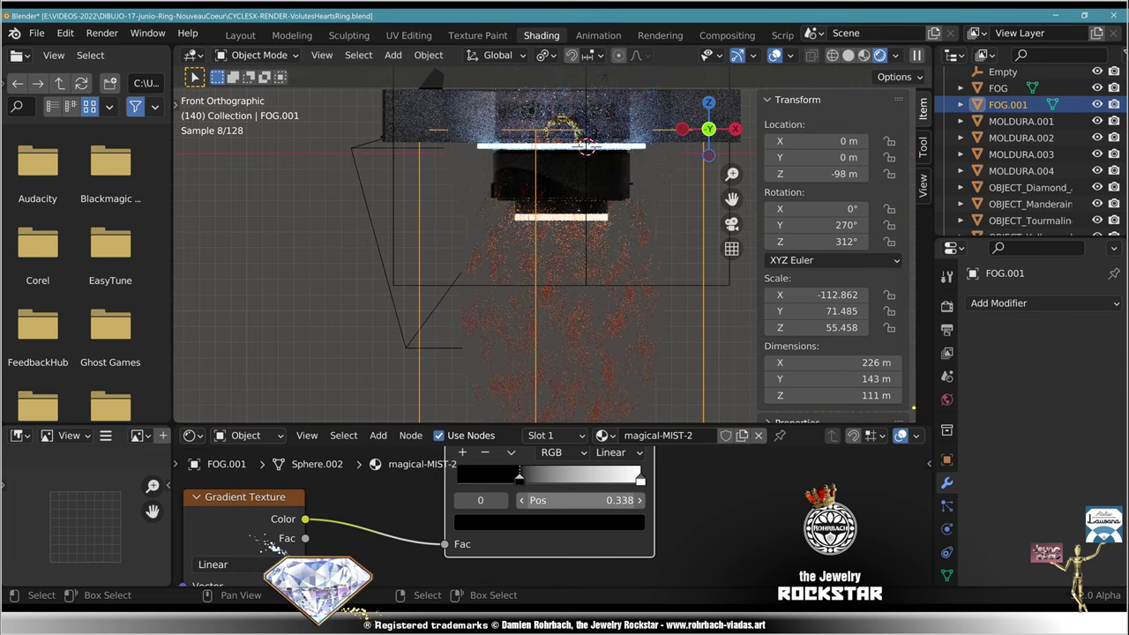
scroll(564, 508, down, 4)
middle_drag(565, 476, 378, 629)
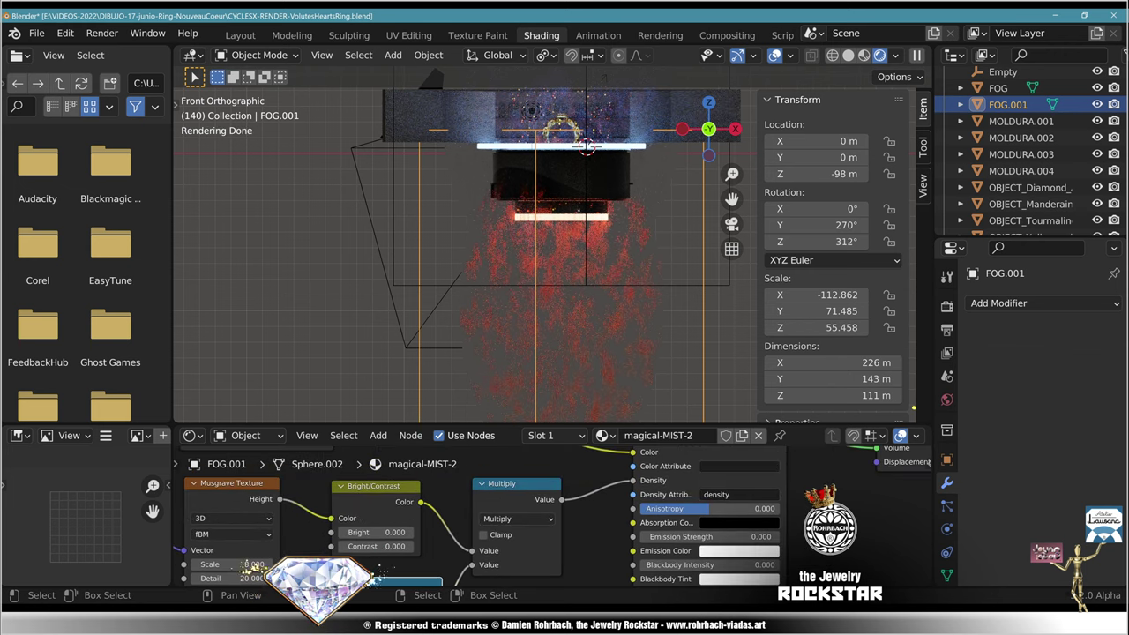
Step: Move the density ramp's black stop to position 0.570 and inspect the fog from several perspective angles
middle_drag(327, 569, 348, 503)
middle_drag(397, 569, 468, 485)
scroll(509, 524, up, 3)
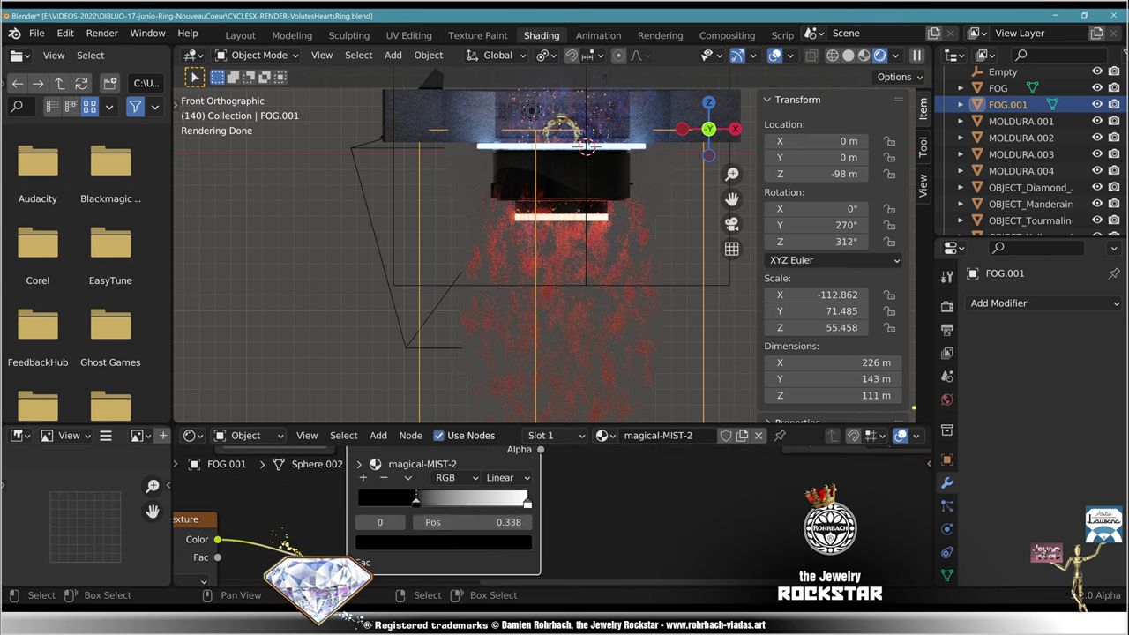
drag(416, 500, 455, 500)
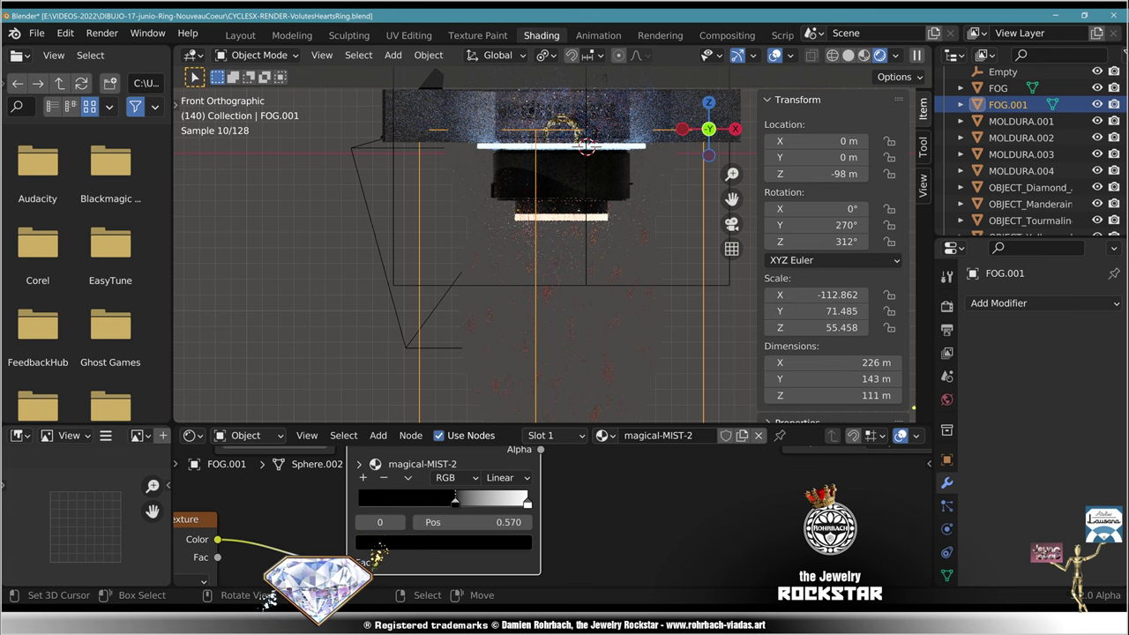
scroll(553, 245, down, 4)
middle_drag(564, 265, 499, 264)
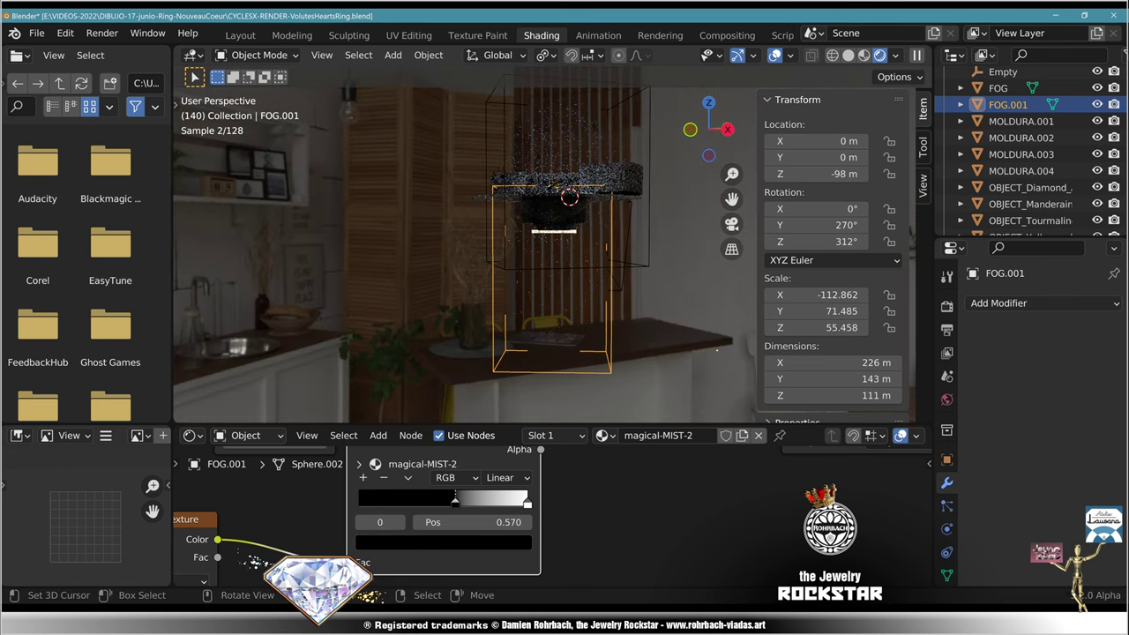
middle_drag(717, 350, 726, 325)
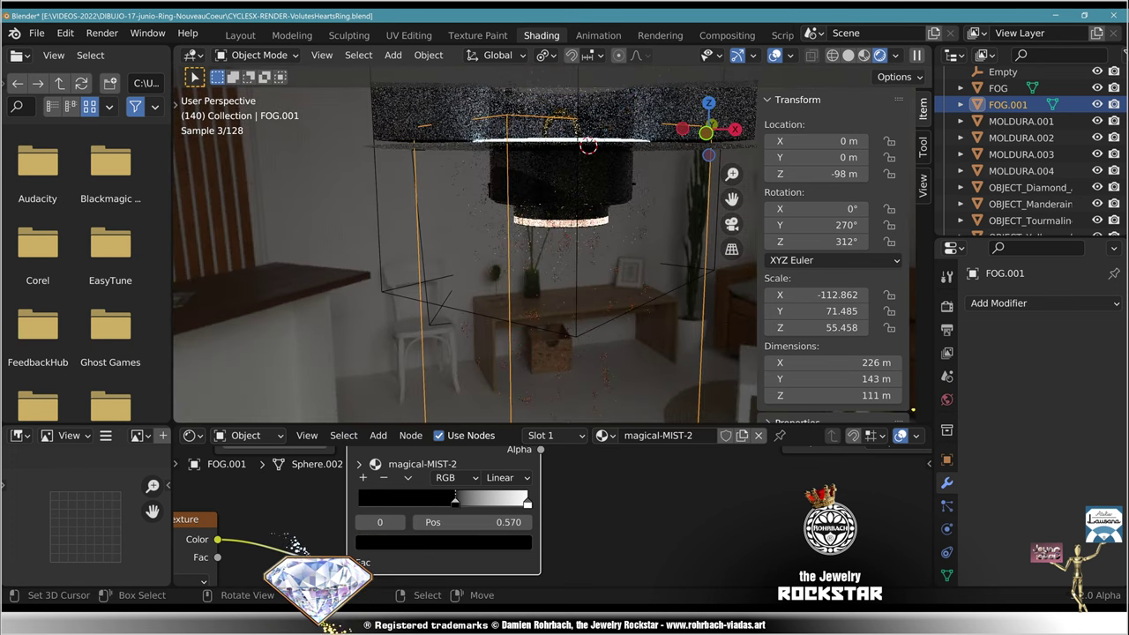
Step: Move the density ramp's black stop to position 0.305 to thicken the fog beneath the pedestal
key(KP_0)
key(KP_0)
middle_drag(333, 534, 381, 561)
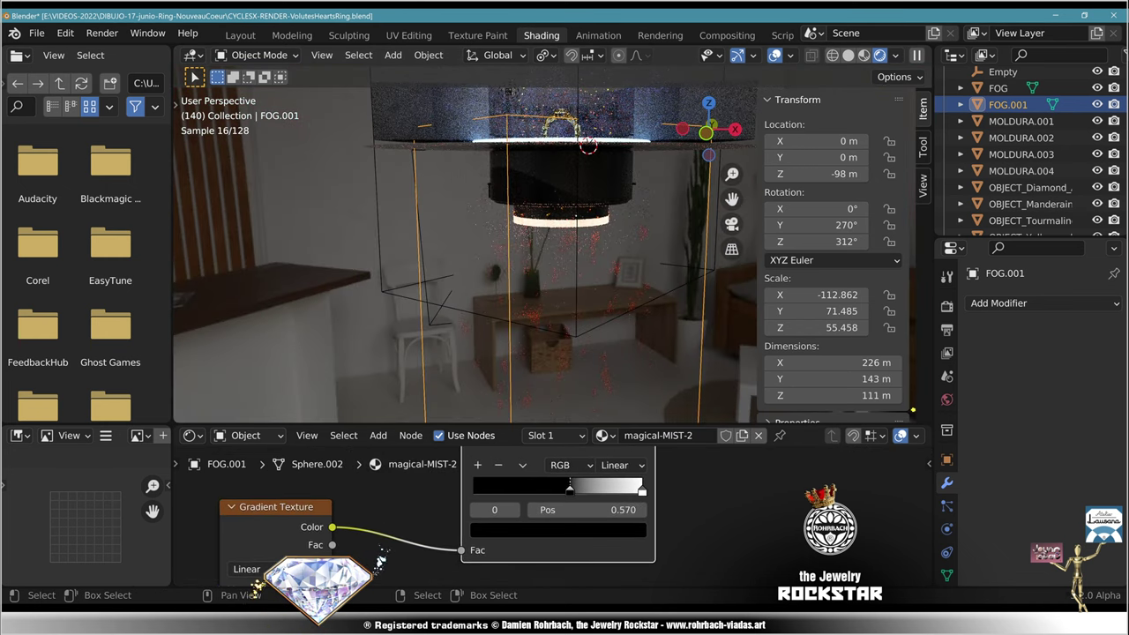
drag(569, 488, 525, 487)
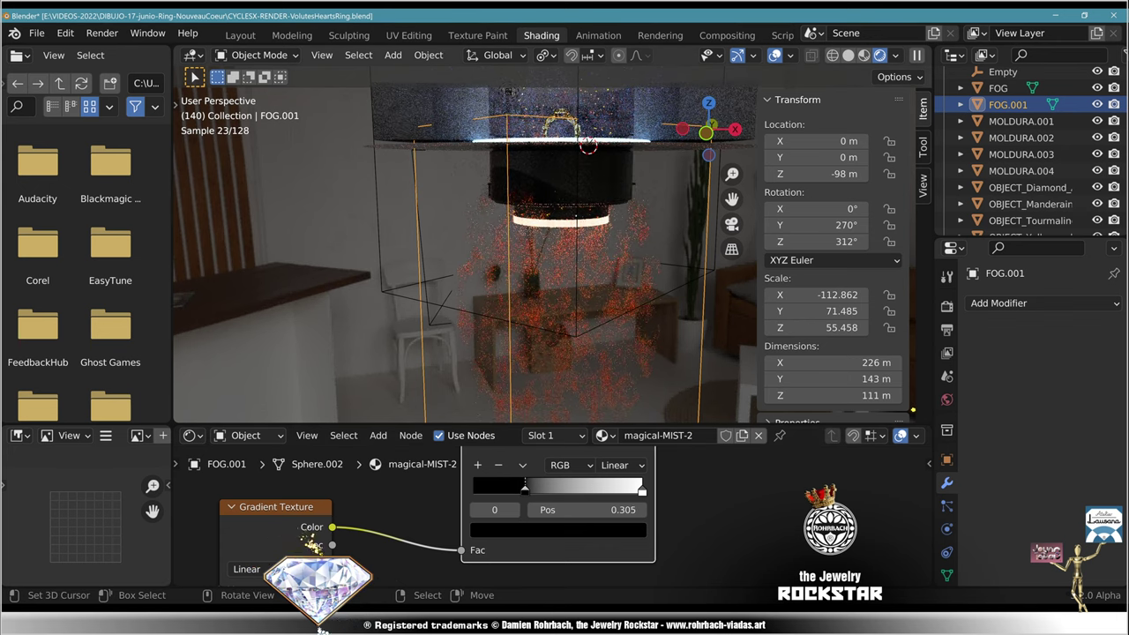
Step: Connect the lower Gradient Texture's Fac output to the density ColorRamp's Fac input in place of its Color output
scroll(325, 543, down, 3)
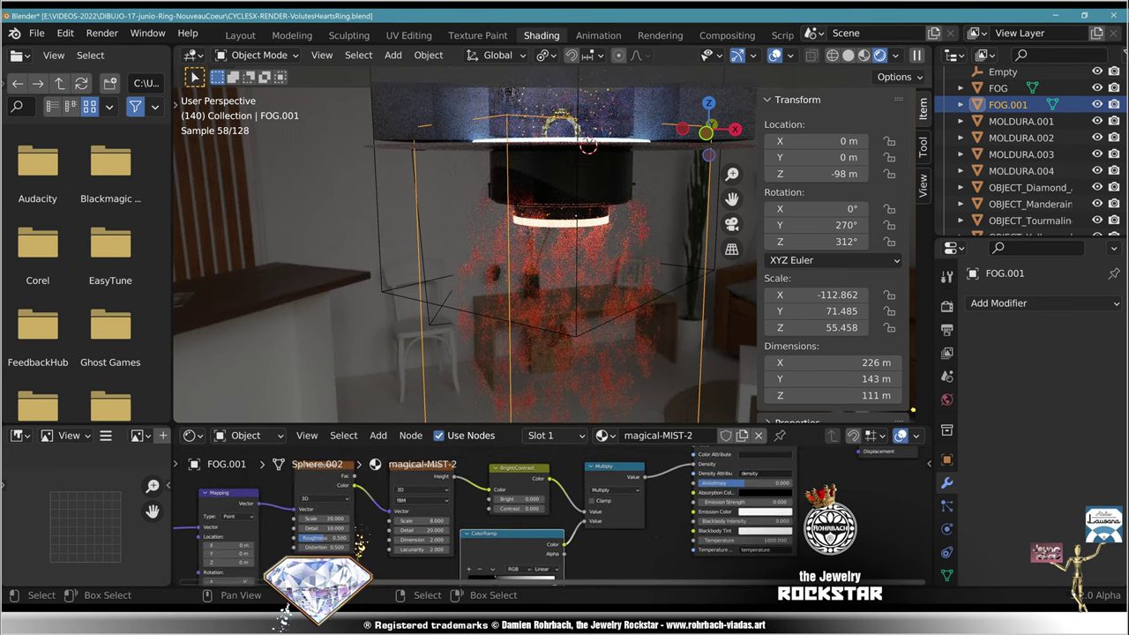
ctrl+scroll(371, 556, up, 5)
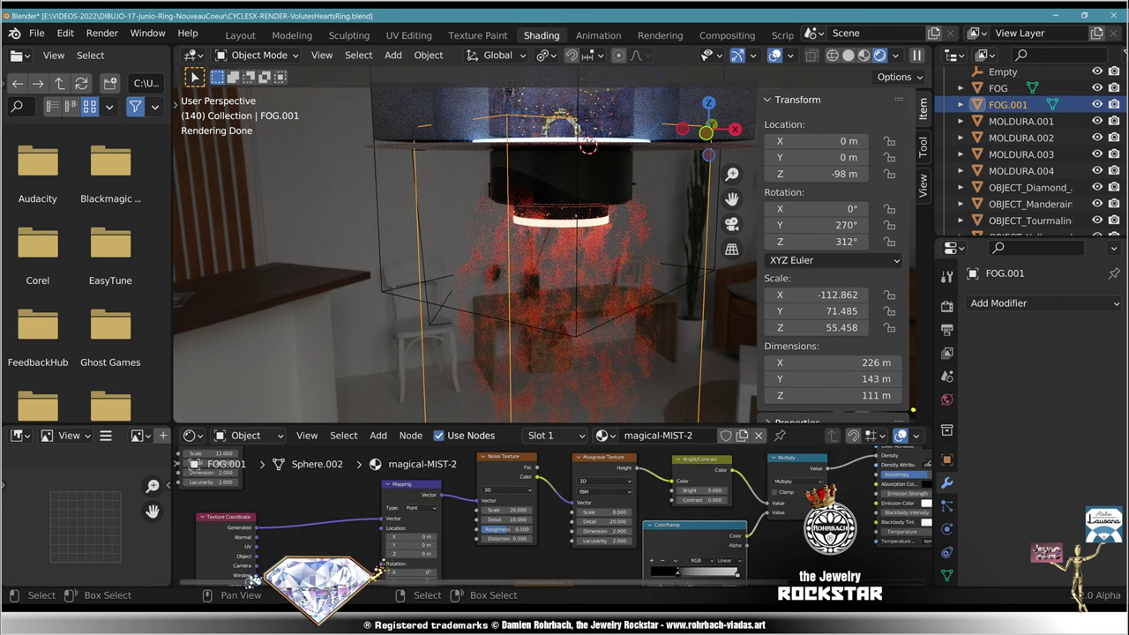
middle_drag(547, 521, 564, 464)
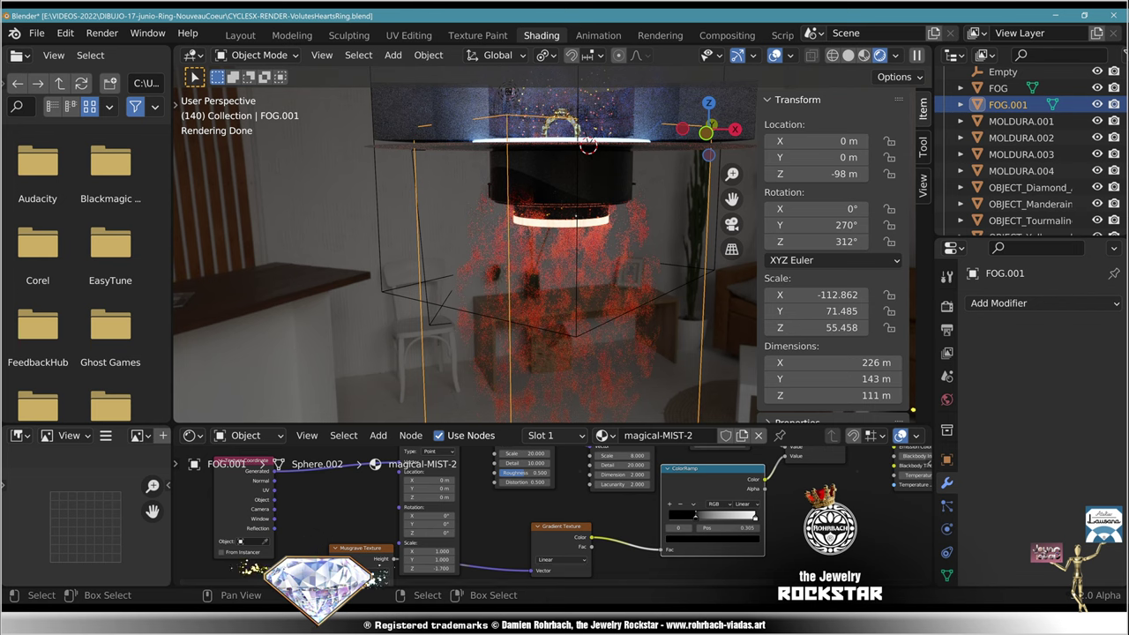
middle_drag(670, 525, 572, 480)
scroll(544, 521, up, 4)
scroll(552, 518, up, 2)
drag(400, 528, 540, 532)
Step: Position the density ramp's black stop at 0.355 and its white stop at 0.765
middle_drag(573, 489, 436, 534)
scroll(543, 522, up, 4)
mouse_move(443, 510)
mouse_down()
mouse_move(539, 510)
mouse_move(457, 510)
mouse_up()
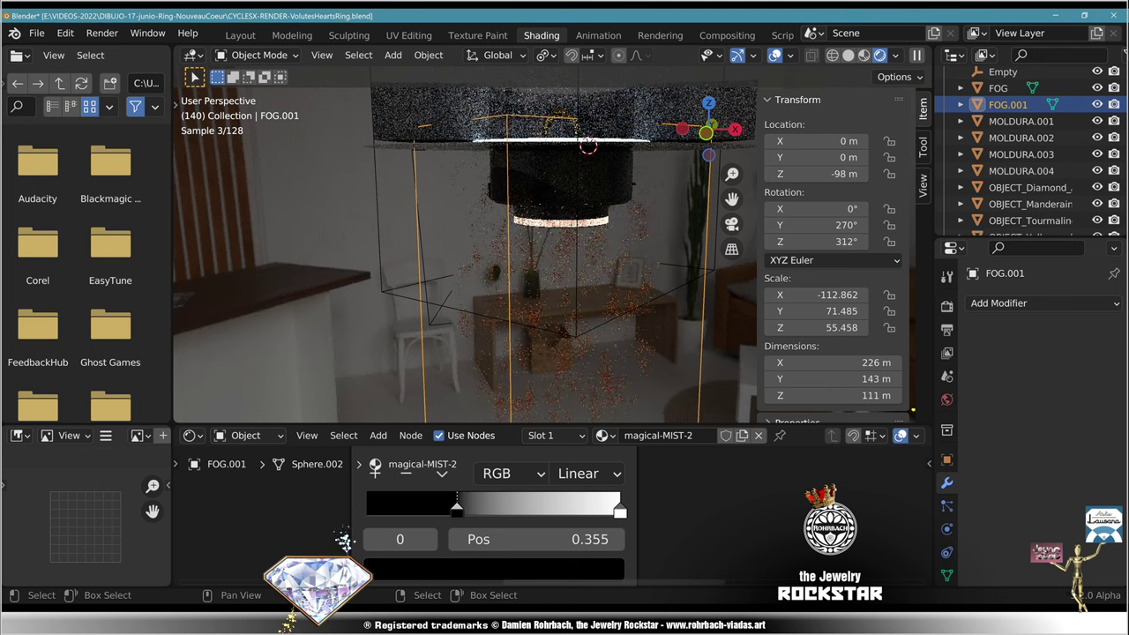
drag(620, 510, 561, 510)
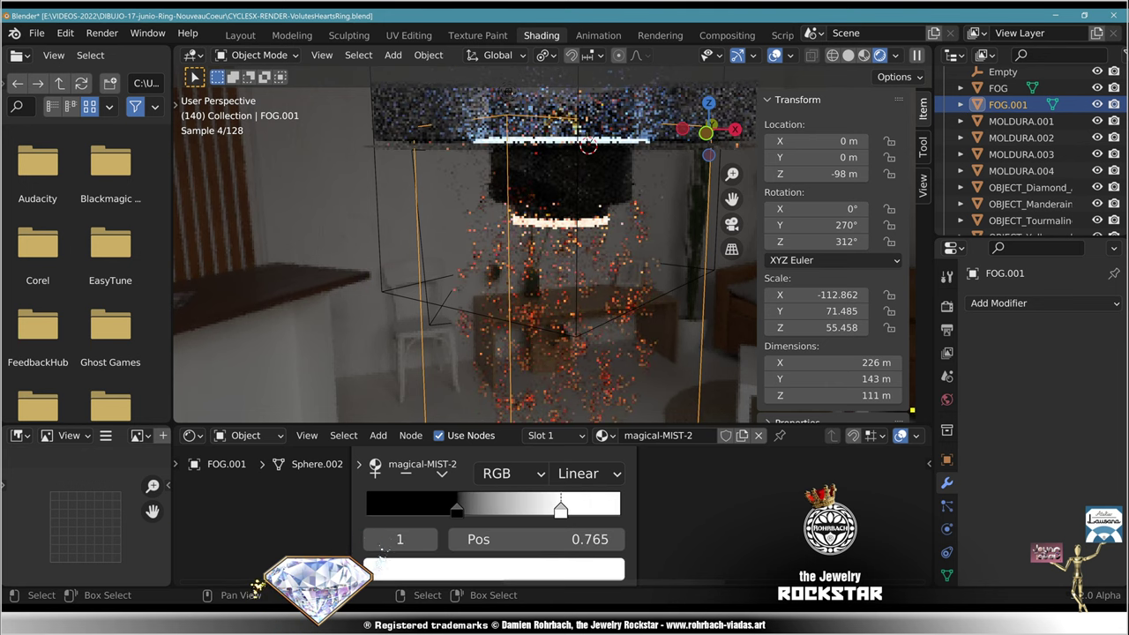
Step: Delete the Musgrave Texture node that feeds the density ramp's Gradient Texture
scroll(548, 514, down, 5)
middle_drag(549, 514, 850, 431)
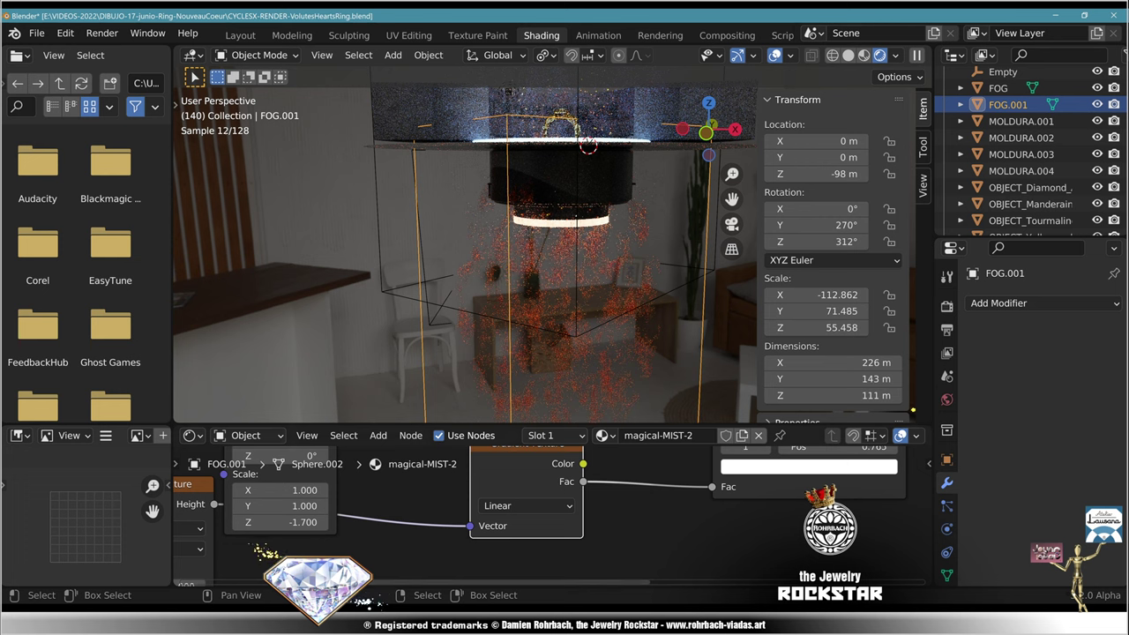
middle_drag(494, 538, 703, 563)
scroll(545, 515, down, 5)
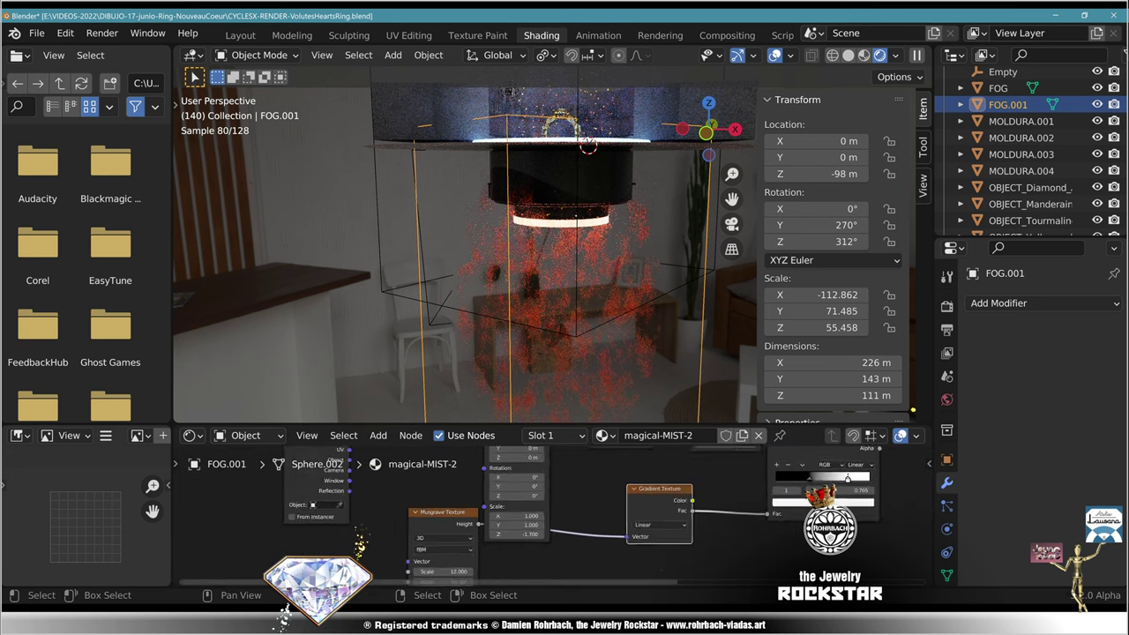
middle_drag(519, 452, 439, 427)
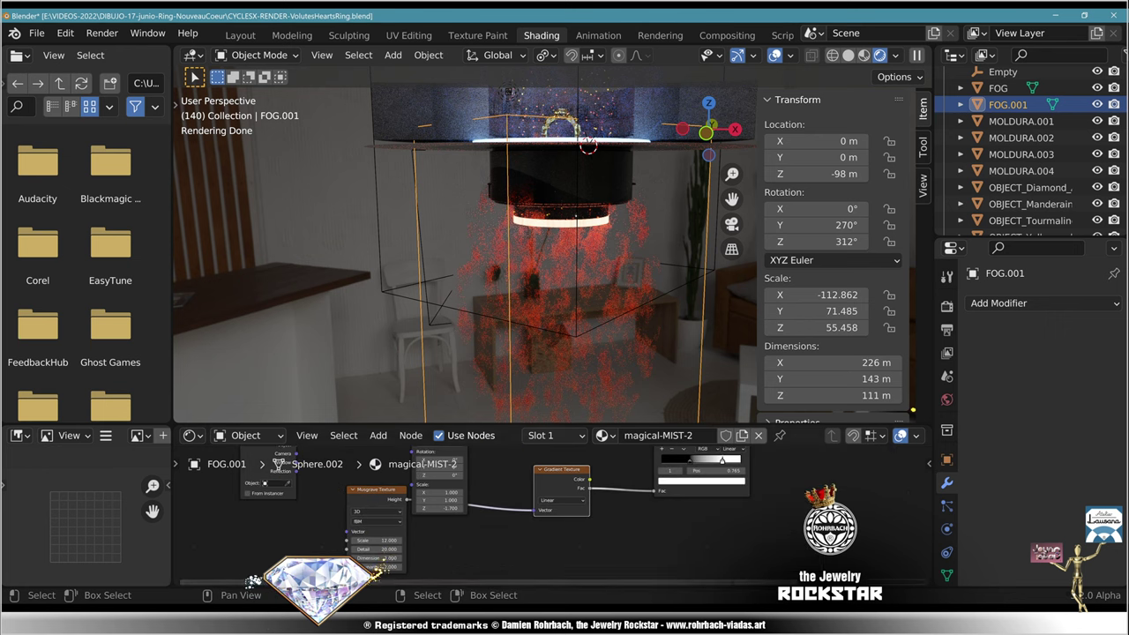
drag(562, 470, 581, 470)
drag(379, 489, 476, 525)
key(x)
Step: Move the density ramp's black stop to position 0.000 to extend the fog up to the pedestal
middle_drag(477, 524, 368, 535)
scroll(344, 542, up, 5)
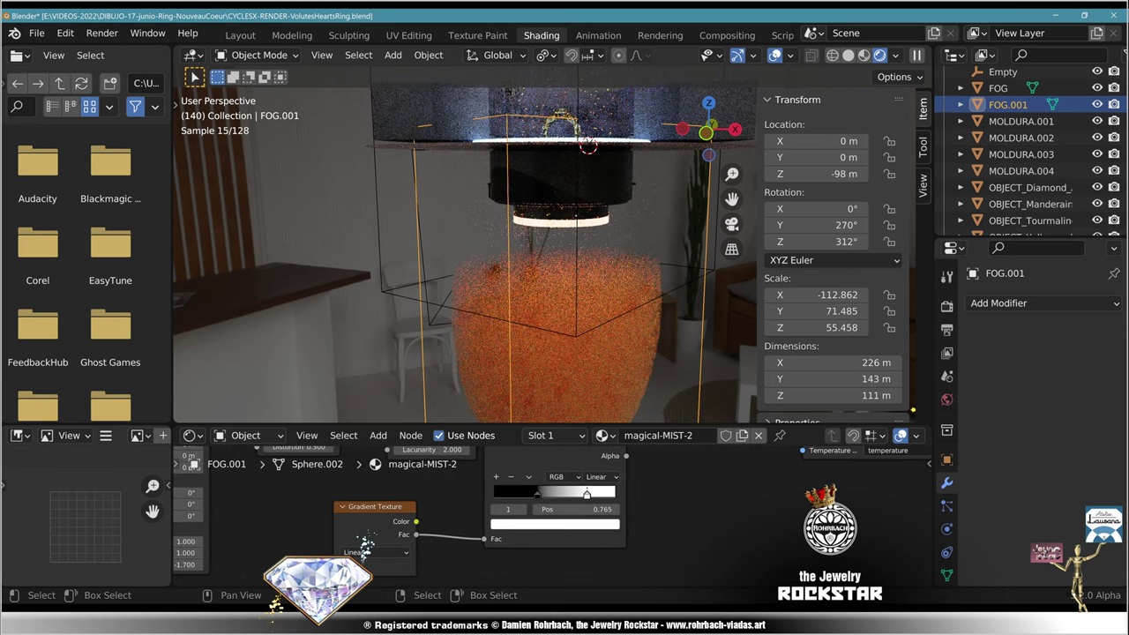
scroll(627, 483, up, 4)
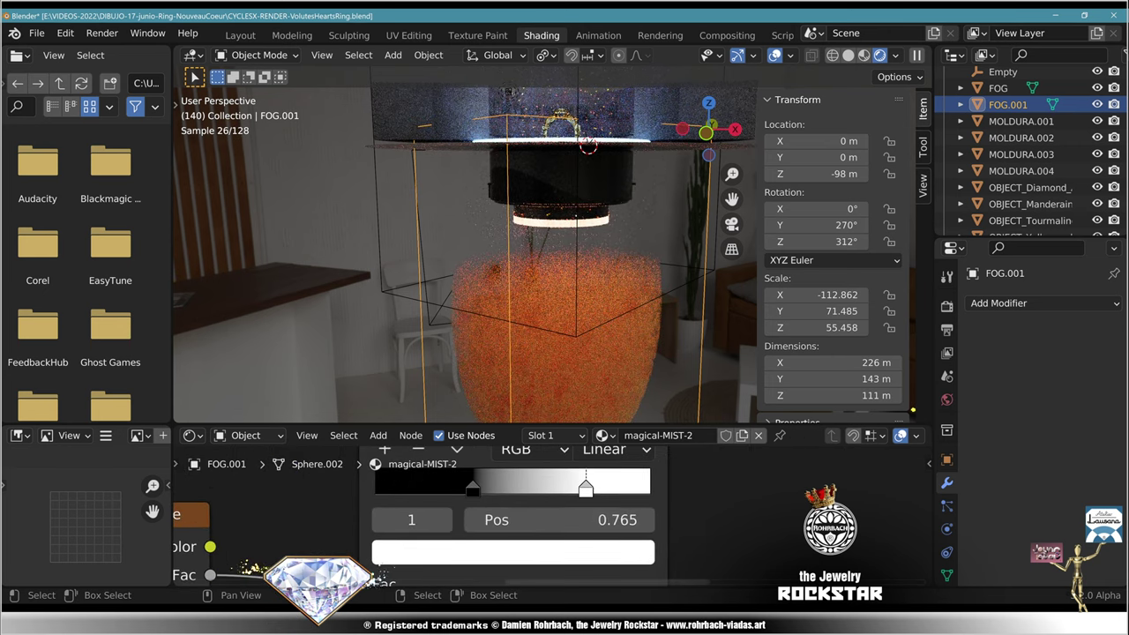
drag(529, 496, 542, 532)
drag(464, 516, 340, 511)
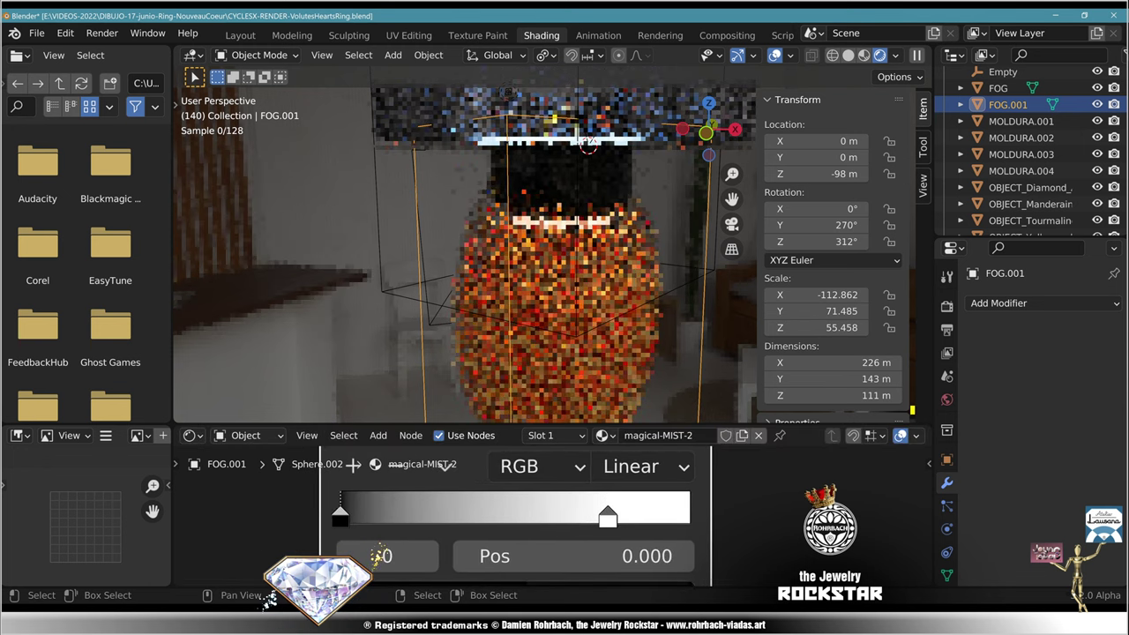
Step: Look through the camera with the viewport sidebar hidden and the pedestal in frame, and save the file
key(KP_0)
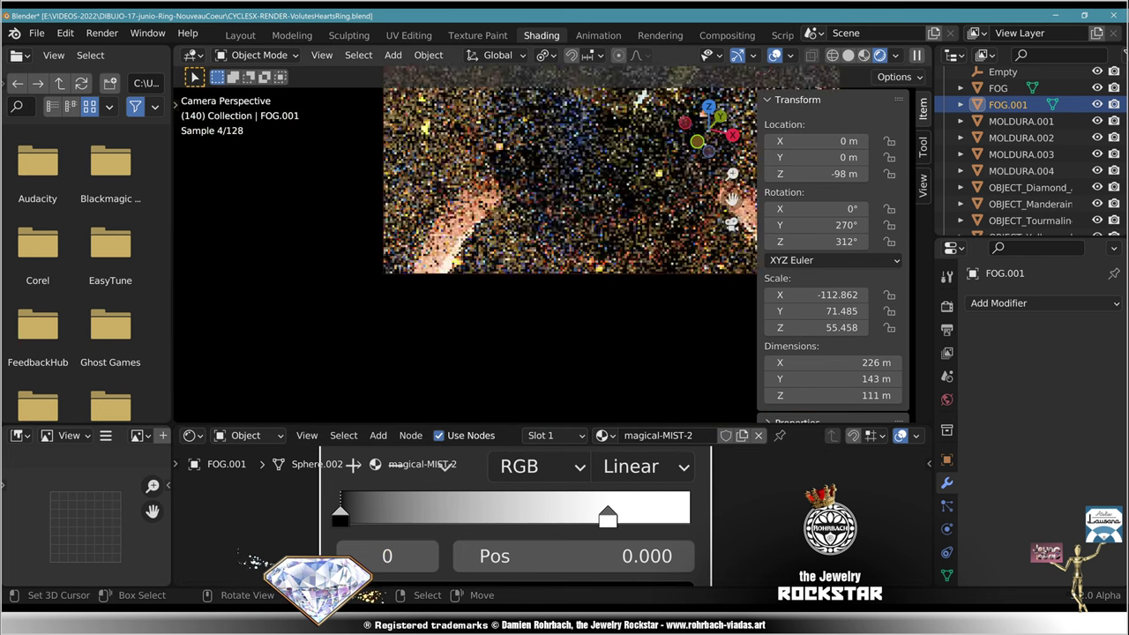
key(n)
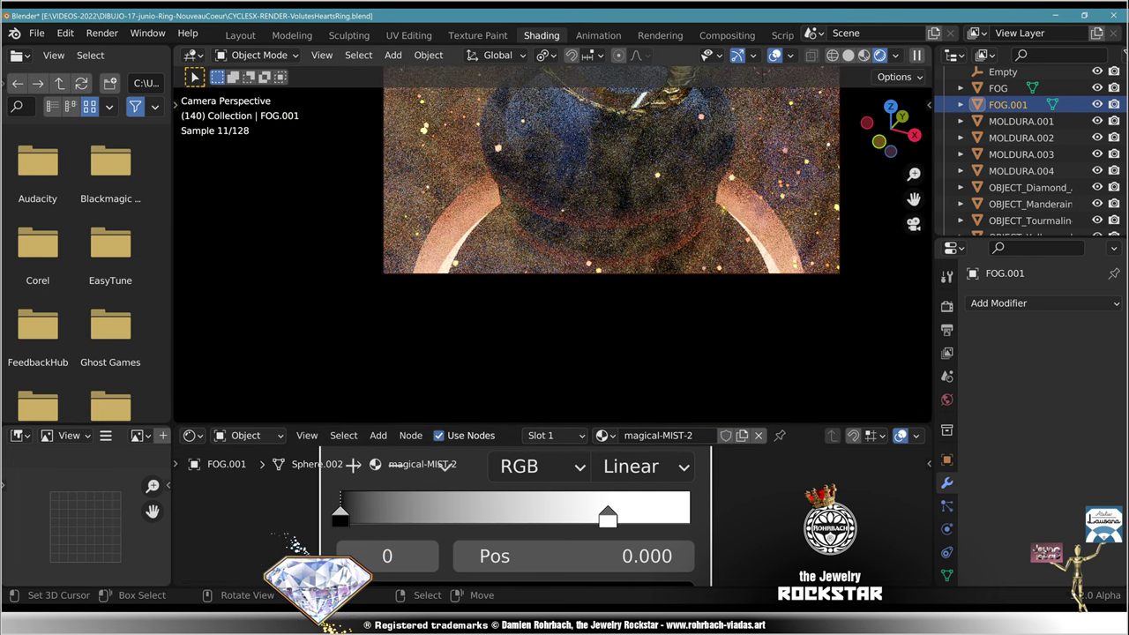
shift+middle_drag(574, 211, 529, 286)
key(ctrl+s)
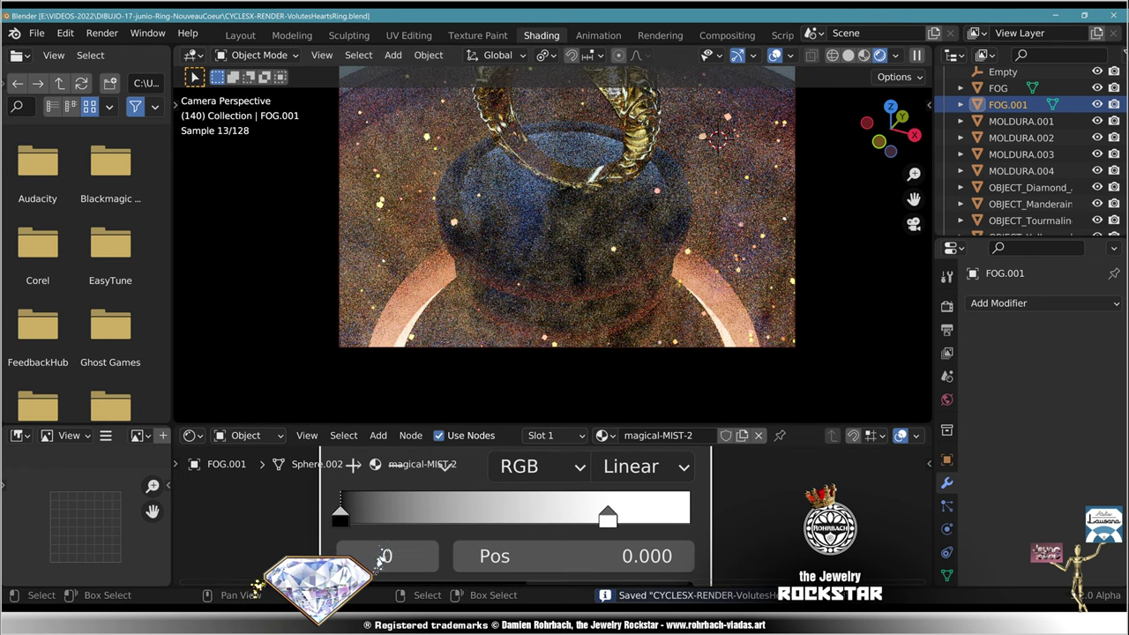
Step: Move the density ramp's black stop to position 0.089 and review the Gradient Texture and orange ColorRamp that color the fog
drag(340, 516, 371, 516)
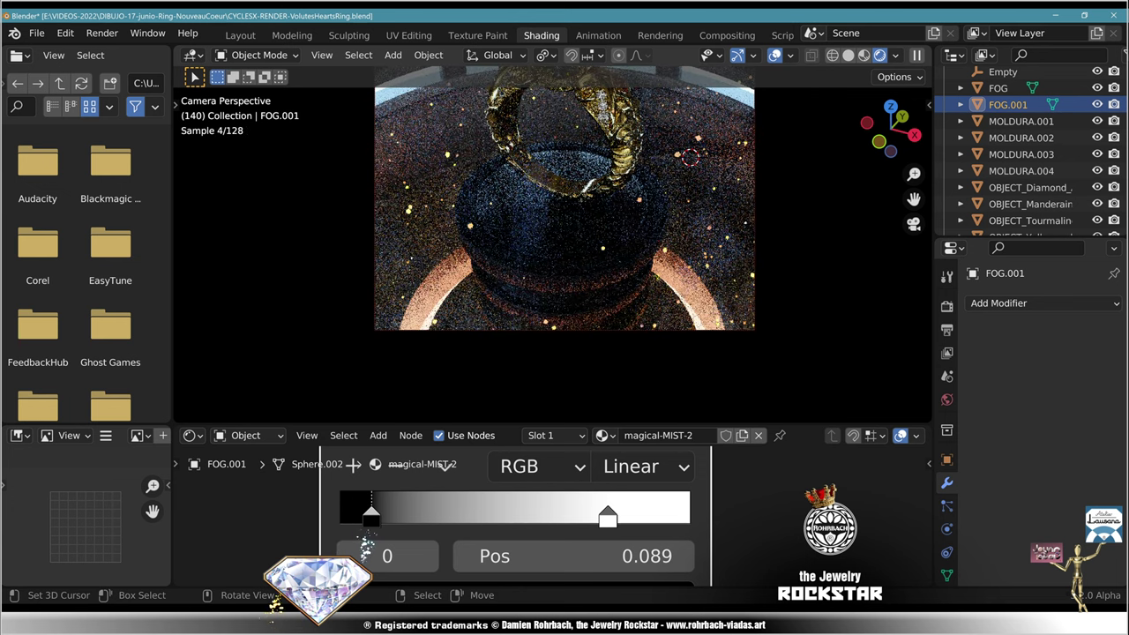
scroll(556, 514, down, 5)
middle_drag(476, 452, 673, 626)
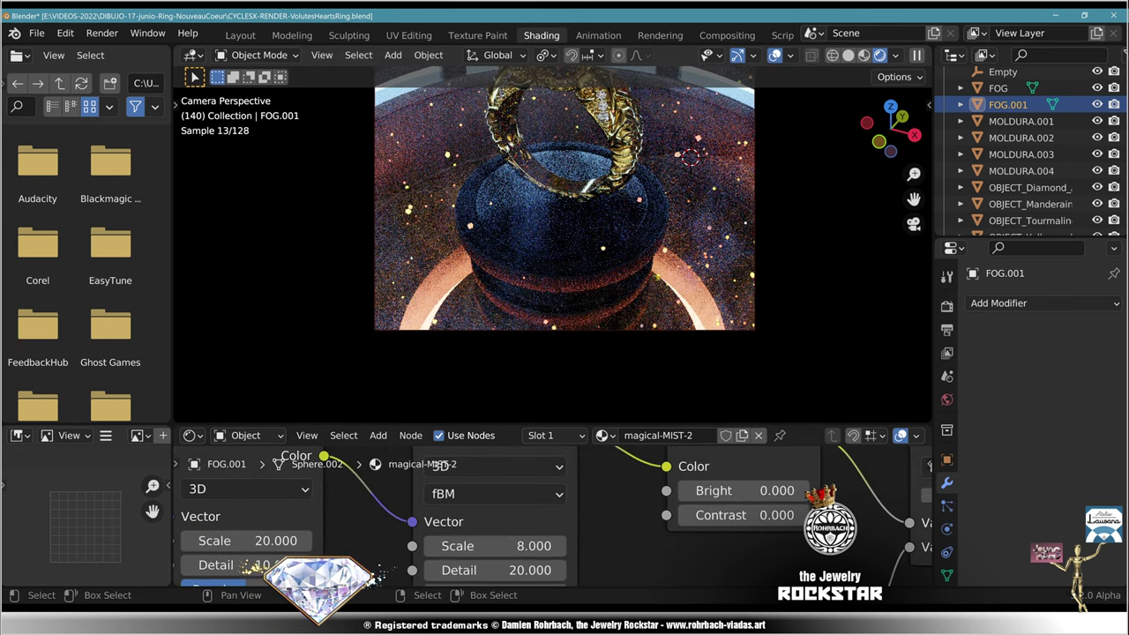
scroll(565, 517, down, 5)
middle_drag(635, 494, 559, 633)
middle_drag(617, 516, 654, 537)
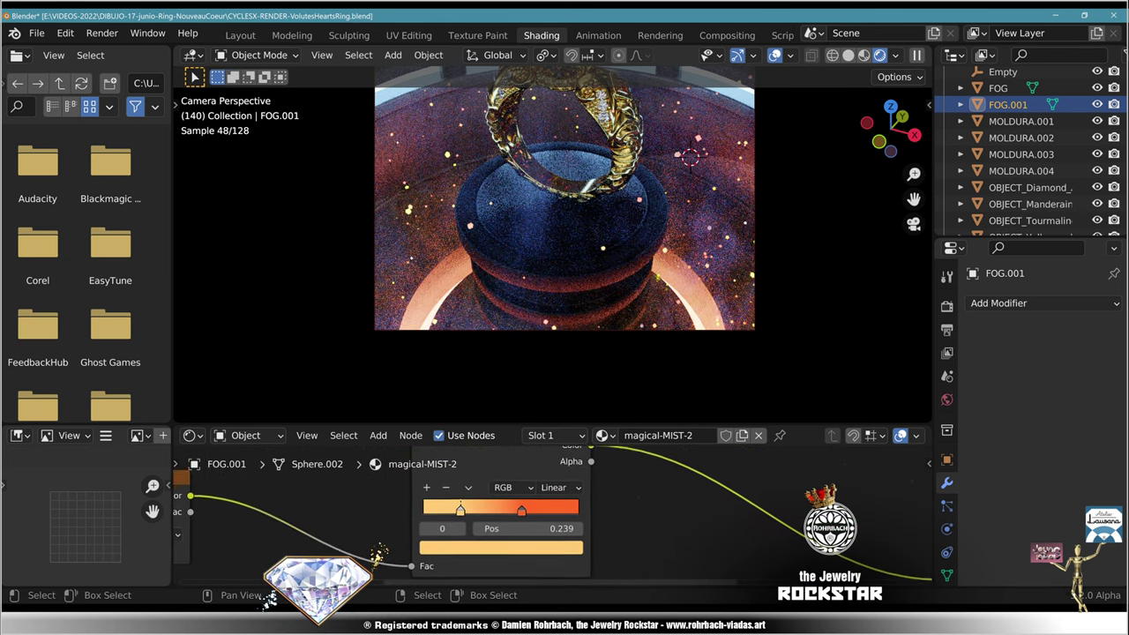
scroll(554, 516, down, 4)
middle_drag(441, 529, 761, 512)
middle_drag(272, 547, 196, 553)
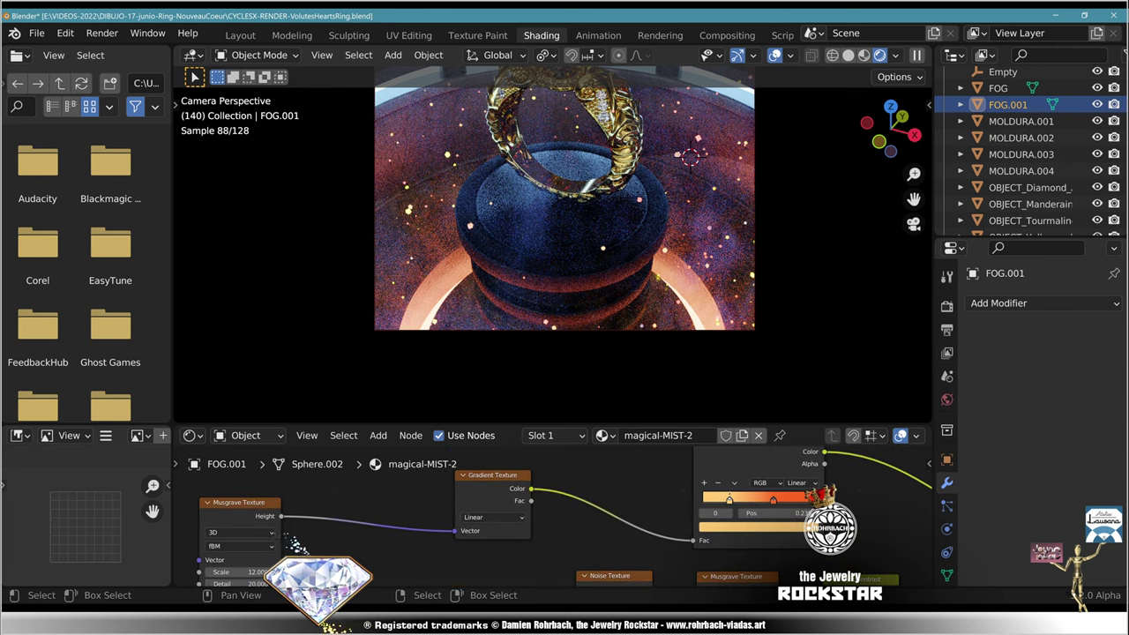
Step: Bring the whole ring into view in the camera frame, save the file, and enlarge the 3D viewport's height
shift+middle_drag(547, 212, 538, 272)
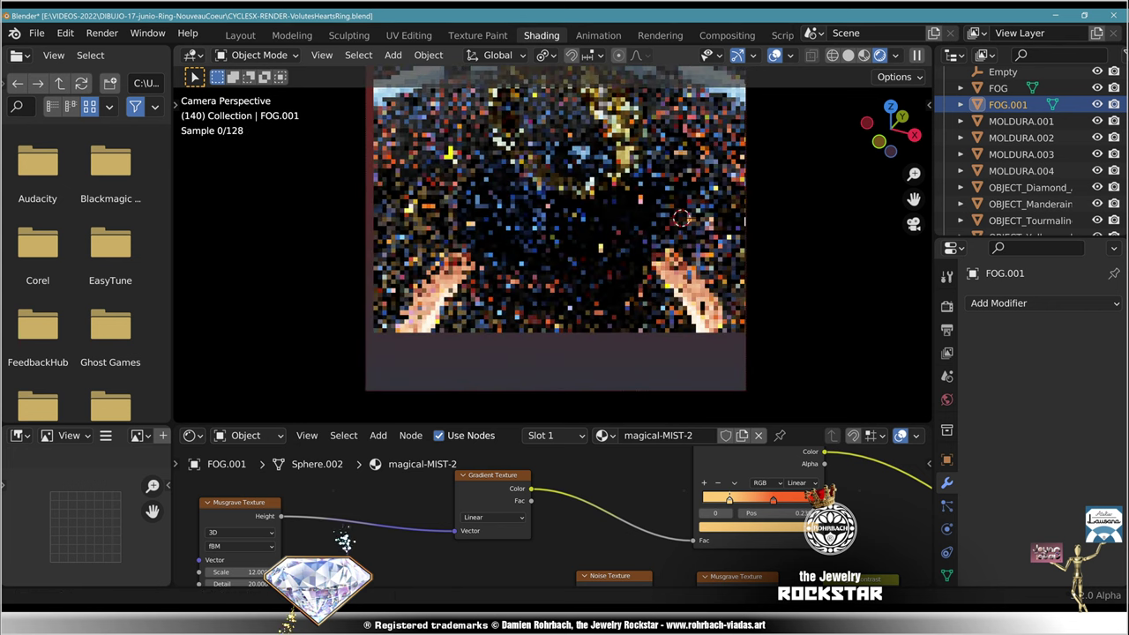
key(ctrl+s)
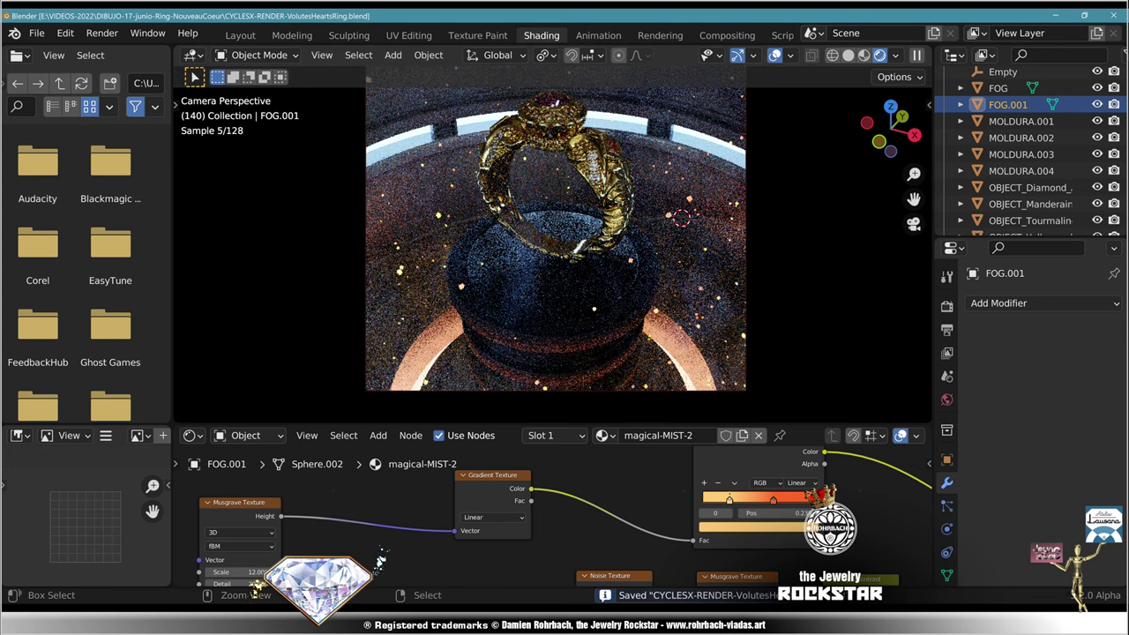
drag(547, 424, 547, 478)
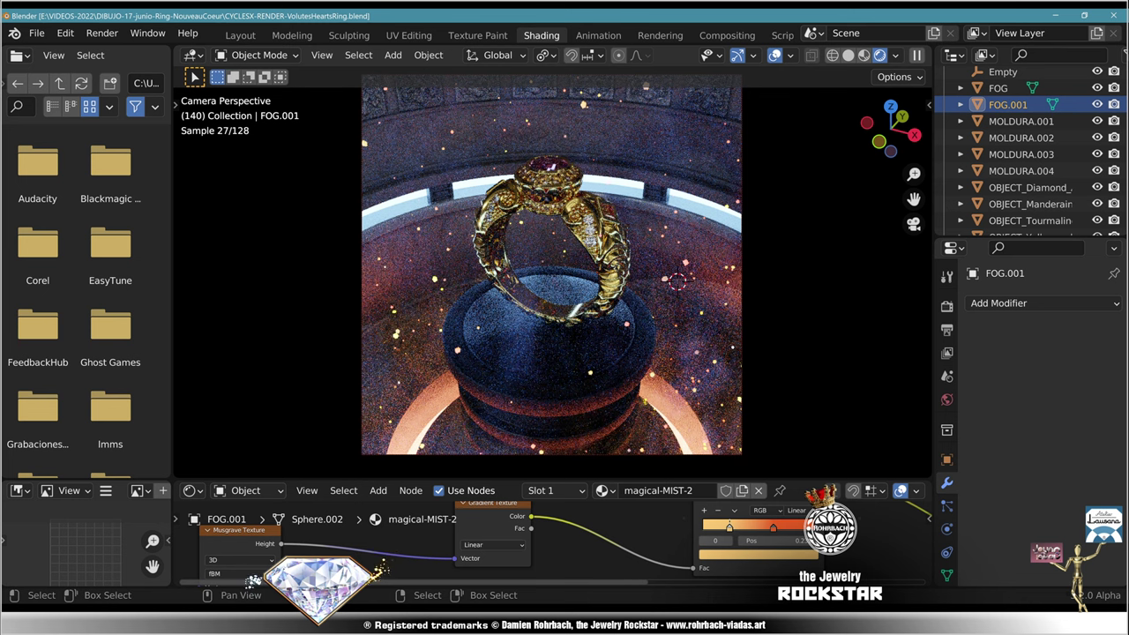
Step: Compare the camera render with FOG.001 hidden and shown, leave it visible, and save the file
click(1098, 105)
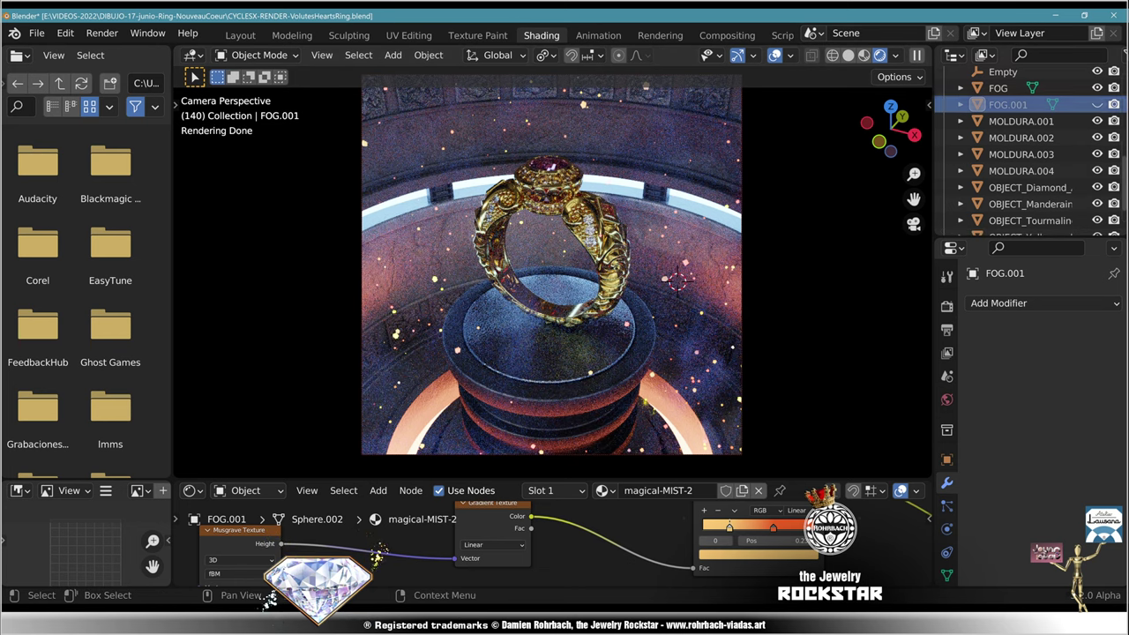
click(1098, 104)
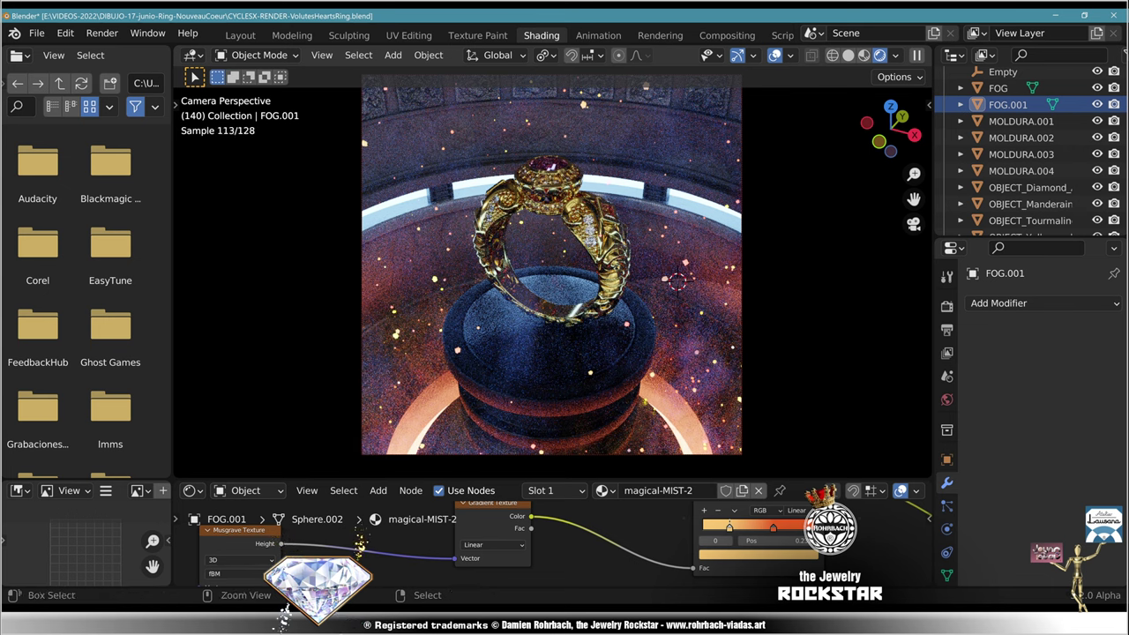
key(ctrl+s)
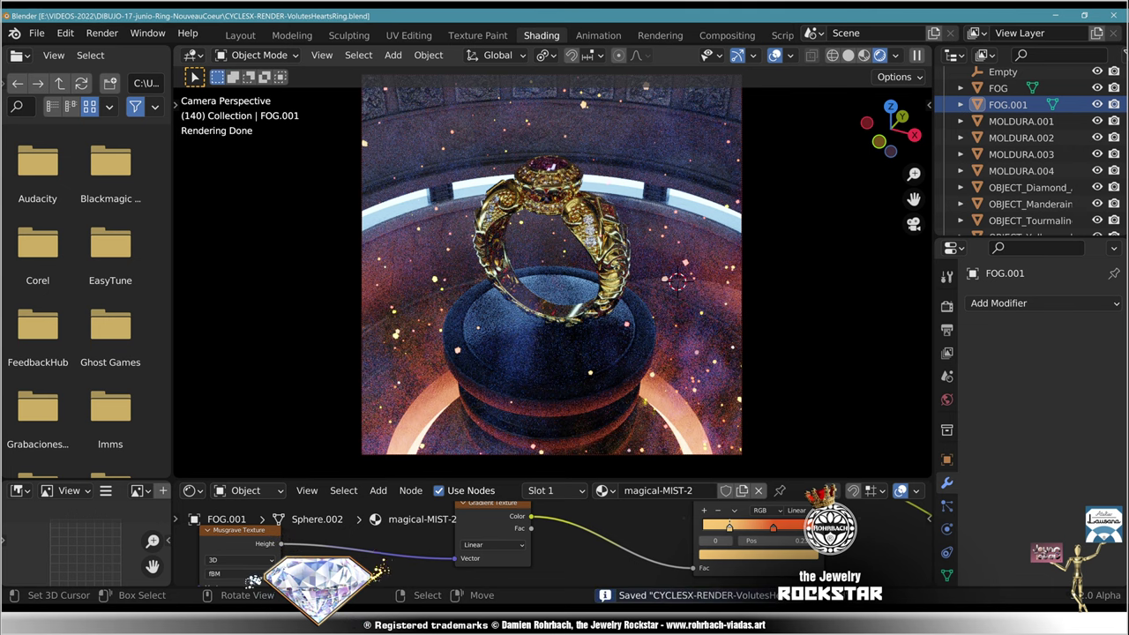